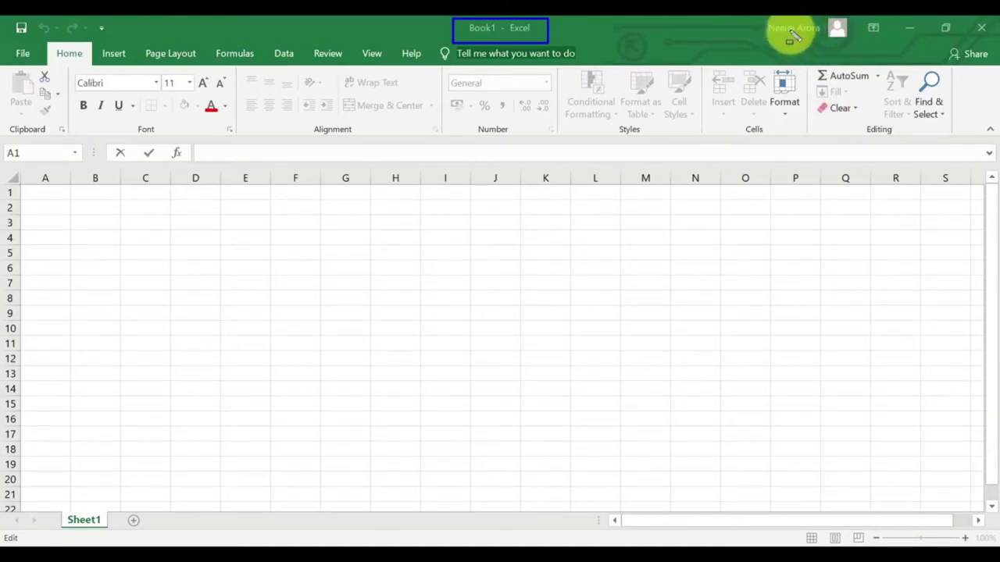
Restore the workbook window to a smaller size, then maximize it to fill the screen.
{"action": "key", "text": "Escape"}
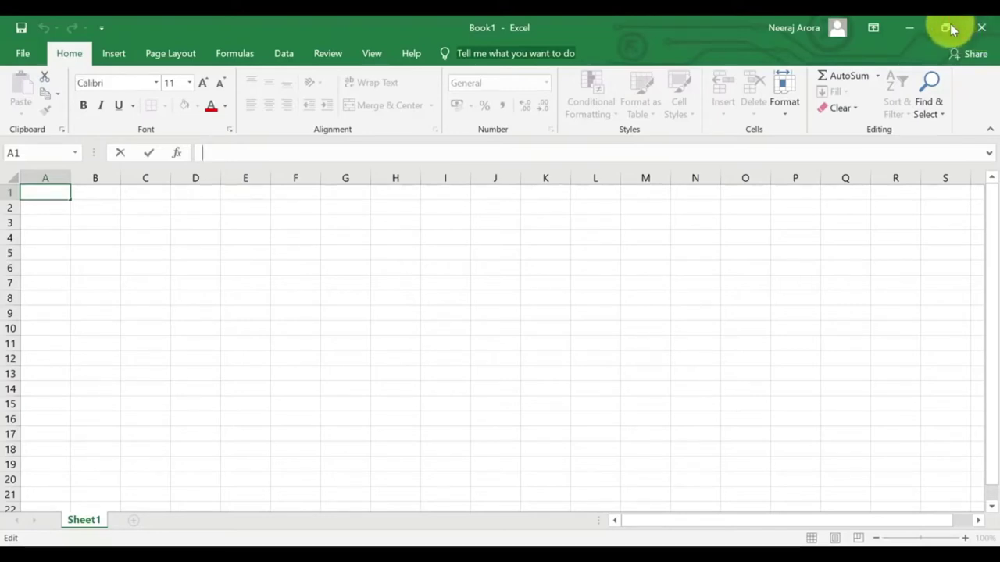
{"action": "left_click", "coordinate": [948, 26]}
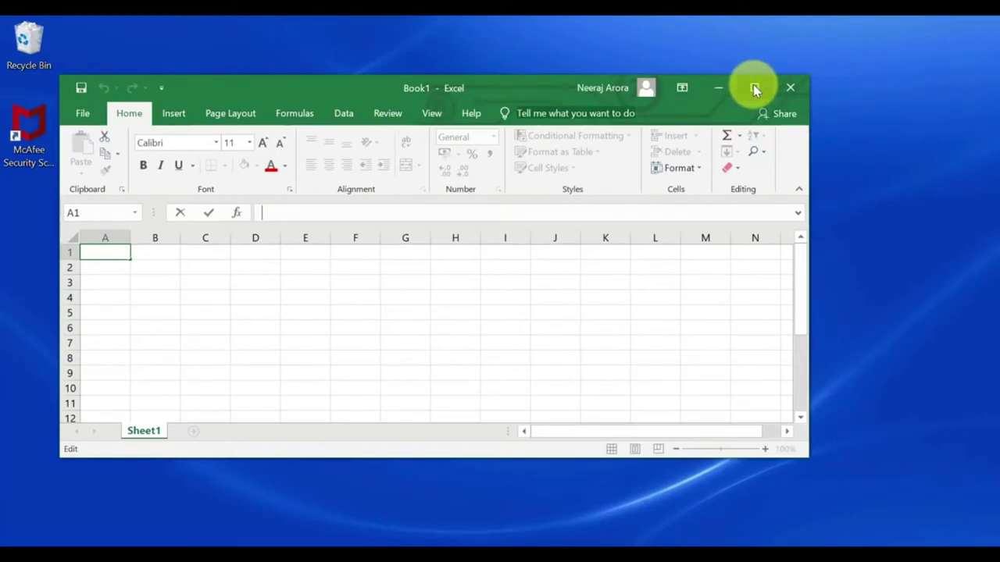
{"action": "left_click", "coordinate": [755, 89]}
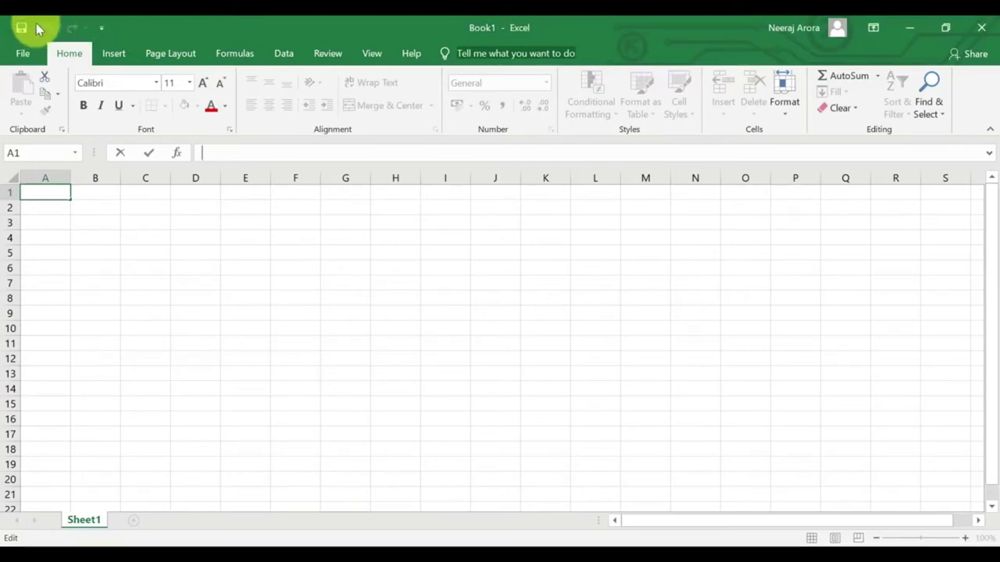
Look through the Quick Access Toolbar customize list and close it without changes.
{"action": "left_click", "coordinate": [100, 28]}
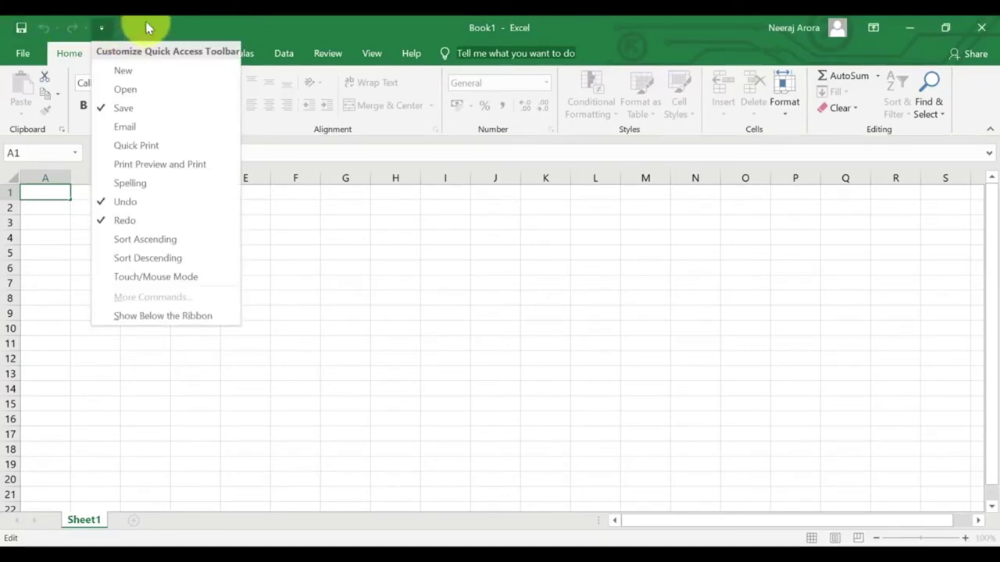
{"action": "left_click", "coordinate": [151, 26]}
{"action": "left_click", "coordinate": [102, 29]}
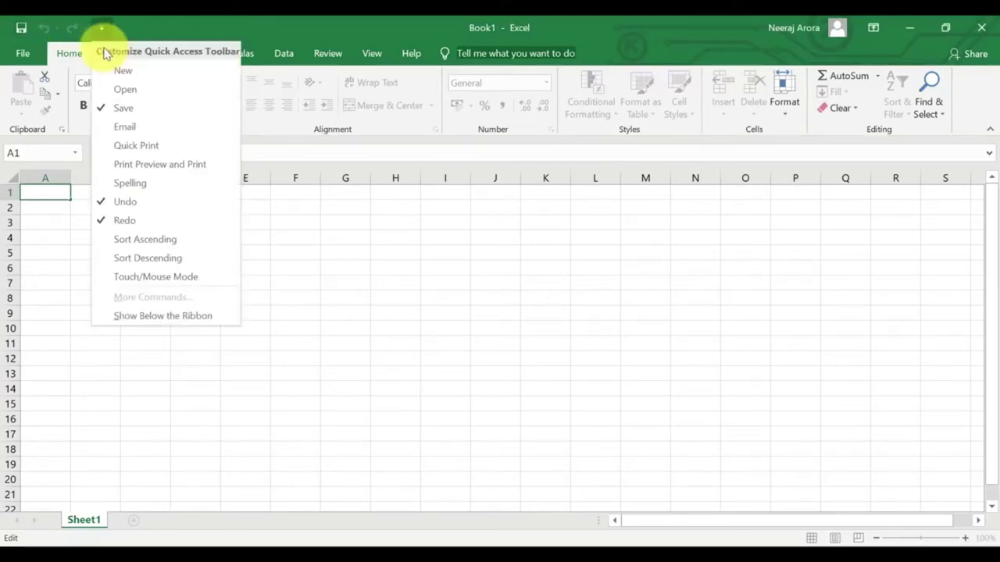
{"action": "left_click", "coordinate": [161, 23]}
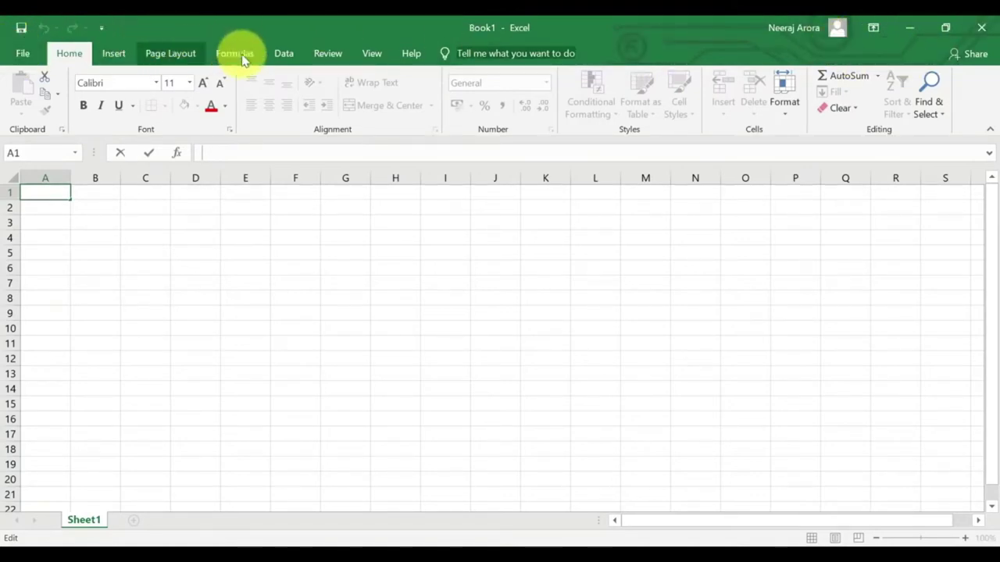
Browse the File info page and the Insert and Page Layout tabs, returning to Home.
{"action": "left_click", "coordinate": [28, 53]}
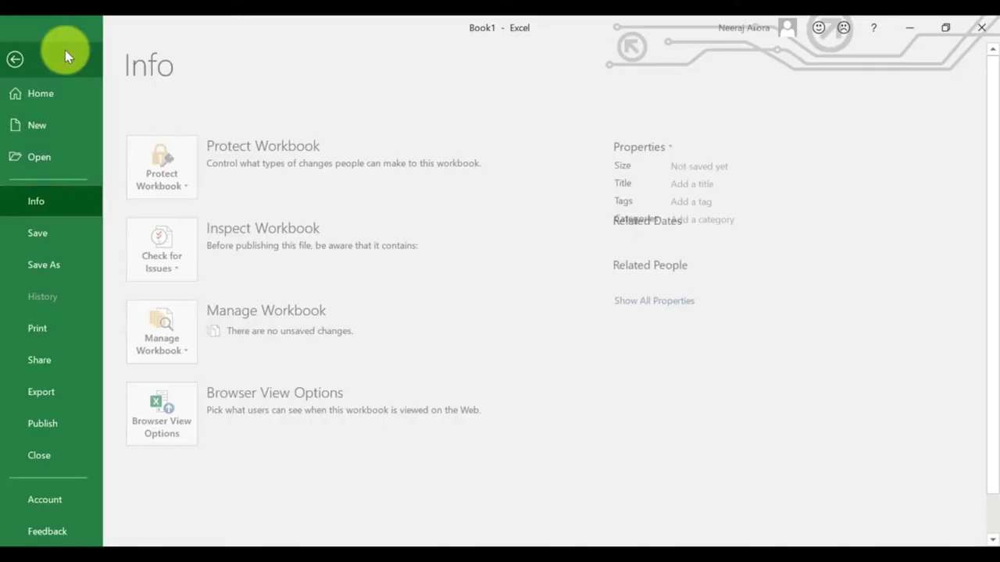
{"action": "left_click", "coordinate": [51, 44]}
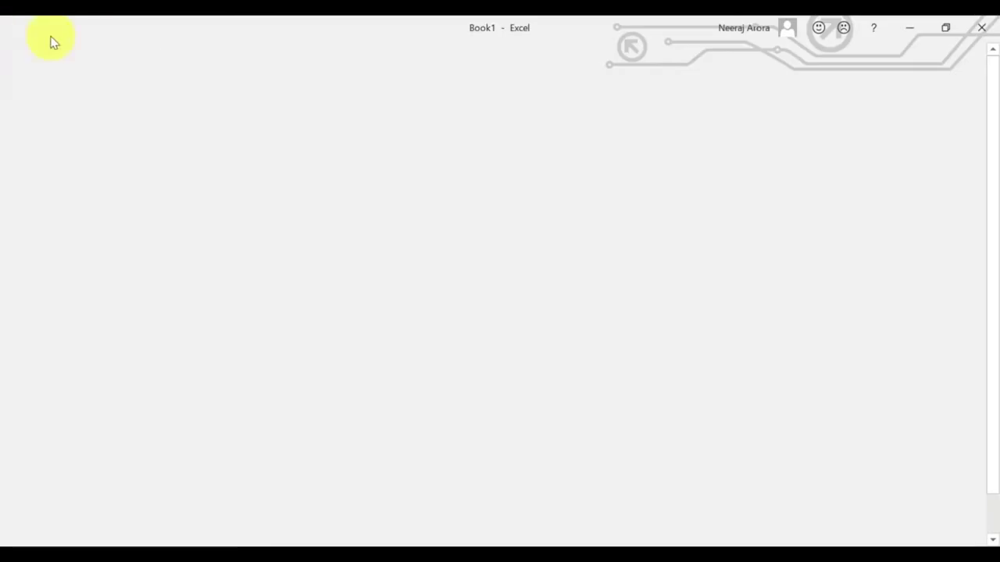
{"action": "left_click", "coordinate": [115, 56]}
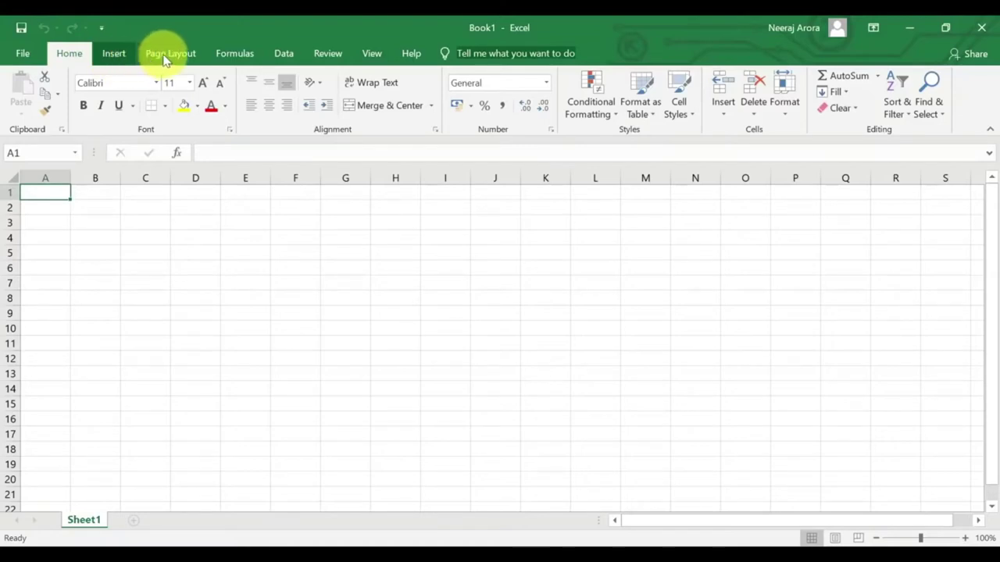
{"action": "left_click", "coordinate": [164, 55]}
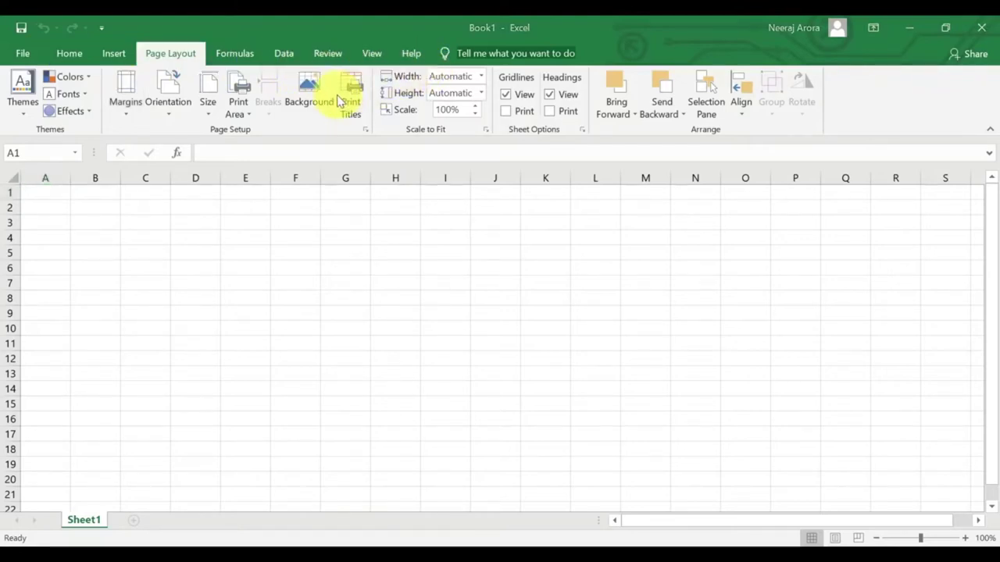
{"action": "left_click", "coordinate": [70, 50]}
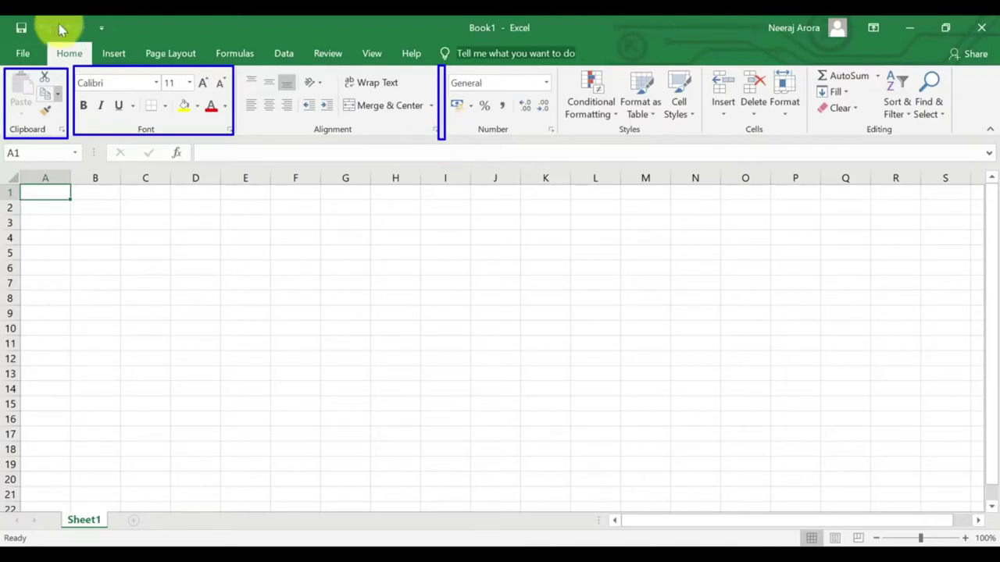
Drag across parts of the title bar and ribbon to point out the interface areas.
{"action": "left_click_drag", "start_coordinate": [11, 22], "coordinate": [116, 35]}
{"action": "left_click_drag", "start_coordinate": [456, 20], "coordinate": [534, 36]}
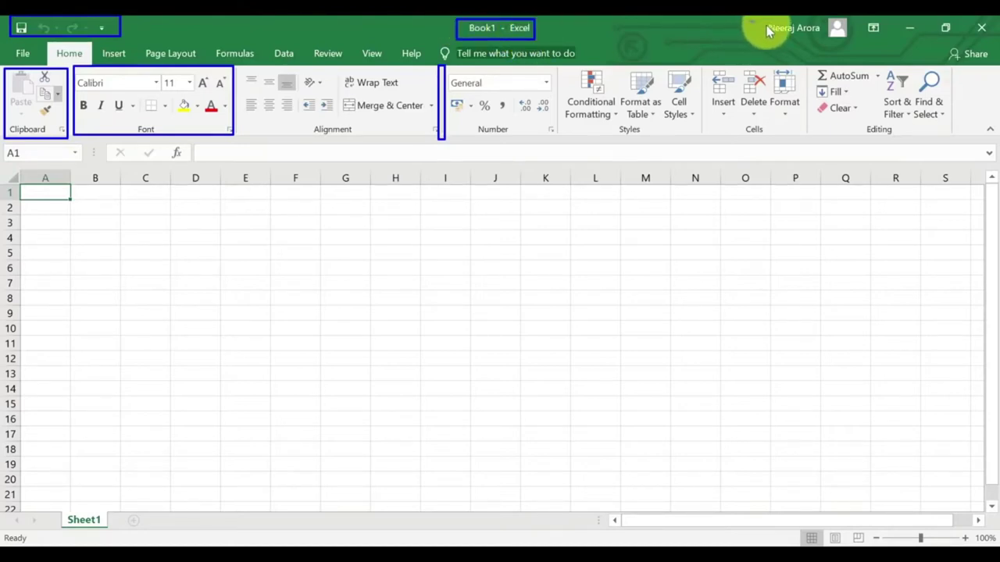
{"action": "mouse_move", "coordinate": [748, 21]}
{"action": "left_mouse_down"}
{"action": "mouse_move", "coordinate": [821, 48]}
{"action": "mouse_move", "coordinate": [890, 43]}
{"action": "mouse_move", "coordinate": [909, 26]}
{"action": "left_mouse_up"}
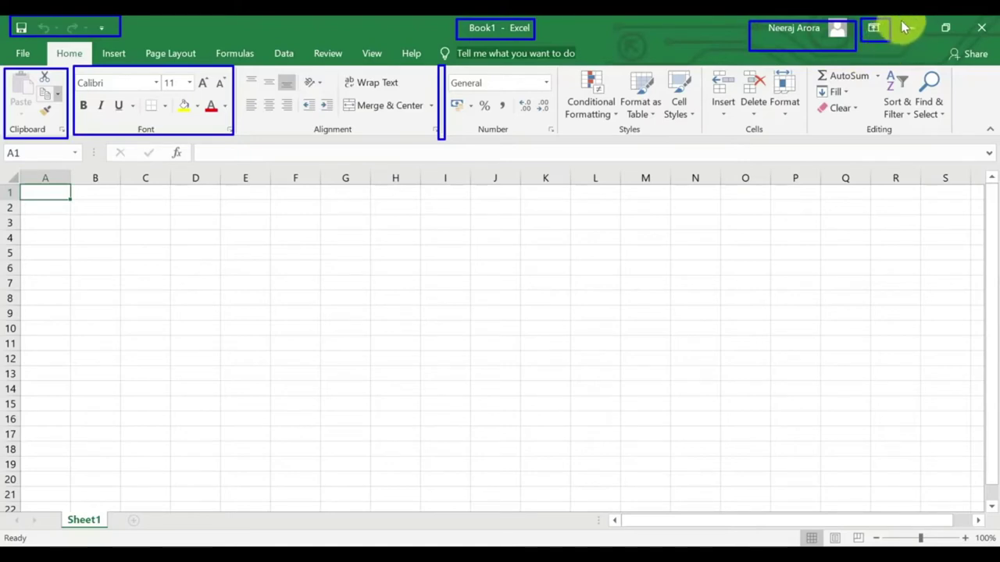
{"action": "mouse_move", "coordinate": [975, 55]}
{"action": "left_mouse_down"}
{"action": "mouse_move", "coordinate": [984, 43]}
{"action": "mouse_move", "coordinate": [994, 48]}
{"action": "left_mouse_up"}
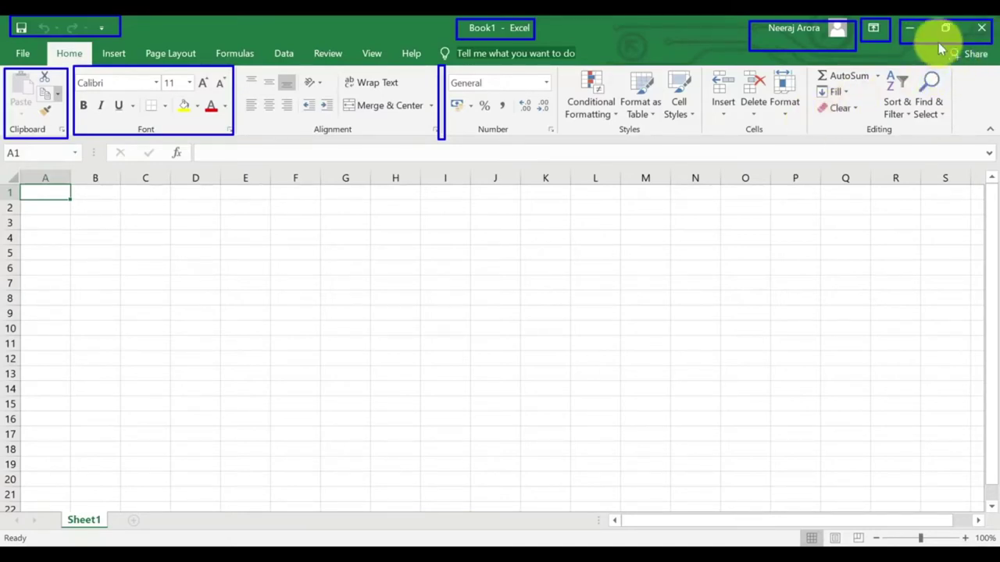
{"action": "mouse_move", "coordinate": [939, 44]}
{"action": "left_mouse_down"}
{"action": "mouse_move", "coordinate": [982, 64]}
{"action": "mouse_move", "coordinate": [990, 51]}
{"action": "mouse_move", "coordinate": [994, 68]}
{"action": "left_mouse_up"}
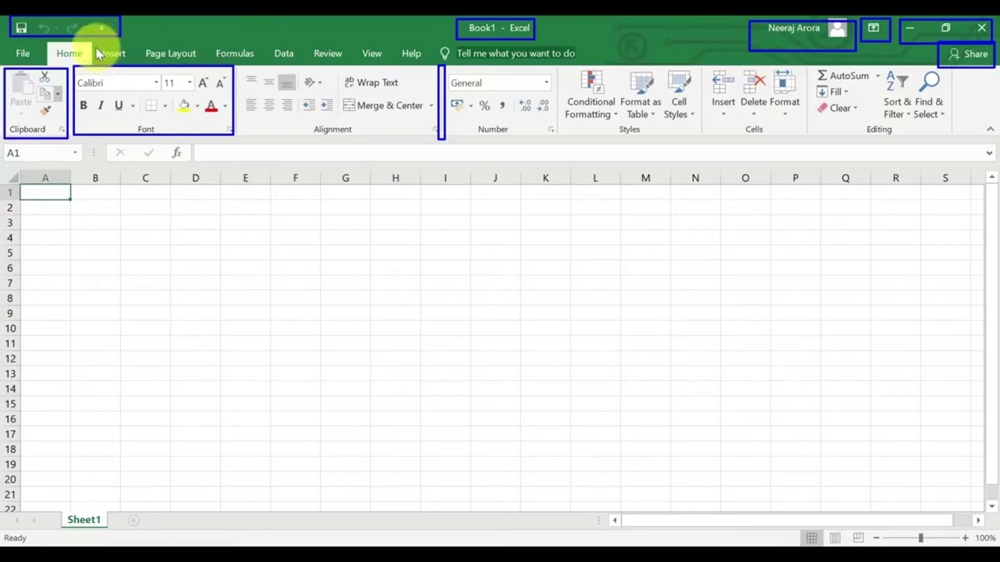
{"action": "left_click_drag", "start_coordinate": [96, 47], "coordinate": [135, 60]}
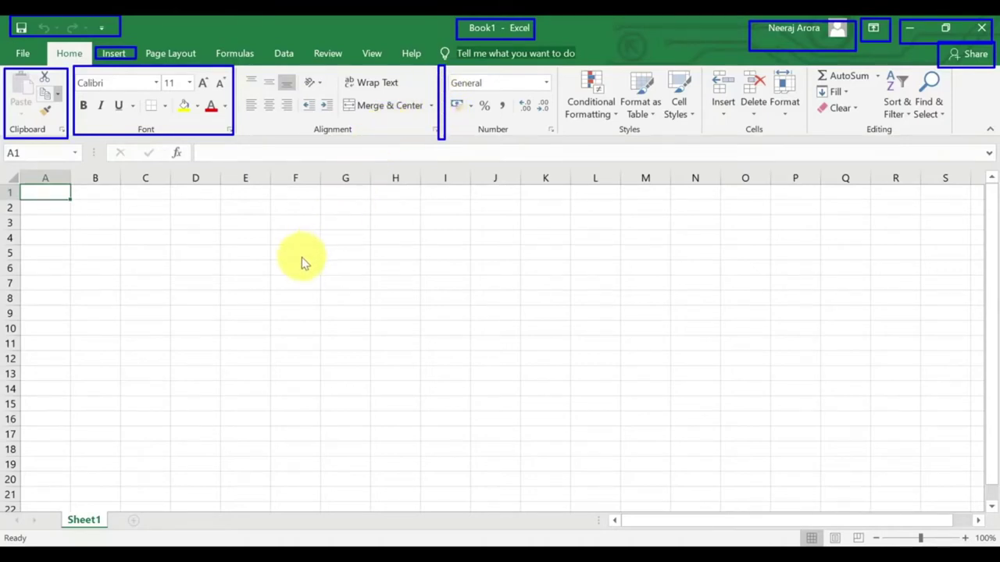
{"action": "key", "text": "e"}
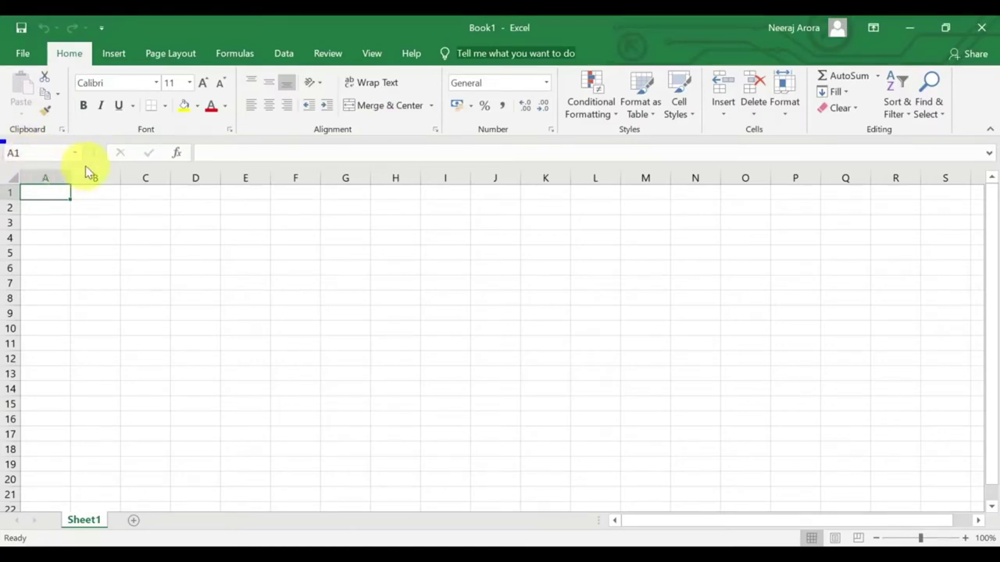
Select cells D4, D5 and D6 in turn, several times over.
{"action": "left_click_drag", "start_coordinate": [85, 165], "coordinate": [87, 165]}
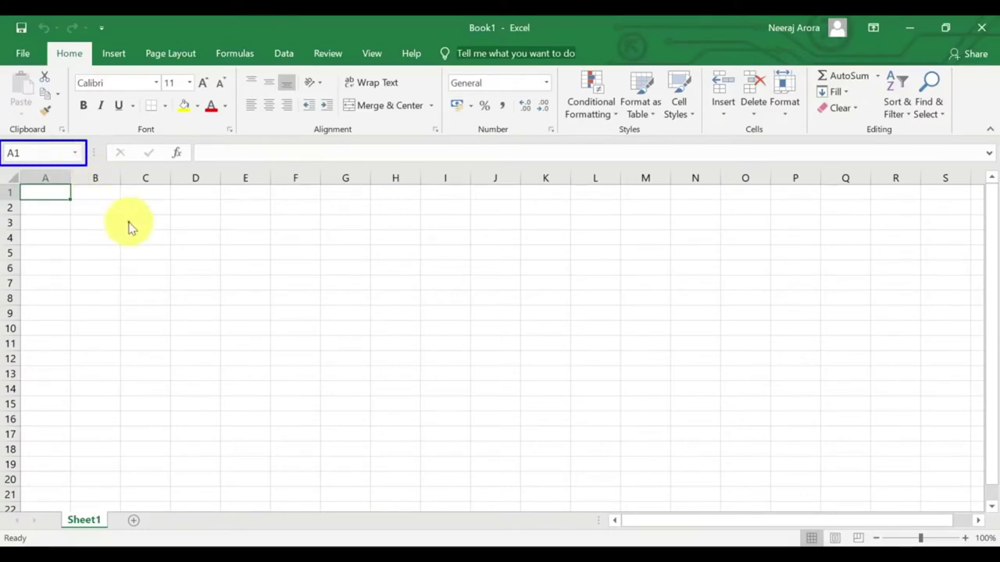
{"action": "left_click", "coordinate": [209, 242]}
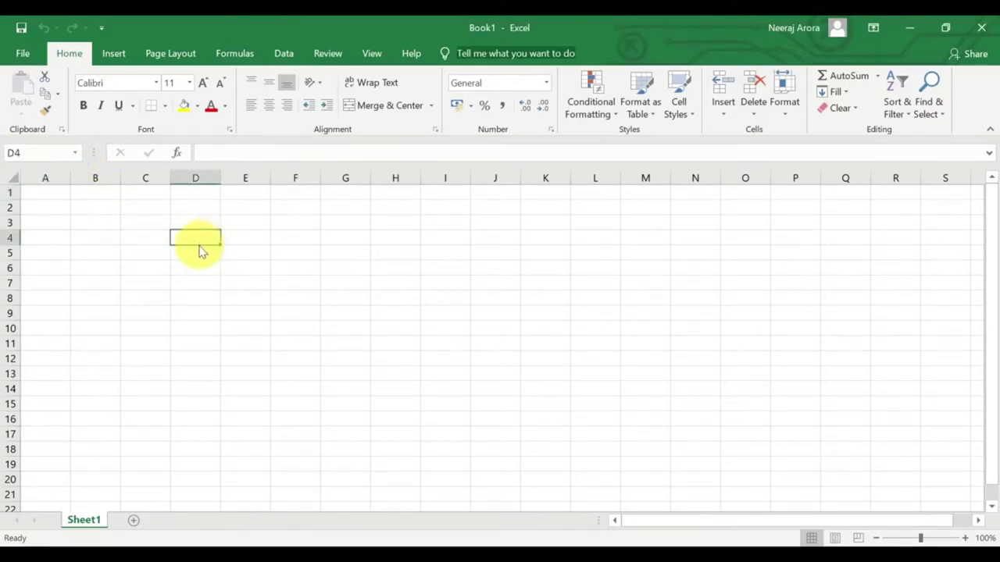
{"action": "left_click", "coordinate": [197, 255]}
{"action": "left_click", "coordinate": [196, 265]}
{"action": "left_click", "coordinate": [196, 257]}
{"action": "left_click", "coordinate": [196, 269]}
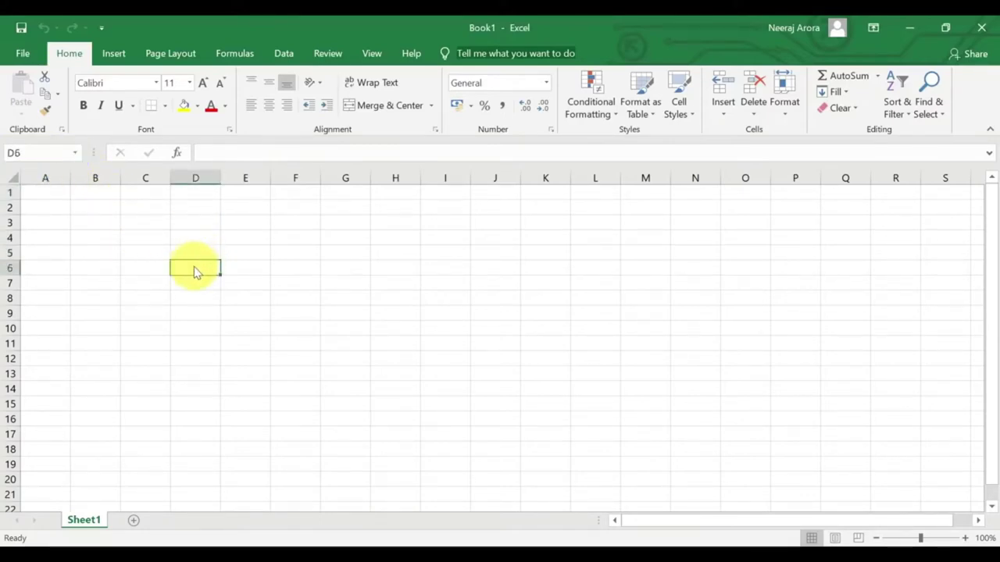
{"action": "left_click", "coordinate": [195, 256]}
{"action": "left_click", "coordinate": [193, 264]}
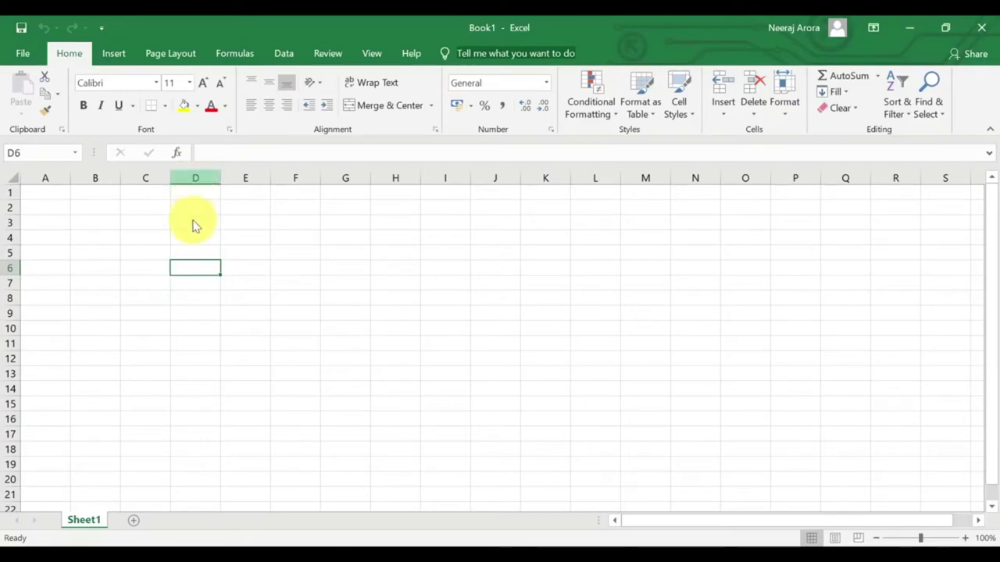
Jump to cell A5 by entering a5 in the Name Box.
{"action": "left_click", "coordinate": [15, 153]}
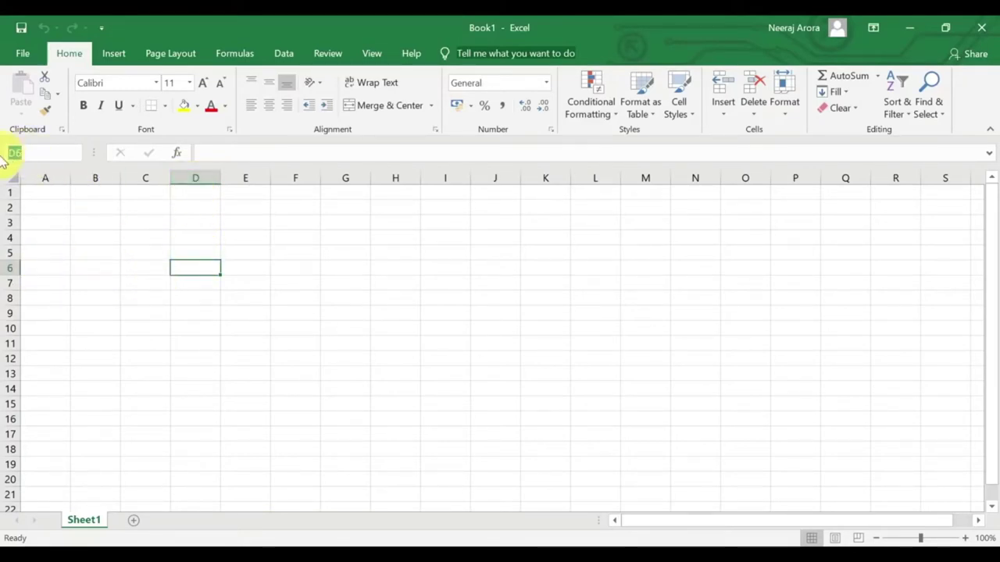
{"action": "type", "text": "a5"}
{"action": "key", "text": "Return"}
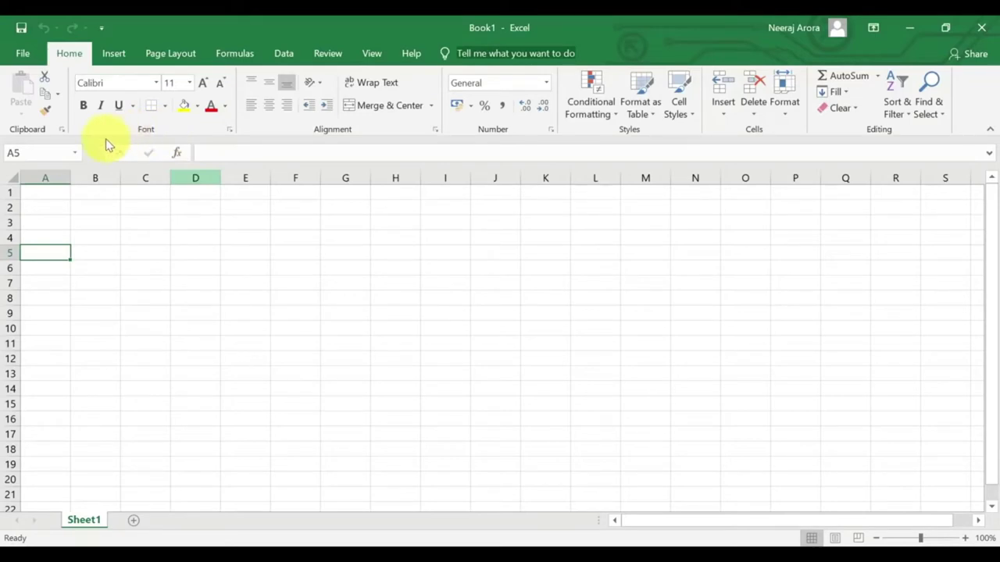
{"action": "left_click_drag", "start_coordinate": [114, 145], "coordinate": [312, 166]}
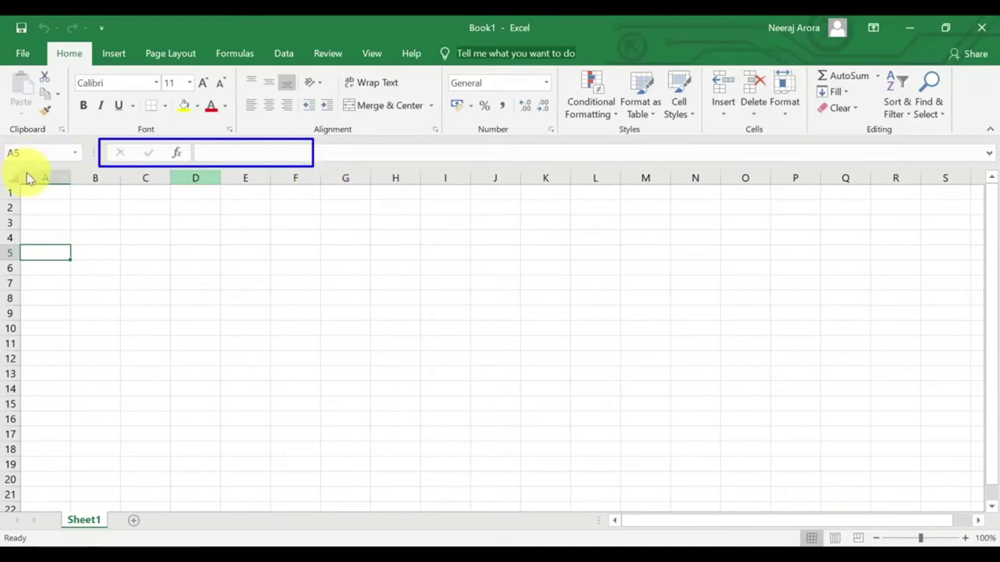
{"action": "mouse_move", "coordinate": [28, 176]}
{"action": "left_mouse_down"}
{"action": "mouse_move", "coordinate": [79, 185]}
{"action": "mouse_move", "coordinate": [69, 191]}
{"action": "left_mouse_up"}
{"action": "left_click_drag", "start_coordinate": [66, 383], "coordinate": [69, 382]}
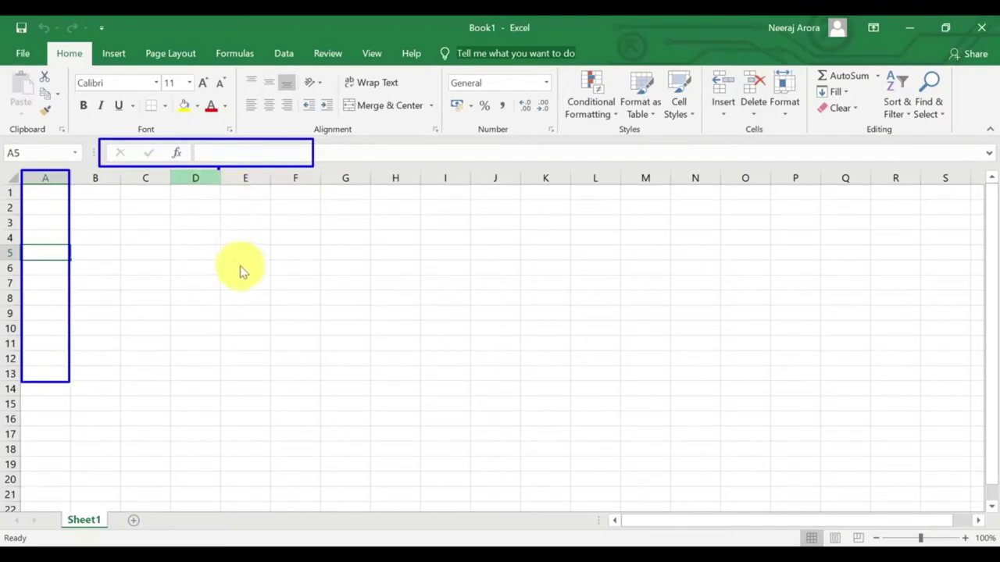
{"action": "left_click_drag", "start_coordinate": [254, 416], "coordinate": [276, 421]}
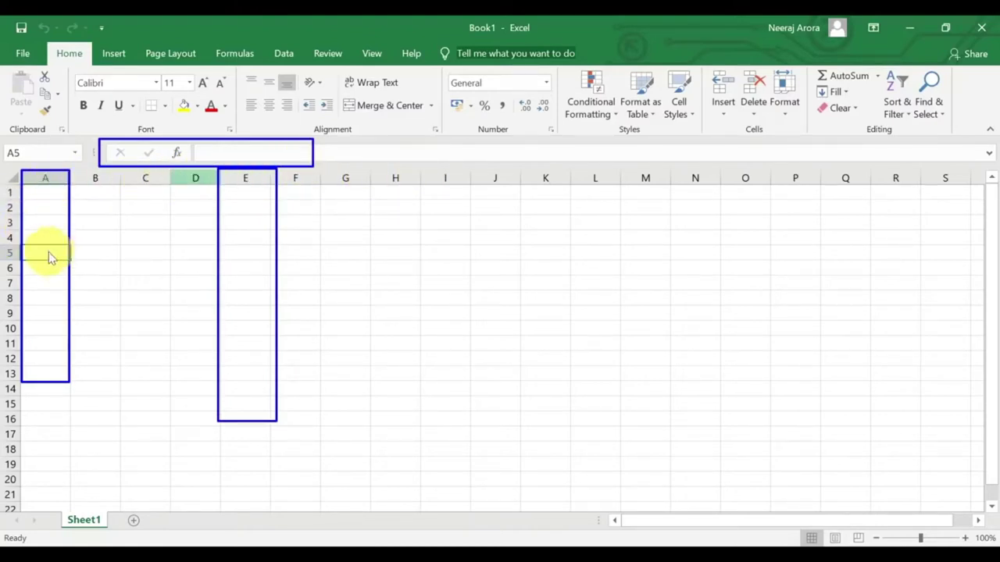
{"action": "key", "text": "Escape"}
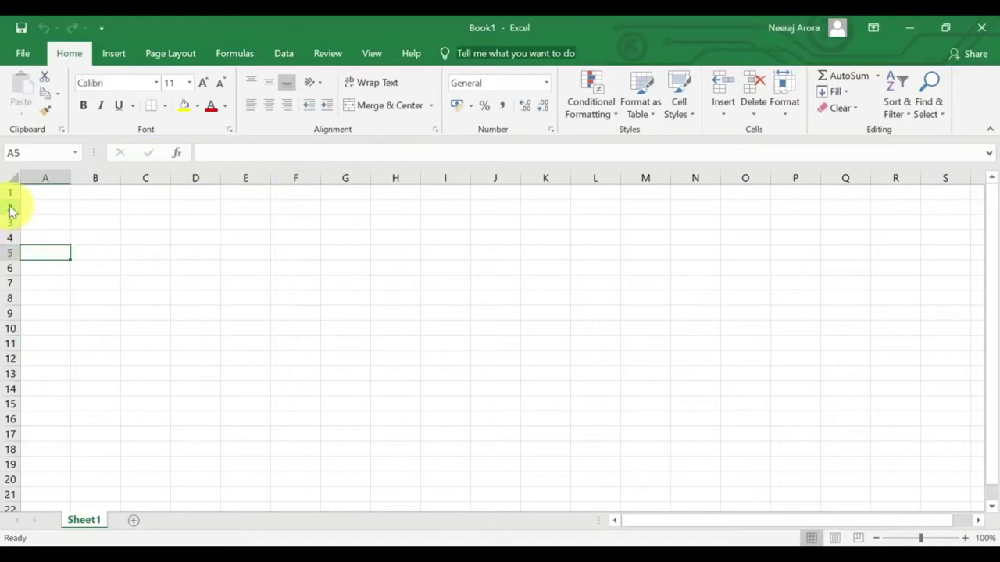
Select rows 3, 10 and 11, then column D, ending on cell D9.
{"action": "left_click", "coordinate": [10, 222]}
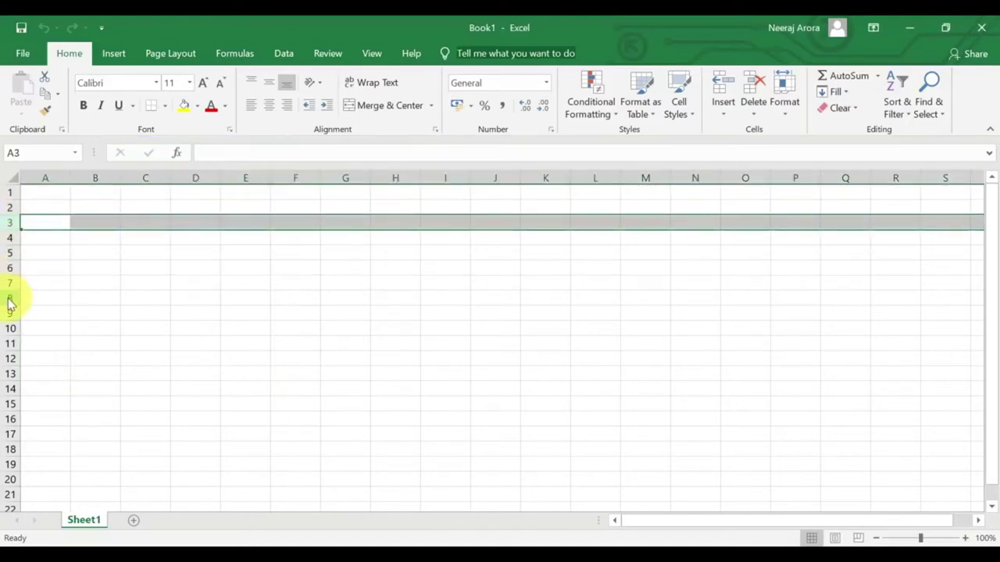
{"action": "left_click", "coordinate": [10, 328]}
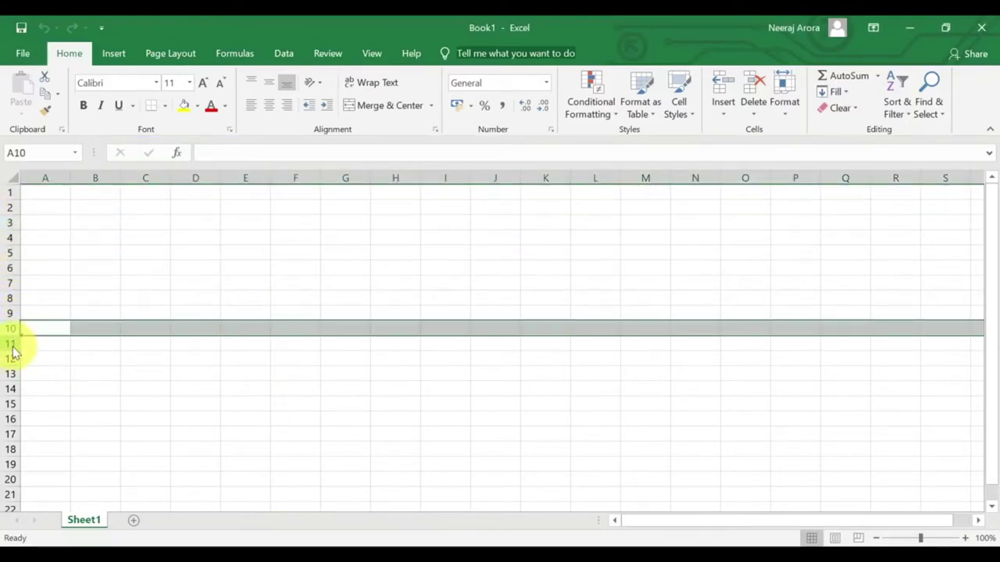
{"action": "left_click", "coordinate": [10, 344]}
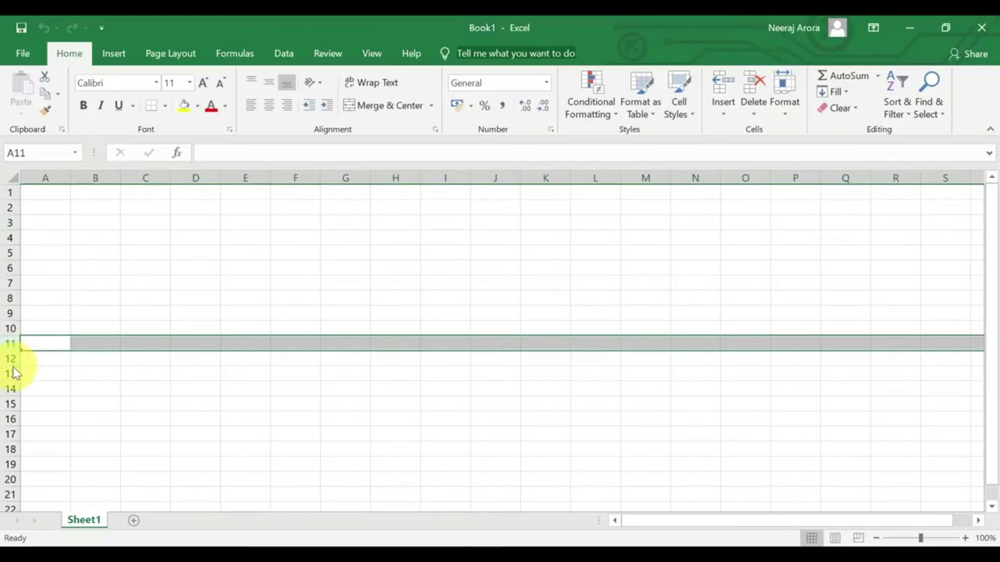
{"action": "left_click", "coordinate": [207, 182]}
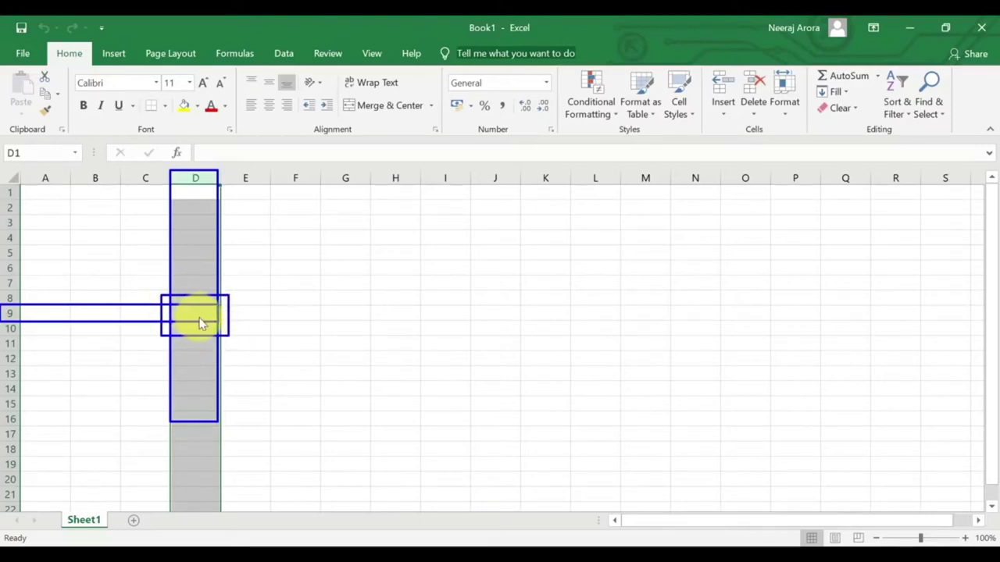
{"action": "left_click", "coordinate": [197, 317]}
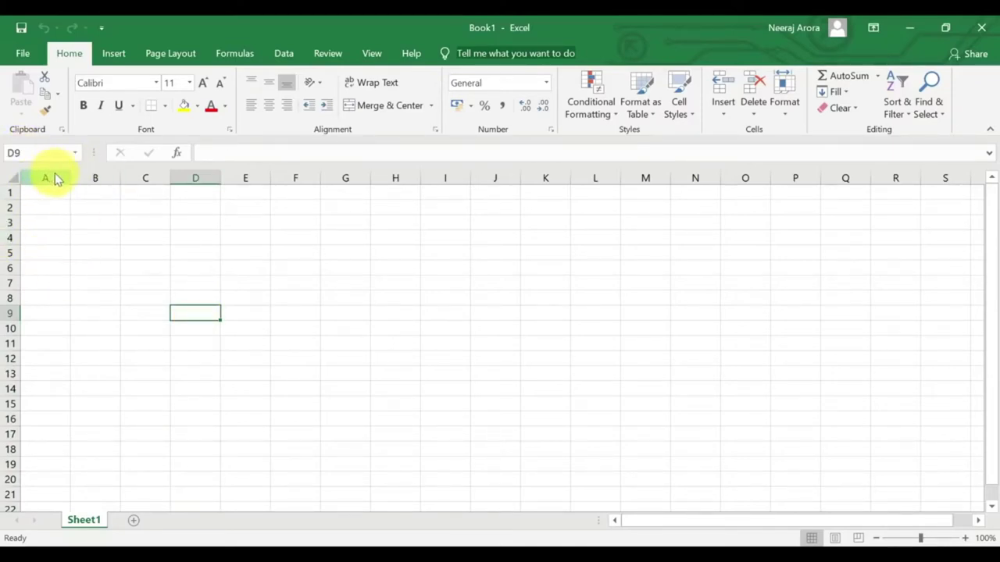
Select columns D, E and F in turn, then rows 3, 4 and 5.
{"action": "left_click", "coordinate": [207, 179]}
{"action": "left_click", "coordinate": [245, 178]}
{"action": "left_click", "coordinate": [296, 178]}
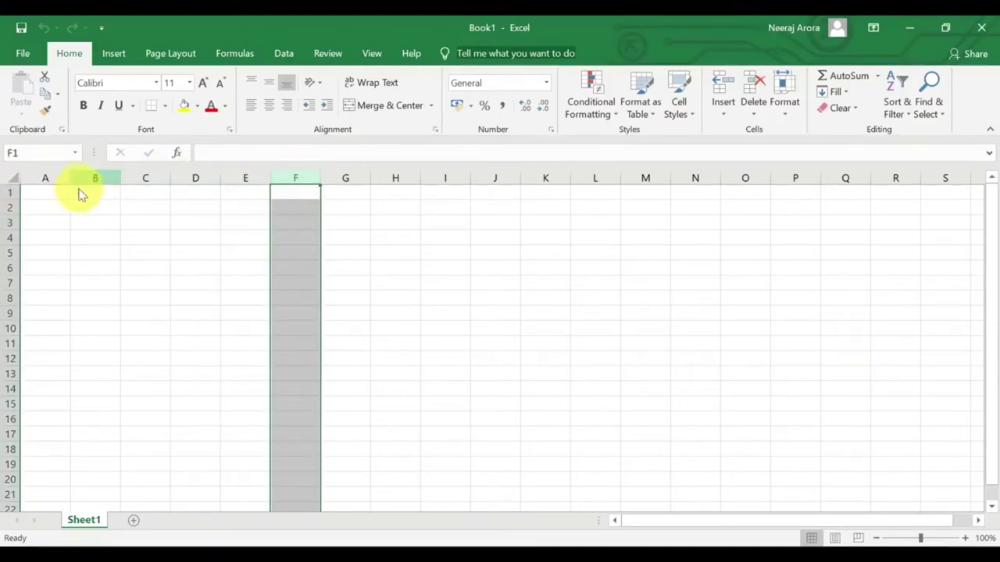
{"action": "left_click", "coordinate": [11, 223]}
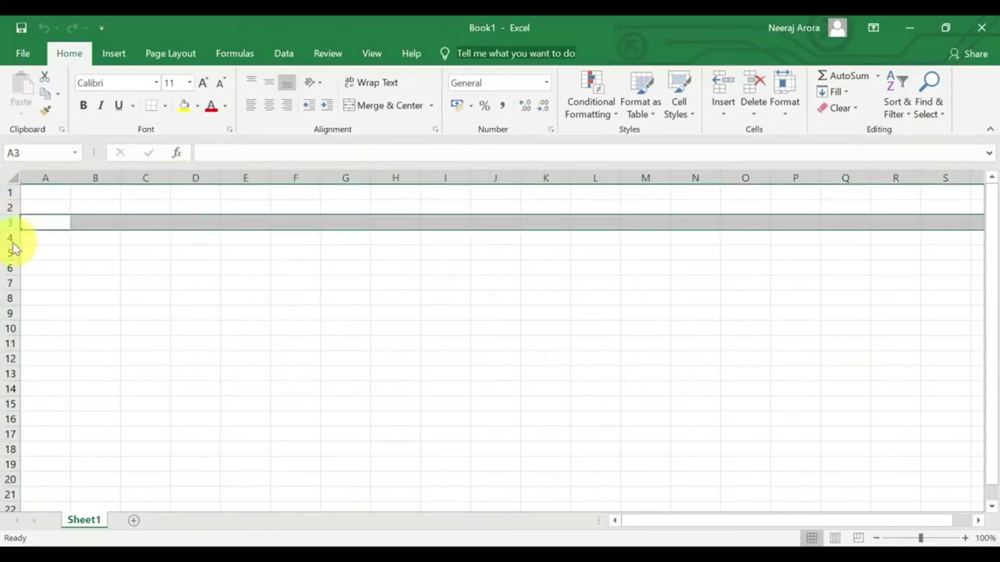
{"action": "left_click", "coordinate": [11, 238]}
{"action": "left_click", "coordinate": [11, 253]}
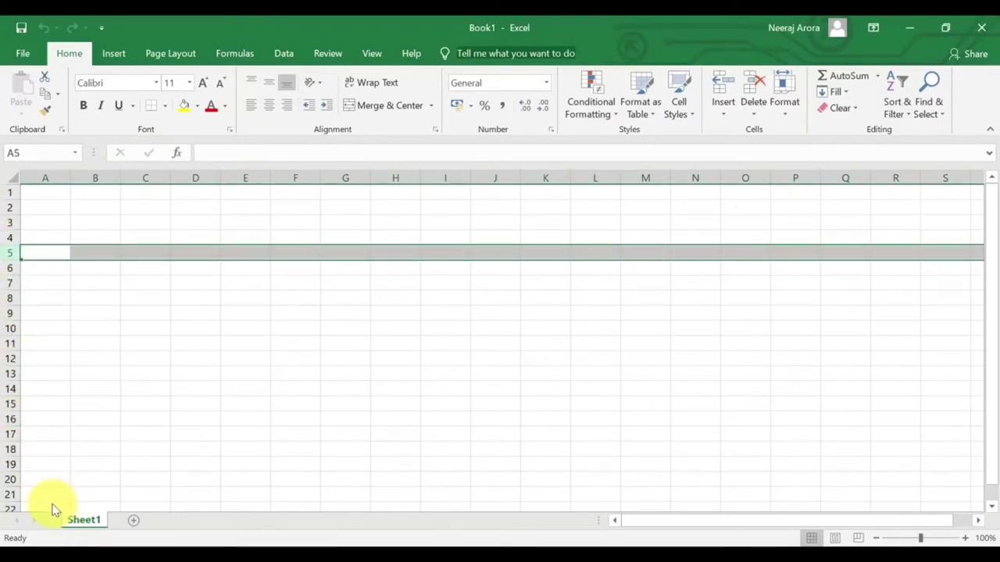
{"action": "left_click_drag", "start_coordinate": [59, 512], "coordinate": [114, 534]}
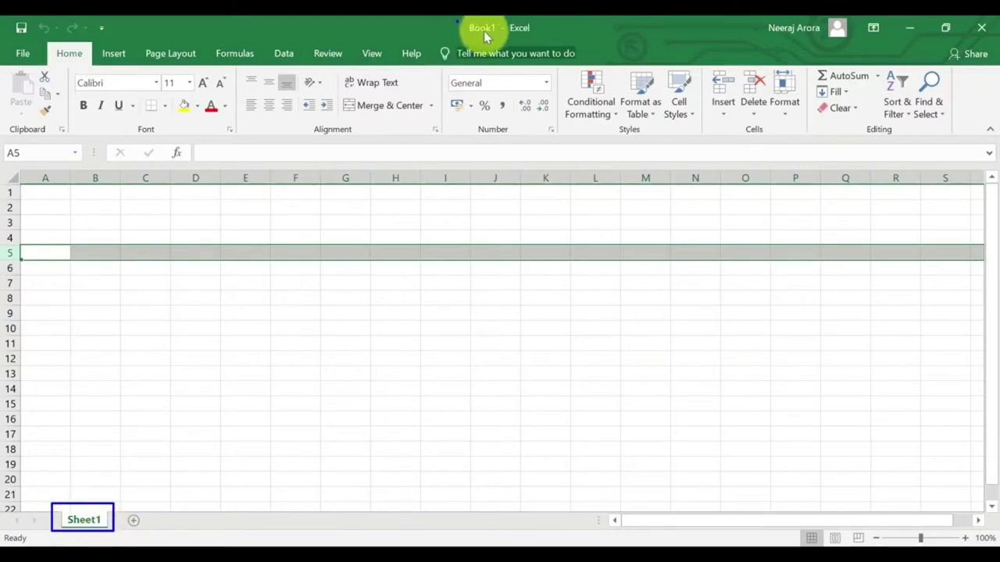
{"action": "left_click_drag", "start_coordinate": [515, 38], "coordinate": [542, 44]}
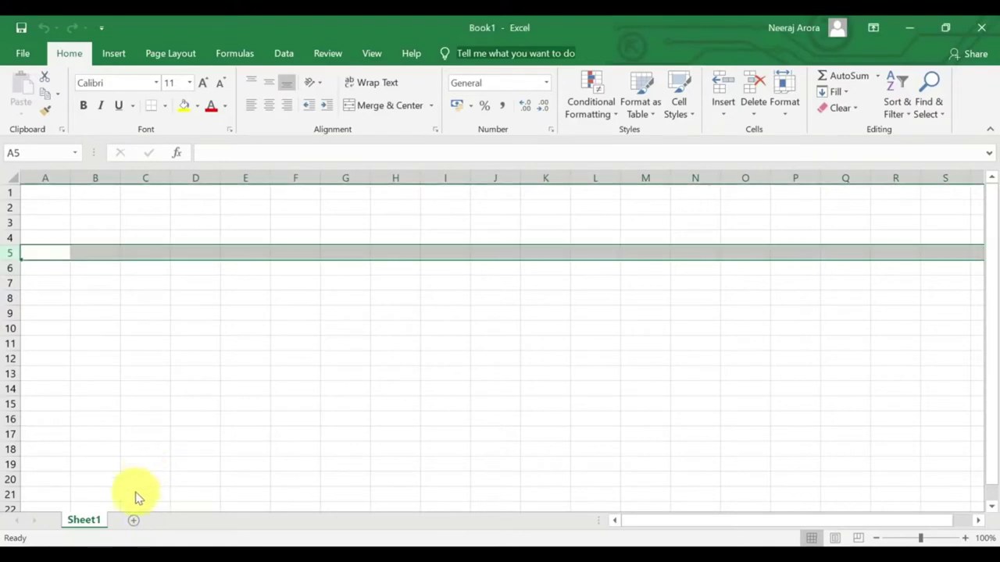
Add four new worksheets, then delete Sheet5 and Sheet4.
{"action": "left_click", "coordinate": [136, 520]}
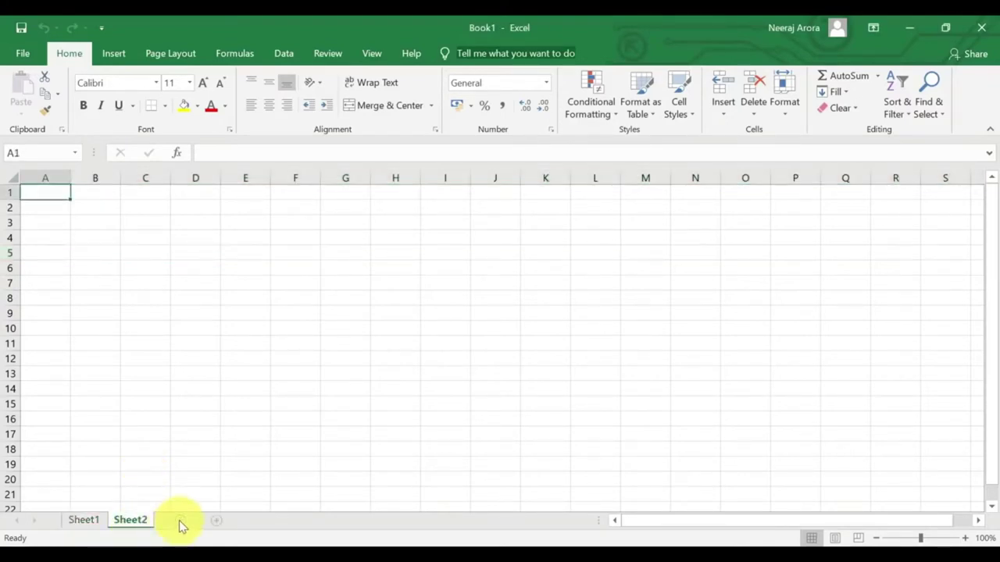
{"action": "left_click", "coordinate": [180, 520]}
{"action": "left_click", "coordinate": [226, 522]}
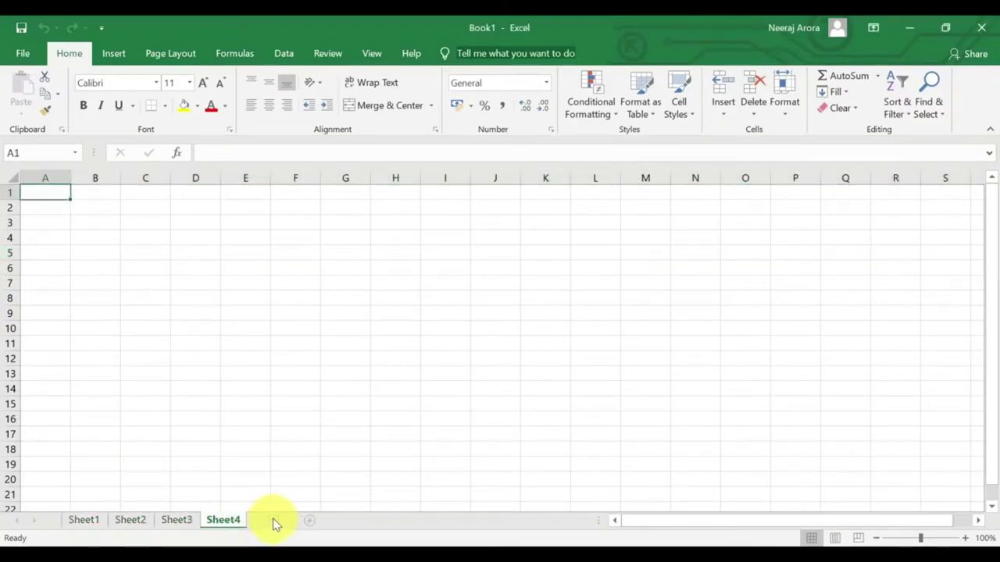
{"action": "left_click", "coordinate": [309, 521]}
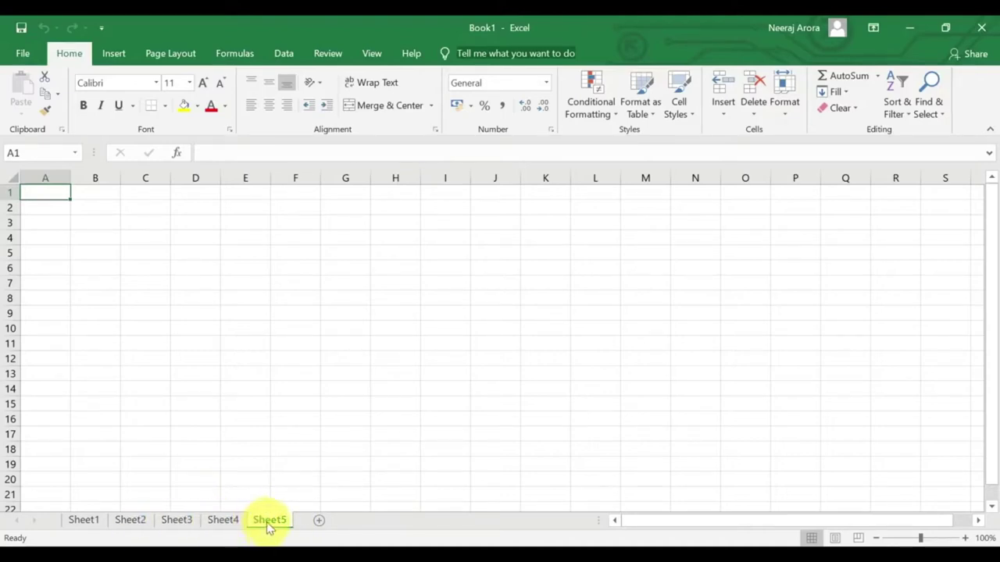
{"action": "right_click", "coordinate": [273, 521]}
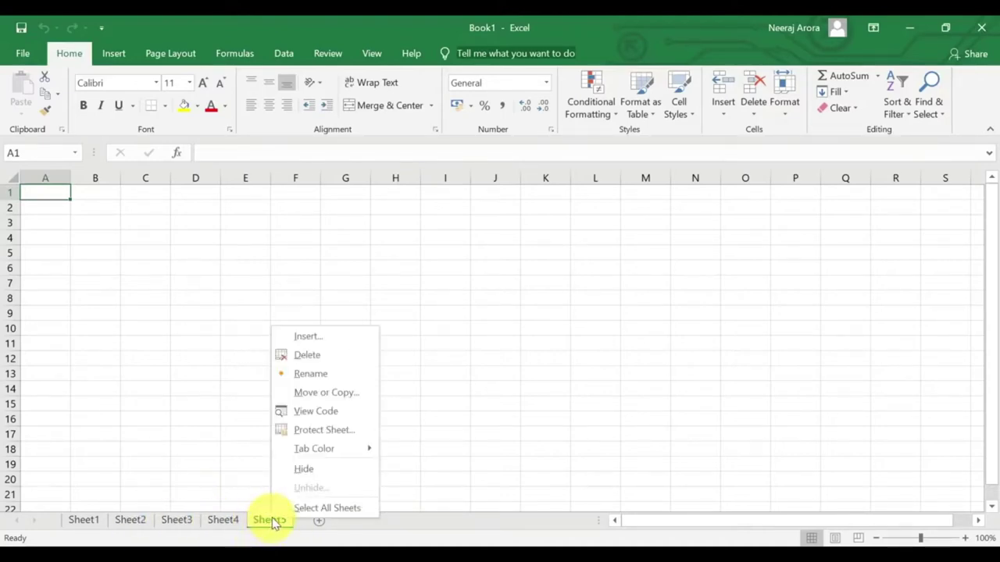
{"action": "left_click", "coordinate": [306, 355]}
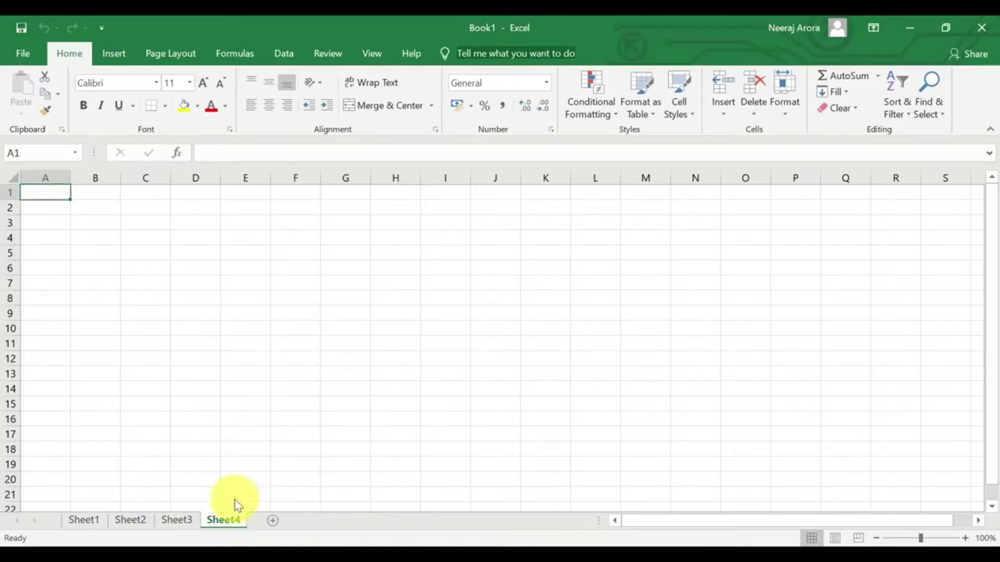
{"action": "right_click", "coordinate": [224, 523]}
{"action": "left_click", "coordinate": [262, 357]}
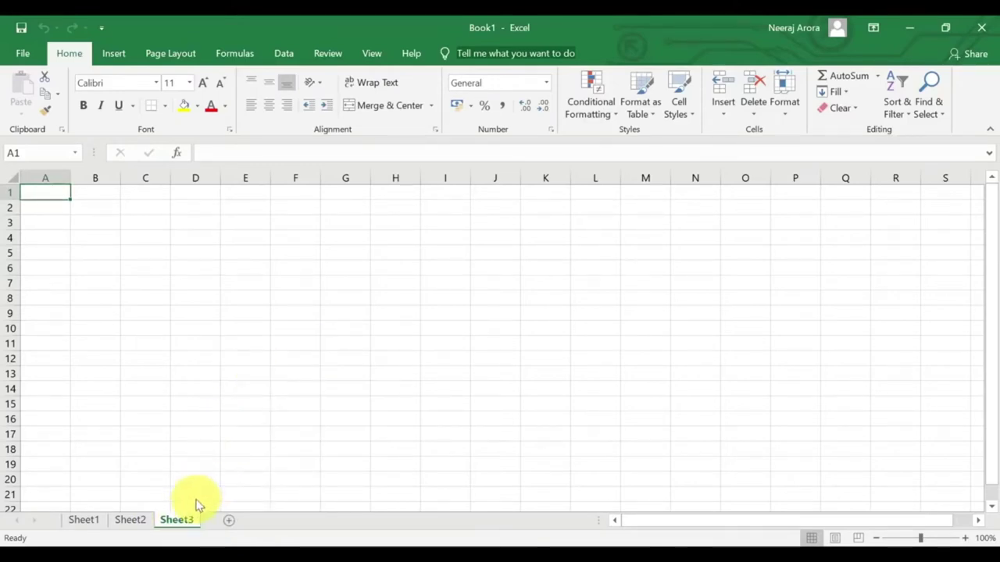
Switch among Sheet1, Sheet2 and Sheet3, finishing on Sheet1.
{"action": "left_click", "coordinate": [86, 521]}
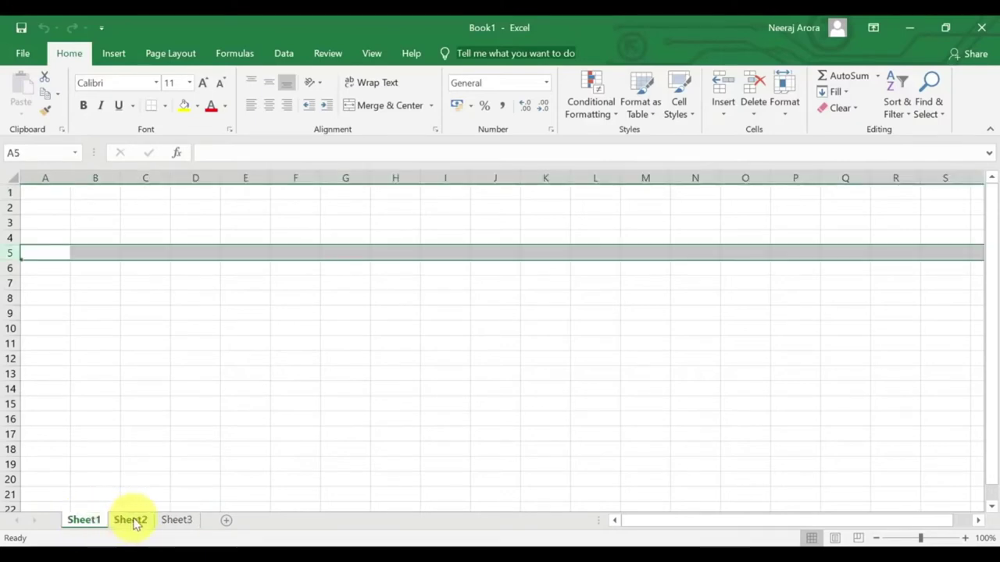
{"action": "left_click", "coordinate": [130, 521]}
{"action": "left_click", "coordinate": [179, 521]}
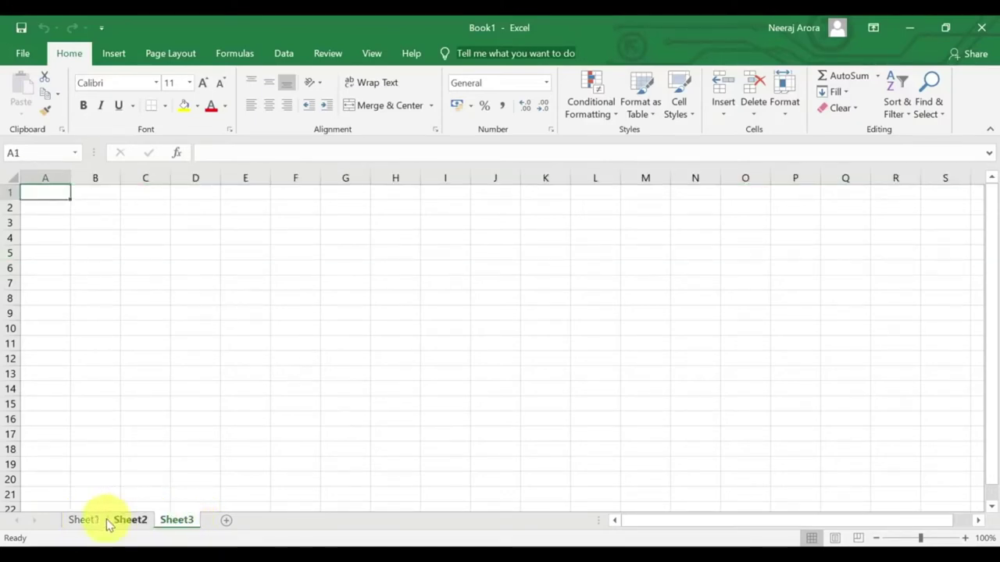
{"action": "left_click", "coordinate": [83, 521]}
{"action": "left_click", "coordinate": [130, 521]}
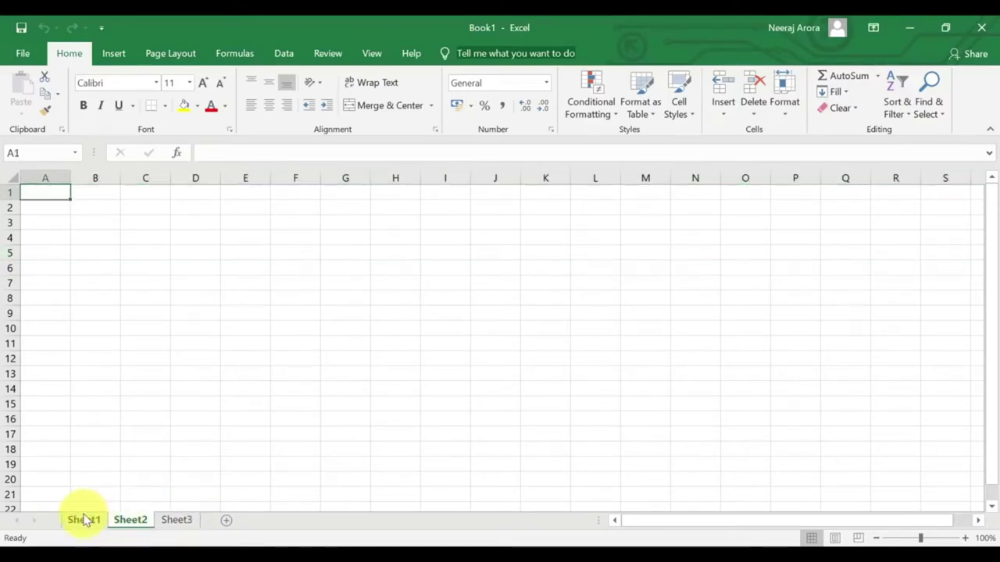
{"action": "left_click", "coordinate": [79, 520]}
{"action": "left_click", "coordinate": [134, 520]}
{"action": "left_click", "coordinate": [175, 522]}
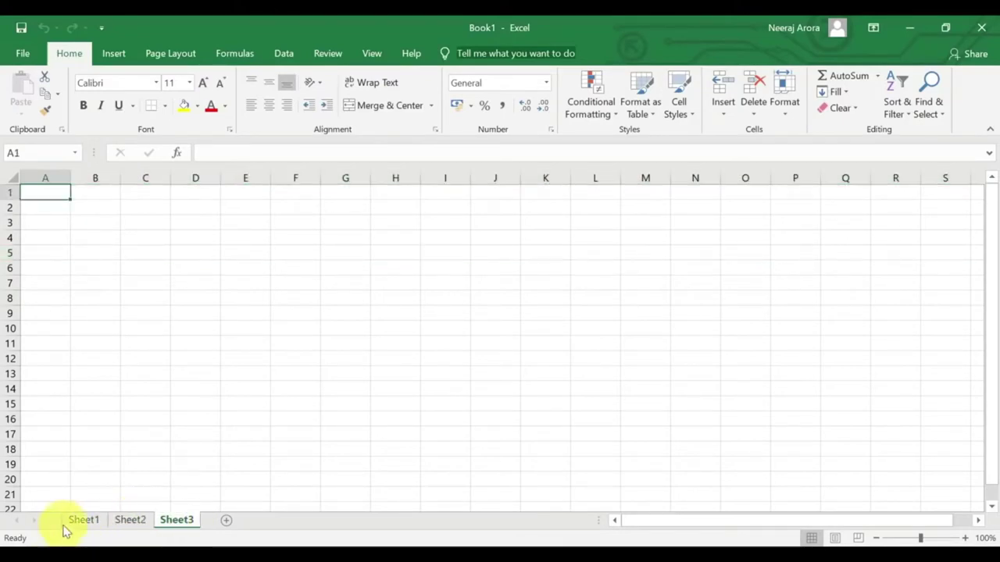
{"action": "left_click", "coordinate": [81, 522]}
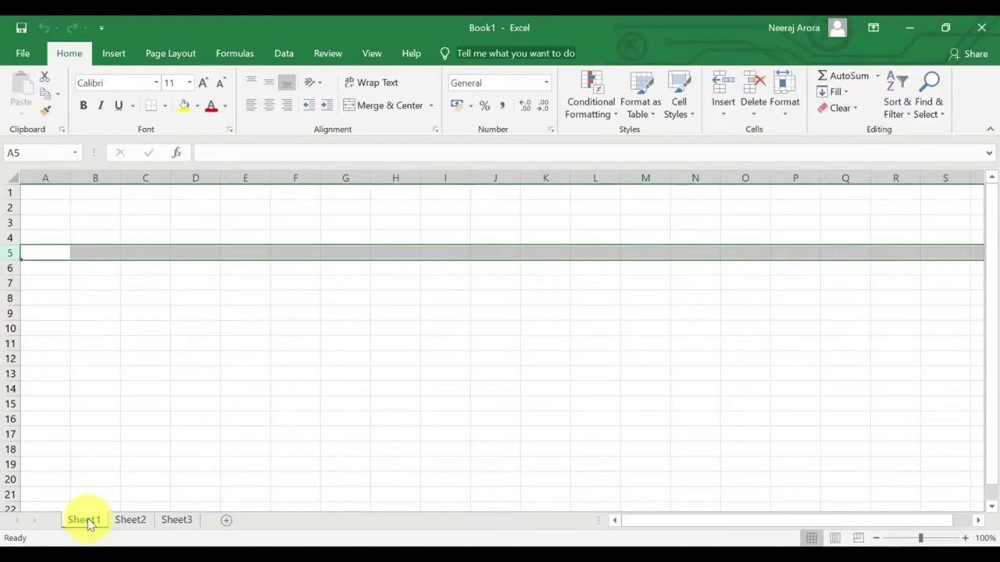
Rename the Sheet1 tab to 'Excel Basics 1' and dismiss its context menu.
{"action": "double_click", "coordinate": [83, 520]}
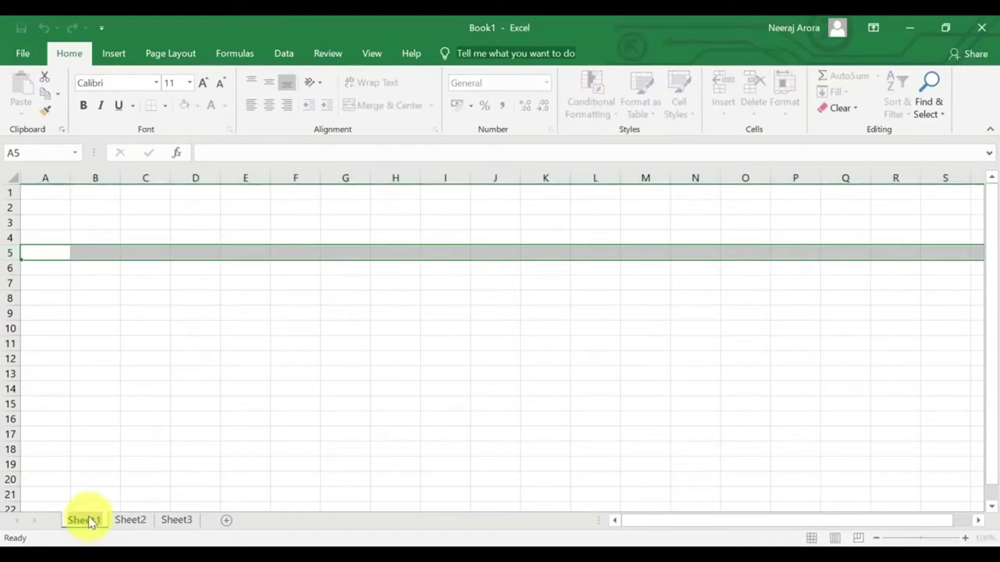
{"action": "type", "text": "E"}
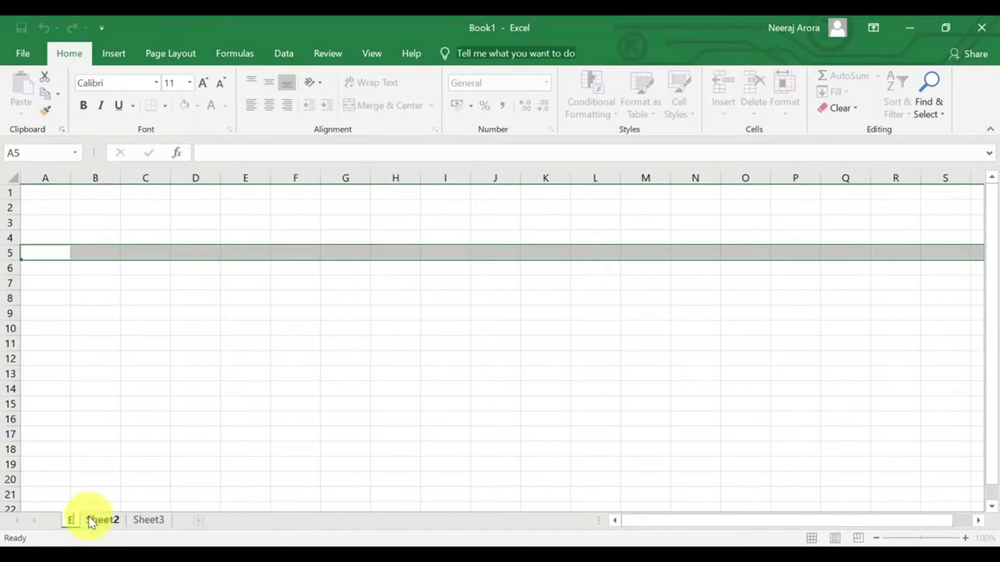
{"action": "type", "text": "xcel Basics 1"}
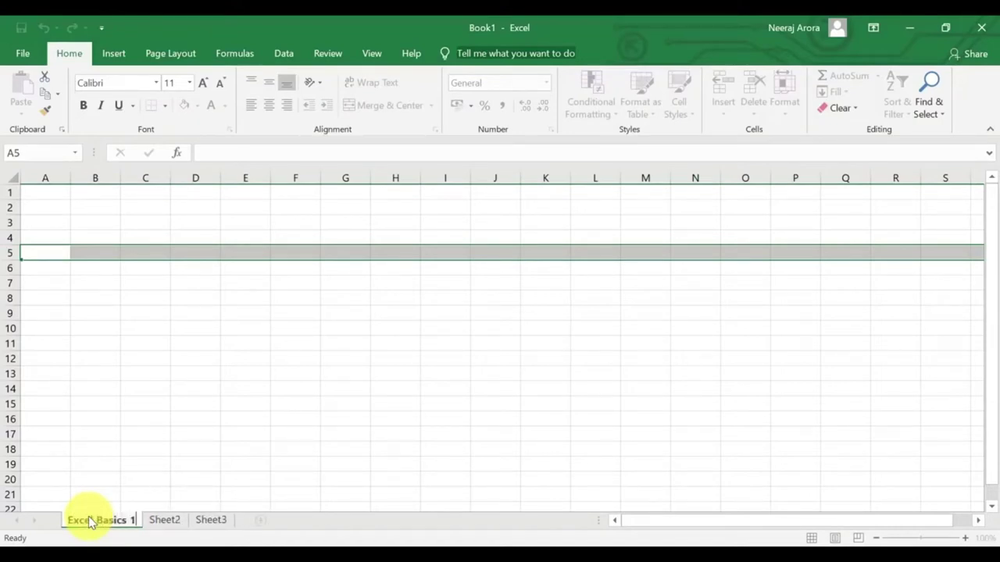
{"action": "key", "text": "Return"}
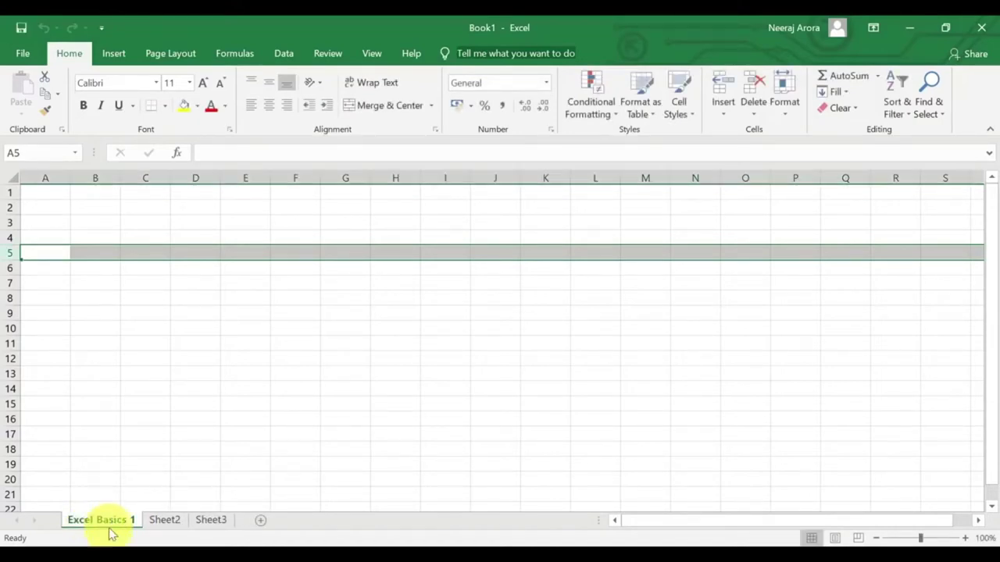
{"action": "right_click", "coordinate": [123, 521]}
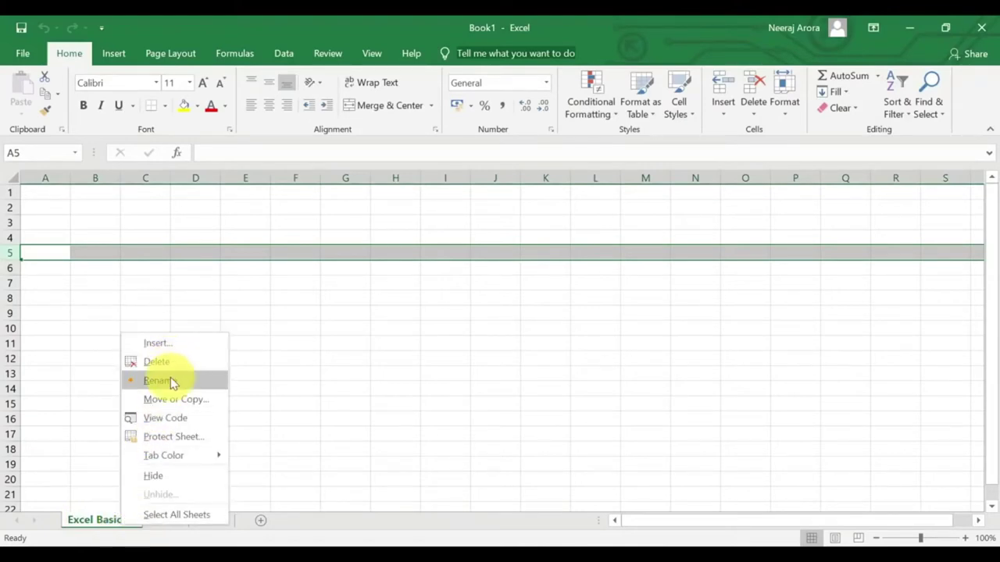
{"action": "key", "text": "Escape"}
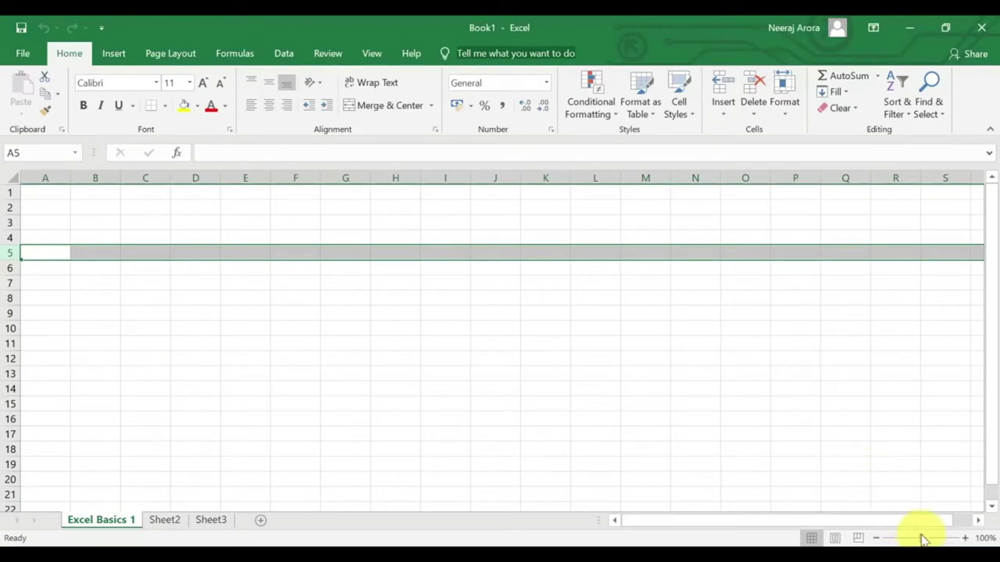
{"action": "mouse_move", "coordinate": [924, 539]}
{"action": "left_mouse_down"}
{"action": "mouse_move", "coordinate": [945, 538]}
{"action": "mouse_move", "coordinate": [920, 540]}
{"action": "left_mouse_up"}
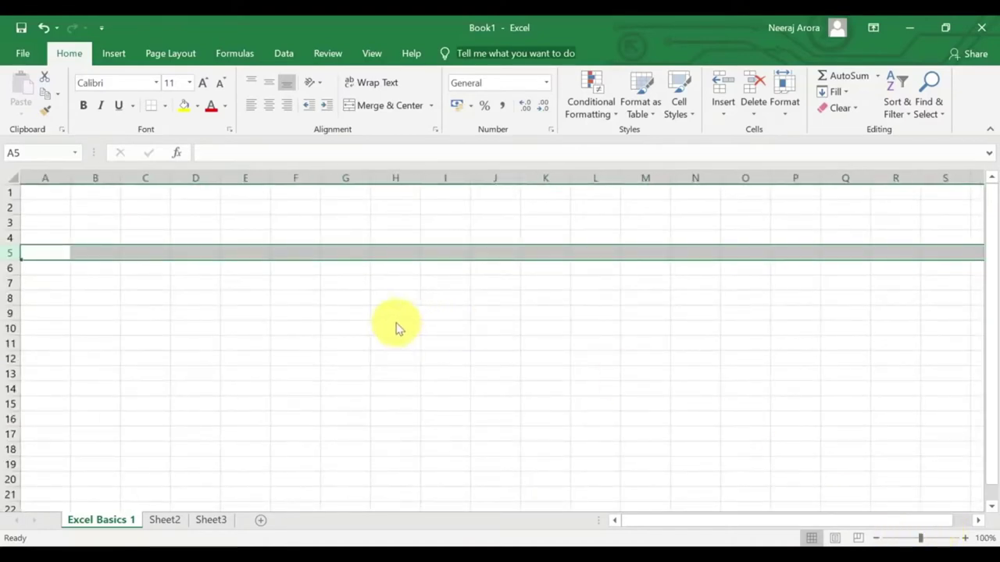
{"action": "left_click", "coordinate": [289, 298]}
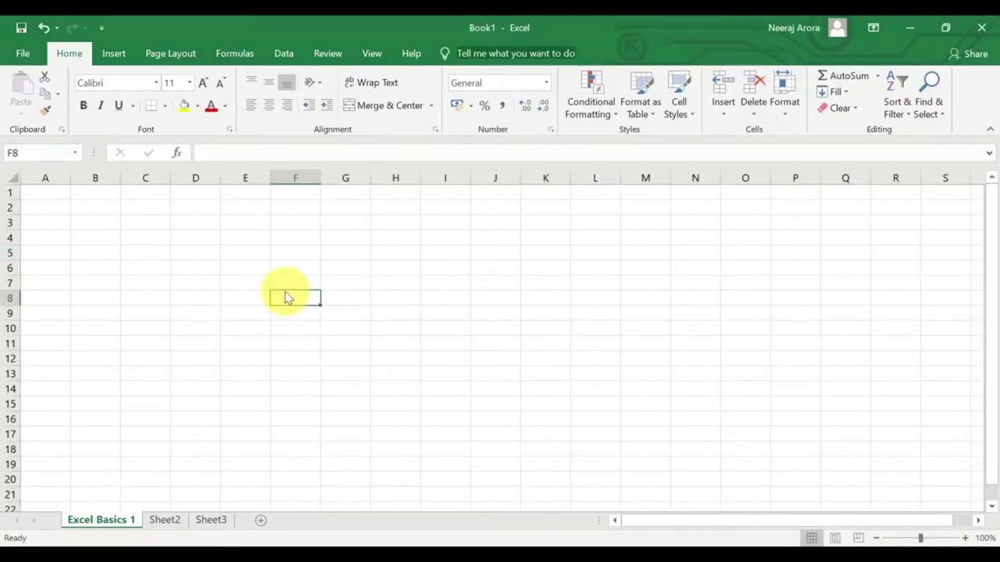
{"action": "scroll", "coordinate": [286, 293], "scroll_direction": "up", "scroll_amount": 5, "text": "ctrl"}
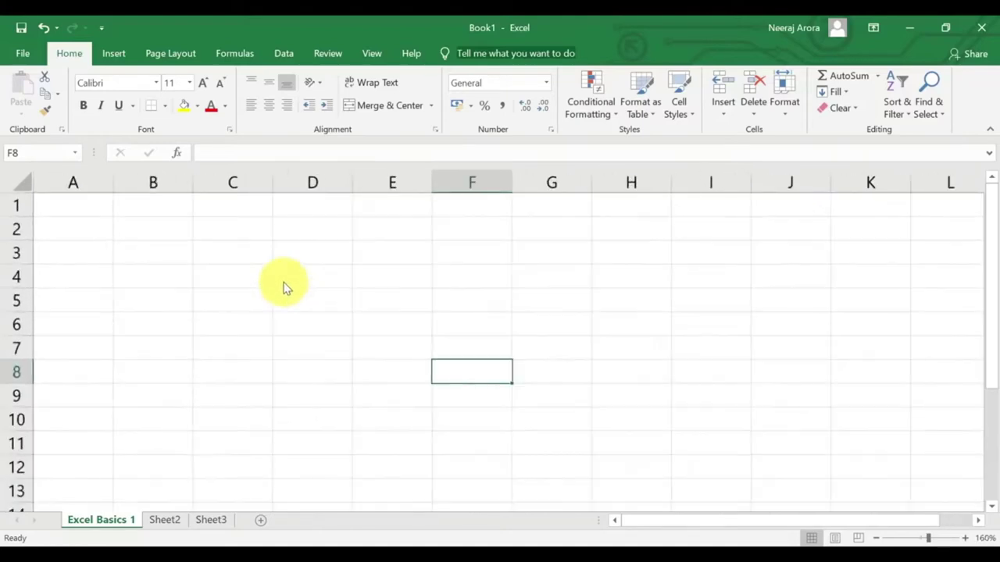
{"action": "scroll", "coordinate": [282, 277], "scroll_direction": "up", "scroll_amount": 1, "text": "ctrl"}
{"action": "scroll", "coordinate": [279, 275], "scroll_direction": "down", "scroll_amount": 5, "text": "ctrl"}
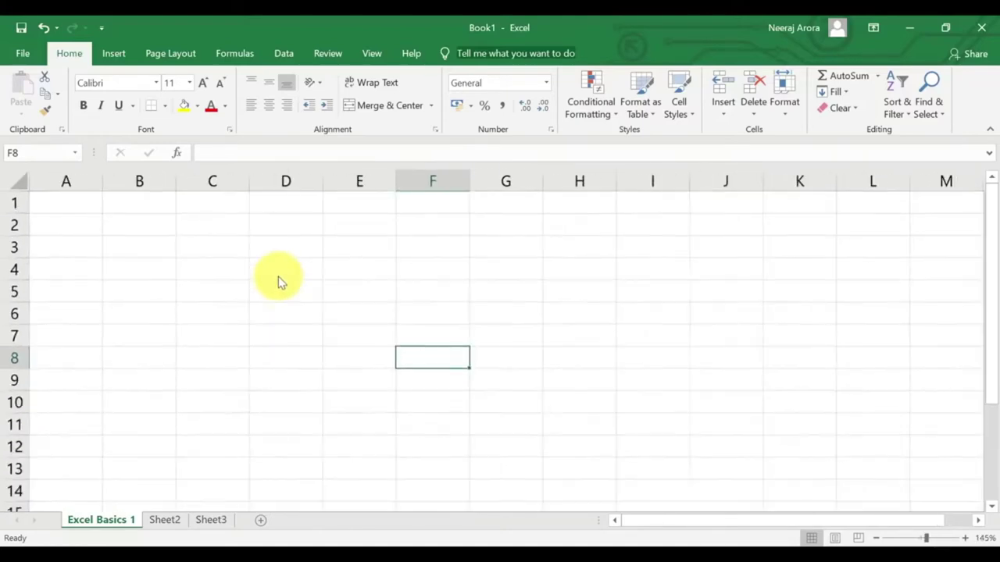
{"action": "scroll", "coordinate": [281, 282], "scroll_direction": "down", "scroll_amount": 3, "text": "ctrl"}
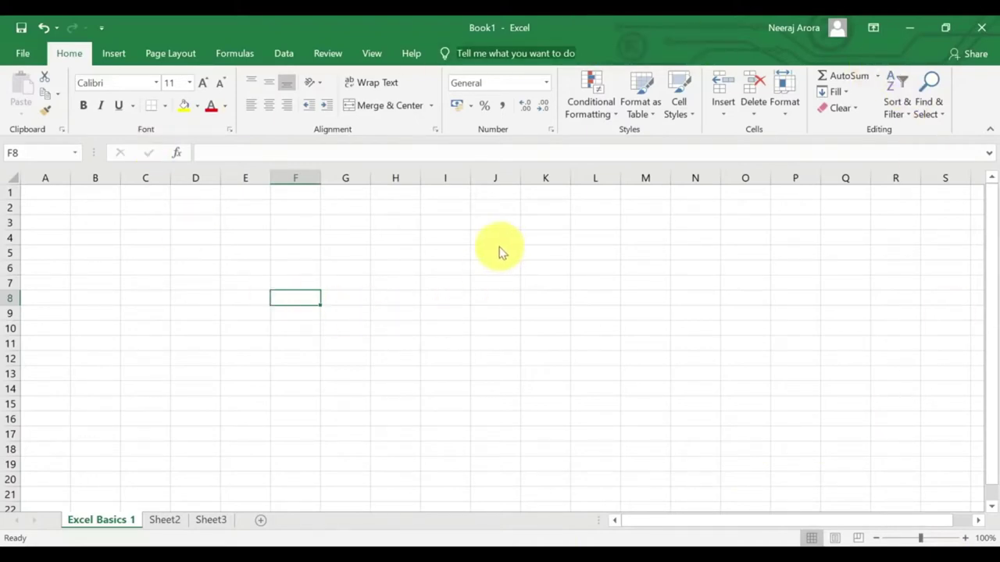
Browse the Insert and Page Layout tabs, stopping on Formulas.
{"action": "left_click", "coordinate": [115, 54]}
{"action": "left_click", "coordinate": [174, 54]}
{"action": "left_click", "coordinate": [230, 53]}
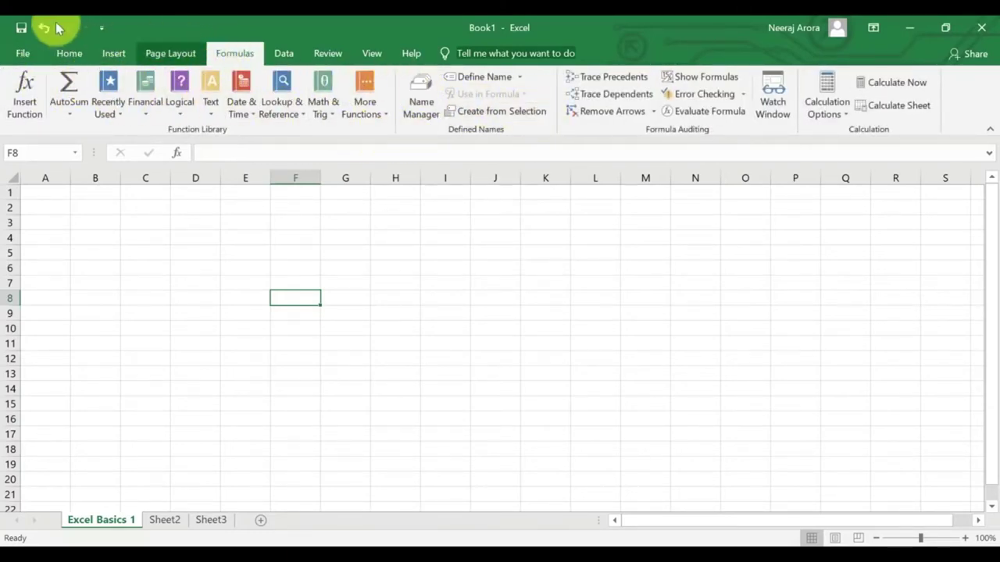
Select column E, row 4 and cells E6 and D5, then return to the Home tab.
{"action": "left_click", "coordinate": [239, 178]}
{"action": "left_click", "coordinate": [9, 237]}
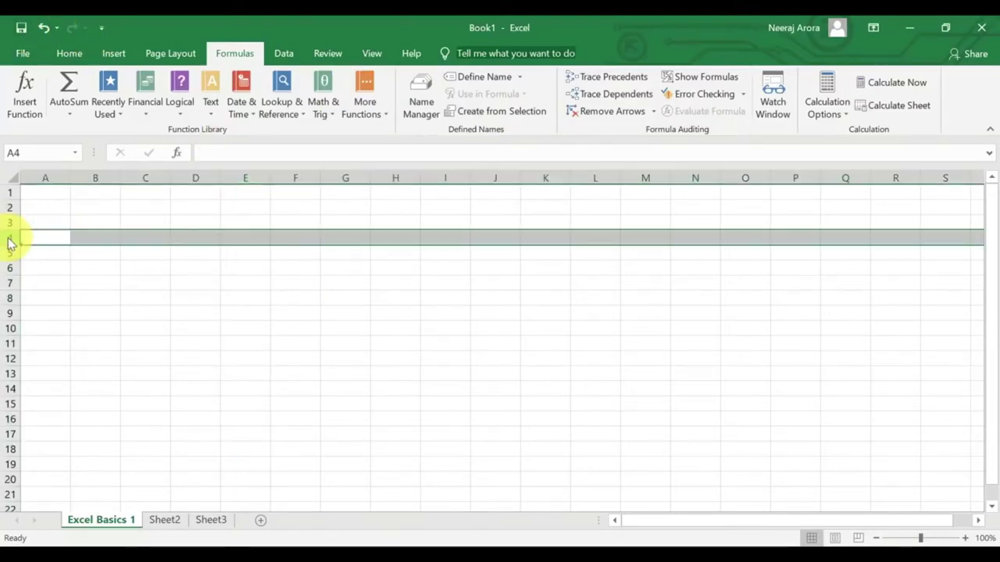
{"action": "left_click", "coordinate": [244, 272]}
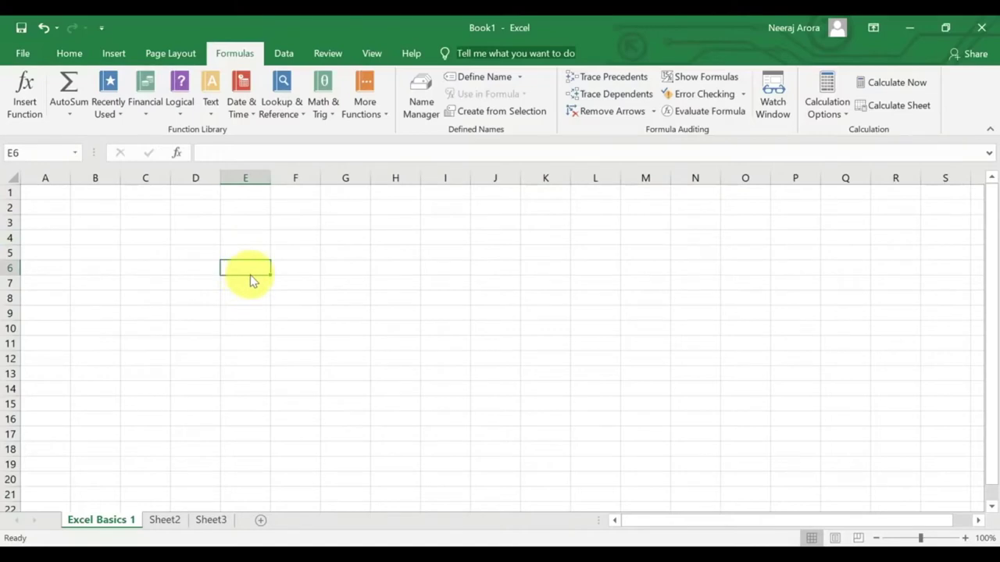
{"action": "left_click", "coordinate": [872, 29]}
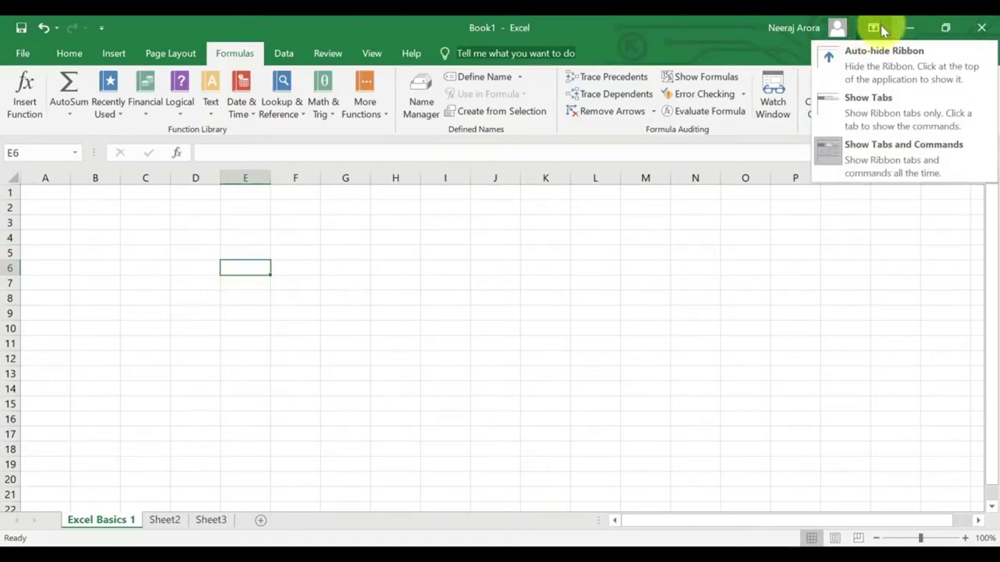
{"action": "left_click", "coordinate": [880, 27]}
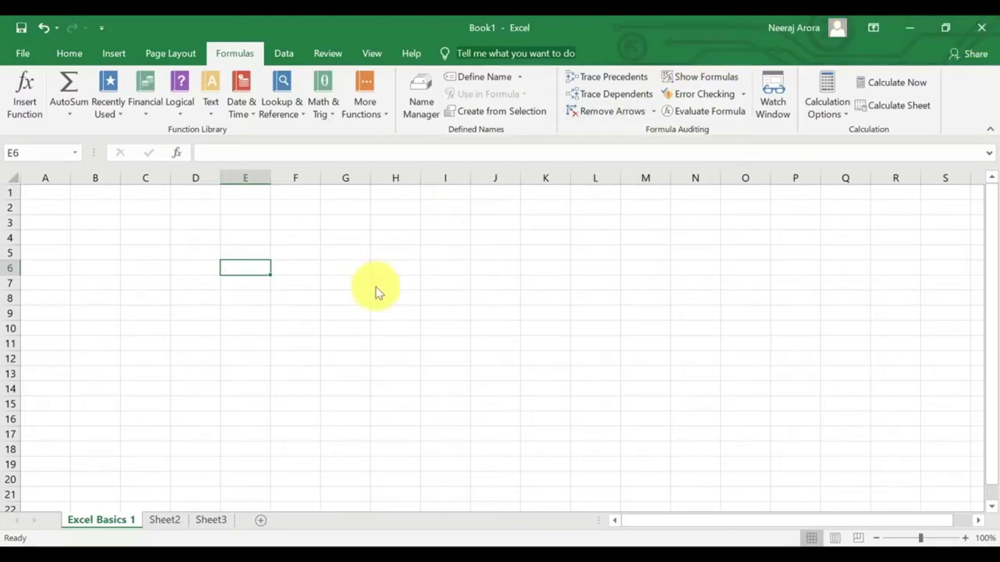
{"action": "left_click", "coordinate": [185, 256]}
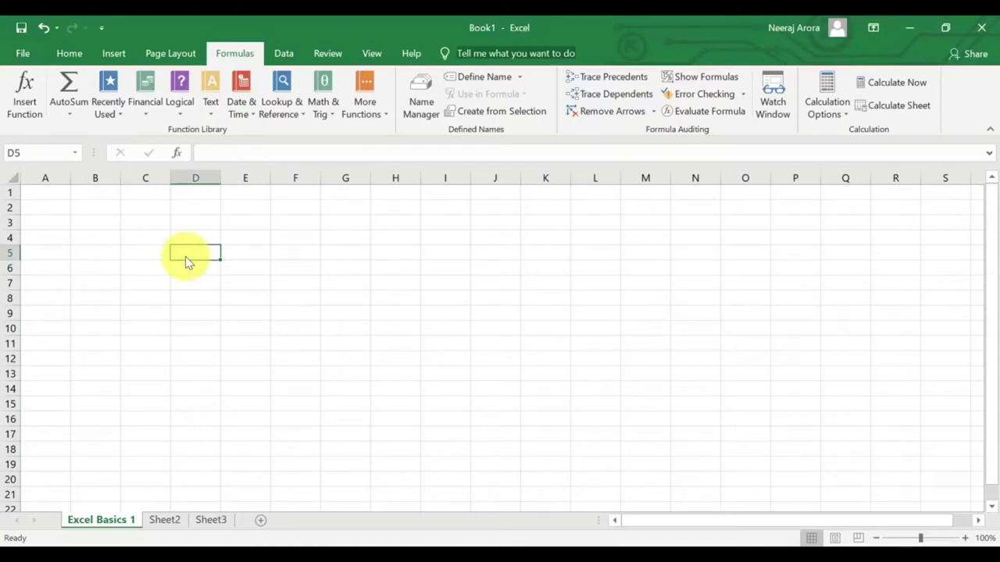
{"action": "left_click", "coordinate": [69, 53]}
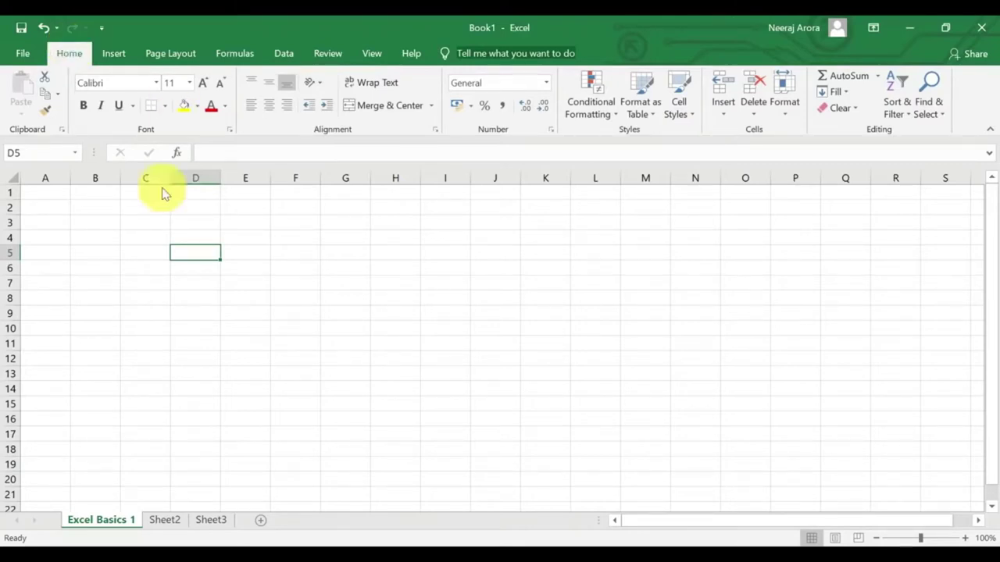
Zoom the sheet to 180% and click through cells C3, C4 and C5.
{"action": "left_click", "coordinate": [146, 224]}
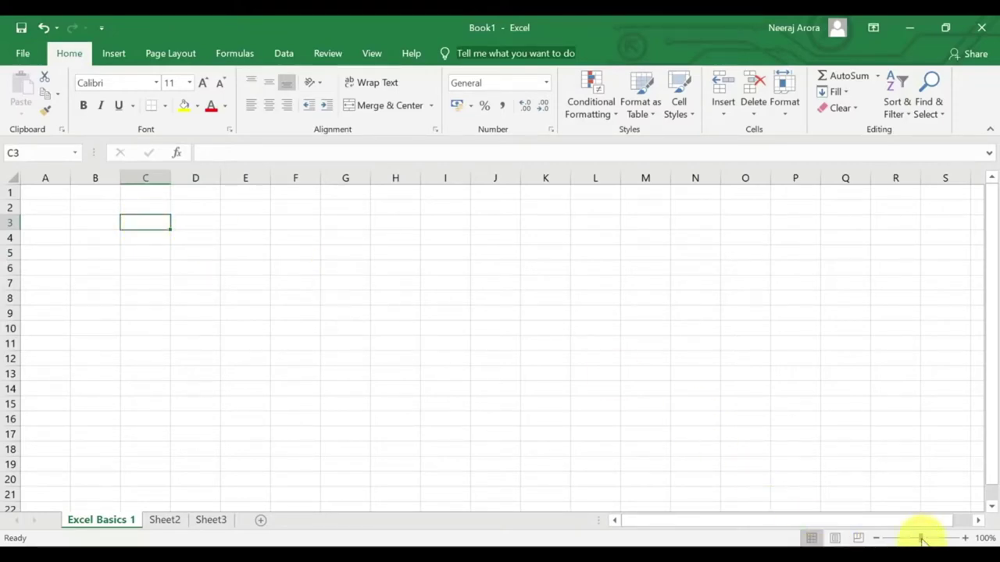
{"action": "left_click_drag", "start_coordinate": [930, 540], "coordinate": [933, 537]}
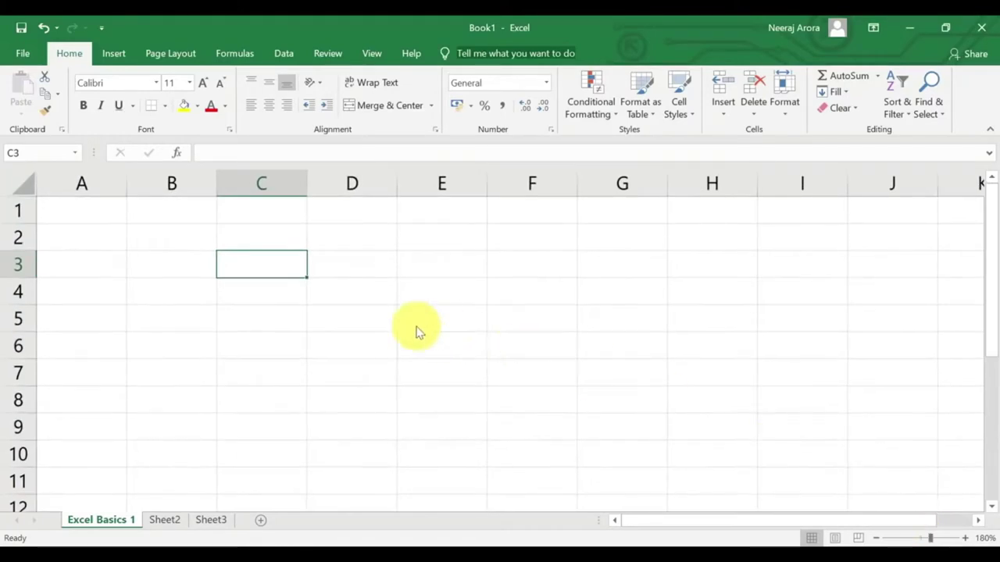
{"action": "left_click", "coordinate": [286, 324]}
{"action": "left_click", "coordinate": [270, 272]}
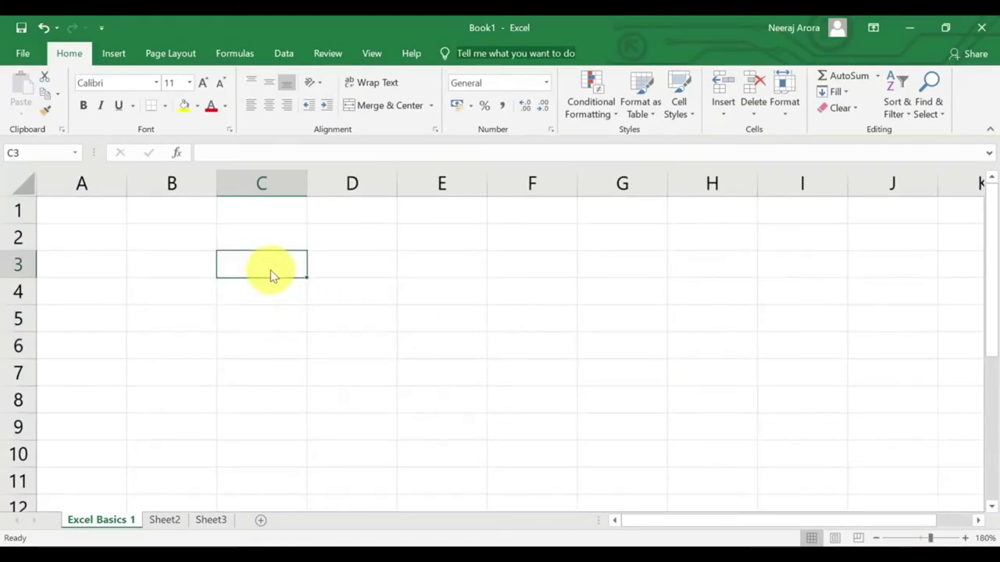
{"action": "left_click", "coordinate": [252, 303]}
{"action": "left_click", "coordinate": [255, 328]}
{"action": "left_click", "coordinate": [265, 266]}
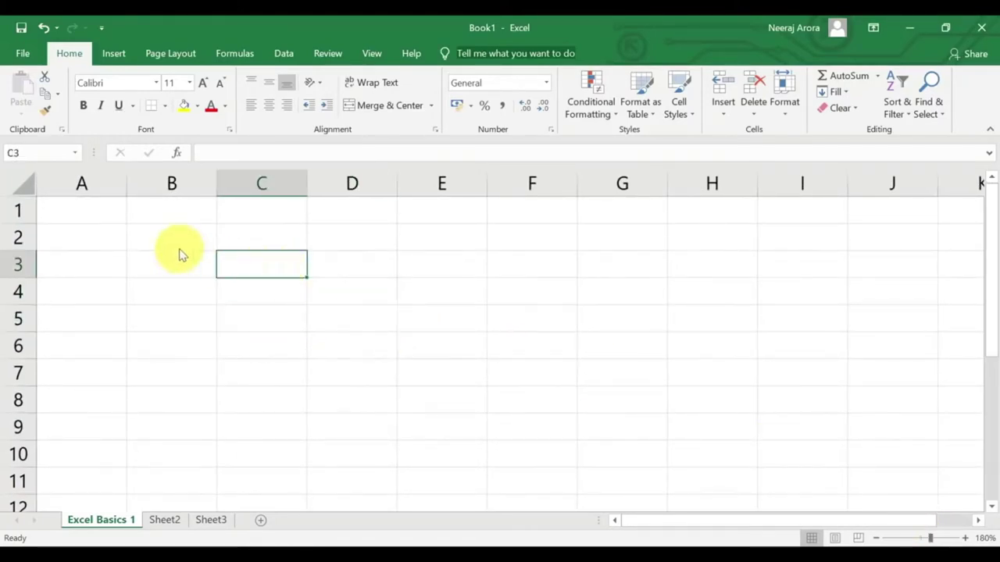
Select cells B2, B1, C1, C3, C6, C4 and C2, then drag C2 to F2.
{"action": "left_click", "coordinate": [156, 234]}
{"action": "left_click", "coordinate": [178, 215]}
{"action": "left_click", "coordinate": [258, 214]}
{"action": "left_click", "coordinate": [254, 266]}
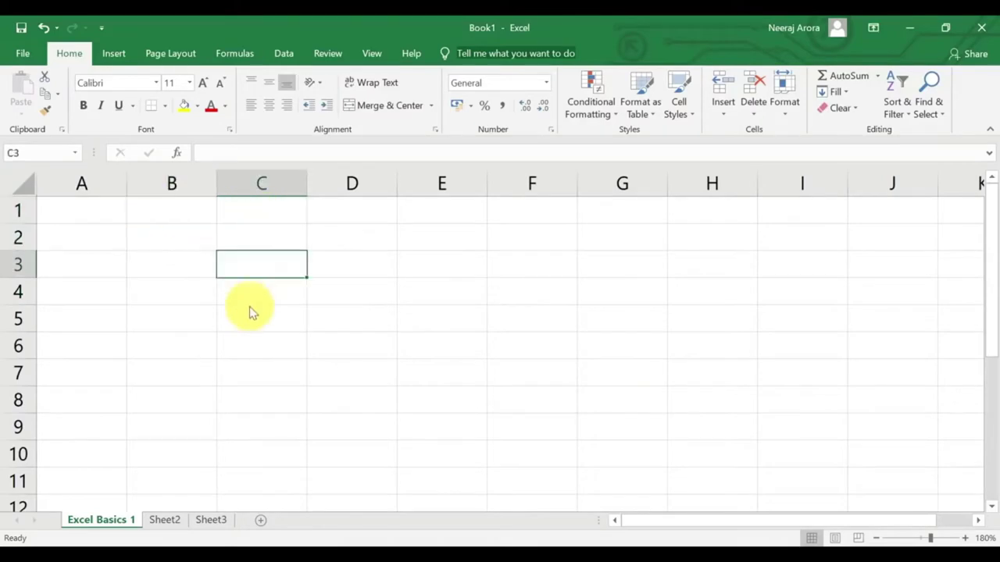
{"action": "left_click", "coordinate": [244, 348]}
{"action": "left_click", "coordinate": [244, 296]}
{"action": "left_click", "coordinate": [248, 249]}
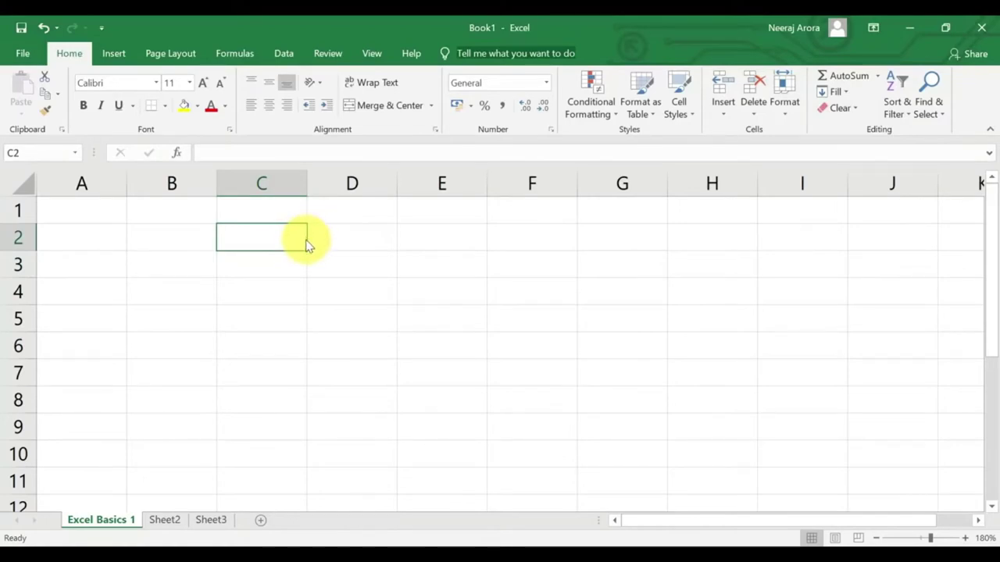
{"action": "left_click_drag", "start_coordinate": [306, 245], "coordinate": [520, 242]}
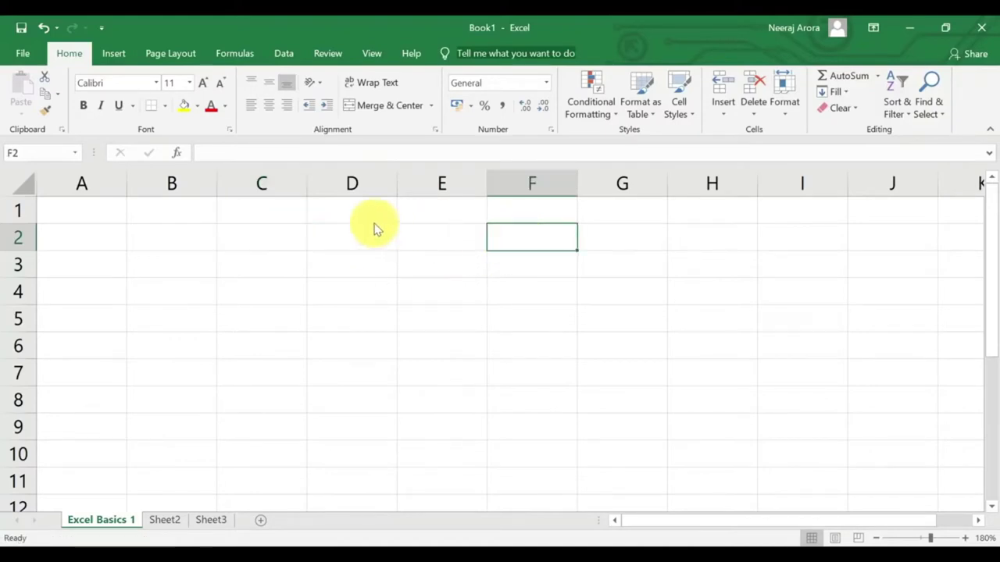
{"action": "left_click", "coordinate": [325, 245]}
{"action": "key", "text": "Down"}
{"action": "key", "text": "Left"}
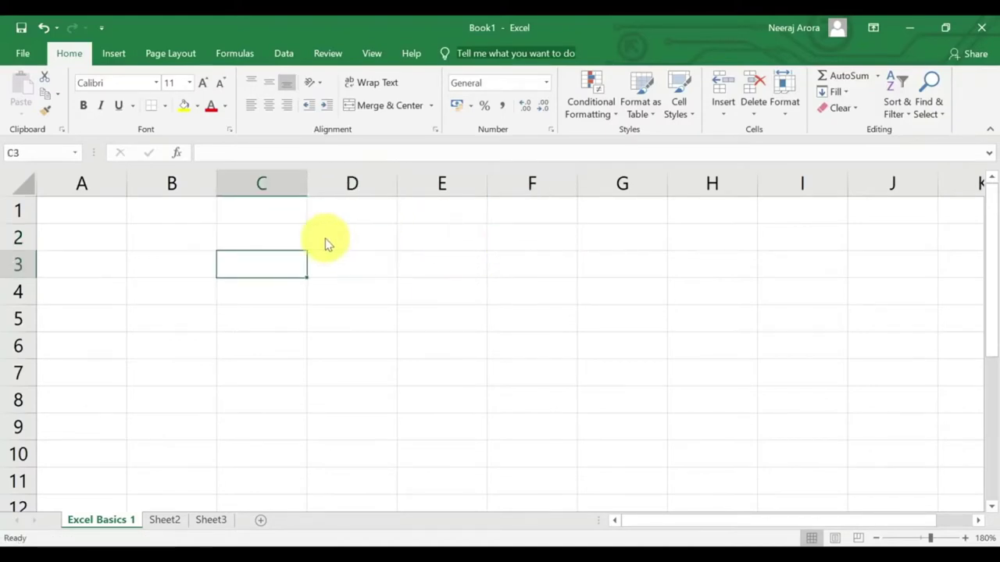
{"action": "key", "text": "F2"}
{"action": "type", "text": "Excel 91"}
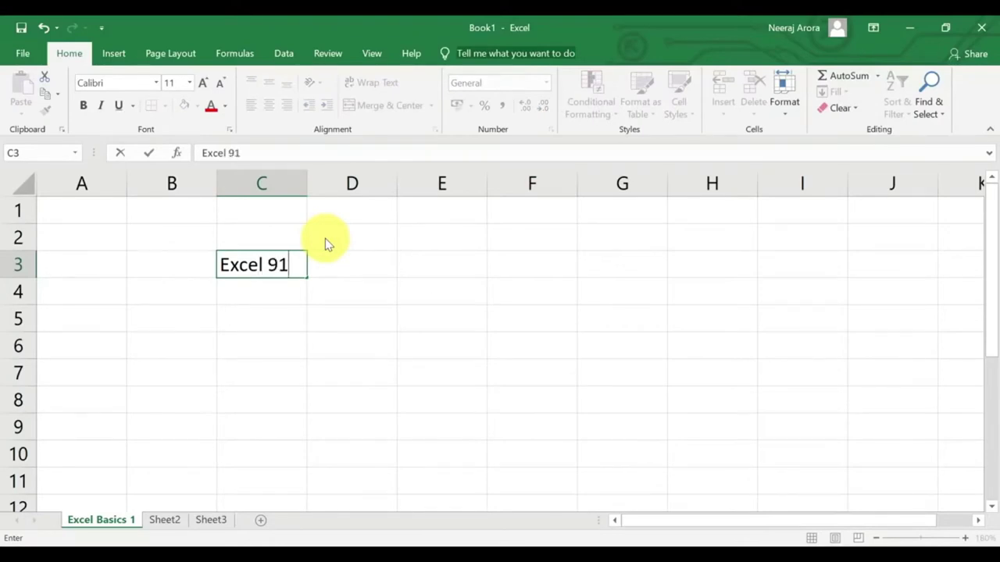
{"action": "key", "text": "Return"}
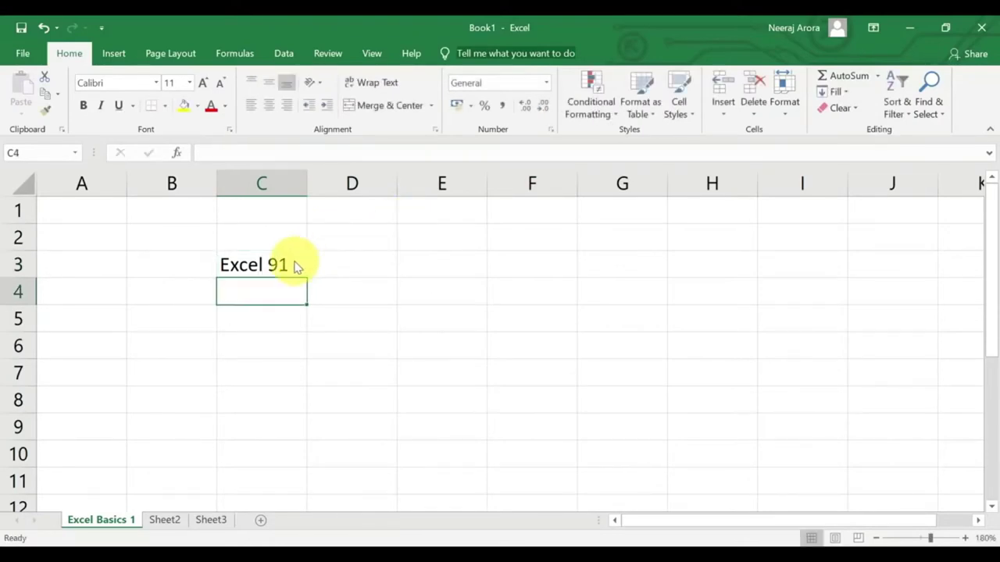
{"action": "left_click", "coordinate": [296, 265]}
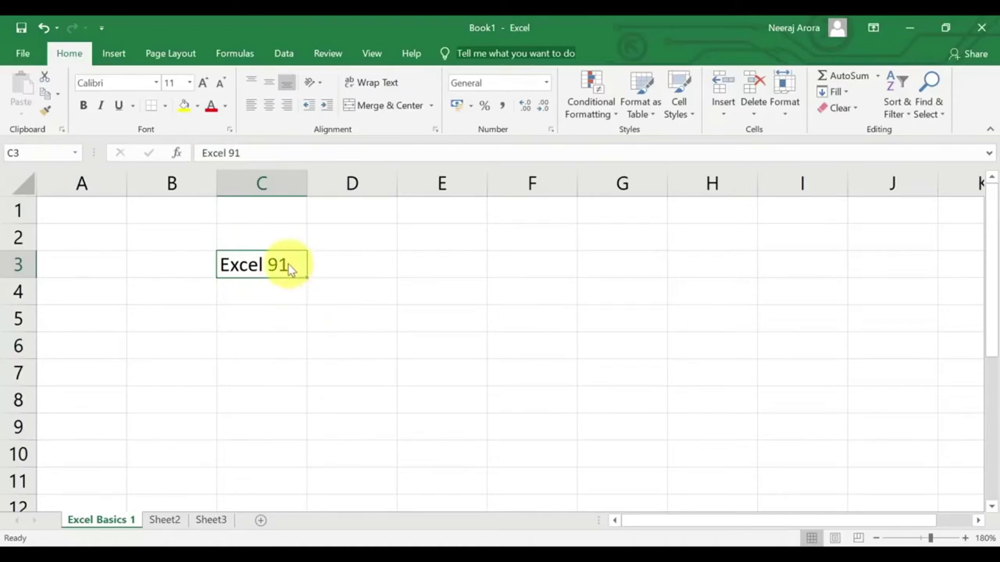
{"action": "left_click_drag", "start_coordinate": [309, 265], "coordinate": [265, 268]}
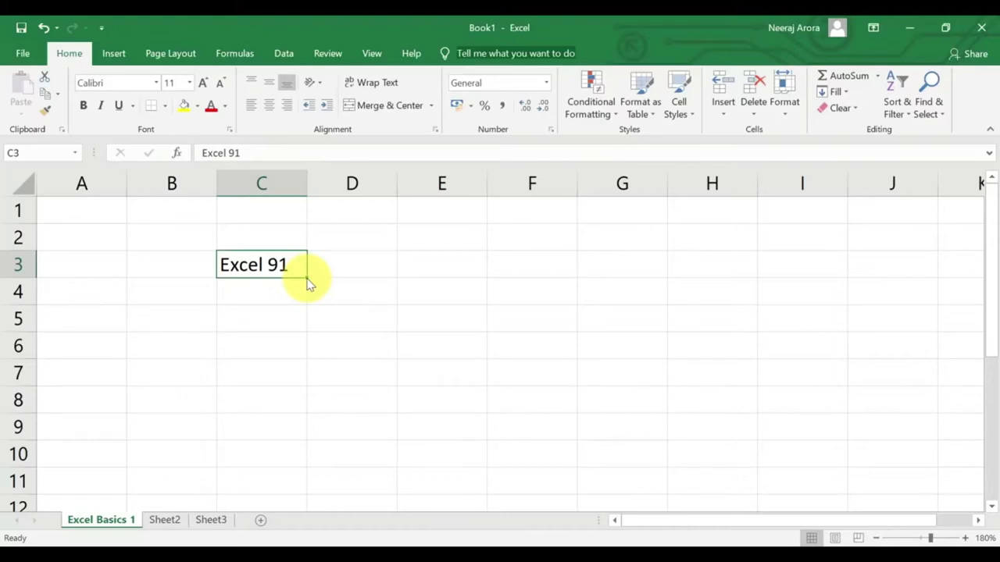
{"action": "left_click_drag", "start_coordinate": [307, 282], "coordinate": [266, 263]}
{"action": "double_click", "coordinate": [286, 265]}
{"action": "key", "text": "BackSpace"}
{"action": "key", "text": "Return"}
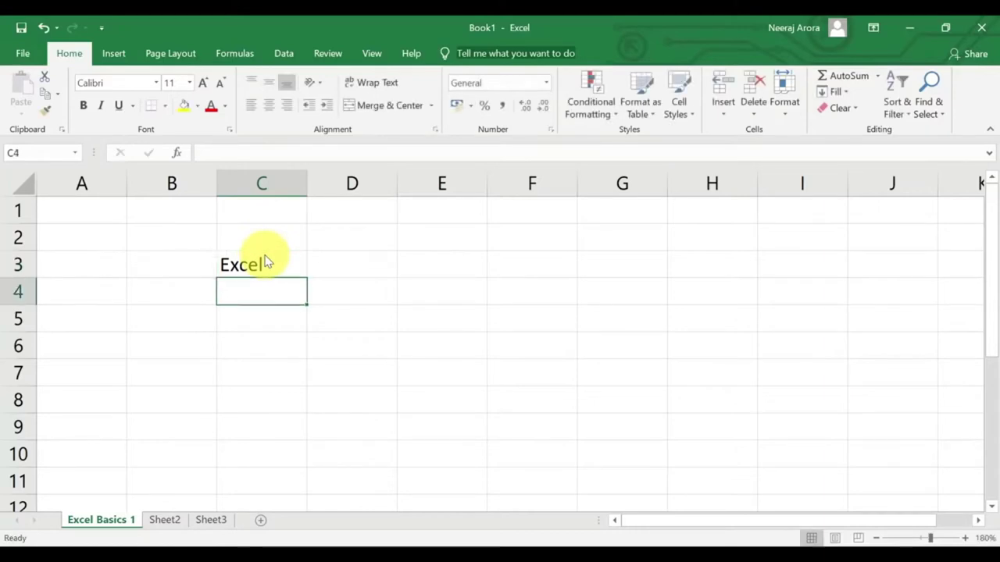
{"action": "left_click", "coordinate": [267, 267]}
{"action": "left_click_drag", "start_coordinate": [310, 284], "coordinate": [465, 463]}
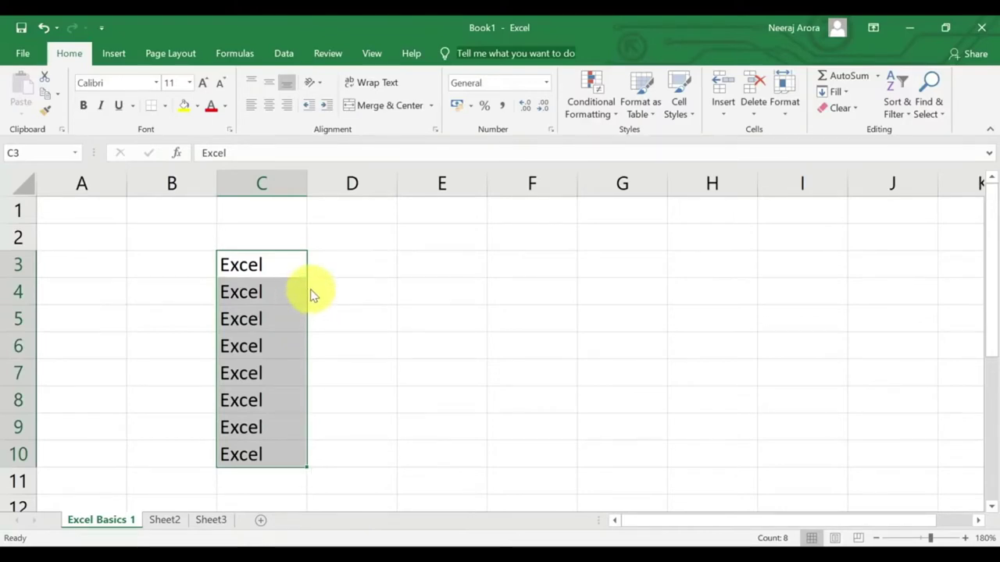
{"action": "key", "text": "ctrl+z"}
{"action": "left_click", "coordinate": [322, 293]}
{"action": "left_click", "coordinate": [286, 267]}
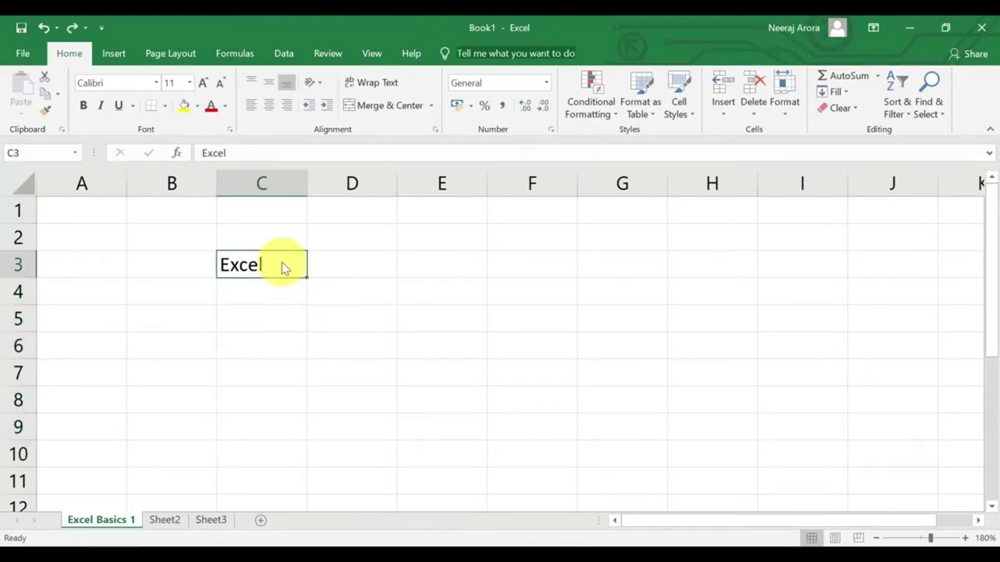
{"action": "key", "text": "Delete"}
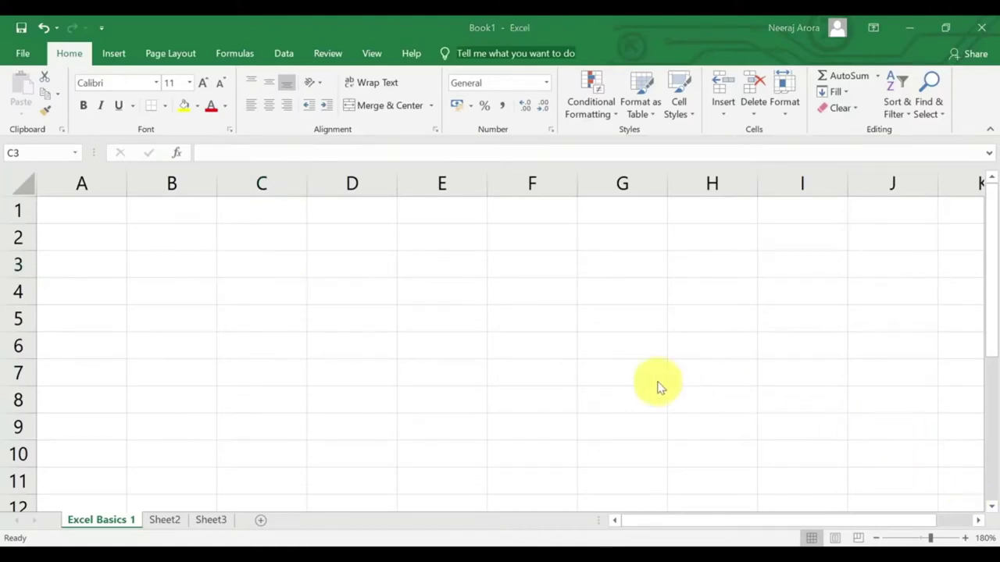
Enter 'Excel 91' in B2, then arrow around neighbouring cells back to B2.
{"action": "left_click", "coordinate": [185, 240]}
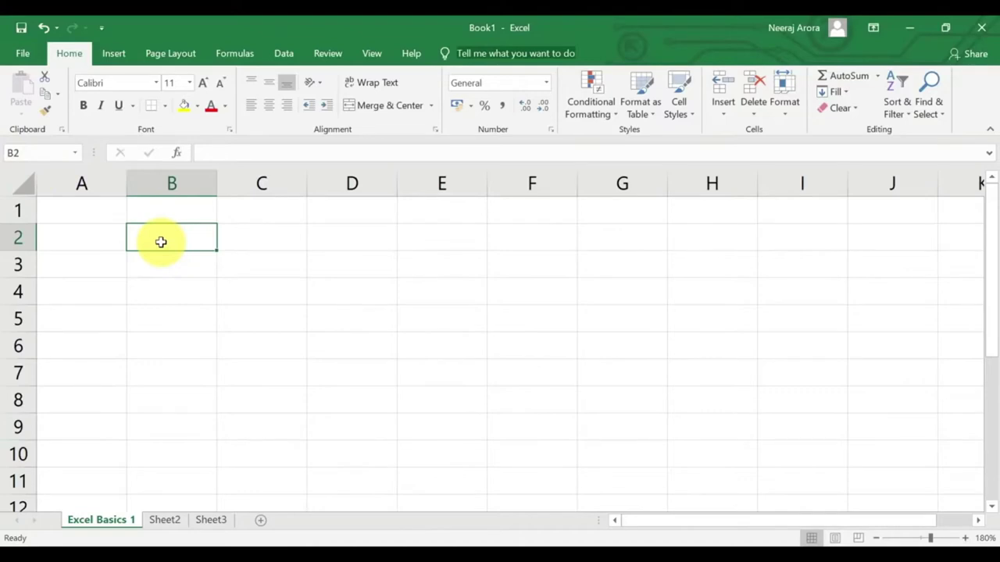
{"action": "type", "text": "Excel"}
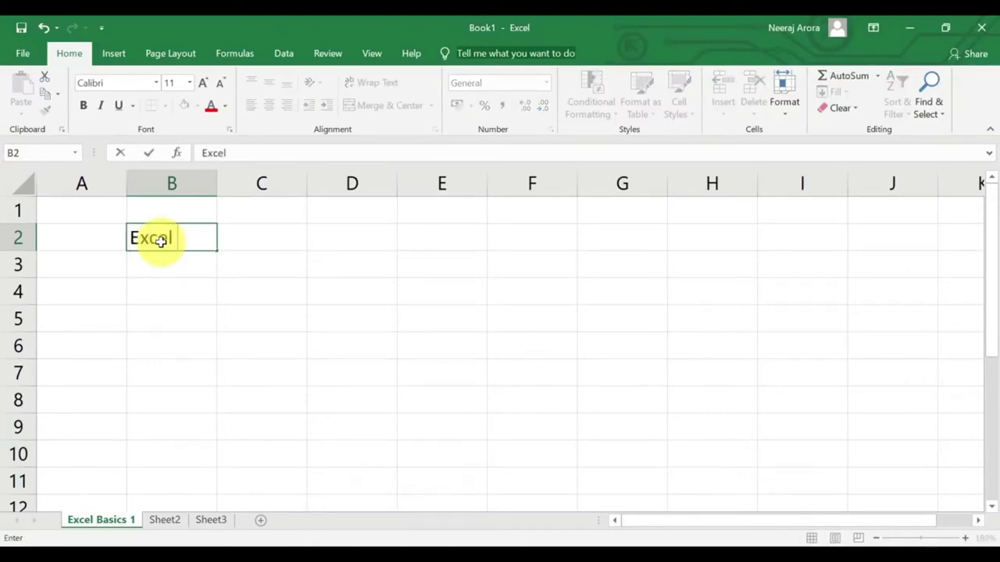
{"action": "type", "text": " 91"}
{"action": "key", "text": "Return"}
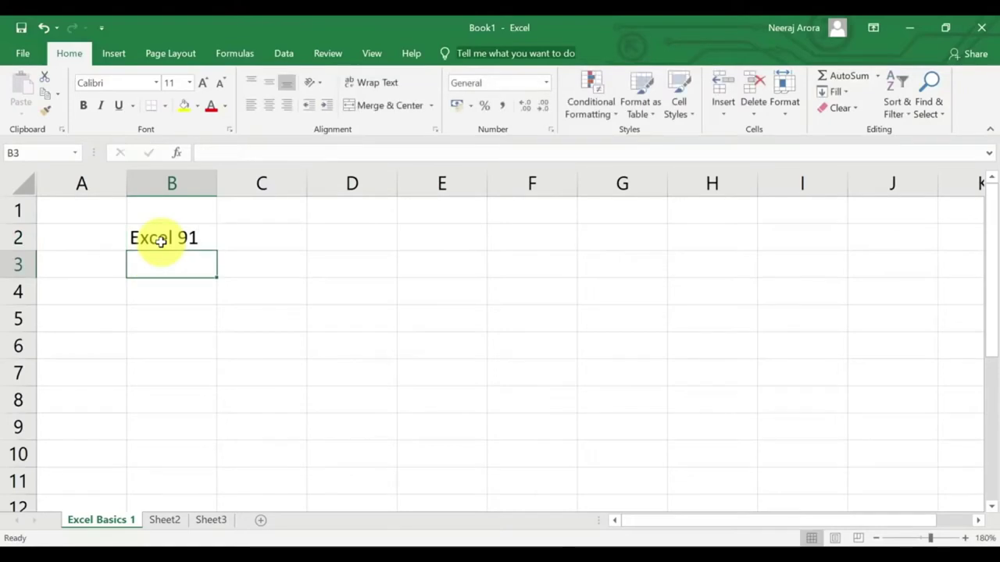
{"action": "key", "text": "Down"}
{"action": "key", "text": "Down"}
{"action": "key", "text": "Down"}
{"action": "key", "text": "Down"}
{"action": "key", "text": "Down"}
{"action": "key", "text": "Down"}
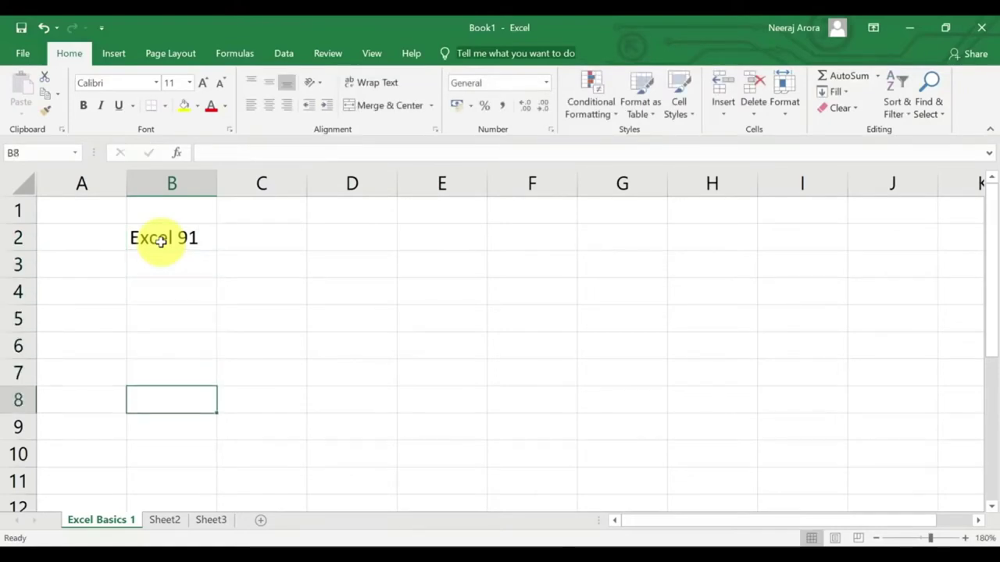
{"action": "key", "text": "Up"}
{"action": "key", "text": "Up"}
{"action": "key", "text": "Up"}
{"action": "key", "text": "Up"}
{"action": "key", "text": "Up"}
{"action": "key", "text": "Up"}
{"action": "key", "text": "Up"}
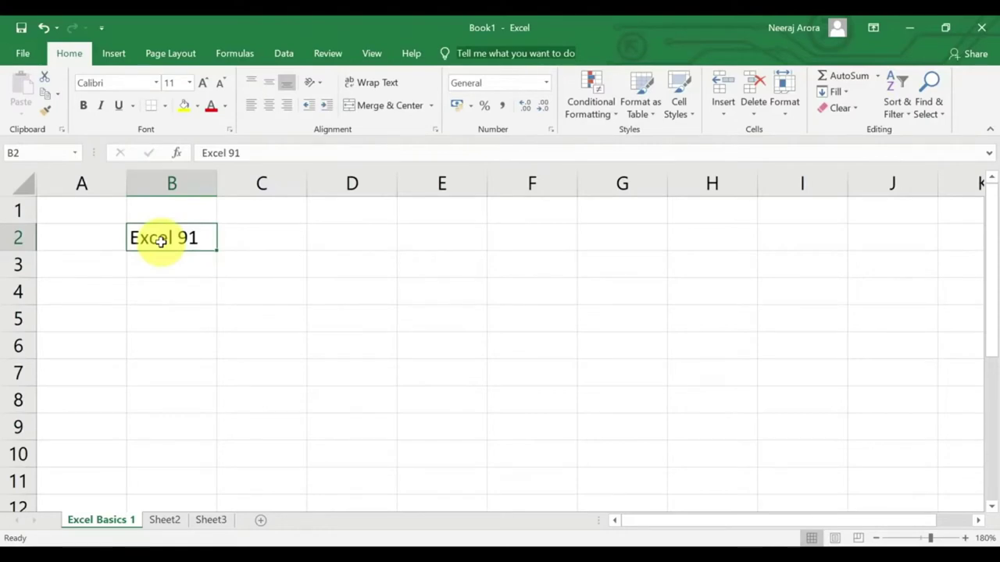
{"action": "key", "text": "Right"}
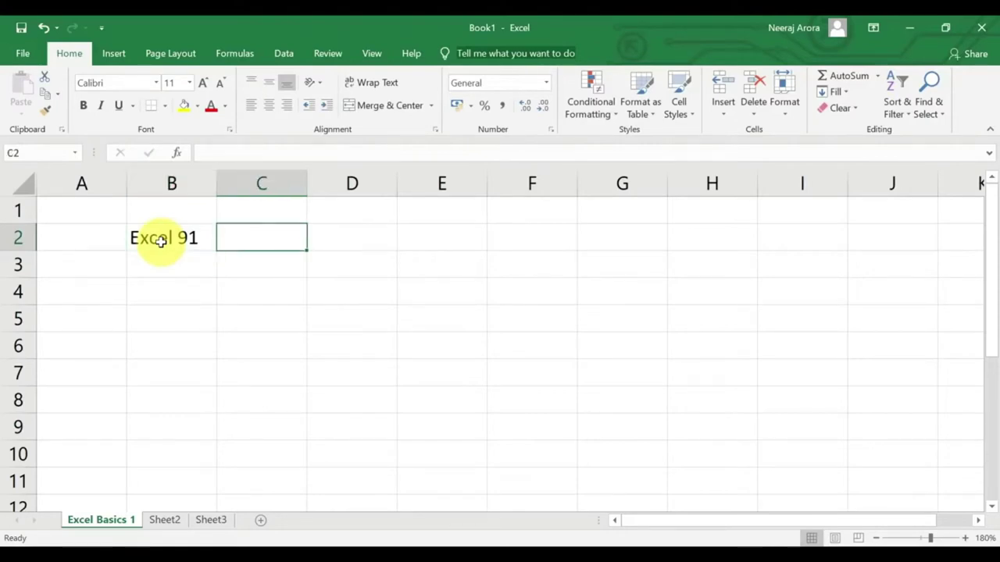
{"action": "key", "text": "Left"}
{"action": "key", "text": "Down"}
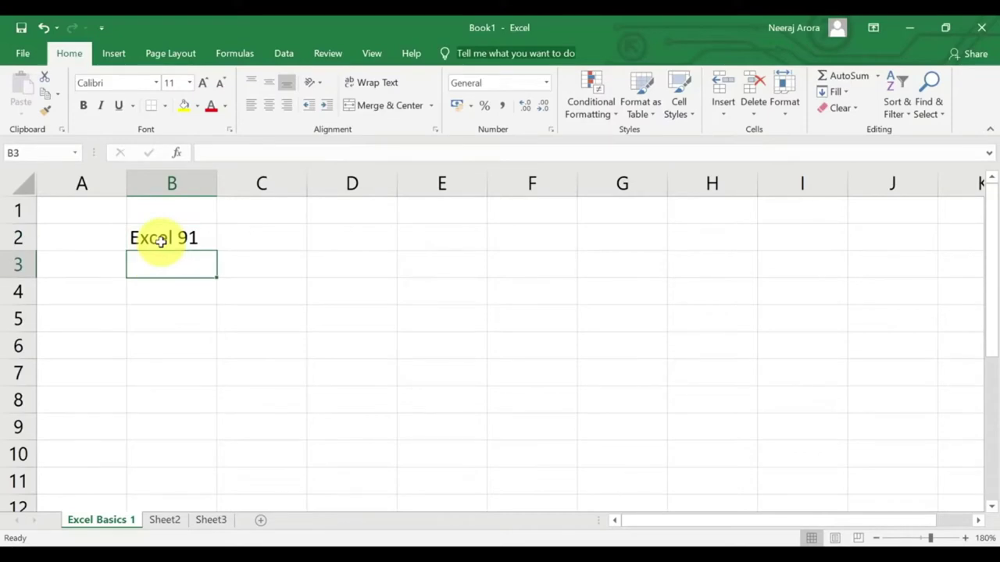
{"action": "key", "text": "Up"}
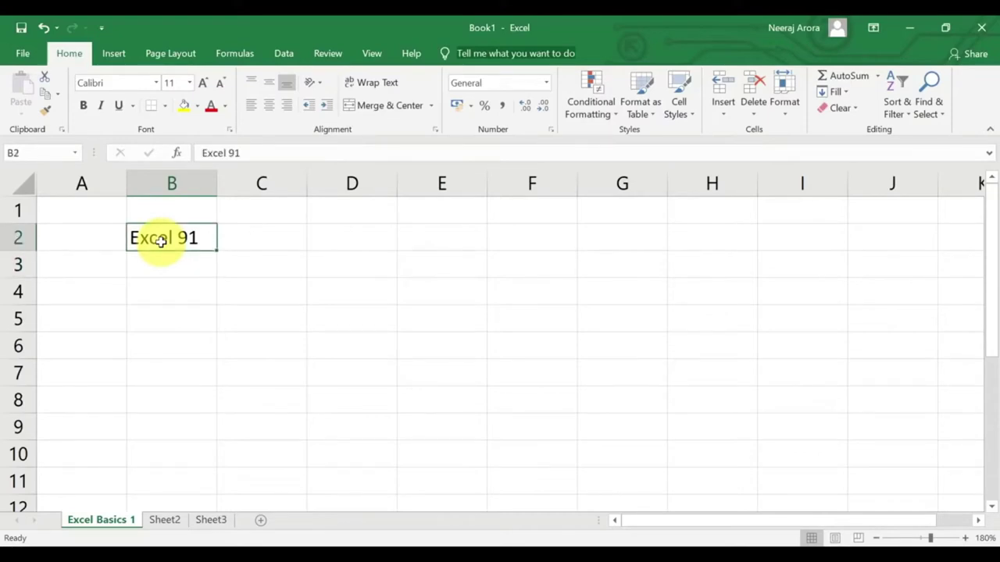
Type 'I want to learn excel' over B2's entry, correcting the misspelling.
{"action": "key", "text": "Right"}
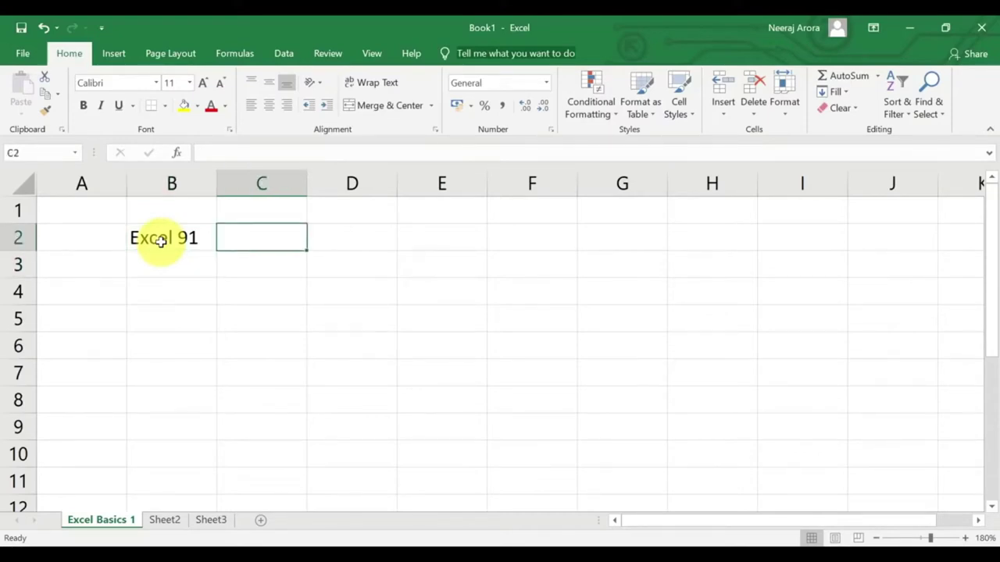
{"action": "key", "text": "Down"}
{"action": "key", "text": "Left"}
{"action": "key", "text": "Down"}
{"action": "key", "text": "Up"}
{"action": "key", "text": "Up"}
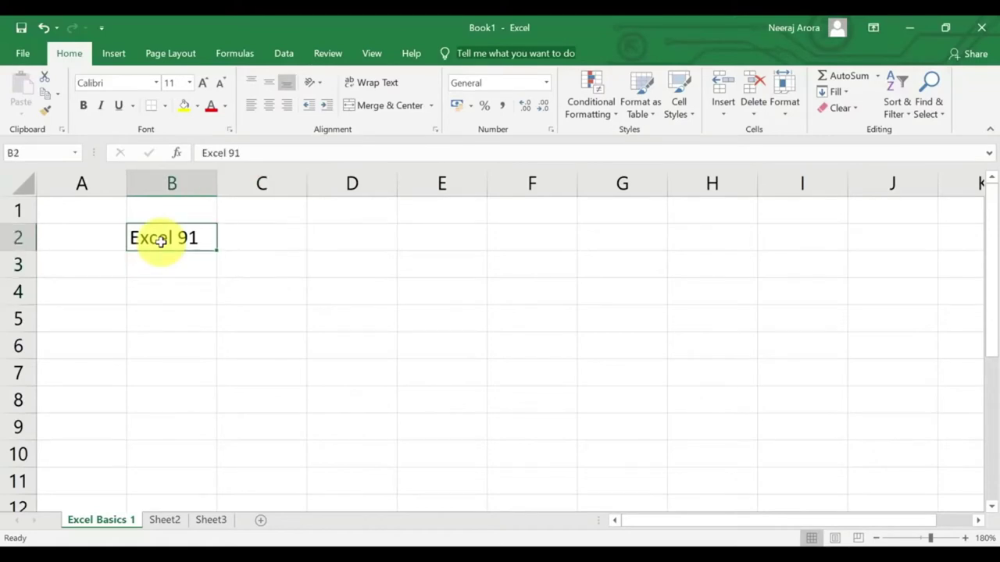
{"action": "type", "text": "I want to le"}
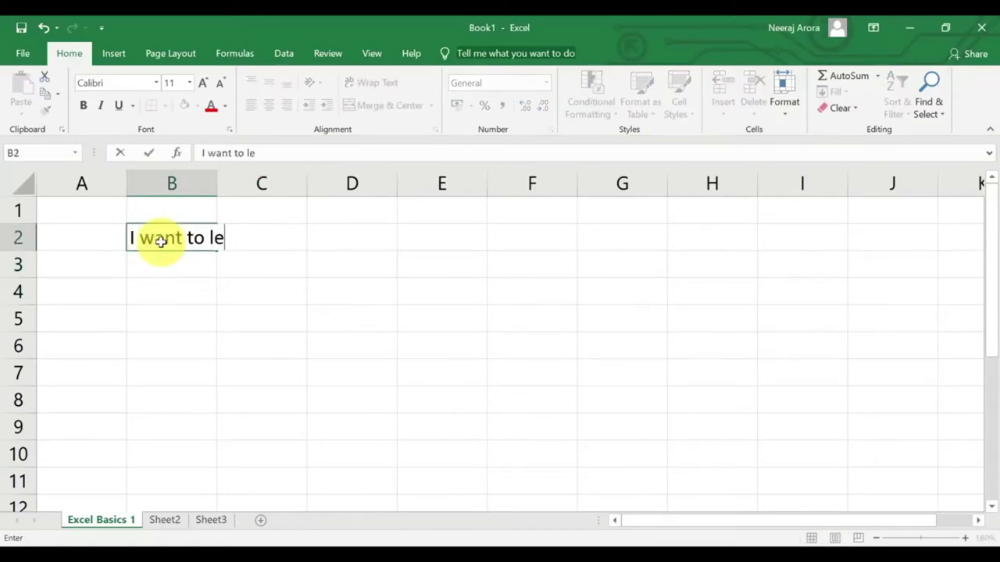
{"action": "type", "text": "arn exel"}
{"action": "key", "text": "BackSpace"}
{"action": "key", "text": "BackSpace"}
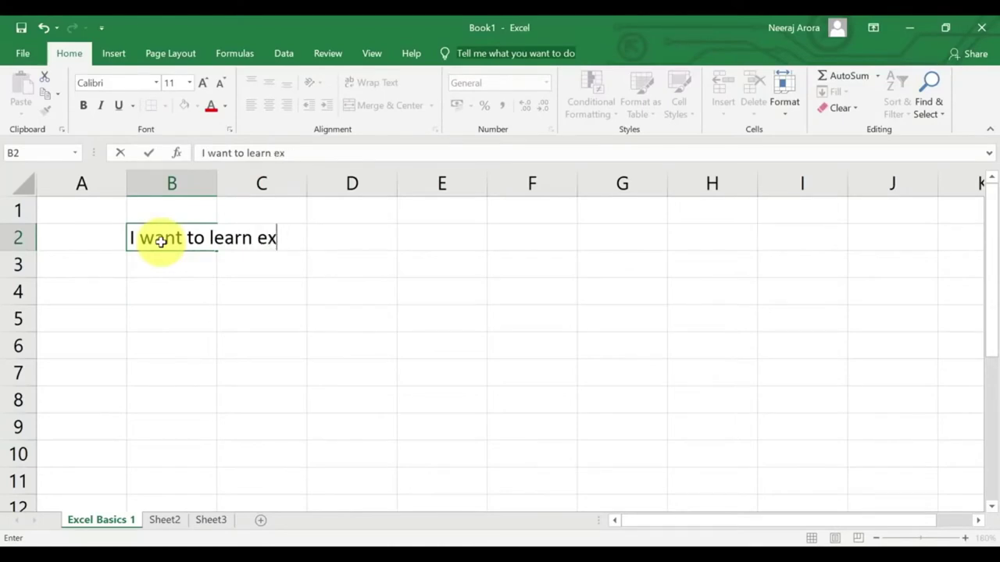
{"action": "type", "text": "cel"}
{"action": "key", "text": "Return"}
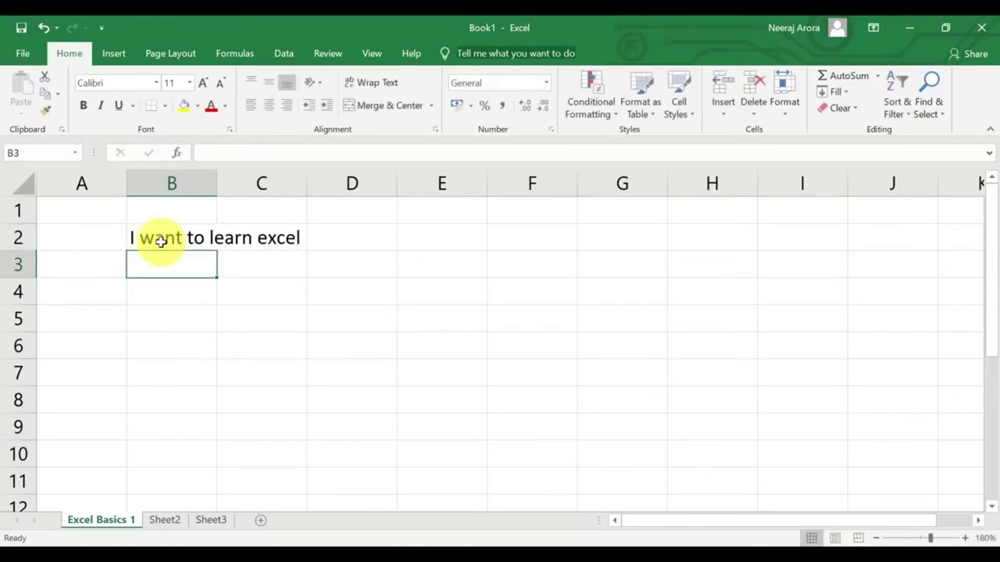
Reselect B2 to view its full sentence, then move down to B4.
{"action": "left_click", "coordinate": [160, 242]}
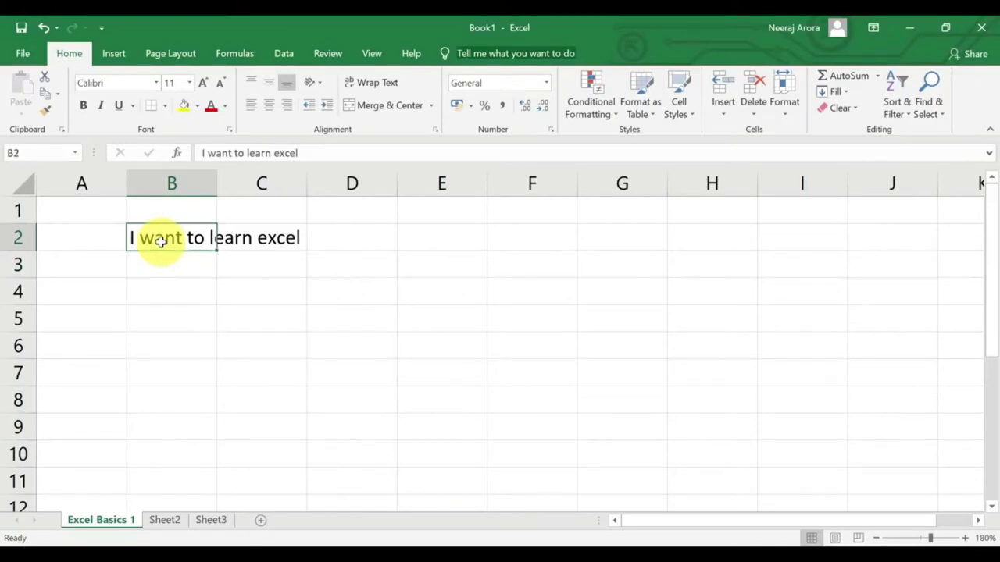
{"action": "key", "text": "Down"}
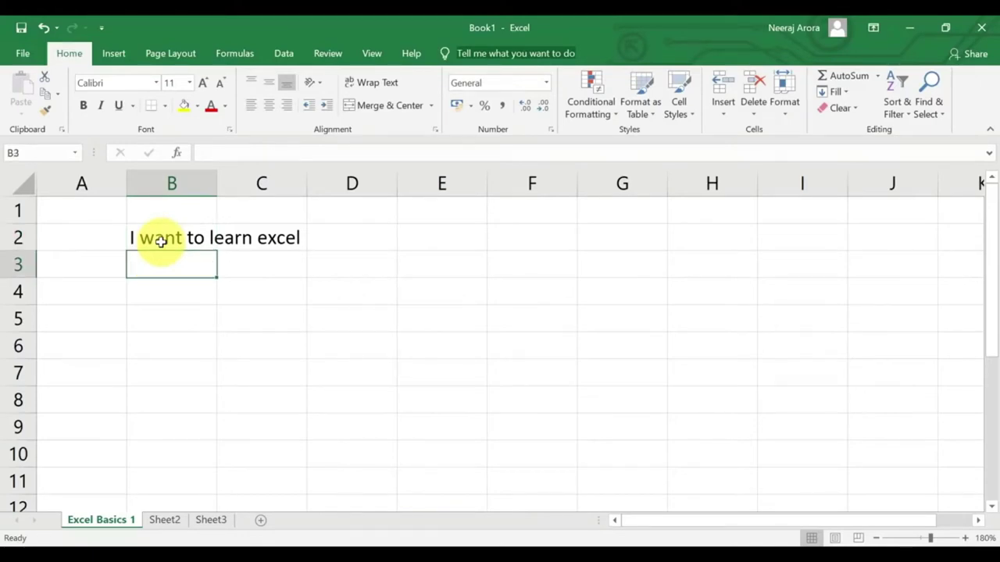
{"action": "left_click", "coordinate": [160, 242]}
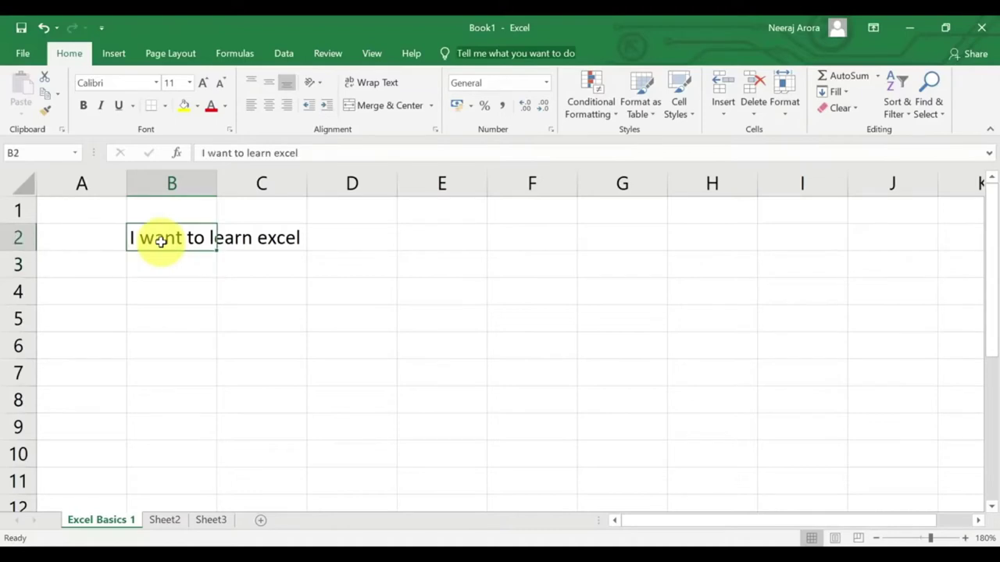
{"action": "key", "text": "Right"}
{"action": "left_click", "coordinate": [160, 242]}
{"action": "key", "text": "Down"}
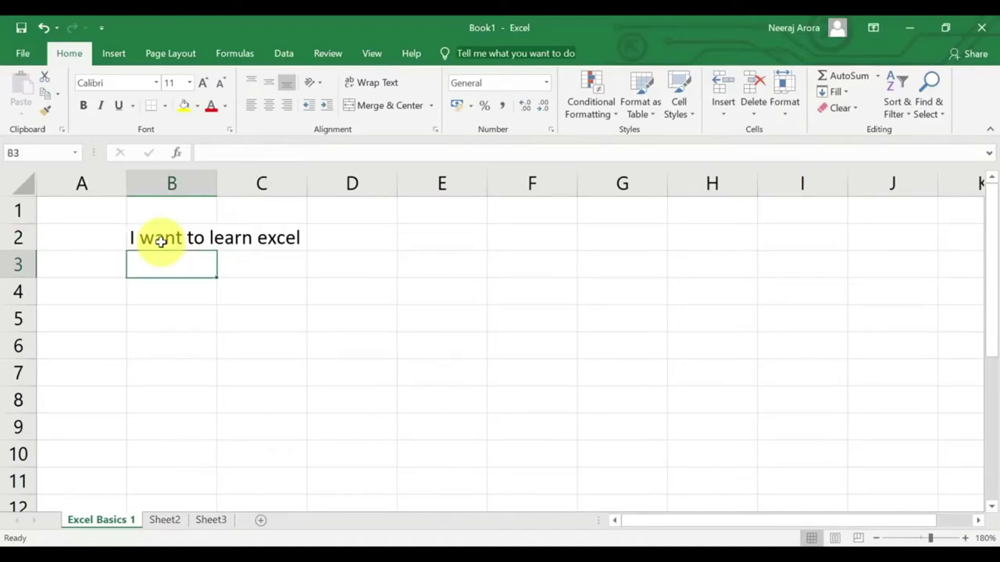
{"action": "key", "text": "Down"}
Type 'This is a cell' in B4 and commit it with Ctrl+Enter.
{"action": "type", "text": "This"}
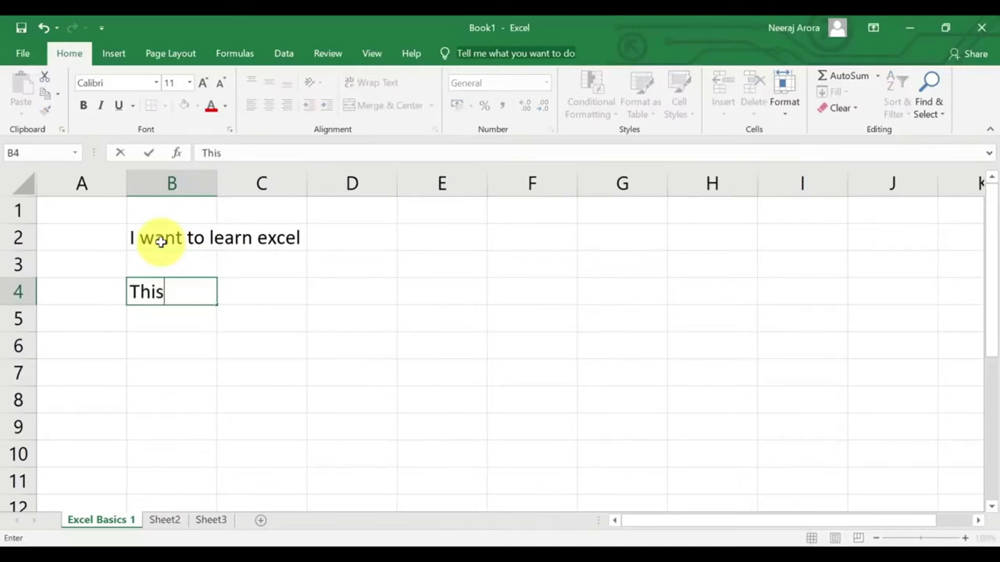
{"action": "type", "text": " is a cell"}
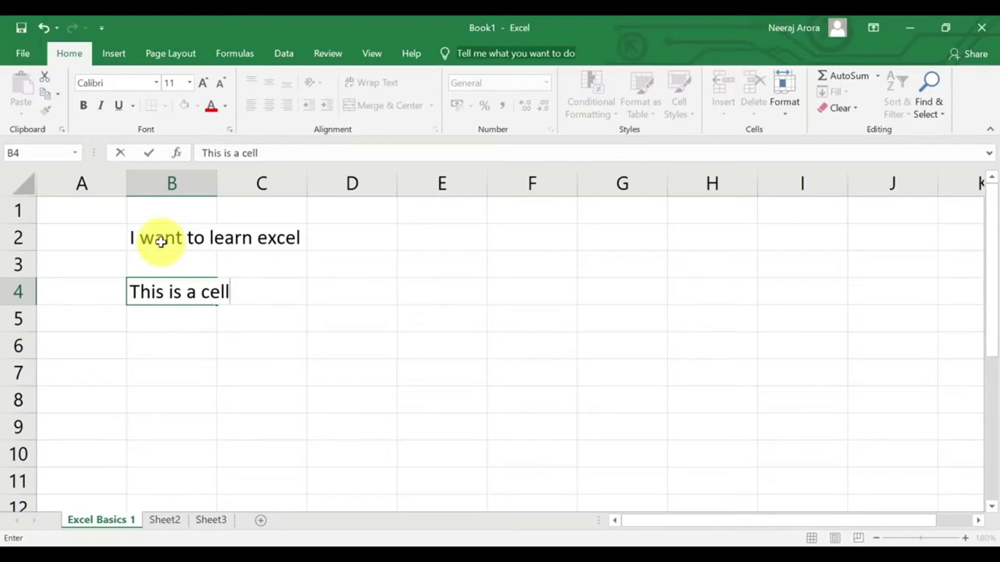
{"action": "key", "text": "ctrl+Return"}
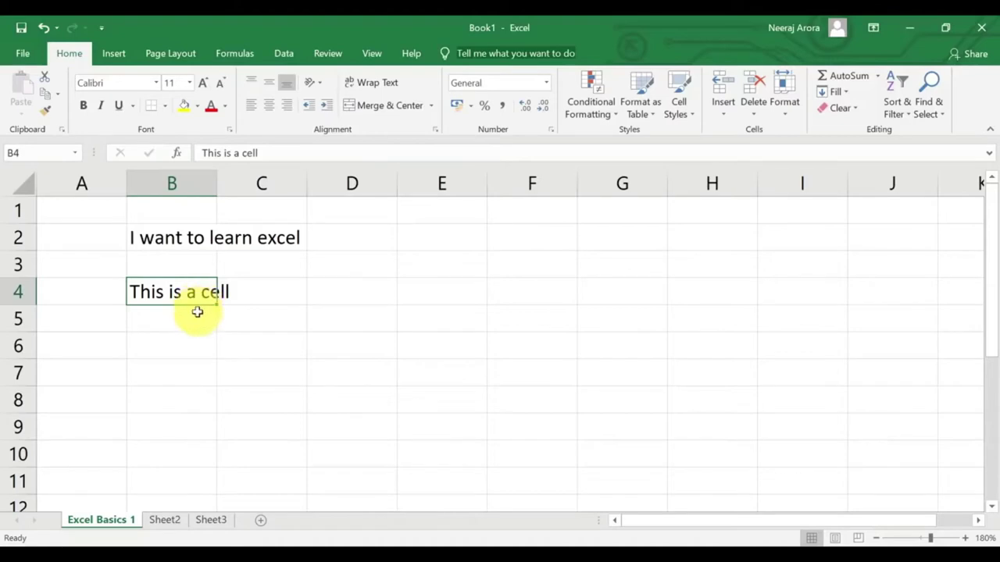
Autofit column B to 17.09 width so the B2 sentence fits in its cell.
{"action": "left_click", "coordinate": [219, 314]}
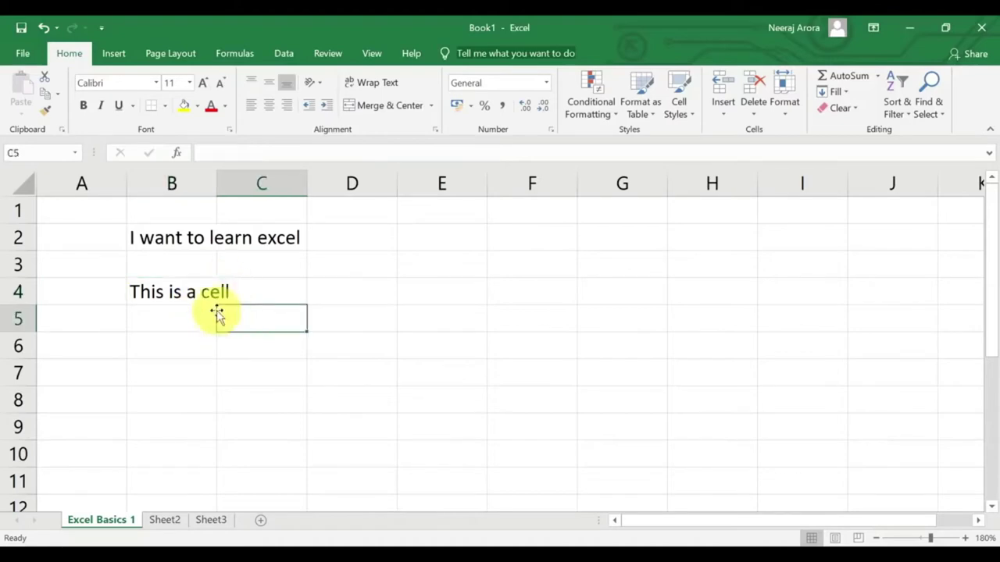
{"action": "left_click", "coordinate": [170, 185]}
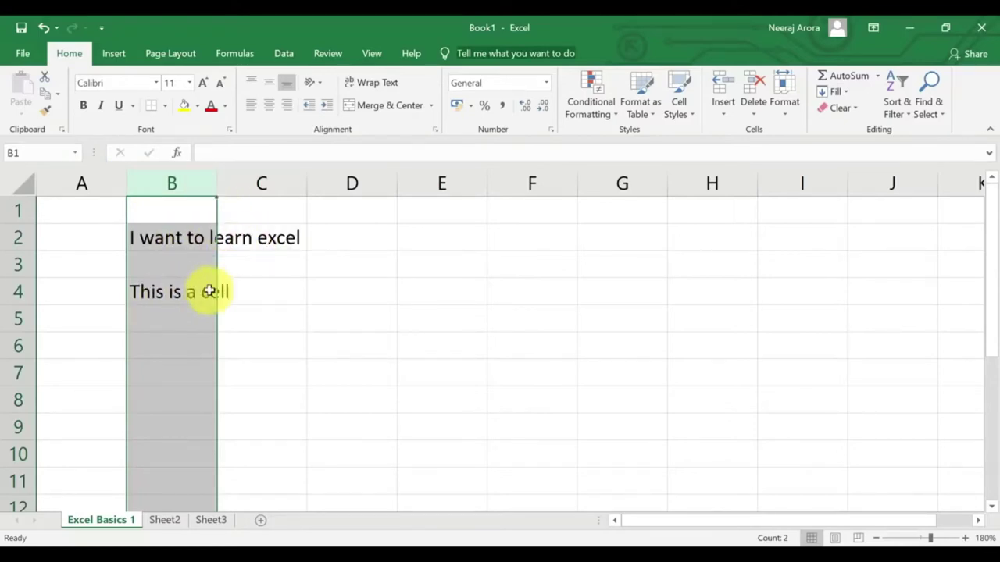
{"action": "left_click", "coordinate": [176, 329]}
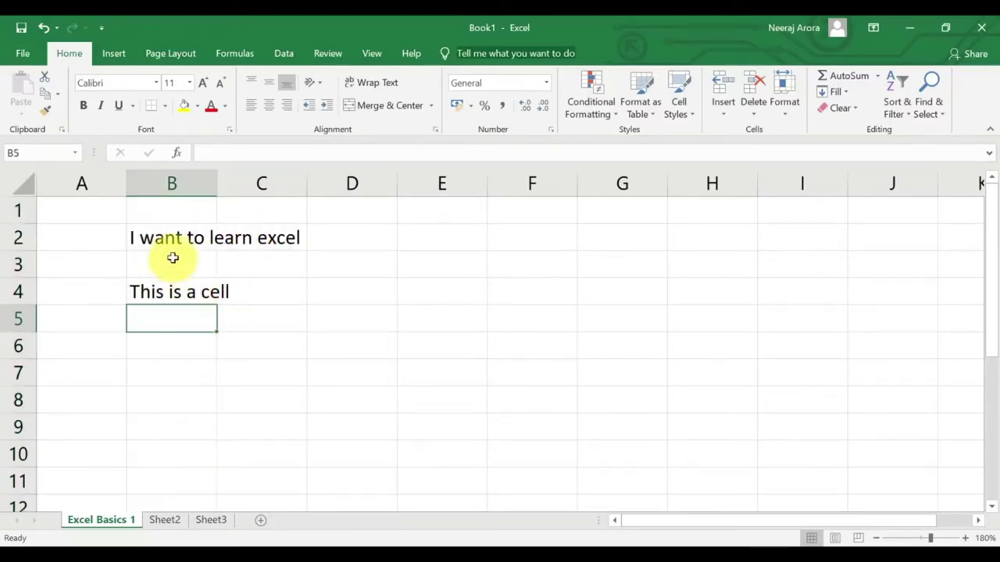
{"action": "left_click", "coordinate": [176, 243]}
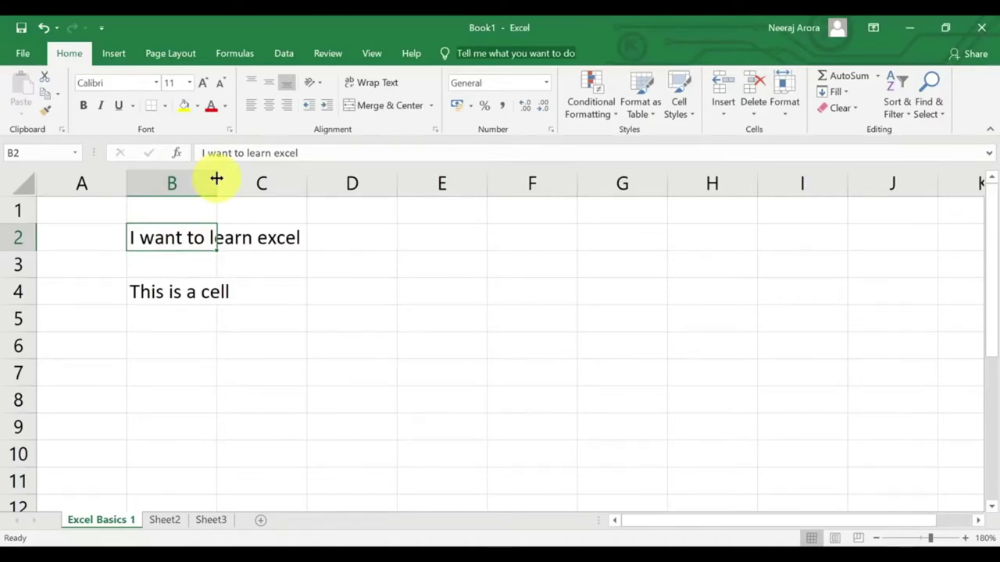
{"action": "double_click", "coordinate": [217, 178]}
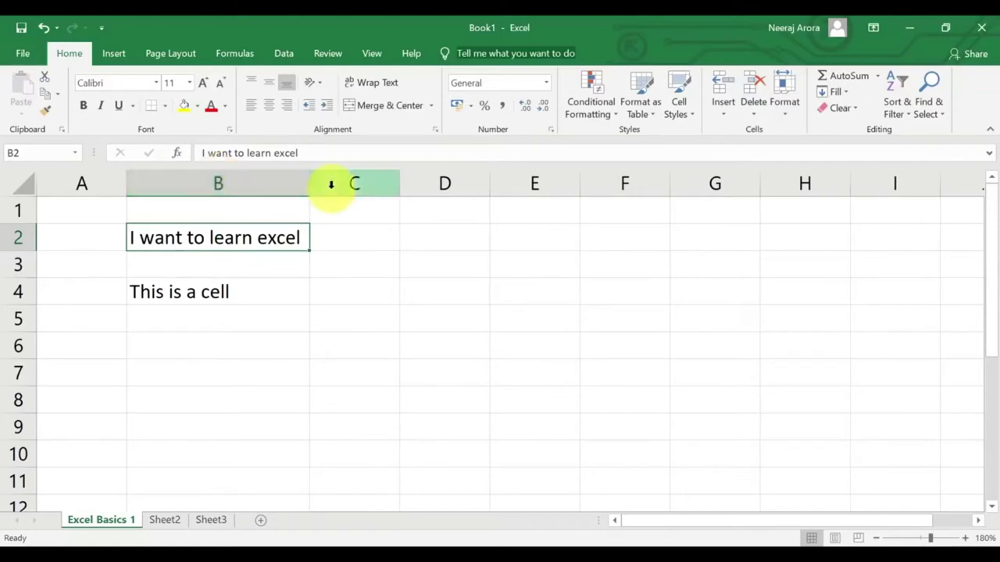
{"action": "left_click_drag", "start_coordinate": [310, 185], "coordinate": [310, 186]}
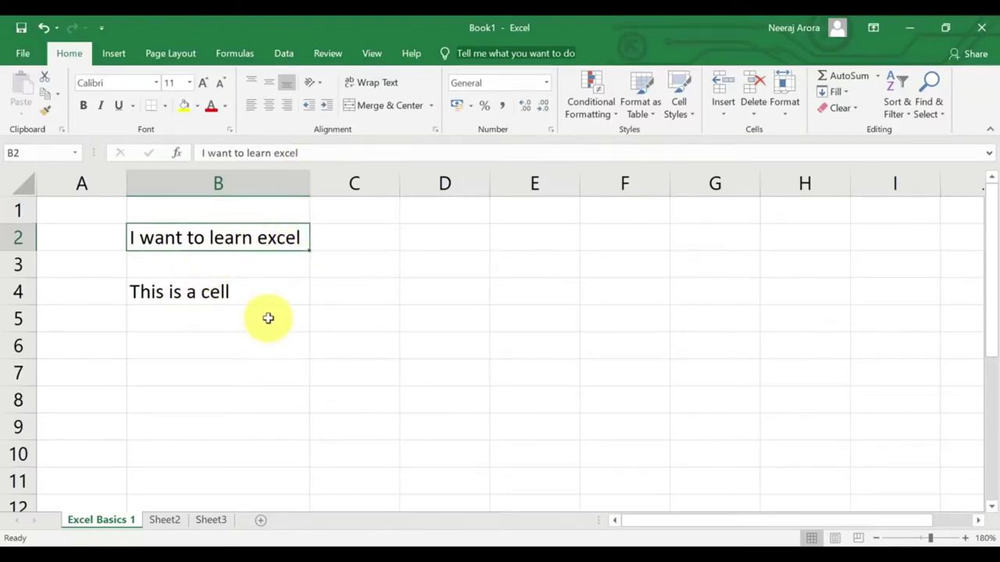
{"action": "left_click", "coordinate": [241, 342]}
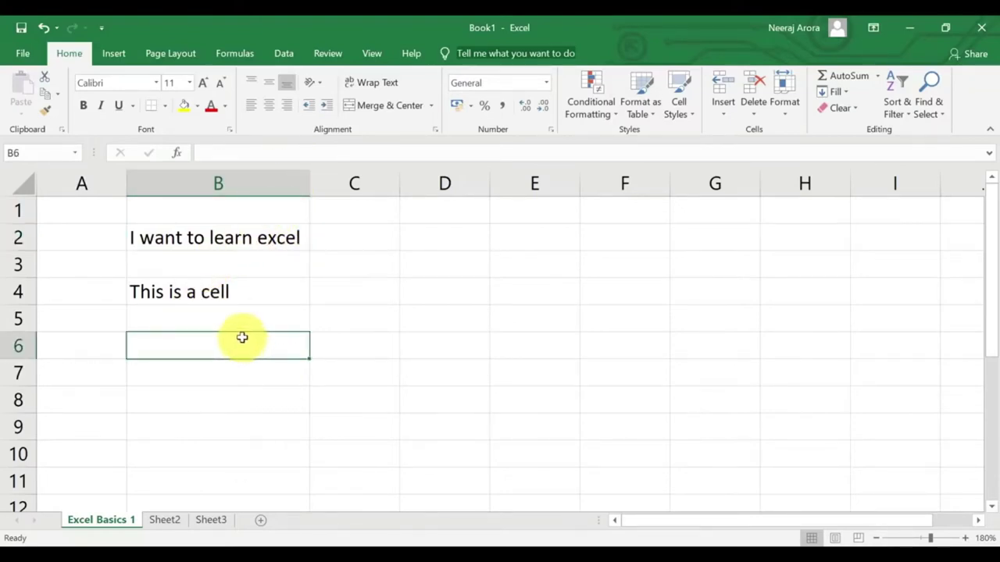
Enter 'I also love excel very much' in B6 and autofit column B to it.
{"action": "type", "text": "I also "}
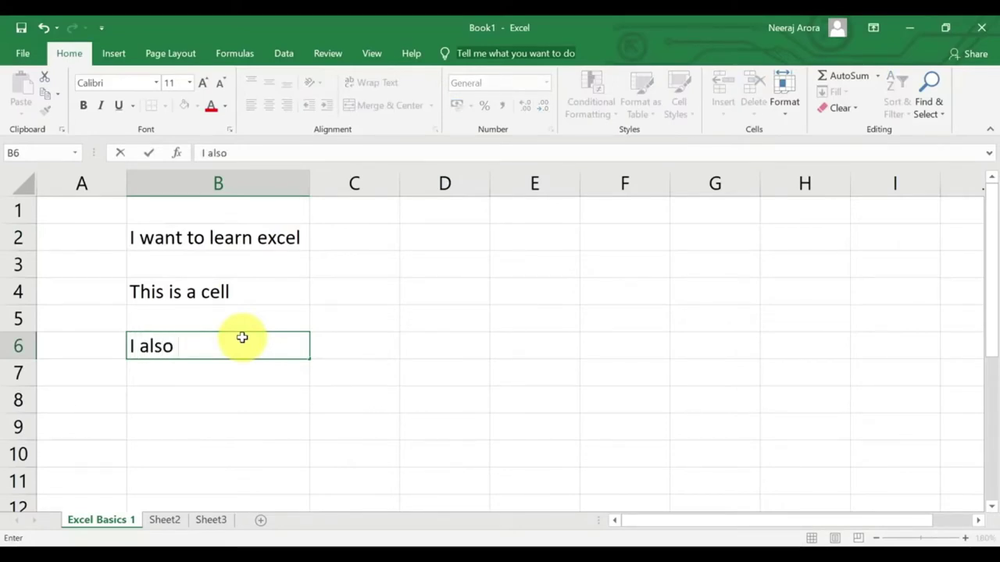
{"action": "type", "text": "love excel"}
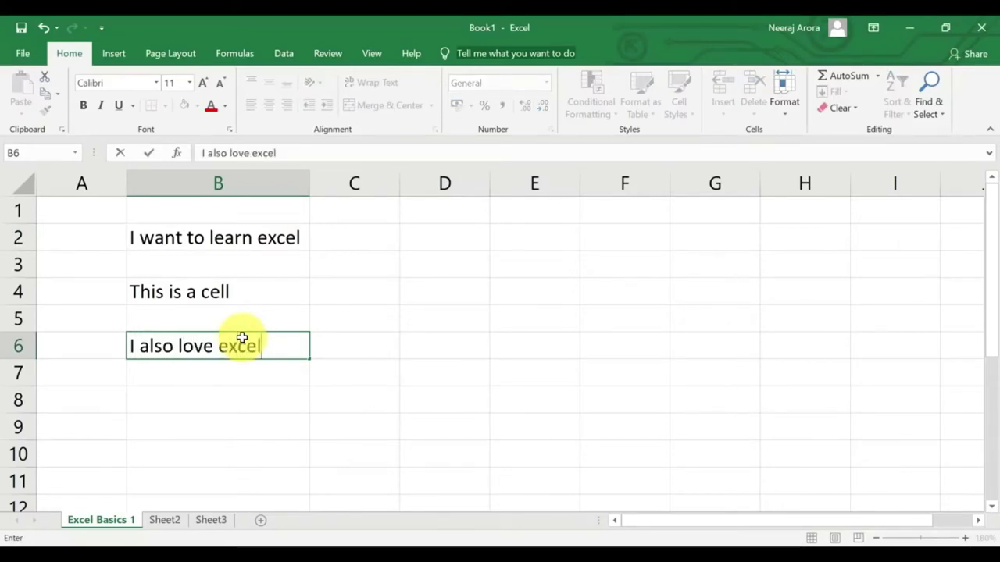
{"action": "type", "text": " very much"}
{"action": "key", "text": "Return"}
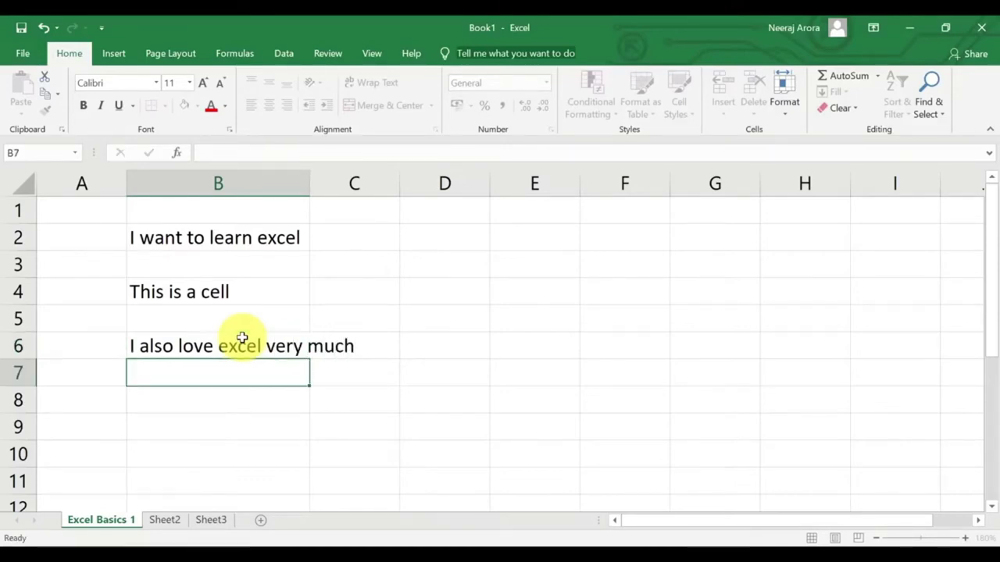
{"action": "double_click", "coordinate": [309, 181]}
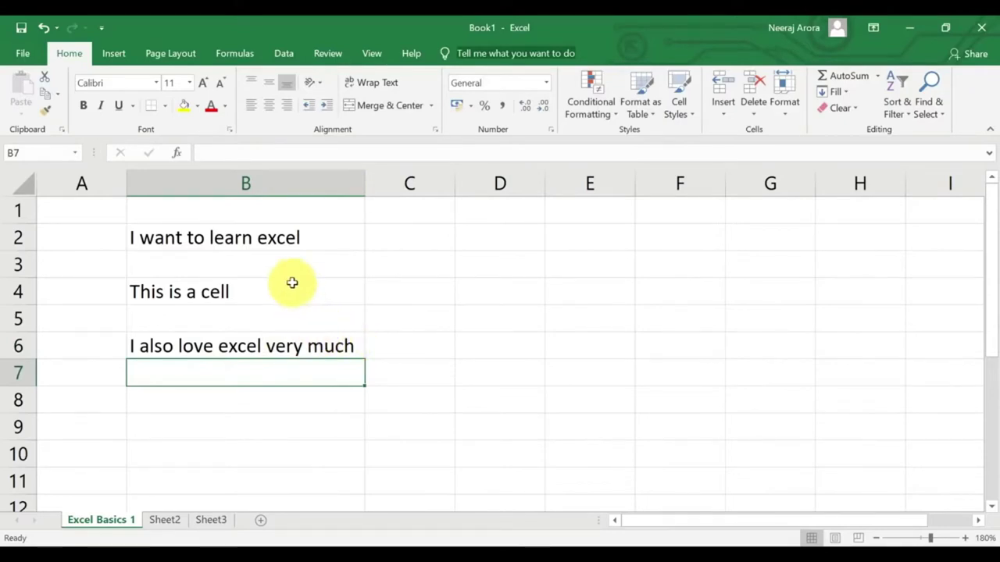
Delete the sentences in cells B2 and B4.
{"action": "left_click", "coordinate": [291, 242]}
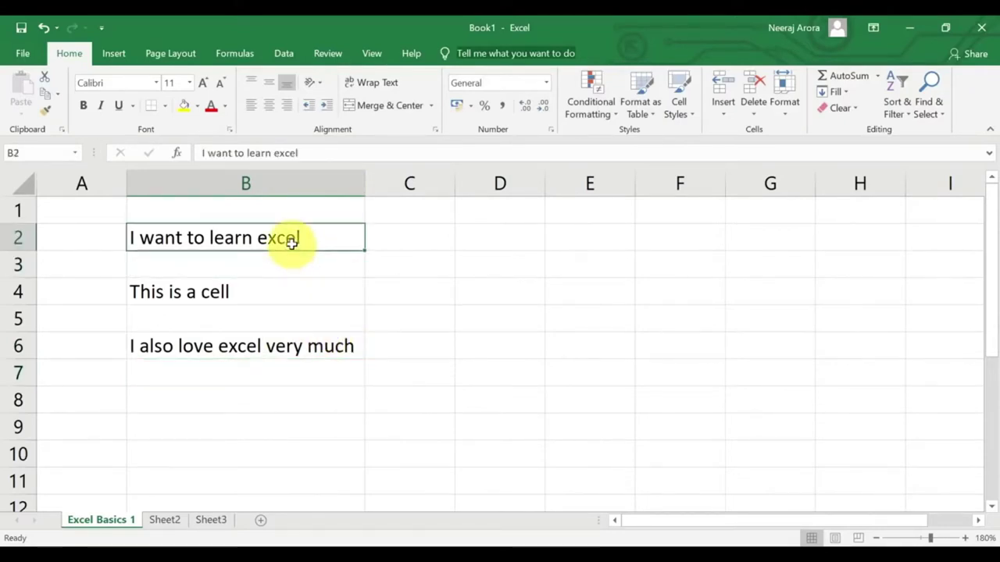
{"action": "key", "text": "Delete"}
{"action": "left_click", "coordinate": [290, 291]}
{"action": "key", "text": "Delete"}
Delete the B6 sentence and bring up Save As with Ctrl+S.
{"action": "left_click", "coordinate": [296, 343]}
{"action": "key", "text": "Delete"}
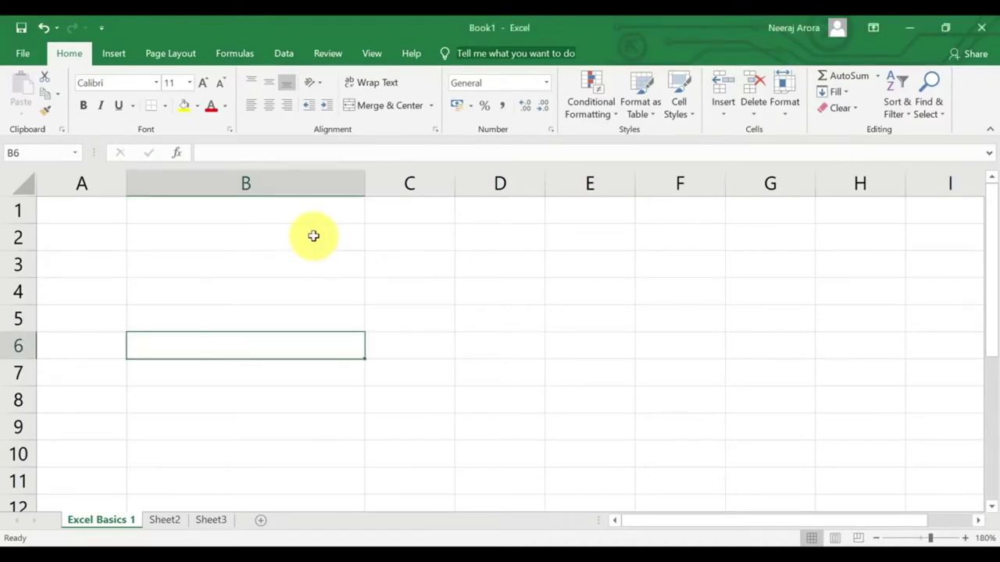
{"action": "key", "text": "ctrl+s"}
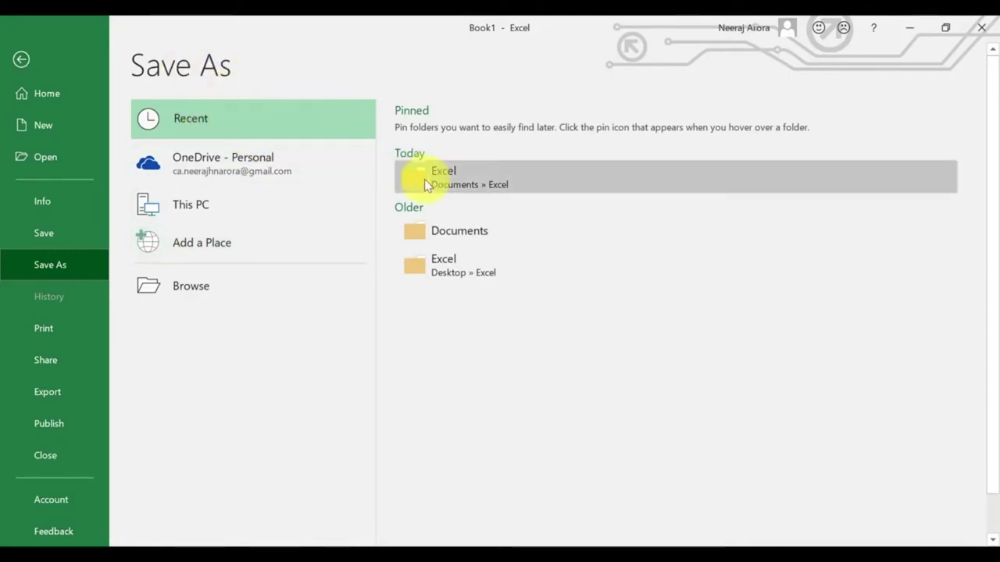
Save the workbook as 'Excel 91 Basics' in Excel 91 Courses > Basics > Files.
{"action": "left_click", "coordinate": [437, 232]}
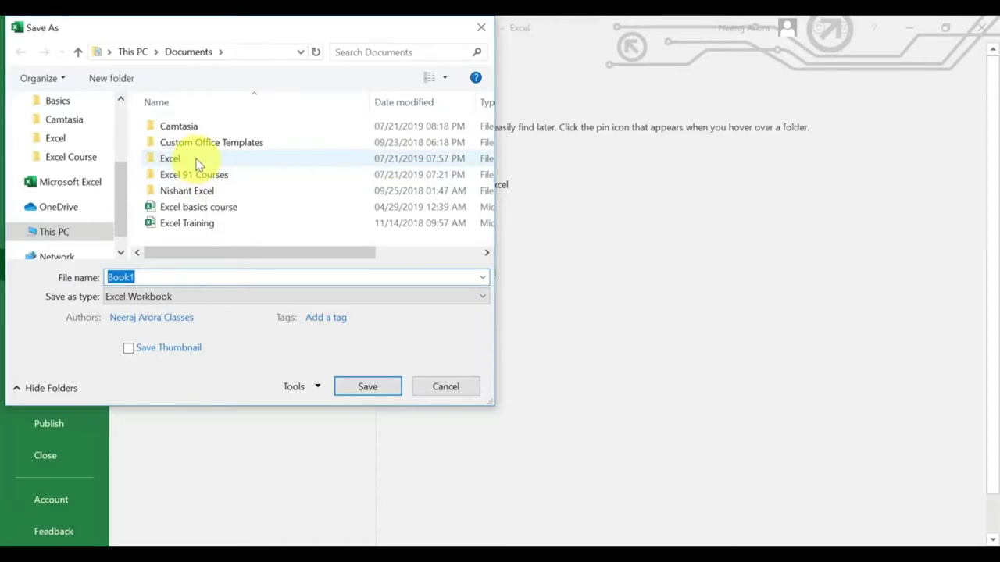
{"action": "double_click", "coordinate": [196, 174]}
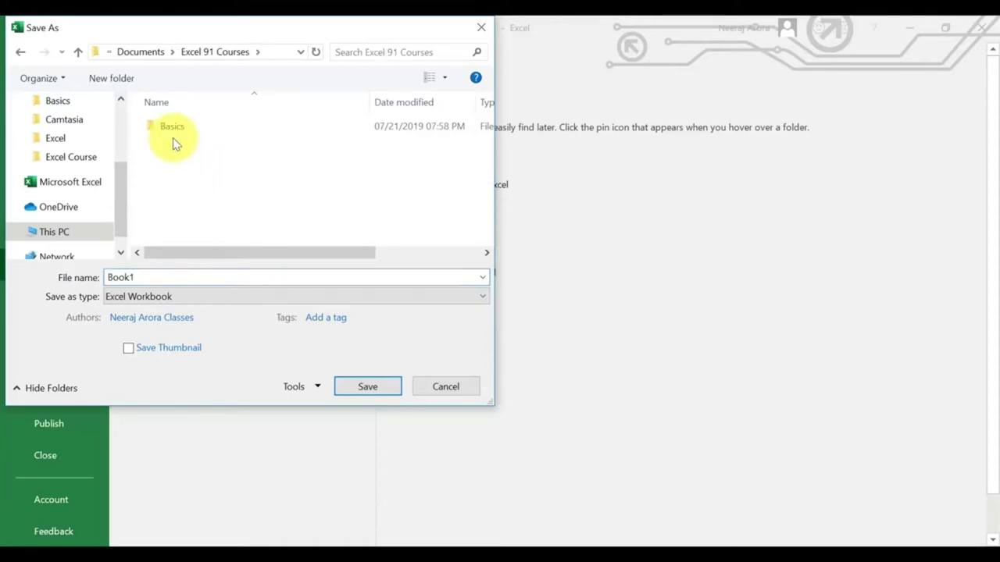
{"action": "left_click", "coordinate": [165, 127]}
{"action": "double_click", "coordinate": [164, 127]}
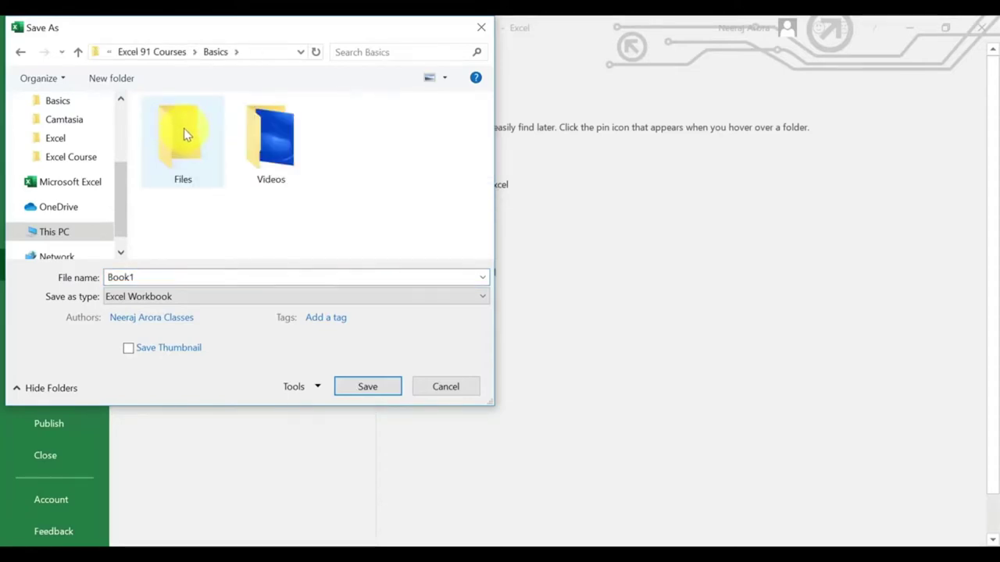
{"action": "left_click", "coordinate": [185, 134]}
{"action": "double_click", "coordinate": [183, 134]}
{"action": "left_click_drag", "start_coordinate": [161, 277], "coordinate": [112, 277]}
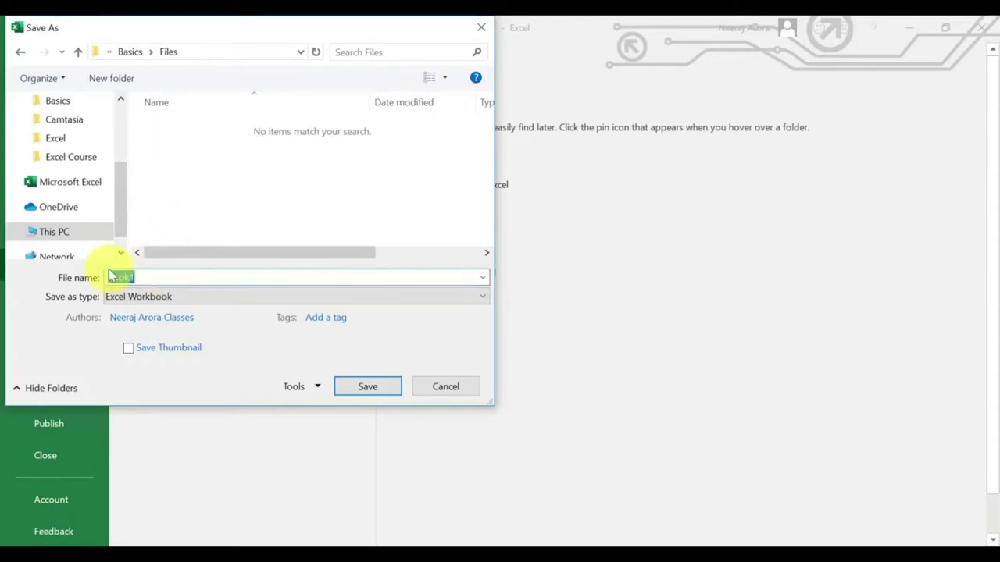
{"action": "type", "text": "Excel "}
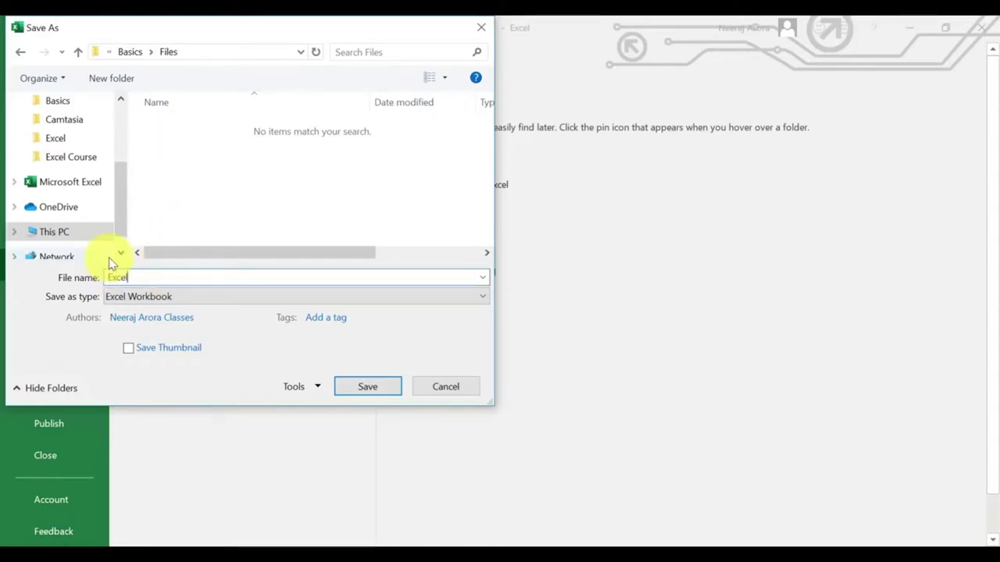
{"action": "type", "text": "91 Basics"}
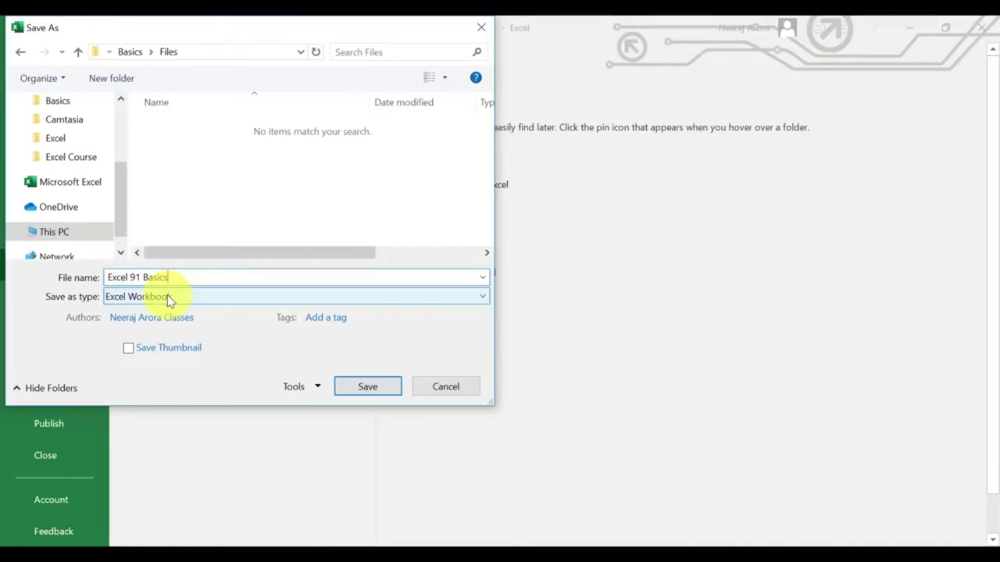
{"action": "left_click", "coordinate": [360, 388]}
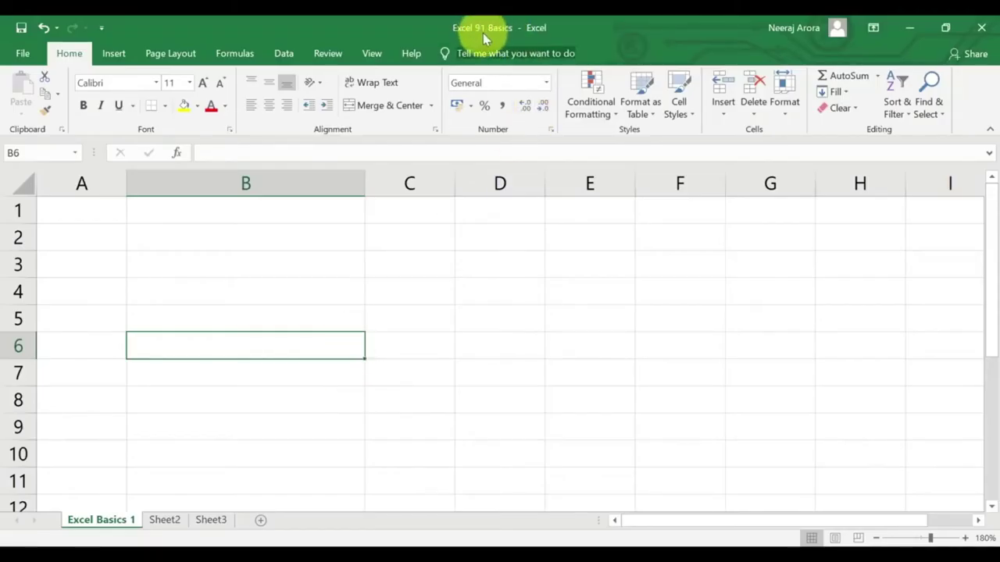
{"action": "left_click_drag", "start_coordinate": [443, 17], "coordinate": [561, 39]}
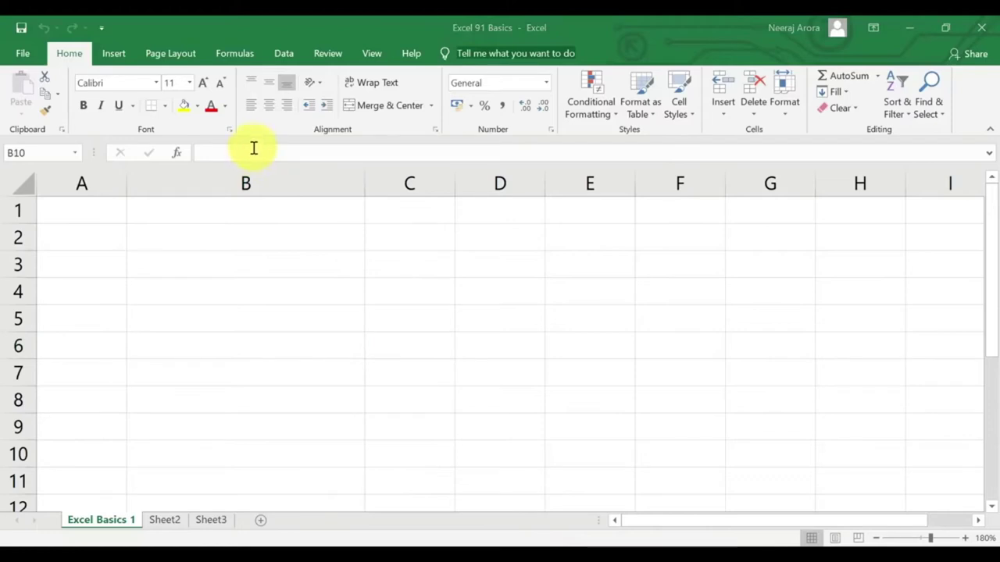
Move the active cell around B1, B2 and B3 with the arrow keys, ending on B1.
{"action": "left_click", "coordinate": [200, 213]}
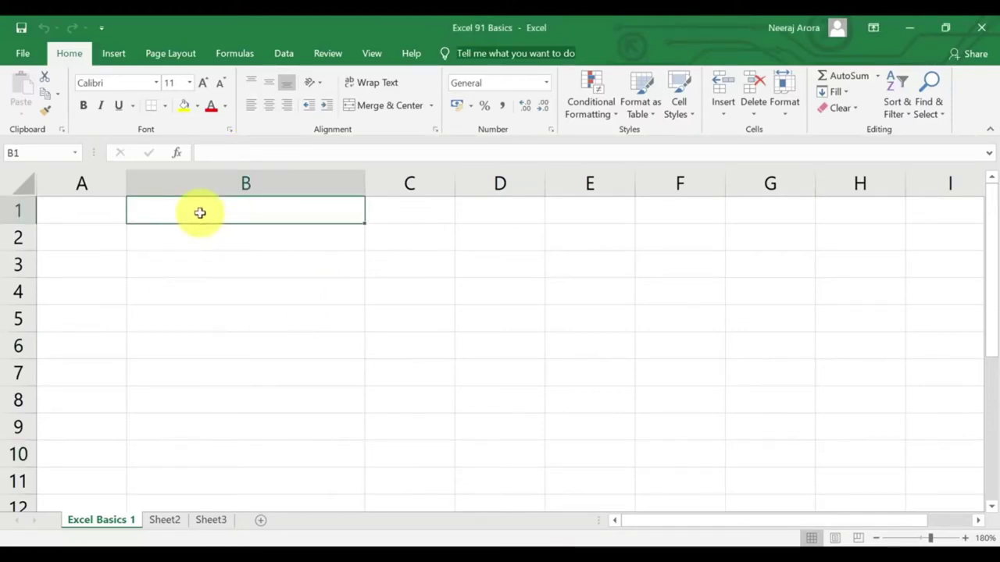
{"action": "key", "text": "Down"}
{"action": "key", "text": "Down"}
{"action": "key", "text": "Up"}
{"action": "key", "text": "Up"}
{"action": "key", "text": "Down"}
{"action": "key", "text": "Down"}
{"action": "left_click", "coordinate": [198, 236]}
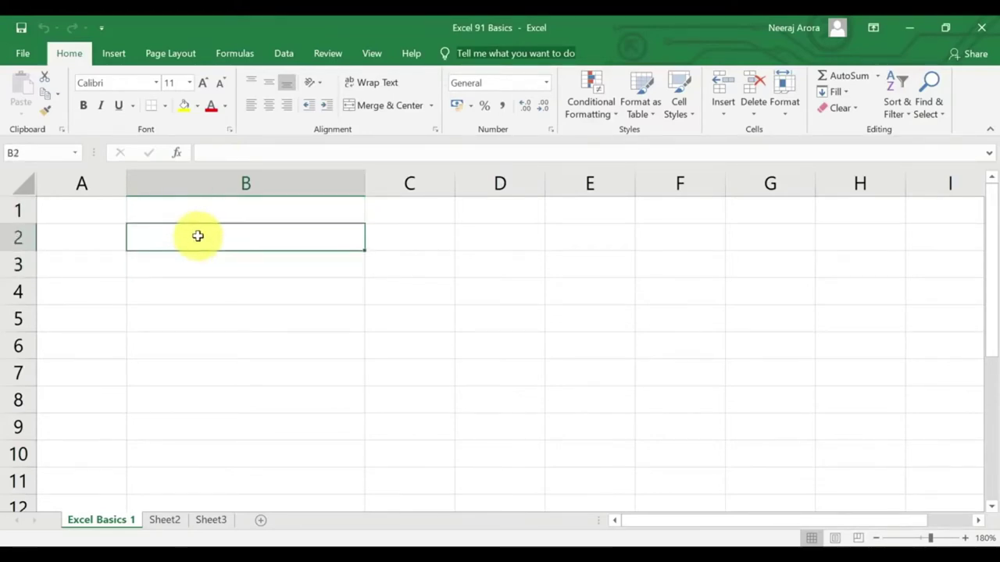
{"action": "key", "text": "Down"}
{"action": "key", "text": "Down"}
{"action": "key", "text": "Down"}
{"action": "key", "text": "Down"}
{"action": "key", "text": "Up"}
{"action": "key", "text": "Up"}
{"action": "key", "text": "Up"}
{"action": "key", "text": "Up"}
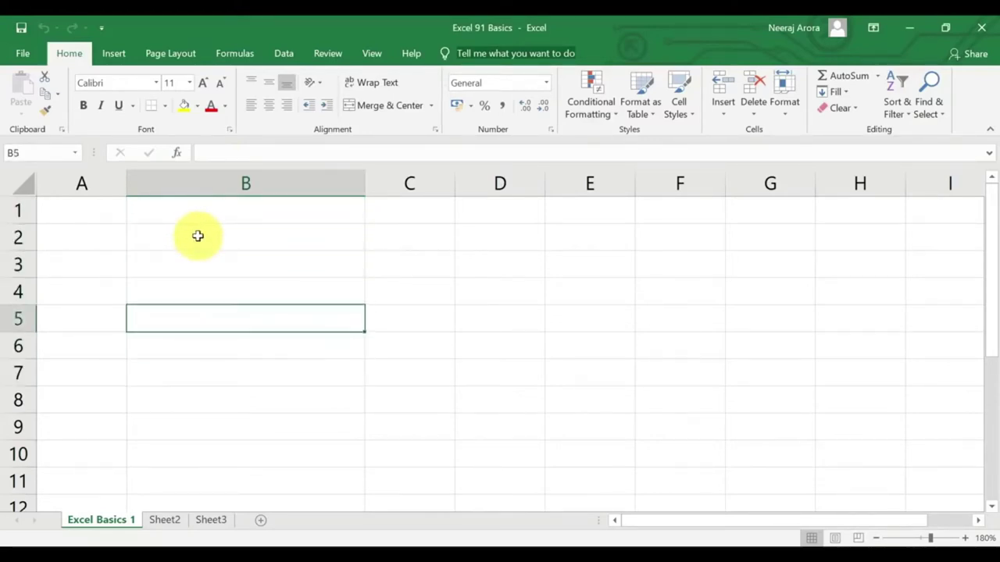
{"action": "key", "text": "Right"}
{"action": "key", "text": "Right"}
{"action": "key", "text": "Right"}
{"action": "key", "text": "Left"}
{"action": "key", "text": "Left"}
{"action": "key", "text": "Left"}
{"action": "key", "text": "Left"}
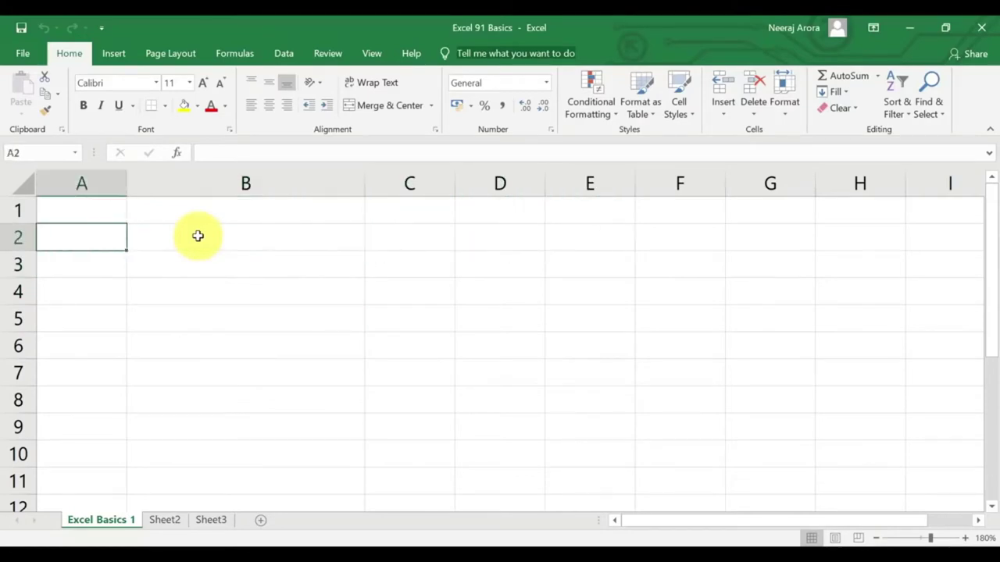
{"action": "key", "text": "Right"}
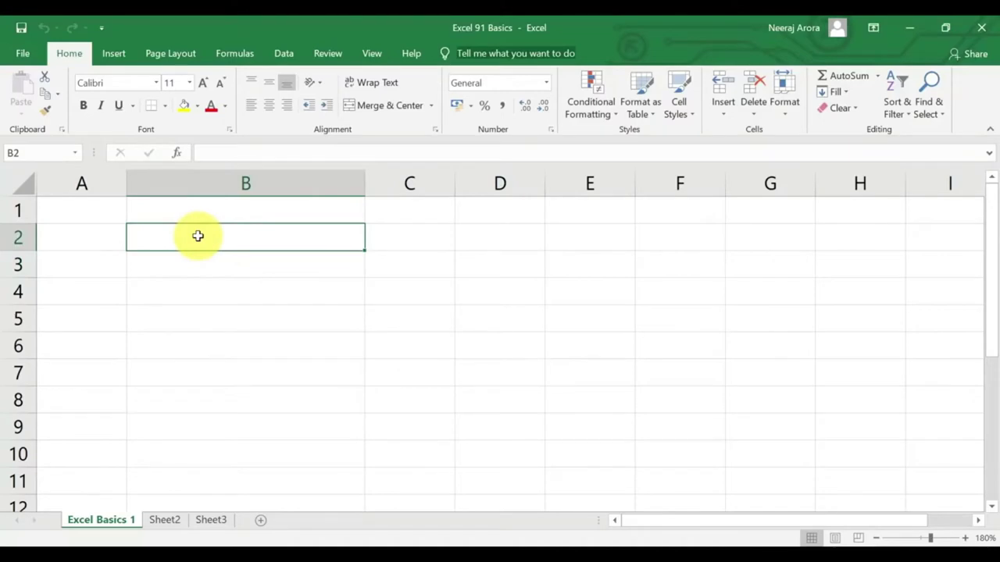
{"action": "key", "text": "Up"}
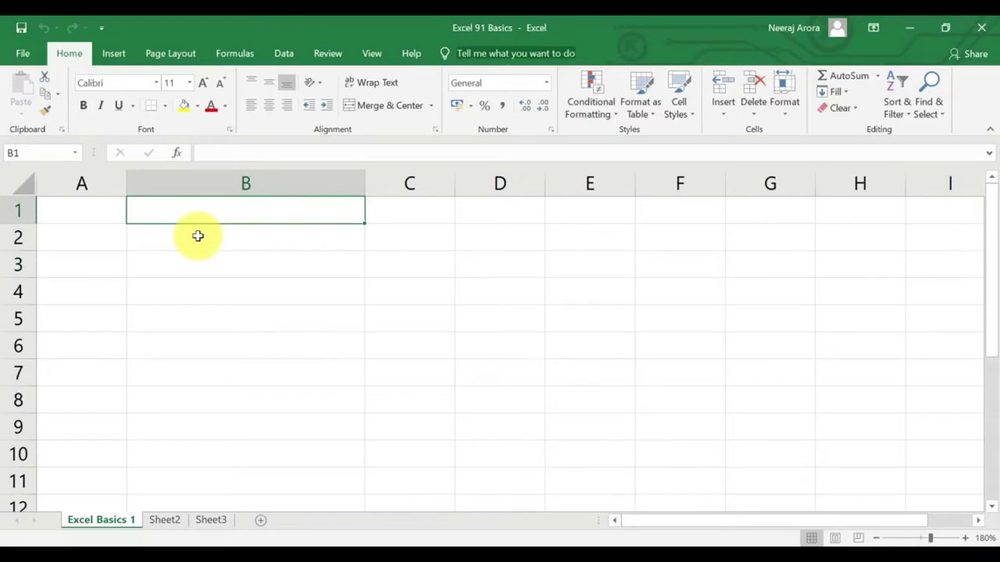
Jump three screens down with Page Down, then return to B1 with Ctrl+Up.
{"action": "key", "text": "Page_Down"}
{"action": "key", "text": "Page_Down"}
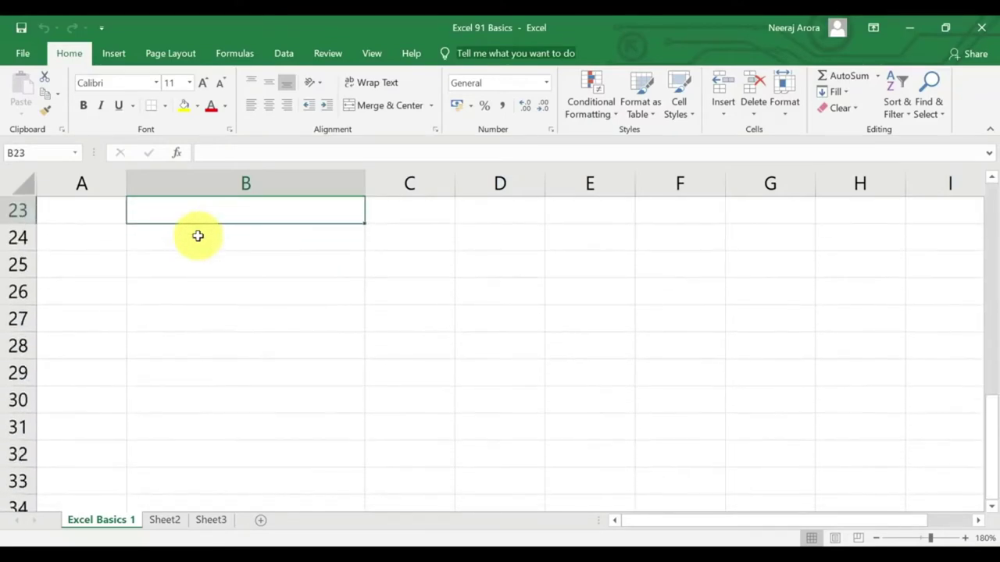
{"action": "key", "text": "Page_Down"}
{"action": "key", "text": "Page_Down"}
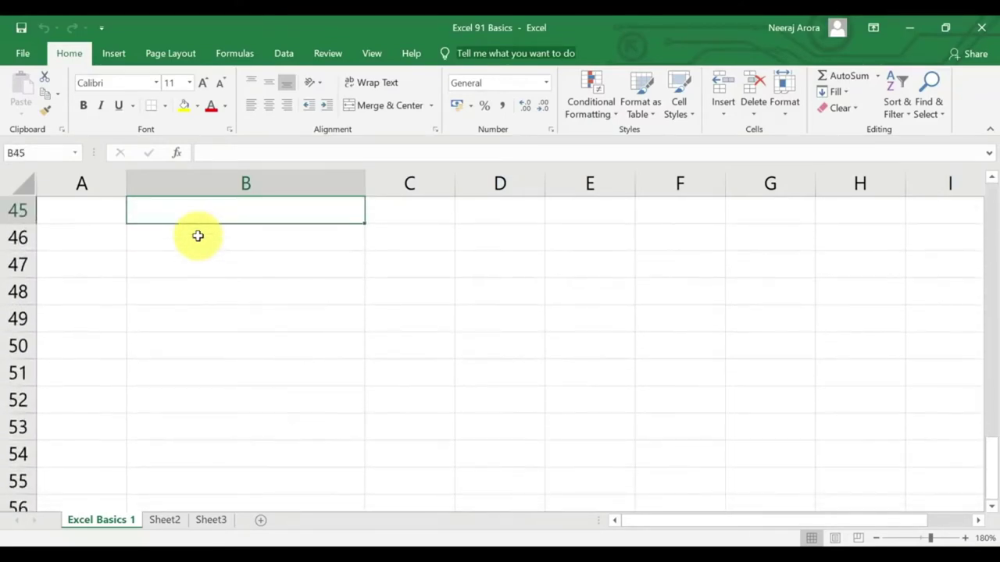
{"action": "key", "text": "Page_Down"}
{"action": "key", "text": "ctrl+Up"}
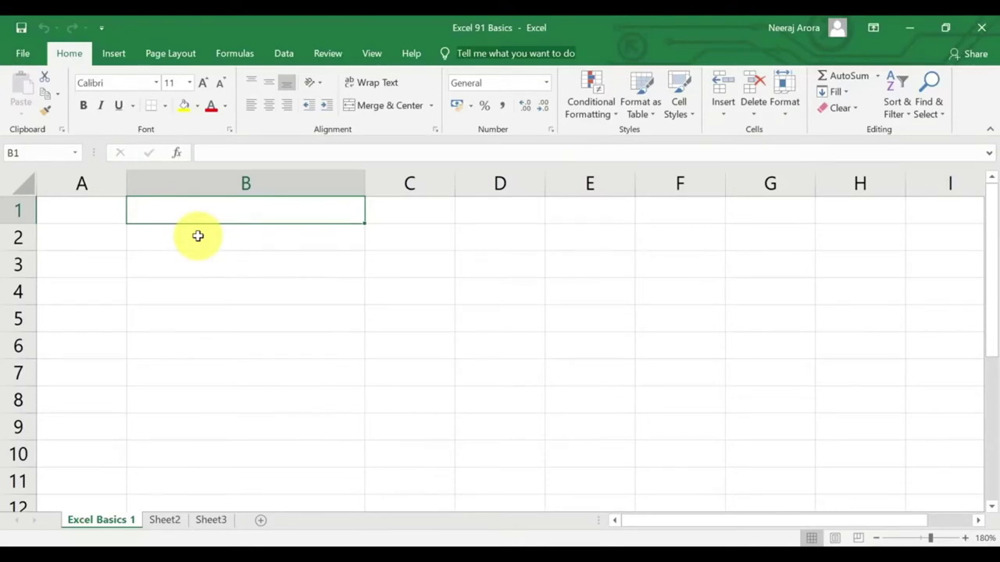
Cycle between Excel Basics 1, Sheet2 and Sheet3 with Ctrl+Page Up/Down, ending on Sheet3.
{"action": "key", "text": "ctrl+Page_Down"}
{"action": "key", "text": "ctrl+Page_Down"}
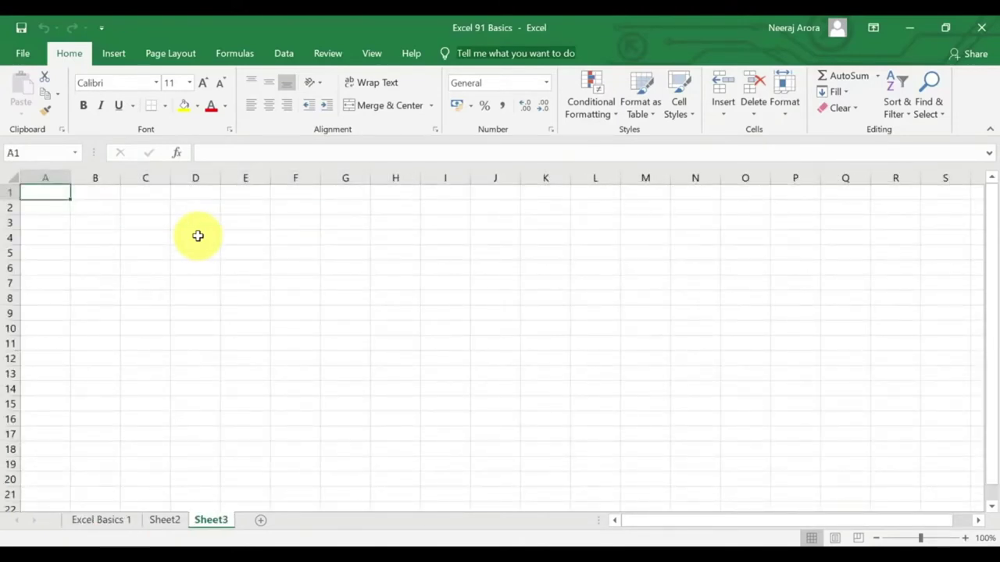
{"action": "key", "text": "ctrl+Page_Up"}
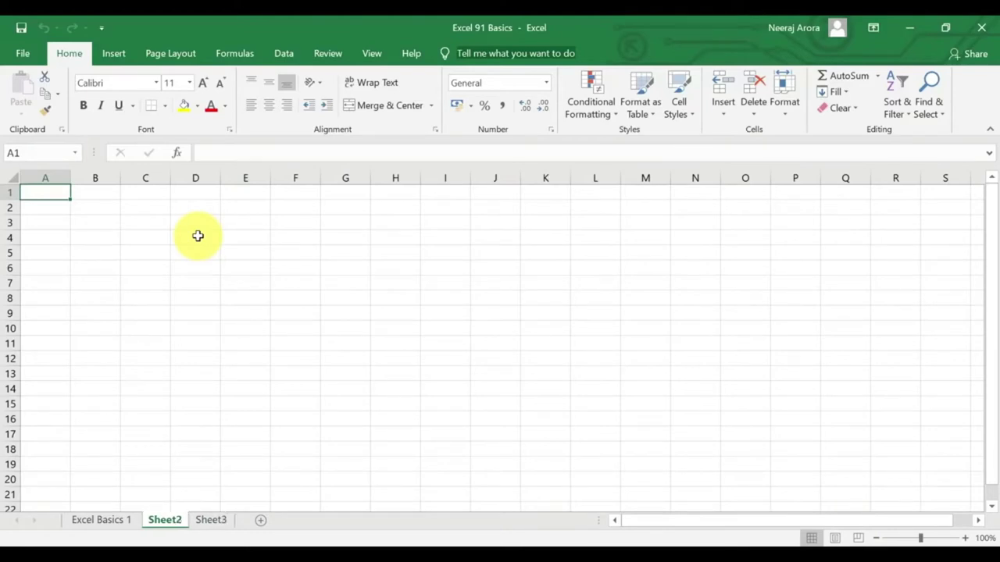
{"action": "key", "text": "ctrl+Page_Up"}
{"action": "key", "text": "ctrl+Page_Down"}
{"action": "key", "text": "ctrl+Page_Down"}
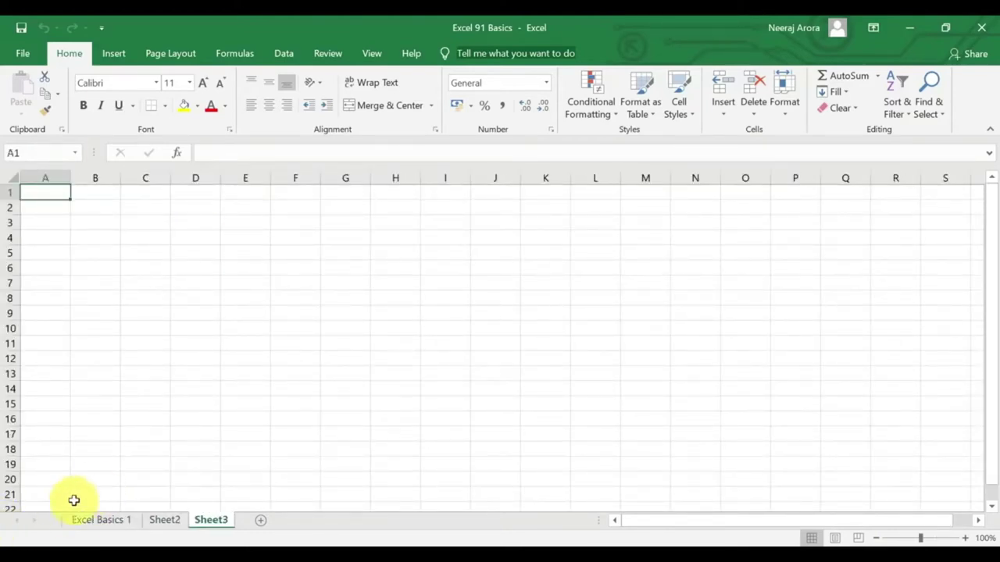
{"action": "mouse_move", "coordinate": [55, 502]}
{"action": "left_mouse_down"}
{"action": "mouse_move", "coordinate": [125, 531]}
{"action": "mouse_move", "coordinate": [239, 538]}
{"action": "left_mouse_up"}
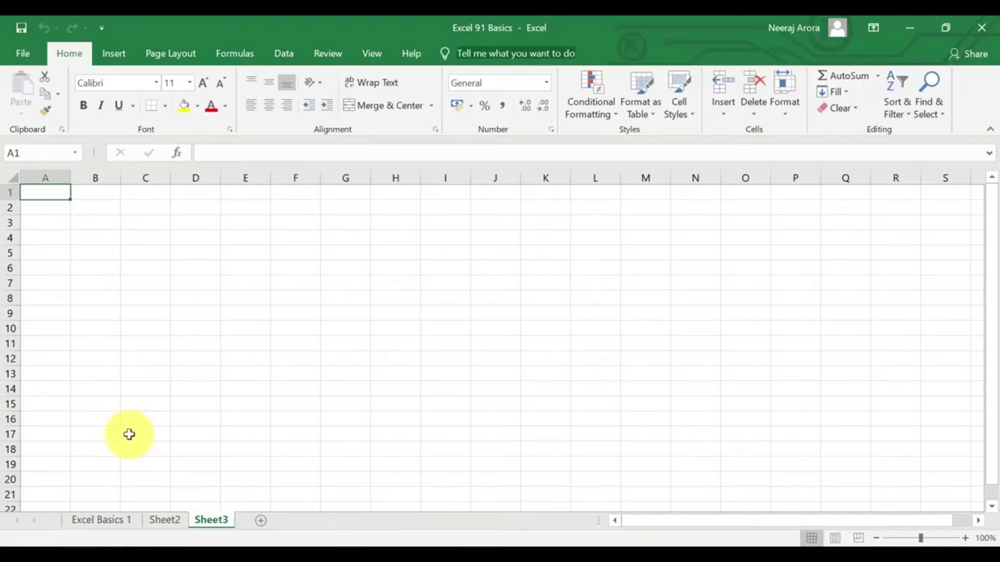
{"action": "key", "text": "ctrl+Page_Up"}
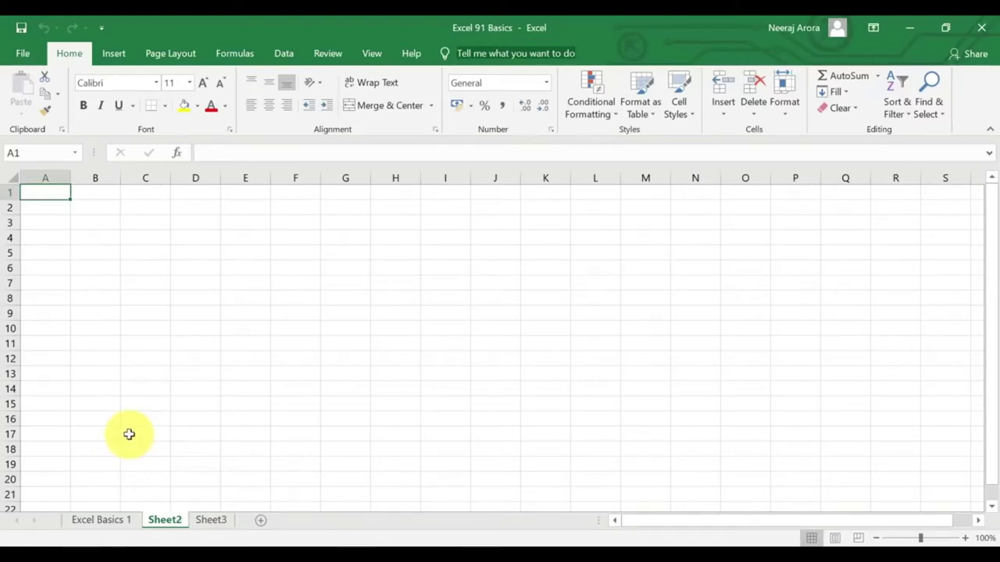
{"action": "key", "text": "ctrl+Page_Up"}
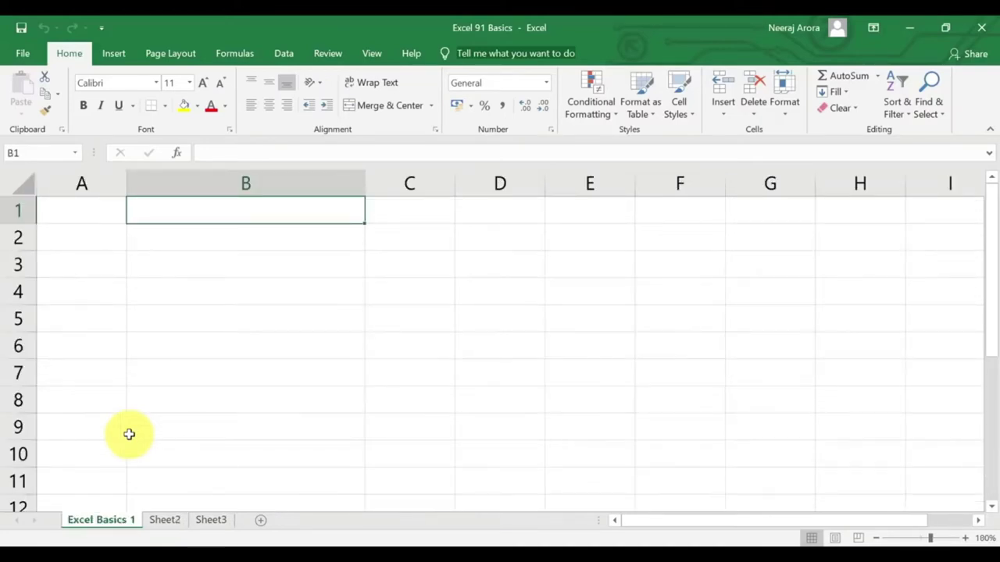
{"action": "key", "text": "ctrl+Page_Down"}
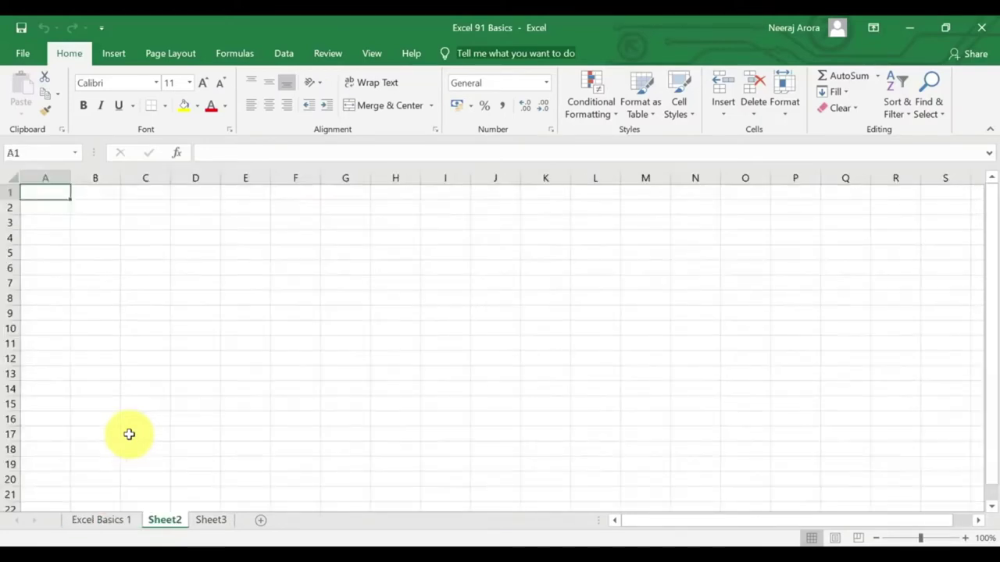
{"action": "key", "text": "ctrl+Page_Down"}
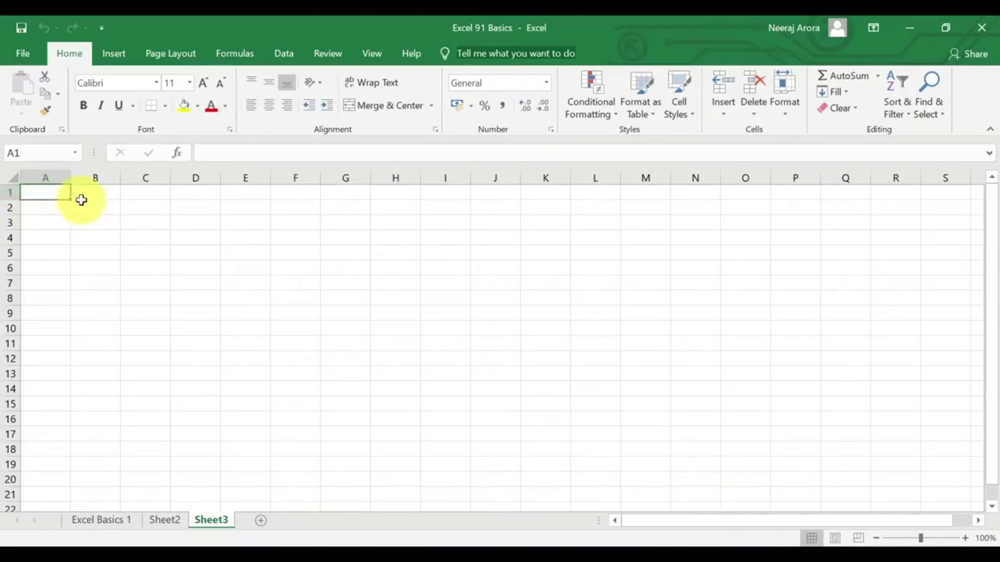
Extend a selection from A1 out to column N with Shift+arrows, then select D12.
{"action": "key", "text": "shift+Right"}
{"action": "key", "text": "shift+Right"}
{"action": "key", "text": "shift+Right"}
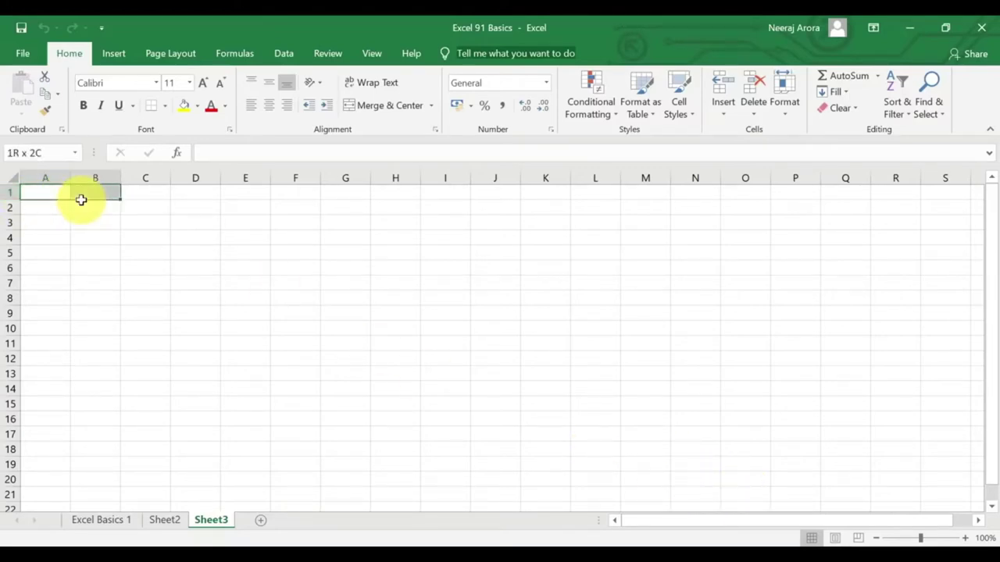
{"action": "key", "text": "shift+Down"}
{"action": "key", "text": "shift+Down"}
{"action": "key", "text": "shift+Down"}
{"action": "key", "text": "shift+Right"}
{"action": "key", "text": "shift+Right"}
{"action": "key", "text": "shift+Right"}
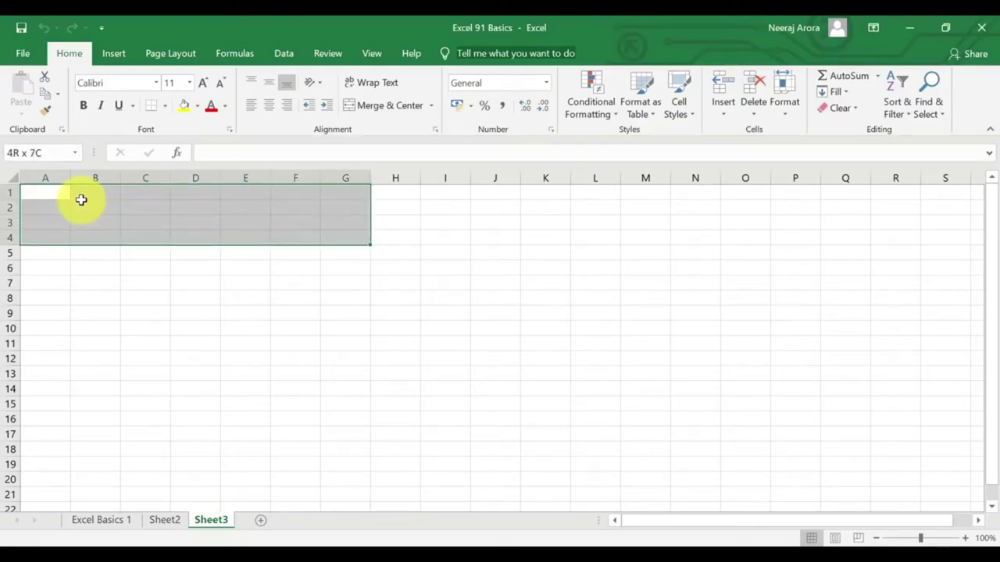
{"action": "key", "text": "shift+Right"}
{"action": "key", "text": "shift+Right"}
{"action": "key", "text": "shift+Right"}
{"action": "key", "text": "shift+Right"}
{"action": "key", "text": "shift+Right"}
{"action": "key", "text": "shift+Right"}
{"action": "key", "text": "shift+Right"}
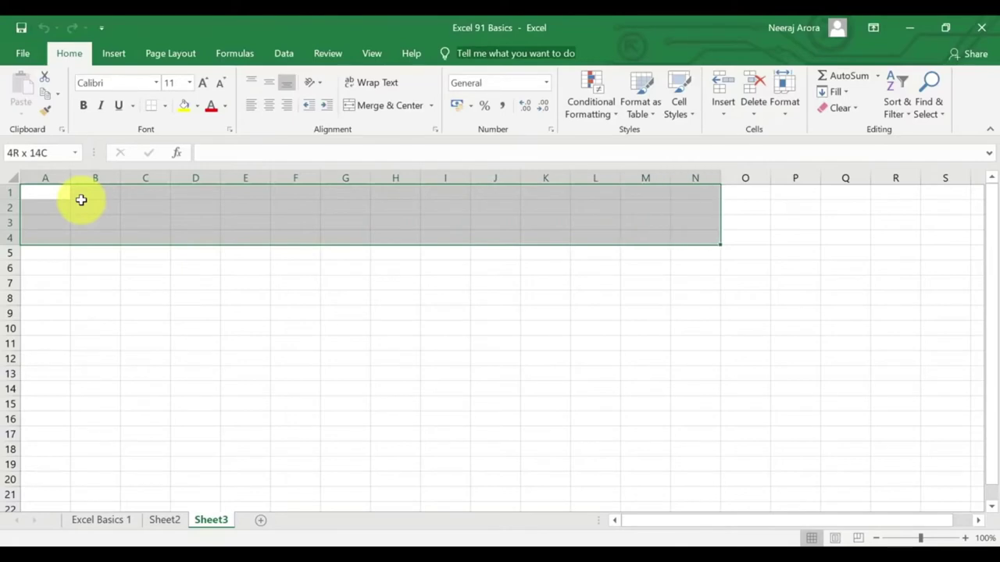
{"action": "key", "text": "shift+Down"}
{"action": "key", "text": "shift+Down"}
{"action": "key", "text": "shift+Down"}
{"action": "key", "text": "shift+Down"}
{"action": "key", "text": "shift+Down"}
{"action": "key", "text": "shift+Down"}
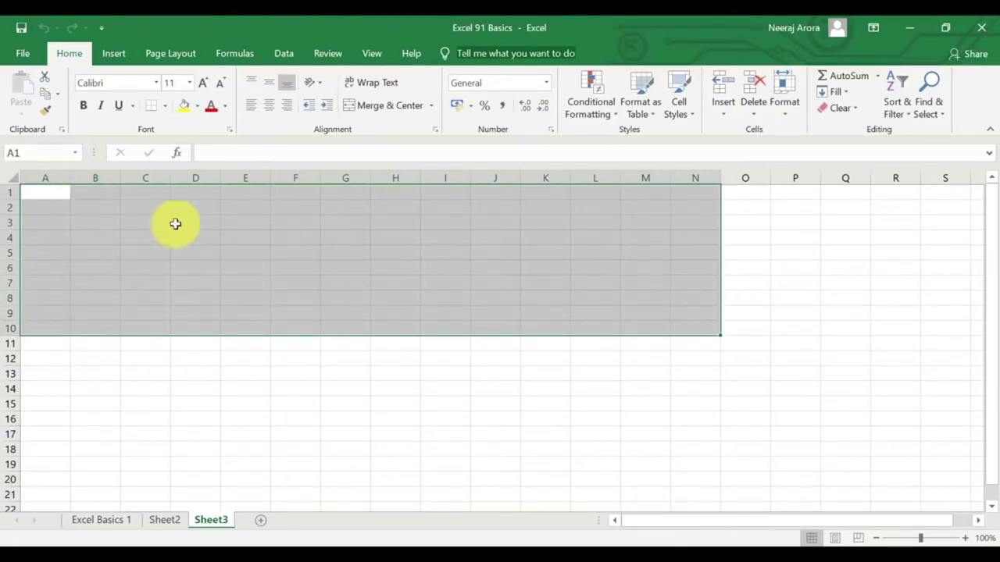
{"action": "left_click", "coordinate": [200, 358]}
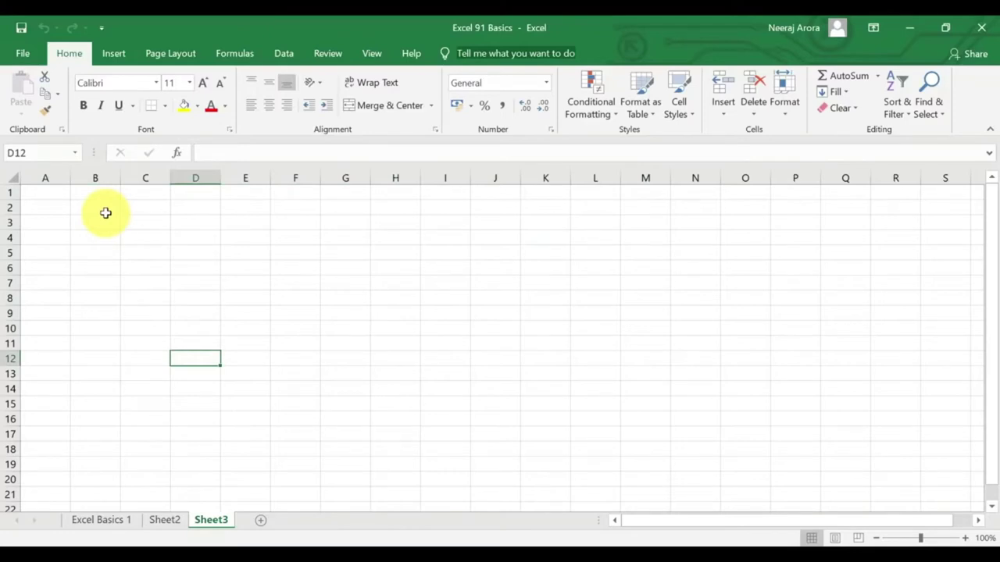
Page down and up, jump to the last column XFD, then return to A1.
{"action": "key", "text": "Page_Down"}
{"action": "key", "text": "Page_Down"}
{"action": "key", "text": "Page_Down"}
{"action": "key", "text": "Page_Down"}
{"action": "key", "text": "Page_Down"}
{"action": "key", "text": "Page_Down"}
{"action": "key", "text": "Page_Down"}
{"action": "key", "text": "Page_Down"}
{"action": "key", "text": "Right"}
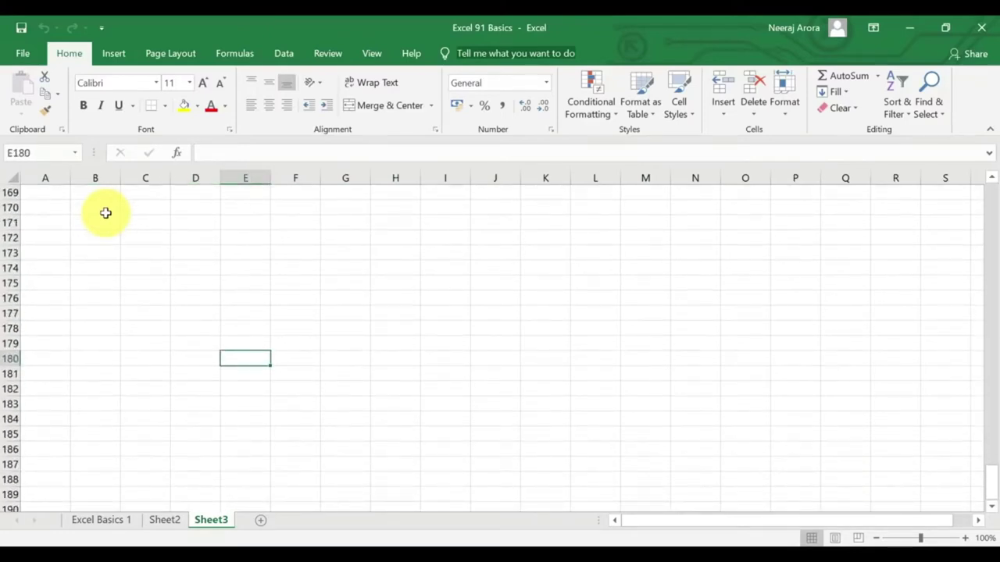
{"action": "key", "text": "Page_Down"}
{"action": "key", "text": "Page_Down"}
{"action": "key", "text": "Page_Down"}
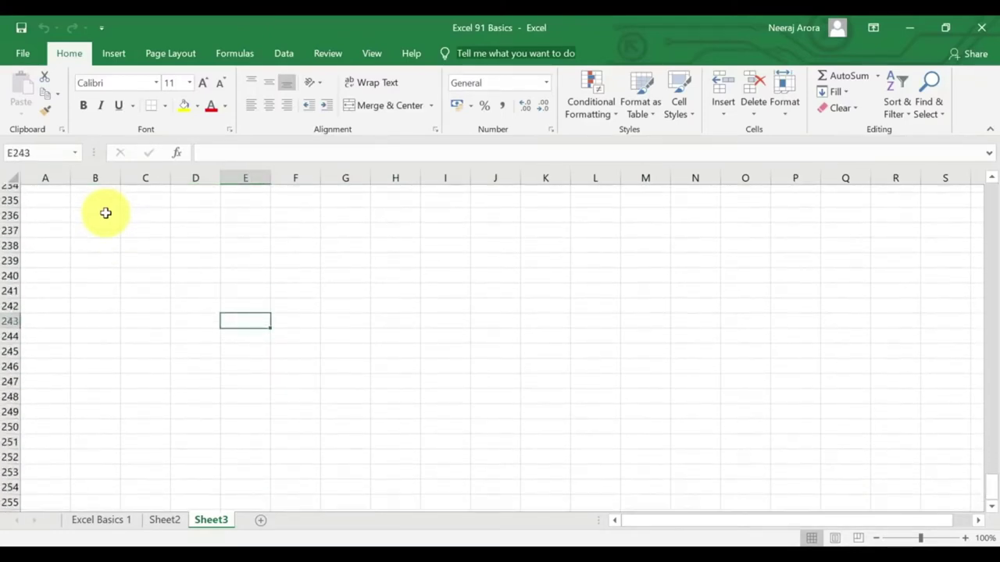
{"action": "key", "text": "Page_Up"}
{"action": "key", "text": "Page_Up"}
{"action": "key", "text": "Page_Up"}
{"action": "key", "text": "Page_Up"}
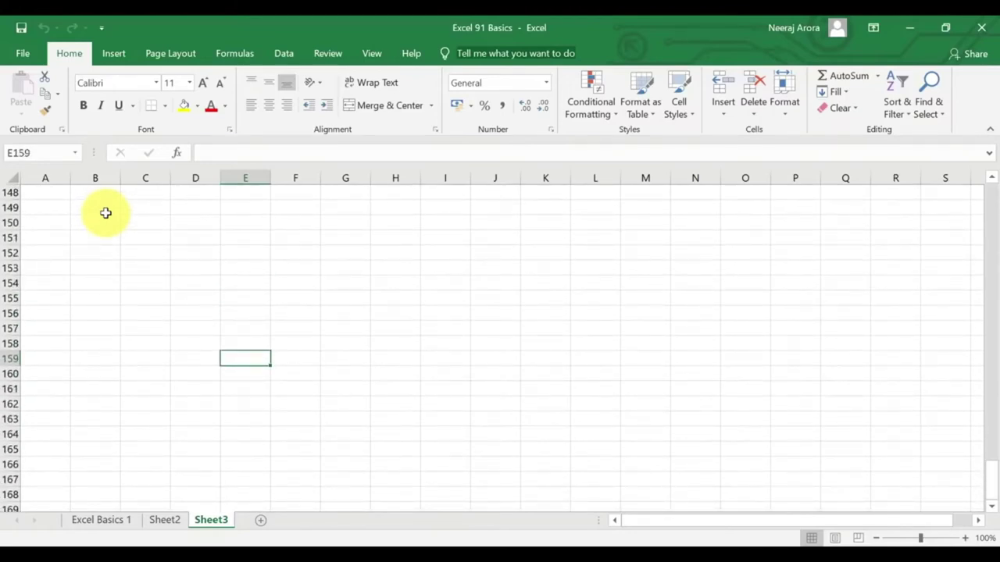
{"action": "key", "text": "ctrl+Right"}
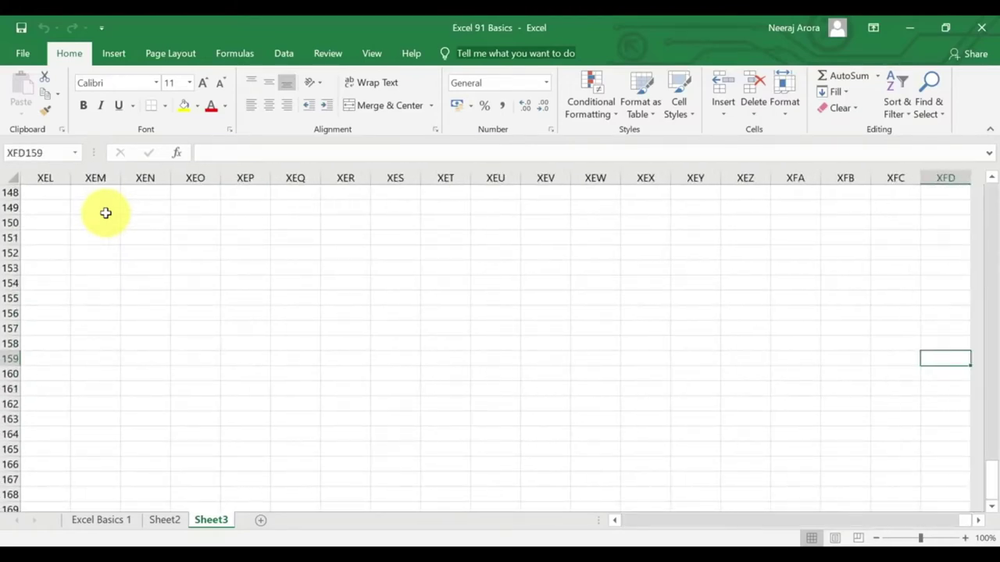
{"action": "key", "text": "ctrl+Left"}
{"action": "key", "text": "ctrl+Up"}
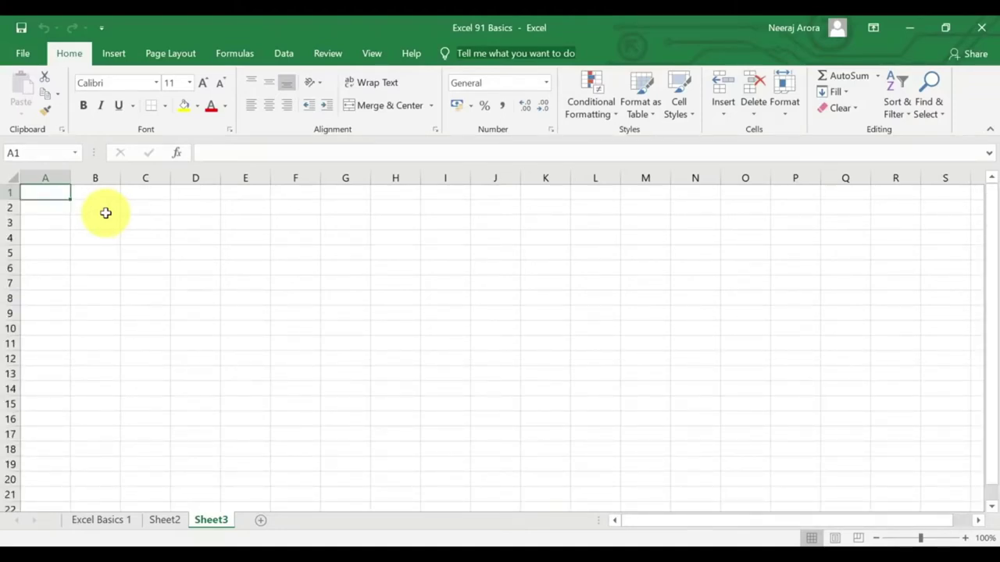
On Sheet3, jump to column XFD, select XFB1, and jump to the last row.
{"action": "key", "text": "ctrl+Right"}
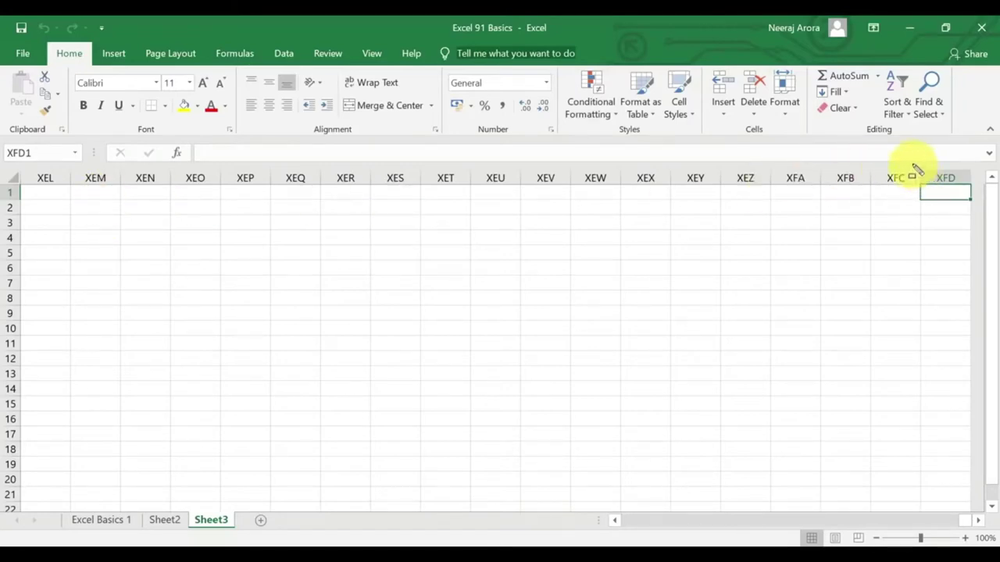
{"action": "mouse_move", "coordinate": [911, 164]}
{"action": "left_mouse_down"}
{"action": "mouse_move", "coordinate": [971, 242]}
{"action": "mouse_move", "coordinate": [976, 278]}
{"action": "left_mouse_up"}
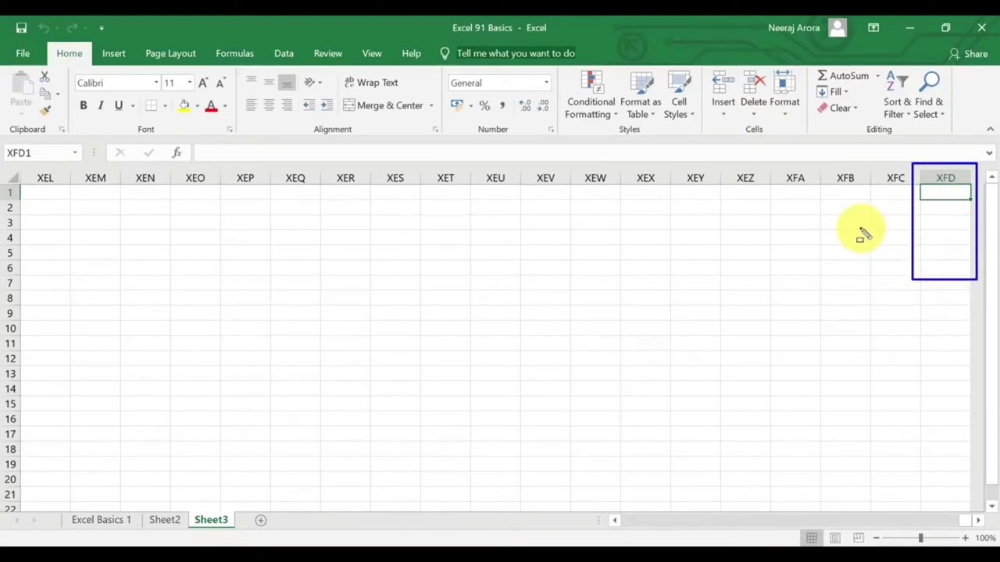
{"action": "left_click", "coordinate": [851, 195]}
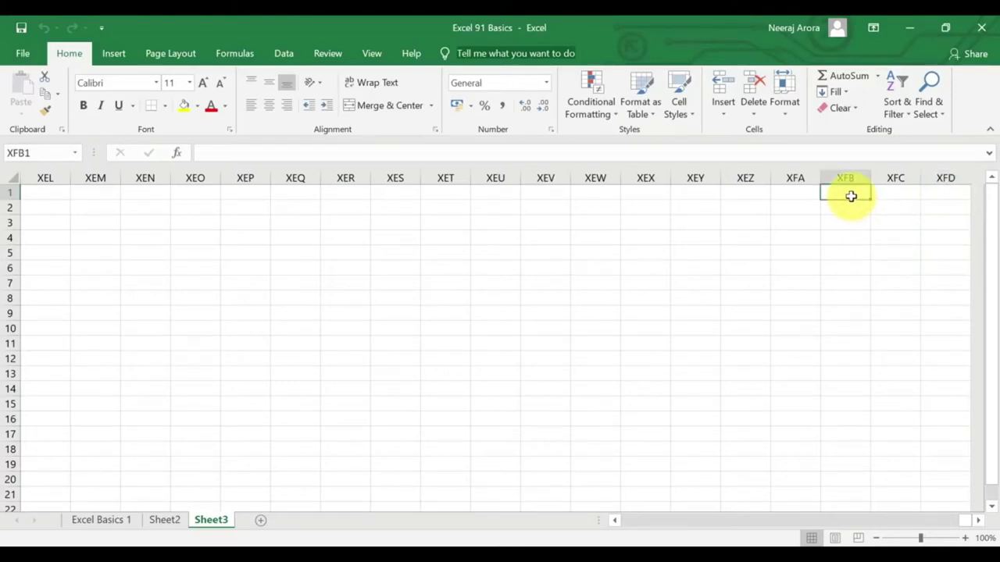
{"action": "key", "text": "ctrl+Down"}
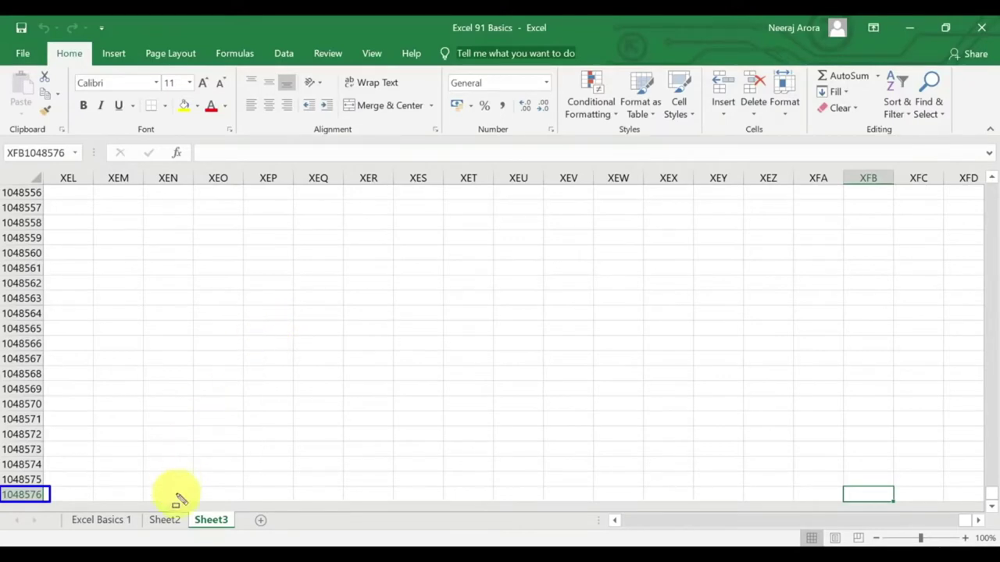
{"action": "key", "text": "Escape"}
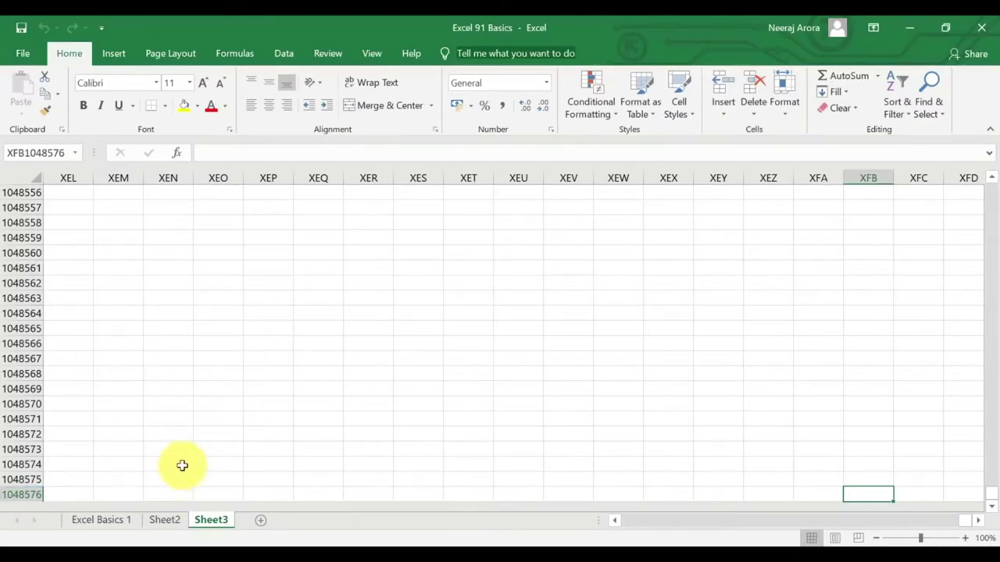
On Excel Basics 1, jump to XFD and row 1048576 with Ctrl+arrows, ending at A1.
{"action": "left_click", "coordinate": [101, 520]}
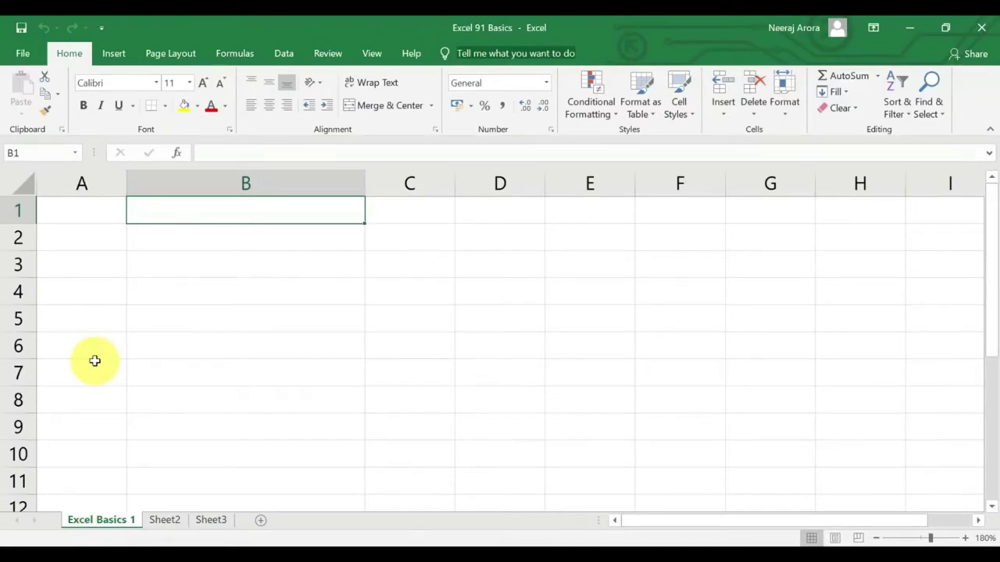
{"action": "key", "text": "Left"}
{"action": "key", "text": "ctrl+Right"}
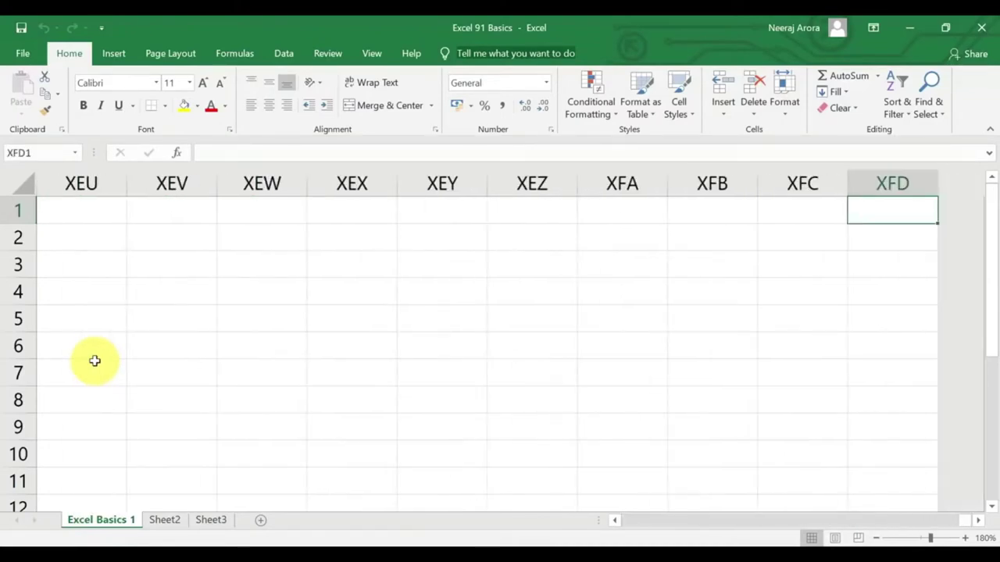
{"action": "key", "text": "ctrl+Left"}
{"action": "key", "text": "ctrl+Down"}
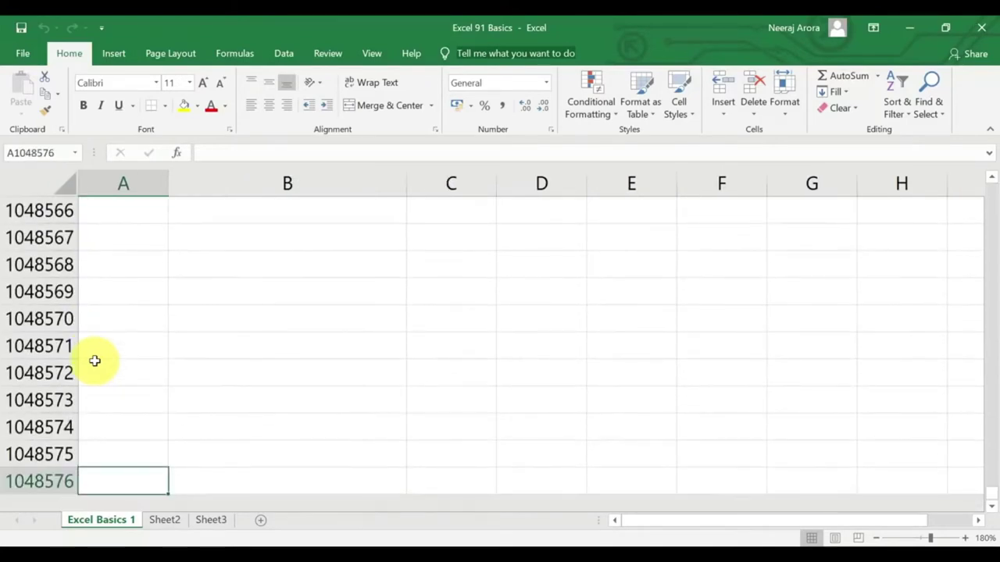
{"action": "key", "text": "ctrl+Up"}
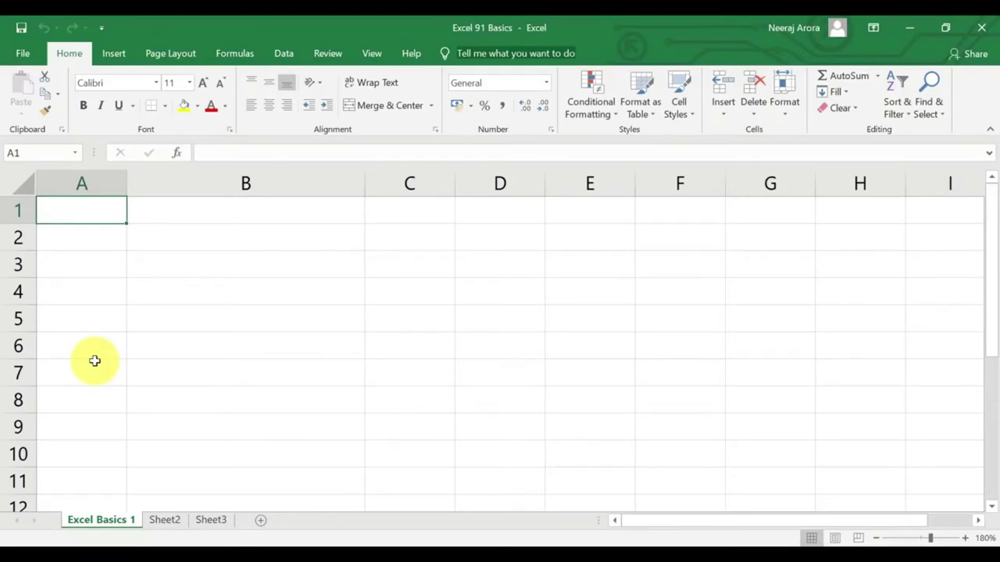
{"action": "key", "text": "Right"}
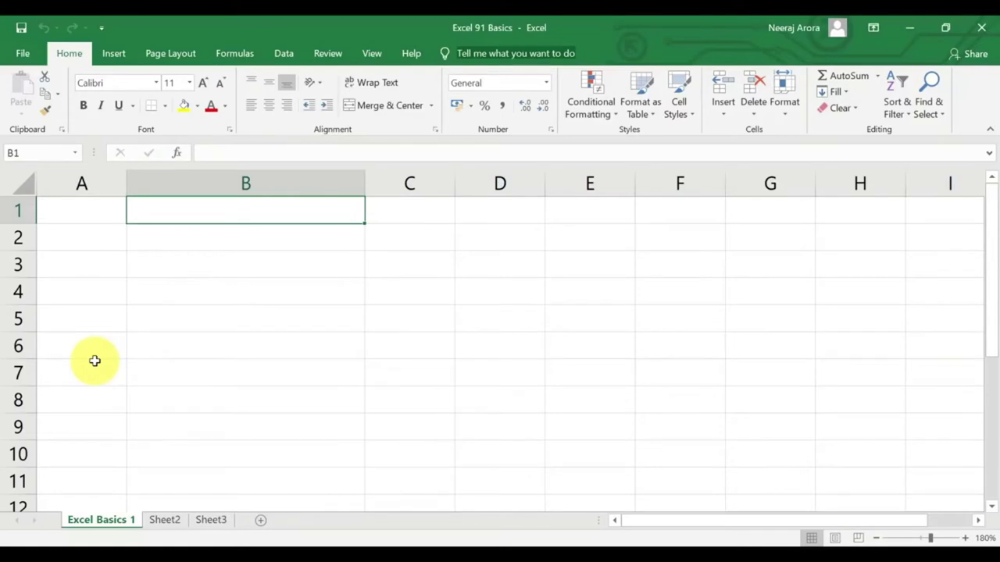
{"action": "key", "text": "Left"}
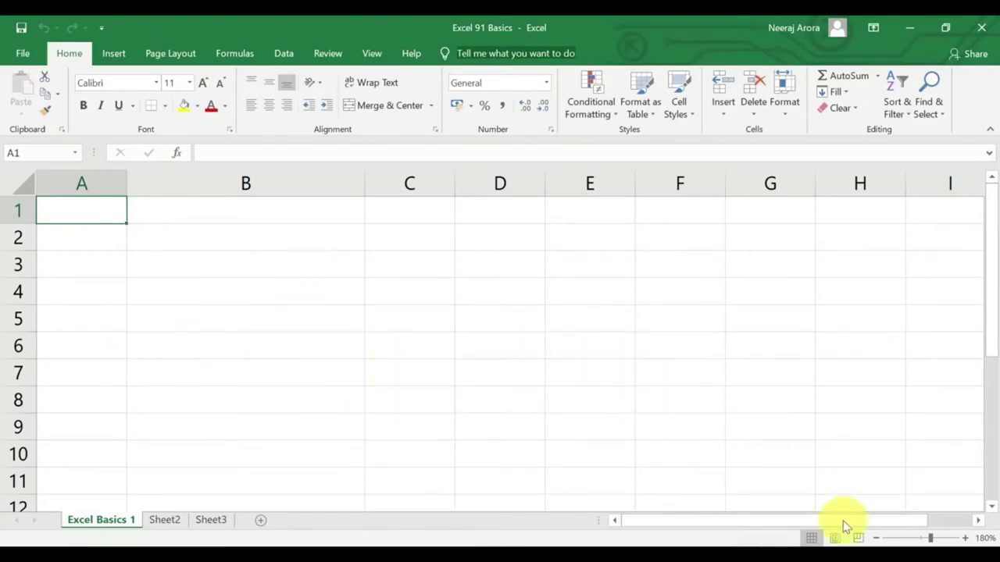
Zoom the sheet out to 112%, then try the zoom slider and Ctrl+scroll.
{"action": "left_click_drag", "start_coordinate": [930, 537], "coordinate": [907, 537]}
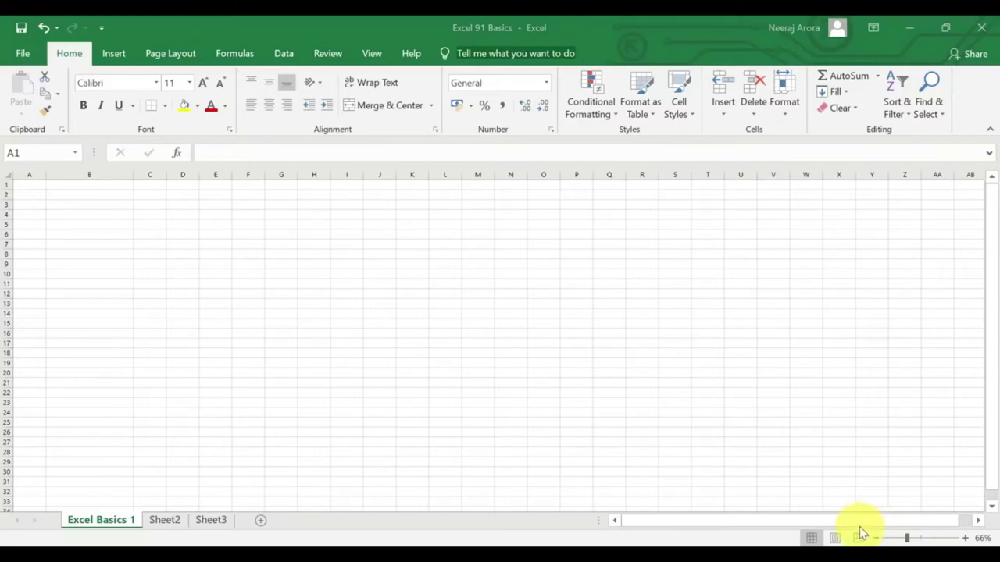
{"action": "left_click_drag", "start_coordinate": [859, 533], "coordinate": [985, 538]}
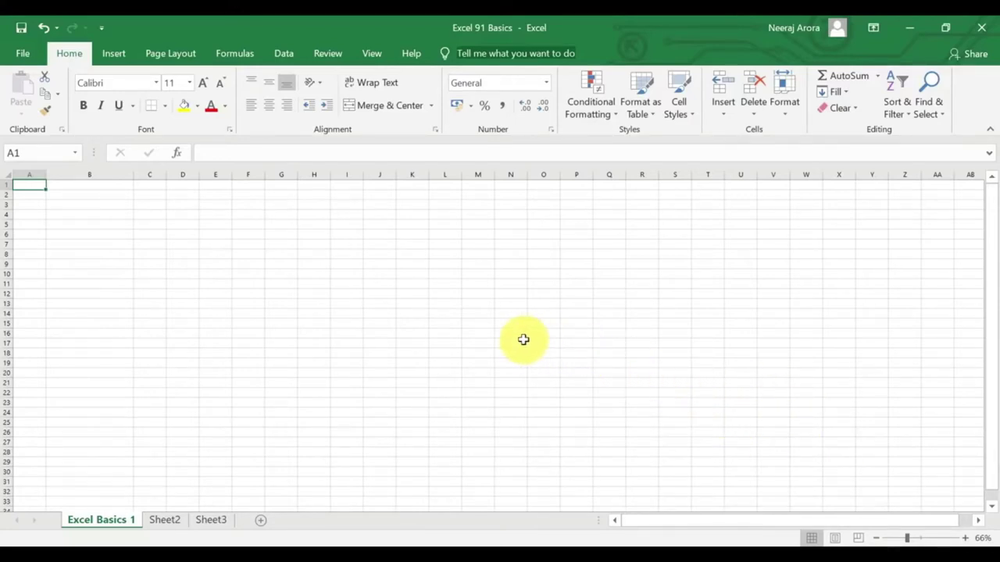
{"action": "scroll", "coordinate": [523, 338], "scroll_direction": "up", "scroll_amount": 6}
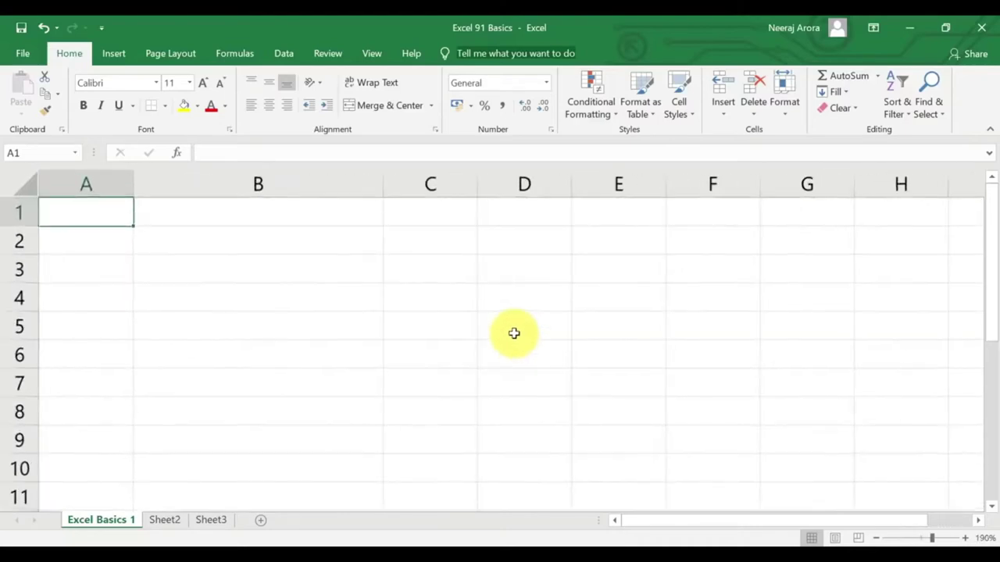
{"action": "scroll", "coordinate": [514, 333], "scroll_direction": "down", "scroll_amount": 6}
{"action": "scroll", "coordinate": [505, 353], "scroll_direction": "down", "scroll_amount": 1}
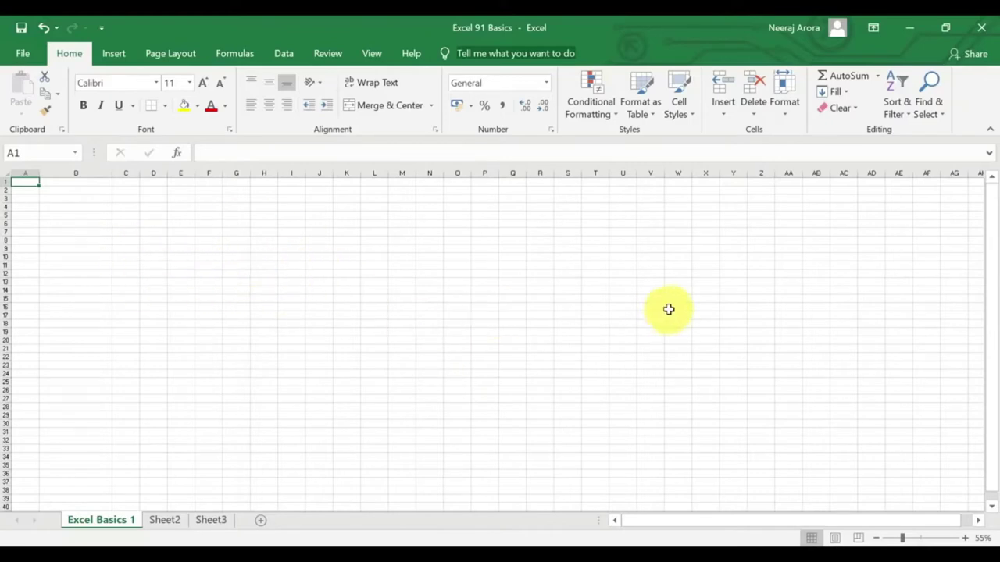
Go to cell A5 via the Name Box and zoom back in to about 191%.
{"action": "left_click", "coordinate": [485, 281]}
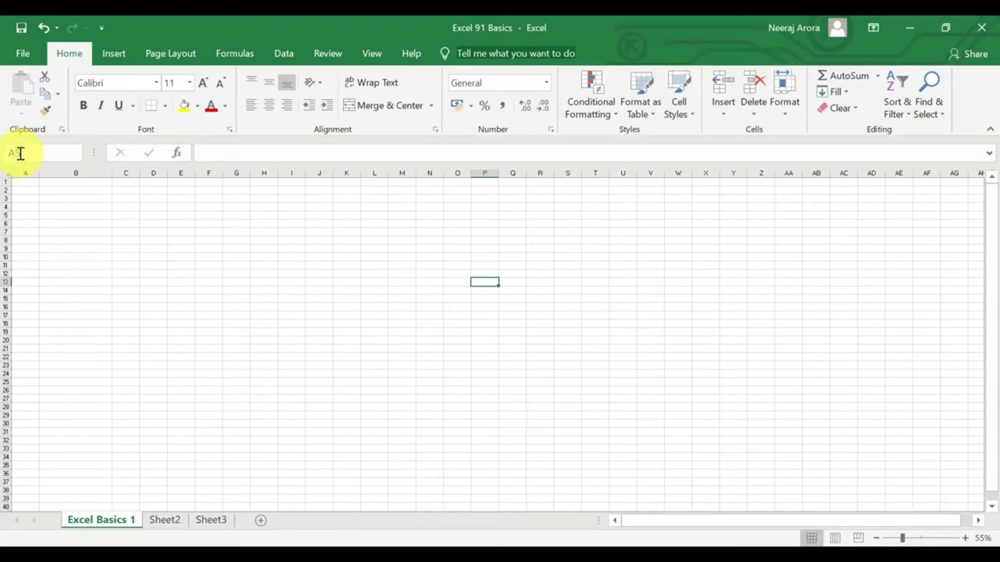
{"action": "type", "text": "A5"}
{"action": "key", "text": "Return"}
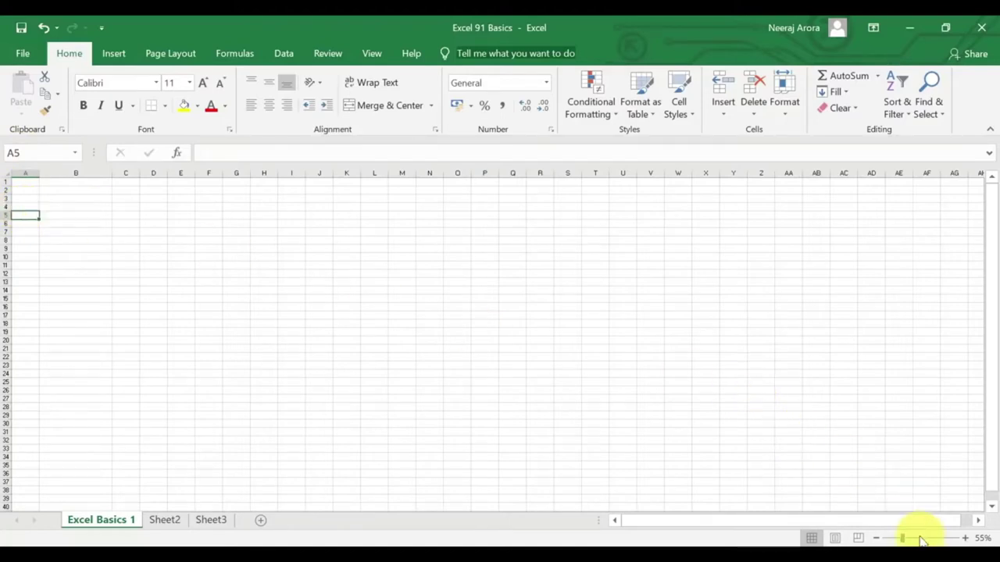
{"action": "left_click_drag", "start_coordinate": [910, 540], "coordinate": [932, 538]}
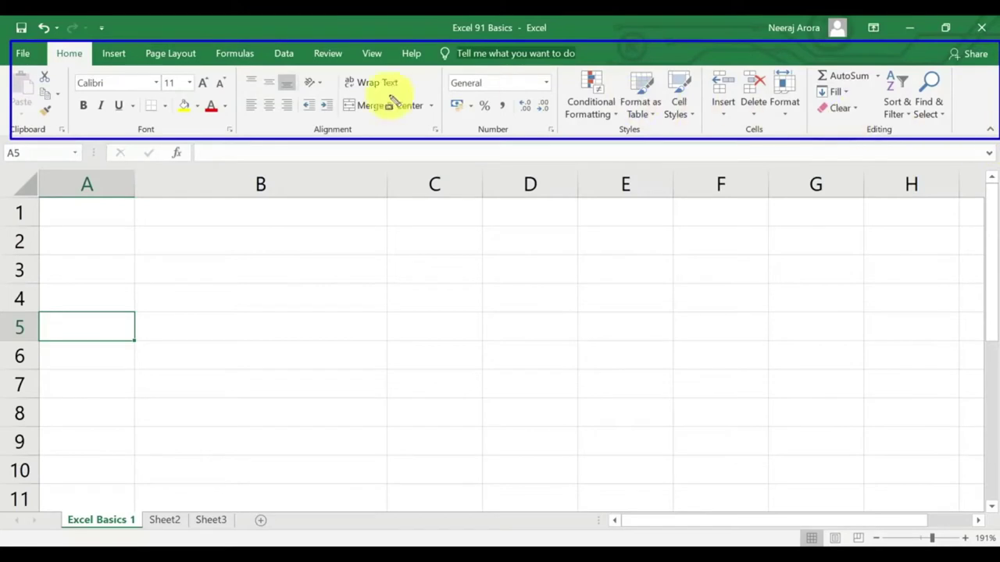
{"action": "left_click", "coordinate": [69, 53]}
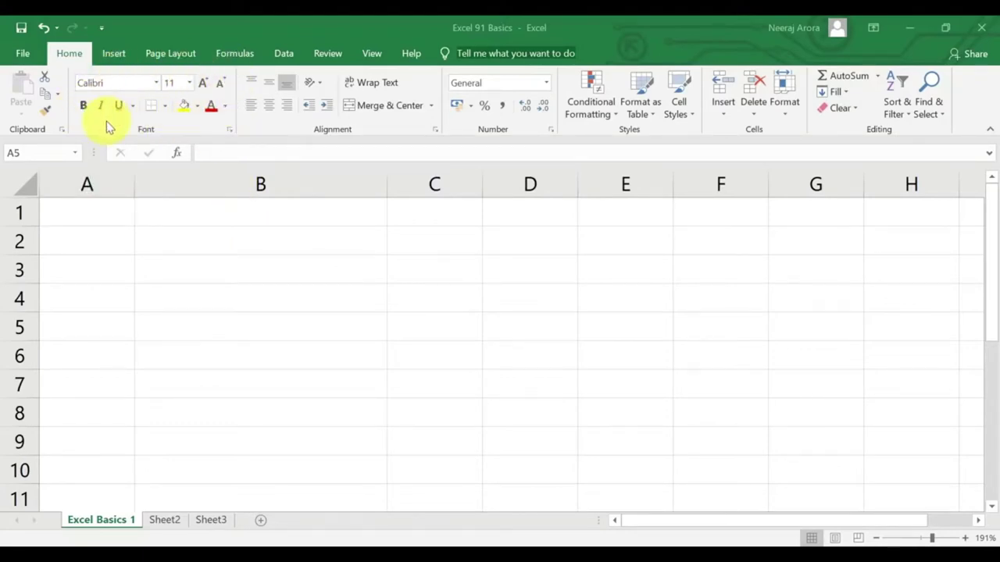
{"action": "left_click", "coordinate": [155, 83]}
{"action": "left_click", "coordinate": [385, 245]}
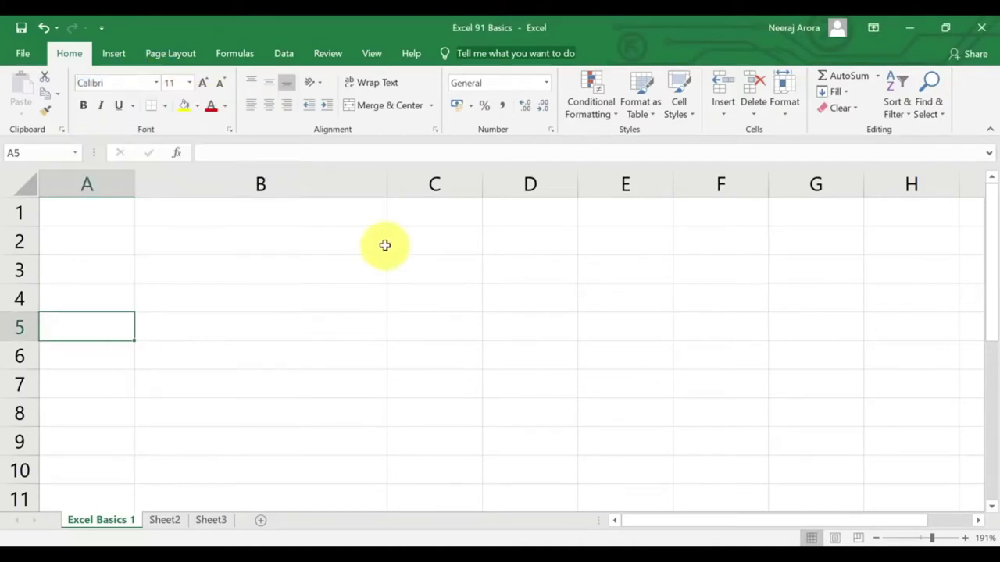
{"action": "left_click", "coordinate": [190, 83]}
{"action": "left_click", "coordinate": [262, 269]}
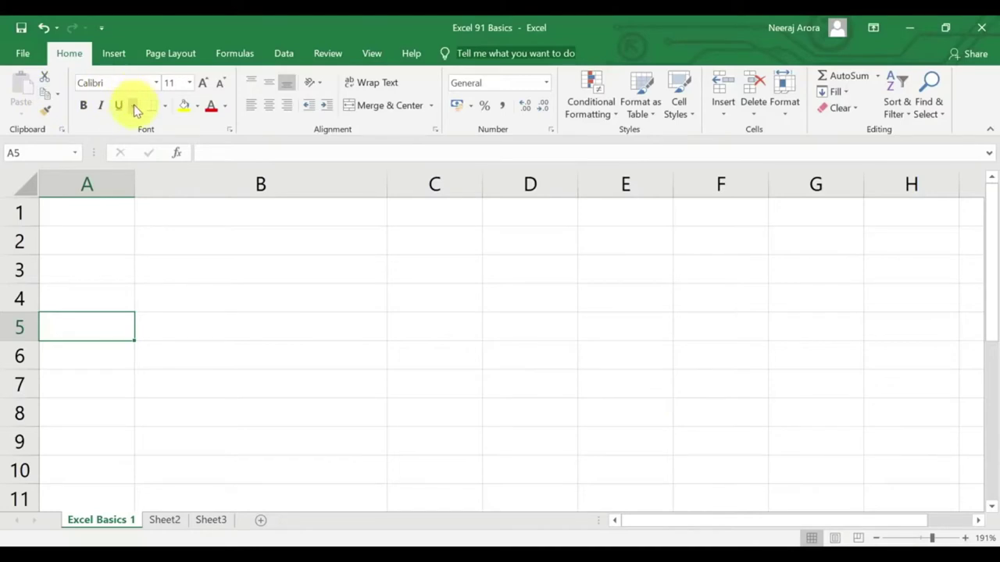
Open the Font dialog launcher's Format Cells window, reposition it, then close it.
{"action": "left_click", "coordinate": [228, 130]}
{"action": "left_click_drag", "start_coordinate": [722, 153], "coordinate": [602, 135]}
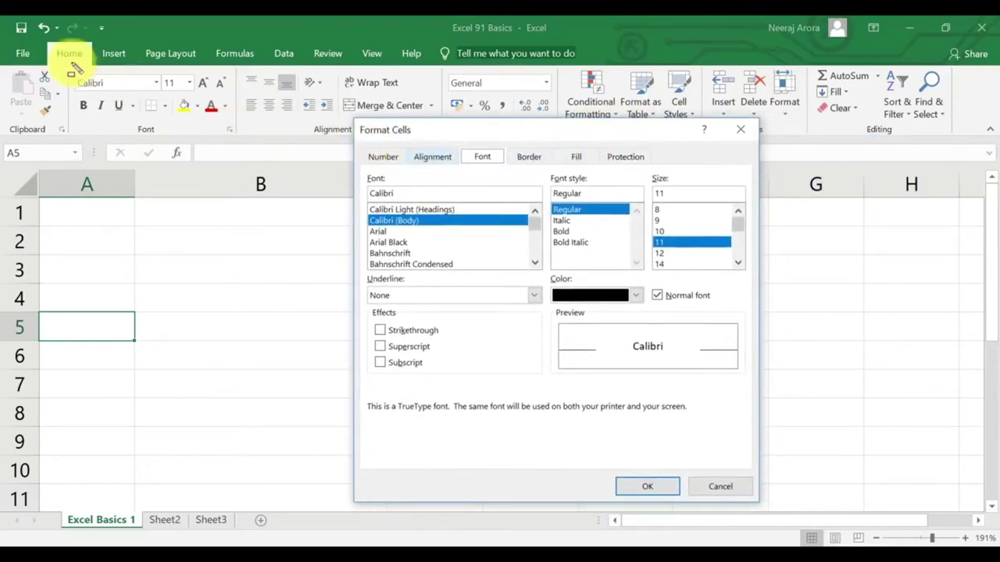
{"action": "left_click_drag", "start_coordinate": [69, 69], "coordinate": [231, 130]}
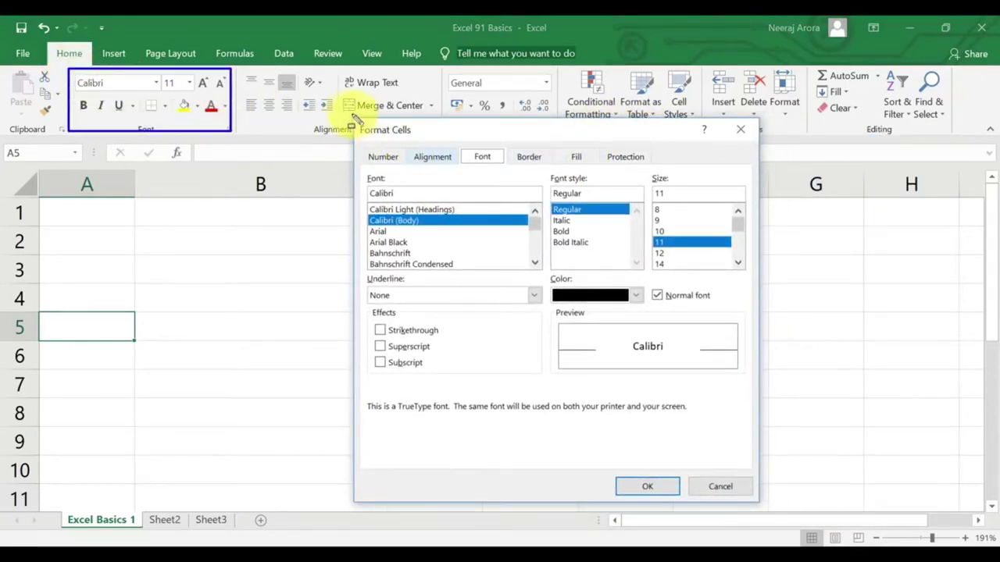
{"action": "mouse_move", "coordinate": [346, 115]}
{"action": "left_mouse_down"}
{"action": "mouse_move", "coordinate": [446, 261]}
{"action": "mouse_move", "coordinate": [795, 521]}
{"action": "mouse_move", "coordinate": [791, 514]}
{"action": "left_mouse_up"}
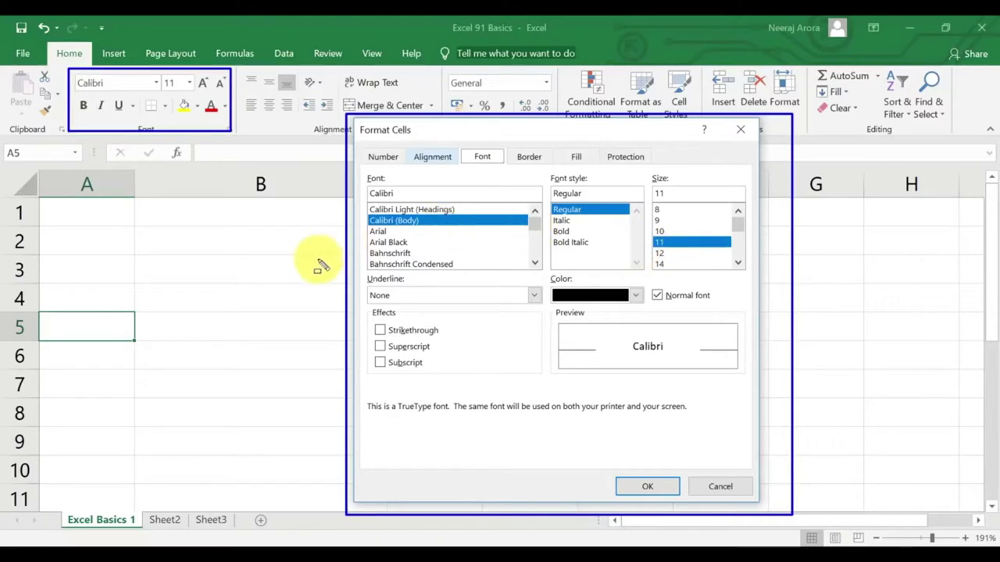
{"action": "key", "text": "Escape"}
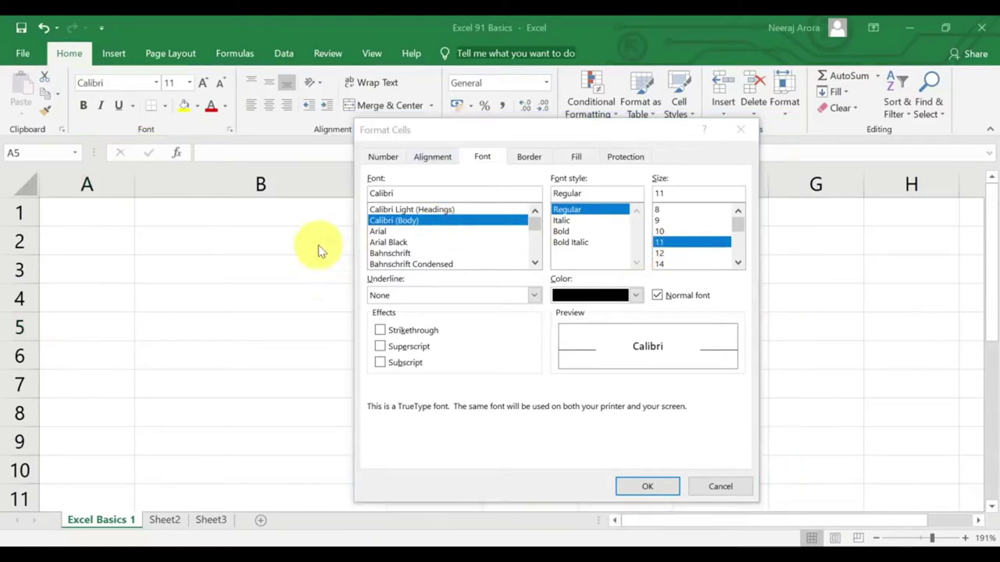
{"action": "left_click", "coordinate": [739, 132]}
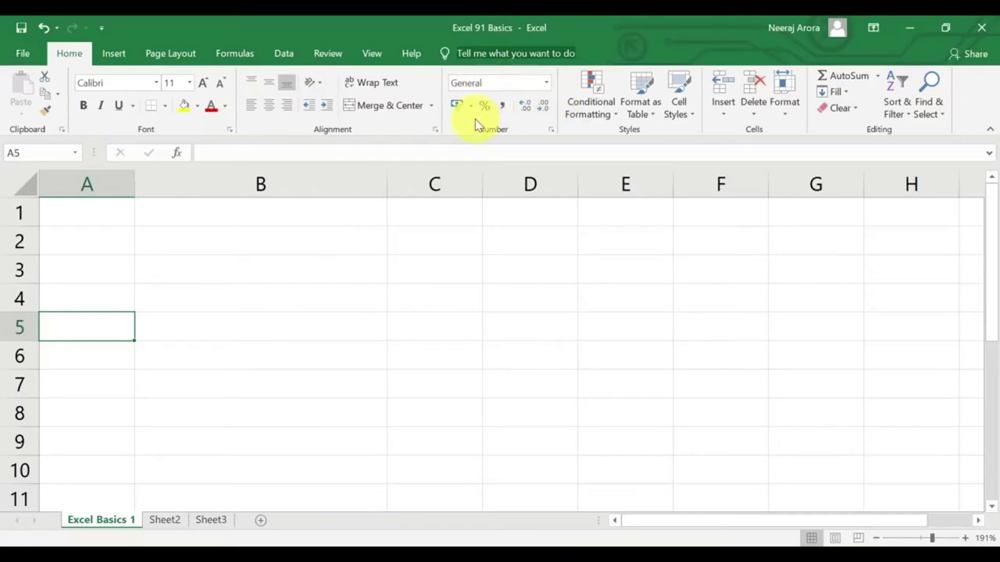
View the Alignment options, cancel them, and reopen the Font formatting dialog.
{"action": "left_click", "coordinate": [435, 129]}
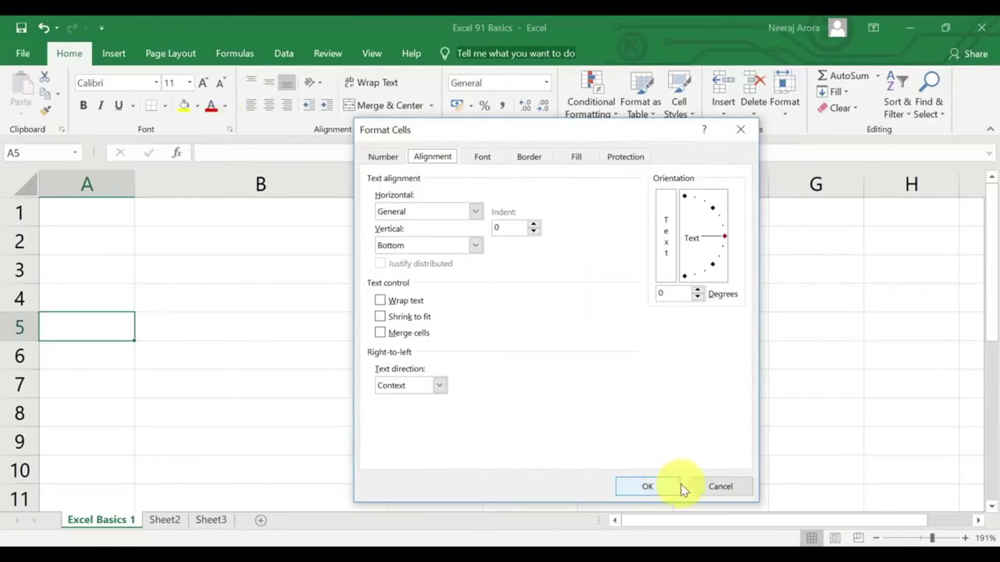
{"action": "left_click", "coordinate": [723, 487]}
{"action": "left_click", "coordinate": [229, 128]}
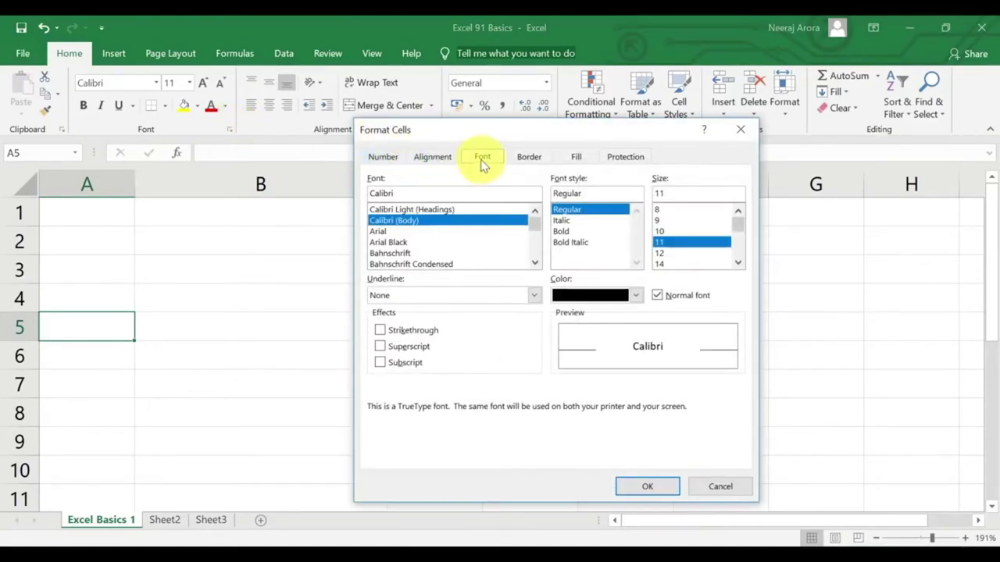
{"action": "left_click", "coordinate": [741, 130]}
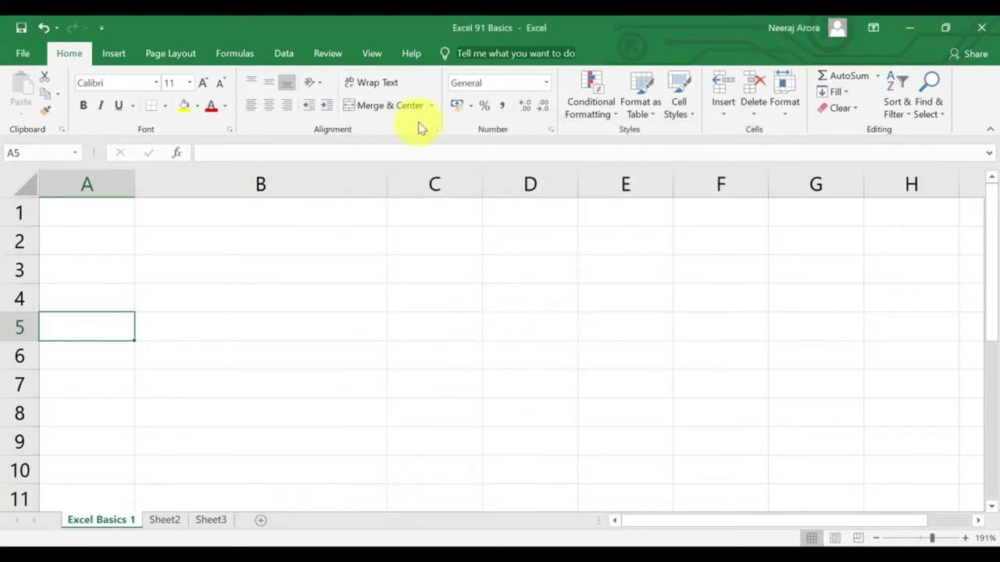
{"action": "left_click", "coordinate": [436, 129]}
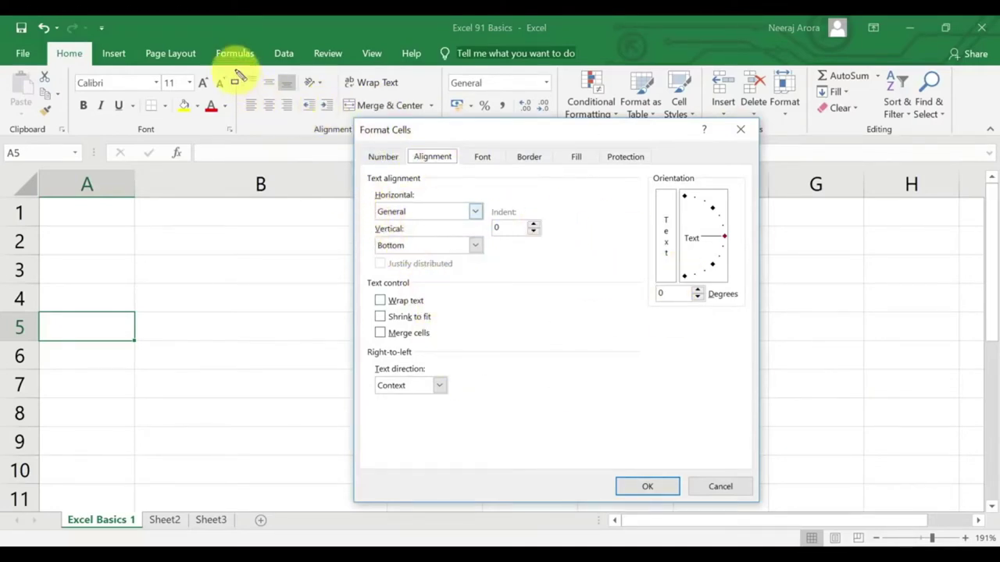
{"action": "left_click_drag", "start_coordinate": [234, 69], "coordinate": [341, 130]}
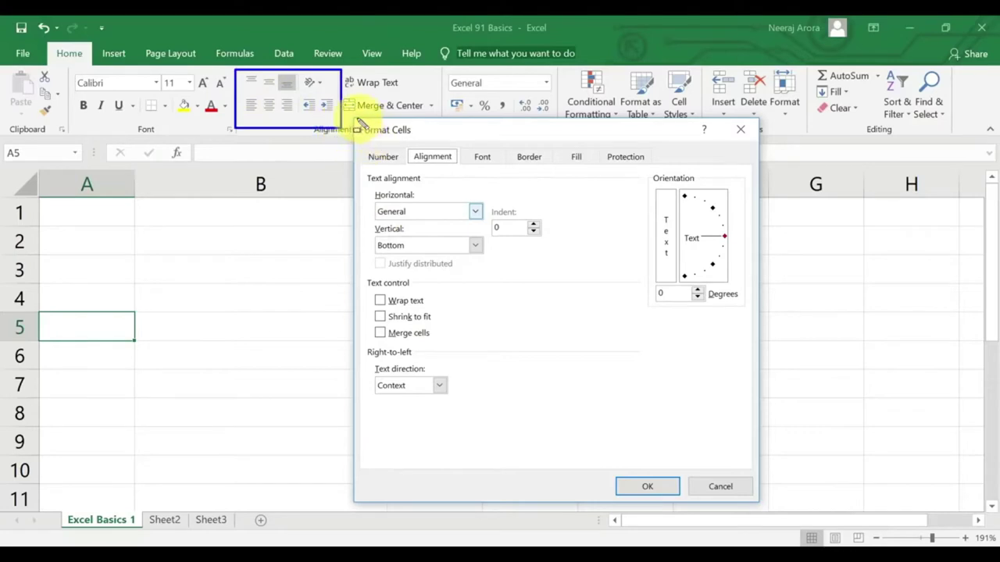
{"action": "mouse_move", "coordinate": [399, 140]}
{"action": "left_mouse_down"}
{"action": "mouse_move", "coordinate": [431, 172]}
{"action": "mouse_move", "coordinate": [474, 184]}
{"action": "mouse_move", "coordinate": [466, 177]}
{"action": "left_mouse_up"}
{"action": "mouse_move", "coordinate": [355, 127]}
{"action": "left_mouse_down"}
{"action": "mouse_move", "coordinate": [558, 397]}
{"action": "mouse_move", "coordinate": [759, 505]}
{"action": "left_mouse_up"}
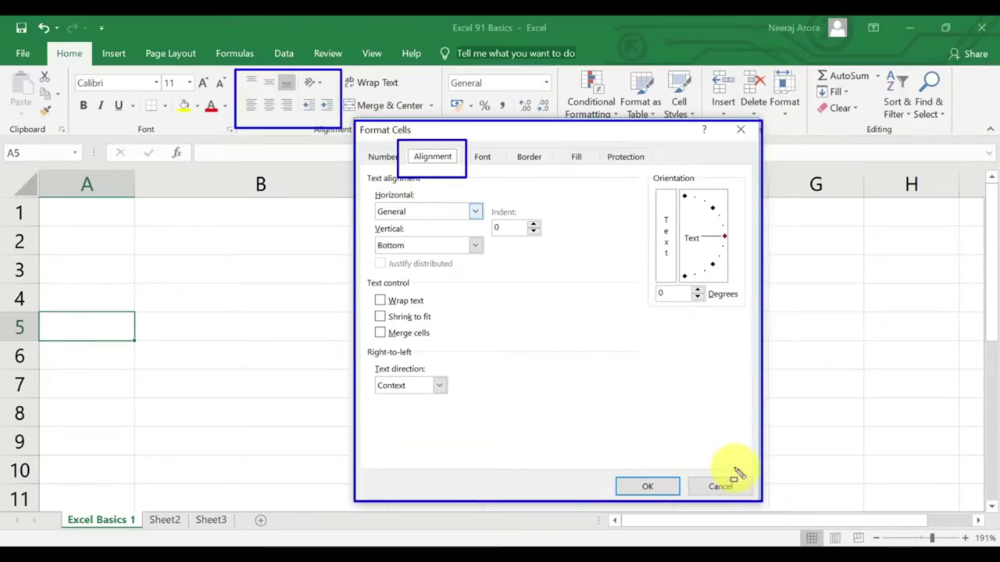
{"action": "key", "text": "Escape"}
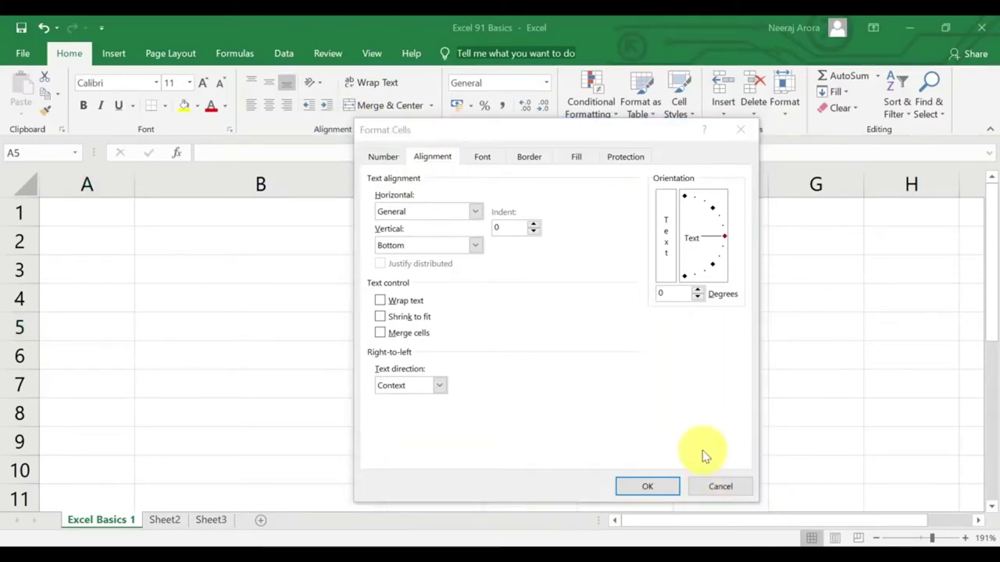
{"action": "key", "text": "Escape"}
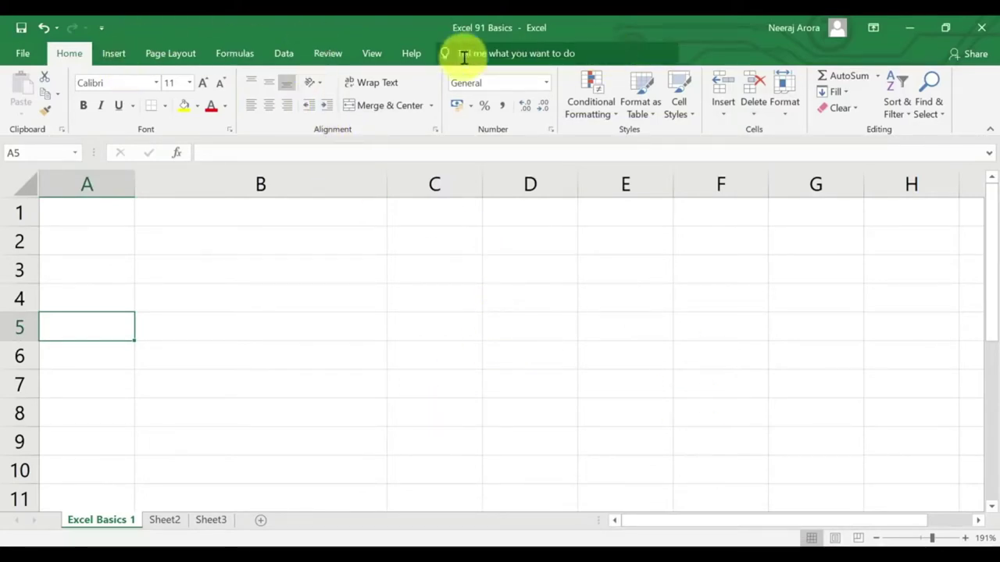
Open Customize the Ribbon from the ribbon's context menu and expand Home to show its Clipboard group.
{"action": "right_click", "coordinate": [416, 59]}
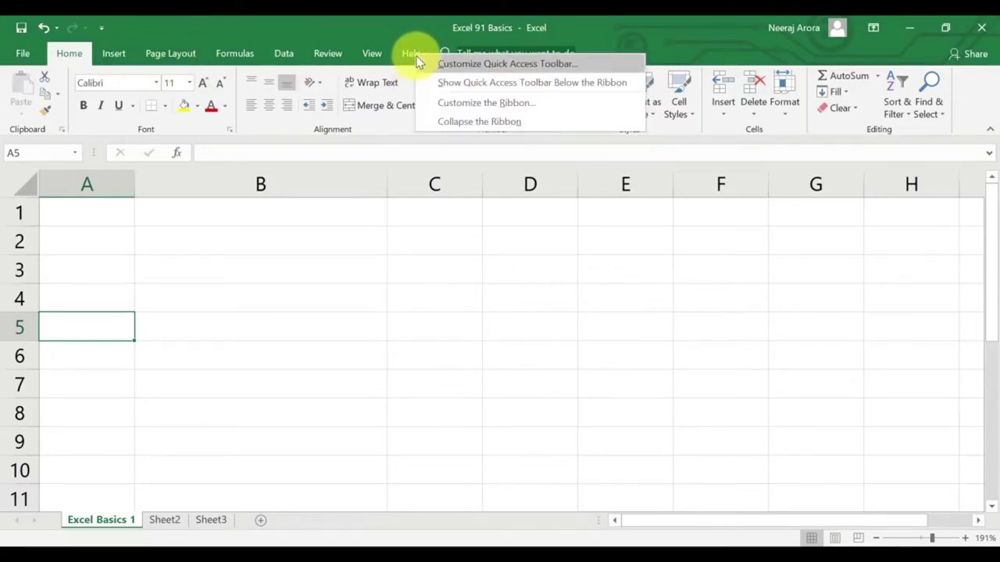
{"action": "left_click", "coordinate": [471, 109]}
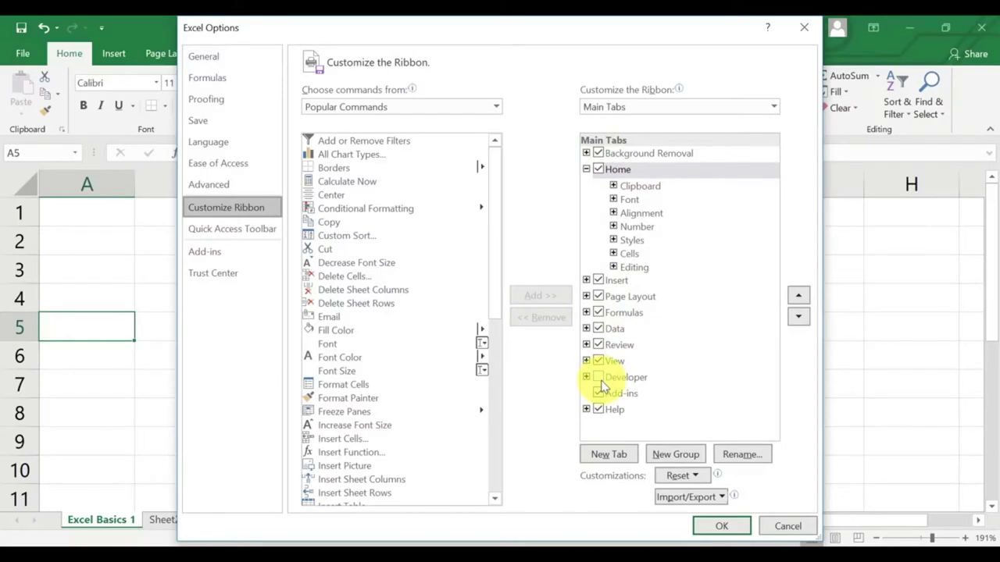
{"action": "left_click", "coordinate": [586, 169]}
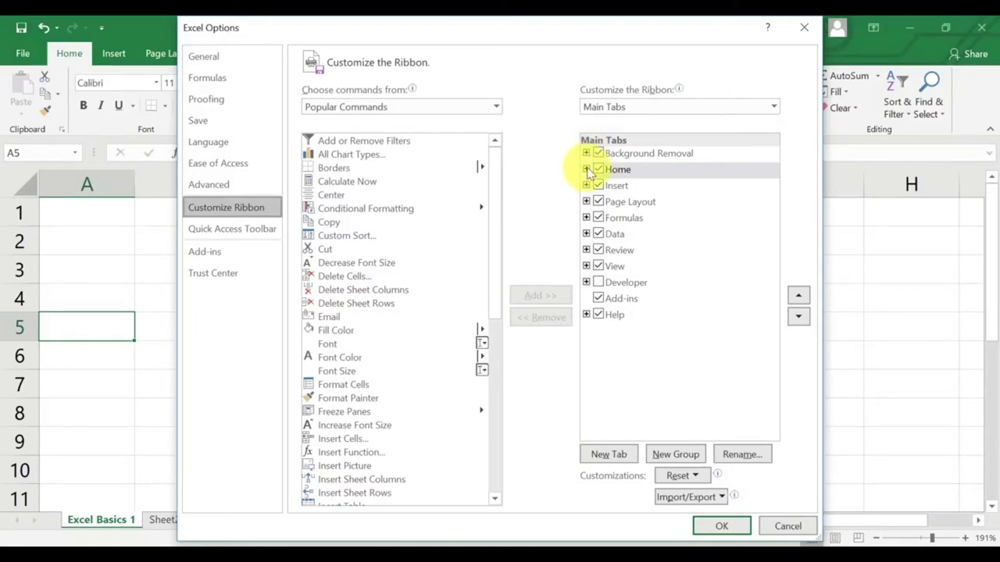
{"action": "left_click", "coordinate": [586, 169]}
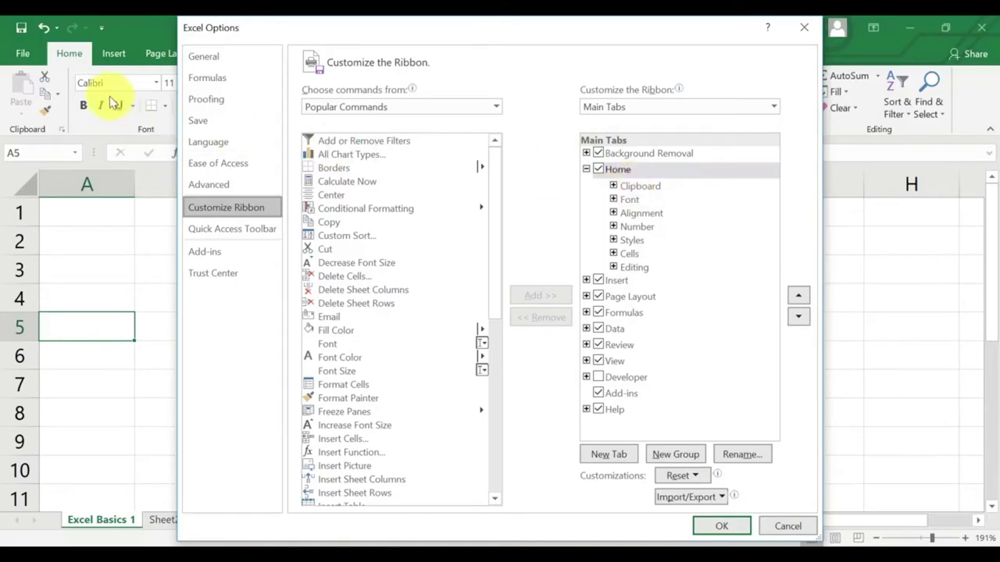
{"action": "left_click_drag", "start_coordinate": [7, 68], "coordinate": [64, 129]}
{"action": "left_click_drag", "start_coordinate": [606, 179], "coordinate": [671, 192]}
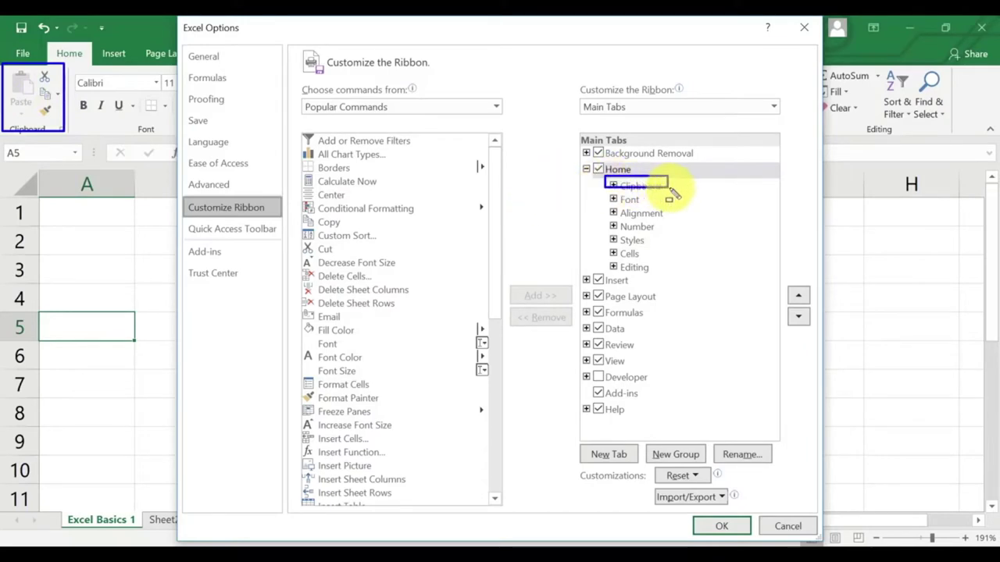
{"action": "key", "text": "Escape"}
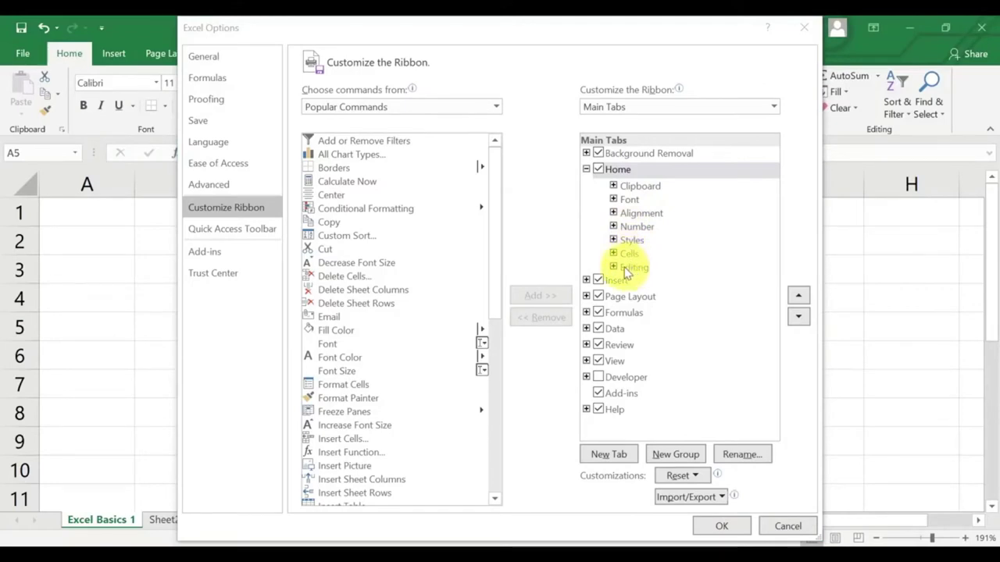
Add a new custom tab after Home and expand it to show its new group.
{"action": "left_click", "coordinate": [621, 454]}
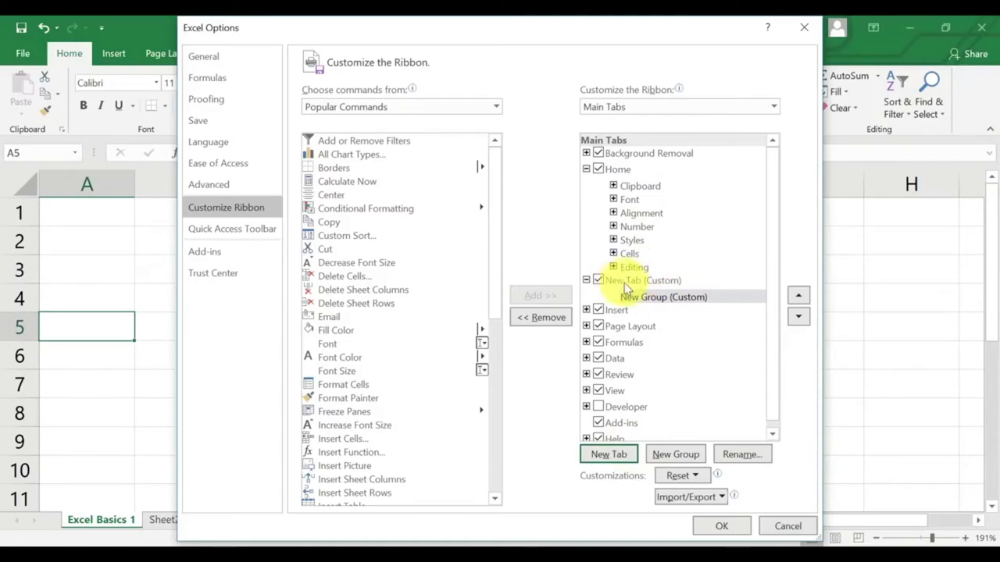
{"action": "left_click", "coordinate": [633, 283]}
{"action": "double_click", "coordinate": [633, 284]}
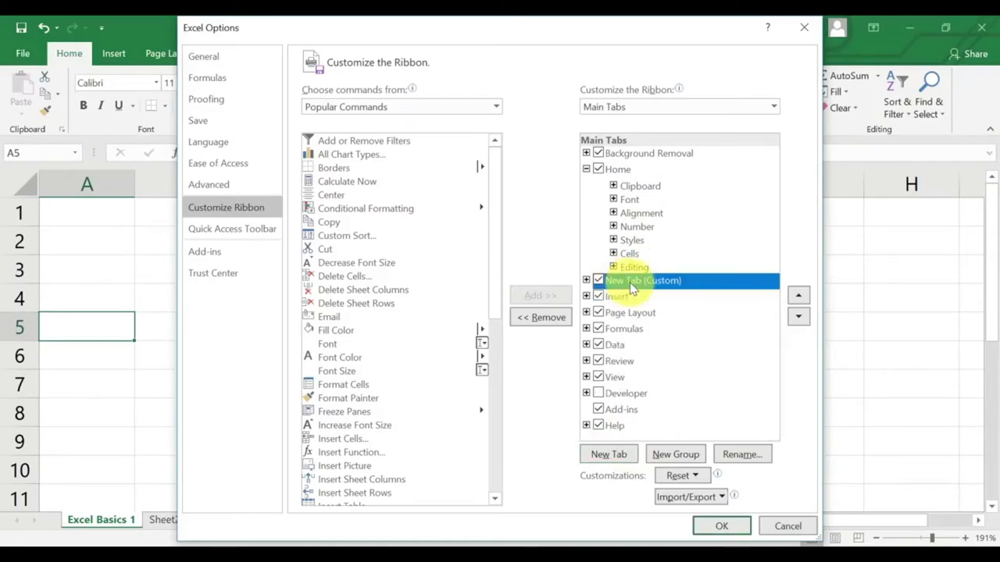
{"action": "left_click", "coordinate": [587, 281]}
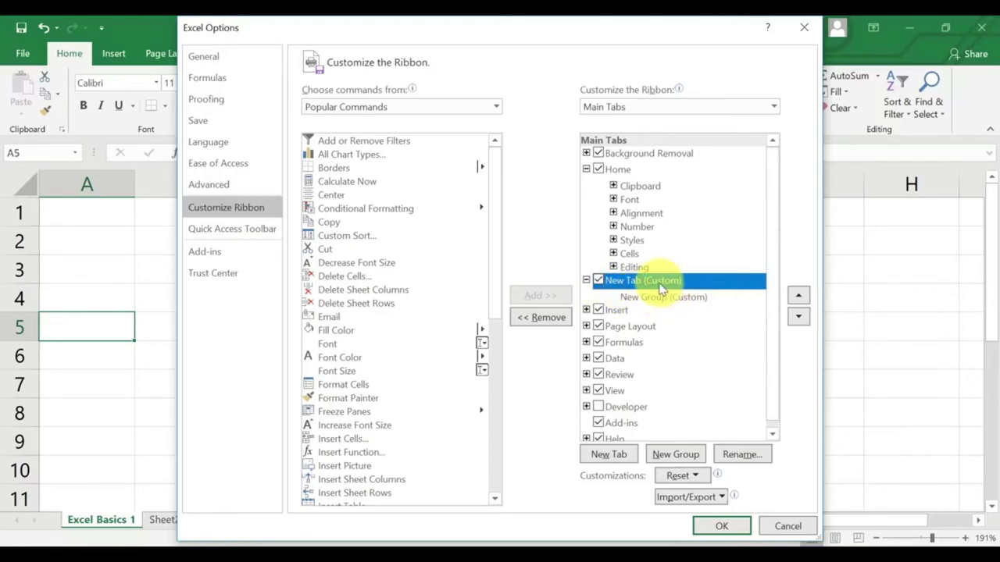
Rename the custom tab to Audit, then select its New Group (Custom) for renaming.
{"action": "left_click", "coordinate": [753, 455]}
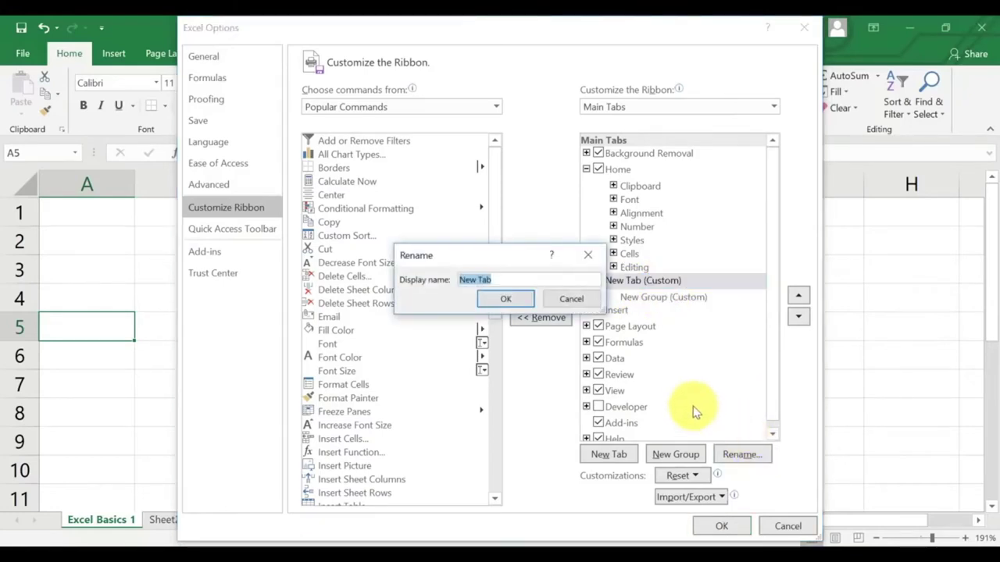
{"action": "type", "text": "Ne"}
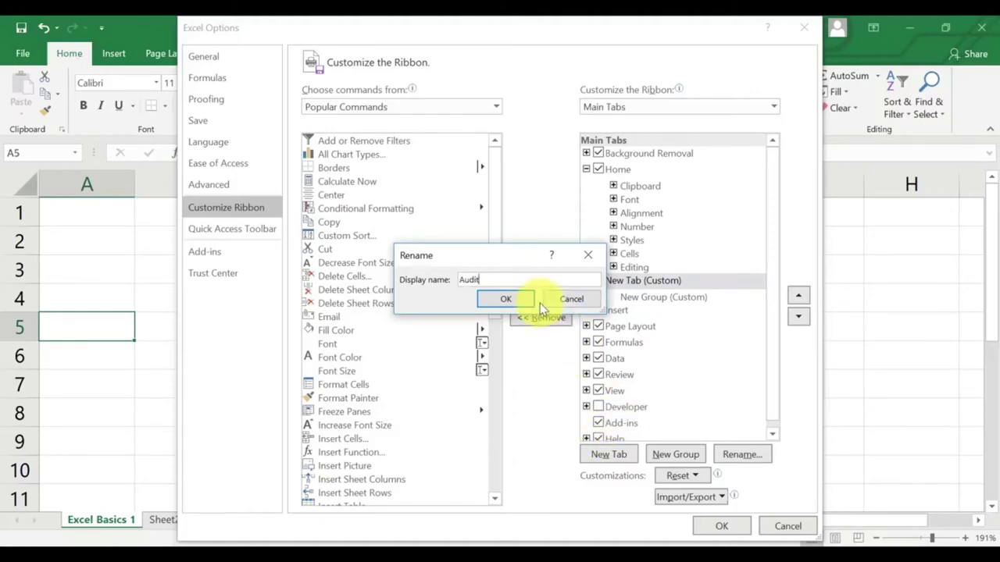
{"action": "left_click", "coordinate": [507, 300]}
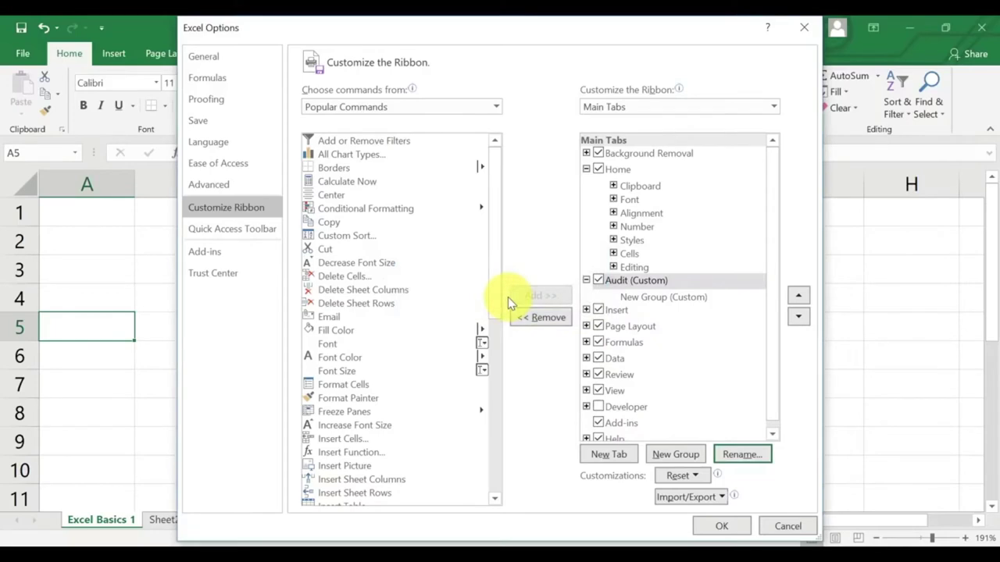
{"action": "left_click", "coordinate": [664, 300]}
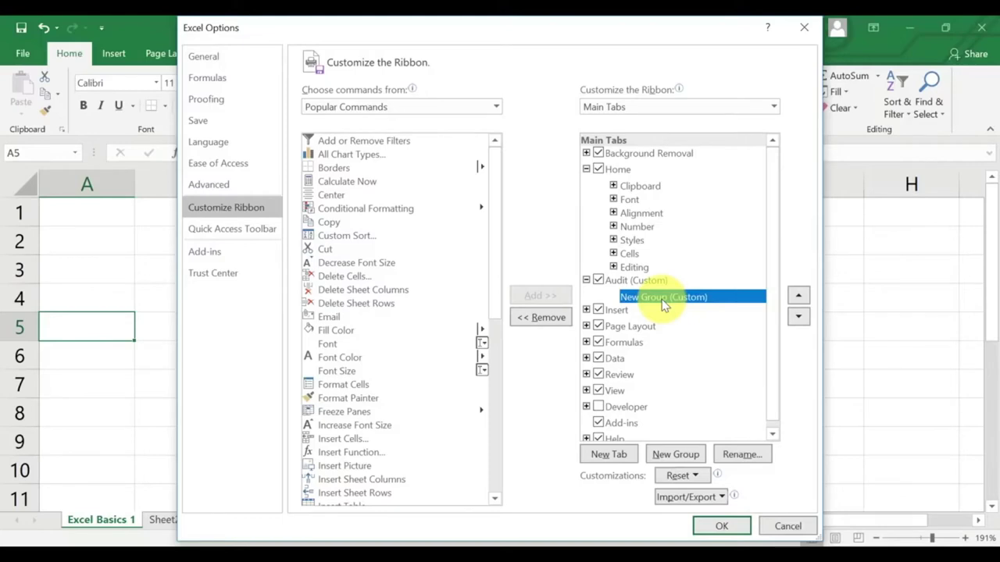
{"action": "left_click", "coordinate": [738, 455]}
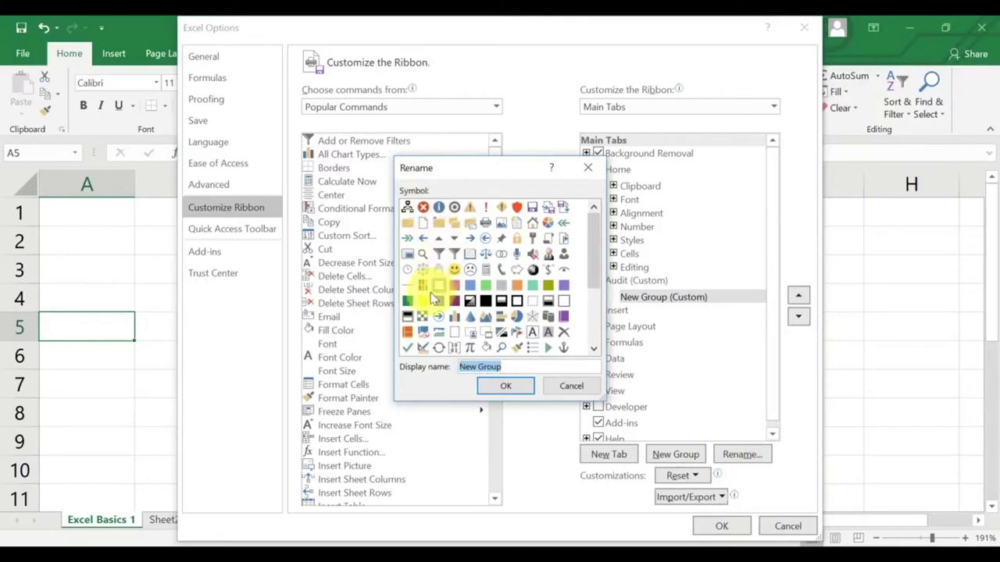
Rename the group to Sampling with a check-mark symbol.
{"action": "left_click", "coordinate": [407, 347]}
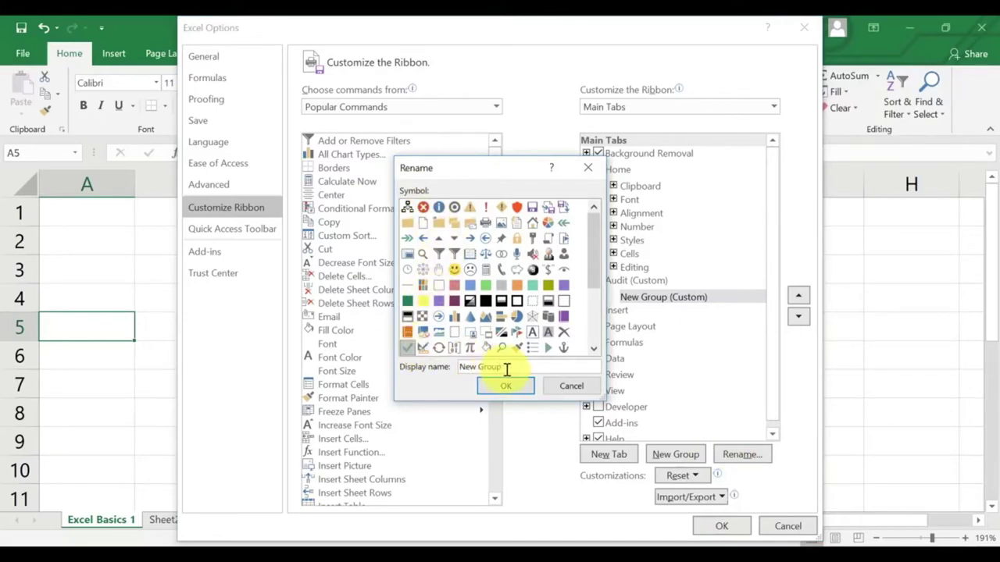
{"action": "left_click_drag", "start_coordinate": [458, 365], "coordinate": [536, 384]}
{"action": "type", "text": "Sampling"}
{"action": "left_click", "coordinate": [512, 386]}
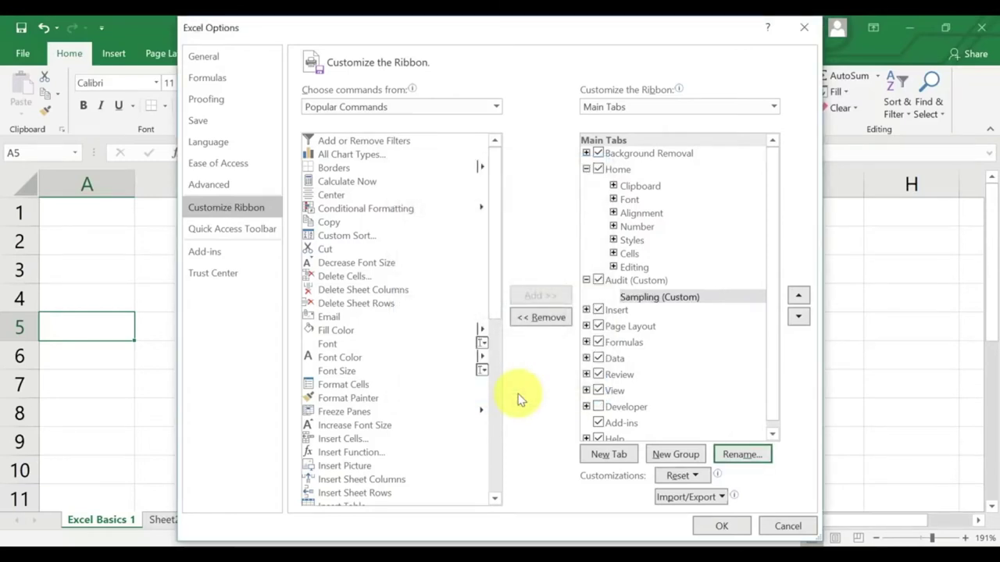
Add Font Color, Format Cells and Conditional Formatting to Sampling, then apply with OK.
{"action": "left_click", "coordinate": [649, 300]}
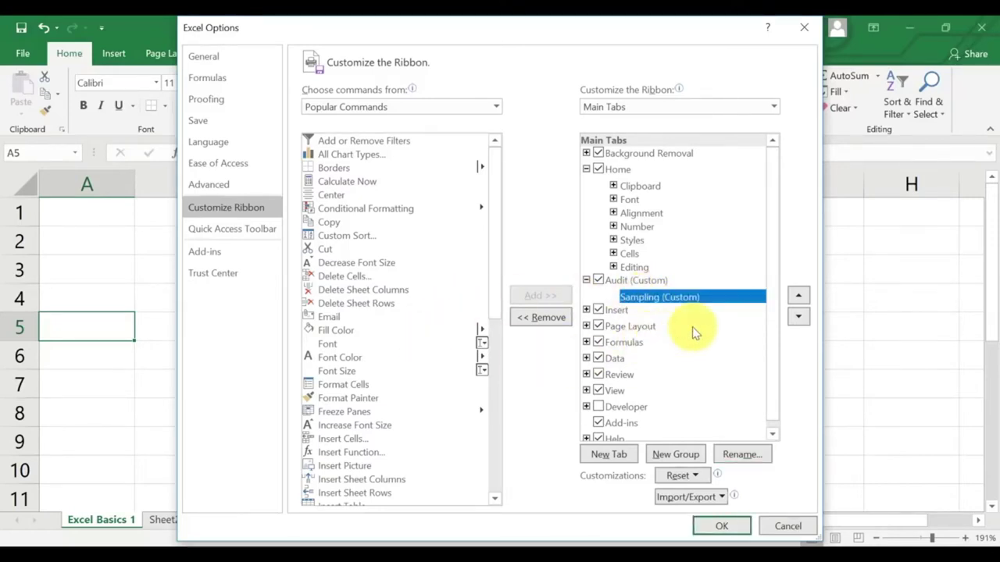
{"action": "left_click", "coordinate": [344, 362]}
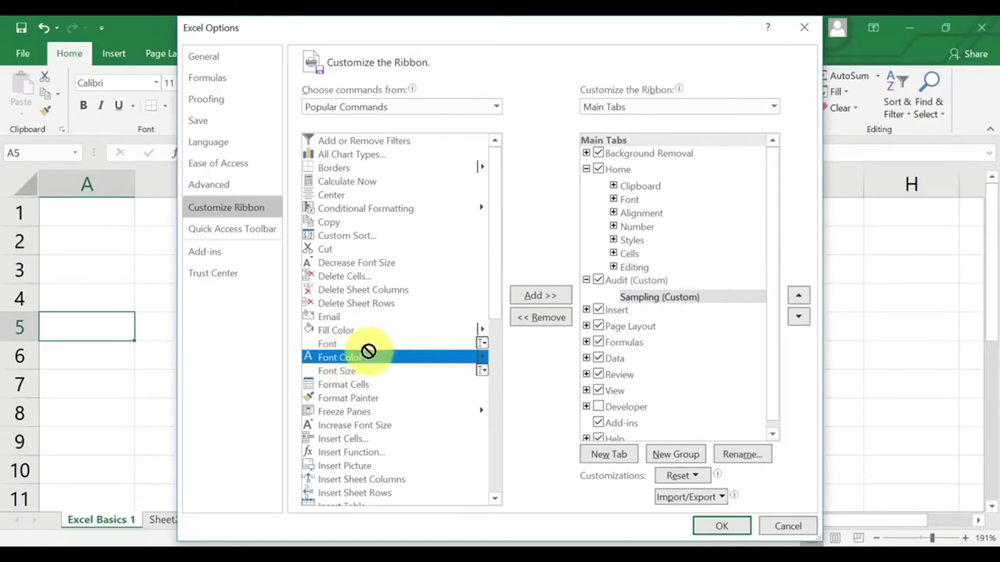
{"action": "left_click", "coordinate": [540, 298]}
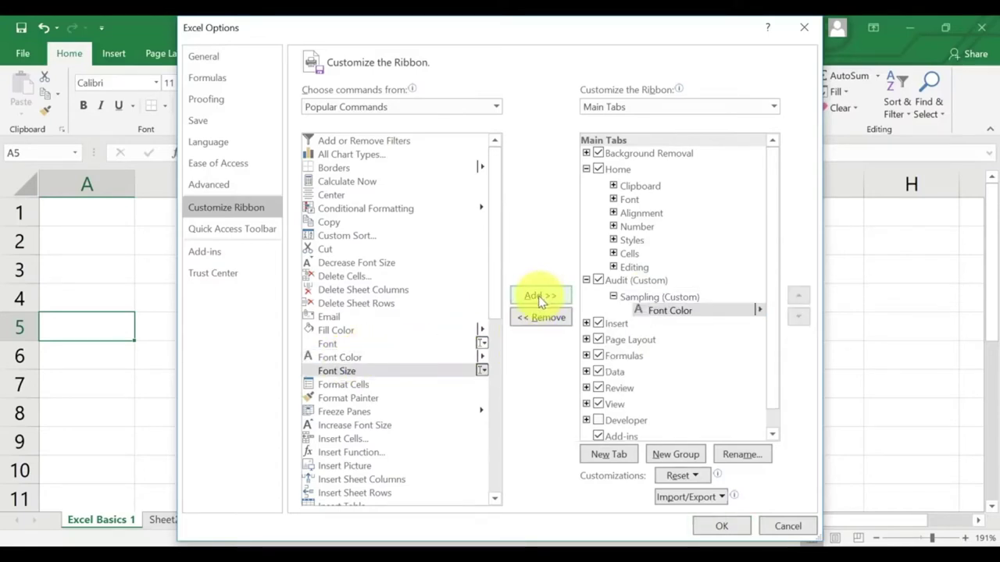
{"action": "left_click", "coordinate": [373, 385]}
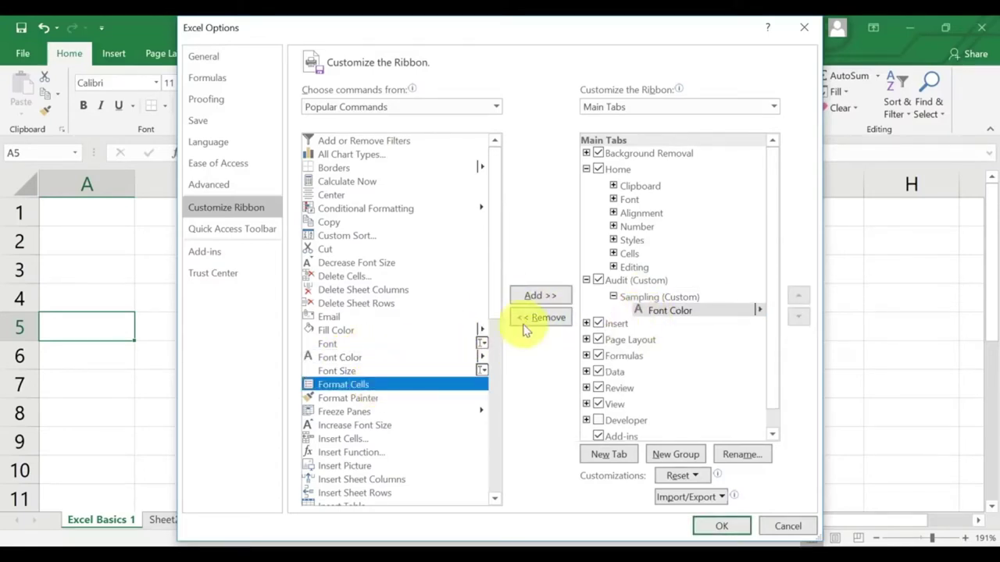
{"action": "left_click", "coordinate": [539, 296]}
{"action": "left_click", "coordinate": [348, 211]}
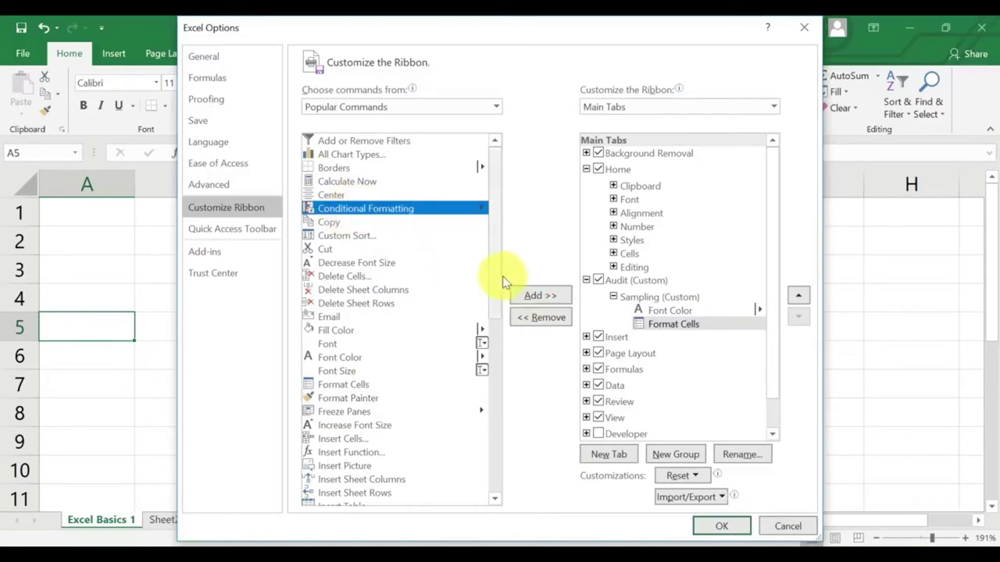
{"action": "left_click", "coordinate": [539, 295]}
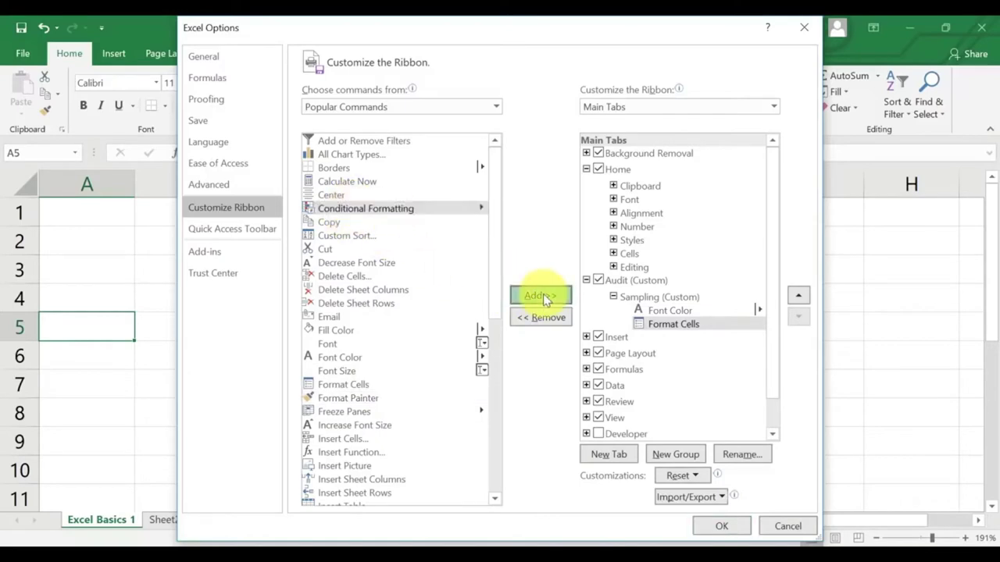
{"action": "left_click", "coordinate": [724, 528]}
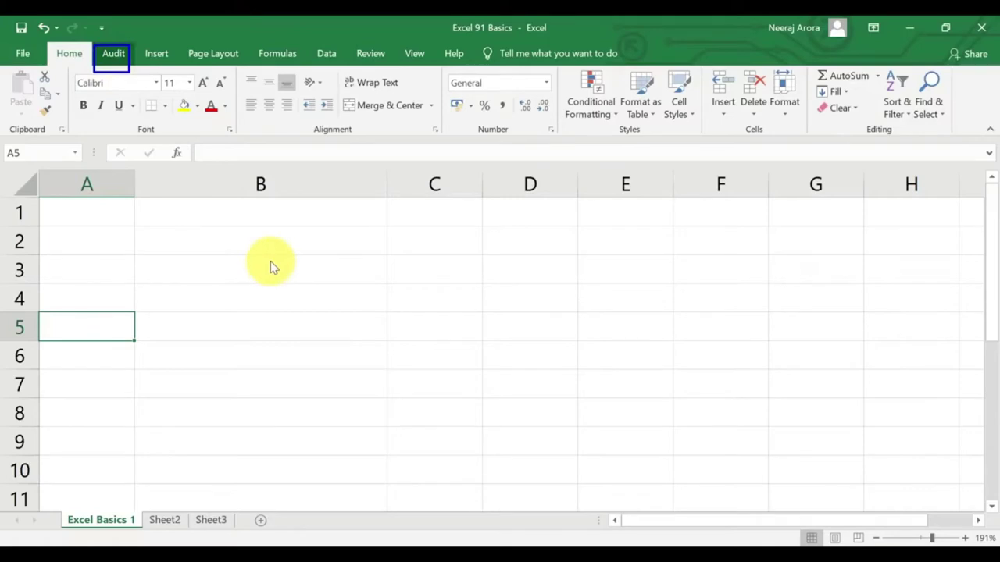
Show the Audit tab's Sampling group commands, then return the sheet zoom to 100%.
{"action": "left_click", "coordinate": [116, 54]}
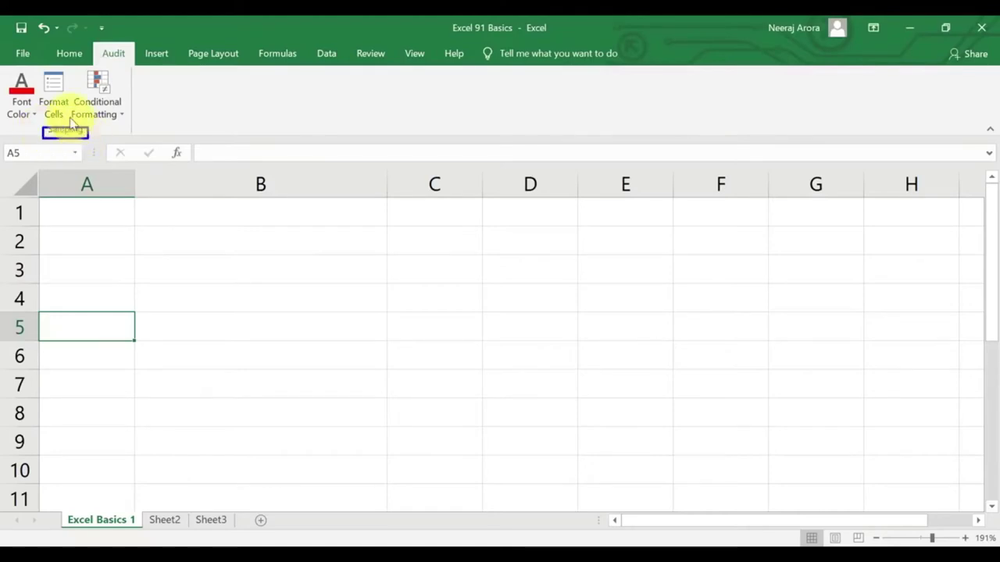
{"action": "left_click_drag", "start_coordinate": [3, 68], "coordinate": [131, 134]}
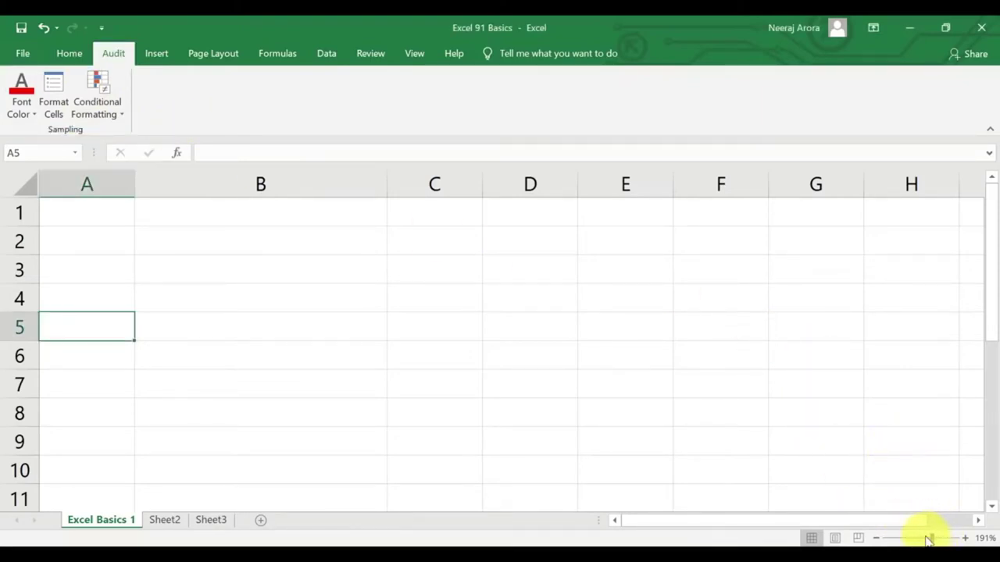
{"action": "left_click_drag", "start_coordinate": [929, 539], "coordinate": [922, 539]}
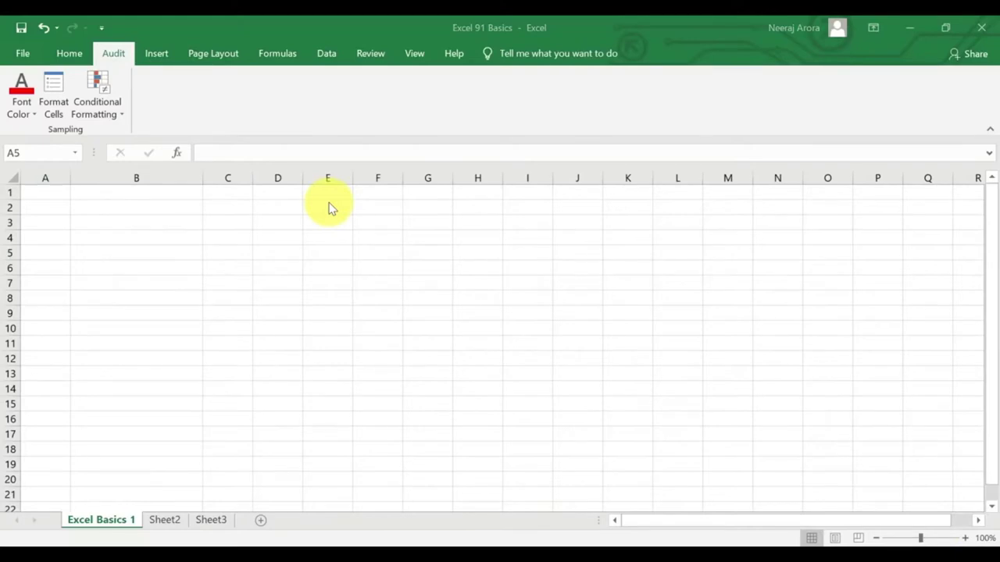
Open the ribbon's right-click menu to review the Quick Access Toolbar and ribbon options, then close it.
{"action": "right_click", "coordinate": [125, 24]}
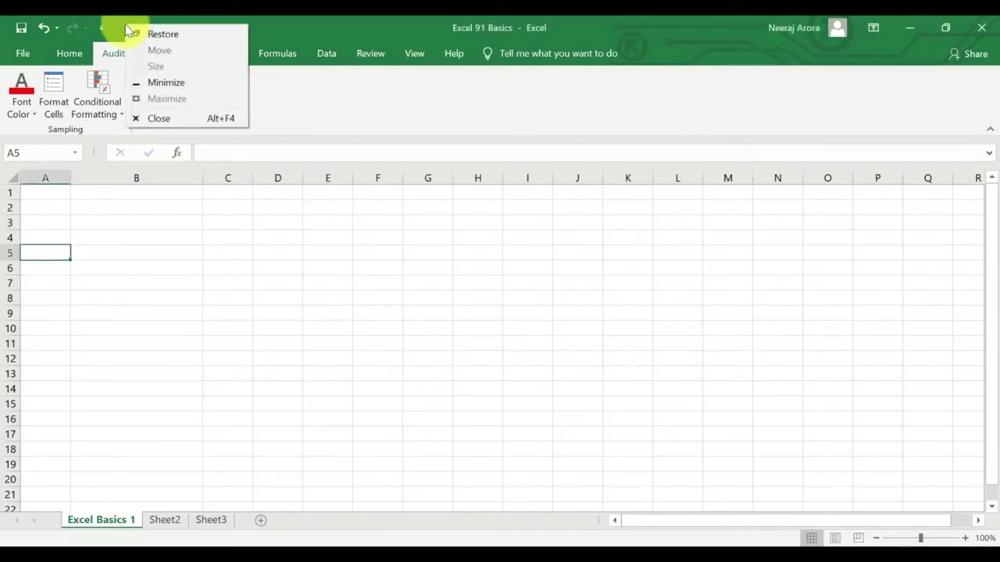
{"action": "left_click", "coordinate": [312, 27]}
{"action": "right_click", "coordinate": [296, 51]}
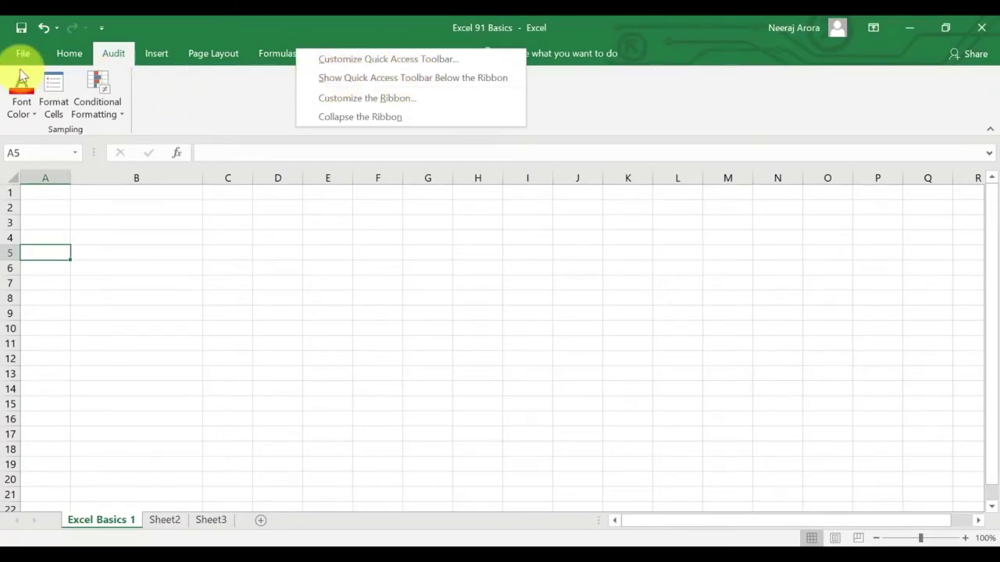
{"action": "mouse_move", "coordinate": [3, 69]}
{"action": "left_mouse_down"}
{"action": "mouse_move", "coordinate": [161, 116]}
{"action": "mouse_move", "coordinate": [389, 134]}
{"action": "left_mouse_up"}
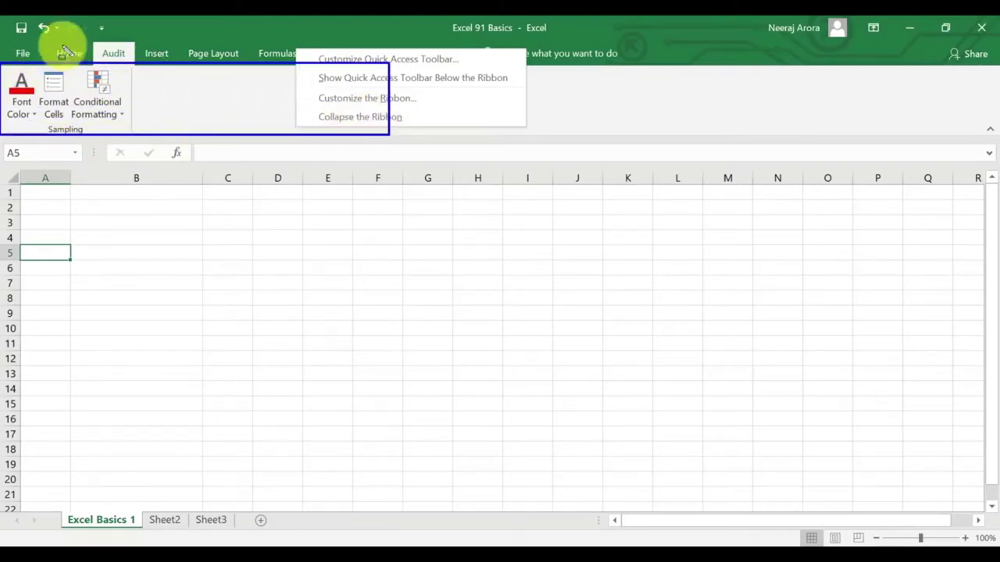
{"action": "left_click_drag", "start_coordinate": [5, 17], "coordinate": [131, 45]}
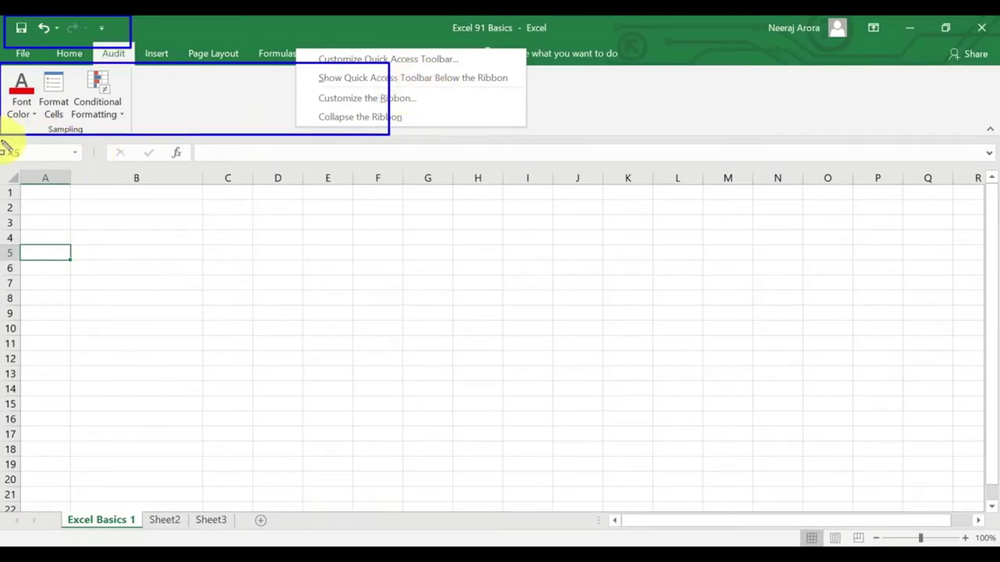
{"action": "mouse_move", "coordinate": [3, 139]}
{"action": "left_mouse_down"}
{"action": "mouse_move", "coordinate": [105, 169]}
{"action": "mouse_move", "coordinate": [283, 187]}
{"action": "left_mouse_up"}
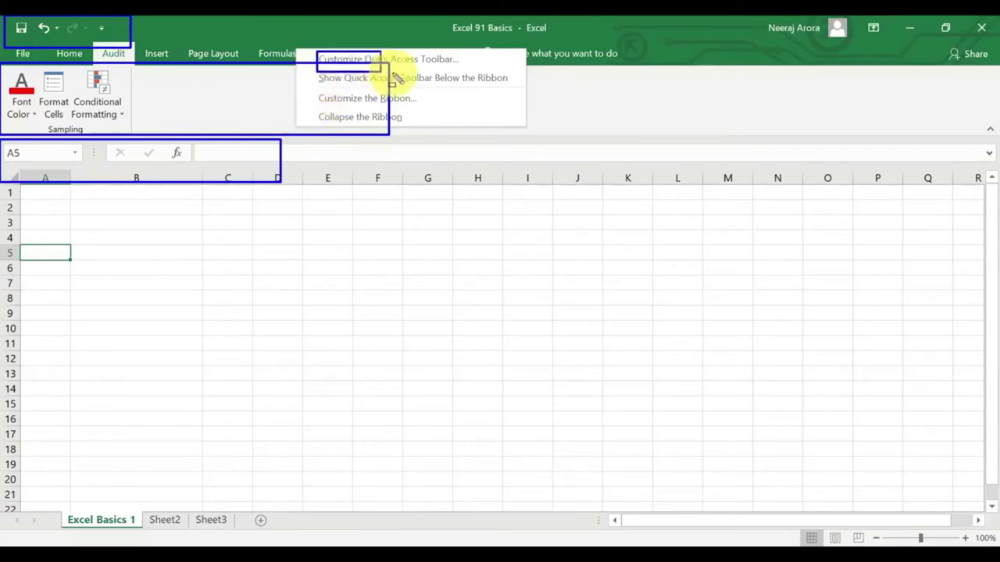
{"action": "key", "text": "Escape"}
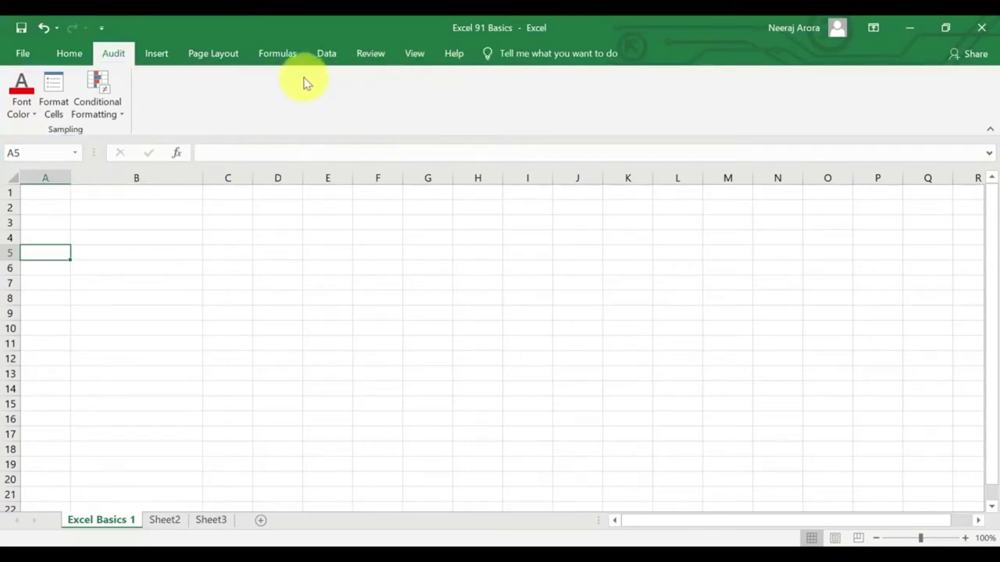
Add Copy and Format Painter from Popular Commands to the Quick Access Toolbar for all documents.
{"action": "right_click", "coordinate": [405, 59]}
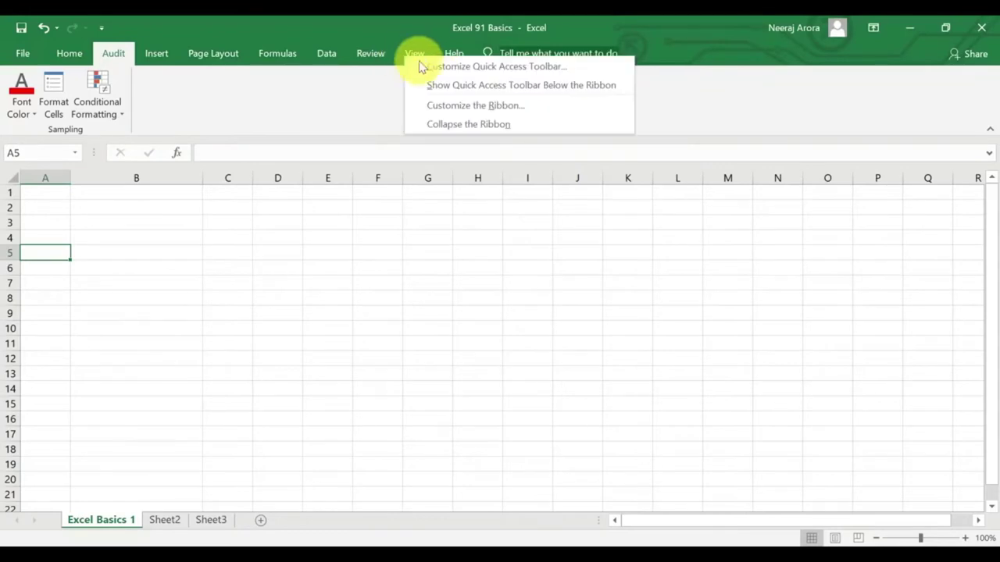
{"action": "left_click", "coordinate": [476, 68]}
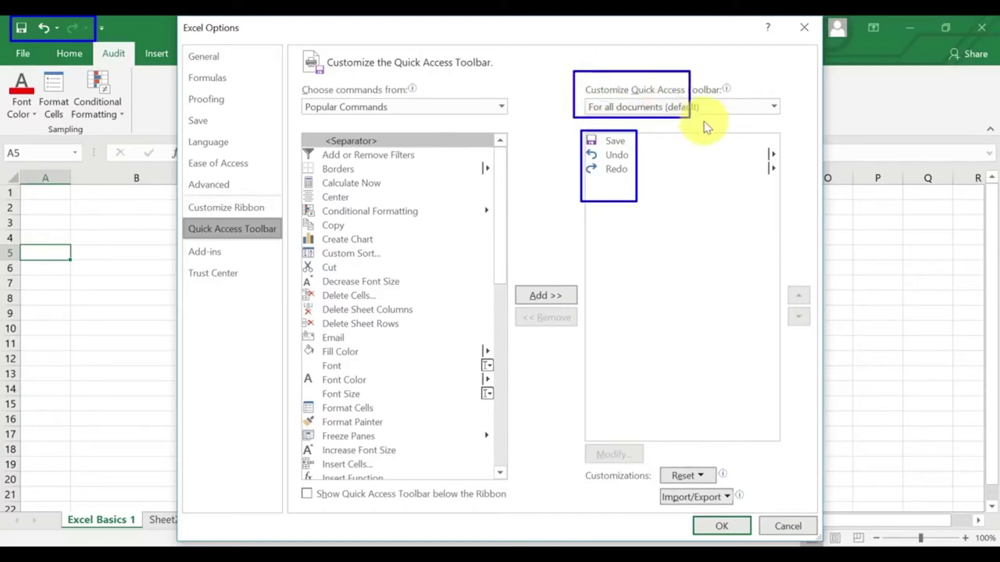
{"action": "left_click", "coordinate": [759, 110]}
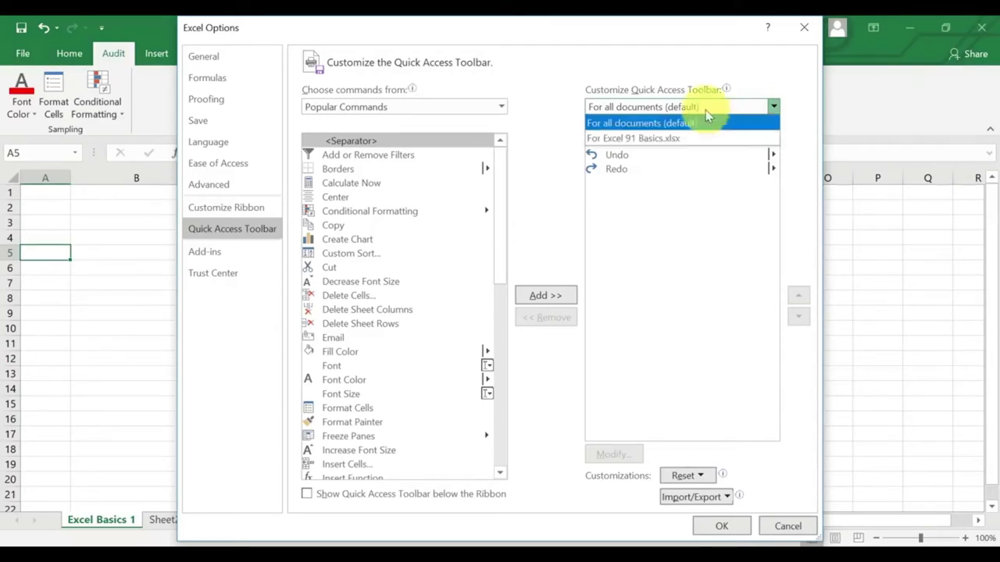
{"action": "left_click", "coordinate": [663, 61]}
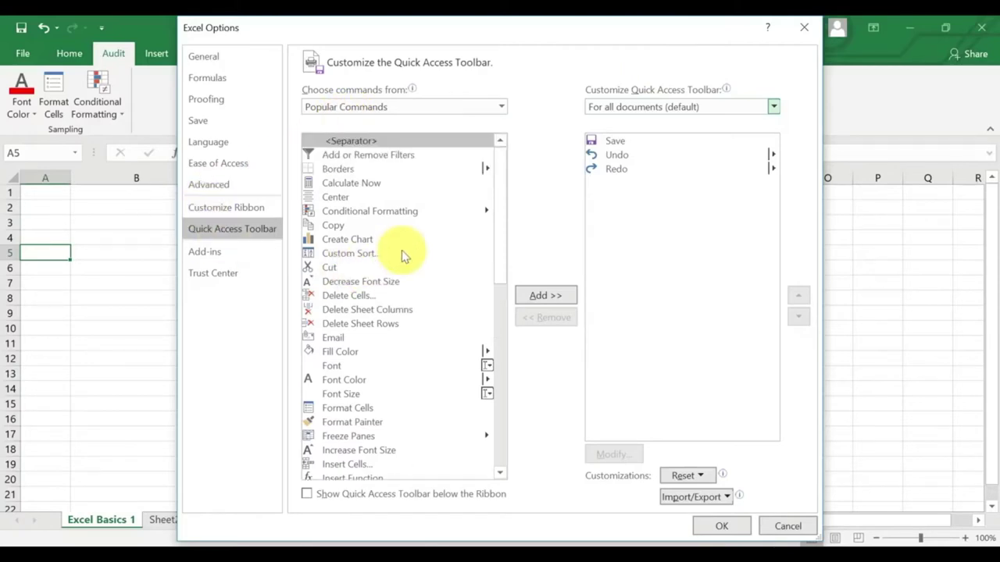
{"action": "left_click", "coordinate": [336, 226]}
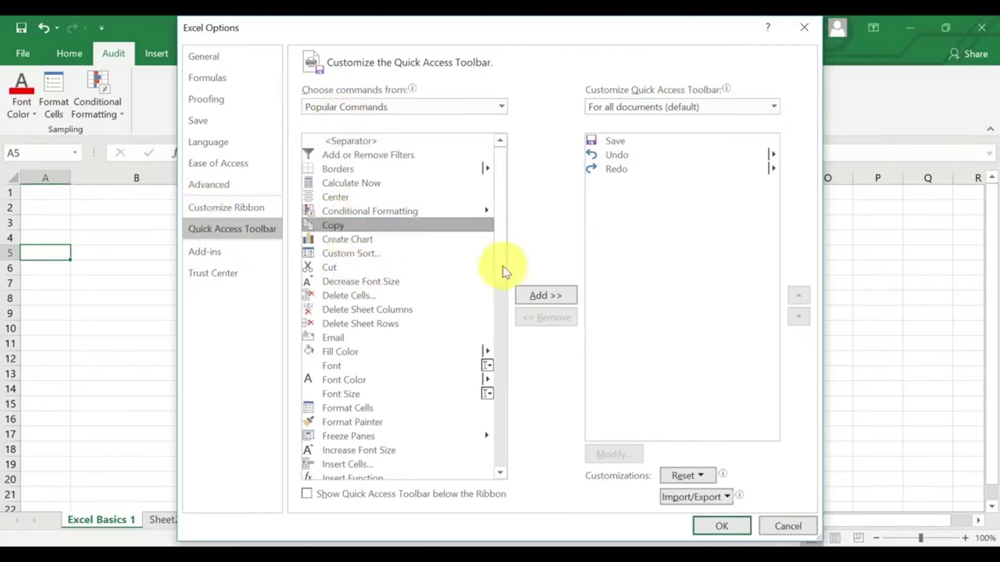
{"action": "left_click", "coordinate": [556, 300]}
{"action": "scroll", "coordinate": [416, 261], "scroll_direction": "down", "scroll_amount": 2}
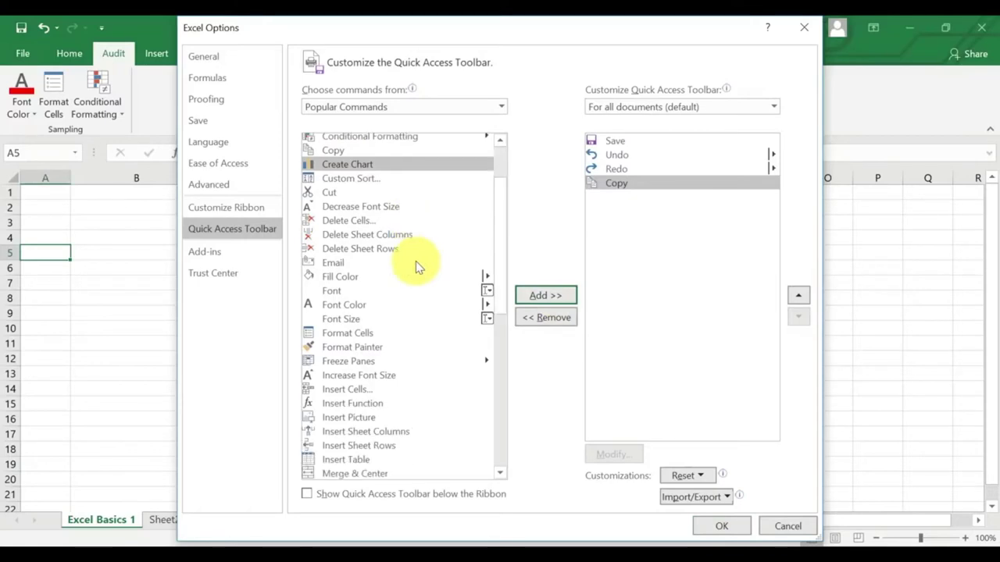
{"action": "scroll", "coordinate": [400, 301], "scroll_direction": "down", "scroll_amount": 2}
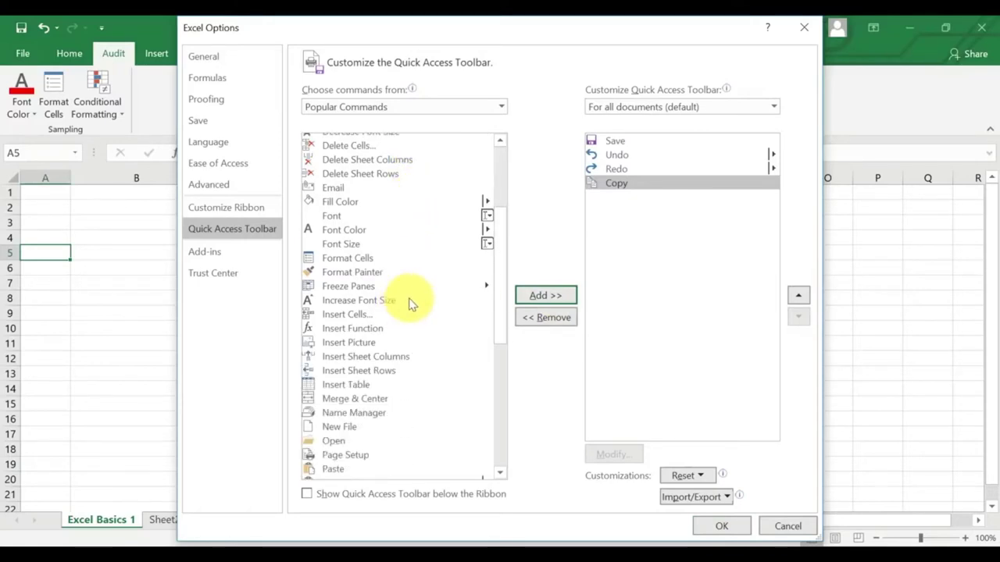
{"action": "left_click", "coordinate": [367, 271]}
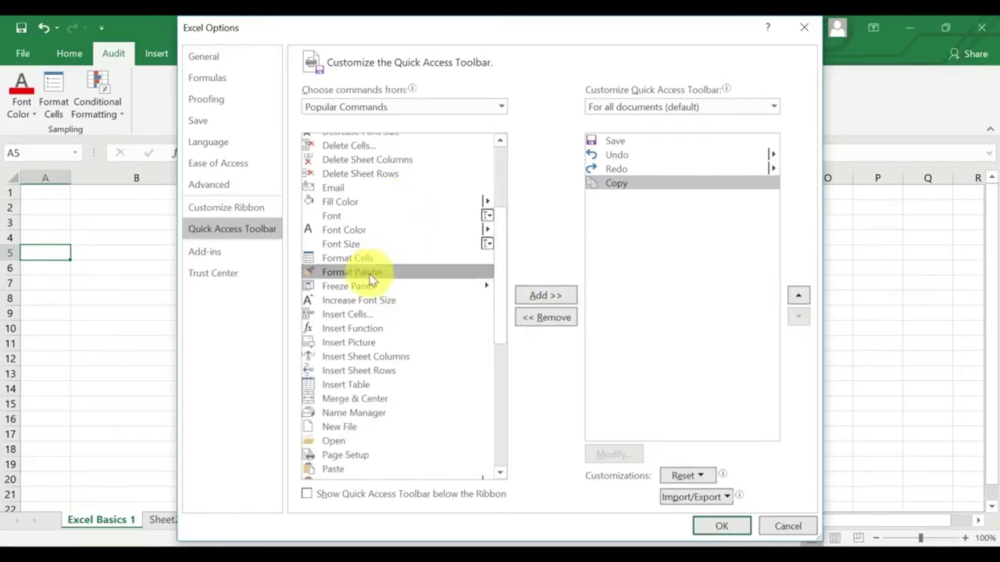
{"action": "left_click", "coordinate": [536, 294]}
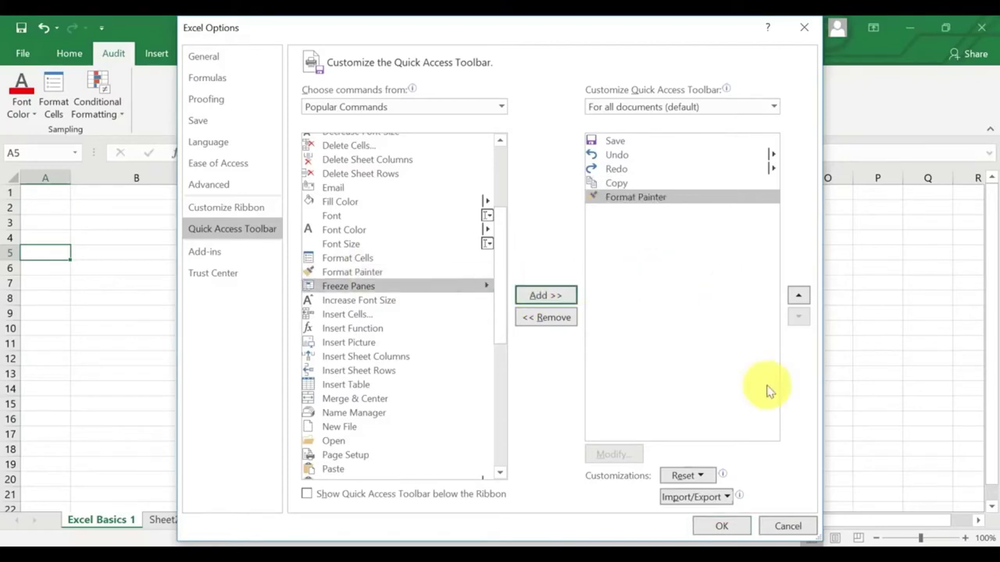
{"action": "left_click", "coordinate": [722, 527]}
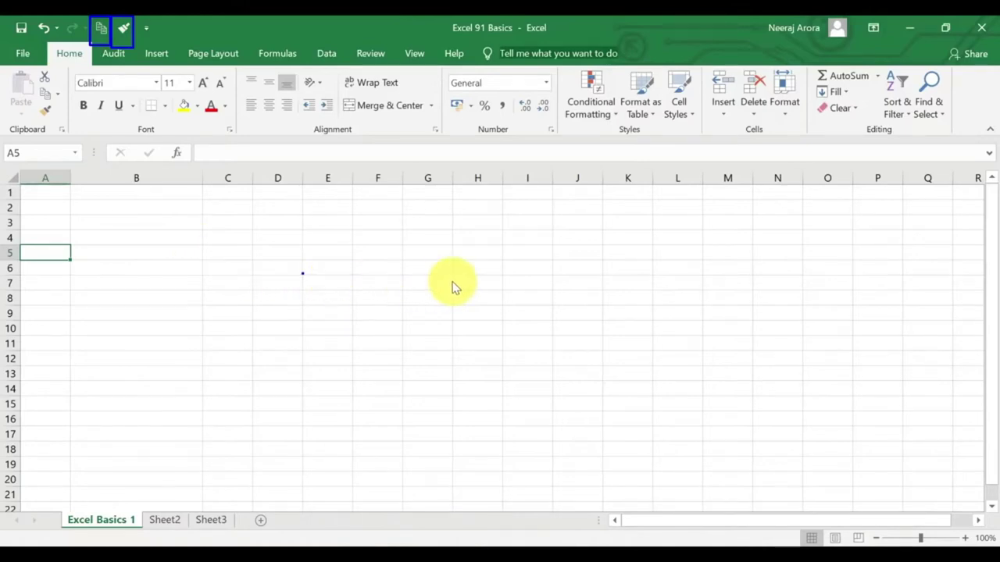
{"action": "key", "text": "Escape"}
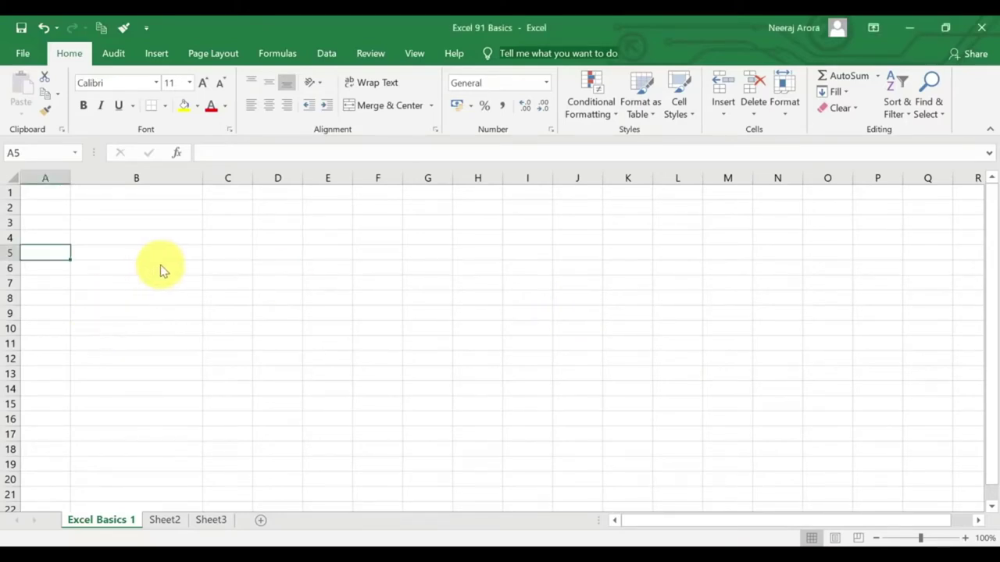
{"action": "key", "text": "alt"}
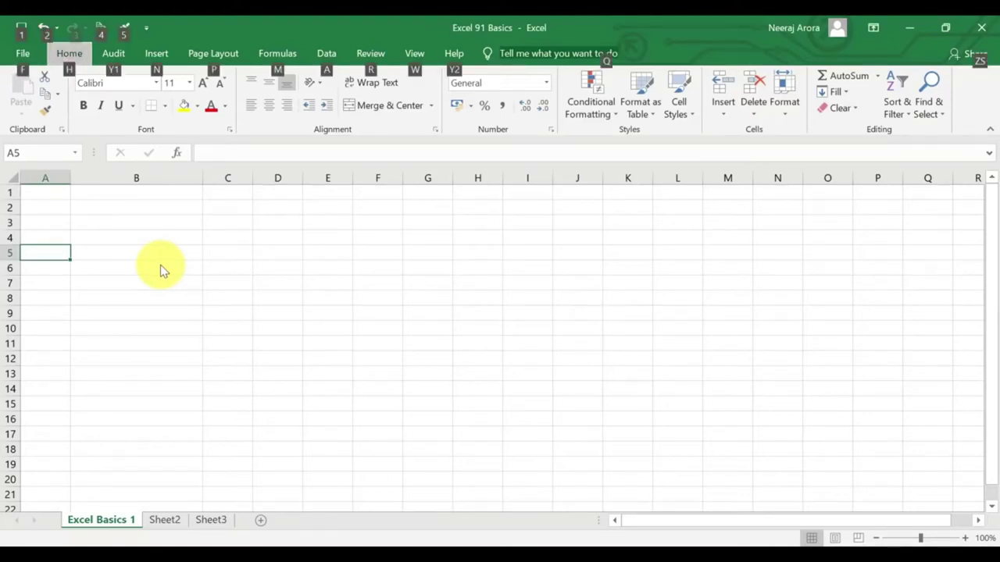
{"action": "key", "text": "alt"}
{"action": "key", "text": "alt"}
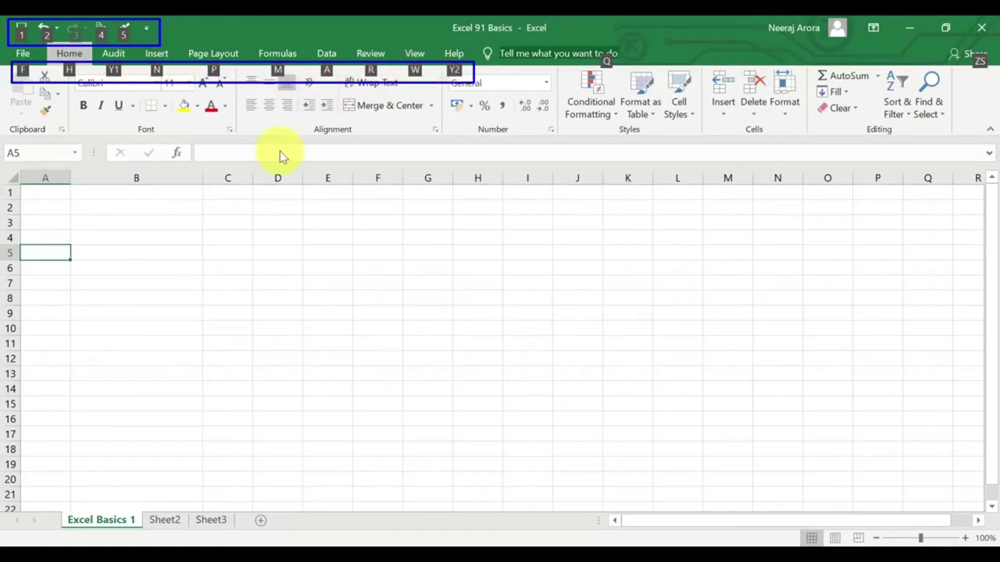
{"action": "key", "text": "Escape"}
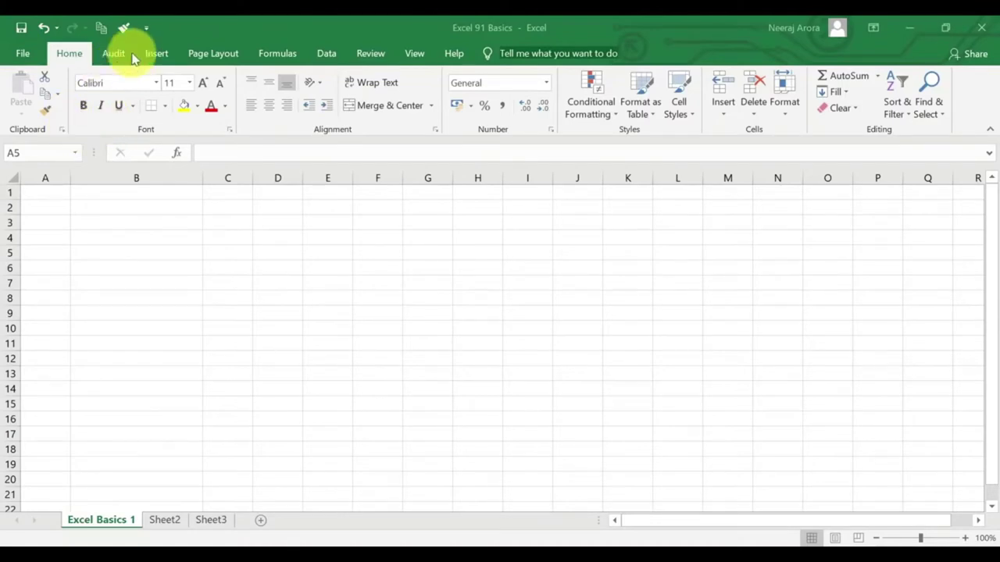
Select B5 and view the File backstage start page, then return to the workbook.
{"action": "left_click", "coordinate": [146, 262]}
{"action": "key", "text": "alt"}
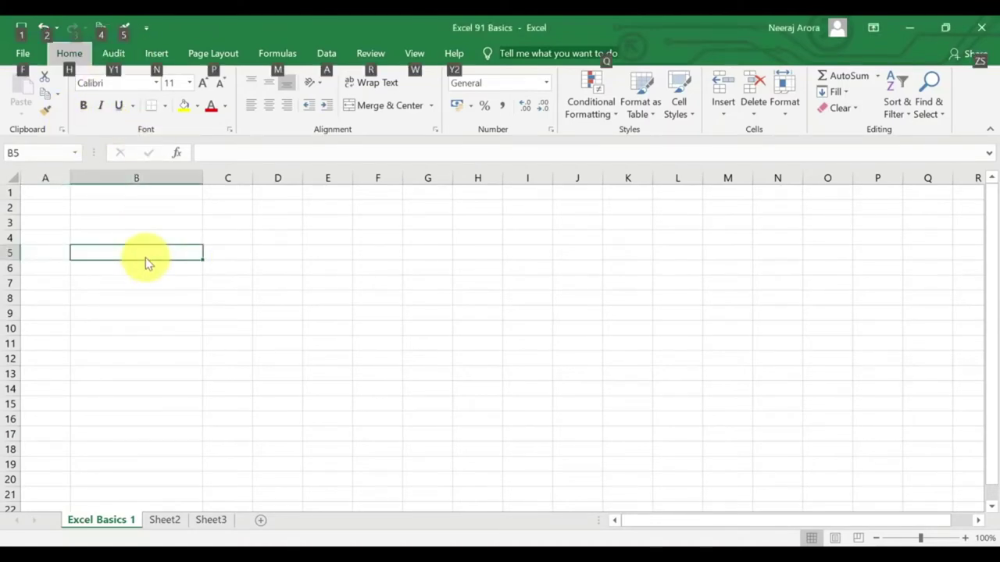
{"action": "key", "text": "f"}
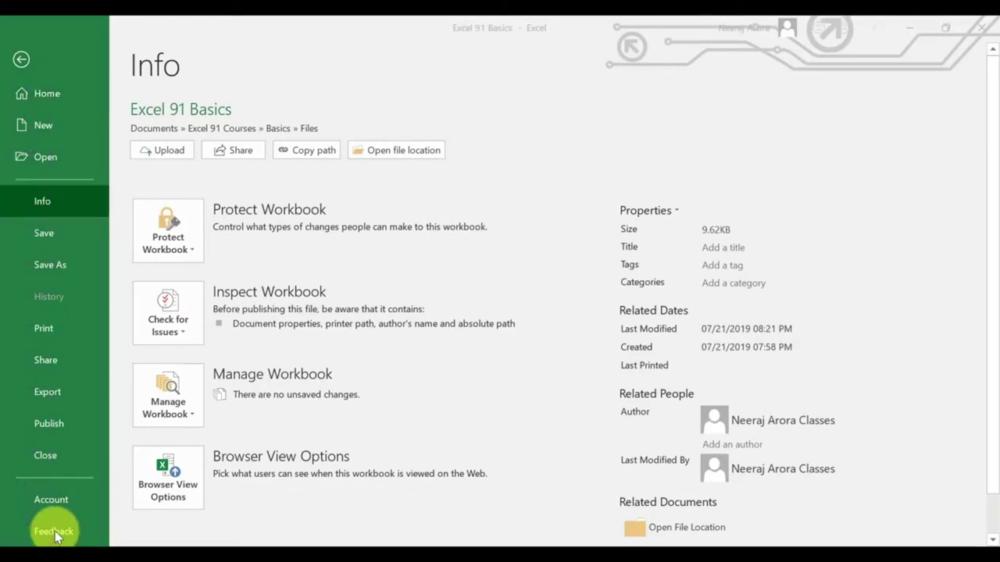
{"action": "left_click", "coordinate": [42, 97]}
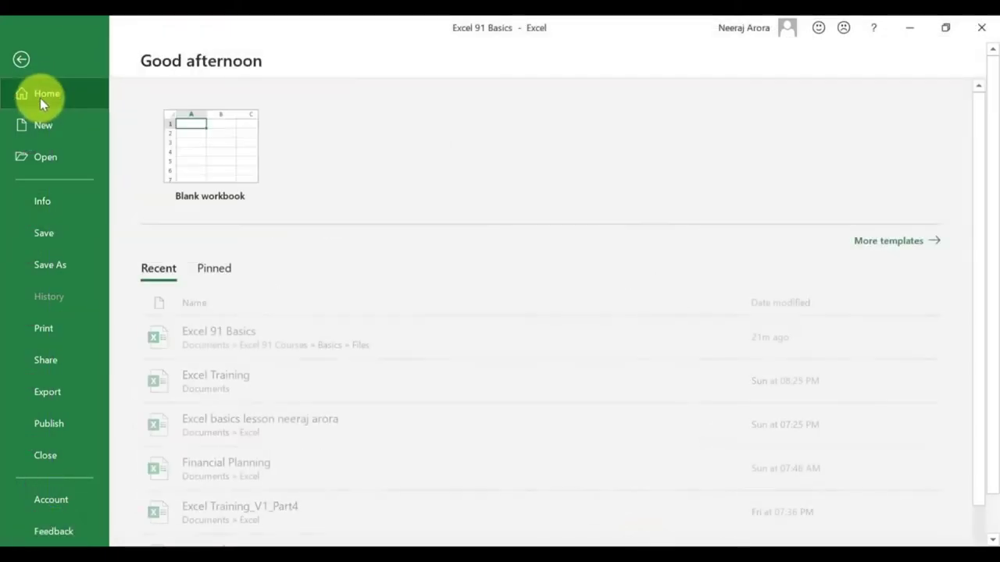
{"action": "left_click", "coordinate": [241, 333]}
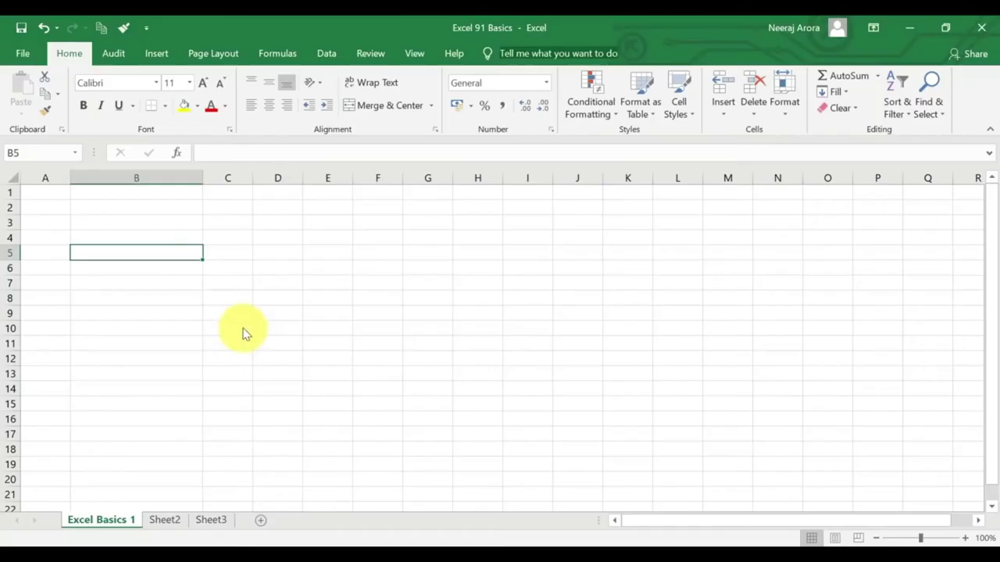
Create a new blank workbook from the File > New page.
{"action": "key", "text": "alt"}
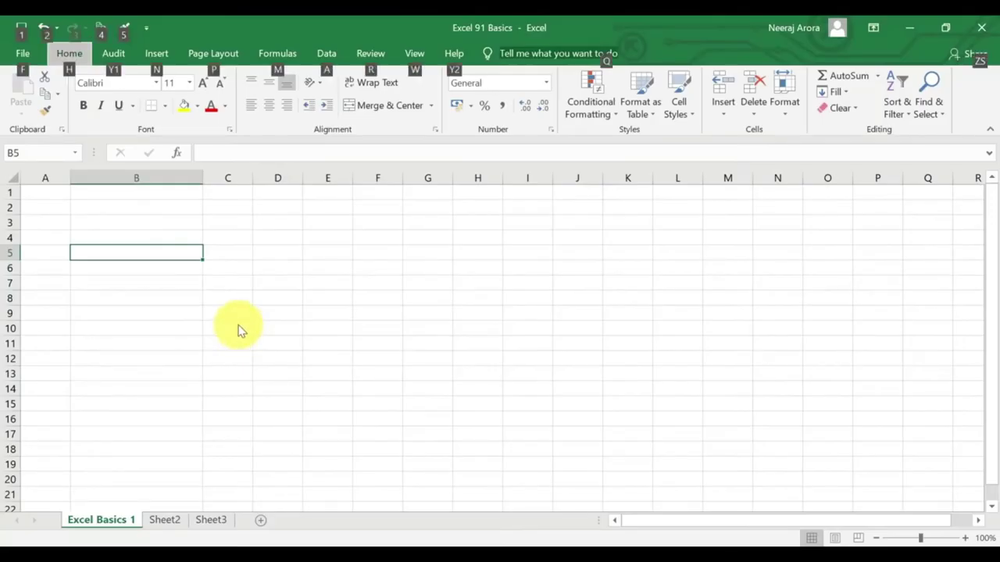
{"action": "key", "text": "f"}
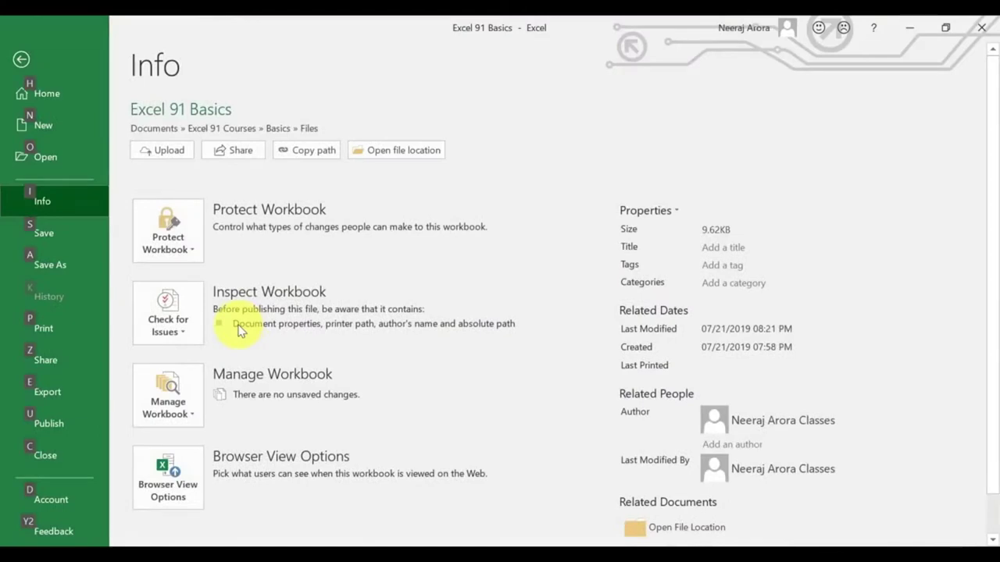
{"action": "key", "text": "n"}
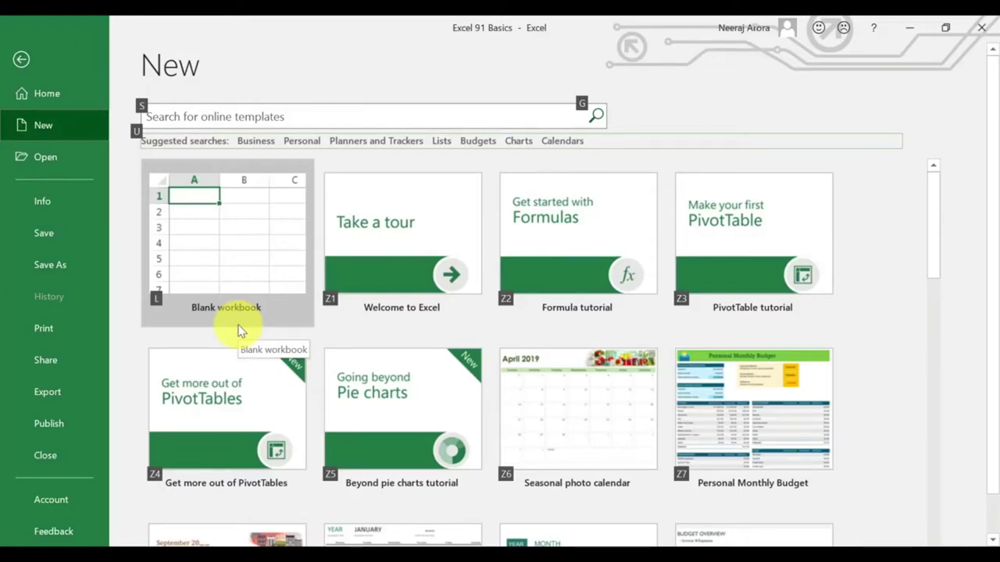
{"action": "left_click", "coordinate": [238, 326]}
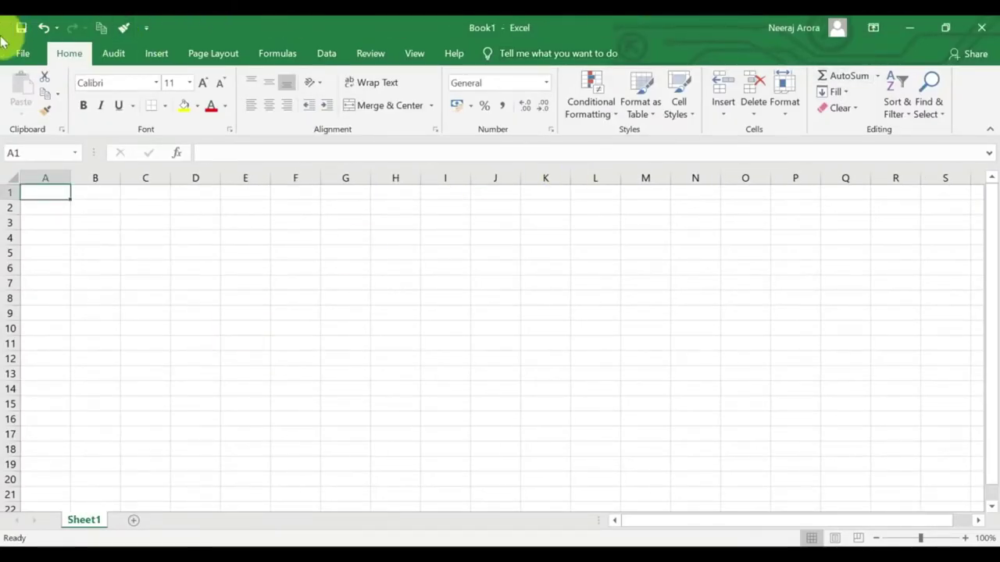
Reopen Excel 91 Basics from the start page's Recent list.
{"action": "left_click", "coordinate": [22, 55]}
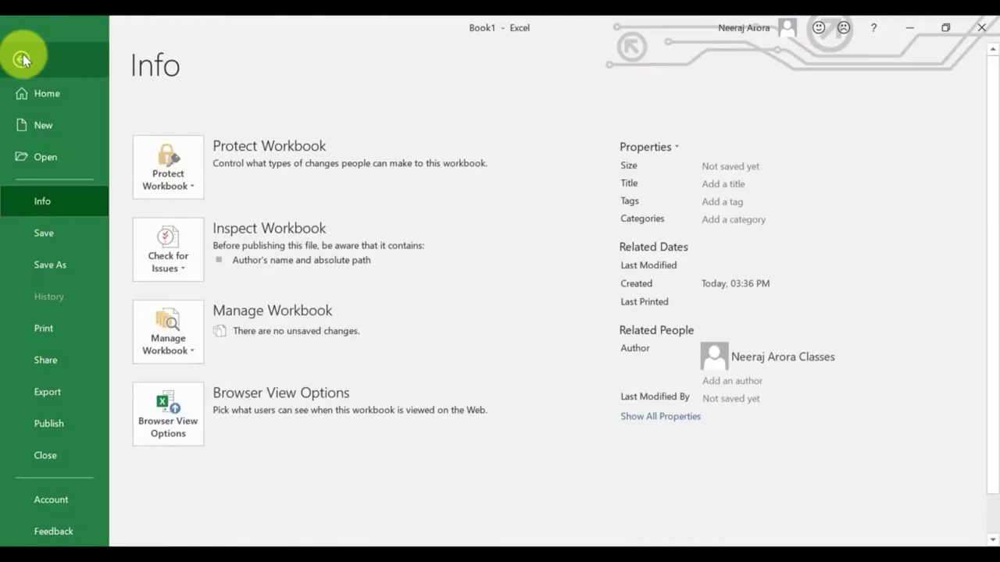
{"action": "left_click", "coordinate": [52, 93]}
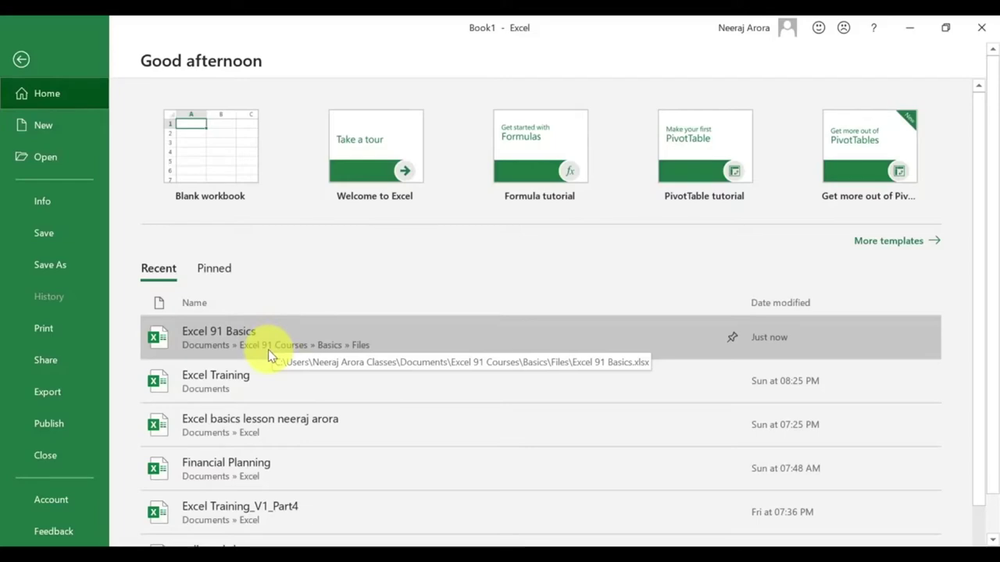
{"action": "left_click", "coordinate": [268, 349]}
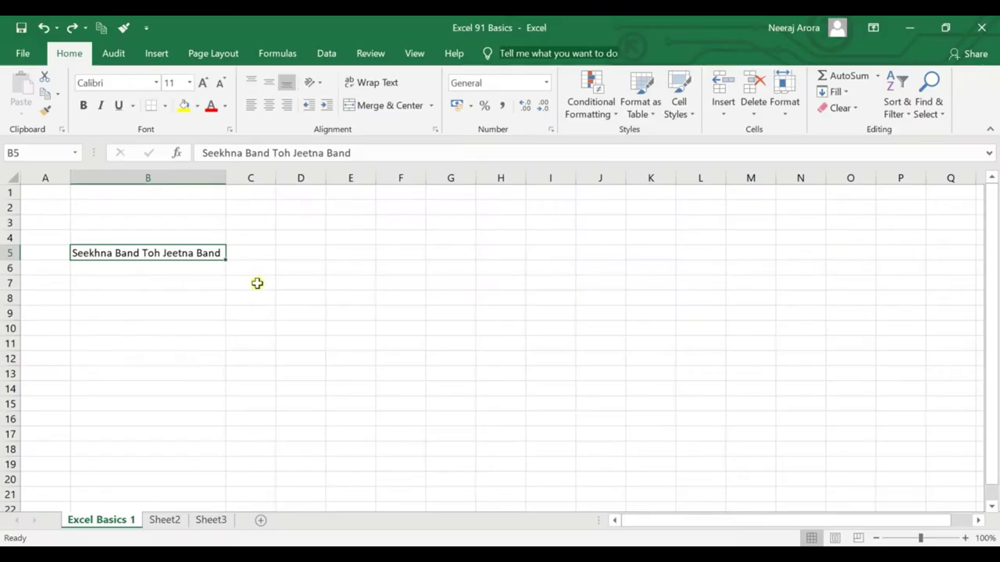
Enter Text in C8 and Numbers in C9.
{"action": "left_click", "coordinate": [261, 258]}
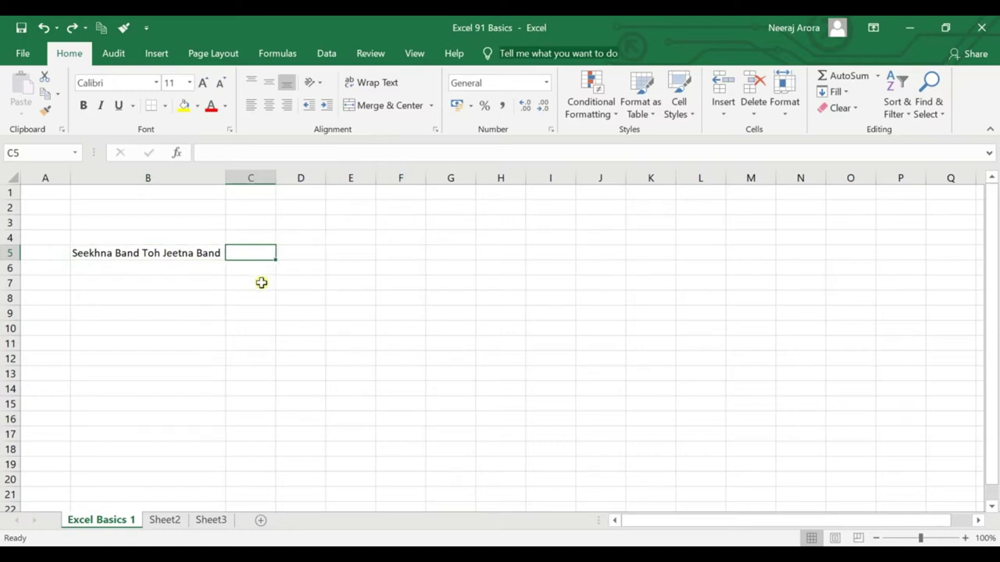
{"action": "left_click", "coordinate": [261, 282]}
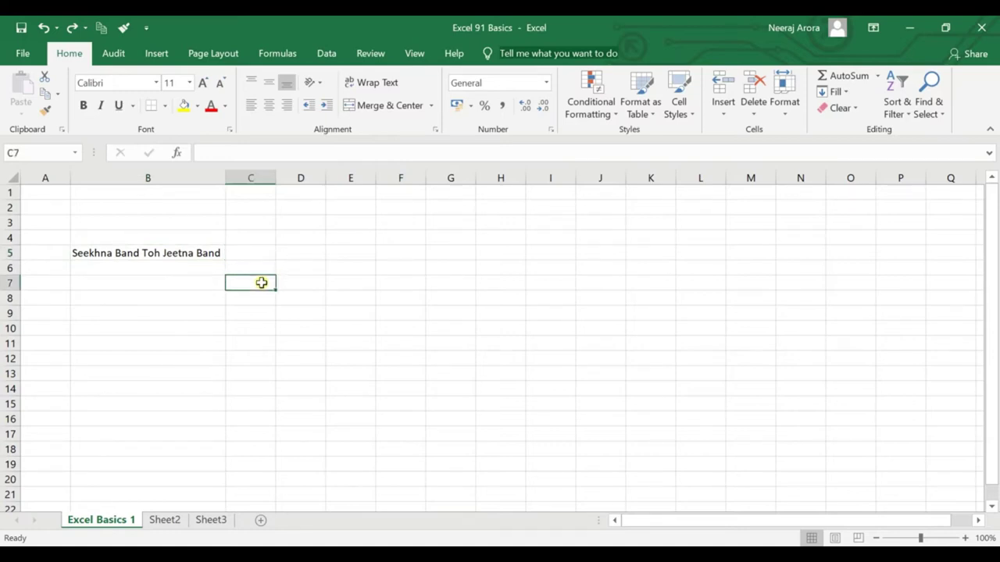
{"action": "key", "text": "Down"}
{"action": "key", "text": "Left"}
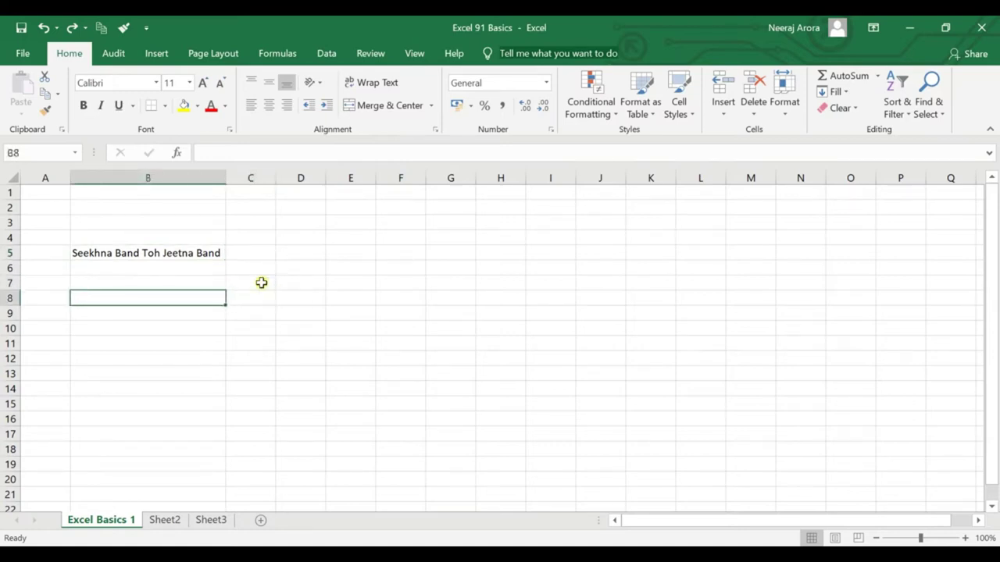
{"action": "key", "text": "Right"}
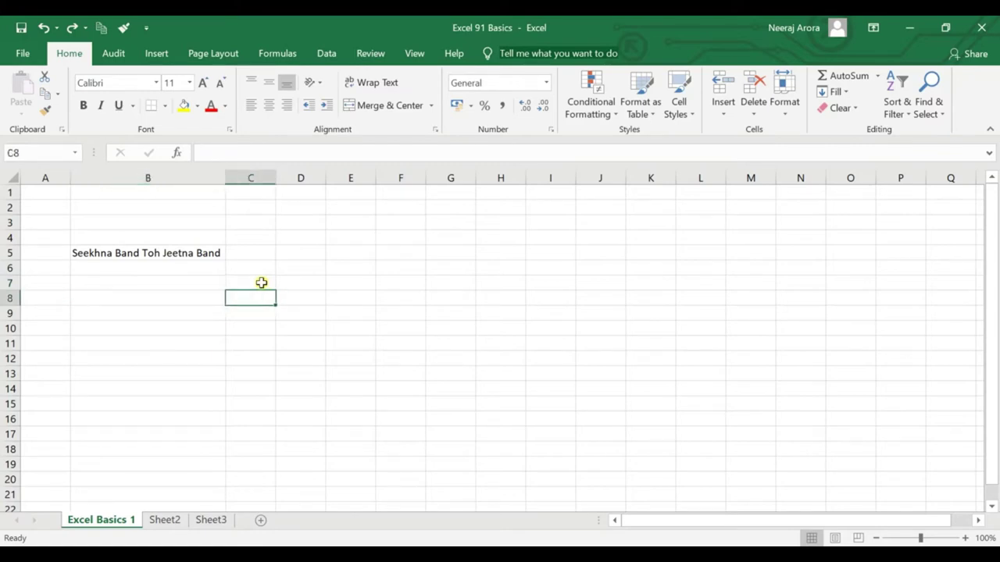
{"action": "type", "text": "Text"}
{"action": "key", "text": "Return"}
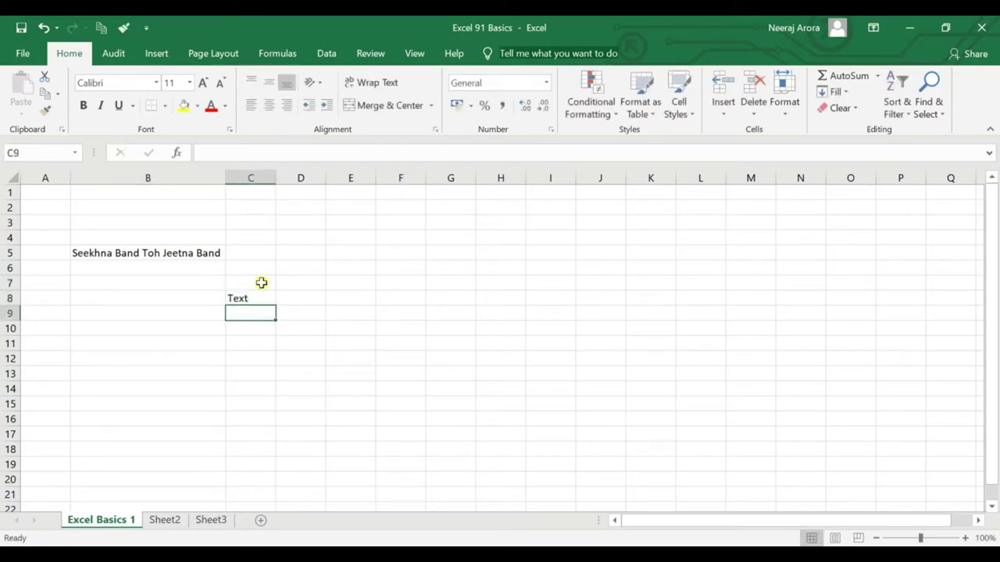
{"action": "type", "text": "Numbers"}
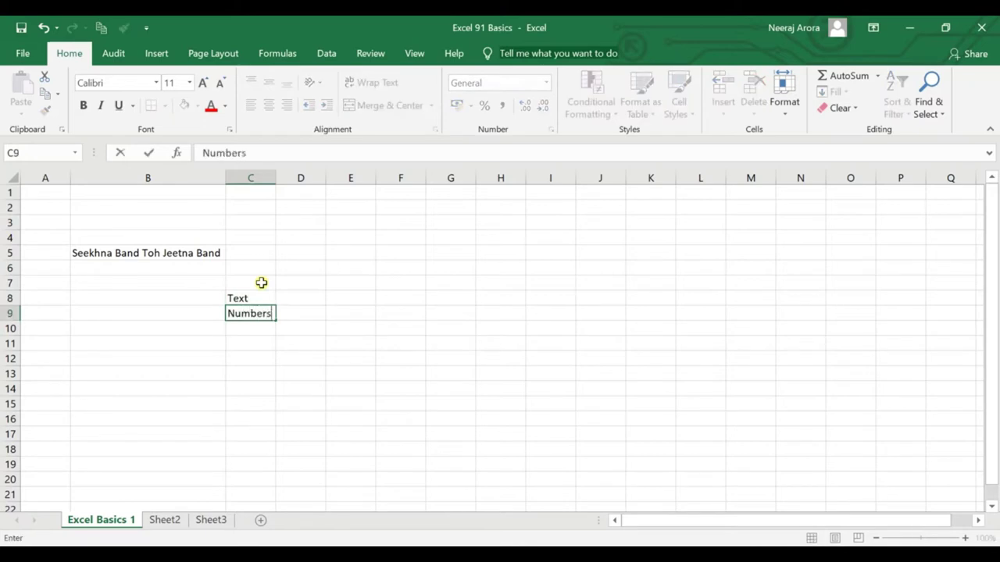
{"action": "key", "text": "Return"}
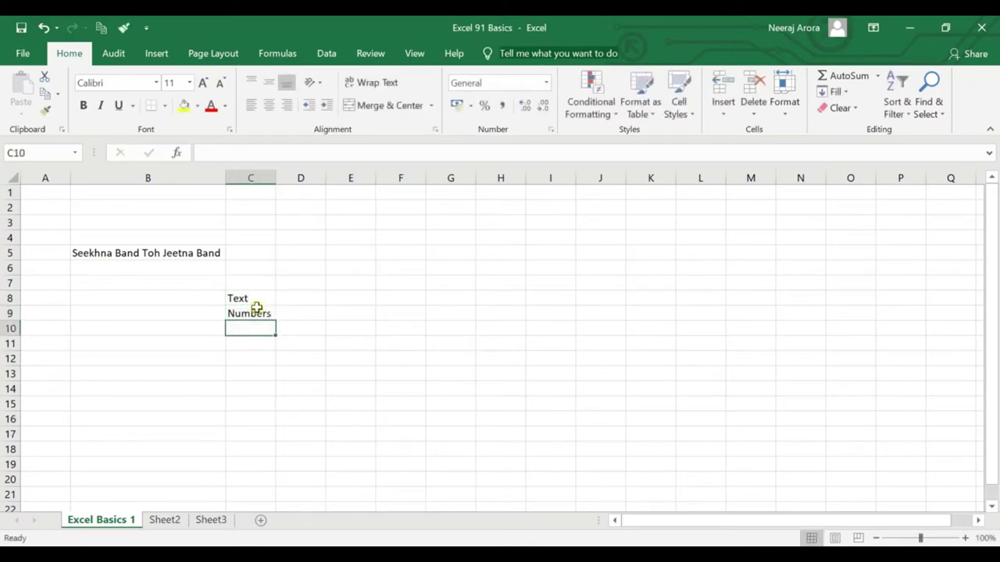
Select C8:C9, then select the entire worksheet.
{"action": "left_click", "coordinate": [259, 297]}
{"action": "left_click", "coordinate": [261, 312]}
{"action": "left_click", "coordinate": [264, 300]}
{"action": "left_click", "coordinate": [266, 316]}
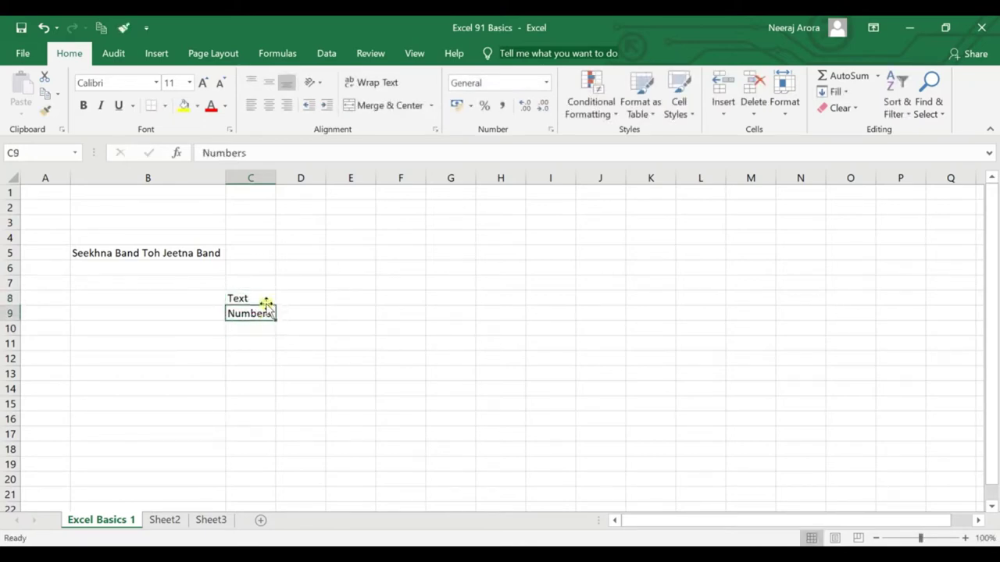
{"action": "left_click", "coordinate": [265, 301]}
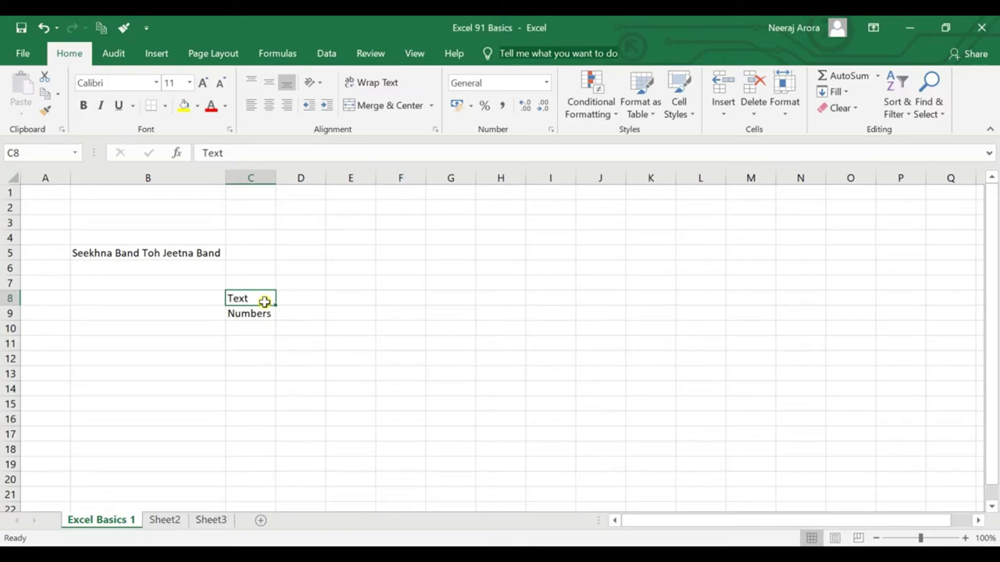
{"action": "key", "text": "shift+Down"}
{"action": "key", "text": "ctrl+a"}
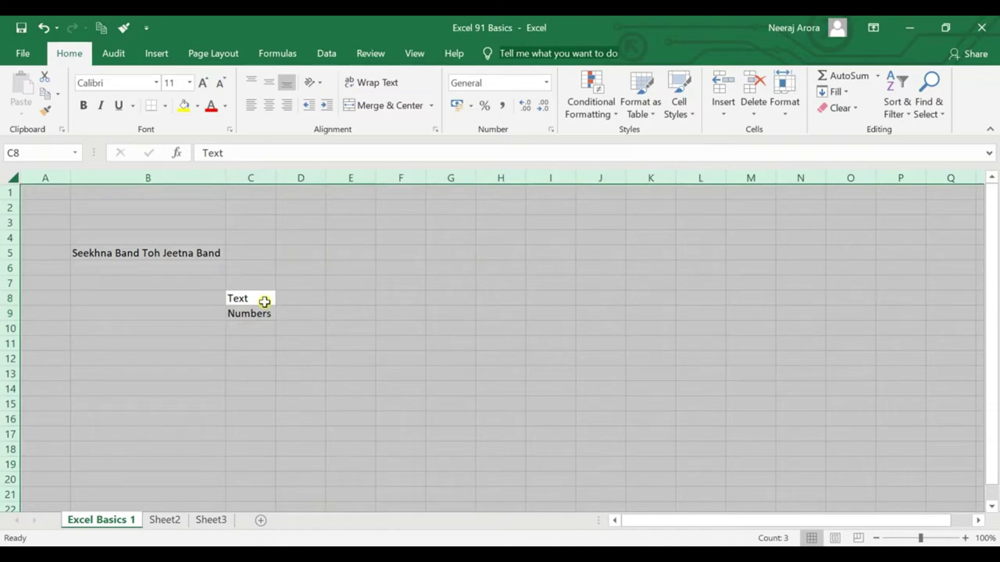
Clear the sheet and enter headers Name in B2 and Age in C2.
{"action": "key", "text": "Delete"}
{"action": "left_click", "coordinate": [219, 270]}
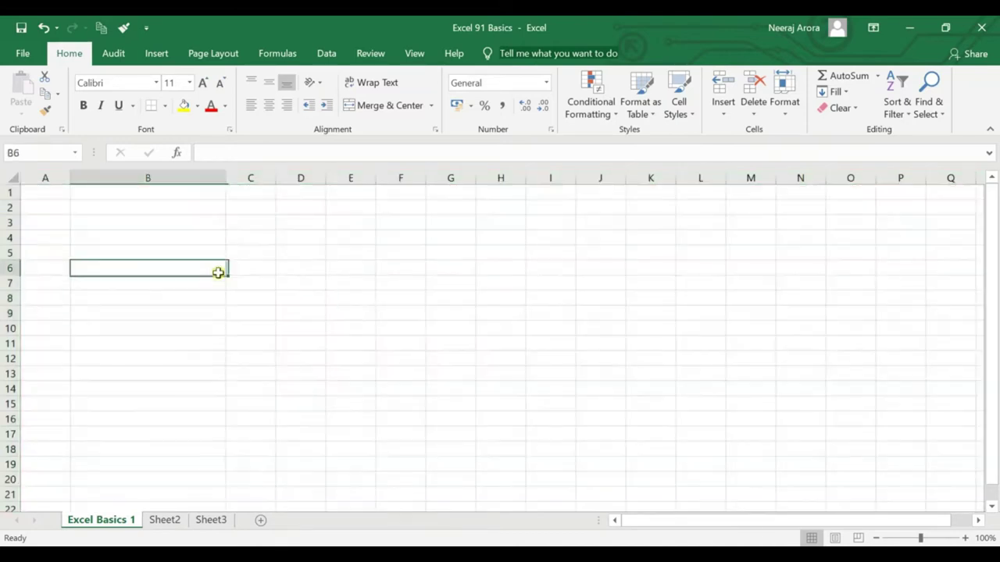
{"action": "left_click", "coordinate": [133, 216]}
{"action": "left_click", "coordinate": [136, 208]}
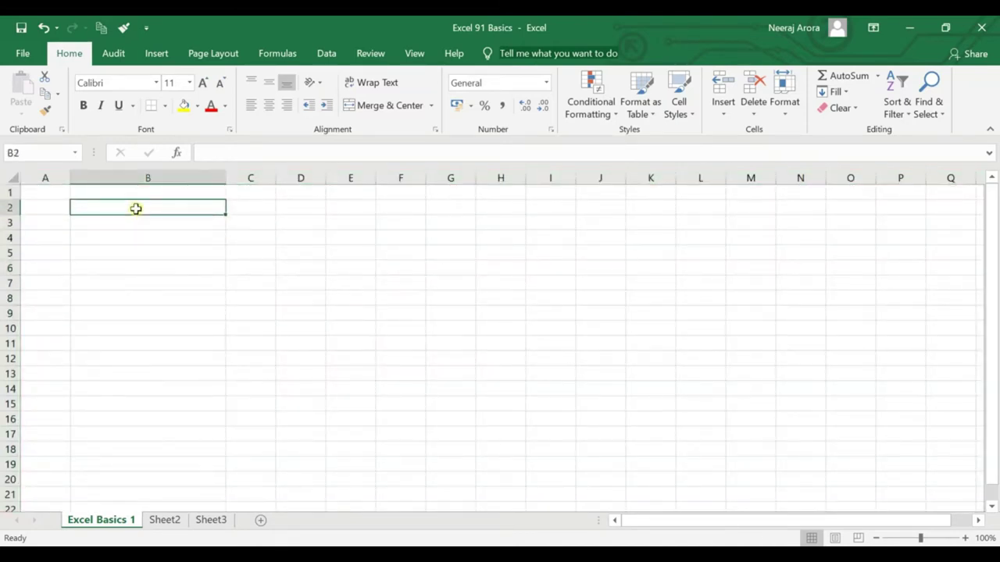
{"action": "type", "text": "Name"}
{"action": "key", "text": "Return"}
{"action": "left_click", "coordinate": [136, 209]}
{"action": "key", "text": "Right"}
{"action": "key", "text": "Page_Down"}
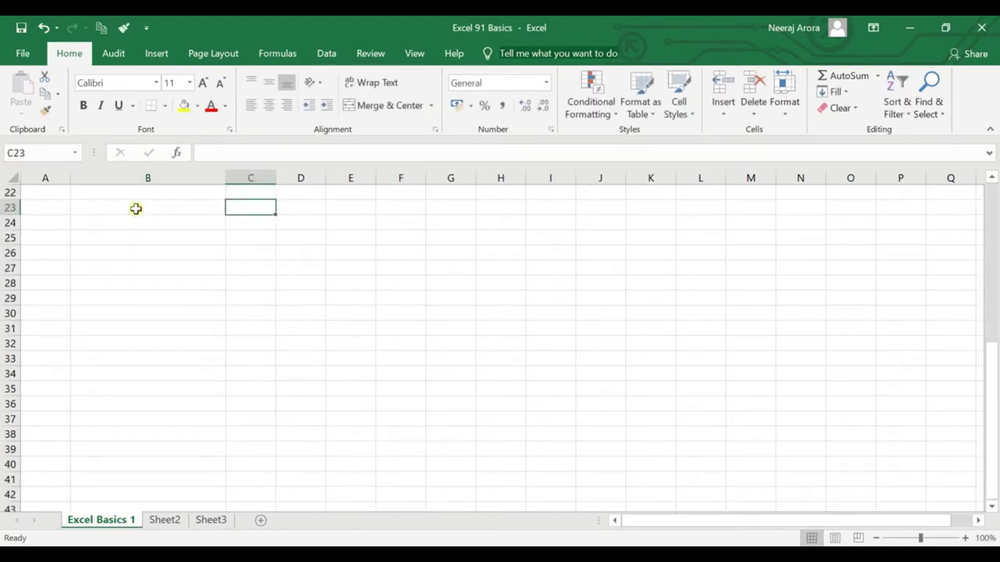
{"action": "key", "text": "Page_Up"}
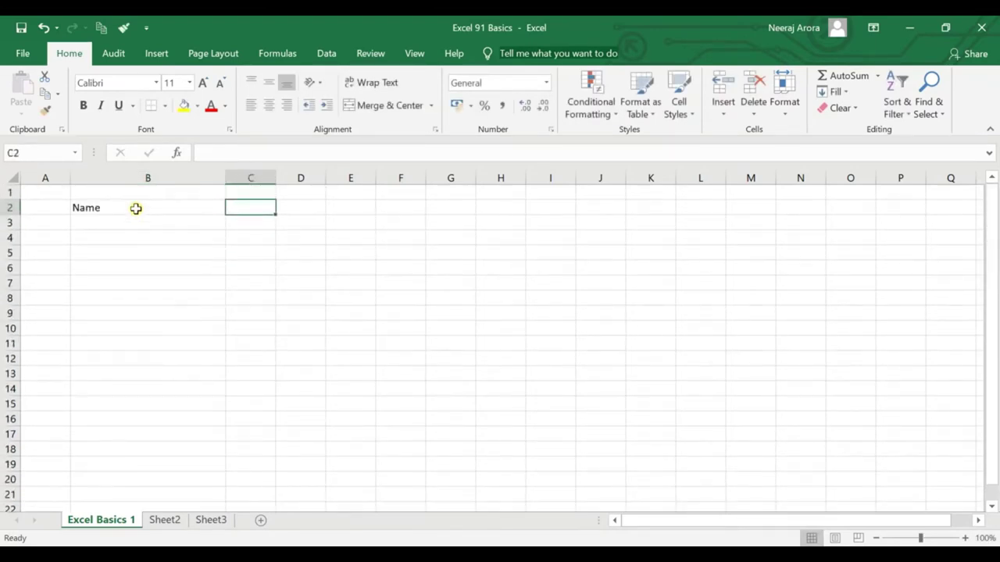
{"action": "type", "text": "Age"}
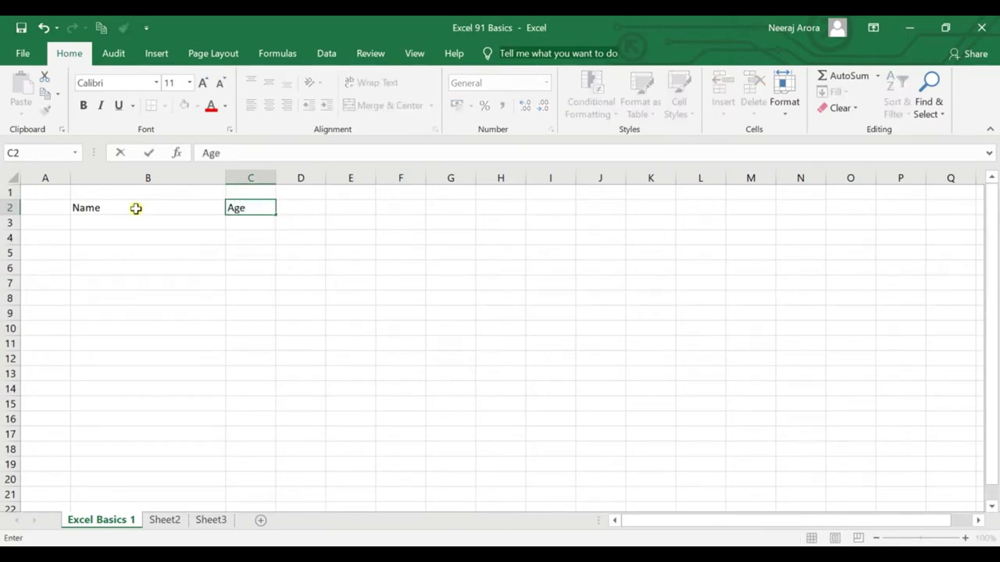
{"action": "key", "text": "Return"}
Enter a person's name in B3 and 32 in C3, then autofit column C.
{"action": "key", "text": "Left"}
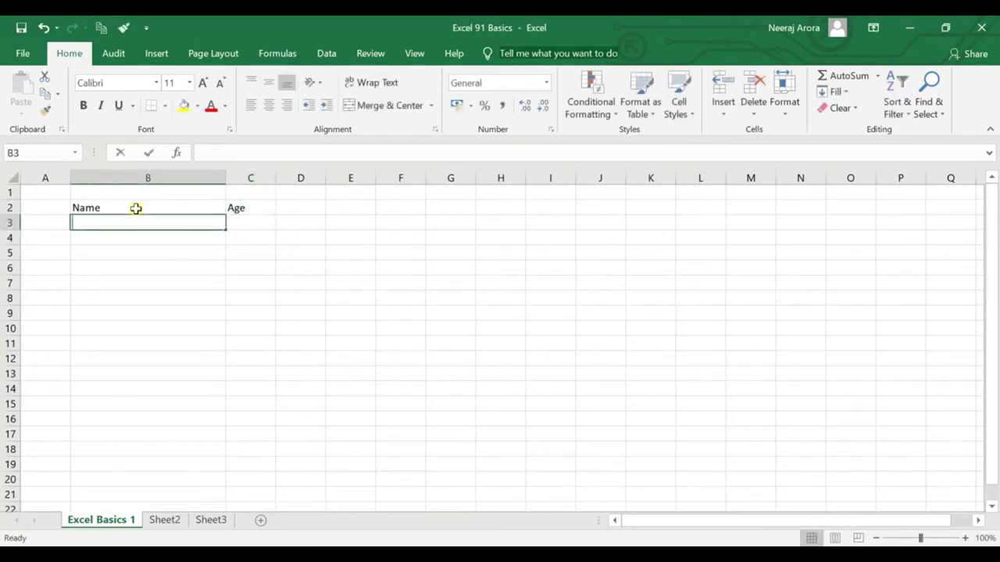
{"action": "type", "text": "Neeraj"}
{"action": "key", "text": "Return"}
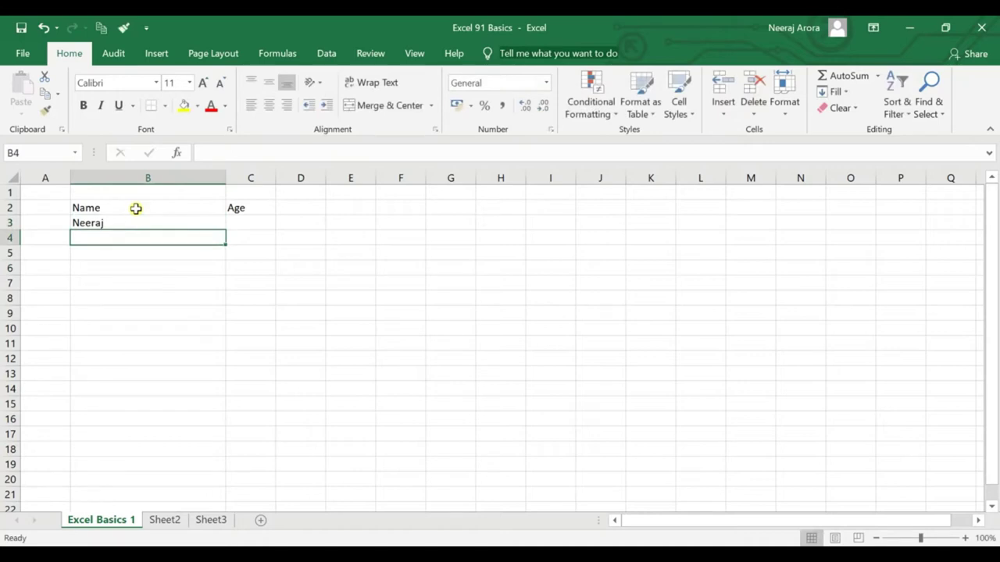
{"action": "left_click", "coordinate": [133, 221]}
{"action": "left_click", "coordinate": [252, 226]}
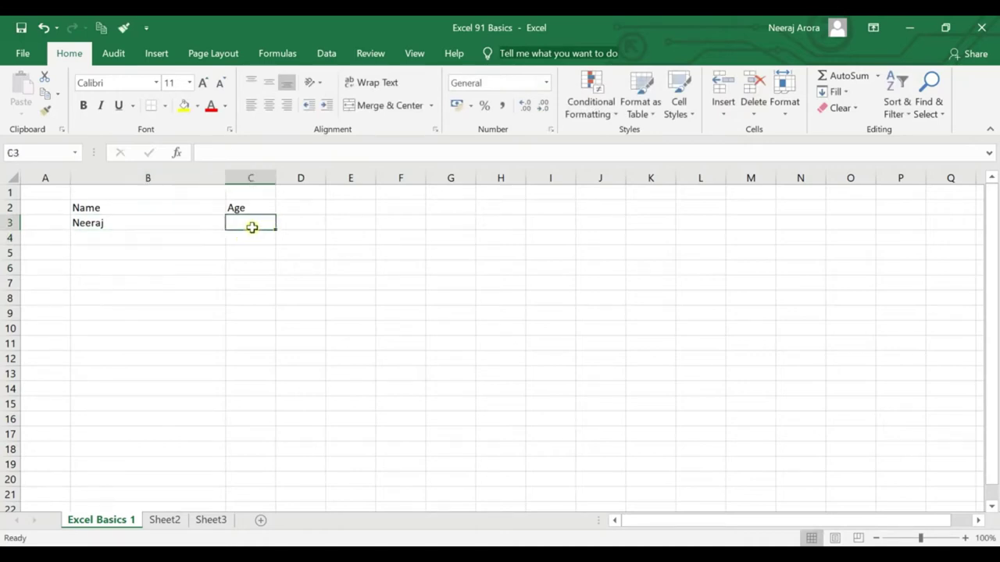
{"action": "type", "text": "32"}
{"action": "key", "text": "Return"}
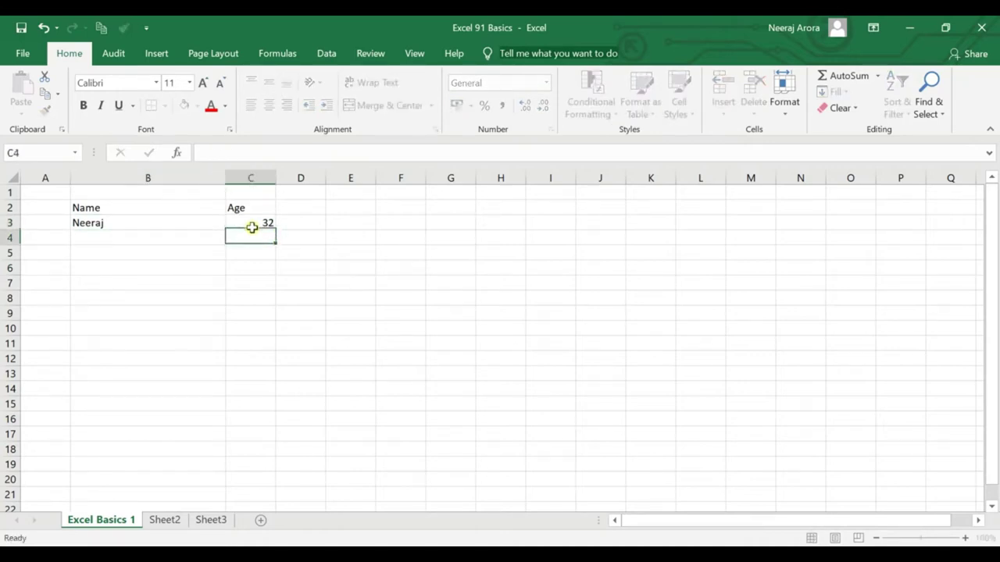
{"action": "double_click", "coordinate": [276, 176]}
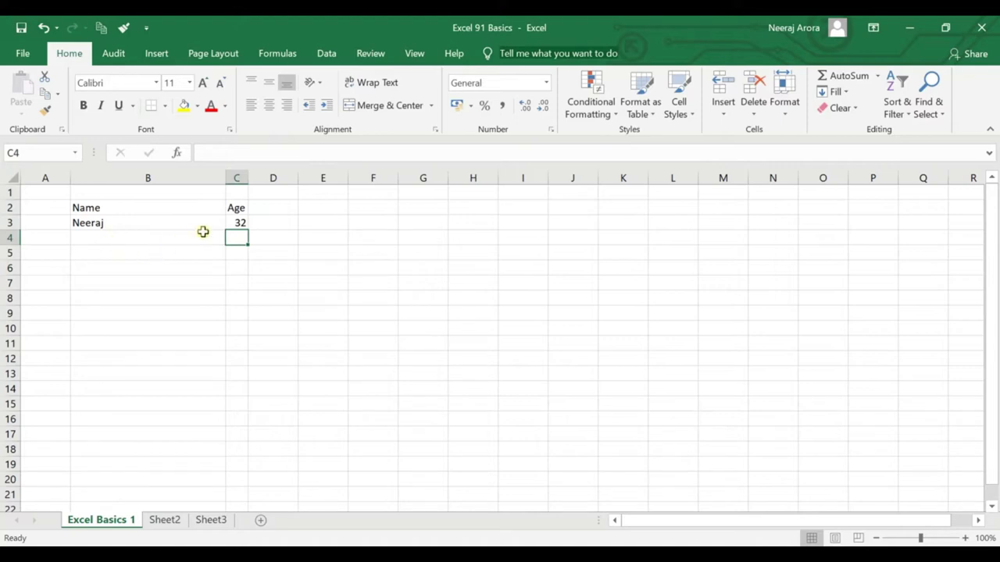
Enter Subscribers in B6 and 5000 in C6, and fill C6 yellow.
{"action": "left_click", "coordinate": [192, 269]}
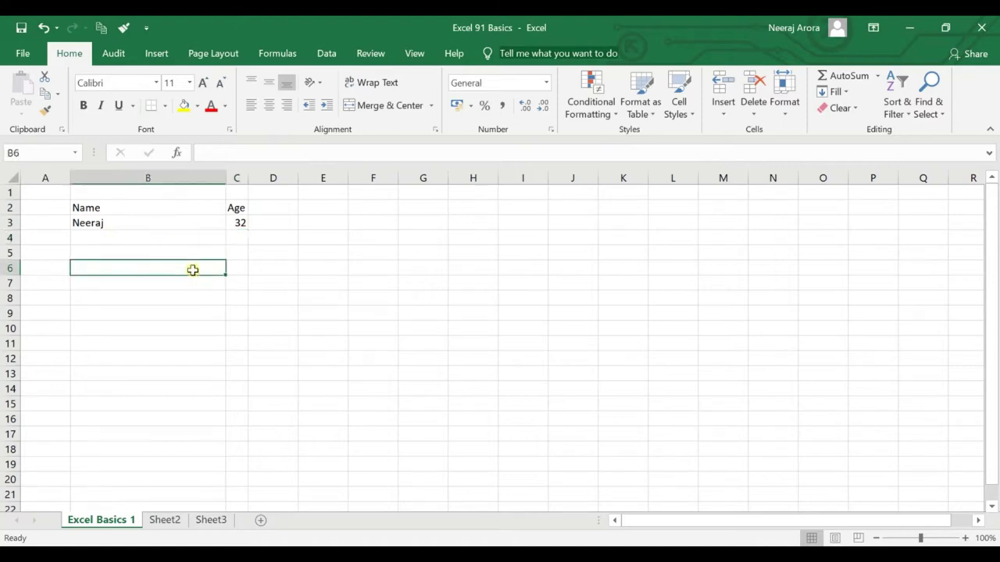
{"action": "type", "text": "Subscriber"}
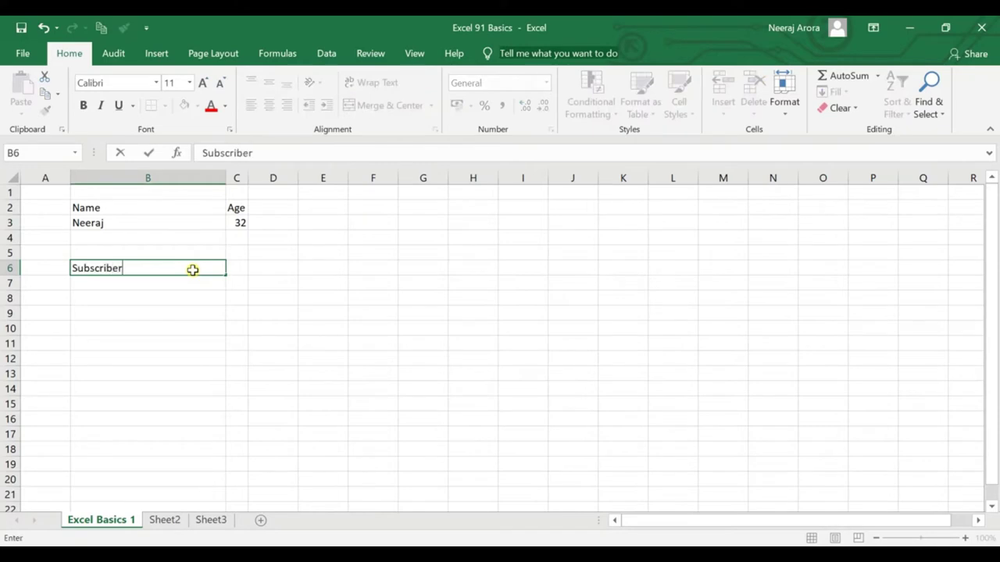
{"action": "type", "text": "s"}
{"action": "key", "text": "Tab"}
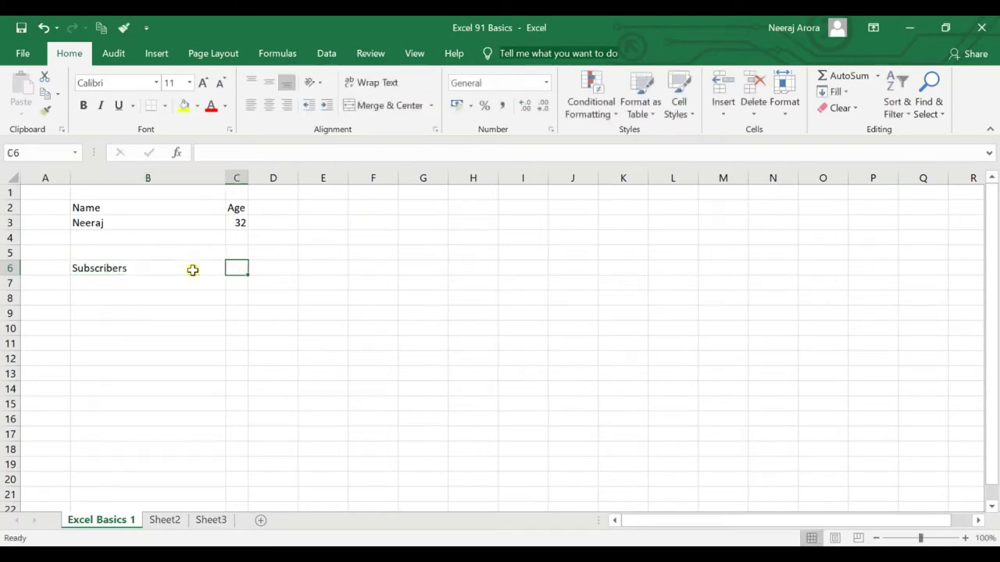
{"action": "type", "text": "5000"}
{"action": "key", "text": "Return"}
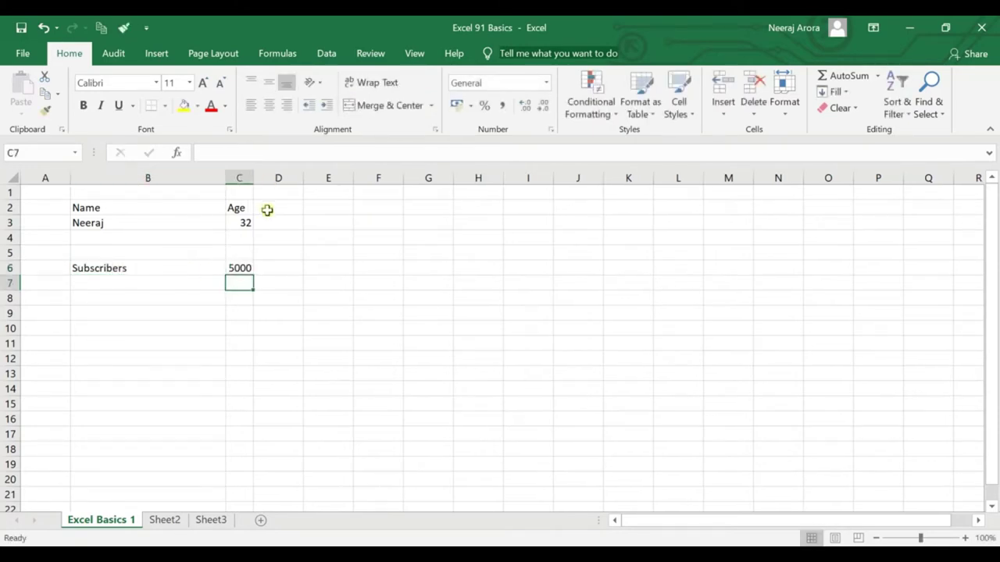
{"action": "left_click", "coordinate": [248, 267]}
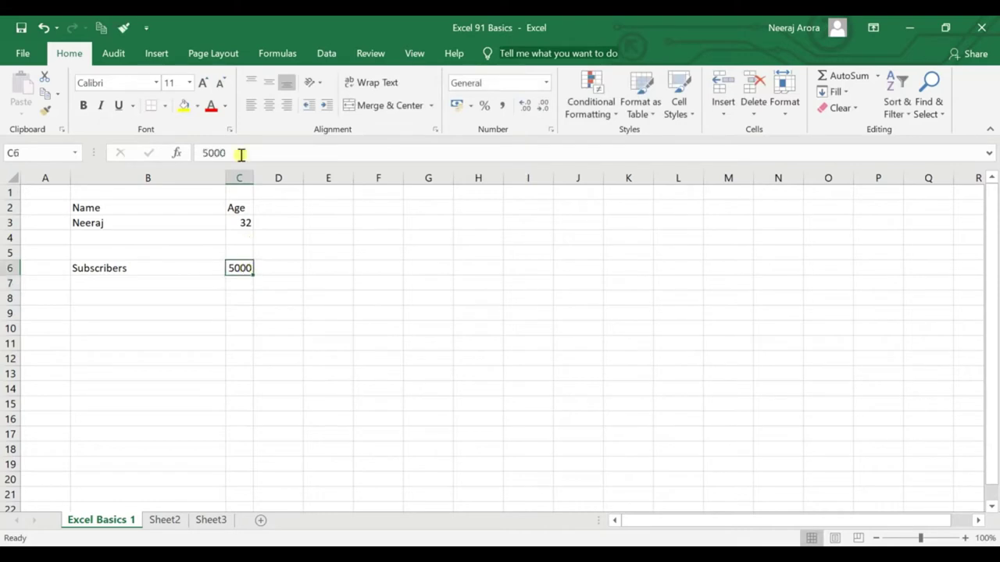
{"action": "left_click", "coordinate": [185, 104]}
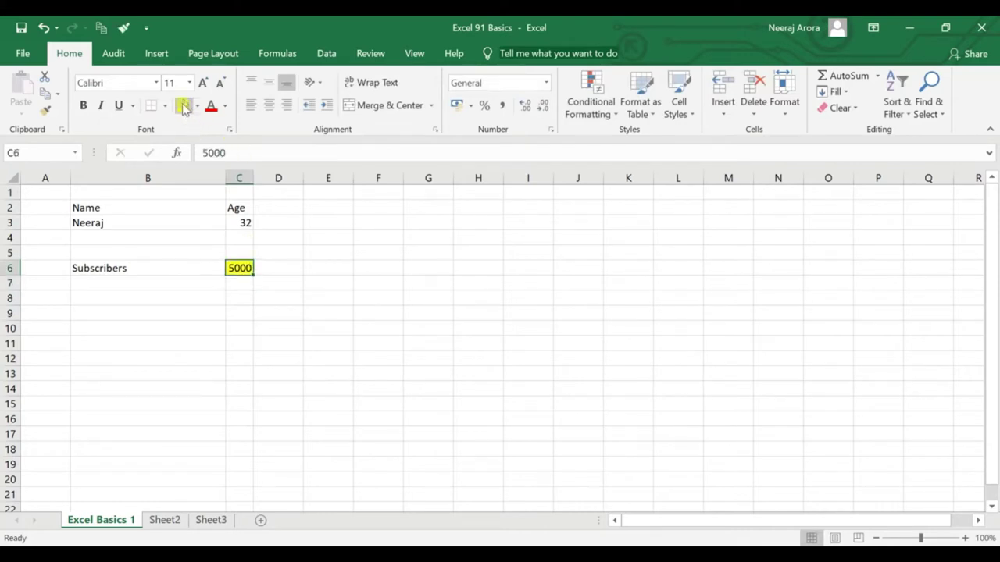
{"action": "left_click", "coordinate": [189, 295]}
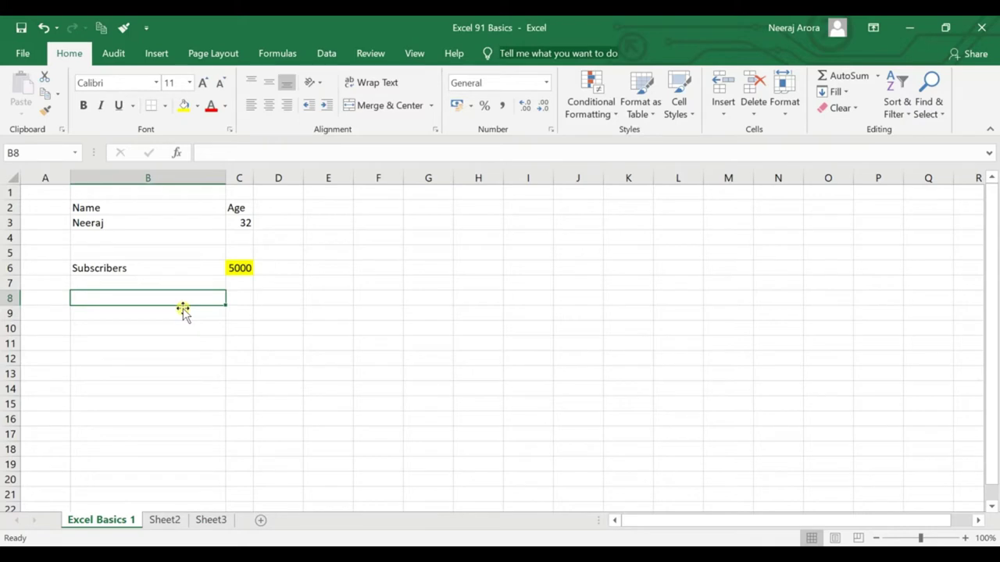
Select and deselect the Name/Age table range and nearby empty cells.
{"action": "left_click", "coordinate": [182, 310]}
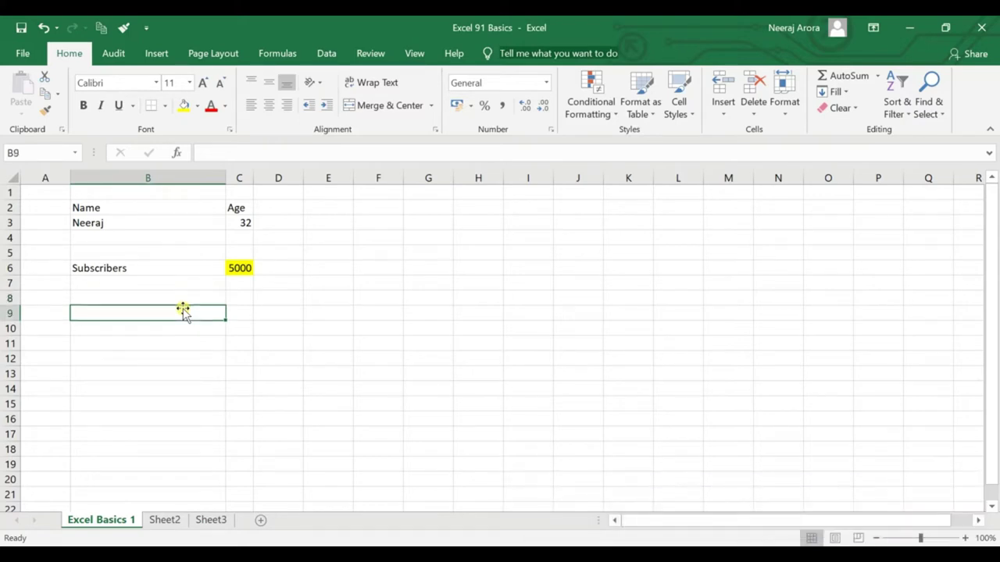
{"action": "left_click_drag", "start_coordinate": [138, 207], "coordinate": [249, 279]}
{"action": "left_click", "coordinate": [286, 310]}
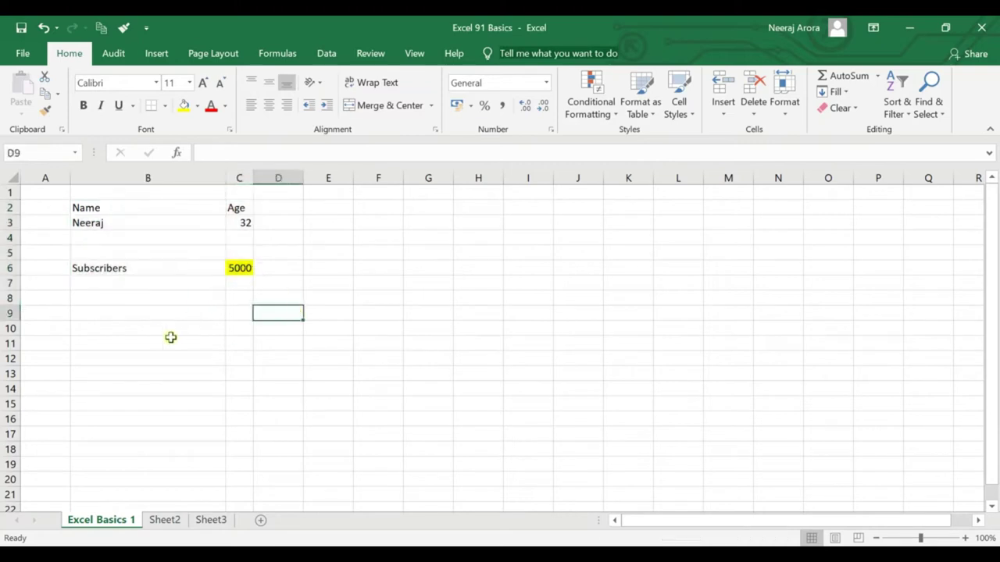
{"action": "left_click", "coordinate": [162, 311]}
{"action": "left_click", "coordinate": [267, 320]}
{"action": "left_click", "coordinate": [228, 308]}
{"action": "left_click", "coordinate": [172, 316]}
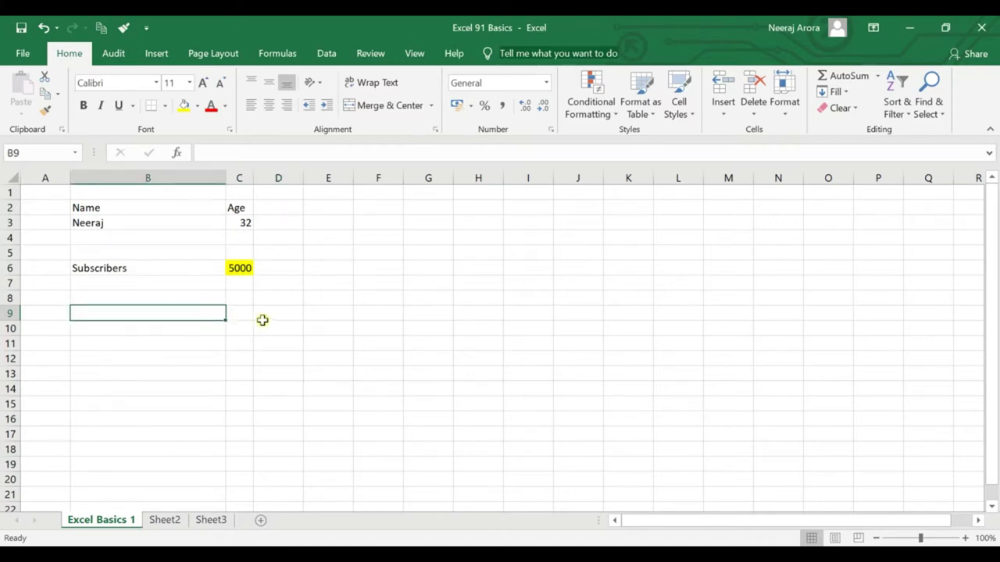
Enter the second person's name in B4 and age 65 in C4.
{"action": "left_click", "coordinate": [179, 241]}
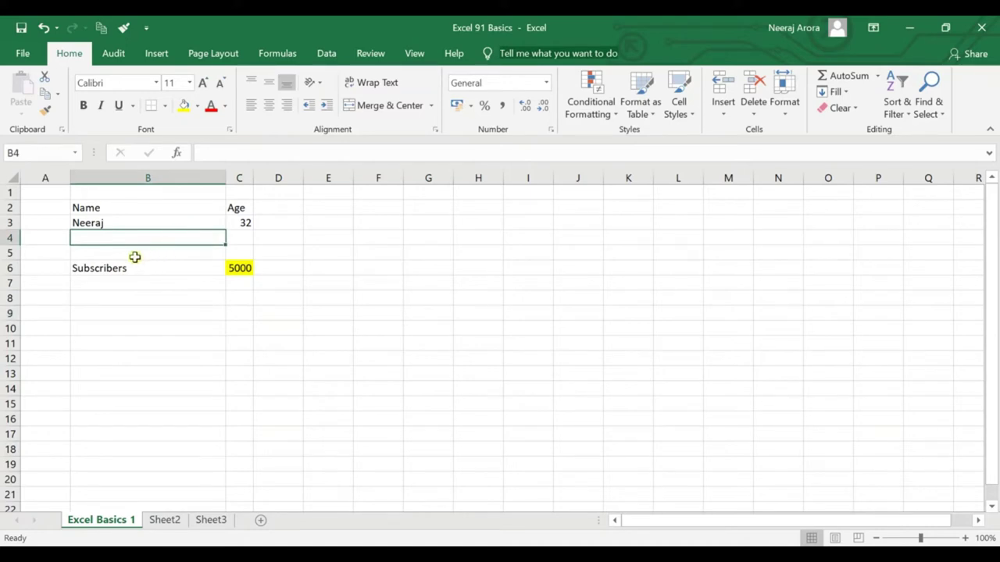
{"action": "type", "text": "Pooja"}
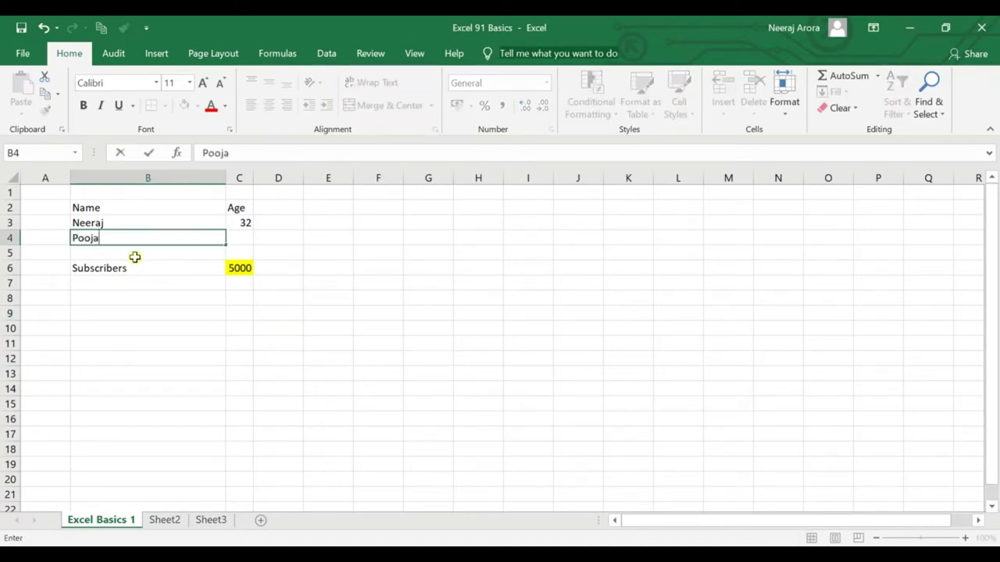
{"action": "key", "text": "Return"}
{"action": "key", "text": "Right"}
{"action": "key", "text": "Page_Down"}
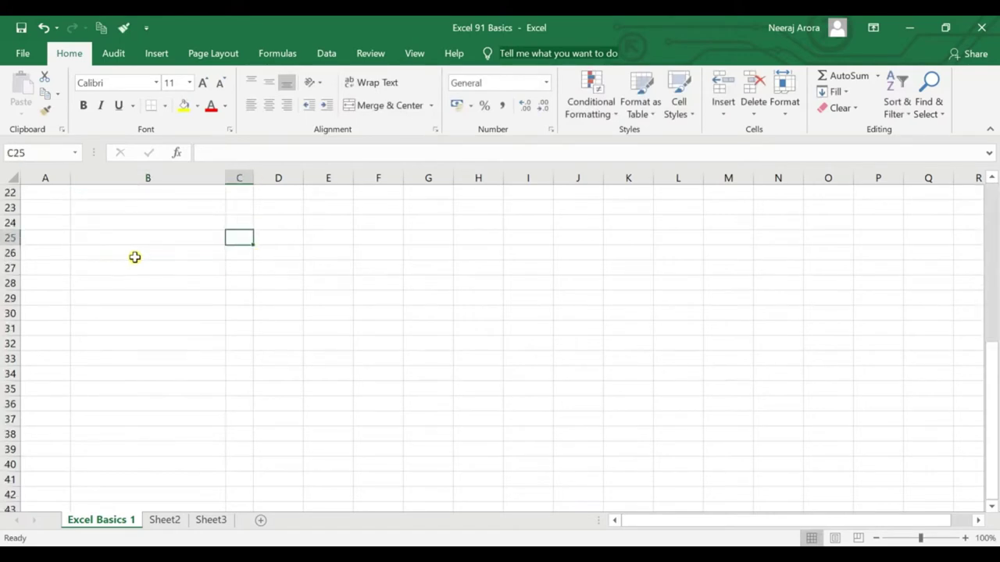
{"action": "key", "text": "Page_Up"}
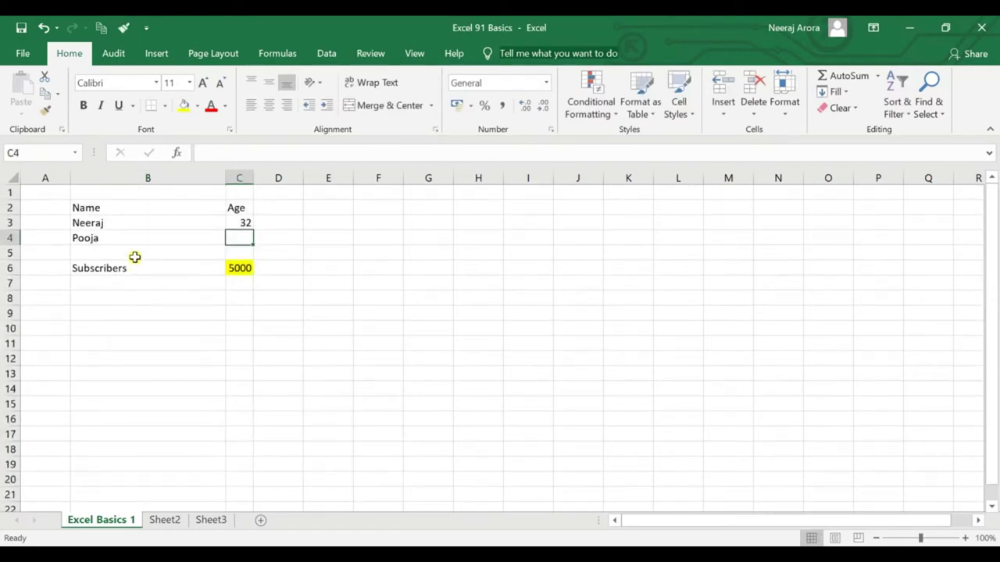
{"action": "type", "text": "65"}
{"action": "key", "text": "Return"}
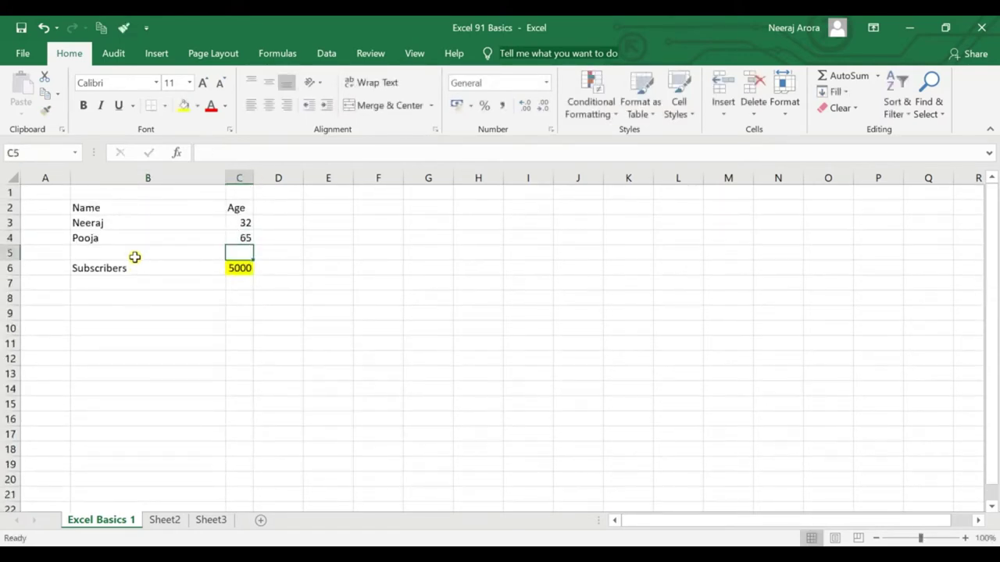
Enter the third person's name in B5 and age 56 in C5.
{"action": "left_click", "coordinate": [134, 257]}
{"action": "type", "text": "Vrinda"}
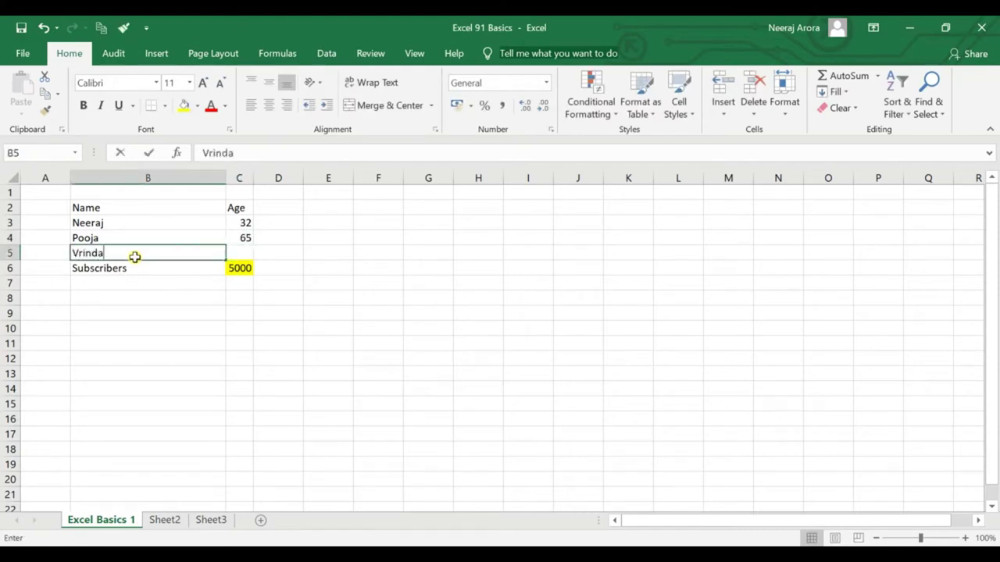
{"action": "key", "text": "Tab"}
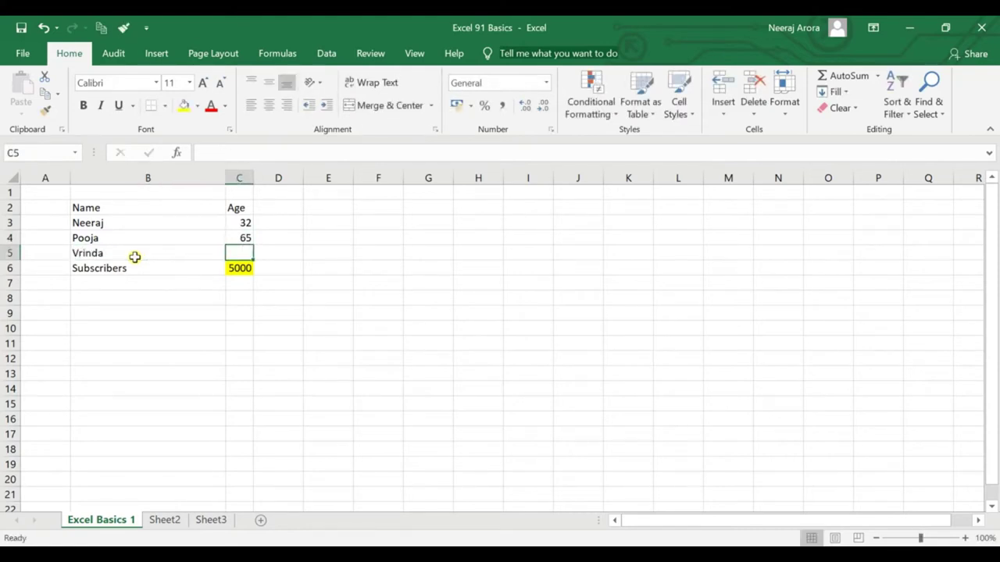
{"action": "type", "text": "56"}
{"action": "key", "text": "Return"}
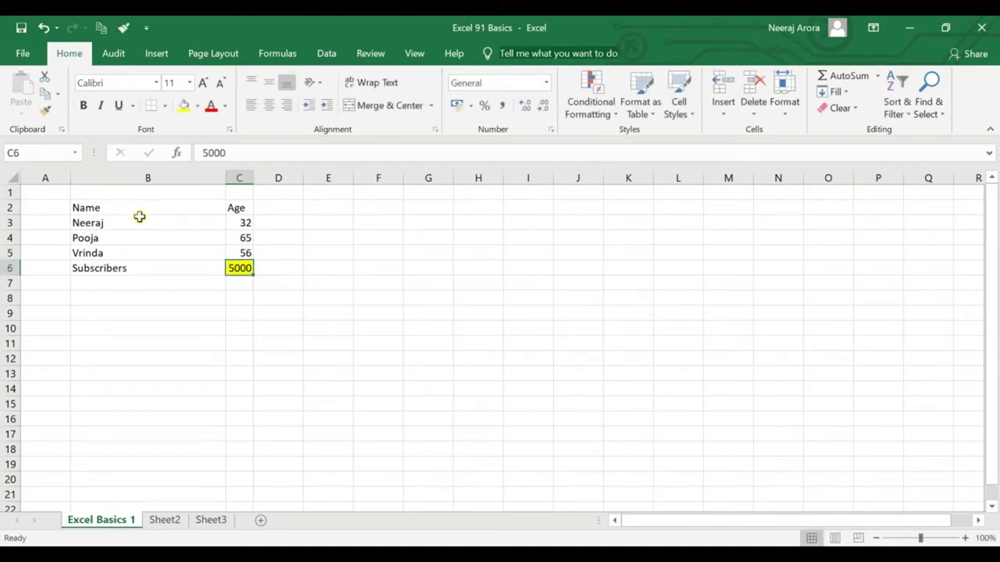
{"action": "left_click", "coordinate": [141, 224]}
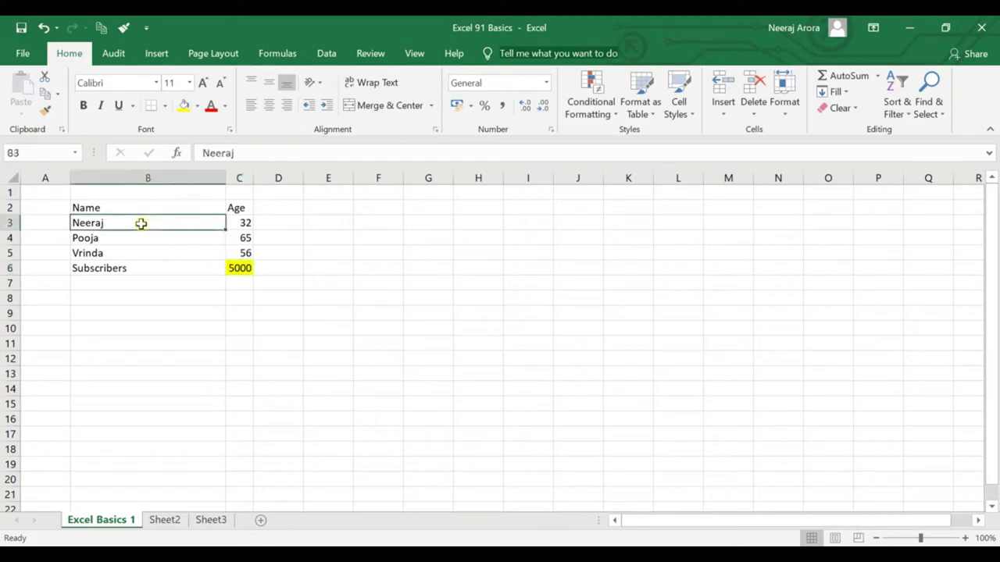
{"action": "left_click", "coordinate": [130, 204]}
{"action": "left_click_drag", "start_coordinate": [184, 236], "coordinate": [239, 273]}
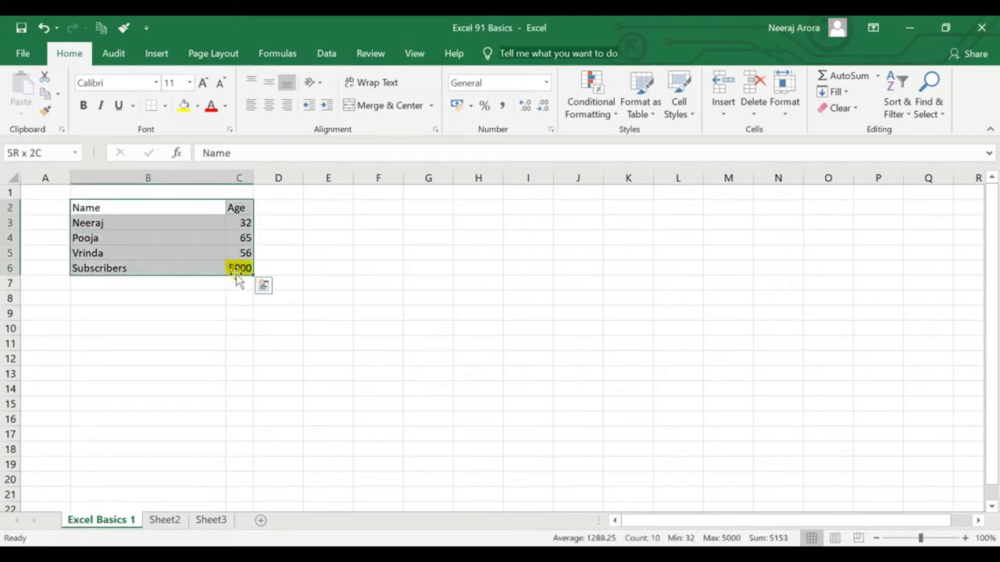
{"action": "left_click", "coordinate": [199, 314]}
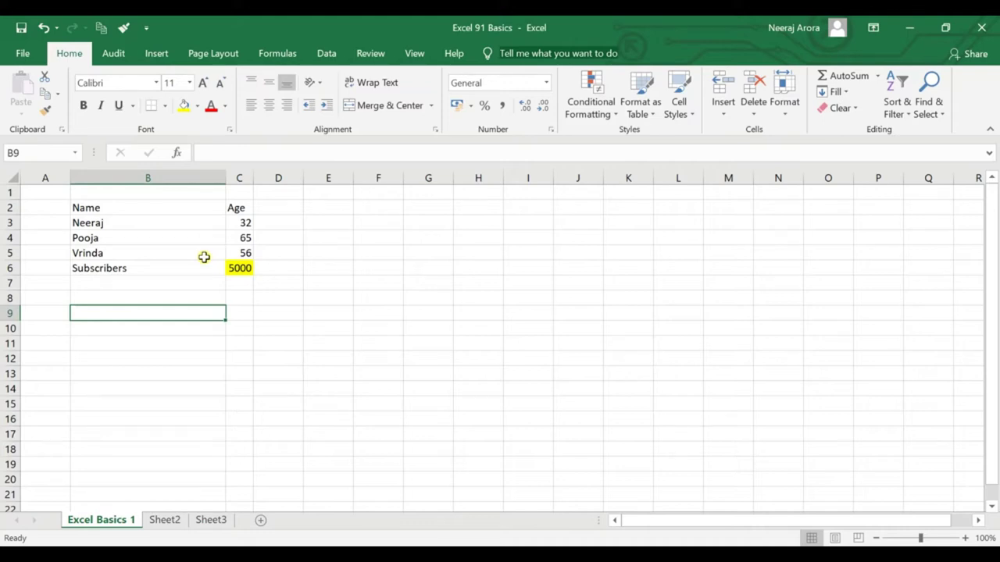
{"action": "left_click", "coordinate": [193, 269]}
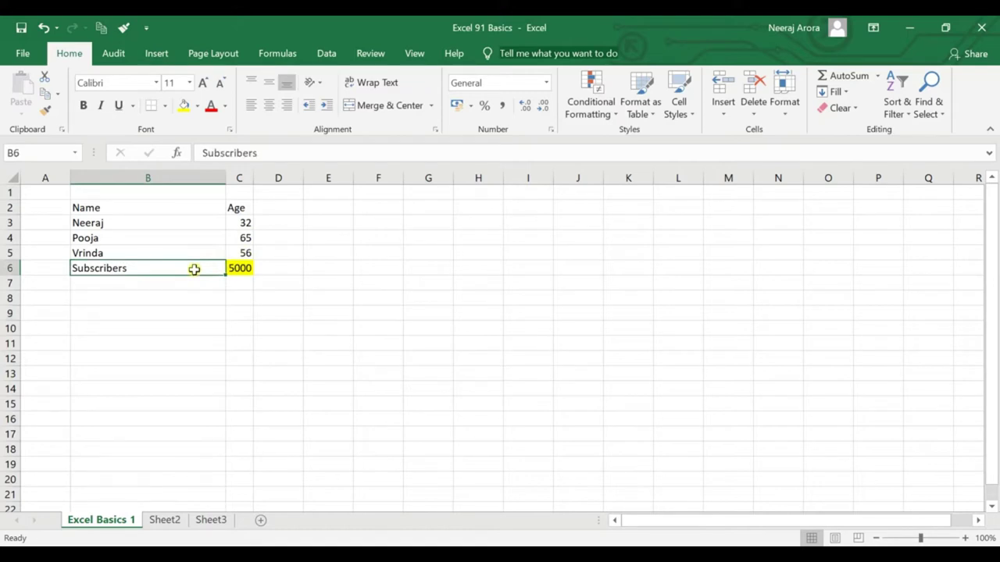
{"action": "key", "text": "Delete"}
{"action": "key", "text": "Right"}
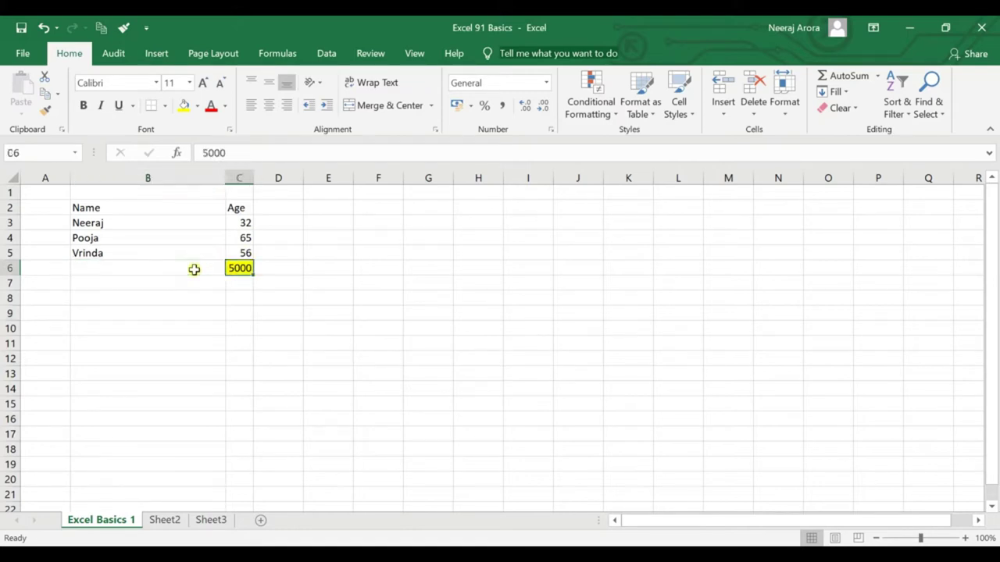
{"action": "key", "text": "Delete"}
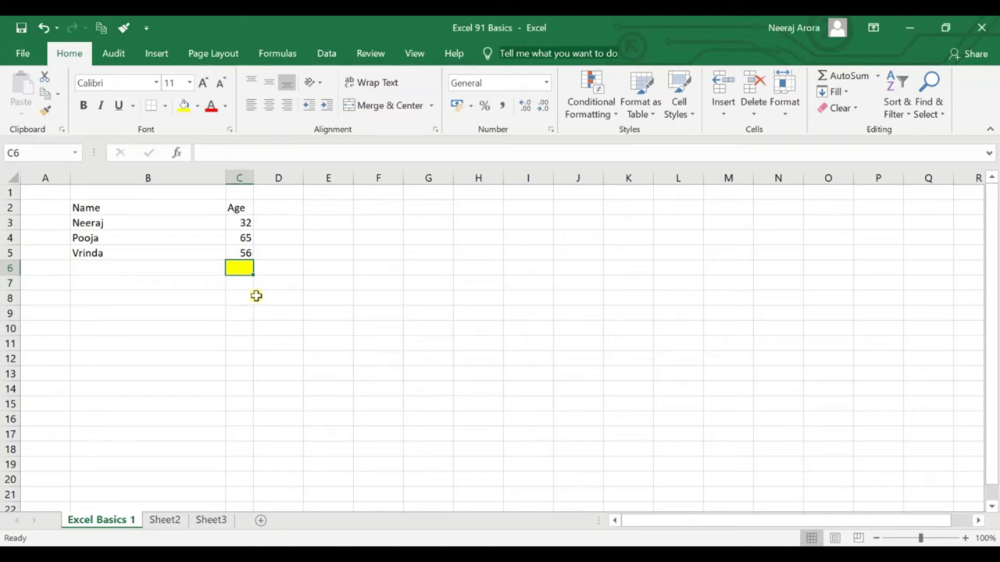
{"action": "left_click", "coordinate": [309, 300]}
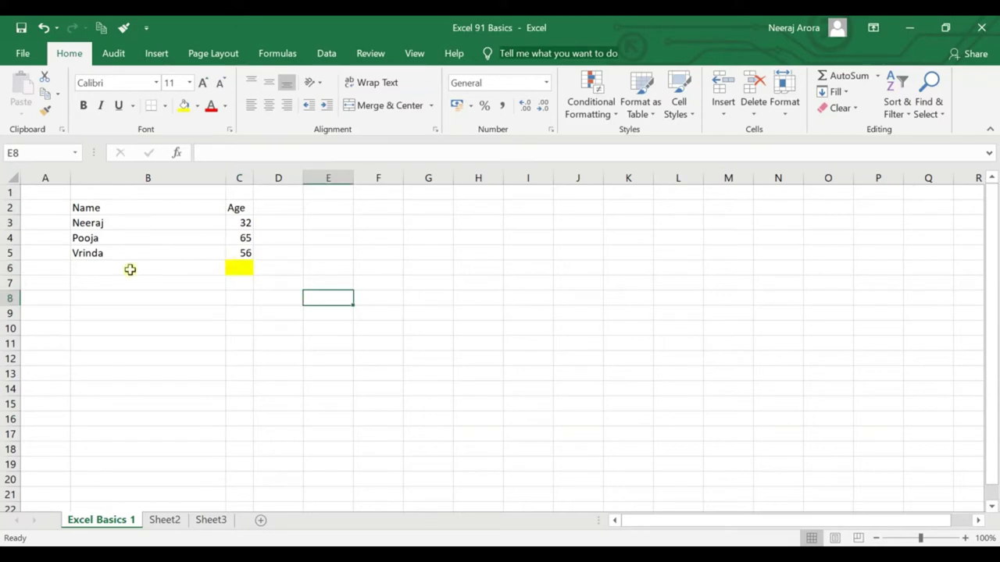
{"action": "key", "text": "ctrl+z"}
{"action": "key", "text": "ctrl+z"}
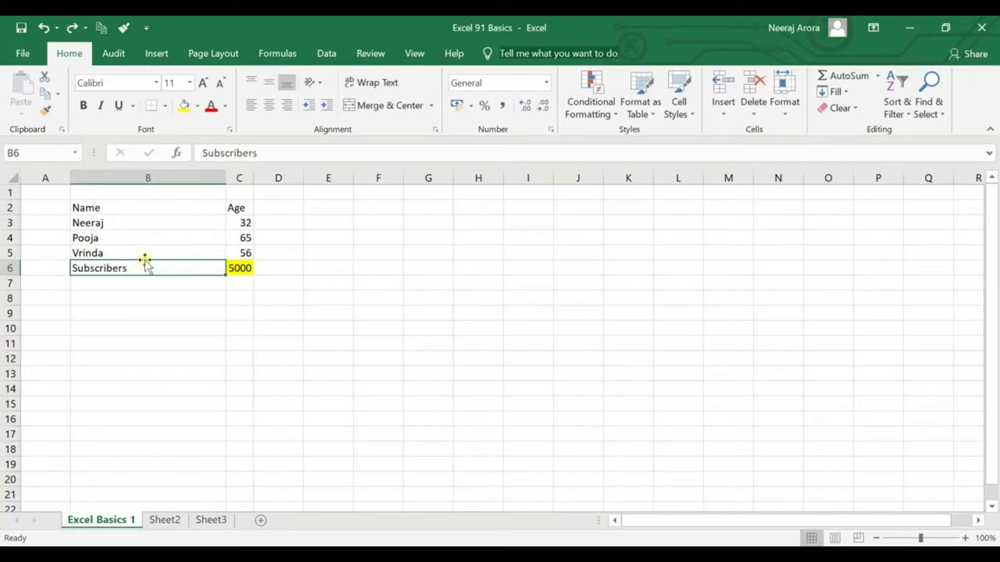
{"action": "key", "text": "Delete"}
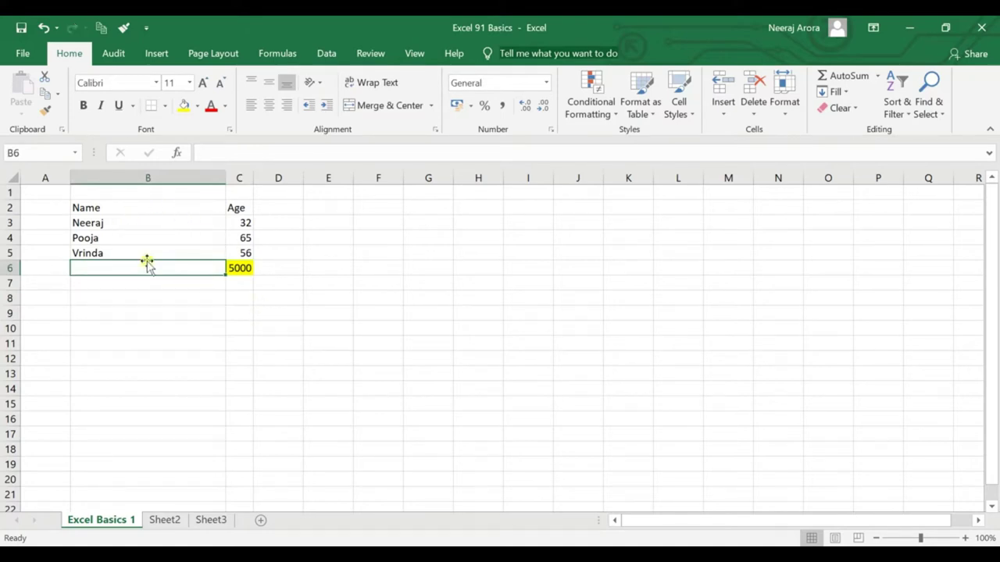
{"action": "key", "text": "ctrl+z"}
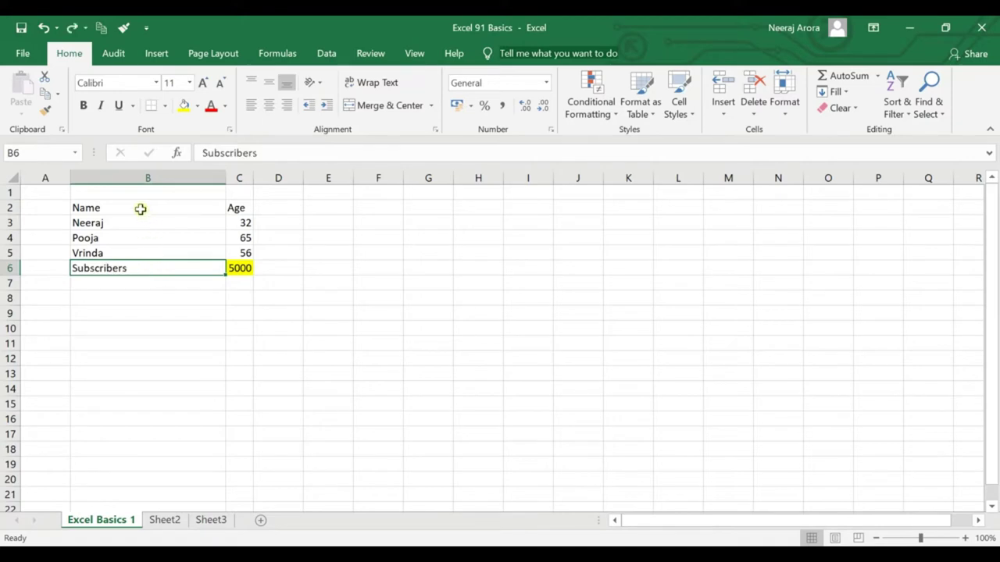
{"action": "left_click_drag", "start_coordinate": [141, 208], "coordinate": [240, 271]}
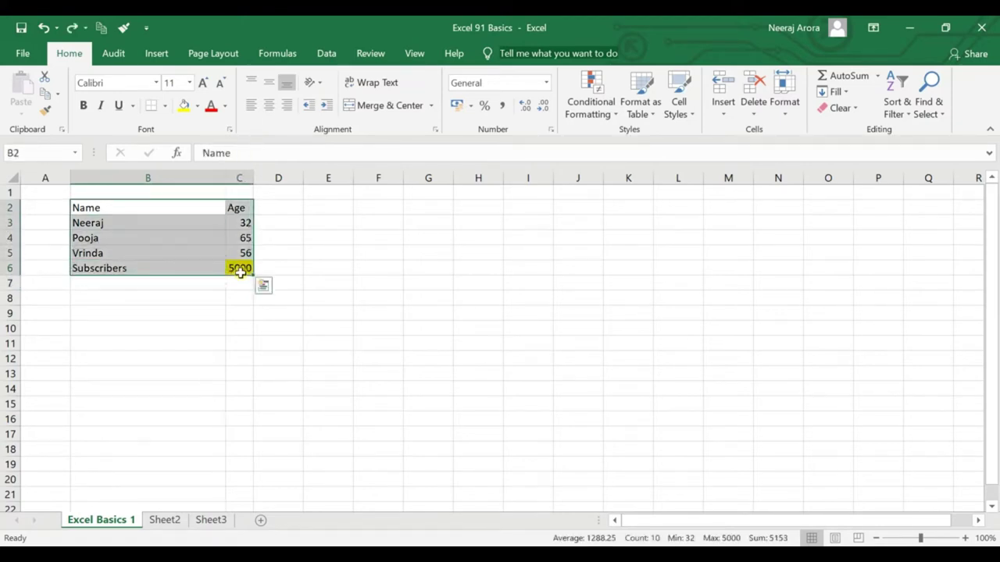
{"action": "key", "text": "Delete"}
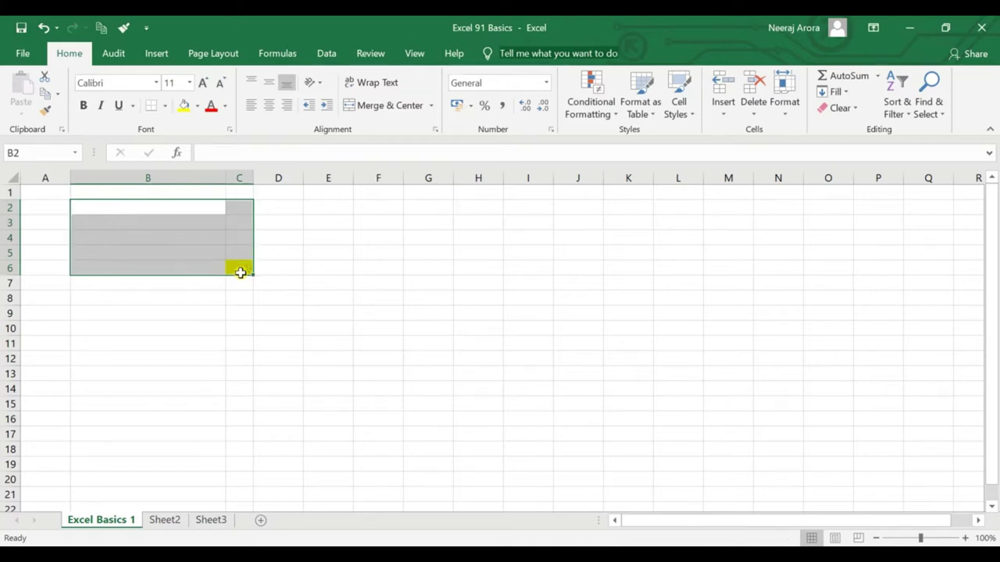
{"action": "left_click", "coordinate": [246, 311]}
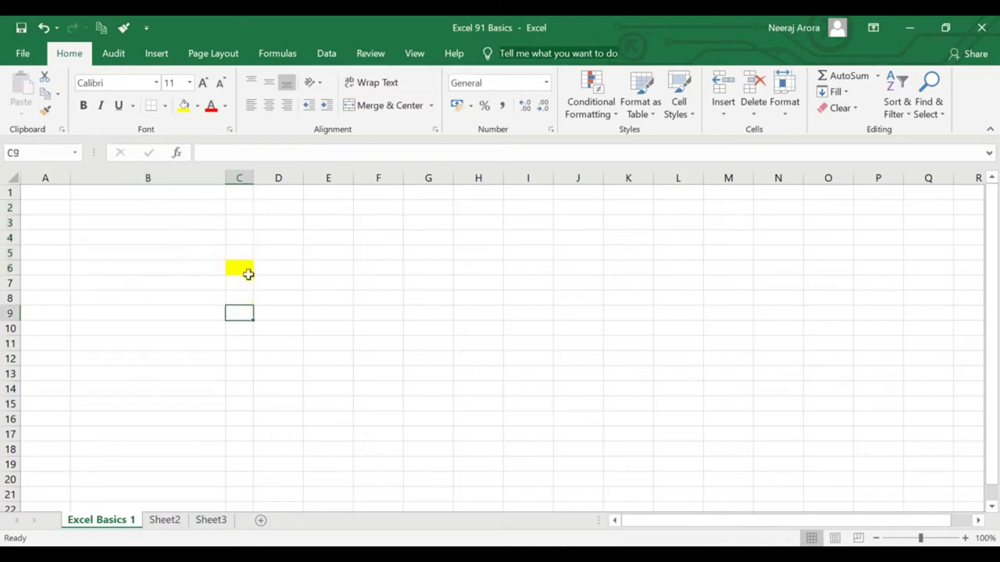
{"action": "left_click", "coordinate": [248, 273]}
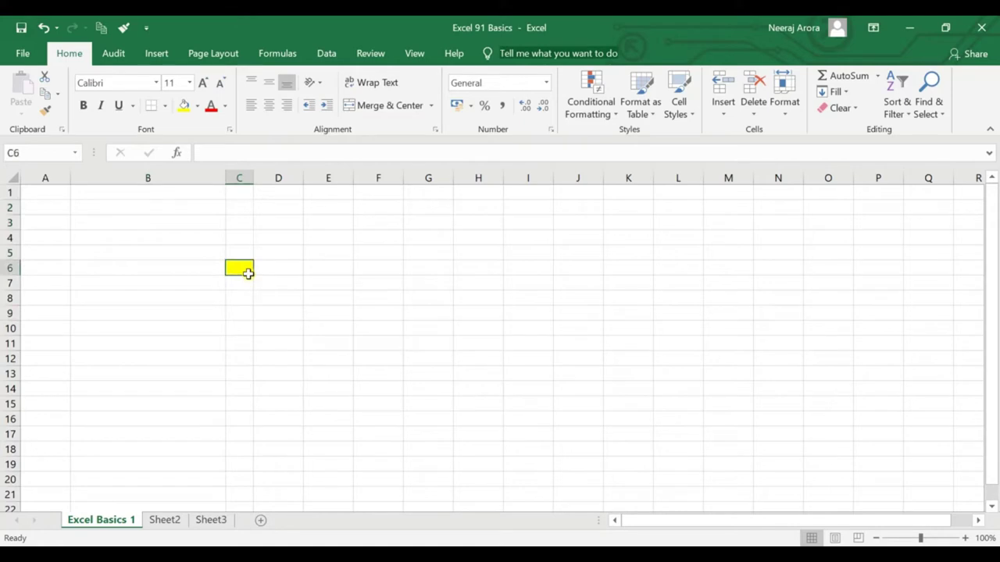
{"action": "key", "text": "ctrl+z"}
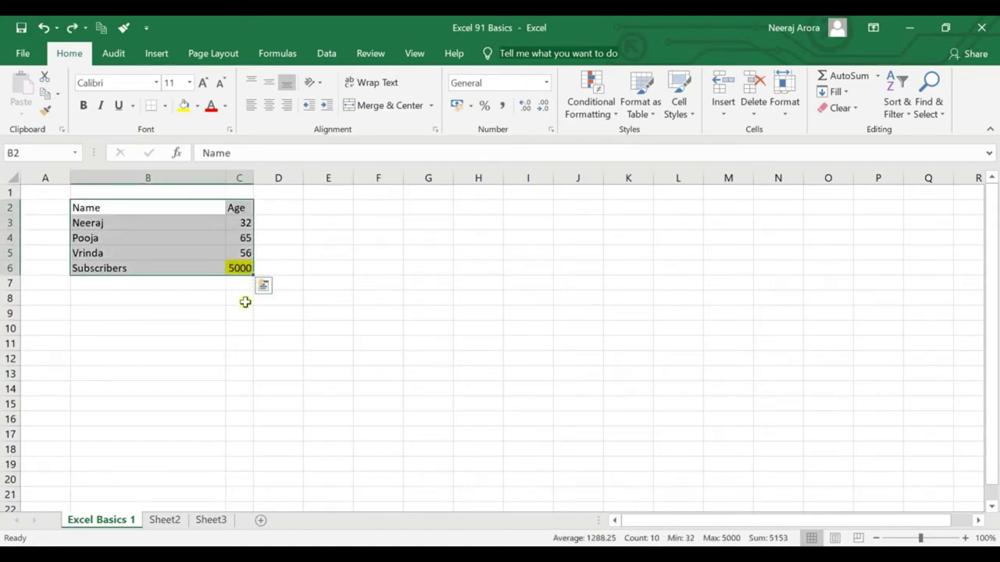
{"action": "left_click", "coordinate": [242, 300]}
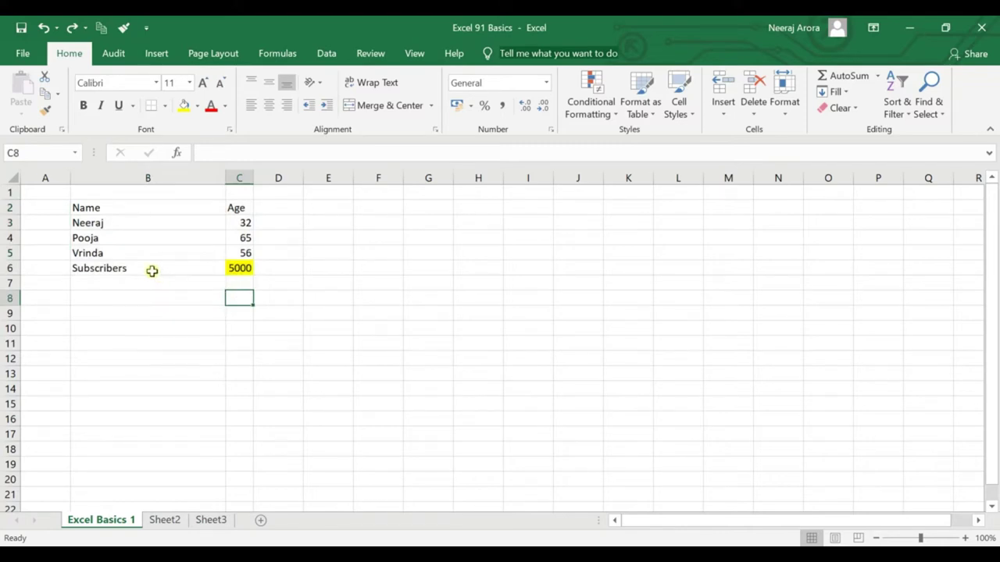
{"action": "left_click", "coordinate": [151, 271]}
{"action": "right_click", "coordinate": [151, 271]}
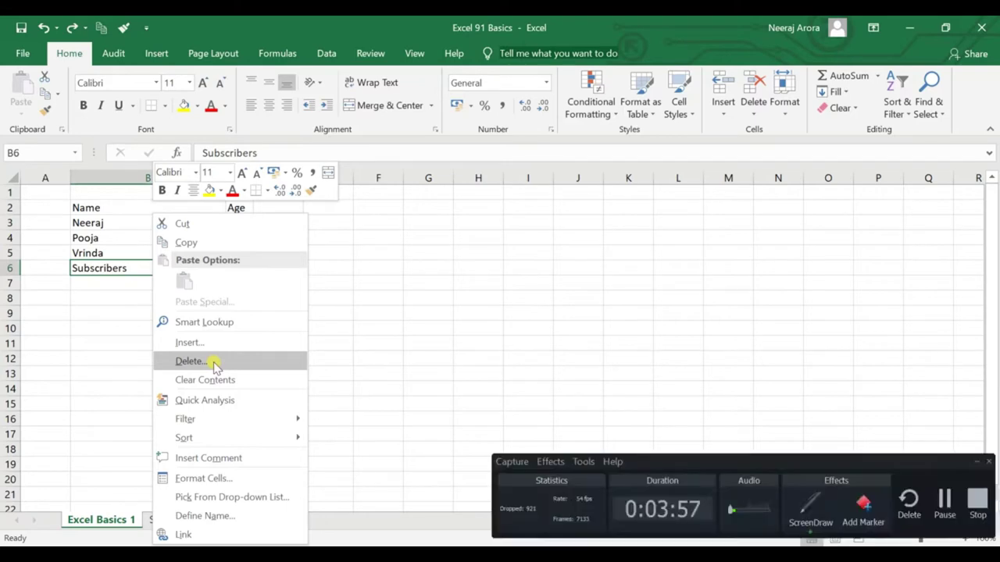
{"action": "left_click_drag", "start_coordinate": [157, 346], "coordinate": [216, 374]}
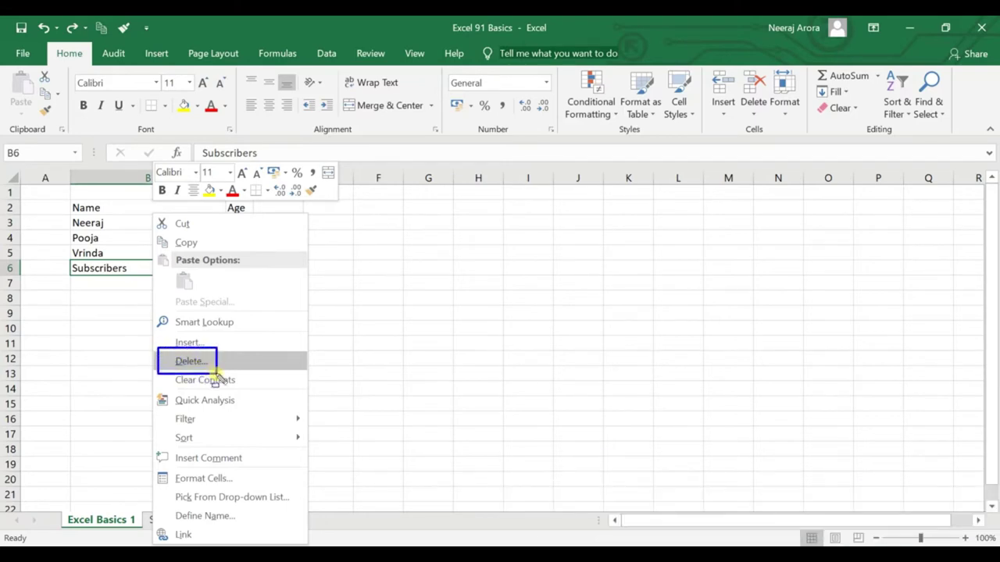
{"action": "key", "text": "Escape"}
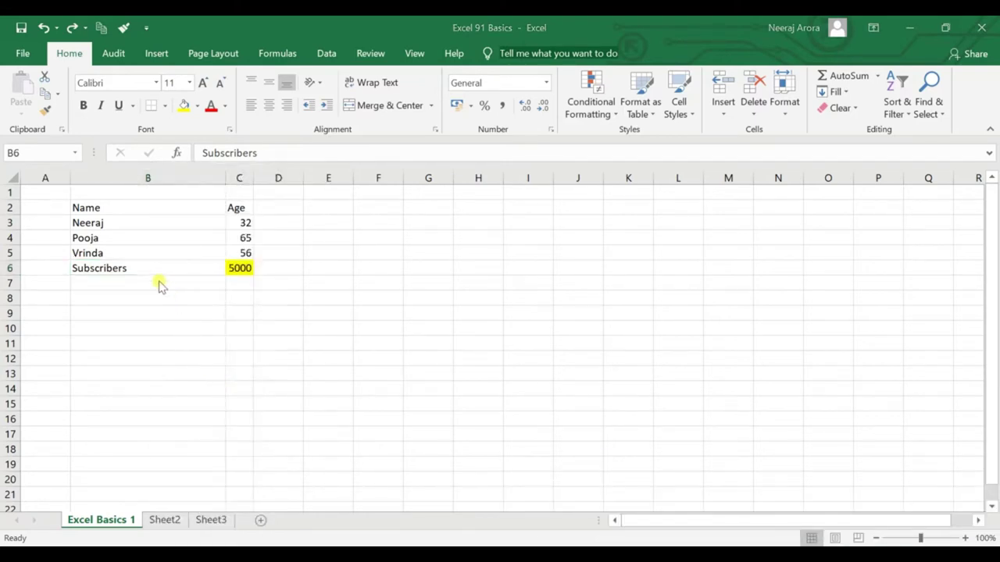
{"action": "right_click", "coordinate": [153, 267]}
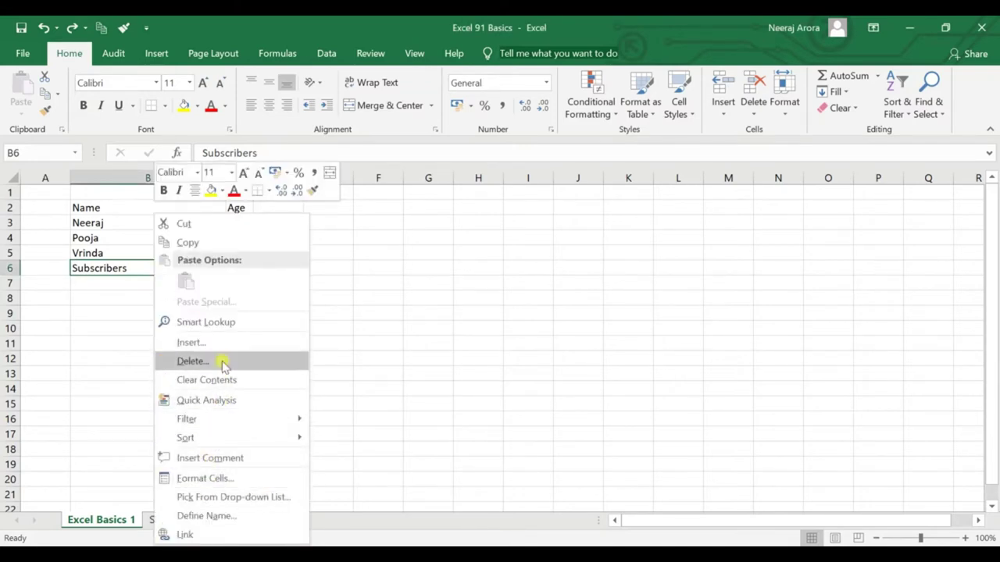
{"action": "key", "text": "Escape"}
{"action": "key", "text": "ctrl+minus"}
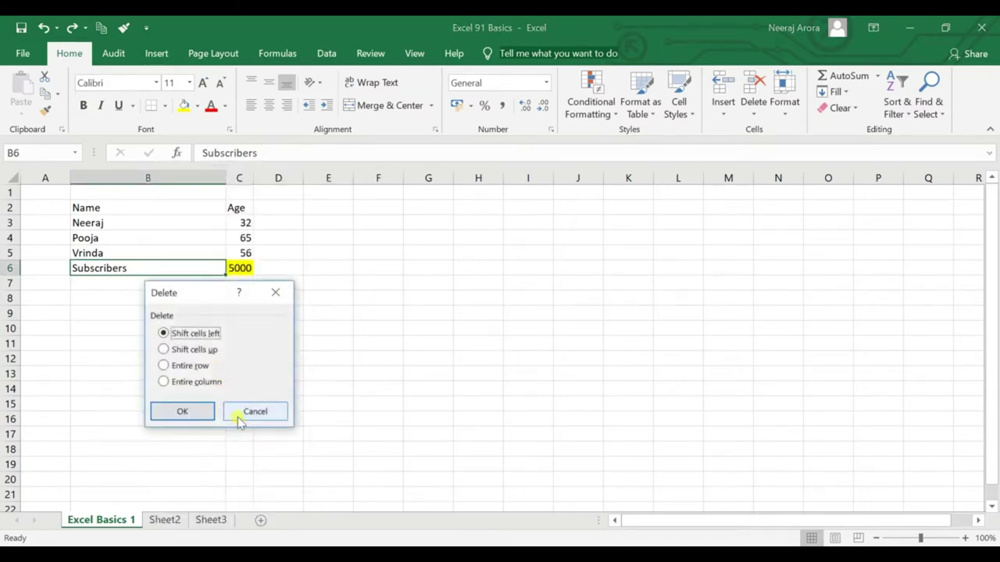
{"action": "left_click", "coordinate": [248, 414]}
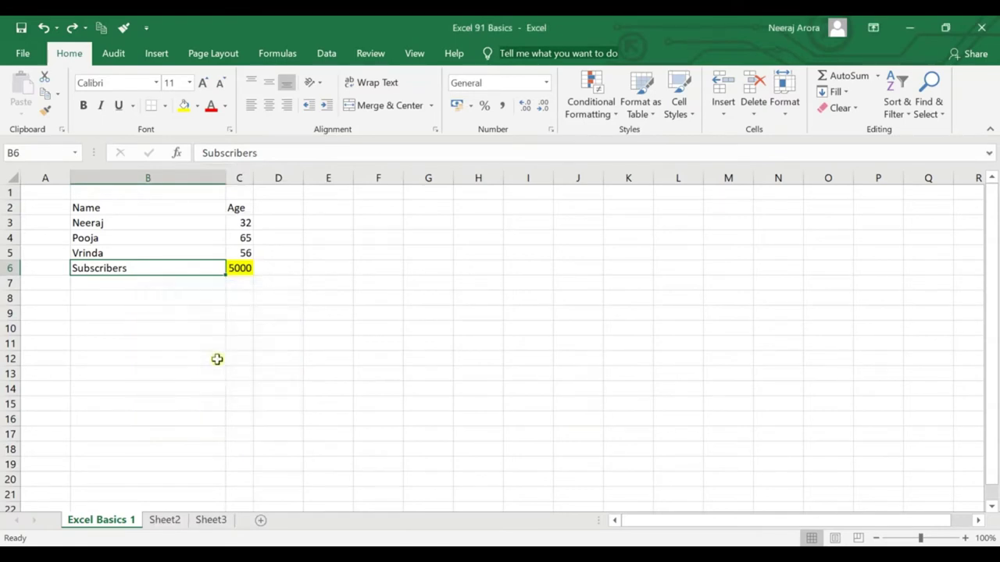
{"action": "right_click", "coordinate": [167, 271]}
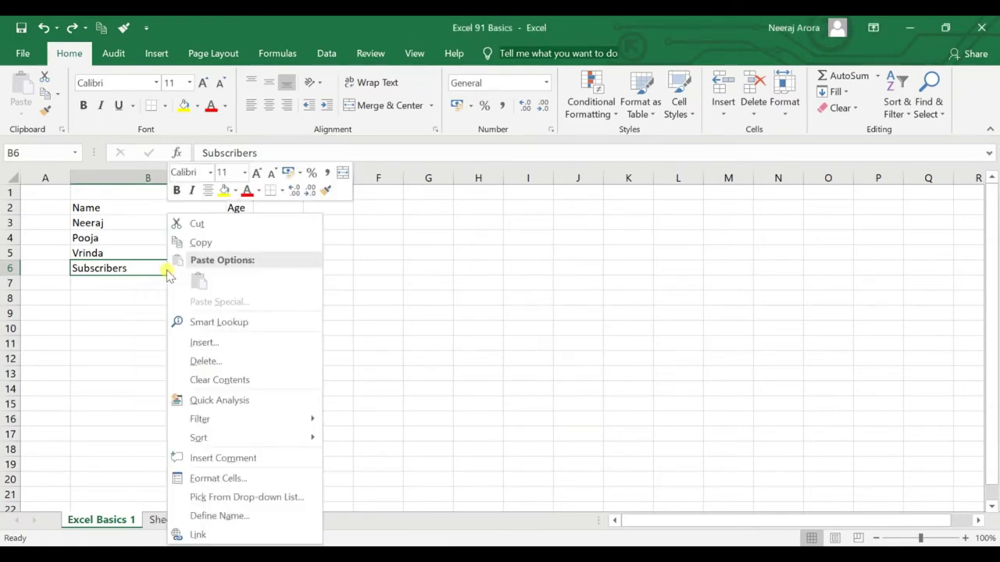
{"action": "key", "text": "Escape"}
{"action": "key", "text": "ctrl+minus"}
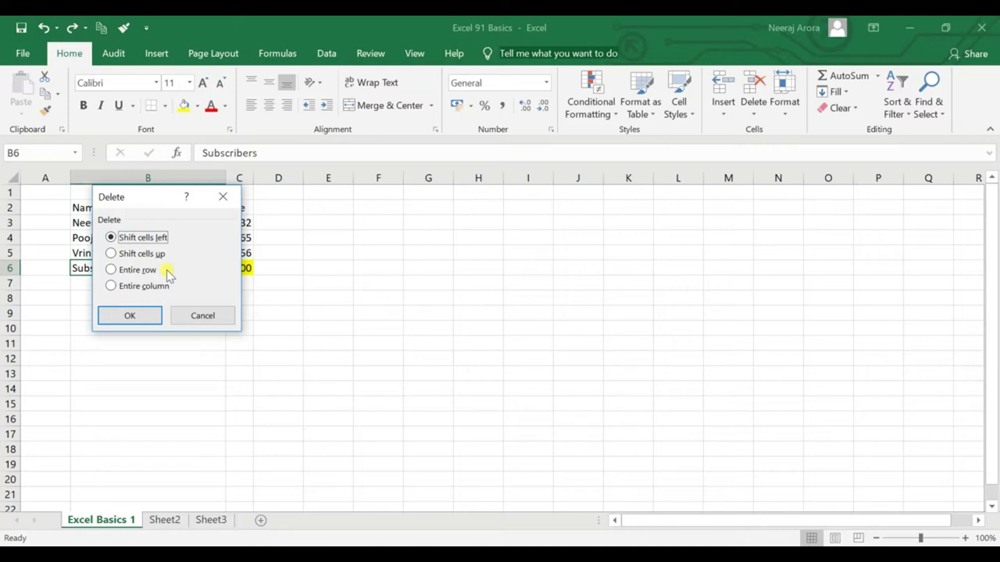
{"action": "key", "text": "Escape"}
{"action": "right_click", "coordinate": [168, 273]}
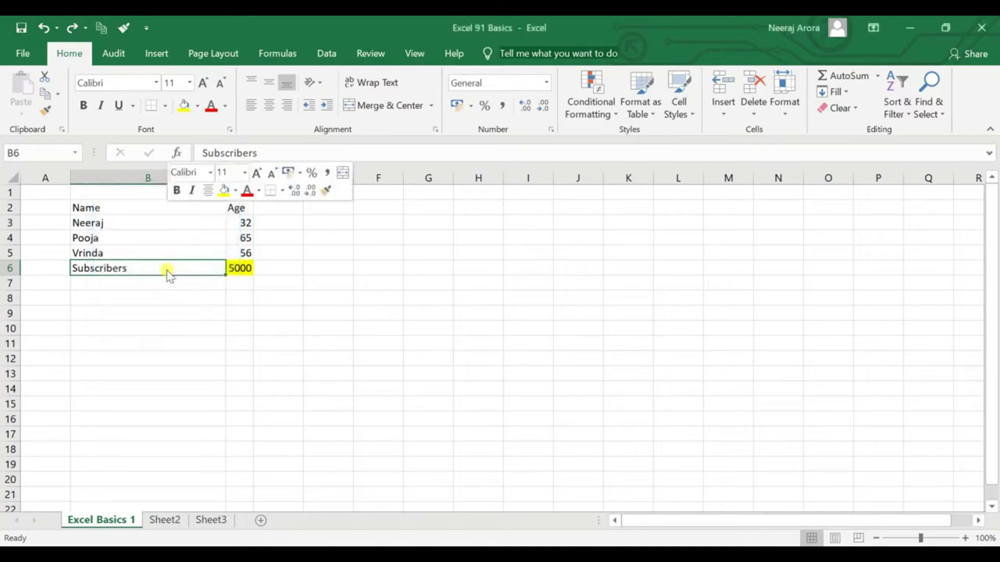
{"action": "left_click", "coordinate": [206, 361]}
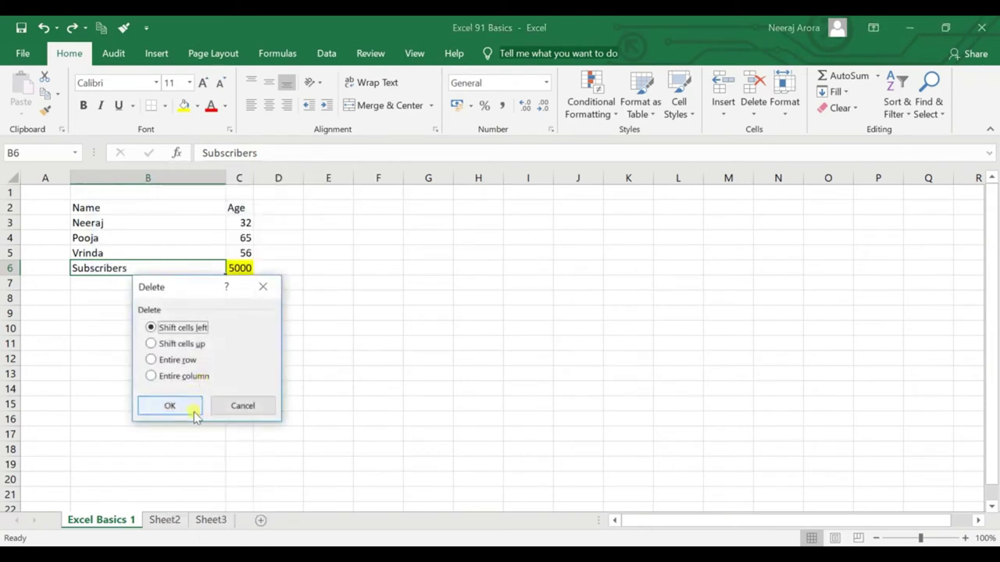
{"action": "left_click", "coordinate": [243, 407]}
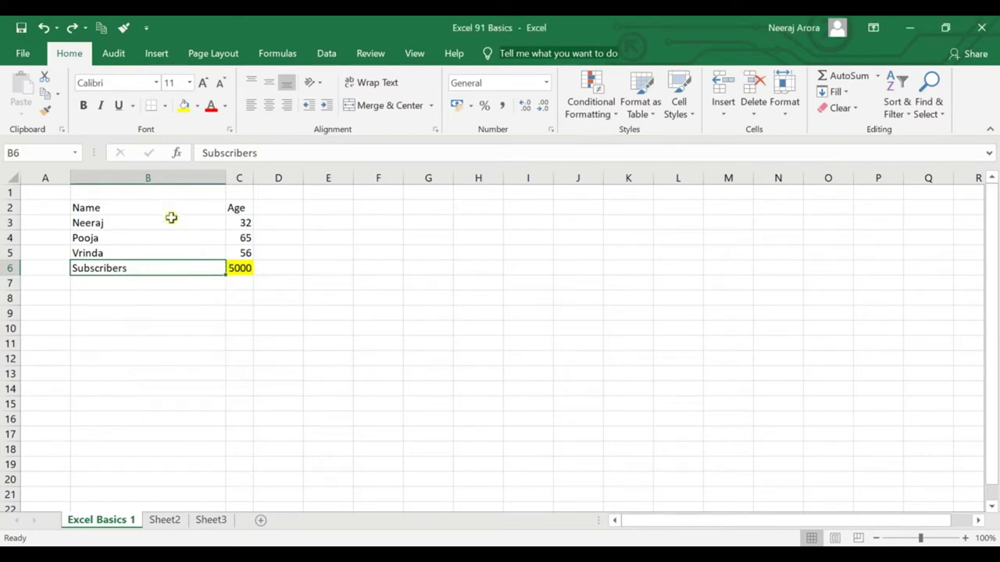
{"action": "left_click", "coordinate": [239, 268]}
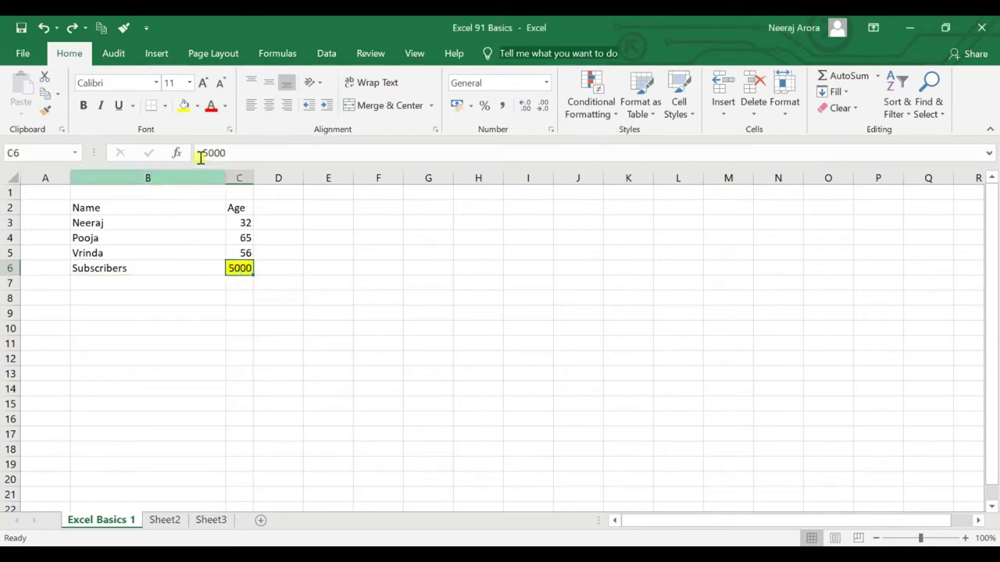
{"action": "left_click", "coordinate": [197, 105]}
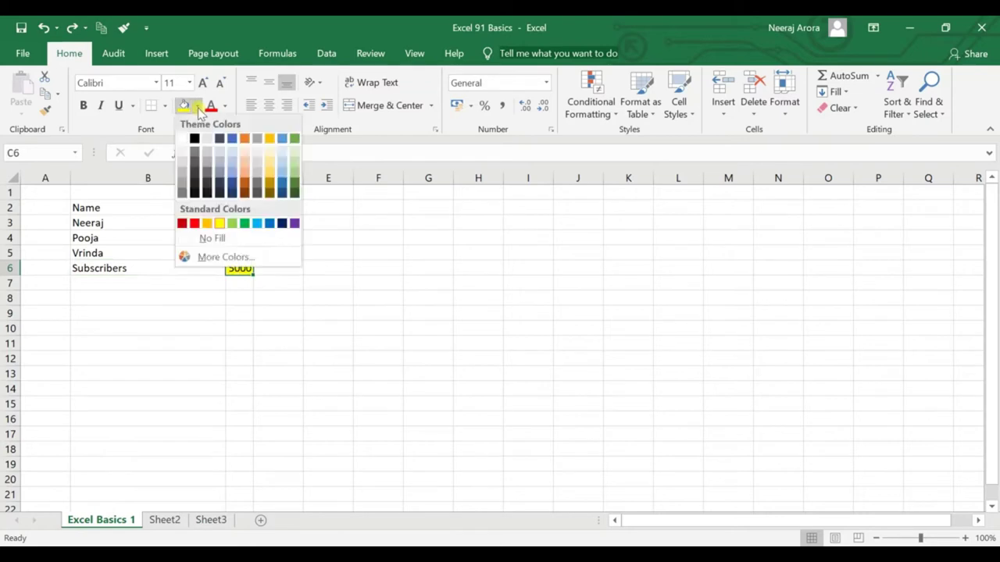
{"action": "left_click", "coordinate": [212, 238]}
{"action": "left_click", "coordinate": [239, 313]}
{"action": "left_click", "coordinate": [240, 284]}
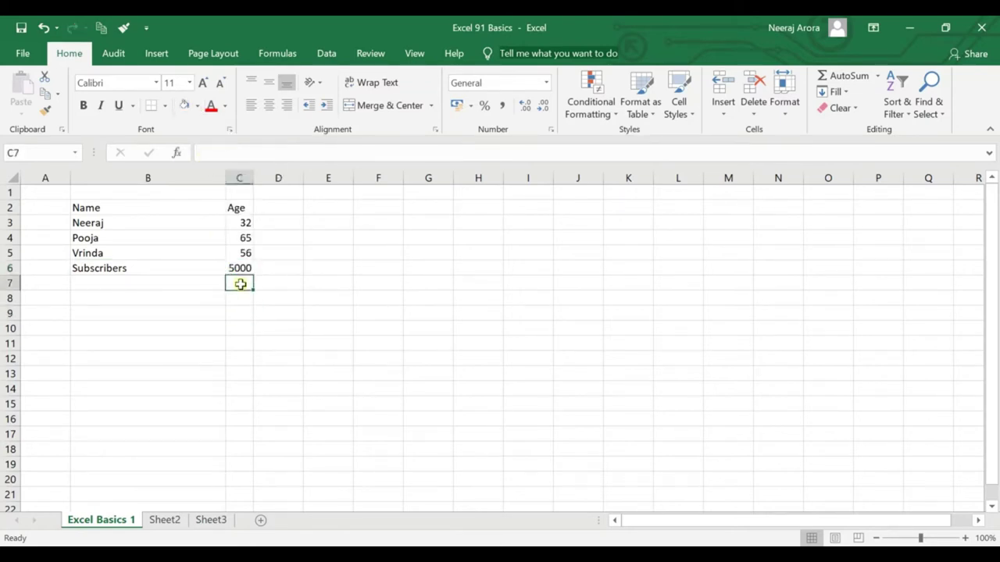
{"action": "key", "text": "ctrl+z"}
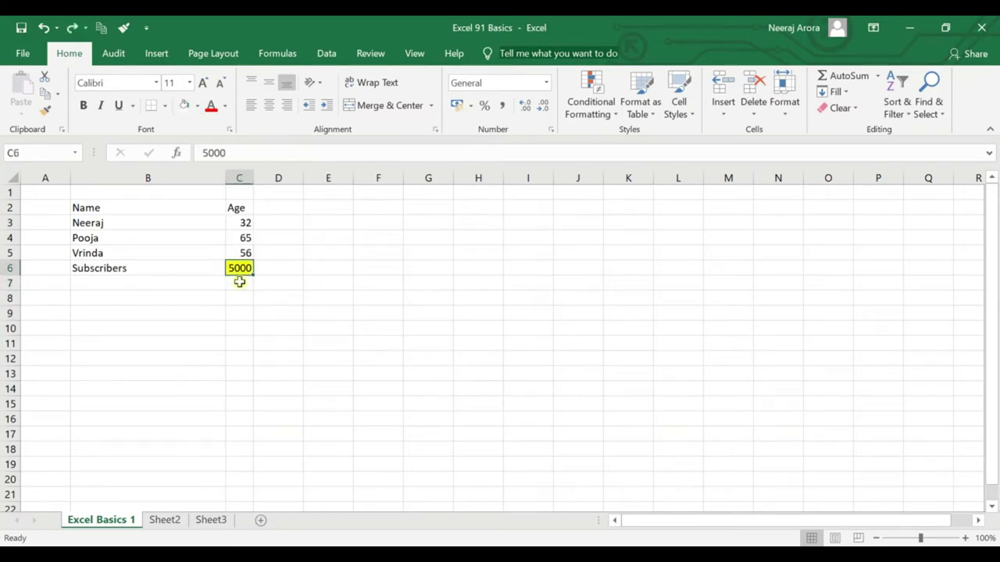
Add 2500 in C7 labelled 'Like Target' in B7.
{"action": "left_click", "coordinate": [239, 282]}
{"action": "type", "text": "5"}
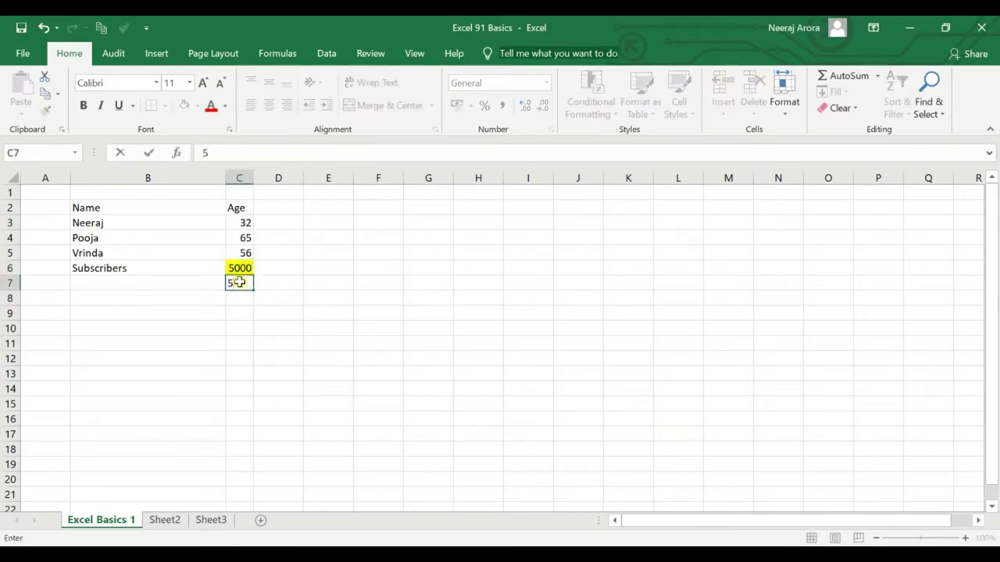
{"action": "key", "text": "BackSpace"}
{"action": "type", "text": "2500"}
{"action": "key", "text": "Return"}
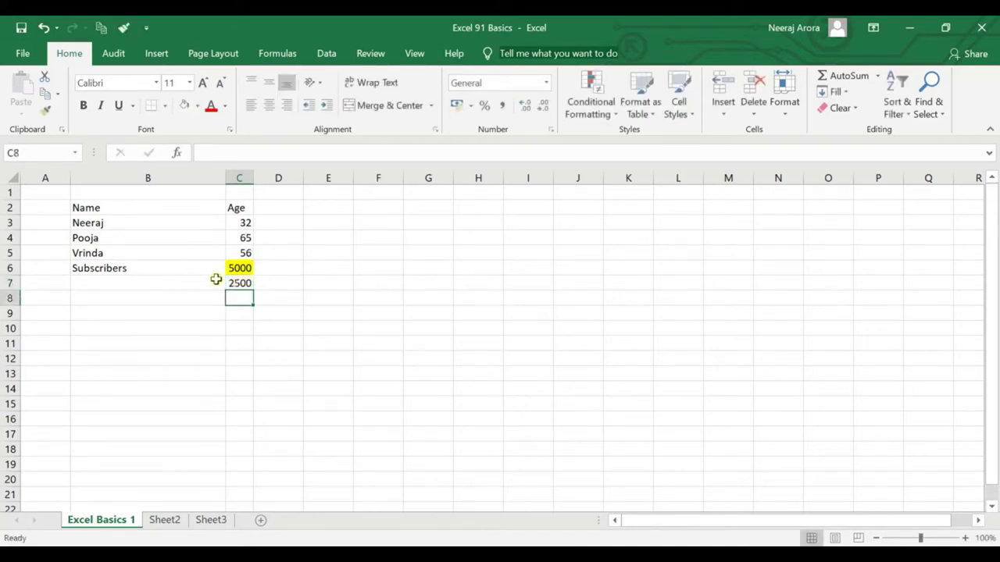
{"action": "left_click", "coordinate": [211, 284]}
{"action": "type", "text": "Like "}
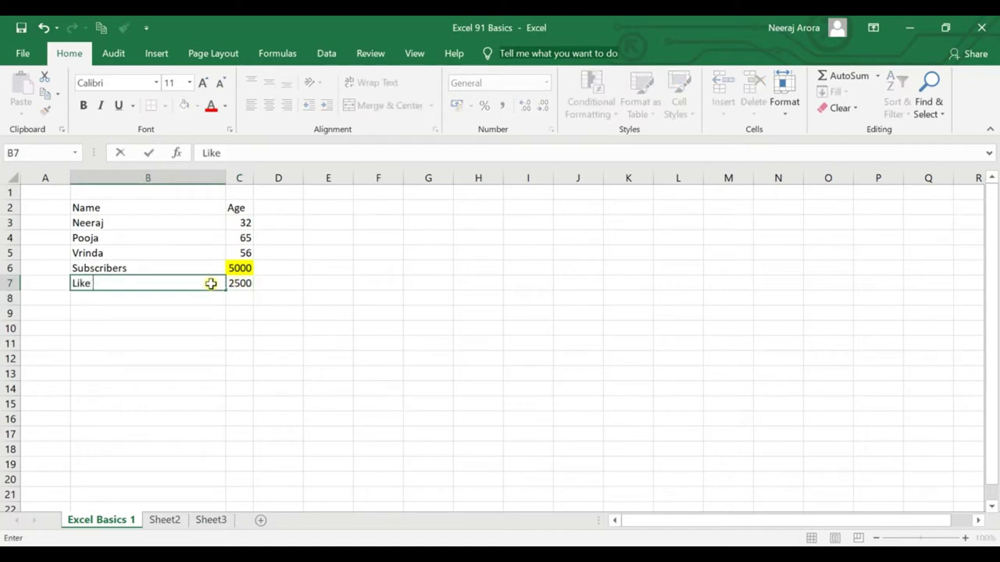
{"action": "type", "text": "Target"}
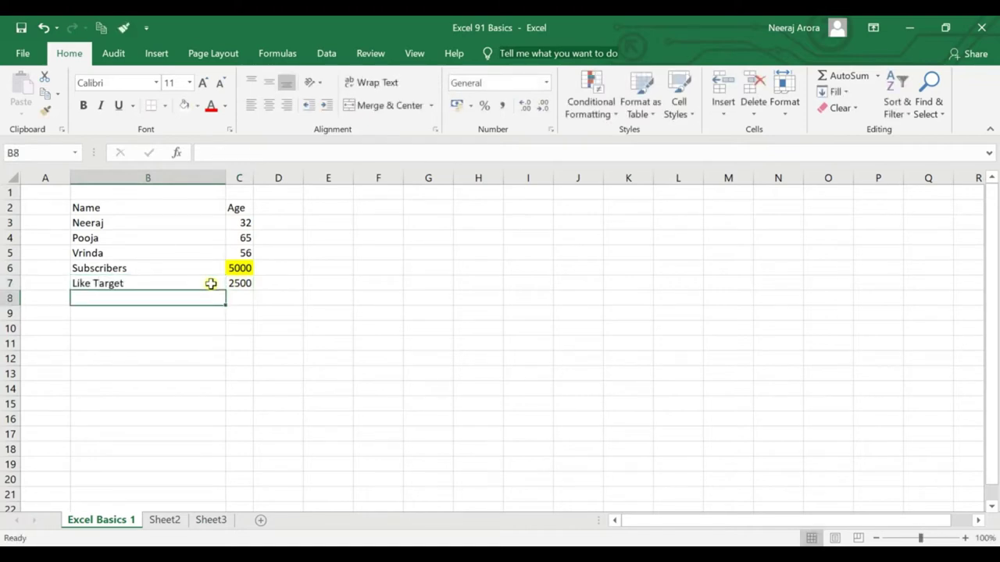
Set the 5000 cell C6 to No Fill, removing its yellow colour.
{"action": "left_click", "coordinate": [234, 270]}
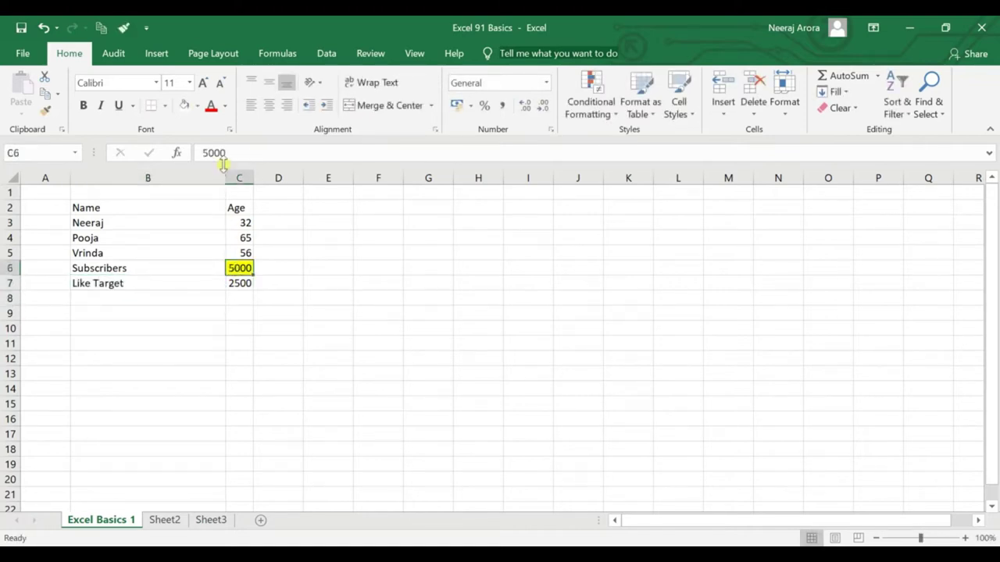
{"action": "left_click", "coordinate": [198, 105]}
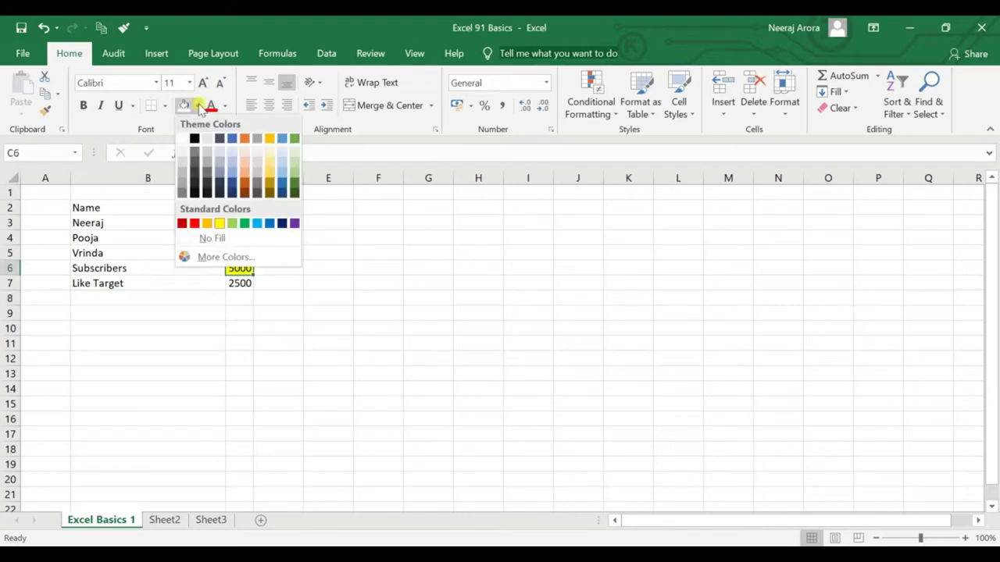
{"action": "left_click", "coordinate": [210, 239]}
{"action": "left_click", "coordinate": [289, 281]}
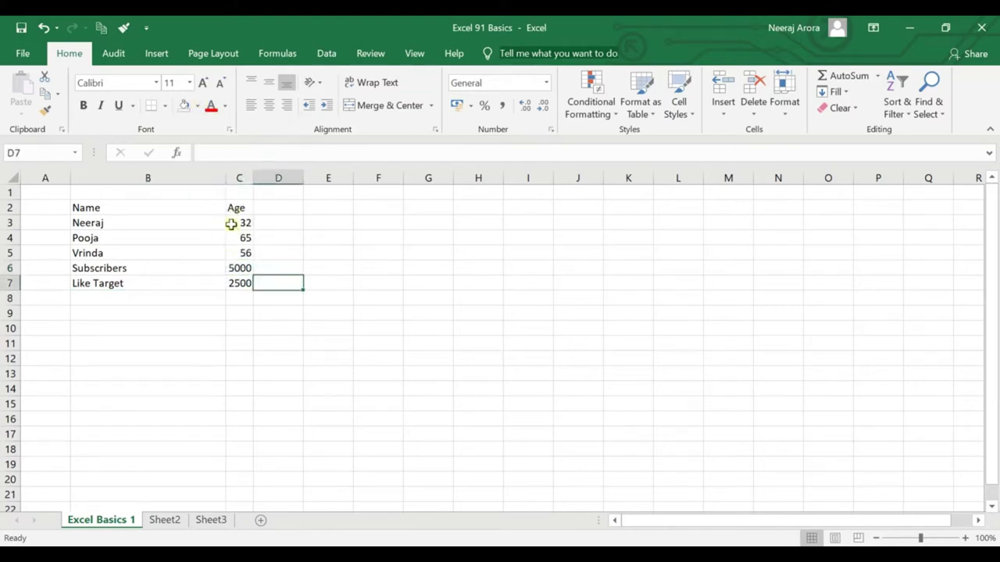
Apply All Borders to the Name/Age table in B2:C7.
{"action": "left_click_drag", "start_coordinate": [101, 210], "coordinate": [242, 283]}
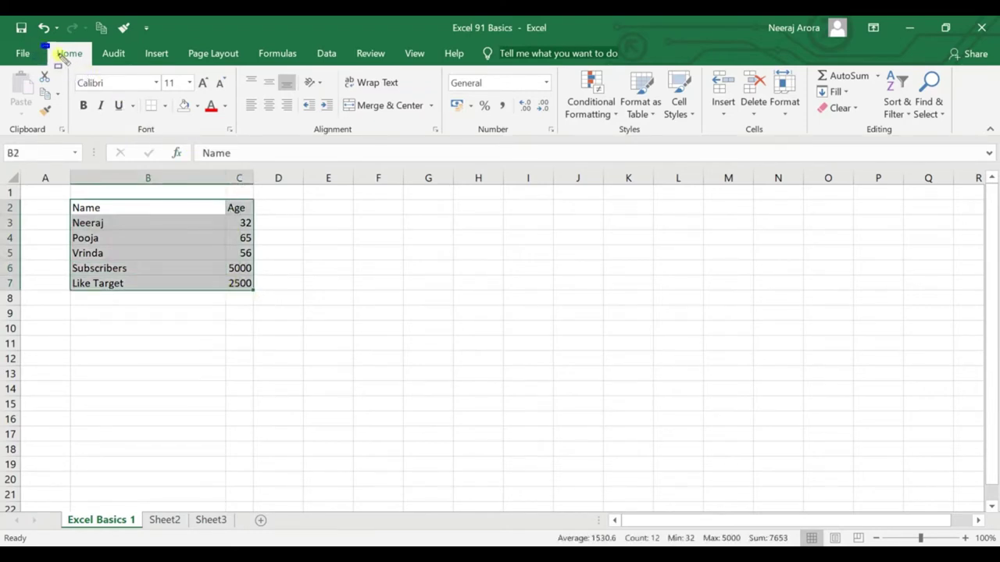
{"action": "mouse_move", "coordinate": [41, 43]}
{"action": "left_mouse_down"}
{"action": "mouse_move", "coordinate": [131, 100]}
{"action": "mouse_move", "coordinate": [242, 148]}
{"action": "left_mouse_up"}
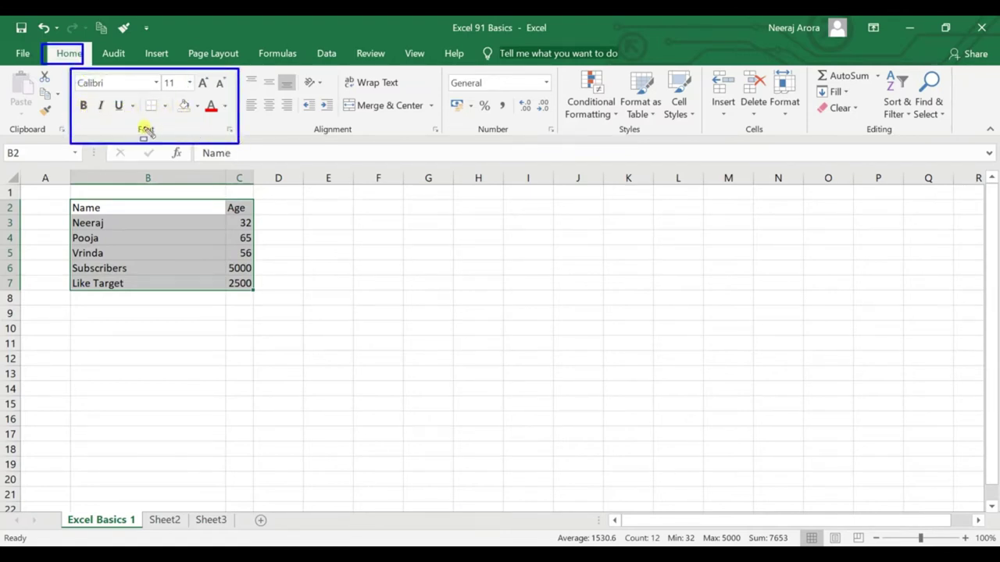
{"action": "left_click_drag", "start_coordinate": [141, 94], "coordinate": [171, 123]}
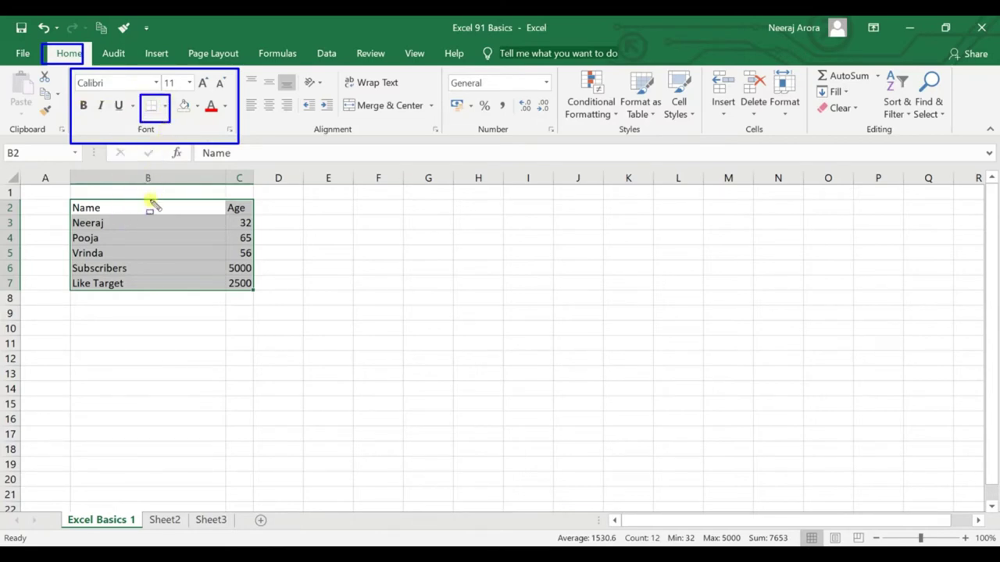
{"action": "key", "text": "Escape"}
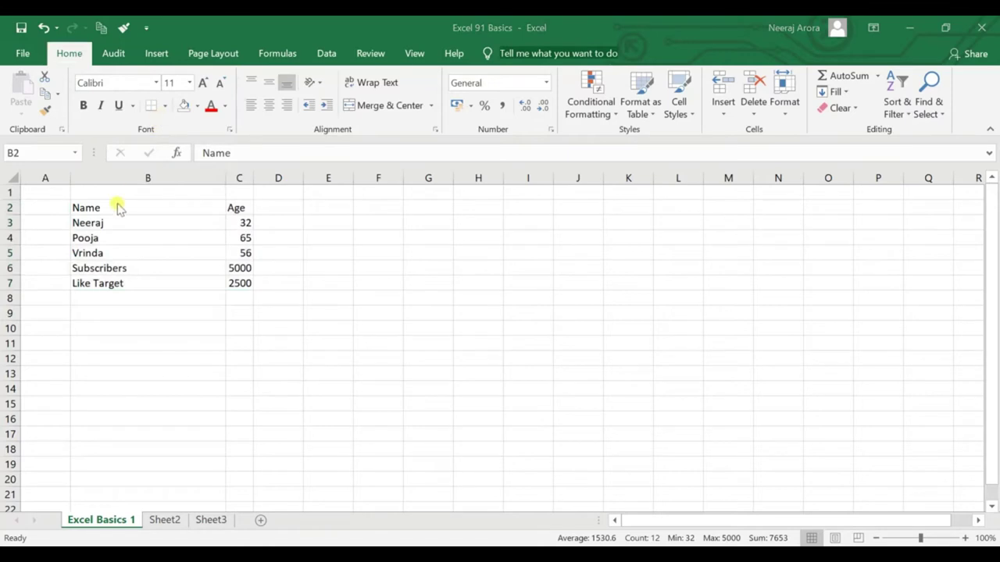
{"action": "left_click", "coordinate": [165, 107]}
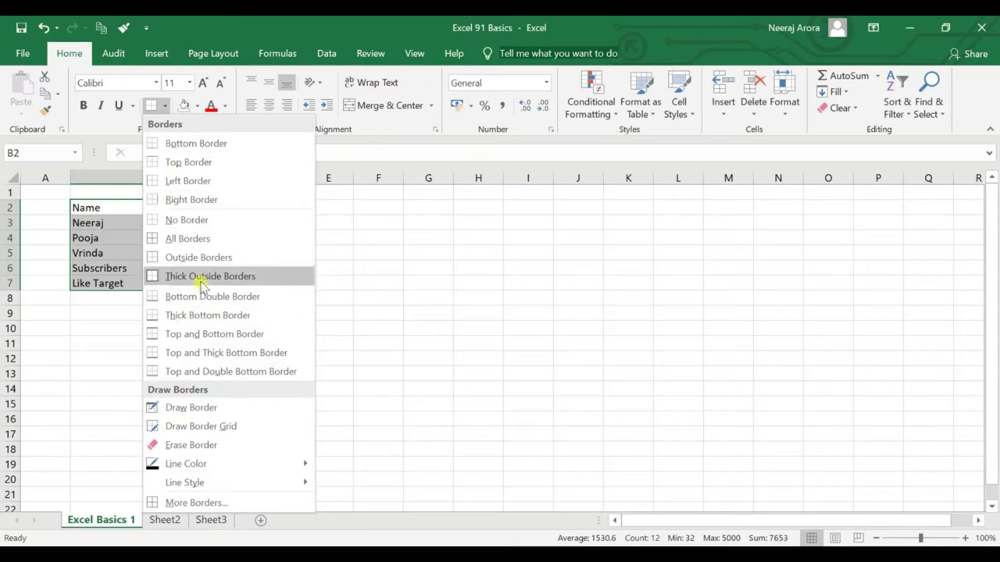
{"action": "left_click", "coordinate": [205, 240]}
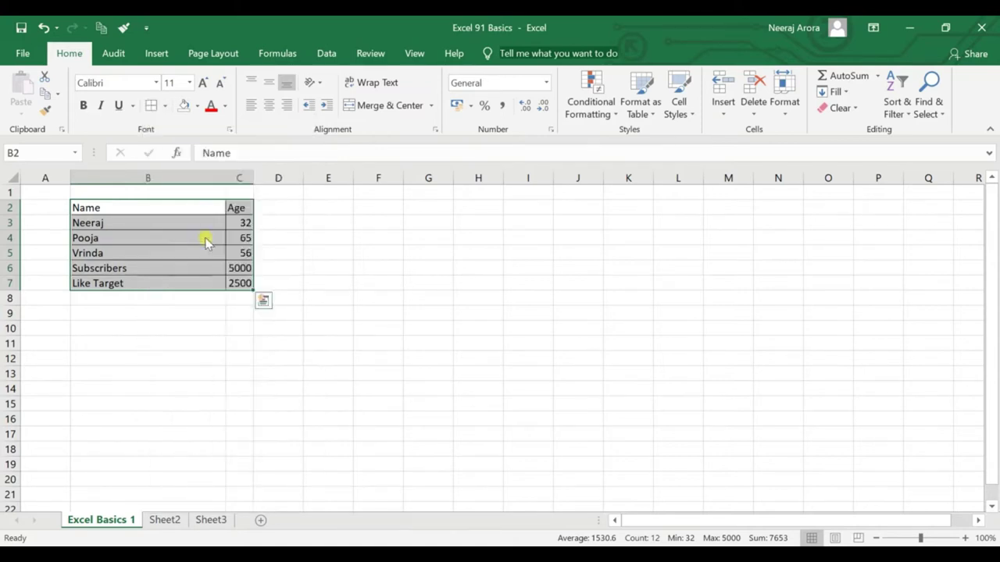
{"action": "left_click", "coordinate": [191, 324]}
Delete B2:C7's contents to show the borders stay, undo, then select headers B2:C2.
{"action": "left_click_drag", "start_coordinate": [153, 204], "coordinate": [241, 283]}
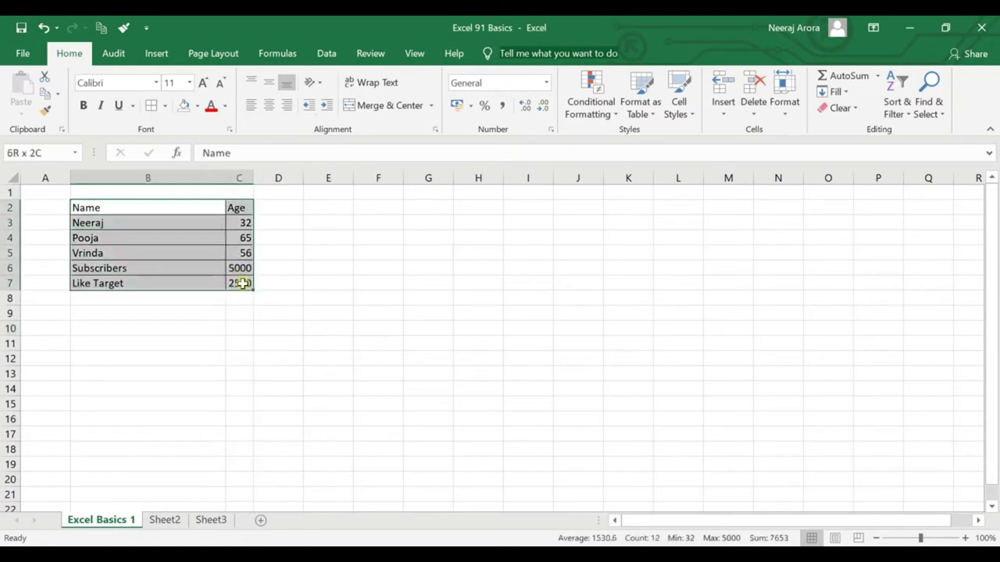
{"action": "left_click", "coordinate": [234, 313]}
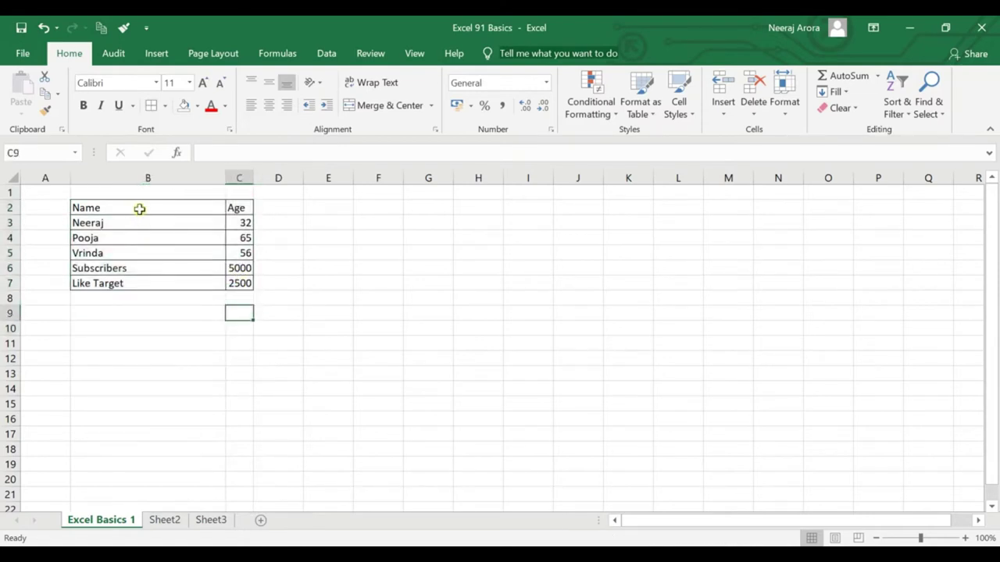
{"action": "left_click_drag", "start_coordinate": [139, 209], "coordinate": [239, 284]}
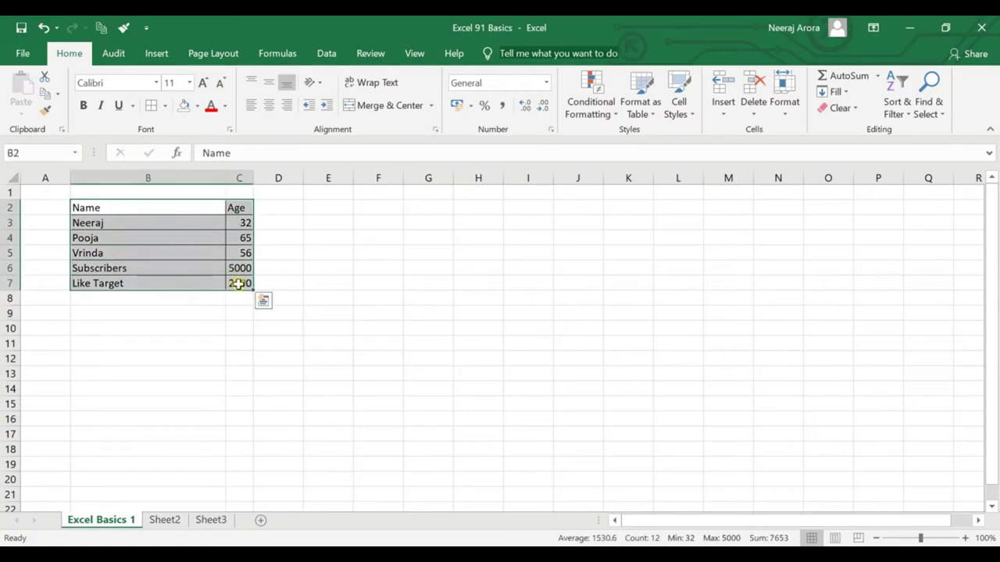
{"action": "key", "text": "Delete"}
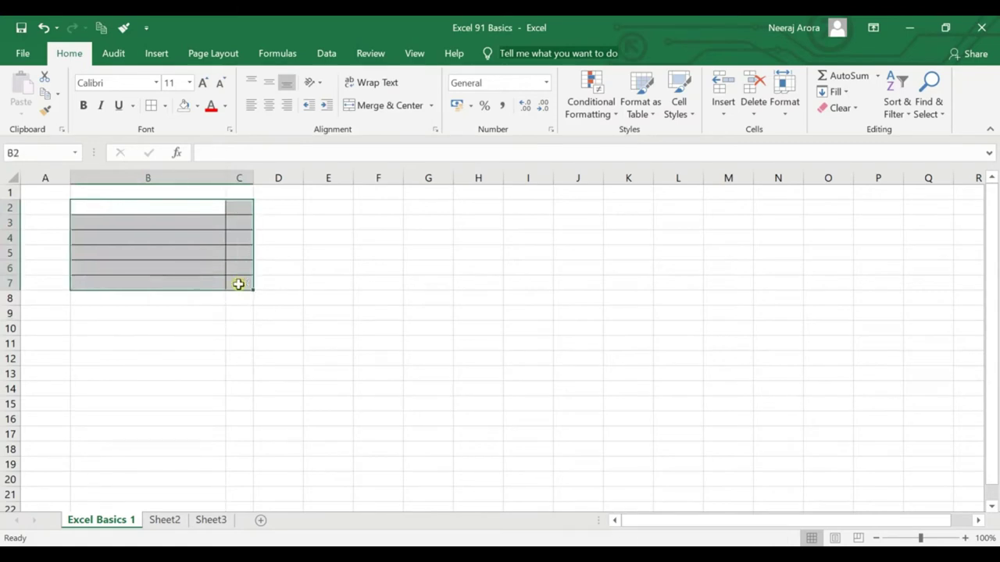
{"action": "left_click", "coordinate": [257, 313]}
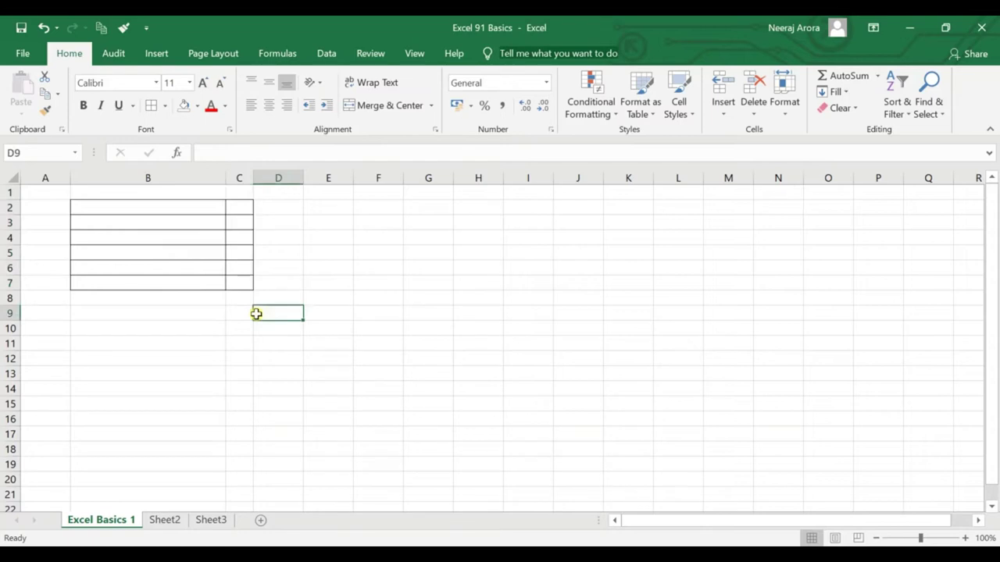
{"action": "left_click_drag", "start_coordinate": [183, 205], "coordinate": [245, 287]}
{"action": "key", "text": "ctrl+z"}
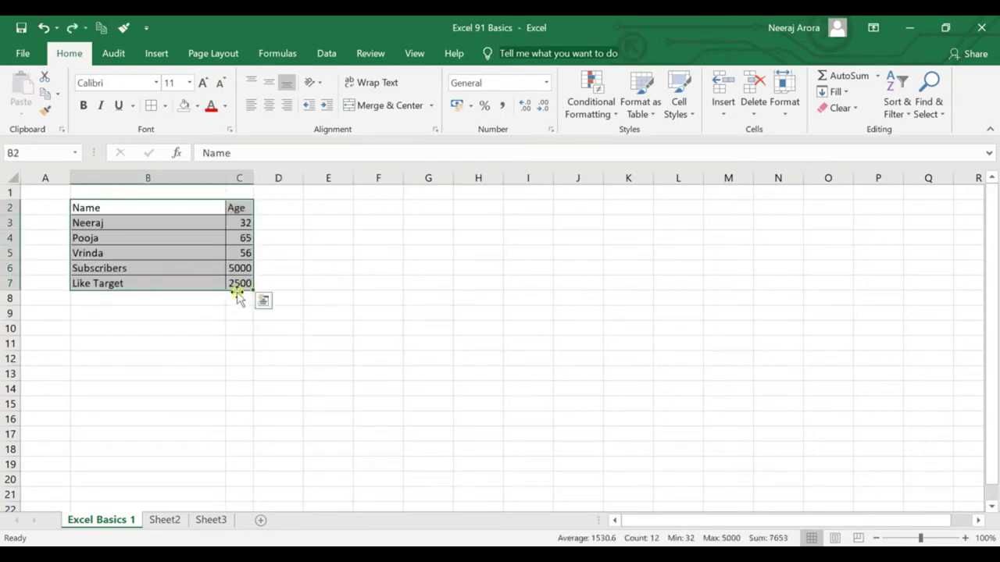
{"action": "left_click", "coordinate": [143, 208]}
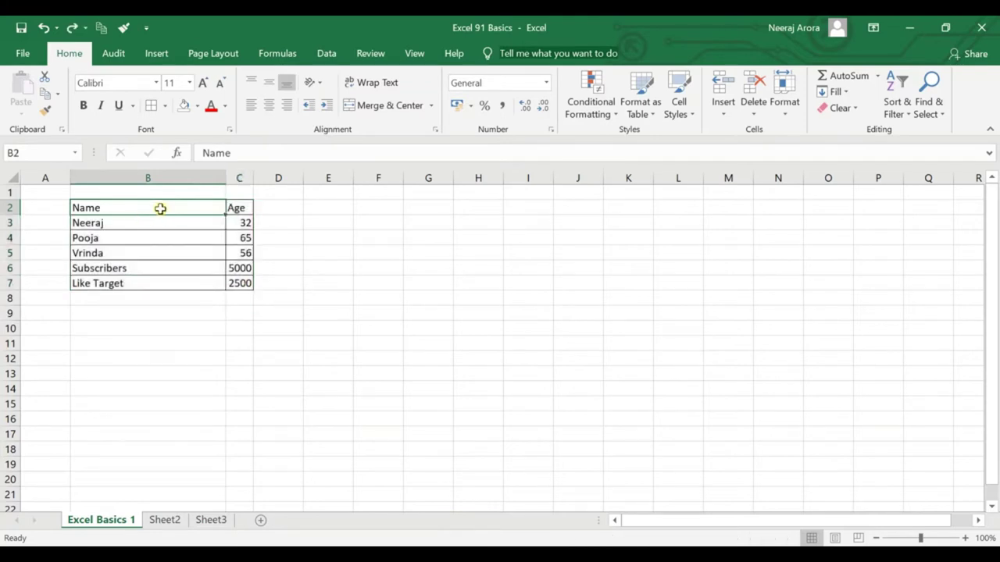
{"action": "key", "text": "shift+Right"}
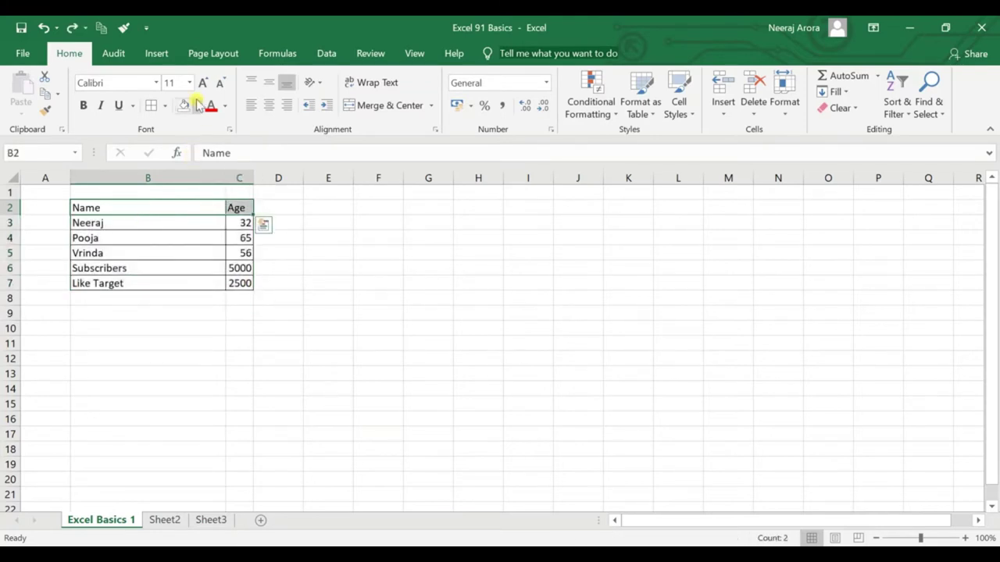
Fill the Name and Age header cells with yellow.
{"action": "left_click", "coordinate": [197, 107]}
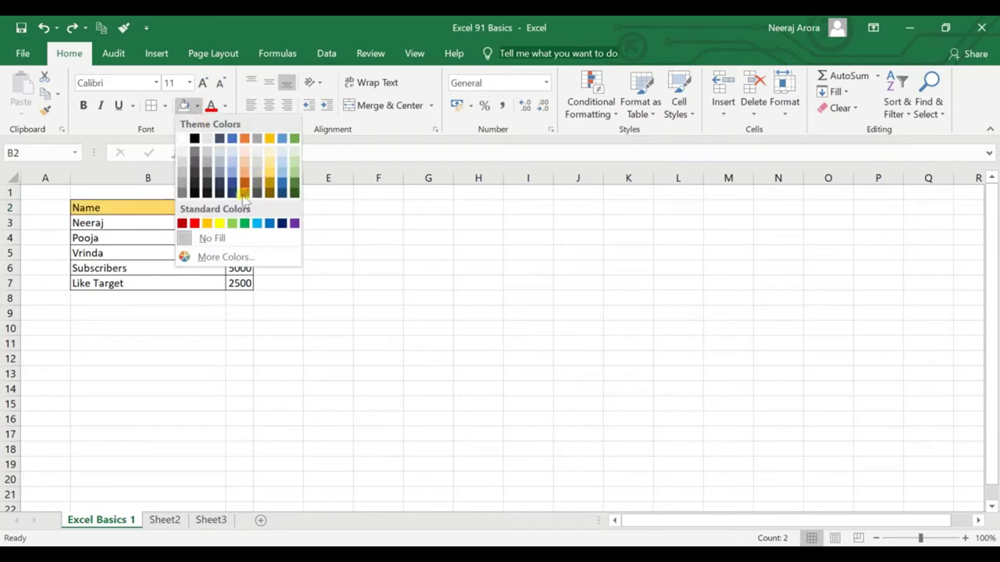
{"action": "left_click", "coordinate": [219, 226]}
{"action": "left_click", "coordinate": [283, 311]}
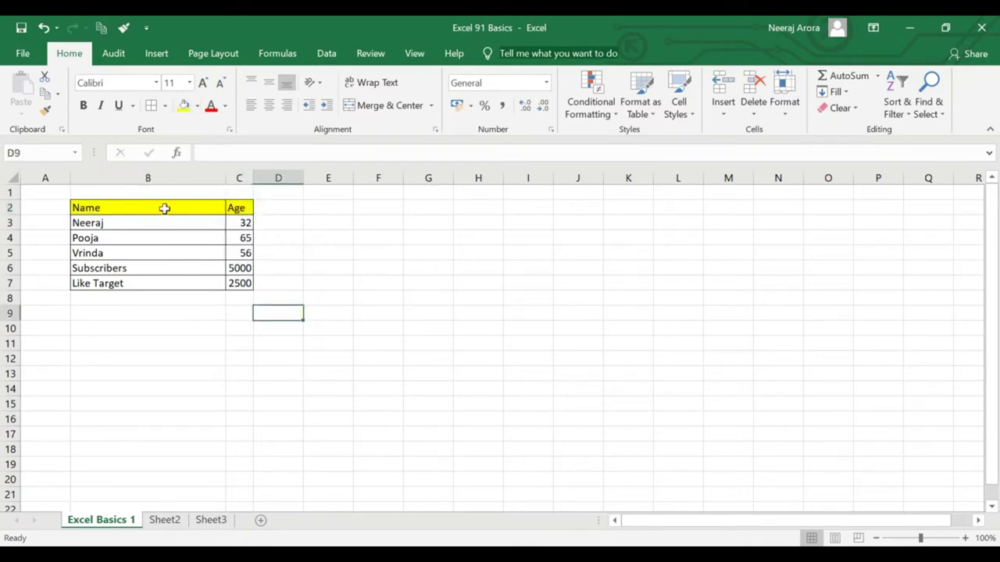
Twice delete B2:C7's contents and undo, showing the formatting stays.
{"action": "left_click_drag", "start_coordinate": [164, 208], "coordinate": [250, 284]}
{"action": "key", "text": "Delete"}
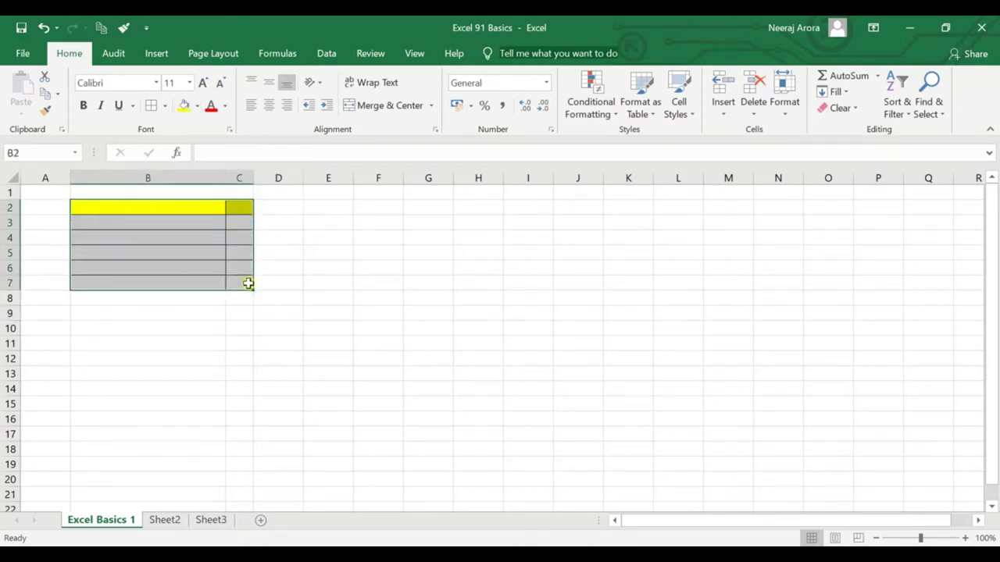
{"action": "left_click", "coordinate": [375, 329]}
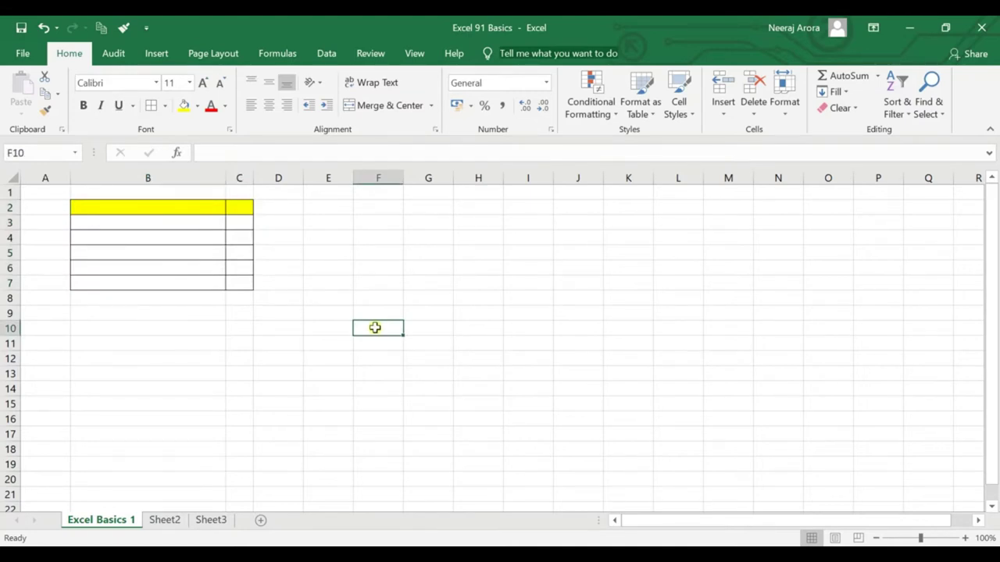
{"action": "left_click_drag", "start_coordinate": [190, 207], "coordinate": [240, 288]}
{"action": "key", "text": "ctrl+z"}
{"action": "left_click", "coordinate": [348, 266]}
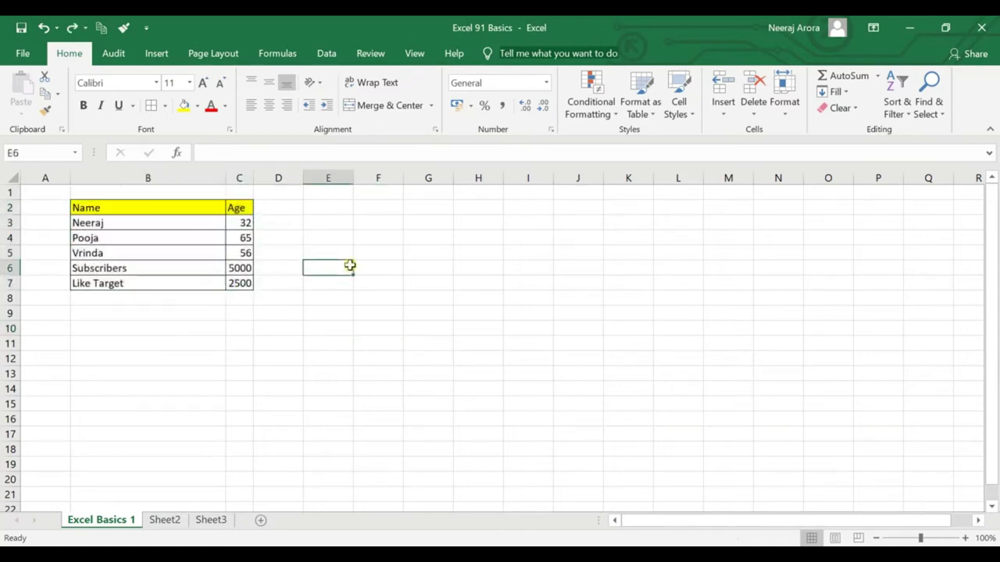
{"action": "left_click_drag", "start_coordinate": [181, 202], "coordinate": [241, 286]}
{"action": "key", "text": "Delete"}
{"action": "key", "text": "ctrl+z"}
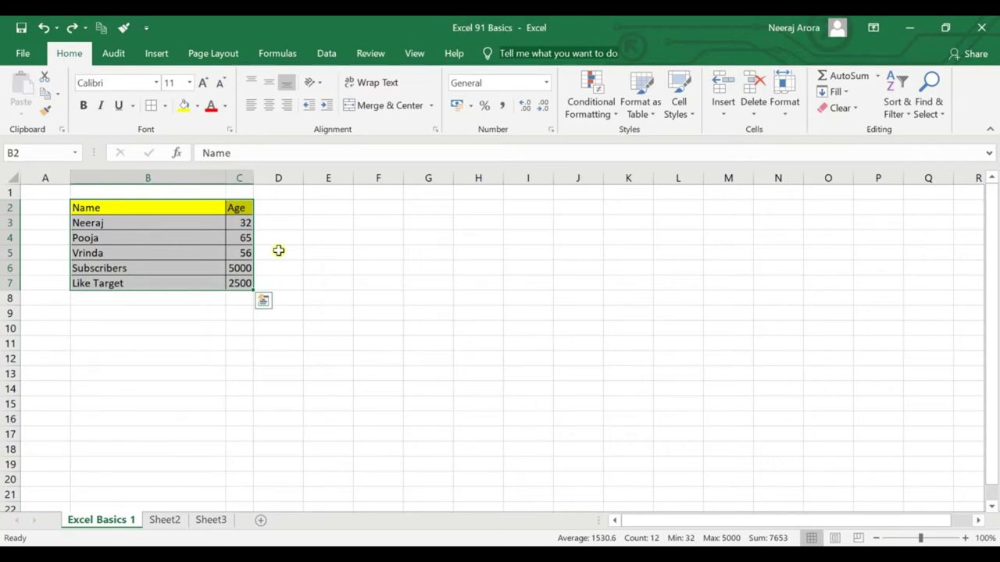
Apply Clear Contents to table B2:C7, then undo it.
{"action": "left_click_drag", "start_coordinate": [39, 37], "coordinate": [85, 69]}
{"action": "left_click_drag", "start_coordinate": [813, 100], "coordinate": [867, 131]}
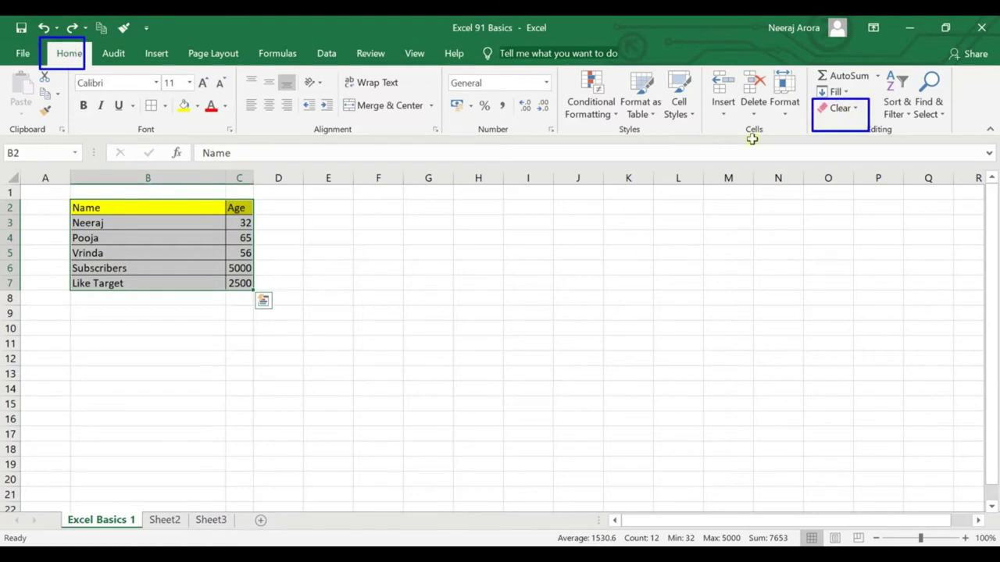
{"action": "key", "text": "Escape"}
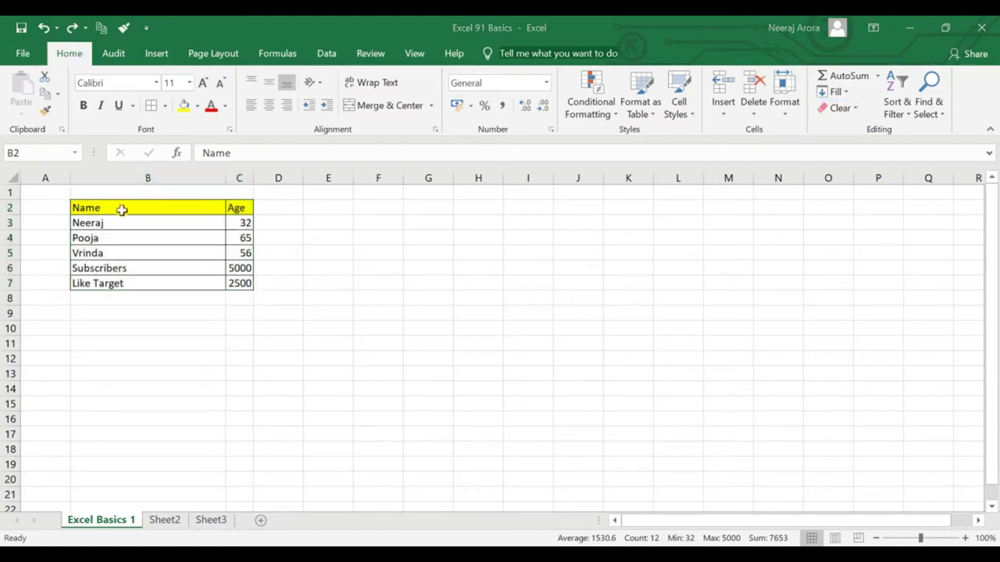
{"action": "key", "text": "ctrl+a"}
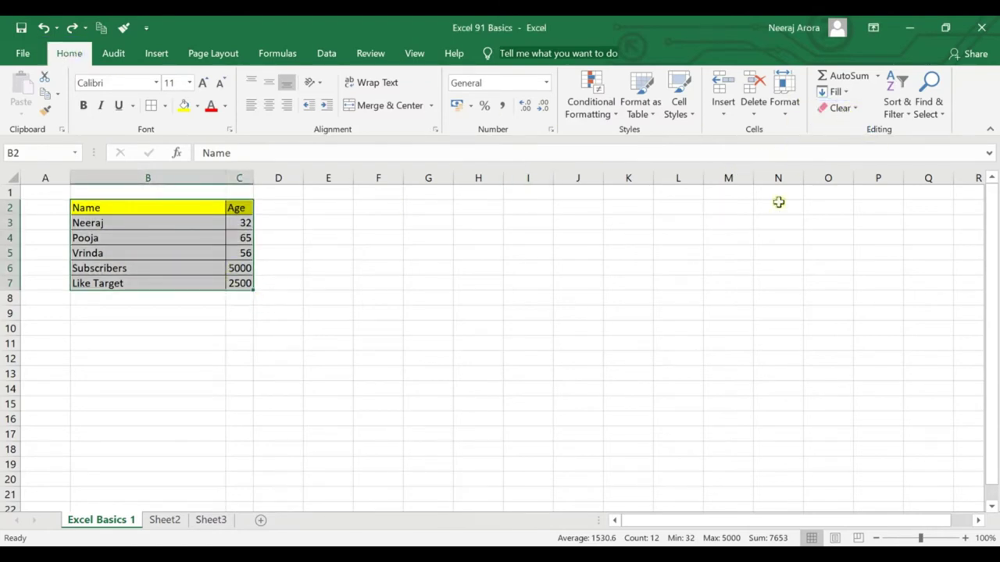
{"action": "left_click", "coordinate": [426, 285]}
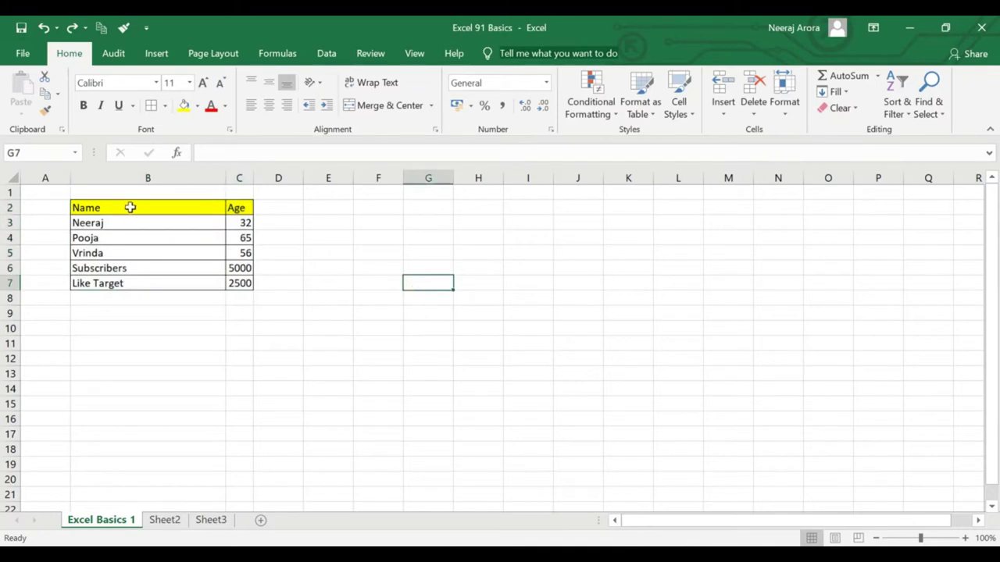
{"action": "left_click_drag", "start_coordinate": [130, 207], "coordinate": [251, 283]}
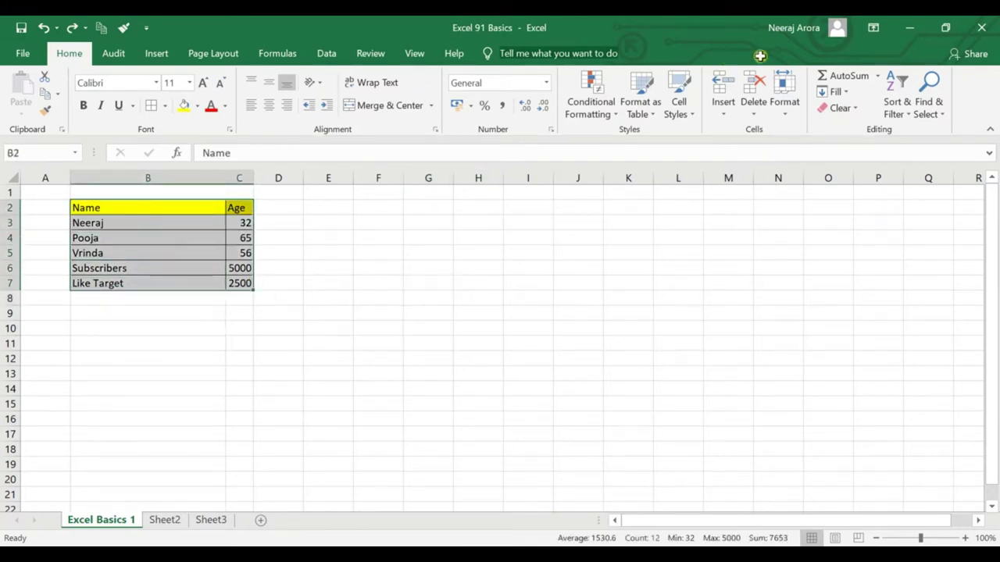
{"action": "left_click", "coordinate": [842, 109]}
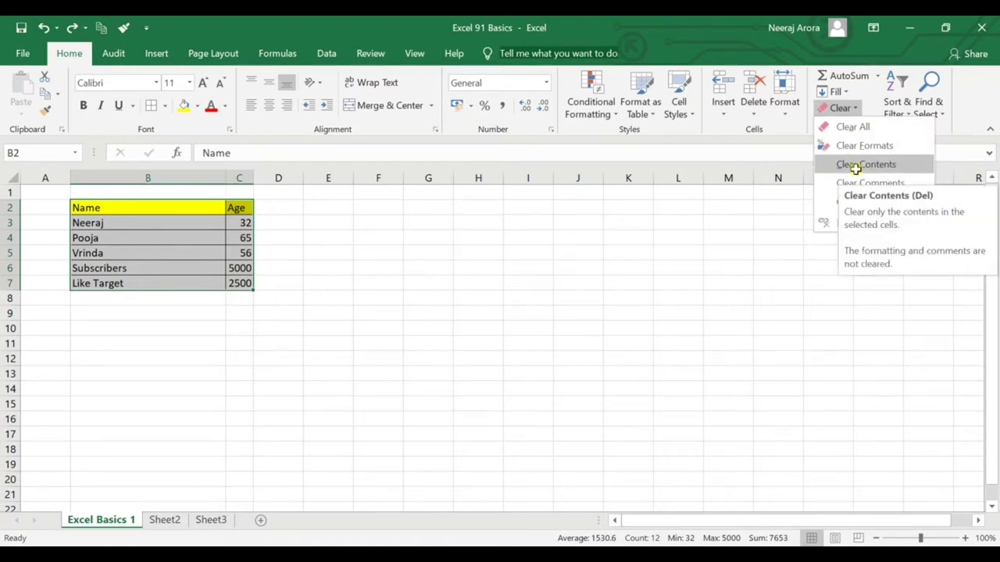
{"action": "left_click", "coordinate": [856, 166]}
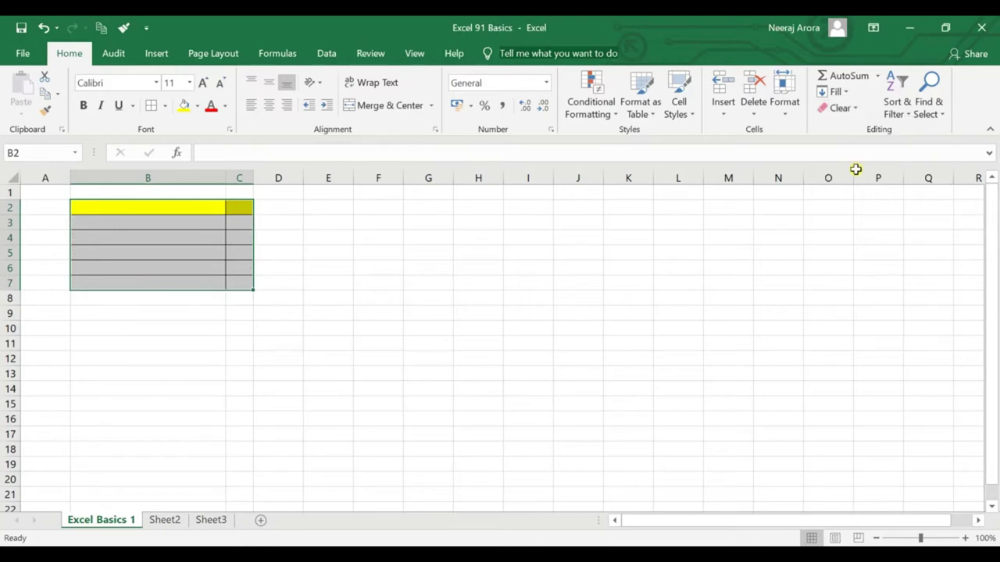
{"action": "key", "text": "ctrl+z"}
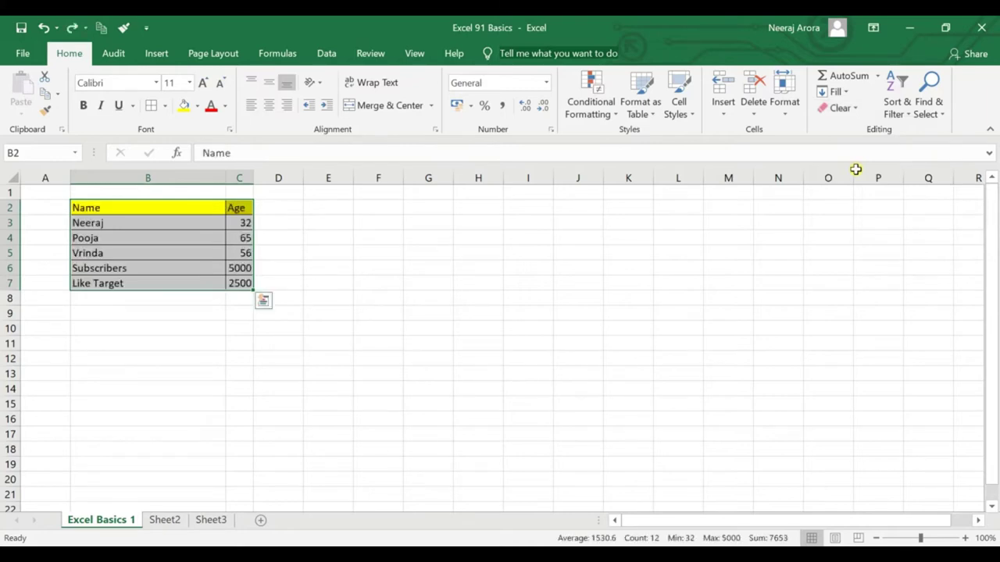
Apply Clear Formats to strip the table's borders and yellow fill.
{"action": "left_click", "coordinate": [853, 108]}
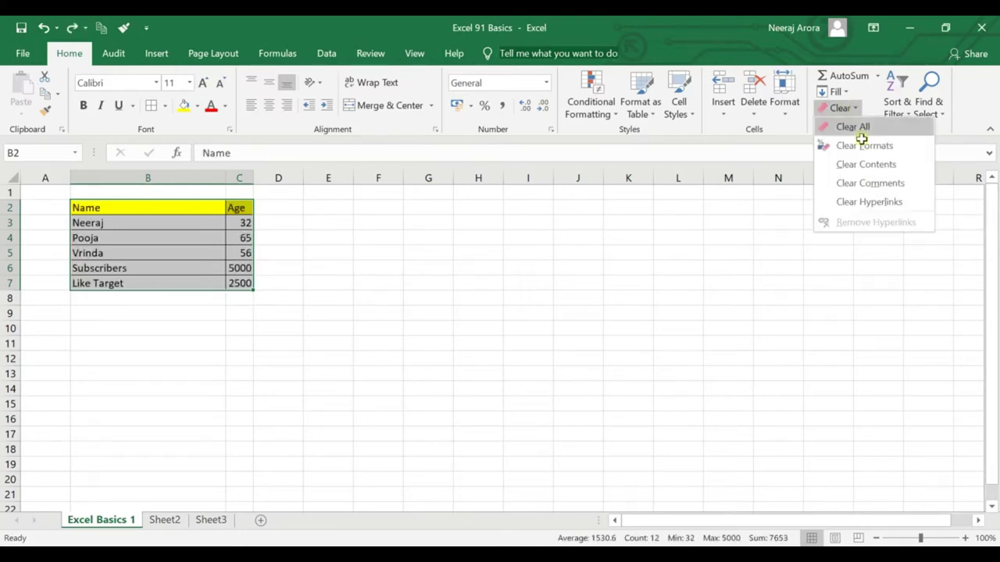
{"action": "left_click", "coordinate": [862, 146]}
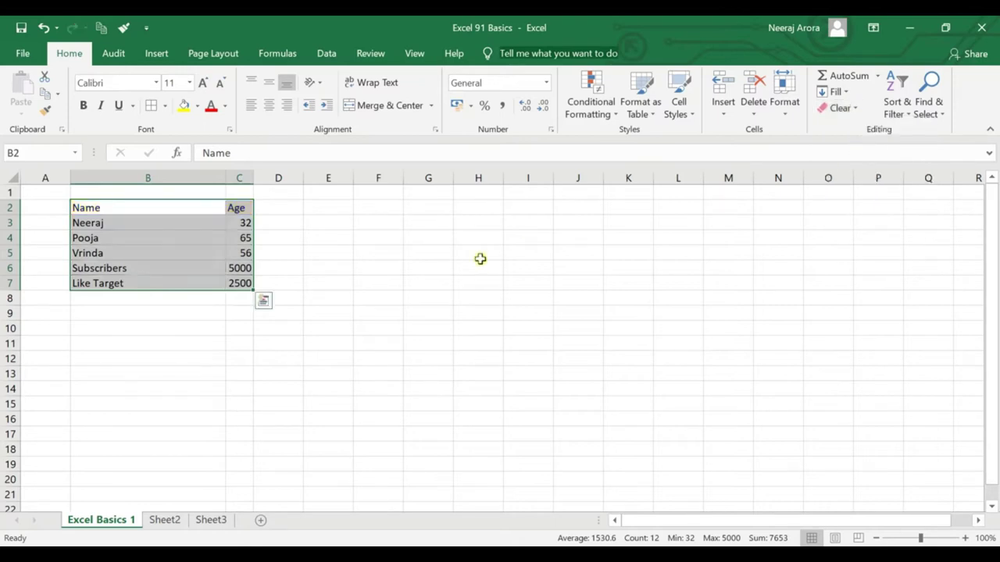
{"action": "left_click", "coordinate": [480, 259]}
{"action": "left_click_drag", "start_coordinate": [131, 209], "coordinate": [243, 287]}
{"action": "left_click", "coordinate": [218, 328]}
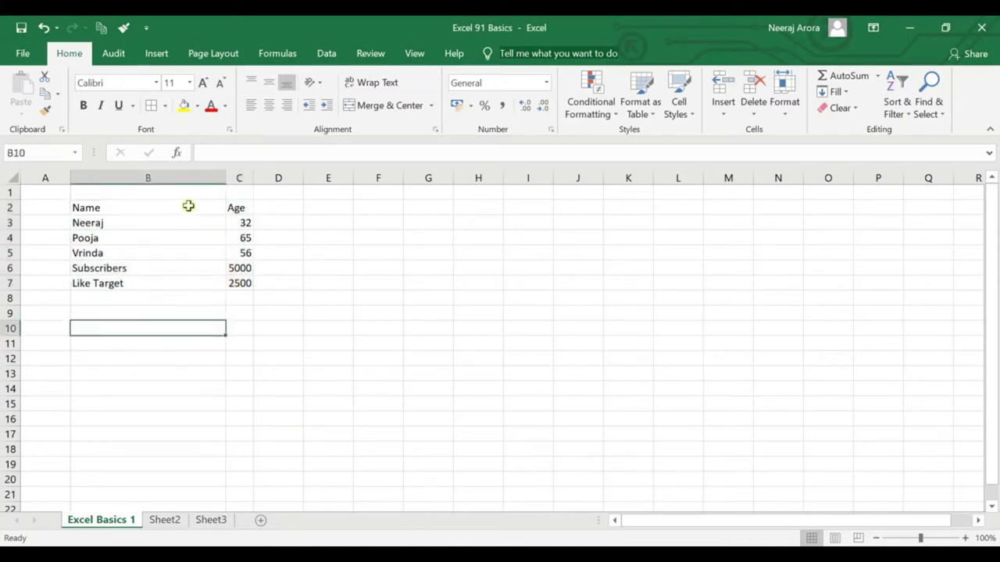
{"action": "left_click_drag", "start_coordinate": [188, 205], "coordinate": [246, 284]}
{"action": "left_click", "coordinate": [295, 284]}
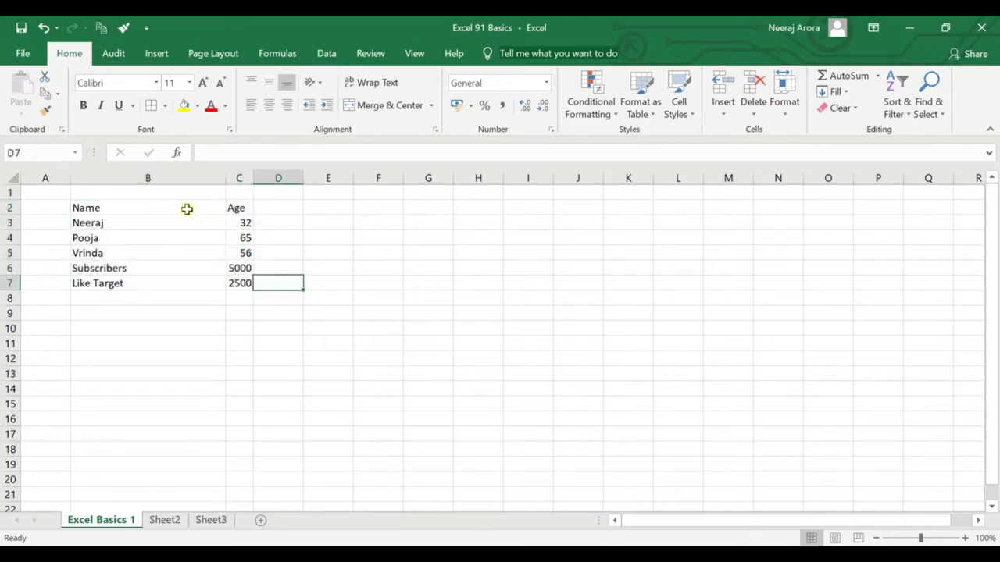
Apply Clear All to B2:C7, erasing both text and formatting.
{"action": "left_click_drag", "start_coordinate": [188, 208], "coordinate": [249, 283]}
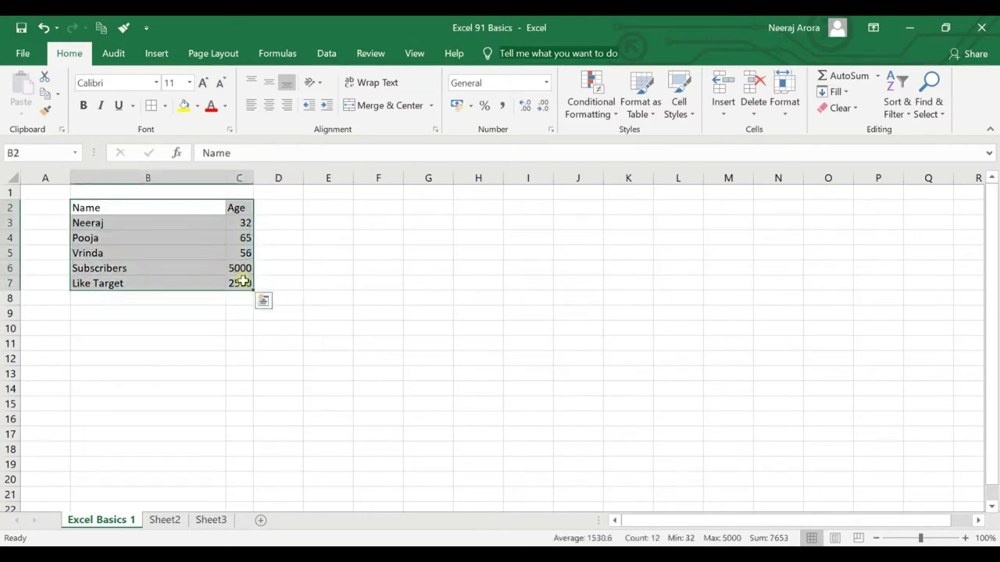
{"action": "left_click", "coordinate": [838, 107]}
{"action": "left_click", "coordinate": [836, 126]}
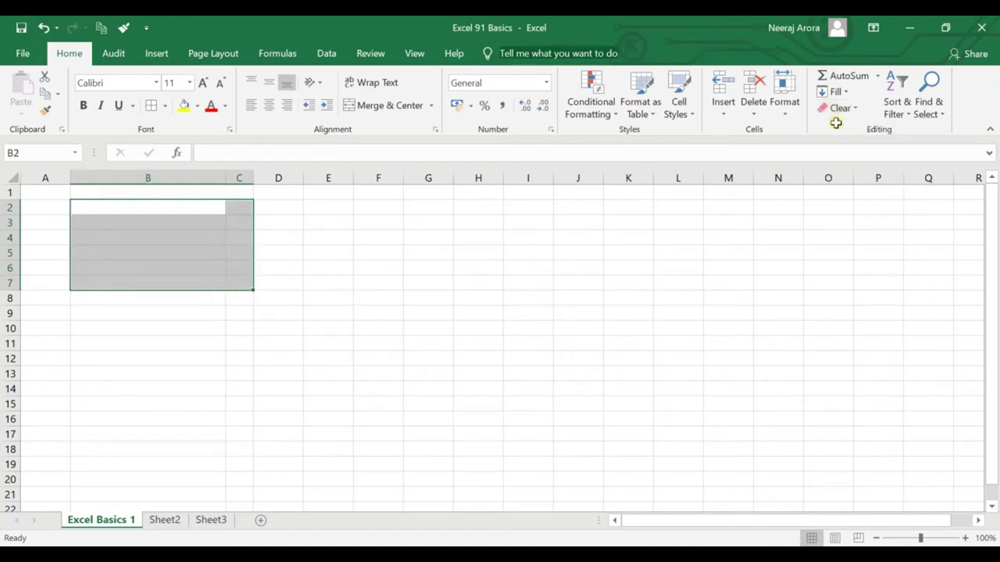
{"action": "left_click", "coordinate": [782, 206]}
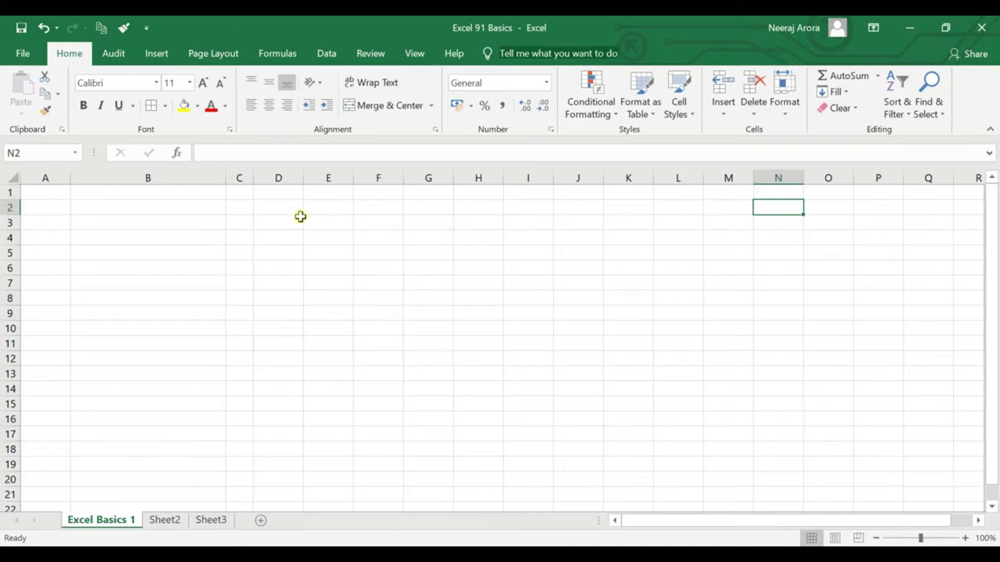
Undo to restore the formatted table, select F5, and show the ribbon KeyTips with Alt.
{"action": "key", "text": "ctrl+z"}
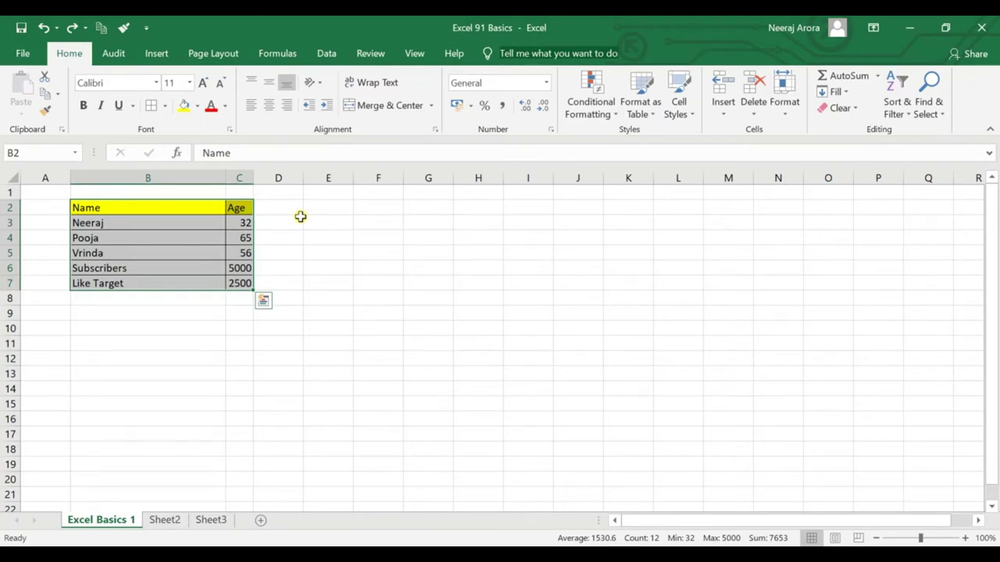
{"action": "left_click", "coordinate": [367, 258]}
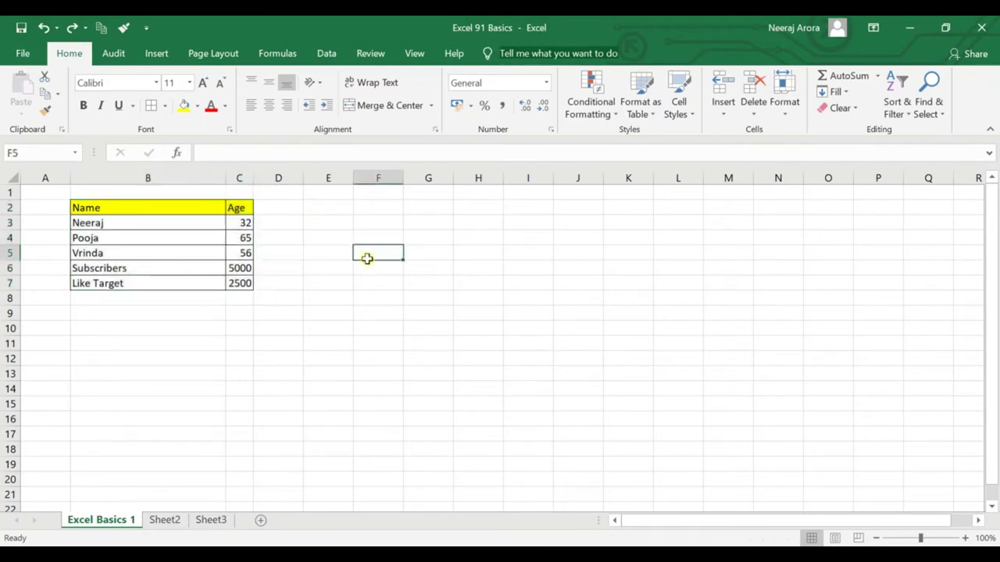
{"action": "key", "text": "alt"}
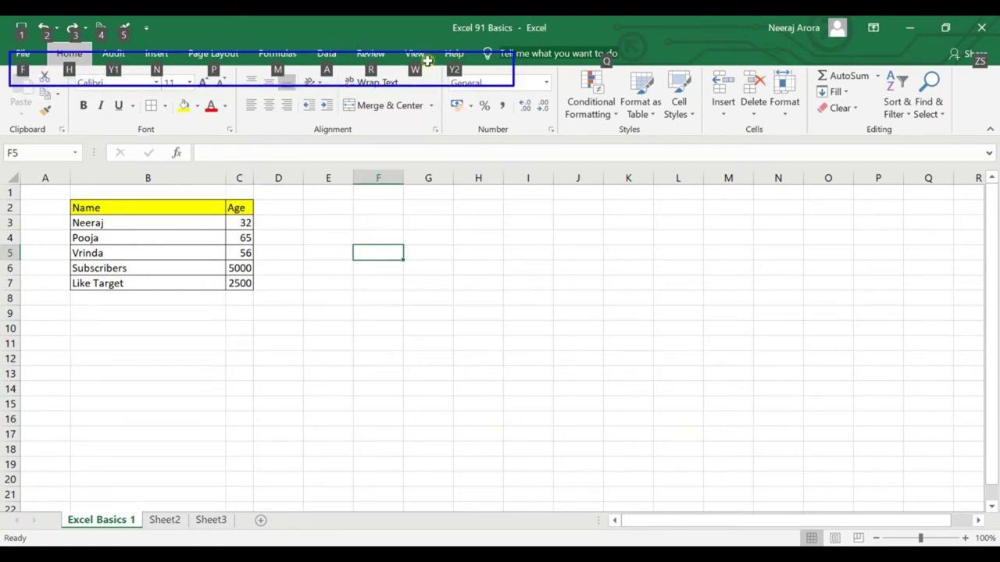
{"action": "key", "text": "Escape"}
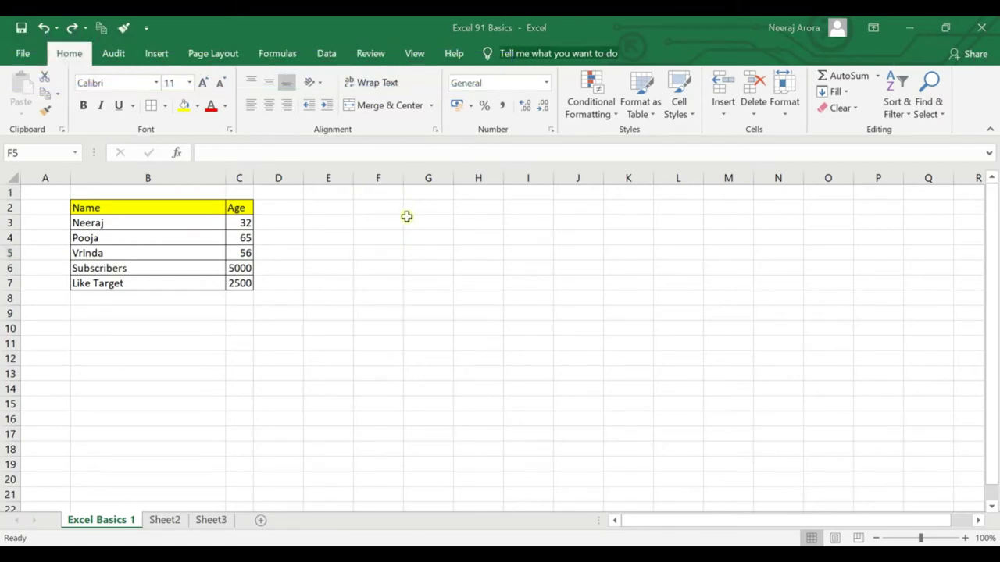
{"action": "left_click", "coordinate": [378, 258]}
{"action": "key", "text": "alt"}
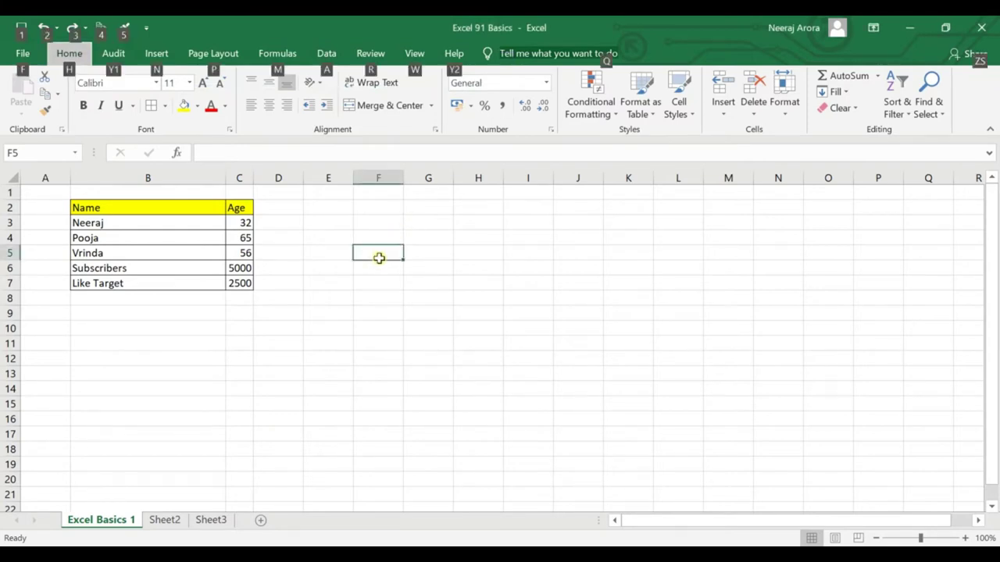
{"action": "key", "text": "h"}
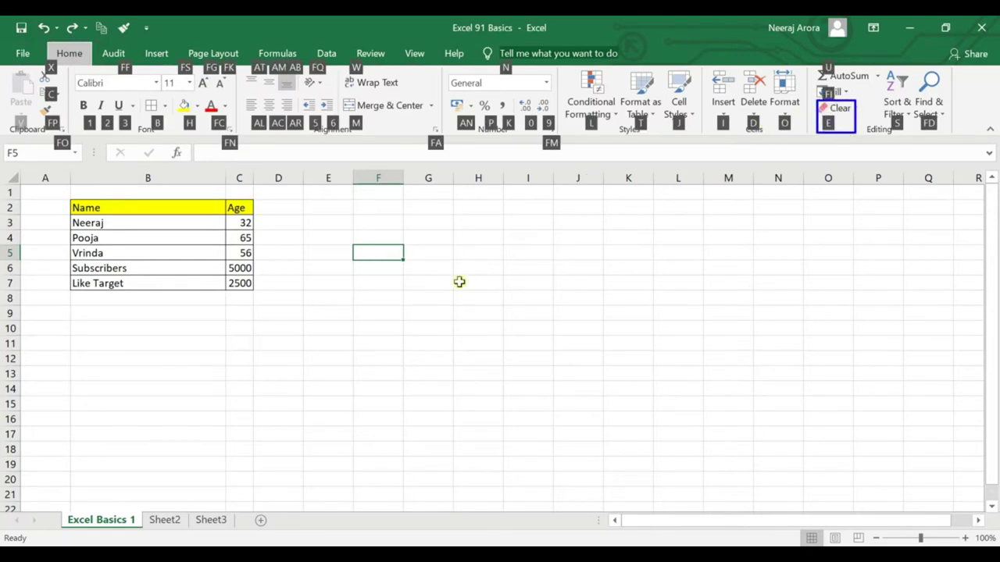
{"action": "key", "text": "Escape"}
{"action": "key", "text": "Escape"}
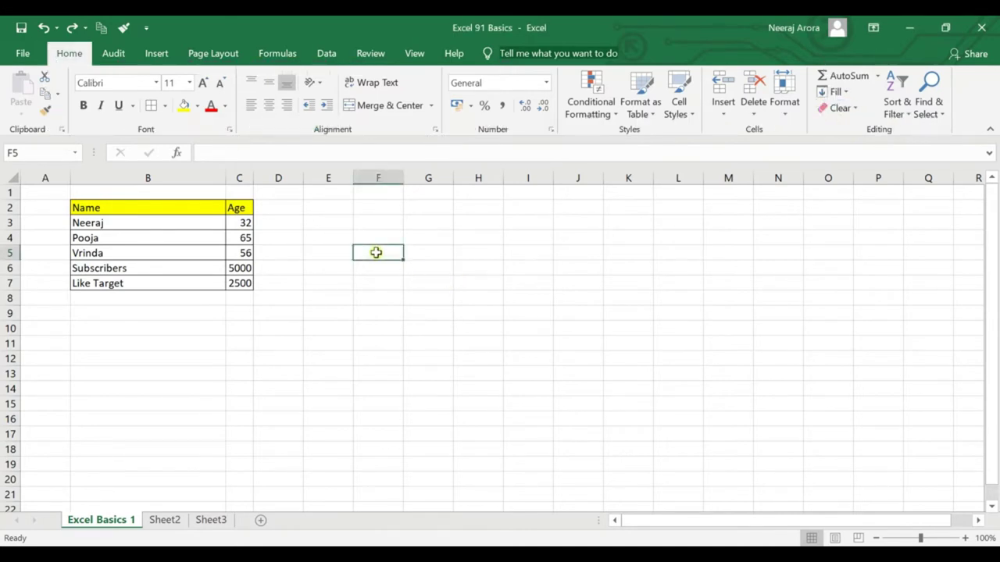
{"action": "key", "text": "alt"}
{"action": "key", "text": "h"}
{"action": "key", "text": "e"}
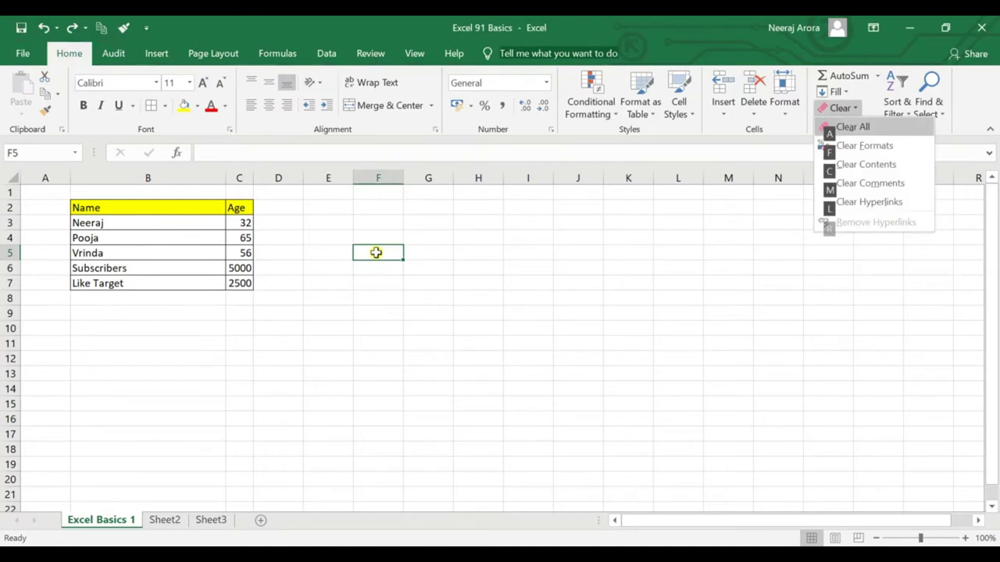
{"action": "key", "text": "Escape"}
{"action": "key", "text": "Escape"}
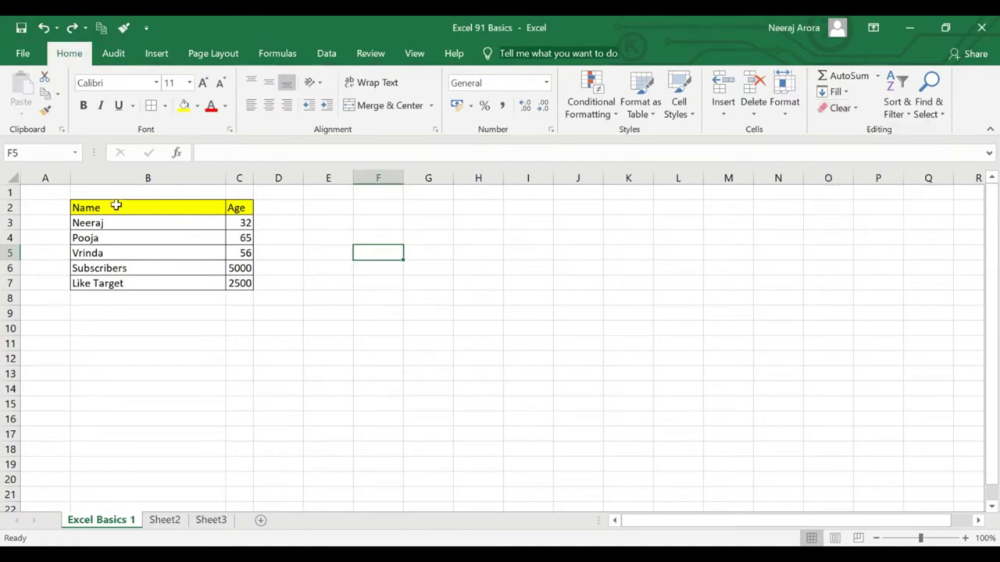
Clear All on table B2:C7 using the Alt, H, E, A KeyTips.
{"action": "left_click_drag", "start_coordinate": [117, 207], "coordinate": [234, 287]}
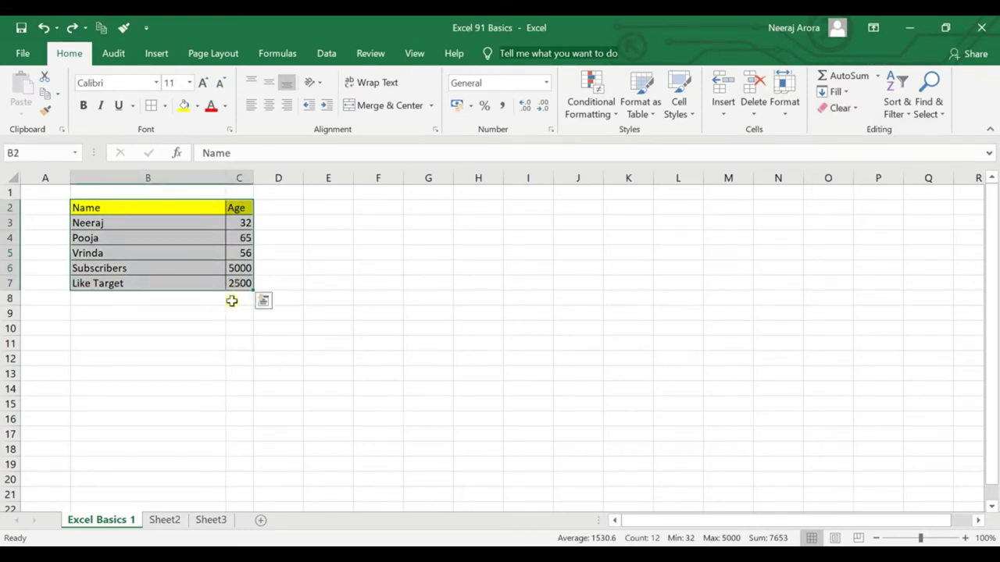
{"action": "key", "text": "alt"}
{"action": "key", "text": "h"}
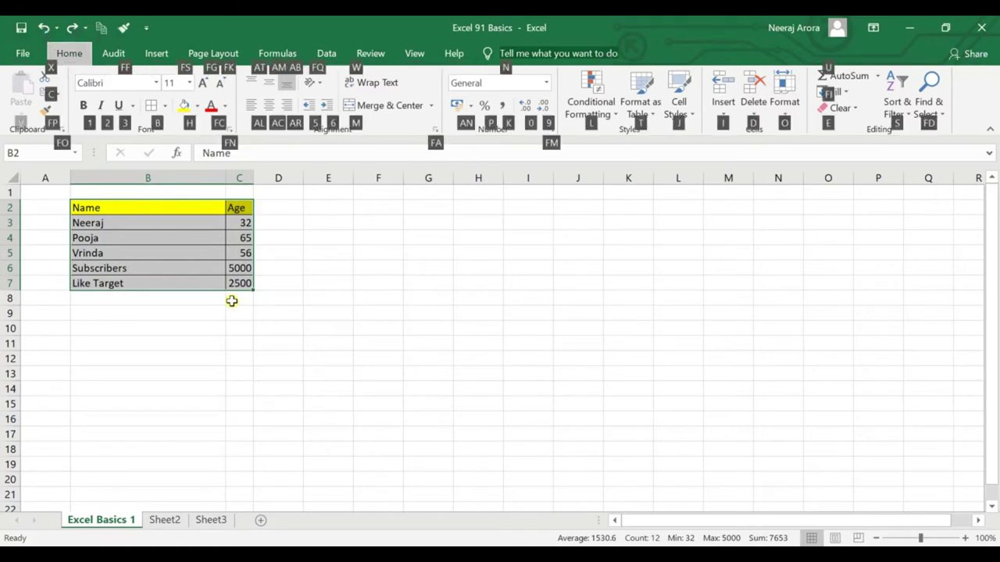
{"action": "key", "text": "e"}
{"action": "key", "text": "a"}
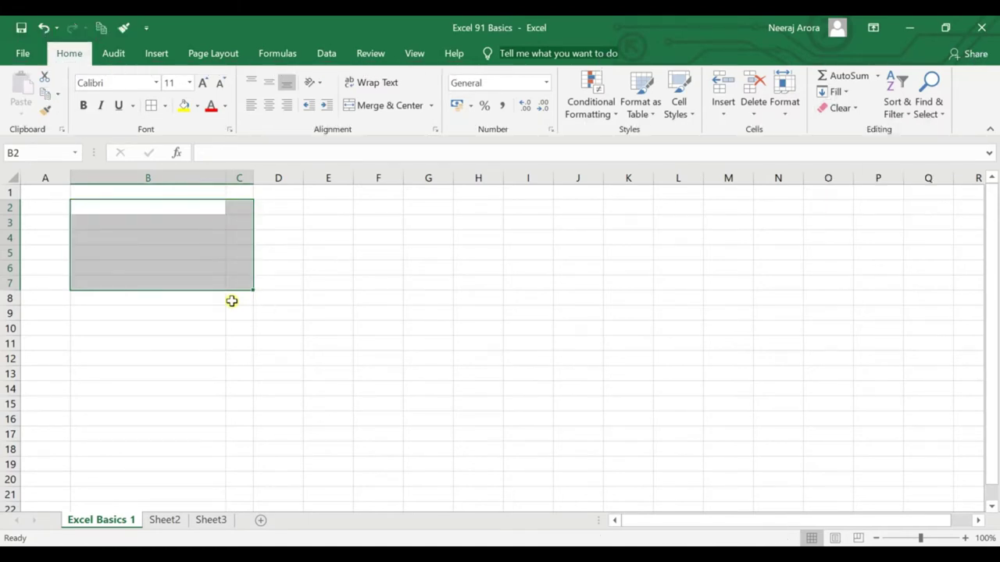
Undo the clearing to restore the table data in B2:C7.
{"action": "left_click", "coordinate": [255, 311]}
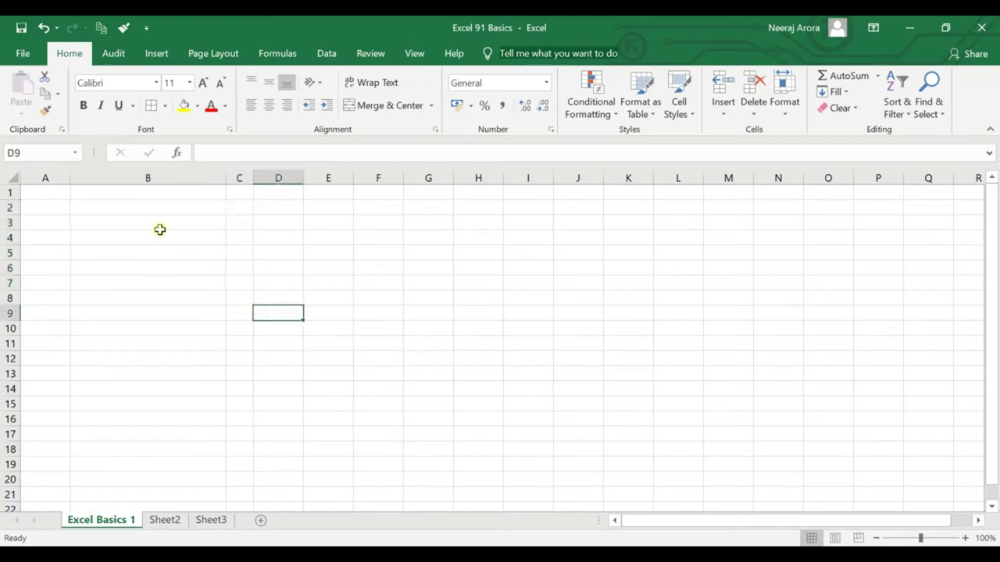
{"action": "left_click_drag", "start_coordinate": [160, 228], "coordinate": [238, 307]}
{"action": "left_click_drag", "start_coordinate": [237, 298], "coordinate": [237, 298]}
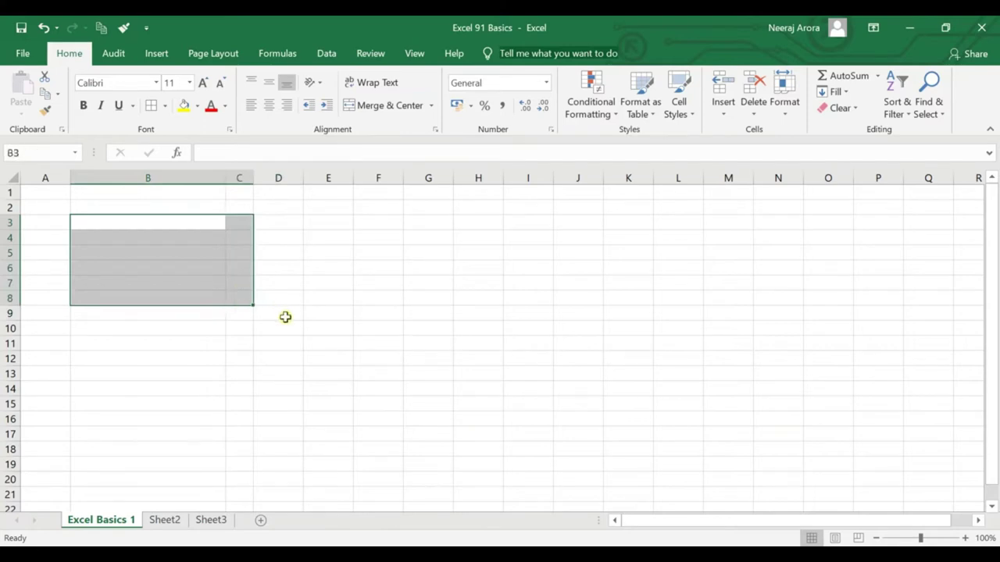
{"action": "key", "text": "ctrl+z"}
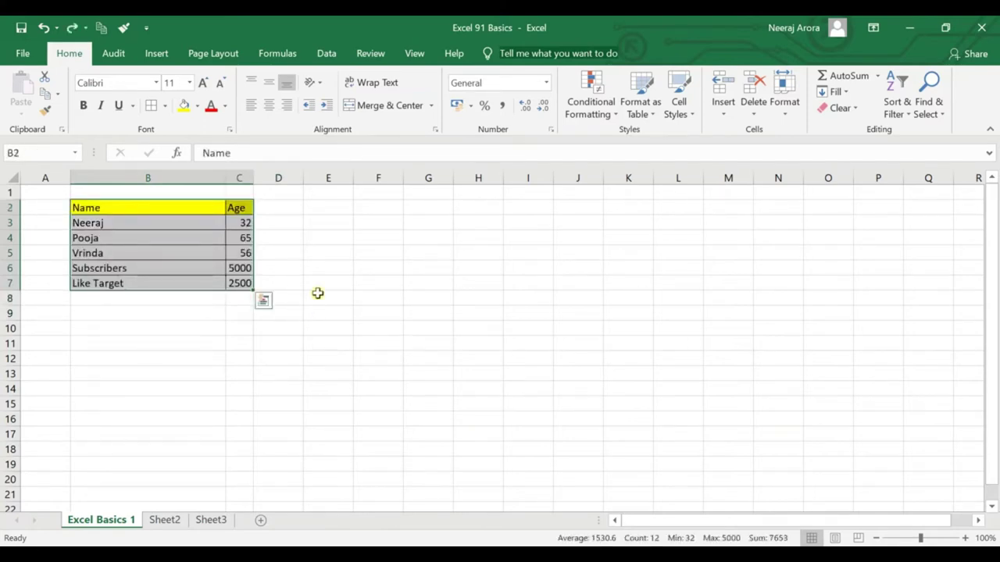
{"action": "left_click", "coordinate": [318, 293]}
{"action": "key", "text": "alt"}
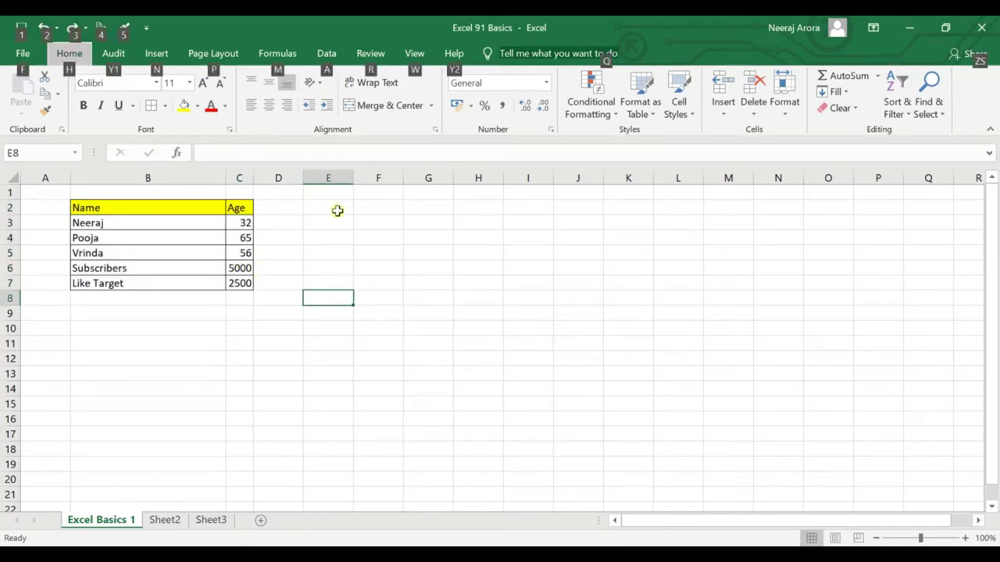
{"action": "key", "text": "alt"}
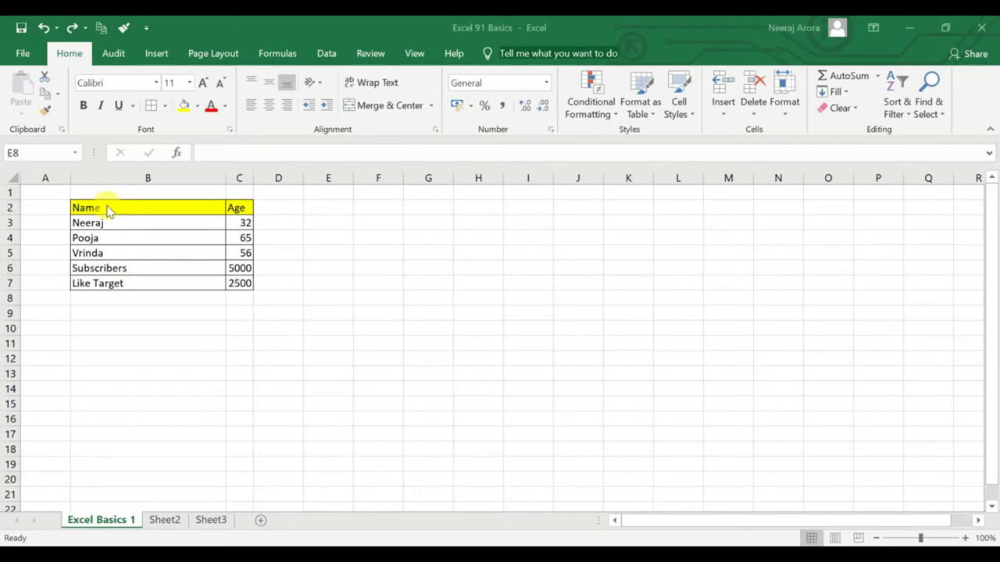
{"action": "key", "text": "Escape"}
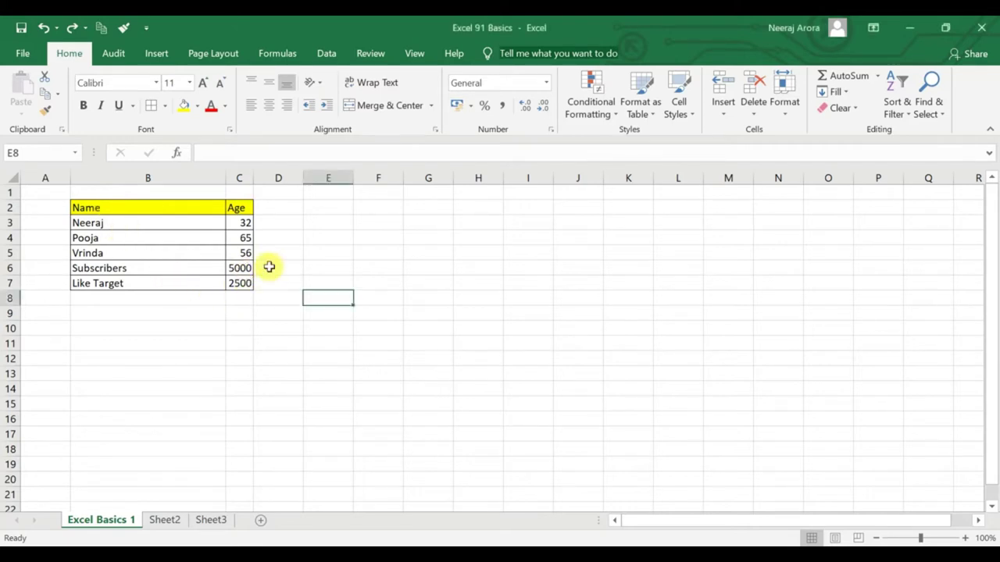
{"action": "left_click", "coordinate": [269, 267]}
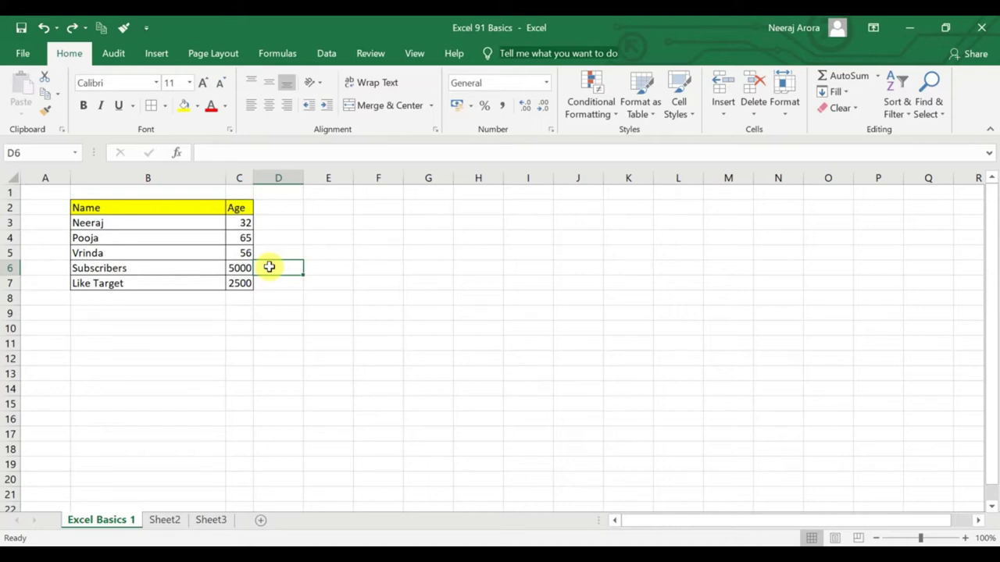
{"action": "key", "text": "Down"}
{"action": "key", "text": "Left"}
{"action": "key", "text": "Up"}
{"action": "key", "text": "Up"}
{"action": "key", "text": "Up"}
{"action": "key", "text": "Up"}
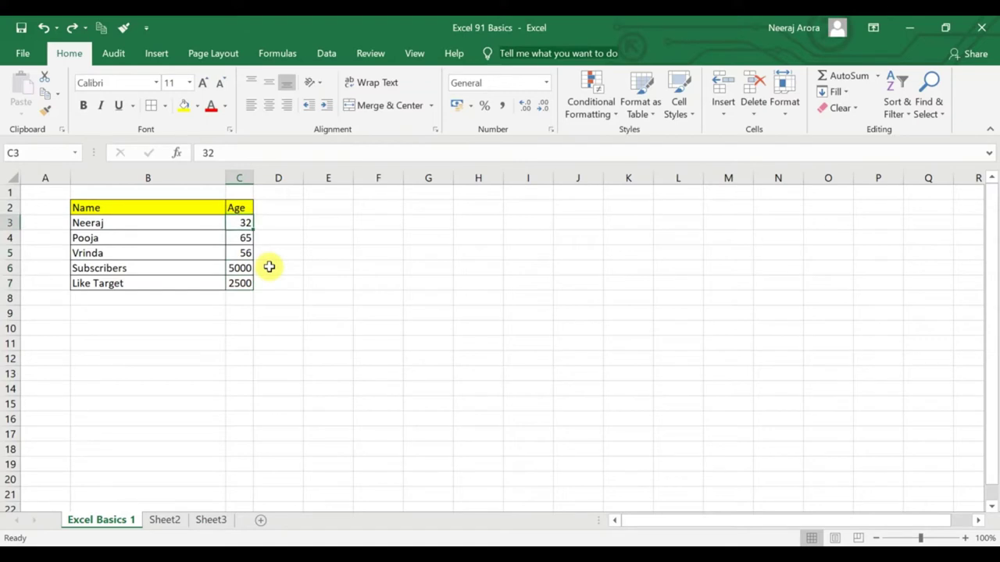
Change the first age in C3 to 66, then to 28.
{"action": "left_click", "coordinate": [280, 253]}
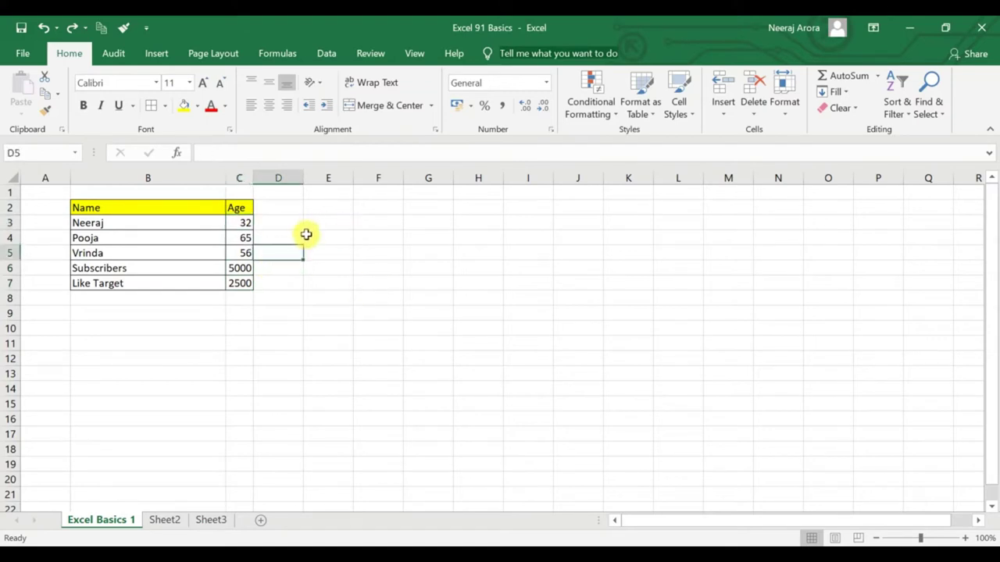
{"action": "left_click", "coordinate": [241, 225]}
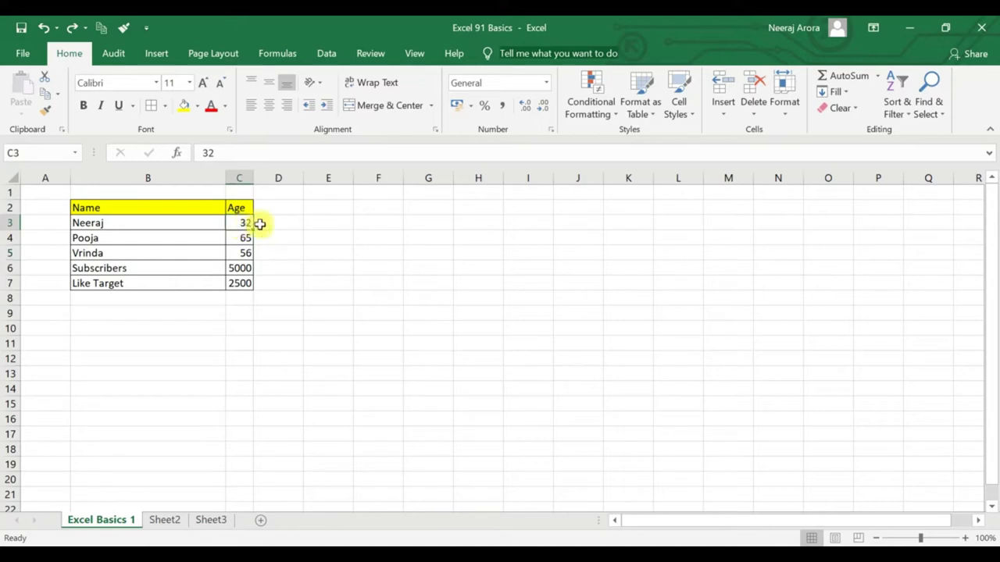
{"action": "type", "text": "66"}
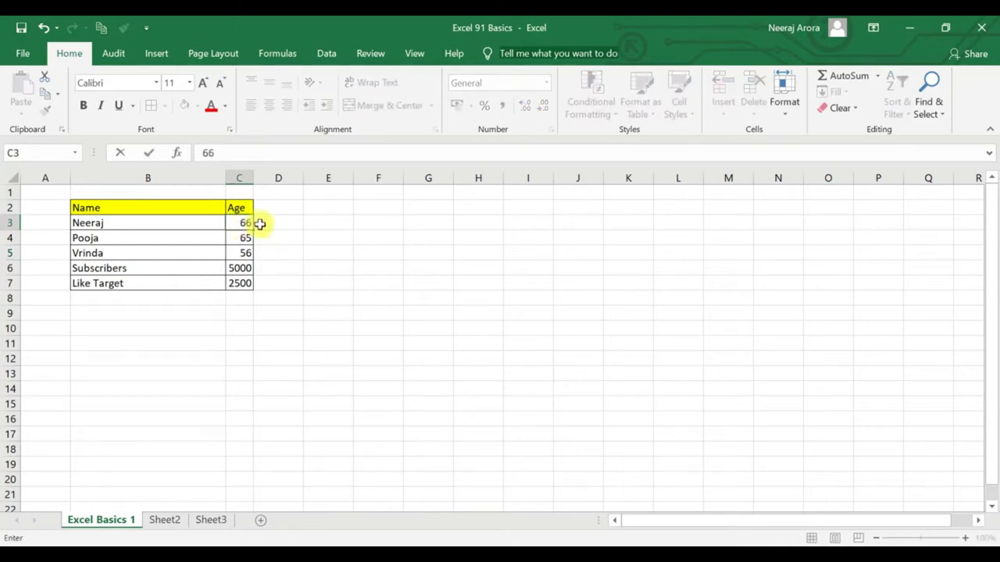
{"action": "key", "text": "Return"}
{"action": "key", "text": "Up"}
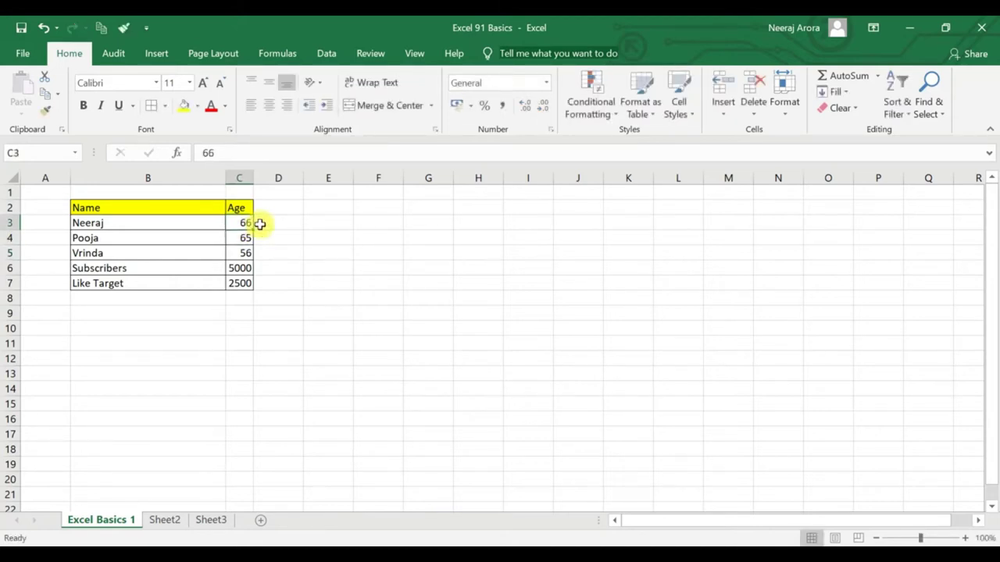
{"action": "type", "text": "28"}
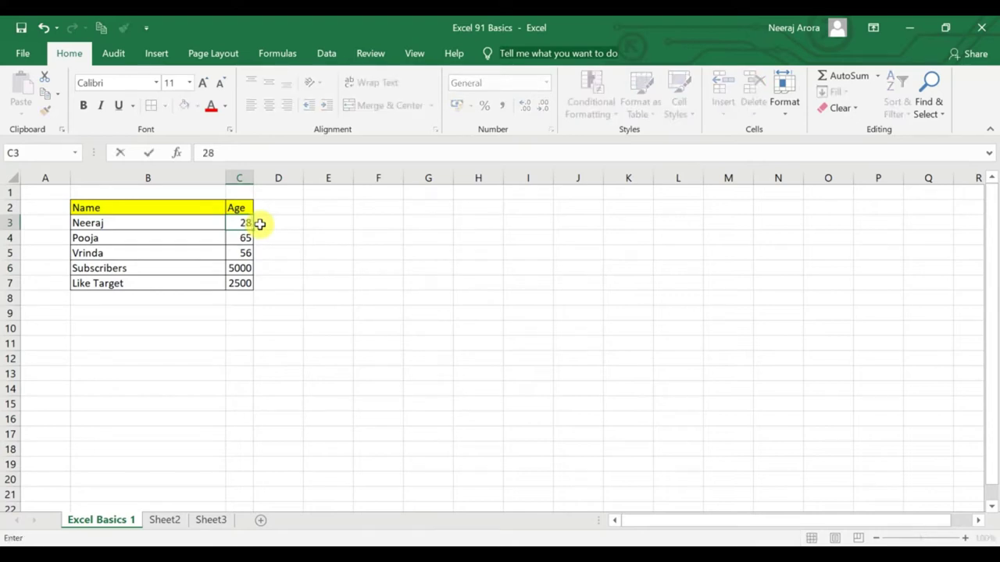
{"action": "key", "text": "Return"}
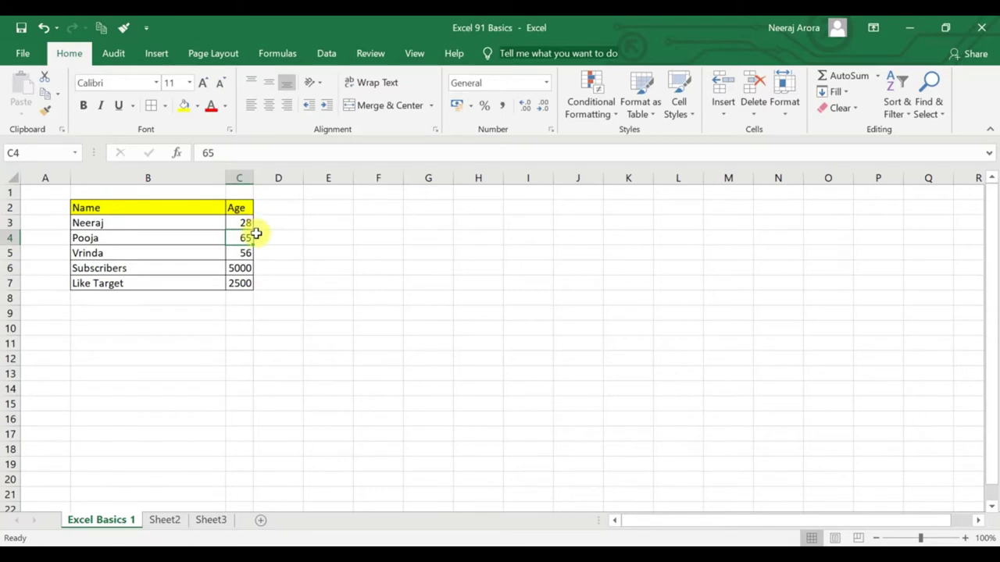
{"action": "left_click", "coordinate": [250, 221]}
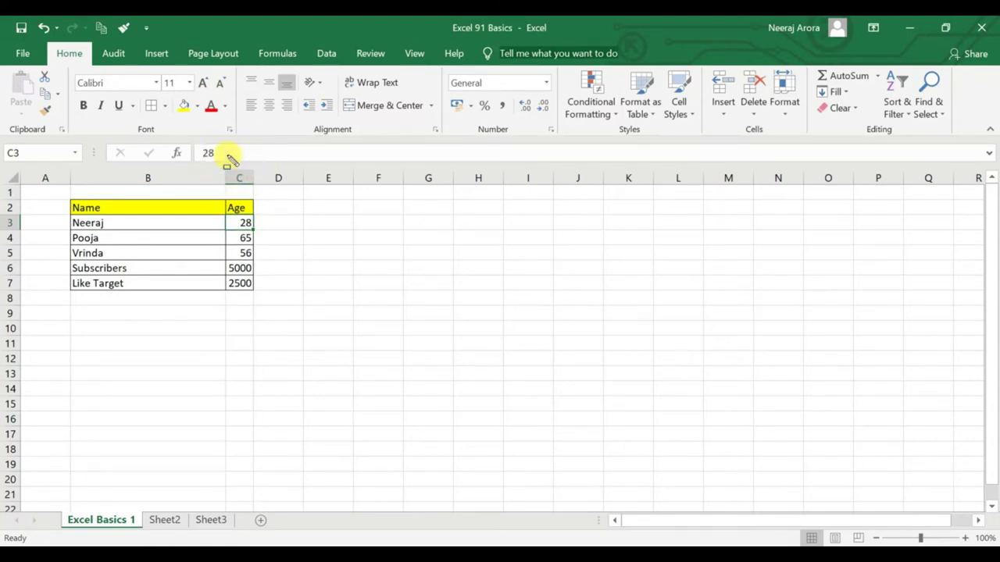
Replace 28 with 26 in C3 through the formula bar.
{"action": "left_click_drag", "start_coordinate": [222, 153], "coordinate": [184, 154]}
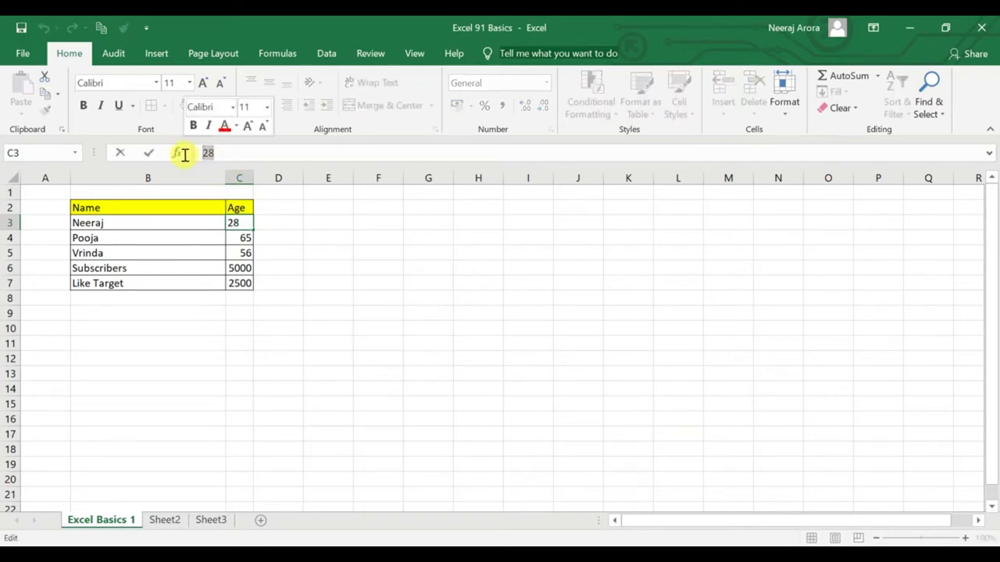
{"action": "type", "text": "26"}
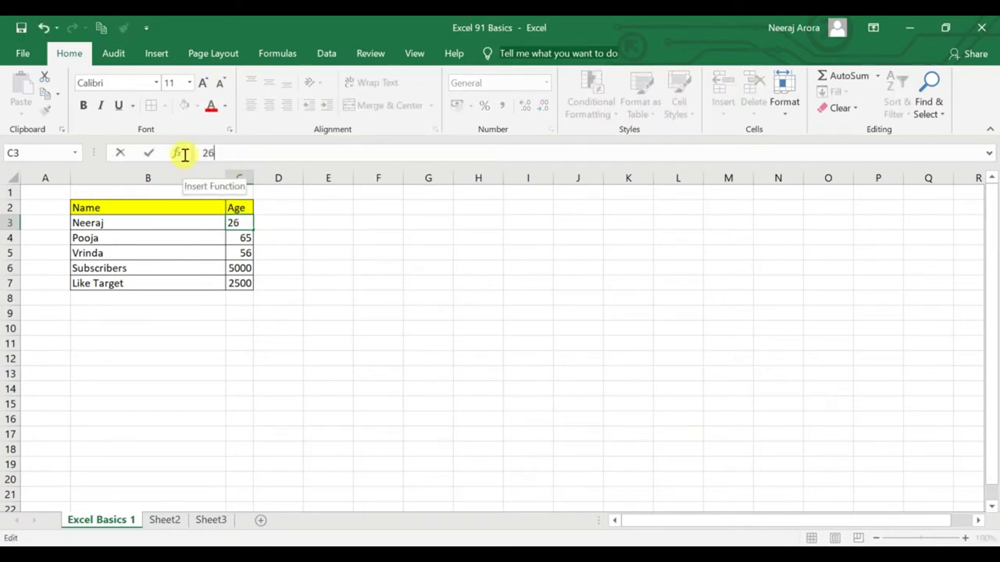
{"action": "key", "text": "Return"}
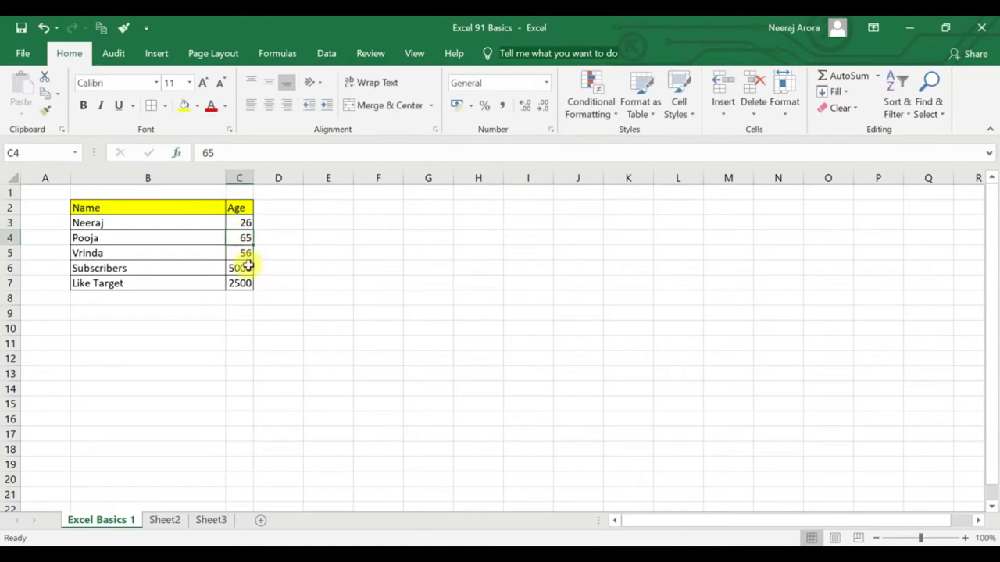
{"action": "left_click", "coordinate": [239, 222]}
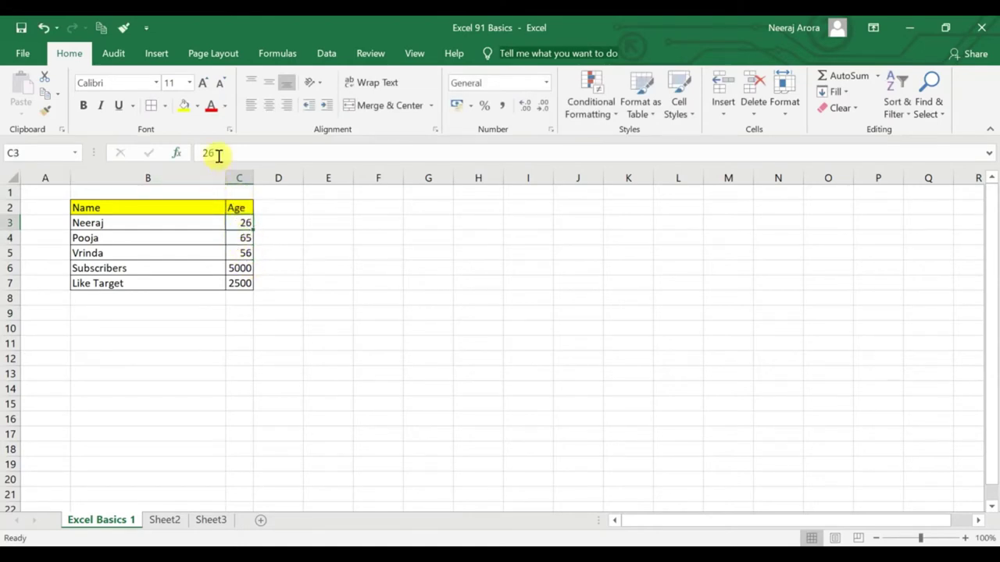
Check the ages in C4 and C5, then select the second name in B4.
{"action": "left_click_drag", "start_coordinate": [185, 139], "coordinate": [301, 186]}
{"action": "key", "text": "Escape"}
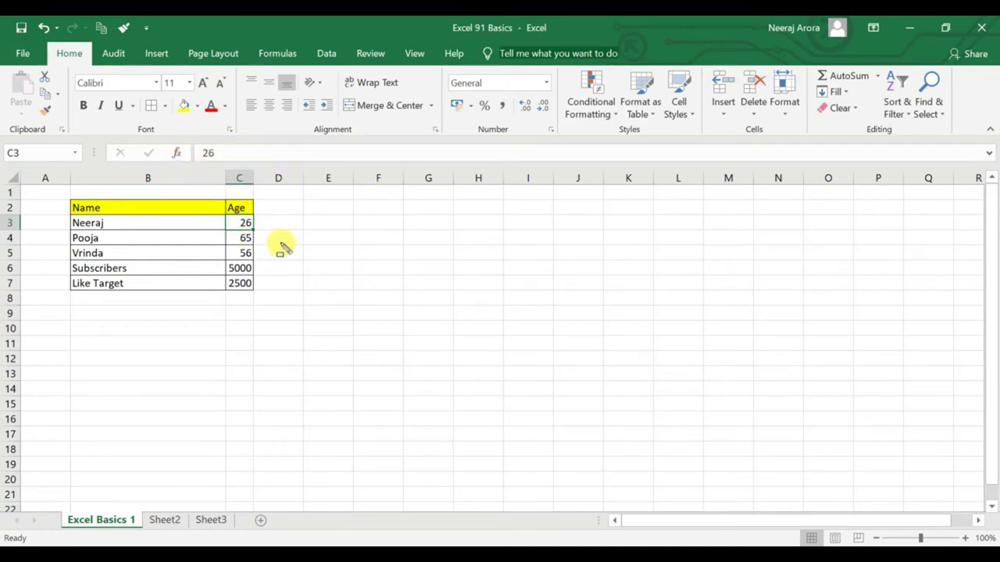
{"action": "left_click", "coordinate": [239, 237]}
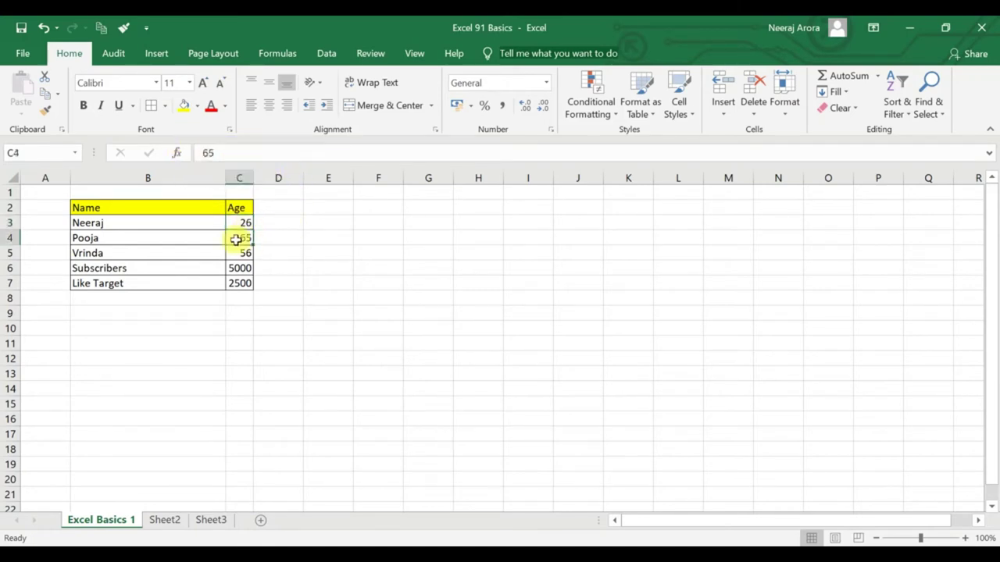
{"action": "left_click", "coordinate": [239, 250]}
{"action": "left_click", "coordinate": [200, 240]}
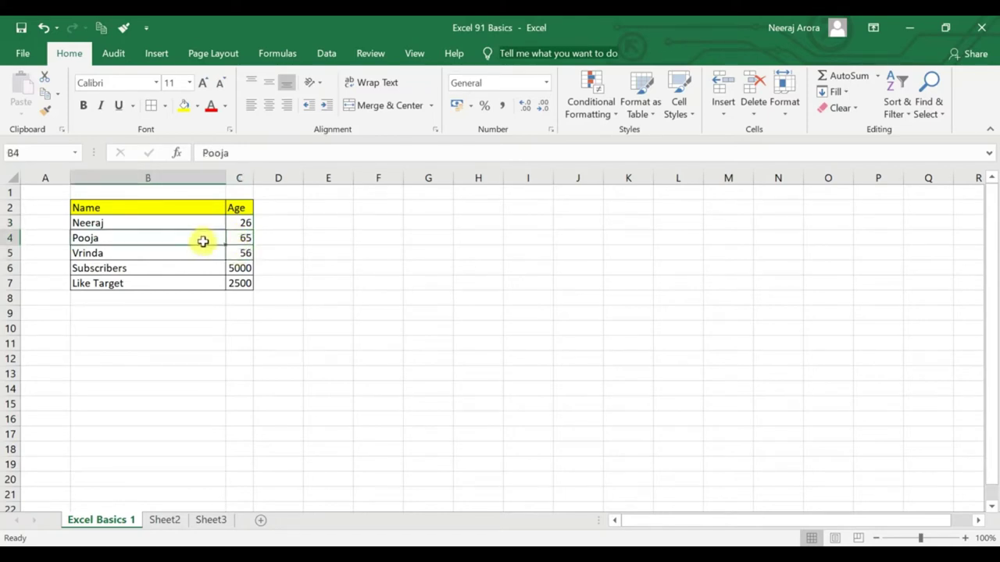
Append the surname to the second name in B4 using F2 edit mode.
{"action": "key", "text": "F2"}
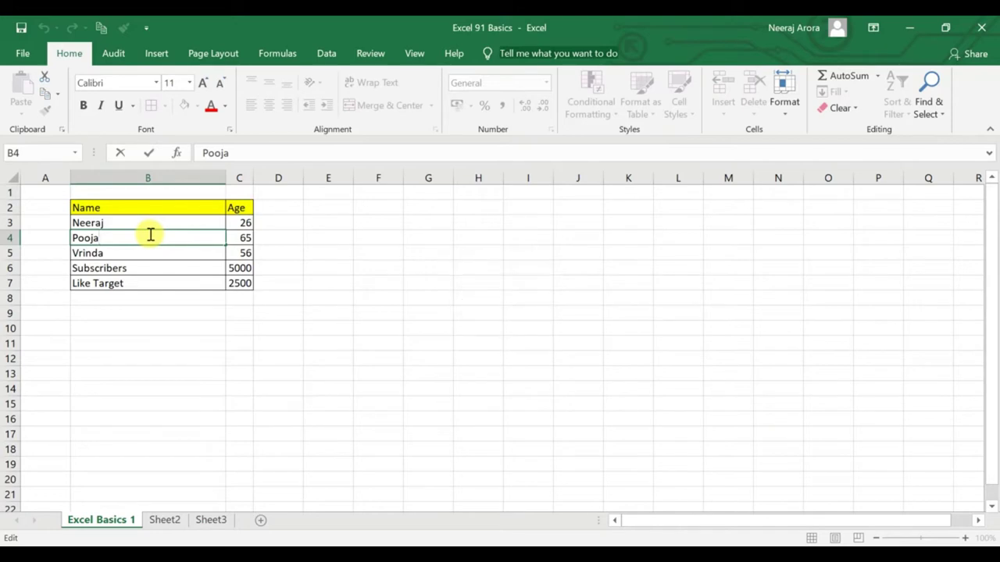
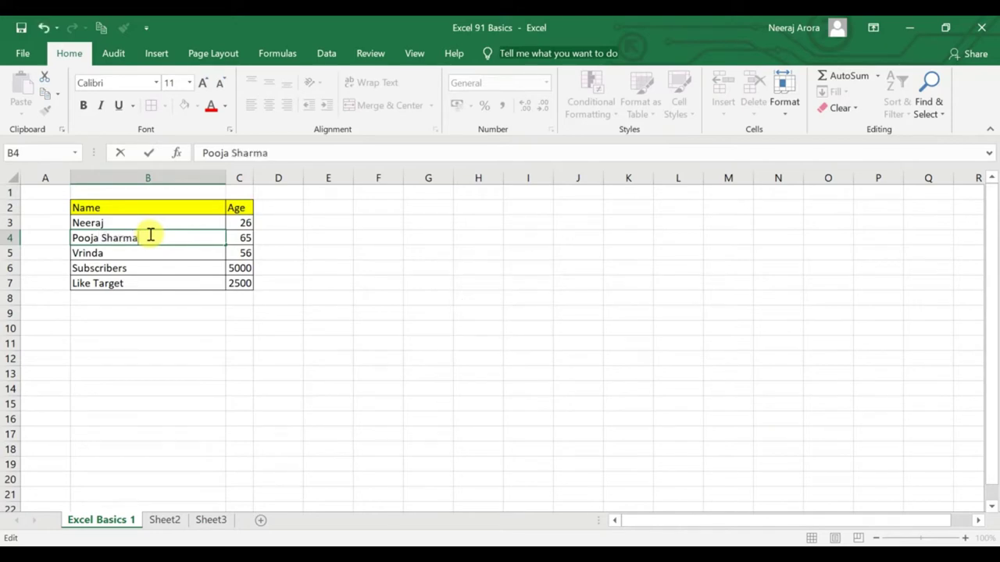
{"action": "key", "text": "Return"}
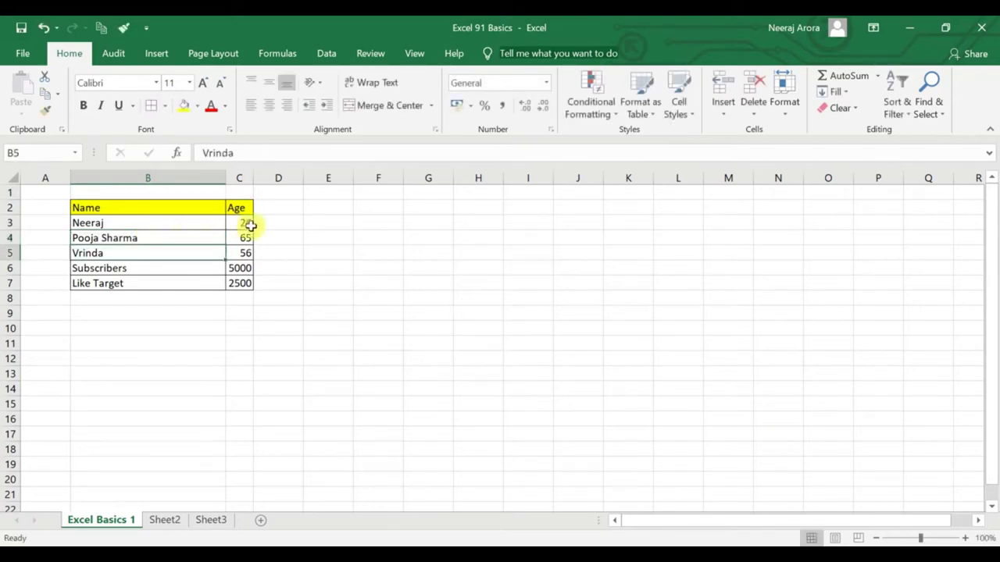
Check the ages in C3 and C4, then edit the first name in B3 with F2.
{"action": "left_click", "coordinate": [249, 224]}
{"action": "key", "text": "Down"}
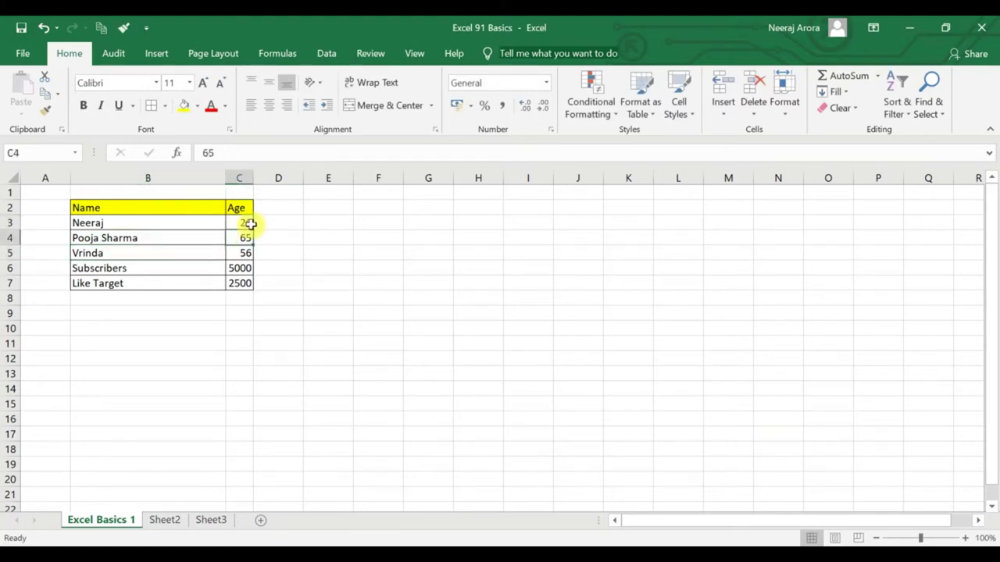
{"action": "left_click", "coordinate": [249, 223]}
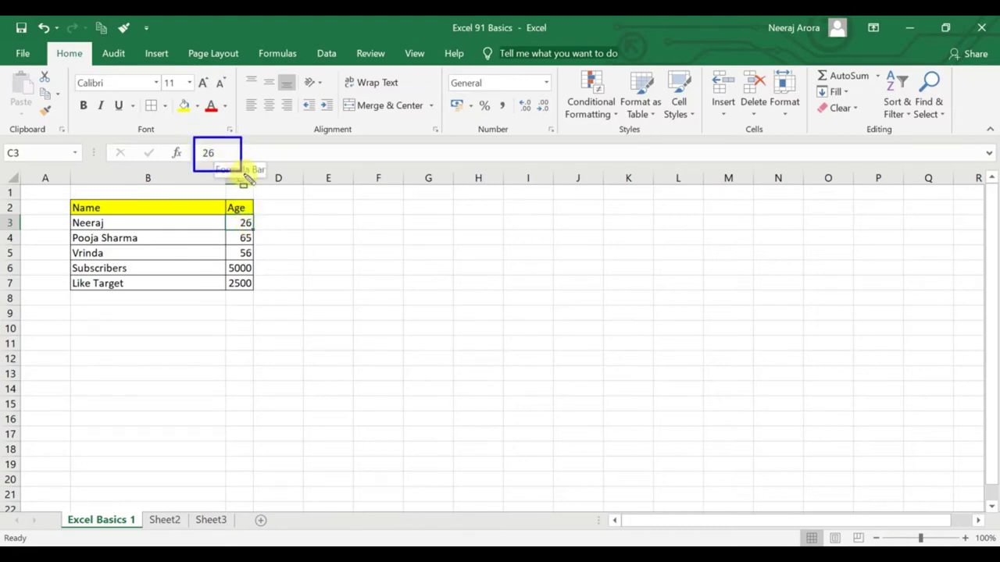
{"action": "left_click", "coordinate": [94, 223]}
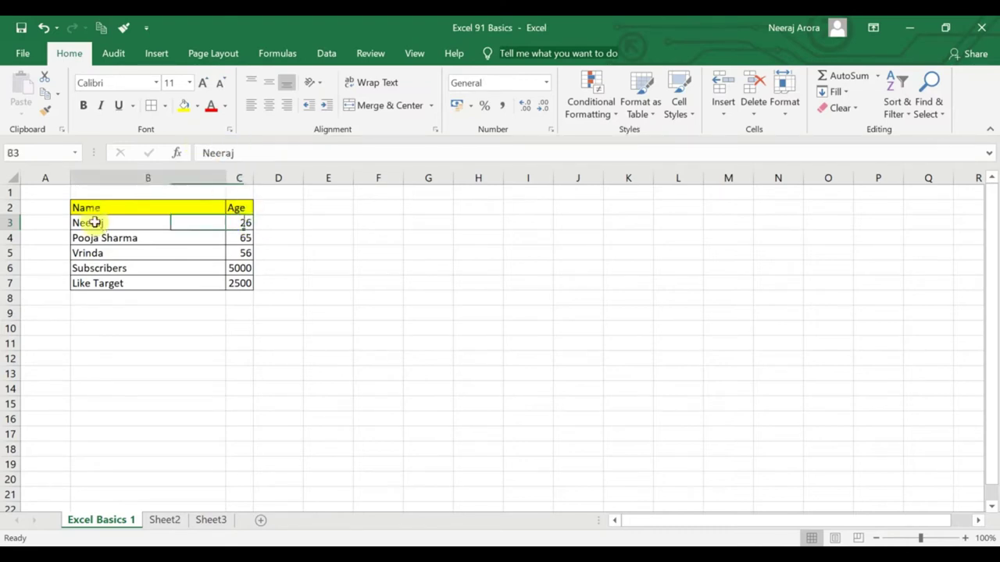
{"action": "key", "text": "F2"}
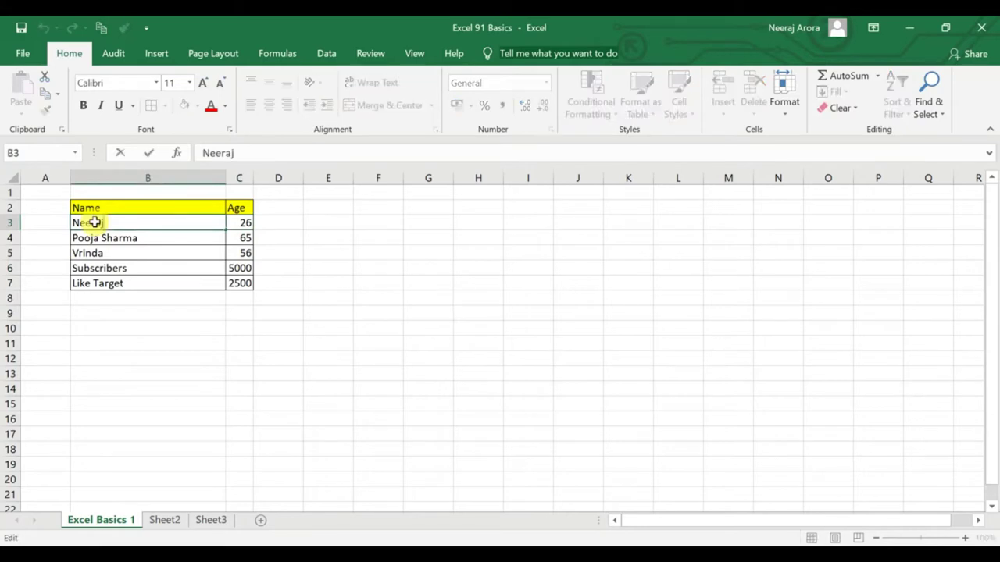
Browse the ages in the Age column, from Neeraj's in C3 to Pooja's in C4.
{"action": "left_click", "coordinate": [275, 247]}
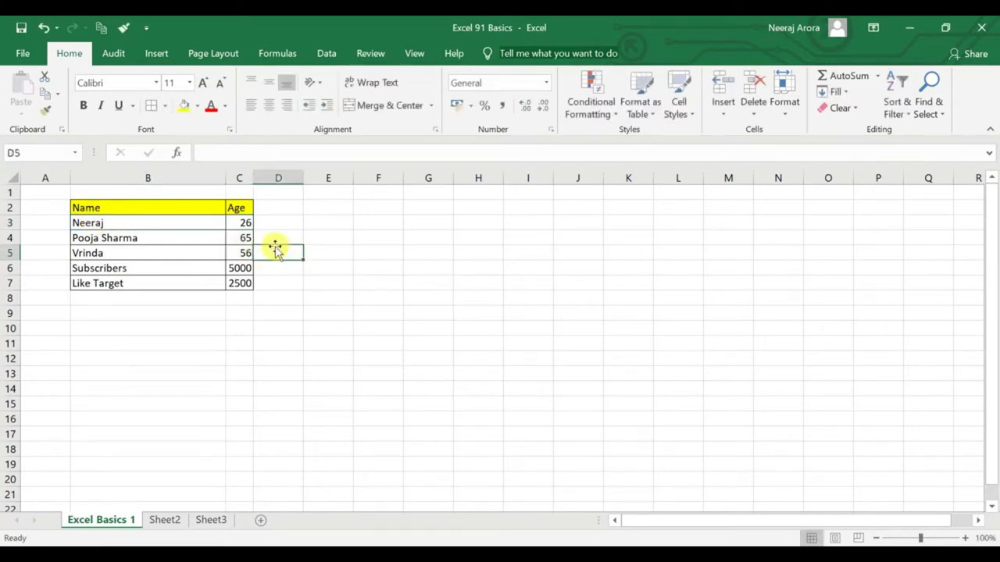
{"action": "left_click", "coordinate": [231, 220]}
{"action": "key", "text": "Down"}
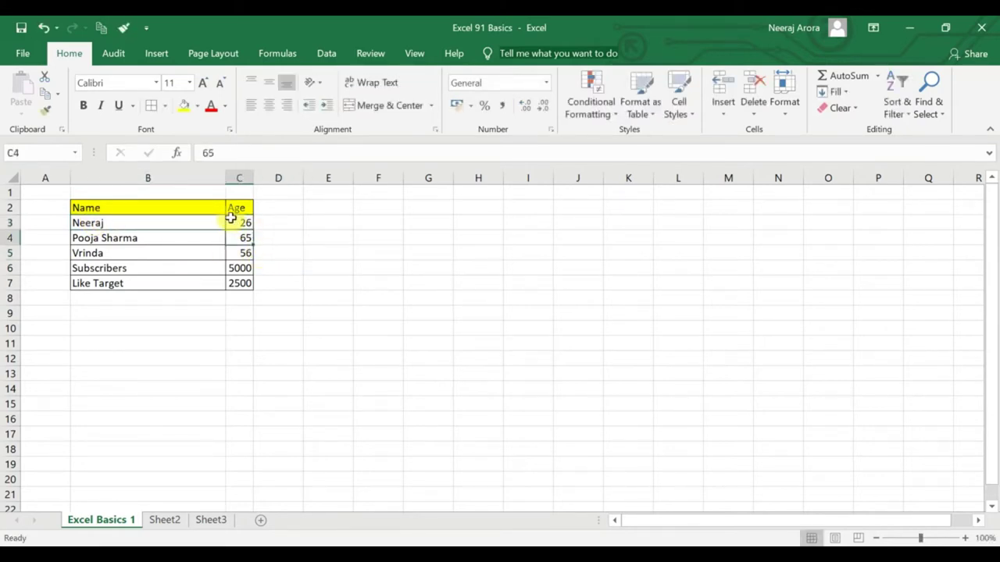
{"action": "key", "text": "Down"}
{"action": "key", "text": "Down"}
{"action": "key", "text": "Down"}
{"action": "key", "text": "Down"}
{"action": "key", "text": "Up"}
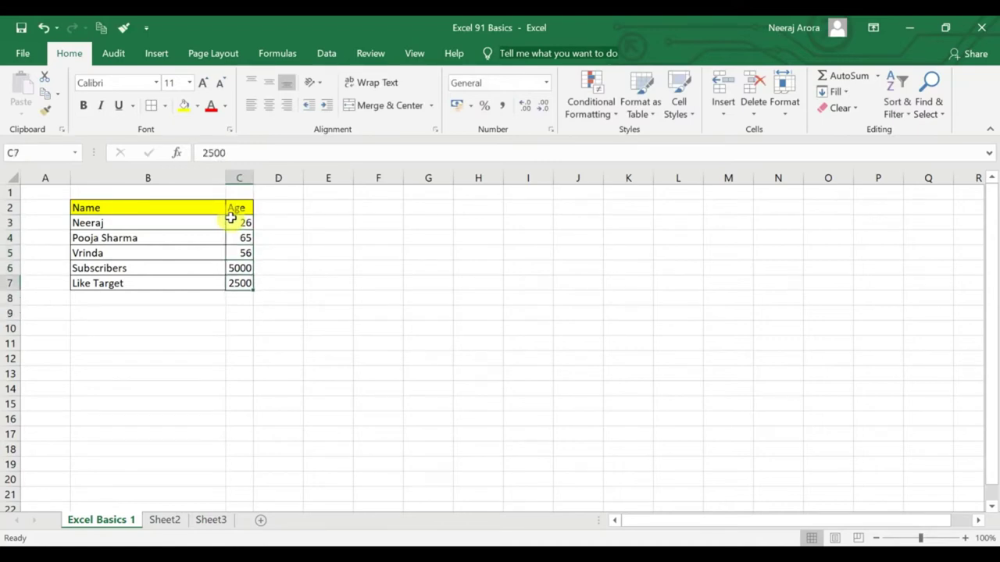
{"action": "key", "text": "Up"}
{"action": "key", "text": "Up"}
{"action": "key", "text": "Up"}
{"action": "key", "text": "Up"}
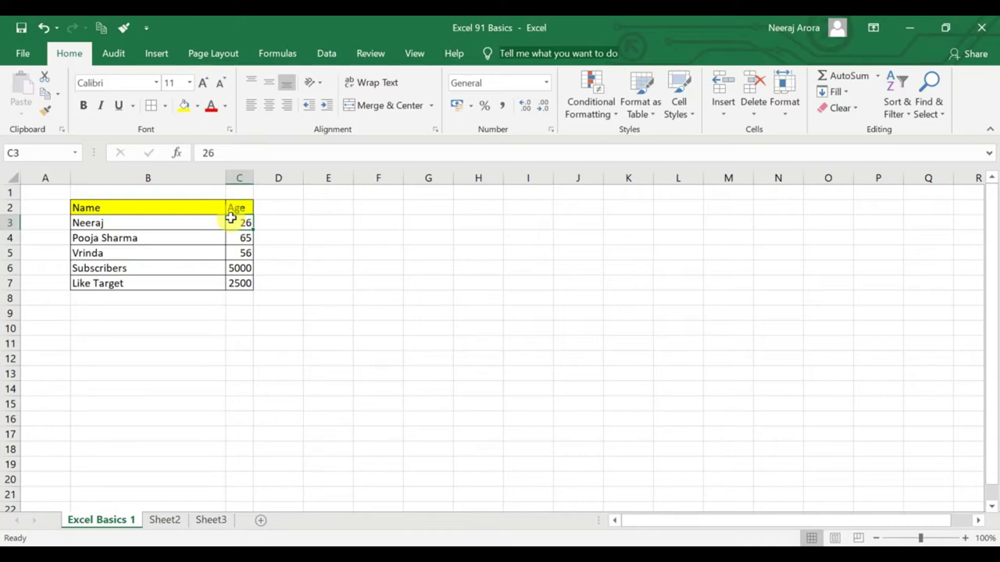
{"action": "left_click", "coordinate": [246, 235]}
Enter 67 in cell E3 beside the table and reselect it.
{"action": "left_click", "coordinate": [299, 224]}
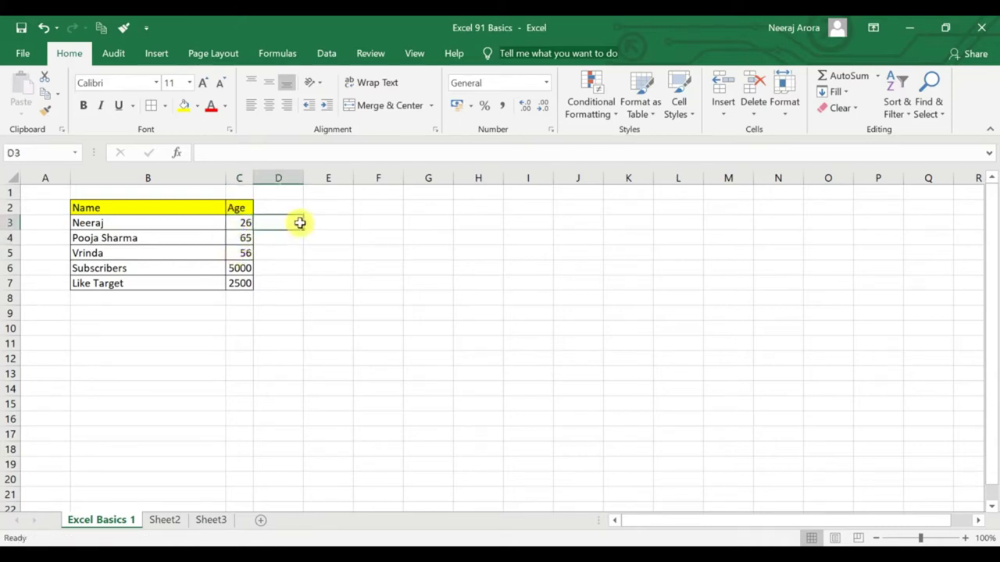
{"action": "left_click", "coordinate": [330, 224]}
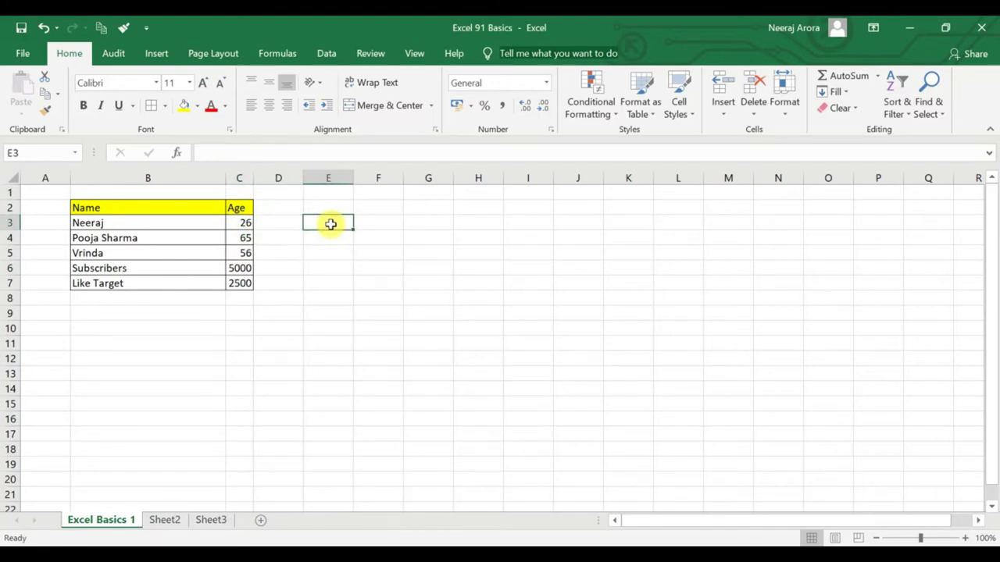
{"action": "type", "text": "67"}
{"action": "key", "text": "Return"}
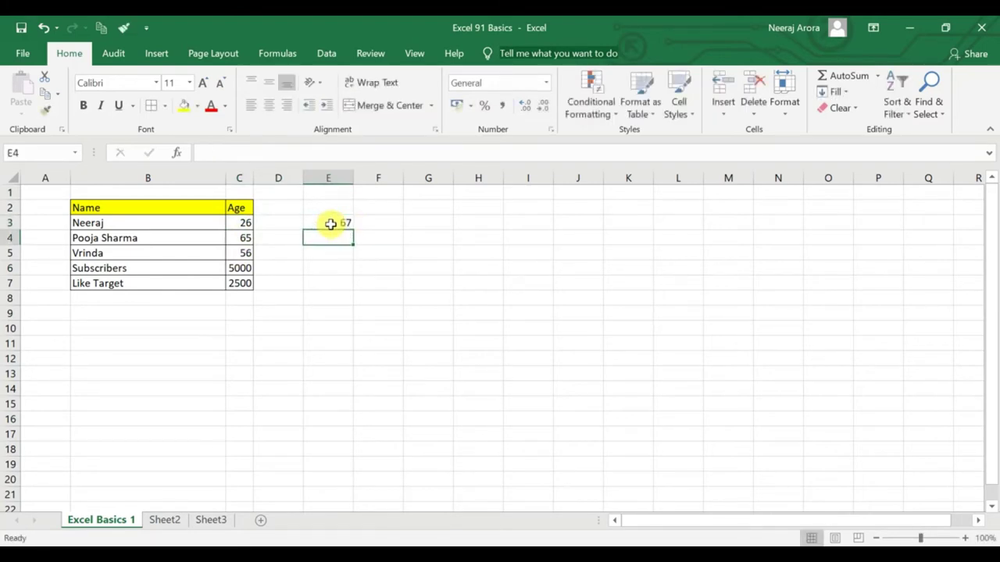
{"action": "left_click", "coordinate": [330, 224]}
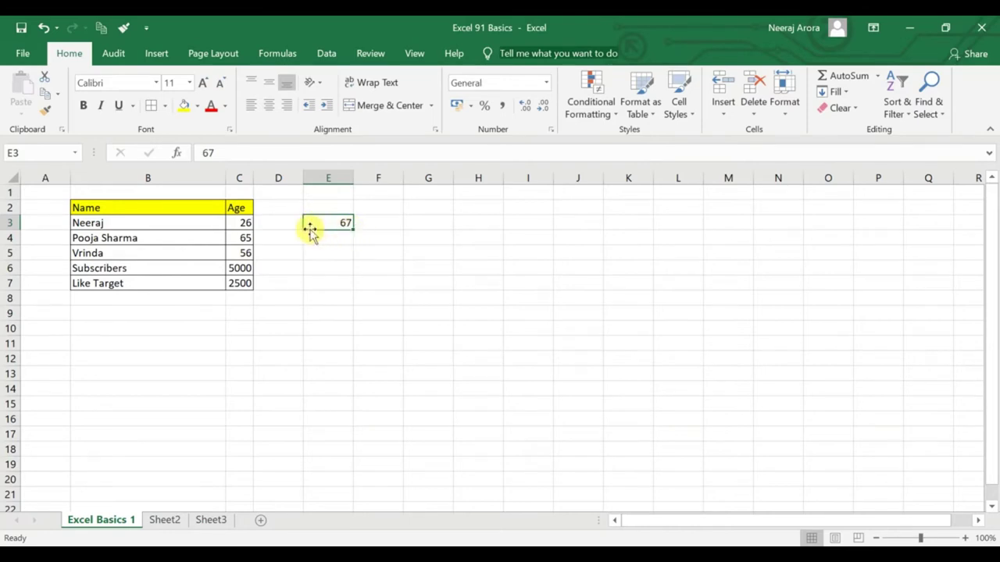
Move the 67 from E3 onto C3 twice, undoing each time so C3 keeps 26.
{"action": "left_click_drag", "start_coordinate": [303, 223], "coordinate": [242, 225]}
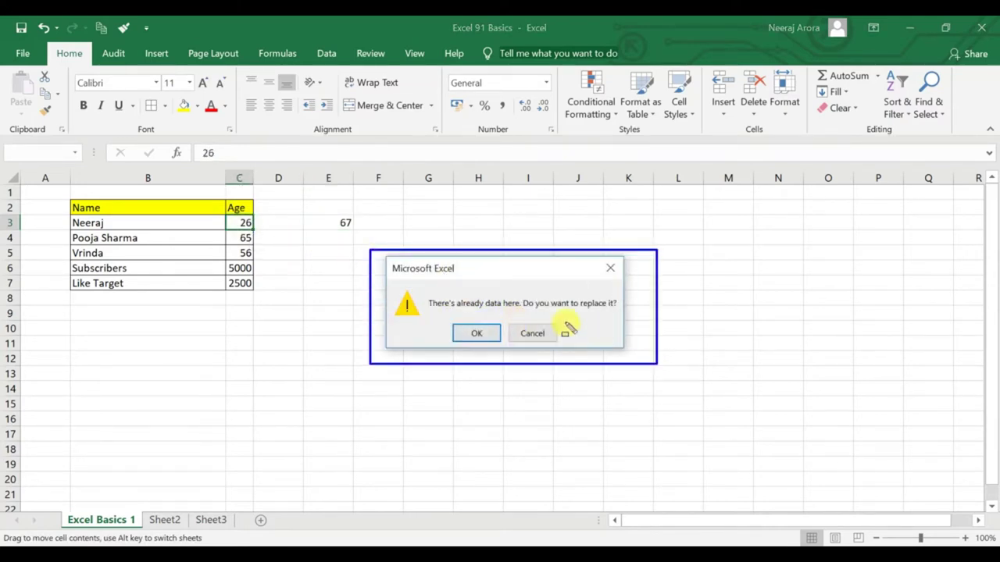
{"action": "mouse_move", "coordinate": [419, 294]}
{"action": "left_mouse_down"}
{"action": "mouse_move", "coordinate": [532, 320]}
{"action": "mouse_move", "coordinate": [511, 314]}
{"action": "mouse_move", "coordinate": [525, 302]}
{"action": "mouse_move", "coordinate": [618, 312]}
{"action": "left_mouse_up"}
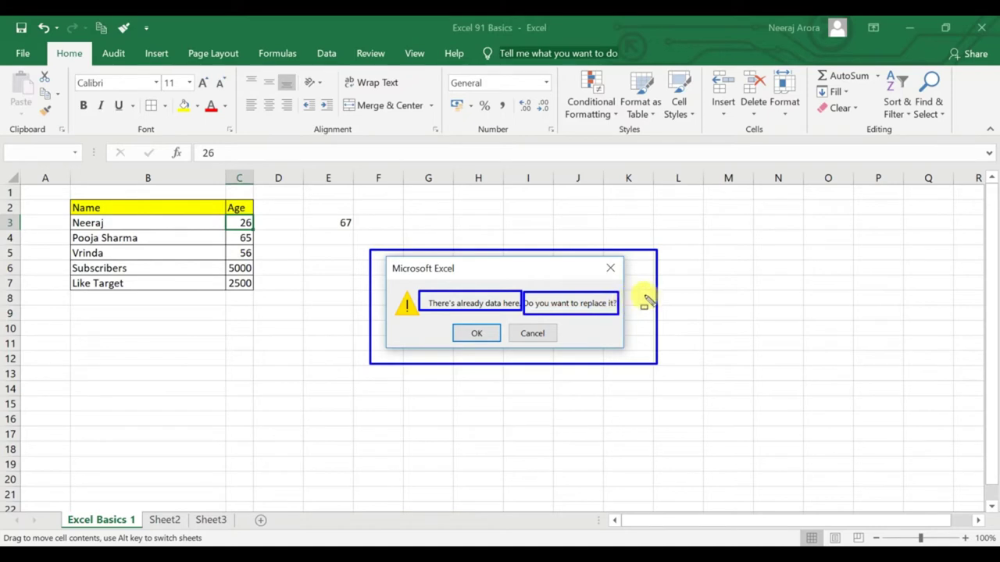
{"action": "key", "text": "Escape"}
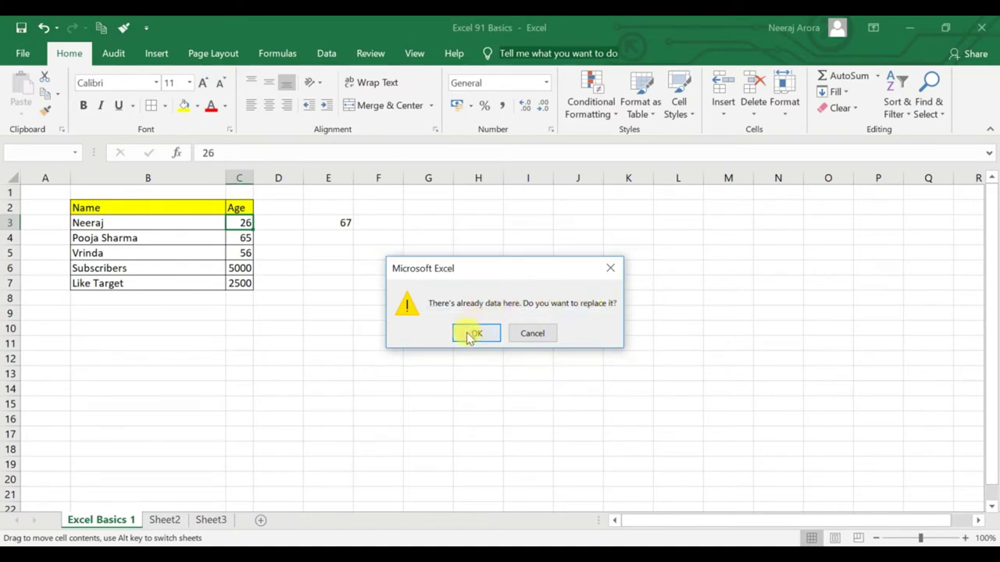
{"action": "left_click", "coordinate": [471, 333]}
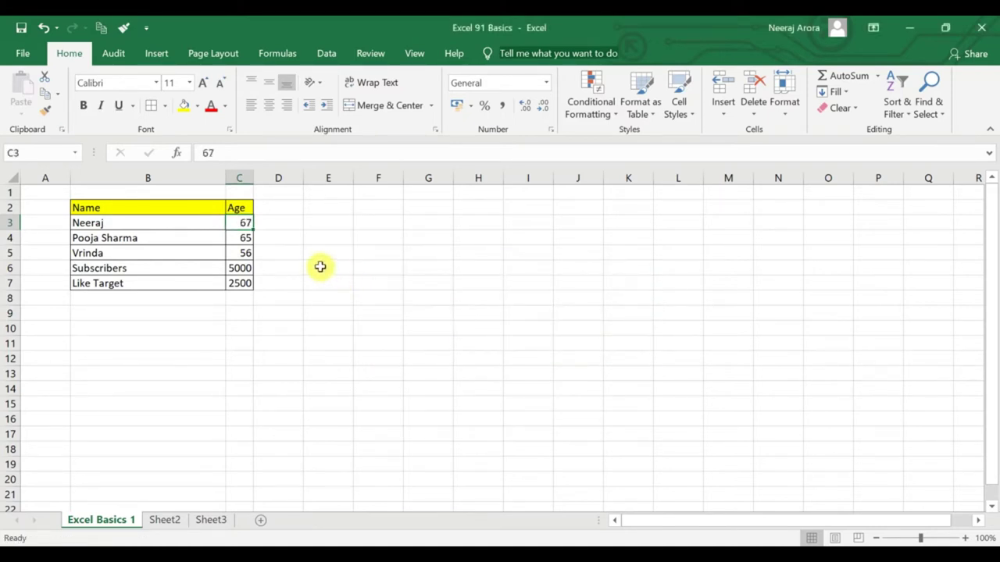
{"action": "key", "text": "ctrl+z"}
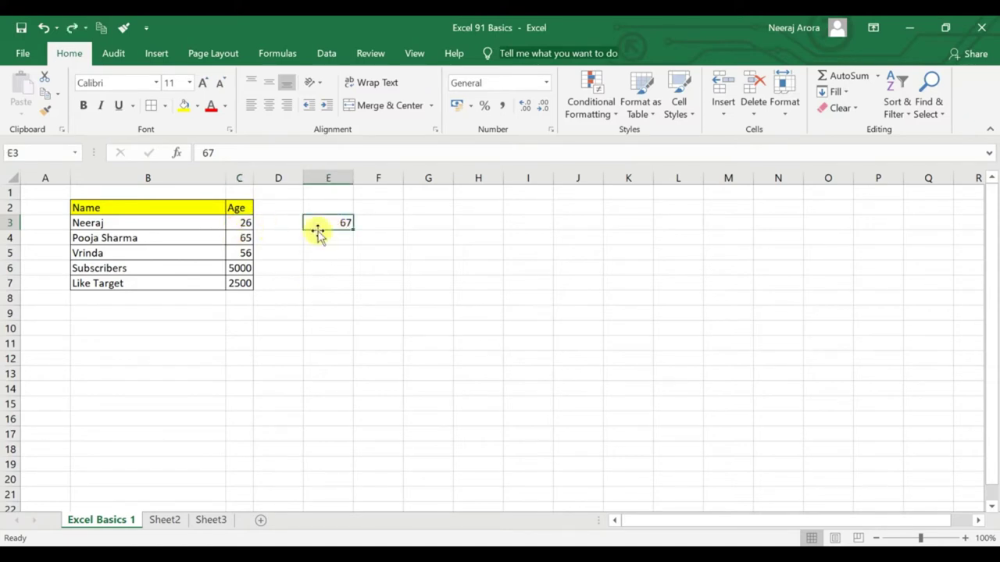
{"action": "left_click", "coordinate": [337, 265]}
{"action": "left_click", "coordinate": [341, 225]}
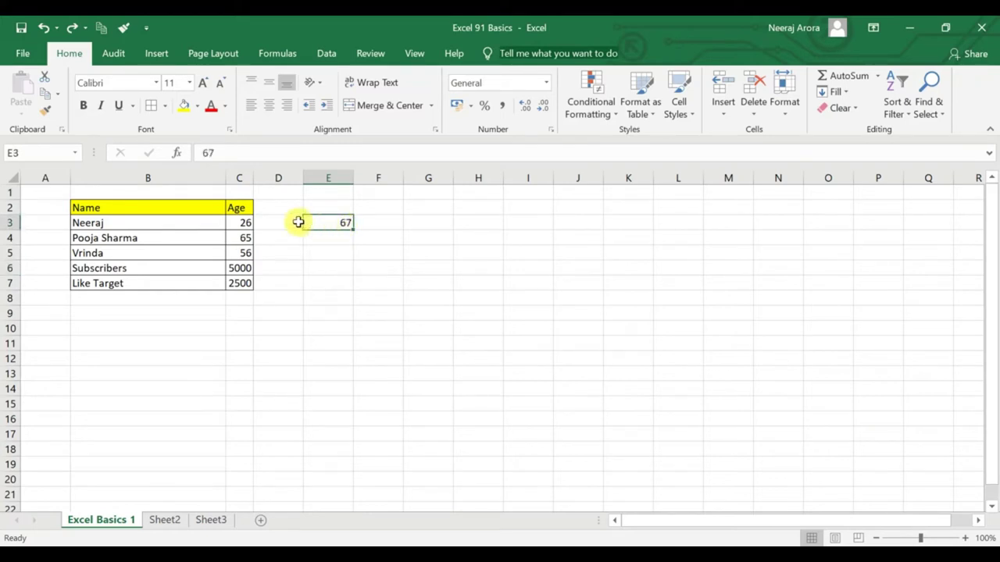
{"action": "left_click_drag", "start_coordinate": [300, 222], "coordinate": [247, 227]}
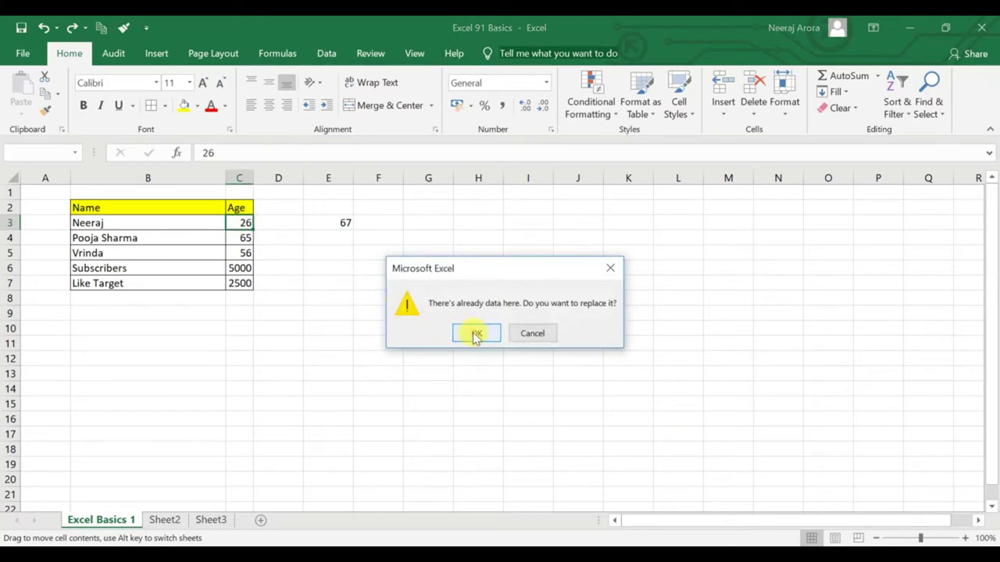
{"action": "left_click", "coordinate": [476, 334]}
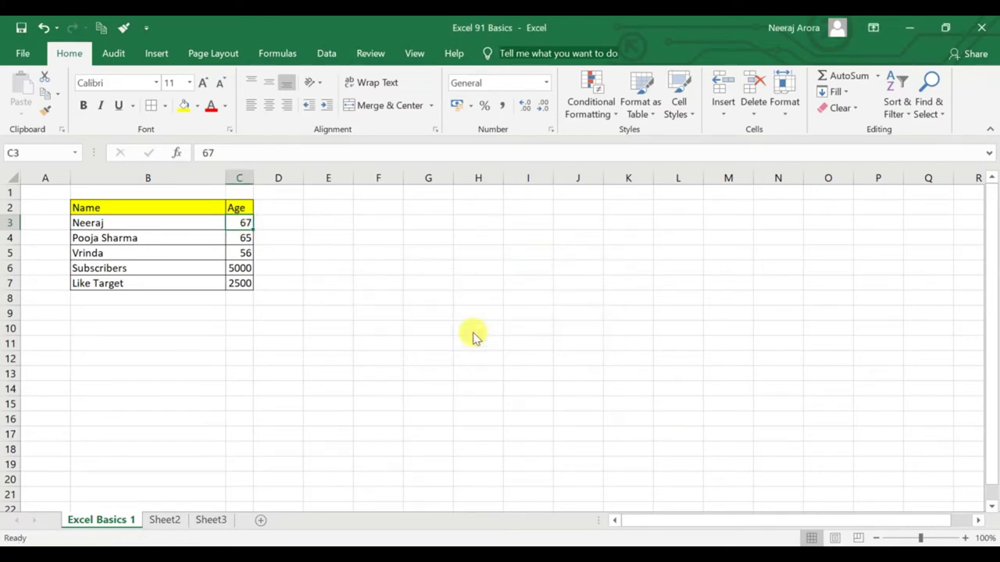
{"action": "key", "text": "ctrl+z"}
Delete the 67 from cell E3.
{"action": "left_click", "coordinate": [464, 328]}
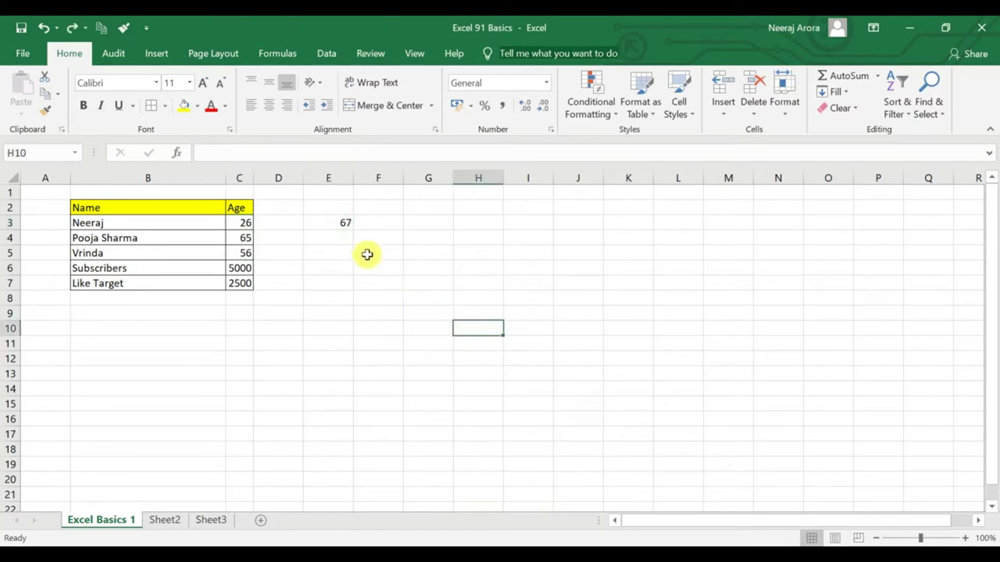
{"action": "left_click", "coordinate": [341, 227]}
{"action": "key", "text": "Delete"}
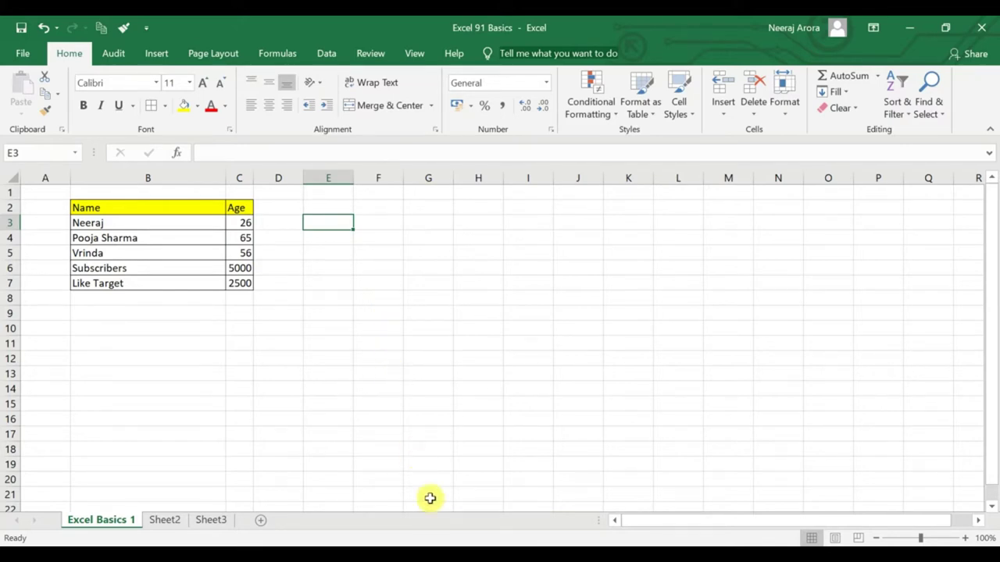
Change Neeraj's age in C3 to 32.
{"action": "mouse_move", "coordinate": [446, 544]}
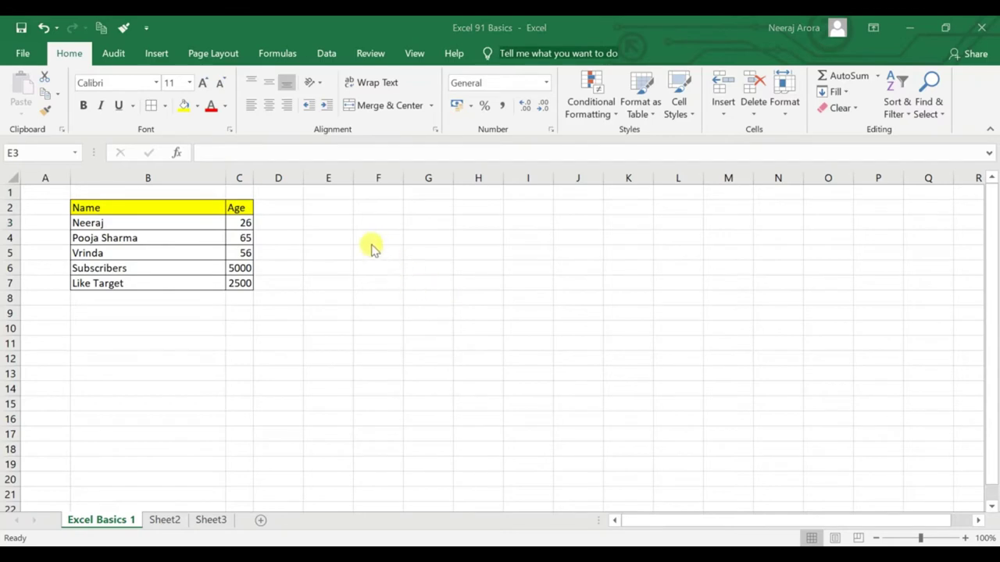
{"action": "left_click", "coordinate": [212, 223]}
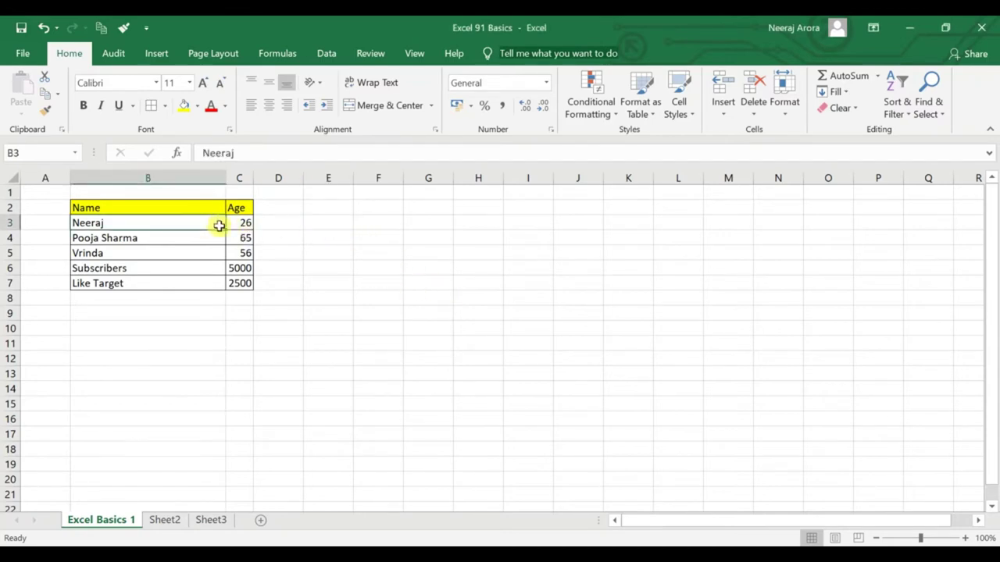
{"action": "left_click", "coordinate": [245, 225]}
{"action": "type", "text": "32"}
{"action": "key", "text": "Return"}
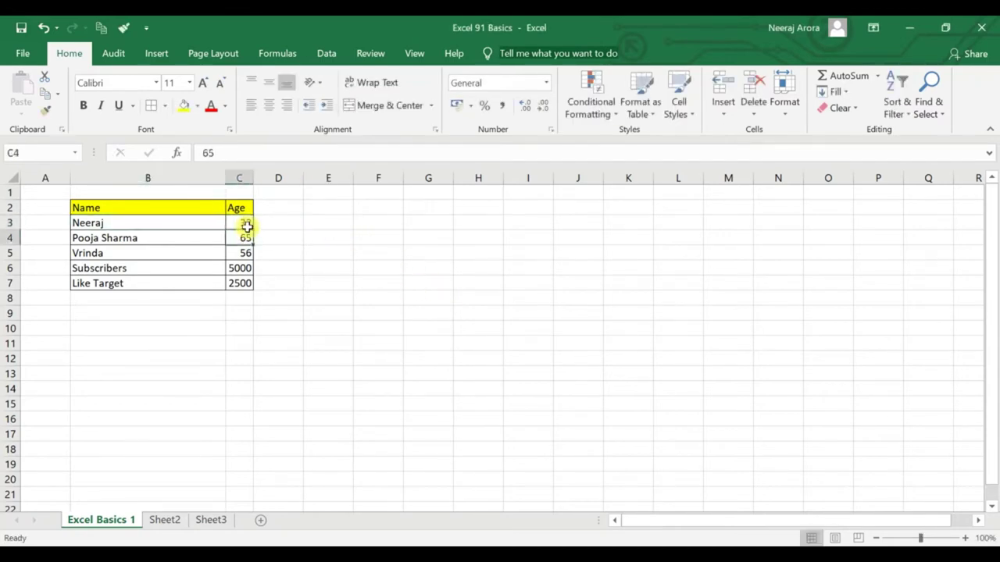
Enter Saniya in F3 and the age 18 in G3.
{"action": "left_click", "coordinate": [365, 225]}
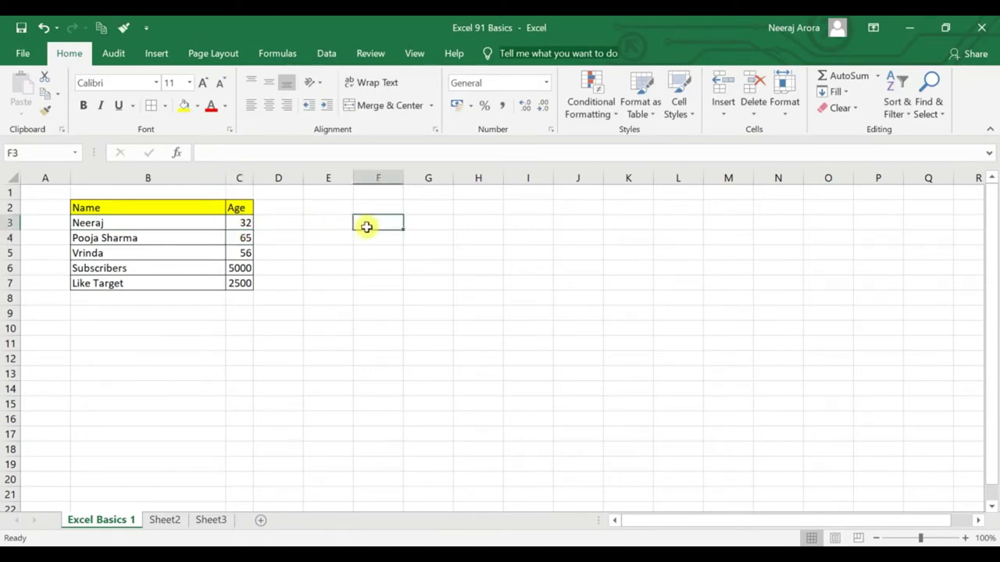
{"action": "type", "text": "Saniya"}
{"action": "key", "text": "Up"}
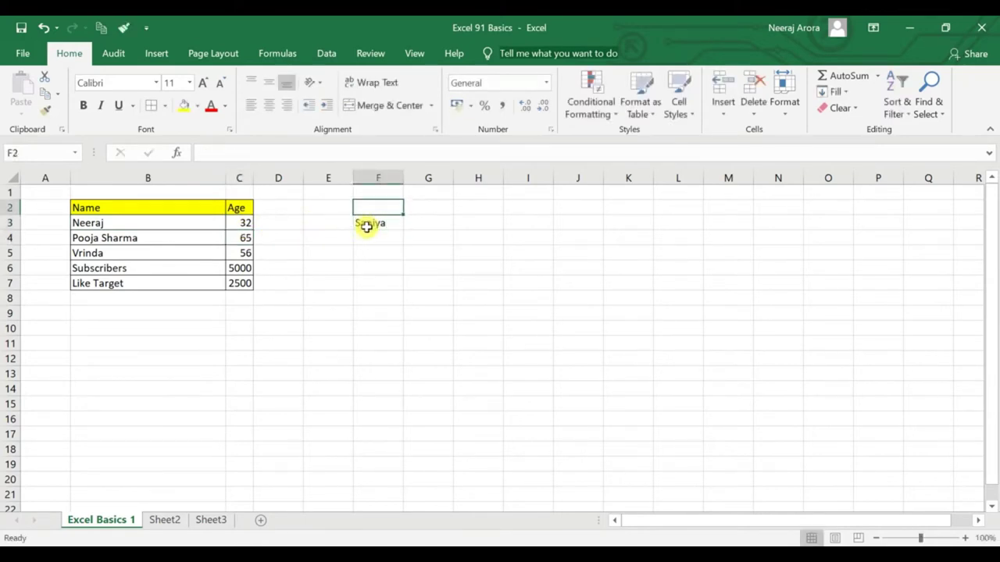
{"action": "key", "text": "Right"}
{"action": "key", "text": "Down"}
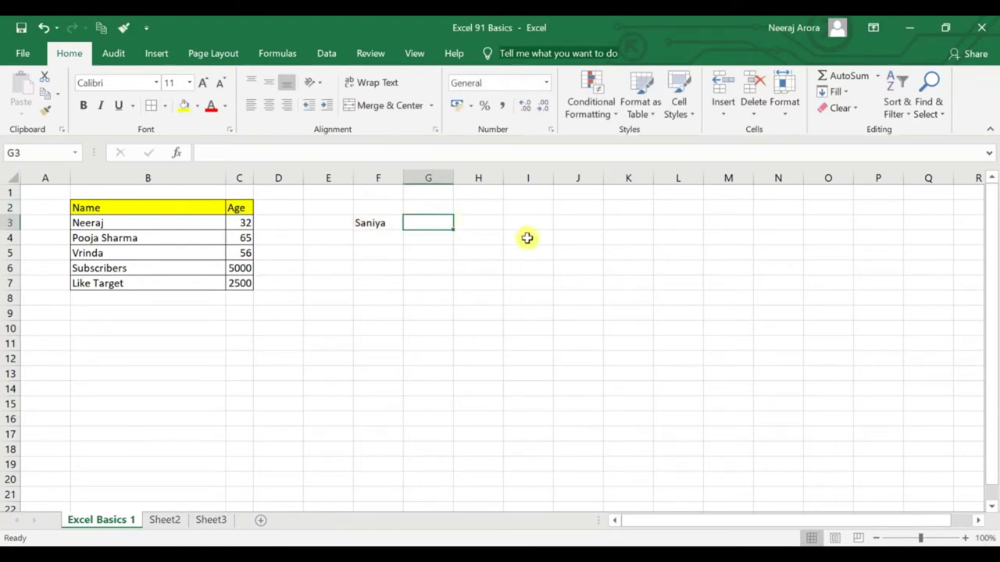
{"action": "type", "text": "18"}
{"action": "key", "text": "Return"}
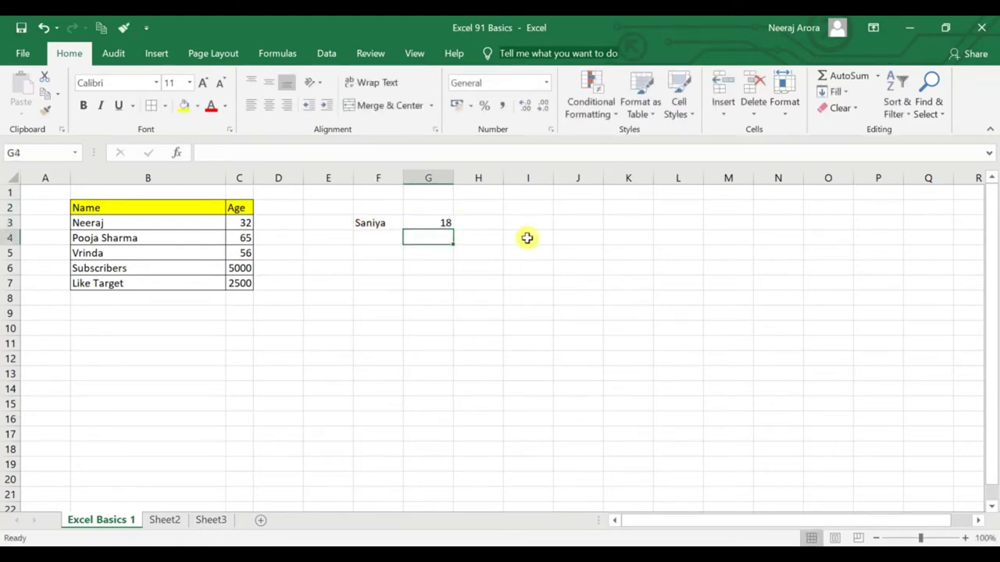
{"action": "left_click", "coordinate": [385, 224]}
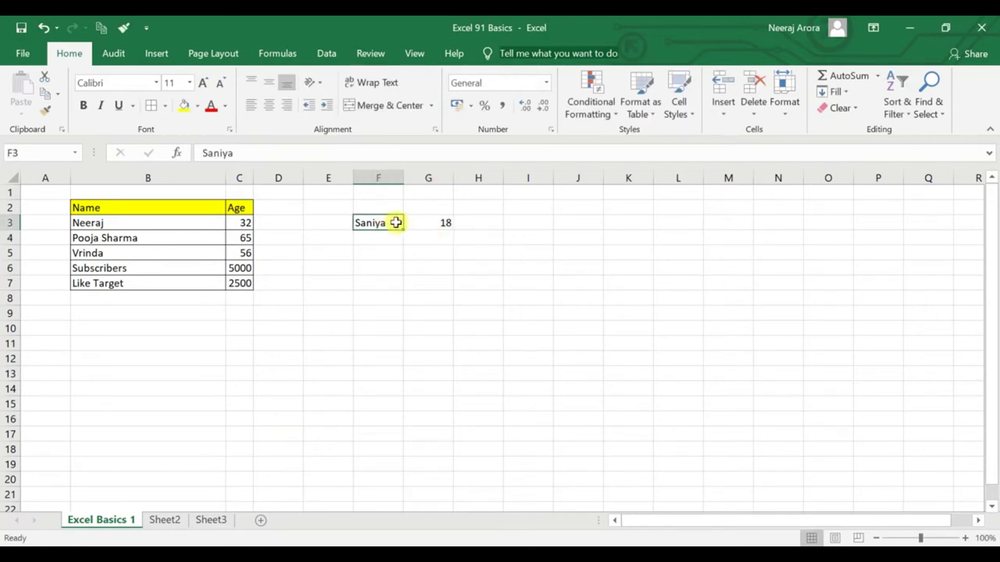
{"action": "left_click_drag", "start_coordinate": [397, 222], "coordinate": [446, 222]}
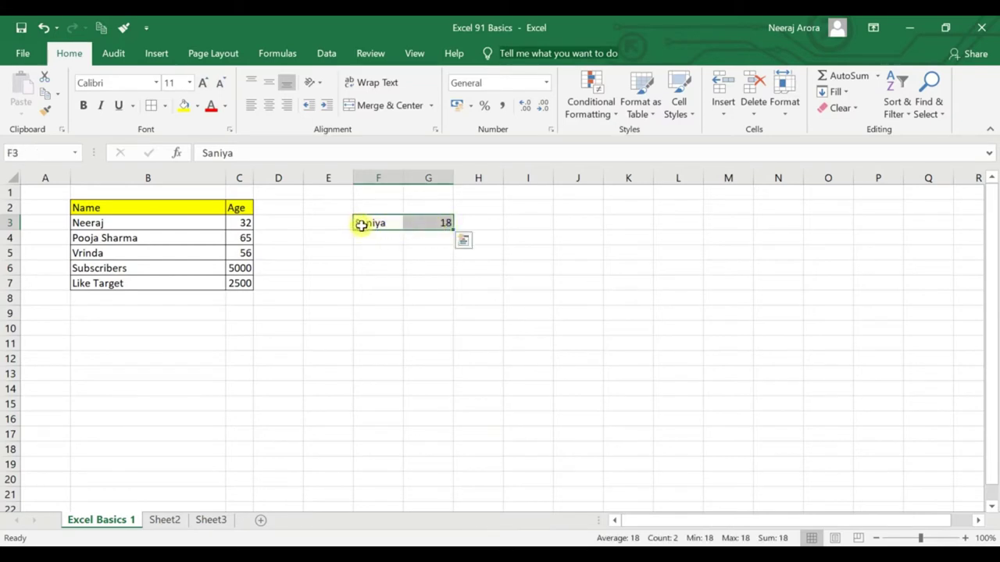
{"action": "left_click_drag", "start_coordinate": [355, 225], "coordinate": [161, 226]}
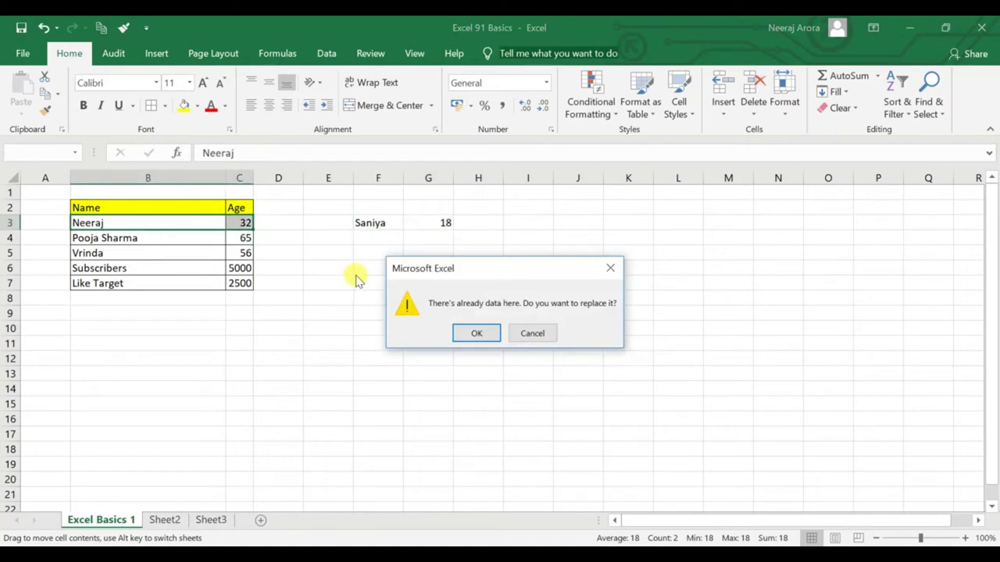
{"action": "left_click", "coordinate": [477, 335]}
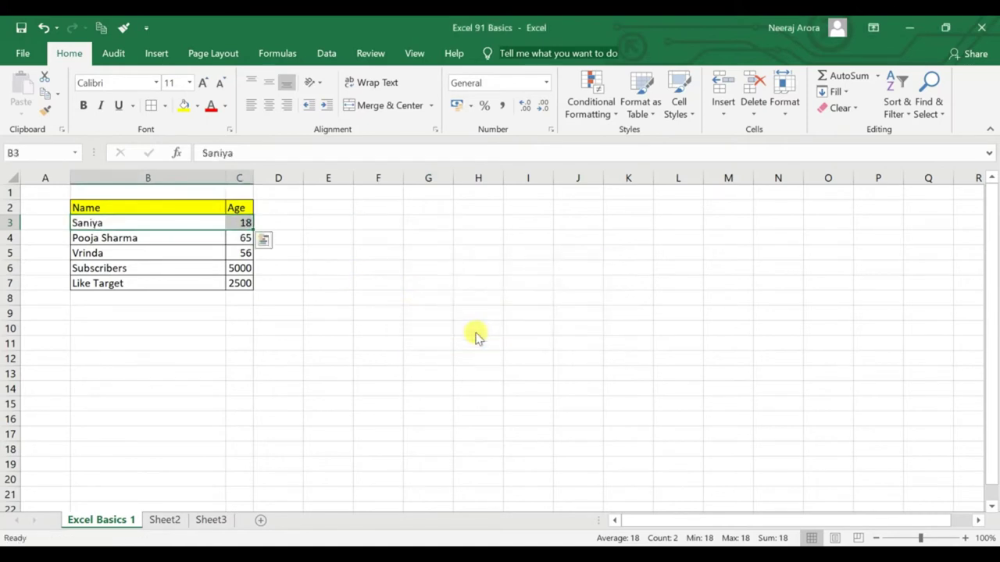
{"action": "key", "text": "ctrl+z"}
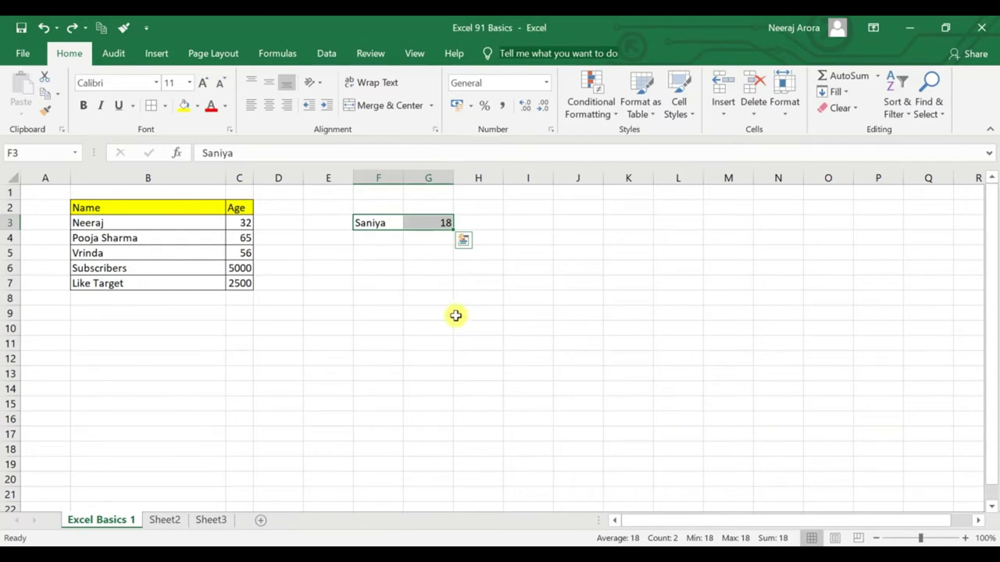
{"action": "left_click", "coordinate": [393, 301]}
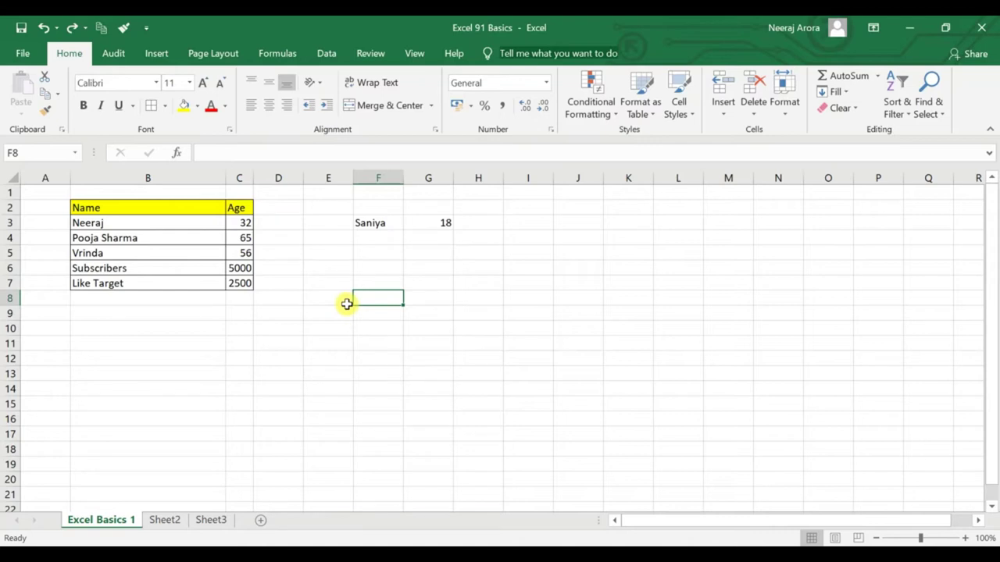
Enter Modi Ji in F8, then re-enter it as 'Modi ji'.
{"action": "type", "text": "Modi Ji"}
{"action": "key", "text": "Return"}
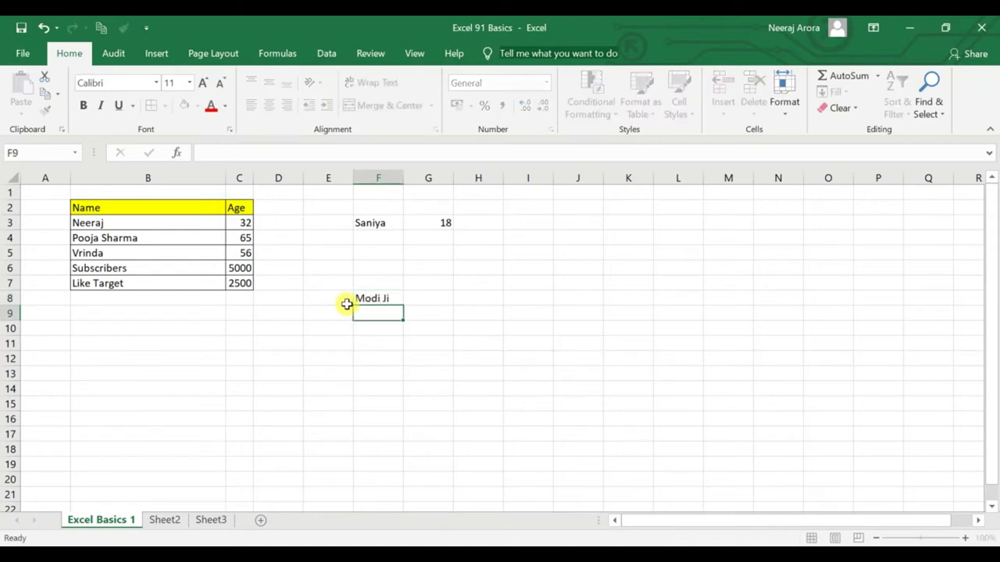
{"action": "left_click", "coordinate": [379, 300]}
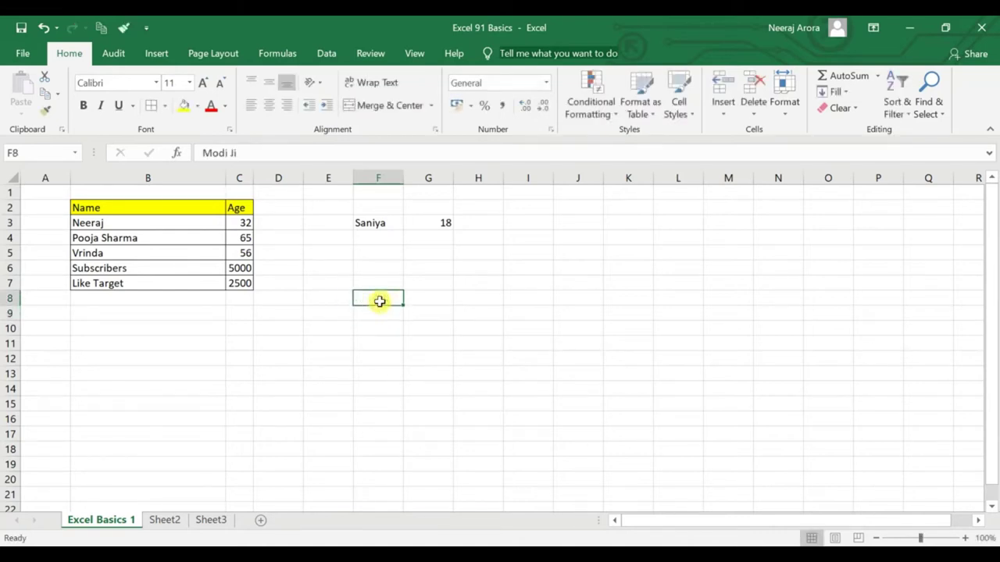
{"action": "type", "text": "Modi Ji"}
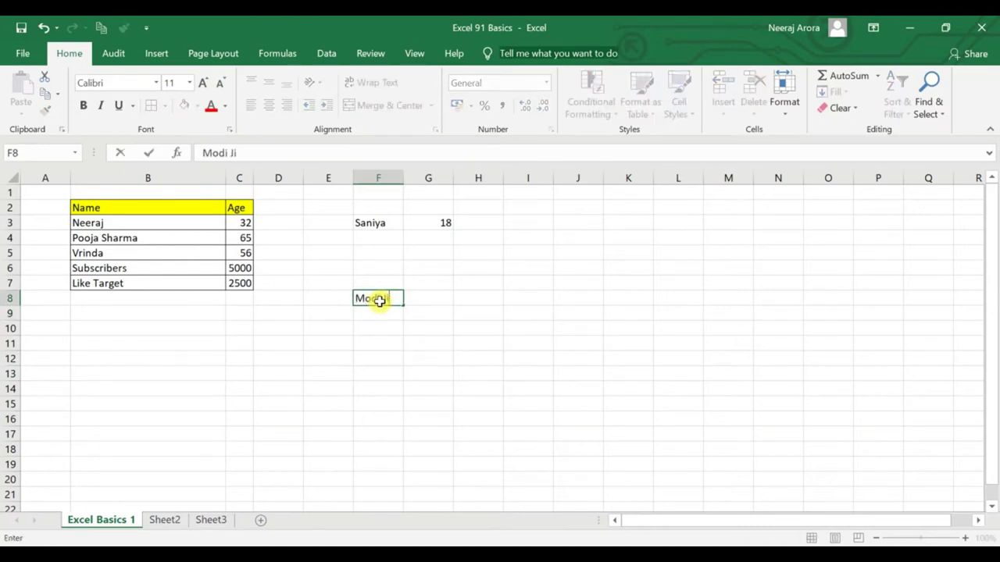
{"action": "key", "text": "Return"}
{"action": "left_click", "coordinate": [380, 300]}
{"action": "type", "text": "Modi ji"}
{"action": "key", "text": "ctrl+Return"}
Try overwriting F8 with Modi, Rahul and rahul, cancelling each so Modi Ji stays.
{"action": "key", "text": "Escape"}
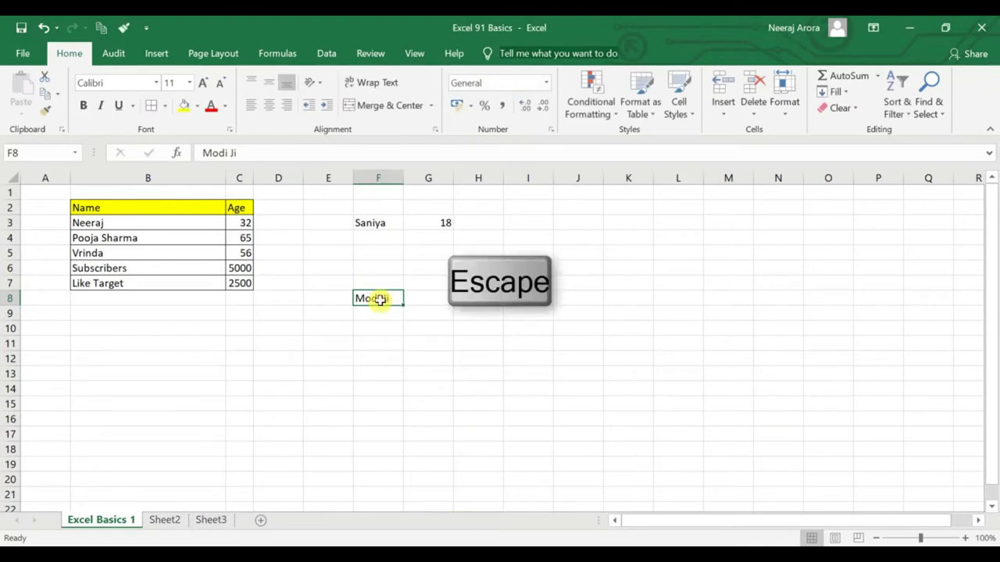
{"action": "double_click", "coordinate": [378, 299]}
{"action": "left_click_drag", "start_coordinate": [386, 298], "coordinate": [325, 293]}
{"action": "type", "text": "Modi"}
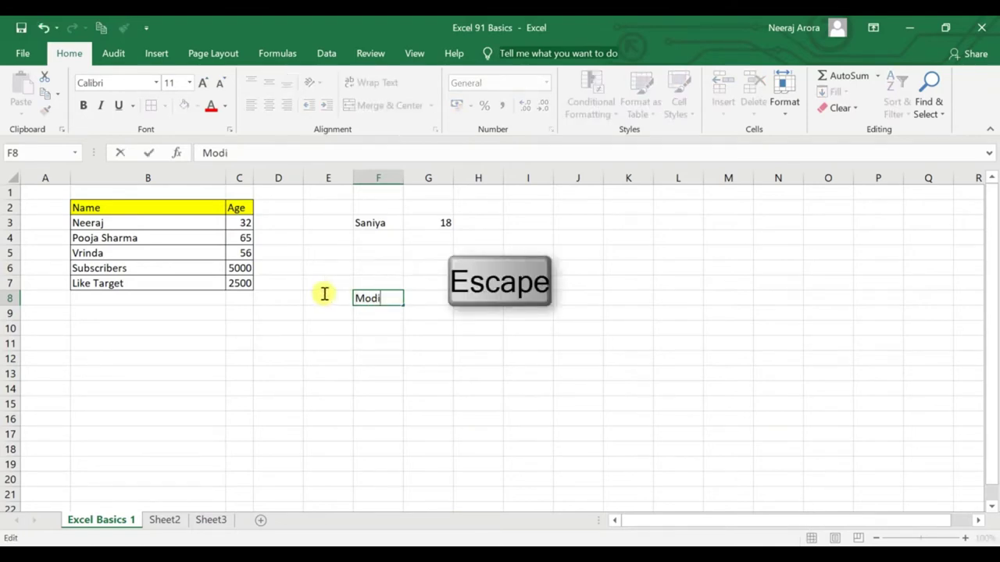
{"action": "key", "text": "Escape"}
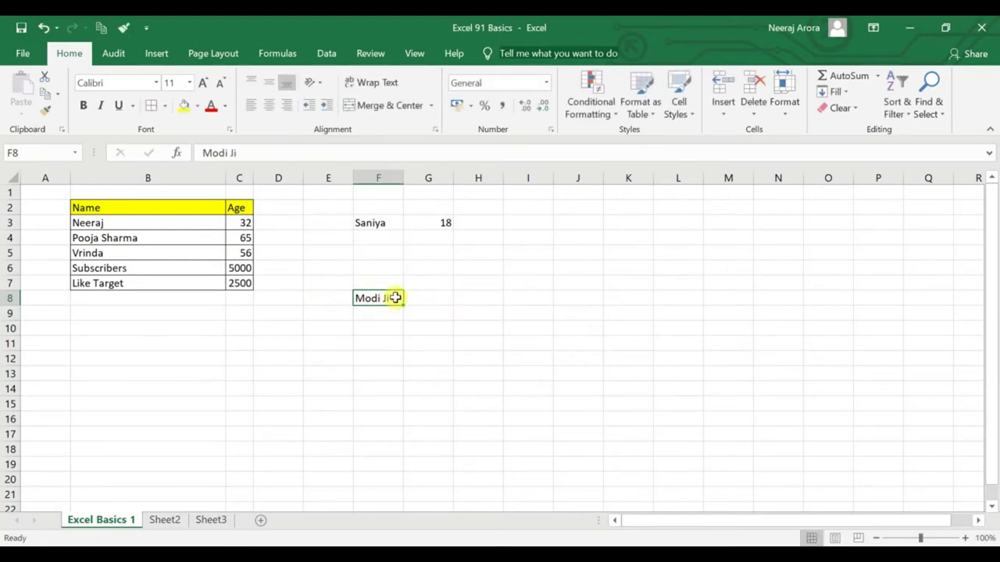
{"action": "type", "text": "Rah"}
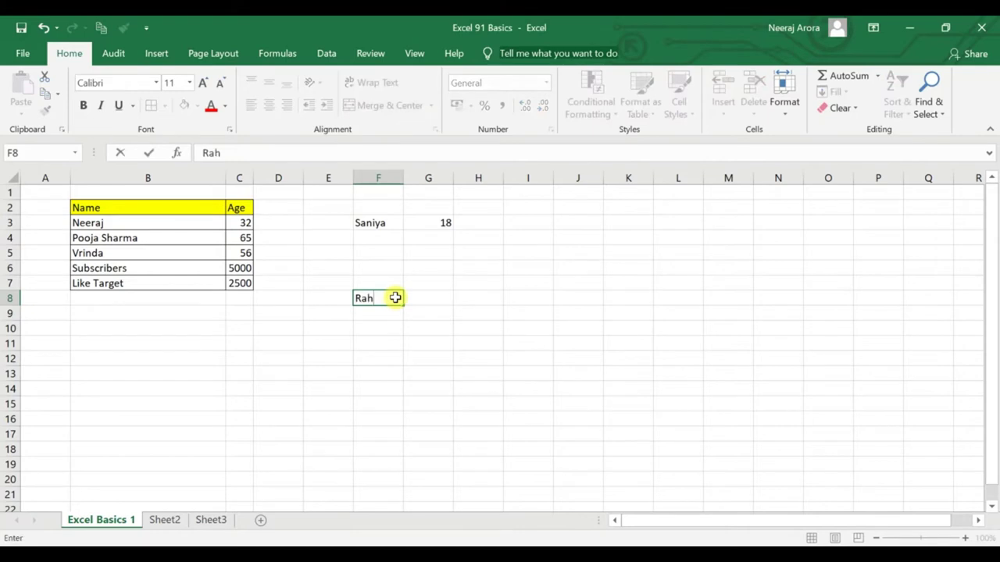
{"action": "type", "text": "ul"}
{"action": "key", "text": "Escape"}
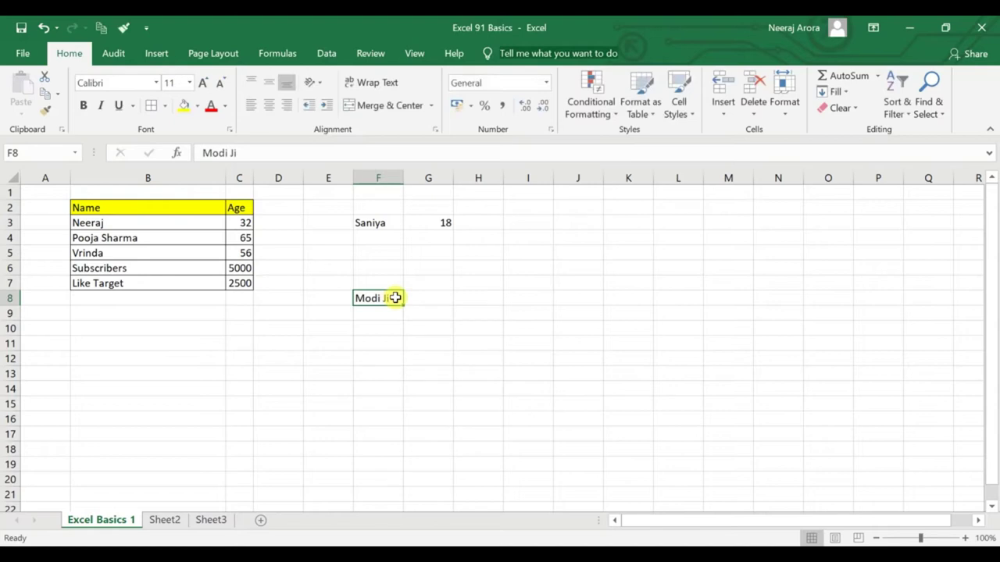
{"action": "type", "text": "rahul"}
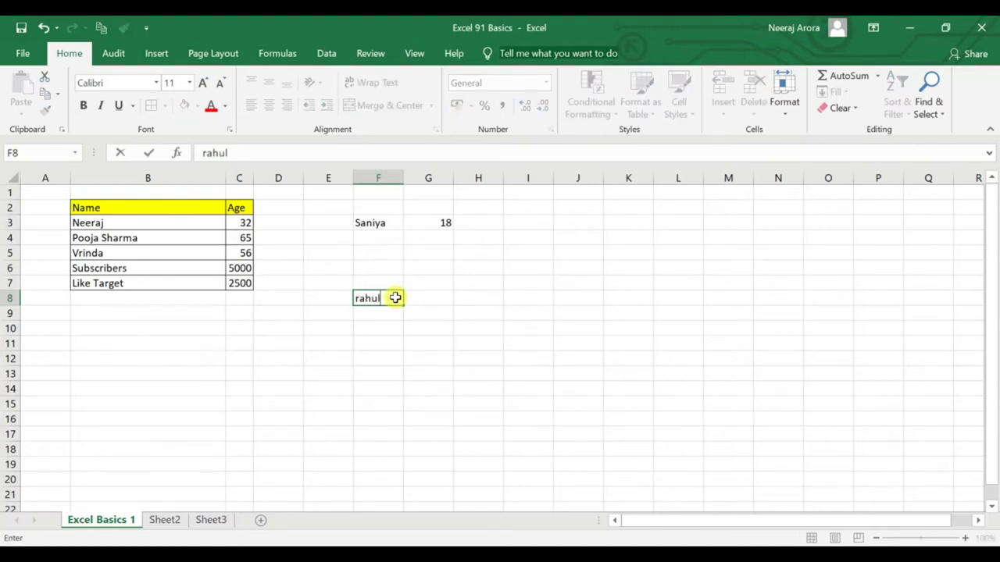
{"action": "key", "text": "Escape"}
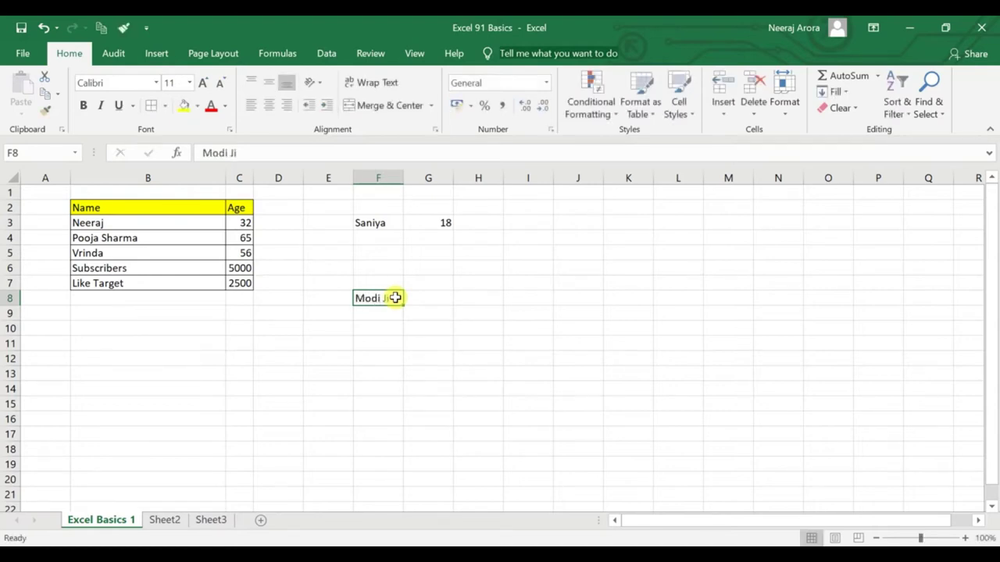
{"action": "left_click", "coordinate": [399, 316]}
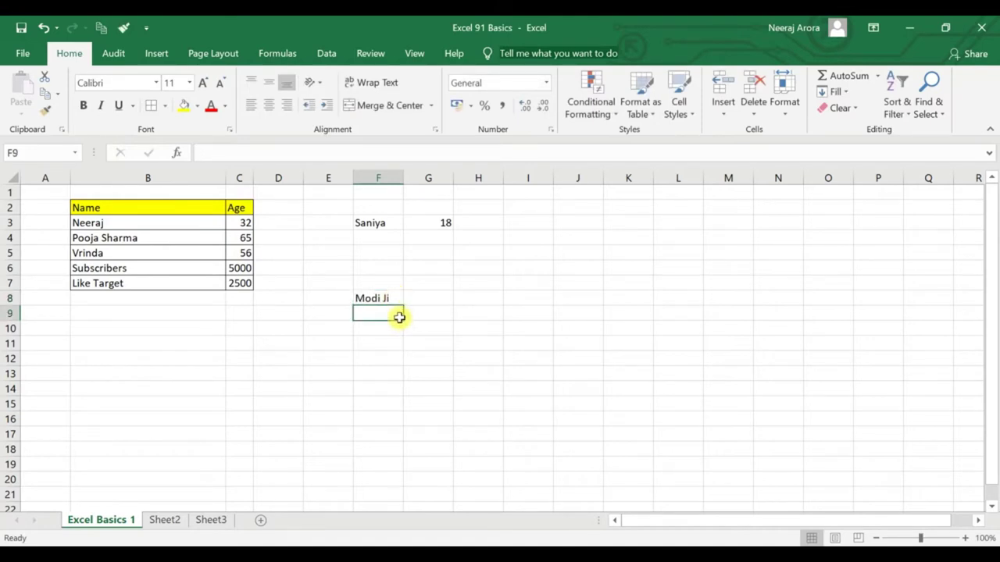
{"action": "left_click", "coordinate": [396, 298]}
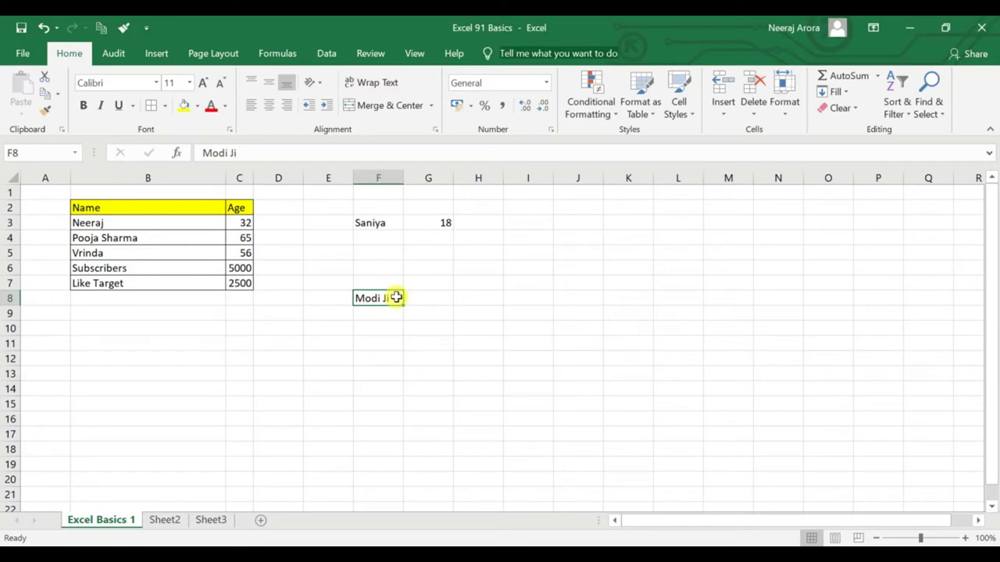
Enter Modi Ji in G8, then overwrite it by typing Sonia JI.
{"action": "left_click", "coordinate": [437, 302]}
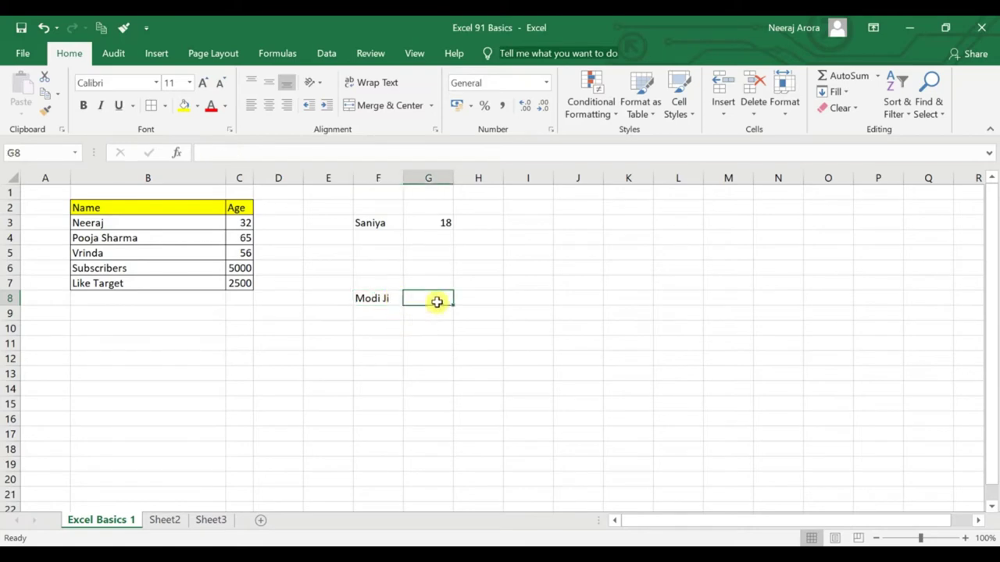
{"action": "type", "text": "Modi"}
{"action": "key", "text": "Escape"}
{"action": "type", "text": "Modi Ji"}
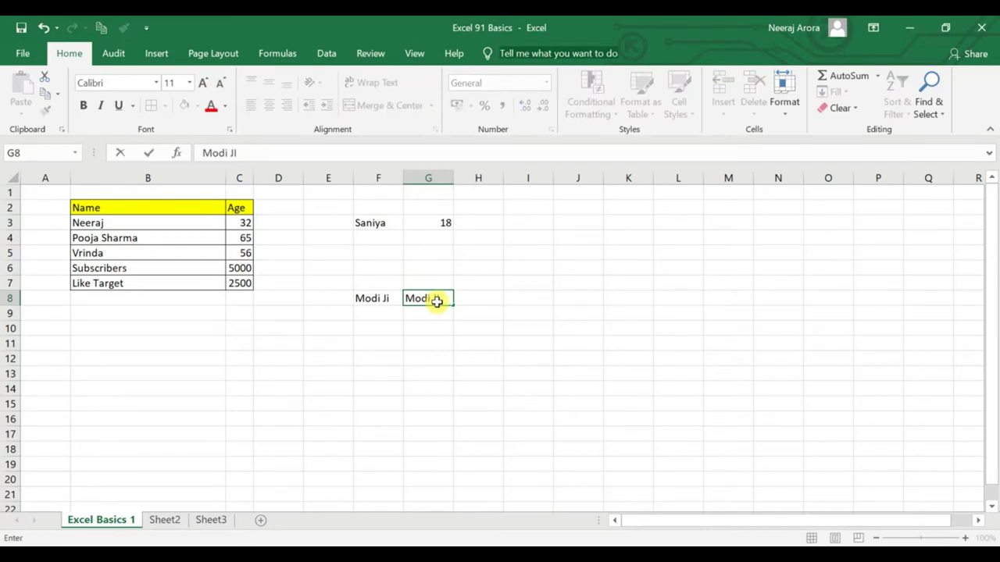
{"action": "key", "text": "Return"}
{"action": "left_click", "coordinate": [435, 301]}
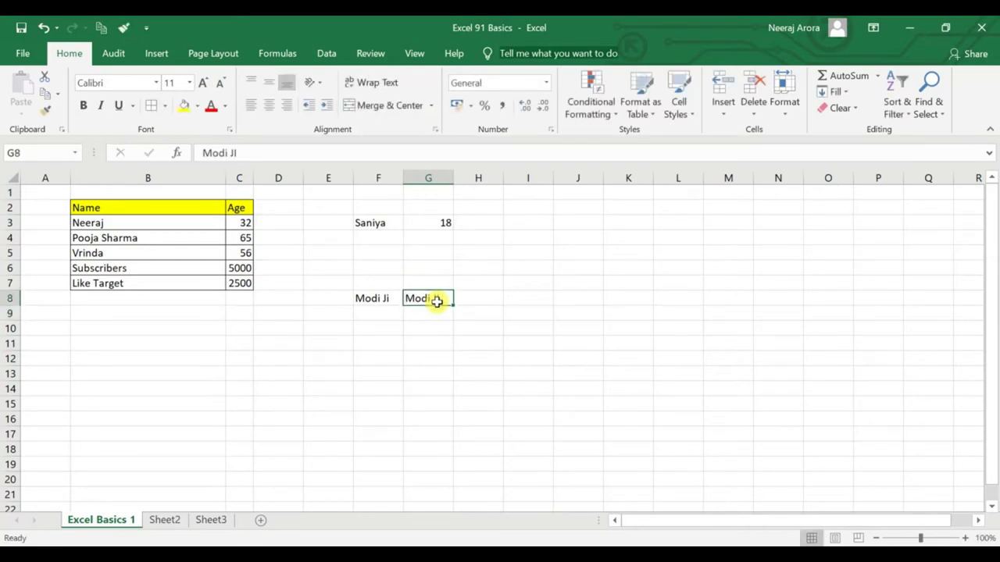
{"action": "left_click", "coordinate": [438, 312]}
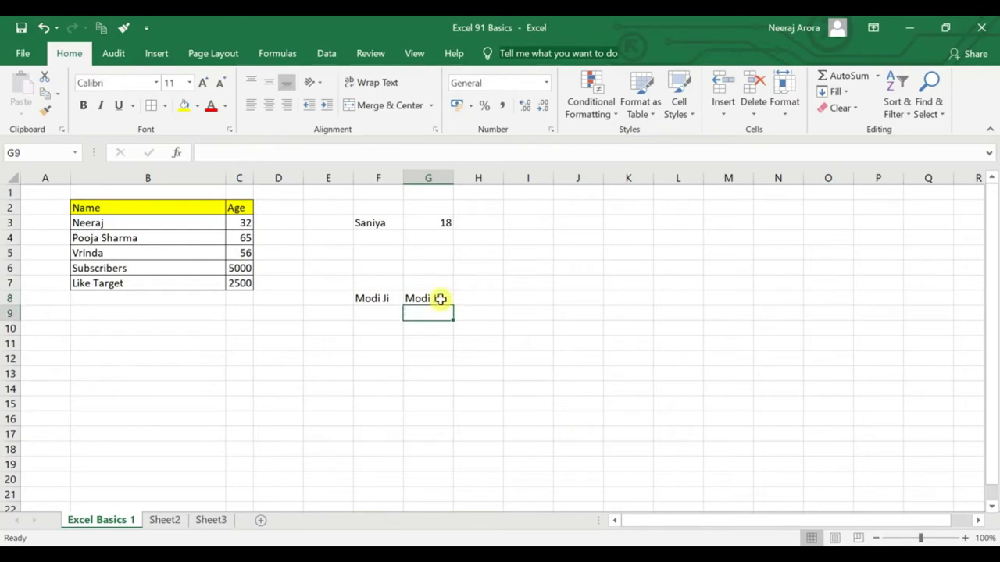
{"action": "left_click", "coordinate": [441, 297]}
{"action": "type", "text": "Mo"}
{"action": "key", "text": "BackSpace"}
{"action": "key", "text": "BackSpace"}
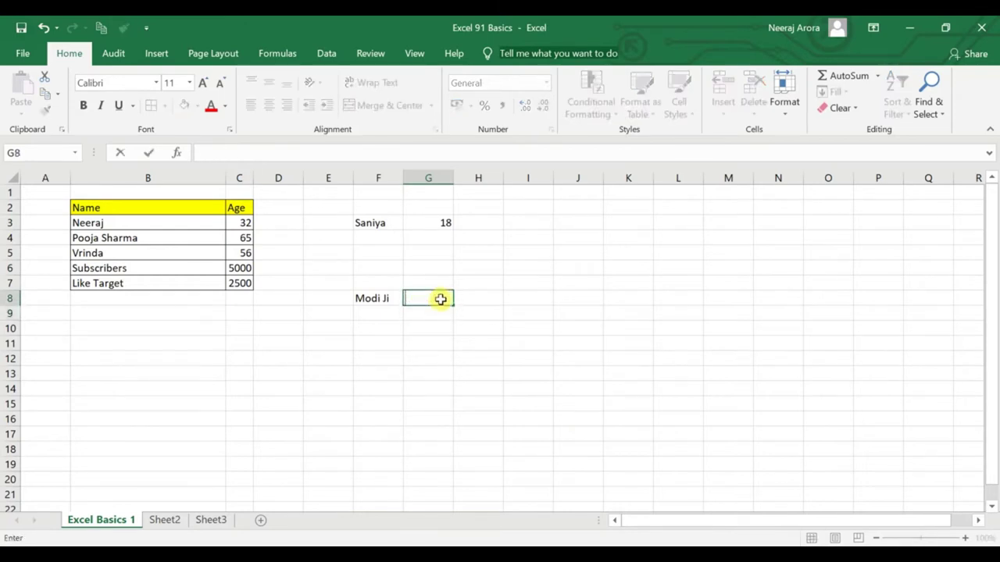
{"action": "type", "text": "Sonia JI"}
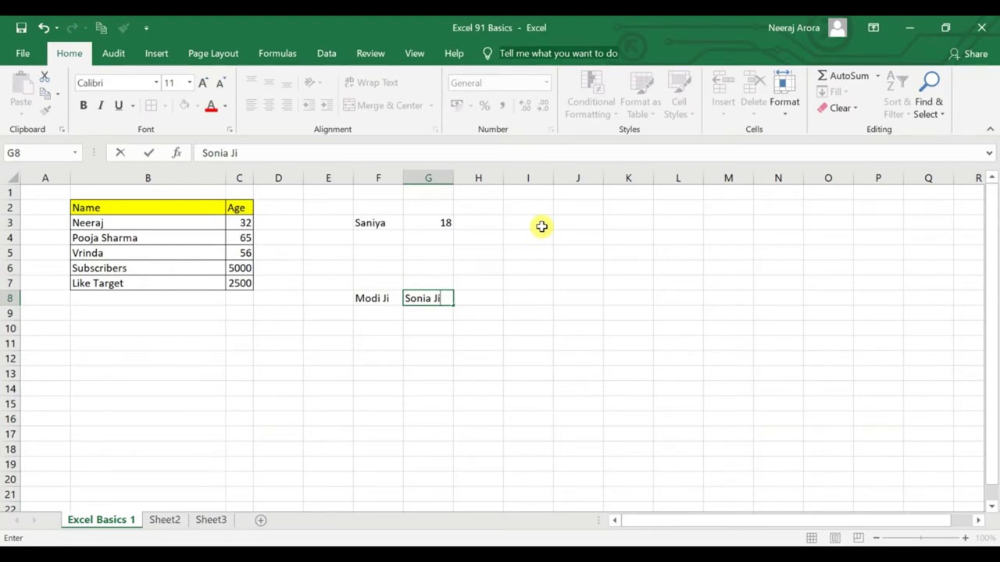
Confirm Sonia Ji in G8 and enter Rahul Ji in G9.
{"action": "left_click", "coordinate": [556, 312]}
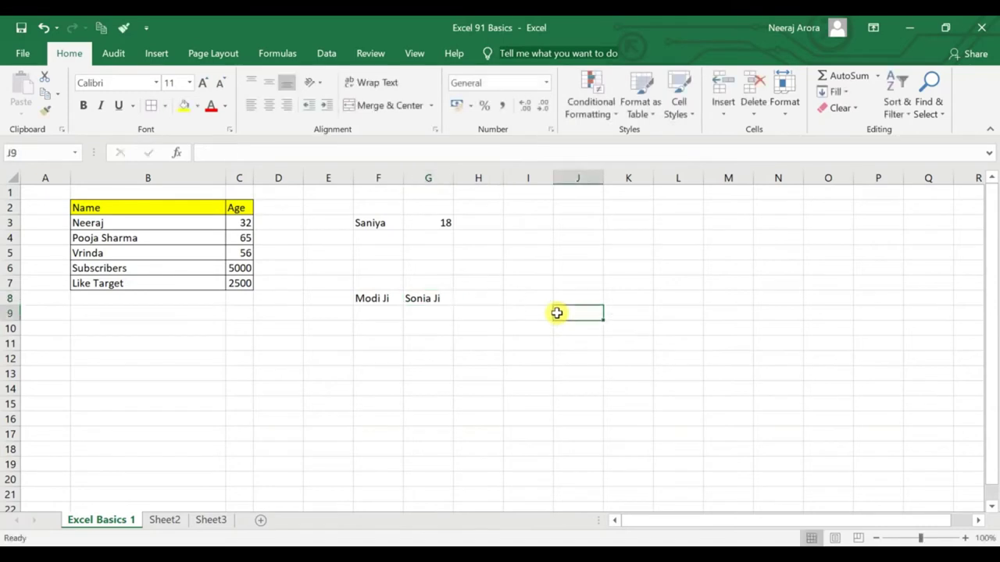
{"action": "left_click", "coordinate": [426, 303]}
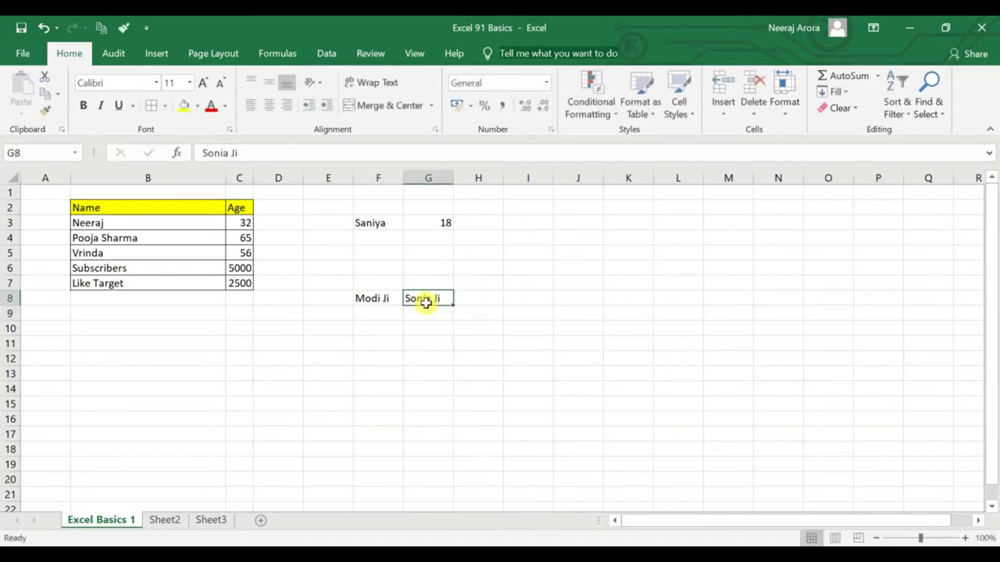
{"action": "type", "text": "Sonia"}
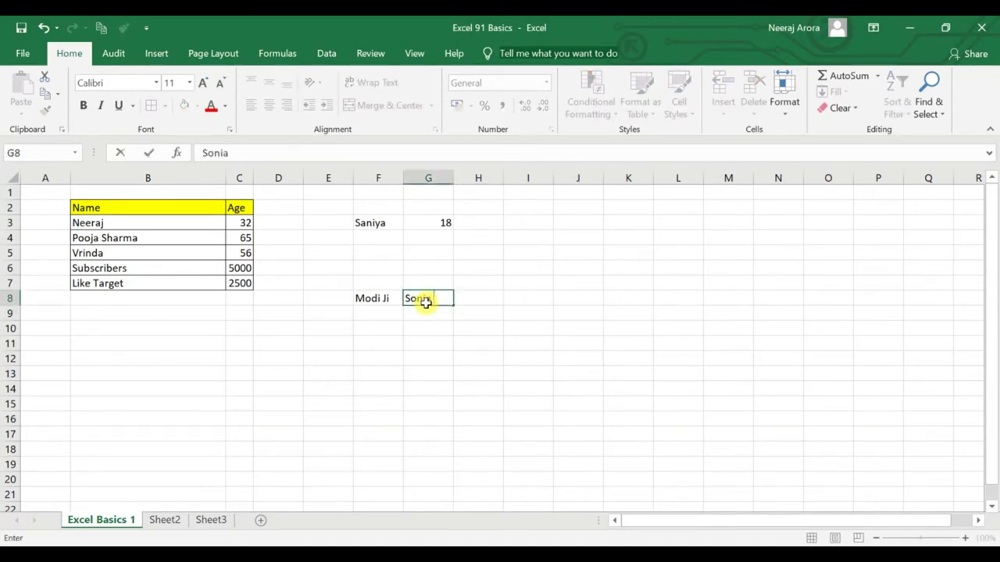
{"action": "type", "text": " Ji"}
{"action": "key", "text": "Return"}
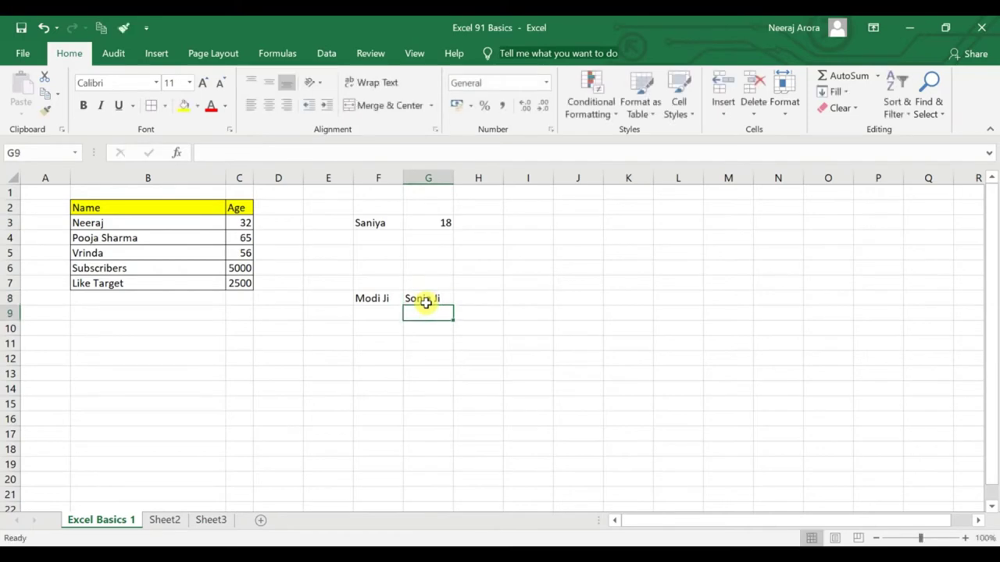
{"action": "type", "text": "Rahul Ji"}
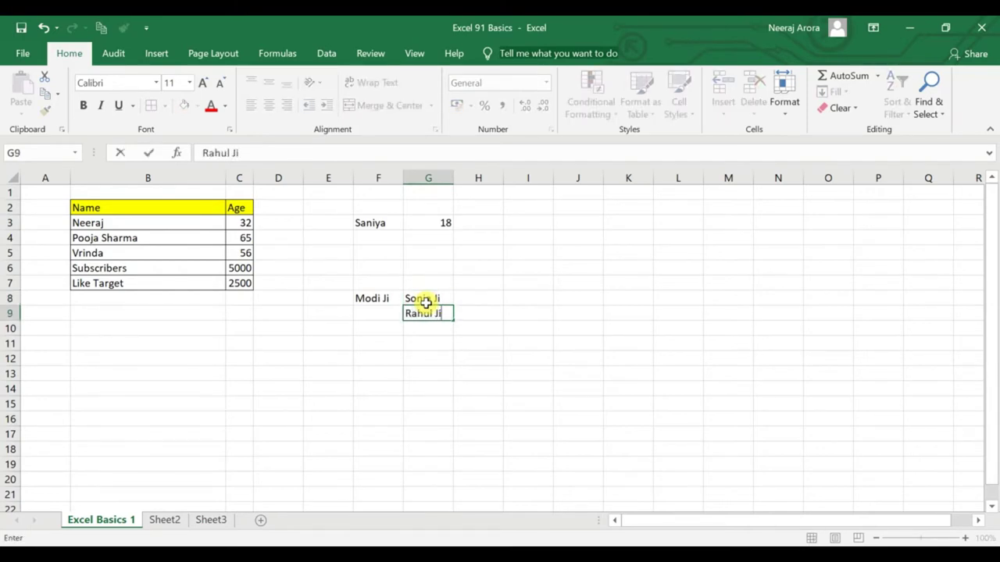
{"action": "key", "text": "Tab"}
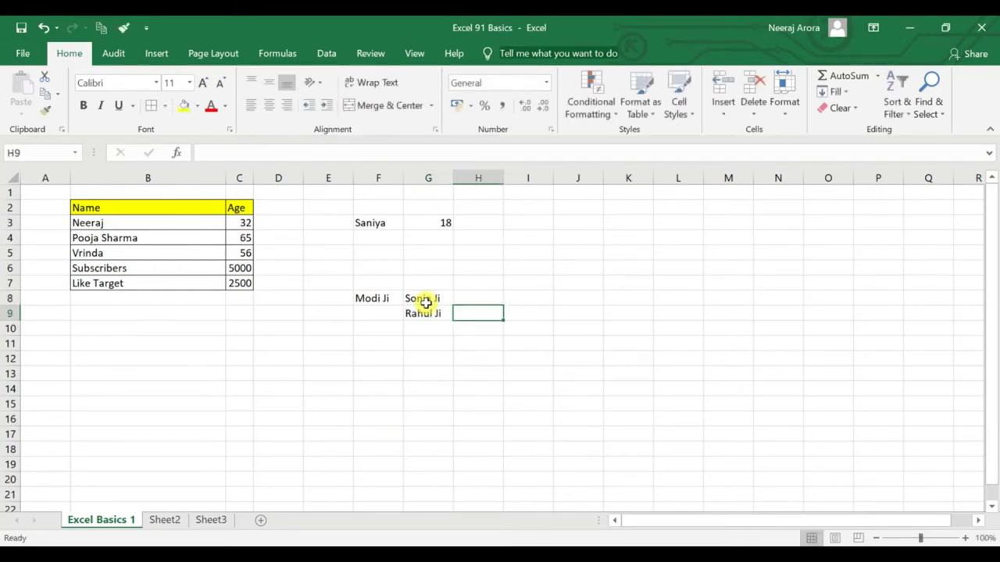
{"action": "key", "text": "Return"}
Enter Robert in G10, then discard a Priyanka entry in G11.
{"action": "type", "text": "R"}
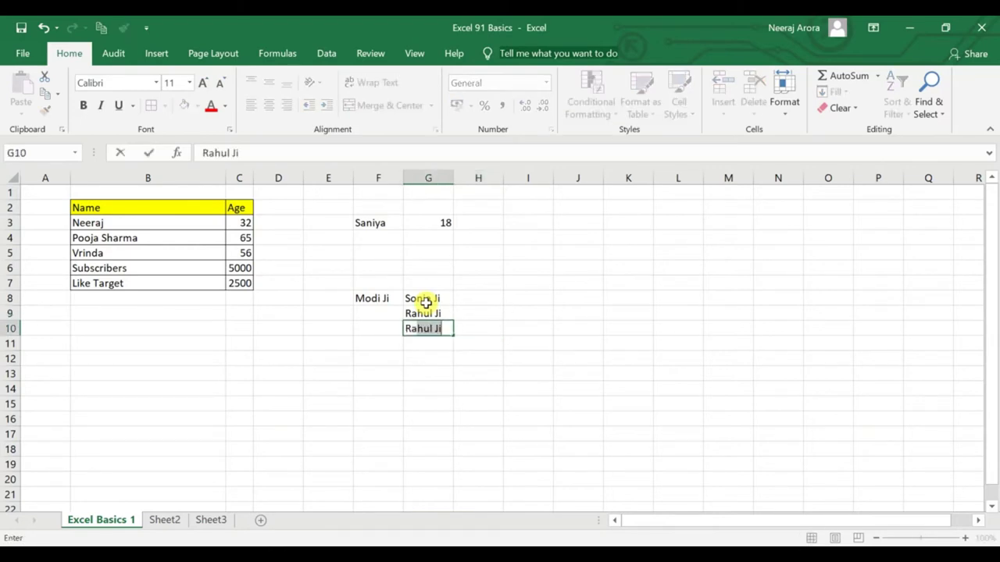
{"action": "key", "text": "BackSpace"}
{"action": "key", "text": "BackSpace"}
{"action": "type", "text": "Robet"}
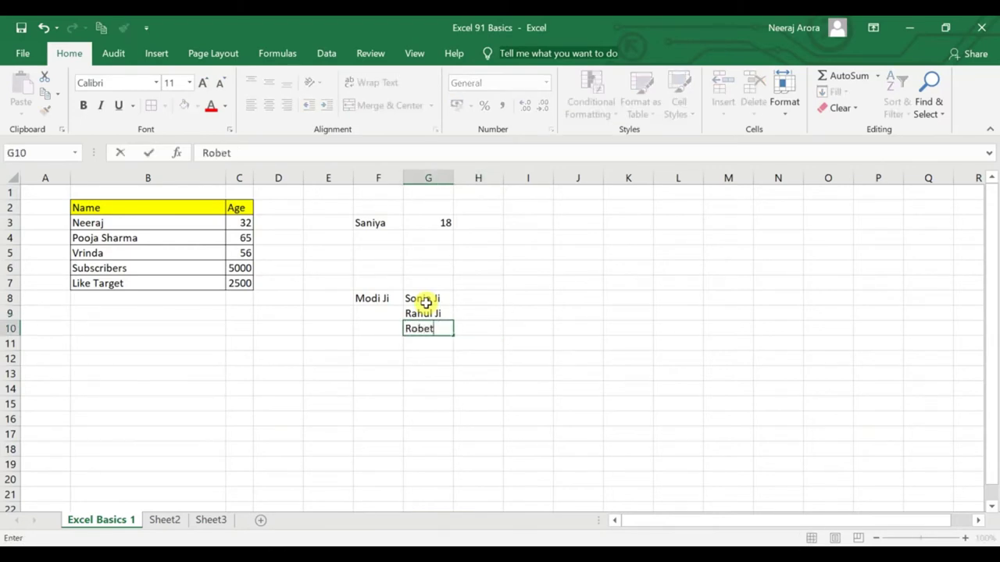
{"action": "key", "text": "BackSpace"}
{"action": "key", "text": "BackSpace"}
{"action": "type", "text": "r"}
{"action": "key", "text": "BackSpace"}
{"action": "type", "text": "ert"}
{"action": "key", "text": "Return"}
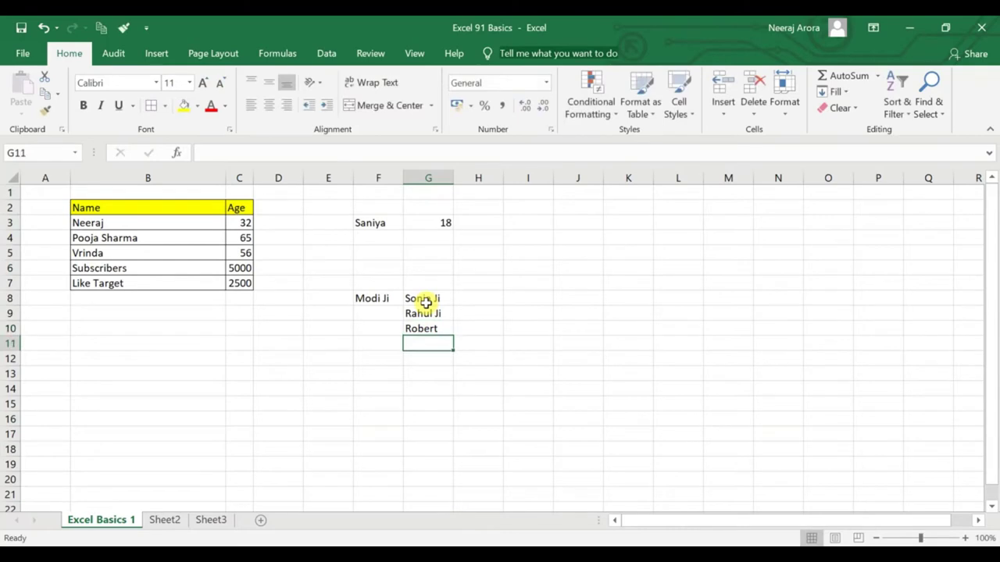
{"action": "key", "text": "Up"}
{"action": "key", "text": "Down"}
{"action": "type", "text": "Priyan"}
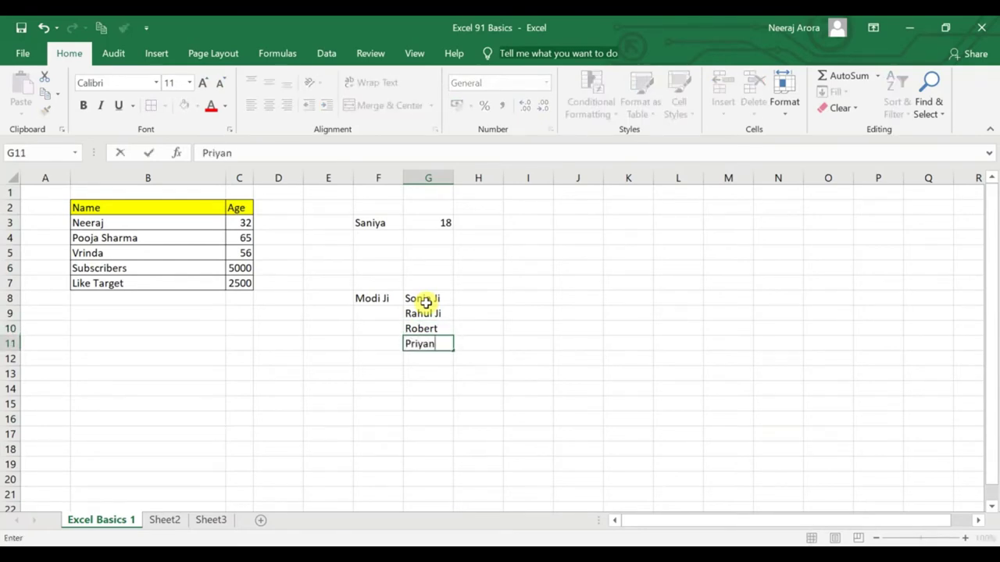
{"action": "type", "text": "ka"}
{"action": "key", "text": "Escape"}
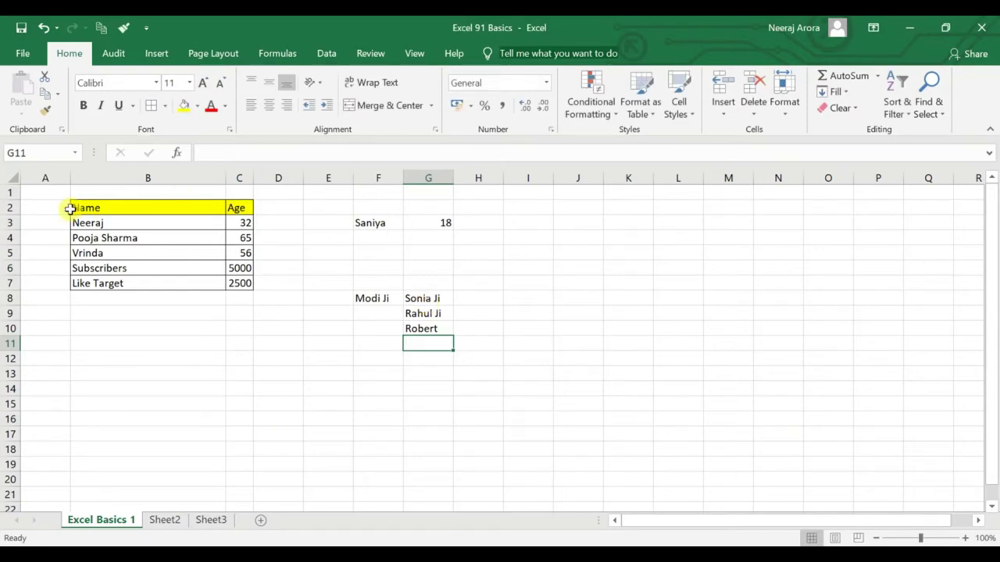
Select the name block B2:G12, clear the selection, and pick the Robert cell G10.
{"action": "left_click_drag", "start_coordinate": [79, 207], "coordinate": [446, 332]}
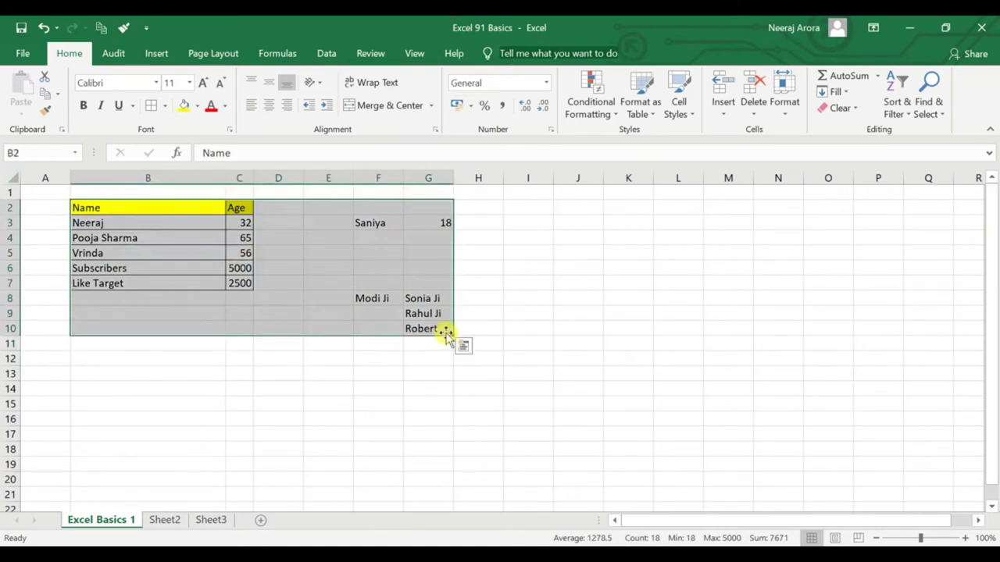
{"action": "left_click", "coordinate": [231, 341]}
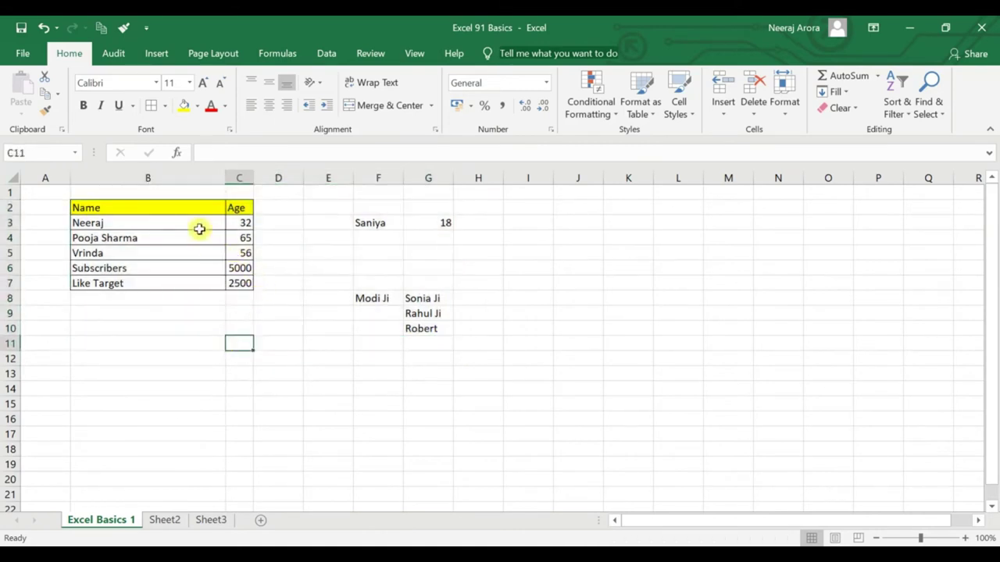
{"action": "left_click_drag", "start_coordinate": [167, 206], "coordinate": [430, 362]}
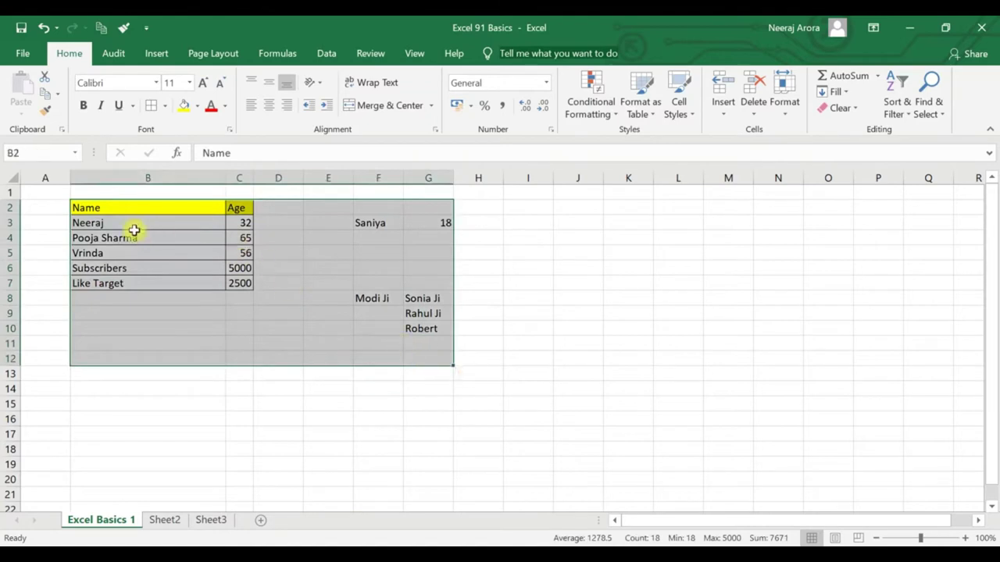
{"action": "left_click", "coordinate": [434, 300]}
{"action": "left_click", "coordinate": [435, 334]}
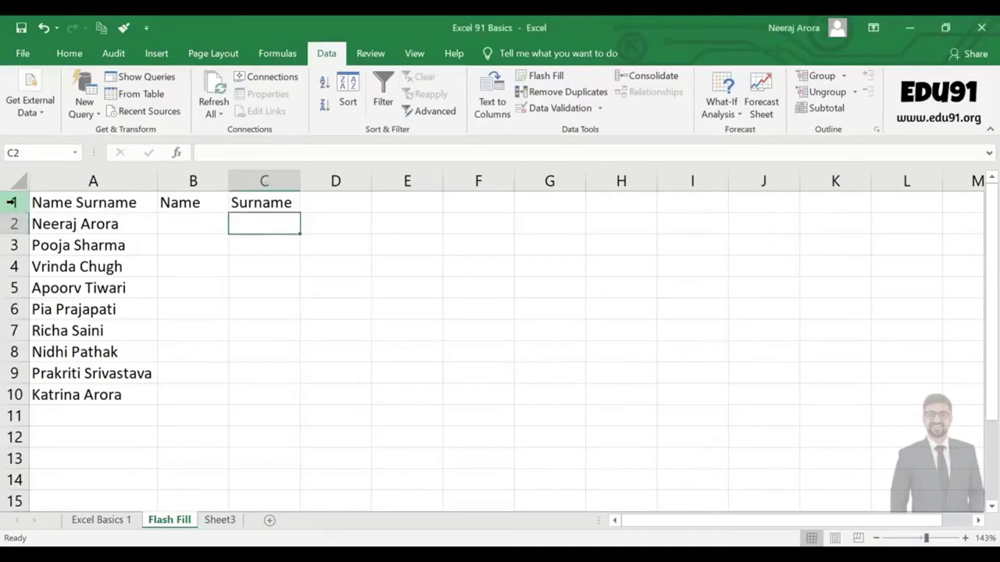
Enter Neeraj as the first Name example in B2.
{"action": "left_click", "coordinate": [14, 202]}
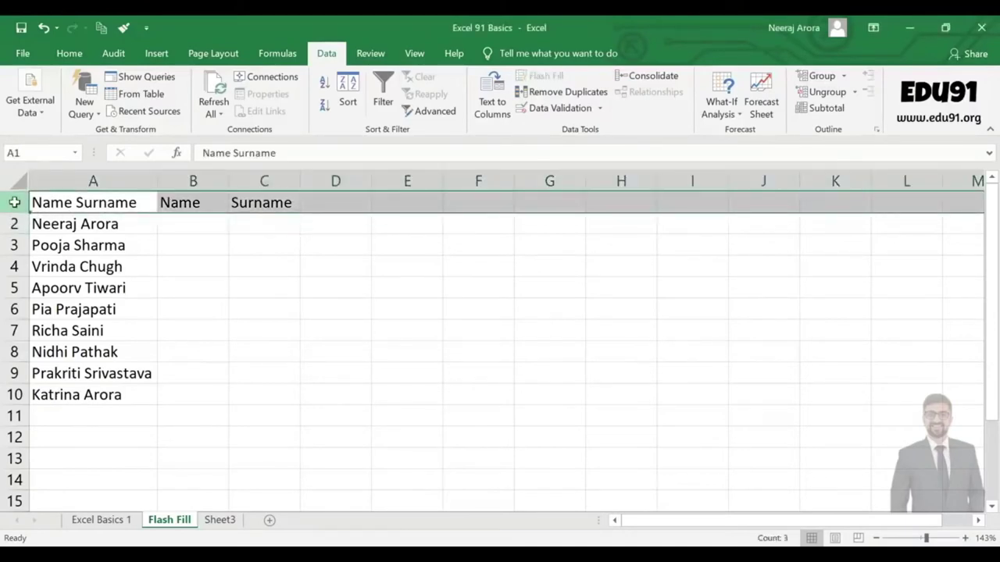
{"action": "left_click", "coordinate": [168, 250]}
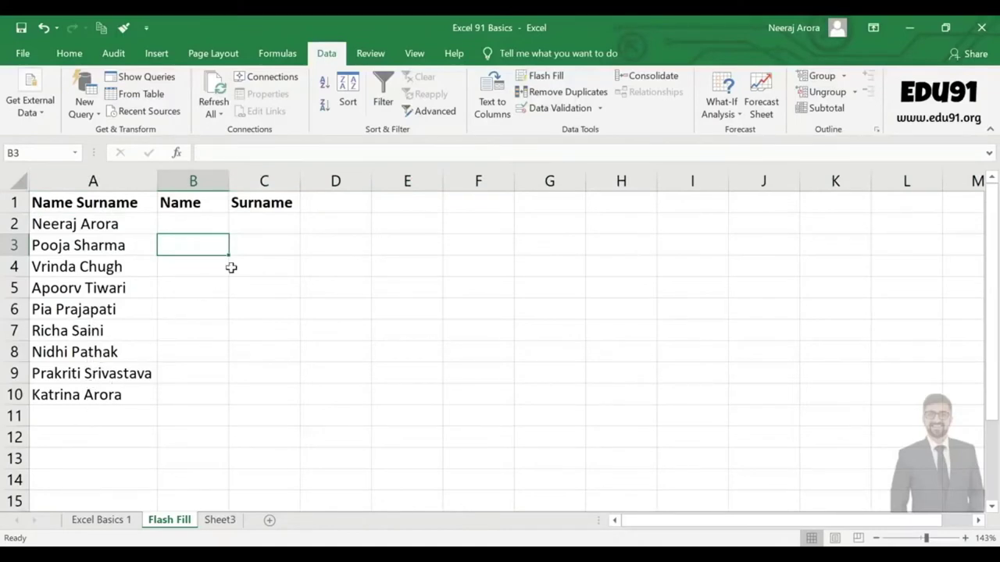
{"action": "left_click", "coordinate": [177, 225]}
{"action": "left_click", "coordinate": [266, 224]}
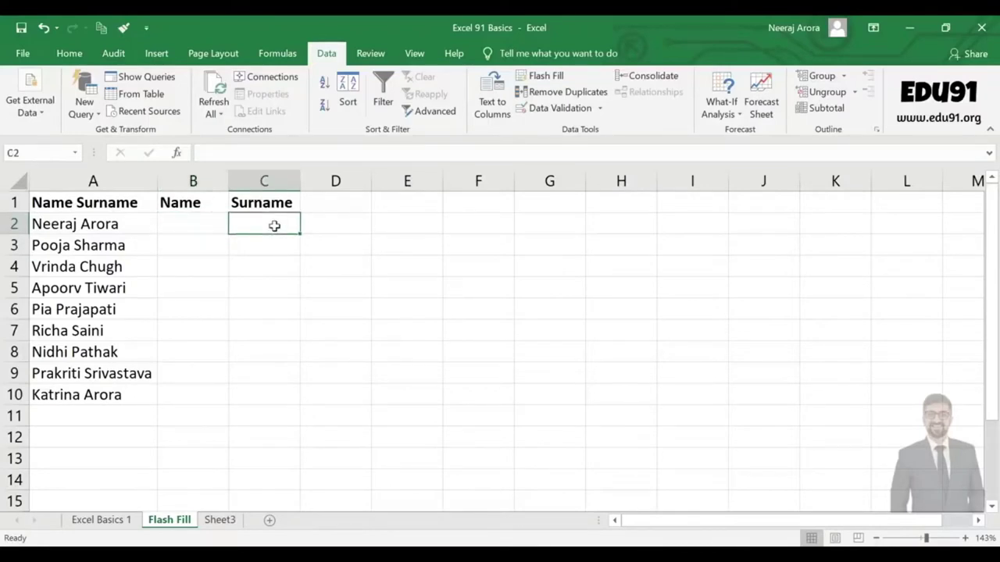
{"action": "key", "text": "Left"}
{"action": "type", "text": "N"}
{"action": "type", "text": "aj"}
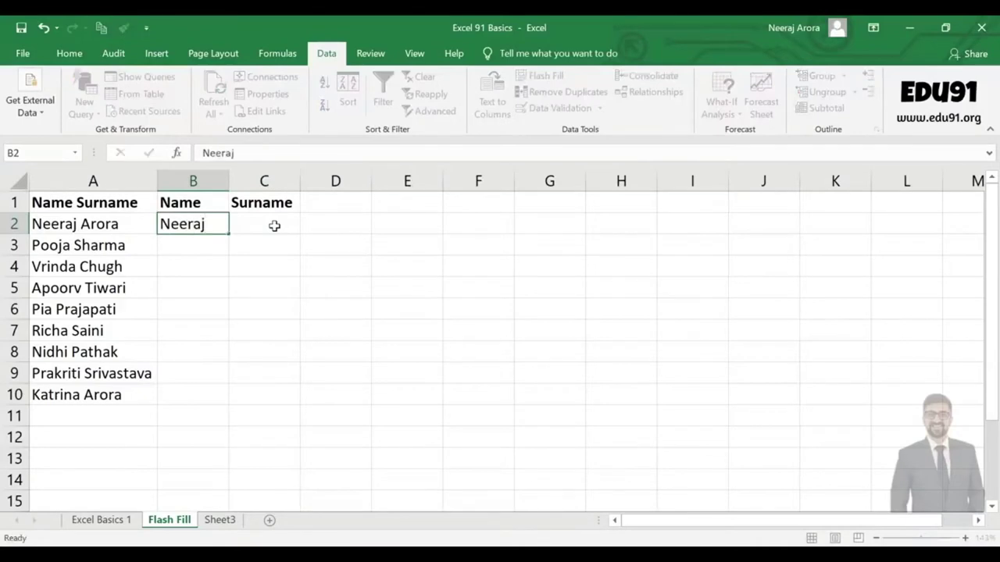
Enter Arora as the first Surname example in C2.
{"action": "left_click", "coordinate": [274, 225]}
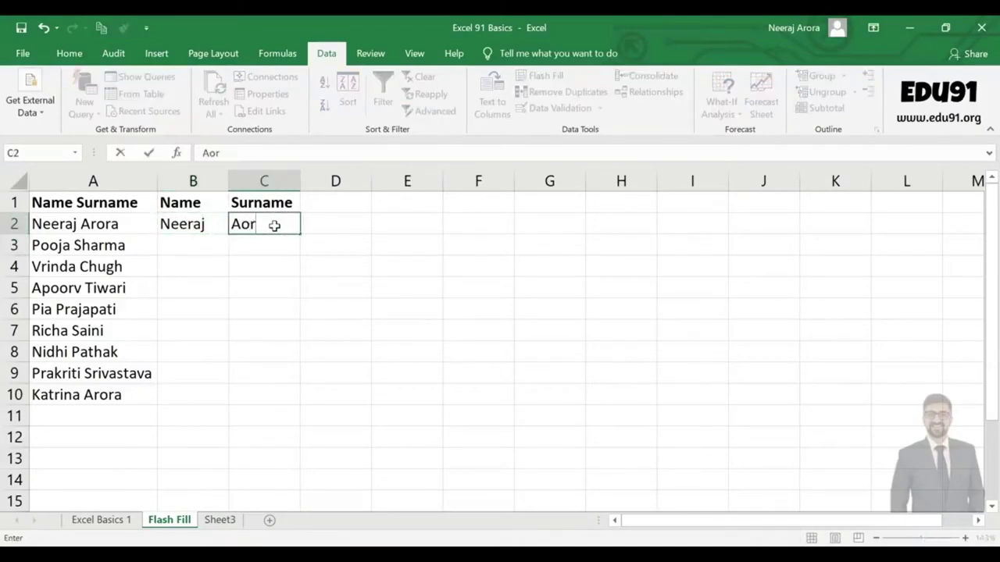
{"action": "key", "text": "Return"}
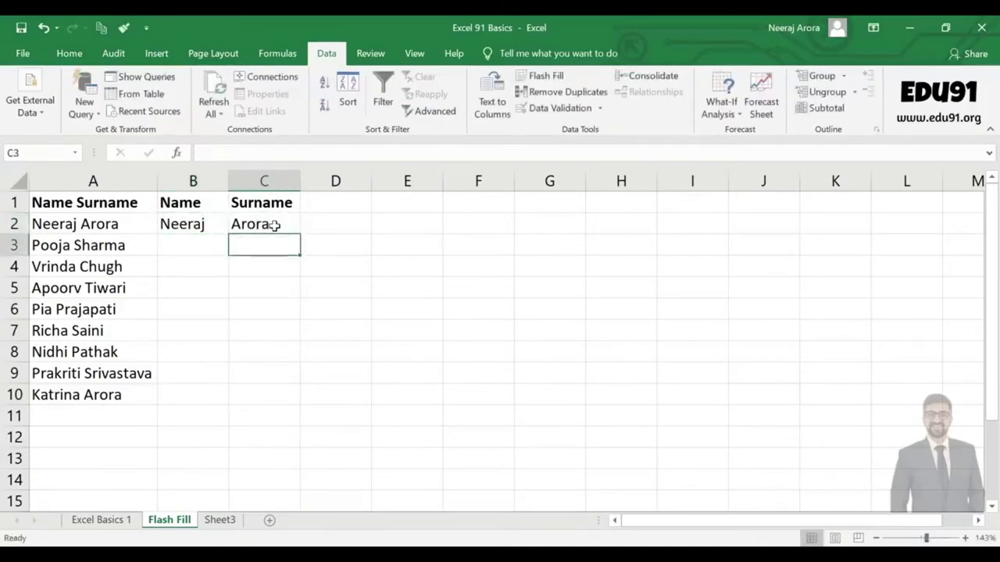
Adjust a range selection across the Name and Surname columns, then clear it.
{"action": "key", "text": "shift+Down"}
{"action": "key", "text": "shift+Down"}
{"action": "key", "text": "shift+Down"}
{"action": "key", "text": "shift+Down"}
{"action": "key", "text": "shift+Down"}
{"action": "key", "text": "shift+Down"}
{"action": "key", "text": "shift+Down"}
{"action": "key", "text": "shift+Down"}
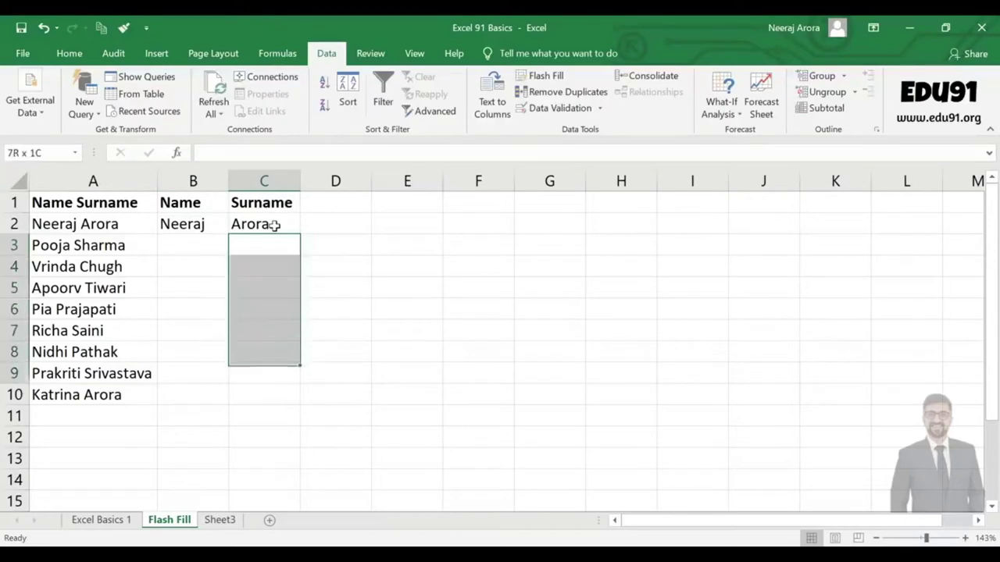
{"action": "key", "text": "shift+Up"}
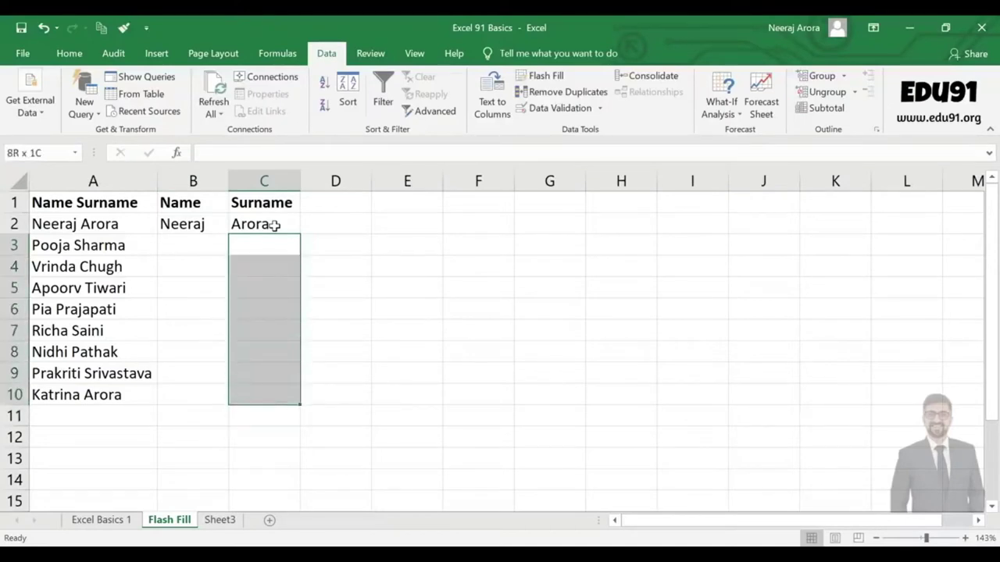
{"action": "key", "text": "shift+Left"}
{"action": "key", "text": "shift+Right"}
{"action": "key", "text": "shift+Left"}
{"action": "key", "text": "Left"}
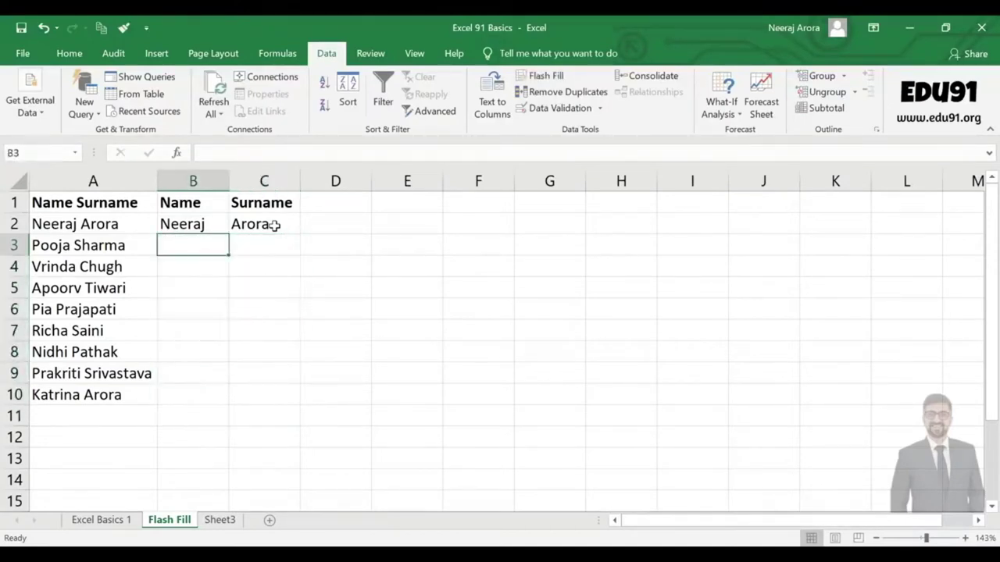
{"action": "key", "text": "shift+Down"}
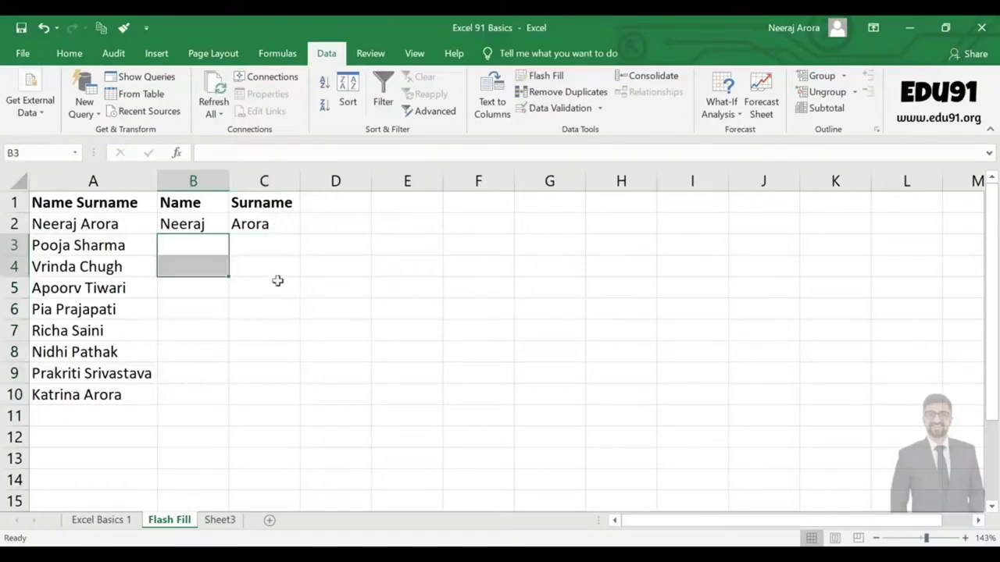
{"action": "left_click", "coordinate": [296, 314]}
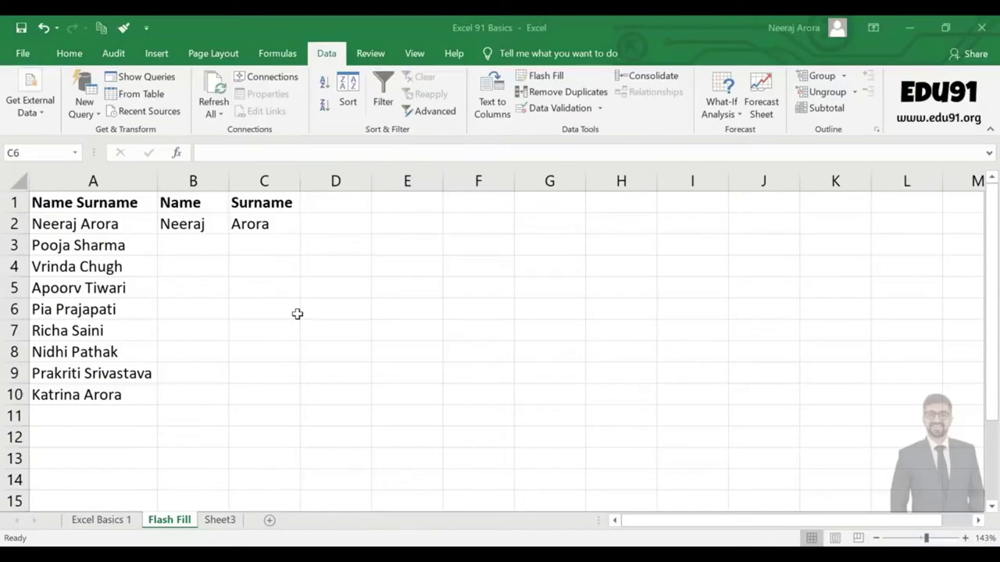
{"action": "left_click", "coordinate": [284, 223]}
{"action": "key", "text": "Delete"}
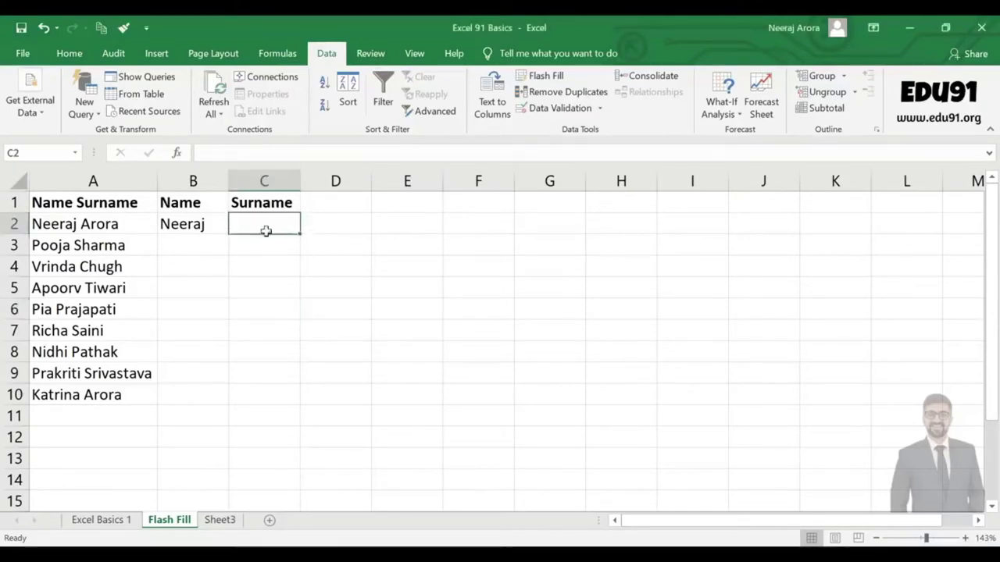
{"action": "left_click", "coordinate": [215, 224]}
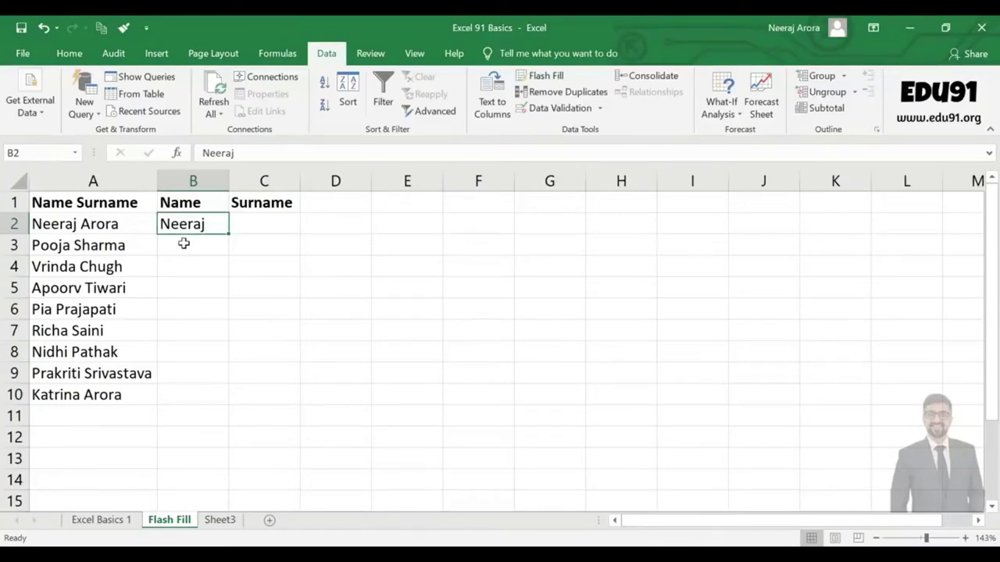
{"action": "left_click", "coordinate": [183, 243]}
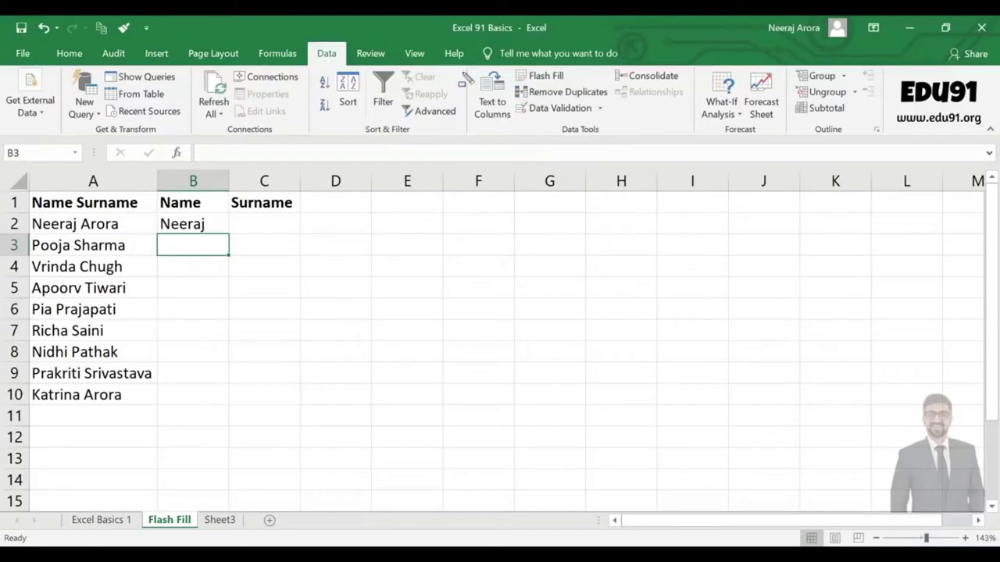
Run Data > Flash Fill from B3 to fill first names down the Name column.
{"action": "left_click_drag", "start_coordinate": [470, 64], "coordinate": [692, 143]}
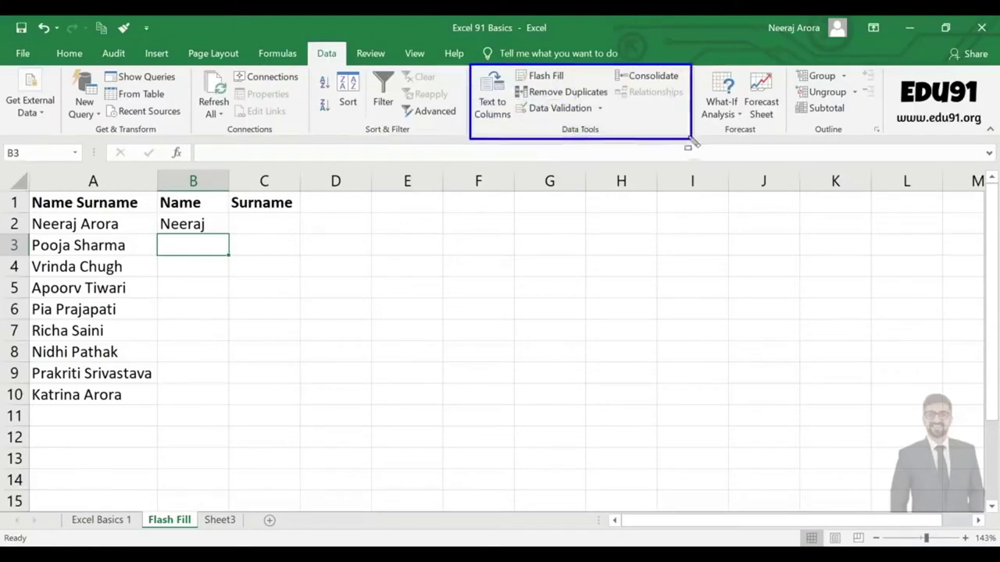
{"action": "left_click_drag", "start_coordinate": [550, 121], "coordinate": [607, 139]}
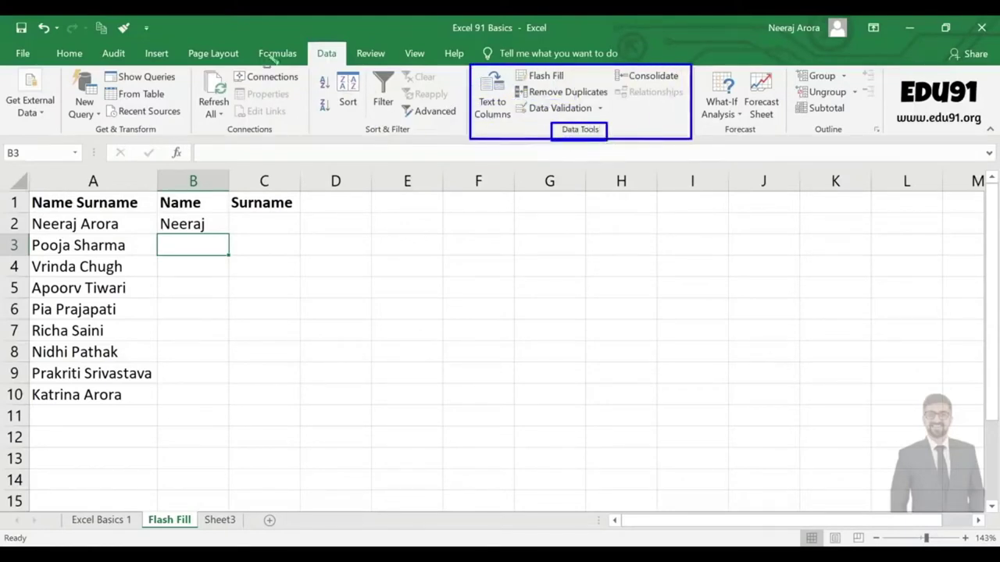
{"action": "left_click_drag", "start_coordinate": [305, 36], "coordinate": [348, 68]}
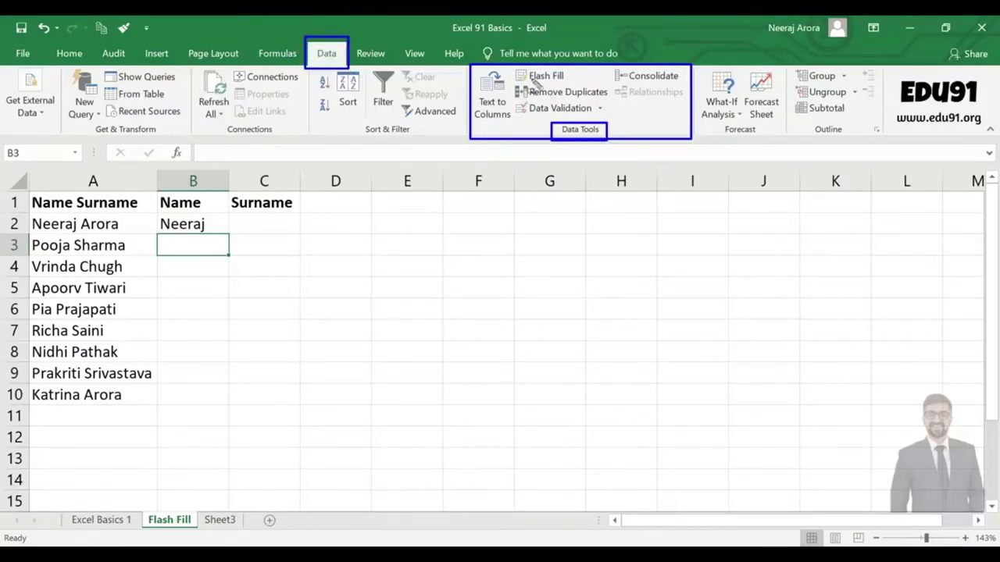
{"action": "left_click_drag", "start_coordinate": [512, 67], "coordinate": [574, 84]}
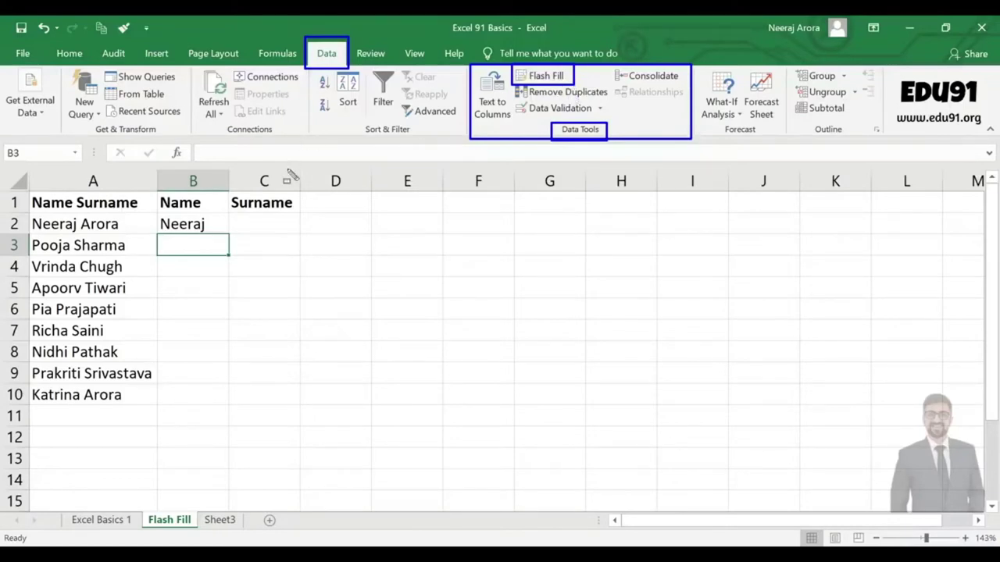
{"action": "key", "text": "Escape"}
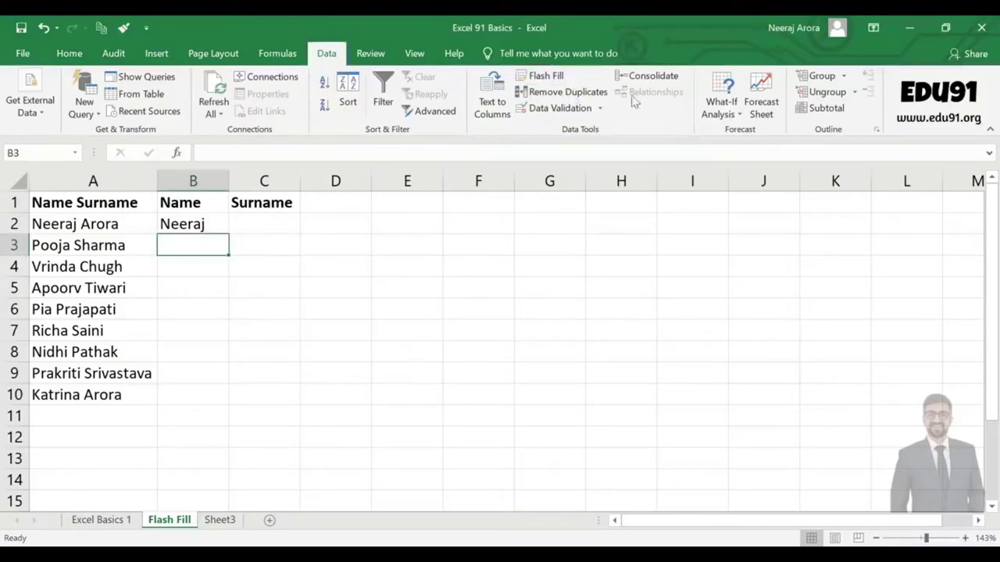
{"action": "left_click", "coordinate": [531, 75]}
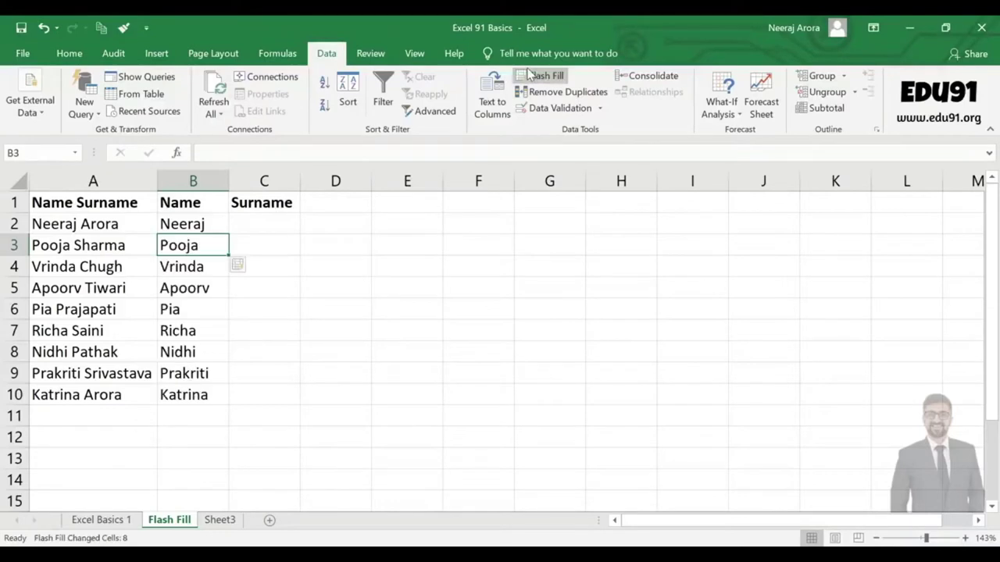
Check the filled first names in cells B2 through B5.
{"action": "left_click", "coordinate": [200, 226]}
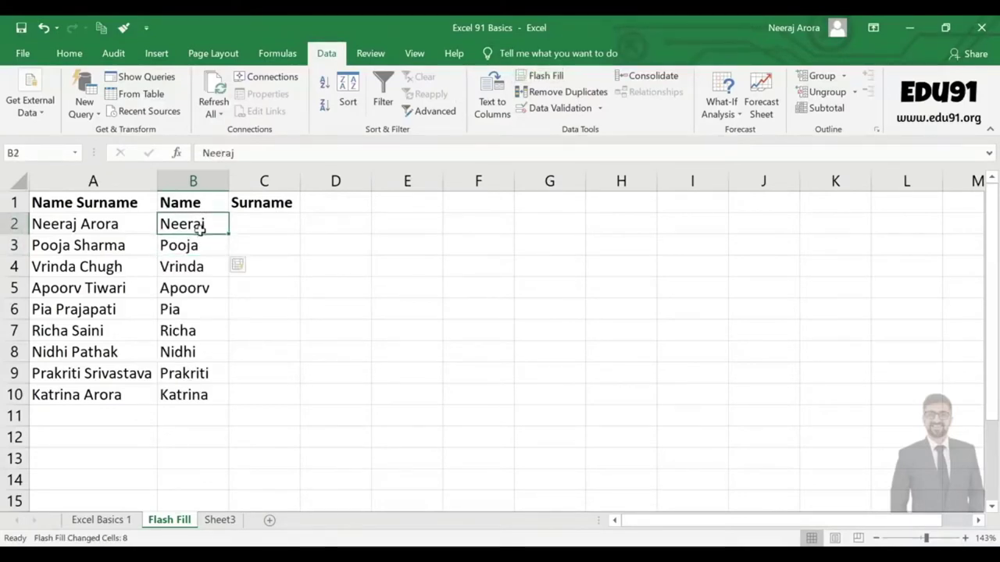
{"action": "left_click", "coordinate": [201, 246]}
{"action": "left_click", "coordinate": [198, 265]}
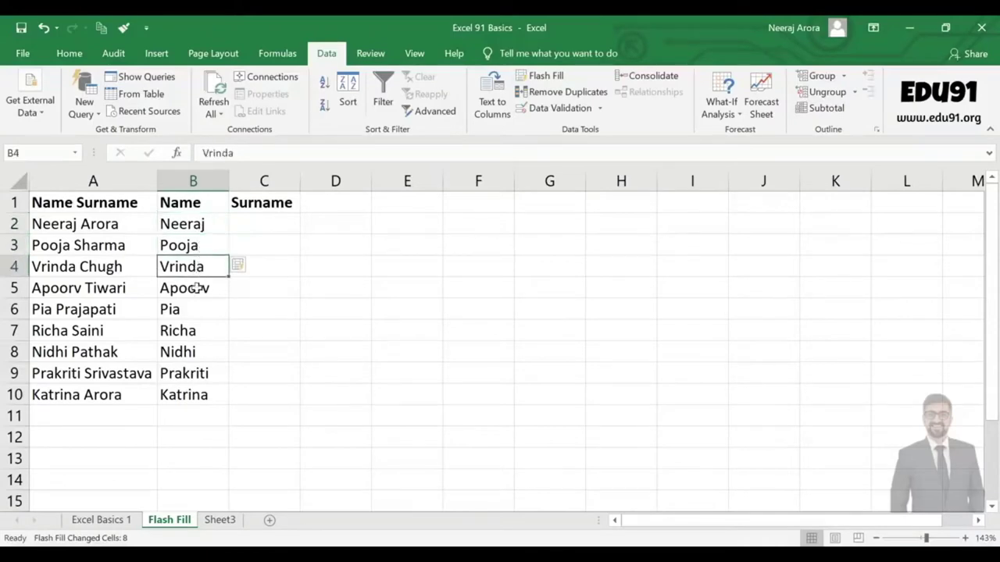
{"action": "left_click", "coordinate": [201, 287]}
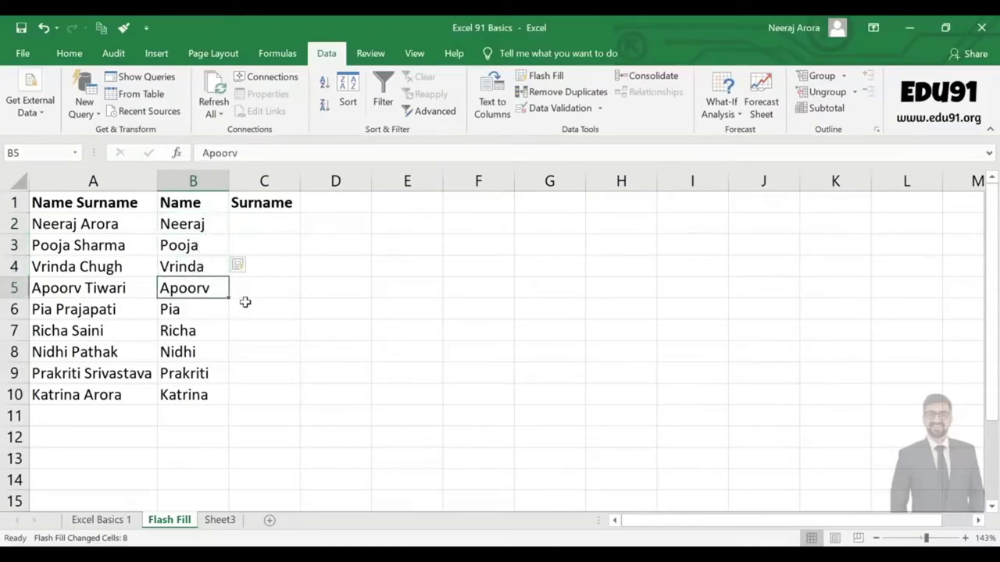
{"action": "left_click", "coordinate": [245, 303]}
Type the example surname Arora into cell C2 of the Surname column.
{"action": "left_click", "coordinate": [267, 228]}
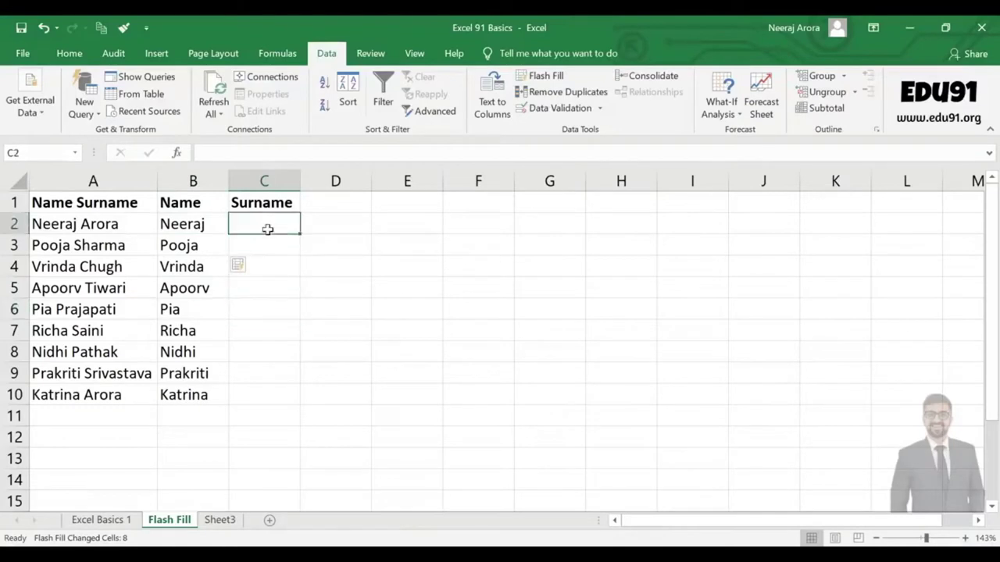
{"action": "type", "text": "Arora"}
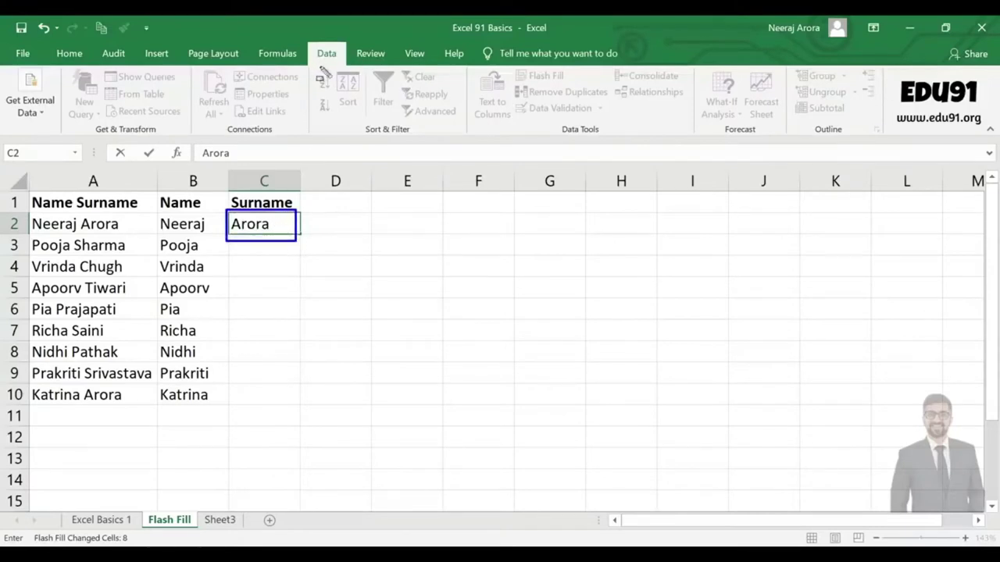
{"action": "mouse_move", "coordinate": [310, 42]}
{"action": "left_mouse_down"}
{"action": "mouse_move", "coordinate": [353, 82]}
{"action": "mouse_move", "coordinate": [428, 113]}
{"action": "mouse_move", "coordinate": [885, 138]}
{"action": "left_mouse_up"}
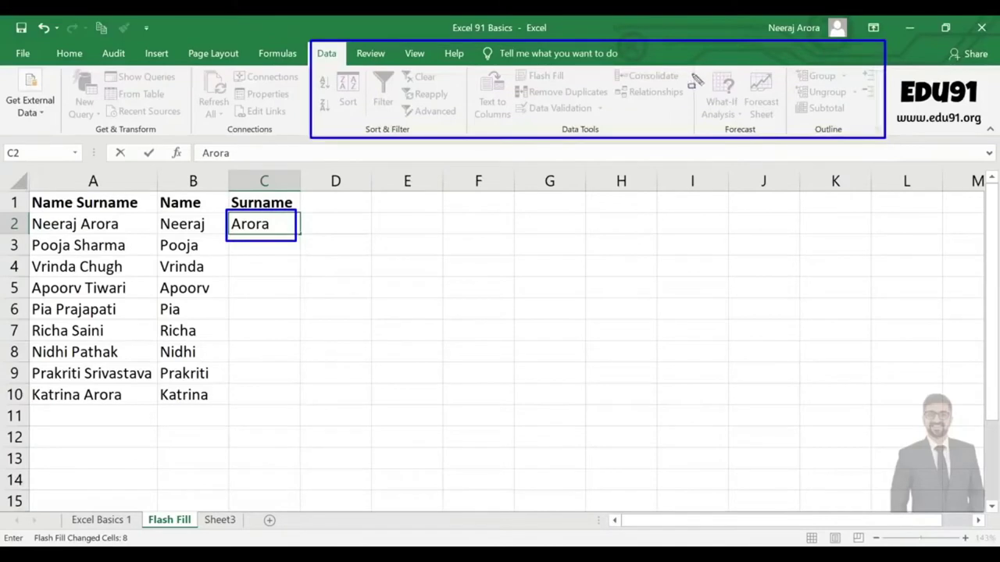
{"action": "left_click_drag", "start_coordinate": [693, 65], "coordinate": [789, 132]}
{"action": "left_click_drag", "start_coordinate": [794, 69], "coordinate": [862, 143]}
{"action": "left_click_drag", "start_coordinate": [188, 65], "coordinate": [297, 125]}
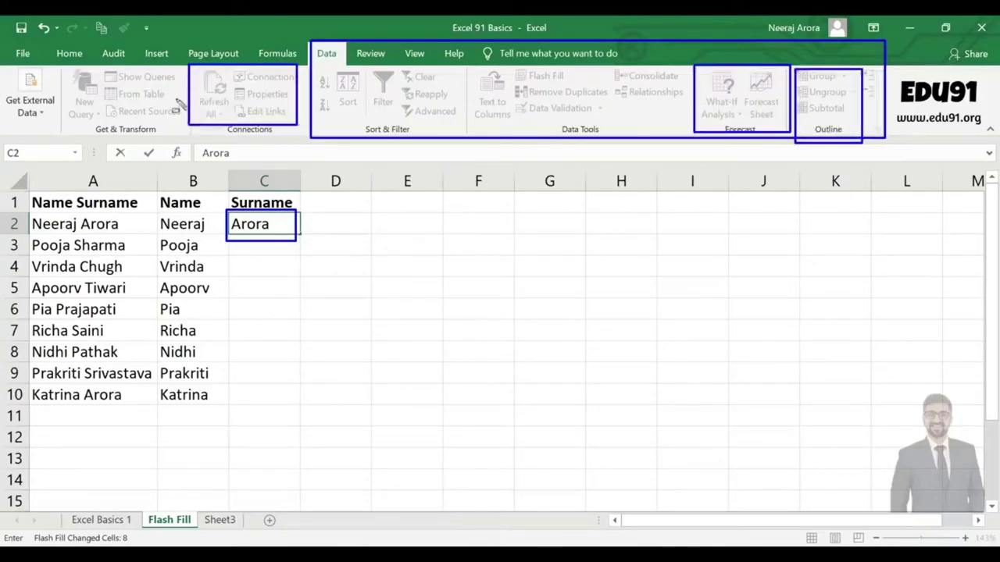
{"action": "left_click_drag", "start_coordinate": [107, 70], "coordinate": [185, 117]}
{"action": "left_click_drag", "start_coordinate": [22, 69], "coordinate": [148, 143]}
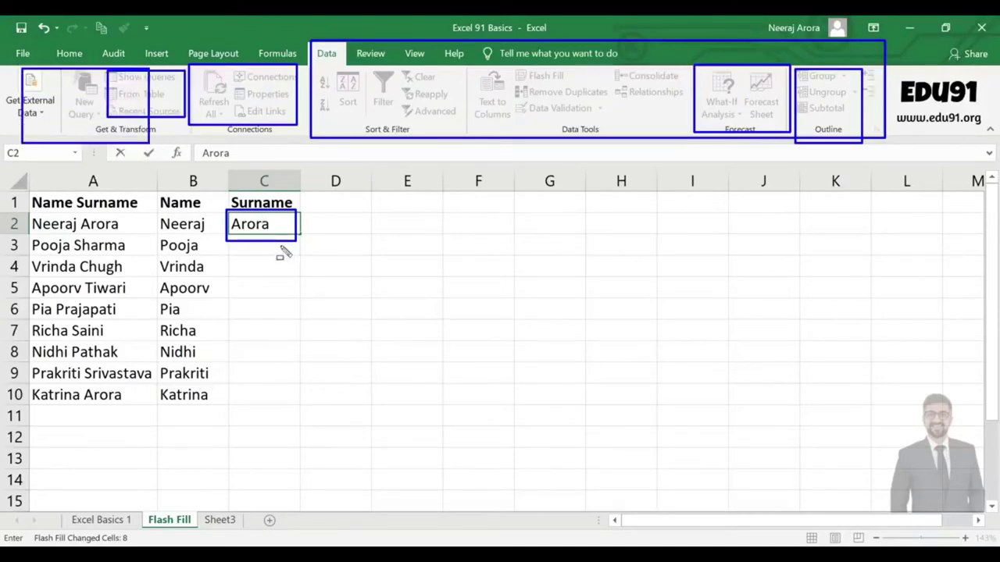
{"action": "key", "text": "Escape"}
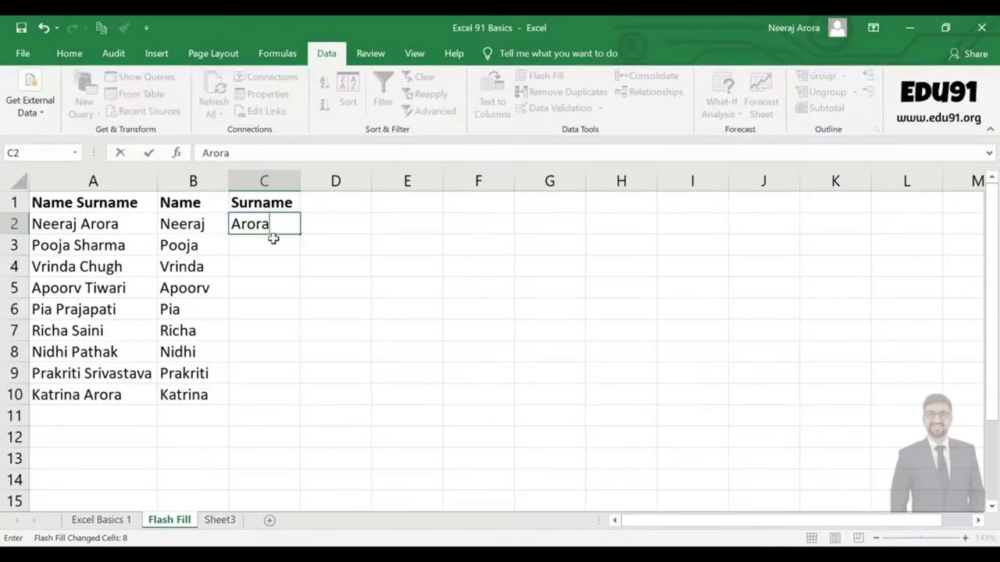
{"action": "key", "text": "Return"}
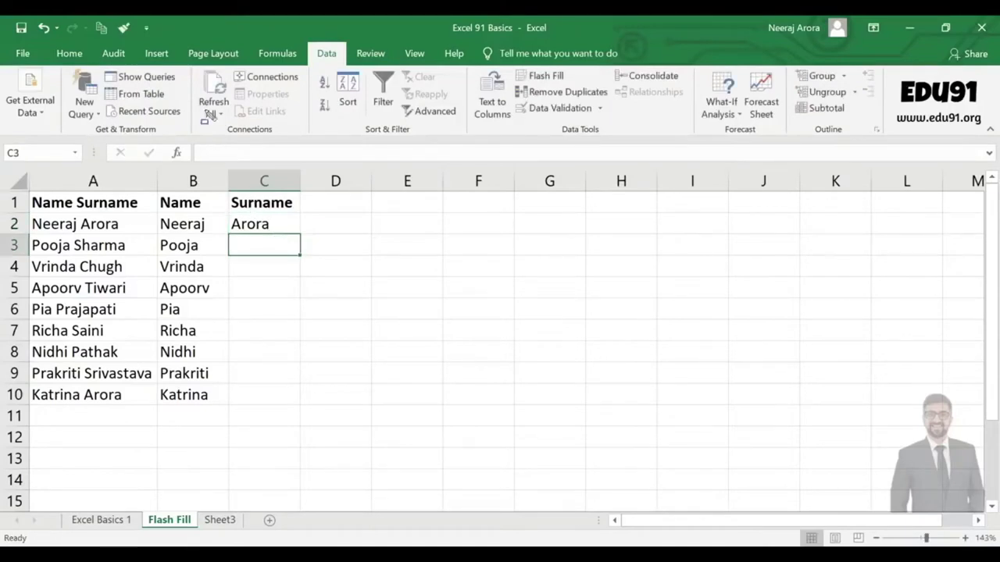
{"action": "mouse_move", "coordinate": [200, 66]}
{"action": "left_mouse_down"}
{"action": "mouse_move", "coordinate": [337, 108]}
{"action": "mouse_move", "coordinate": [383, 160]}
{"action": "mouse_move", "coordinate": [617, 105]}
{"action": "mouse_move", "coordinate": [890, 141]}
{"action": "left_mouse_up"}
{"action": "mouse_move", "coordinate": [695, 65]}
{"action": "left_mouse_down"}
{"action": "mouse_move", "coordinate": [742, 115]}
{"action": "mouse_move", "coordinate": [785, 134]}
{"action": "left_mouse_up"}
{"action": "left_click_drag", "start_coordinate": [790, 67], "coordinate": [859, 132]}
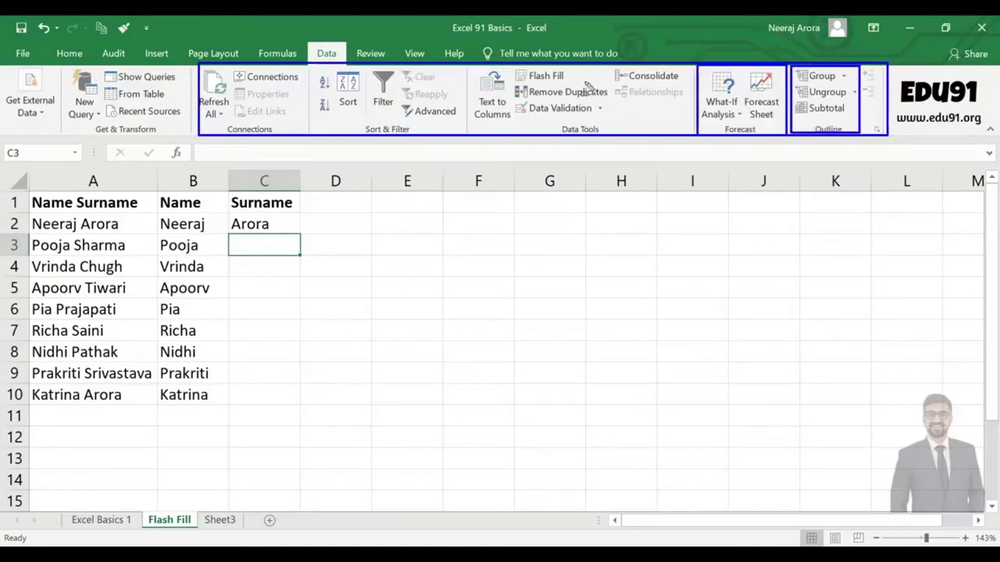
{"action": "left_click_drag", "start_coordinate": [476, 68], "coordinate": [715, 134]}
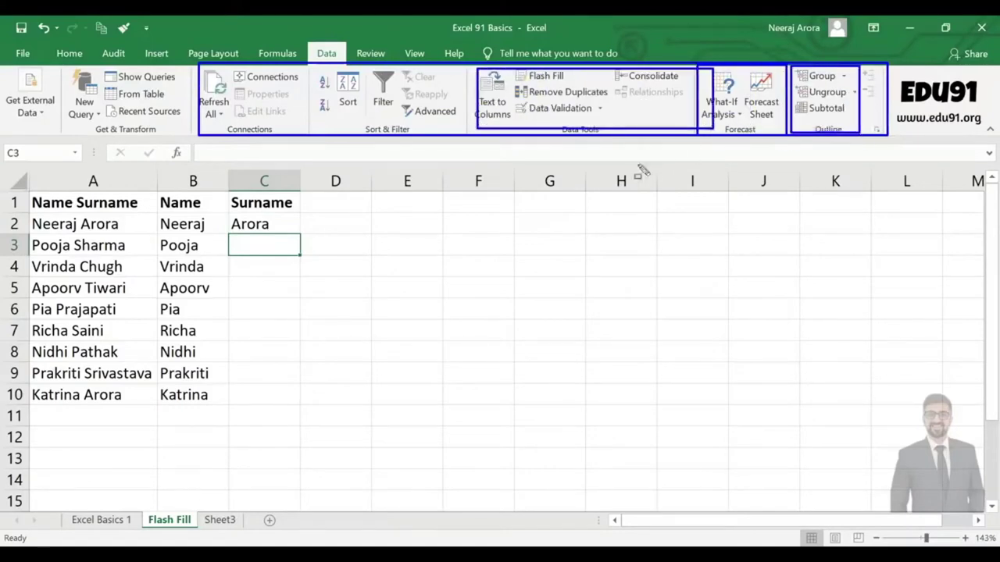
{"action": "key", "text": "Escape"}
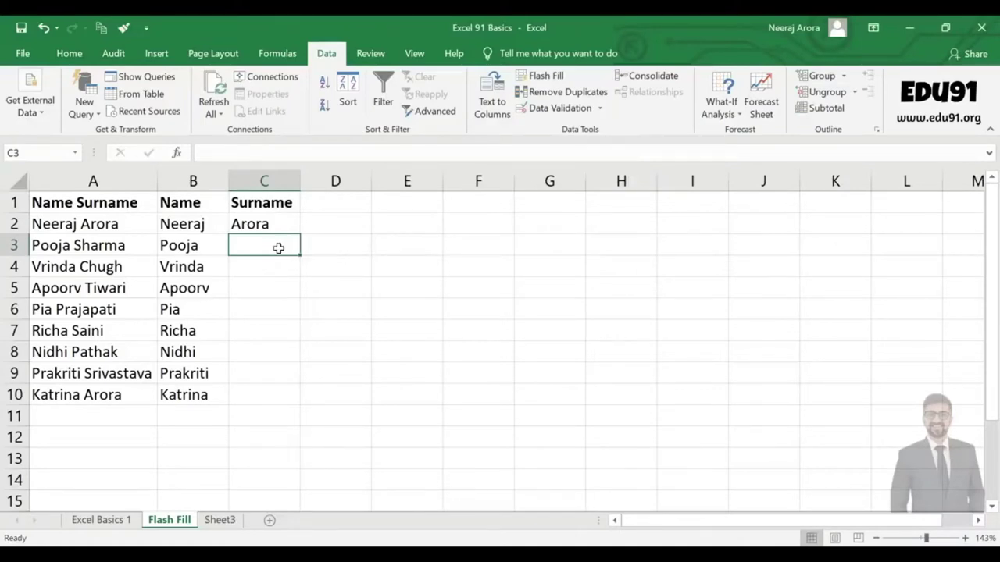
Enter Sharma in C3 as a second example surname.
{"action": "type", "text": "Sharma"}
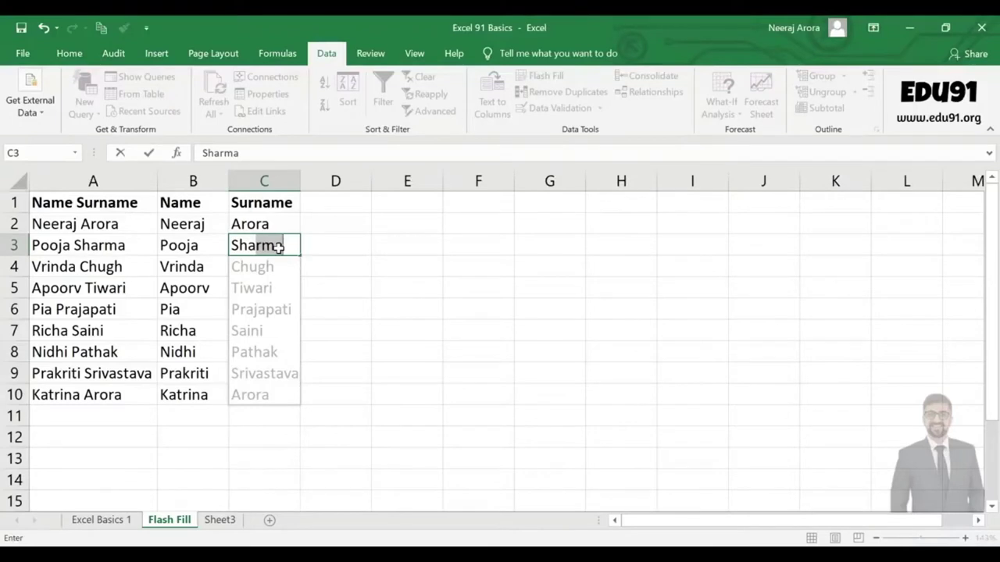
{"action": "left_click_drag", "start_coordinate": [228, 256], "coordinate": [299, 419]}
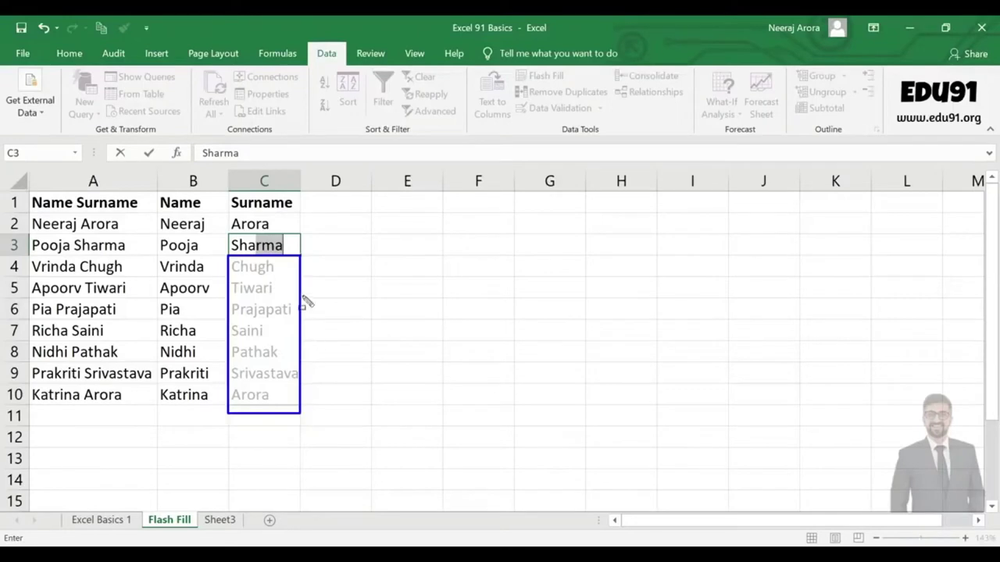
{"action": "left_click", "coordinate": [287, 243]}
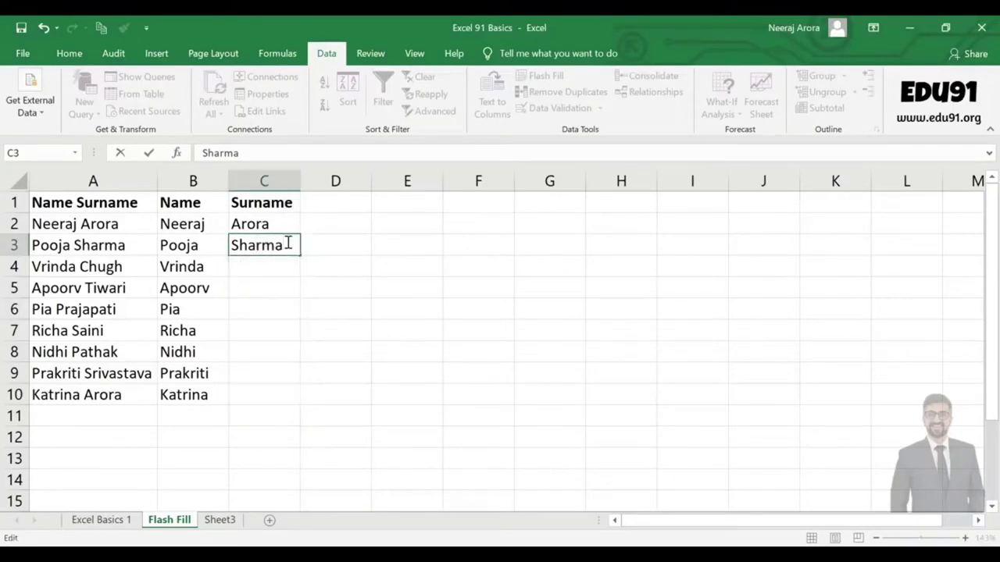
{"action": "key", "text": "Return"}
{"action": "left_click", "coordinate": [287, 243]}
{"action": "double_click", "coordinate": [288, 243]}
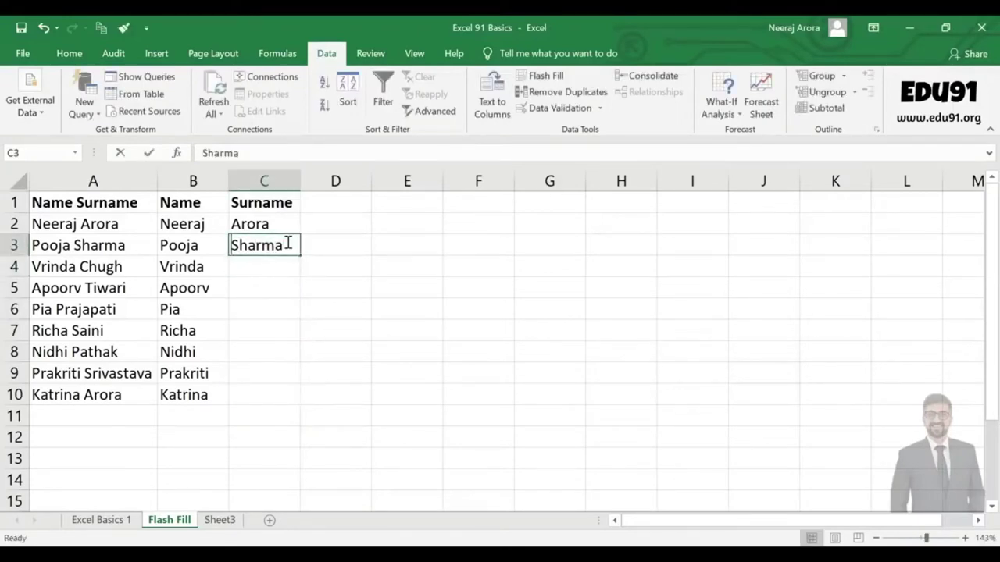
{"action": "key", "text": "Return"}
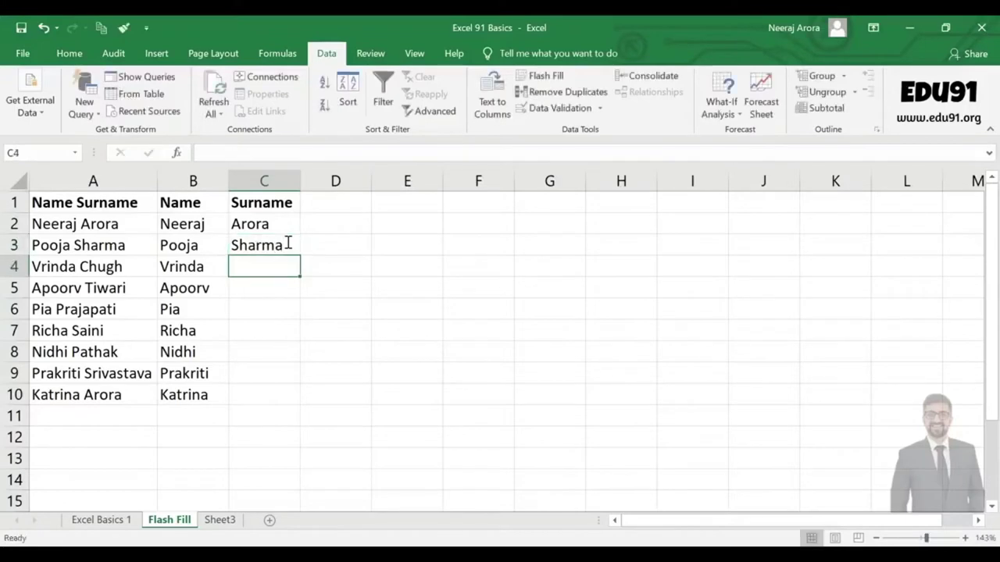
{"action": "left_click", "coordinate": [287, 243]}
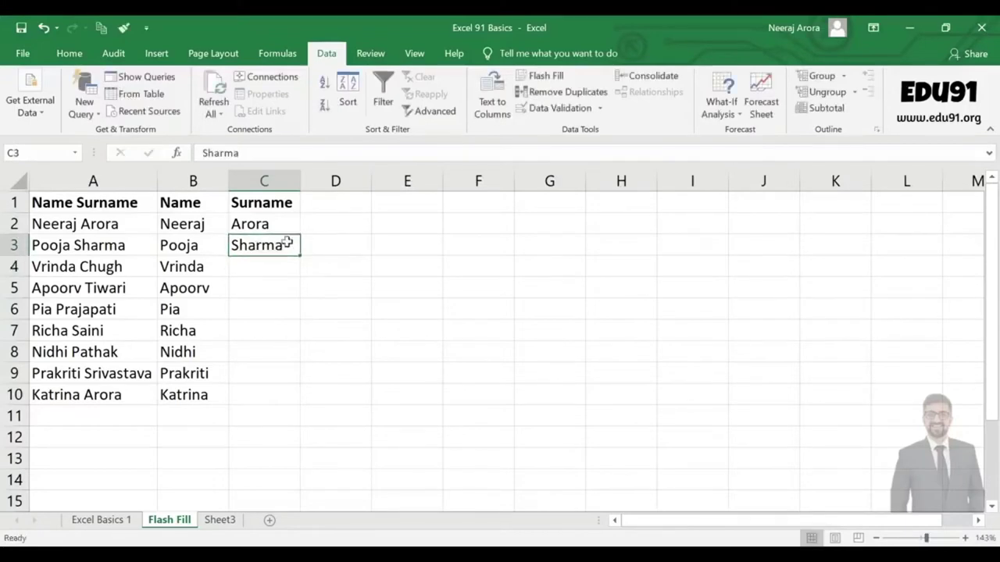
Flash Fill the surnames down column C and autofit the column width.
{"action": "left_click", "coordinate": [547, 78]}
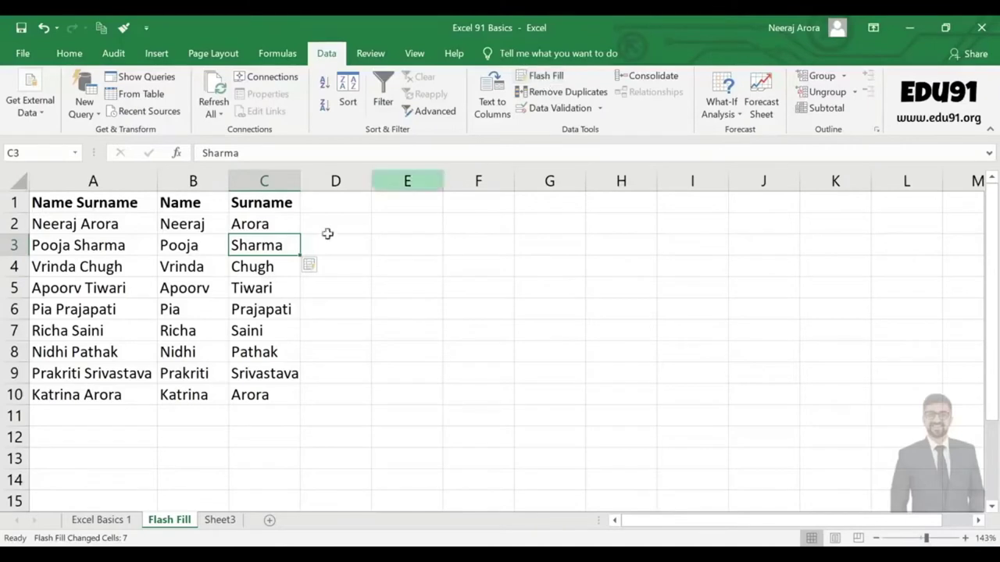
{"action": "double_click", "coordinate": [301, 180]}
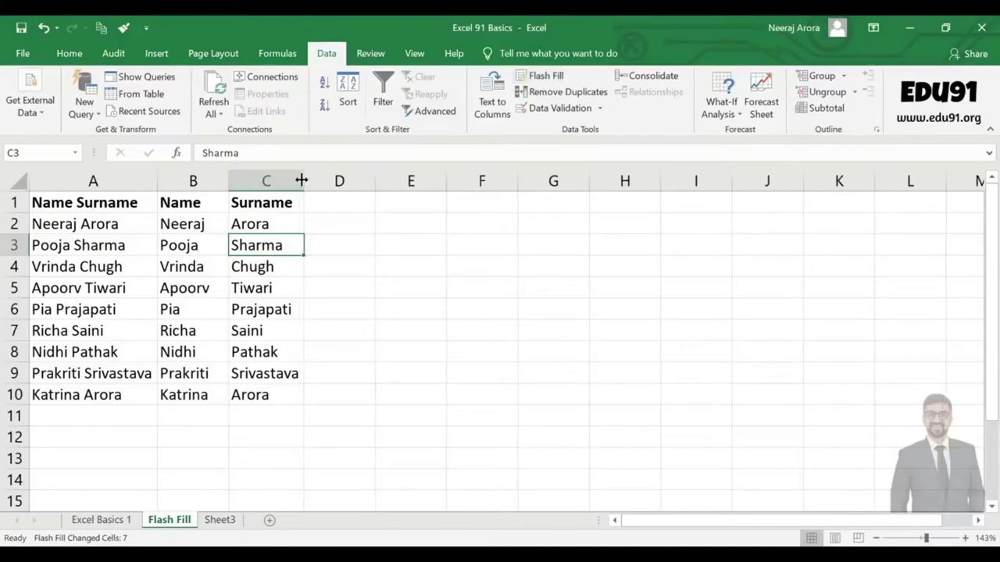
{"action": "left_click", "coordinate": [335, 286]}
{"action": "left_click", "coordinate": [281, 244]}
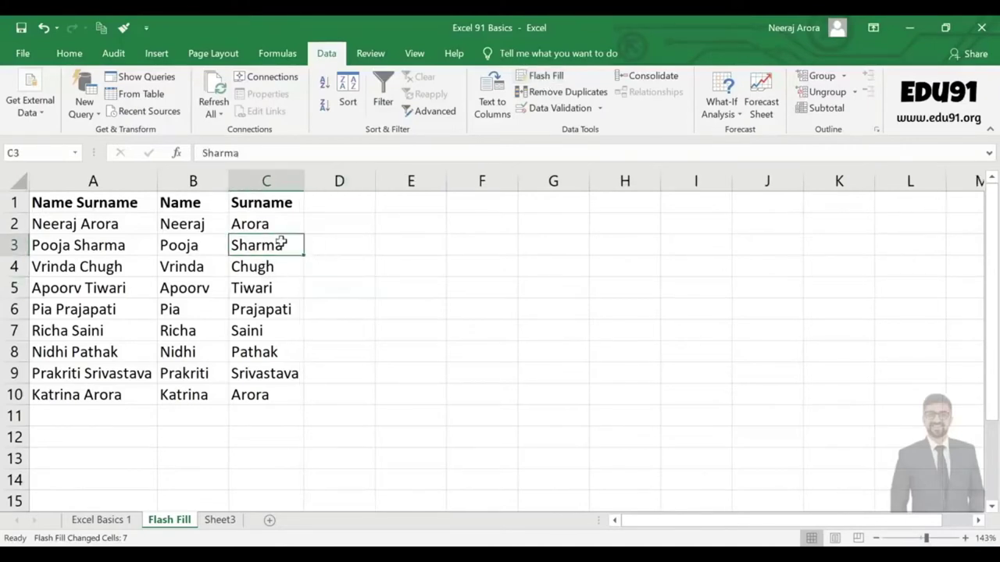
{"action": "left_click", "coordinate": [332, 208]}
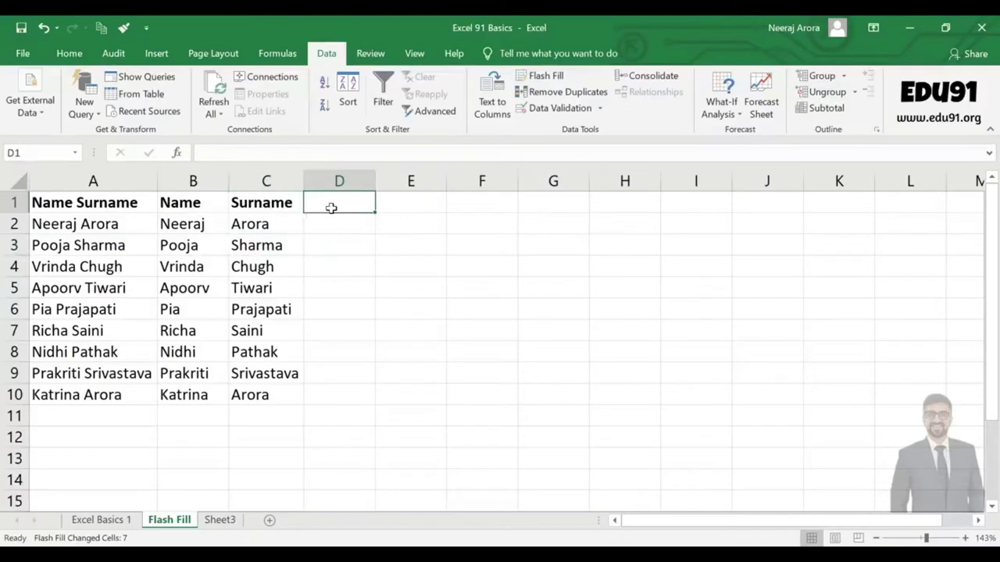
Add the First Letter heading in D1, autofit column D, and enter N in D2.
{"action": "type", "text": "First"}
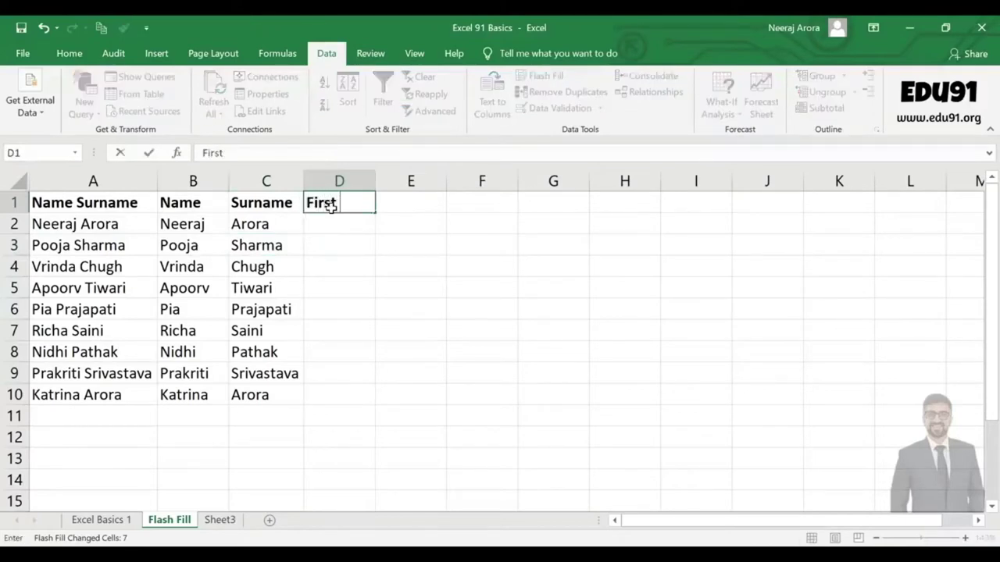
{"action": "type", "text": " Letter"}
{"action": "key", "text": "Return"}
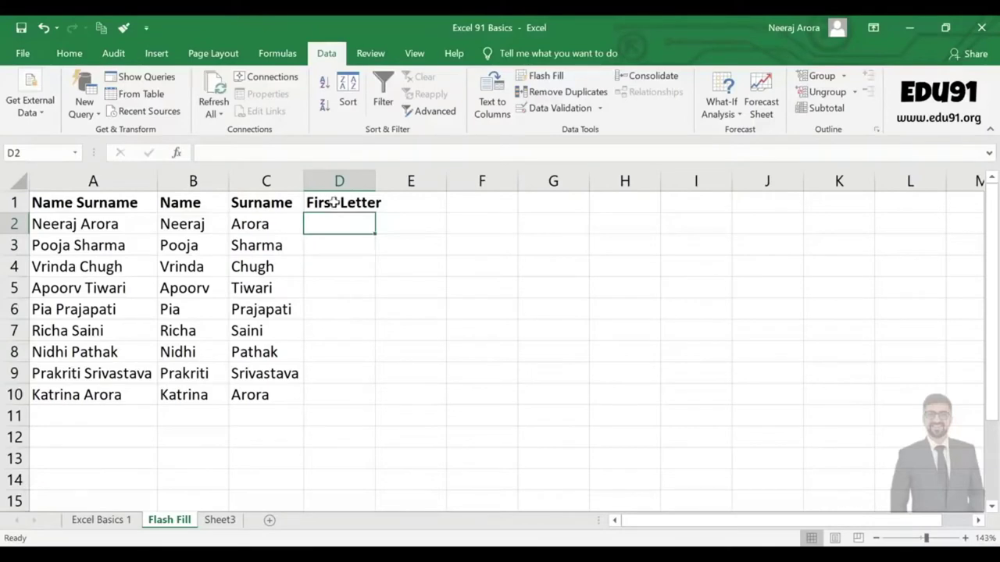
{"action": "double_click", "coordinate": [375, 182]}
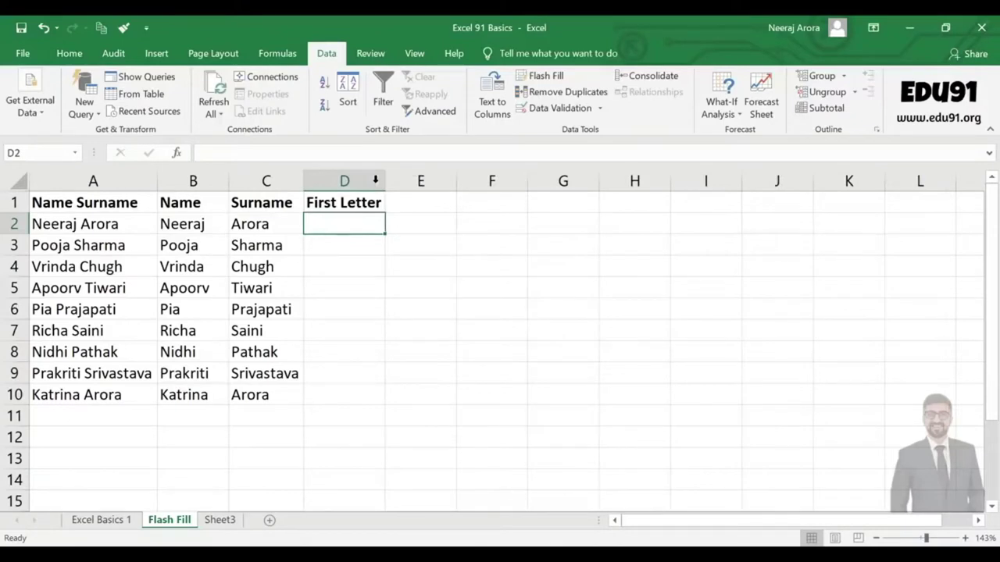
{"action": "type", "text": "N"}
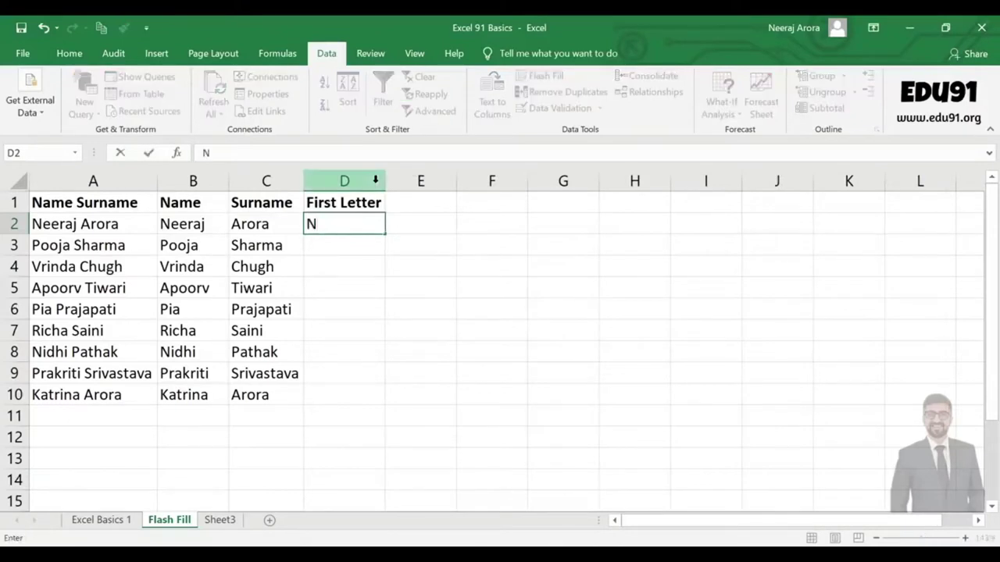
{"action": "left_click", "coordinate": [522, 268]}
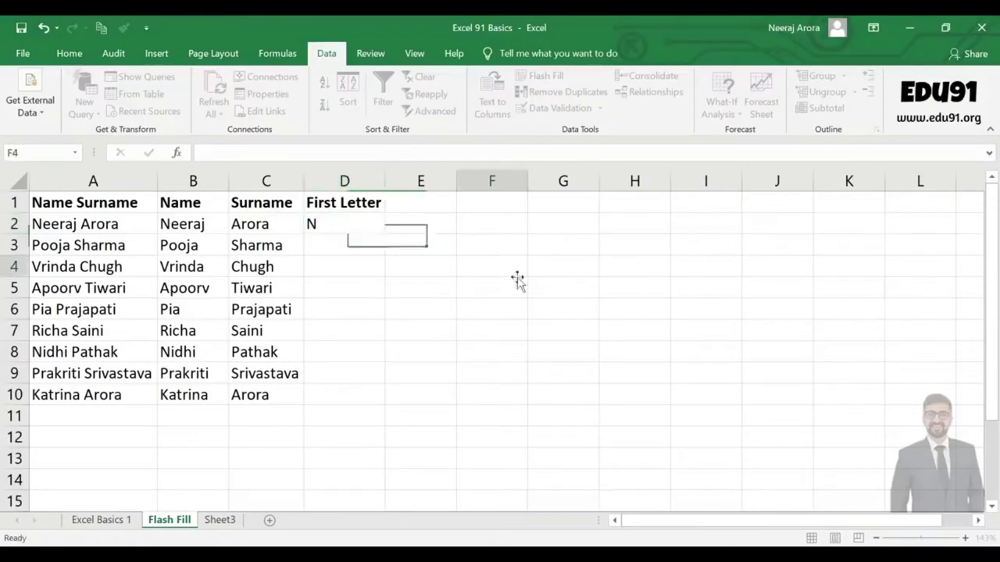
{"action": "left_click", "coordinate": [365, 229]}
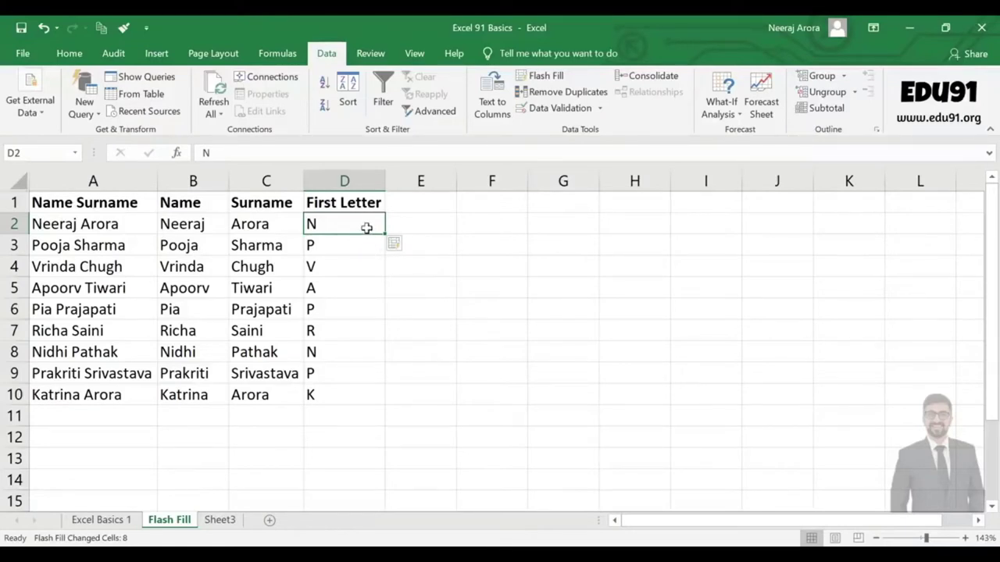
Clear D2:D10, re-enter N in D2, and Flash Fill first-name initials down column D.
{"action": "key", "text": "shift+Down"}
{"action": "key", "text": "shift+Down"}
{"action": "key", "text": "shift+Down"}
{"action": "key", "text": "shift+Down"}
{"action": "key", "text": "shift+Down"}
{"action": "key", "text": "shift+Down"}
{"action": "key", "text": "shift+Down"}
{"action": "key", "text": "shift+Down"}
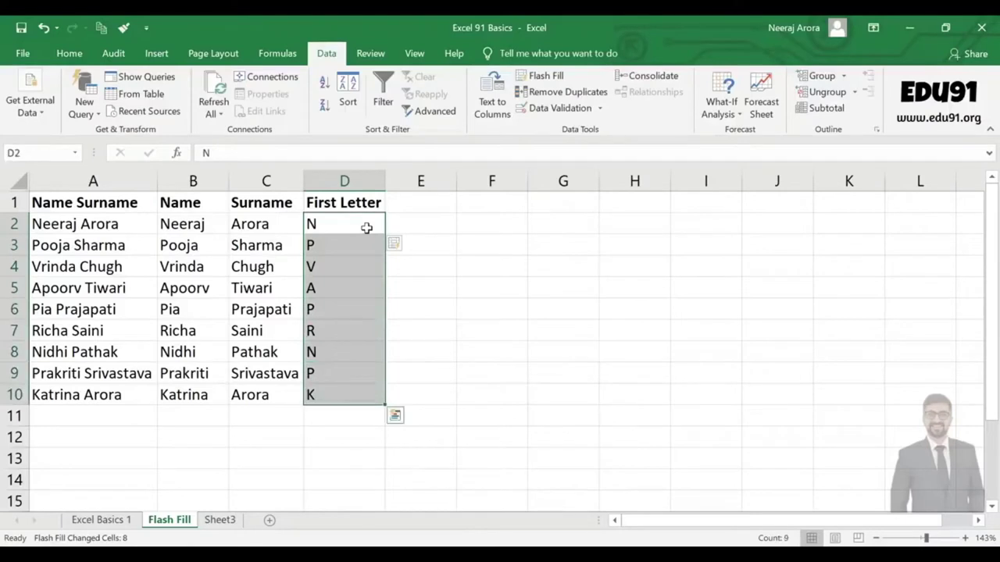
{"action": "key", "text": "Delete"}
{"action": "type", "text": "N"}
{"action": "key", "text": "Return"}
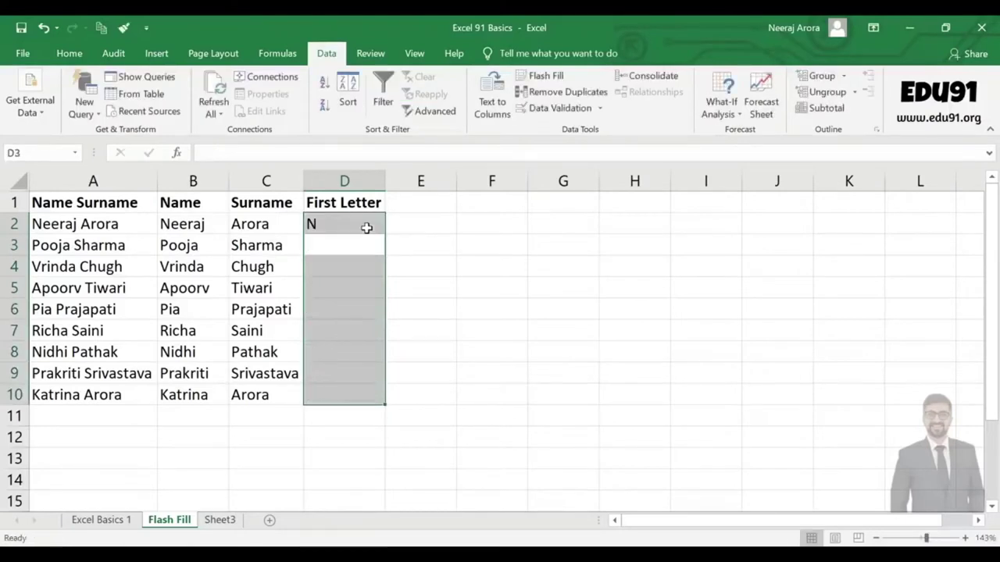
{"action": "left_click", "coordinate": [351, 303]}
{"action": "left_click", "coordinate": [351, 252]}
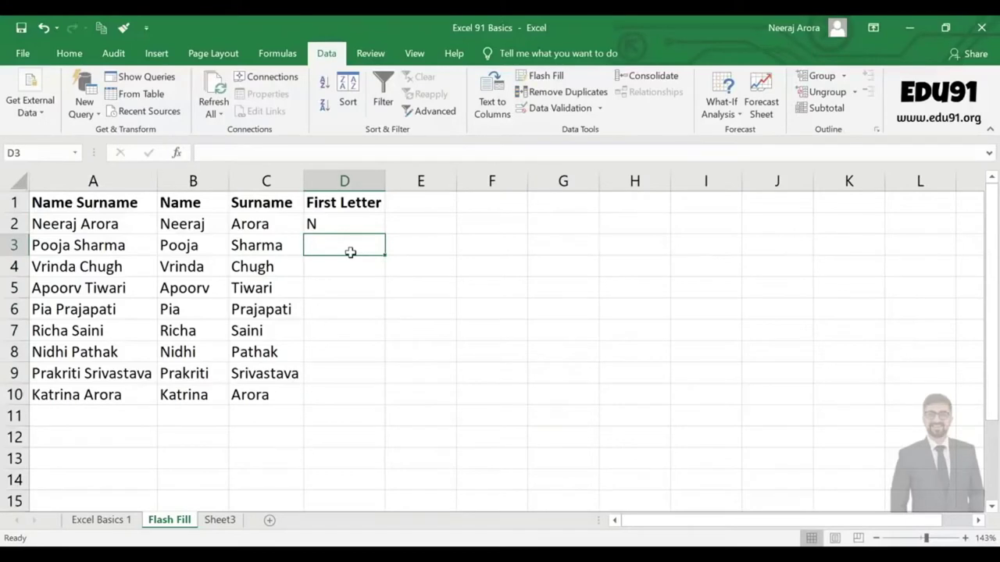
{"action": "key", "text": "ctrl+e"}
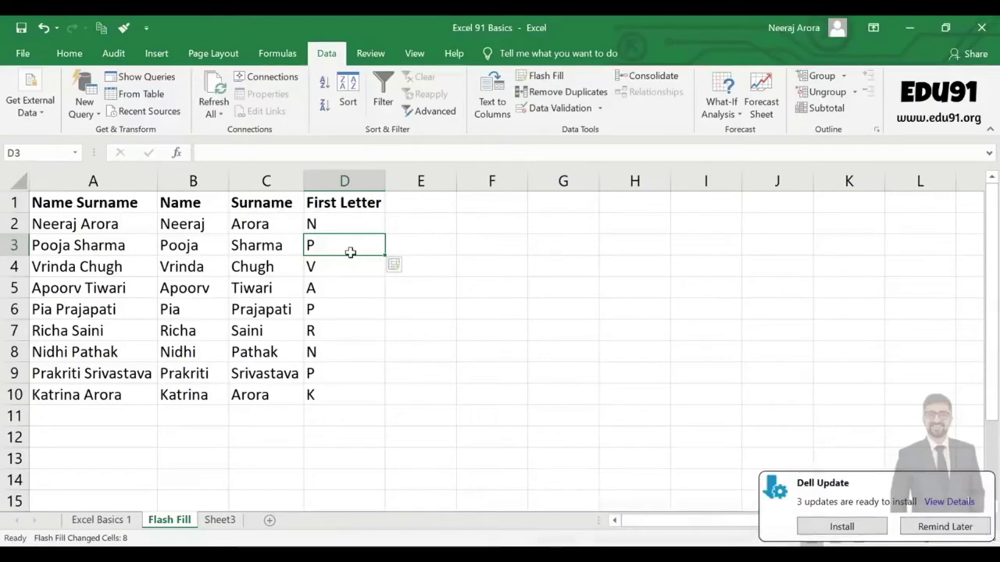
{"action": "left_click", "coordinate": [412, 203]}
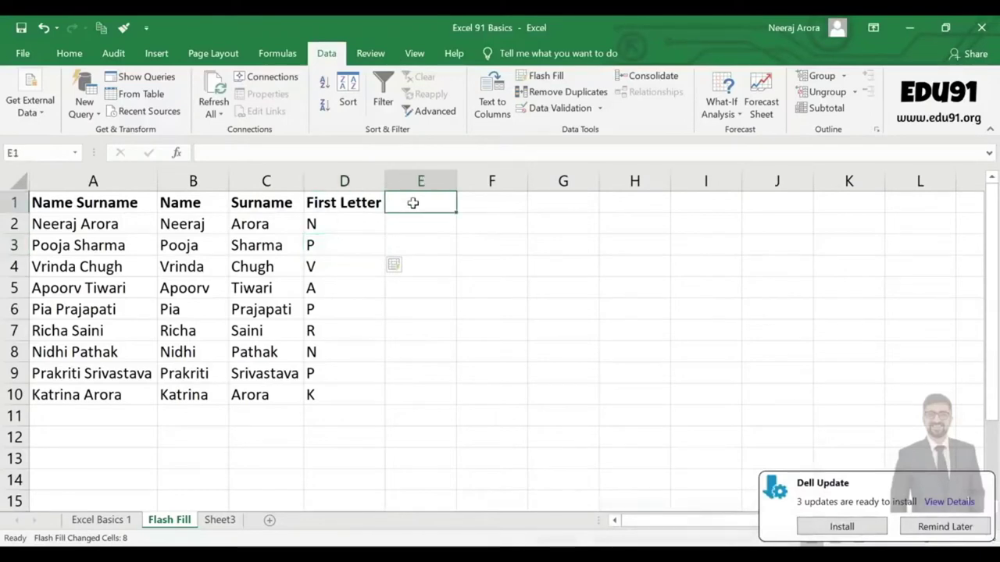
Add the Surname First Letter heading in E1 with example A in E2.
{"action": "type", "text": "Sur"}
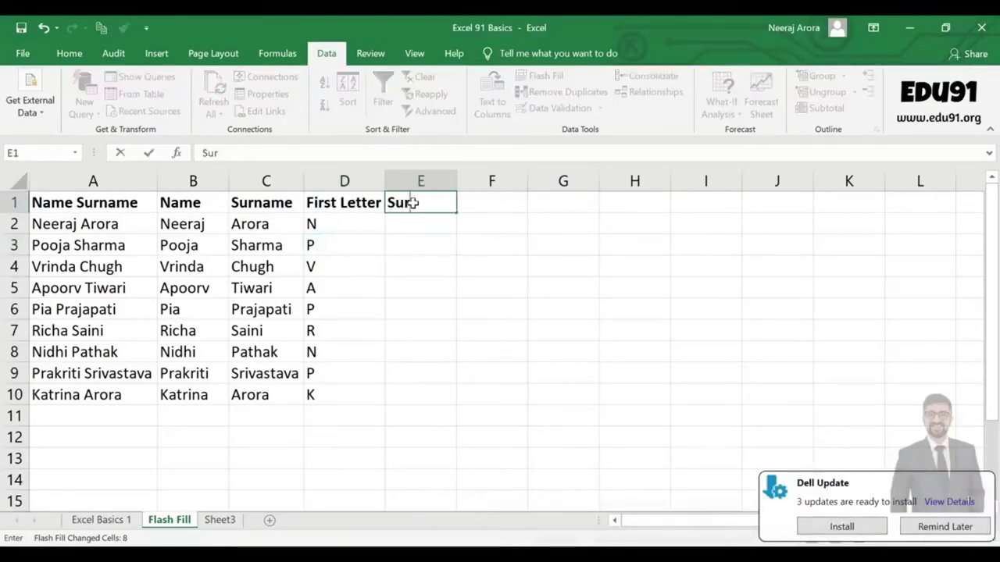
{"action": "type", "text": "name First Letter"}
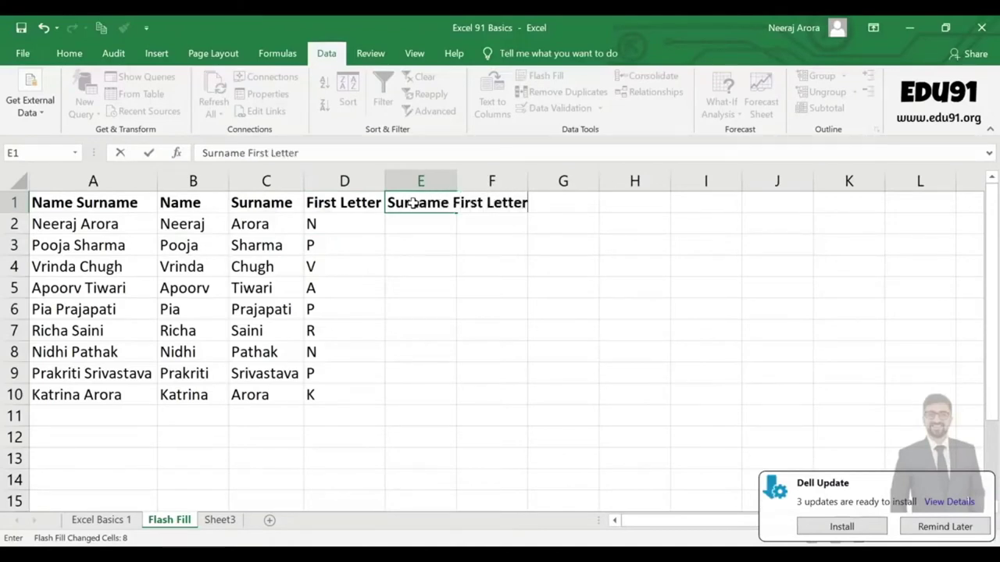
{"action": "key", "text": "Return"}
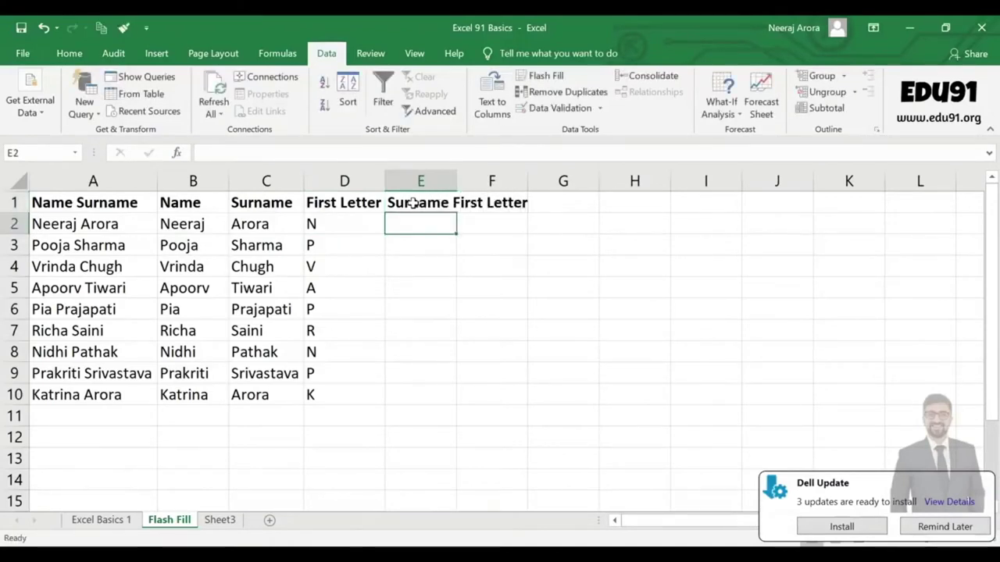
{"action": "type", "text": "A"}
{"action": "key", "text": "Return"}
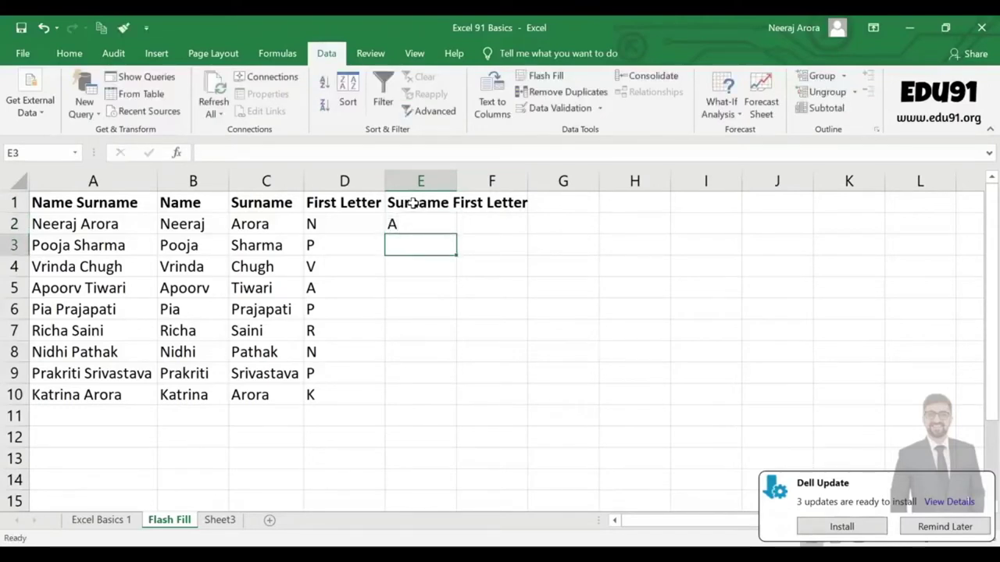
Flash Fill the surname initials down column E starting from E3.
{"action": "type", "text": "S"}
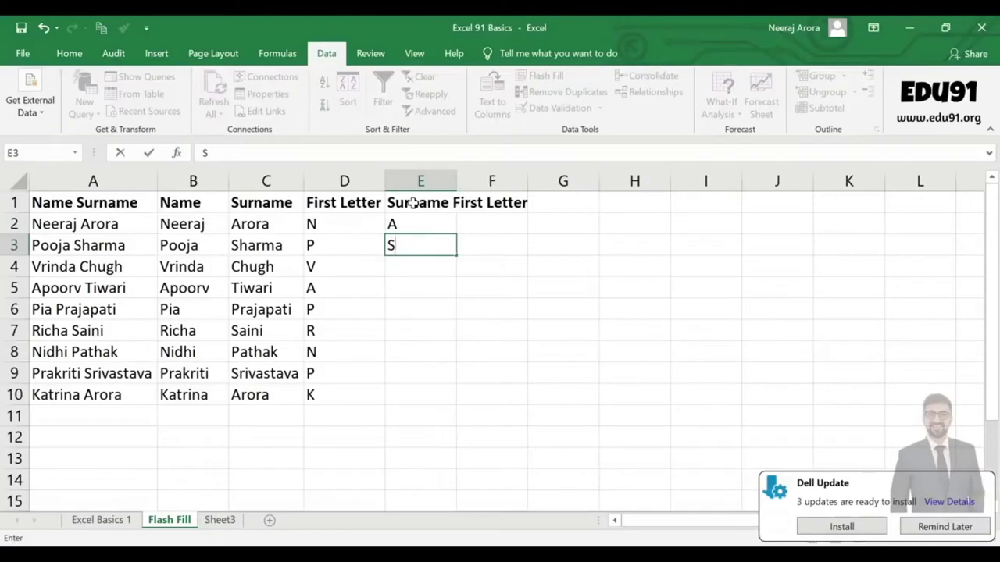
{"action": "key", "text": "BackSpace"}
{"action": "left_click", "coordinate": [390, 335]}
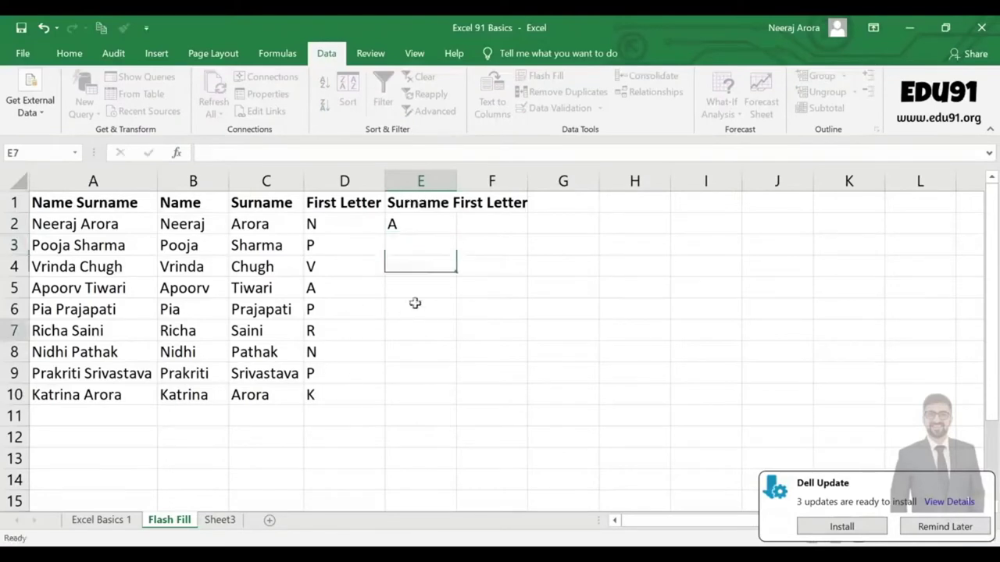
{"action": "left_click", "coordinate": [422, 245]}
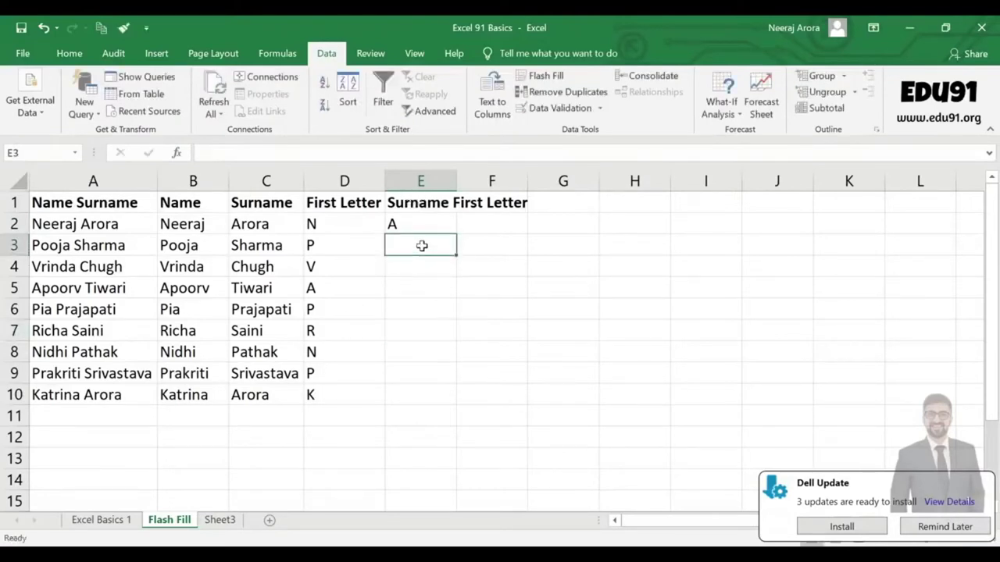
{"action": "key", "text": "ctrl+e"}
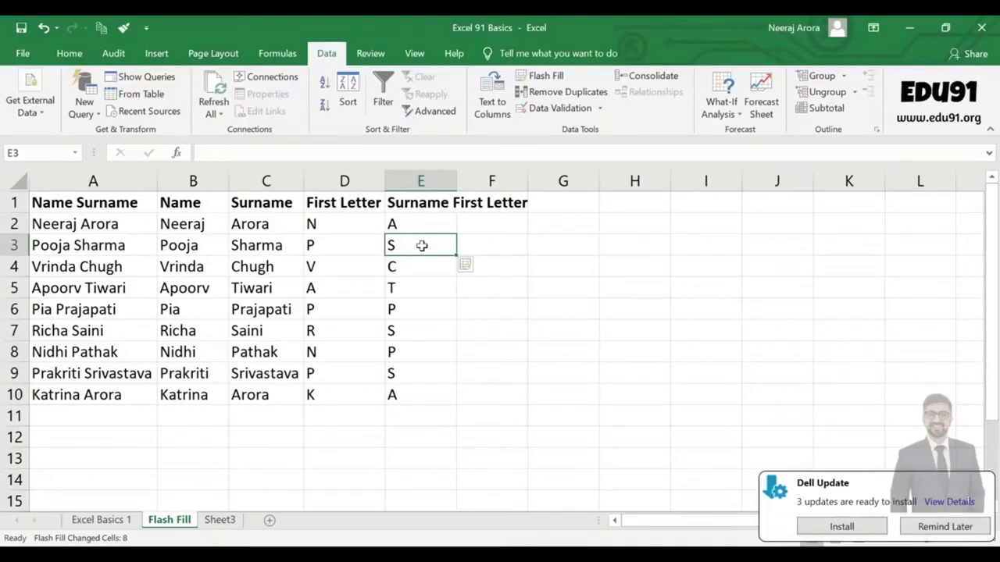
{"action": "scroll", "coordinate": [504, 422], "scroll_direction": "down", "scroll_amount": 2}
{"action": "scroll", "coordinate": [504, 422], "scroll_direction": "up", "scroll_amount": 2}
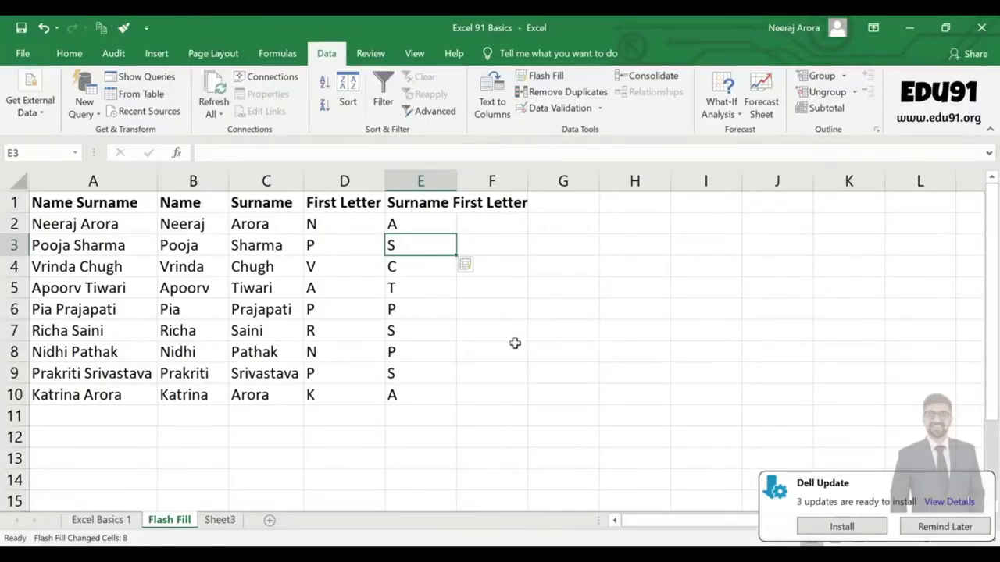
Type the sample note 'name, phone no, address, pin code' into cell G2.
{"action": "left_click", "coordinate": [486, 355]}
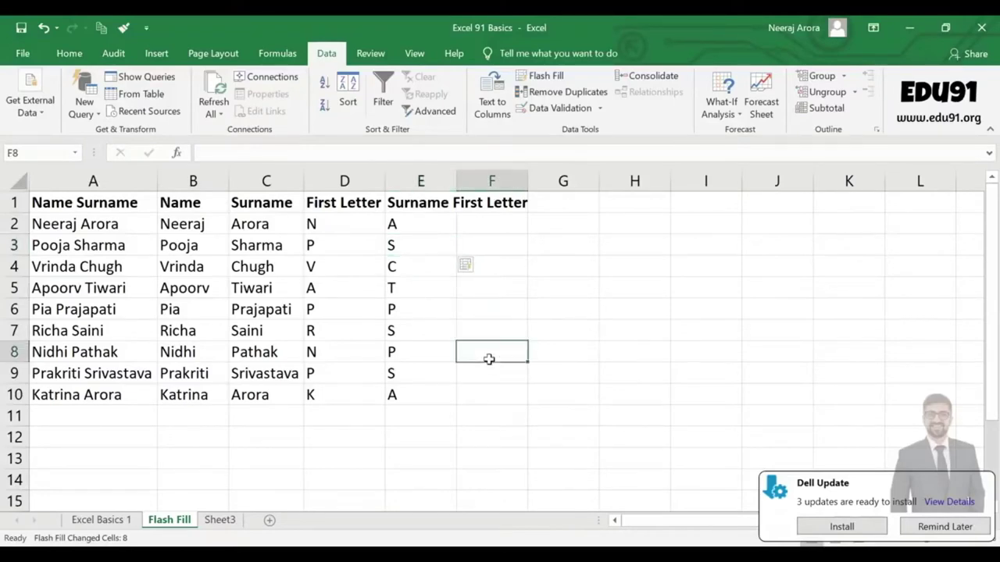
{"action": "left_click", "coordinate": [453, 397]}
{"action": "scroll", "coordinate": [469, 406], "scroll_direction": "down", "scroll_amount": 1}
{"action": "scroll", "coordinate": [469, 410], "scroll_direction": "down", "scroll_amount": 3}
{"action": "scroll", "coordinate": [468, 408], "scroll_direction": "up", "scroll_amount": 3}
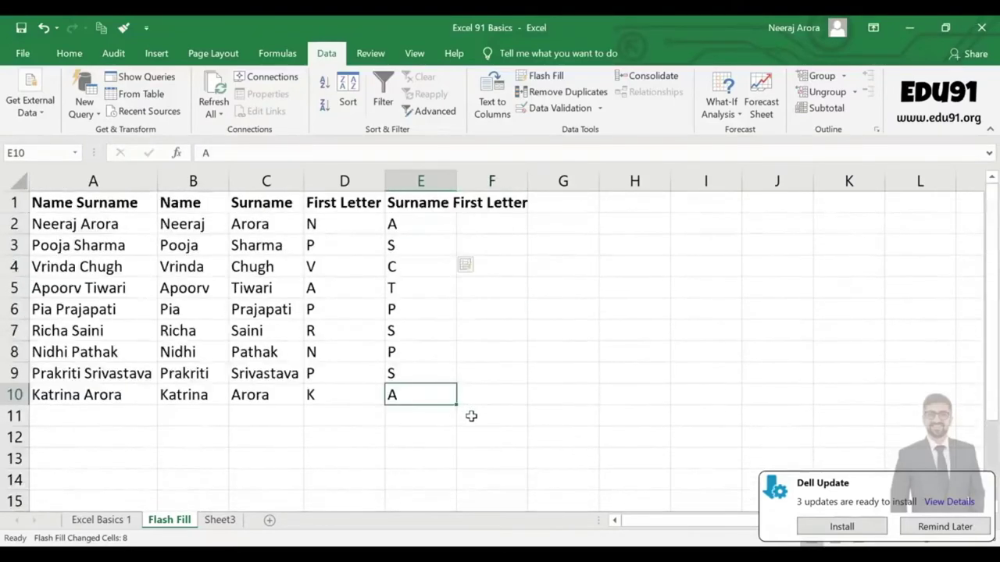
{"action": "left_click", "coordinate": [563, 228]}
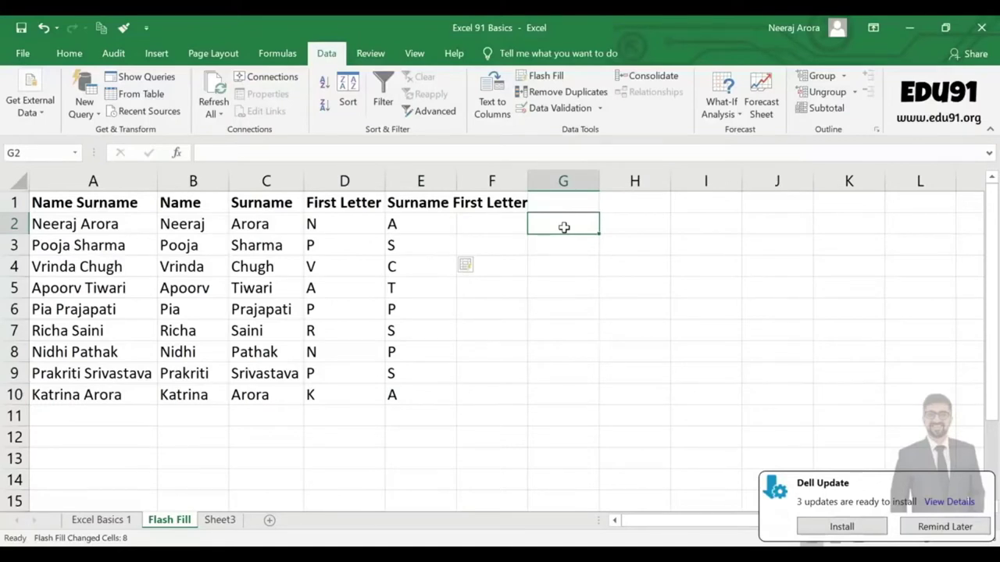
{"action": "type", "text": "name, pho"}
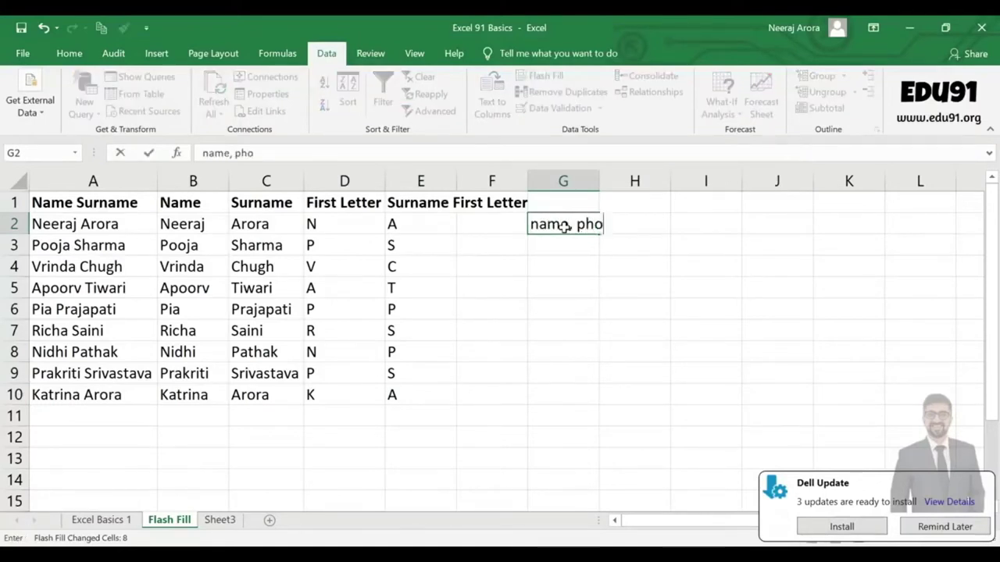
{"action": "type", "text": "ne no, "}
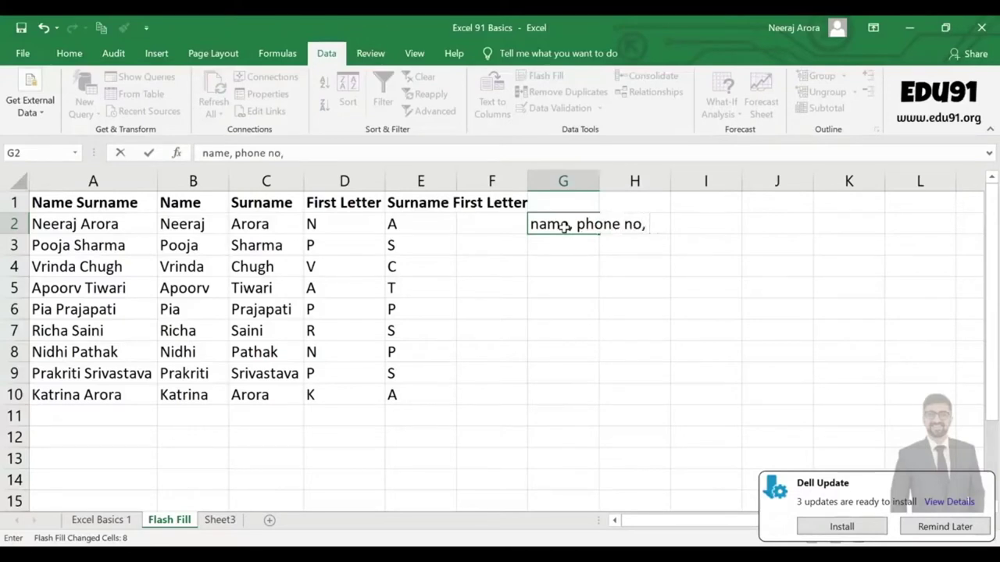
{"action": "type", "text": "addree"}
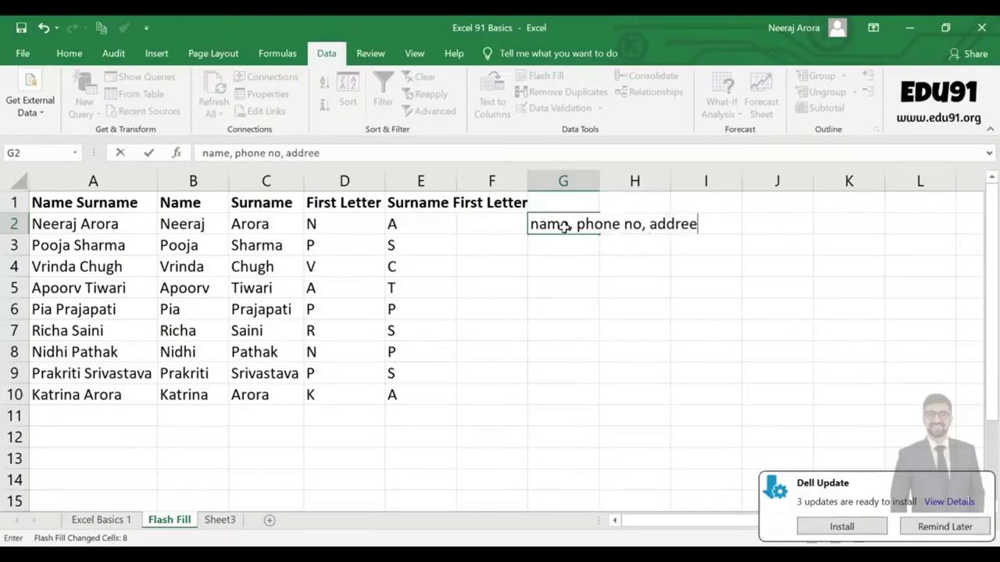
{"action": "key", "text": "BackSpace"}
{"action": "type", "text": "ss, pin code"}
{"action": "key", "text": "Return"}
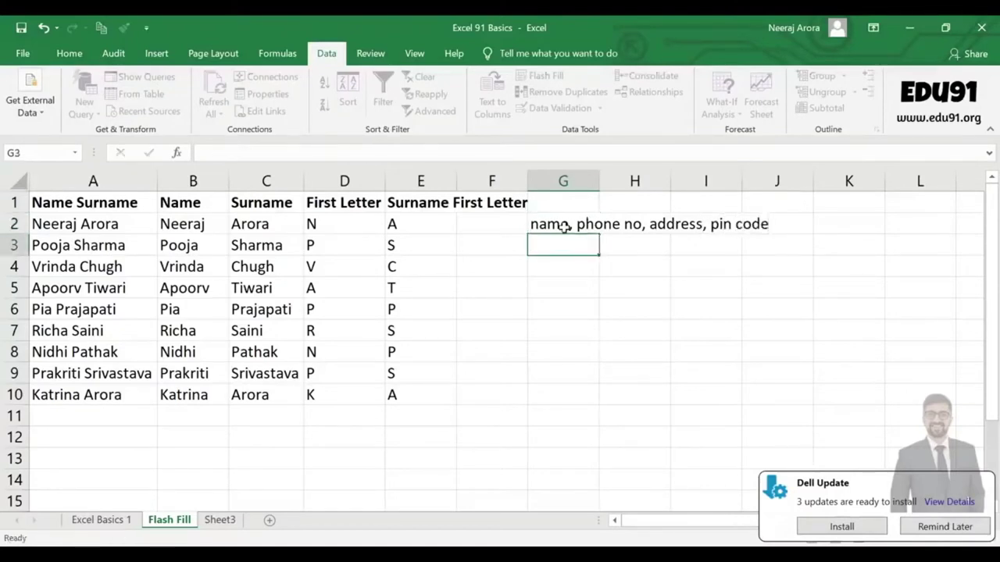
Autofit column G to the note and inspect the cells around it.
{"action": "double_click", "coordinate": [598, 181]}
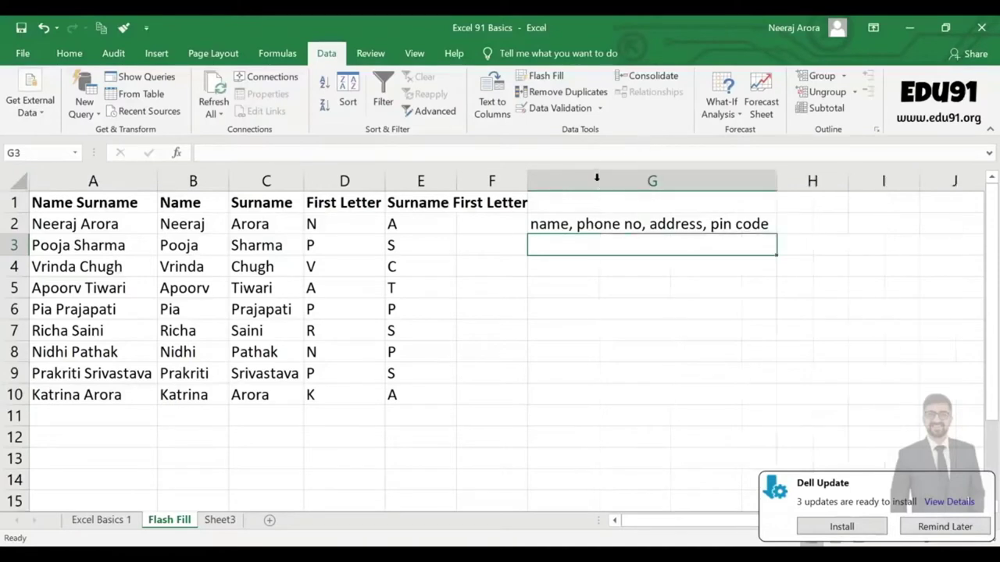
{"action": "left_click", "coordinate": [798, 222]}
{"action": "left_click", "coordinate": [875, 221]}
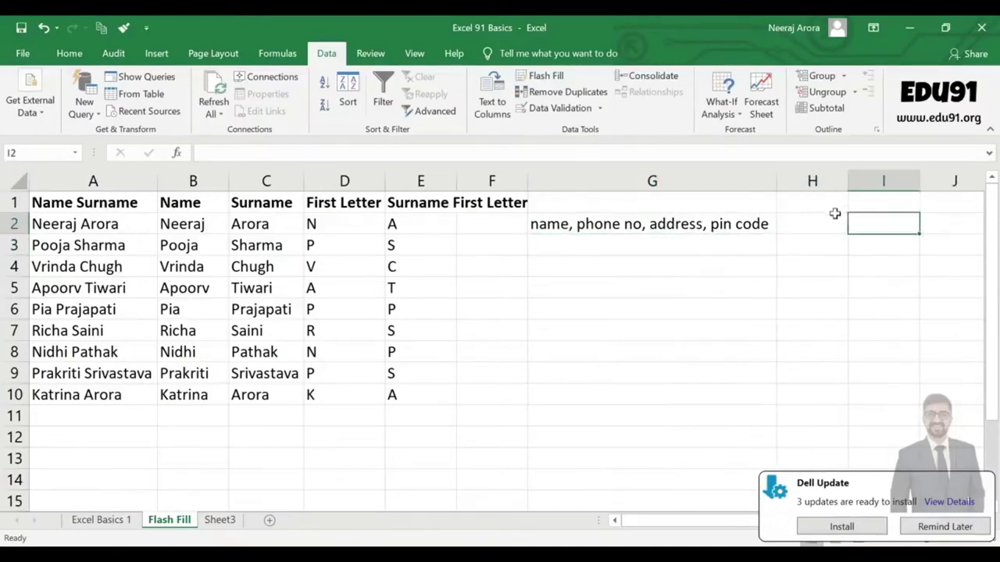
{"action": "scroll", "coordinate": [835, 214], "scroll_direction": "right", "scroll_amount": 7}
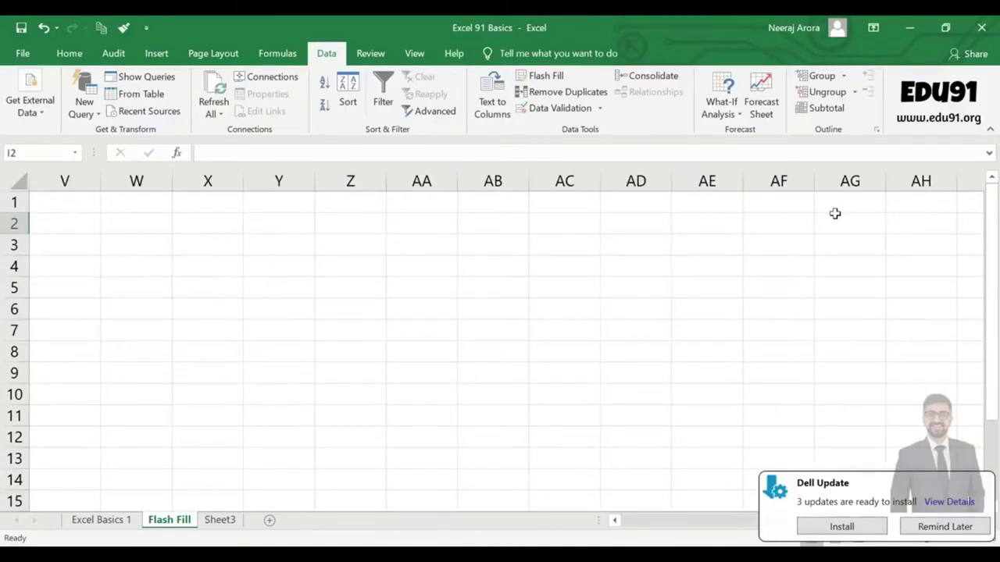
{"action": "key", "text": "Left"}
{"action": "key", "text": "Left"}
{"action": "key", "text": "Left"}
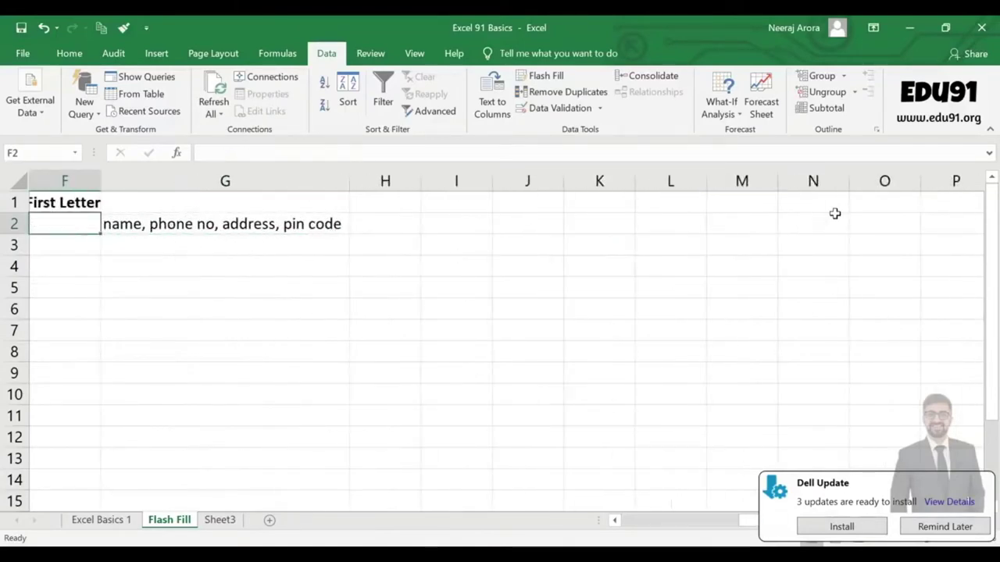
{"action": "key", "text": "Right"}
{"action": "key", "text": "Right"}
{"action": "key", "text": "Right"}
{"action": "key", "text": "Left"}
{"action": "key", "text": "Left"}
{"action": "key", "text": "Left"}
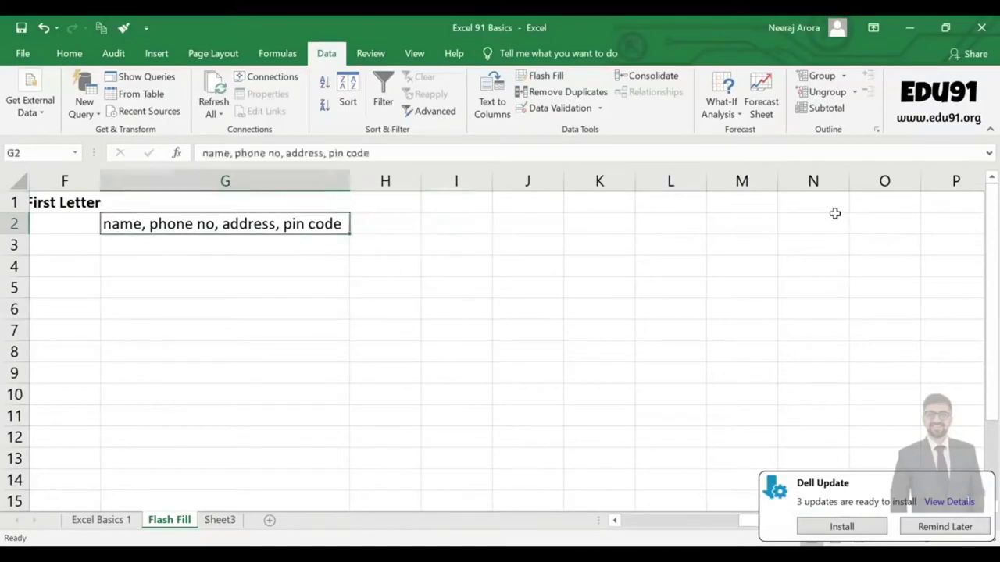
{"action": "key", "text": "Right"}
{"action": "key", "text": "Right"}
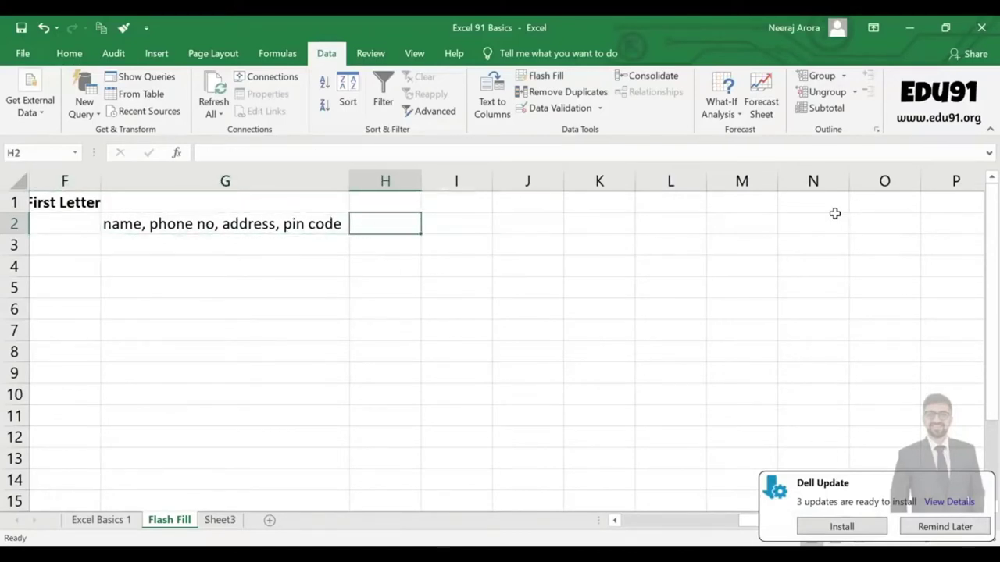
{"action": "key", "text": "Left"}
{"action": "key", "text": "Down"}
{"action": "key", "text": "Down"}
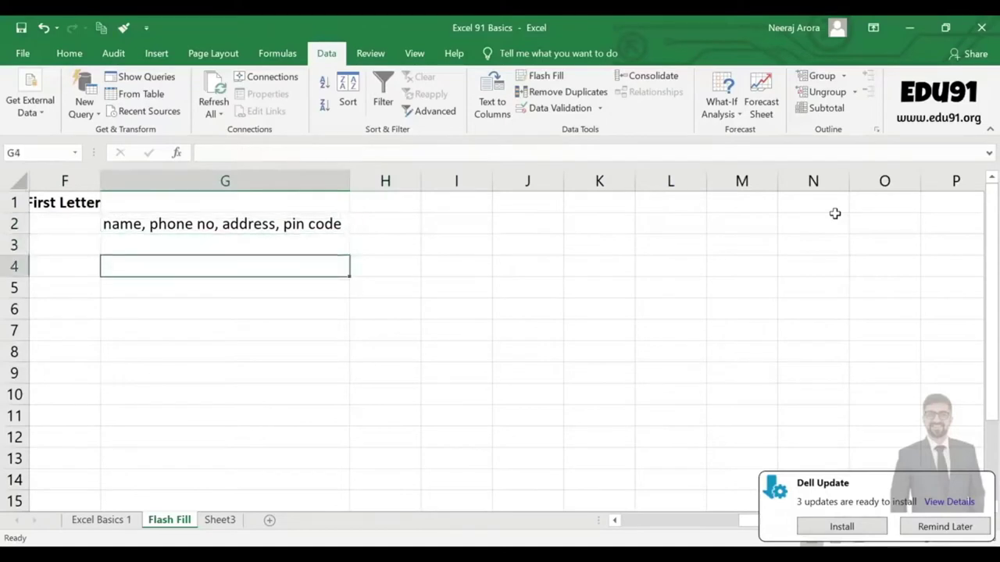
{"action": "key", "text": "Down"}
{"action": "key", "text": "Up"}
{"action": "key", "text": "Right"}
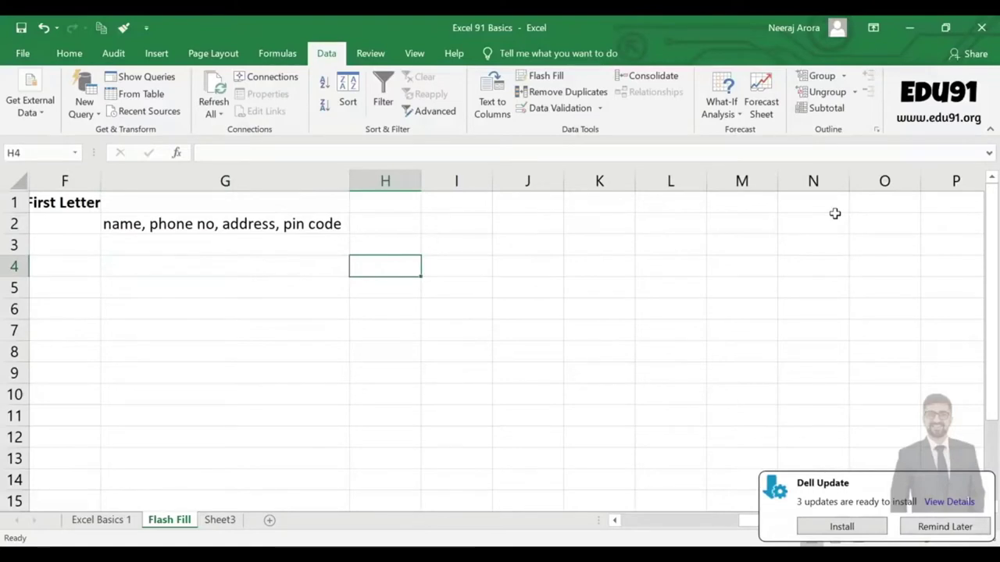
Return to the table start and autofit column E to its Surname First Letter heading.
{"action": "key", "text": "Left"}
{"action": "key", "text": "Home"}
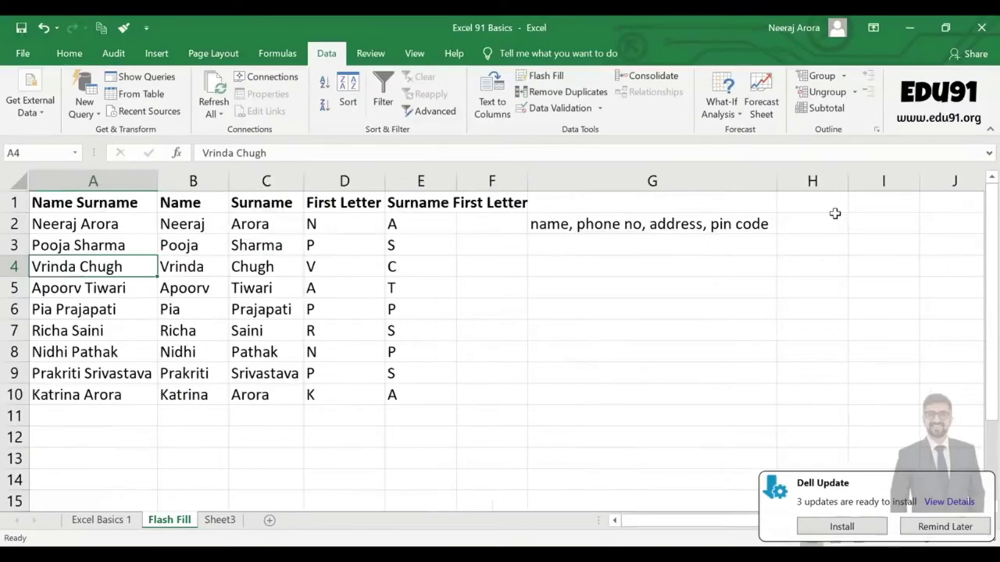
{"action": "double_click", "coordinate": [458, 180]}
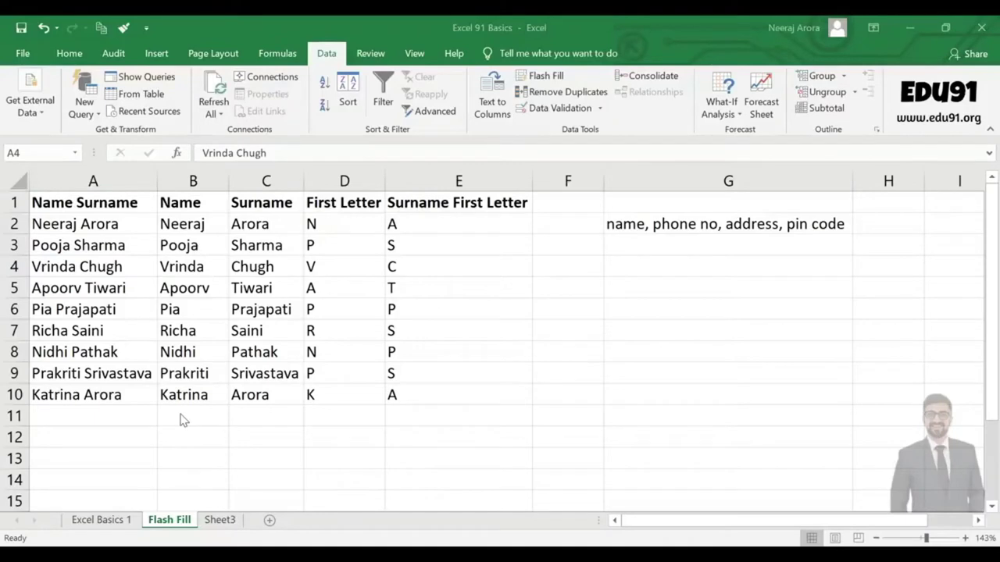
Clear the sample note from G2.
{"action": "left_click", "coordinate": [650, 226]}
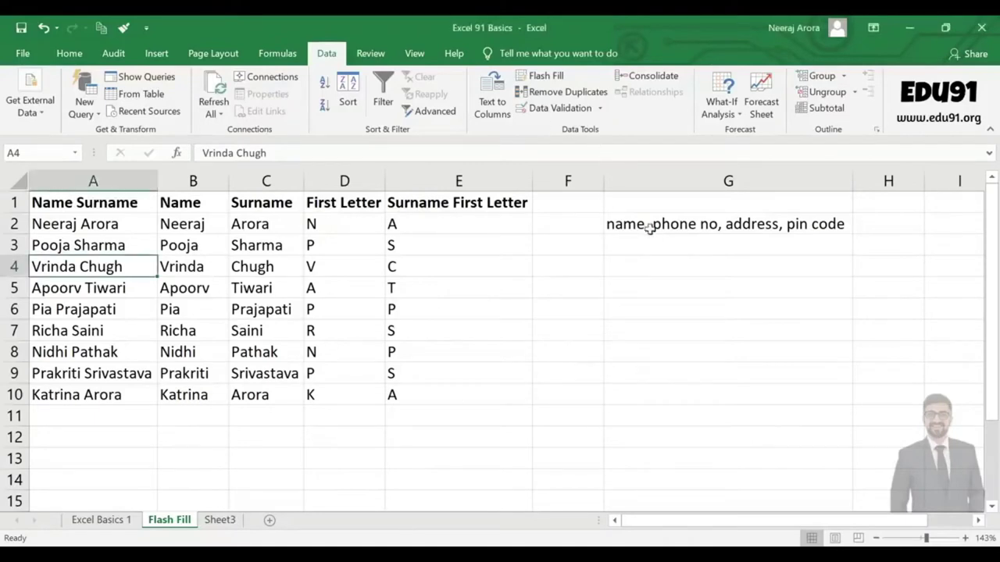
{"action": "left_click", "coordinate": [650, 226]}
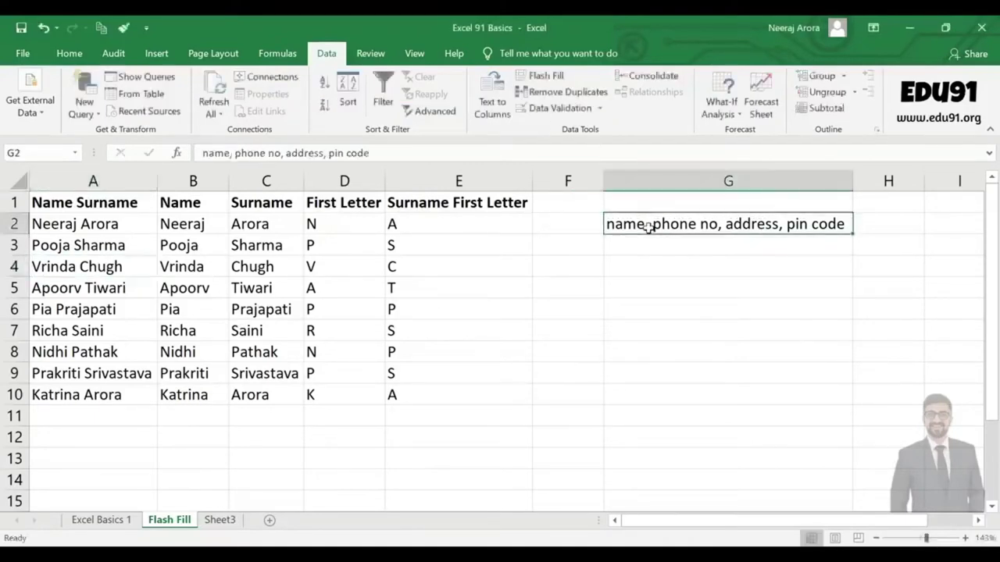
{"action": "key", "text": "Delete"}
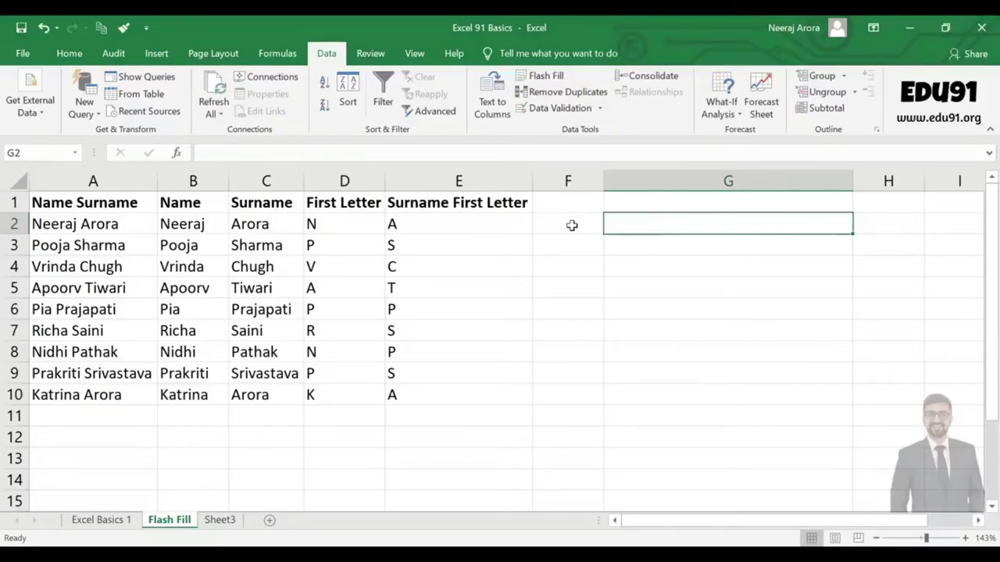
Copy the first names and surnames in B2:C10 and paste them starting at B17.
{"action": "left_click", "coordinate": [571, 226]}
{"action": "left_click_drag", "start_coordinate": [179, 223], "coordinate": [250, 395]}
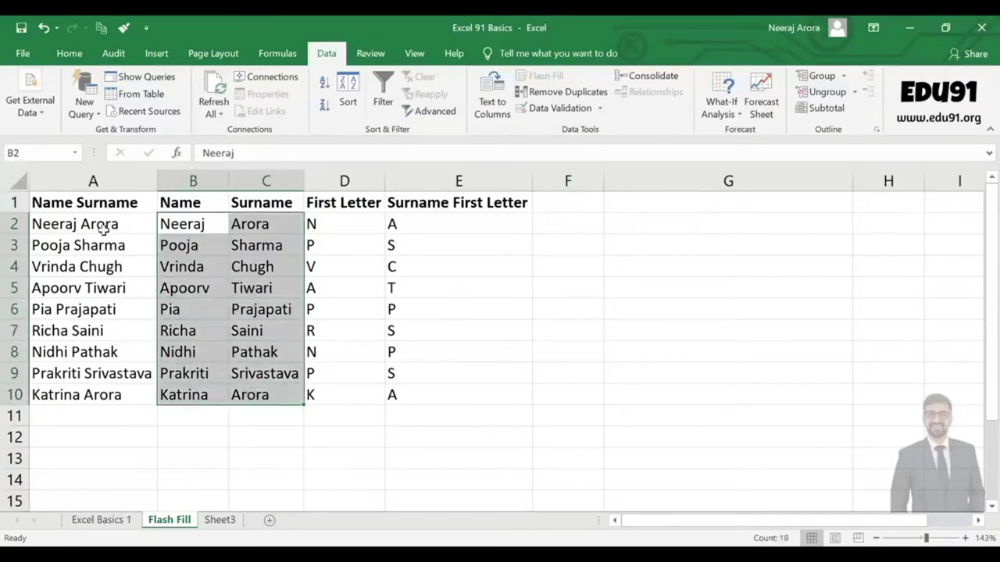
{"action": "left_click", "coordinate": [103, 227]}
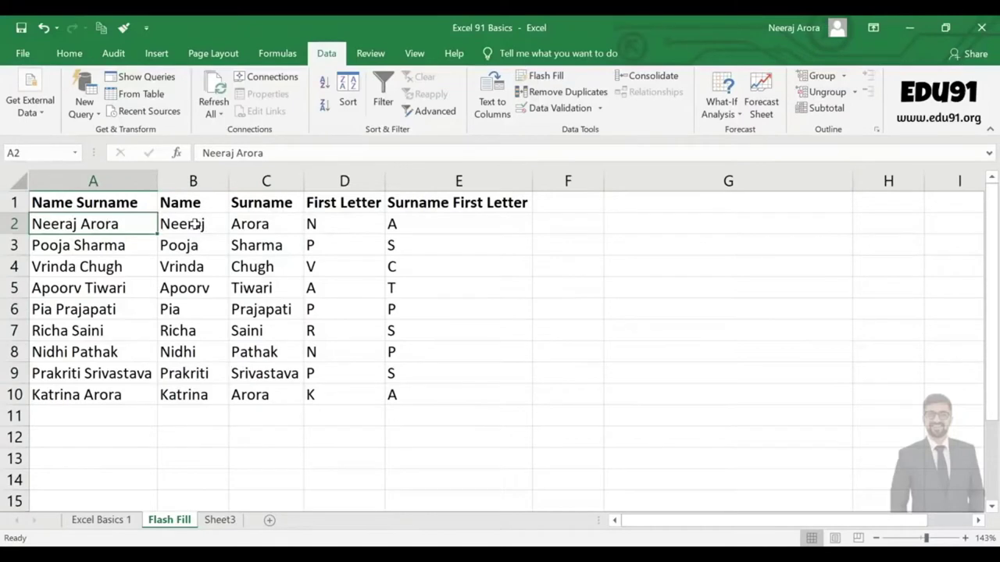
{"action": "left_click_drag", "start_coordinate": [193, 225], "coordinate": [257, 395]}
{"action": "left_click", "coordinate": [636, 227]}
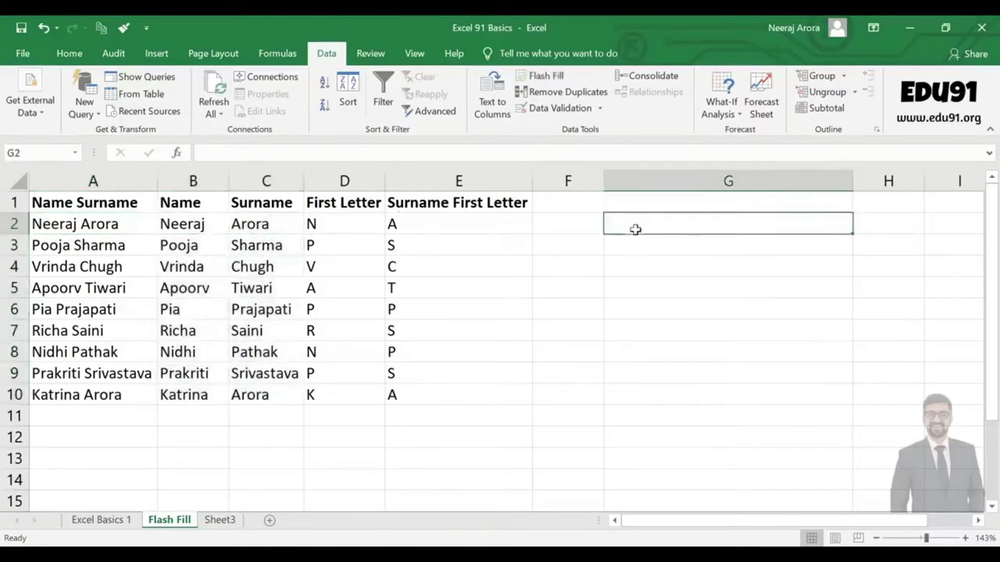
{"action": "left_click", "coordinate": [576, 224]}
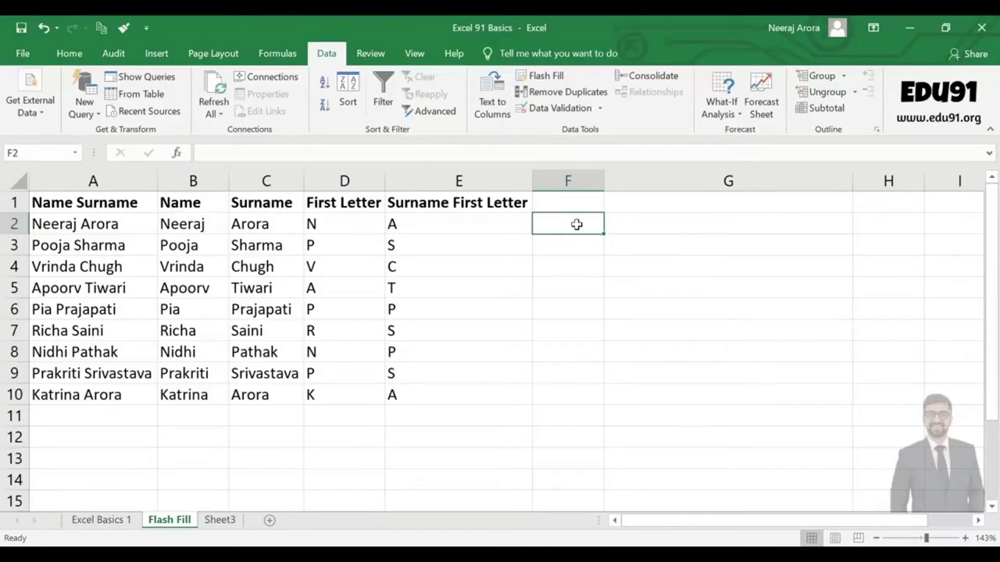
{"action": "left_click_drag", "start_coordinate": [176, 228], "coordinate": [260, 396]}
{"action": "key", "text": "ctrl+c"}
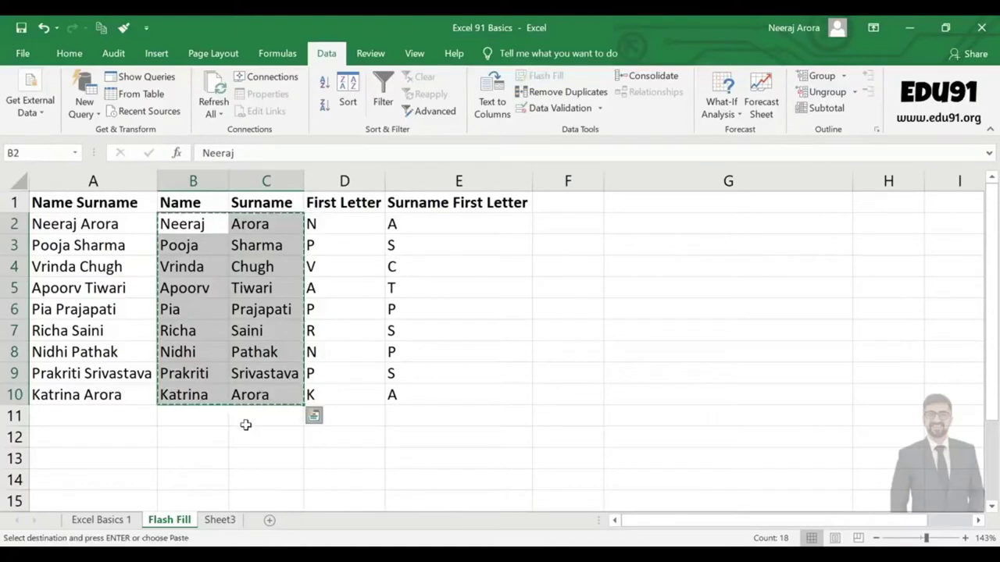
{"action": "key", "text": "ctrl+q"}
{"action": "scroll", "coordinate": [250, 429], "scroll_direction": "down", "scroll_amount": 4}
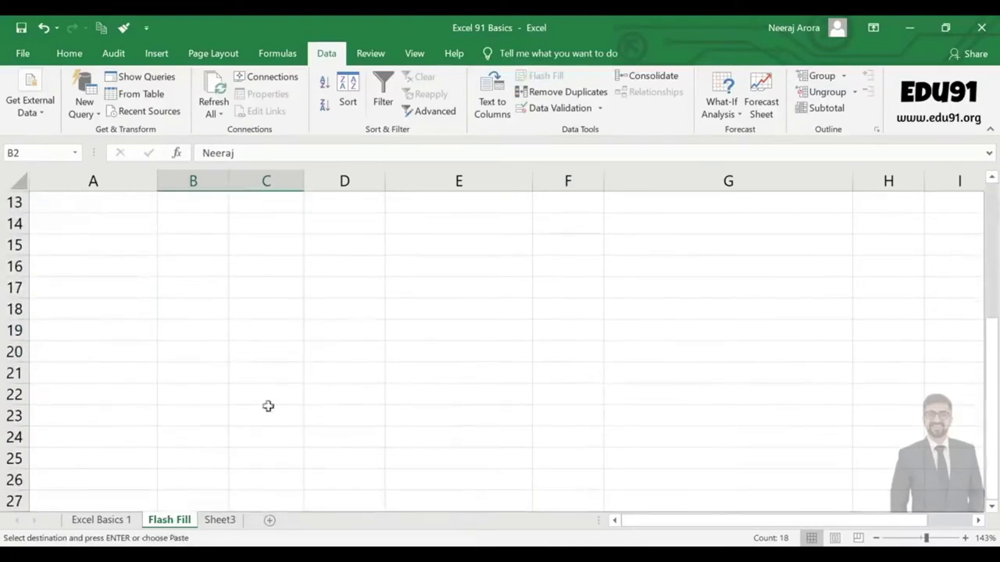
{"action": "left_click", "coordinate": [171, 290]}
{"action": "key", "text": "ctrl+v"}
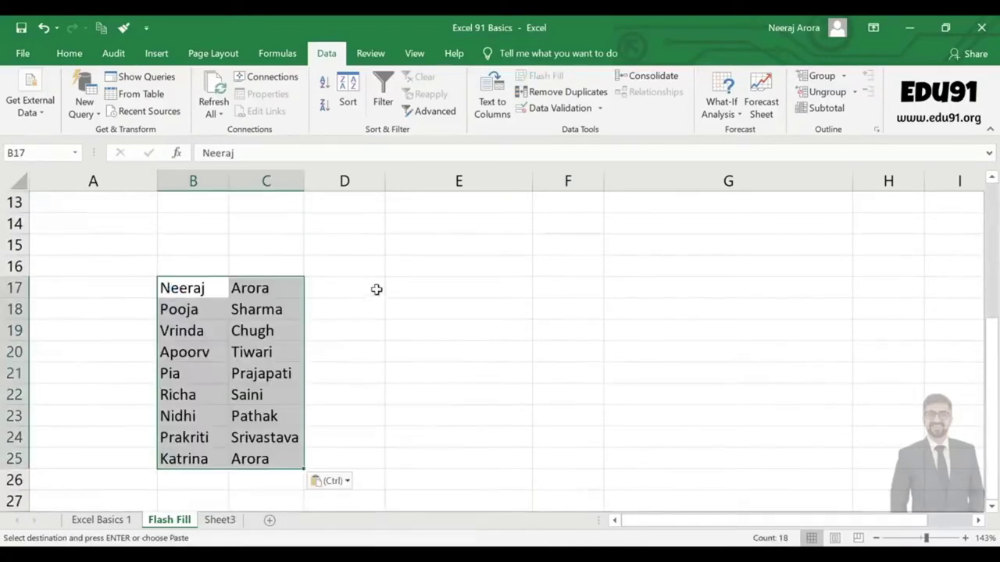
{"action": "left_click", "coordinate": [375, 289]}
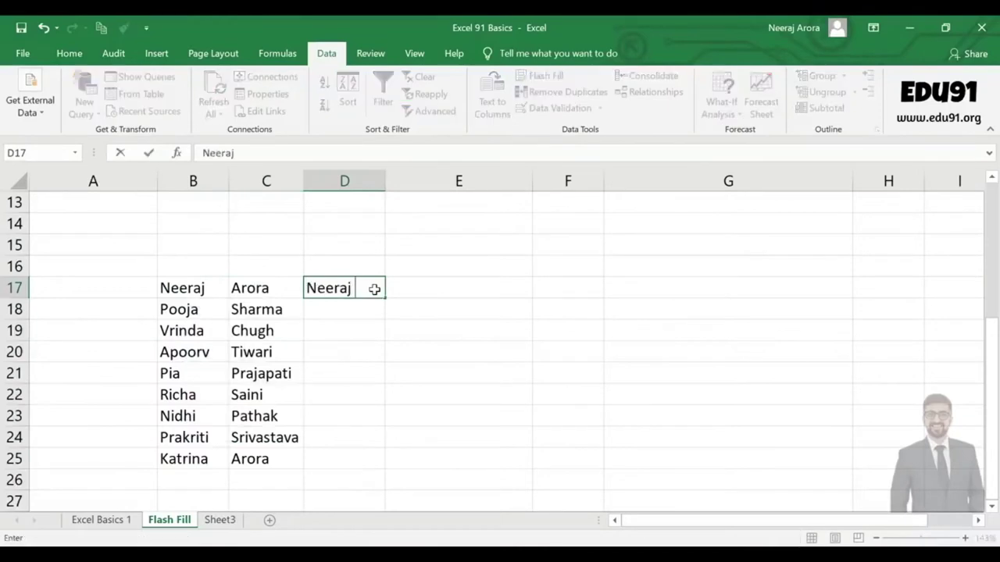
{"action": "key", "text": "Return"}
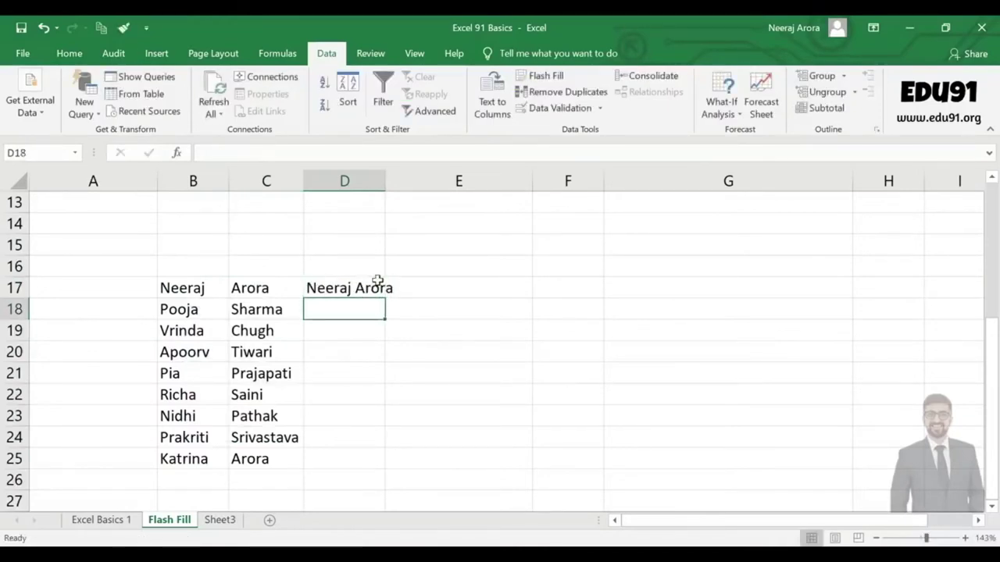
{"action": "key", "text": "ctrl+e"}
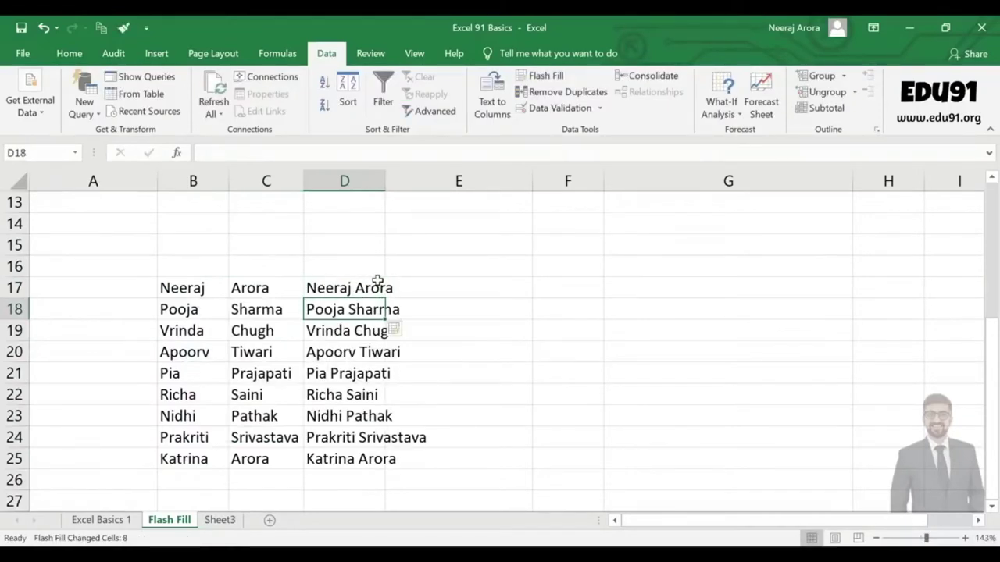
{"action": "double_click", "coordinate": [385, 181]}
{"action": "left_click", "coordinate": [448, 329]}
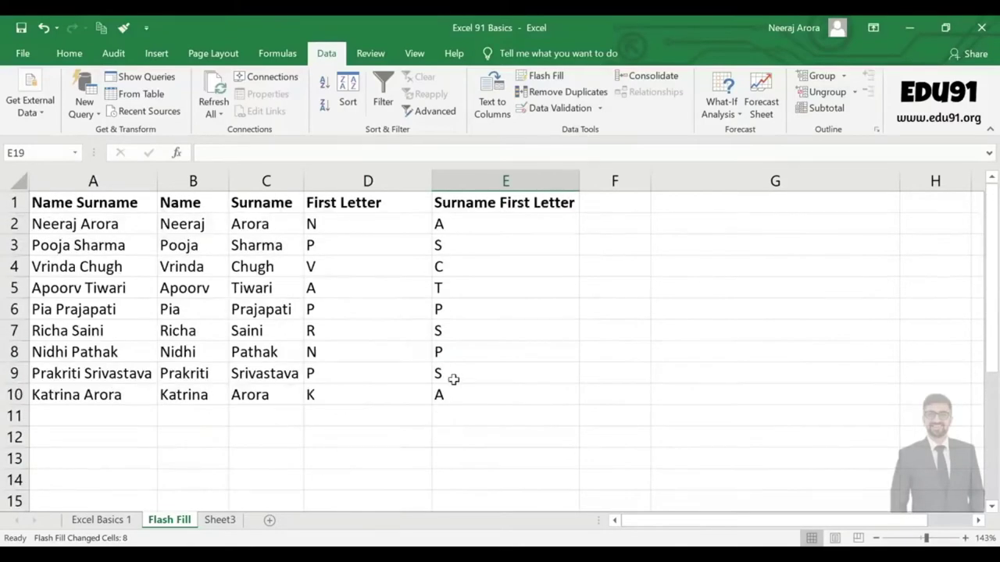
{"action": "left_click", "coordinate": [615, 228]}
{"action": "type", "text": "Neeraj"}
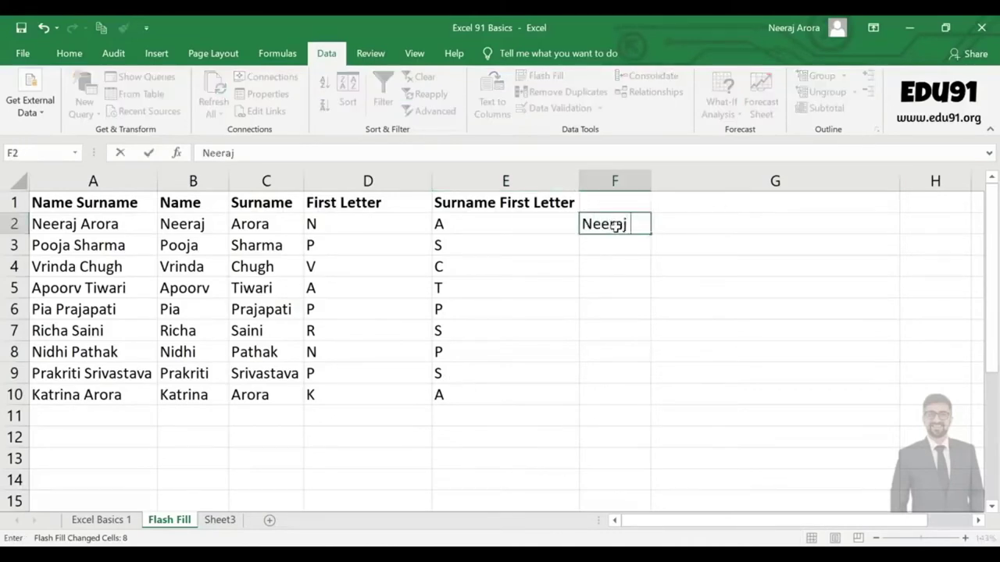
{"action": "key", "text": "Tab"}
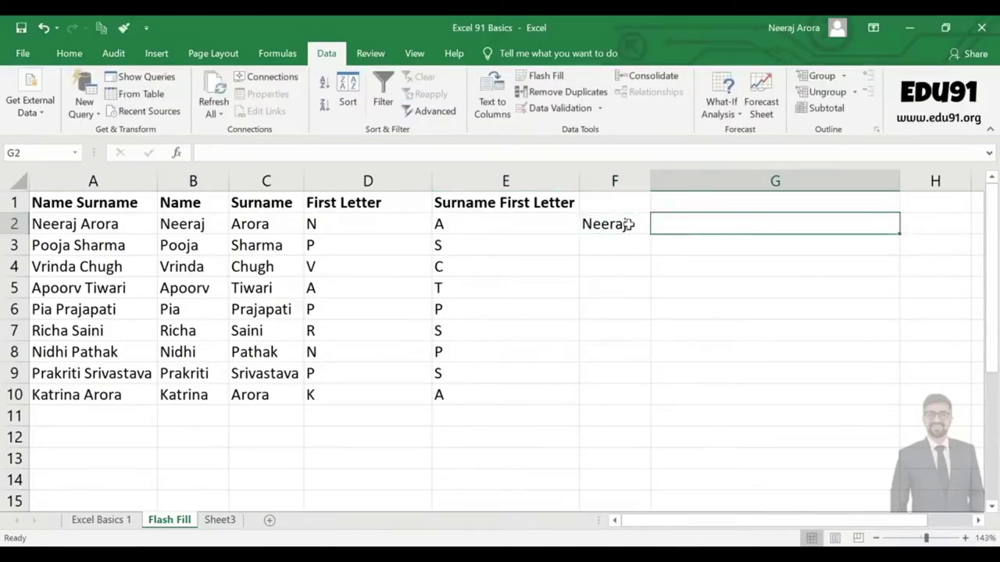
{"action": "double_click", "coordinate": [631, 224]}
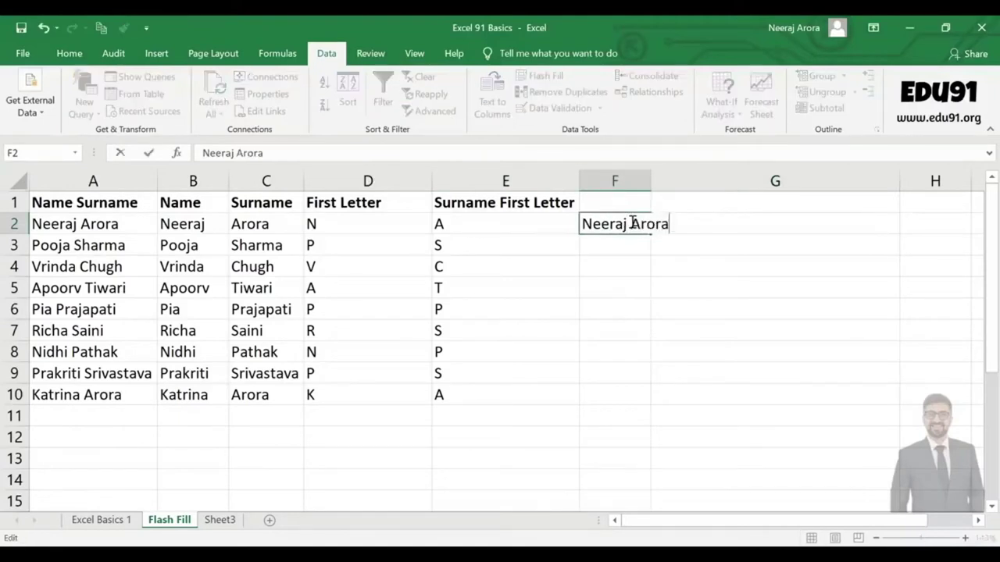
{"action": "key", "text": "Return"}
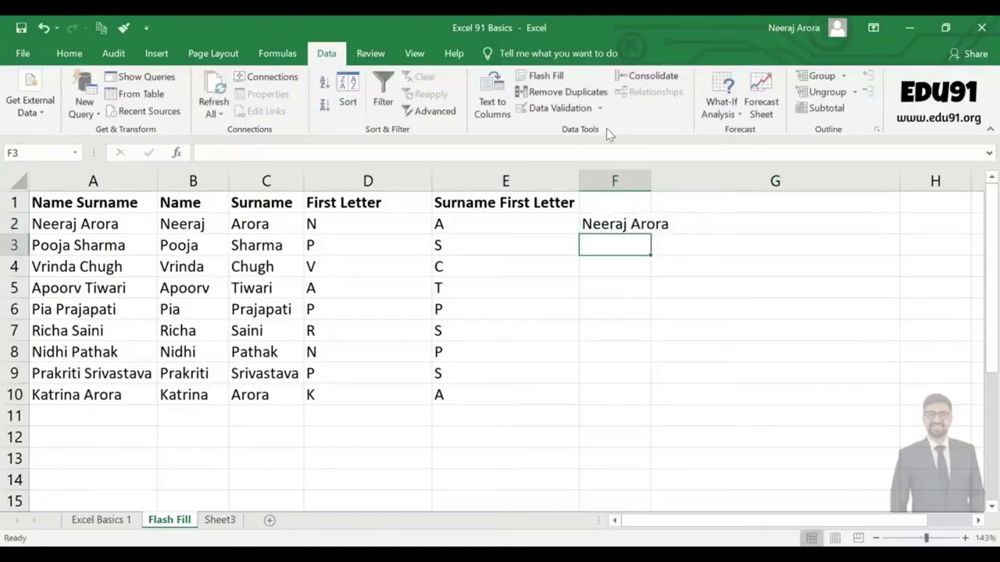
{"action": "key", "text": "ctrl+e"}
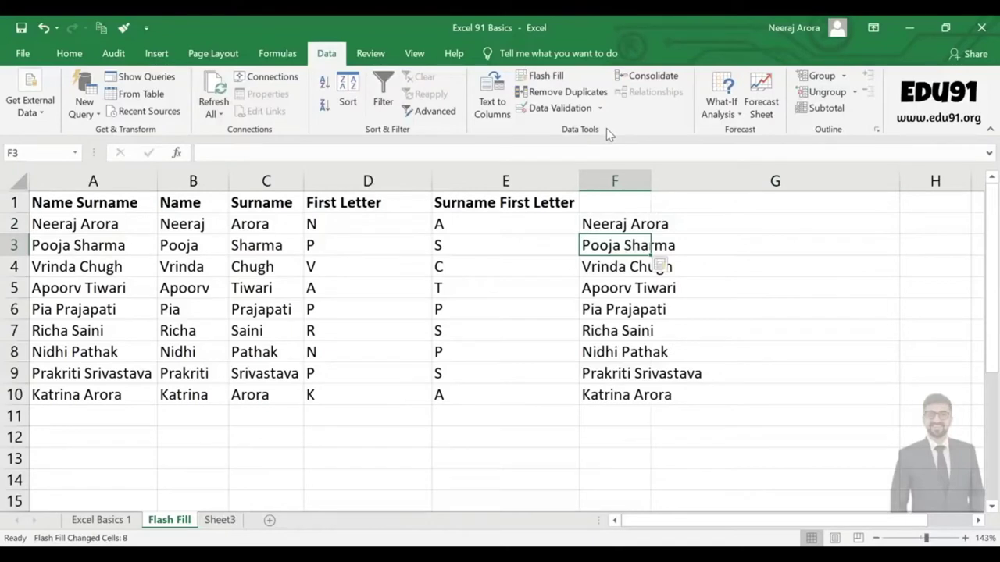
{"action": "double_click", "coordinate": [651, 182]}
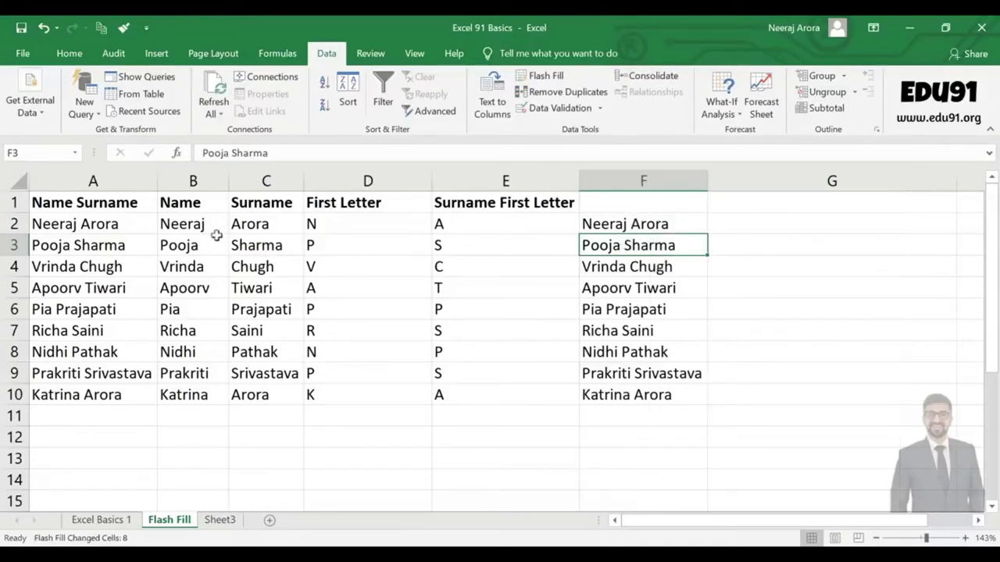
Compare the flash-filled full names in column F with the source name columns A to C.
{"action": "left_click", "coordinate": [624, 225]}
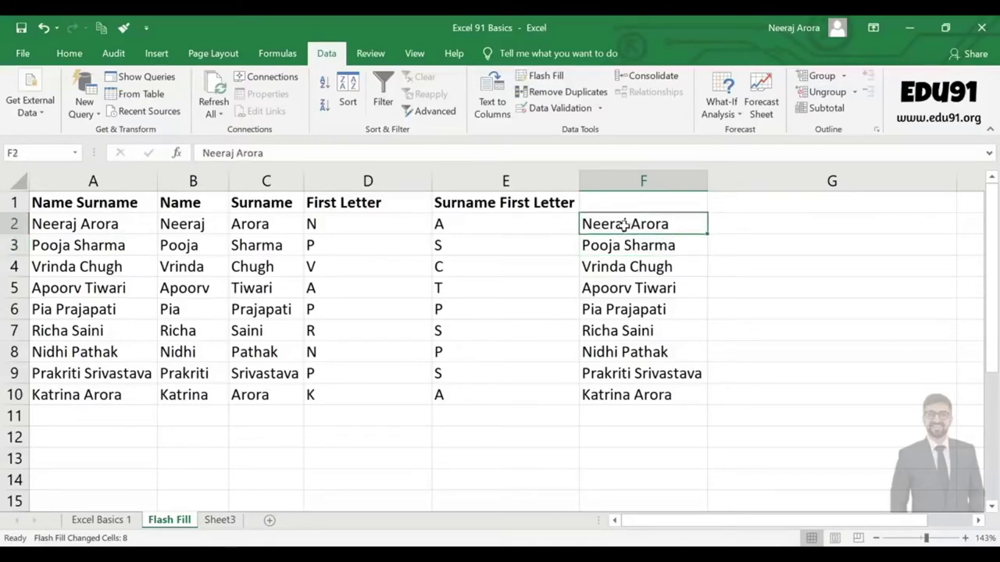
{"action": "left_click", "coordinate": [629, 241]}
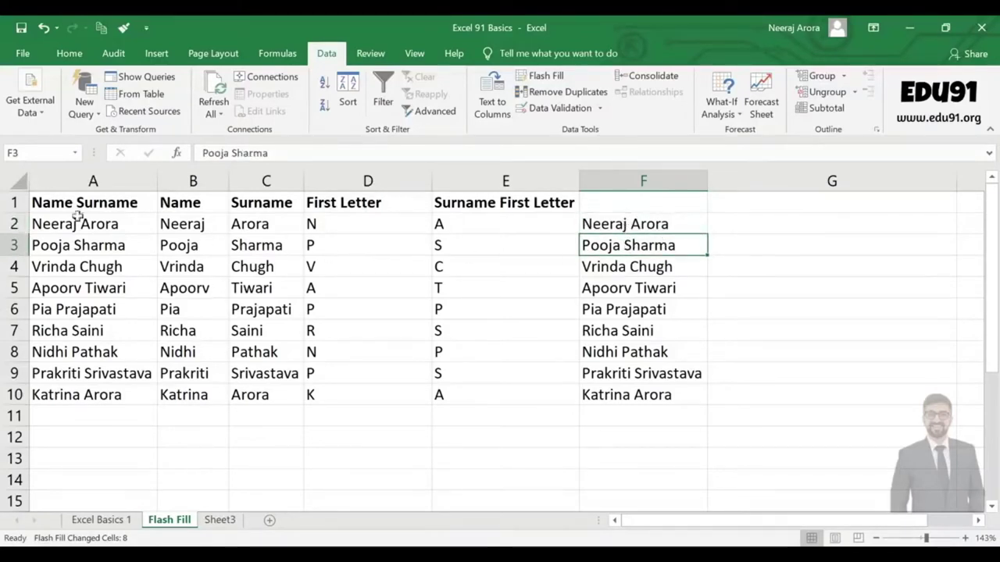
{"action": "left_click_drag", "start_coordinate": [75, 225], "coordinate": [78, 397]}
{"action": "left_click_drag", "start_coordinate": [183, 225], "coordinate": [259, 395]}
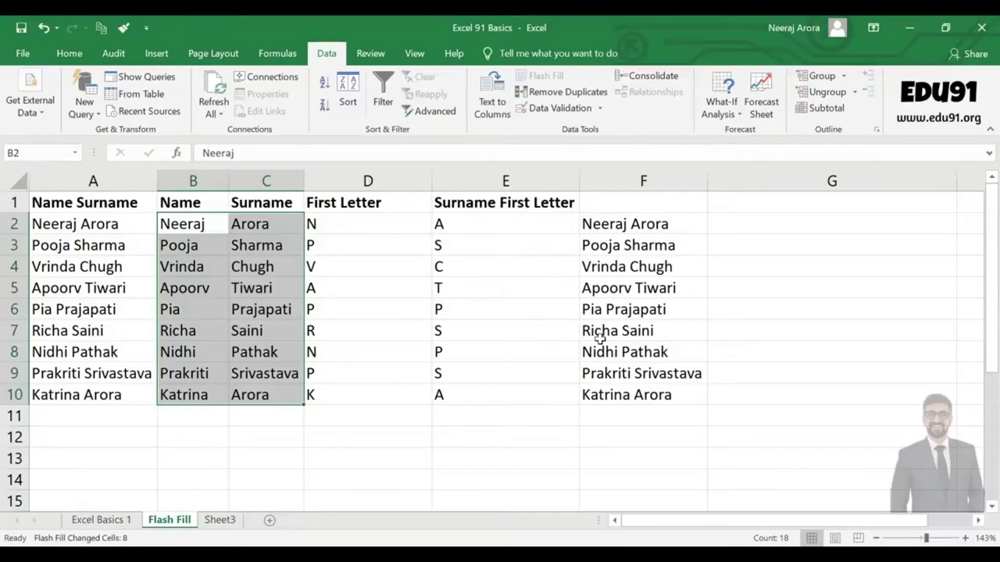
{"action": "left_click", "coordinate": [648, 222]}
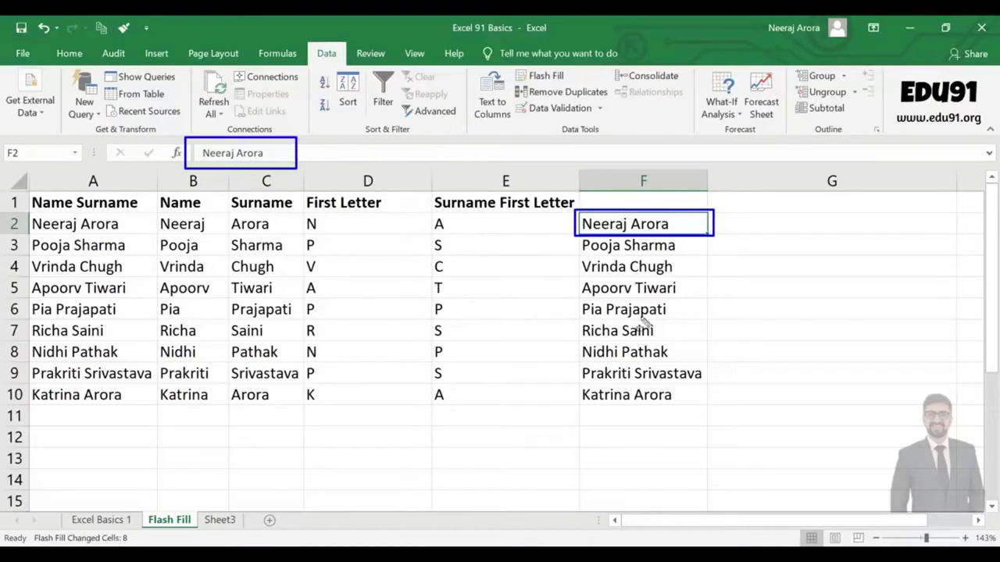
{"action": "left_click", "coordinate": [312, 457]}
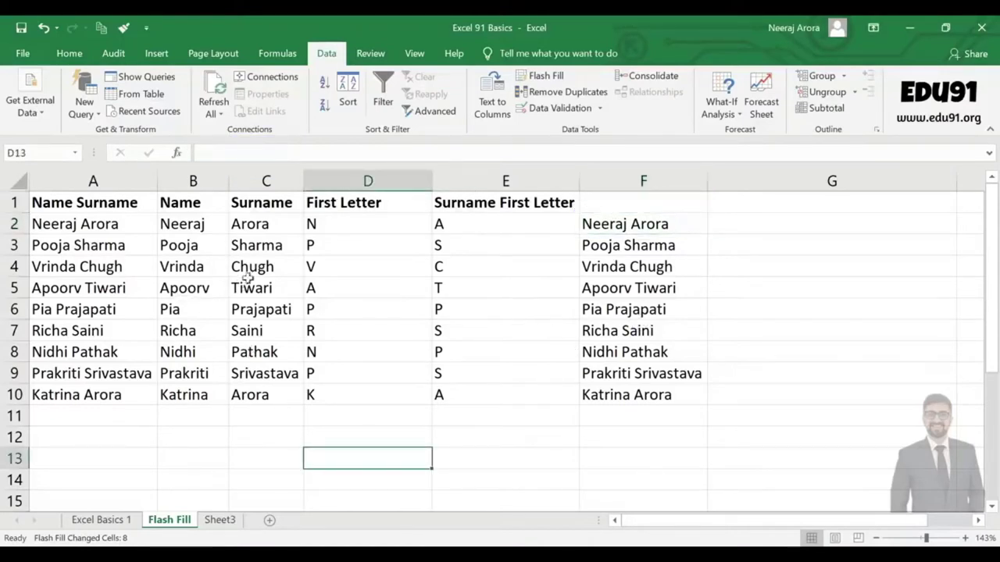
{"action": "left_click", "coordinate": [260, 267]}
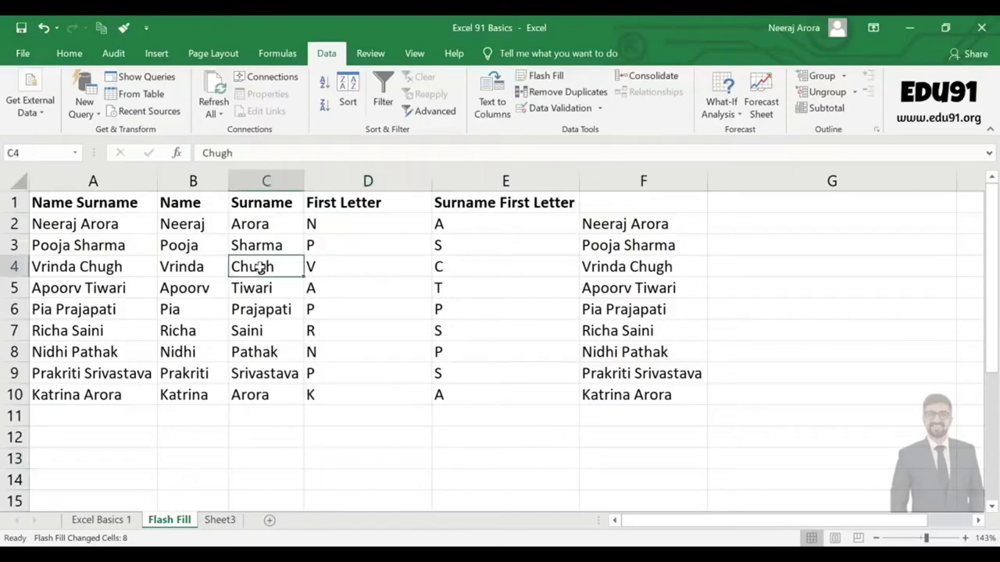
{"action": "left_click", "coordinate": [113, 267]}
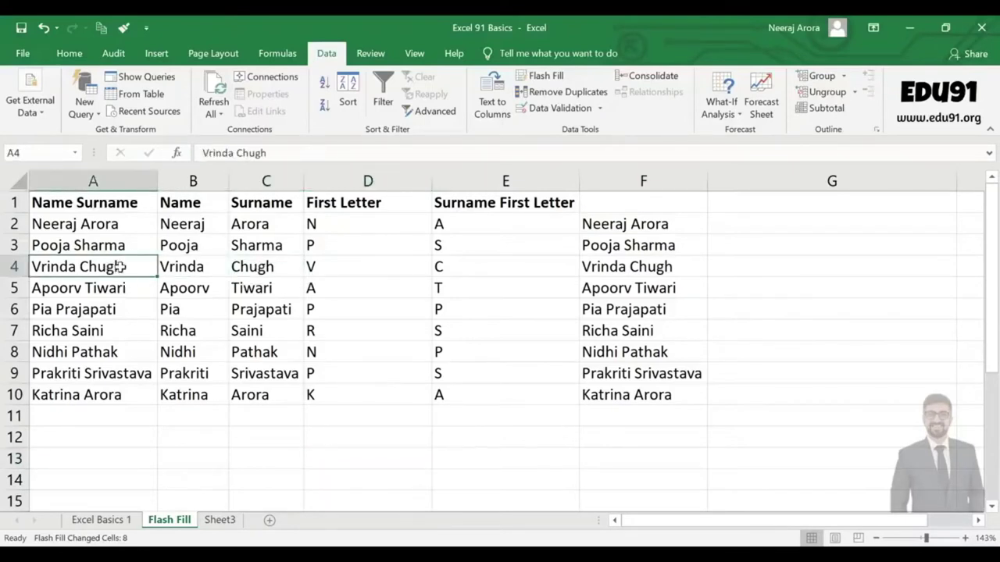
{"action": "double_click", "coordinate": [119, 267]}
{"action": "left_click_drag", "start_coordinate": [127, 266], "coordinate": [81, 266]}
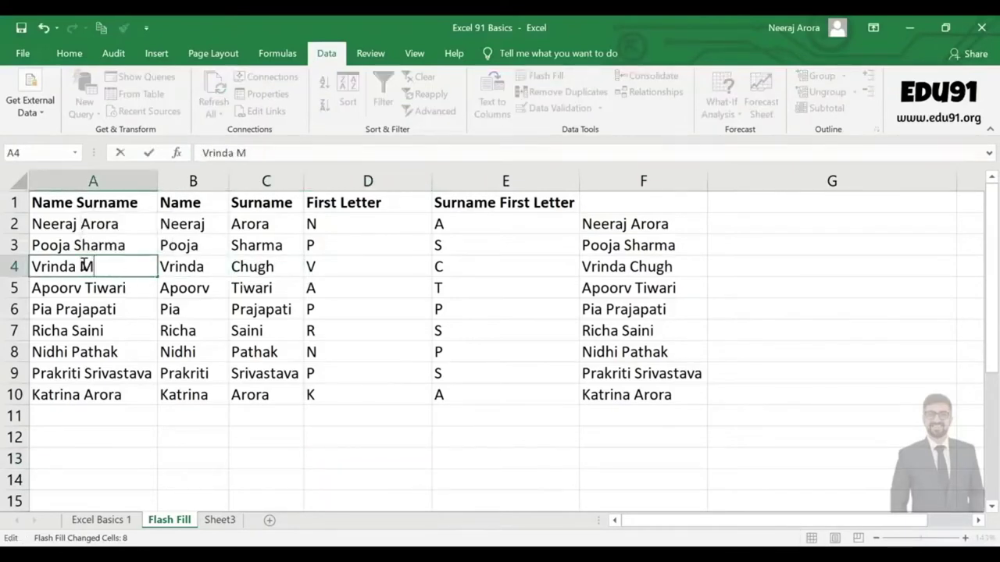
{"action": "key", "text": "Return"}
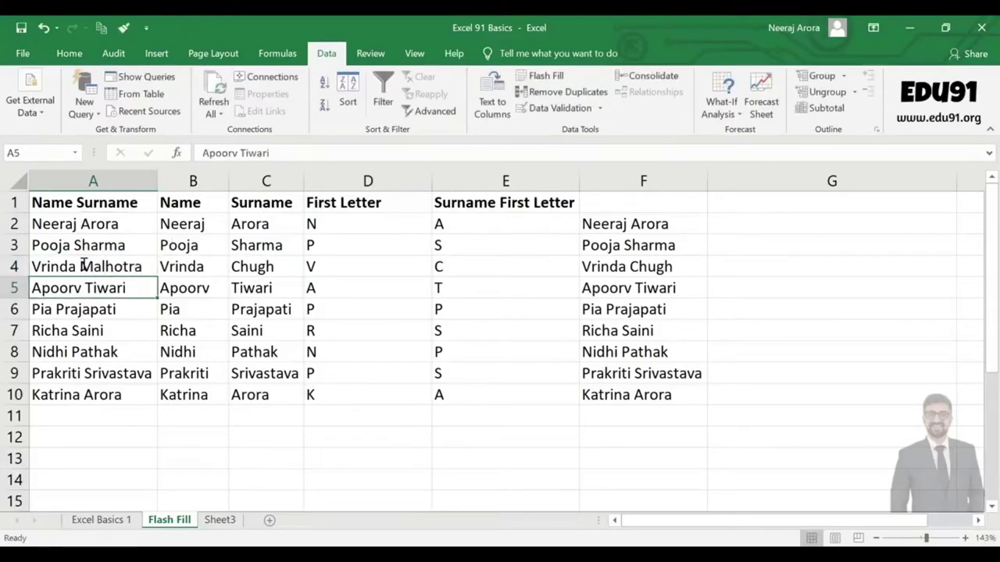
Show that C4, the surname initial and F4 still read Chugh after the edit.
{"action": "left_click", "coordinate": [250, 268]}
{"action": "left_click", "coordinate": [510, 268]}
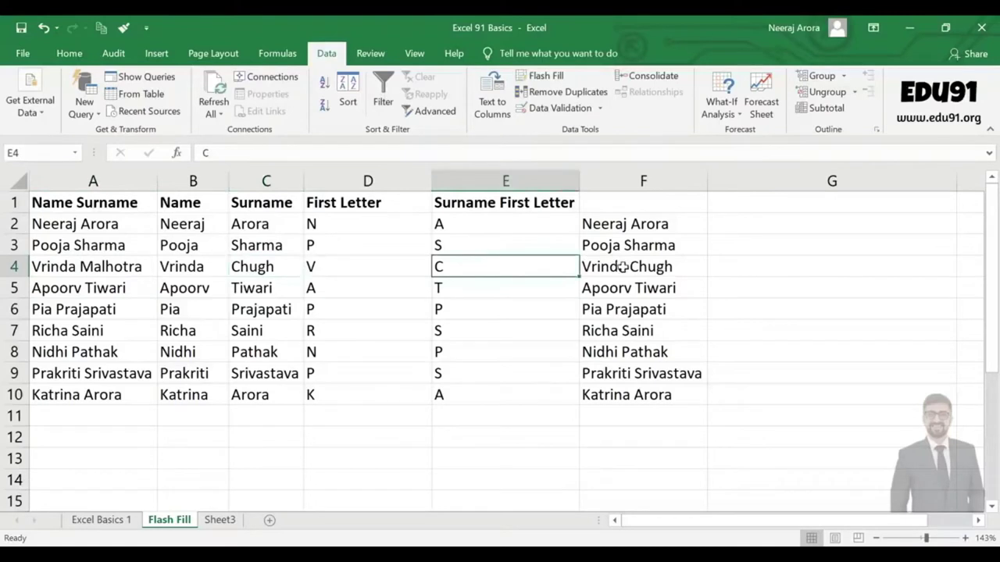
{"action": "left_click", "coordinate": [615, 266]}
{"action": "mouse_move", "coordinate": [576, 256]}
{"action": "left_mouse_down"}
{"action": "mouse_move", "coordinate": [636, 278]}
{"action": "mouse_move", "coordinate": [689, 278]}
{"action": "left_mouse_up"}
{"action": "left_click_drag", "start_coordinate": [429, 255], "coordinate": [459, 275]}
{"action": "mouse_move", "coordinate": [250, 261]}
{"action": "left_mouse_down"}
{"action": "mouse_move", "coordinate": [285, 291]}
{"action": "mouse_move", "coordinate": [282, 282]}
{"action": "left_mouse_up"}
{"action": "left_click_drag", "start_coordinate": [228, 257], "coordinate": [295, 279]}
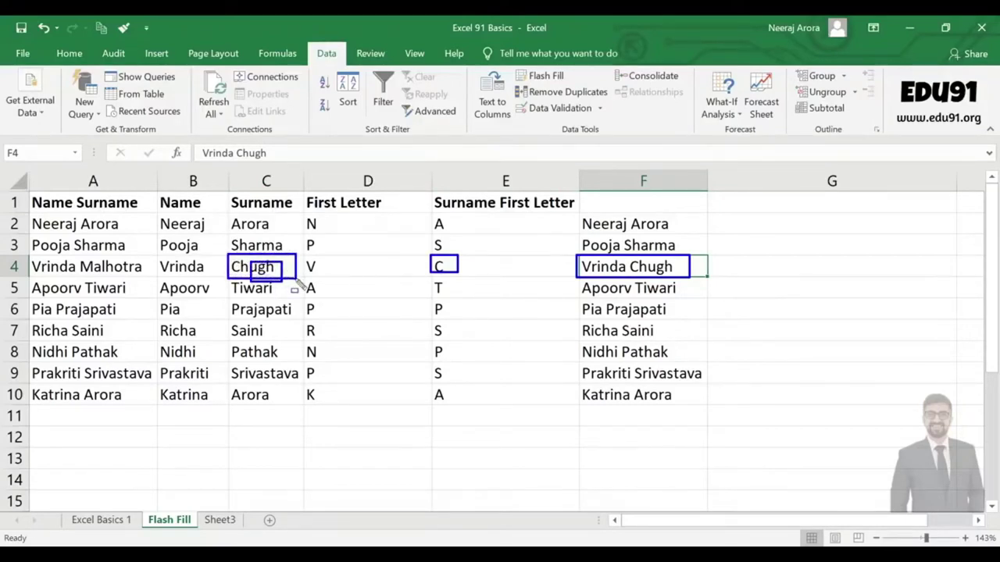
{"action": "key", "text": "Escape"}
{"action": "left_click", "coordinate": [266, 230]}
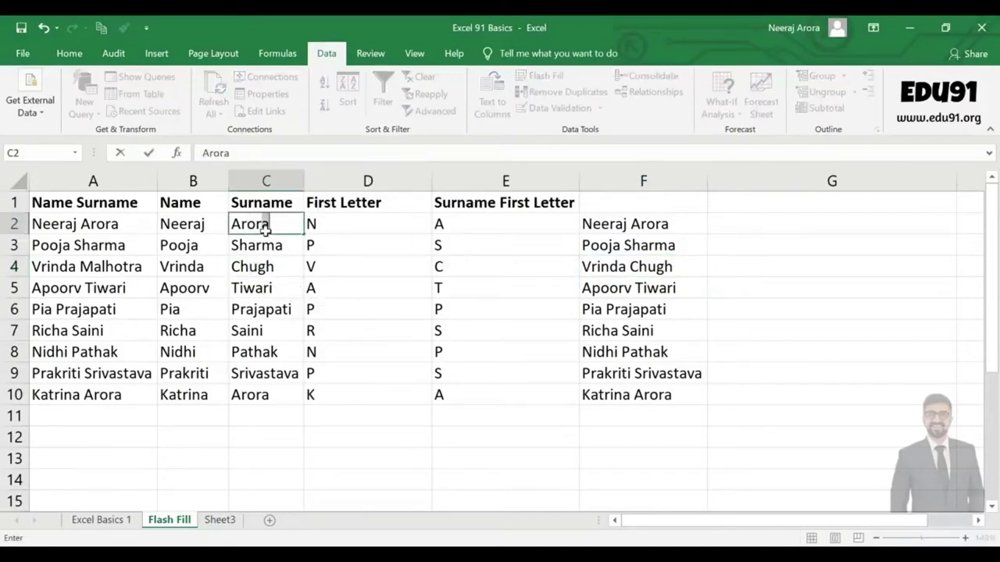
{"action": "key", "text": "Return"}
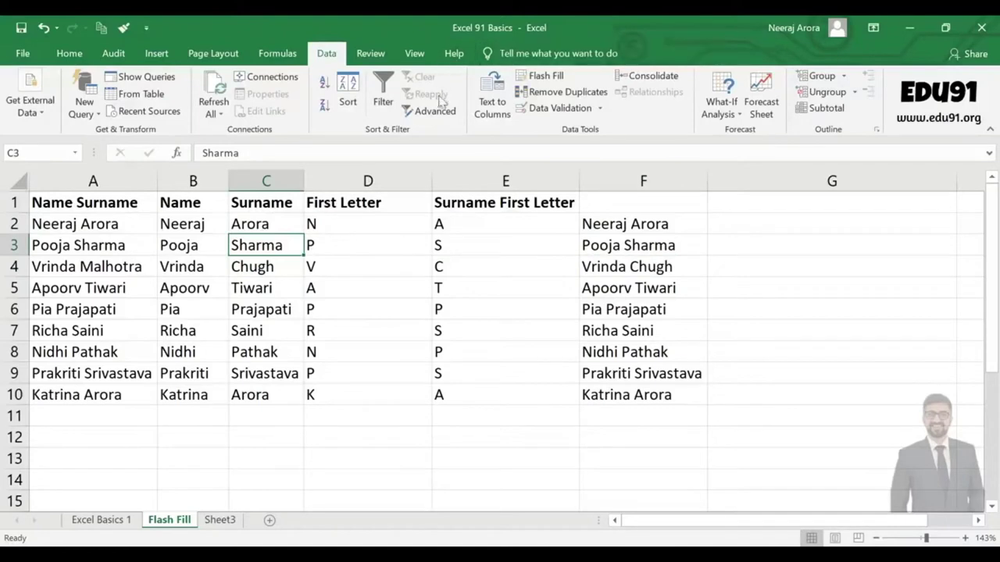
Dismiss the Flash Fill no-pattern message and retype Sharma in C3.
{"action": "left_click", "coordinate": [546, 78]}
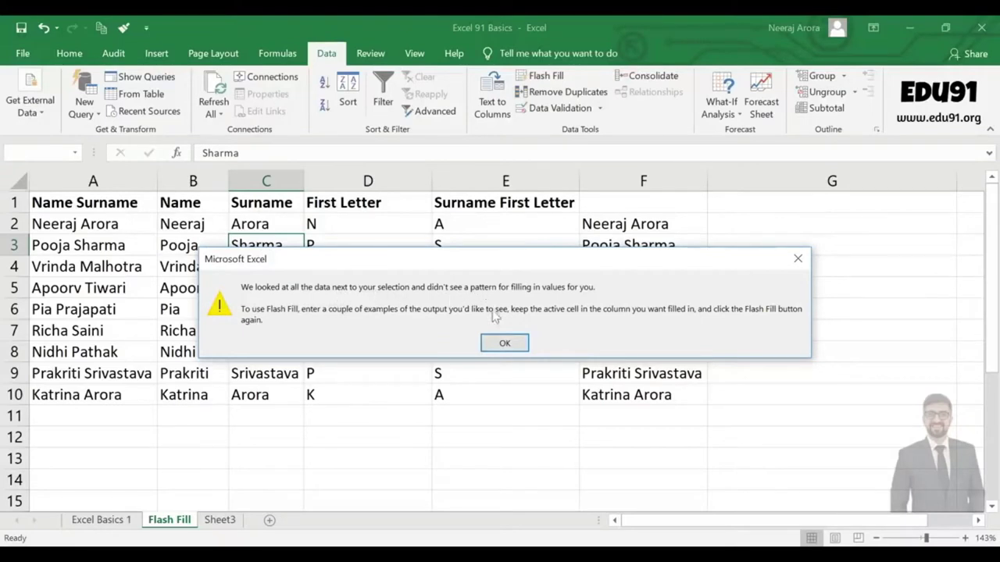
{"action": "left_click", "coordinate": [521, 345]}
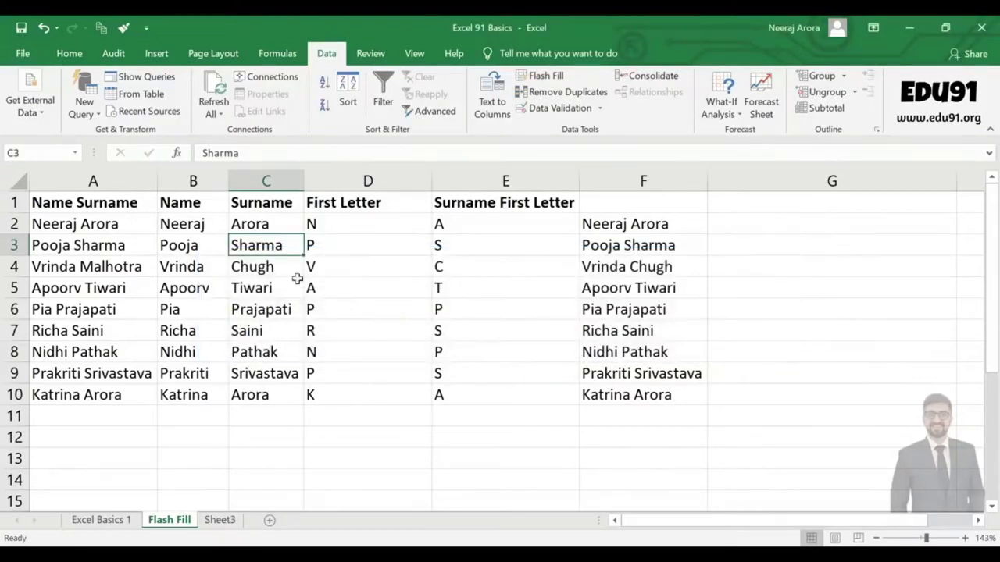
{"action": "left_click", "coordinate": [272, 268]}
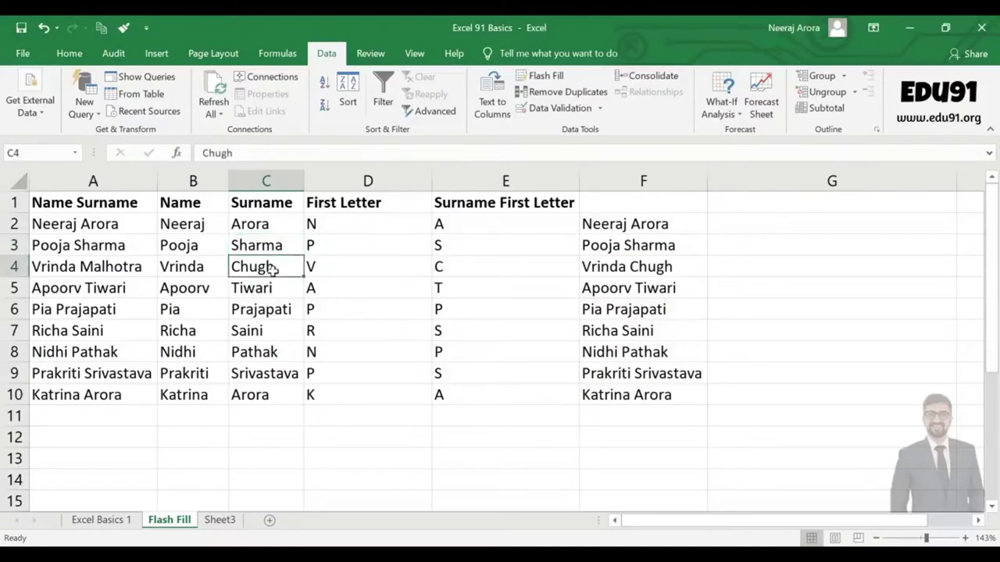
{"action": "left_click", "coordinate": [269, 249]}
{"action": "type", "text": "Sharma"}
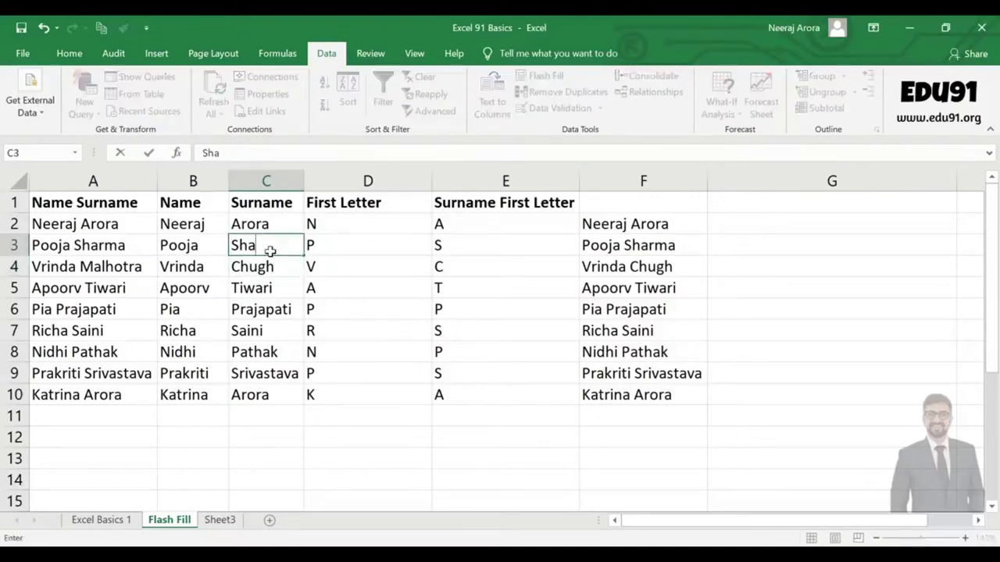
{"action": "key", "text": "Return"}
Clear the surnames in C4:C10, leaving Arora and Sharma.
{"action": "key", "text": "shift+Down"}
{"action": "key", "text": "shift+Down"}
{"action": "key", "text": "shift+Down"}
{"action": "key", "text": "shift+Down"}
{"action": "key", "text": "shift+Down"}
{"action": "key", "text": "shift+Down"}
{"action": "key", "text": "shift+Down"}
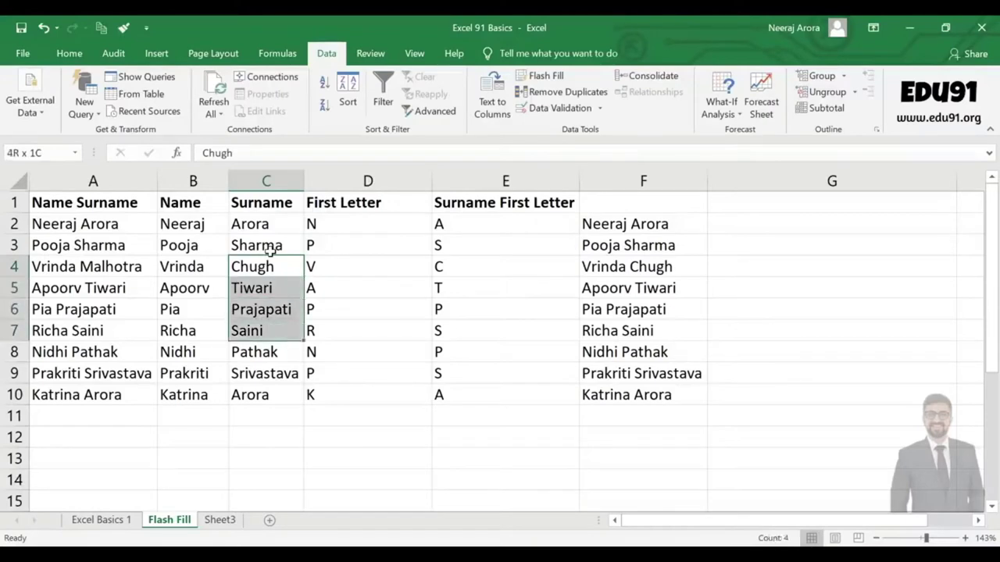
{"action": "key", "text": "shift+Up"}
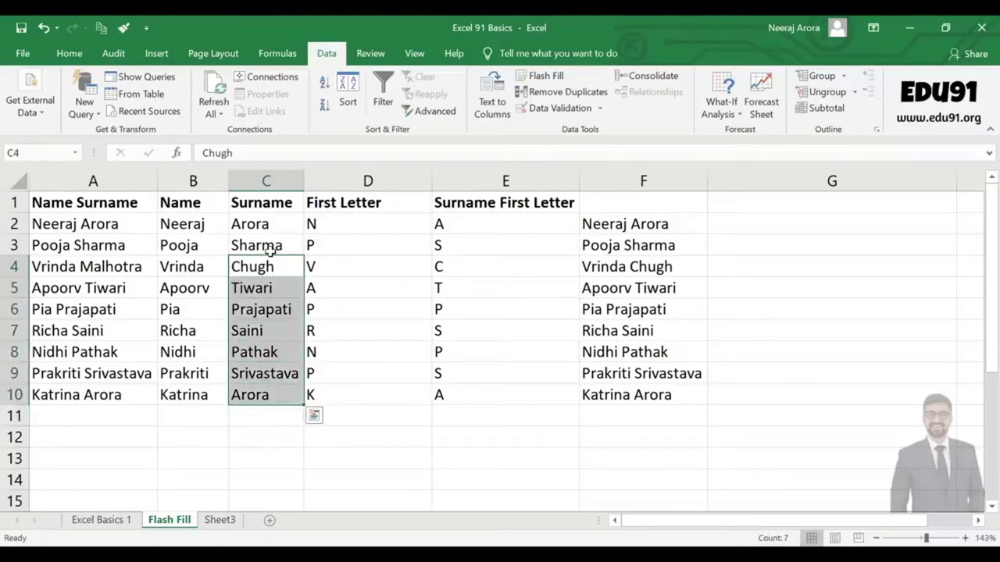
{"action": "key", "text": "Delete"}
{"action": "left_click", "coordinate": [265, 258]}
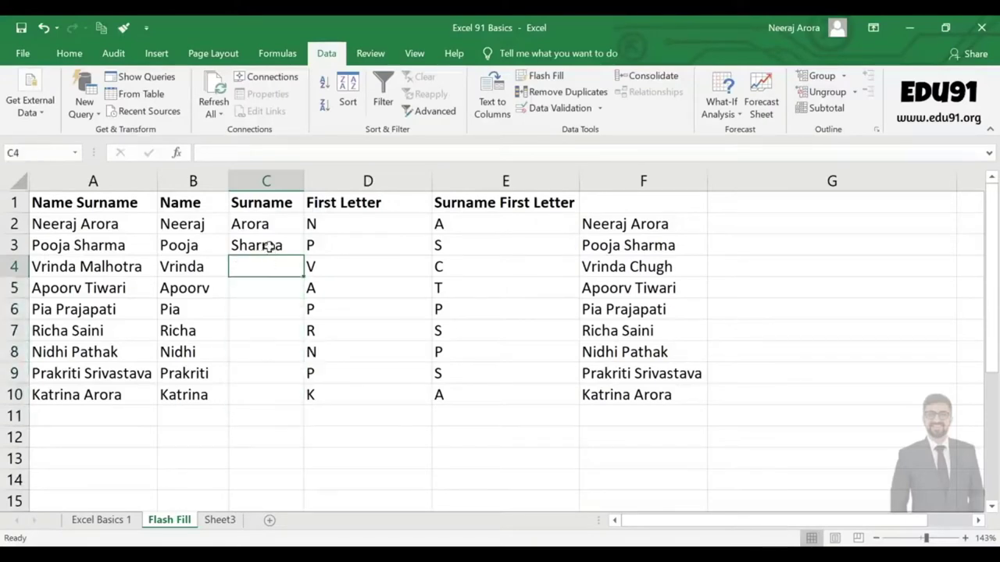
{"action": "left_click", "coordinate": [268, 246]}
Flash Fill the surnames into C4:C10 and highlight the resulting Calhotra entry in row 4.
{"action": "left_click", "coordinate": [564, 76]}
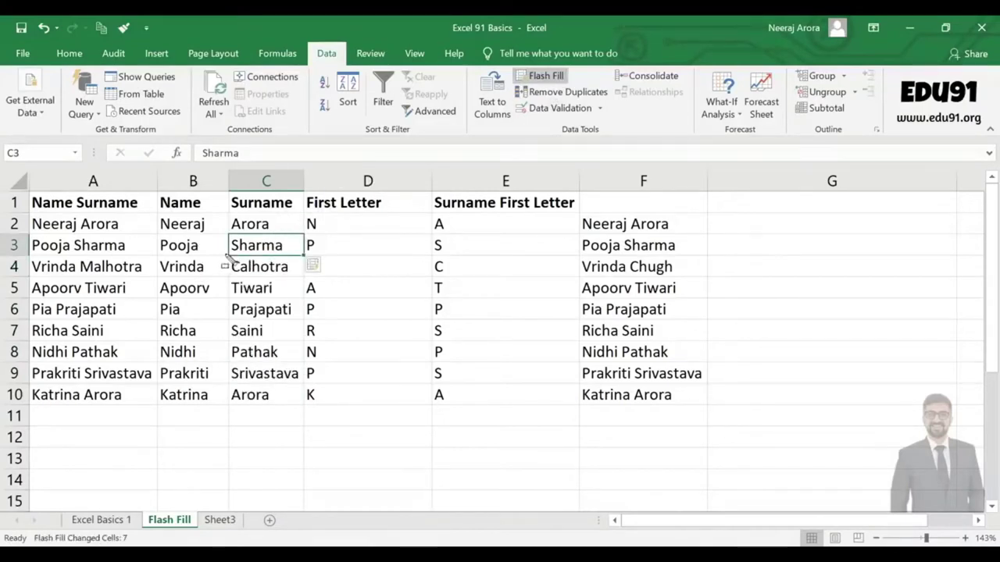
{"action": "left_click_drag", "start_coordinate": [227, 258], "coordinate": [297, 286]}
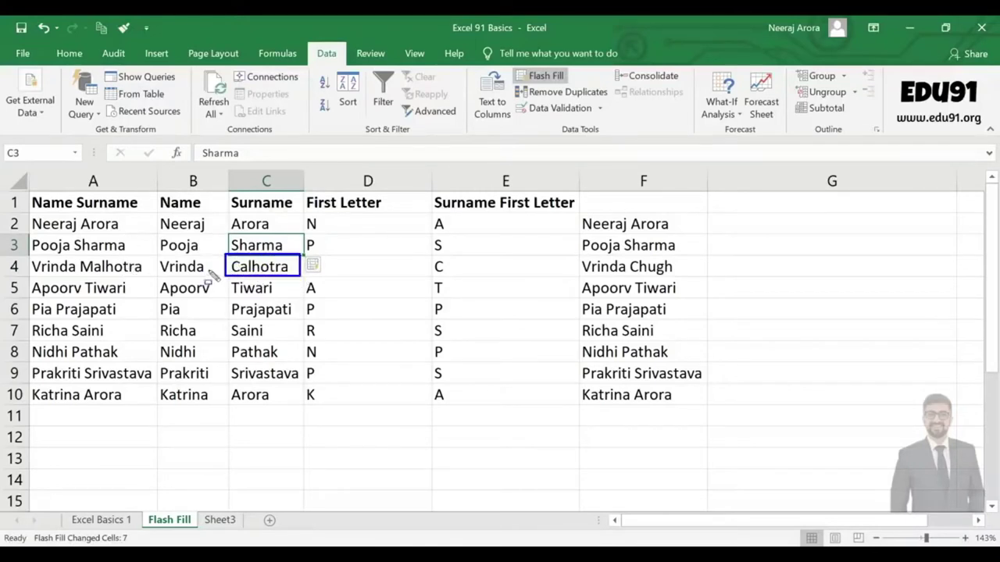
{"action": "left_click_drag", "start_coordinate": [227, 259], "coordinate": [239, 275]}
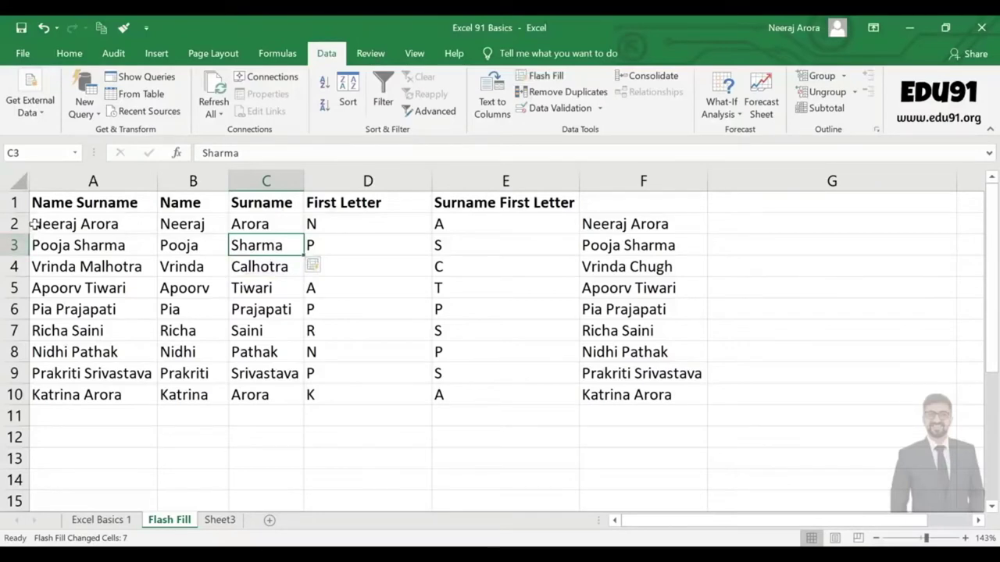
{"action": "mouse_move", "coordinate": [28, 214]}
{"action": "left_mouse_down"}
{"action": "mouse_move", "coordinate": [108, 372]}
{"action": "mouse_move", "coordinate": [139, 404]}
{"action": "mouse_move", "coordinate": [155, 404]}
{"action": "left_mouse_up"}
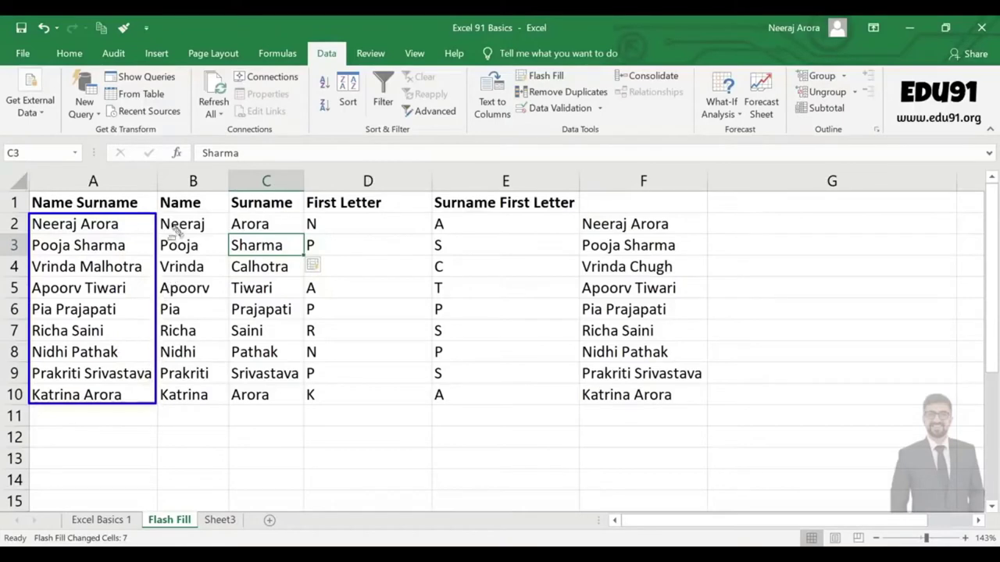
{"action": "mouse_move", "coordinate": [162, 219]}
{"action": "left_mouse_down"}
{"action": "mouse_move", "coordinate": [197, 317]}
{"action": "mouse_move", "coordinate": [205, 399]}
{"action": "left_mouse_up"}
{"action": "mouse_move", "coordinate": [28, 217]}
{"action": "left_mouse_down"}
{"action": "mouse_move", "coordinate": [122, 391]}
{"action": "mouse_move", "coordinate": [155, 414]}
{"action": "left_mouse_up"}
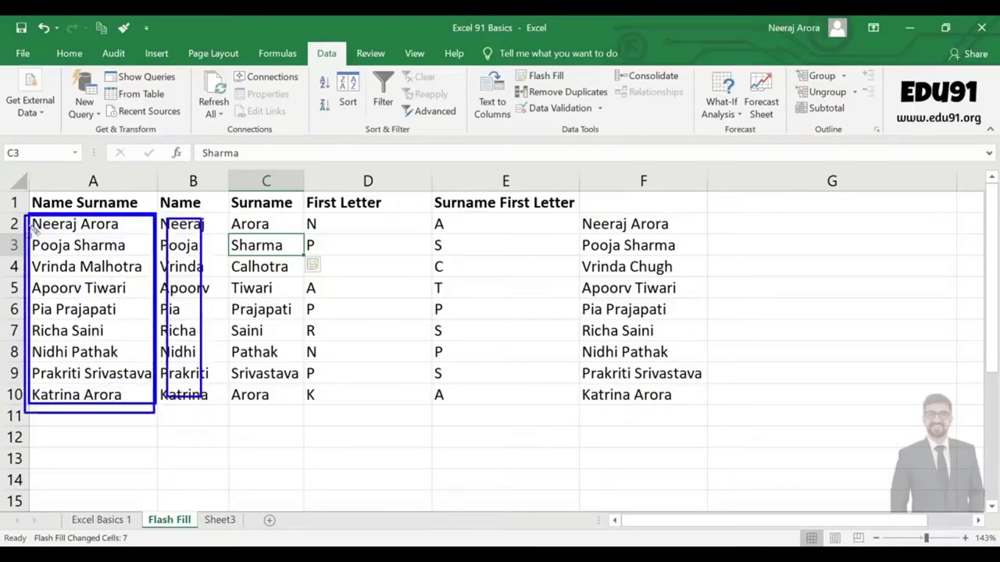
{"action": "mouse_move", "coordinate": [33, 226]}
{"action": "left_mouse_down"}
{"action": "mouse_move", "coordinate": [109, 392]}
{"action": "mouse_move", "coordinate": [147, 417]}
{"action": "left_mouse_up"}
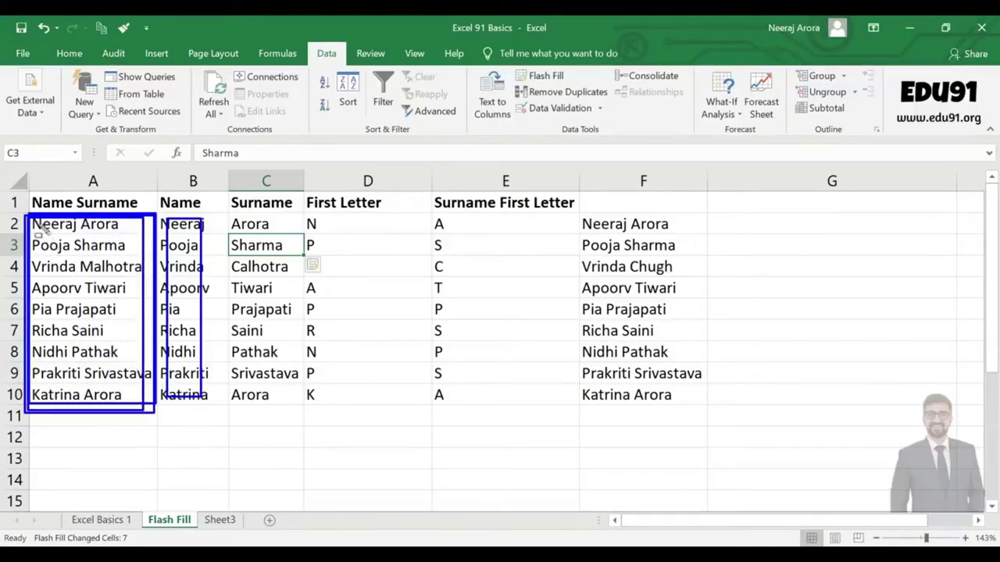
{"action": "left_click_drag", "start_coordinate": [36, 220], "coordinate": [116, 418]}
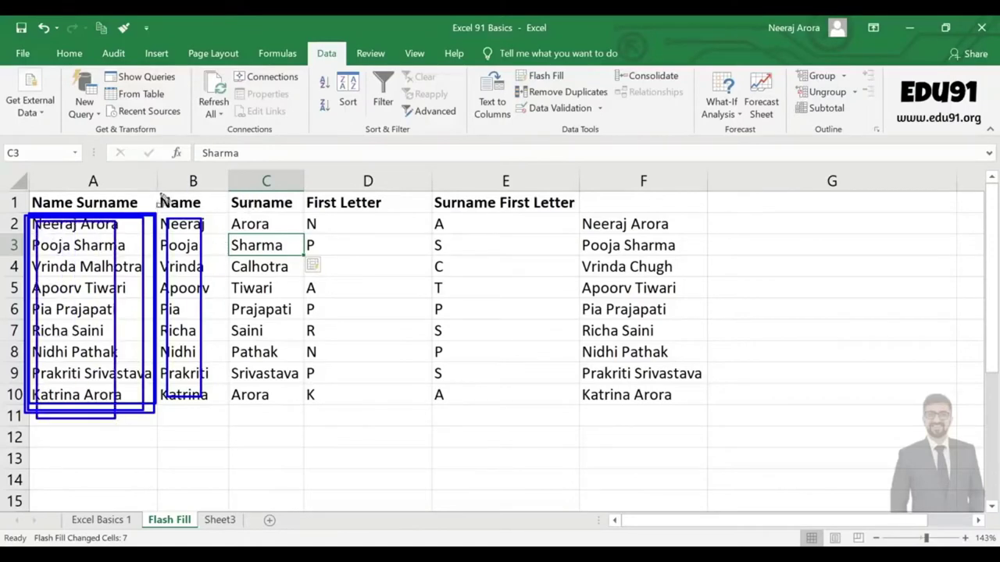
{"action": "mouse_move", "coordinate": [163, 194]}
{"action": "left_mouse_down"}
{"action": "mouse_move", "coordinate": [291, 278]}
{"action": "mouse_move", "coordinate": [601, 383]}
{"action": "mouse_move", "coordinate": [692, 431]}
{"action": "mouse_move", "coordinate": [719, 418]}
{"action": "left_mouse_up"}
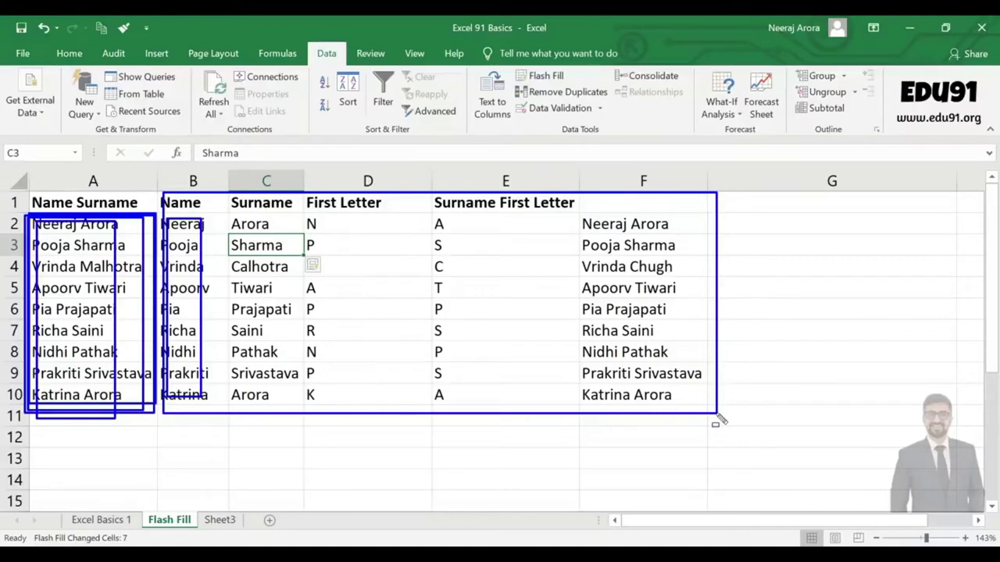
{"action": "mouse_move", "coordinate": [578, 256]}
{"action": "left_mouse_down"}
{"action": "mouse_move", "coordinate": [632, 286]}
{"action": "mouse_move", "coordinate": [701, 297]}
{"action": "left_mouse_up"}
{"action": "left_click_drag", "start_coordinate": [432, 254], "coordinate": [474, 280]}
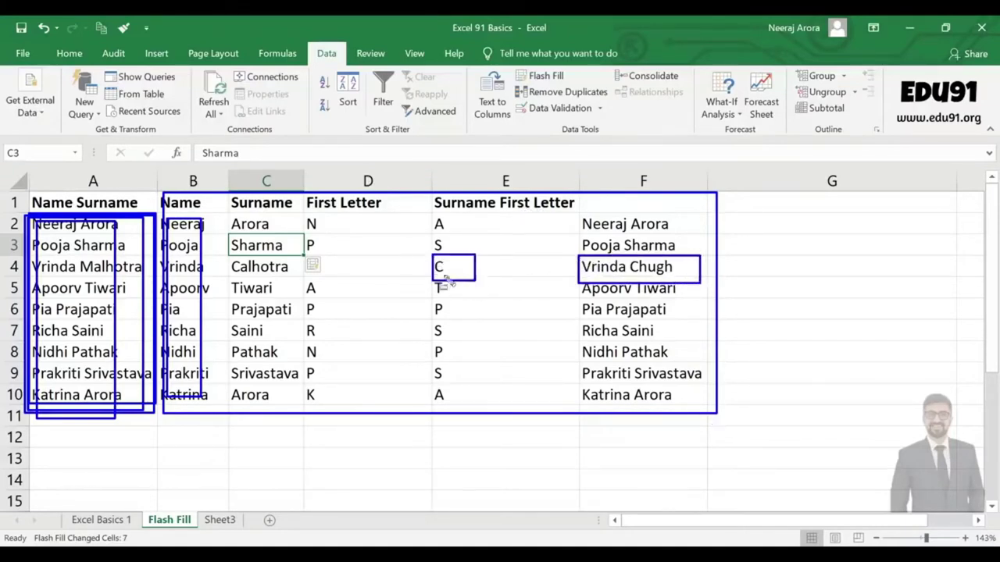
{"action": "left_click_drag", "start_coordinate": [228, 261], "coordinate": [293, 280]}
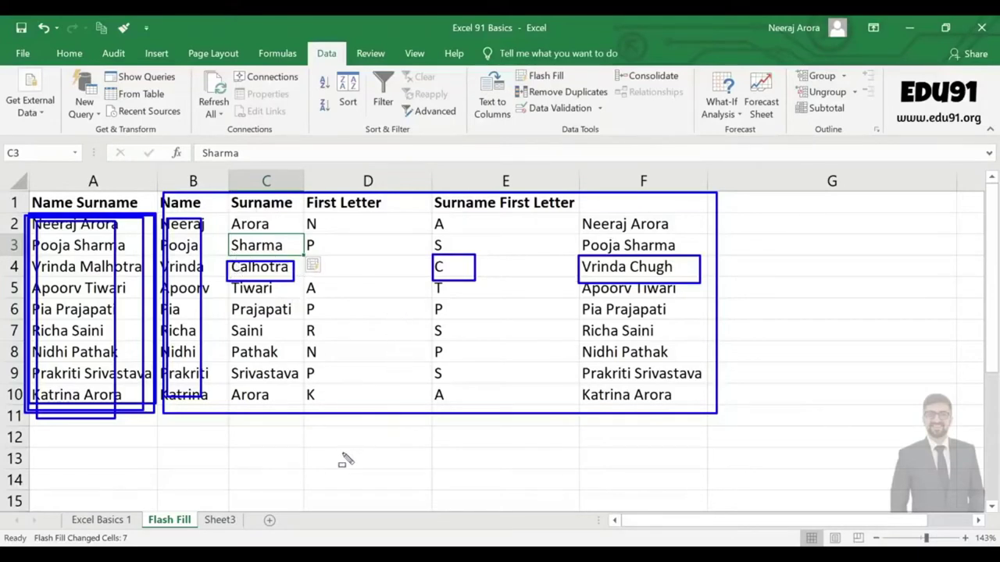
{"action": "key", "text": "e"}
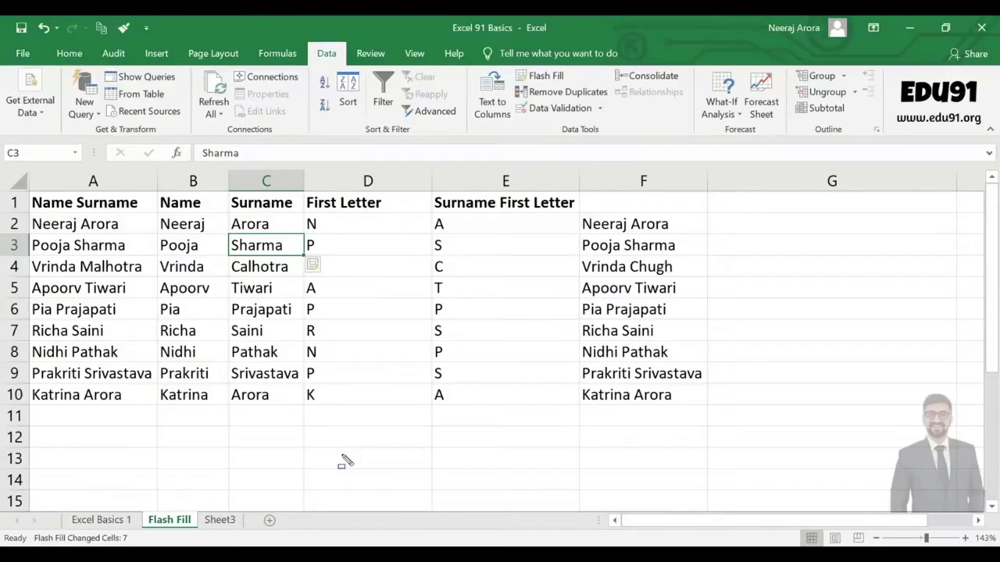
{"action": "key", "text": "ctrl+z"}
{"action": "key", "text": "ctrl+z"}
{"action": "key", "text": "ctrl+z"}
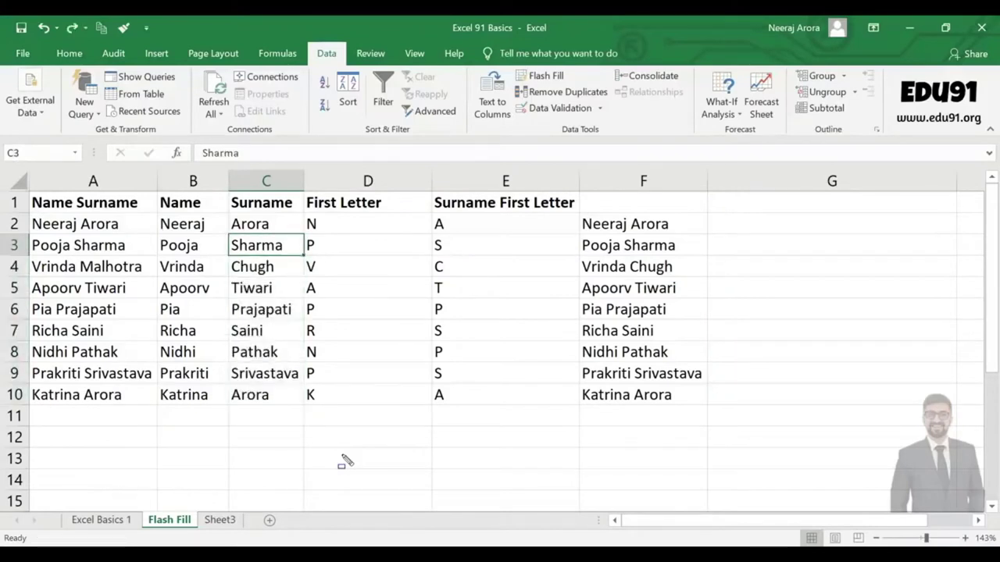
{"action": "key", "text": "ctrl+z"}
{"action": "key", "text": "ctrl+z"}
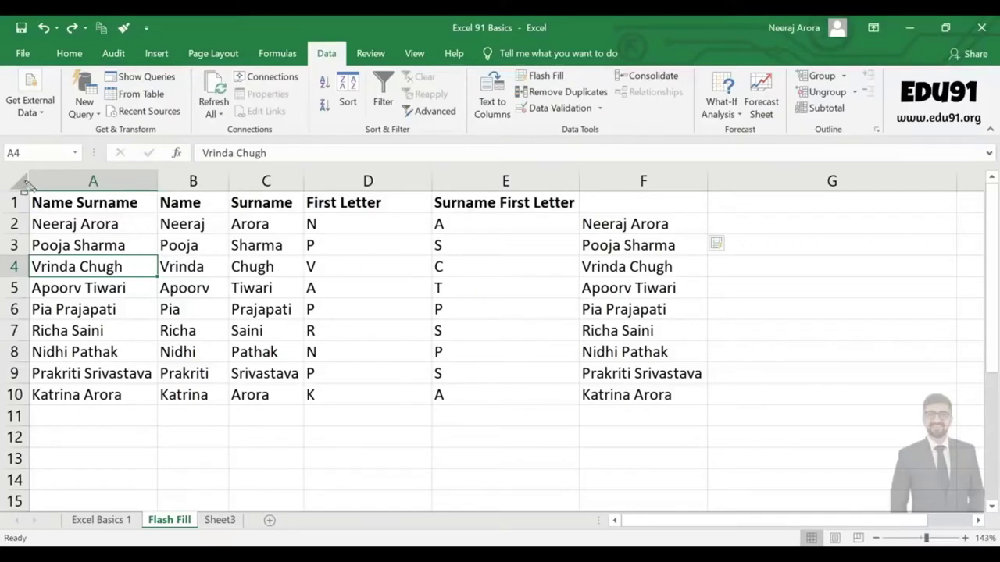
Highlight the lower names and phone numbers list starting at row 17.
{"action": "mouse_move", "coordinate": [27, 196]}
{"action": "left_mouse_down"}
{"action": "mouse_move", "coordinate": [138, 232]}
{"action": "mouse_move", "coordinate": [605, 344]}
{"action": "mouse_move", "coordinate": [718, 435]}
{"action": "mouse_move", "coordinate": [709, 406]}
{"action": "left_mouse_up"}
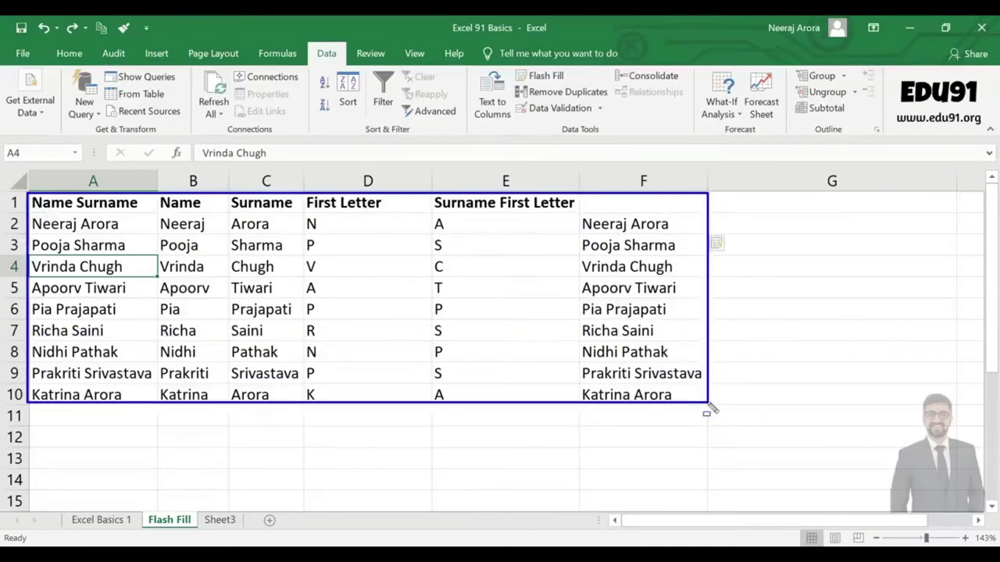
{"action": "key", "text": "Escape"}
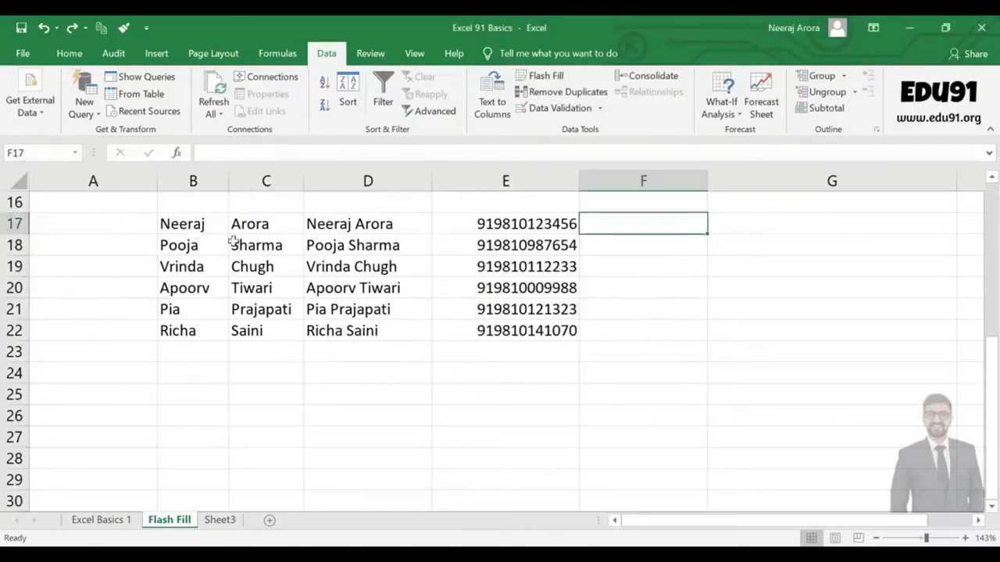
Clear the first names and surnames in B17:C22, then select F17.
{"action": "left_click_drag", "start_coordinate": [196, 226], "coordinate": [251, 327]}
{"action": "key", "text": "Delete"}
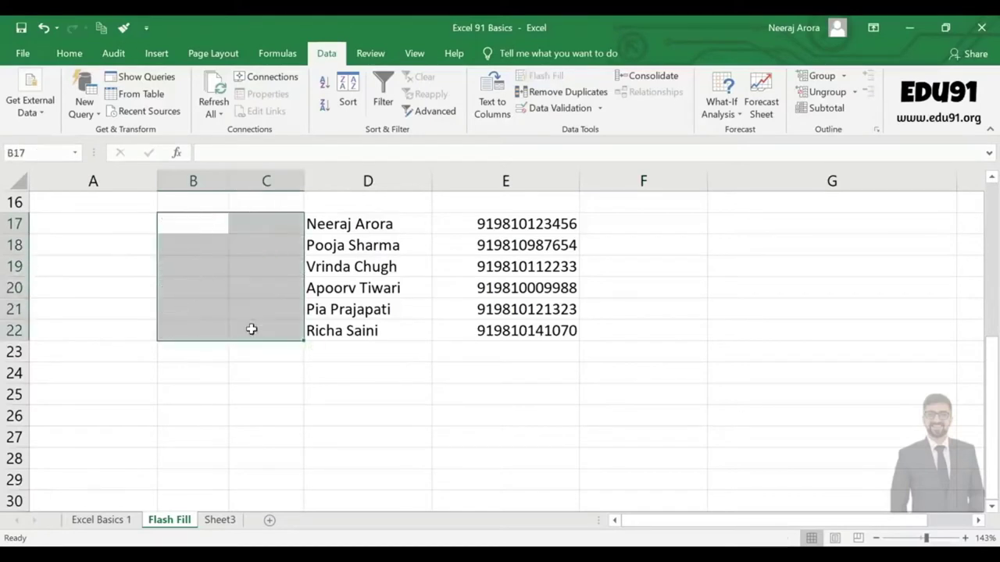
{"action": "left_click", "coordinate": [346, 373]}
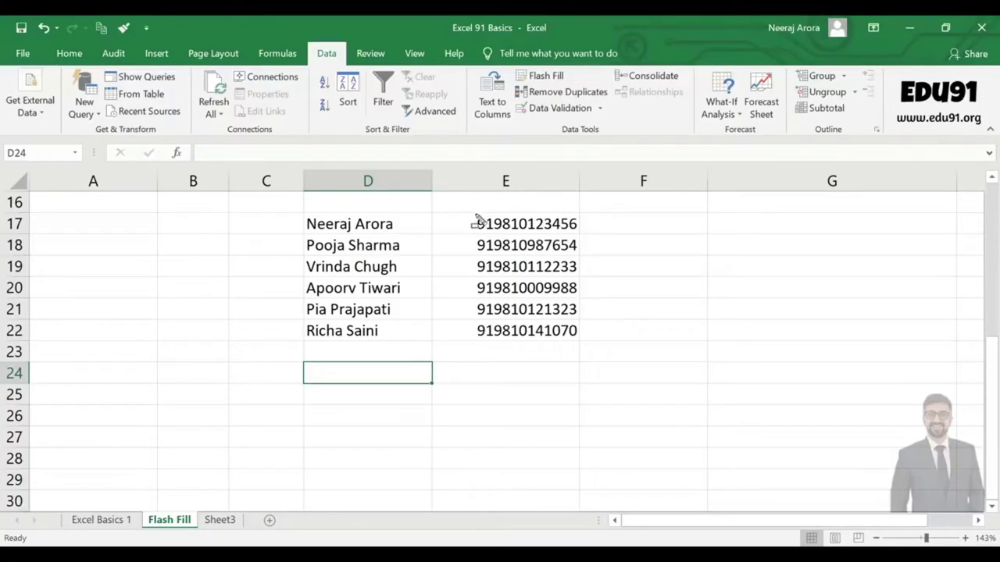
{"action": "left_click_drag", "start_coordinate": [474, 213], "coordinate": [497, 350]}
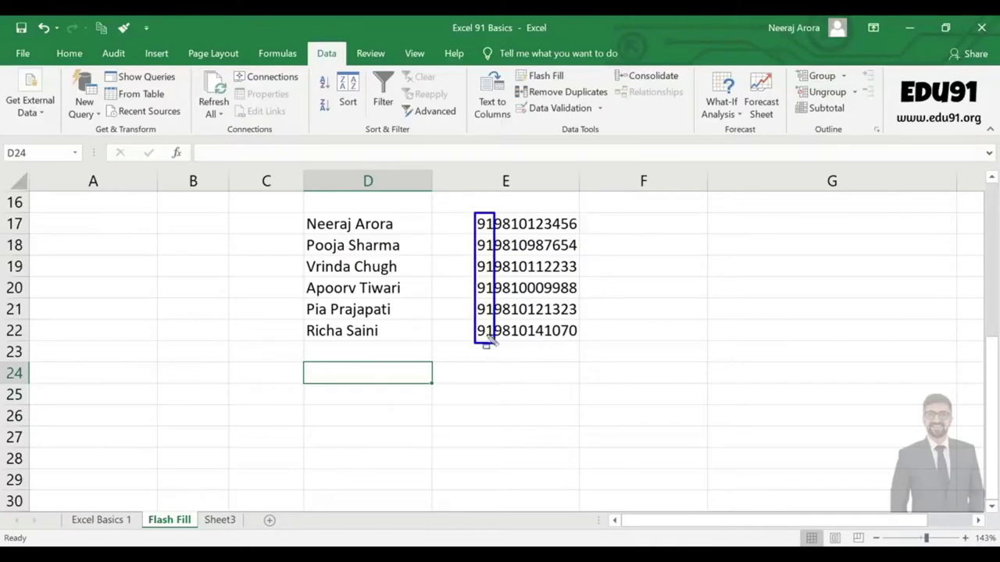
{"action": "key", "text": "Escape"}
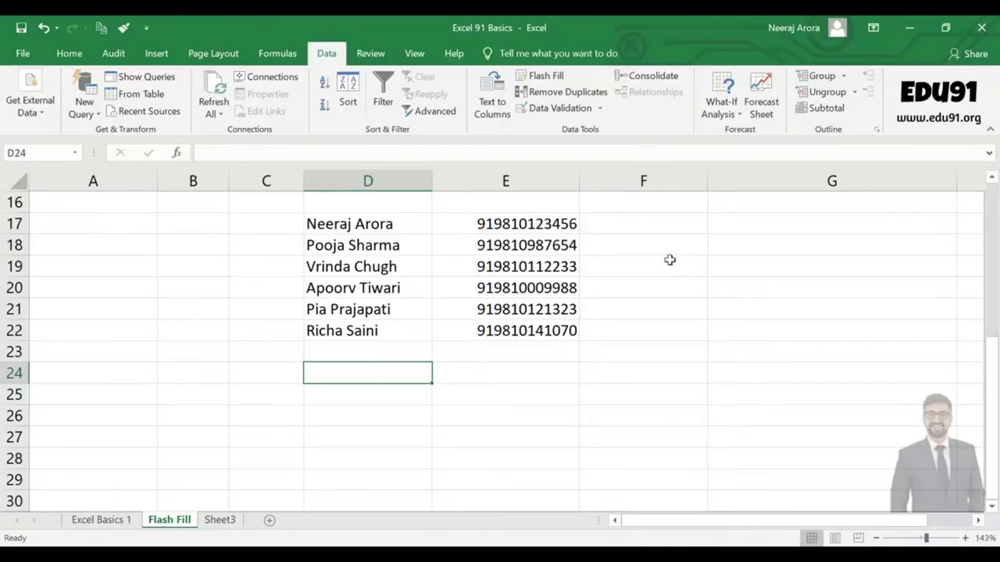
{"action": "left_click", "coordinate": [595, 224]}
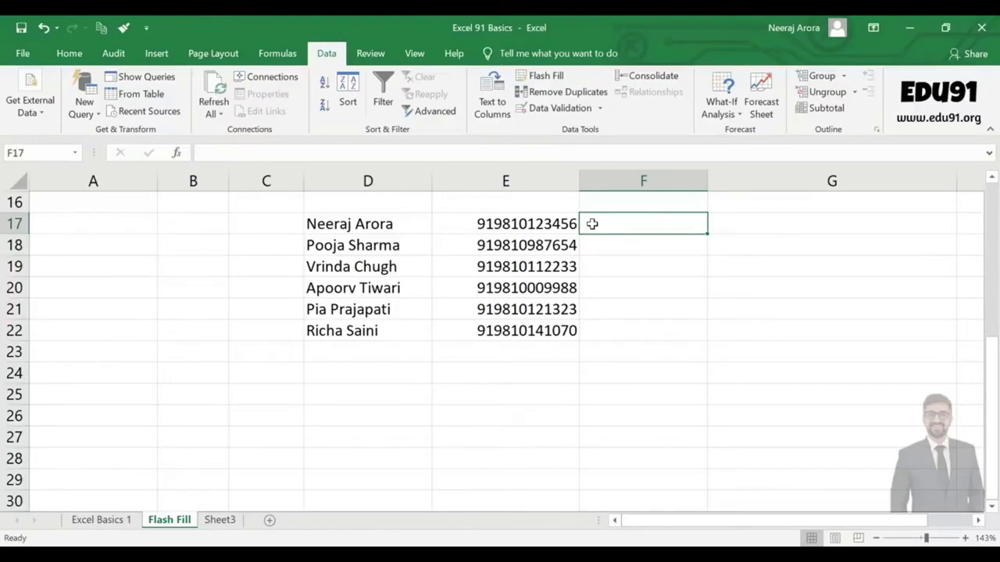
{"action": "key", "text": "Right"}
{"action": "left_click", "coordinate": [592, 223]}
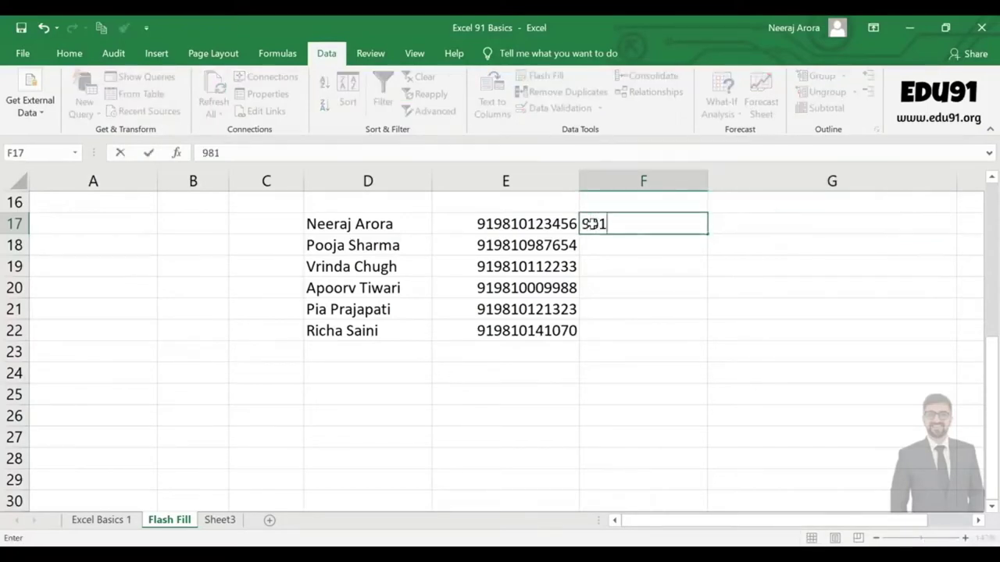
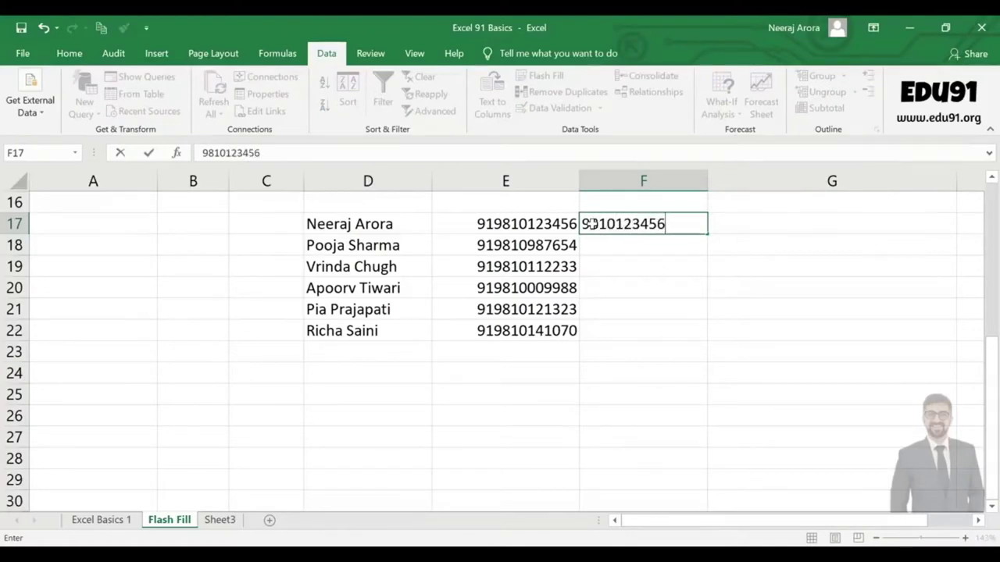
{"action": "key", "text": "Return"}
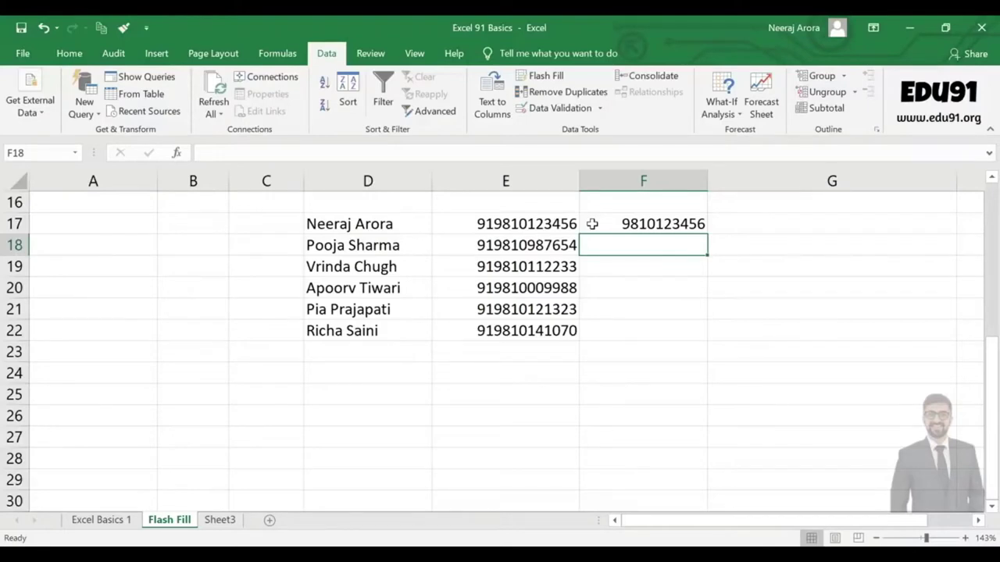
{"action": "left_click", "coordinate": [547, 76]}
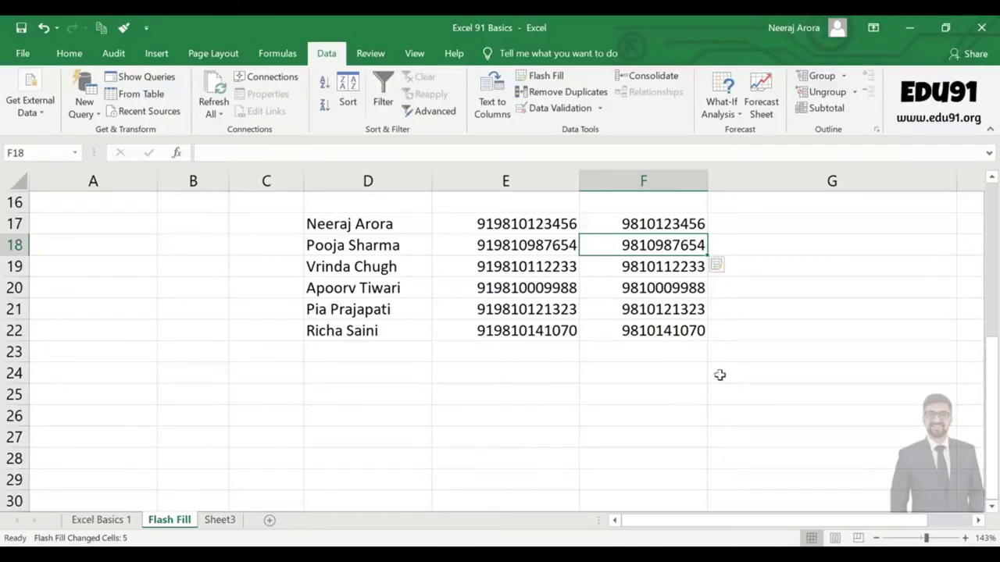
{"action": "left_click", "coordinate": [739, 219]}
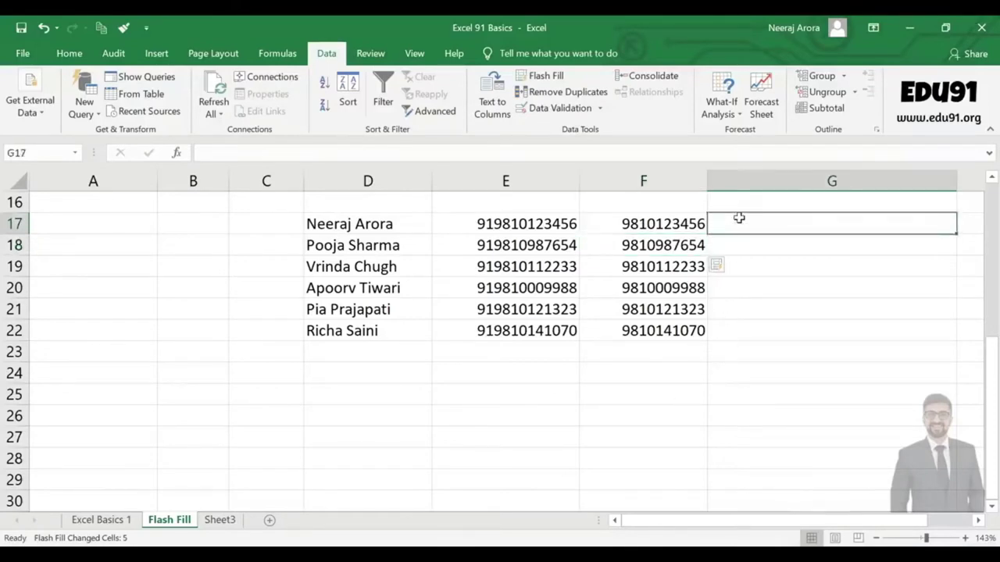
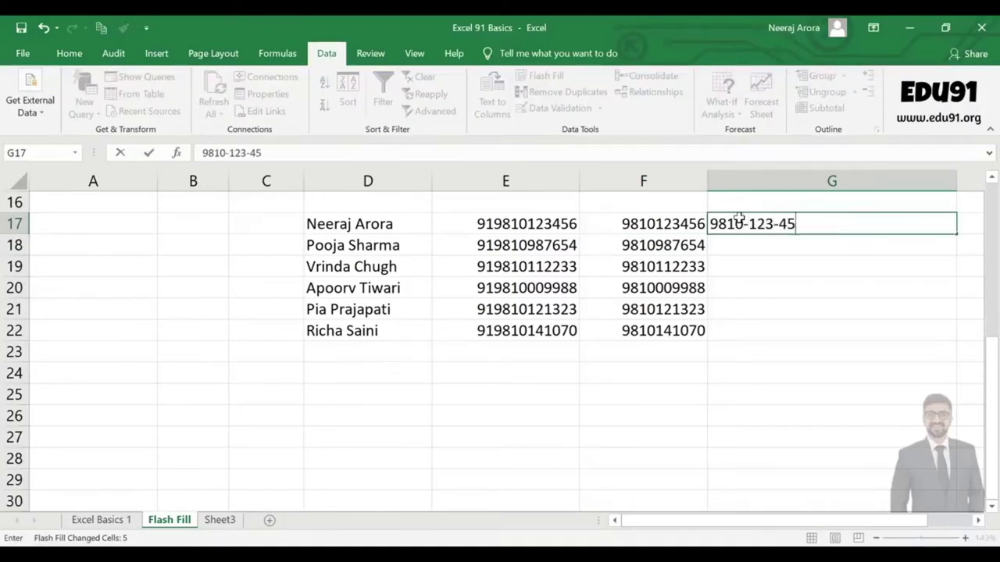
{"action": "key", "text": "Return"}
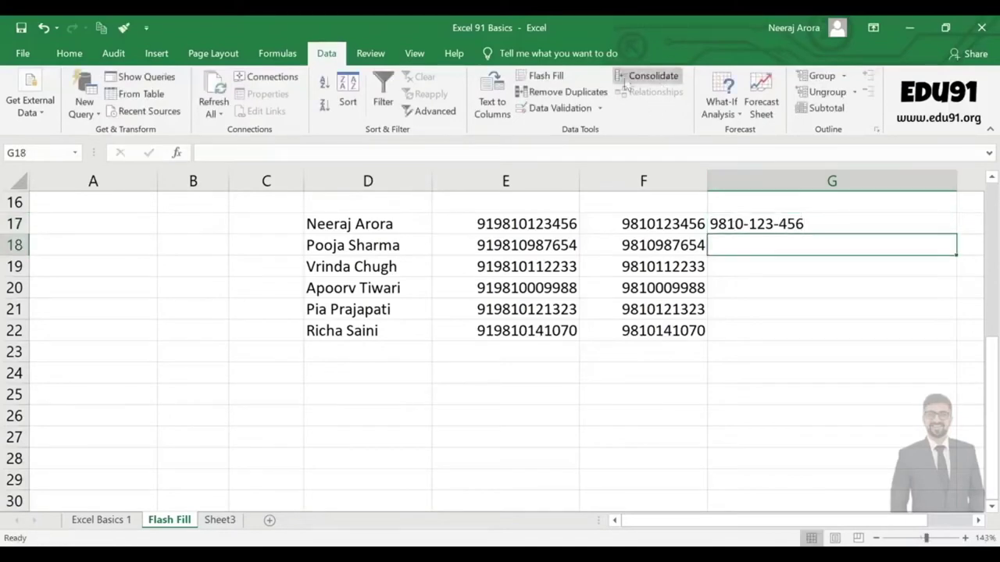
{"action": "left_click", "coordinate": [539, 76]}
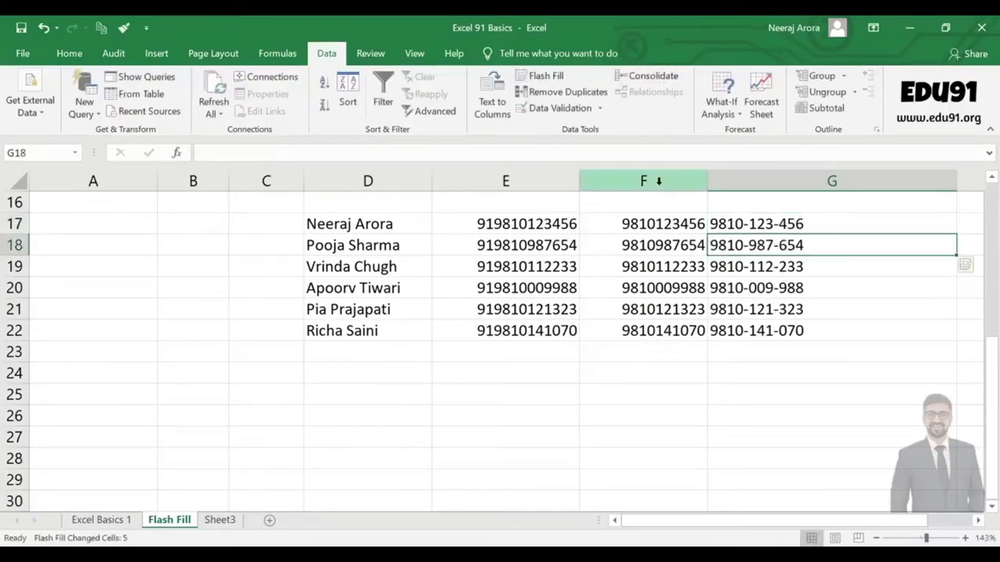
Check G17's value and highlight the original and hyphenated number columns.
{"action": "left_click", "coordinate": [832, 394]}
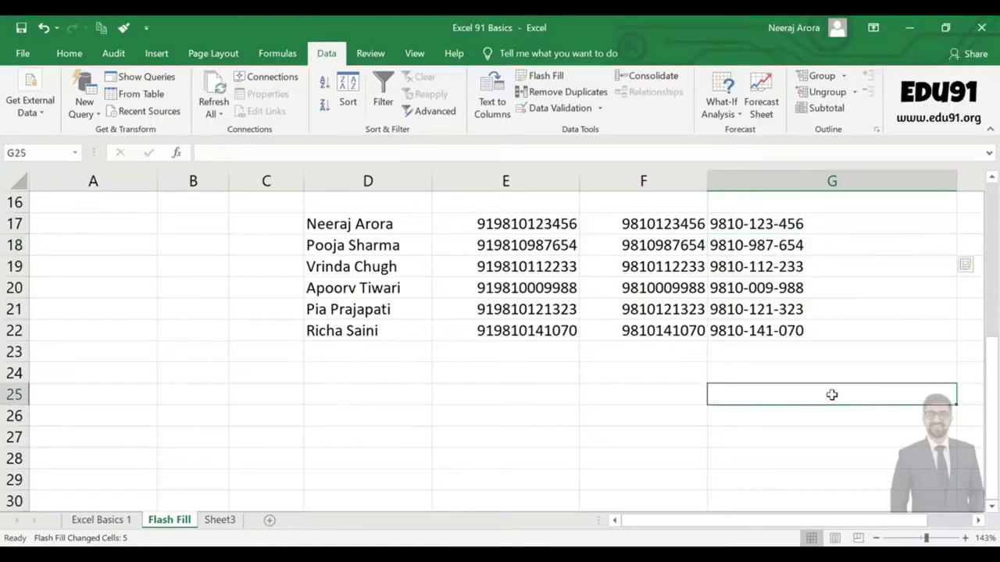
{"action": "left_click", "coordinate": [789, 225]}
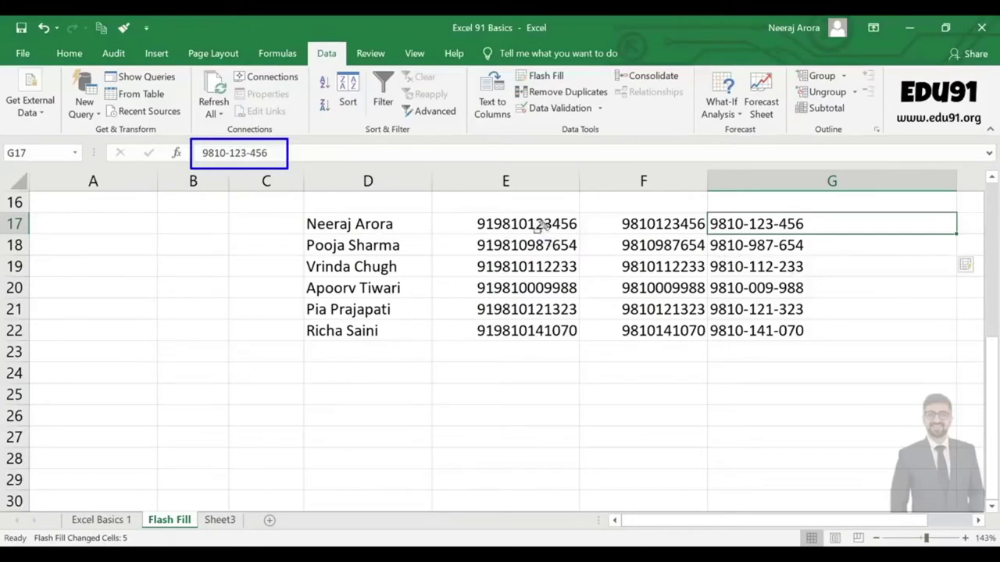
{"action": "mouse_move", "coordinate": [465, 214]}
{"action": "left_mouse_down"}
{"action": "mouse_move", "coordinate": [567, 361]}
{"action": "mouse_move", "coordinate": [582, 360]}
{"action": "left_mouse_up"}
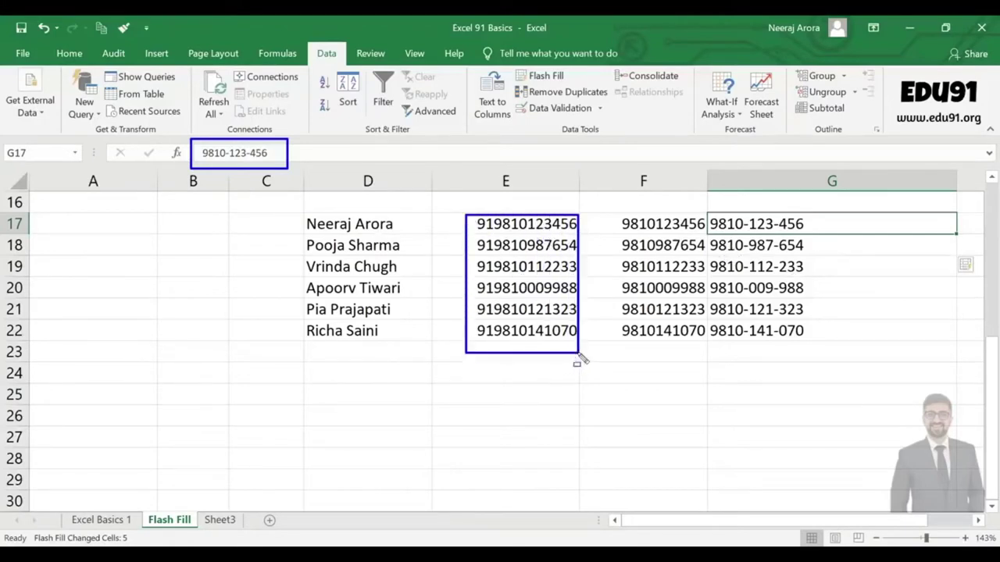
{"action": "mouse_move", "coordinate": [611, 207]}
{"action": "left_mouse_down"}
{"action": "mouse_move", "coordinate": [622, 231]}
{"action": "mouse_move", "coordinate": [818, 355]}
{"action": "left_mouse_up"}
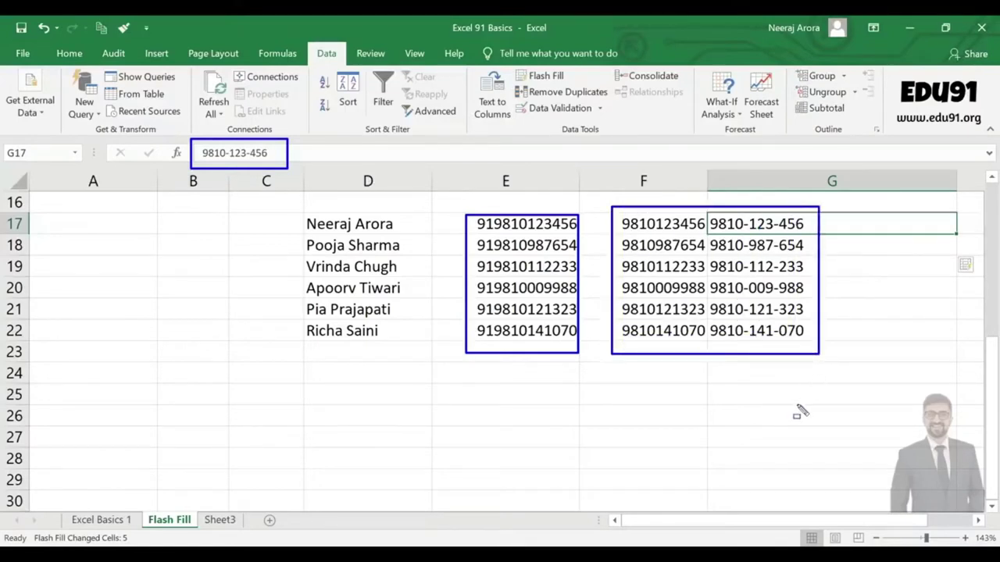
{"action": "key", "text": "Escape"}
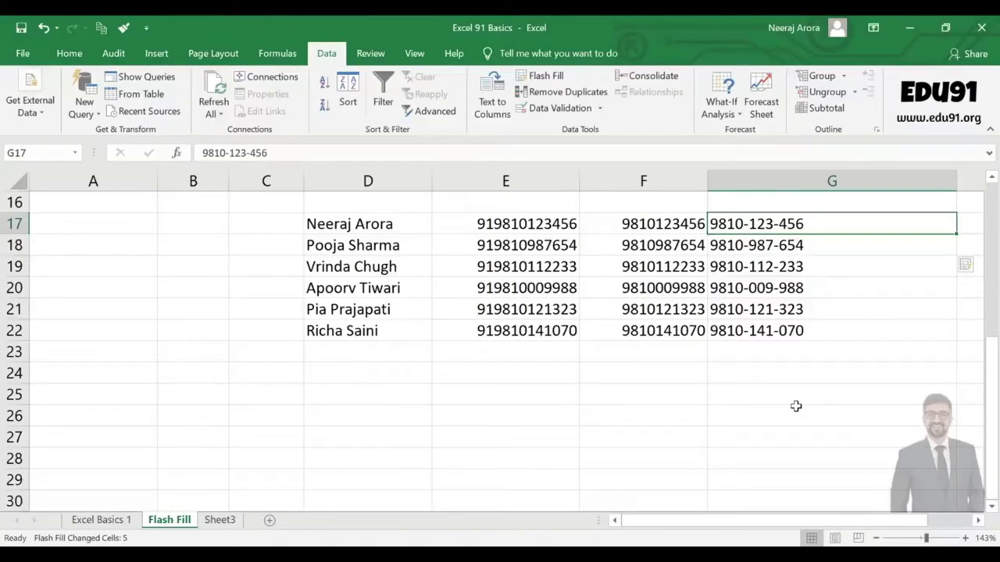
Enter the label Edu91 in cell E25 of the Flash Fill sheet and recheck it.
{"action": "left_click", "coordinate": [509, 394]}
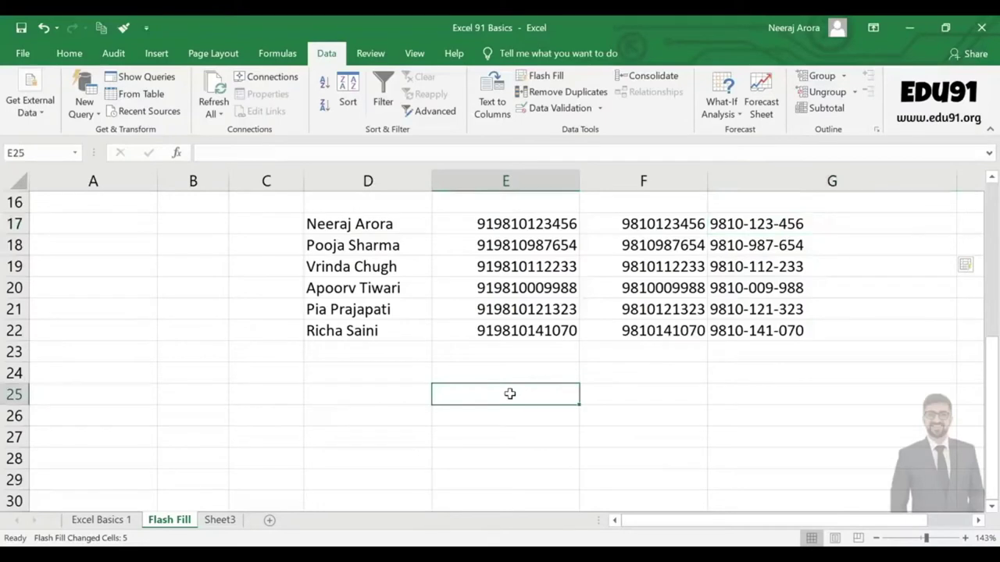
{"action": "type", "text": "Edu 91"}
{"action": "key", "text": "BackSpace"}
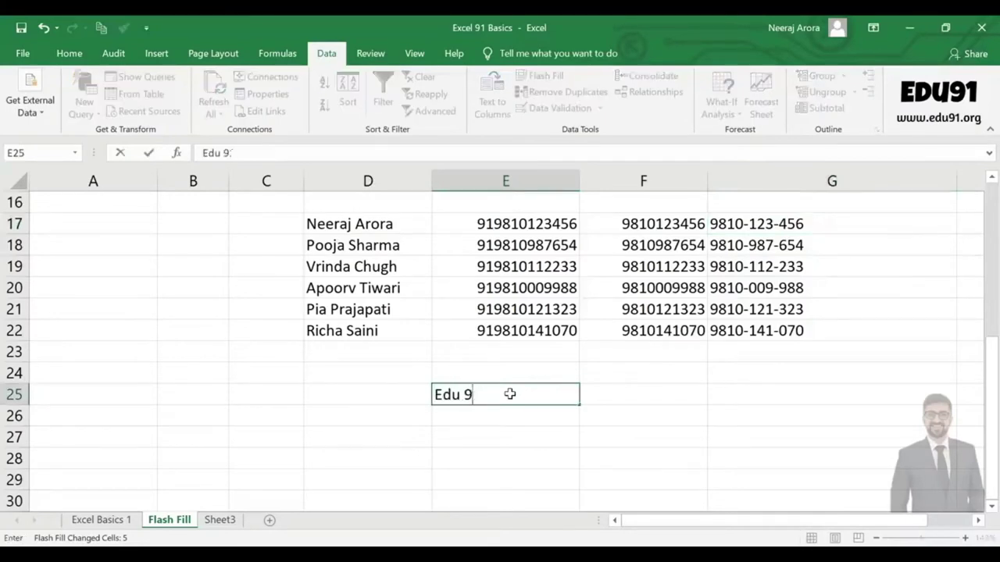
{"action": "key", "text": "BackSpace"}
{"action": "key", "text": "BackSpace"}
{"action": "type", "text": "91"}
{"action": "key", "text": "Return"}
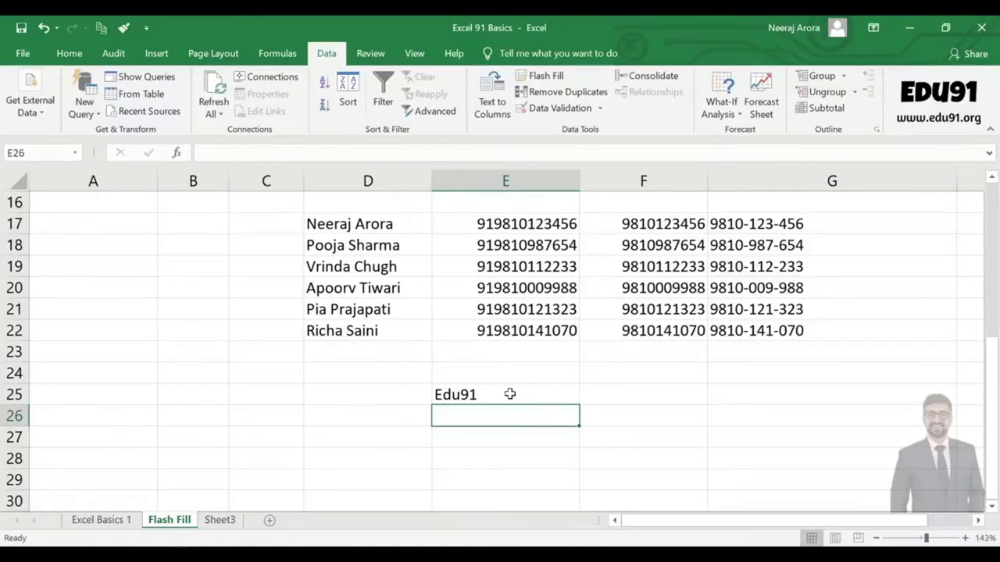
{"action": "left_click", "coordinate": [509, 394]}
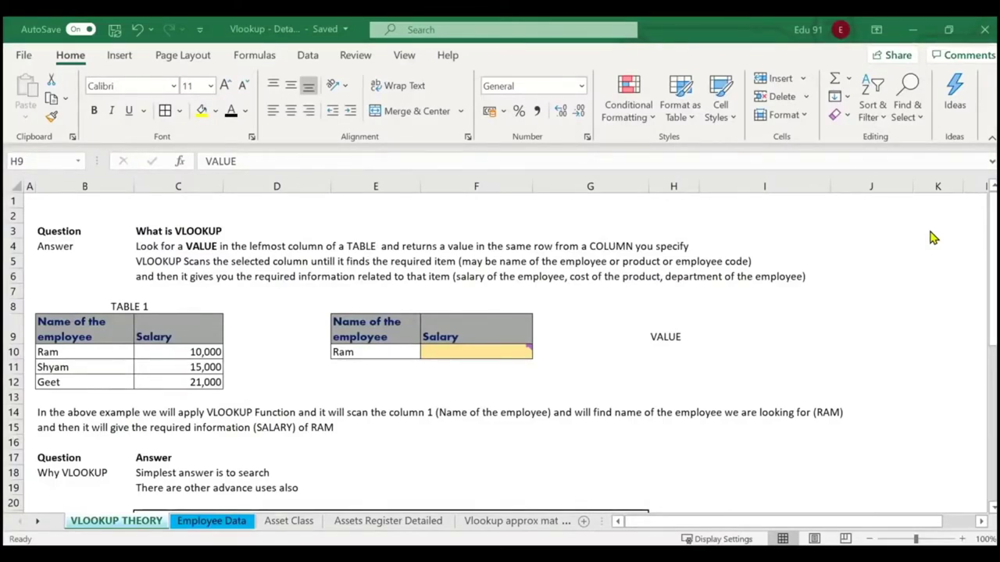
Replace the VALUE text in H9 with the headings Value and Table in H9:I9.
{"action": "left_click", "coordinate": [656, 333]}
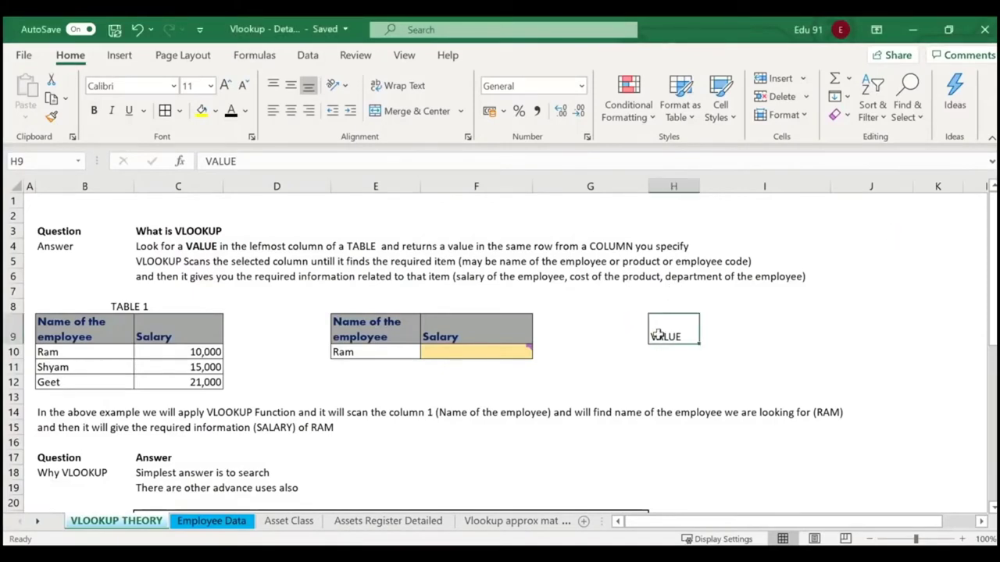
{"action": "key", "text": "Delete"}
{"action": "left_click_drag", "start_coordinate": [625, 339], "coordinate": [651, 330]}
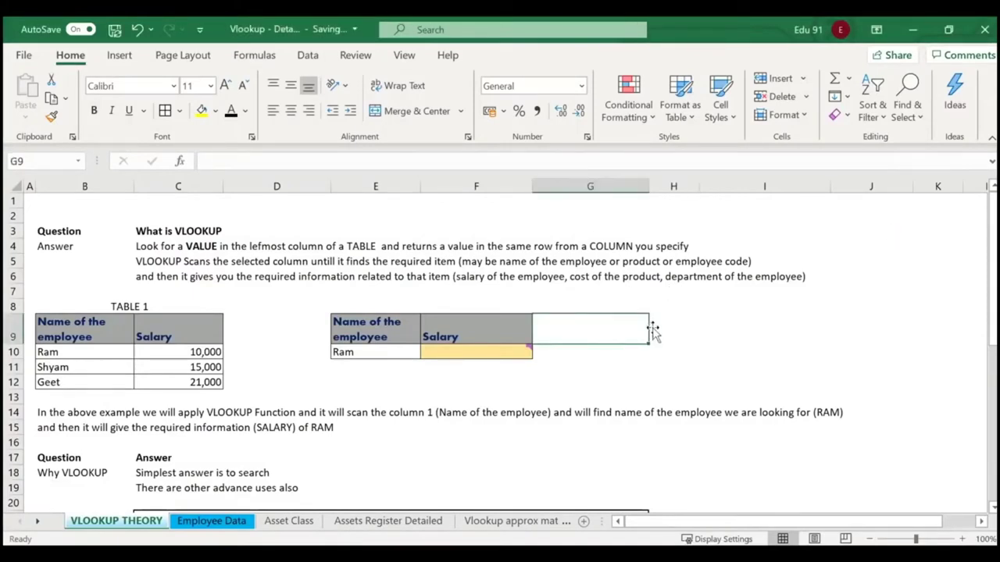
{"action": "left_click", "coordinate": [690, 327]}
{"action": "type", "text": "Value"}
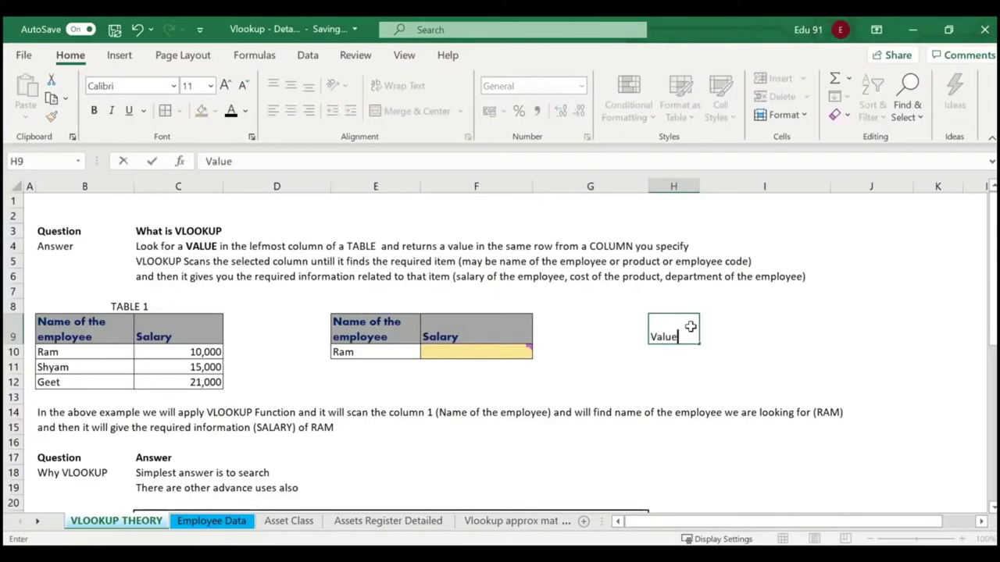
{"action": "key", "text": "Return"}
{"action": "key", "text": "Up"}
{"action": "key", "text": "Right"}
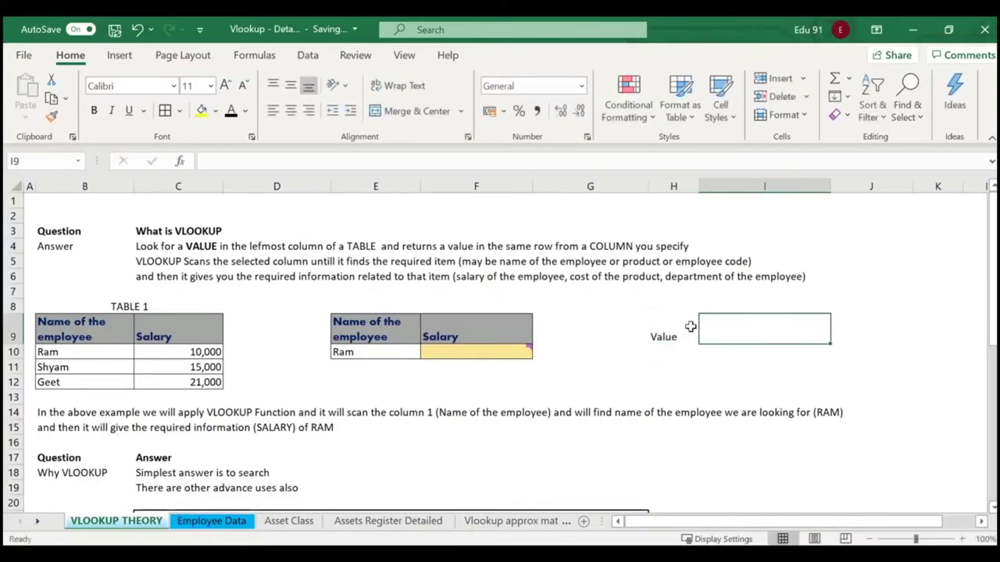
{"action": "type", "text": "Table"}
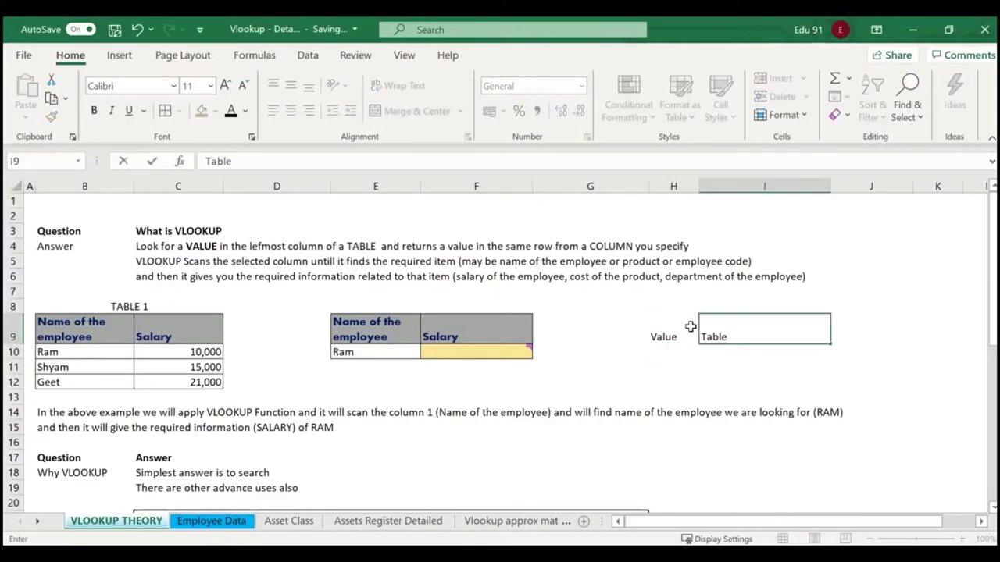
{"action": "key", "text": "Return"}
Add the headings Row in J9 and Column in K9.
{"action": "key", "text": "Up"}
{"action": "key", "text": "Right"}
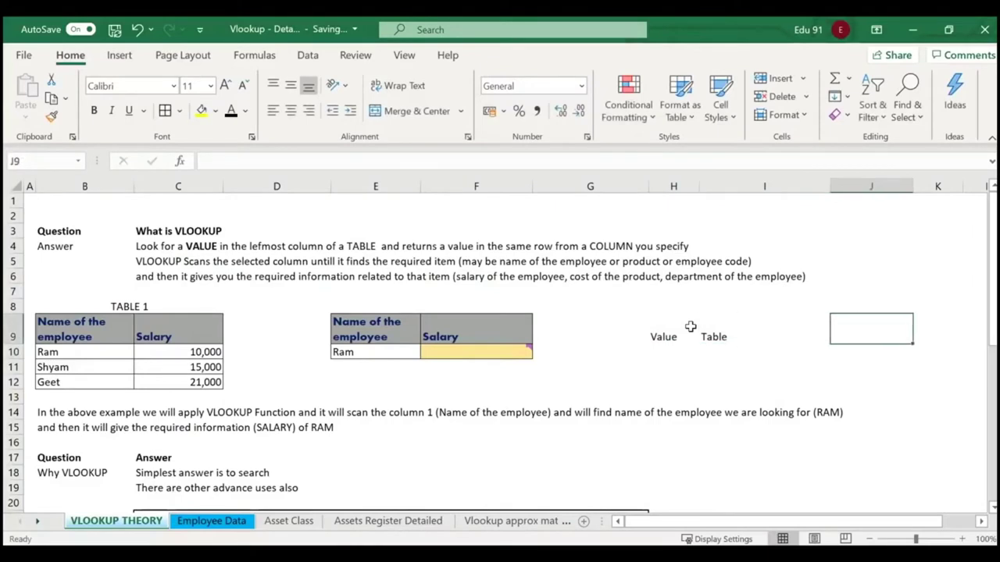
{"action": "type", "text": "Row"}
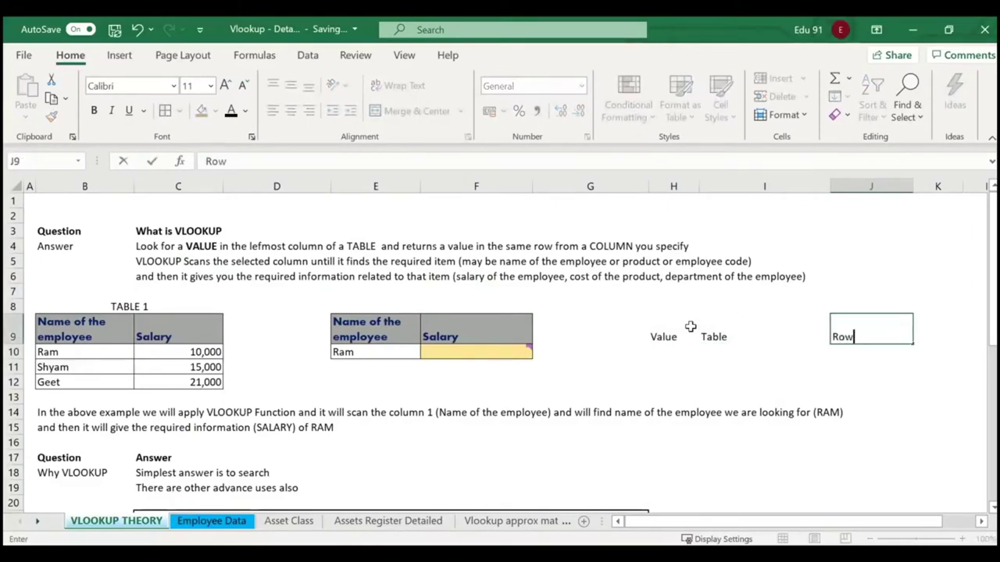
{"action": "key", "text": "Return"}
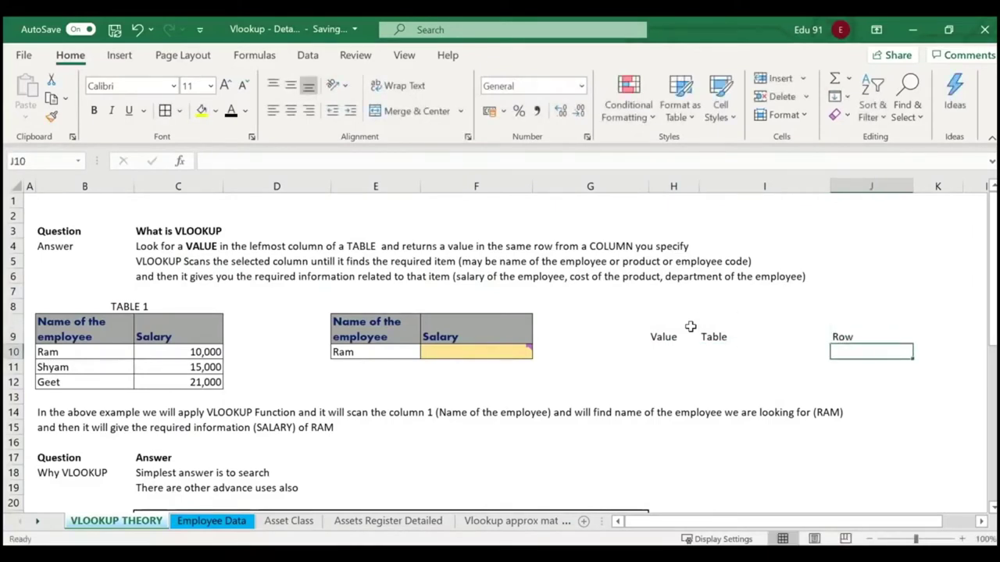
{"action": "key", "text": "Up"}
{"action": "key", "text": "Right"}
{"action": "type", "text": "Column"}
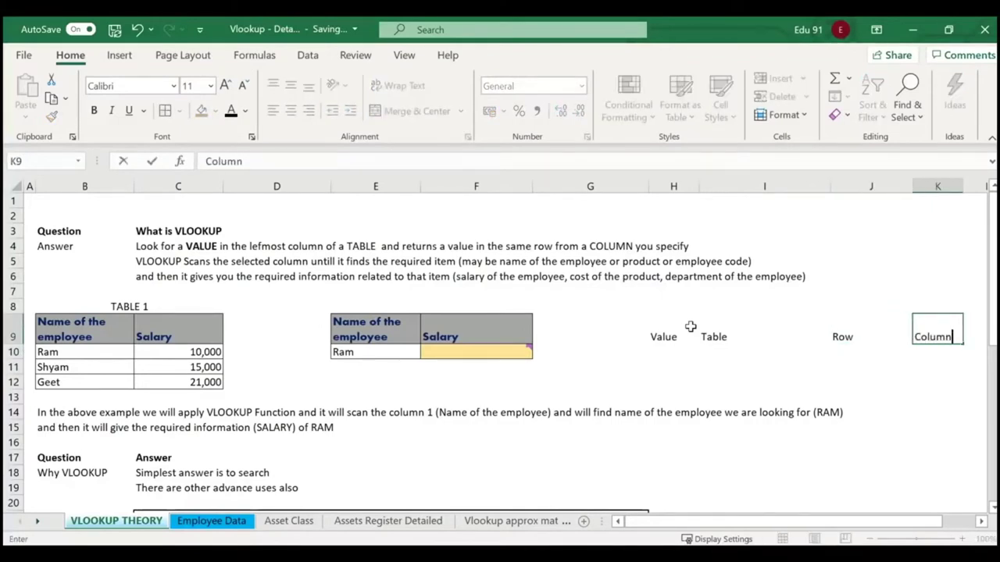
{"action": "key", "text": "Return"}
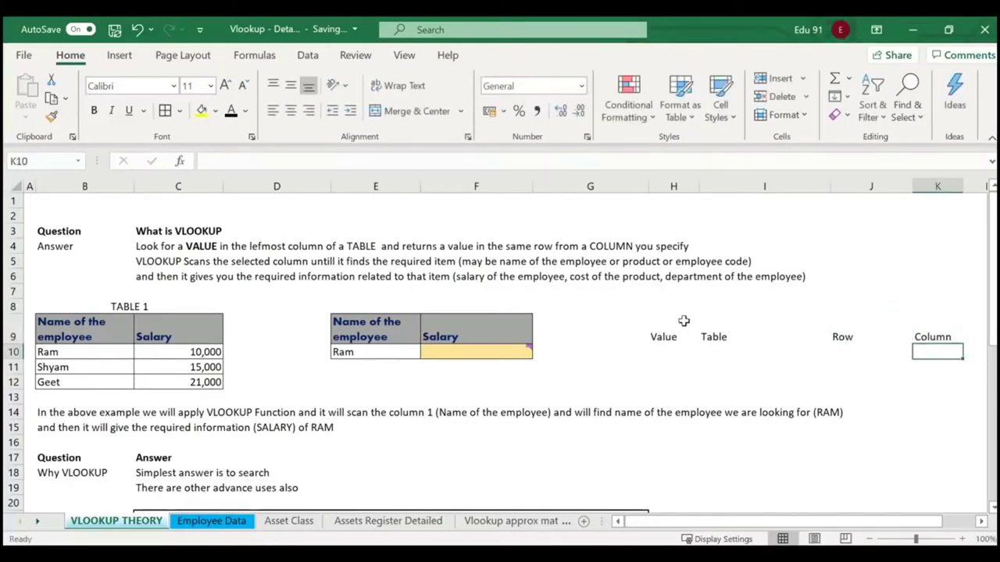
Narrow column I and review the four headings across H9:K9.
{"action": "left_click", "coordinate": [669, 337]}
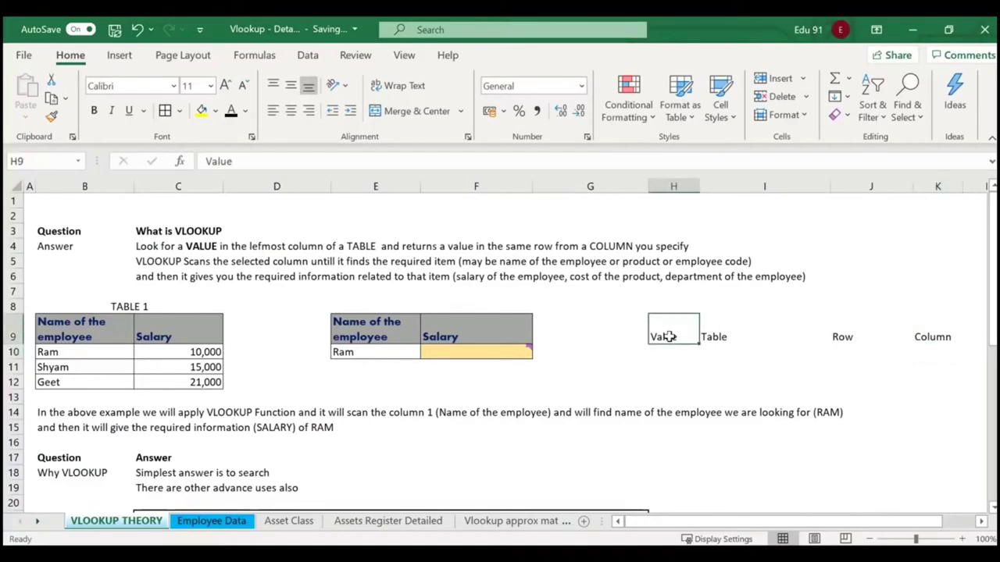
{"action": "left_click", "coordinate": [727, 326]}
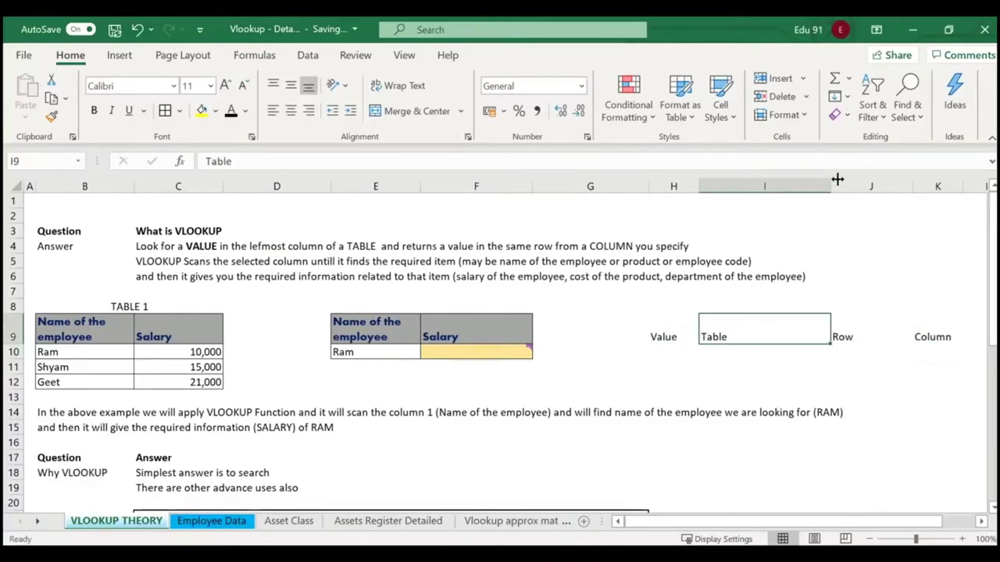
{"action": "left_click_drag", "start_coordinate": [834, 182], "coordinate": [791, 185]}
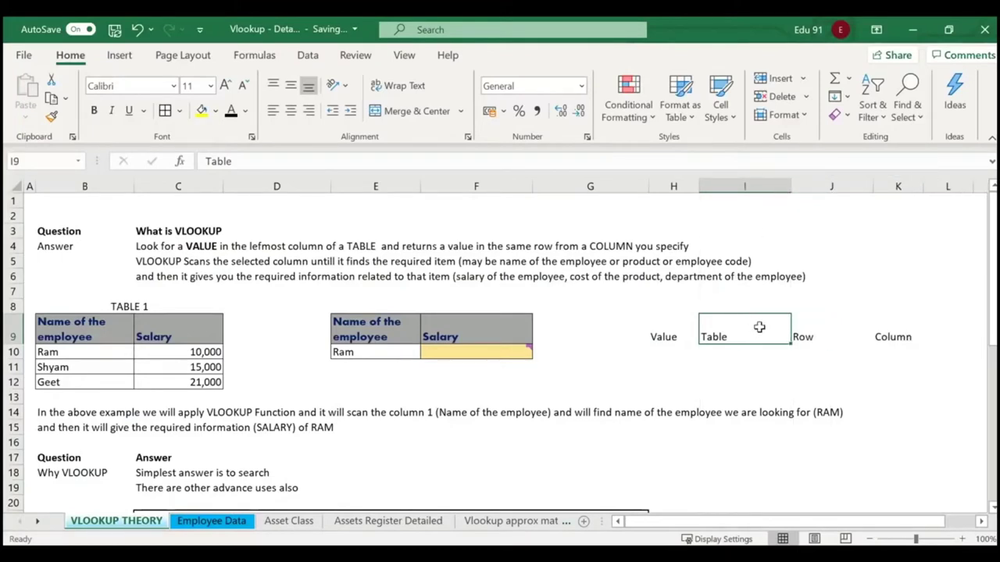
{"action": "left_click", "coordinate": [810, 329]}
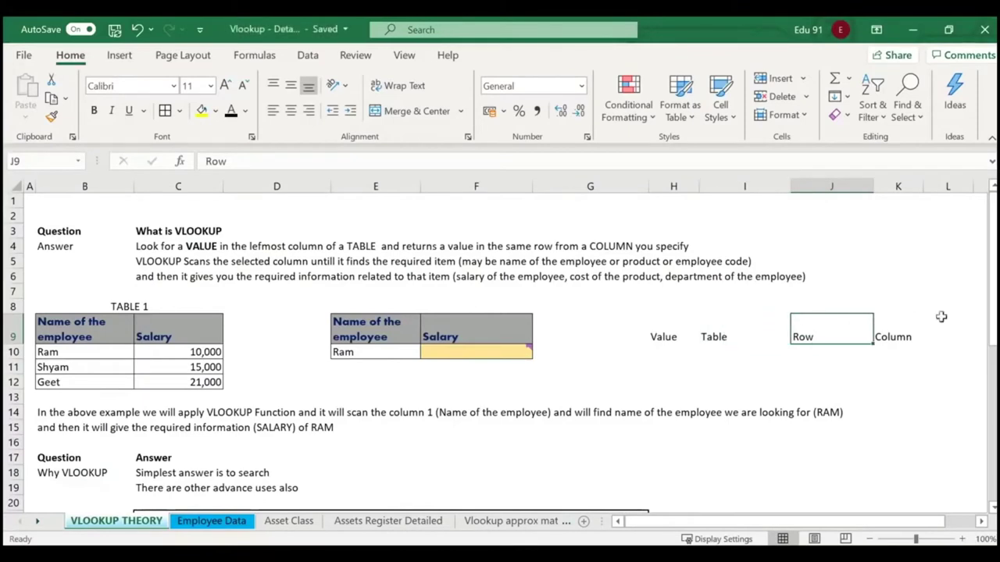
{"action": "left_click", "coordinate": [881, 337]}
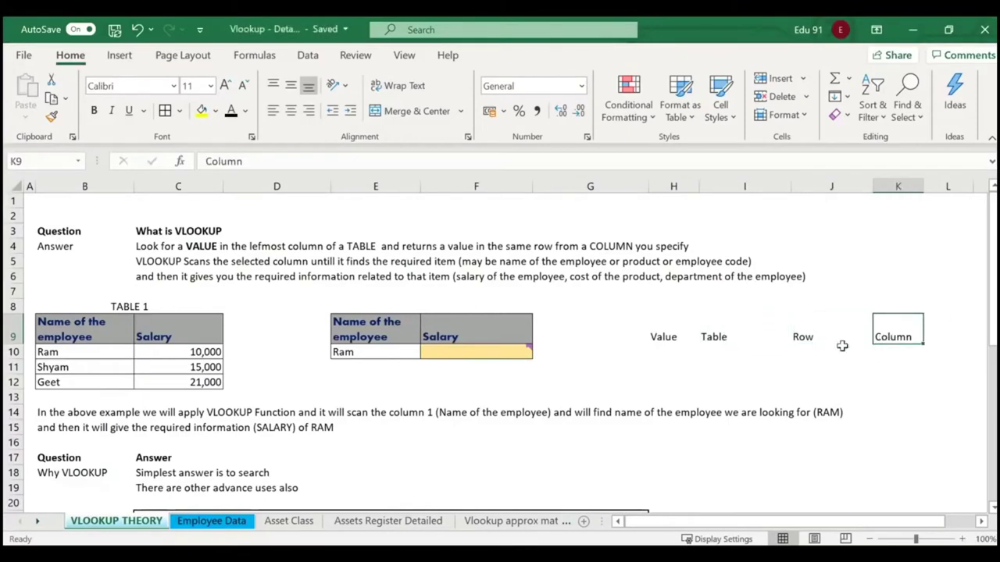
{"action": "left_click_drag", "start_coordinate": [664, 339], "coordinate": [907, 330]}
{"action": "left_click", "coordinate": [801, 347]}
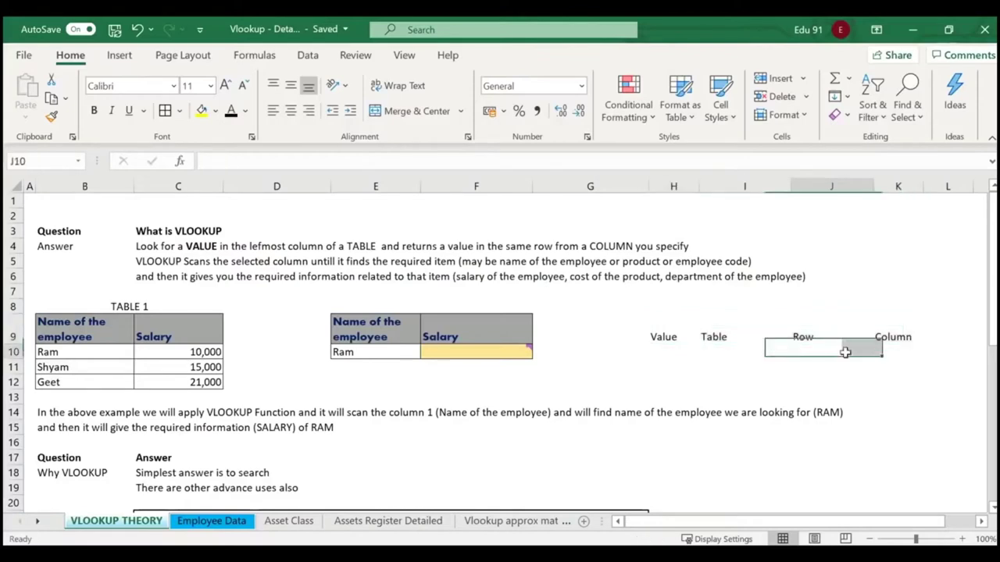
{"action": "left_click_drag", "start_coordinate": [663, 337], "coordinate": [889, 336]}
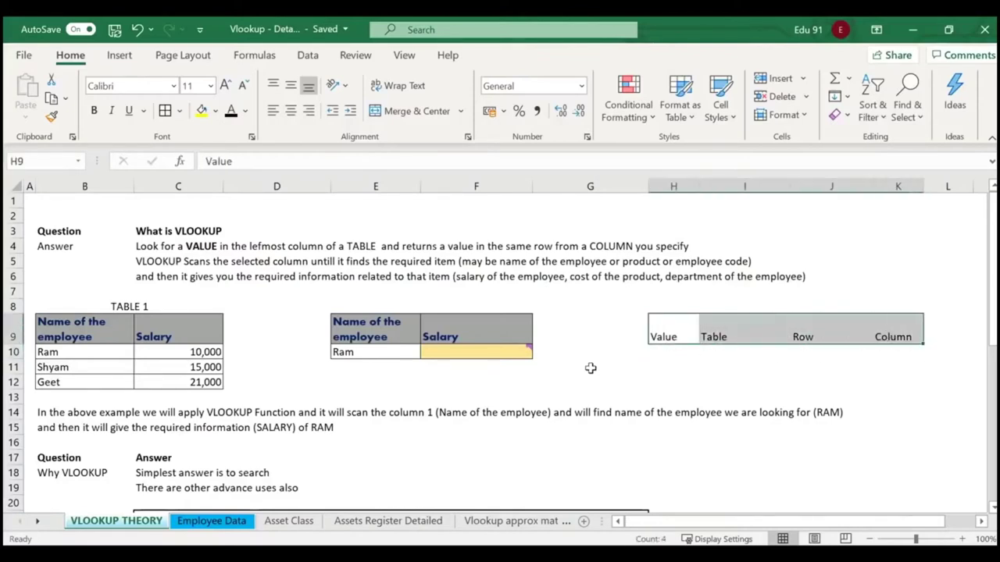
{"action": "left_click", "coordinate": [589, 367]}
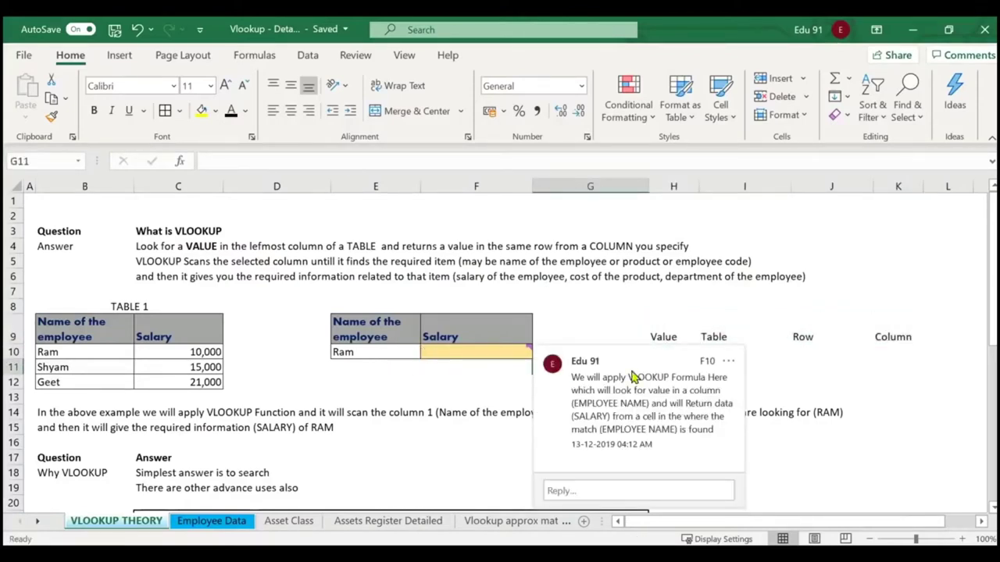
{"action": "left_click", "coordinate": [726, 377]}
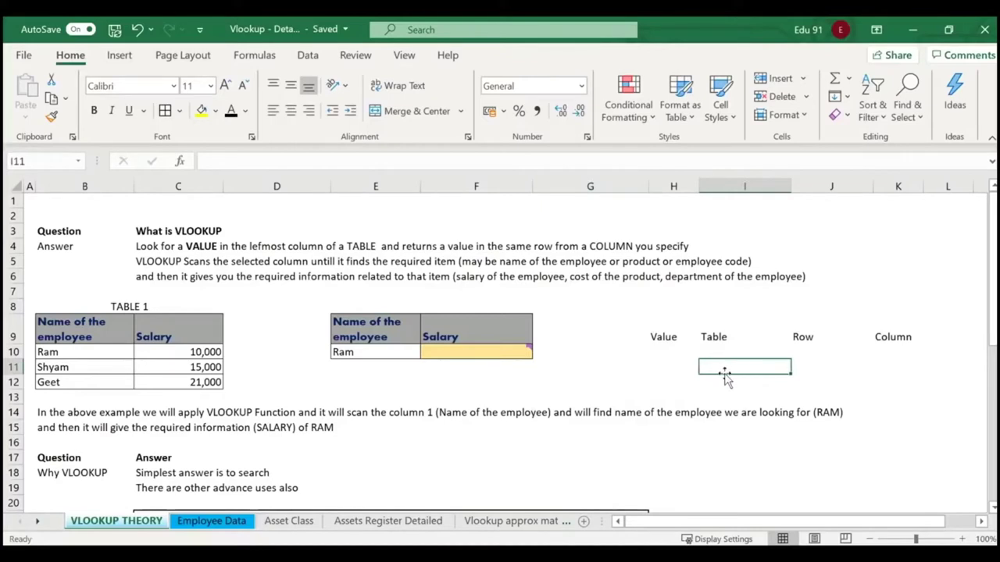
{"action": "type", "text": "=vlooku"}
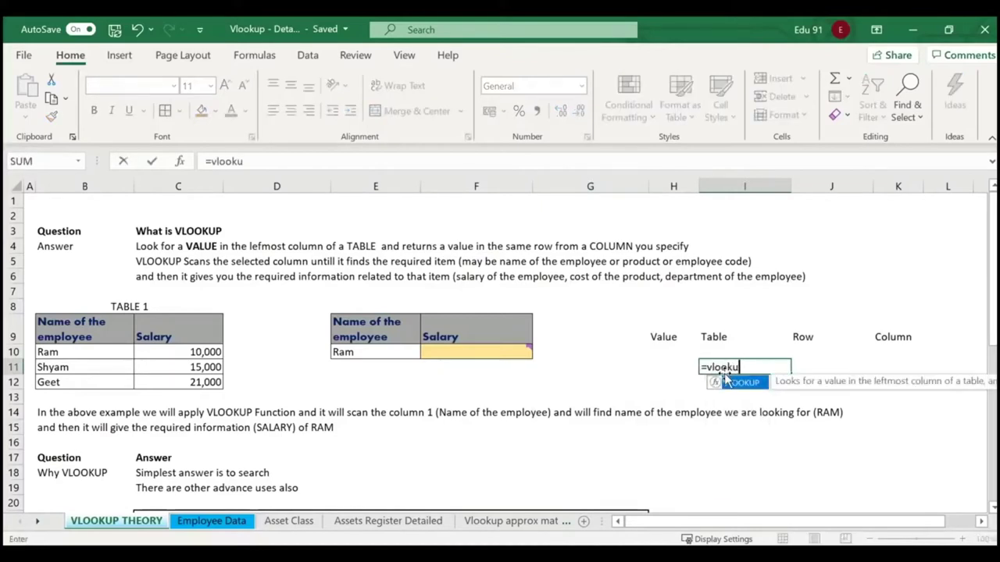
{"action": "type", "text": "p("}
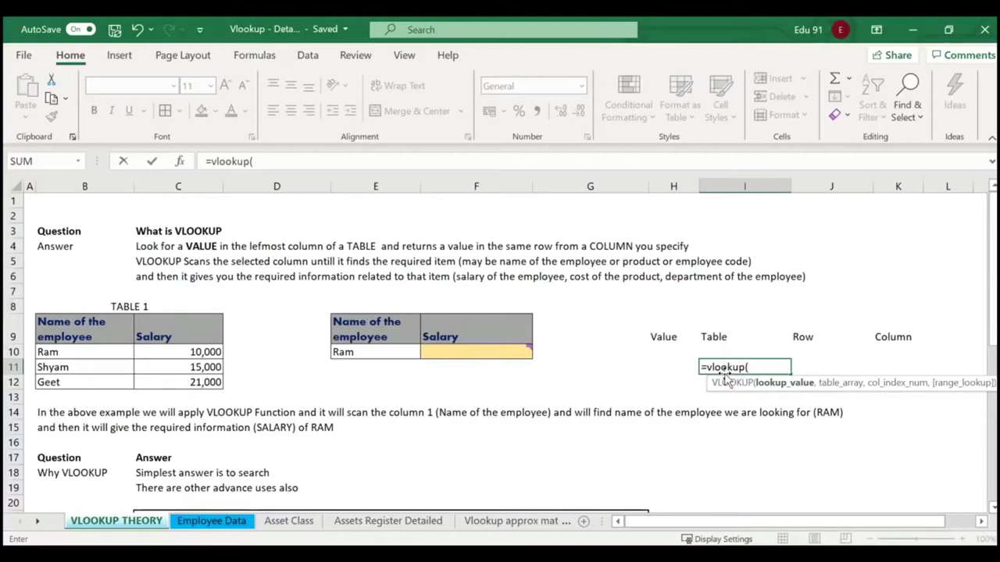
{"action": "left_click", "coordinate": [389, 353]}
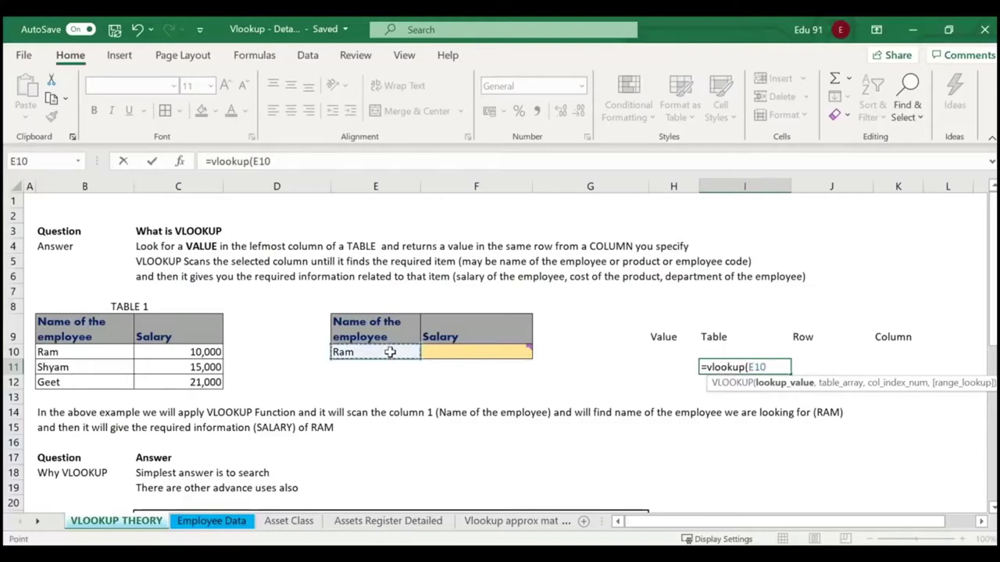
{"action": "type", "text": ","}
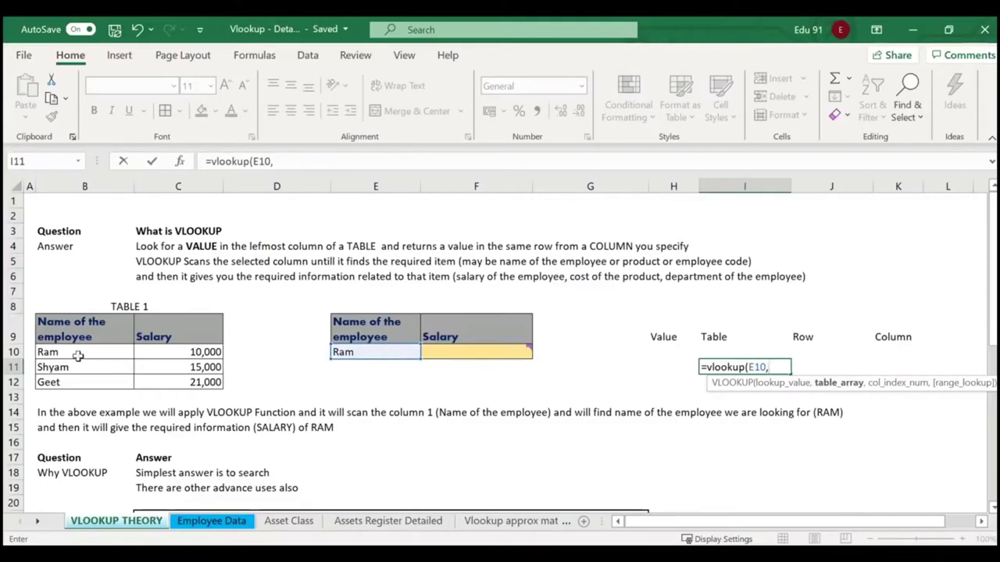
{"action": "left_click_drag", "start_coordinate": [78, 352], "coordinate": [205, 383]}
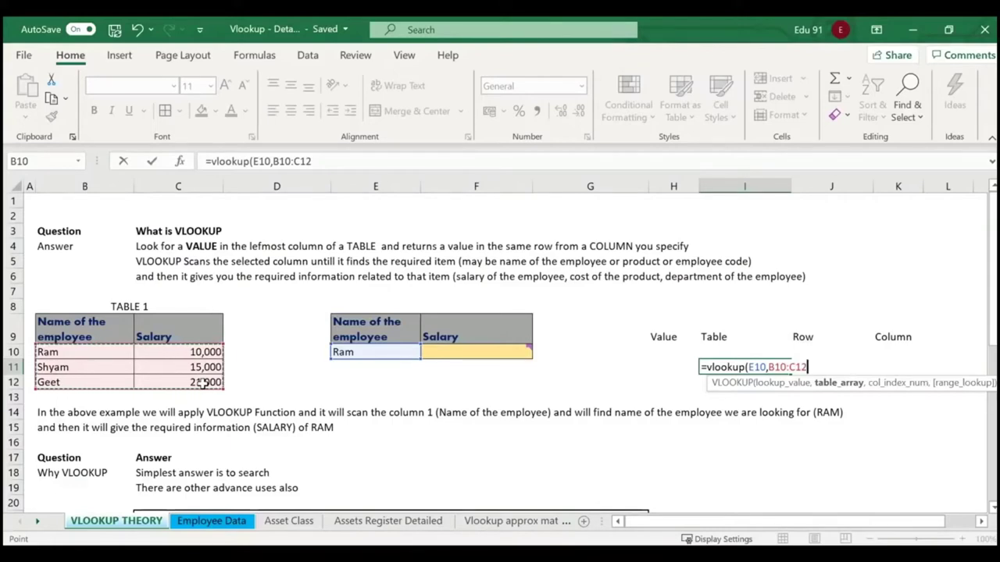
{"action": "type", "text": ","}
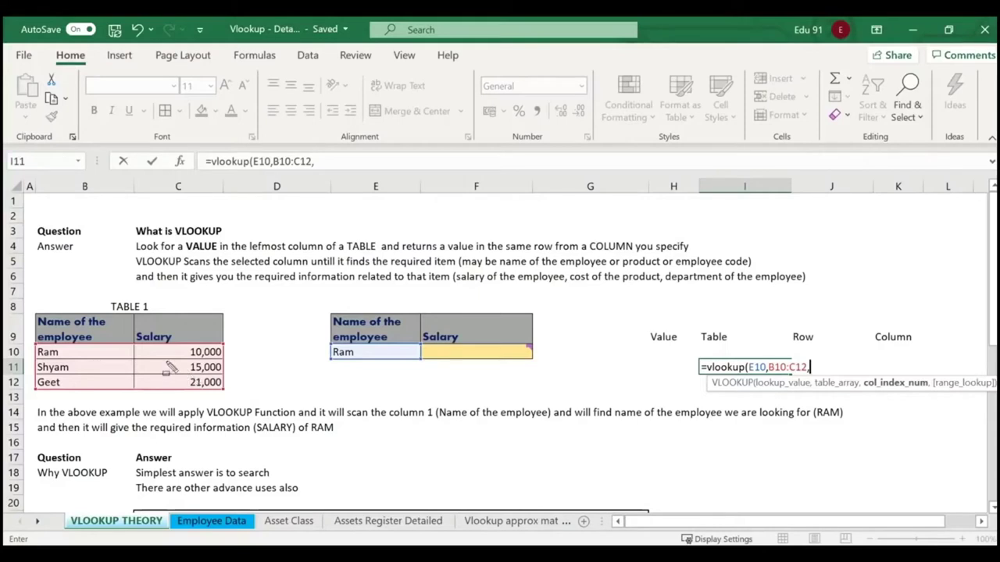
{"action": "left_click_drag", "start_coordinate": [33, 346], "coordinate": [225, 361]}
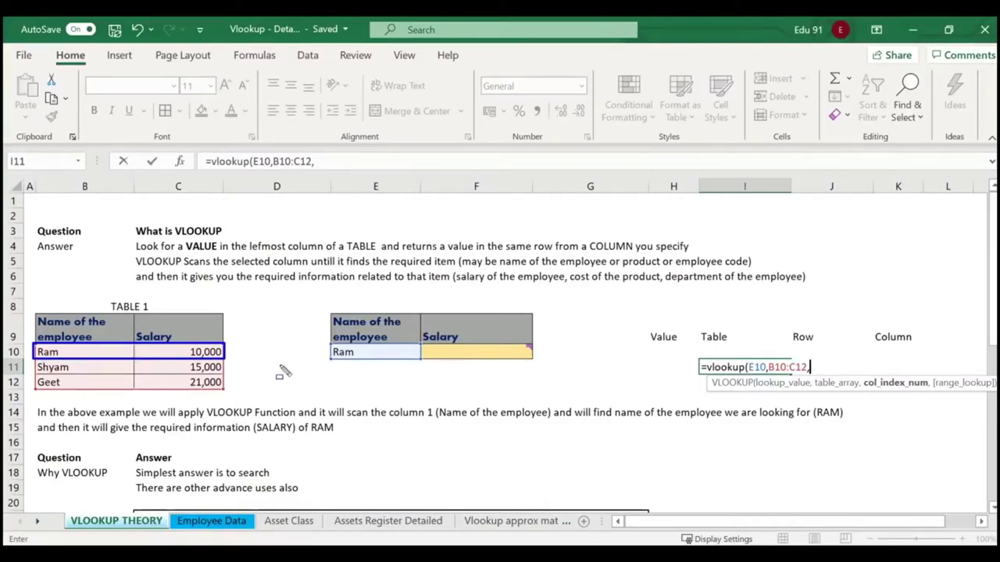
{"action": "key", "text": "Escape"}
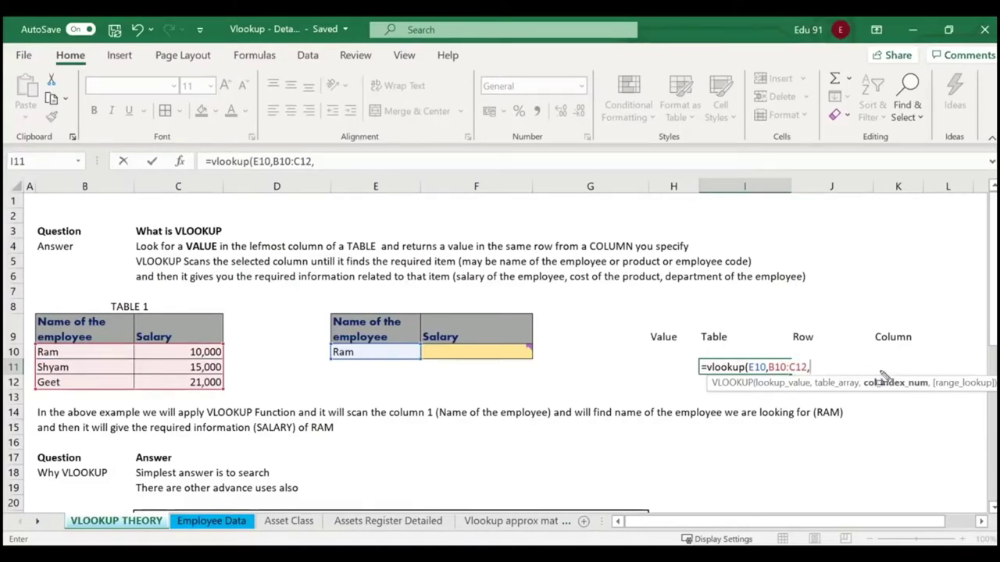
{"action": "left_click_drag", "start_coordinate": [859, 372], "coordinate": [930, 400]}
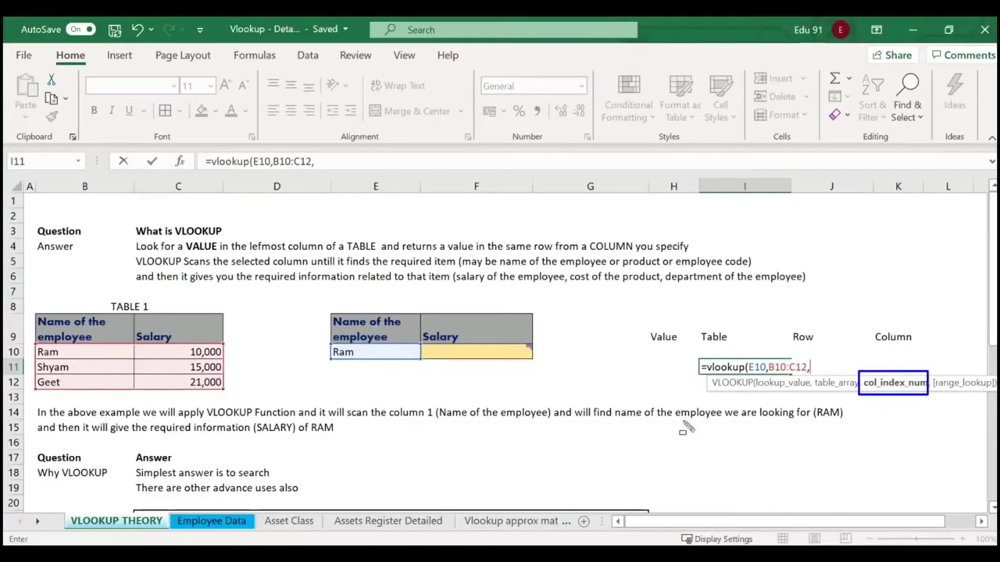
{"action": "key", "text": "Escape"}
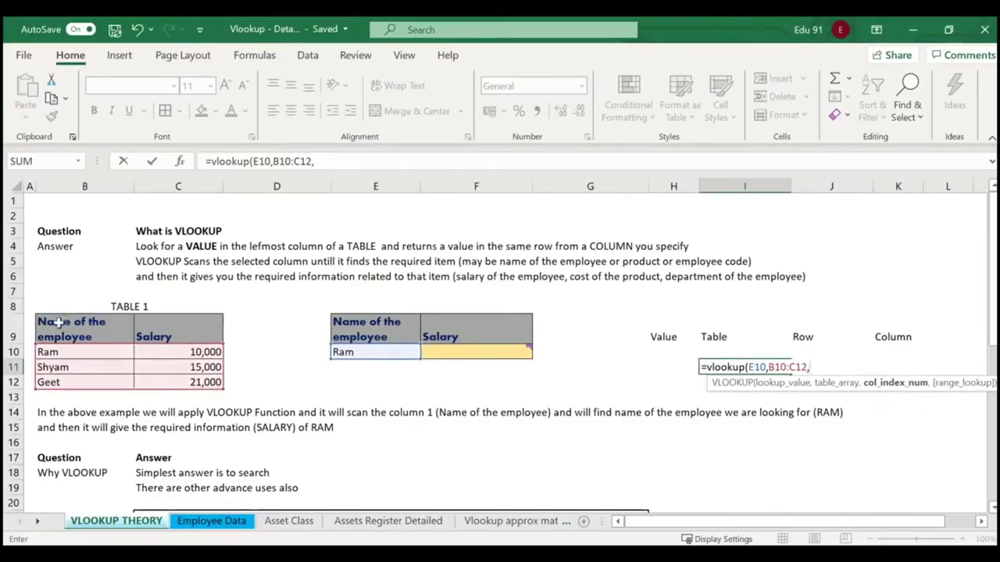
{"action": "left_click", "coordinate": [71, 352]}
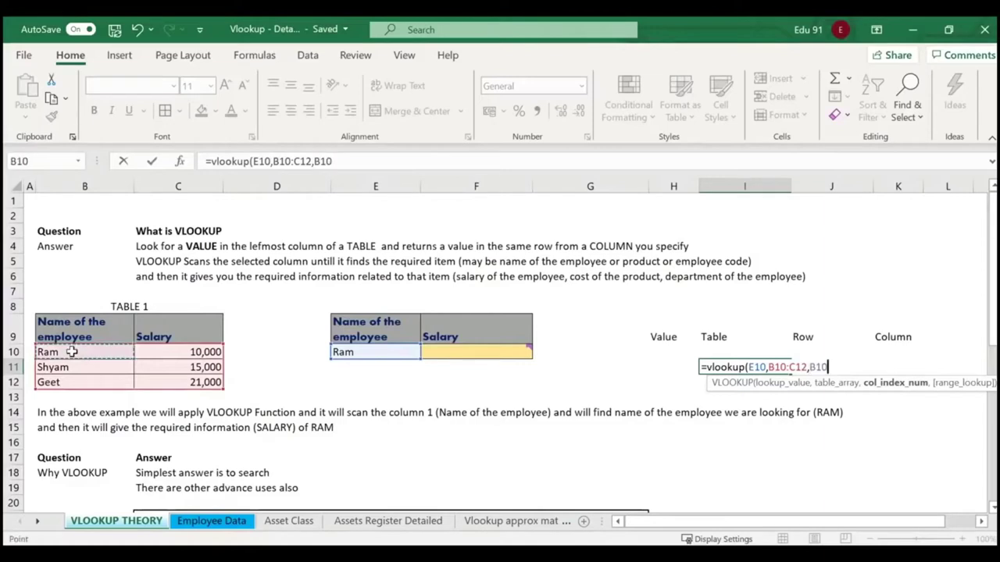
{"action": "left_click", "coordinate": [175, 353]}
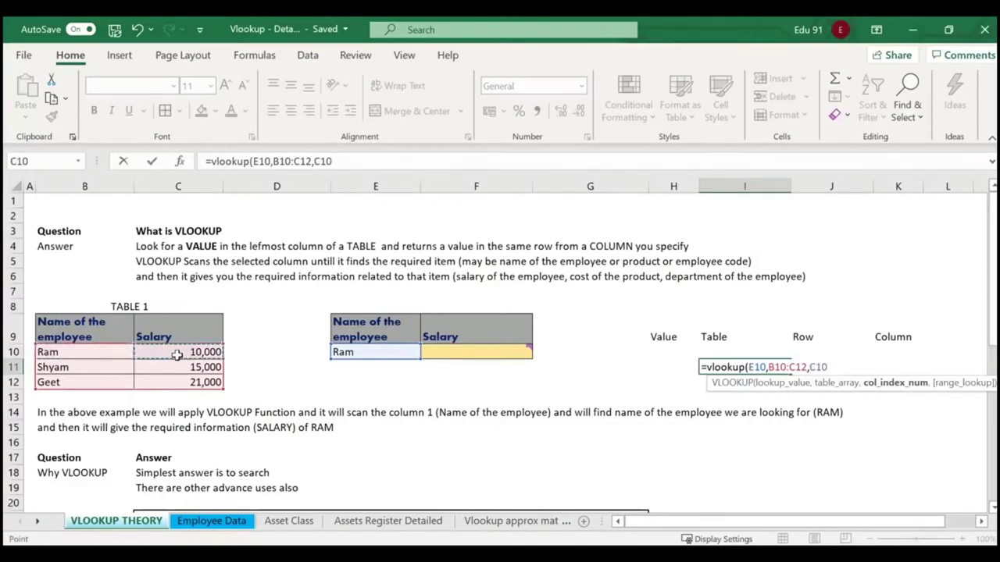
{"action": "left_click", "coordinate": [104, 352]}
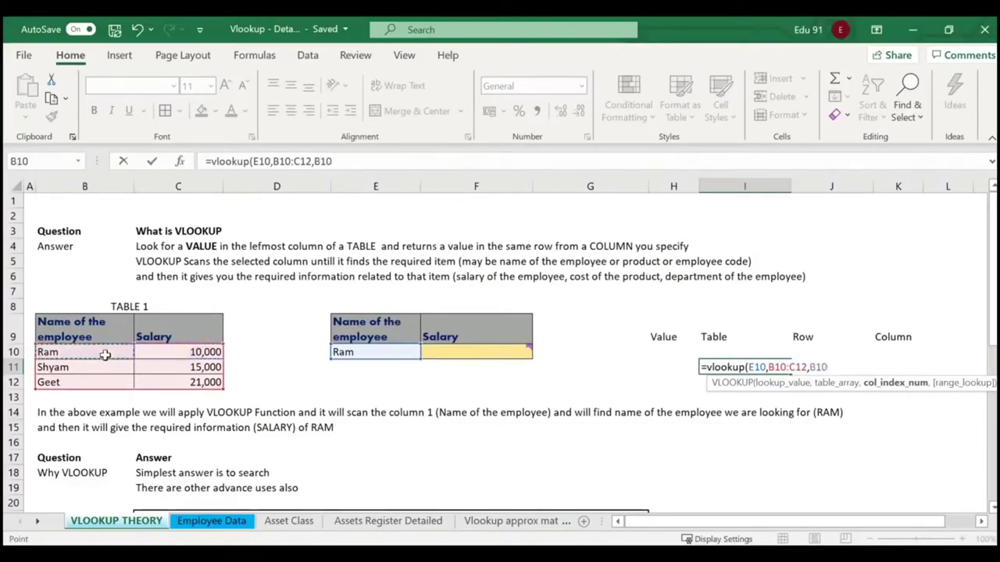
{"action": "left_click", "coordinate": [205, 353]}
Remove the stray C10 reference and highlight the B10:C12 table range for explanation.
{"action": "key", "text": "BackSpace"}
{"action": "key", "text": "BackSpace"}
{"action": "key", "text": "BackSpace"}
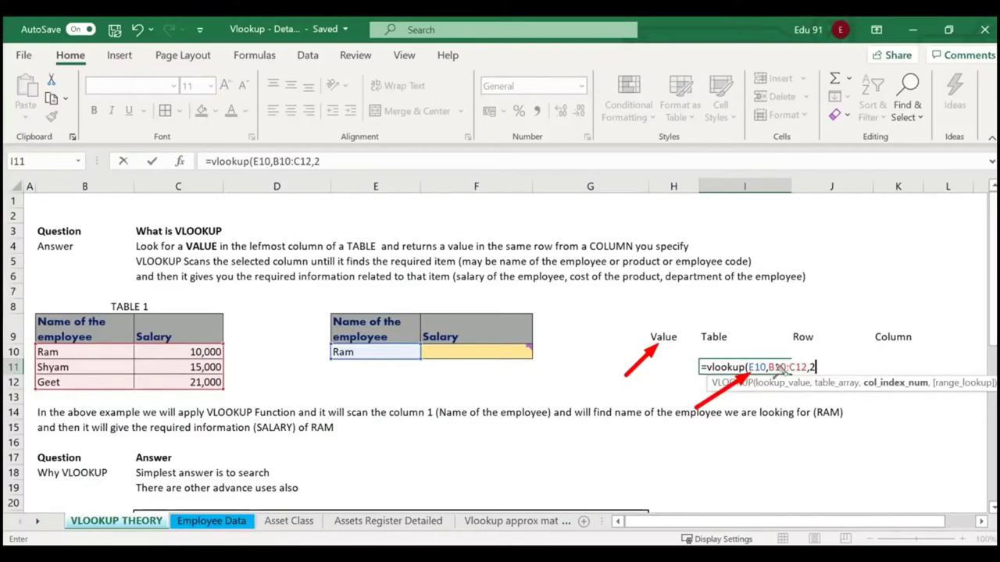
{"action": "key", "text": "Escape"}
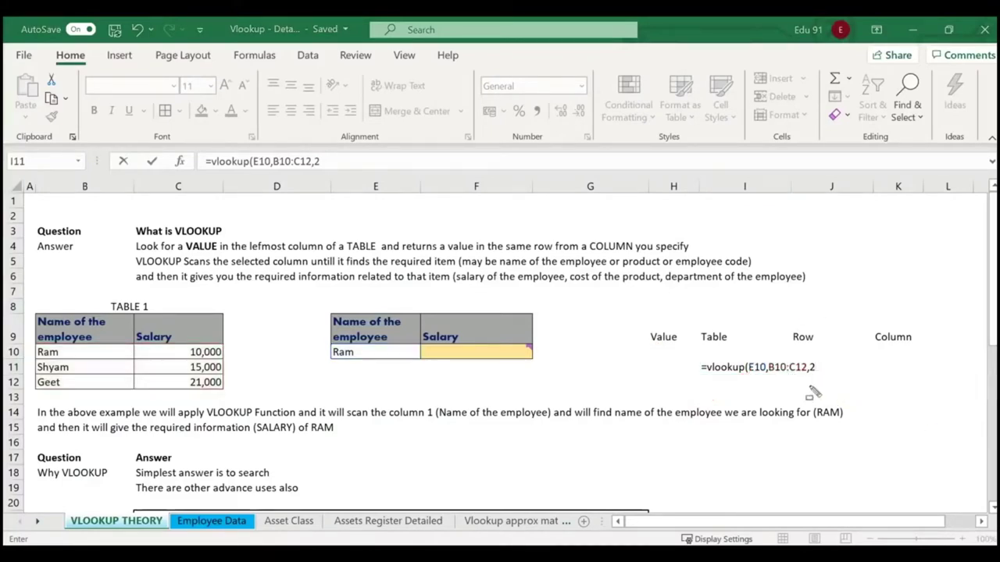
{"action": "left_click_drag", "start_coordinate": [765, 357], "coordinate": [807, 377]}
{"action": "left_click_drag", "start_coordinate": [42, 348], "coordinate": [225, 395]}
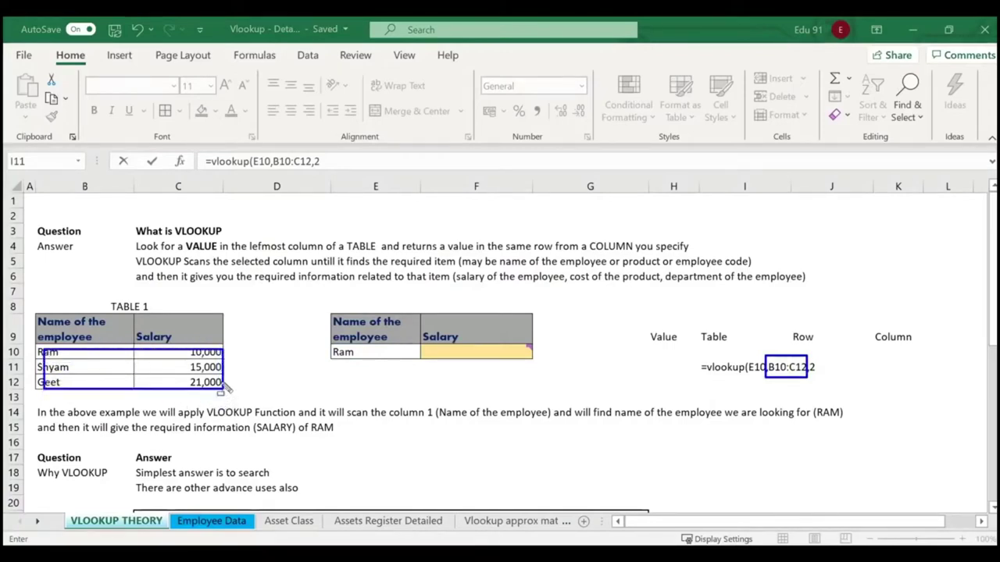
{"action": "key", "text": "Escape"}
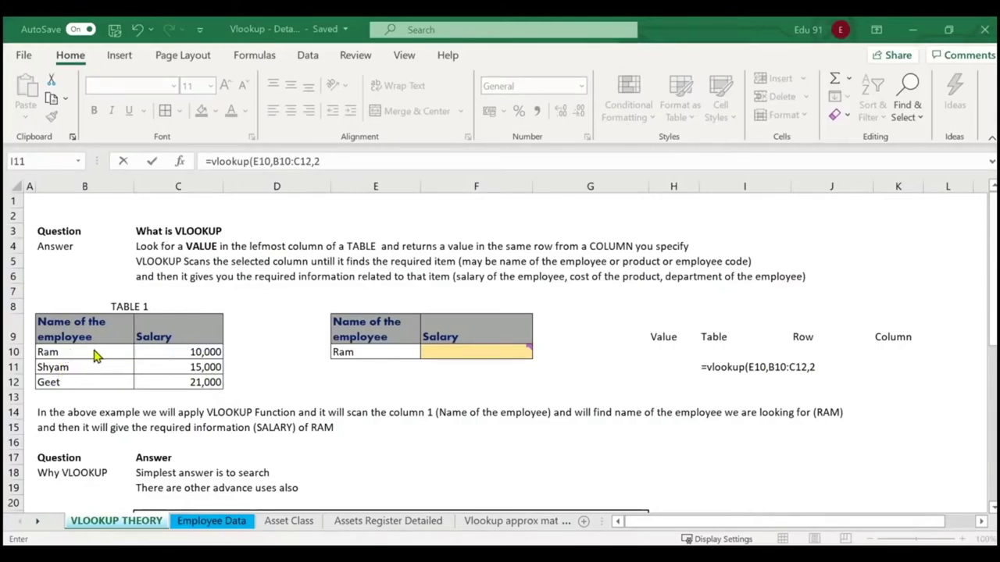
Complete I11 as =VLOOKUP(E10,B10:C12,2,0), returning Ram's salary 10000.
{"action": "key", "text": "F2"}
{"action": "left_click", "coordinate": [815, 367]}
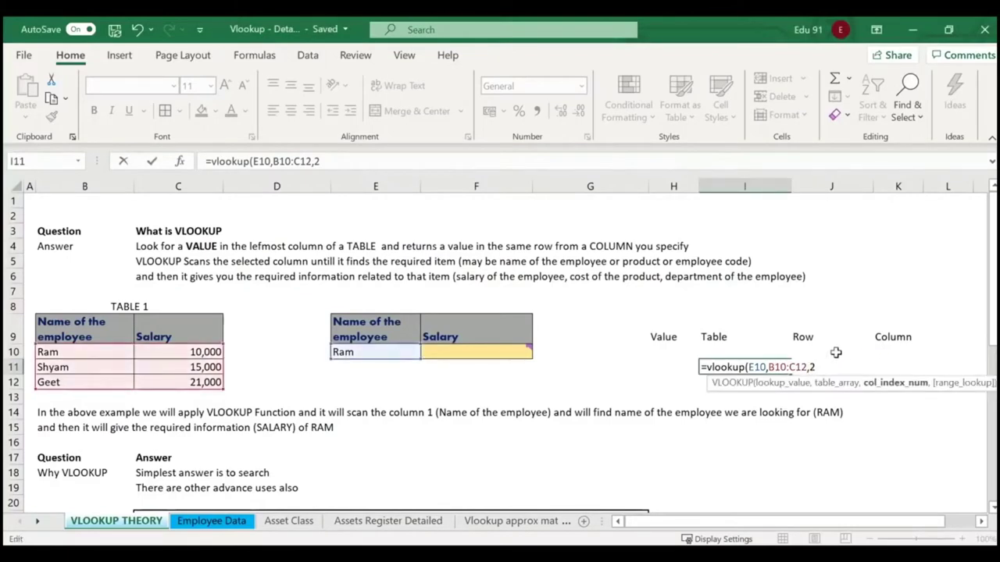
{"action": "type", "text": ","}
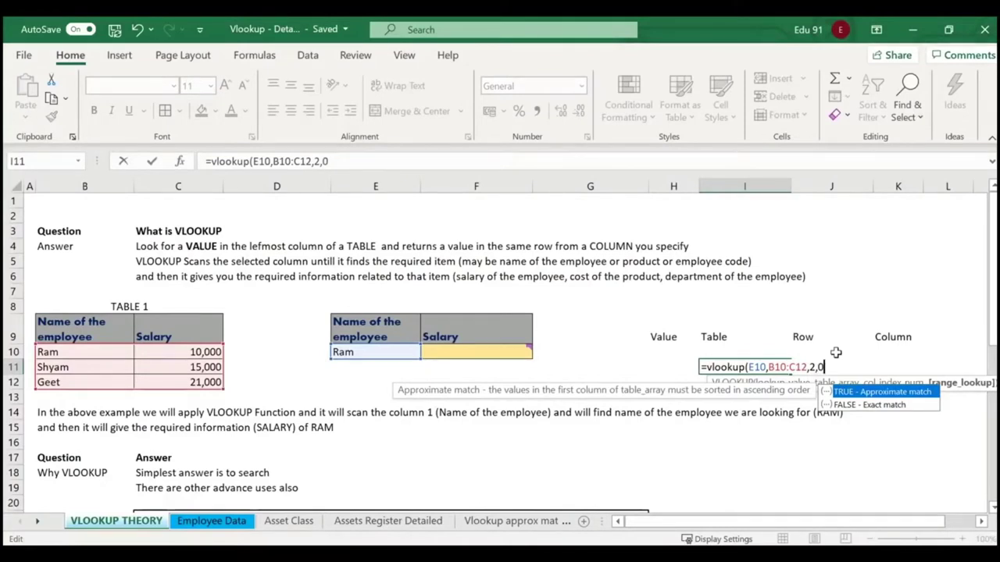
{"action": "type", "text": "0)"}
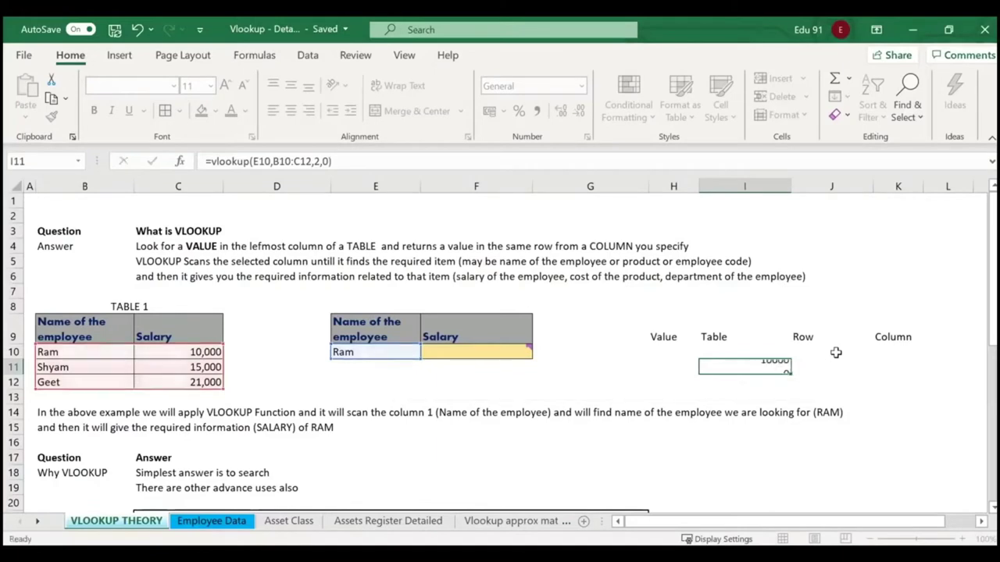
{"action": "key", "text": "Return"}
{"action": "left_click", "coordinate": [771, 367]}
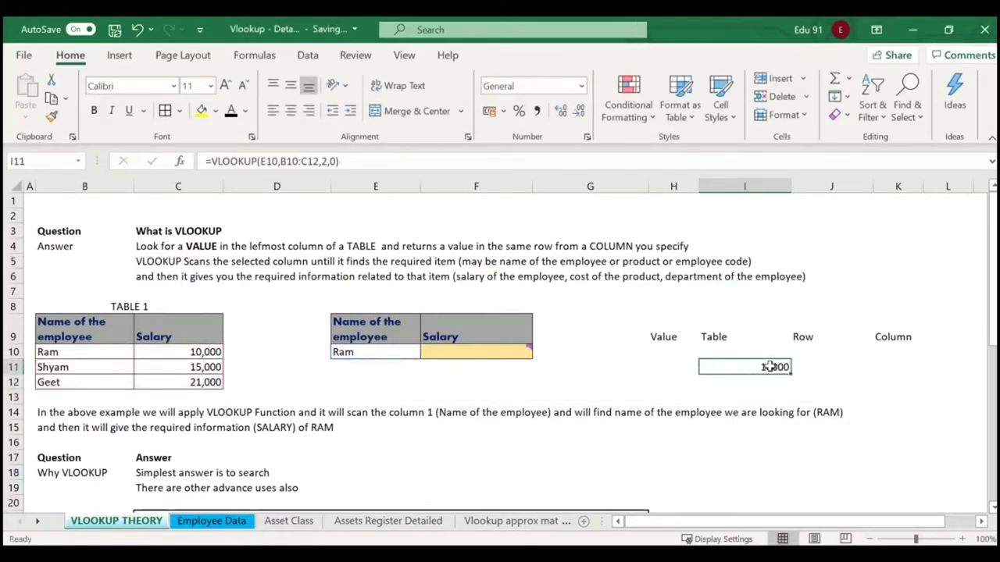
{"action": "left_click", "coordinate": [659, 336]}
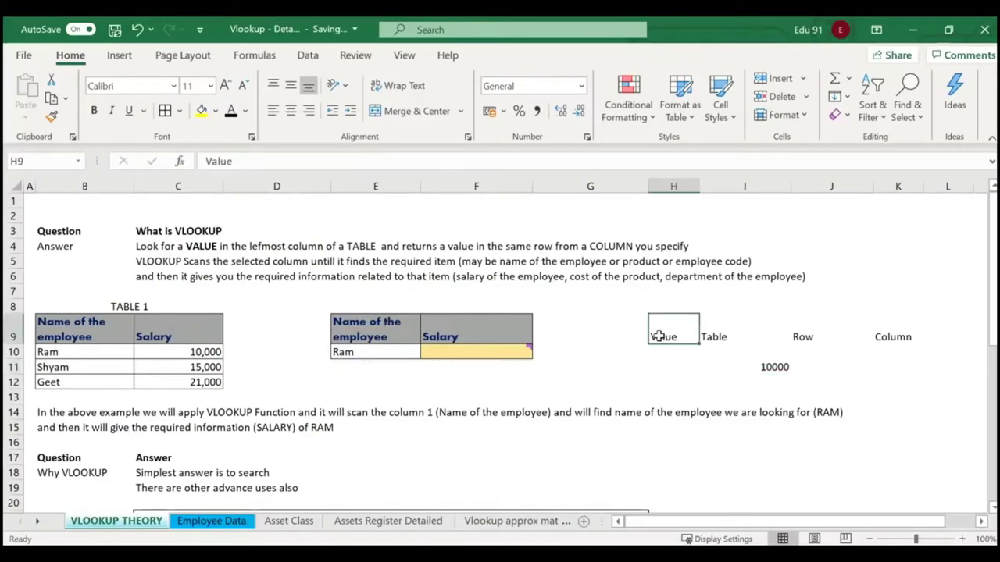
{"action": "left_click", "coordinate": [738, 329]}
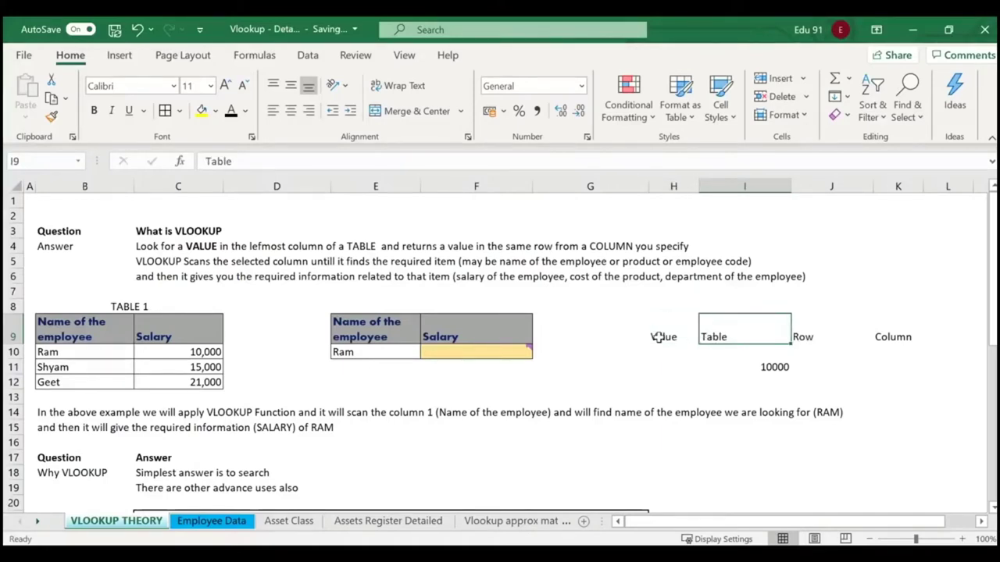
{"action": "left_click", "coordinate": [807, 332]}
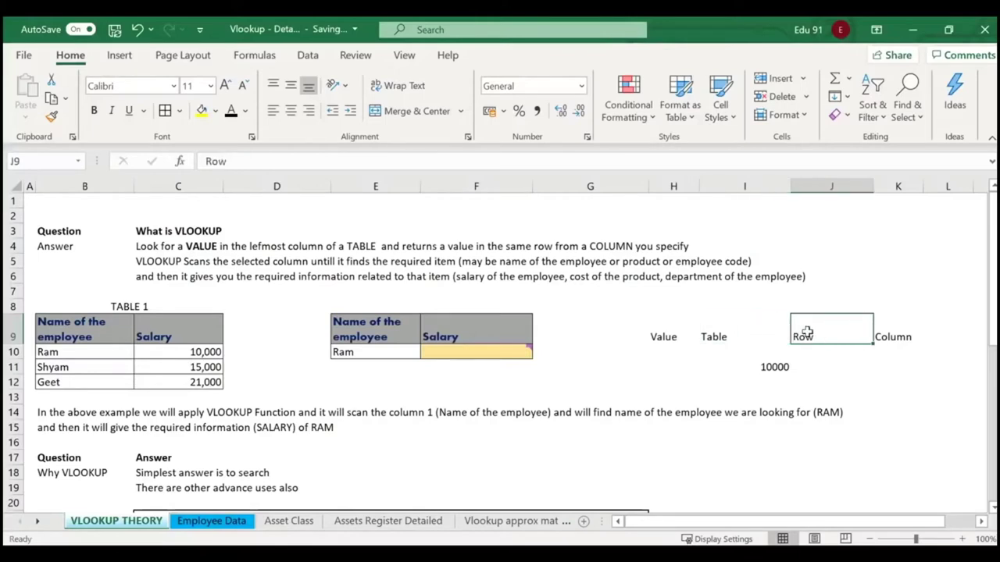
{"action": "left_click", "coordinate": [897, 328]}
{"action": "left_click", "coordinate": [781, 370]}
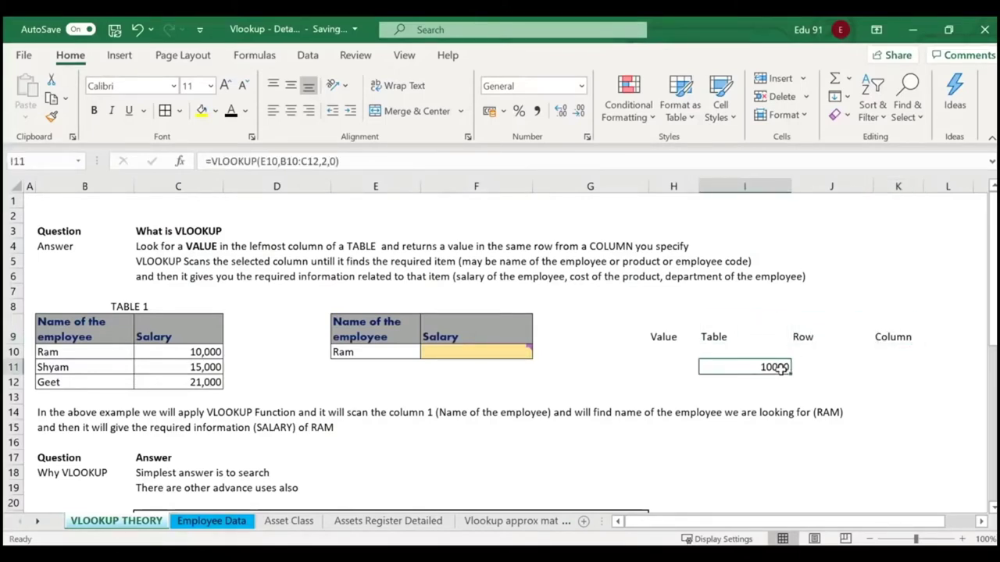
{"action": "left_click", "coordinate": [875, 331]}
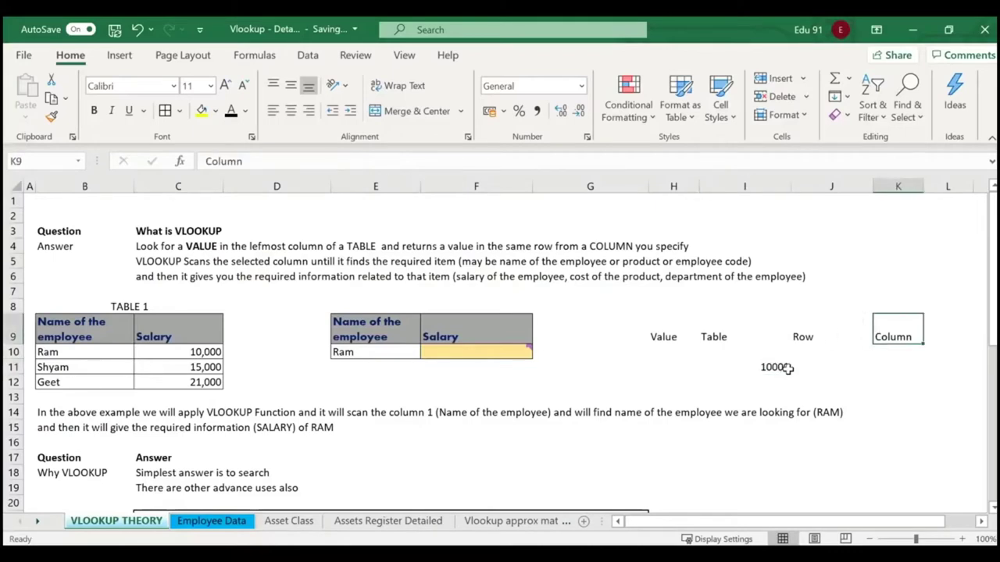
{"action": "left_click", "coordinate": [668, 377]}
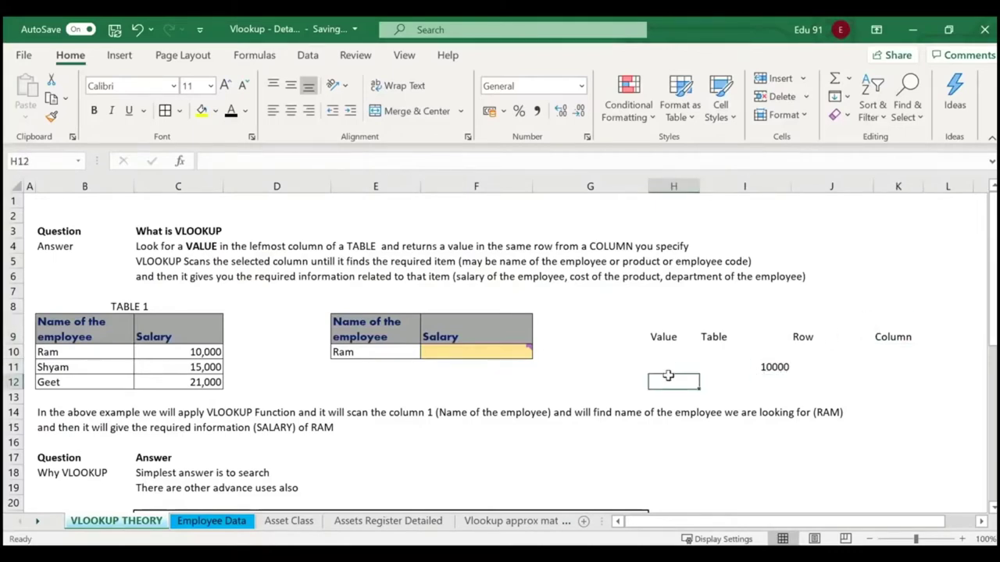
Start a fresh =vlookup in I11 using E10 as lookup value and the Table 1 range.
{"action": "left_click", "coordinate": [770, 367]}
{"action": "key", "text": "Delete"}
{"action": "type", "text": "="}
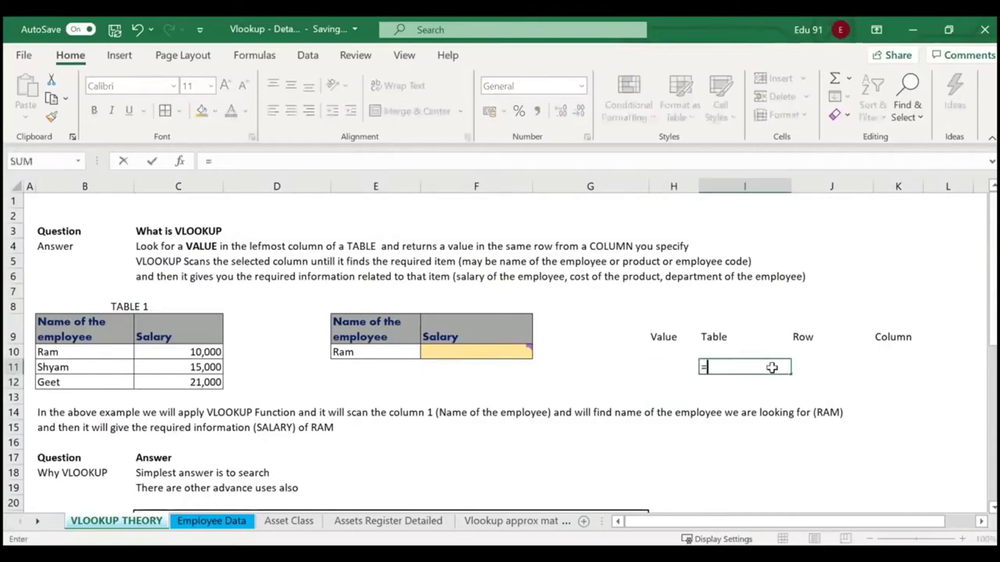
{"action": "type", "text": "vl"}
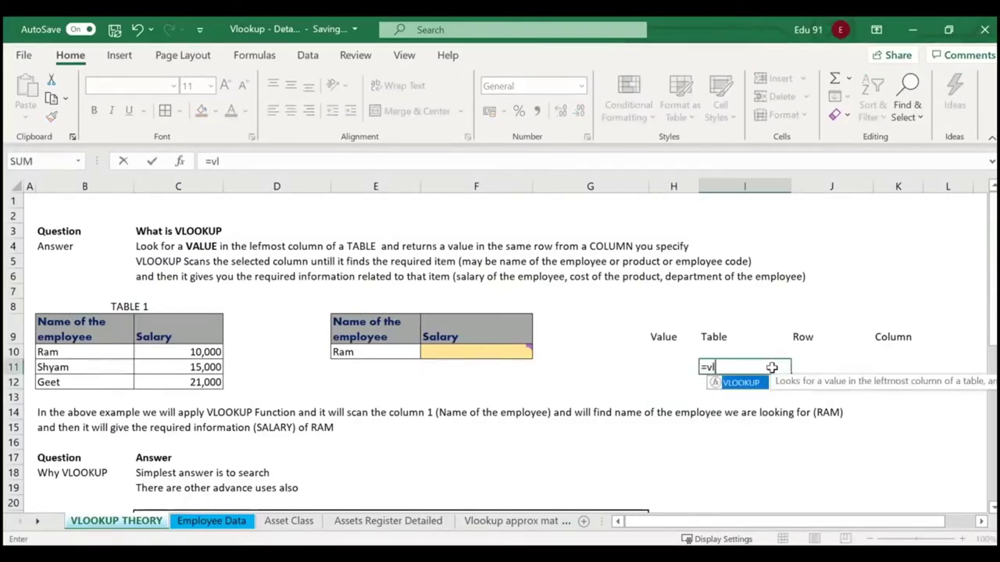
{"action": "type", "text": "ookup("}
{"action": "left_click", "coordinate": [347, 353]}
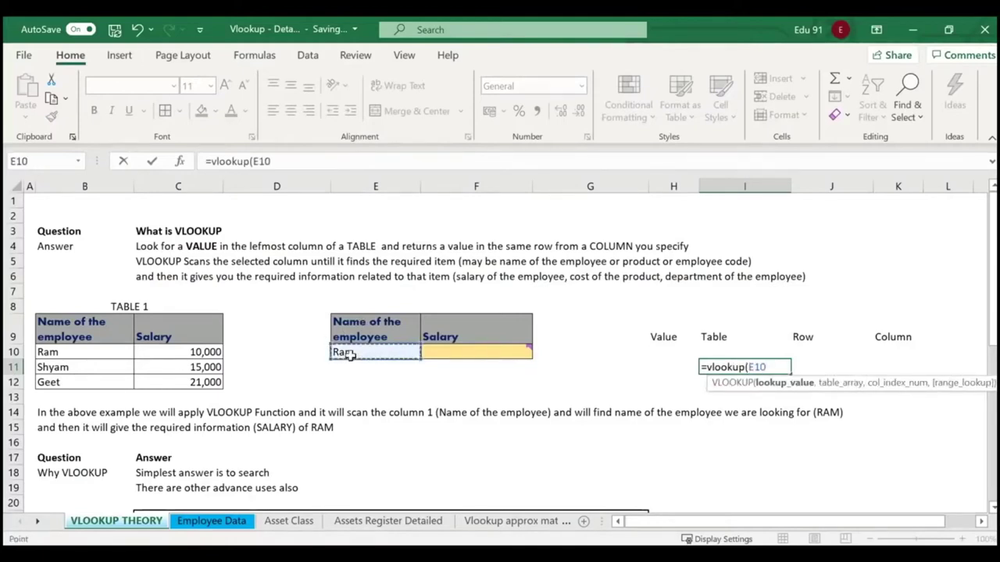
{"action": "type", "text": ","}
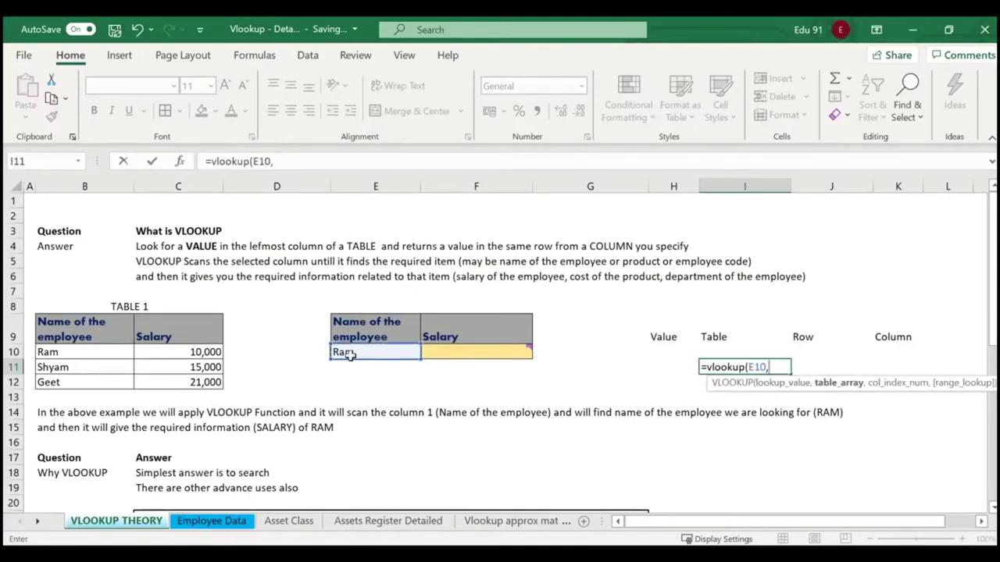
{"action": "left_click_drag", "start_coordinate": [92, 357], "coordinate": [168, 382]}
{"action": "type", "text": ","}
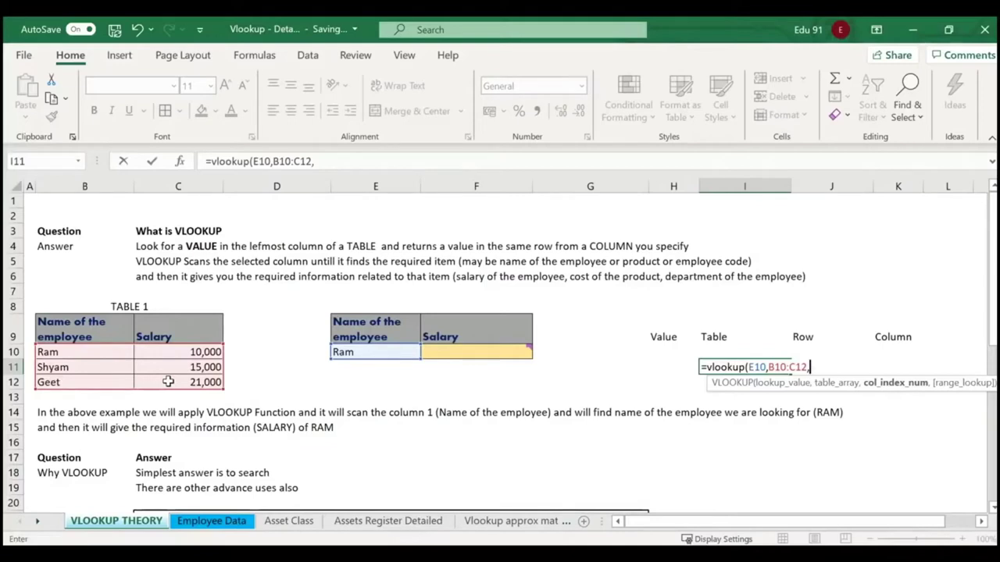
{"action": "key", "text": "BackSpace"}
{"action": "key", "text": "BackSpace"}
{"action": "key", "text": "BackSpace"}
{"action": "key", "text": "BackSpace"}
{"action": "key", "text": "BackSpace"}
{"action": "key", "text": "BackSpace"}
{"action": "key", "text": "BackSpace"}
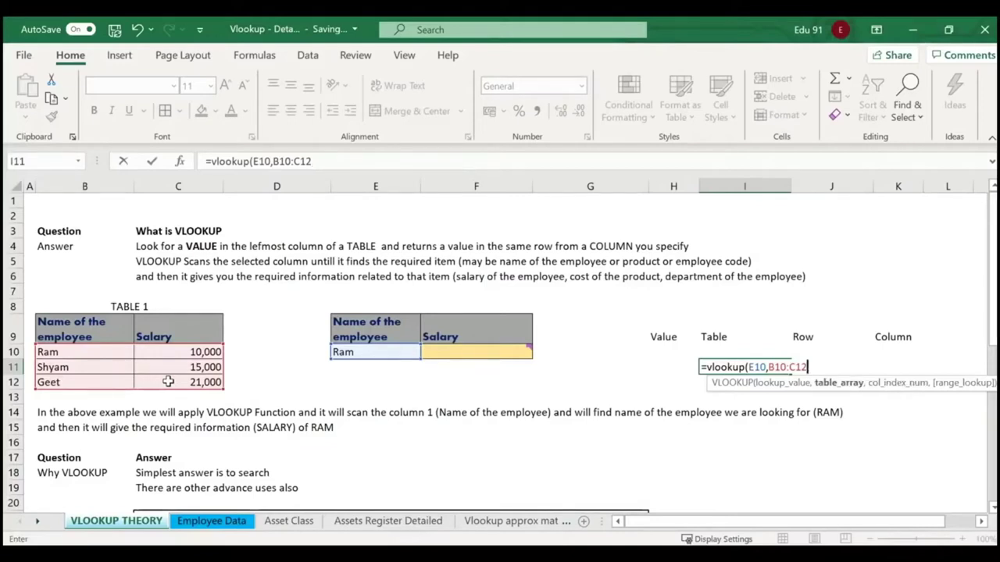
{"action": "key", "text": "BackSpace"}
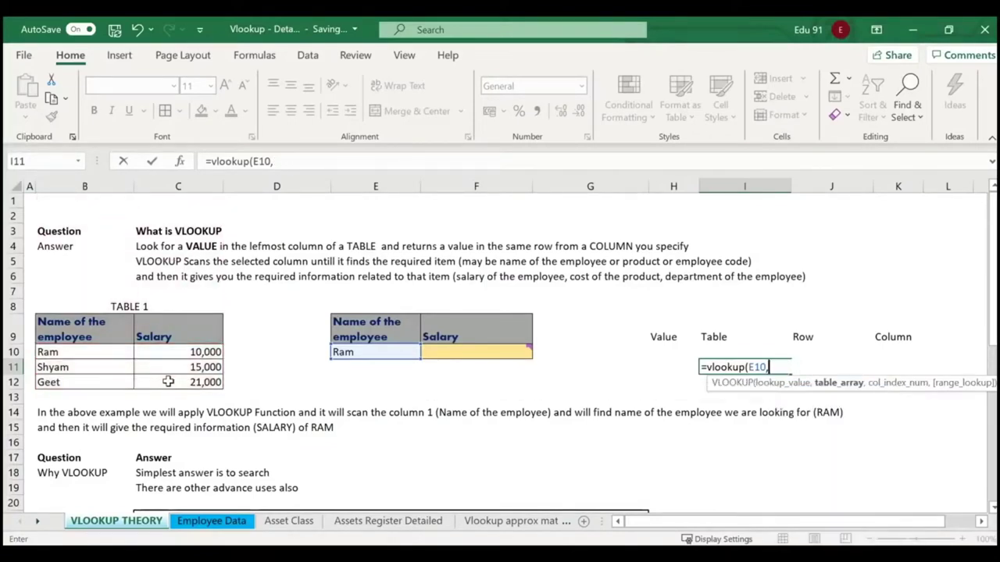
{"action": "left_click_drag", "start_coordinate": [107, 353], "coordinate": [182, 382]}
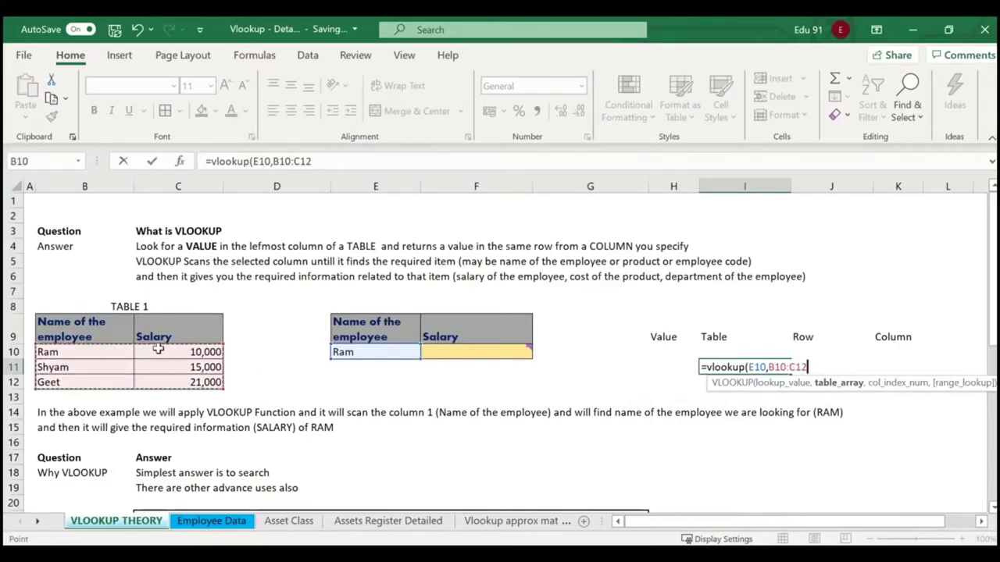
{"action": "mouse_move", "coordinate": [93, 352]}
{"action": "left_mouse_down"}
{"action": "mouse_move", "coordinate": [195, 367]}
{"action": "mouse_move", "coordinate": [212, 391]}
{"action": "mouse_move", "coordinate": [268, 419]}
{"action": "left_mouse_up"}
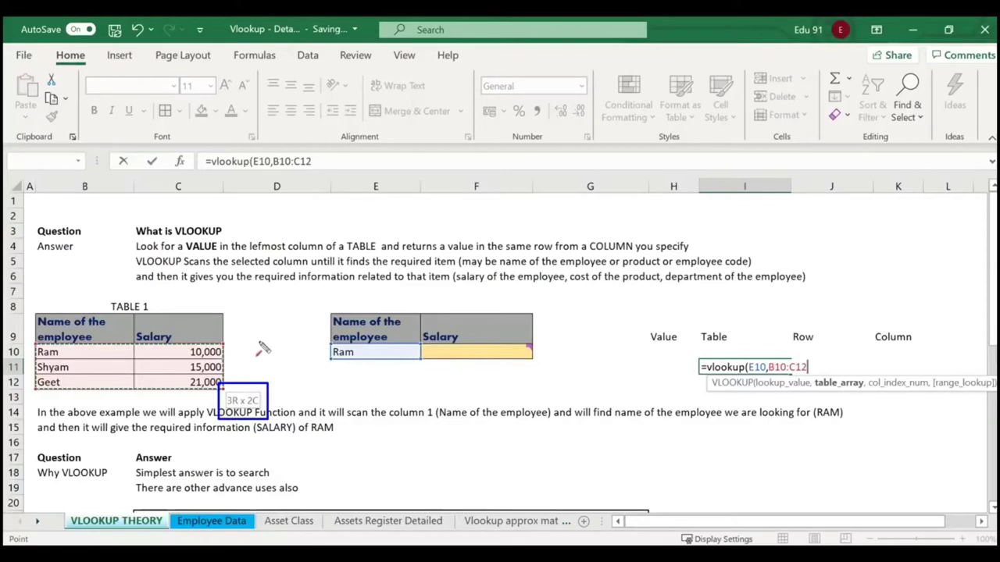
Annotate the range, names and headers, then finish with column 3 and exact match, giving #REF!
{"action": "left_click_drag", "start_coordinate": [260, 327], "coordinate": [257, 388]}
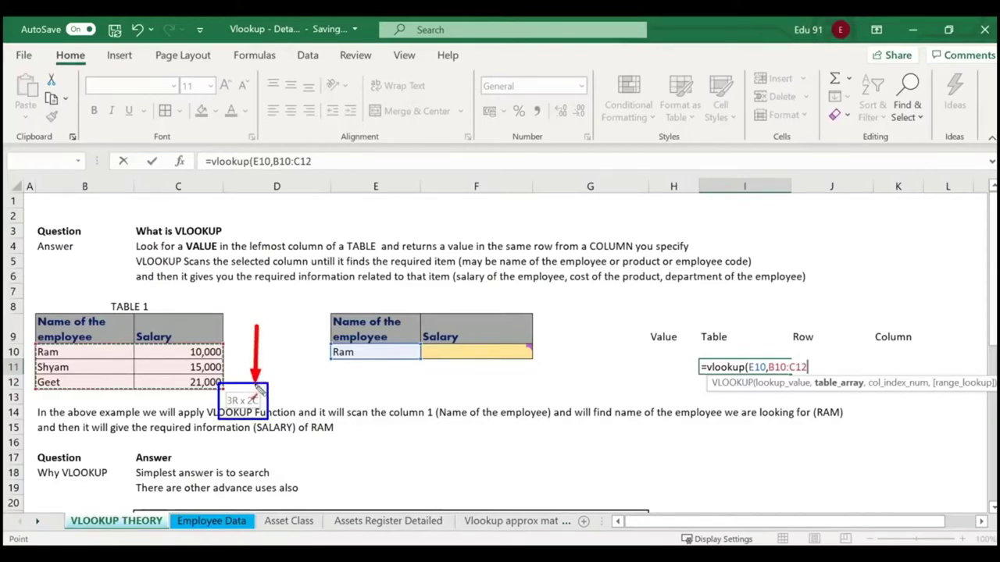
{"action": "left_click_drag", "start_coordinate": [165, 399], "coordinate": [222, 398]}
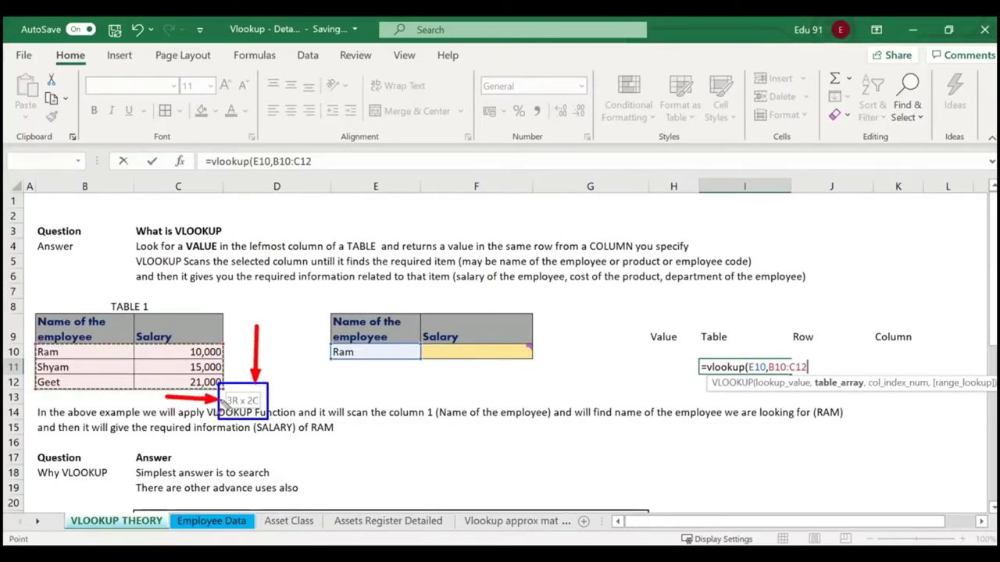
{"action": "mouse_move", "coordinate": [31, 353]}
{"action": "left_mouse_down"}
{"action": "mouse_move", "coordinate": [60, 352]}
{"action": "mouse_move", "coordinate": [60, 382]}
{"action": "left_mouse_up"}
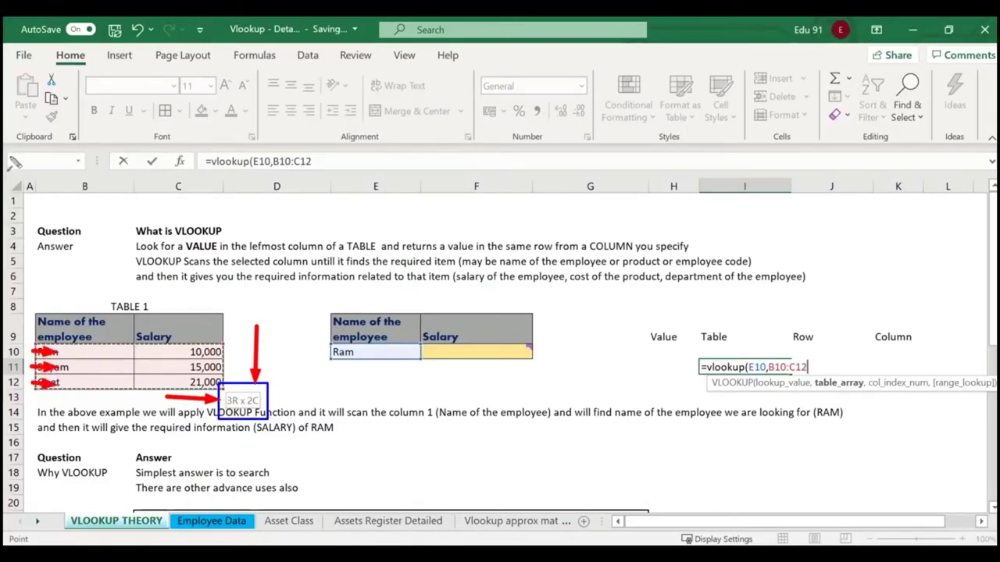
{"action": "left_click_drag", "start_coordinate": [84, 286], "coordinate": [84, 323]}
{"action": "left_click_drag", "start_coordinate": [173, 287], "coordinate": [179, 321]}
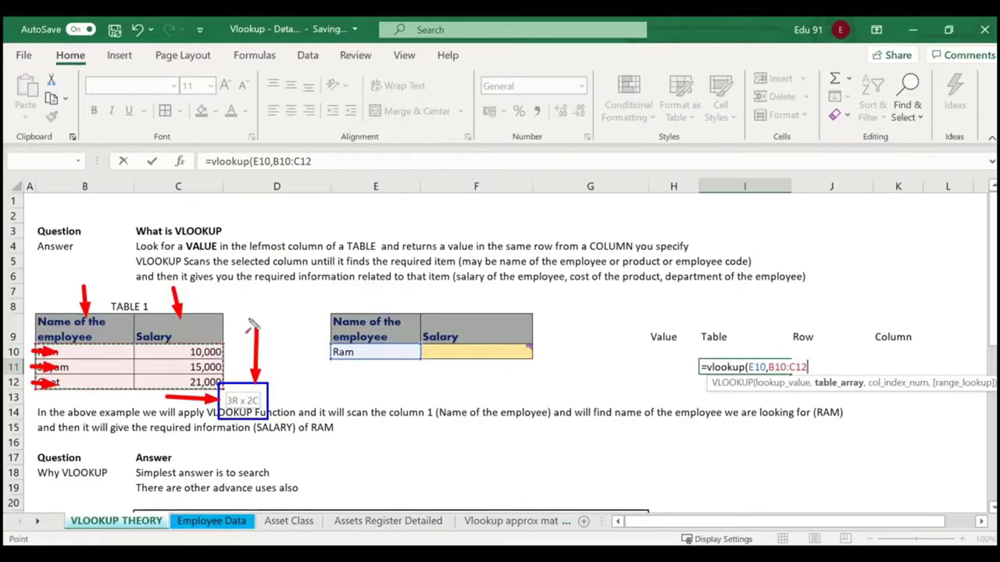
{"action": "key", "text": "Escape"}
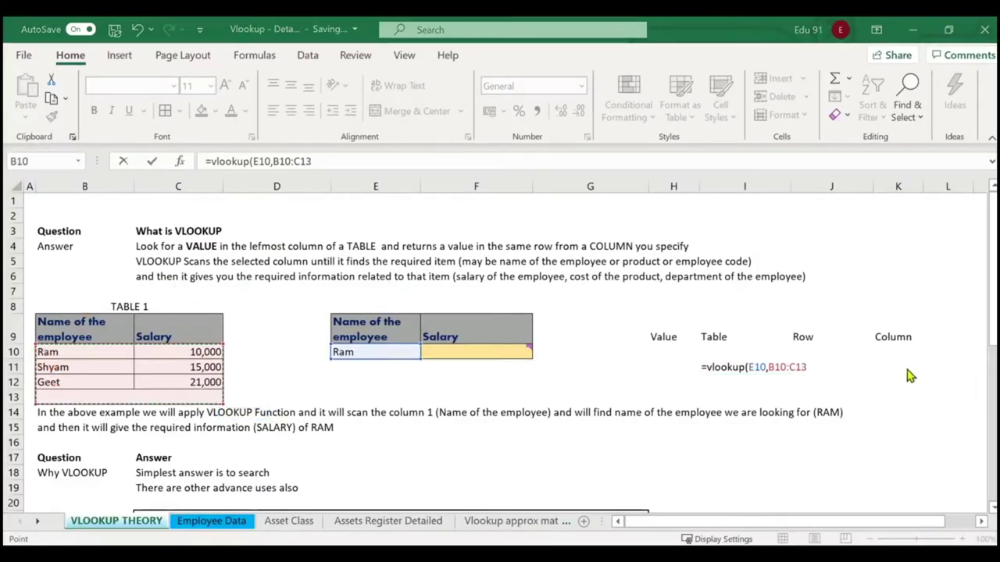
{"action": "type", "text": ","}
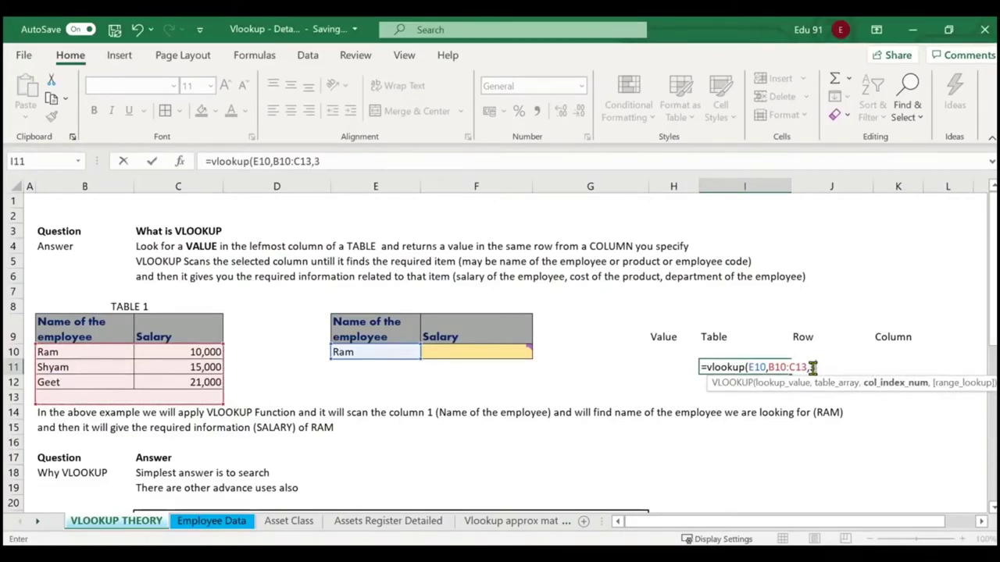
{"action": "type", "text": "3,0"}
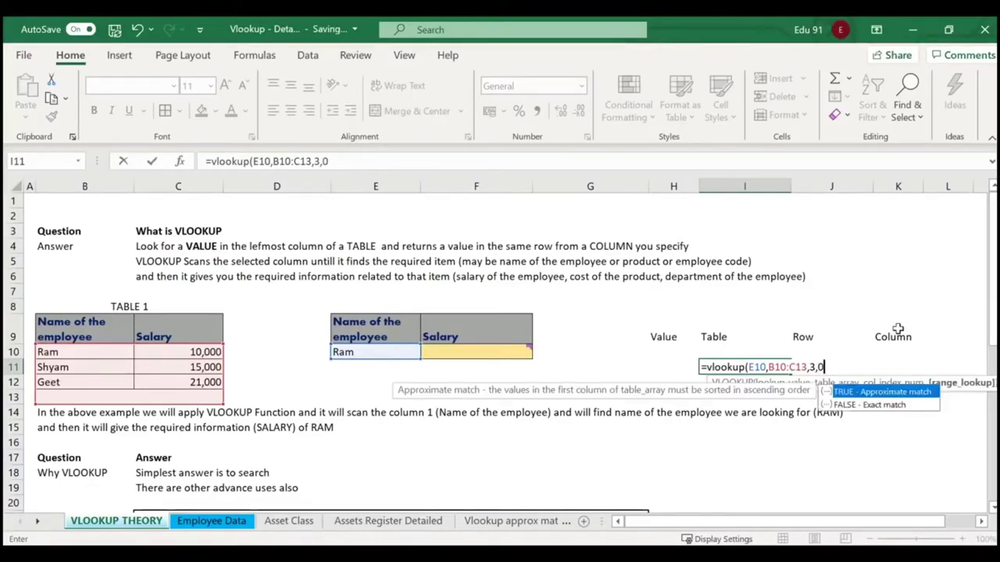
{"action": "type", "text": ")"}
{"action": "key", "text": "Return"}
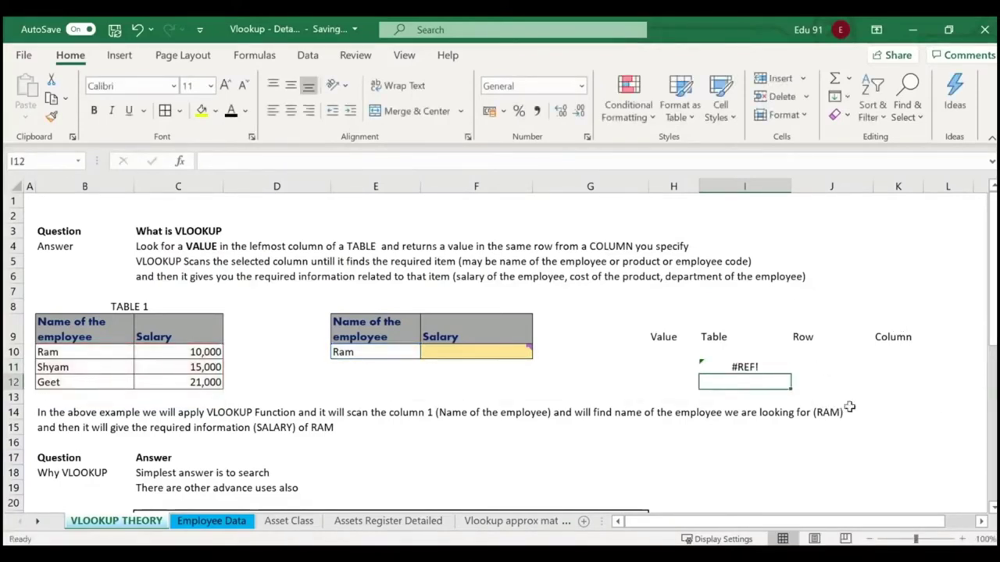
Re-enter =VLOOKUP(E10,B10:C12,2,0) in I11 so it returns 10000 instead of #REF!
{"action": "left_click", "coordinate": [766, 368]}
{"action": "type", "text": "="}
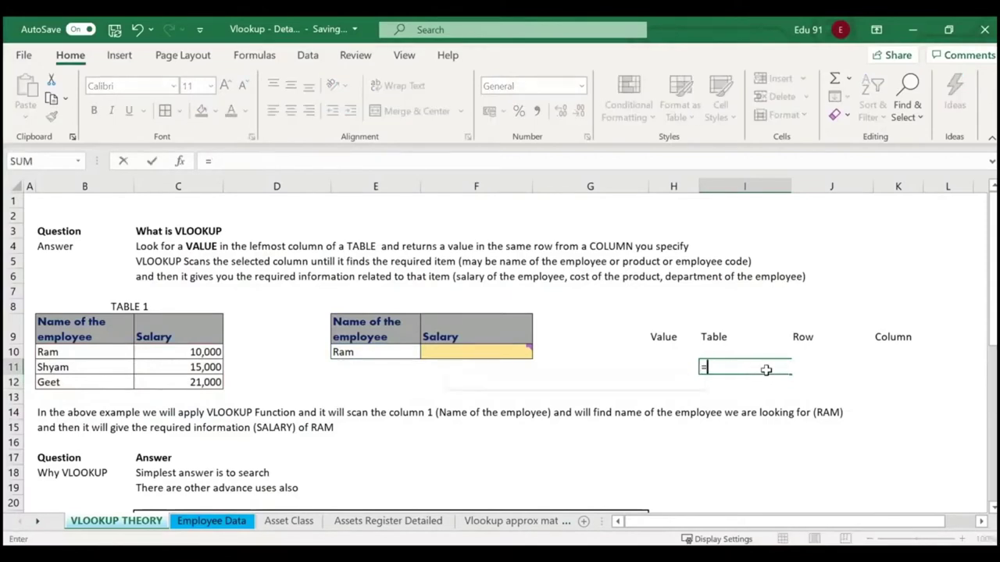
{"action": "type", "text": "vlookup("}
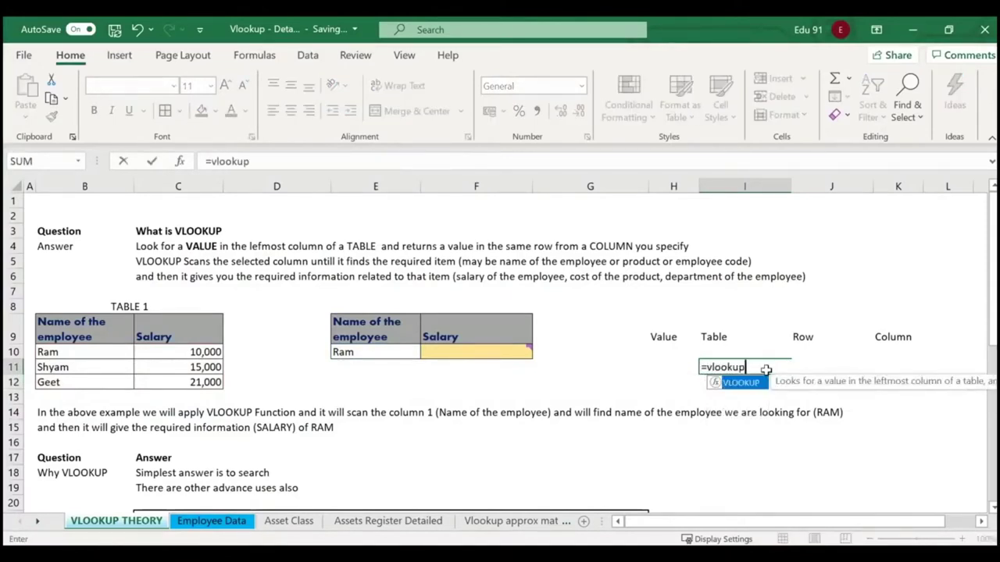
{"action": "left_click", "coordinate": [380, 352]}
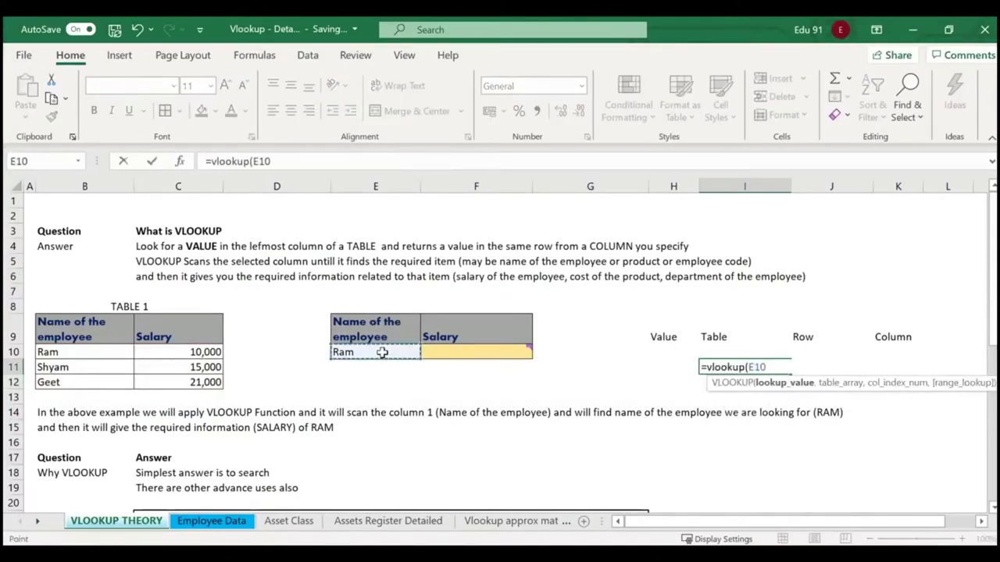
{"action": "type", "text": ","}
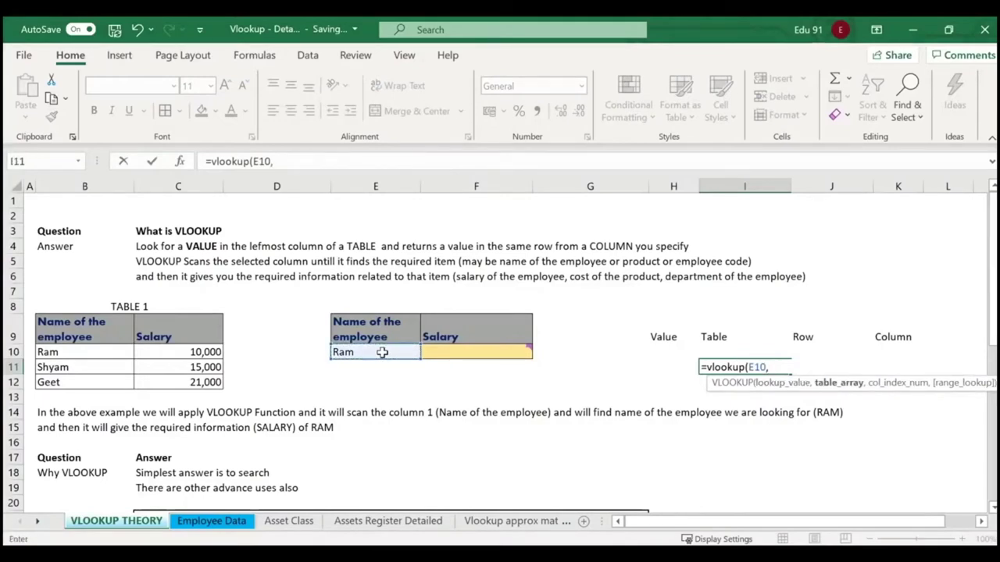
{"action": "left_click_drag", "start_coordinate": [67, 352], "coordinate": [198, 381]}
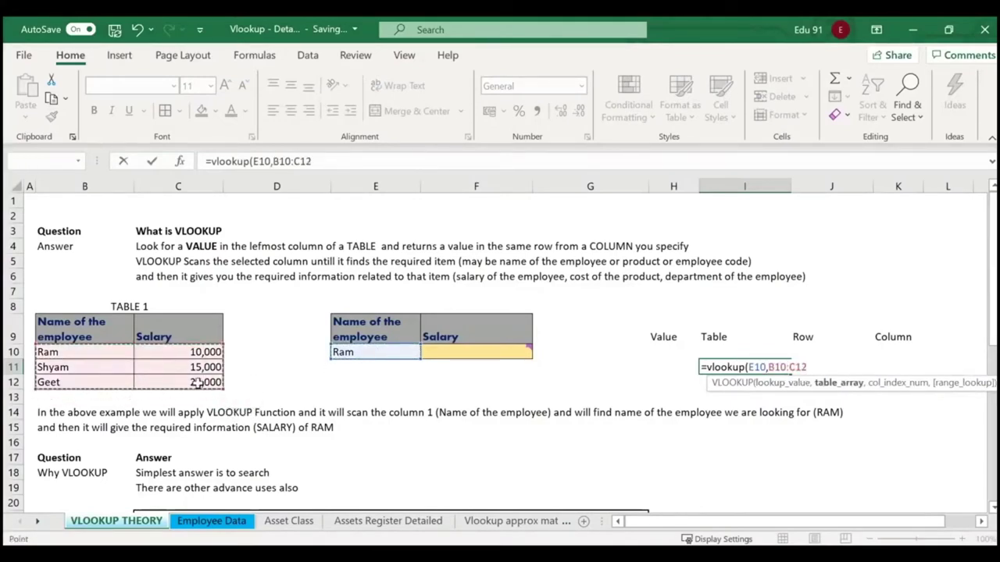
{"action": "type", "text": ","}
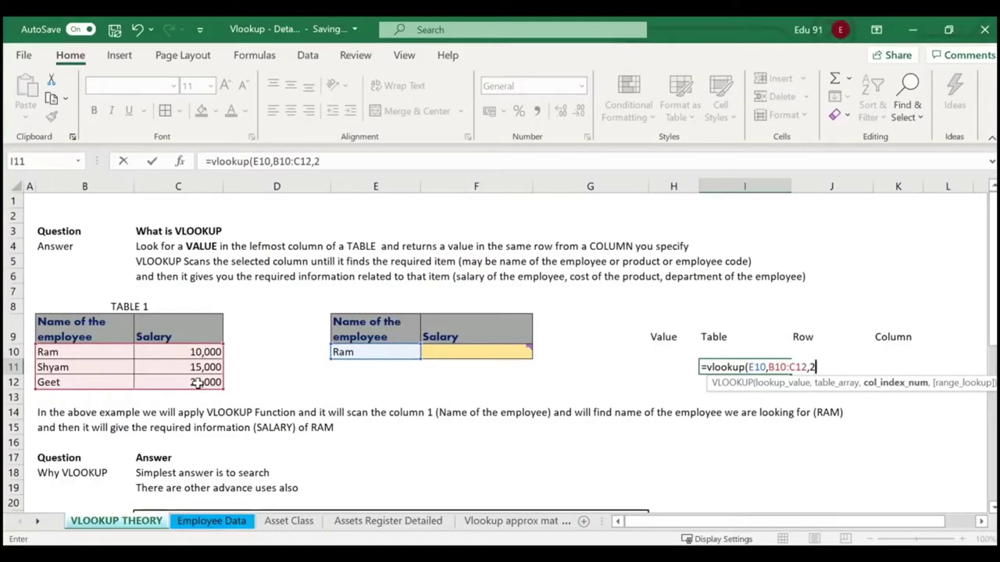
{"action": "type", "text": "2,0)"}
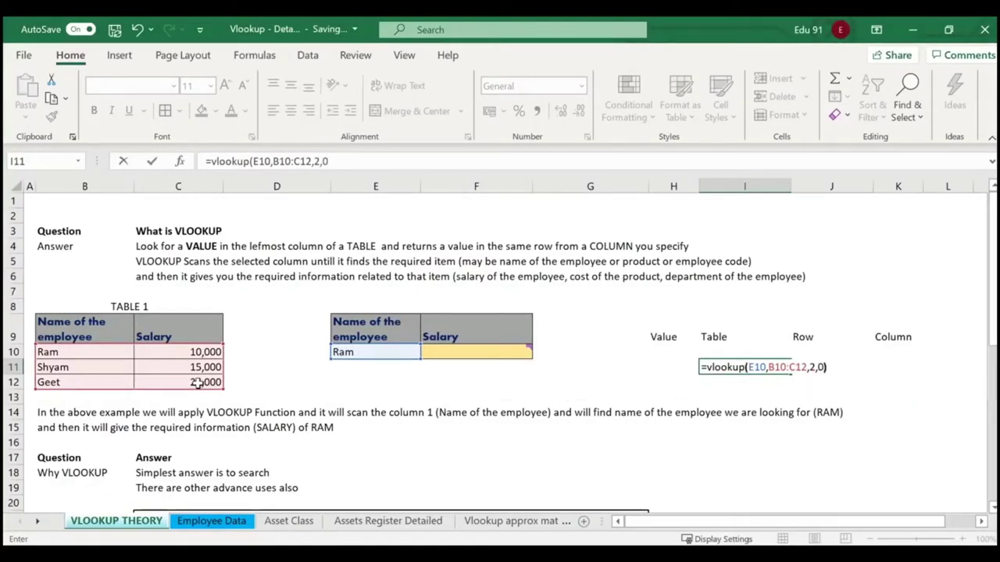
{"action": "key", "text": "Return"}
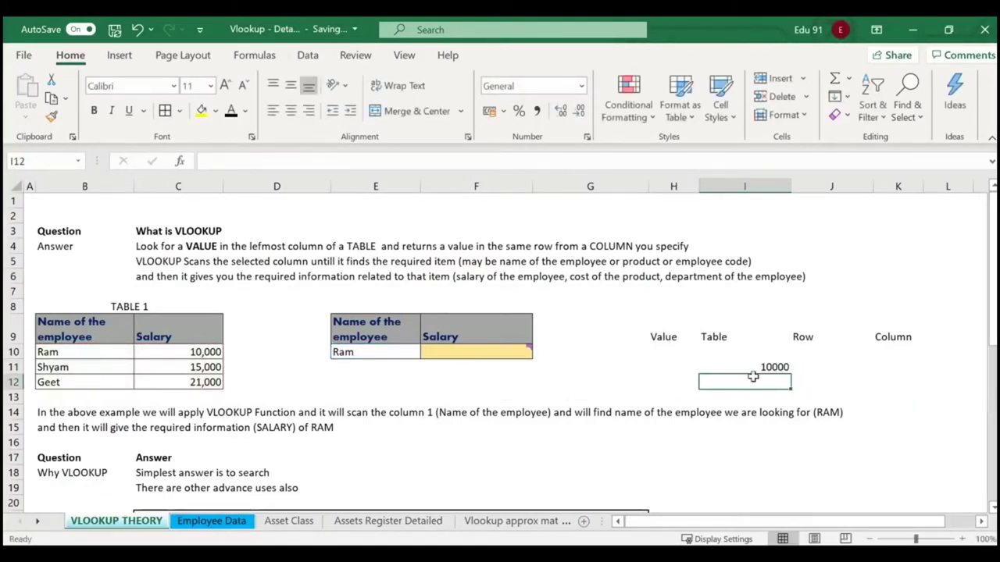
{"action": "left_click", "coordinate": [762, 367]}
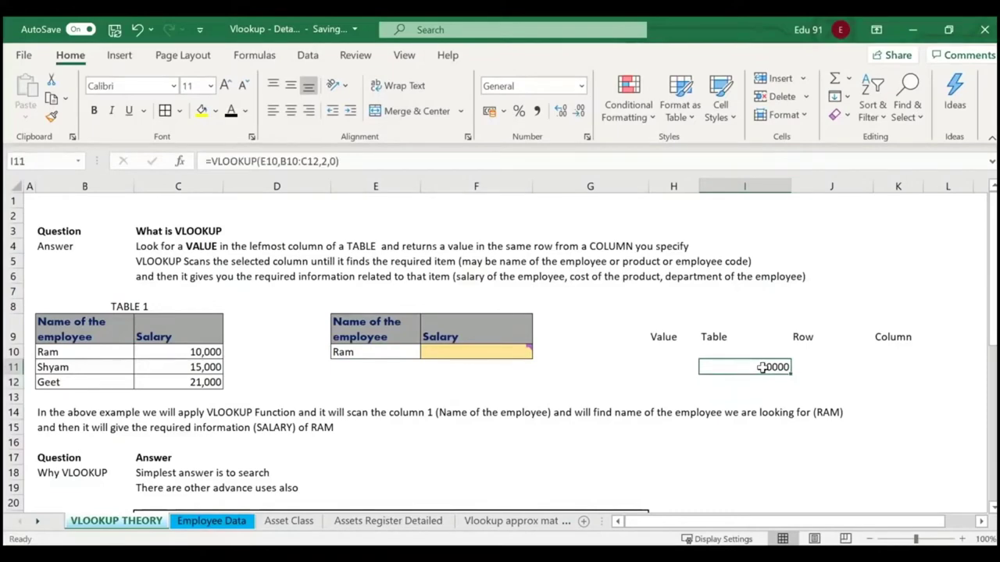
{"action": "scroll", "coordinate": [257, 368], "scroll_direction": "down", "scroll_amount": 4}
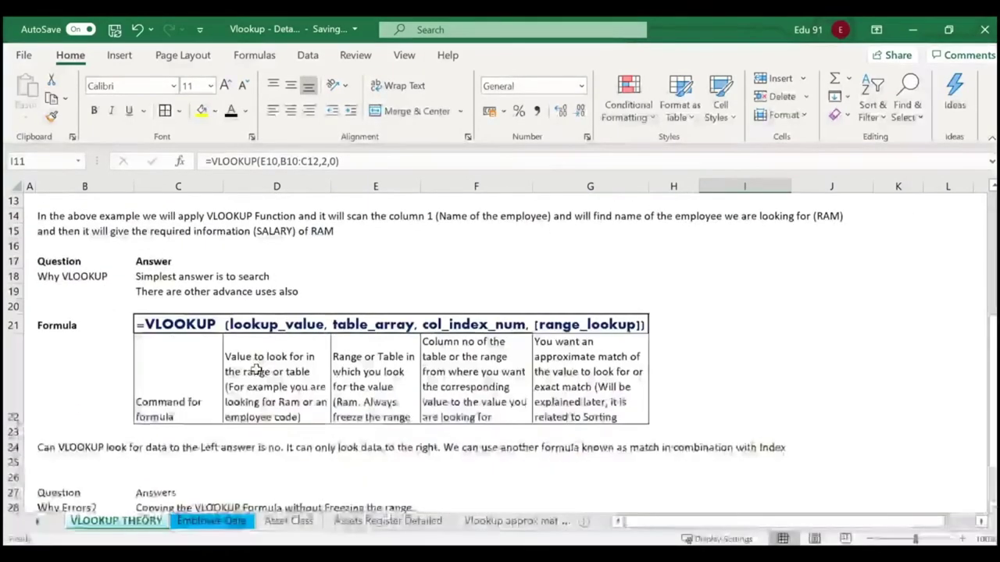
{"action": "left_click", "coordinate": [164, 407]}
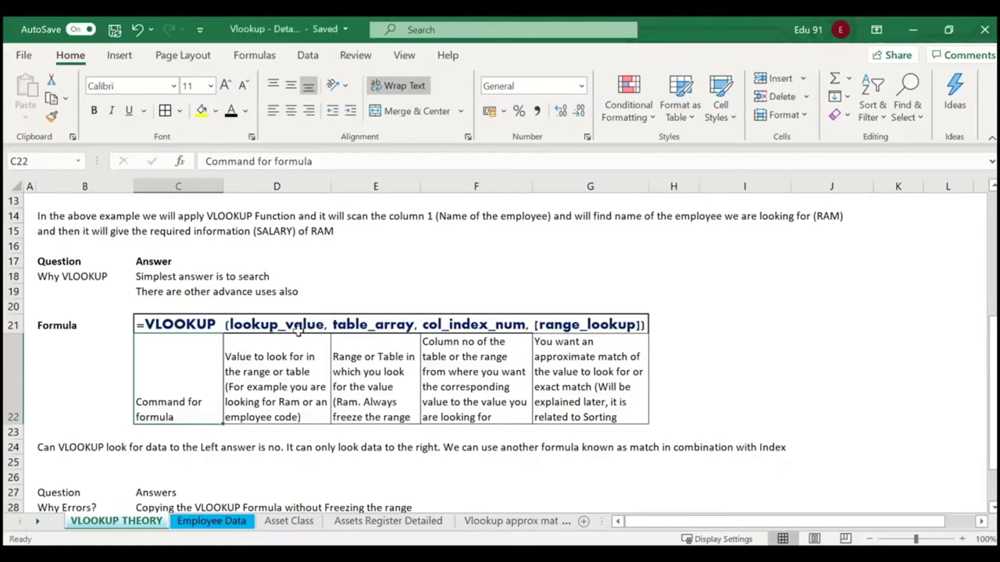
{"action": "scroll", "coordinate": [302, 332], "scroll_direction": "up", "scroll_amount": 2}
{"action": "scroll", "coordinate": [444, 321], "scroll_direction": "down", "scroll_amount": 2}
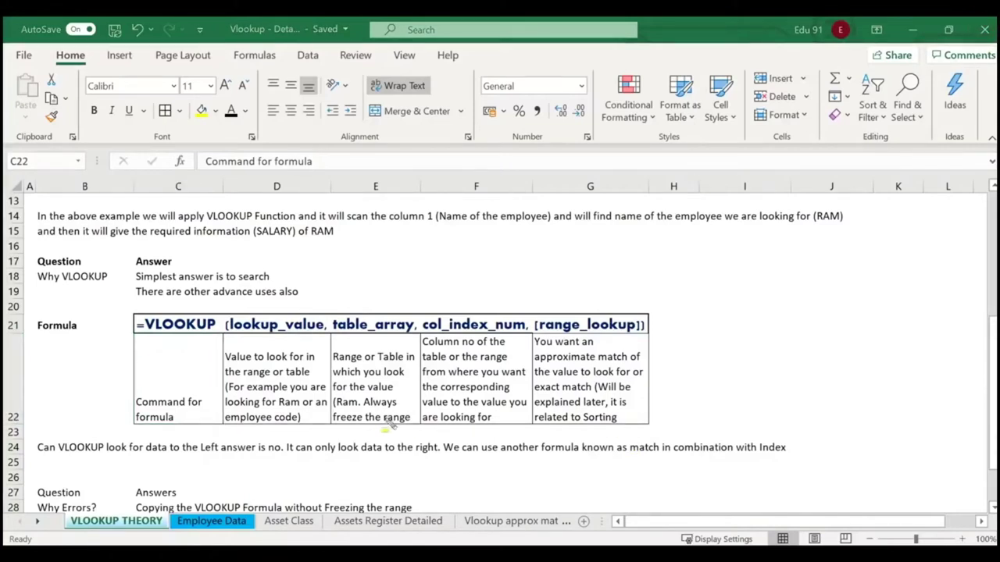
{"action": "left_click_drag", "start_coordinate": [336, 403], "coordinate": [418, 406]}
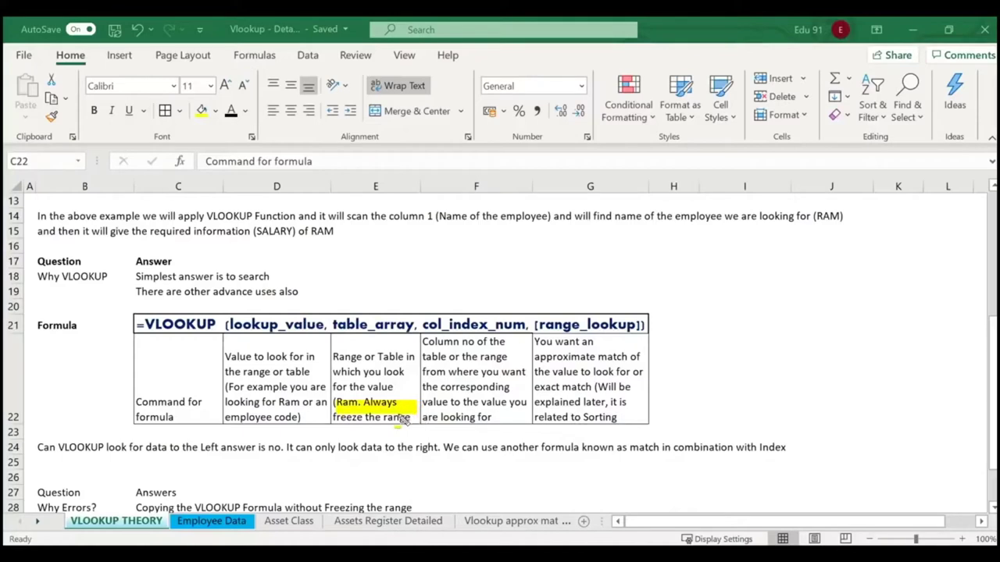
{"action": "left_click_drag", "start_coordinate": [336, 425], "coordinate": [416, 432]}
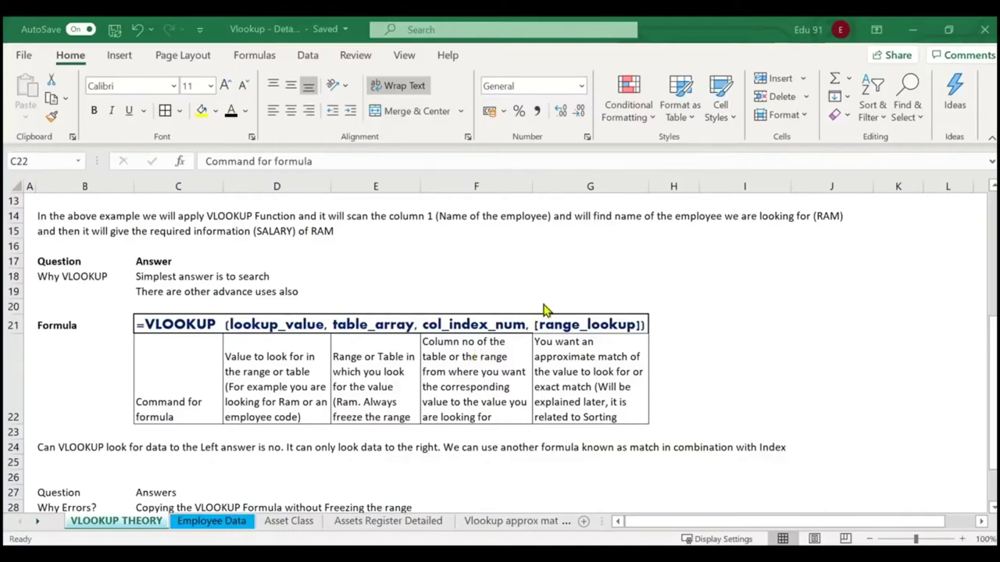
{"action": "scroll", "coordinate": [551, 278], "scroll_direction": "up", "scroll_amount": 4}
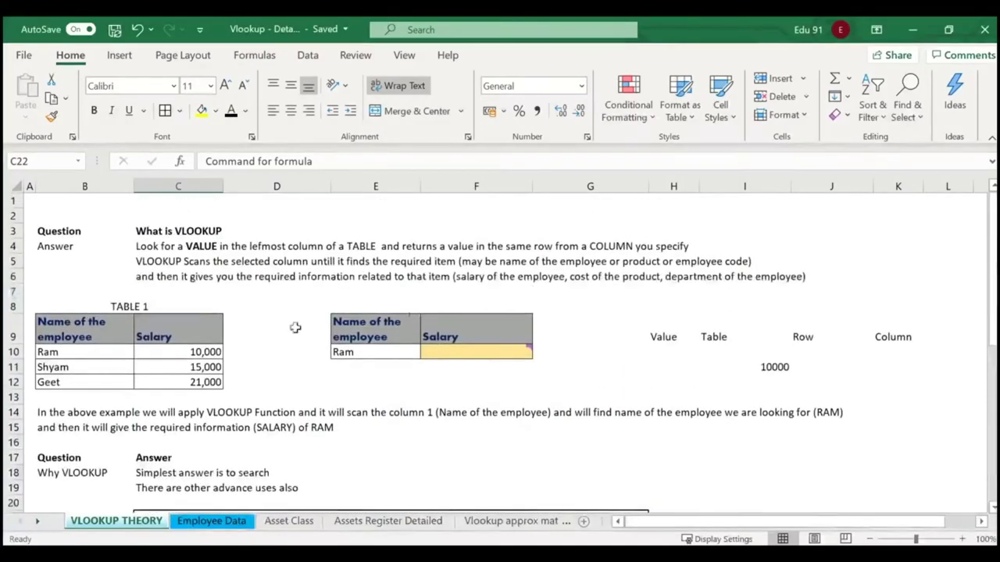
{"action": "left_click", "coordinate": [92, 354]}
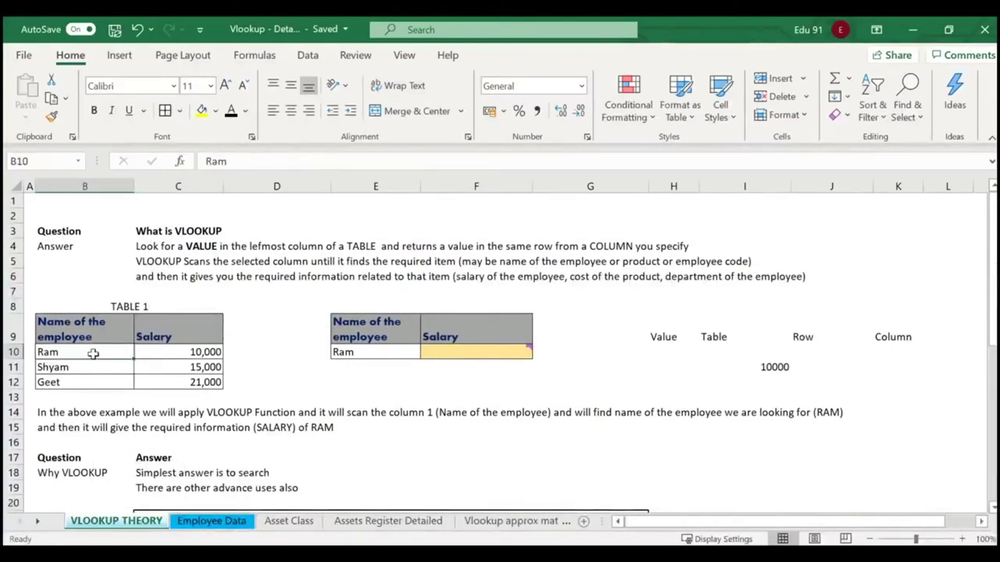
{"action": "left_click_drag", "start_coordinate": [35, 346], "coordinate": [239, 366]}
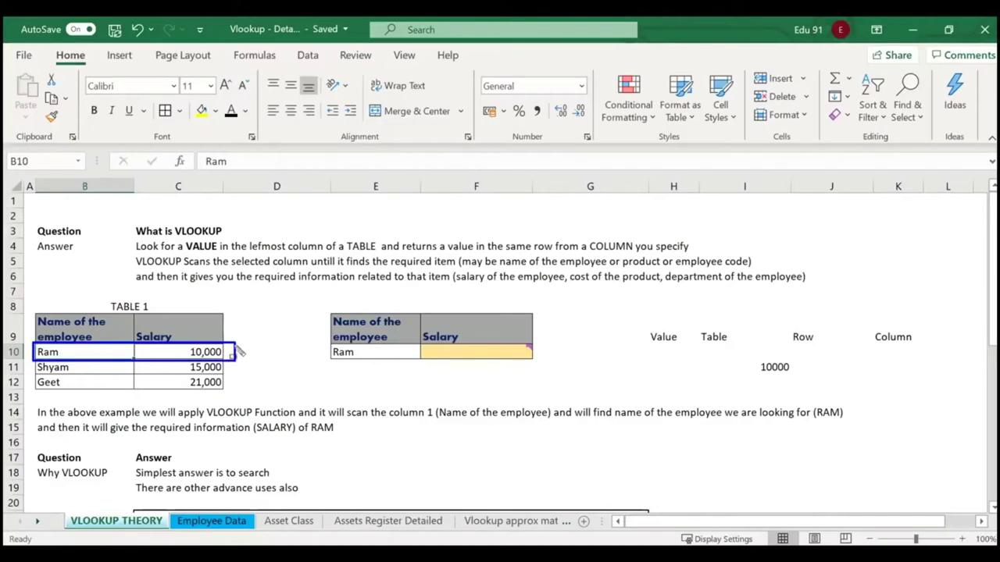
{"action": "mouse_move", "coordinate": [134, 321]}
{"action": "left_mouse_down"}
{"action": "mouse_move", "coordinate": [194, 361]}
{"action": "mouse_move", "coordinate": [184, 348]}
{"action": "left_mouse_up"}
{"action": "key", "text": "Escape"}
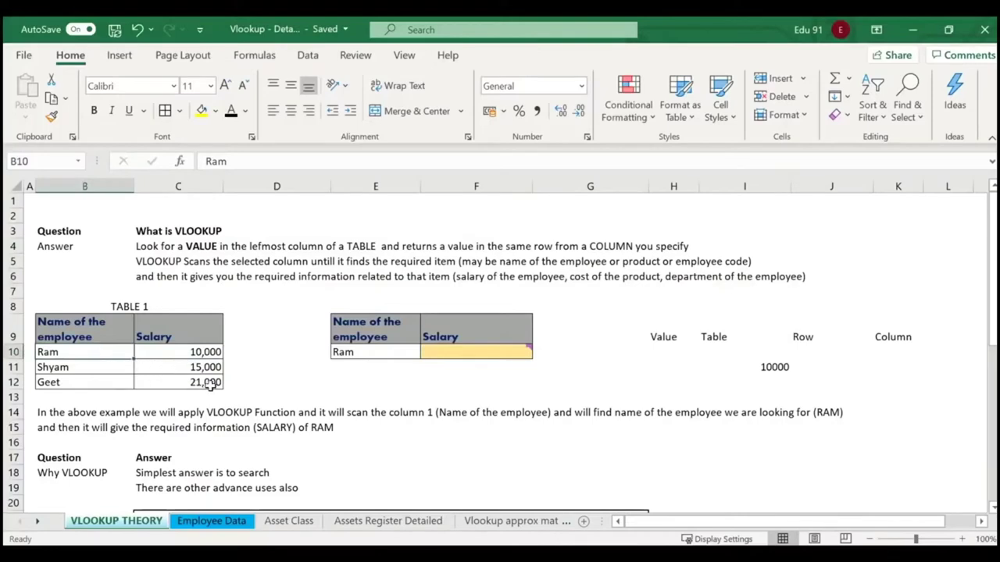
{"action": "left_click", "coordinate": [239, 372]}
{"action": "left_click", "coordinate": [89, 353]}
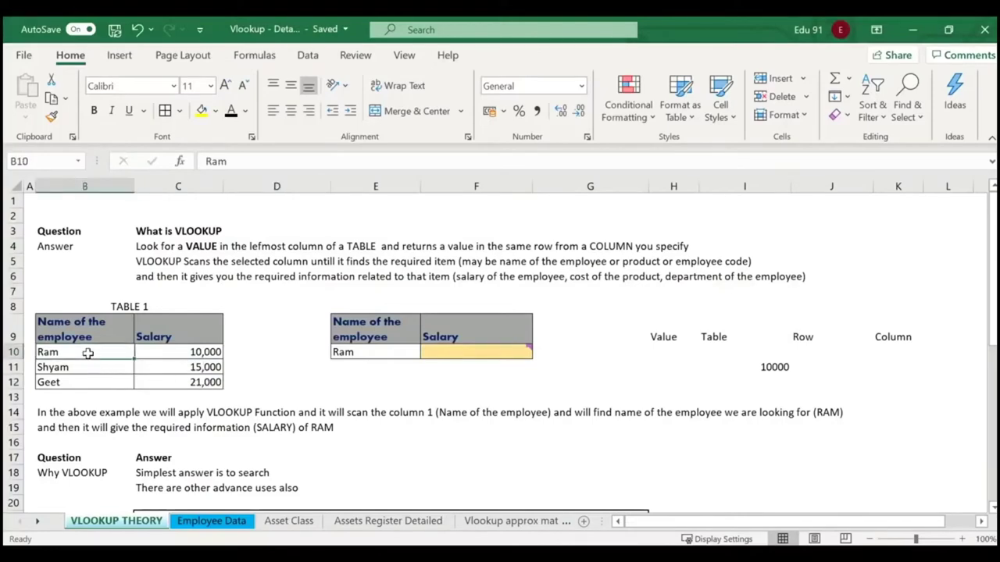
{"action": "left_click", "coordinate": [163, 353]}
{"action": "scroll", "coordinate": [436, 394], "scroll_direction": "down", "scroll_amount": 4}
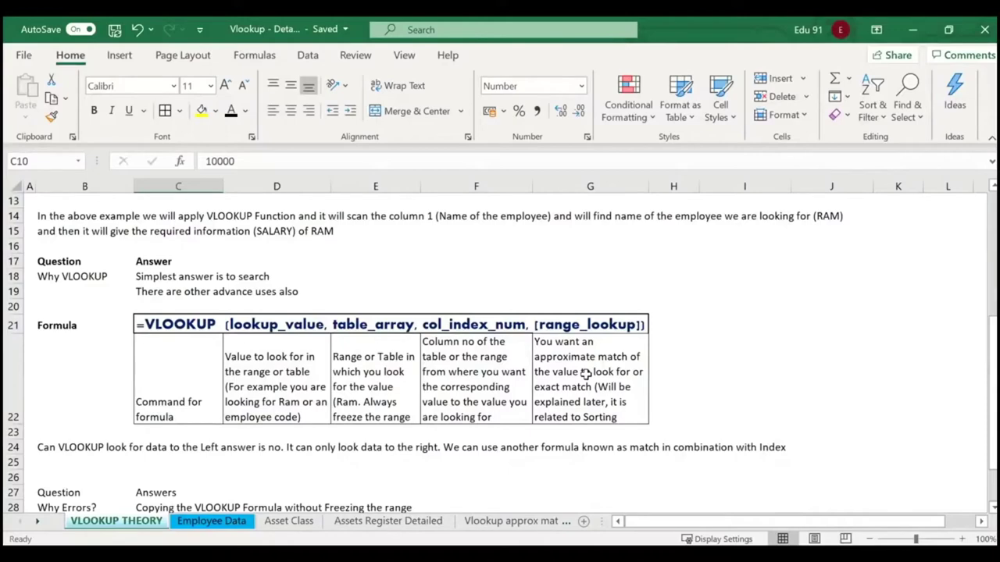
{"action": "scroll", "coordinate": [586, 373], "scroll_direction": "up", "scroll_amount": 4}
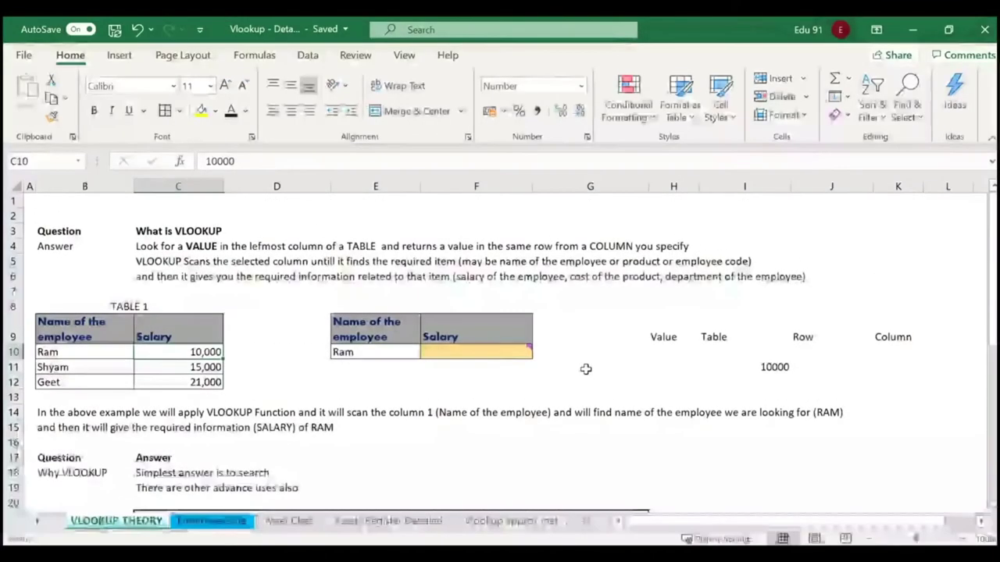
{"action": "left_click", "coordinate": [585, 373]}
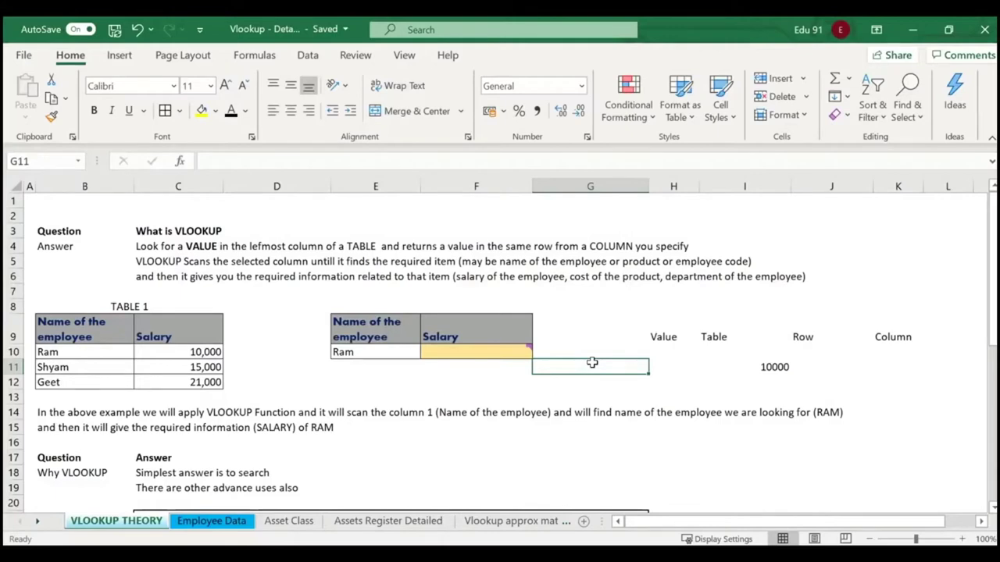
Begin a new VLOOKUP on Ram in E10 within I11, then cancel it, leaving I11 empty.
{"action": "left_click", "coordinate": [770, 367]}
{"action": "key", "text": "BackSpace"}
{"action": "type", "text": "="}
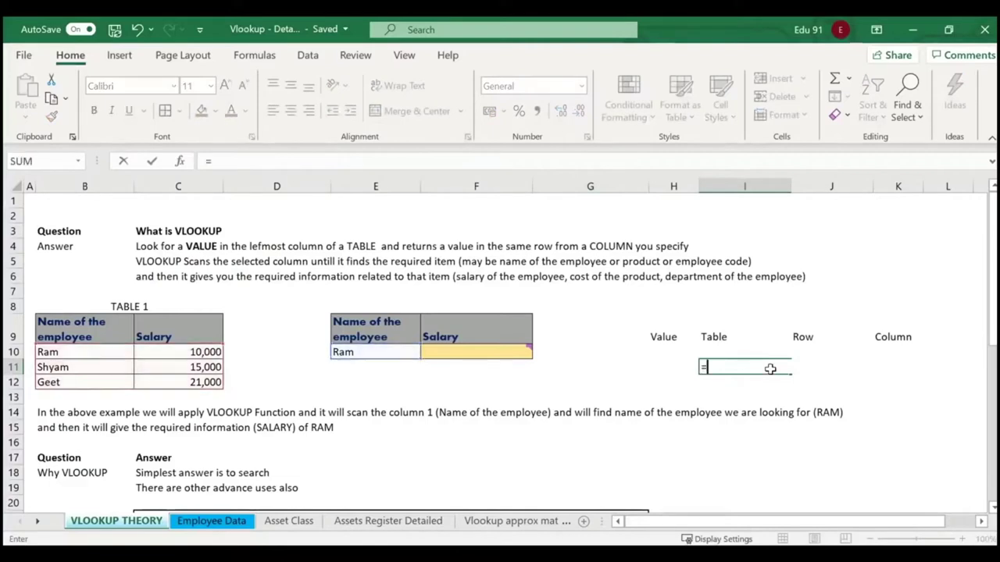
{"action": "type", "text": "vlook"}
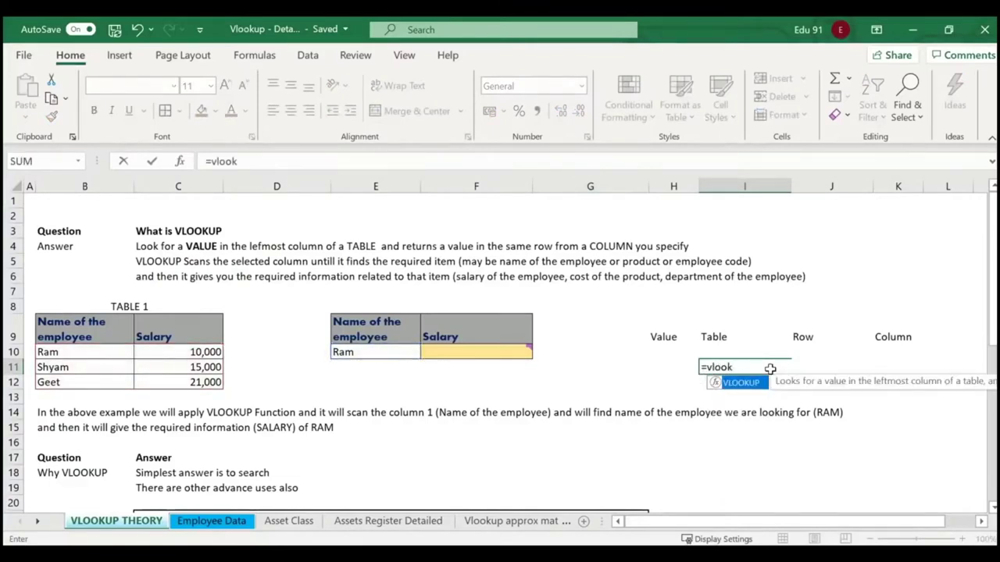
{"action": "type", "text": "up("}
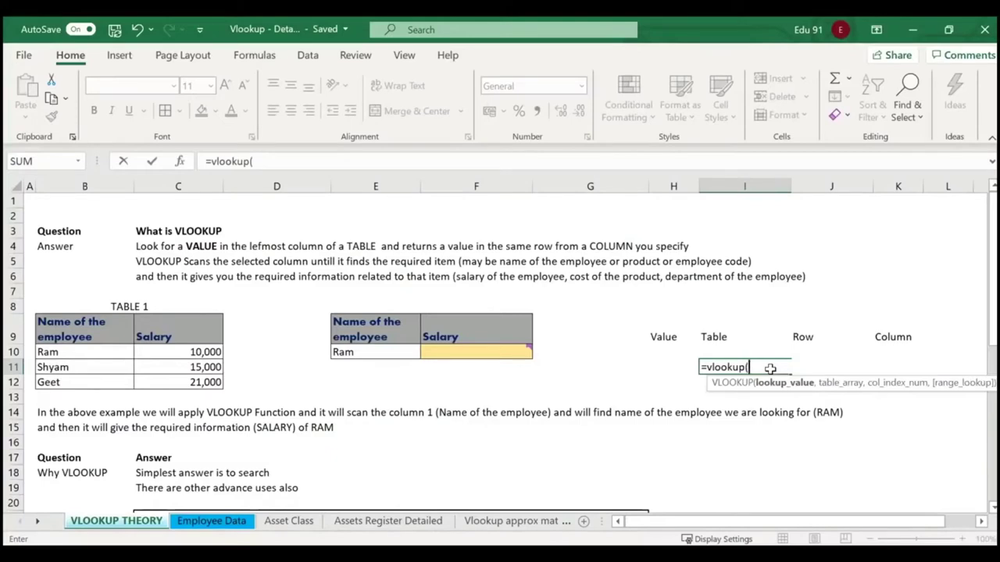
{"action": "left_click", "coordinate": [395, 350]}
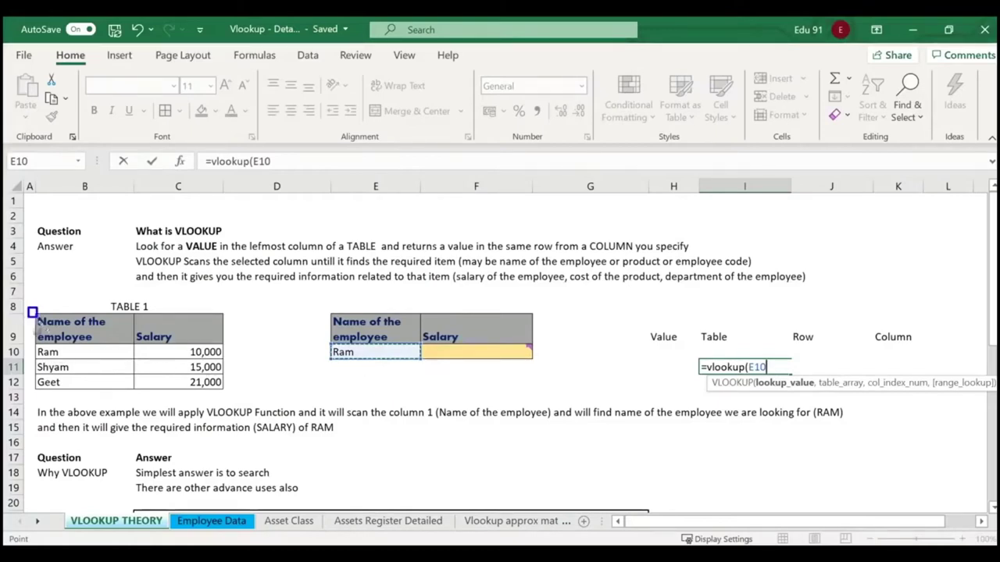
{"action": "left_click_drag", "start_coordinate": [33, 312], "coordinate": [137, 404]}
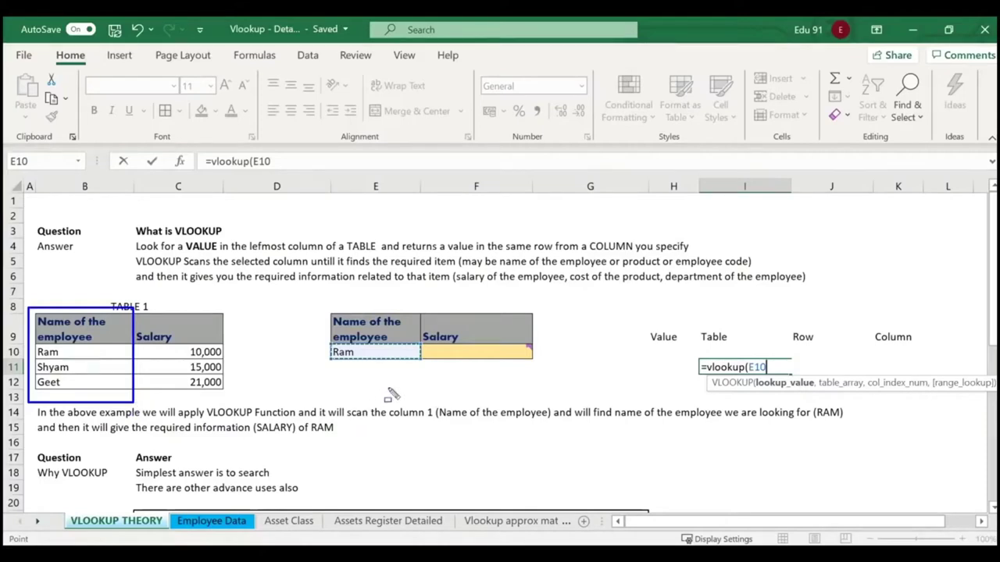
{"action": "key", "text": "Escape"}
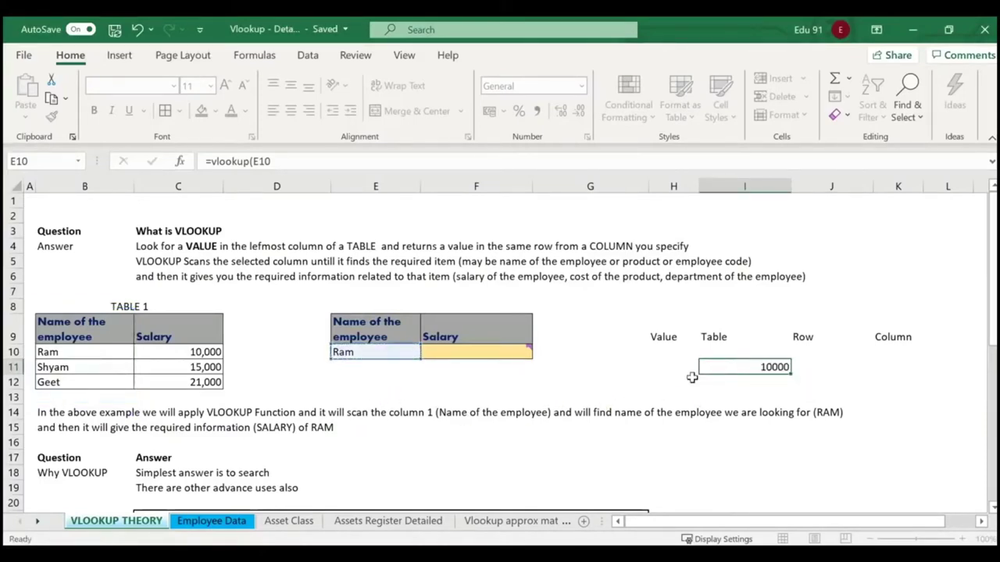
{"action": "key", "text": "Escape"}
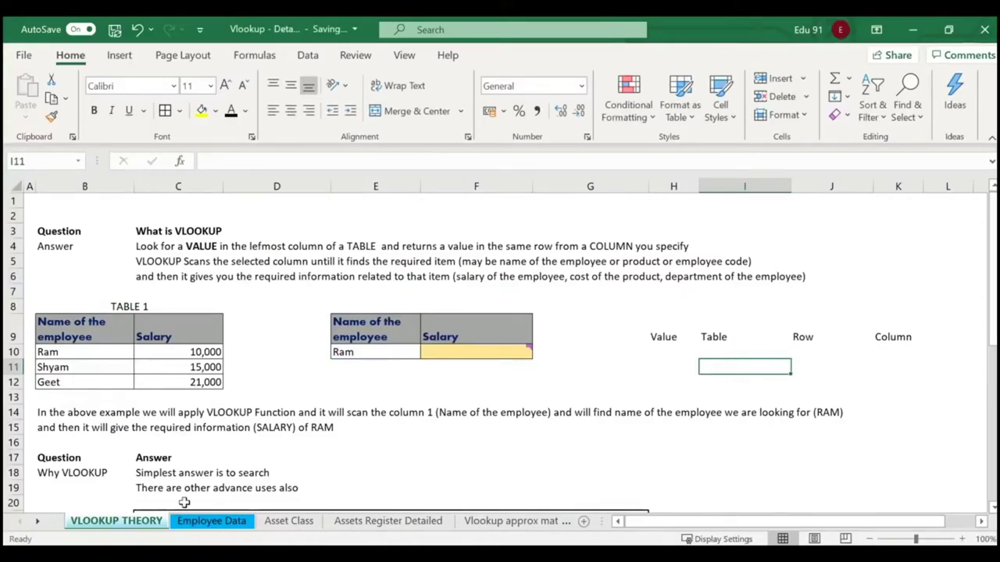
Open the Employee Data sheet and select a blank cell right of the employee table.
{"action": "left_click", "coordinate": [211, 521]}
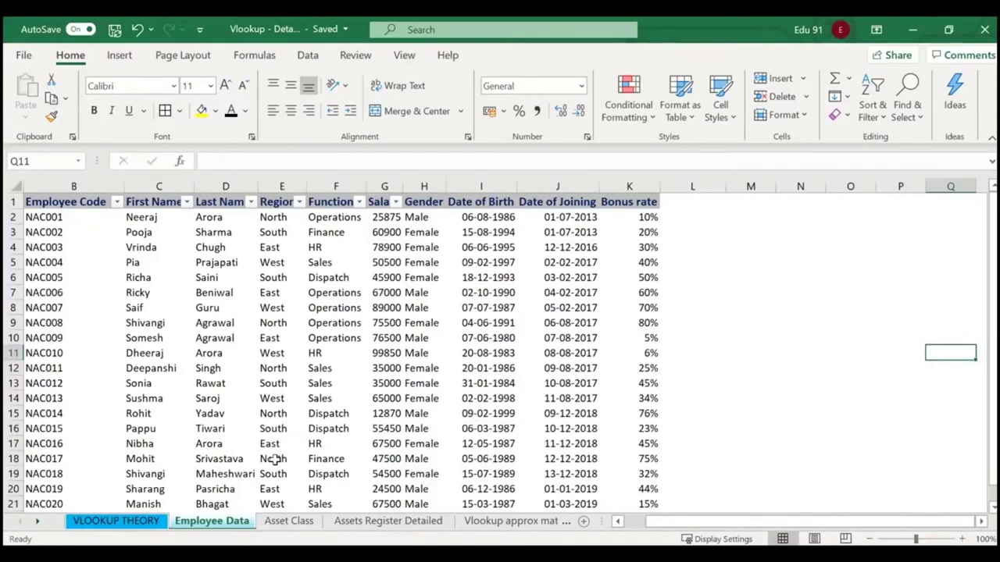
{"action": "left_click", "coordinate": [37, 521]}
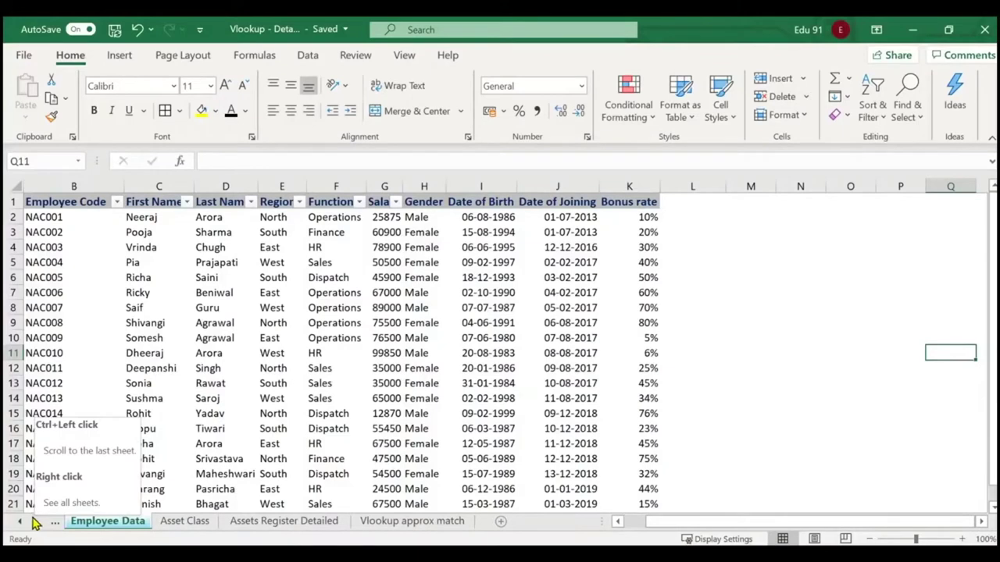
{"action": "left_click", "coordinate": [24, 522]}
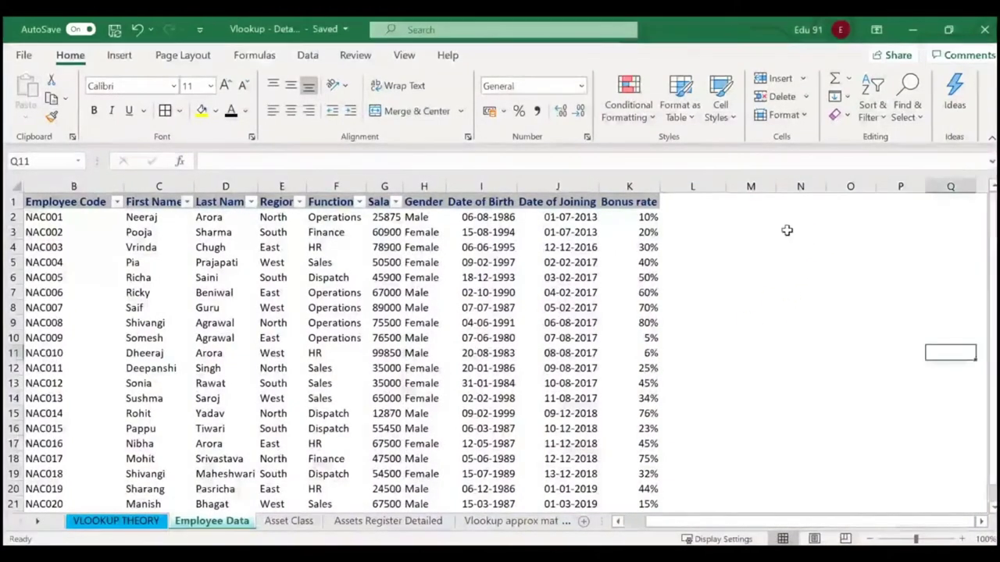
{"action": "left_click", "coordinate": [784, 204]}
Type the headings Employee Code in M3 and Salary in O3, removing the Name heading.
{"action": "left_click", "coordinate": [790, 231]}
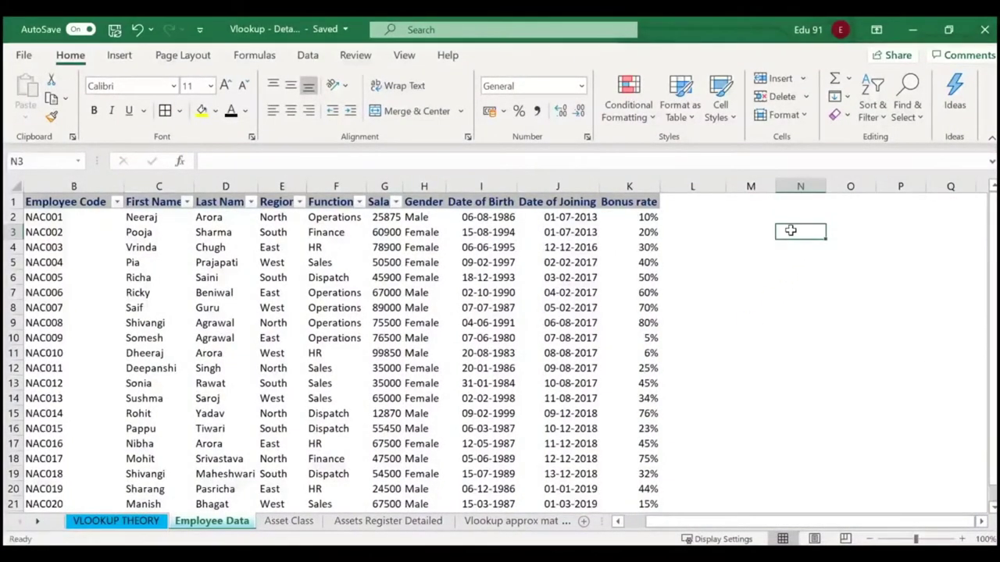
{"action": "type", "text": "Nmae"}
{"action": "key", "text": "BackSpace"}
{"action": "key", "text": "BackSpace"}
{"action": "key", "text": "BackSpace"}
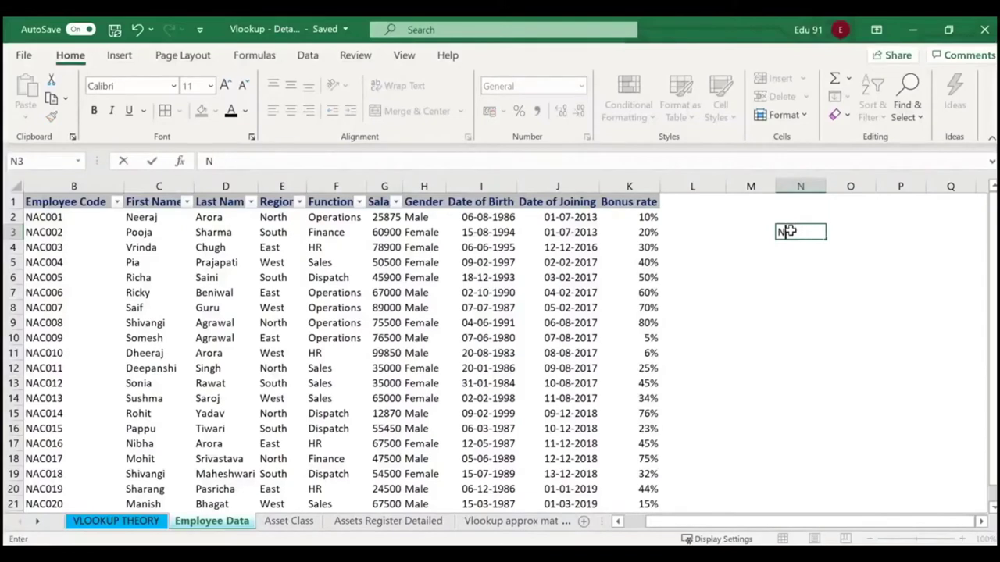
{"action": "type", "text": "ame"}
{"action": "key", "text": "ctrl+Return"}
{"action": "key", "text": "Tab"}
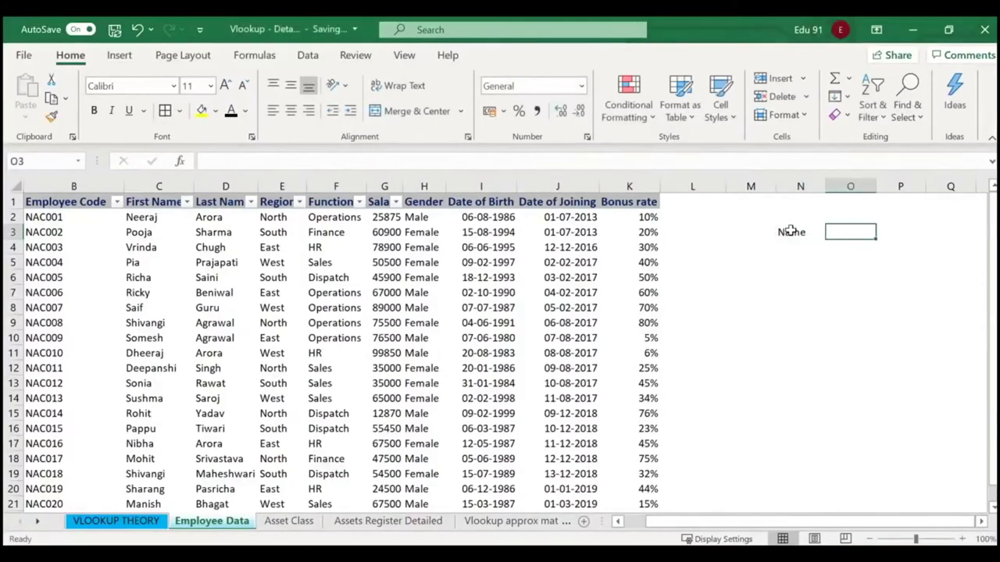
{"action": "key", "text": "Left"}
{"action": "key", "text": "Left"}
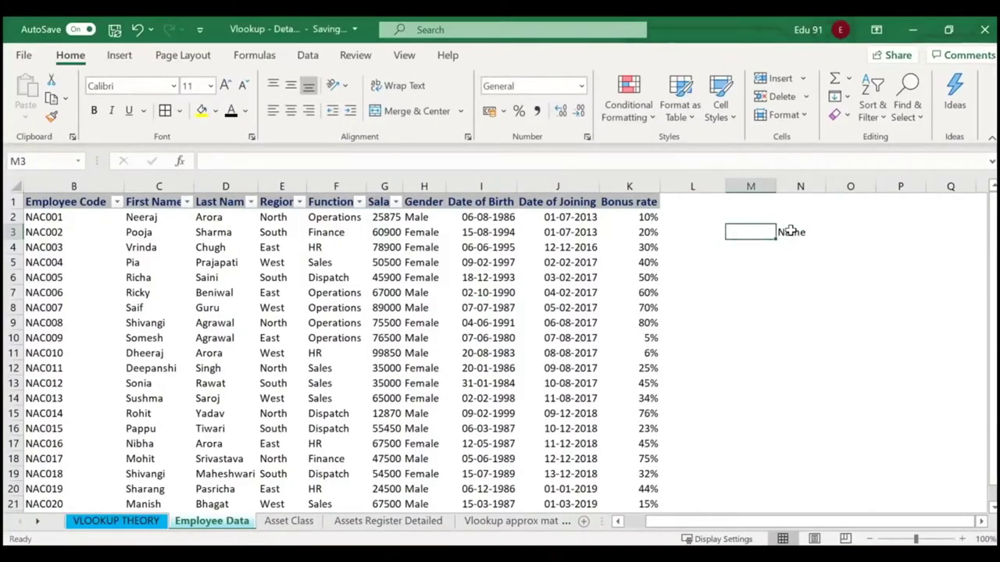
{"action": "type", "text": "Employee"}
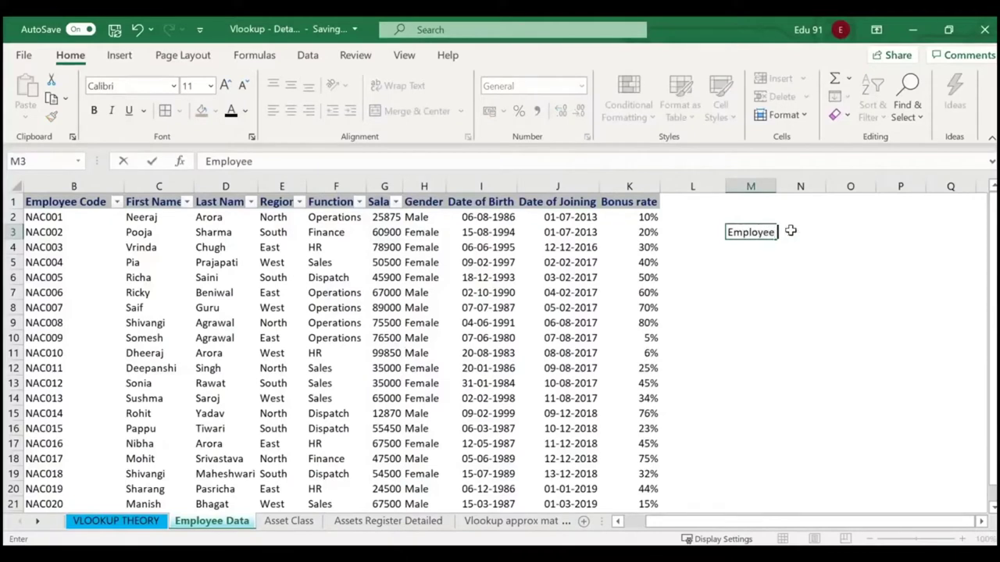
{"action": "type", "text": " Code"}
{"action": "key", "text": "Return"}
{"action": "left_click", "coordinate": [793, 230]}
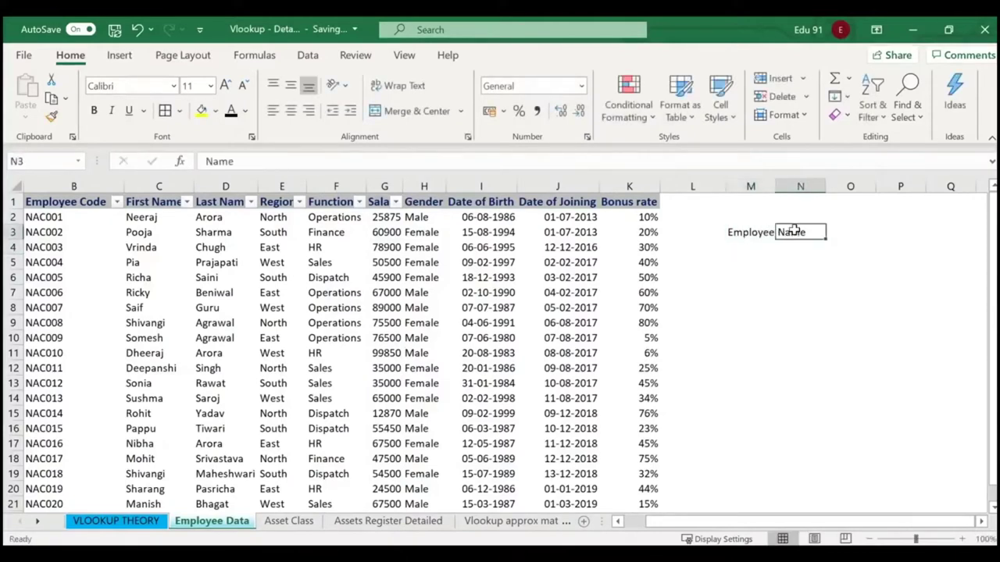
{"action": "key", "text": "BackSpace"}
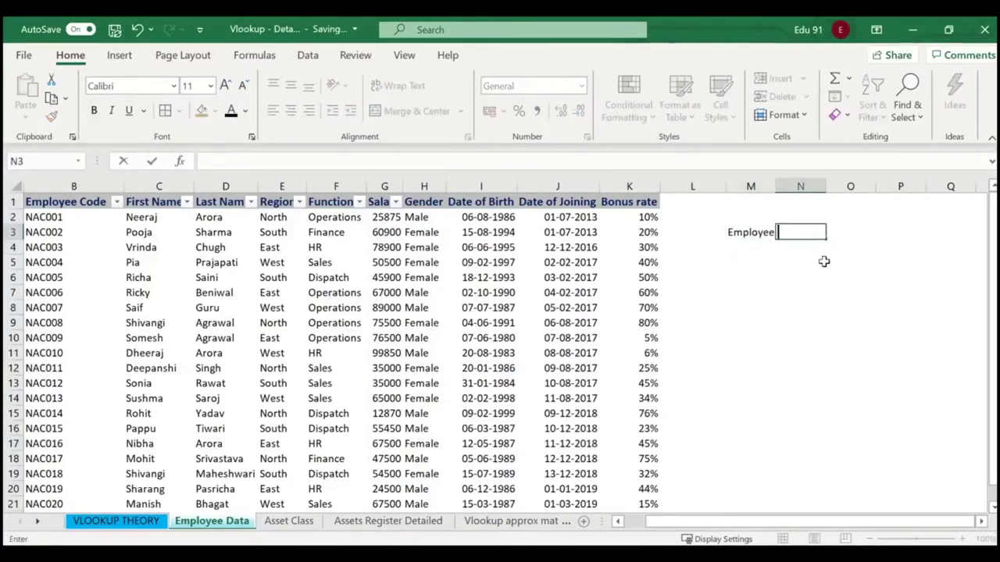
{"action": "left_click", "coordinate": [821, 262]}
{"action": "left_click", "coordinate": [849, 229]}
{"action": "type", "text": "Salary"}
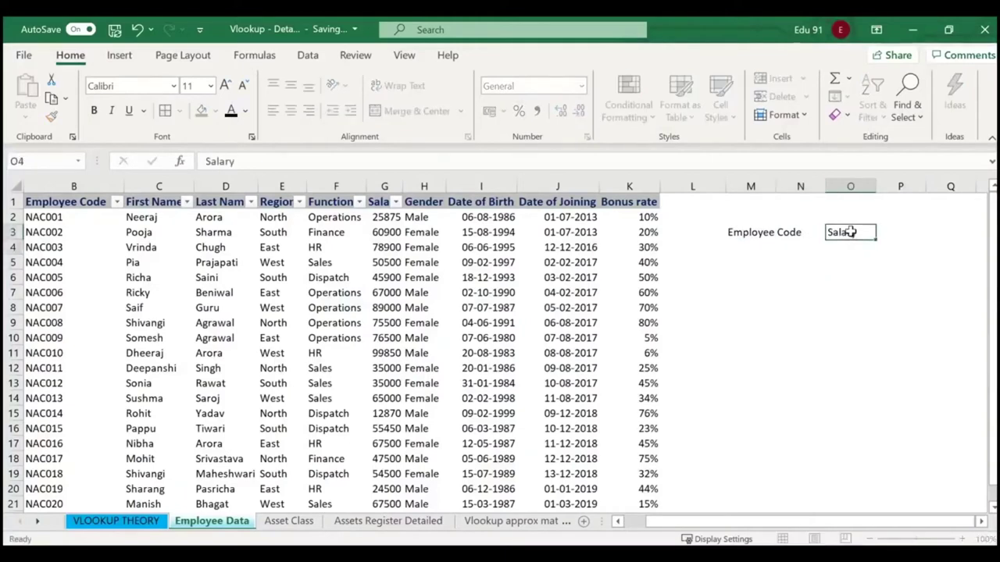
{"action": "key", "text": "Return"}
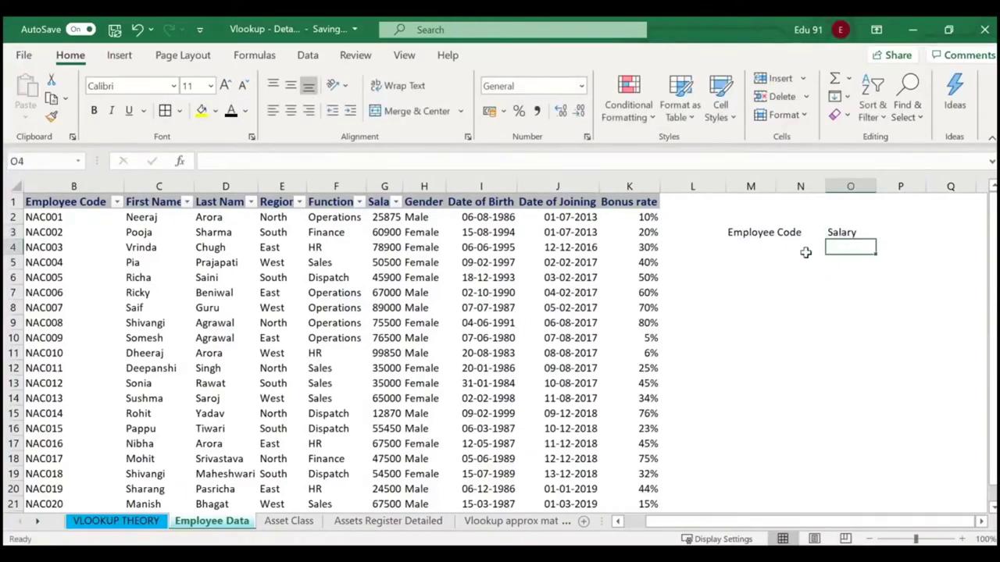
Apply All Borders to the lookup table area M3:O6.
{"action": "left_click", "coordinate": [802, 251]}
{"action": "left_click", "coordinate": [752, 248]}
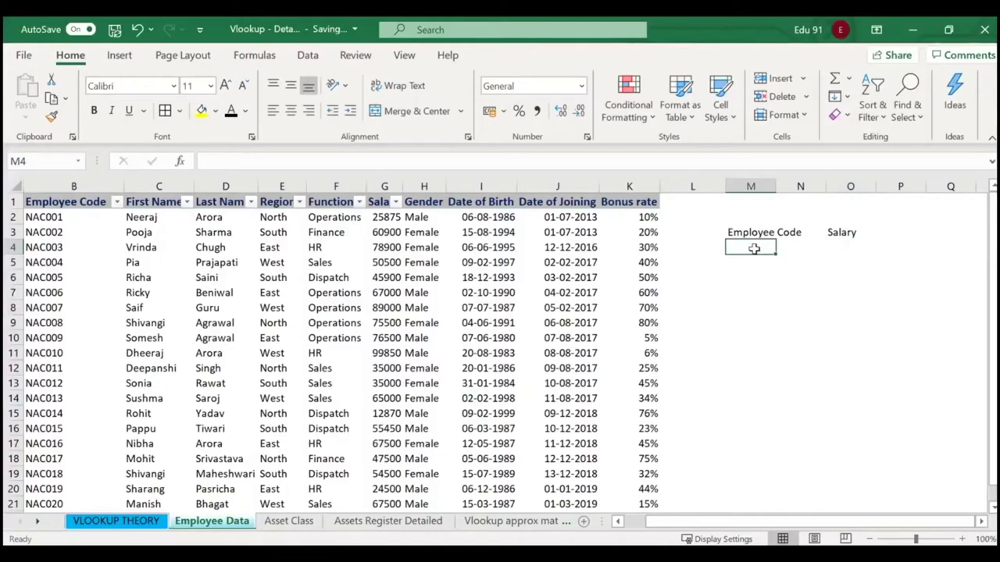
{"action": "left_click", "coordinate": [837, 232]}
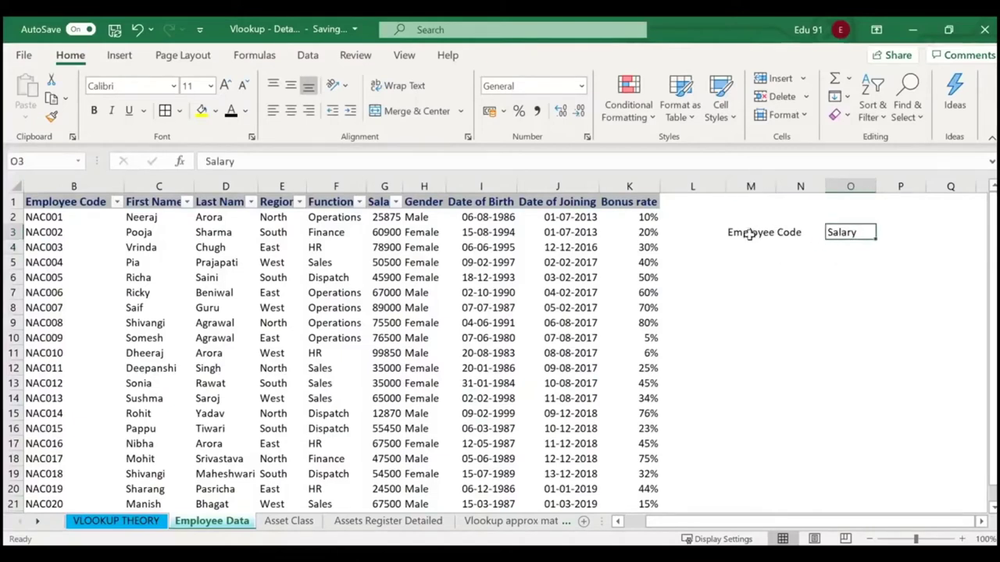
{"action": "left_click", "coordinate": [750, 234]}
{"action": "left_click_drag", "start_coordinate": [748, 231], "coordinate": [842, 275]}
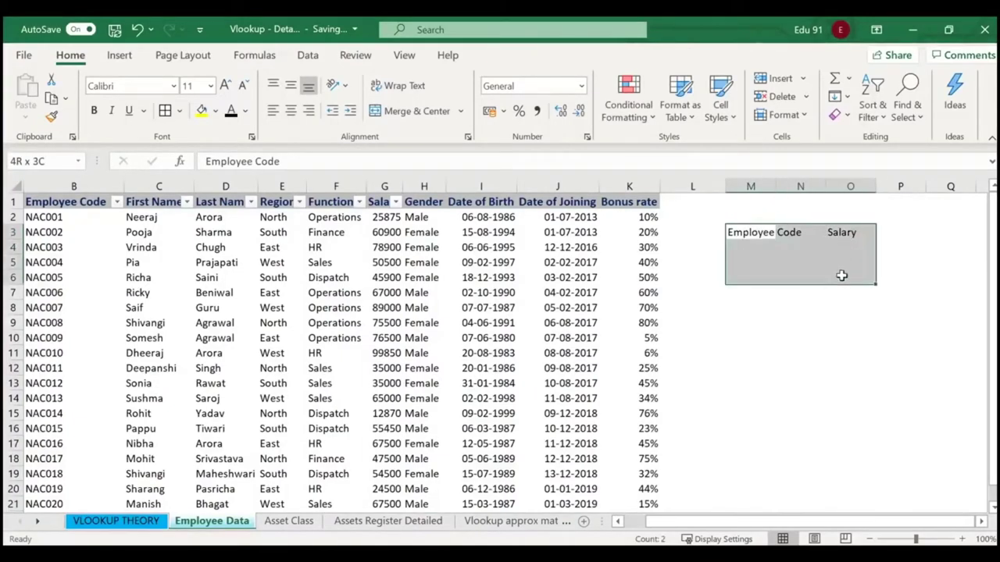
{"action": "left_click", "coordinate": [165, 110]}
{"action": "left_click", "coordinate": [797, 337]}
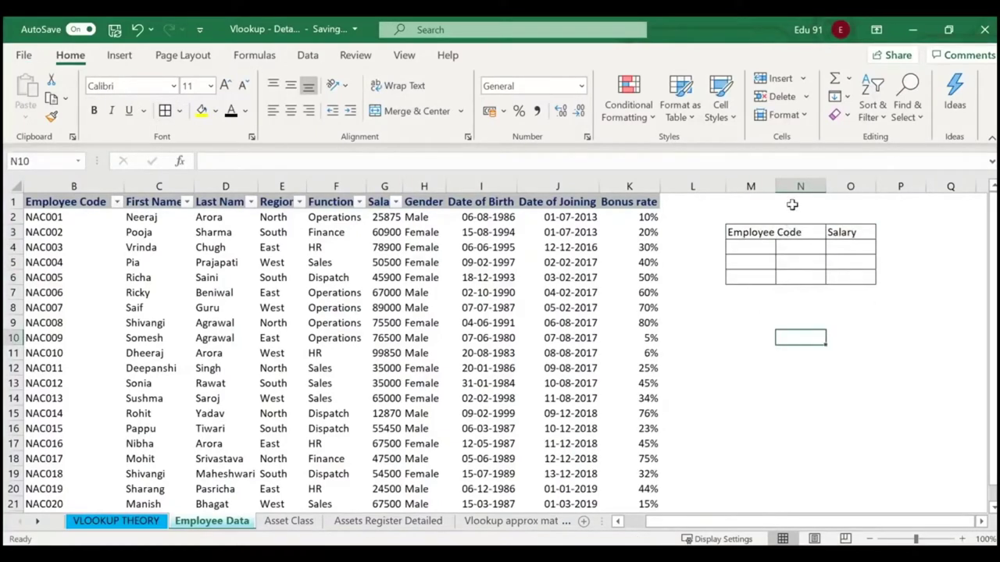
Widen column M, put Salary in N3, and delete the extra column O.
{"action": "left_click_drag", "start_coordinate": [774, 186], "coordinate": [804, 186]}
{"action": "left_click", "coordinate": [793, 310]}
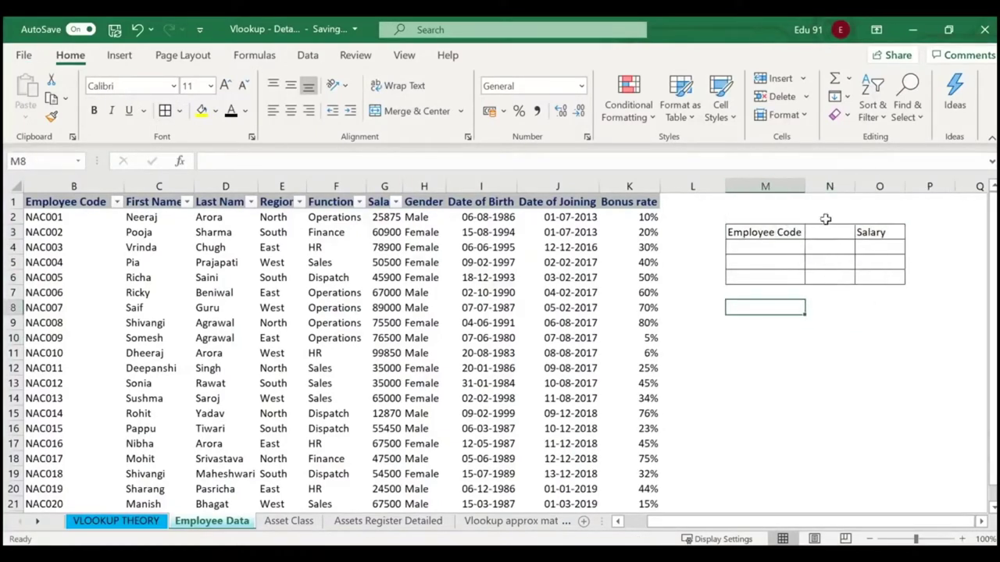
{"action": "left_click", "coordinate": [829, 230]}
{"action": "type", "text": "Salary"}
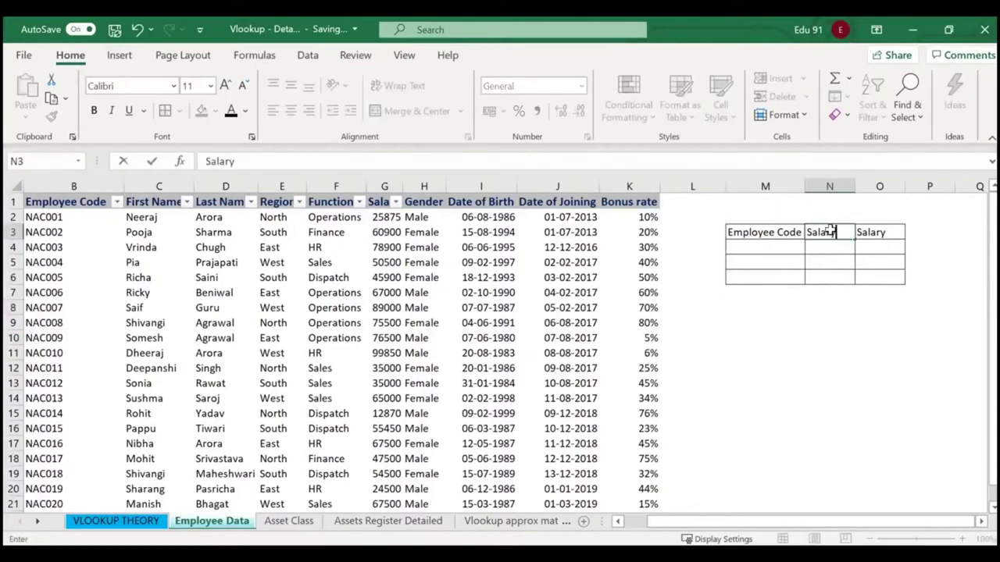
{"action": "key", "text": "Return"}
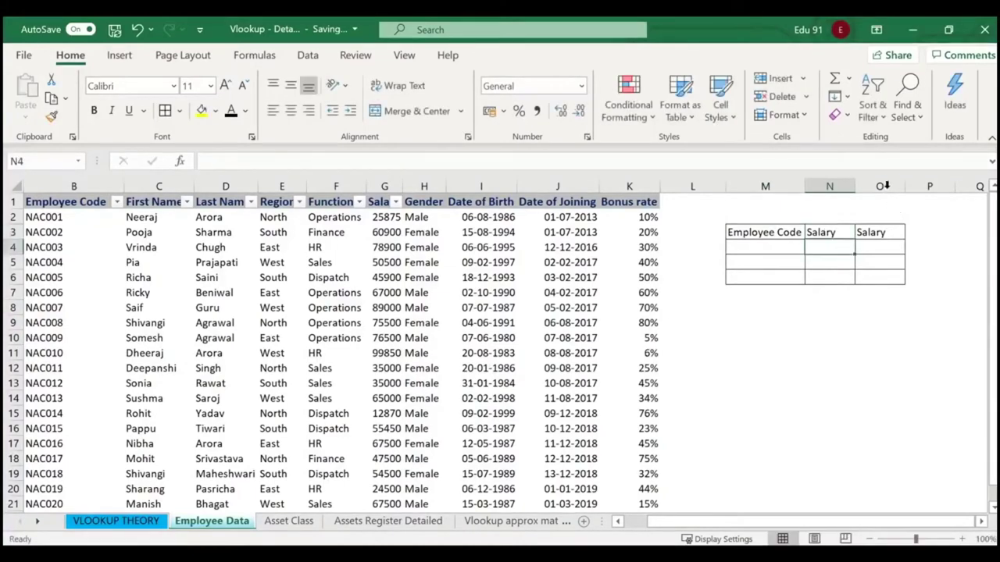
{"action": "left_click", "coordinate": [883, 186]}
{"action": "right_click", "coordinate": [882, 187]}
{"action": "left_click", "coordinate": [846, 347]}
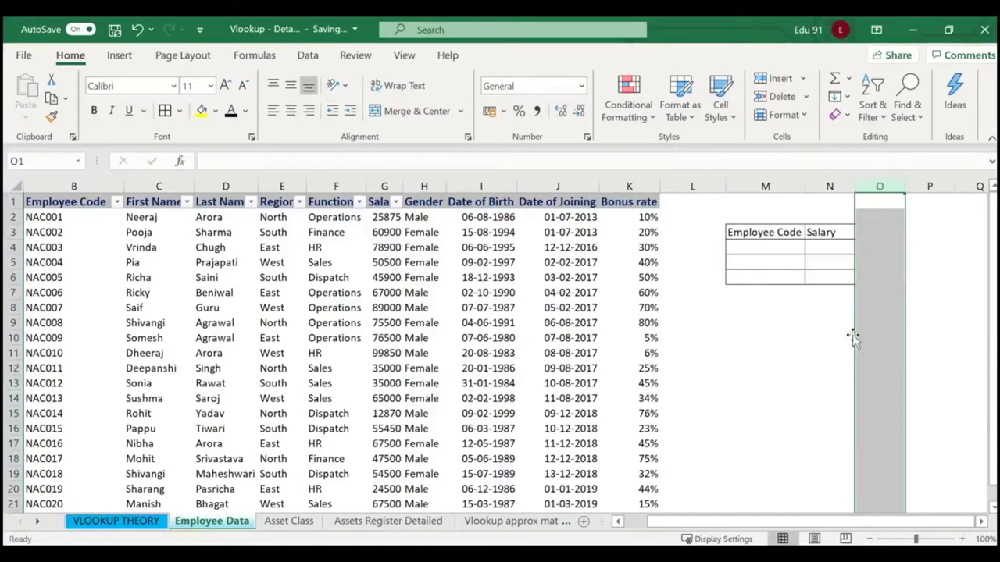
{"action": "left_click", "coordinate": [847, 338]}
Enter employee code NAC009 in M4 and start =vlookup(M4 in N4.
{"action": "left_click", "coordinate": [789, 248]}
{"action": "type", "text": "NAC"}
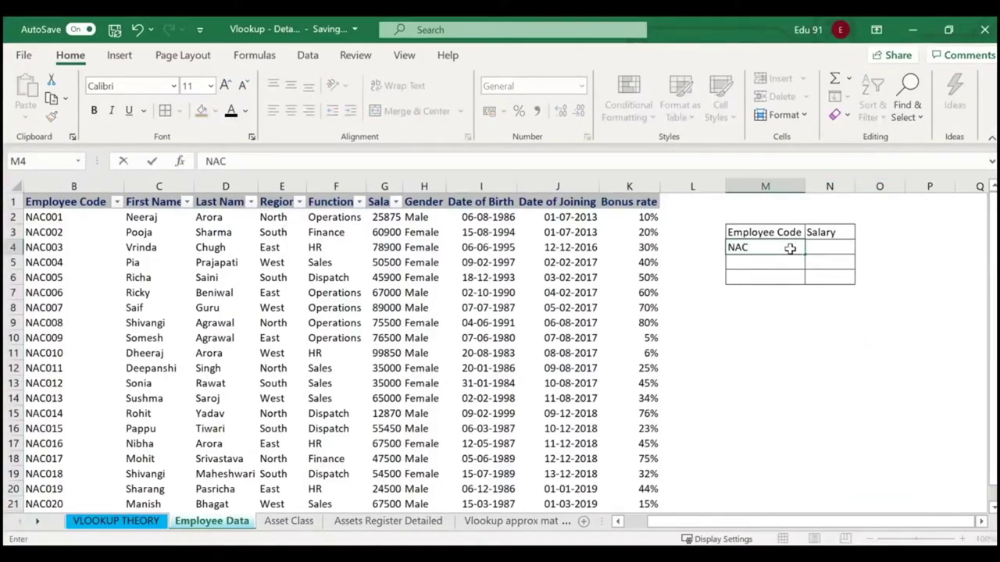
{"action": "type", "text": "009"}
{"action": "key", "text": "Return"}
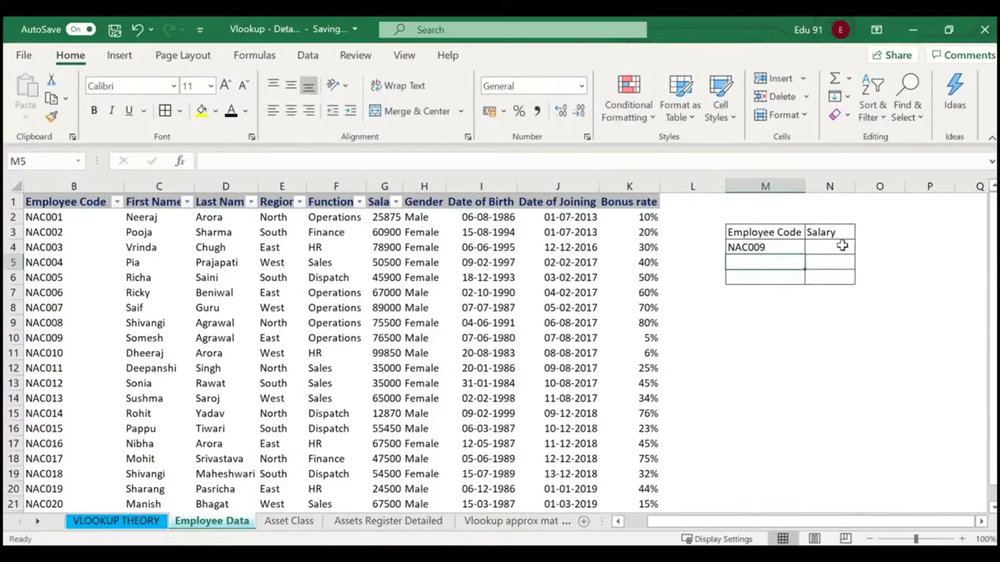
{"action": "left_click", "coordinate": [842, 246]}
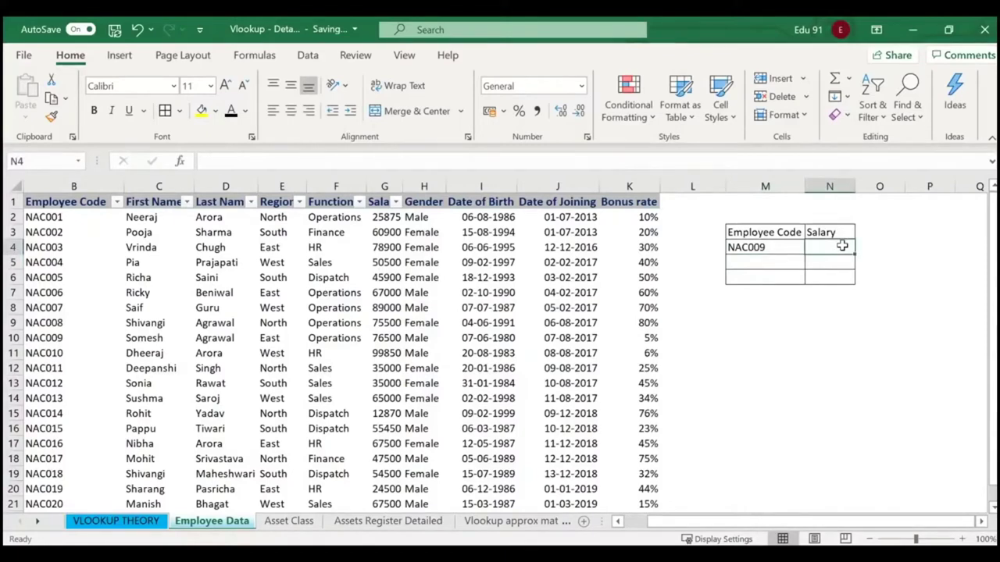
{"action": "type", "text": "="}
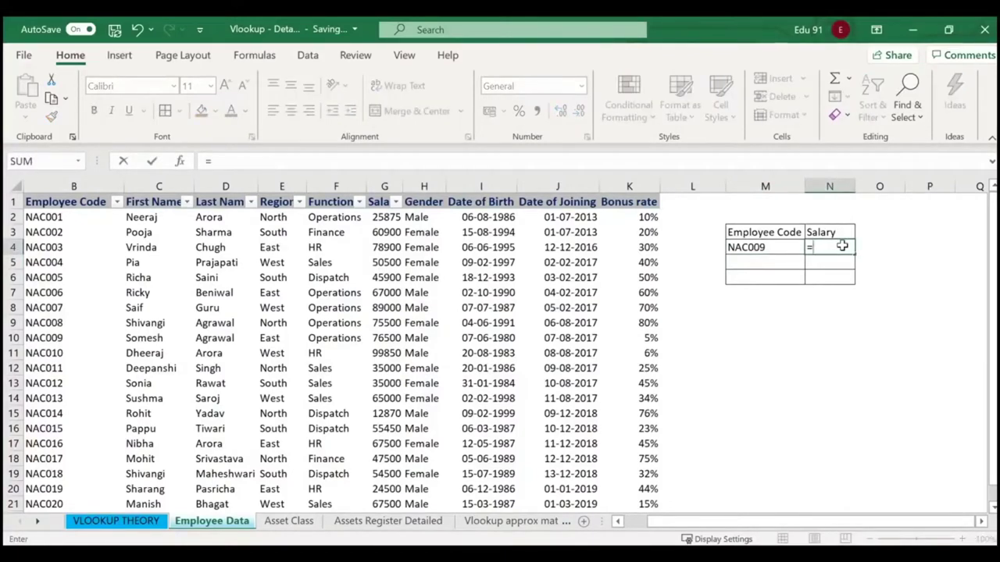
{"action": "type", "text": "vlookup"}
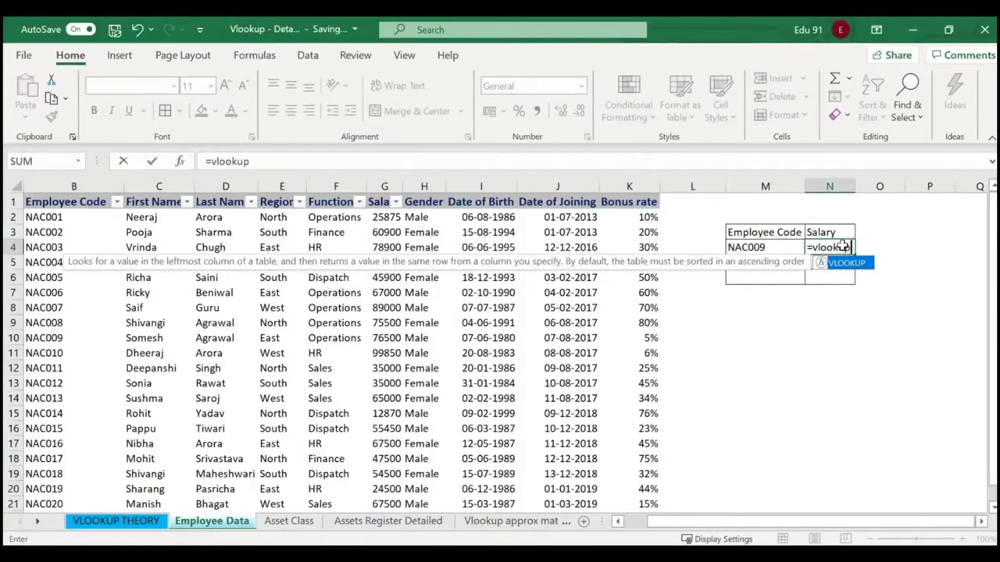
{"action": "type", "text": "("}
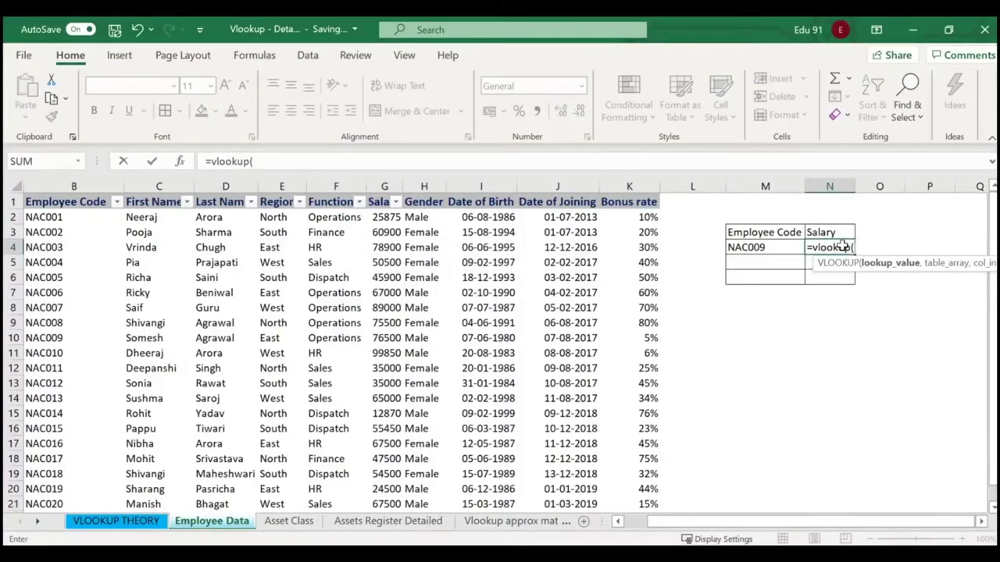
{"action": "left_click", "coordinate": [756, 247]}
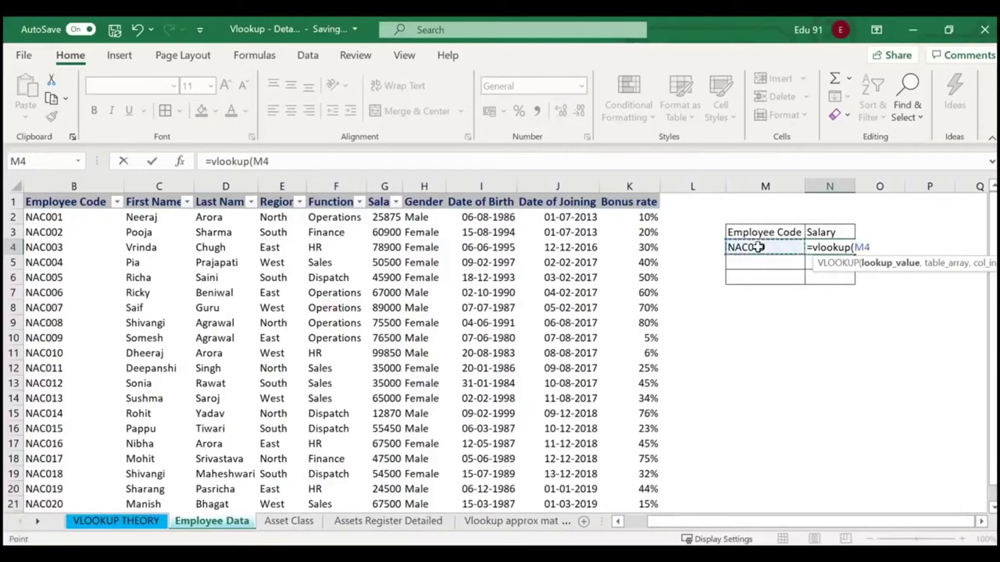
Add the employee table B2:K21 as the lookup range in N4's VLOOKUP formula.
{"action": "type", "text": ","}
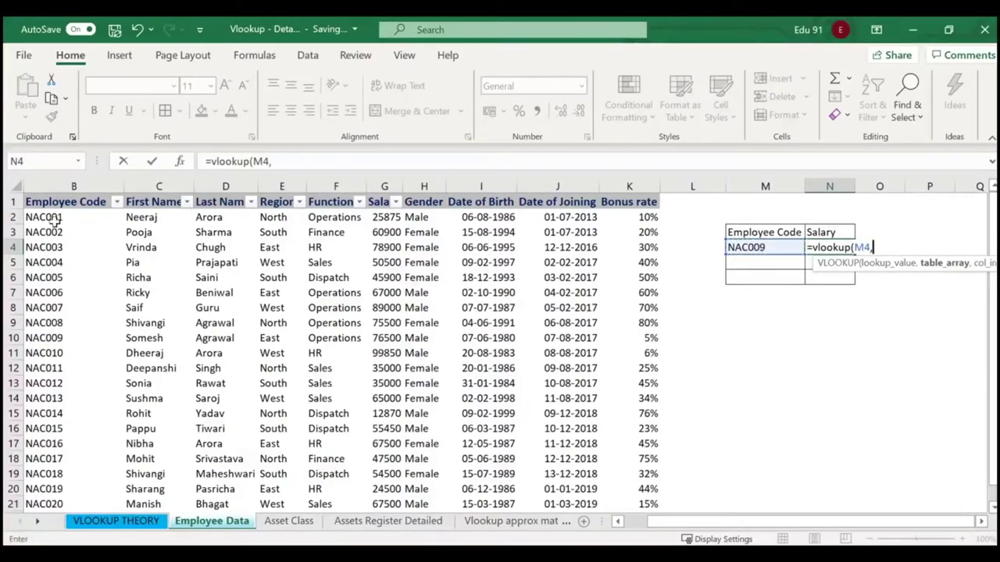
{"action": "left_click_drag", "start_coordinate": [39, 219], "coordinate": [731, 459]}
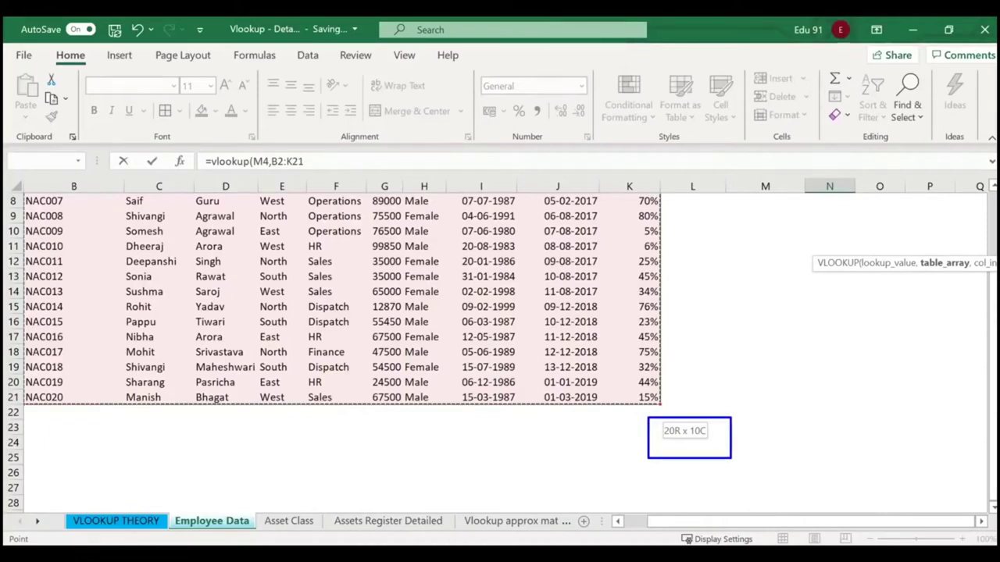
{"action": "left_click_drag", "start_coordinate": [698, 338], "coordinate": [701, 414]}
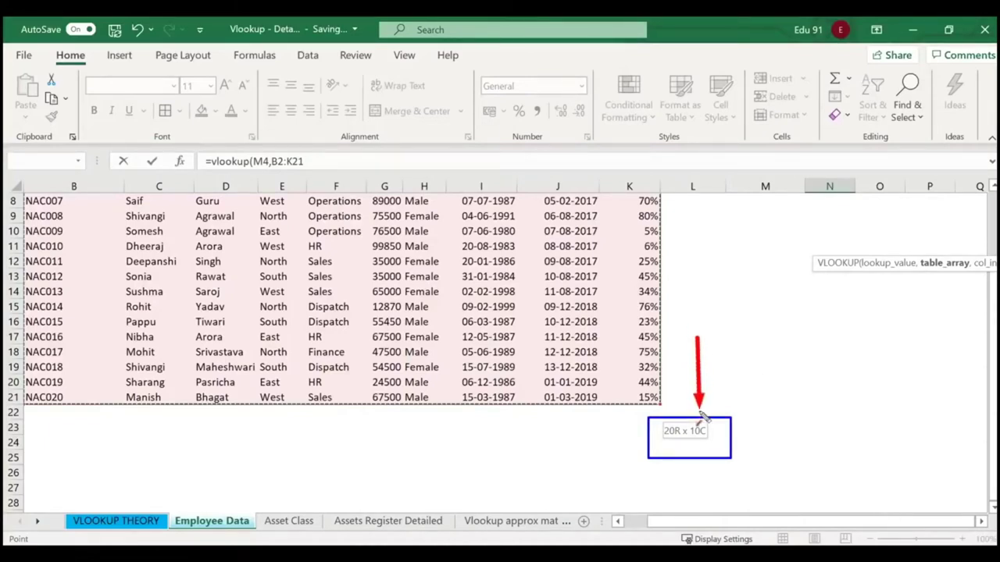
{"action": "left_click_drag", "start_coordinate": [570, 433], "coordinate": [646, 433]}
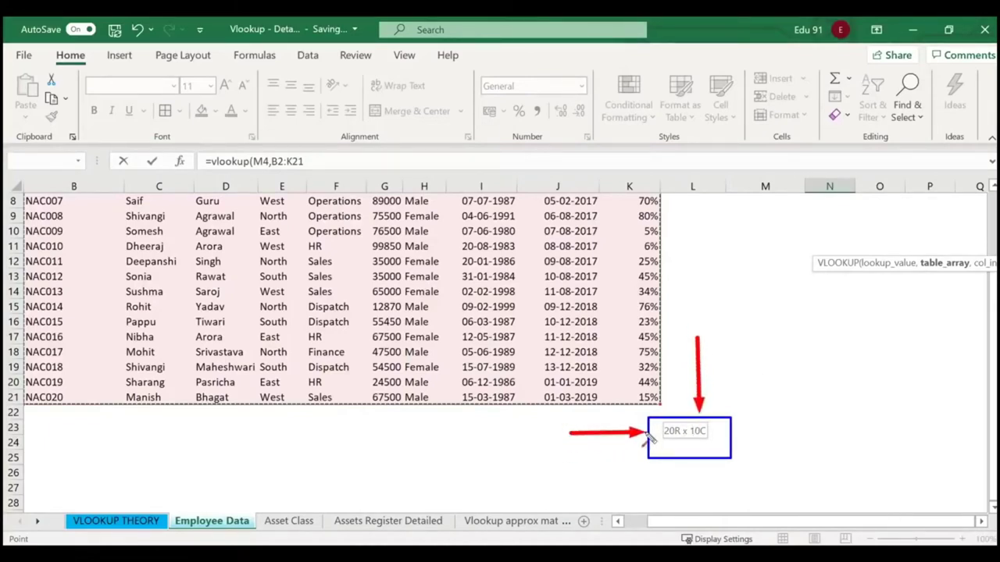
{"action": "key", "text": "Escape"}
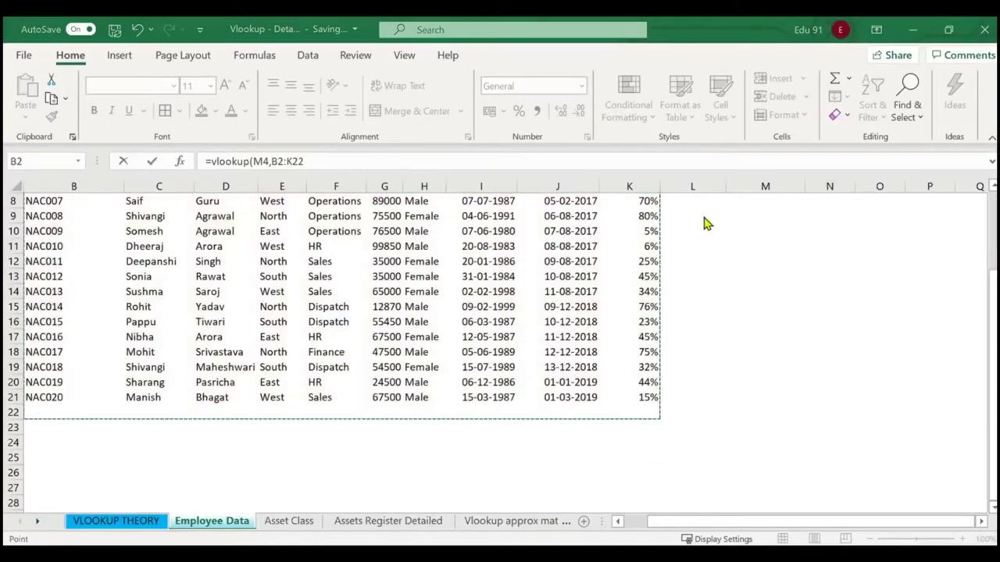
{"action": "scroll", "coordinate": [701, 263], "scroll_direction": "up", "scroll_amount": 3}
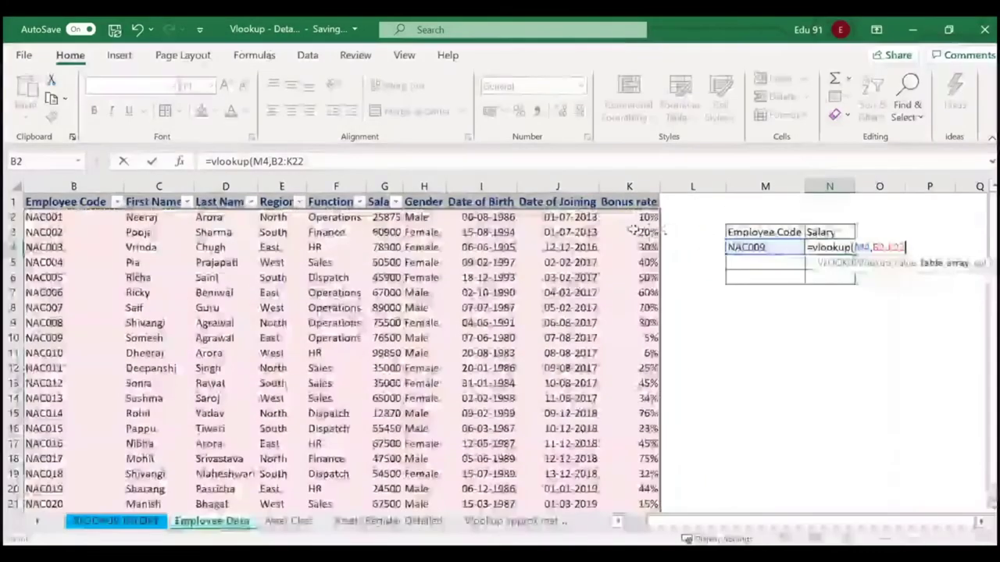
{"action": "scroll", "coordinate": [614, 257], "scroll_direction": "down", "scroll_amount": 4}
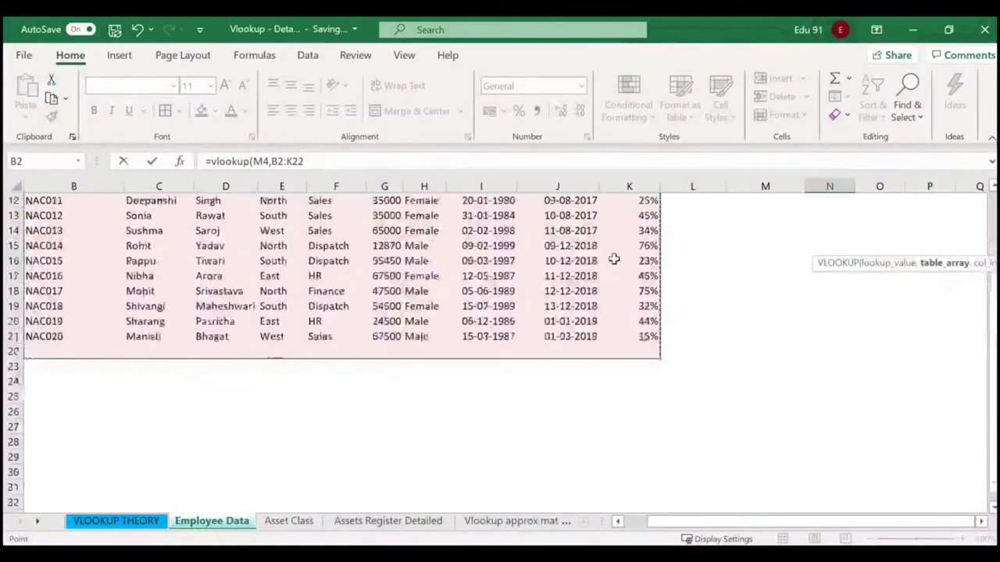
{"action": "left_click", "coordinate": [556, 352]}
{"action": "scroll", "coordinate": [556, 351], "scroll_direction": "up", "scroll_amount": 4}
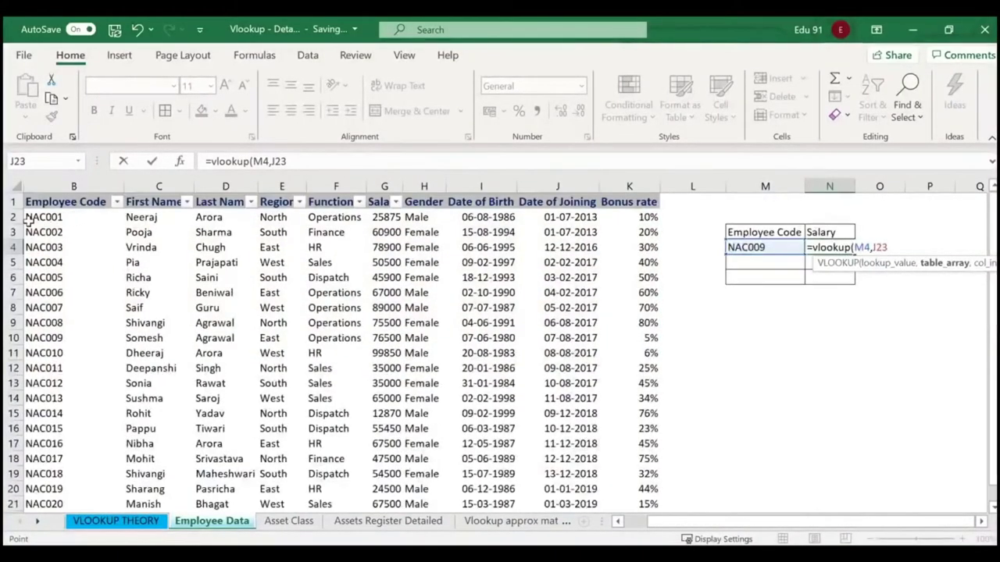
{"action": "left_click_drag", "start_coordinate": [27, 221], "coordinate": [645, 424]}
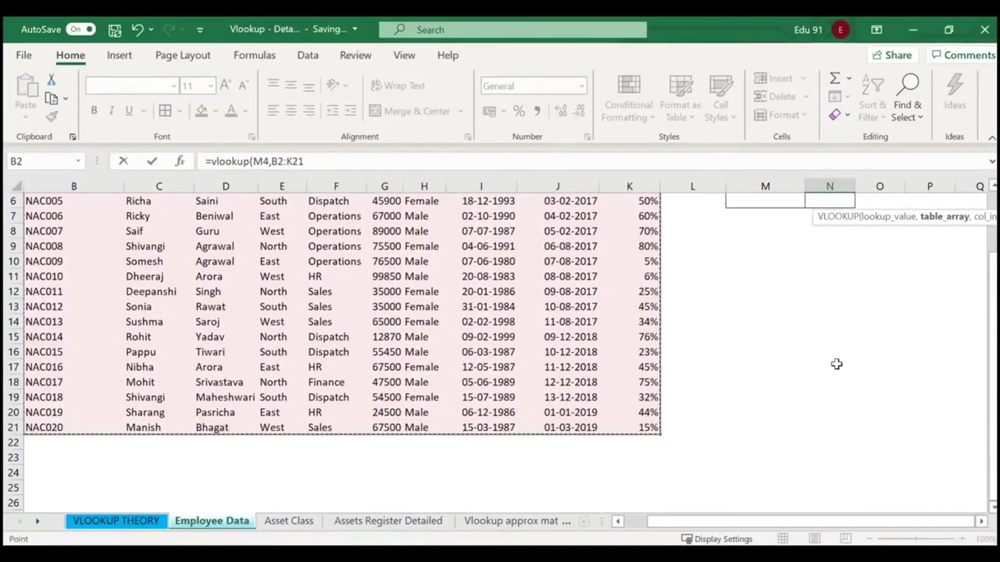
{"action": "type", "text": ","}
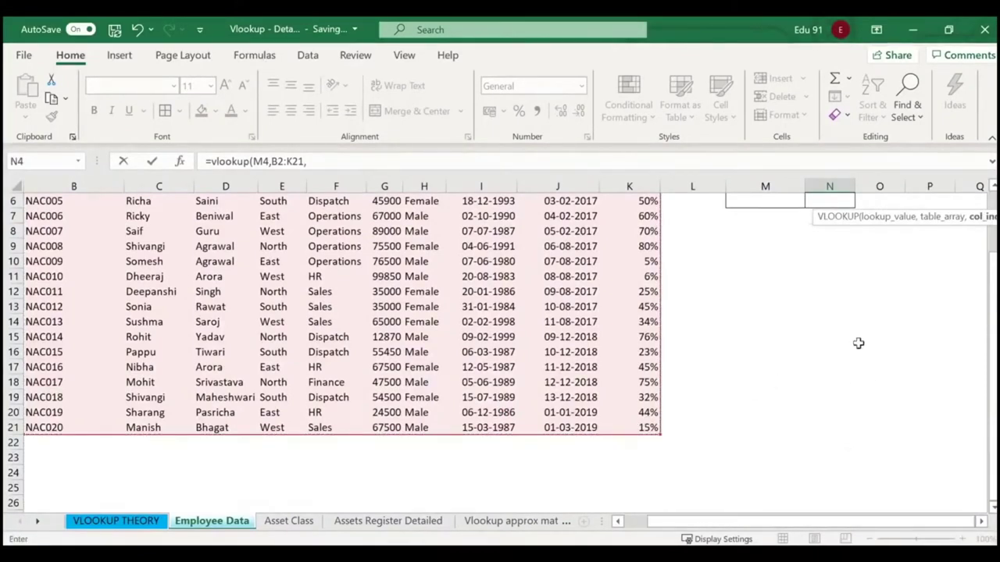
{"action": "scroll", "coordinate": [858, 343], "scroll_direction": "up", "scroll_amount": 2}
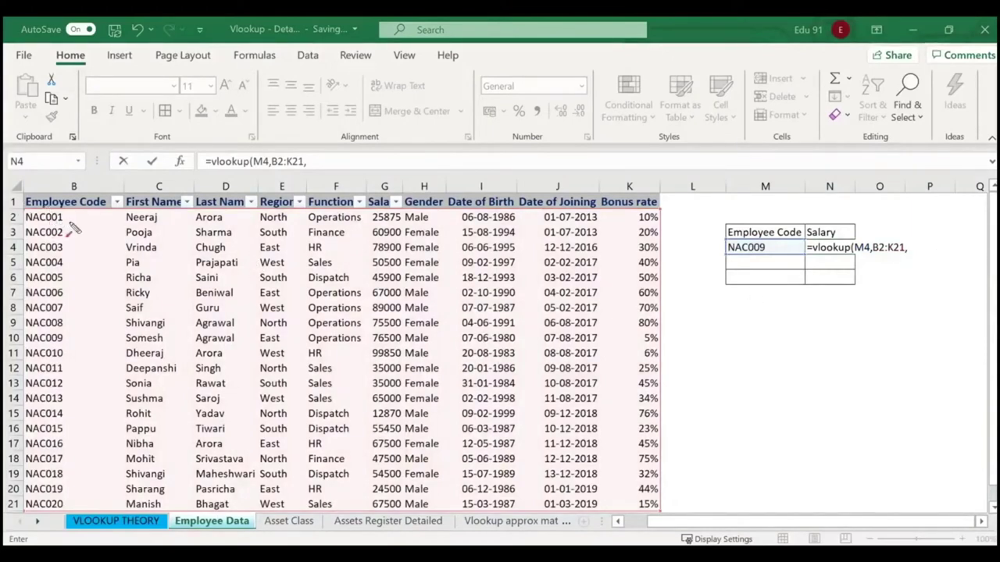
Finish N4's formula as =VLOOKUP(M4,B2:K21,6,0) to return the salary column.
{"action": "left_click_drag", "start_coordinate": [54, 223], "coordinate": [384, 216]}
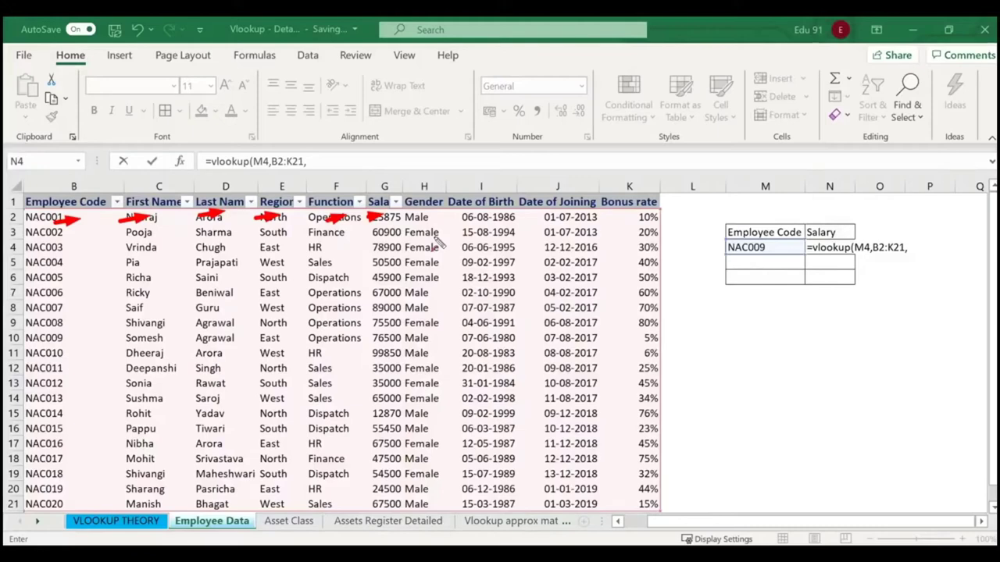
{"action": "key", "text": "Escape"}
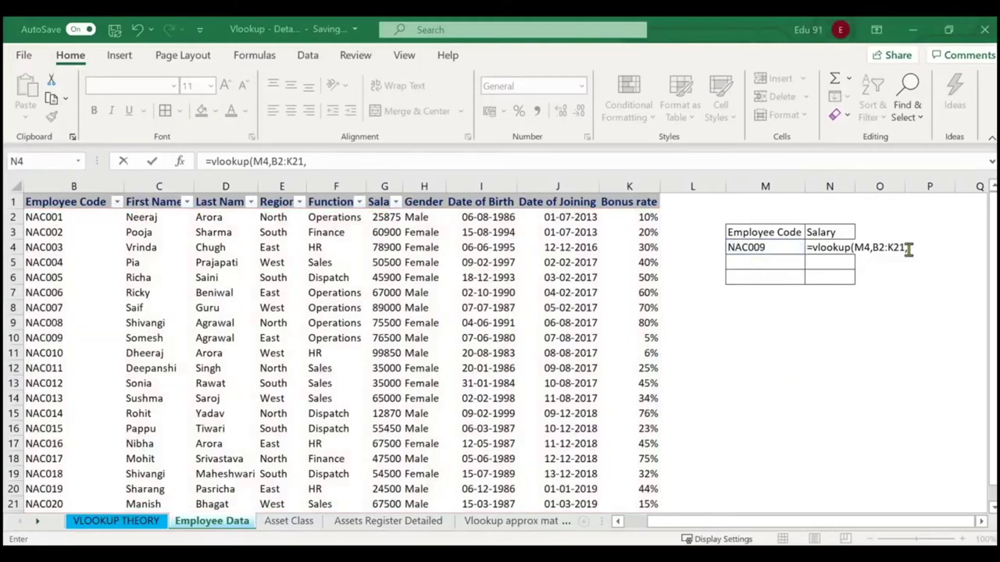
{"action": "left_click", "coordinate": [908, 249]}
{"action": "type", "text": "6"}
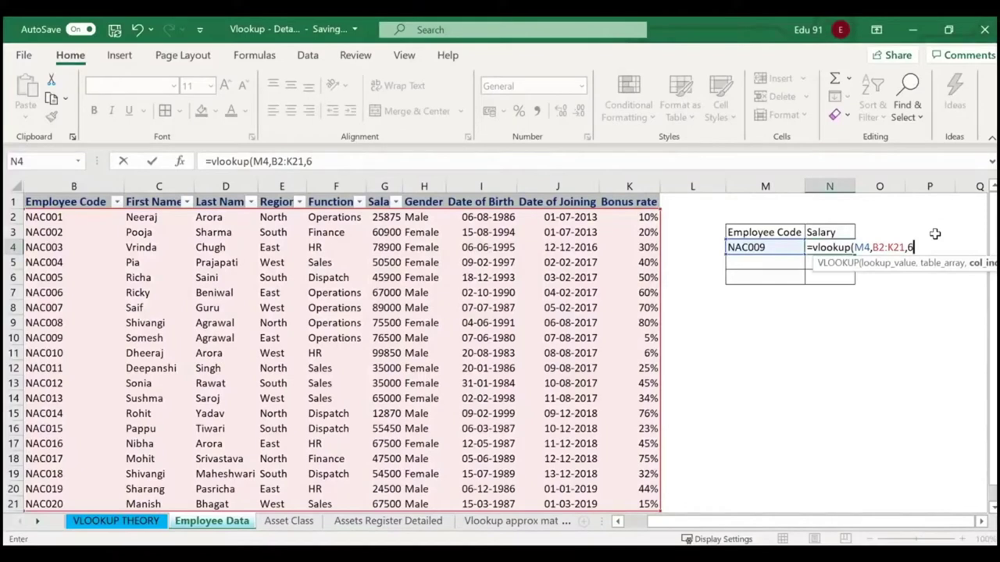
{"action": "type", "text": ",0"}
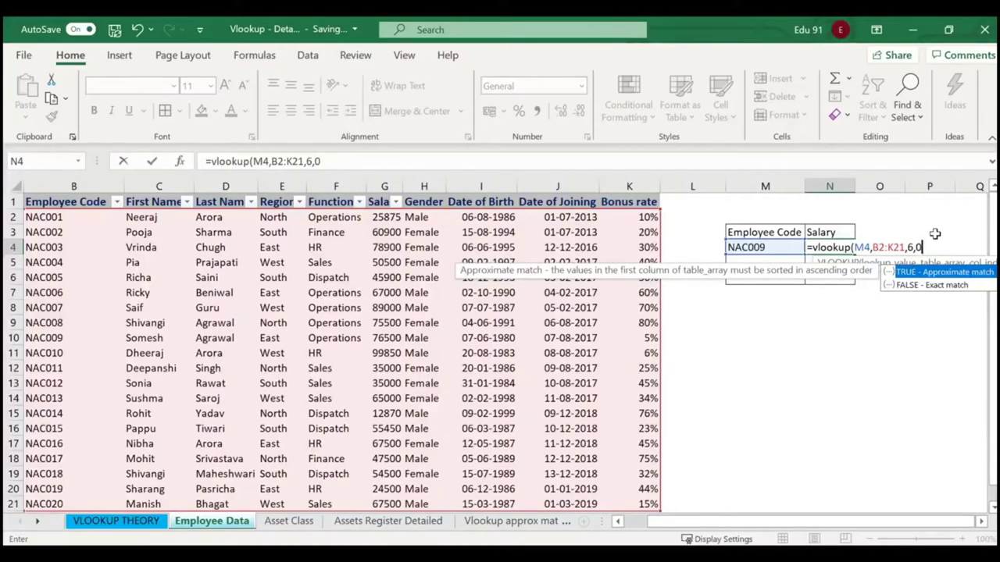
{"action": "type", "text": ")"}
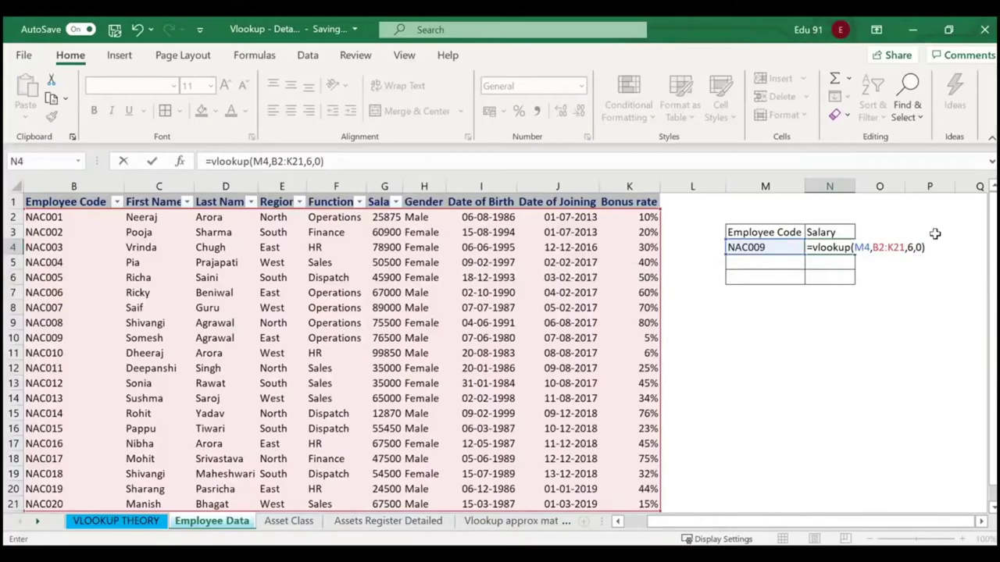
{"action": "key", "text": "Return"}
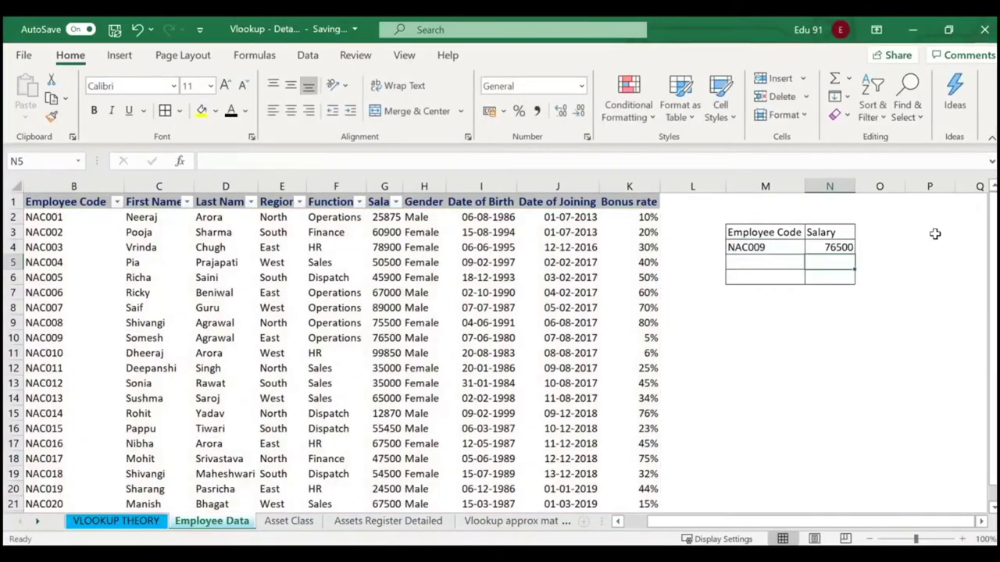
Confirm N4's result of 76500 matches NAC009's salary in the employee table.
{"action": "left_click", "coordinate": [834, 246]}
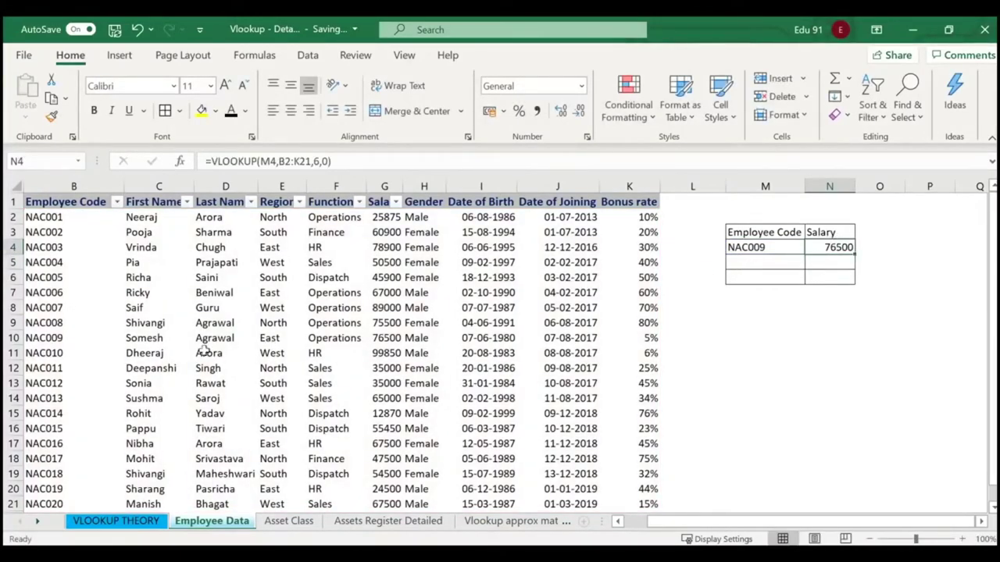
{"action": "left_click", "coordinate": [57, 341]}
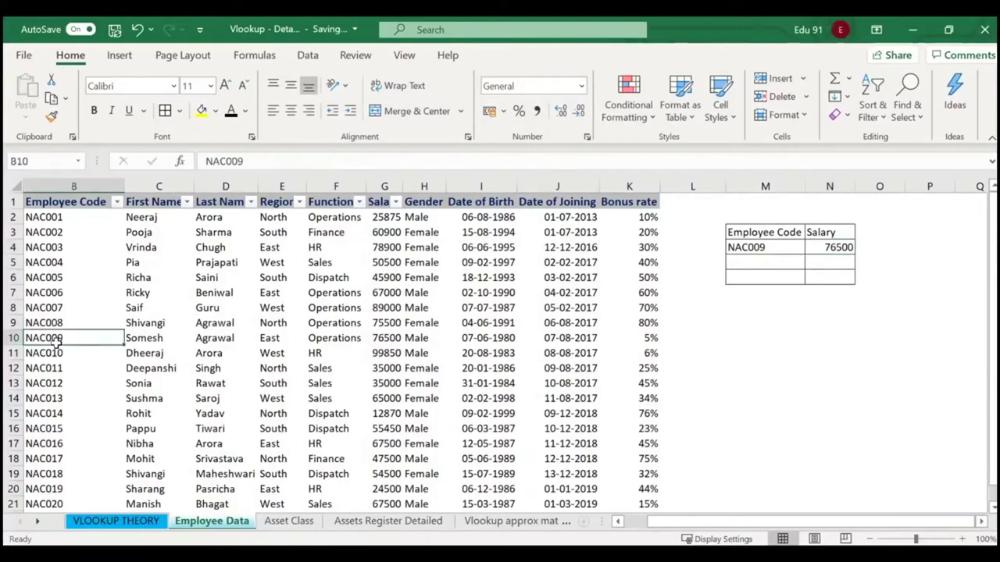
{"action": "key", "text": "Right"}
{"action": "key", "text": "Right"}
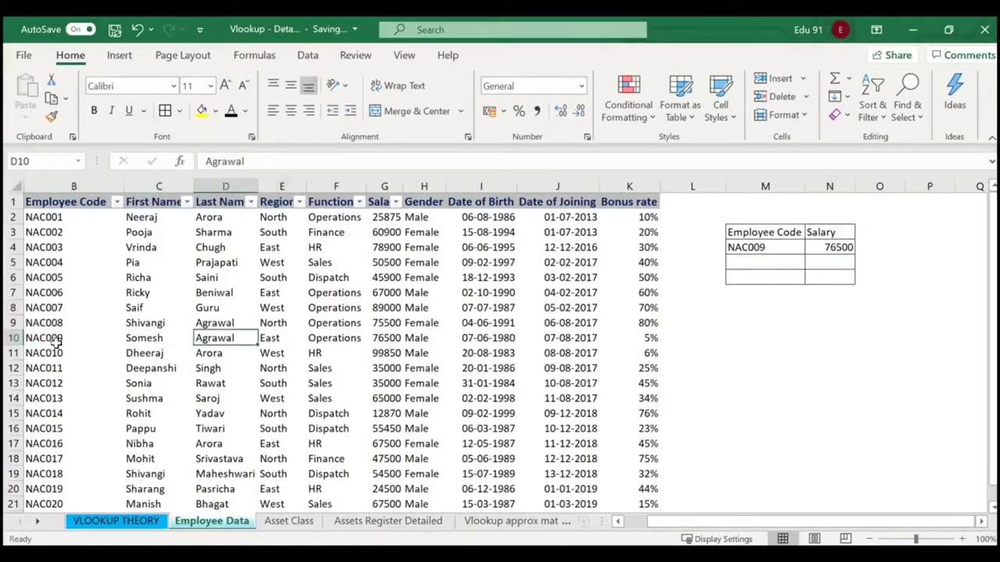
{"action": "key", "text": "Right"}
{"action": "key", "text": "Right"}
{"action": "key", "text": "Right"}
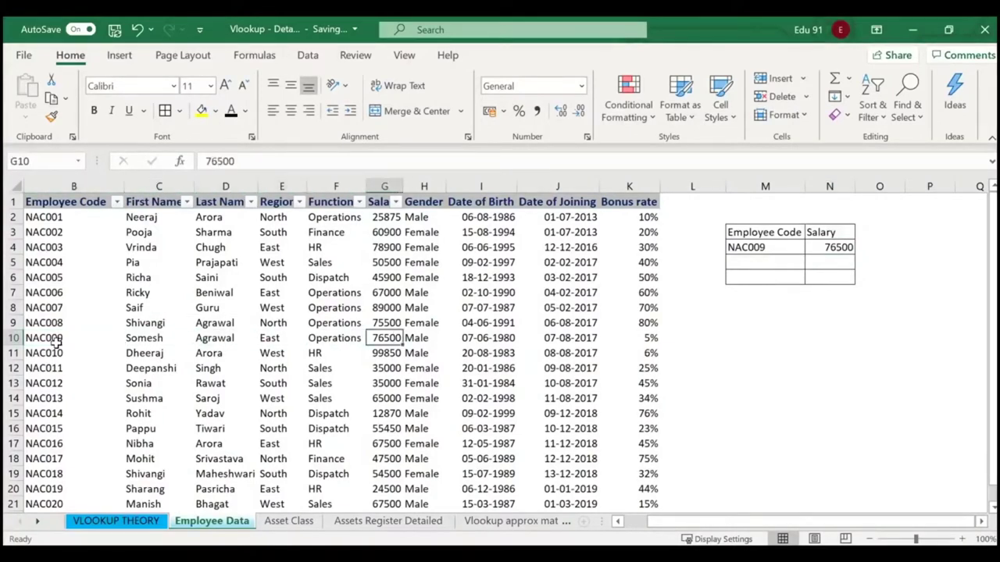
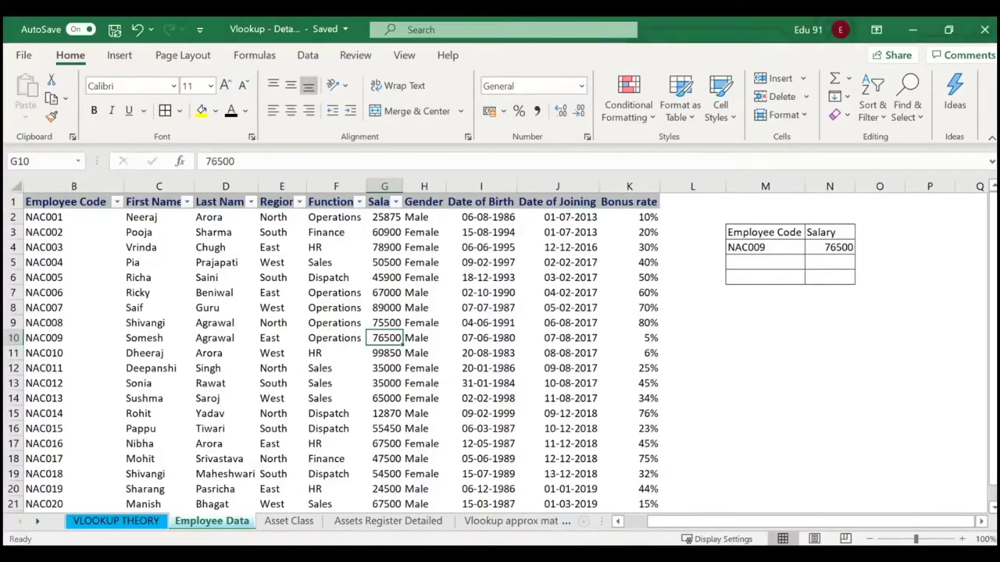
Add codes NAC014 and NAC017 below NAC009 and fill the salary lookup down to N6, returning 12870 and 47500.
{"action": "left_click", "coordinate": [738, 259]}
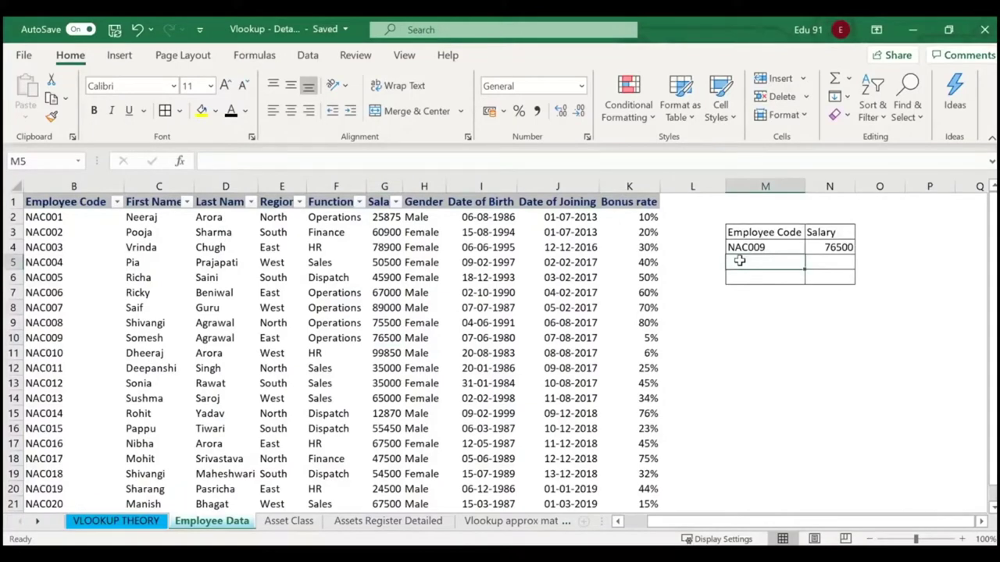
{"action": "type", "text": "NAC009"}
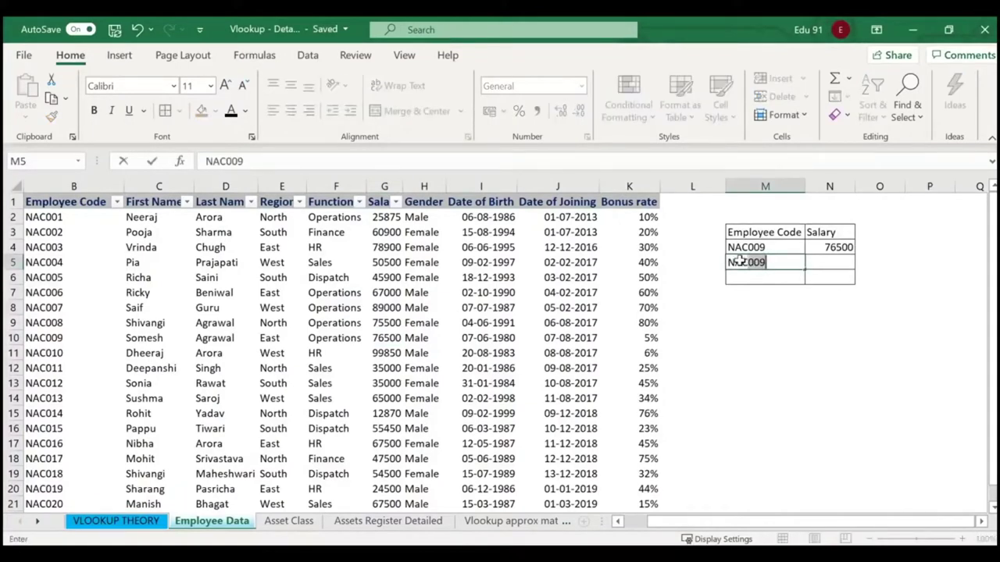
{"action": "type", "text": "014"}
{"action": "key", "text": "Return"}
{"action": "type", "text": "NAC"}
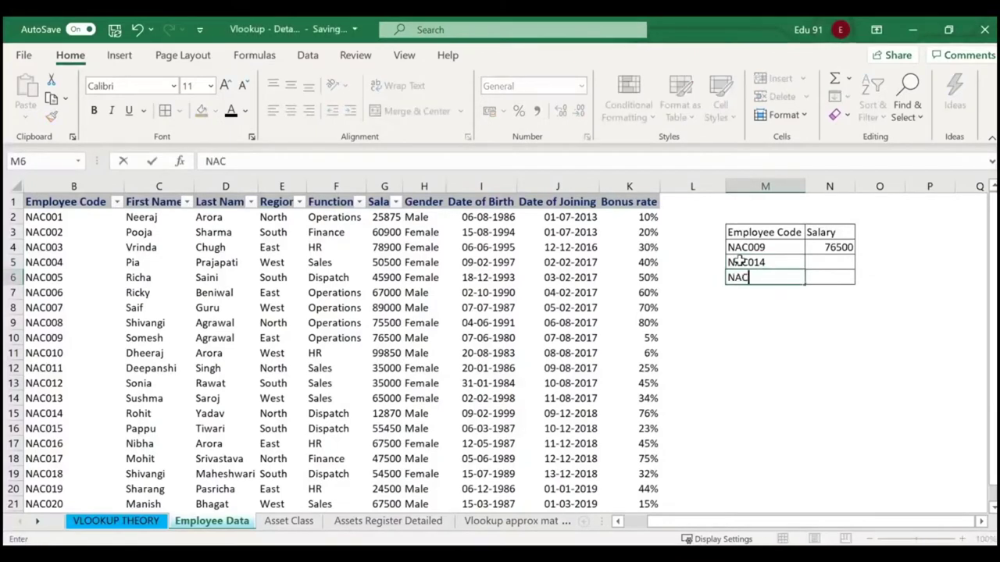
{"action": "type", "text": "017"}
{"action": "key", "text": "Return"}
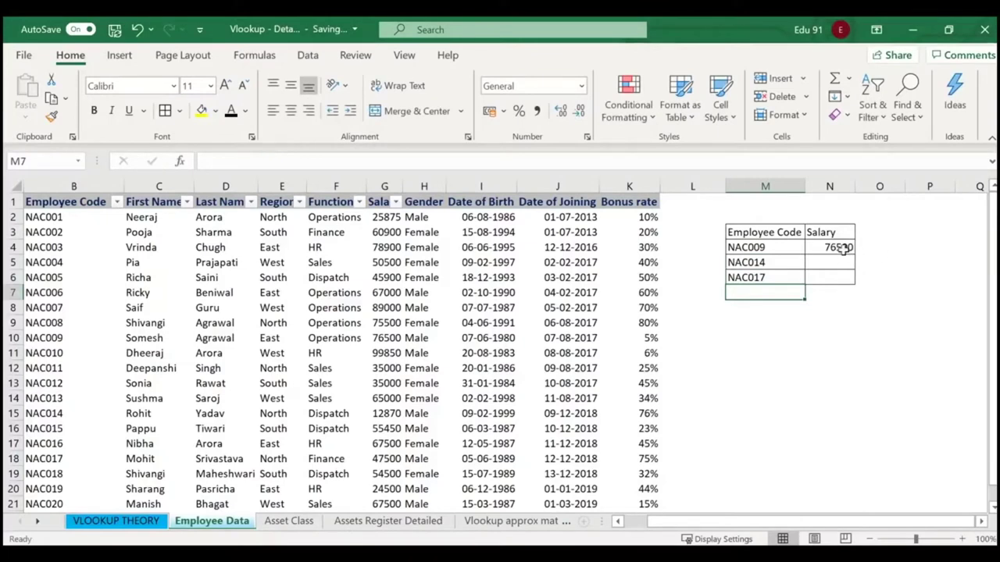
{"action": "left_click", "coordinate": [848, 248]}
{"action": "left_click_drag", "start_coordinate": [856, 256], "coordinate": [855, 288]}
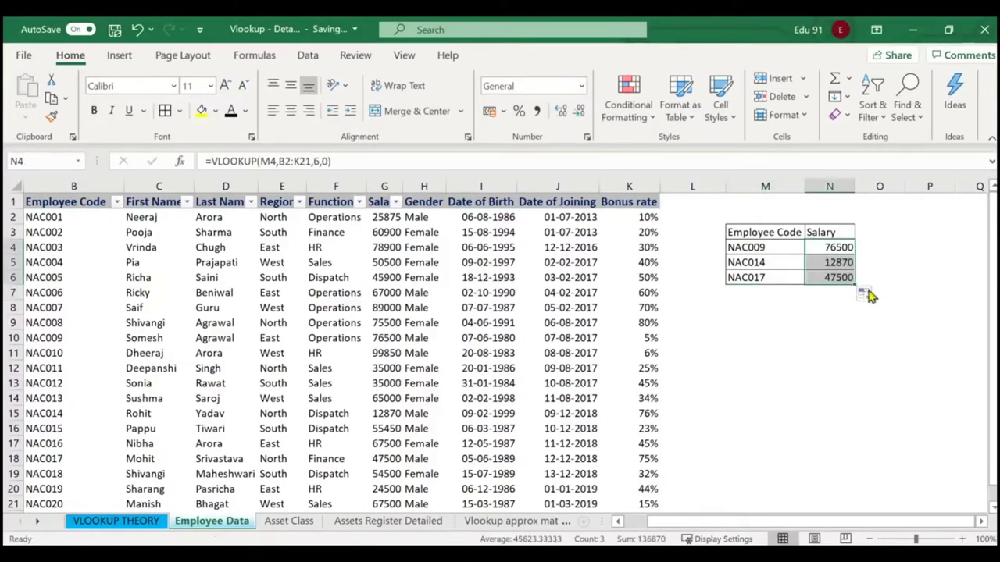
{"action": "left_click", "coordinate": [764, 262]}
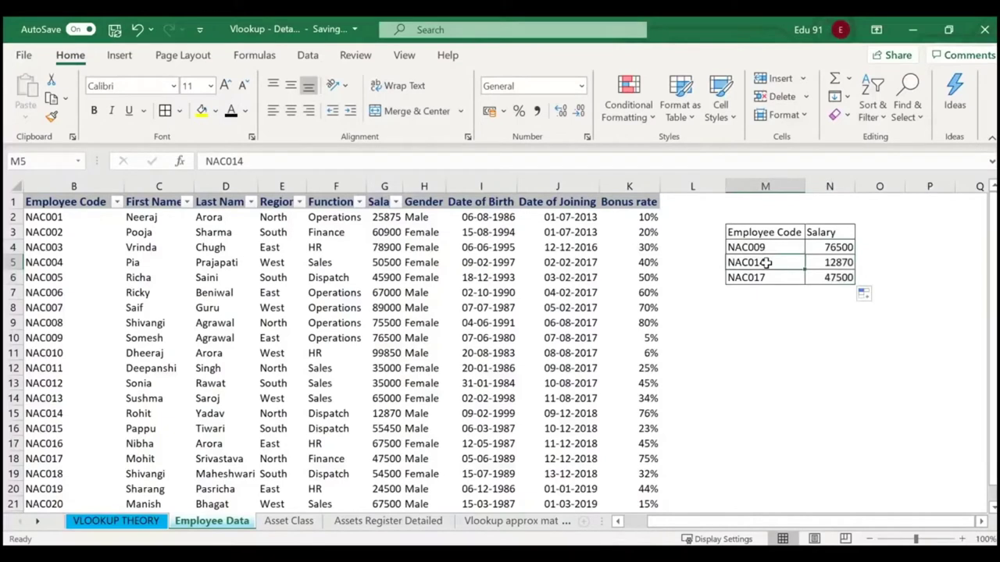
{"action": "left_click", "coordinate": [53, 416]}
{"action": "key", "text": "Right"}
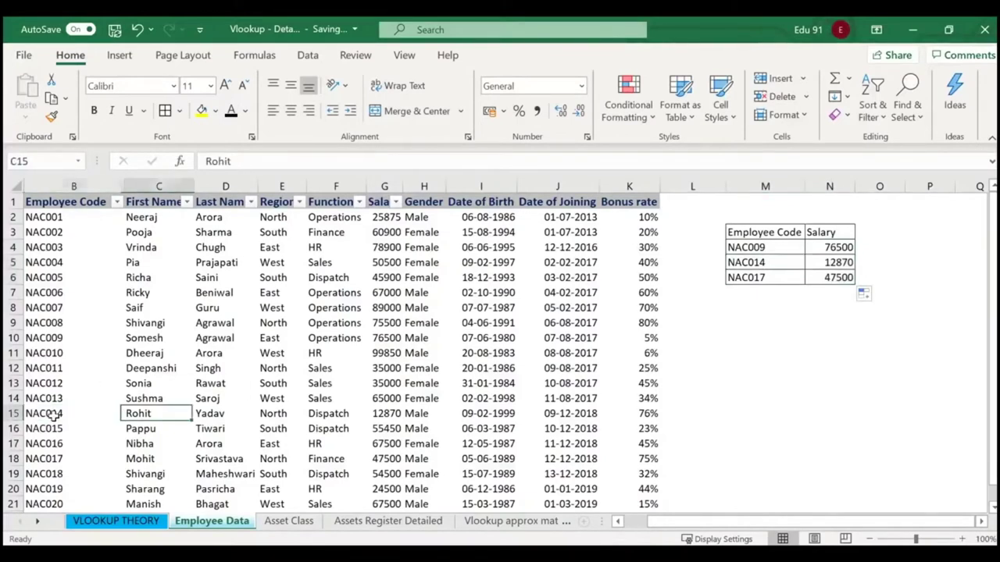
{"action": "key", "text": "Right"}
{"action": "key", "text": "Right"}
{"action": "key", "text": "Right"}
{"action": "key", "text": "Right"}
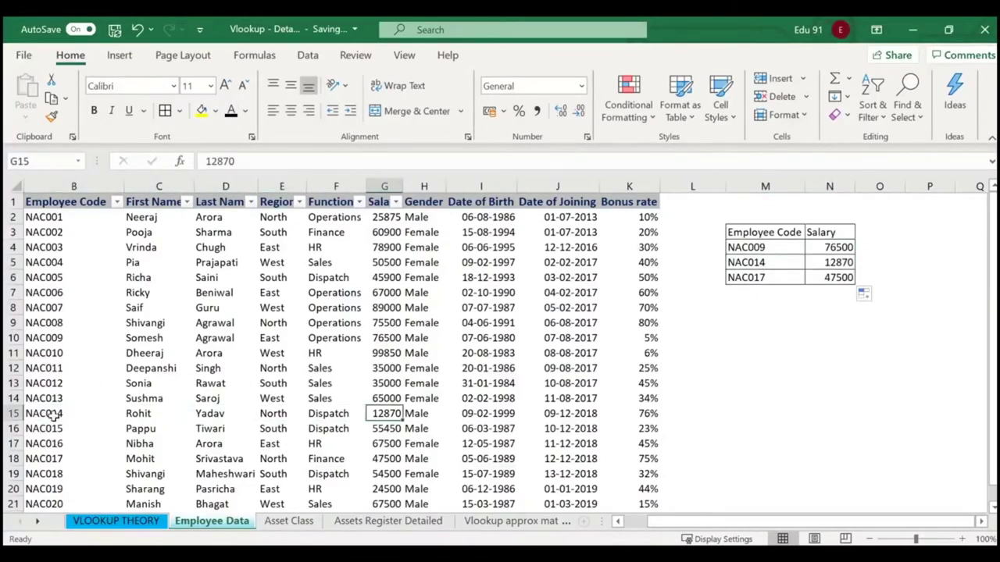
{"action": "key", "text": "Down"}
{"action": "key", "text": "Down"}
{"action": "key", "text": "Down"}
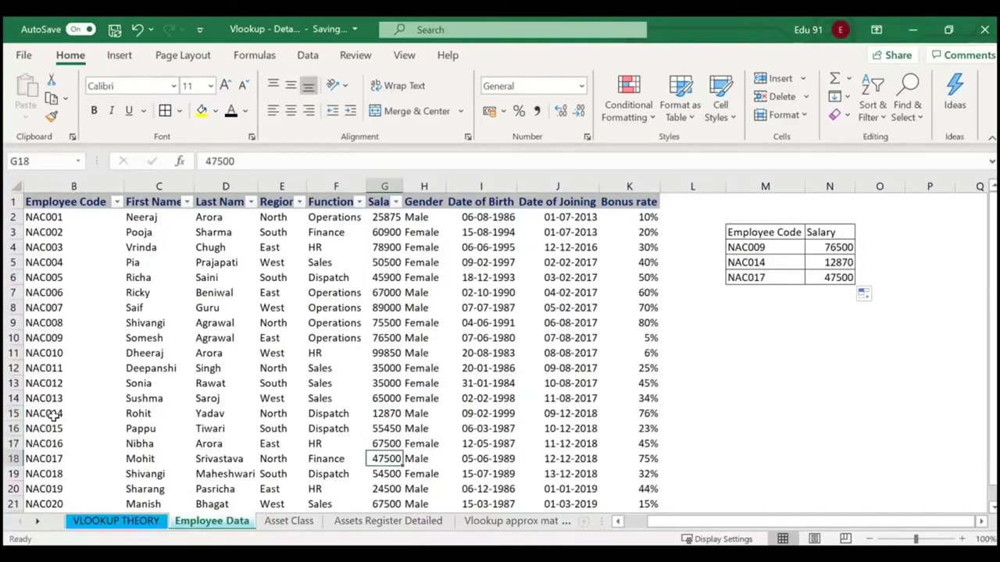
{"action": "left_click", "coordinate": [830, 249]}
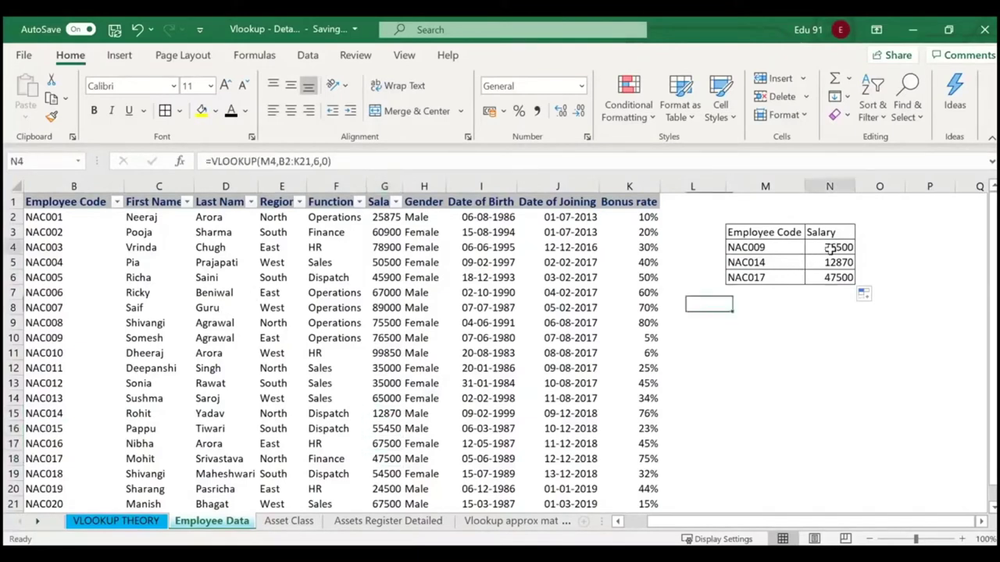
{"action": "left_click", "coordinate": [833, 264]}
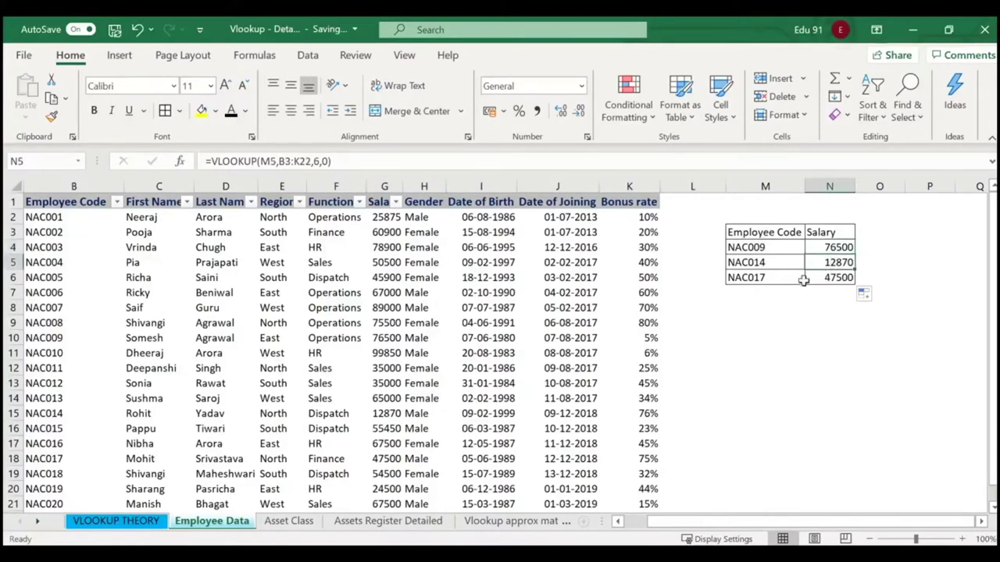
{"action": "left_click", "coordinate": [775, 292]}
Enter NAC002 in M7 and extend the salary lookup to N7, which shows #N/A.
{"action": "type", "text": "NAC"}
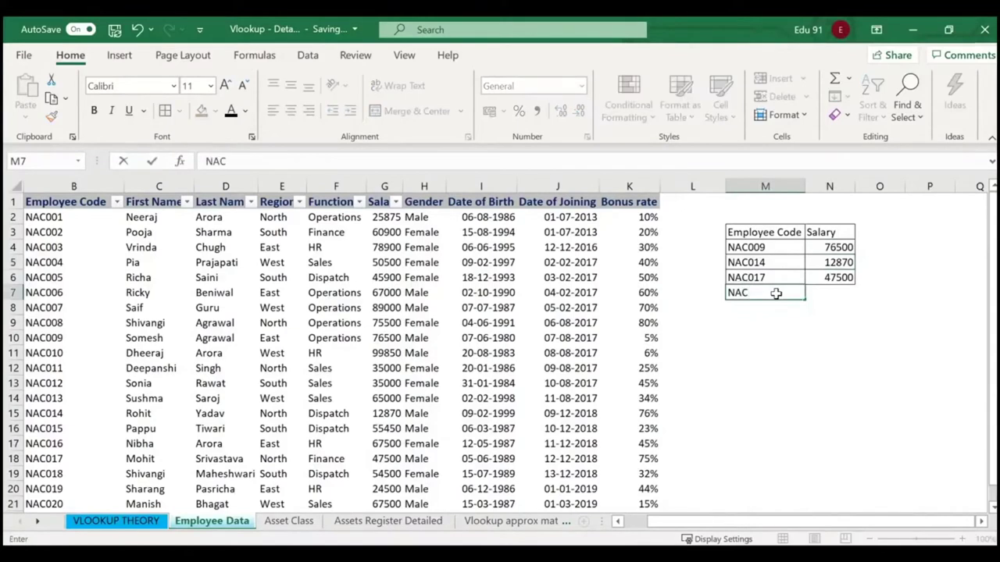
{"action": "type", "text": "009"}
{"action": "key", "text": "Return"}
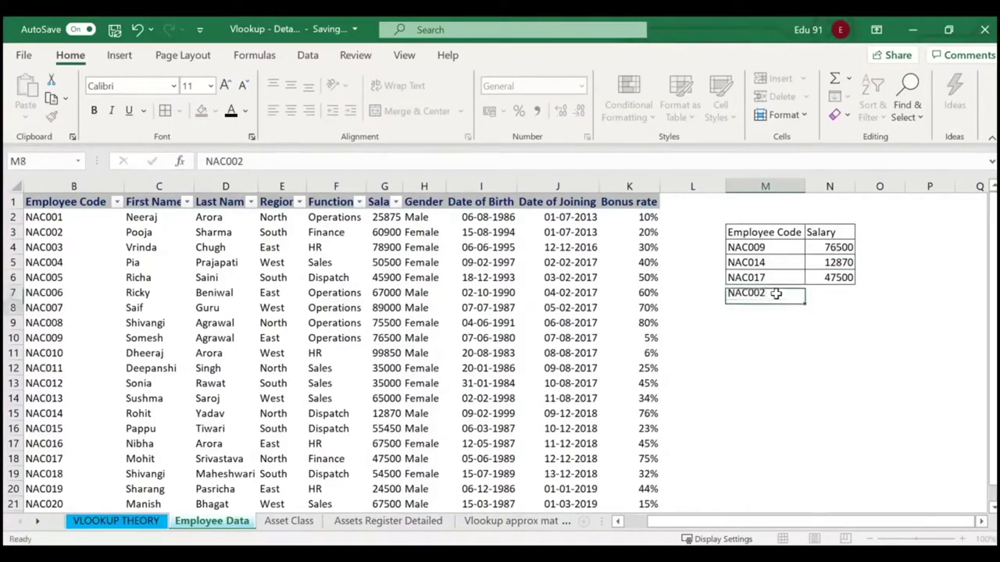
{"action": "left_click", "coordinate": [842, 279]}
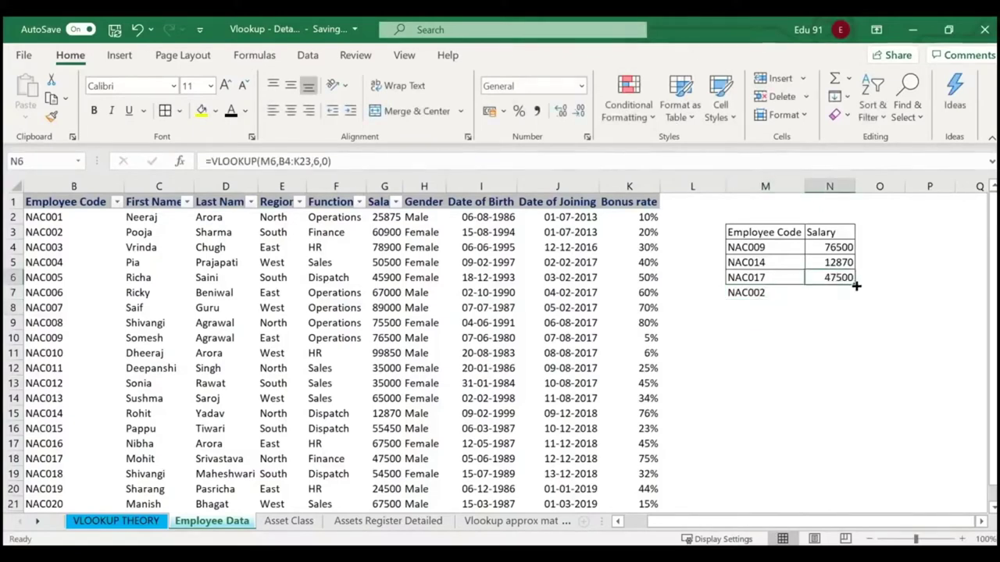
{"action": "left_click_drag", "start_coordinate": [856, 285], "coordinate": [861, 302]}
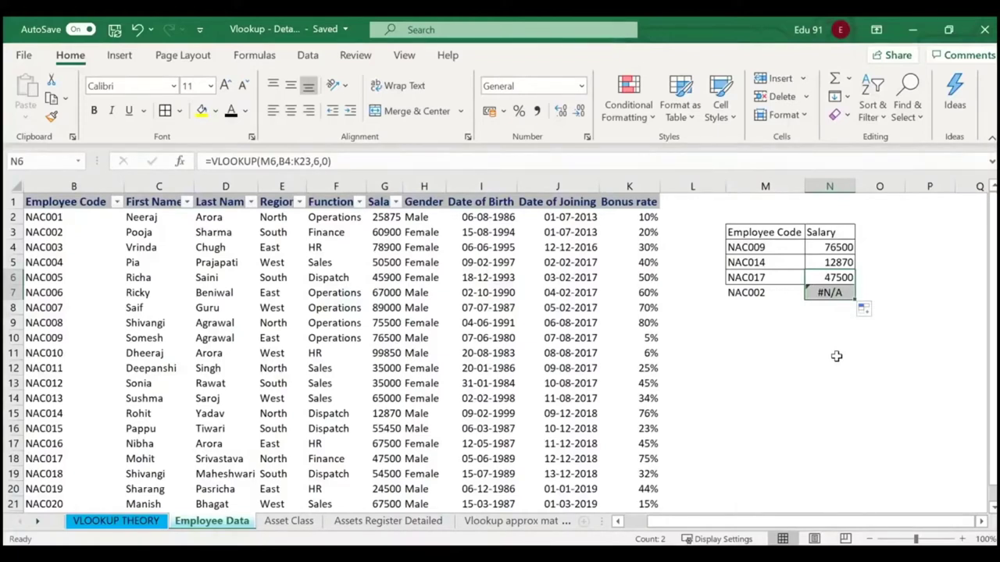
{"action": "left_click", "coordinate": [826, 336]}
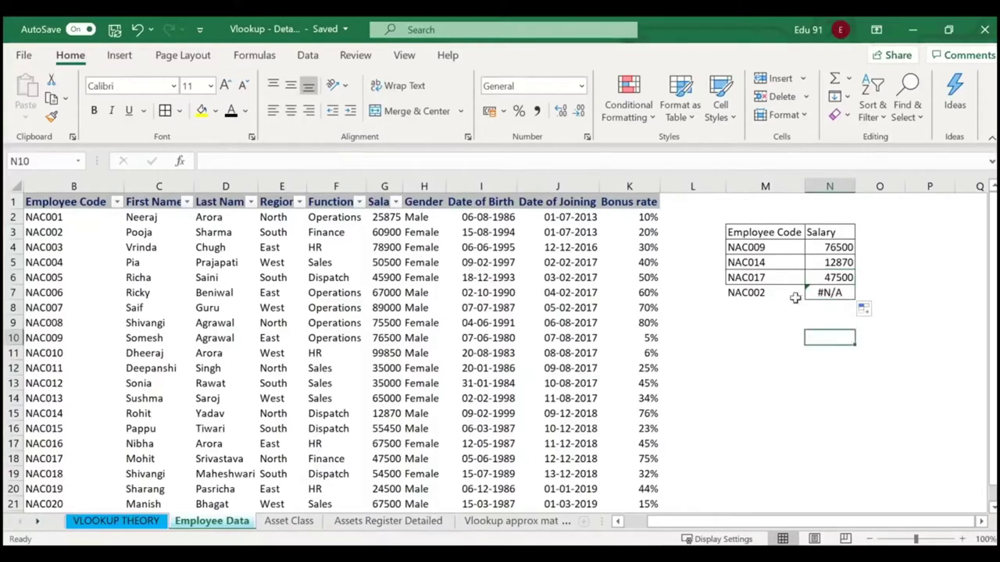
{"action": "left_click", "coordinate": [783, 279]}
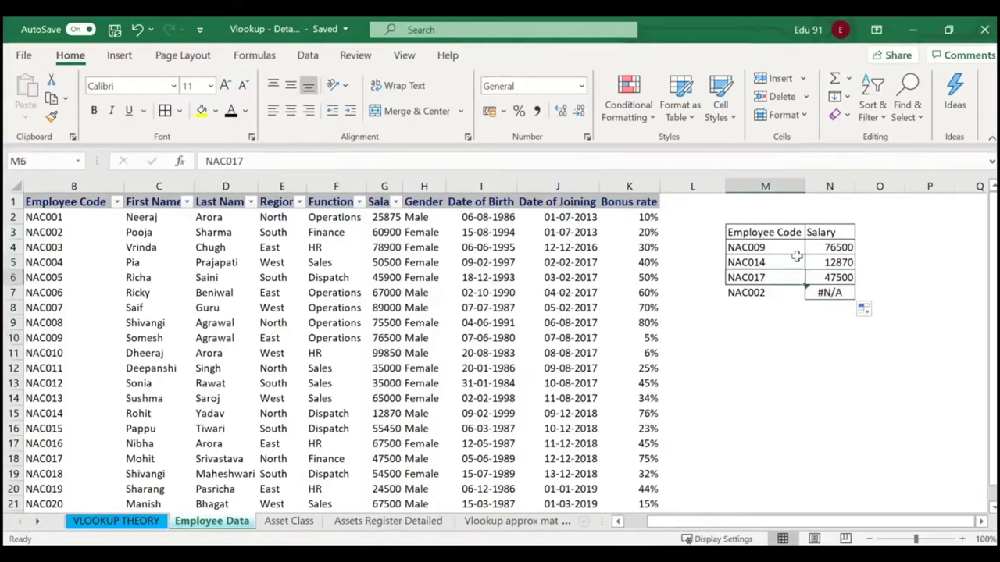
{"action": "left_click", "coordinate": [825, 247]}
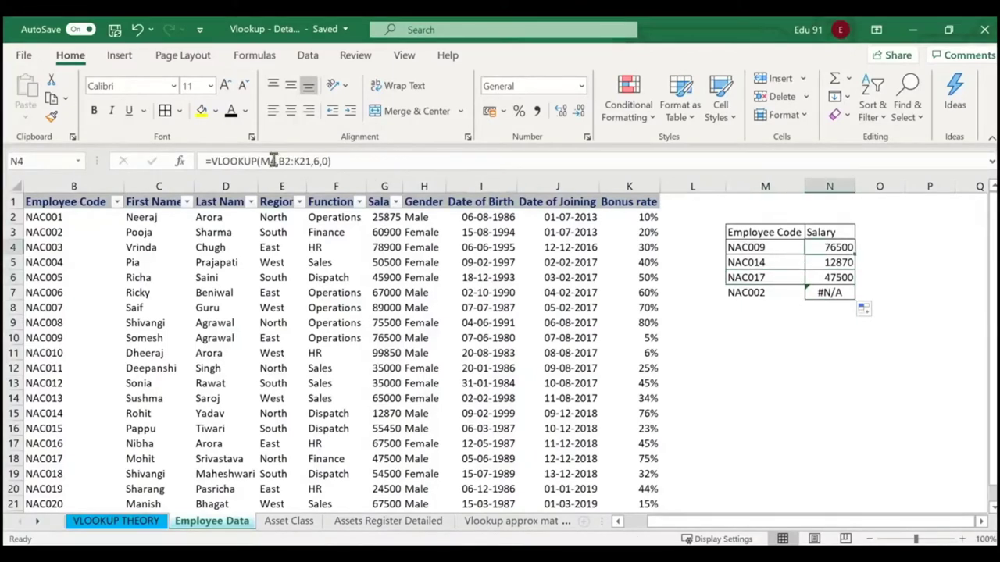
{"action": "left_click", "coordinate": [180, 161]}
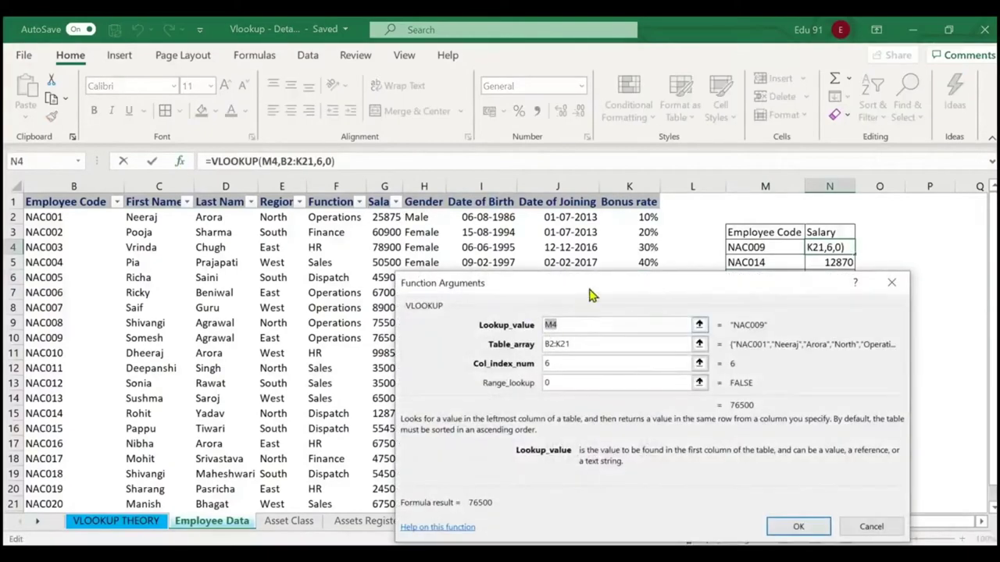
{"action": "left_click_drag", "start_coordinate": [591, 290], "coordinate": [478, 157]}
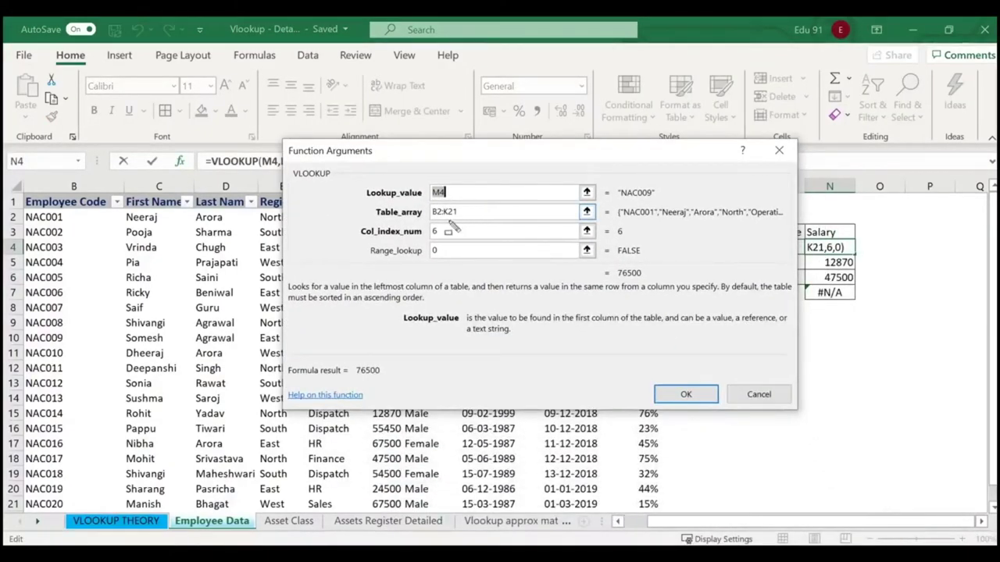
{"action": "left_click_drag", "start_coordinate": [426, 202], "coordinate": [469, 224]}
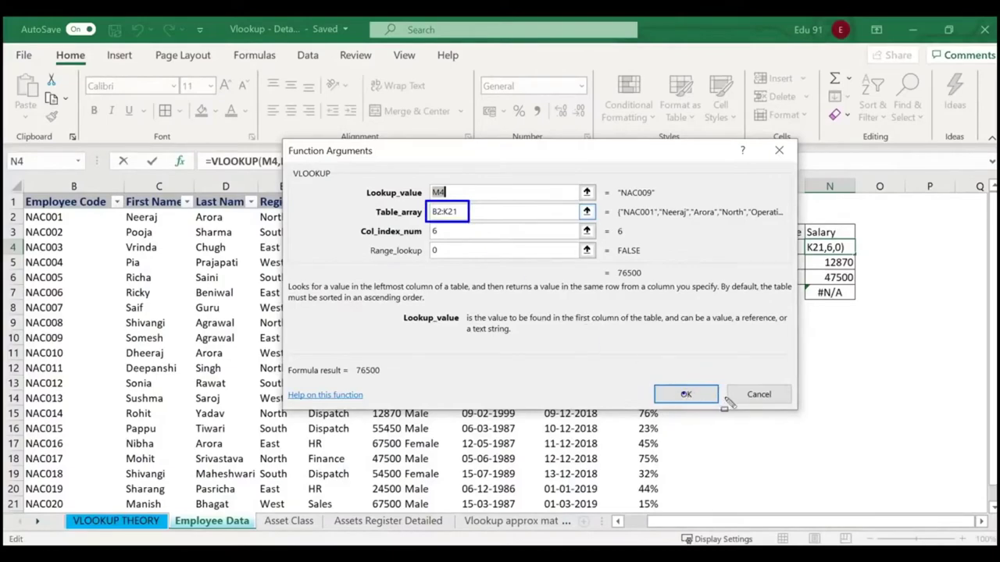
{"action": "left_click", "coordinate": [759, 398]}
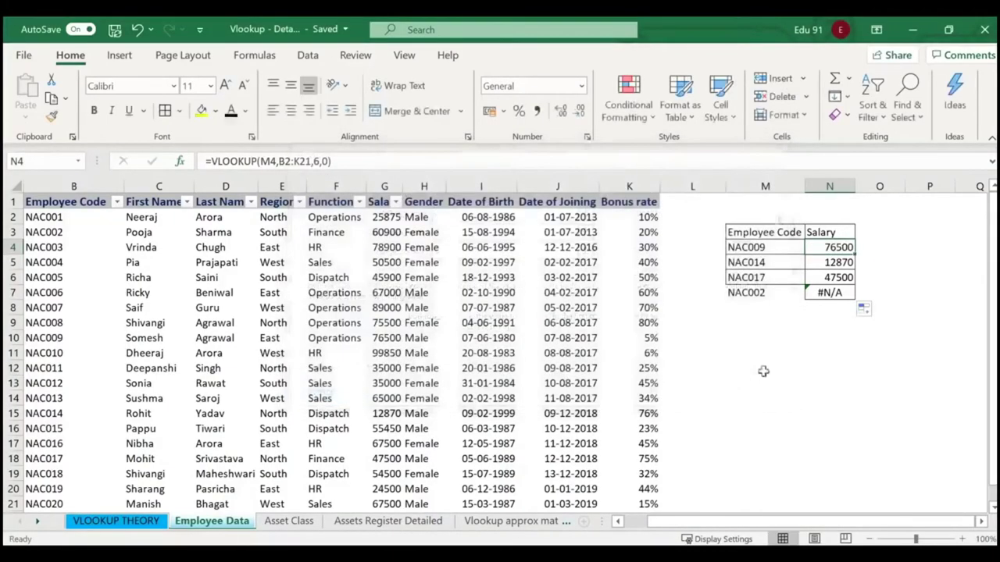
{"action": "left_click", "coordinate": [834, 263]}
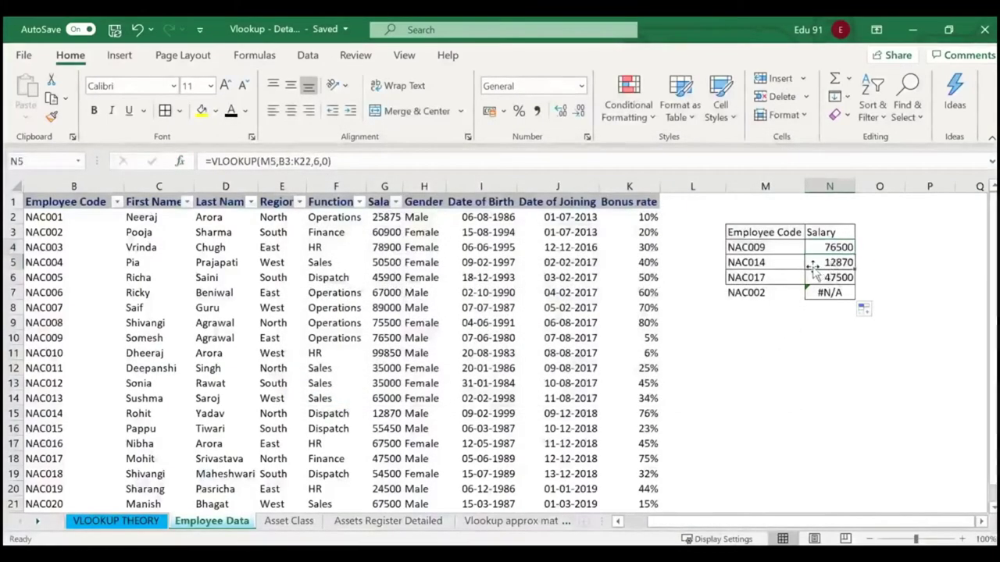
{"action": "left_click", "coordinate": [180, 161]}
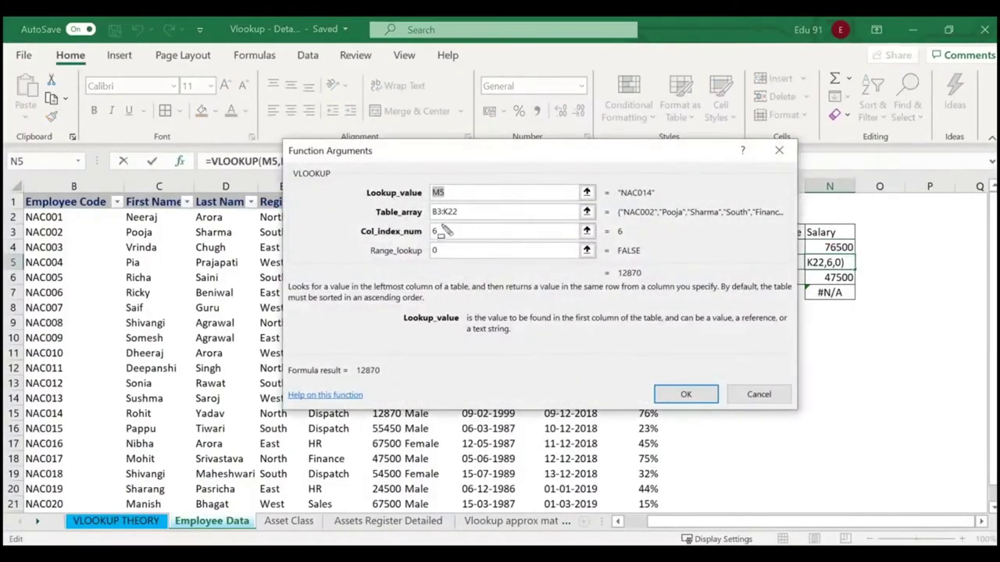
{"action": "left_click_drag", "start_coordinate": [422, 200], "coordinate": [468, 226]}
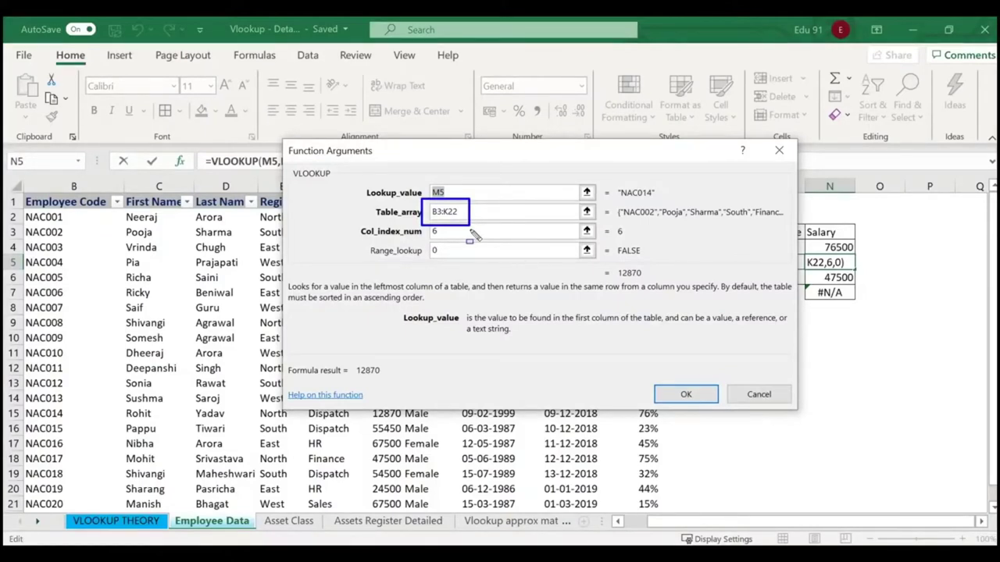
{"action": "key", "text": "Escape"}
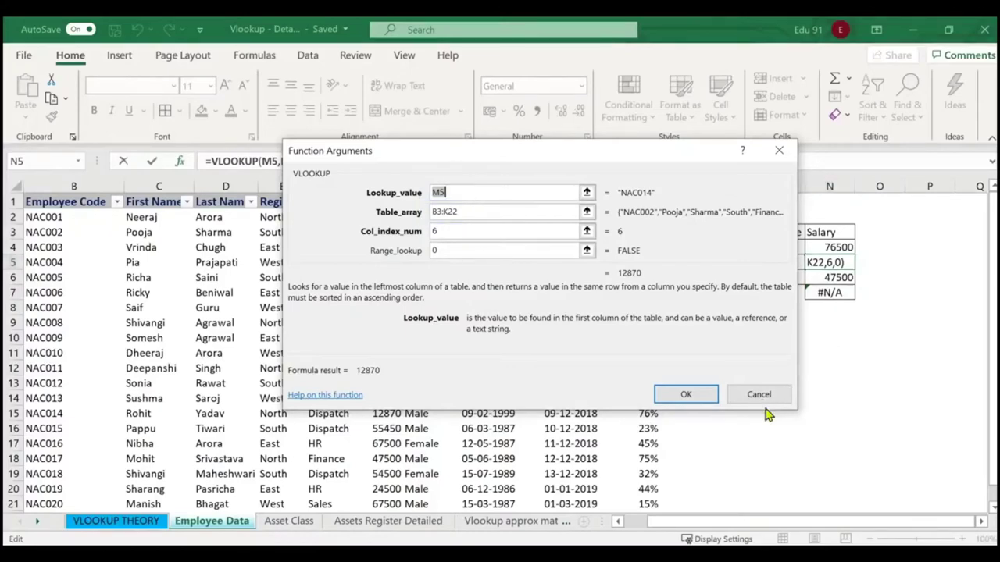
{"action": "left_click", "coordinate": [759, 400]}
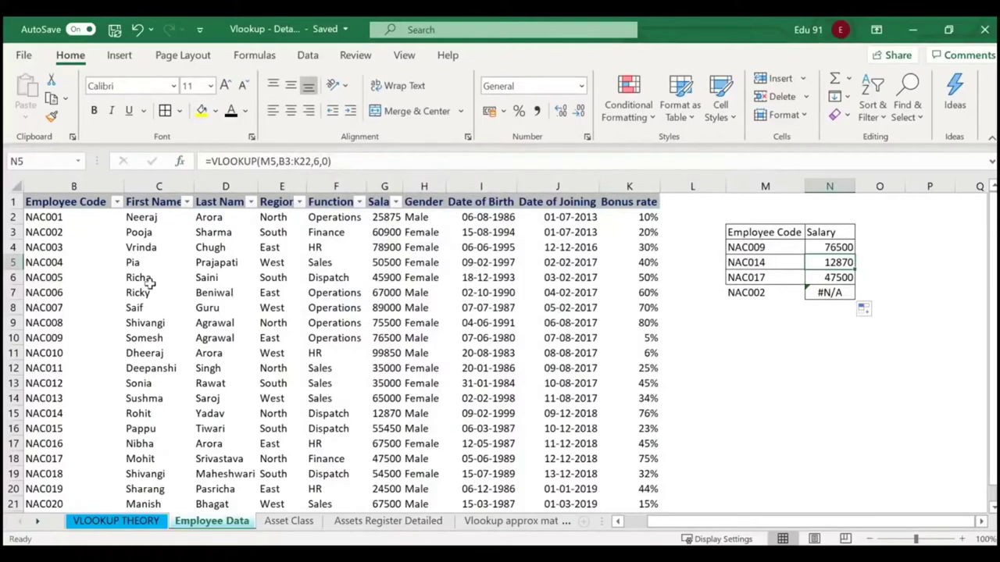
{"action": "left_click", "coordinate": [752, 247]}
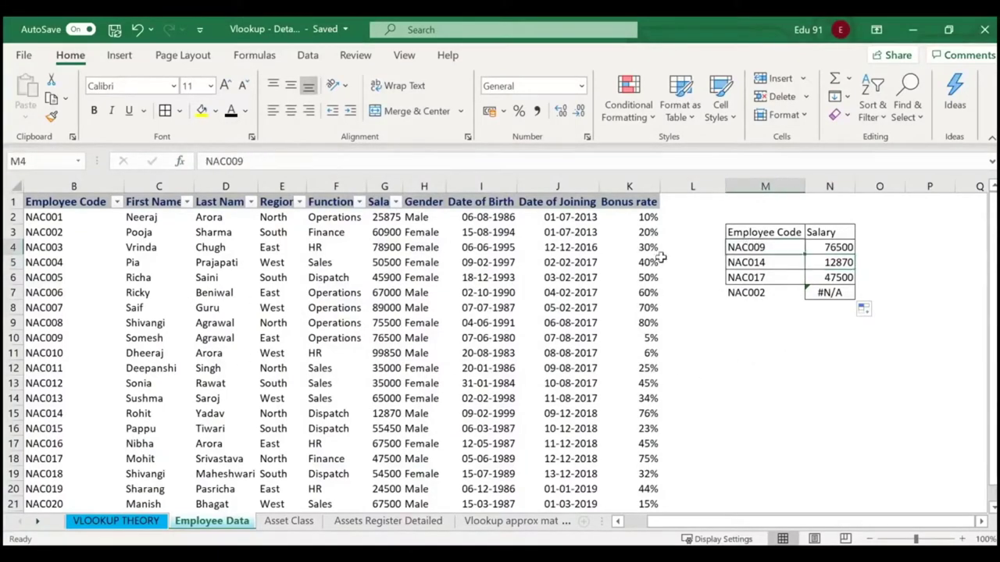
{"action": "left_click", "coordinate": [48, 343]}
{"action": "left_click", "coordinate": [833, 293]}
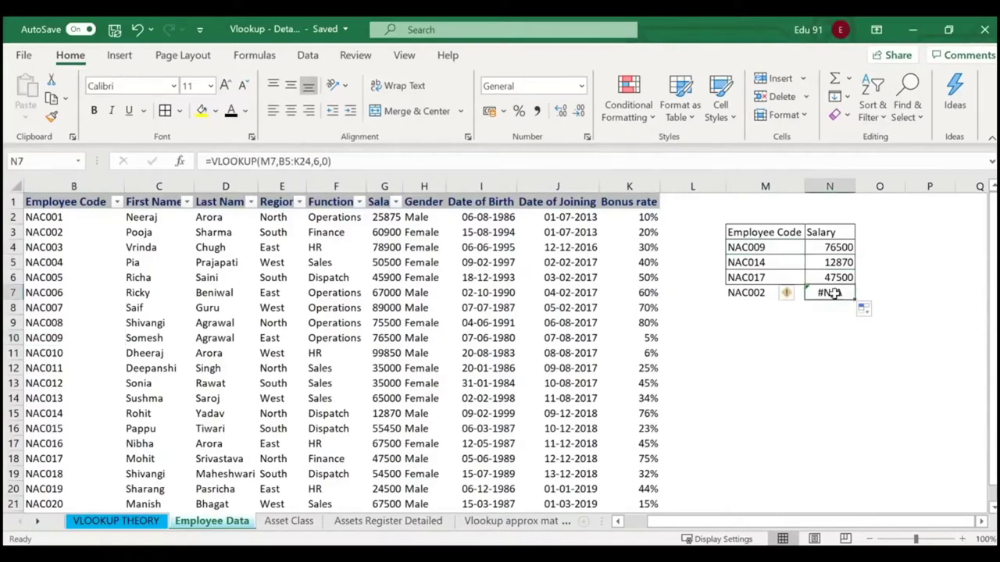
{"action": "mouse_move", "coordinate": [272, 150]}
{"action": "left_mouse_down"}
{"action": "mouse_move", "coordinate": [291, 172]}
{"action": "mouse_move", "coordinate": [317, 178]}
{"action": "left_mouse_up"}
{"action": "left_click_drag", "start_coordinate": [713, 274], "coordinate": [773, 307]}
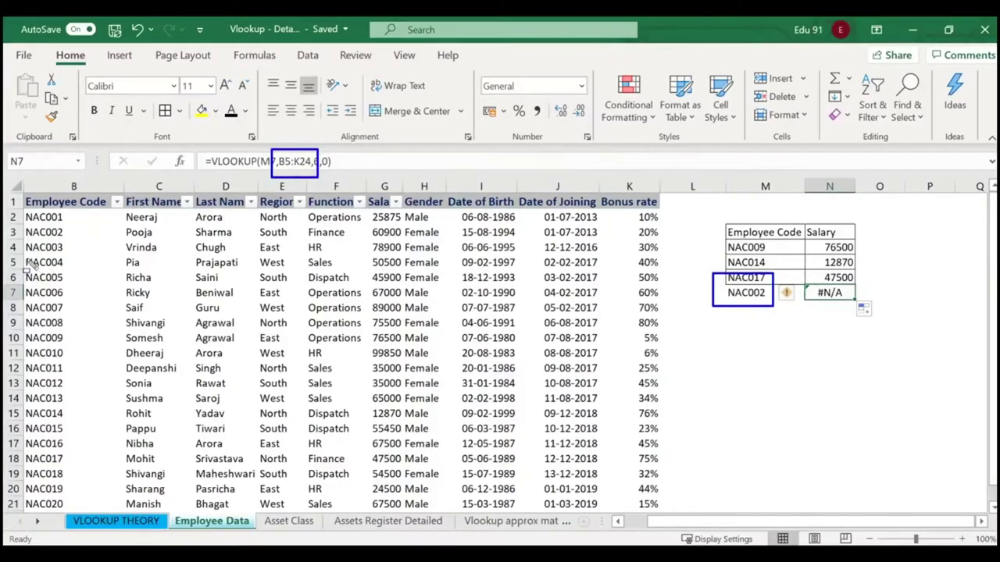
{"action": "mouse_move", "coordinate": [23, 256]}
{"action": "left_mouse_down"}
{"action": "mouse_move", "coordinate": [528, 386]}
{"action": "mouse_move", "coordinate": [658, 508]}
{"action": "left_mouse_up"}
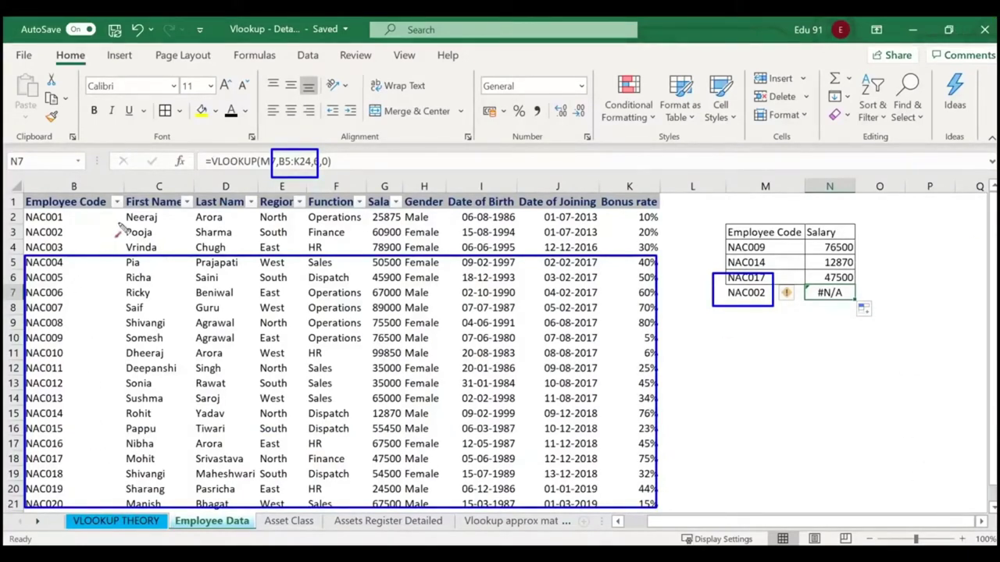
{"action": "left_click_drag", "start_coordinate": [136, 252], "coordinate": [68, 237]}
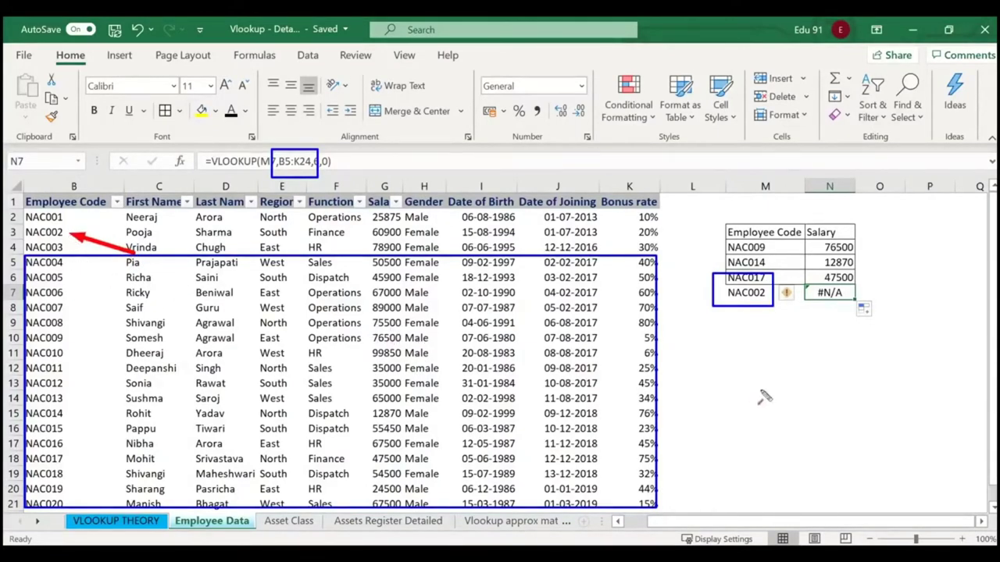
{"action": "key", "text": "Escape"}
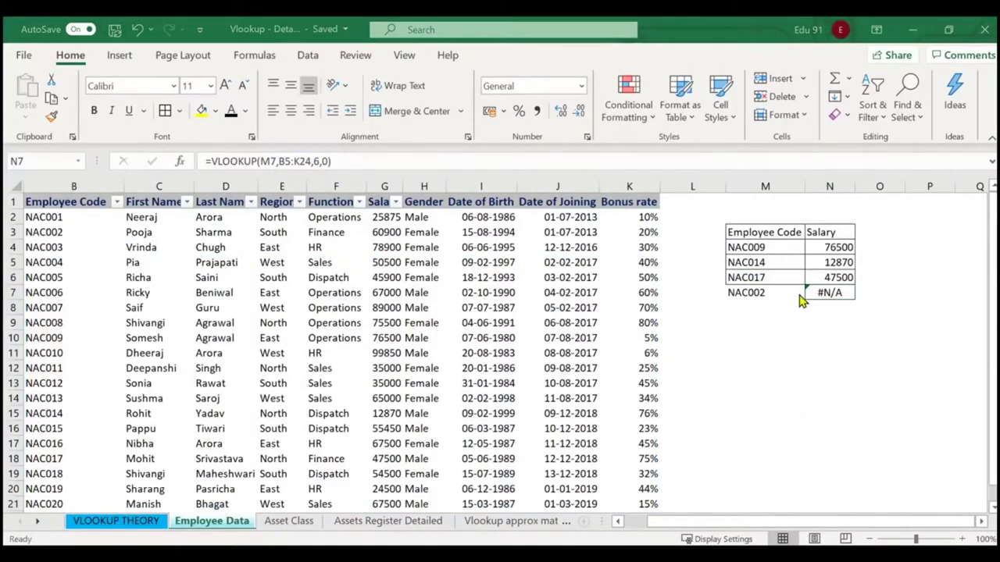
{"action": "left_click", "coordinate": [848, 248]}
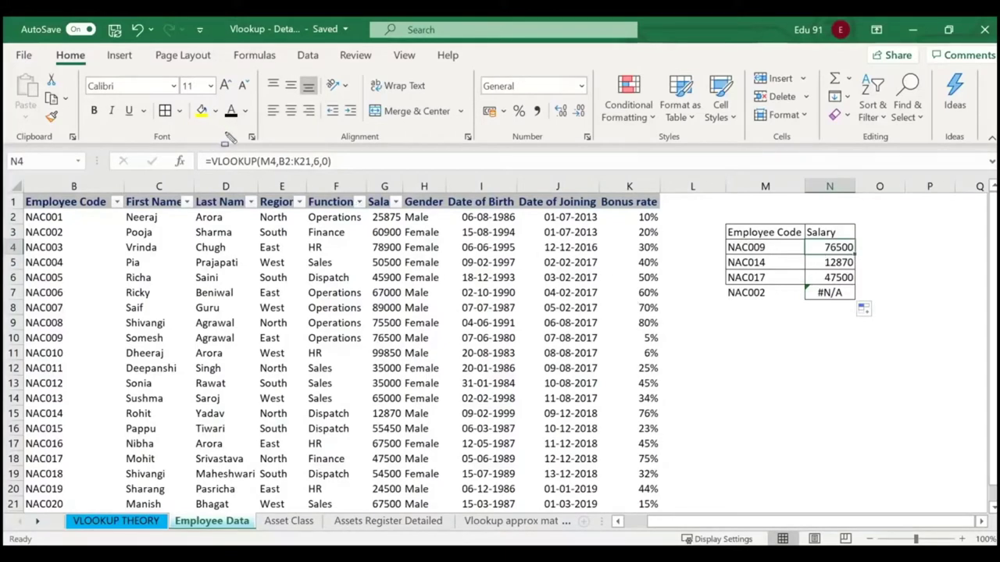
{"action": "left_click_drag", "start_coordinate": [189, 150], "coordinate": [344, 178]}
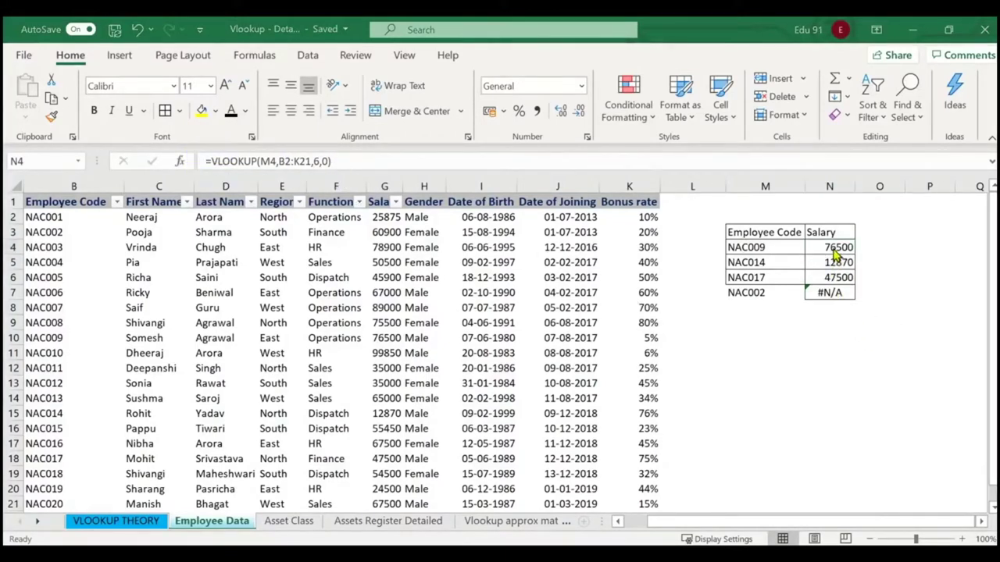
{"action": "left_click_drag", "start_coordinate": [202, 142], "coordinate": [371, 178]}
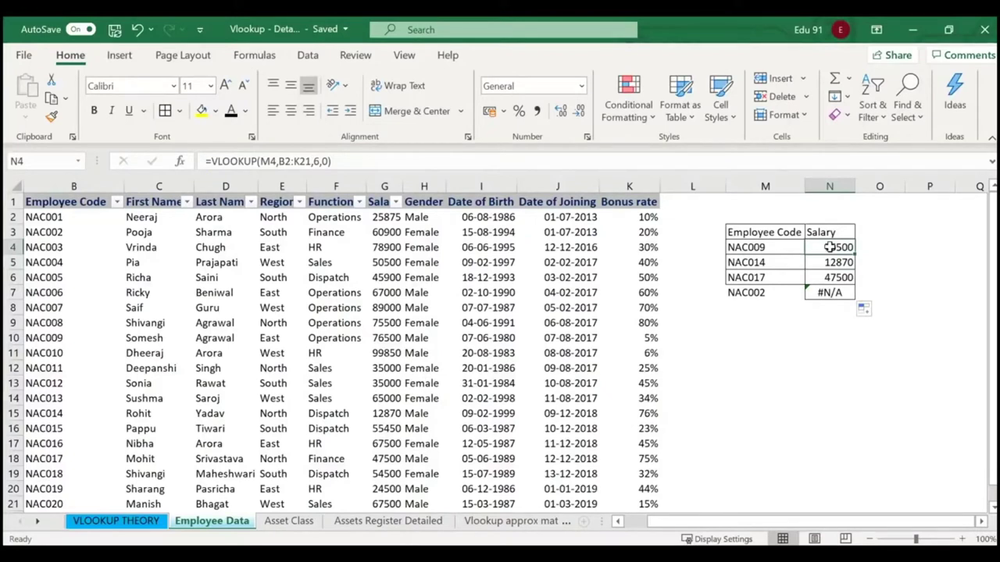
{"action": "left_click", "coordinate": [766, 247]}
{"action": "left_click", "coordinate": [764, 262]}
{"action": "left_click", "coordinate": [765, 276]}
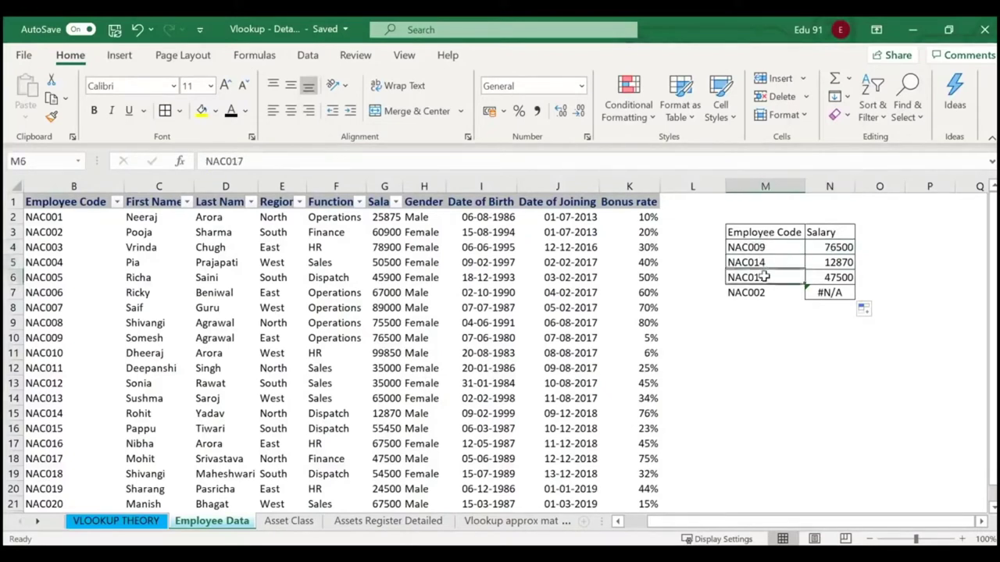
{"action": "left_click", "coordinate": [826, 262]}
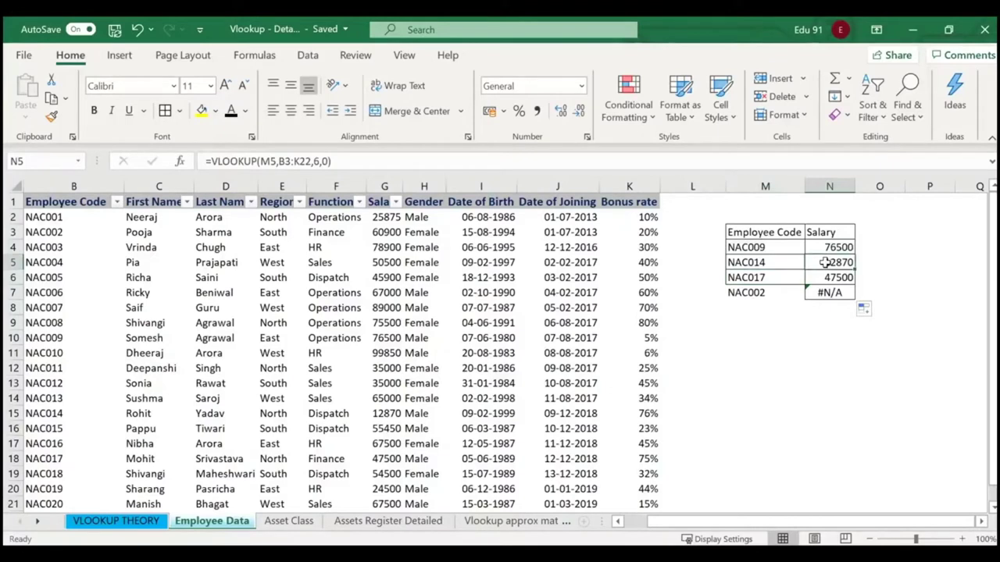
{"action": "key", "text": "Up"}
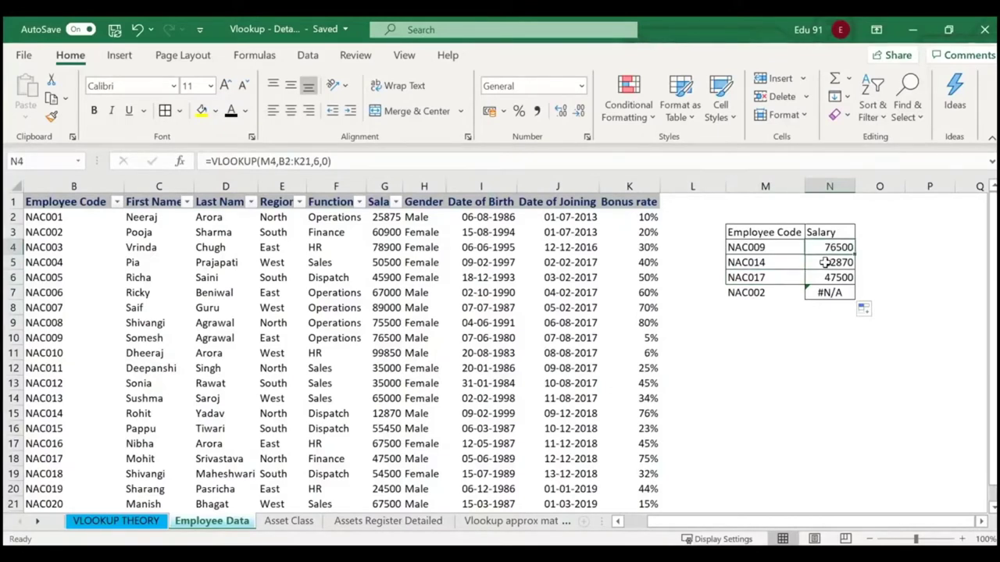
{"action": "key", "text": "Down"}
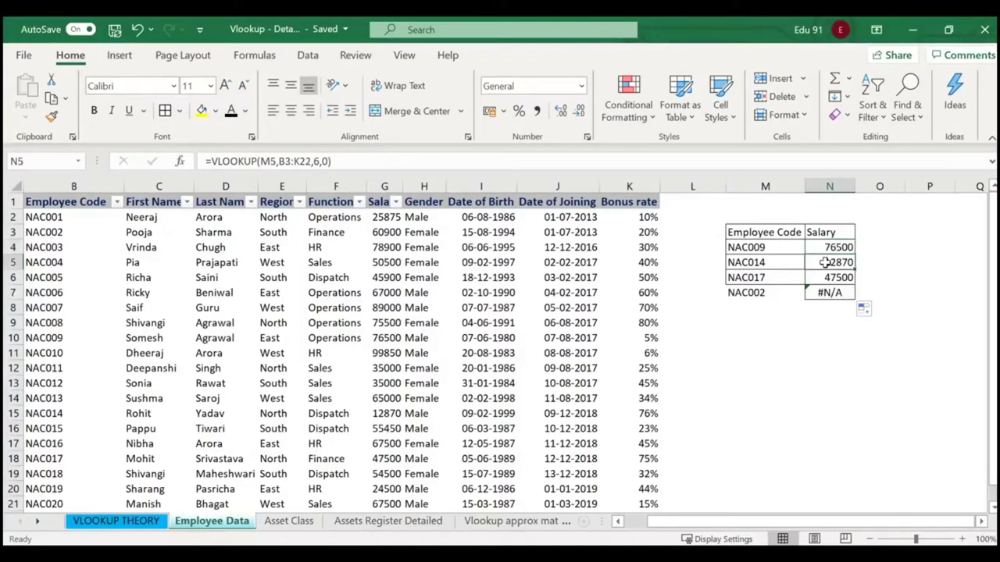
{"action": "key", "text": "Down"}
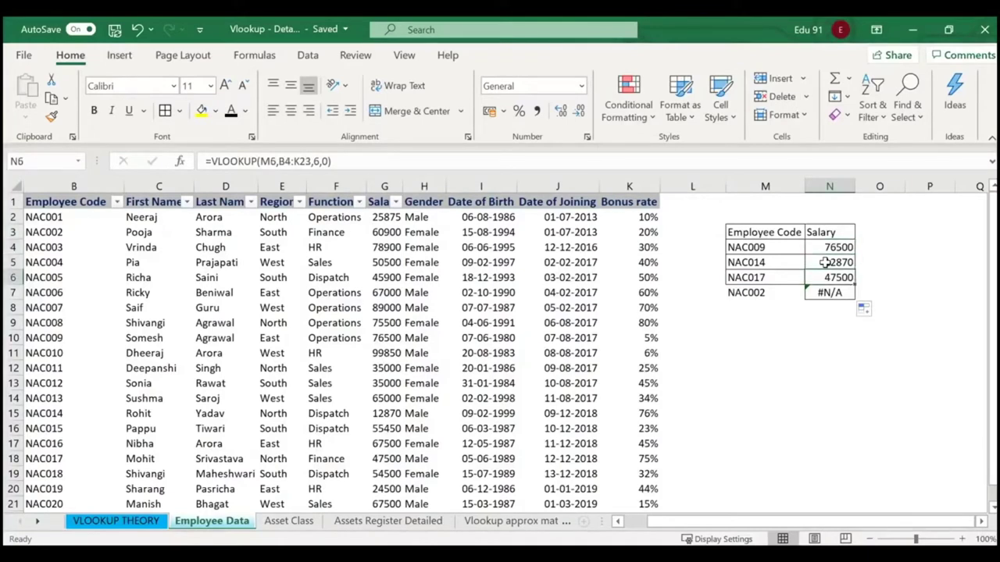
{"action": "key", "text": "Up"}
{"action": "key", "text": "Up"}
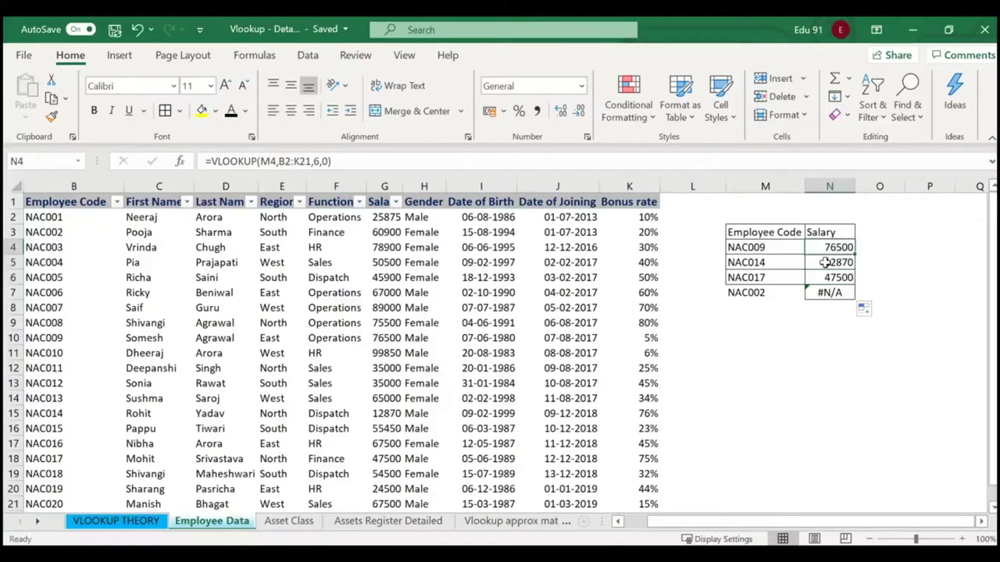
Make N4's VLOOKUP table range absolute as $B$2:$K$21.
{"action": "left_click", "coordinate": [180, 161]}
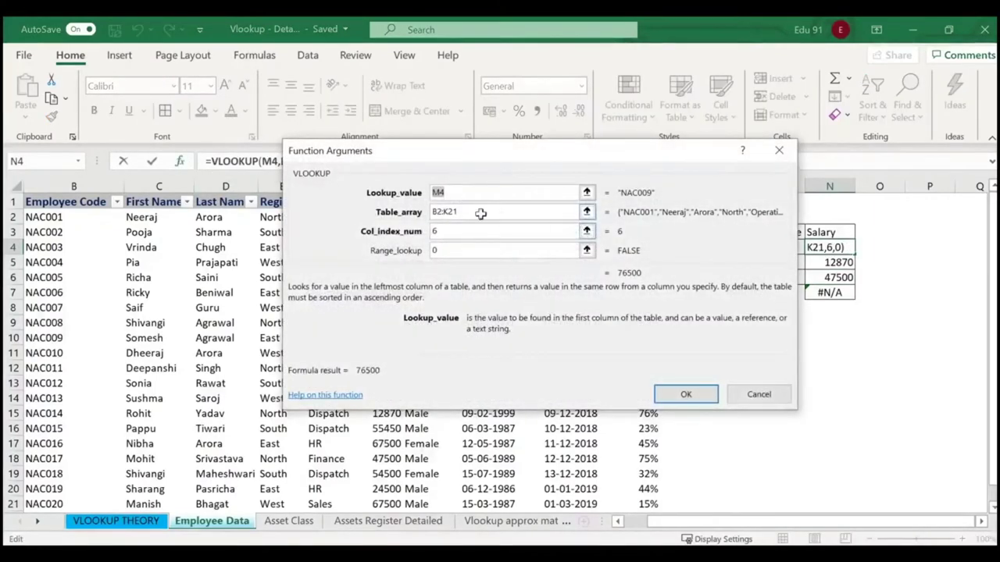
{"action": "left_click", "coordinate": [443, 211]}
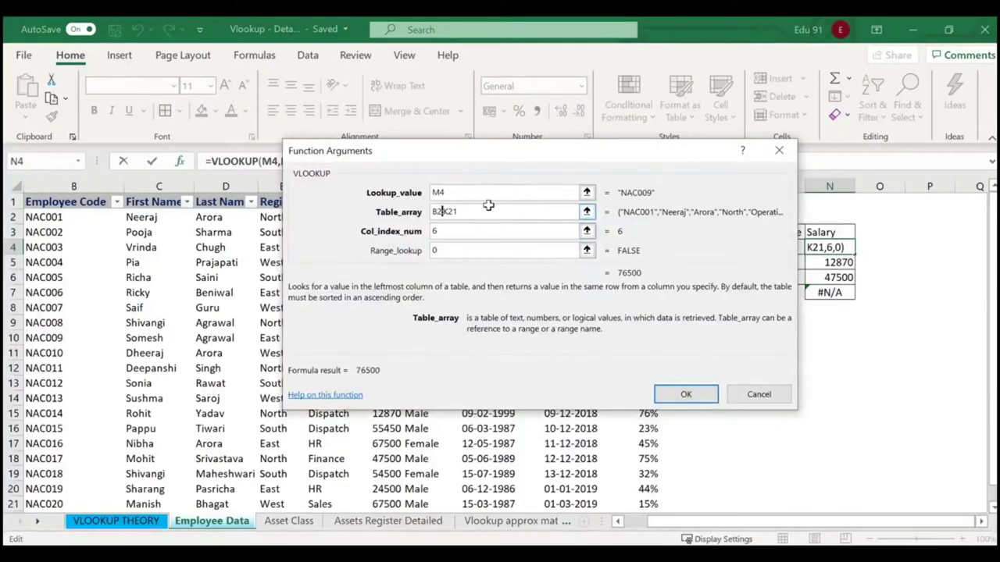
{"action": "key", "text": "F4"}
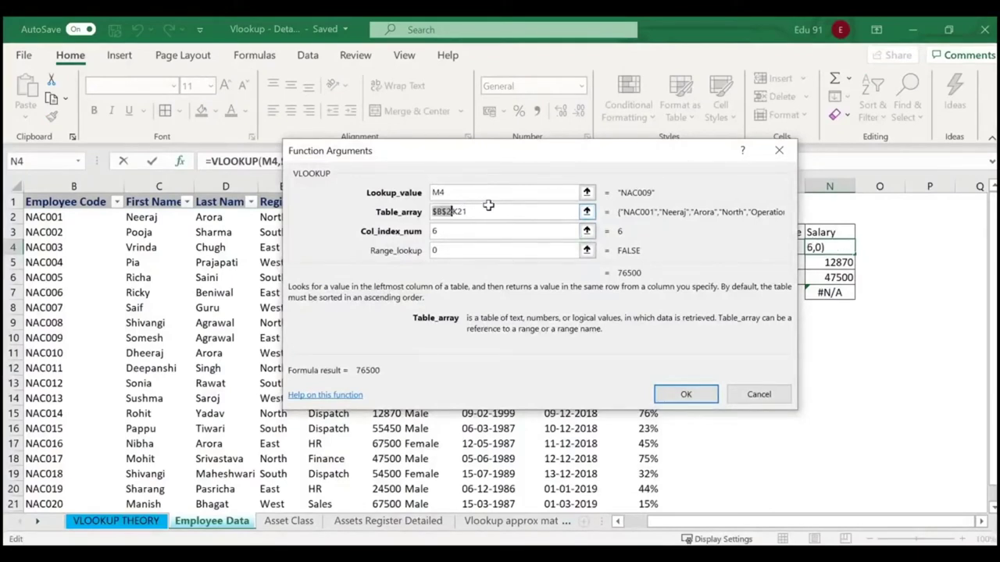
{"action": "left_click", "coordinate": [457, 209]}
{"action": "key", "text": "F4"}
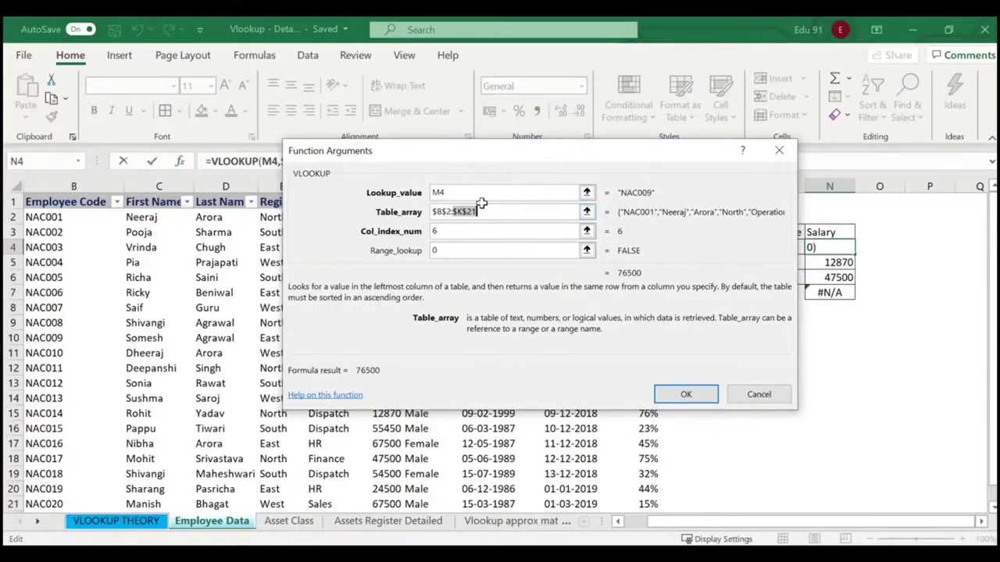
{"action": "left_click", "coordinate": [687, 395]}
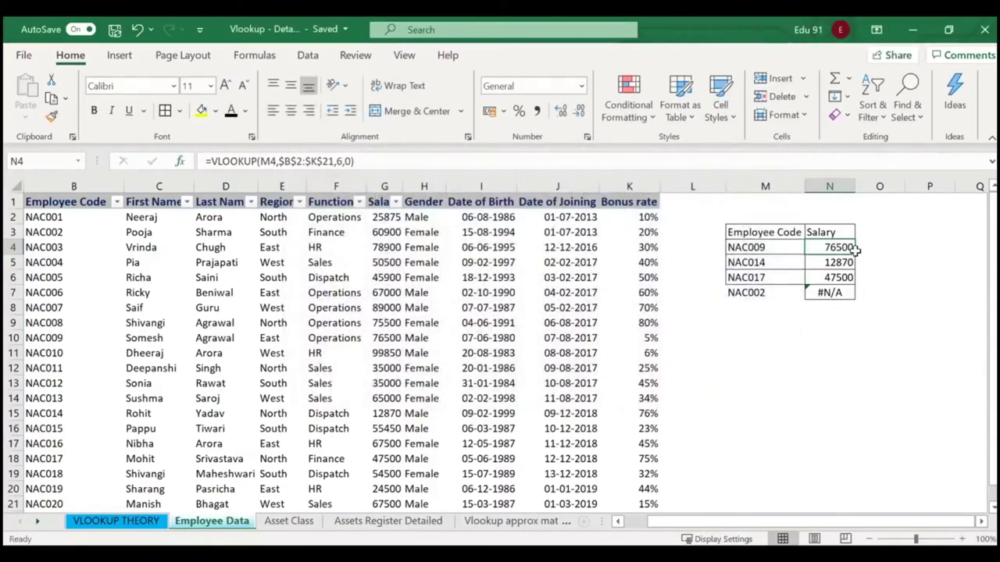
Copy the corrected lookup down to N7 so NAC002 returns 60900, then review N4's formula.
{"action": "left_click_drag", "start_coordinate": [855, 248], "coordinate": [851, 297]}
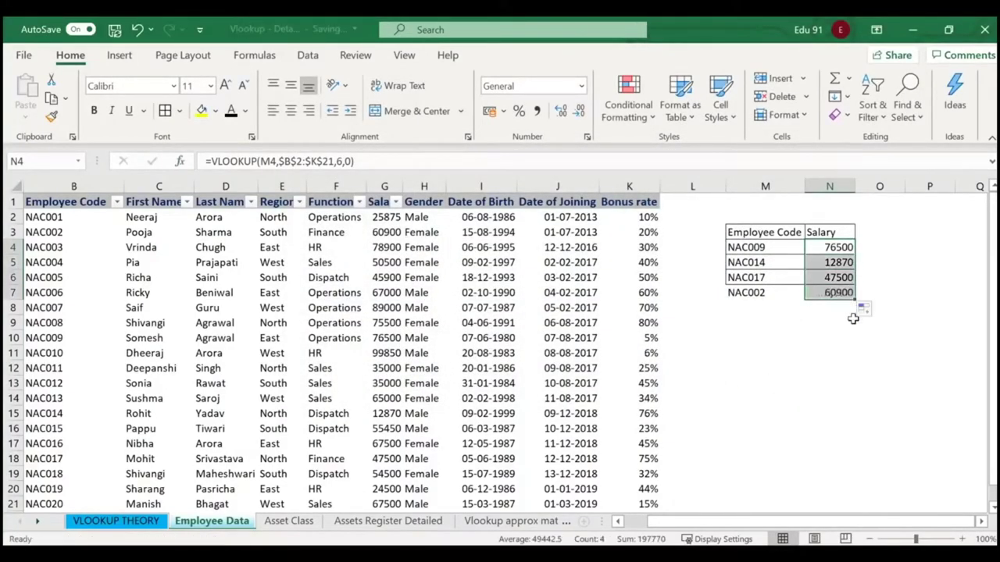
{"action": "left_click", "coordinate": [791, 318]}
{"action": "left_click", "coordinate": [841, 247]}
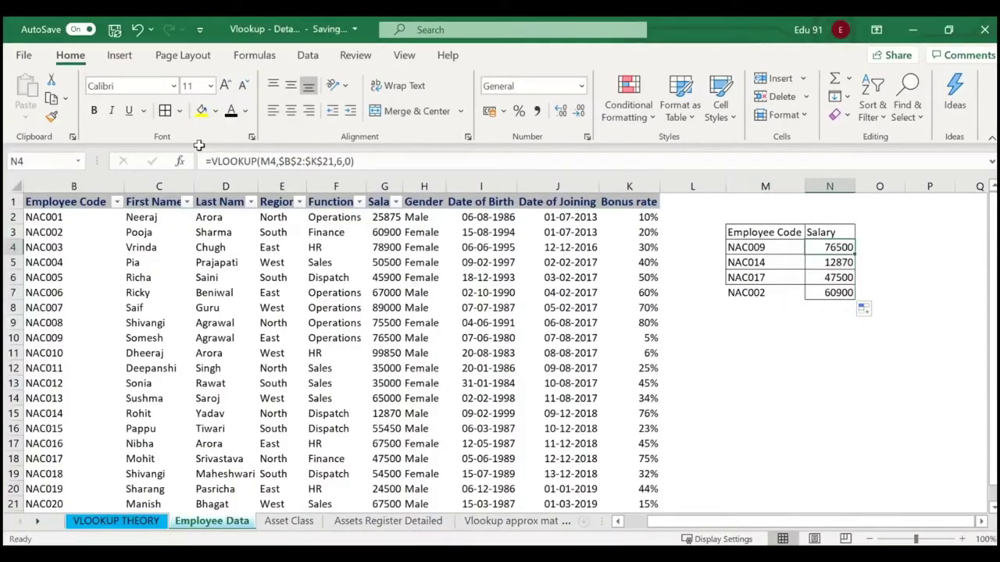
{"action": "left_click_drag", "start_coordinate": [200, 147], "coordinate": [393, 191]}
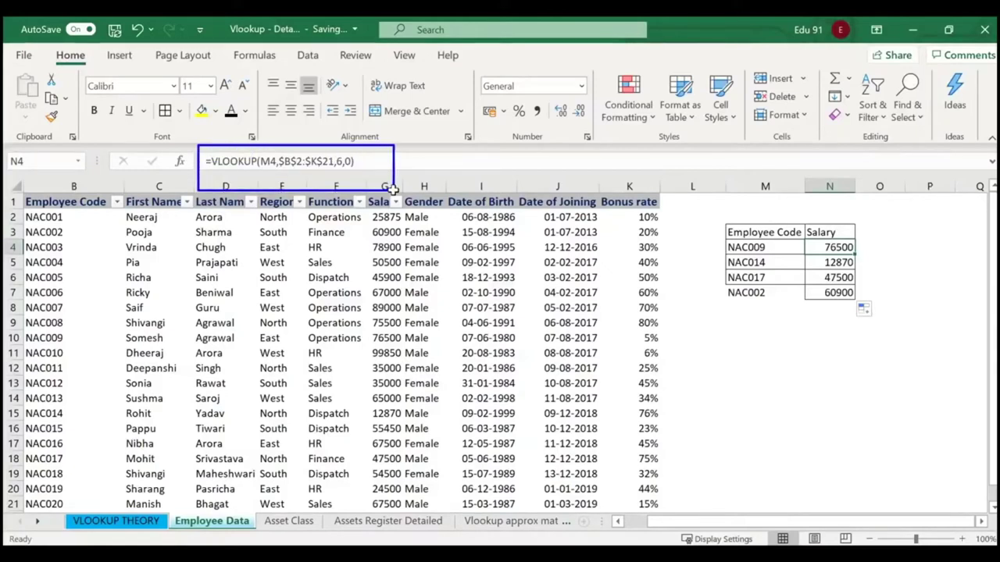
{"action": "key", "text": "Escape"}
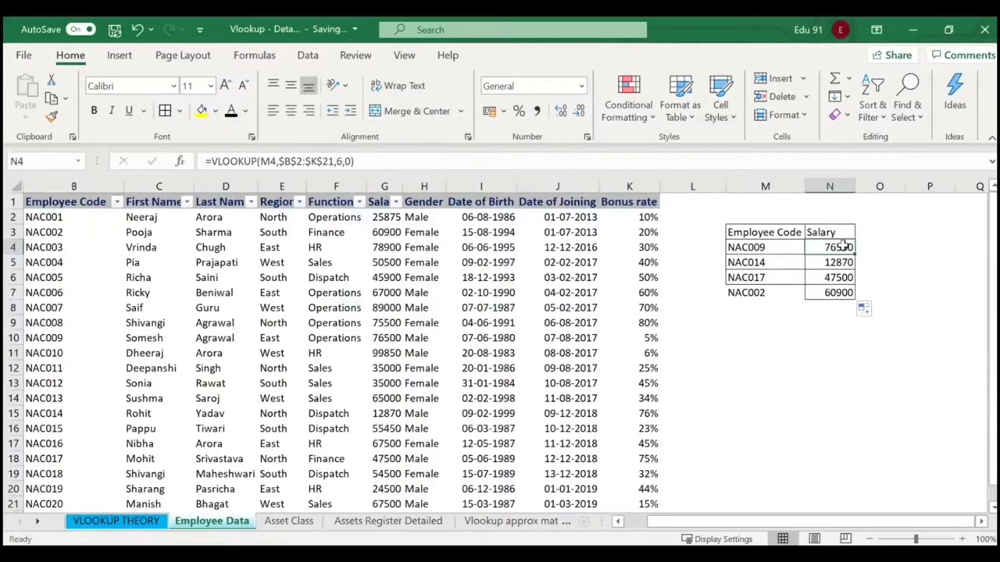
{"action": "key", "text": "Down"}
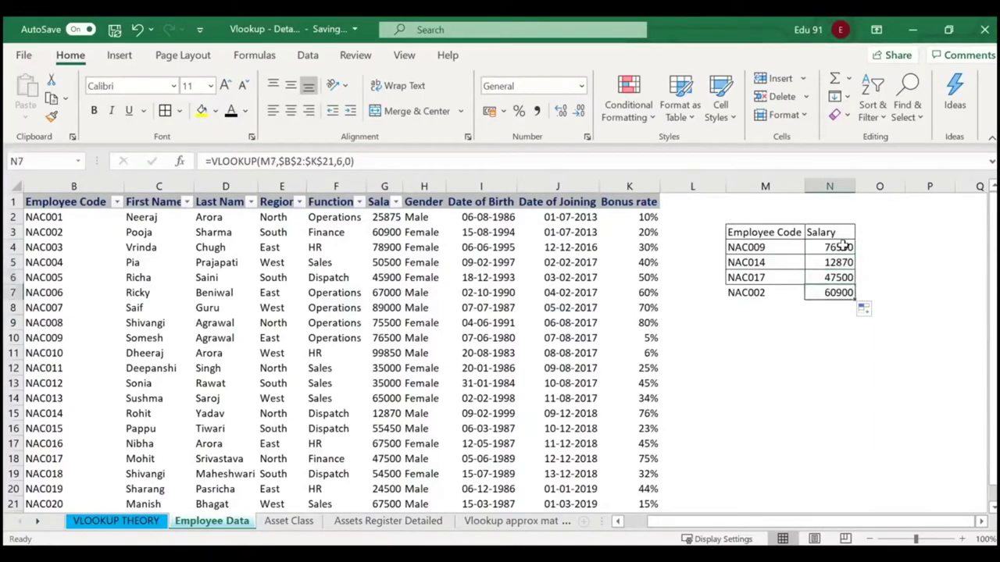
{"action": "key", "text": "Up"}
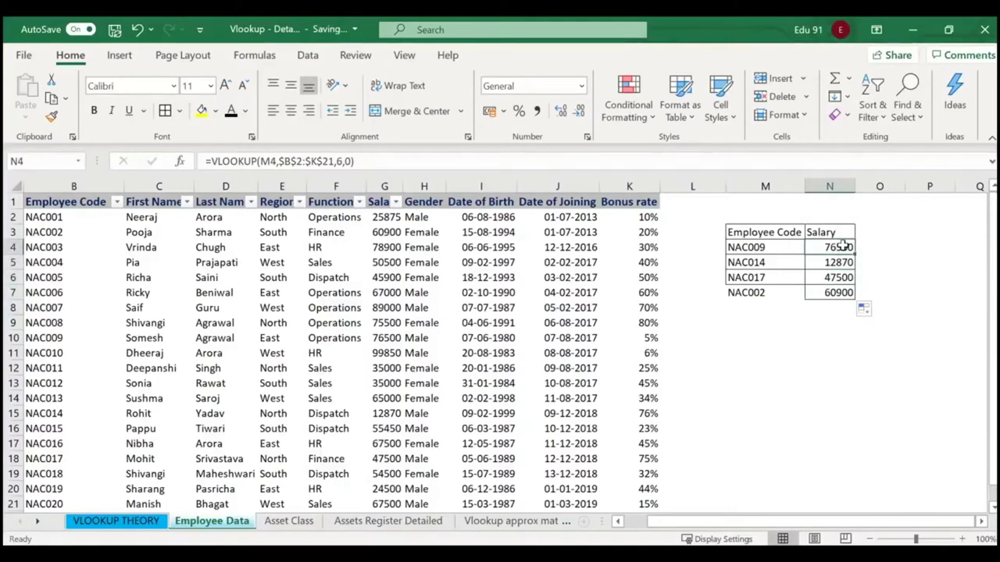
{"action": "key", "text": "Left"}
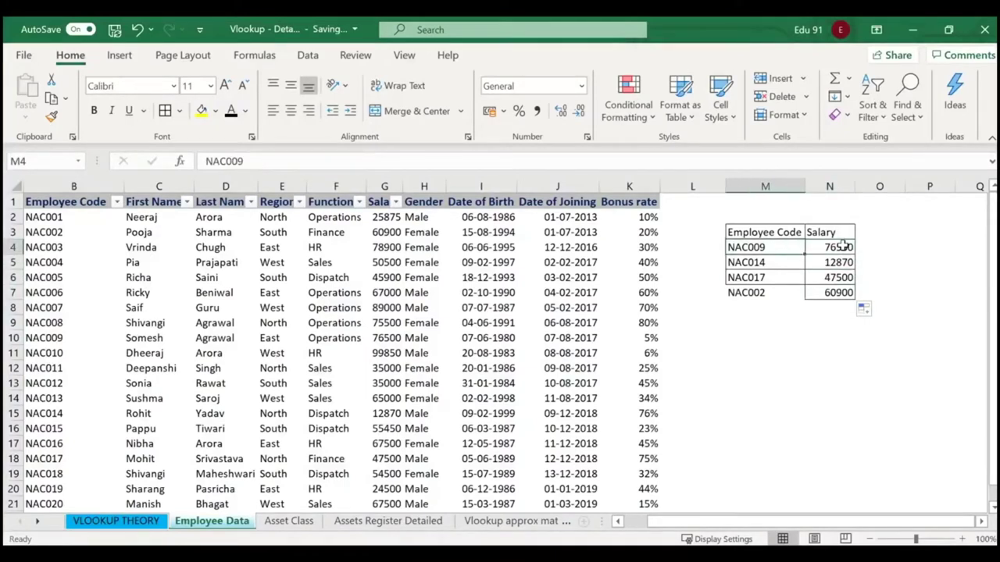
{"action": "key", "text": "Right"}
{"action": "key", "text": "Down"}
{"action": "key", "text": "Left"}
{"action": "key", "text": "Right"}
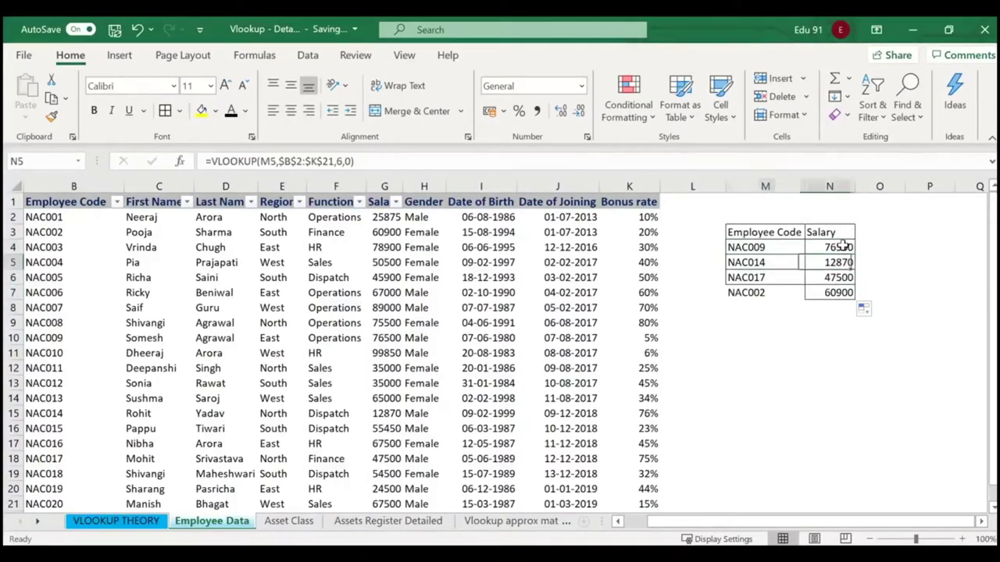
{"action": "key", "text": "Down"}
{"action": "key", "text": "Down"}
{"action": "key", "text": "Up"}
{"action": "key", "text": "Up"}
{"action": "key", "text": "Up"}
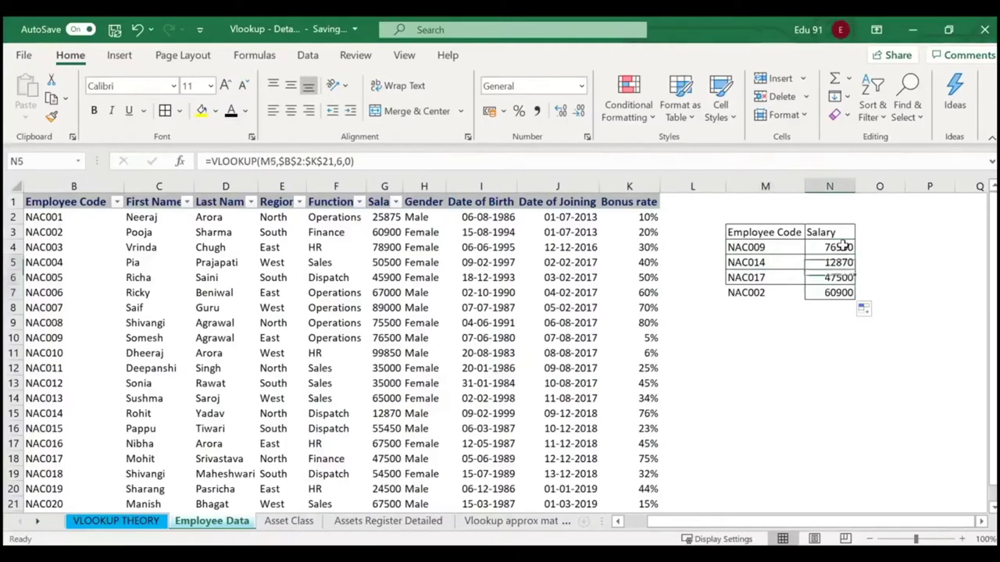
{"action": "key", "text": "Down"}
{"action": "key", "text": "Down"}
{"action": "key", "text": "Down"}
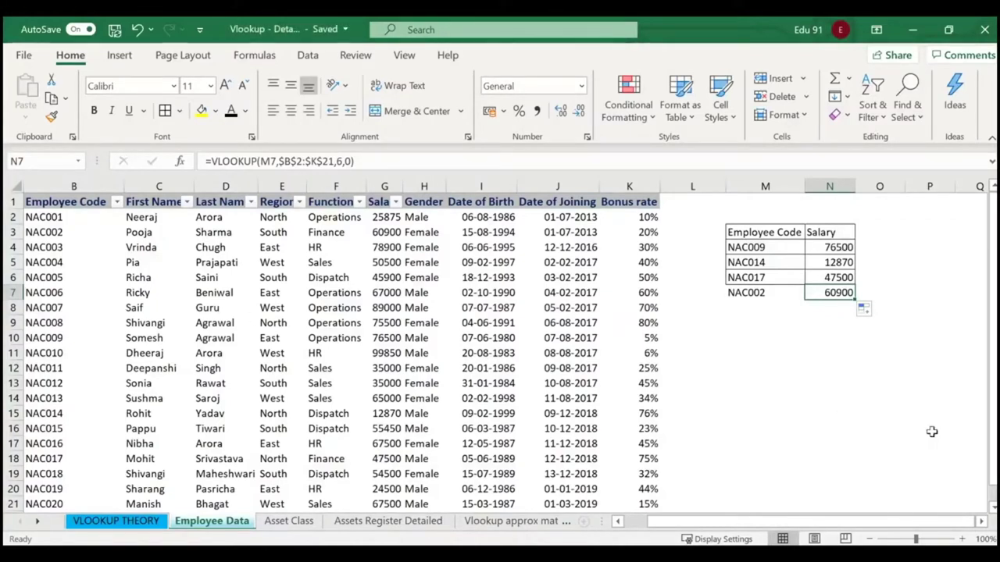
Add the code NAC004 to M8 in the lookup list and check its salary result.
{"action": "left_click", "coordinate": [72, 218]}
{"action": "double_click", "coordinate": [68, 262]}
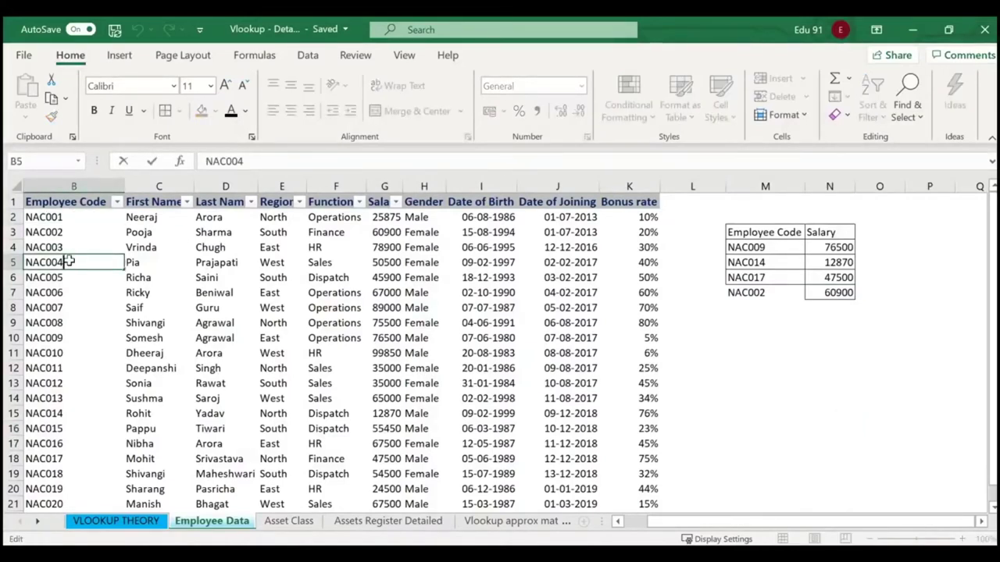
{"action": "left_click", "coordinate": [748, 341]}
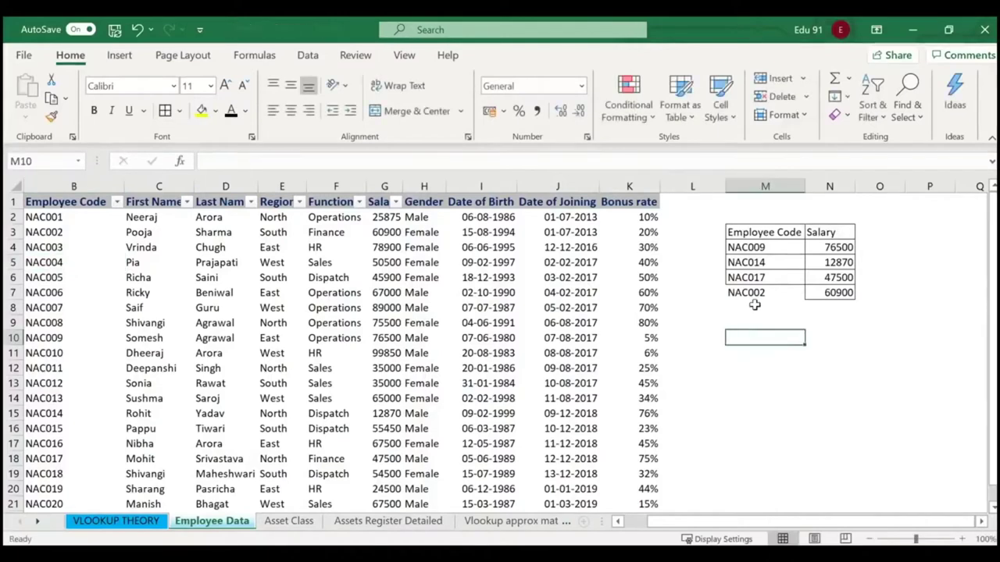
{"action": "left_click", "coordinate": [755, 306]}
{"action": "type", "text": "NAC"}
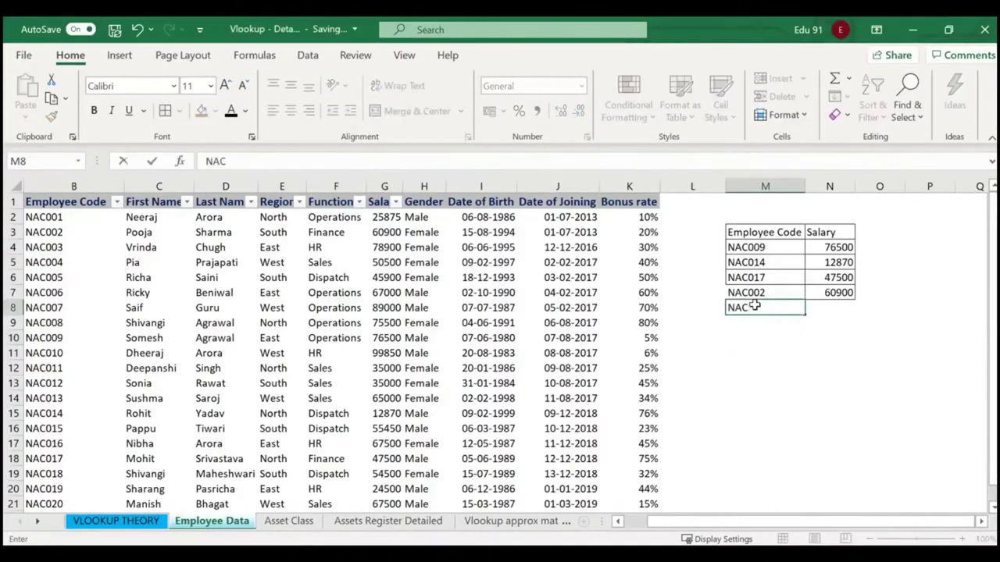
{"action": "type", "text": "004"}
{"action": "key", "text": "Return"}
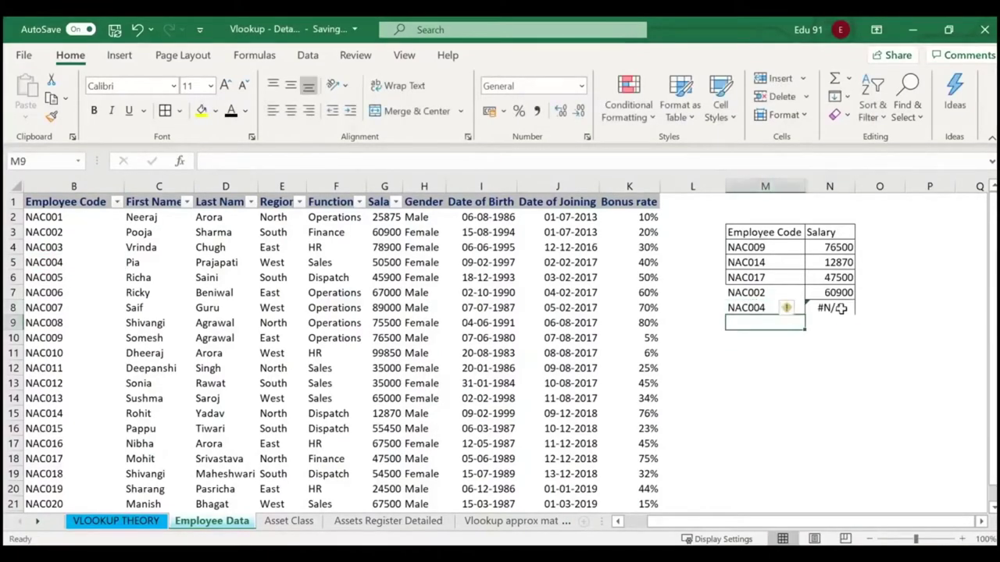
{"action": "left_click", "coordinate": [841, 309]}
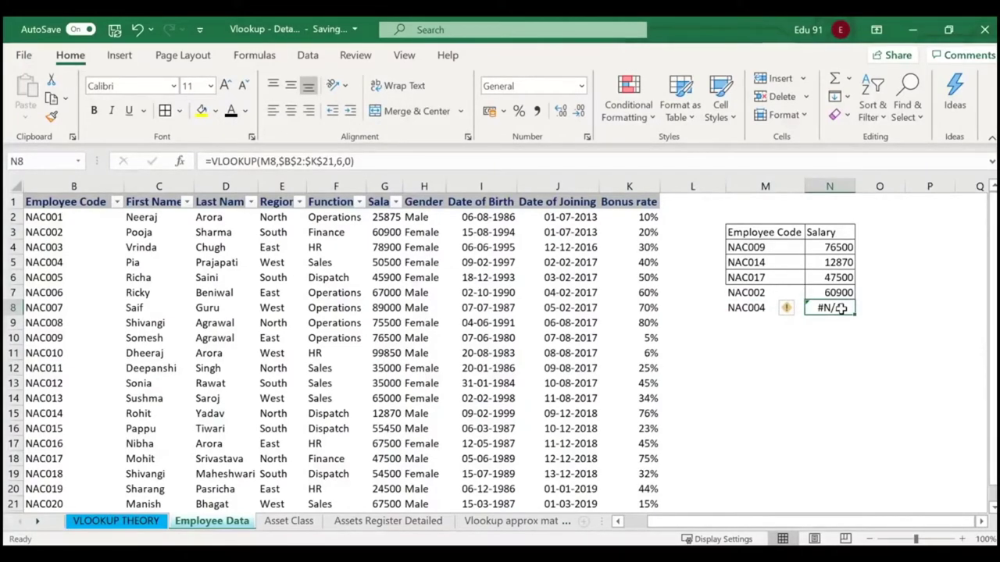
Remove the stray space from the NAC004 code in B5 so its lookup returns 50500.
{"action": "double_click", "coordinate": [77, 263]}
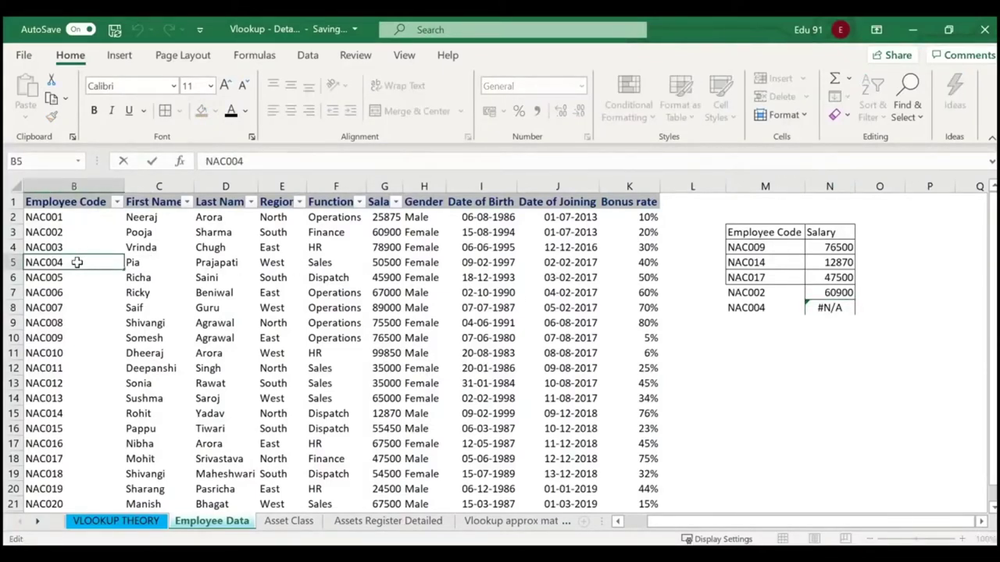
{"action": "key", "text": "Return"}
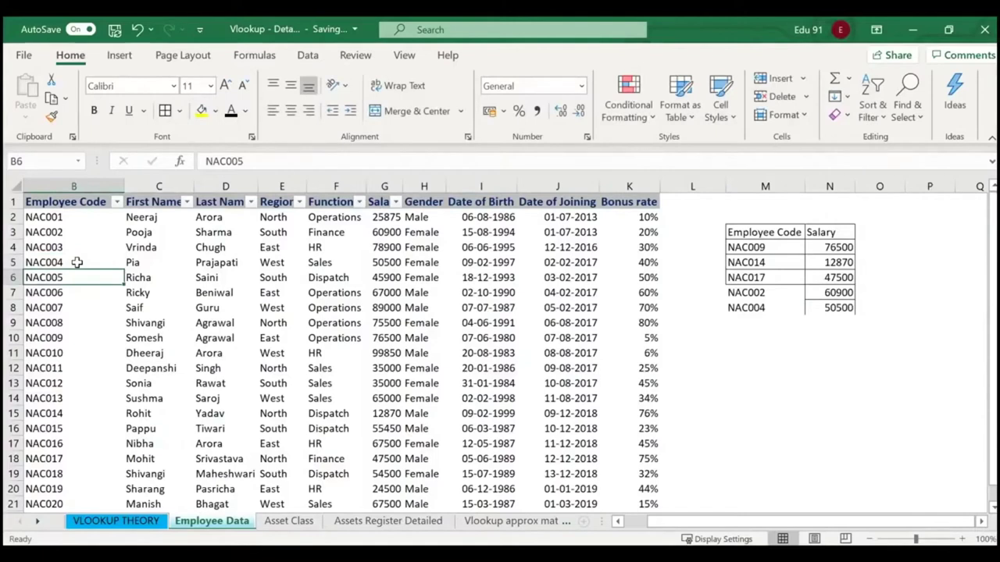
{"action": "left_click", "coordinate": [77, 263]}
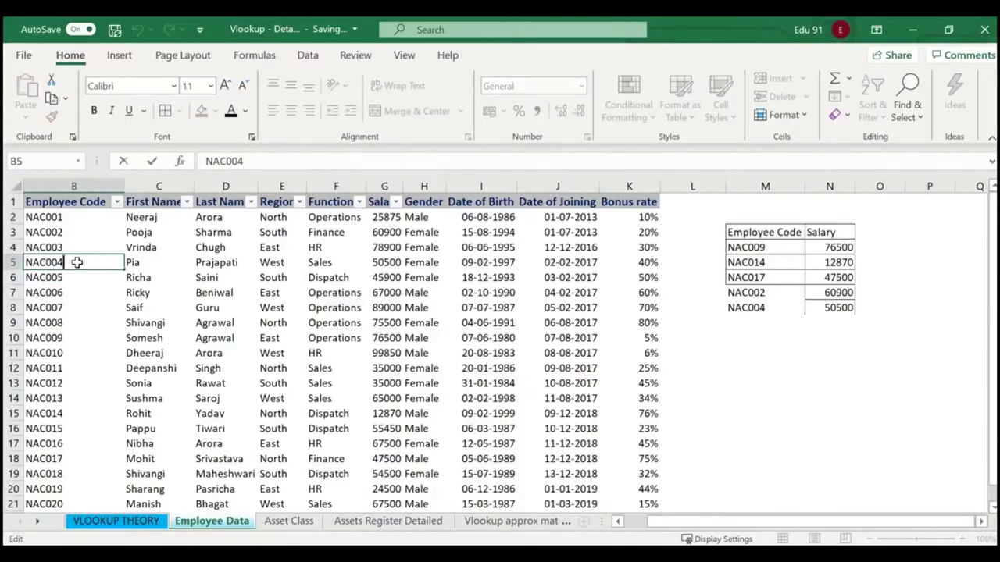
{"action": "key", "text": "Return"}
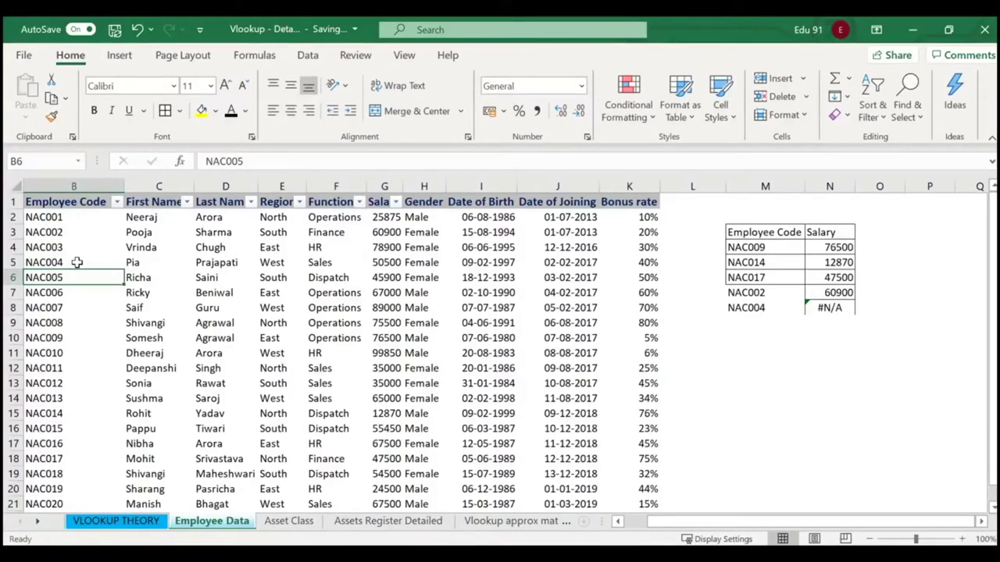
{"action": "double_click", "coordinate": [74, 277]}
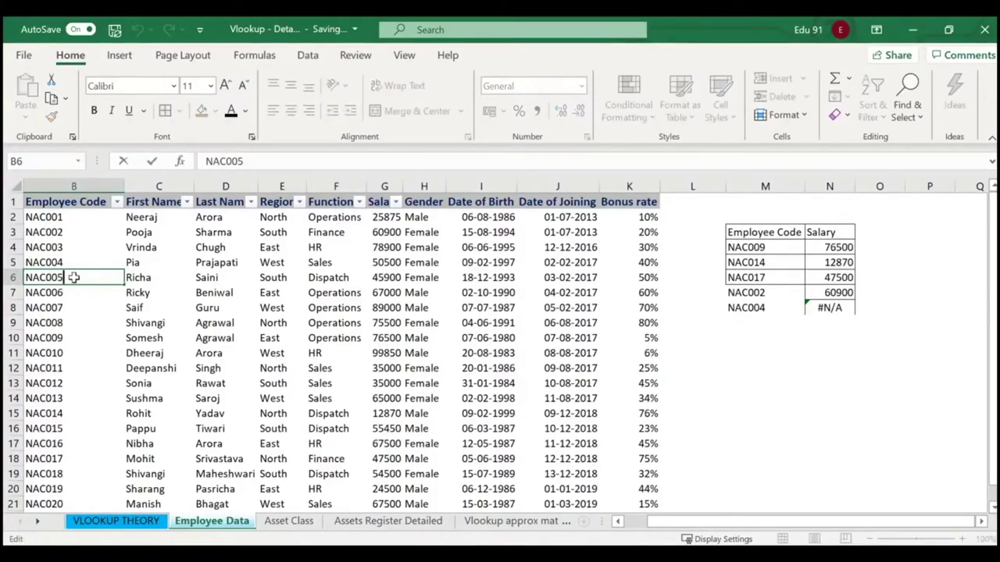
{"action": "double_click", "coordinate": [89, 262]}
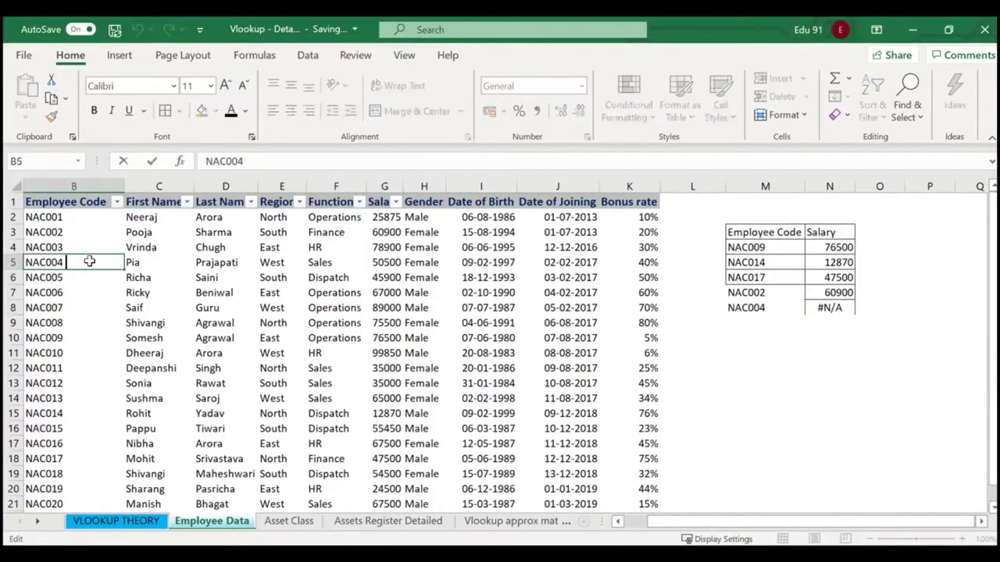
{"action": "key", "text": "Return"}
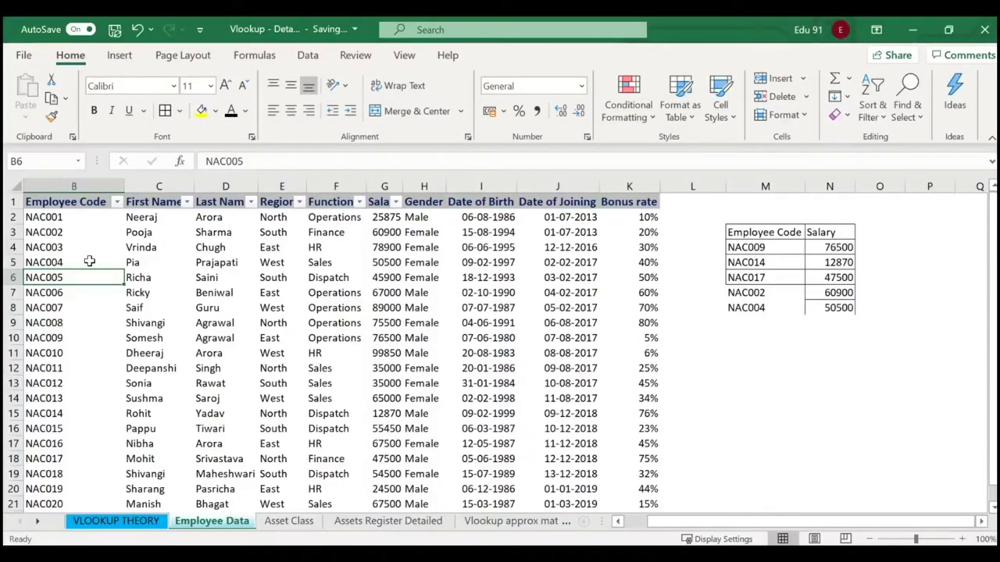
{"action": "left_click_drag", "start_coordinate": [743, 232], "coordinate": [839, 307]}
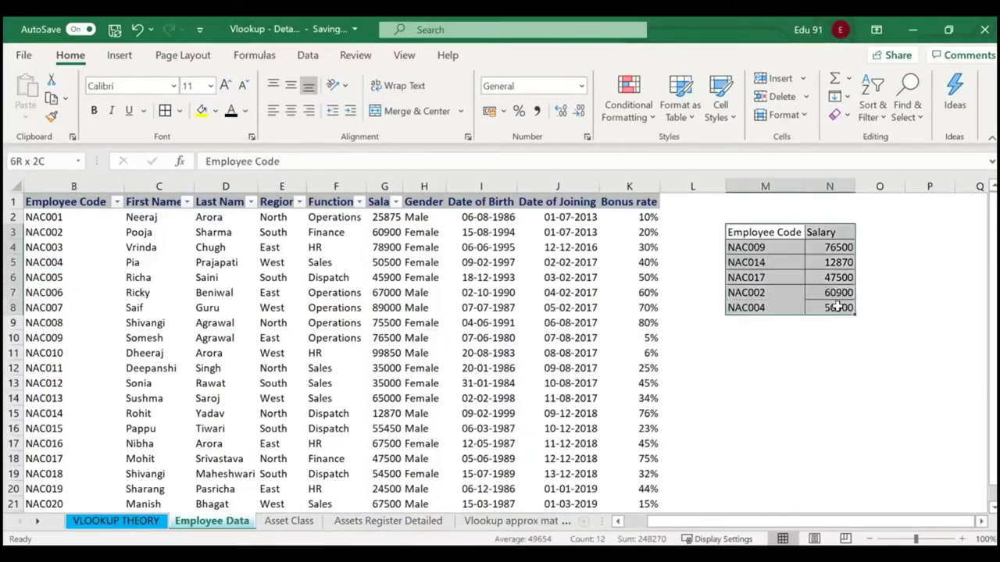
{"action": "left_click", "coordinate": [180, 161]}
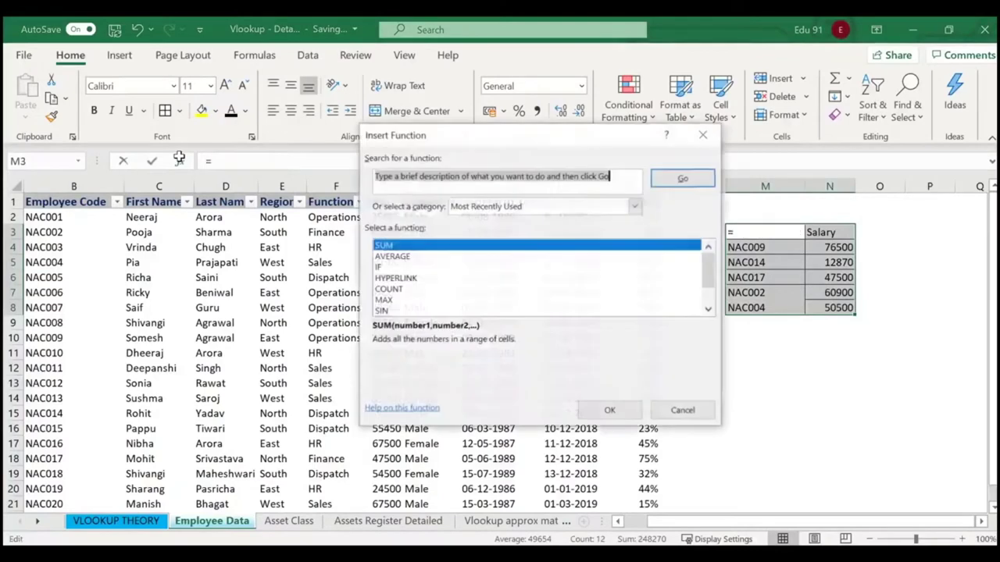
{"action": "left_click", "coordinate": [676, 411]}
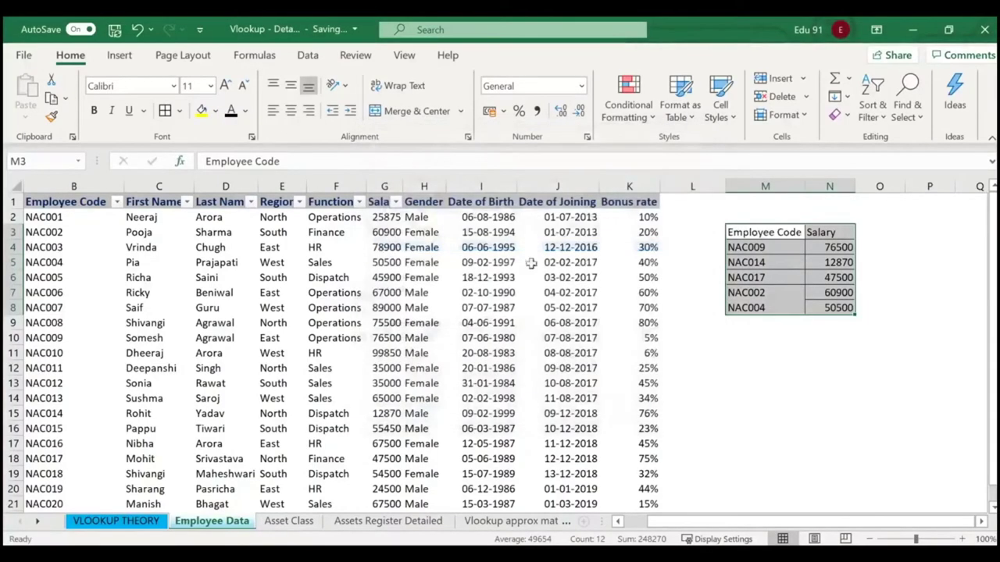
{"action": "left_click", "coordinate": [768, 379]}
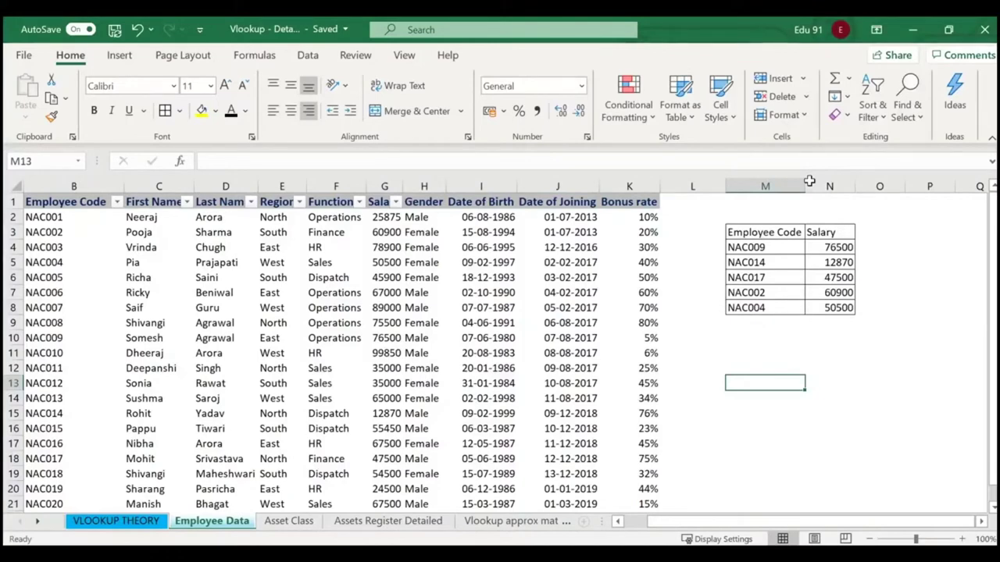
{"action": "left_click", "coordinate": [132, 520]}
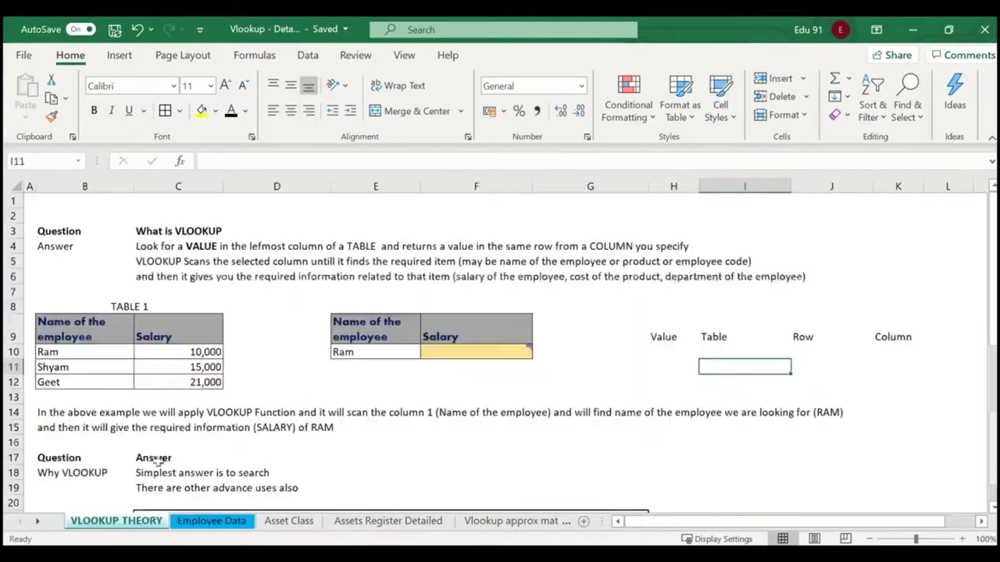
{"action": "scroll", "coordinate": [177, 367], "scroll_direction": "down", "scroll_amount": 3}
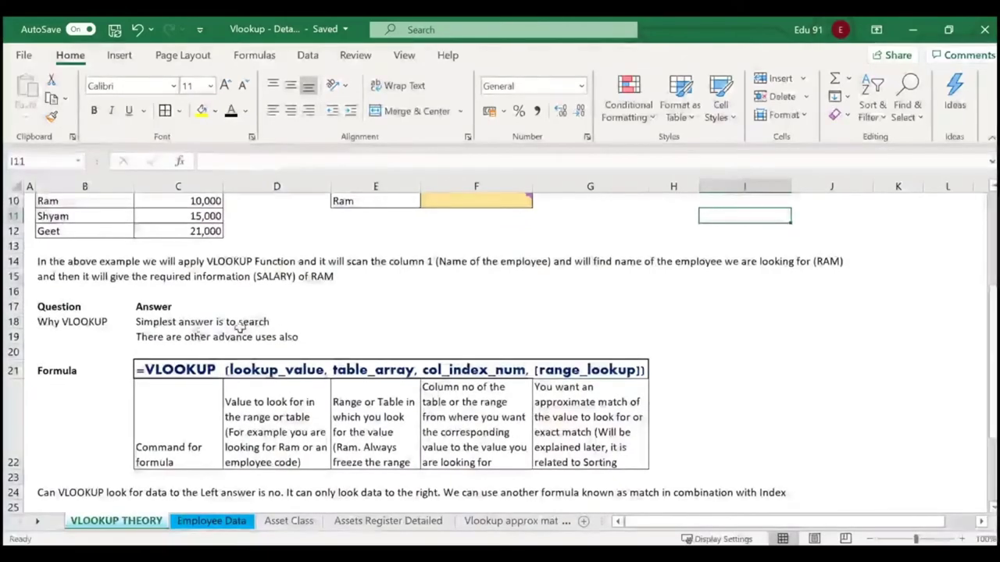
{"action": "scroll", "coordinate": [258, 341], "scroll_direction": "down", "scroll_amount": 3}
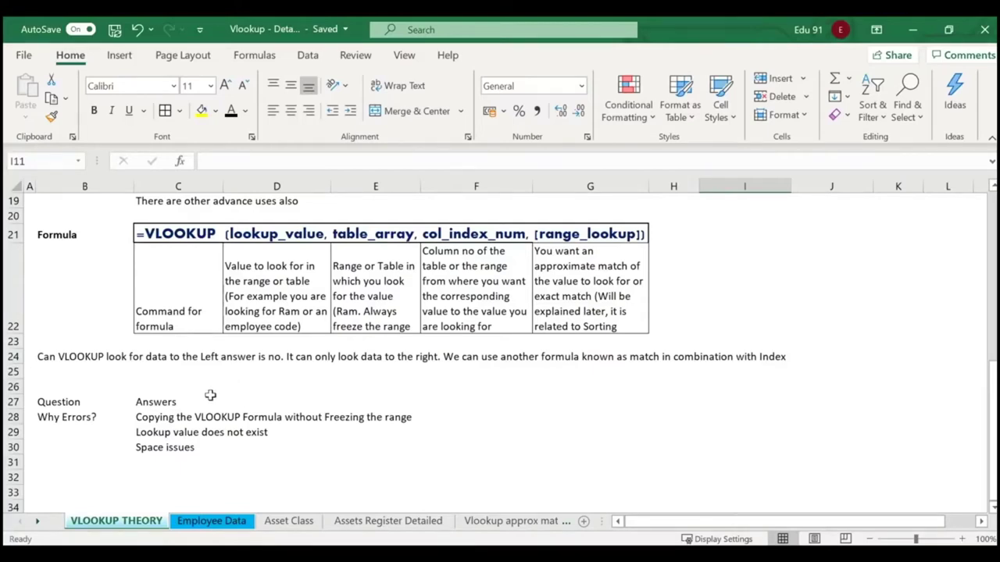
{"action": "left_click", "coordinate": [71, 419]}
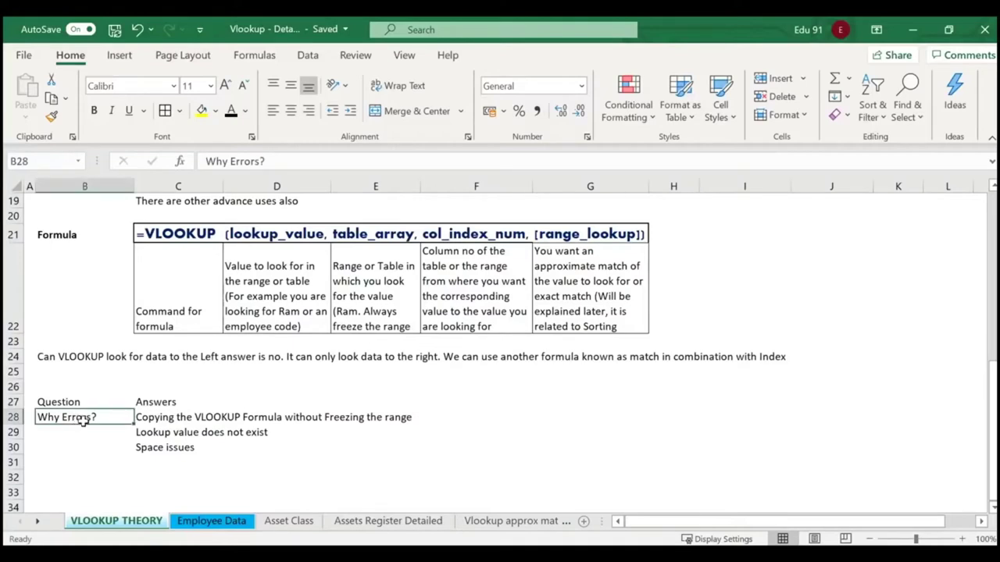
{"action": "left_click", "coordinate": [143, 418]}
{"action": "left_click", "coordinate": [370, 420]}
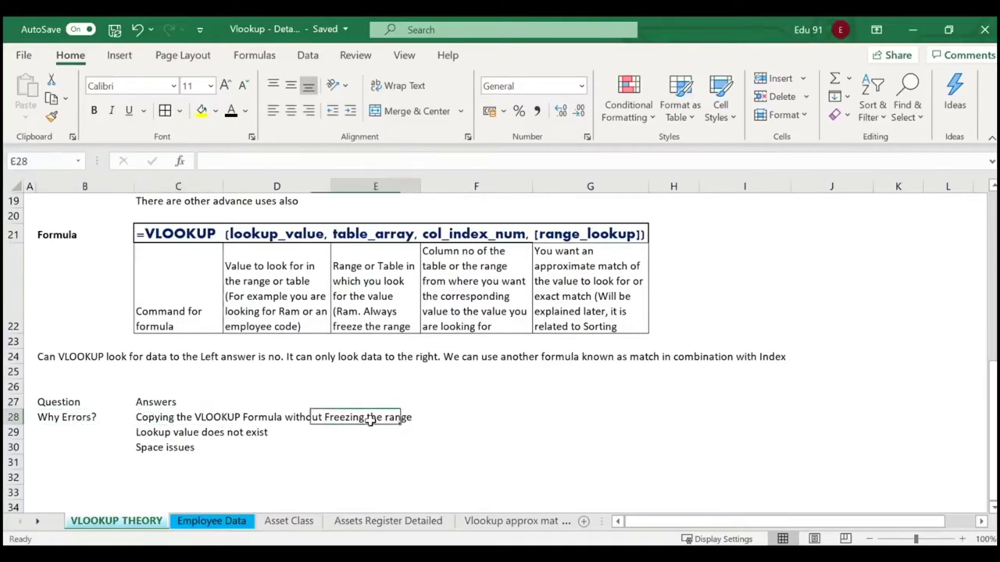
{"action": "left_click", "coordinate": [378, 313]}
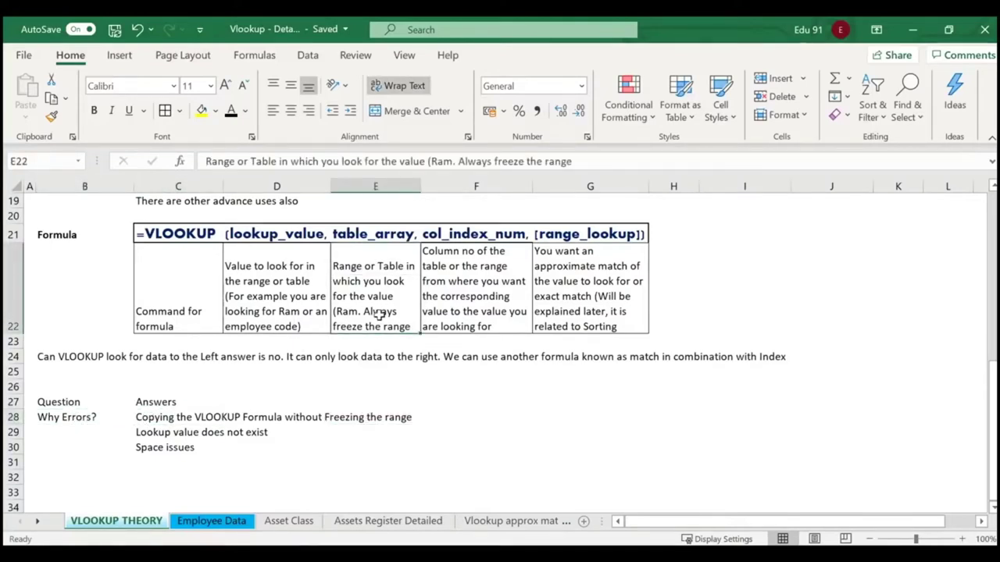
{"action": "left_click_drag", "start_coordinate": [329, 300], "coordinate": [421, 332]}
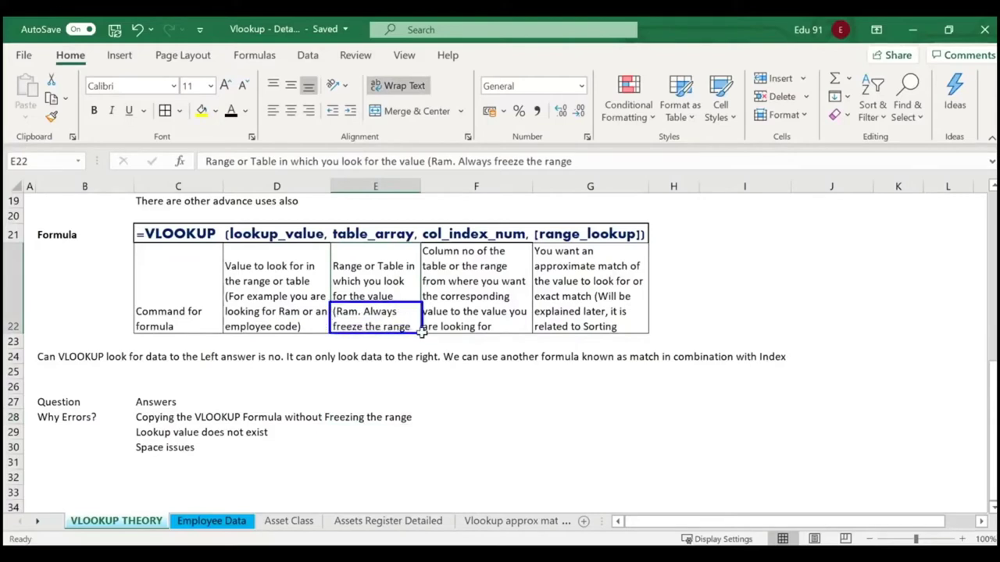
{"action": "left_click_drag", "start_coordinate": [134, 412], "coordinate": [419, 422]}
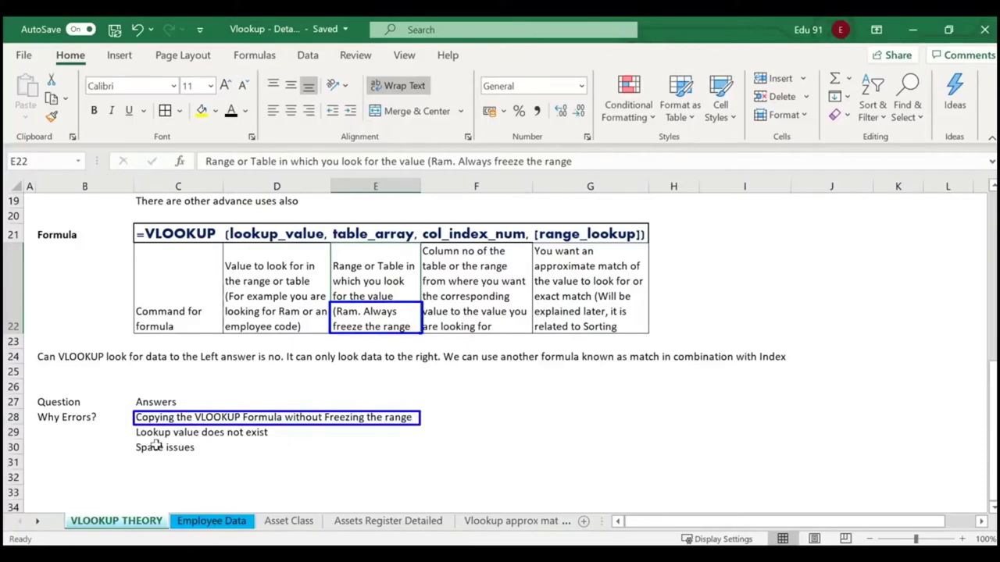
{"action": "left_click_drag", "start_coordinate": [129, 444], "coordinate": [212, 457]}
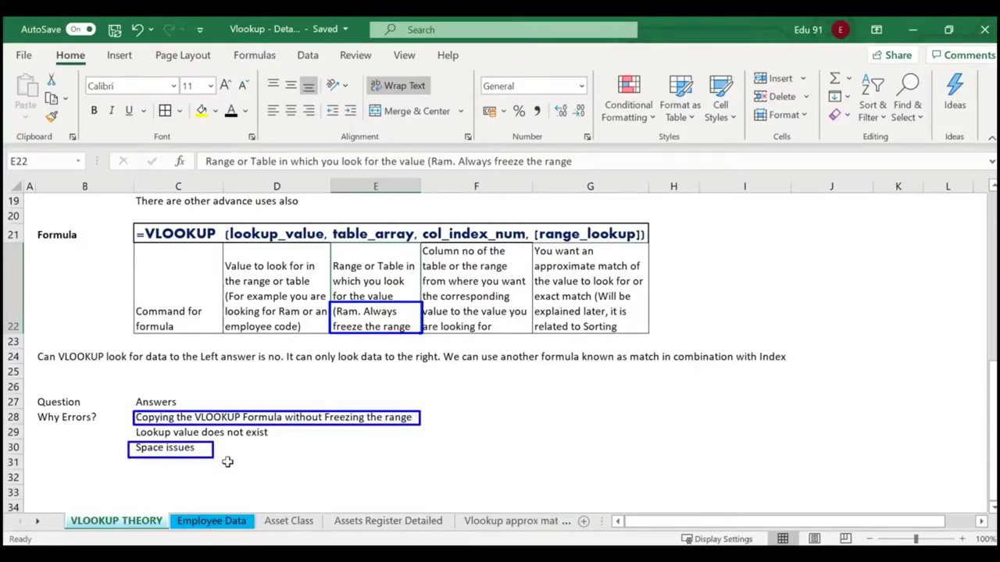
{"action": "key", "text": "Escape"}
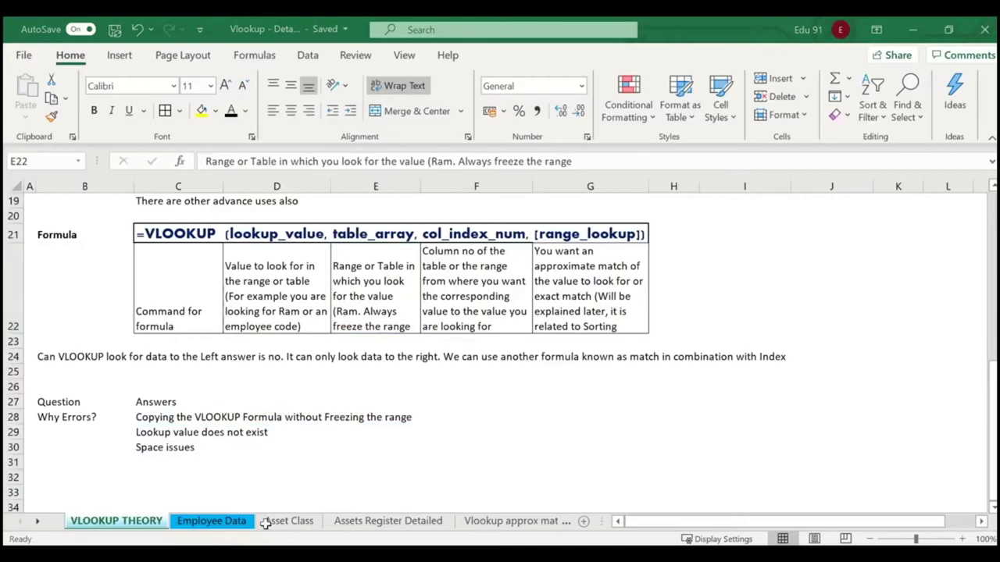
{"action": "left_click", "coordinate": [192, 522]}
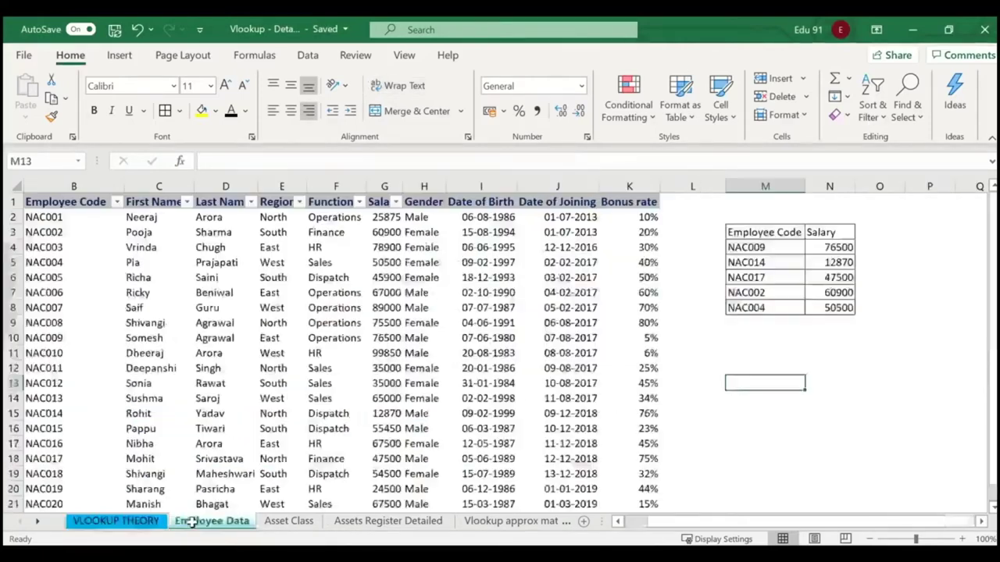
{"action": "left_click", "coordinate": [752, 326]}
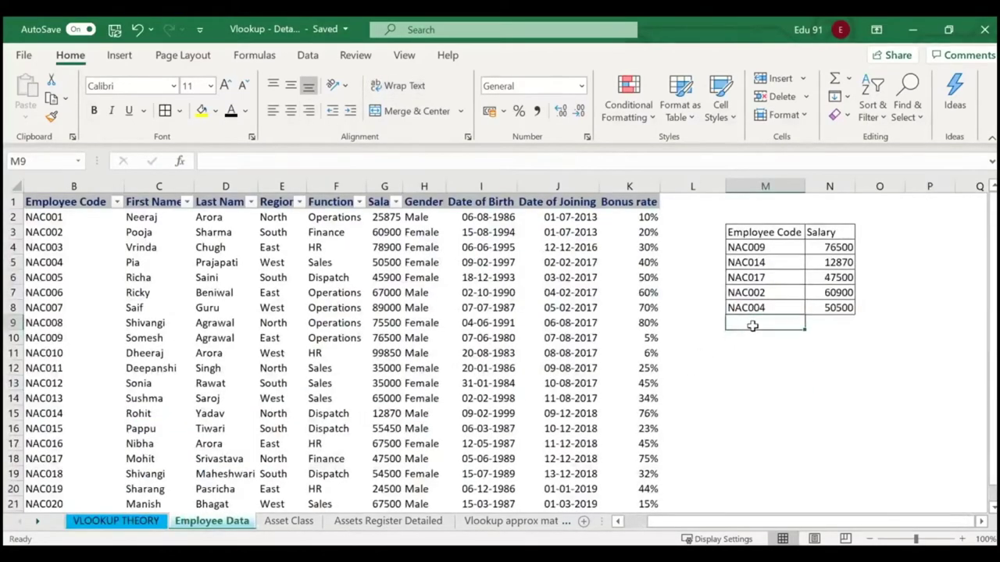
{"action": "left_click", "coordinate": [842, 308]}
{"action": "mouse_move", "coordinate": [854, 311]}
{"action": "left_mouse_down"}
{"action": "mouse_move", "coordinate": [857, 331]}
{"action": "mouse_move", "coordinate": [847, 328]}
{"action": "left_mouse_up"}
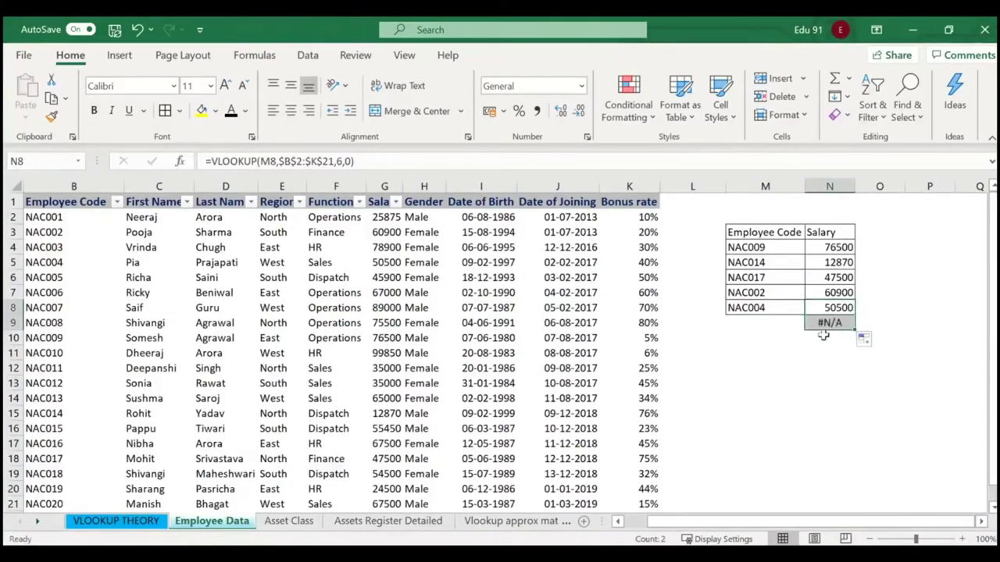
{"action": "left_click", "coordinate": [777, 323]}
{"action": "type", "text": "NAC"}
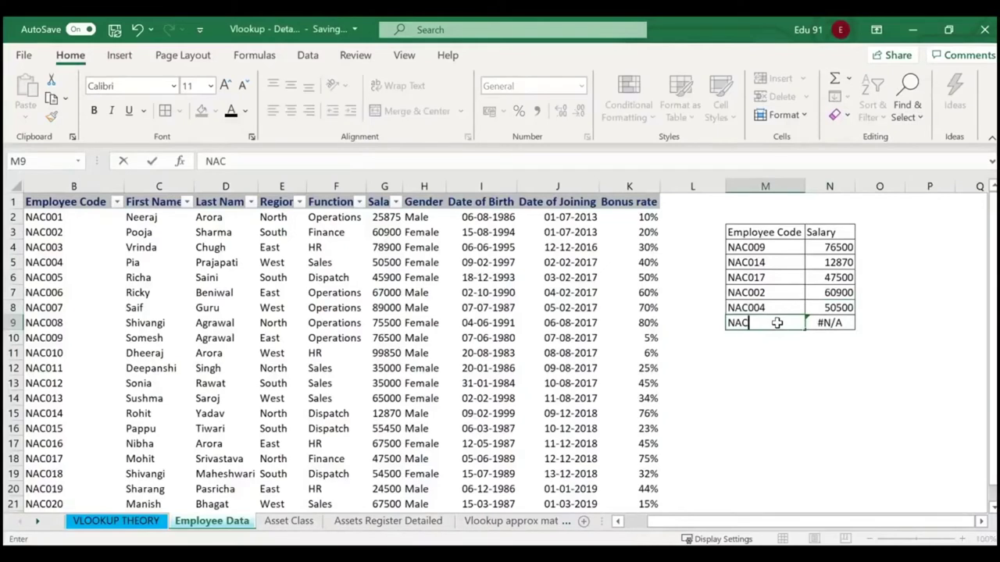
{"action": "left_click", "coordinate": [850, 370]}
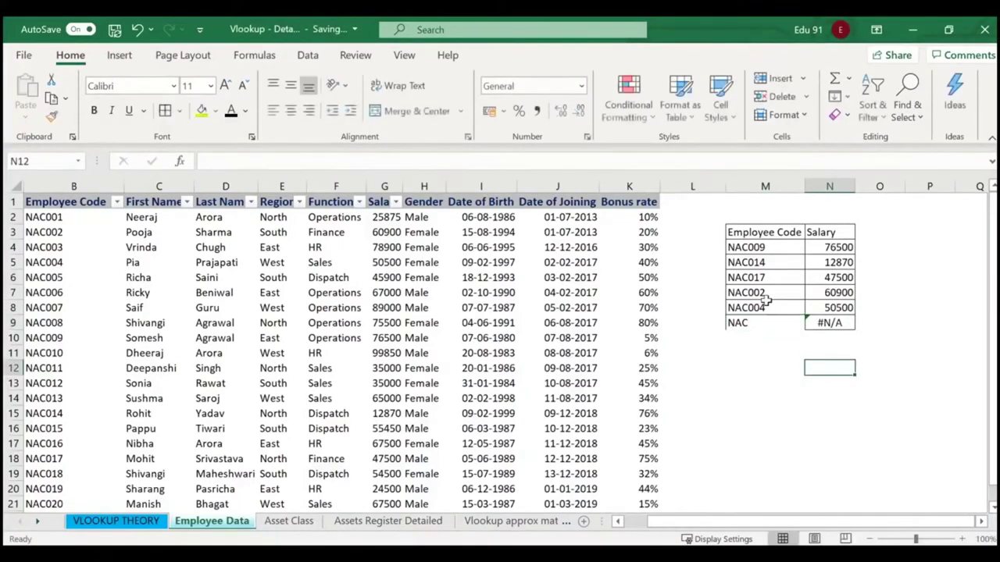
{"action": "left_click", "coordinate": [861, 322]}
{"action": "left_click", "coordinate": [844, 323]}
{"action": "key", "text": "Delete"}
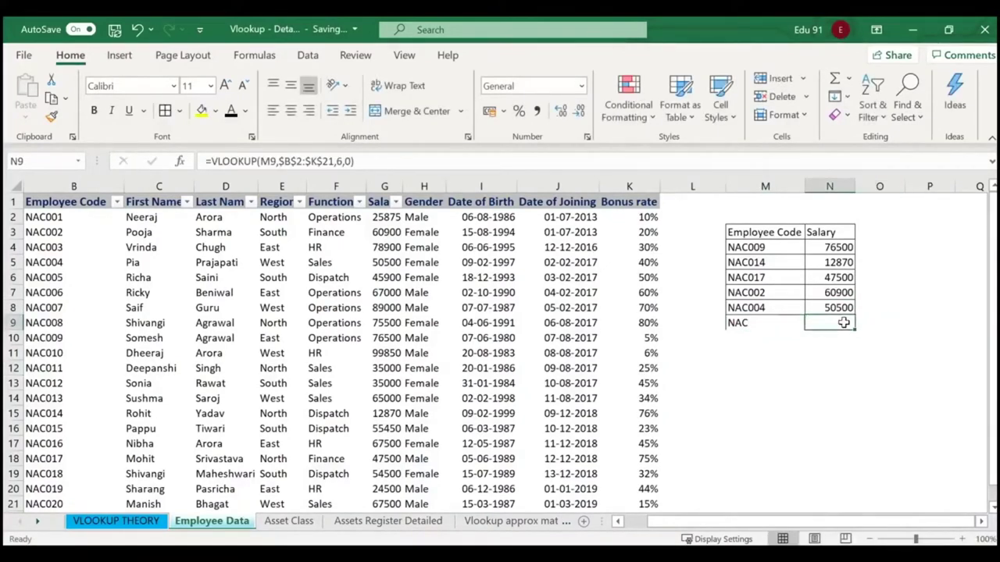
{"action": "double_click", "coordinate": [755, 323]}
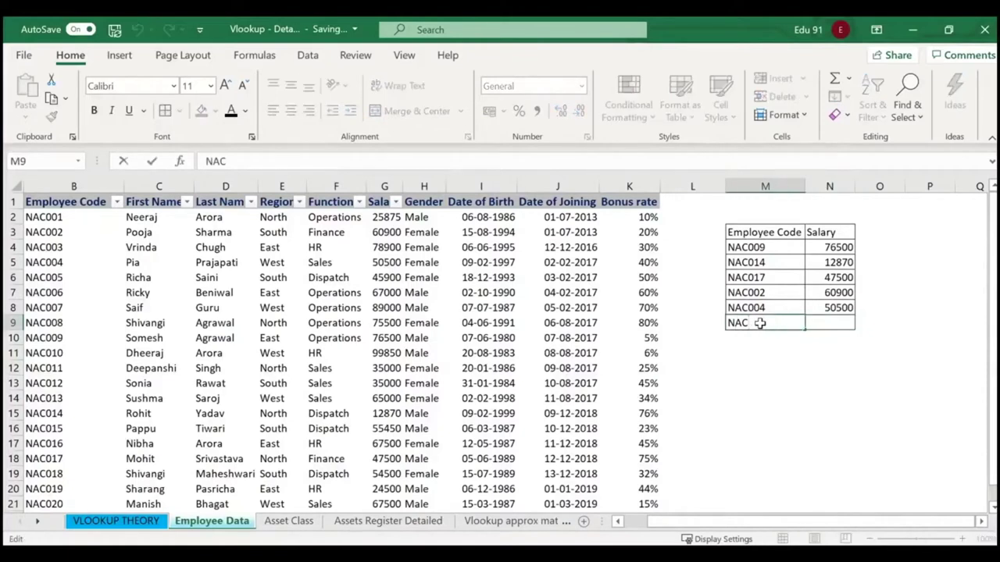
{"action": "type", "text": "035"}
{"action": "key", "text": "Return"}
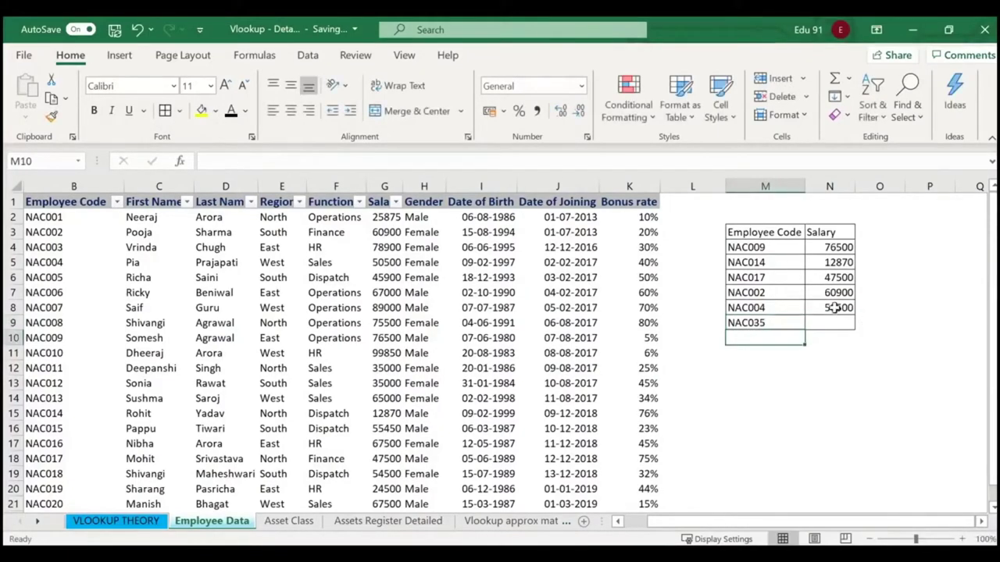
{"action": "left_click", "coordinate": [833, 309]}
{"action": "left_click_drag", "start_coordinate": [857, 312], "coordinate": [855, 328]}
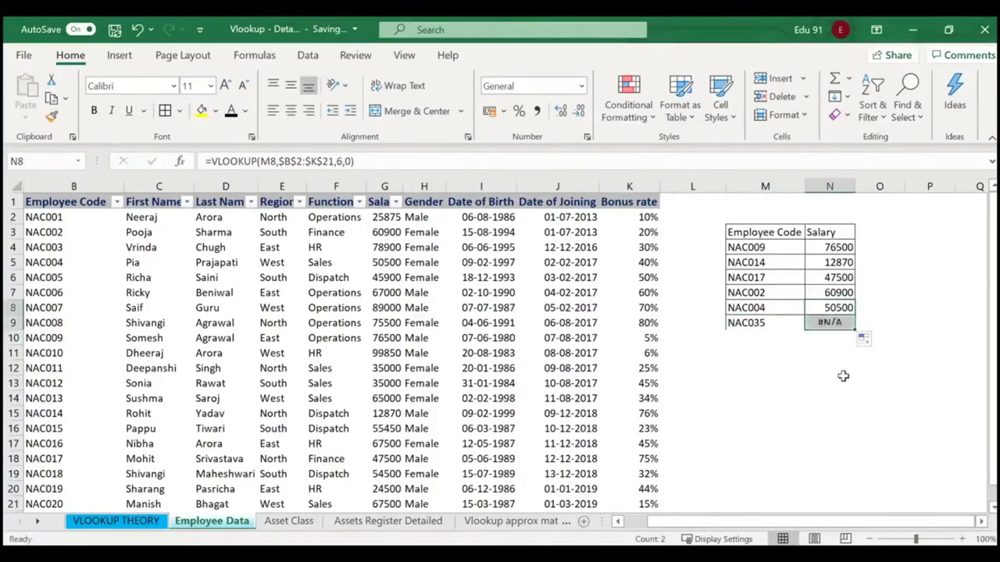
{"action": "left_click", "coordinate": [842, 378]}
{"action": "left_click", "coordinate": [841, 321]}
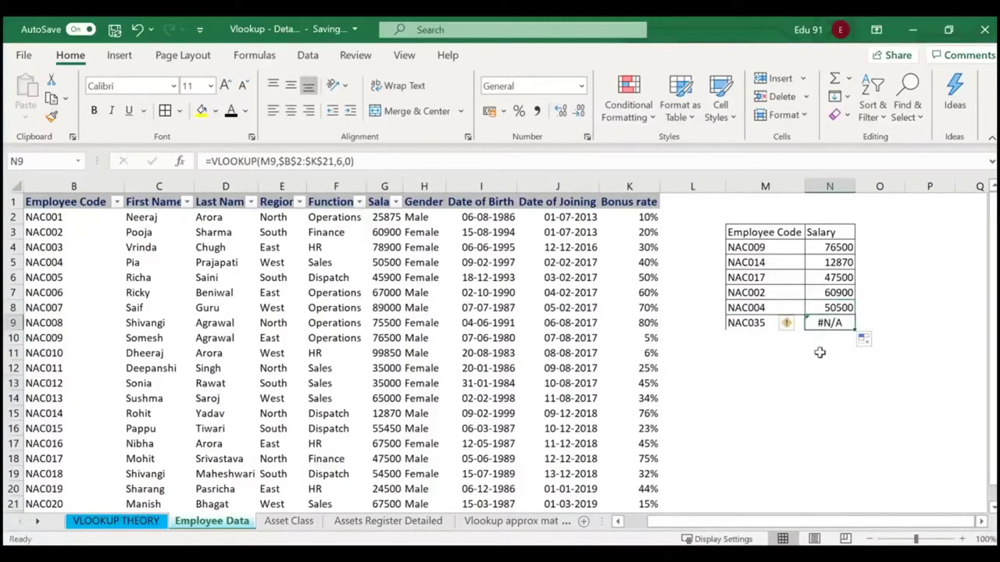
{"action": "left_click", "coordinate": [755, 324]}
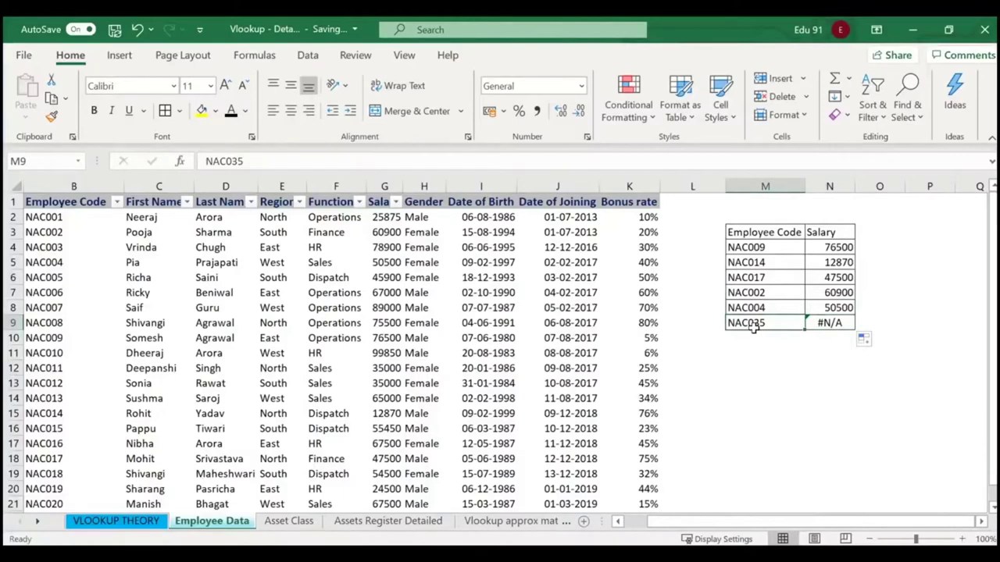
{"action": "left_click", "coordinate": [802, 363]}
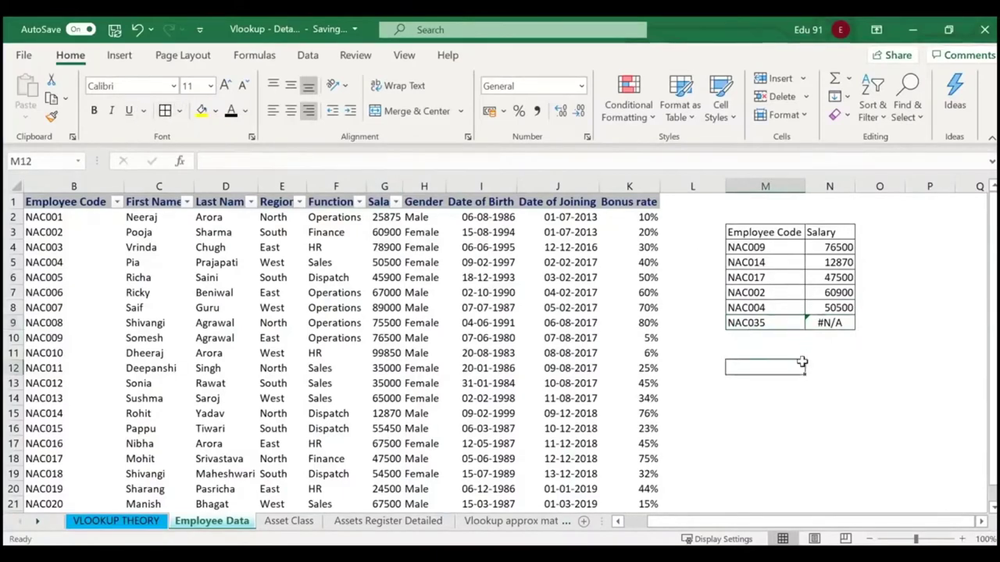
{"action": "left_click", "coordinate": [824, 323]}
{"action": "scroll", "coordinate": [257, 413], "scroll_direction": "down", "scroll_amount": 1}
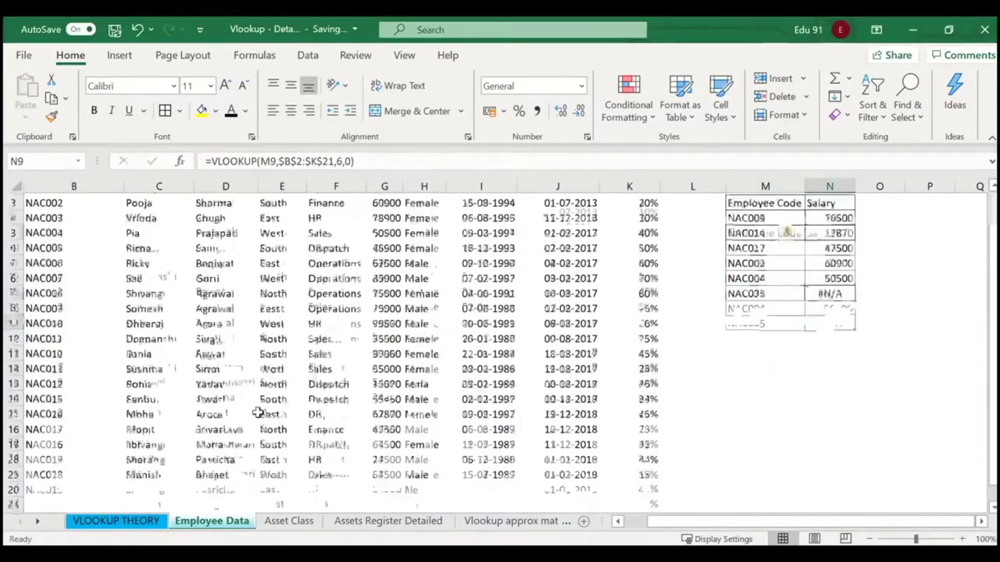
{"action": "scroll", "coordinate": [258, 412], "scroll_direction": "down", "scroll_amount": 2}
{"action": "left_click", "coordinate": [56, 367]}
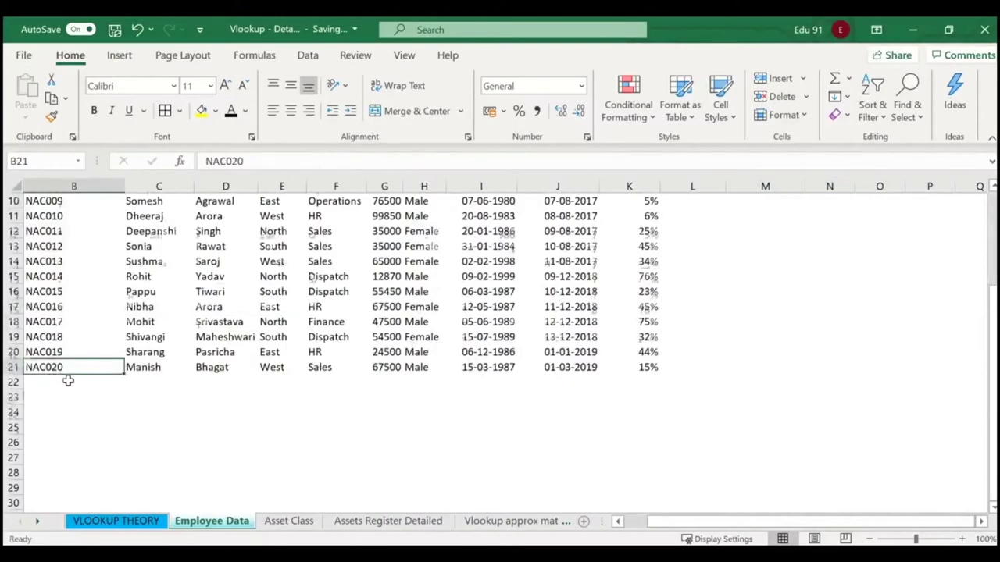
{"action": "scroll", "coordinate": [68, 380], "scroll_direction": "up", "scroll_amount": 2}
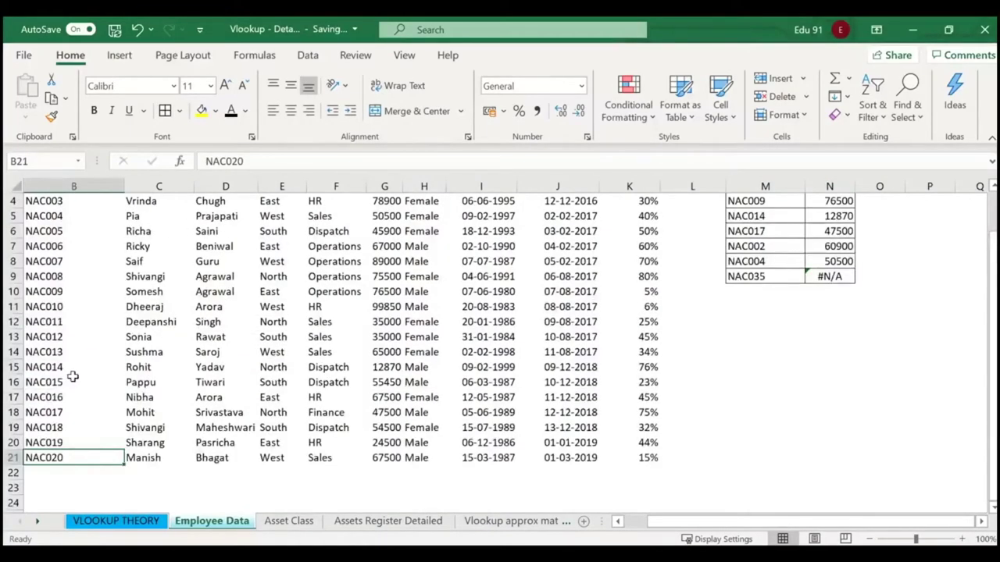
{"action": "scroll", "coordinate": [890, 328], "scroll_direction": "up", "scroll_amount": 1}
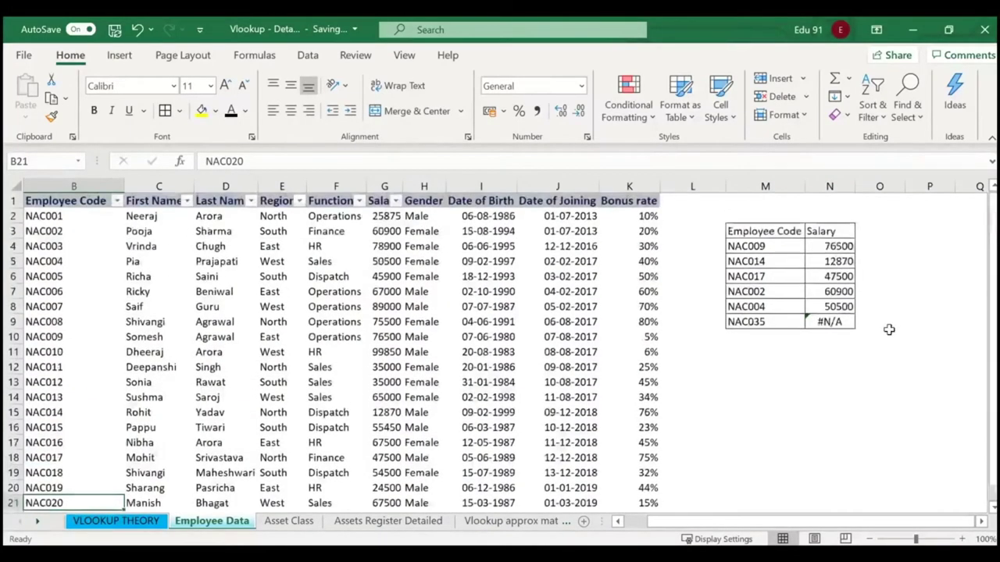
{"action": "left_click", "coordinate": [836, 322]}
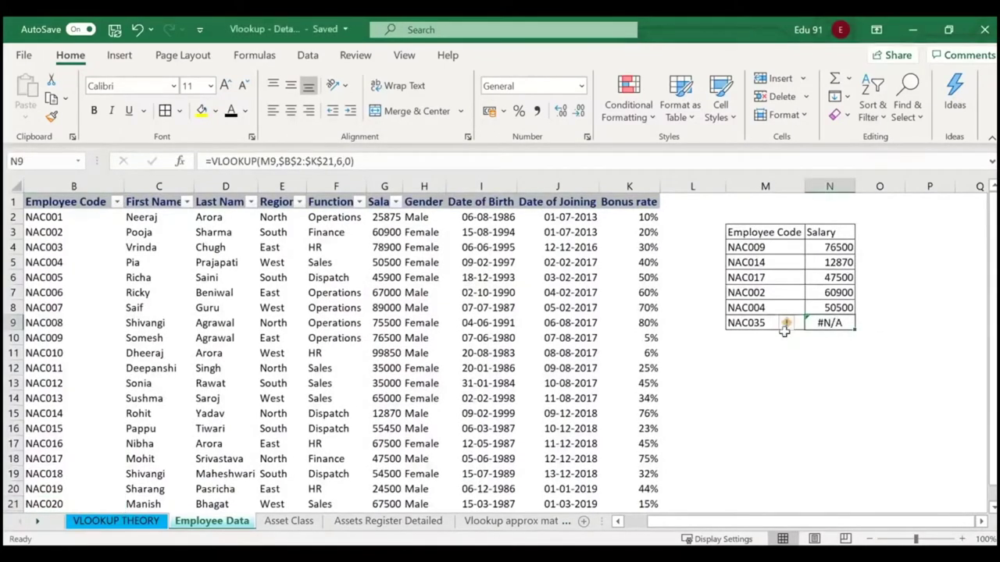
{"action": "left_click", "coordinate": [759, 327]}
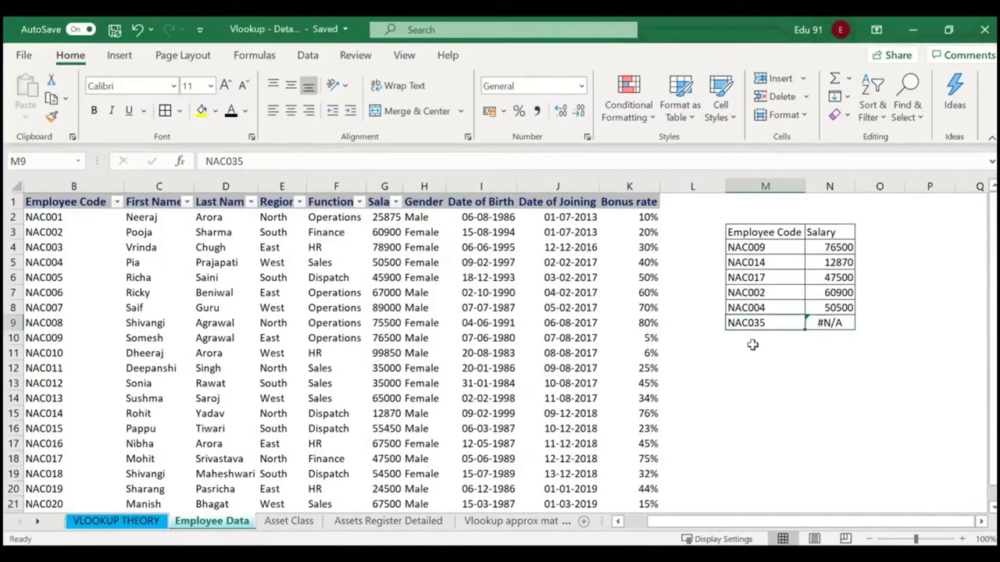
{"action": "left_click", "coordinate": [831, 322]}
{"action": "left_click", "coordinate": [754, 327]}
{"action": "left_click", "coordinate": [827, 321]}
{"action": "left_click", "coordinate": [756, 322]}
{"action": "left_click", "coordinate": [828, 323]}
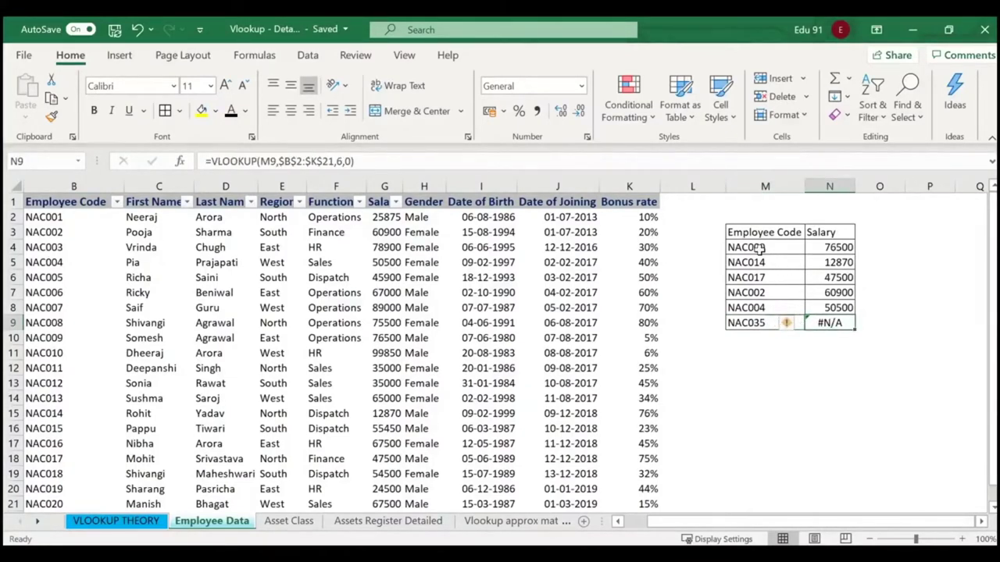
{"action": "left_click_drag", "start_coordinate": [758, 248], "coordinate": [829, 325]}
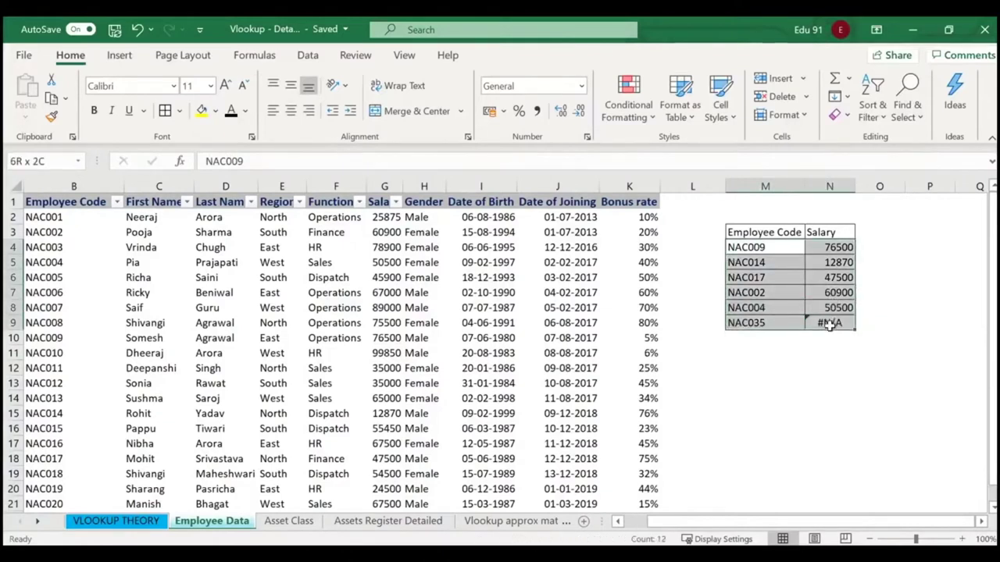
{"action": "left_click", "coordinate": [823, 368]}
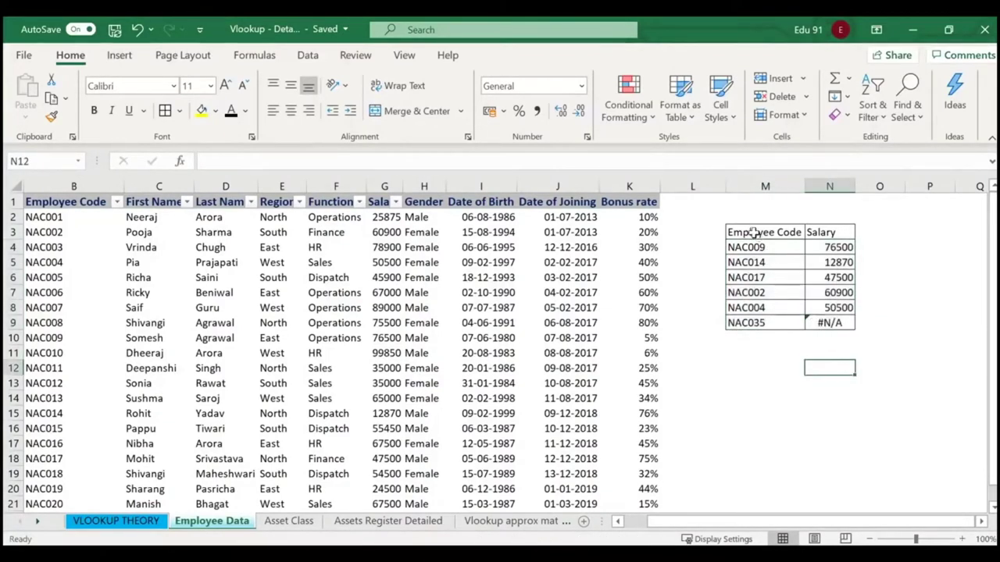
{"action": "left_click_drag", "start_coordinate": [756, 232], "coordinate": [840, 316]}
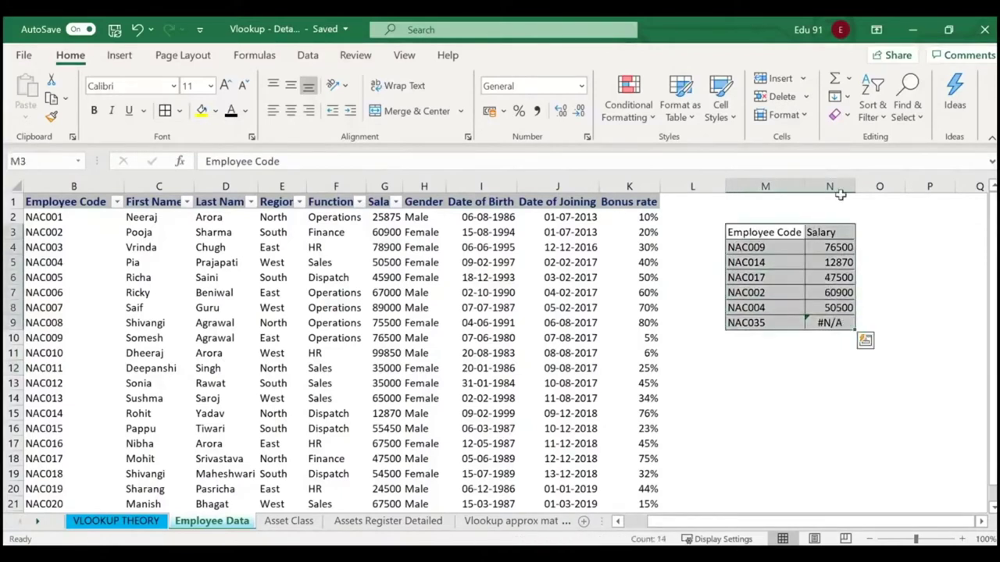
Turn off the employee table's filter and add filters to the Employee Code and Salary headers.
{"action": "left_click", "coordinate": [872, 106]}
{"action": "left_click", "coordinate": [896, 214]}
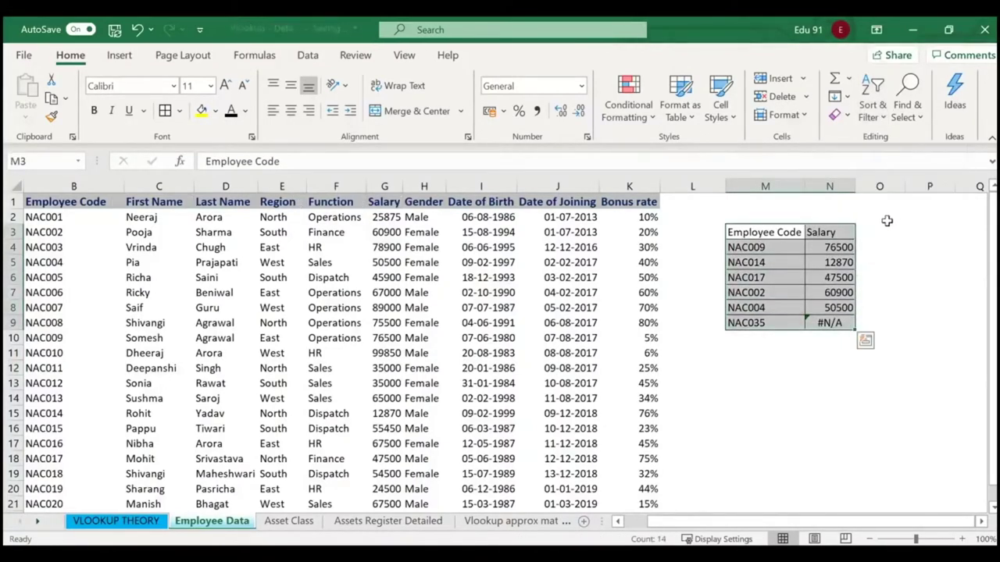
{"action": "left_click_drag", "start_coordinate": [888, 259], "coordinate": [888, 254]}
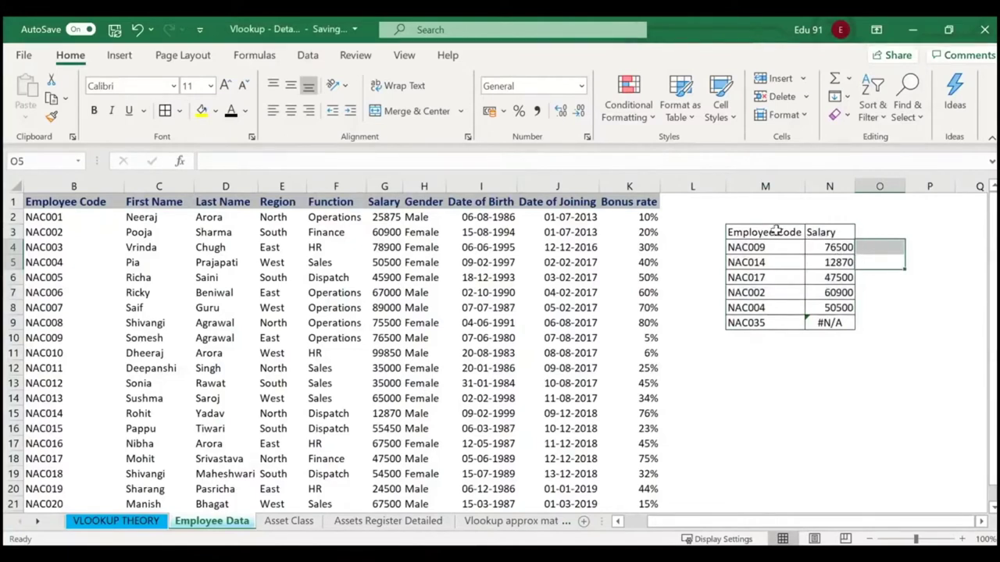
{"action": "left_click_drag", "start_coordinate": [773, 232], "coordinate": [831, 233]}
{"action": "left_click", "coordinate": [872, 102]}
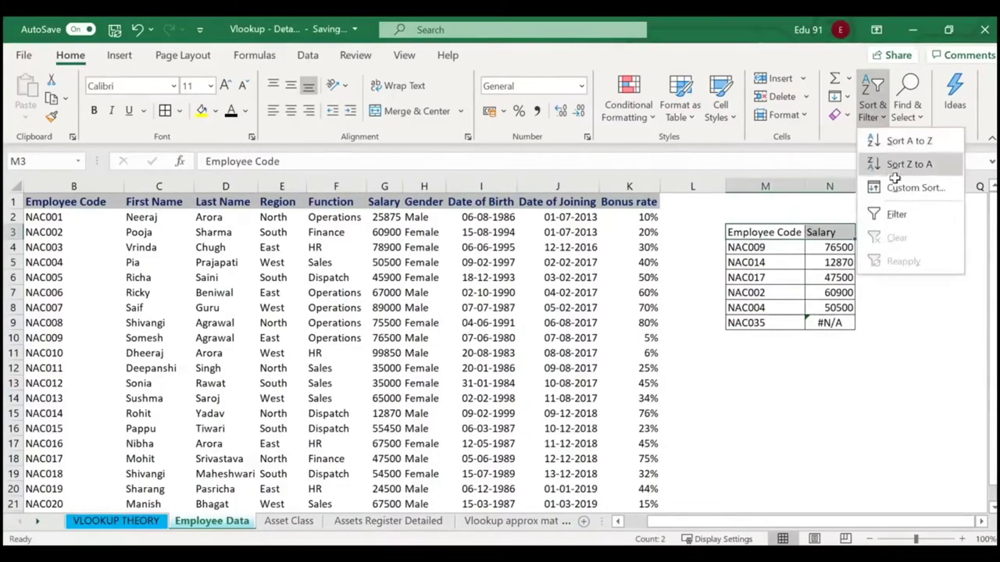
{"action": "left_click", "coordinate": [896, 214]}
{"action": "left_click", "coordinate": [899, 229]}
Filter Salary to show only #N/A, then undo it so all six rows show.
{"action": "left_click", "coordinate": [848, 232]}
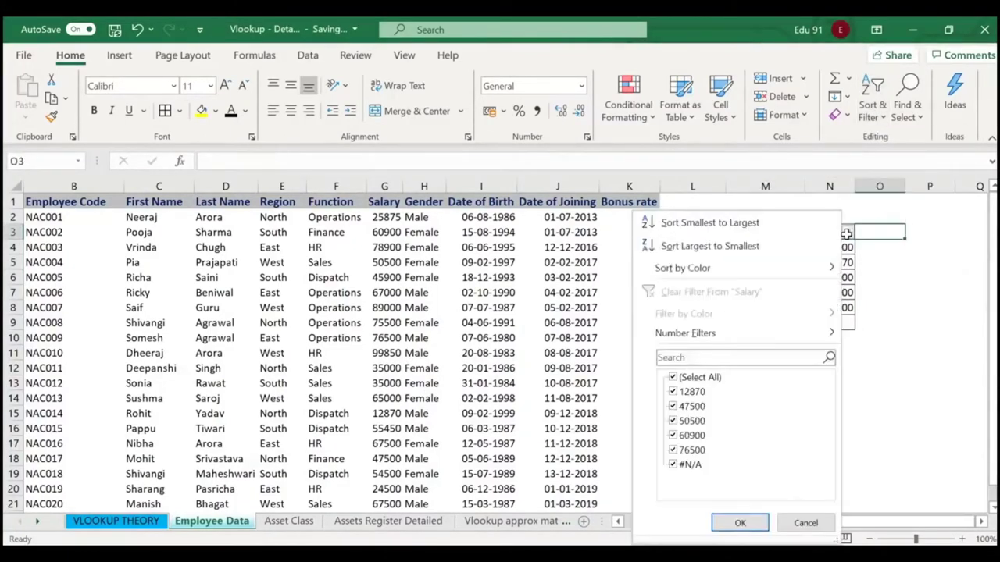
{"action": "left_click", "coordinate": [673, 376]}
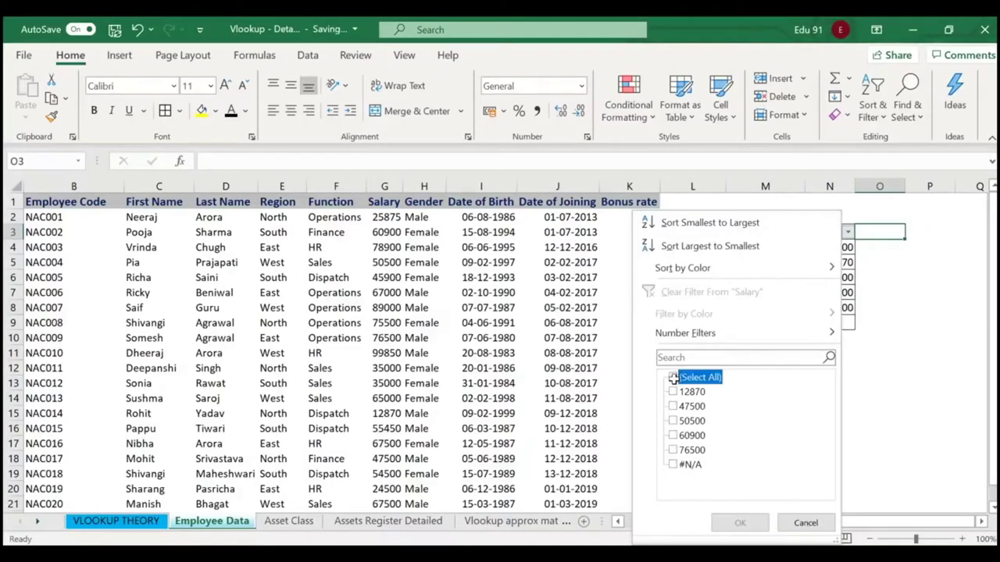
{"action": "left_click", "coordinate": [672, 464]}
{"action": "left_click", "coordinate": [739, 523]}
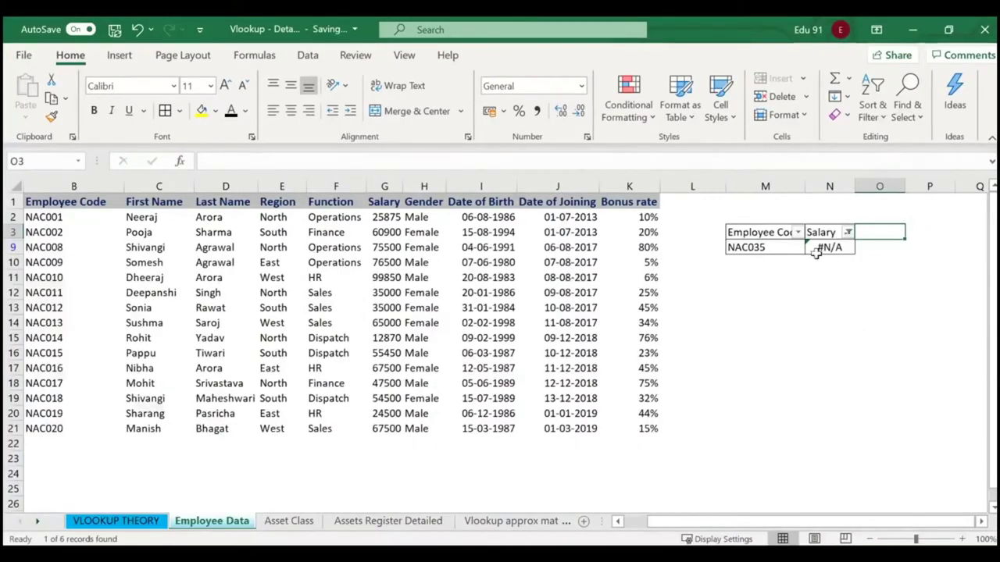
{"action": "key", "text": "ctrl+z"}
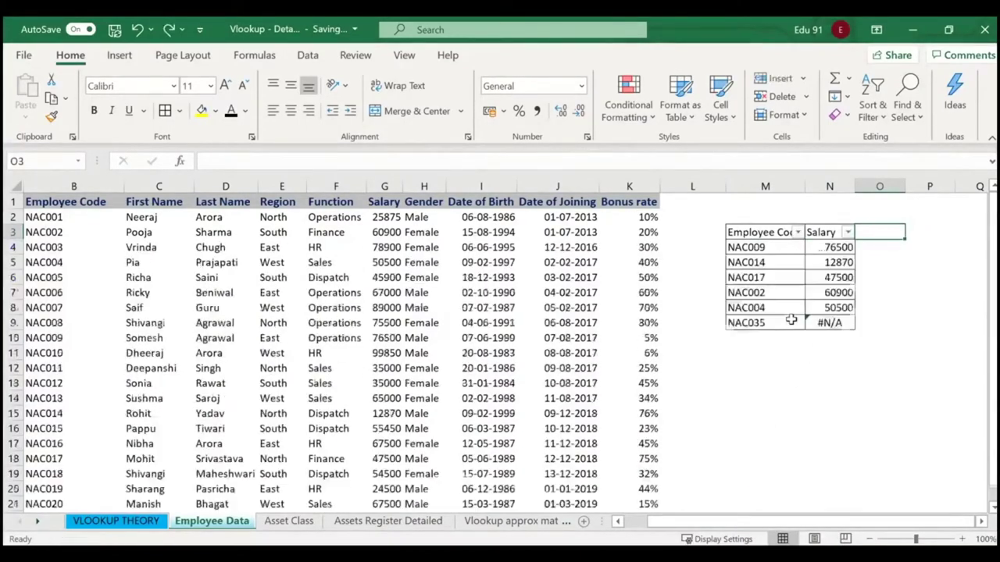
{"action": "left_click", "coordinate": [887, 394]}
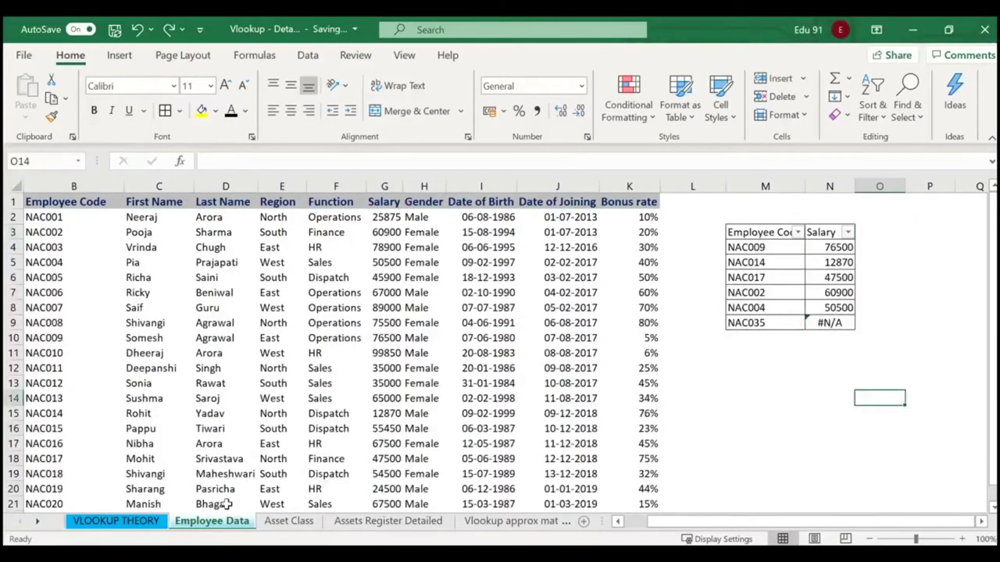
Select the VLOOKUP error reasons in C28:E30 on VLOOKUP THEORY, then go to Vlookup approx match.
{"action": "left_click", "coordinate": [144, 520]}
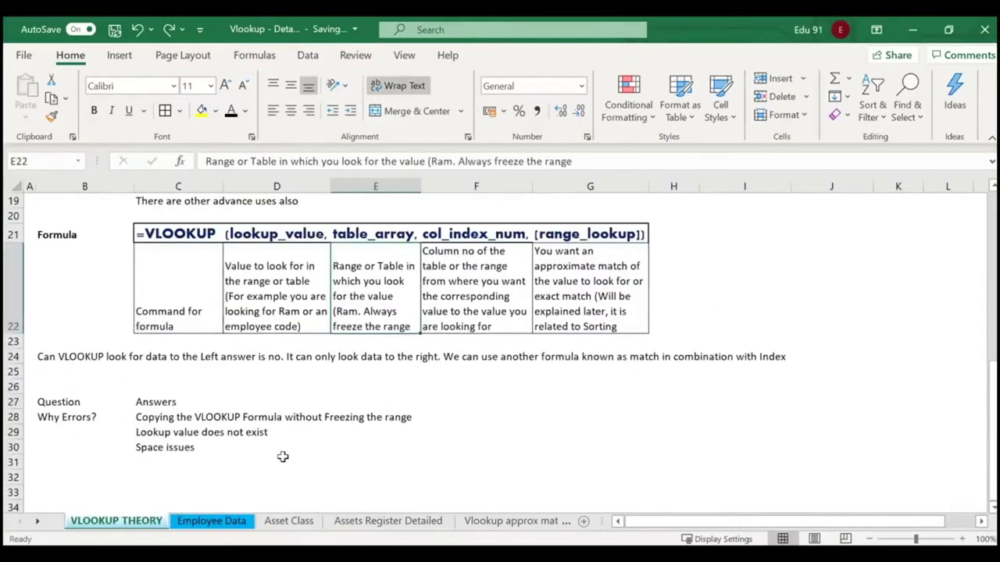
{"action": "left_click_drag", "start_coordinate": [141, 420], "coordinate": [394, 447]}
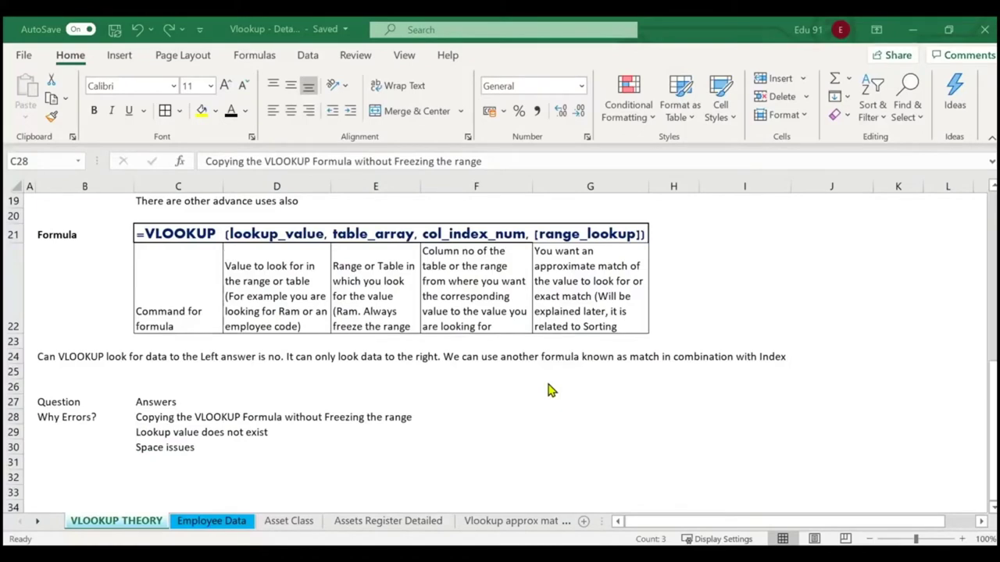
{"action": "left_click", "coordinate": [529, 522]}
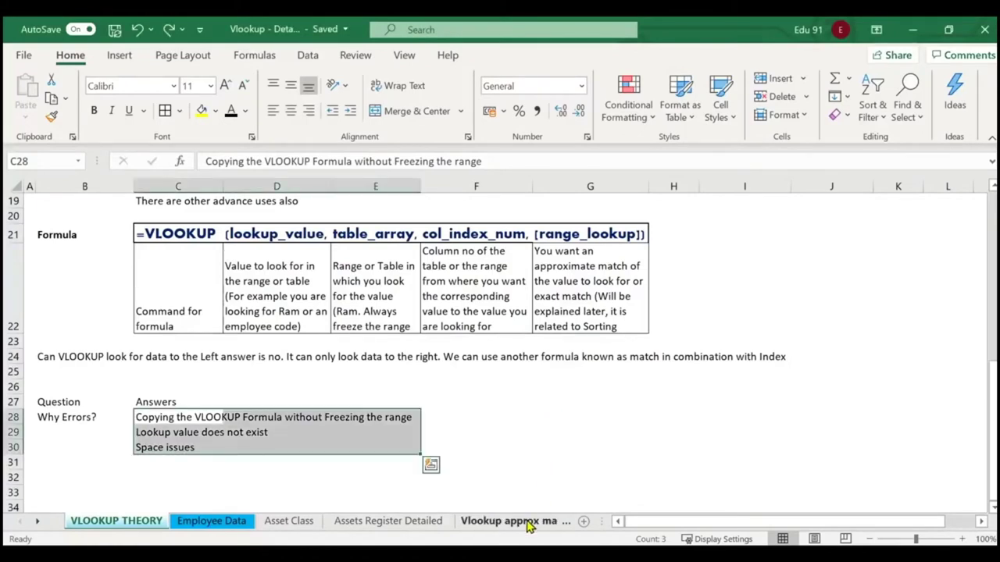
{"action": "left_click", "coordinate": [529, 522]}
{"action": "left_click", "coordinate": [412, 338]}
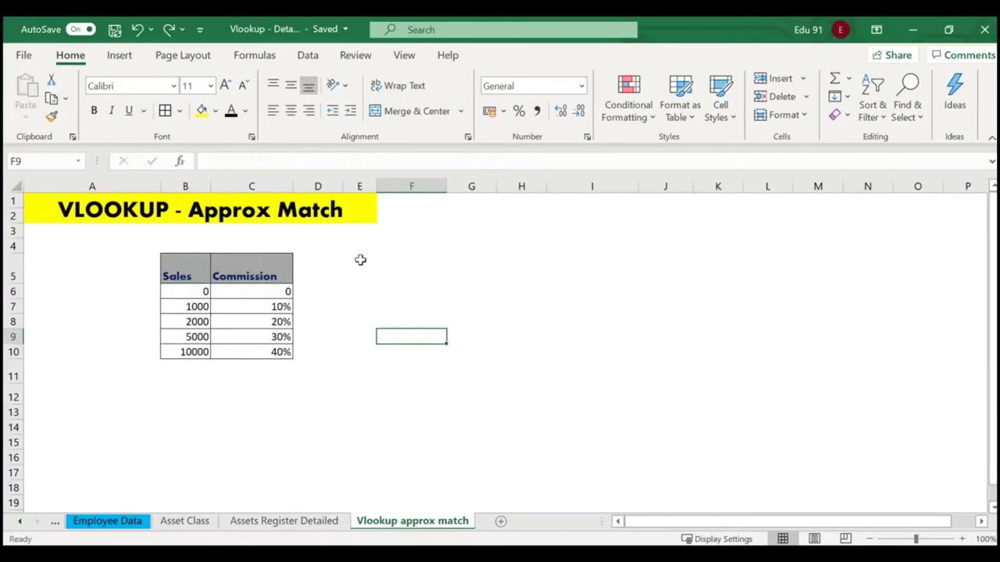
{"action": "left_click", "coordinate": [403, 290]}
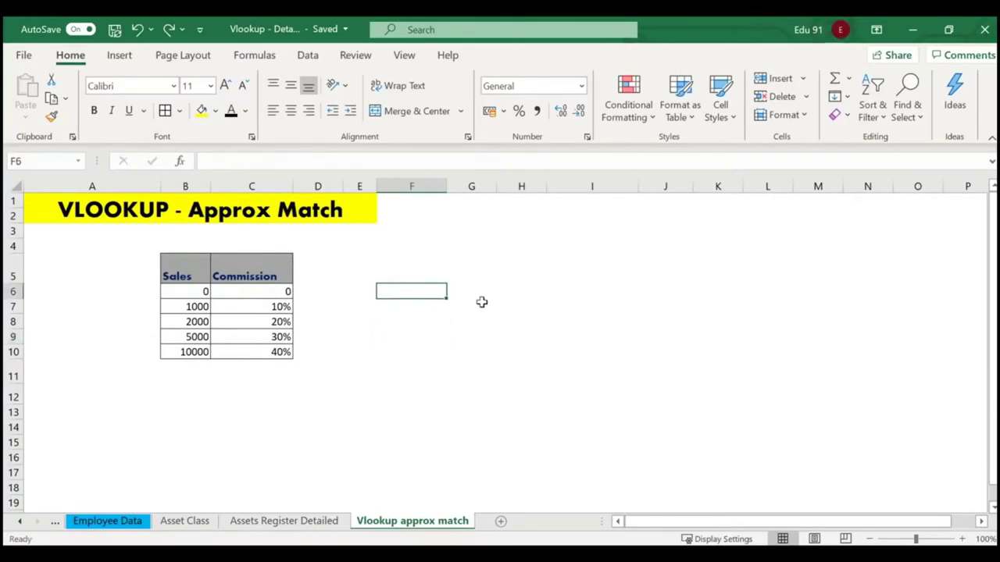
{"action": "left_click", "coordinate": [415, 274]}
{"action": "type", "text": "Sales"}
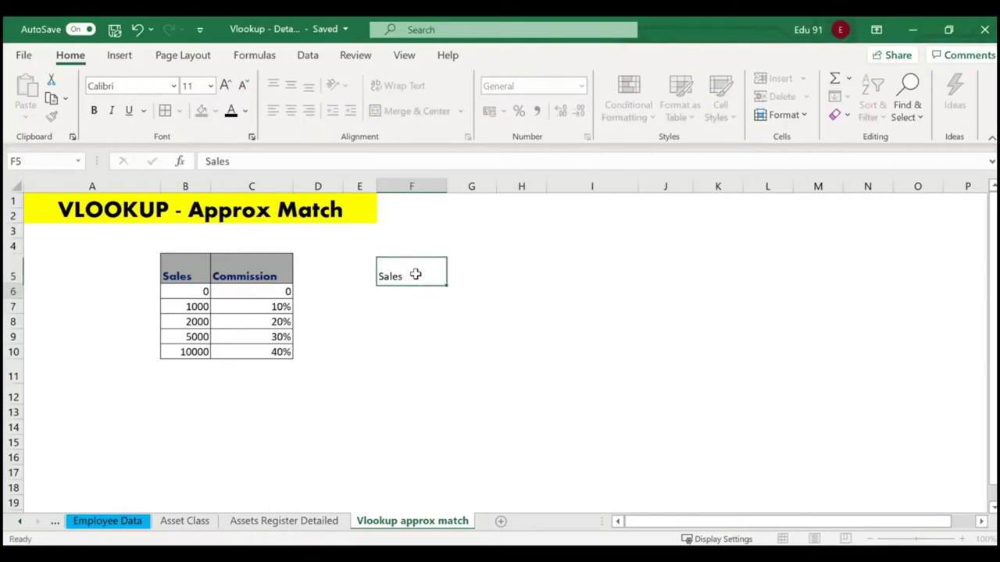
{"action": "key", "text": "Return"}
{"action": "left_click_drag", "start_coordinate": [173, 267], "coordinate": [262, 355]}
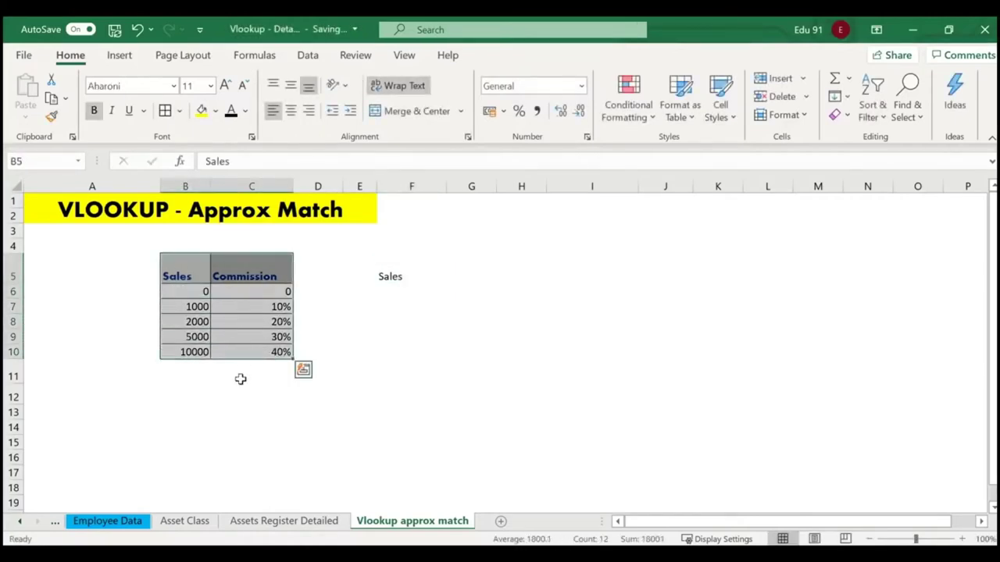
{"action": "left_click", "coordinate": [239, 378]}
{"action": "left_click", "coordinate": [192, 291]}
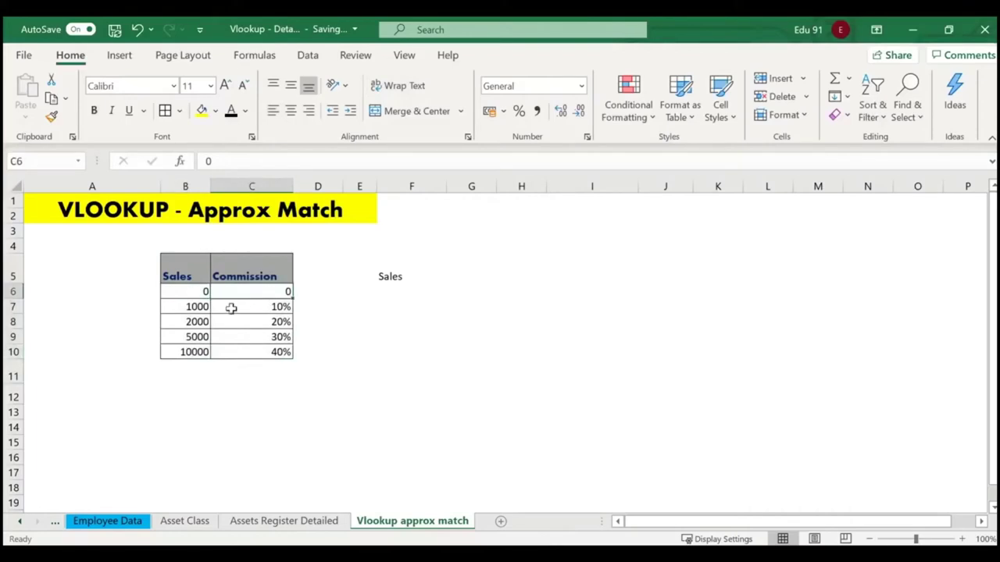
{"action": "left_click", "coordinate": [198, 306]}
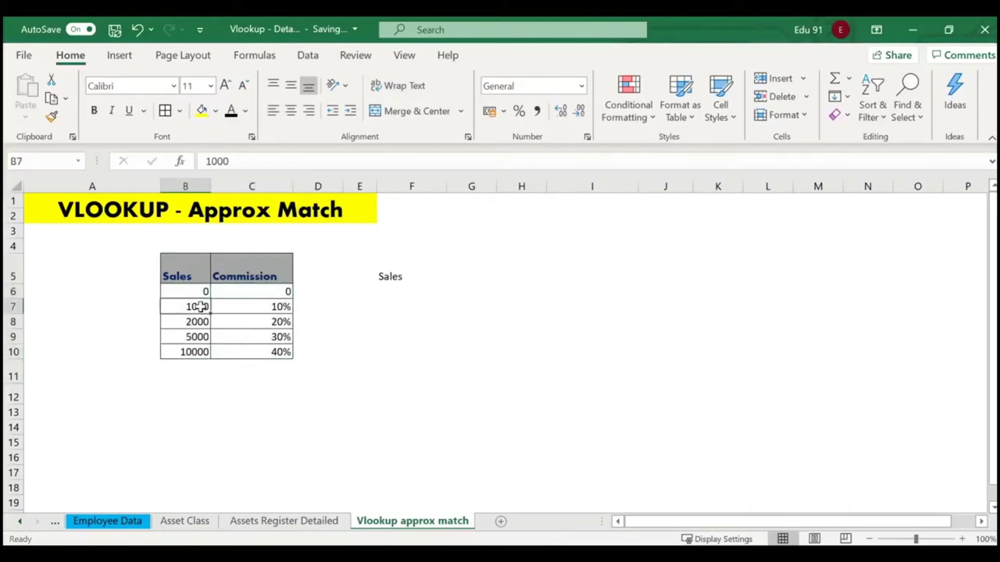
{"action": "left_click", "coordinate": [275, 307]}
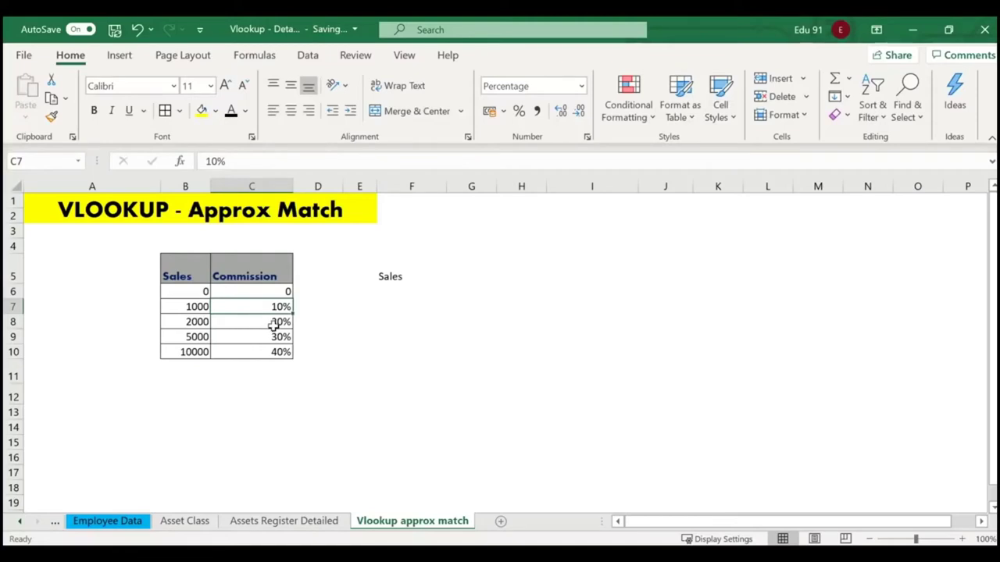
{"action": "left_click", "coordinate": [202, 321]}
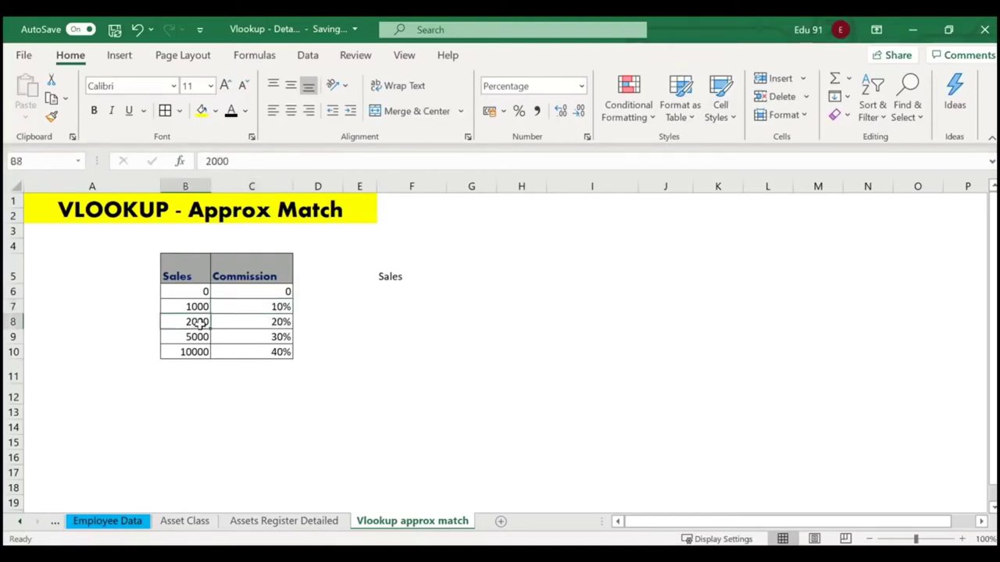
{"action": "left_click", "coordinate": [272, 323]}
{"action": "left_click", "coordinate": [360, 325]}
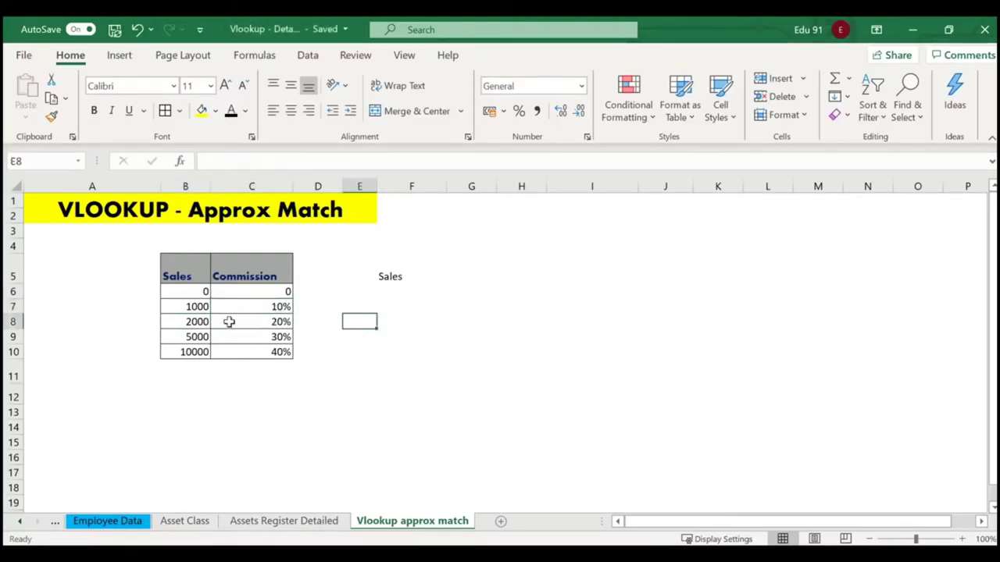
{"action": "left_click", "coordinate": [187, 290]}
{"action": "left_click", "coordinate": [395, 277]}
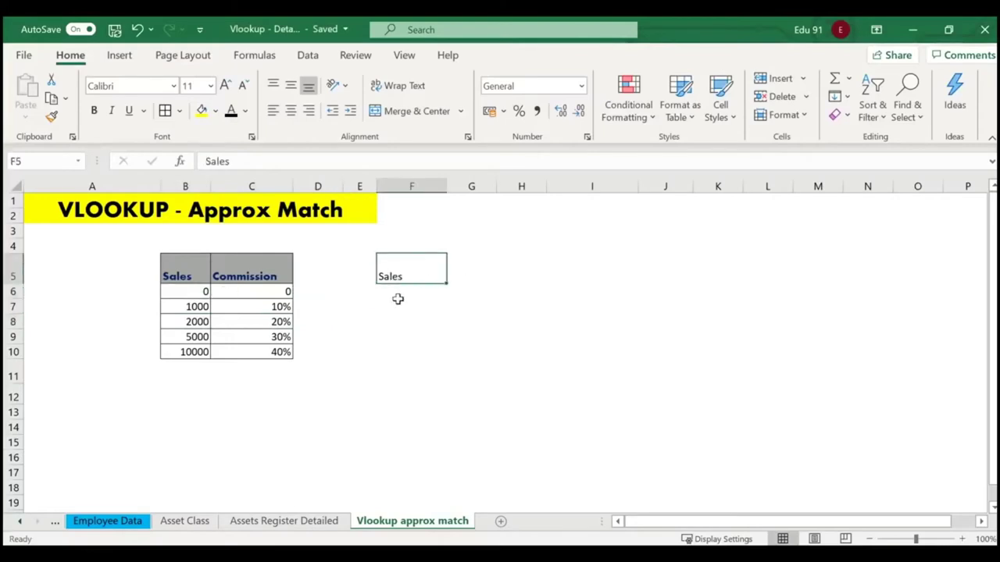
{"action": "left_click", "coordinate": [403, 292]}
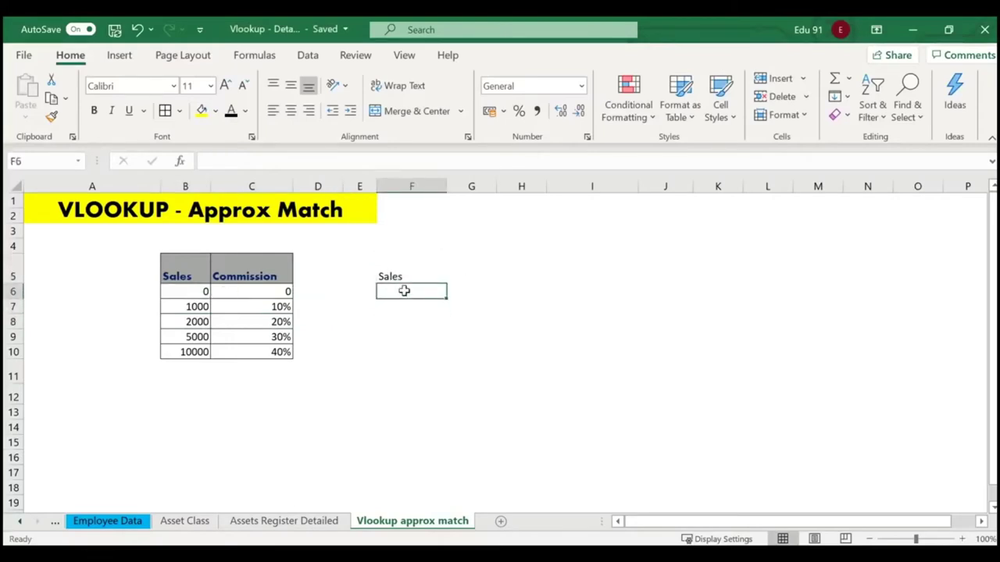
Enter sample sales 500, 200, 2500, 2350 and 4560 in F6:F10.
{"action": "type", "text": "500"}
{"action": "key", "text": "Return"}
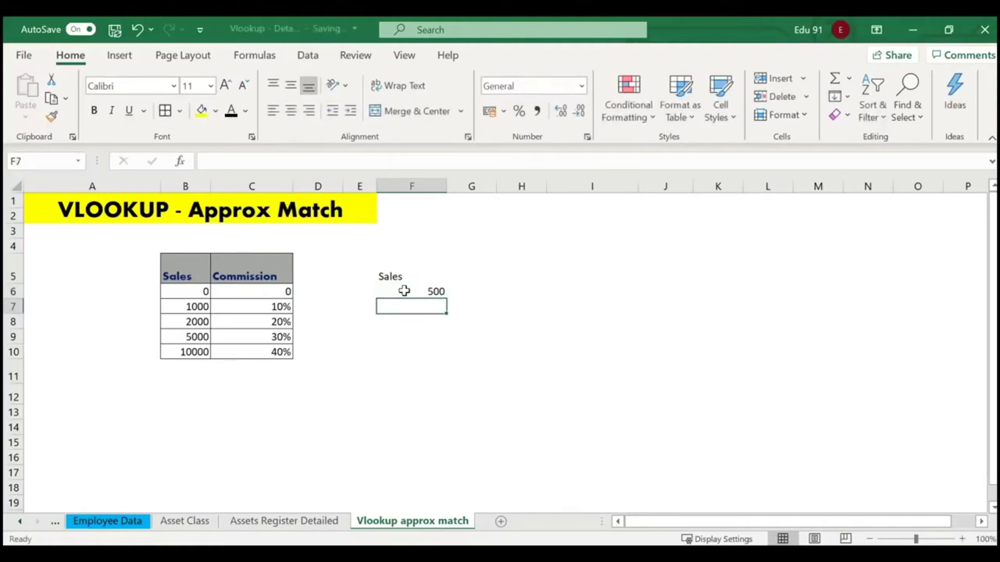
{"action": "type", "text": "200"}
{"action": "key", "text": "Return"}
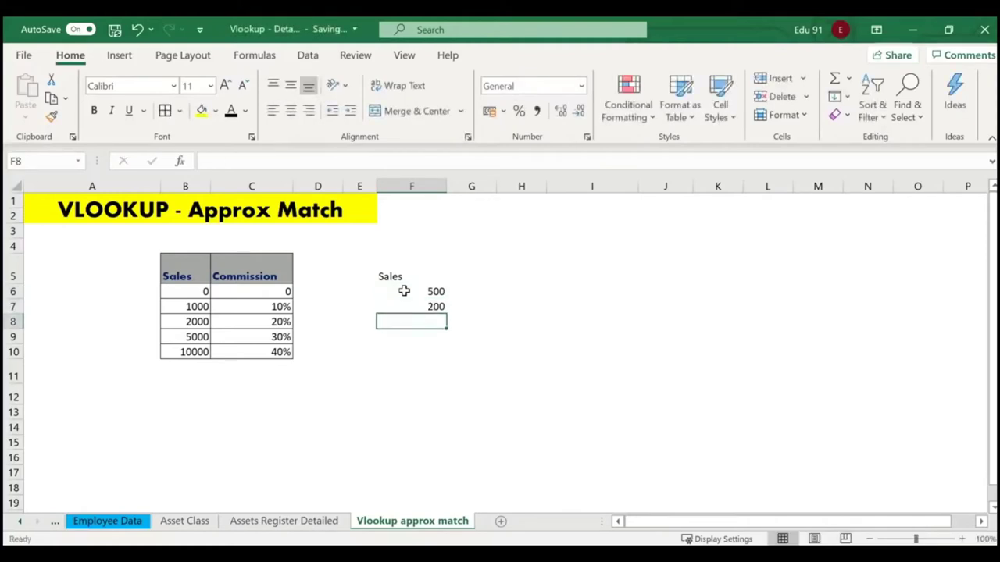
{"action": "type", "text": "2500"}
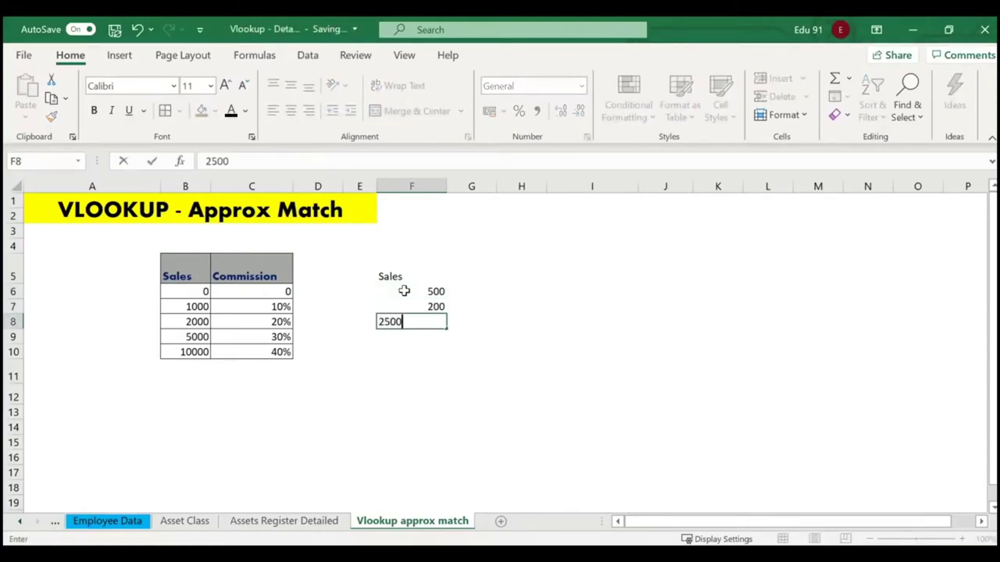
{"action": "key", "text": "Return"}
{"action": "type", "text": "2350"}
{"action": "key", "text": "Return"}
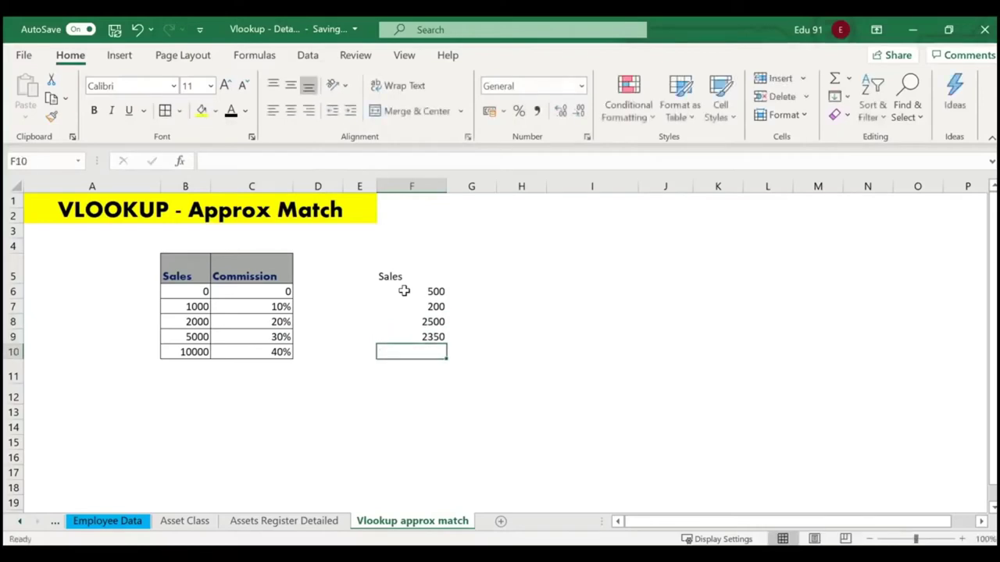
{"action": "type", "text": "4560"}
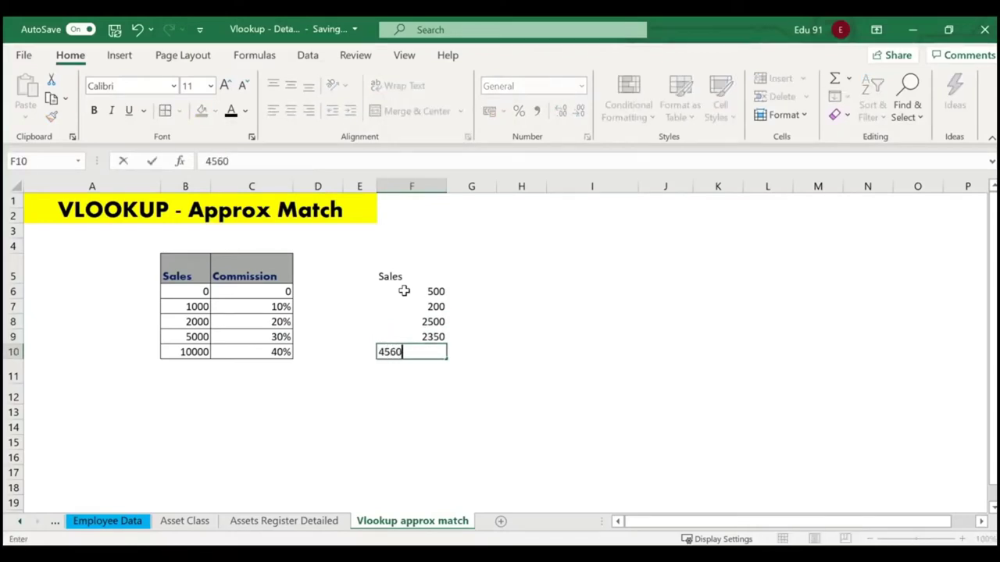
{"action": "key", "text": "Return"}
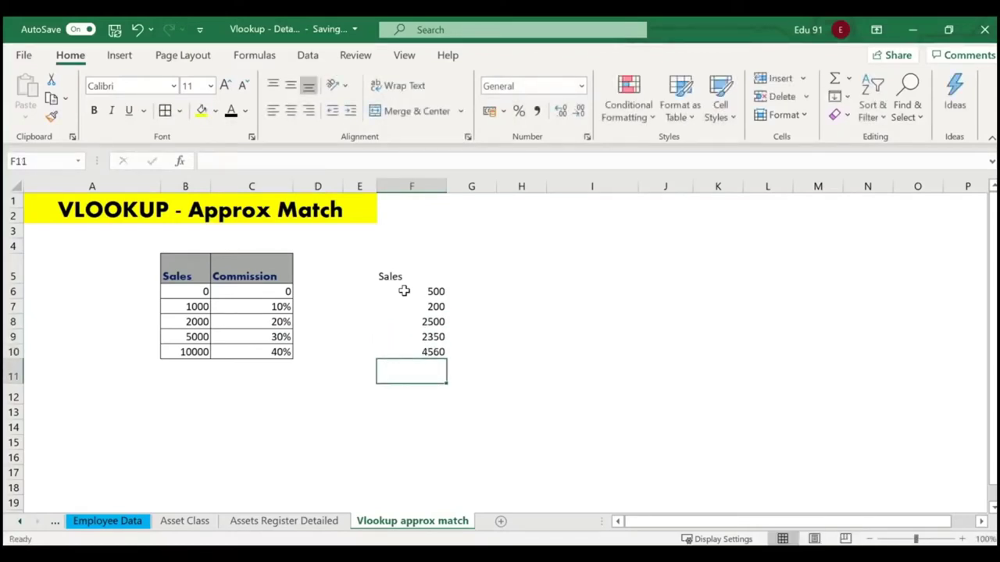
Add the heading Commission in G5 beside the Sales column.
{"action": "left_click", "coordinate": [504, 275]}
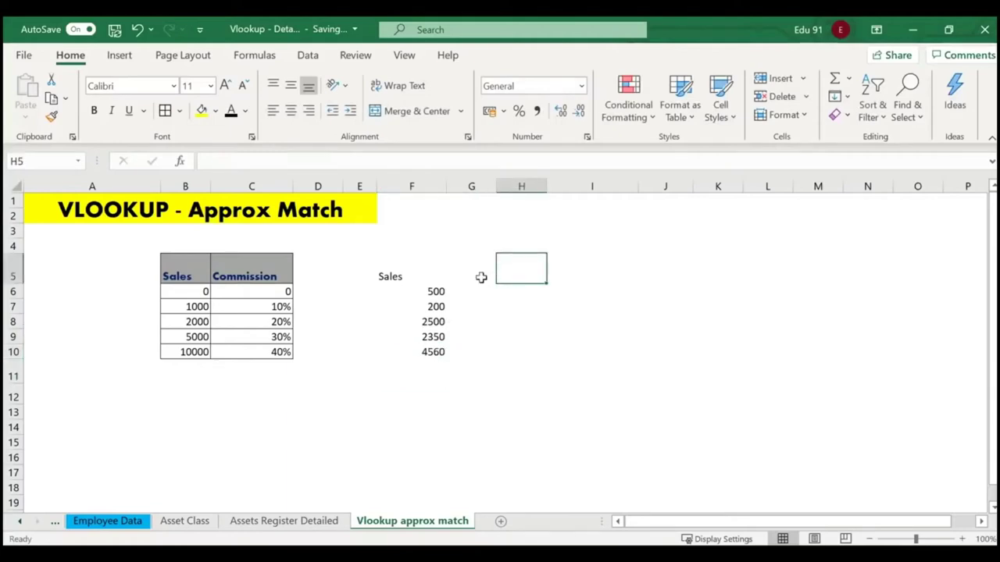
{"action": "left_click", "coordinate": [469, 274]}
{"action": "type", "text": "Co"}
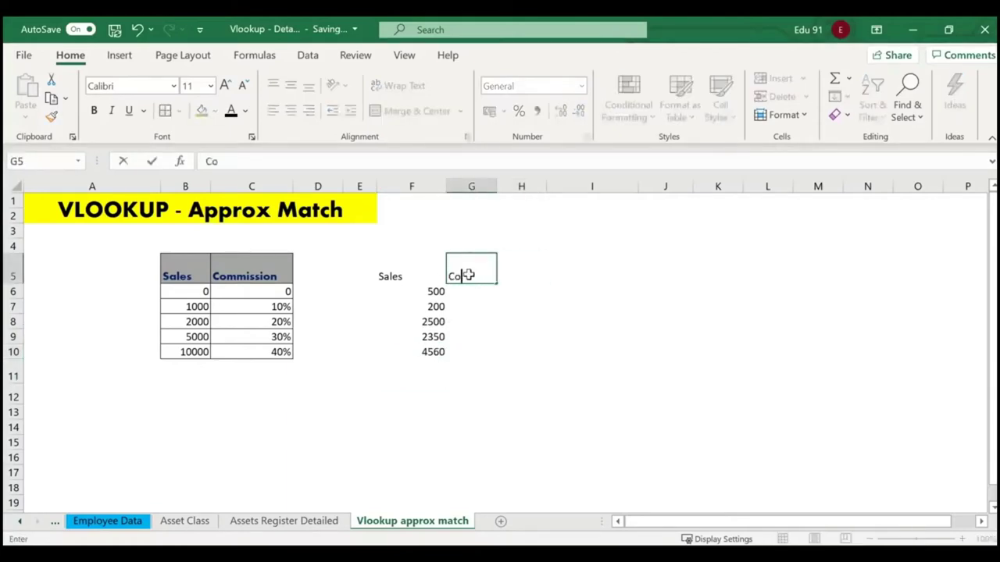
{"action": "type", "text": "mmissio"}
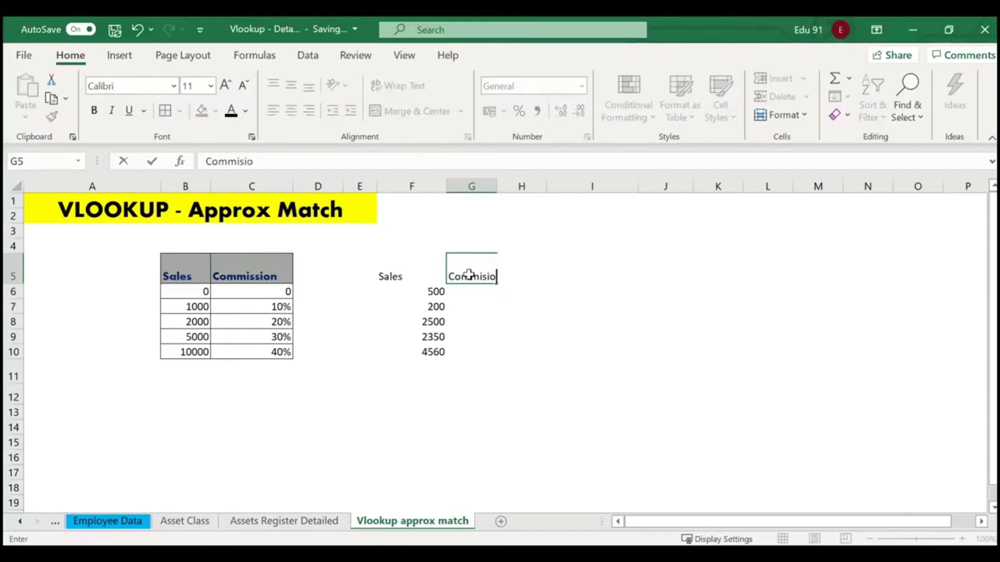
{"action": "key", "text": "BackSpace"}
{"action": "key", "text": "BackSpace"}
{"action": "type", "text": "sion"}
{"action": "key", "text": "Return"}
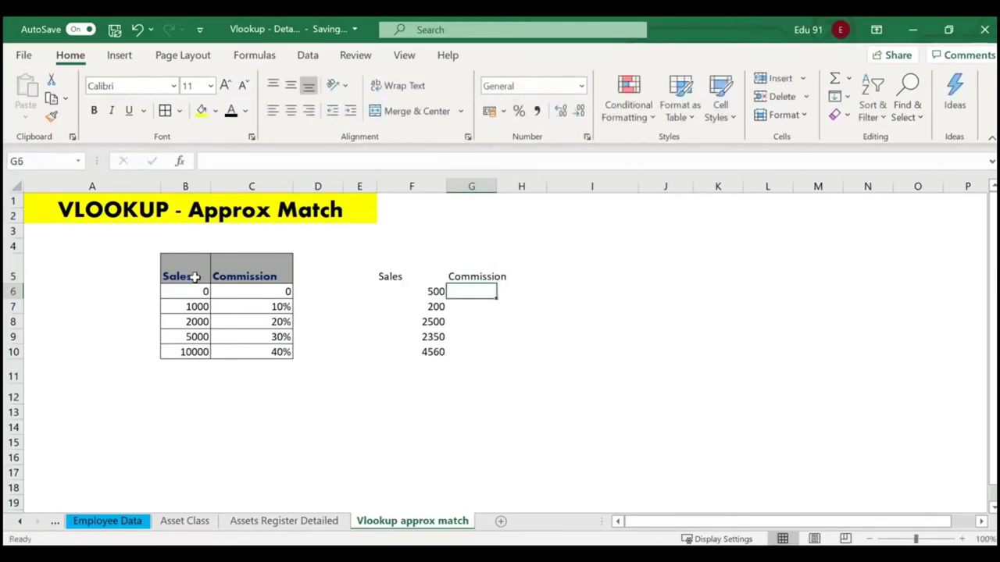
{"action": "mouse_move", "coordinate": [136, 243]}
{"action": "left_mouse_down"}
{"action": "mouse_move", "coordinate": [264, 358]}
{"action": "mouse_move", "coordinate": [314, 382]}
{"action": "left_mouse_up"}
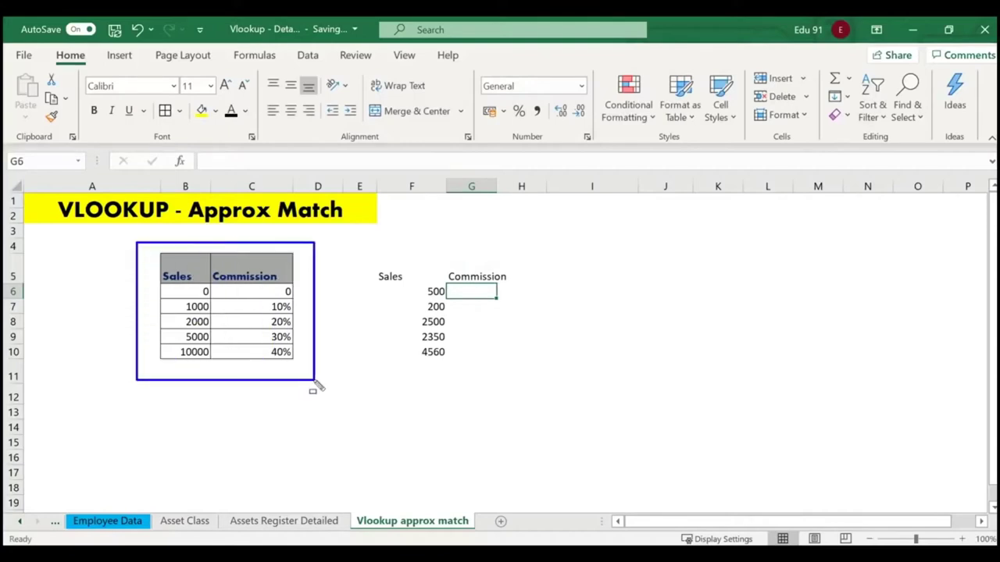
{"action": "key", "text": "Escape"}
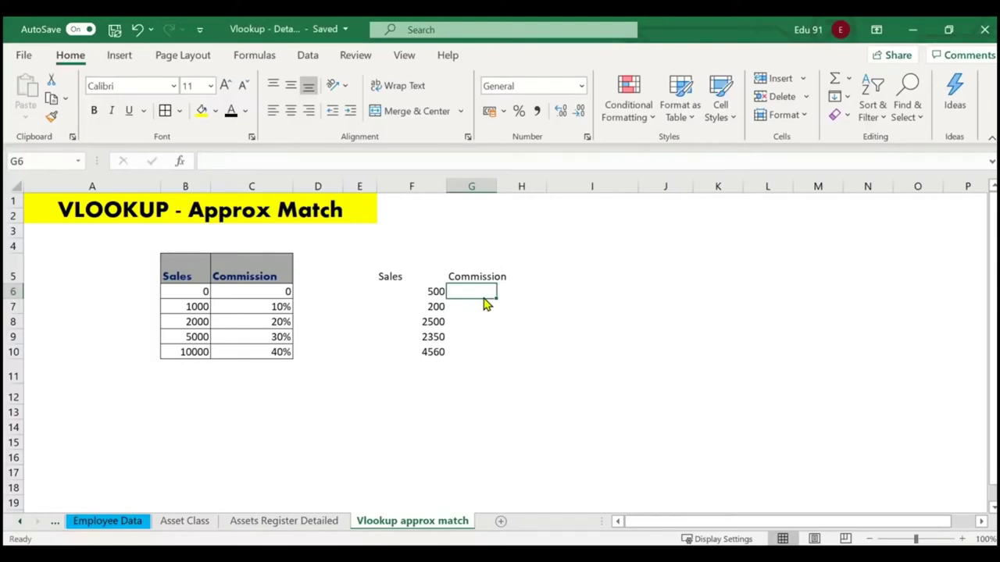
{"action": "type", "text": "=if"}
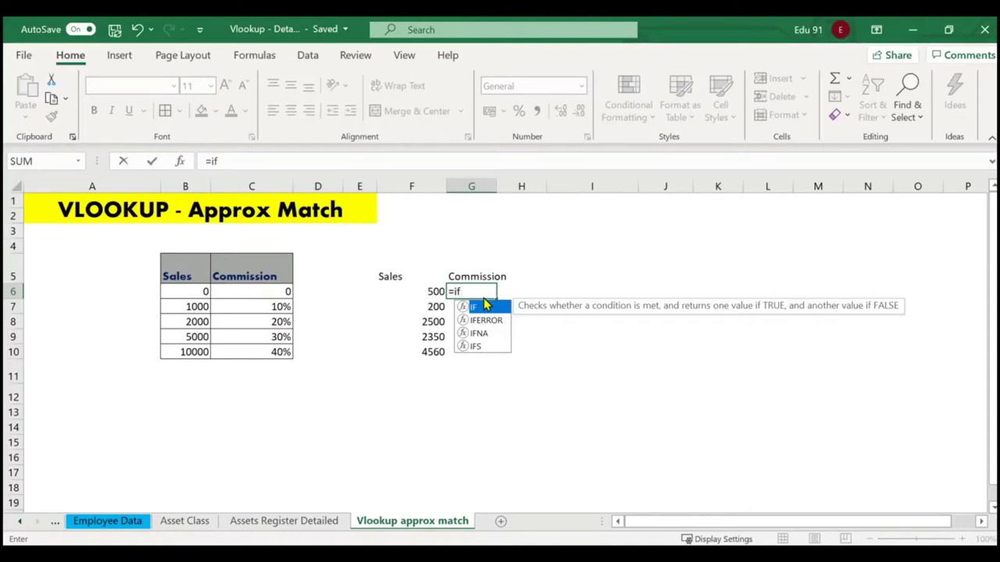
{"action": "left_click", "coordinate": [601, 377]}
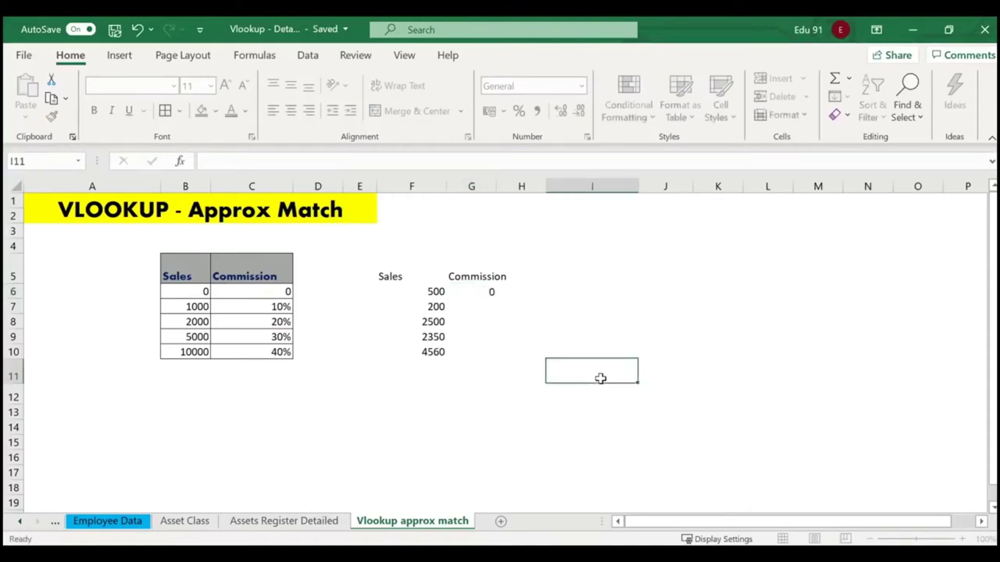
{"action": "left_click", "coordinate": [474, 296]}
{"action": "key", "text": "Delete"}
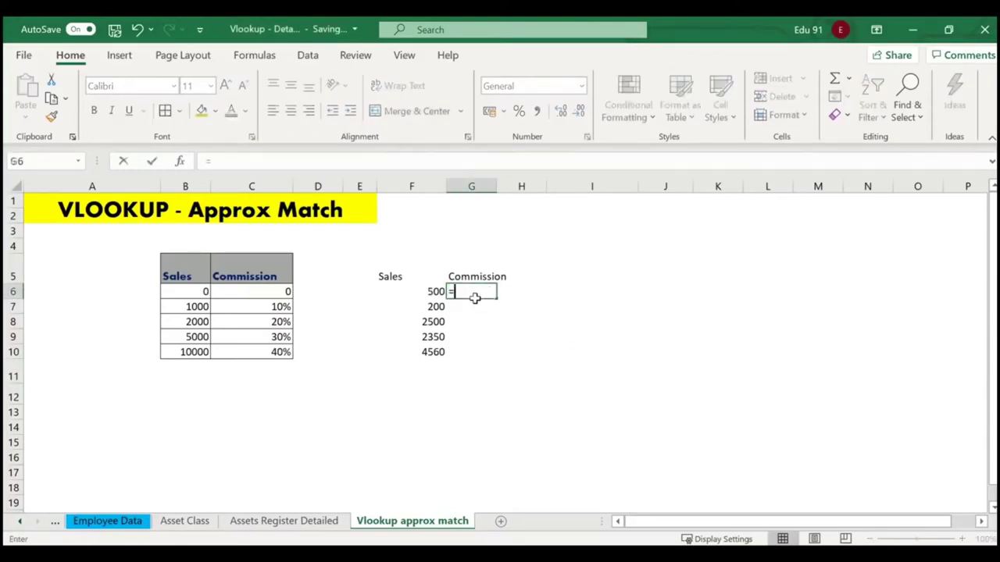
Enter =VLOOKUP(F6,B6:C10,2,1) in G6, returning commission 0 for the 500 sale.
{"action": "type", "text": "="}
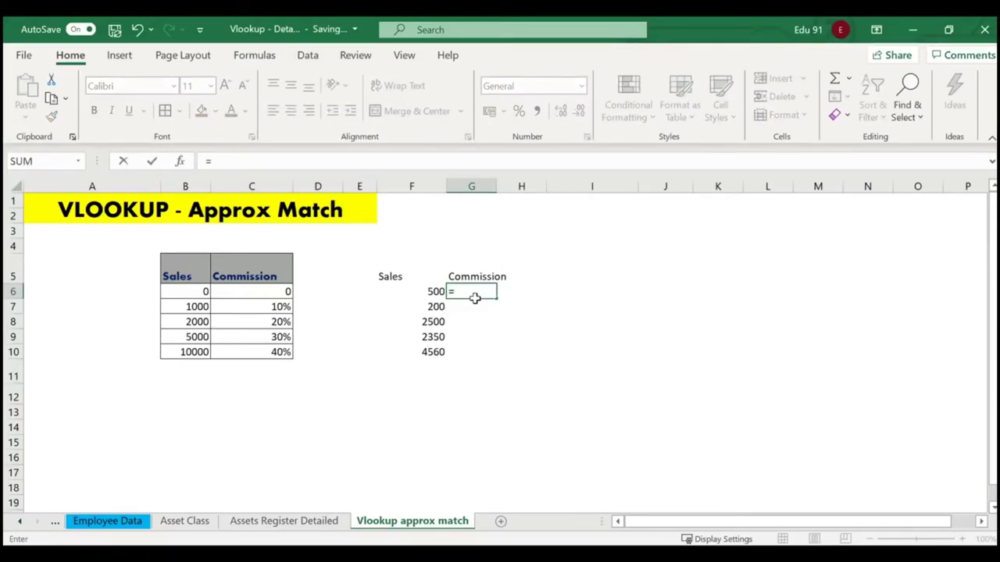
{"action": "type", "text": "vlooku"}
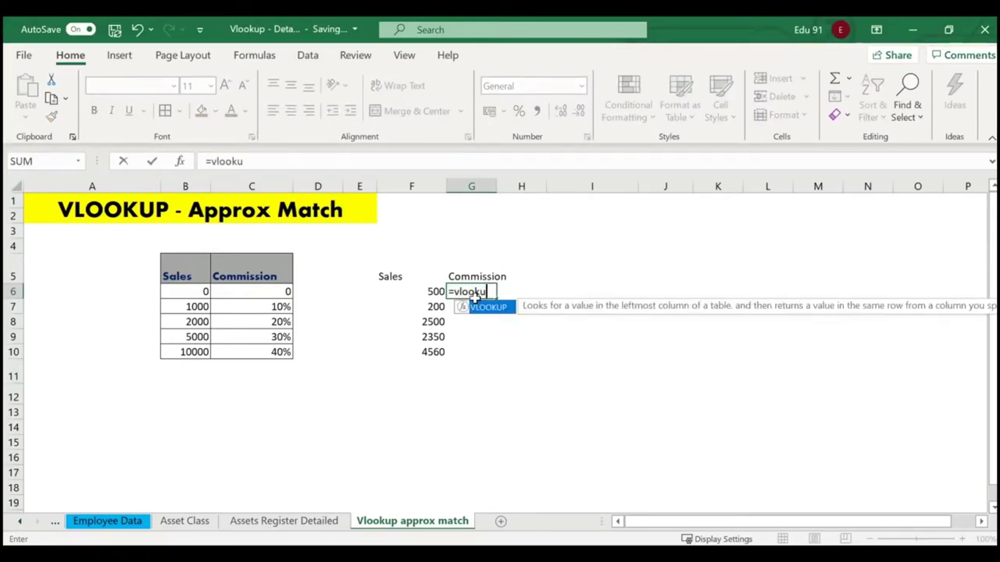
{"action": "type", "text": "p("}
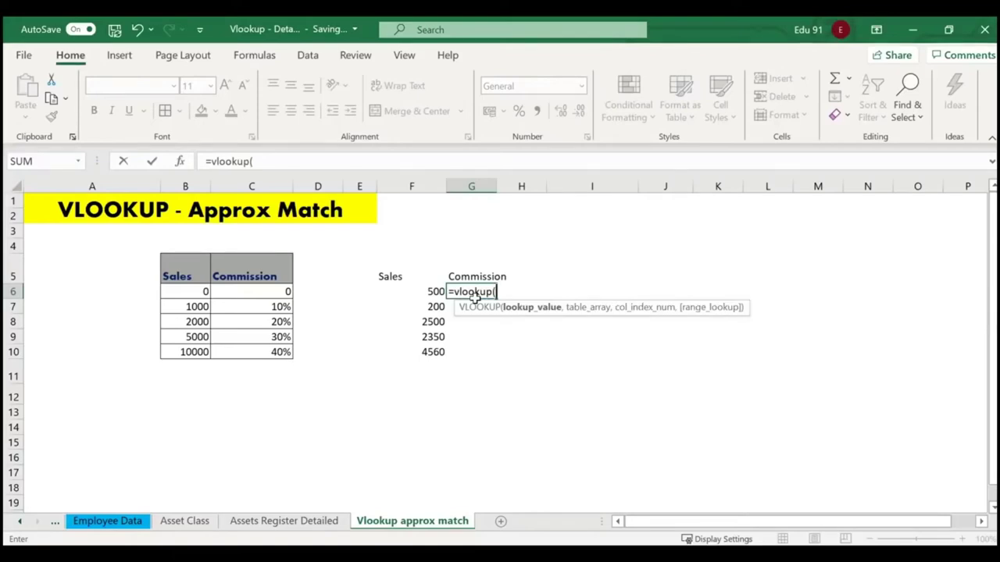
{"action": "left_click", "coordinate": [428, 291]}
{"action": "type", "text": ","}
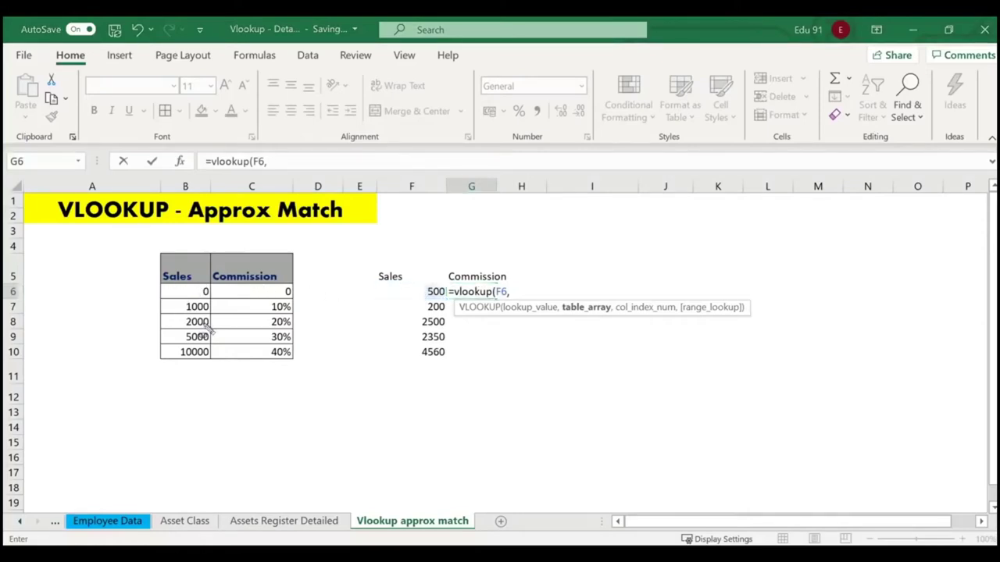
{"action": "left_click_drag", "start_coordinate": [184, 291], "coordinate": [271, 353]}
{"action": "type", "text": ","}
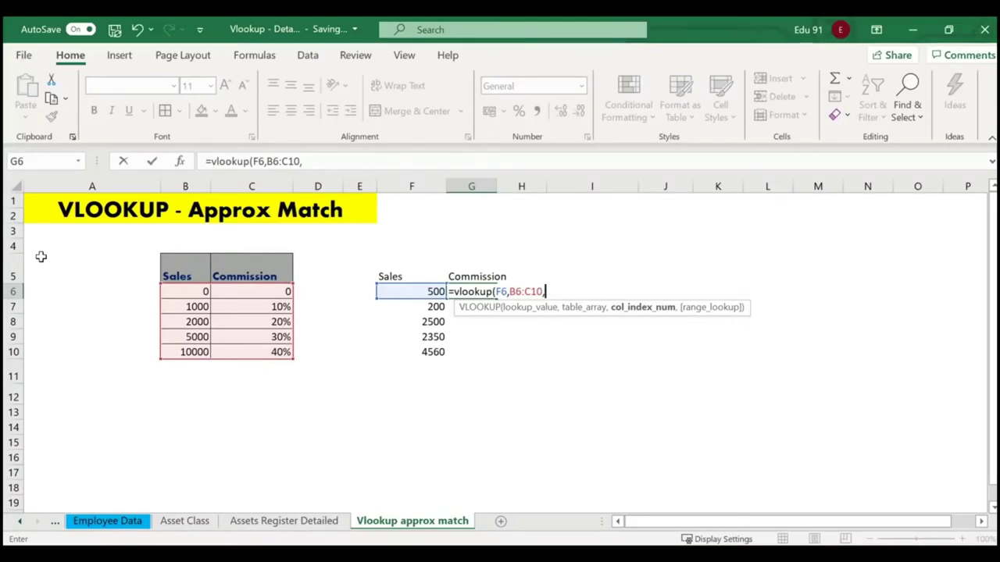
{"action": "type", "text": "2,"}
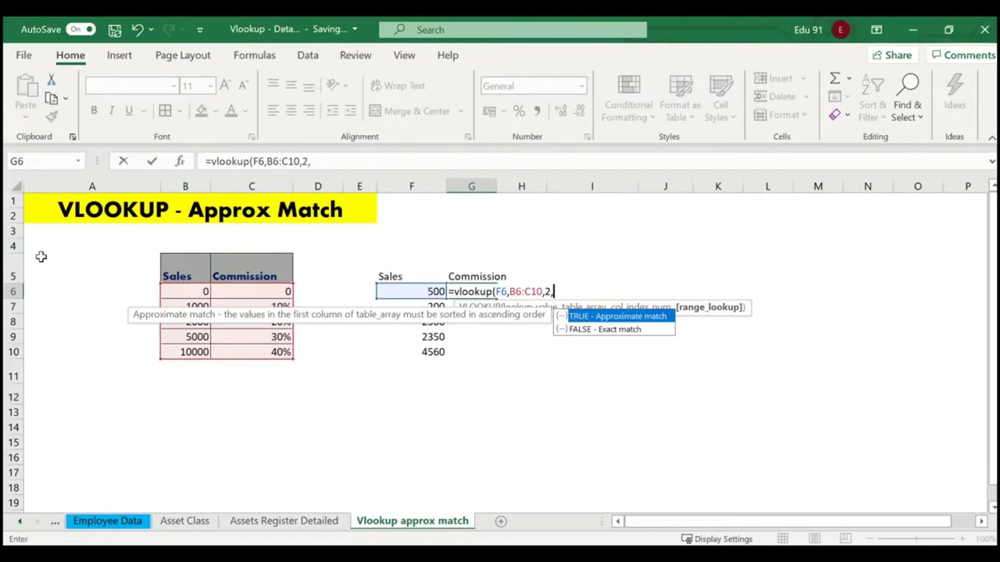
{"action": "type", "text": "1)"}
{"action": "key", "text": "Return"}
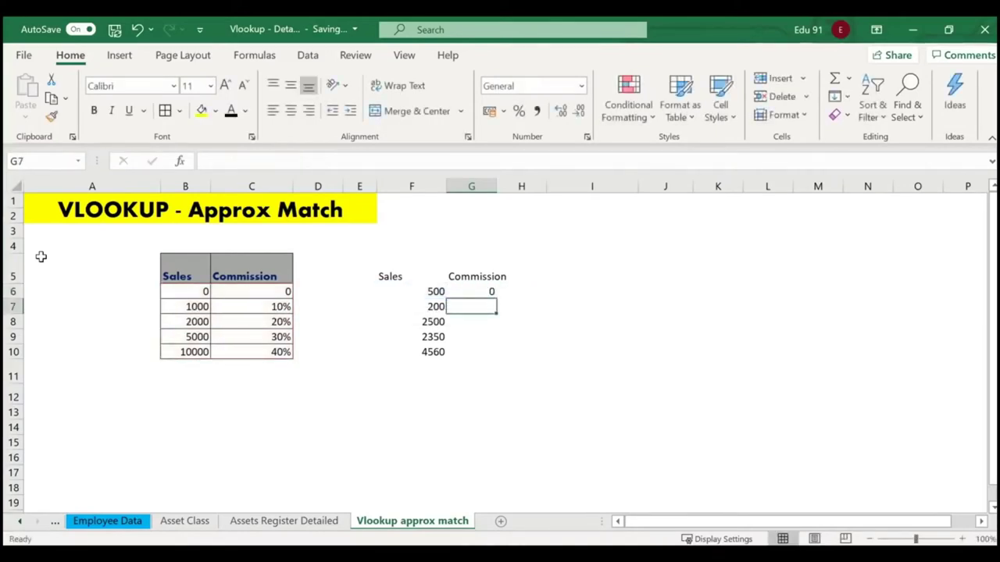
Copy the commission formula down to G10 and format G6:G10 as percentages.
{"action": "left_click", "coordinate": [193, 294]}
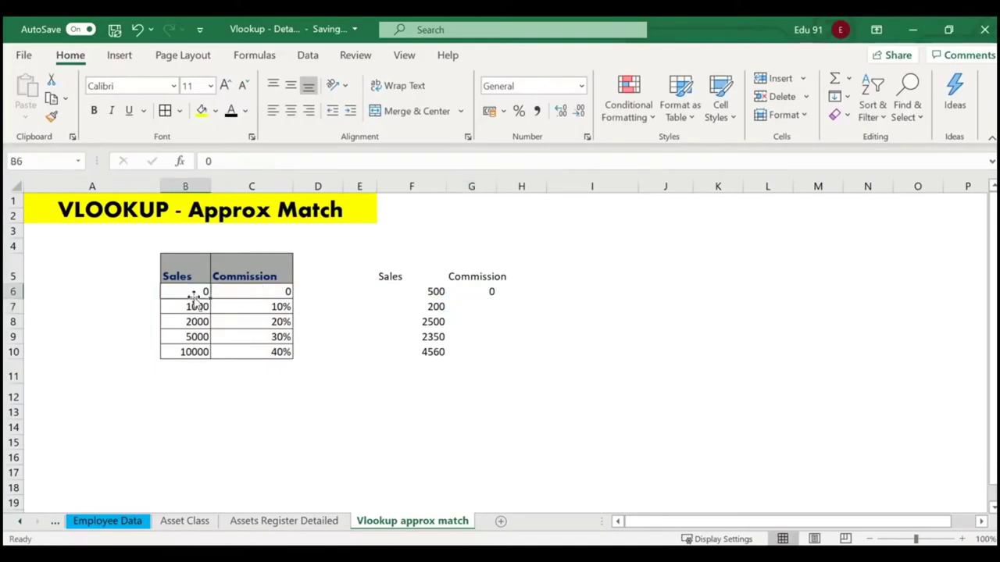
{"action": "left_click", "coordinate": [489, 291]}
{"action": "left_click_drag", "start_coordinate": [496, 298], "coordinate": [496, 358]}
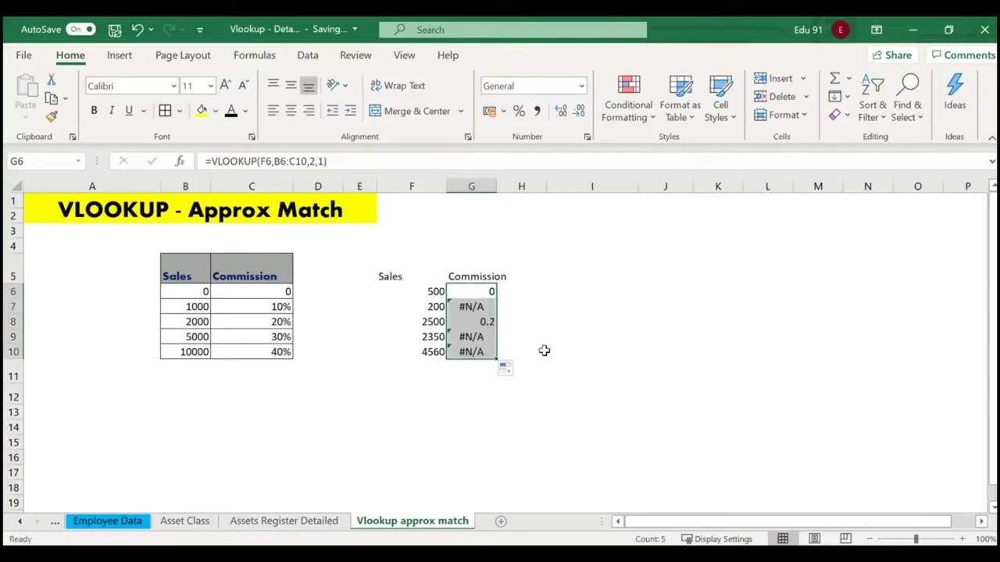
{"action": "left_click", "coordinate": [581, 88]}
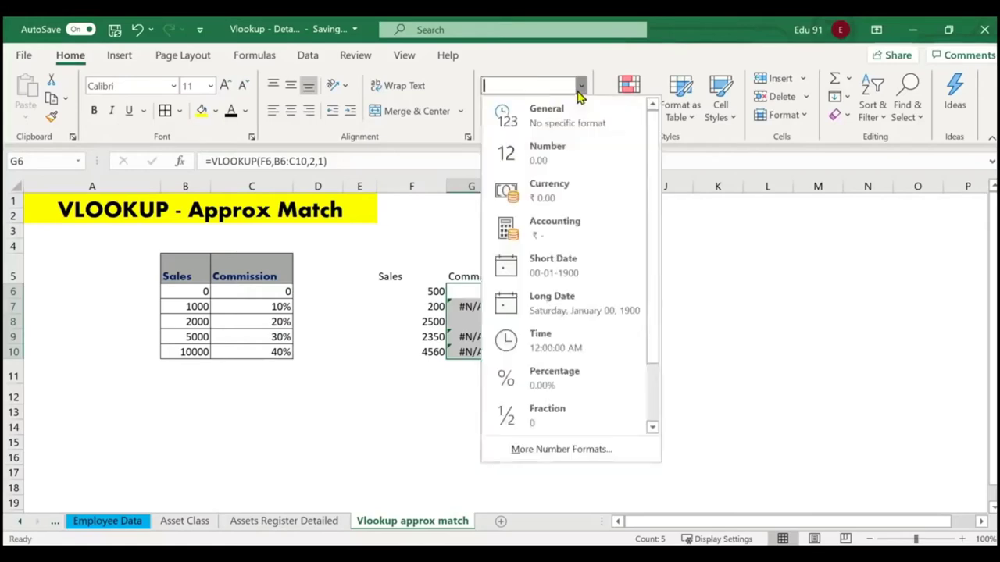
{"action": "left_click", "coordinate": [571, 400]}
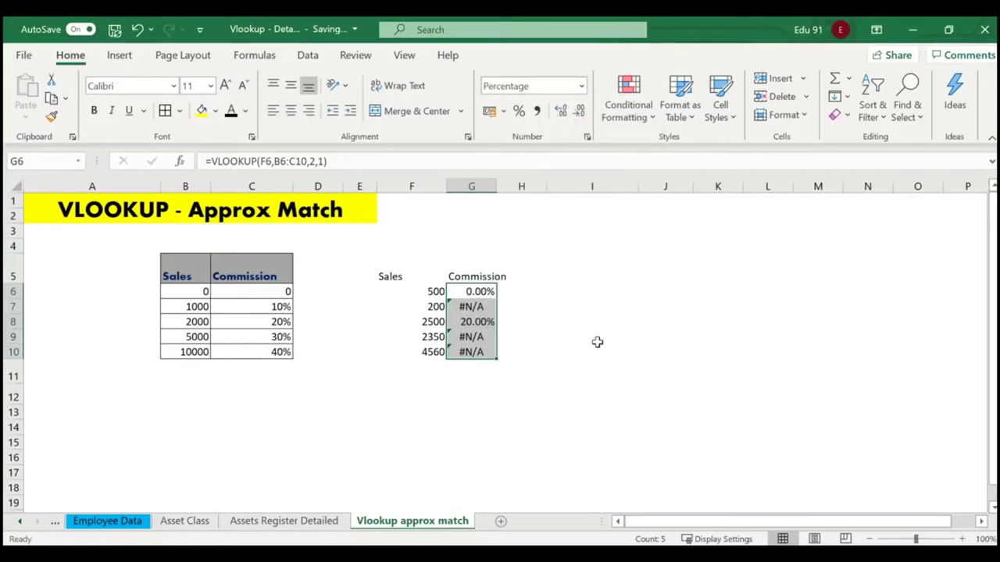
{"action": "left_click", "coordinate": [555, 336]}
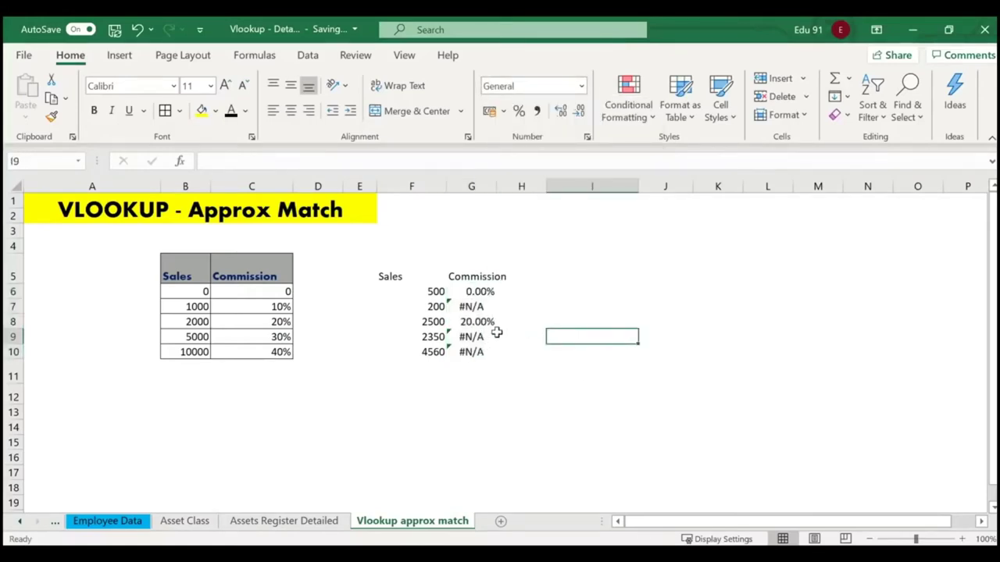
Bring up the Function Arguments for G6's VLOOKUP with Shift+F3.
{"action": "left_click", "coordinate": [488, 292]}
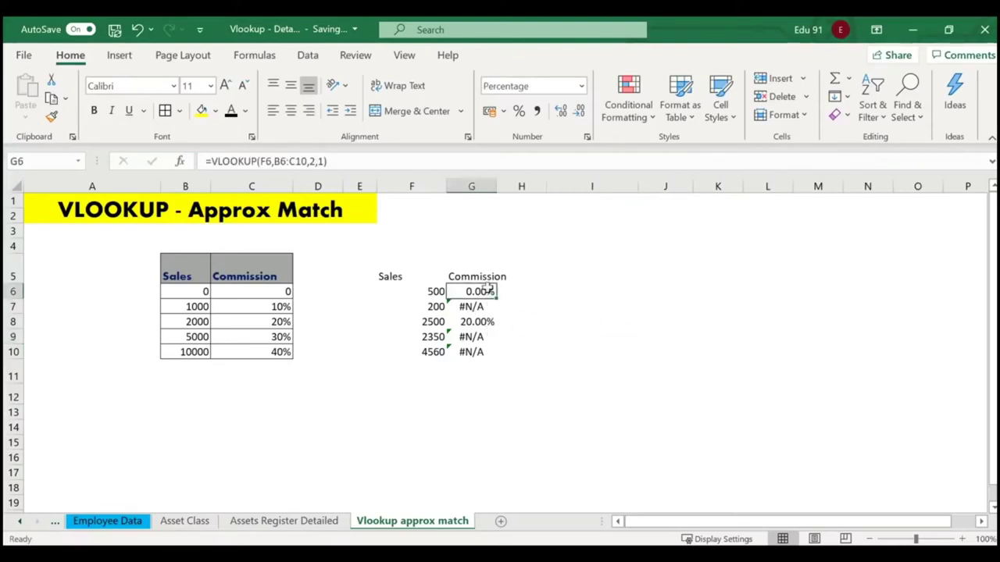
{"action": "key", "text": "F2"}
{"action": "key", "text": "shift+F3"}
Lock G6's VLOOKUP table range as $B$6:$C$10.
{"action": "left_click", "coordinate": [459, 211]}
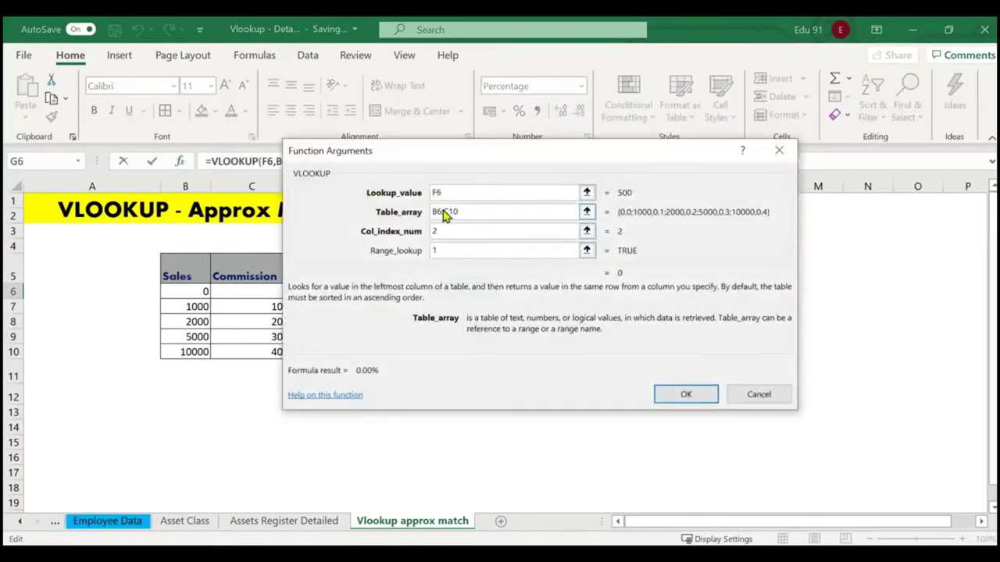
{"action": "key", "text": "F4"}
{"action": "key", "text": "F4"}
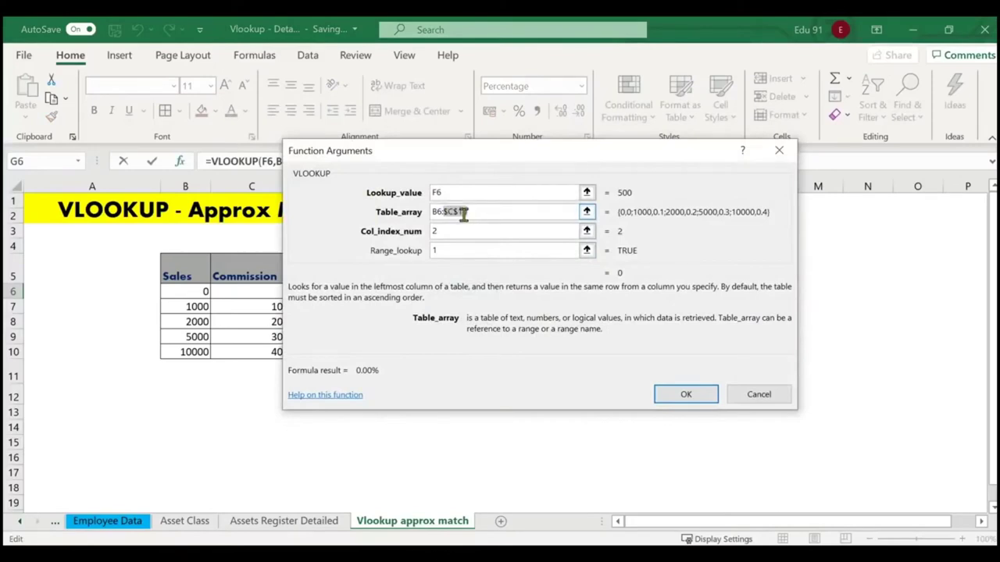
{"action": "left_click_drag", "start_coordinate": [467, 212], "coordinate": [419, 216]}
{"action": "key", "text": "F4"}
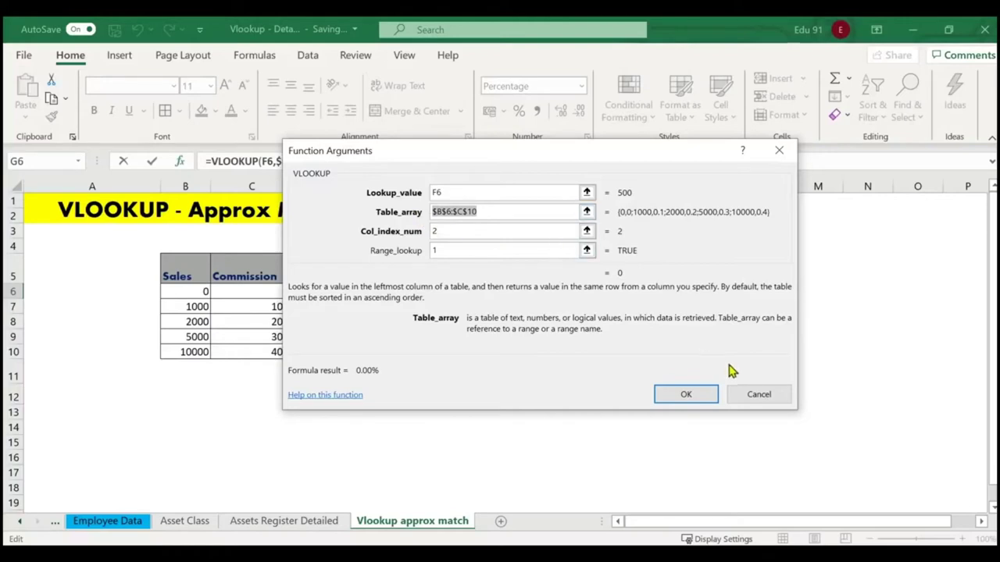
{"action": "left_click", "coordinate": [691, 395]}
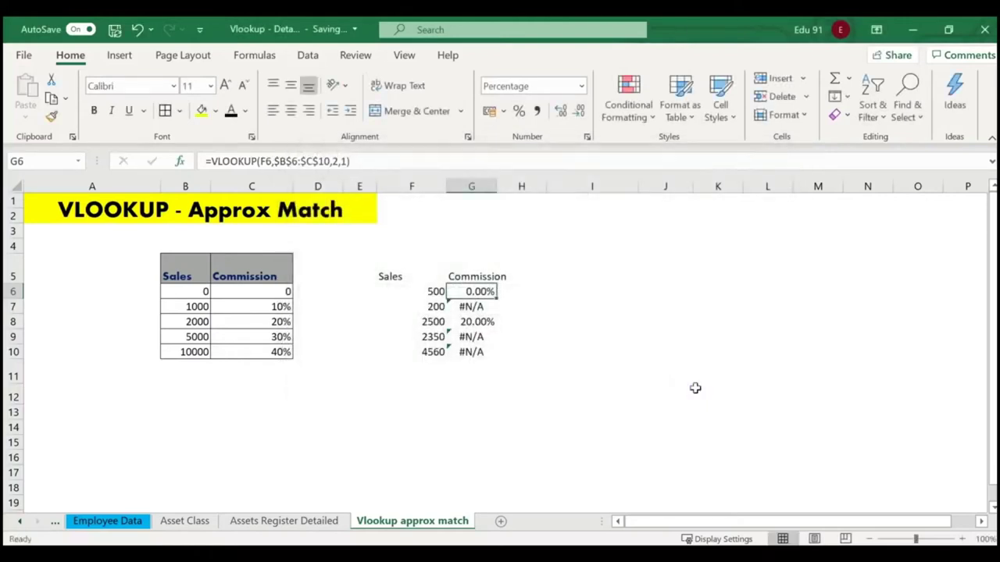
Refill the commission formula to G10, giving 0.00%, 0.00%, 20.00%, 20.00%, 20.00%.
{"action": "left_click_drag", "start_coordinate": [495, 300], "coordinate": [497, 360]}
{"action": "left_click", "coordinate": [578, 356]}
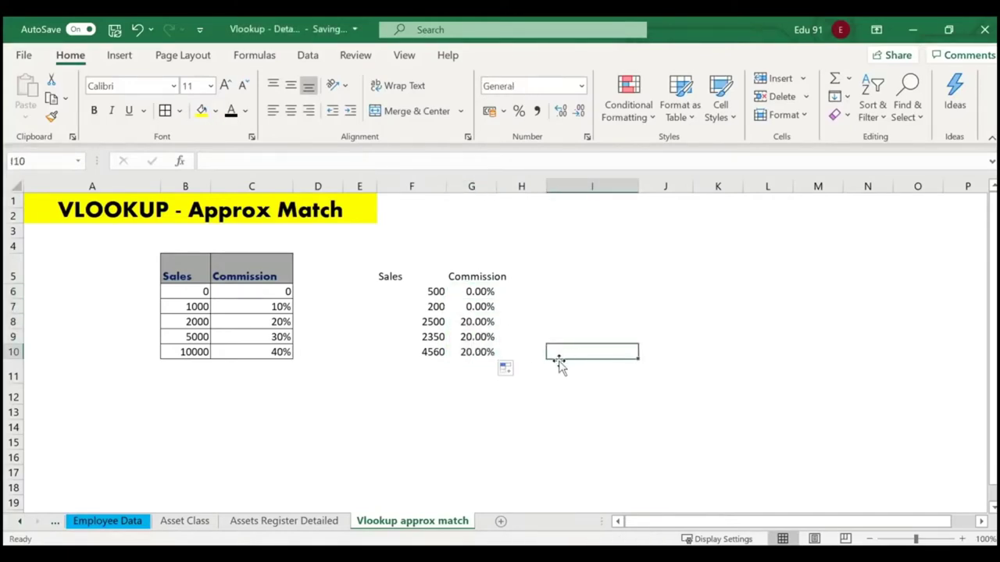
{"action": "left_click", "coordinate": [439, 353]}
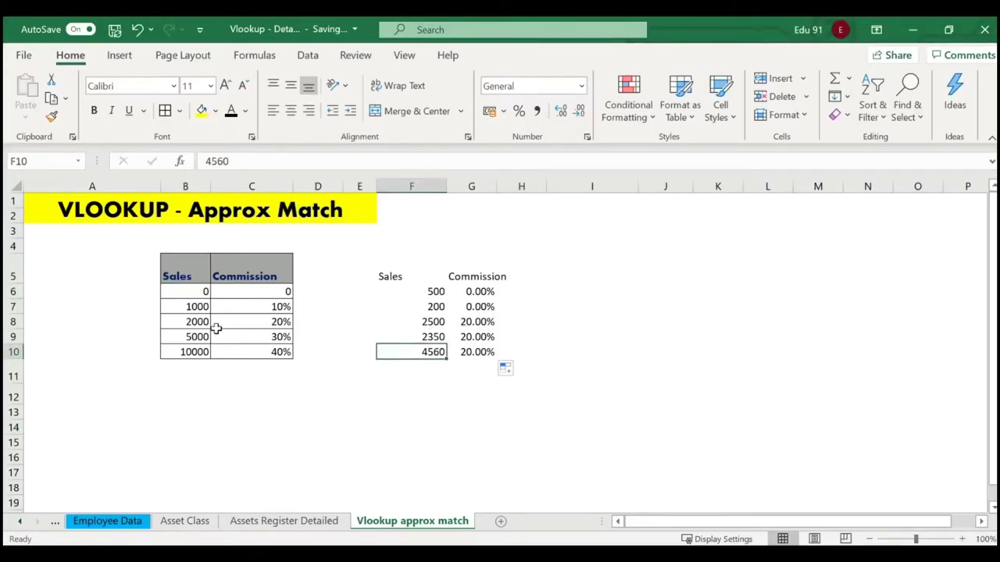
{"action": "left_click", "coordinate": [435, 366]}
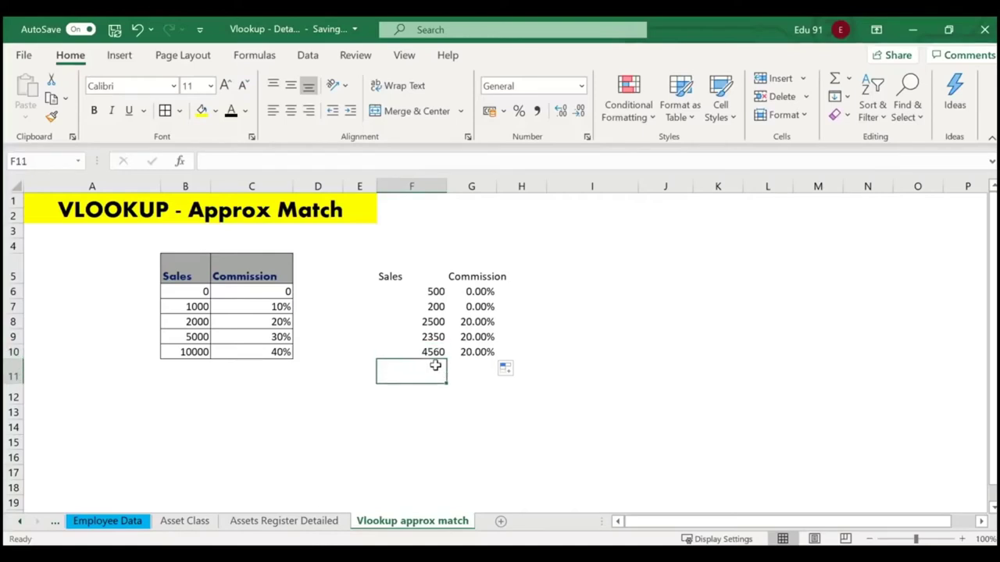
Enter a 5670 sale in F11 and review the sales and commission values.
{"action": "type", "text": "5"}
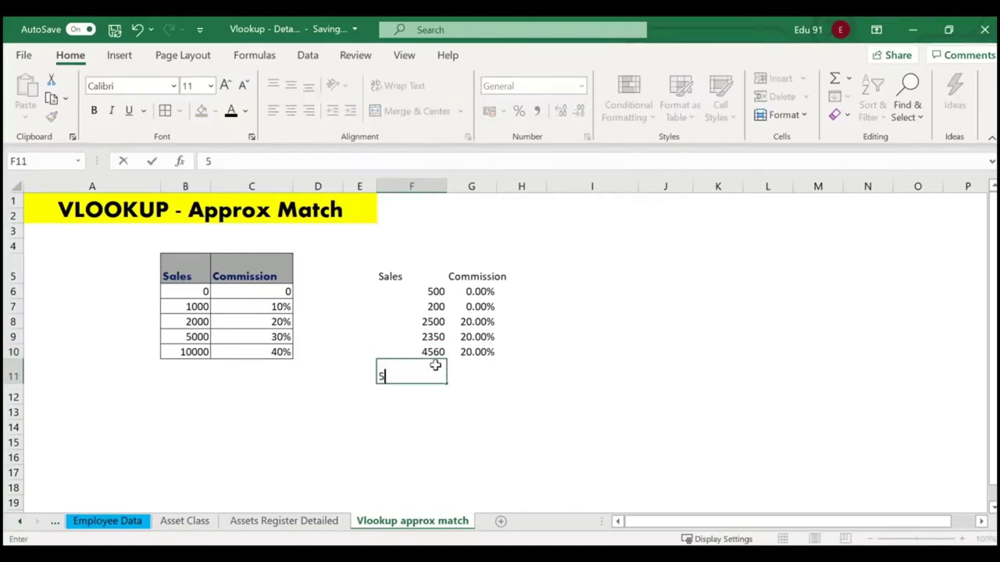
{"action": "type", "text": "670"}
{"action": "key", "text": "Return"}
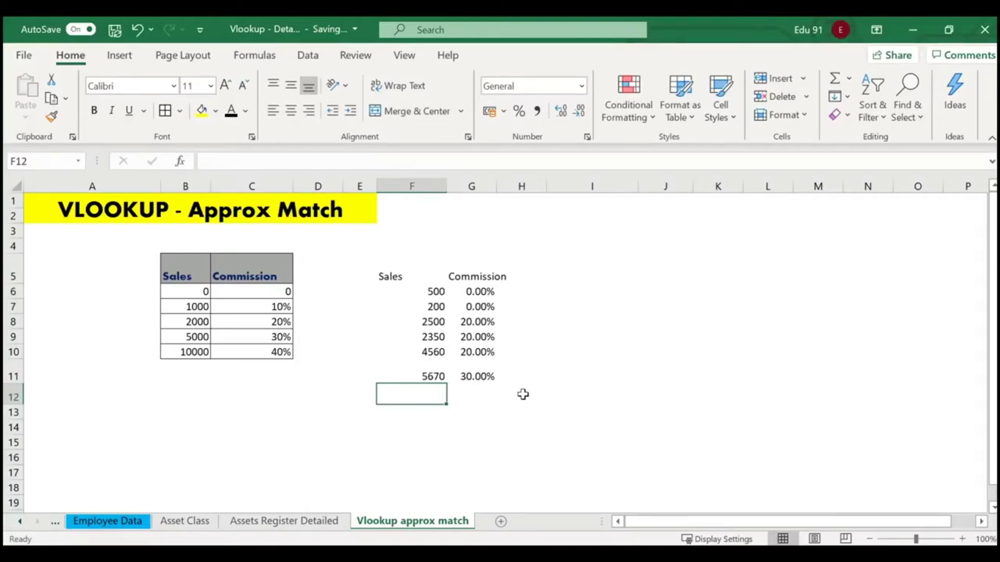
{"action": "left_click", "coordinate": [416, 291]}
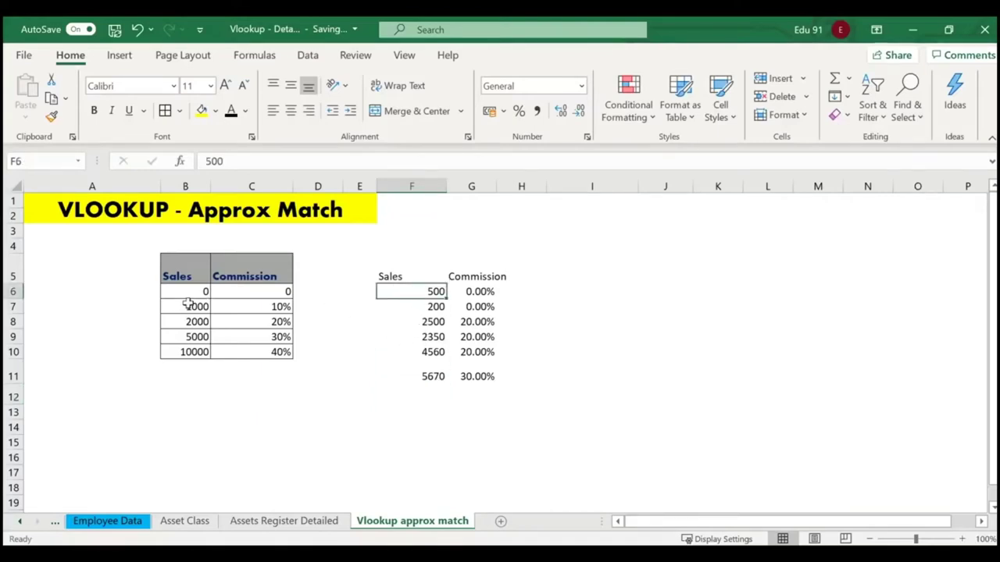
{"action": "left_click_drag", "start_coordinate": [160, 281], "coordinate": [296, 359]}
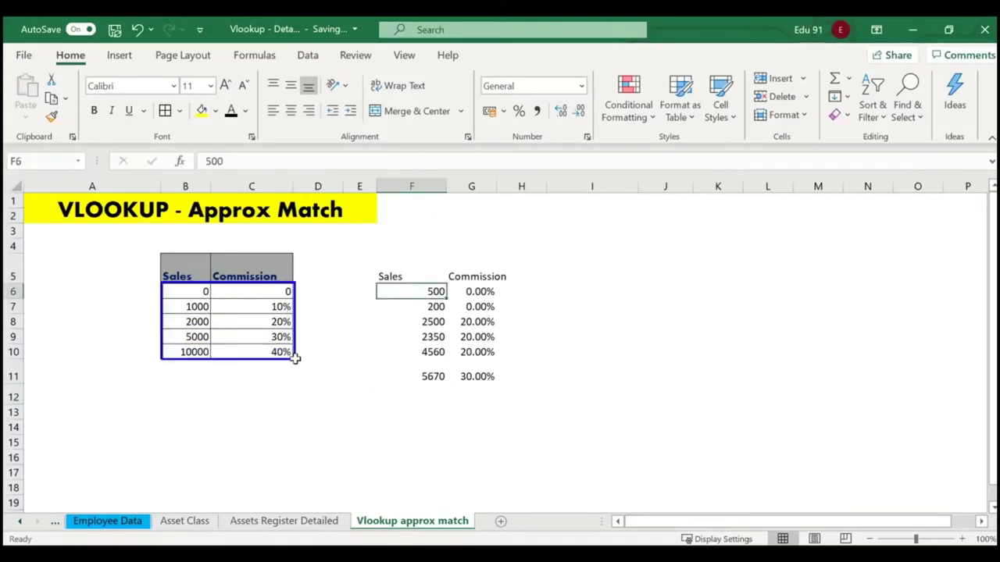
{"action": "left_click_drag", "start_coordinate": [459, 286], "coordinate": [499, 300]}
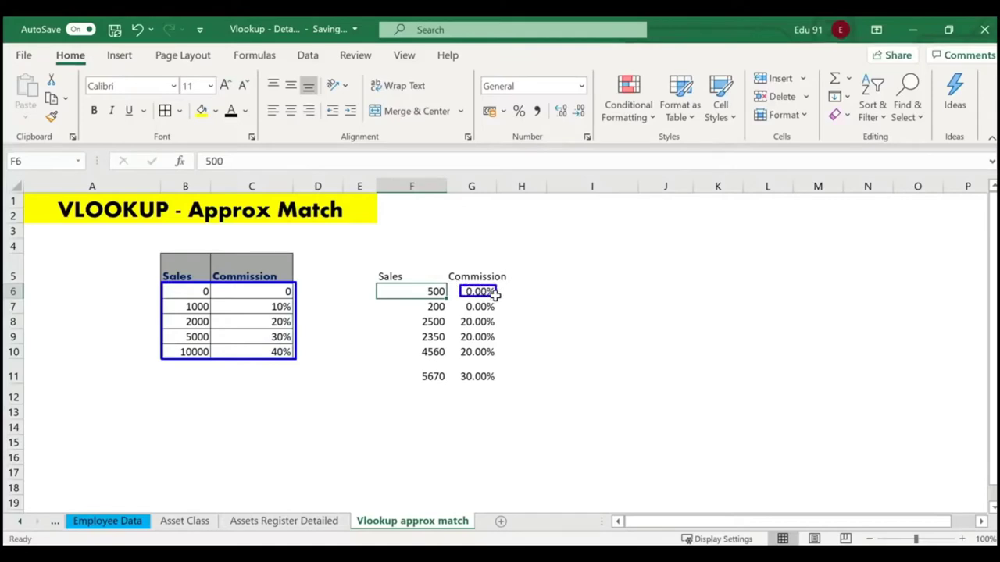
{"action": "key", "text": "Escape"}
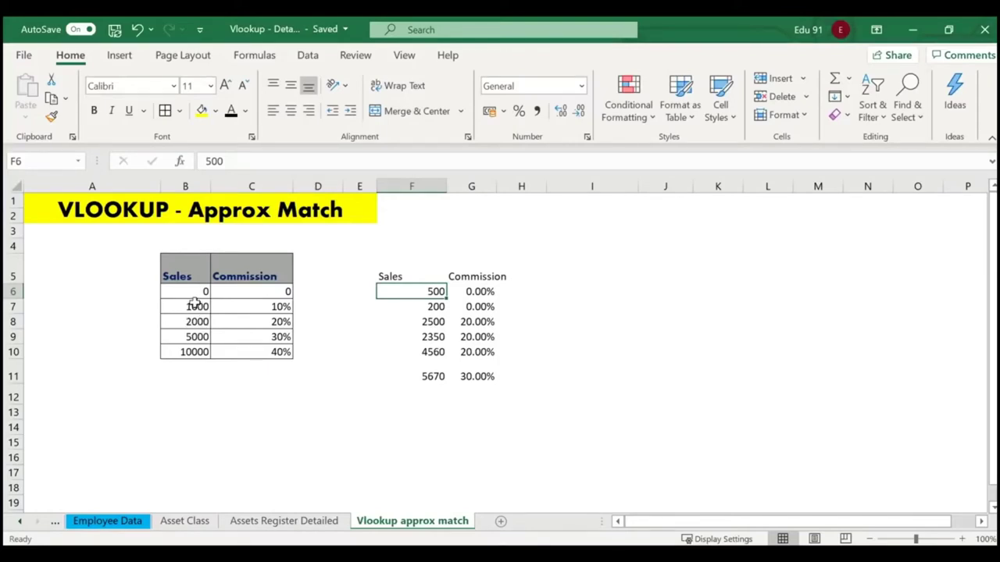
Check the #N/A salary on Employee Data, then return to the Vlookup approx match sheet.
{"action": "left_click", "coordinate": [197, 305]}
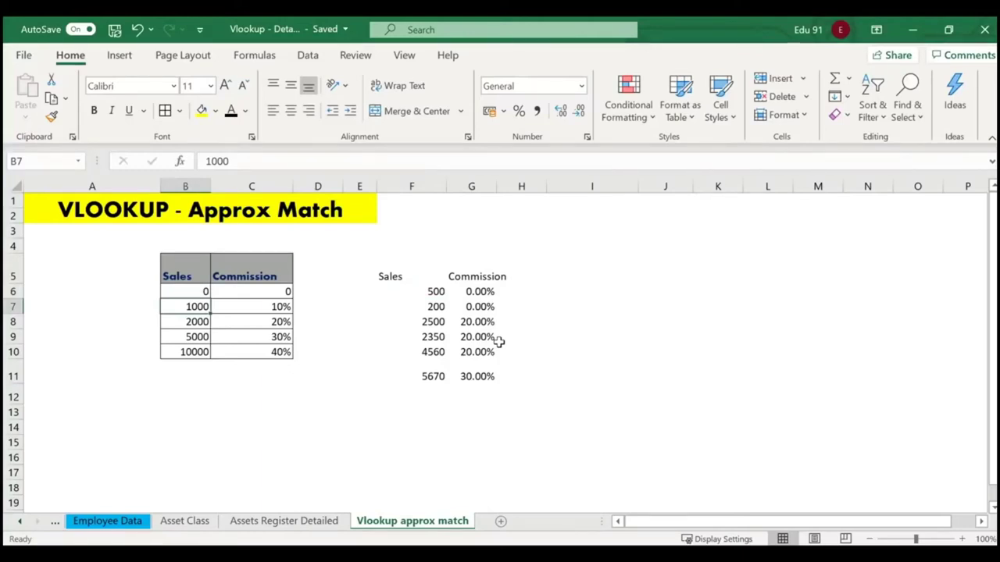
{"action": "left_click", "coordinate": [117, 522]}
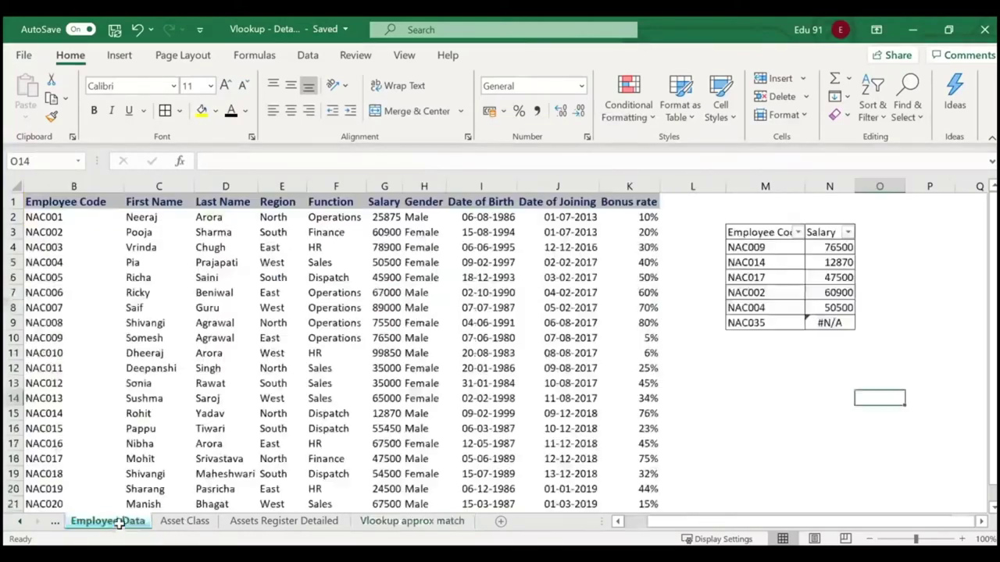
{"action": "left_click", "coordinate": [890, 324]}
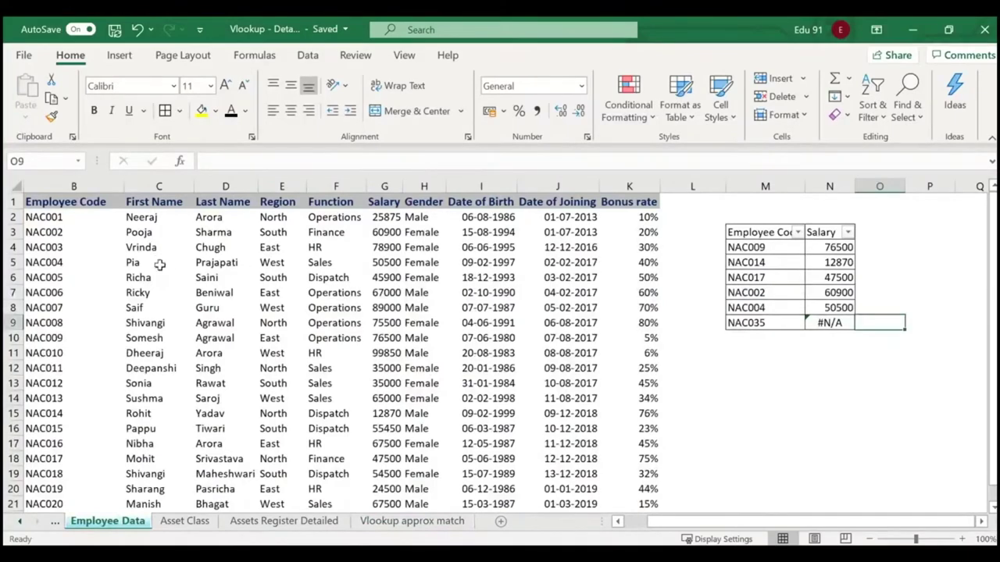
{"action": "left_click", "coordinate": [437, 521]}
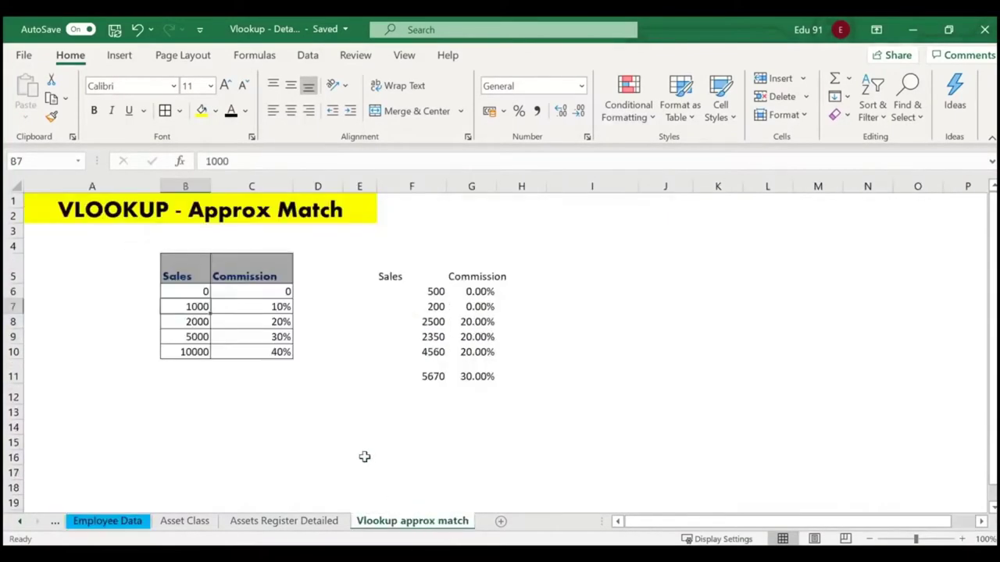
{"action": "left_click", "coordinate": [253, 427]}
{"action": "left_click", "coordinate": [197, 398]}
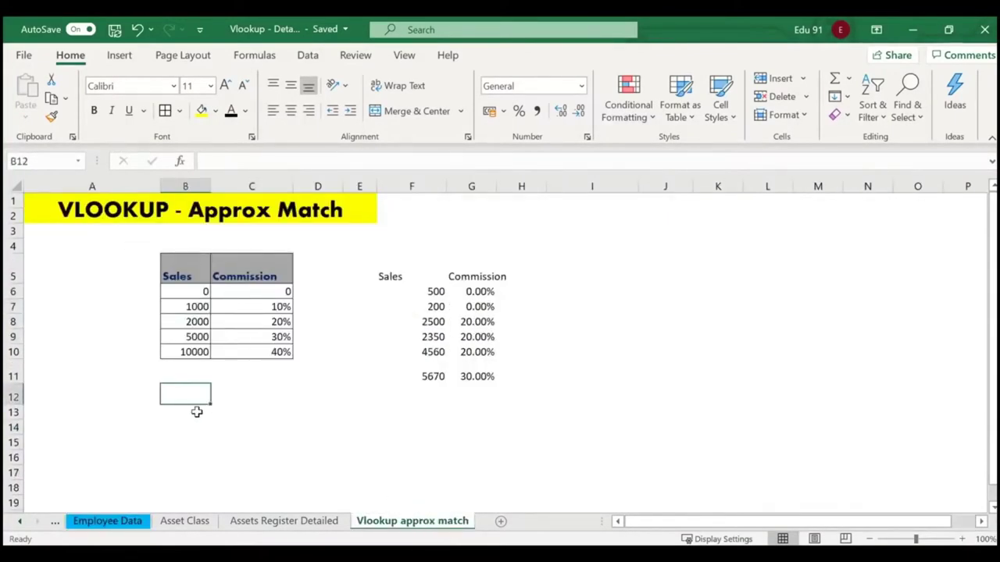
{"action": "left_click", "coordinate": [196, 412]}
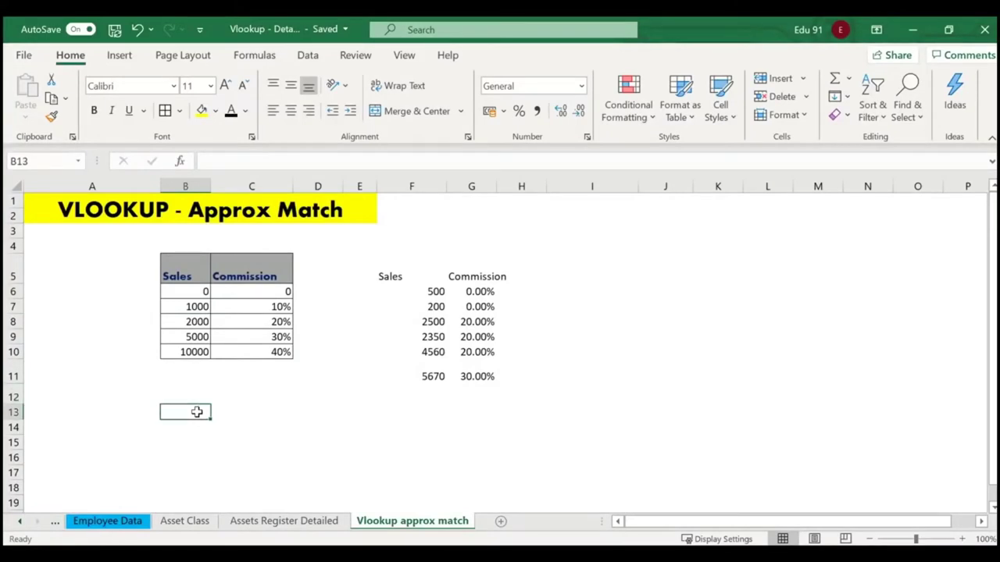
{"action": "type", "text": "Grading Sy"}
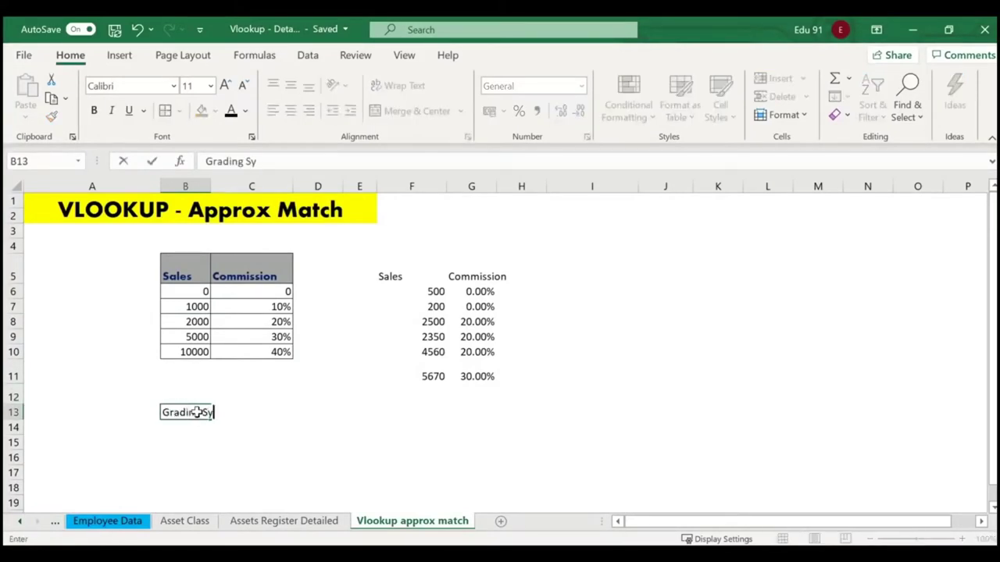
{"action": "type", "text": "stem"}
{"action": "key", "text": "Return"}
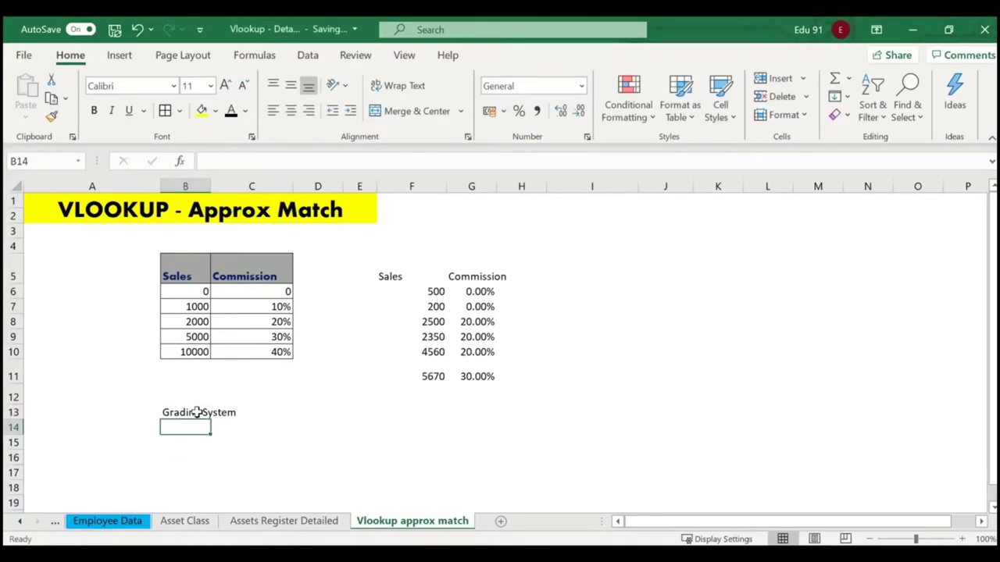
{"action": "type", "text": "0"}
{"action": "key", "text": "Tab"}
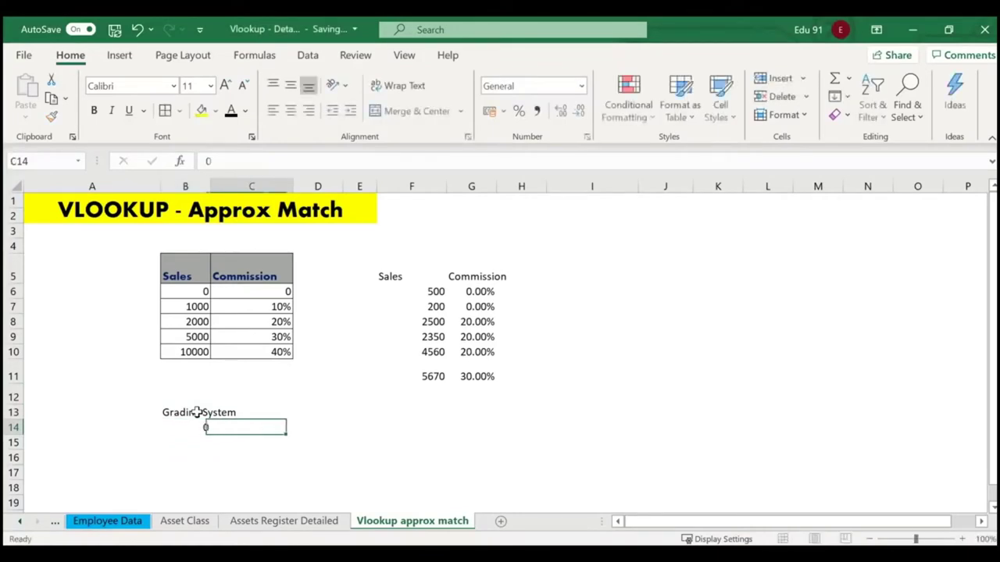
{"action": "type", "text": "E"}
{"action": "key", "text": "Return"}
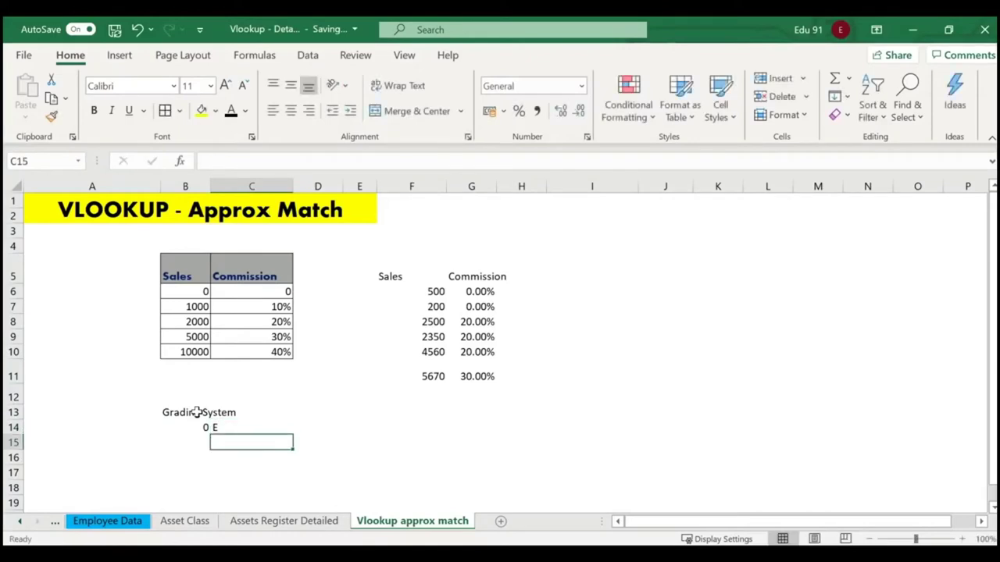
{"action": "key", "text": "Left"}
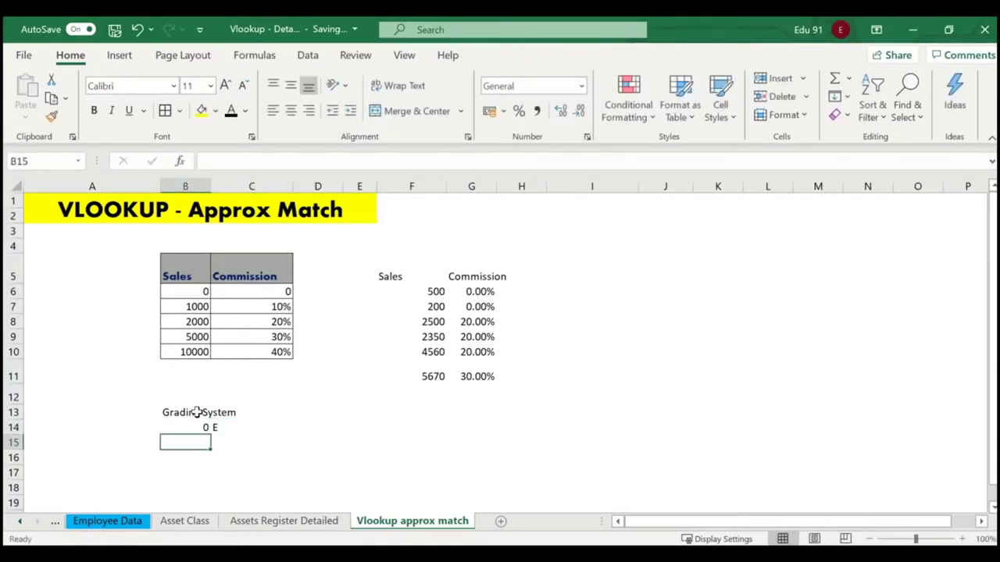
{"action": "type", "text": "33"}
{"action": "key", "text": "Return"}
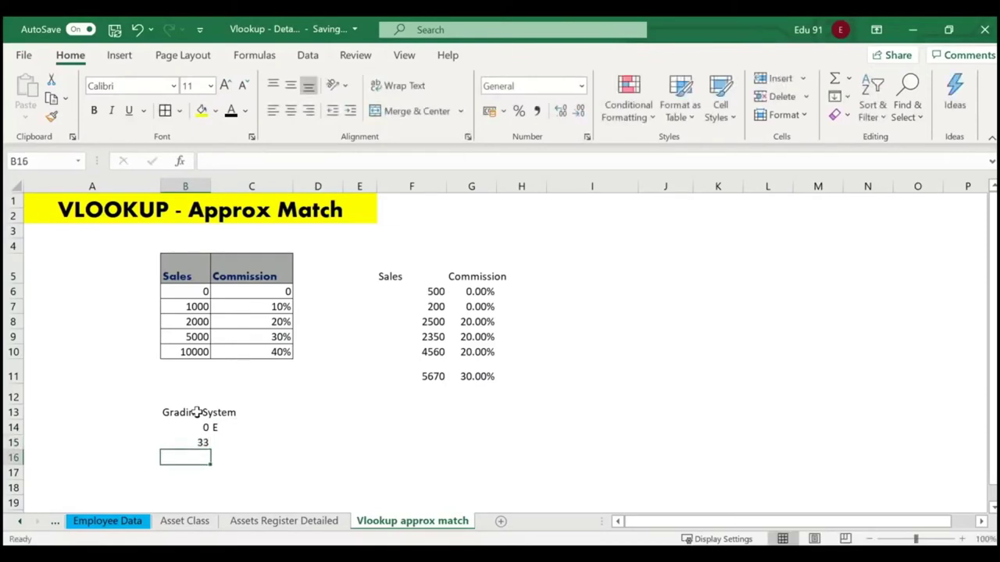
{"action": "key", "text": "Up"}
{"action": "key", "text": "Right"}
{"action": "type", "text": "D"}
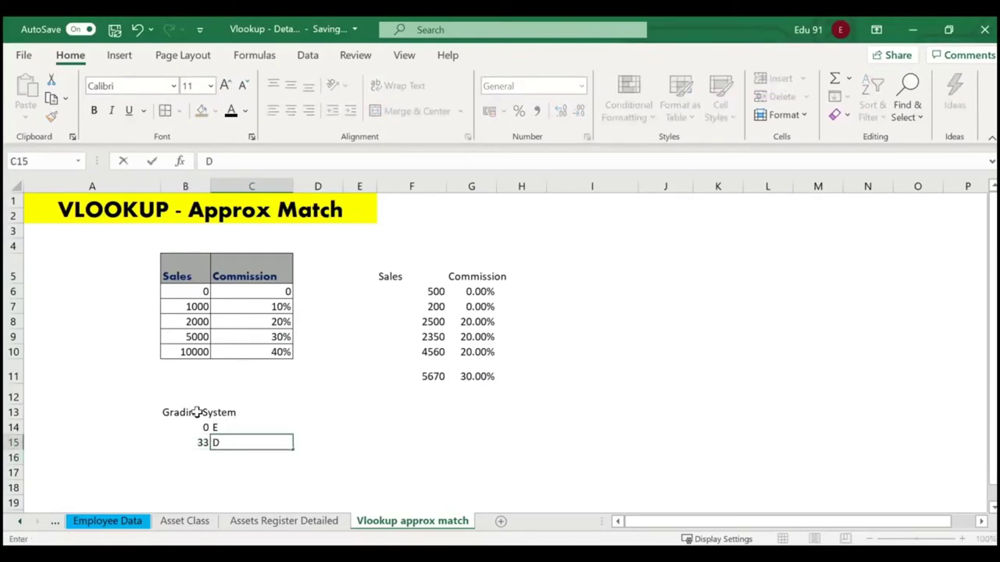
{"action": "key", "text": "Return"}
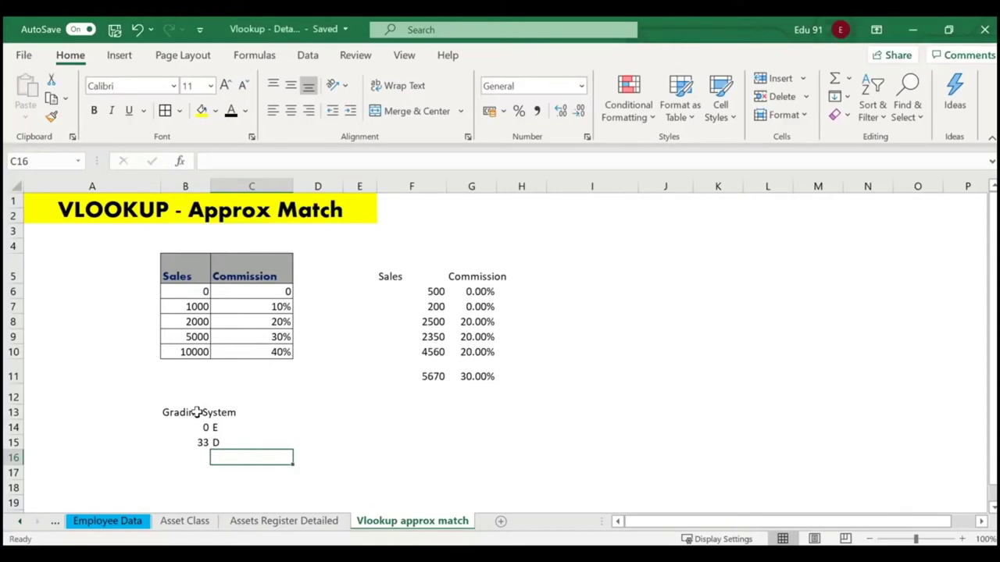
{"action": "key", "text": "Up"}
{"action": "key", "text": "shift+Left"}
{"action": "key", "text": "shift+Up"}
{"action": "key", "text": "shift+Up"}
{"action": "key", "text": "Delete"}
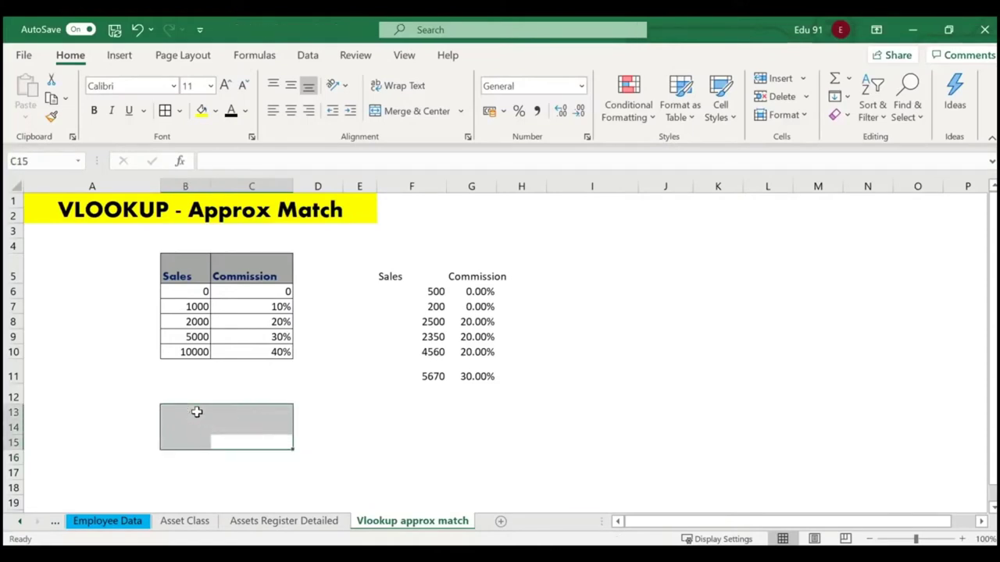
{"action": "left_click", "coordinate": [362, 432]}
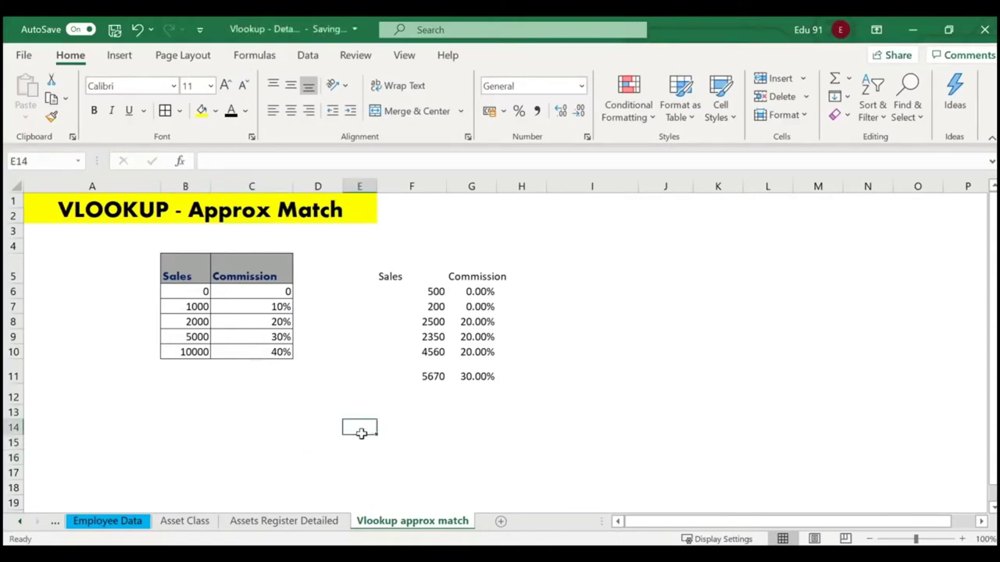
Review the salary lookup formula in N9 on the Employee Data sheet.
{"action": "left_click", "coordinate": [118, 521]}
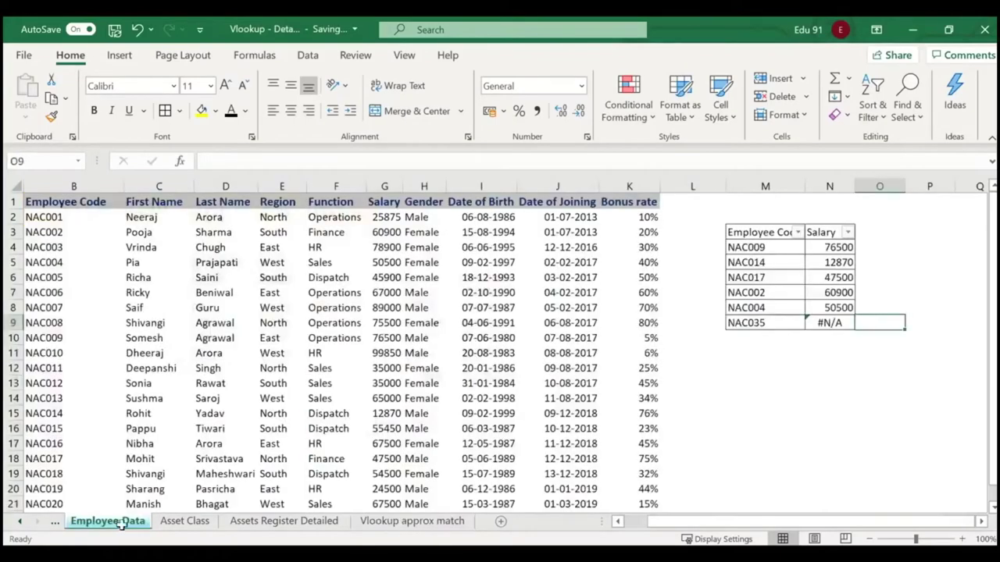
{"action": "left_click", "coordinate": [847, 357]}
{"action": "left_click", "coordinate": [839, 326]}
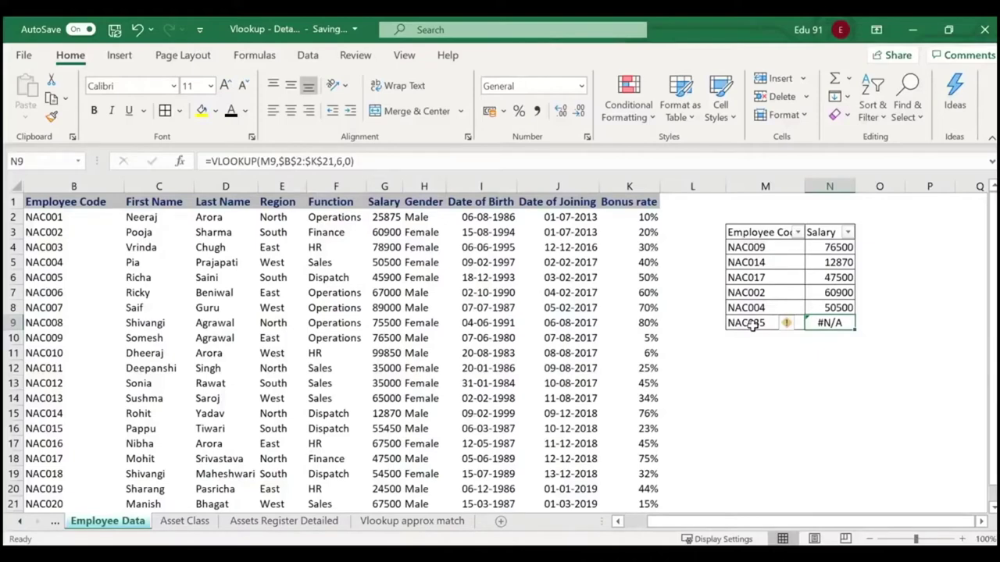
Inspect the Vlookup approx match sheet's sales thresholds 0 to 10000 and commission rates.
{"action": "left_click", "coordinate": [403, 523]}
{"action": "left_click", "coordinate": [418, 432]}
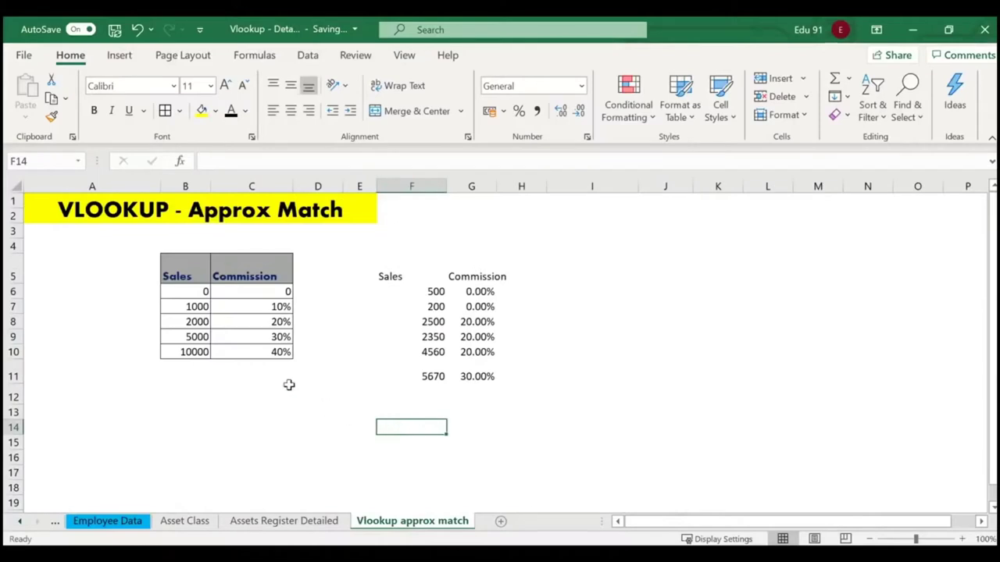
{"action": "left_click_drag", "start_coordinate": [185, 292], "coordinate": [241, 354]}
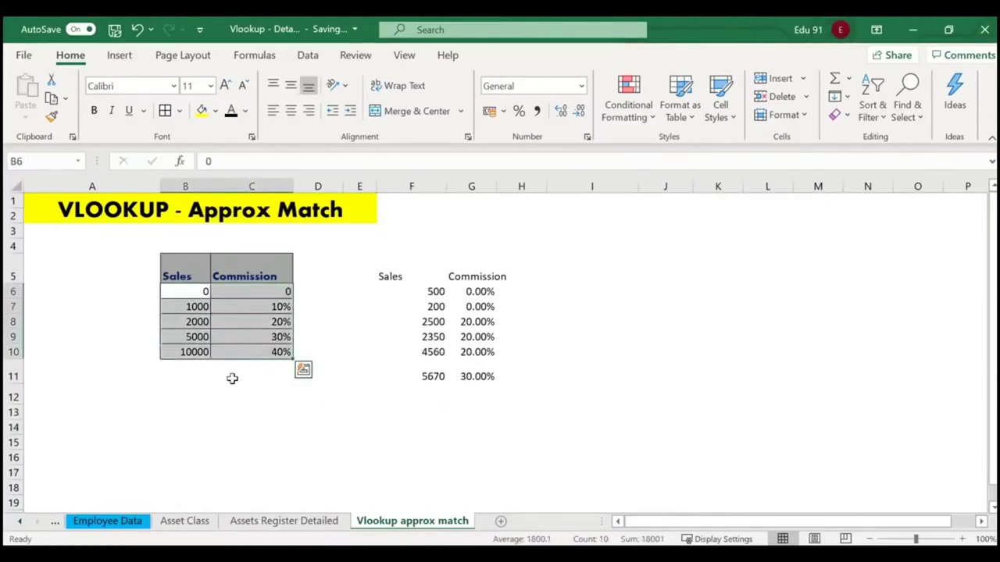
{"action": "double_click", "coordinate": [203, 292]}
{"action": "left_click", "coordinate": [181, 379]}
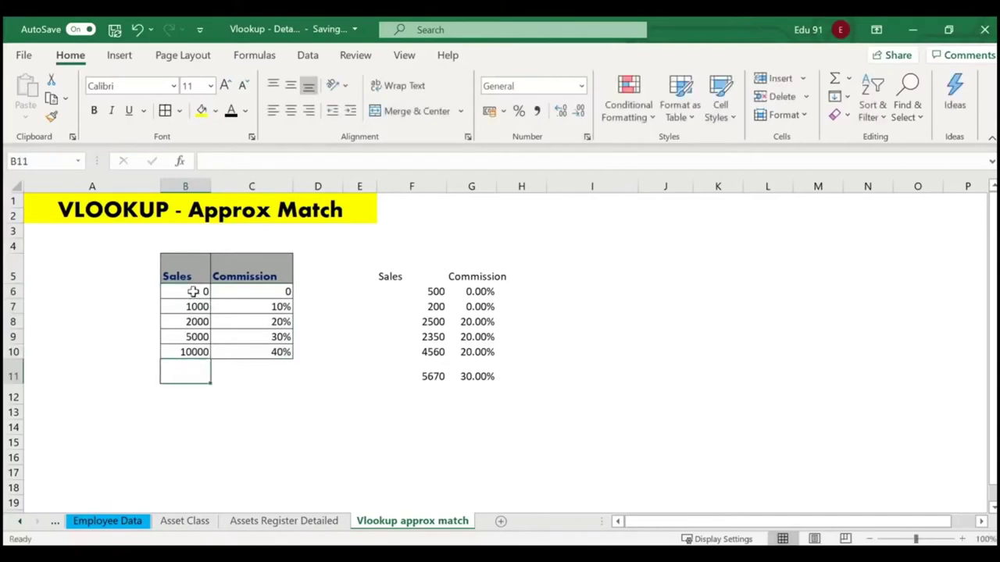
{"action": "left_click_drag", "start_coordinate": [206, 290], "coordinate": [195, 353]}
{"action": "left_click", "coordinate": [185, 386]}
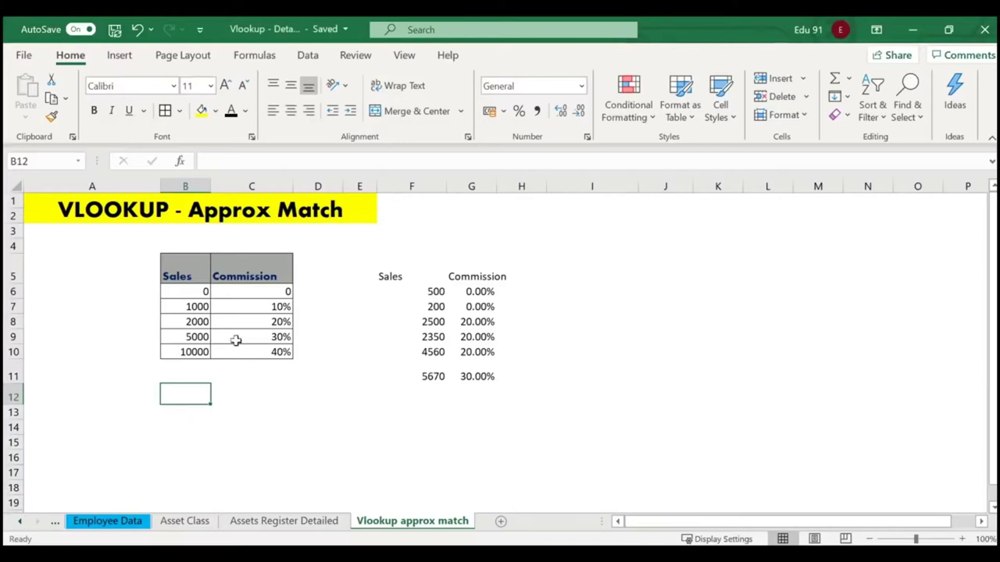
{"action": "left_click", "coordinate": [606, 303]}
Write the note 'EXACT MATCH NO SORTING IS REQUIRED' in I5.
{"action": "left_click", "coordinate": [492, 212]}
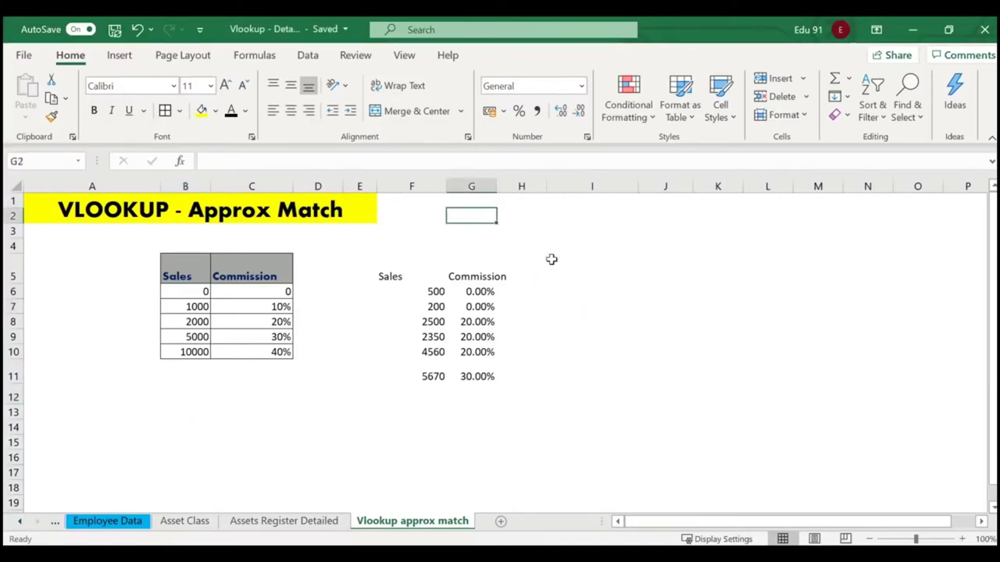
{"action": "left_click", "coordinate": [572, 260]}
{"action": "type", "text": "EXACT A"}
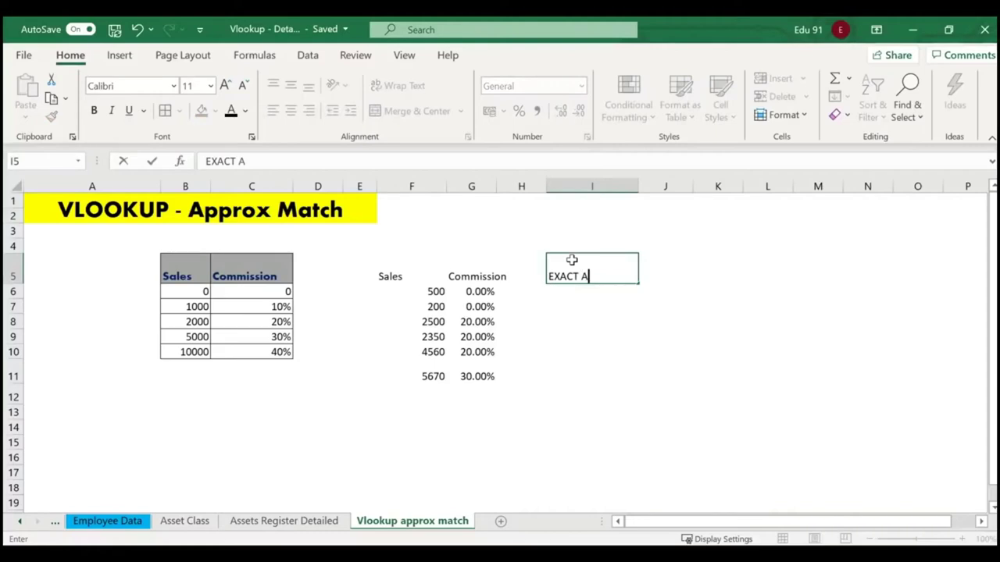
{"action": "key", "text": "BackSpace"}
{"action": "type", "text": "MATCH NO SORTING OS"}
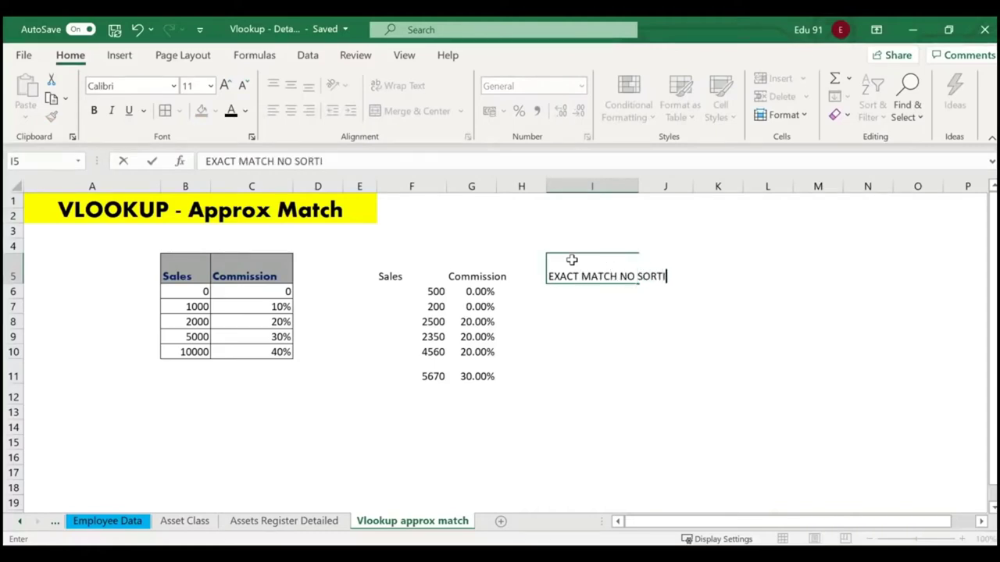
{"action": "key", "text": "BackSpace"}
{"action": "key", "text": "BackSpace"}
{"action": "type", "text": "IS REQUIRED"}
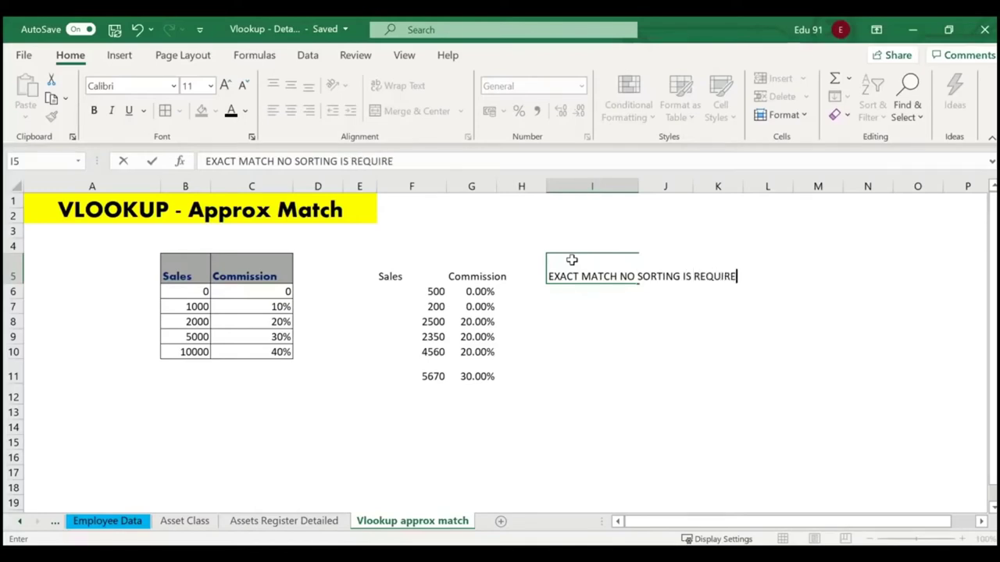
{"action": "key", "text": "Return"}
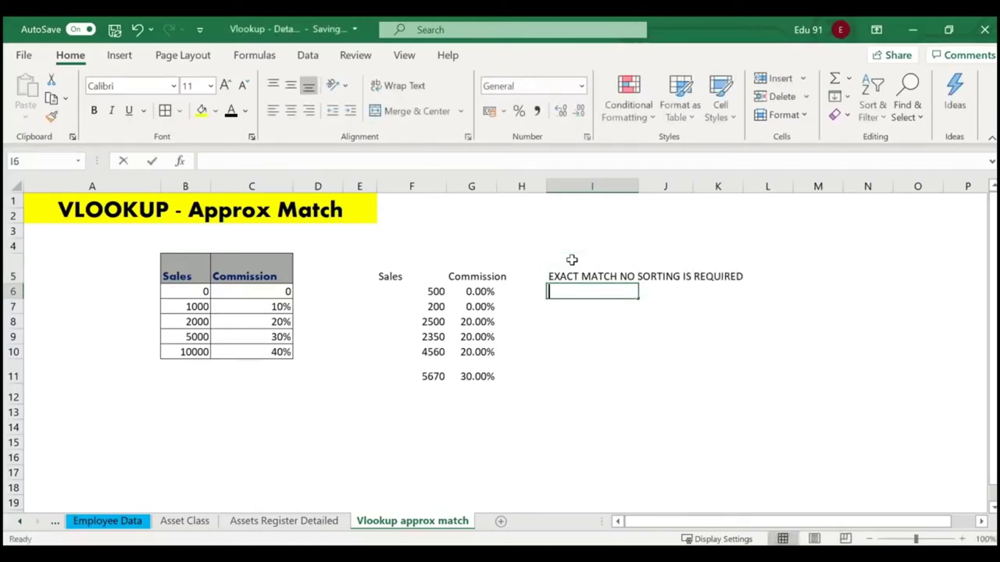
Write the note 'APPROX MATCH - SORTING Mandatory' in I6.
{"action": "type", "text": "APPROX MA"}
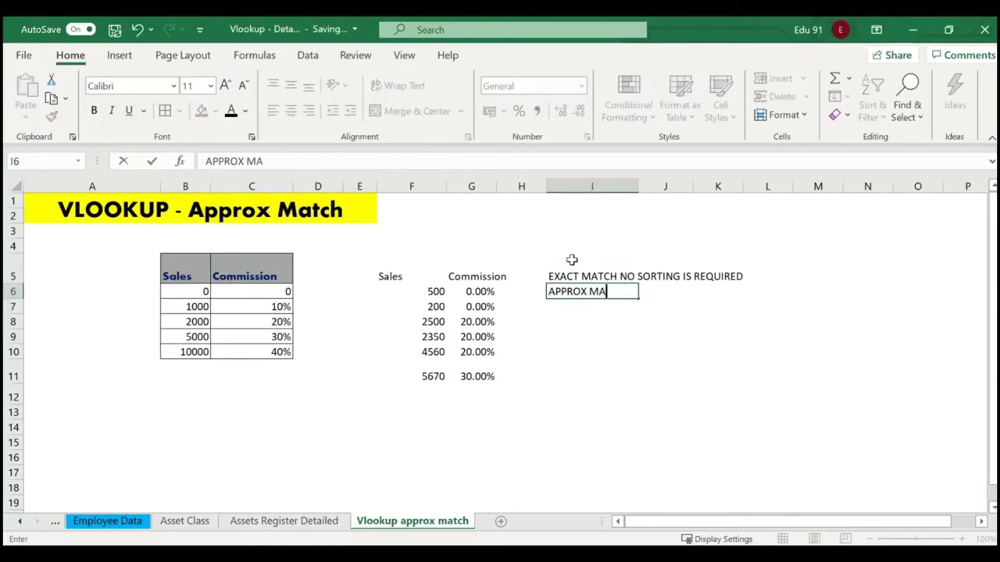
{"action": "type", "text": "TCH - SORTING M"}
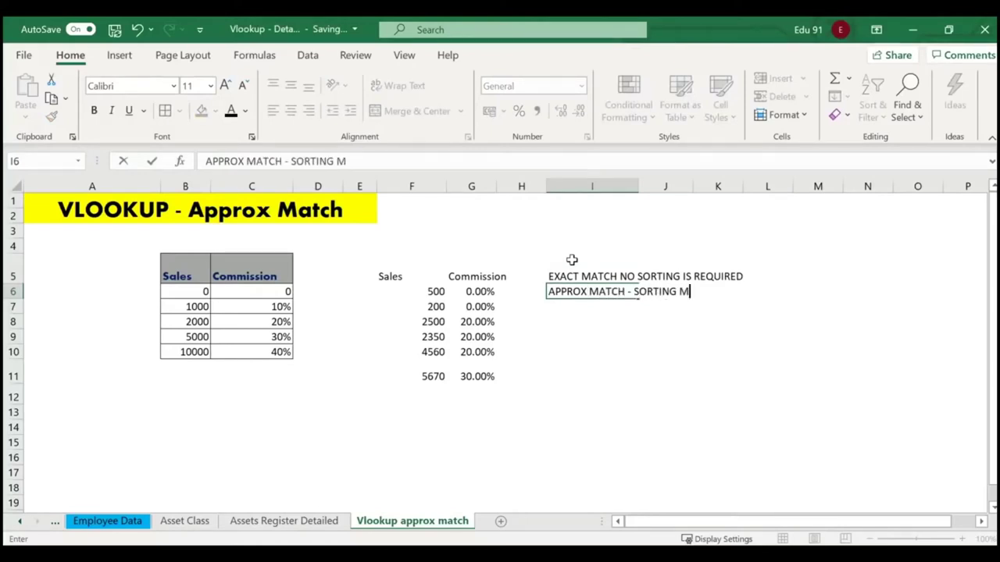
{"action": "type", "text": "A"}
{"action": "key", "text": "BackSpace"}
{"action": "type", "text": "andatory"}
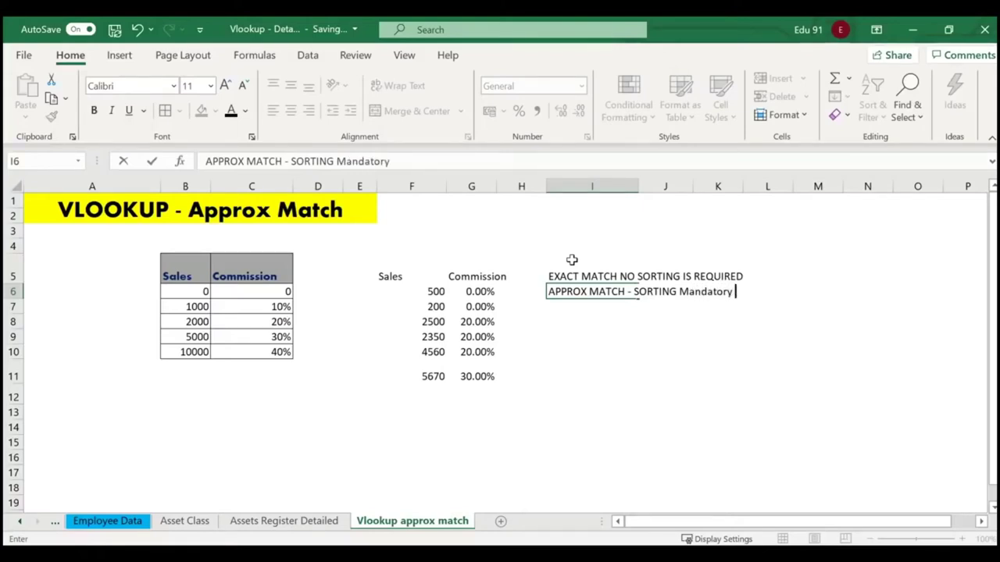
{"action": "key", "text": "Return"}
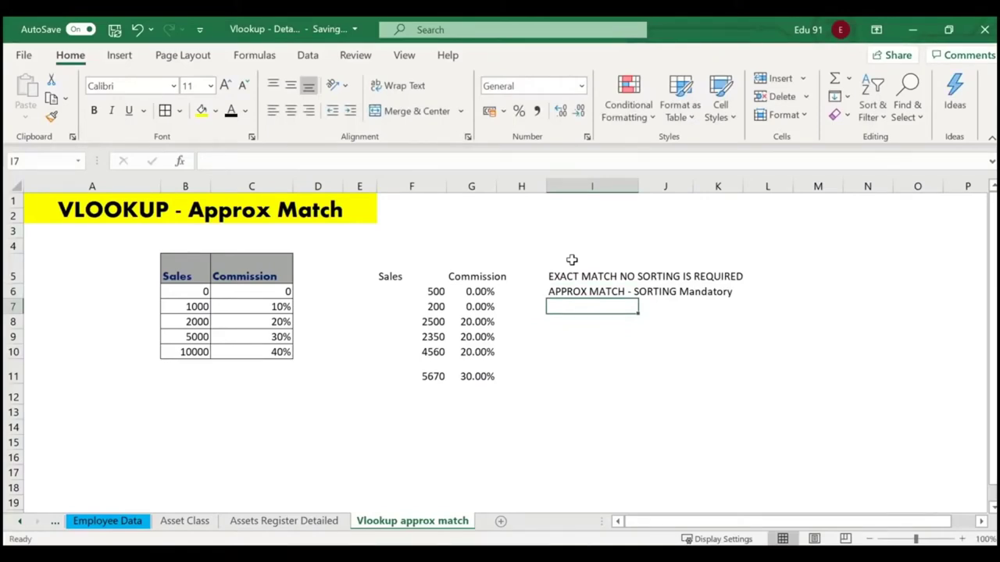
{"action": "left_click", "coordinate": [599, 373]}
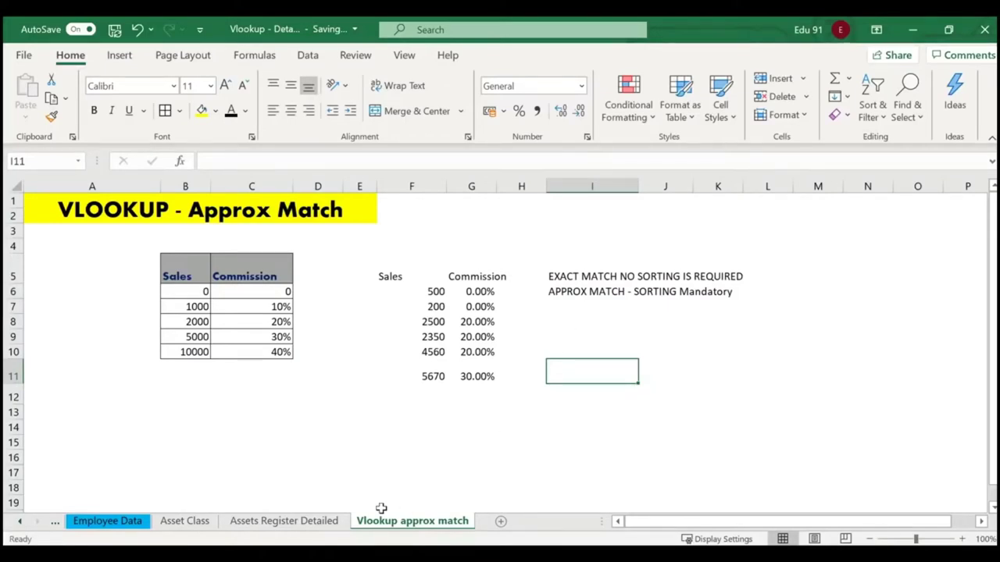
{"action": "left_click", "coordinate": [191, 521]}
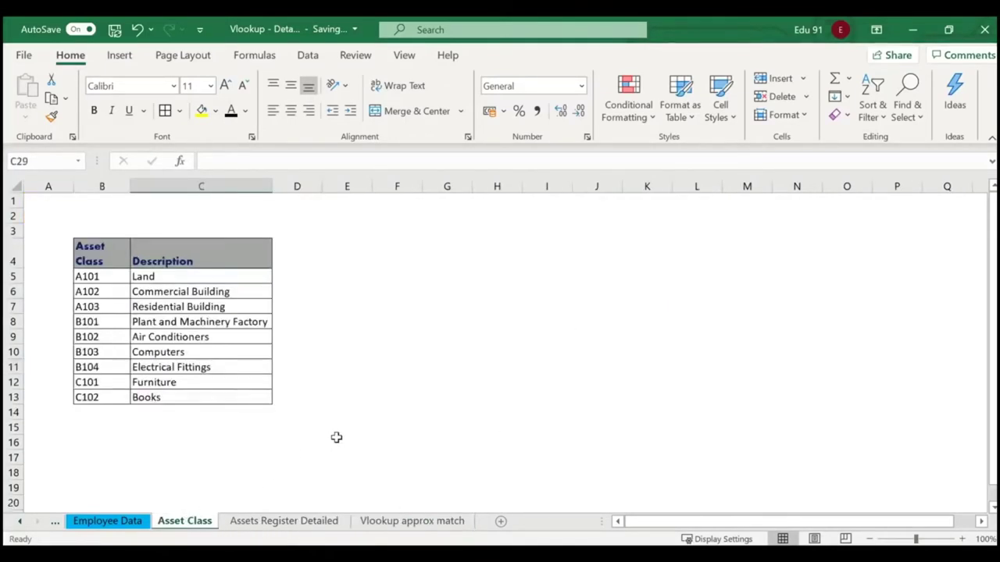
{"action": "left_click", "coordinate": [275, 519]}
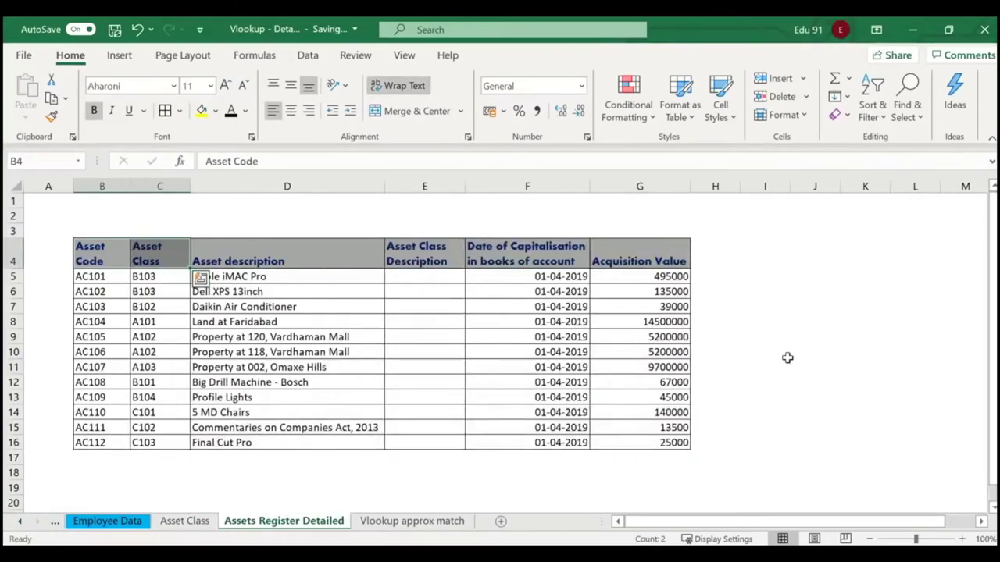
{"action": "left_click", "coordinate": [799, 324]}
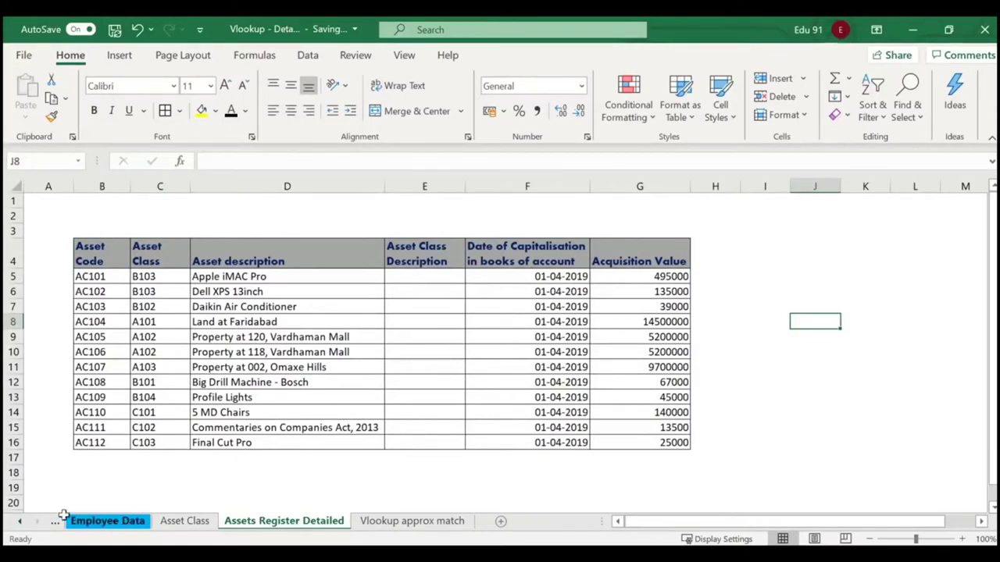
{"action": "left_click", "coordinate": [20, 521]}
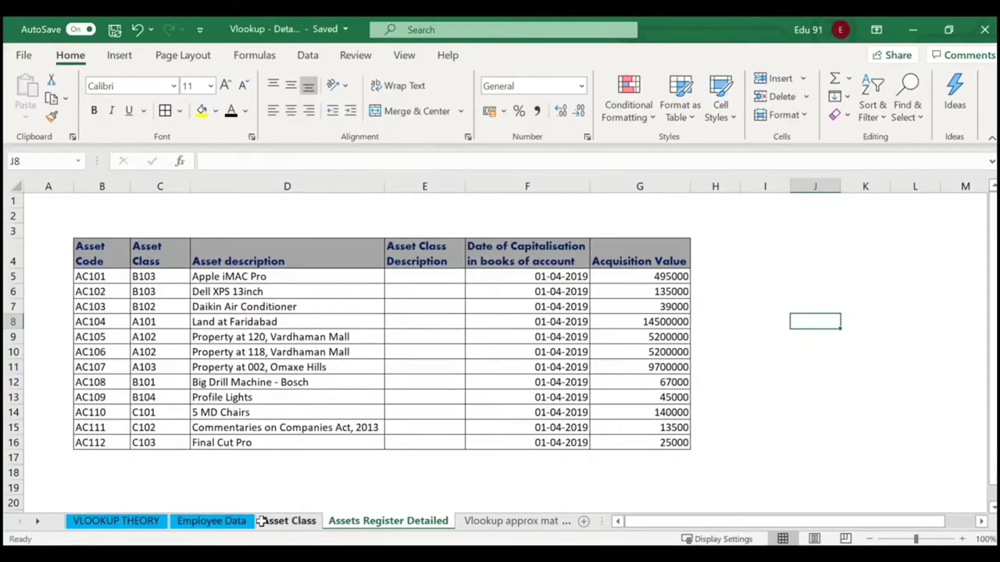
{"action": "left_click", "coordinate": [105, 250]}
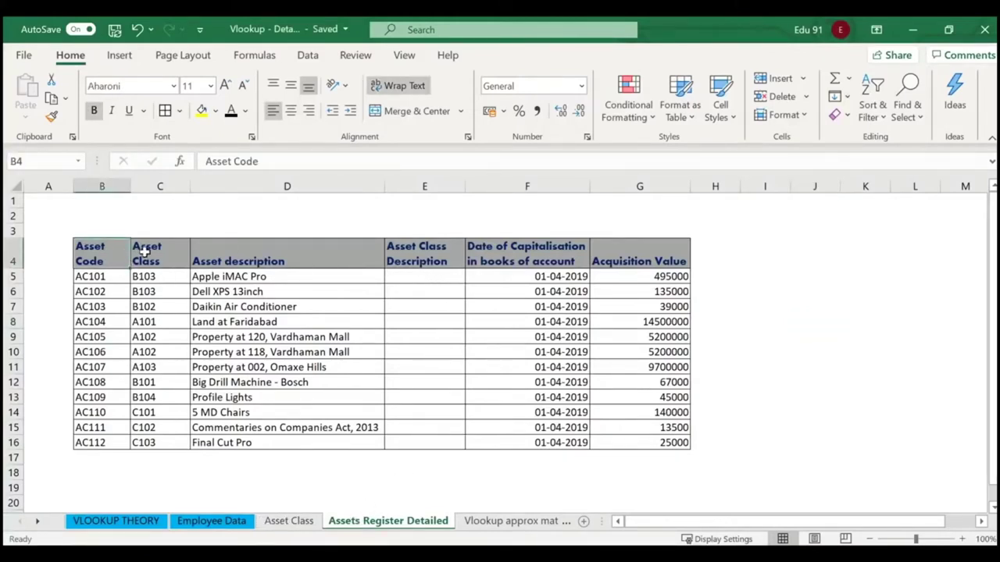
{"action": "left_click", "coordinate": [145, 252]}
{"action": "left_click", "coordinate": [241, 256]}
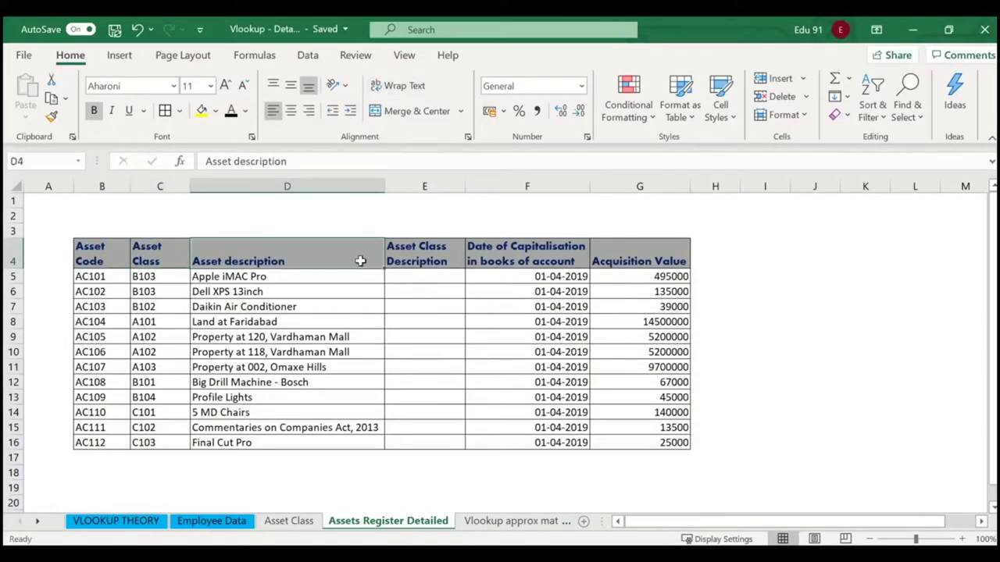
{"action": "left_click", "coordinate": [427, 257]}
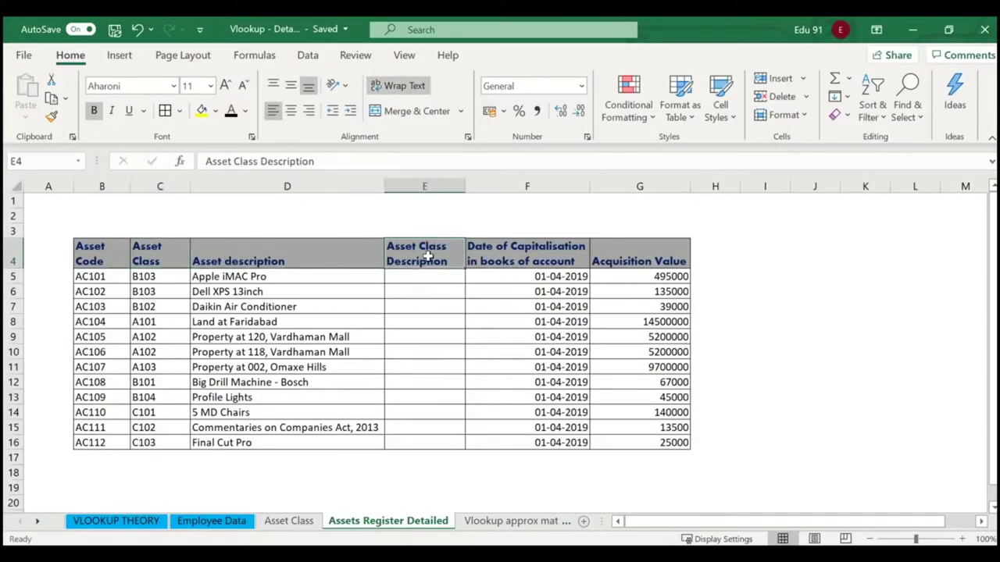
{"action": "left_click_drag", "start_coordinate": [143, 277], "coordinate": [147, 428]}
{"action": "left_click", "coordinate": [424, 257]}
{"action": "left_click", "coordinate": [291, 521]}
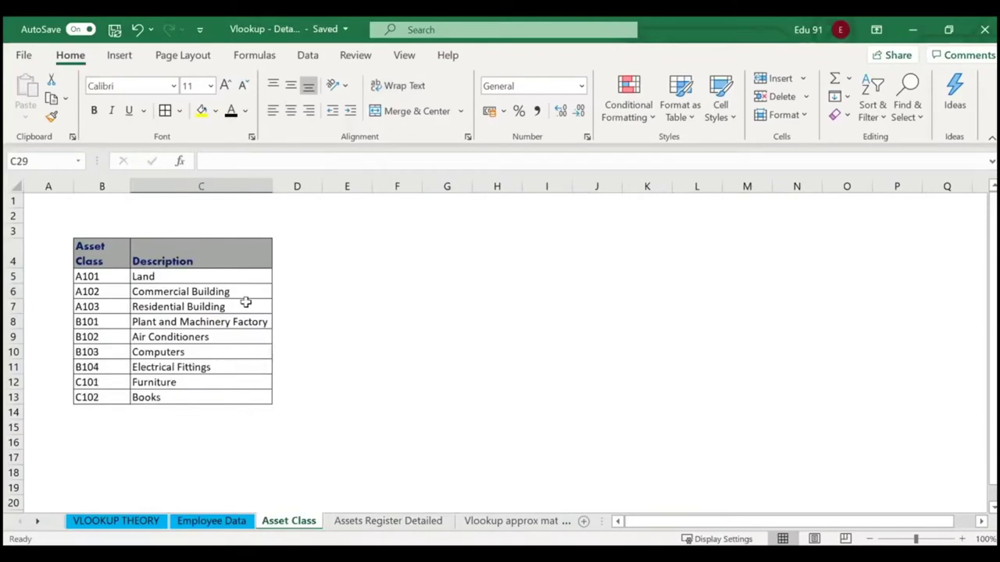
{"action": "mouse_move", "coordinate": [54, 219]}
{"action": "left_mouse_down"}
{"action": "mouse_move", "coordinate": [82, 264]}
{"action": "mouse_move", "coordinate": [277, 446]}
{"action": "left_mouse_up"}
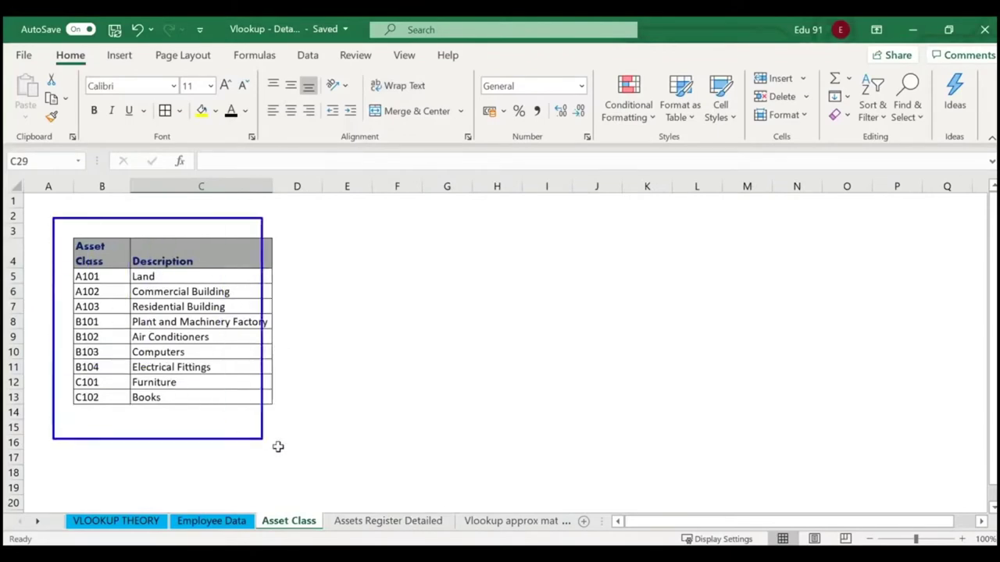
{"action": "left_click", "coordinate": [118, 280]}
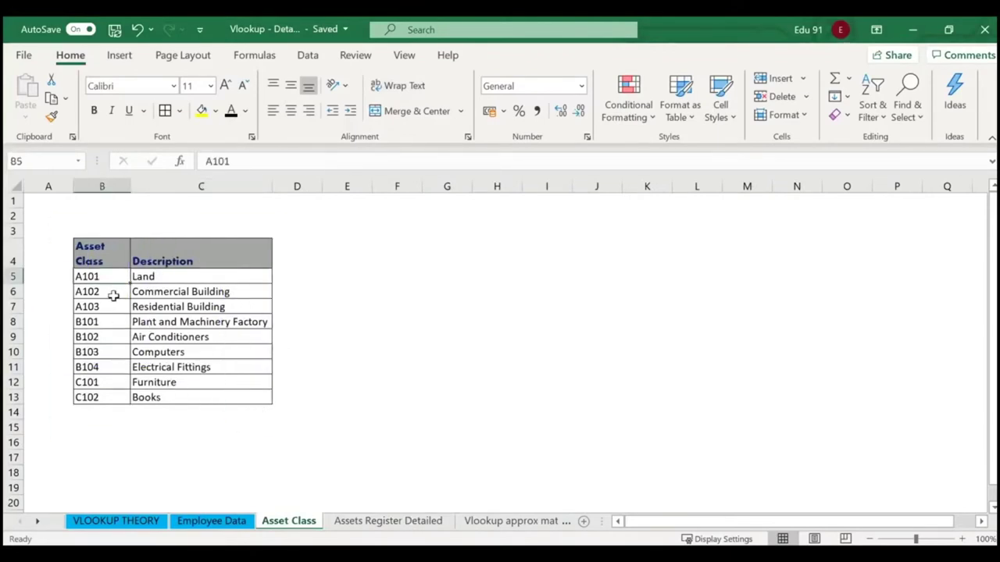
{"action": "key", "text": "Down"}
{"action": "key", "text": "Down"}
{"action": "key", "text": "Down"}
{"action": "key", "text": "Down"}
{"action": "key", "text": "Down"}
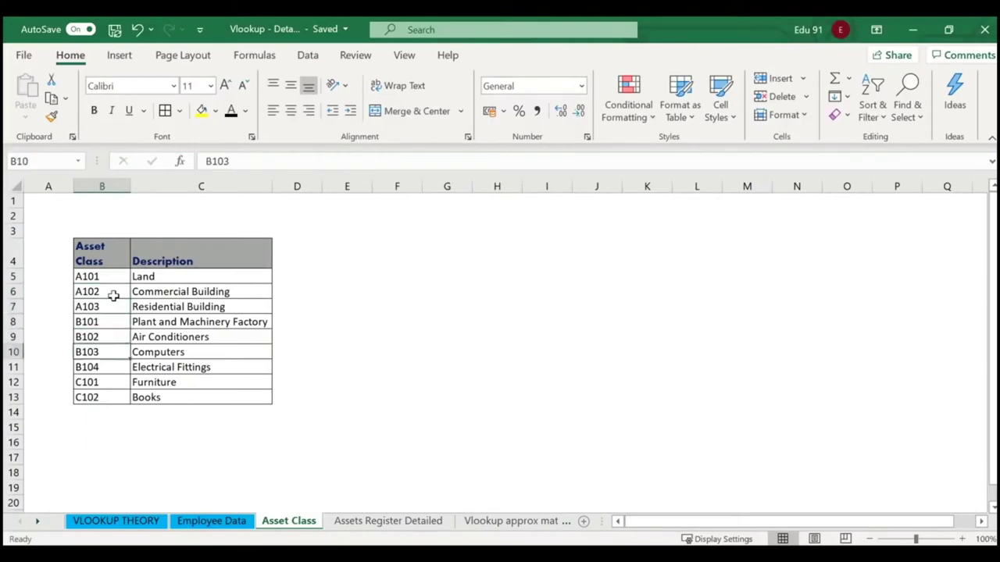
{"action": "key", "text": "Down"}
{"action": "key", "text": "Down"}
{"action": "key", "text": "Down"}
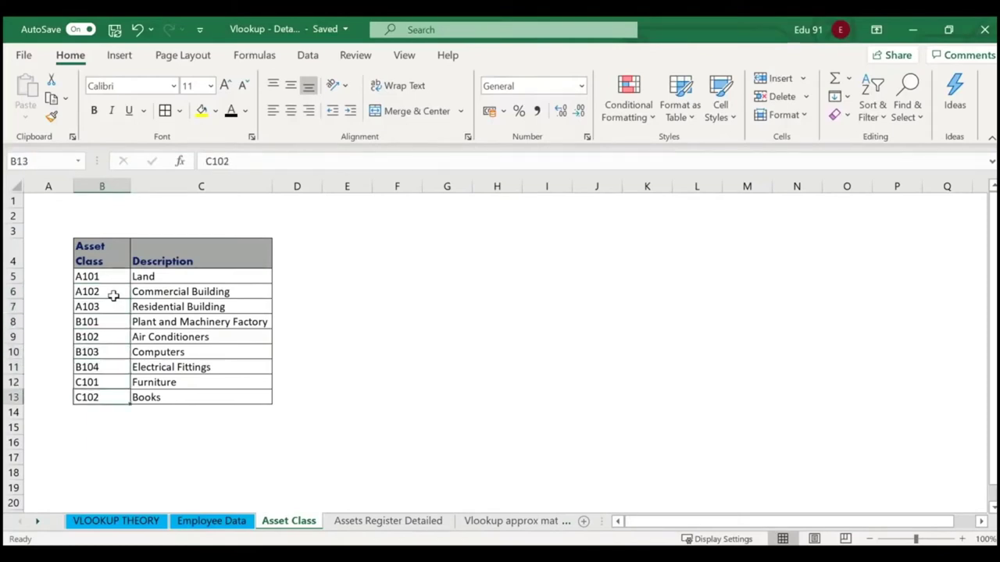
{"action": "key", "text": "Up"}
{"action": "key", "text": "Up"}
{"action": "key", "text": "Up"}
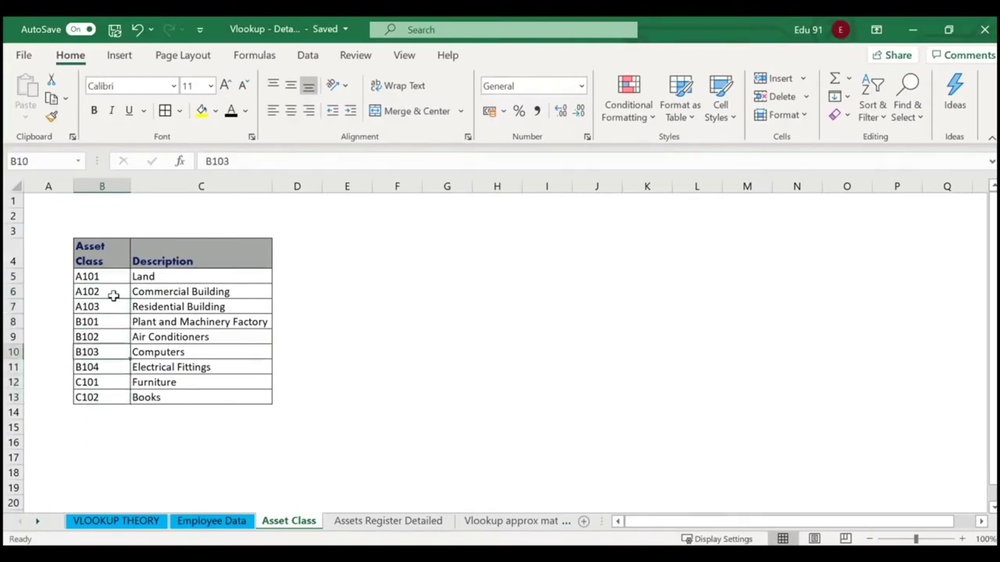
{"action": "key", "text": "Up"}
{"action": "key", "text": "Up"}
{"action": "key", "text": "Up"}
{"action": "key", "text": "Up"}
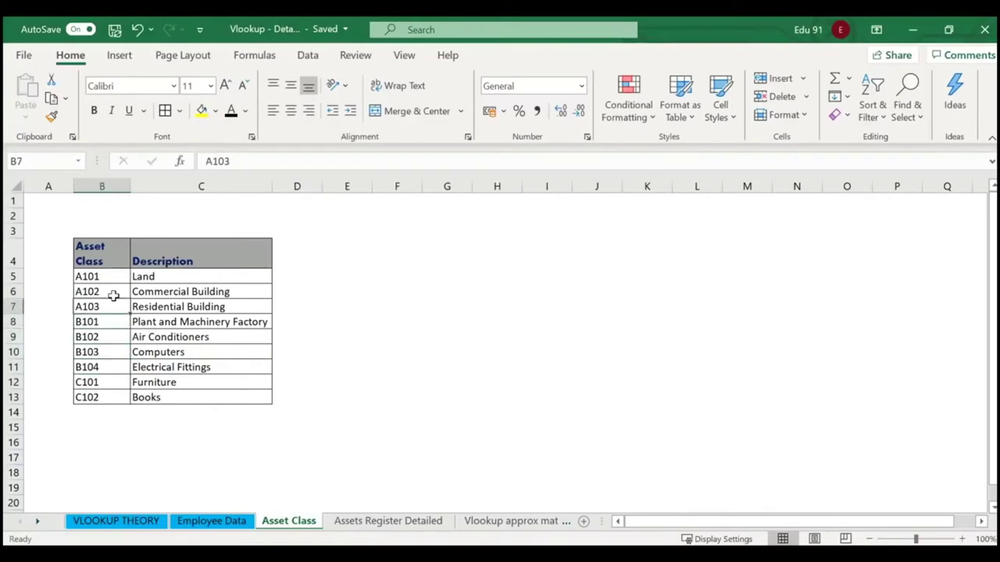
{"action": "left_click_drag", "start_coordinate": [146, 275], "coordinate": [167, 397]}
{"action": "left_click", "coordinate": [342, 517]}
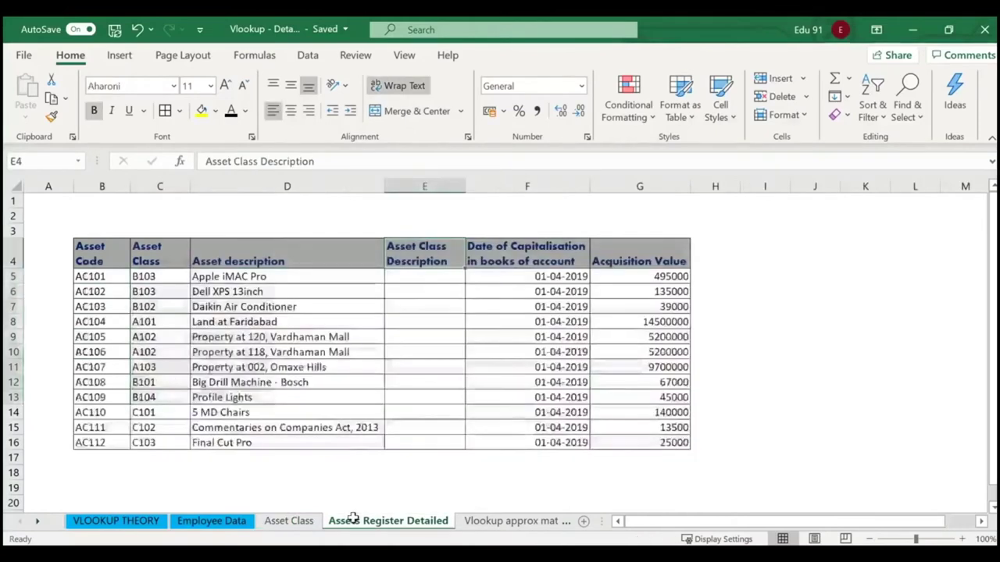
{"action": "left_click", "coordinate": [419, 275]}
{"action": "left_click_drag", "start_coordinate": [419, 275], "coordinate": [411, 450]}
{"action": "left_click", "coordinate": [405, 459]}
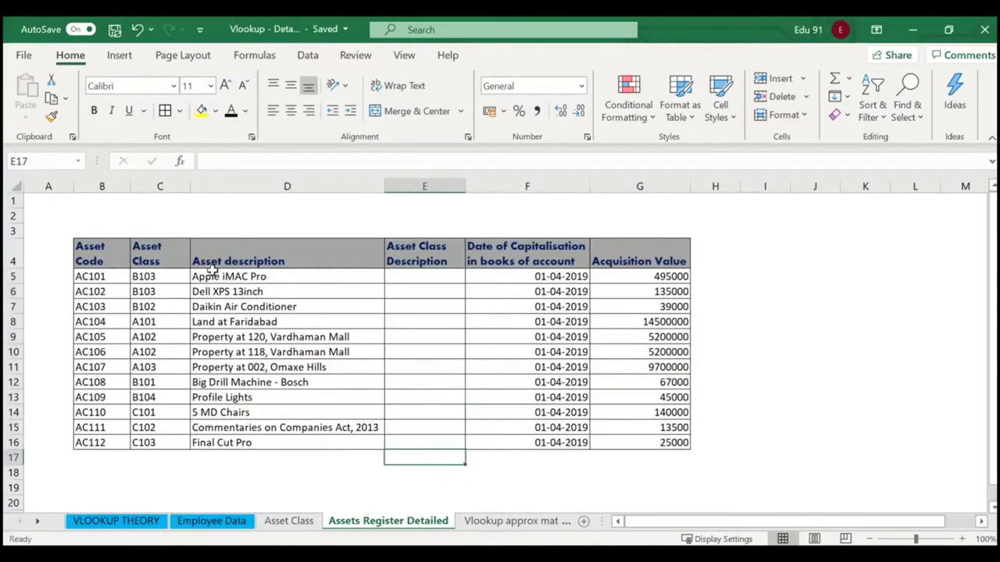
{"action": "left_click_drag", "start_coordinate": [224, 279], "coordinate": [229, 445]}
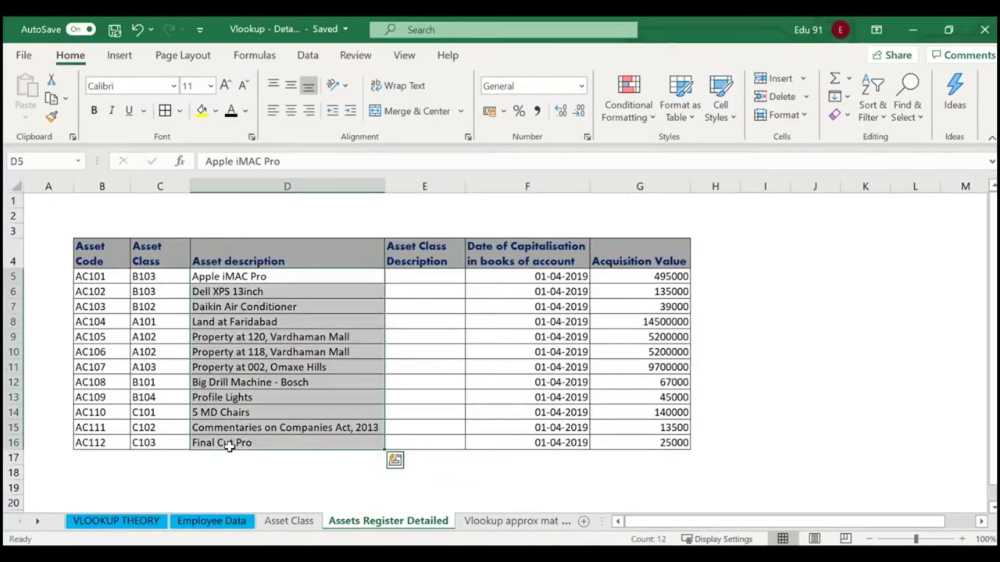
{"action": "left_click", "coordinate": [434, 276]}
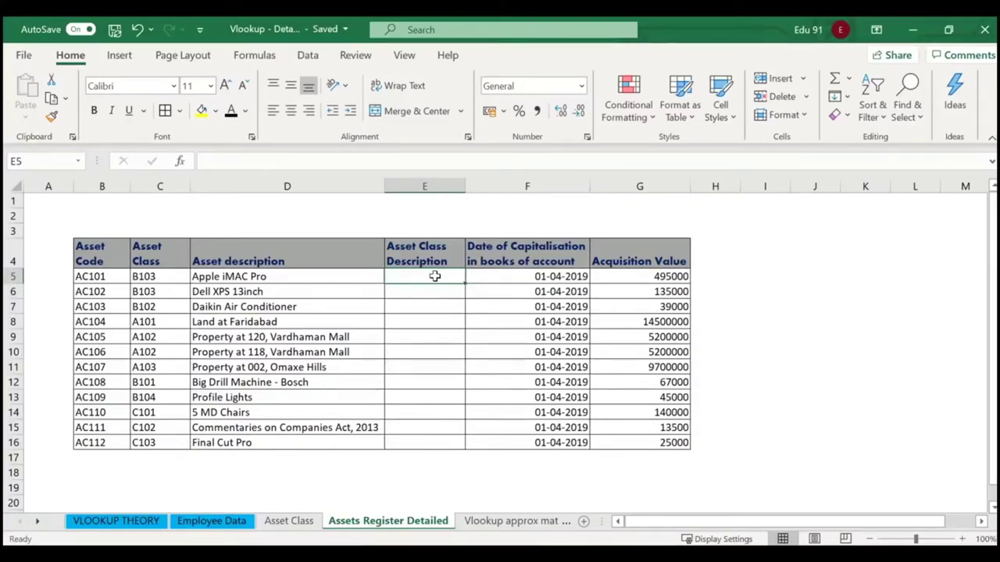
Start a VLOOKUP in E5 with C5 as lookup value and 'Asset Class'!B5:C13 as table.
{"action": "type", "text": "="}
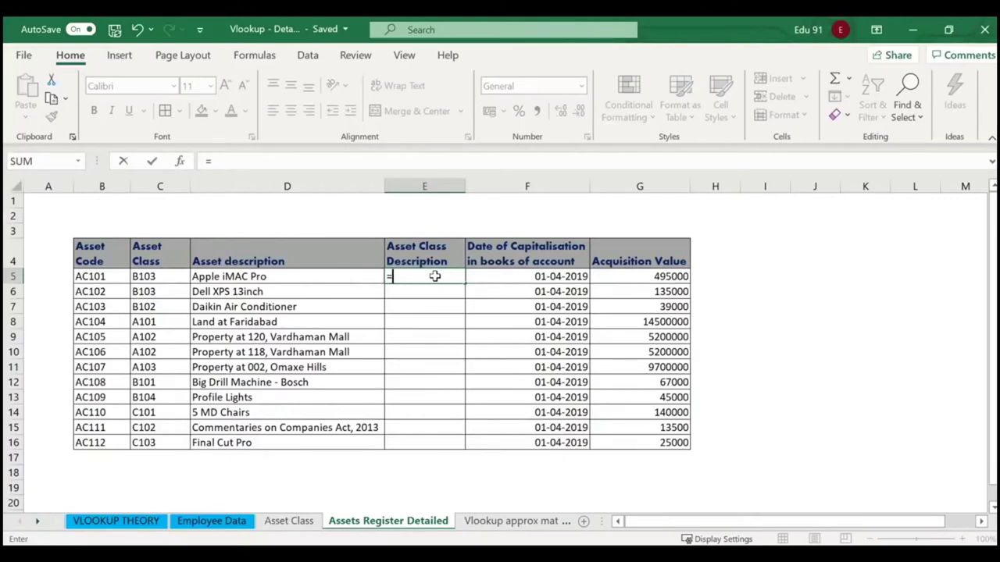
{"action": "type", "text": "vlook"}
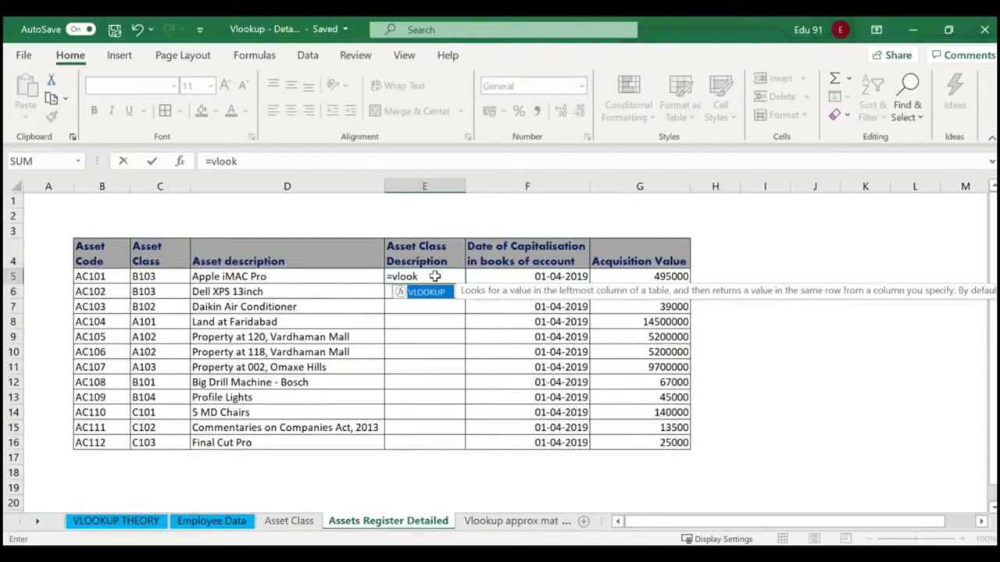
{"action": "type", "text": "up("}
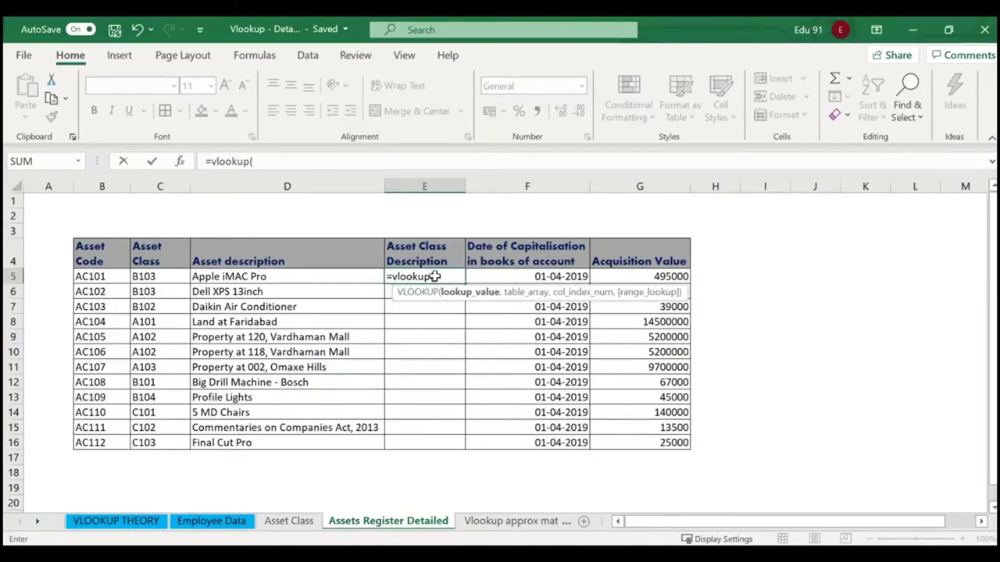
{"action": "left_click", "coordinate": [164, 277]}
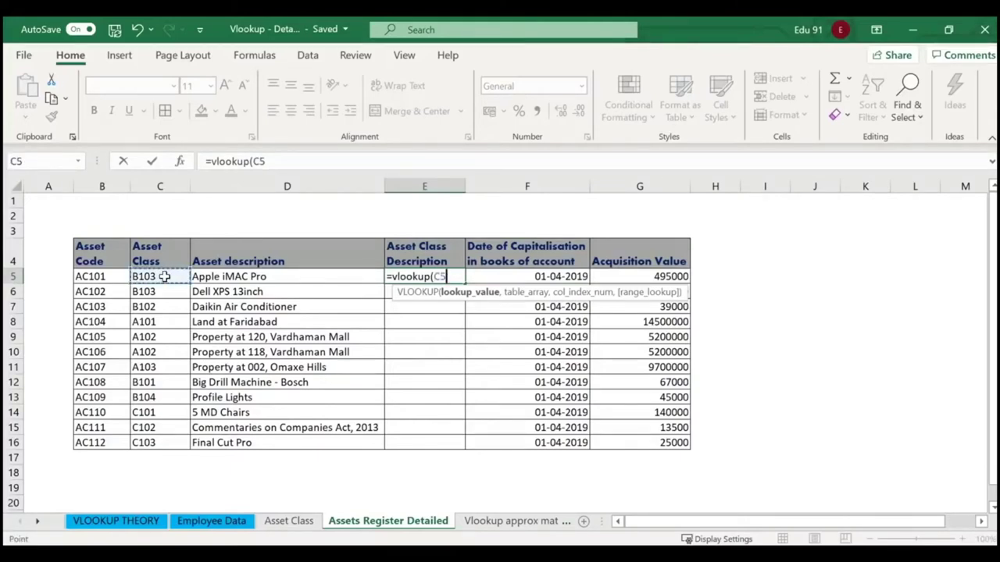
{"action": "type", "text": ","}
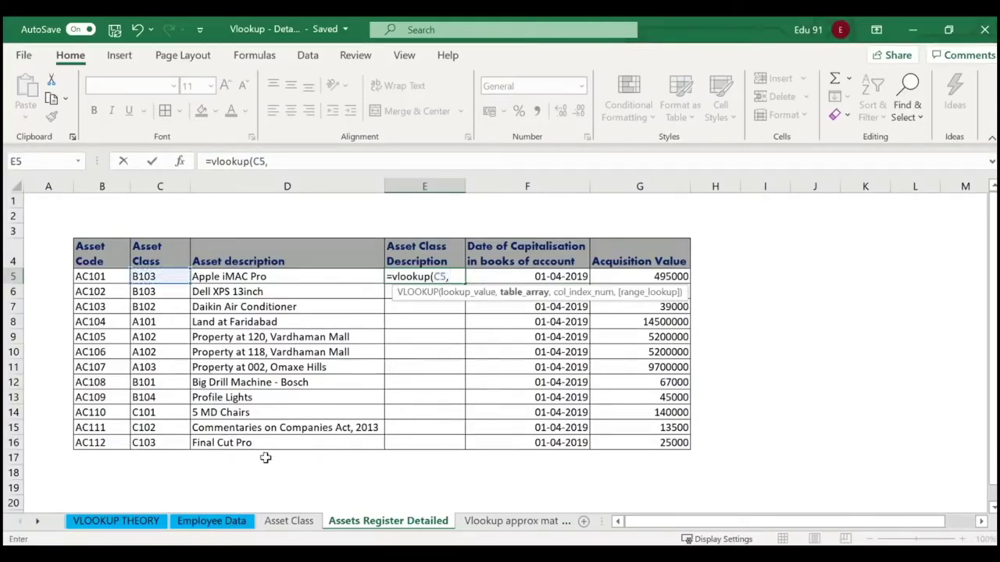
{"action": "left_click", "coordinate": [289, 521]}
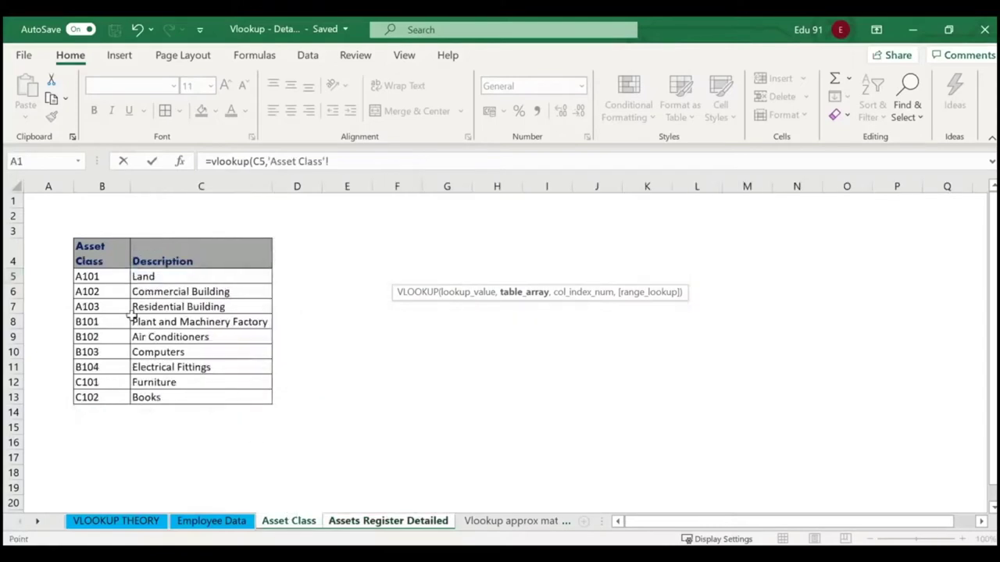
{"action": "left_click_drag", "start_coordinate": [97, 277], "coordinate": [189, 397]}
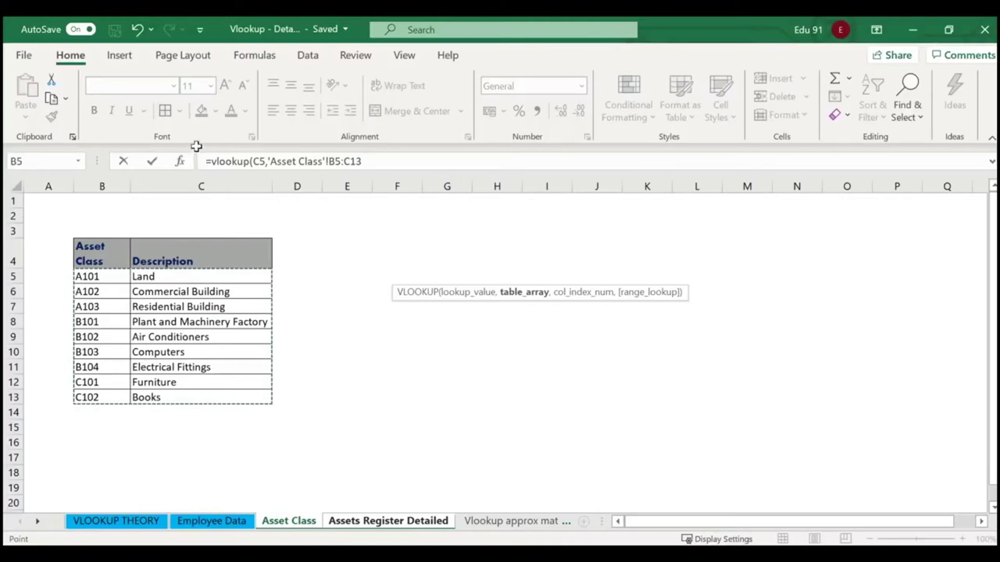
Finish the VLOOKUP with column 2 and exact match 0, returning Computers.
{"action": "mouse_move", "coordinate": [196, 146]}
{"action": "left_mouse_down"}
{"action": "mouse_move", "coordinate": [339, 185]}
{"action": "mouse_move", "coordinate": [392, 181]}
{"action": "left_mouse_up"}
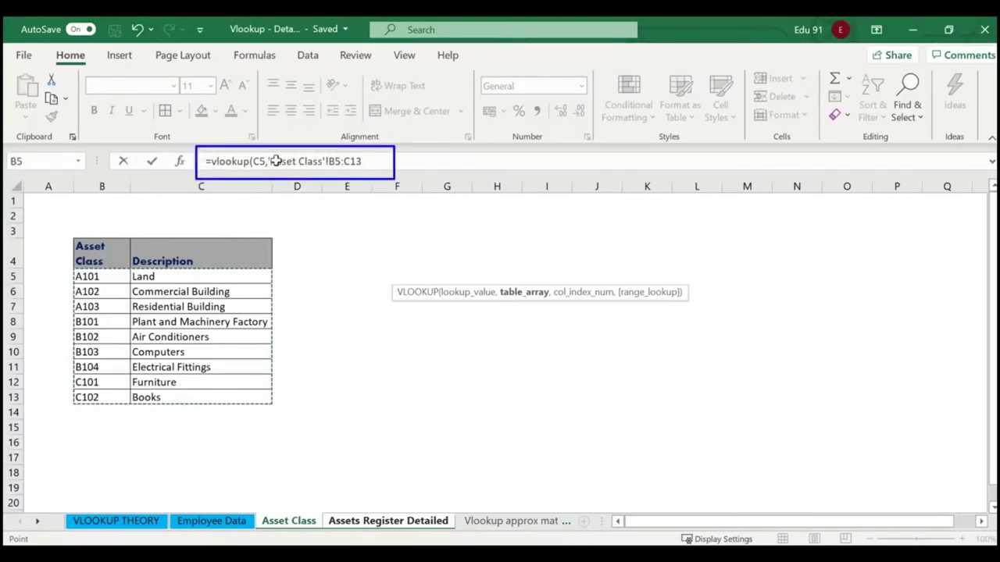
{"action": "left_click_drag", "start_coordinate": [268, 155], "coordinate": [323, 168]}
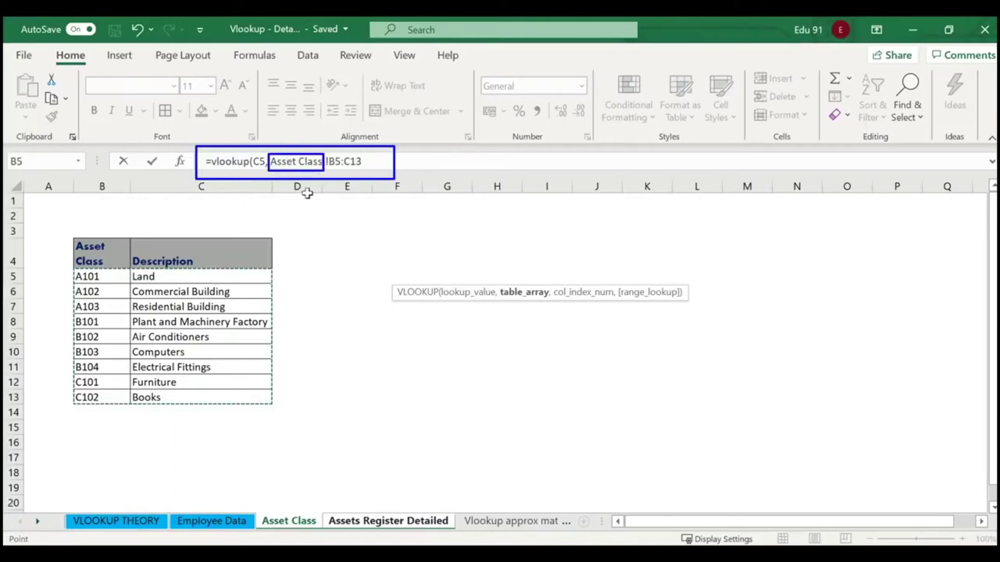
{"action": "mouse_move", "coordinate": [252, 507]}
{"action": "left_mouse_down"}
{"action": "mouse_move", "coordinate": [277, 534]}
{"action": "mouse_move", "coordinate": [321, 539]}
{"action": "left_mouse_up"}
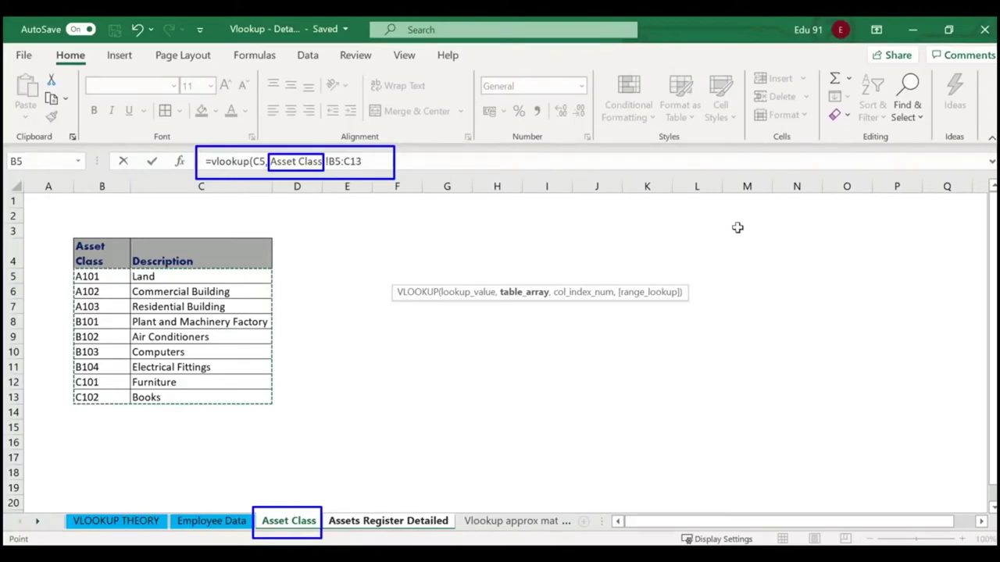
{"action": "left_click_drag", "start_coordinate": [225, 204], "coordinate": [255, 168]}
{"action": "left_click_drag", "start_coordinate": [246, 212], "coordinate": [291, 170]}
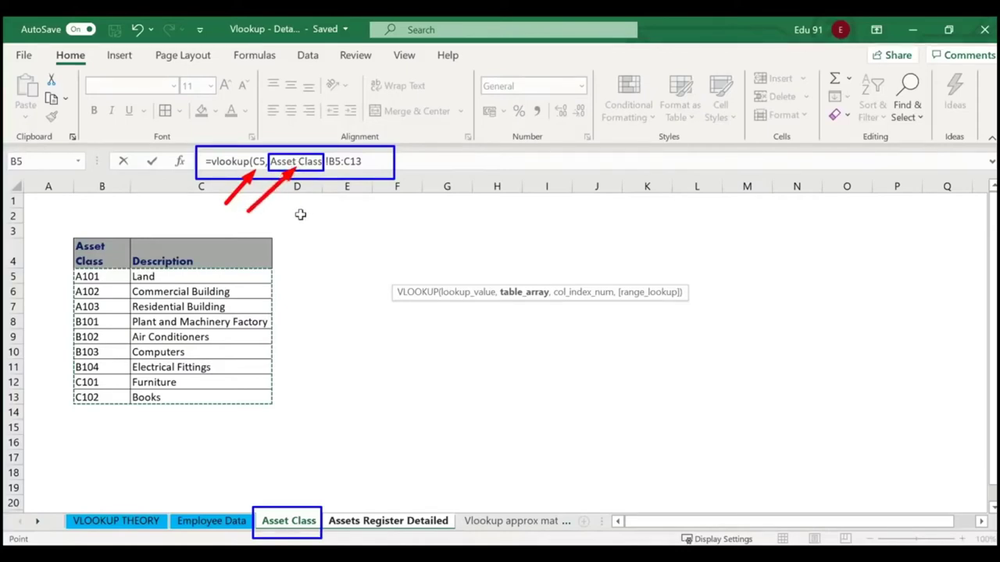
{"action": "left_click_drag", "start_coordinate": [299, 216], "coordinate": [346, 166]}
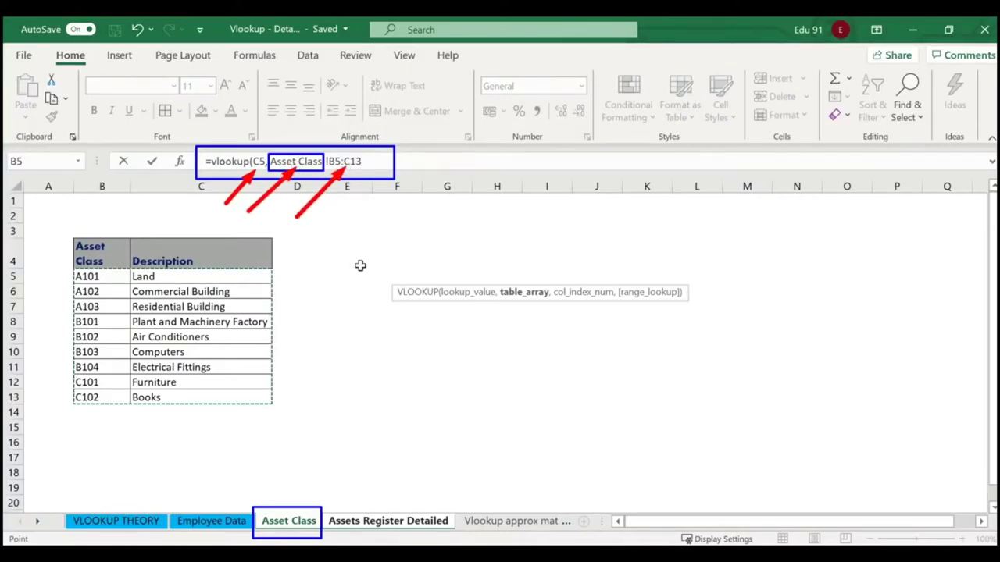
{"action": "key", "text": "Escape"}
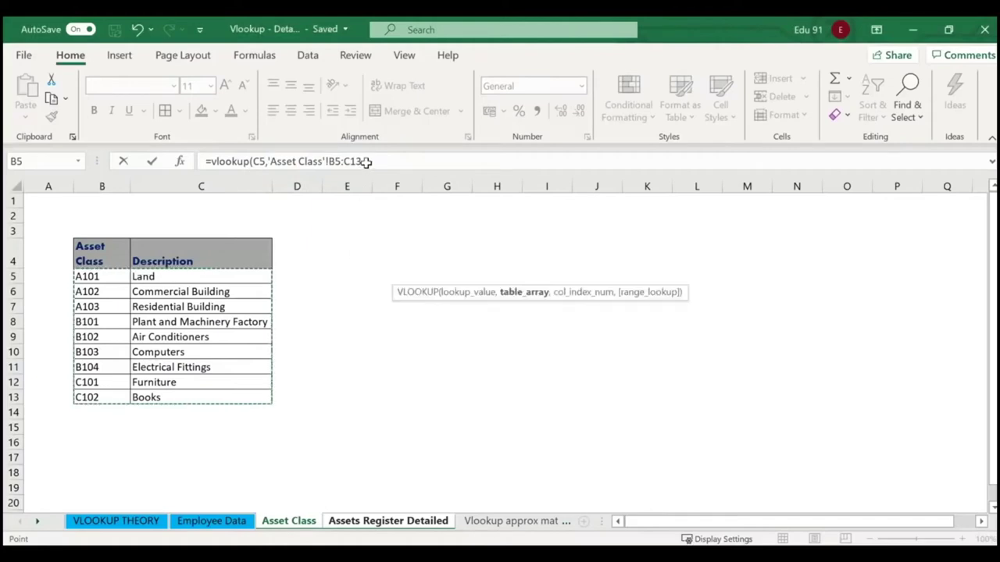
{"action": "left_click", "coordinate": [373, 149]}
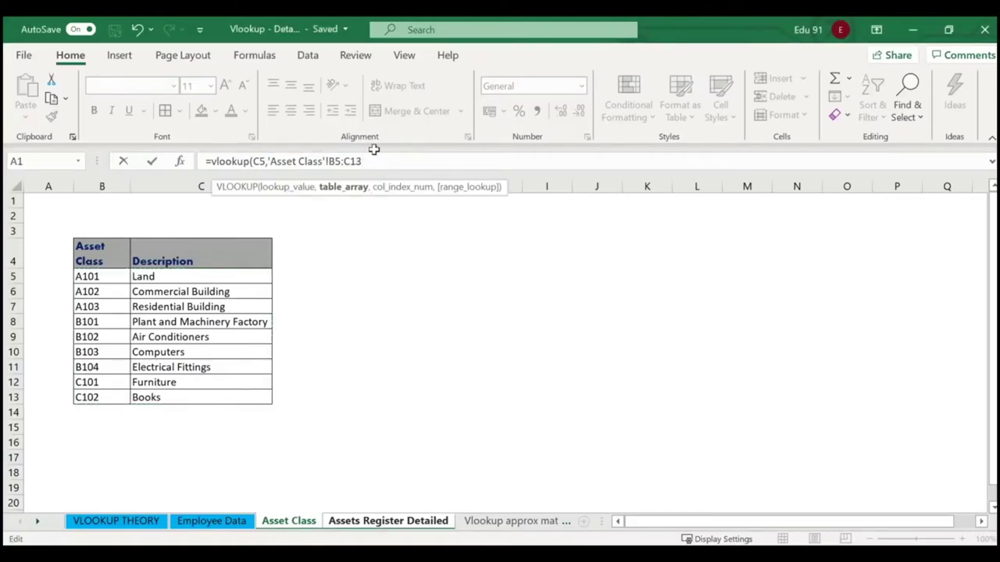
{"action": "type", "text": ","}
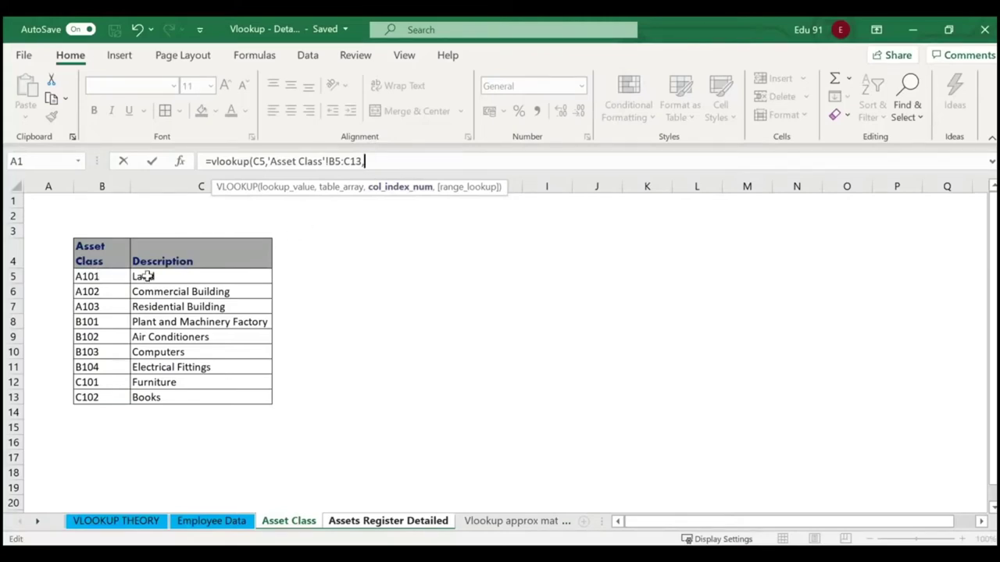
{"action": "type", "text": "2,"}
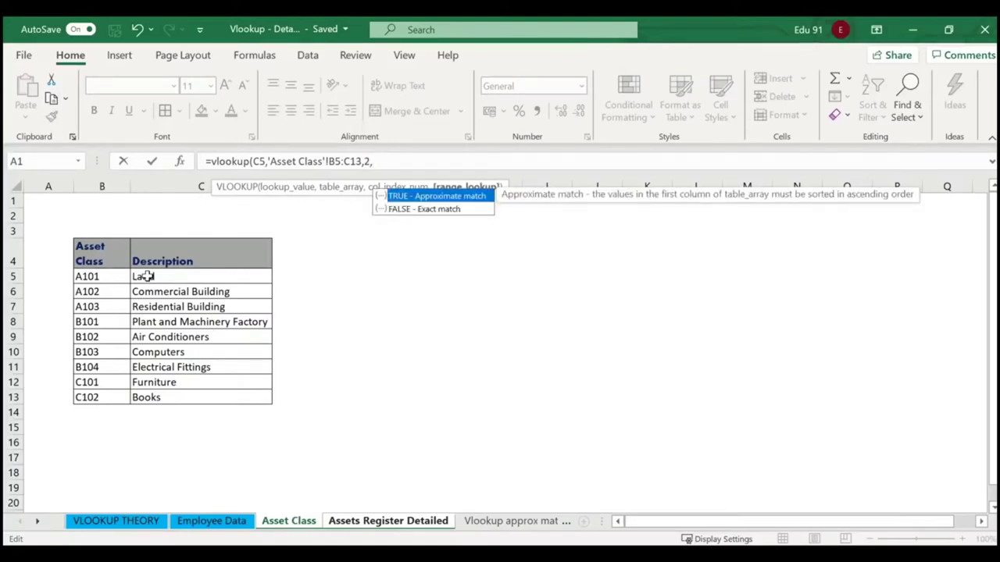
{"action": "type", "text": "0)"}
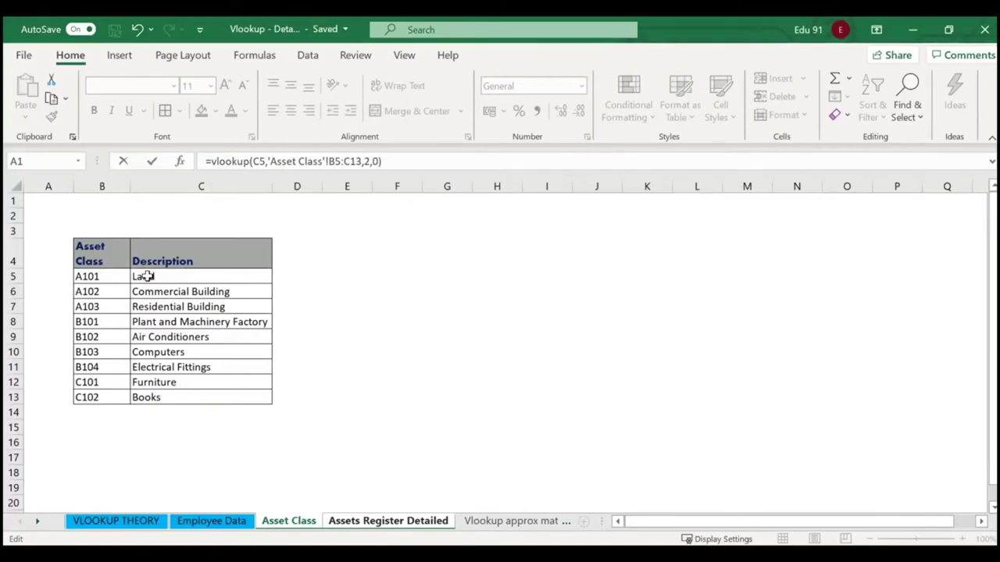
{"action": "key", "text": "Return"}
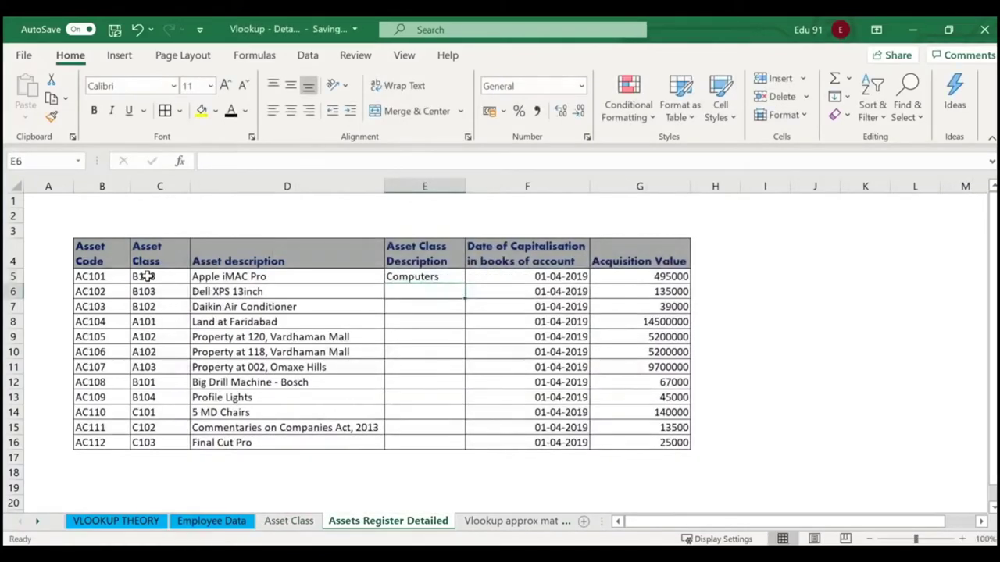
Make E5's table reference absolute as 'Asset Class'!$B$5:$C$13 using F4.
{"action": "left_click", "coordinate": [425, 280]}
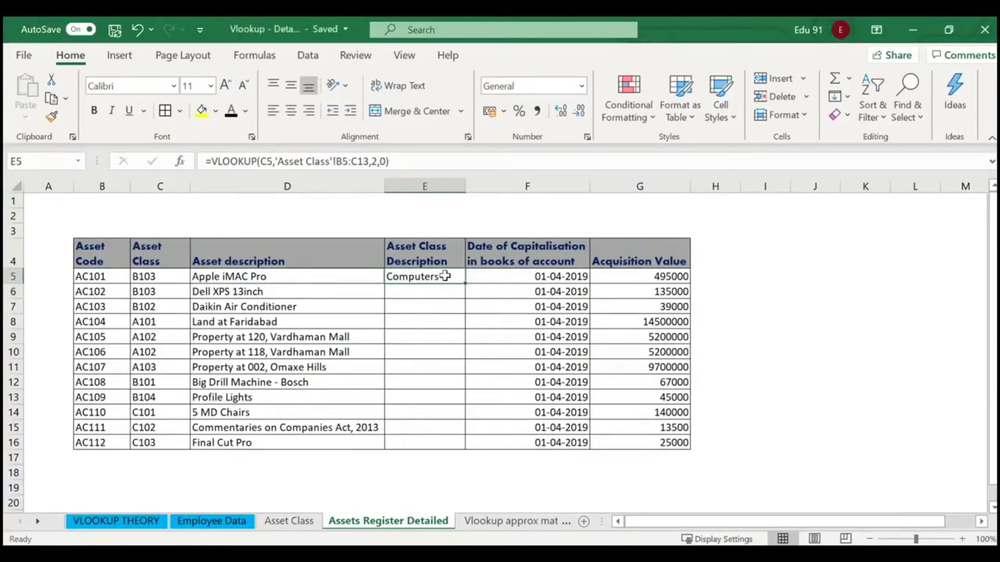
{"action": "double_click", "coordinate": [444, 276]}
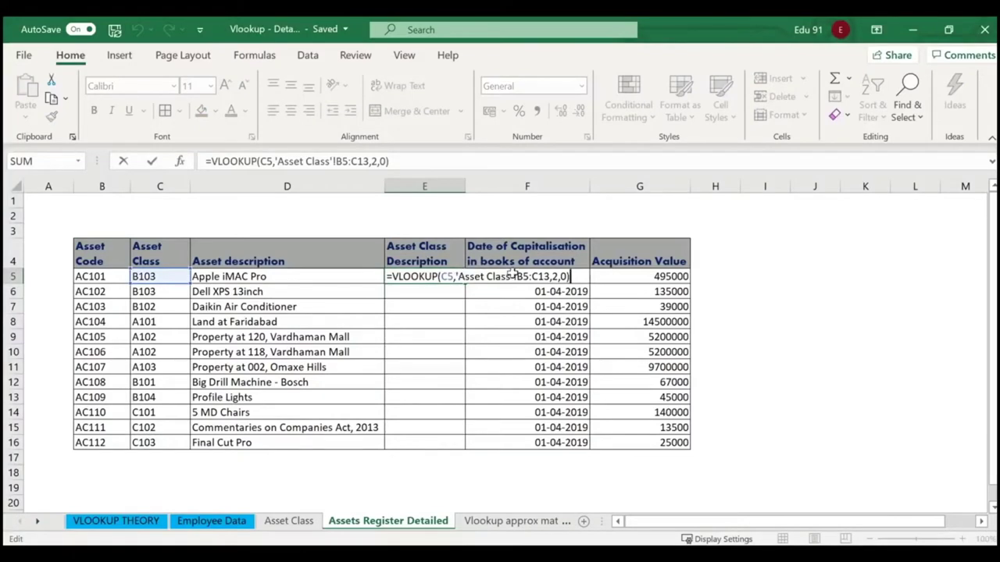
{"action": "left_click_drag", "start_coordinate": [514, 276], "coordinate": [556, 278]}
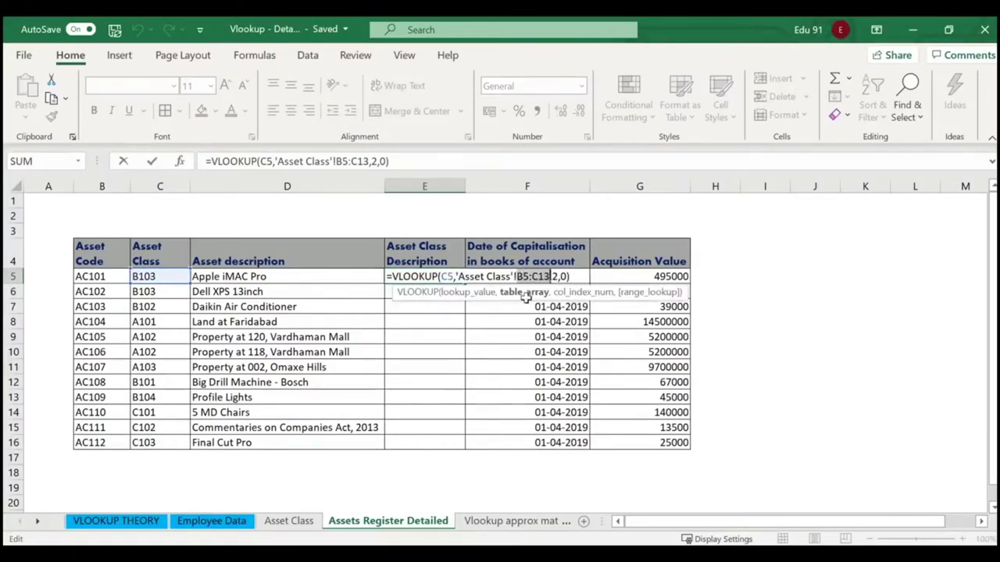
{"action": "left_click", "coordinate": [525, 293]}
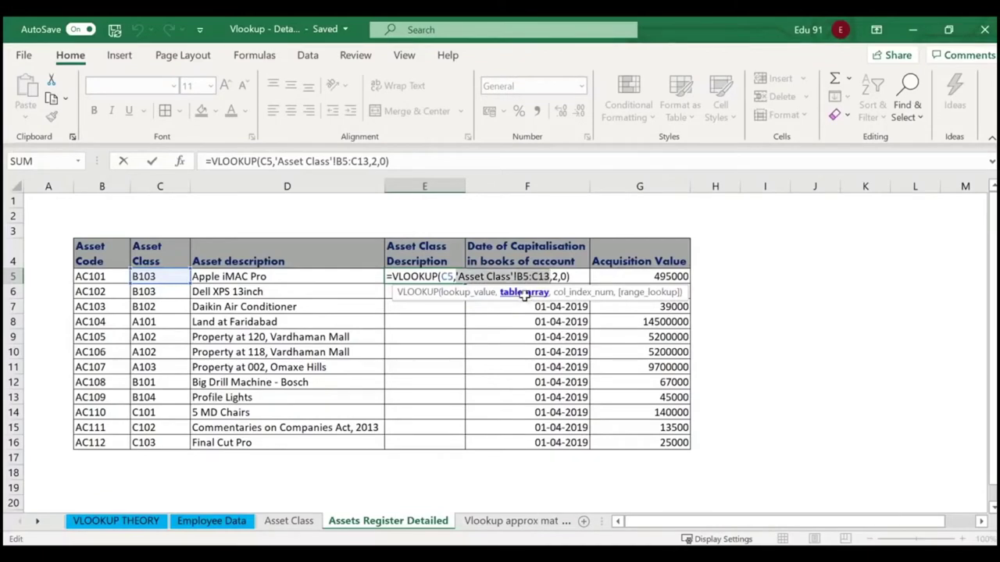
{"action": "key", "text": "F4"}
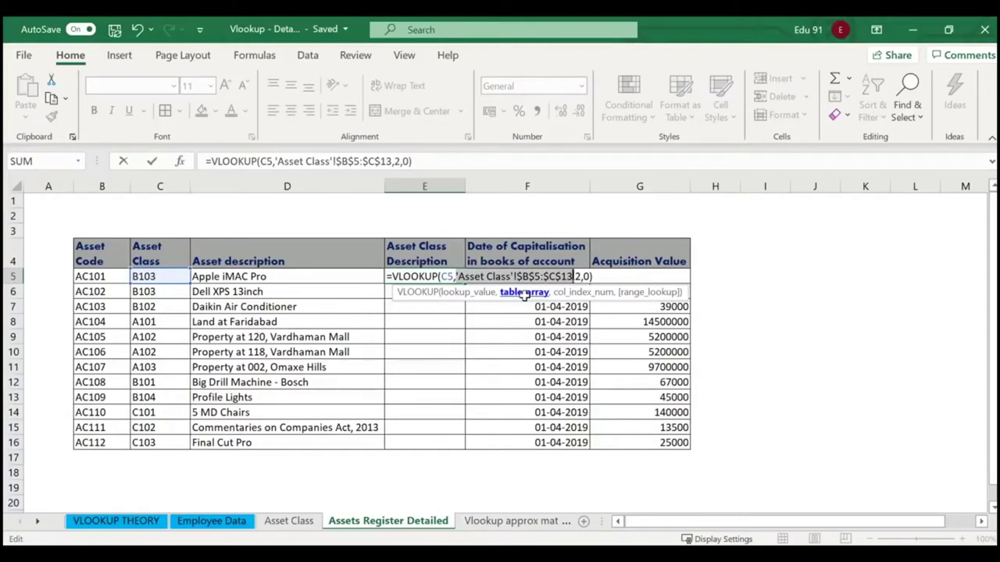
{"action": "key", "text": "Return"}
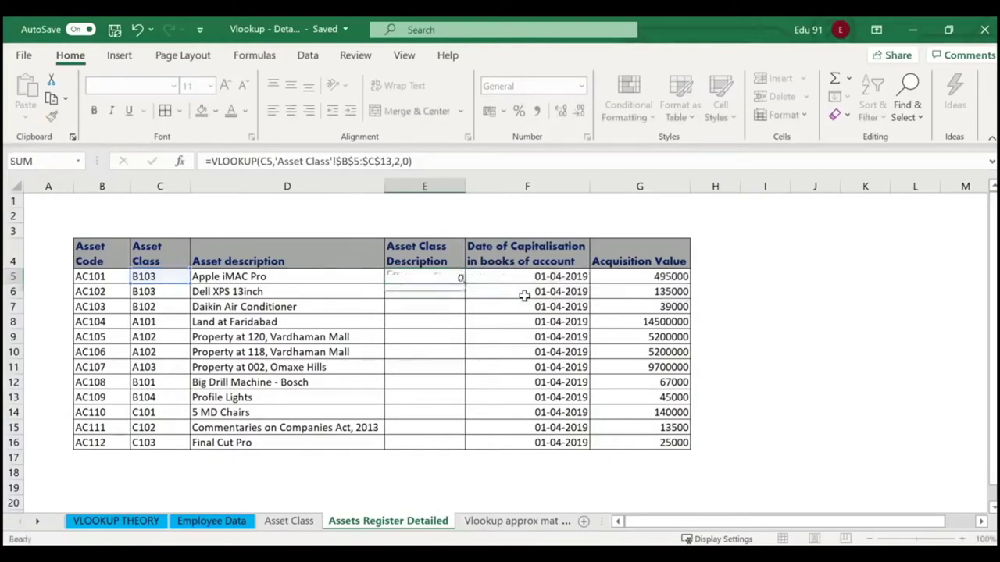
Copy E5's lookup down to E16, widen column E, and trace C103's #N/A result.
{"action": "left_click", "coordinate": [432, 282]}
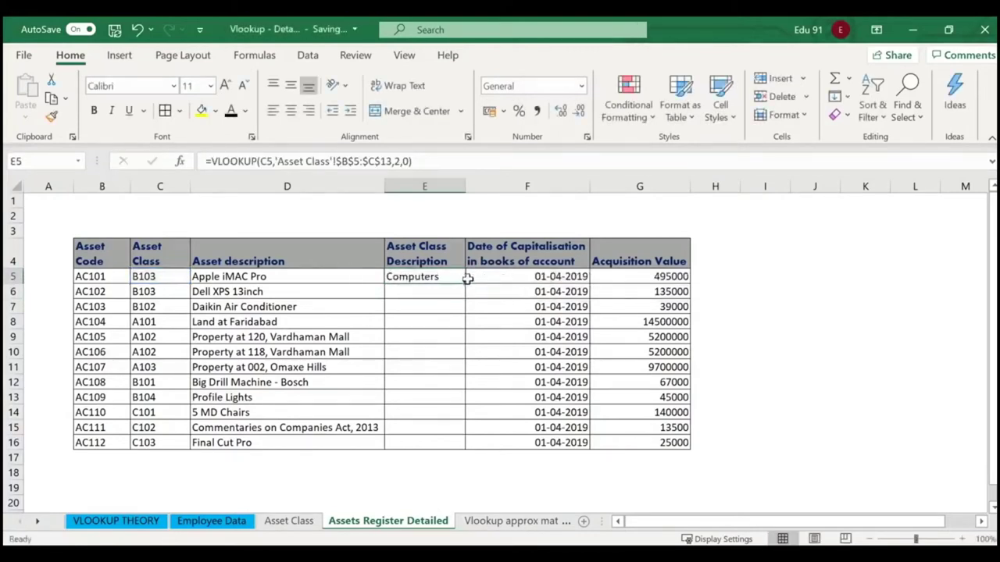
{"action": "left_click_drag", "start_coordinate": [464, 282], "coordinate": [464, 451]}
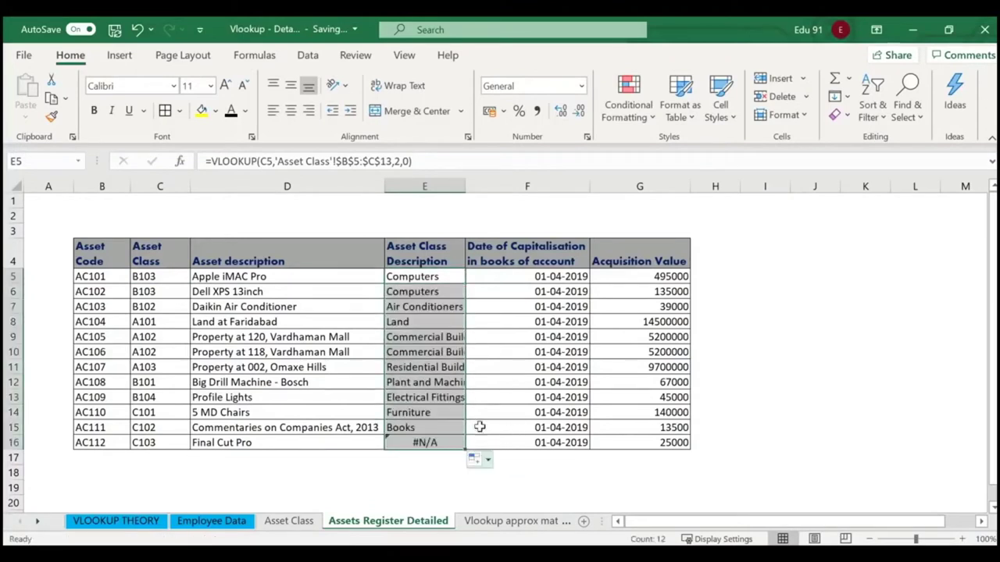
{"action": "double_click", "coordinate": [465, 186]}
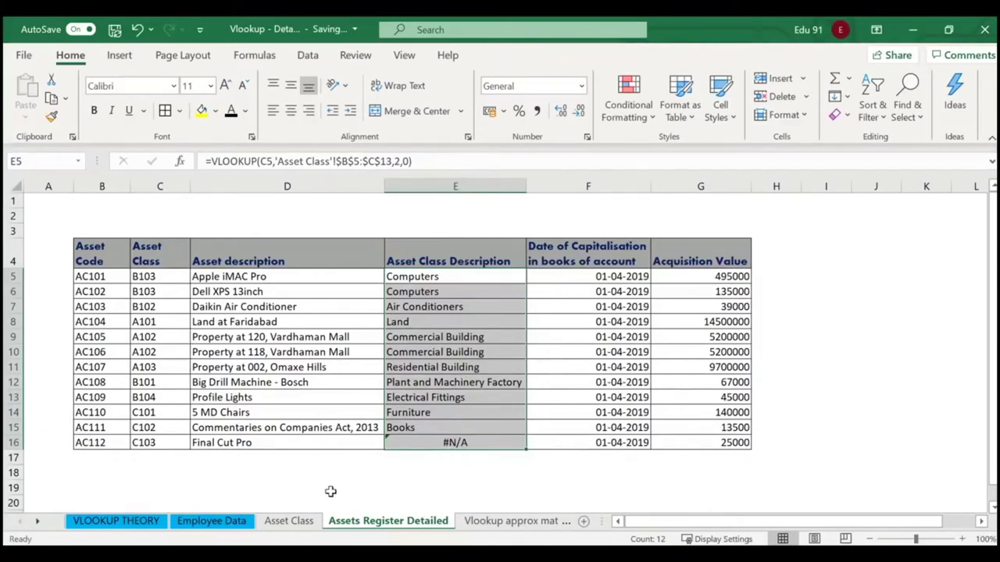
{"action": "left_click", "coordinate": [178, 440]}
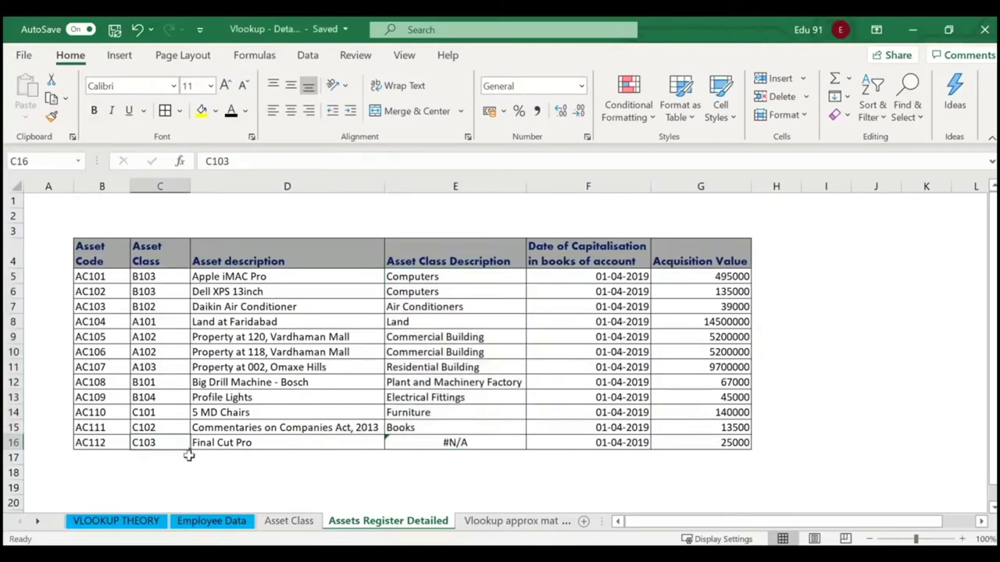
{"action": "left_click", "coordinate": [290, 521]}
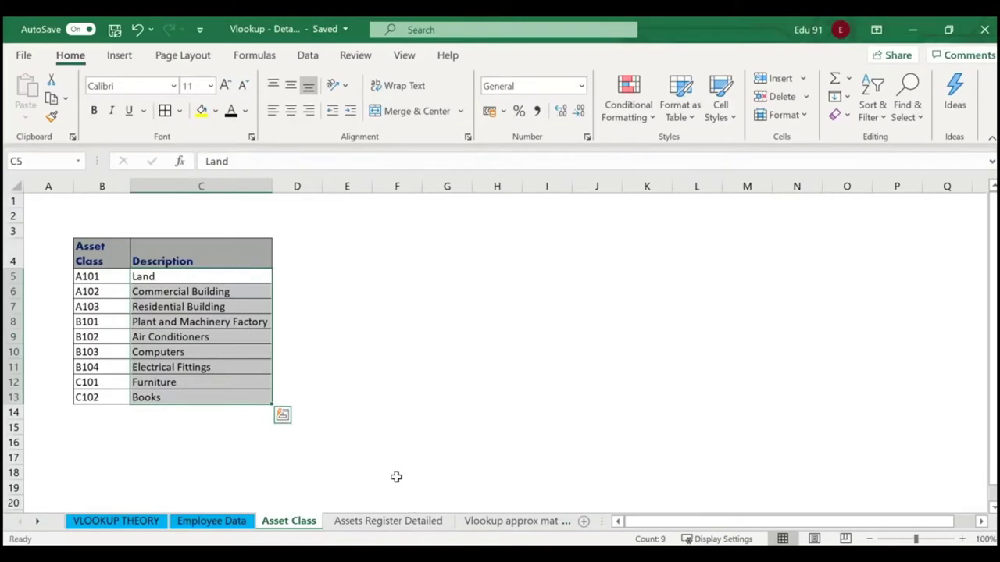
{"action": "left_click", "coordinate": [407, 519]}
{"action": "left_click", "coordinate": [411, 467]}
{"action": "left_click", "coordinate": [435, 444]}
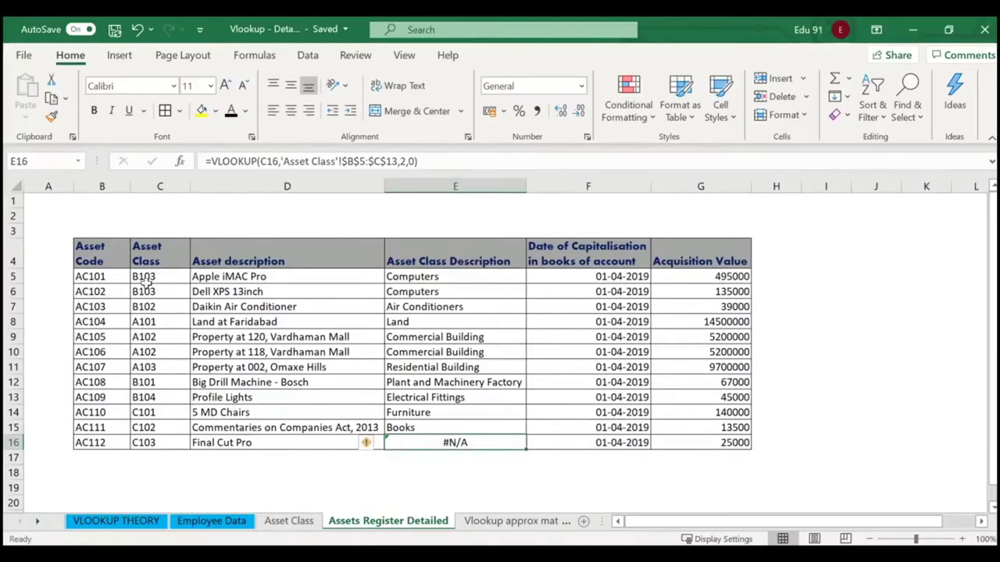
Select the header row B4:G4, Asset Code through Acquisition Value.
{"action": "left_click_drag", "start_coordinate": [92, 258], "coordinate": [756, 263]}
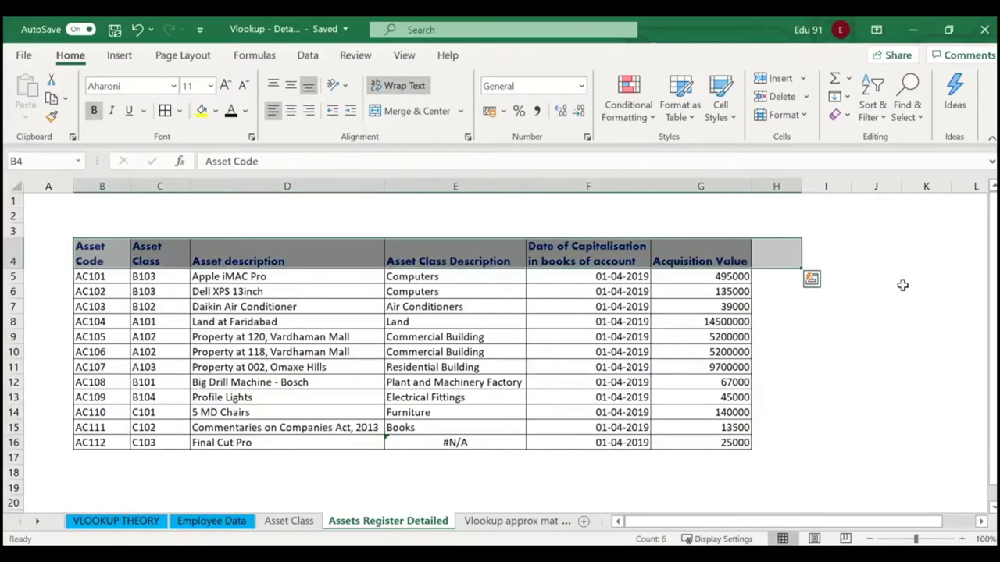
{"action": "left_click", "coordinate": [921, 306]}
{"action": "left_click_drag", "start_coordinate": [92, 257], "coordinate": [703, 258]}
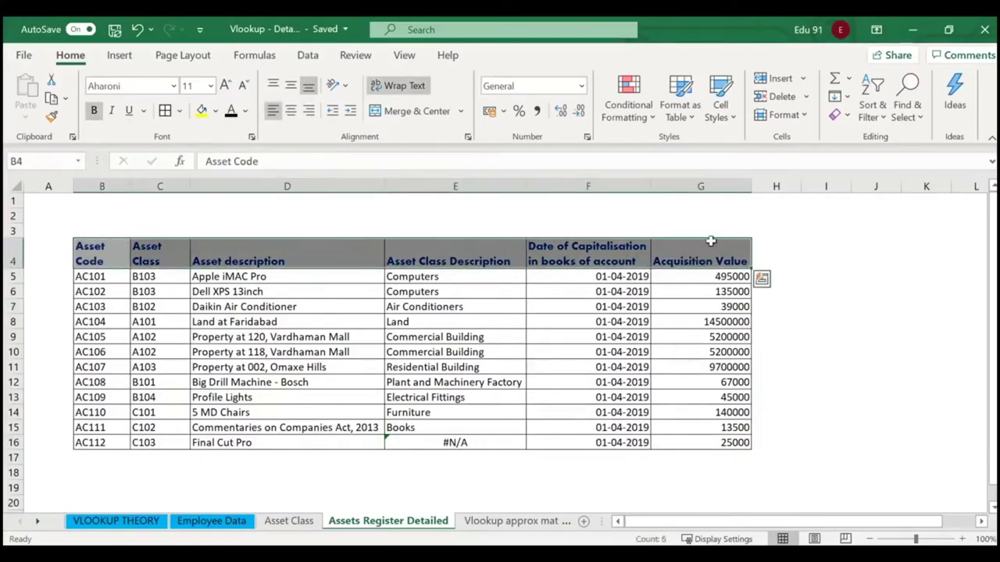
Add header filters and show only rows whose Asset Class Description is #N/A.
{"action": "left_click", "coordinate": [873, 109]}
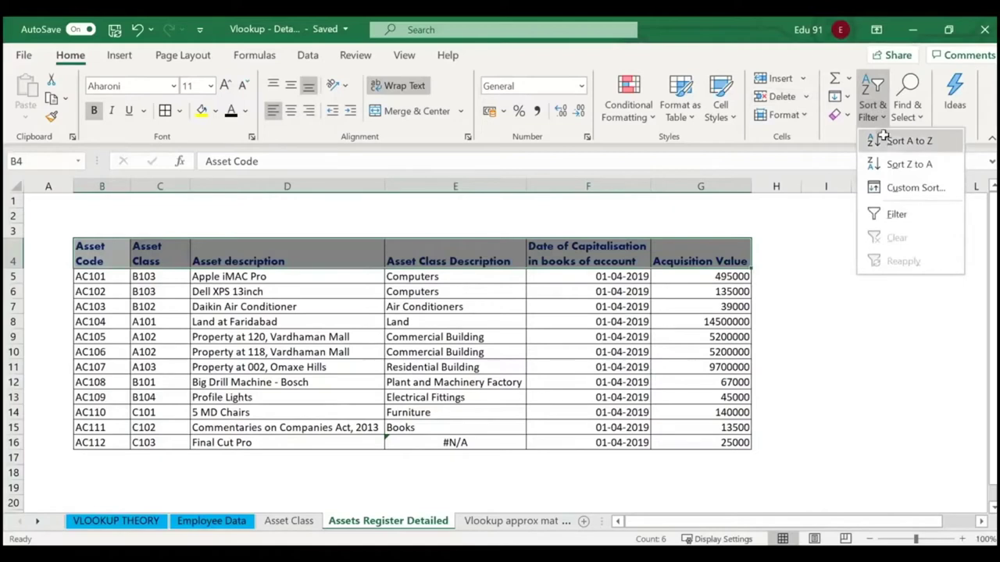
{"action": "left_click", "coordinate": [895, 213]}
{"action": "left_click", "coordinate": [519, 262]}
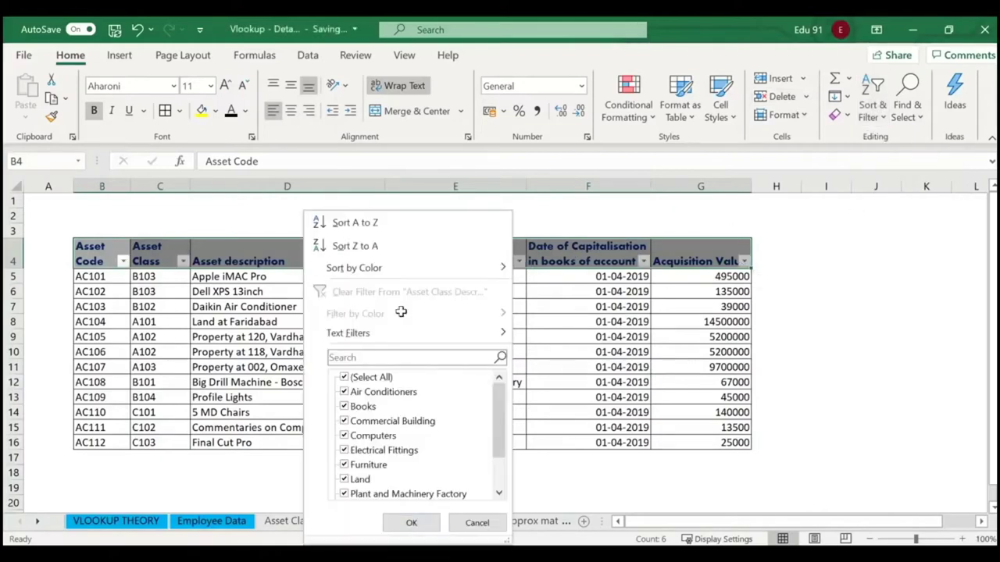
{"action": "left_click", "coordinate": [345, 377]}
{"action": "scroll", "coordinate": [355, 453], "scroll_direction": "down", "scroll_amount": 1}
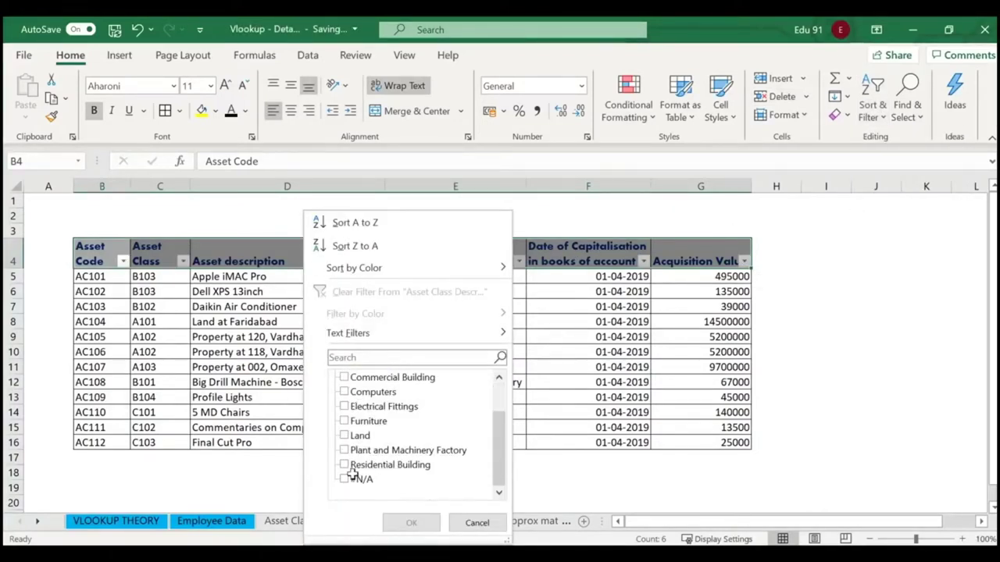
{"action": "left_click", "coordinate": [346, 478]}
{"action": "left_click", "coordinate": [410, 522]}
Confirm on the Asset Class sheet that class C103 is missing below Books.
{"action": "left_click", "coordinate": [478, 276]}
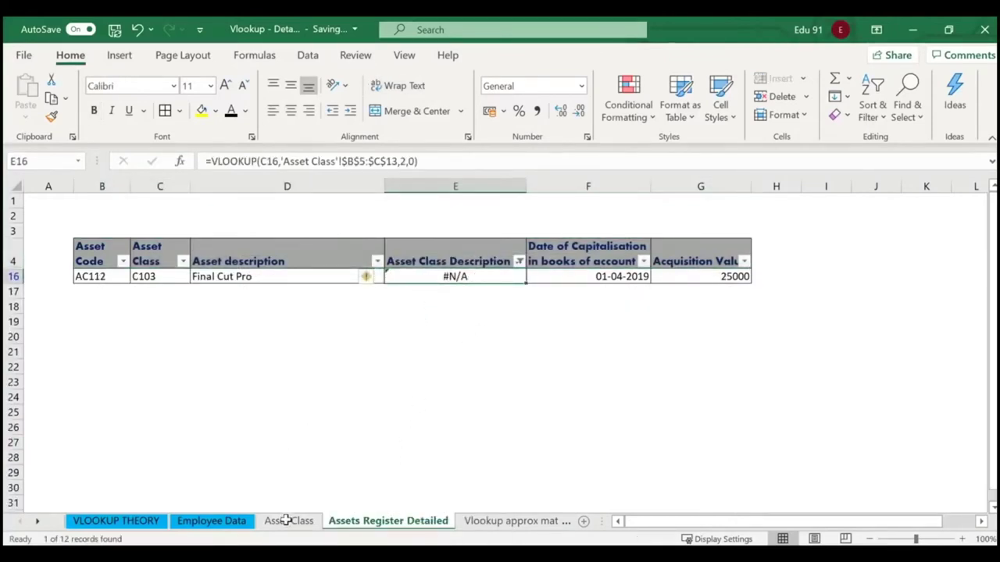
{"action": "left_click", "coordinate": [286, 522]}
{"action": "left_click", "coordinate": [98, 416]}
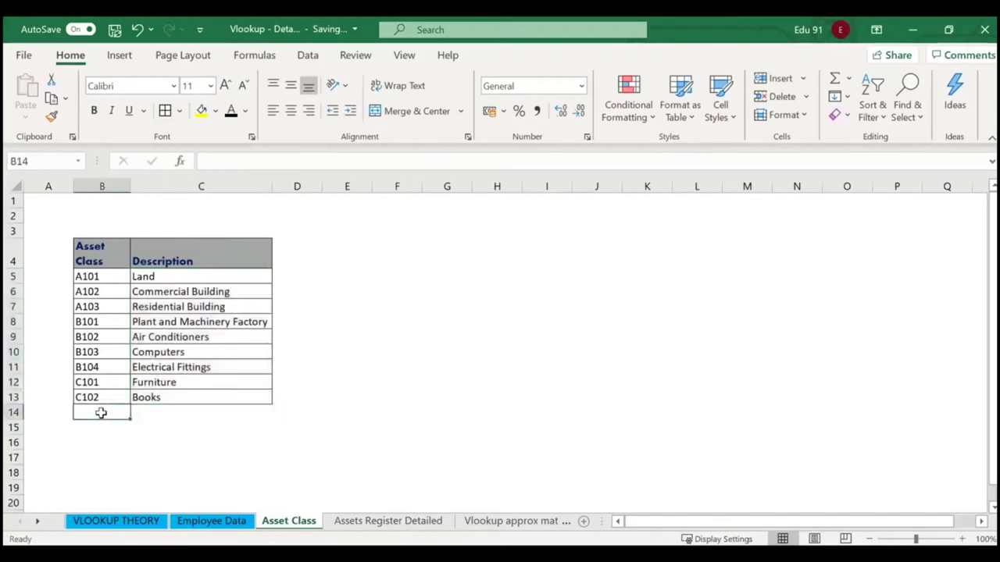
{"action": "left_click", "coordinate": [149, 413]}
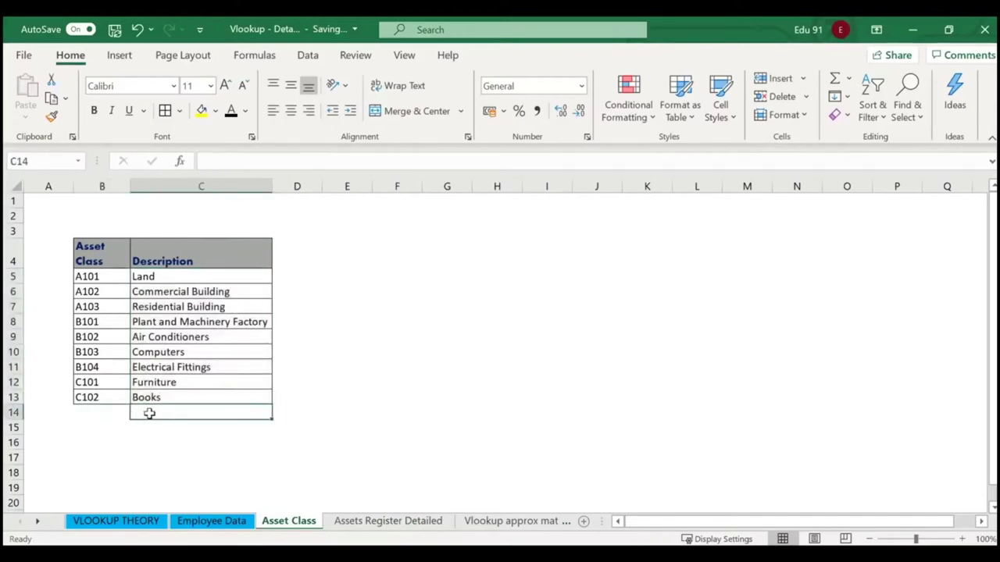
{"action": "left_click", "coordinate": [380, 522]}
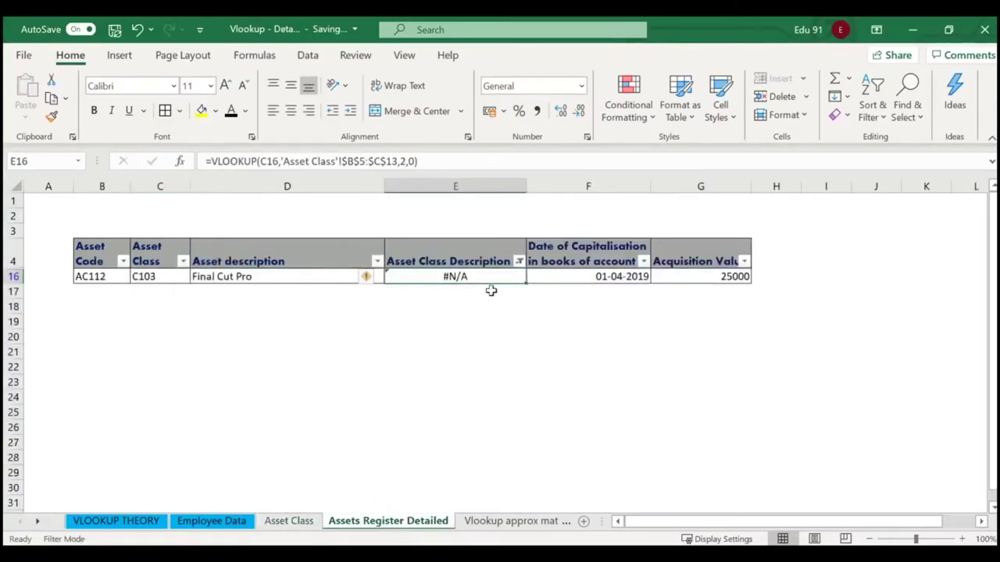
Clear the Asset Class Description filter so all twelve assets show again.
{"action": "left_click", "coordinate": [519, 262]}
{"action": "left_click", "coordinate": [356, 378]}
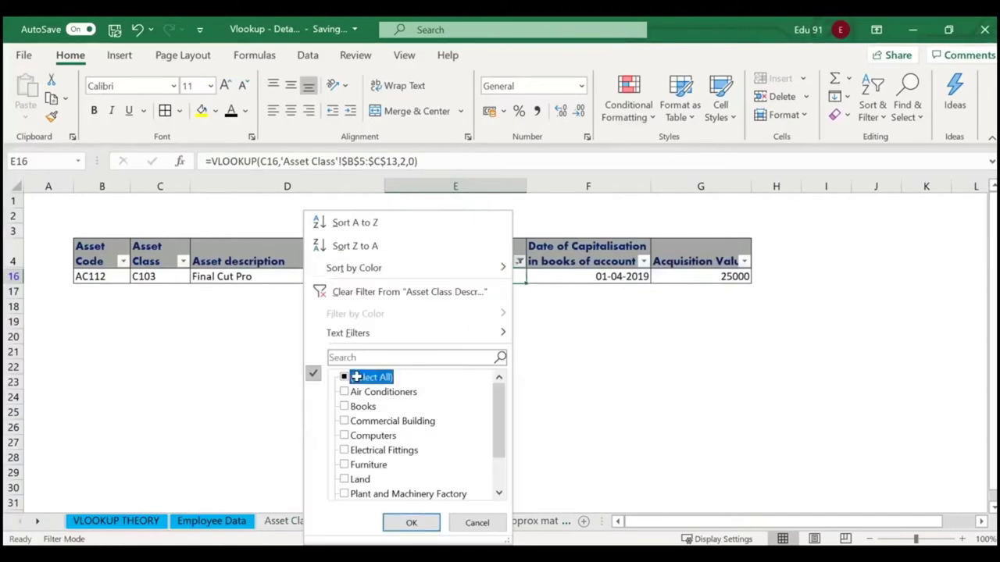
{"action": "left_click", "coordinate": [410, 522]}
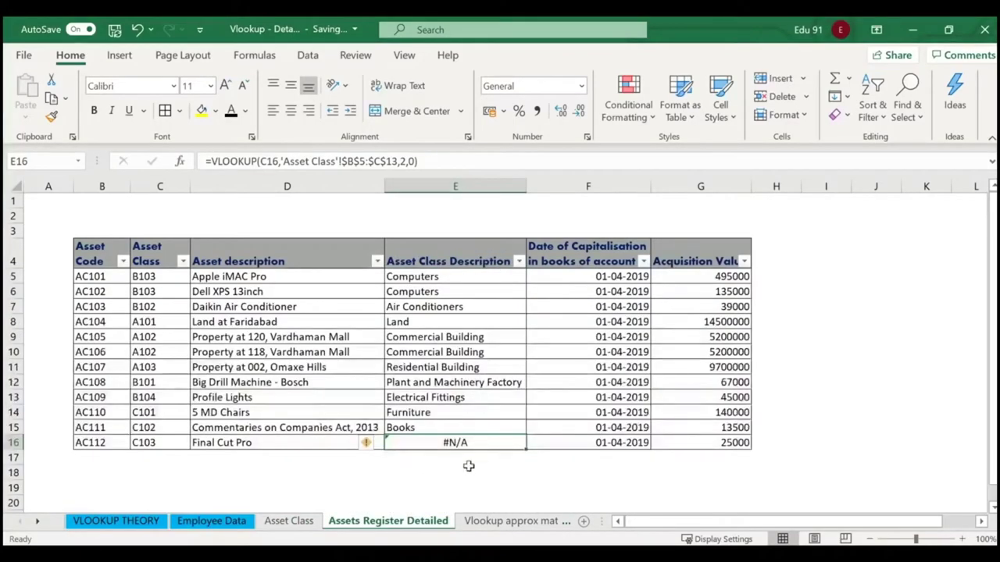
{"action": "left_click", "coordinate": [469, 466]}
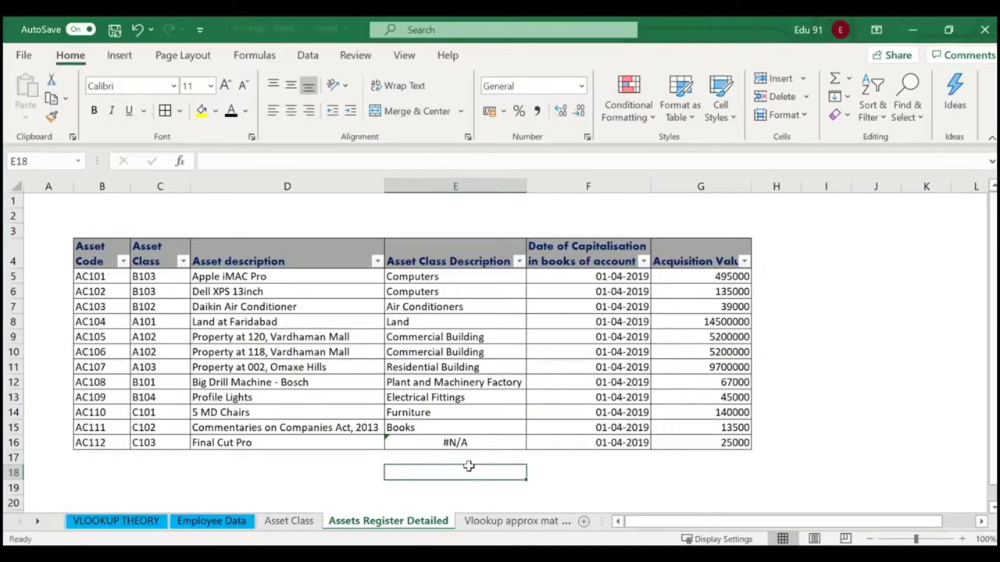
{"action": "left_click", "coordinate": [36, 522]}
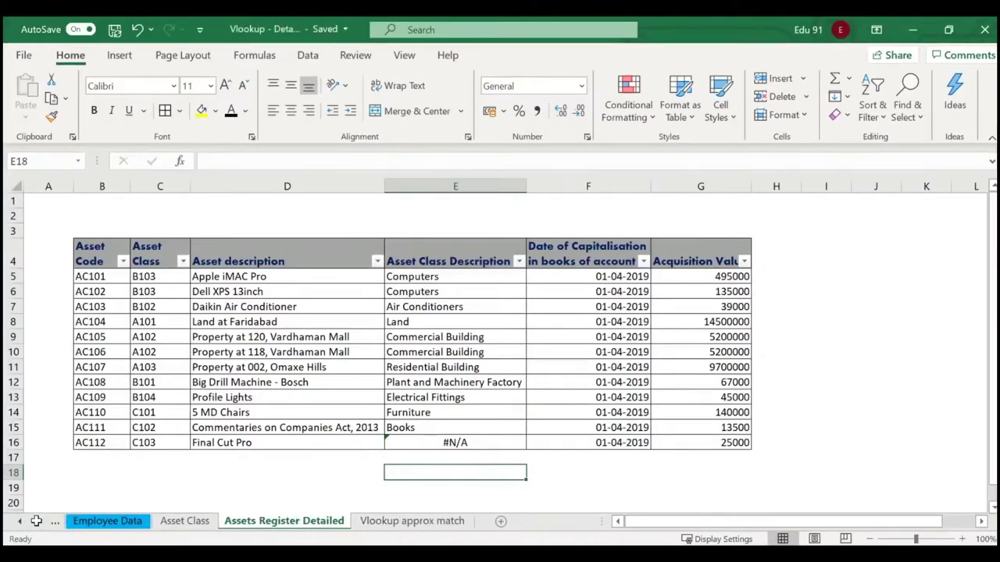
Select the whole asset register table B4:G16, then deselect it.
{"action": "left_click", "coordinate": [20, 519]}
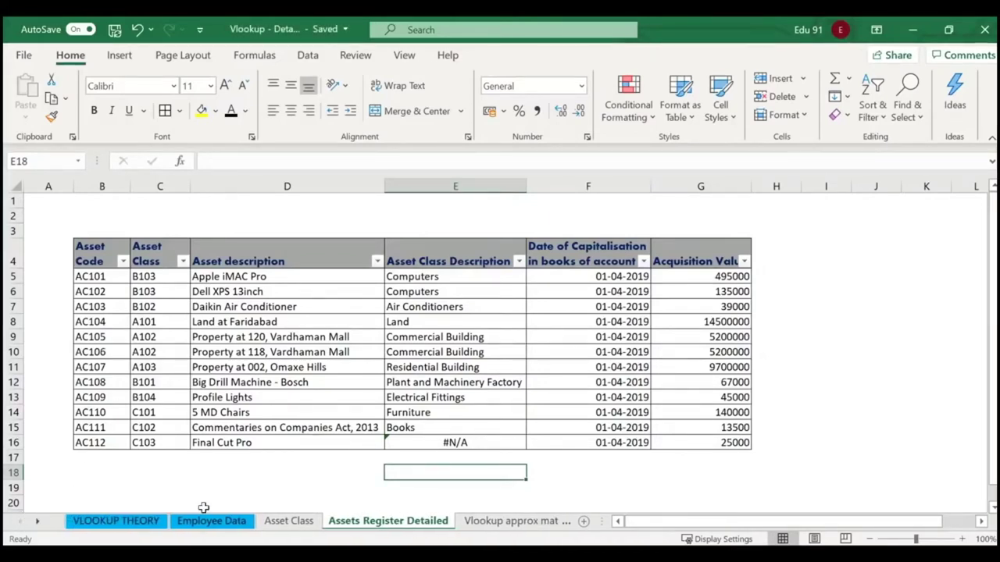
{"action": "left_click_drag", "start_coordinate": [991, 245], "coordinate": [992, 252]}
{"action": "left_click_drag", "start_coordinate": [90, 241], "coordinate": [715, 435]}
{"action": "left_click", "coordinate": [597, 459]}
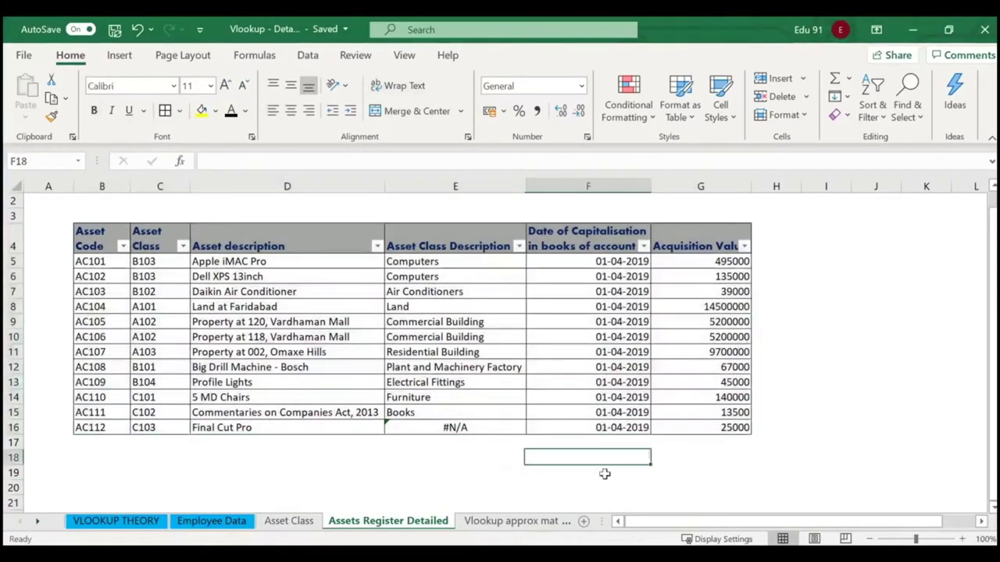
Flip through the sheets and view the XLOOKUP syntax in C3 of the Theory sheet.
{"action": "left_click", "coordinate": [500, 521]}
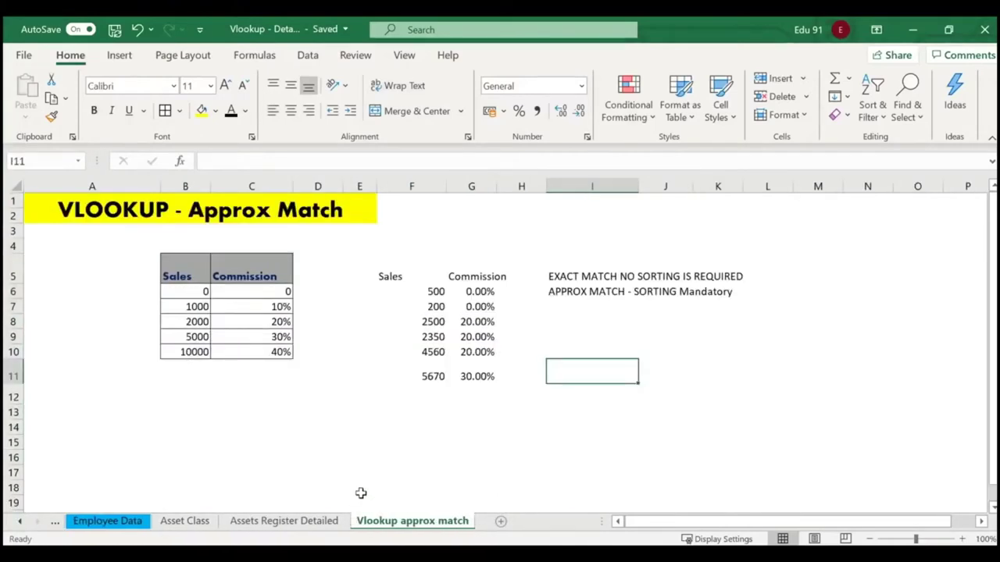
{"action": "left_click", "coordinate": [303, 522]}
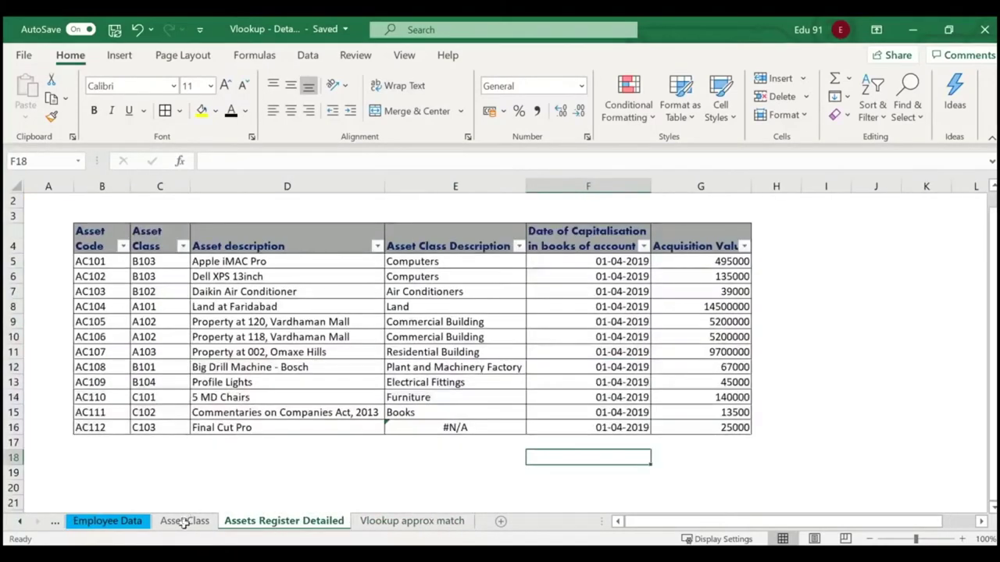
{"action": "left_click", "coordinate": [184, 521]}
{"action": "left_click", "coordinate": [108, 521]}
{"action": "left_click", "coordinate": [21, 520]}
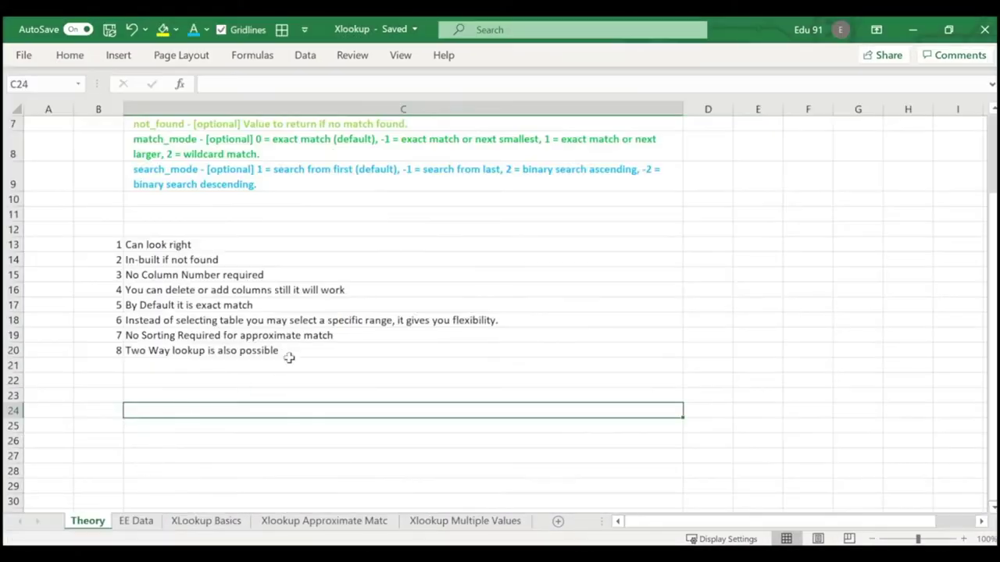
{"action": "scroll", "coordinate": [288, 357], "scroll_direction": "up", "scroll_amount": 2}
{"action": "left_click", "coordinate": [151, 156]}
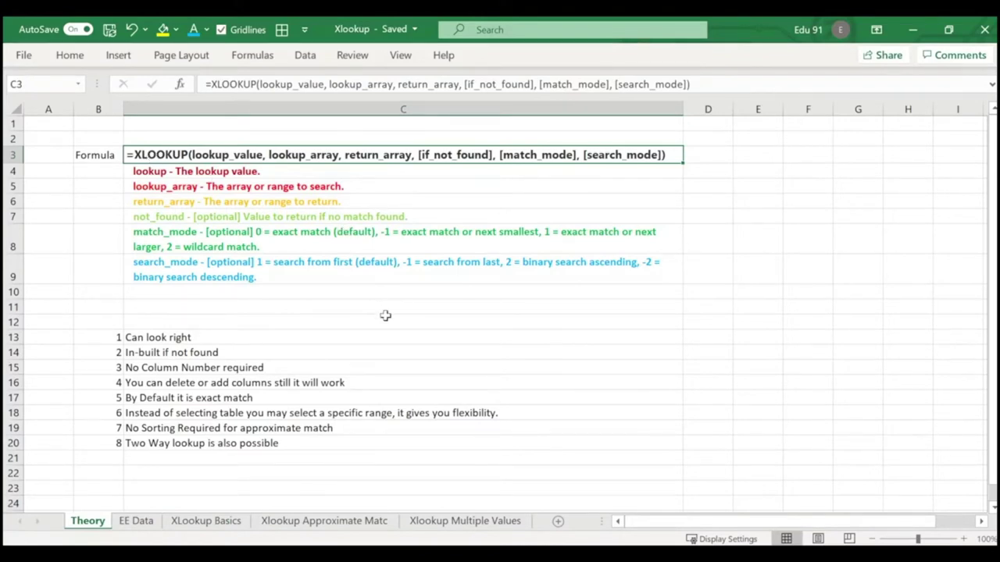
Enter 1 and 2 in B4:B5 and fill the numbering down to 6 in B9.
{"action": "left_click", "coordinate": [101, 174]}
{"action": "type", "text": "1"}
{"action": "key", "text": "Return"}
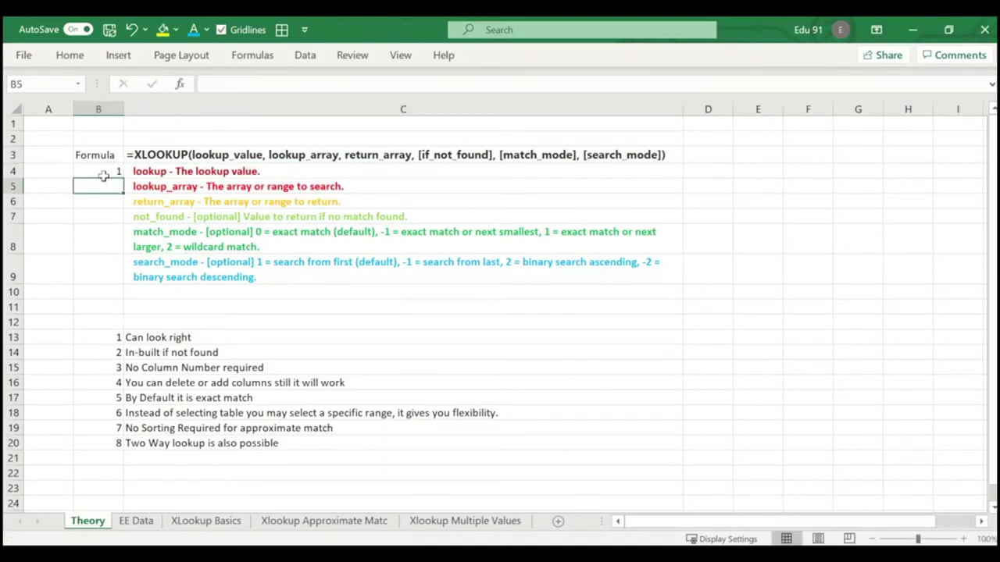
{"action": "type", "text": "2"}
{"action": "key", "text": "Return"}
{"action": "left_click", "coordinate": [104, 173]}
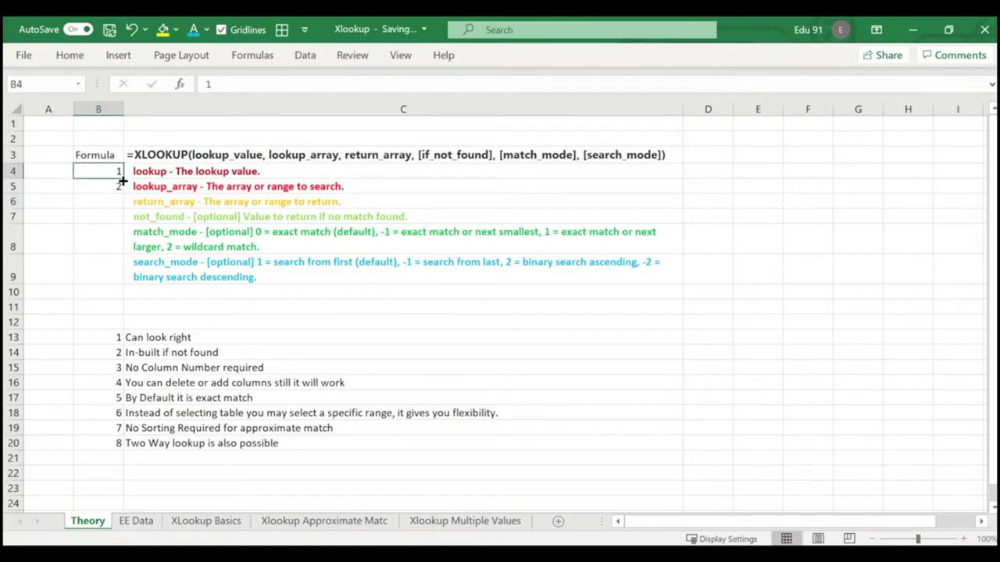
{"action": "left_click_drag", "start_coordinate": [115, 173], "coordinate": [123, 285]}
{"action": "left_click", "coordinate": [374, 320]}
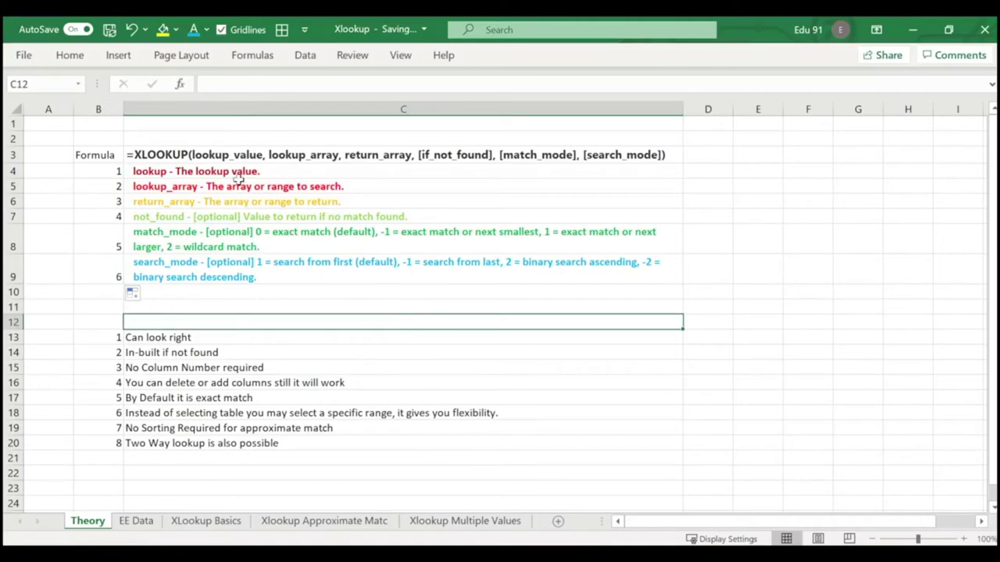
Review the lookup_array, return_array and if_not_found descriptions in C5 to C7.
{"action": "left_click", "coordinate": [202, 189]}
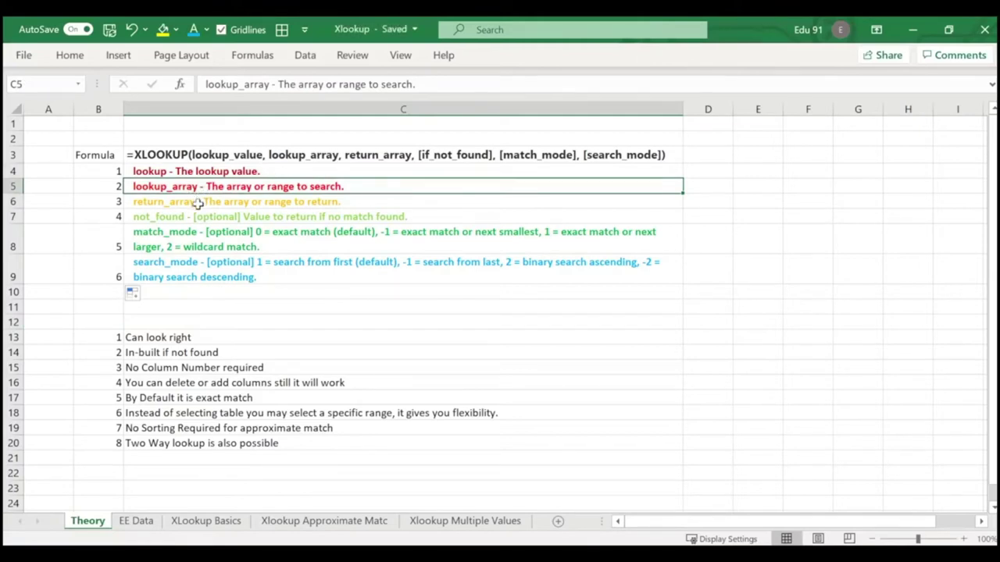
{"action": "left_click", "coordinate": [197, 202]}
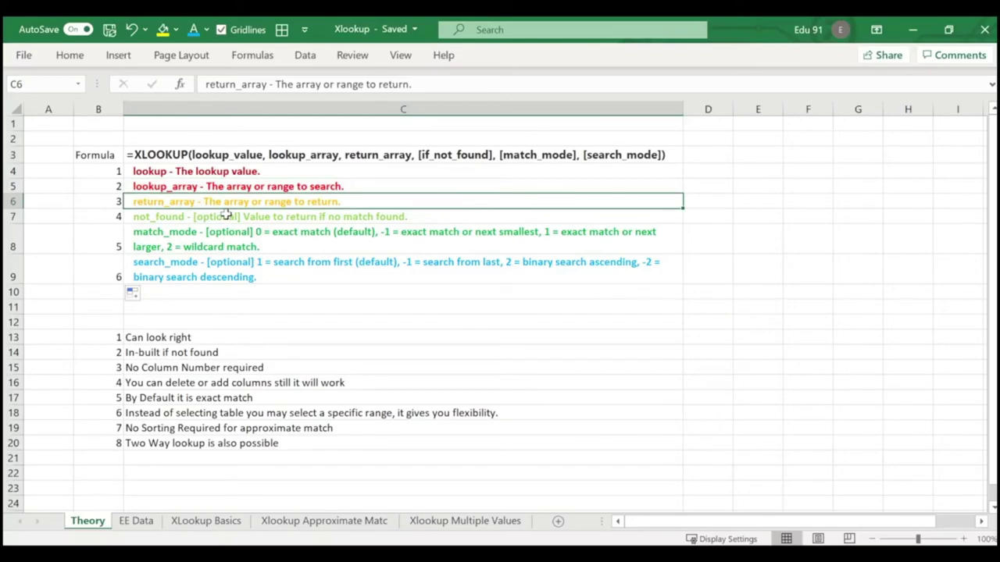
{"action": "left_click", "coordinate": [224, 218]}
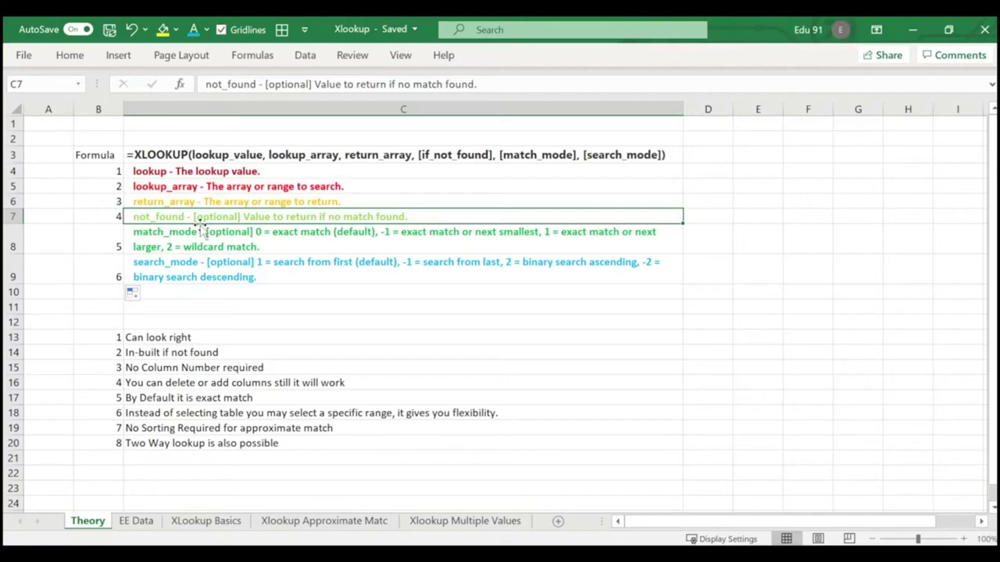
Read through the match_mode and lookup argument descriptions on the Theory sheet.
{"action": "left_click", "coordinate": [201, 228]}
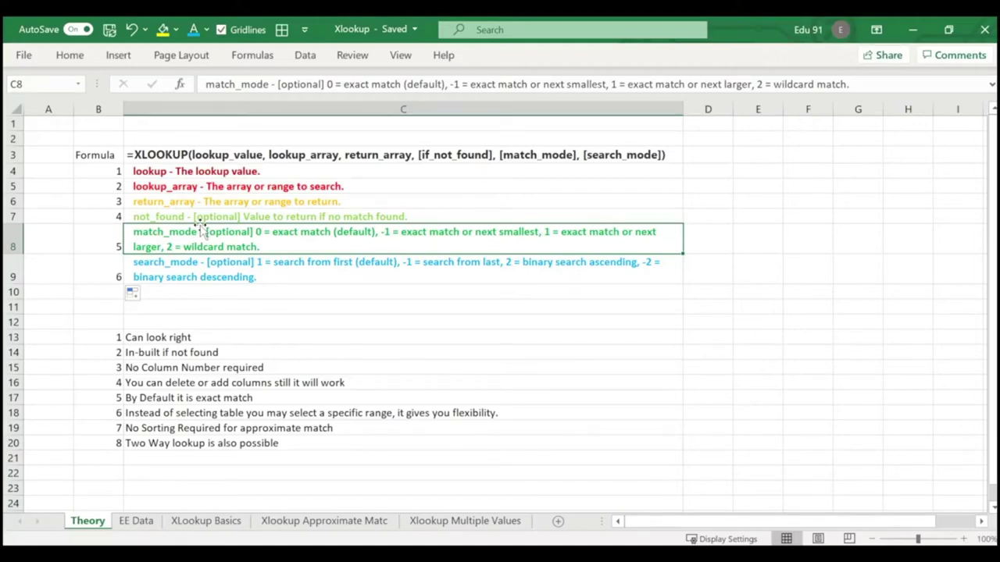
{"action": "key", "text": "Down"}
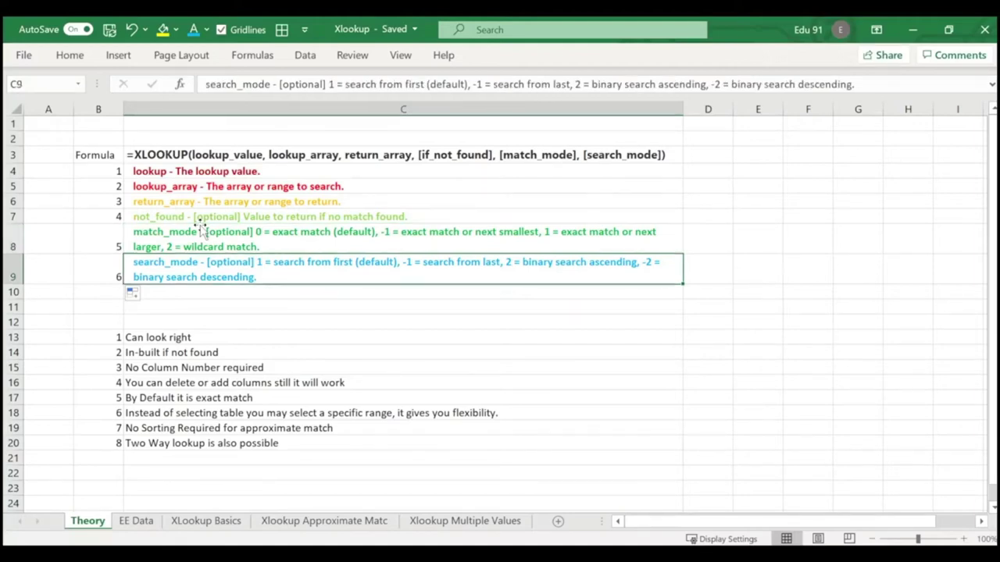
{"action": "key", "text": "Up"}
{"action": "key", "text": "Up"}
{"action": "key", "text": "Down"}
{"action": "key", "text": "Down"}
{"action": "key", "text": "Down"}
{"action": "key", "text": "Up"}
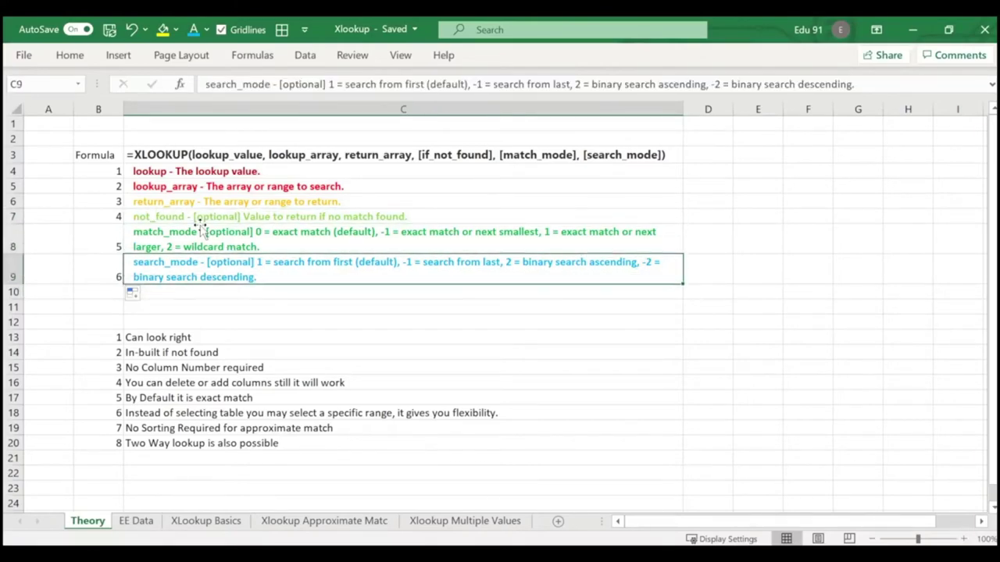
{"action": "key", "text": "Up"}
{"action": "key", "text": "Up"}
{"action": "key", "text": "Down"}
{"action": "key", "text": "Down"}
{"action": "key", "text": "Down"}
{"action": "key", "text": "Up"}
{"action": "key", "text": "Up"}
{"action": "key", "text": "Up"}
{"action": "key", "text": "Up"}
{"action": "key", "text": "Up"}
{"action": "key", "text": "Up"}
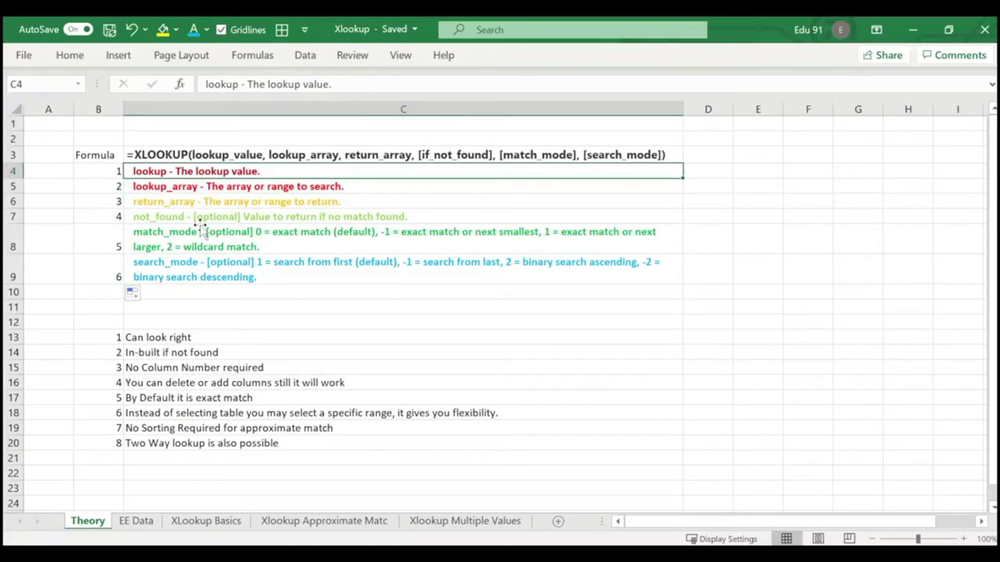
{"action": "key", "text": "Down"}
{"action": "key", "text": "Up"}
Check the return_array and search_mode notes, then go to the XLookup Basics sheet.
{"action": "key", "text": "Down"}
{"action": "key", "text": "Down"}
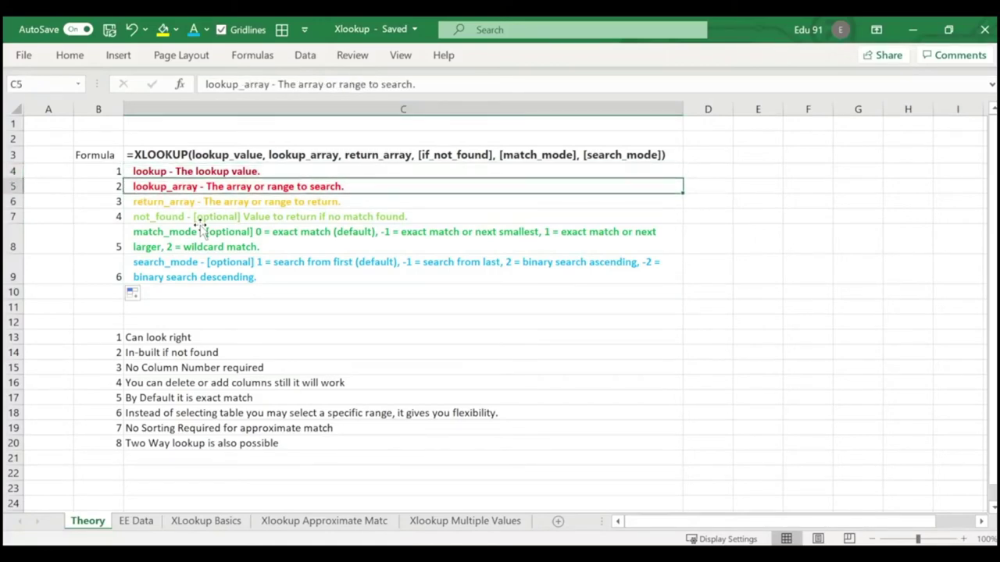
{"action": "key", "text": "Down"}
{"action": "key", "text": "Down"}
{"action": "key", "text": "Down"}
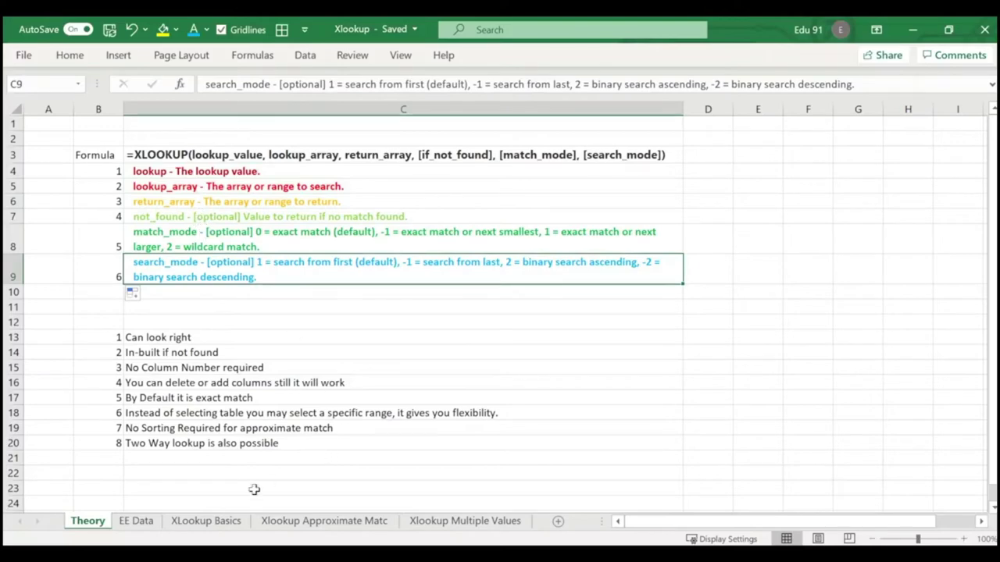
{"action": "left_click", "coordinate": [205, 520]}
{"action": "left_click", "coordinate": [433, 299]}
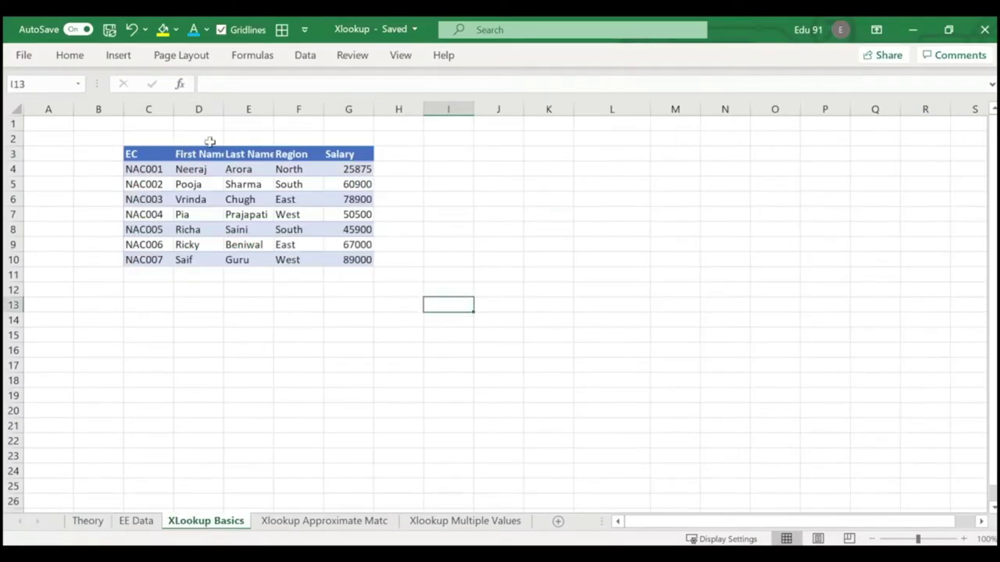
Autofit column D to fit First Name and glance at the EE Data sheet.
{"action": "double_click", "coordinate": [223, 110]}
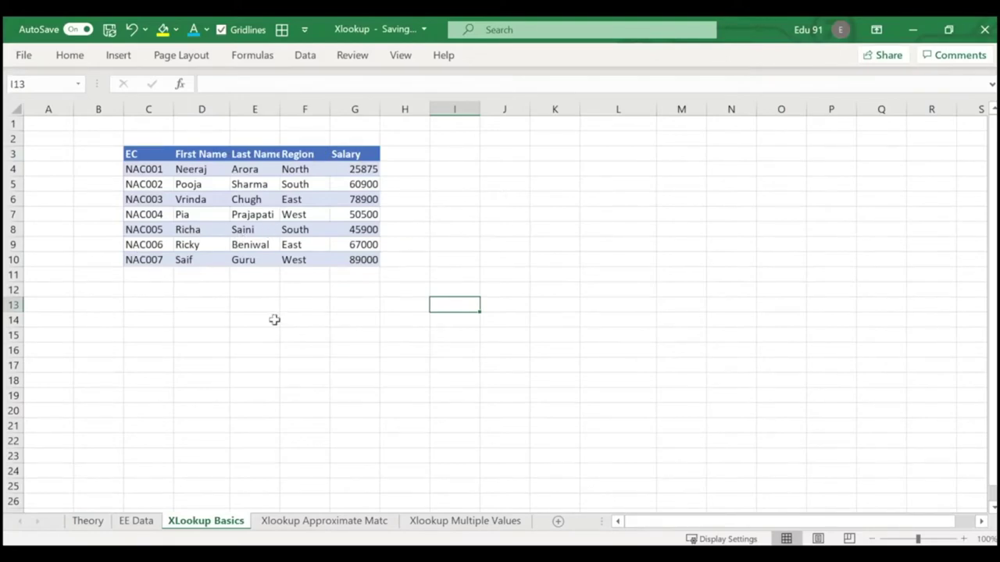
{"action": "left_click", "coordinate": [138, 522]}
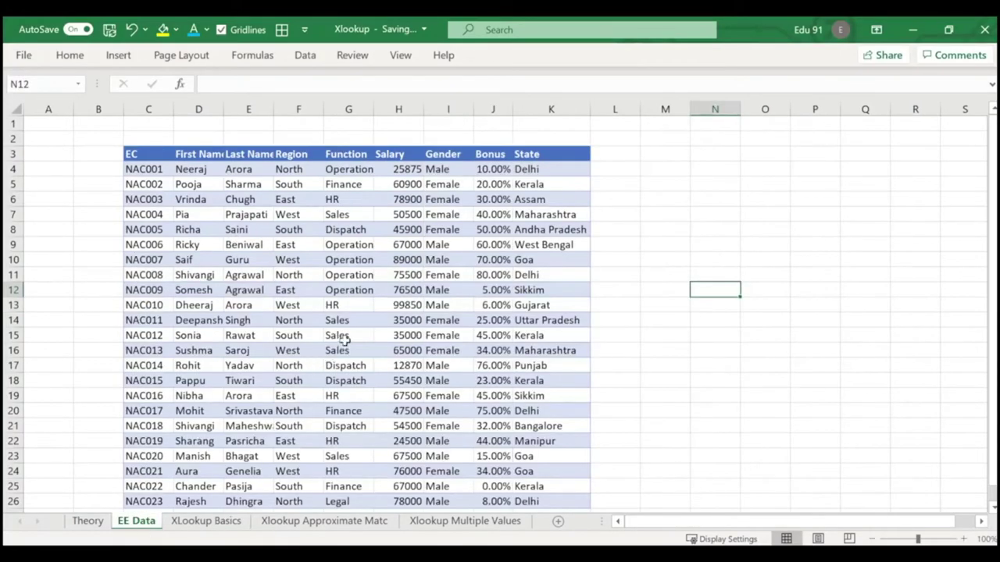
{"action": "left_click", "coordinate": [207, 525]}
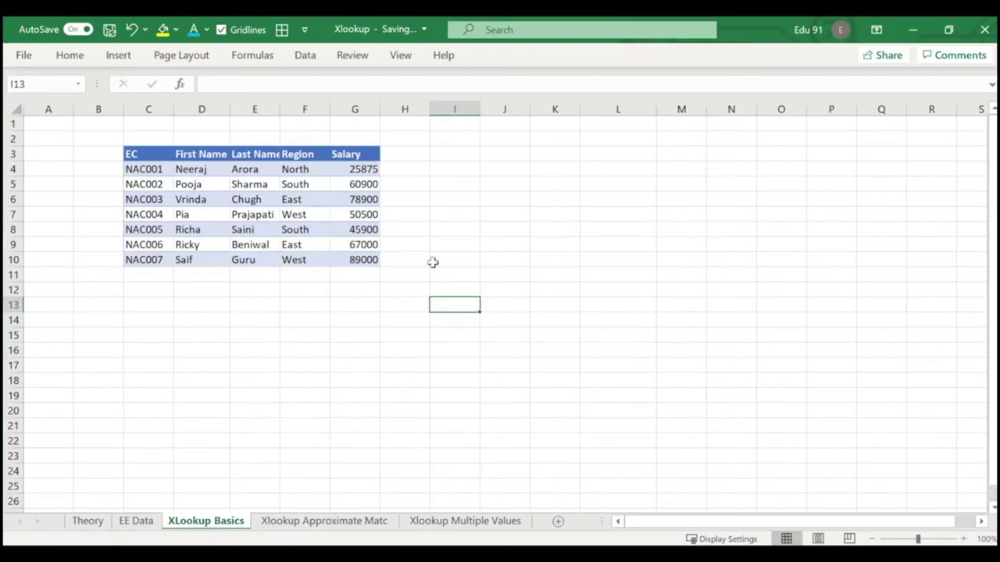
{"action": "left_click", "coordinate": [483, 231]}
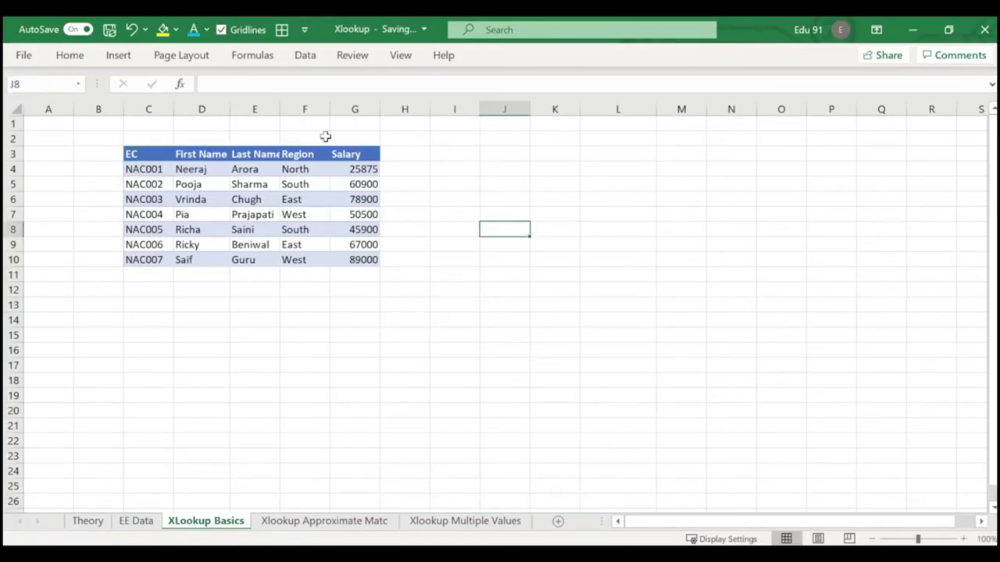
{"action": "left_click", "coordinate": [449, 166]}
{"action": "left_click", "coordinate": [513, 165]}
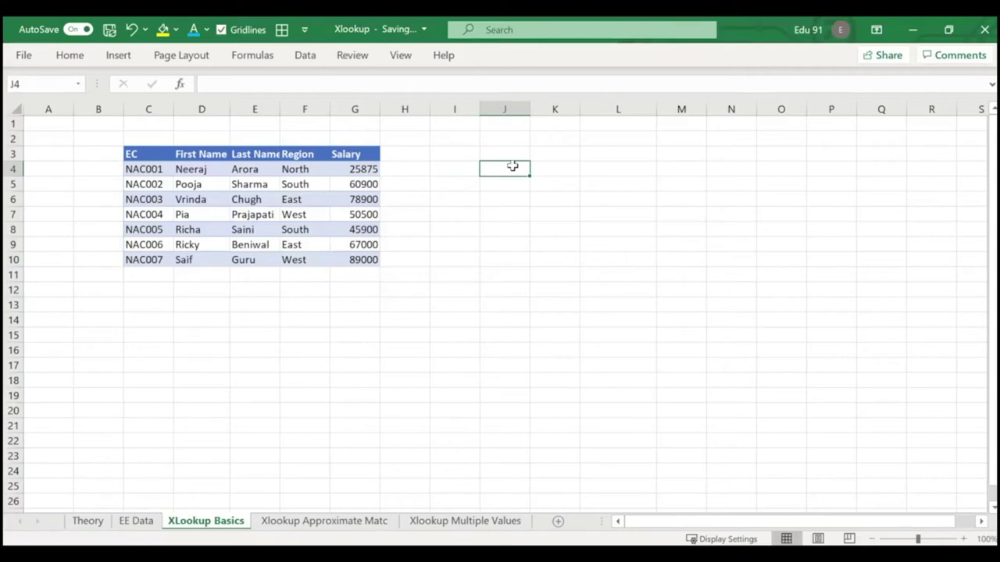
Abandon a started VLOOKUP and enter an employee's first name in J3.
{"action": "type", "text": "=vl"}
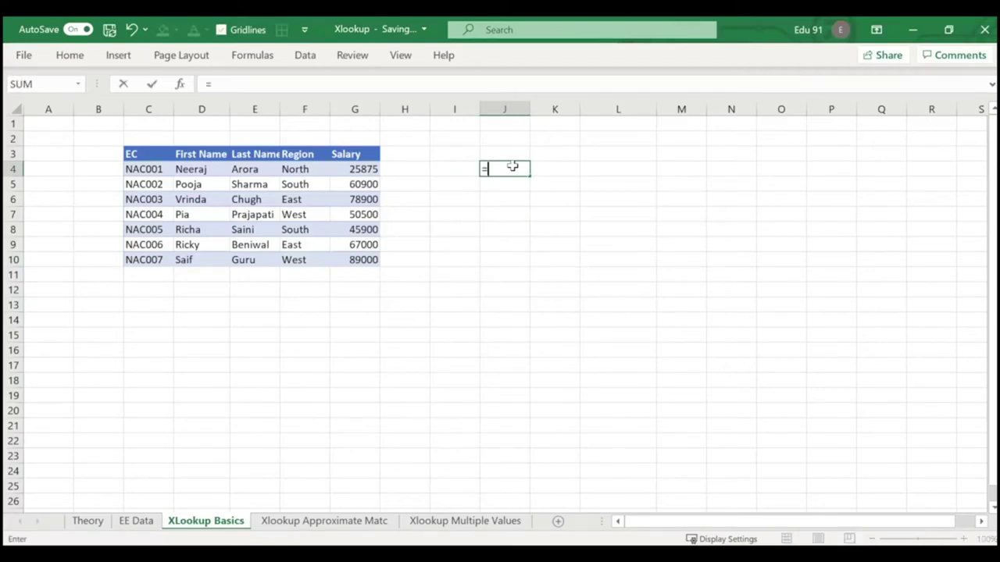
{"action": "key", "text": "Tab"}
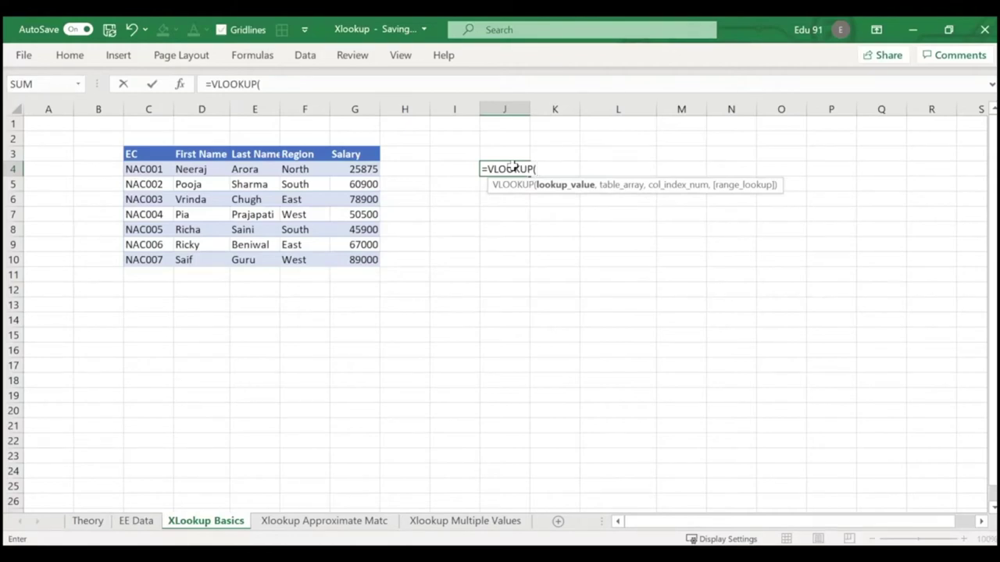
{"action": "left_click", "coordinate": [515, 257]}
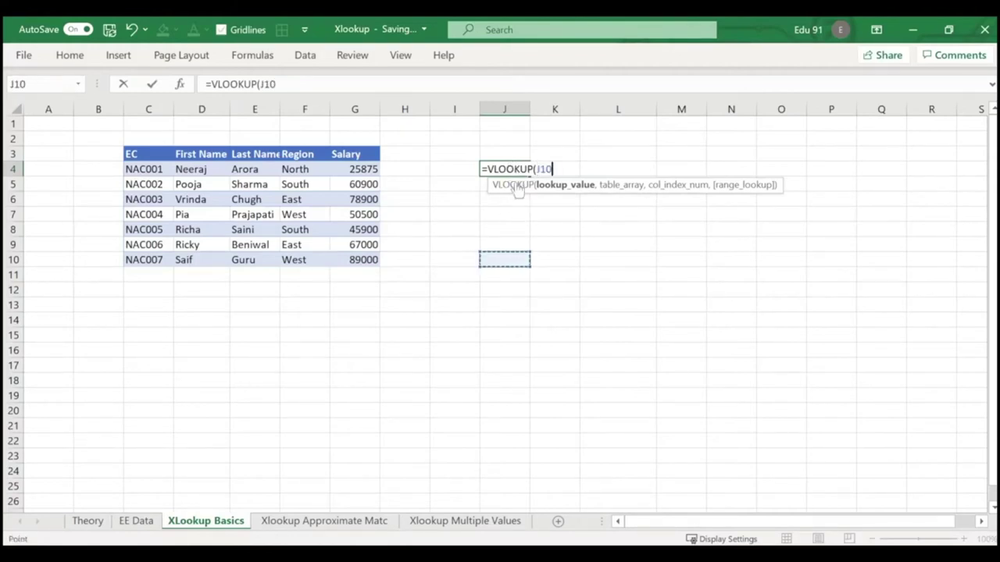
{"action": "key", "text": "Escape"}
{"action": "left_click", "coordinate": [509, 153]}
{"action": "type", "text": "Neeraj"}
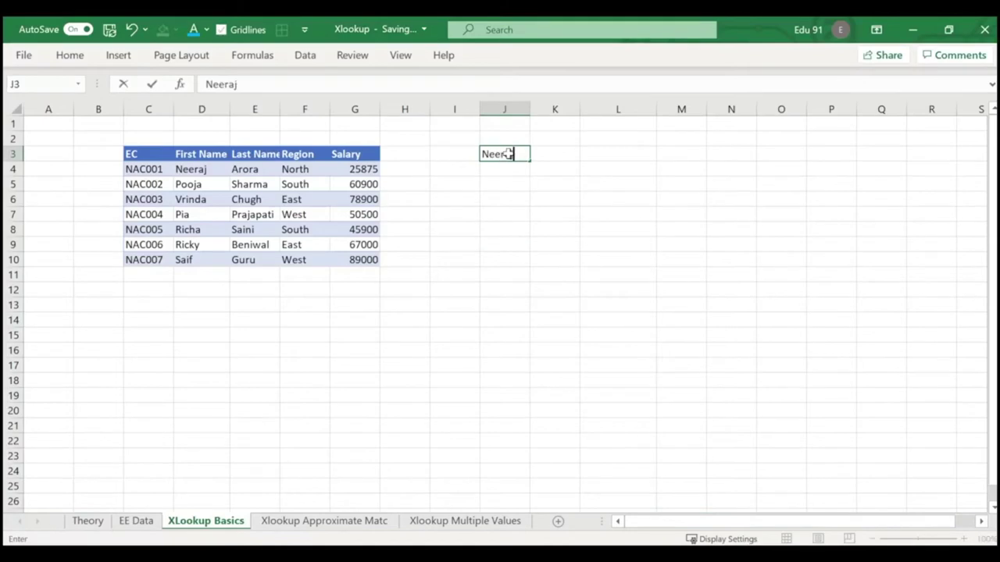
{"action": "key", "text": "Return"}
{"action": "key", "text": "Return"}
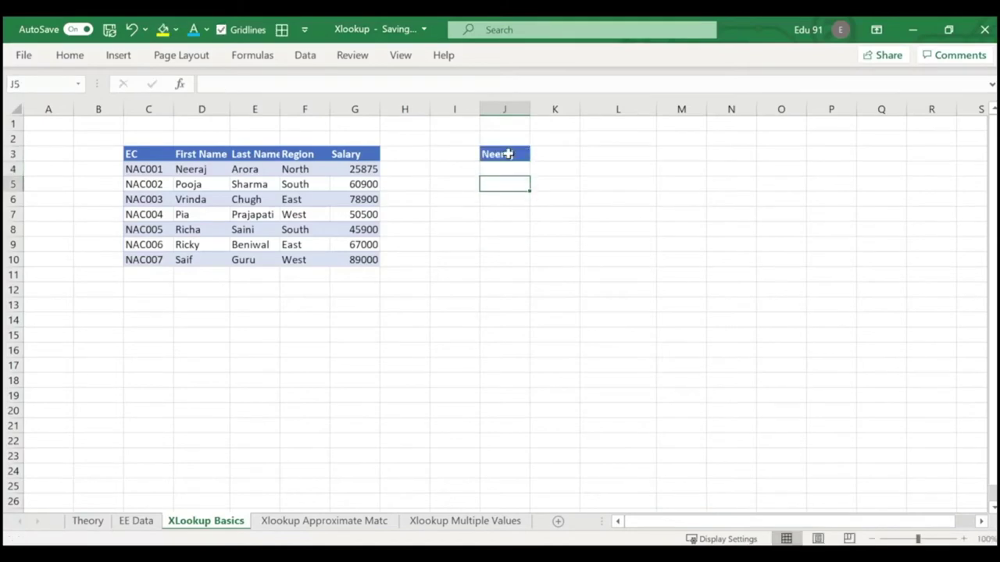
Enter =VLOOKUP(J3,C4:G10,5,0) in J5, which returns #N/A.
{"action": "type", "text": "=vloo"}
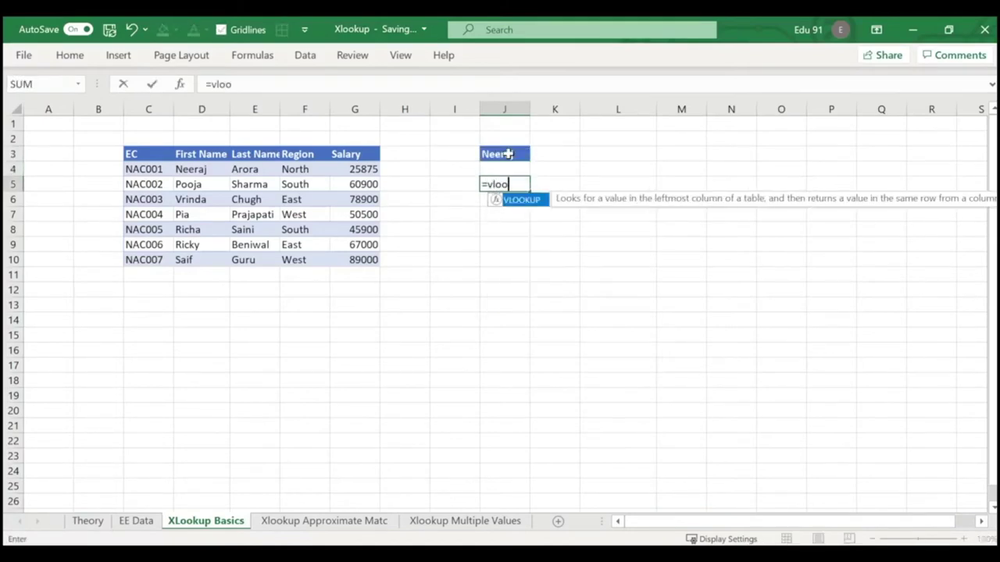
{"action": "key", "text": "Tab"}
{"action": "left_click", "coordinate": [508, 154]}
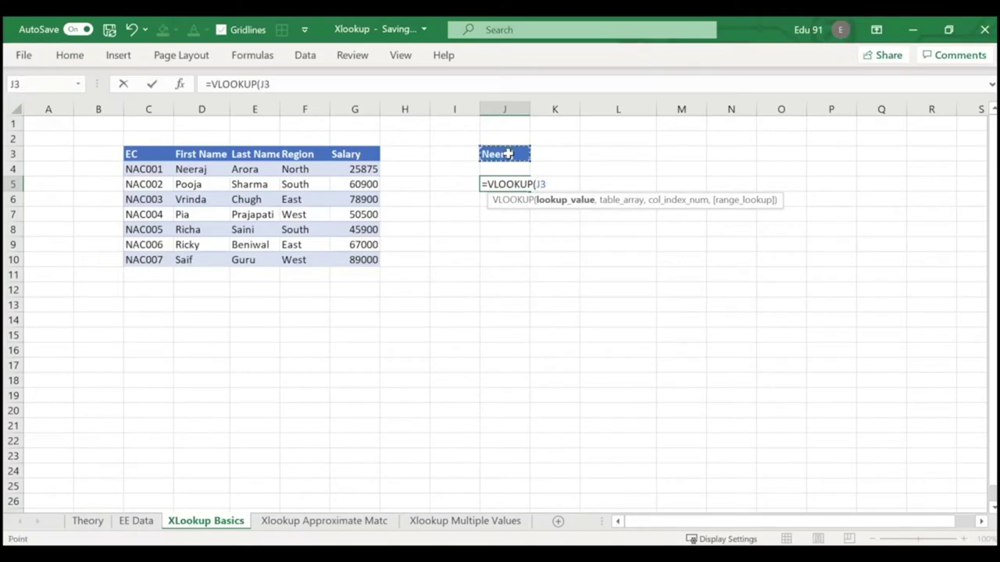
{"action": "type", "text": ","}
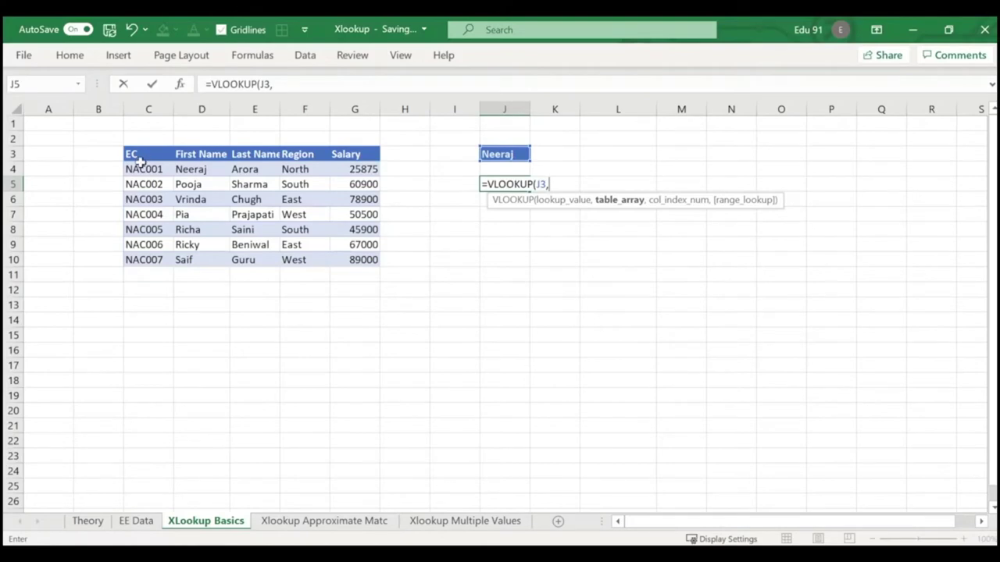
{"action": "left_click_drag", "start_coordinate": [141, 167], "coordinate": [376, 261]}
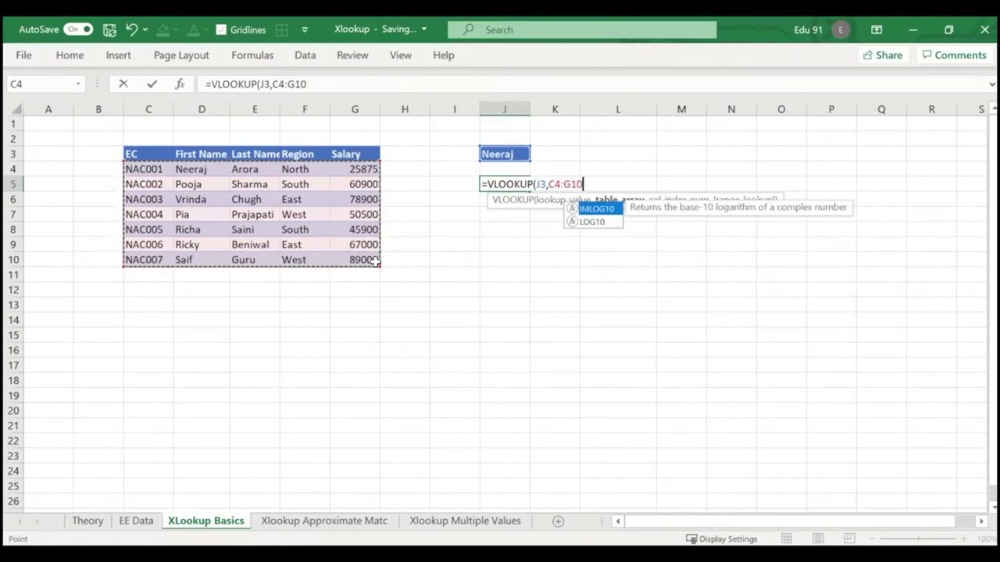
{"action": "type", "text": ",5"}
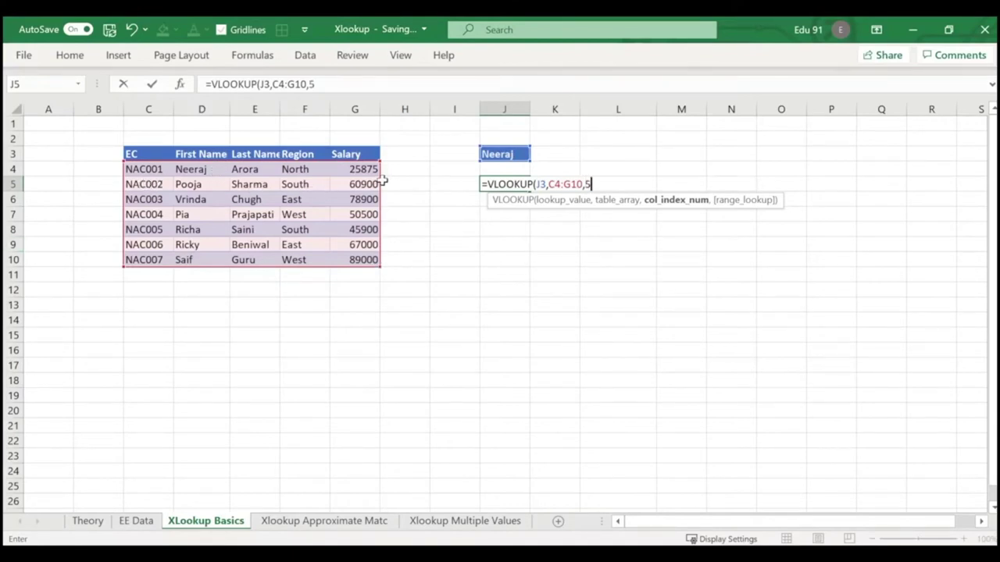
{"action": "type", "text": ","}
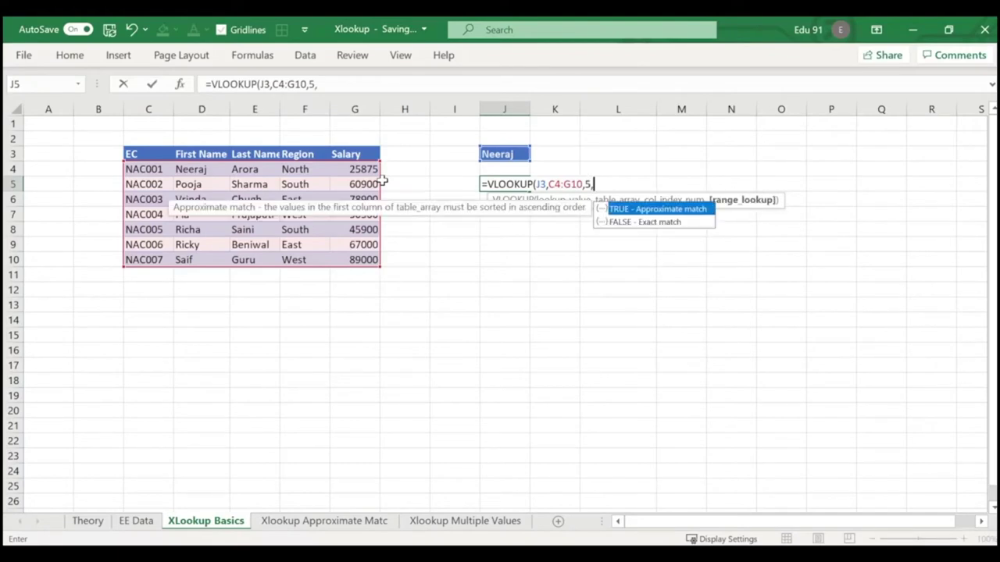
{"action": "type", "text": "0)"}
{"action": "key", "text": "Return"}
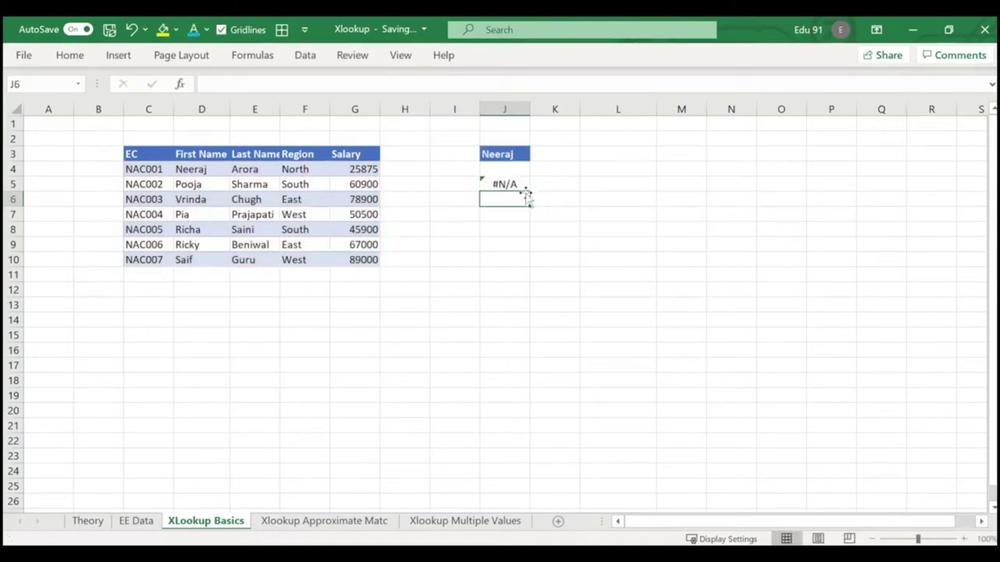
Rewrite J5 as =VLOOKUP(J3,D4:G10,4,0), starting the table at First Name.
{"action": "left_click", "coordinate": [517, 182]}
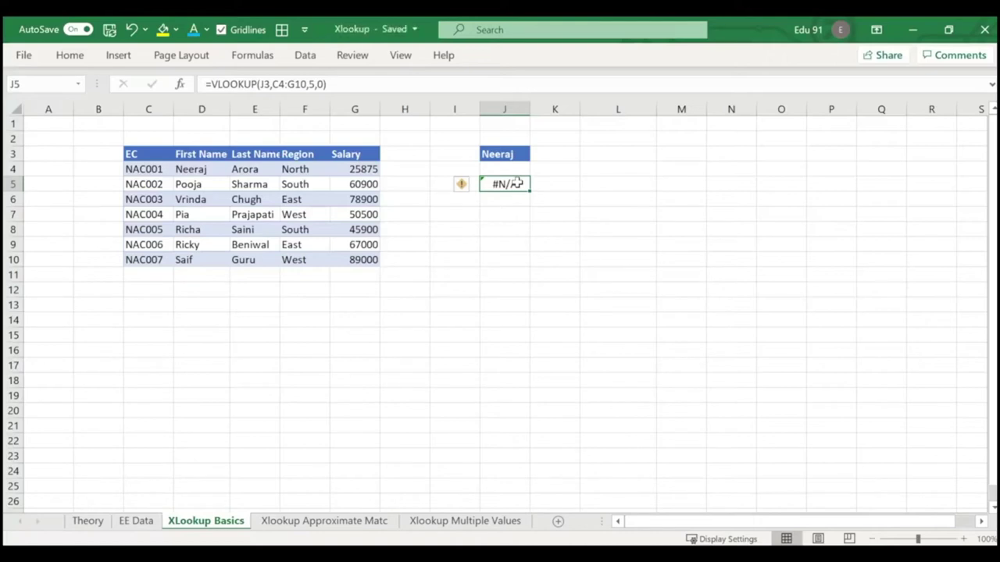
{"action": "double_click", "coordinate": [517, 183]}
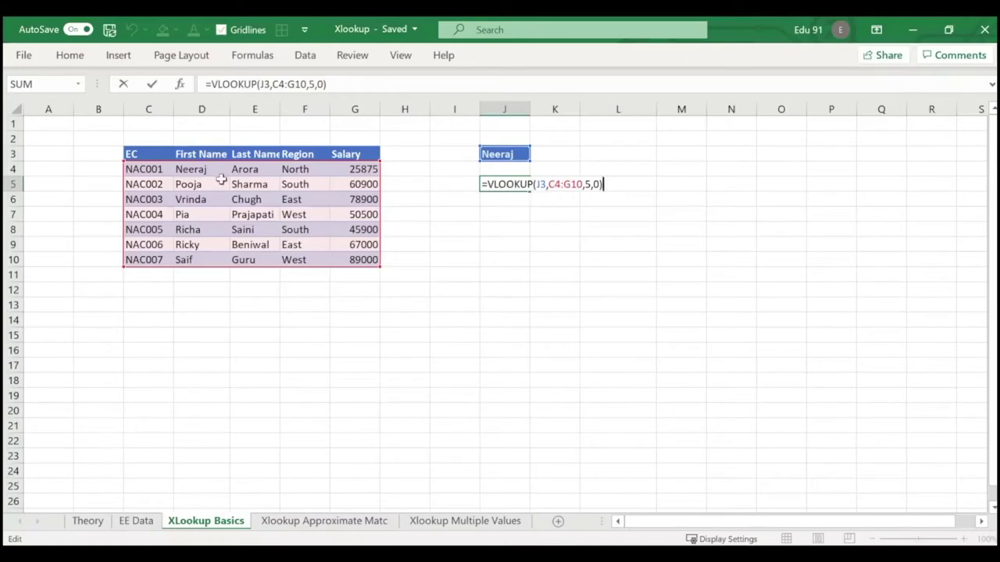
{"action": "left_click", "coordinate": [305, 350]}
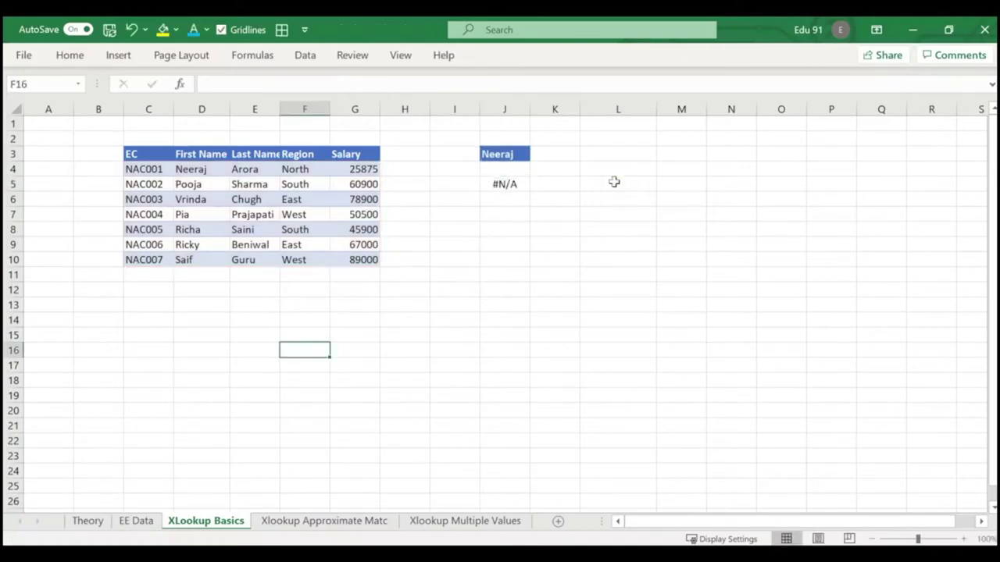
{"action": "left_click", "coordinate": [505, 183]}
{"action": "type", "text": "=vlo"}
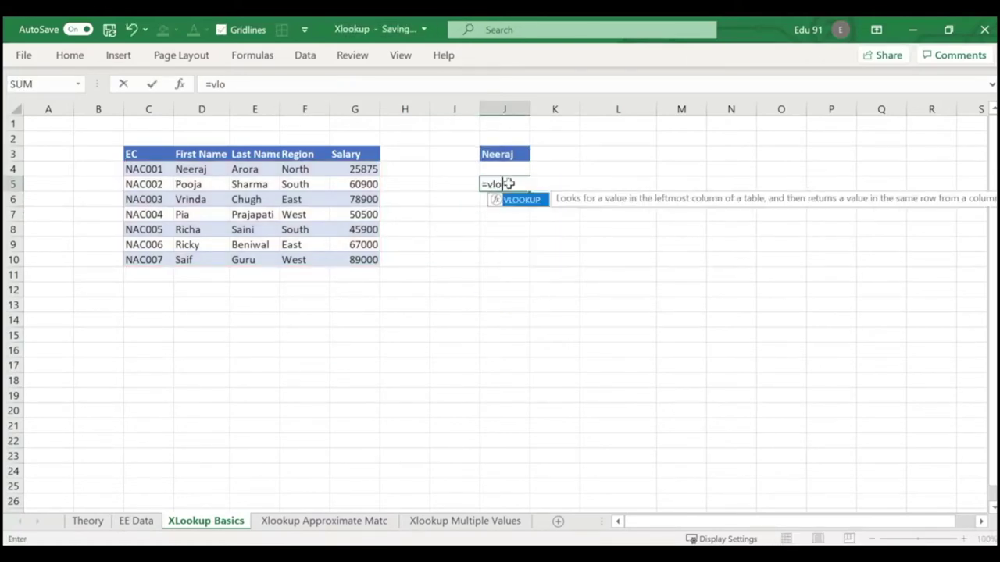
{"action": "key", "text": "Tab"}
{"action": "left_click", "coordinate": [508, 154]}
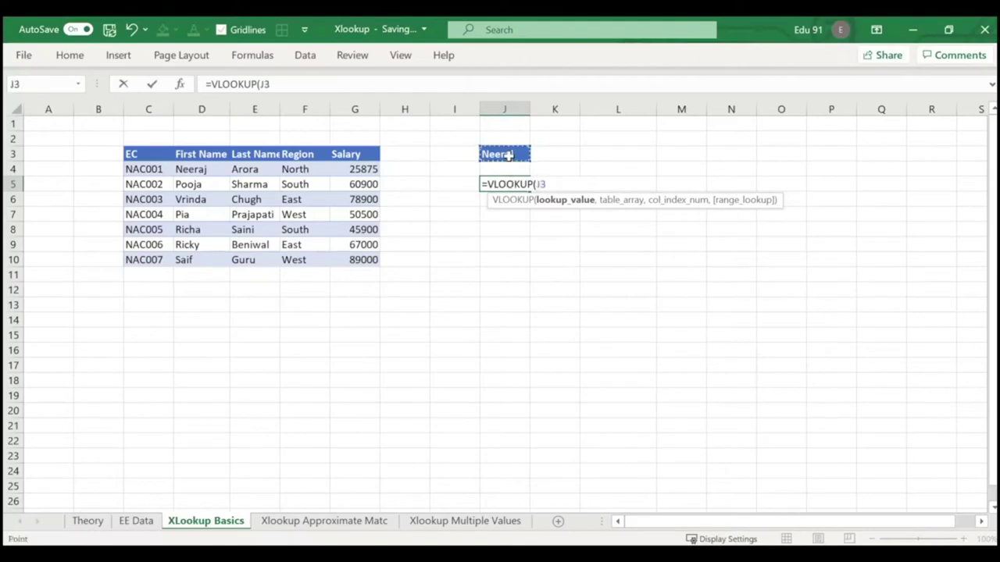
{"action": "type", "text": ","}
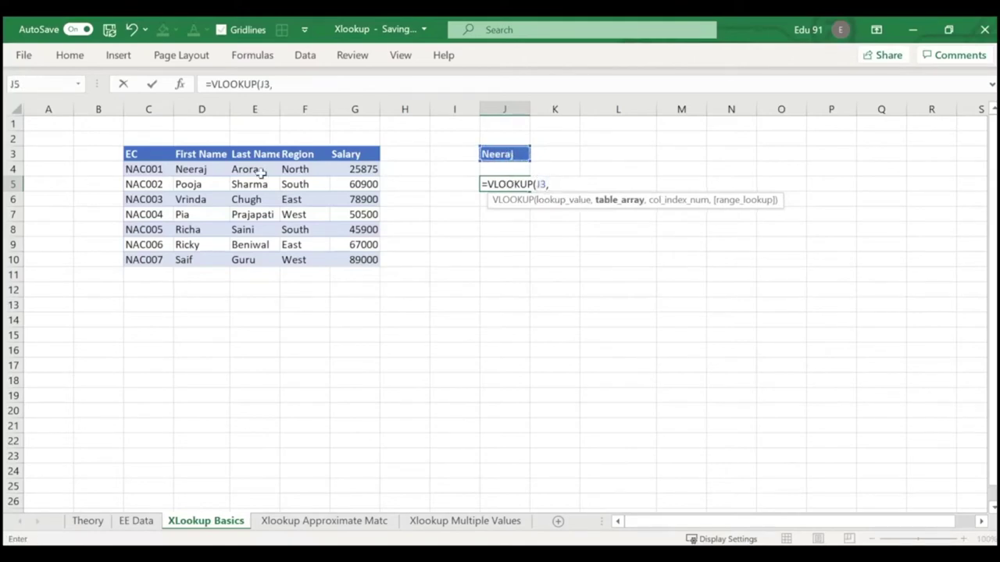
{"action": "left_click_drag", "start_coordinate": [181, 167], "coordinate": [353, 260]}
{"action": "type", "text": ","}
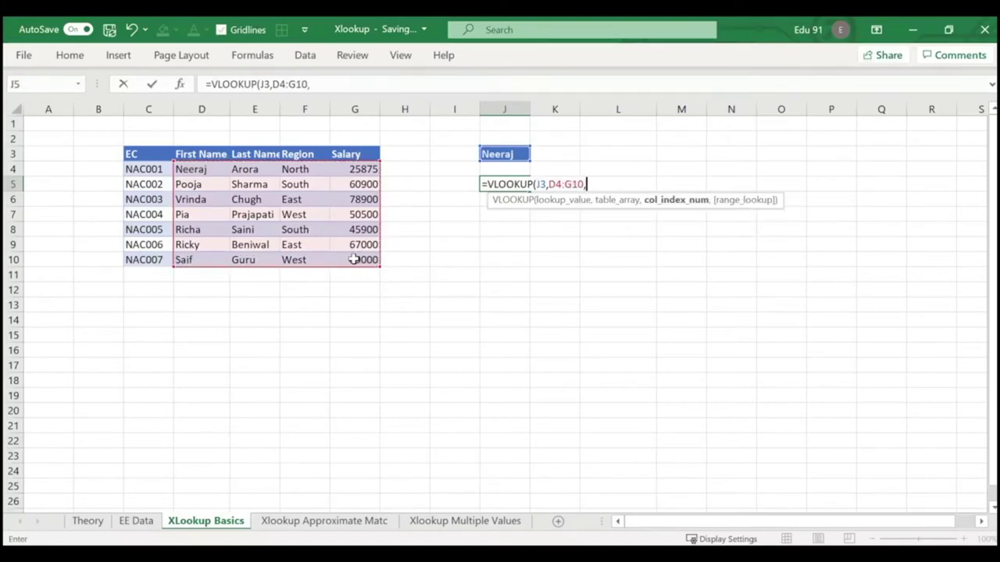
{"action": "type", "text": "4"}
{"action": "type", "text": ",0)"}
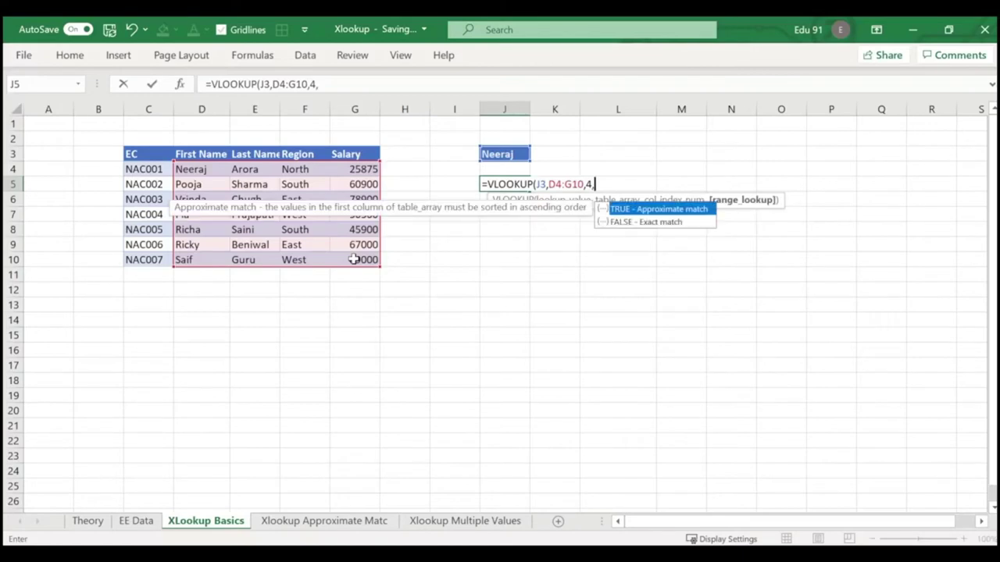
{"action": "key", "text": "Return"}
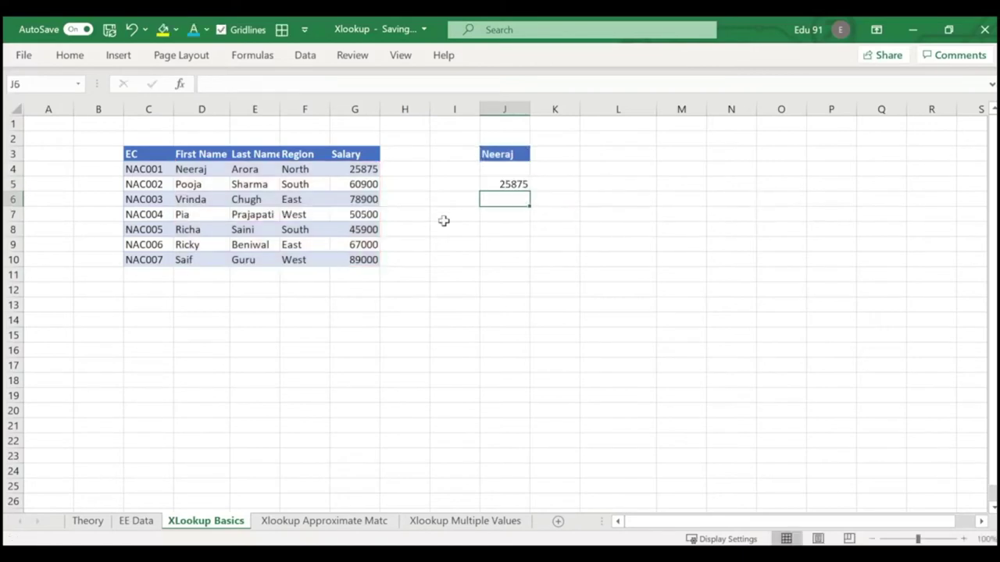
Test the lookup with another employee's name in J3, then clear J3:J5.
{"action": "left_click", "coordinate": [508, 181]}
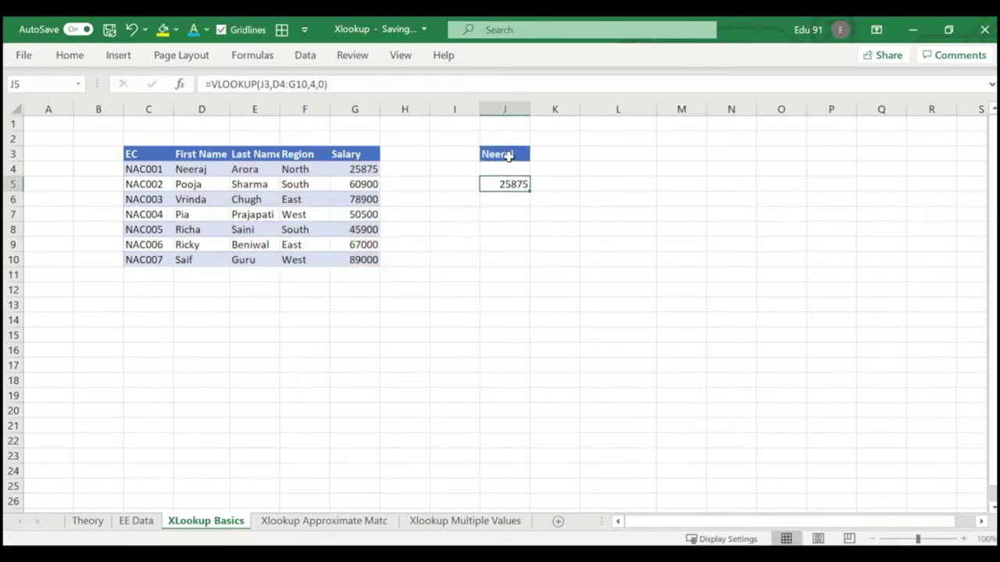
{"action": "left_click", "coordinate": [508, 155]}
{"action": "type", "text": "Vrinda"}
{"action": "key", "text": "Return"}
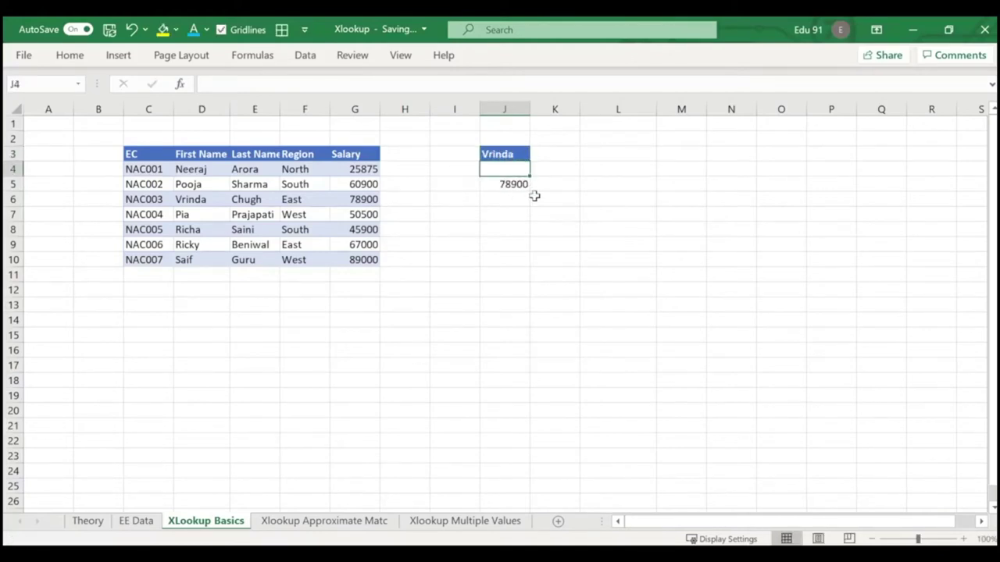
{"action": "left_click_drag", "start_coordinate": [508, 153], "coordinate": [512, 184]}
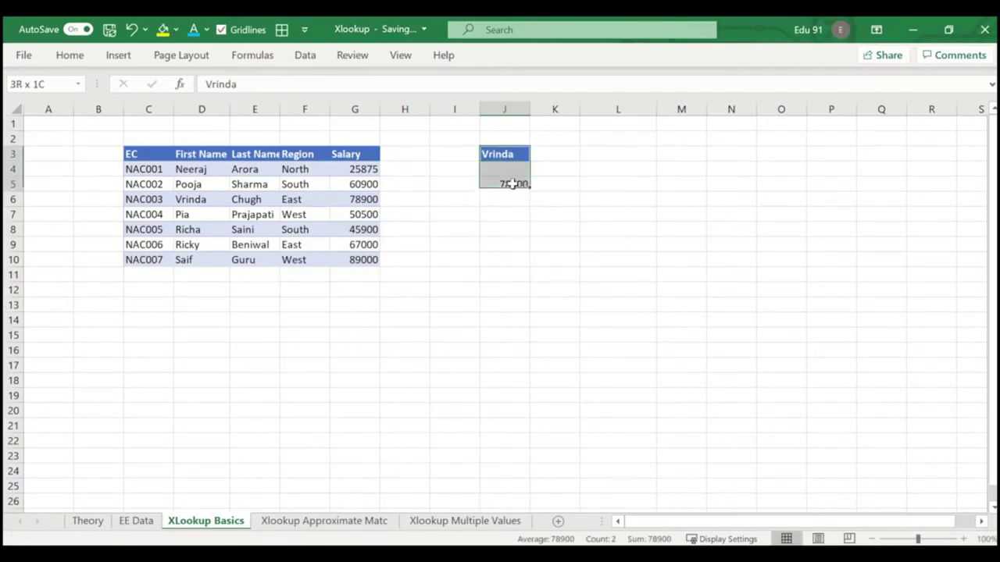
{"action": "key", "text": "Delete"}
Remove the blue fill from J3 using Home > Clear.
{"action": "left_click", "coordinate": [500, 209]}
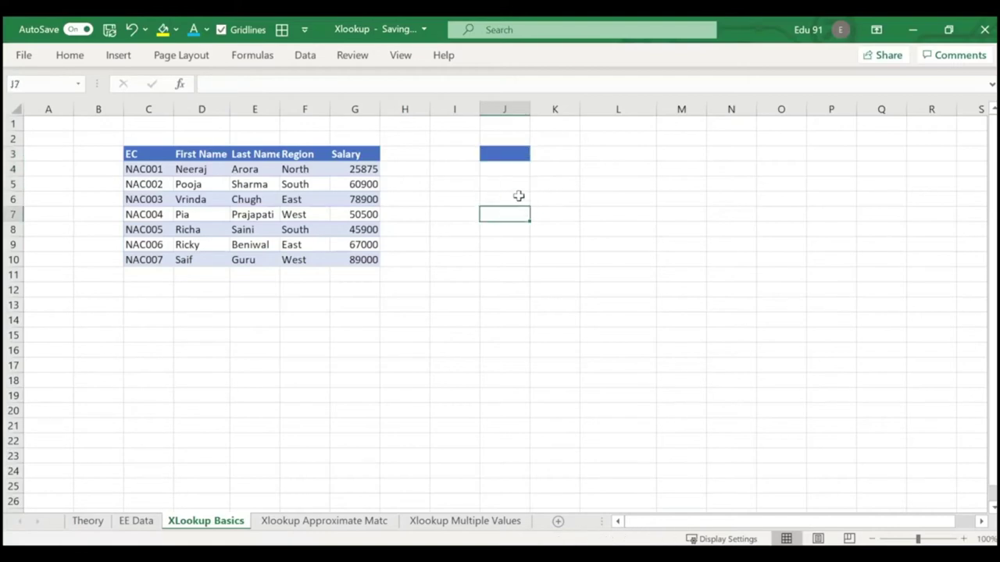
{"action": "left_click", "coordinate": [508, 160]}
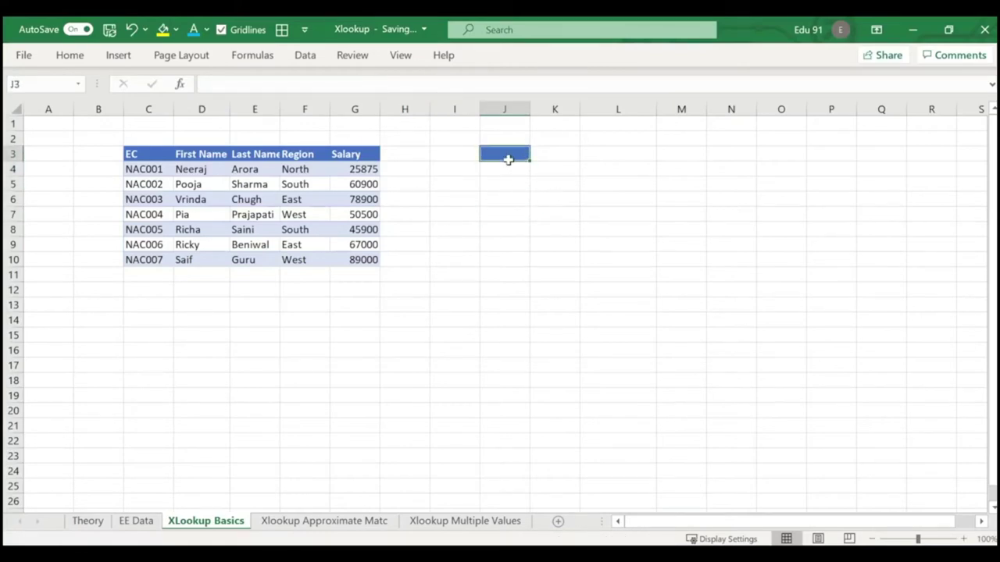
{"action": "key", "text": "ctrl+F1"}
{"action": "left_click", "coordinate": [758, 113]}
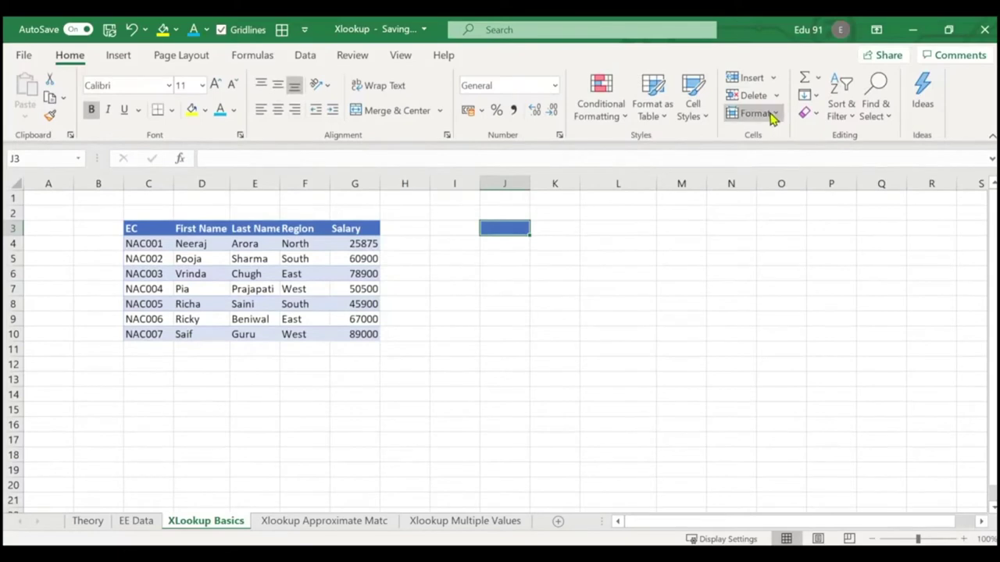
{"action": "key", "text": "Escape"}
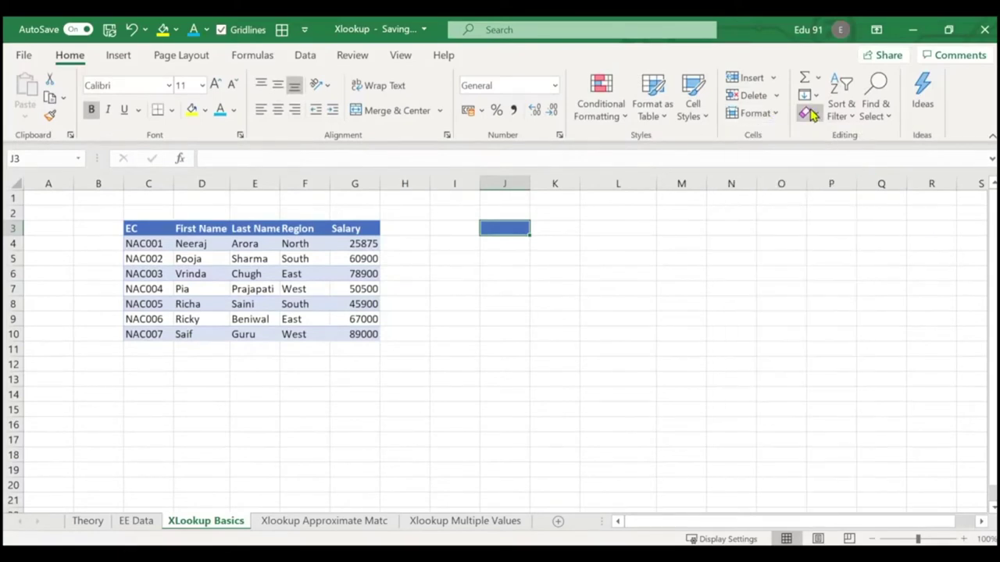
{"action": "left_click", "coordinate": [808, 113]}
{"action": "left_click", "coordinate": [836, 227]}
{"action": "left_click", "coordinate": [818, 117]}
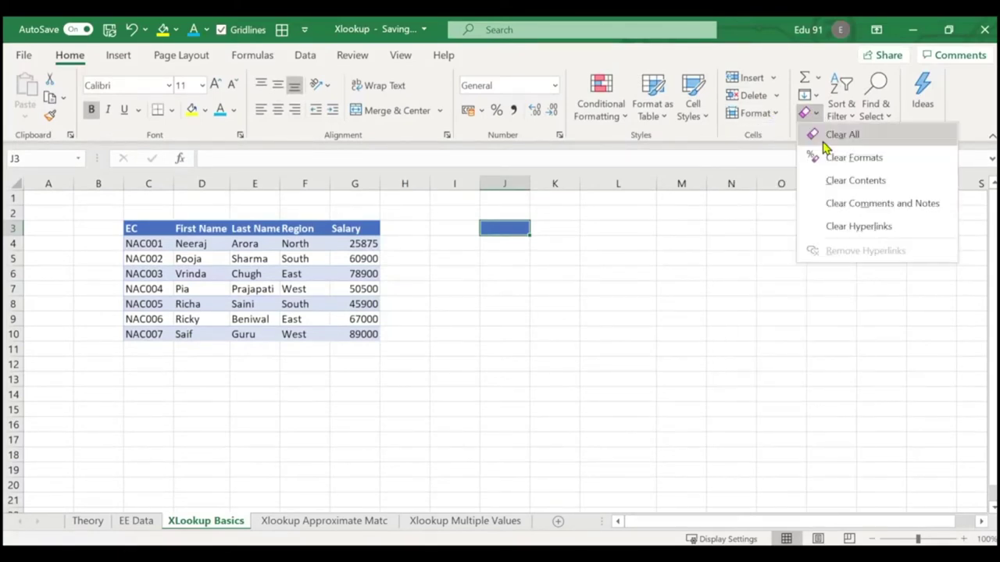
{"action": "left_click", "coordinate": [828, 136]}
{"action": "left_click", "coordinate": [658, 259]}
{"action": "left_click", "coordinate": [505, 290]}
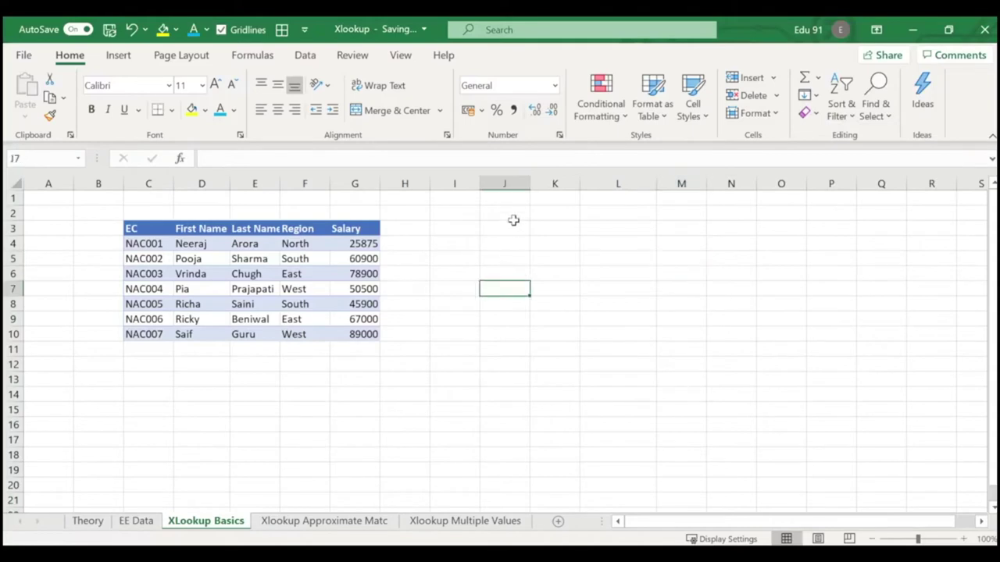
{"action": "key", "text": "ctrl+F1"}
Cancel a started XLOOKUP and enter an employee's first name in J4.
{"action": "left_click", "coordinate": [513, 187]}
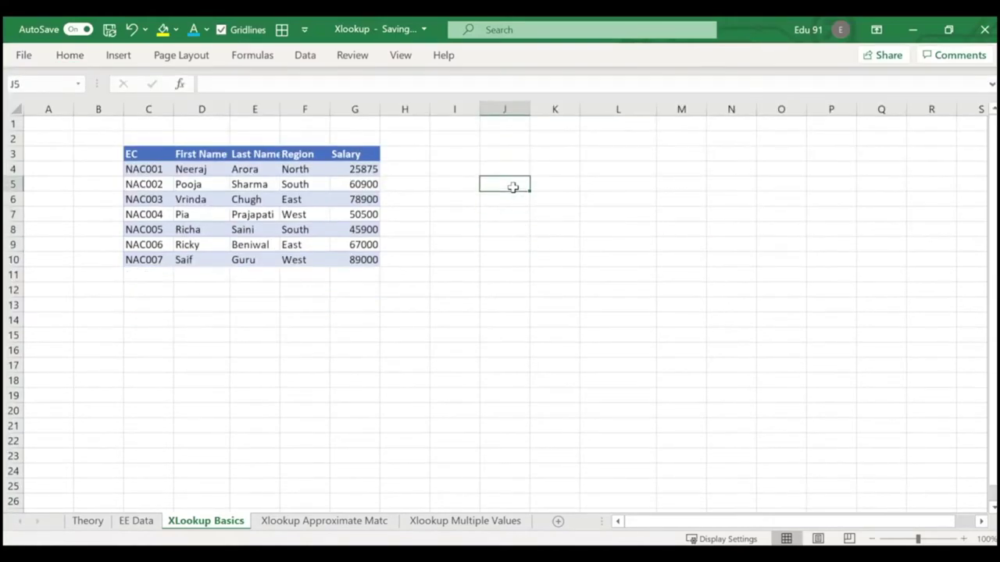
{"action": "type", "text": "=xlo"}
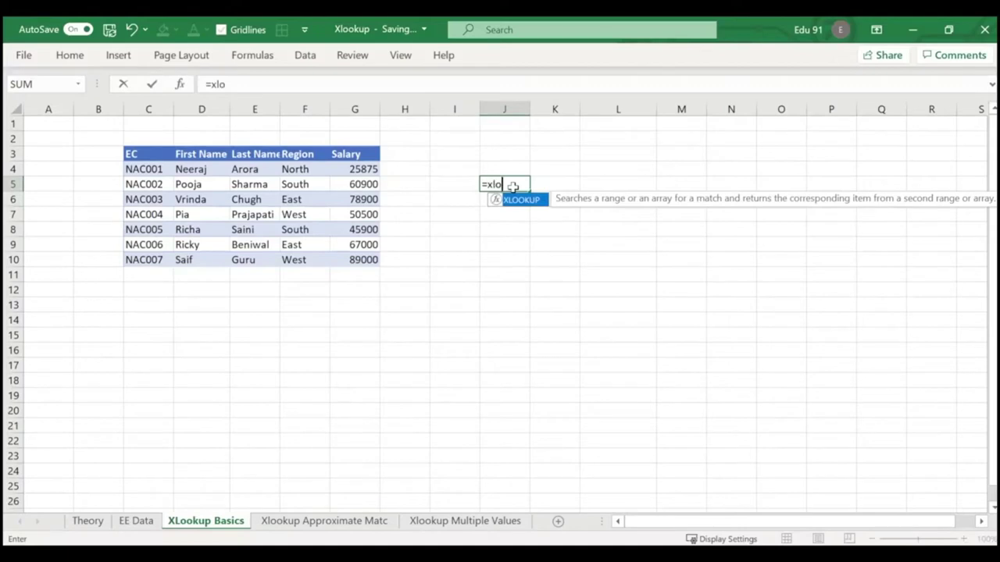
{"action": "key", "text": "Tab"}
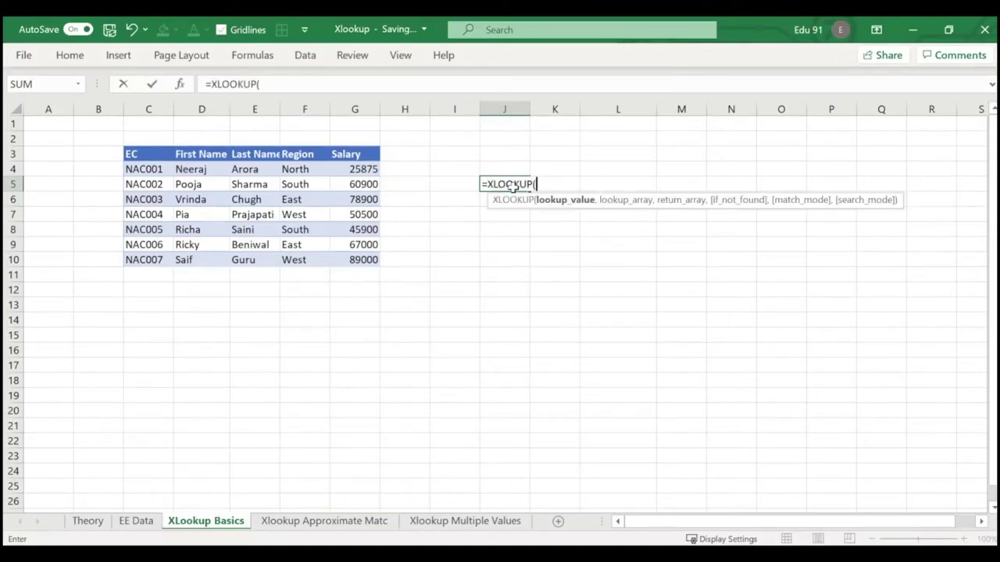
{"action": "key", "text": "Escape"}
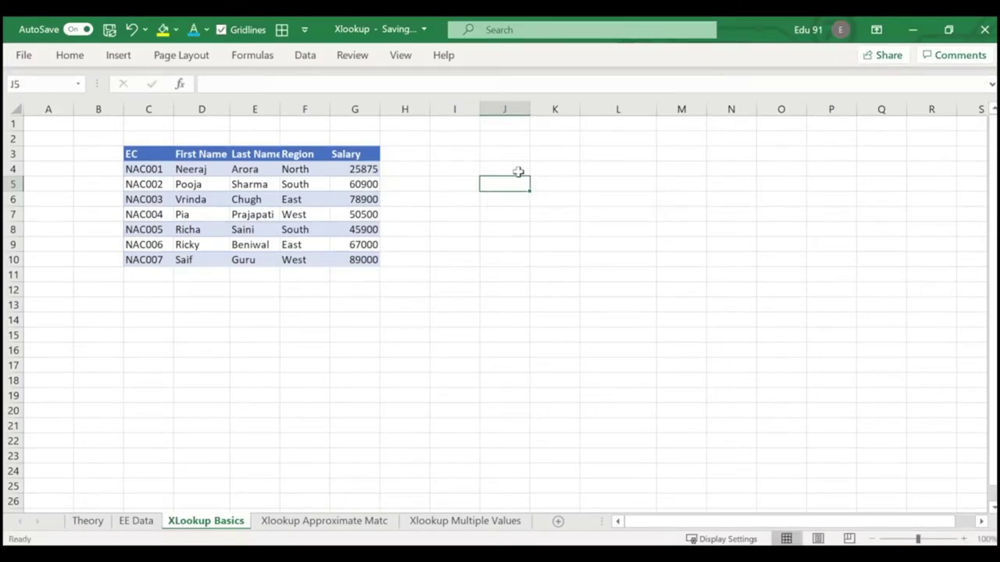
{"action": "left_click", "coordinate": [518, 170]}
{"action": "type", "text": "Neeraj"}
{"action": "key", "text": "Tab"}
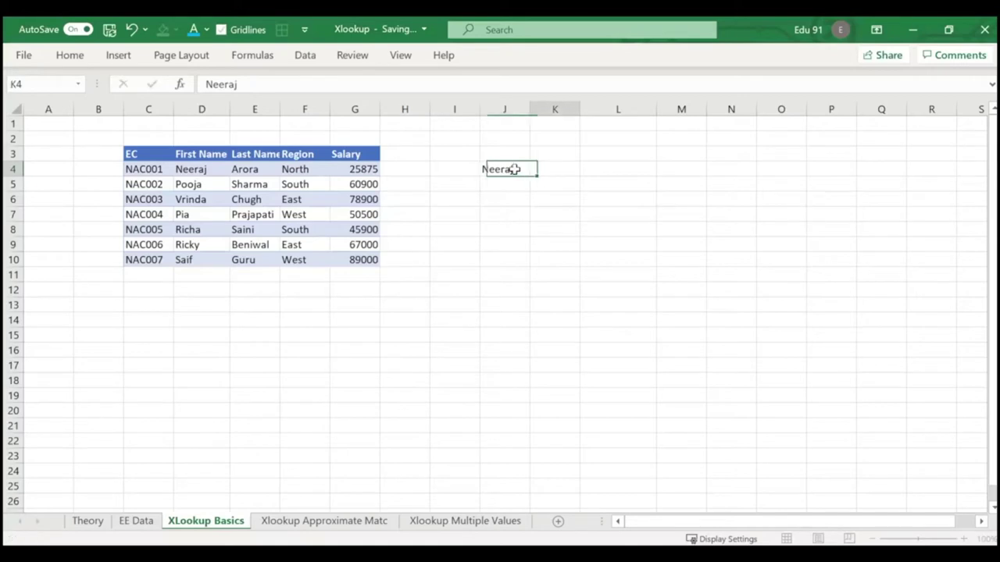
Enter =XLOOKUP(J4,D3:D10,G3:G10) in J5, returning salary 25875.
{"action": "left_click", "coordinate": [484, 185]}
{"action": "type", "text": "=XLOOKUP("}
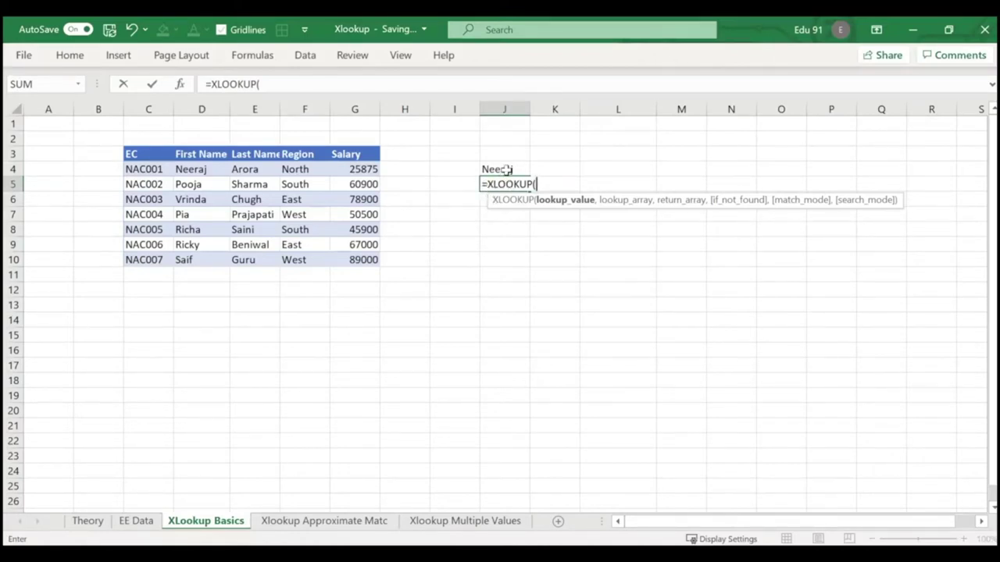
{"action": "left_click", "coordinate": [506, 169]}
{"action": "type", "text": ","}
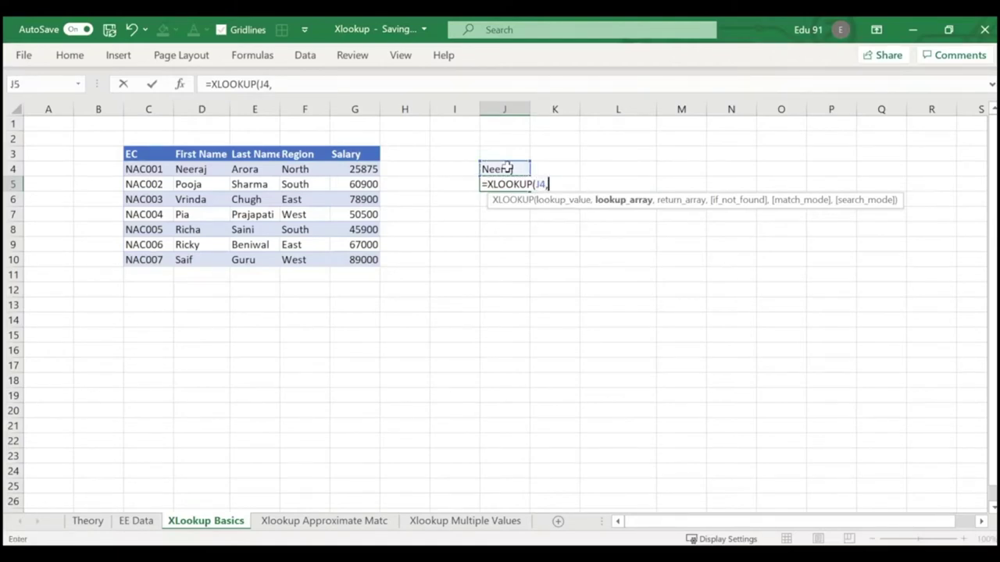
{"action": "left_click_drag", "start_coordinate": [190, 155], "coordinate": [191, 252]}
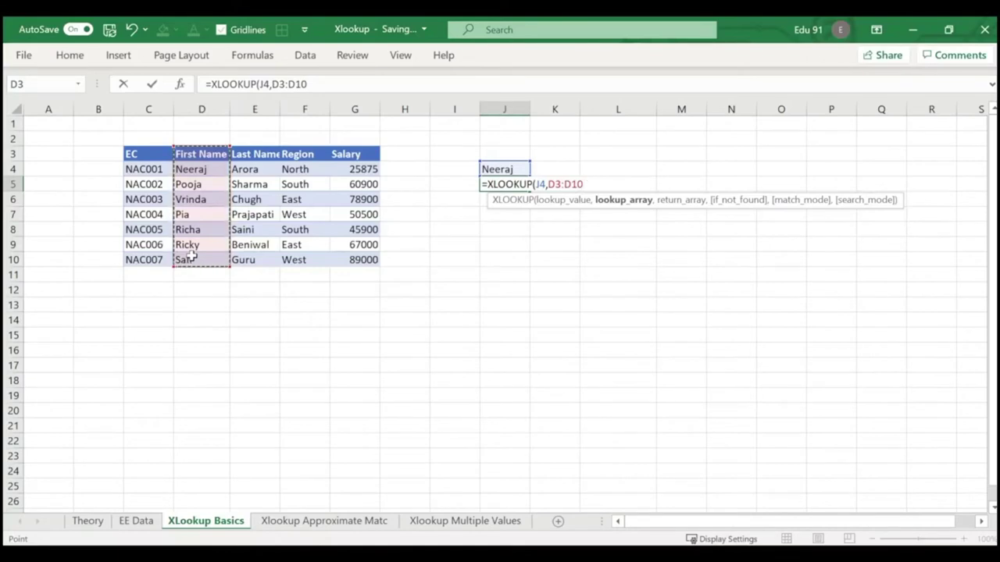
{"action": "type", "text": ","}
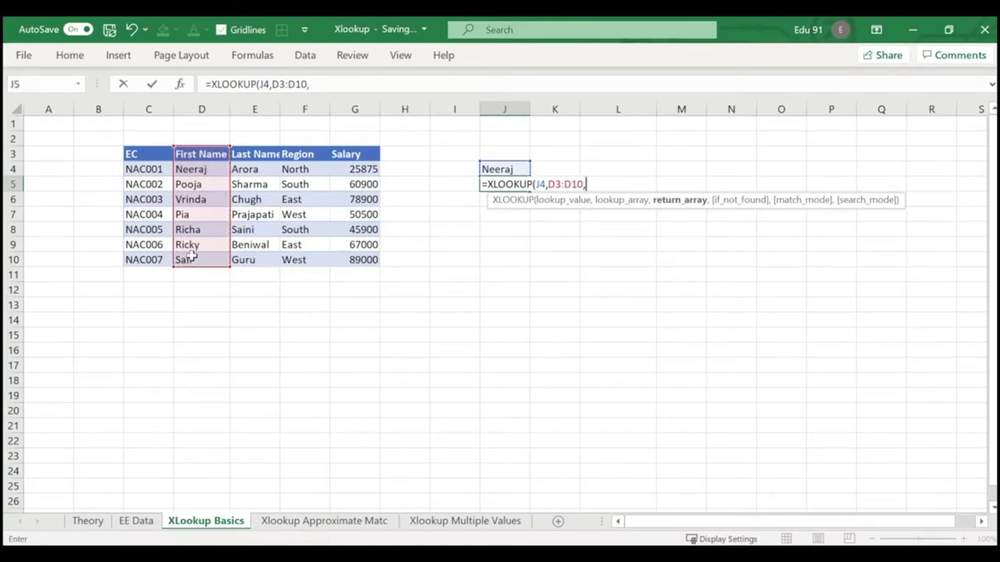
{"action": "left_click_drag", "start_coordinate": [343, 152], "coordinate": [355, 266]}
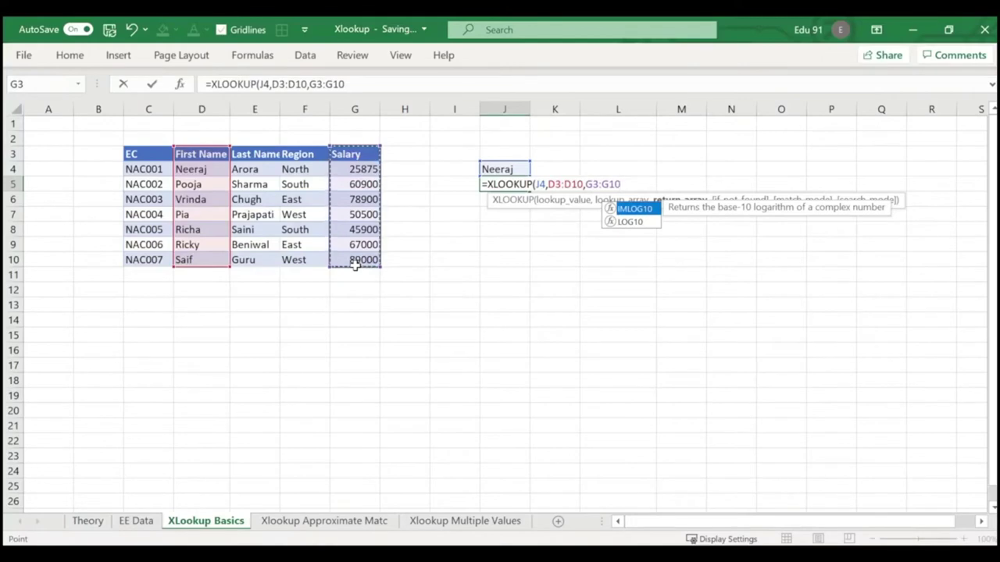
{"action": "type", "text": ")"}
{"action": "key", "text": "Return"}
{"action": "key", "text": "Up"}
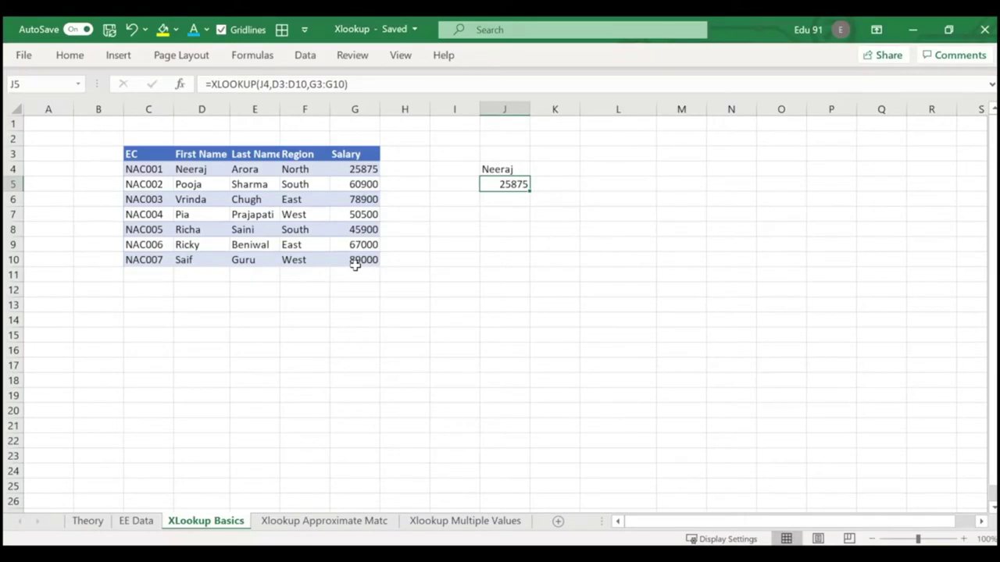
{"action": "key", "text": "Up"}
{"action": "key", "text": "Down"}
{"action": "left_click", "coordinate": [96, 524]}
{"action": "left_click", "coordinate": [172, 340]}
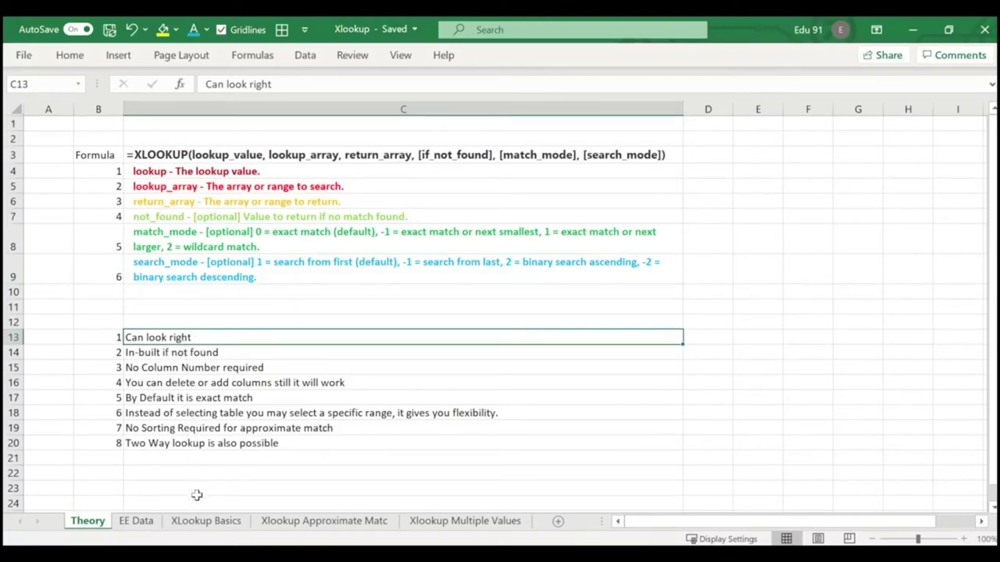
{"action": "left_click", "coordinate": [191, 525]}
{"action": "left_click", "coordinate": [473, 318]}
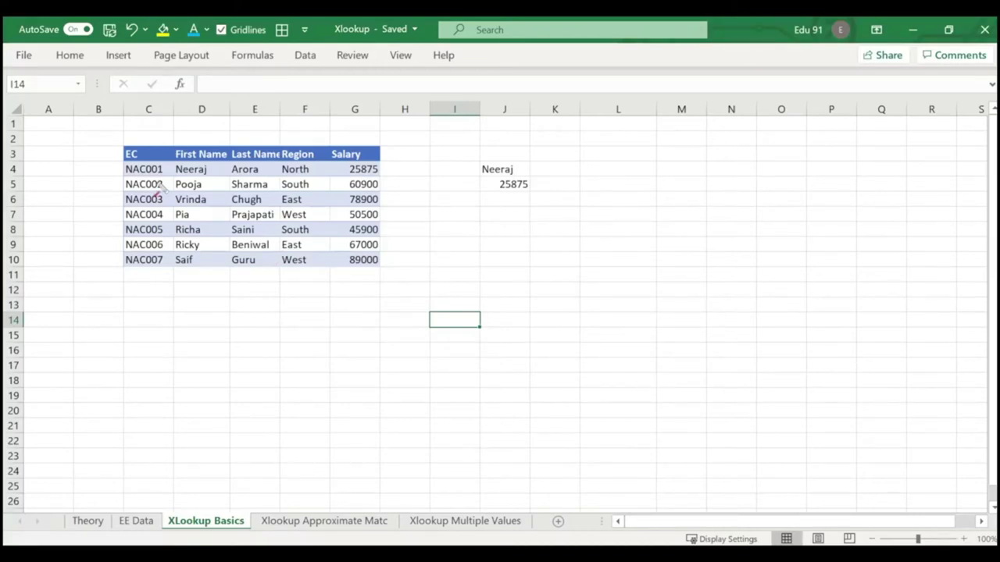
{"action": "left_click_drag", "start_coordinate": [67, 187], "coordinate": [377, 184]}
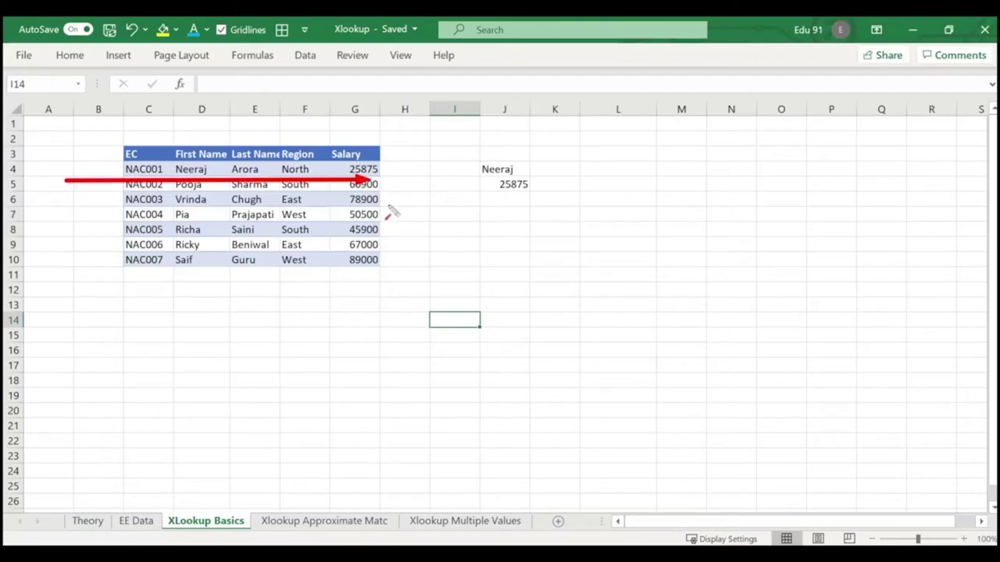
{"action": "key", "text": "Escape"}
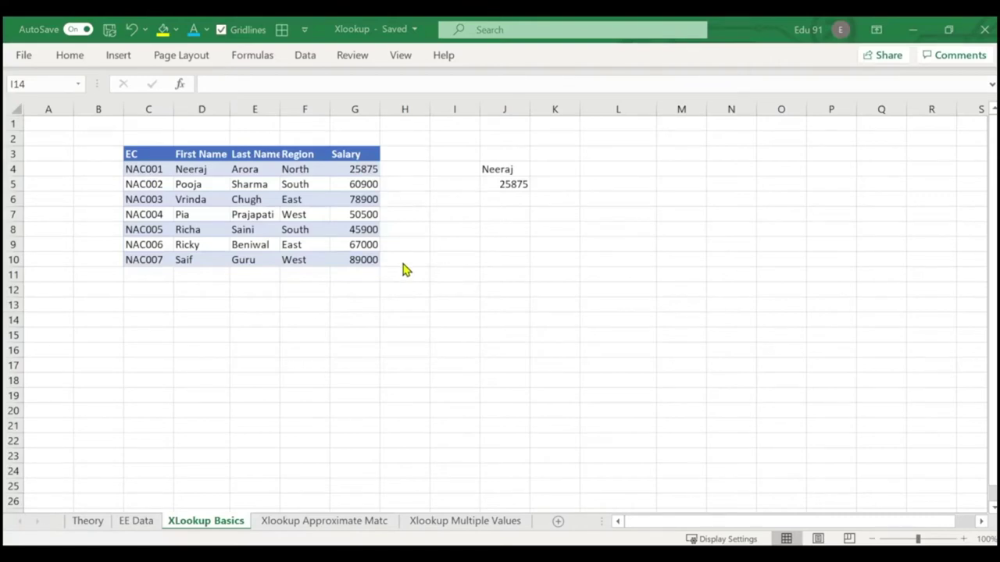
{"action": "left_click", "coordinate": [88, 522]}
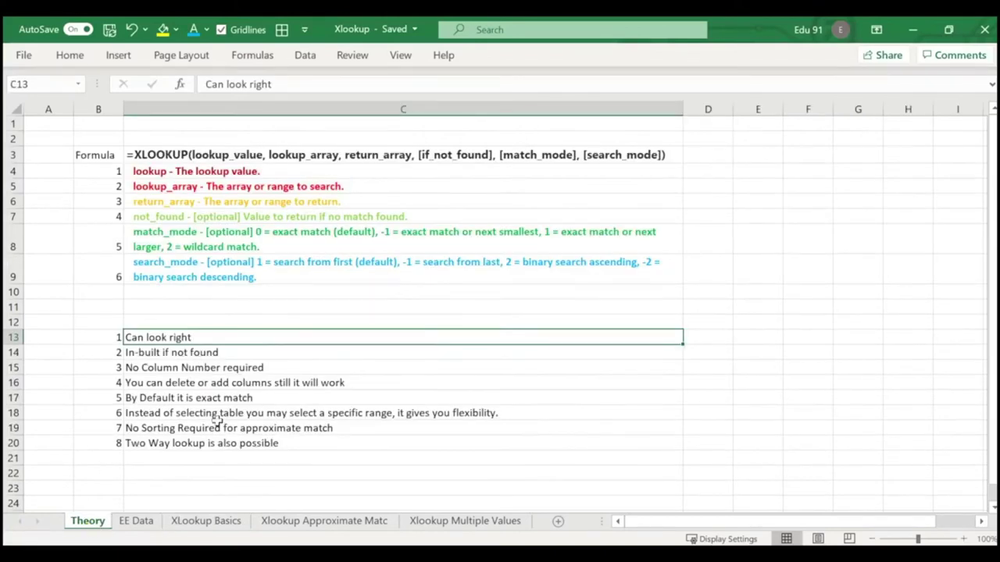
{"action": "left_click", "coordinate": [221, 529]}
{"action": "left_click", "coordinate": [508, 242]}
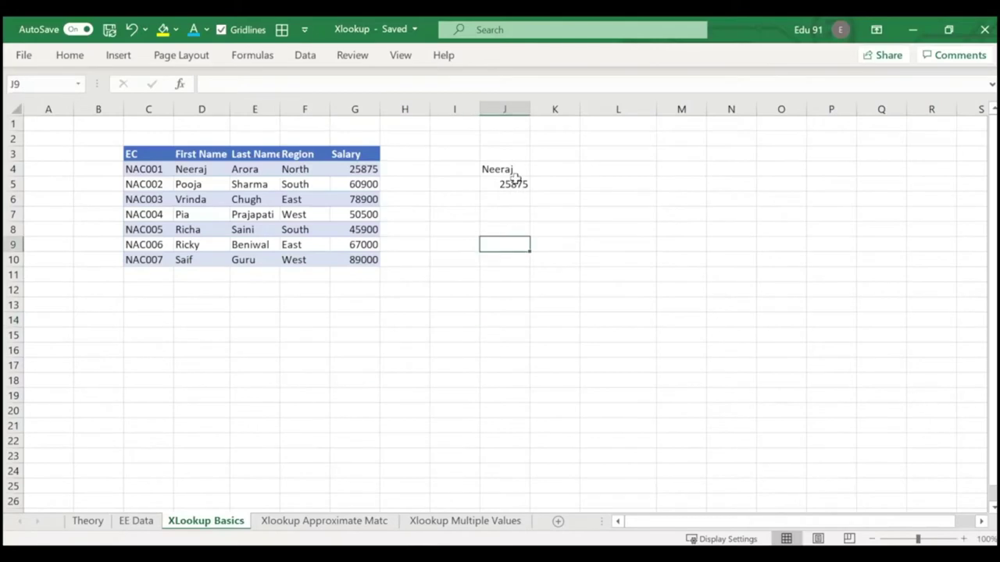
{"action": "left_click", "coordinate": [513, 185]}
{"action": "left_click", "coordinate": [509, 205]}
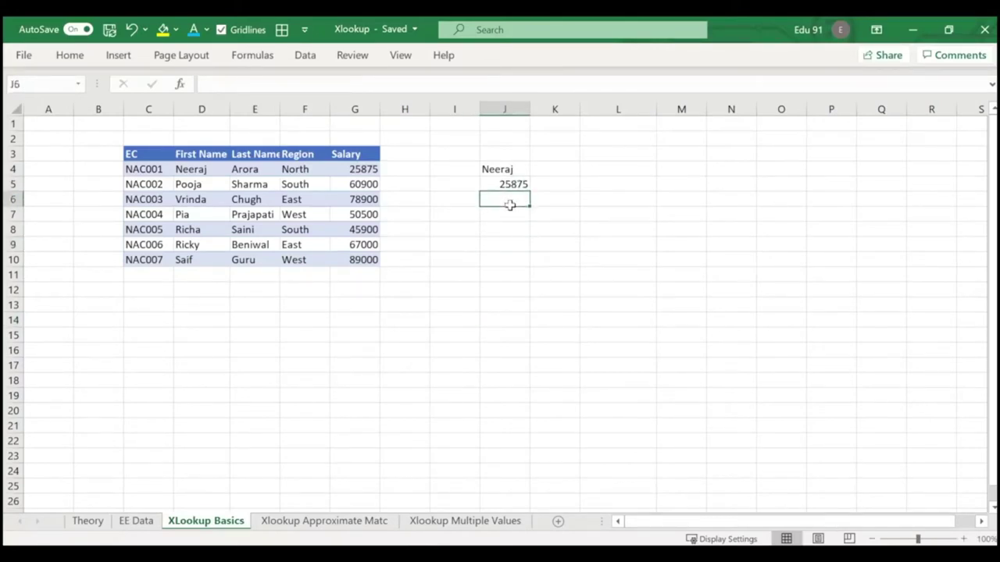
{"action": "key", "text": "Up"}
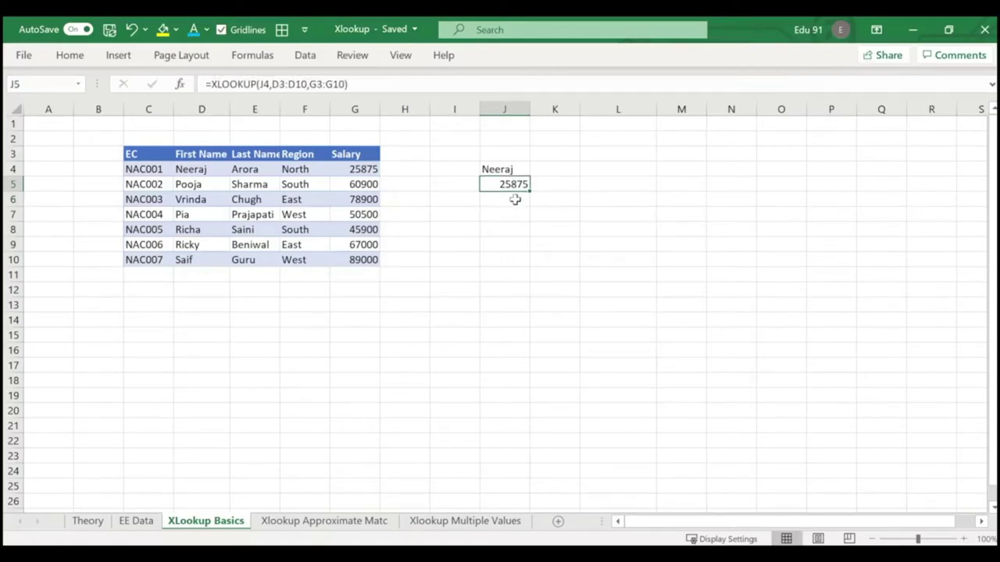
{"action": "left_click", "coordinate": [502, 224]}
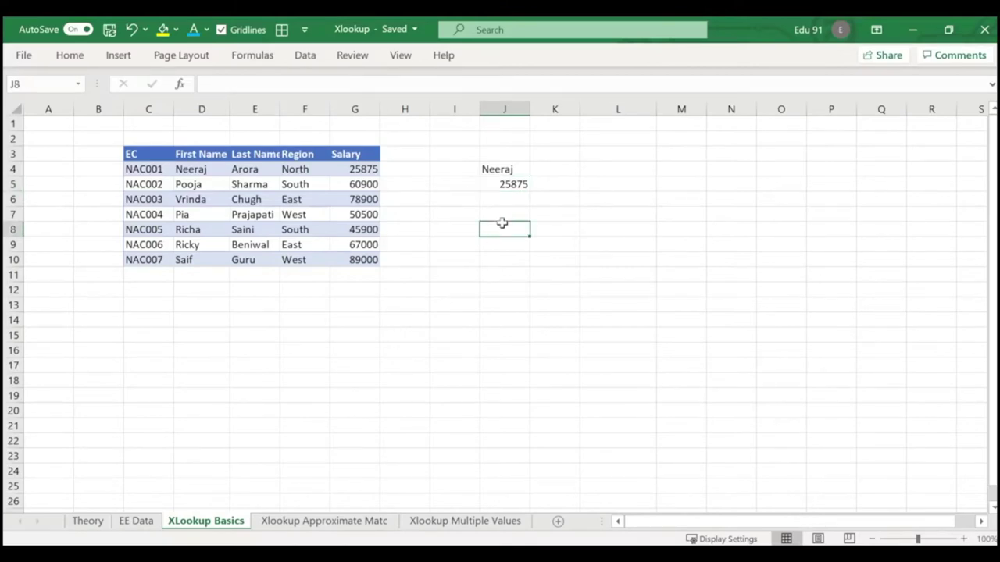
Enter =VLOOKUP(J4,D4:G10,4,0) in J7 for comparison, also returning 25875.
{"action": "left_click", "coordinate": [506, 215]}
{"action": "type", "text": "=vlo"}
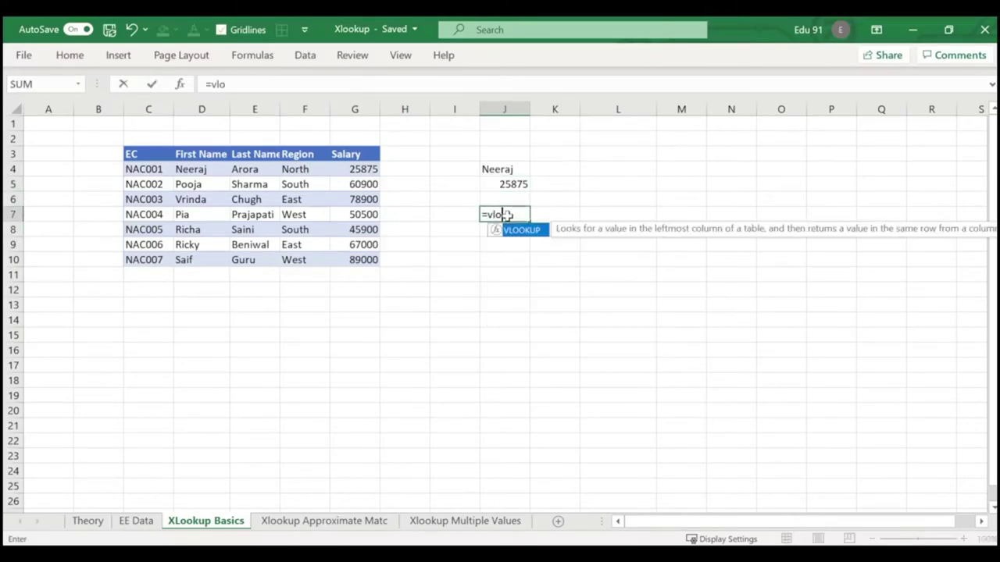
{"action": "key", "text": "Tab"}
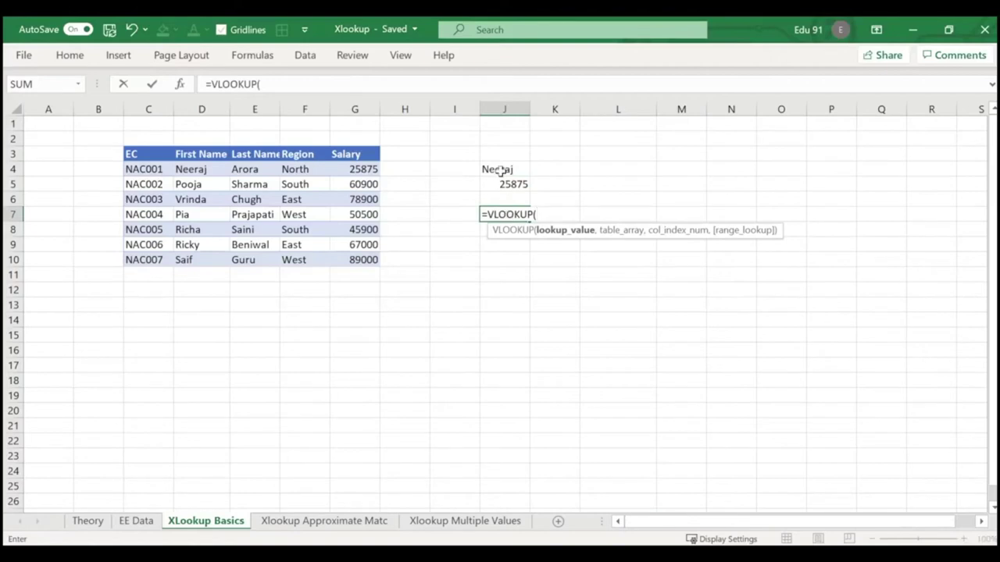
{"action": "left_click", "coordinate": [493, 169]}
{"action": "type", "text": ","}
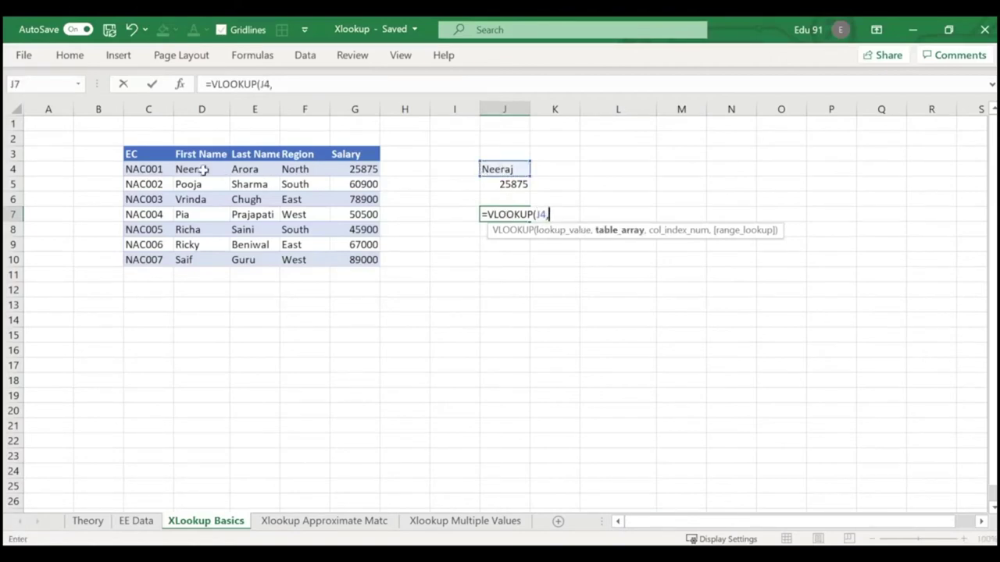
{"action": "left_click_drag", "start_coordinate": [198, 170], "coordinate": [363, 258]}
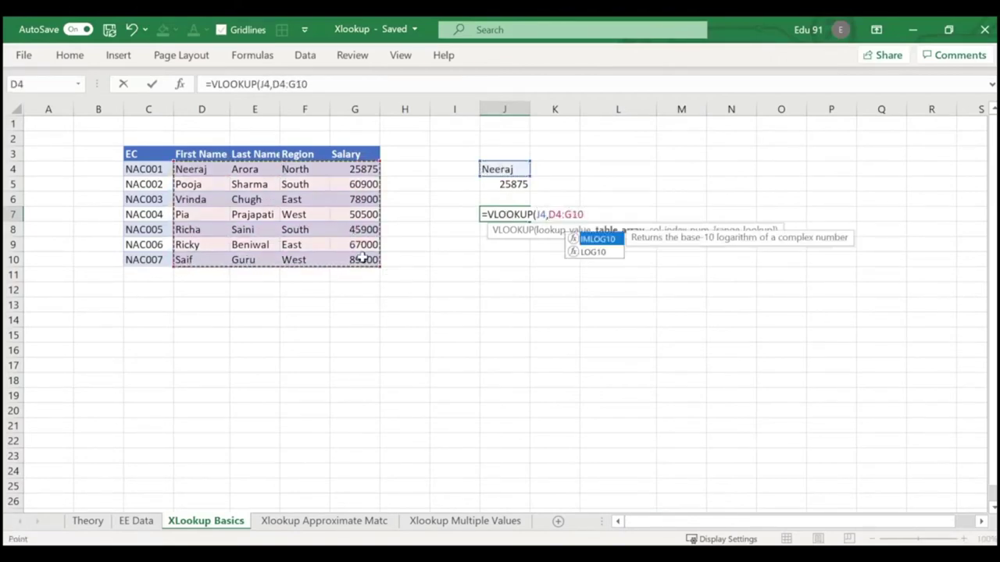
{"action": "type", "text": ",4"}
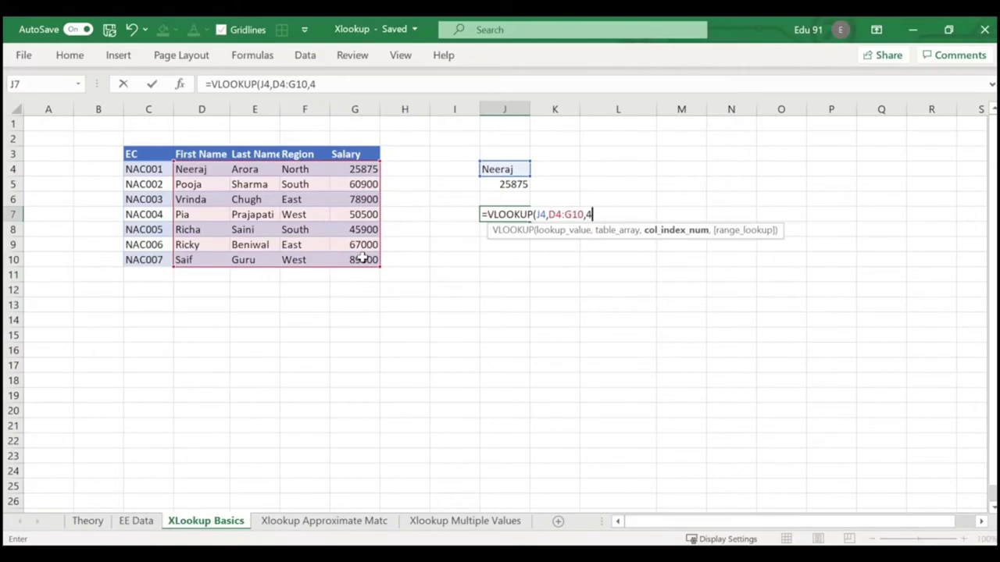
{"action": "type", "text": ","}
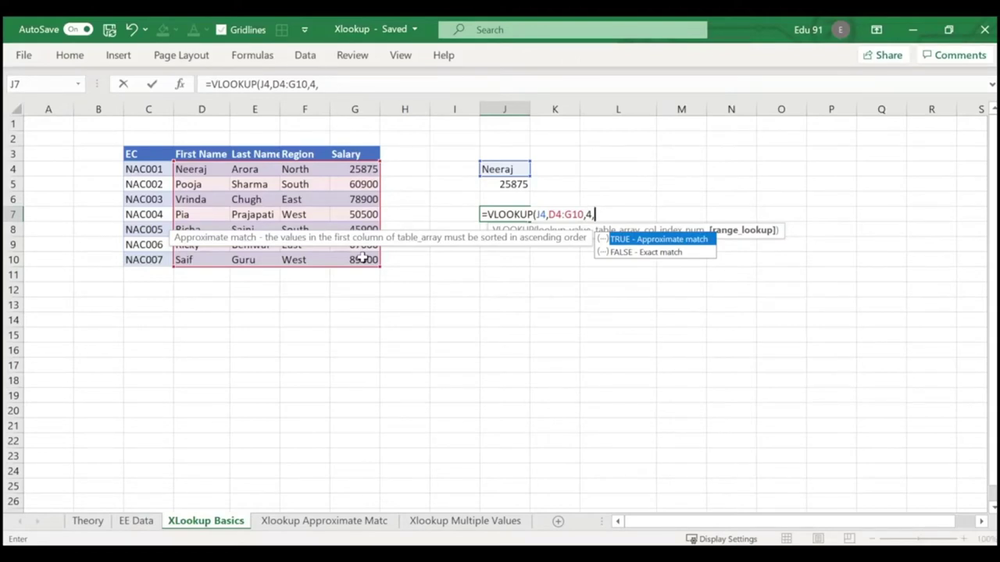
{"action": "type", "text": "0)"}
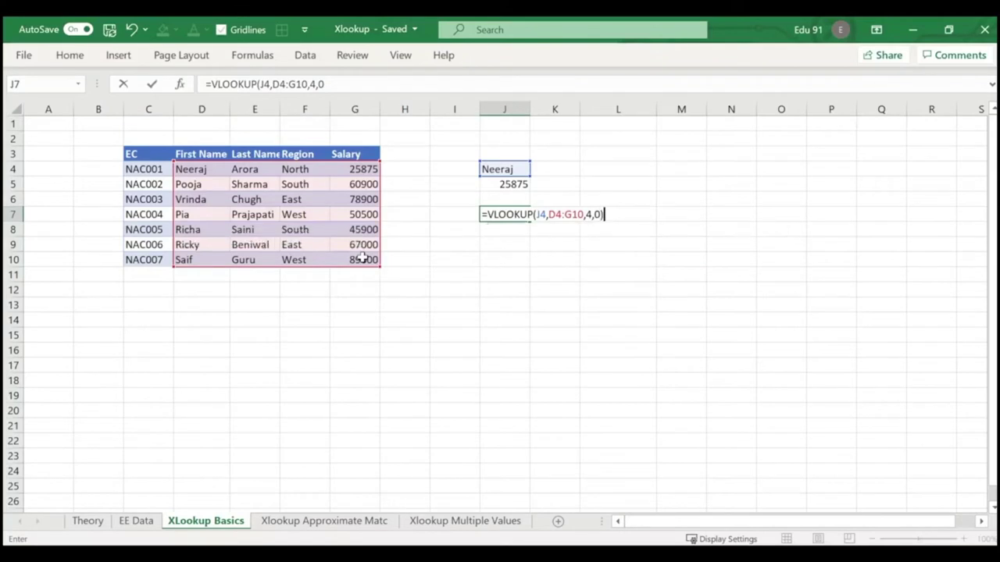
{"action": "key", "text": "Return"}
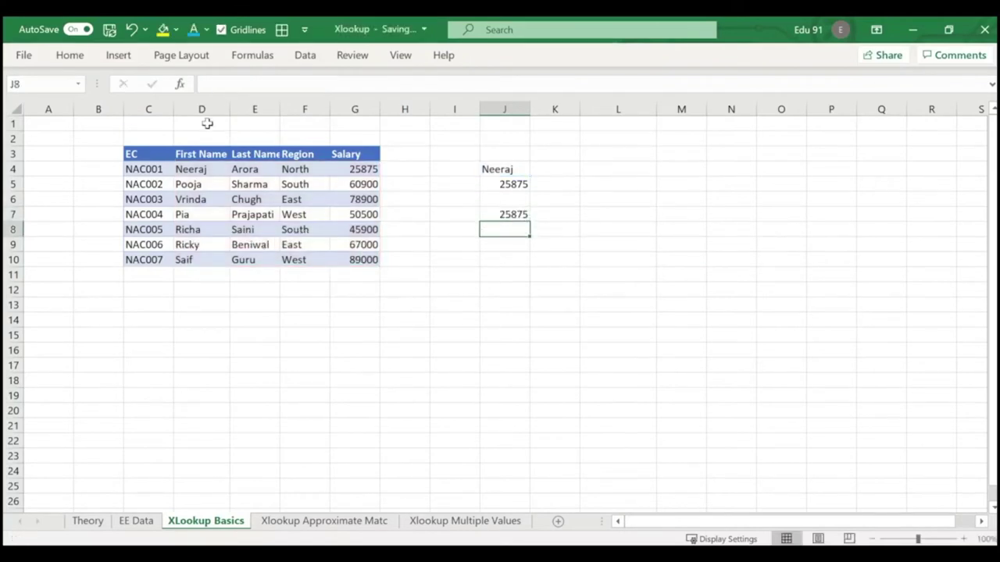
Re-enter J5 as =XLOOKUP(J4,D4:D10,G4:G10), still returning 25875.
{"action": "left_click", "coordinate": [492, 182]}
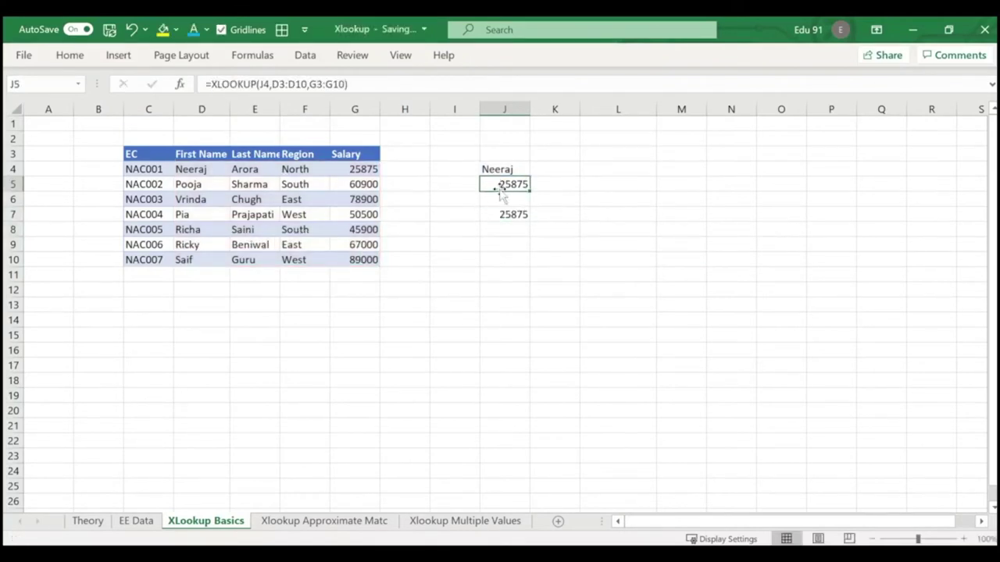
{"action": "type", "text": "=XLOOKUP("}
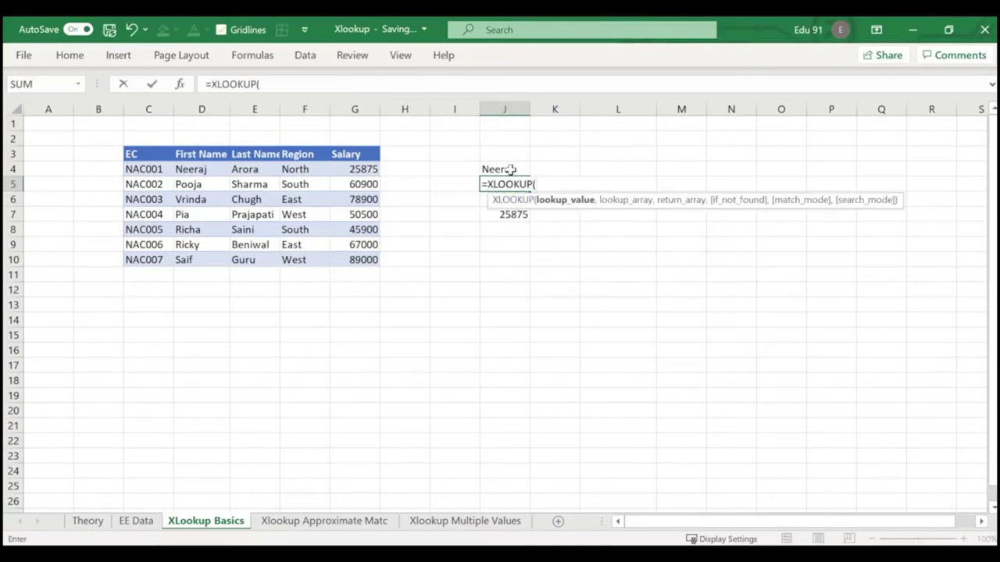
{"action": "left_click", "coordinate": [510, 169]}
{"action": "type", "text": ","}
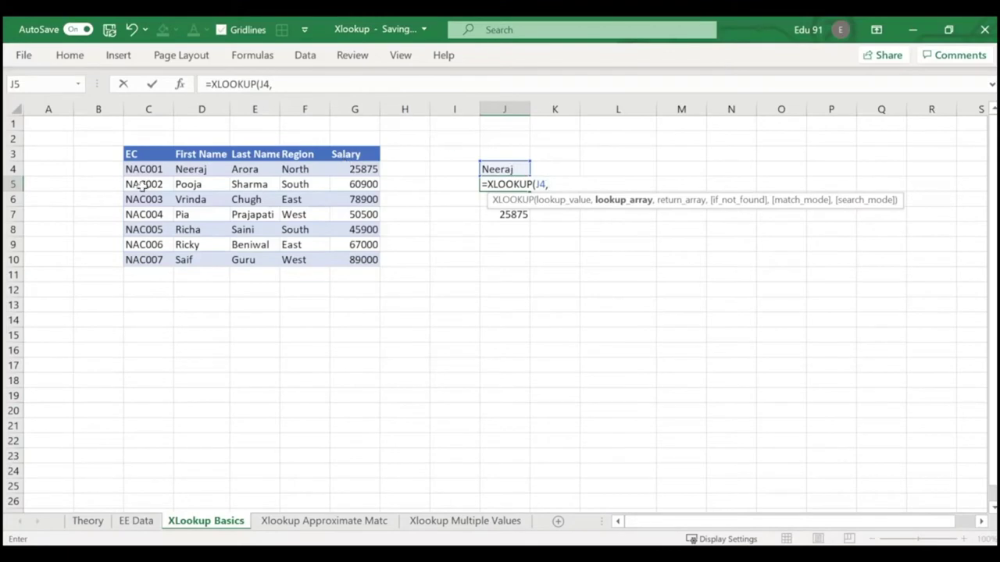
{"action": "left_click_drag", "start_coordinate": [191, 169], "coordinate": [191, 258]}
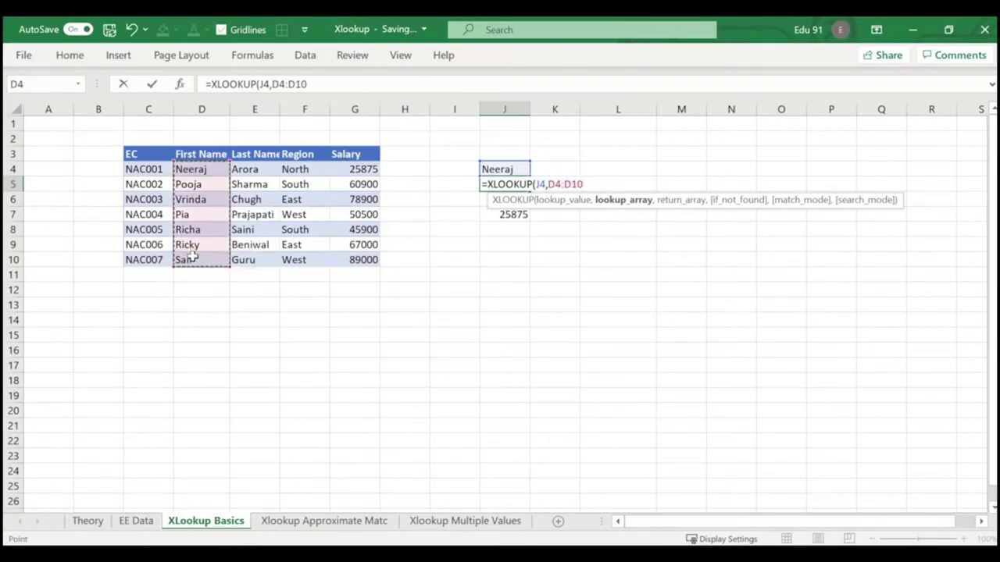
{"action": "type", "text": ","}
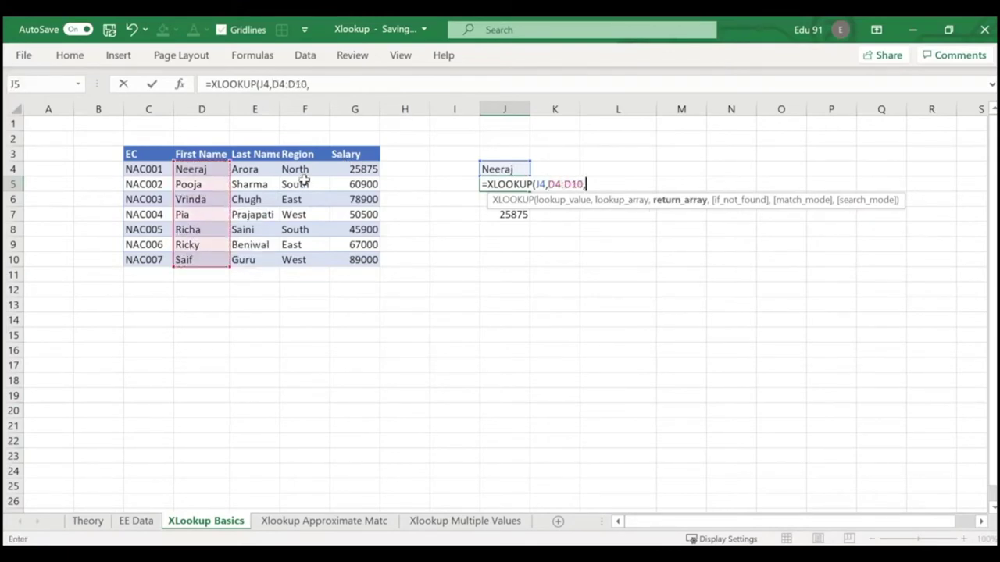
{"action": "left_click_drag", "start_coordinate": [337, 168], "coordinate": [349, 260]}
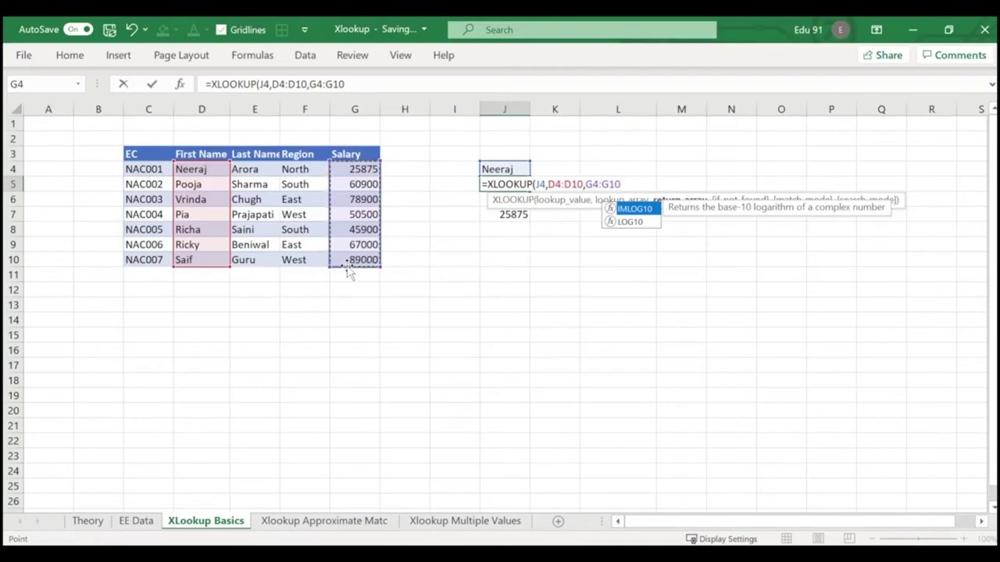
{"action": "type", "text": ")"}
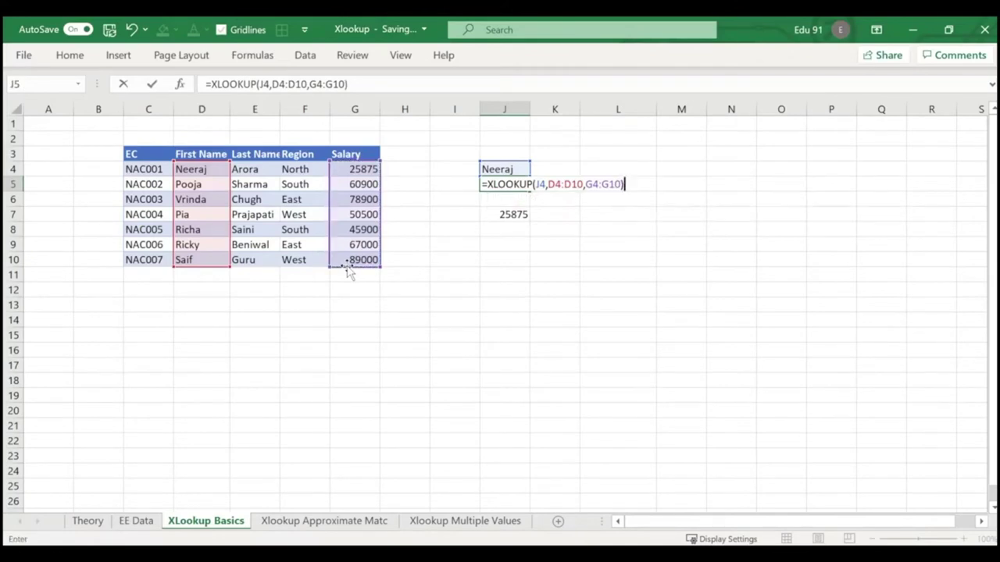
{"action": "key", "text": "Return"}
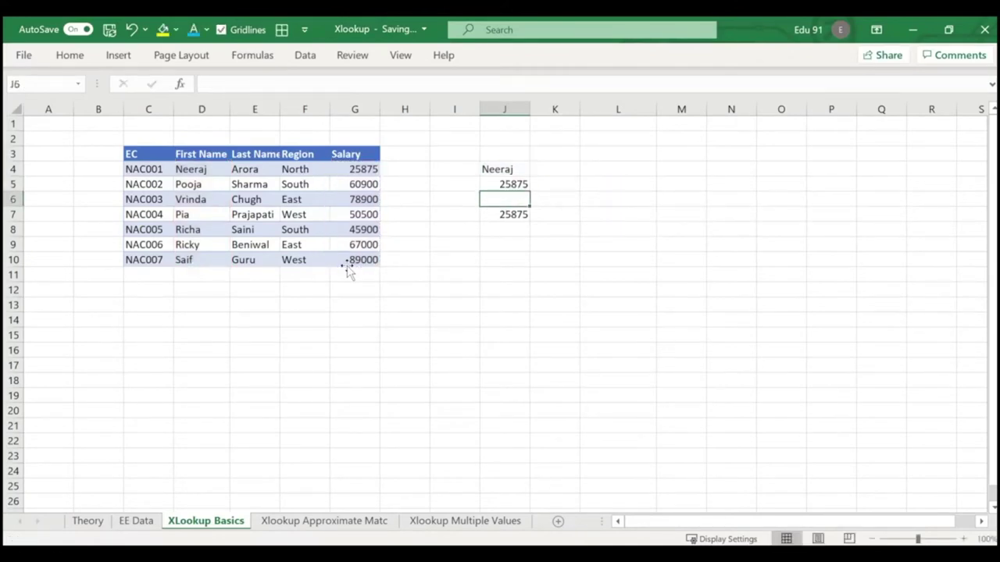
Insert a blank column at F before Region and confirm K7's VLOOKUP now returns North.
{"action": "left_click", "coordinate": [305, 109]}
{"action": "right_click", "coordinate": [311, 110]}
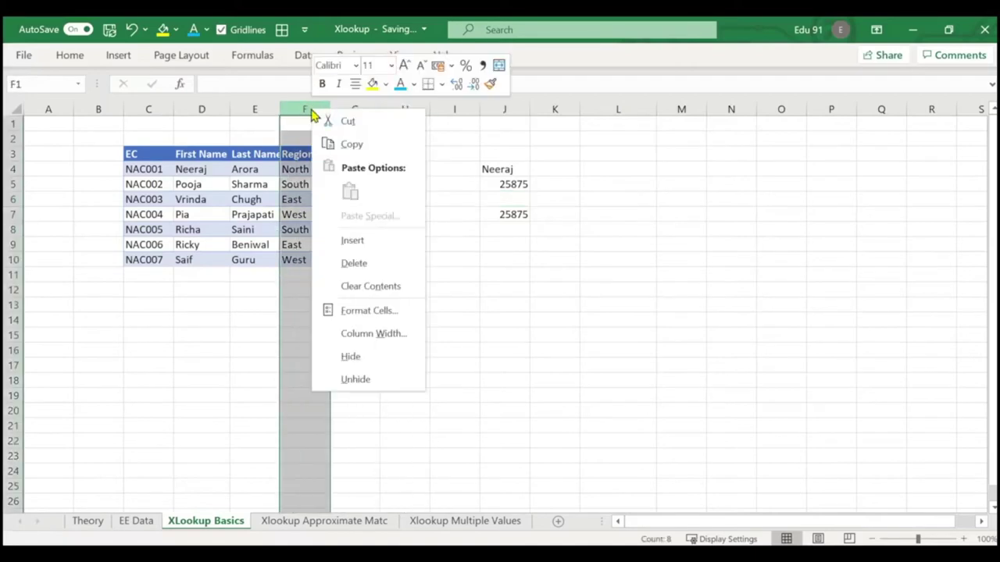
{"action": "left_click", "coordinate": [352, 242]}
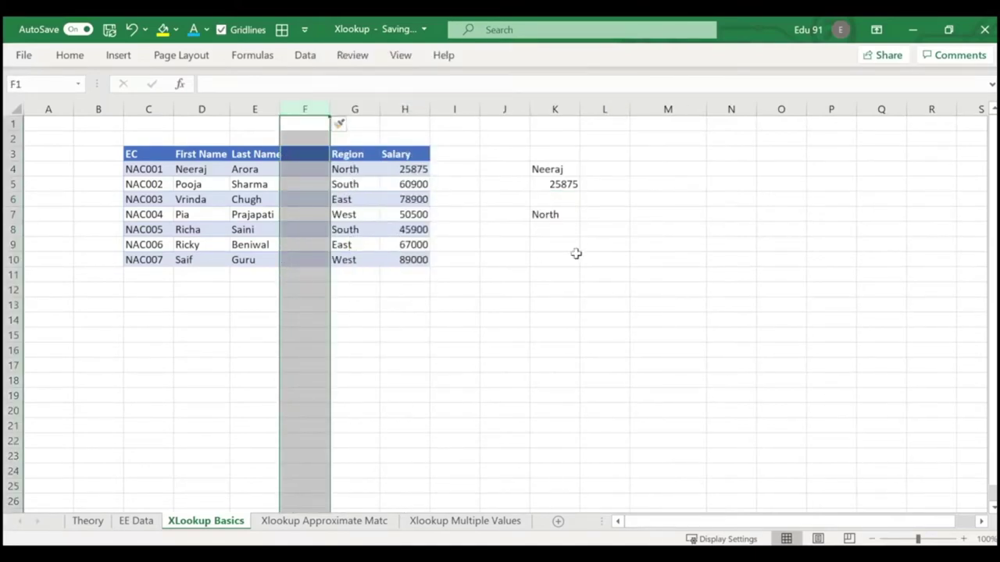
{"action": "left_click", "coordinate": [561, 218]}
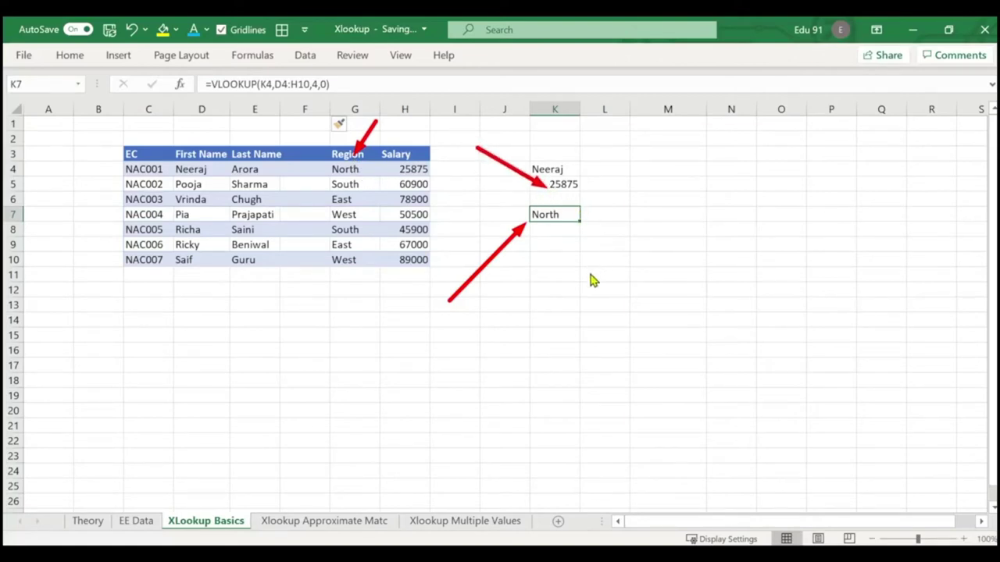
{"action": "left_click", "coordinate": [88, 522]}
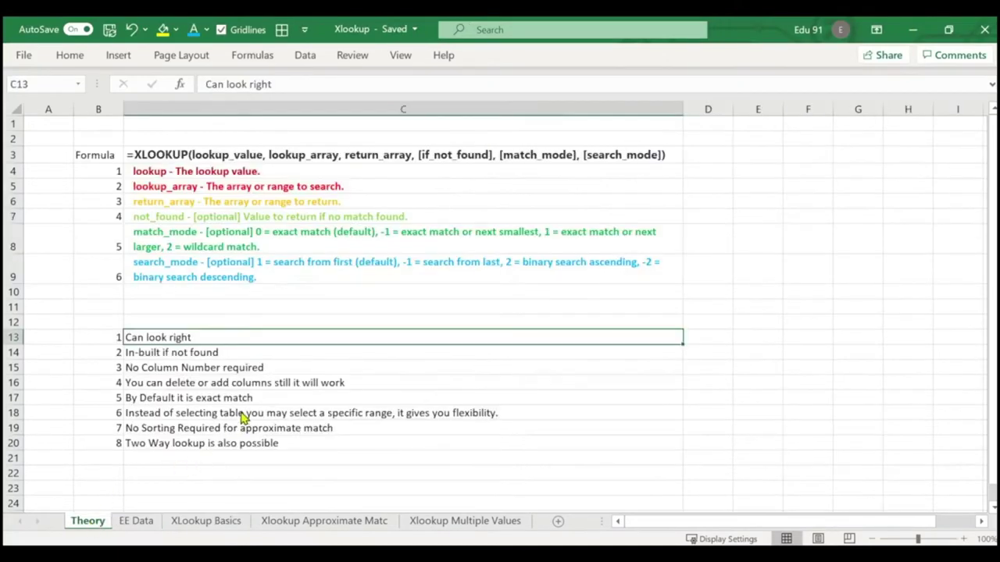
{"action": "left_click", "coordinate": [256, 383]}
{"action": "key", "text": "Up"}
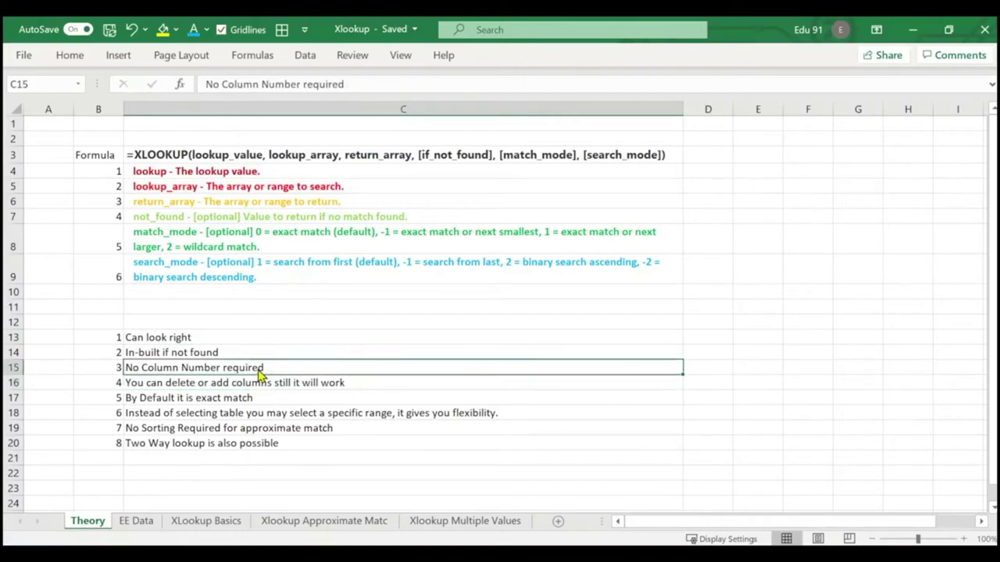
{"action": "left_click", "coordinate": [254, 389]}
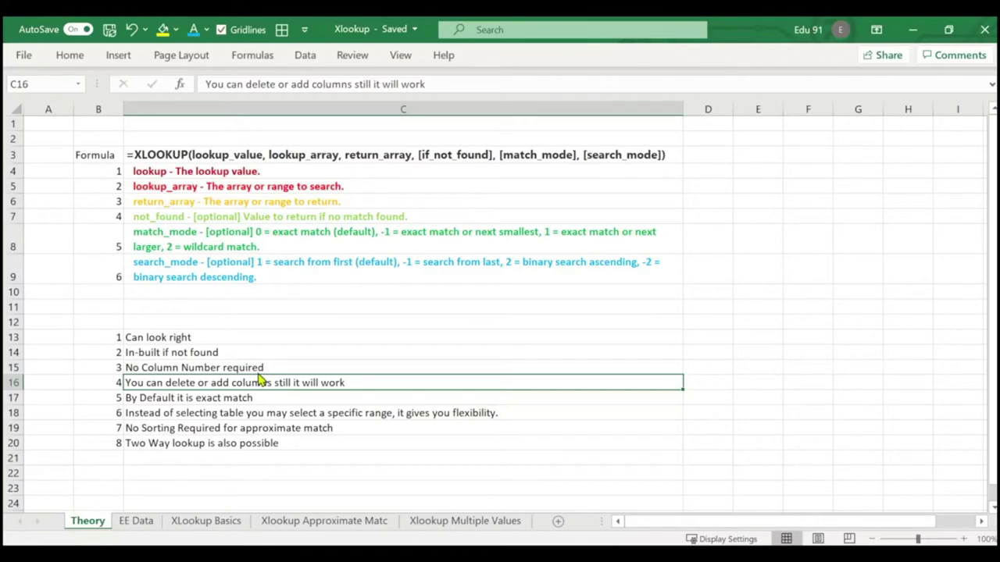
{"action": "left_click", "coordinate": [243, 402]}
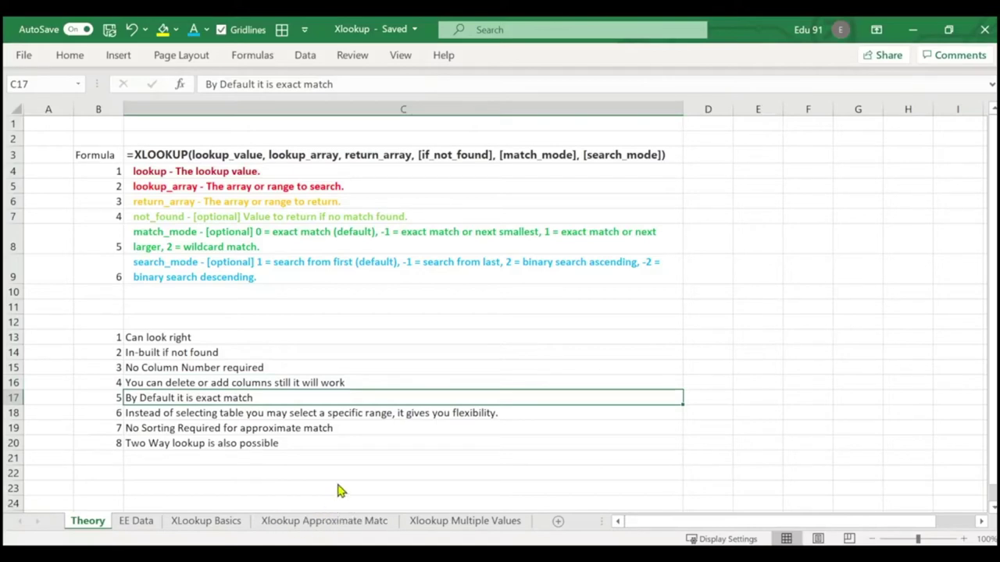
Clear K4:K7 on XLookup Basics and enter an employee's first name in K4.
{"action": "left_click", "coordinate": [223, 522]}
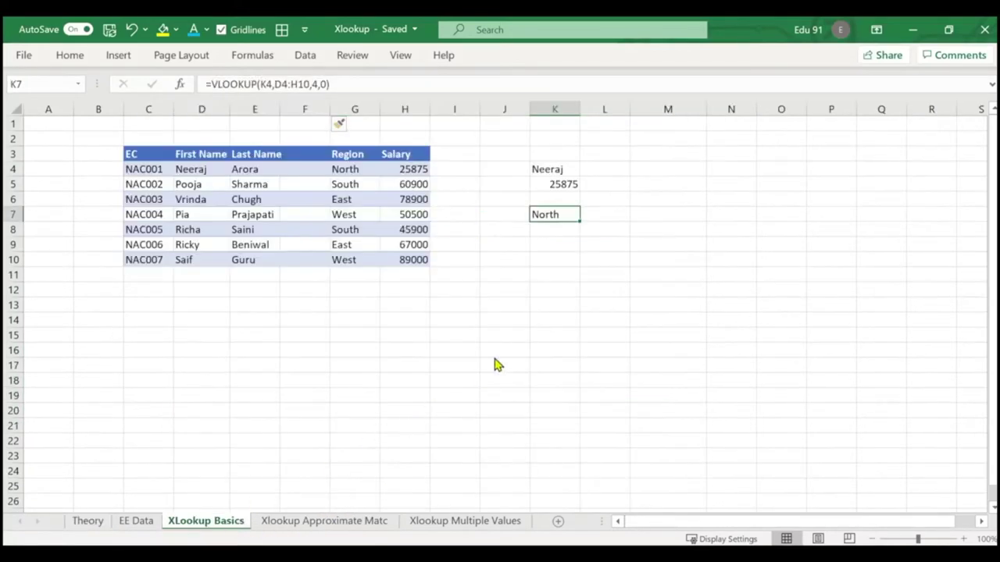
{"action": "left_click_drag", "start_coordinate": [554, 169], "coordinate": [553, 217]}
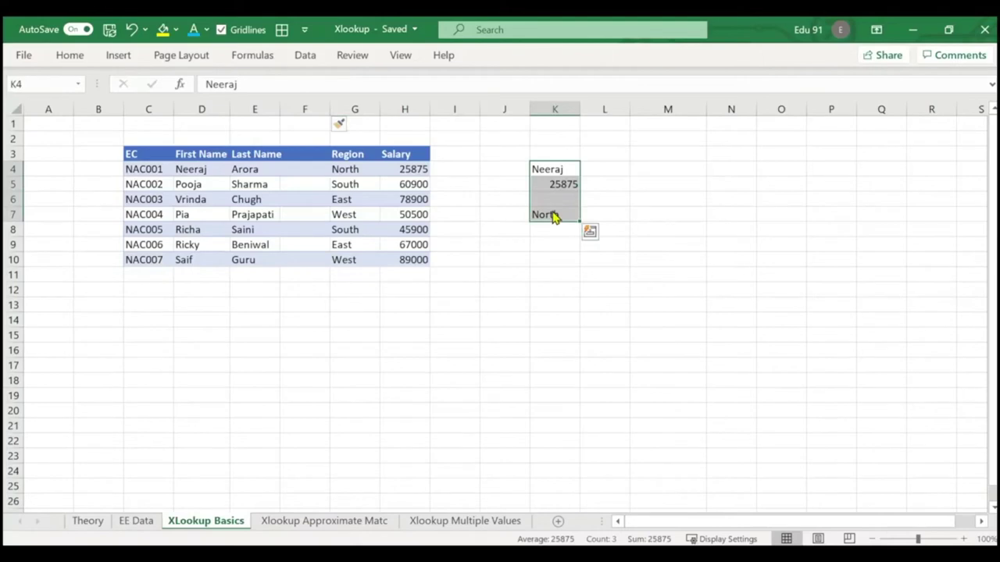
{"action": "key", "text": "Delete"}
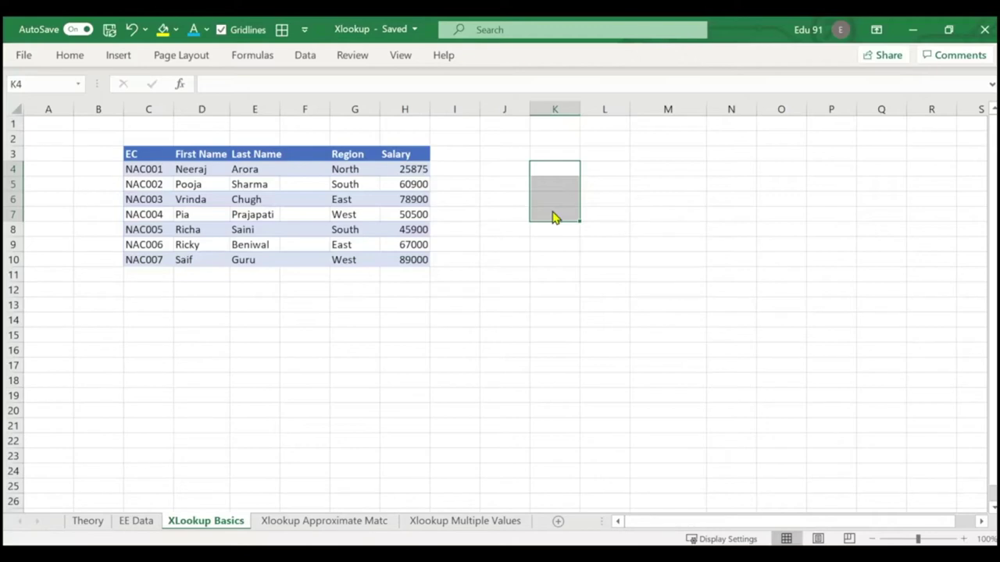
{"action": "left_click", "coordinate": [562, 274]}
{"action": "left_click", "coordinate": [549, 181]}
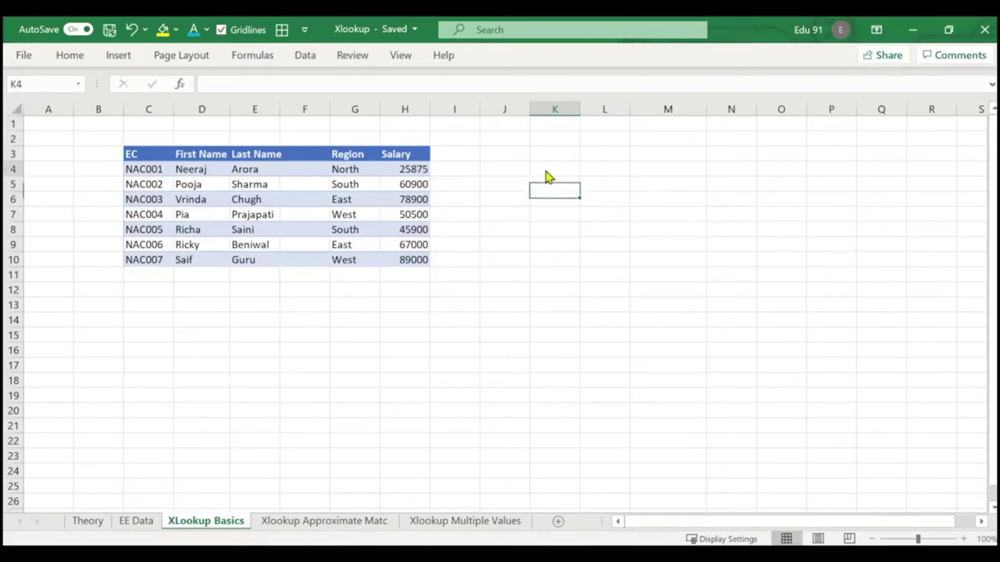
{"action": "left_click", "coordinate": [546, 172]}
{"action": "type", "text": "Neeraj"}
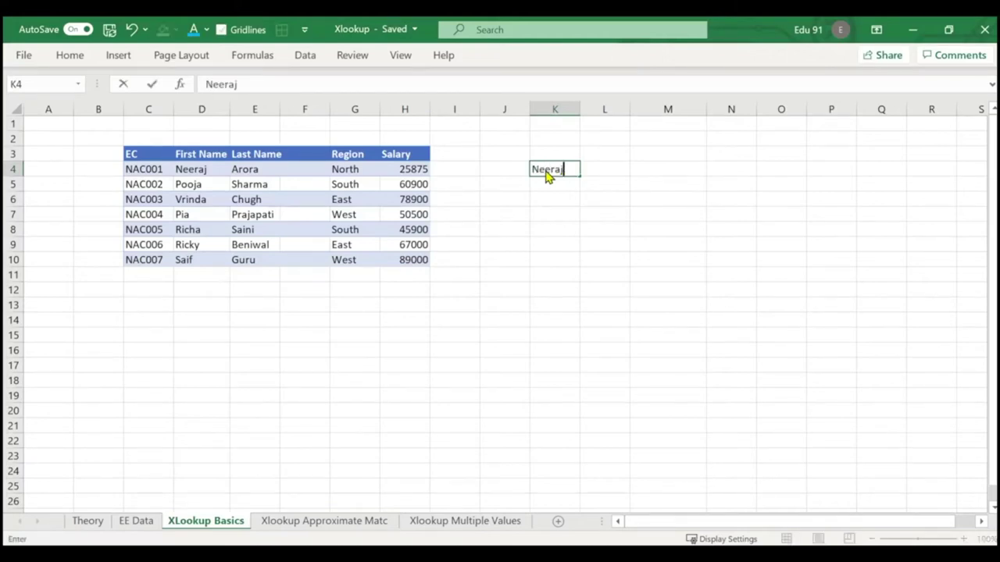
{"action": "key", "text": "Return"}
Build K5's XLOOKUP with K4, lookup array D4:D10 and return array H4:H10.
{"action": "type", "text": "=xloo"}
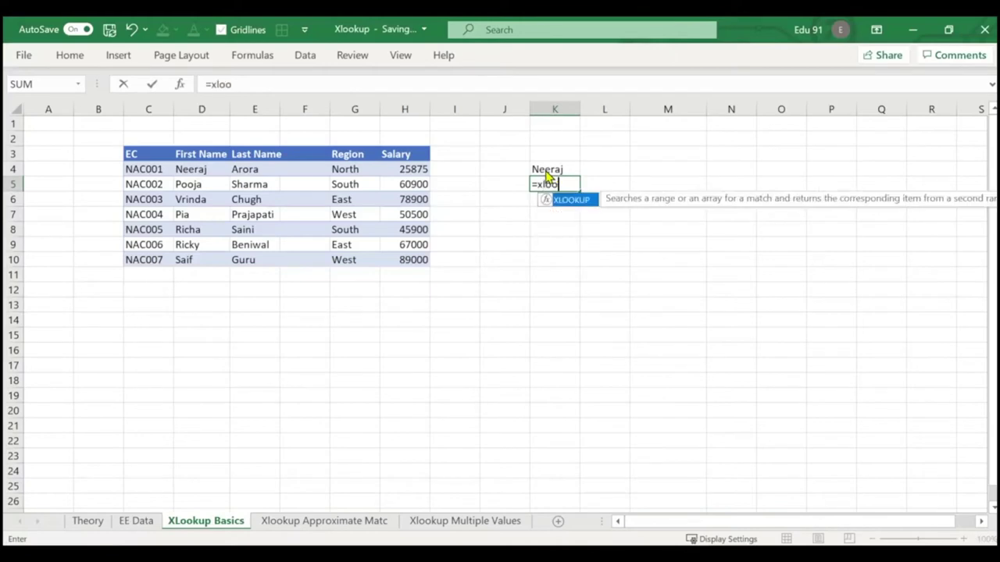
{"action": "key", "text": "Tab"}
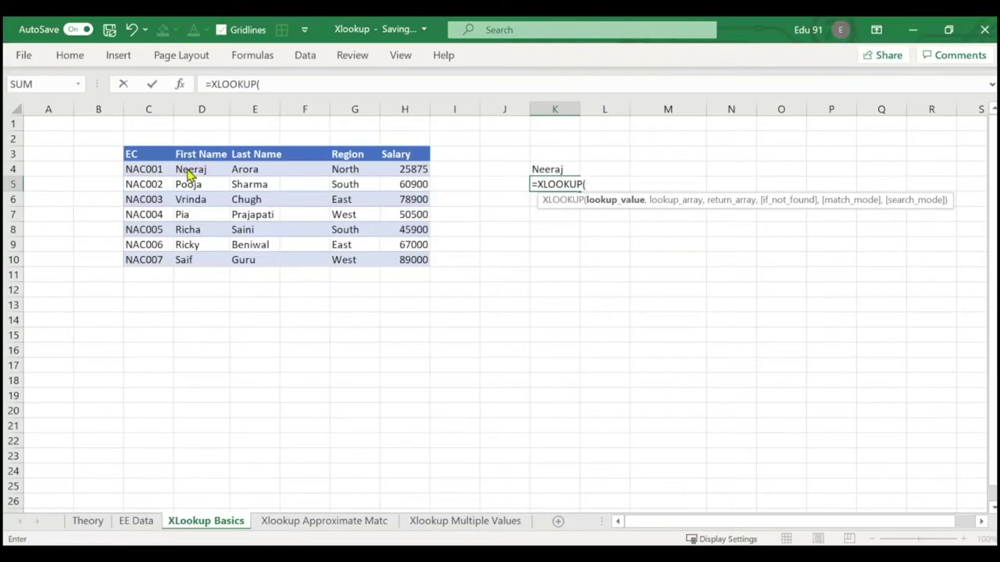
{"action": "left_click_drag", "start_coordinate": [189, 174], "coordinate": [188, 251]}
{"action": "key", "text": "Escape"}
{"action": "type", "text": "=xlo"}
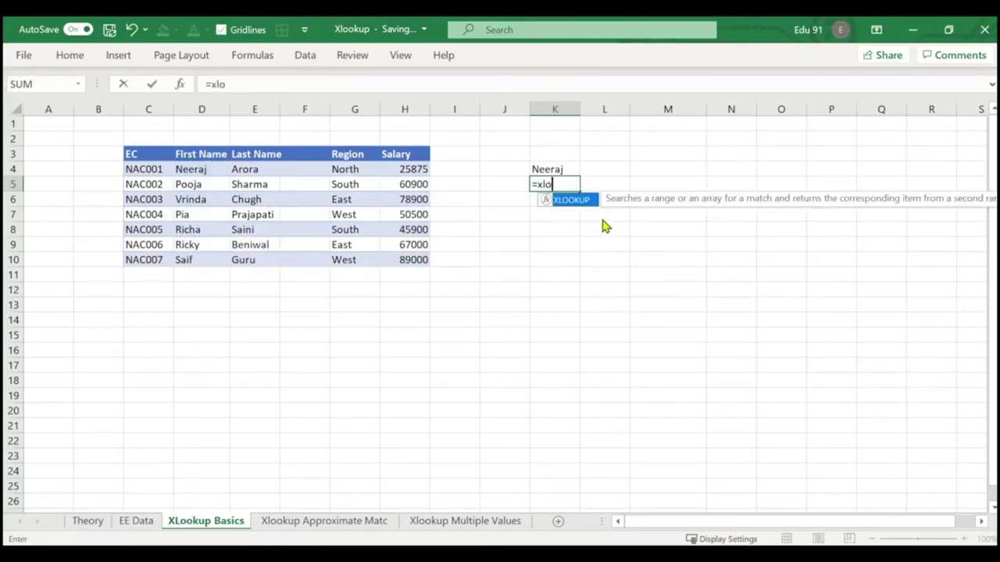
{"action": "key", "text": "Tab"}
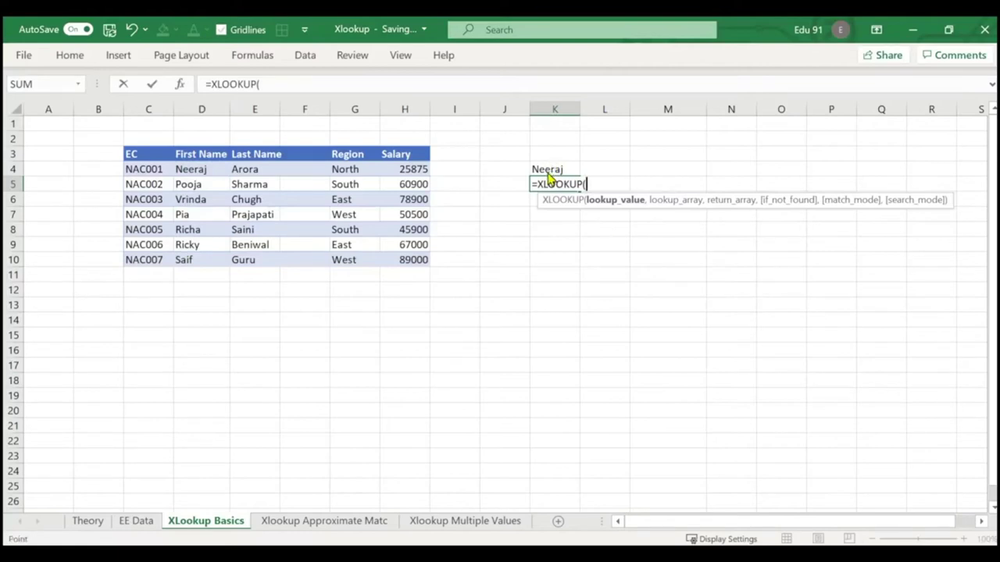
{"action": "left_click", "coordinate": [551, 171]}
{"action": "type", "text": ","}
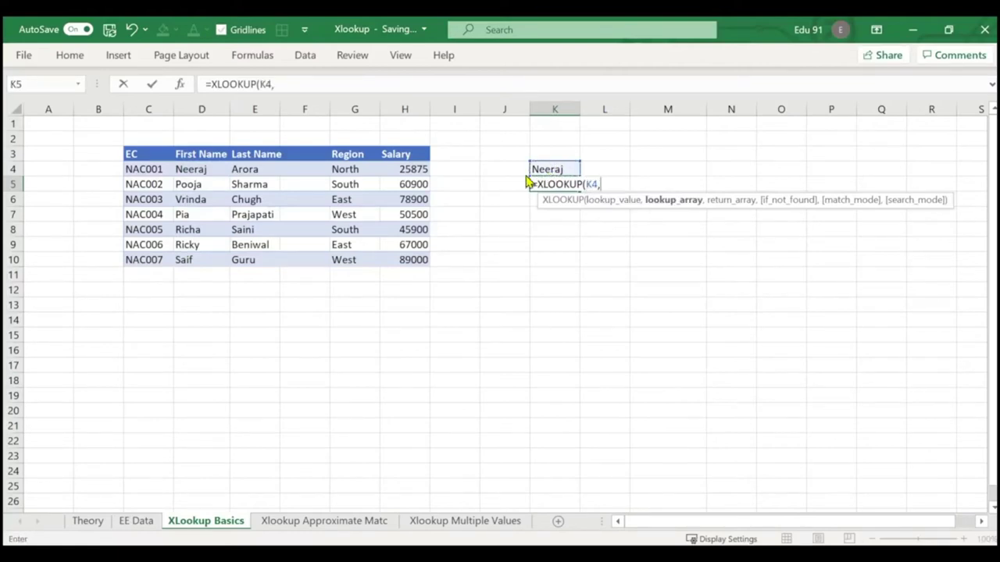
{"action": "left_click_drag", "start_coordinate": [196, 170], "coordinate": [190, 260]}
{"action": "type", "text": ","}
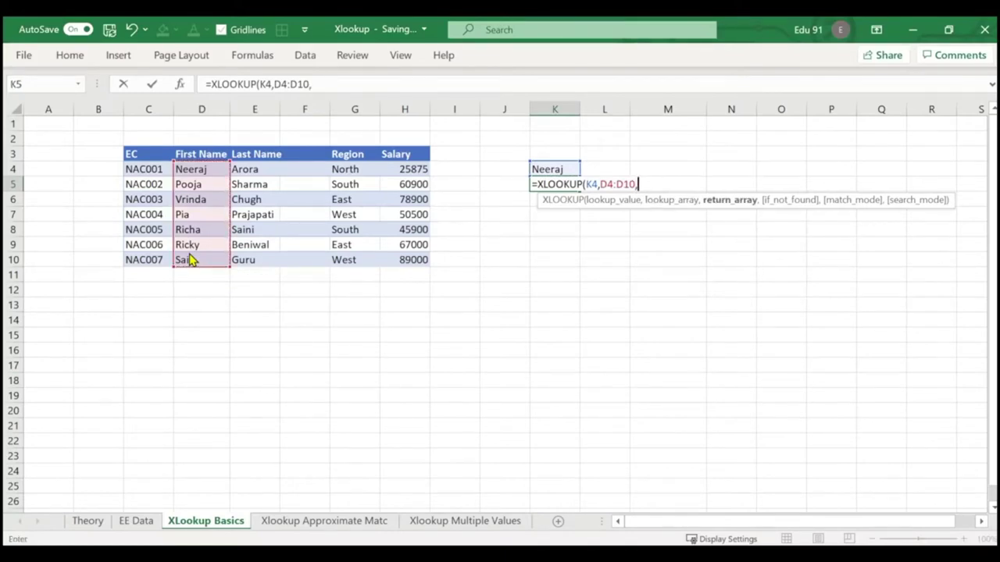
{"action": "left_click_drag", "start_coordinate": [403, 171], "coordinate": [400, 261]}
Add the "Data Not Available" fallback text and commit the formula, returning 25875.
{"action": "type", "text": ","}
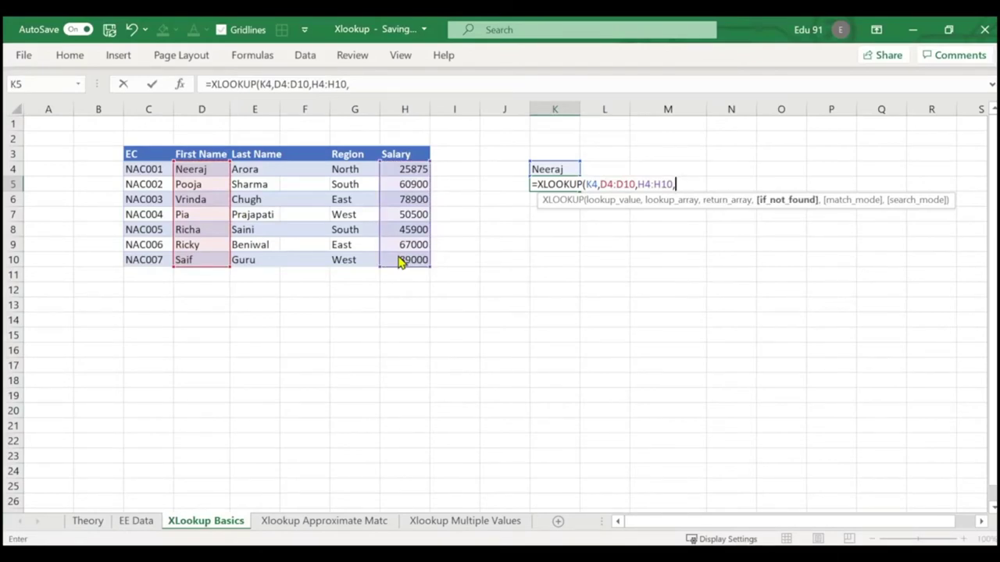
{"action": "type", "text": "\"\""}
{"action": "left_click", "coordinate": [356, 86]}
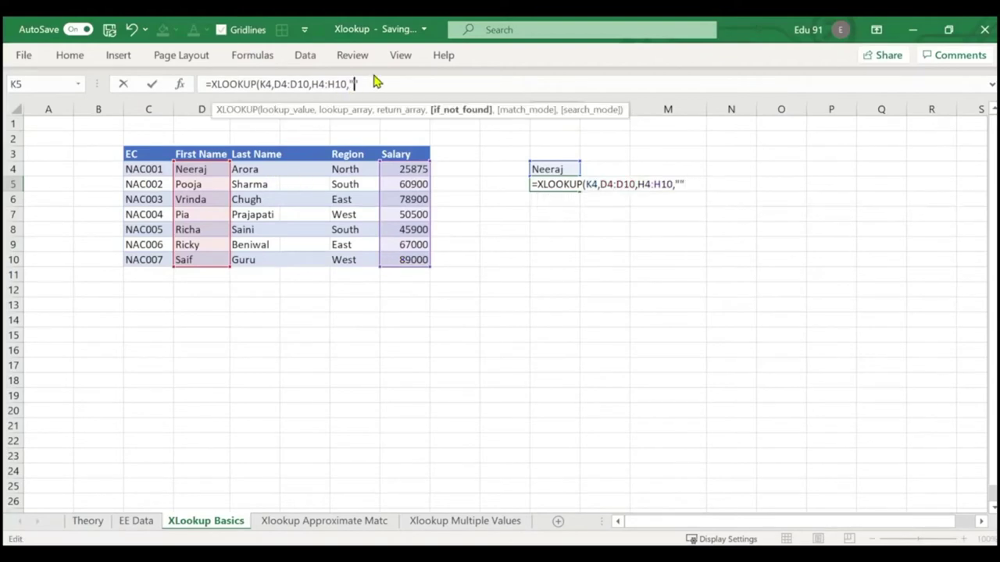
{"action": "type", "text": "Data Not A"}
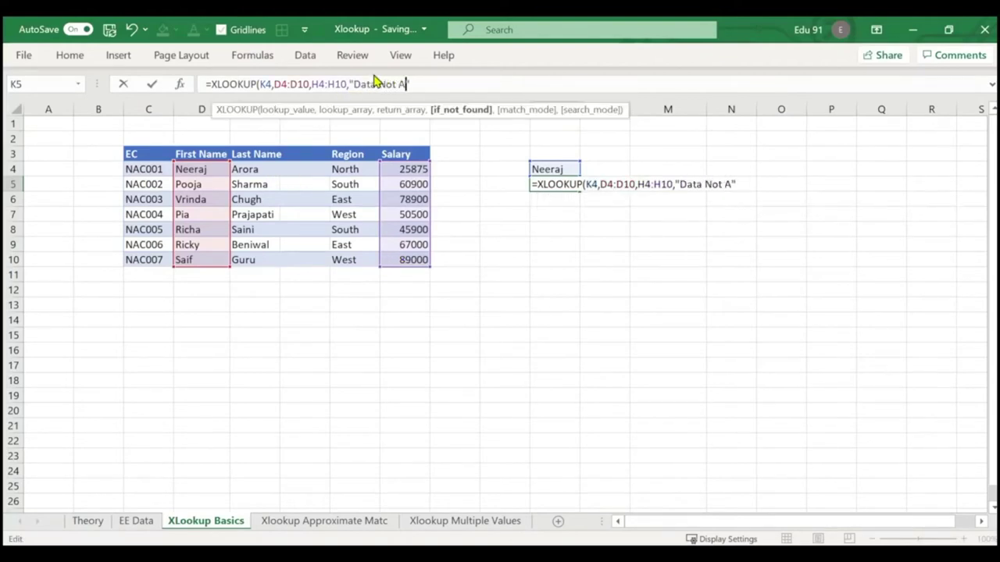
{"action": "type", "text": "vailabale"}
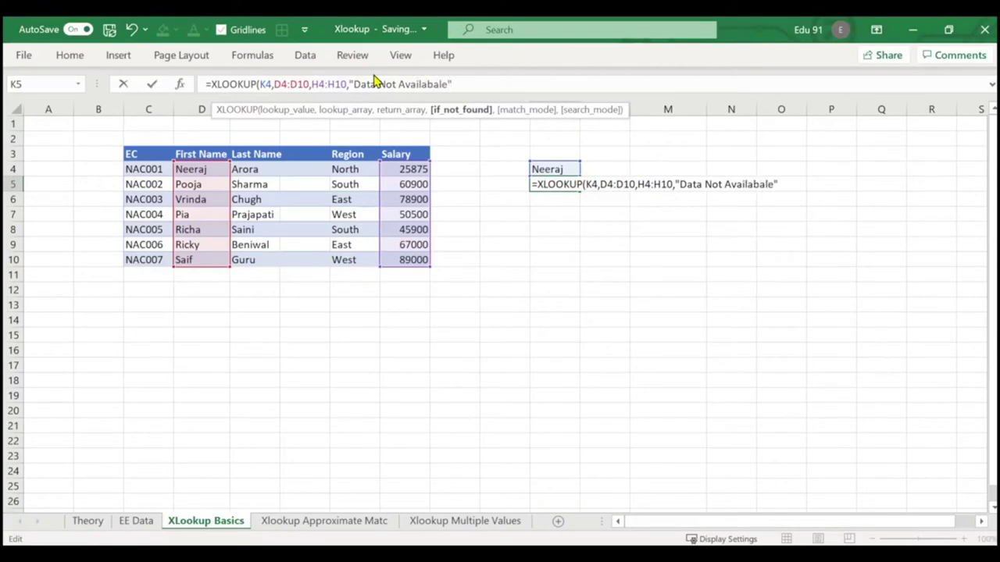
{"action": "key", "text": "BackSpace"}
{"action": "key", "text": "BackSpace"}
{"action": "key", "text": "BackSpace"}
{"action": "type", "text": "le"}
{"action": "type", "text": ")"}
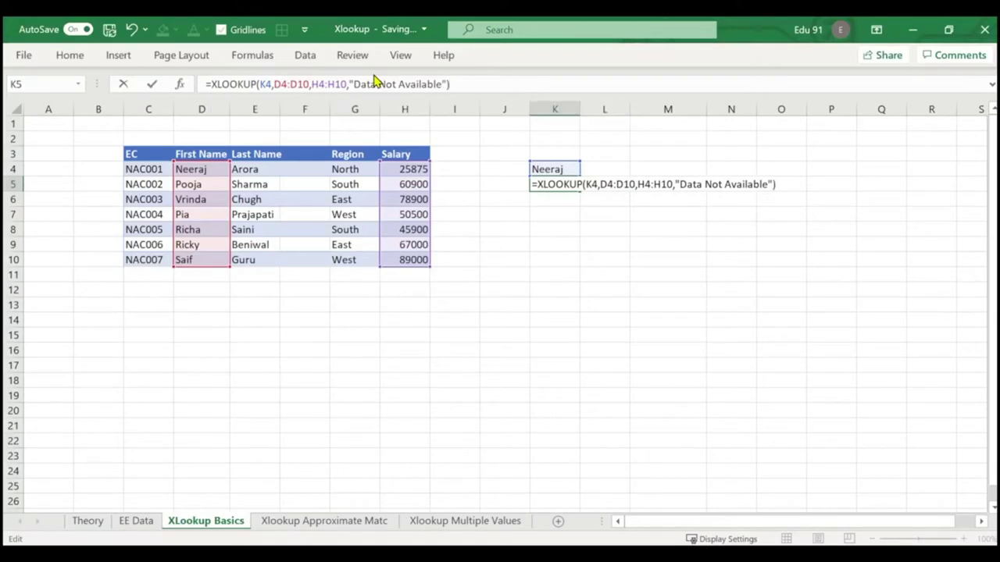
{"action": "key", "text": "Return"}
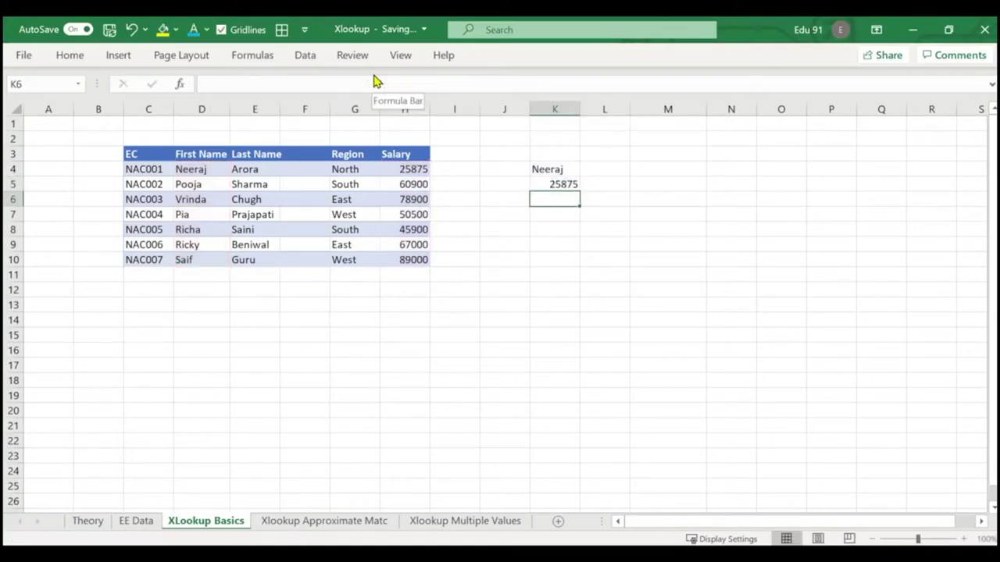
Enter an unlisted first name in K4 and highlight the First Name range and K5's result.
{"action": "key", "text": "Up"}
{"action": "key", "text": "Up"}
{"action": "type", "text": "Vinay"}
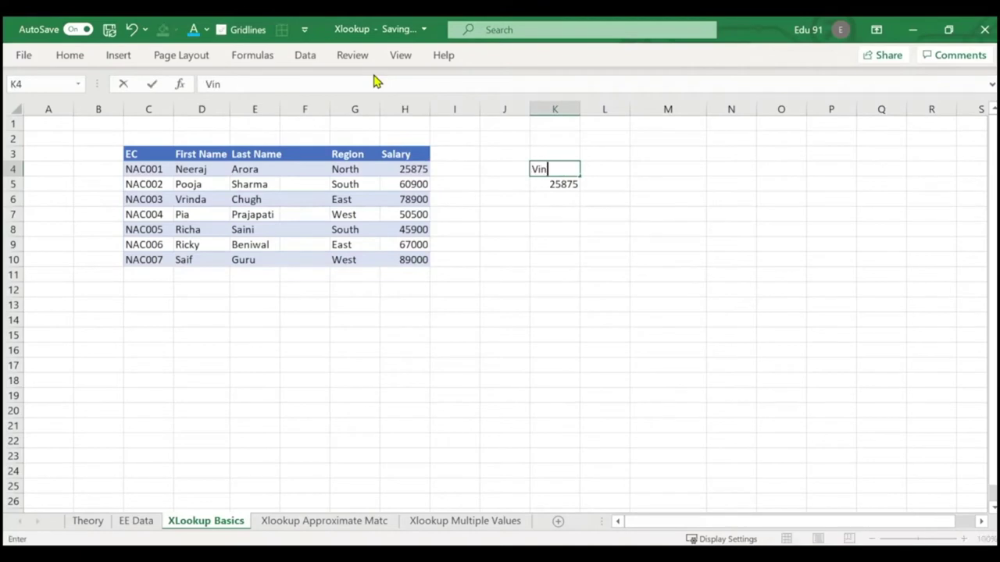
{"action": "key", "text": "Return"}
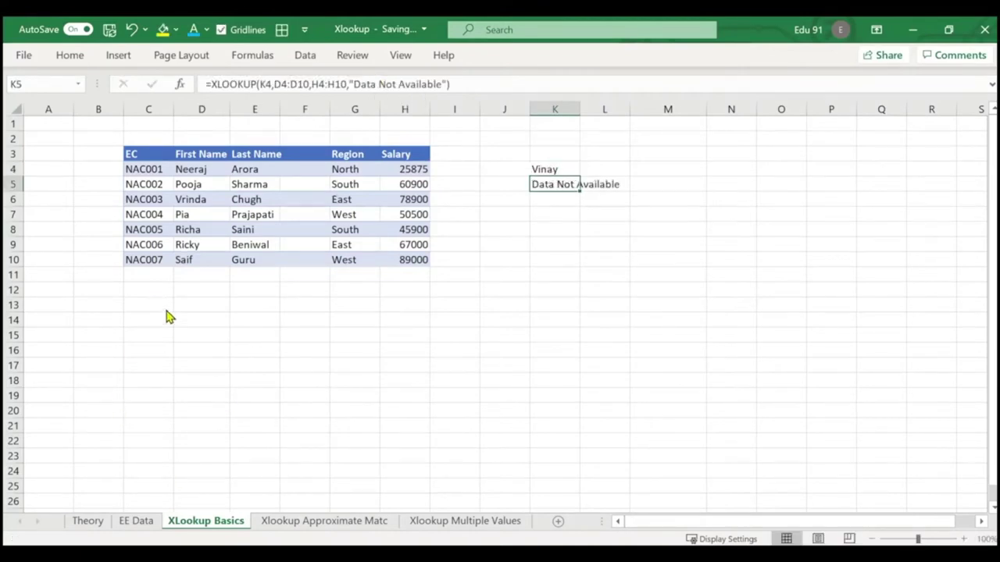
{"action": "left_click_drag", "start_coordinate": [172, 162], "coordinate": [216, 276]}
{"action": "left_click_drag", "start_coordinate": [528, 175], "coordinate": [631, 204]}
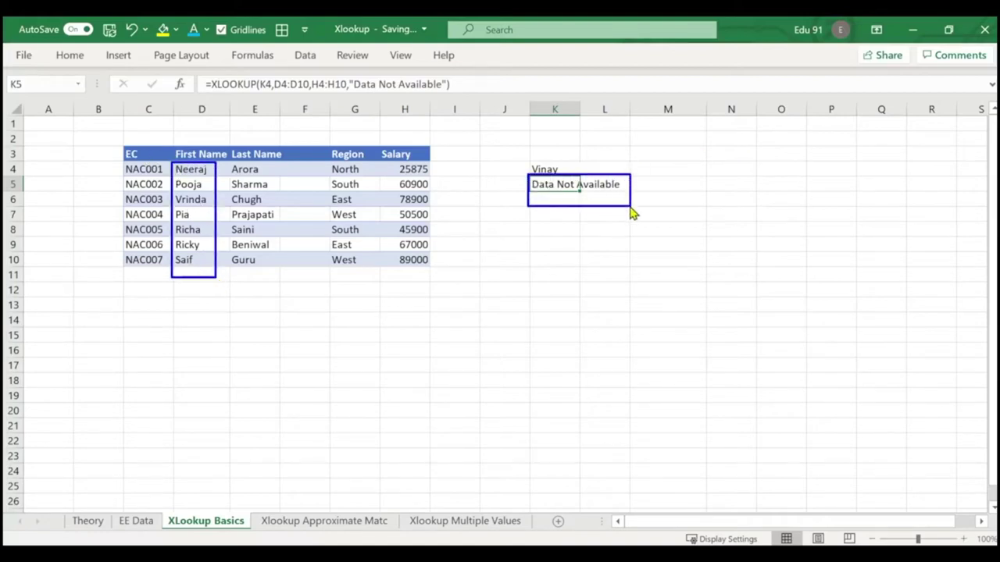
{"action": "key", "text": "Escape"}
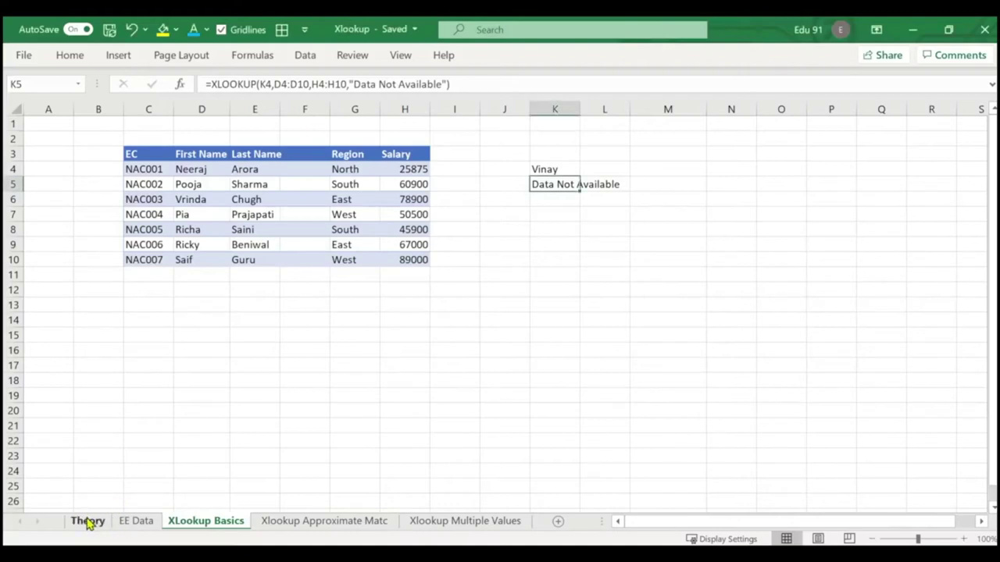
On the Theory sheet, highlight the flexible range, built-in if-not-found and look-right advantages.
{"action": "left_click", "coordinate": [87, 522]}
{"action": "left_click", "coordinate": [232, 417]}
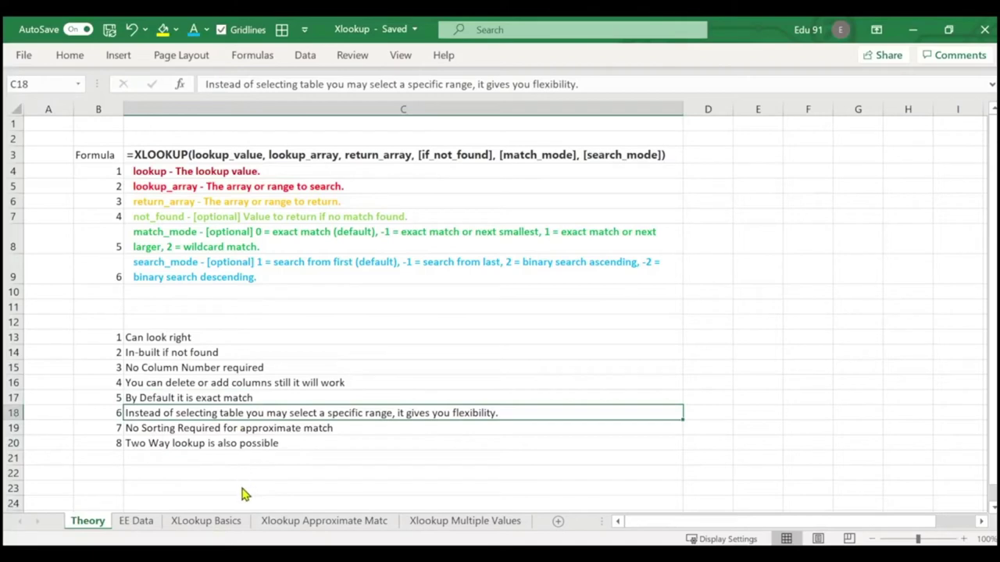
{"action": "left_click", "coordinate": [178, 356]}
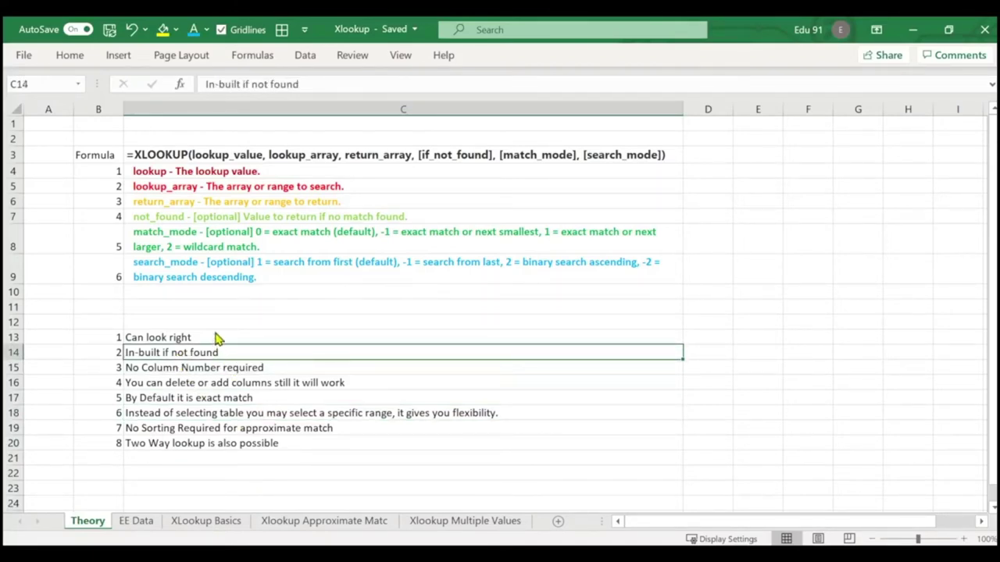
{"action": "left_click", "coordinate": [217, 339]}
{"action": "left_click", "coordinate": [216, 353]}
Cover the no-column-number, column-insertion, default exact match and no-sorting advantages, then open the approximate-match sheet.
{"action": "left_click", "coordinate": [217, 367]}
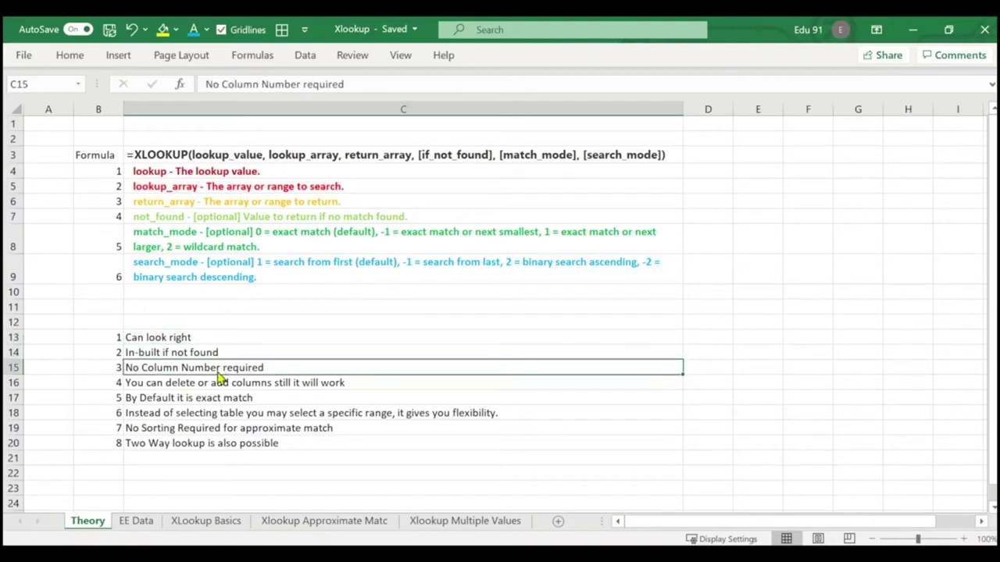
{"action": "left_click", "coordinate": [221, 385]}
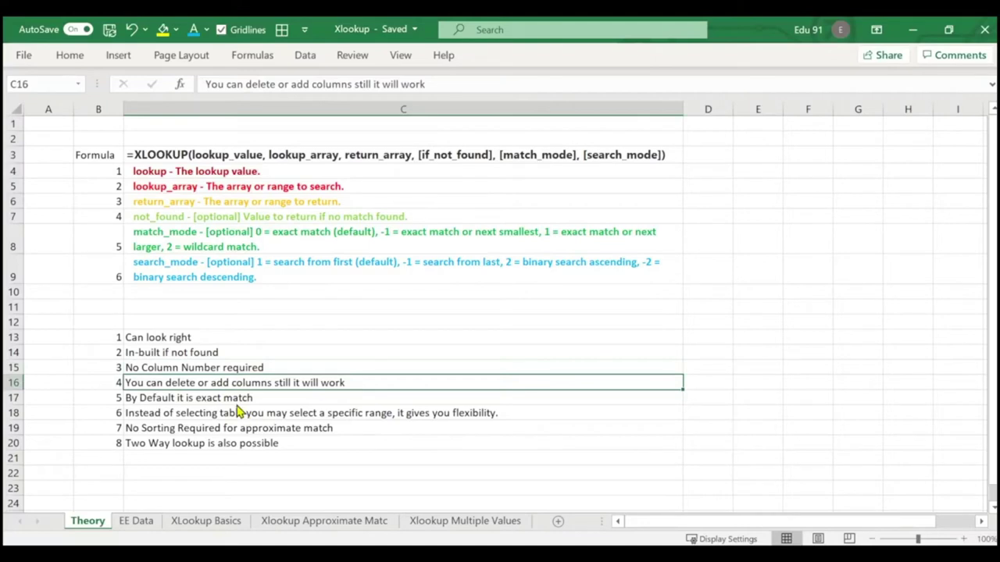
{"action": "left_click", "coordinate": [238, 403]}
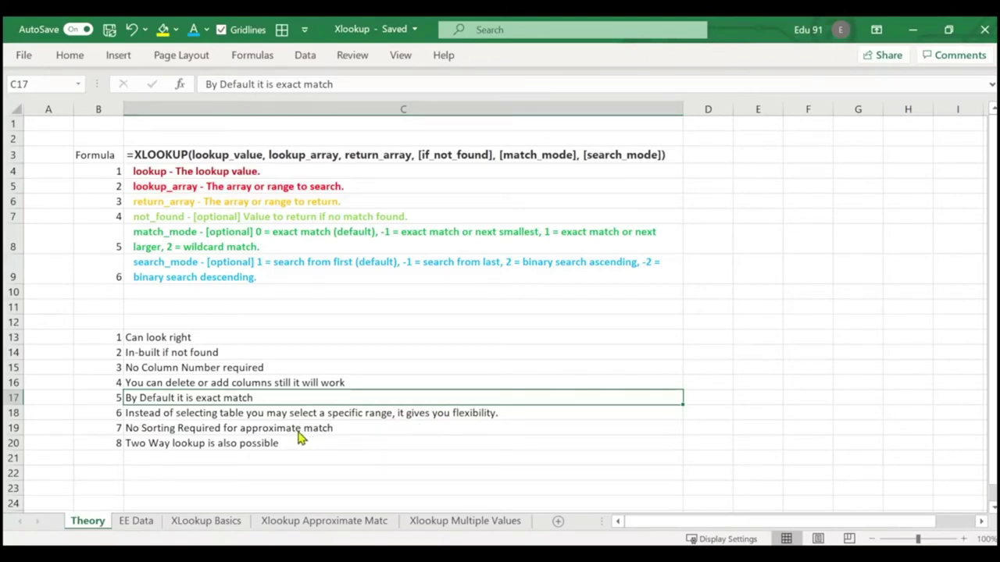
{"action": "key", "text": "Down"}
{"action": "key", "text": "Down"}
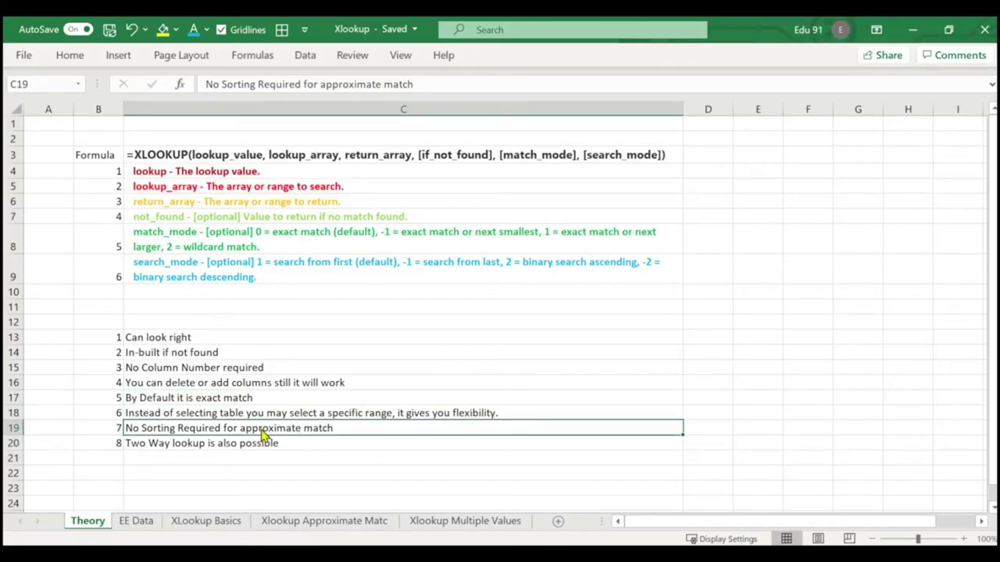
{"action": "left_click", "coordinate": [338, 523]}
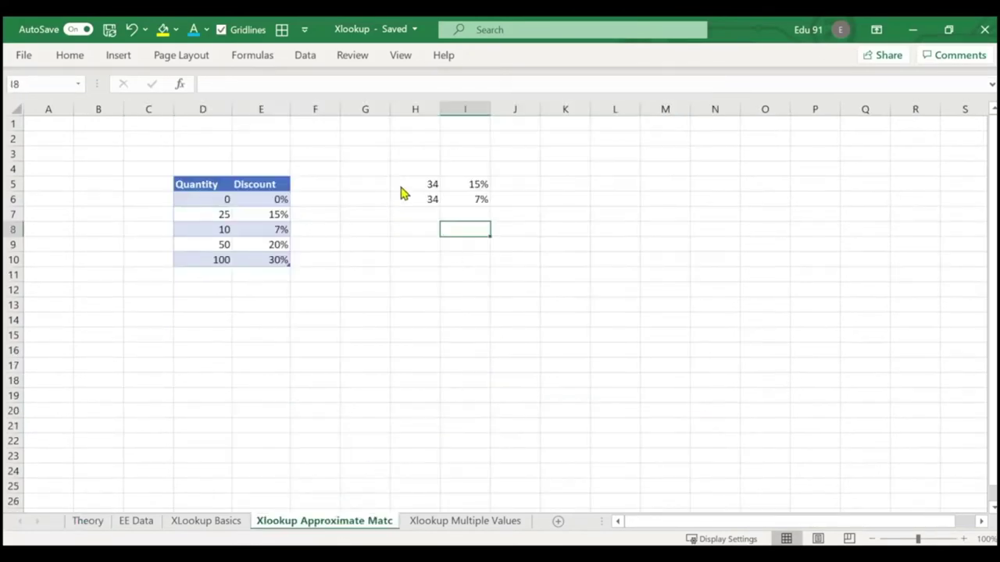
{"action": "left_click_drag", "start_coordinate": [402, 192], "coordinate": [477, 214]}
{"action": "key", "text": "Delete"}
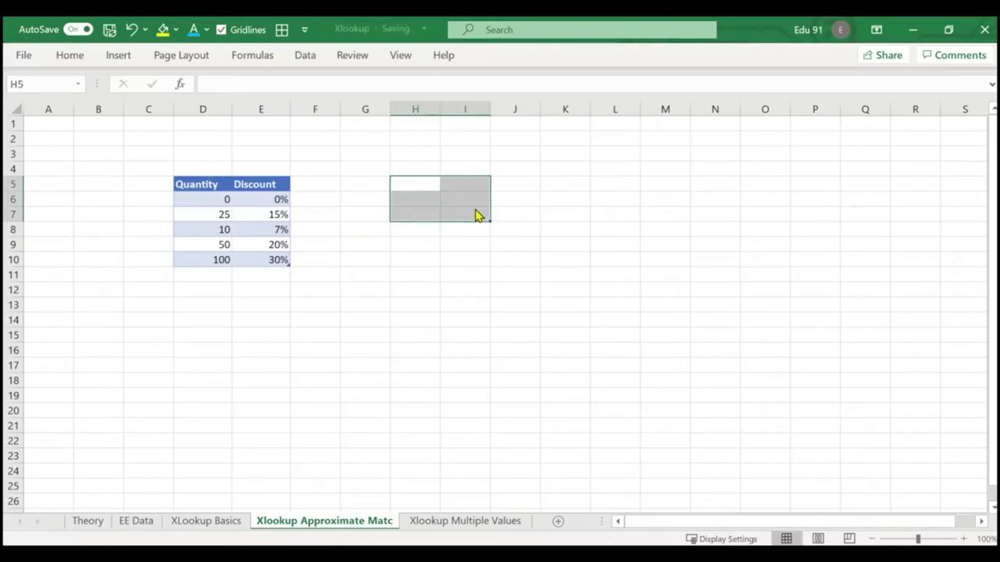
{"action": "left_click", "coordinate": [446, 230]}
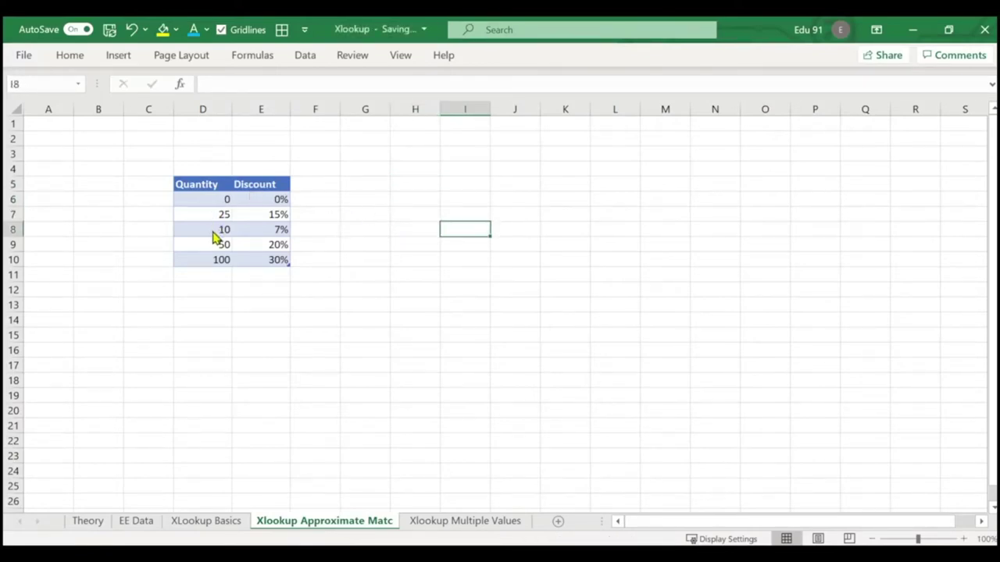
{"action": "mouse_move", "coordinate": [214, 235]}
{"action": "left_mouse_down"}
{"action": "mouse_move", "coordinate": [214, 216]}
{"action": "mouse_move", "coordinate": [229, 232]}
{"action": "left_mouse_up"}
{"action": "left_click", "coordinate": [224, 219]}
{"action": "type", "text": "10"}
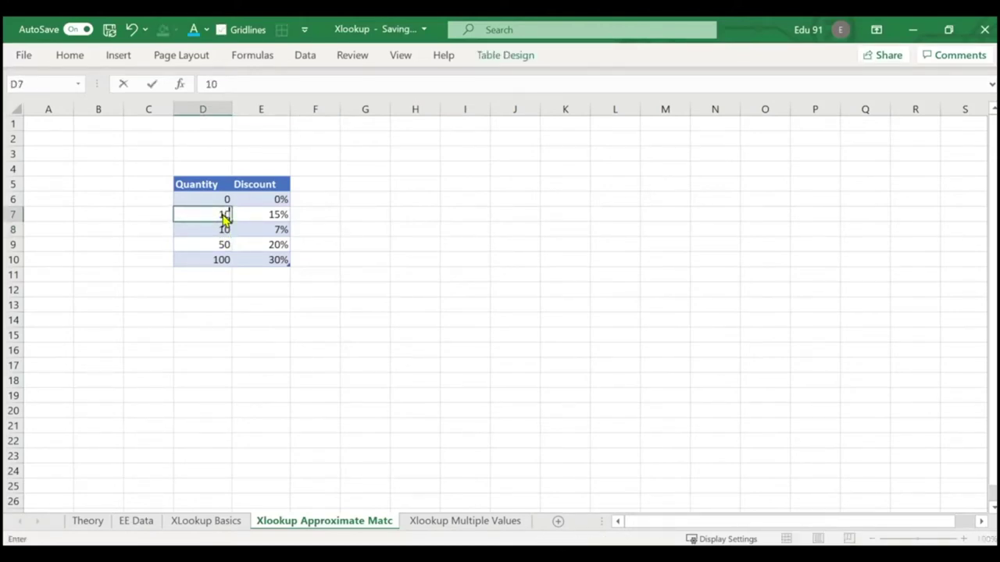
{"action": "key", "text": "Return"}
{"action": "type", "text": "25"}
{"action": "key", "text": "Return"}
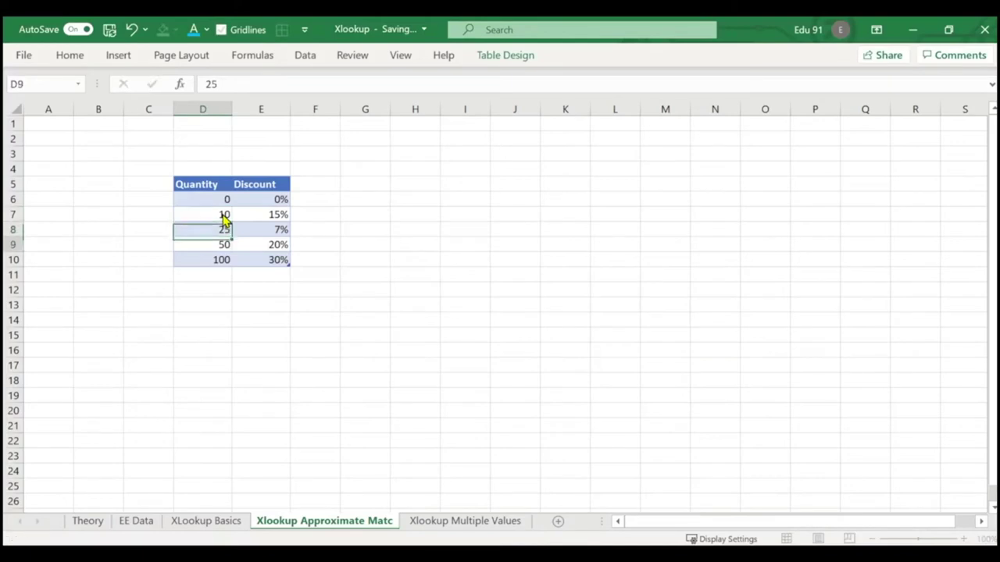
{"action": "left_click", "coordinate": [404, 233]}
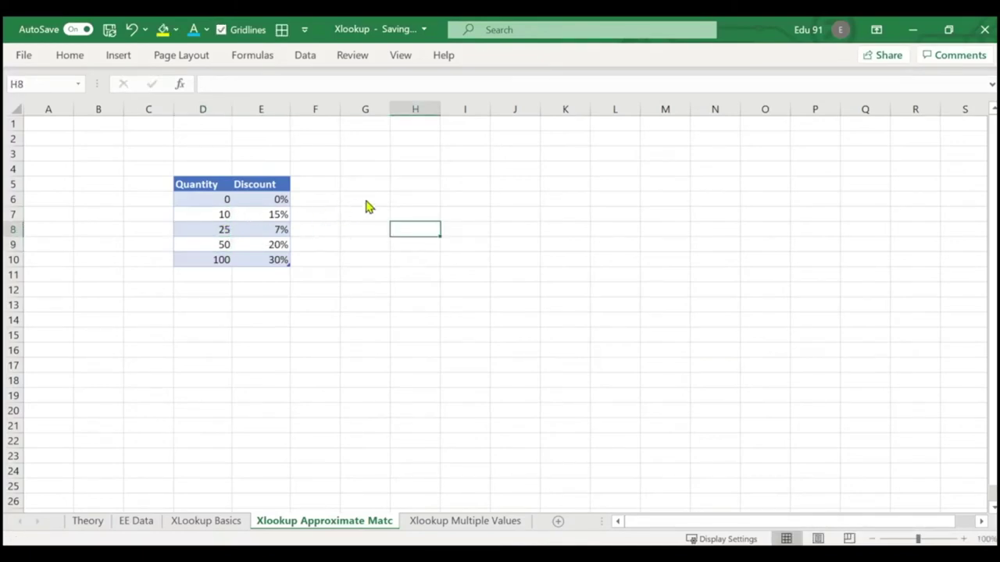
{"action": "left_click", "coordinate": [425, 204]}
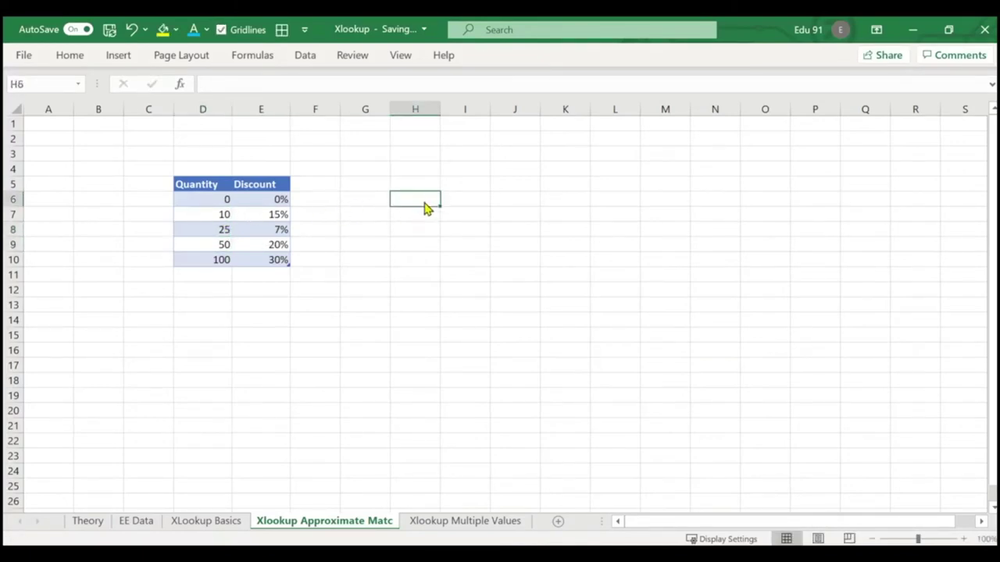
{"action": "type", "text": "=vlo"}
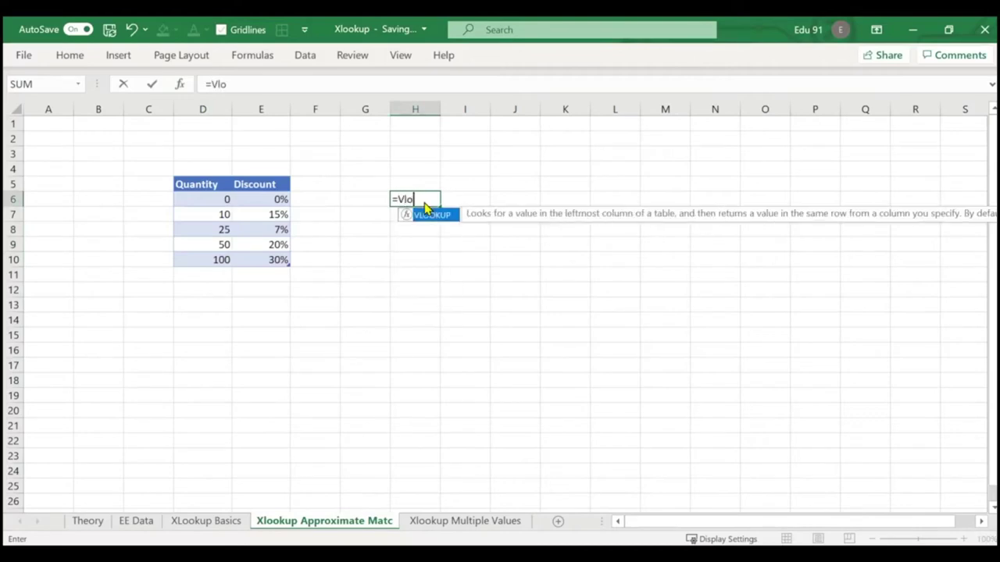
{"action": "key", "text": "Tab"}
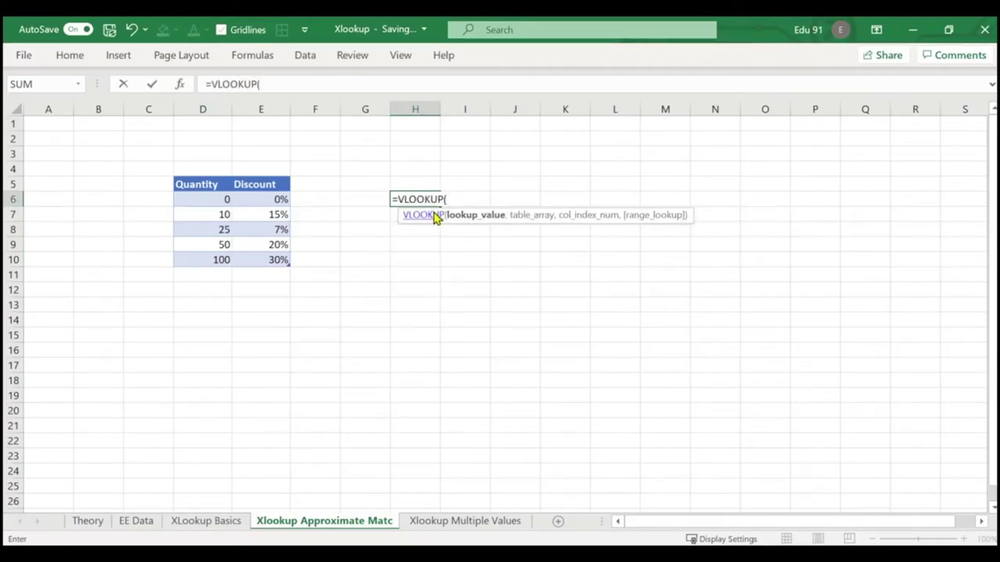
{"action": "left_click", "coordinate": [270, 219]}
{"action": "key", "text": "Escape"}
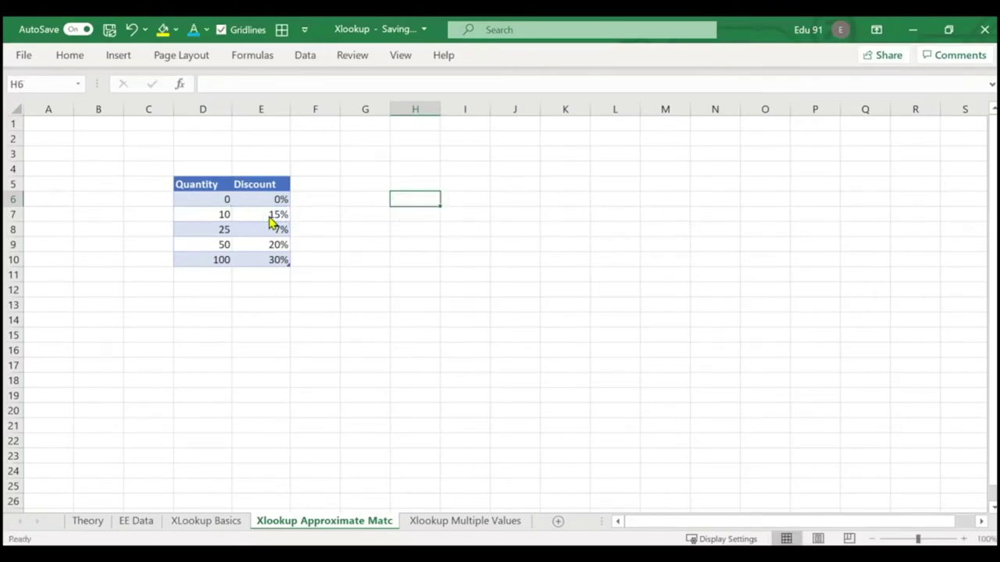
{"action": "left_click", "coordinate": [271, 219]}
{"action": "type", "text": "7"}
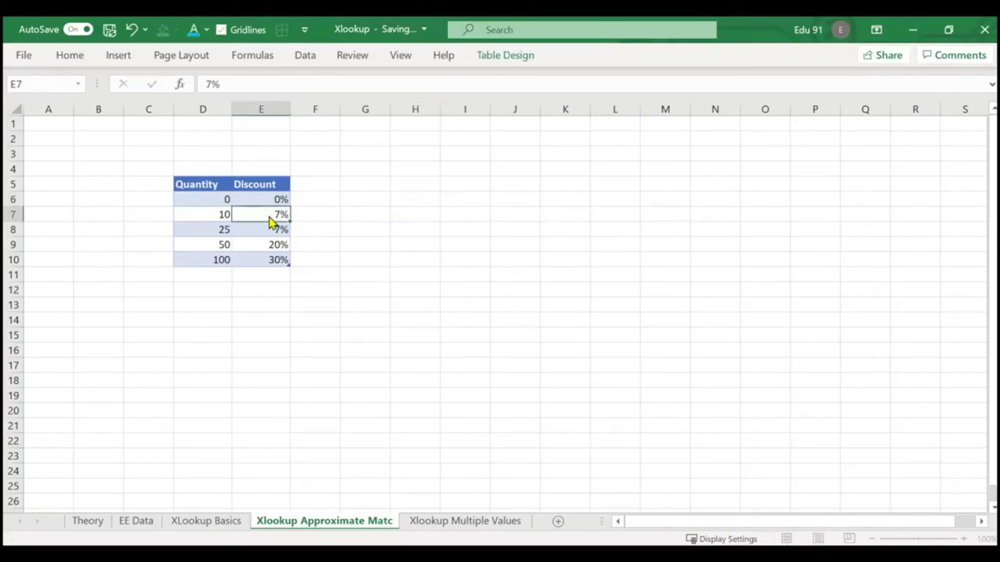
{"action": "key", "text": "Return"}
{"action": "type", "text": "`5"}
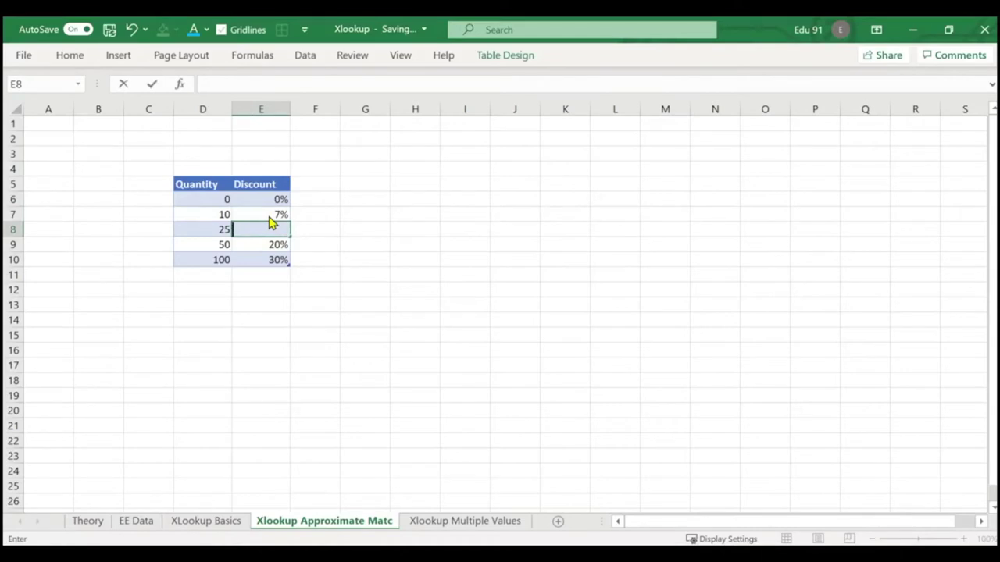
{"action": "type", "text": "15"}
{"action": "key", "text": "Return"}
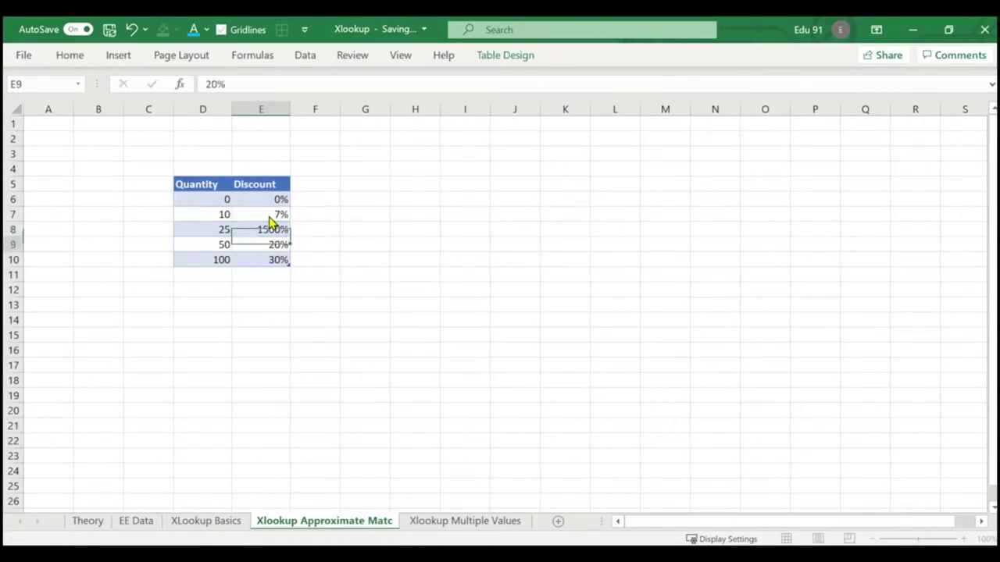
{"action": "left_click", "coordinate": [275, 233]}
{"action": "type", "text": "14"}
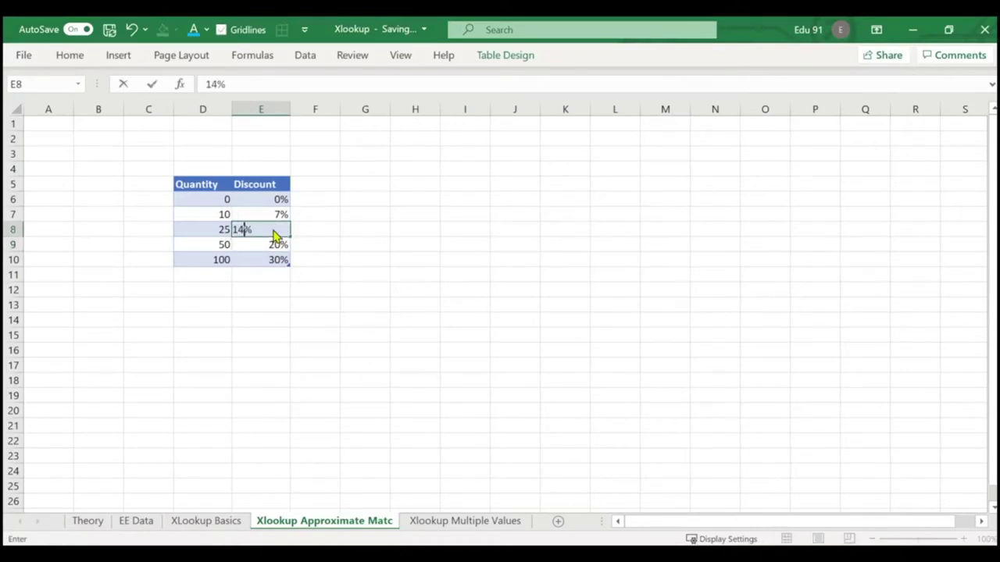
{"action": "key", "text": "BackSpace"}
{"action": "type", "text": "5"}
{"action": "key", "text": "Return"}
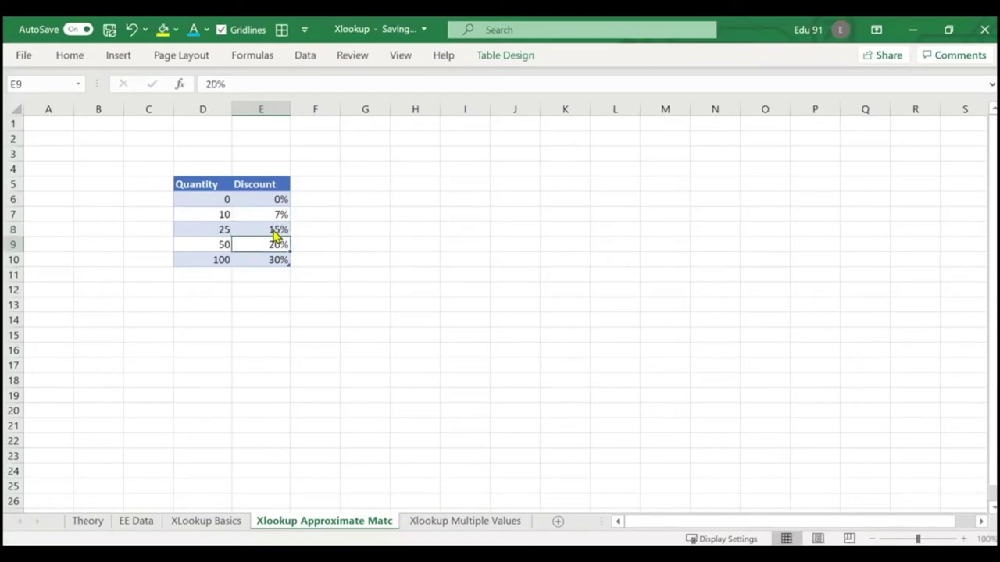
{"action": "left_click", "coordinate": [422, 188]}
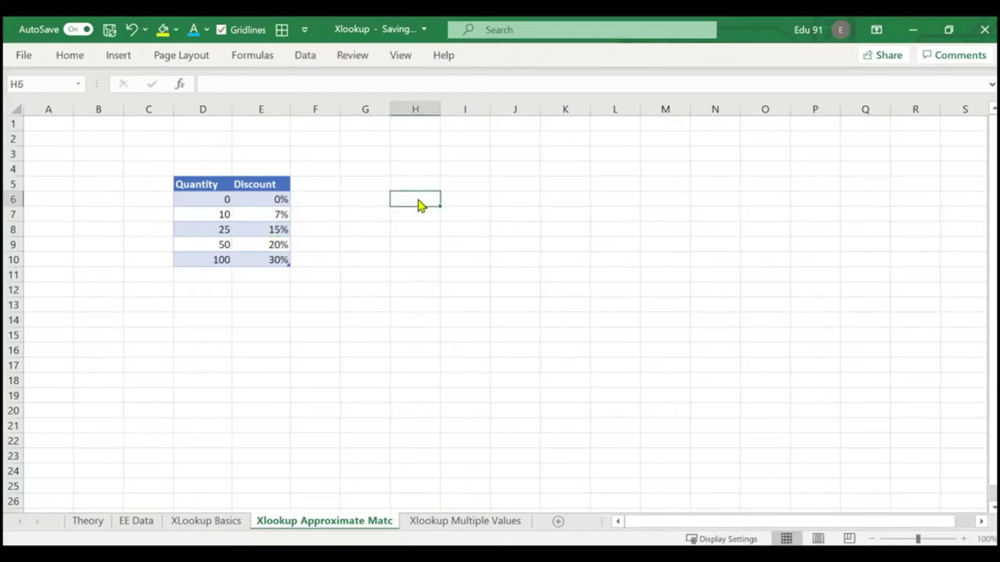
{"action": "type", "text": "=vloo"}
Cancel the stray VLOOKUP in H6 and enter quantity 34 in H4.
{"action": "key", "text": "Tab"}
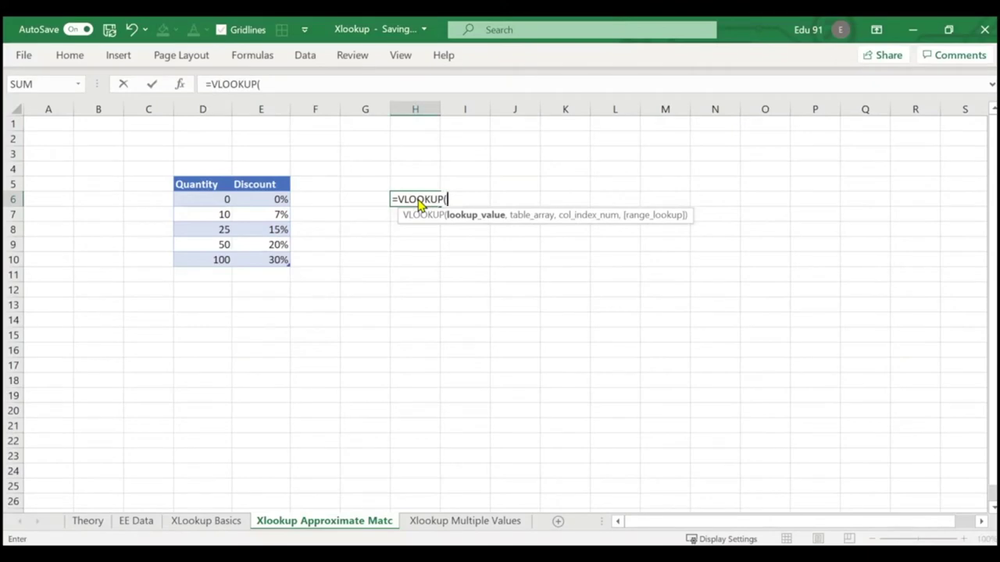
{"action": "key", "text": "Escape"}
{"action": "left_click", "coordinate": [419, 174]}
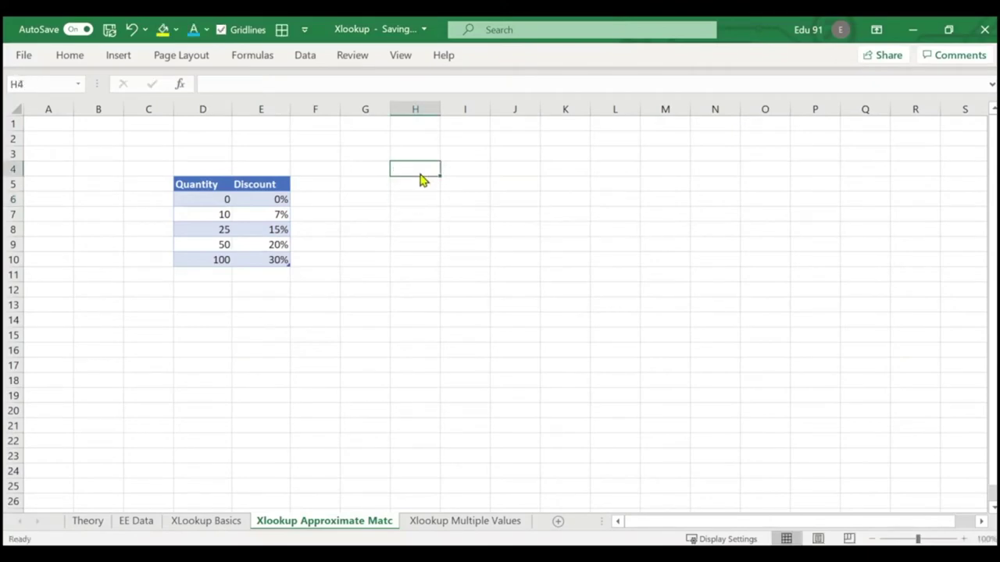
{"action": "type", "text": "34"}
{"action": "key", "text": "Return"}
Enter =VLOOKUP(H4,Table2,2) in H5 to fetch the approximate-match discount.
{"action": "type", "text": "=vlo"}
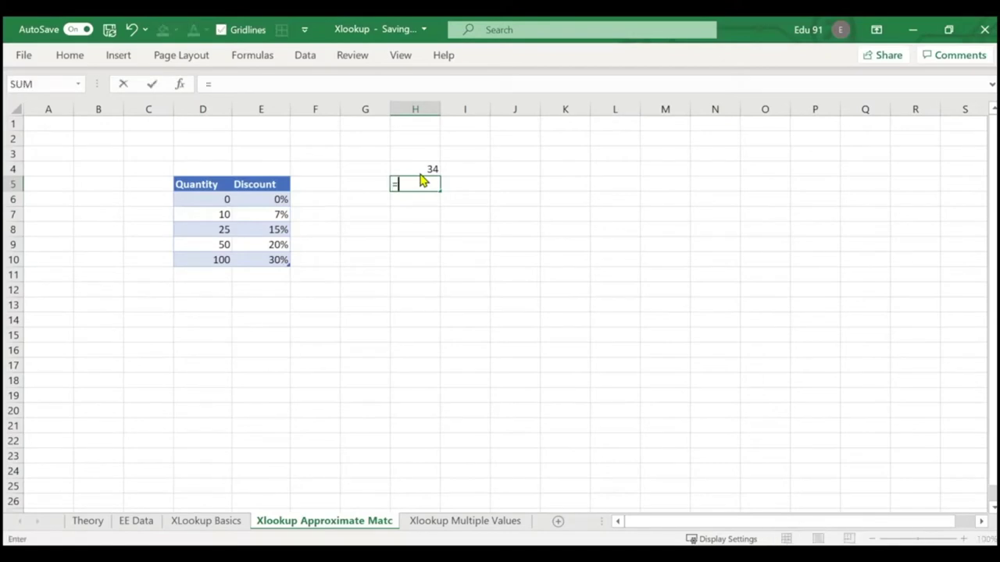
{"action": "key", "text": "Tab"}
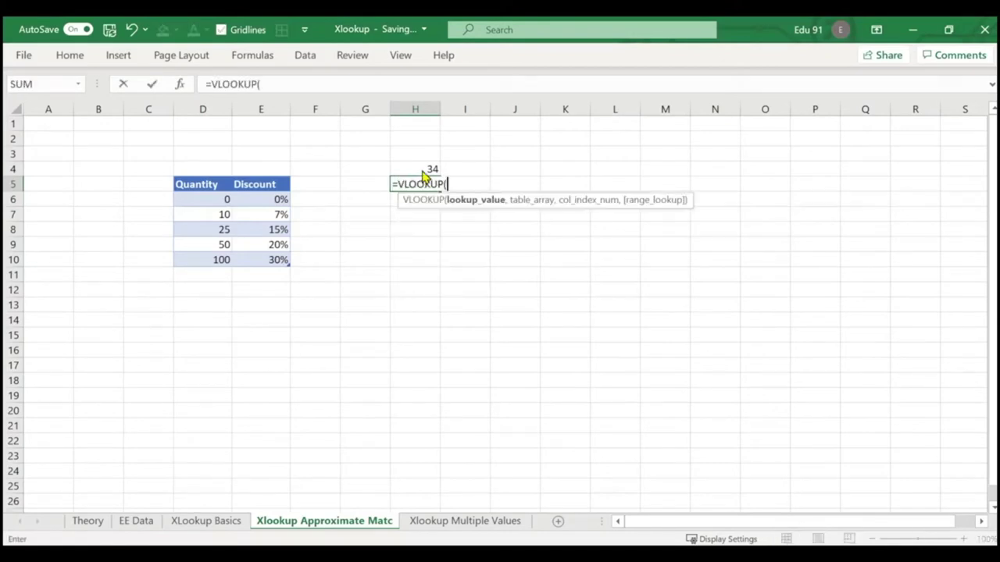
{"action": "left_click", "coordinate": [428, 171]}
{"action": "type", "text": ","}
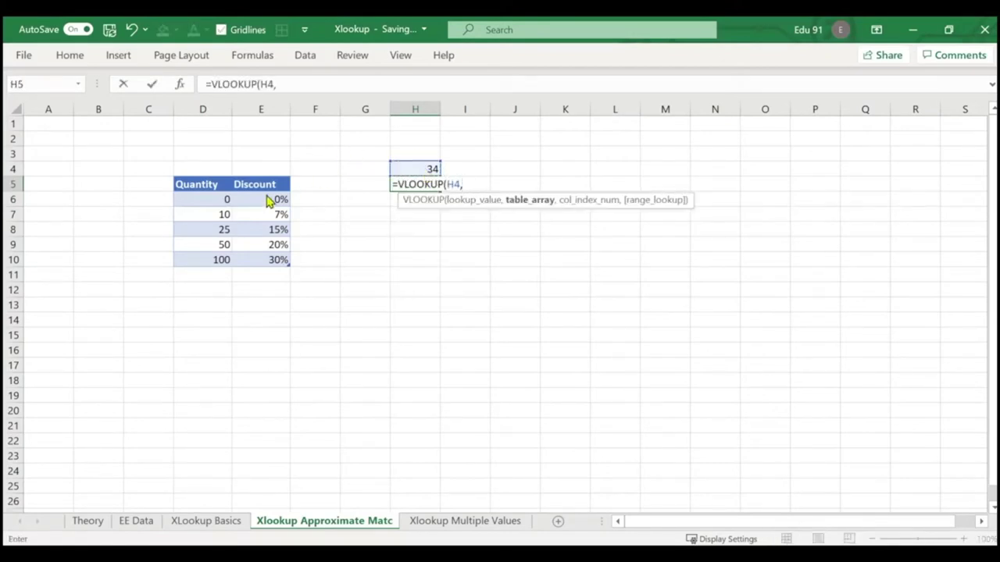
{"action": "left_click_drag", "start_coordinate": [192, 202], "coordinate": [255, 260]}
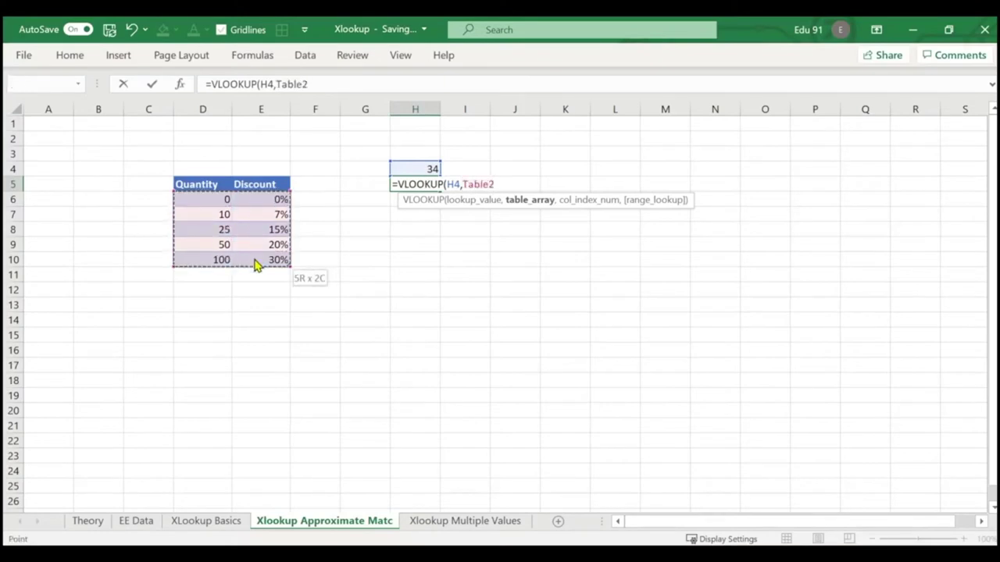
{"action": "type", "text": ","}
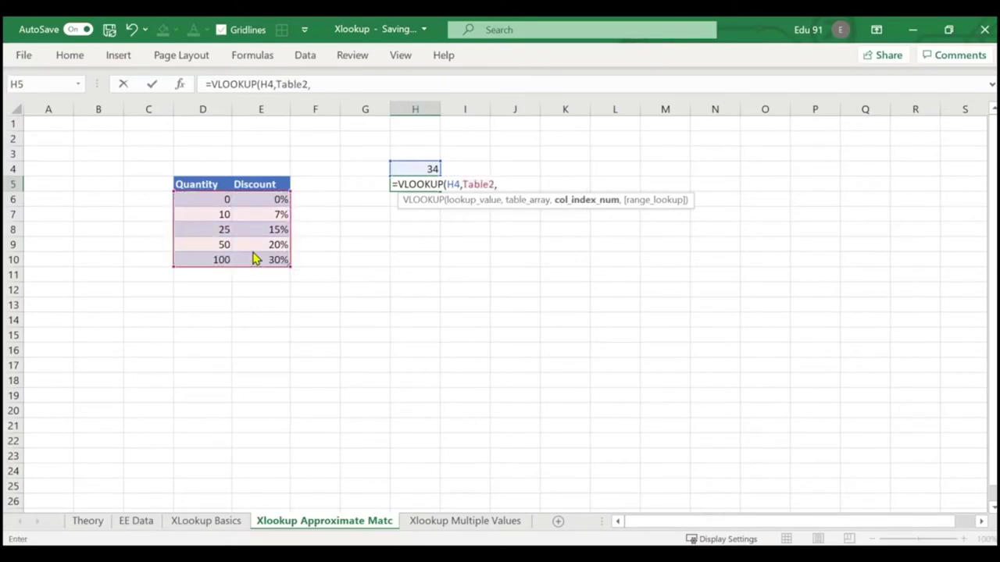
{"action": "type", "text": "2)"}
{"action": "key", "text": "Return"}
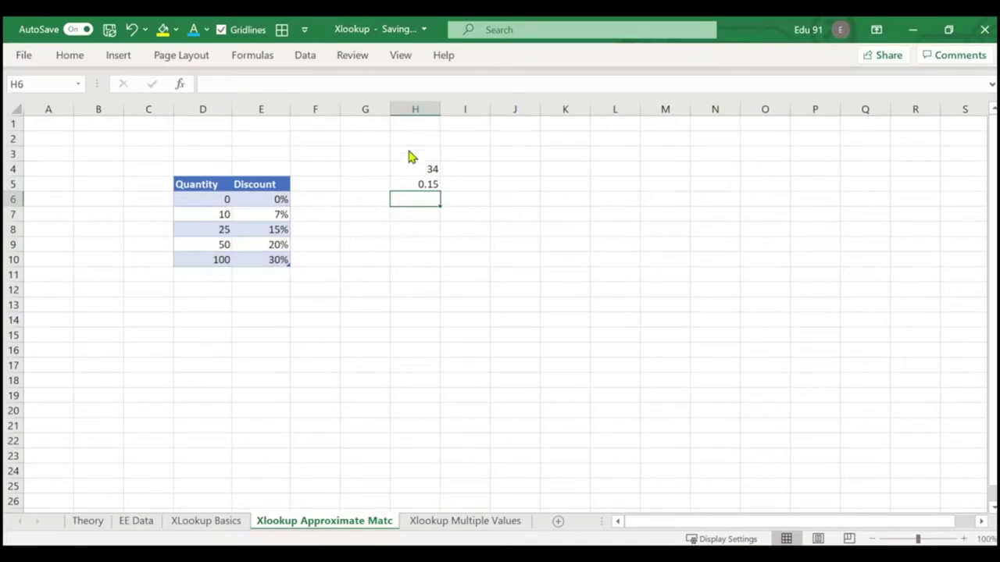
Format H5 as a percentage so the discount shows 15%.
{"action": "left_click", "coordinate": [411, 185]}
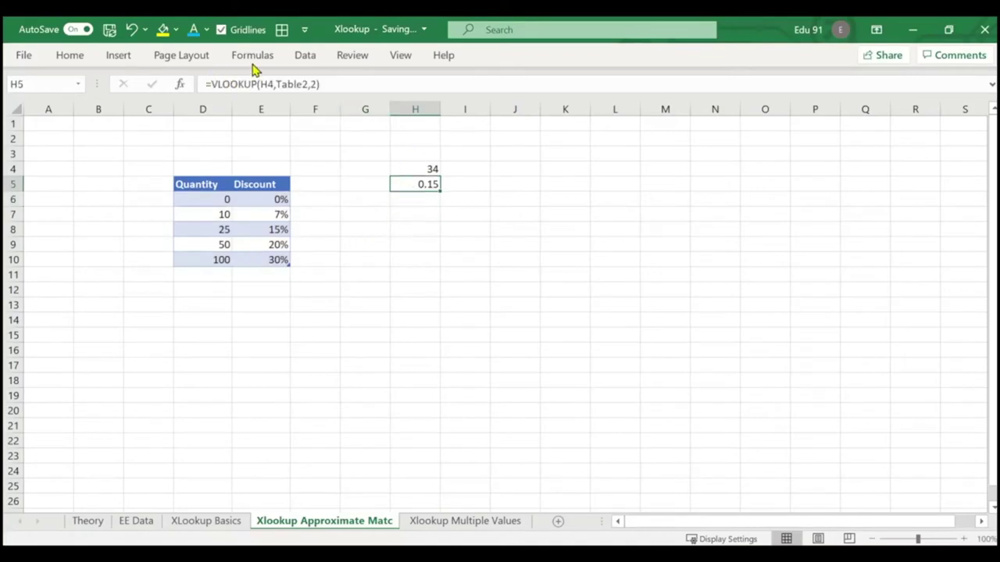
{"action": "key", "text": "ctrl+F1"}
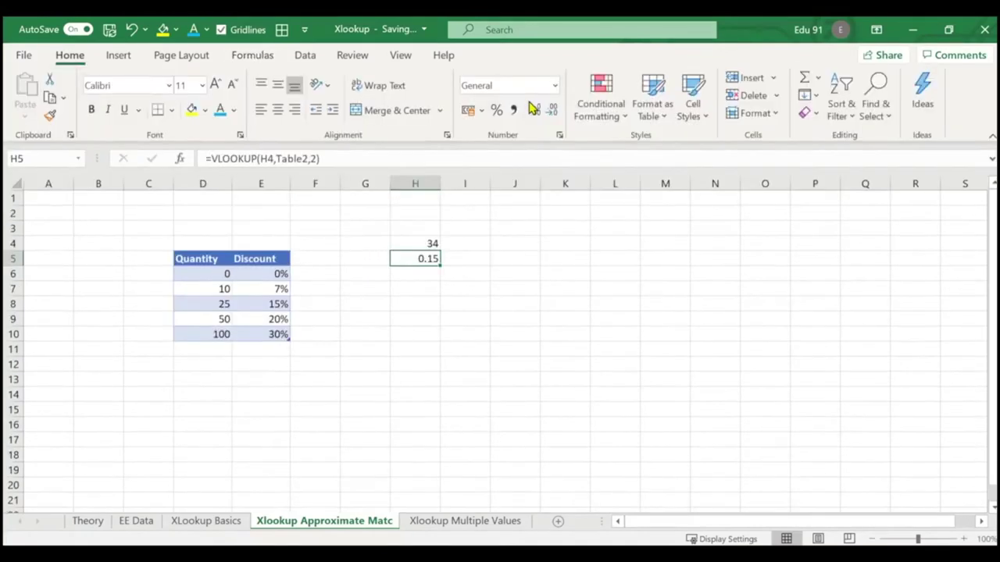
{"action": "left_click", "coordinate": [497, 110]}
{"action": "left_click", "coordinate": [500, 228]}
{"action": "left_click", "coordinate": [464, 289]}
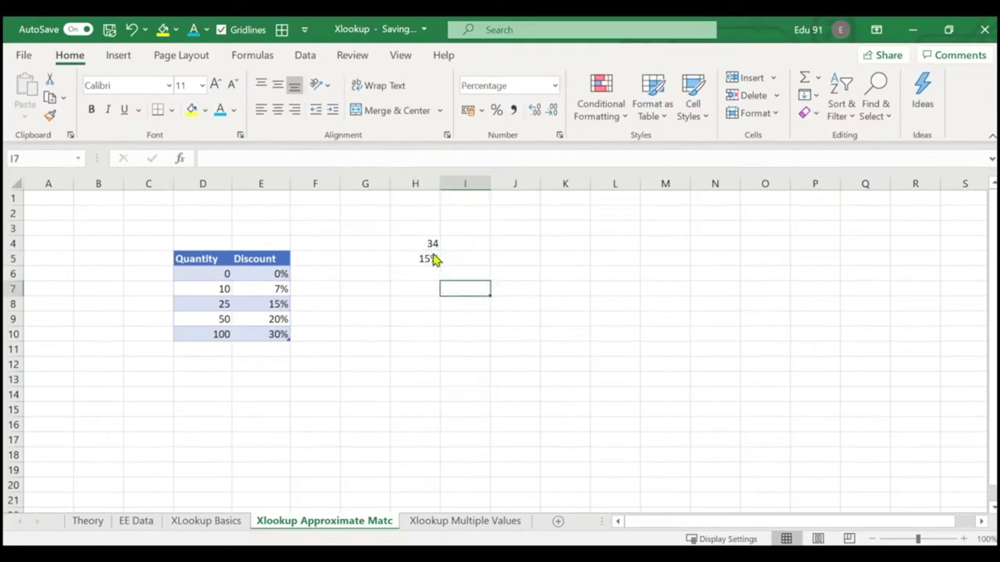
{"action": "left_click", "coordinate": [425, 244]}
{"action": "left_click", "coordinate": [431, 261]}
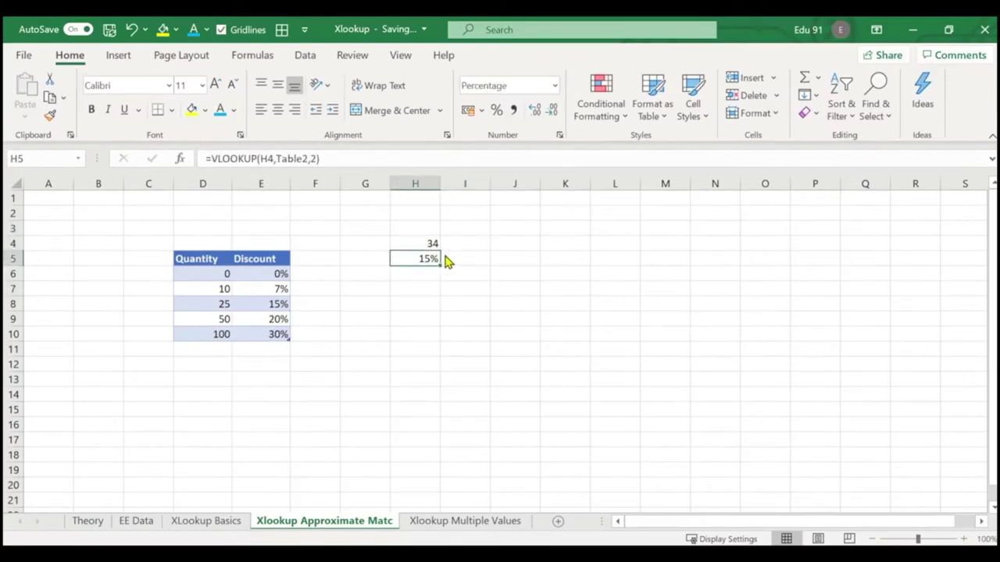
{"action": "key", "text": "ctrl+F1"}
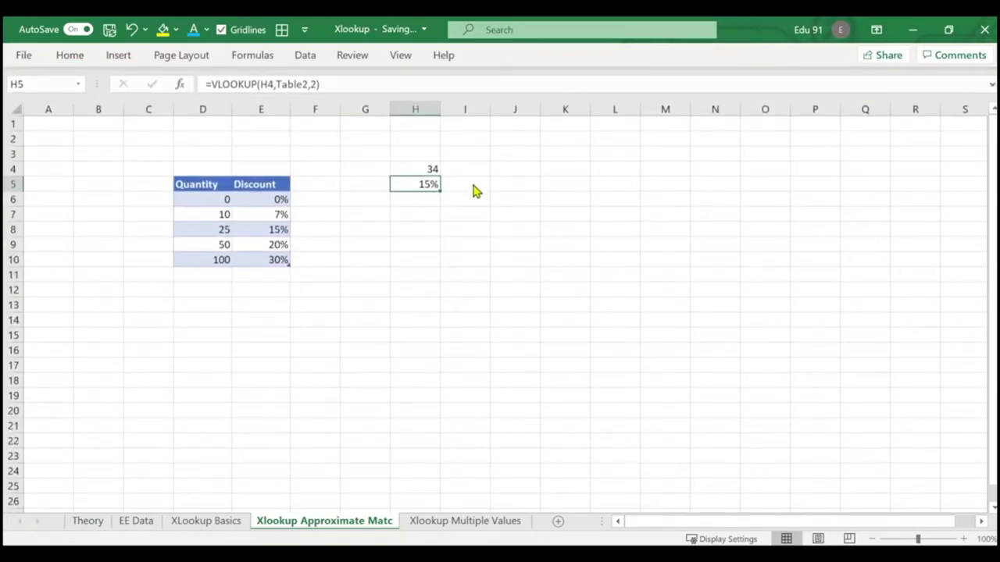
Clear the accidental 34.00% entry from I4.
{"action": "left_click", "coordinate": [474, 174]}
{"action": "type", "text": "34"}
{"action": "key", "text": "Return"}
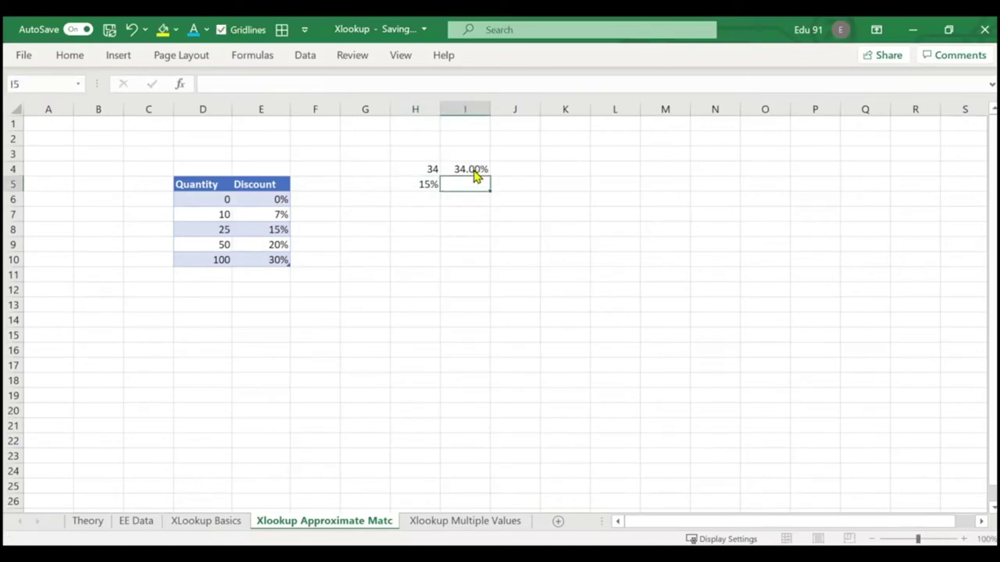
{"action": "left_click", "coordinate": [475, 175]}
{"action": "key", "text": "Delete"}
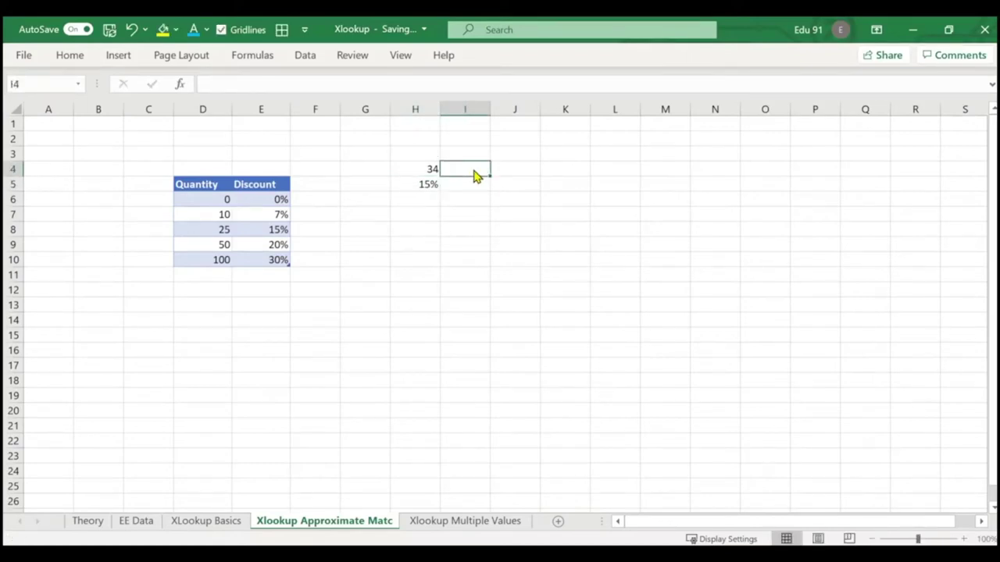
Enter quantity 34 in H7.
{"action": "key", "text": "Down"}
{"action": "key", "text": "Down"}
{"action": "key", "text": "Down"}
{"action": "key", "text": "Left"}
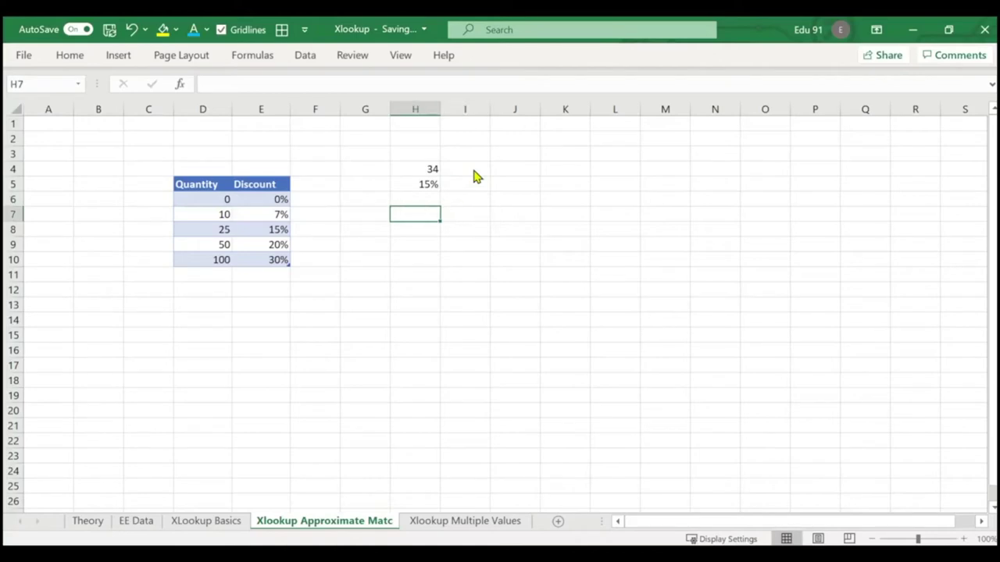
{"action": "type", "text": "34"}
{"action": "key", "text": "Return"}
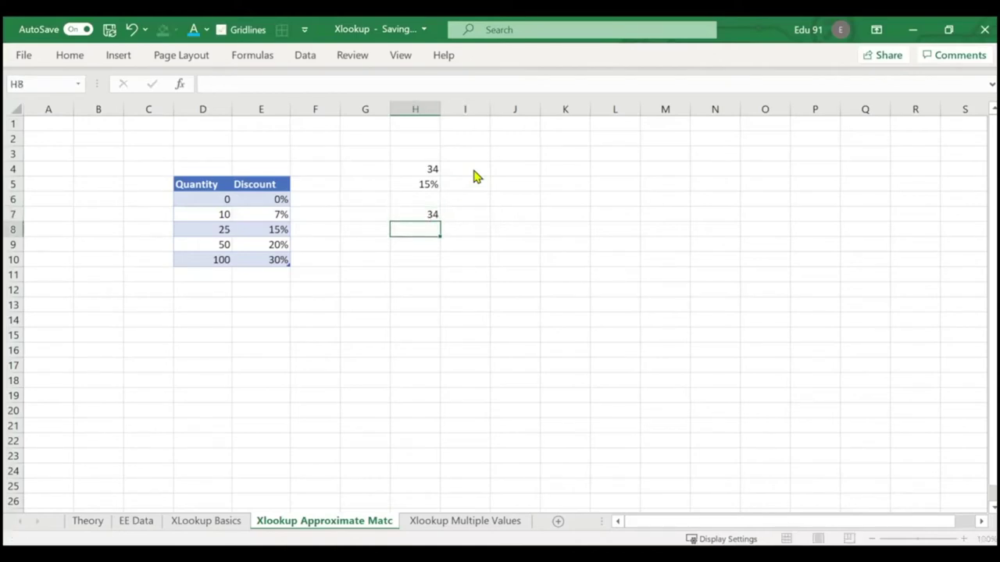
Enter =XLOOKUP(H7,Table2[Quantity],Table2[Discount],,-1) in H8 for a next-smaller-item match.
{"action": "type", "text": "=XLOOKUP("}
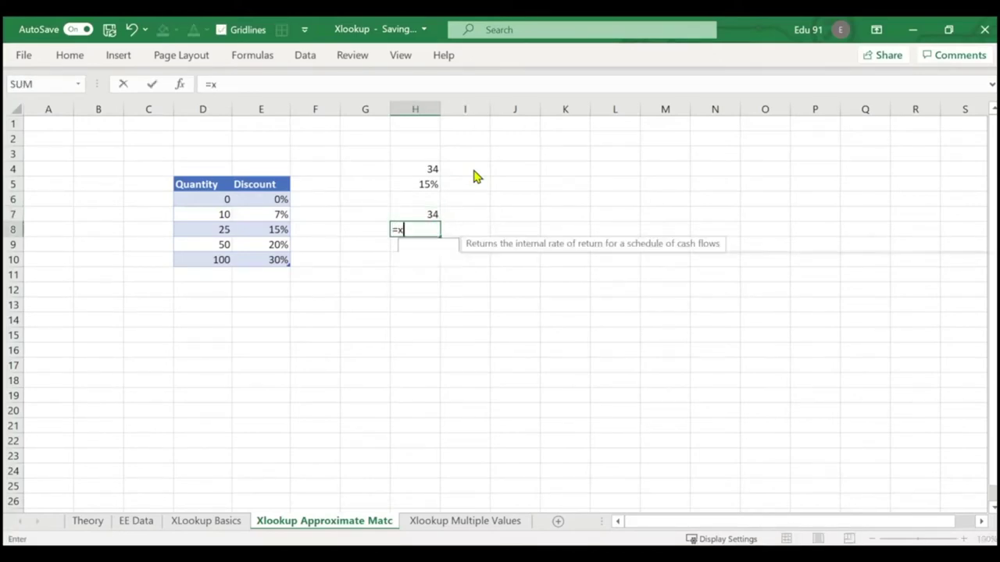
{"action": "left_click", "coordinate": [433, 214]}
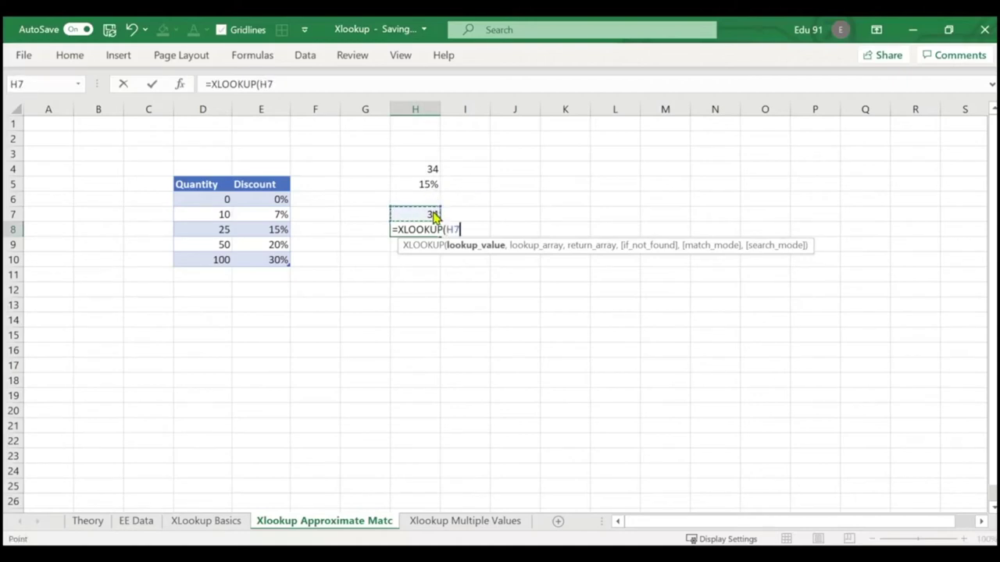
{"action": "type", "text": ","}
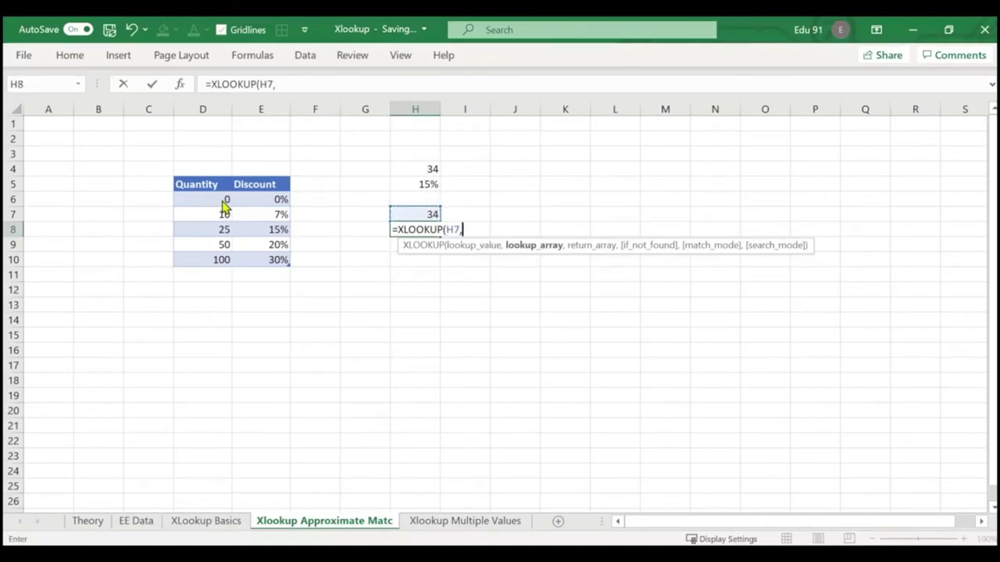
{"action": "left_click_drag", "start_coordinate": [224, 198], "coordinate": [223, 260]}
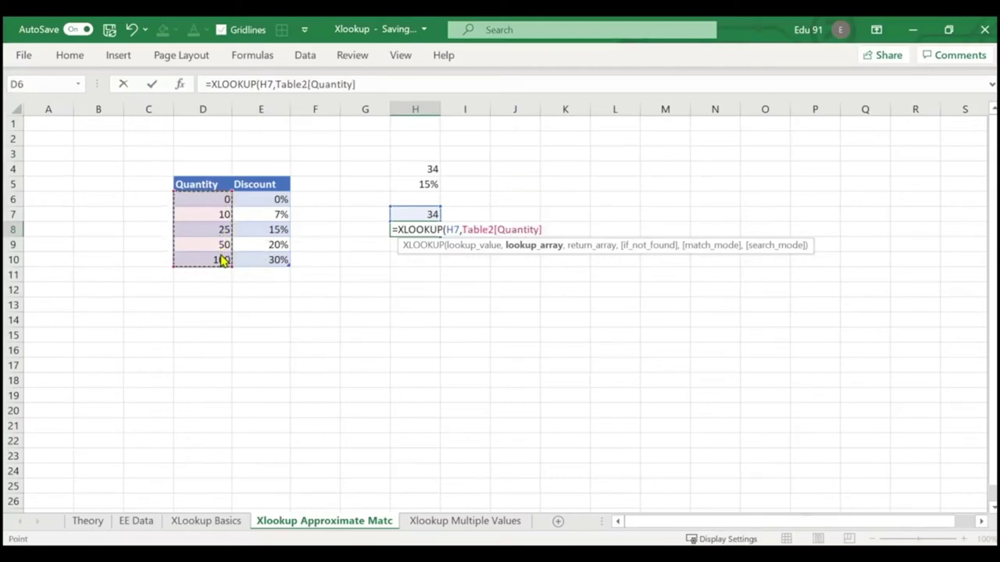
{"action": "type", "text": ","}
{"action": "left_click_drag", "start_coordinate": [276, 200], "coordinate": [277, 260]}
{"action": "type", "text": ",,"}
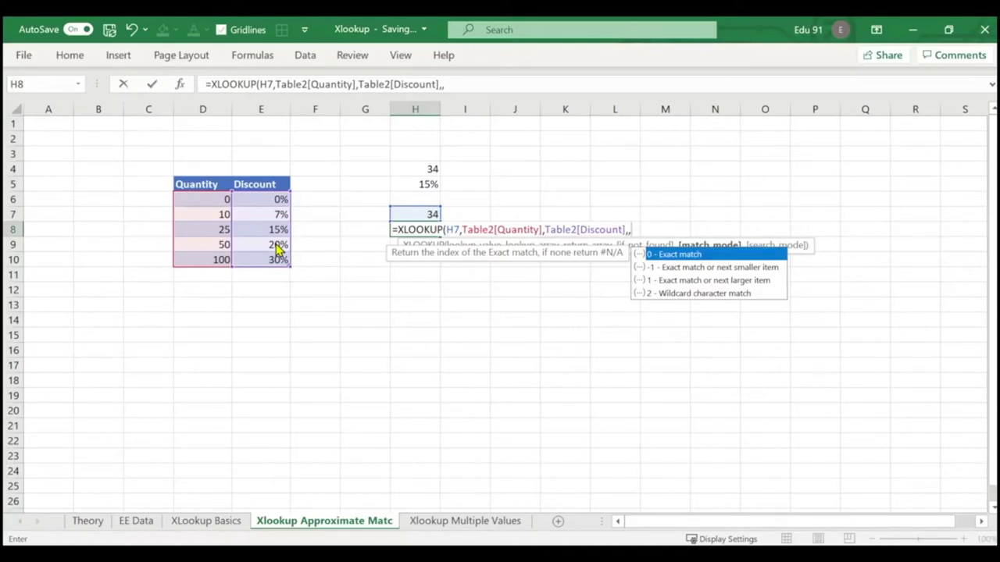
{"action": "type", "text": "-1"}
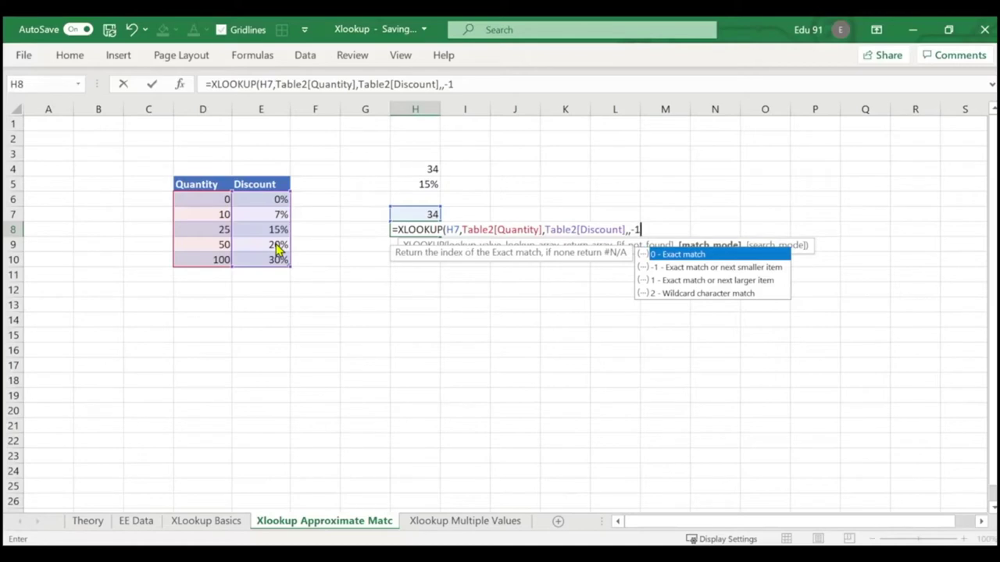
{"action": "type", "text": ")"}
{"action": "key", "text": "Return"}
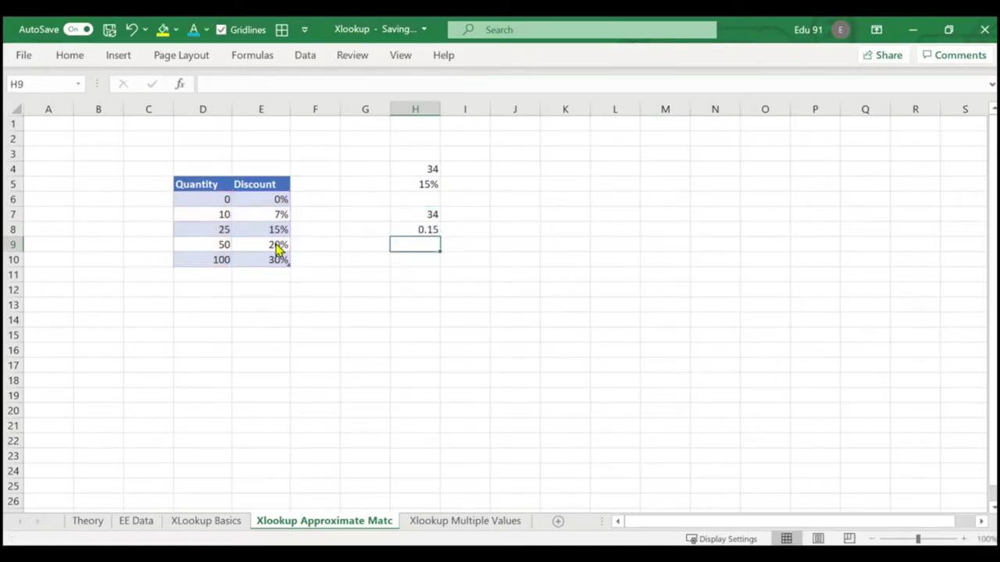
Format H8 as a percentage, showing 15%, and reselect it to view the formula.
{"action": "left_click", "coordinate": [417, 234]}
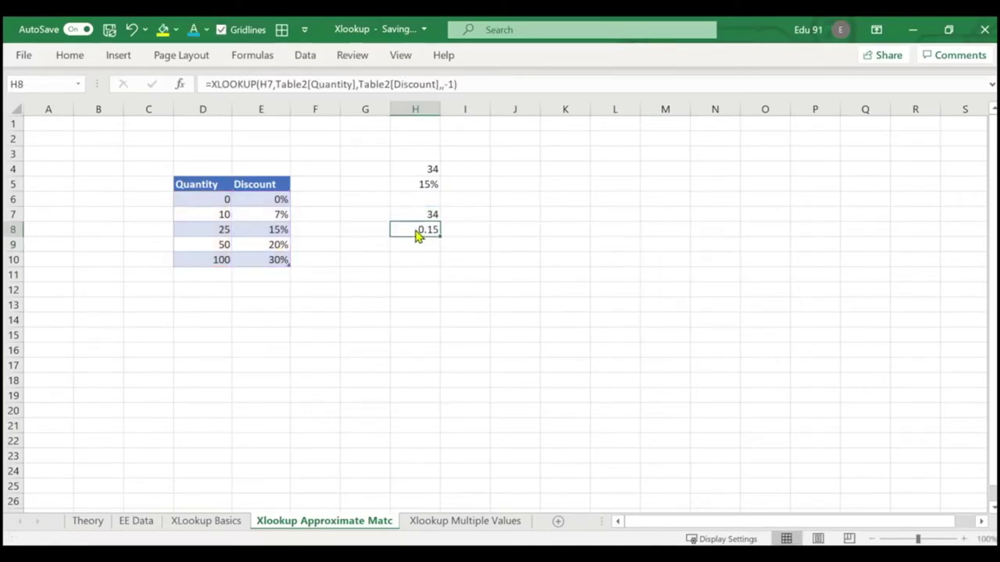
{"action": "key", "text": "ctrl+F1"}
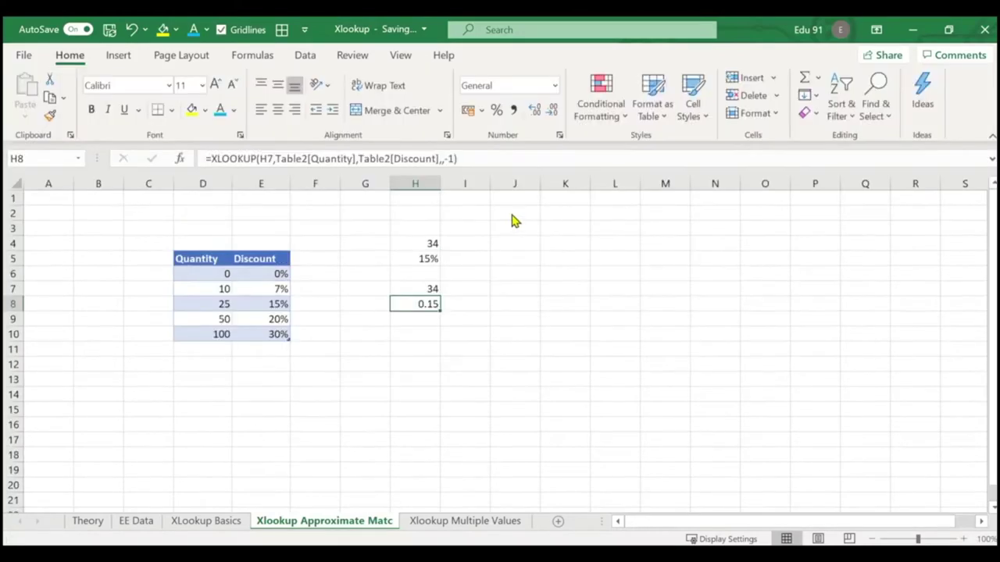
{"action": "left_click", "coordinate": [496, 110]}
{"action": "left_click", "coordinate": [466, 314]}
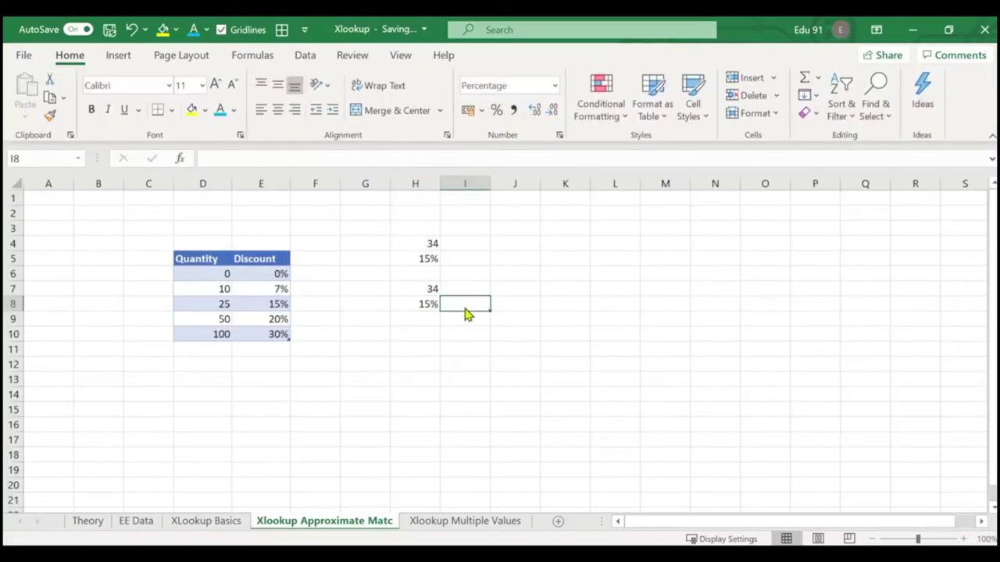
{"action": "key", "text": "ctrl+F1"}
{"action": "left_click", "coordinate": [455, 275]}
{"action": "left_click", "coordinate": [432, 232]}
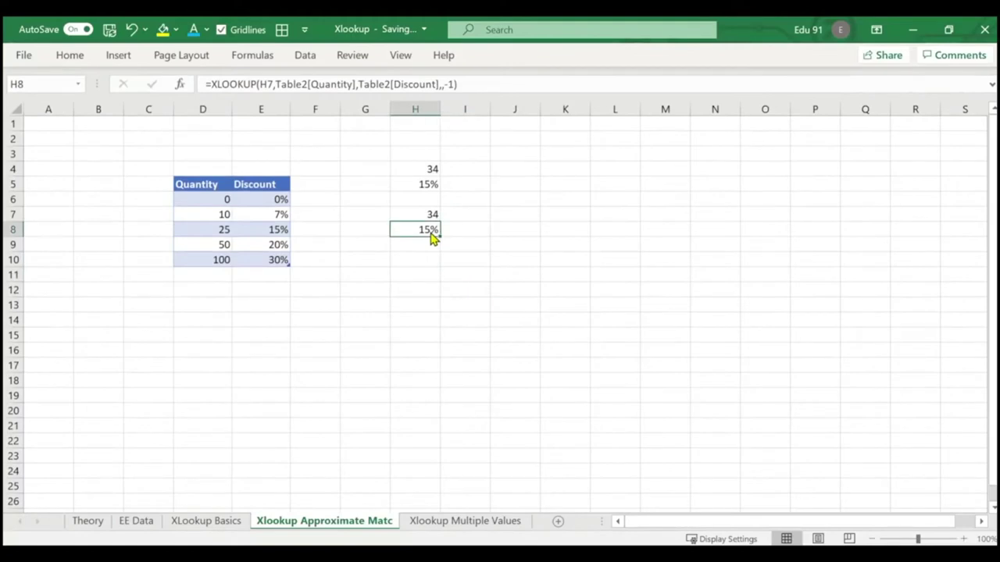
Undo an accidental fill of table row 7 with row 8's values.
{"action": "left_click_drag", "start_coordinate": [216, 218], "coordinate": [283, 221]}
{"action": "left_click", "coordinate": [334, 247]}
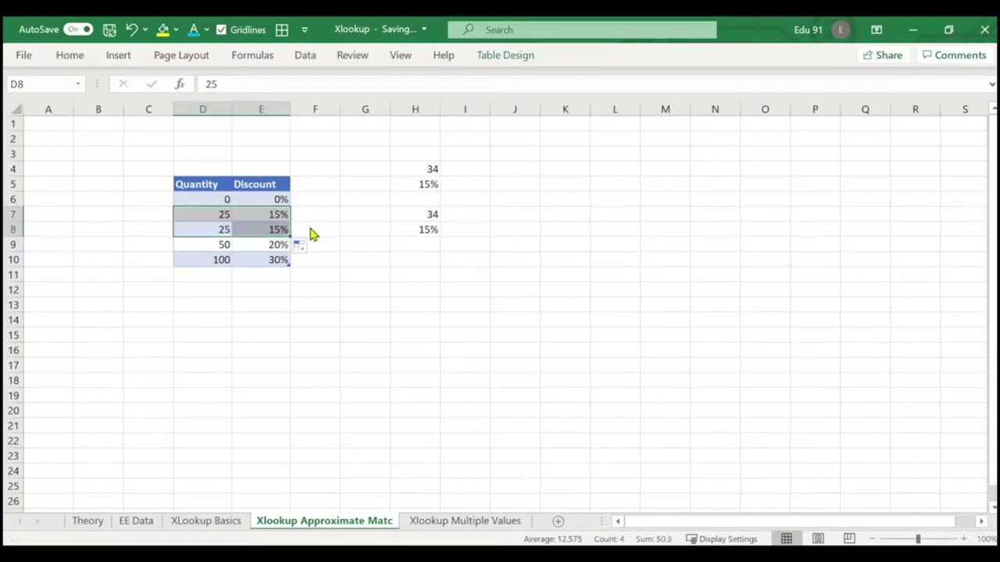
{"action": "key", "text": "ctrl+z"}
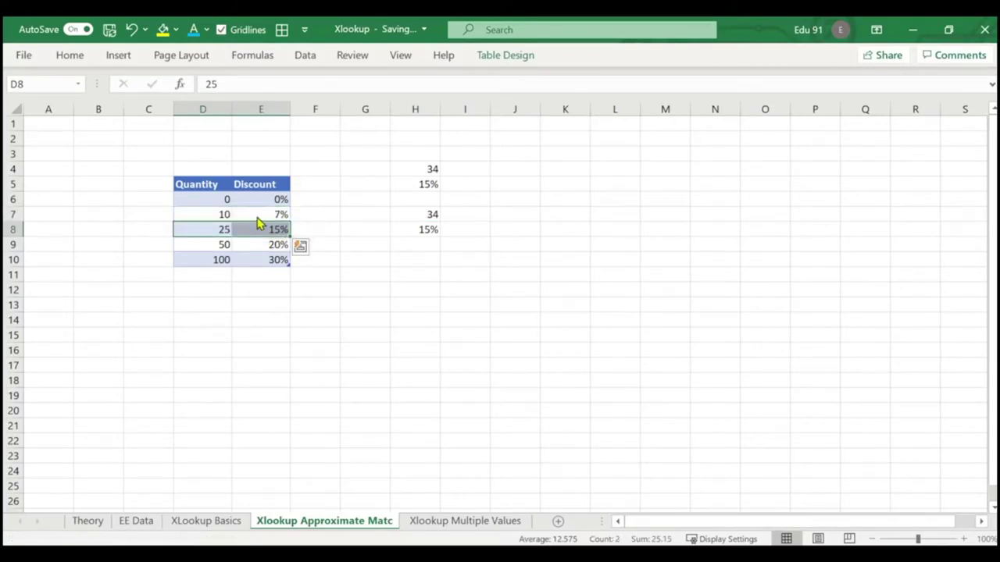
{"action": "left_click_drag", "start_coordinate": [247, 233], "coordinate": [290, 234]}
Set table row 7 to 25 / 15% and row 8 to 10 / 7%, leaving quantities unsorted.
{"action": "left_click", "coordinate": [221, 220]}
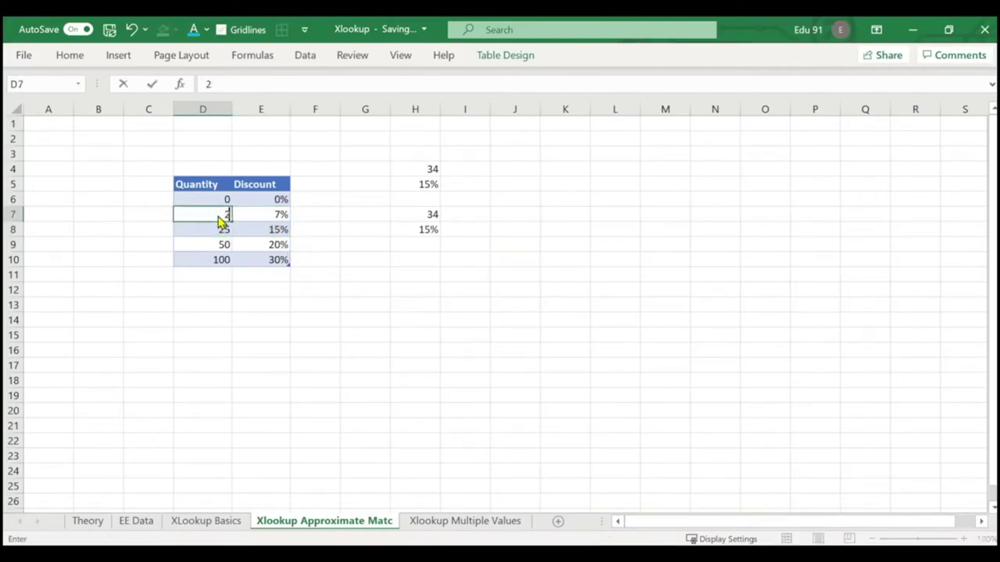
{"action": "type", "text": "25"}
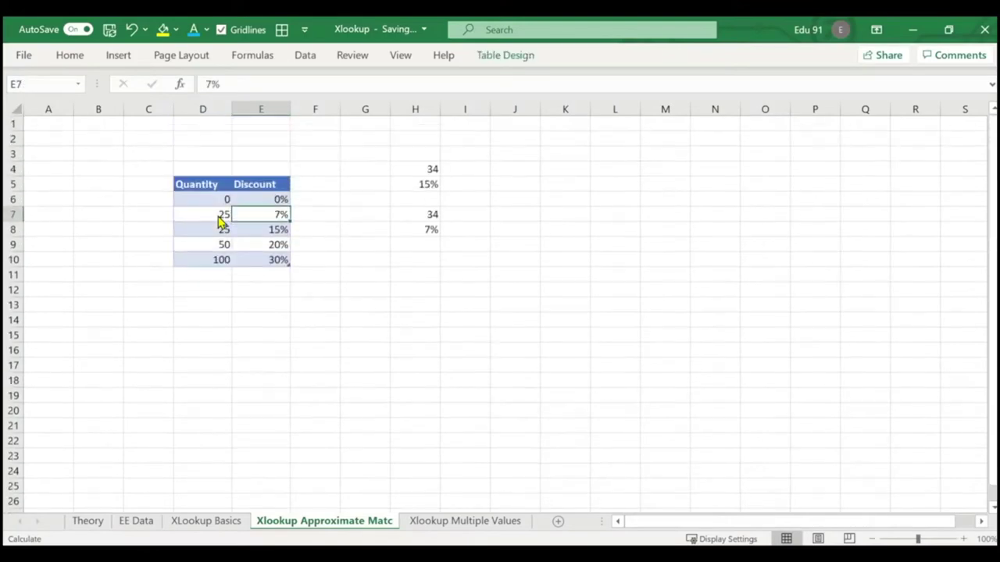
{"action": "type", "text": "15%"}
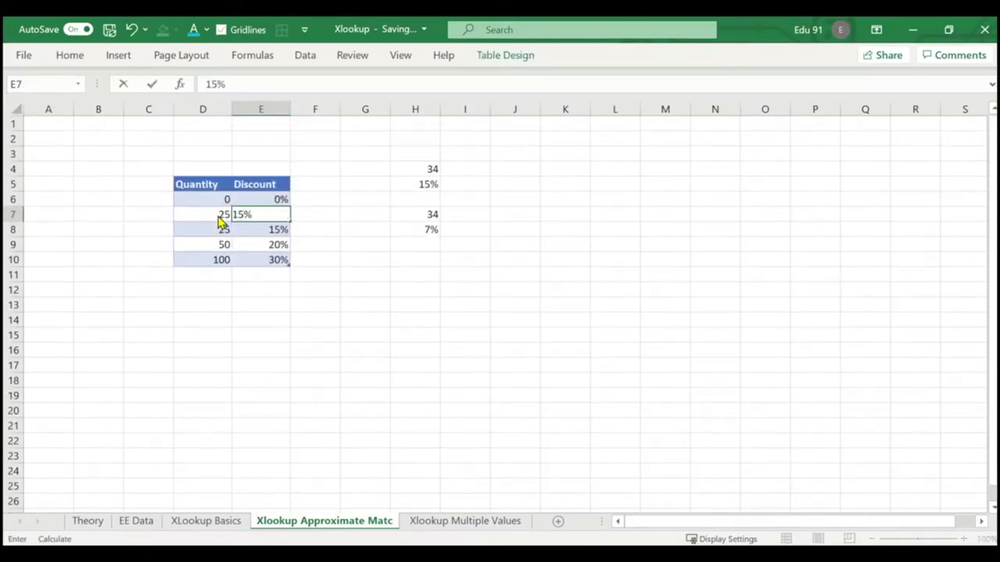
{"action": "left_click", "coordinate": [210, 232]}
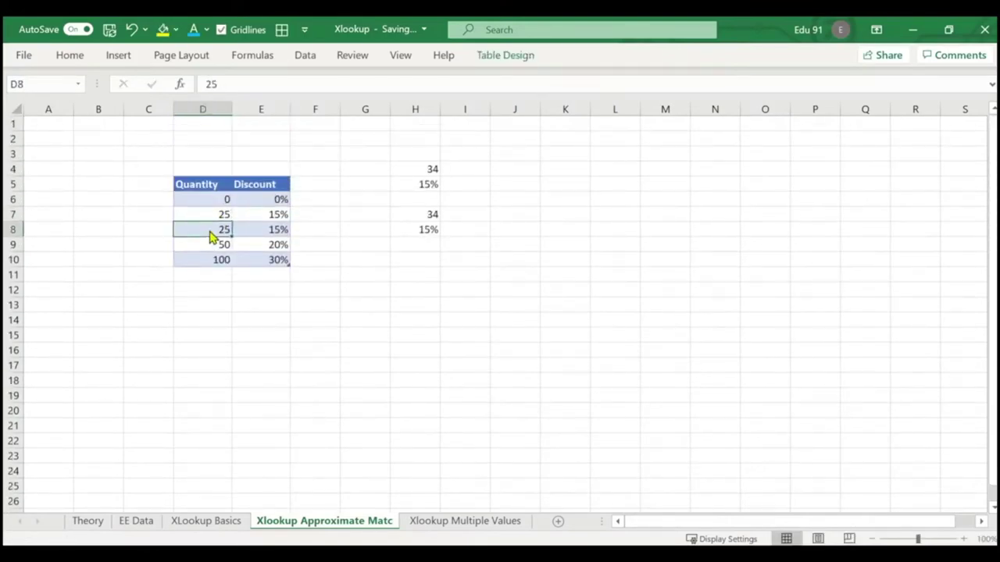
{"action": "type", "text": "10"}
{"action": "key", "text": "Tab"}
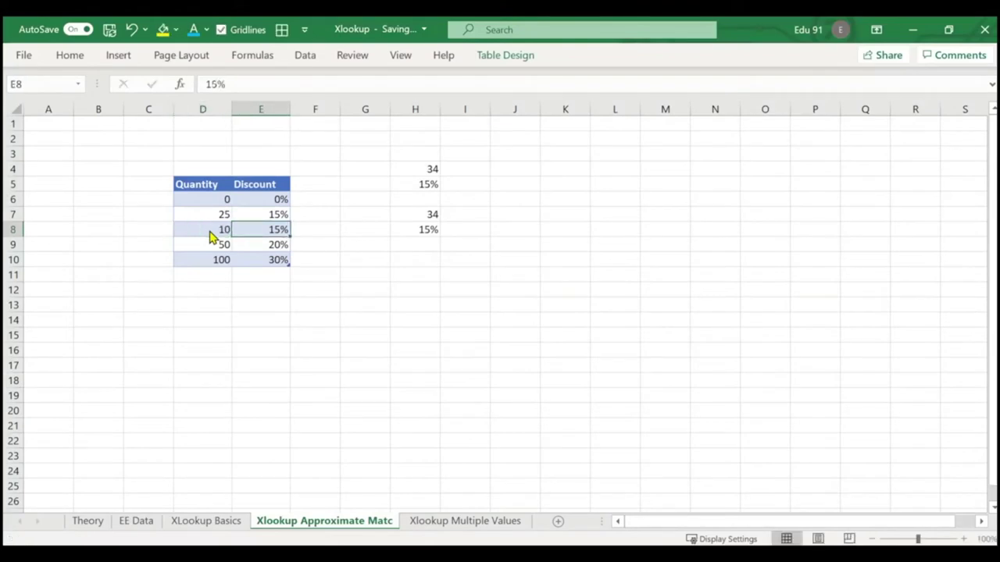
{"action": "type", "text": "7%"}
{"action": "key", "text": "Return"}
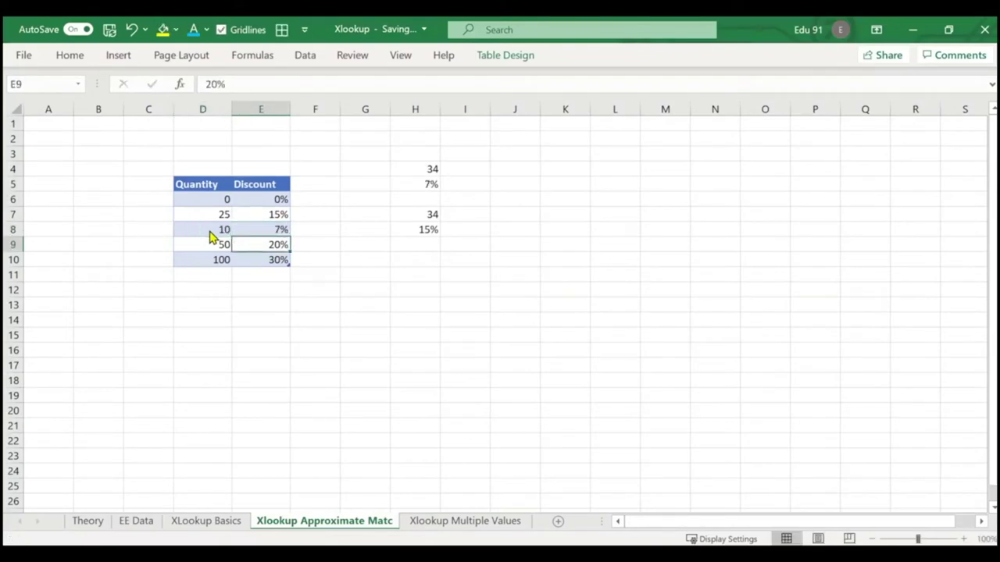
{"action": "left_click_drag", "start_coordinate": [426, 168], "coordinate": [436, 232]}
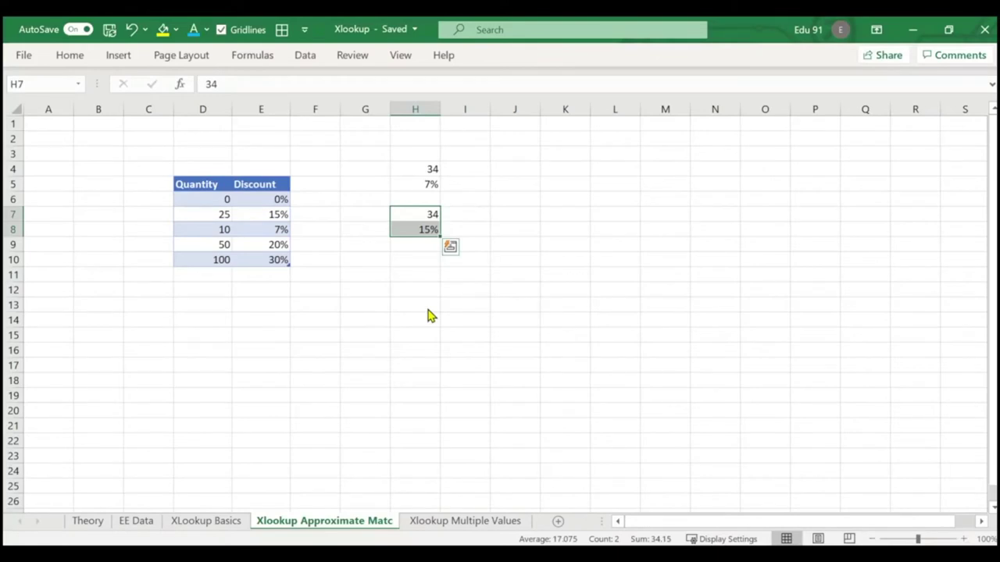
{"action": "key", "text": "Escape"}
Flip through the XLookup Basics, Theory and approximate-match sheets, ending on Xlookup Multiple Values.
{"action": "left_click", "coordinate": [180, 529]}
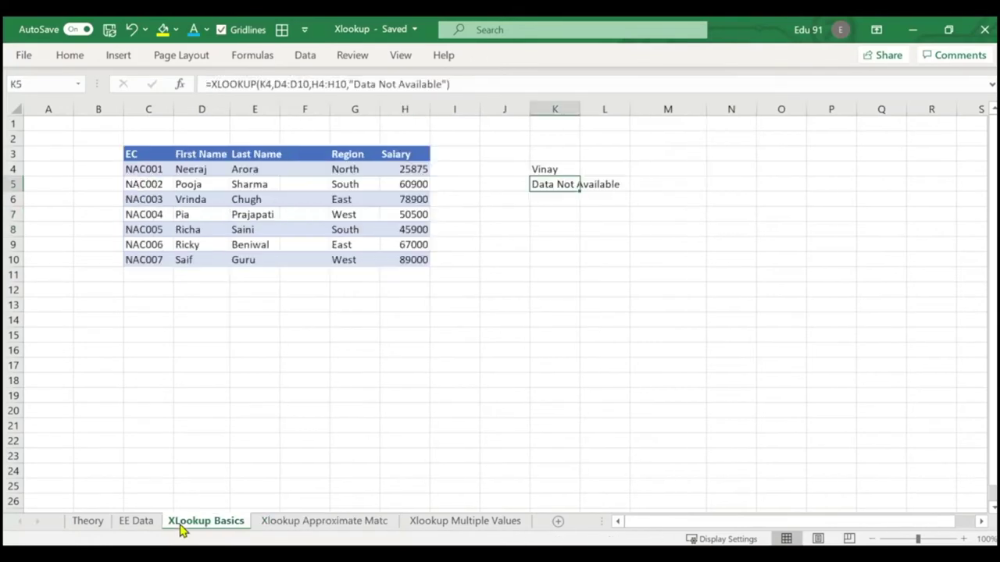
{"action": "left_click", "coordinate": [87, 522]}
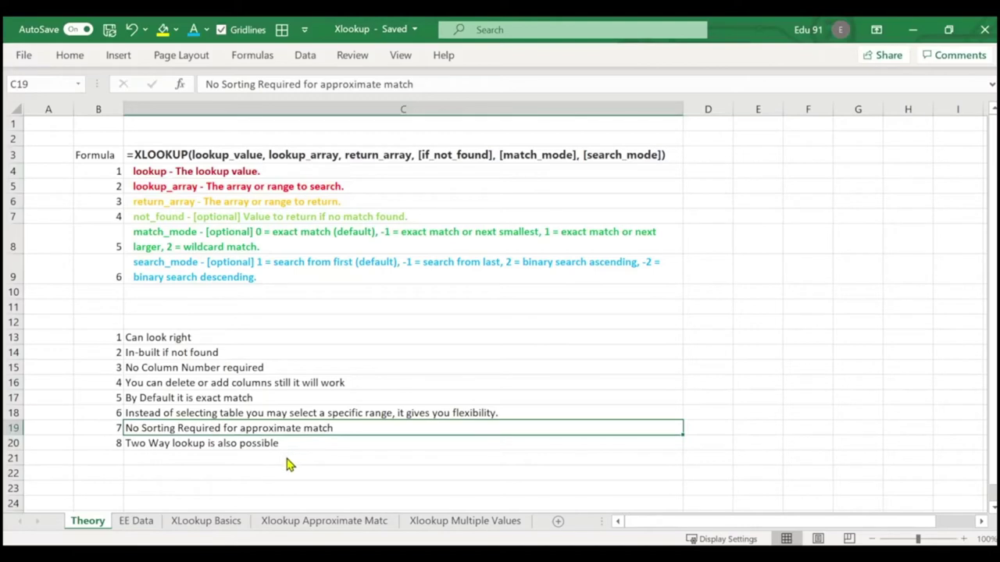
{"action": "left_click", "coordinate": [465, 522]}
{"action": "left_click", "coordinate": [466, 322]}
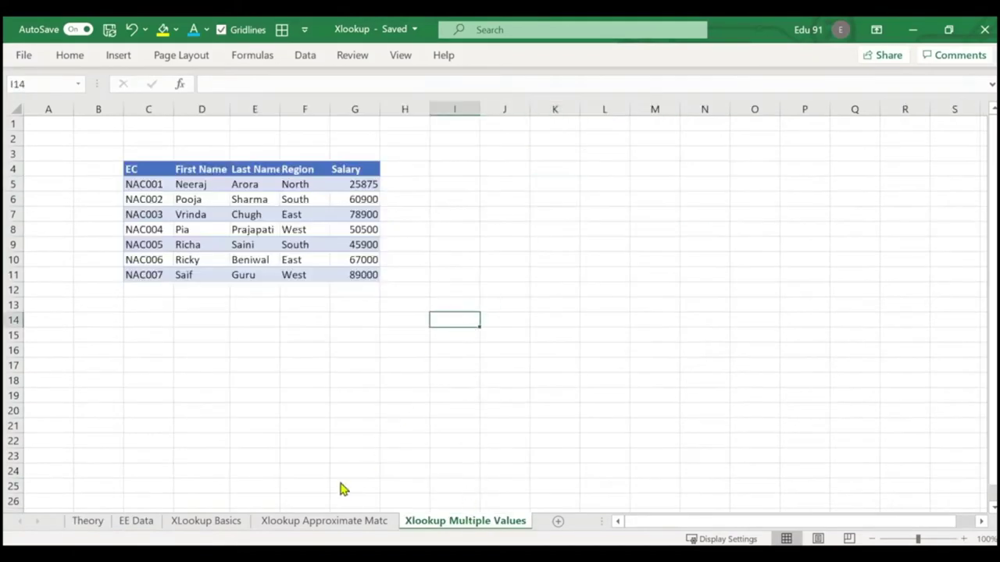
{"action": "left_click", "coordinate": [320, 523]}
{"action": "left_click", "coordinate": [230, 523]}
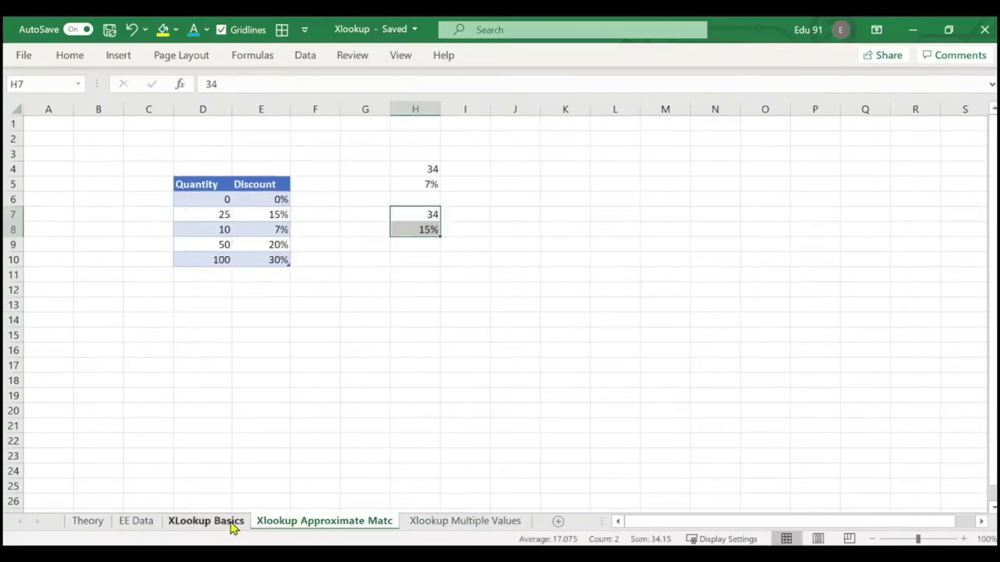
{"action": "left_click", "coordinate": [406, 396]}
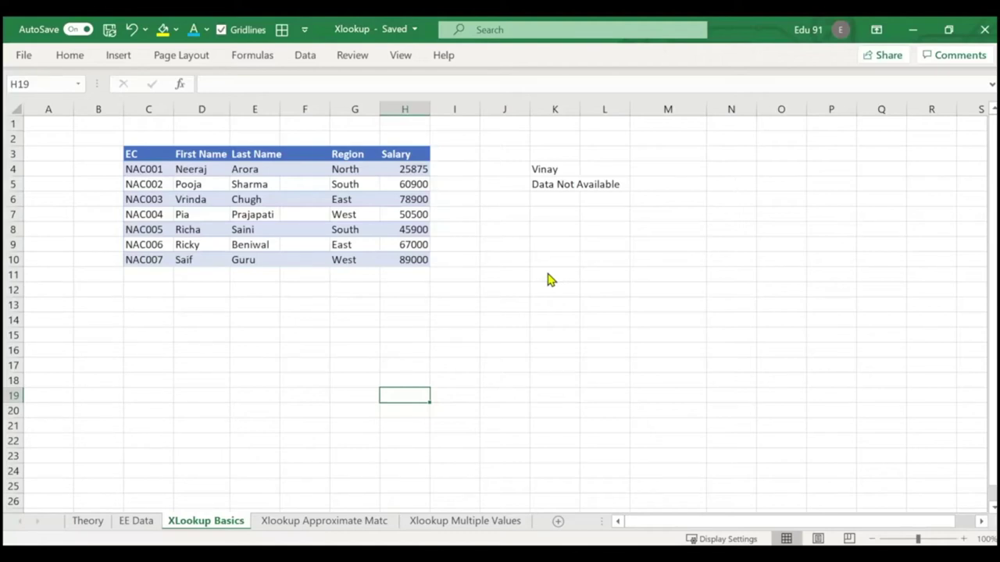
{"action": "key", "text": "ctrl+Page_Down"}
{"action": "key", "text": "ctrl+Page_Down"}
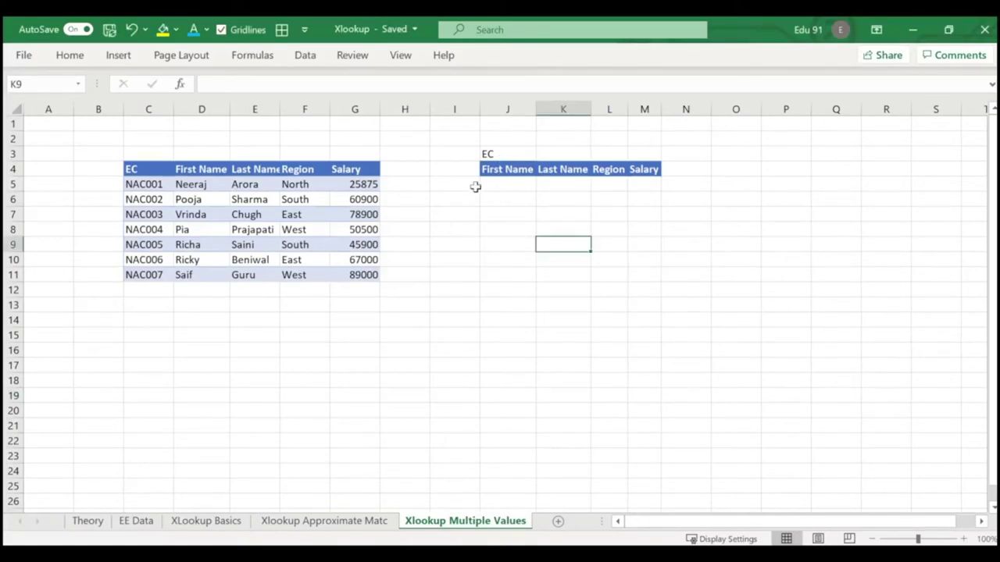
Type the first employee's code into K3 beside the EC label, then select J5.
{"action": "left_click", "coordinate": [506, 153]}
{"action": "left_click", "coordinate": [559, 154]}
{"action": "type", "text": "NA"}
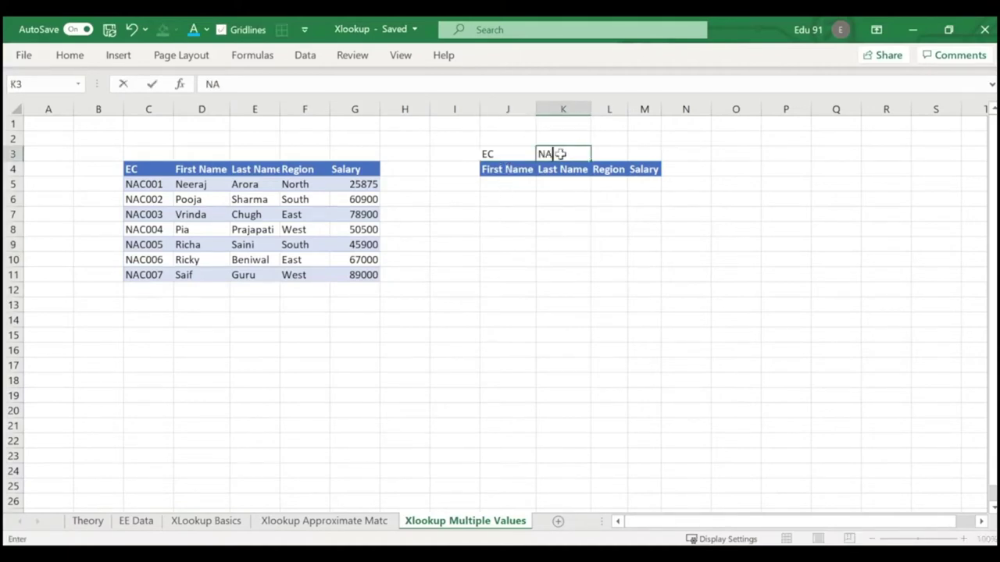
{"action": "type", "text": "C001"}
{"action": "key", "text": "Return"}
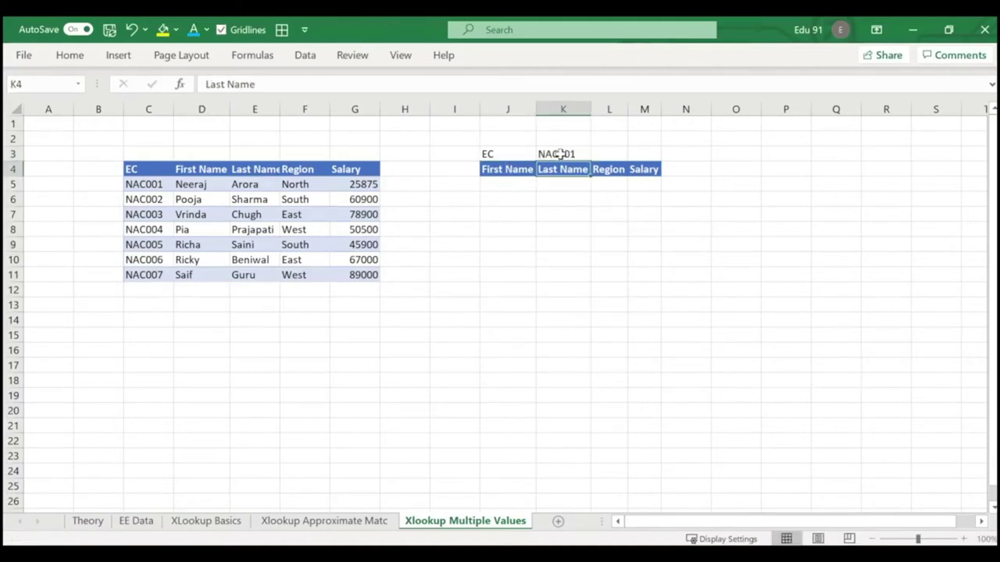
{"action": "left_click", "coordinate": [512, 185]}
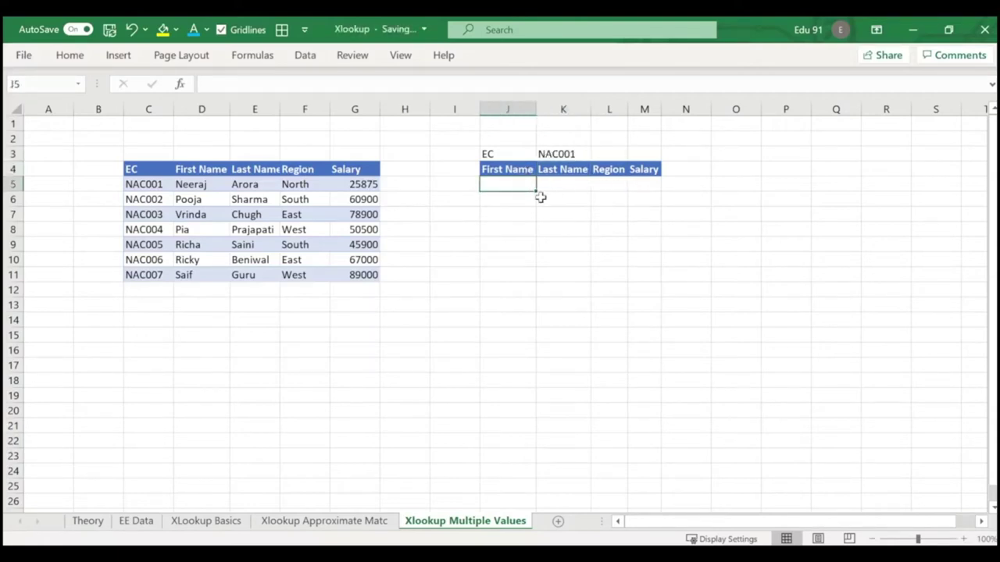
Enter =XLOOKUP(K3,C5:C11,D5:G11) in J5 so first name, last name, region and salary spill across.
{"action": "type", "text": "=xl"}
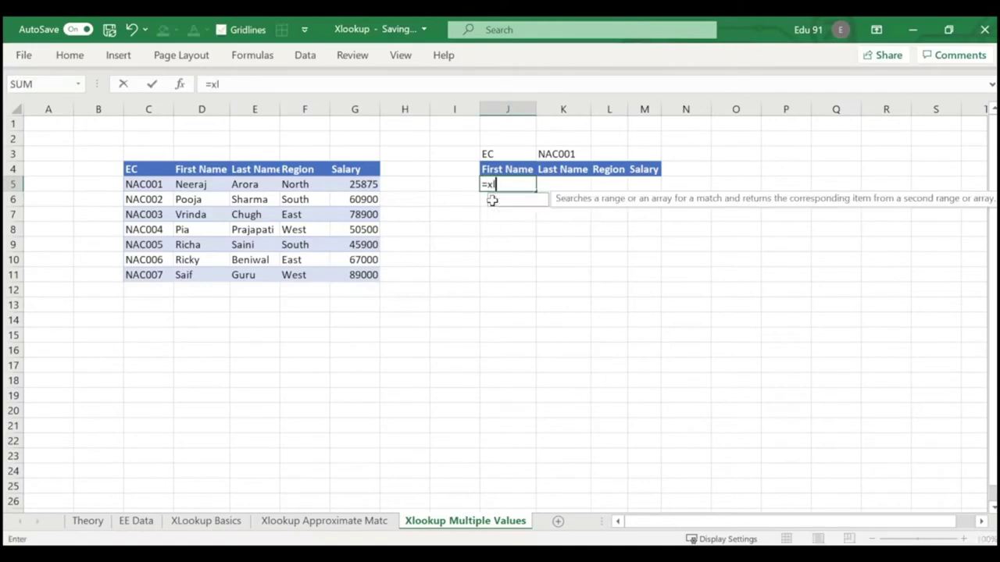
{"action": "key", "text": "Tab"}
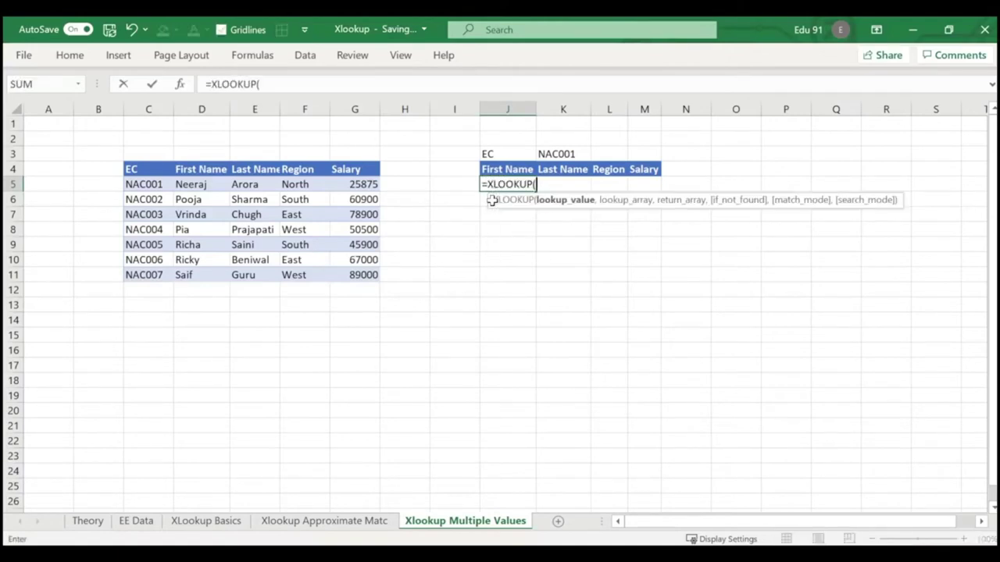
{"action": "left_click", "coordinate": [564, 153]}
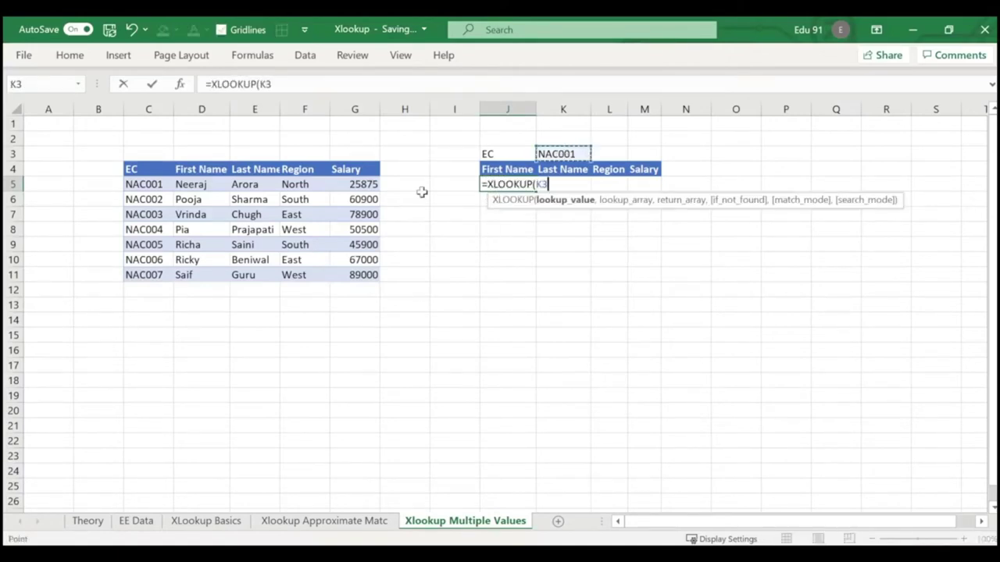
{"action": "type", "text": ","}
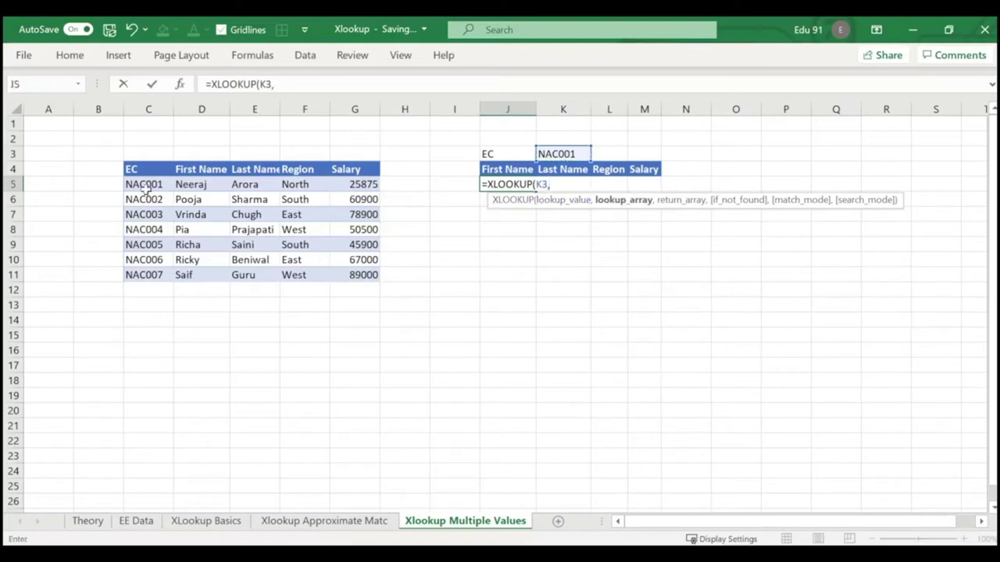
{"action": "left_click", "coordinate": [141, 185]}
{"action": "left_click_drag", "start_coordinate": [147, 221], "coordinate": [144, 274]}
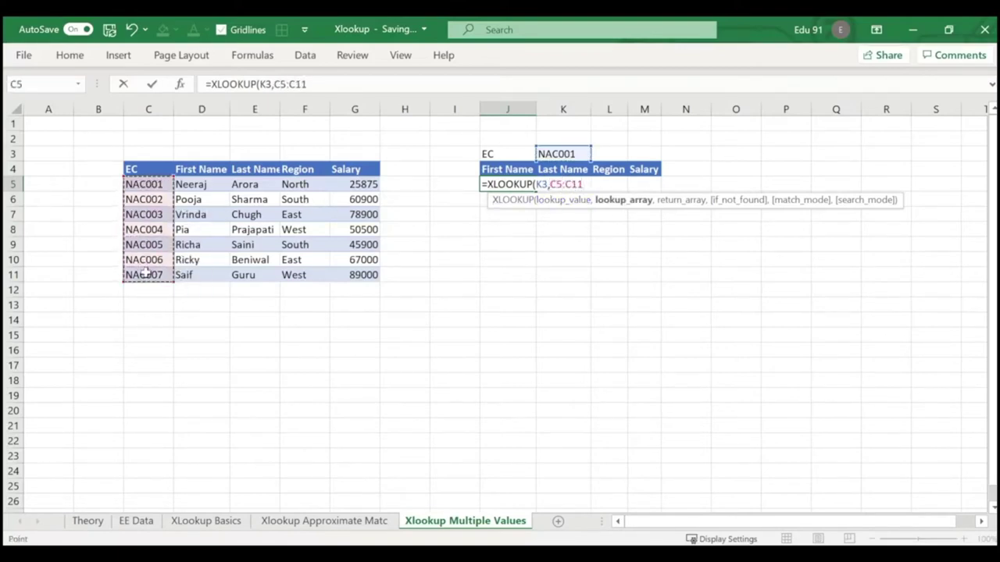
{"action": "type", "text": ","}
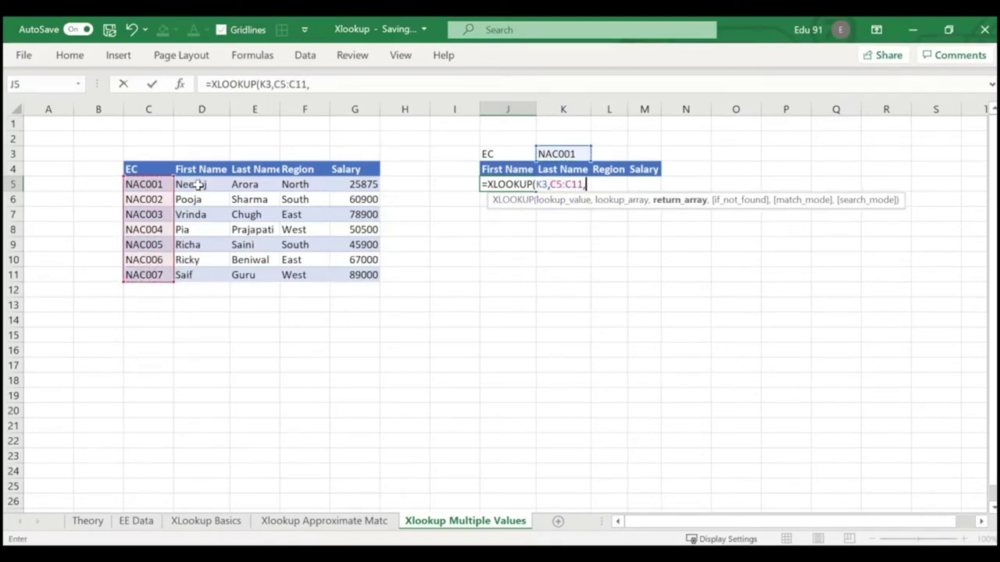
{"action": "left_click_drag", "start_coordinate": [191, 183], "coordinate": [365, 280]}
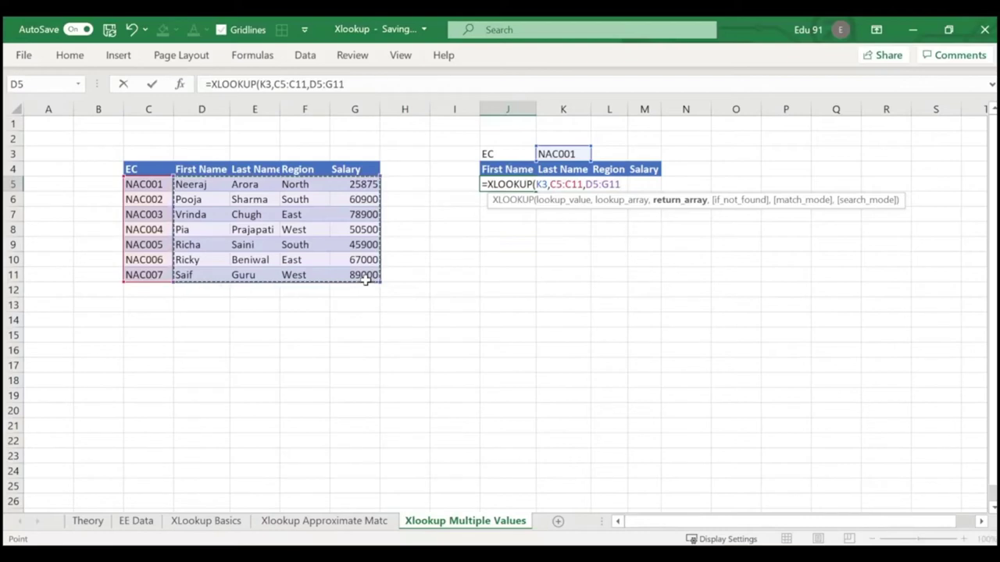
{"action": "type", "text": ")"}
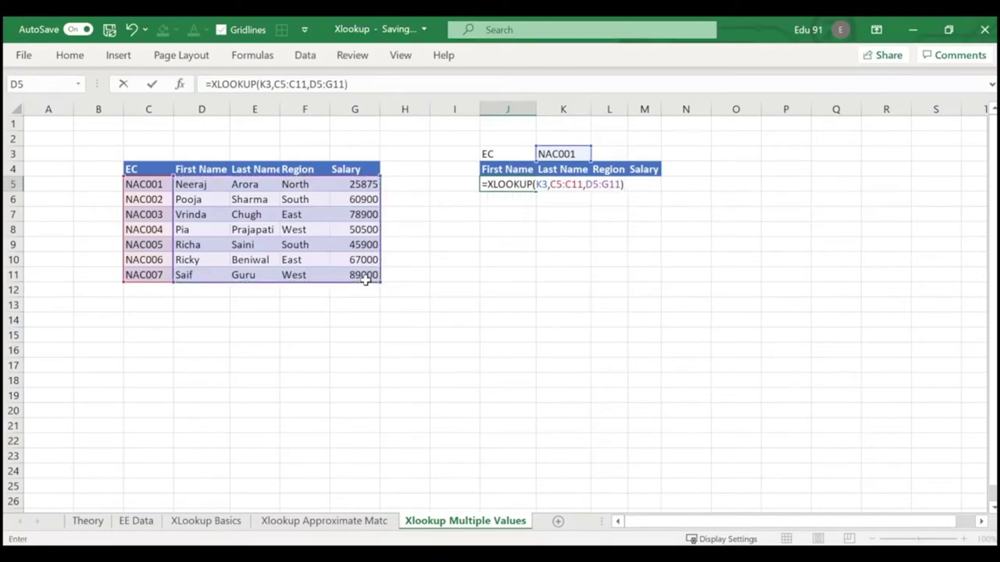
{"action": "key", "text": "Return"}
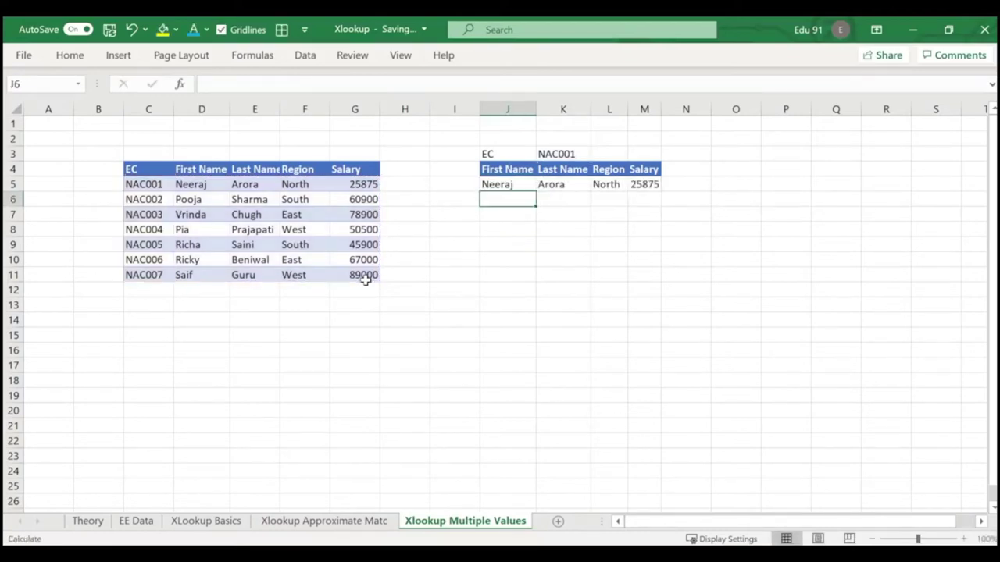
Inspect the spilled result cells, including salary 25875, then return to the Theory sheet.
{"action": "left_click", "coordinate": [522, 186]}
{"action": "left_click", "coordinate": [572, 185]}
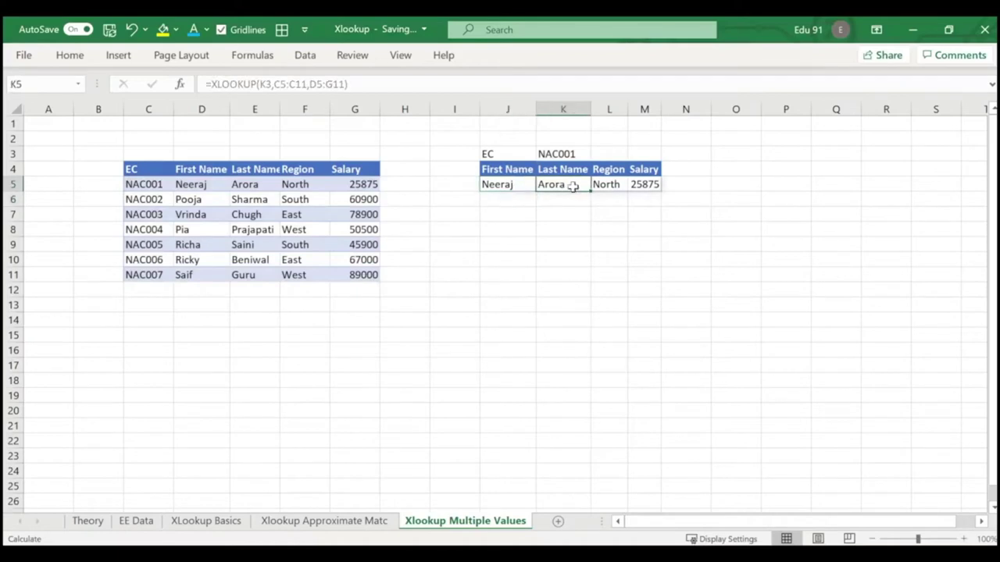
{"action": "left_click", "coordinate": [618, 185]}
{"action": "left_click", "coordinate": [669, 184]}
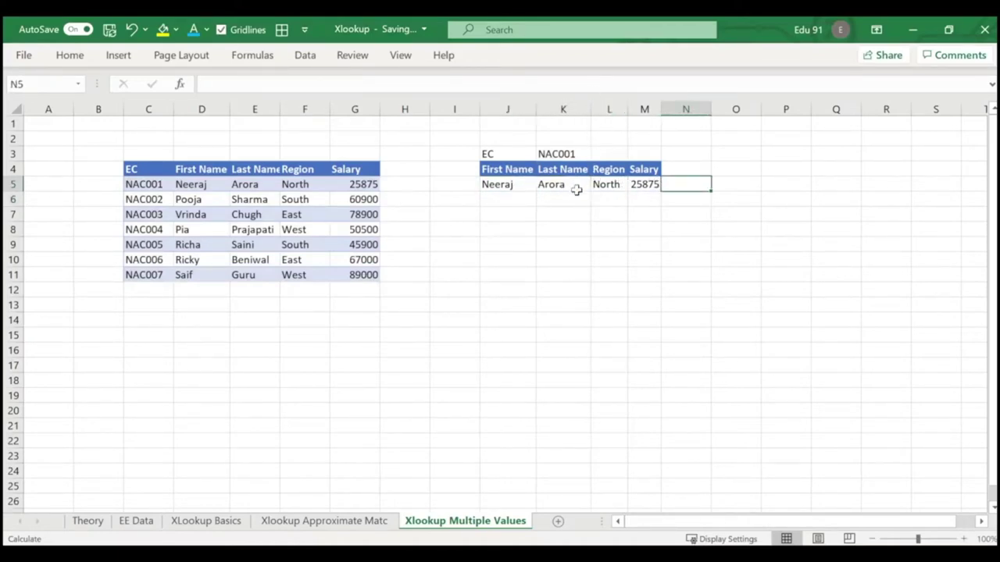
{"action": "left_click", "coordinate": [561, 185]}
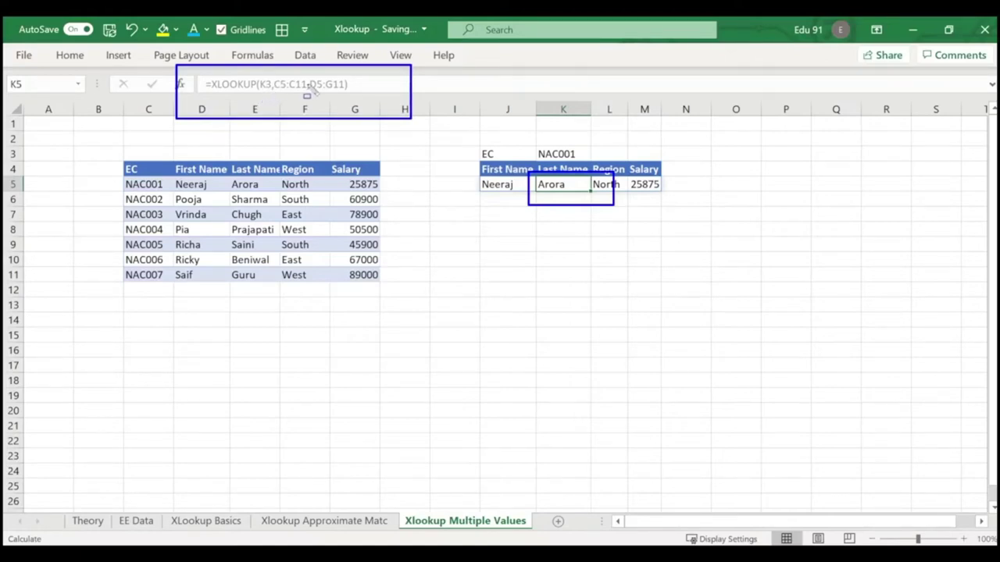
{"action": "left_click", "coordinate": [497, 185]}
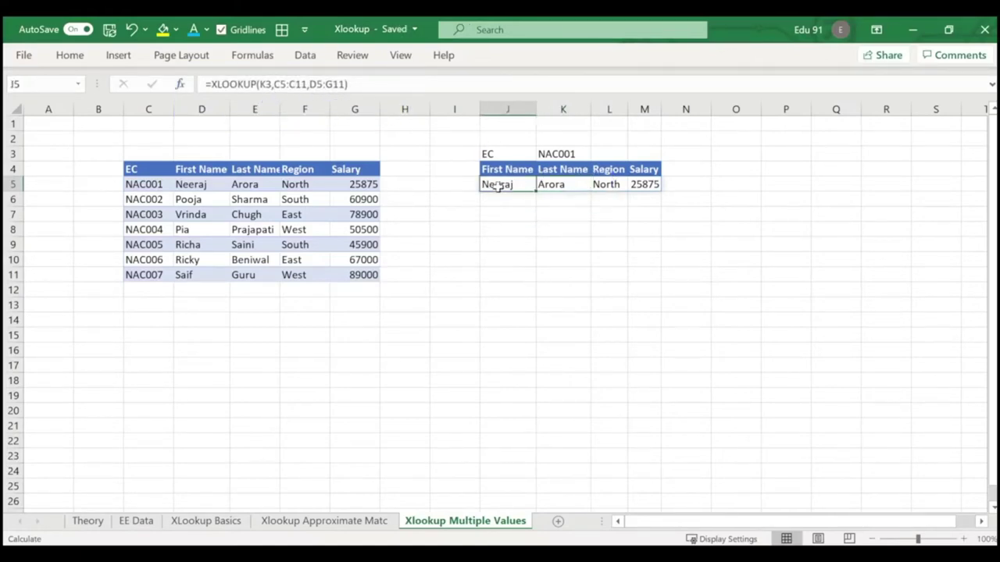
{"action": "left_click", "coordinate": [570, 186]}
{"action": "left_click", "coordinate": [606, 186]}
{"action": "left_click", "coordinate": [642, 186]}
{"action": "left_click", "coordinate": [593, 228]}
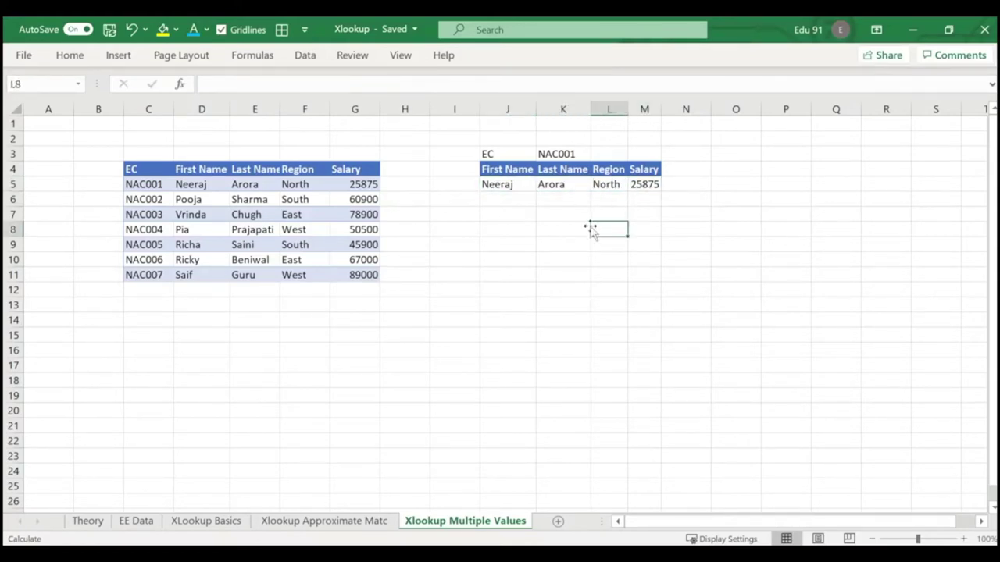
{"action": "left_click", "coordinate": [100, 524]}
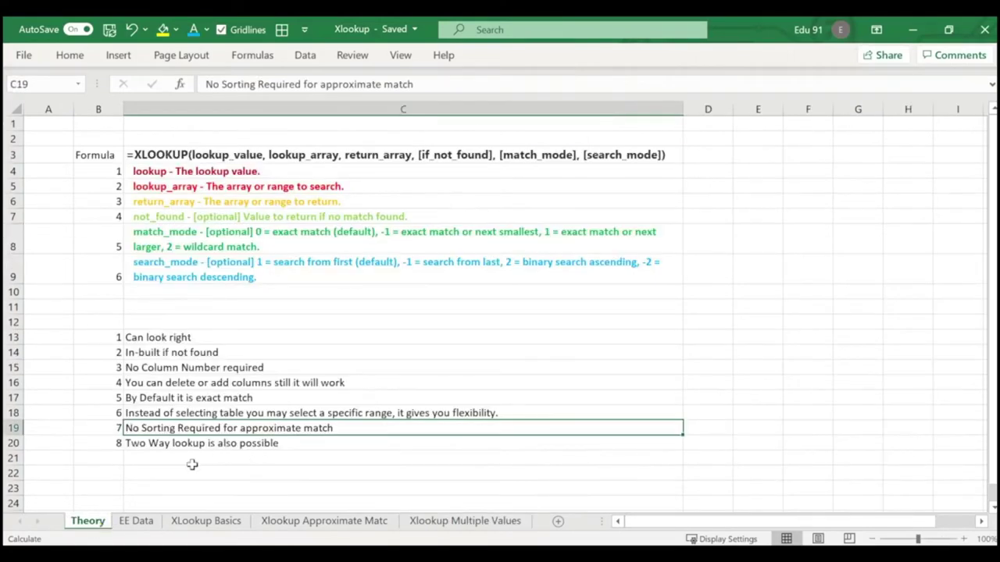
Number the new item 9 in B21 and add 'Multiple value also possible in case of XLOOKUP' in C21.
{"action": "left_click", "coordinate": [116, 460]}
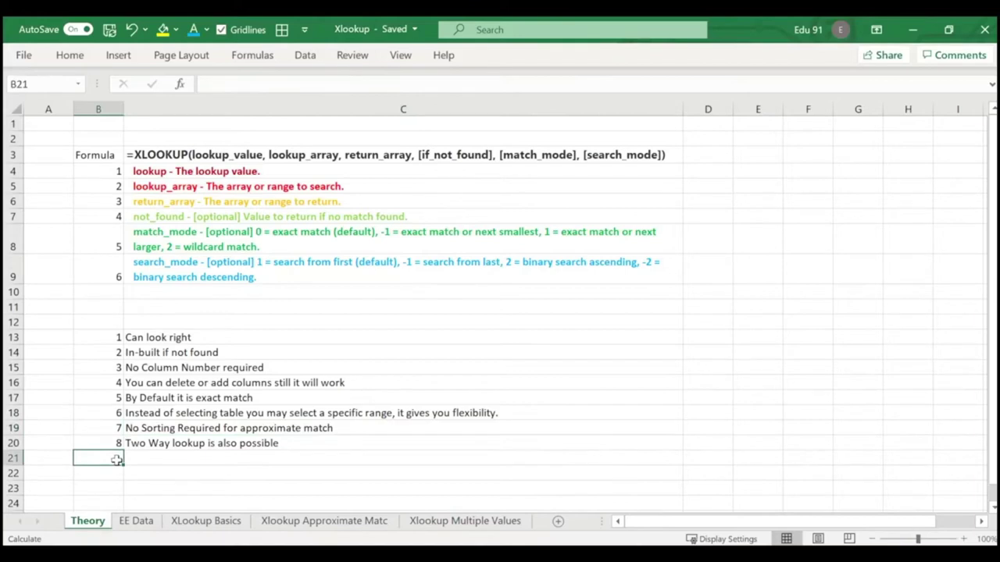
{"action": "type", "text": "9"}
{"action": "key", "text": "Return"}
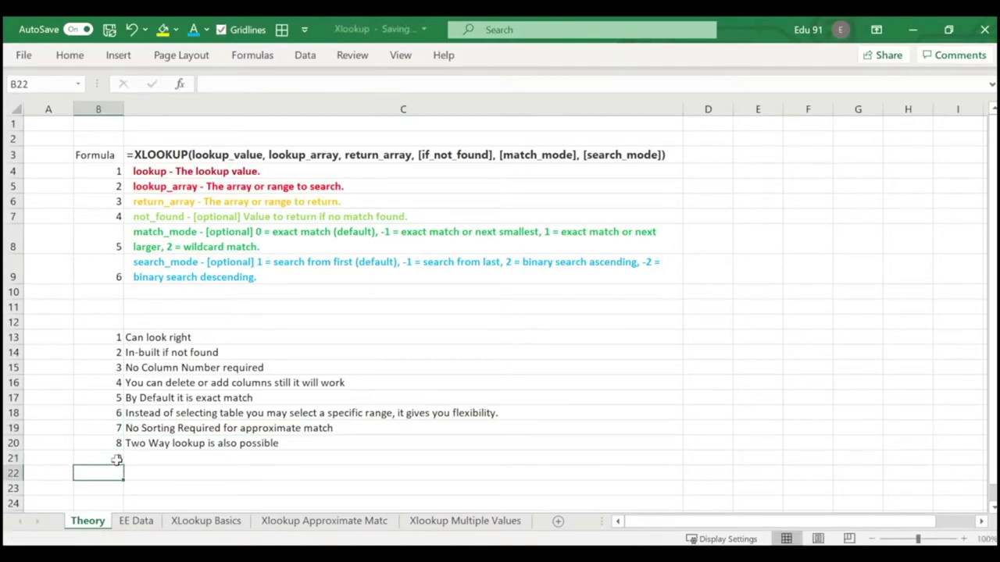
{"action": "key", "text": "Up"}
{"action": "key", "text": "Right"}
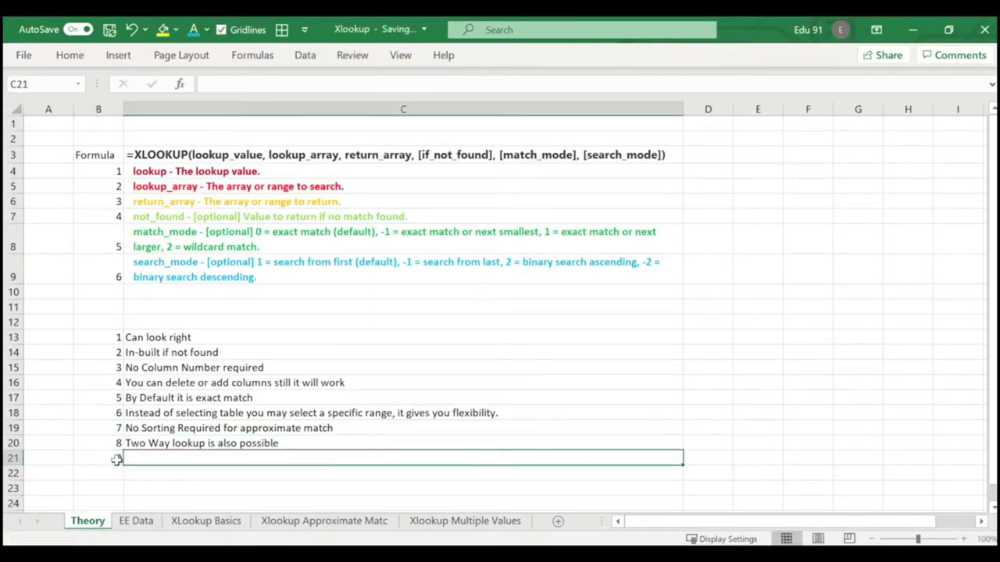
{"action": "type", "text": "Mu"}
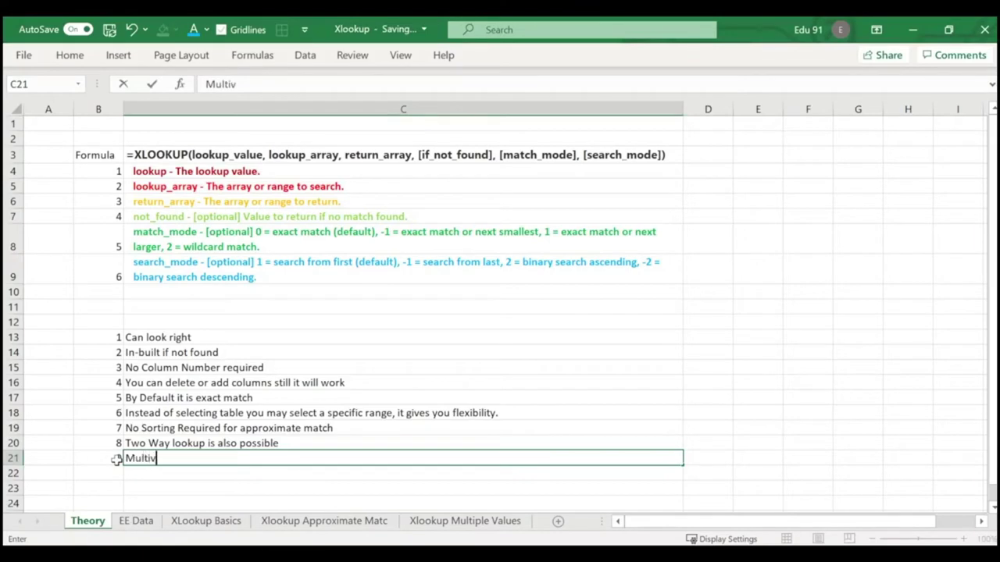
{"action": "type", "text": "ltiplease"}
{"action": "type", "text": " value "}
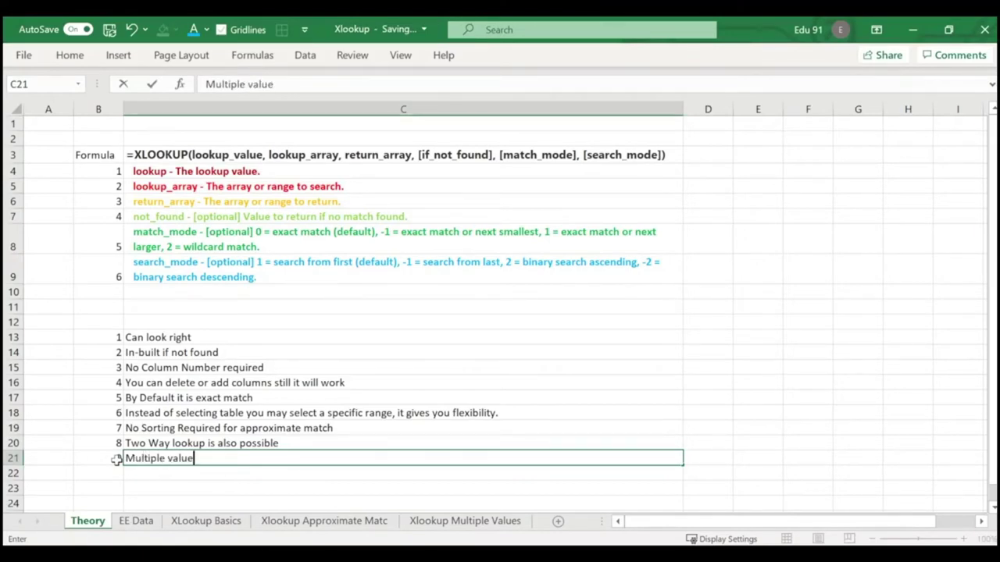
{"action": "type", "text": "also possi"}
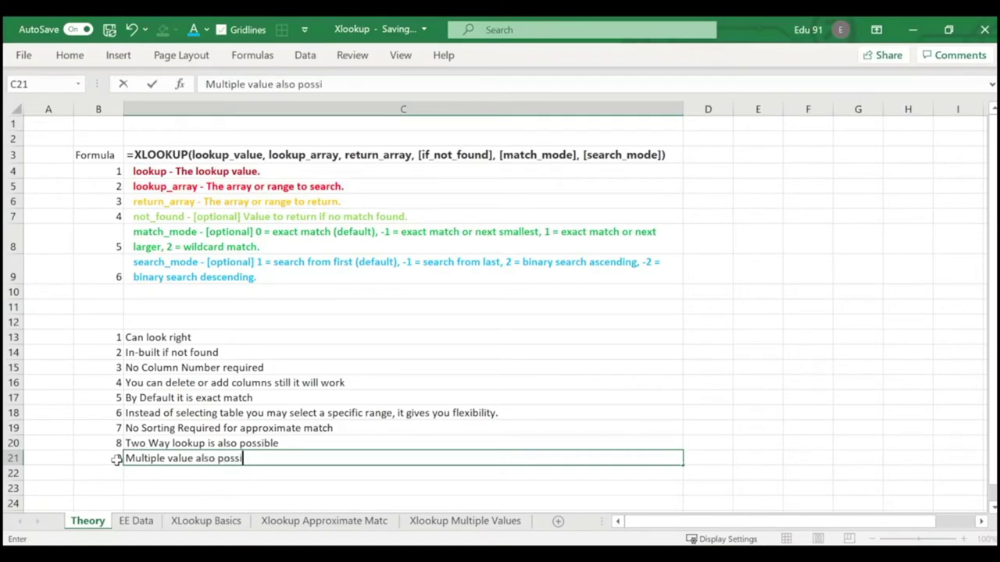
{"action": "type", "text": "ble in case"}
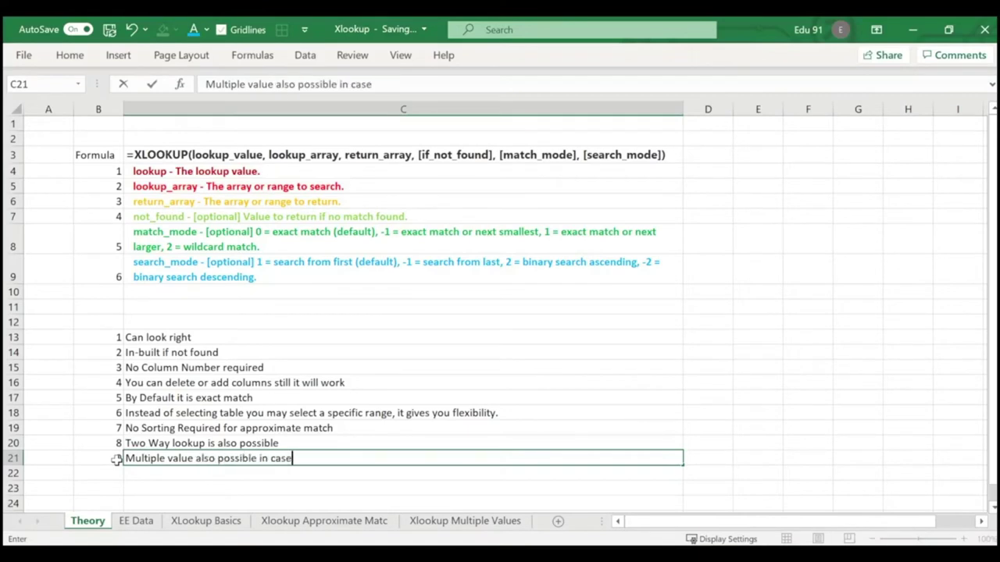
{"action": "type", "text": " of XLOO"}
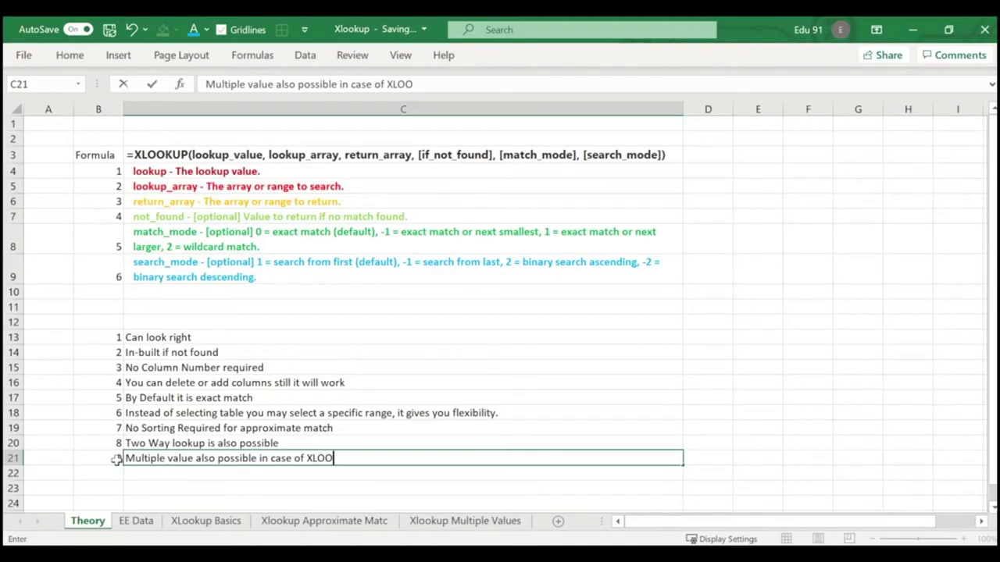
{"action": "type", "text": "KUP"}
{"action": "key", "text": "Up"}
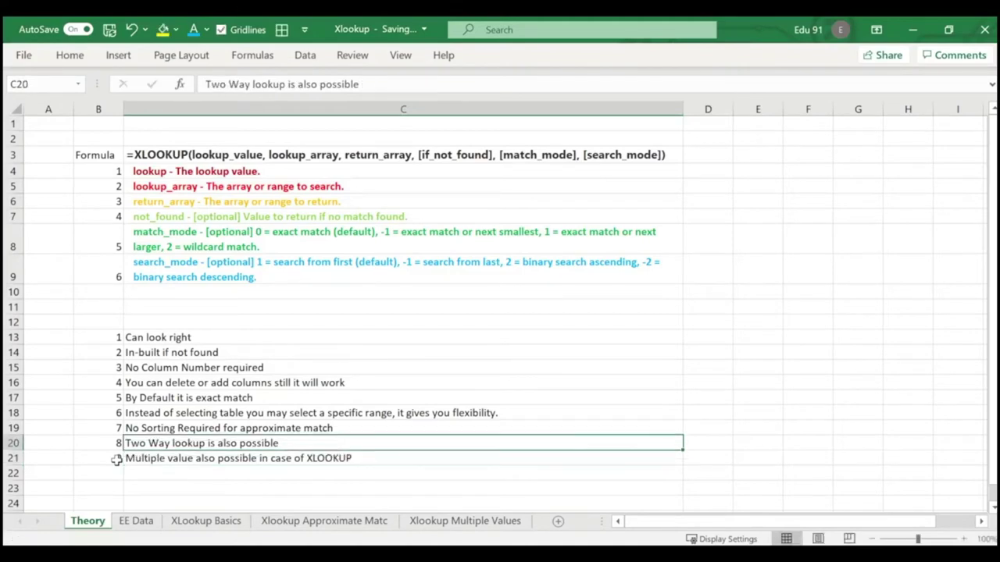
Revisit the Multiple Values spilled results, then the EE Data and XLookup Basics sheets.
{"action": "left_click", "coordinate": [459, 520]}
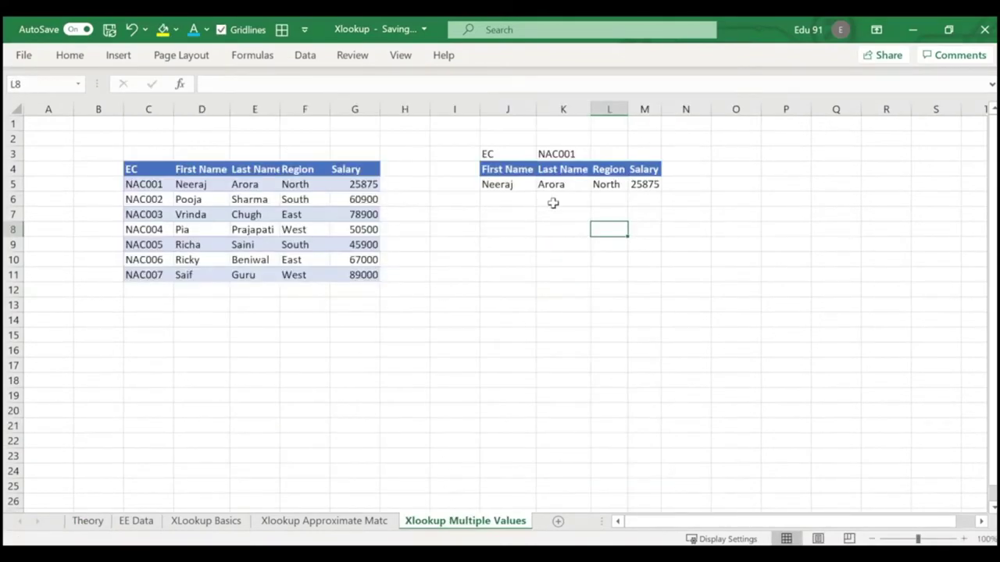
{"action": "left_click", "coordinate": [585, 201]}
{"action": "left_click_drag", "start_coordinate": [550, 183], "coordinate": [598, 184]}
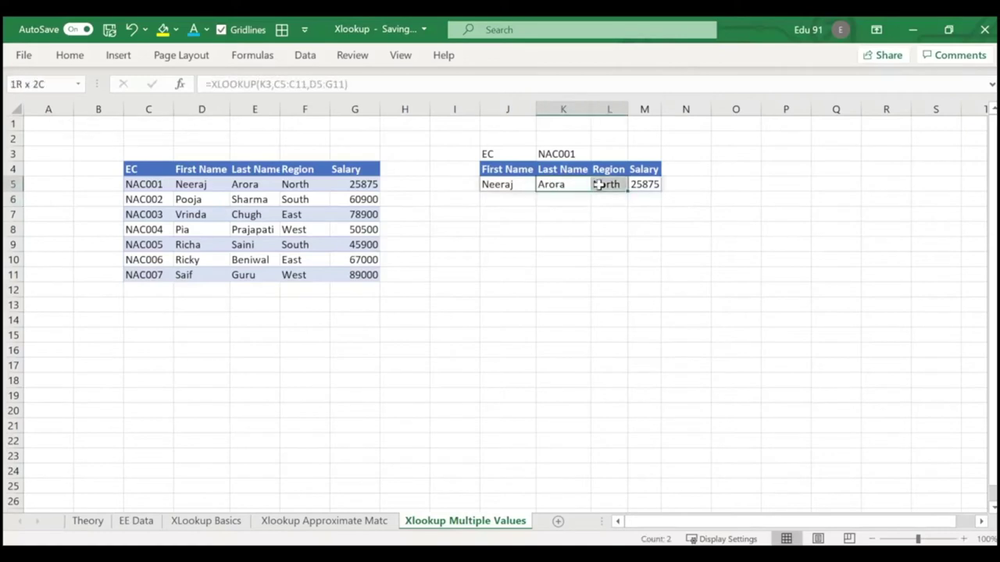
{"action": "left_click", "coordinate": [571, 245]}
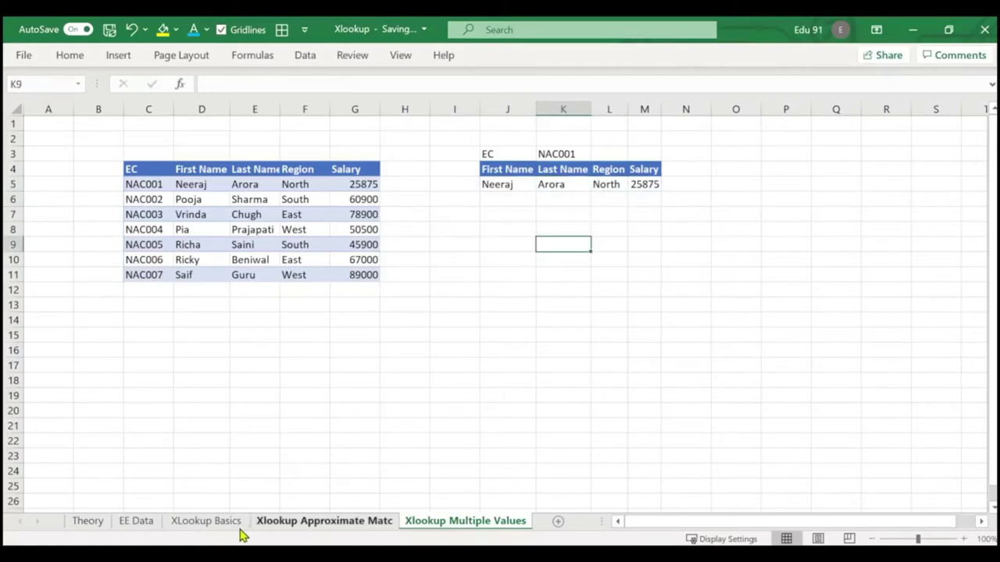
{"action": "left_click", "coordinate": [144, 523]}
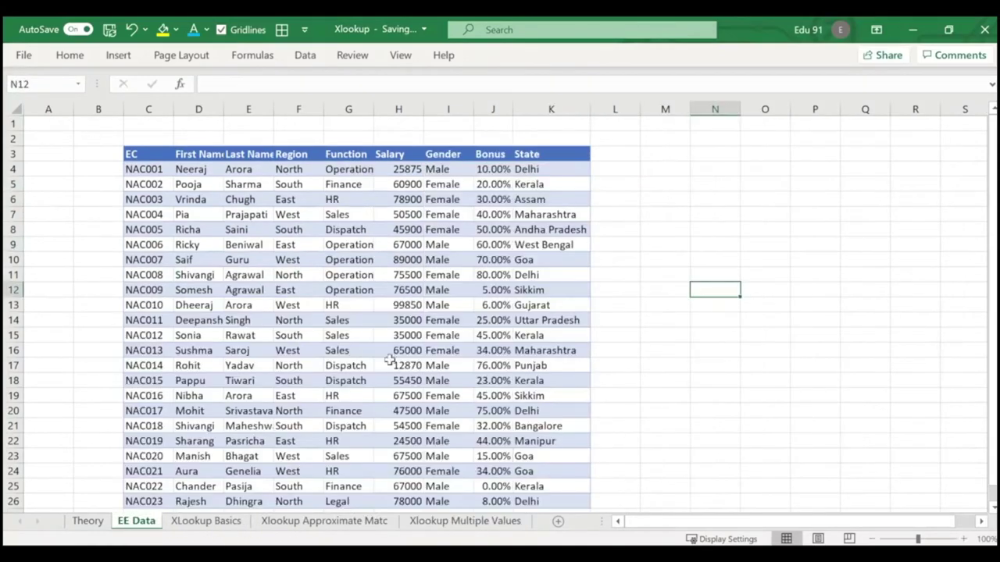
{"action": "left_click", "coordinate": [211, 521]}
On the approximate-match sheet, drag the 25 quantity row above the 10 row, then undo the swap.
{"action": "left_click", "coordinate": [313, 521]}
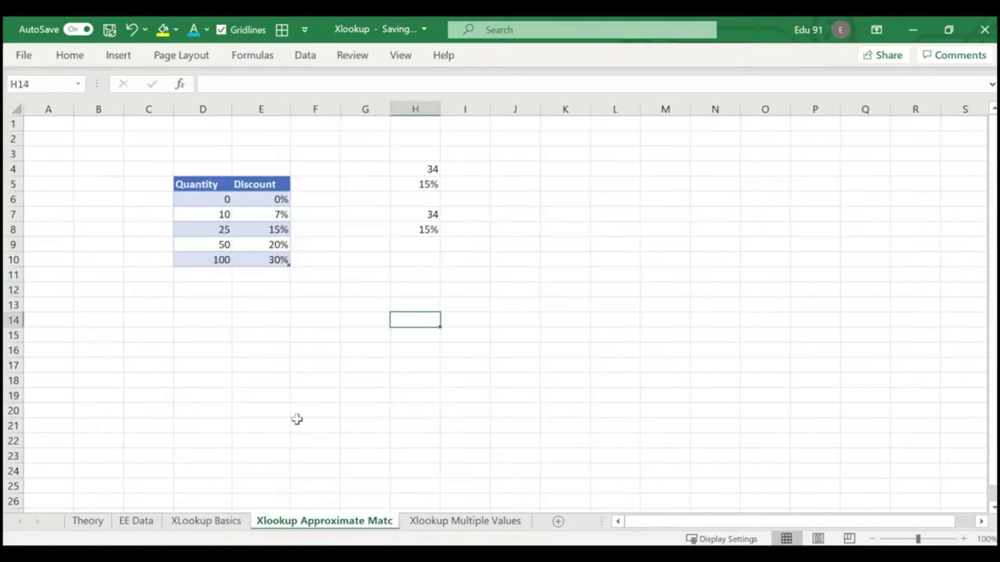
{"action": "left_click", "coordinate": [276, 317]}
{"action": "left_click_drag", "start_coordinate": [215, 245], "coordinate": [271, 245]}
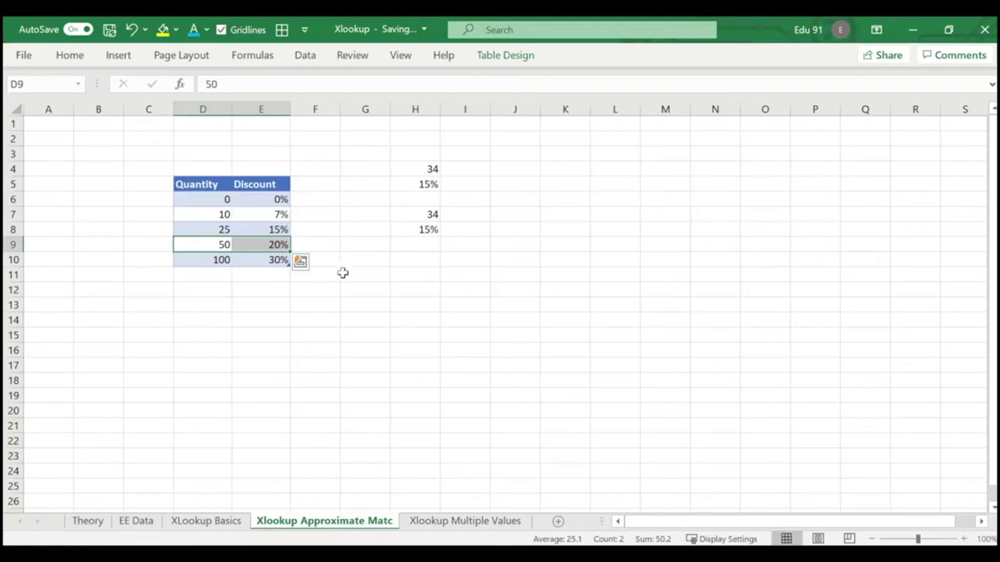
{"action": "left_click_drag", "start_coordinate": [215, 228], "coordinate": [260, 220]}
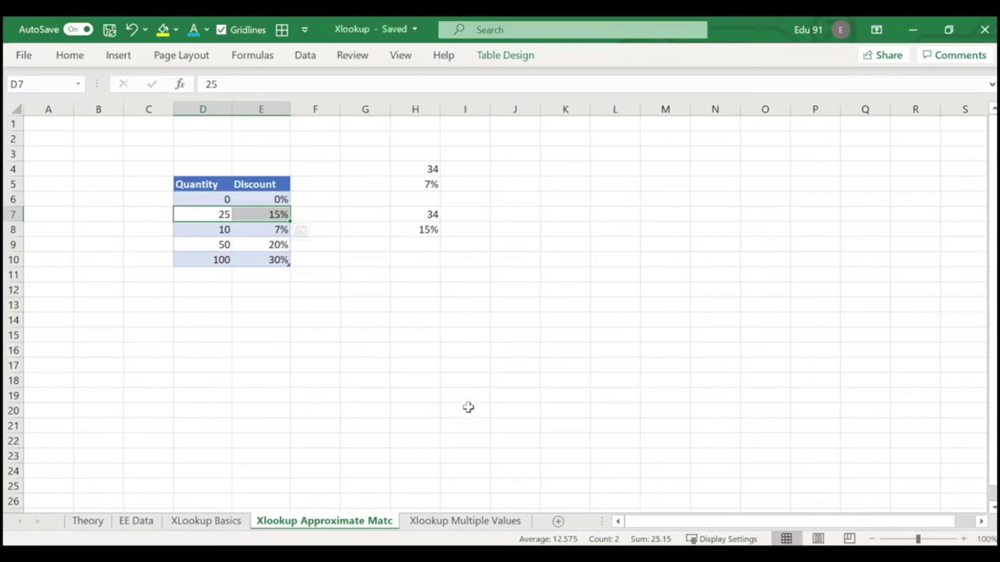
{"action": "key", "text": "ctrl+z"}
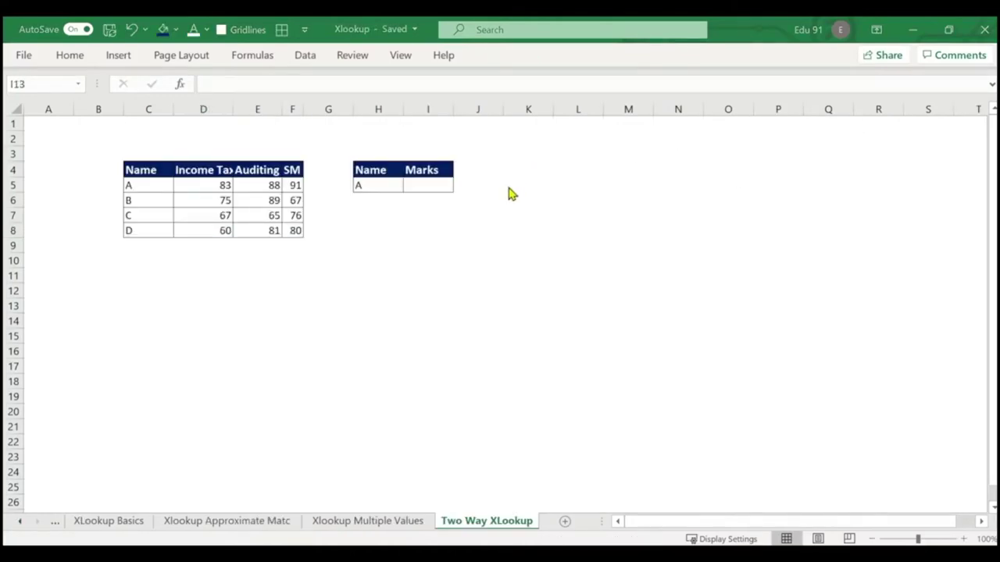
Widen column D, rename the I4 header from Marks to 'Income Tax', and widen column I to fit.
{"action": "left_click", "coordinate": [436, 185]}
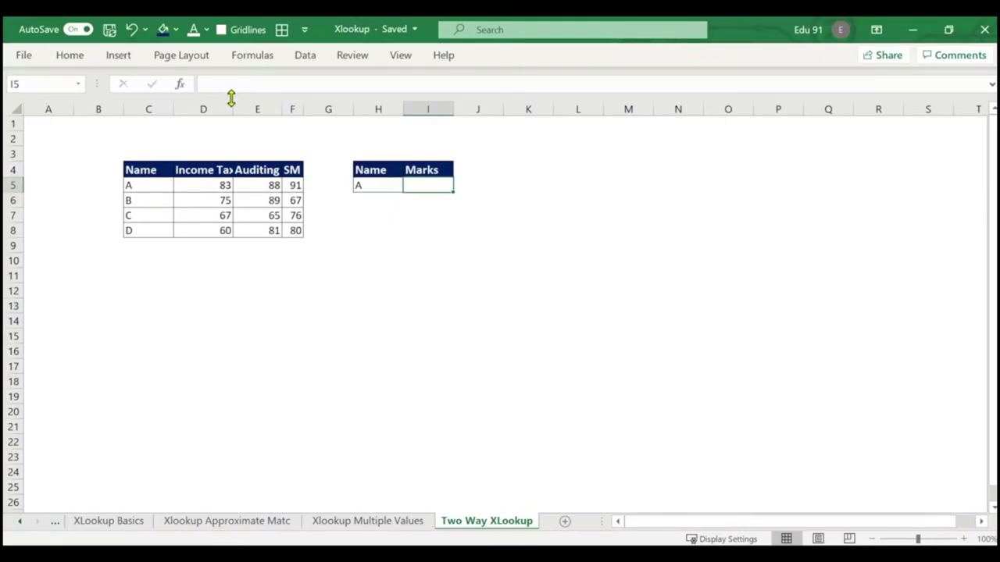
{"action": "left_click_drag", "start_coordinate": [233, 108], "coordinate": [235, 108]}
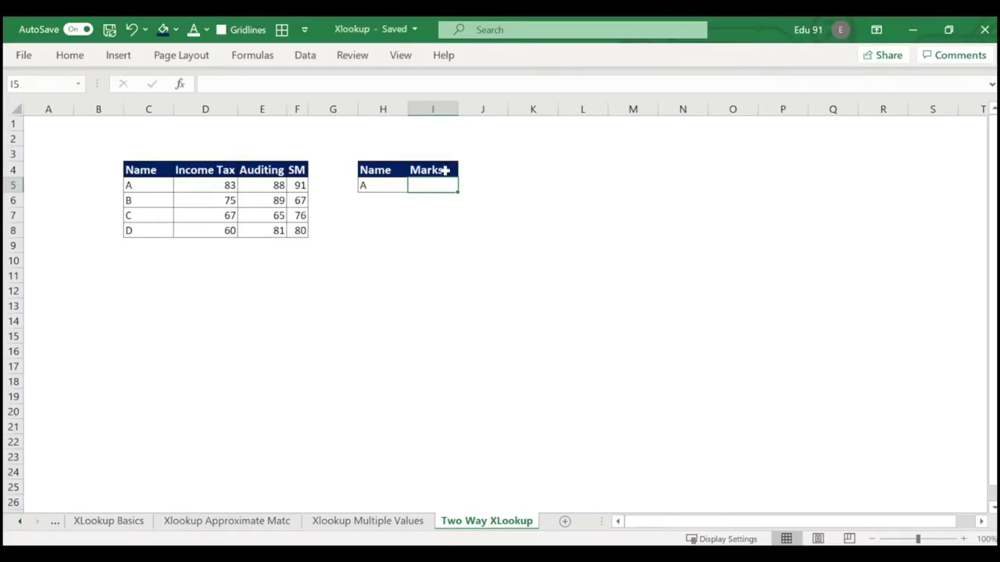
{"action": "left_click", "coordinate": [444, 169]}
{"action": "type", "text": "Income a"}
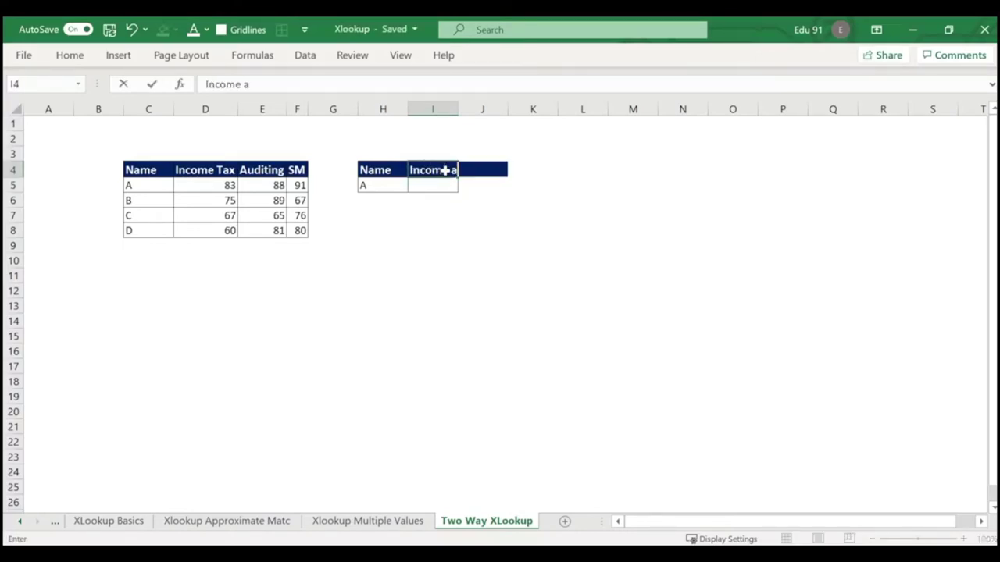
{"action": "key", "text": "BackSpace"}
{"action": "type", "text": "Tax"}
{"action": "key", "text": "Return"}
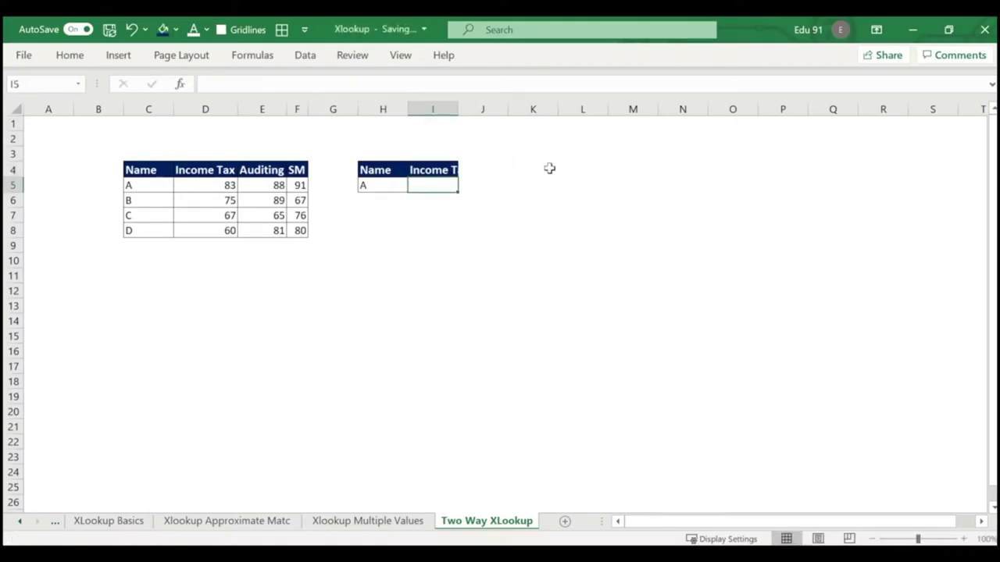
{"action": "left_click_drag", "start_coordinate": [458, 109], "coordinate": [472, 109]}
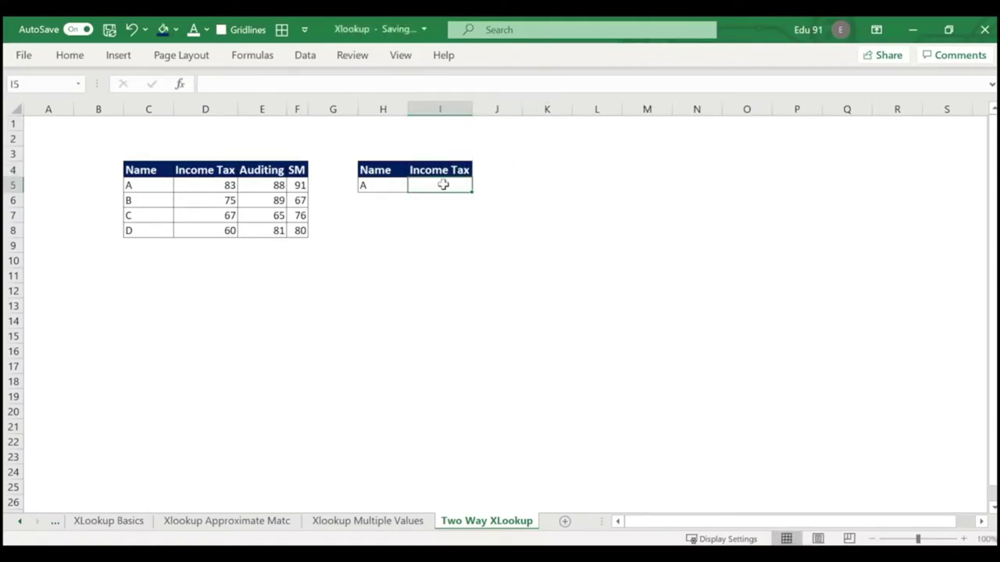
Enter =XLOOKUP(H5,C5:C8,D5:D8) in I5 so it returns student A's Income Tax mark, 83.
{"action": "type", "text": "=xlo"}
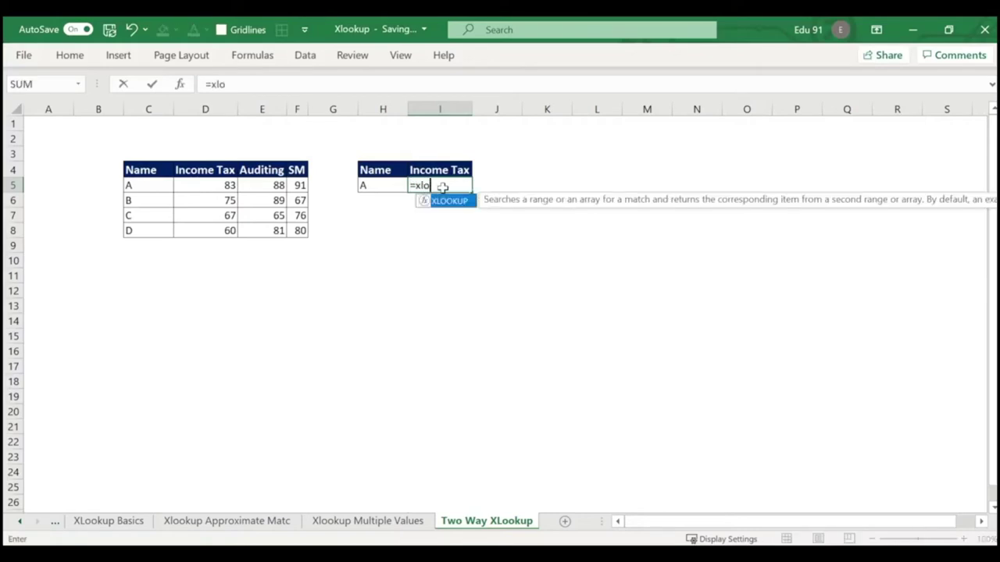
{"action": "key", "text": "Tab"}
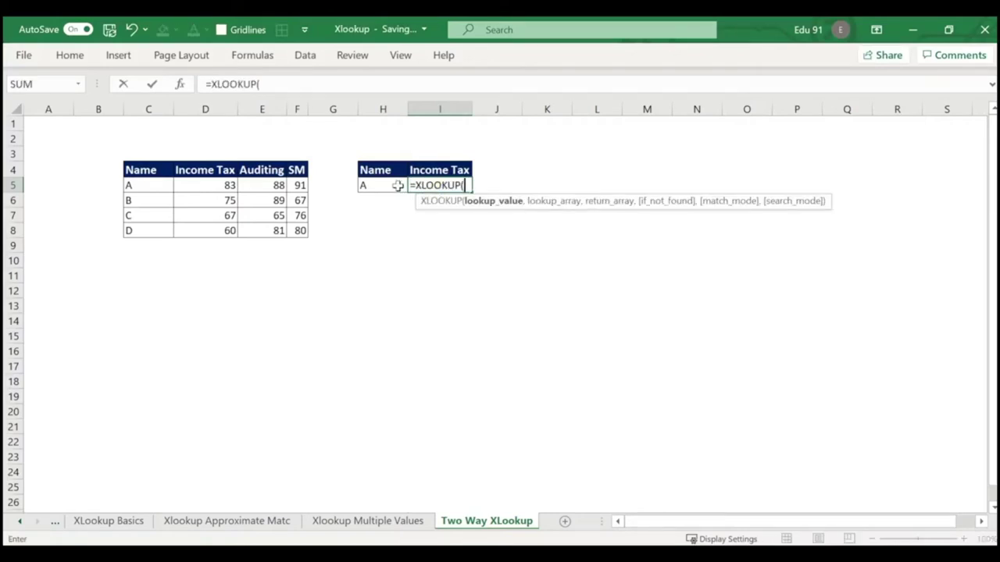
{"action": "left_click", "coordinate": [397, 185]}
{"action": "type", "text": ","}
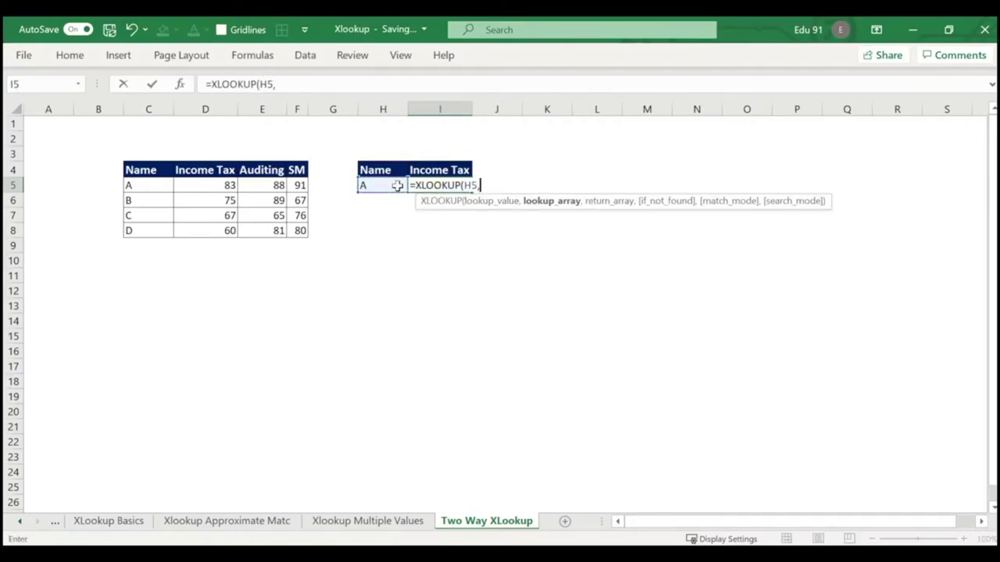
{"action": "left_click_drag", "start_coordinate": [134, 187], "coordinate": [135, 230]}
{"action": "type", "text": ","}
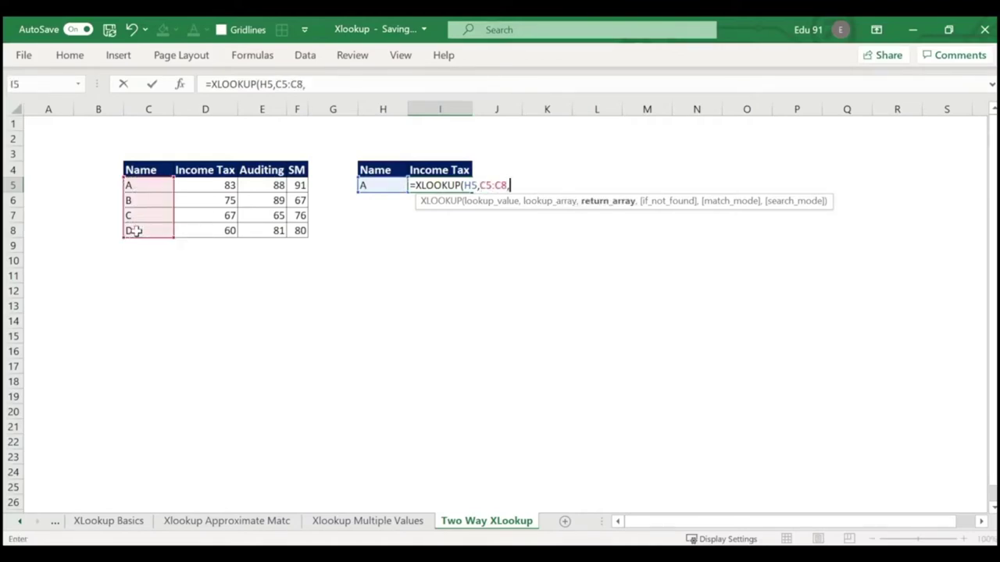
{"action": "left_click_drag", "start_coordinate": [214, 185], "coordinate": [213, 232]}
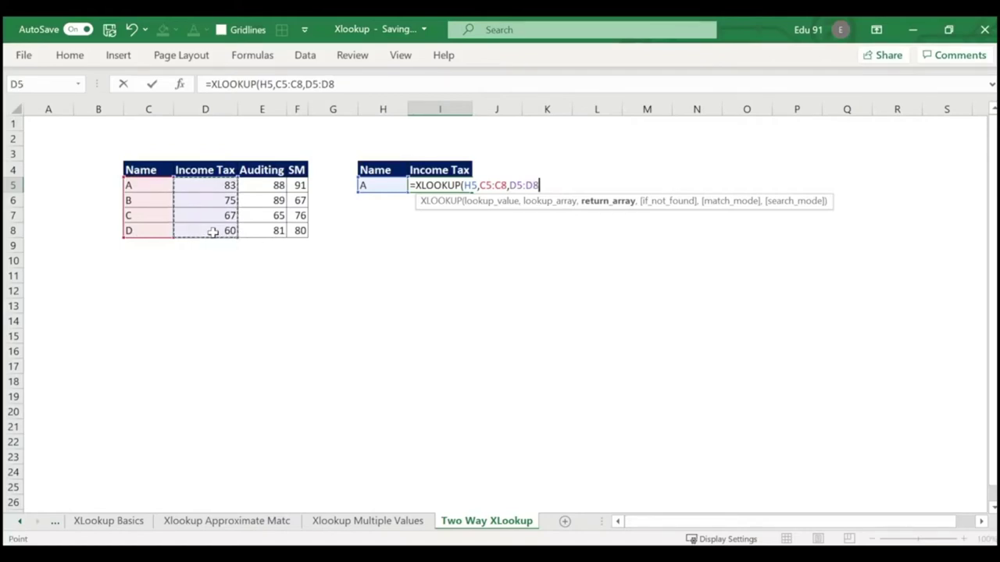
{"action": "type", "text": ")"}
{"action": "key", "text": "Return"}
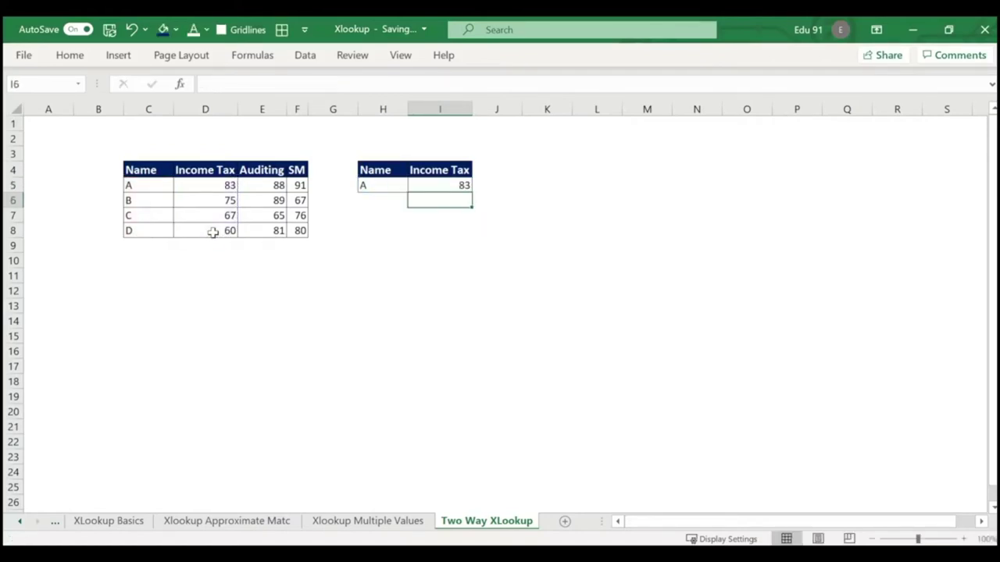
{"action": "left_click", "coordinate": [431, 185]}
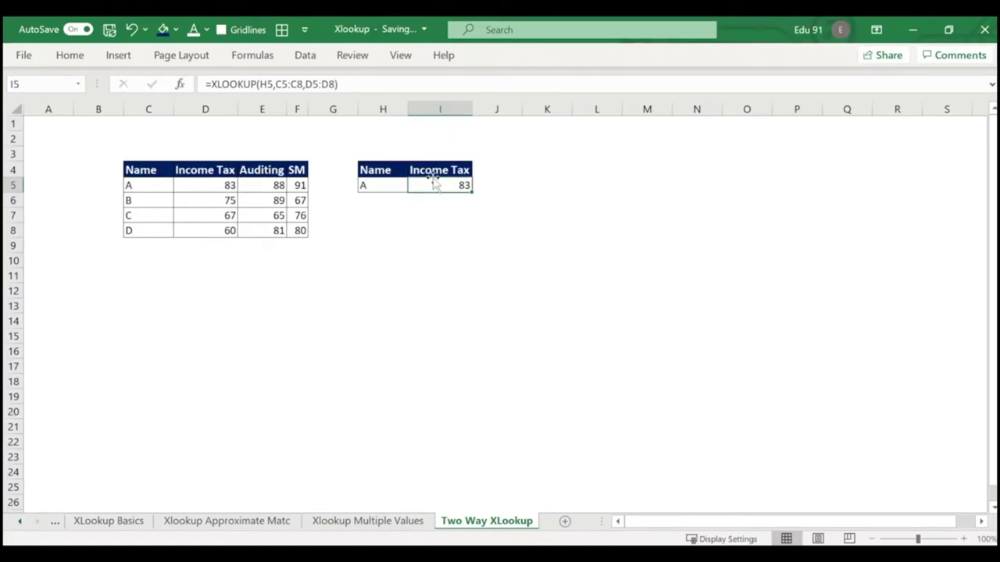
Enter =XLOOKUP(H5,C5:C8,D5:F8) in I5, returning the whole subject block D5:F8.
{"action": "type", "text": "="}
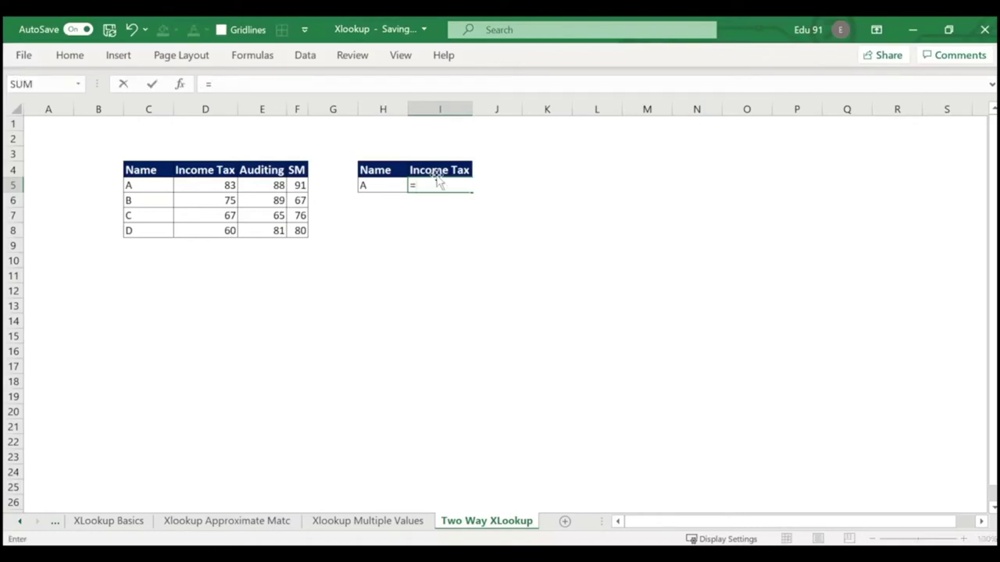
{"action": "type", "text": "xl"}
{"action": "key", "text": "Tab"}
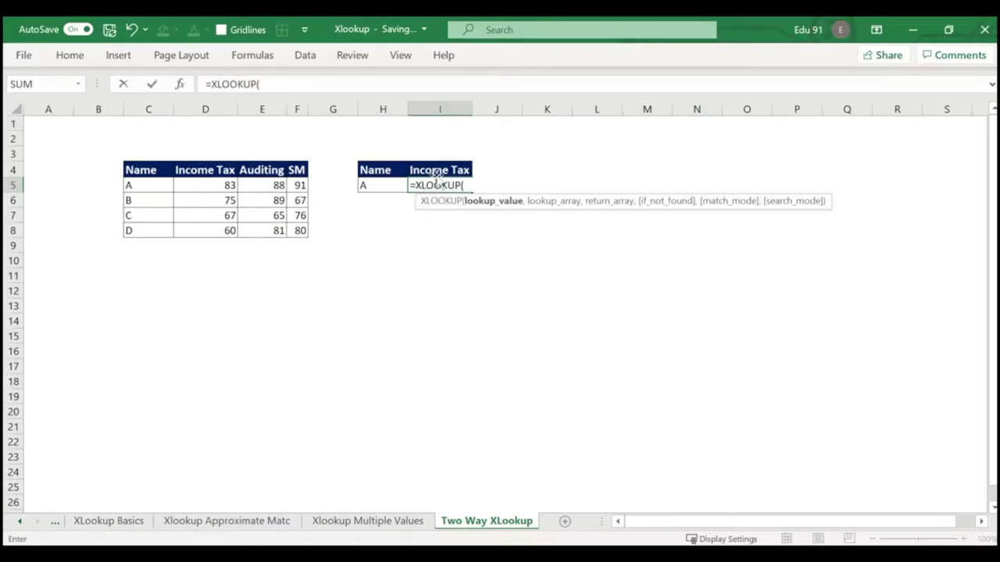
{"action": "left_click", "coordinate": [392, 186]}
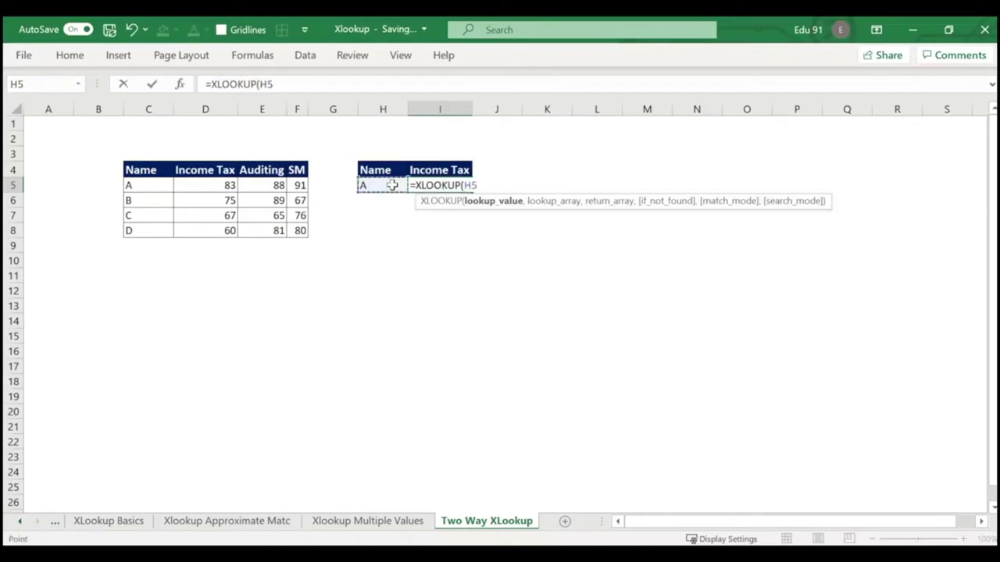
{"action": "type", "text": ","}
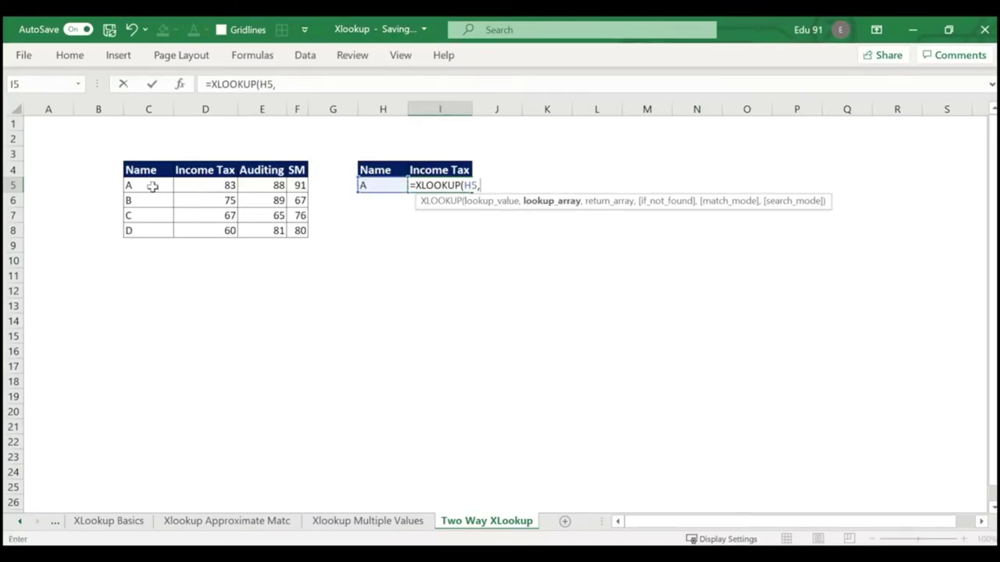
{"action": "left_click_drag", "start_coordinate": [152, 186], "coordinate": [145, 223]}
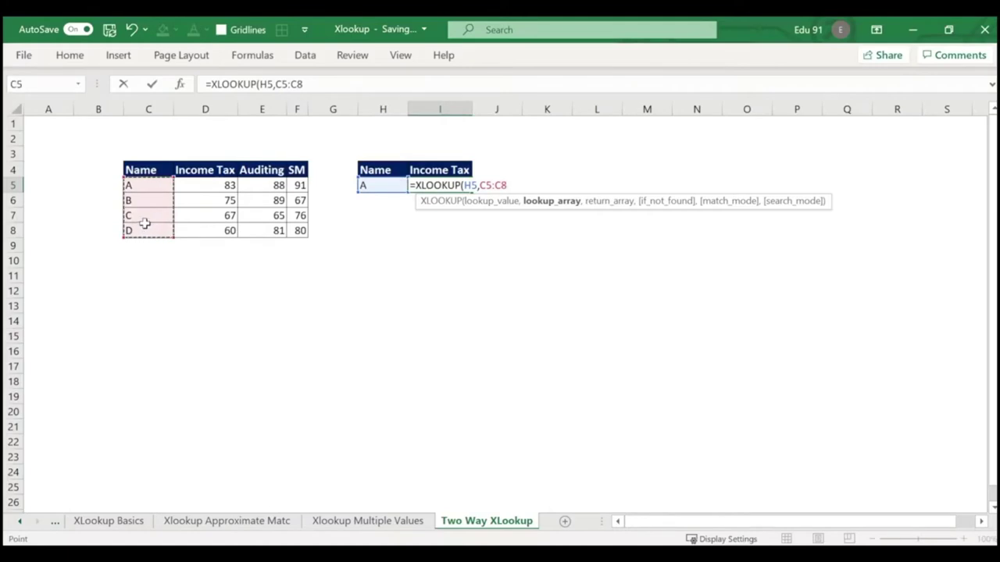
{"action": "type", "text": ","}
{"action": "left_click_drag", "start_coordinate": [201, 185], "coordinate": [301, 228]}
{"action": "key", "text": "Return"}
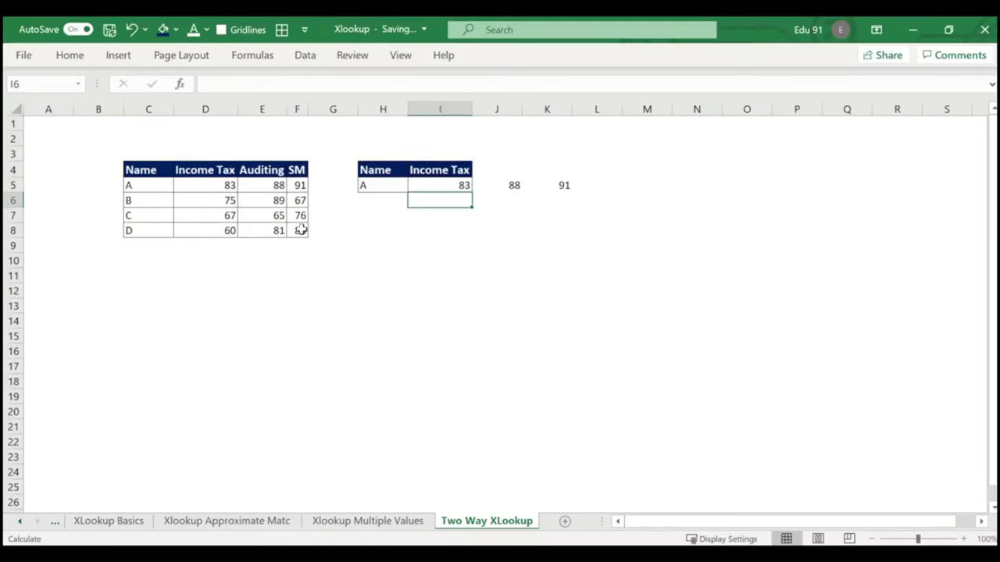
Inspect the cells beside the Income Tax header and try clearing the spilled 88 in J5.
{"action": "left_click", "coordinate": [515, 169]}
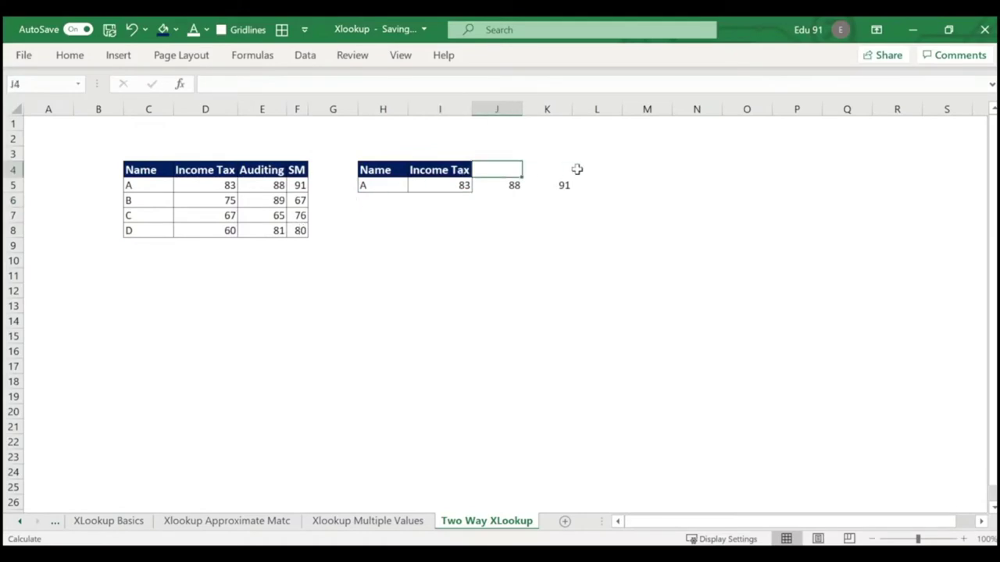
{"action": "left_click", "coordinate": [553, 171]}
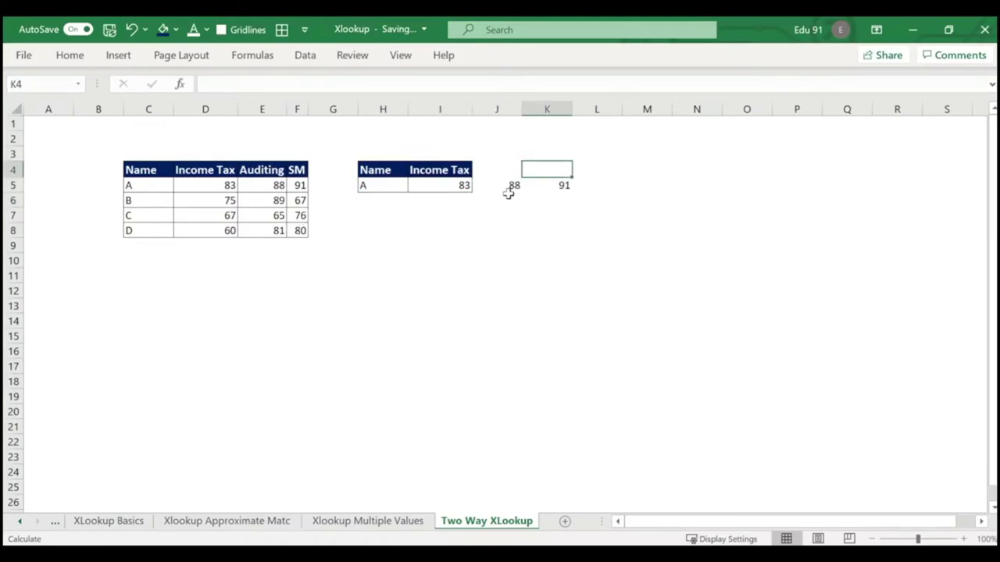
{"action": "left_click", "coordinate": [509, 194]}
{"action": "left_click", "coordinate": [513, 186]}
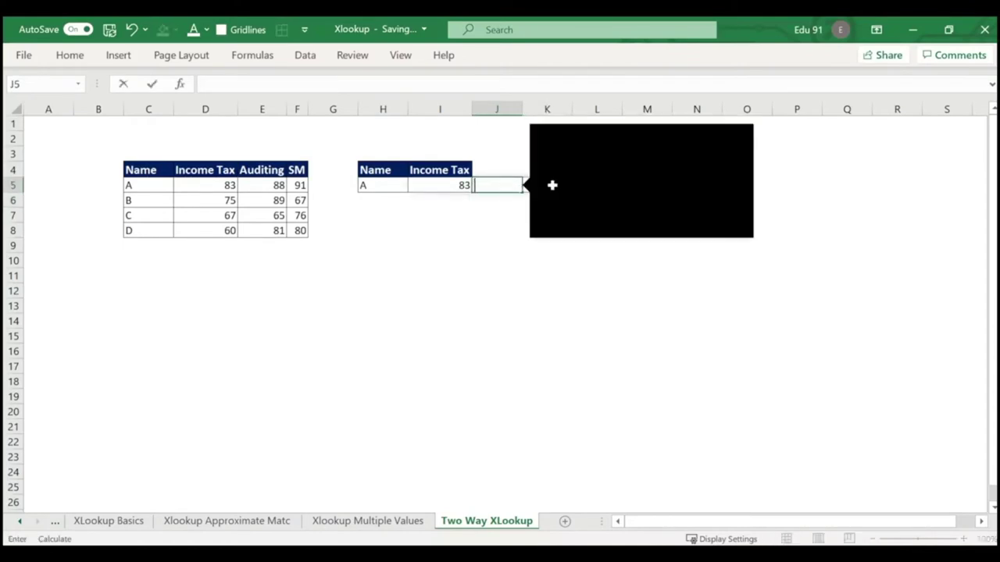
{"action": "left_click", "coordinate": [552, 185]}
{"action": "left_click", "coordinate": [528, 217]}
{"action": "left_click", "coordinate": [514, 185]}
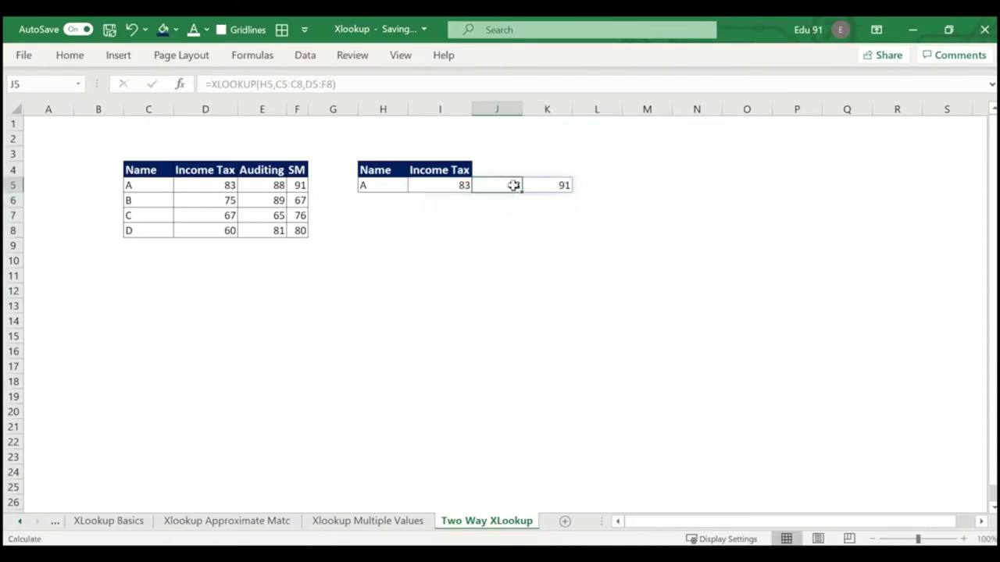
{"action": "key", "text": "BackSpace"}
{"action": "left_click", "coordinate": [539, 242]}
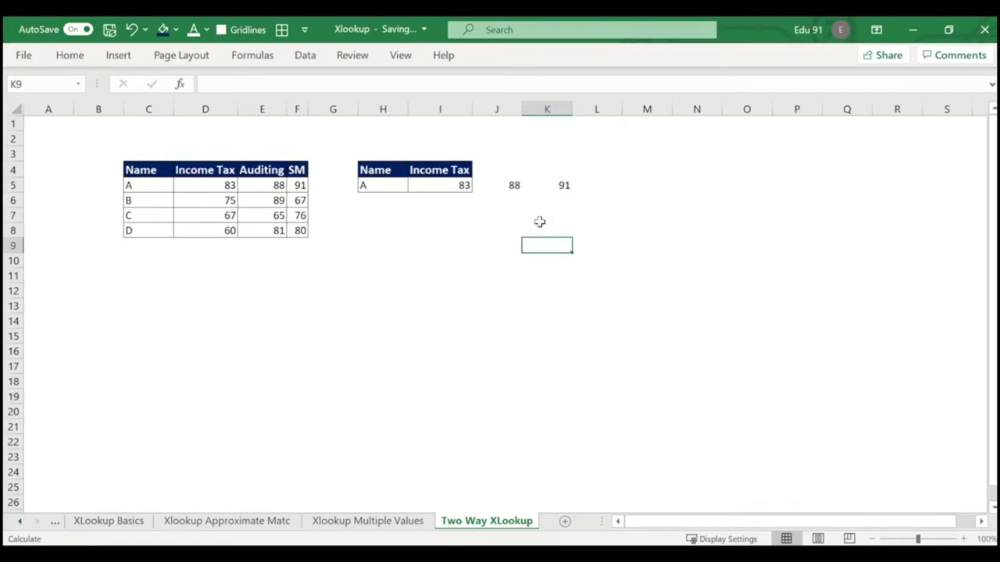
Compare the spilled marks 88 in J5 and 91 in K5 with an empty cell.
{"action": "left_click", "coordinate": [514, 185]}
{"action": "left_click", "coordinate": [556, 185]}
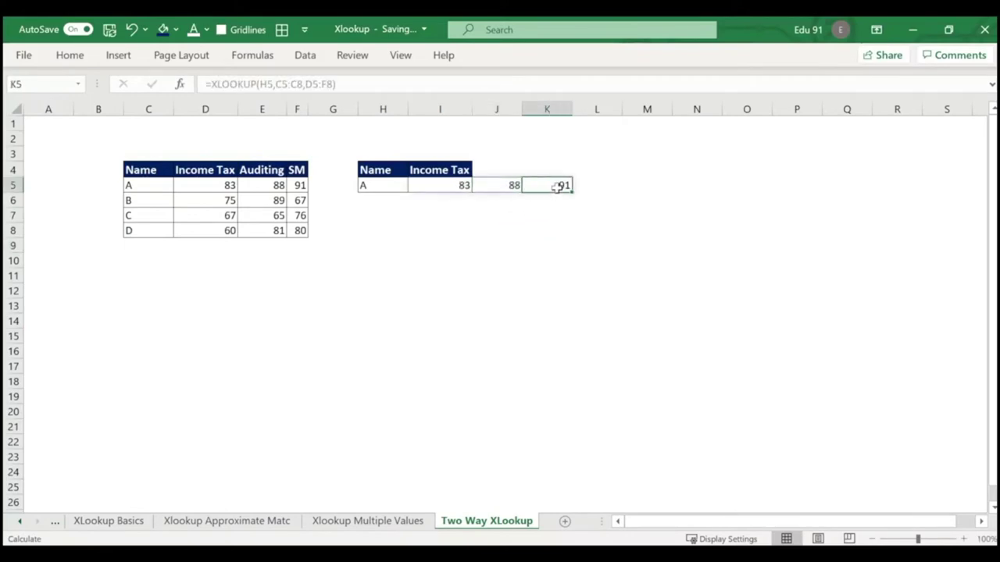
{"action": "left_click", "coordinate": [539, 216]}
{"action": "left_click", "coordinate": [514, 187]}
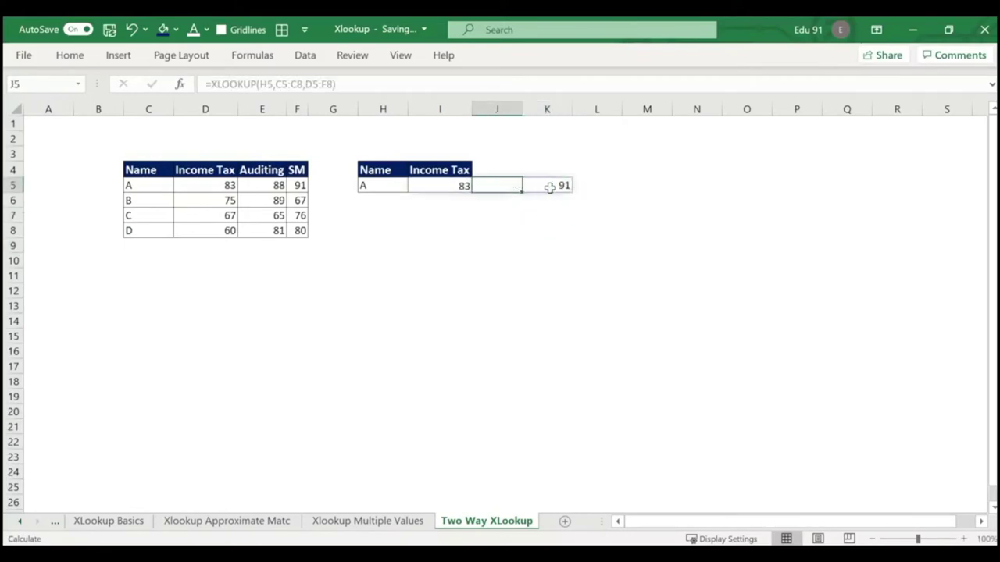
{"action": "left_click", "coordinate": [550, 187]}
{"action": "left_click", "coordinate": [509, 187]}
{"action": "left_click", "coordinate": [545, 187]}
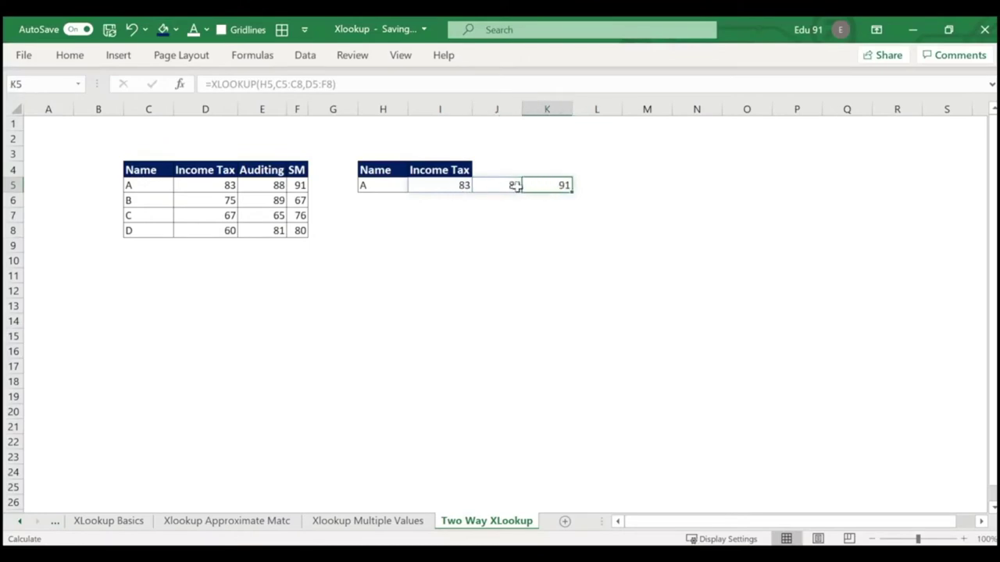
Start a fresh XLOOKUP in I5 using the name in H5 as the lookup value.
{"action": "left_click", "coordinate": [516, 185]}
{"action": "left_click", "coordinate": [461, 186]}
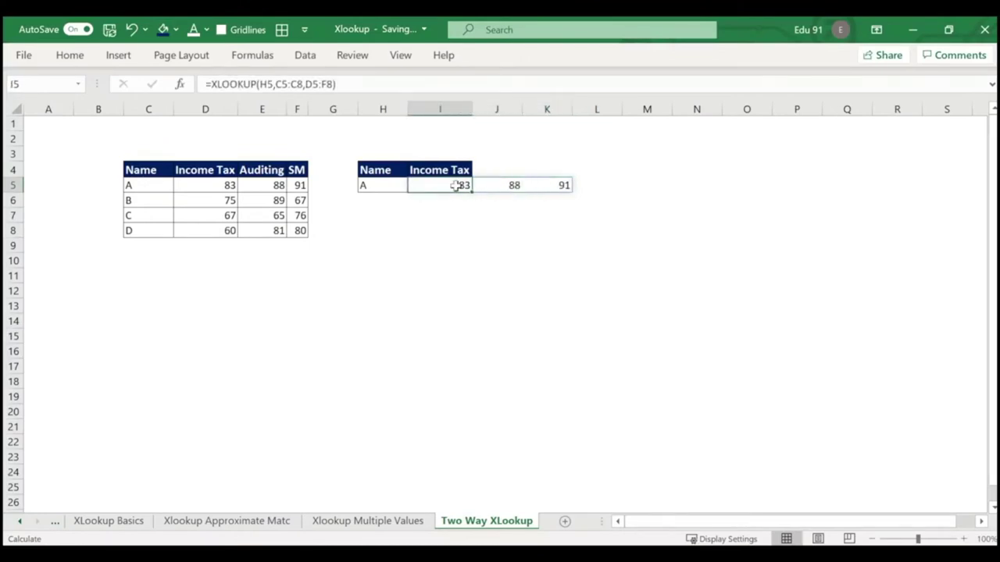
{"action": "type", "text": "=xl"}
{"action": "key", "text": "Tab"}
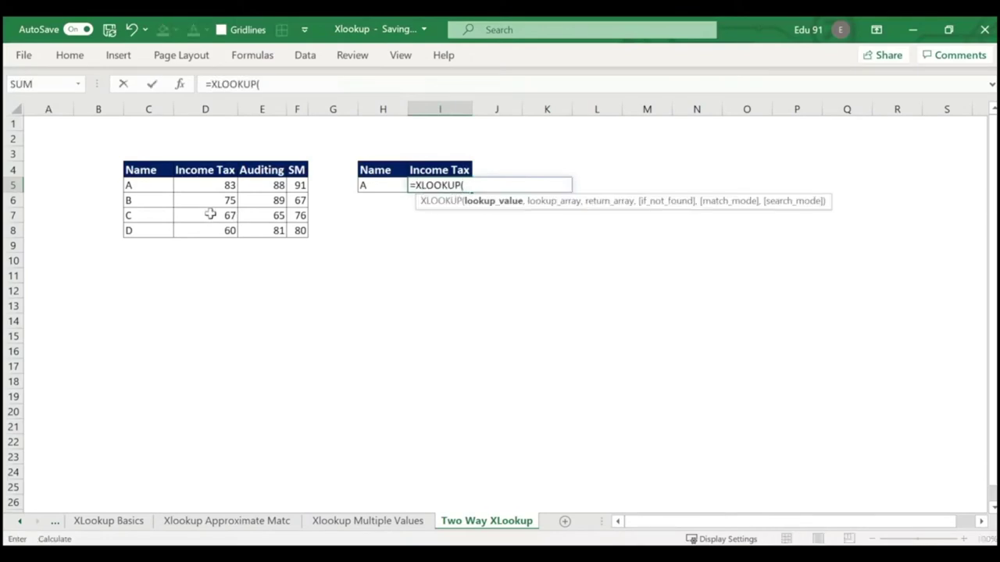
{"action": "left_click", "coordinate": [365, 186]}
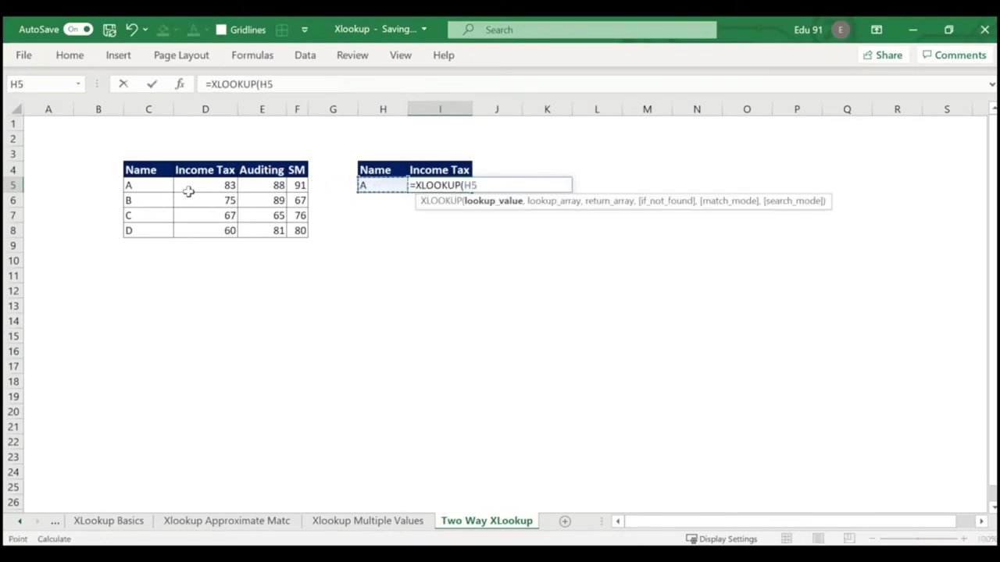
Complete I5 as =XLOOKUP(H5,C5:C8,D5:D8) to return only the Income Tax mark.
{"action": "type", "text": ","}
{"action": "left_click_drag", "start_coordinate": [130, 188], "coordinate": [135, 231]}
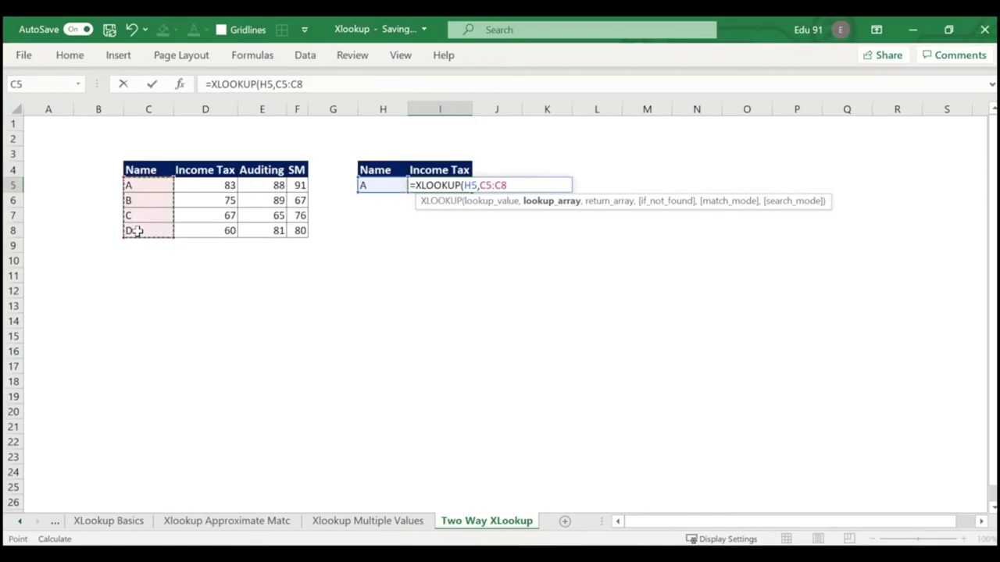
{"action": "type", "text": ","}
{"action": "left_click_drag", "start_coordinate": [208, 183], "coordinate": [207, 225]}
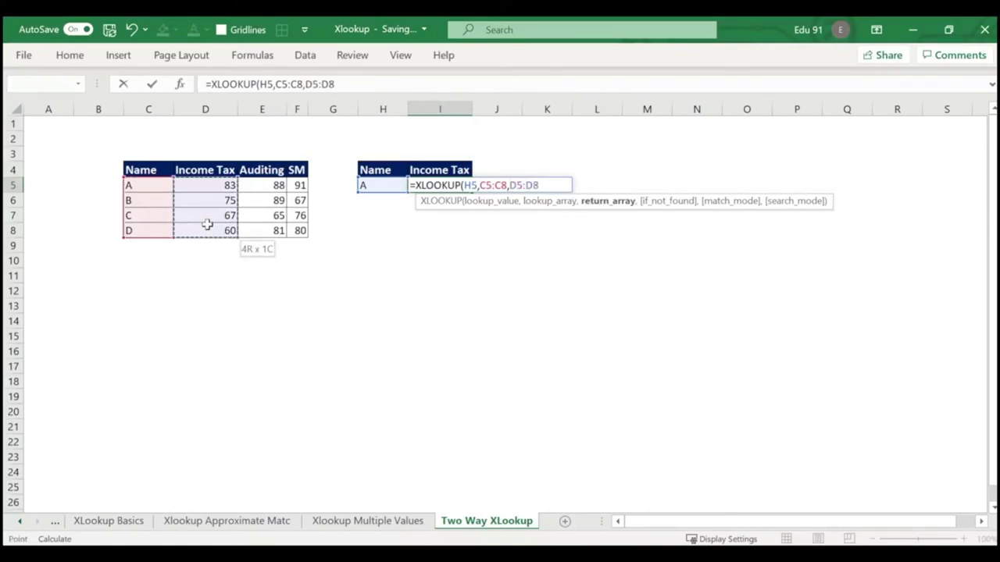
{"action": "key", "text": "Return"}
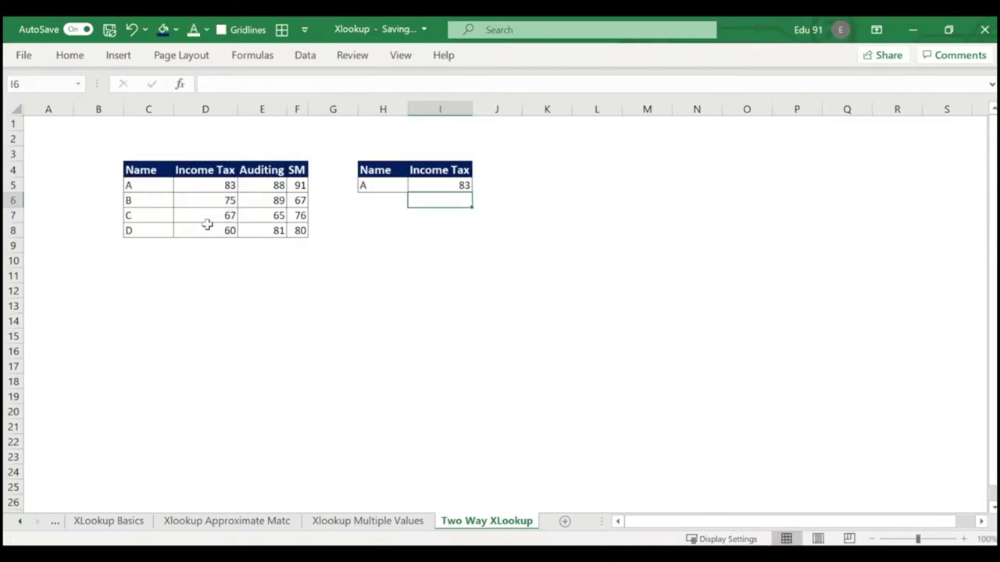
Test the lookup by changing H5 to student B, then to student C, showing 67.
{"action": "left_click", "coordinate": [372, 188]}
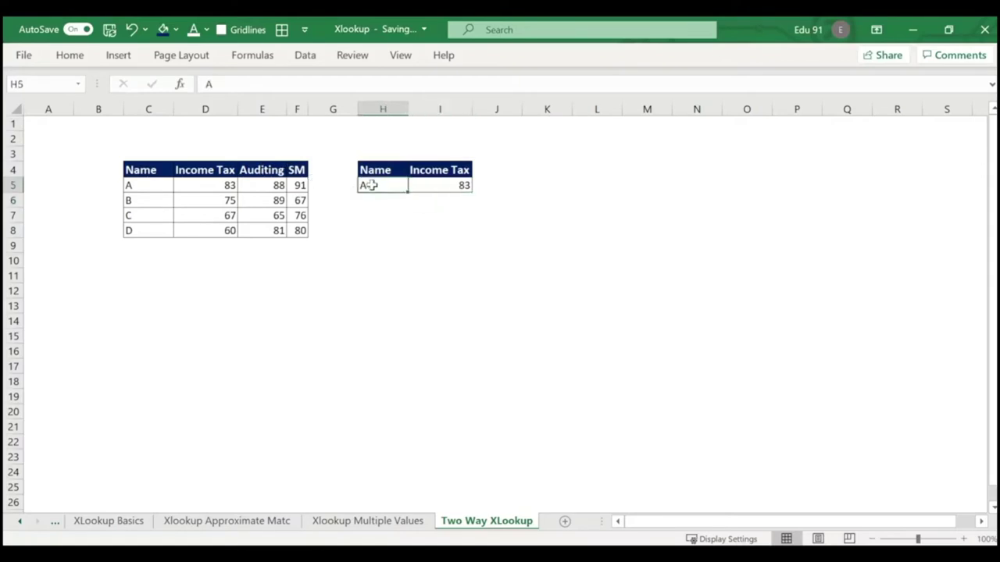
{"action": "type", "text": "B"}
{"action": "key", "text": "Return"}
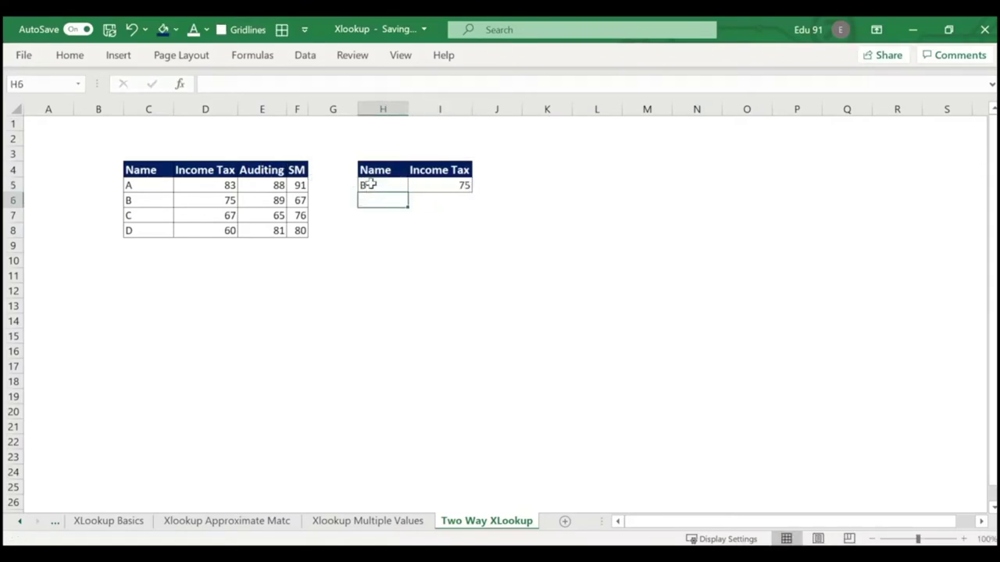
{"action": "left_click", "coordinate": [368, 185]}
{"action": "type", "text": "C"}
{"action": "key", "text": "Return"}
{"action": "left_click", "coordinate": [385, 184]}
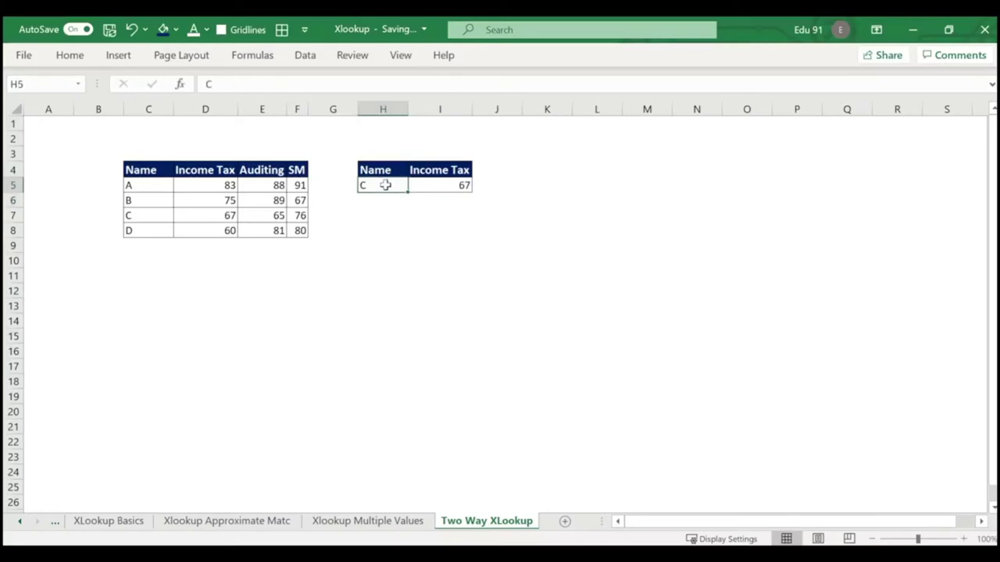
{"action": "left_click", "coordinate": [431, 170]}
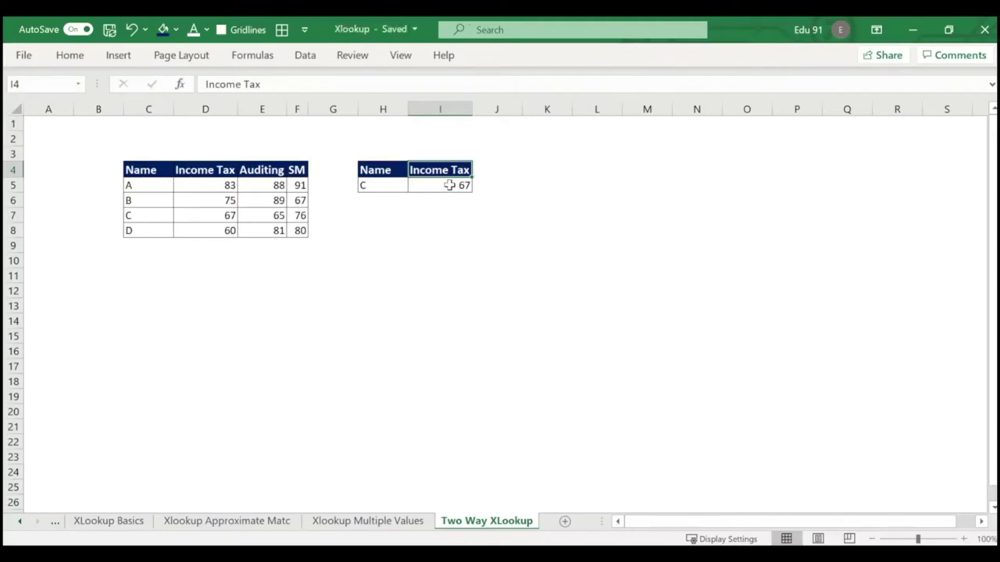
{"action": "key", "text": "Down"}
{"action": "key", "text": "Left"}
{"action": "key", "text": "Right"}
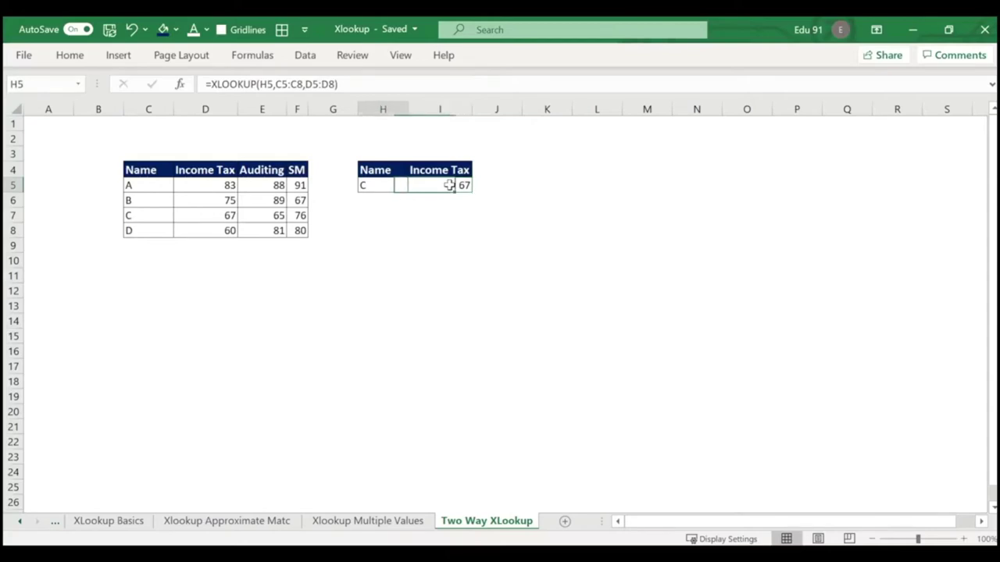
{"action": "key", "text": "Left"}
{"action": "key", "text": "Right"}
{"action": "key", "text": "Up"}
{"action": "key", "text": "Down"}
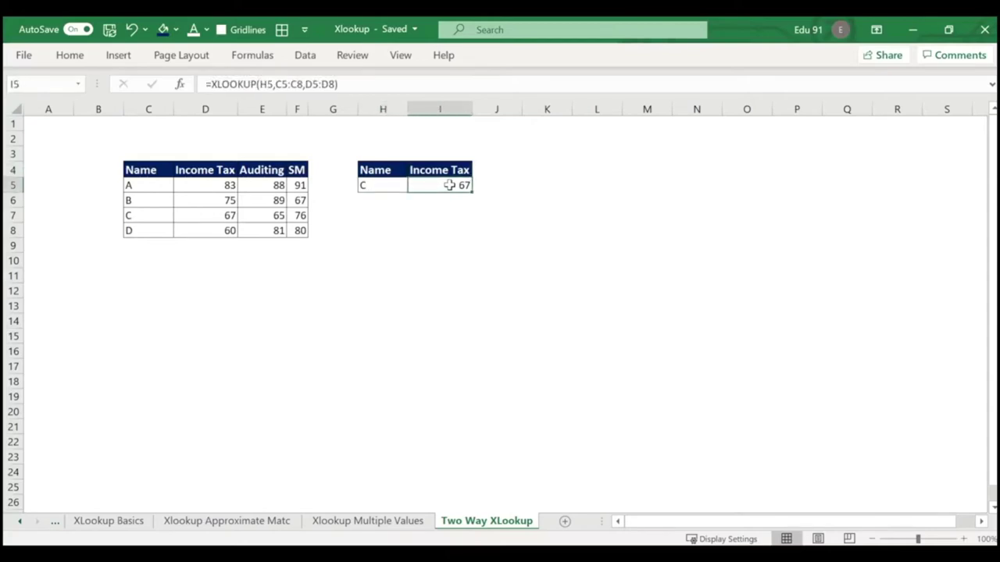
{"action": "key", "text": "Left"}
{"action": "key", "text": "Right"}
{"action": "key", "text": "Up"}
{"action": "type", "text": "SM"}
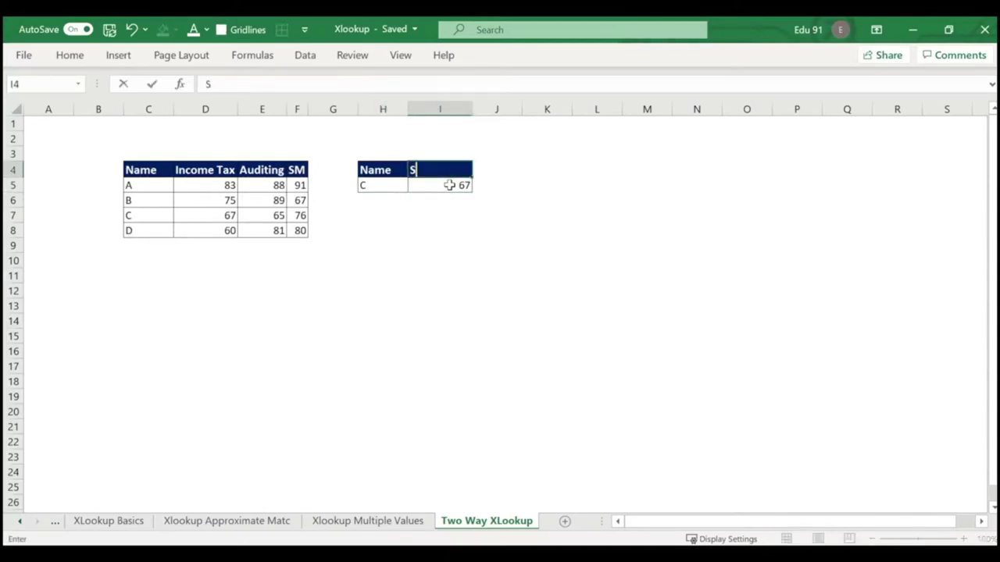
{"action": "key", "text": "Return"}
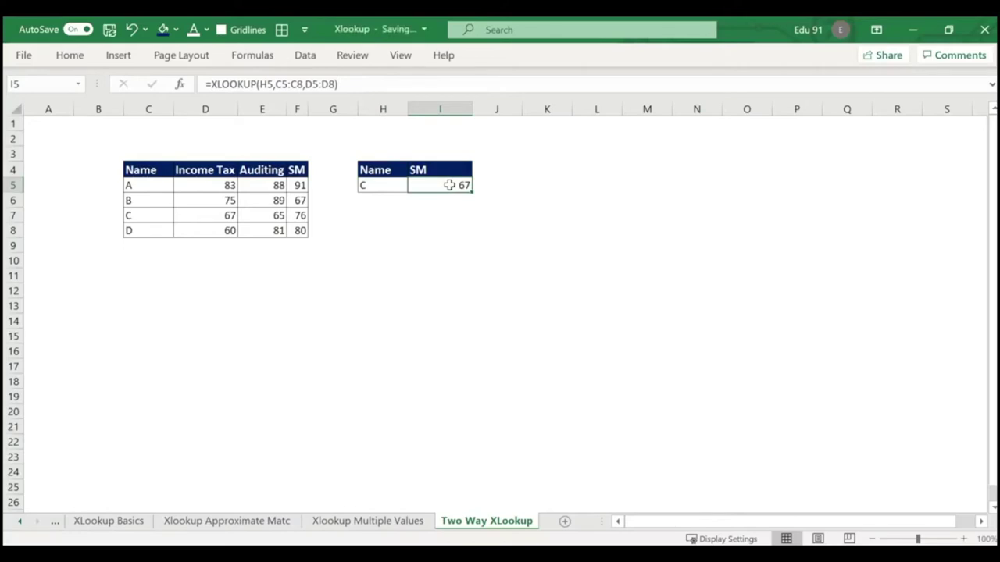
{"action": "key", "text": "ctrl+z"}
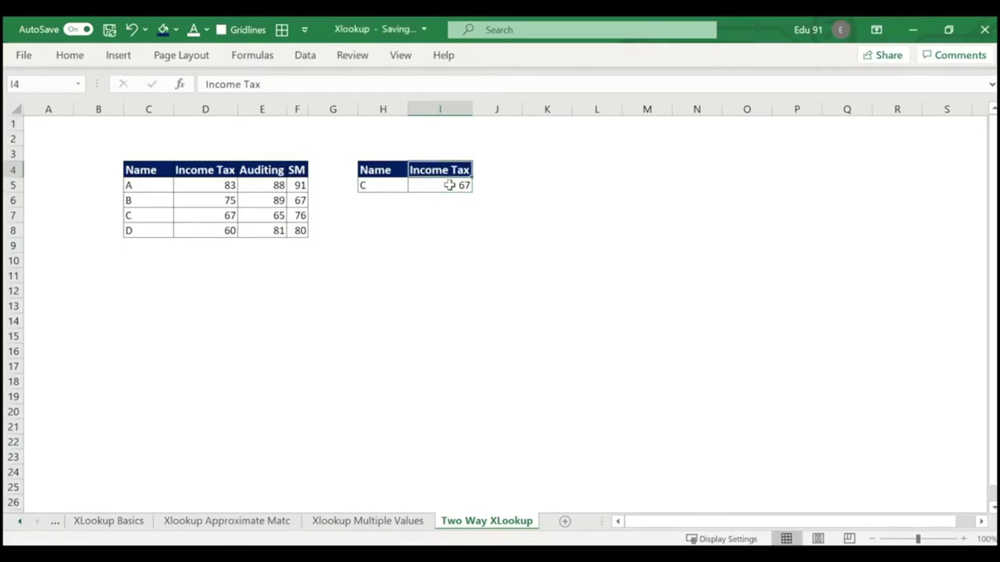
{"action": "key", "text": "Down"}
{"action": "key", "text": "Up"}
{"action": "key", "text": "Down"}
{"action": "key", "text": "Left"}
{"action": "key", "text": "Right"}
{"action": "key", "text": "Up"}
{"action": "key", "text": "Left"}
{"action": "key", "text": "Right"}
{"action": "key", "text": "Left"}
{"action": "key", "text": "Right"}
{"action": "key", "text": "Down"}
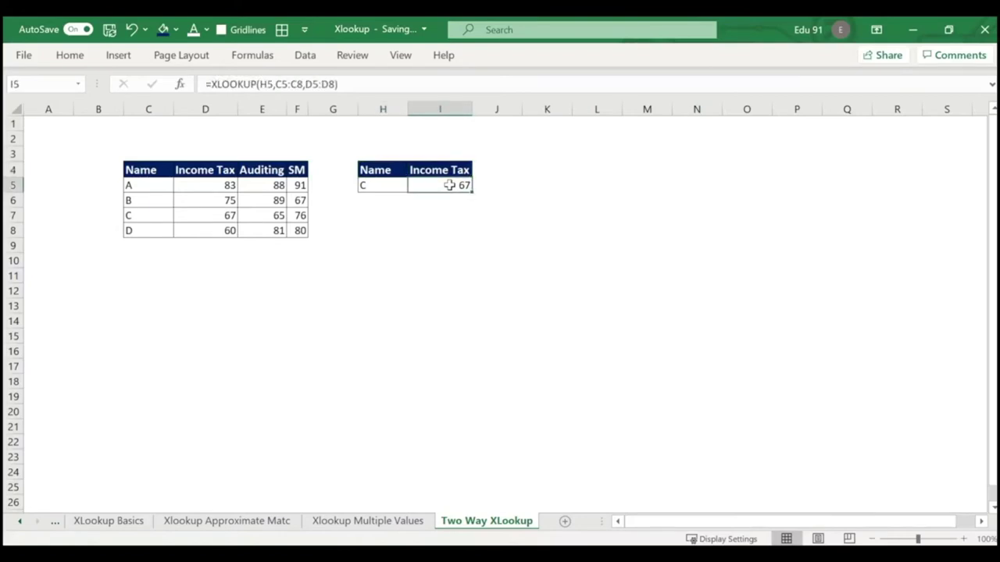
{"action": "key", "text": "Up"}
{"action": "key", "text": "Left"}
{"action": "key", "text": "Right"}
{"action": "key", "text": "Down"}
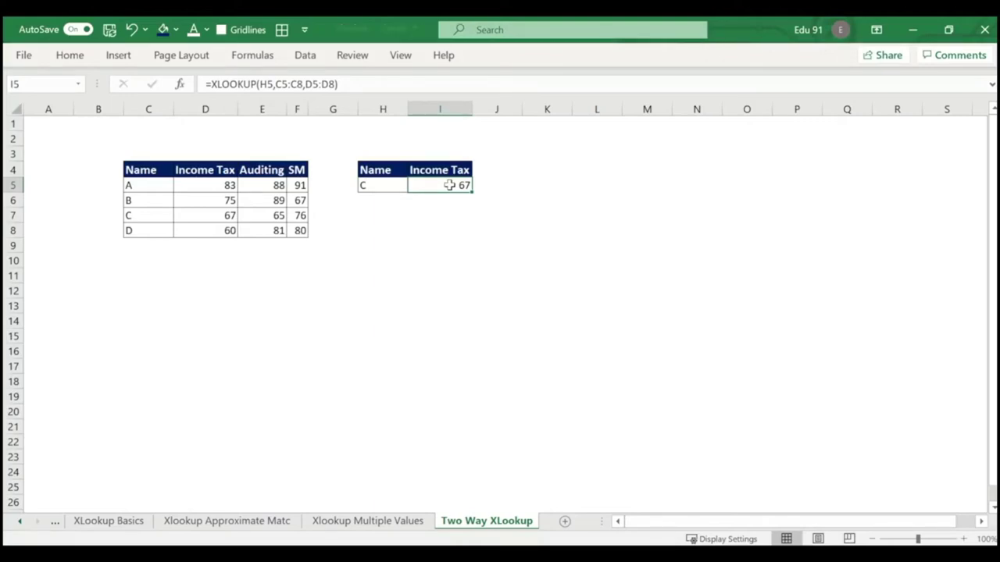
{"action": "key", "text": "Left"}
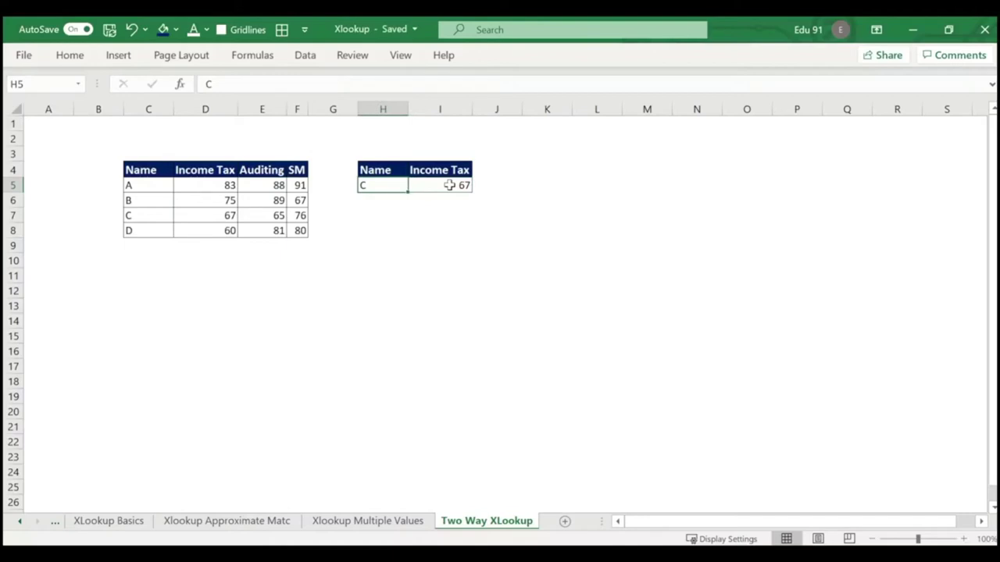
{"action": "key", "text": "Up"}
{"action": "key", "text": "Right"}
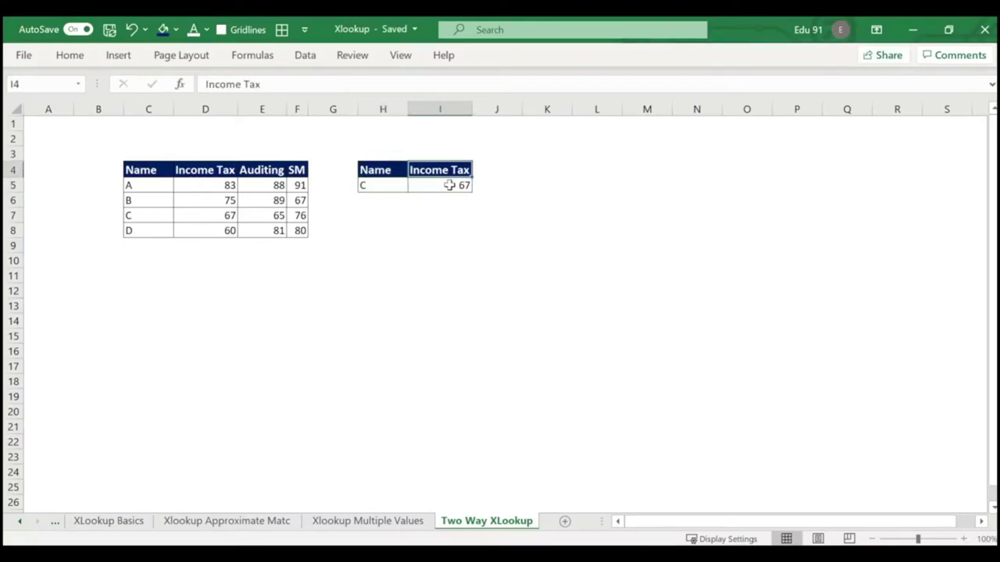
{"action": "key", "text": "Down"}
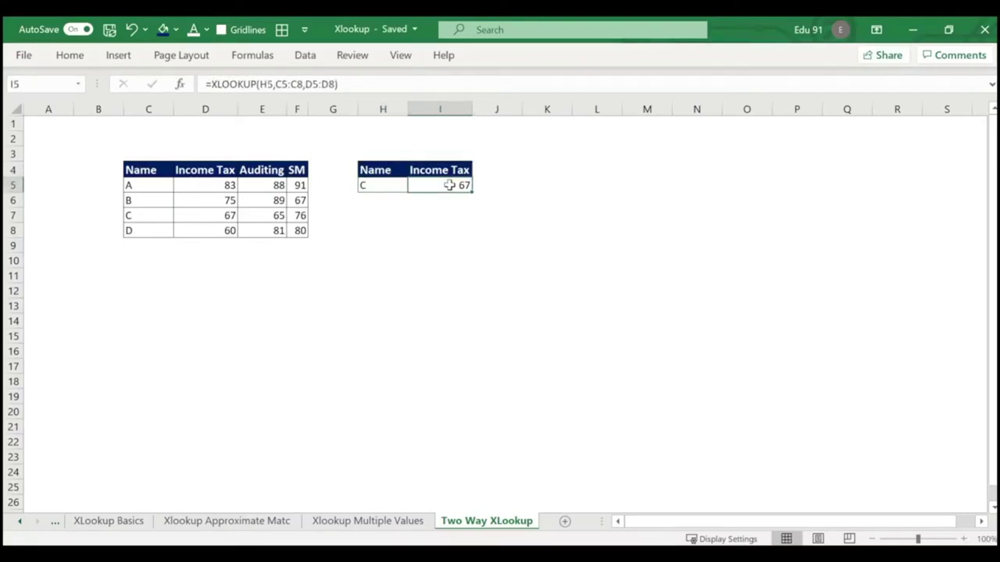
{"action": "key", "text": "Up"}
{"action": "key", "text": "Left"}
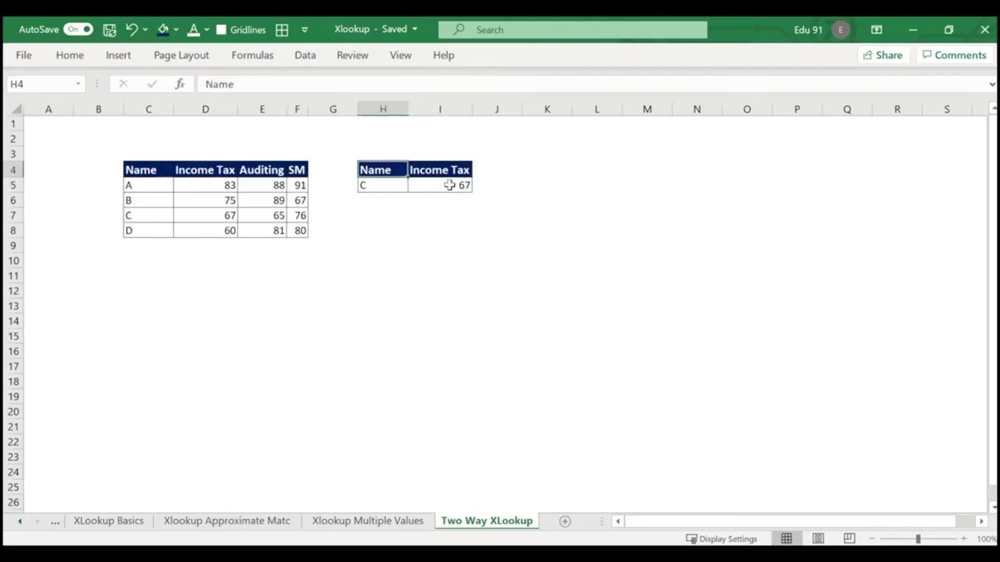
{"action": "key", "text": "Down"}
{"action": "key", "text": "Right"}
{"action": "key", "text": "Left"}
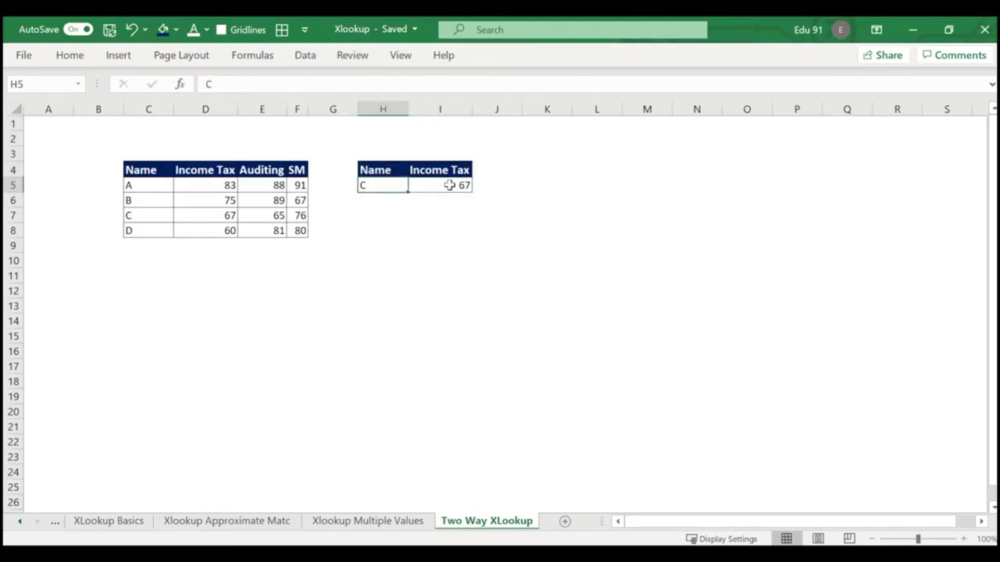
{"action": "key", "text": "Right"}
{"action": "key", "text": "Up"}
{"action": "key", "text": "Down"}
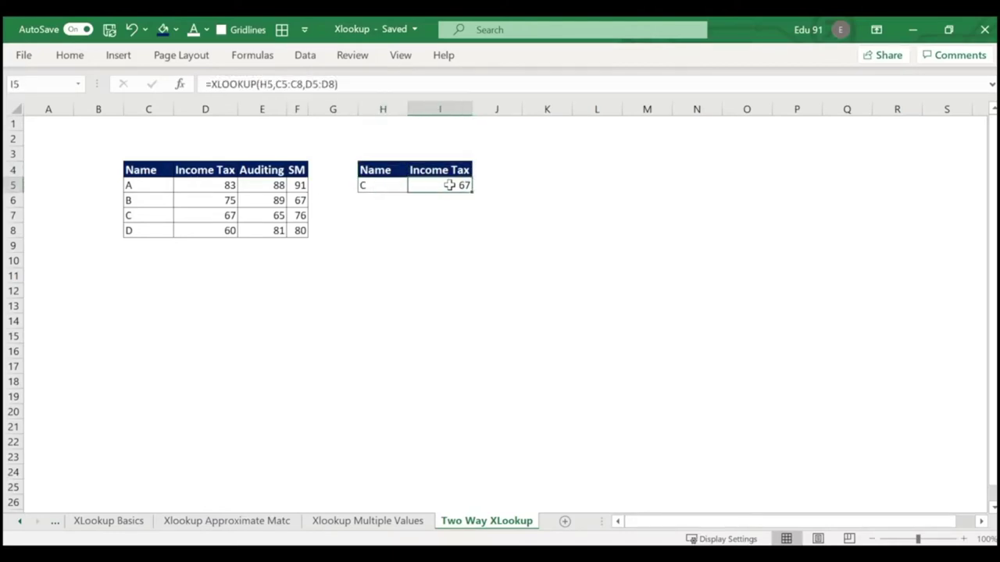
{"action": "key", "text": "Up"}
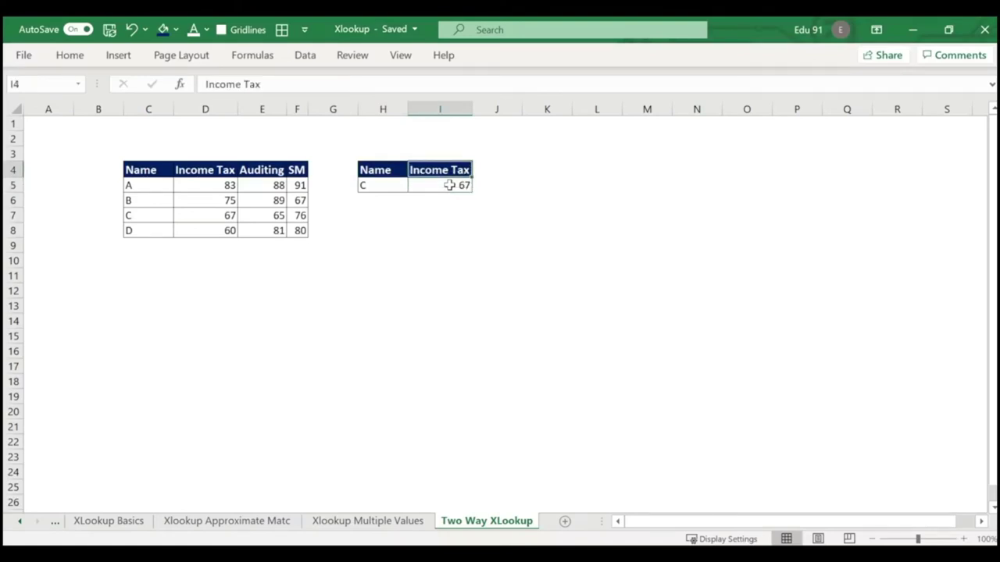
{"action": "key", "text": "Left"}
{"action": "key", "text": "Down"}
{"action": "key", "text": "Right"}
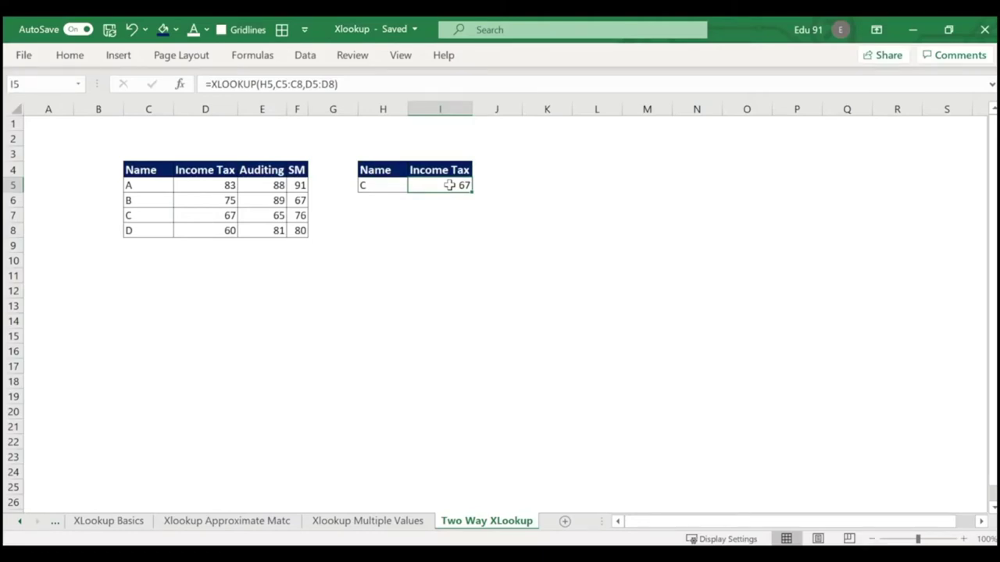
{"action": "key", "text": "ctrl+End"}
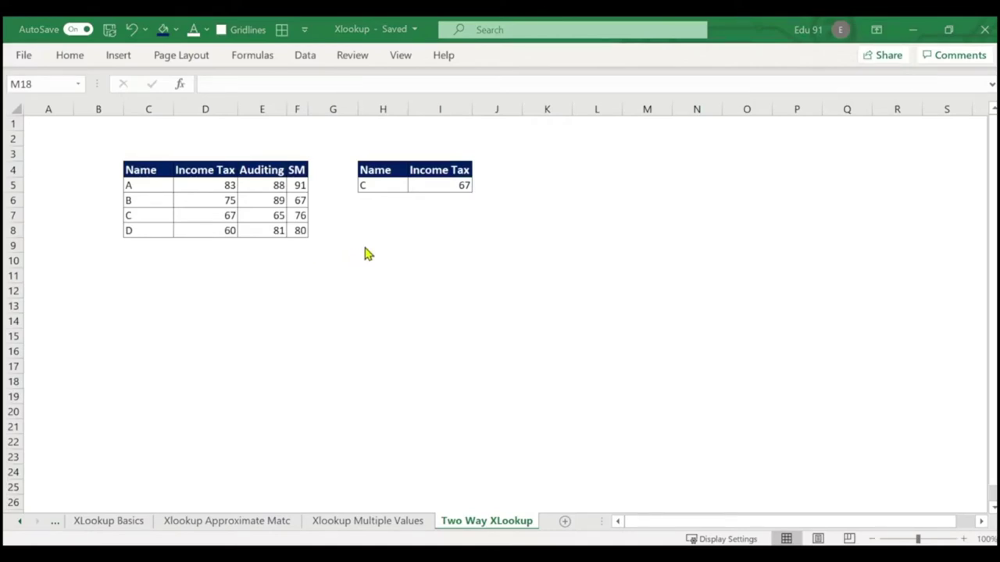
Replace I5 with =XLOOKUP(H5,C5:C8,D5:F8) so student C's marks spill across I5:K5.
{"action": "left_click", "coordinate": [435, 185]}
{"action": "key", "text": "Delete"}
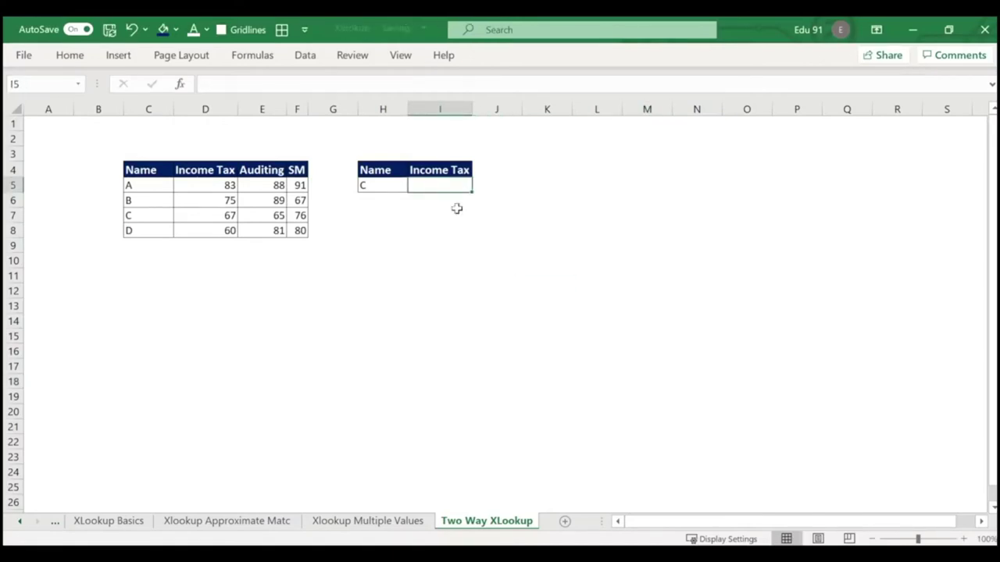
{"action": "type", "text": "=xlo"}
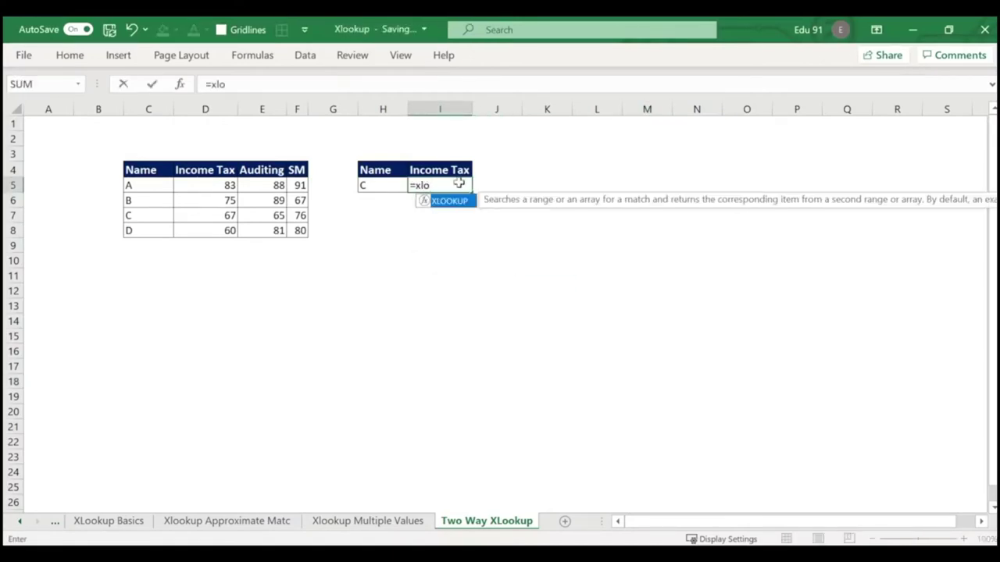
{"action": "key", "text": "Tab"}
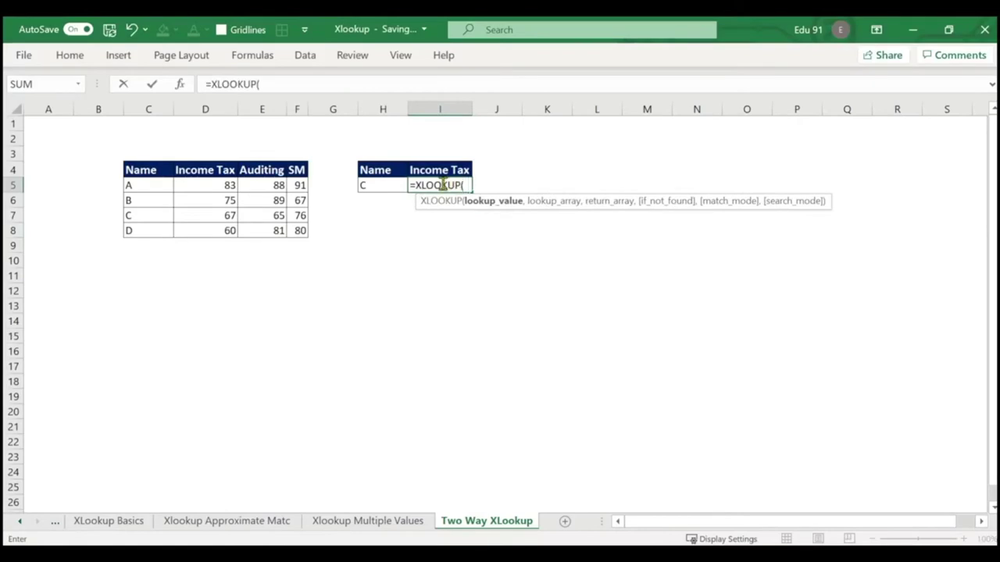
{"action": "left_click", "coordinate": [389, 184]}
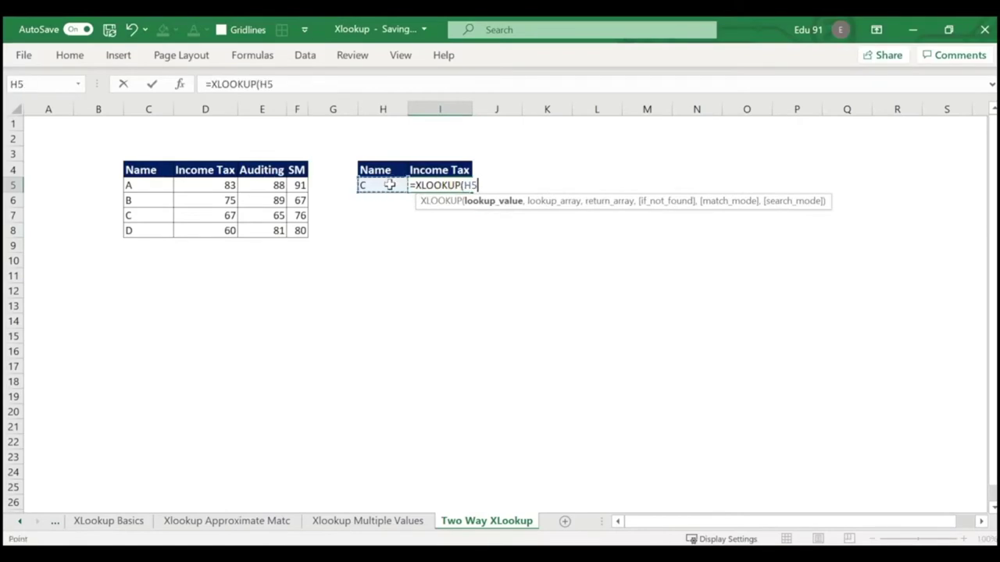
{"action": "type", "text": ","}
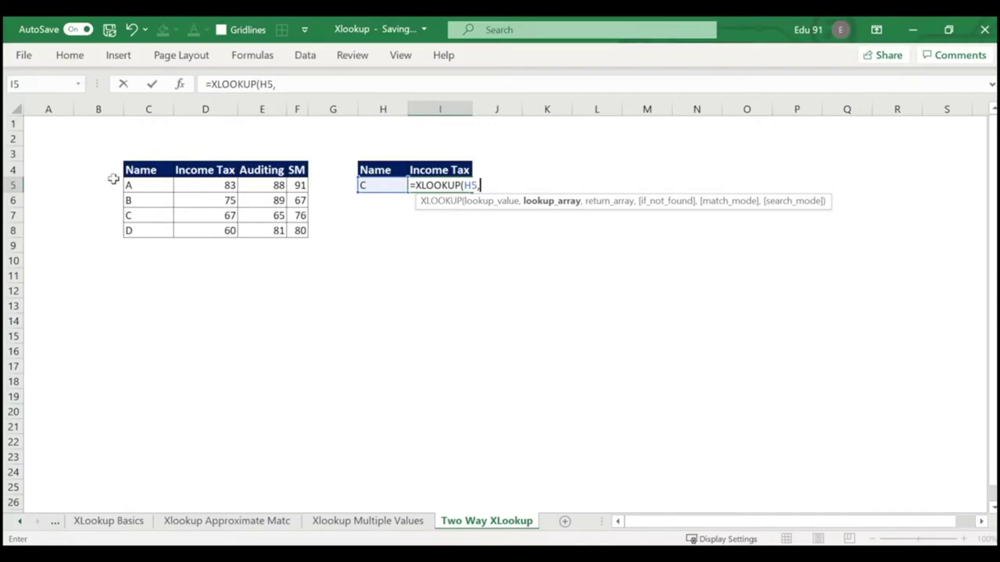
{"action": "left_click_drag", "start_coordinate": [129, 185], "coordinate": [133, 232]}
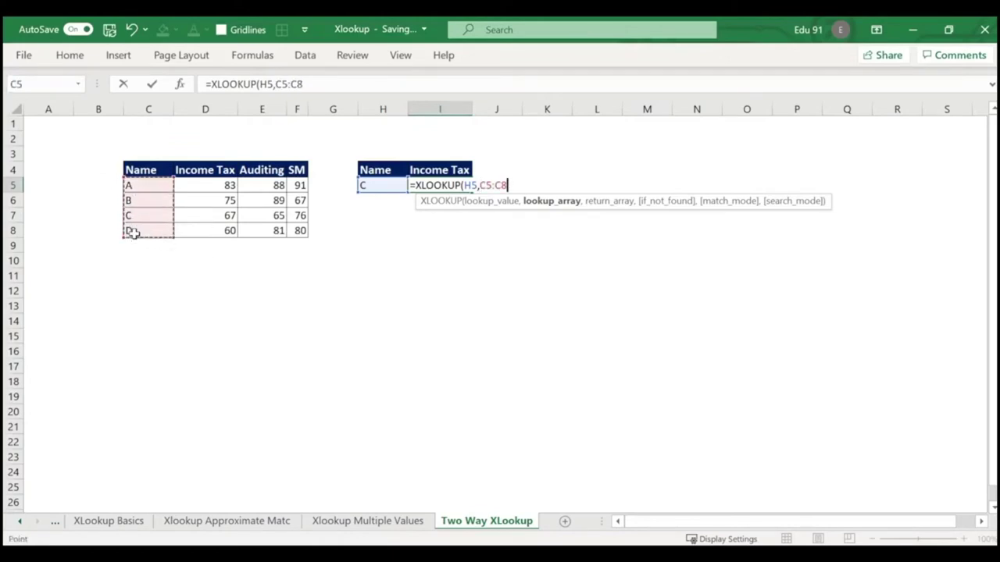
{"action": "type", "text": ","}
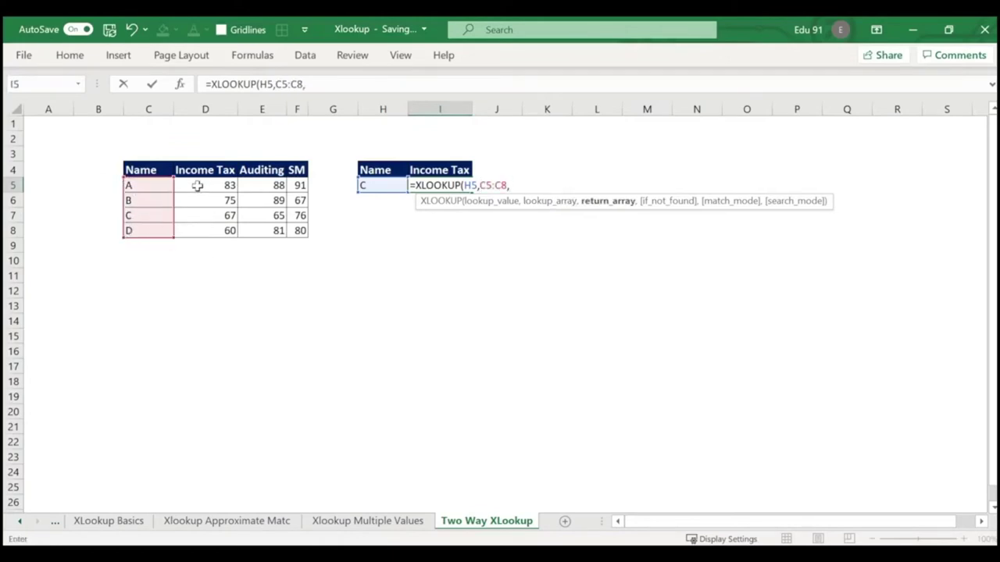
{"action": "left_click_drag", "start_coordinate": [196, 185], "coordinate": [299, 231]}
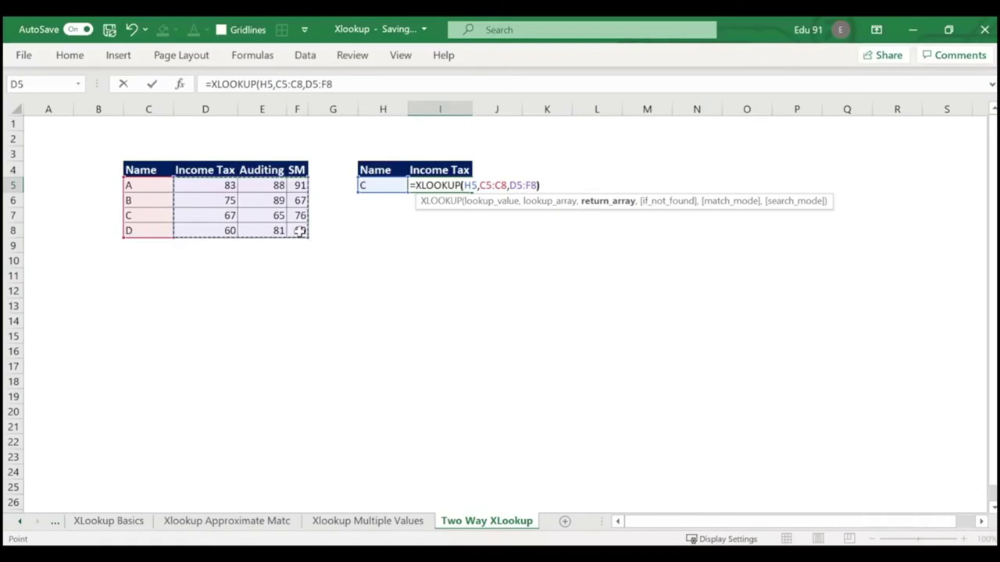
{"action": "type", "text": ")"}
{"action": "key", "text": "Return"}
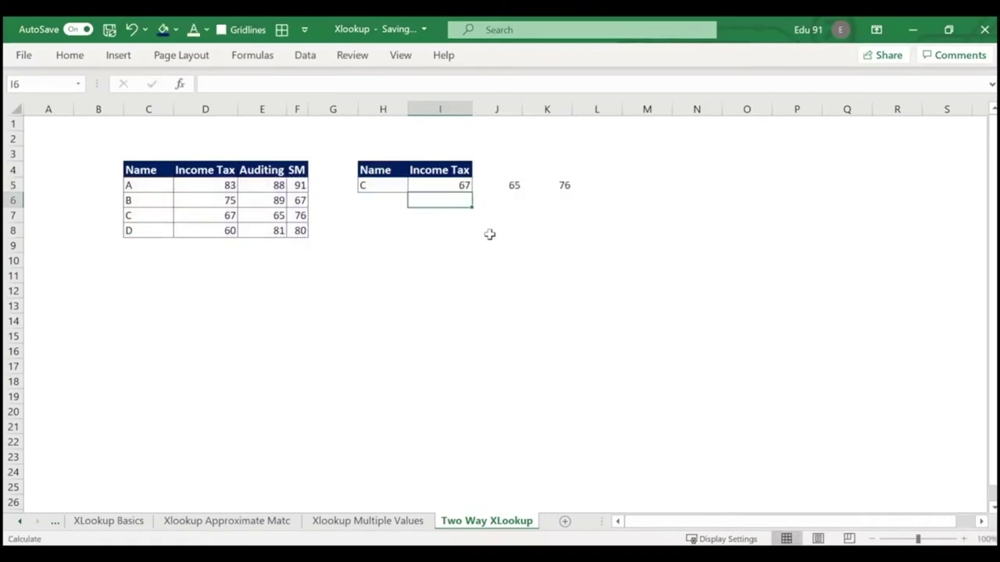
Check the spilled Auditing mark in J5 and begin editing I5's formula.
{"action": "left_click", "coordinate": [455, 186]}
{"action": "left_click", "coordinate": [489, 186]}
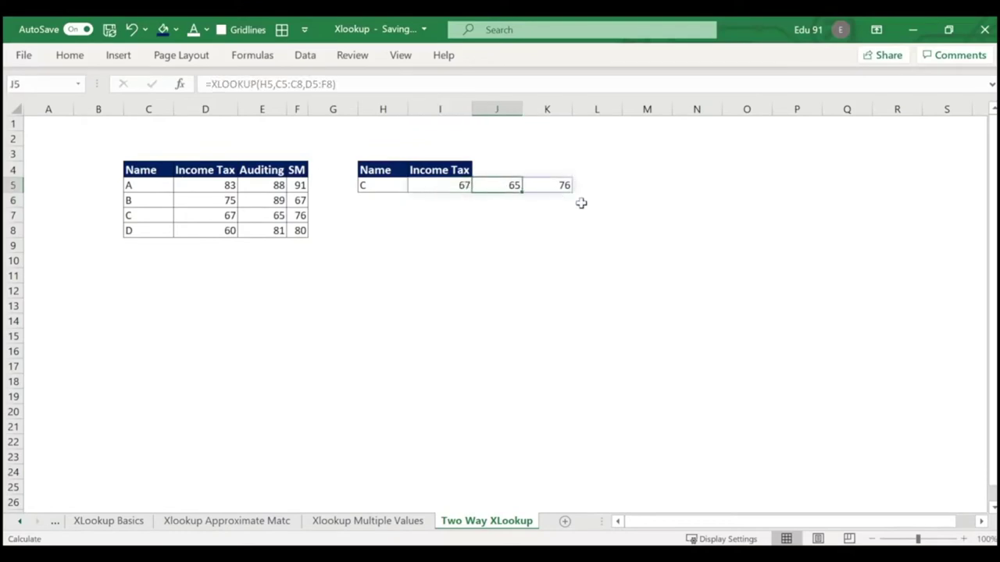
{"action": "left_click", "coordinate": [422, 185]}
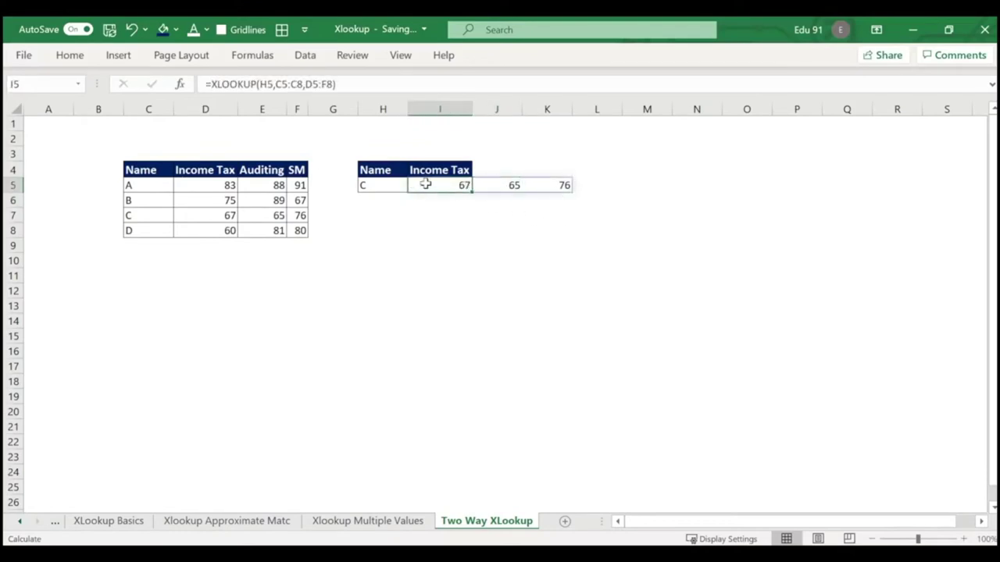
{"action": "left_click", "coordinate": [326, 84]}
Select the XLOOKUP expression in the formula bar, then cancel the edit.
{"action": "left_click_drag", "start_coordinate": [326, 83], "coordinate": [210, 84]}
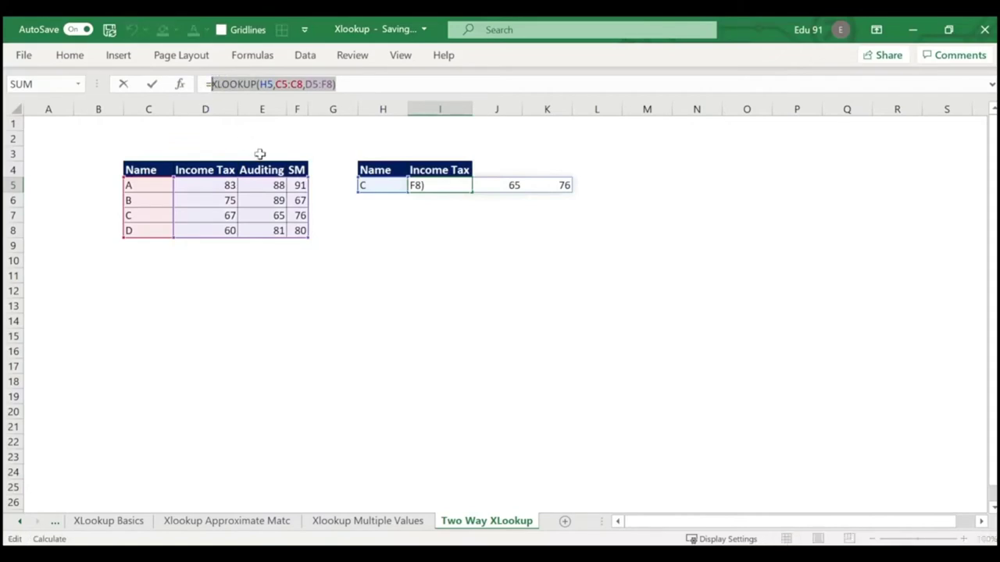
{"action": "left_click", "coordinate": [569, 280]}
{"action": "left_click", "coordinate": [452, 242]}
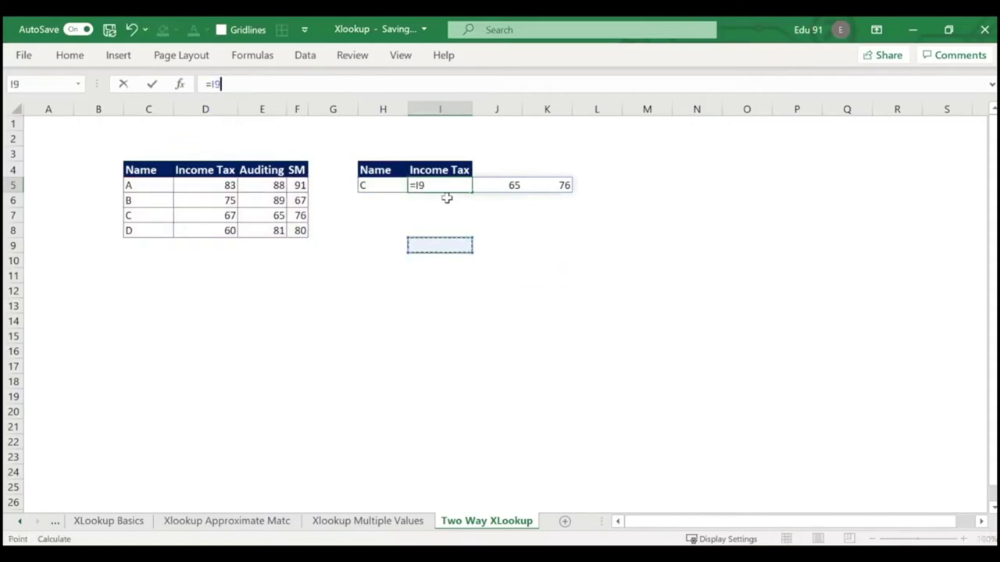
{"action": "left_click", "coordinate": [455, 259]}
{"action": "key", "text": "Escape"}
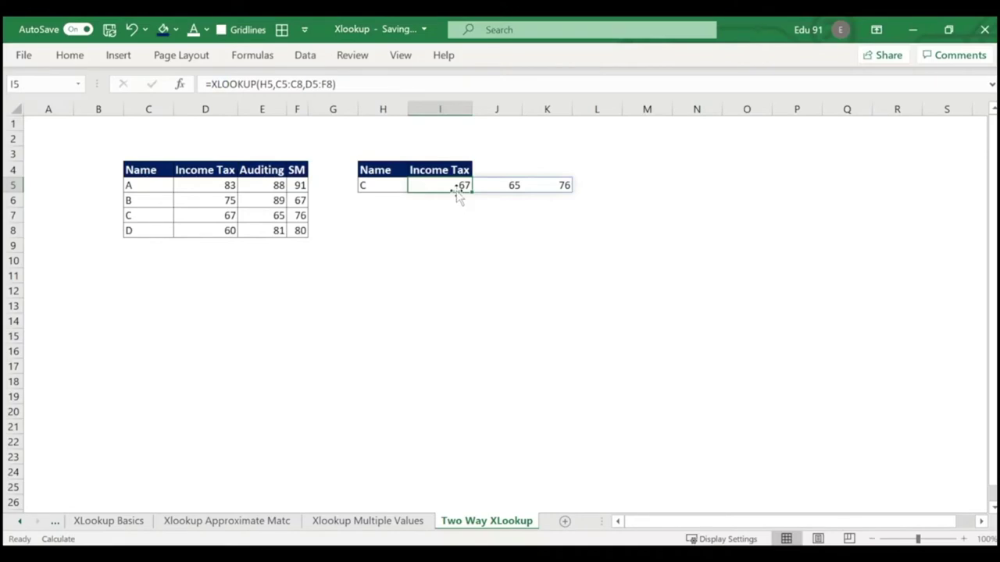
Retype I5 as =XLOOKUP(I4,D4:F4,XLOOKUP(H5,C5:C8,D5:F8)) to match the subject header.
{"action": "key", "text": "Delete"}
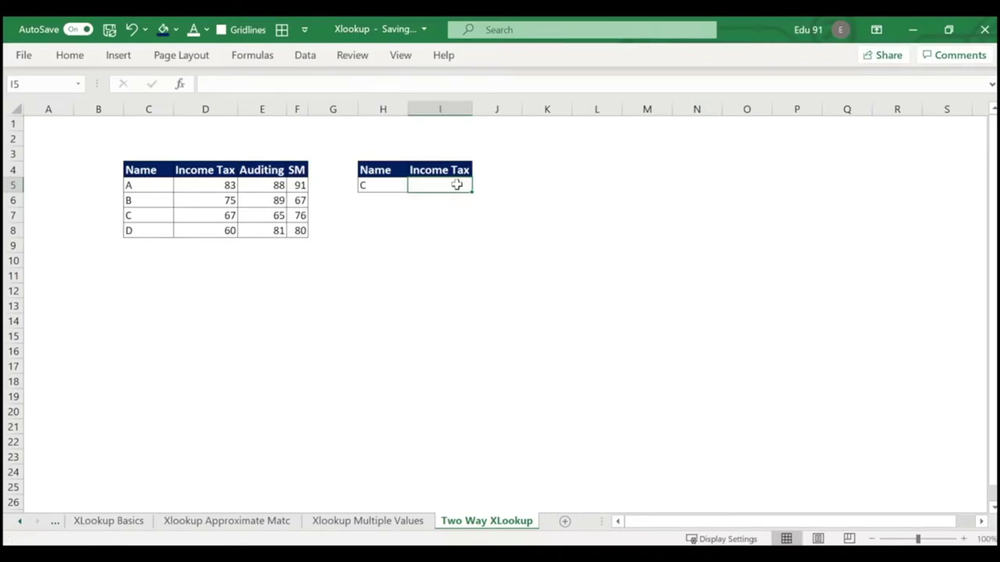
{"action": "type", "text": "=xlo"}
{"action": "key", "text": "Tab"}
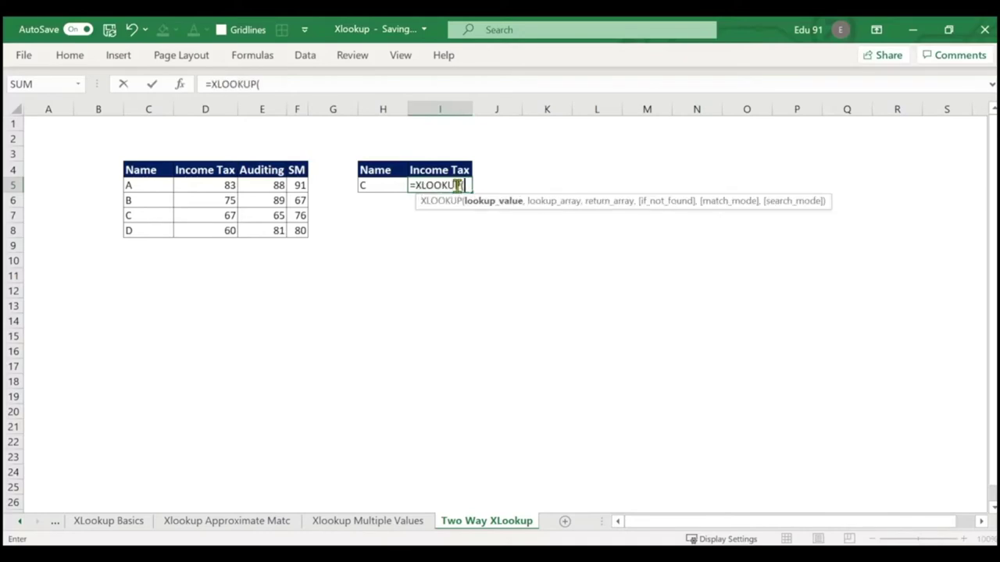
{"action": "left_click", "coordinate": [460, 169]}
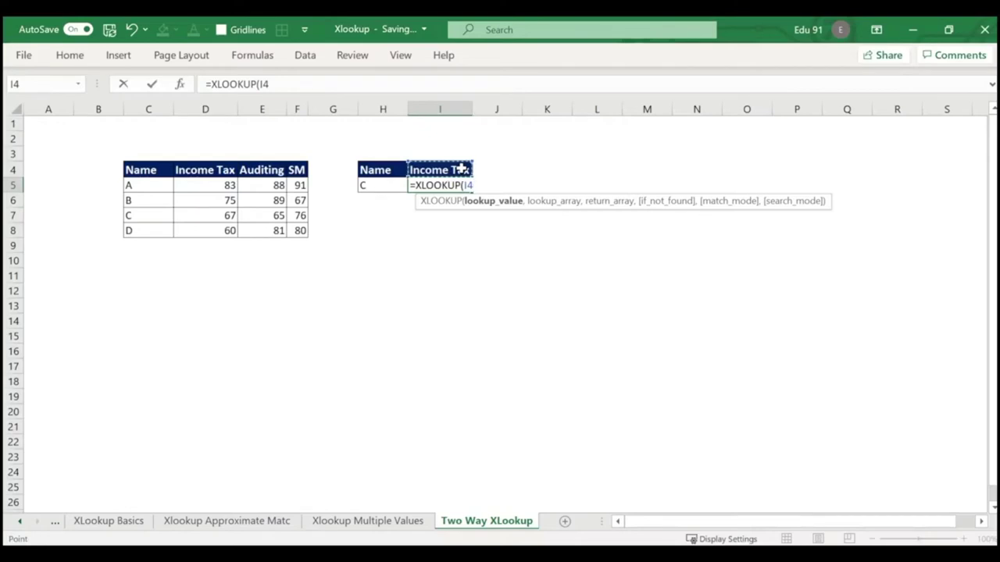
{"action": "type", "text": ","}
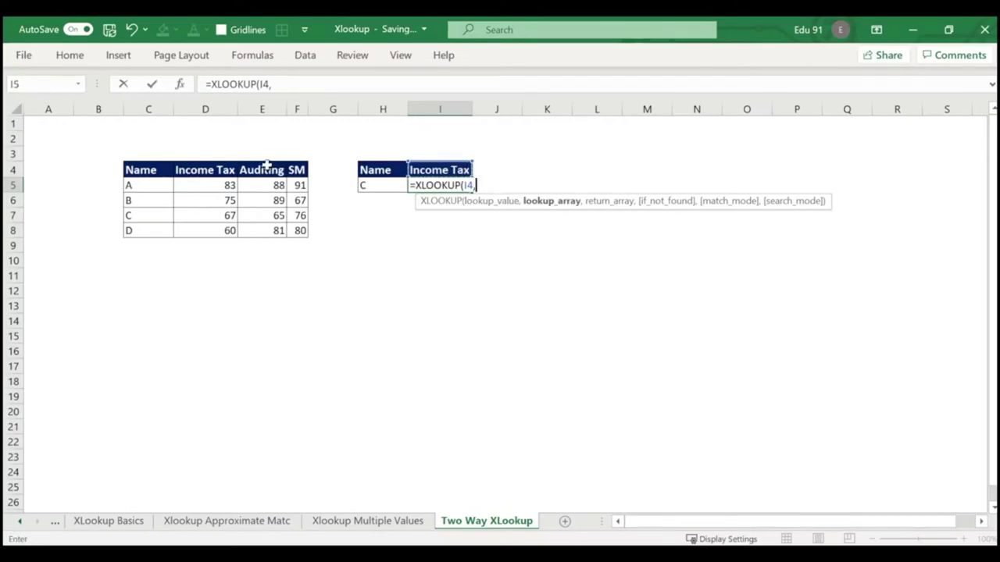
{"action": "left_click_drag", "start_coordinate": [195, 169], "coordinate": [293, 172]}
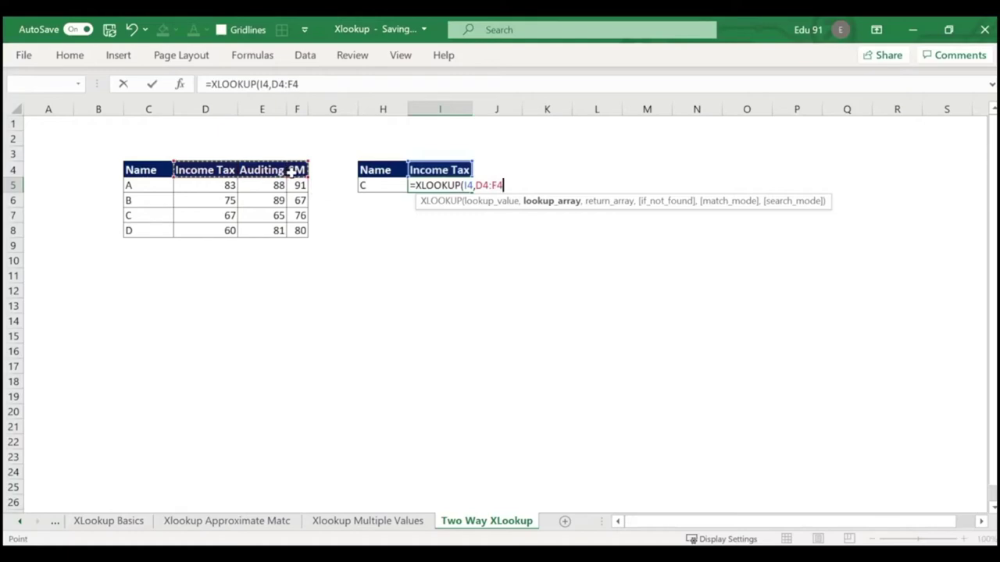
{"action": "type", "text": ","}
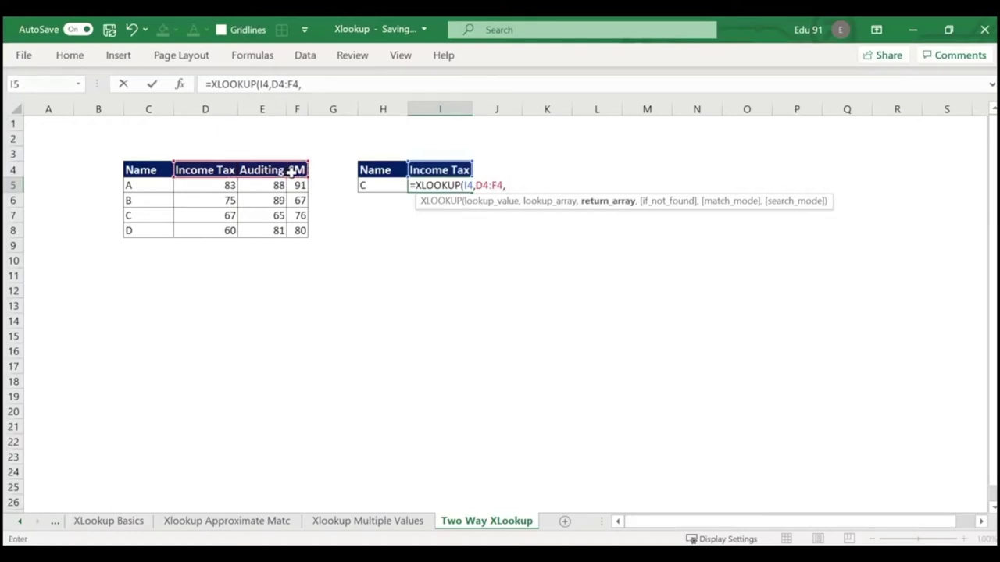
{"action": "type", "text": "XLOOKUP(H5,C5:C8,D5:F8)"}
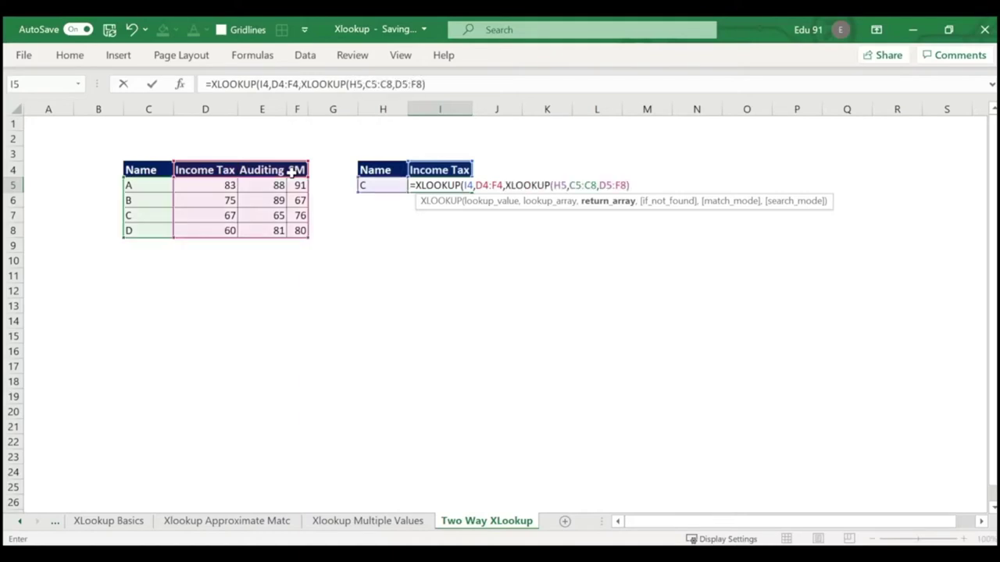
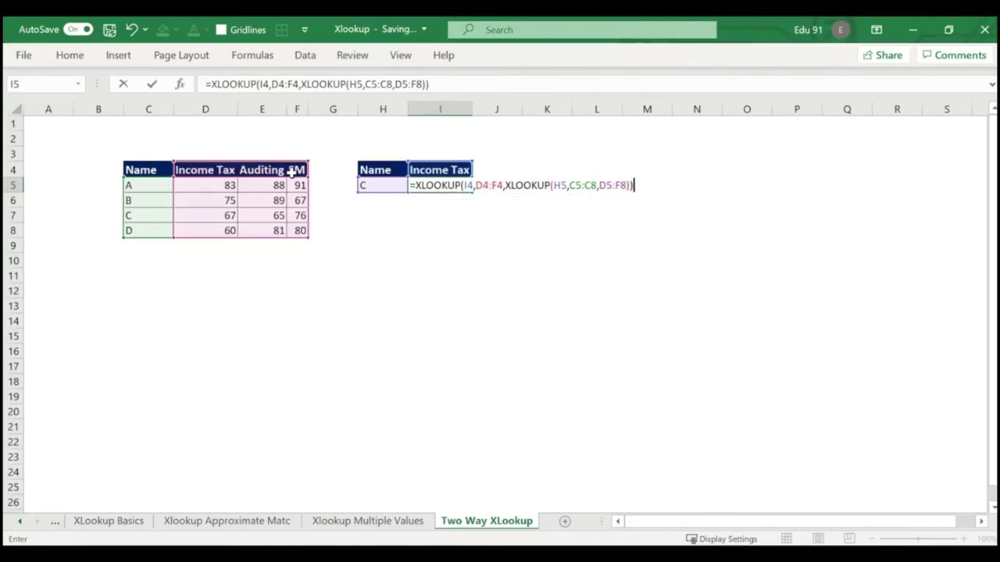
Commit the two-way XLOOKUP in I5 and test it with heading SM, matching C's score of 76.
{"action": "key", "text": "Return"}
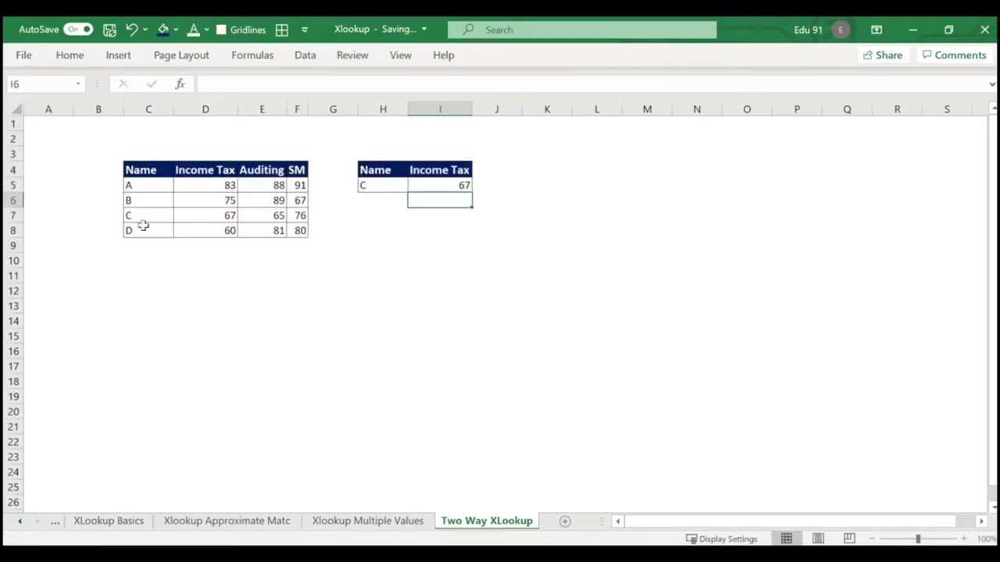
{"action": "left_click", "coordinate": [453, 171]}
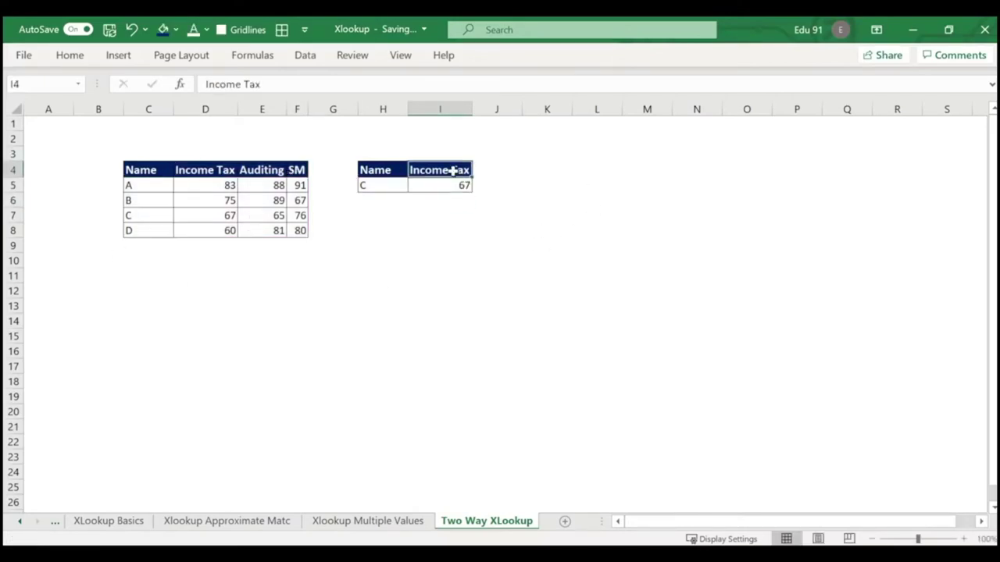
{"action": "type", "text": "SM"}
{"action": "key", "text": "Return"}
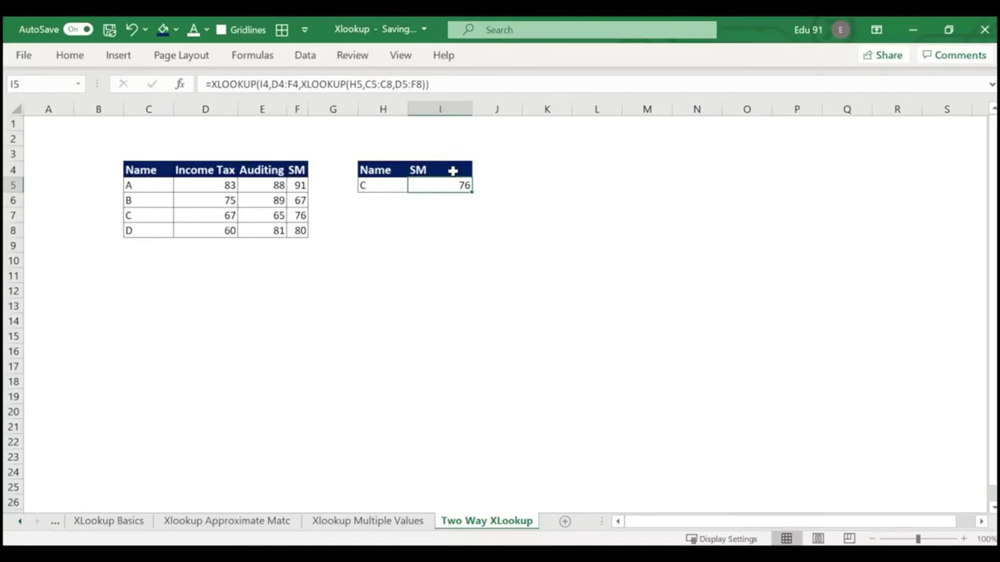
{"action": "left_click", "coordinate": [157, 215]}
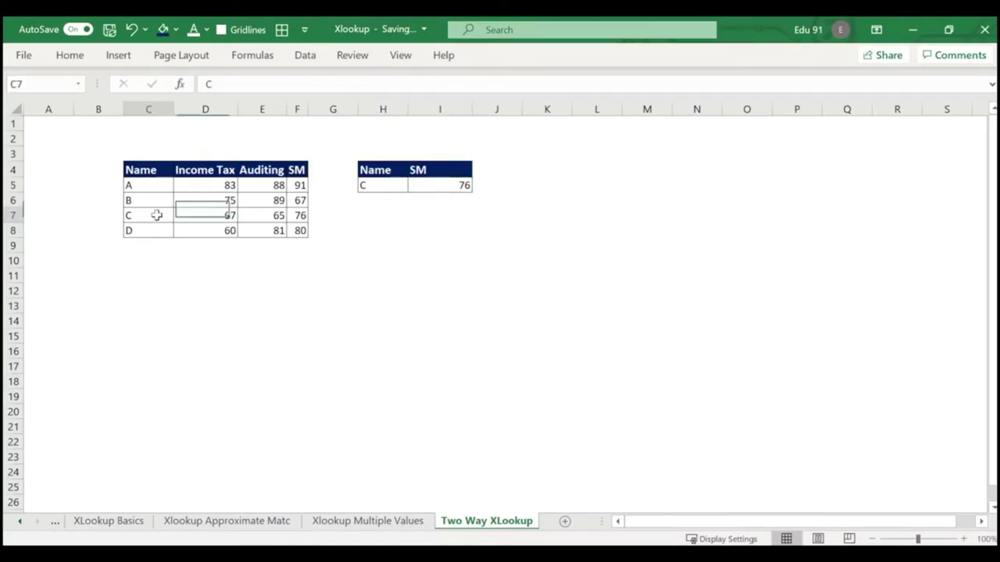
{"action": "left_click", "coordinate": [304, 217]}
{"action": "left_click", "coordinate": [444, 188]}
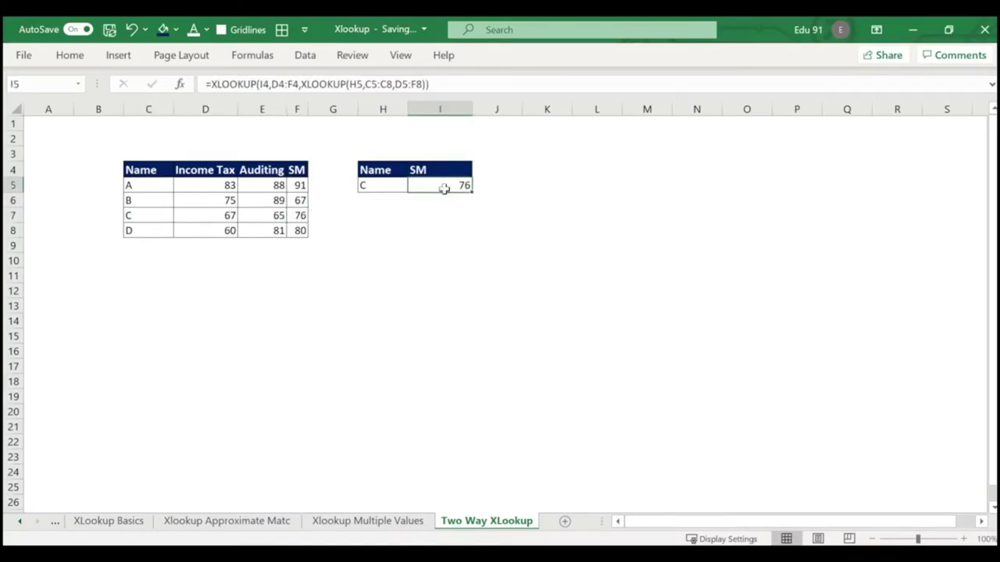
Change the lookup to name B under the Auditing heading, returning 89.
{"action": "left_click", "coordinate": [380, 183]}
{"action": "type", "text": "B"}
{"action": "key", "text": "Return"}
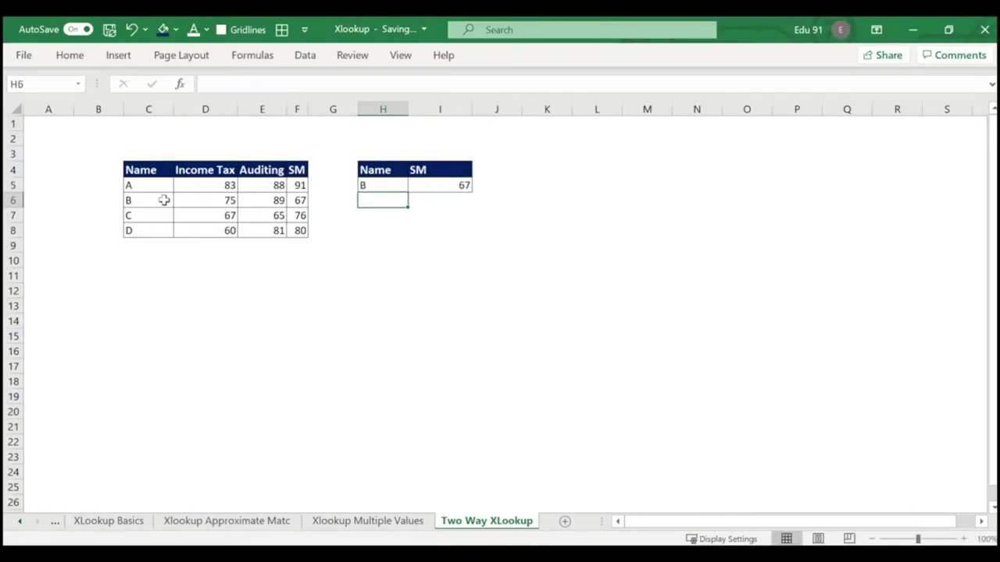
{"action": "left_click", "coordinate": [433, 168]}
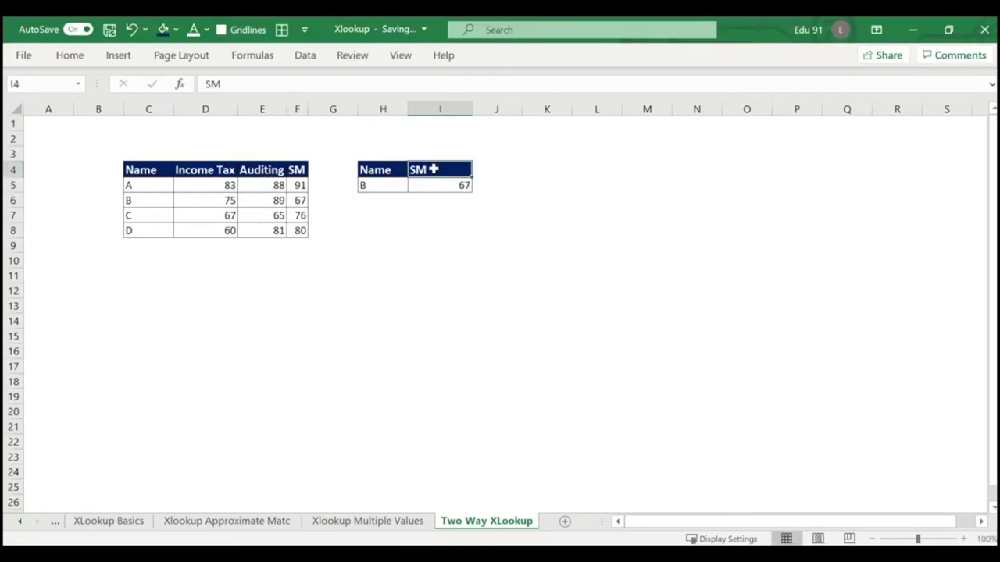
{"action": "type", "text": "Auditing"}
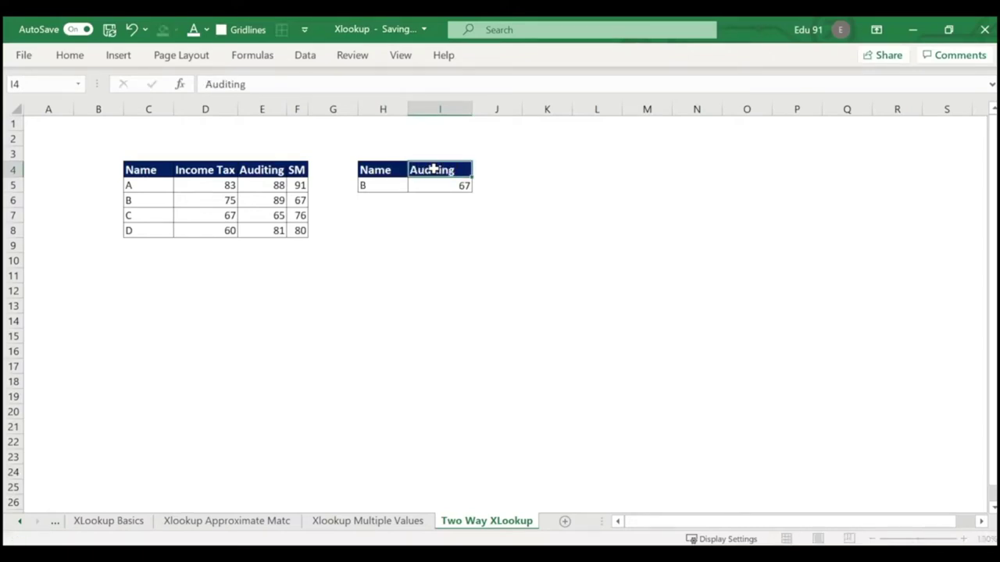
{"action": "key", "text": "Return"}
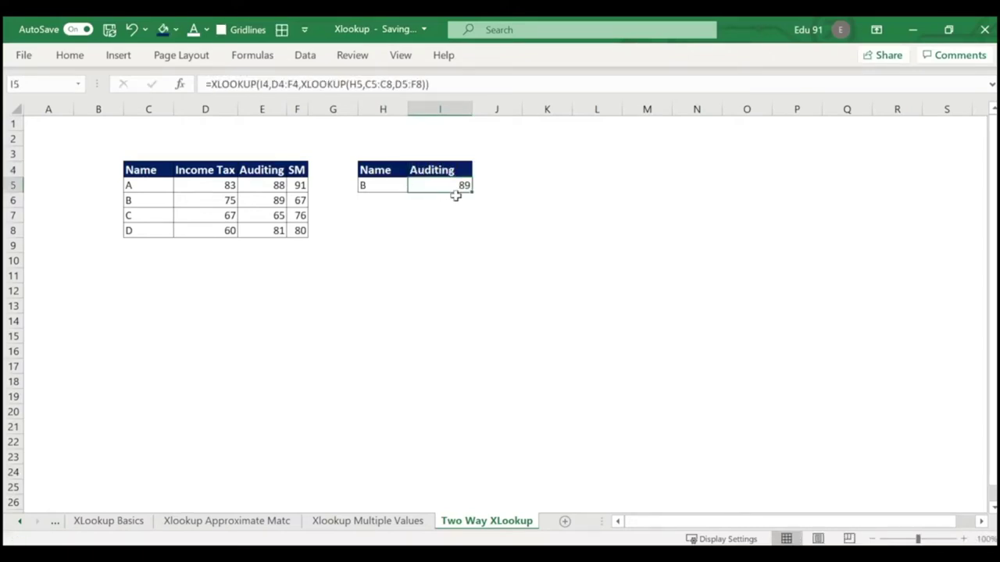
{"action": "left_click", "coordinate": [464, 205]}
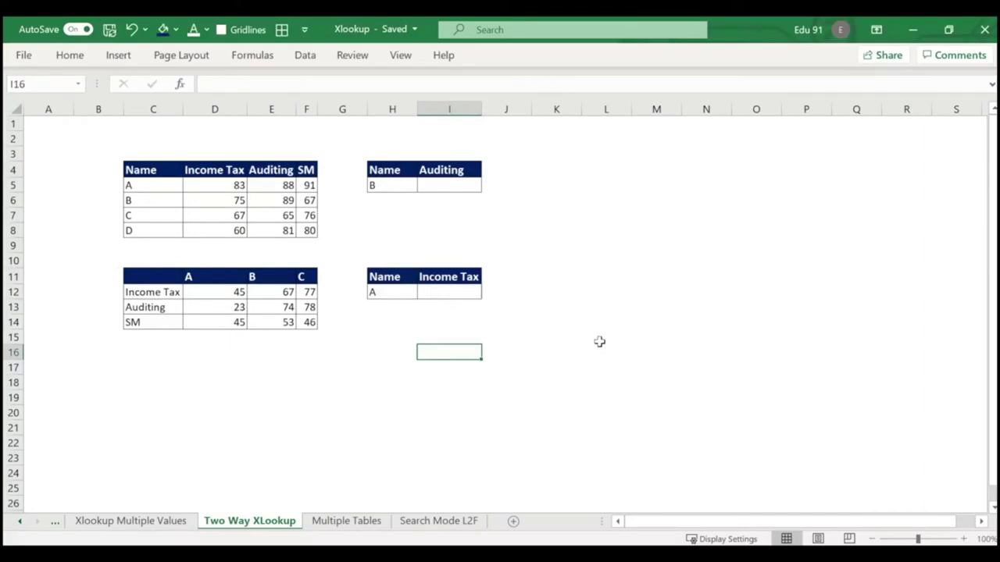
Move to the transposed A/B/C score table and select I12 for its lookup.
{"action": "left_click", "coordinate": [463, 334]}
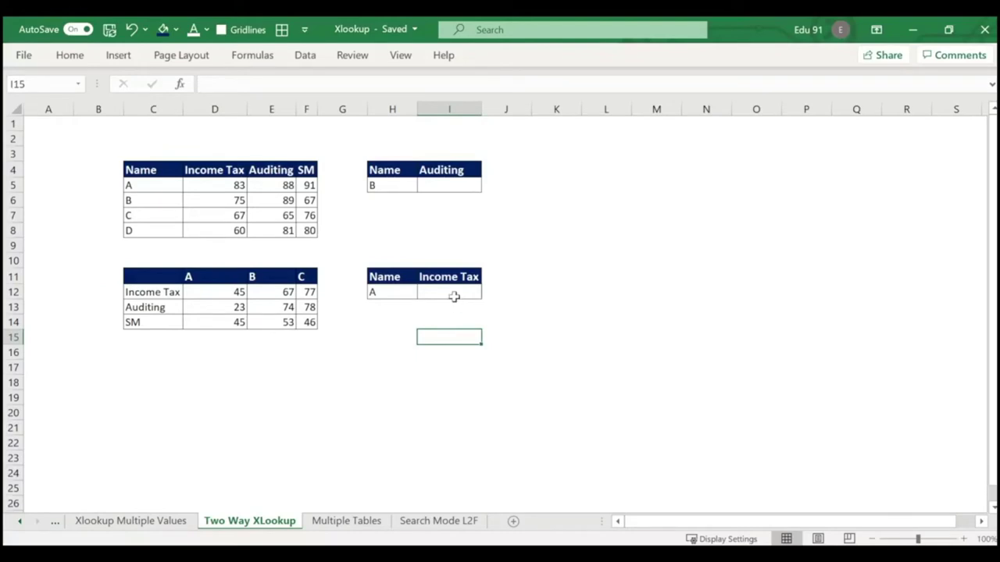
{"action": "left_click", "coordinate": [456, 292]}
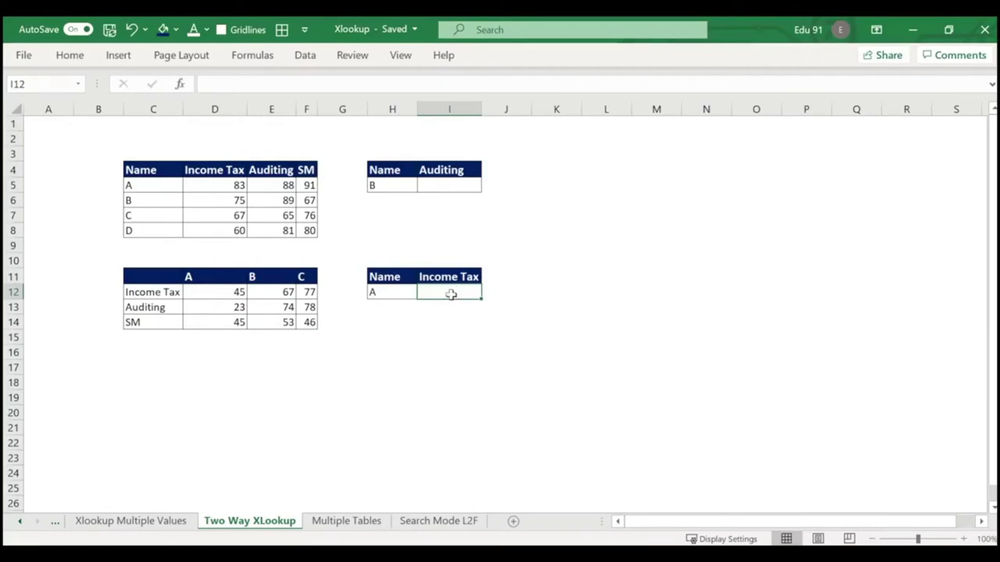
Enter =XLOOKUP(H12,D11:F11,D12:F12) in I12 to return A's Income Tax of 45.
{"action": "type", "text": "=xlo"}
{"action": "key", "text": "Tab"}
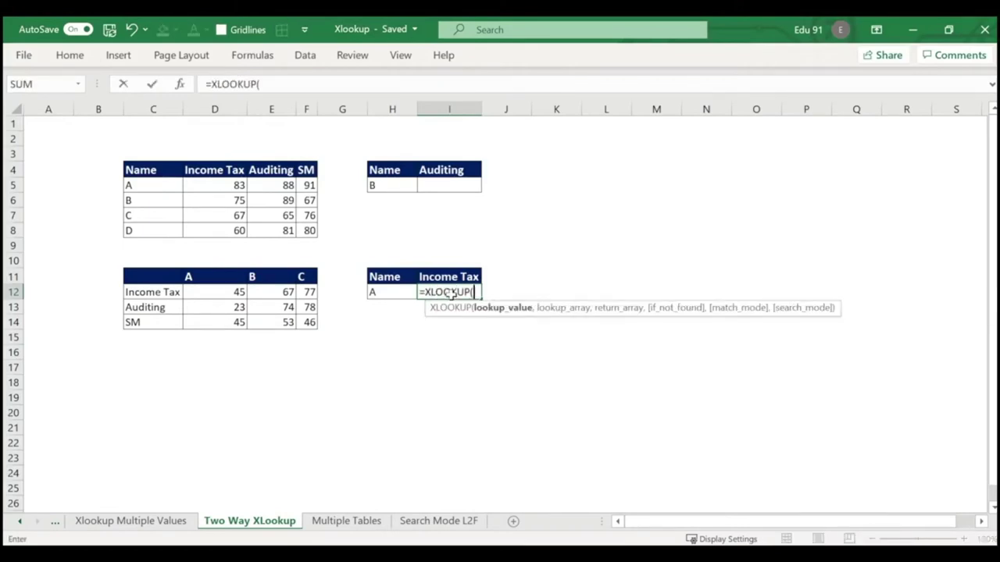
{"action": "left_click", "coordinate": [400, 290]}
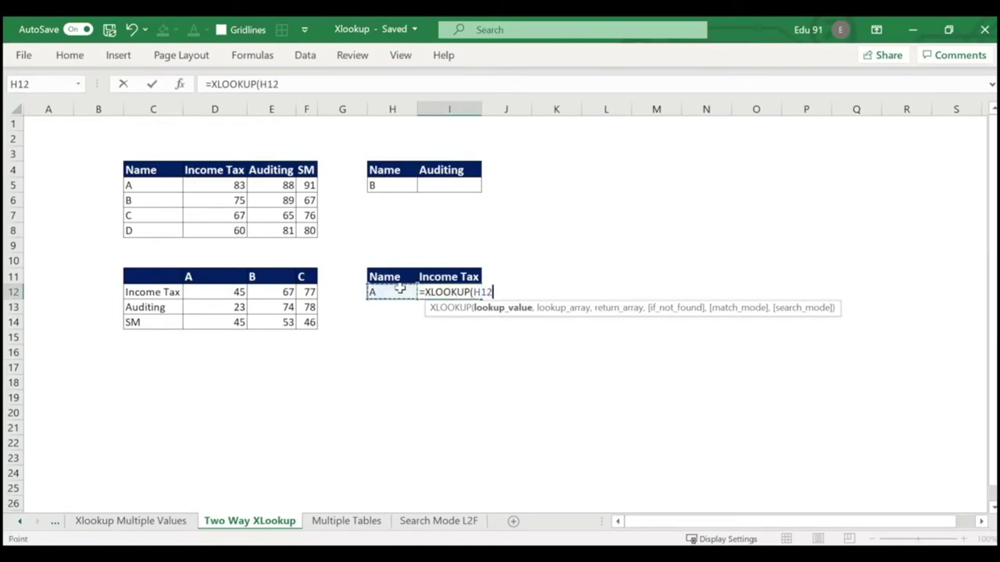
{"action": "type", "text": ","}
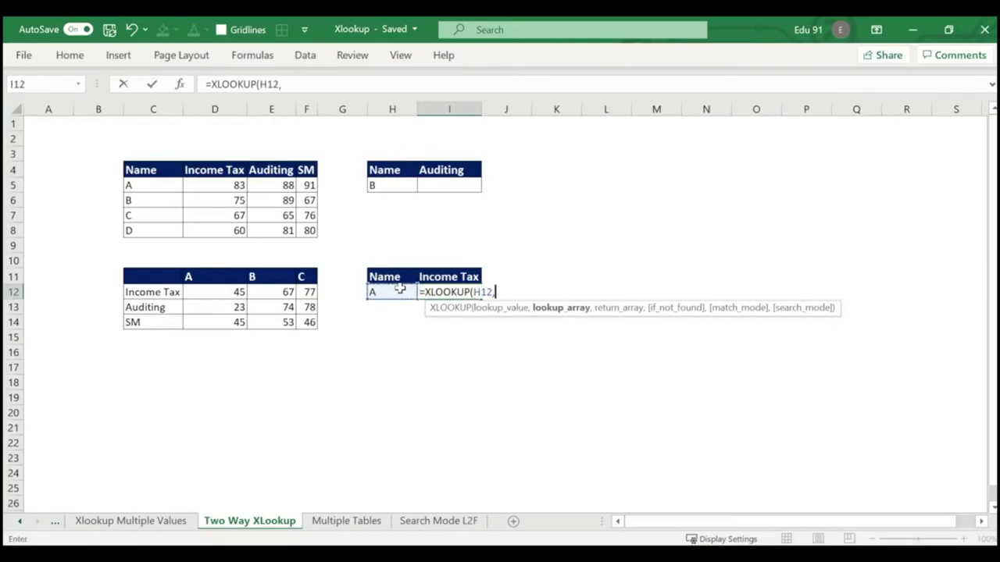
{"action": "left_click_drag", "start_coordinate": [188, 277], "coordinate": [310, 277]}
{"action": "type", "text": ","}
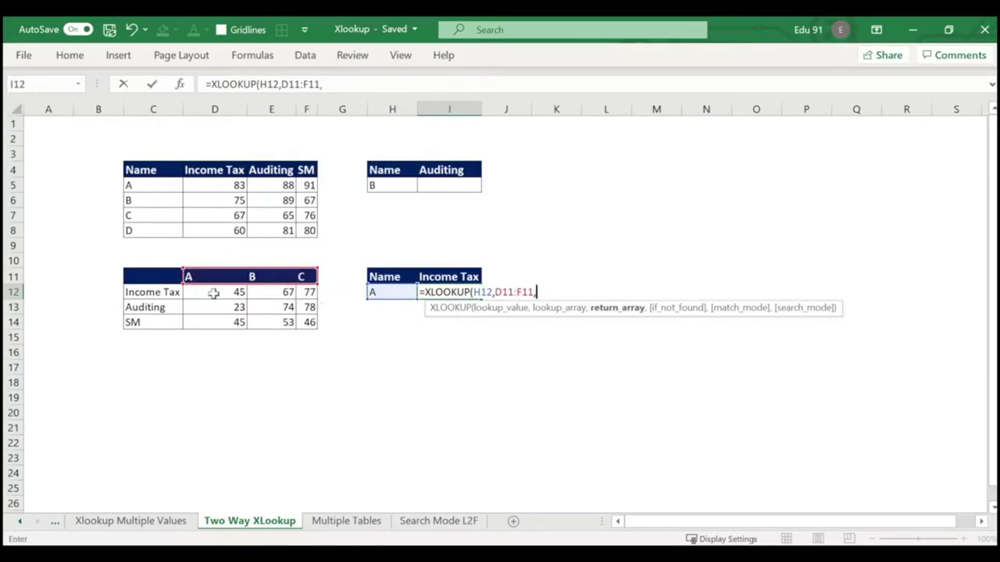
{"action": "left_click_drag", "start_coordinate": [196, 292], "coordinate": [309, 294]}
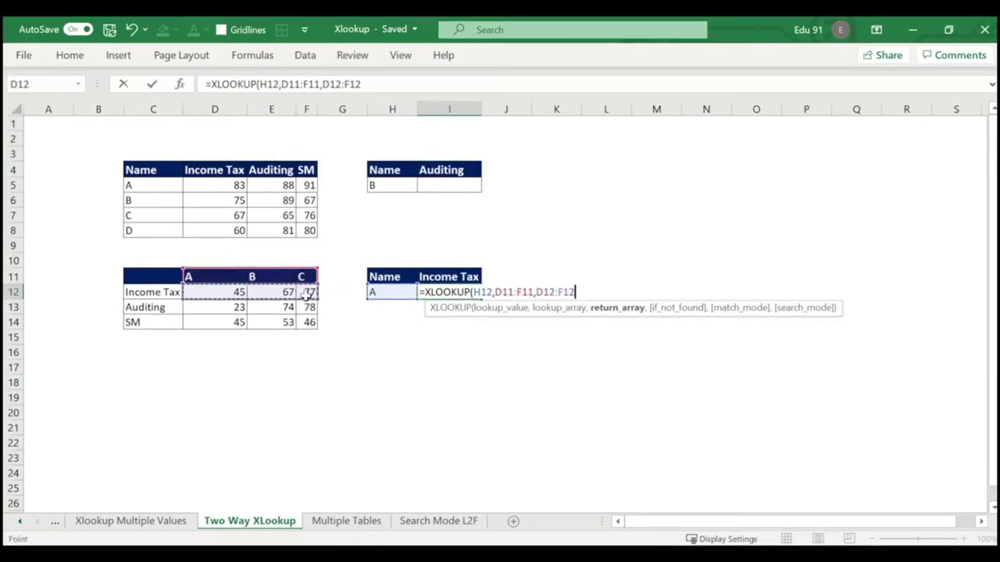
{"action": "type", "text": ")"}
{"action": "key", "text": "Return"}
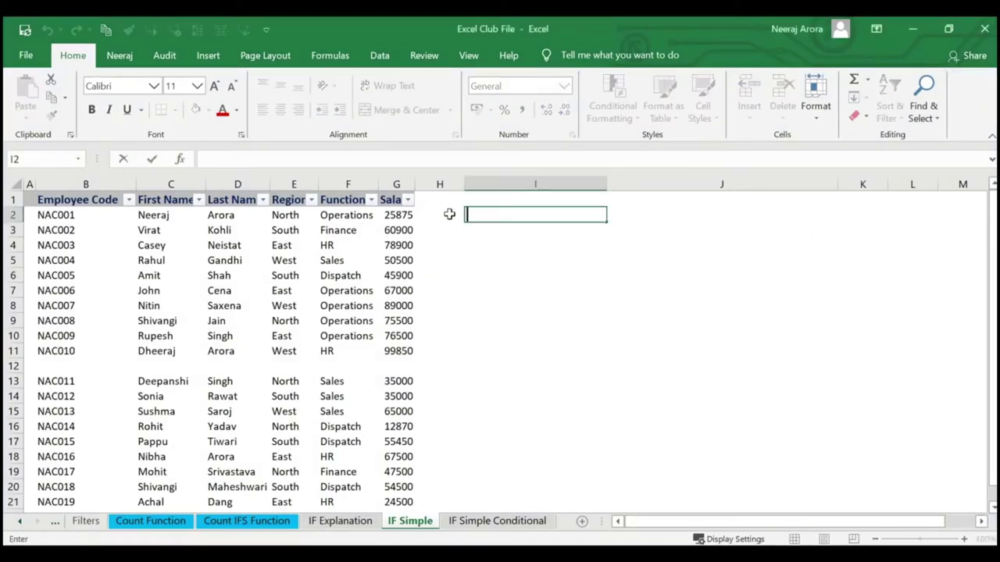
Start =IF( in I2 of the IF Simple sheet and bring up its Function Arguments dialog.
{"action": "left_click", "coordinate": [529, 247]}
{"action": "left_click", "coordinate": [496, 216]}
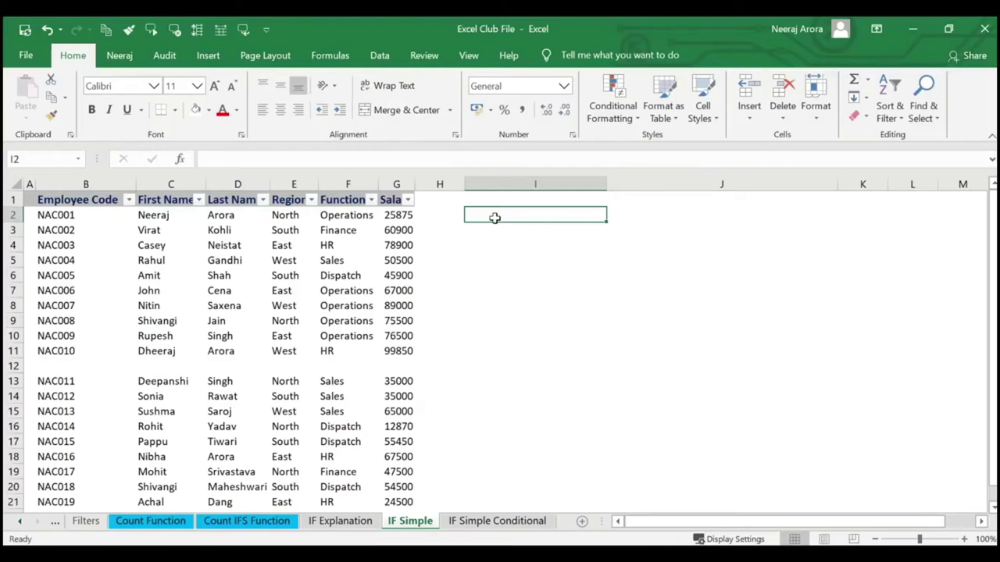
{"action": "type", "text": "=if"}
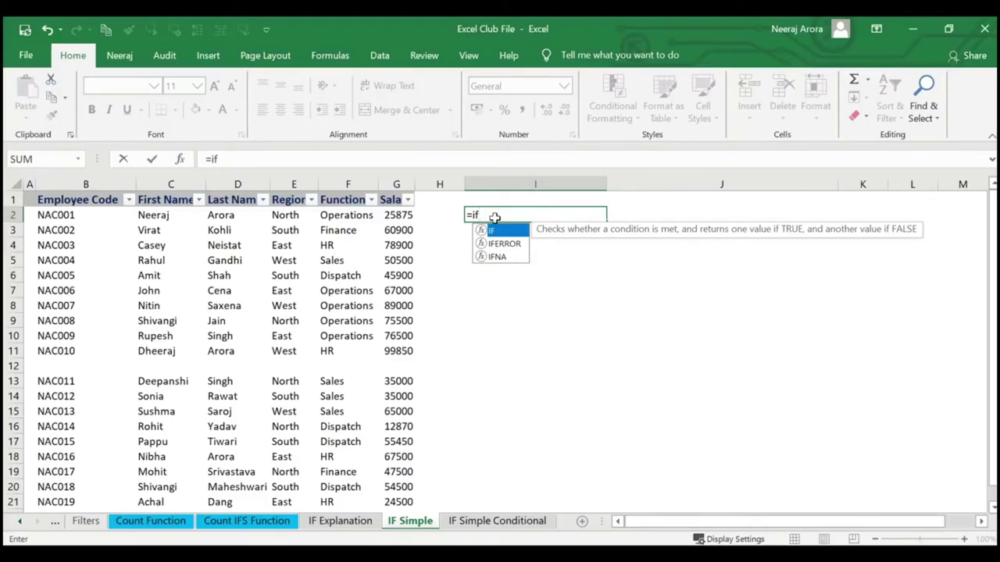
{"action": "type", "text": "("}
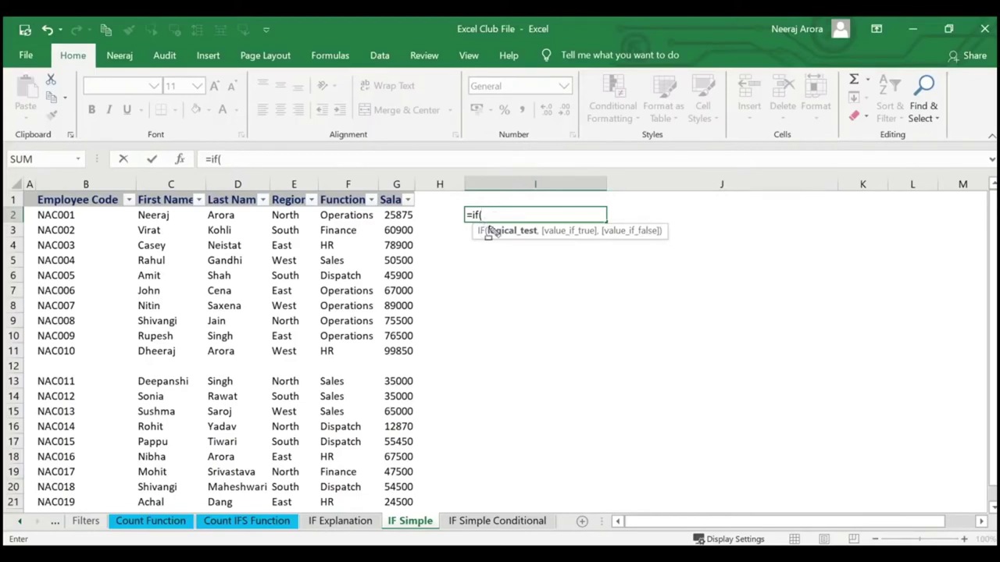
{"action": "left_click_drag", "start_coordinate": [481, 218], "coordinate": [691, 248]}
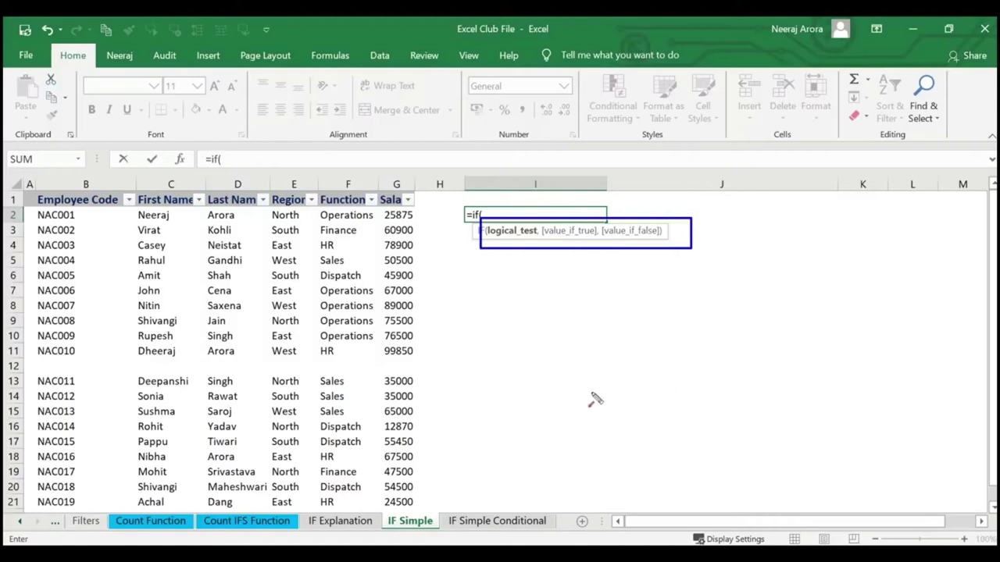
{"action": "left_click_drag", "start_coordinate": [469, 267], "coordinate": [512, 238]}
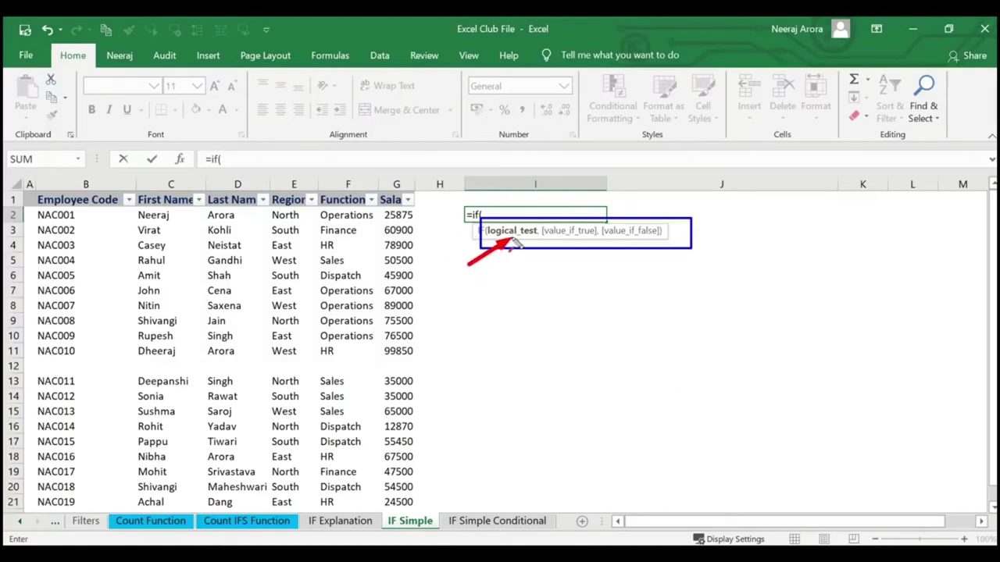
{"action": "mouse_move", "coordinate": [514, 274]}
{"action": "left_mouse_down"}
{"action": "mouse_move", "coordinate": [553, 260]}
{"action": "mouse_move", "coordinate": [563, 242]}
{"action": "left_mouse_up"}
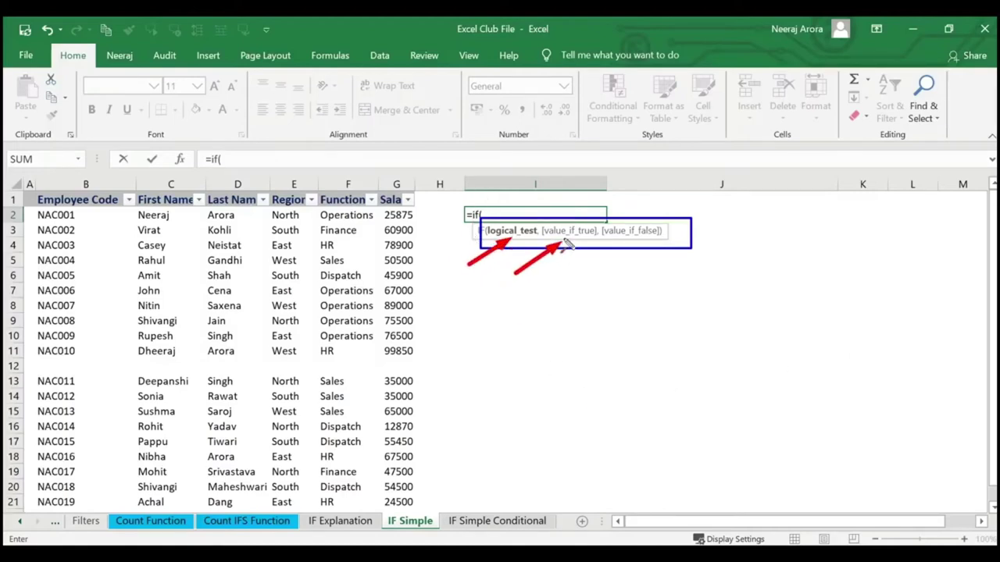
{"action": "left_click_drag", "start_coordinate": [563, 286], "coordinate": [627, 247]}
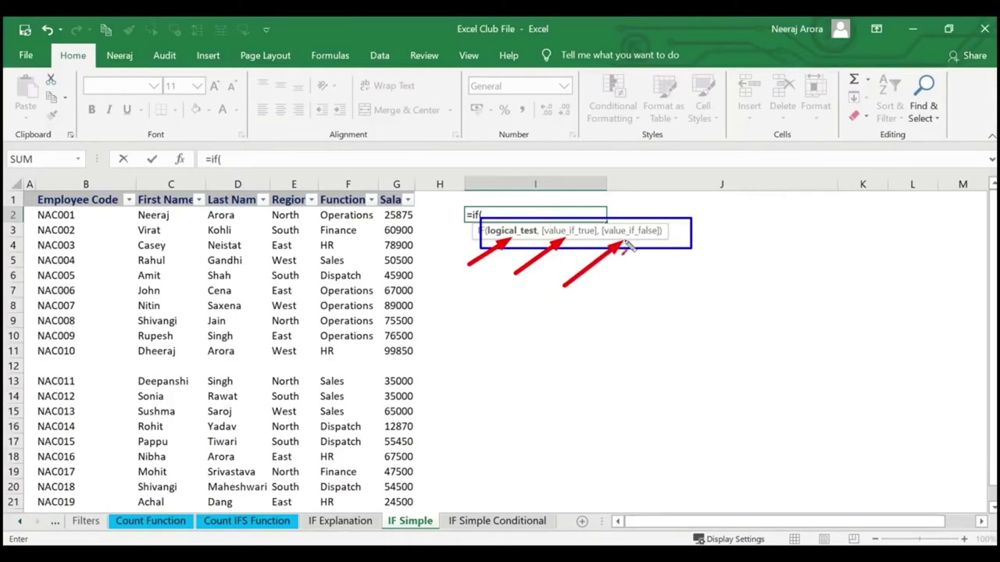
{"action": "key", "text": "Escape"}
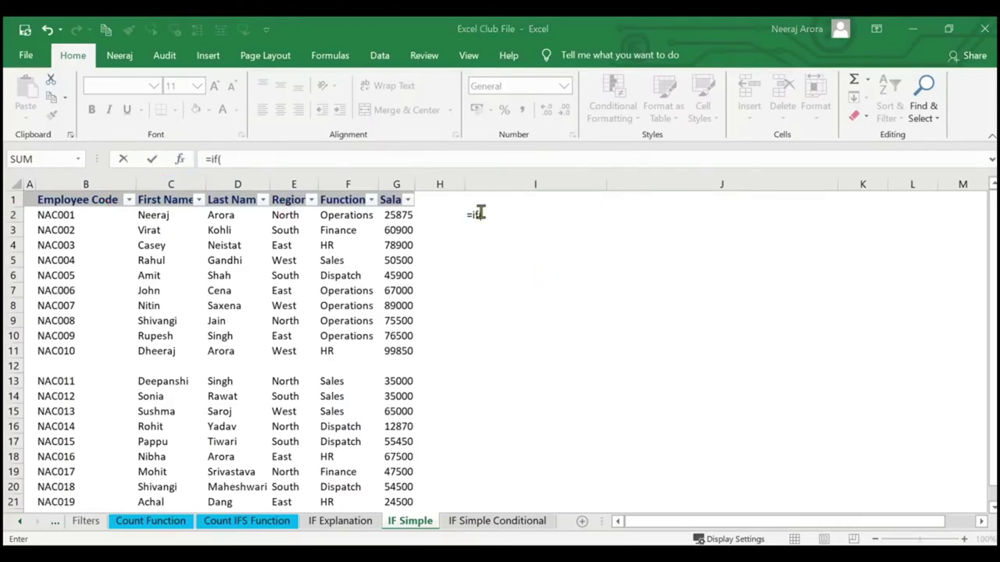
{"action": "left_click", "coordinate": [179, 160]}
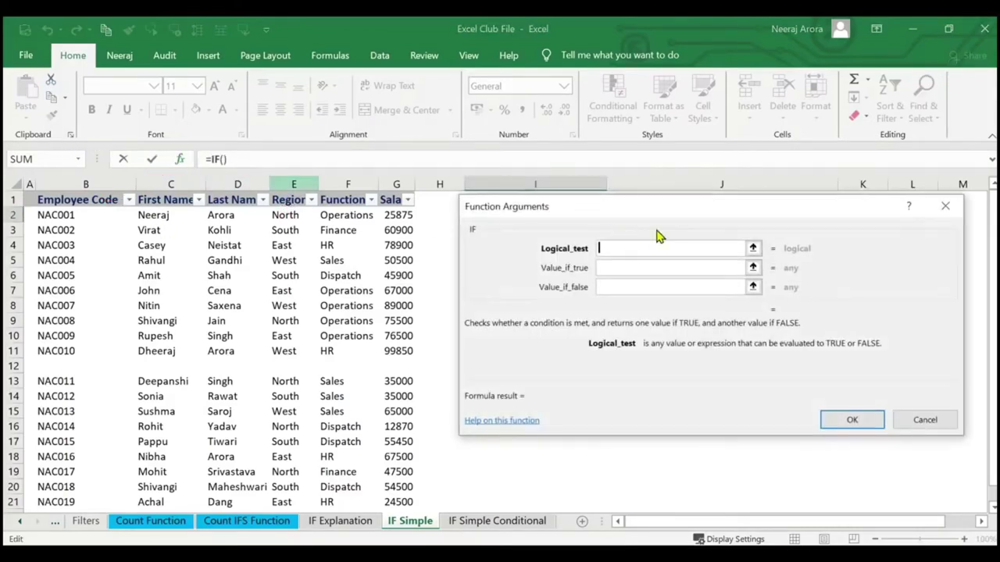
Set the IF logical test to G2>50000 with value-if-true "Expensive", giving FALSE for 25875.
{"action": "left_click_drag", "start_coordinate": [680, 218], "coordinate": [471, 289]}
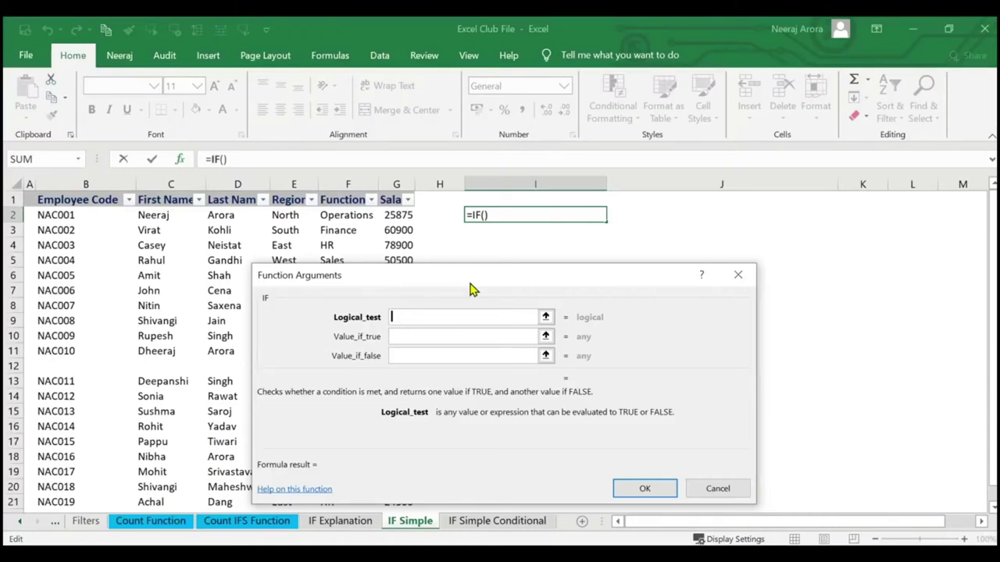
{"action": "left_click", "coordinate": [396, 215]}
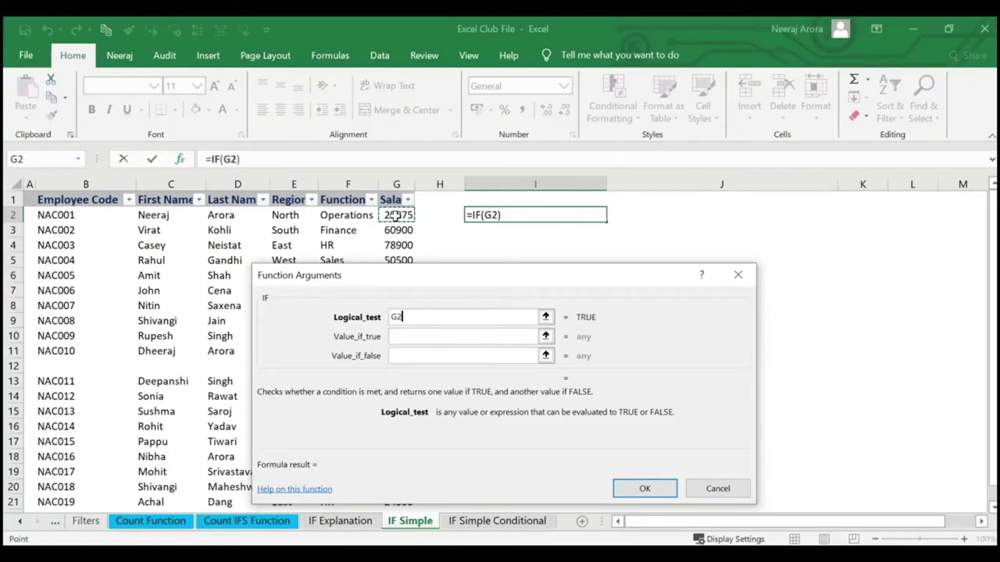
{"action": "type", "text": ">"}
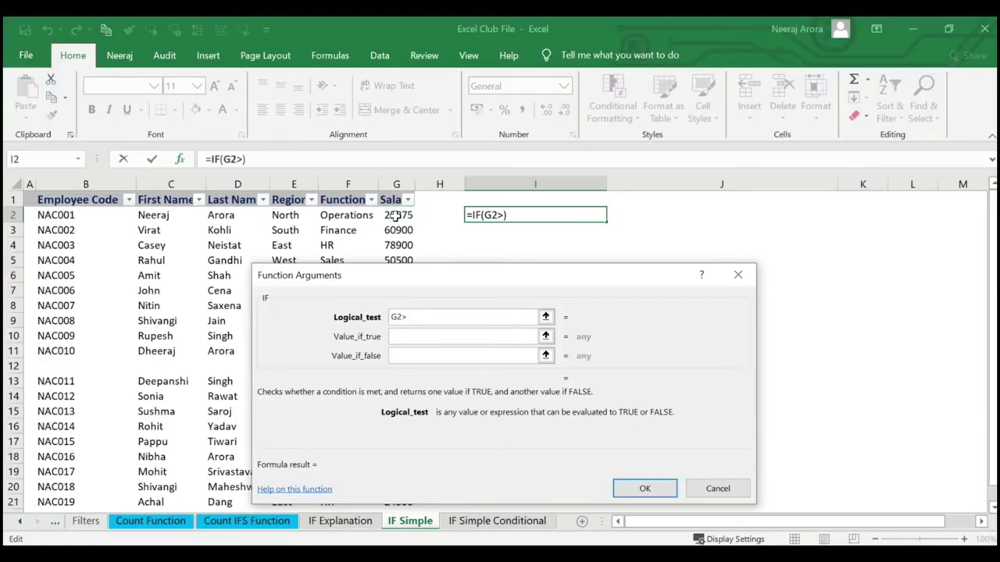
{"action": "type", "text": "50000"}
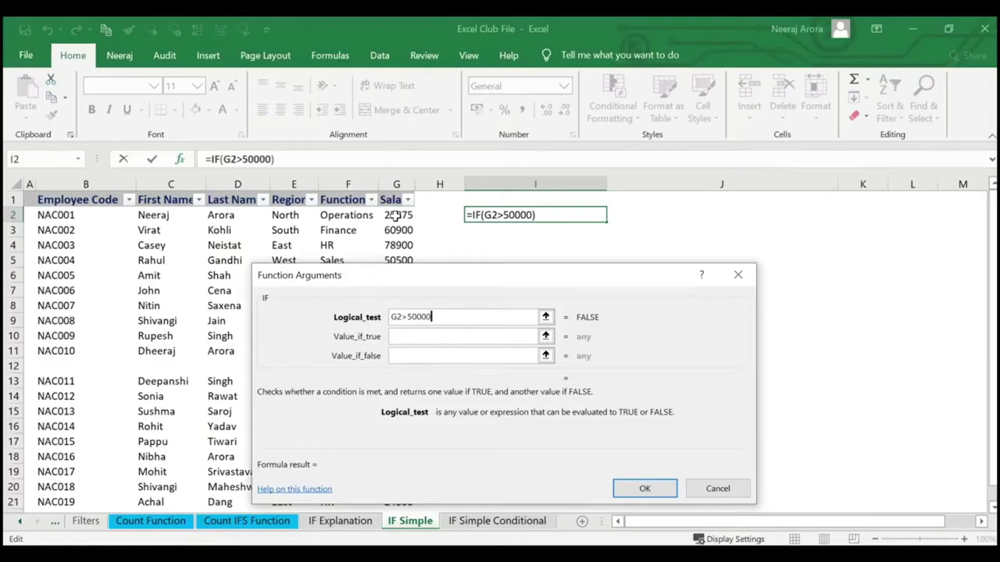
{"action": "left_click", "coordinate": [402, 337]}
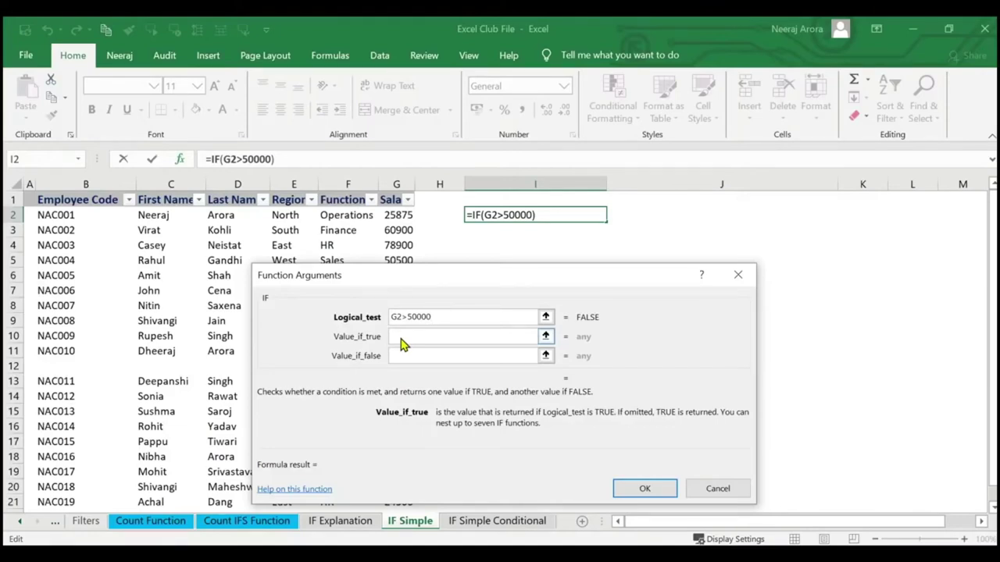
{"action": "type", "text": "Ex"}
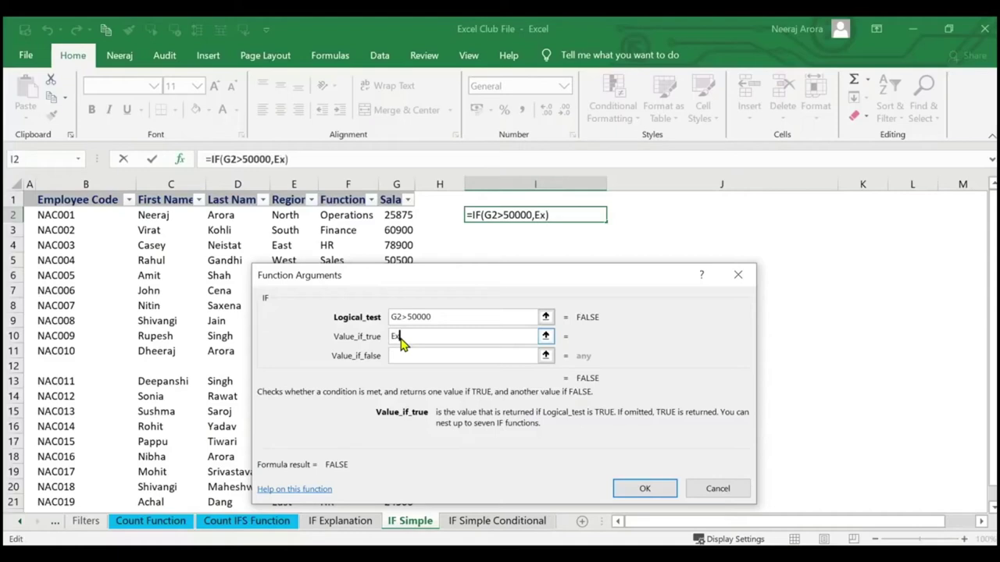
{"action": "type", "text": "pensive"}
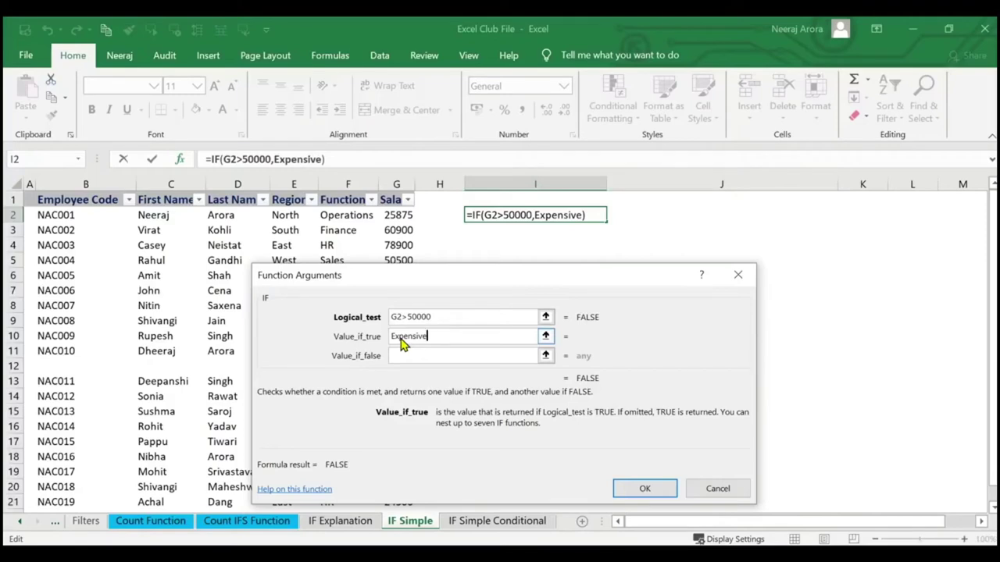
{"action": "key", "text": "Tab"}
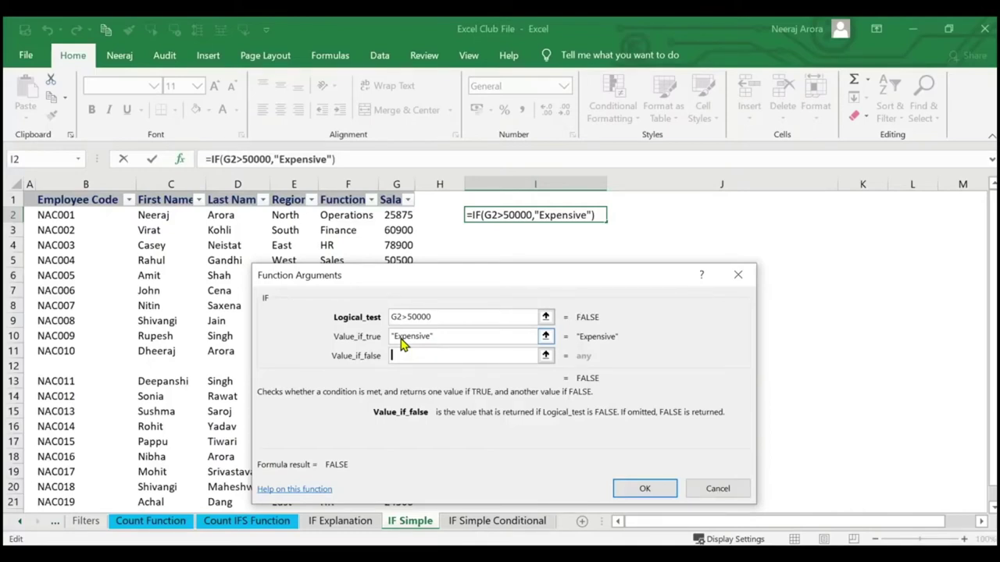
{"action": "left_click", "coordinate": [645, 491]}
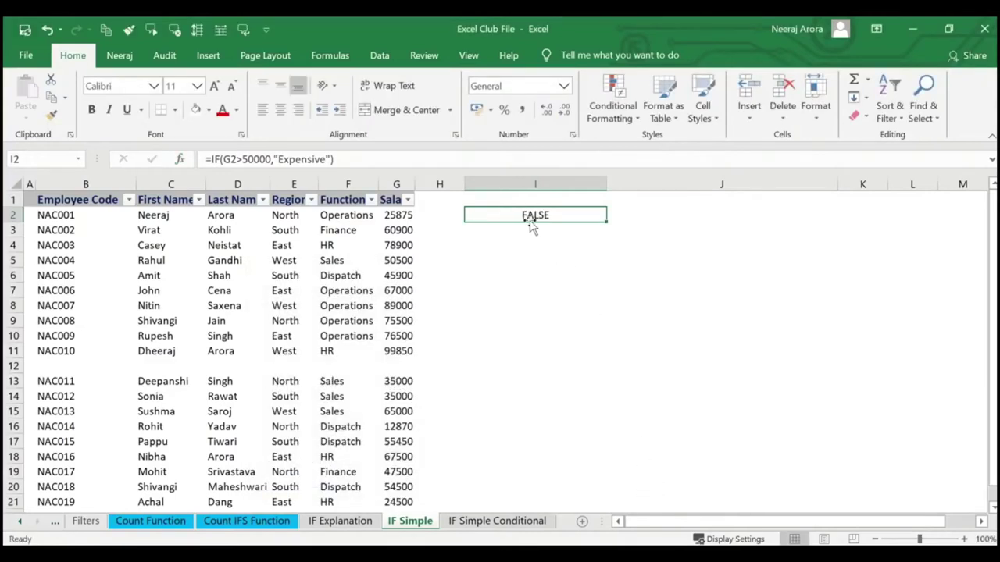
Add "" as the false value so I2 reads =IF(G2>50000,"Expensive","") and shows blank.
{"action": "left_click", "coordinate": [160, 215]}
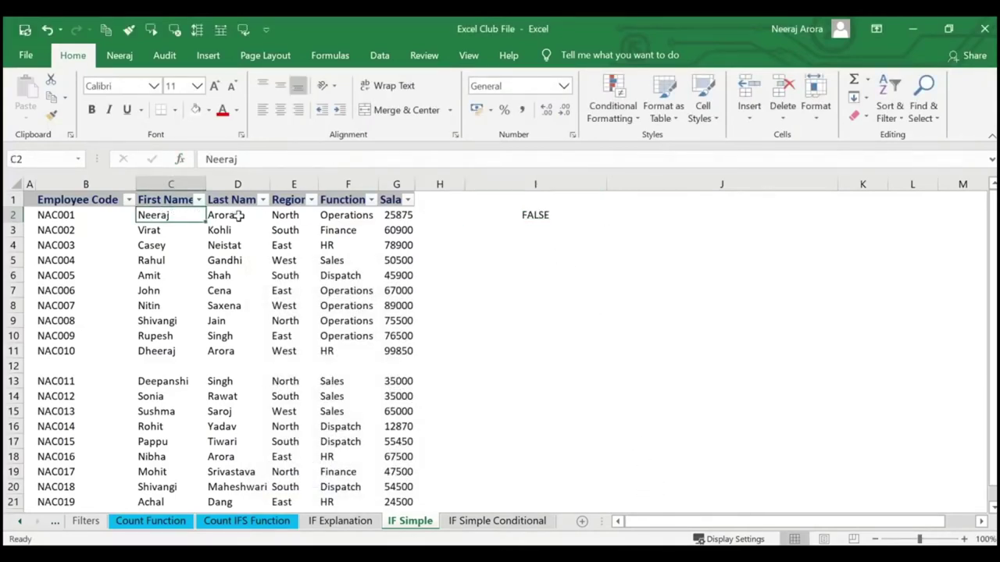
{"action": "left_click", "coordinate": [238, 216]}
{"action": "left_click", "coordinate": [397, 219]}
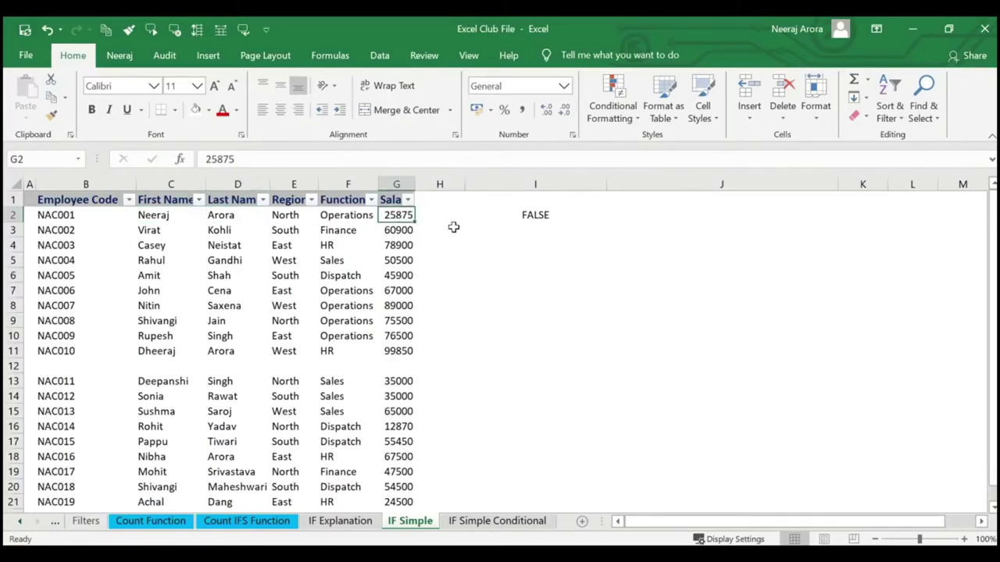
{"action": "left_click", "coordinate": [535, 214]}
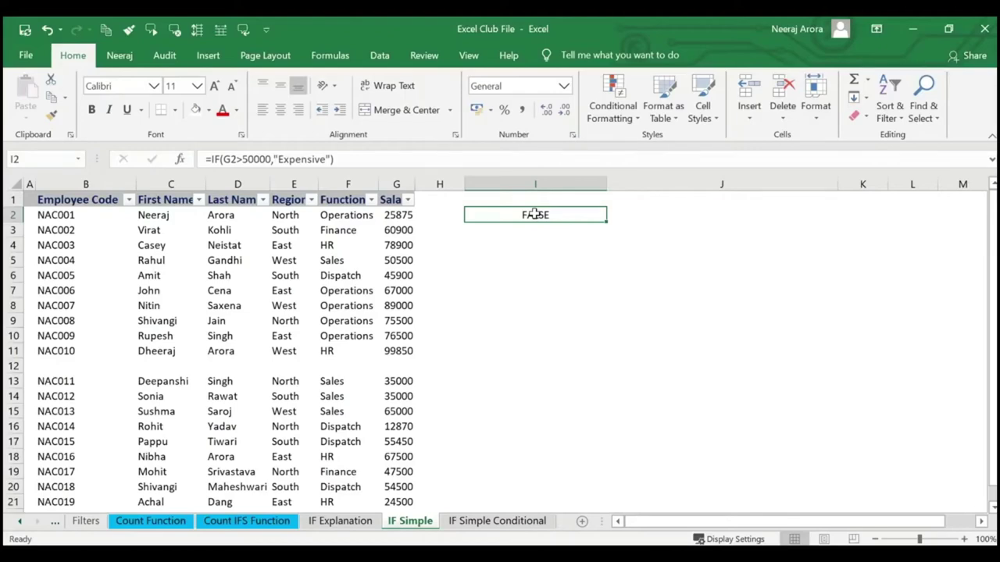
{"action": "left_click", "coordinate": [180, 159]}
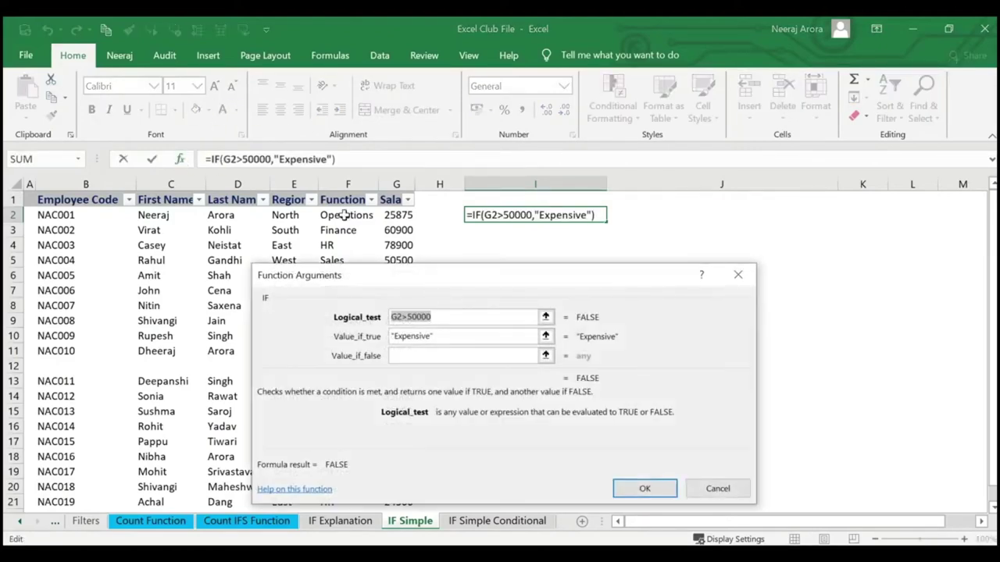
{"action": "left_click", "coordinate": [413, 357]}
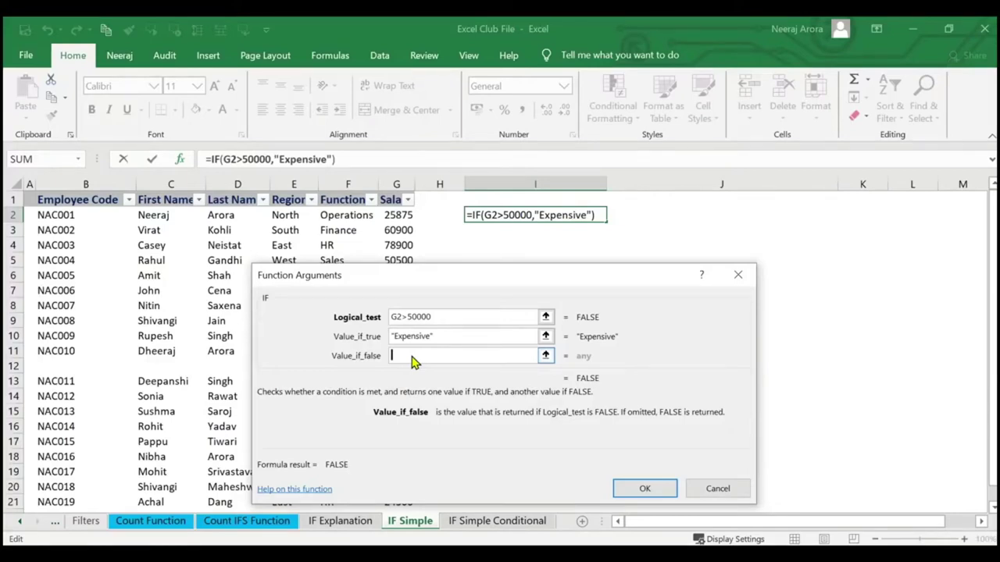
{"action": "type", "text": "\"\""}
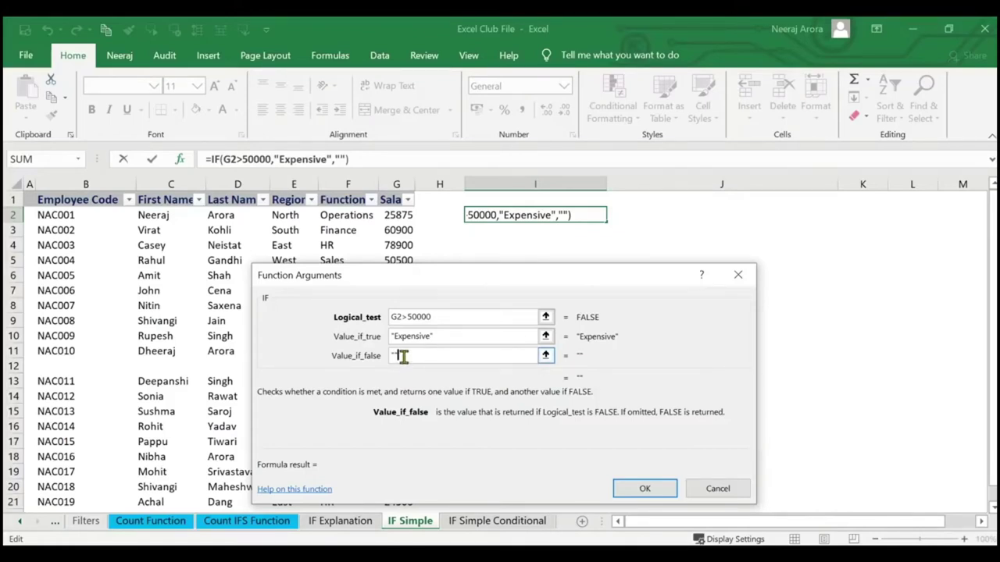
{"action": "key", "text": "BackSpace"}
{"action": "key", "text": "BackSpace"}
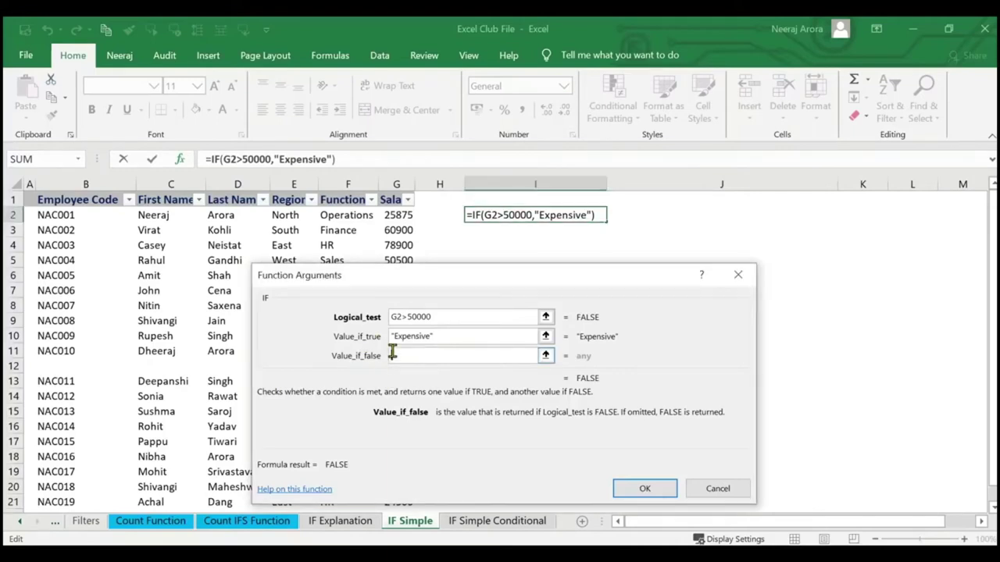
{"action": "left_click", "coordinate": [393, 354]}
{"action": "type", "text": "\"\""}
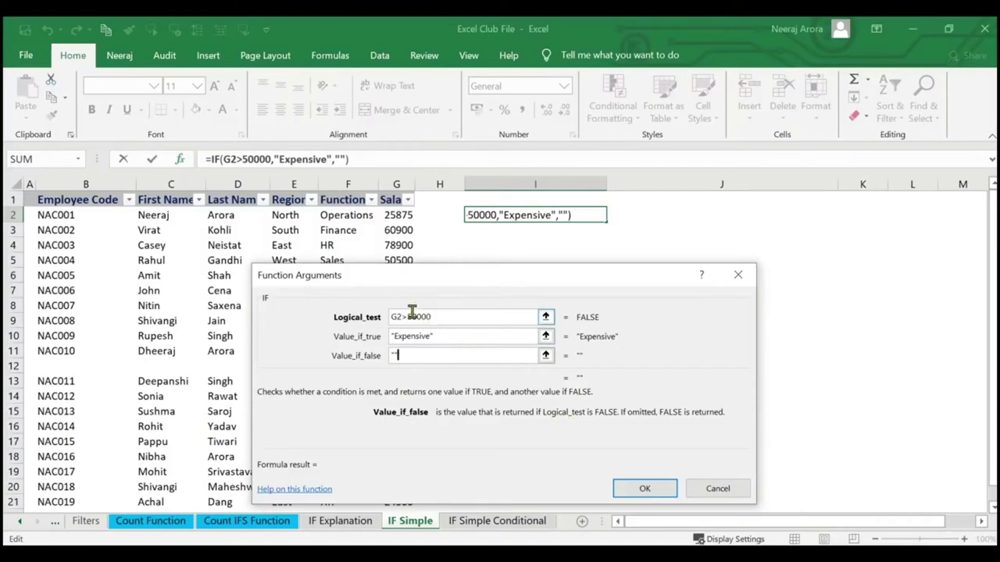
{"action": "left_click", "coordinate": [631, 483]}
Fill the I2 Expensive-or-blank formula down column I to row 22.
{"action": "left_click", "coordinate": [549, 221]}
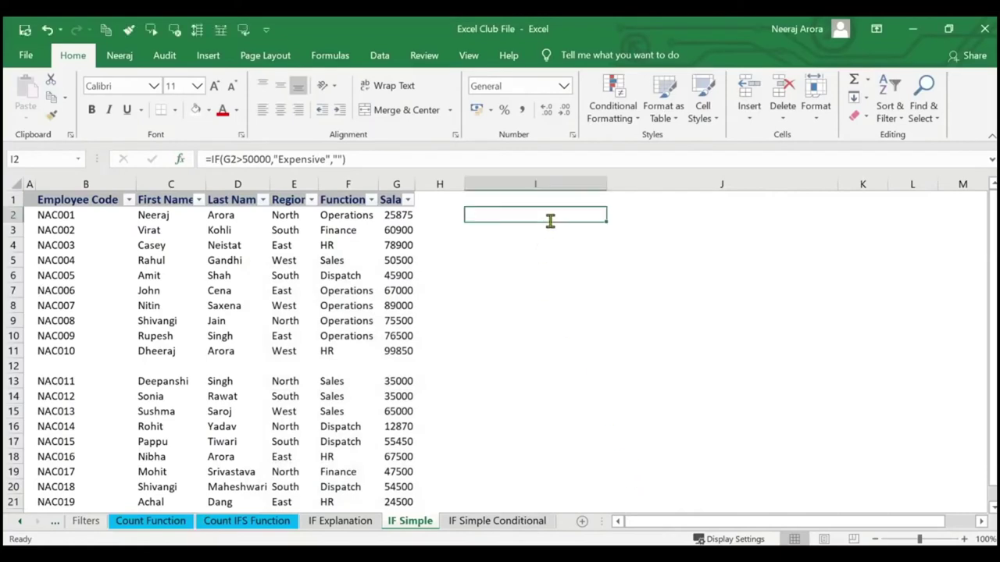
{"action": "left_click_drag", "start_coordinate": [606, 221], "coordinate": [585, 408]}
{"action": "scroll", "coordinate": [594, 372], "scroll_direction": "down", "scroll_amount": 3}
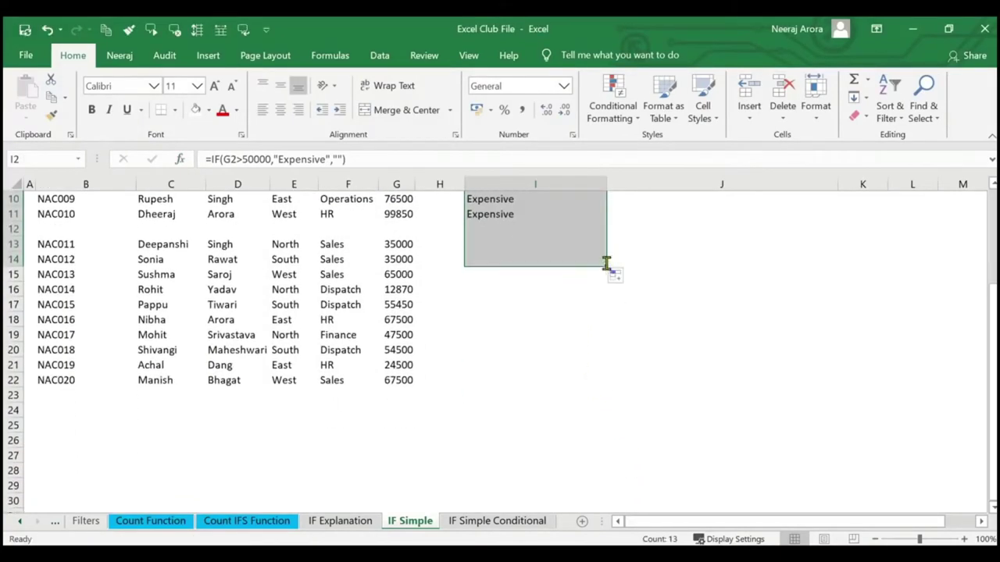
{"action": "left_click_drag", "start_coordinate": [605, 265], "coordinate": [599, 379]}
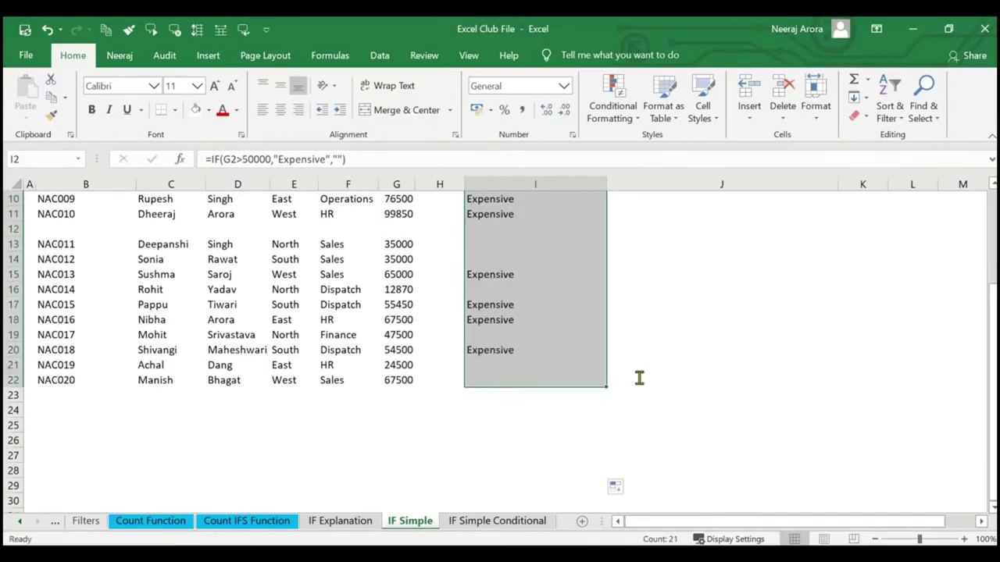
{"action": "scroll", "coordinate": [638, 377], "scroll_direction": "up", "scroll_amount": 3}
{"action": "left_click", "coordinate": [633, 323]}
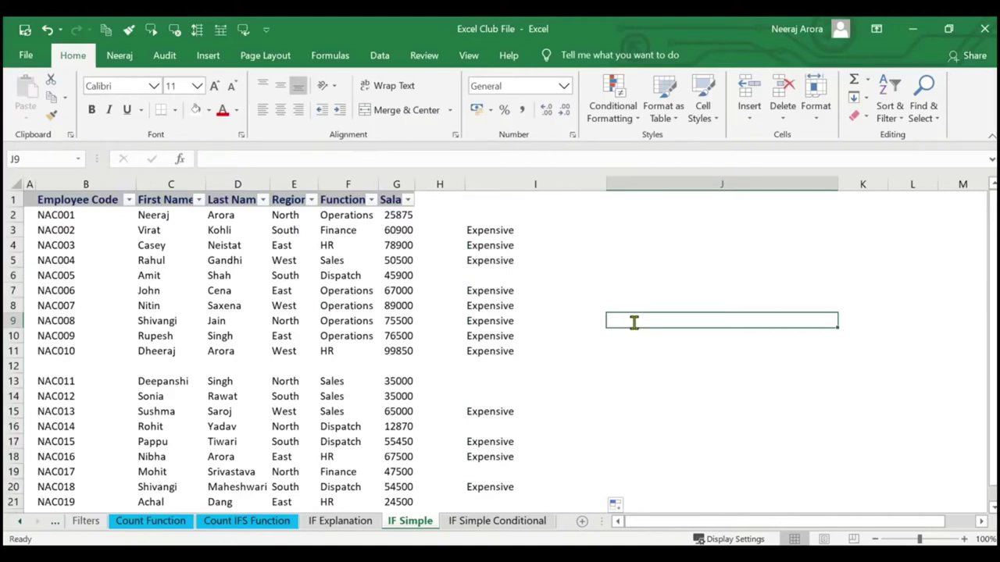
Change I2's value-if-false to "Economical", making =IF(G2>50000,"Expensive","Economical").
{"action": "left_click", "coordinate": [503, 218]}
{"action": "left_click", "coordinate": [179, 159]}
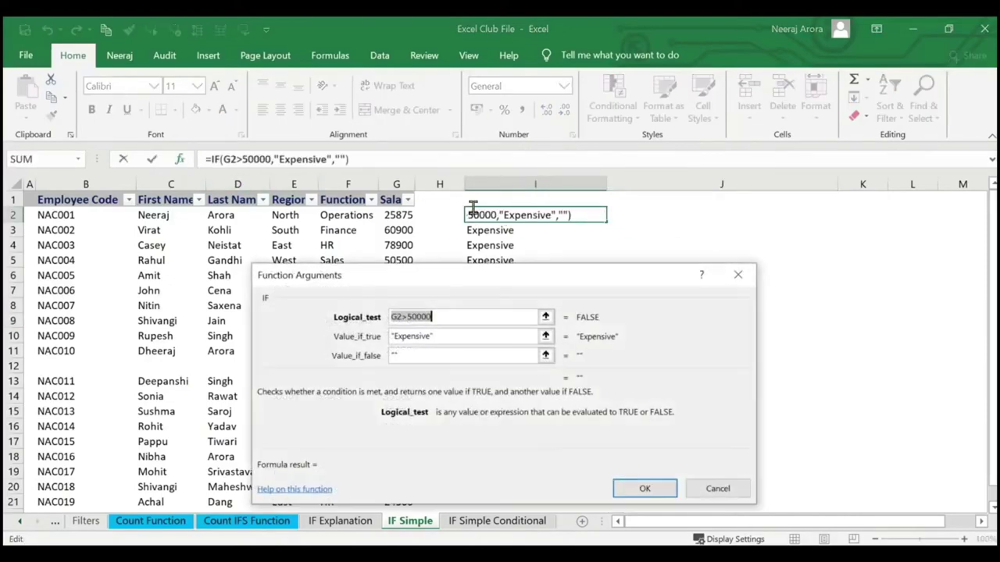
{"action": "left_click", "coordinate": [425, 354]}
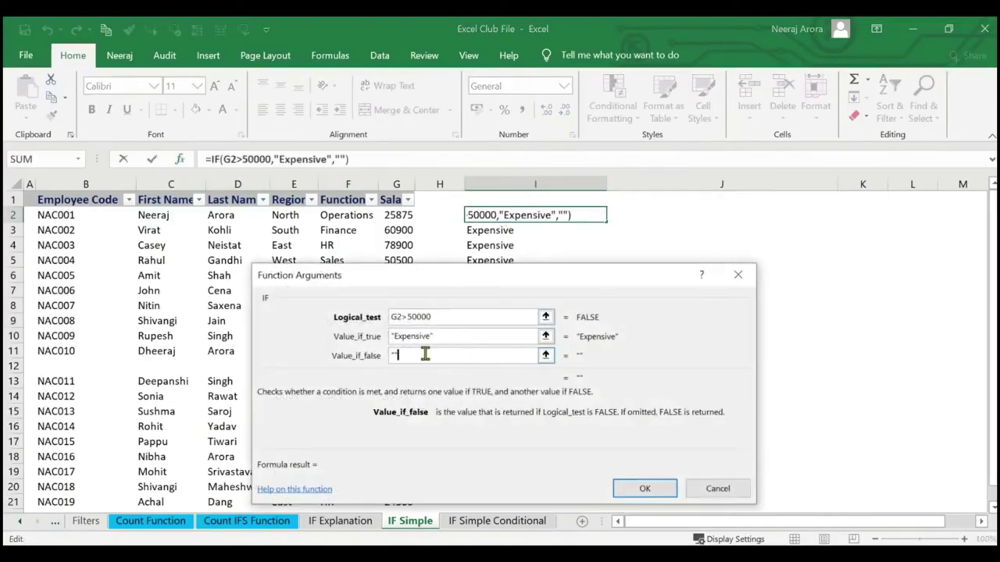
{"action": "key", "text": "BackSpace"}
{"action": "key", "text": "BackSpace"}
{"action": "type", "text": "E"}
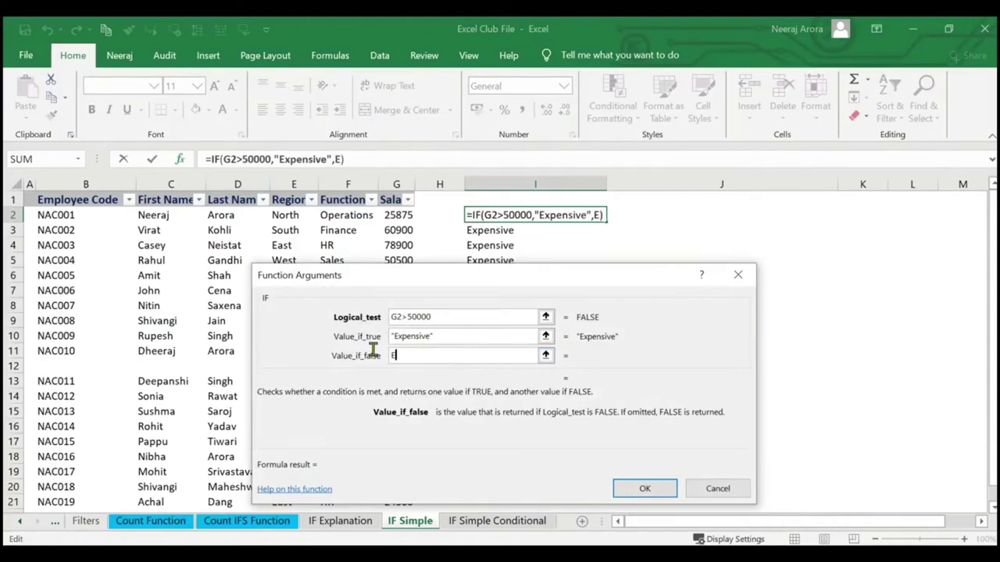
{"action": "type", "text": "conomica"}
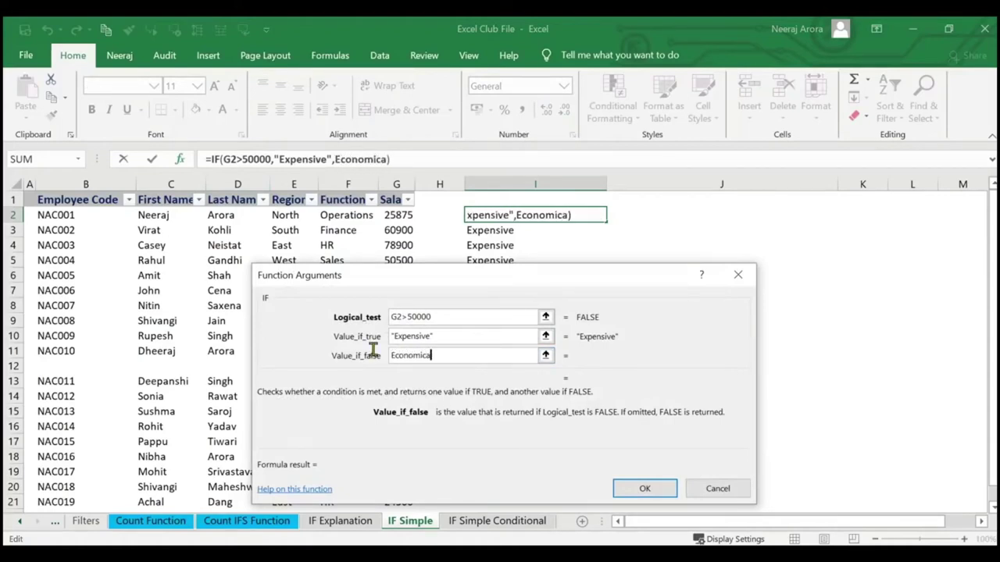
{"action": "type", "text": "l"}
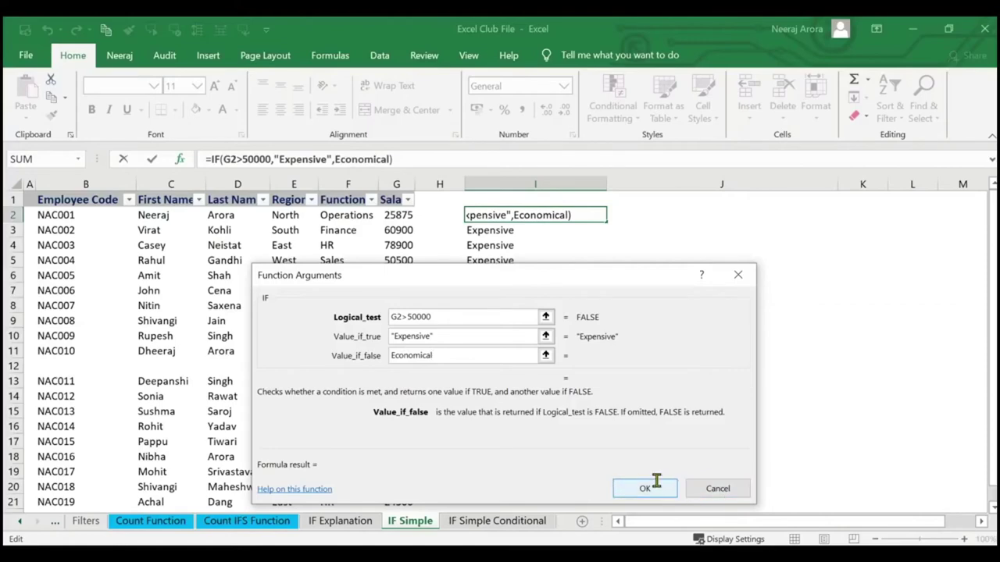
{"action": "left_click", "coordinate": [645, 488]}
Copy the updated formula down to I22 and select the whole of column I.
{"action": "left_click_drag", "start_coordinate": [606, 222], "coordinate": [575, 469]}
{"action": "scroll", "coordinate": [576, 464], "scroll_direction": "down", "scroll_amount": 2}
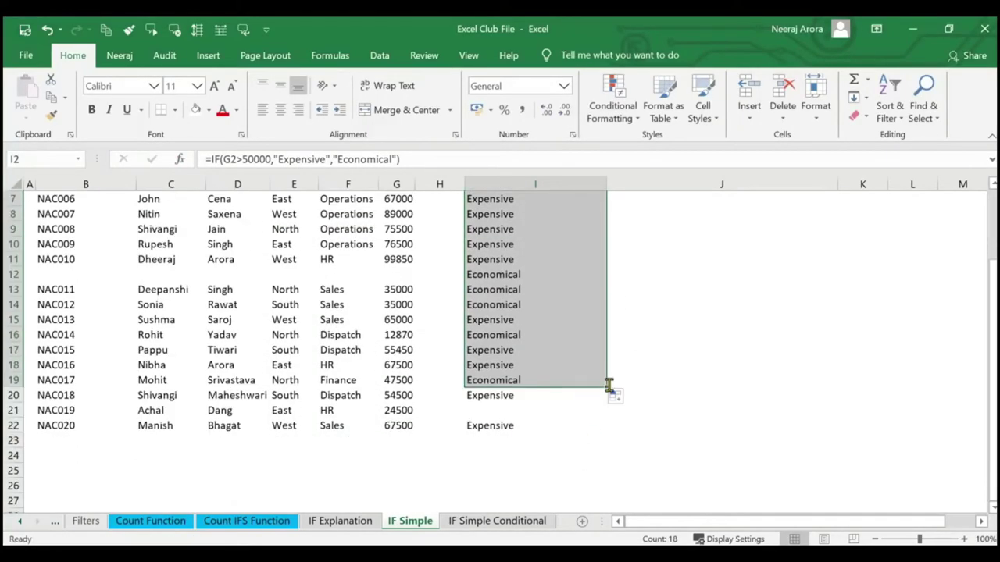
{"action": "left_click_drag", "start_coordinate": [609, 385], "coordinate": [602, 429]}
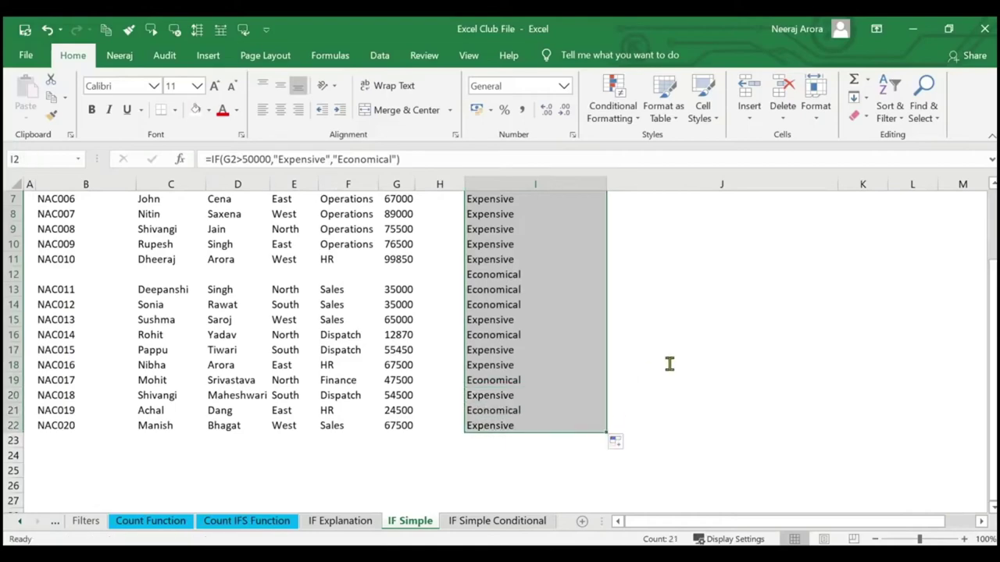
{"action": "left_click", "coordinate": [669, 364]}
{"action": "scroll", "coordinate": [617, 375], "scroll_direction": "up", "scroll_amount": 2}
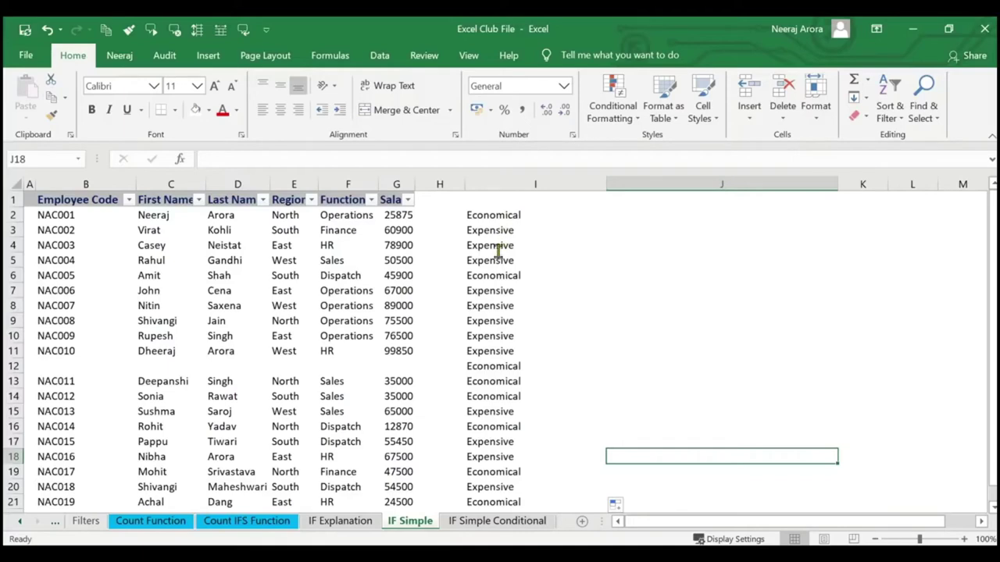
{"action": "left_click_drag", "start_coordinate": [503, 217], "coordinate": [510, 422]}
{"action": "left_click", "coordinate": [668, 309]}
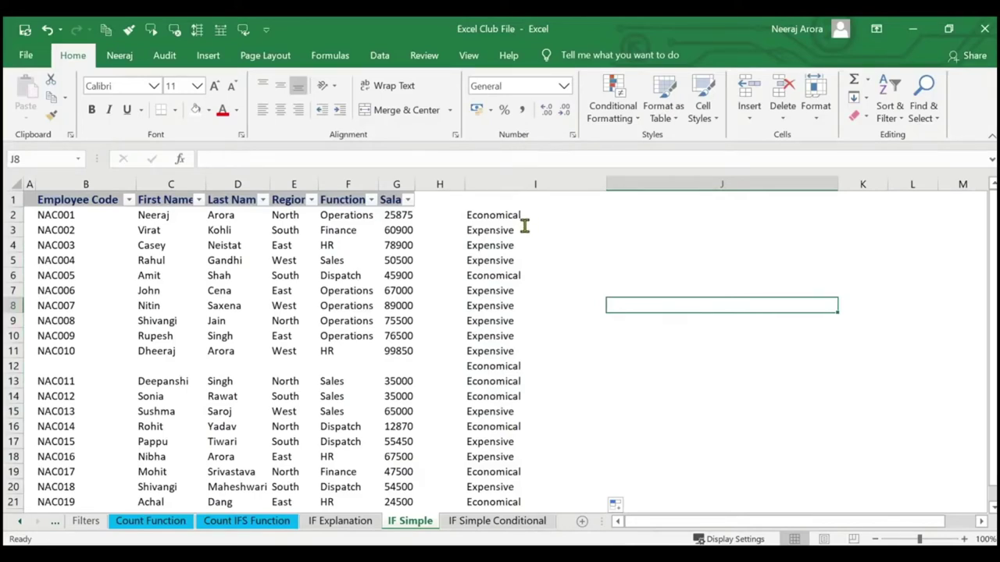
{"action": "left_click", "coordinate": [517, 185]}
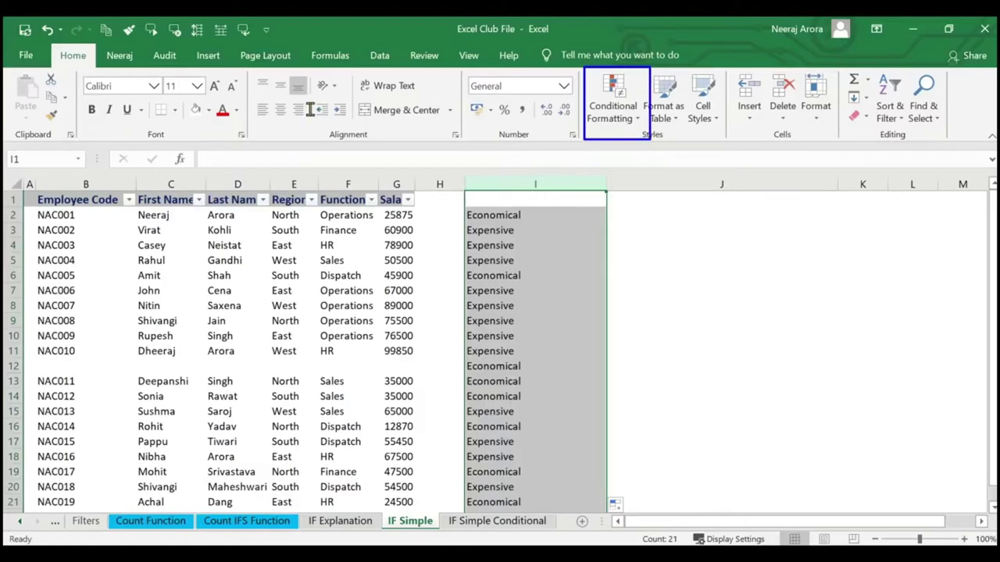
Add a Text That Contains rule on column I: "Expensive" gets light red fill, dark red text.
{"action": "left_click_drag", "start_coordinate": [48, 42], "coordinate": [105, 70]}
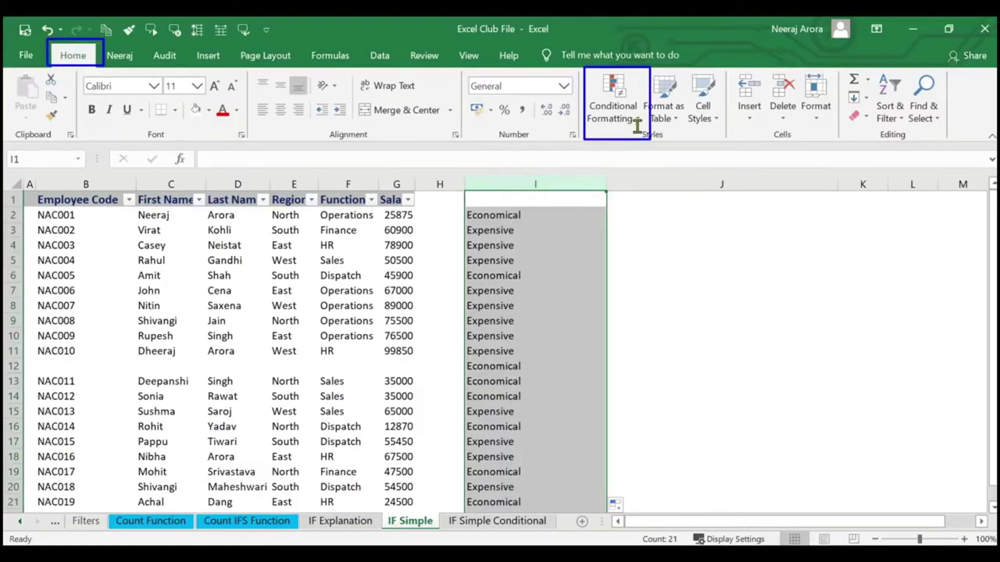
{"action": "left_click_drag", "start_coordinate": [636, 122], "coordinate": [672, 139]}
{"action": "key", "text": "Escape"}
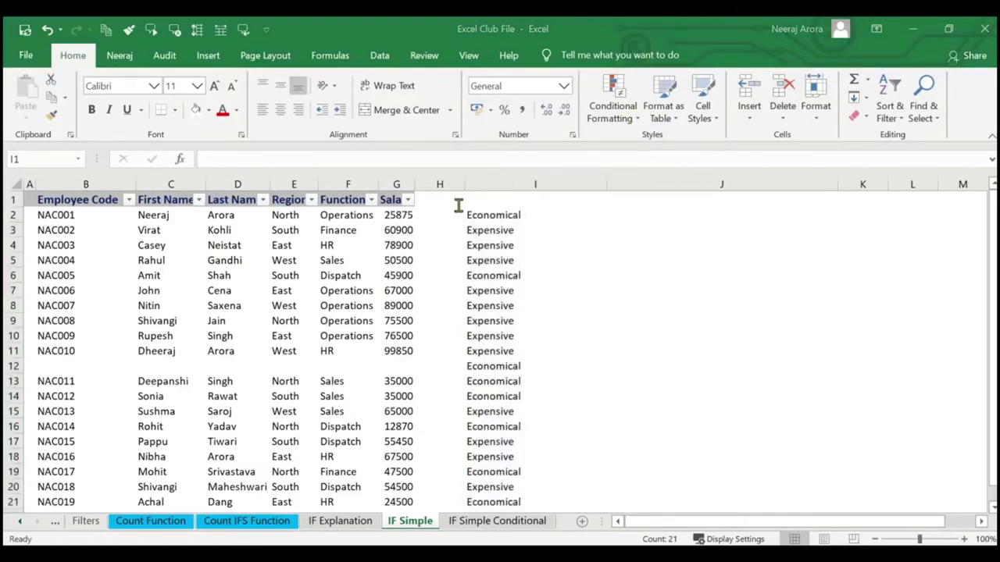
{"action": "left_click", "coordinate": [490, 186]}
{"action": "left_click", "coordinate": [609, 111]}
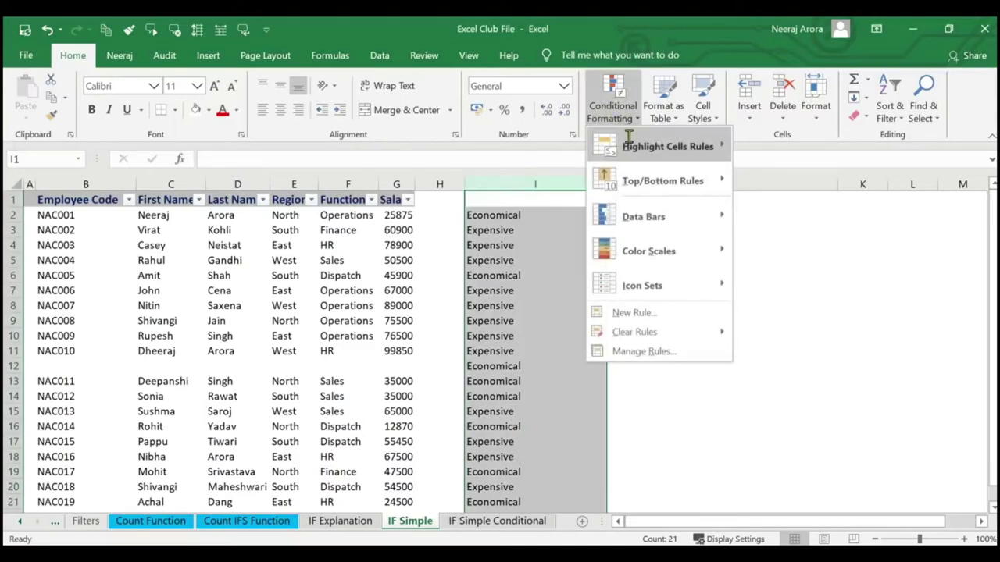
{"action": "mouse_move", "coordinate": [653, 146]}
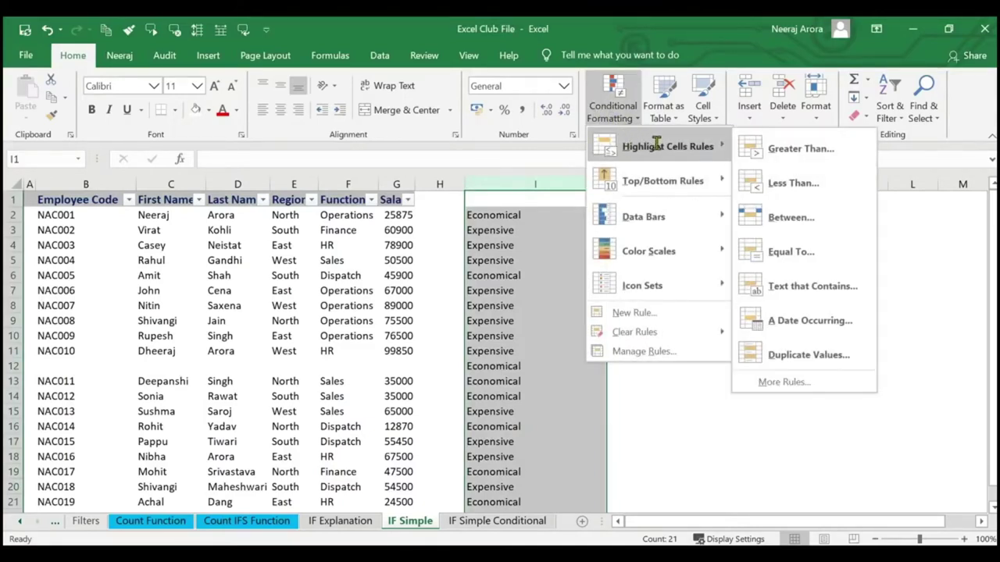
{"action": "left_click", "coordinate": [805, 287]}
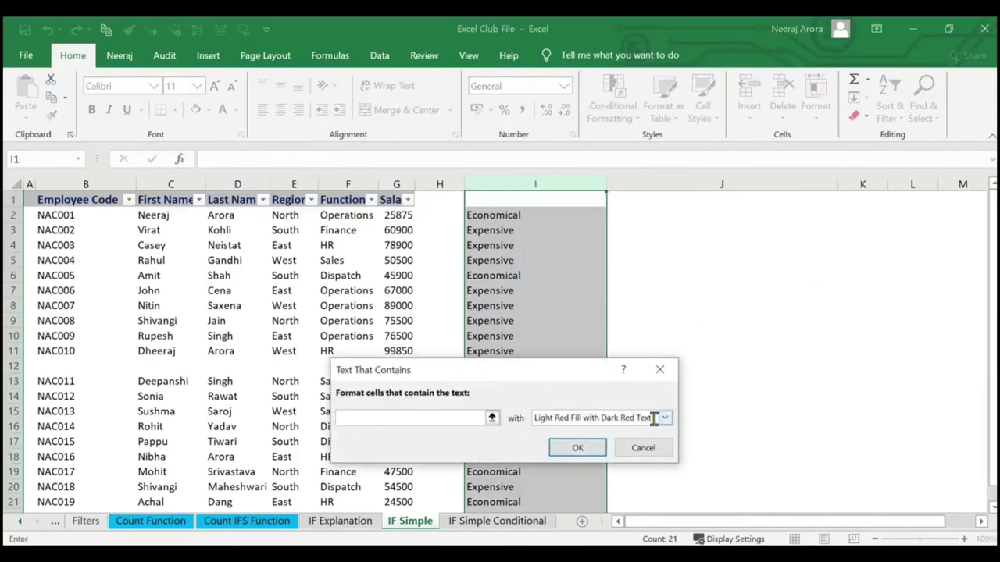
{"action": "left_click", "coordinate": [665, 417]}
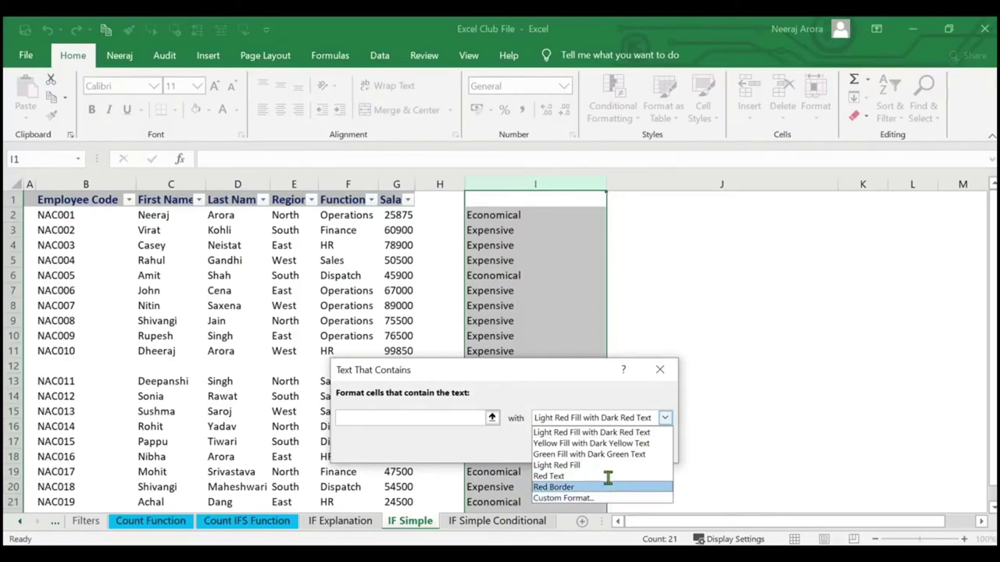
{"action": "left_click", "coordinate": [611, 435]}
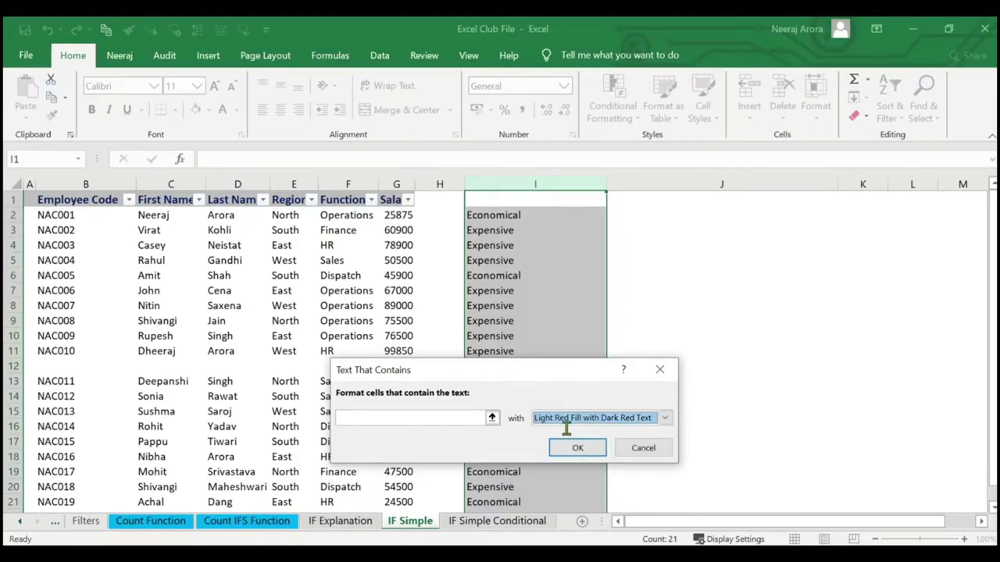
{"action": "left_click", "coordinate": [462, 419]}
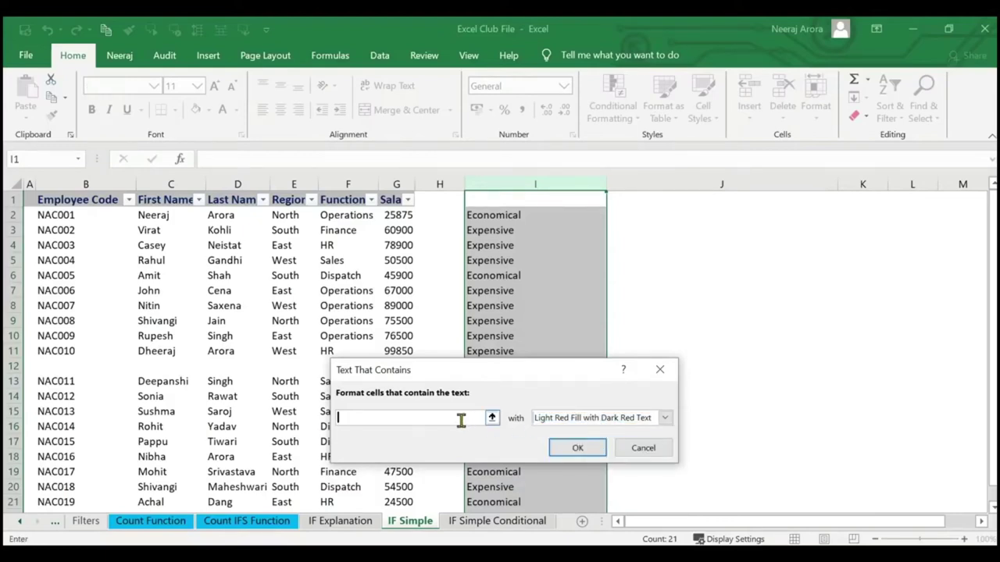
{"action": "type", "text": "E"}
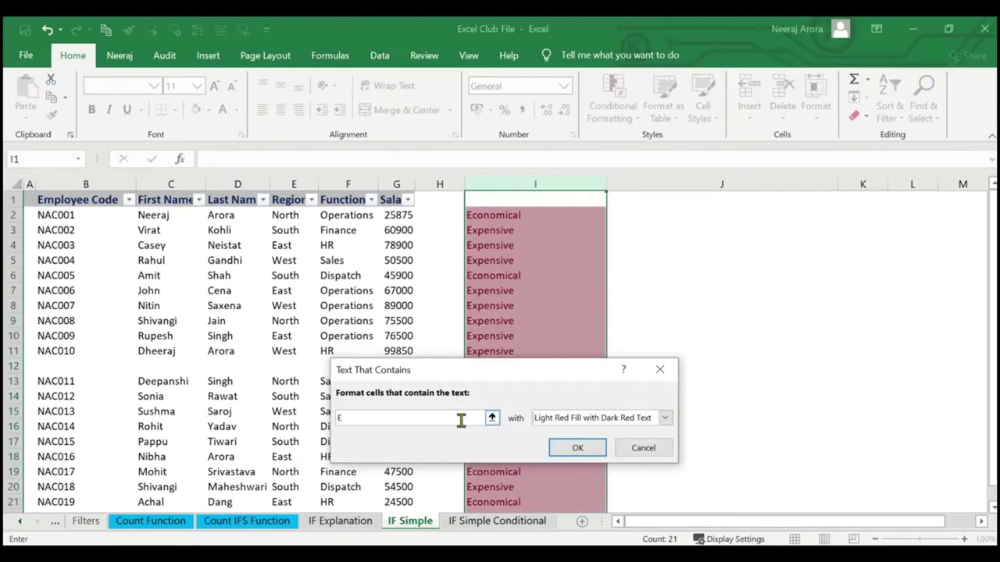
{"action": "type", "text": "xpe"}
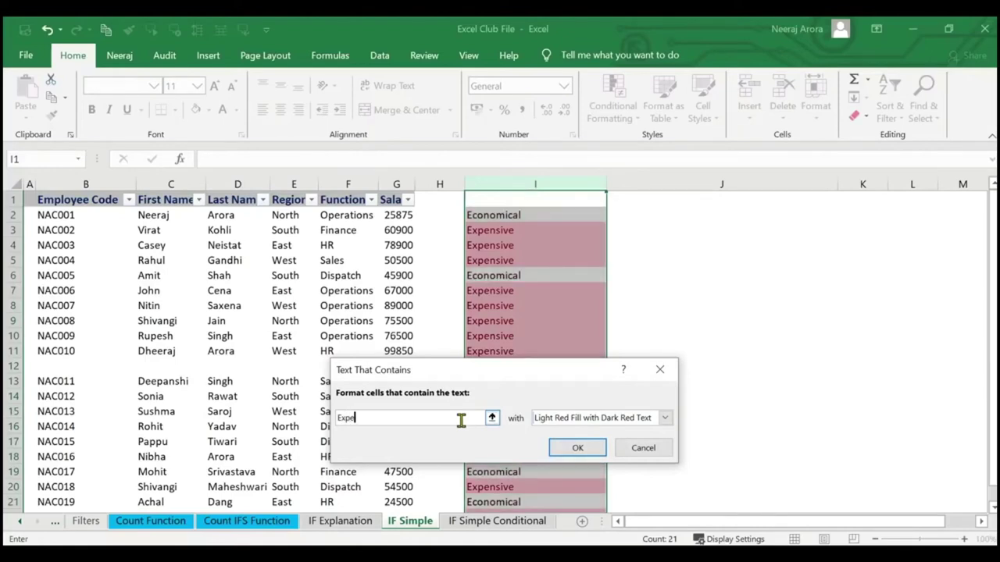
{"action": "type", "text": "nsive"}
{"action": "left_click", "coordinate": [571, 447]}
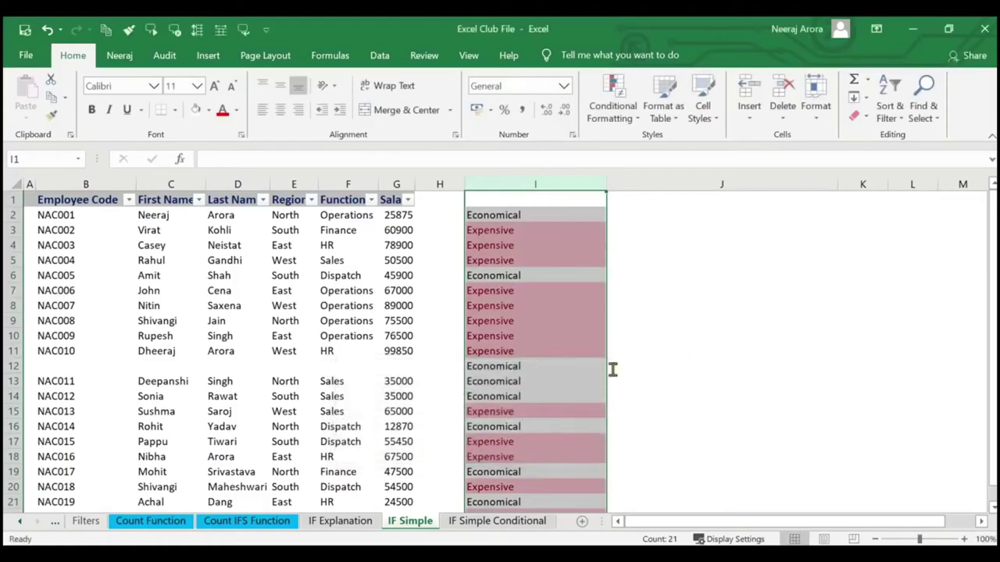
{"action": "left_click", "coordinate": [660, 321]}
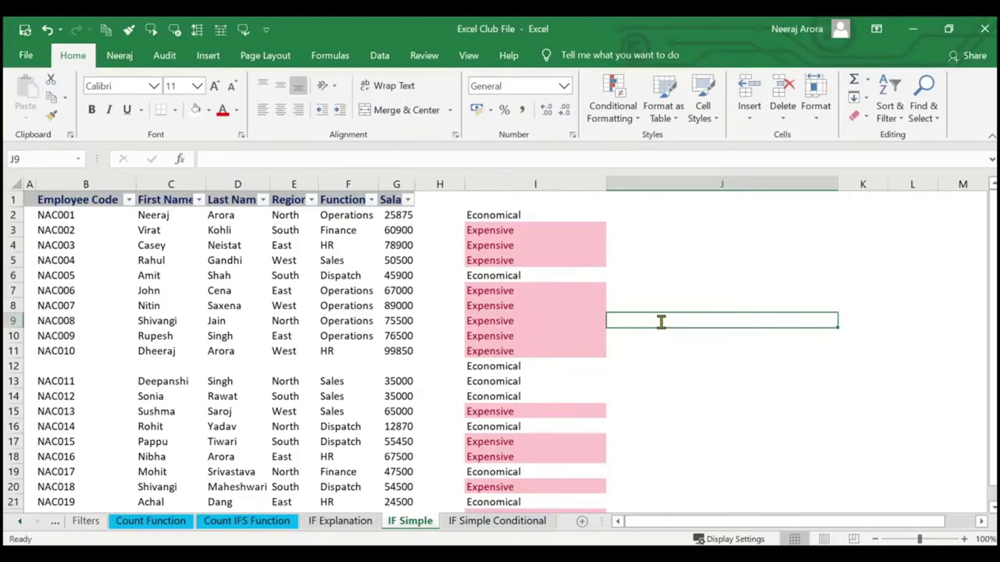
{"action": "scroll", "coordinate": [524, 383], "scroll_direction": "down", "scroll_amount": 4}
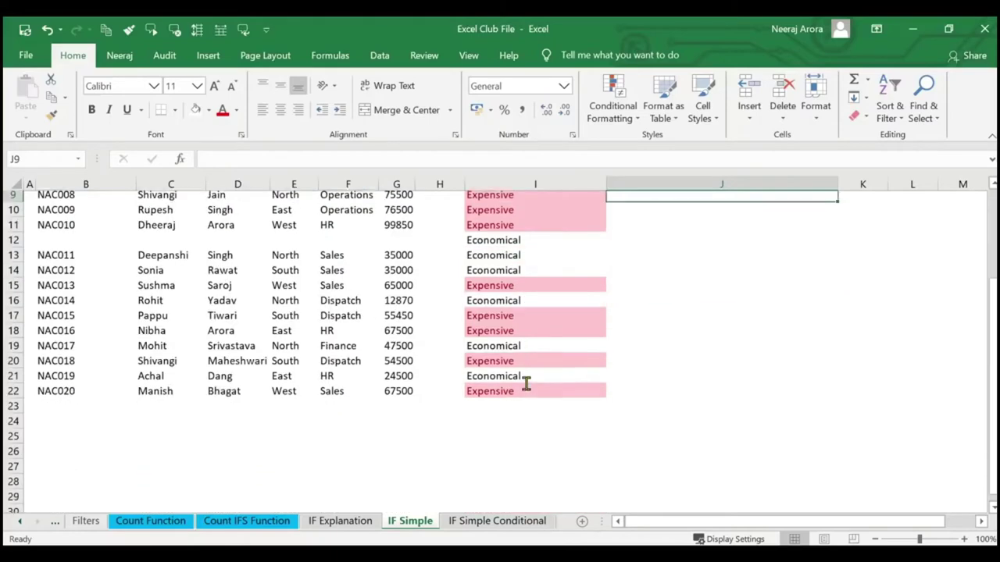
{"action": "scroll", "coordinate": [525, 383], "scroll_direction": "up", "scroll_amount": 4}
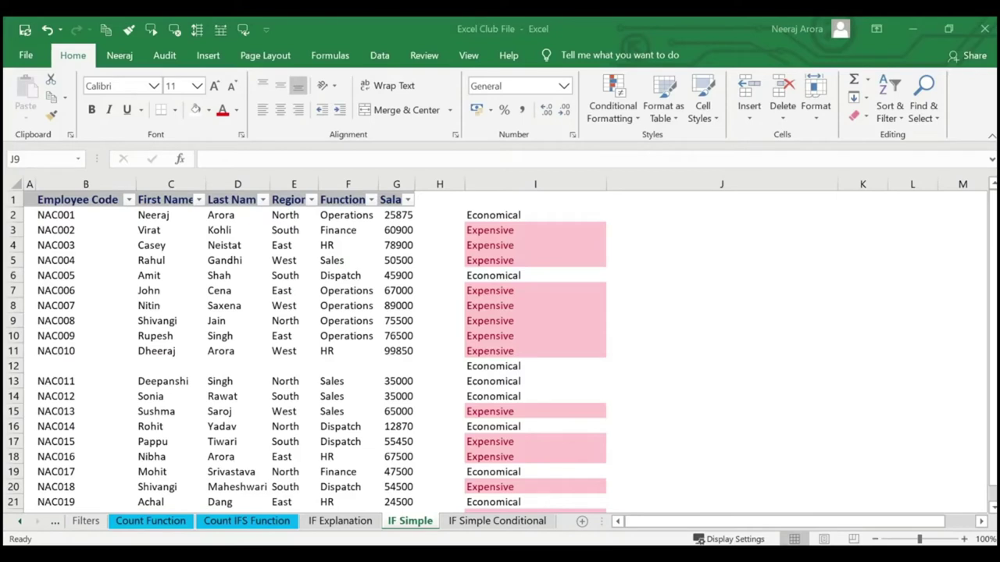
{"action": "left_click", "coordinate": [493, 217]}
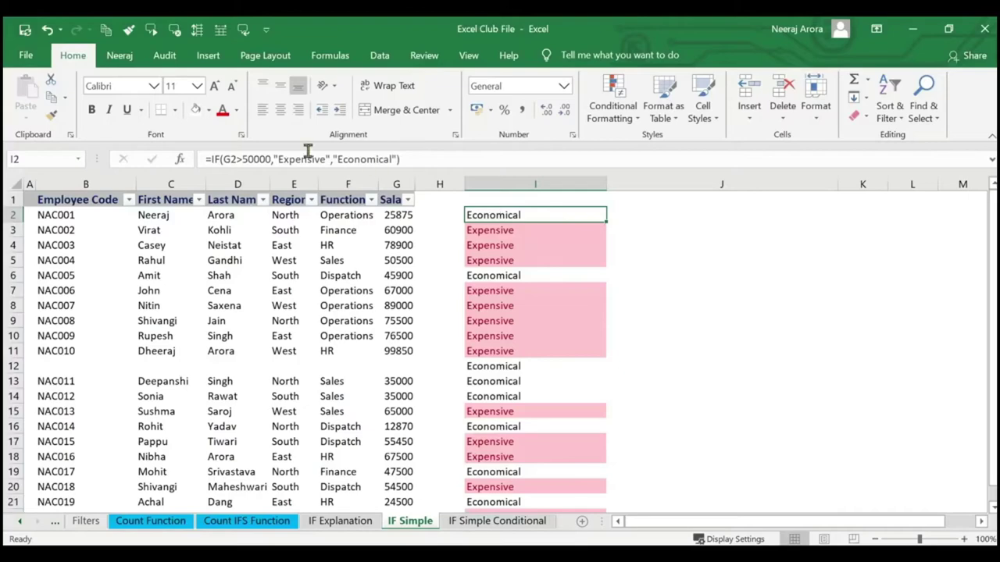
{"action": "left_click", "coordinate": [179, 159]}
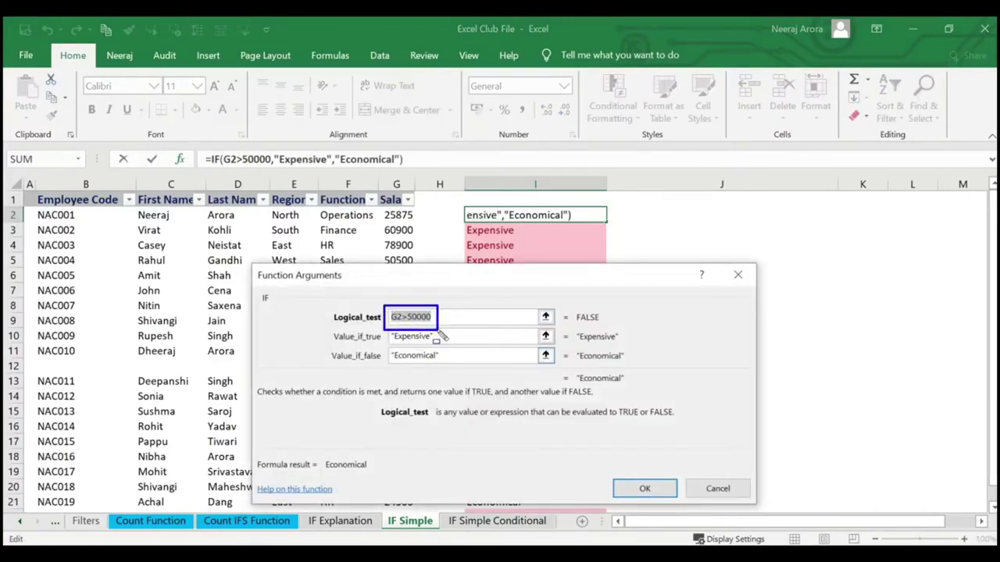
{"action": "left_click", "coordinate": [645, 488]}
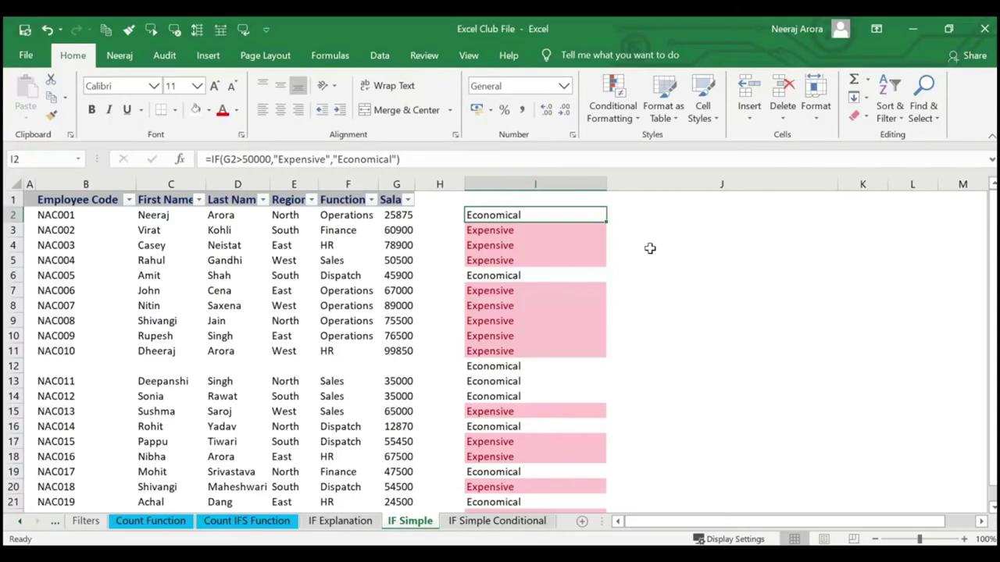
{"action": "left_click", "coordinate": [501, 185]}
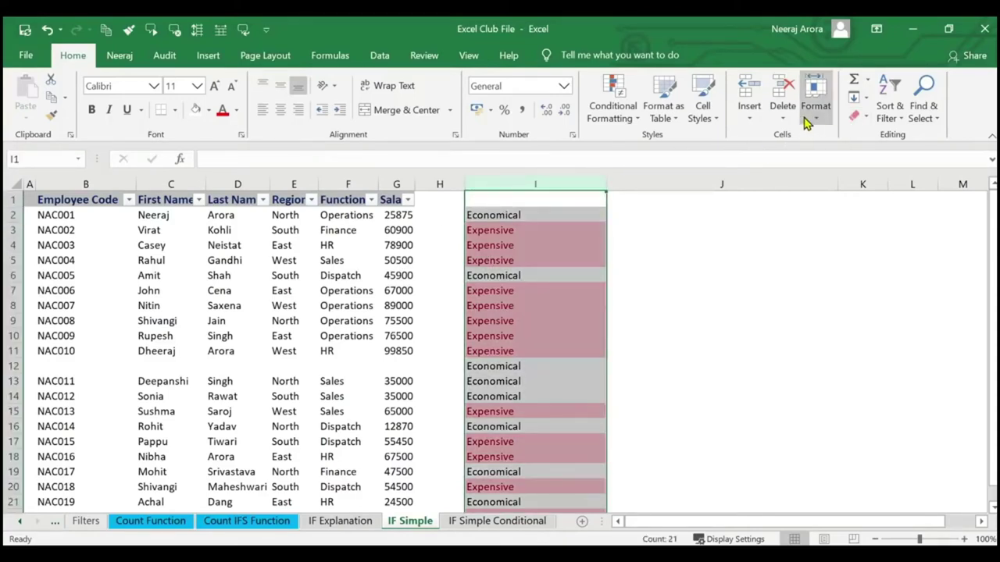
Clear the Expensive/Economical labels from column I with Clear Contents.
{"action": "left_click", "coordinate": [860, 117]}
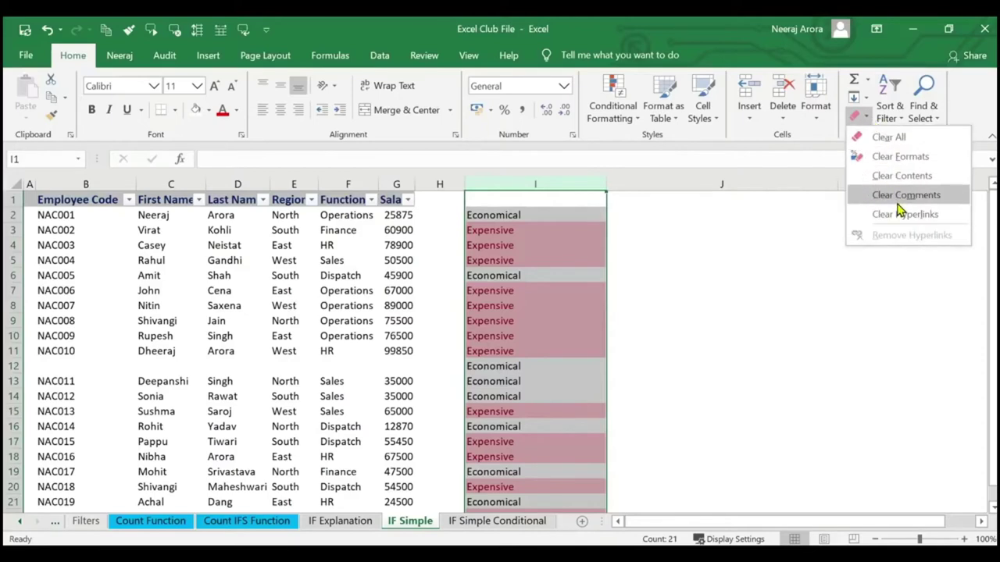
{"action": "left_click", "coordinate": [905, 177]}
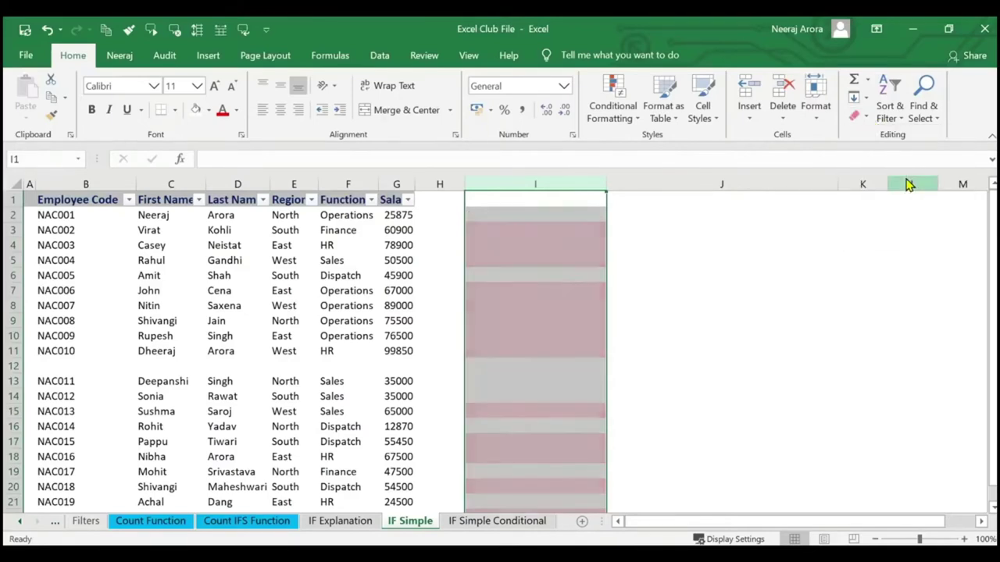
{"action": "left_click", "coordinate": [717, 245]}
{"action": "left_click", "coordinate": [481, 232]}
Put the 50000 threshold in I1 and begin a new =IF( formula in I2.
{"action": "left_click", "coordinate": [518, 217]}
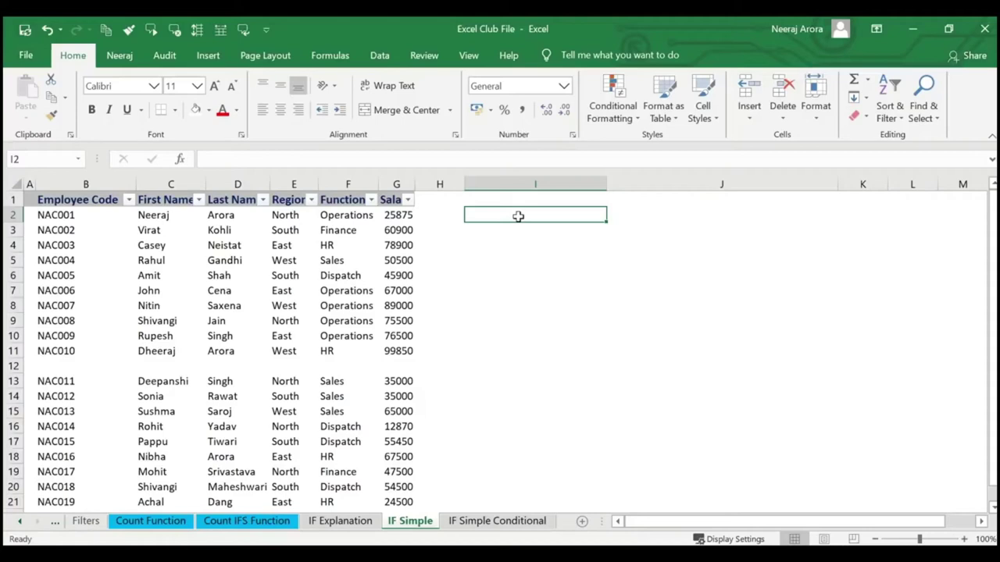
{"action": "key", "text": "Up"}
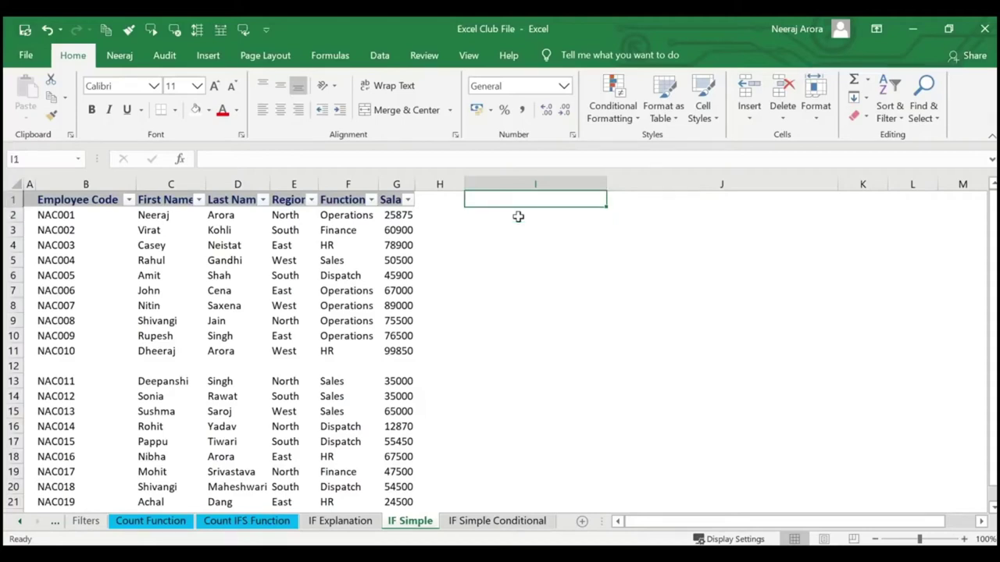
{"action": "type", "text": "50000"}
{"action": "key", "text": "Return"}
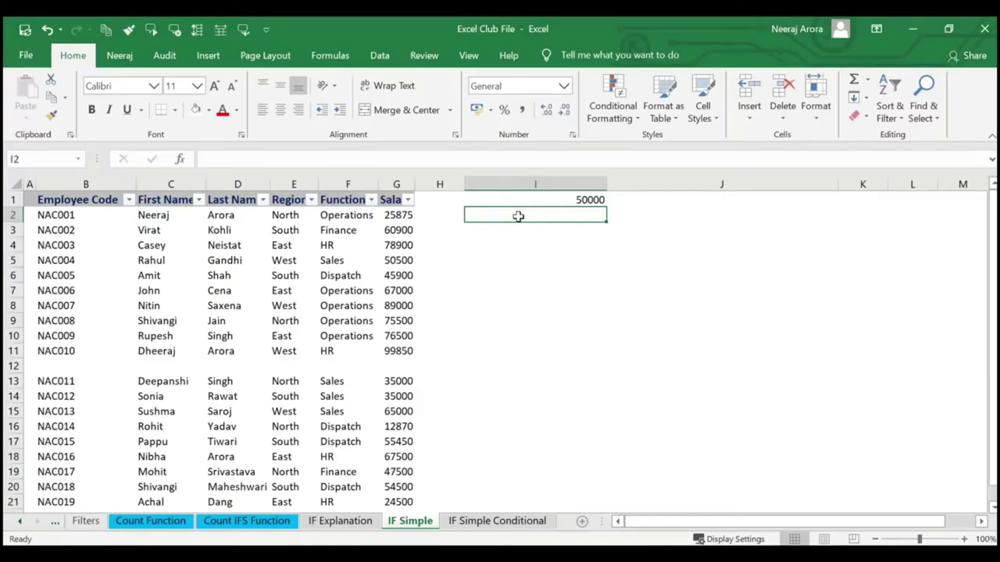
{"action": "type", "text": "="}
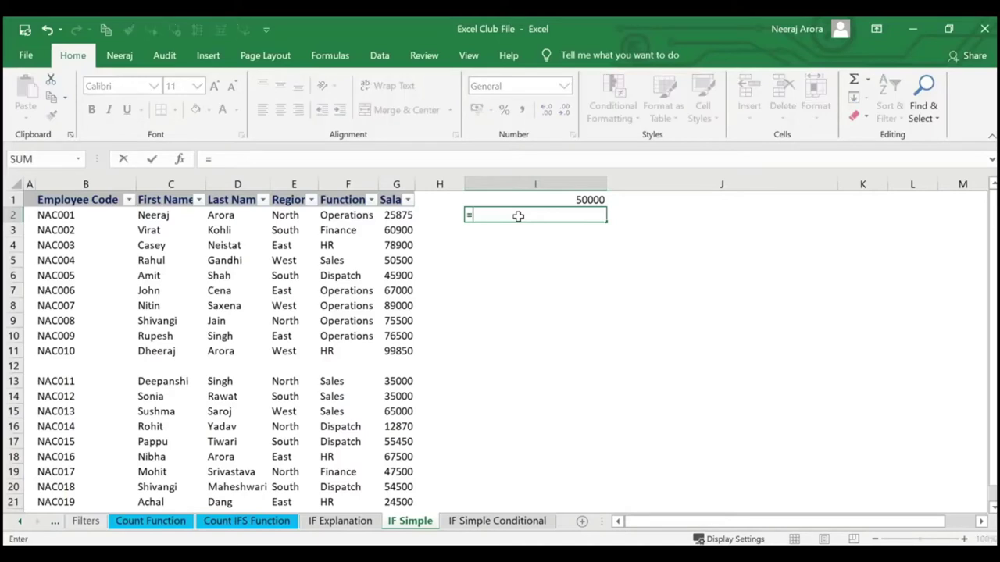
{"action": "type", "text": "if"}
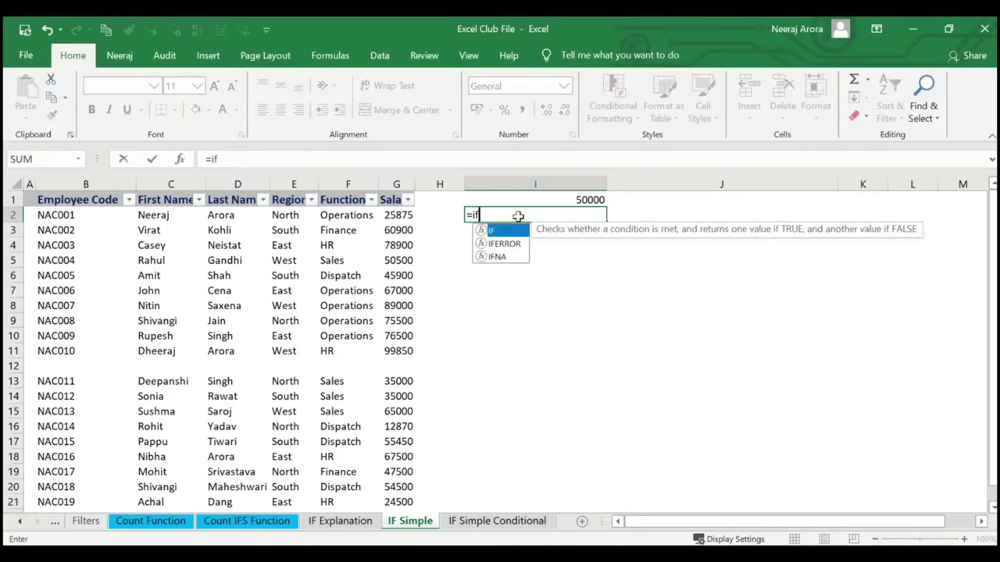
{"action": "type", "text": "("}
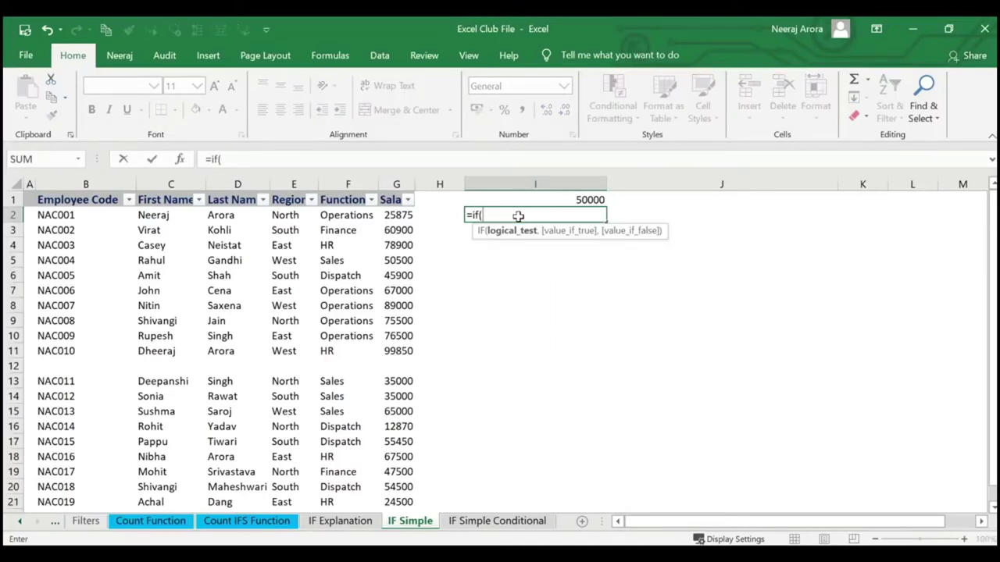
Build =IF(G2>I1,"Expensive","Economical") in I2 with the IF Function Arguments dialog.
{"action": "left_click", "coordinate": [185, 161]}
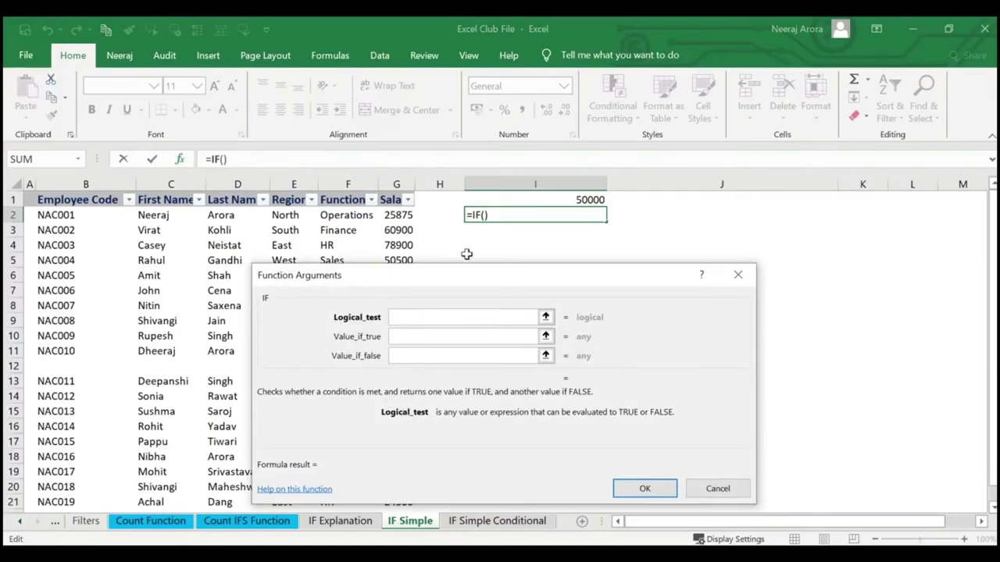
{"action": "left_click", "coordinate": [400, 216]}
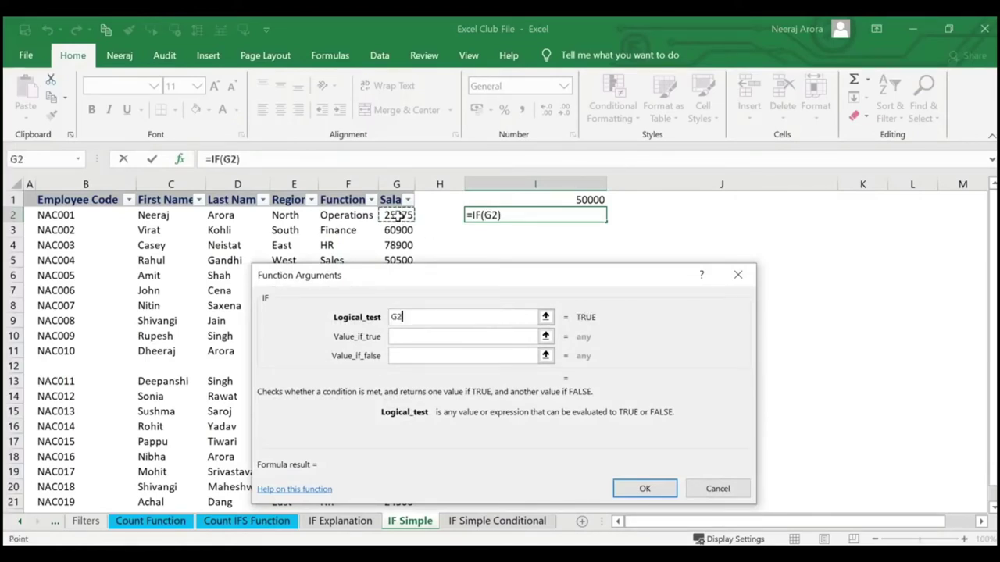
{"action": "type", "text": ">"}
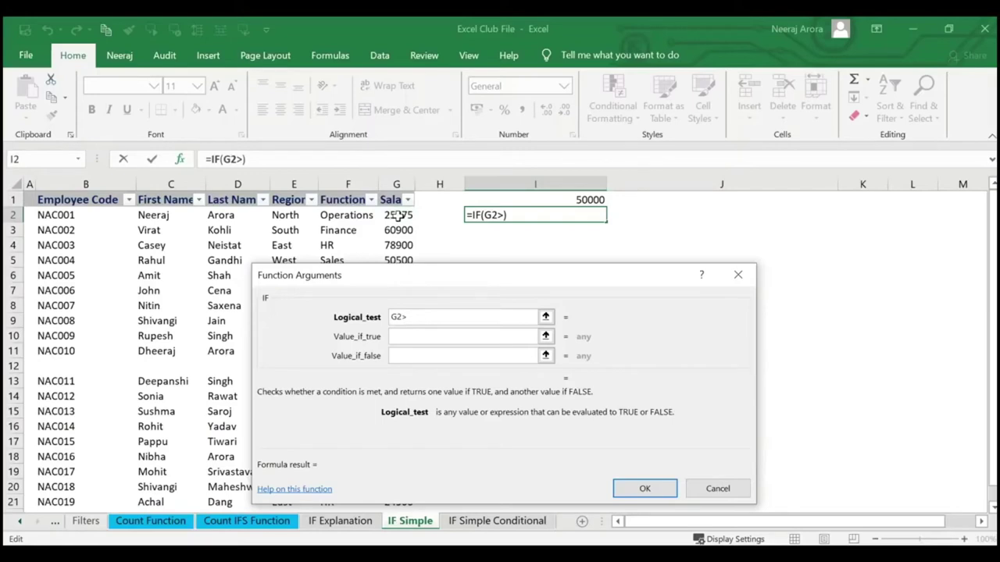
{"action": "left_click", "coordinate": [575, 199]}
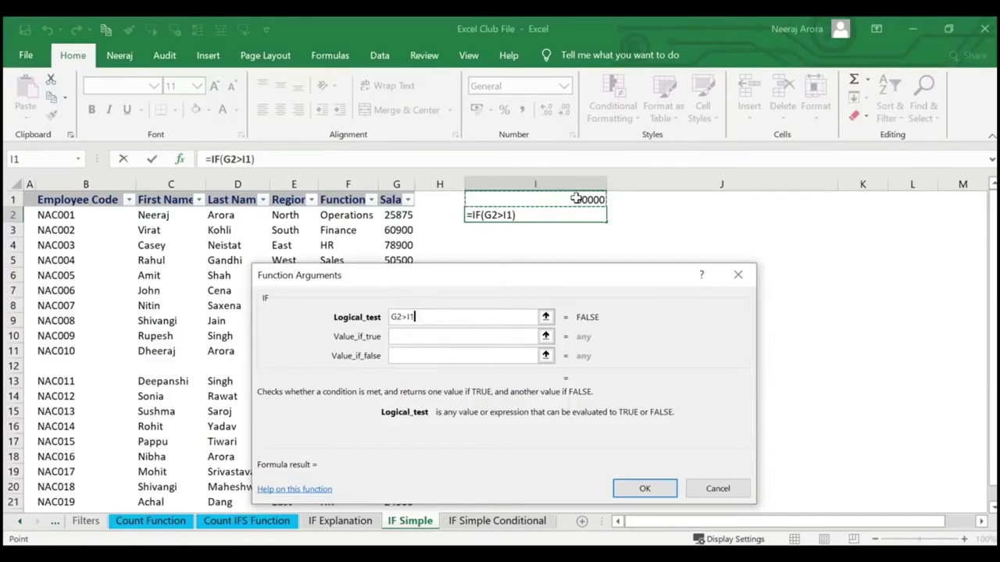
{"action": "key", "text": "Tab"}
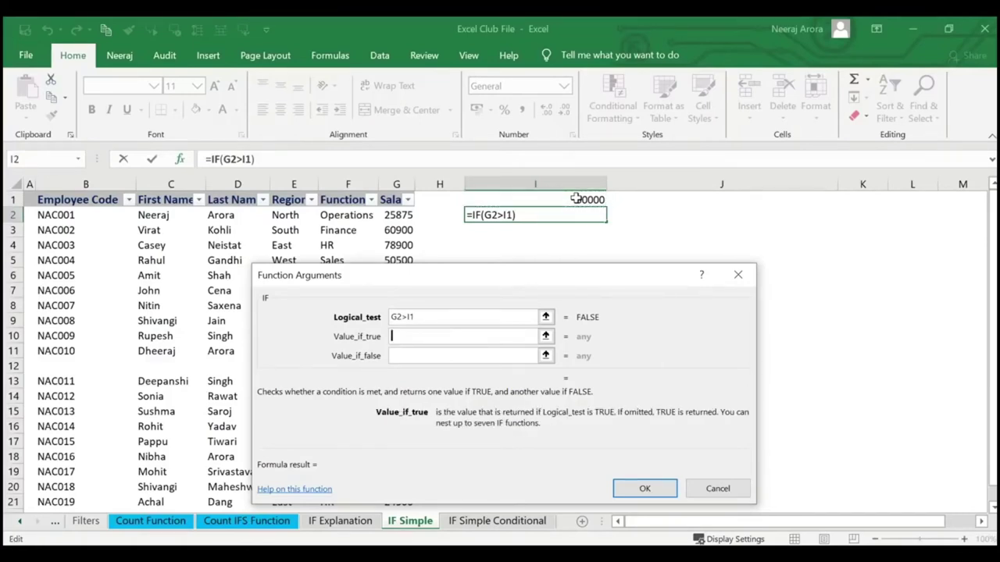
{"action": "type", "text": "Ex"}
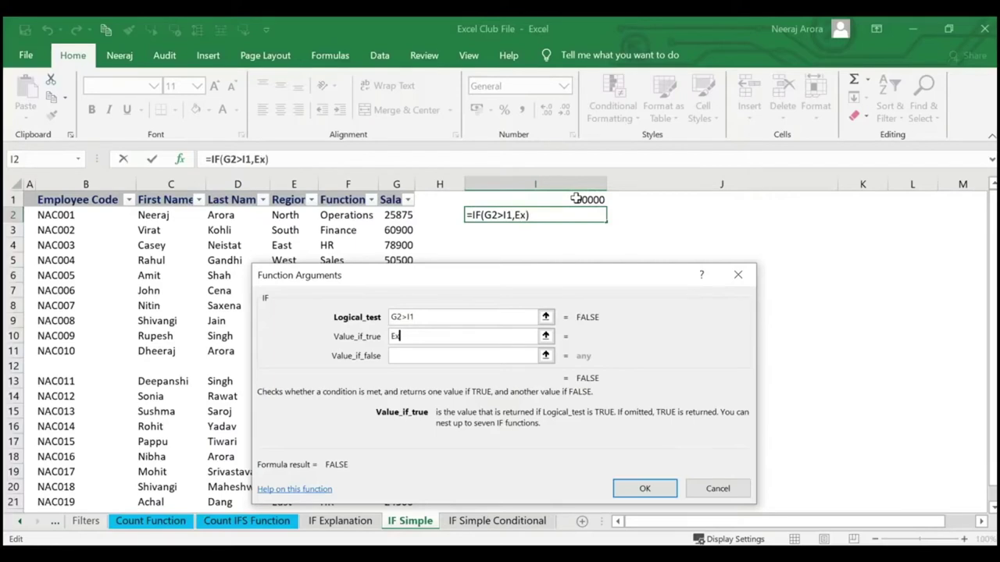
{"action": "type", "text": "pensive"}
{"action": "key", "text": "Tab"}
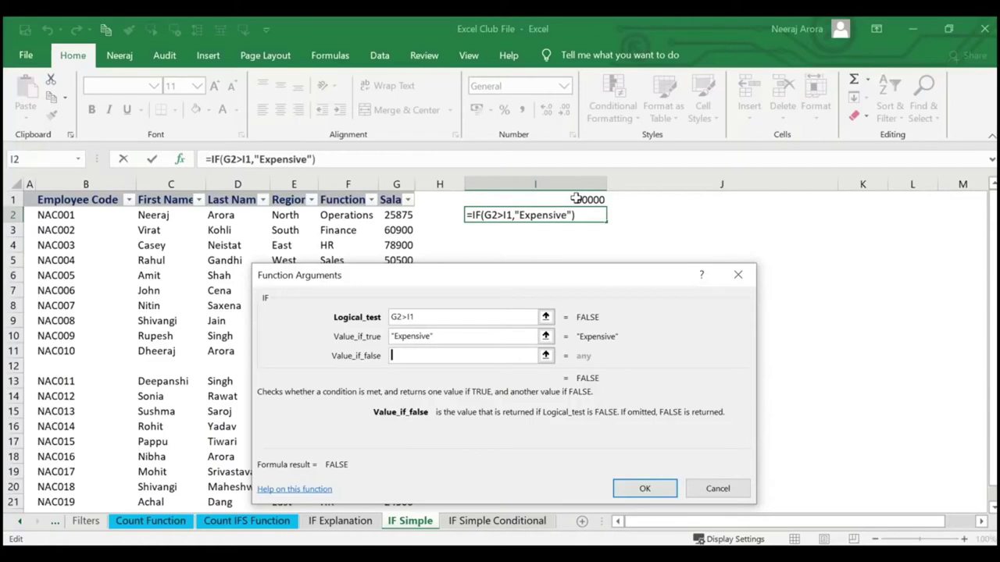
{"action": "key", "text": "Tab"}
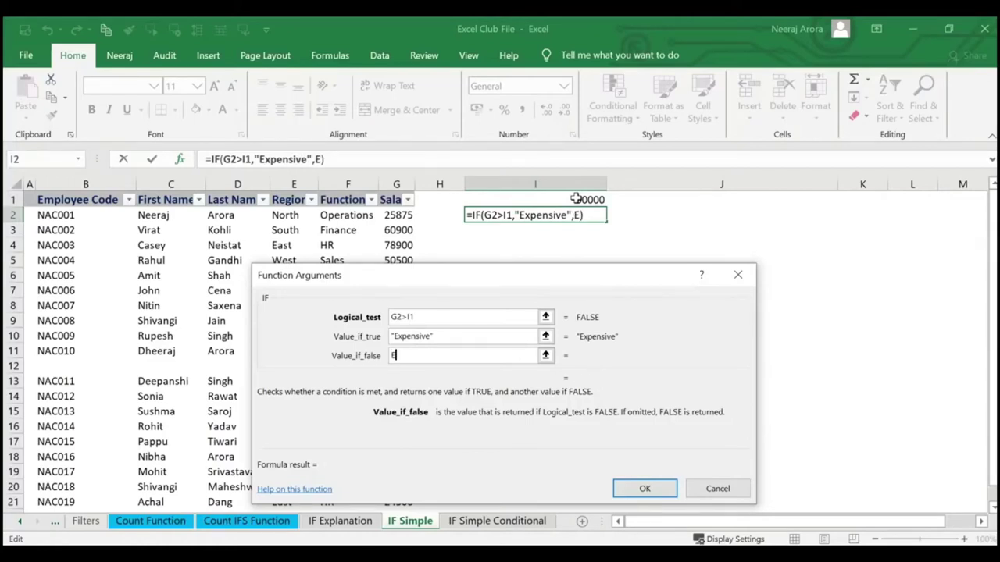
{"action": "type", "text": "Economical"}
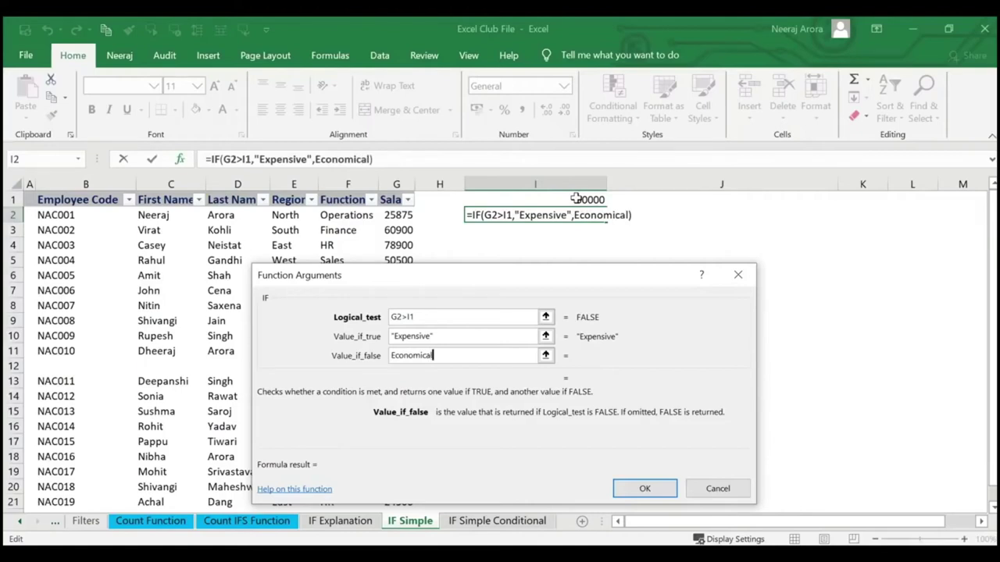
{"action": "key", "text": "Return"}
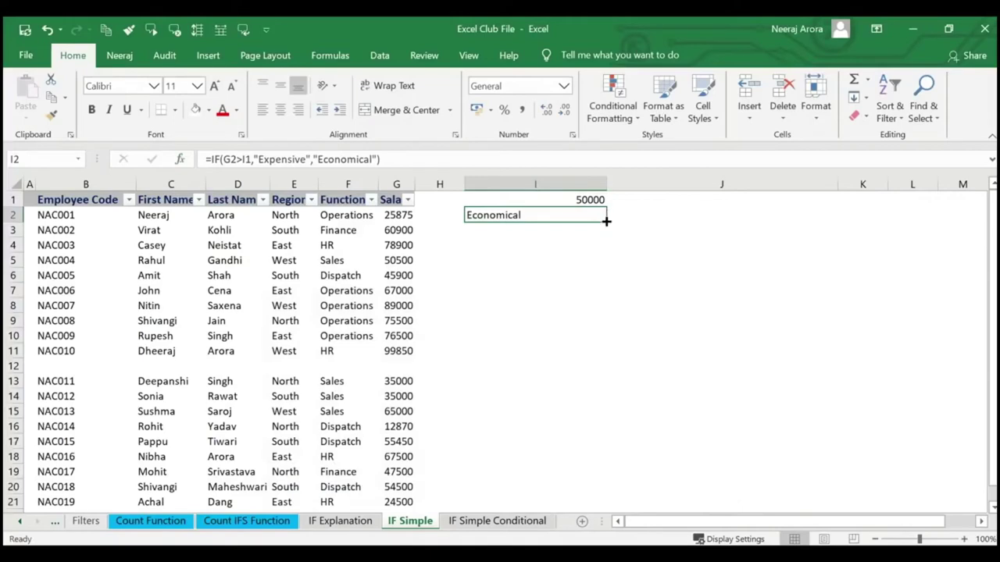
{"action": "left_click_drag", "start_coordinate": [606, 222], "coordinate": [614, 490]}
{"action": "scroll", "coordinate": [632, 396], "scroll_direction": "down", "scroll_amount": 1}
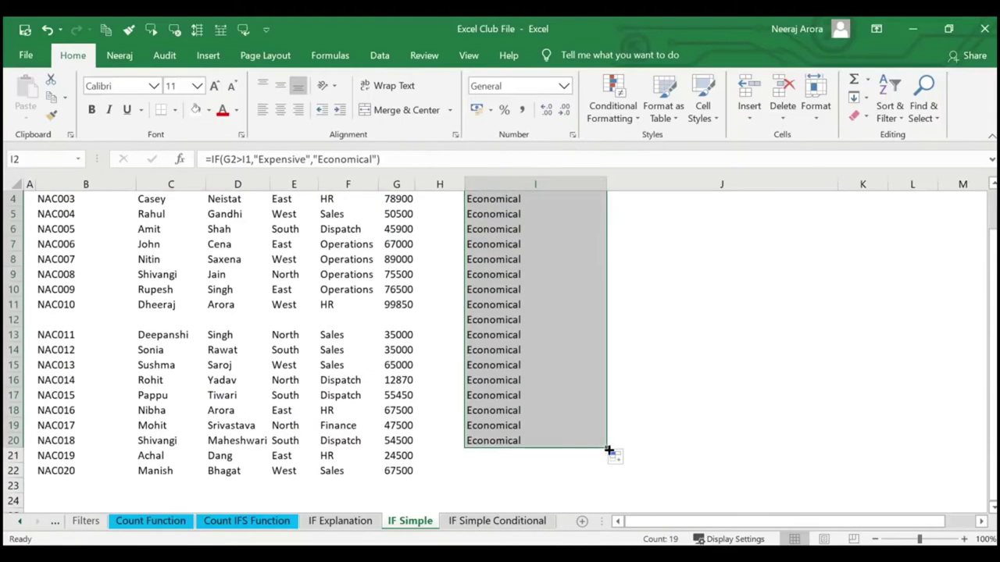
{"action": "left_click_drag", "start_coordinate": [608, 447], "coordinate": [606, 483]}
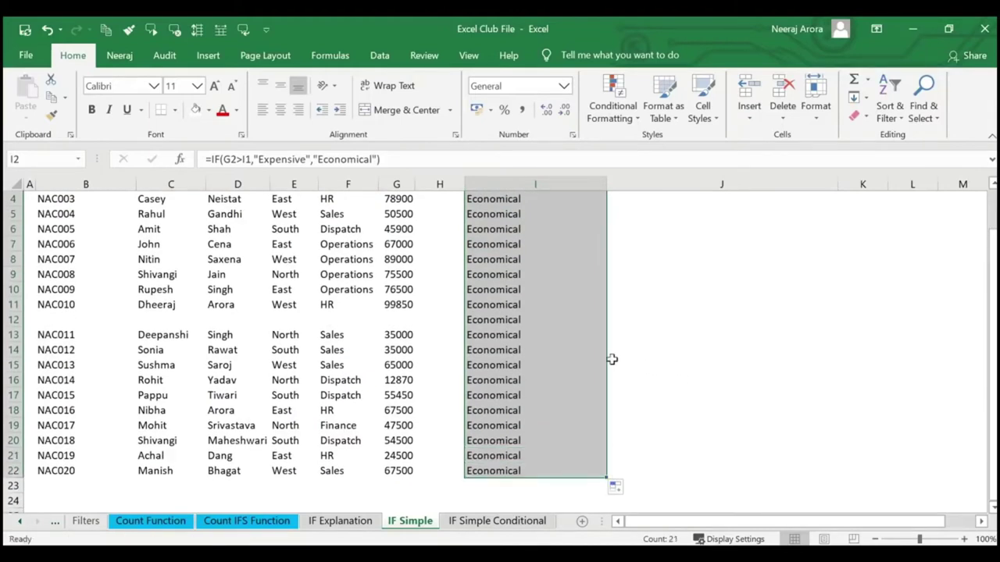
{"action": "scroll", "coordinate": [611, 357], "scroll_direction": "up", "scroll_amount": 1}
{"action": "left_click", "coordinate": [580, 200]}
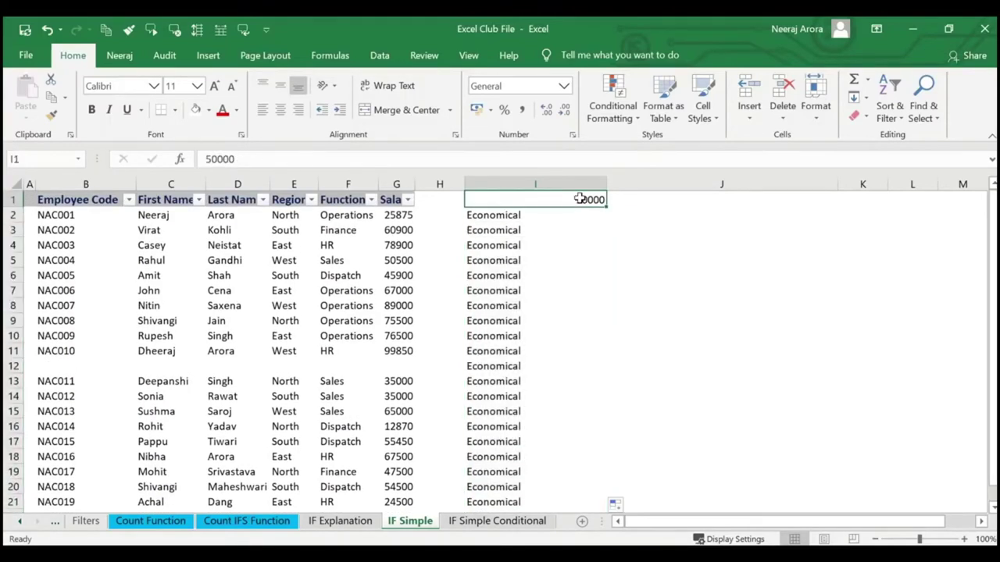
{"action": "left_click", "coordinate": [577, 216]}
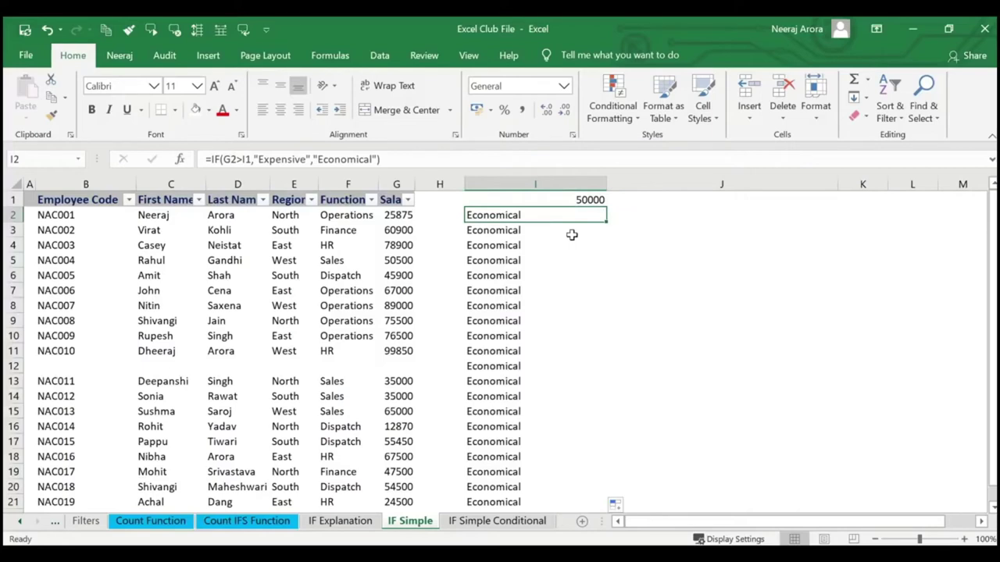
{"action": "left_click", "coordinate": [579, 239]}
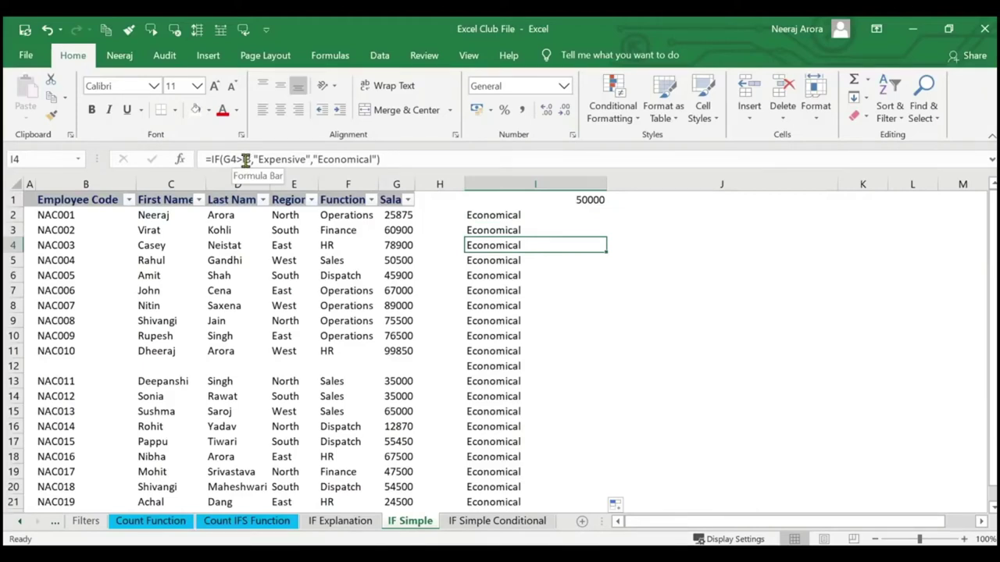
{"action": "key", "text": "Down"}
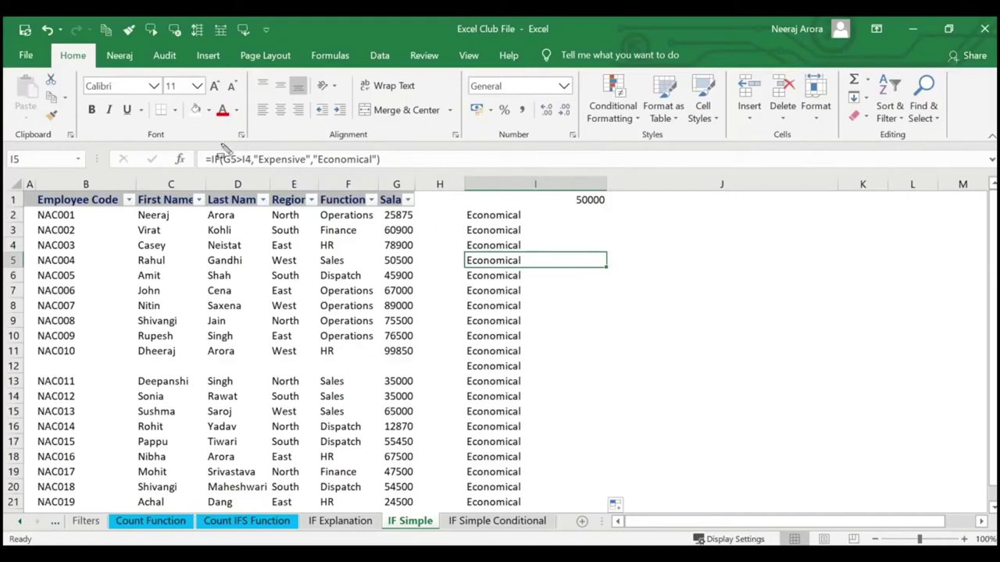
{"action": "left_click_drag", "start_coordinate": [211, 145], "coordinate": [269, 170]}
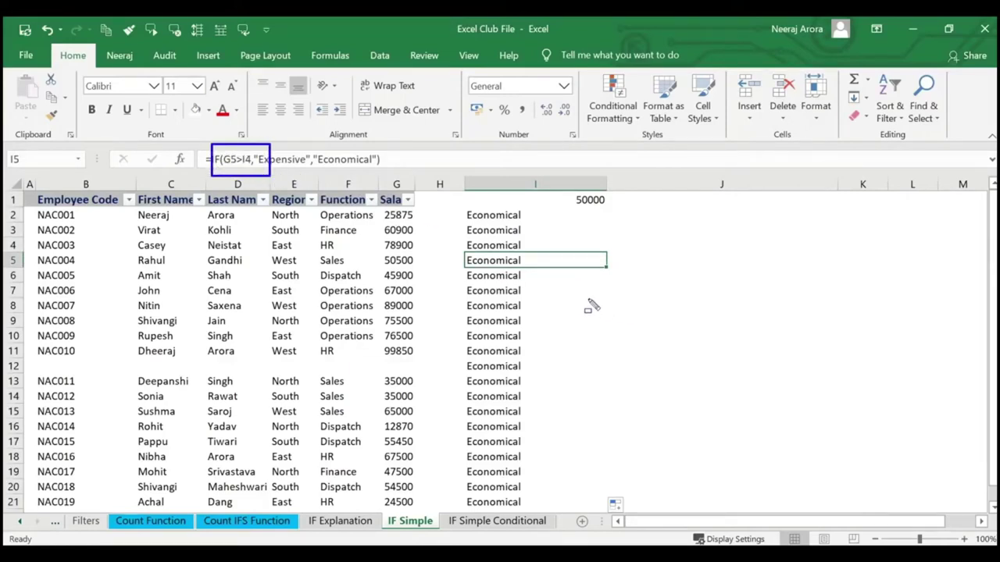
{"action": "left_click", "coordinate": [523, 275]}
{"action": "key", "text": "Down"}
{"action": "key", "text": "Down"}
{"action": "key", "text": "Down"}
{"action": "key", "text": "Down"}
{"action": "key", "text": "Down"}
{"action": "key", "text": "Down"}
{"action": "key", "text": "Down"}
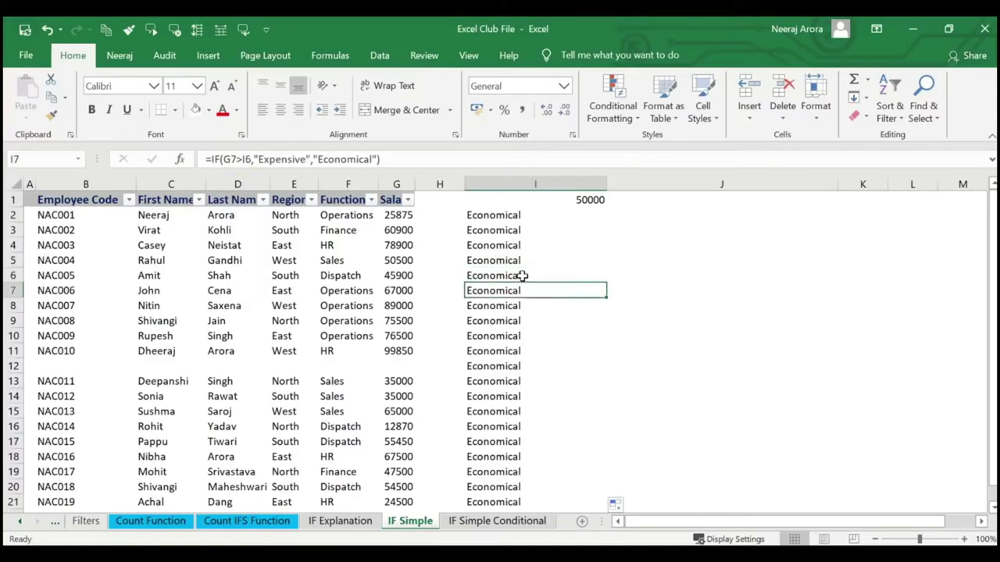
{"action": "key", "text": "Down"}
{"action": "key", "text": "Down"}
{"action": "key", "text": "Down"}
{"action": "key", "text": "Down"}
{"action": "key", "text": "Down"}
{"action": "key", "text": "Down"}
{"action": "key", "text": "Down"}
{"action": "key", "text": "Down"}
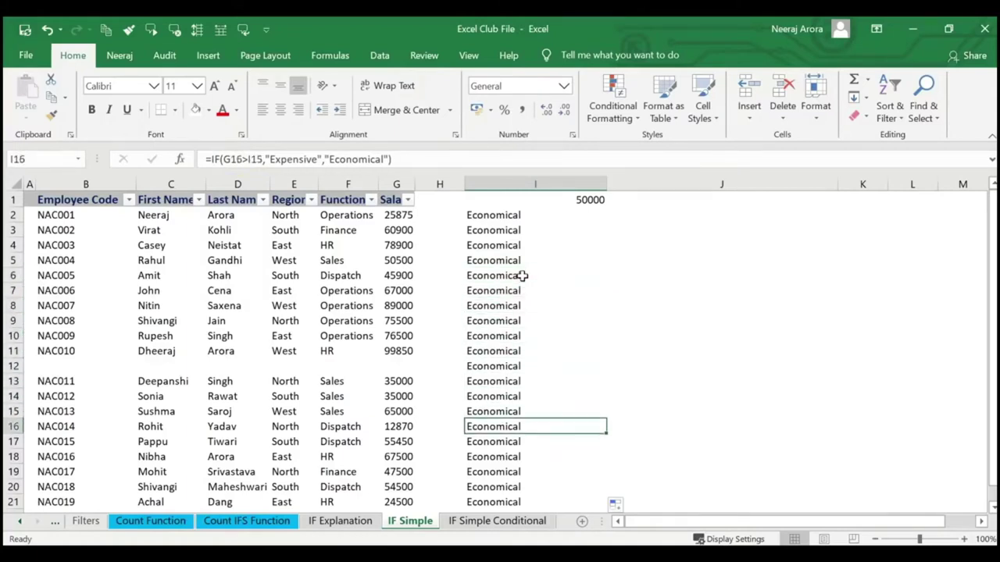
{"action": "key", "text": "Up"}
{"action": "key", "text": "Up"}
{"action": "key", "text": "Up"}
{"action": "key", "text": "Up"}
{"action": "key", "text": "Up"}
{"action": "key", "text": "Up"}
{"action": "key", "text": "Up"}
{"action": "key", "text": "Up"}
{"action": "key", "text": "Up"}
{"action": "key", "text": "Up"}
{"action": "key", "text": "Up"}
{"action": "key", "text": "Up"}
{"action": "key", "text": "Up"}
{"action": "key", "text": "Up"}
{"action": "key", "text": "Up"}
{"action": "key", "text": "Up"}
{"action": "key", "text": "Up"}
{"action": "key", "text": "Up"}
{"action": "key", "text": "Up"}
{"action": "key", "text": "Up"}
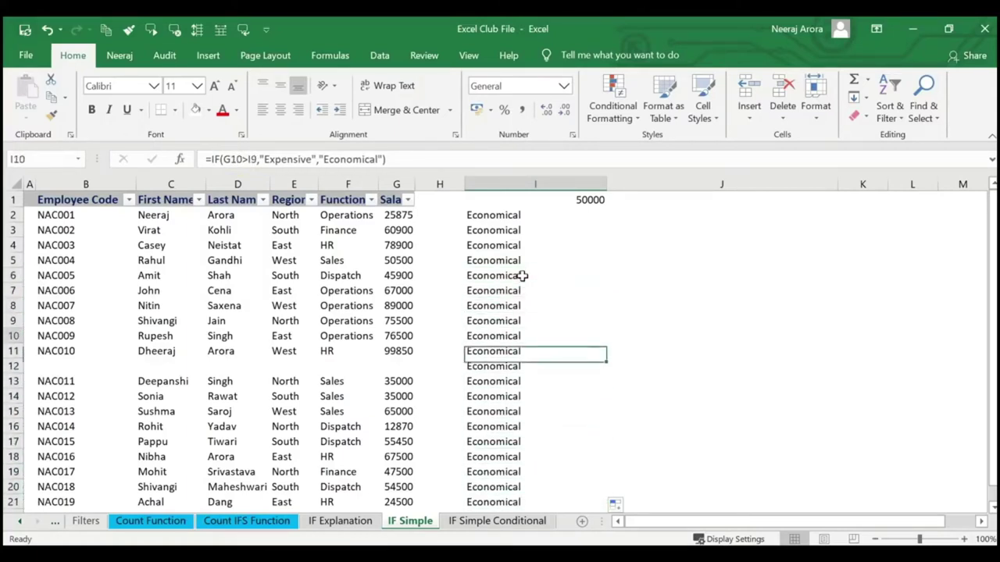
{"action": "key", "text": "Down"}
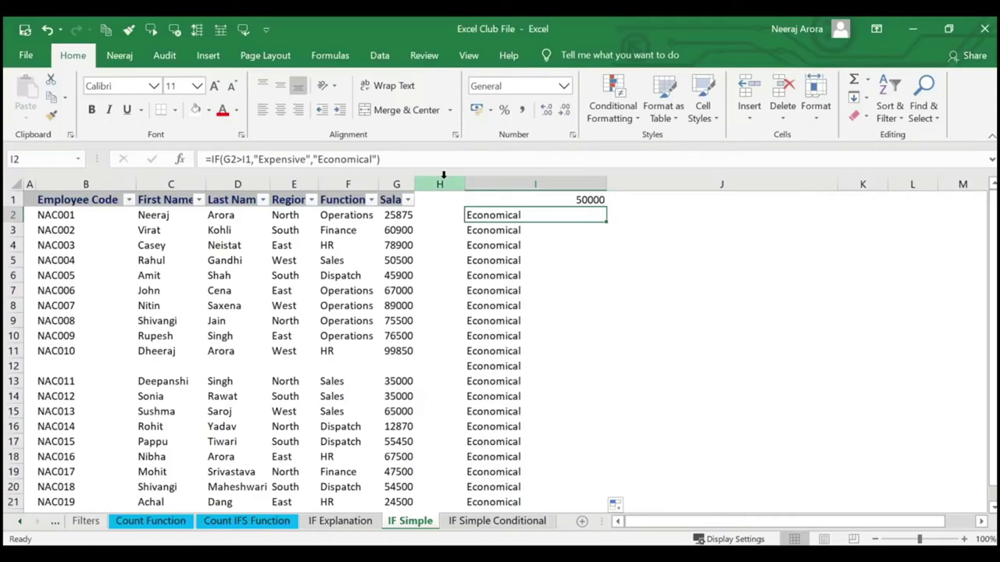
Change I2's logical test to G2>$I$1 so the threshold reference is absolute.
{"action": "left_click", "coordinate": [179, 160]}
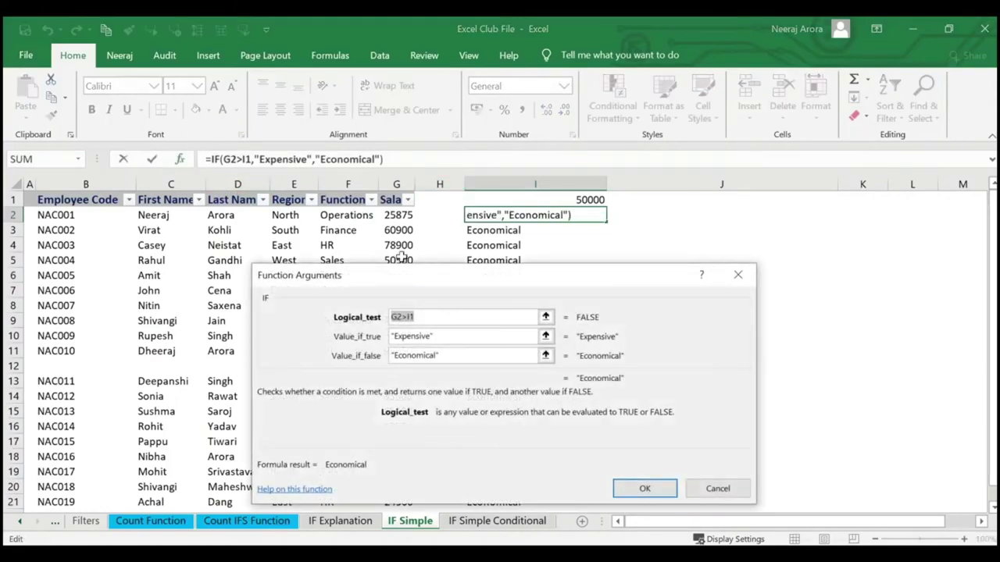
{"action": "left_click", "coordinate": [433, 316]}
{"action": "key", "text": "F4"}
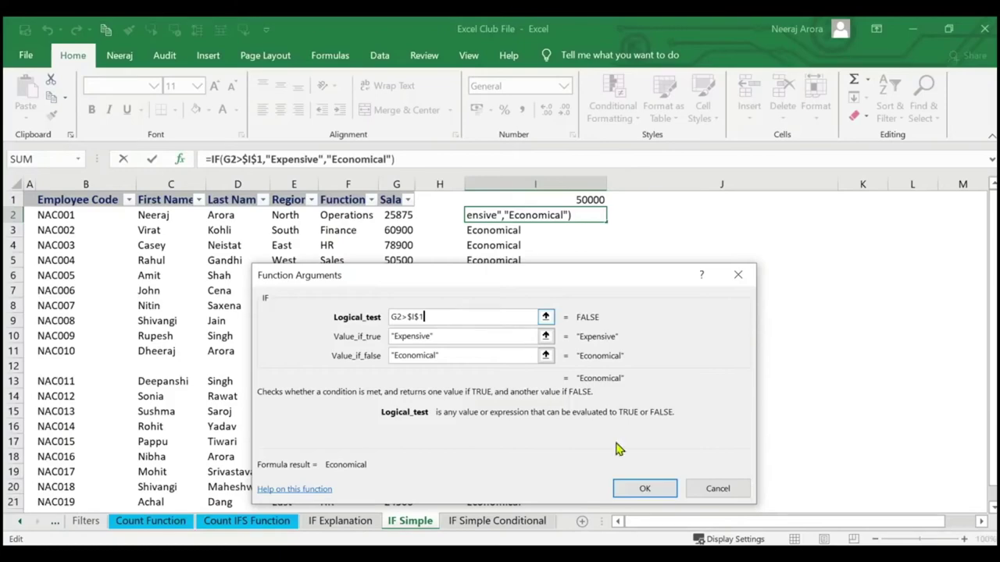
{"action": "left_click", "coordinate": [716, 488]}
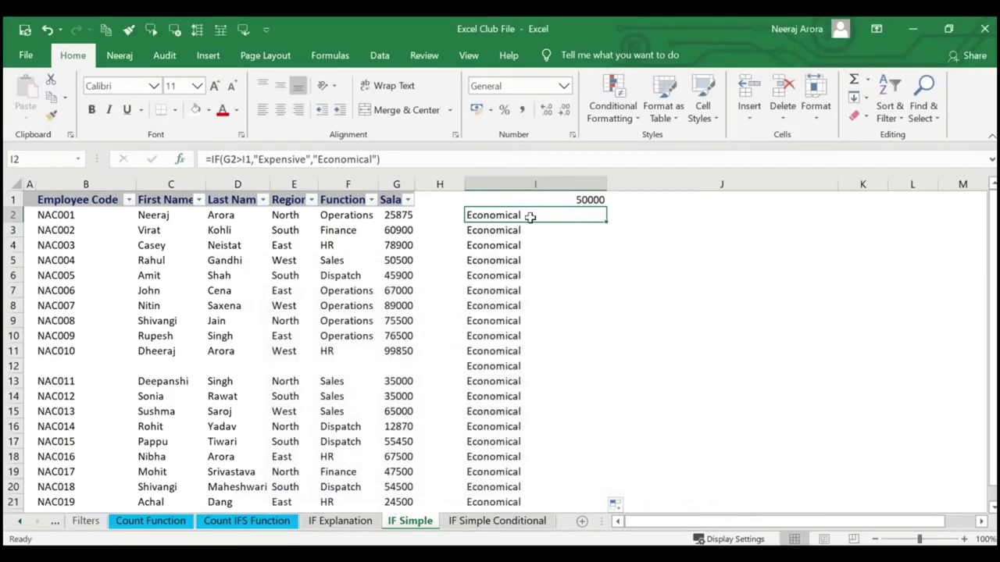
{"action": "left_click", "coordinate": [179, 159]}
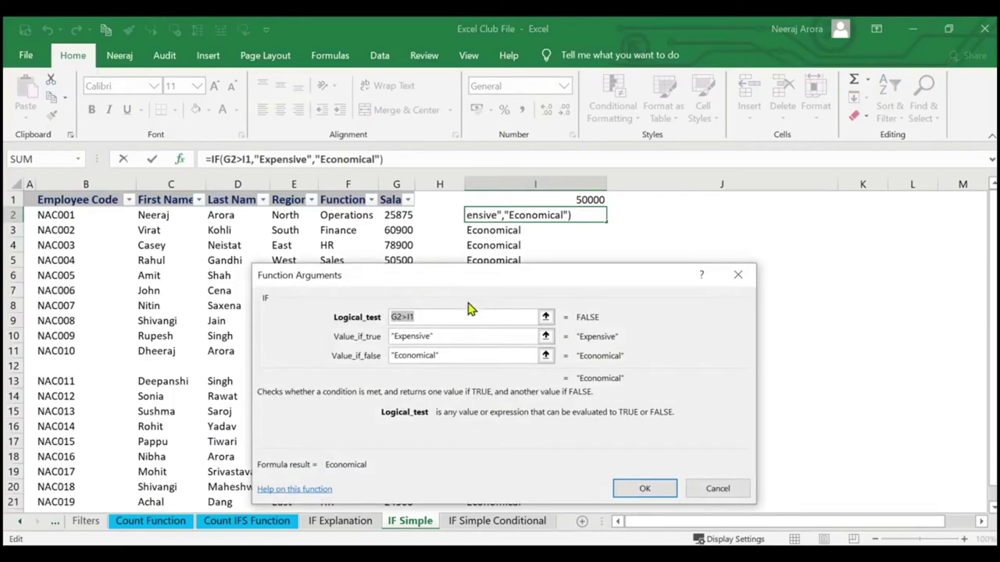
{"action": "left_click", "coordinate": [419, 315]}
{"action": "left_click_drag", "start_coordinate": [383, 303], "coordinate": [434, 327]}
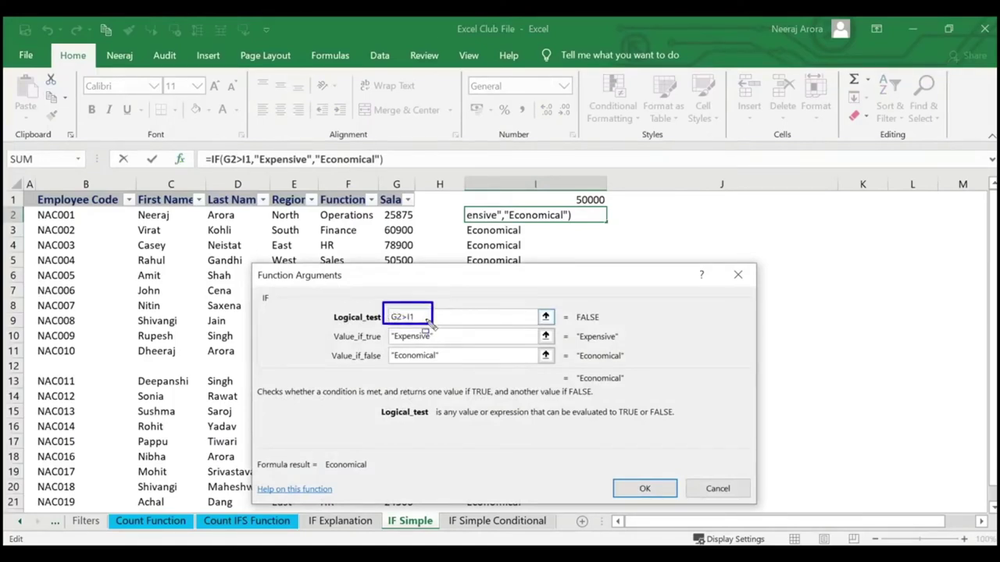
{"action": "key", "text": "Escape"}
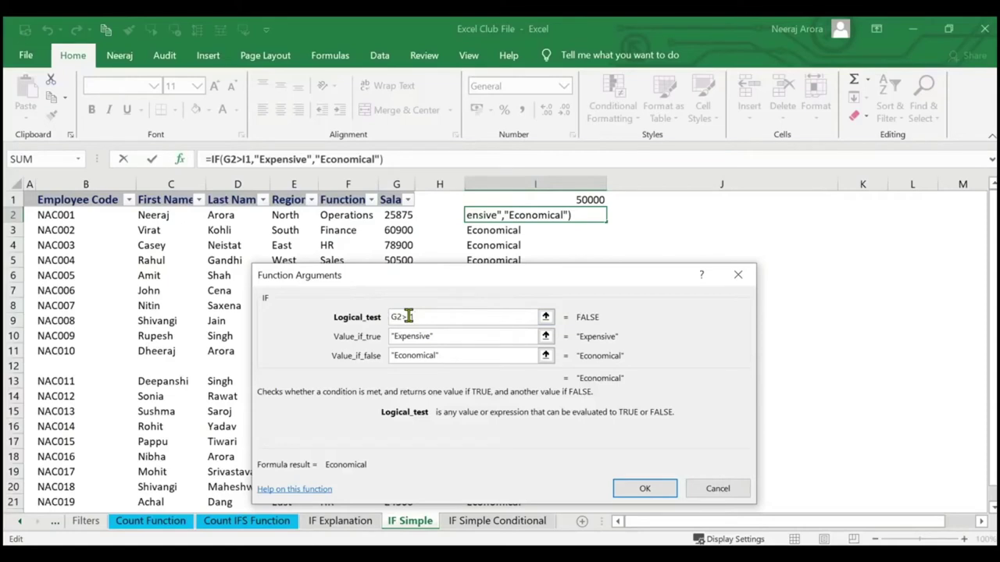
{"action": "key", "text": "F4"}
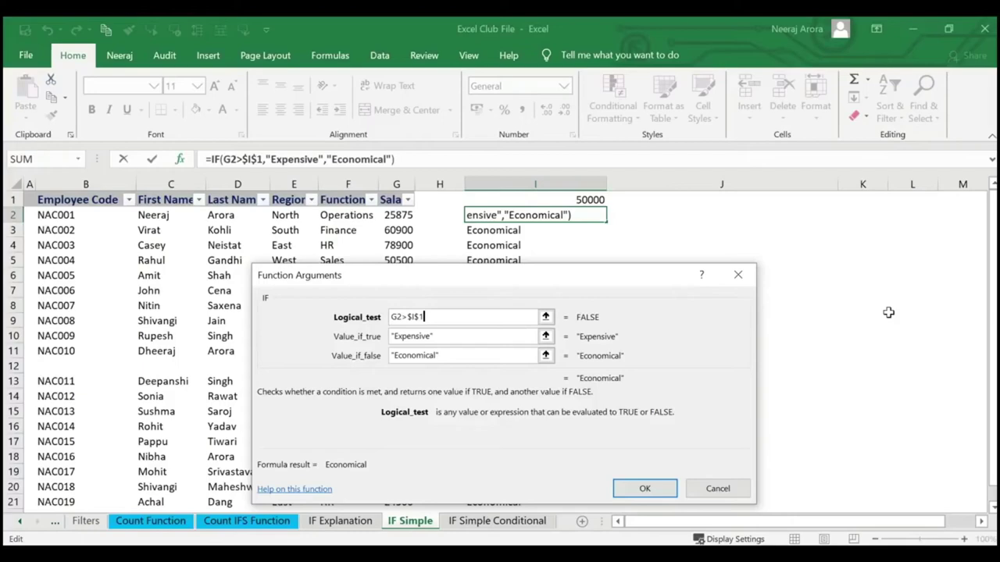
{"action": "key", "text": "Return"}
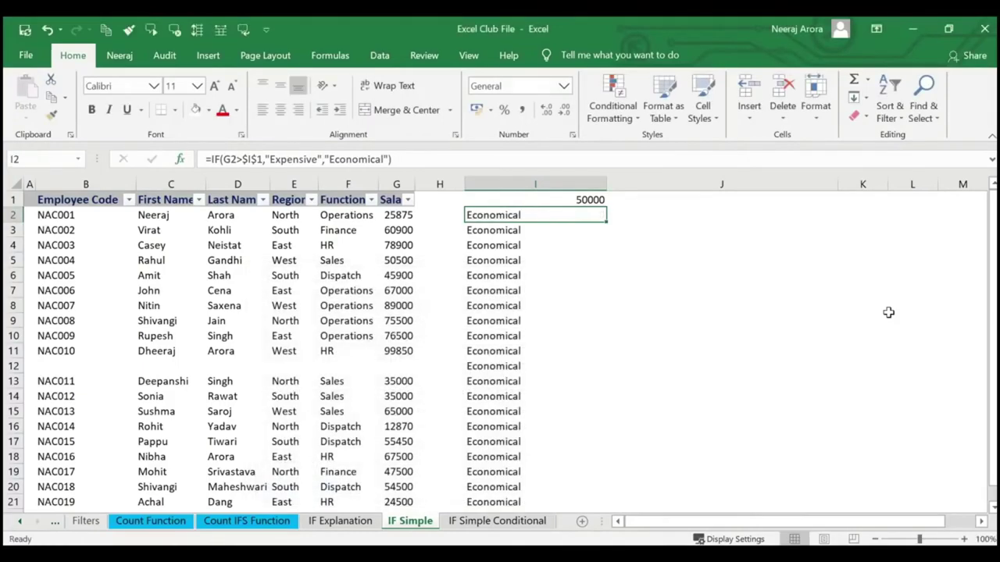
Fill I2's IF formula down through I22 and check the formula in I2.
{"action": "left_click_drag", "start_coordinate": [610, 225], "coordinate": [609, 402]}
{"action": "scroll", "coordinate": [605, 297], "scroll_direction": "down", "scroll_amount": 2}
{"action": "left_click_drag", "start_coordinate": [606, 297], "coordinate": [601, 431]}
{"action": "scroll", "coordinate": [687, 424], "scroll_direction": "up", "scroll_amount": 2}
{"action": "left_click", "coordinate": [686, 364]}
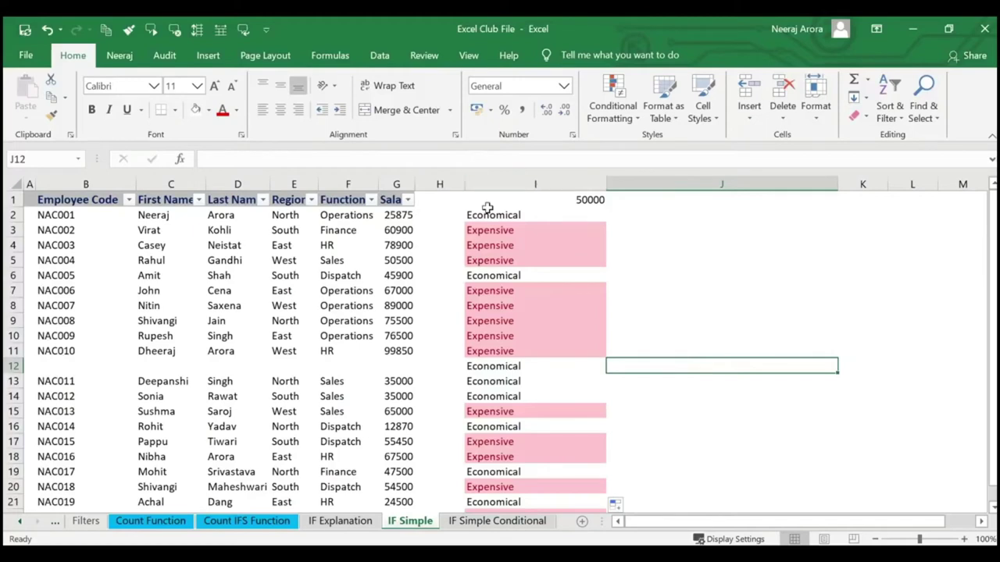
{"action": "left_click", "coordinate": [490, 212]}
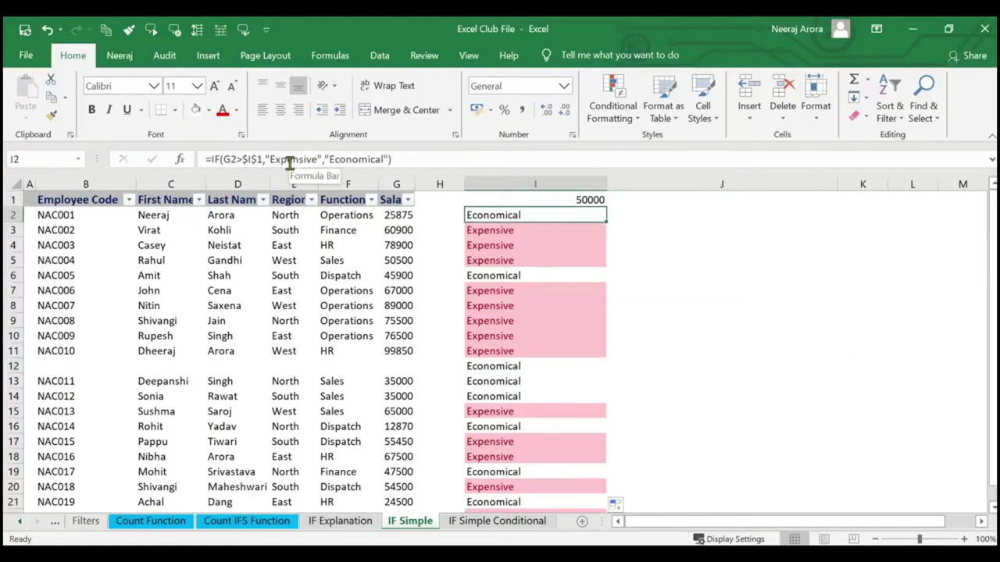
{"action": "left_click", "coordinate": [718, 285]}
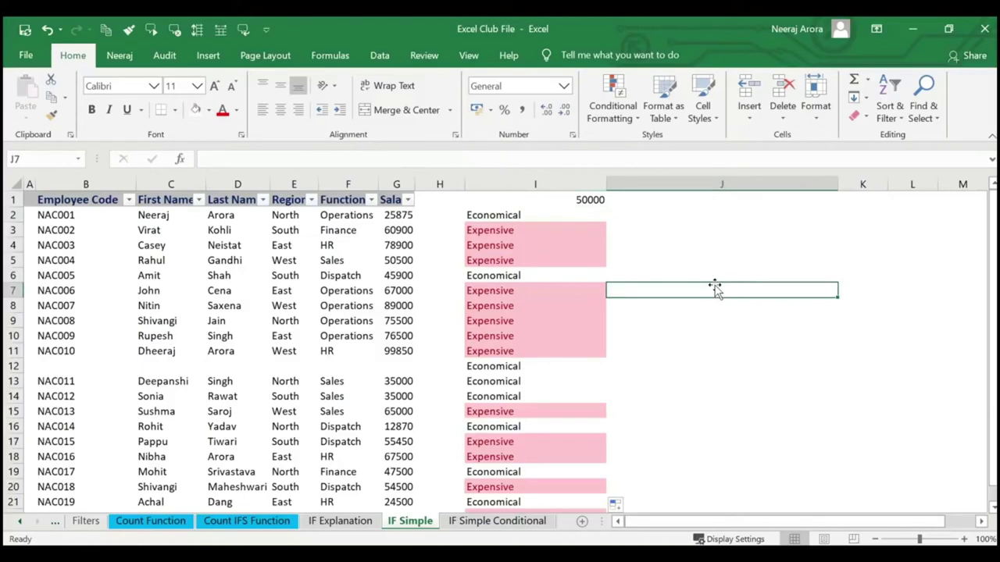
{"action": "left_click", "coordinate": [582, 215]}
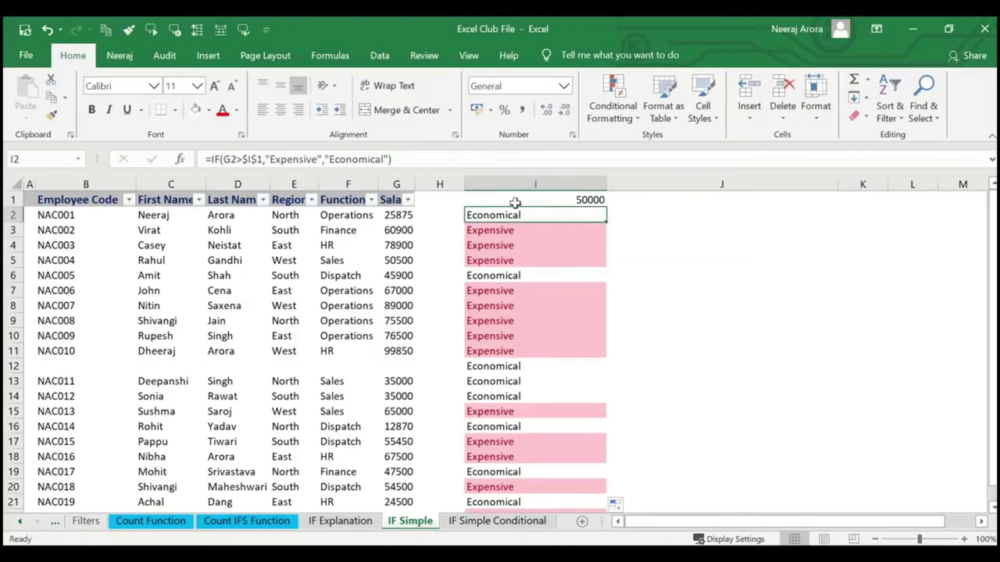
{"action": "left_click", "coordinate": [783, 272]}
Change the I1 threshold to 60000, then to 45000.
{"action": "left_click", "coordinate": [584, 201]}
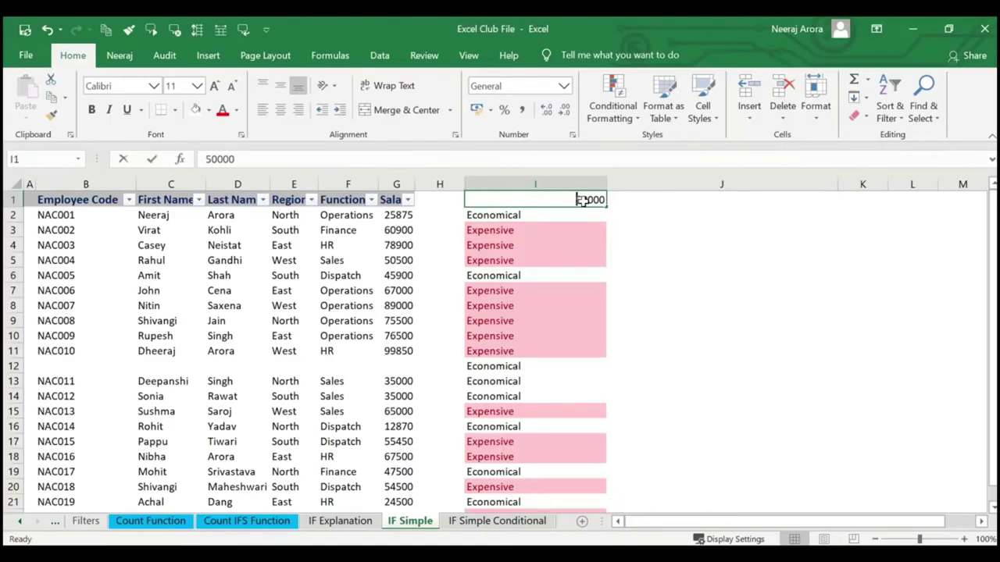
{"action": "type", "text": "60000"}
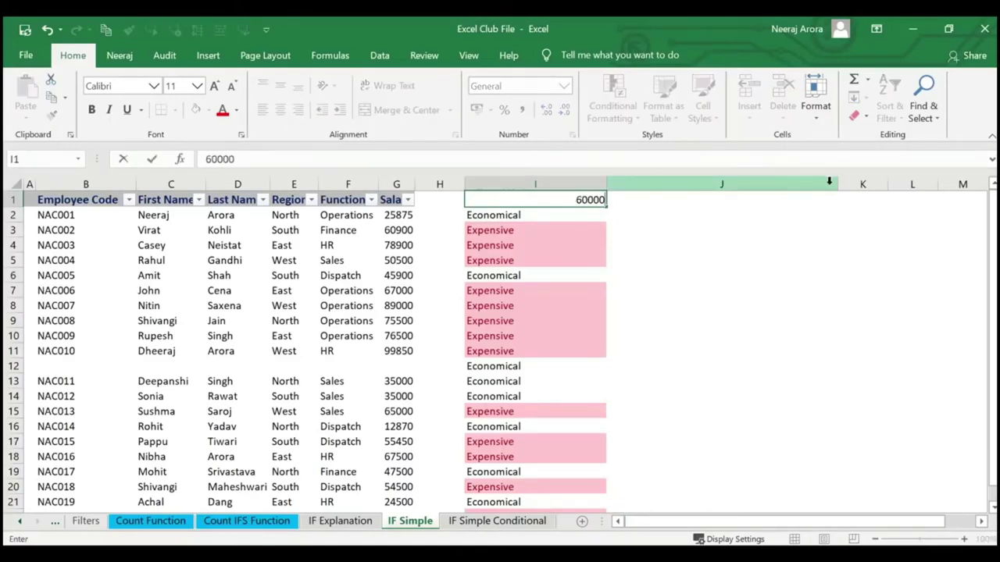
{"action": "key", "text": "Return"}
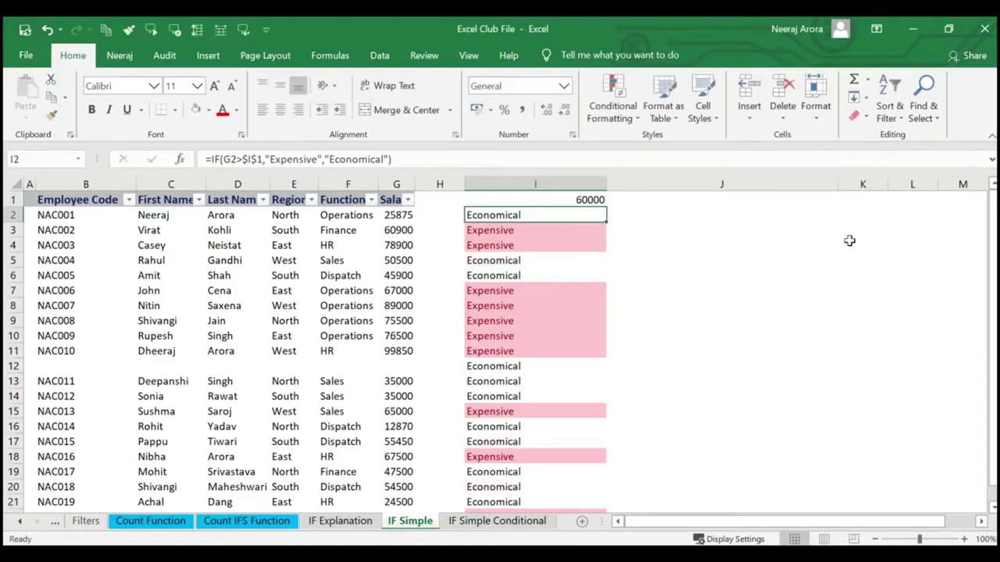
{"action": "key", "text": "Up"}
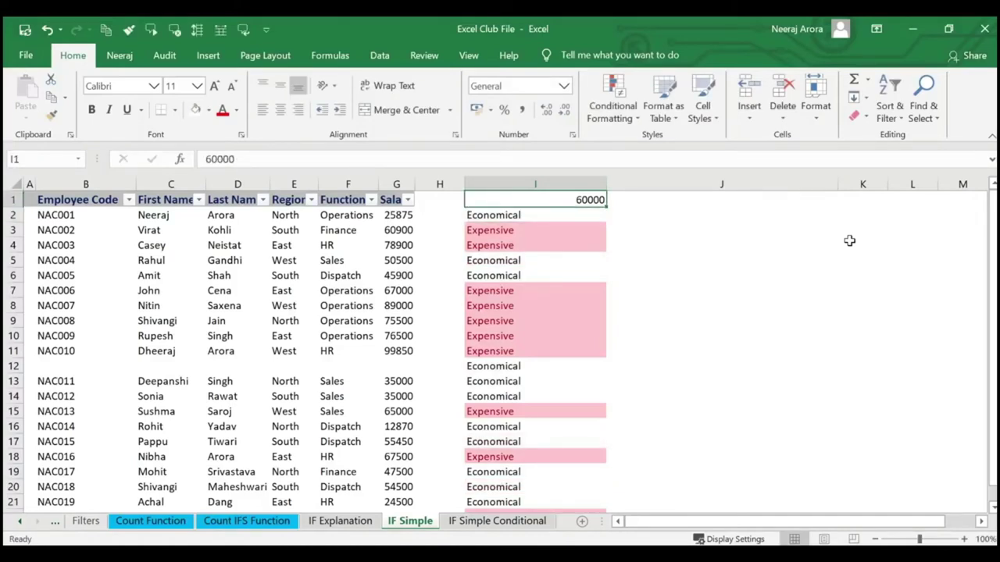
{"action": "type", "text": "45000"}
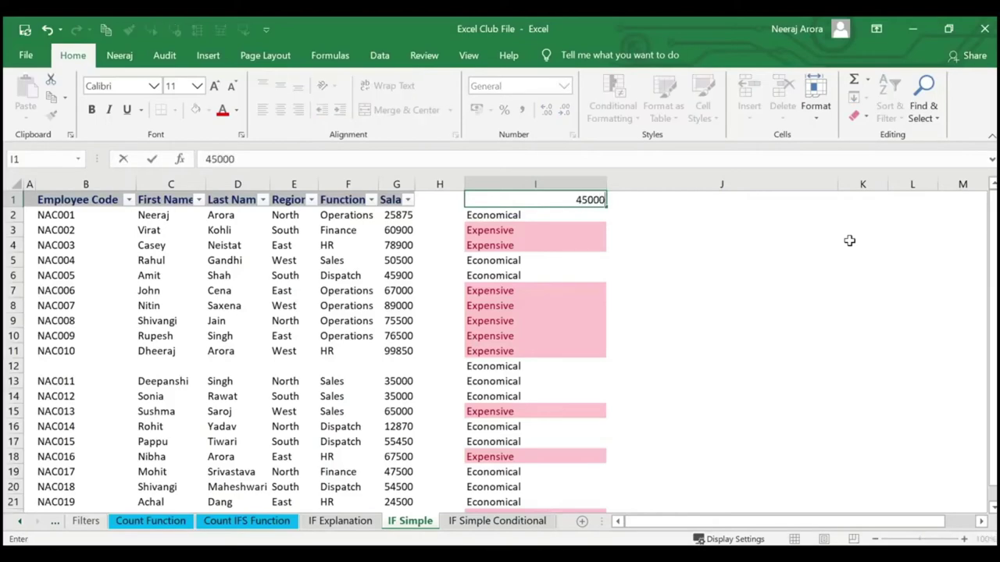
{"action": "key", "text": "Return"}
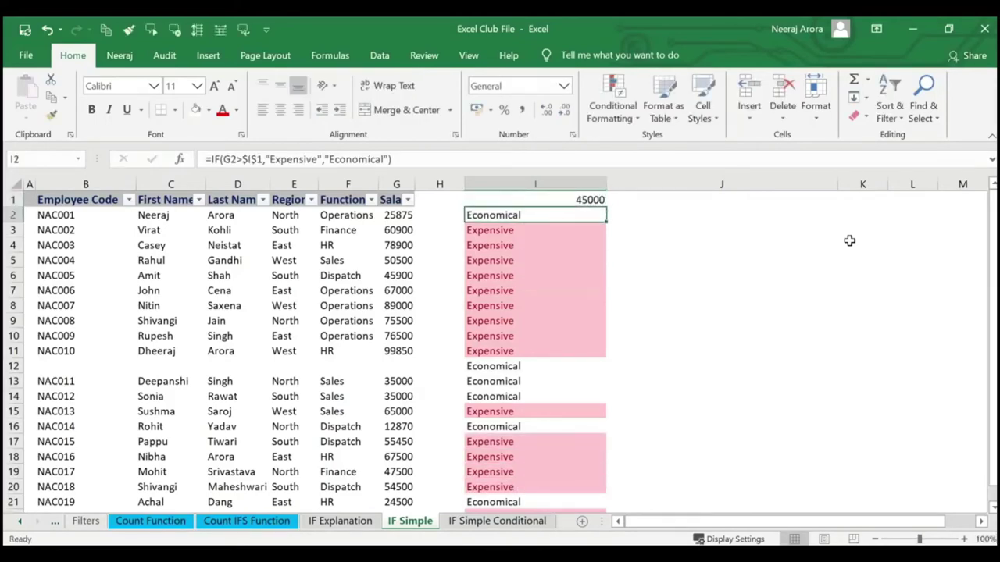
{"action": "scroll", "coordinate": [515, 462], "scroll_direction": "down", "scroll_amount": 2}
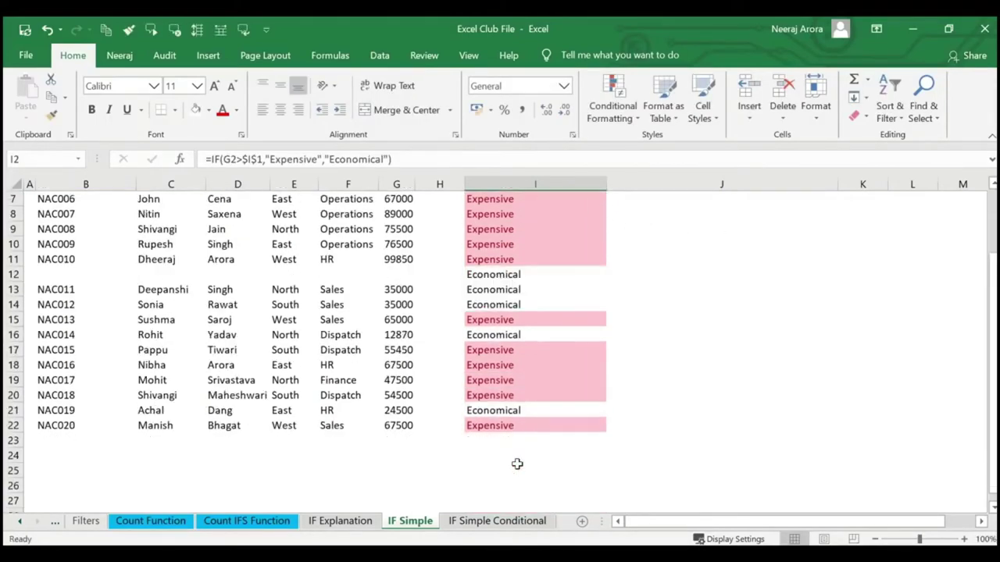
{"action": "scroll", "coordinate": [516, 460], "scroll_direction": "up", "scroll_amount": 2}
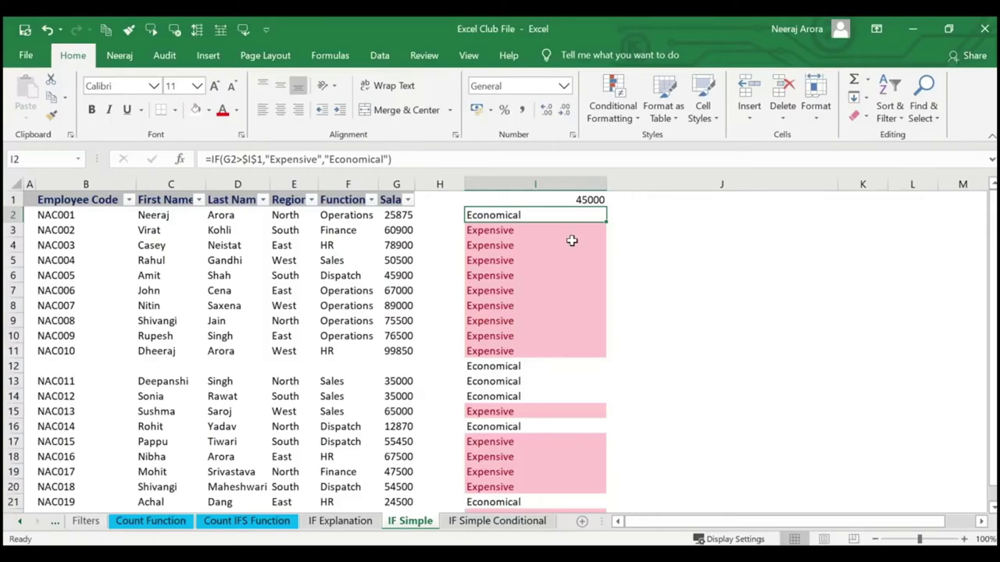
Reopen I2's IF arguments and confirm =IF(G2>$I$1,"Expensive","Economical") against the 45000 threshold.
{"action": "key", "text": "Up"}
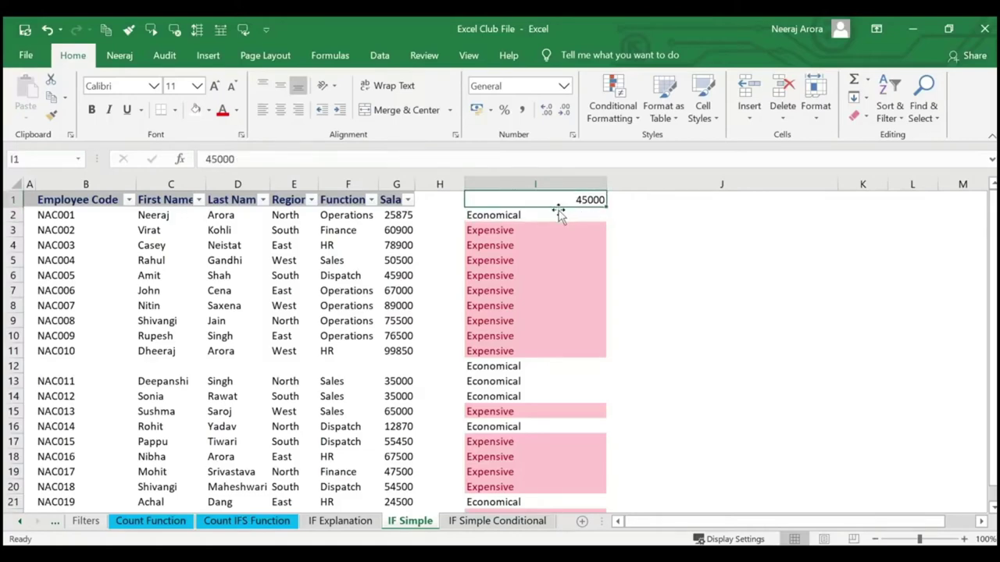
{"action": "left_click", "coordinate": [556, 212]}
{"action": "left_click", "coordinate": [186, 159]}
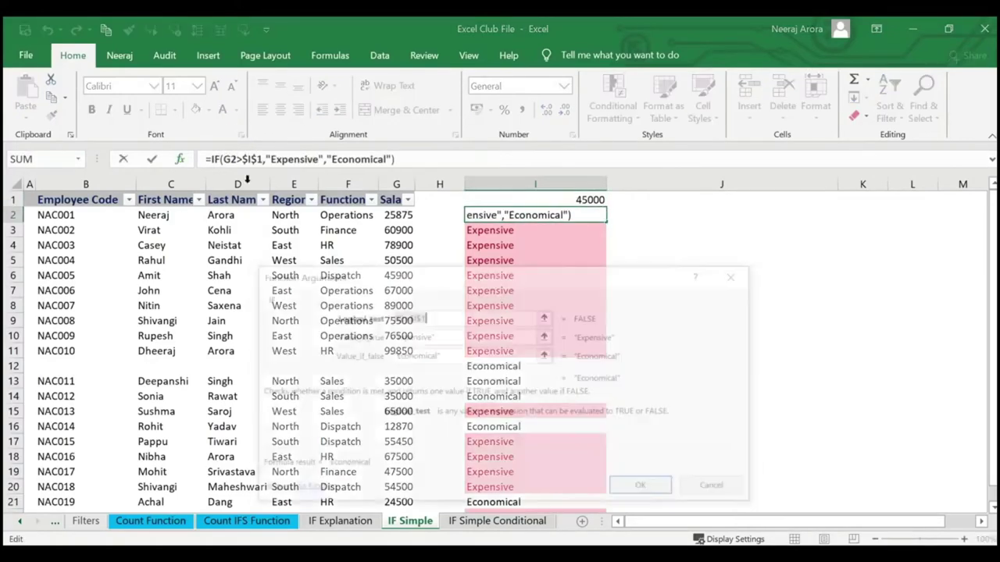
{"action": "left_click", "coordinate": [429, 316]}
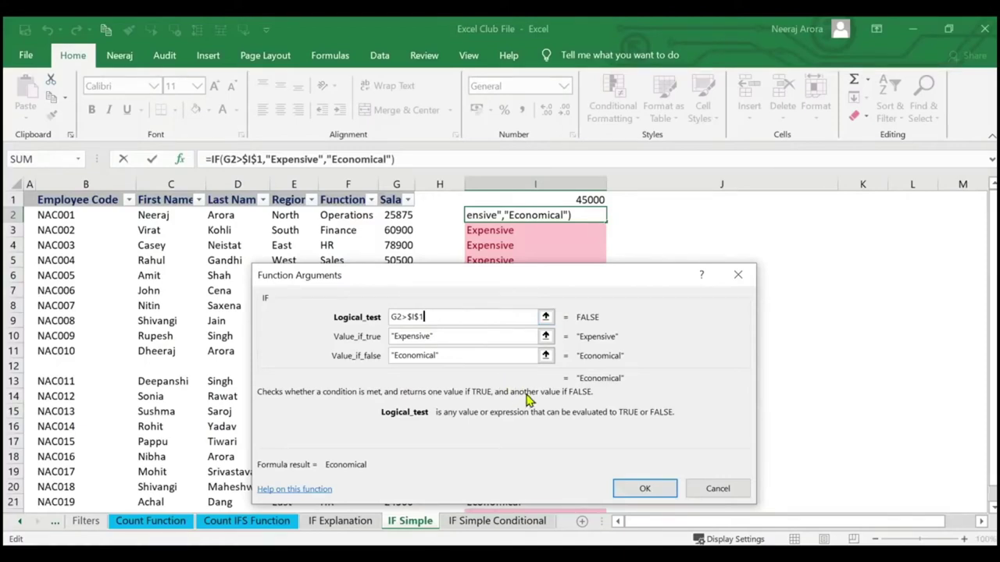
{"action": "left_click", "coordinate": [631, 491]}
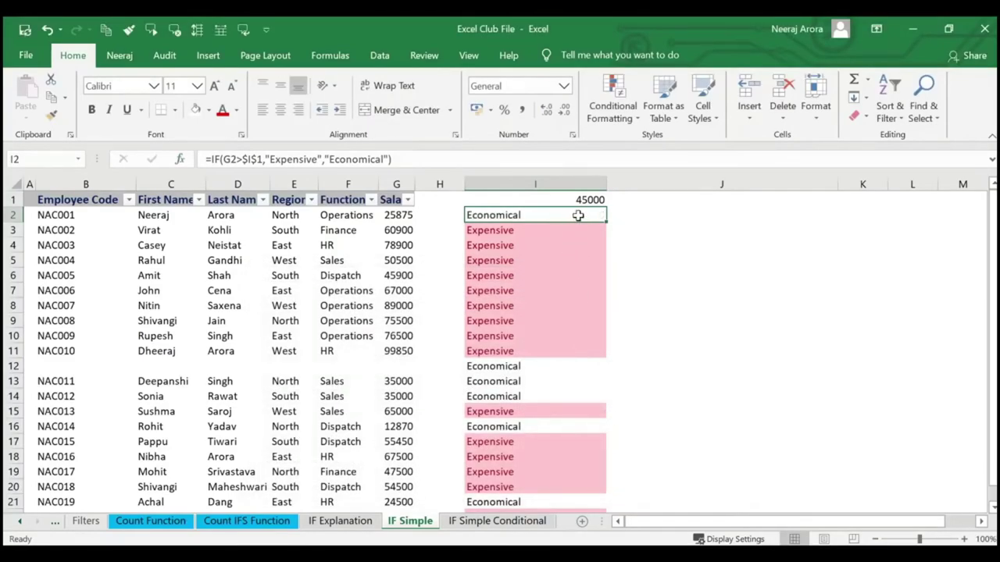
{"action": "left_click_drag", "start_coordinate": [465, 209], "coordinate": [528, 228]}
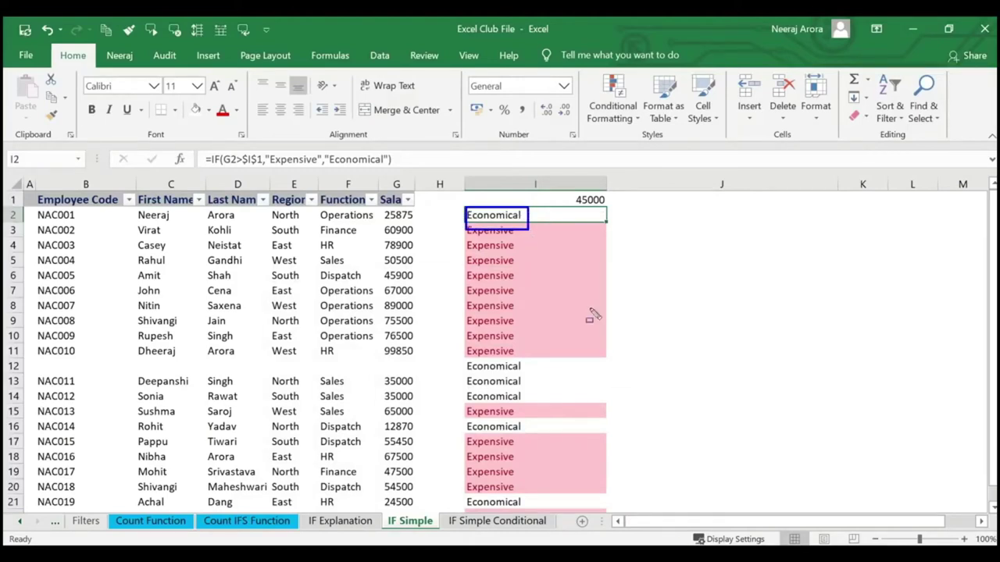
{"action": "mouse_move", "coordinate": [538, 229]}
{"action": "left_mouse_down"}
{"action": "mouse_move", "coordinate": [563, 211]}
{"action": "mouse_move", "coordinate": [557, 223]}
{"action": "left_mouse_up"}
{"action": "left_click_drag", "start_coordinate": [546, 220], "coordinate": [582, 203]}
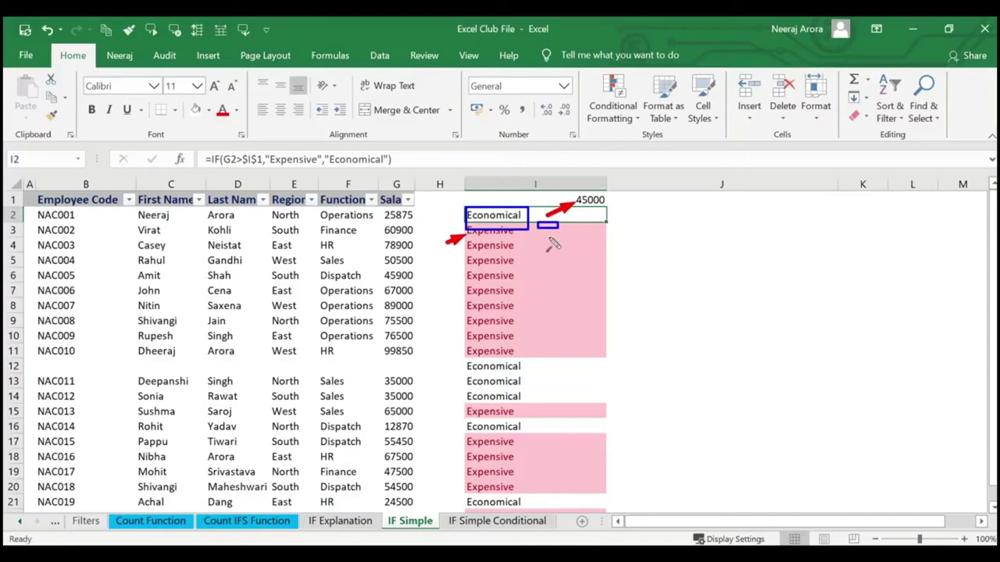
{"action": "left_click_drag", "start_coordinate": [565, 228], "coordinate": [584, 221]}
{"action": "key", "text": "Escape"}
{"action": "mouse_move", "coordinate": [461, 208]}
{"action": "left_mouse_down"}
{"action": "mouse_move", "coordinate": [527, 222]}
{"action": "mouse_move", "coordinate": [607, 205]}
{"action": "left_mouse_up"}
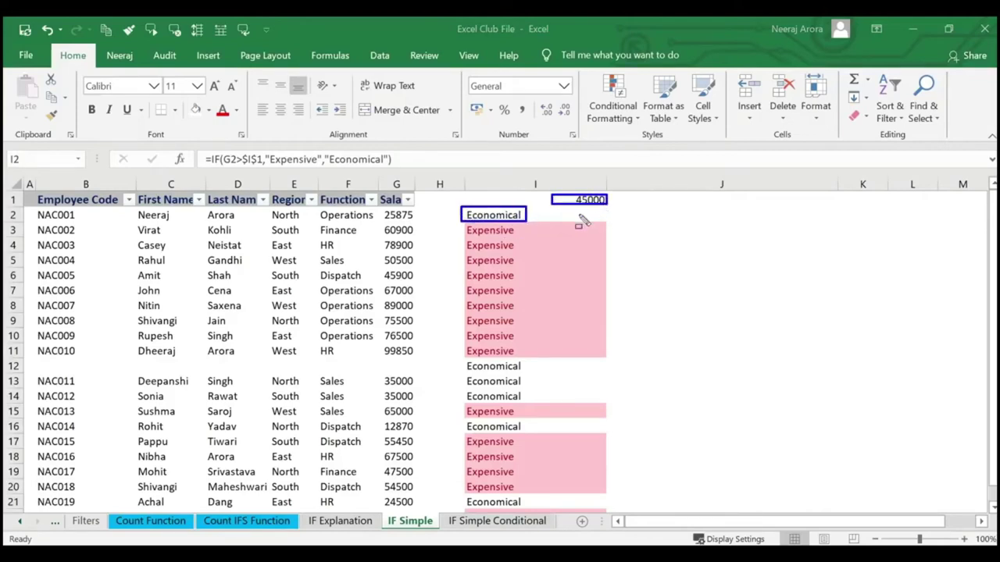
{"action": "left_click_drag", "start_coordinate": [461, 226], "coordinate": [522, 238]}
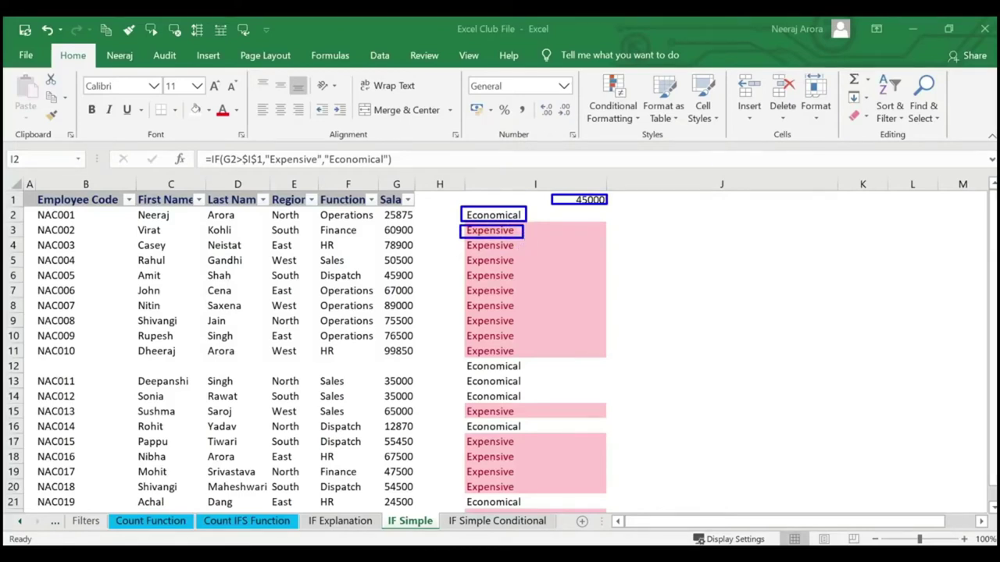
{"action": "left_click_drag", "start_coordinate": [523, 235], "coordinate": [572, 221]}
{"action": "key", "text": "Escape"}
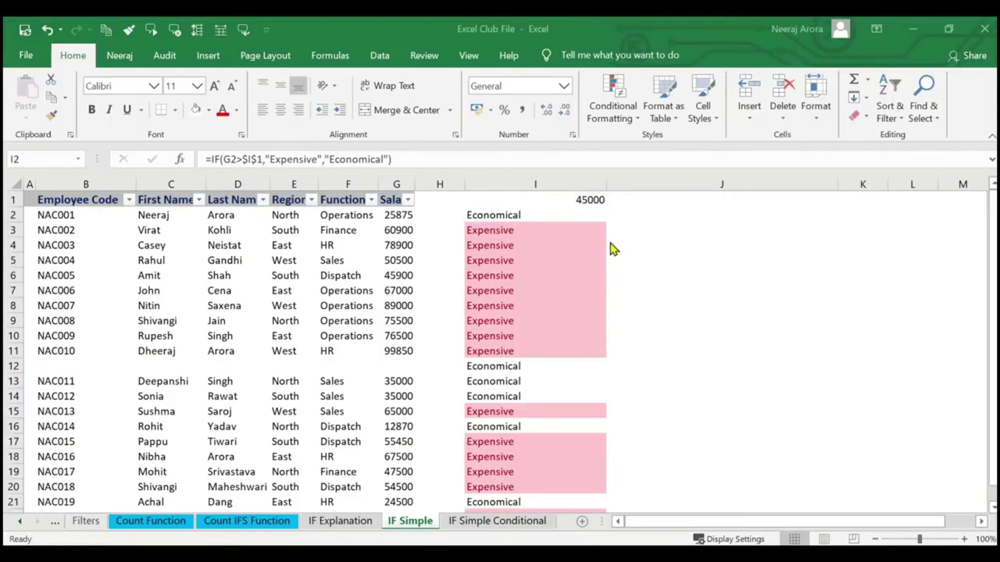
{"action": "left_click", "coordinate": [500, 216]}
{"action": "left_click", "coordinate": [509, 230]}
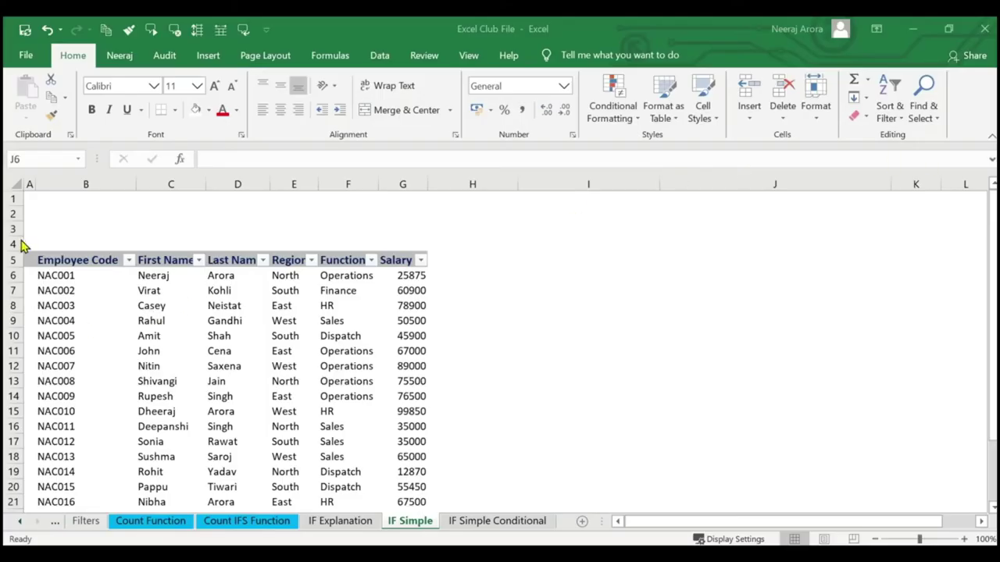
Enter the labels Salary Benchmark in B1 and Category in B2.
{"action": "left_click", "coordinate": [69, 204]}
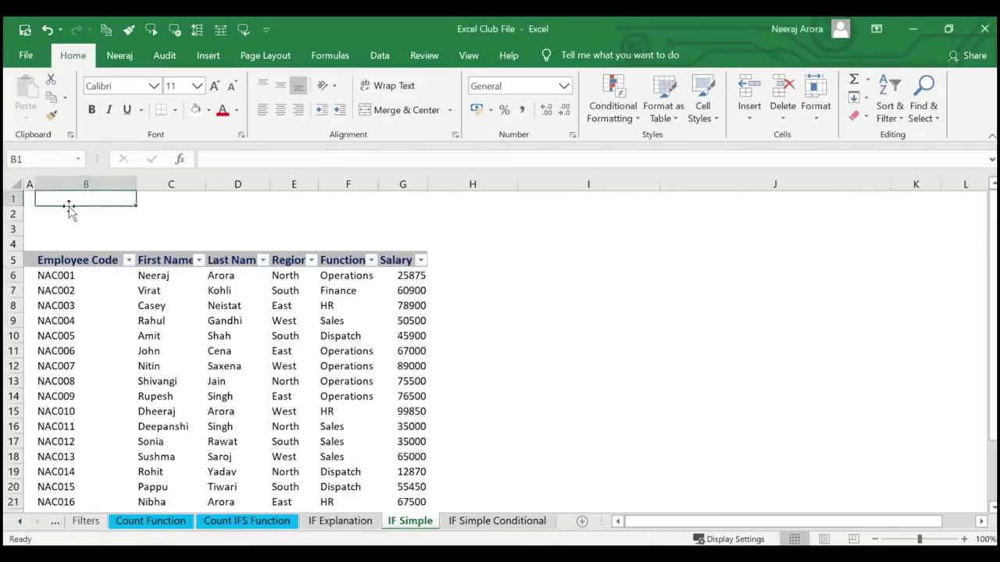
{"action": "type", "text": "Sa"}
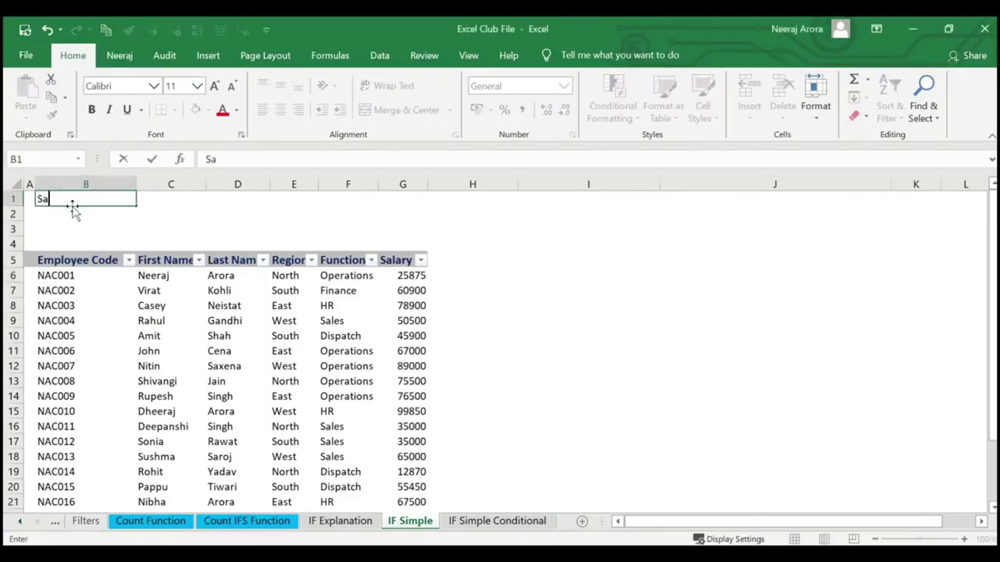
{"action": "type", "text": "lary"}
{"action": "key", "text": "Return"}
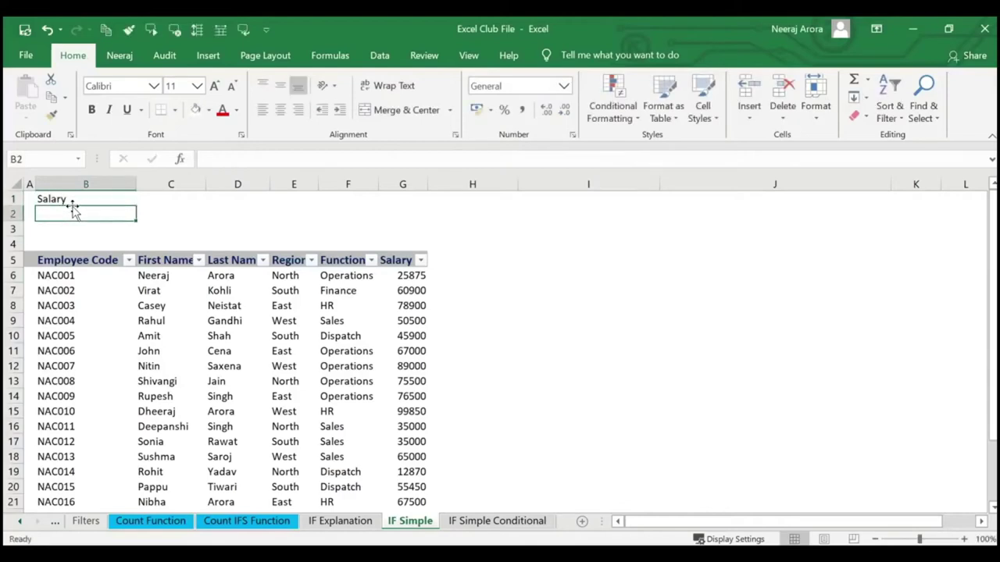
{"action": "key", "text": "Up"}
{"action": "key", "text": "Right"}
{"action": "key", "text": "Left"}
{"action": "key", "text": "Down"}
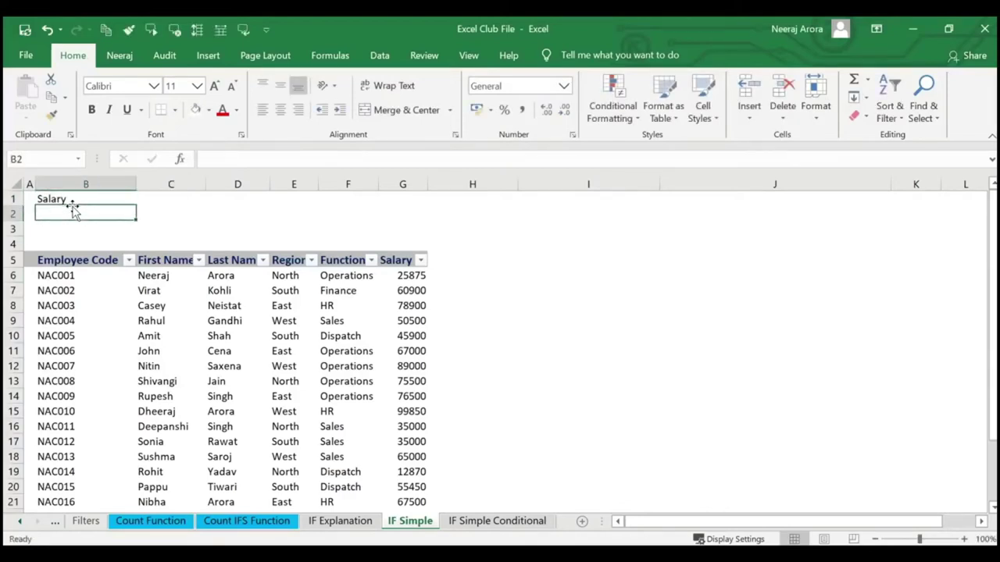
{"action": "key", "text": "Up"}
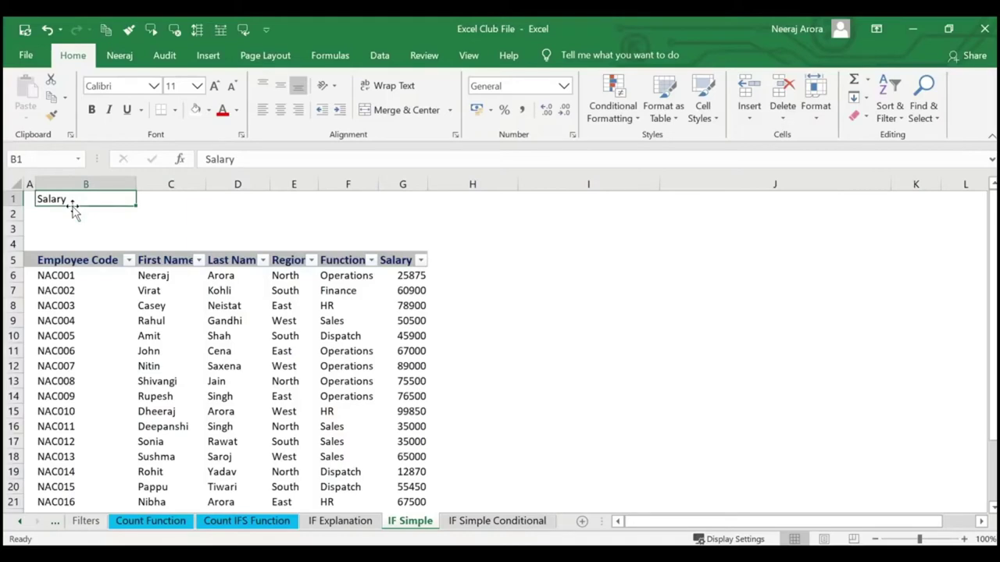
{"action": "key", "text": "F2"}
{"action": "type", "text": "Bencgm"}
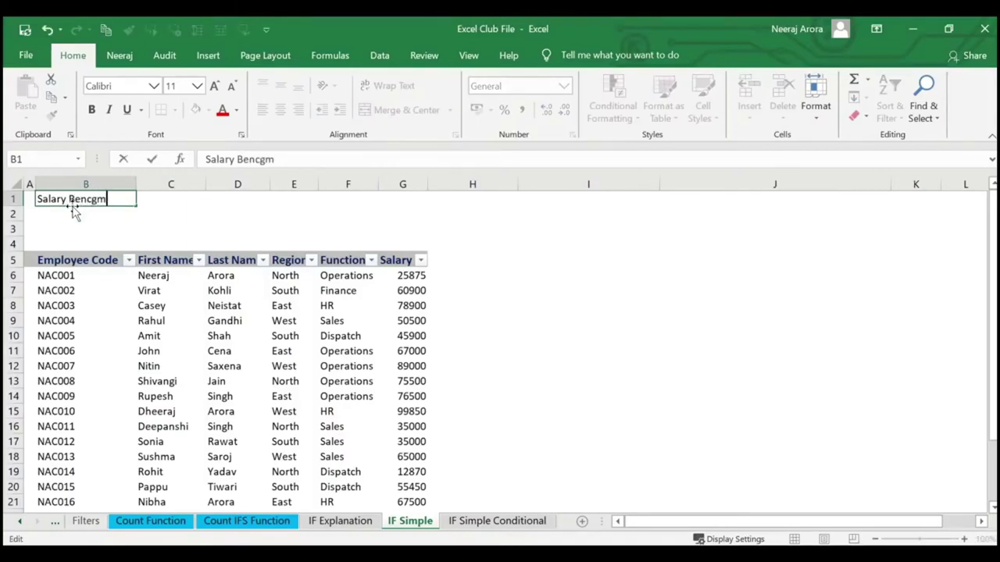
{"action": "key", "text": "BackSpace"}
{"action": "key", "text": "BackSpace"}
{"action": "type", "text": "hmark"}
{"action": "key", "text": "Return"}
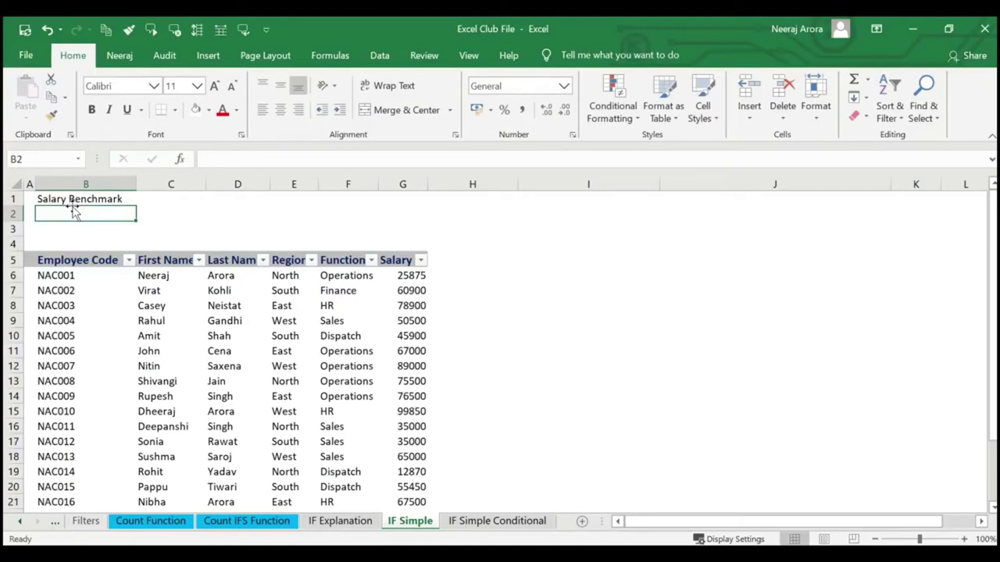
{"action": "type", "text": "Category"}
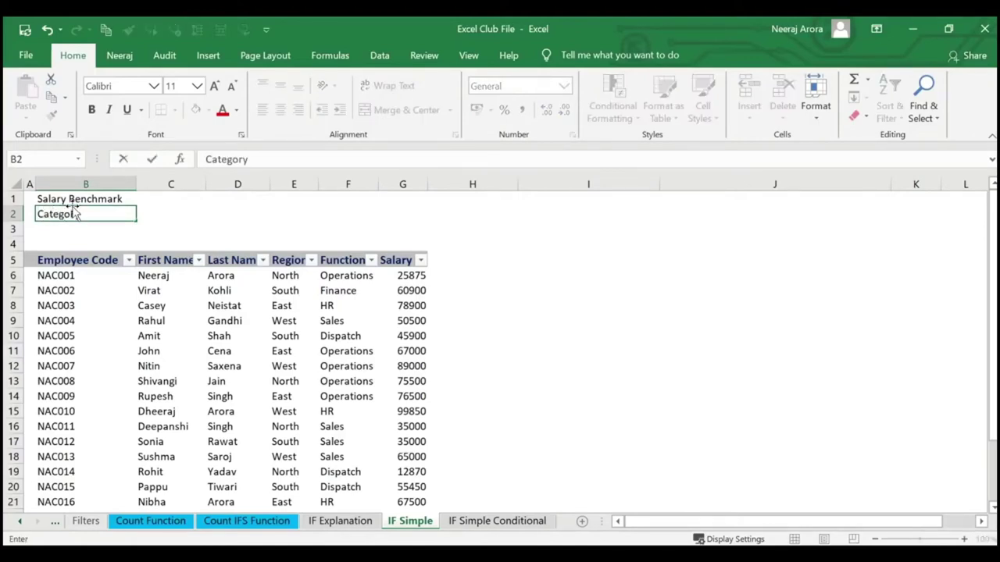
{"action": "key", "text": "Return"}
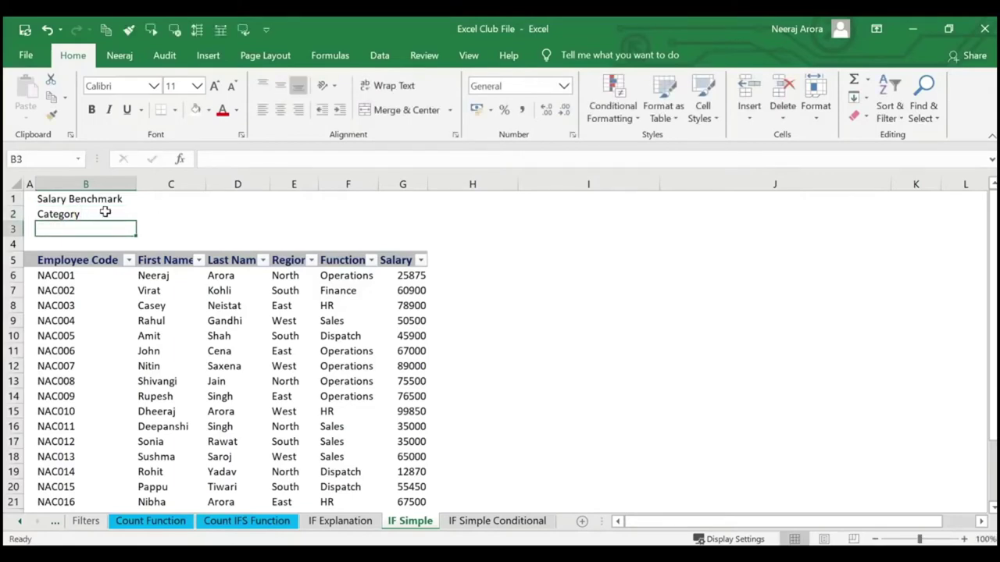
{"action": "left_click", "coordinate": [101, 215]}
{"action": "key", "text": "Down"}
Enter 45000 in C1, Expensive in C2 and Economical in C3.
{"action": "left_click", "coordinate": [182, 197]}
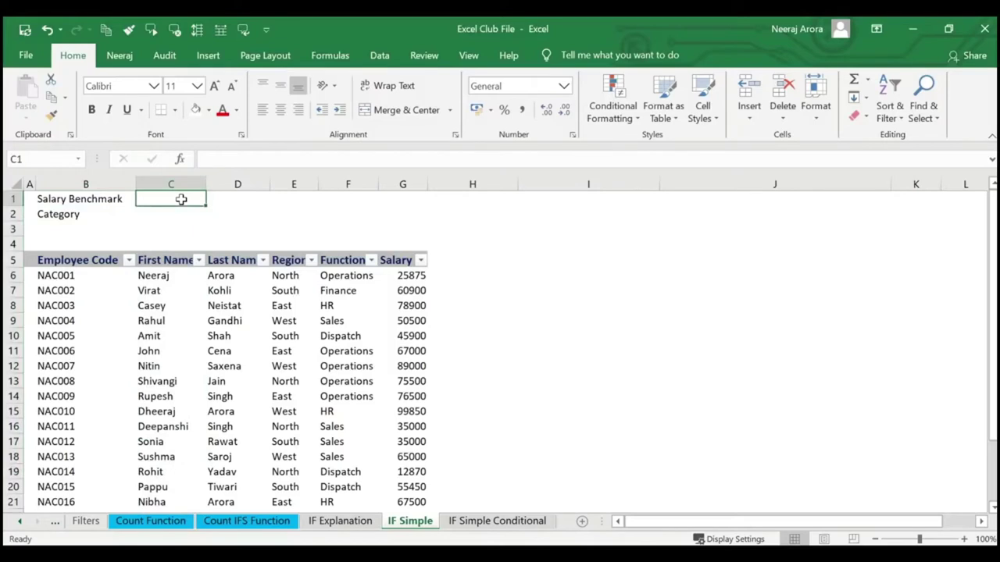
{"action": "type", "text": "45000"}
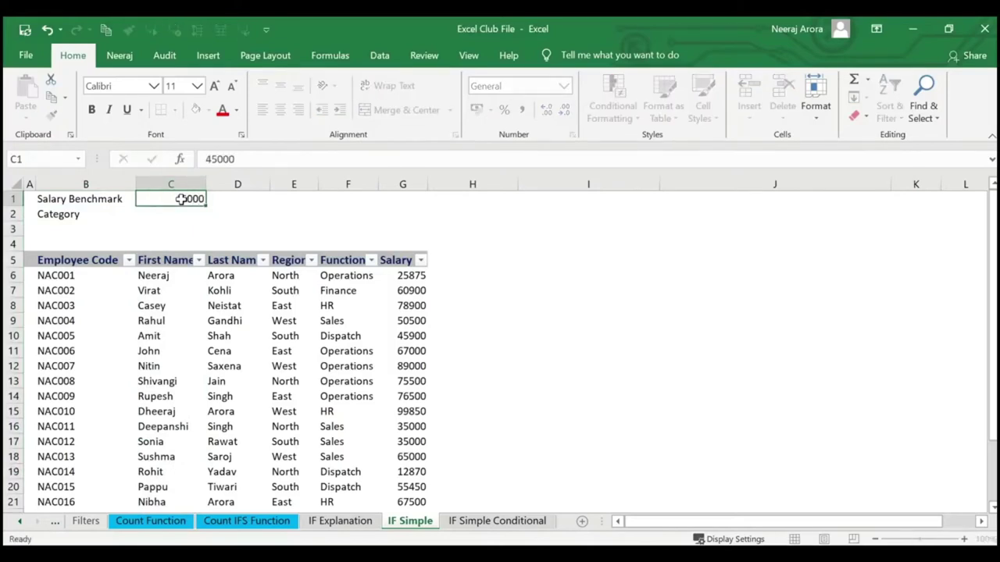
{"action": "key", "text": "Return"}
{"action": "type", "text": "Expensive"}
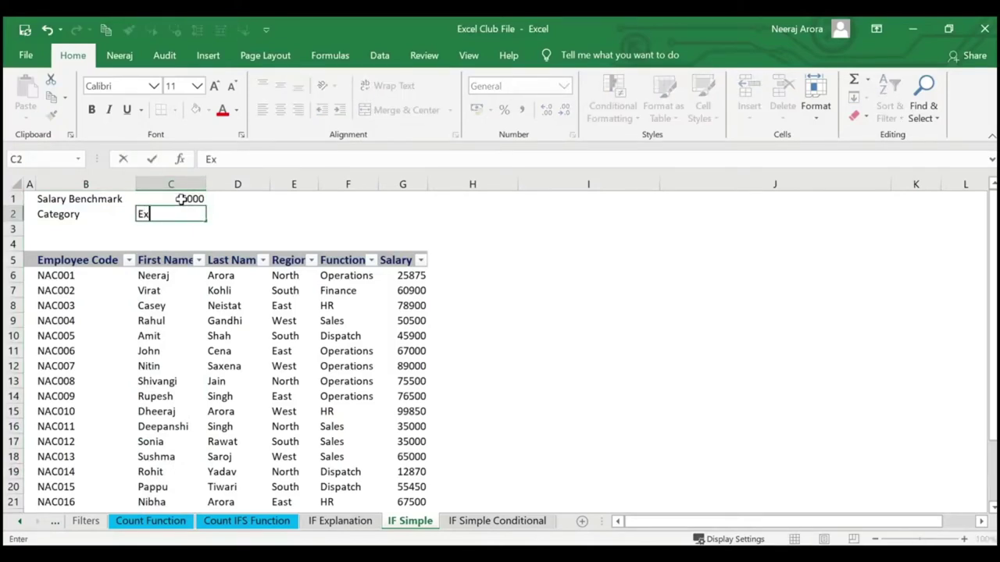
{"action": "key", "text": "Return"}
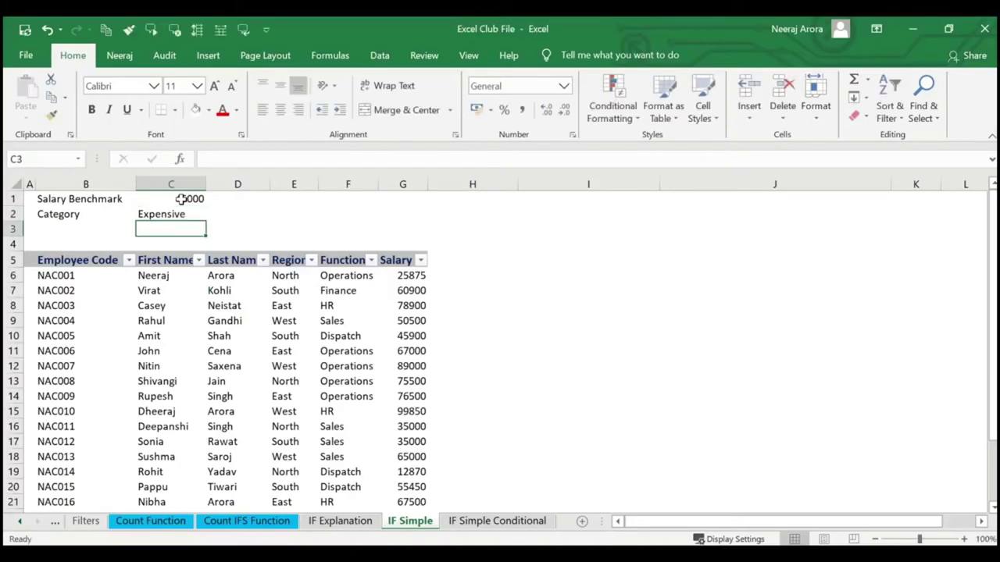
{"action": "type", "text": "Eon"}
{"action": "key", "text": "BackSpace"}
{"action": "key", "text": "BackSpace"}
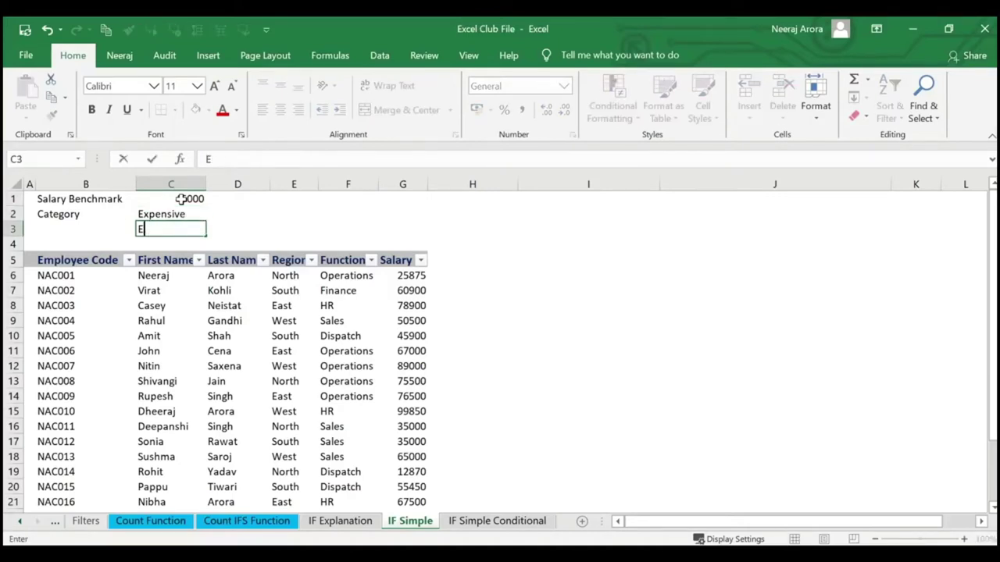
{"action": "type", "text": "conom"}
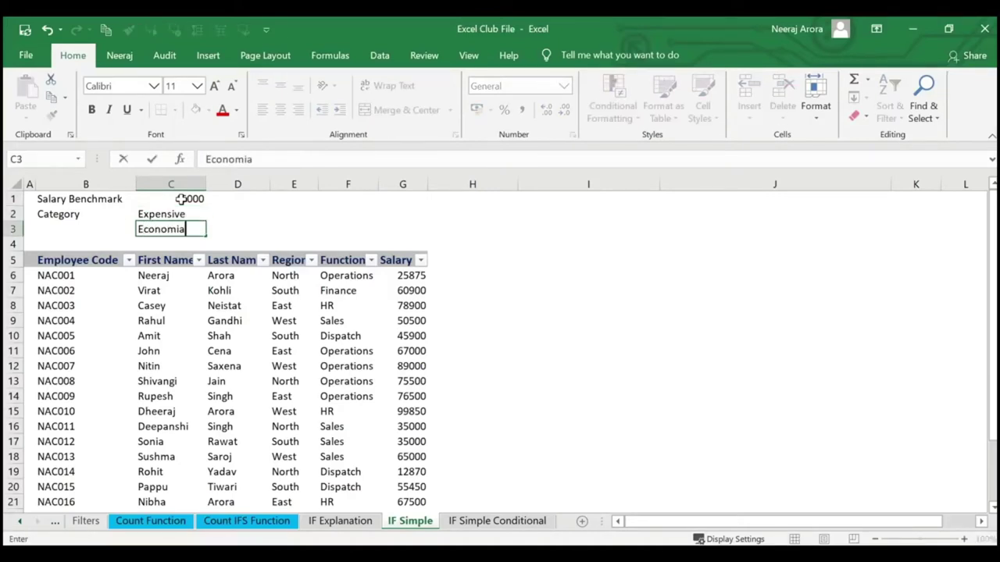
{"action": "type", "text": "ical"}
{"action": "key", "text": "Return"}
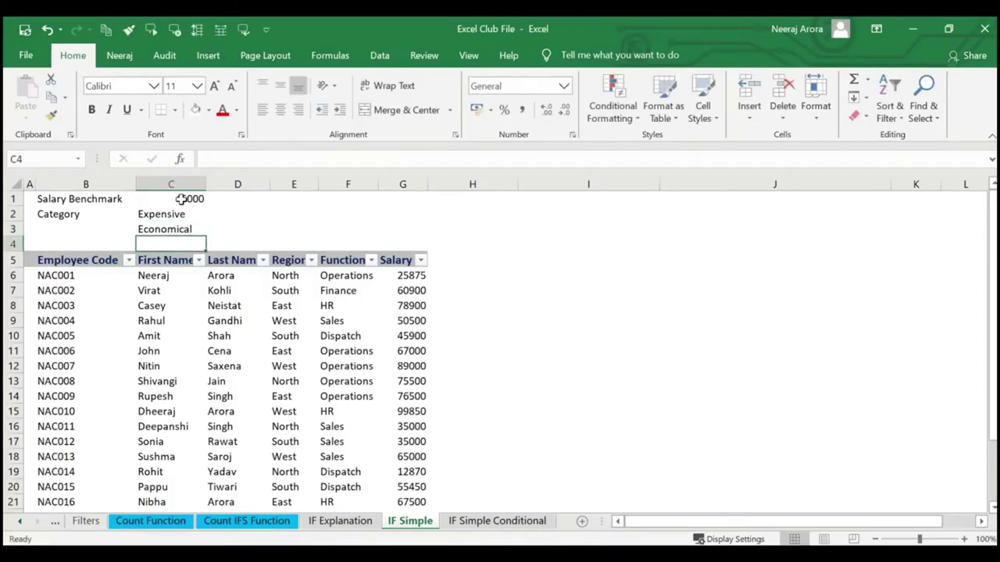
{"action": "left_click", "coordinate": [310, 207]}
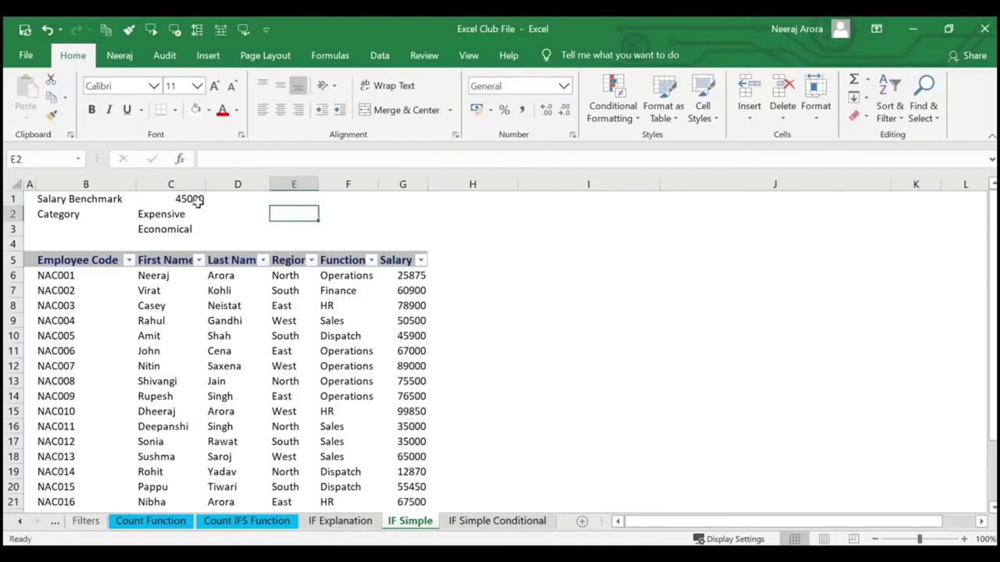
{"action": "left_click", "coordinate": [190, 199]}
Type the Cost Wise Category header in H5 and start =if( in H6.
{"action": "left_click", "coordinate": [485, 263]}
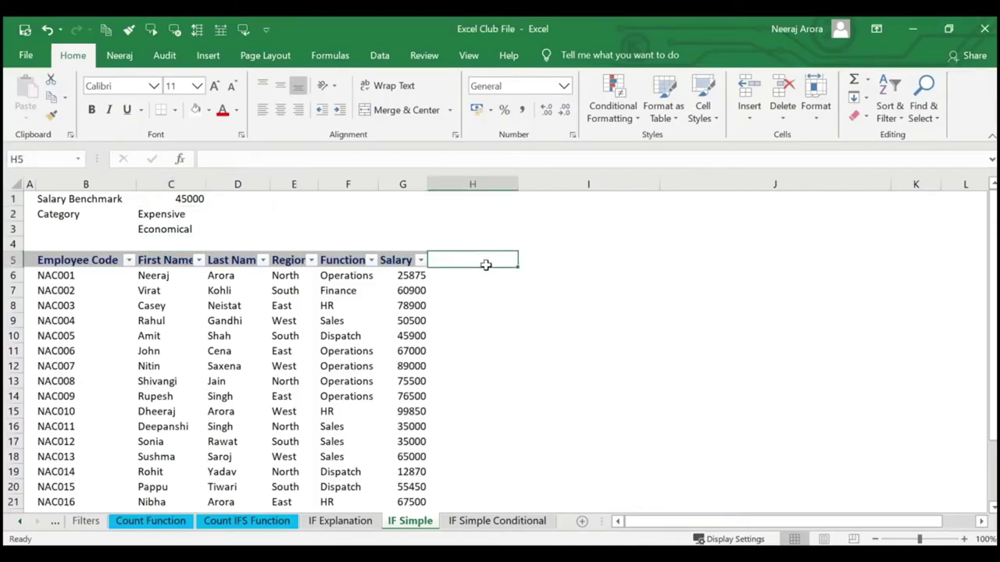
{"action": "type", "text": "Cost "}
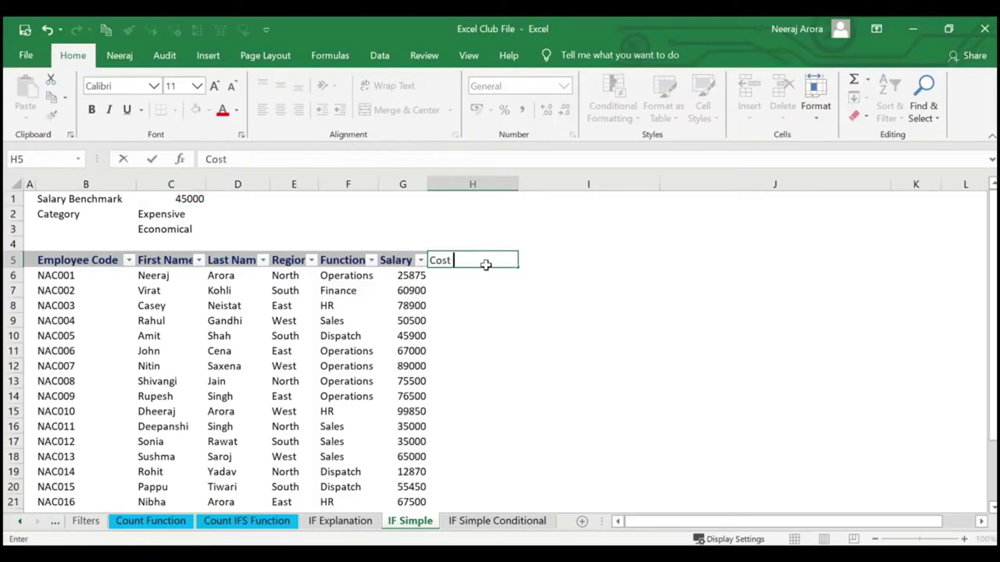
{"action": "type", "text": "Wise Catef"}
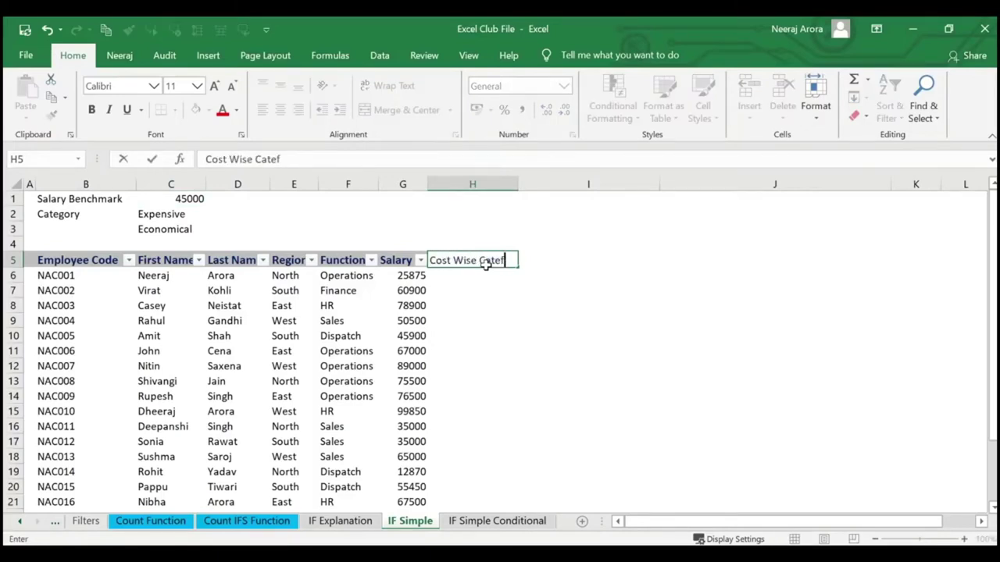
{"action": "type", "text": "gory"}
{"action": "key", "text": "Return"}
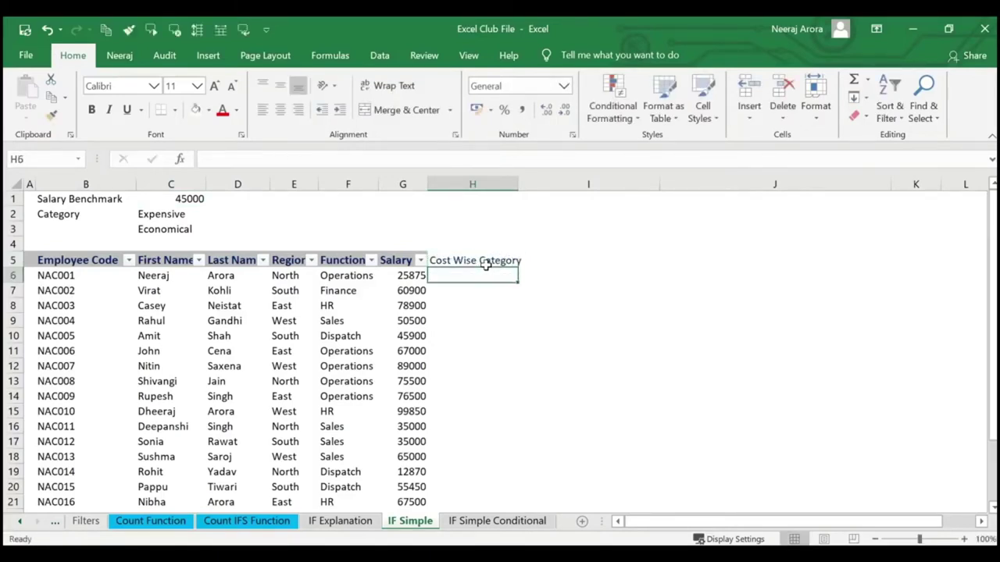
{"action": "type", "text": "="}
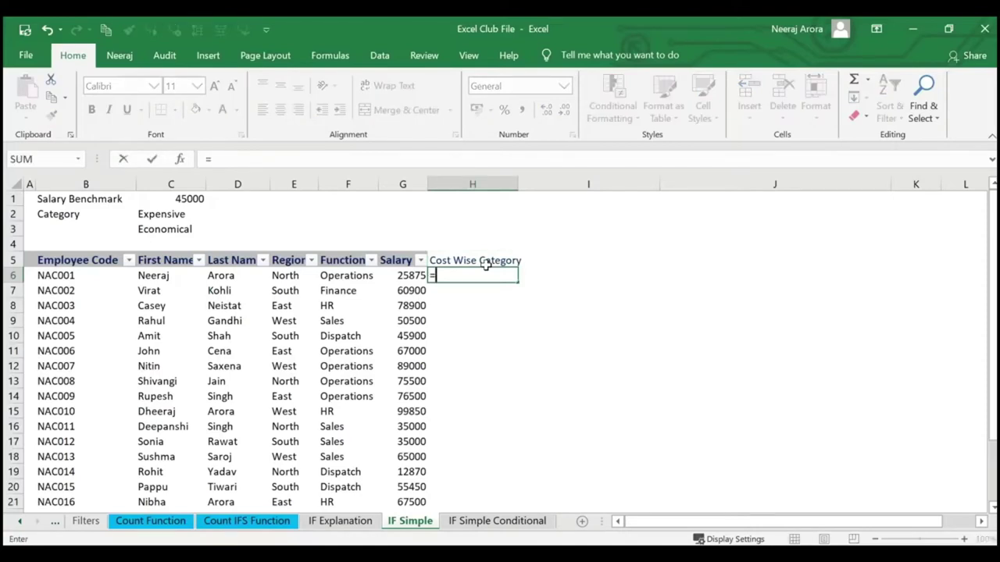
{"action": "type", "text": "if("}
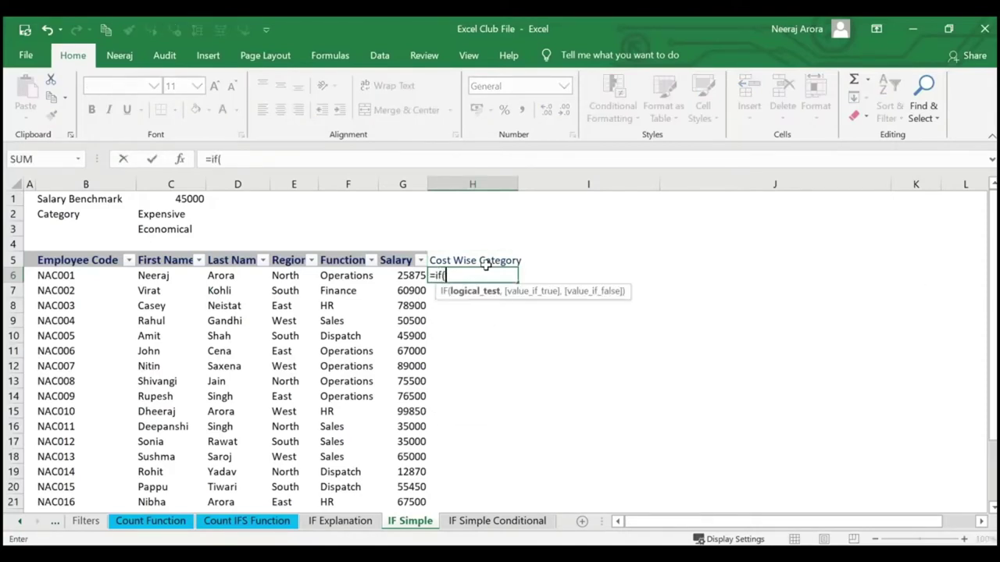
Build =IF(G6>C1,C2,C3) in H6 with the IF Function Arguments dialog.
{"action": "left_click", "coordinate": [179, 159]}
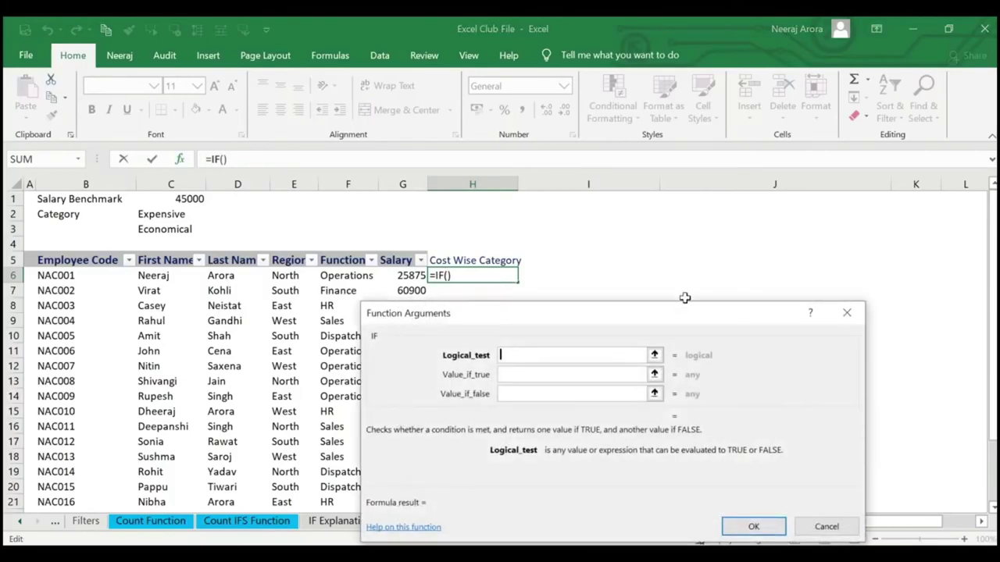
{"action": "left_click_drag", "start_coordinate": [668, 322], "coordinate": [780, 131]}
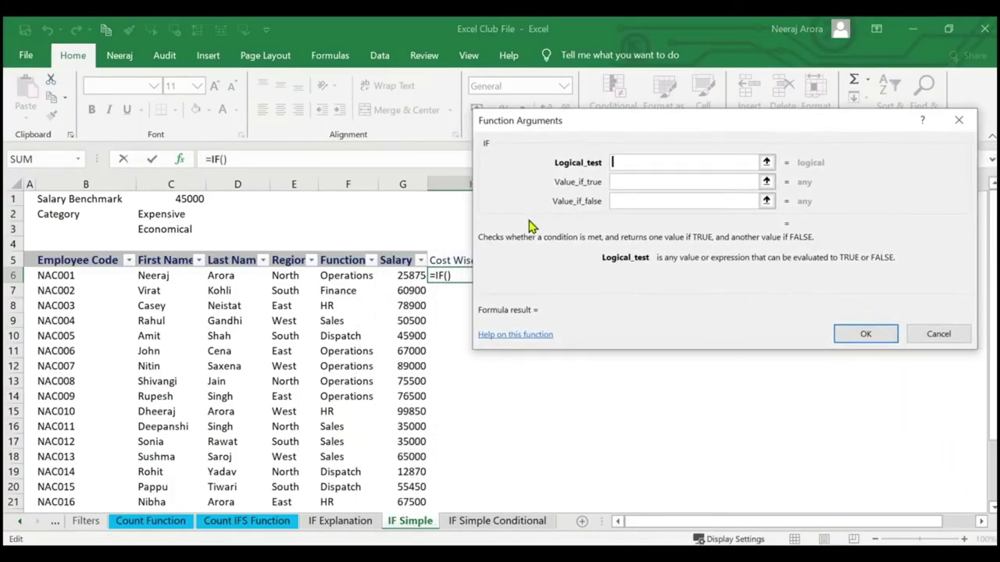
{"action": "left_click", "coordinate": [407, 273]}
{"action": "type", "text": ">"}
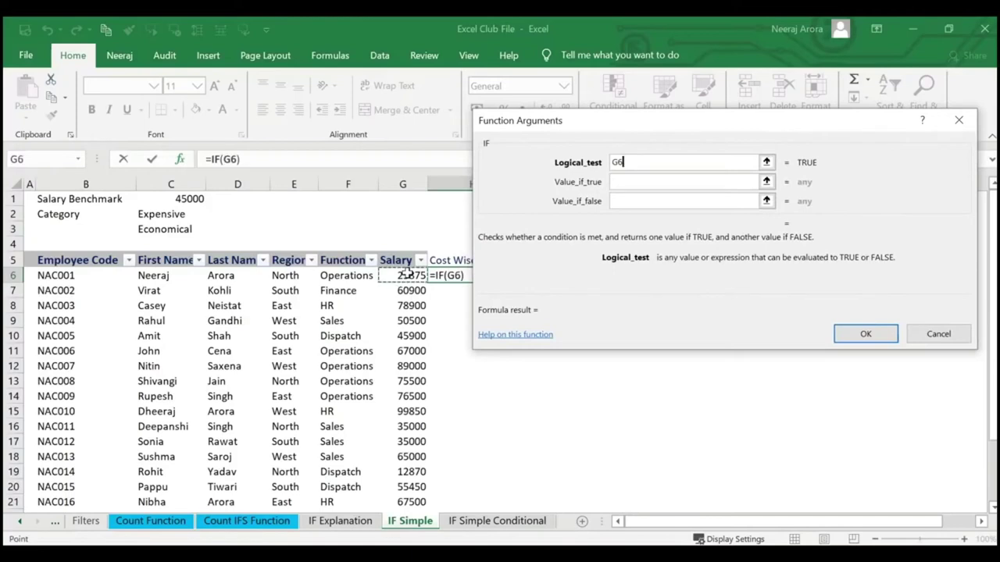
{"action": "left_click", "coordinate": [189, 199]}
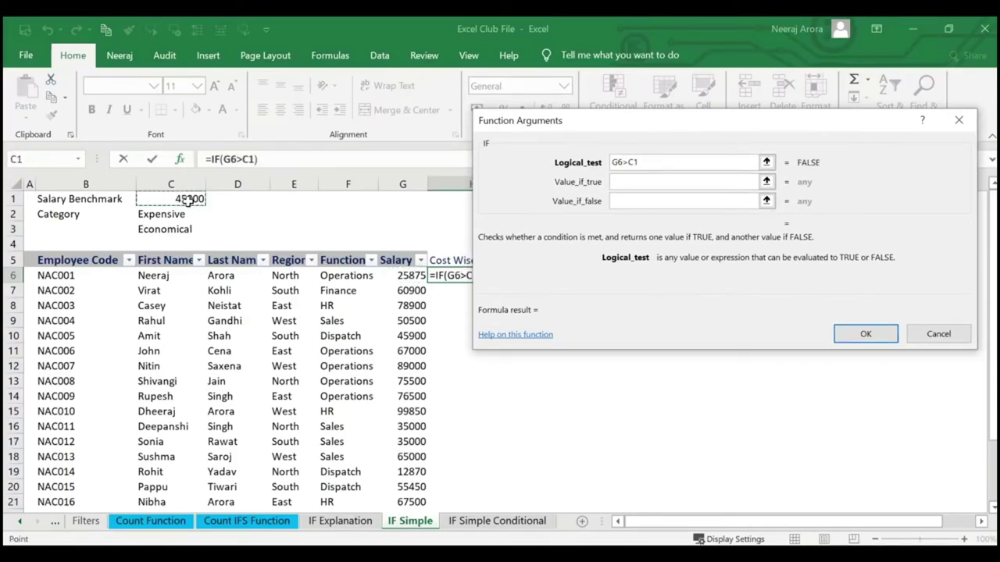
{"action": "key", "text": "Tab"}
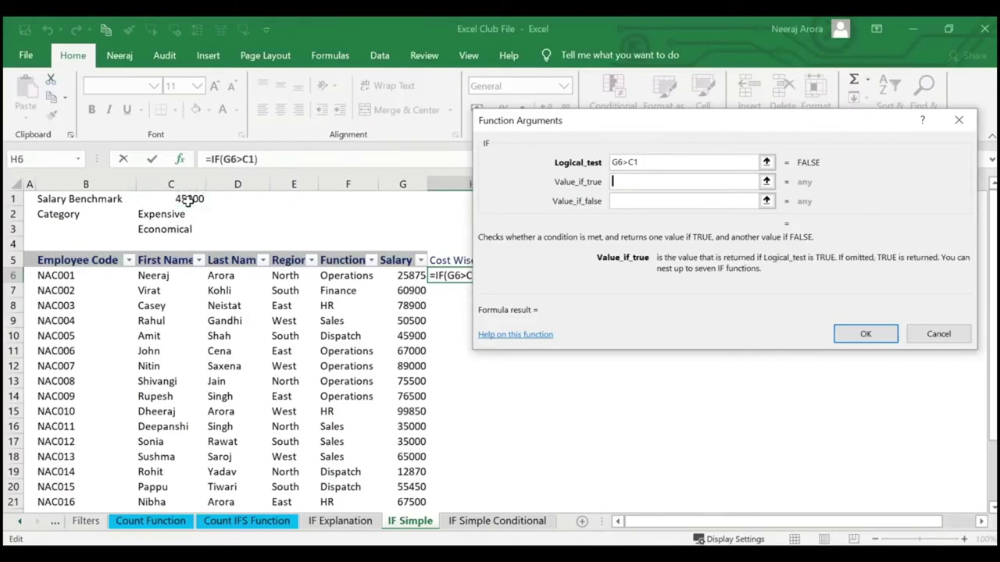
{"action": "type", "text": "Exp"}
{"action": "key", "text": "BackSpace"}
{"action": "key", "text": "BackSpace"}
{"action": "key", "text": "BackSpace"}
{"action": "left_click", "coordinate": [182, 215]}
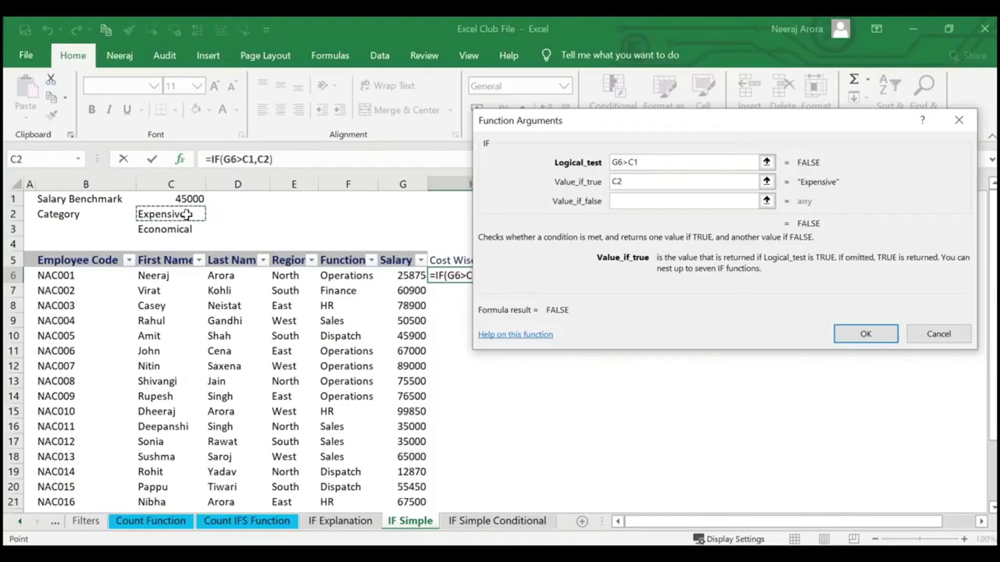
{"action": "left_click", "coordinate": [649, 202]}
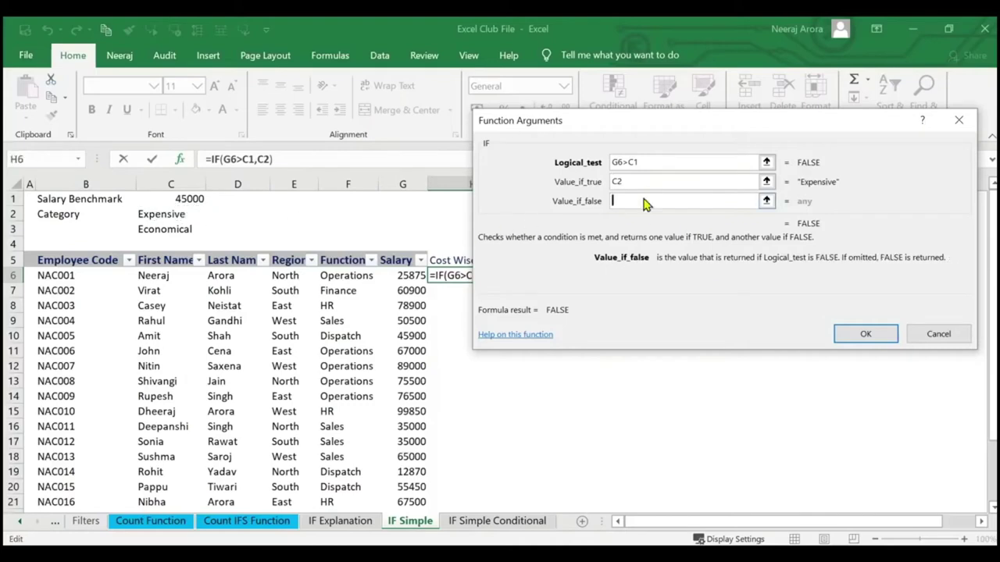
{"action": "left_click", "coordinate": [171, 231]}
{"action": "left_click", "coordinate": [862, 334]}
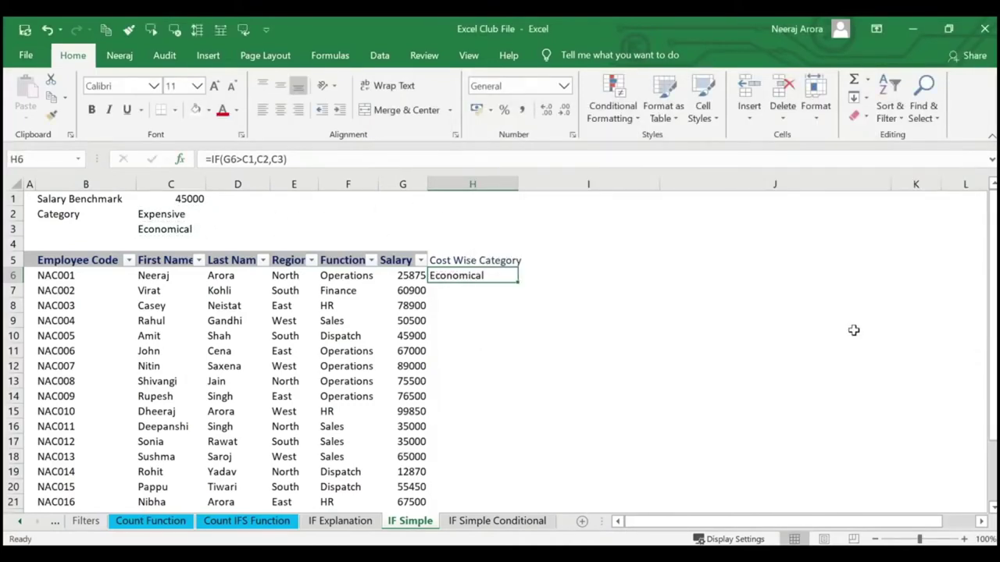
Give the H5 header a grey fill and autofit column H to it.
{"action": "left_click", "coordinate": [496, 261]}
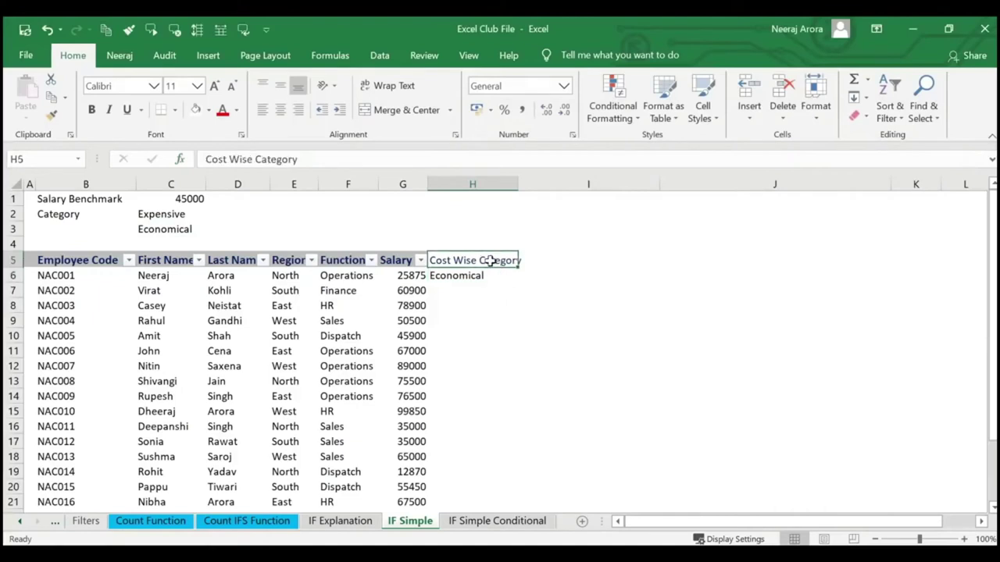
{"action": "left_click", "coordinate": [208, 110]}
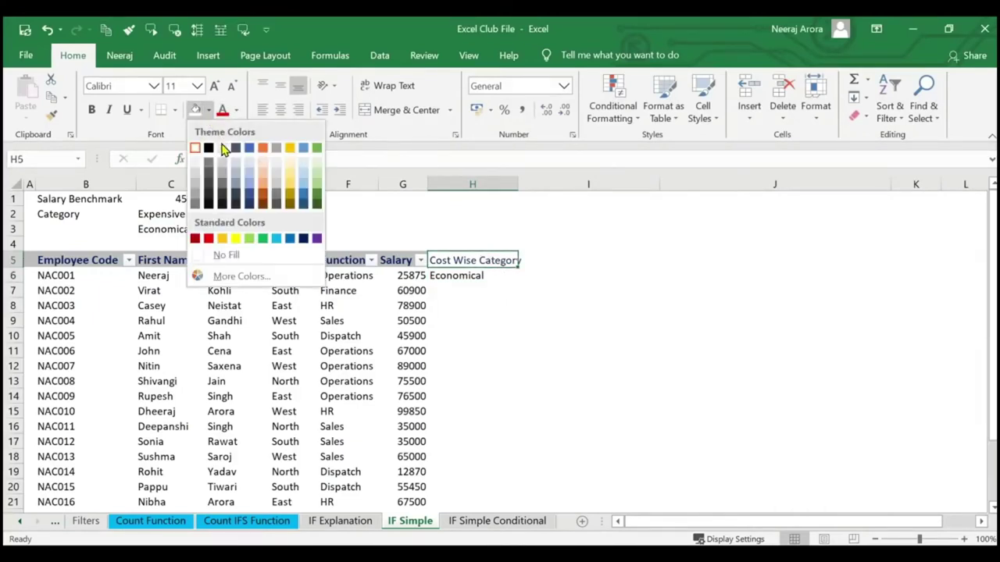
{"action": "left_click", "coordinate": [198, 192]}
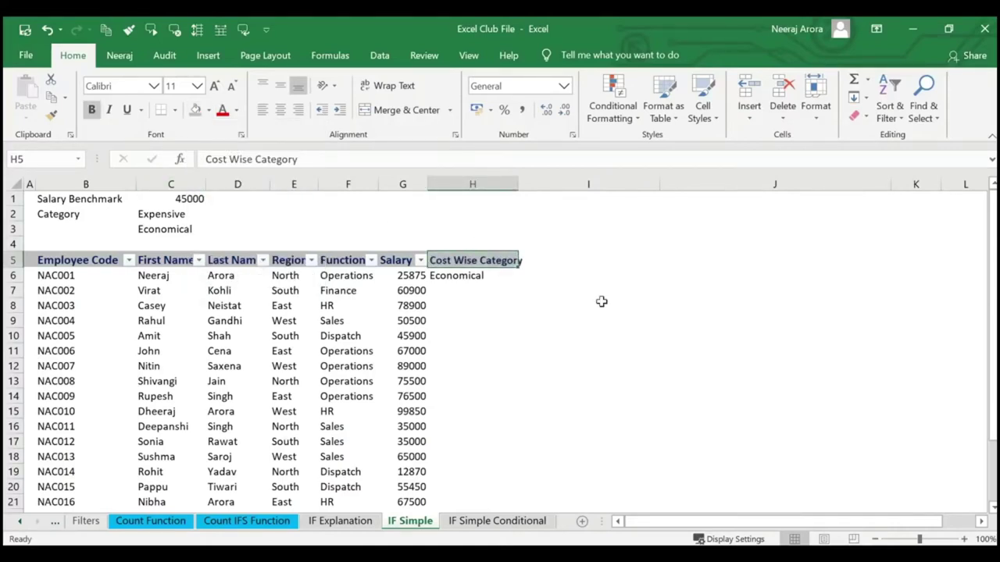
{"action": "left_click", "coordinate": [557, 303]}
{"action": "double_click", "coordinate": [517, 183]}
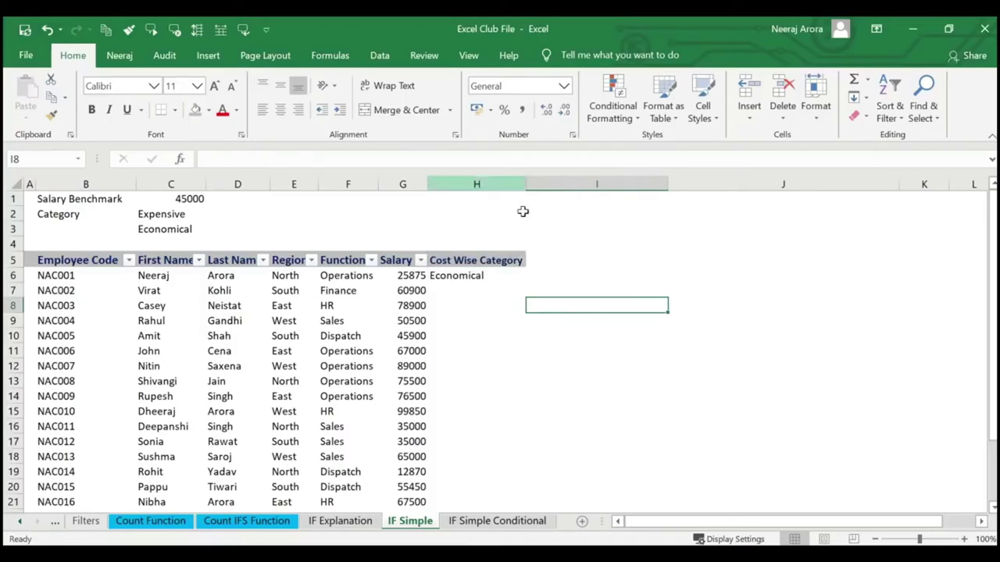
Fill H6's IF formula down through H16.
{"action": "left_click", "coordinate": [509, 276]}
{"action": "left_click_drag", "start_coordinate": [528, 284], "coordinate": [520, 380]}
{"action": "scroll", "coordinate": [520, 346], "scroll_direction": "down", "scroll_amount": 2}
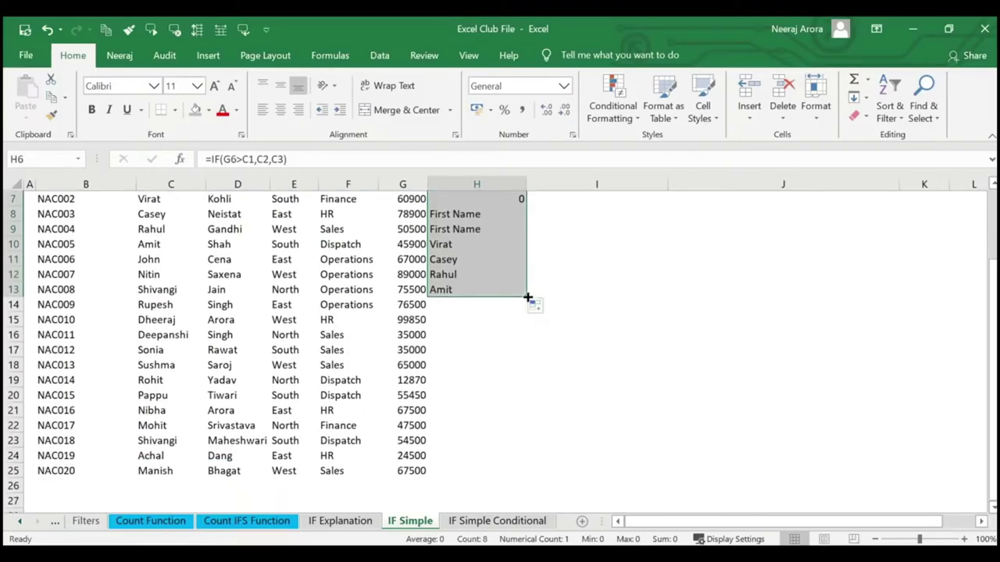
{"action": "left_click_drag", "start_coordinate": [528, 298], "coordinate": [520, 346]}
{"action": "scroll", "coordinate": [520, 348], "scroll_direction": "up", "scroll_amount": 2}
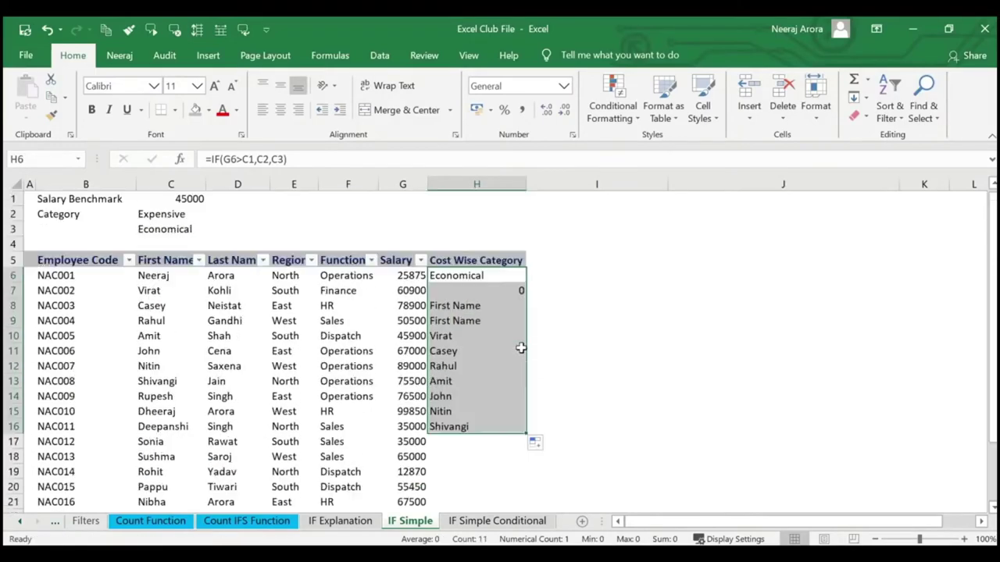
Delete the broken copied results in H7:H16, leaving only H6's formula.
{"action": "left_click", "coordinate": [507, 291]}
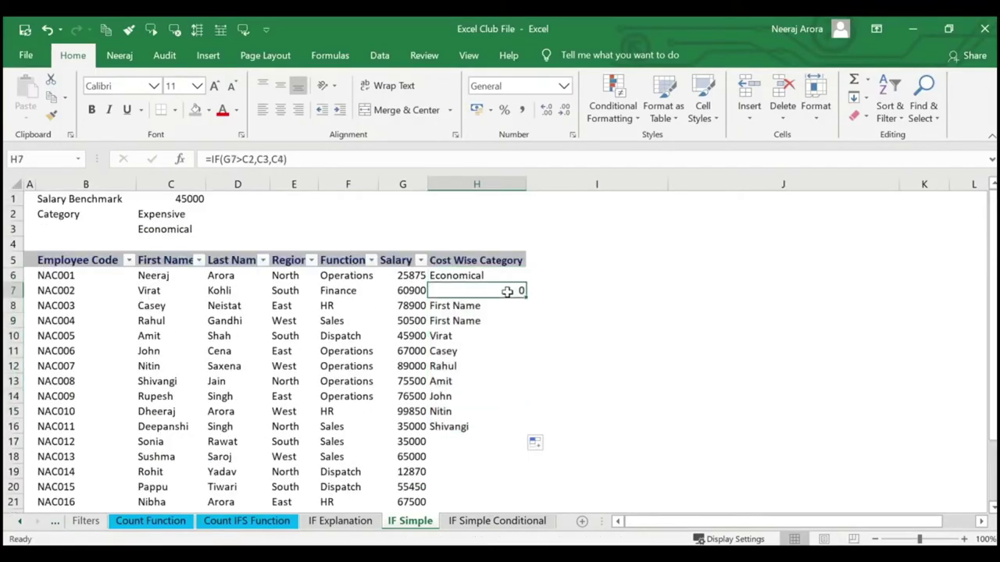
{"action": "key", "text": "Delete"}
{"action": "left_click", "coordinate": [503, 306]}
{"action": "key", "text": "Delete"}
{"action": "left_click", "coordinate": [493, 320]}
{"action": "key", "text": "Delete"}
{"action": "left_click", "coordinate": [492, 337]}
{"action": "key", "text": "Delete"}
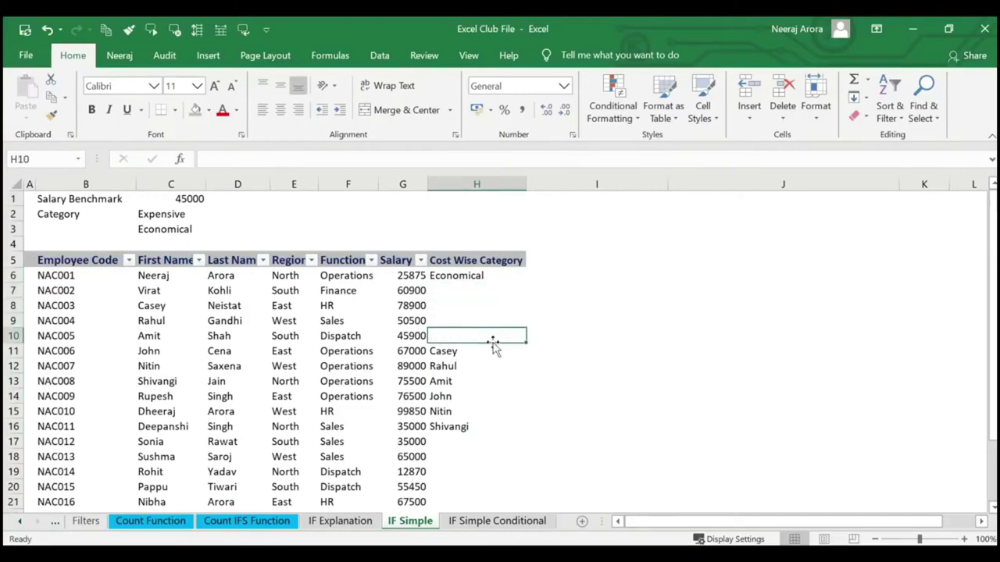
{"action": "left_click", "coordinate": [492, 351]}
{"action": "key", "text": "Delete"}
{"action": "left_click", "coordinate": [488, 366]}
{"action": "key", "text": "Delete"}
{"action": "left_click", "coordinate": [484, 381]}
{"action": "key", "text": "Delete"}
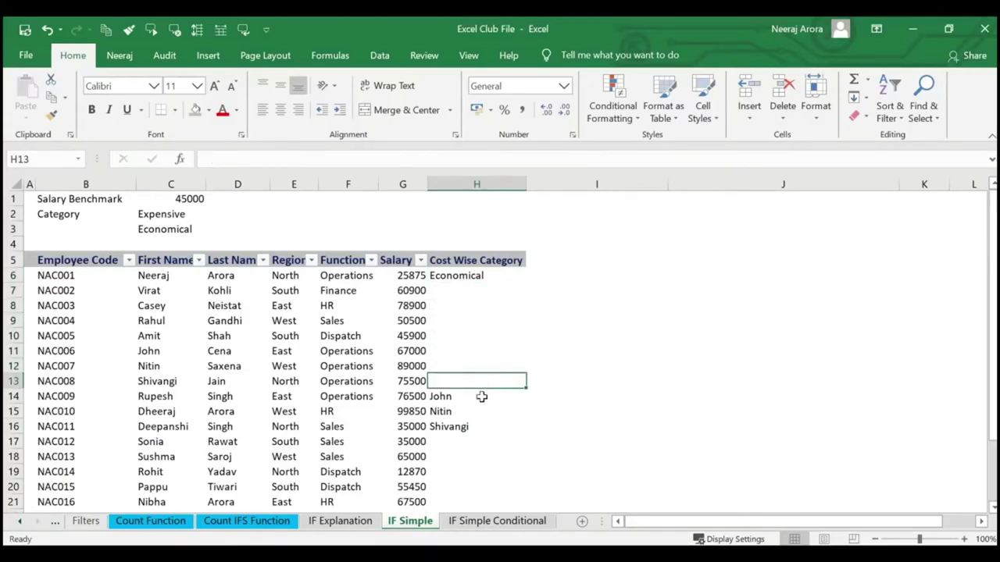
{"action": "left_click", "coordinate": [481, 396]}
{"action": "key", "text": "Delete"}
{"action": "left_click", "coordinate": [479, 412]}
{"action": "key", "text": "Delete"}
{"action": "left_click", "coordinate": [476, 426]}
{"action": "key", "text": "Delete"}
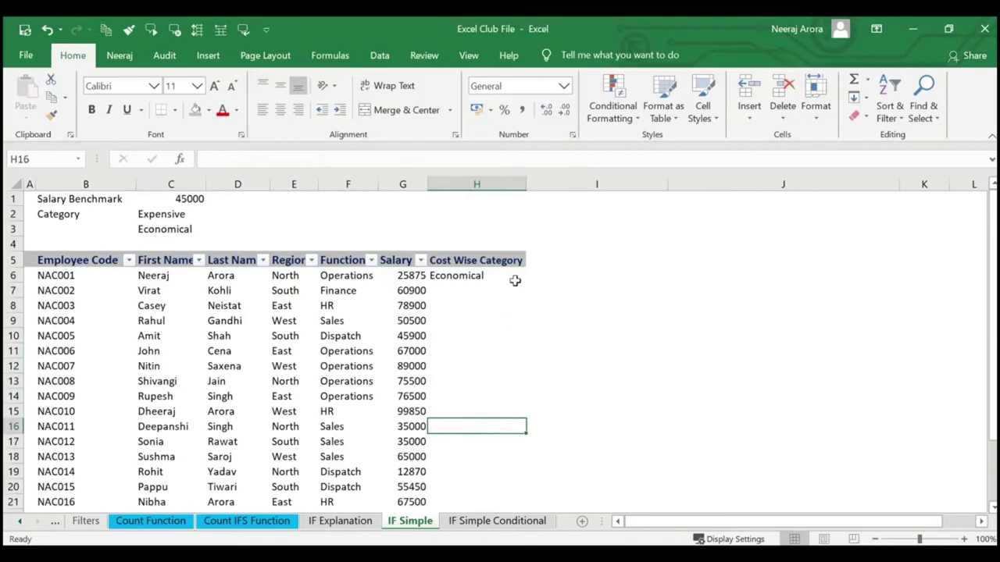
{"action": "left_click", "coordinate": [515, 280]}
Make H6's formula =IF(G6>$C$1,$C$2,$C$3) with absolute references.
{"action": "left_click", "coordinate": [179, 161]}
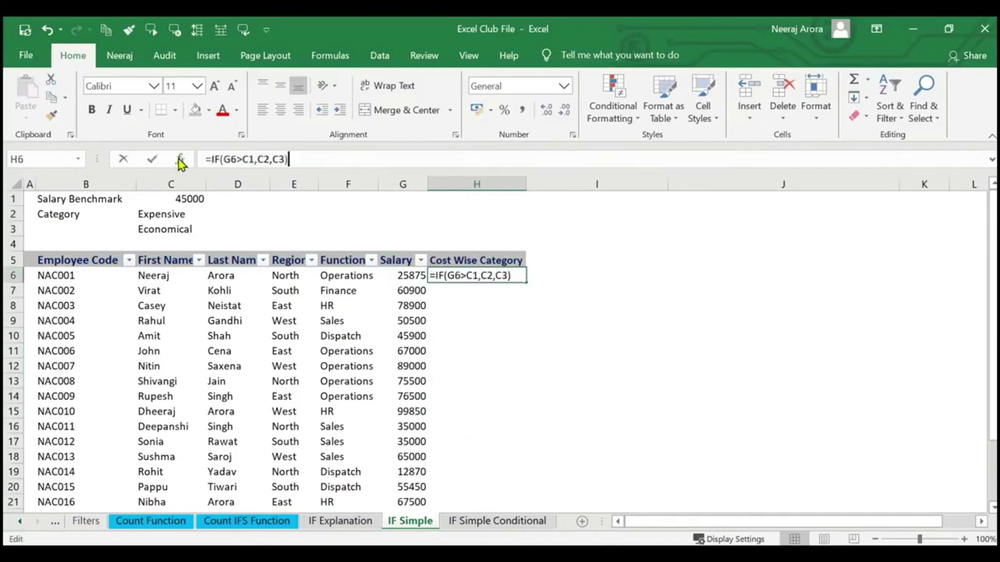
{"action": "left_click", "coordinate": [650, 163]}
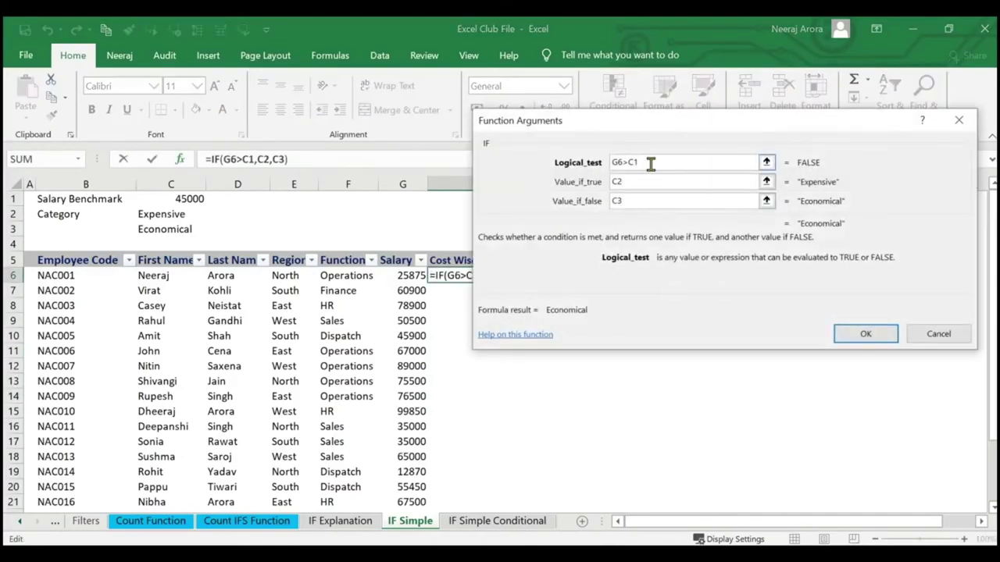
{"action": "key", "text": "F4"}
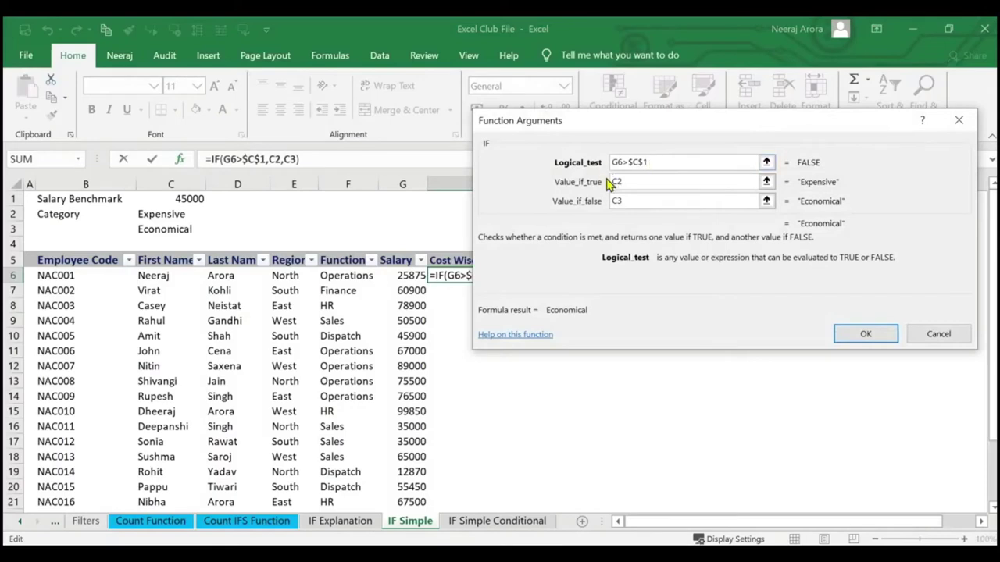
{"action": "left_click", "coordinate": [625, 181]}
{"action": "key", "text": "F4"}
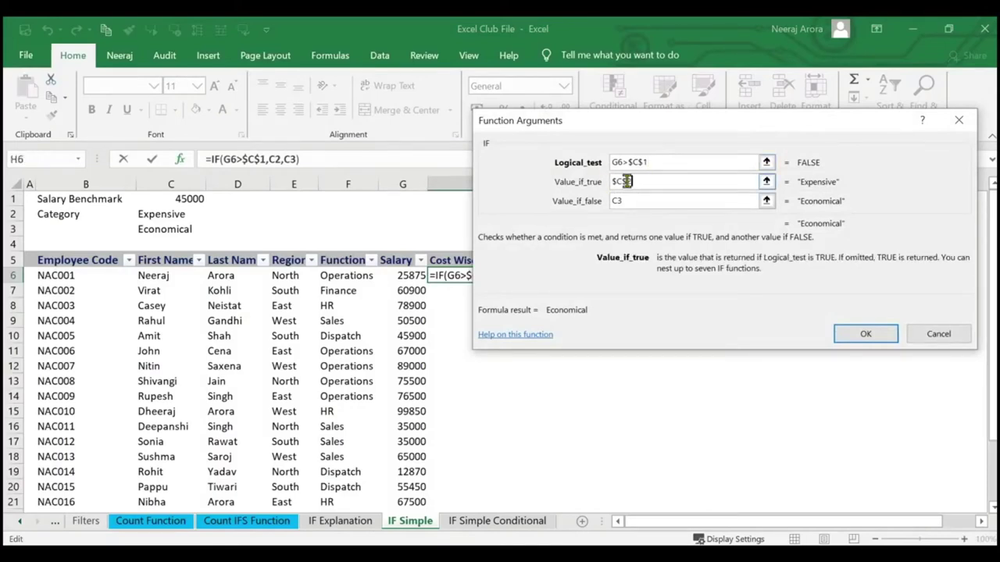
{"action": "left_click", "coordinate": [645, 202]}
{"action": "key", "text": "F4"}
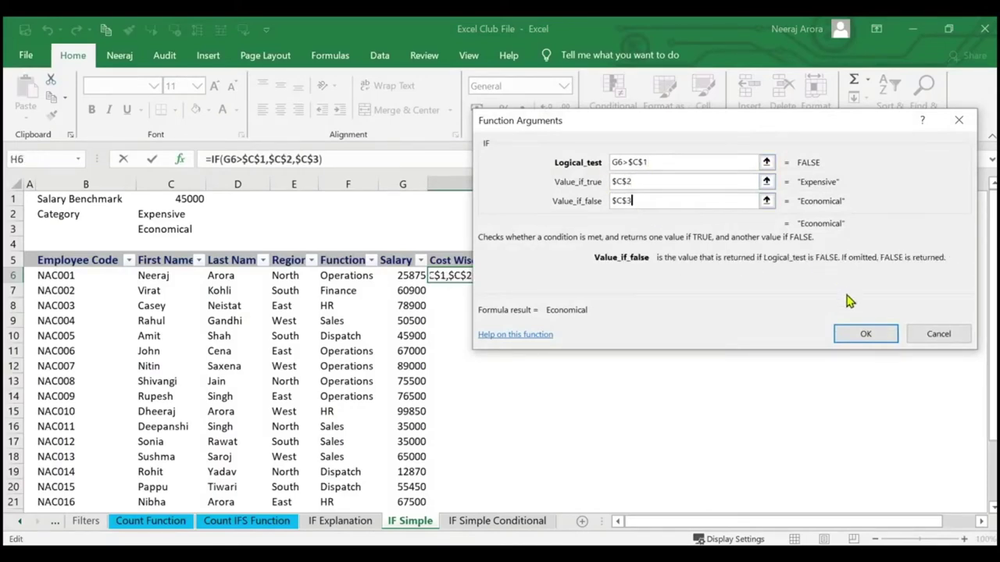
{"action": "left_click", "coordinate": [865, 335]}
Fill the H6 formula down to H25 and select column H.
{"action": "left_click_drag", "start_coordinate": [530, 281], "coordinate": [524, 431]}
{"action": "scroll", "coordinate": [662, 357], "scroll_direction": "up", "scroll_amount": 3}
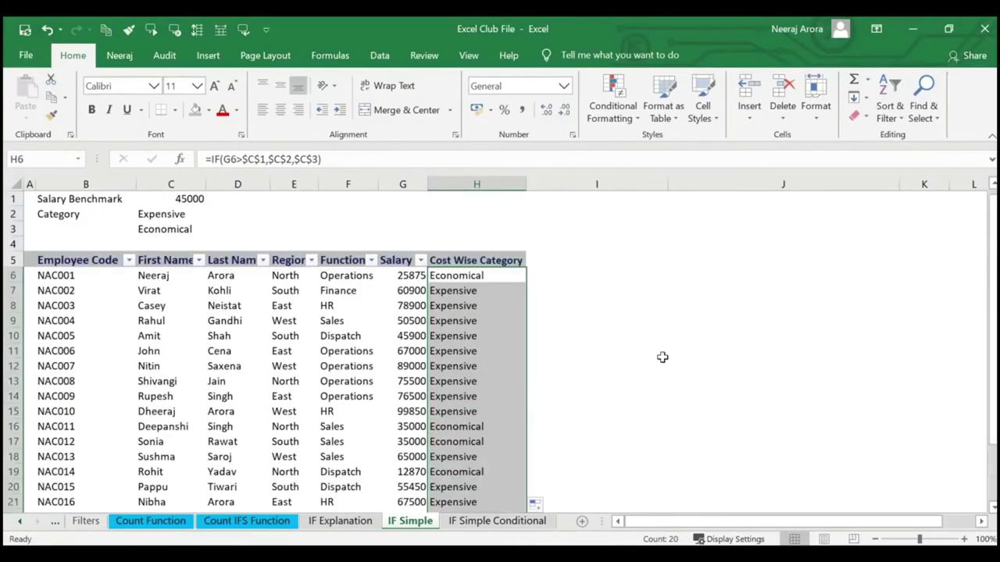
{"action": "scroll", "coordinate": [662, 357], "scroll_direction": "down", "scroll_amount": 2}
{"action": "scroll", "coordinate": [661, 357], "scroll_direction": "up", "scroll_amount": 1}
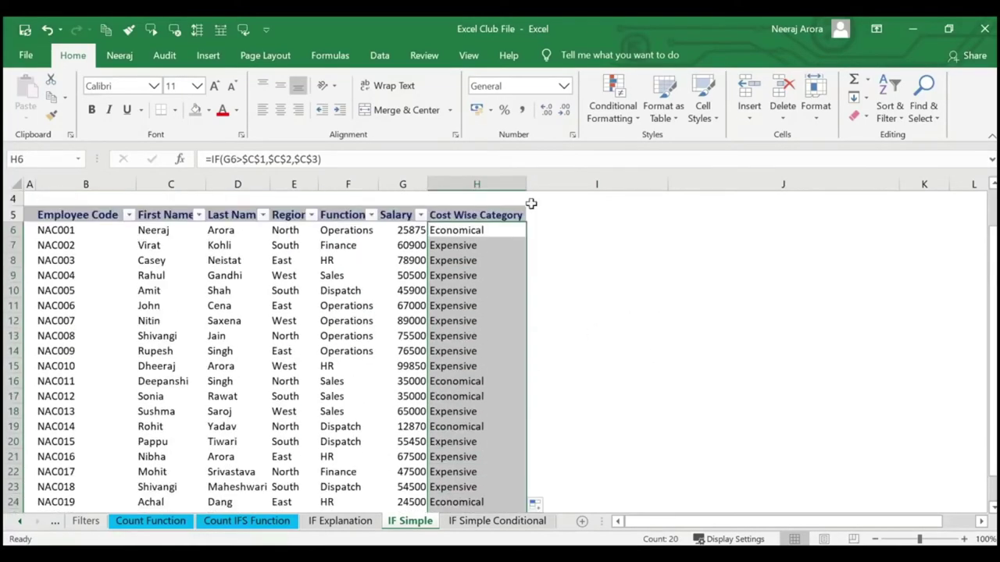
{"action": "left_click", "coordinate": [481, 181]}
{"action": "left_click", "coordinate": [549, 244]}
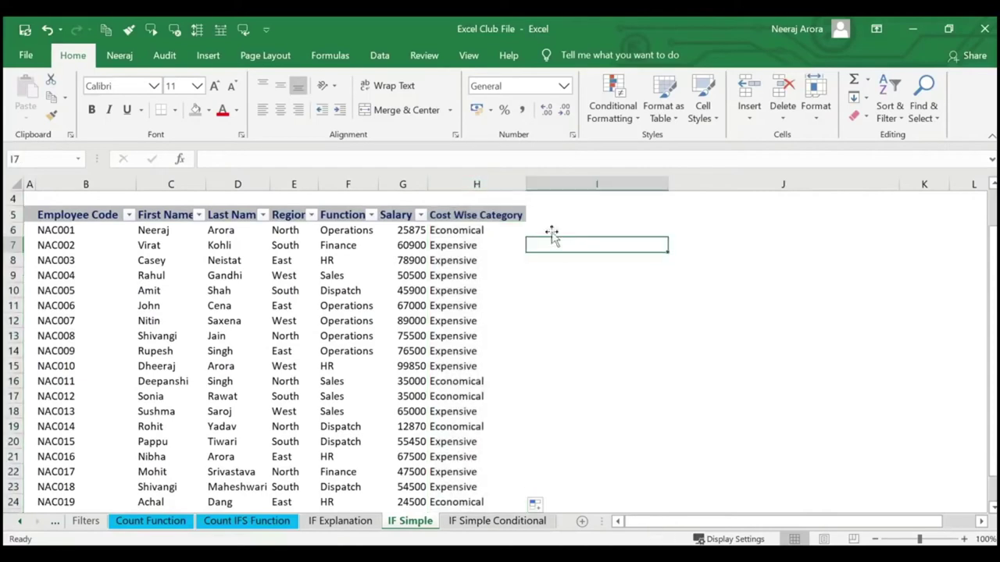
{"action": "left_click", "coordinate": [478, 183]}
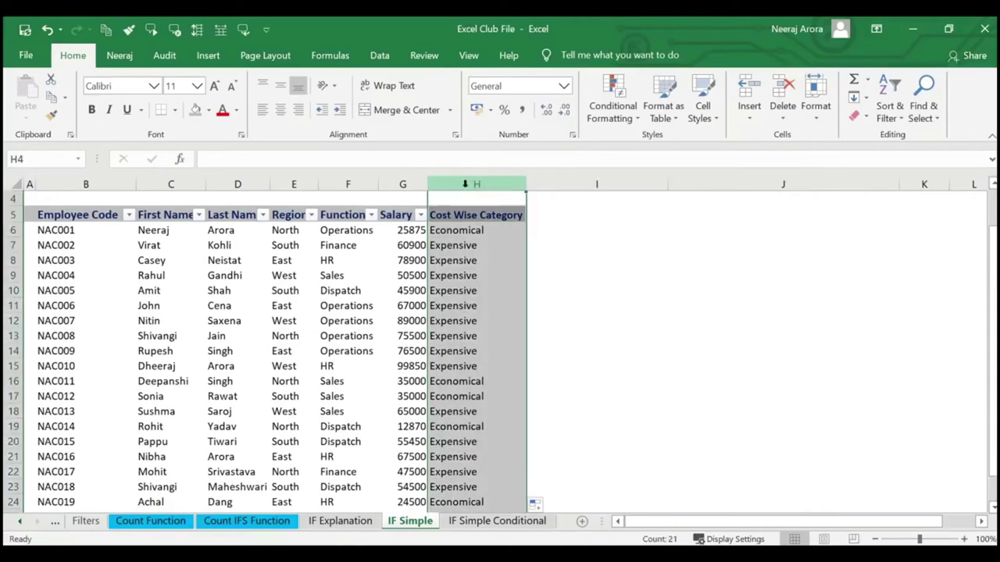
Add a Text that Contains rule for 'Expensive' on column H, using light red fill and dark red text.
{"action": "left_click", "coordinate": [621, 121]}
{"action": "mouse_move", "coordinate": [637, 147]}
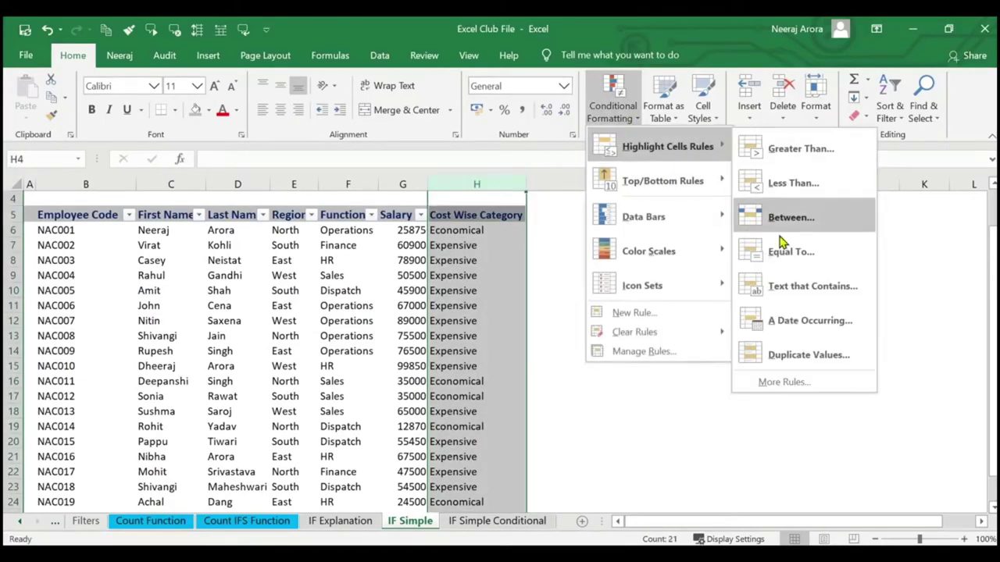
{"action": "left_click", "coordinate": [778, 286]}
{"action": "type", "text": "E"}
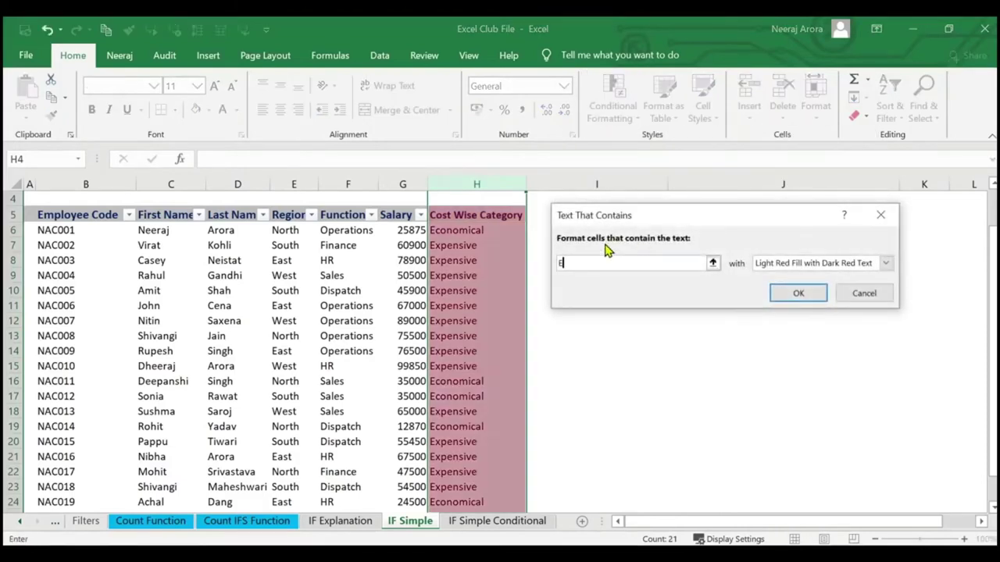
{"action": "type", "text": "xpensive"}
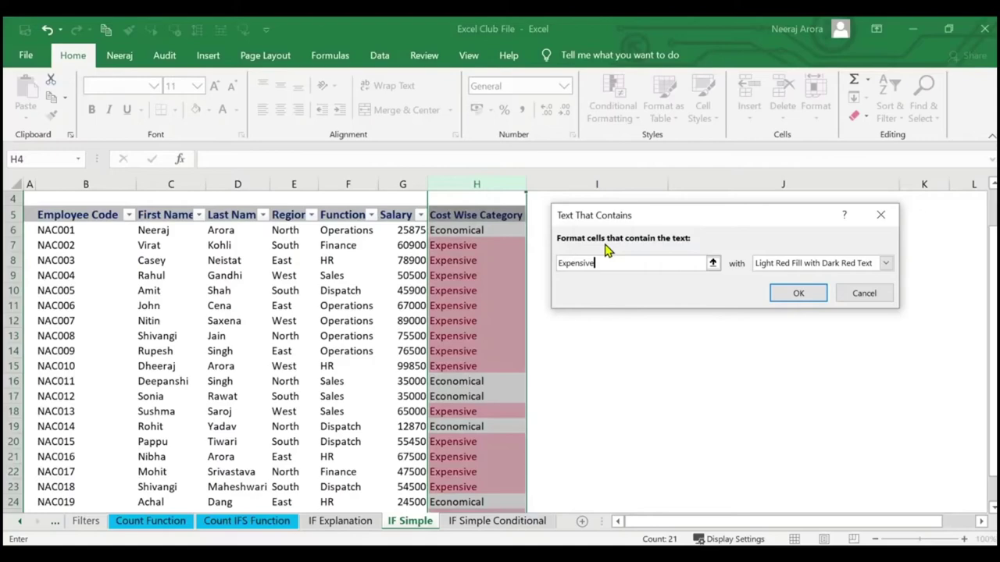
{"action": "key", "text": "Return"}
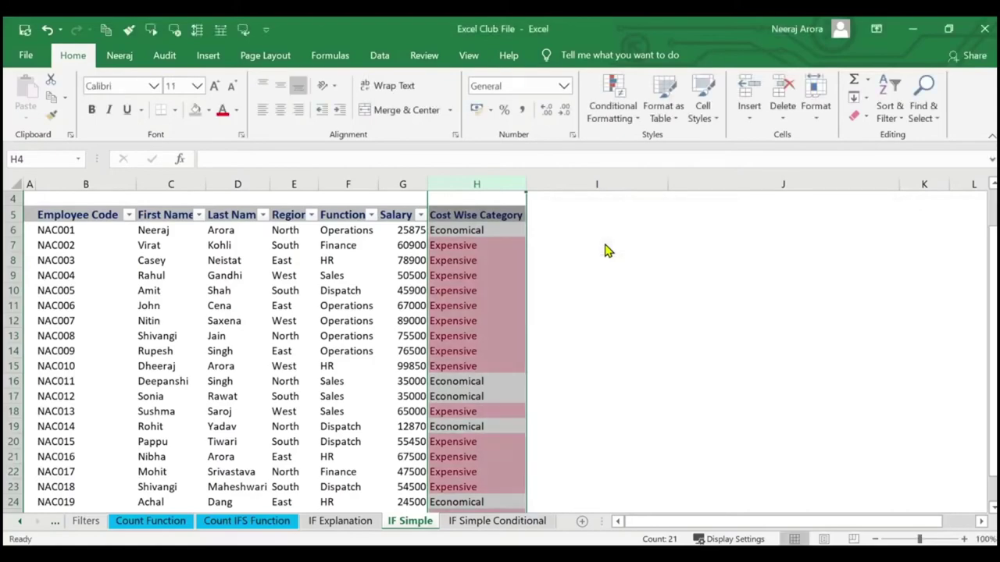
{"action": "left_click", "coordinate": [589, 218]}
{"action": "scroll", "coordinate": [500, 251], "scroll_direction": "down", "scroll_amount": 1}
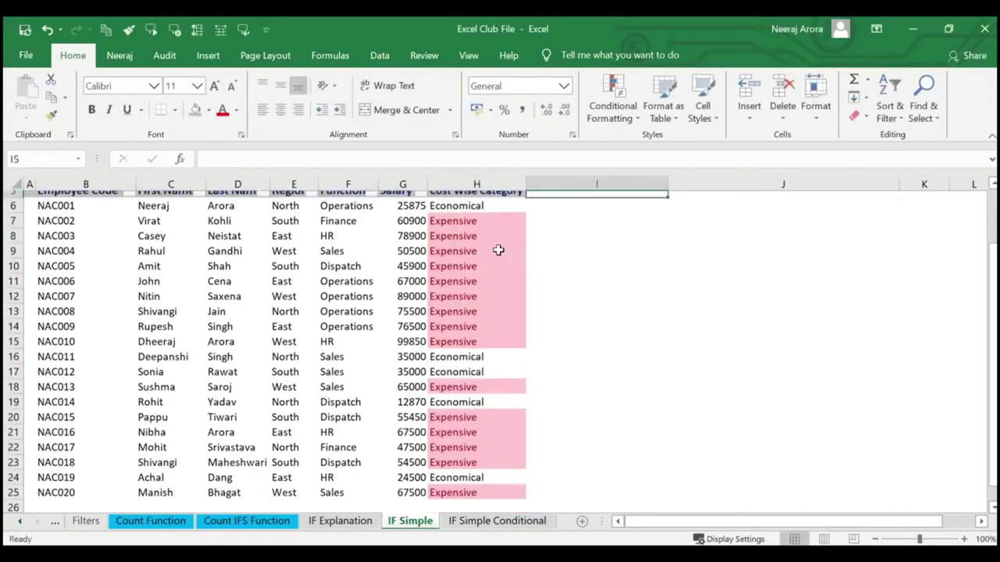
{"action": "scroll", "coordinate": [496, 251], "scroll_direction": "up", "scroll_amount": 3}
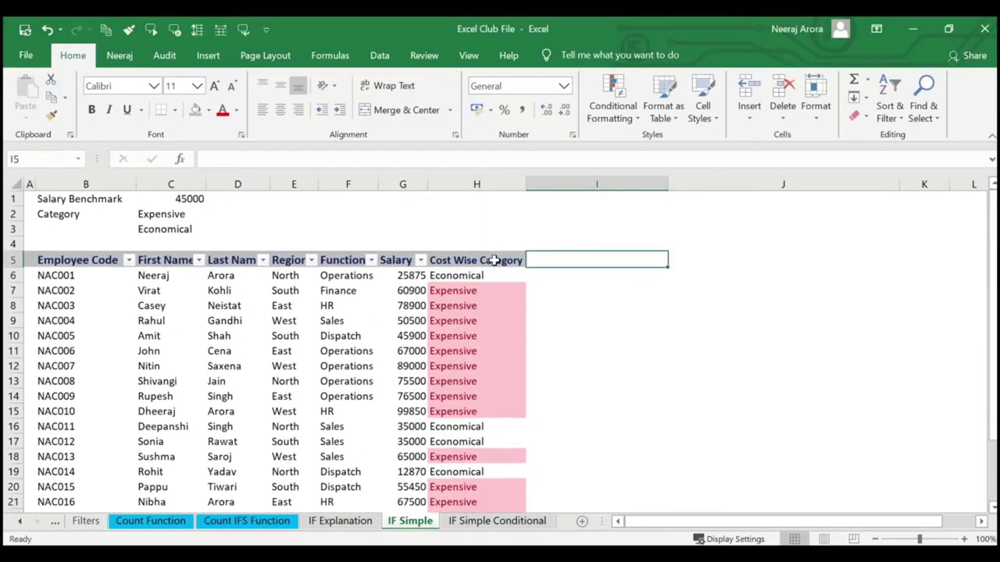
Change the salary benchmark in C1 to 70000 and check the category labels.
{"action": "left_click", "coordinate": [495, 261]}
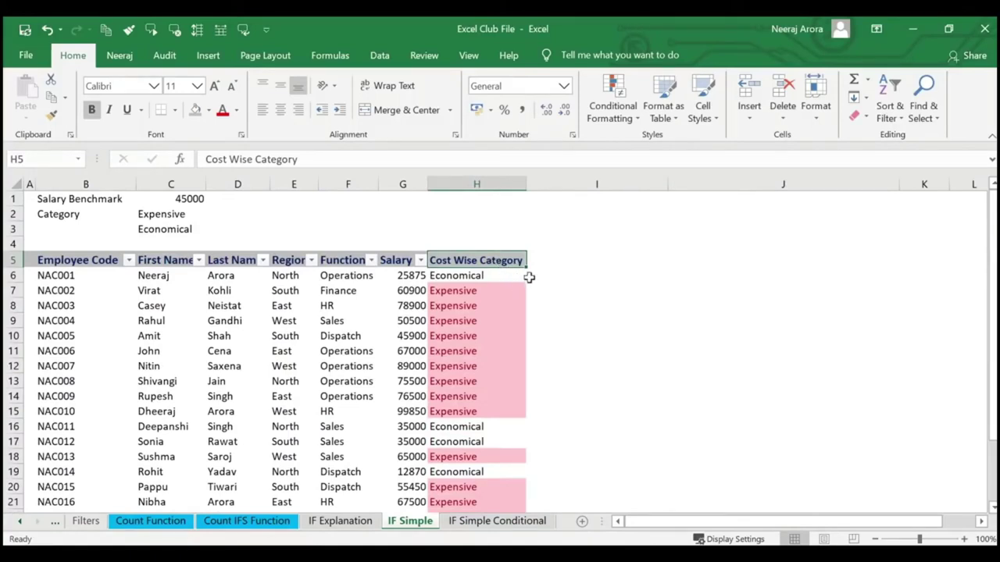
{"action": "left_click", "coordinate": [200, 200]}
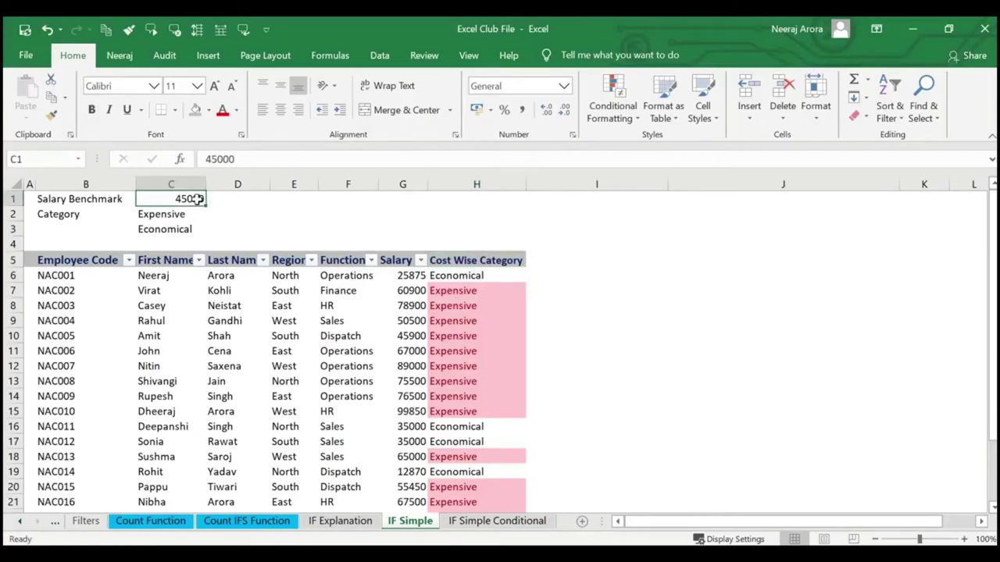
{"action": "left_click_drag", "start_coordinate": [43, 197], "coordinate": [167, 225]}
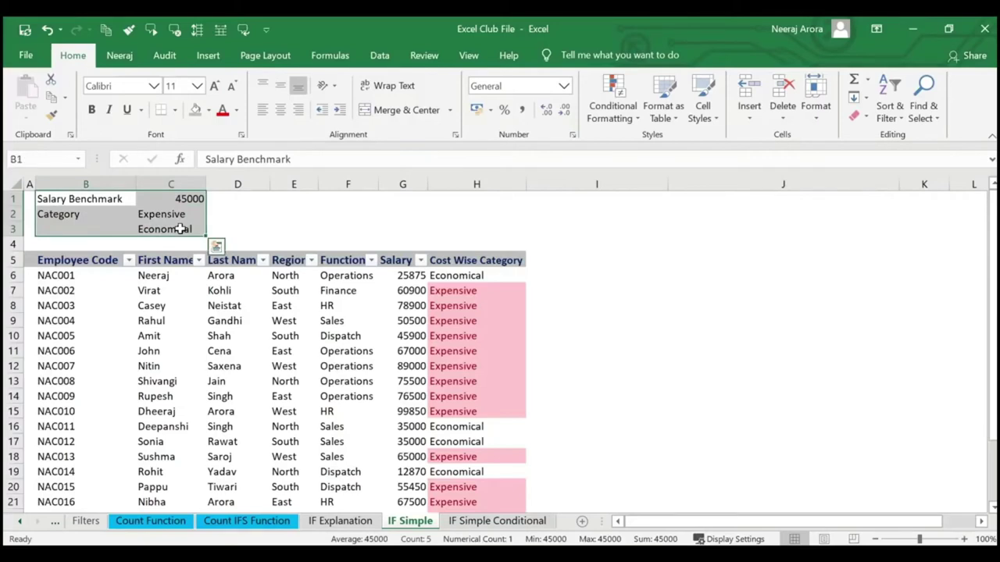
{"action": "left_click", "coordinate": [274, 227]}
{"action": "left_click", "coordinate": [201, 199]}
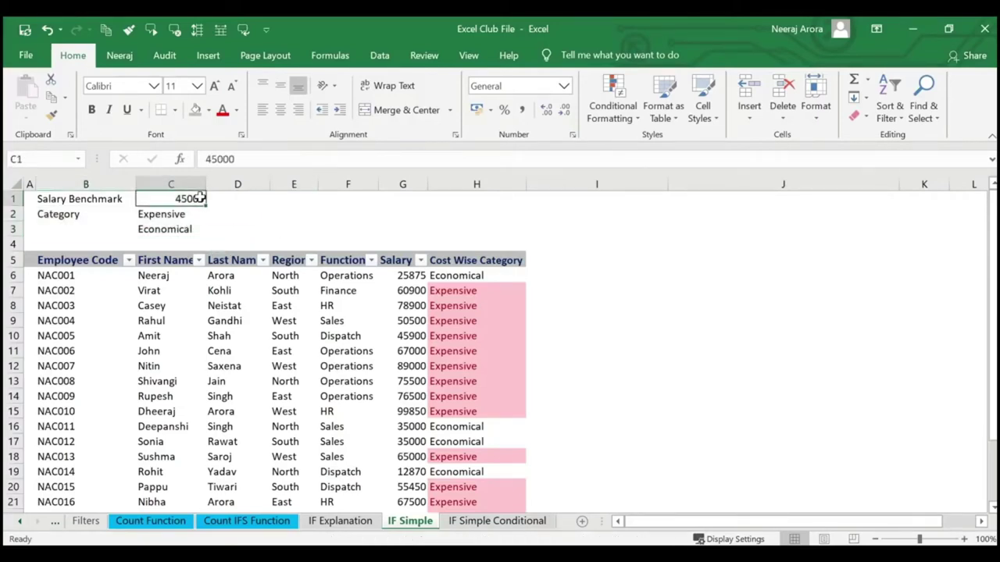
{"action": "left_click", "coordinate": [196, 227]}
{"action": "left_click", "coordinate": [195, 197]}
{"action": "type", "text": "70000"}
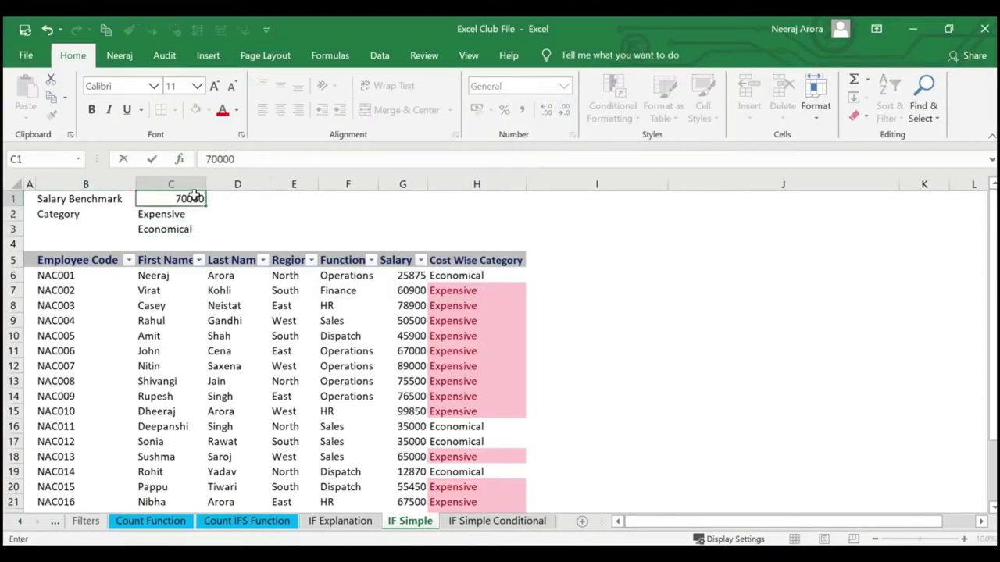
{"action": "key", "text": "Return"}
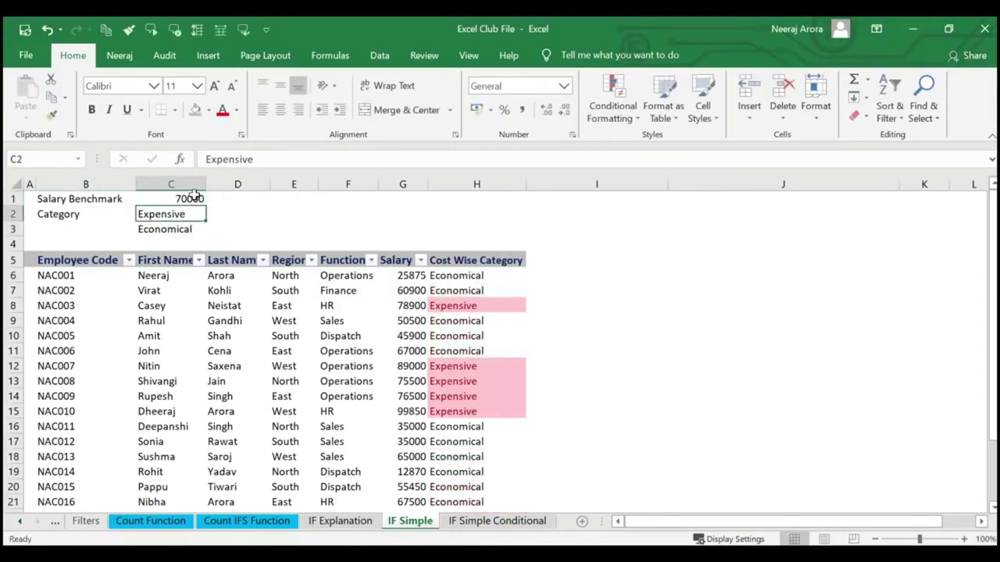
{"action": "scroll", "coordinate": [531, 292], "scroll_direction": "down", "scroll_amount": 2}
{"action": "scroll", "coordinate": [531, 291], "scroll_direction": "up", "scroll_amount": 2}
Lower the C1 benchmark to 30000 so most salaries relabel as Expensive.
{"action": "left_click", "coordinate": [188, 200]}
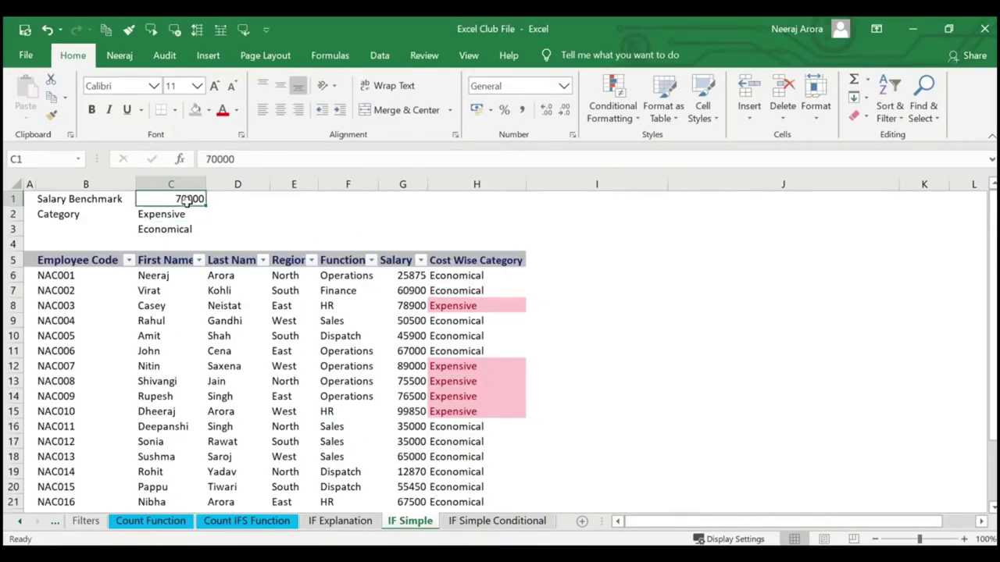
{"action": "type", "text": "30000"}
{"action": "key", "text": "Return"}
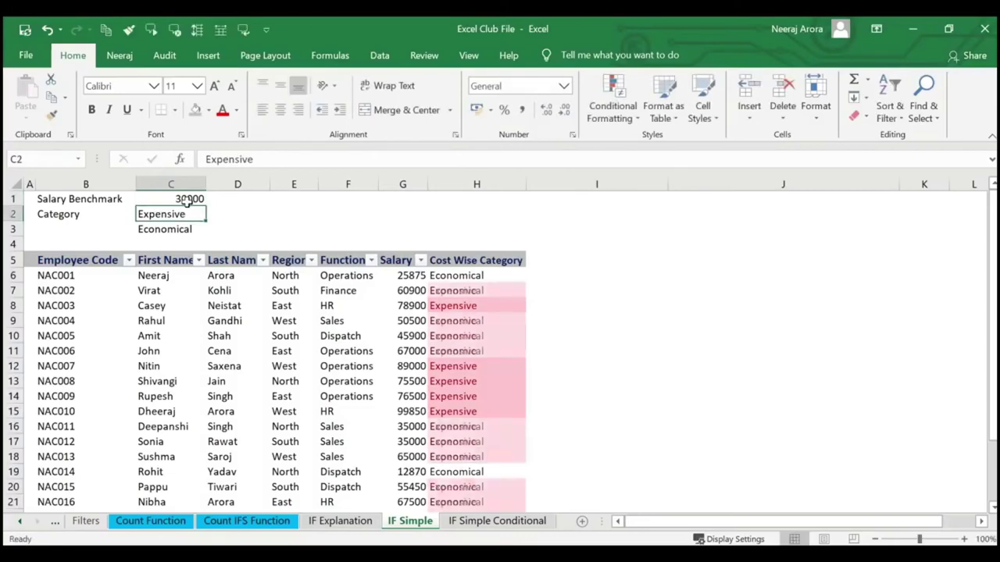
{"action": "scroll", "coordinate": [453, 320], "scroll_direction": "down", "scroll_amount": 2}
{"action": "scroll", "coordinate": [449, 322], "scroll_direction": "up", "scroll_amount": 2}
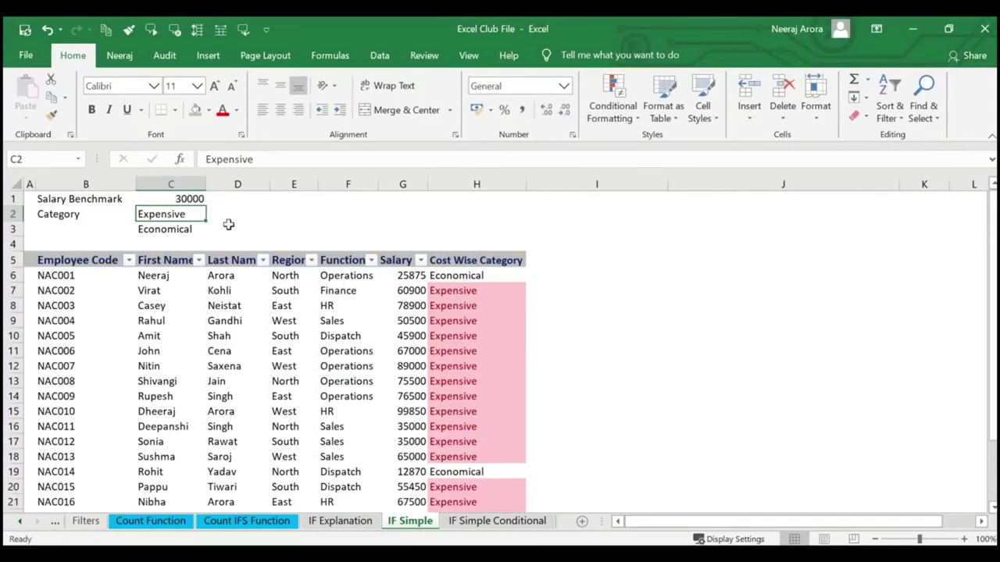
{"action": "double_click", "coordinate": [188, 214]}
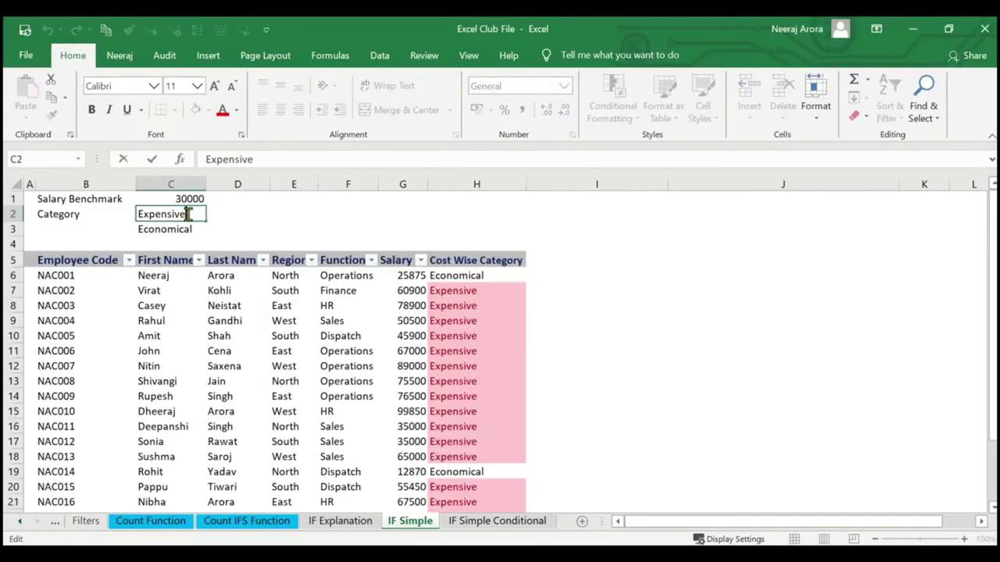
{"action": "left_click_drag", "start_coordinate": [188, 214], "coordinate": [105, 206]}
{"action": "type", "text": "NOT "}
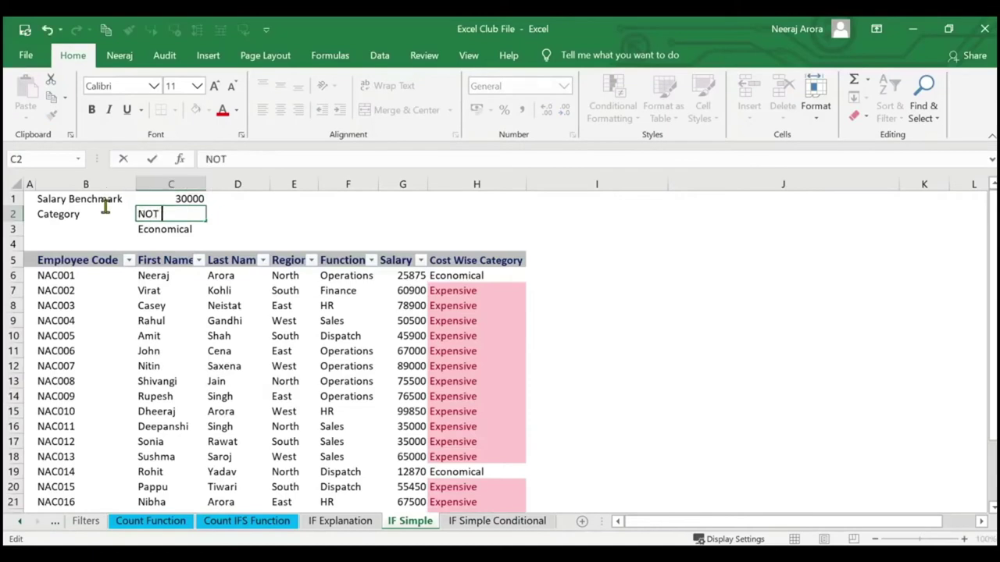
{"action": "type", "text": "ECONOMICAL"}
{"action": "key", "text": "Return"}
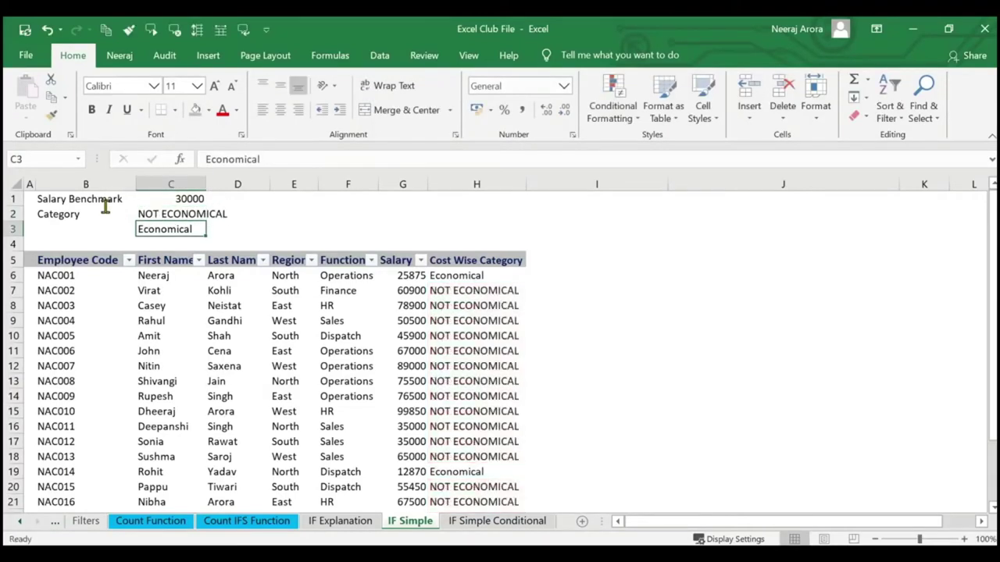
{"action": "scroll", "coordinate": [496, 367], "scroll_direction": "down", "scroll_amount": 1}
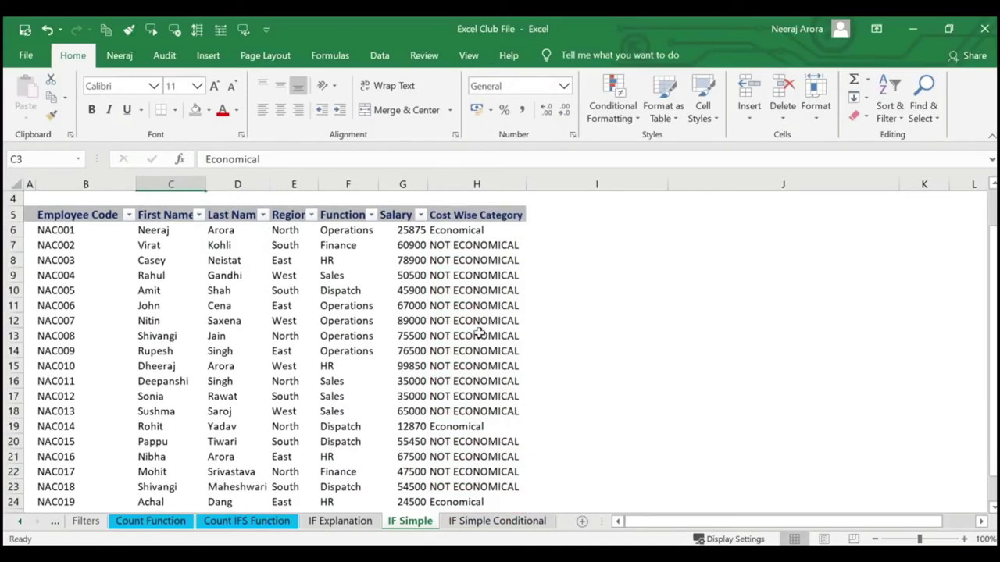
{"action": "scroll", "coordinate": [478, 400], "scroll_direction": "down", "scroll_amount": 1}
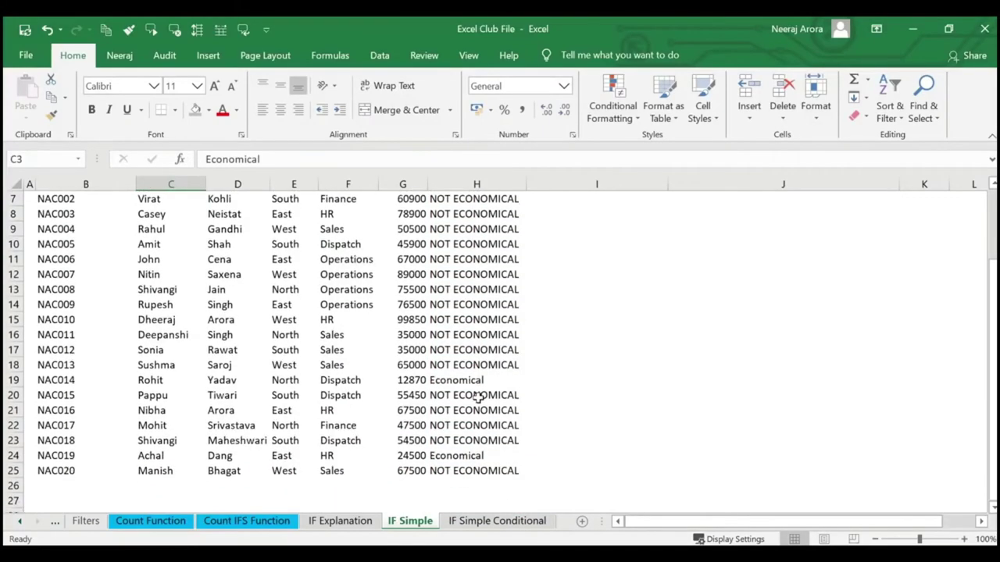
{"action": "scroll", "coordinate": [478, 398], "scroll_direction": "up", "scroll_amount": 2}
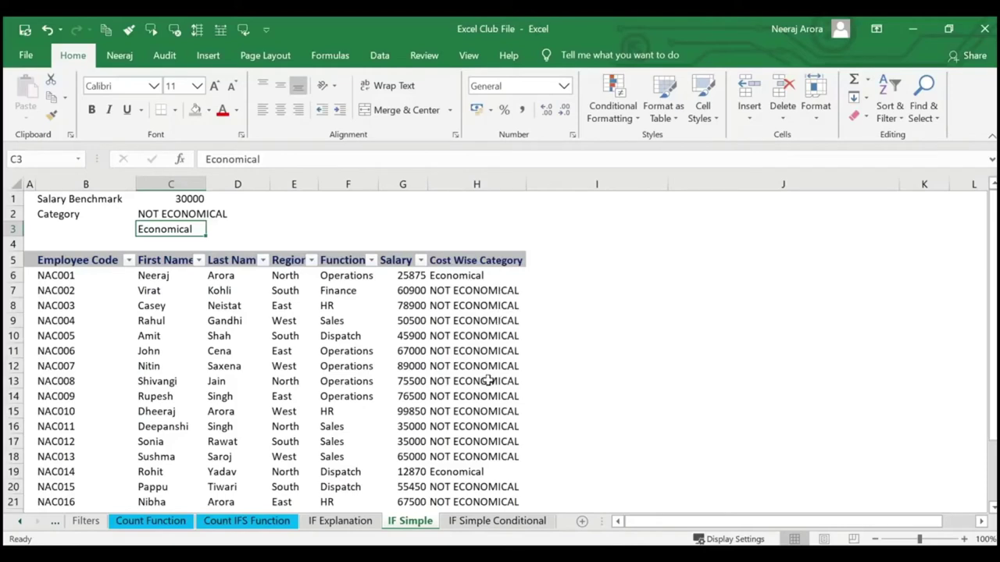
{"action": "key", "text": "ctrl+z"}
{"action": "left_click", "coordinate": [616, 335]}
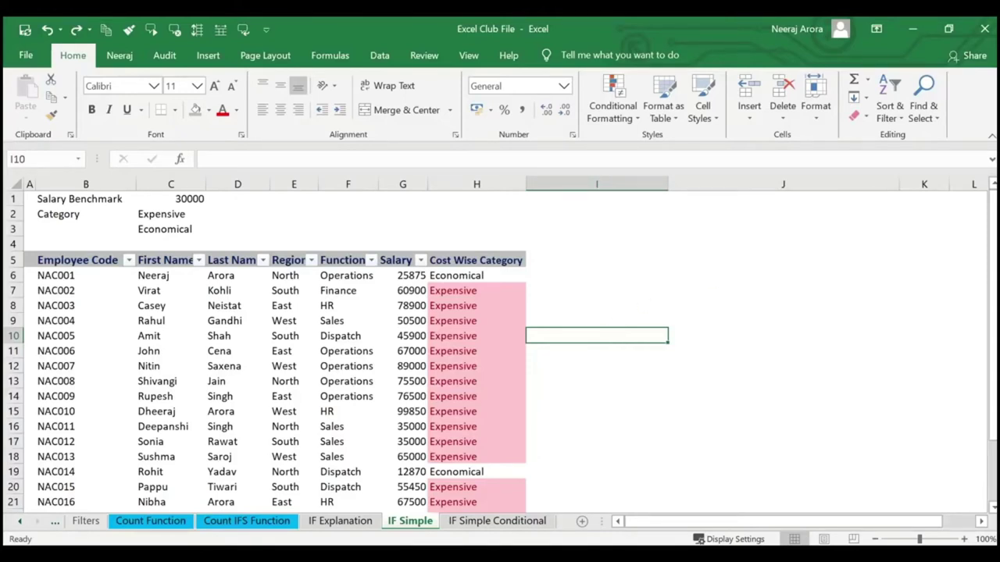
Scroll through the Cost Wise Category results in the employee table.
{"action": "scroll", "coordinate": [311, 313], "scroll_direction": "down", "scroll_amount": 3}
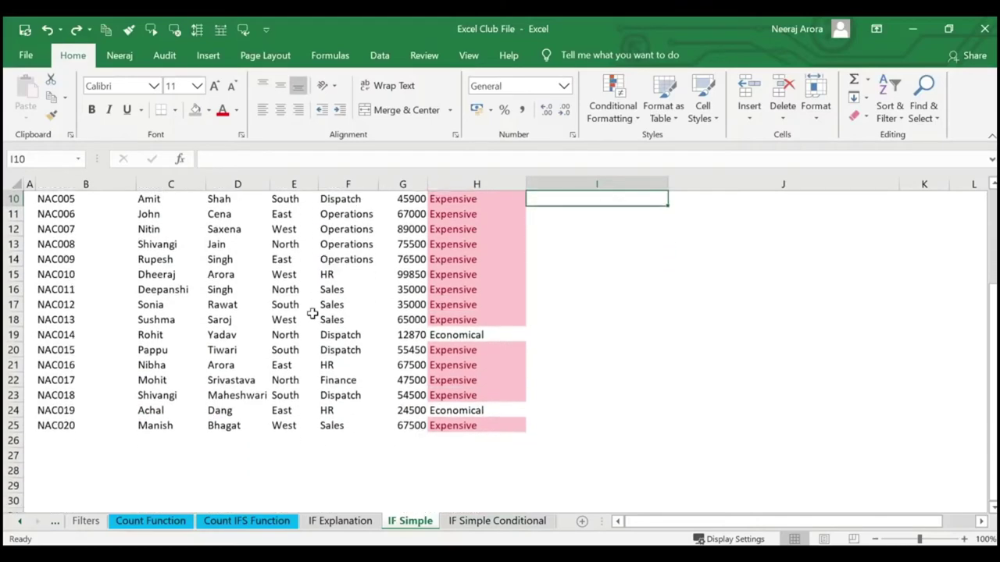
{"action": "scroll", "coordinate": [312, 313], "scroll_direction": "up", "scroll_amount": 3}
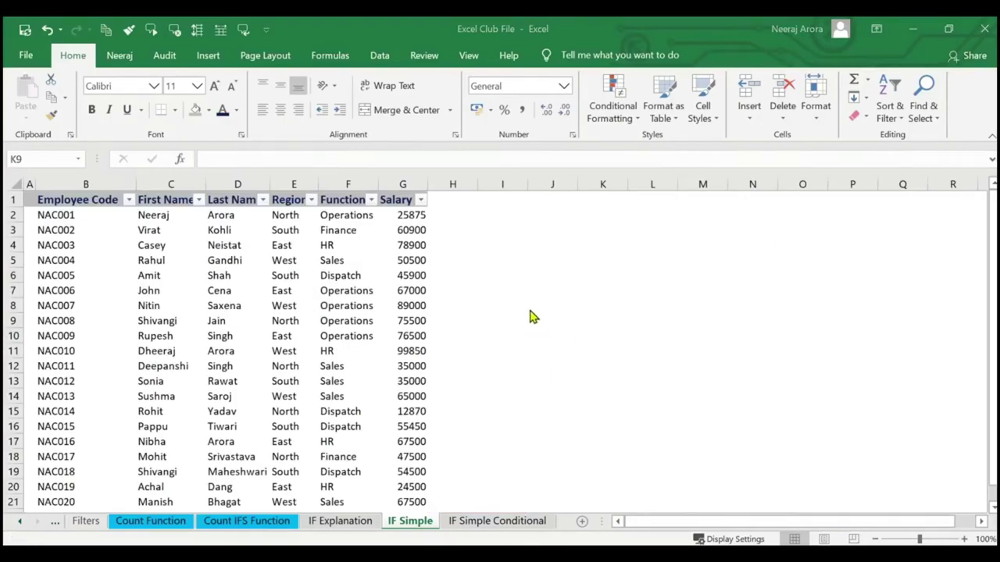
Enter 'Employees working in Operations and Having Salary Above 50,000' in H1, correcting the 'Operations' typo.
{"action": "left_click", "coordinate": [462, 202]}
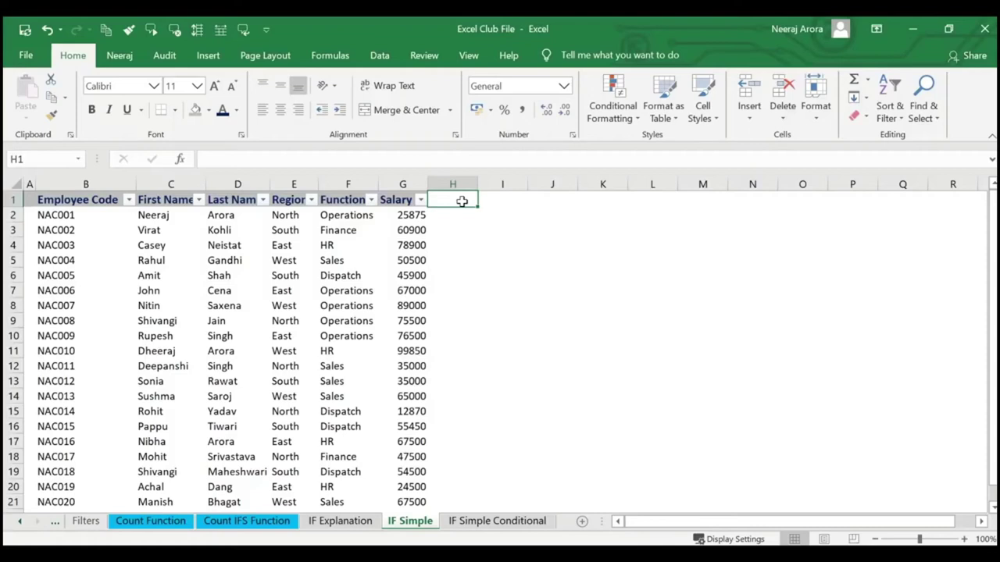
{"action": "key", "text": "Right"}
{"action": "key", "text": "Left"}
{"action": "type", "text": "Empl"}
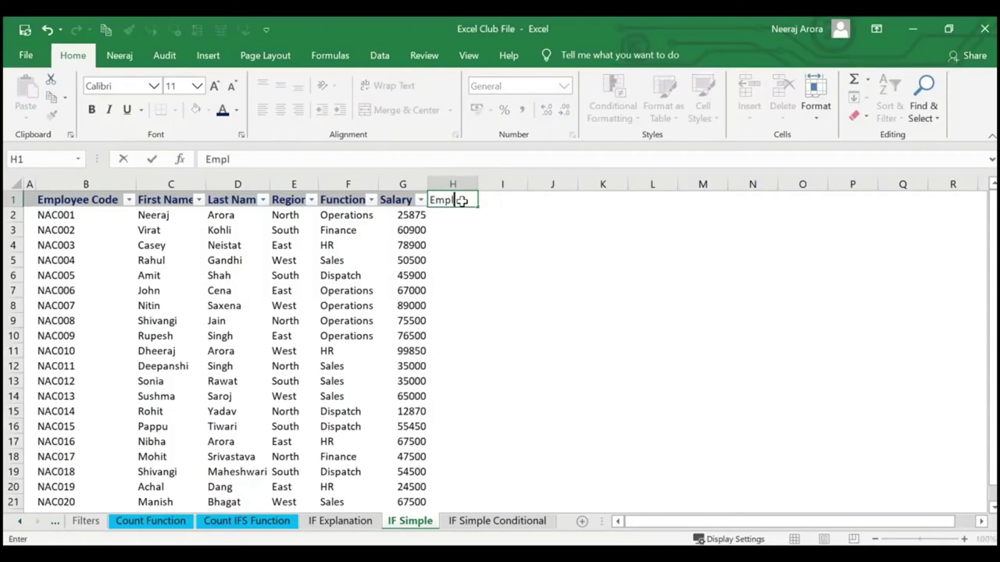
{"action": "type", "text": "oyees wor"}
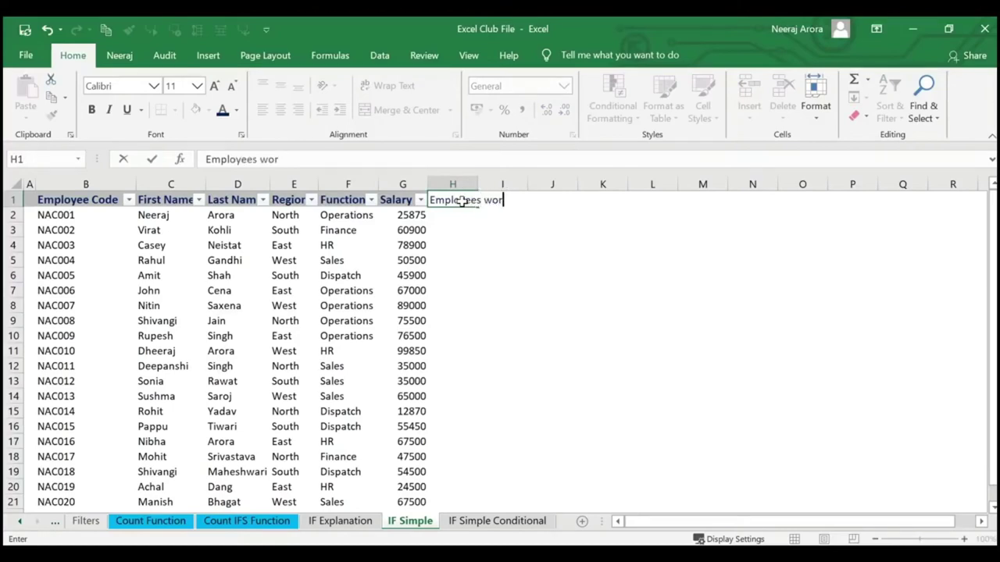
{"action": "type", "text": "king in Operario"}
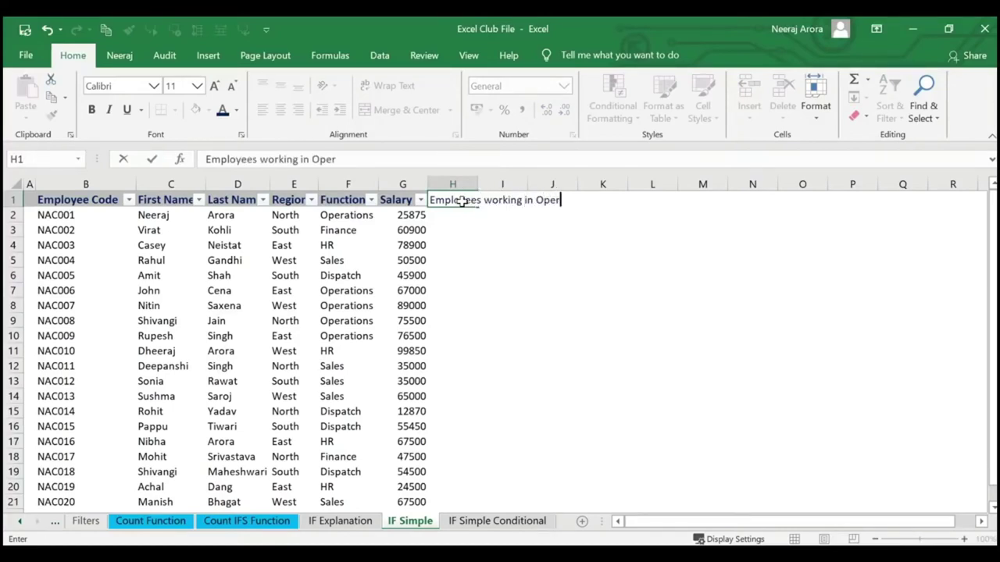
{"action": "key", "text": "BackSpace"}
{"action": "key", "text": "BackSpace"}
{"action": "key", "text": "BackSpace"}
{"action": "type", "text": "tions a"}
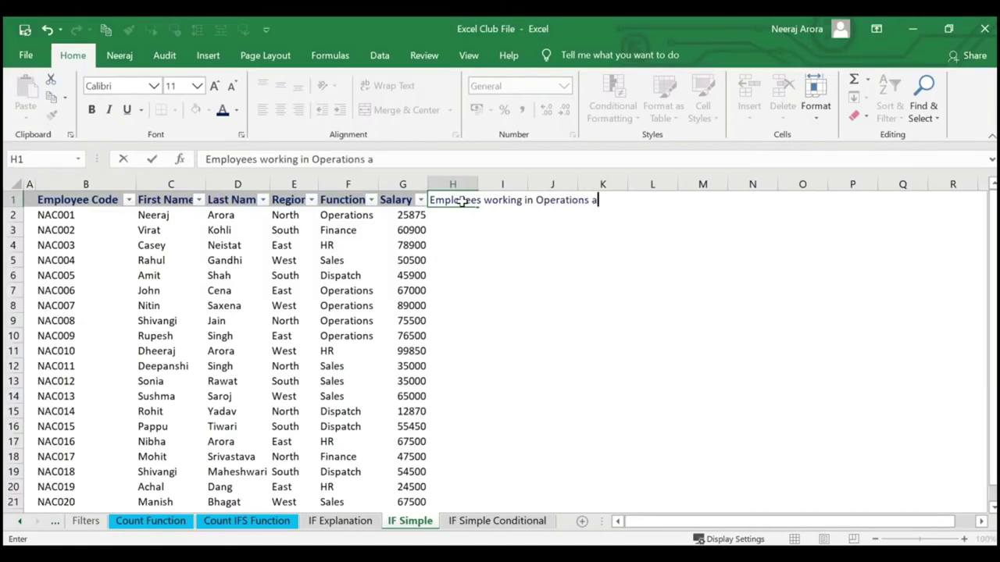
{"action": "type", "text": "nd Having Sa"}
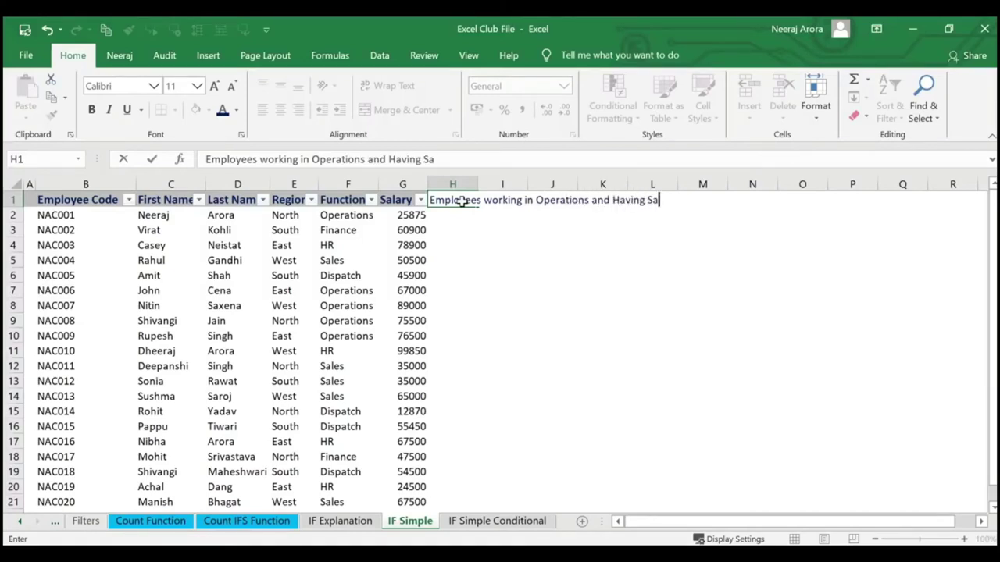
{"action": "type", "text": "lary Above "}
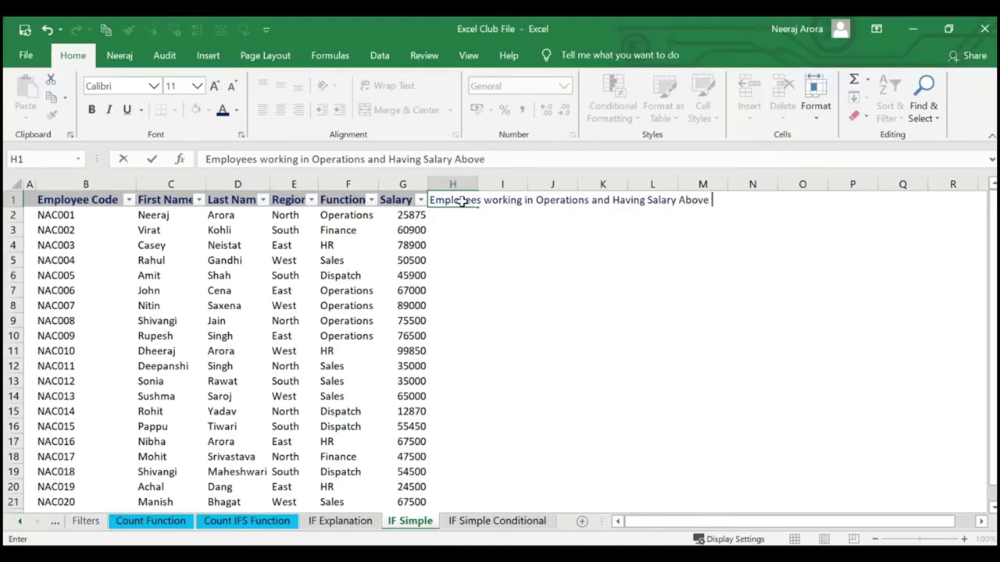
{"action": "type", "text": "50,000"}
{"action": "key", "text": "Return"}
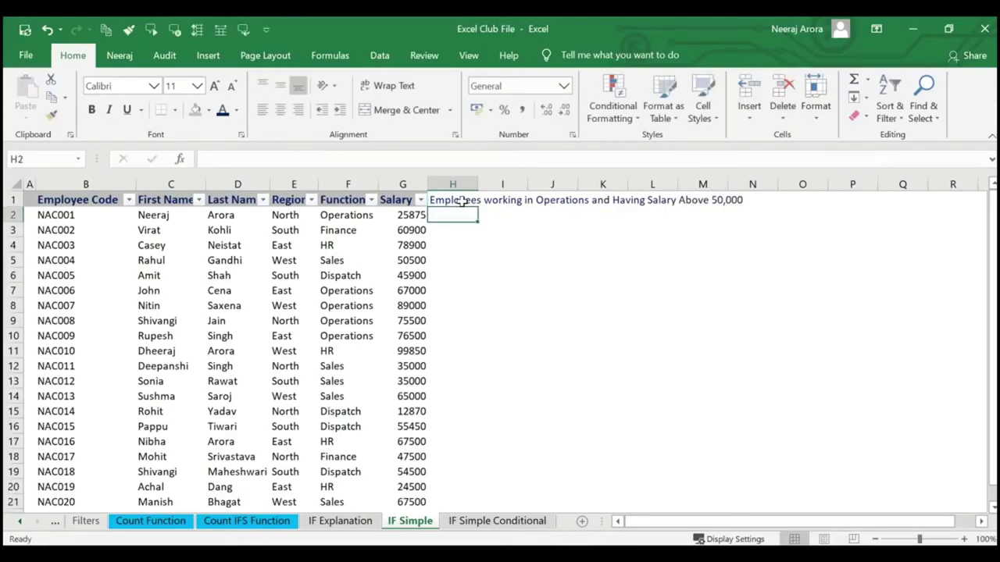
Type =if(and in H2 and mark up the AND tooltip: all arguments must be TRUE.
{"action": "type", "text": "="}
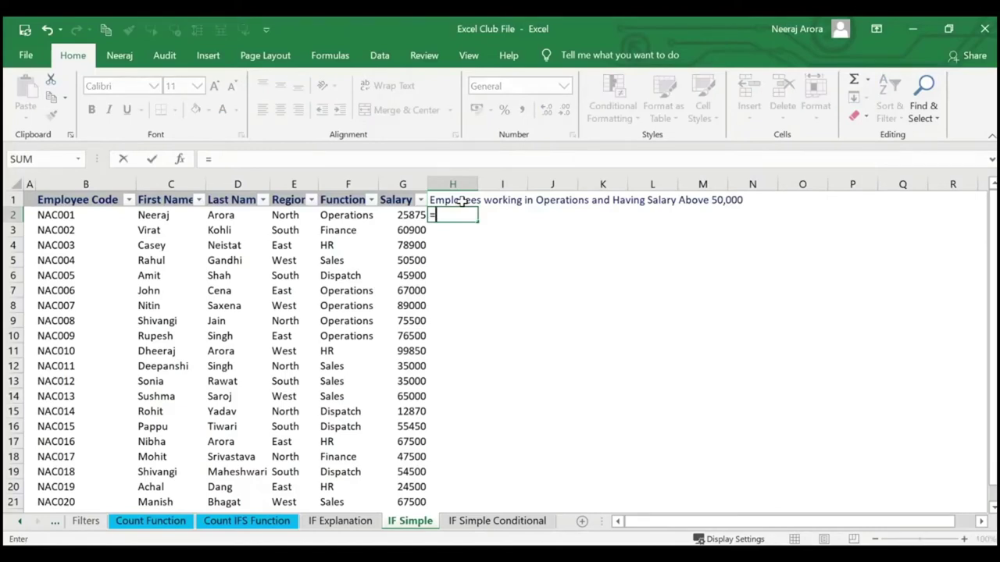
{"action": "type", "text": "if"}
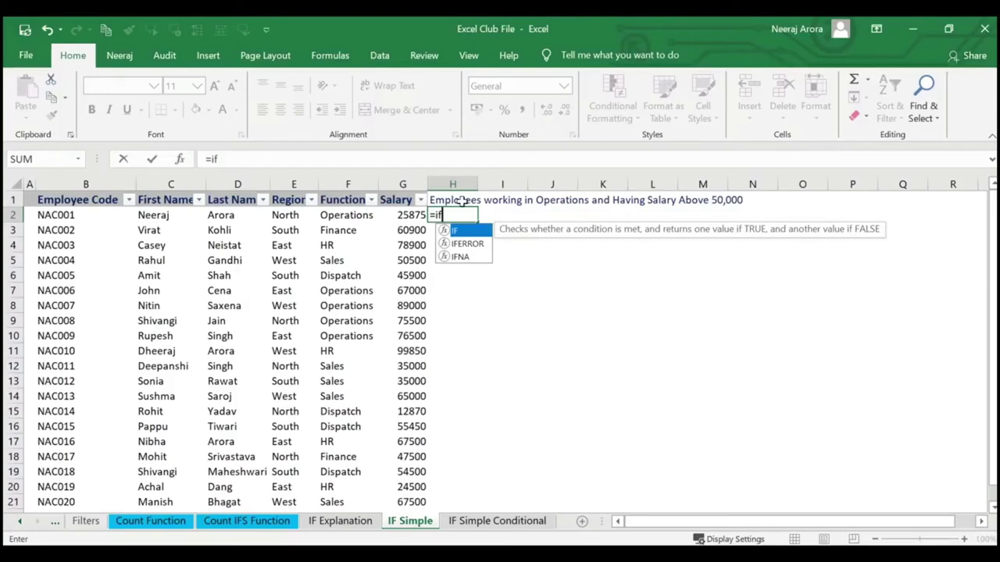
{"action": "type", "text": "(and"}
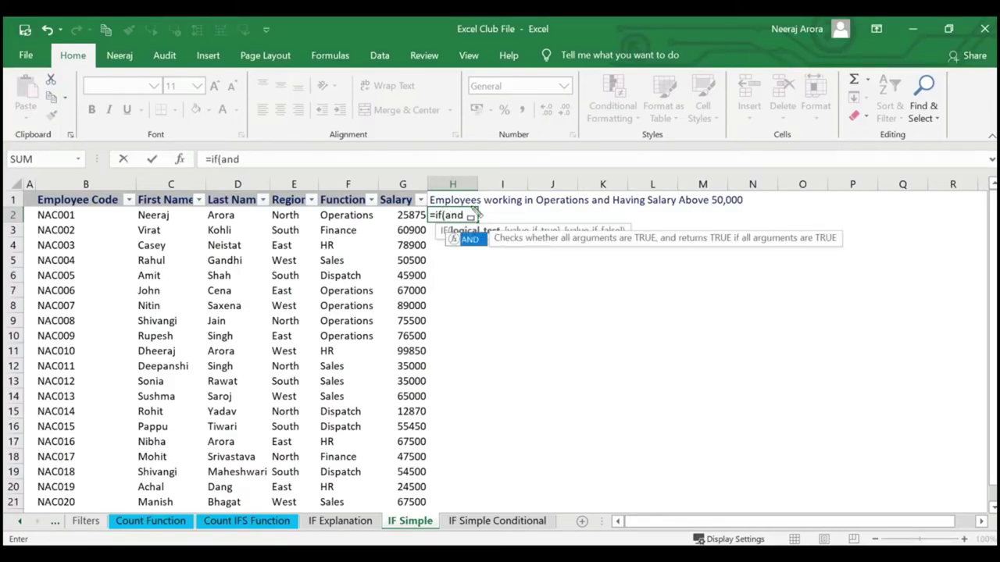
{"action": "mouse_move", "coordinate": [490, 228]}
{"action": "left_mouse_down"}
{"action": "mouse_move", "coordinate": [675, 251]}
{"action": "mouse_move", "coordinate": [654, 251]}
{"action": "left_mouse_up"}
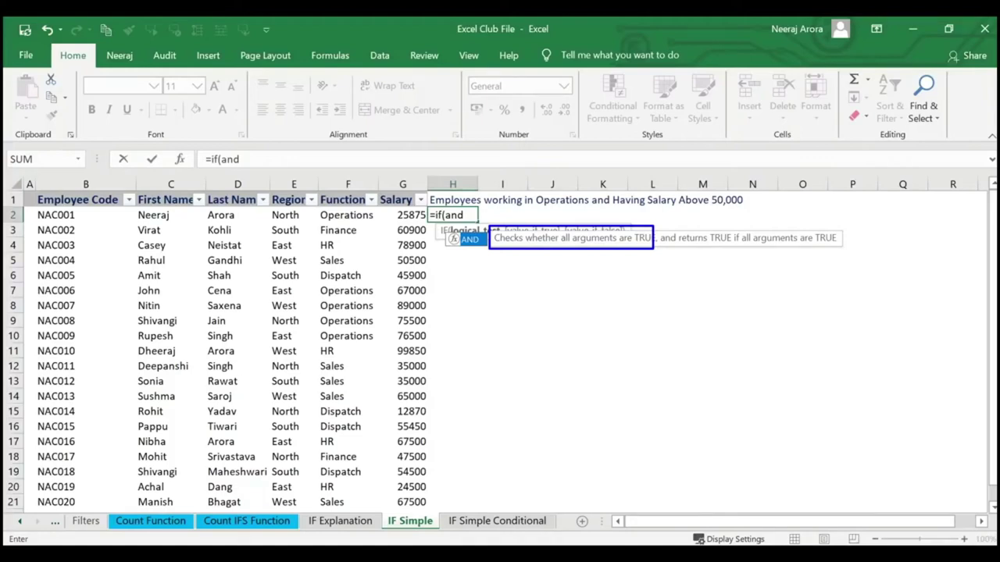
{"action": "left_click_drag", "start_coordinate": [560, 238], "coordinate": [622, 242]}
{"action": "mouse_move", "coordinate": [525, 270]}
{"action": "left_mouse_down"}
{"action": "mouse_move", "coordinate": [579, 257]}
{"action": "mouse_move", "coordinate": [576, 248]}
{"action": "left_mouse_up"}
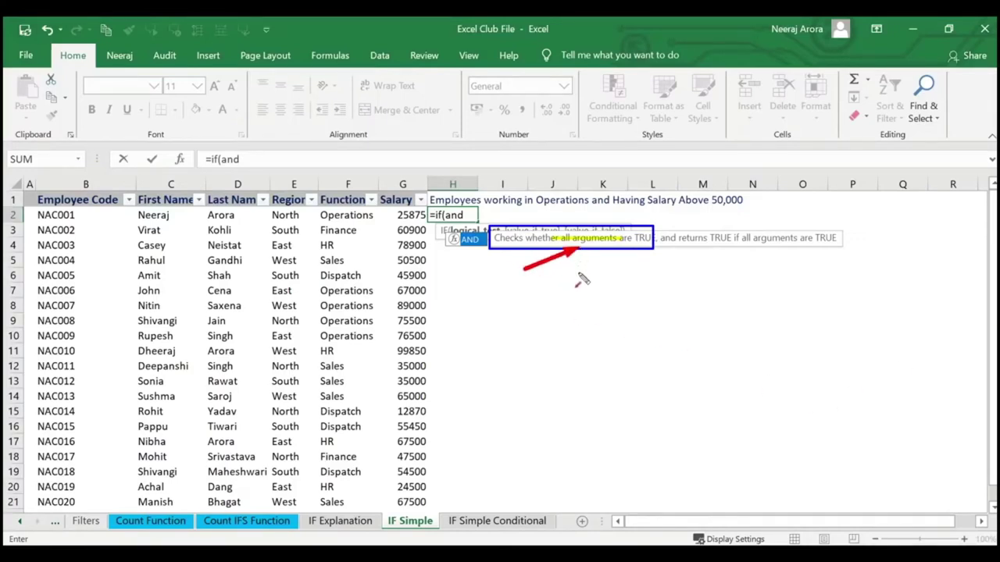
{"action": "mouse_move", "coordinate": [525, 278]}
{"action": "left_mouse_down"}
{"action": "mouse_move", "coordinate": [558, 283]}
{"action": "mouse_move", "coordinate": [586, 264]}
{"action": "mouse_move", "coordinate": [640, 258]}
{"action": "left_mouse_up"}
{"action": "left_click_drag", "start_coordinate": [665, 292], "coordinate": [722, 258]}
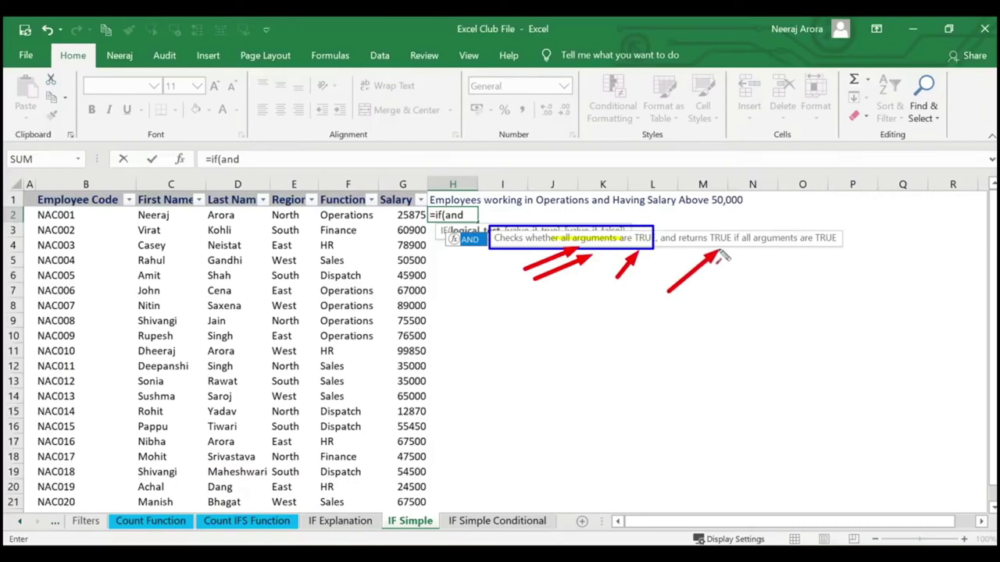
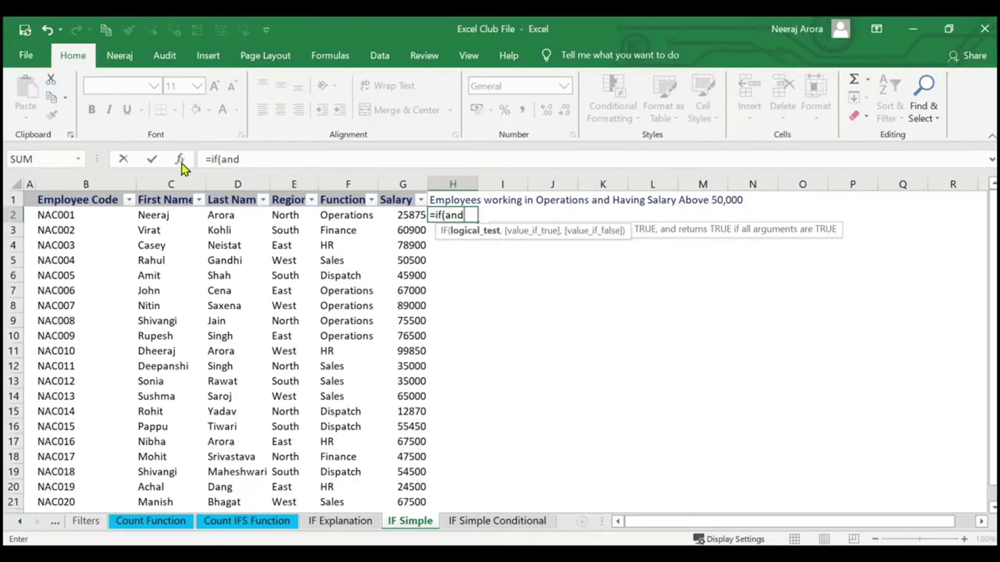
Start AND in H2's IF formula and set its first condition to F2="Operations".
{"action": "type", "text": "("}
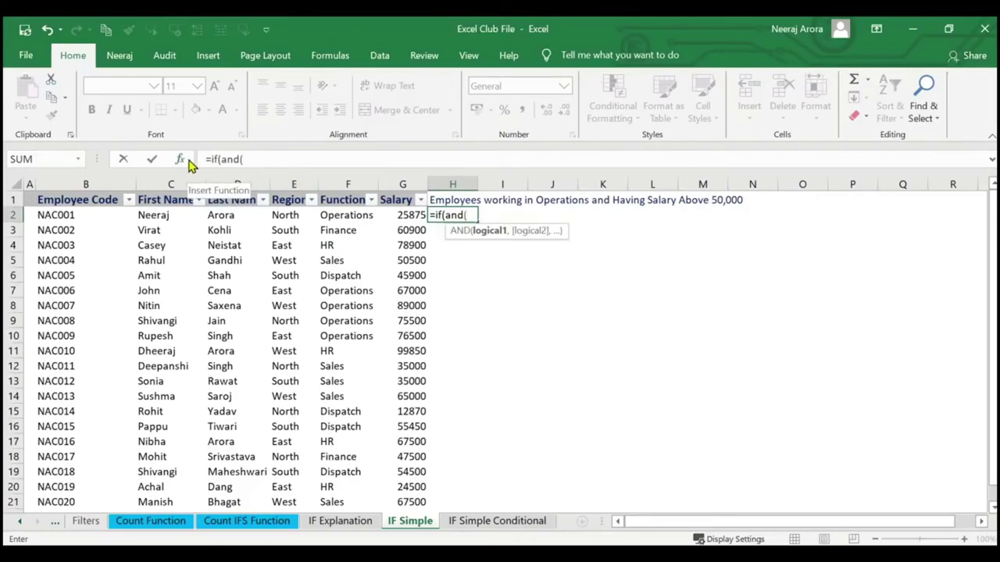
{"action": "left_click", "coordinate": [183, 160]}
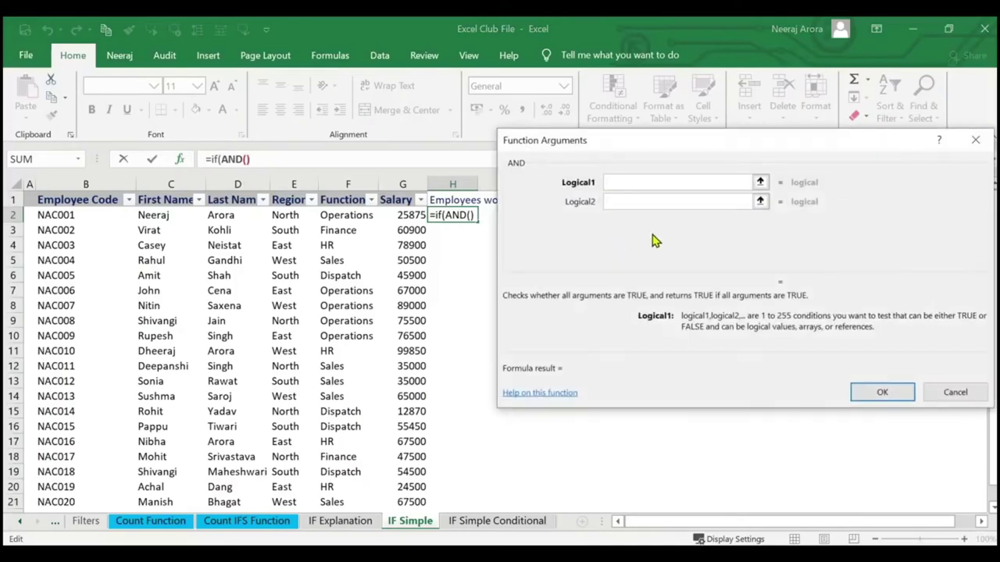
{"action": "left_click_drag", "start_coordinate": [643, 150], "coordinate": [656, 213]}
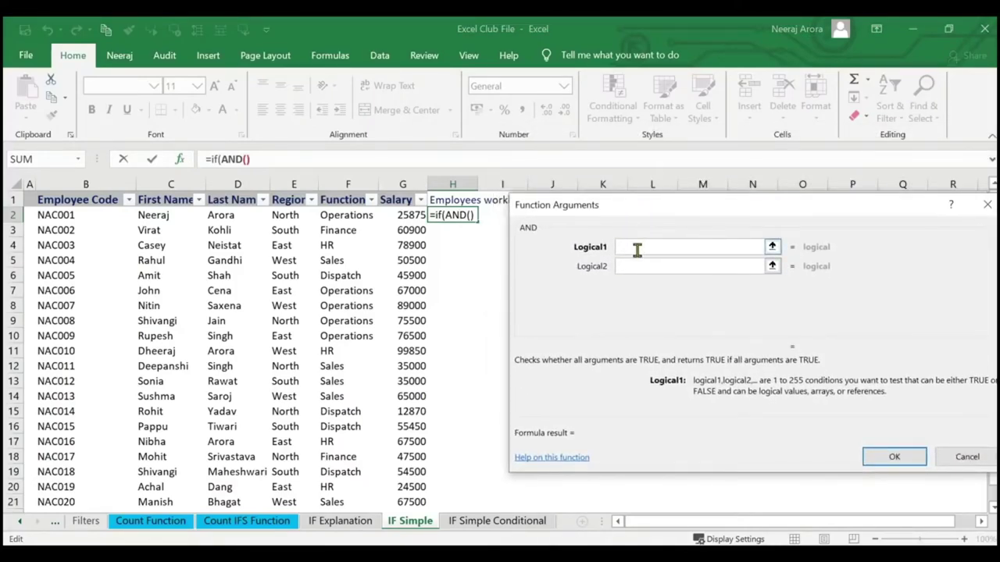
{"action": "left_click", "coordinate": [367, 216]}
{"action": "type", "text": "="}
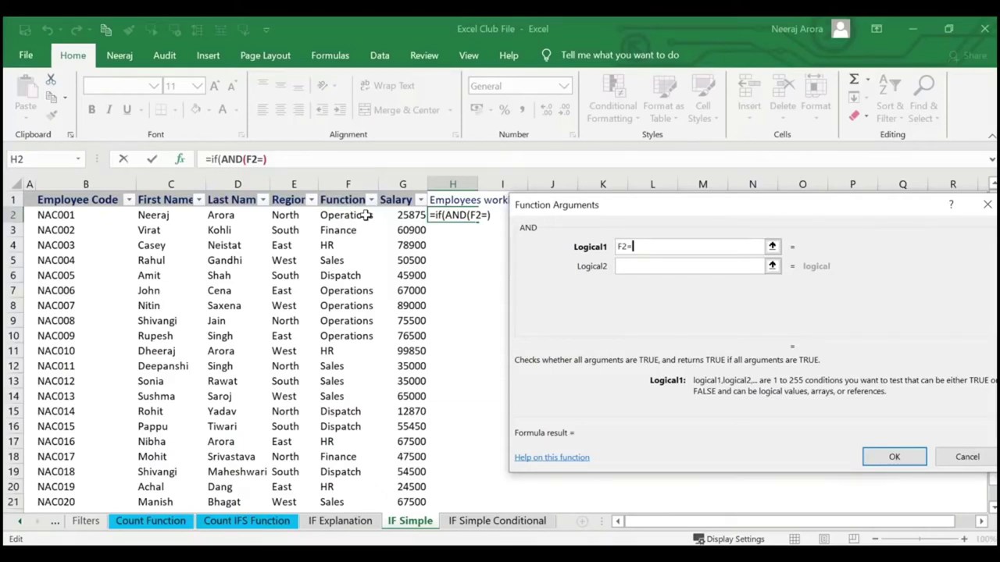
{"action": "type", "text": "\"\""}
{"action": "key", "text": "Left"}
{"action": "type", "text": "Op"}
{"action": "type", "text": "rations"}
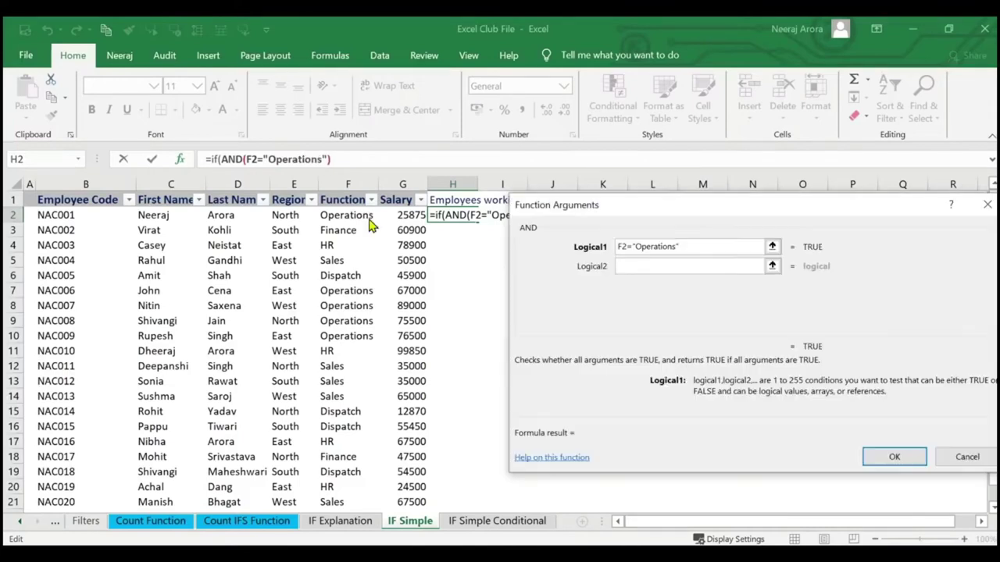
{"action": "left_click_drag", "start_coordinate": [624, 224], "coordinate": [682, 260]}
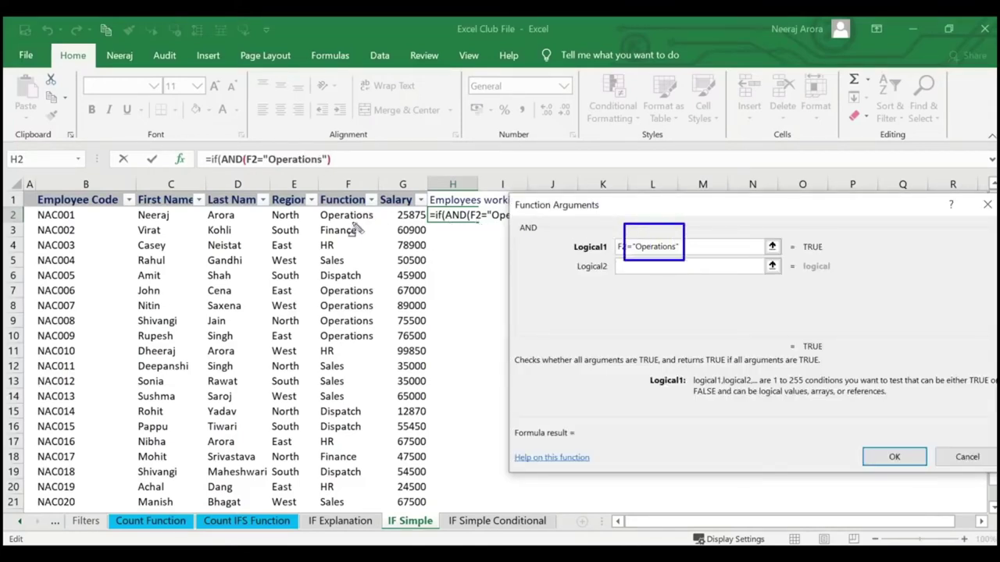
{"action": "left_click_drag", "start_coordinate": [309, 207], "coordinate": [383, 224]}
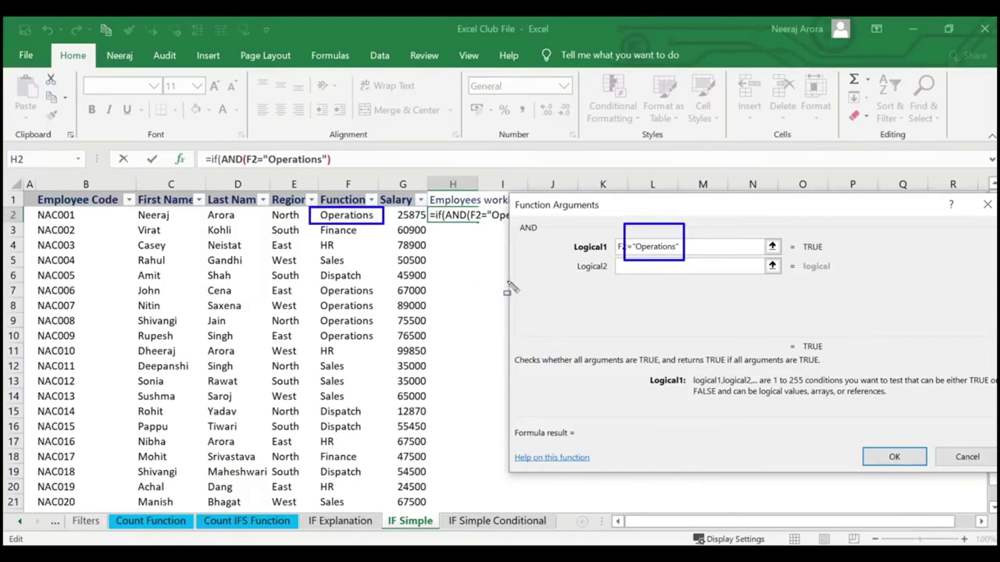
{"action": "key", "text": "Escape"}
Set AND's second condition to G2>50000 and confirm both conditions.
{"action": "left_click", "coordinate": [645, 267]}
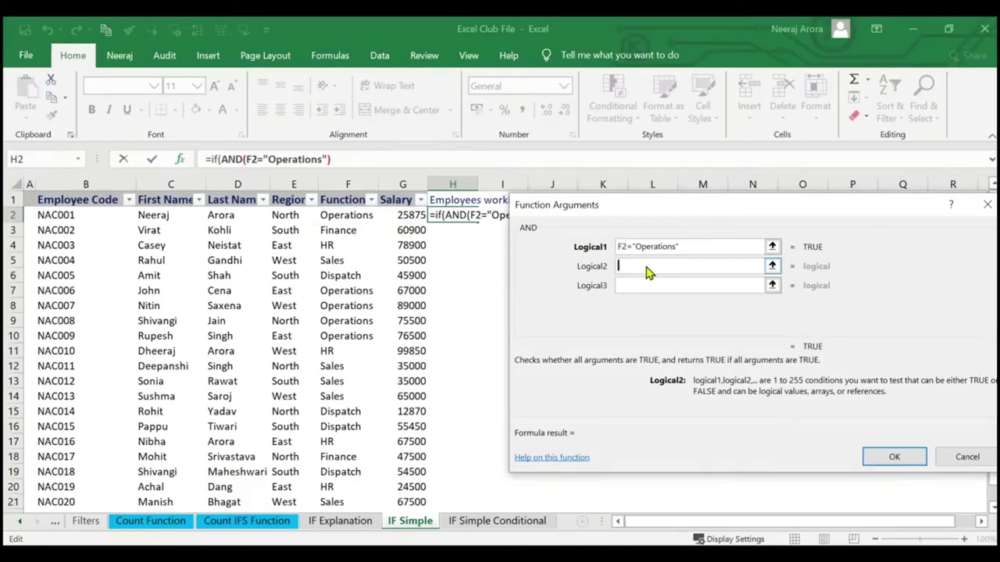
{"action": "left_click", "coordinate": [400, 216]}
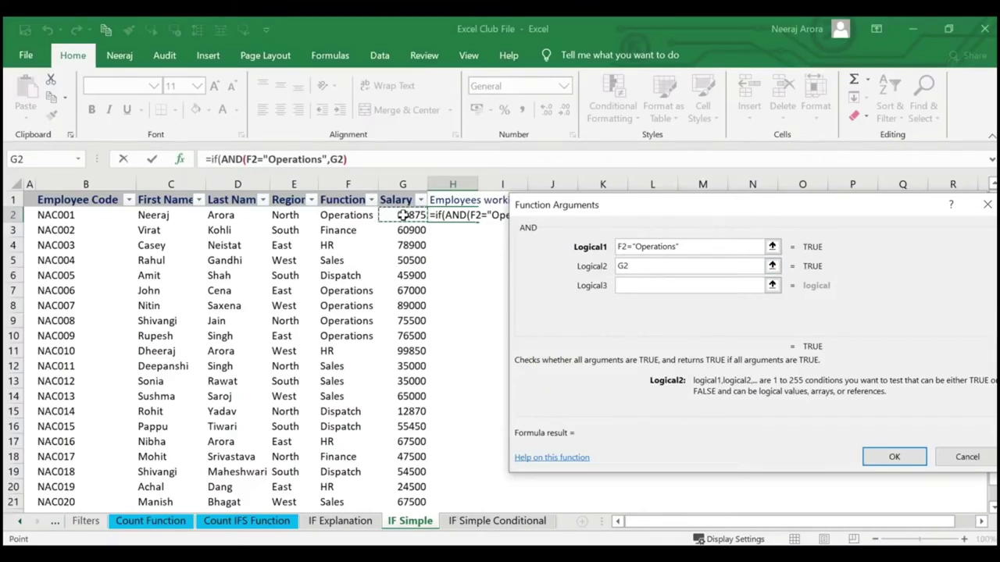
{"action": "type", "text": ">"}
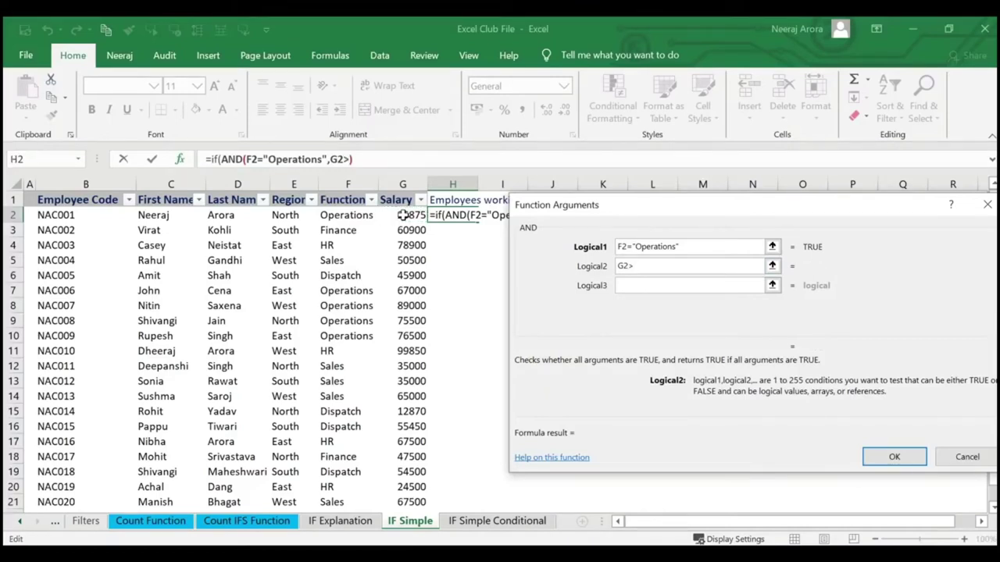
{"action": "type", "text": "5000"}
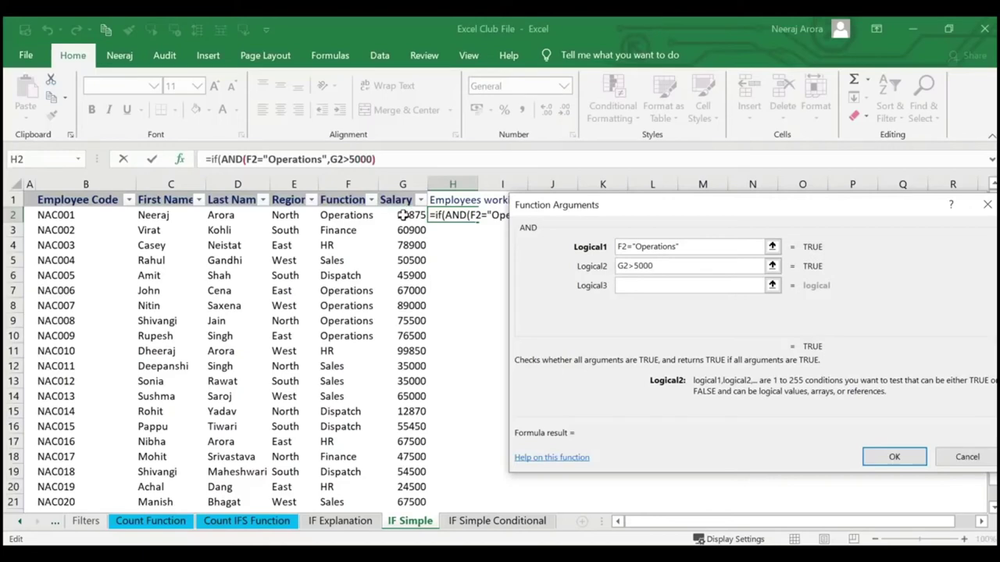
{"action": "type", "text": "0"}
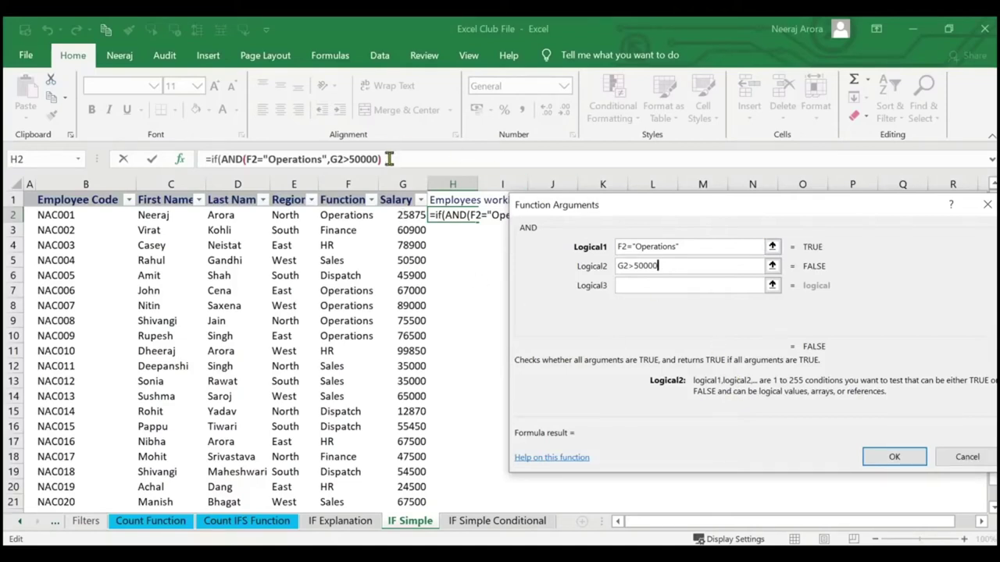
{"action": "left_click", "coordinate": [883, 463]}
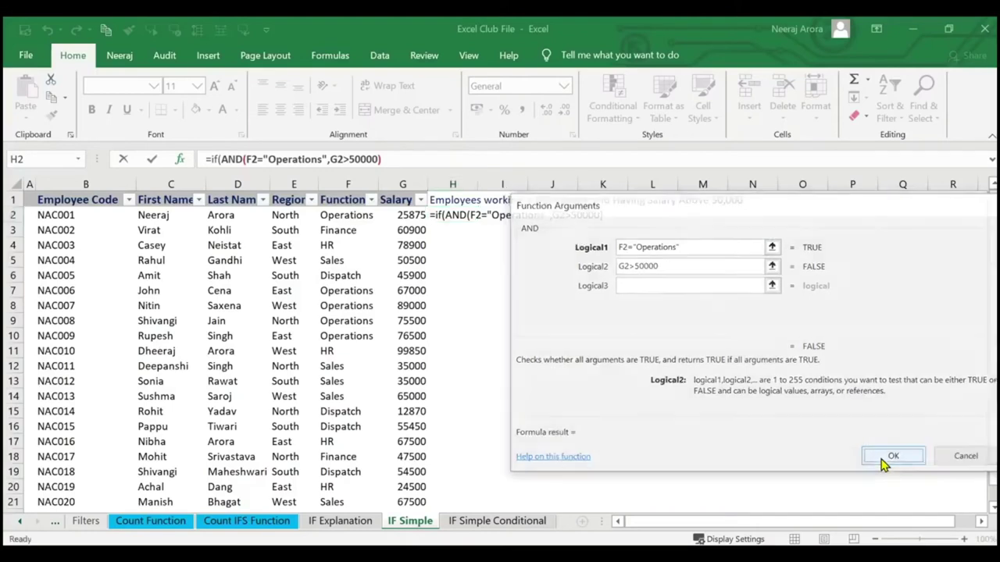
Dismiss the missing-parenthesis warning, add a comma after AND, and bring up IF's arguments.
{"action": "left_click", "coordinate": [508, 334]}
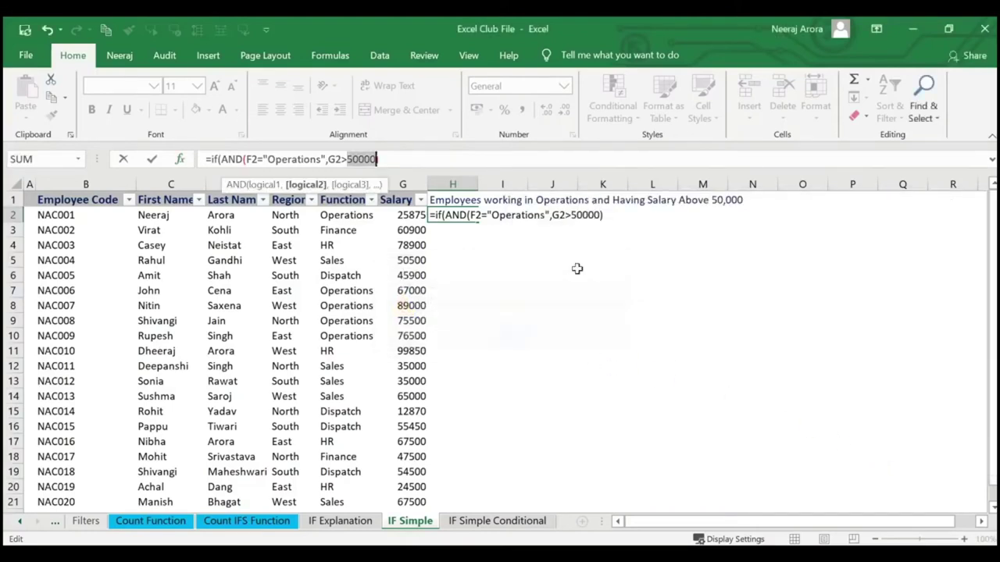
{"action": "left_click", "coordinate": [389, 158]}
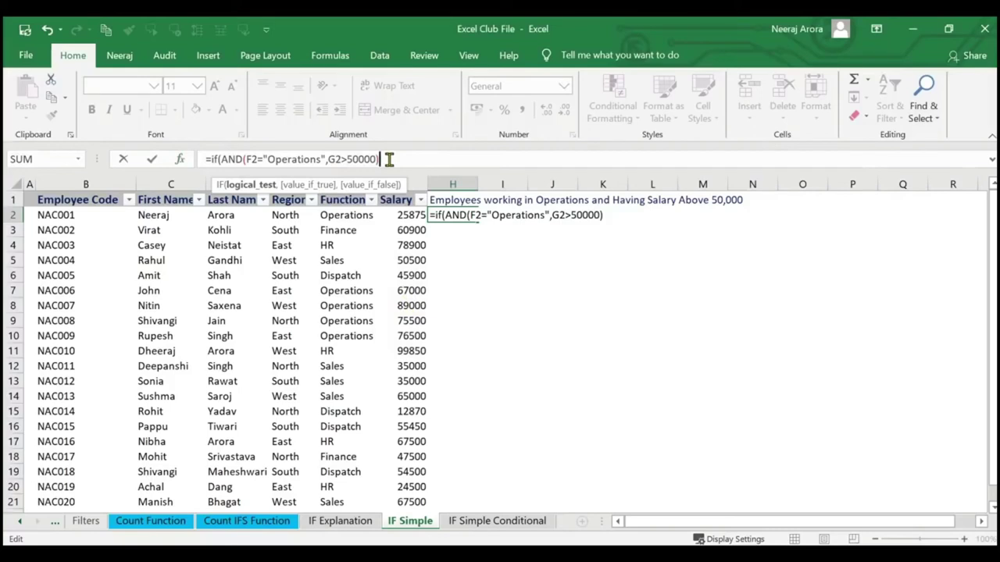
{"action": "type", "text": ","}
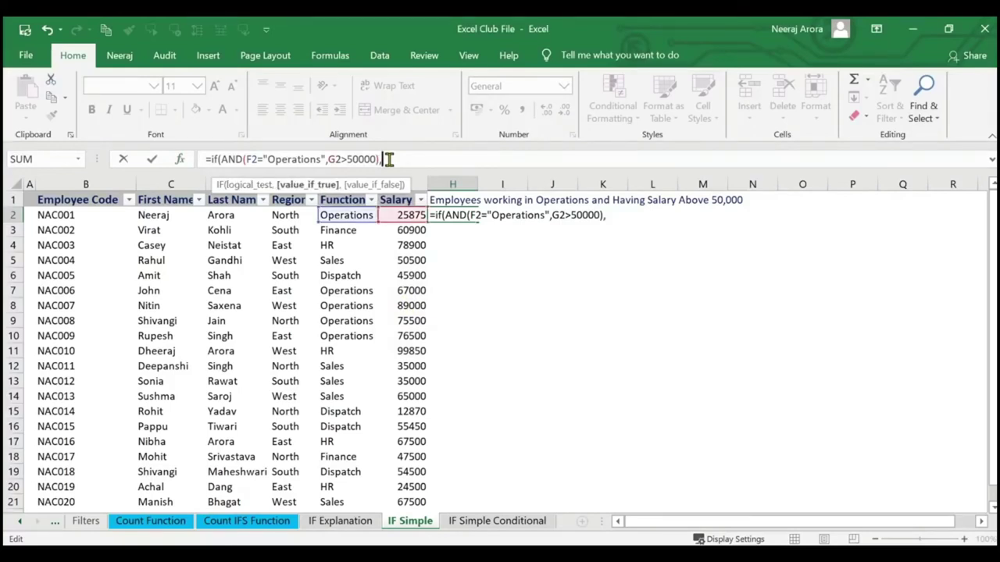
{"action": "left_click", "coordinate": [180, 159]}
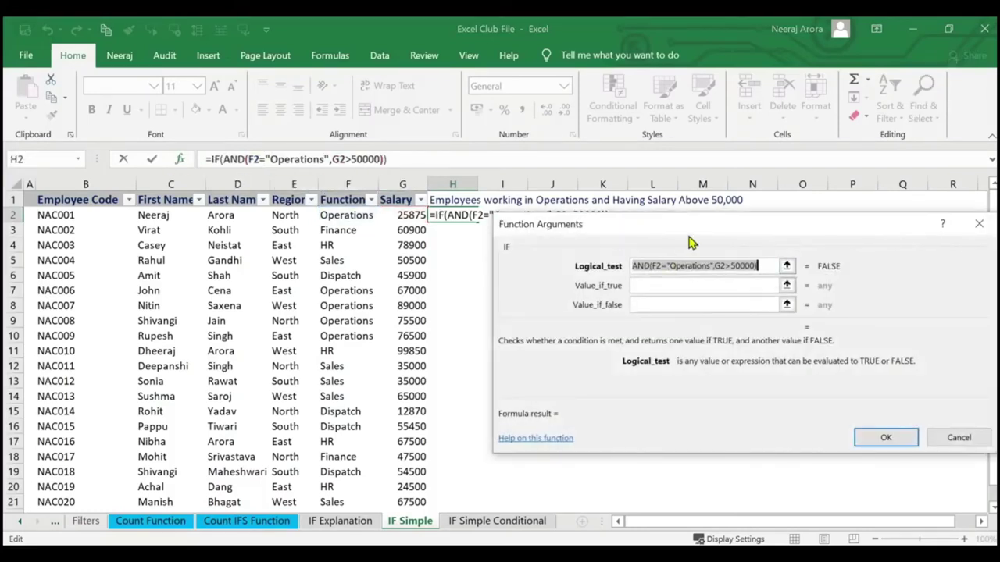
{"action": "left_click", "coordinate": [975, 442]}
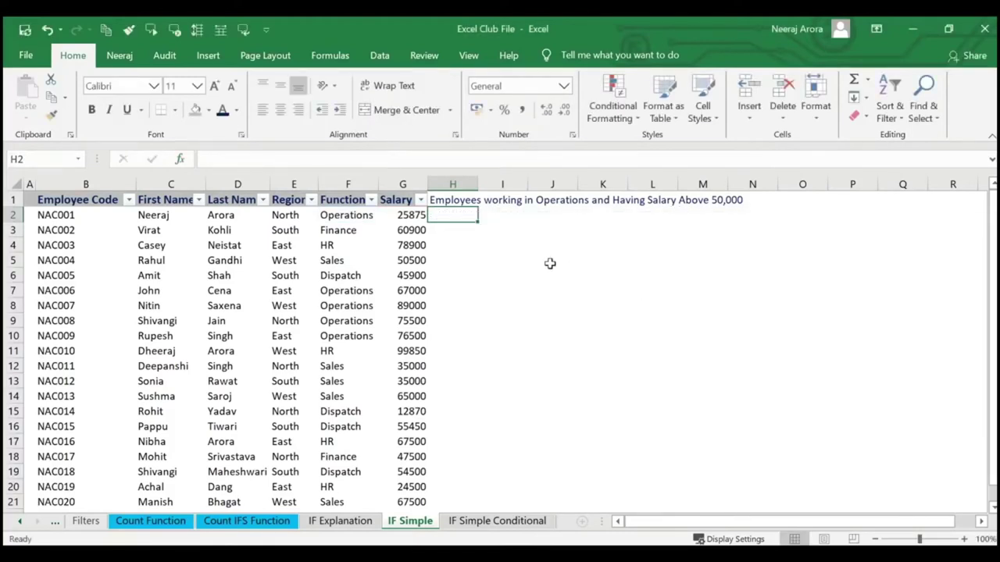
{"action": "type", "text": "=if"}
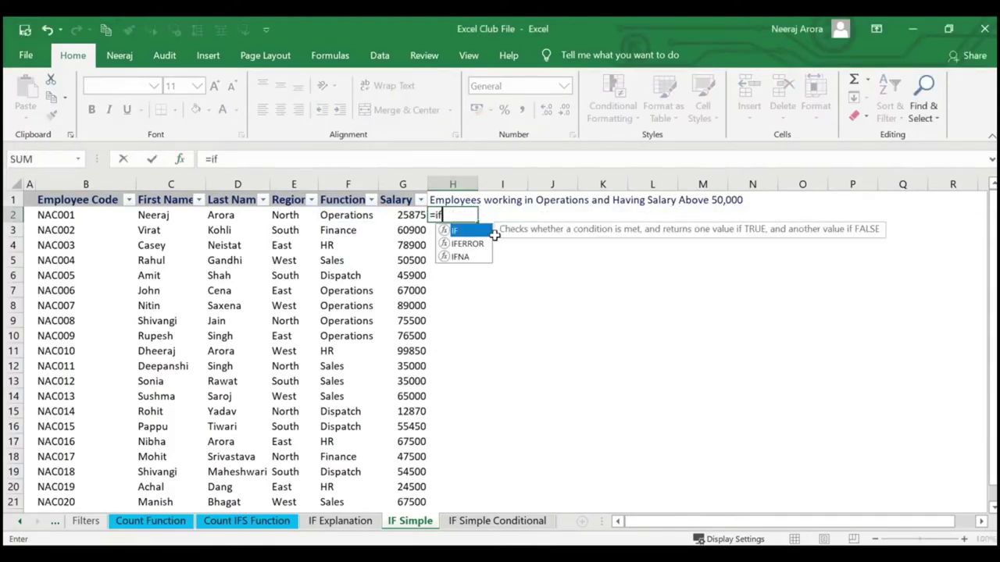
{"action": "type", "text": "(and"}
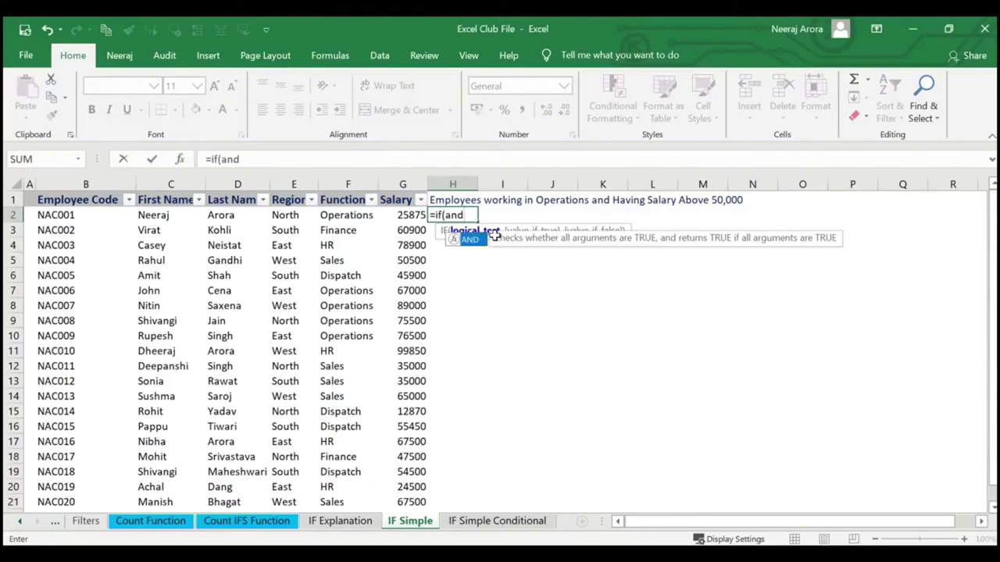
{"action": "type", "text": "("}
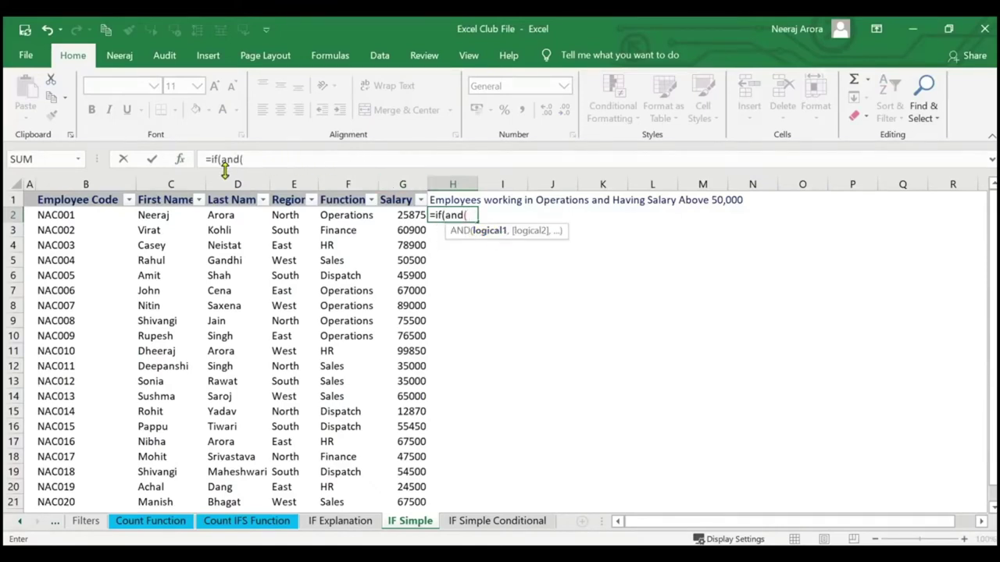
{"action": "left_click", "coordinate": [182, 159]}
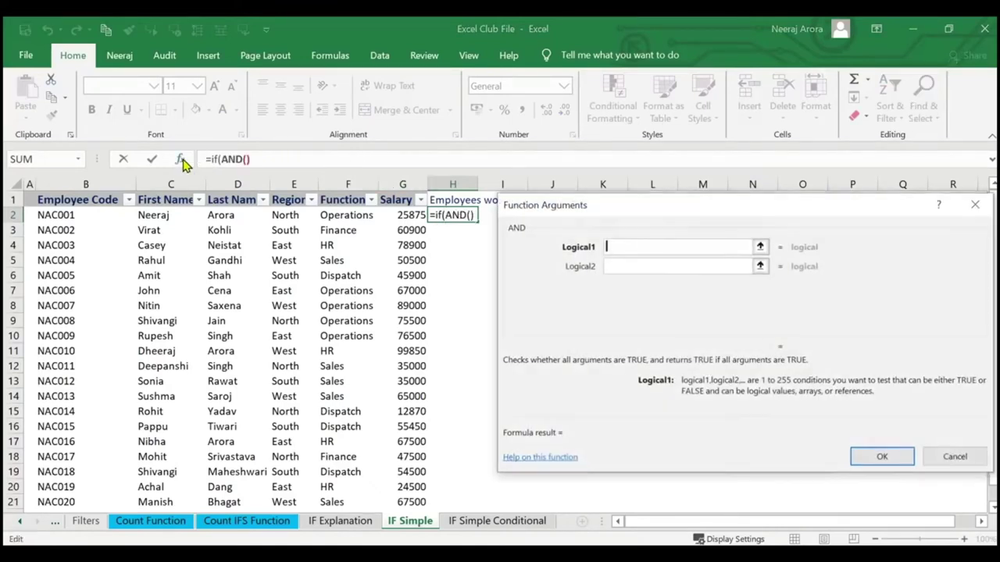
{"action": "left_click", "coordinate": [955, 456]}
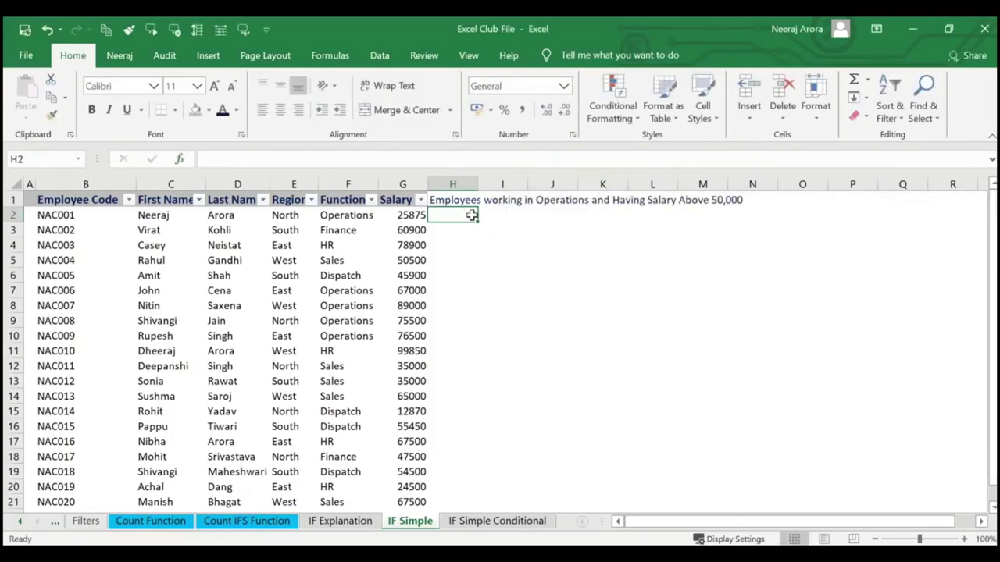
{"action": "type", "text": "=if(and"}
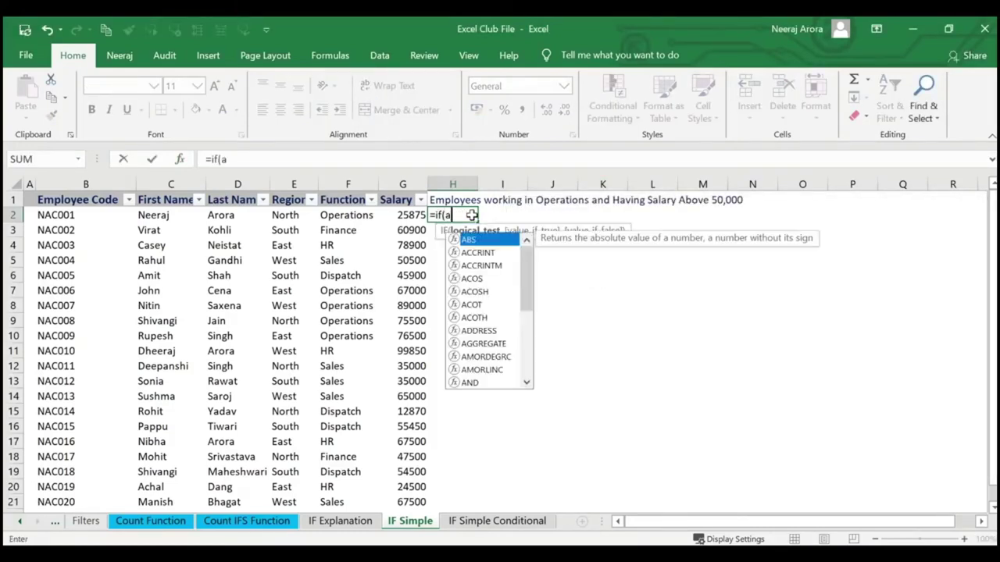
{"action": "left_click", "coordinate": [182, 160]}
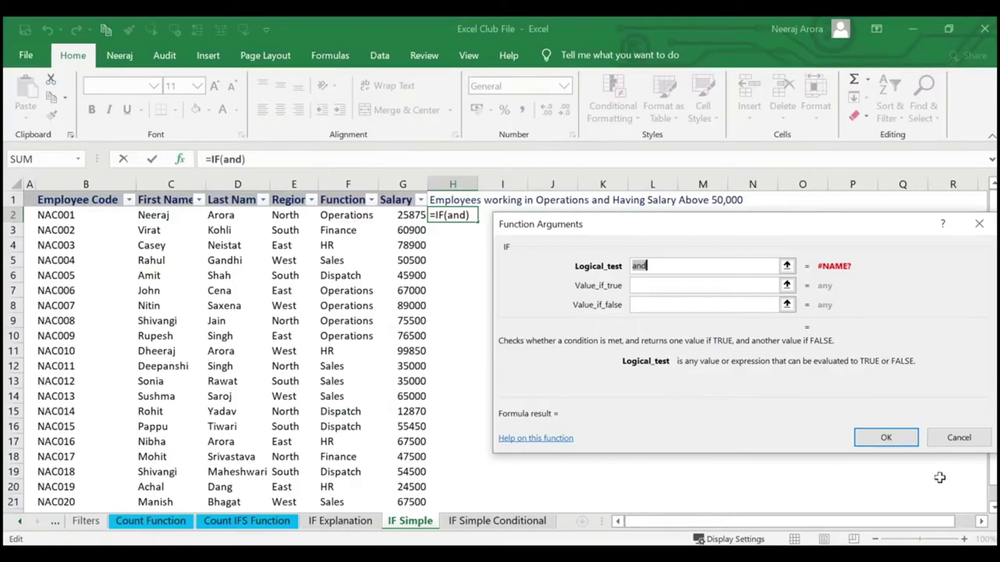
{"action": "left_click", "coordinate": [959, 438]}
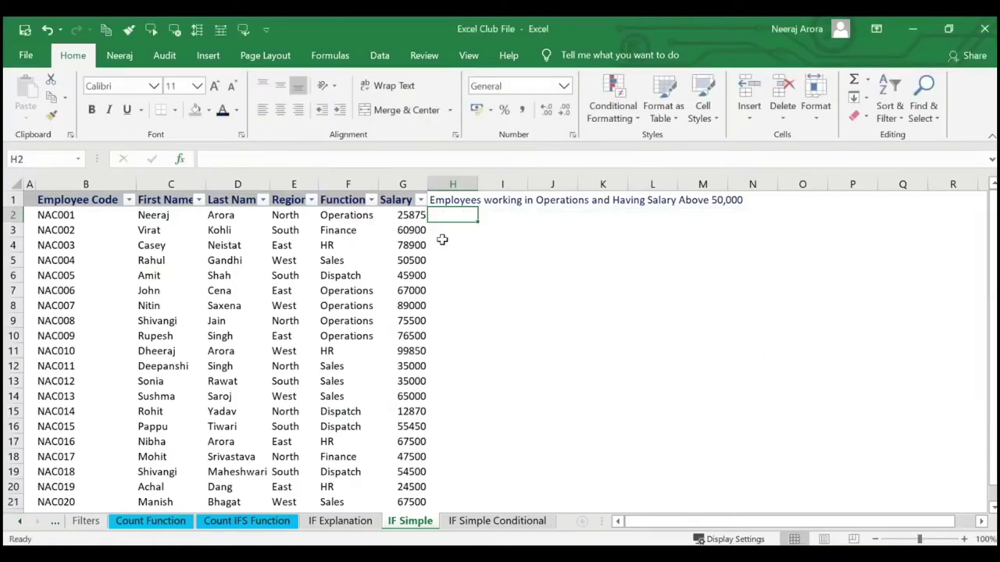
Start =IF(AND( in H2 with conditions F2="Operations" and G2>50000.
{"action": "type", "text": "="}
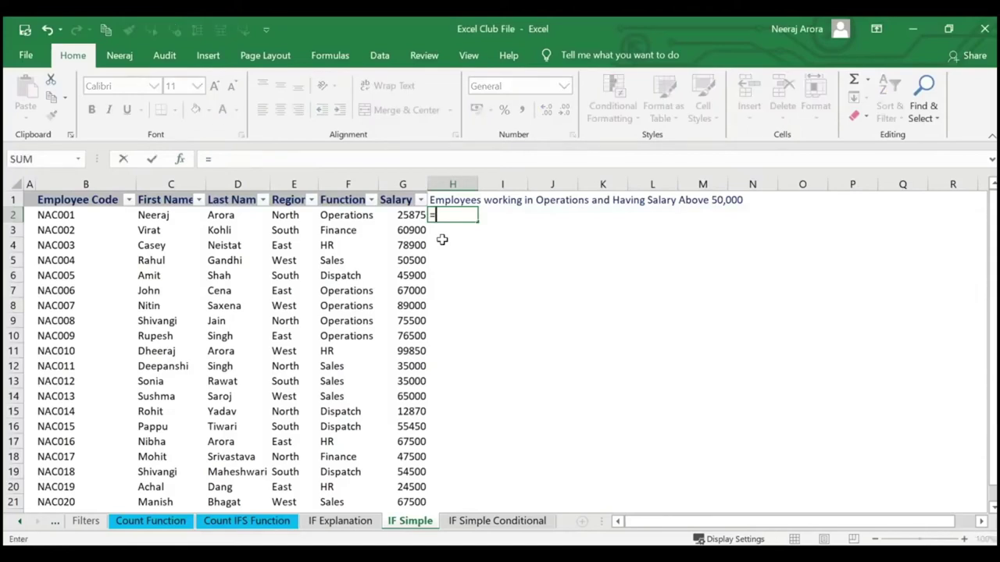
{"action": "type", "text": "if(and"}
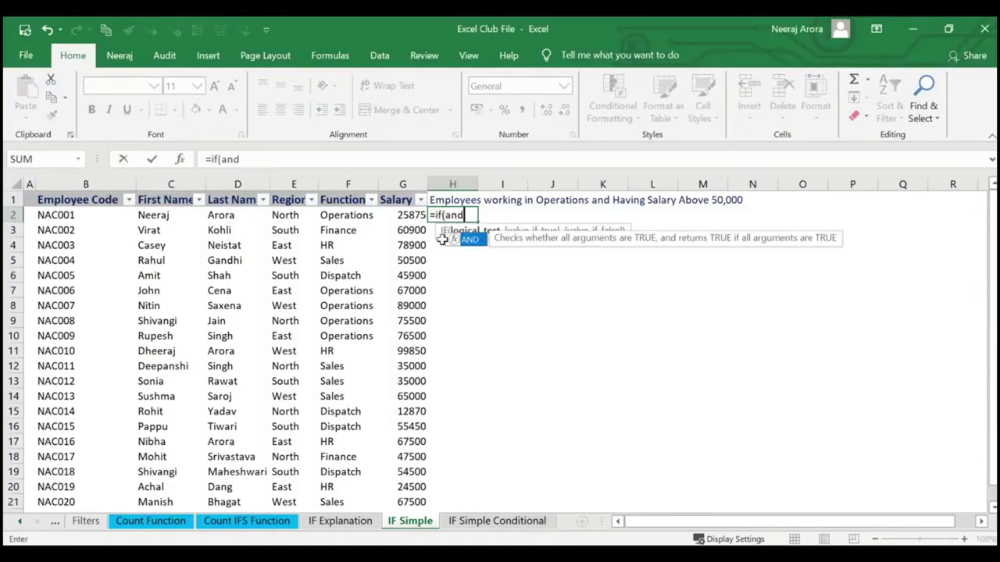
{"action": "type", "text": "("}
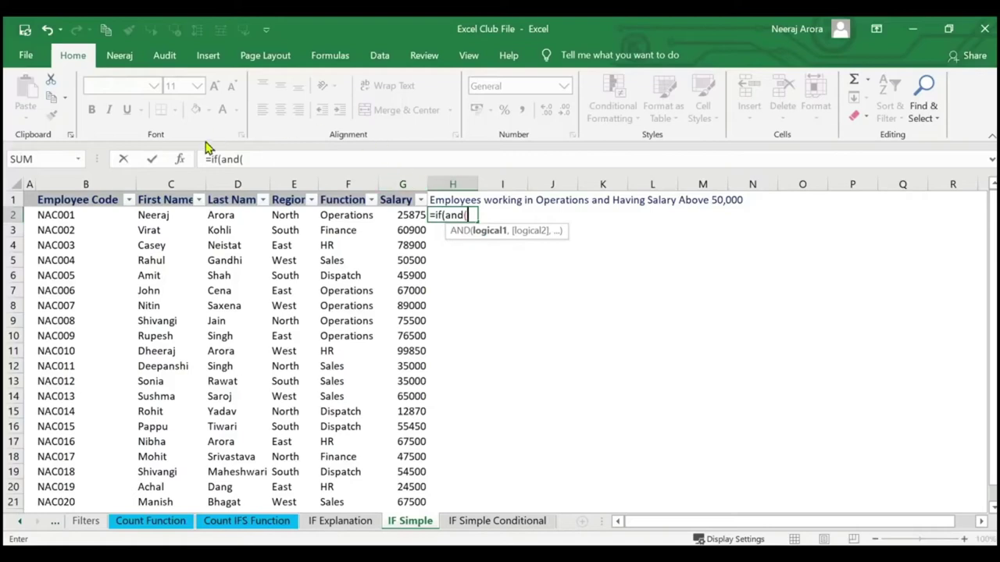
{"action": "left_click", "coordinate": [179, 159]}
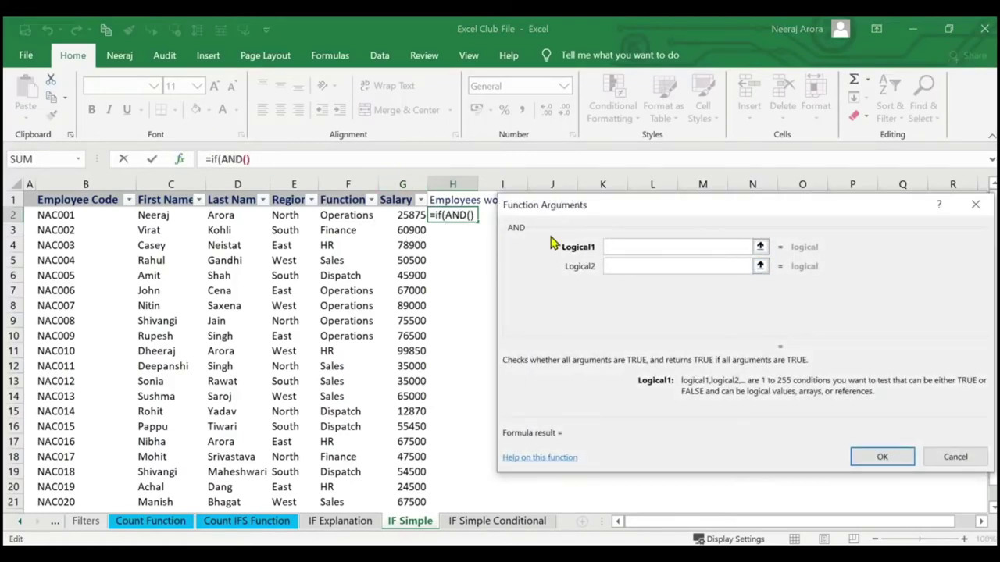
{"action": "left_click", "coordinate": [360, 216]}
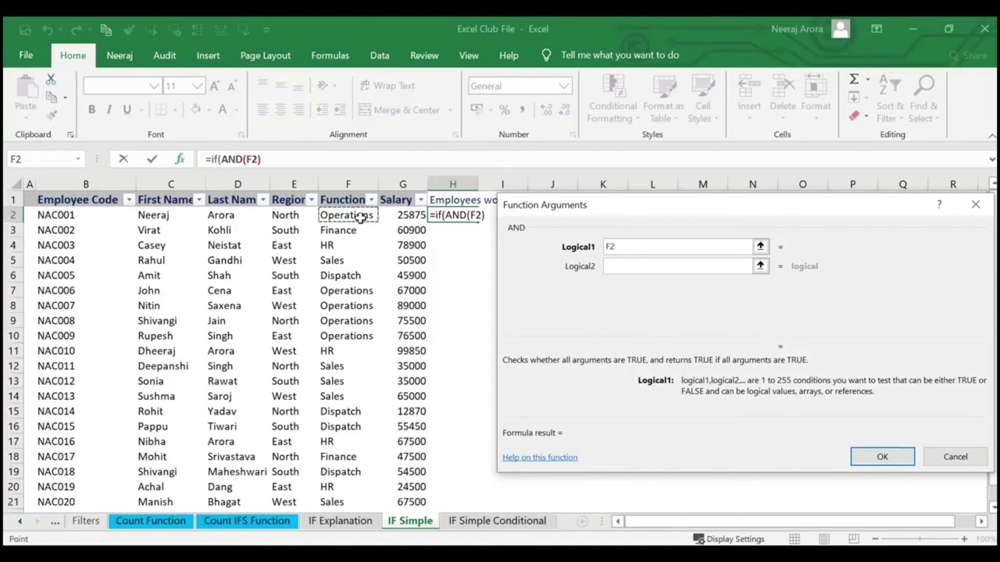
{"action": "type", "text": "="}
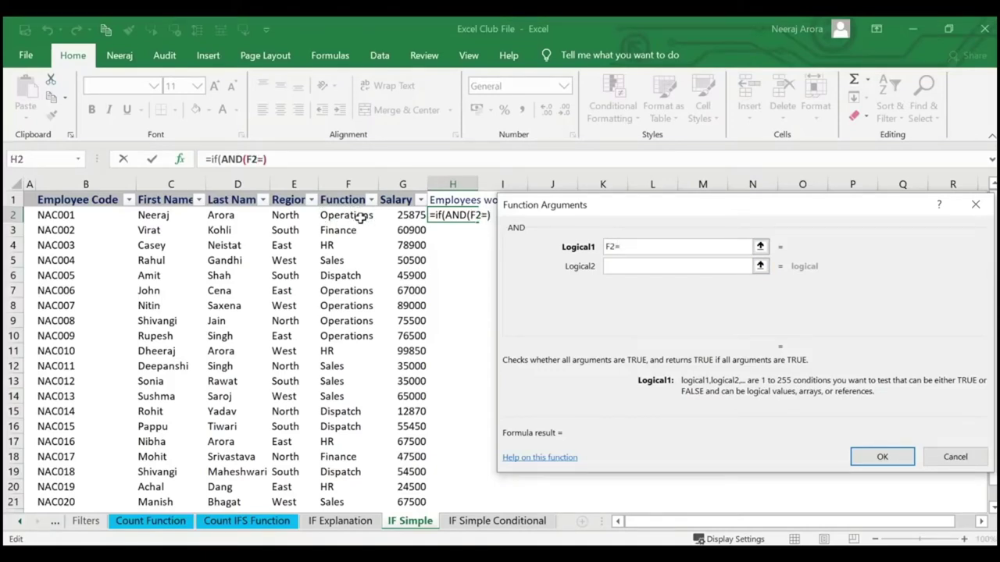
{"action": "type", "text": "\"\"O"}
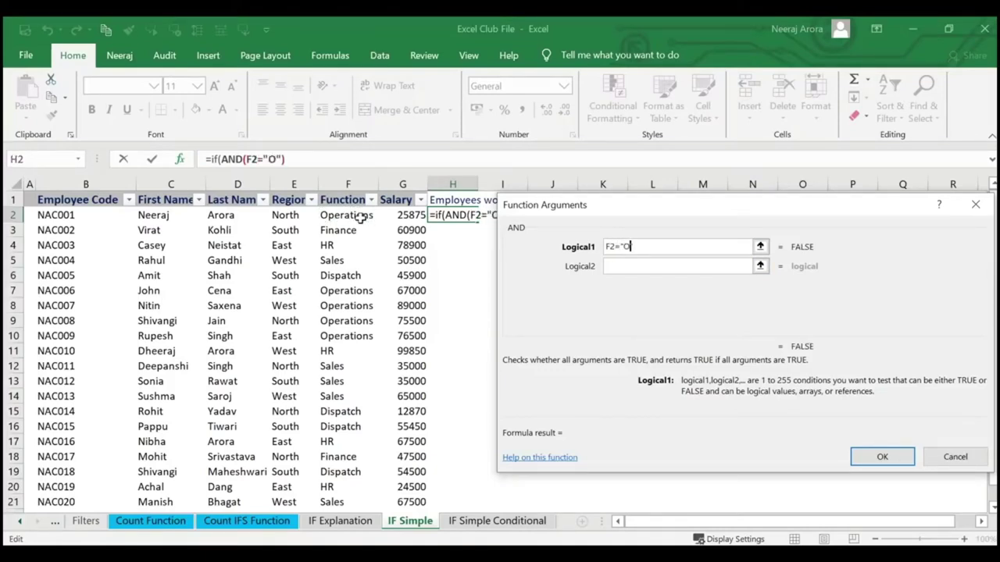
{"action": "type", "text": "perations"}
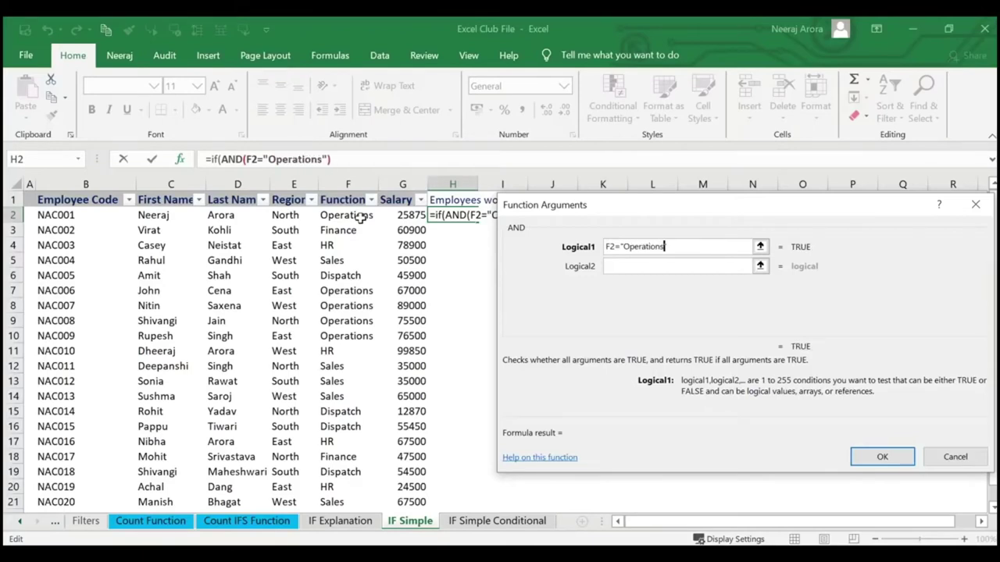
{"action": "left_click", "coordinate": [613, 266]}
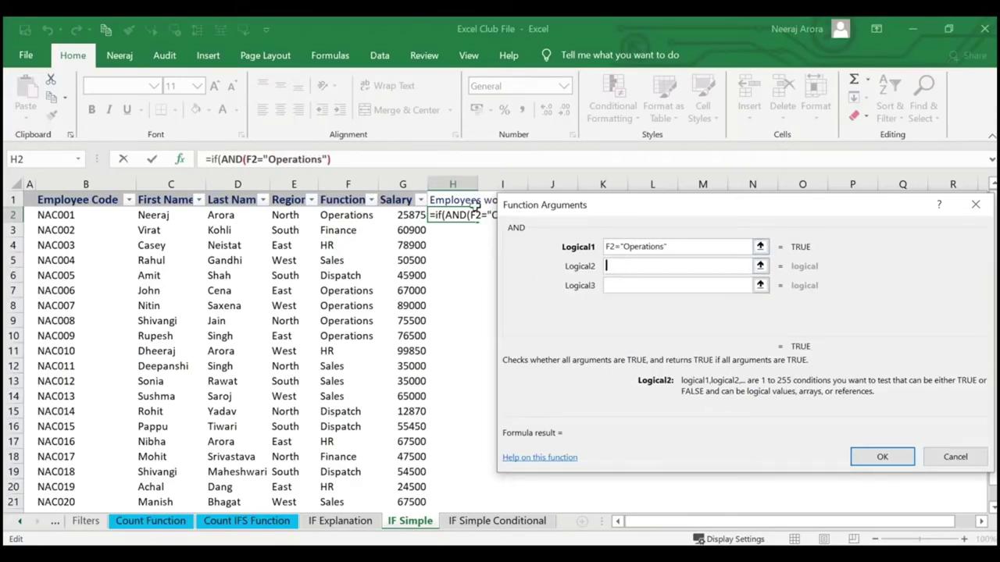
{"action": "left_click", "coordinate": [411, 221]}
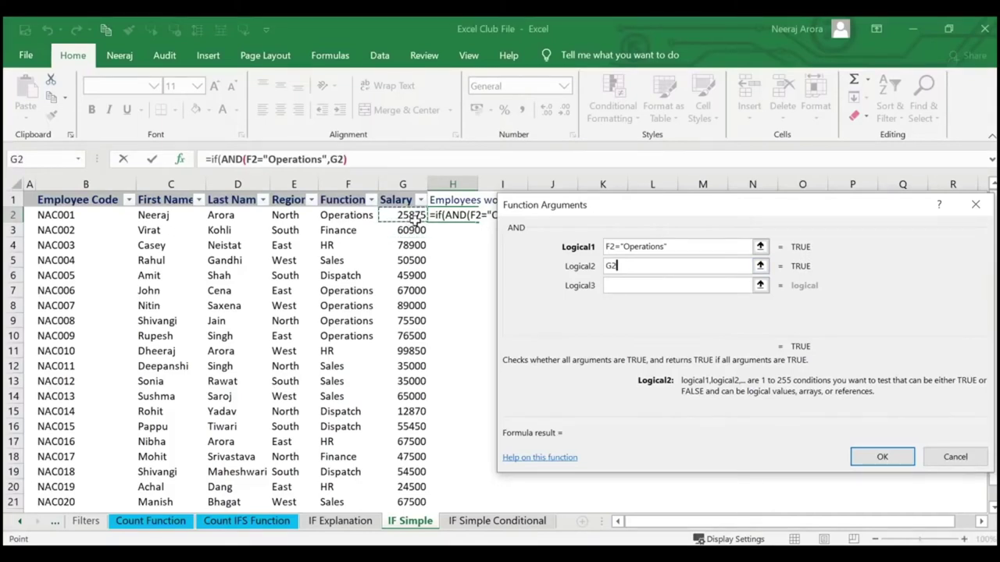
{"action": "type", "text": ">50000"}
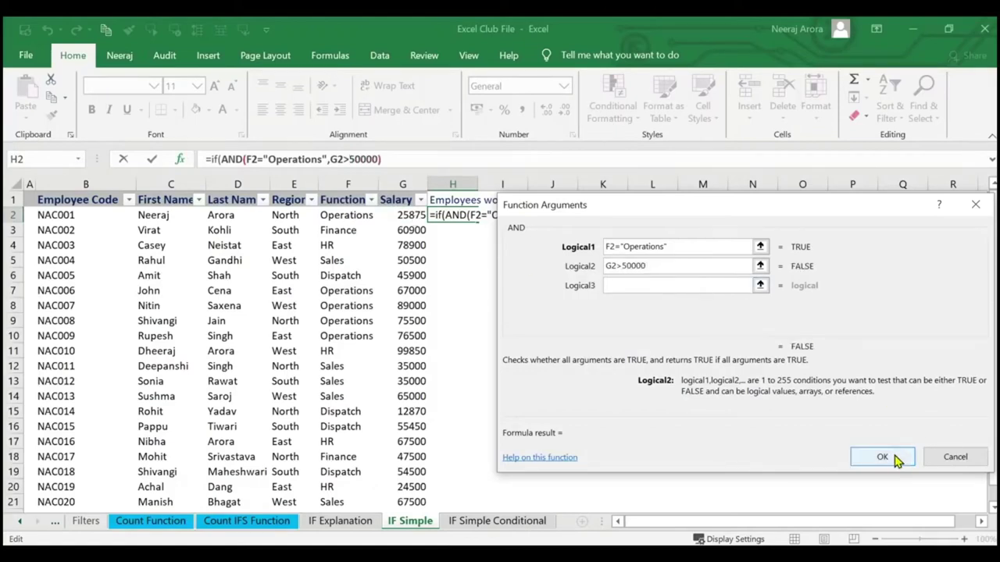
Add the comma separating the AND condition from IF's remaining arguments.
{"action": "left_click", "coordinate": [382, 159]}
{"action": "type", "text": ","}
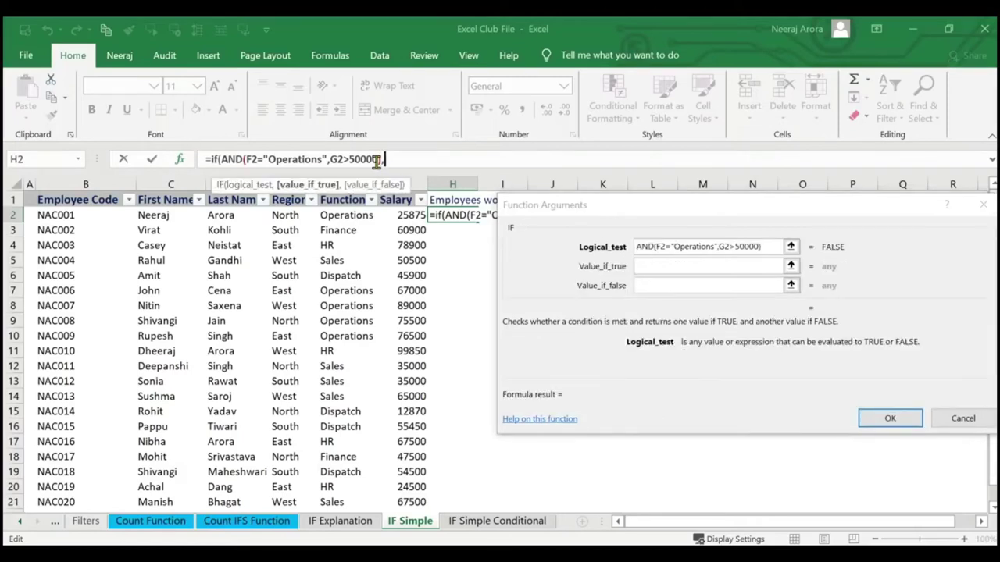
{"action": "key", "text": "BackSpace"}
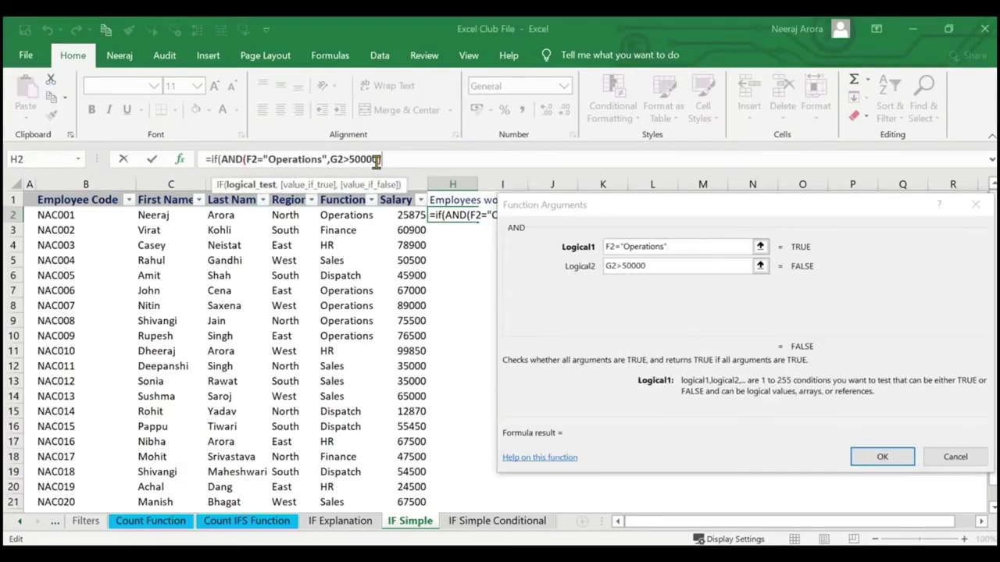
{"action": "type", "text": ","}
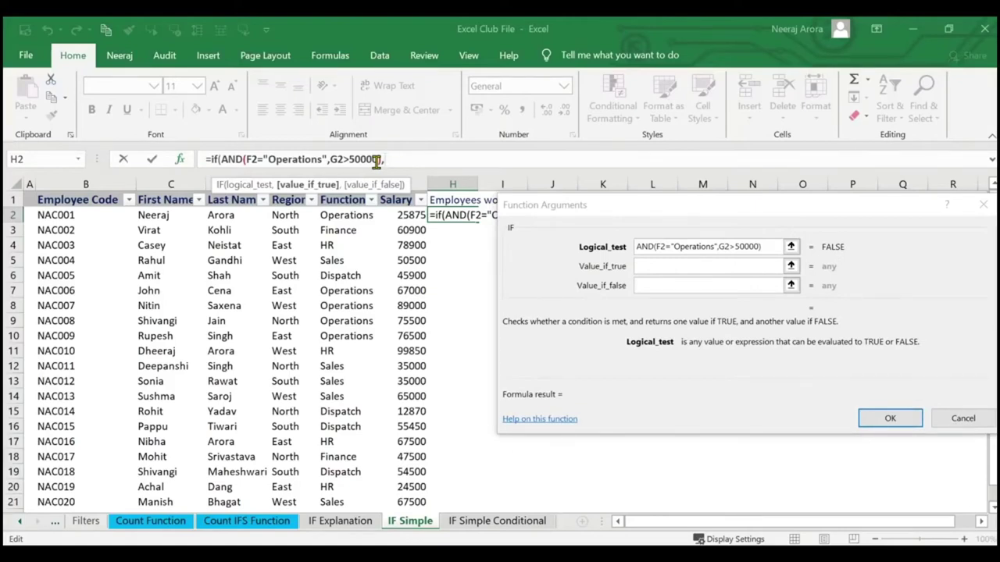
{"action": "key", "text": "BackSpace"}
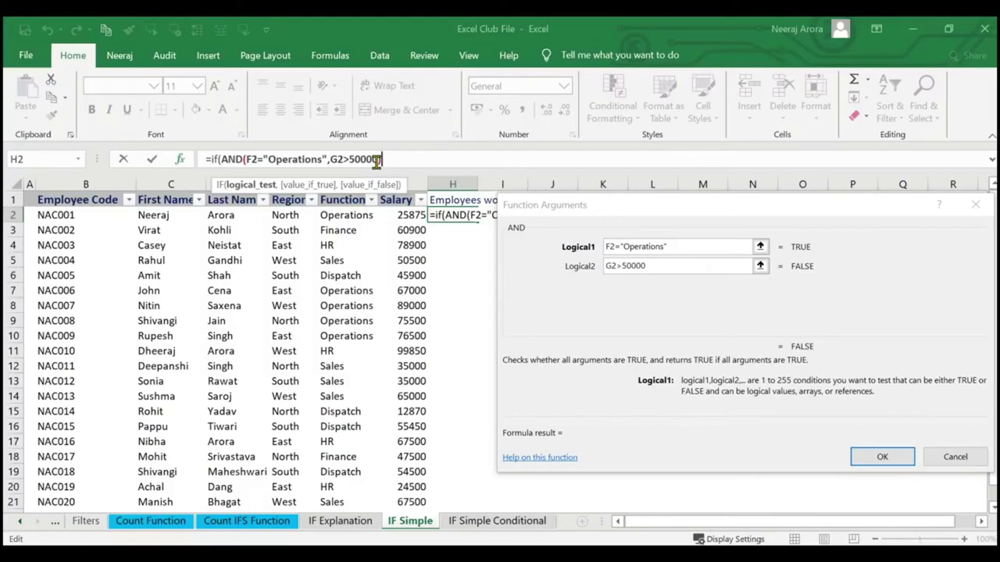
{"action": "type", "text": ","}
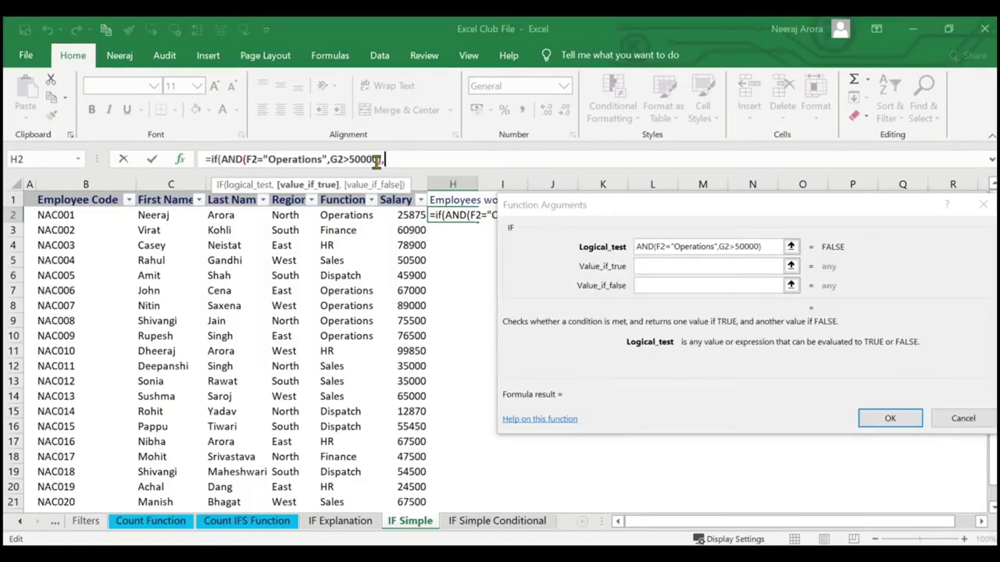
{"action": "key", "text": "BackSpace"}
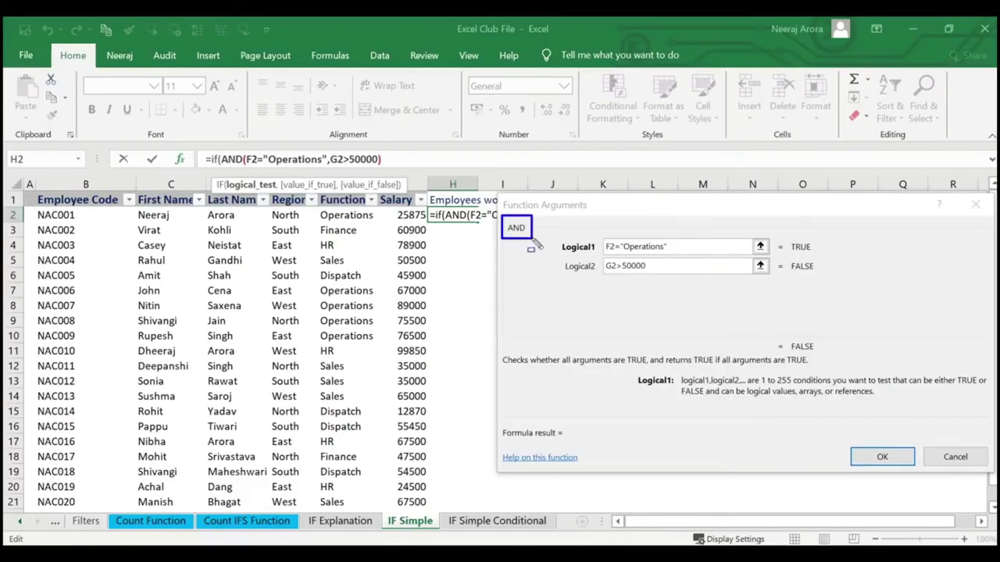
{"action": "left_click", "coordinate": [379, 161]}
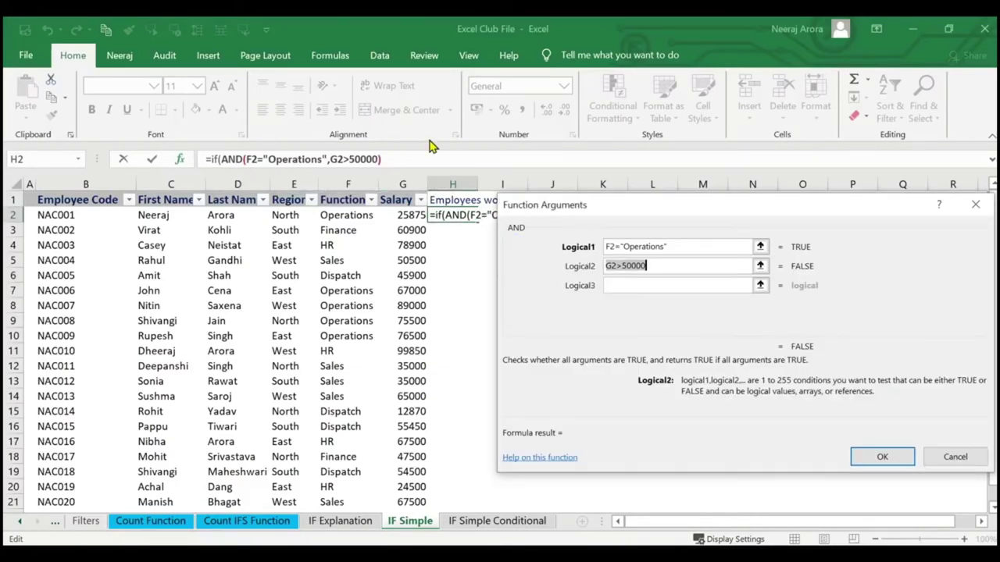
{"action": "left_click", "coordinate": [411, 161]}
{"action": "type", "text": ","}
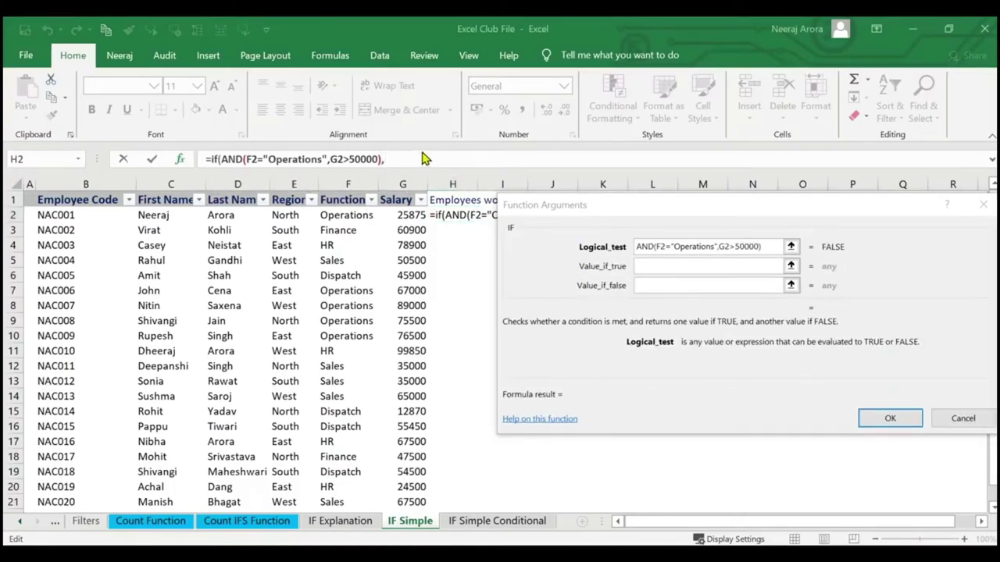
{"action": "left_click", "coordinate": [417, 166]}
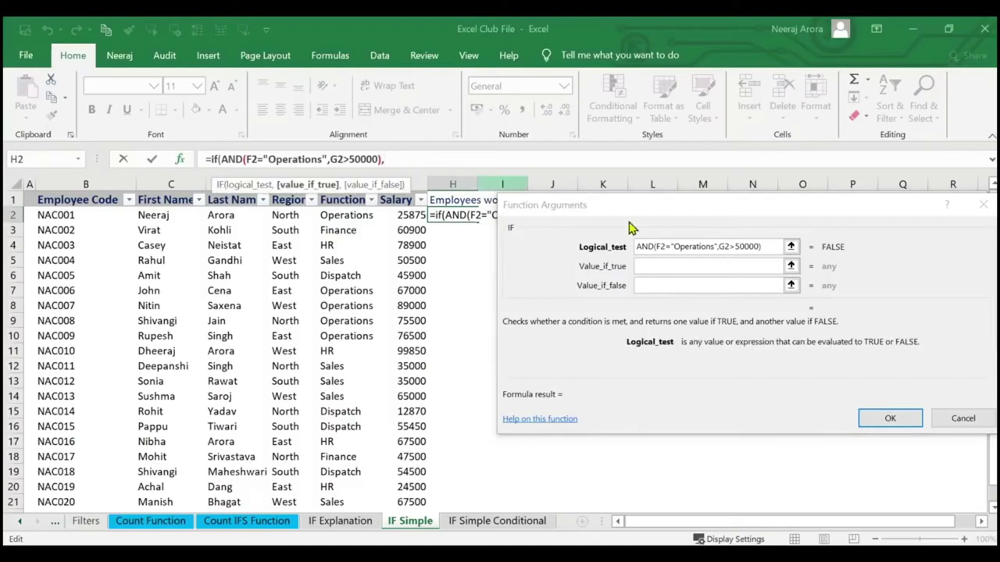
Set IF's value-if-true to "Flag" and enter the formula in H2.
{"action": "left_click", "coordinate": [740, 269]}
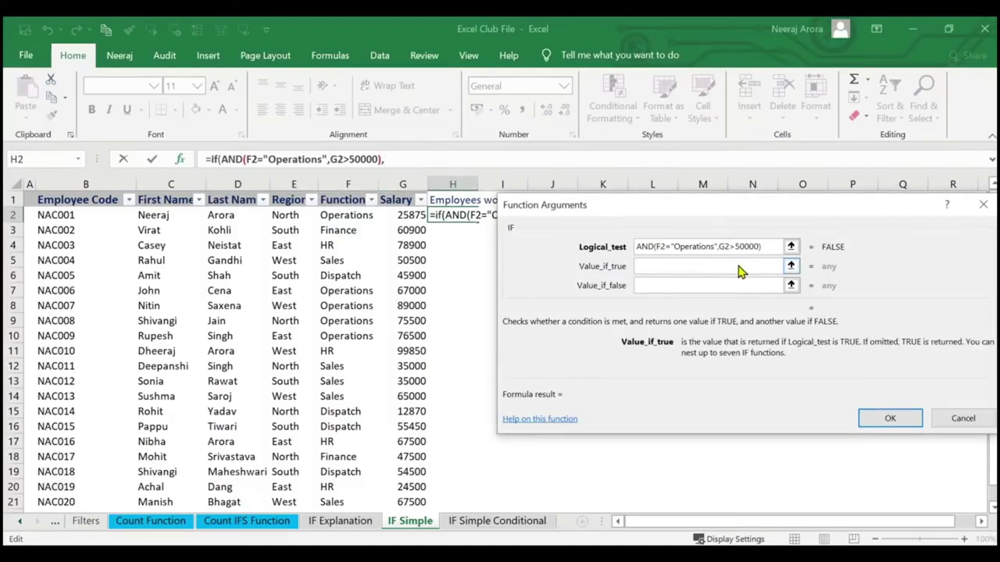
{"action": "type", "text": "Flag"}
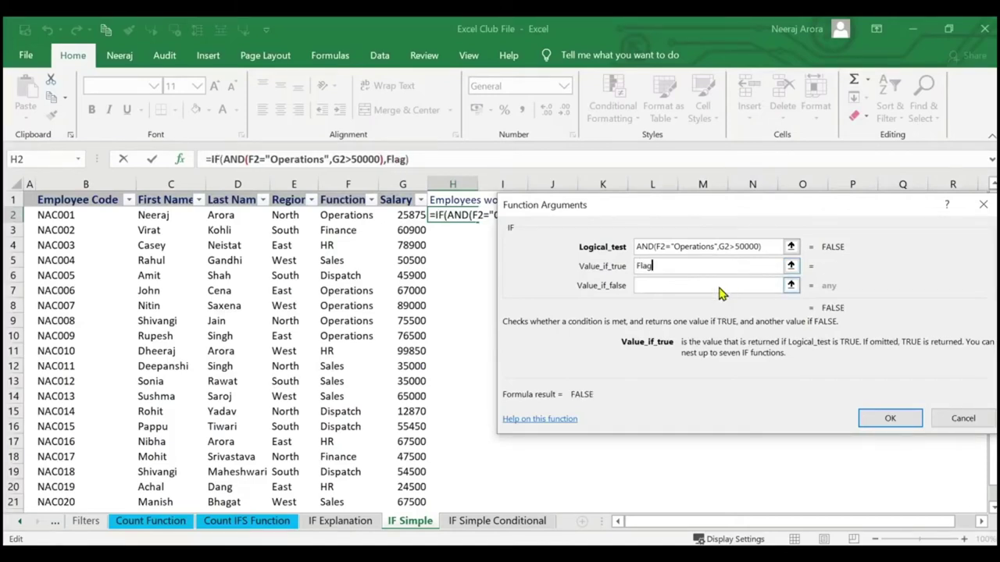
{"action": "left_click", "coordinate": [719, 289]}
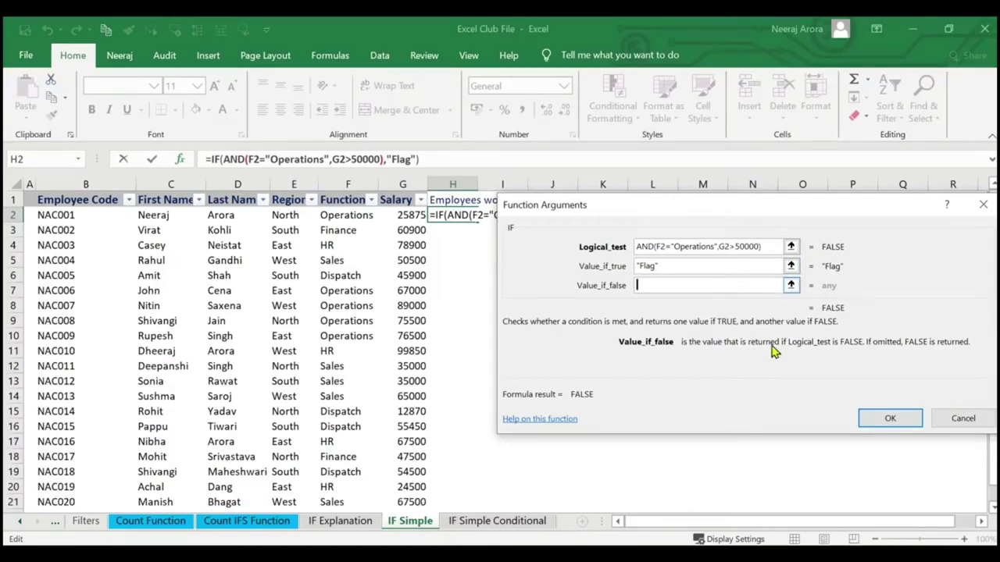
{"action": "left_click", "coordinate": [894, 418]}
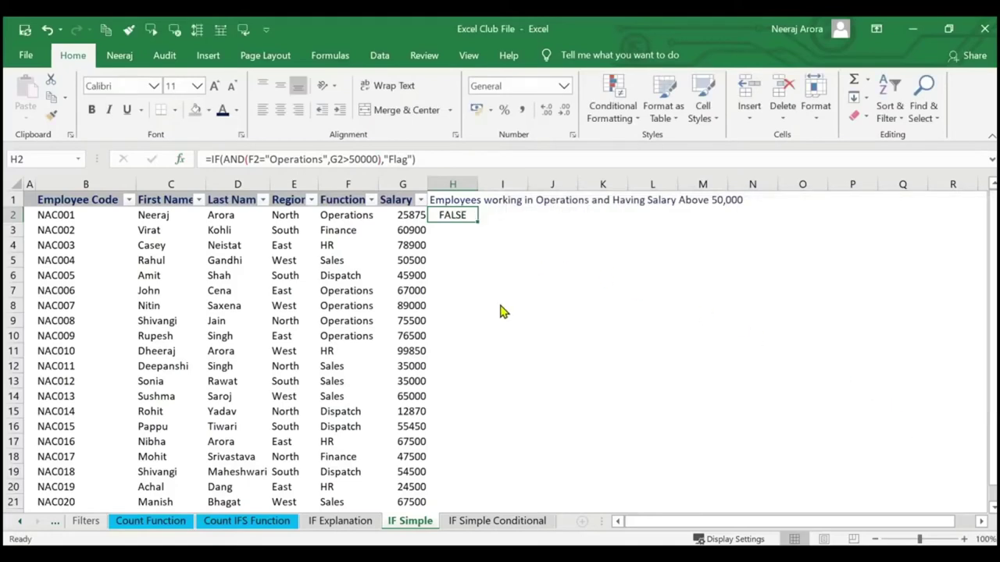
Fill the H2 formula down to H21 for every employee.
{"action": "left_click", "coordinate": [346, 221]}
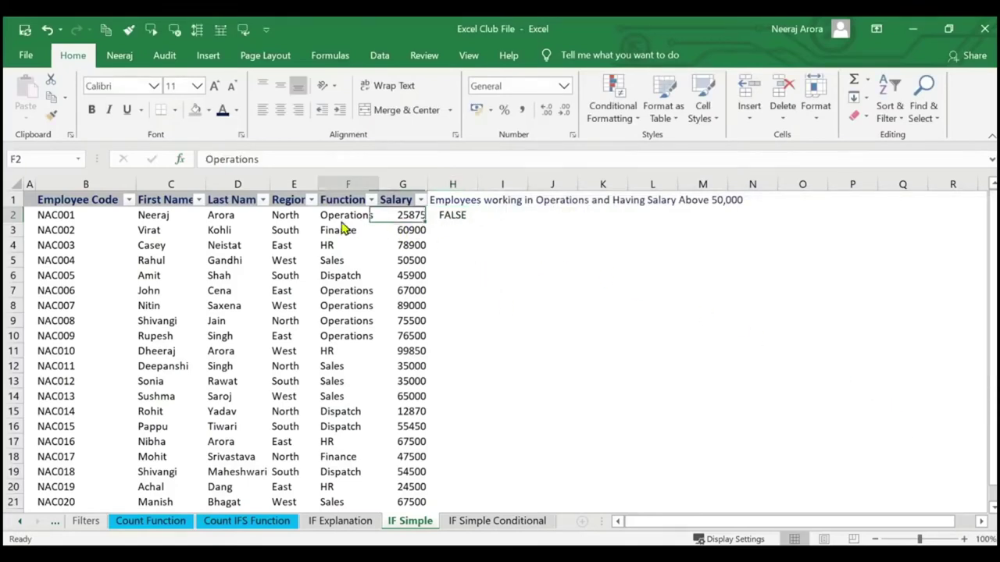
{"action": "left_click", "coordinate": [403, 223]}
{"action": "left_click", "coordinate": [465, 222]}
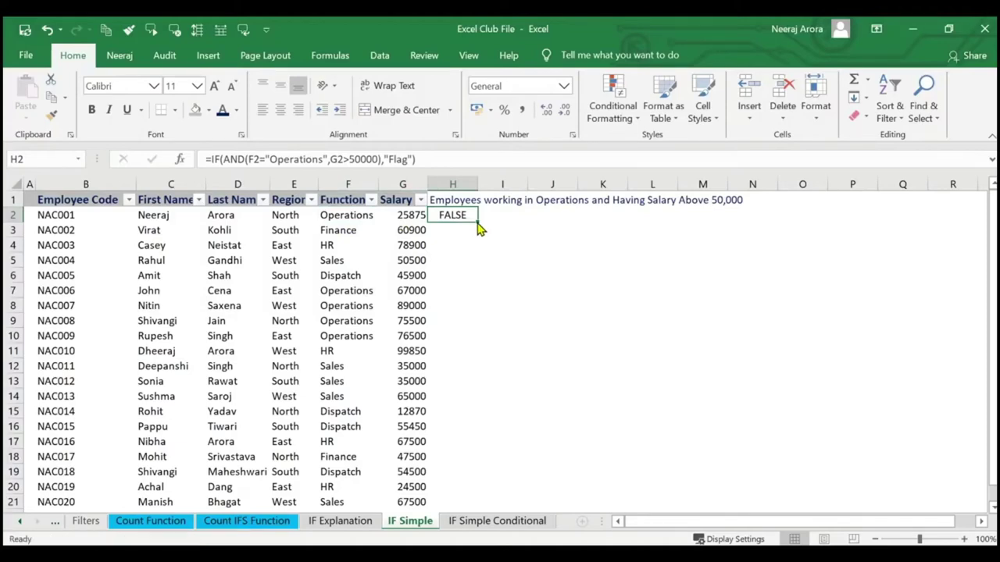
{"action": "double_click", "coordinate": [478, 228]}
{"action": "scroll", "coordinate": [465, 246], "scroll_direction": "down", "scroll_amount": 1}
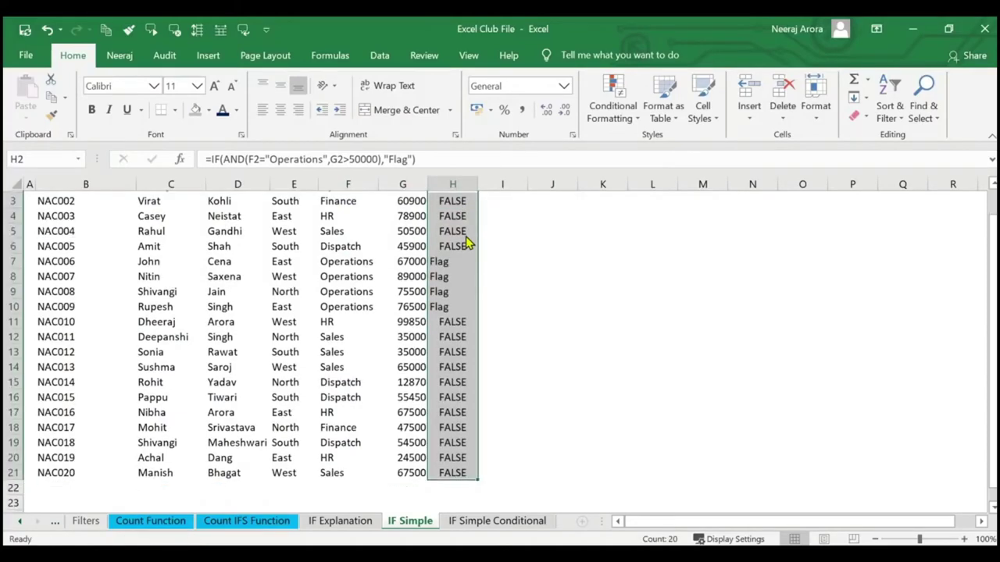
{"action": "scroll", "coordinate": [466, 245], "scroll_direction": "down", "scroll_amount": 1}
{"action": "scroll", "coordinate": [468, 242], "scroll_direction": "up", "scroll_amount": 2}
Review the results, selecting the four Flag rows 7–10, then column H from H2.
{"action": "left_click", "coordinate": [451, 336]}
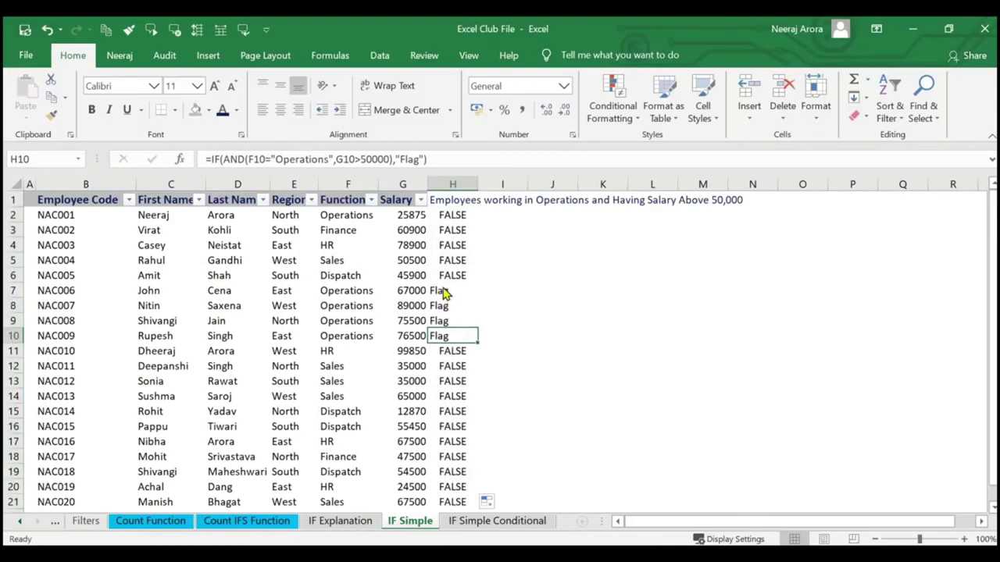
{"action": "left_click_drag", "start_coordinate": [444, 292], "coordinate": [359, 338]}
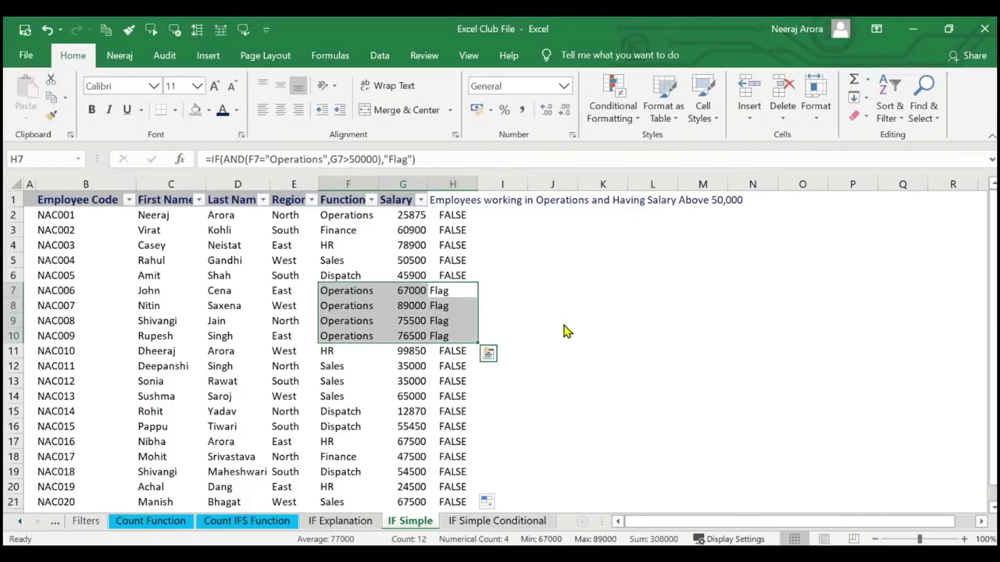
{"action": "left_click", "coordinate": [574, 290]}
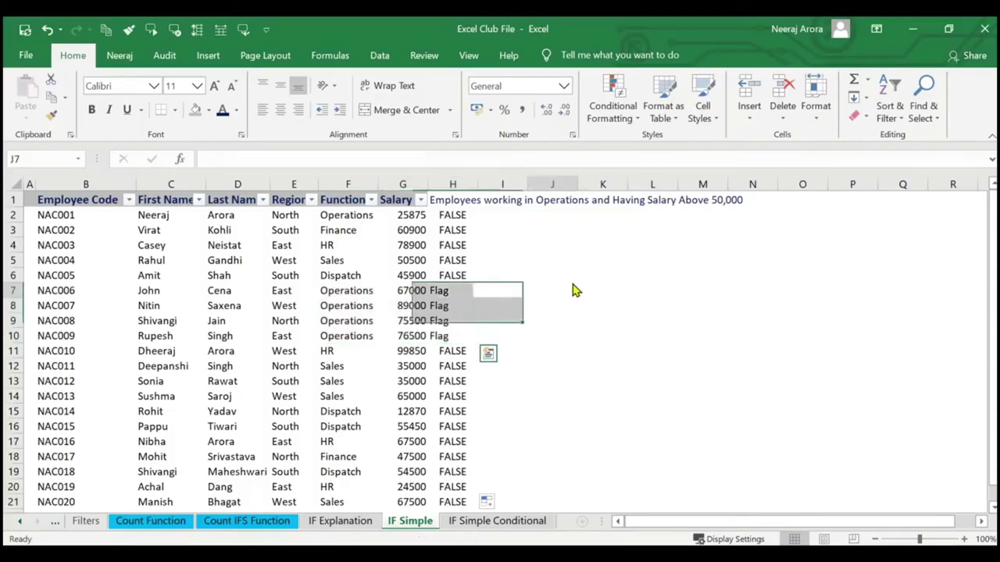
{"action": "left_click_drag", "start_coordinate": [461, 223], "coordinate": [458, 460]}
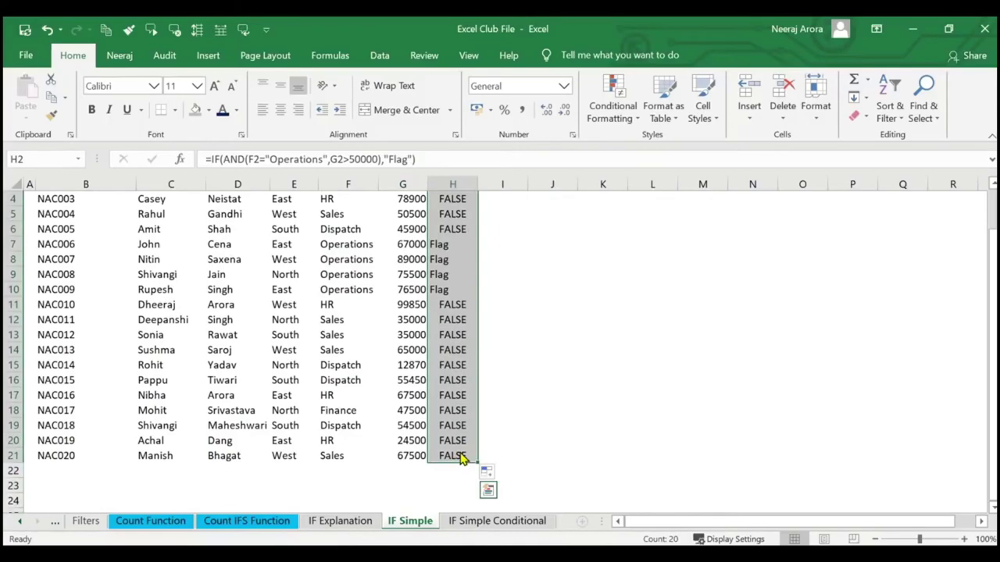
{"action": "key", "text": "Delete"}
{"action": "left_click", "coordinate": [460, 222]}
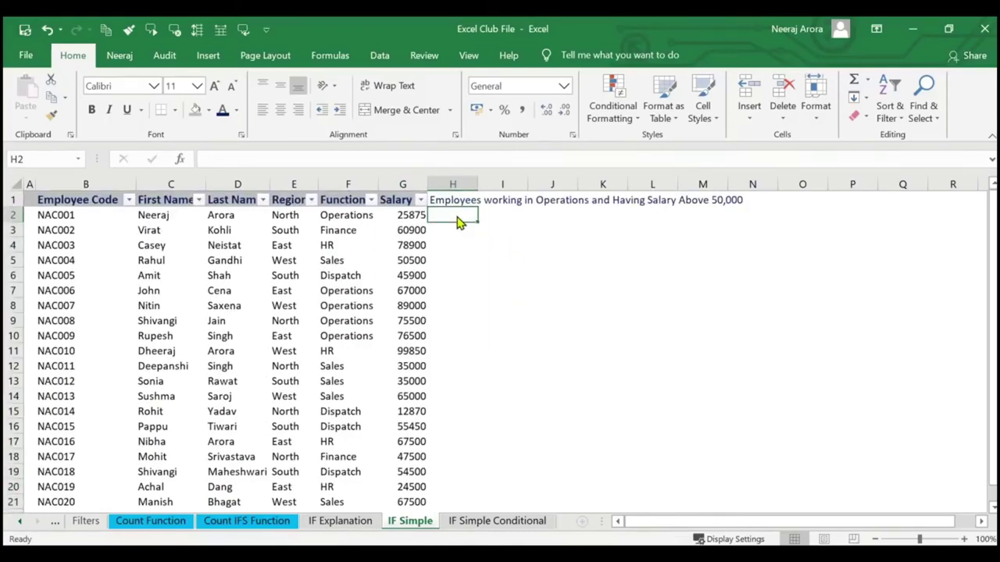
{"action": "type", "text": "=if"}
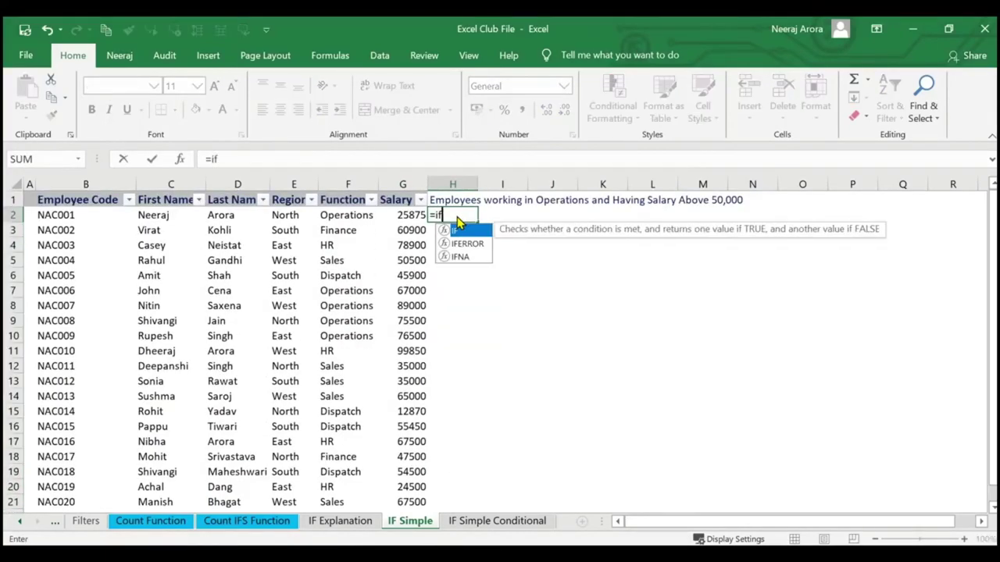
{"action": "type", "text": "(and()"}
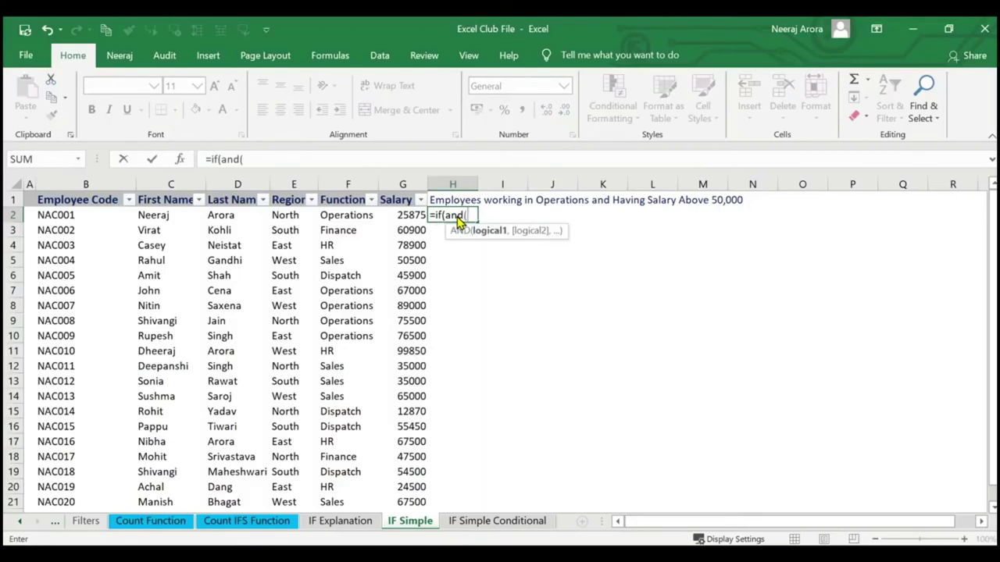
{"action": "left_click", "coordinate": [181, 161]}
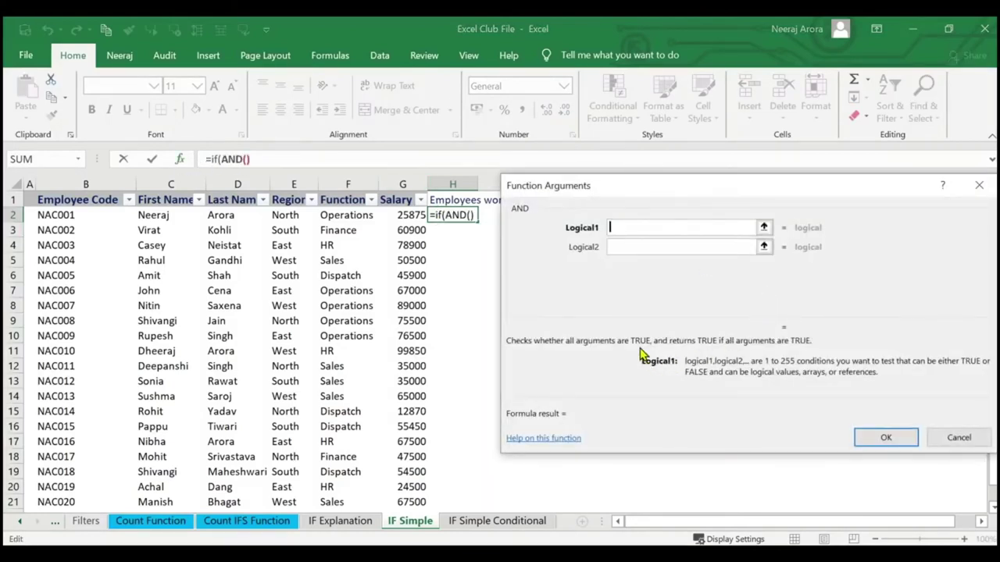
{"action": "mouse_move", "coordinate": [639, 347]}
{"action": "left_mouse_down"}
{"action": "mouse_move", "coordinate": [728, 381]}
{"action": "mouse_move", "coordinate": [812, 394]}
{"action": "mouse_move", "coordinate": [991, 397]}
{"action": "left_mouse_up"}
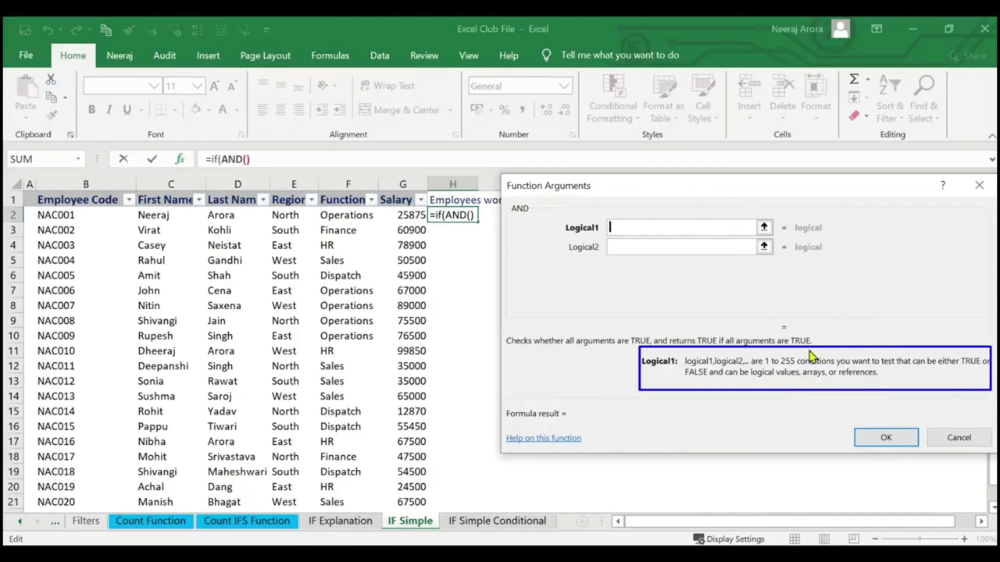
{"action": "mouse_move", "coordinate": [535, 333]}
{"action": "left_mouse_down"}
{"action": "mouse_move", "coordinate": [639, 355]}
{"action": "mouse_move", "coordinate": [700, 354]}
{"action": "left_mouse_up"}
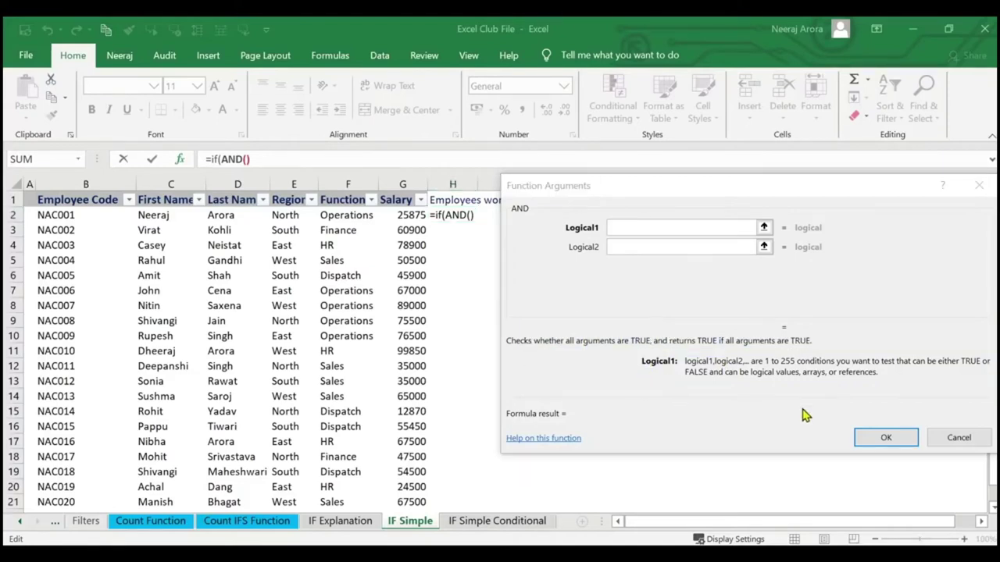
{"action": "left_click", "coordinate": [933, 437]}
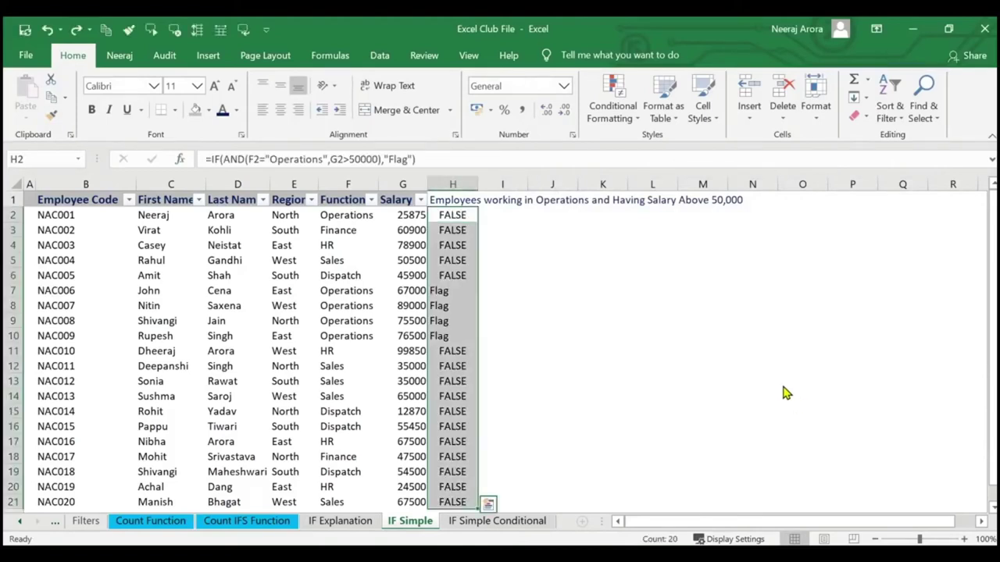
Edit H1 to read 'Employees having Salary > 50000 or less than 25000'.
{"action": "left_click", "coordinate": [771, 382]}
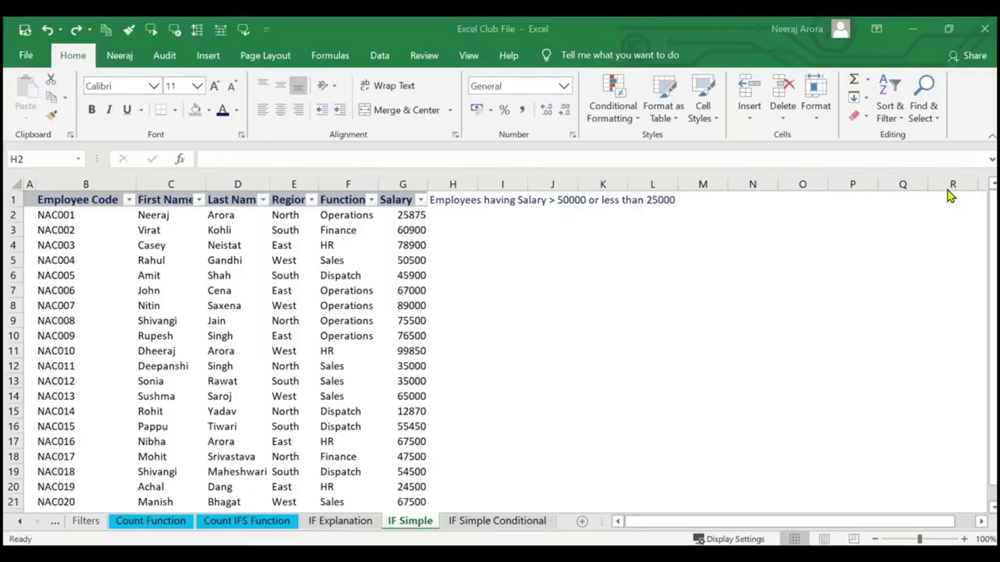
{"action": "left_click", "coordinate": [462, 200]}
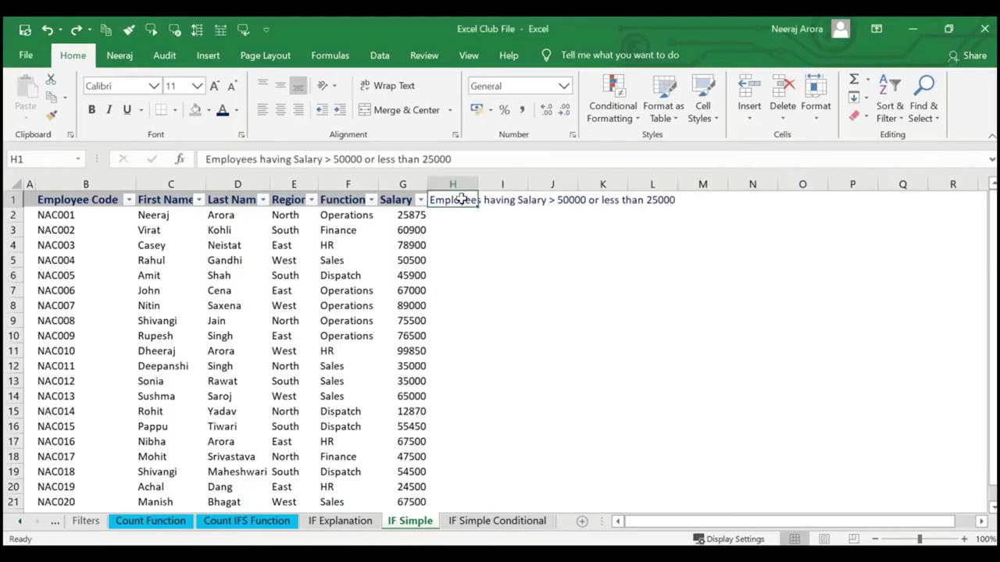
{"action": "key", "text": "Delete"}
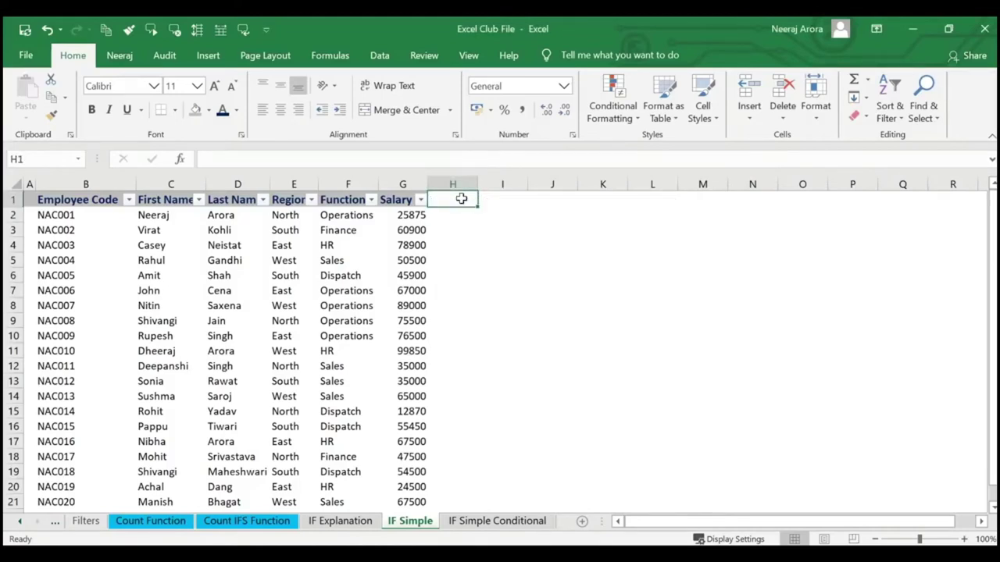
{"action": "key", "text": "ctrl+z"}
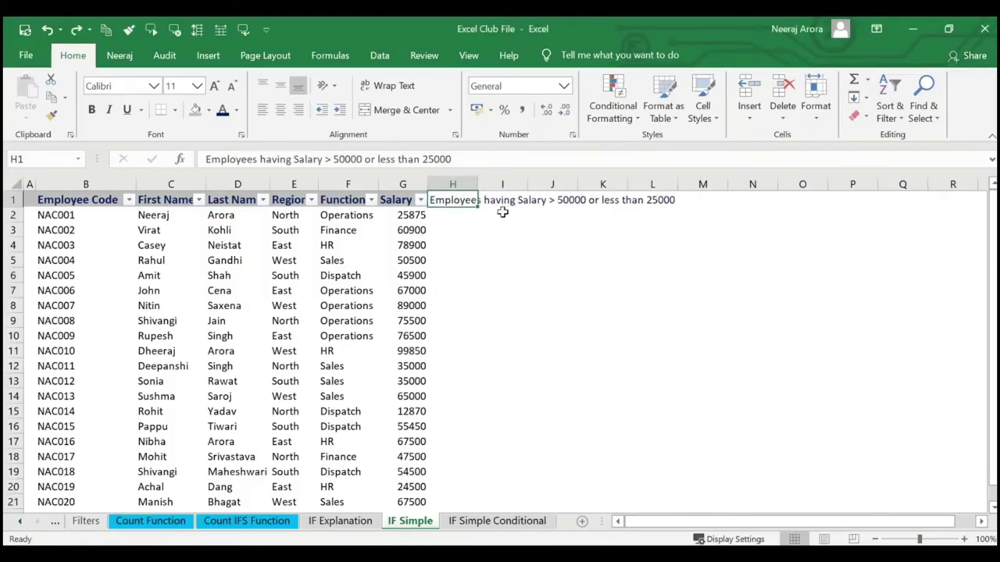
{"action": "left_click", "coordinate": [461, 214]}
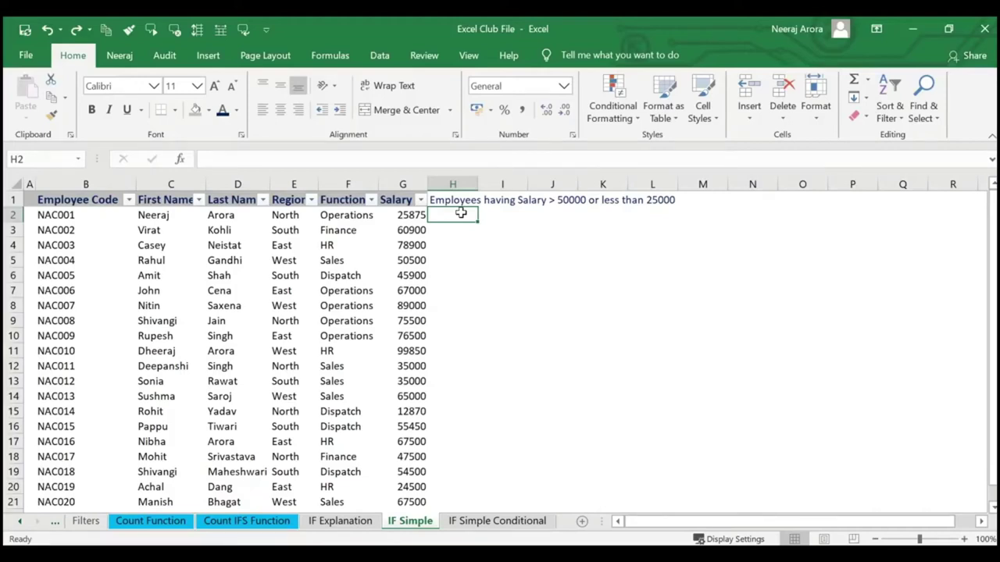
Start =IF(OR( in H2 with OR conditions G2>50000 and G2<25000.
{"action": "type", "text": "=if(or"}
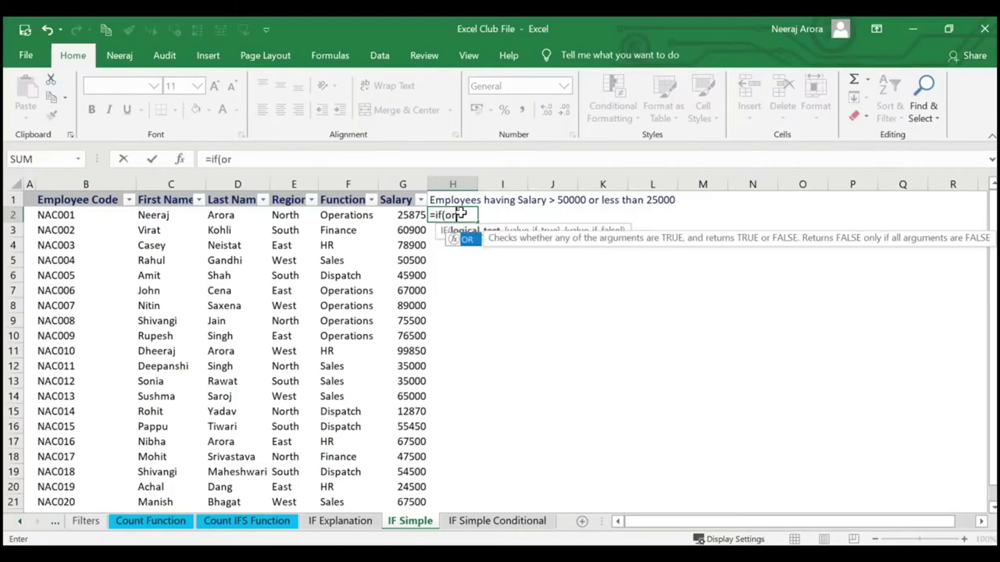
{"action": "type", "text": "("}
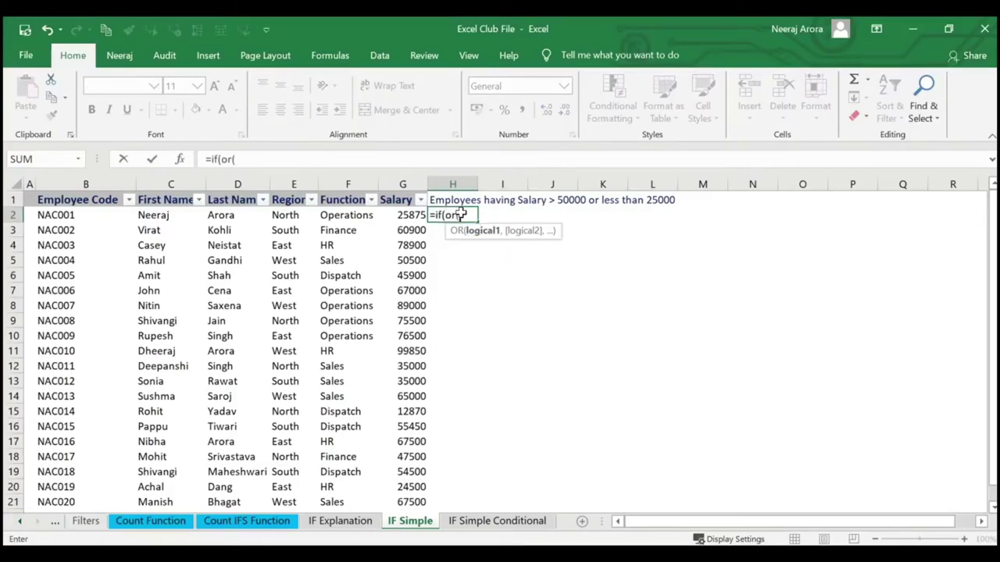
{"action": "left_click", "coordinate": [179, 160]}
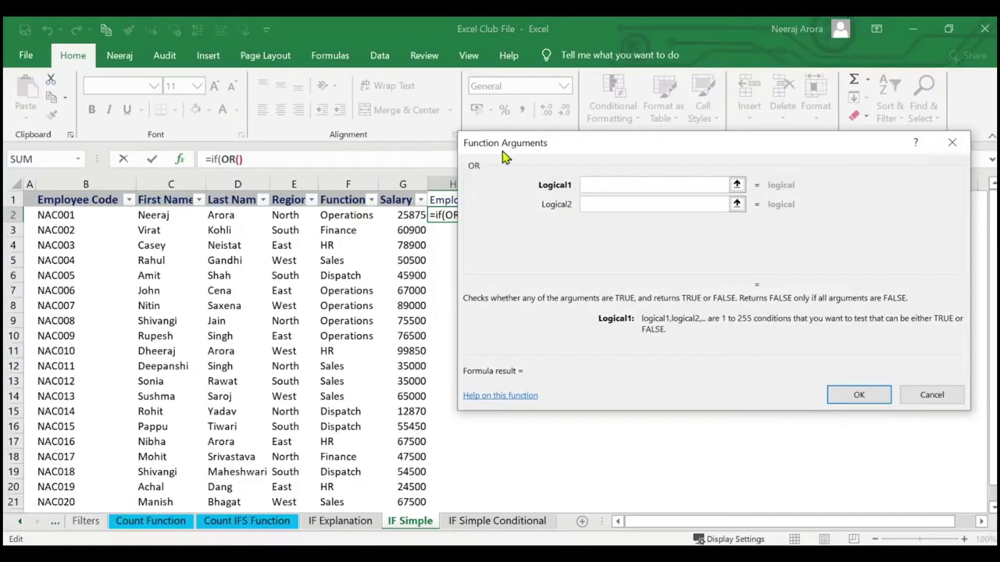
{"action": "left_click_drag", "start_coordinate": [567, 142], "coordinate": [563, 260]}
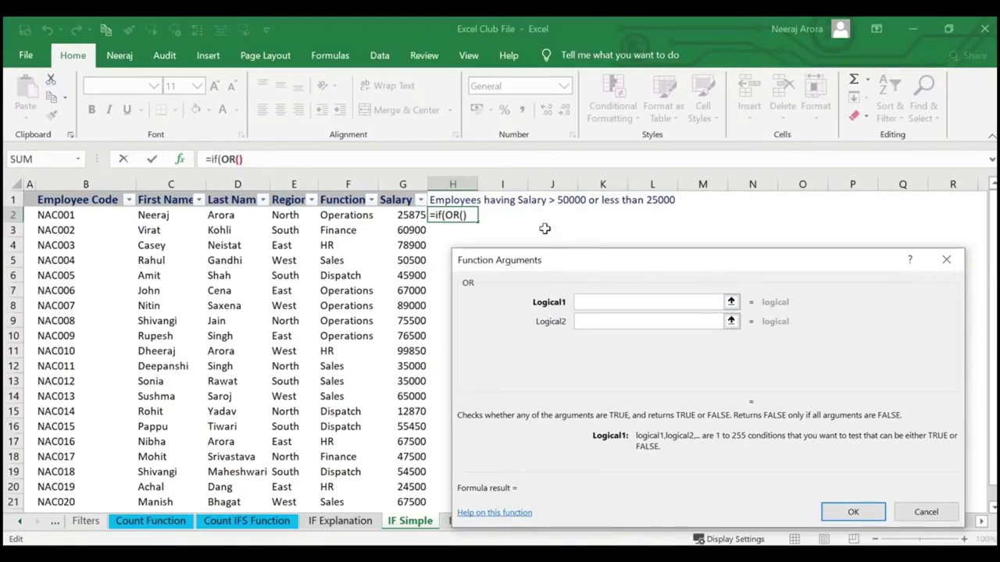
{"action": "left_click", "coordinate": [415, 217]}
{"action": "type", "text": ">"}
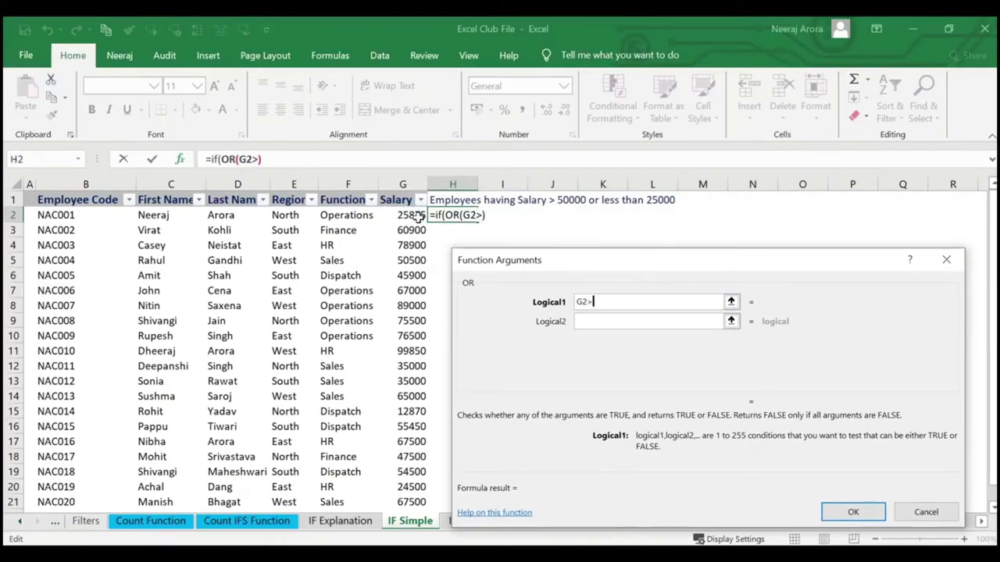
{"action": "type", "text": "50000"}
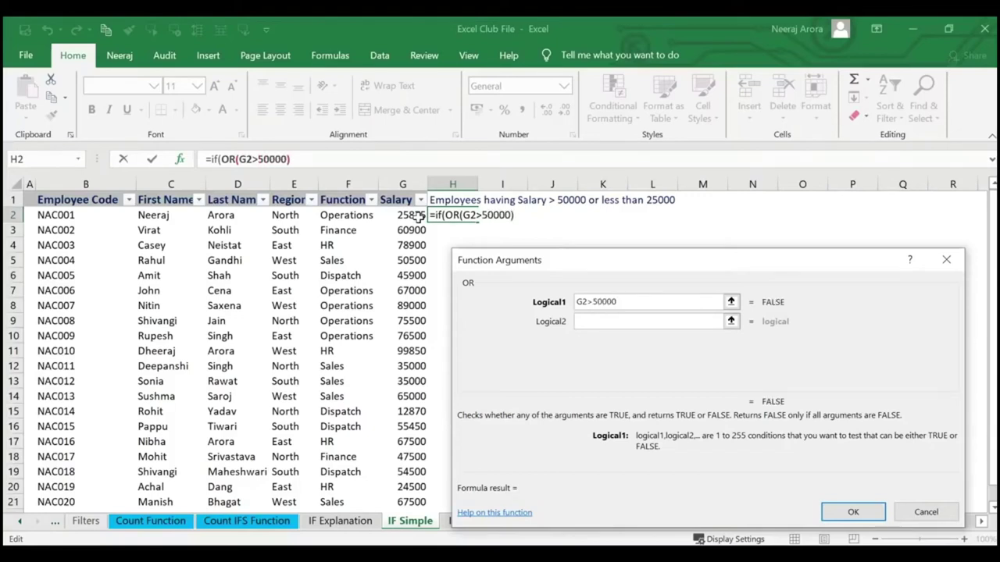
{"action": "key", "text": "Tab"}
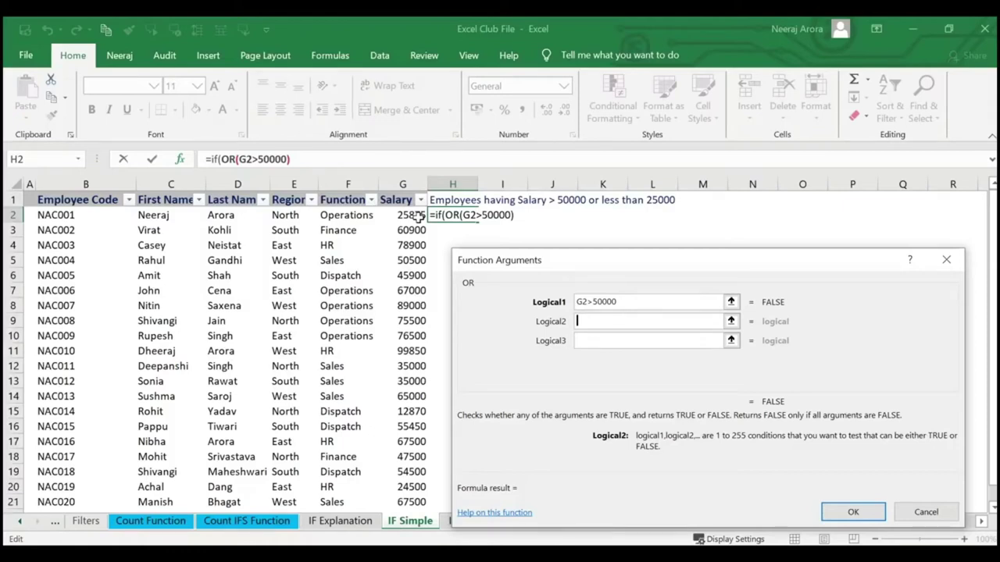
{"action": "left_click", "coordinate": [418, 217]}
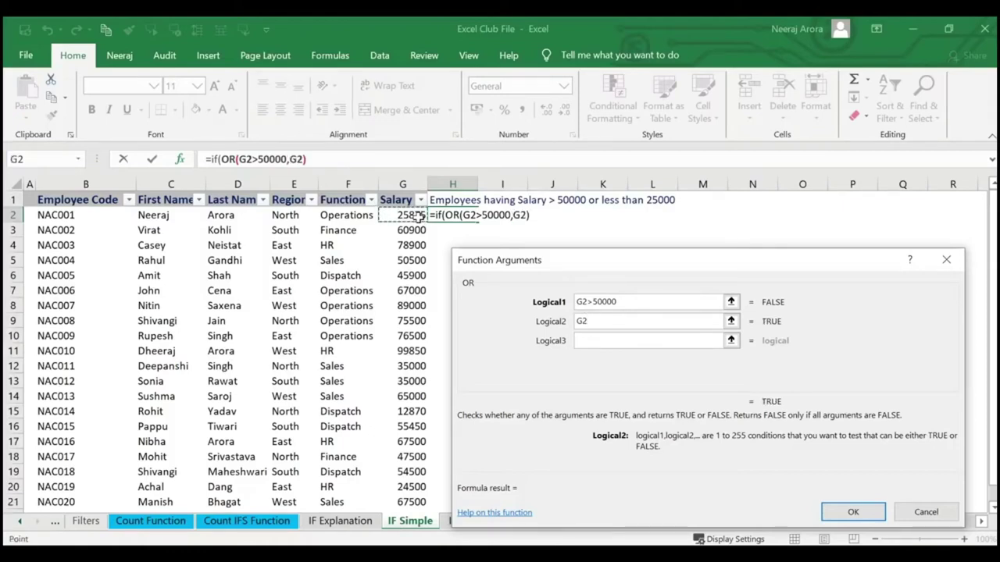
{"action": "type", "text": "<25"}
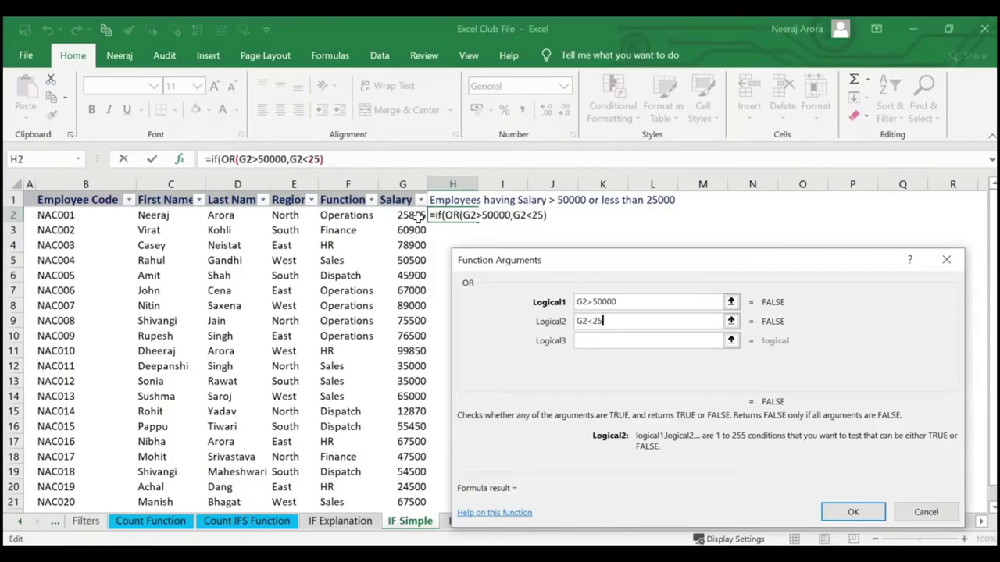
{"action": "type", "text": "000"}
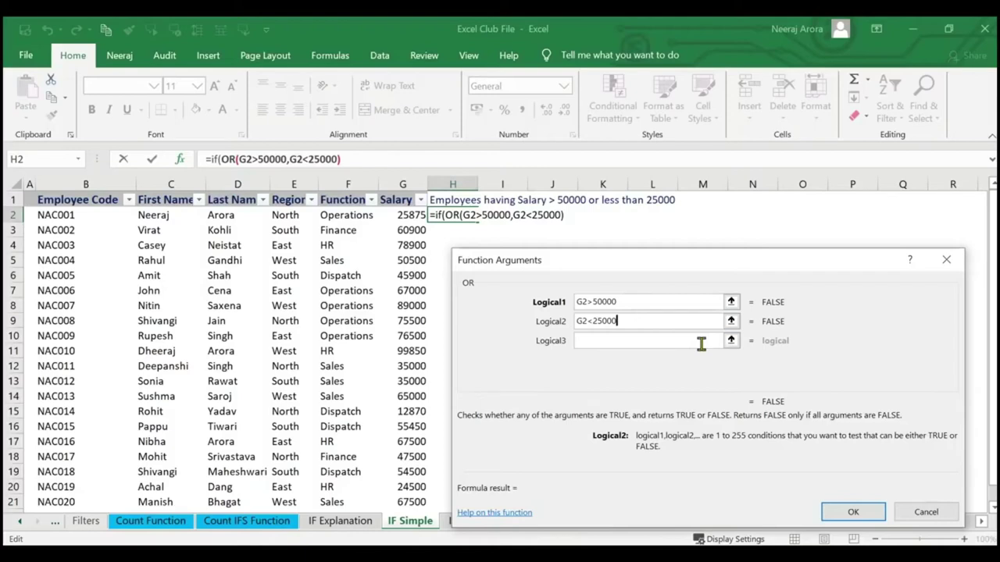
Set IF's results to "To be checked" and "Not to be checked" and enter the formula.
{"action": "left_click", "coordinate": [382, 160]}
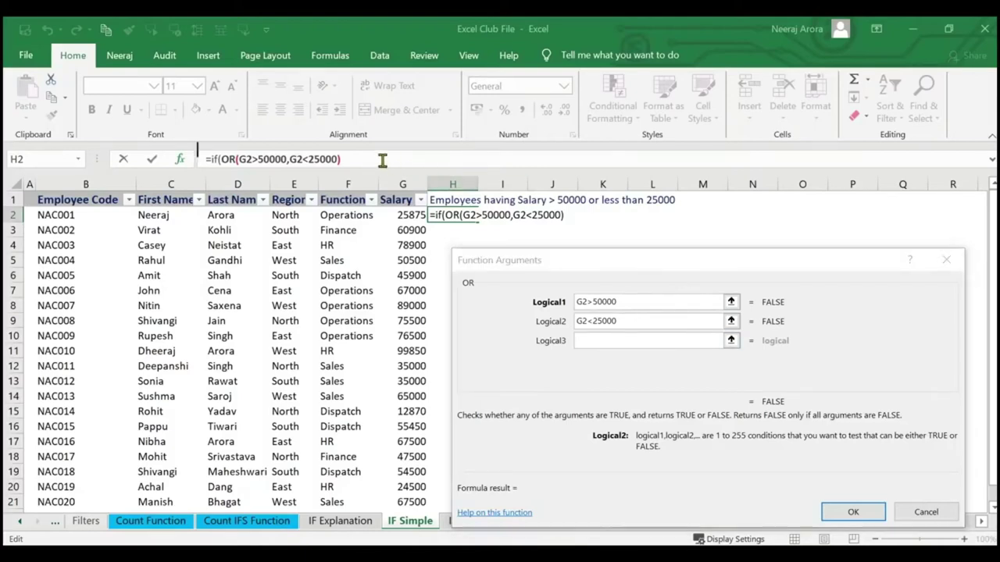
{"action": "type", "text": ","}
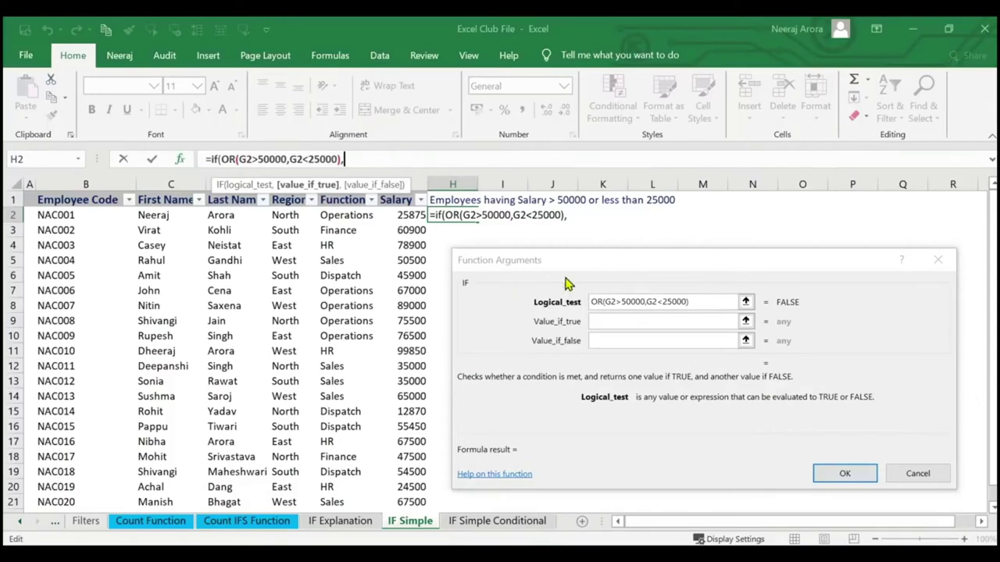
{"action": "left_click", "coordinate": [603, 321]}
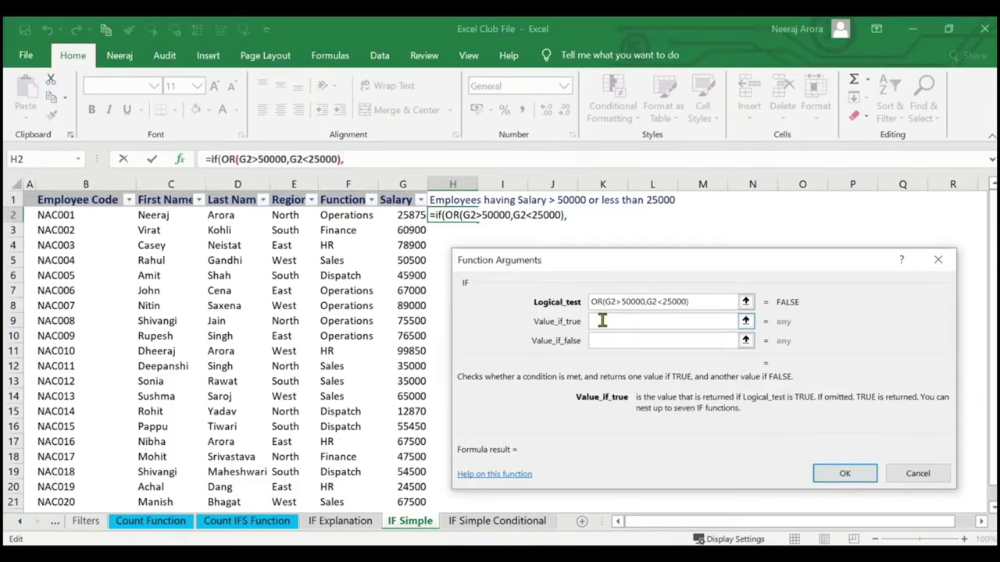
{"action": "type", "text": "To be ch"}
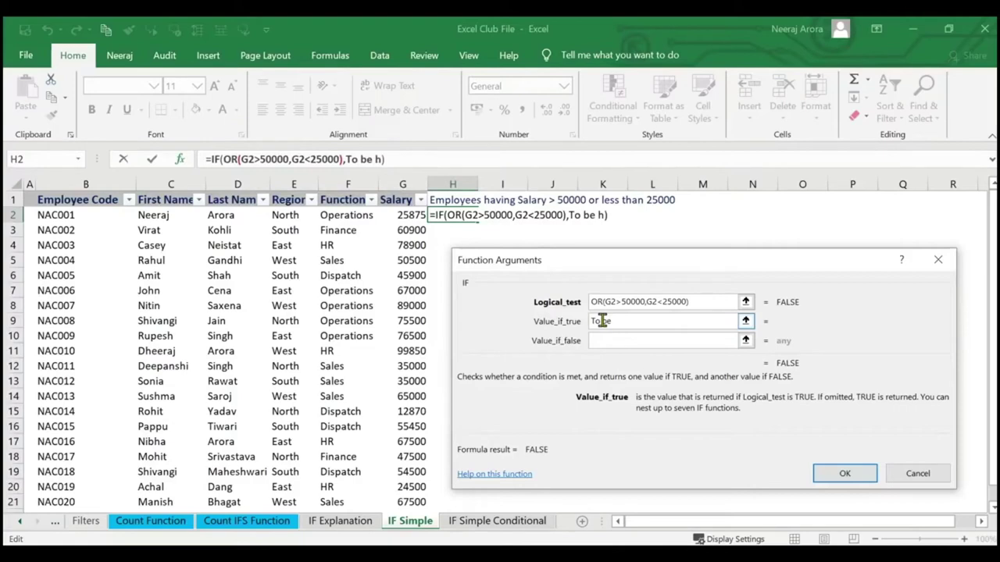
{"action": "type", "text": "ecked"}
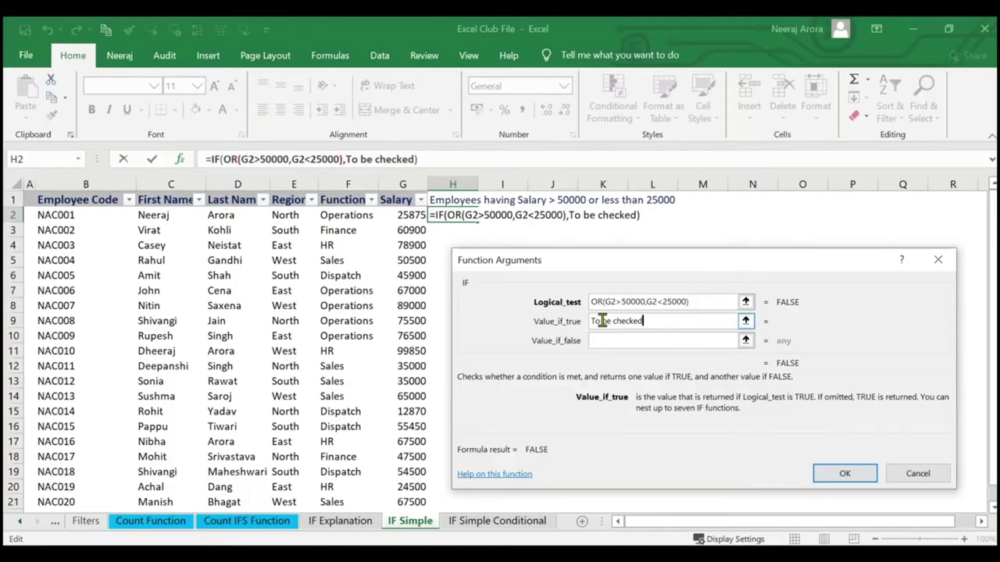
{"action": "key", "text": "Tab"}
{"action": "type", "text": "No"}
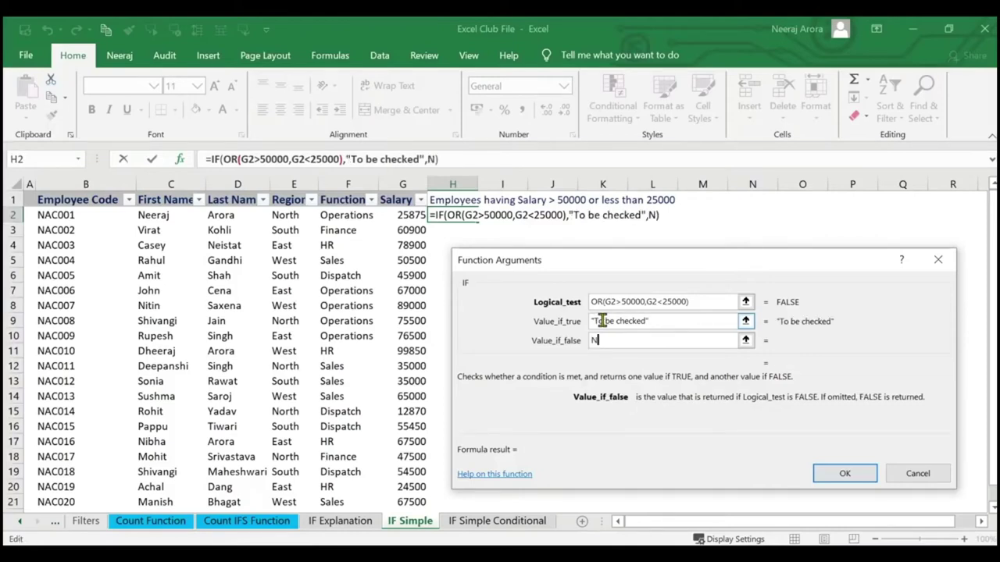
{"action": "type", "text": "t to be checked"}
{"action": "key", "text": "Return"}
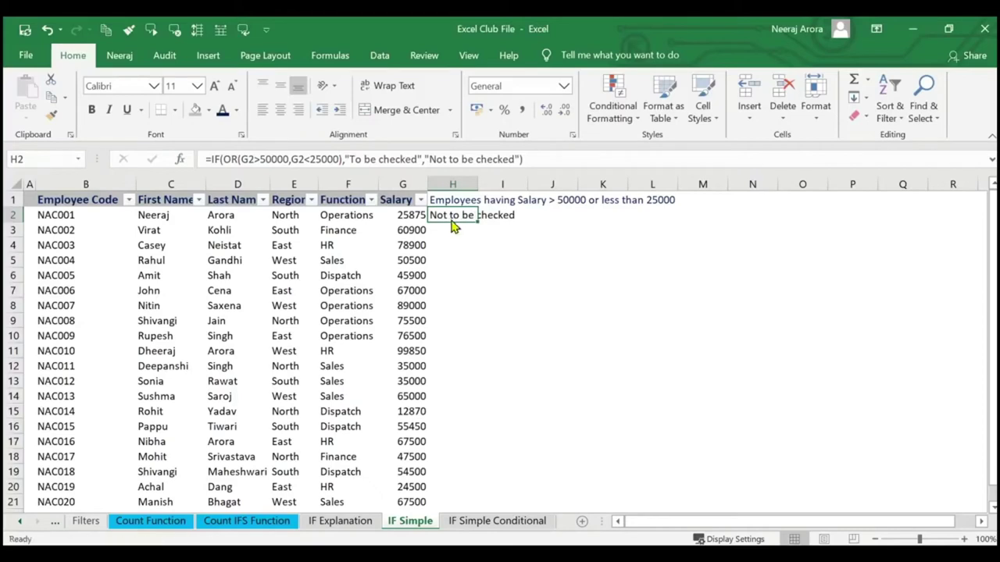
Fill the OR-based IF formula from H2 down to H21.
{"action": "left_click", "coordinate": [400, 215]}
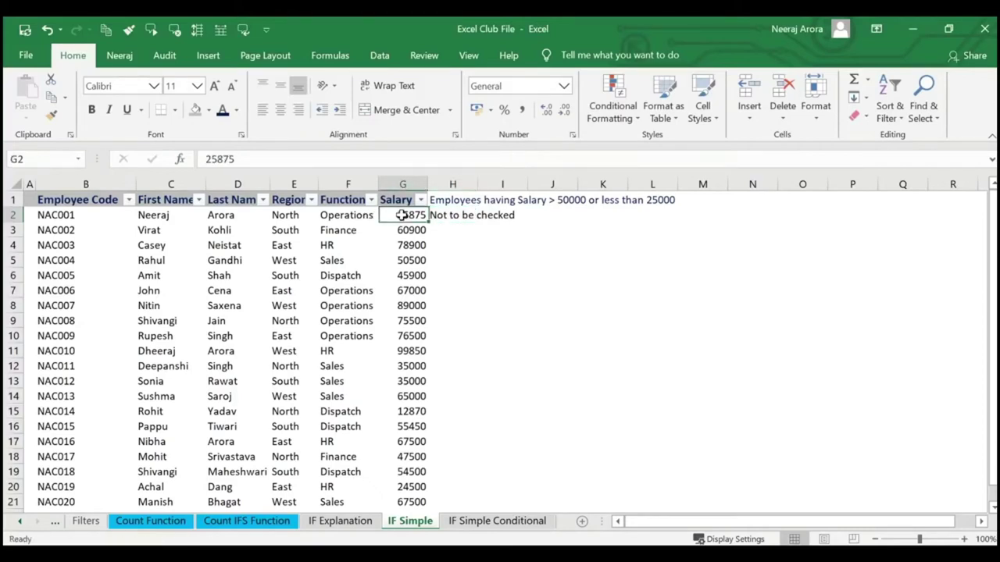
{"action": "left_click", "coordinate": [463, 200]}
{"action": "left_click", "coordinate": [459, 216]}
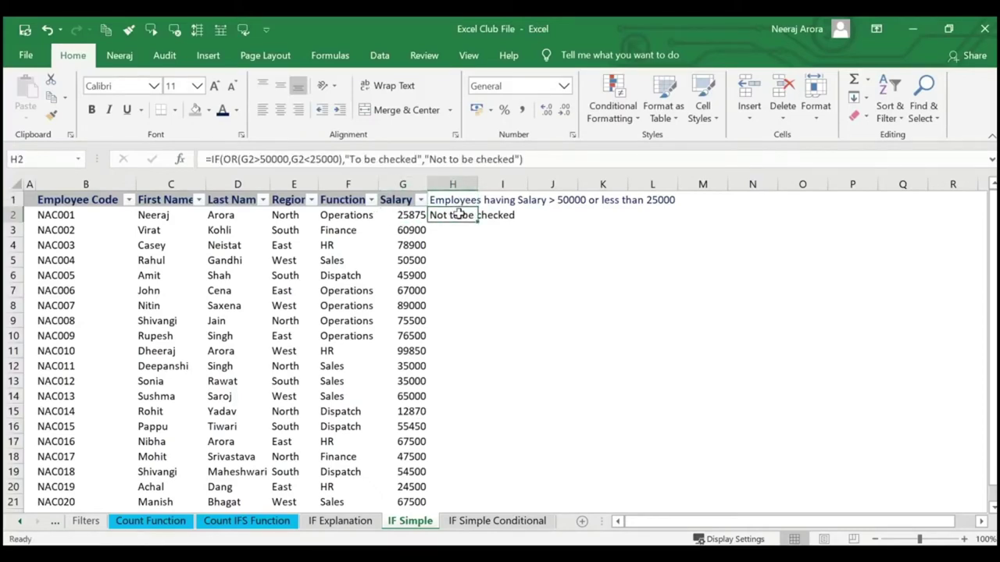
{"action": "left_click", "coordinate": [500, 215]}
{"action": "left_click", "coordinate": [467, 216]}
{"action": "double_click", "coordinate": [478, 222]}
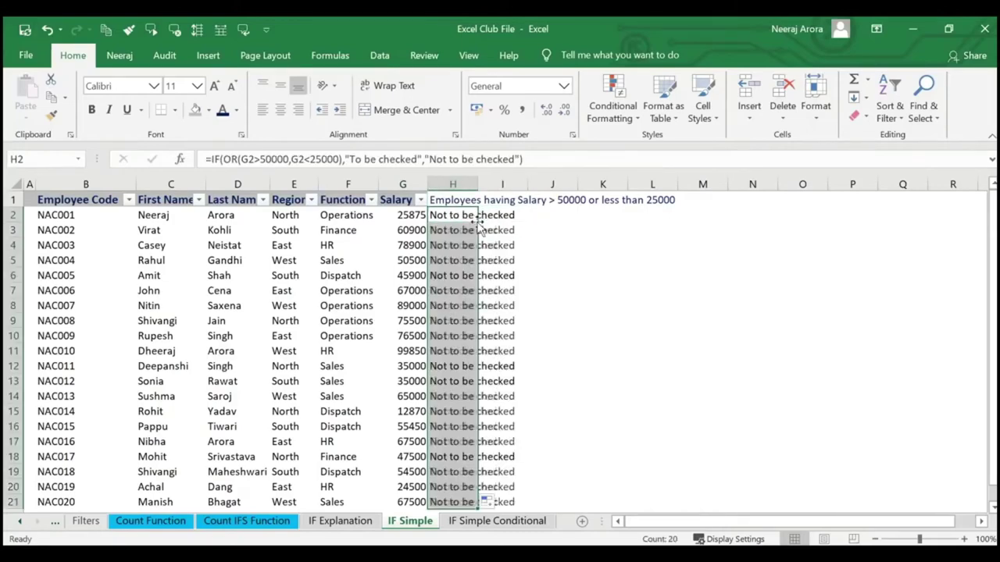
AutoFit column H to its heading and select the check results in column H.
{"action": "double_click", "coordinate": [476, 184]}
{"action": "scroll", "coordinate": [512, 262], "scroll_direction": "down", "scroll_amount": 4}
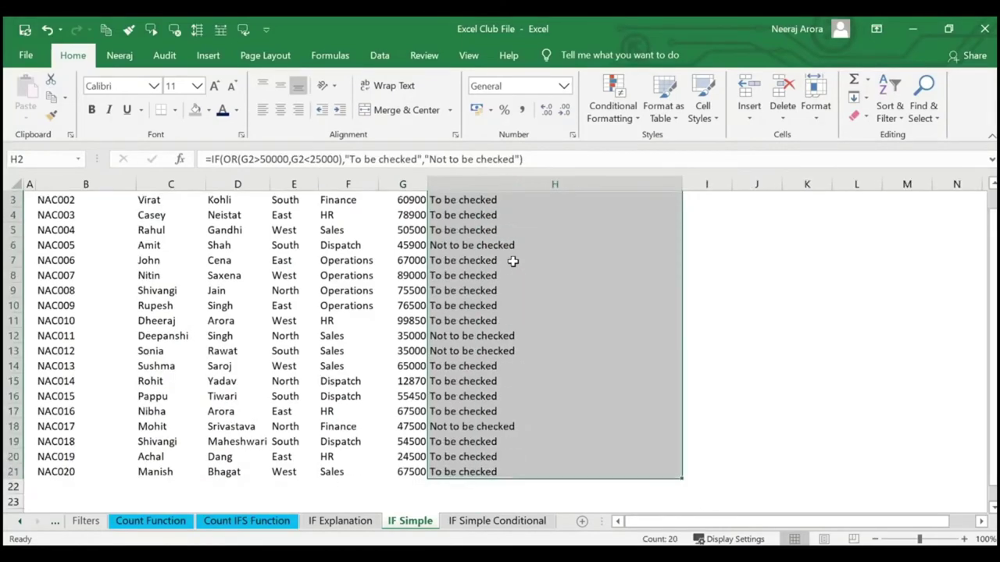
{"action": "scroll", "coordinate": [512, 262], "scroll_direction": "up", "scroll_amount": 4}
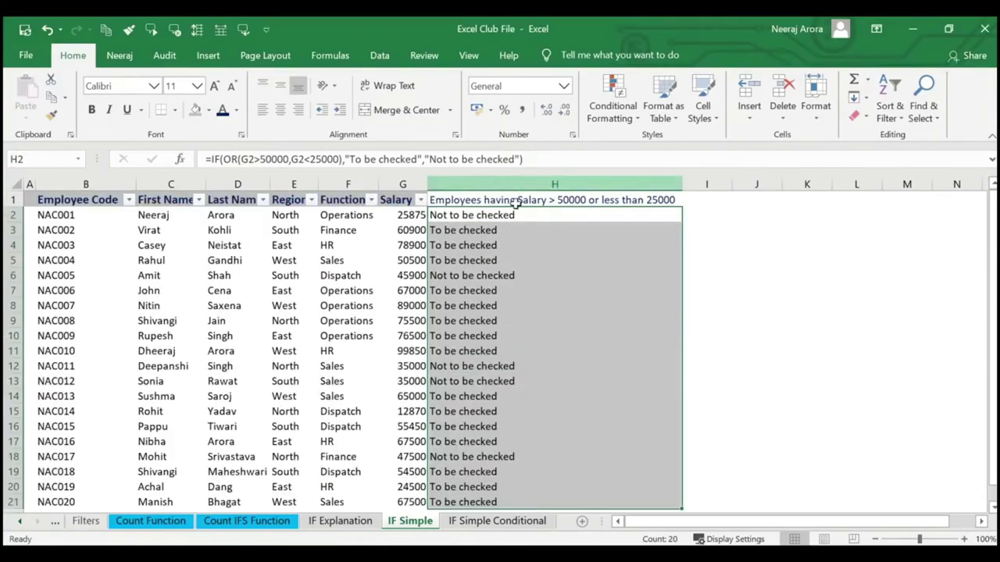
{"action": "left_click", "coordinate": [510, 226]}
{"action": "left_click_drag", "start_coordinate": [511, 216], "coordinate": [513, 439]}
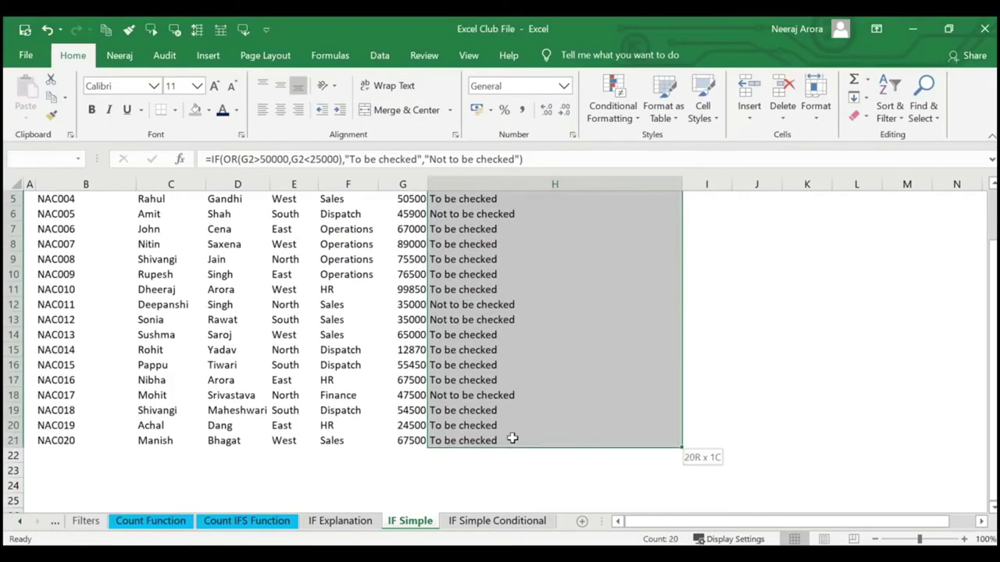
{"action": "left_click", "coordinate": [617, 121]}
{"action": "mouse_move", "coordinate": [699, 146]}
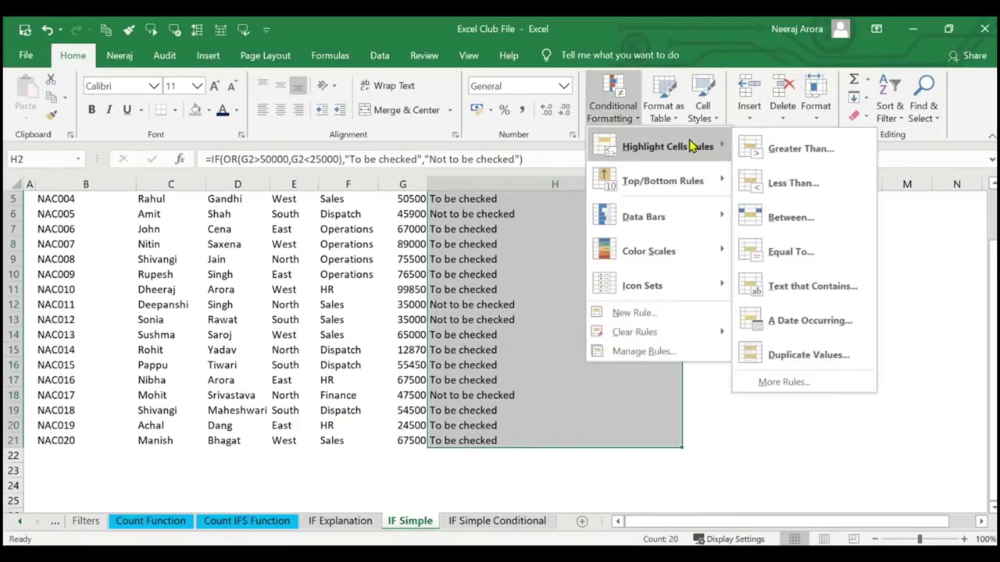
{"action": "left_click", "coordinate": [783, 285]}
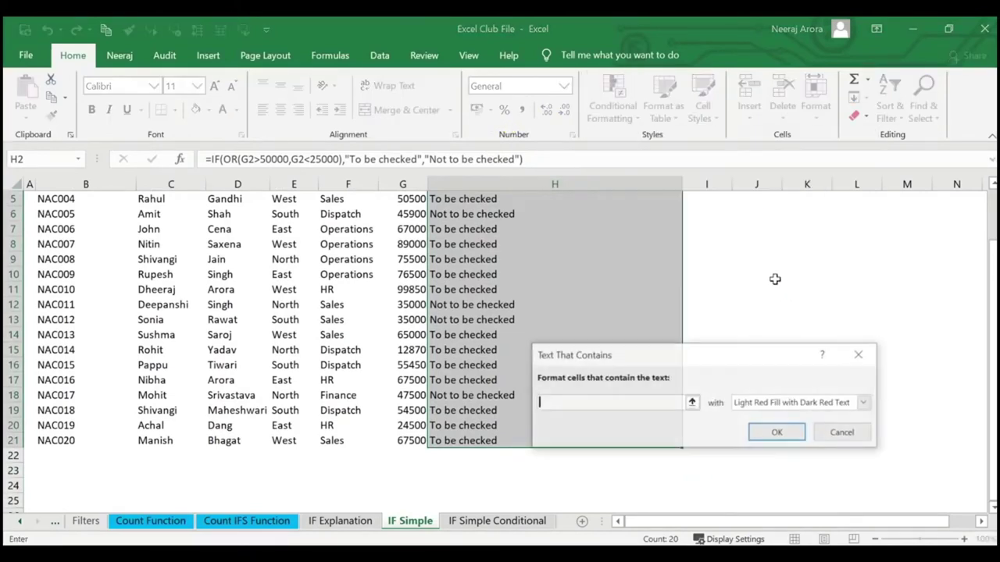
{"action": "type", "text": "To"}
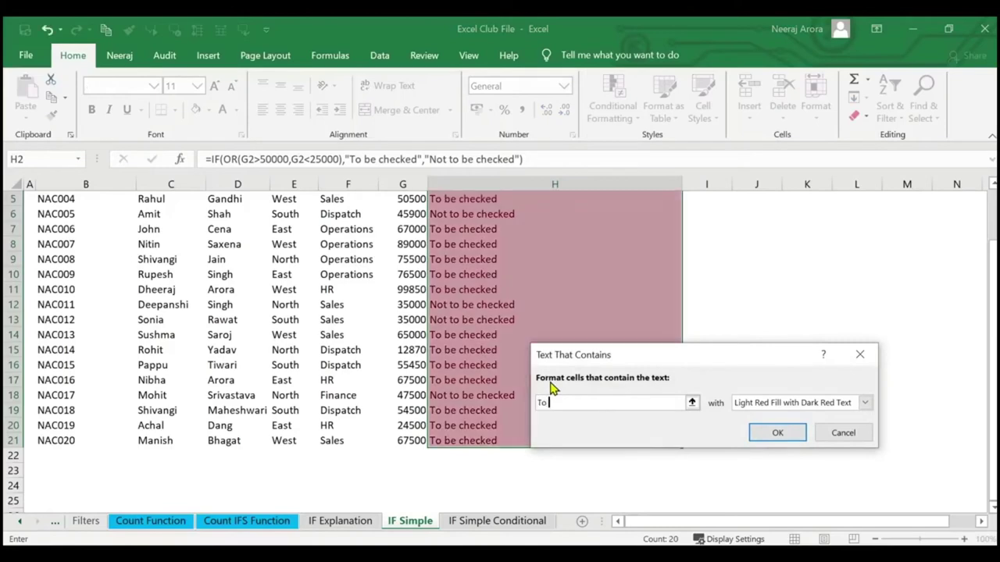
{"action": "type", "text": " be checked"}
{"action": "left_click", "coordinate": [855, 434]}
{"action": "left_click", "coordinate": [756, 425]}
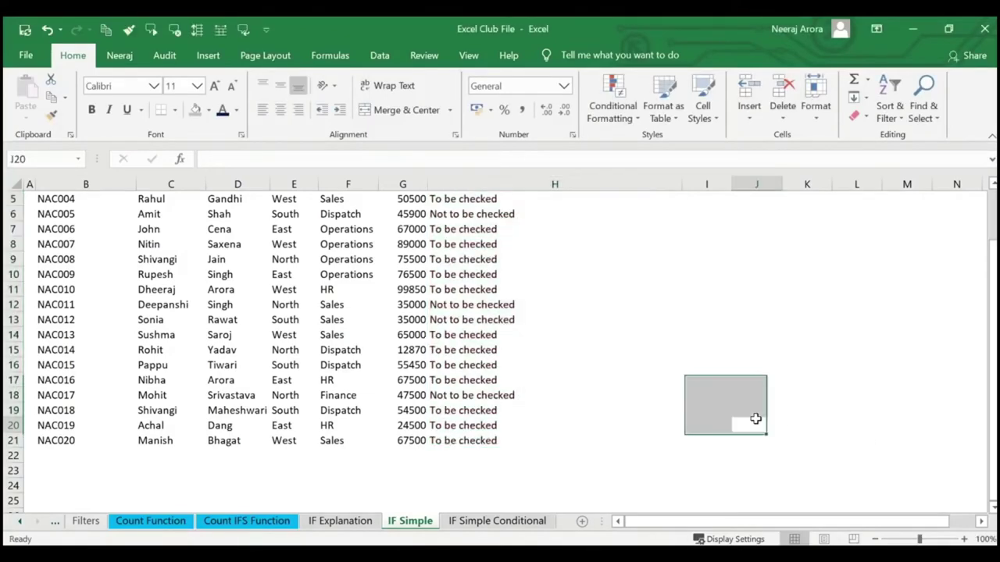
{"action": "scroll", "coordinate": [563, 379], "scroll_direction": "up", "scroll_amount": 2}
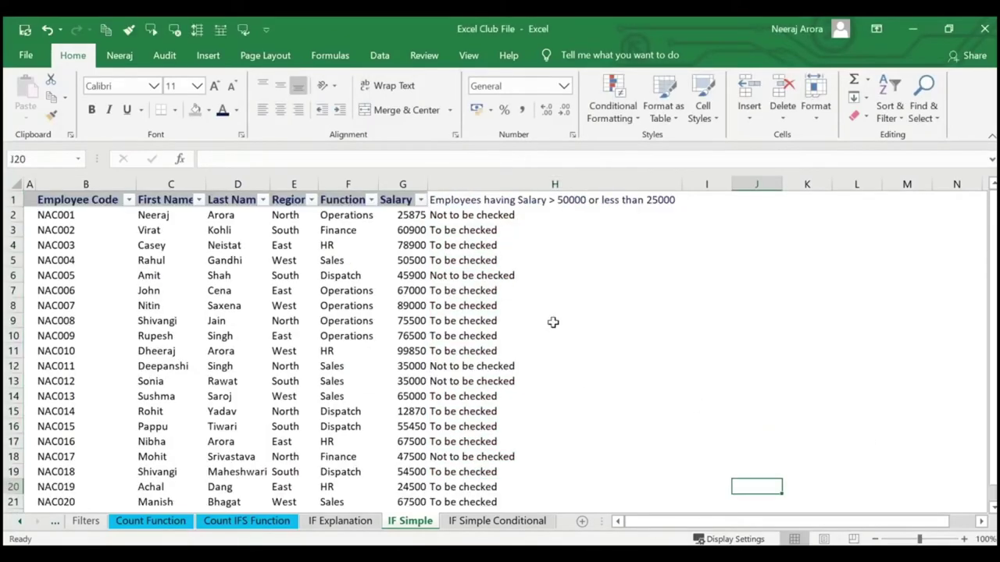
{"action": "left_click", "coordinate": [498, 215]}
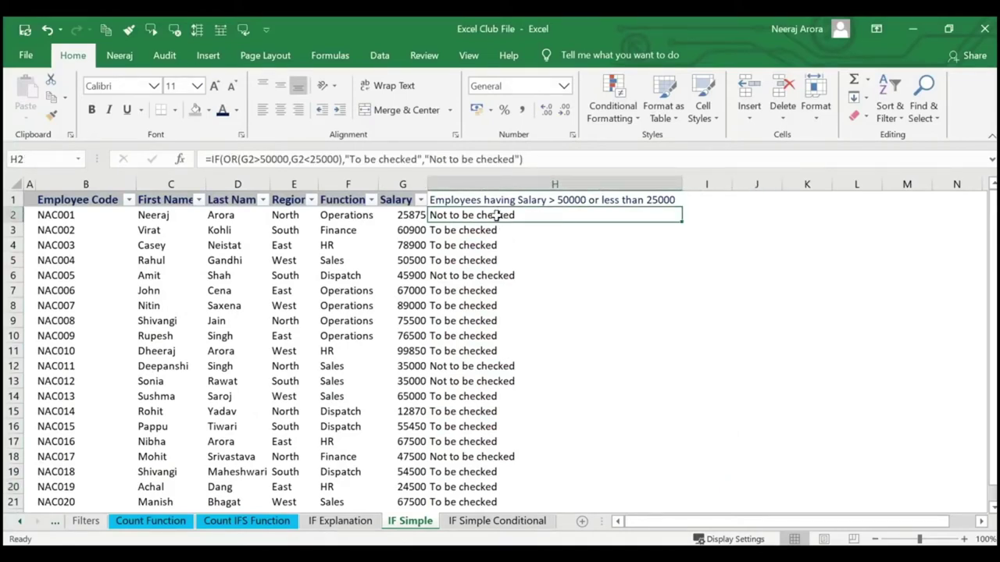
{"action": "left_click_drag", "start_coordinate": [497, 215], "coordinate": [678, 429]}
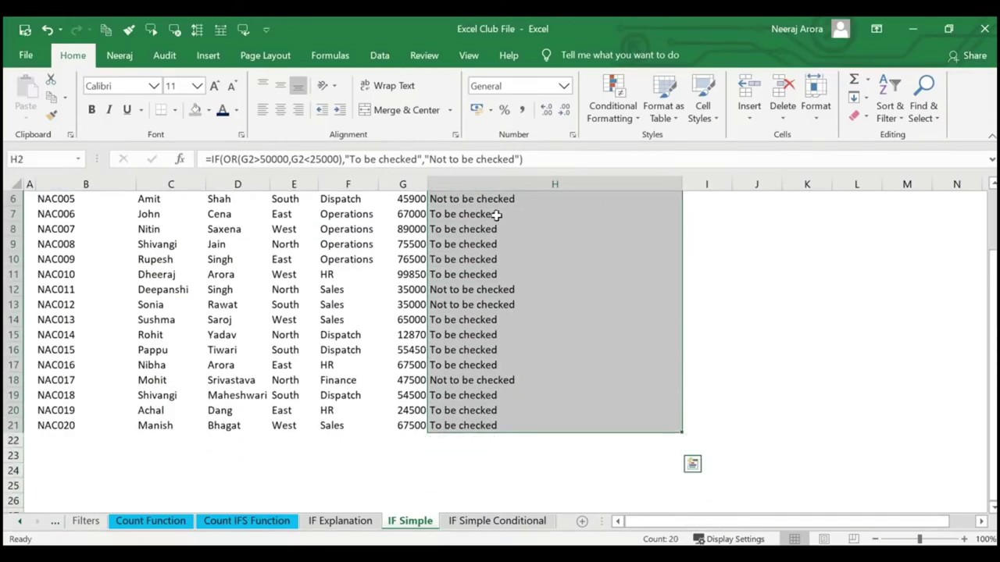
Start a Text that Contains highlight rule matching 'Not To Be Checked'.
{"action": "left_click", "coordinate": [630, 119]}
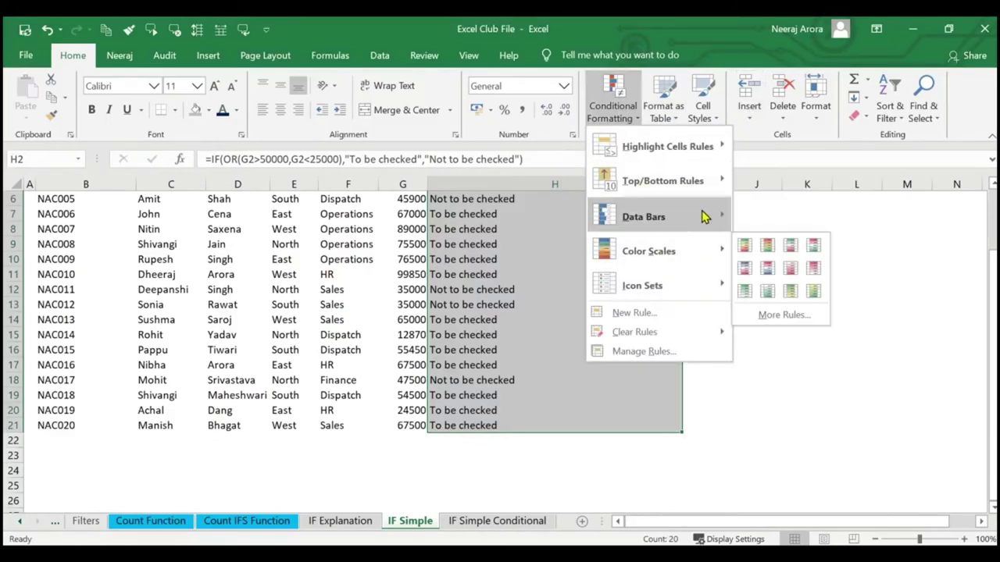
{"action": "mouse_move", "coordinate": [718, 150]}
{"action": "left_click", "coordinate": [770, 285]}
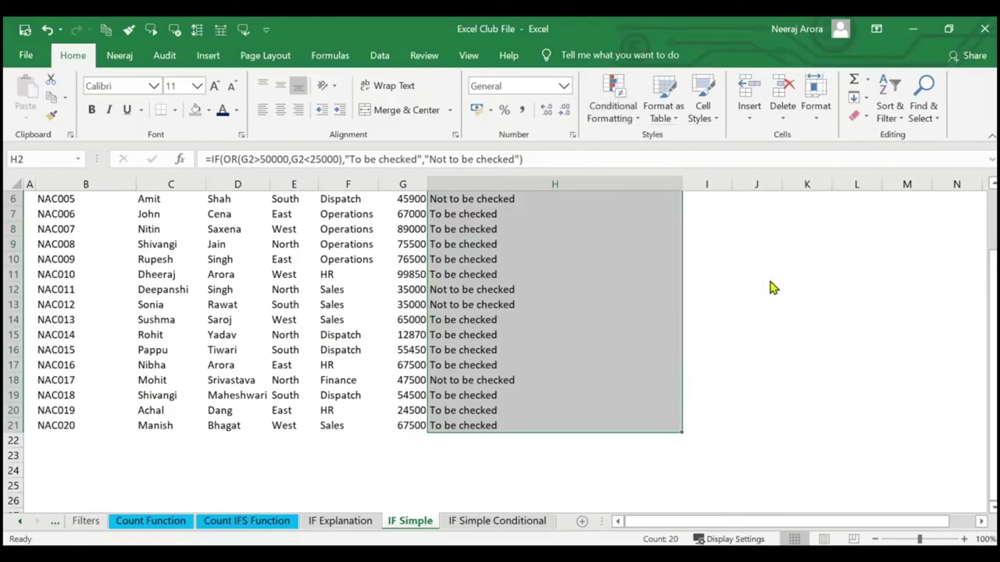
{"action": "type", "text": "Not To Be"}
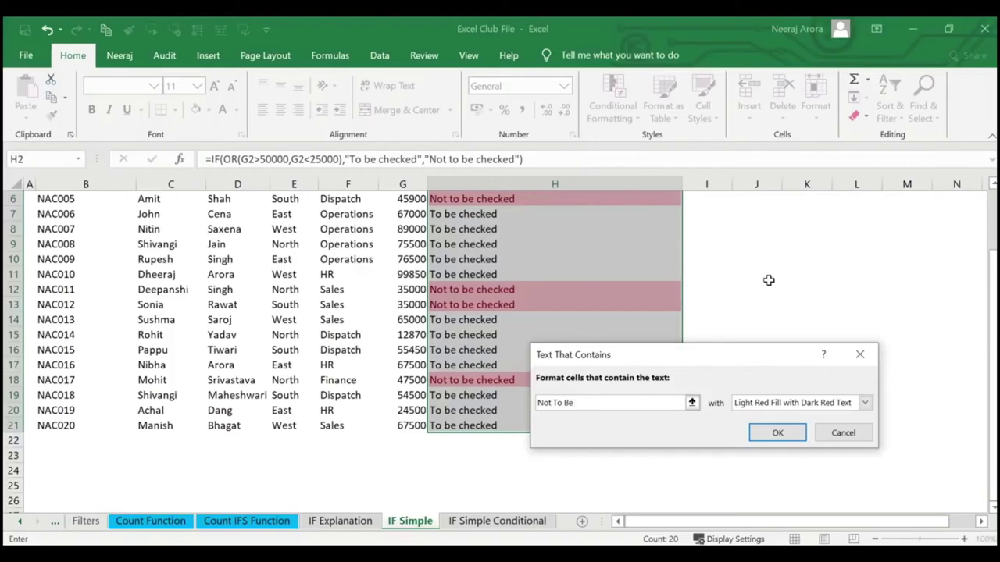
{"action": "type", "text": "Checked"}
Give the rule a custom green fill and apply it to column H.
{"action": "left_click", "coordinate": [865, 403]}
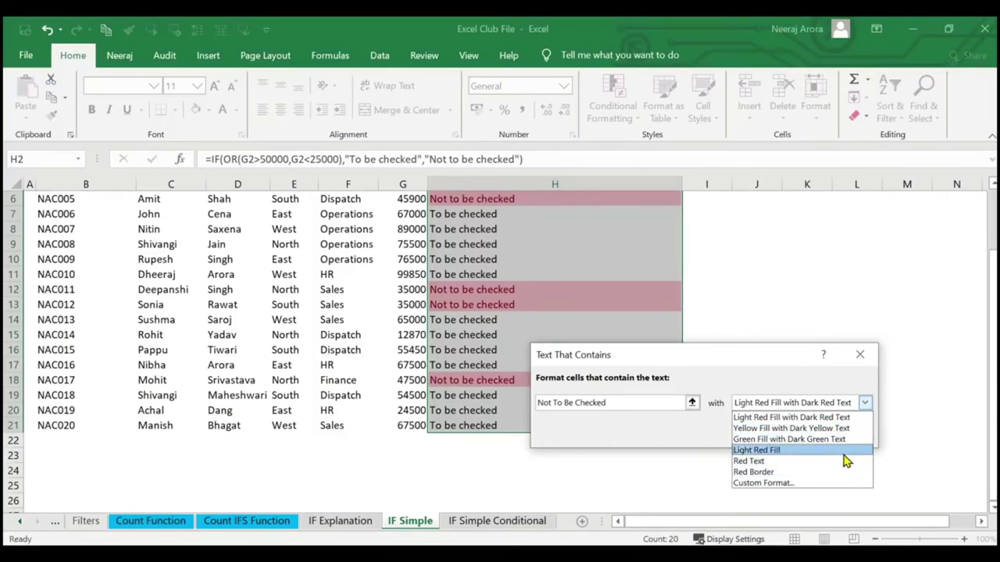
{"action": "left_click", "coordinate": [833, 482]}
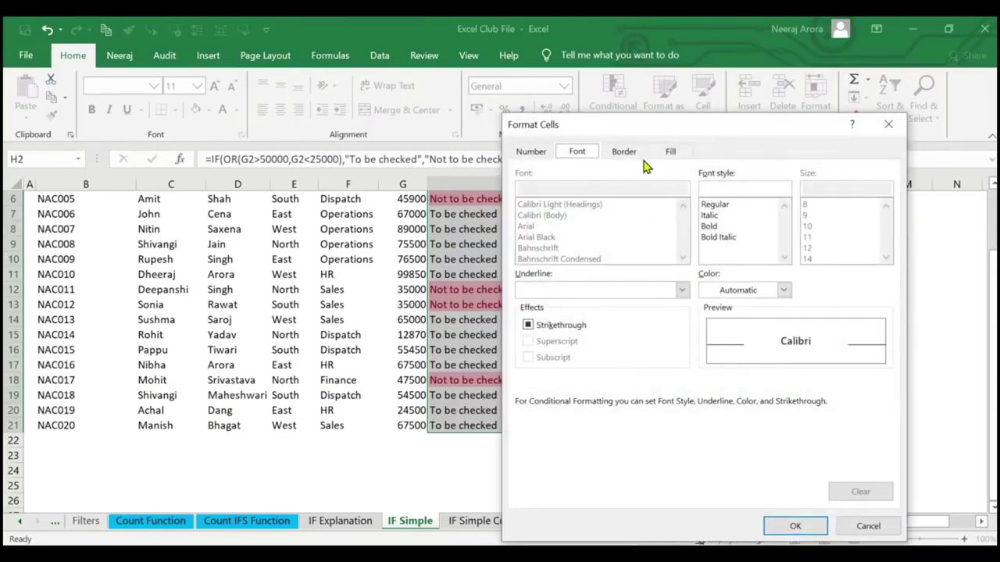
{"action": "left_click", "coordinate": [667, 153]}
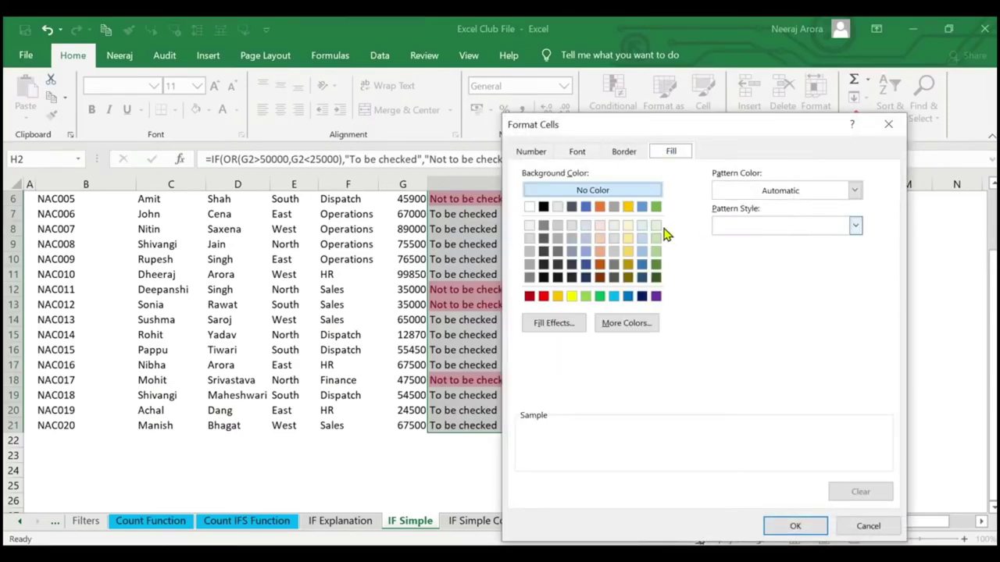
{"action": "left_click", "coordinate": [545, 297]}
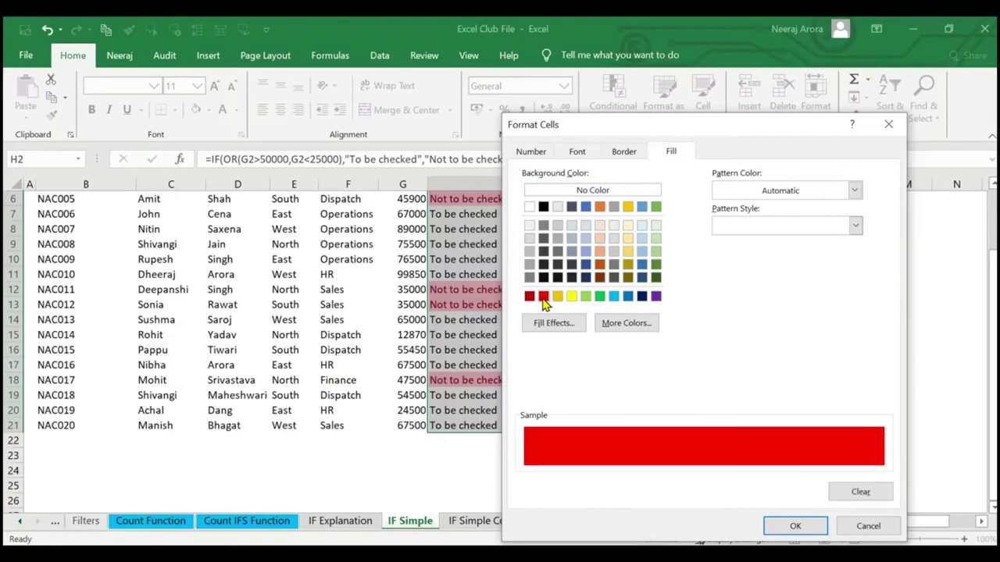
{"action": "left_click", "coordinate": [600, 297]}
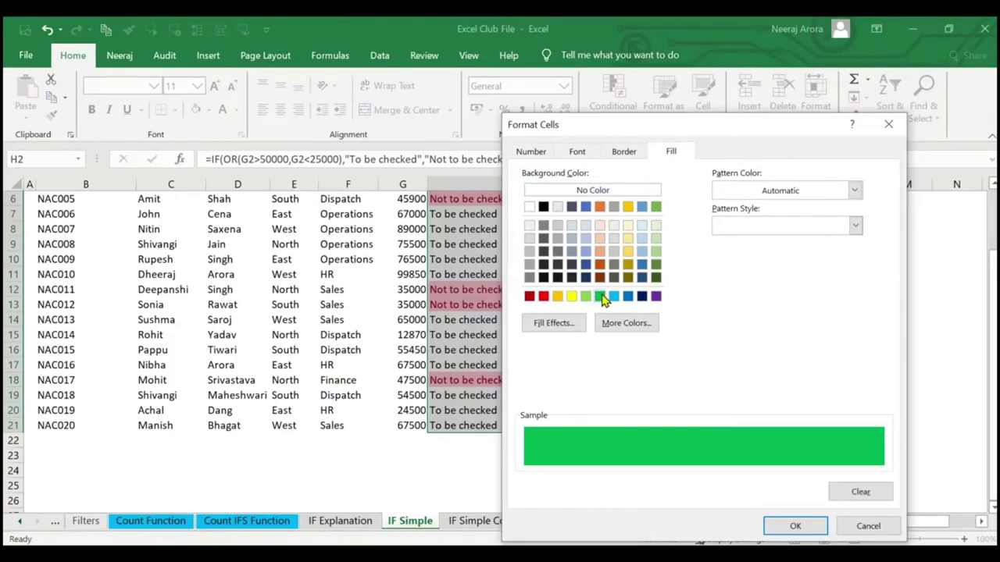
{"action": "left_click", "coordinate": [777, 529]}
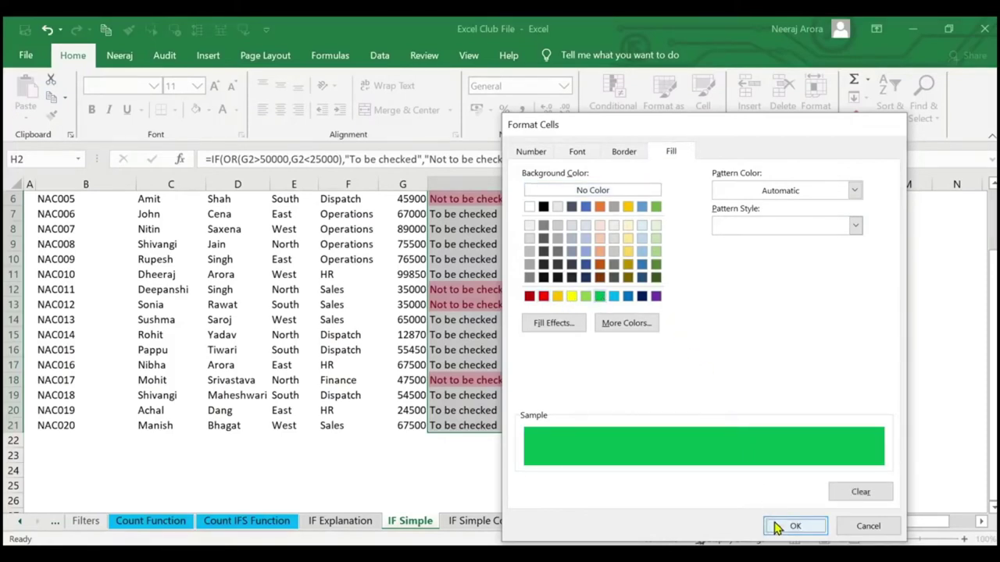
{"action": "left_click", "coordinate": [777, 430]}
{"action": "left_click", "coordinate": [742, 391]}
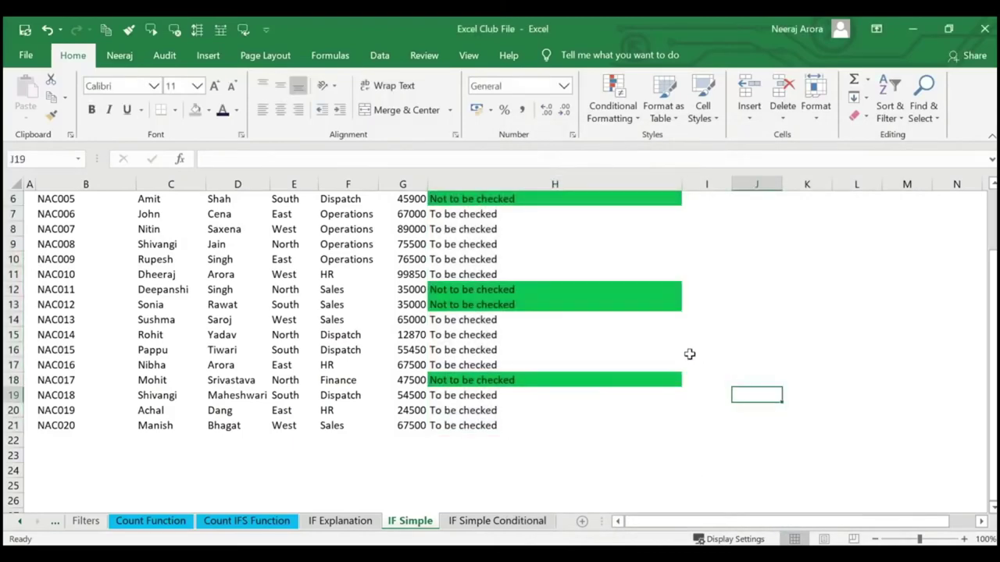
{"action": "scroll", "coordinate": [689, 354], "scroll_direction": "up", "scroll_amount": 2}
{"action": "scroll", "coordinate": [585, 324], "scroll_direction": "down", "scroll_amount": 6}
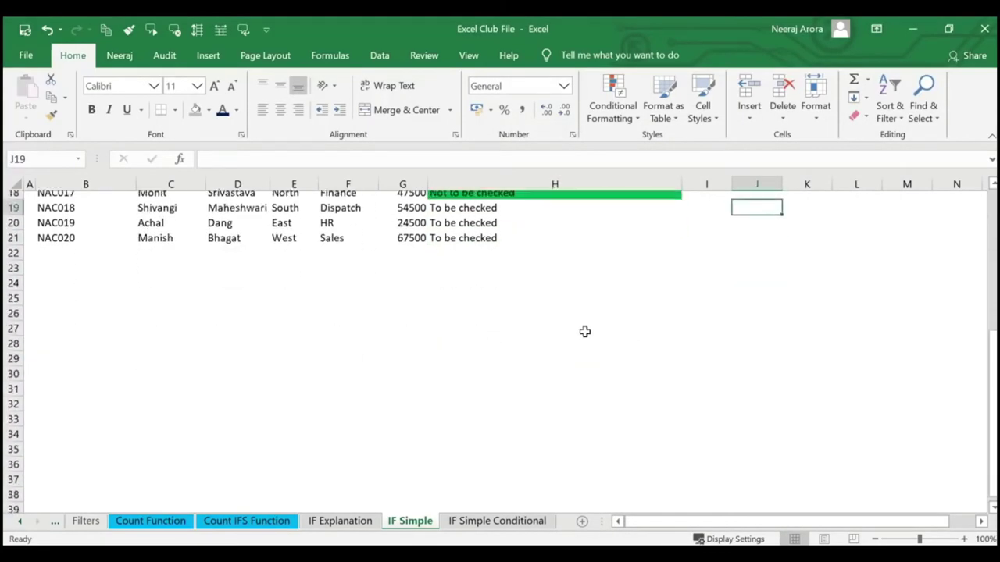
{"action": "scroll", "coordinate": [585, 332], "scroll_direction": "up", "scroll_amount": 6}
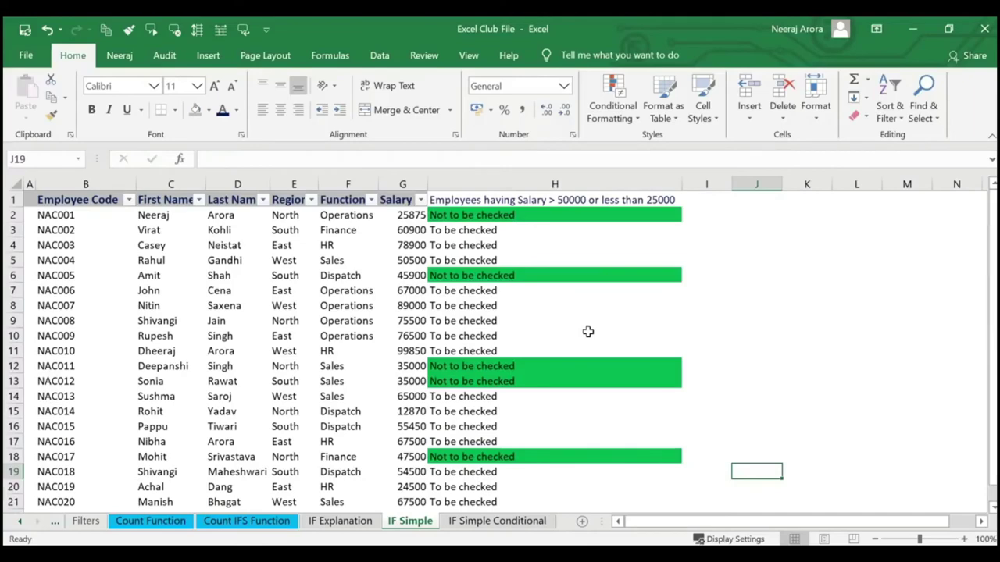
{"action": "scroll", "coordinate": [588, 332], "scroll_direction": "down", "scroll_amount": 2}
Scroll up to view the eight-row Ribbon Shortcuts table.
{"action": "scroll", "coordinate": [590, 335], "scroll_direction": "up", "scroll_amount": 2}
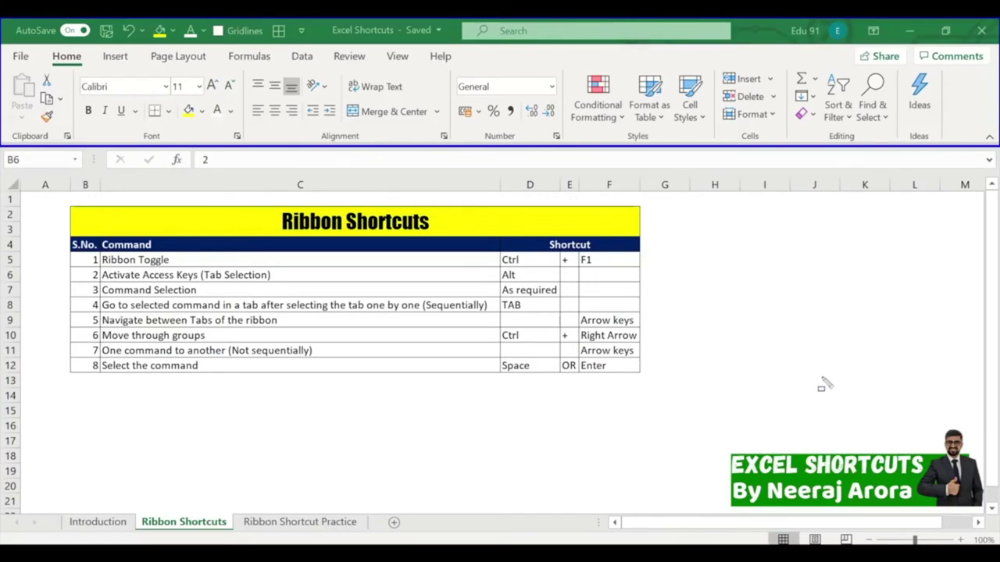
{"action": "key", "text": "Escape"}
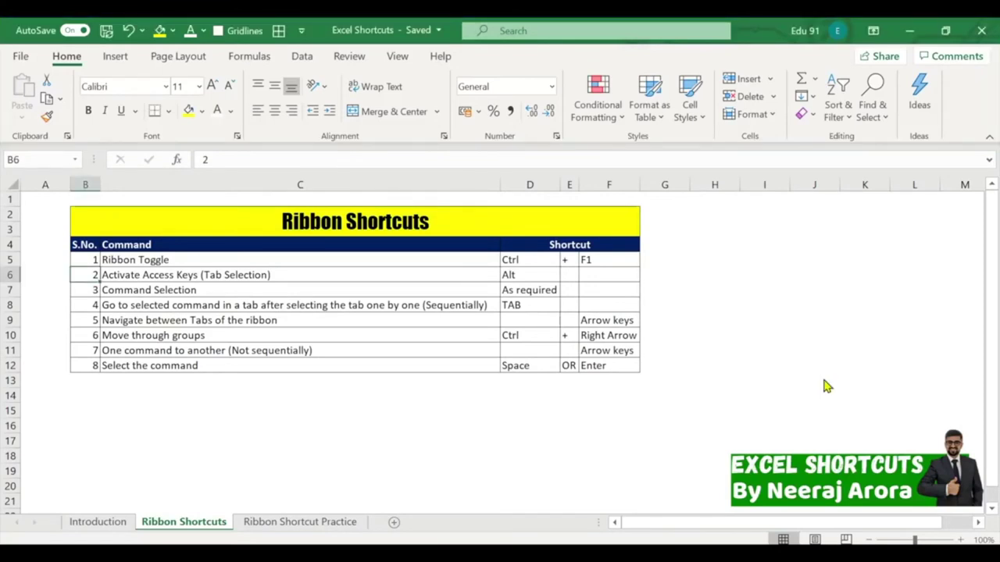
{"action": "left_click", "coordinate": [710, 263]}
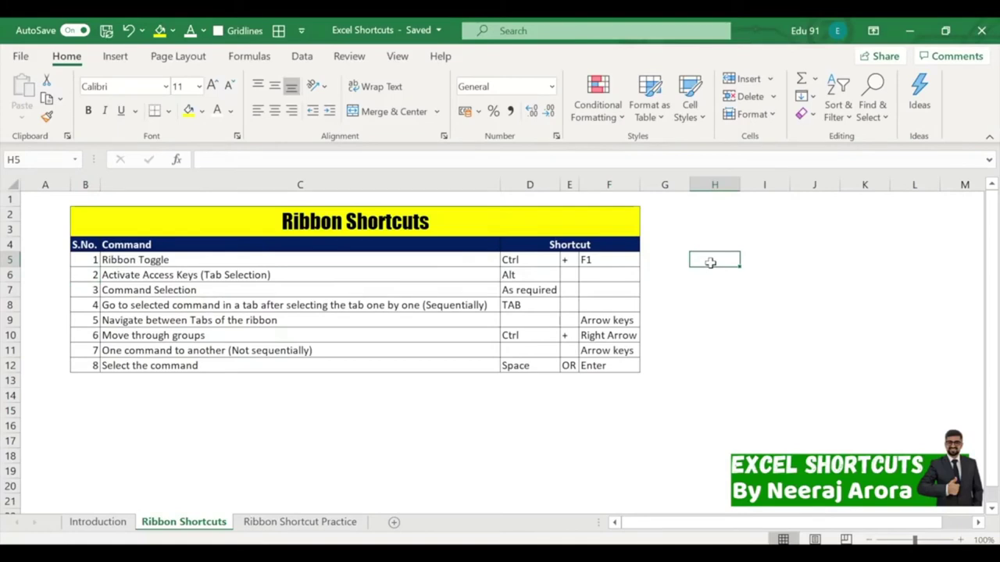
{"action": "key", "text": "ctrl+F1"}
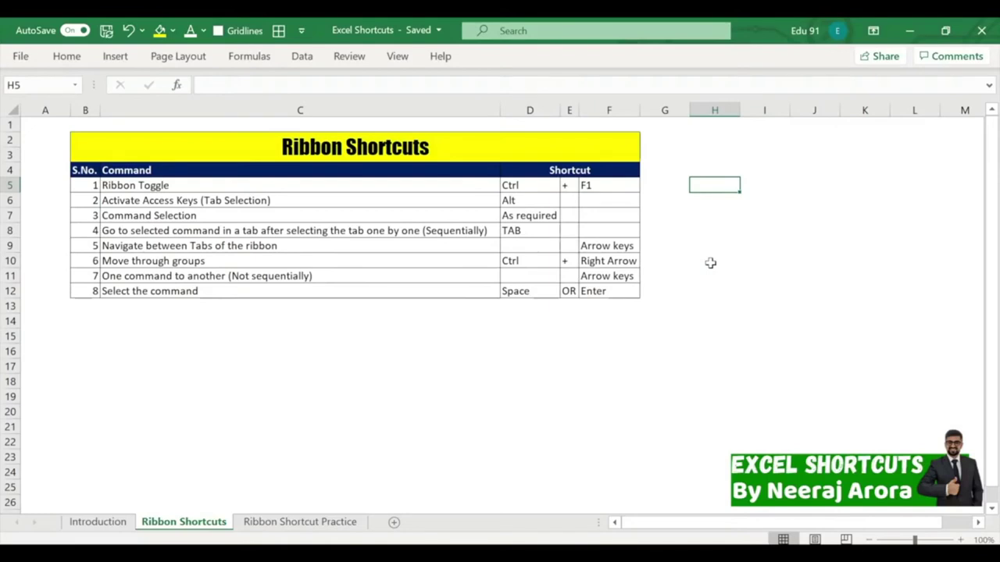
{"action": "key", "text": "ctrl+F1"}
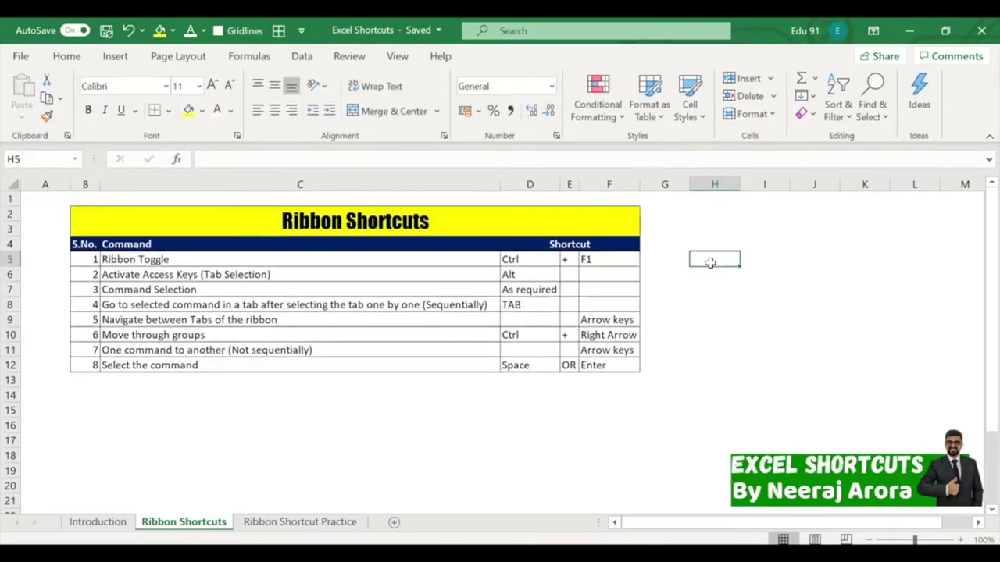
{"action": "key", "text": "ctrl+F1"}
{"action": "key", "text": "ctrl+F1"}
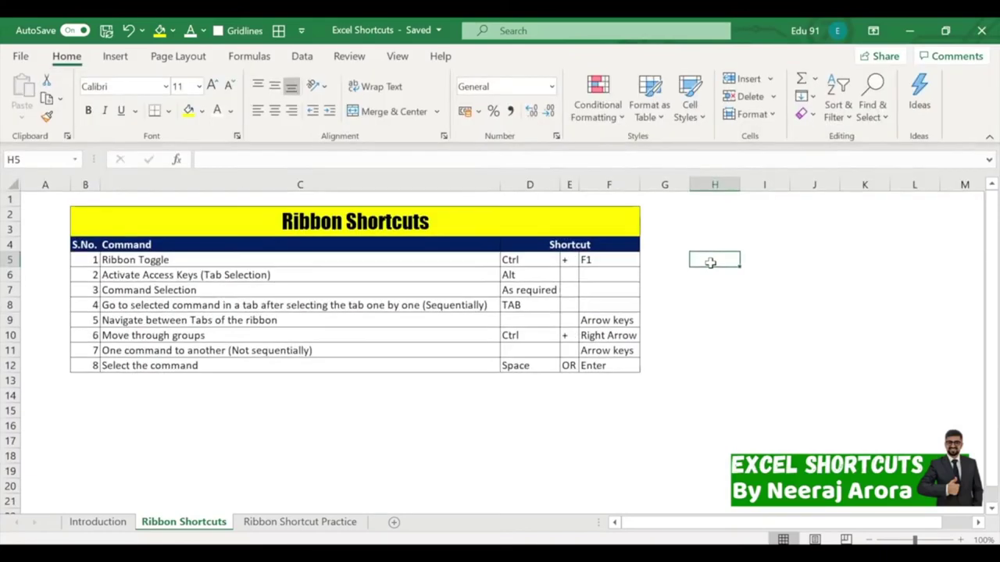
{"action": "key", "text": "ctrl+F1"}
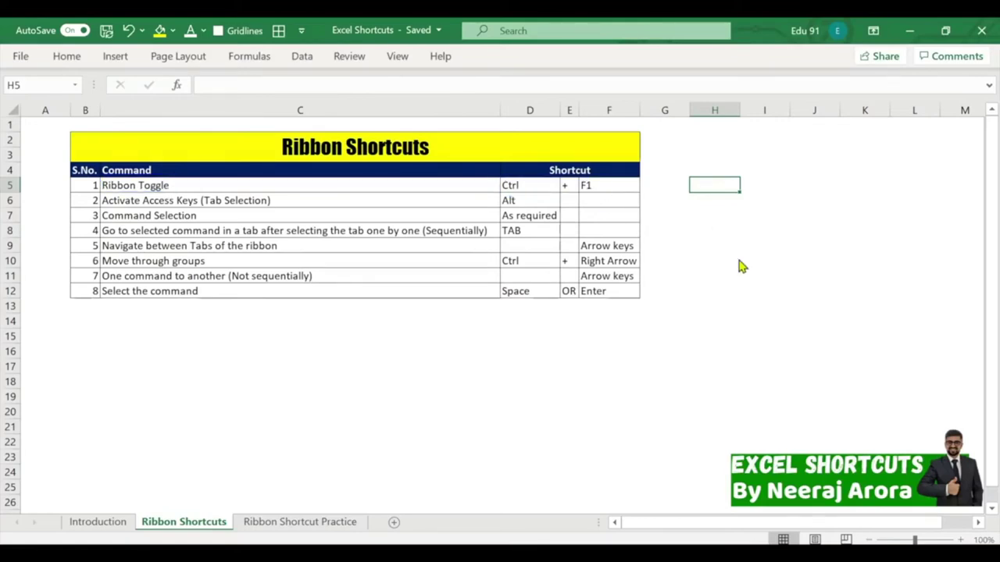
{"action": "key", "text": "ctrl+F1"}
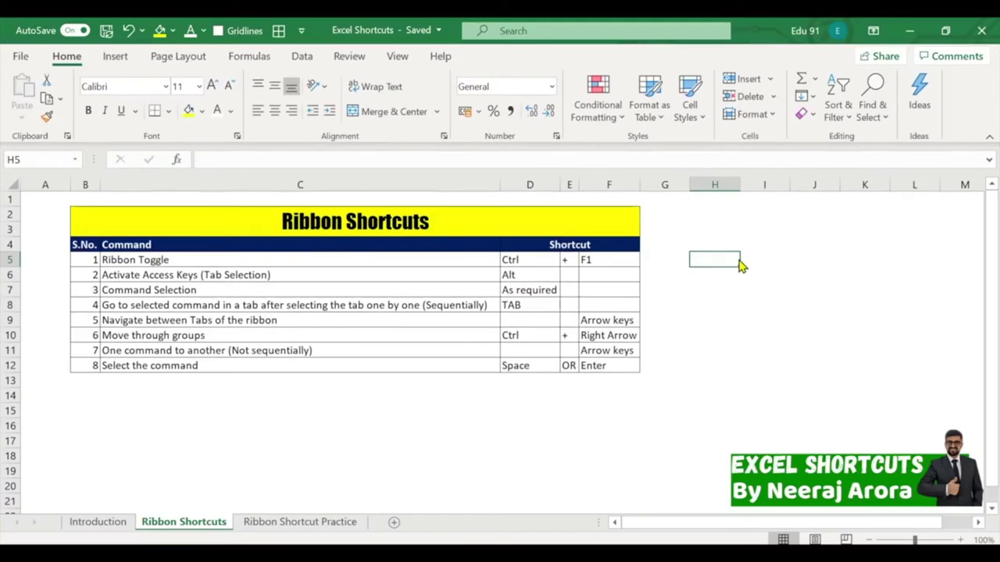
{"action": "key", "text": "ctrl+F1"}
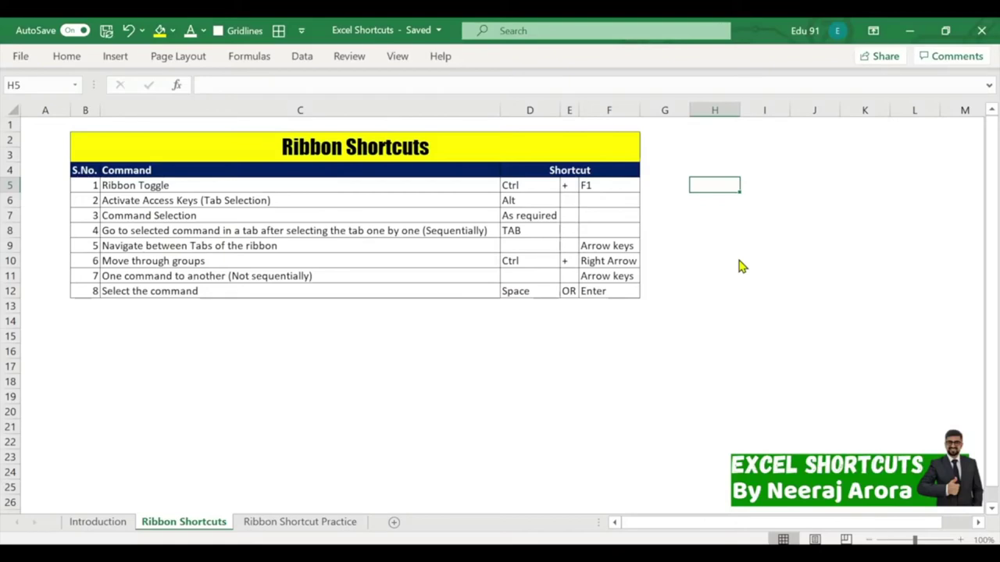
{"action": "key", "text": "ctrl+F1"}
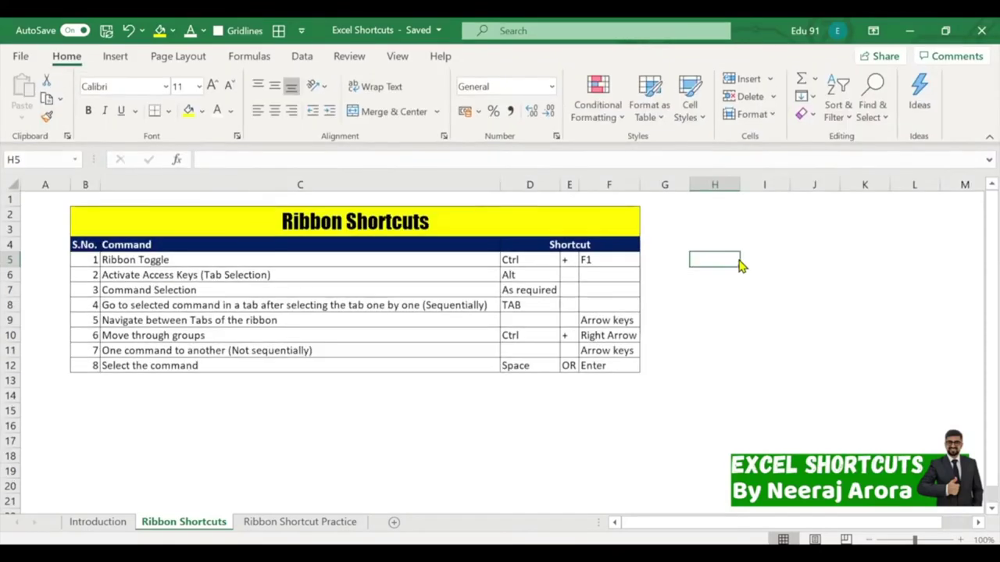
{"action": "key", "text": "ctrl+F1"}
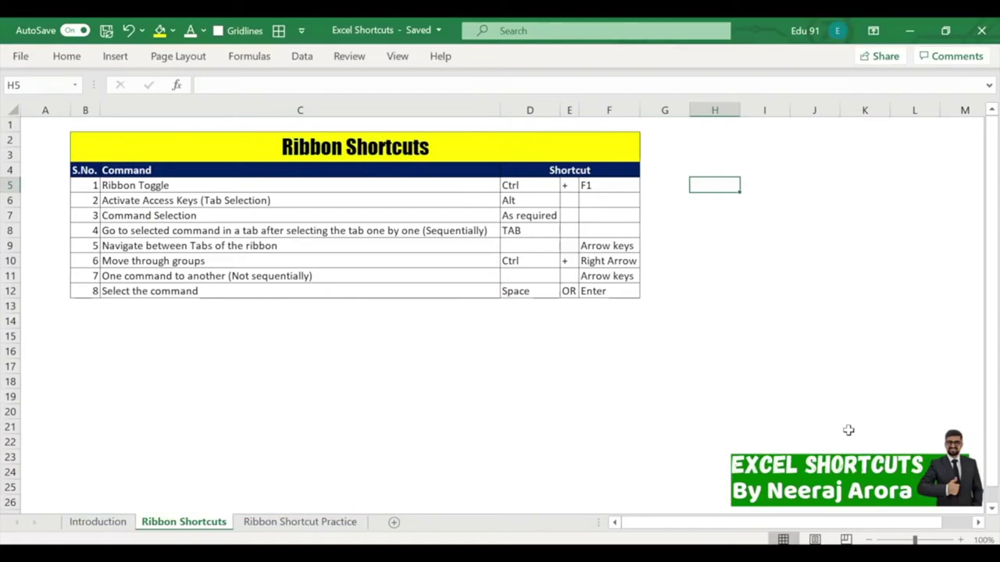
{"action": "key", "text": "ctrl+F1"}
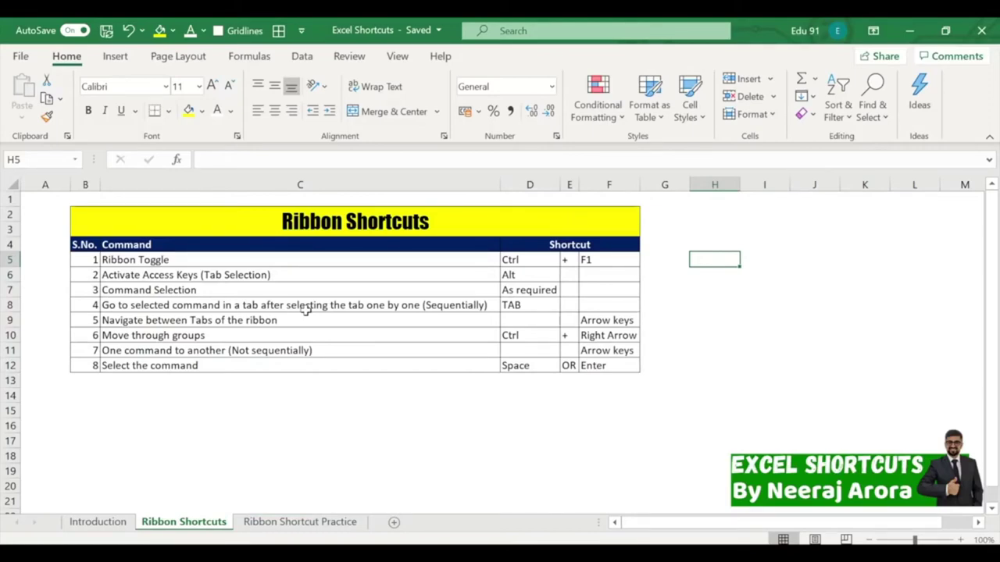
{"action": "left_click", "coordinate": [707, 327]}
{"action": "key", "text": "alt"}
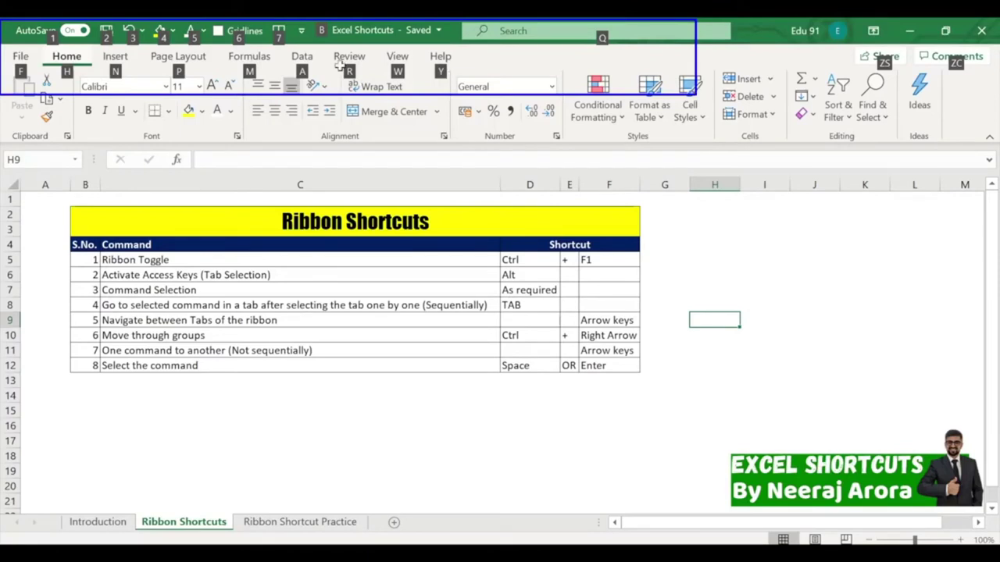
{"action": "mouse_move", "coordinate": [37, 100]}
{"action": "left_mouse_down"}
{"action": "mouse_move", "coordinate": [6, 54]}
{"action": "mouse_move", "coordinate": [82, 94]}
{"action": "left_mouse_up"}
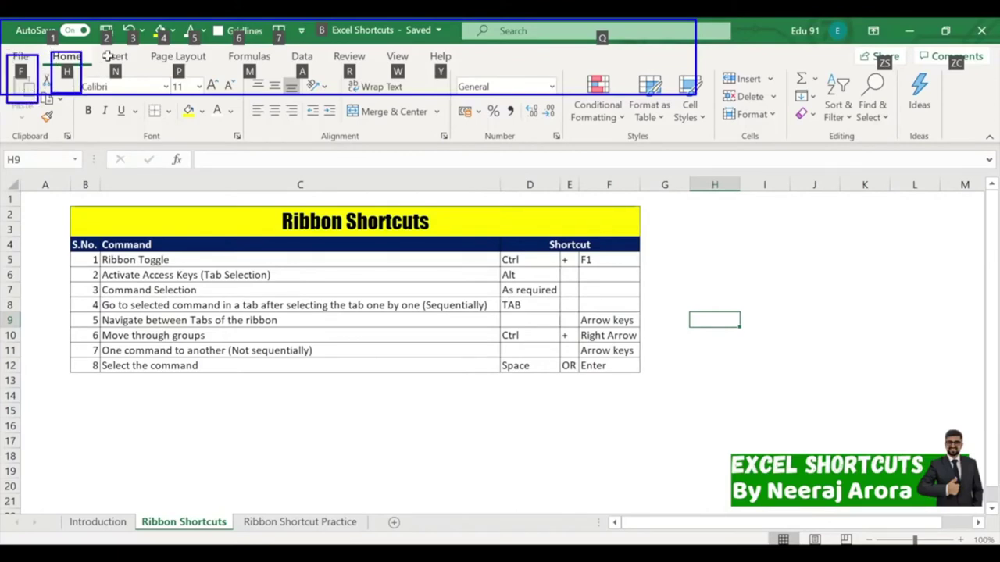
{"action": "left_click_drag", "start_coordinate": [101, 53], "coordinate": [138, 89]}
{"action": "mouse_move", "coordinate": [165, 54]}
{"action": "left_mouse_down"}
{"action": "mouse_move", "coordinate": [210, 95]}
{"action": "mouse_move", "coordinate": [239, 65]}
{"action": "mouse_move", "coordinate": [334, 97]}
{"action": "left_mouse_up"}
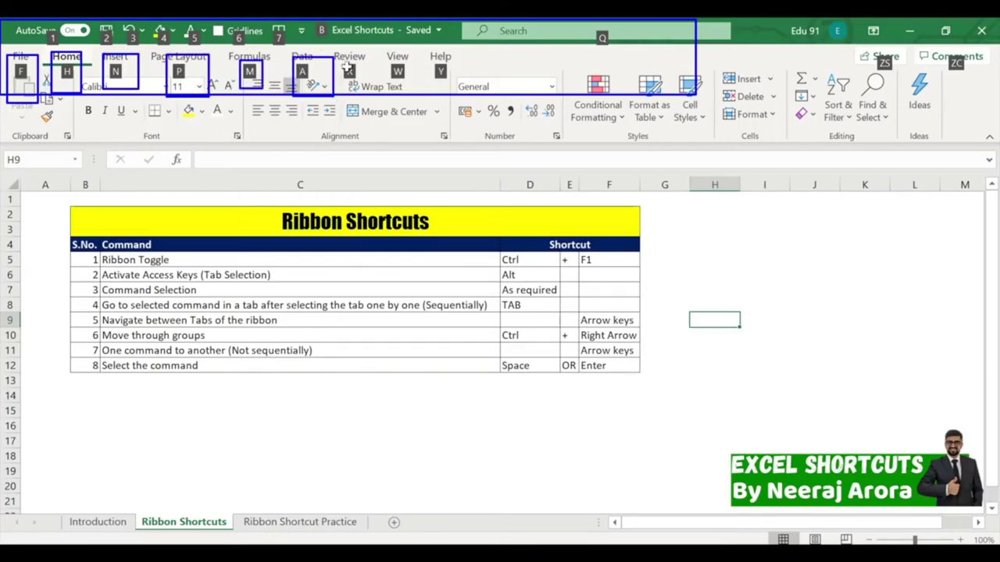
{"action": "left_click_drag", "start_coordinate": [339, 57], "coordinate": [373, 97]}
{"action": "left_click_drag", "start_coordinate": [387, 50], "coordinate": [417, 95]}
{"action": "left_click_drag", "start_coordinate": [427, 53], "coordinate": [459, 95]}
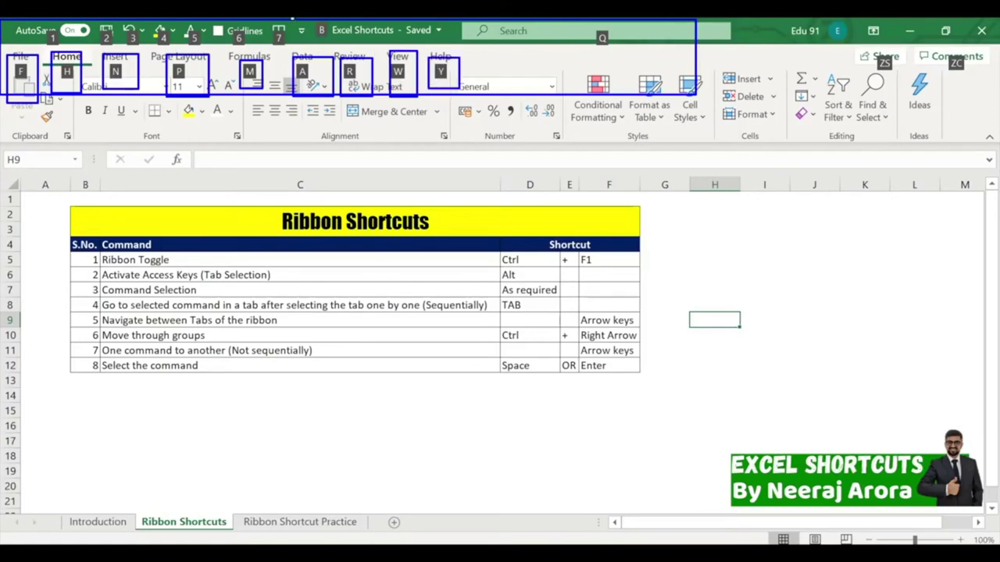
{"action": "left_click_drag", "start_coordinate": [39, 19], "coordinate": [354, 48]}
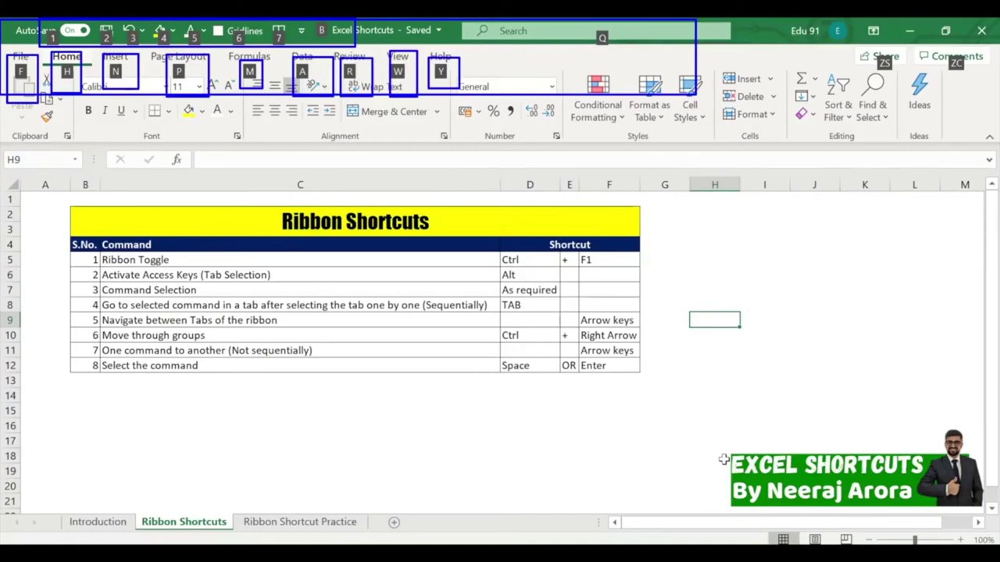
{"action": "key", "text": "Escape"}
{"action": "left_click", "coordinate": [584, 410]}
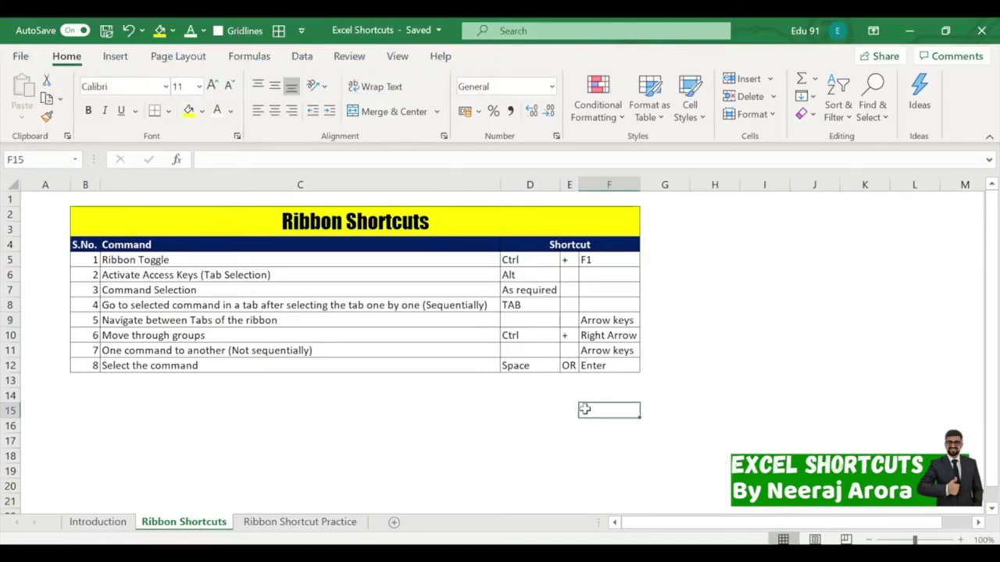
{"action": "key", "text": "alt"}
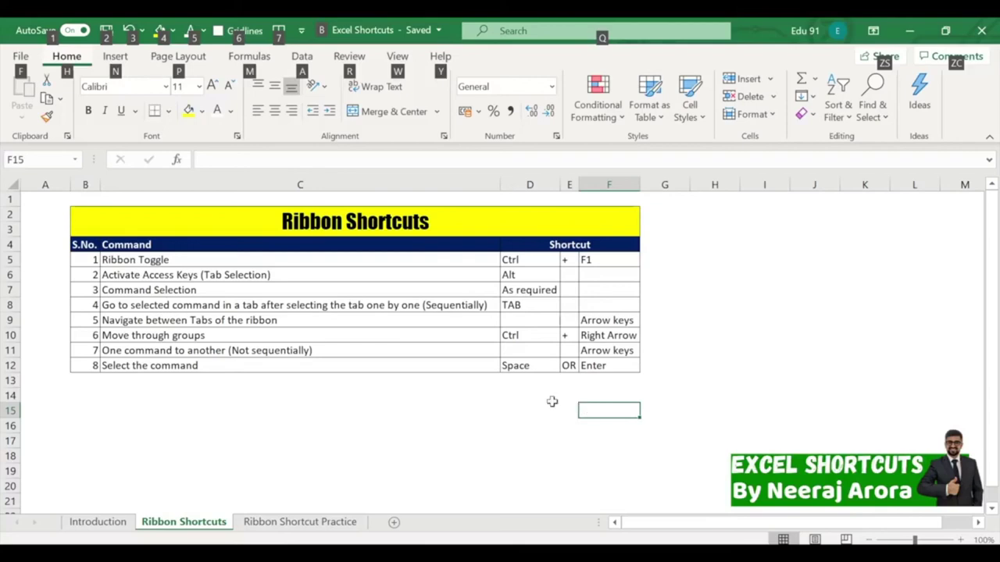
{"action": "left_click", "coordinate": [553, 397]}
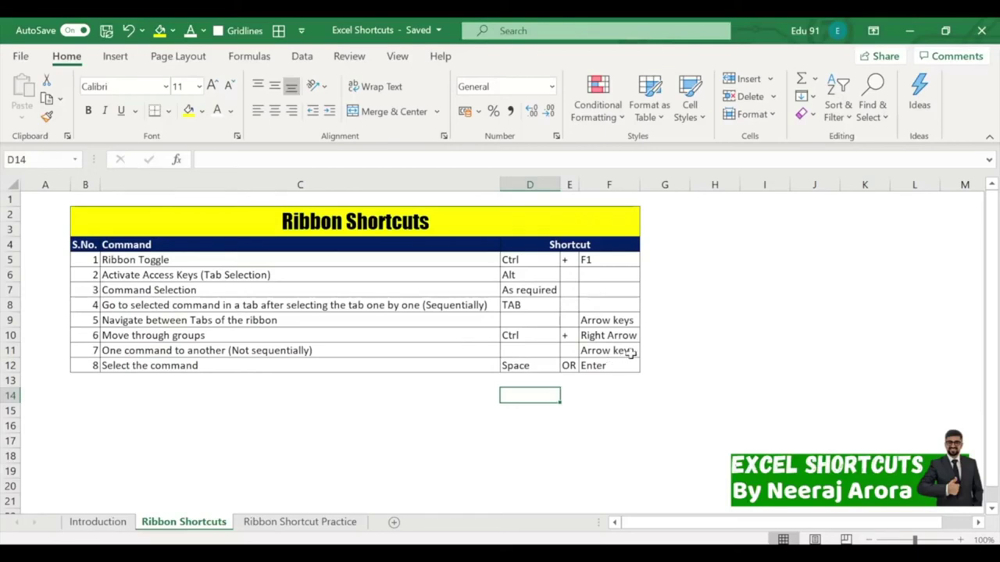
Append ' (Left)' to the Alt shortcut in D6 so it reads Alt (Left).
{"action": "left_click", "coordinate": [664, 350]}
{"action": "left_click", "coordinate": [545, 277]}
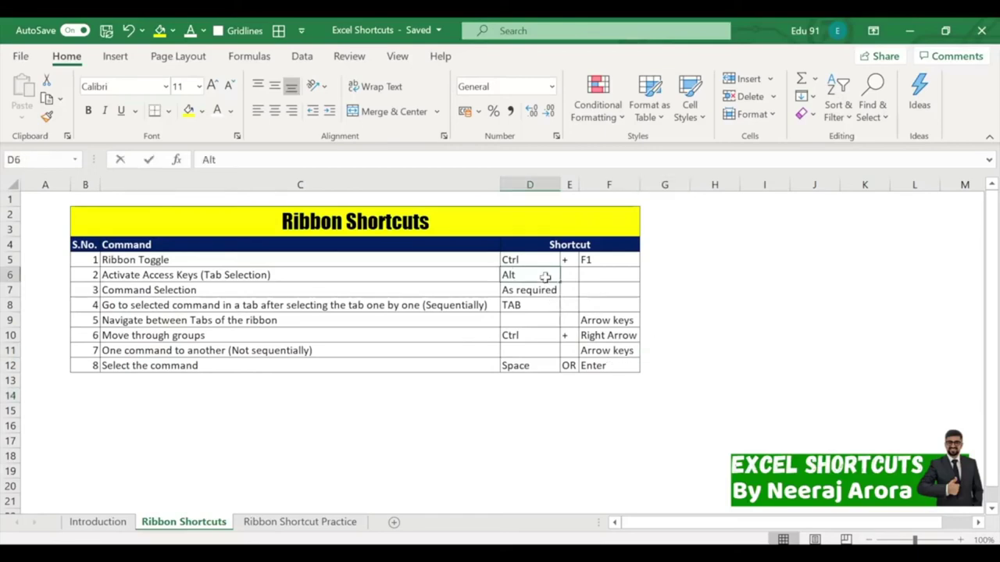
{"action": "double_click", "coordinate": [545, 277]}
{"action": "type", "text": "(Left("}
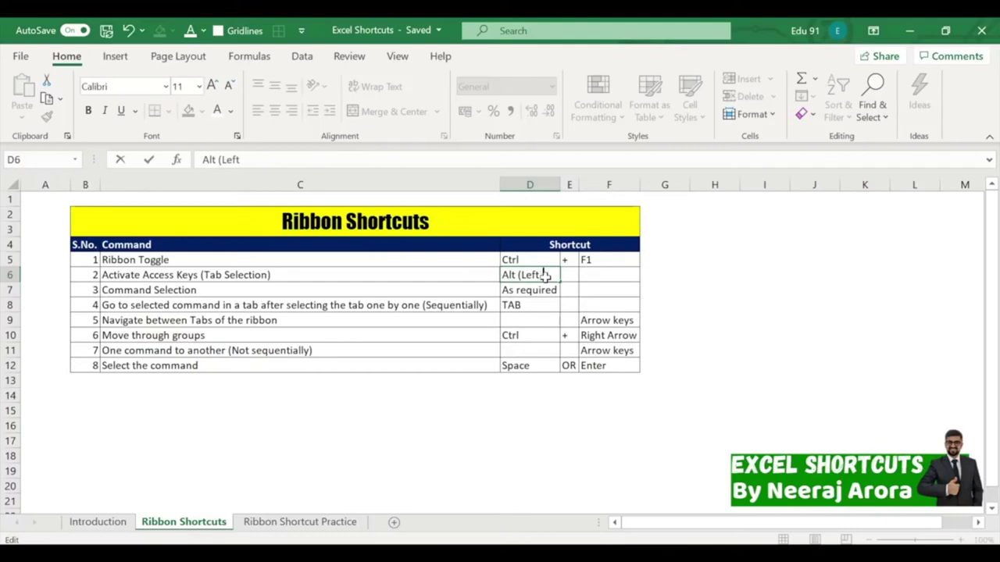
{"action": "key", "text": "Return"}
{"action": "left_click", "coordinate": [520, 386]}
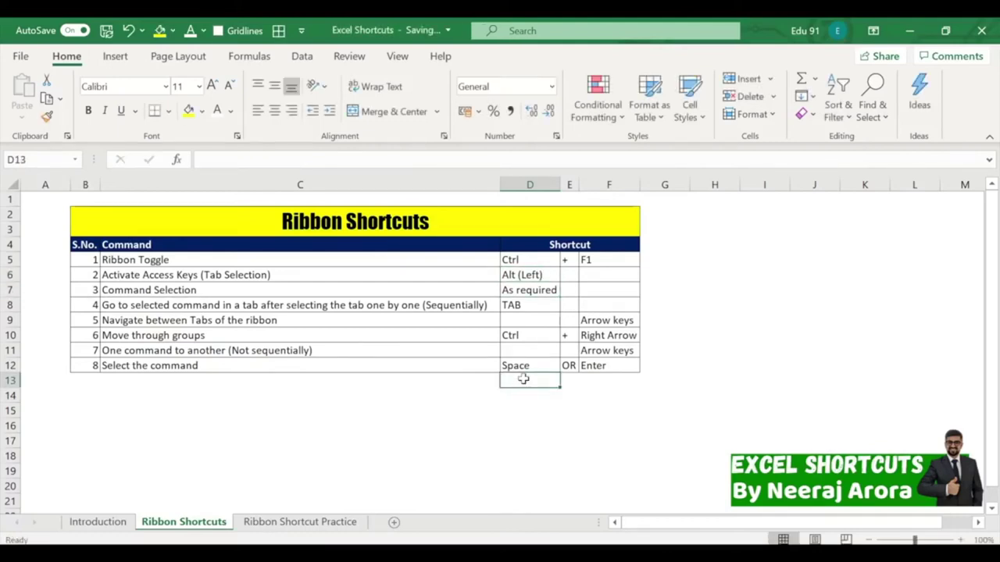
{"action": "left_click", "coordinate": [498, 350]}
{"action": "left_click", "coordinate": [449, 428]}
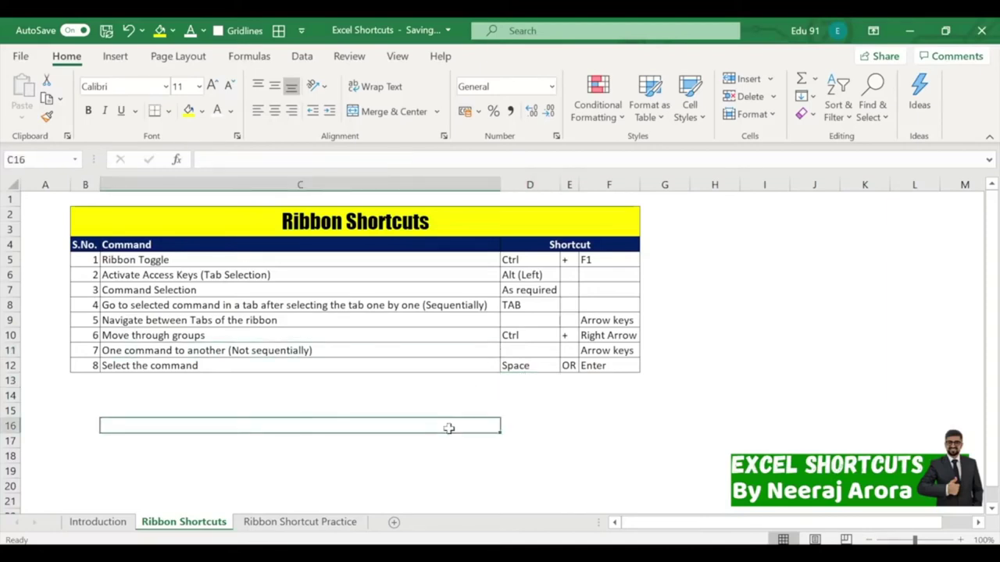
{"action": "key", "text": "alt"}
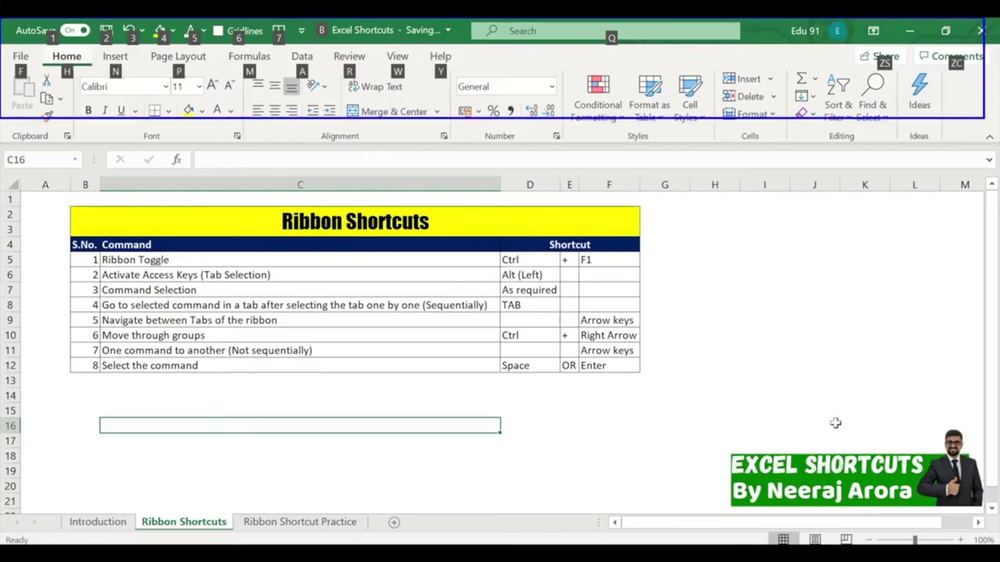
{"action": "key", "text": "Escape"}
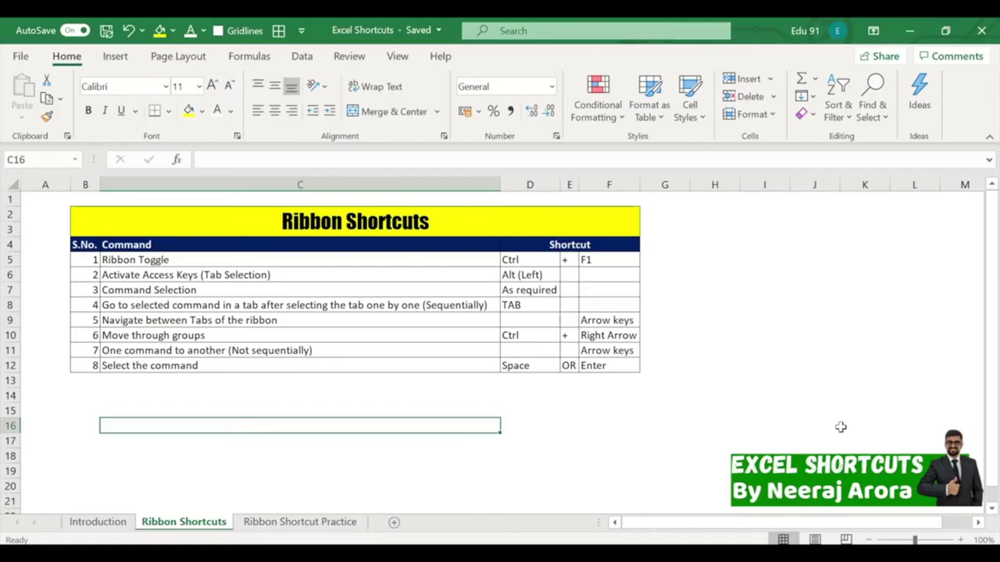
{"action": "left_click", "coordinate": [764, 363]}
{"action": "key", "text": "alt"}
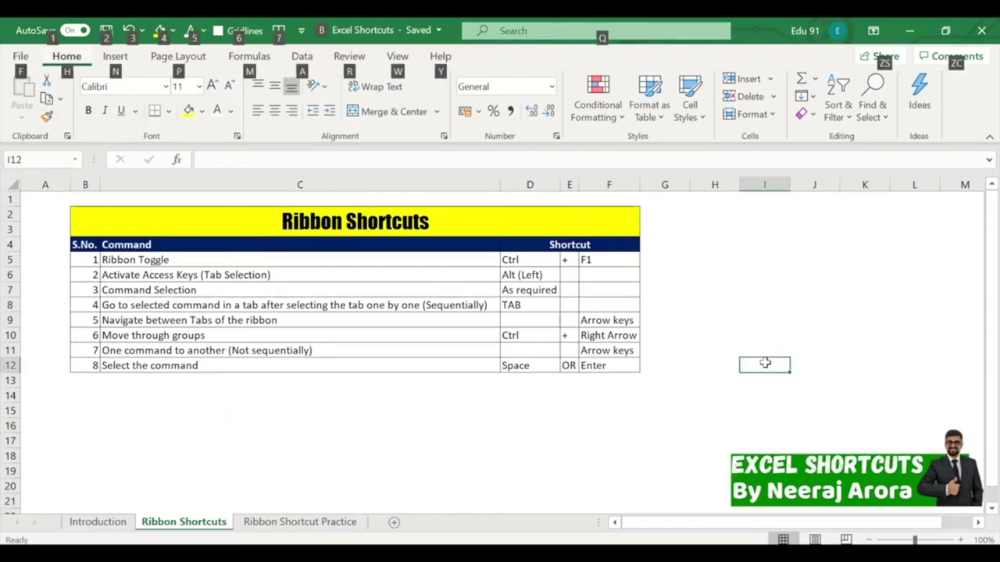
{"action": "key", "text": "h"}
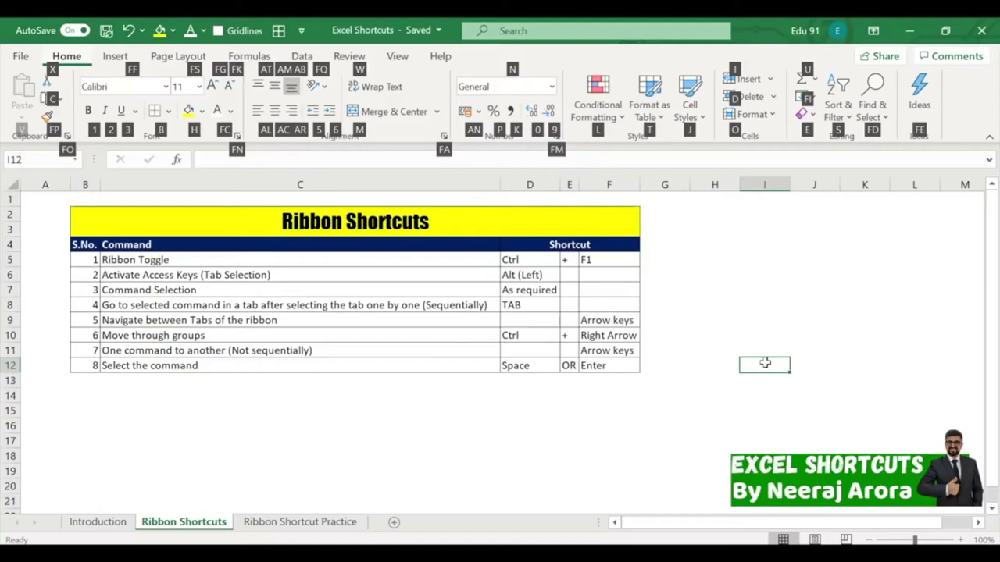
{"action": "left_click", "coordinate": [551, 444]}
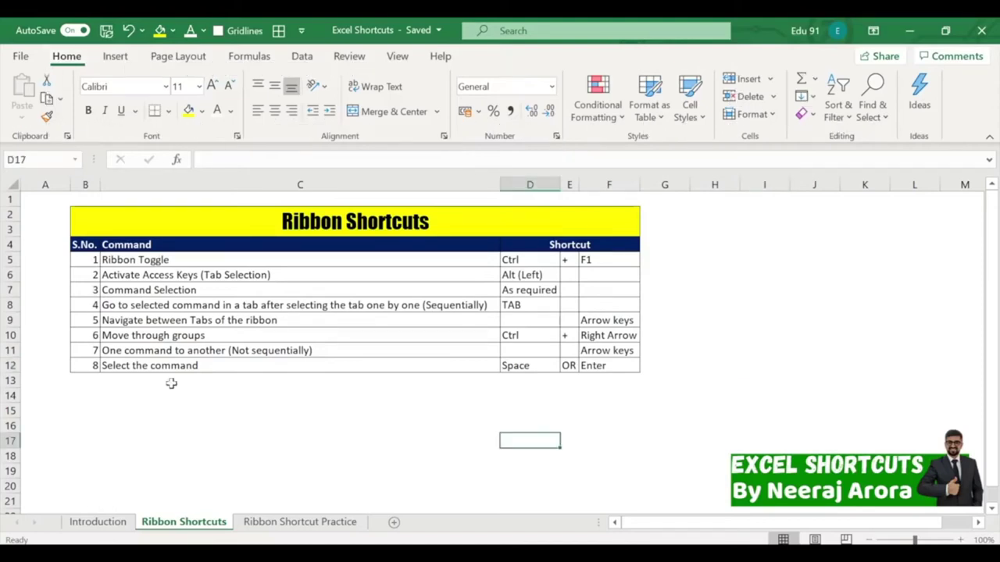
Insert a blank row at row 7, below the Activate Access Keys entry.
{"action": "left_click", "coordinate": [12, 275]}
{"action": "right_click", "coordinate": [14, 275]}
{"action": "left_click", "coordinate": [67, 396]}
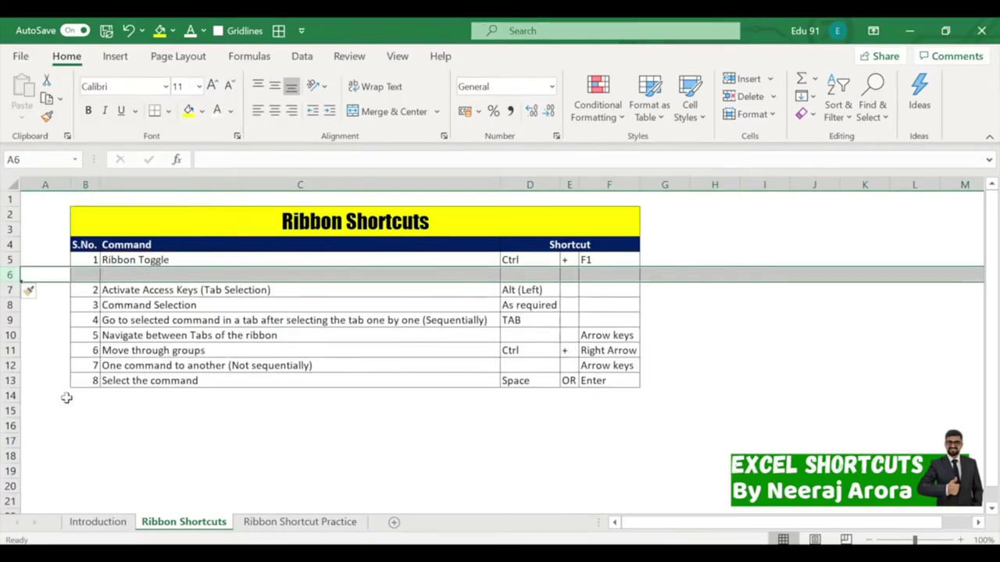
{"action": "key", "text": "ctrl+z"}
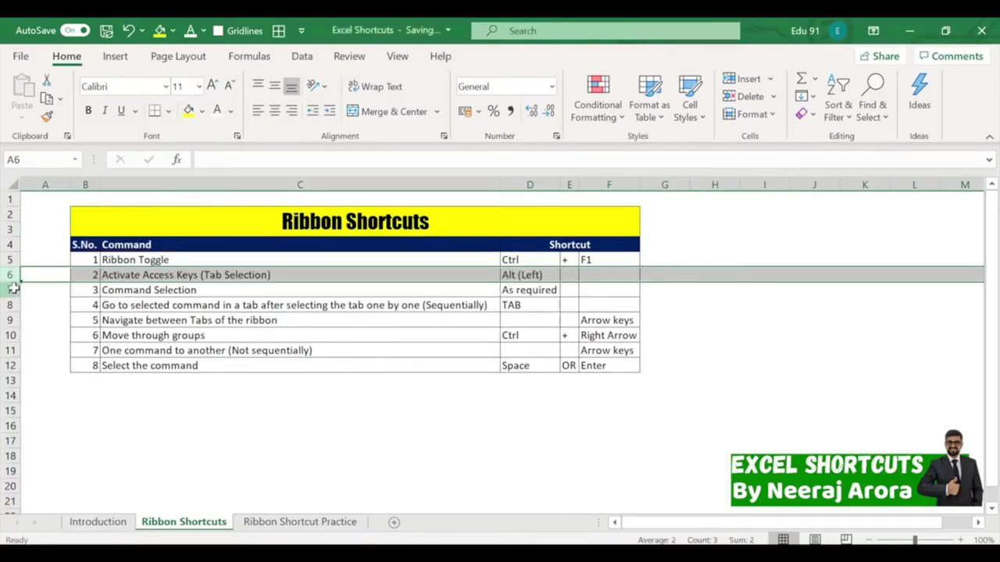
{"action": "right_click", "coordinate": [16, 290]}
{"action": "key", "text": "Escape"}
{"action": "key", "text": "ctrl+shift+plus"}
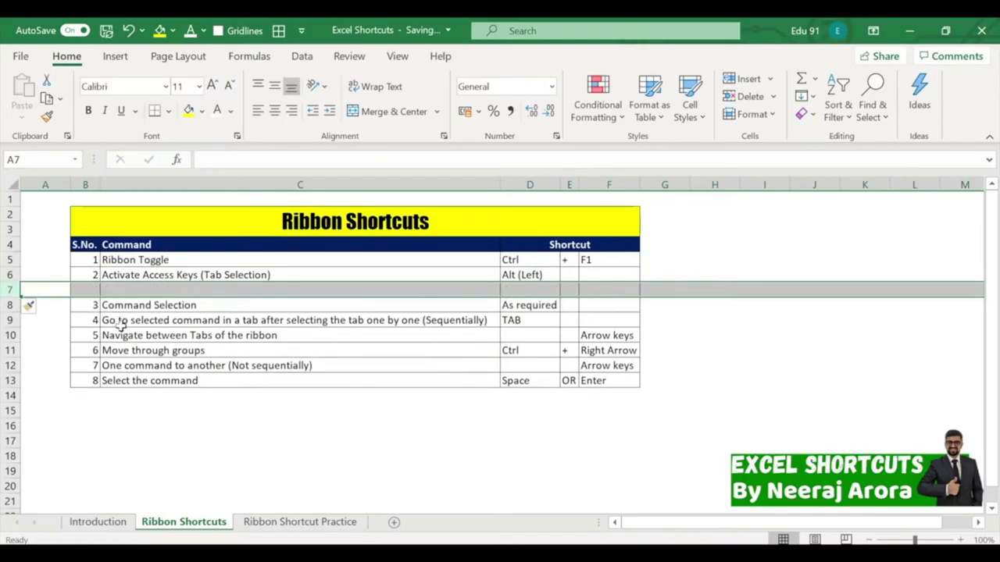
Enter 2A in B7 and 'Tab Selection' in C7 of the new row.
{"action": "left_click", "coordinate": [92, 291]}
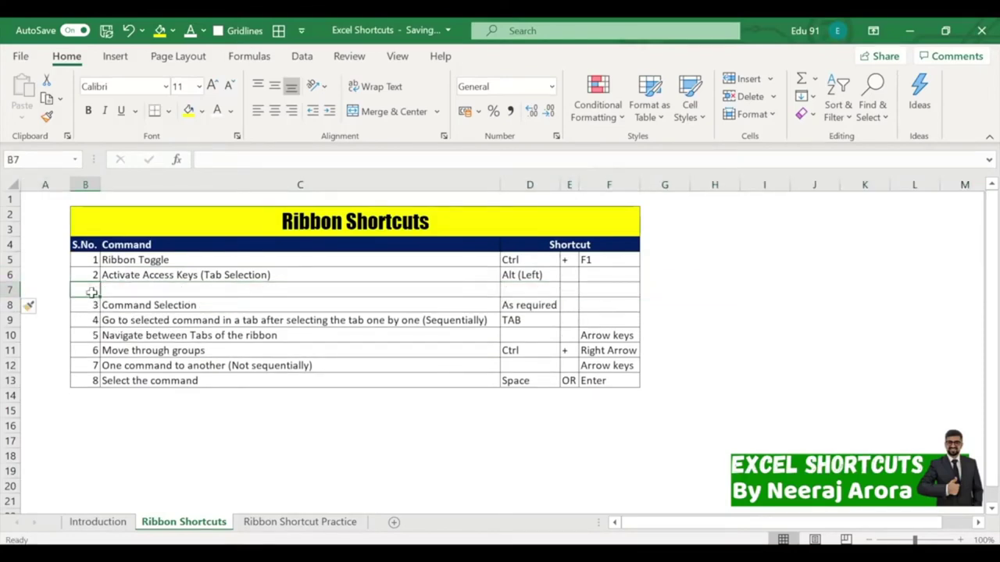
{"action": "type", "text": "2A"}
{"action": "left_click", "coordinate": [118, 287]}
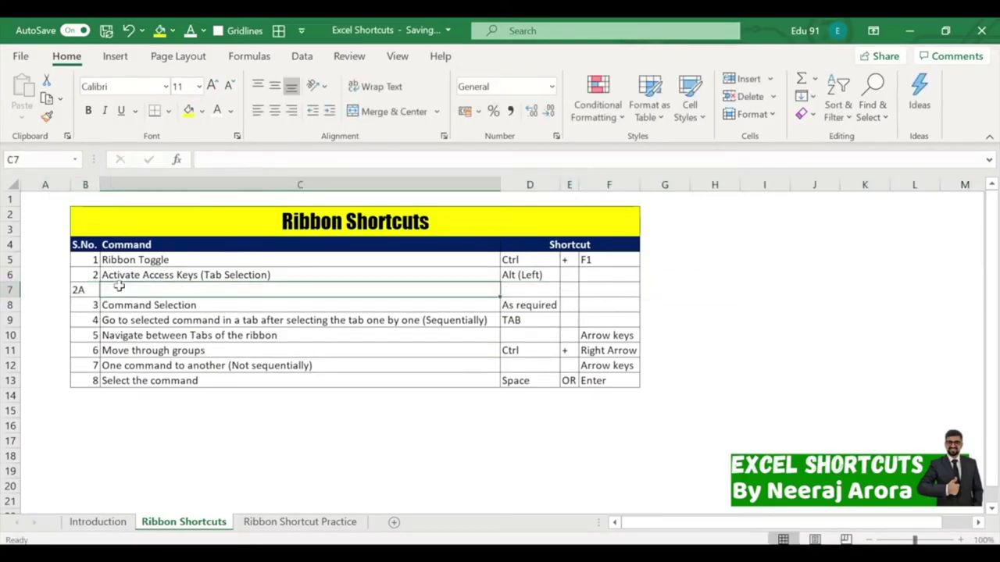
{"action": "type", "text": "Tab Se"}
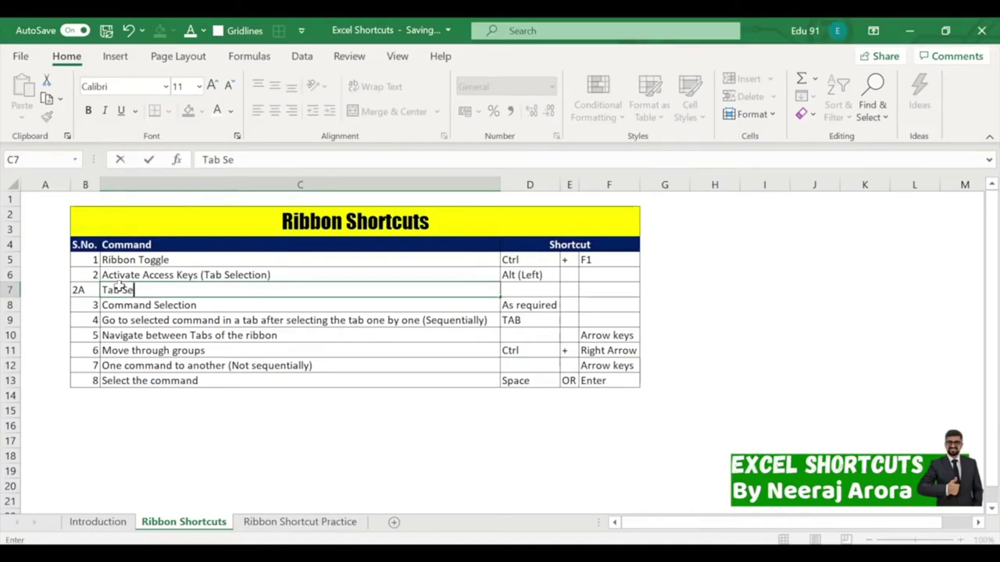
{"action": "type", "text": "lection"}
{"action": "key", "text": "Return"}
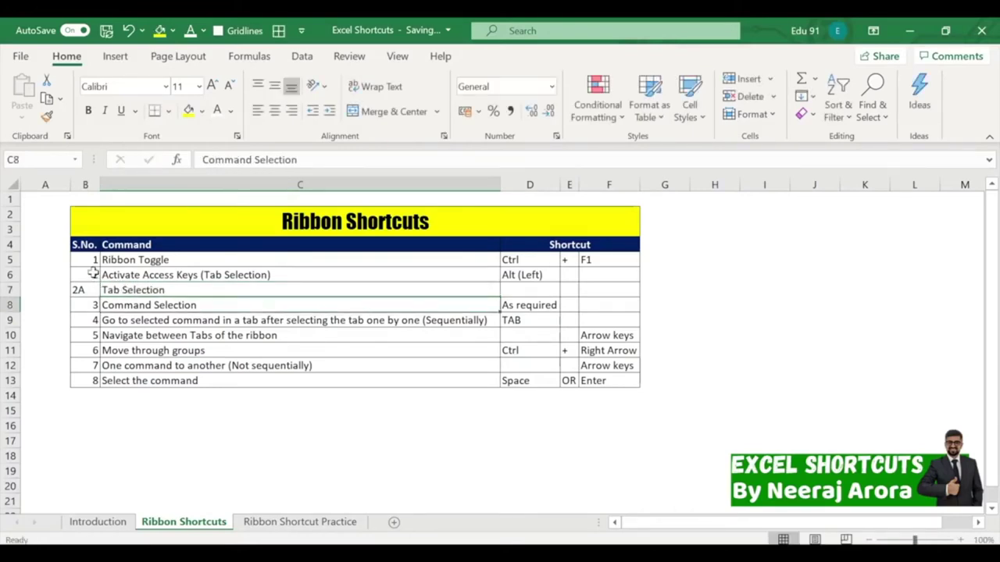
Fill the serial numbers down column B so the list runs 1 to 9.
{"action": "left_click_drag", "start_coordinate": [94, 260], "coordinate": [94, 382]}
{"action": "left_click", "coordinate": [169, 425]}
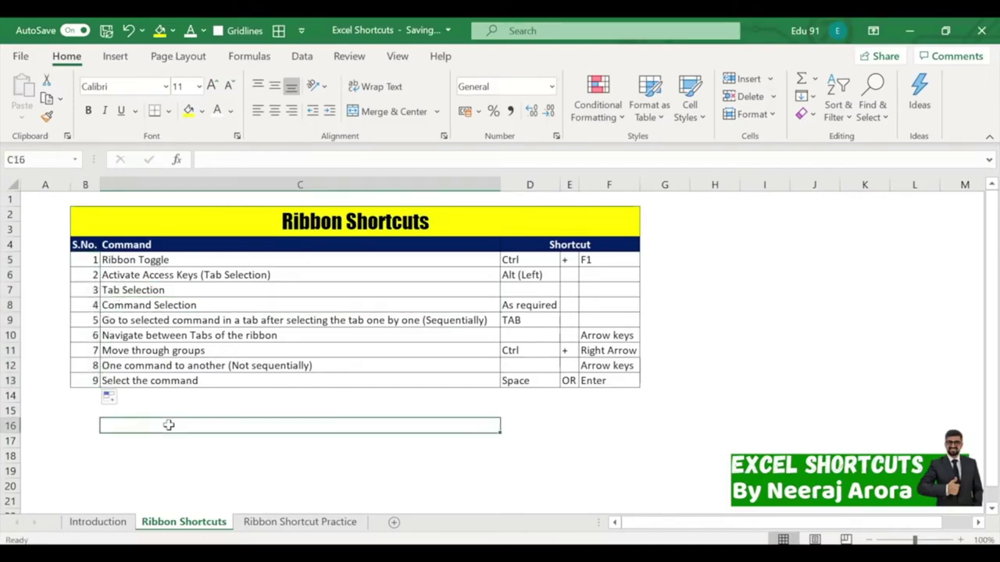
{"action": "left_click", "coordinate": [237, 291]}
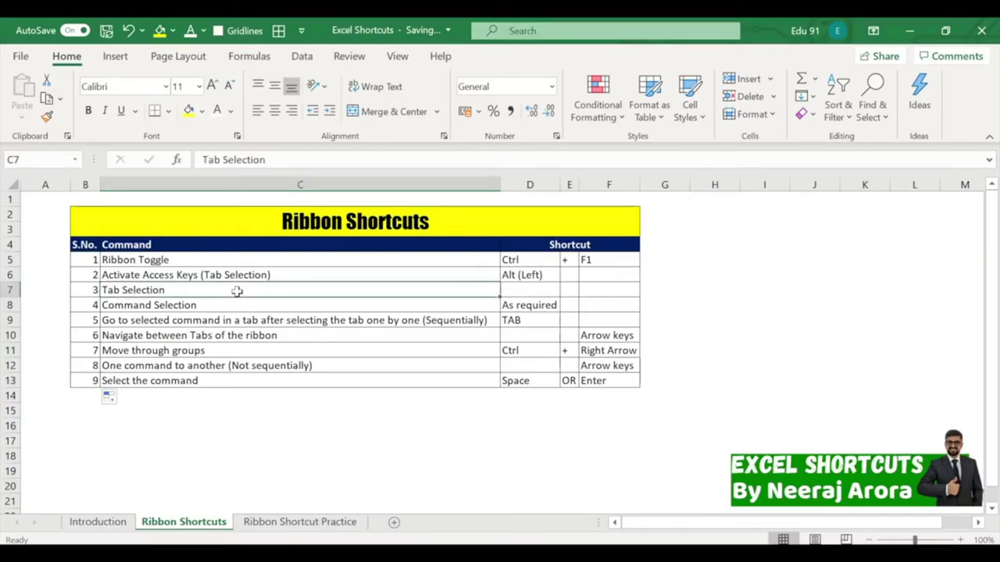
{"action": "left_click", "coordinate": [703, 290]}
Show the ribbon key tips and the Home tab's access keys, marking them, then dismiss.
{"action": "key", "text": "alt"}
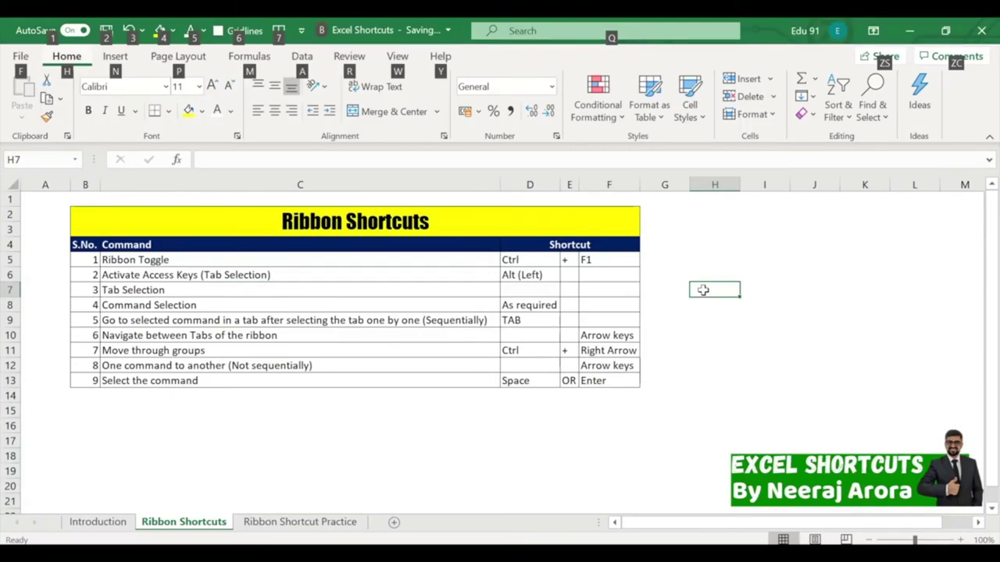
{"action": "key", "text": "h"}
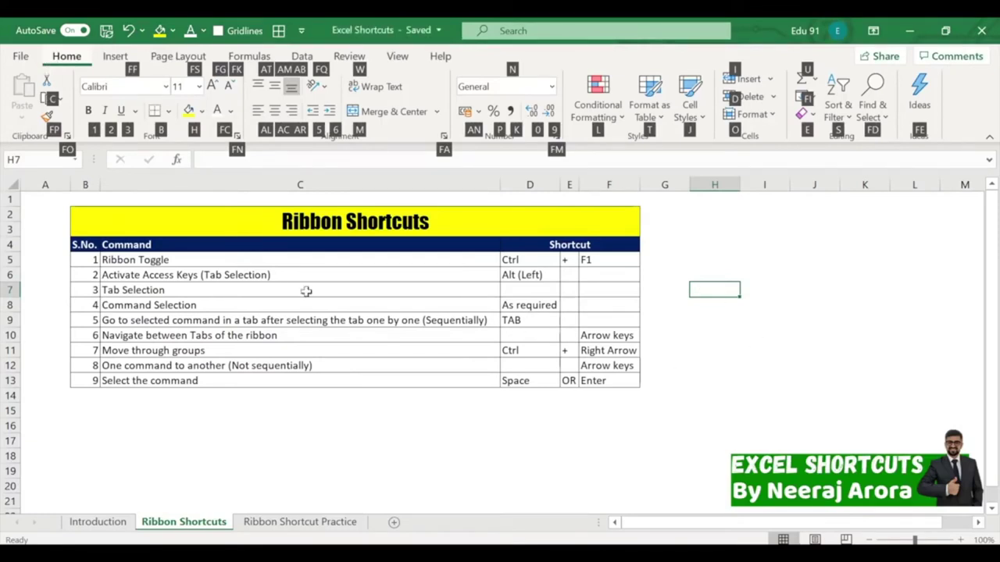
{"action": "mouse_move", "coordinate": [47, 47]}
{"action": "left_mouse_down"}
{"action": "mouse_move", "coordinate": [82, 69]}
{"action": "mouse_move", "coordinate": [132, 70]}
{"action": "mouse_move", "coordinate": [161, 52]}
{"action": "mouse_move", "coordinate": [206, 65]}
{"action": "left_mouse_up"}
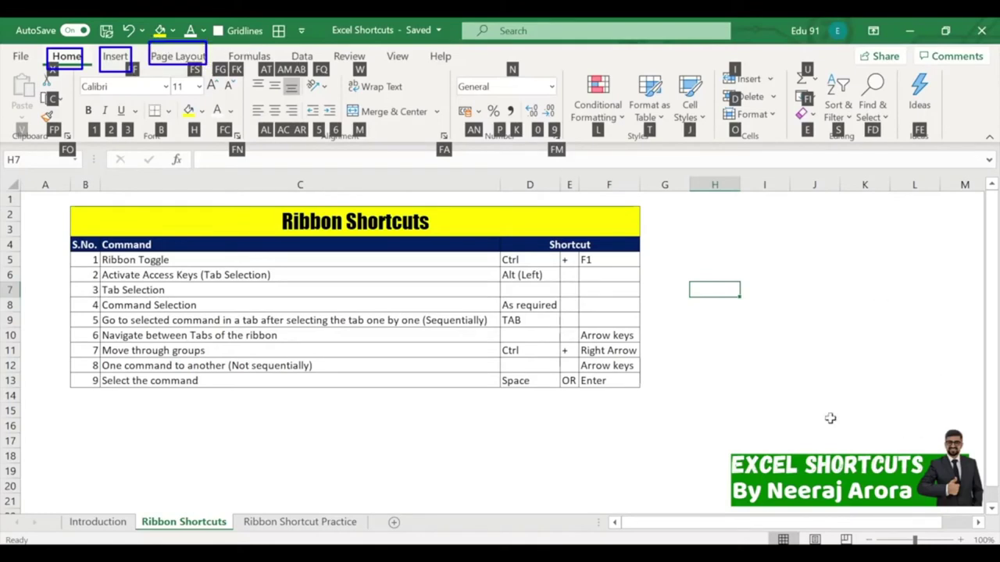
{"action": "key", "text": "Escape"}
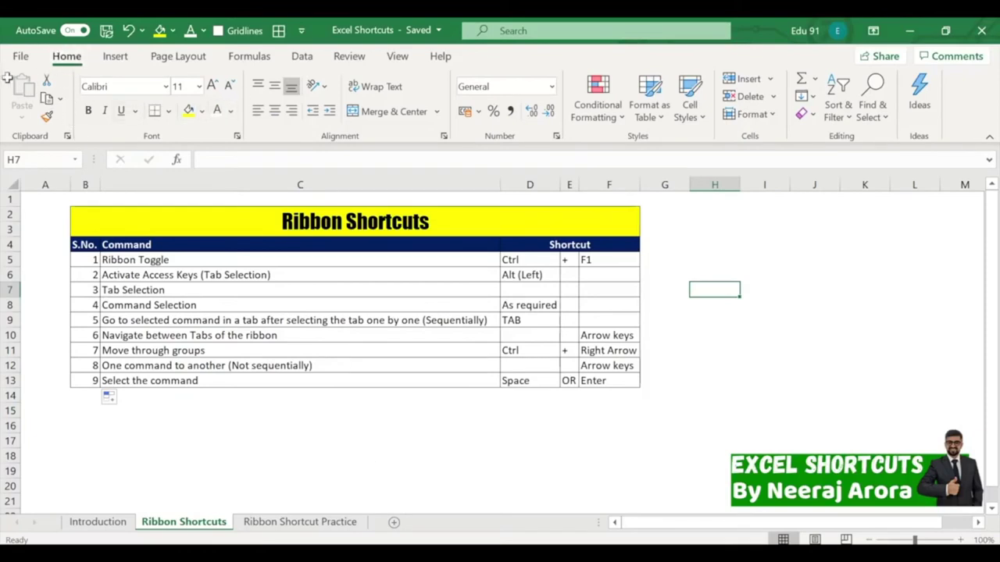
Mark the Home tab's command groups, then show the Home access keys again with Alt+H from H11.
{"action": "mouse_move", "coordinate": [2, 64]}
{"action": "left_mouse_down"}
{"action": "mouse_move", "coordinate": [43, 125]}
{"action": "mouse_move", "coordinate": [73, 143]}
{"action": "left_mouse_up"}
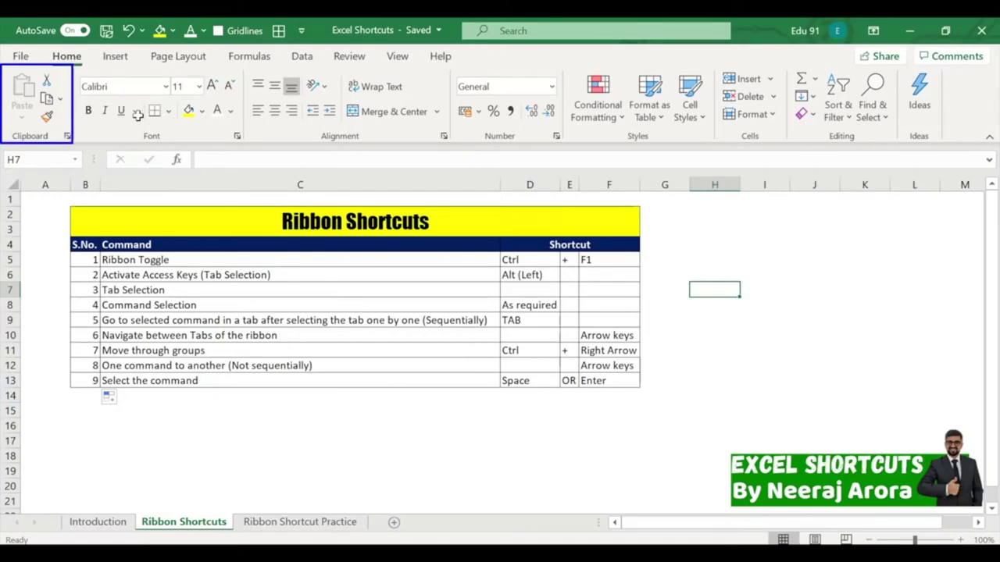
{"action": "left_click_drag", "start_coordinate": [71, 64], "coordinate": [242, 144]}
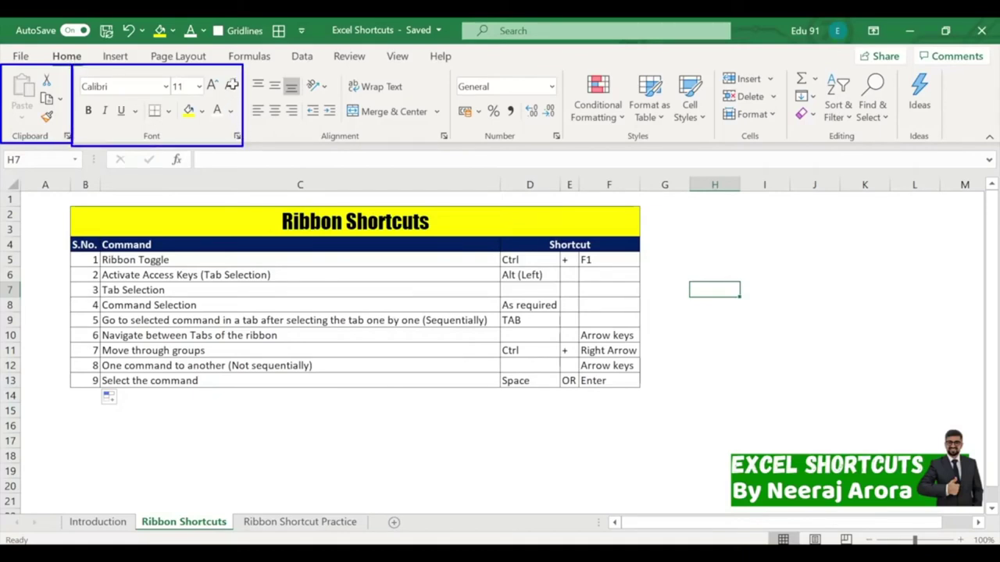
{"action": "left_click_drag", "start_coordinate": [244, 66], "coordinate": [449, 145]}
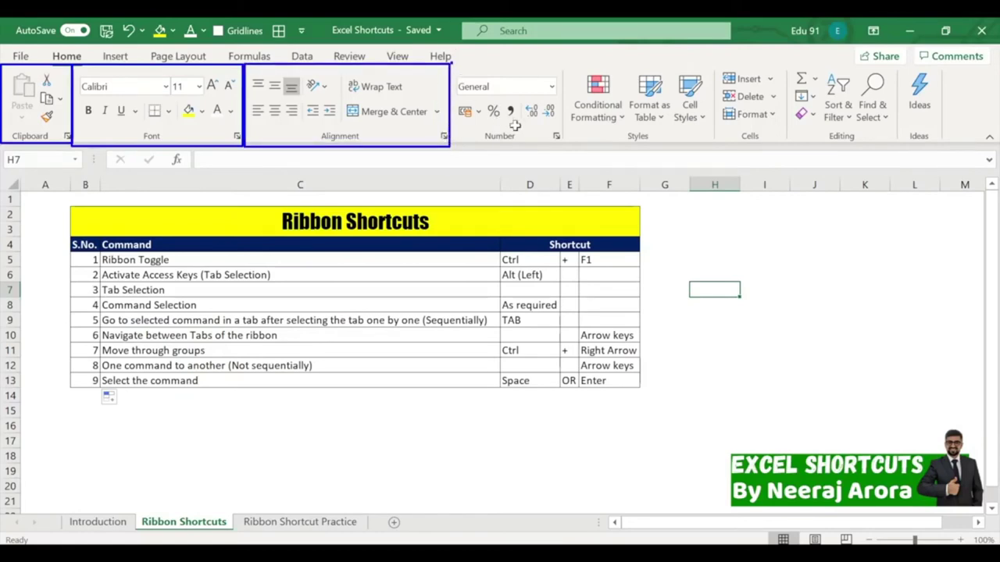
{"action": "left_click_drag", "start_coordinate": [552, 138], "coordinate": [561, 147]}
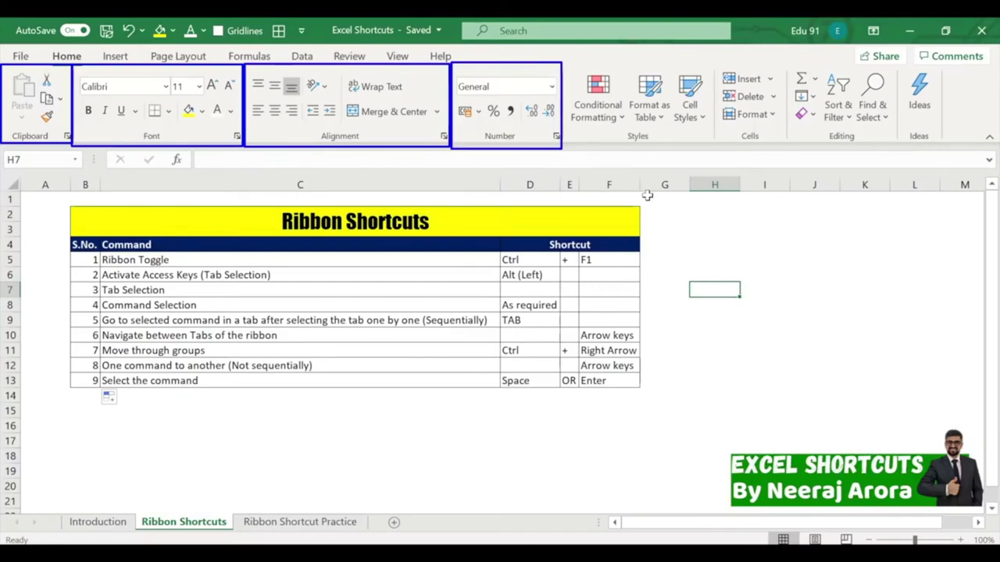
{"action": "key", "text": "Escape"}
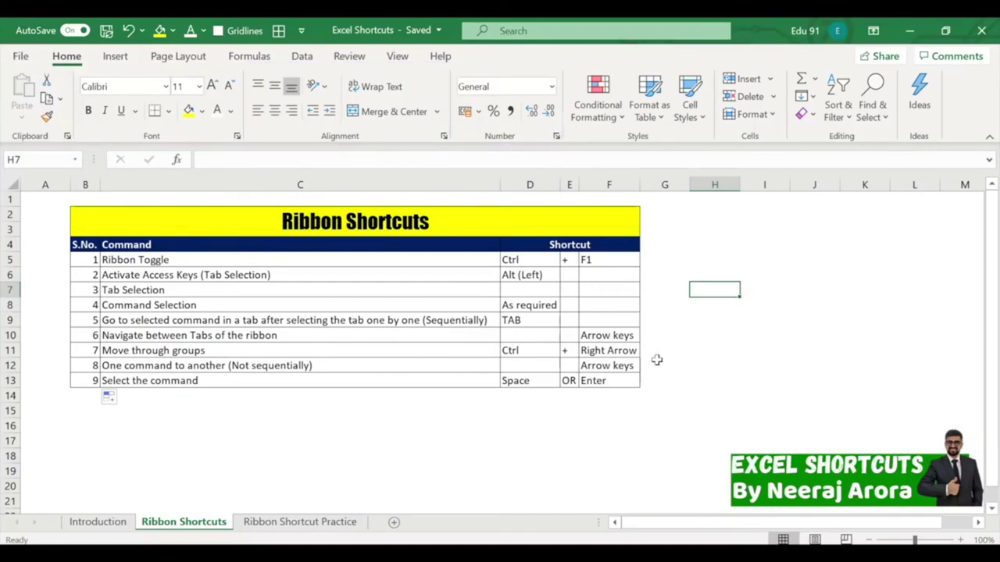
{"action": "left_click", "coordinate": [712, 349]}
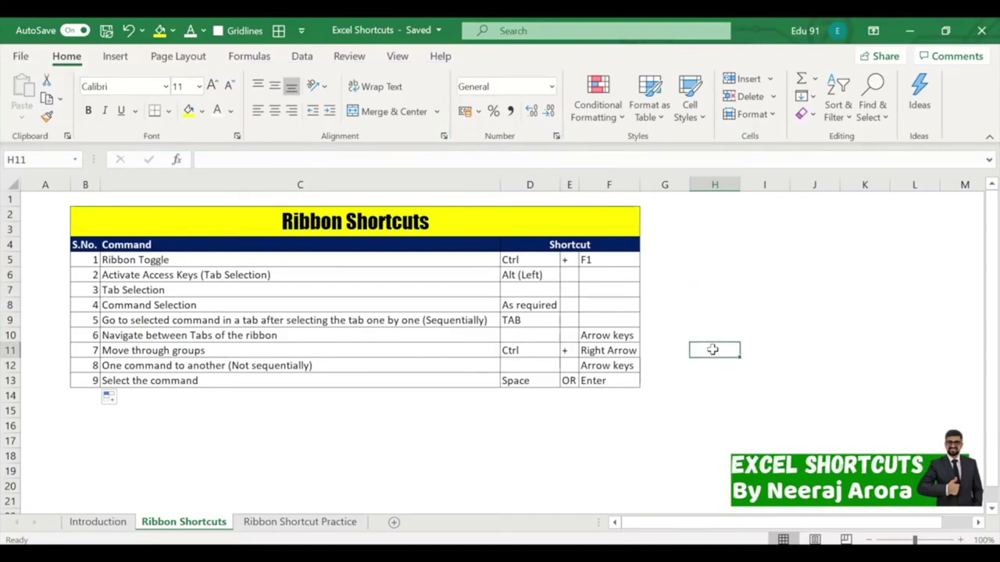
{"action": "key", "text": "alt+h"}
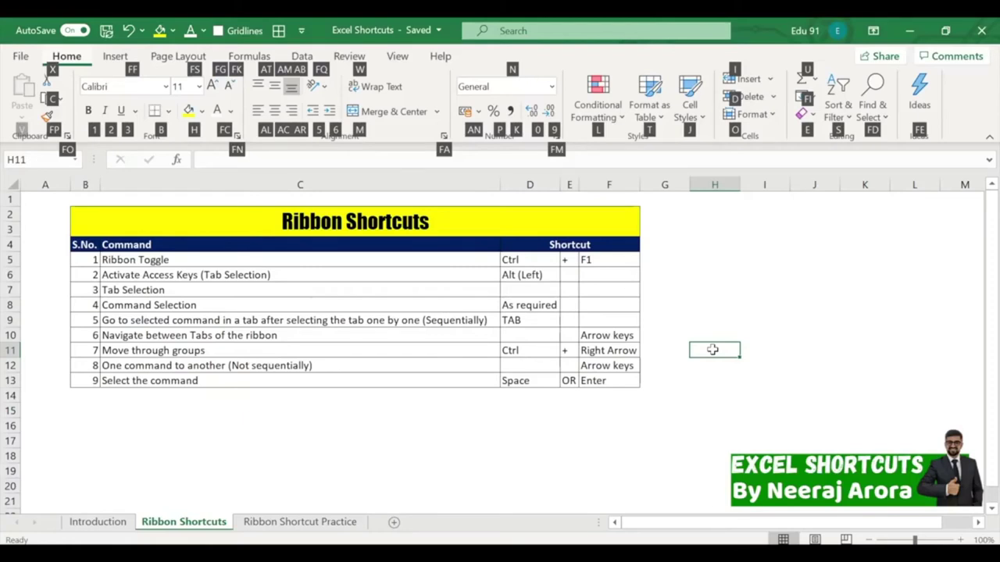
{"action": "left_click", "coordinate": [352, 258]}
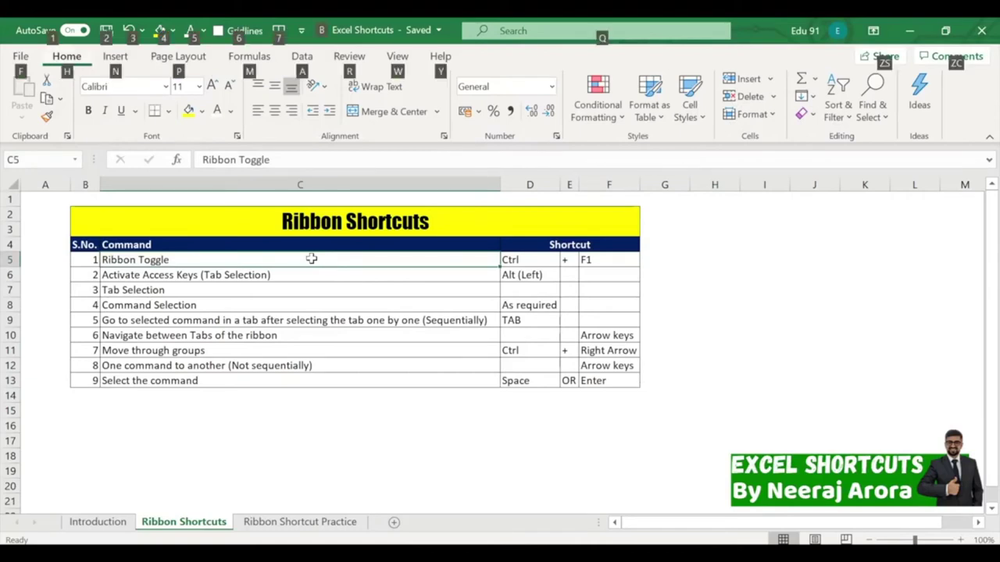
{"action": "key", "text": "alt+h"}
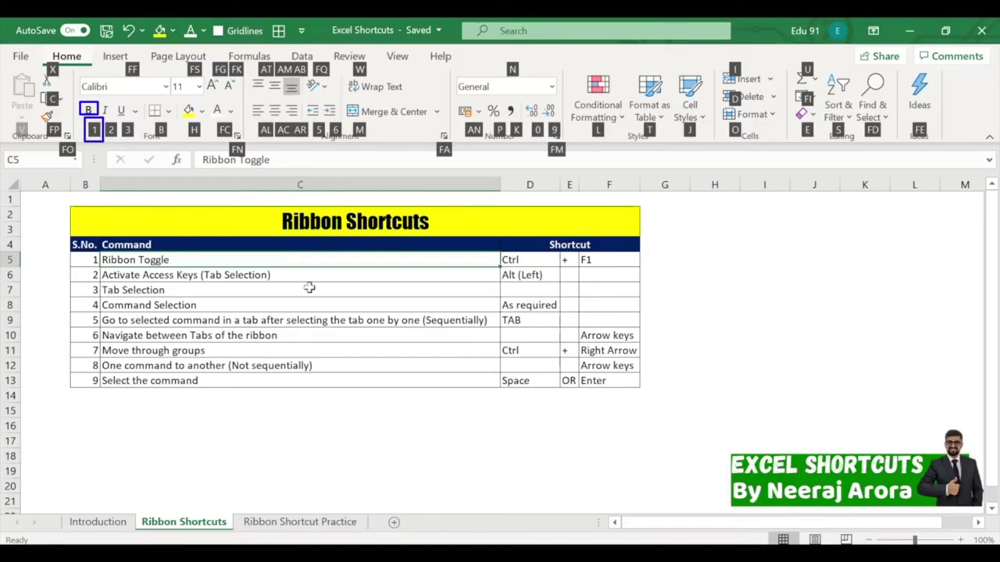
{"action": "key", "text": "alt"}
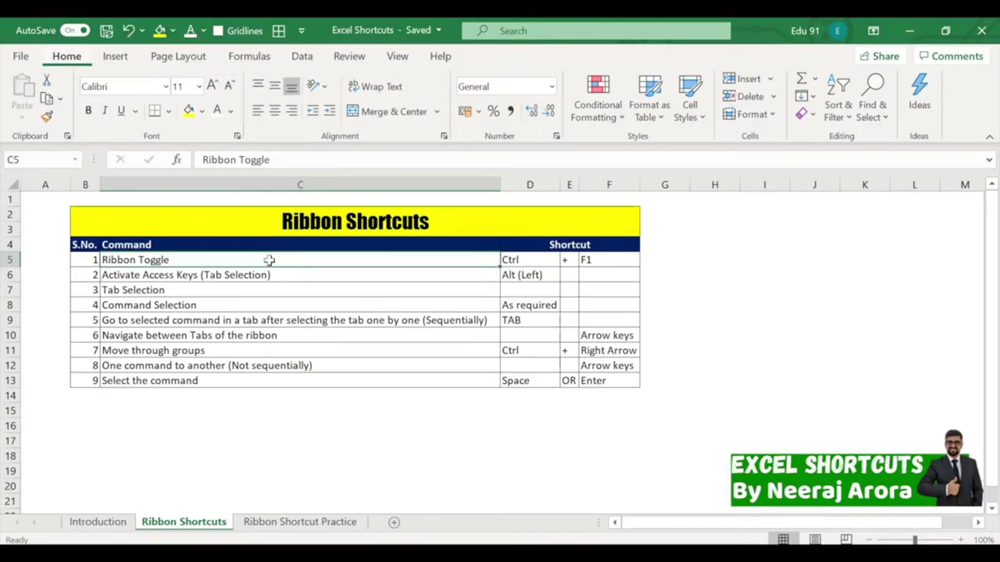
{"action": "key", "text": "alt"}
{"action": "key", "text": "1"}
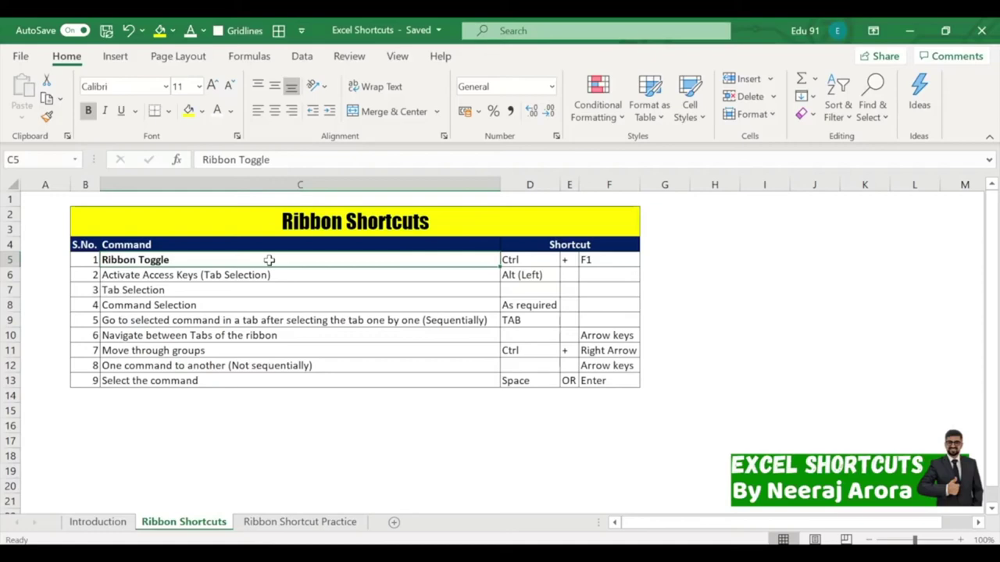
{"action": "key", "text": "alt"}
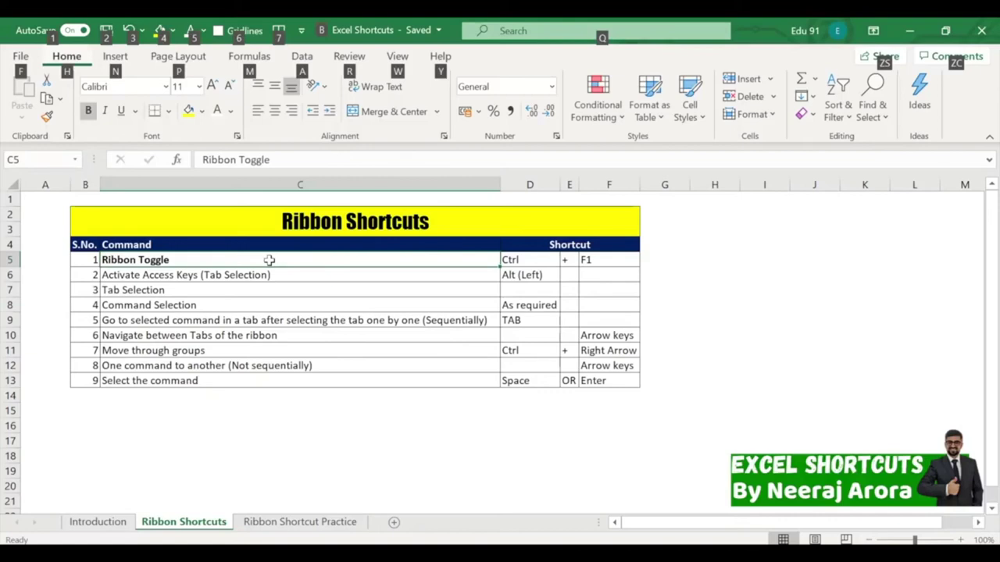
{"action": "key", "text": "h"}
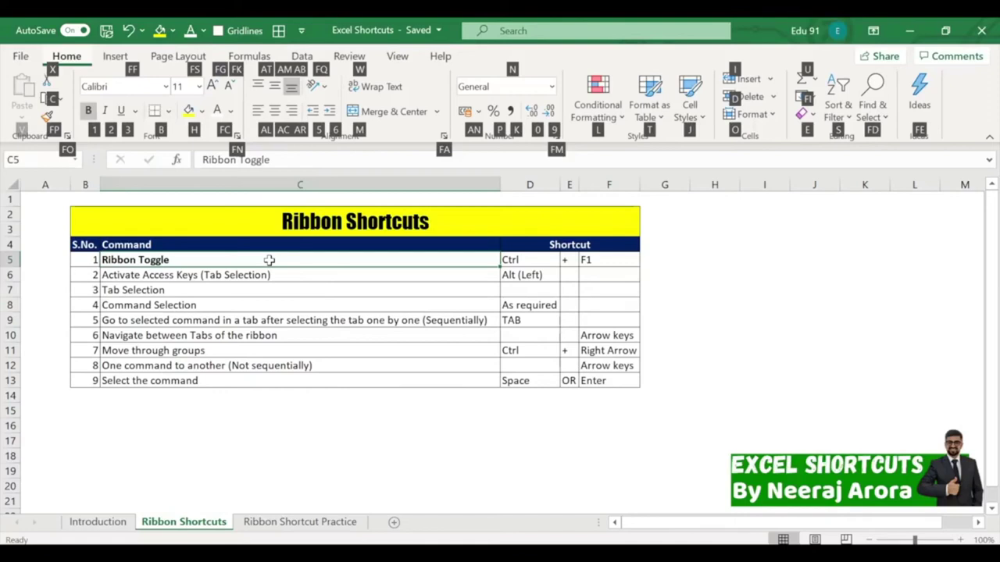
{"action": "key", "text": "2"}
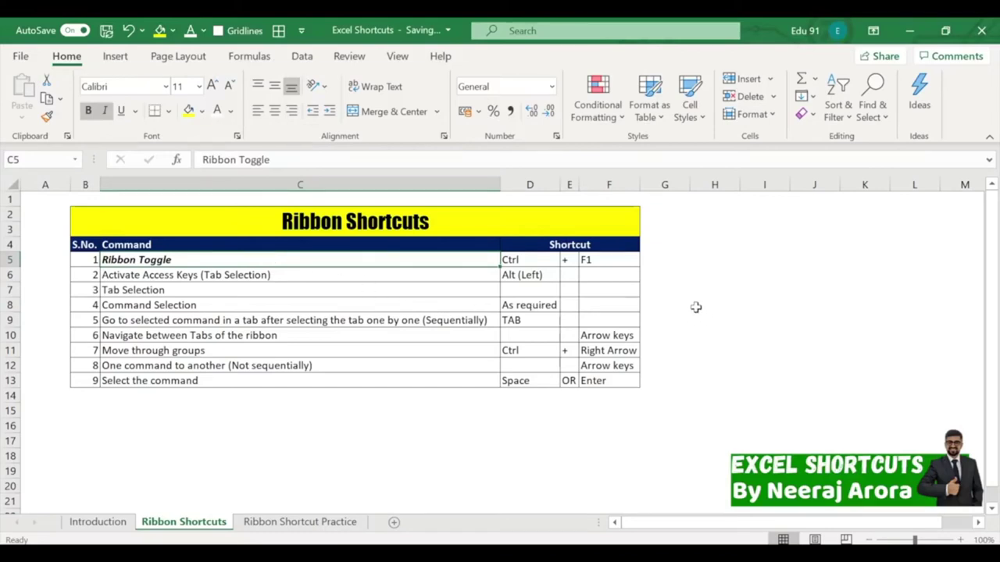
{"action": "key", "text": "ctrl+i"}
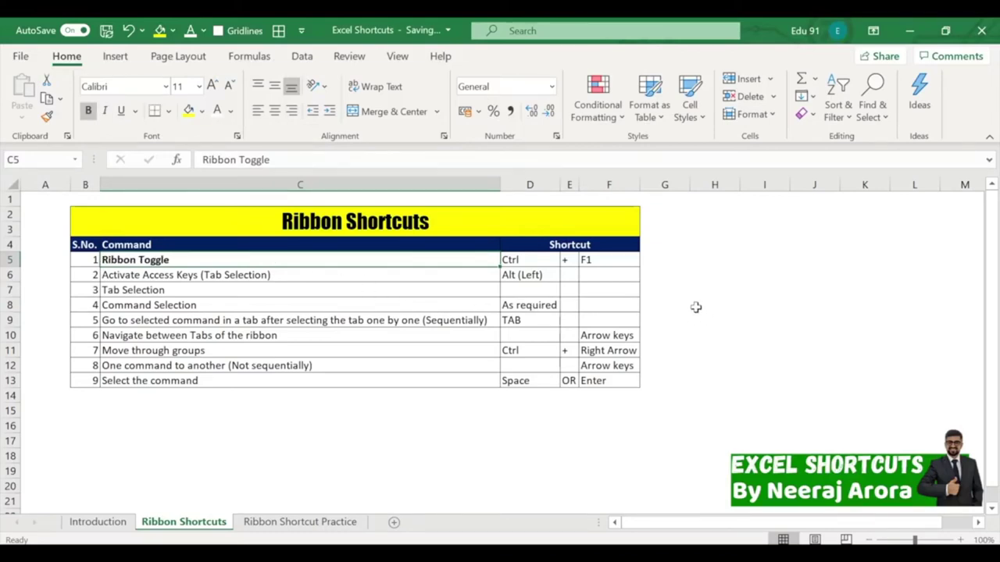
{"action": "key", "text": "ctrl+b"}
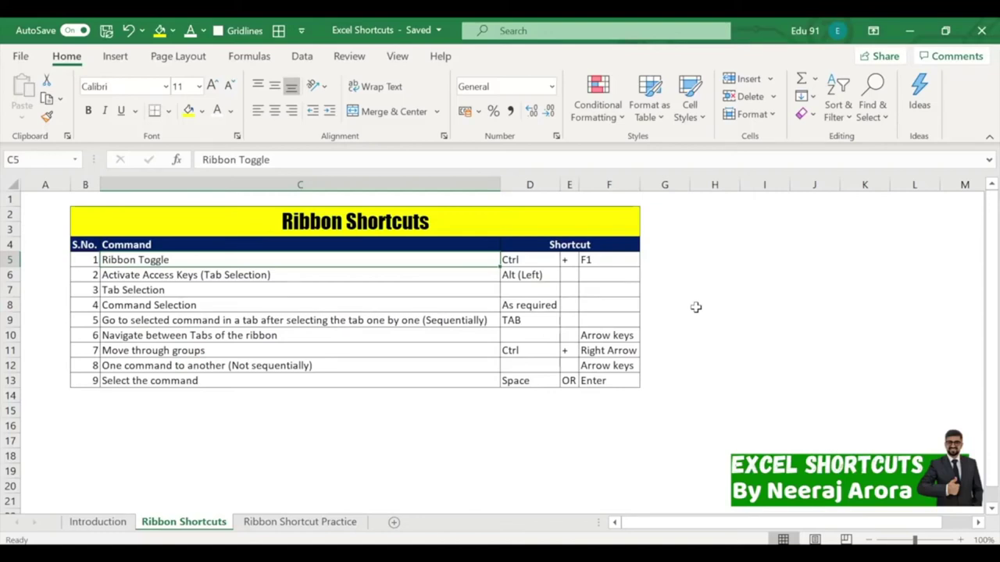
{"action": "key", "text": "alt"}
{"action": "key", "text": "h"}
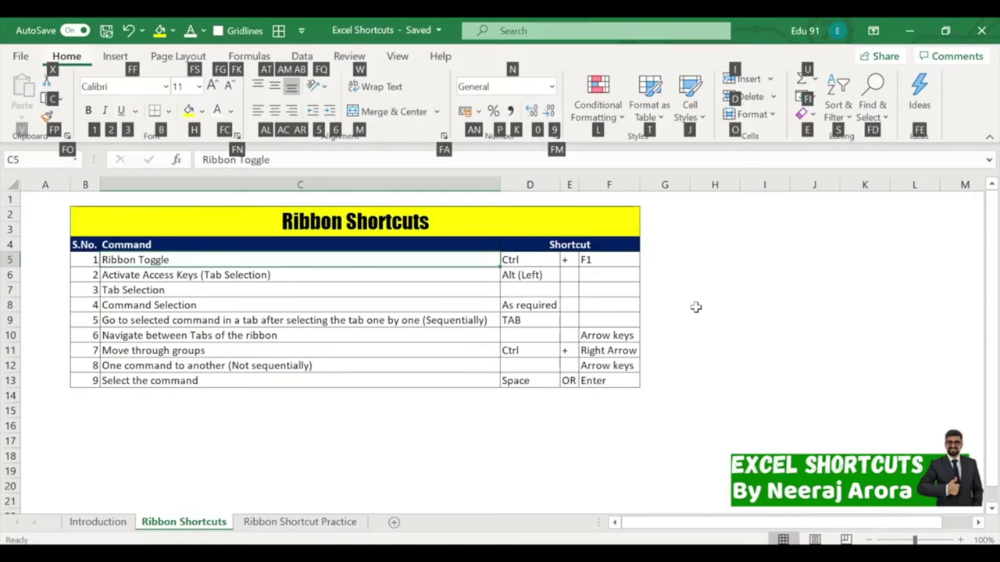
{"action": "key", "text": "Tab"}
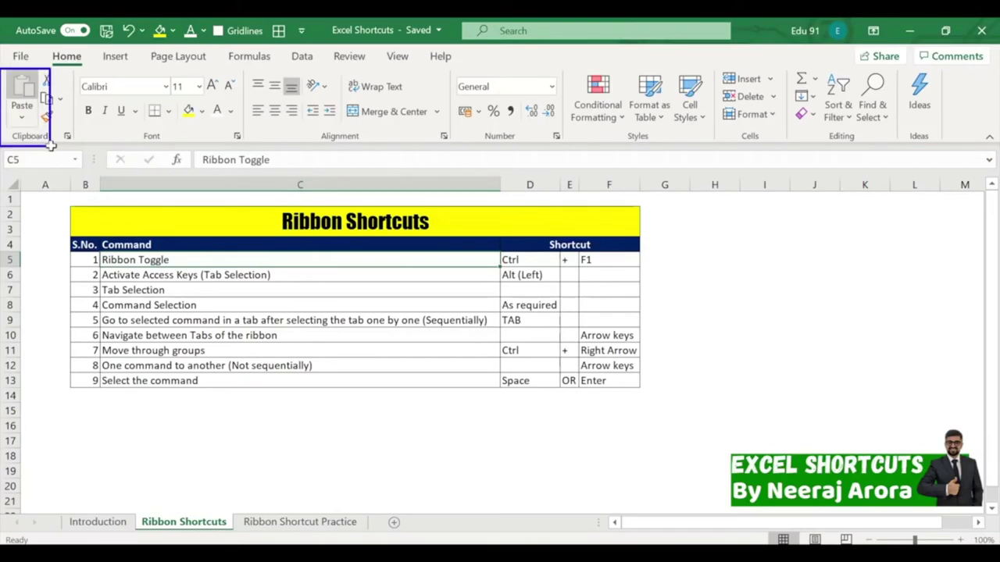
{"action": "key", "text": "Escape"}
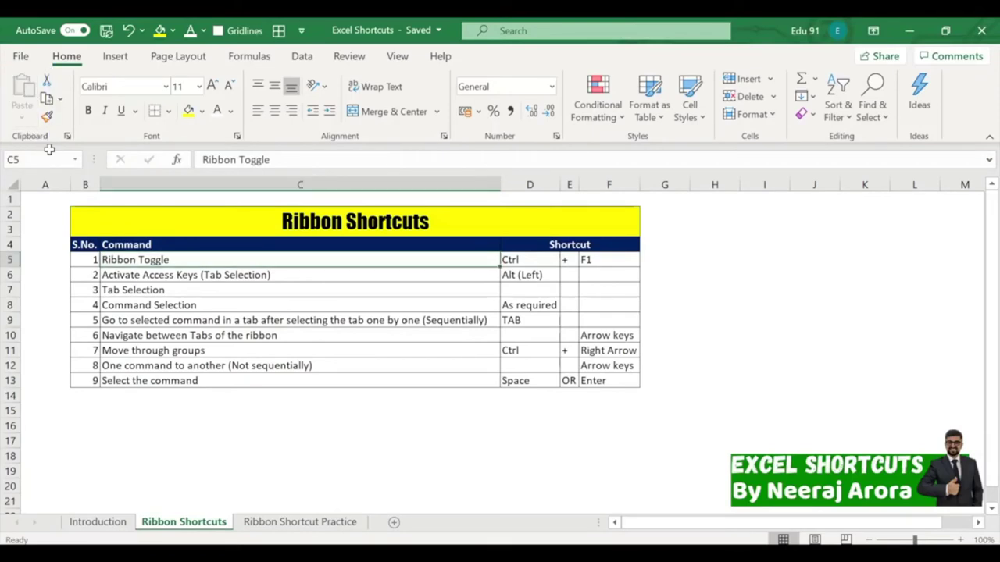
{"action": "key", "text": "alt"}
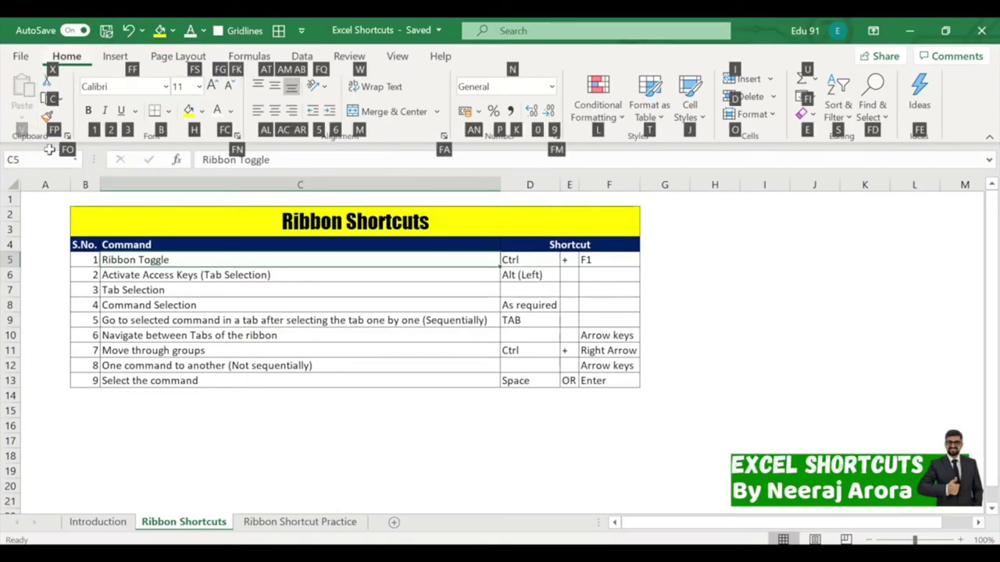
{"action": "key", "text": "Tab"}
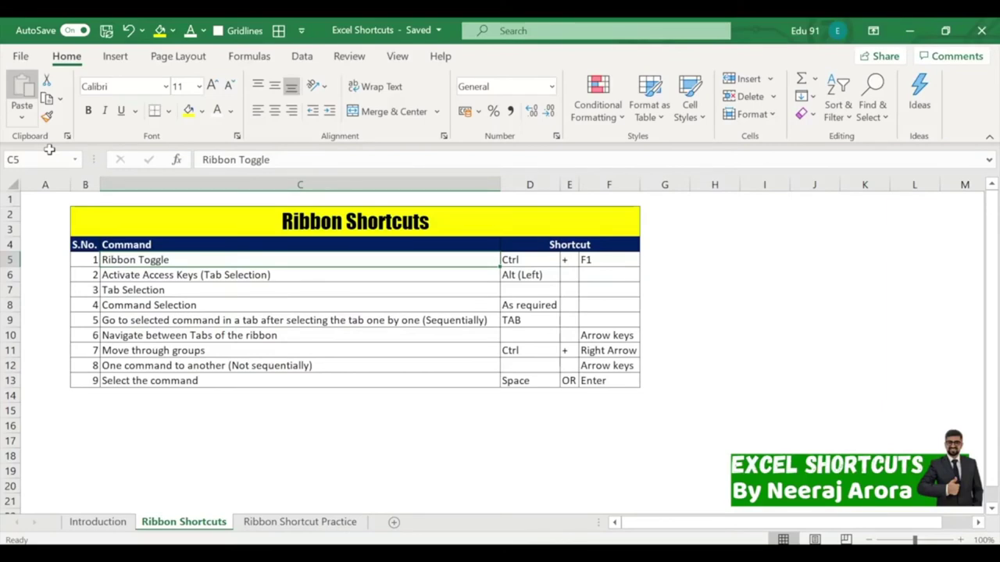
{"action": "key", "text": "Tab"}
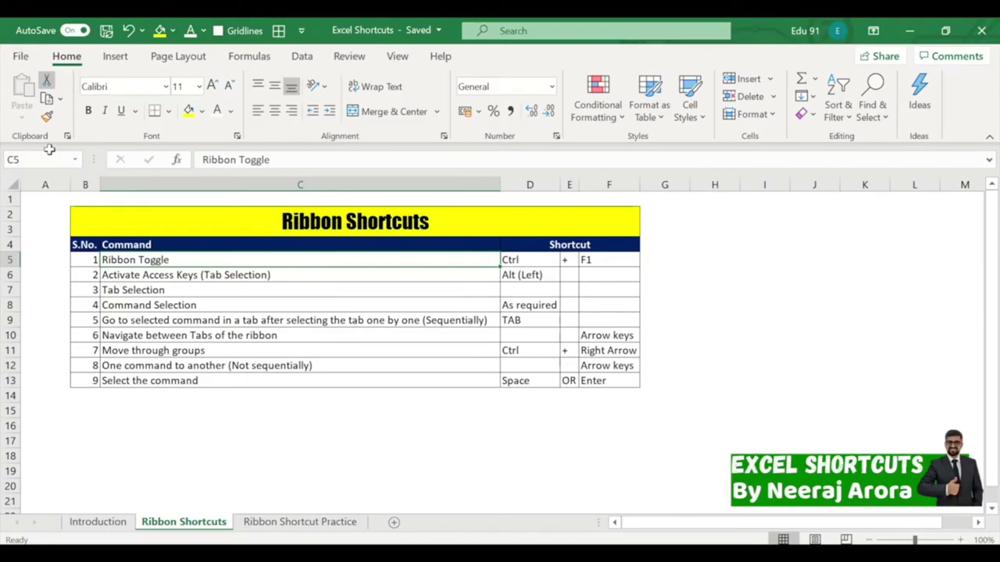
{"action": "key", "text": "Tab"}
{"action": "key", "text": "Tab"}
{"action": "key", "text": "Tab"}
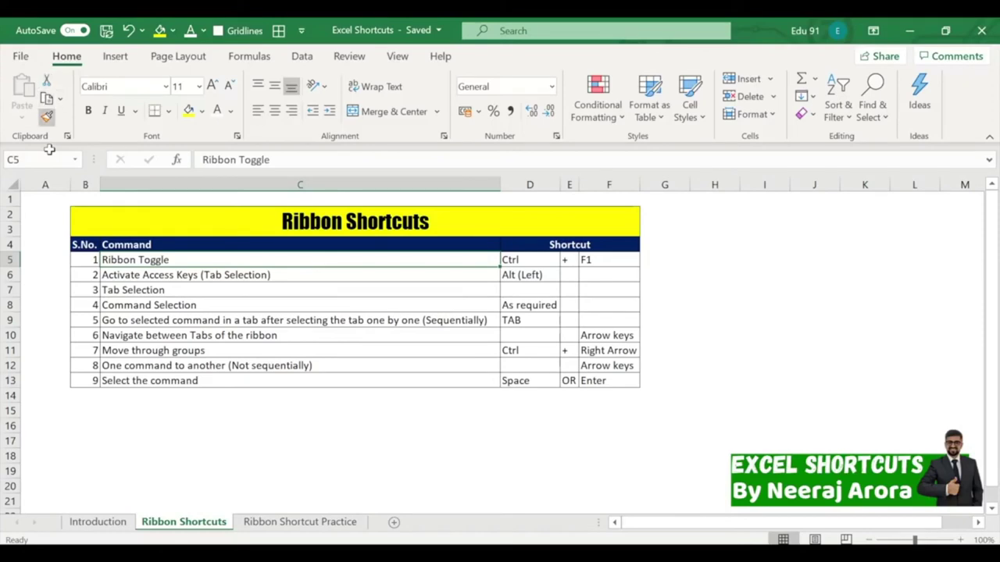
{"action": "key", "text": "Tab"}
{"action": "key", "text": "Tab"}
{"action": "key", "text": "Tab"}
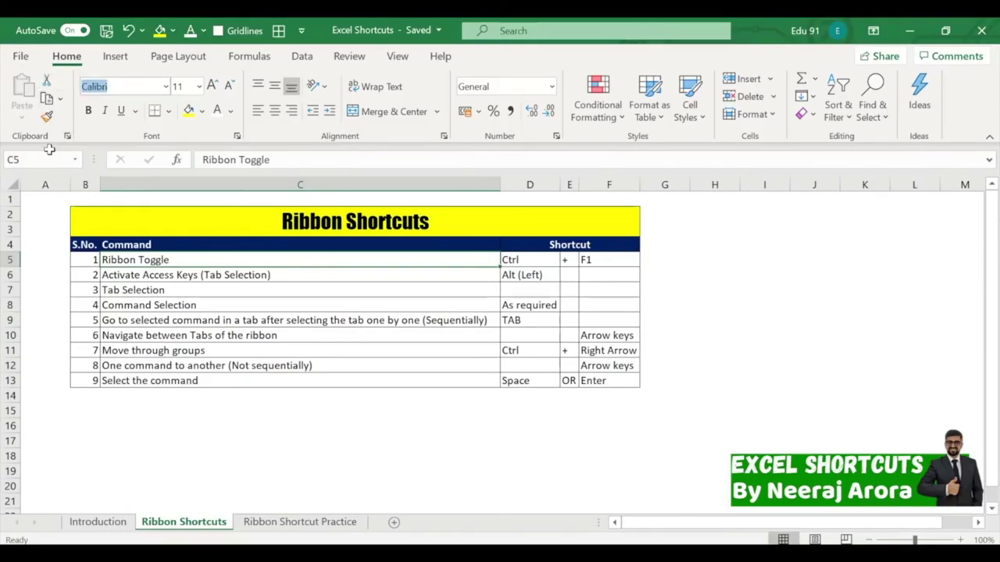
{"action": "key", "text": "Tab"}
{"action": "key", "text": "Tab"}
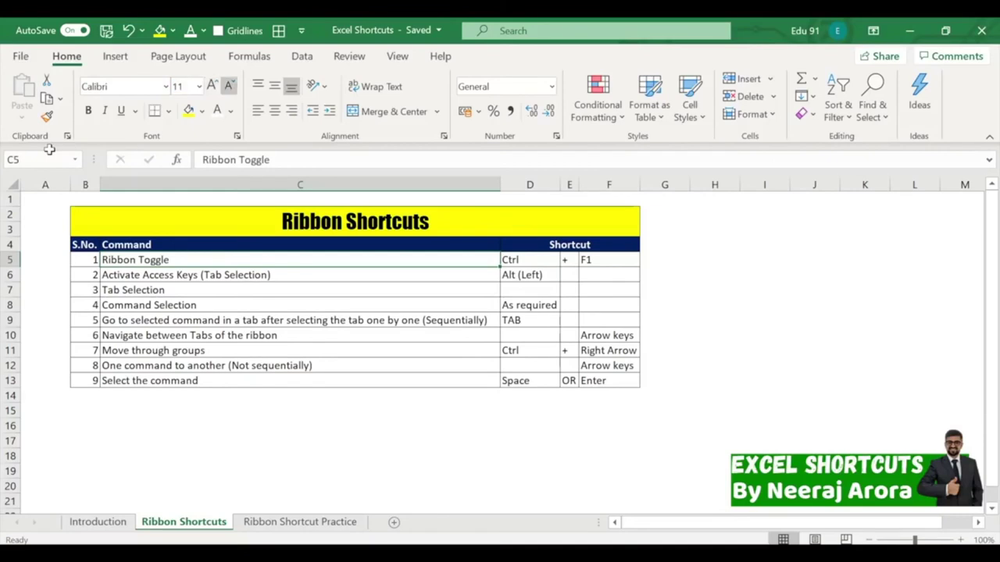
{"action": "key", "text": "Tab"}
{"action": "key", "text": "Tab"}
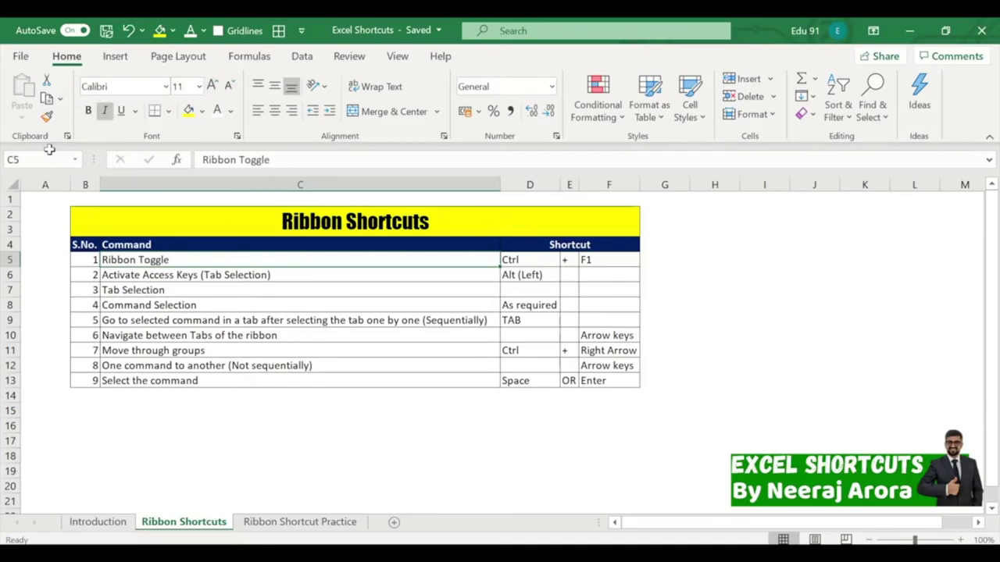
{"action": "key", "text": "Tab"}
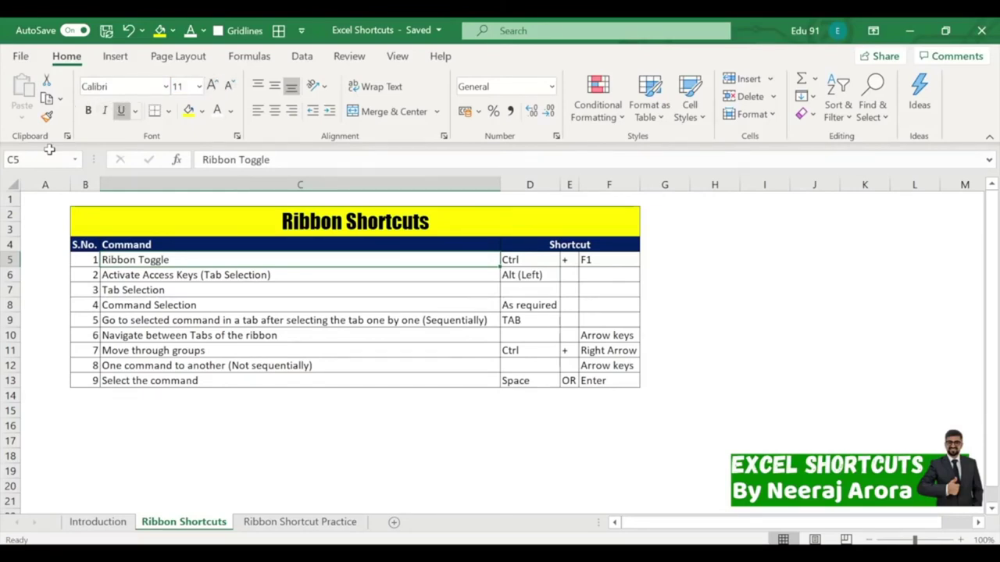
{"action": "key", "text": "Tab"}
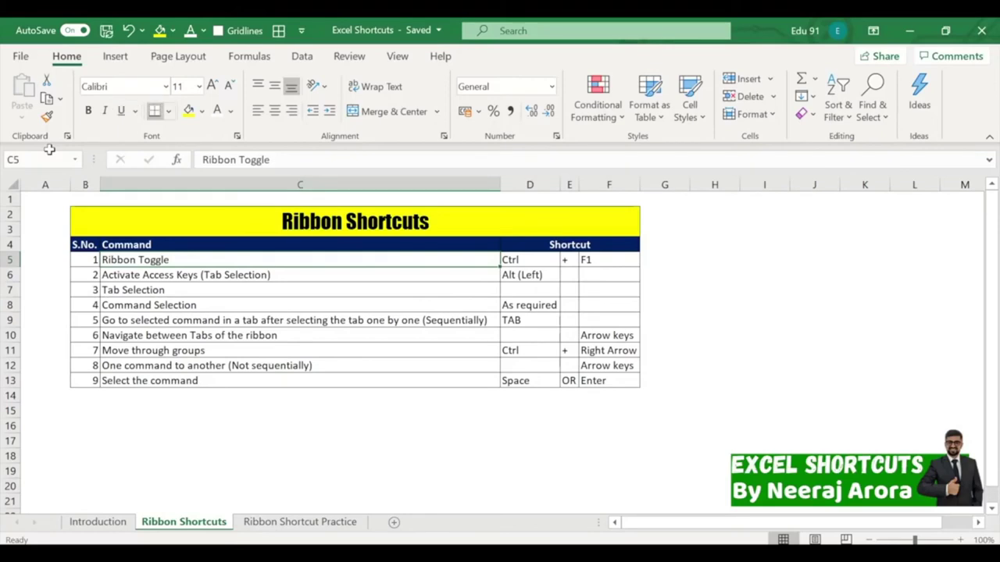
{"action": "key", "text": "Tab"}
{"action": "key", "text": "Tab"}
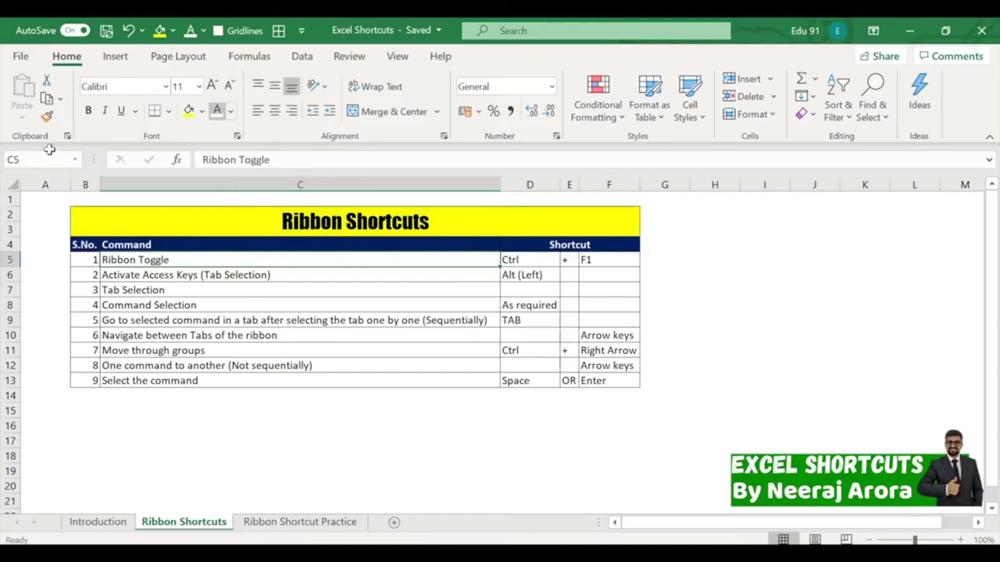
{"action": "key", "text": "Tab"}
{"action": "key", "text": "Tab"}
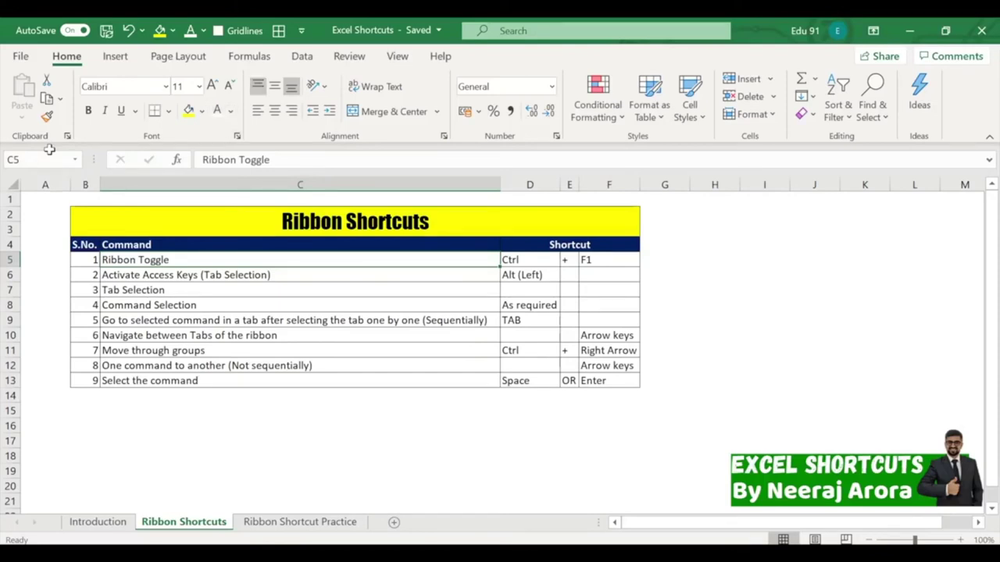
{"action": "key", "text": "Tab"}
{"action": "key", "text": "Tab"}
{"action": "key", "text": "Tab"}
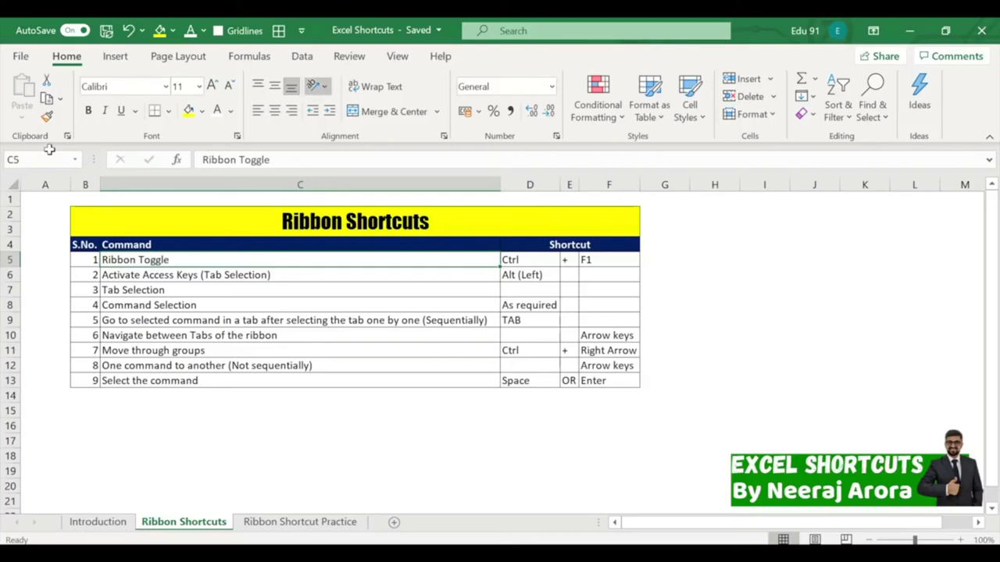
{"action": "key", "text": "Tab"}
{"action": "key", "text": "Tab"}
{"action": "key", "text": "Tab"}
{"action": "key", "text": "Tab"}
{"action": "key", "text": "Tab"}
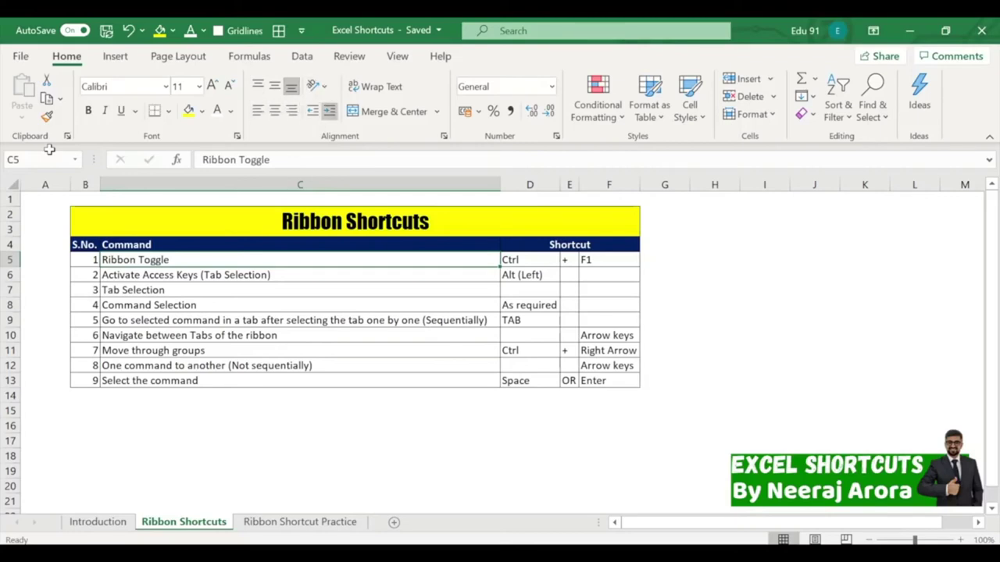
{"action": "key", "text": "Tab"}
{"action": "key", "text": "Tab"}
{"action": "key", "text": "Tab"}
{"action": "key", "text": "Tab"}
{"action": "key", "text": "Tab"}
{"action": "key", "text": "Tab"}
{"action": "key", "text": "Tab"}
{"action": "key", "text": "Tab"}
{"action": "key", "text": "Tab"}
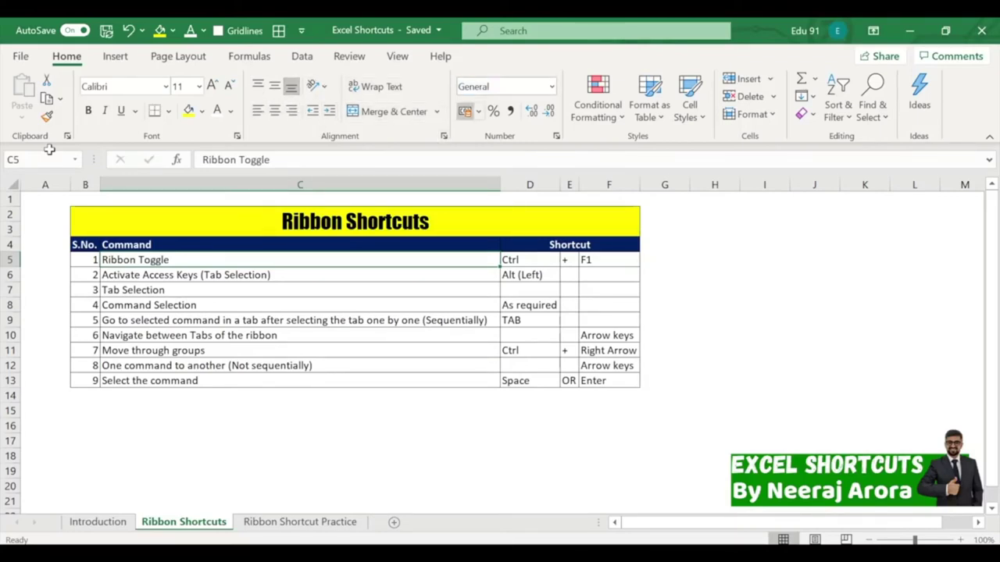
{"action": "key", "text": "Tab"}
{"action": "key", "text": "Tab"}
{"action": "key", "text": "Tab"}
{"action": "key", "text": "Tab"}
{"action": "key", "text": "Tab"}
{"action": "key", "text": "Tab"}
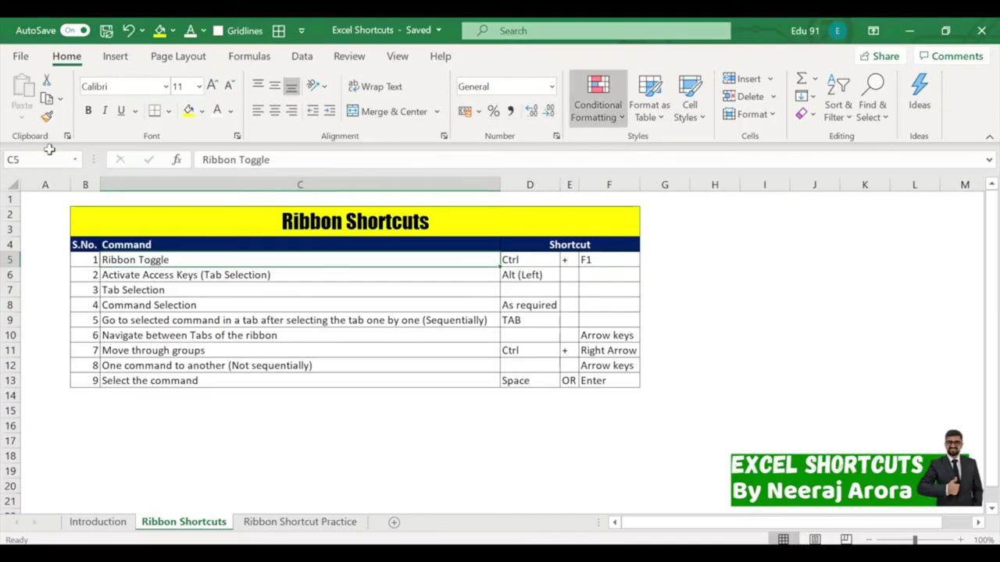
{"action": "key", "text": "Tab"}
{"action": "key", "text": "Tab"}
{"action": "key", "text": "Tab"}
{"action": "key", "text": "Tab"}
{"action": "key", "text": "Tab"}
{"action": "key", "text": "Tab"}
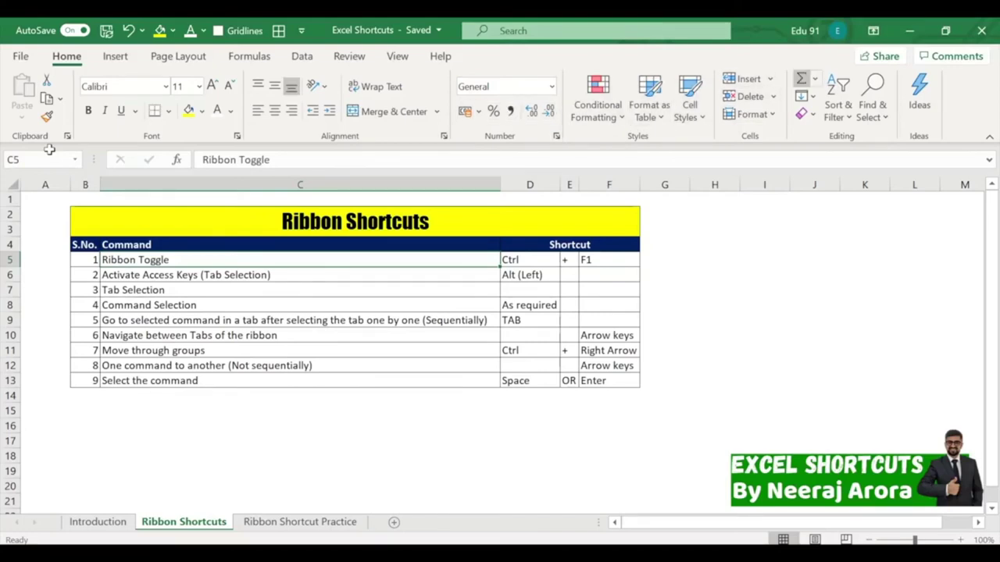
{"action": "key", "text": "Tab"}
{"action": "key", "text": "Tab"}
{"action": "key", "text": "Tab"}
{"action": "key", "text": "Tab"}
{"action": "key", "text": "Tab"}
{"action": "key", "text": "Tab"}
{"action": "key", "text": "Tab"}
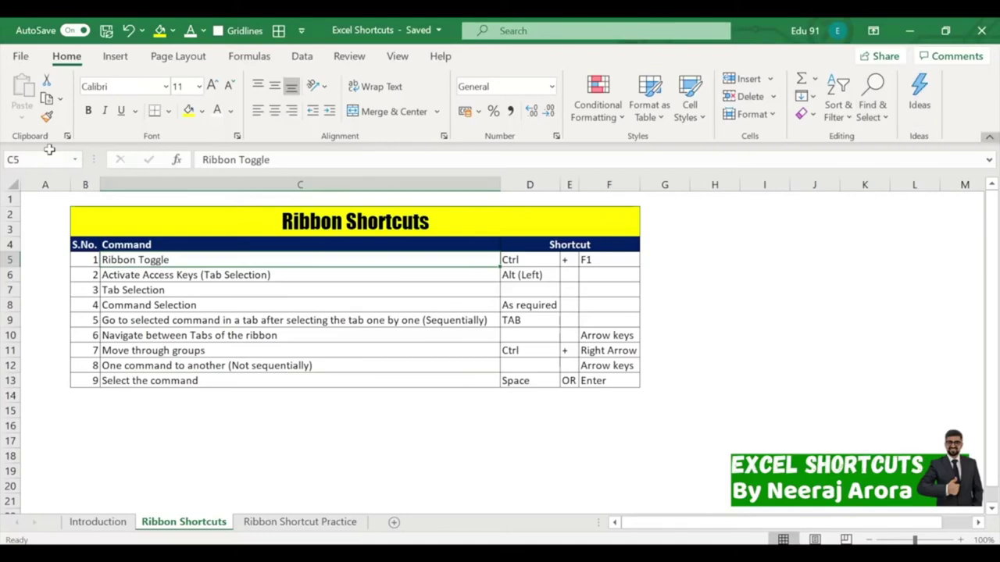
{"action": "key", "text": "Tab"}
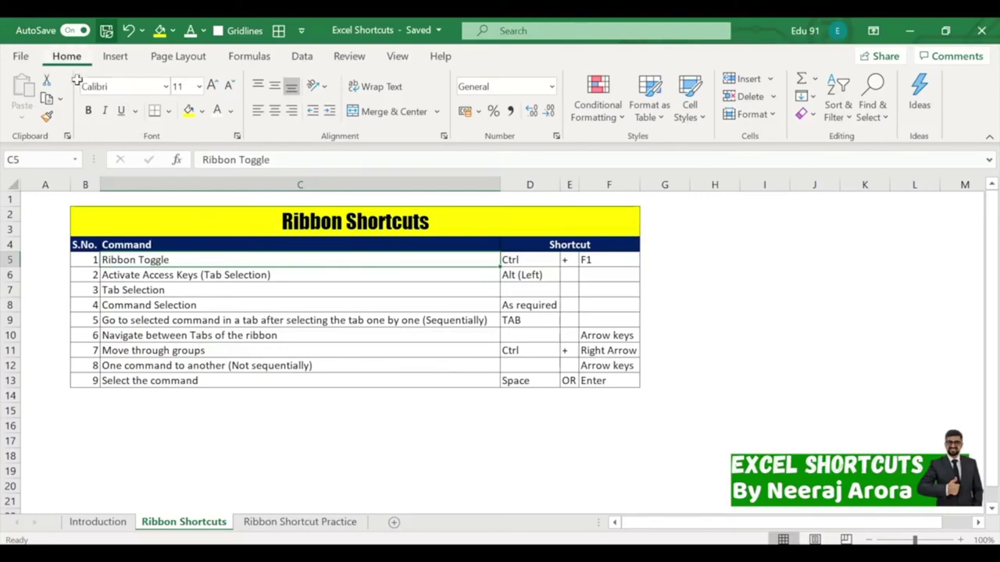
Undo the stray 'h' typed into C5, then show the ribbon access-key letters from C17.
{"action": "type", "text": "h"}
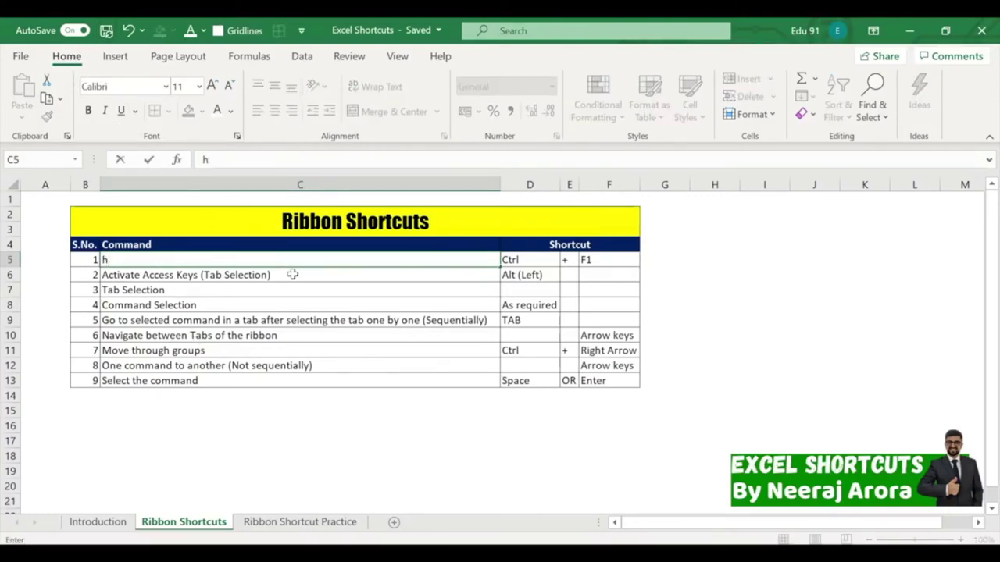
{"action": "left_click", "coordinate": [445, 438]}
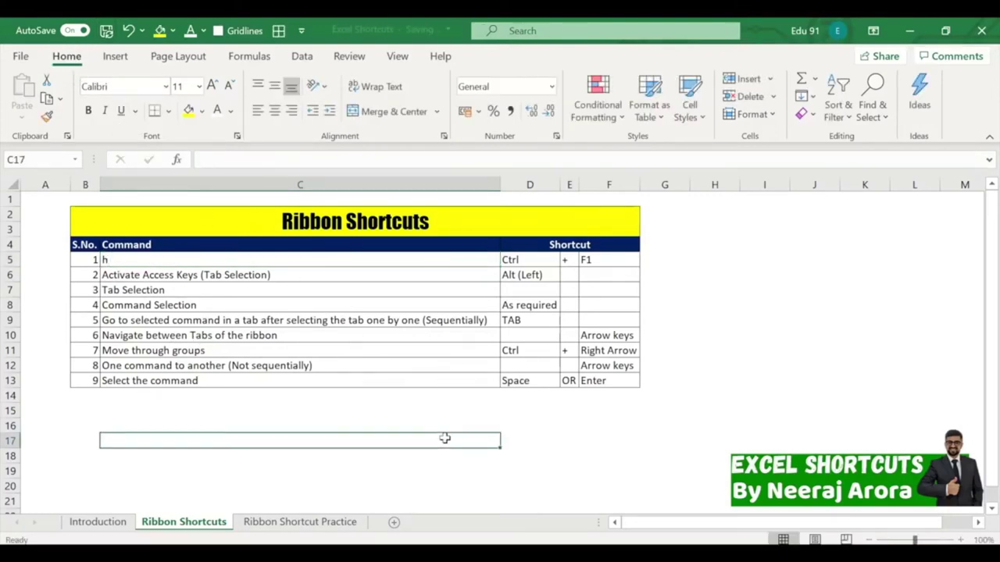
{"action": "key", "text": "ctrl+z"}
{"action": "left_click", "coordinate": [444, 438]}
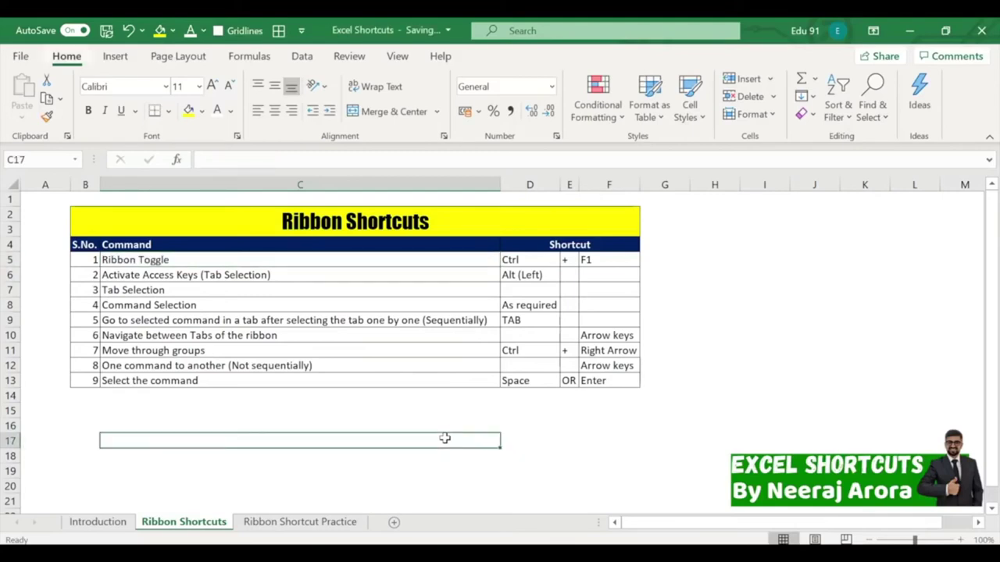
{"action": "key", "text": "alt"}
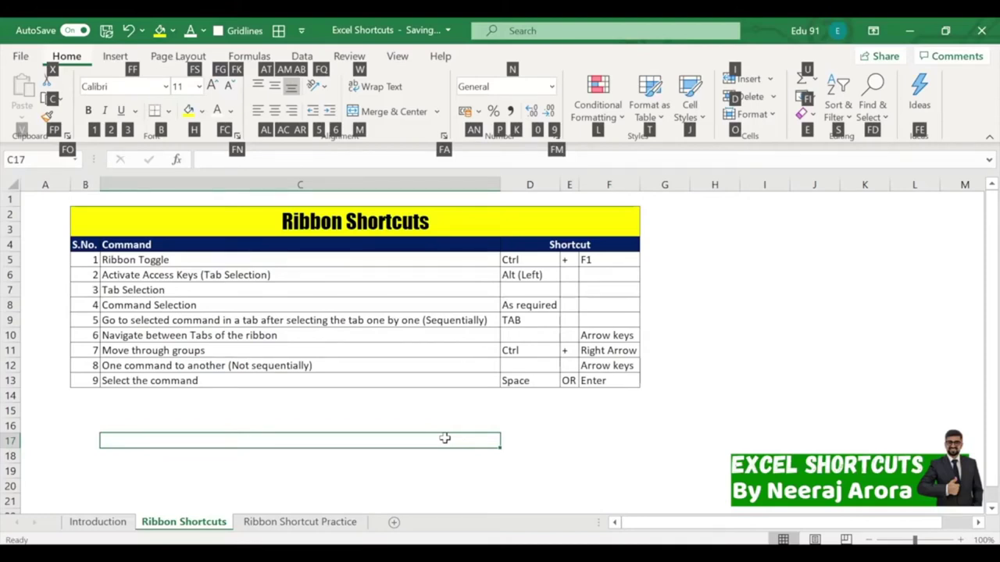
Step across the ribbon tabs Insert, Page Layout and Formulas with arrow keys, returning to Home.
{"action": "key", "text": "Right"}
{"action": "key", "text": "Right"}
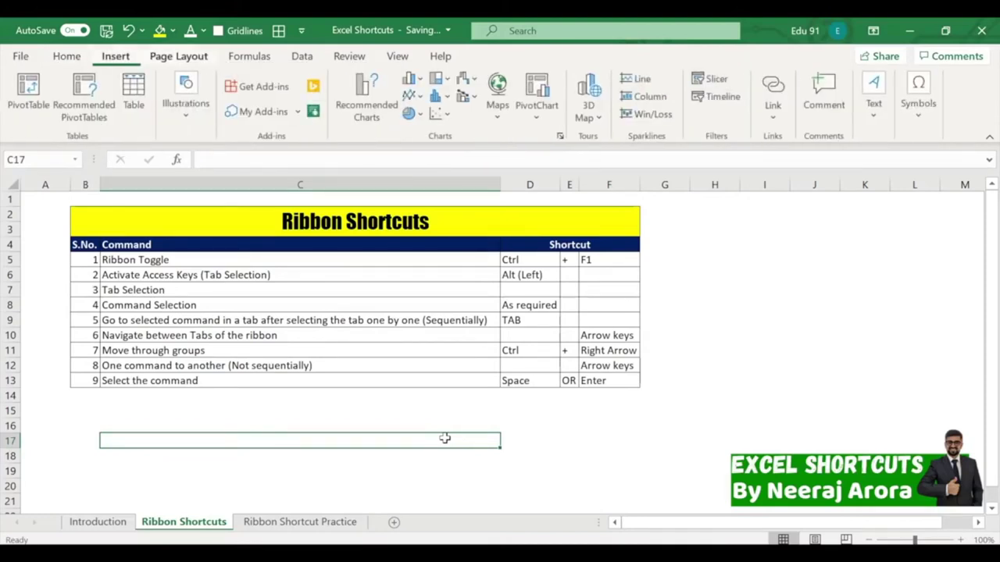
{"action": "key", "text": "Right"}
{"action": "key", "text": "Left"}
{"action": "key", "text": "Left"}
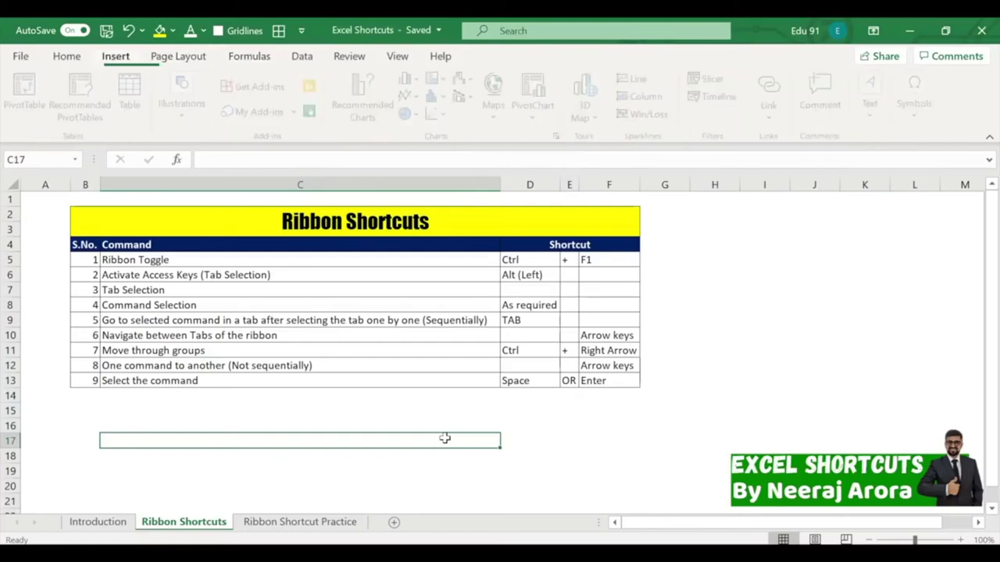
{"action": "key", "text": "Right"}
{"action": "key", "text": "Right"}
{"action": "key", "text": "Right"}
{"action": "key", "text": "Right"}
{"action": "key", "text": "Right"}
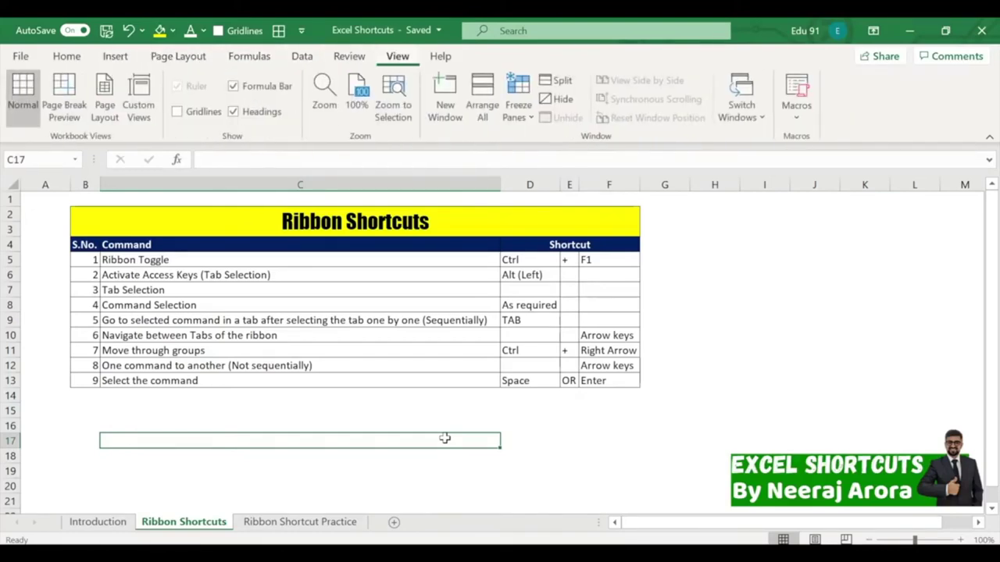
{"action": "key", "text": "Left"}
{"action": "key", "text": "Left"}
{"action": "key", "text": "Left"}
{"action": "key", "text": "Left"}
{"action": "key", "text": "Left"}
{"action": "key", "text": "Left"}
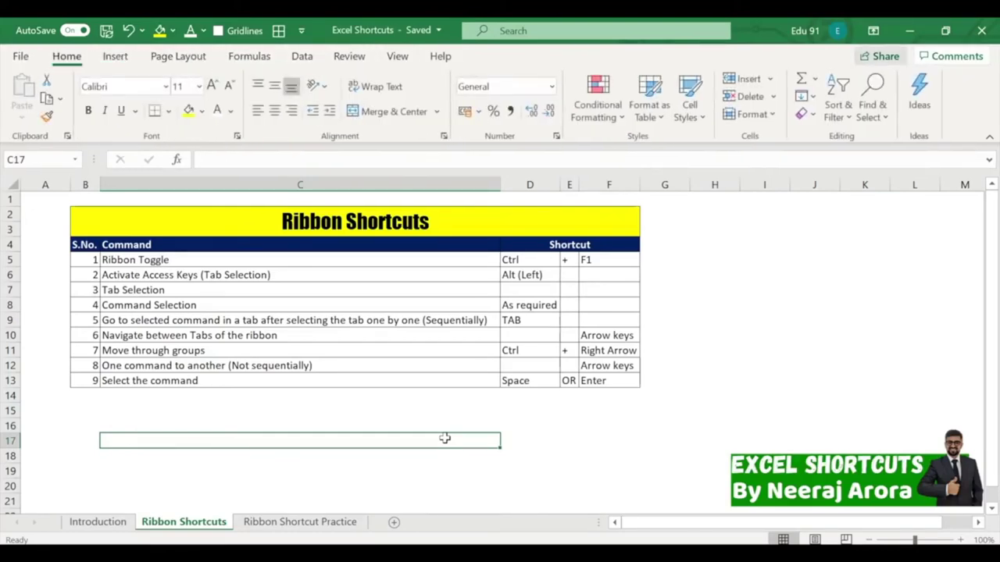
{"action": "key", "text": "Left"}
{"action": "key", "text": "Left"}
{"action": "key", "text": "Right"}
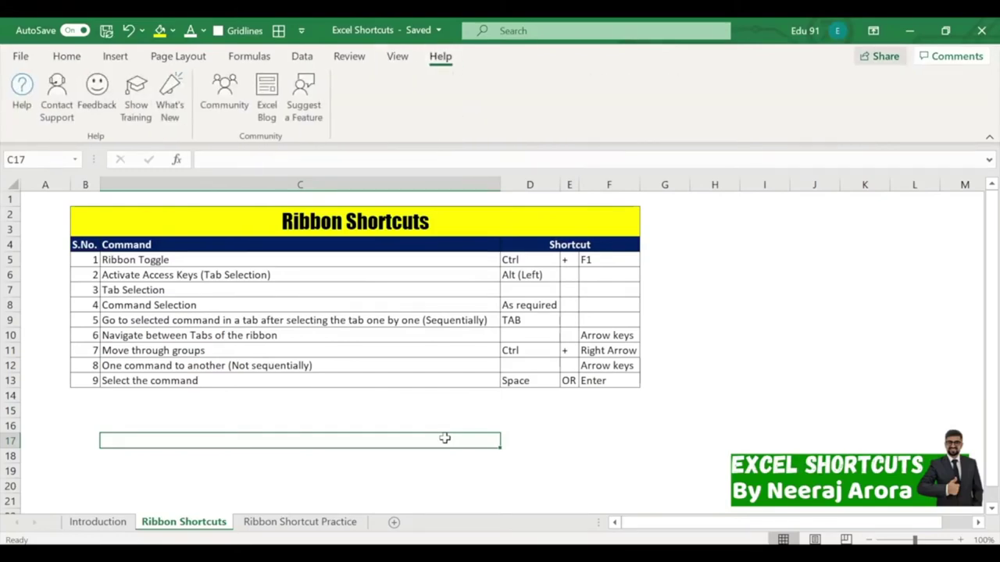
{"action": "key", "text": "Right"}
{"action": "key", "text": "Right"}
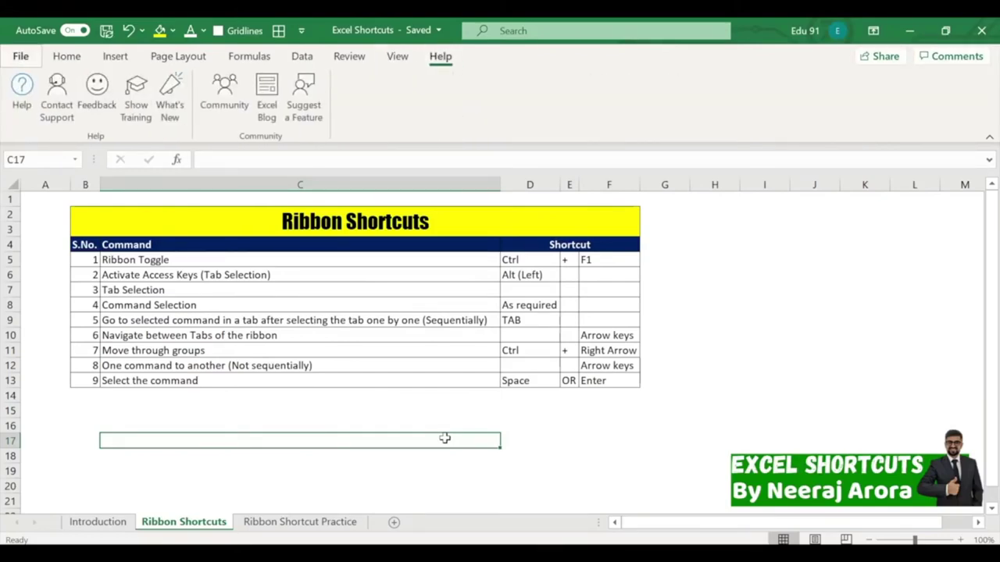
{"action": "key", "text": "Right"}
{"action": "key", "text": "Right"}
{"action": "key", "text": "Right"}
{"action": "key", "text": "Right"}
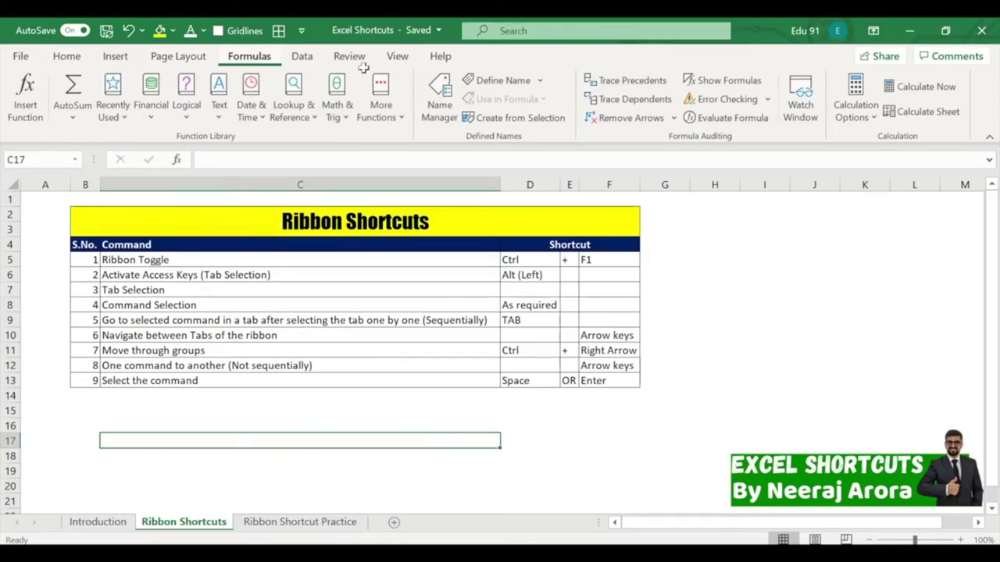
{"action": "key", "text": "ctrl+Right"}
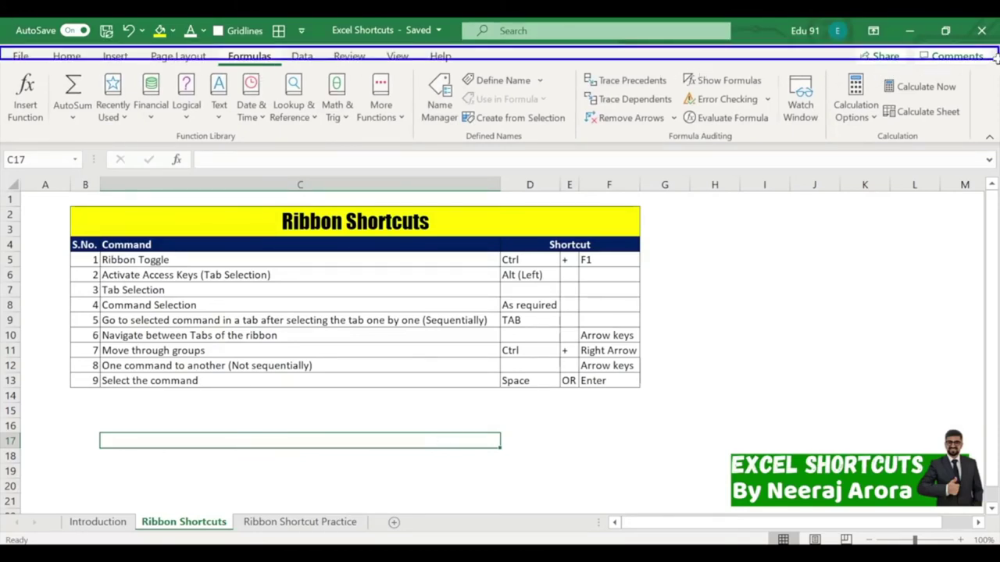
{"action": "key", "text": "Escape"}
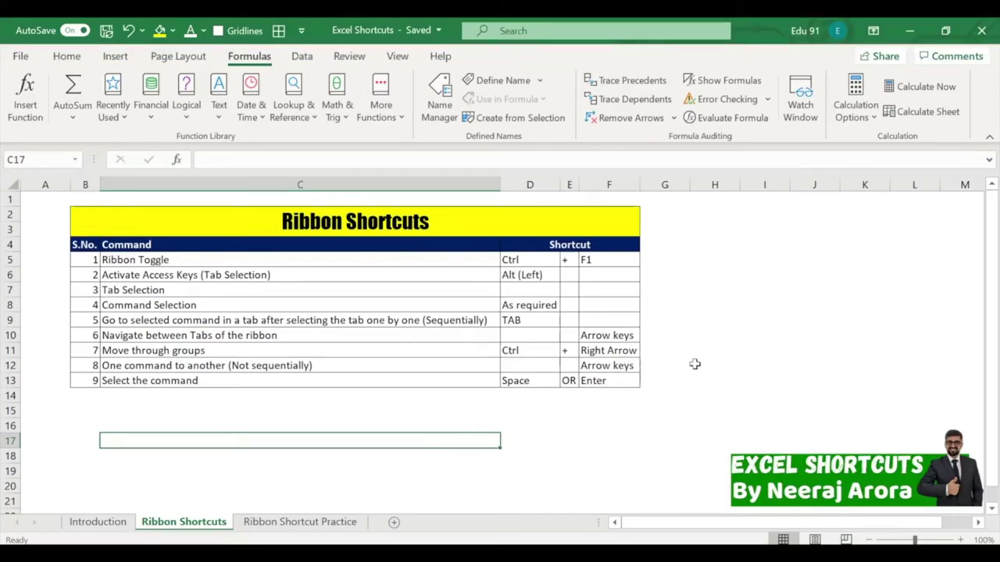
From C15, show the key tips and arrow across the tabs back to Home.
{"action": "left_click", "coordinate": [450, 414]}
{"action": "key", "text": "alt"}
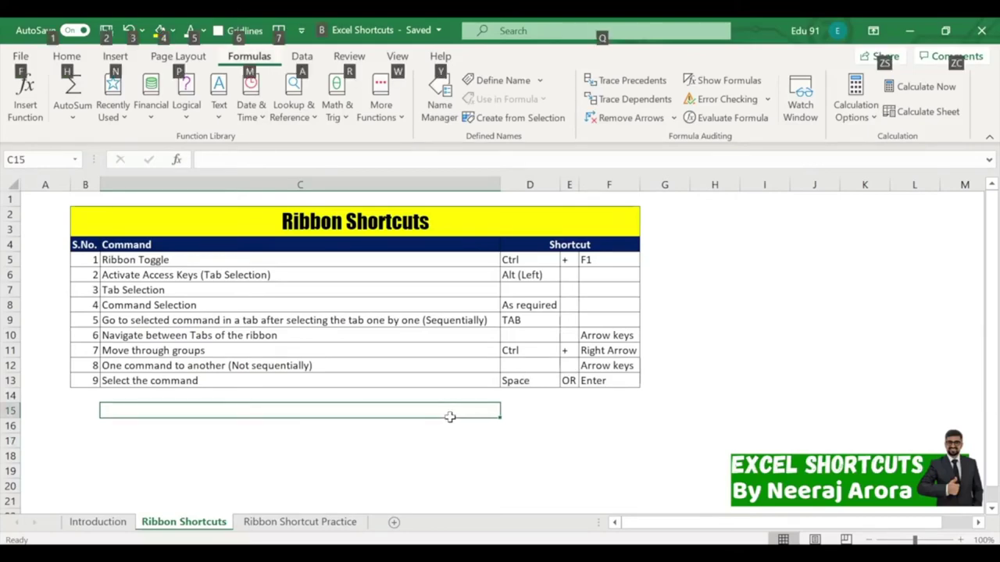
{"action": "key", "text": "Right"}
{"action": "key", "text": "Right"}
{"action": "key", "text": "Right"}
{"action": "key", "text": "Right"}
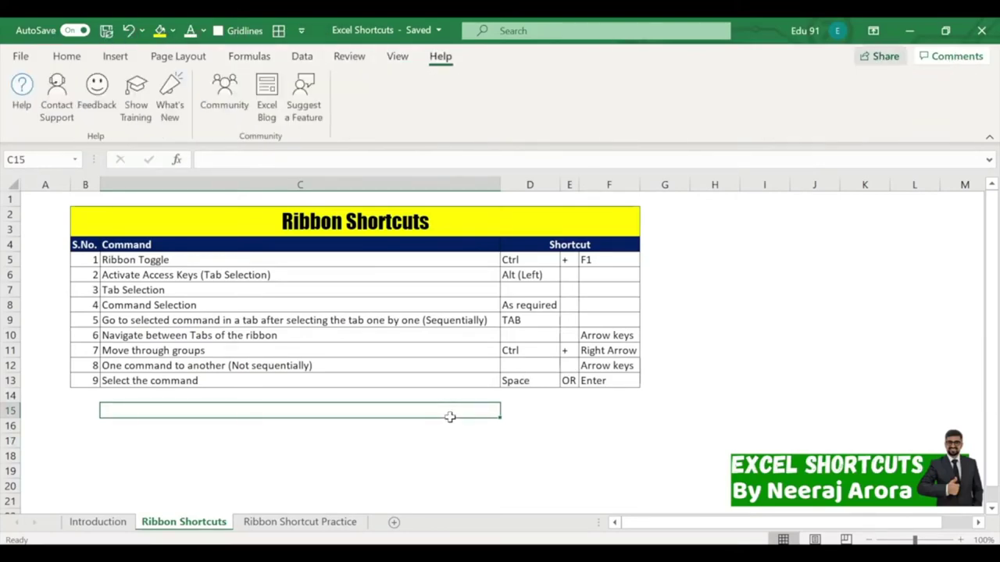
{"action": "key", "text": "Right"}
{"action": "key", "text": "Right"}
{"action": "key", "text": "Right"}
{"action": "key", "text": "Left"}
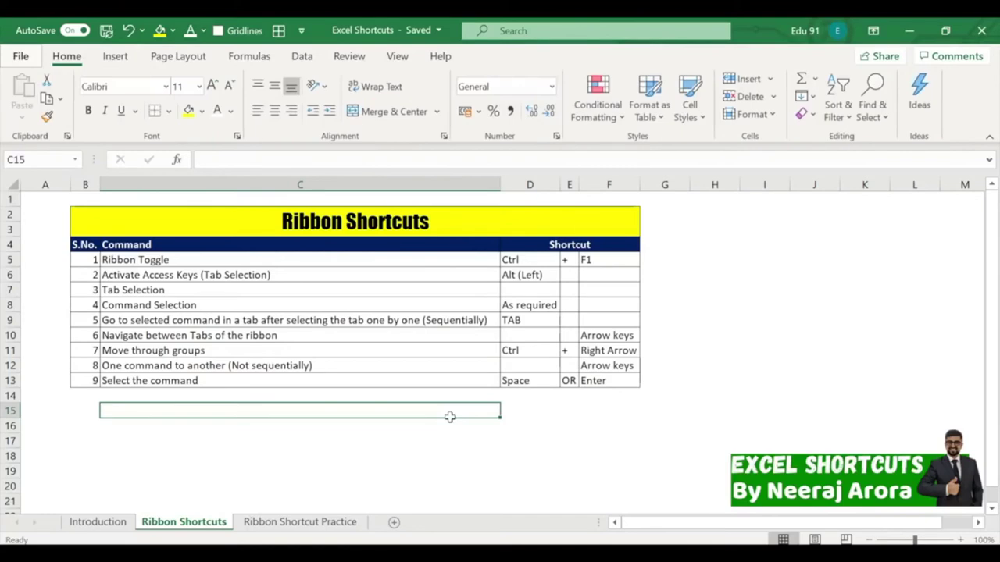
Move the active cell around rows 14 to 16 with the arrow keys.
{"action": "left_click", "coordinate": [430, 394]}
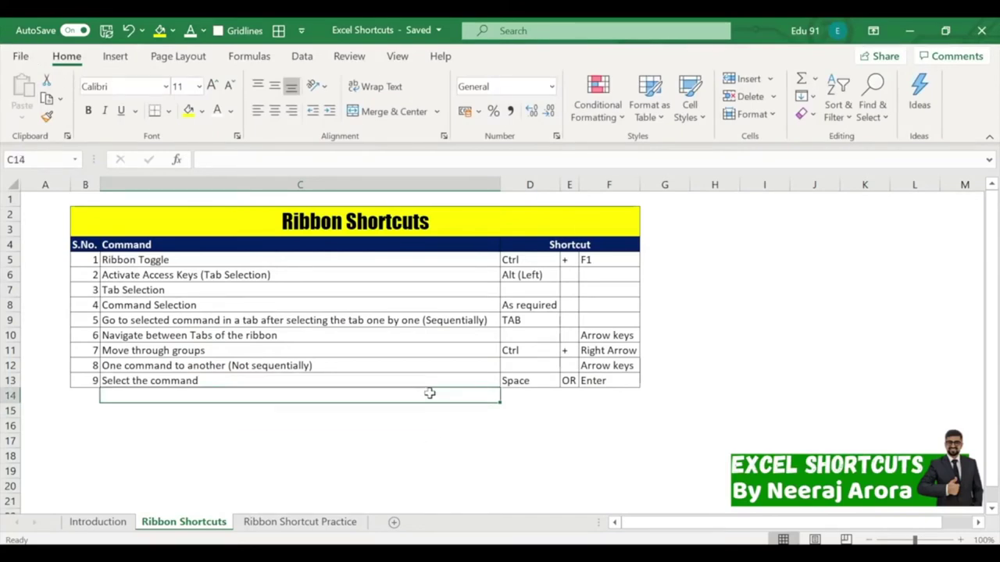
{"action": "key", "text": "Right"}
{"action": "key", "text": "Right"}
{"action": "key", "text": "Right"}
{"action": "key", "text": "Left"}
{"action": "key", "text": "Left"}
{"action": "key", "text": "Left"}
{"action": "key", "text": "Left"}
{"action": "key", "text": "Left"}
{"action": "key", "text": "Right"}
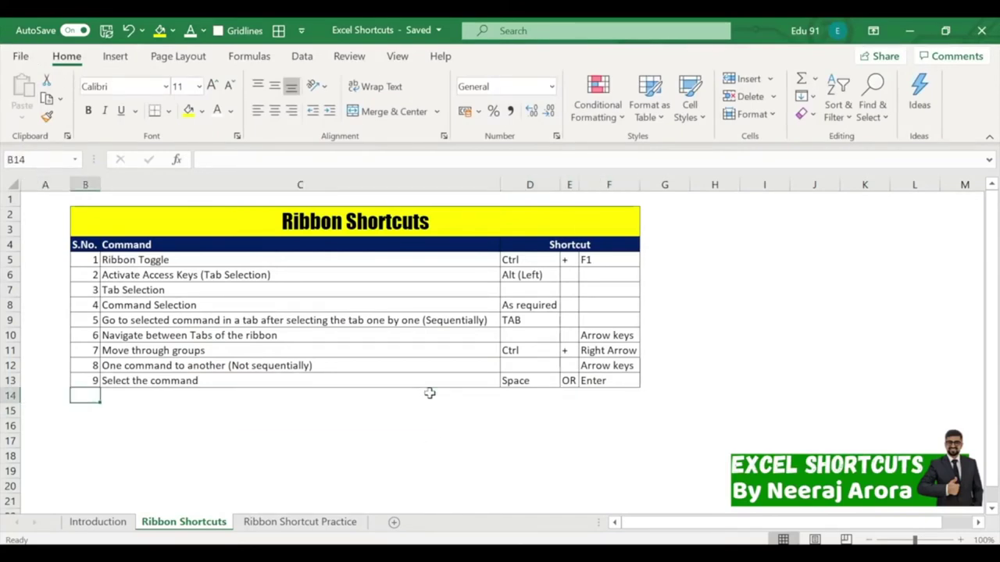
{"action": "key", "text": "Right"}
{"action": "key", "text": "Down"}
{"action": "key", "text": "Down"}
{"action": "key", "text": "Right"}
{"action": "key", "text": "Right"}
{"action": "key", "text": "Right"}
{"action": "key", "text": "Left"}
{"action": "key", "text": "Left"}
{"action": "key", "text": "Left"}
{"action": "key", "text": "Left"}
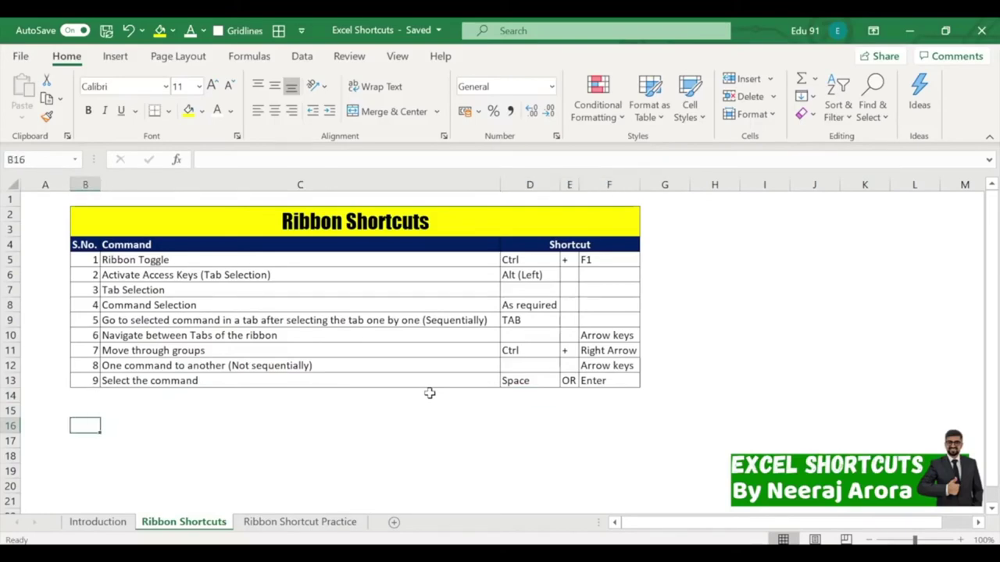
{"action": "key", "text": "Right"}
{"action": "key", "text": "Right"}
{"action": "key", "text": "Right"}
{"action": "key", "text": "Right"}
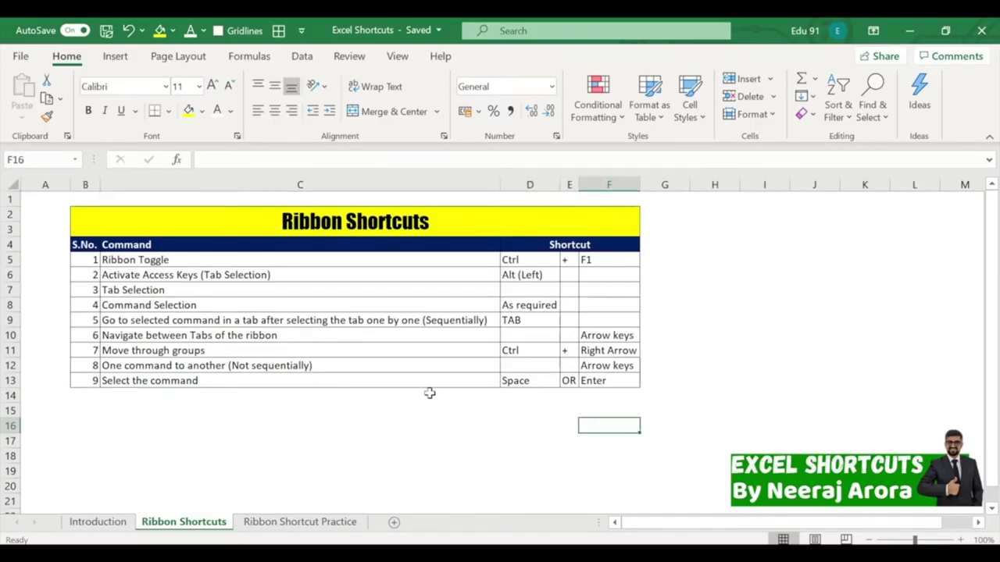
Show the key tips again and arrow to the Data tab and back to Home.
{"action": "key", "text": "alt"}
{"action": "key", "text": "Right"}
{"action": "key", "text": "Right"}
{"action": "key", "text": "Right"}
{"action": "key", "text": "Right"}
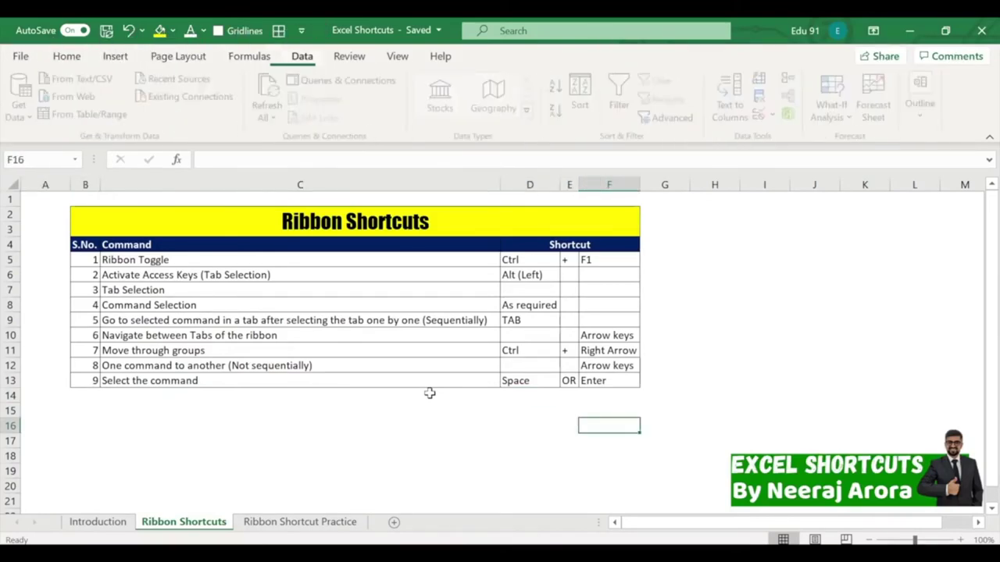
{"action": "key", "text": "Right"}
{"action": "key", "text": "Right"}
{"action": "key", "text": "Right"}
{"action": "key", "text": "Left"}
{"action": "key", "text": "Left"}
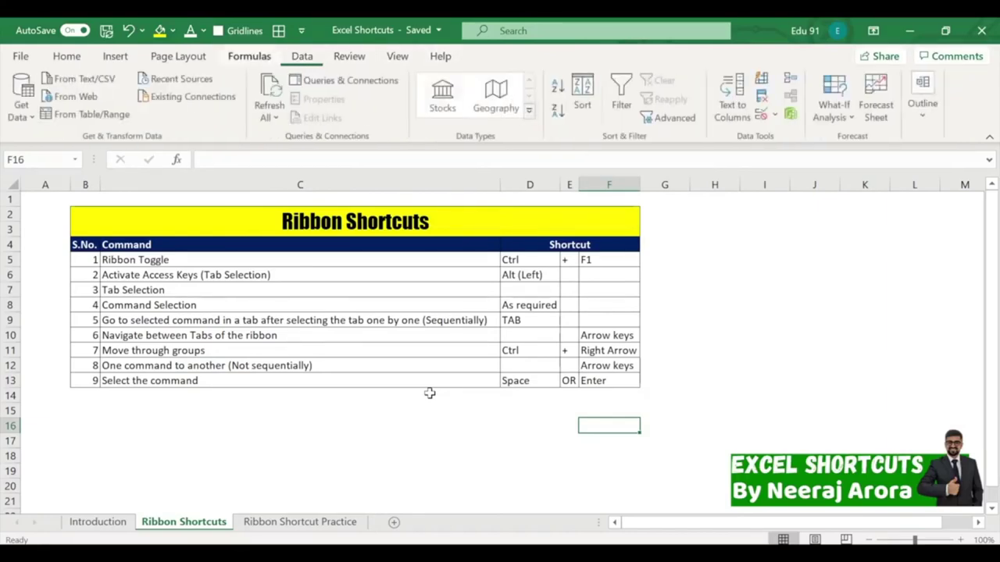
{"action": "key", "text": "Left"}
{"action": "key", "text": "Left"}
{"action": "key", "text": "Left"}
{"action": "key", "text": "Left"}
{"action": "key", "text": "Left"}
{"action": "key", "text": "Left"}
{"action": "key", "text": "Left"}
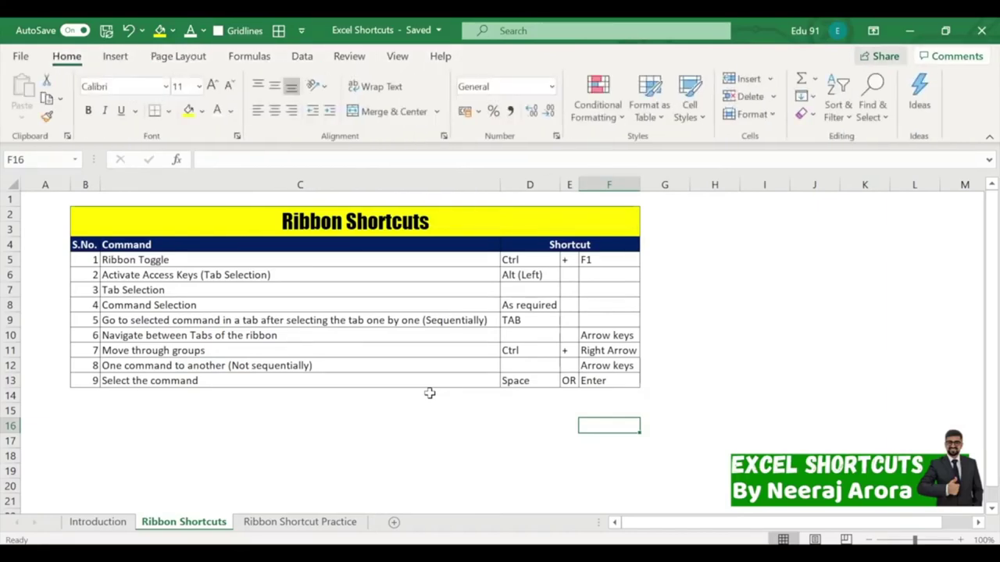
{"action": "key", "text": "Left"}
From C15, show the key tips and arrow over to the Review tab.
{"action": "left_click", "coordinate": [436, 405]}
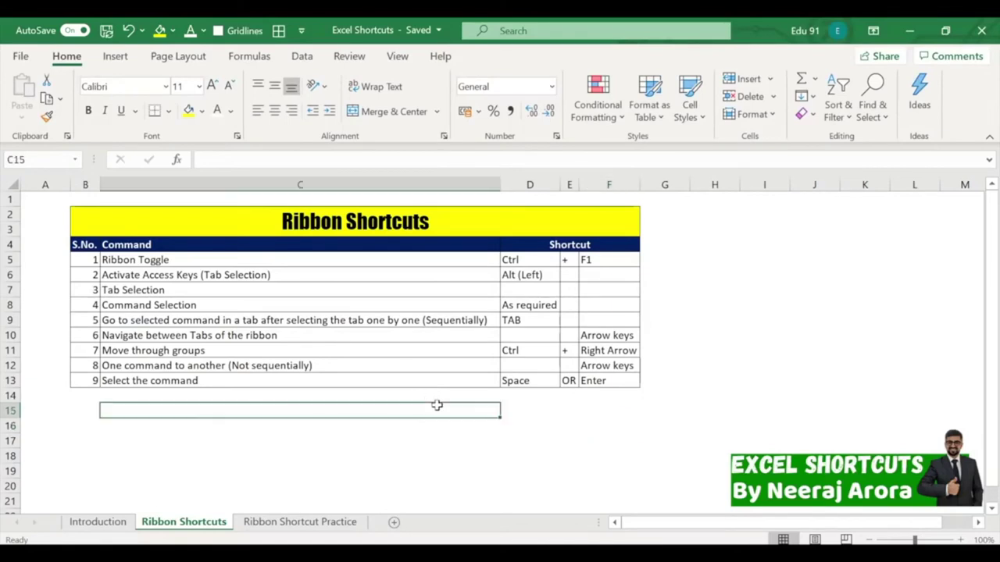
{"action": "key", "text": "alt"}
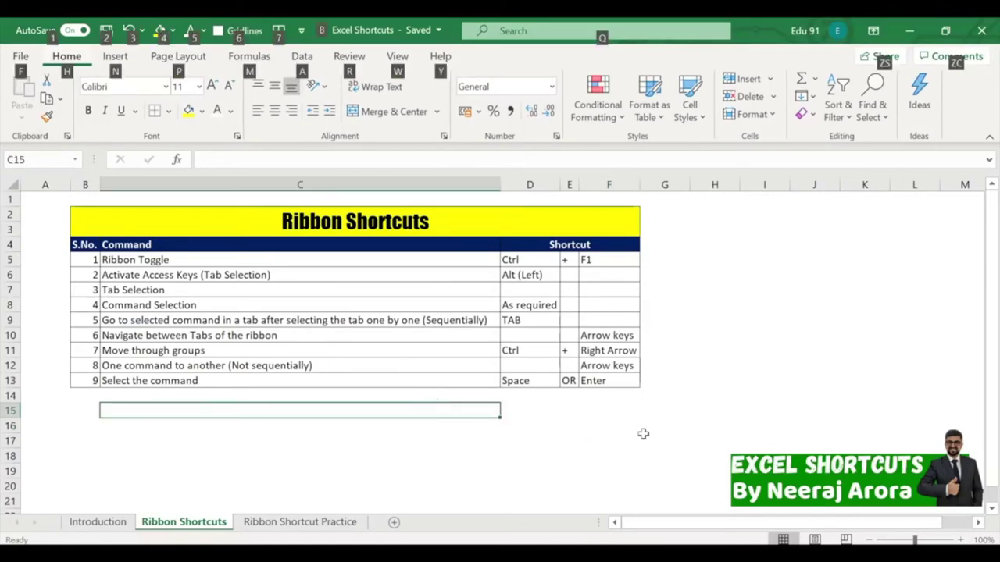
{"action": "key", "text": "Right"}
{"action": "key", "text": "Right"}
{"action": "key", "text": "Right"}
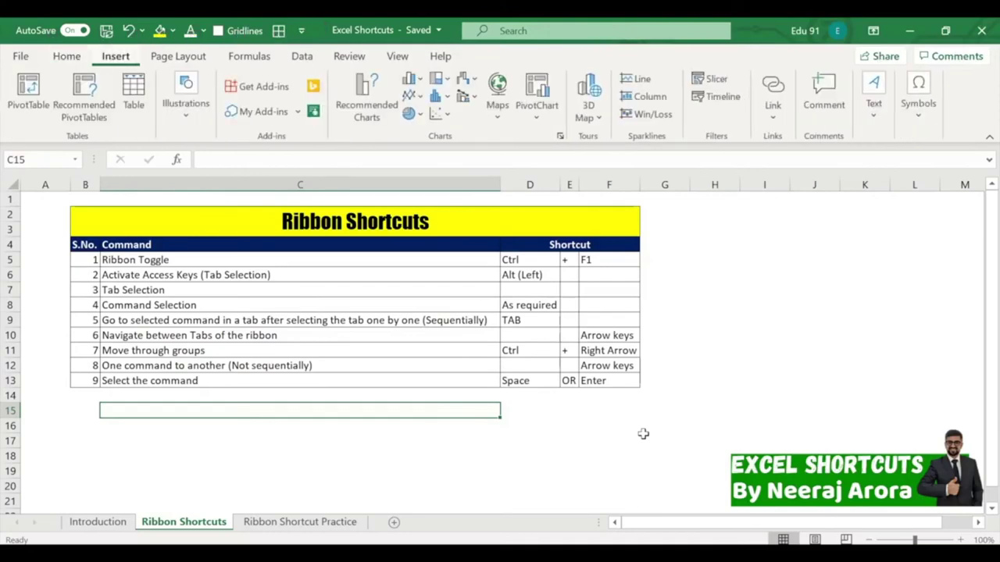
{"action": "key", "text": "Right"}
{"action": "key", "text": "Right"}
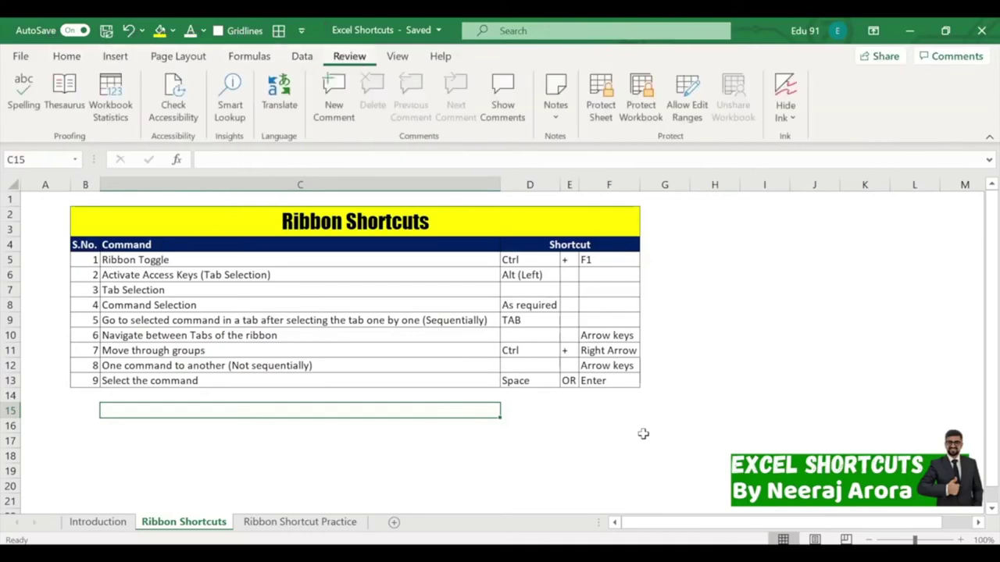
Move focus through the Quick Access Toolbar with Tab and Shift+Tab, then open and close the Alt+Q search.
{"action": "key", "text": "shift+Tab"}
{"action": "key", "text": "shift+Tab"}
{"action": "key", "text": "shift+Tab"}
{"action": "key", "text": "shift+Tab"}
{"action": "key", "text": "shift+Tab"}
{"action": "key", "text": "shift+Tab"}
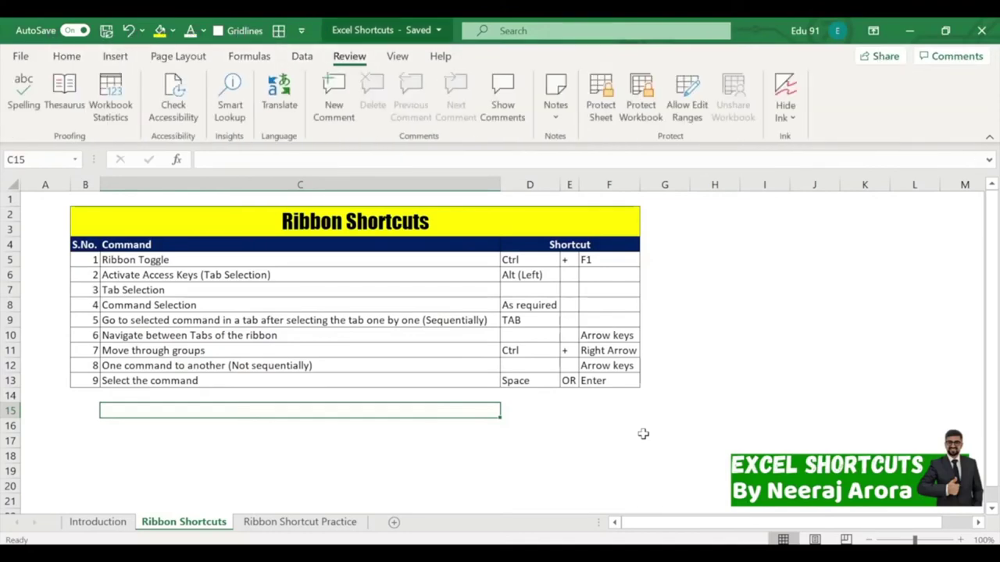
{"action": "key", "text": "shift+Tab"}
{"action": "key", "text": "shift+Tab"}
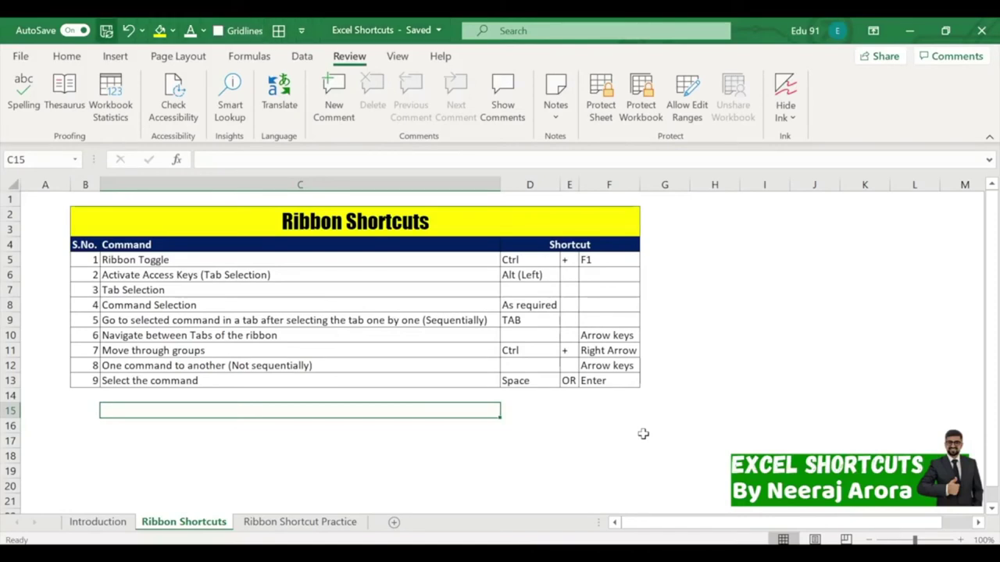
{"action": "key", "text": "Tab"}
{"action": "key", "text": "Tab"}
{"action": "key", "text": "Tab"}
{"action": "key", "text": "Tab"}
{"action": "key", "text": "Tab"}
{"action": "key", "text": "Tab"}
{"action": "key", "text": "Tab"}
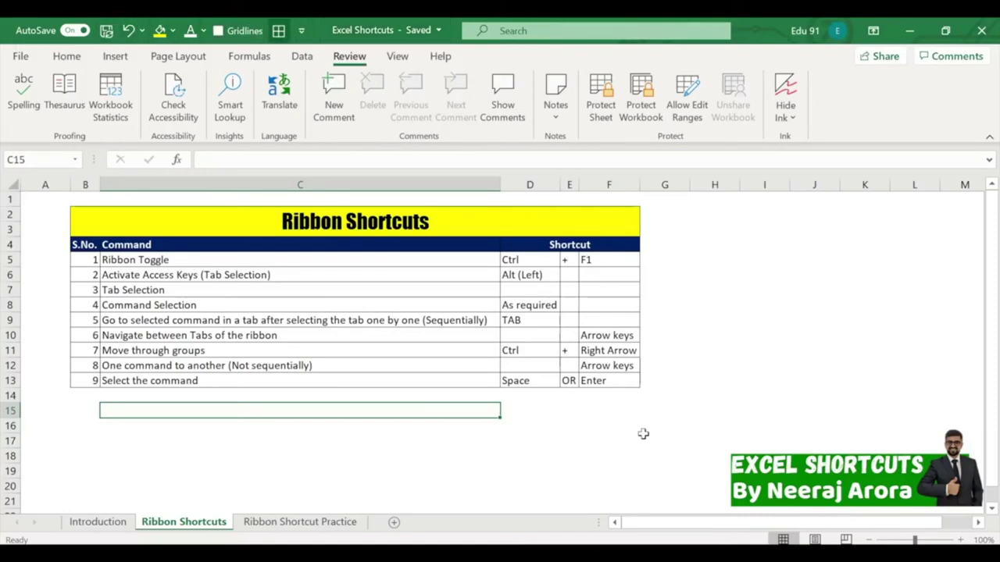
{"action": "key", "text": "shift+Tab"}
{"action": "key", "text": "shift+Tab"}
{"action": "key", "text": "shift+Tab"}
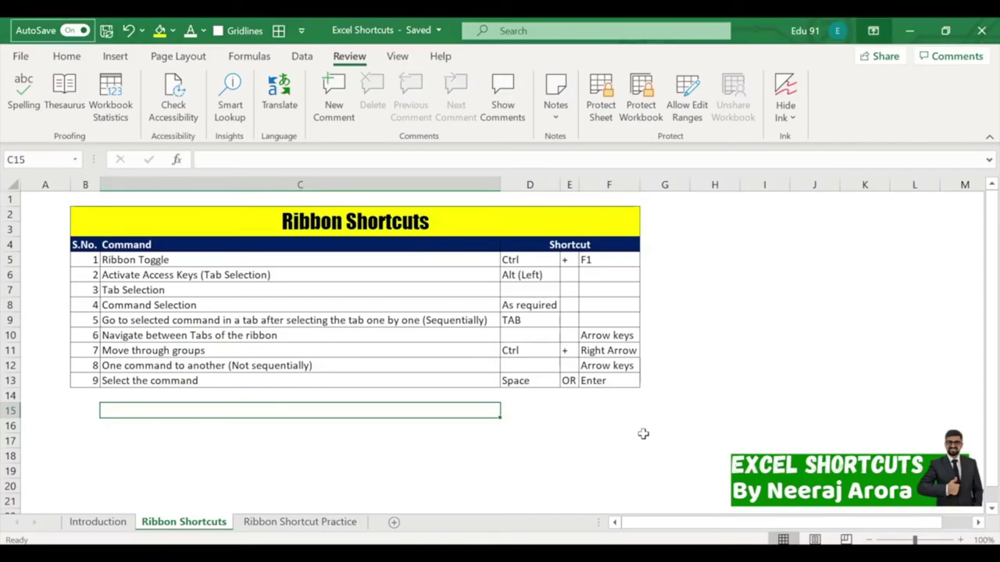
{"action": "key", "text": "alt+q"}
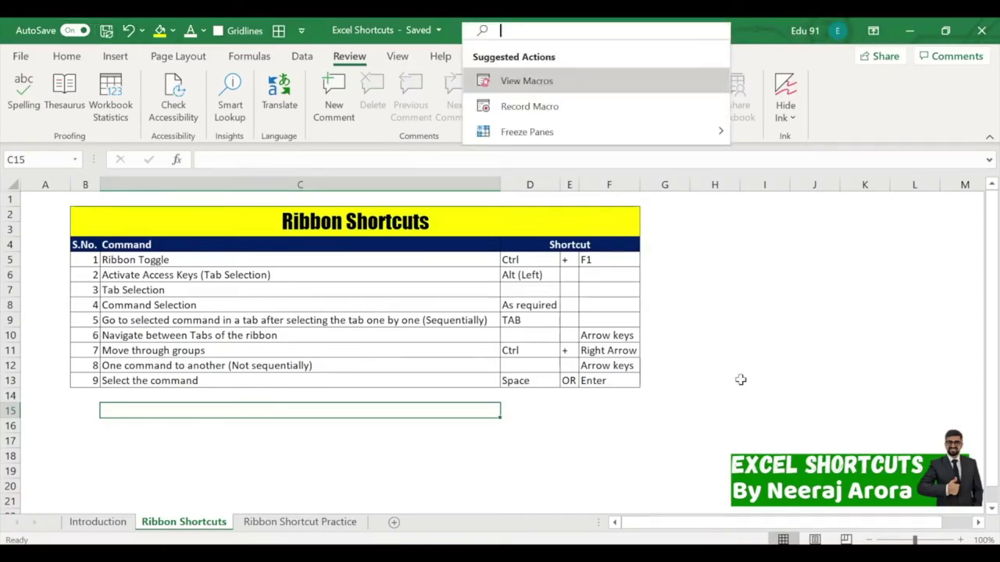
{"action": "key", "text": "Escape"}
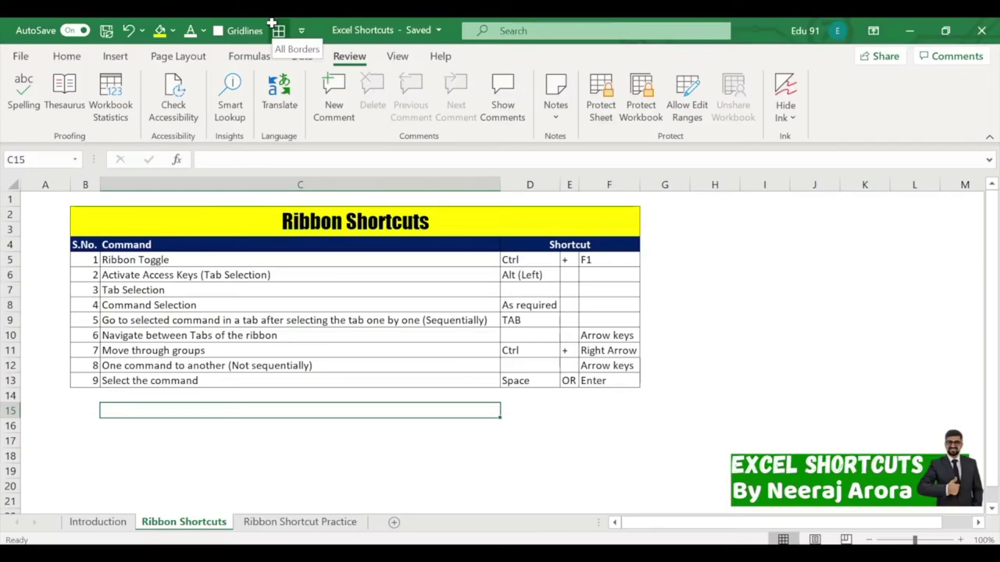
From C13, show the Home key tips and Tab through Clipboard, Font and Alignment to Number Format.
{"action": "left_click", "coordinate": [468, 442]}
{"action": "left_click", "coordinate": [446, 382]}
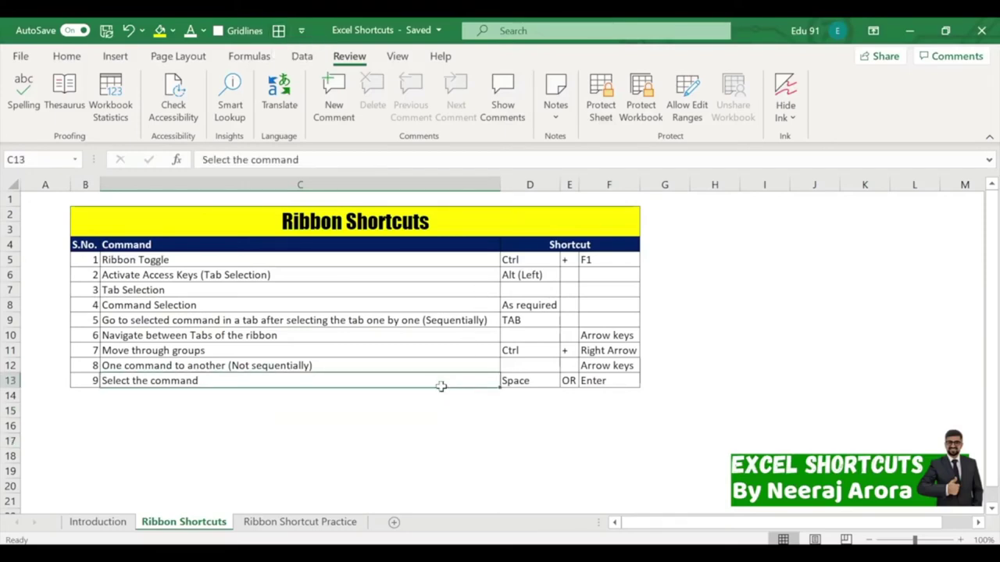
{"action": "key", "text": "alt"}
{"action": "key", "text": "h"}
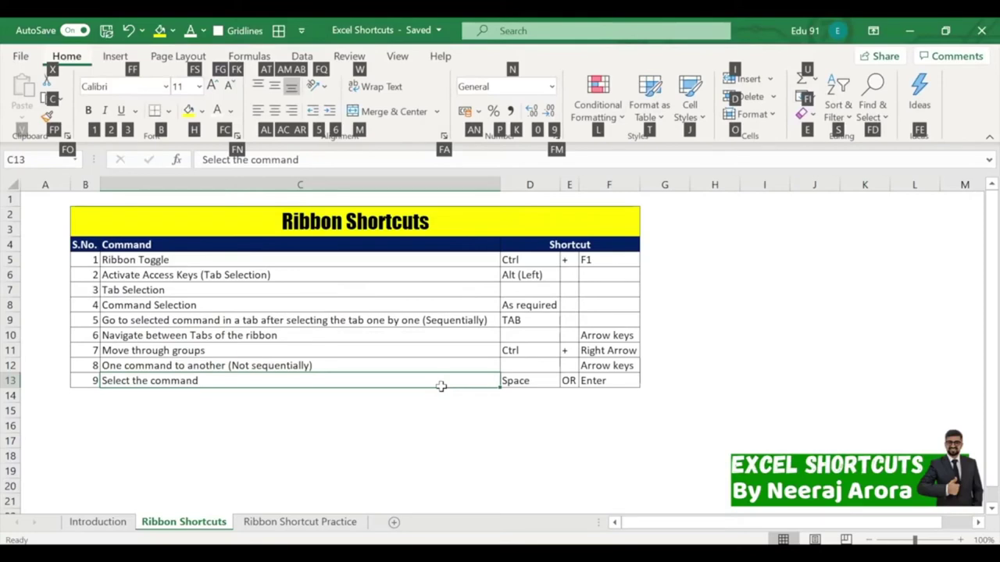
{"action": "key", "text": "Tab"}
{"action": "key", "text": "Tab"}
{"action": "key", "text": "Tab"}
{"action": "key", "text": "Tab"}
{"action": "key", "text": "Tab"}
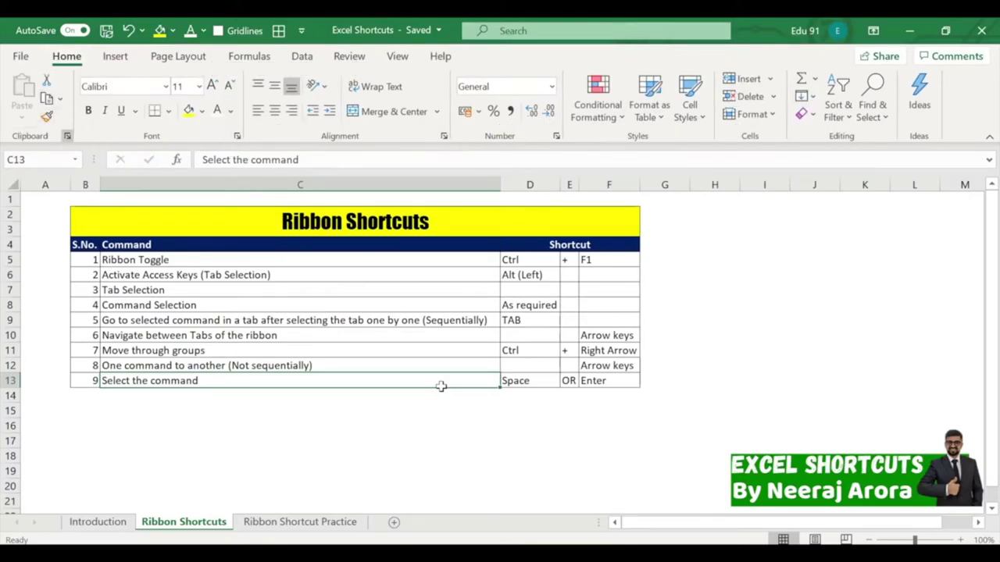
{"action": "key", "text": "Tab"}
{"action": "key", "text": "Tab"}
{"action": "key", "text": "Tab"}
{"action": "key", "text": "Tab"}
{"action": "key", "text": "Tab"}
{"action": "key", "text": "Tab"}
{"action": "key", "text": "Tab"}
{"action": "key", "text": "Tab"}
{"action": "key", "text": "Tab"}
{"action": "key", "text": "Tab"}
{"action": "key", "text": "Tab"}
{"action": "key", "text": "Tab"}
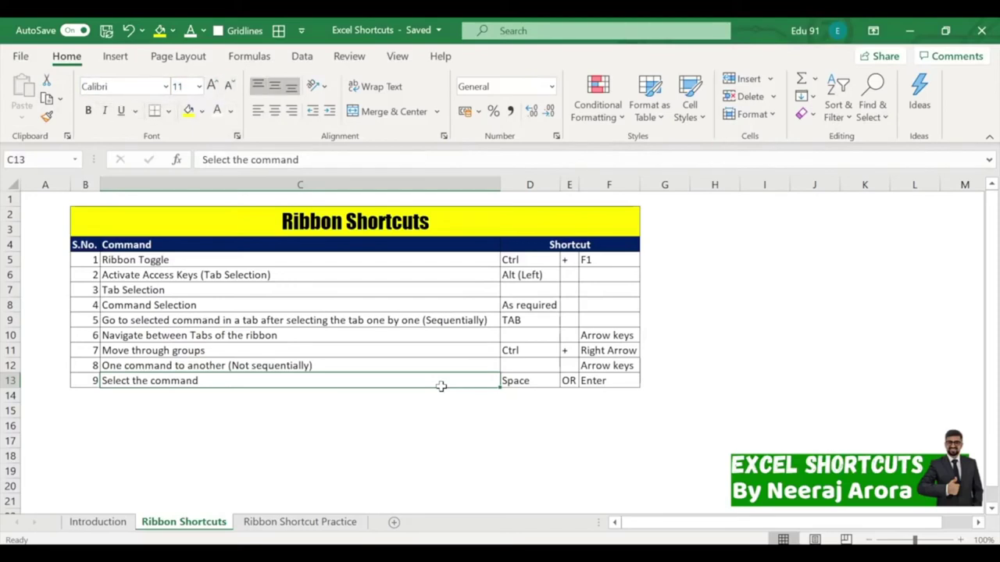
{"action": "key", "text": "Tab"}
{"action": "key", "text": "Tab"}
{"action": "key", "text": "Tab"}
{"action": "key", "text": "Tab"}
{"action": "key", "text": "Tab"}
{"action": "key", "text": "Tab"}
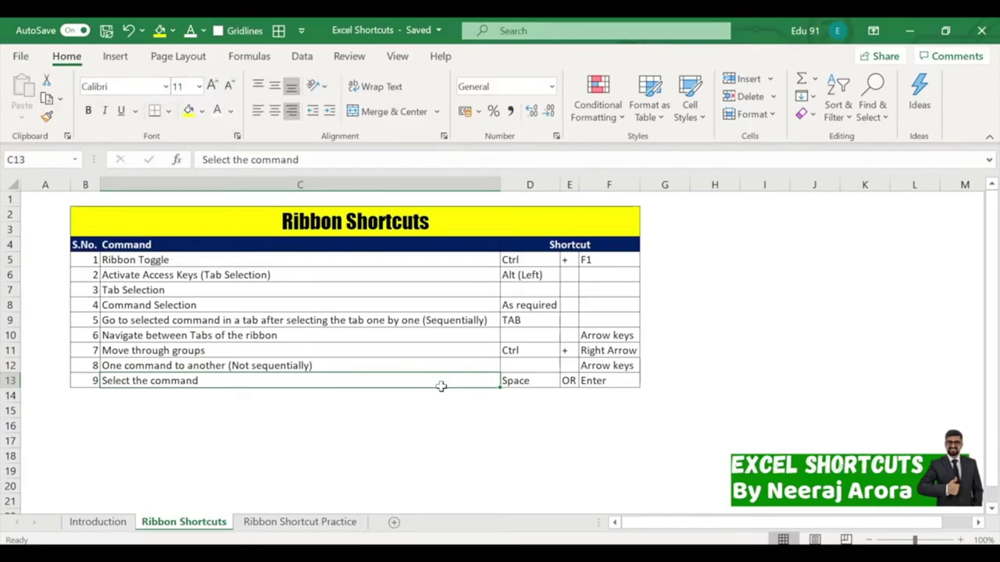
{"action": "key", "text": "Tab"}
{"action": "key", "text": "Tab"}
{"action": "key", "text": "Tab"}
{"action": "key", "text": "Tab"}
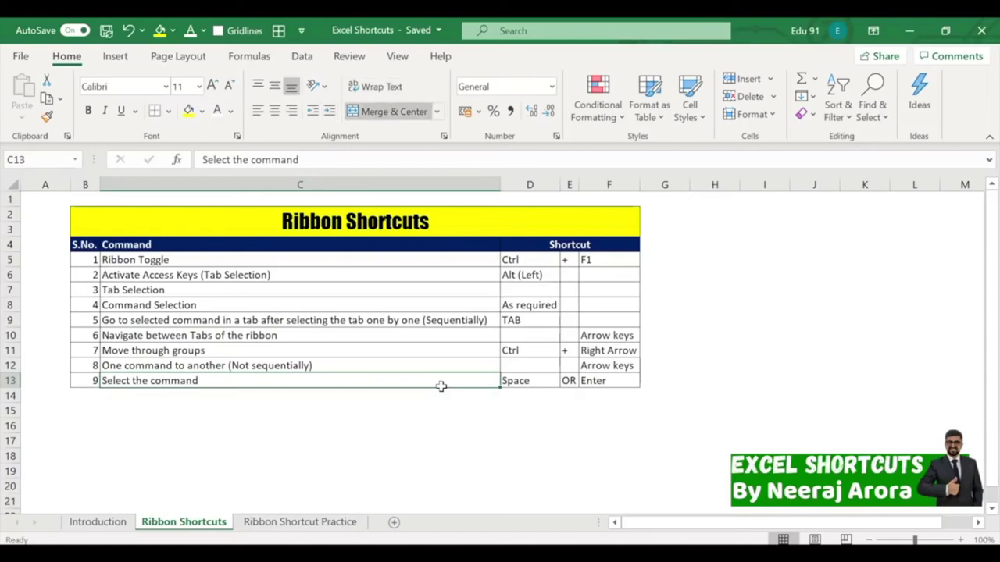
{"action": "key", "text": "Tab"}
{"action": "key", "text": "Tab"}
{"action": "key", "text": "Tab"}
{"action": "key", "text": "Tab"}
{"action": "key", "text": "Tab"}
{"action": "key", "text": "Tab"}
{"action": "key", "text": "Tab"}
{"action": "key", "text": "Tab"}
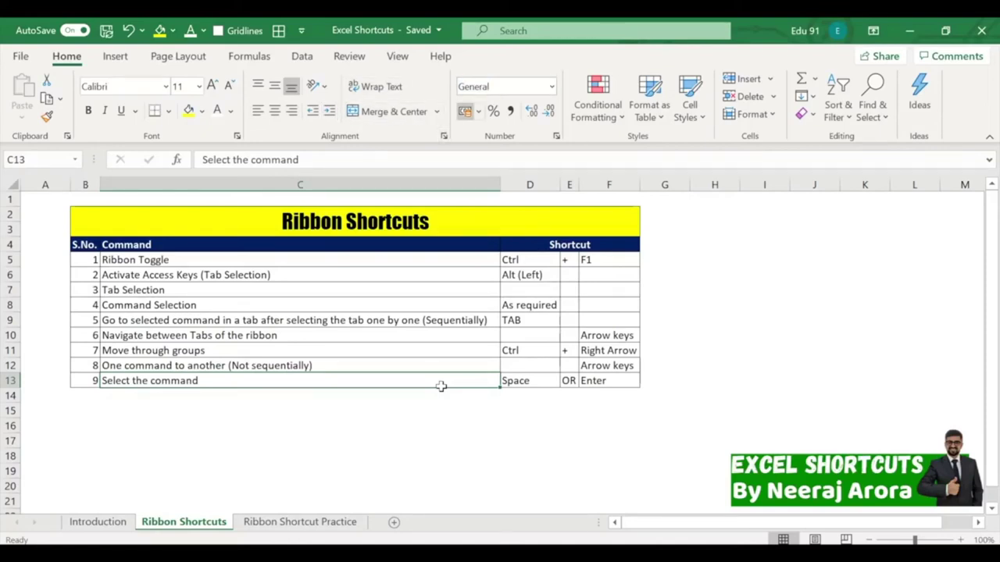
{"action": "key", "text": "Tab"}
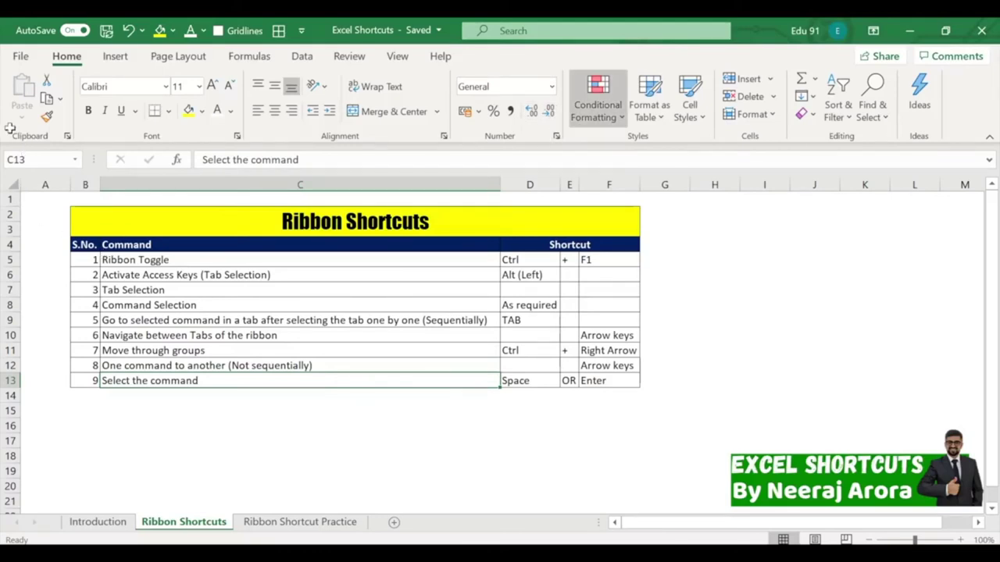
{"action": "left_click_drag", "start_coordinate": [10, 127], "coordinate": [49, 145]}
{"action": "left_click_drag", "start_coordinate": [138, 125], "coordinate": [198, 150]}
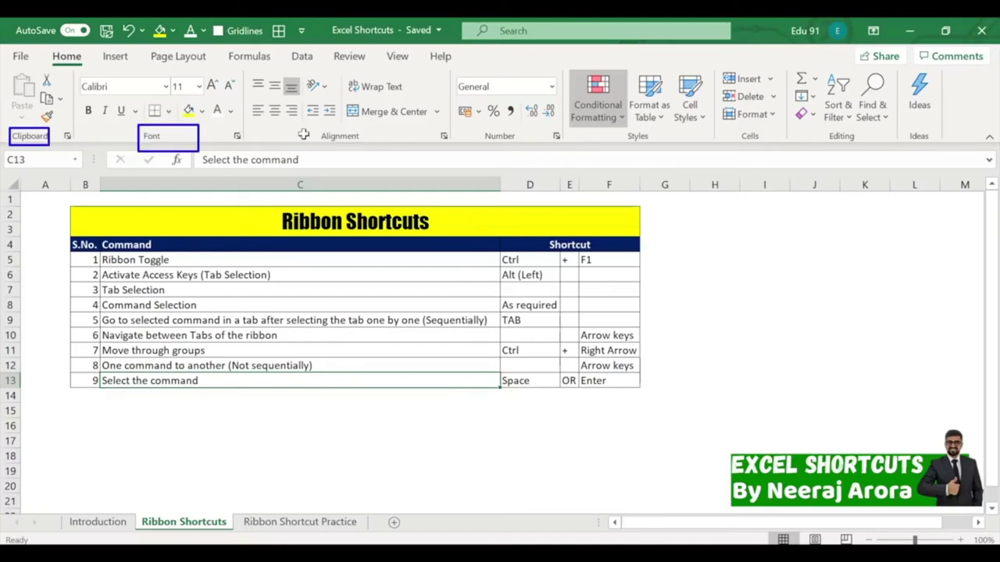
{"action": "left_click_drag", "start_coordinate": [314, 126], "coordinate": [370, 145]}
{"action": "left_click_drag", "start_coordinate": [474, 128], "coordinate": [526, 146]}
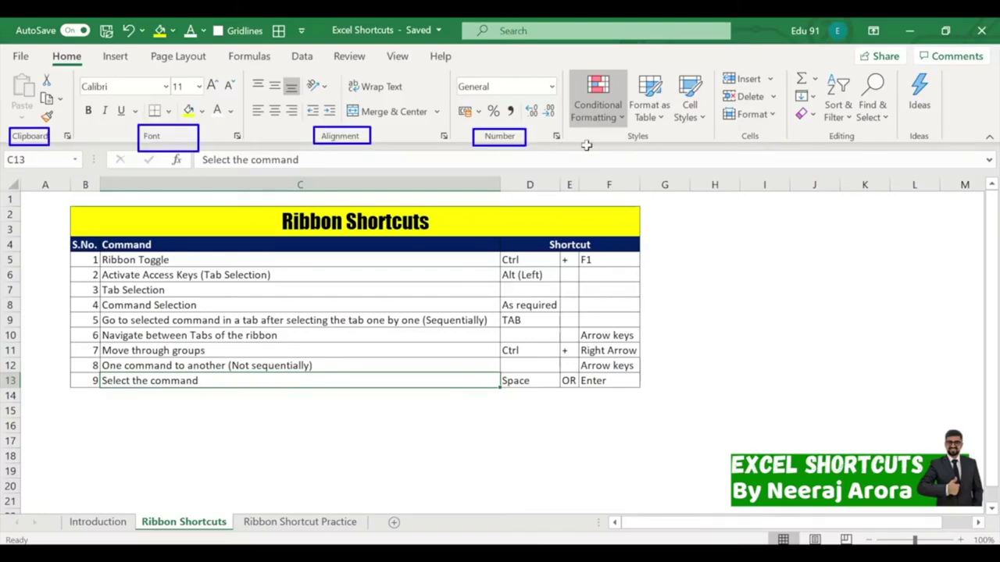
{"action": "left_click_drag", "start_coordinate": [625, 130], "coordinate": [692, 157]}
{"action": "left_click_drag", "start_coordinate": [733, 131], "coordinate": [762, 150]}
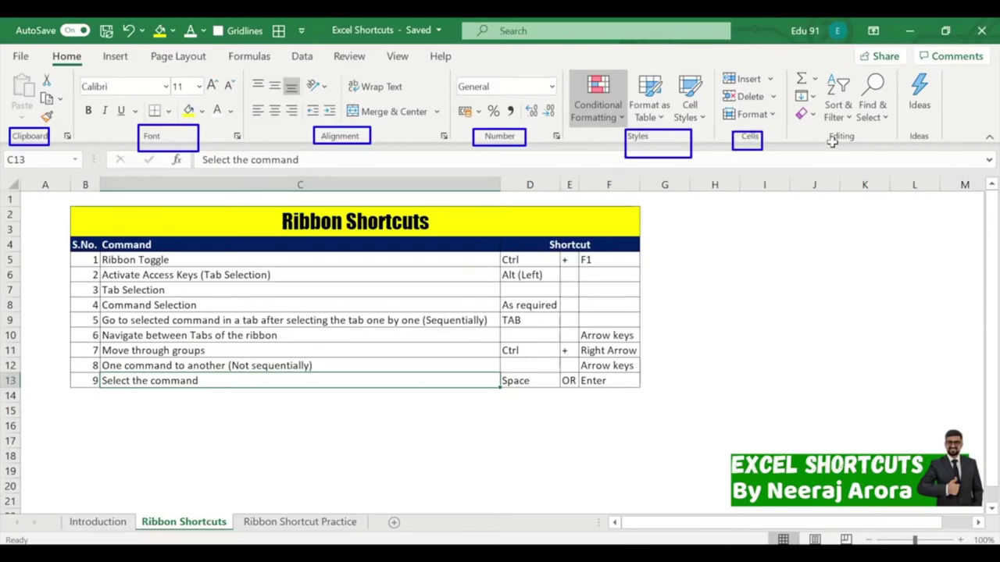
{"action": "left_click_drag", "start_coordinate": [814, 128], "coordinate": [865, 148]}
{"action": "key", "text": "Escape"}
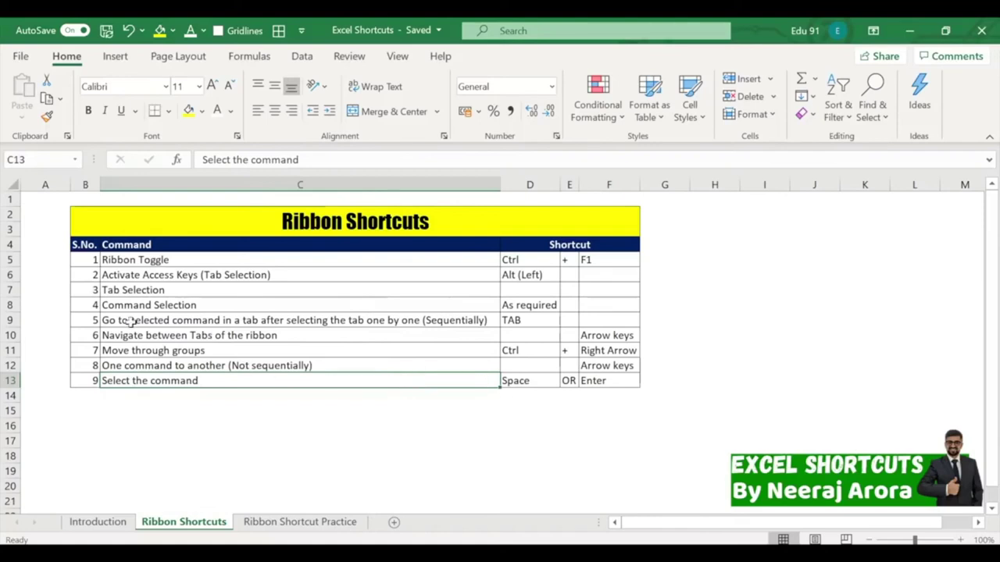
{"action": "left_click_drag", "start_coordinate": [495, 336], "coordinate": [672, 360]}
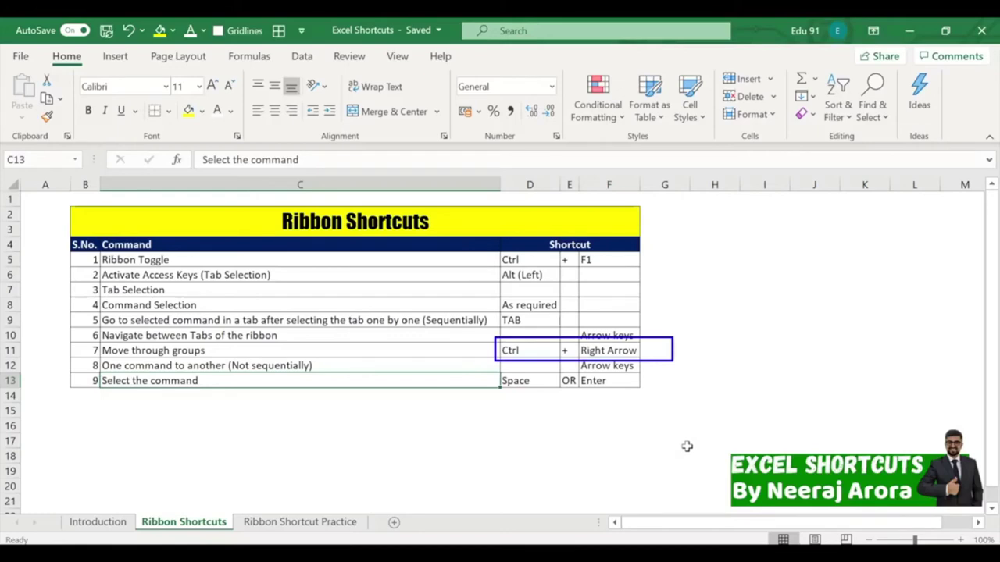
{"action": "key", "text": "Escape"}
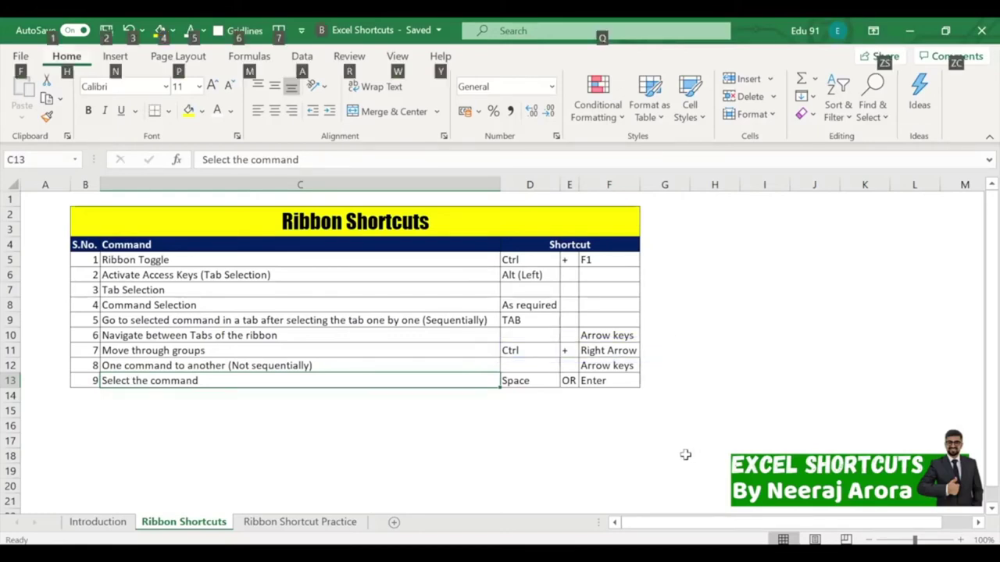
{"action": "key", "text": "alt+h"}
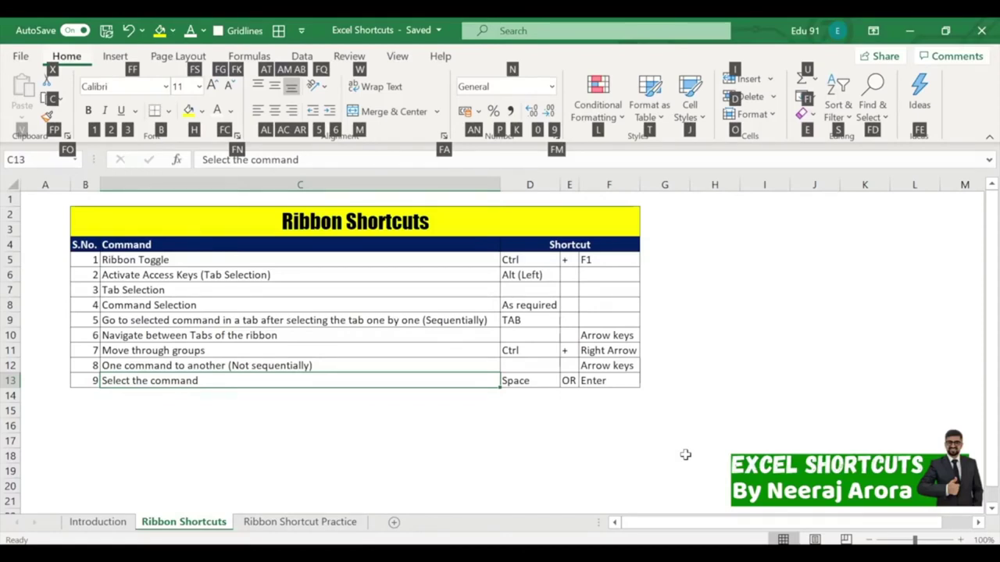
{"action": "key", "text": "Tab"}
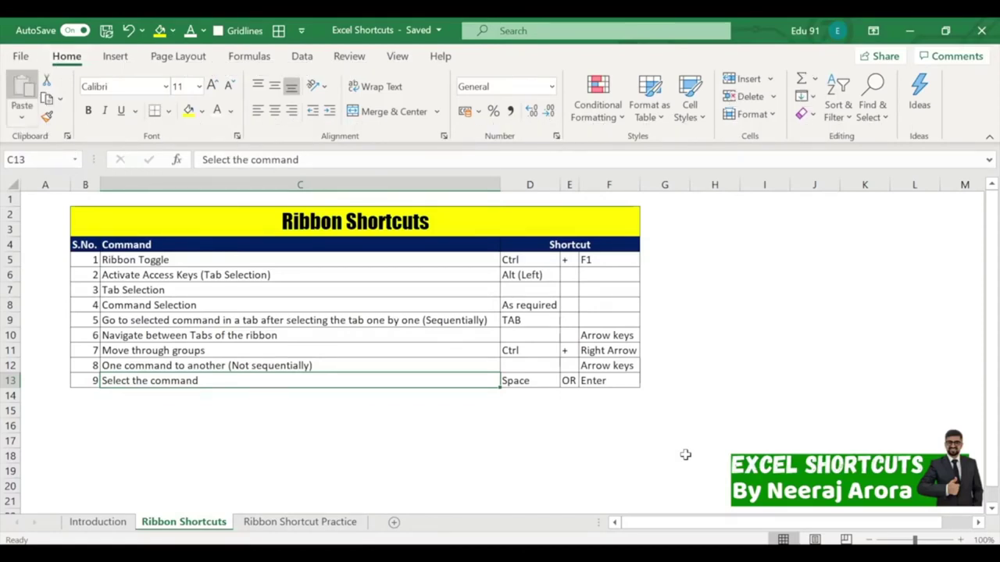
{"action": "key", "text": "ctrl+Right"}
{"action": "key", "text": "ctrl+Right"}
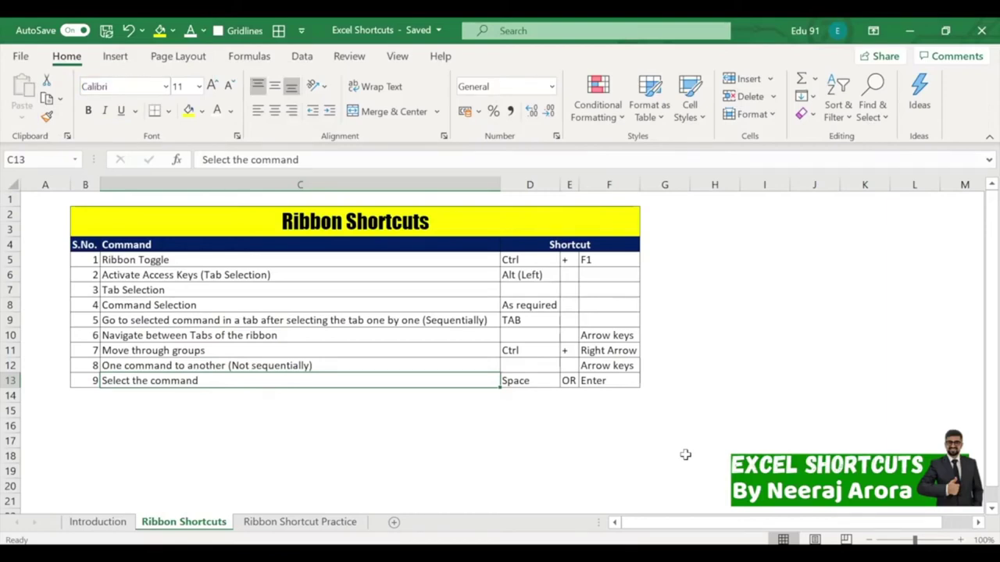
{"action": "key", "text": "ctrl+Right"}
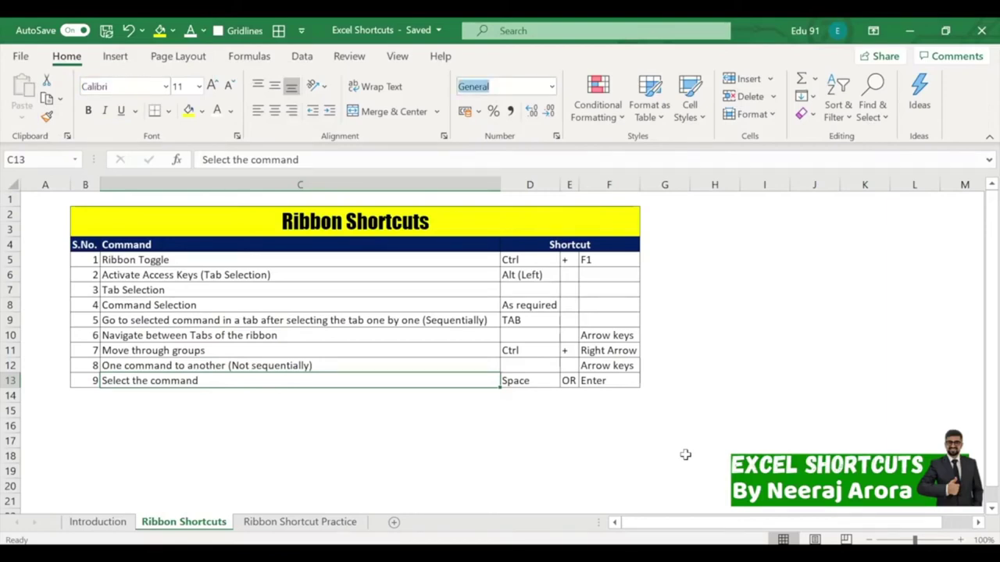
{"action": "key", "text": "ctrl+Right"}
{"action": "key", "text": "ctrl+Right"}
{"action": "key", "text": "ctrl+Right"}
{"action": "key", "text": "ctrl+Right"}
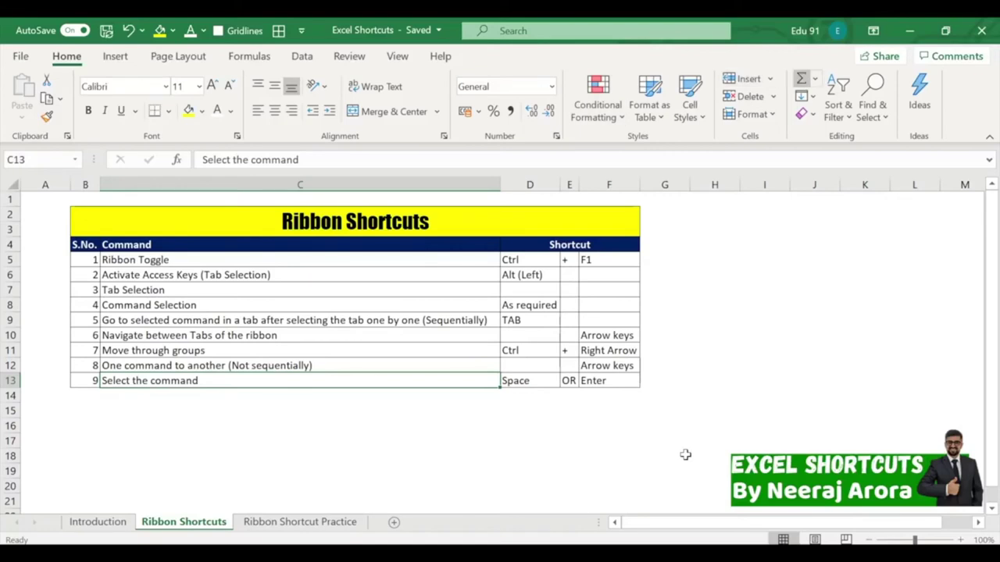
{"action": "key", "text": "ctrl+Right"}
{"action": "key", "text": "ctrl+Right"}
{"action": "key", "text": "ctrl+Right"}
{"action": "key", "text": "ctrl+Right"}
{"action": "key", "text": "ctrl+Right"}
{"action": "key", "text": "ctrl+Right"}
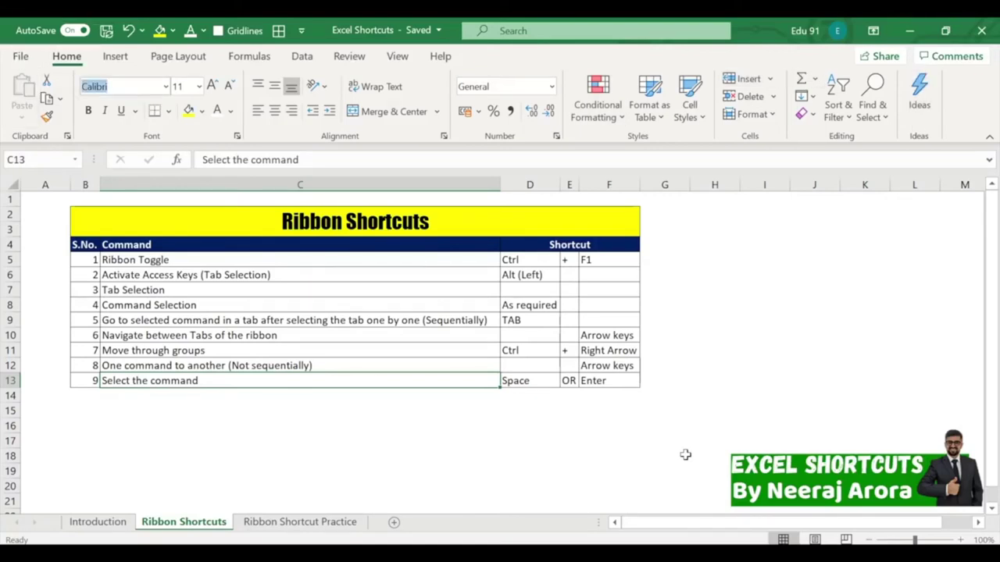
{"action": "key", "text": "ctrl+Right"}
{"action": "key", "text": "ctrl+Right"}
{"action": "key", "text": "ctrl+Right"}
{"action": "key", "text": "ctrl+Right"}
{"action": "key", "text": "ctrl+Right"}
{"action": "key", "text": "ctrl+Right"}
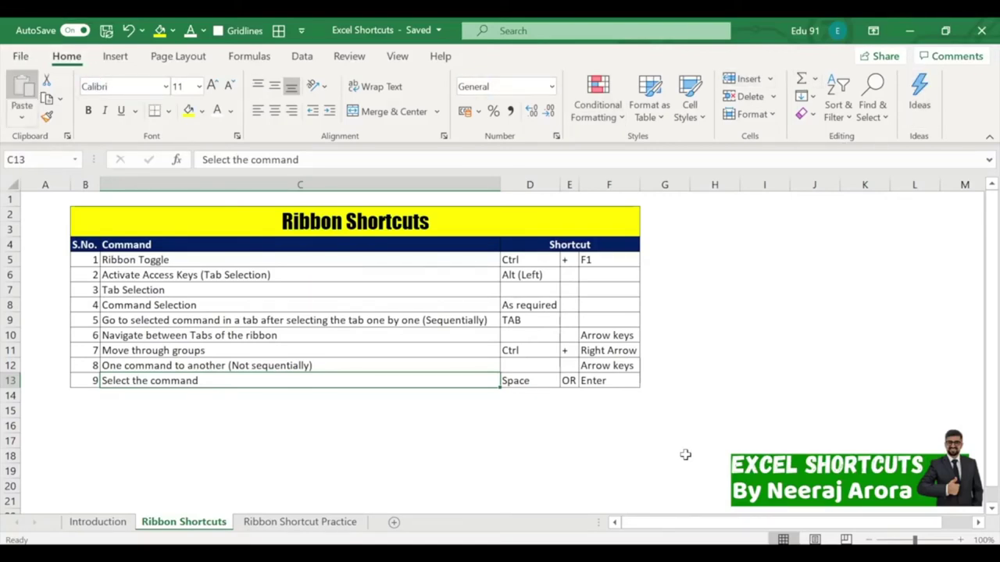
{"action": "key", "text": "ctrl+Right"}
{"action": "key", "text": "ctrl+Right"}
{"action": "key", "text": "ctrl+Right"}
{"action": "key", "text": "ctrl+Right"}
{"action": "key", "text": "ctrl+Right"}
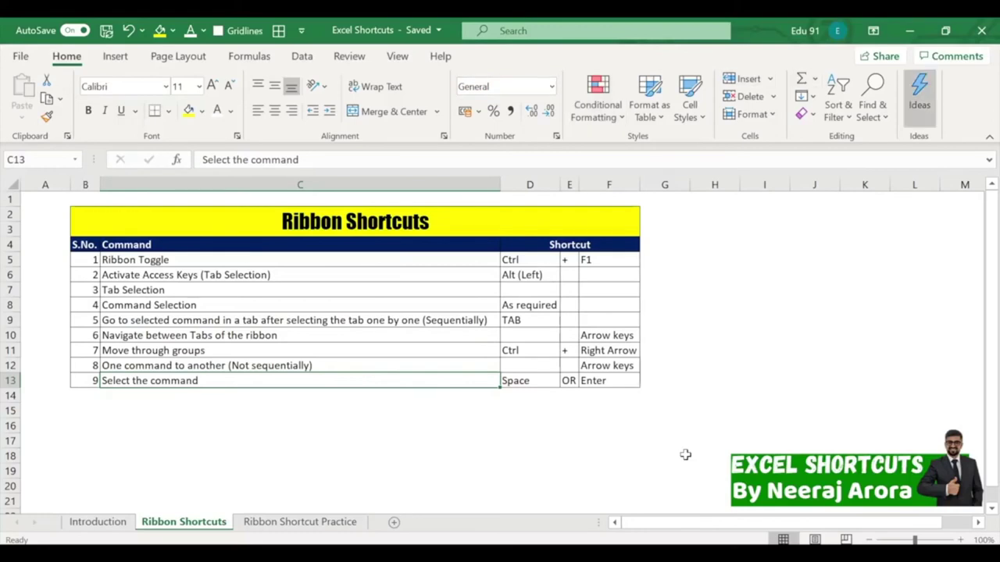
{"action": "key", "text": "ctrl+Right"}
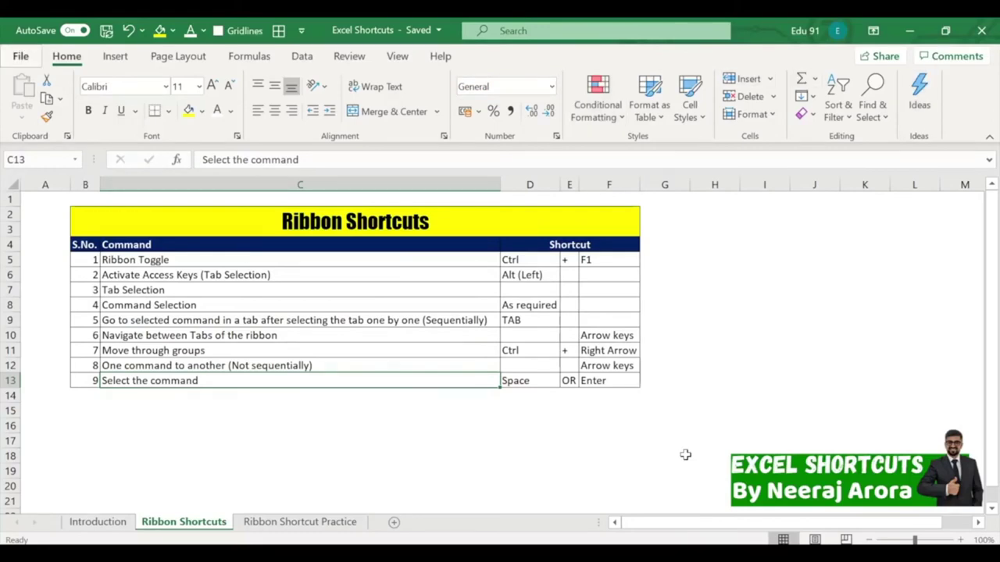
{"action": "key", "text": "ctrl+Right"}
{"action": "key", "text": "Right"}
{"action": "key", "text": "Right"}
{"action": "key", "text": "Right"}
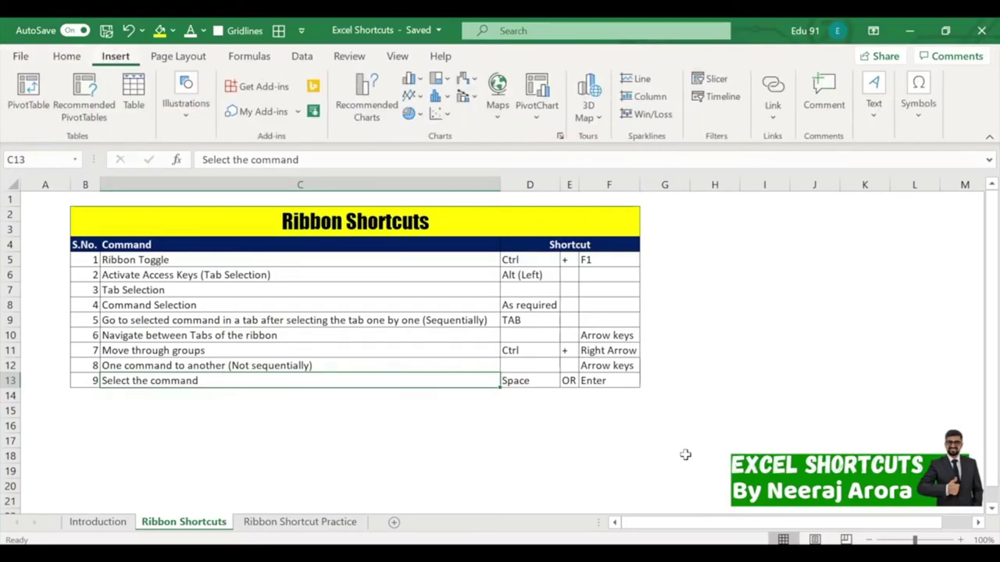
{"action": "key", "text": "Right"}
{"action": "key", "text": "Right"}
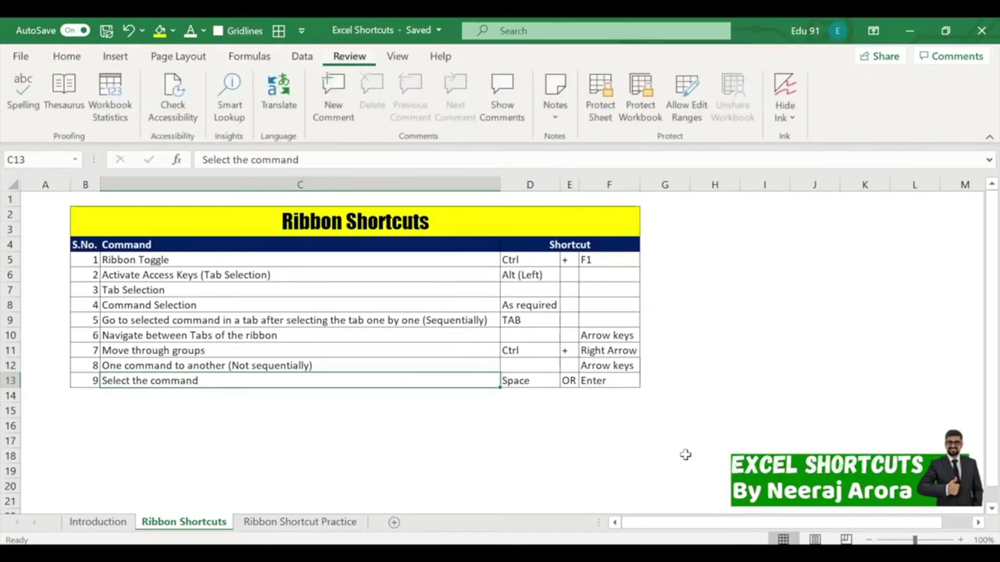
{"action": "key", "text": "Left"}
{"action": "key", "text": "Left"}
{"action": "key", "text": "Left"}
{"action": "key", "text": "Left"}
{"action": "key", "text": "Left"}
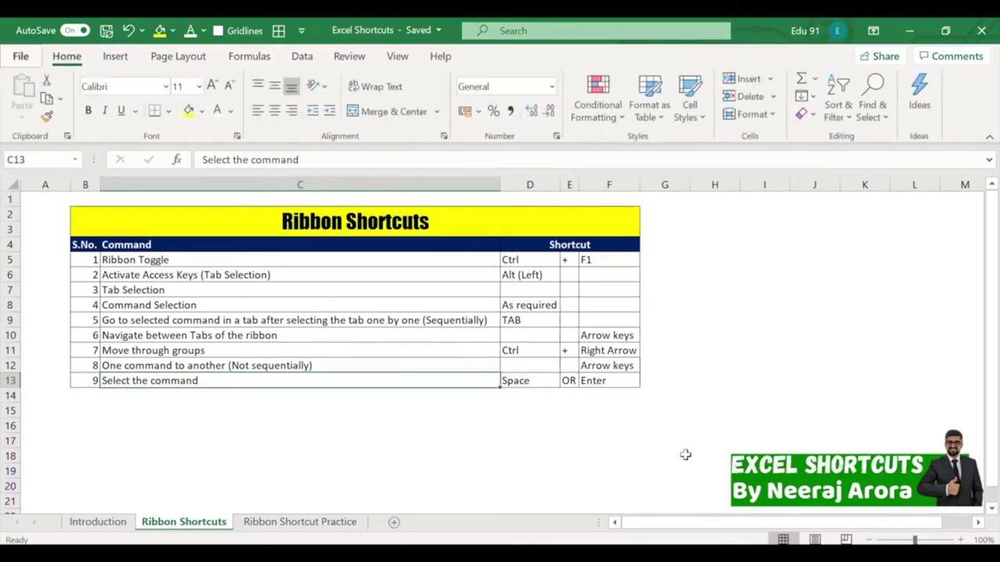
{"action": "key", "text": "ctrl+Left"}
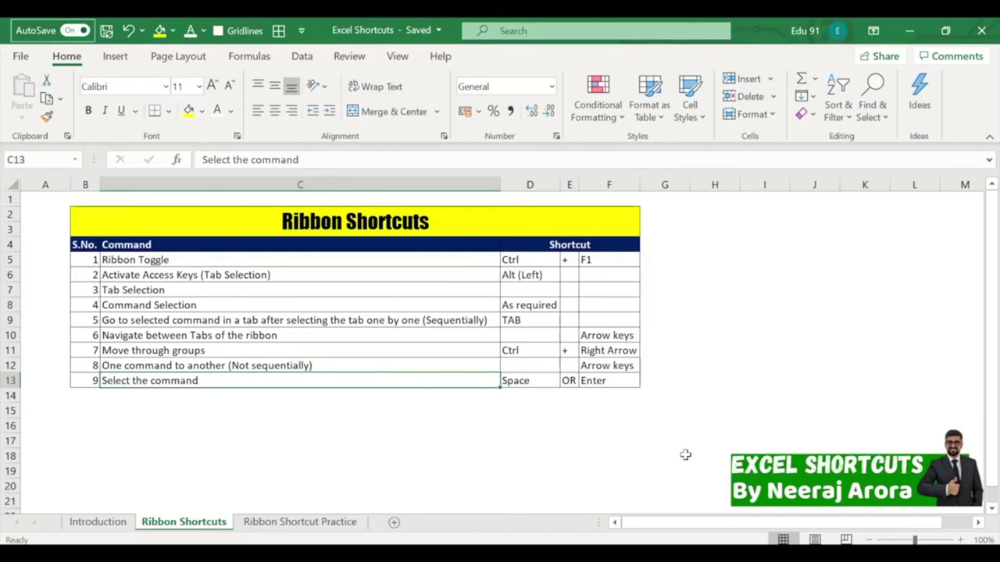
{"action": "key", "text": "Tab"}
{"action": "key", "text": "Tab"}
{"action": "key", "text": "Tab"}
{"action": "key", "text": "Tab"}
{"action": "key", "text": "Tab"}
{"action": "key", "text": "Tab"}
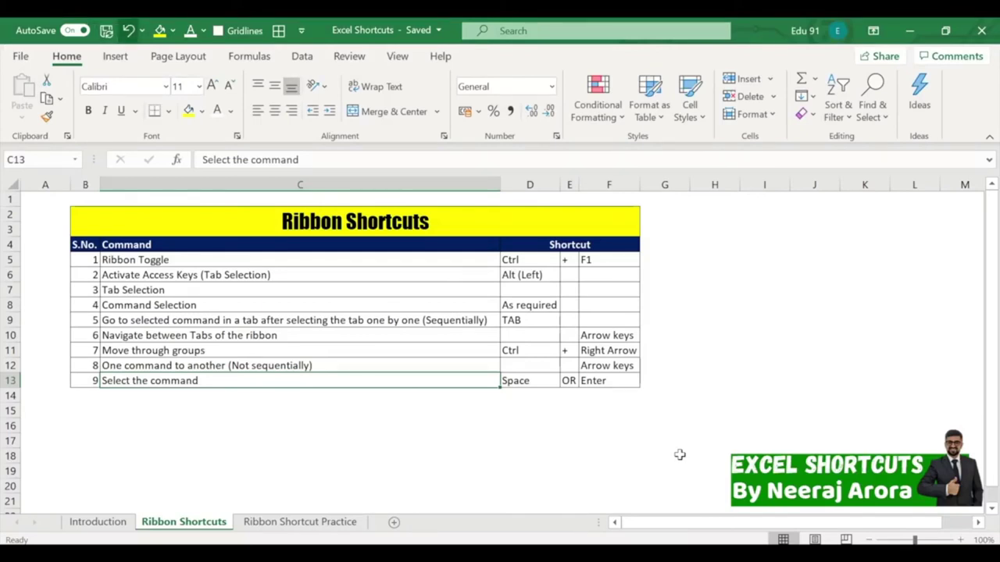
{"action": "key", "text": "Tab"}
{"action": "key", "text": "Tab"}
{"action": "key", "text": "Tab"}
{"action": "key", "text": "Tab"}
{"action": "key", "text": "Tab"}
{"action": "key", "text": "Tab"}
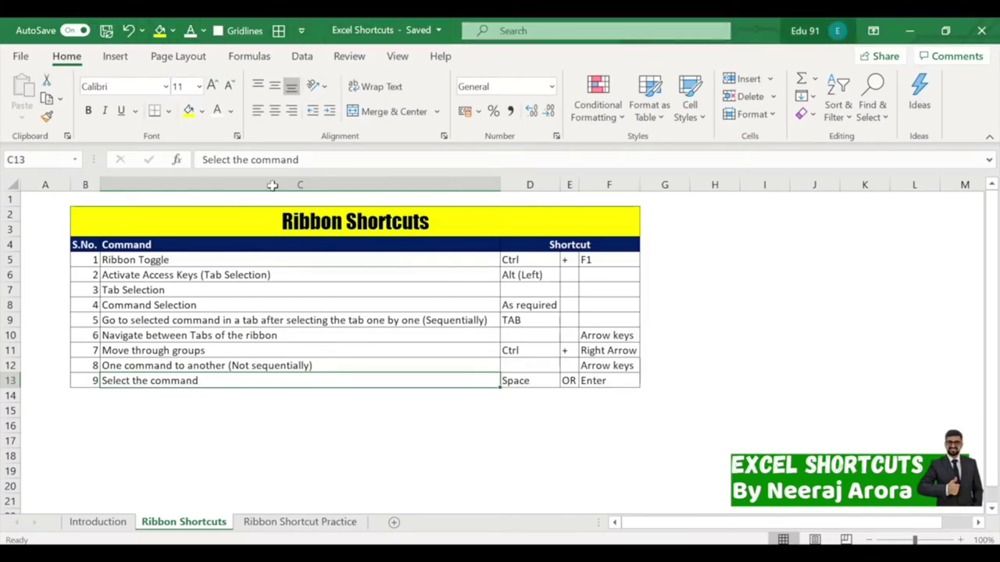
{"action": "key", "text": "Tab"}
{"action": "key", "text": "Tab"}
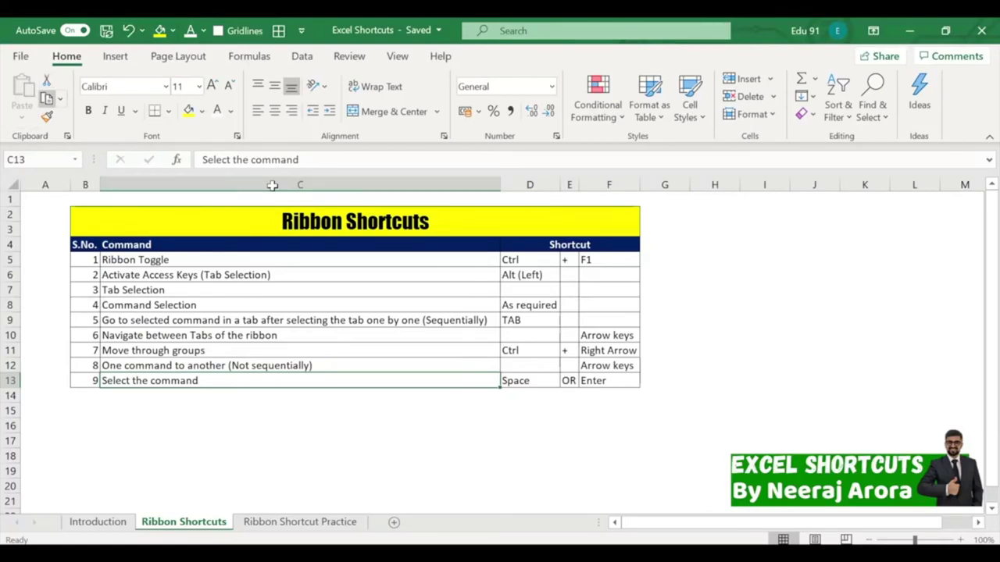
{"action": "key", "text": "Tab"}
{"action": "key", "text": "Tab"}
{"action": "key", "text": "Tab"}
{"action": "key", "text": "Tab"}
{"action": "key", "text": "Tab"}
{"action": "key", "text": "Tab"}
{"action": "key", "text": "Tab"}
{"action": "key", "text": "Tab"}
{"action": "key", "text": "Tab"}
{"action": "key", "text": "Tab"}
{"action": "key", "text": "Tab"}
{"action": "key", "text": "ctrl+Right"}
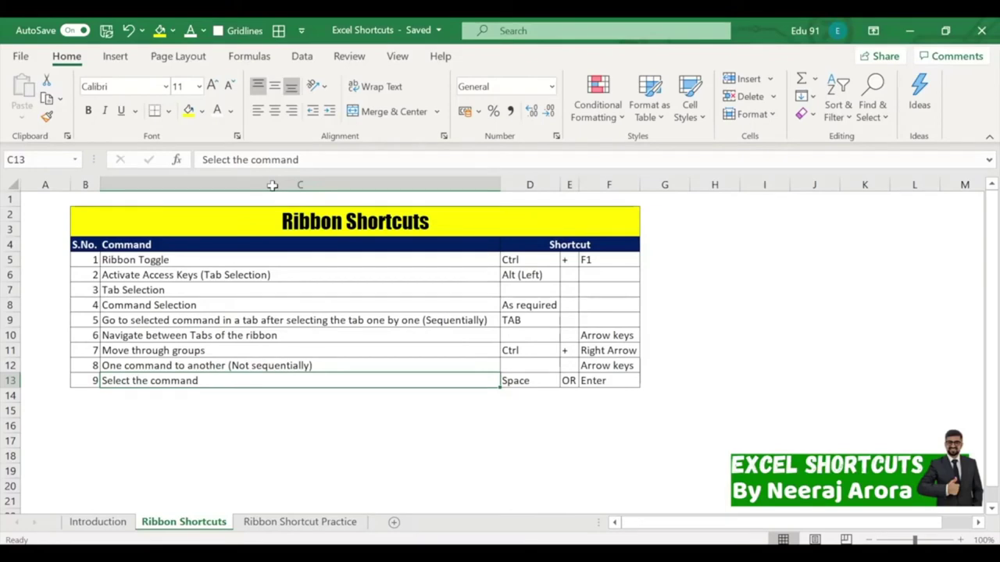
{"action": "key", "text": "ctrl+Left"}
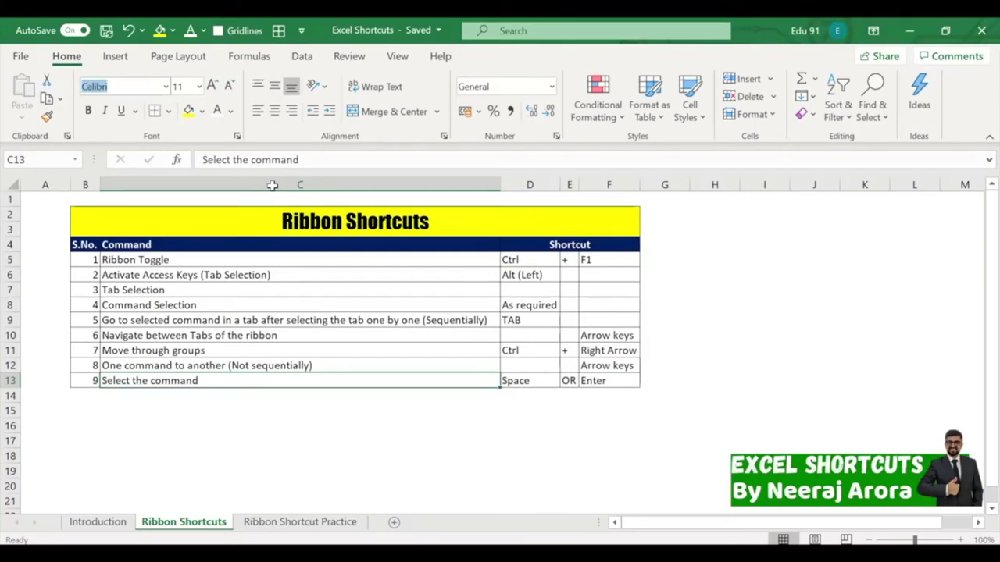
{"action": "key", "text": "ctrl+Right"}
{"action": "key", "text": "ctrl+Right"}
{"action": "key", "text": "ctrl+Right"}
{"action": "key", "text": "ctrl+Right"}
{"action": "key", "text": "ctrl+Right"}
{"action": "key", "text": "ctrl+Right"}
{"action": "key", "text": "ctrl+Right"}
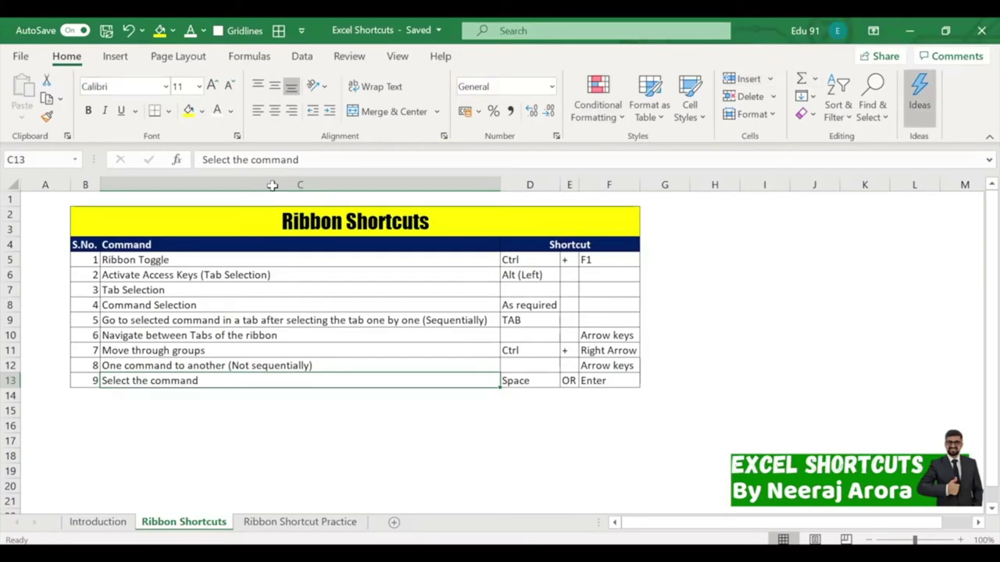
{"action": "key", "text": "ctrl+Right"}
{"action": "key", "text": "ctrl+Right"}
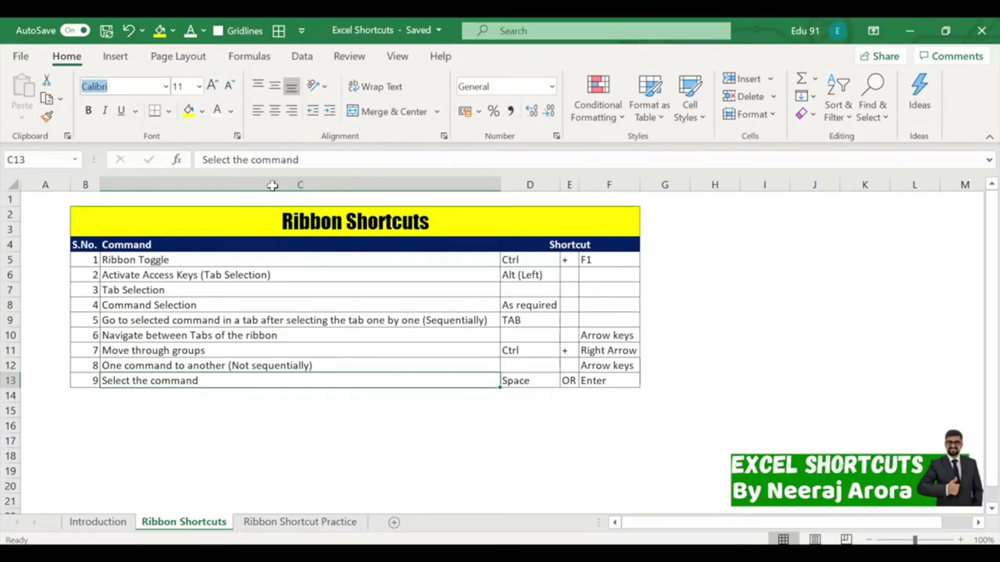
{"action": "key", "text": "Escape"}
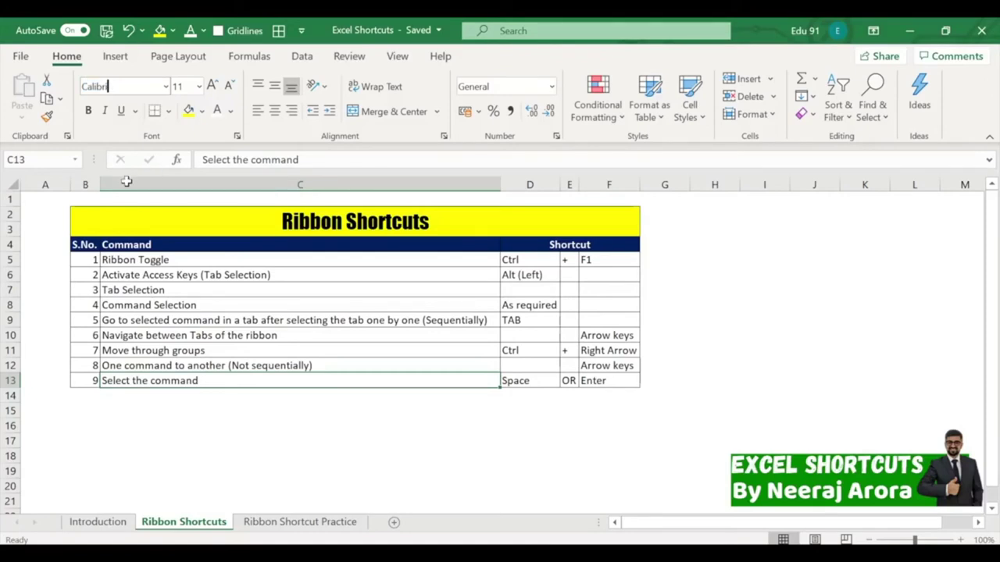
{"action": "left_click", "coordinate": [265, 421]}
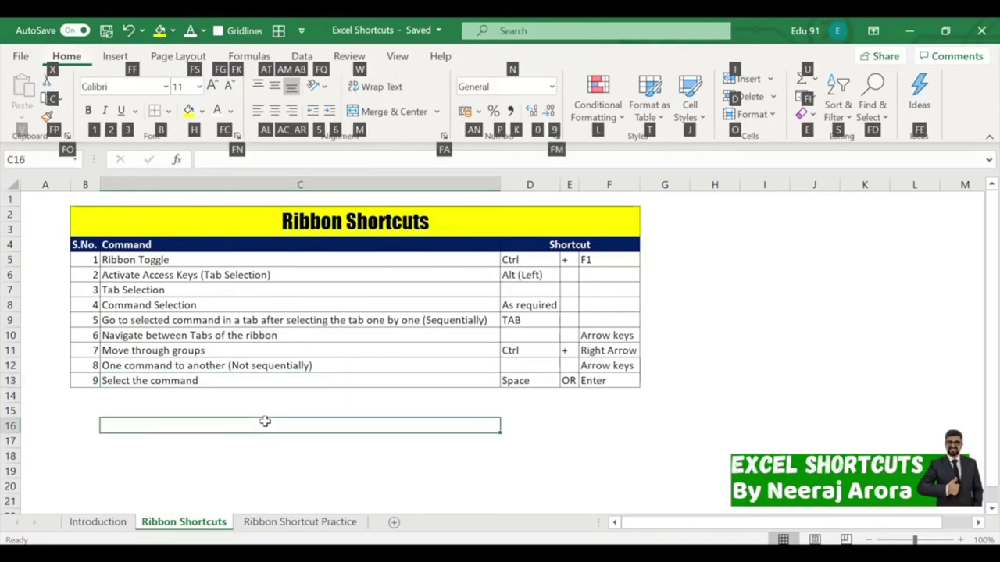
{"action": "key", "text": "alt"}
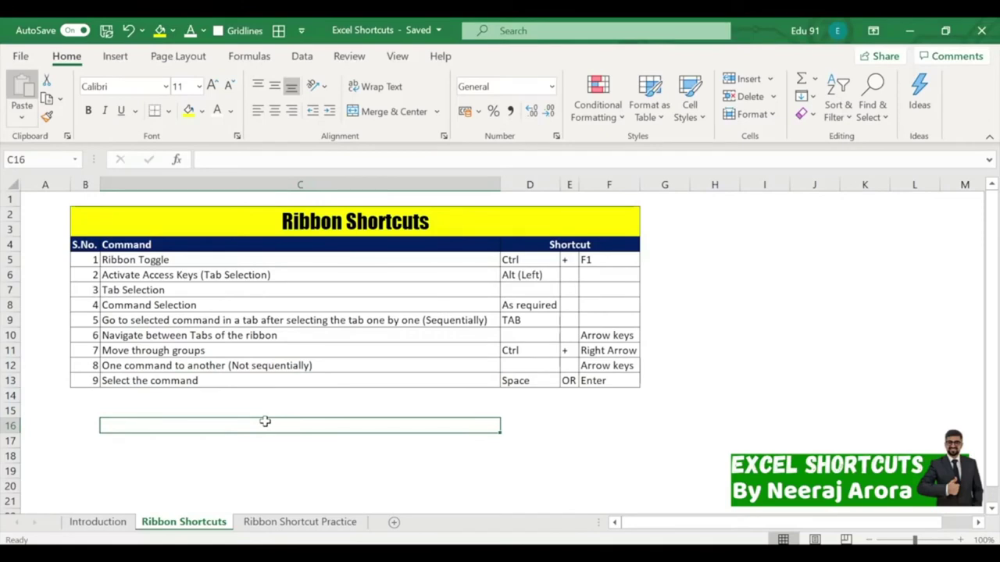
{"action": "key", "text": "Right"}
{"action": "key", "text": "Right"}
{"action": "key", "text": "Right"}
{"action": "key", "text": "Right"}
{"action": "key", "text": "Right"}
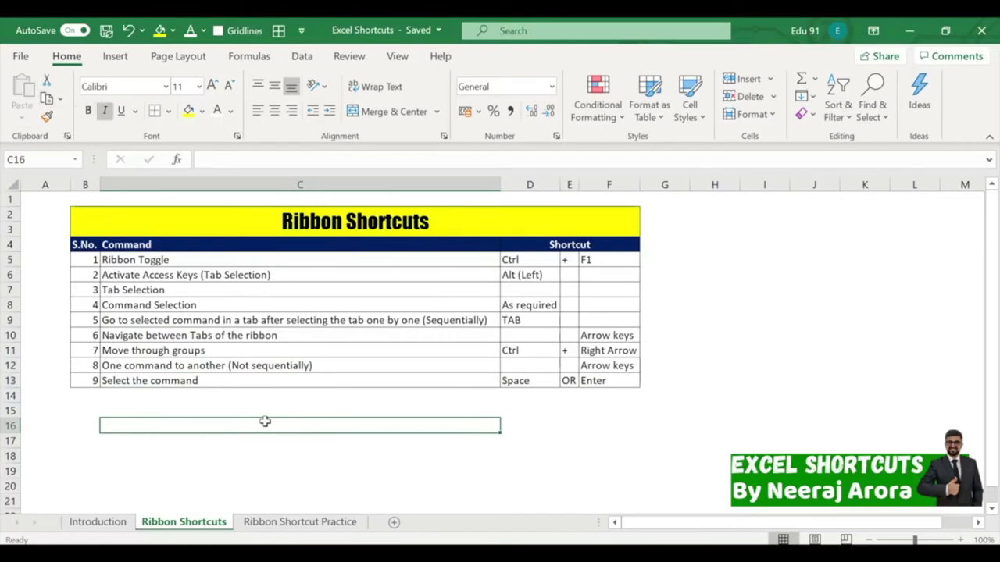
{"action": "key", "text": "Right"}
{"action": "key", "text": "Right"}
{"action": "key", "text": "Right"}
{"action": "key", "text": "Right"}
{"action": "key", "text": "Right"}
{"action": "key", "text": "Right"}
{"action": "key", "text": "Right"}
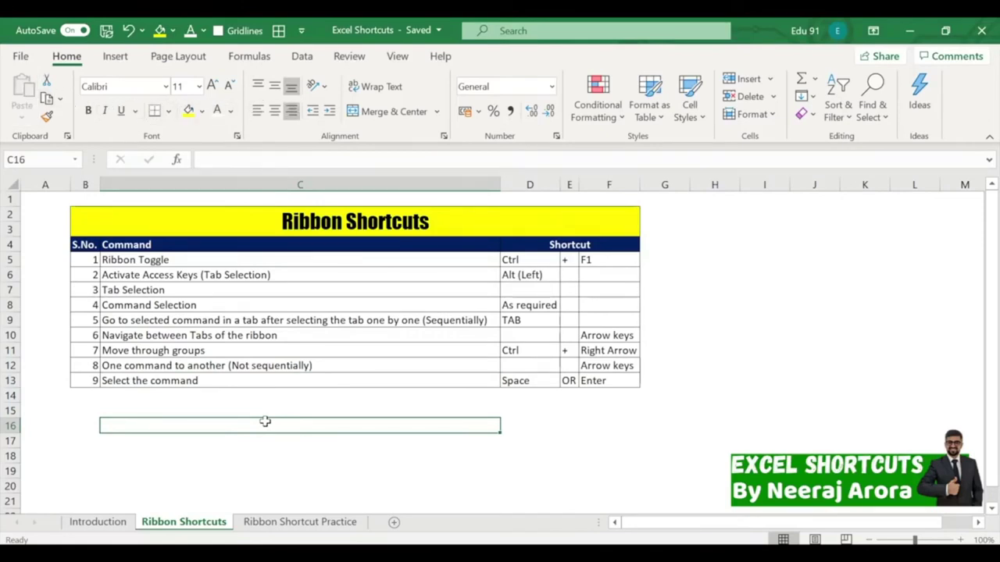
{"action": "key", "text": "Right"}
{"action": "key", "text": "Right"}
{"action": "key", "text": "Right"}
{"action": "key", "text": "Right"}
{"action": "key", "text": "Right"}
{"action": "key", "text": "Right"}
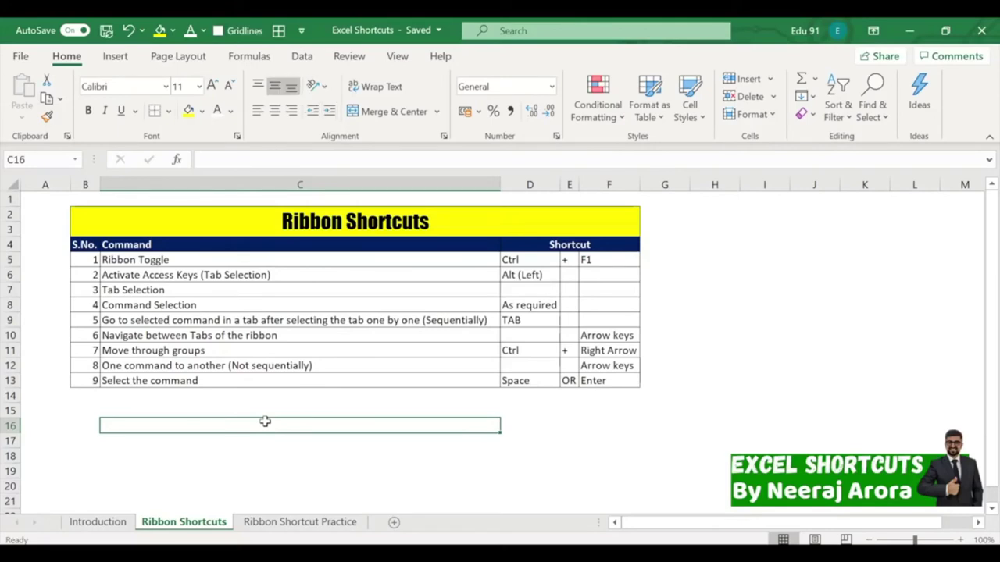
{"action": "key", "text": "Up"}
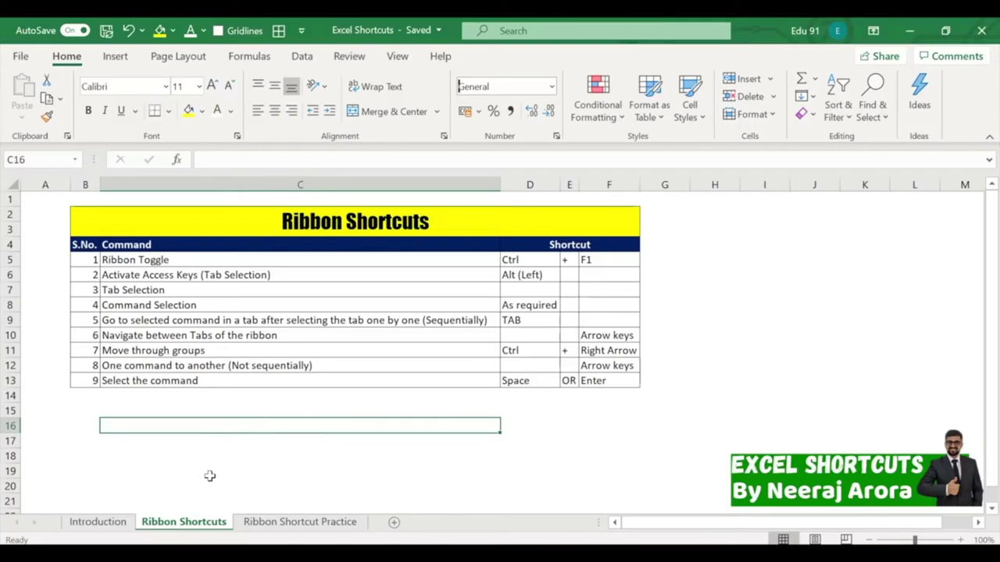
{"action": "left_click", "coordinate": [408, 449]}
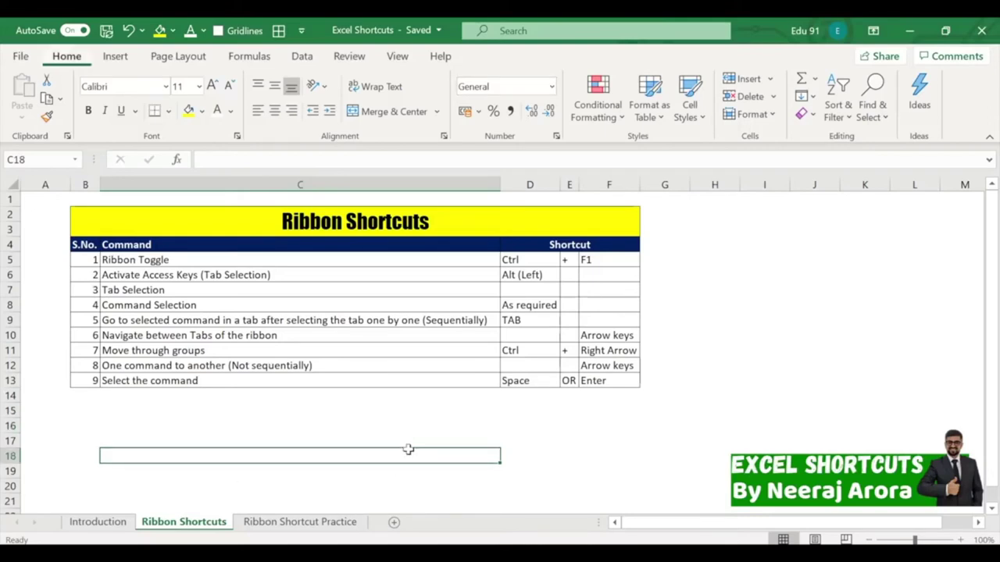
{"action": "key", "text": "alt+h"}
{"action": "key", "text": "Tab"}
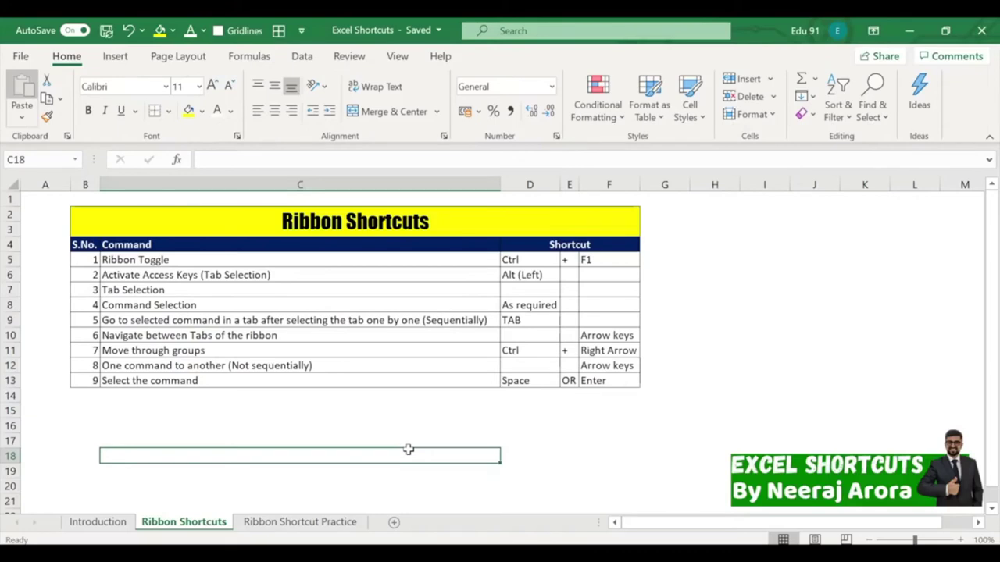
{"action": "key", "text": "Right"}
{"action": "key", "text": "Right"}
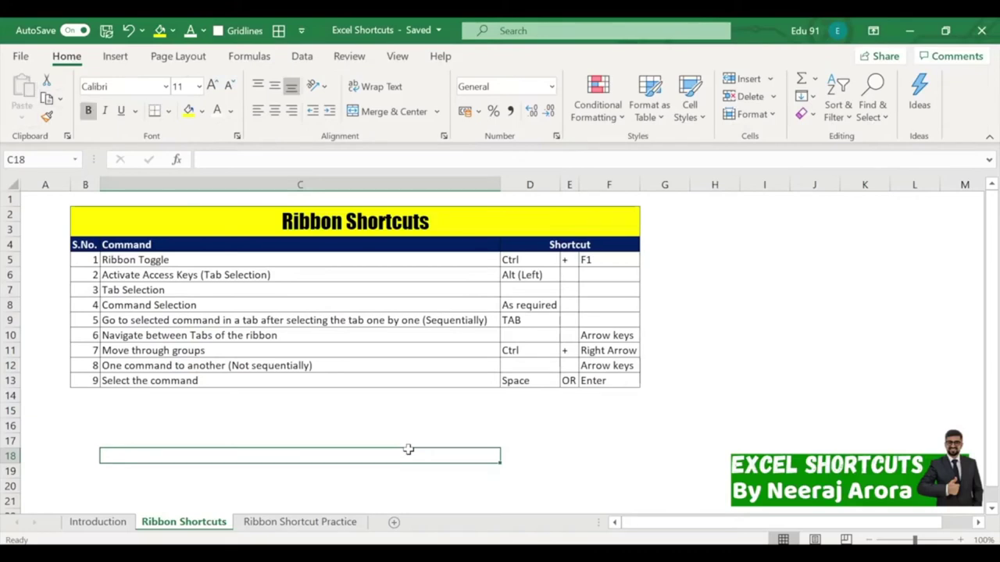
{"action": "key", "text": "Right"}
{"action": "key", "text": "Right"}
{"action": "key", "text": "Right"}
{"action": "key", "text": "Right"}
{"action": "key", "text": "Right"}
{"action": "key", "text": "Right"}
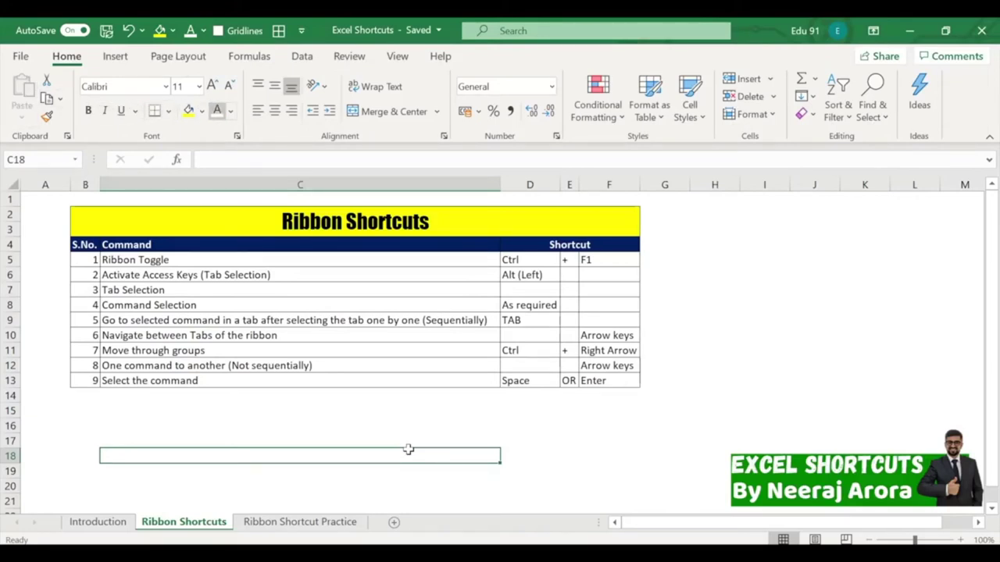
{"action": "key", "text": "Right"}
{"action": "key", "text": "Right"}
{"action": "key", "text": "Right"}
{"action": "key", "text": "Right"}
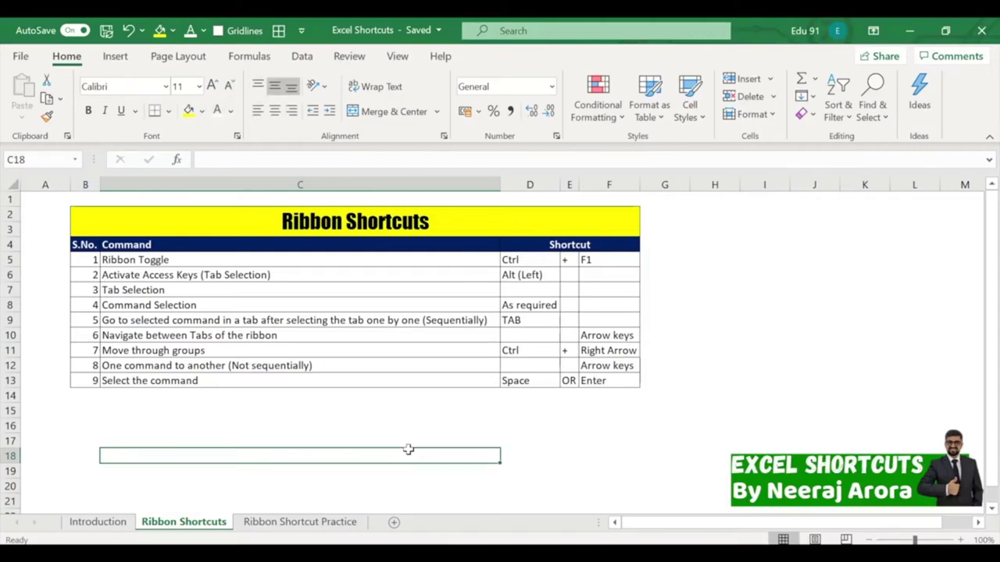
{"action": "key", "text": "Left"}
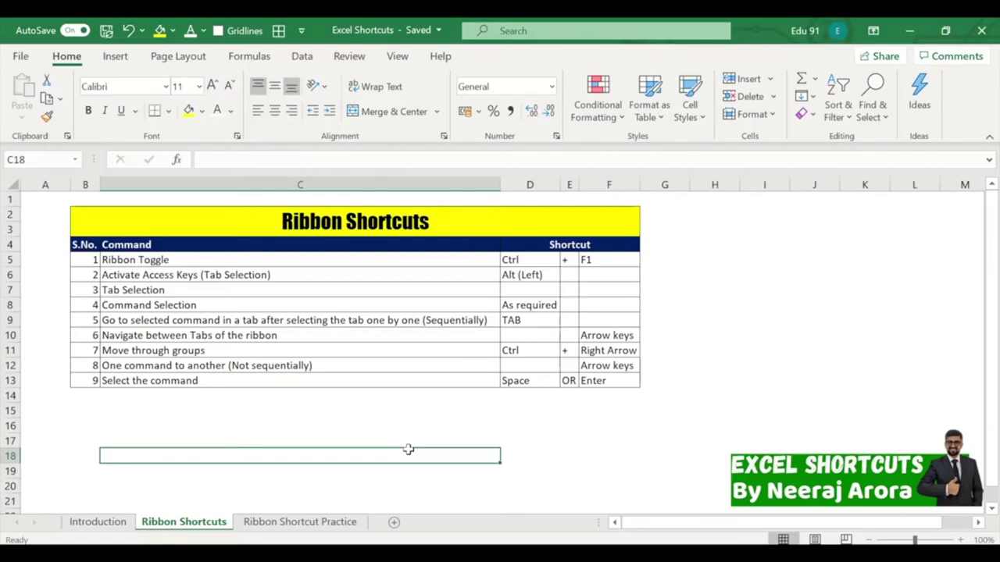
{"action": "key", "text": "ctrl+Right"}
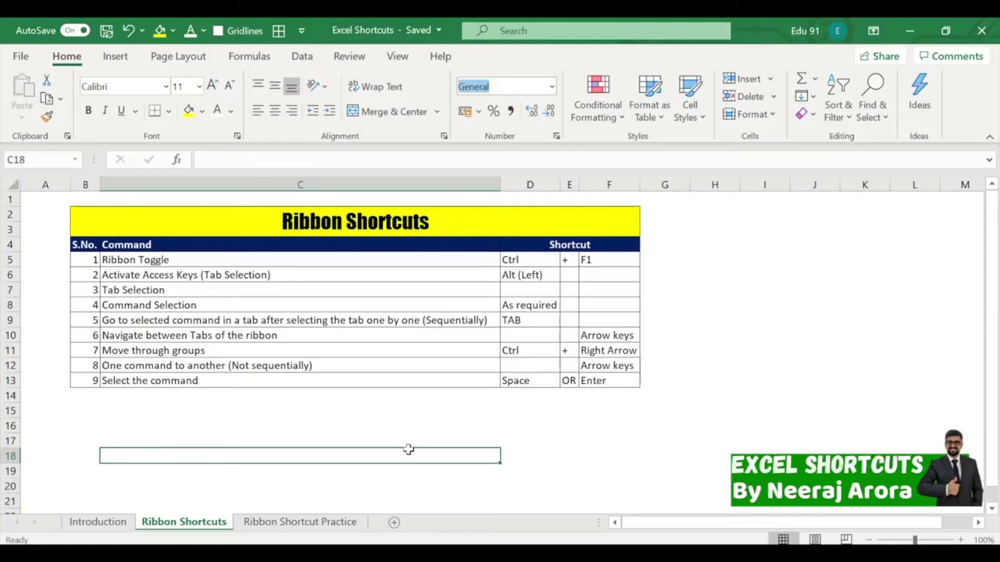
{"action": "key", "text": "Right"}
{"action": "key", "text": "Right"}
{"action": "key", "text": "Right"}
{"action": "key", "text": "Right"}
{"action": "key", "text": "Right"}
{"action": "key", "text": "Right"}
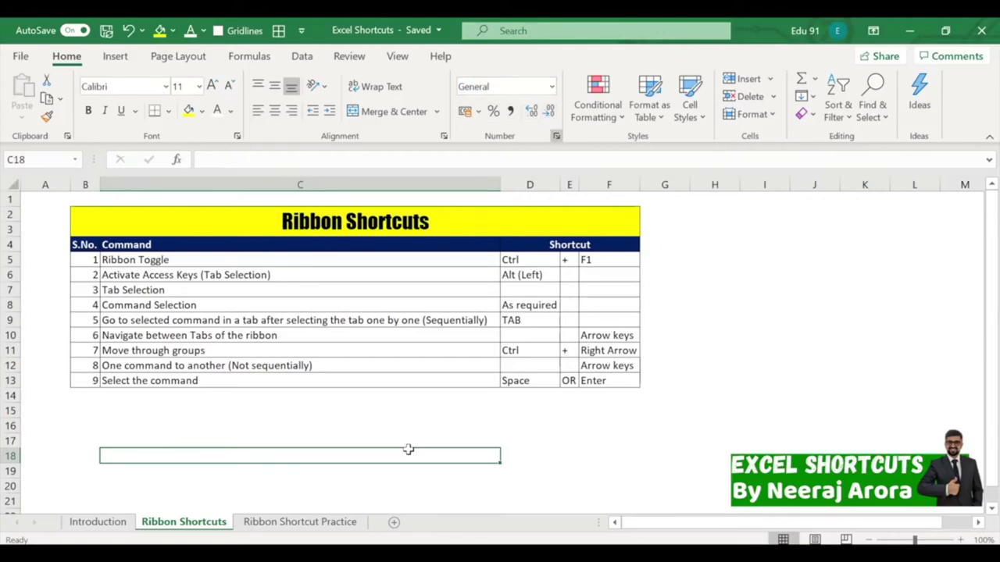
{"action": "key", "text": "Right"}
{"action": "key", "text": "Right"}
{"action": "key", "text": "Right"}
{"action": "key", "text": "Right"}
{"action": "key", "text": "Right"}
{"action": "key", "text": "Right"}
{"action": "key", "text": "Right"}
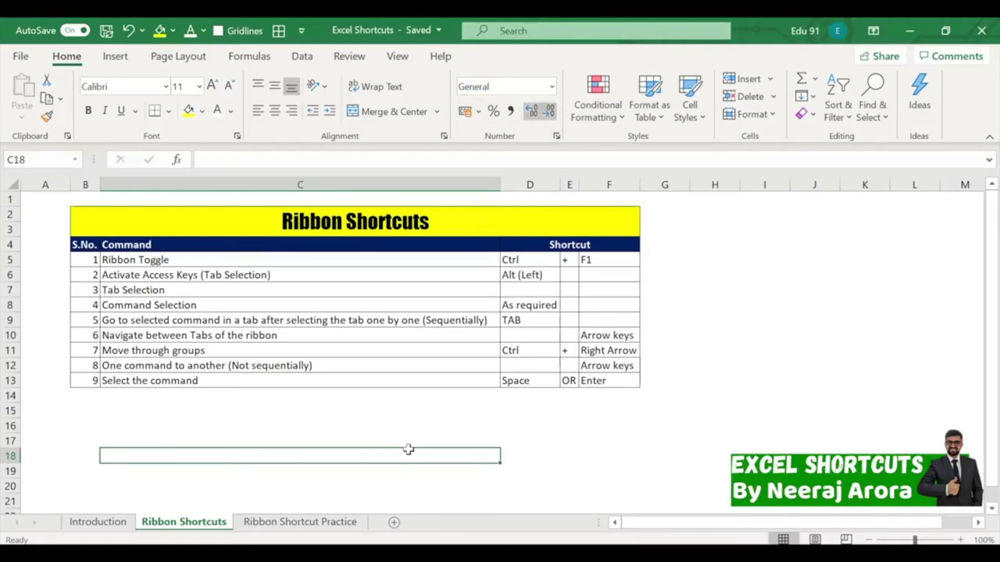
{"action": "key", "text": "Down"}
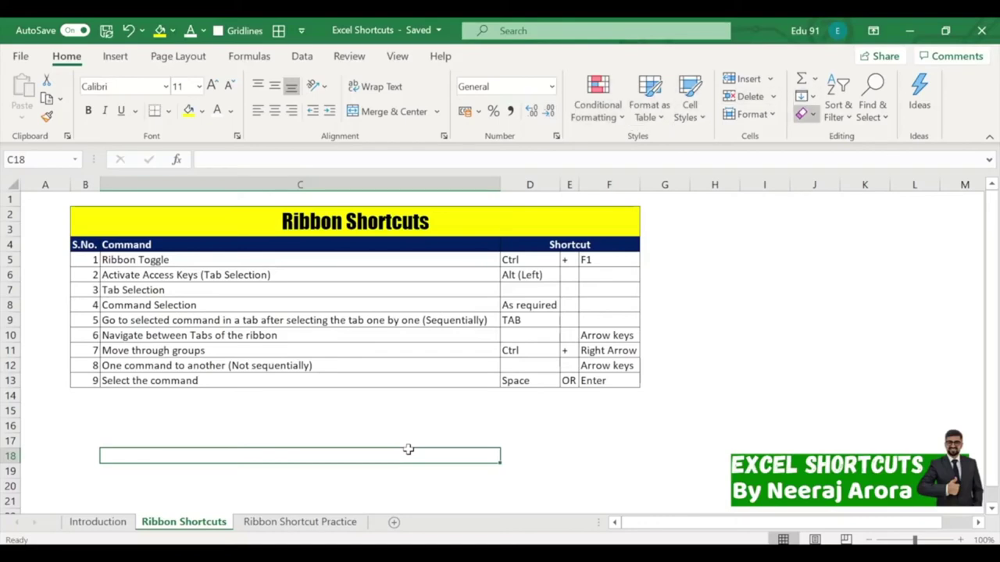
{"action": "key", "text": "Left"}
{"action": "key", "text": "Up"}
{"action": "key", "text": "Up"}
{"action": "key", "text": "Right"}
{"action": "key", "text": "Down"}
{"action": "key", "text": "Down"}
{"action": "key", "text": "Left"}
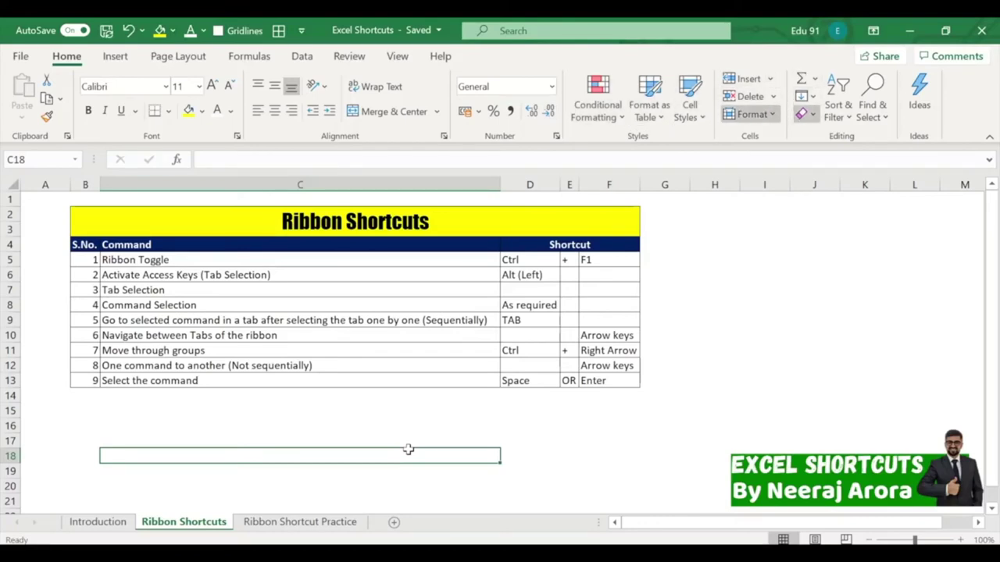
{"action": "key", "text": "Up"}
{"action": "key", "text": "Up"}
{"action": "key", "text": "Right"}
{"action": "key", "text": "Down"}
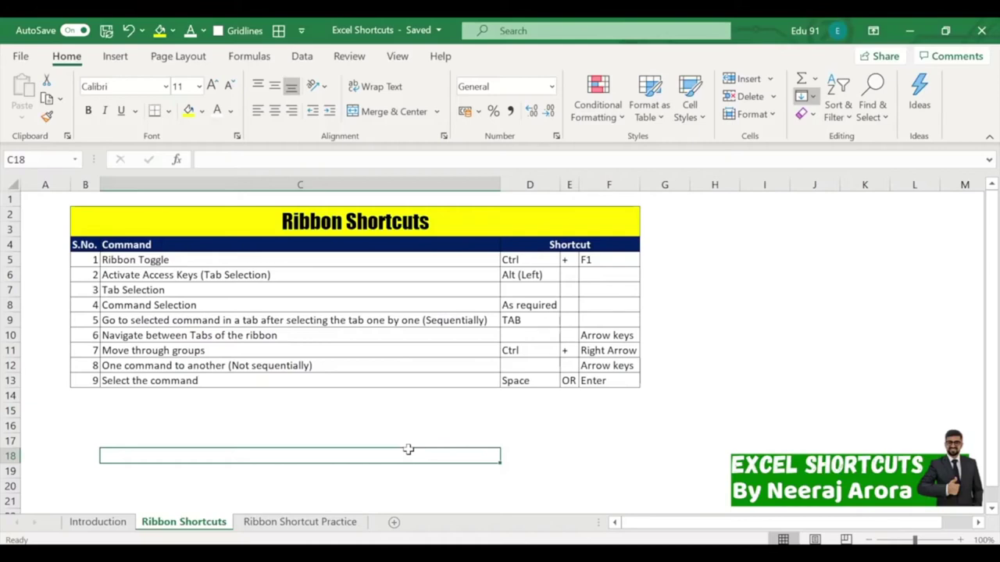
{"action": "left_click", "coordinate": [673, 291]}
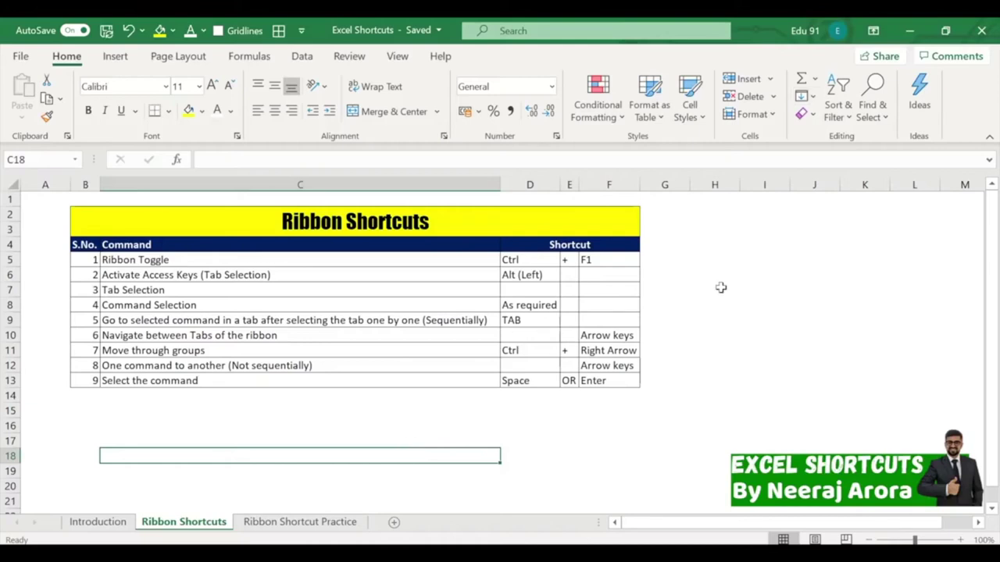
Bold C13 with the Alt, H, 1 key tips, then undo it.
{"action": "left_click", "coordinate": [258, 381]}
{"action": "key", "text": "alt"}
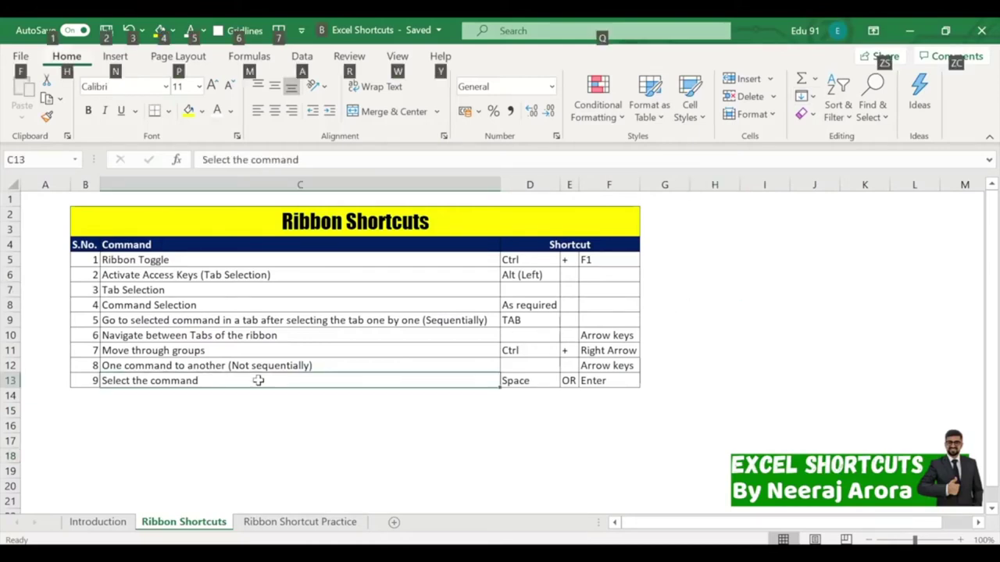
{"action": "key", "text": "h"}
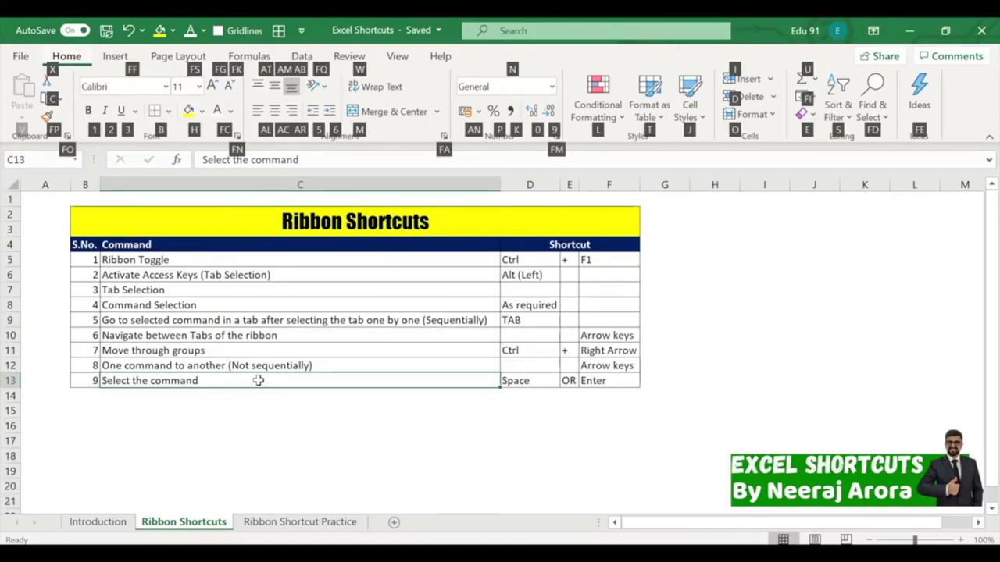
{"action": "key", "text": "1"}
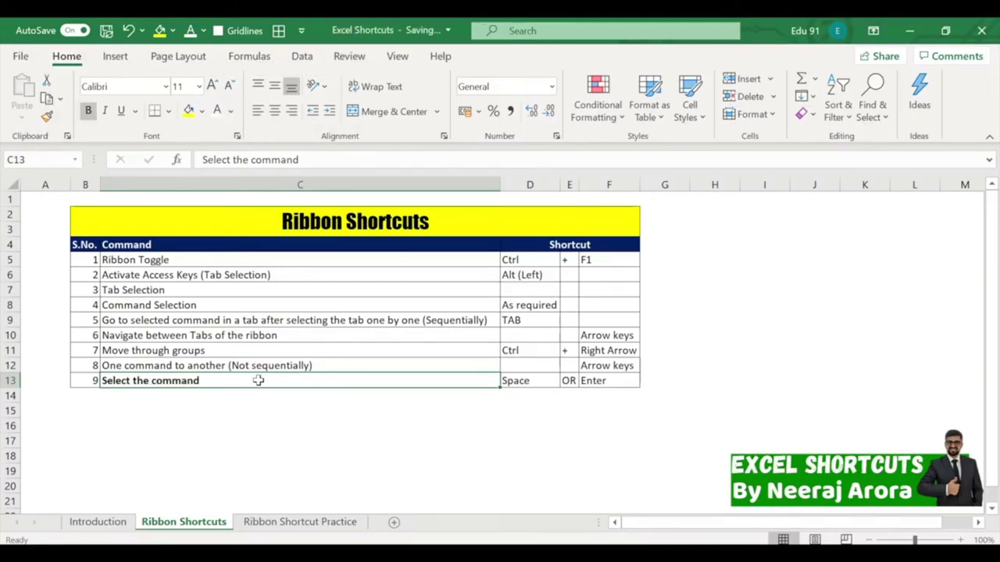
{"action": "key", "text": "ctrl+z"}
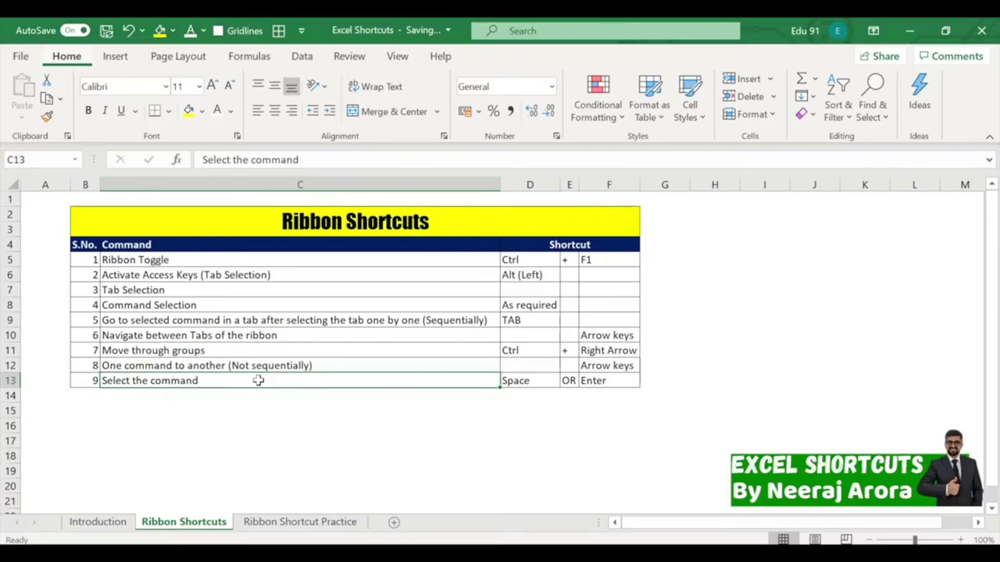
Move to the Bold command via Alt+H navigation, then toggle bold with Ctrl+B, leaving C13 bold.
{"action": "key", "text": "alt+h"}
{"action": "key", "text": "Tab"}
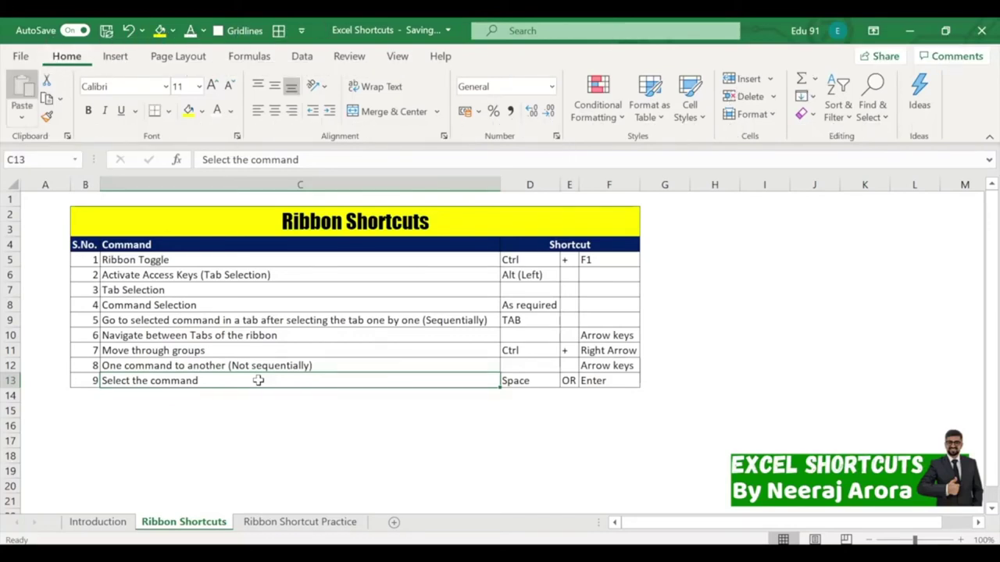
{"action": "key", "text": "Right"}
{"action": "key", "text": "Down"}
{"action": "key", "text": "Down"}
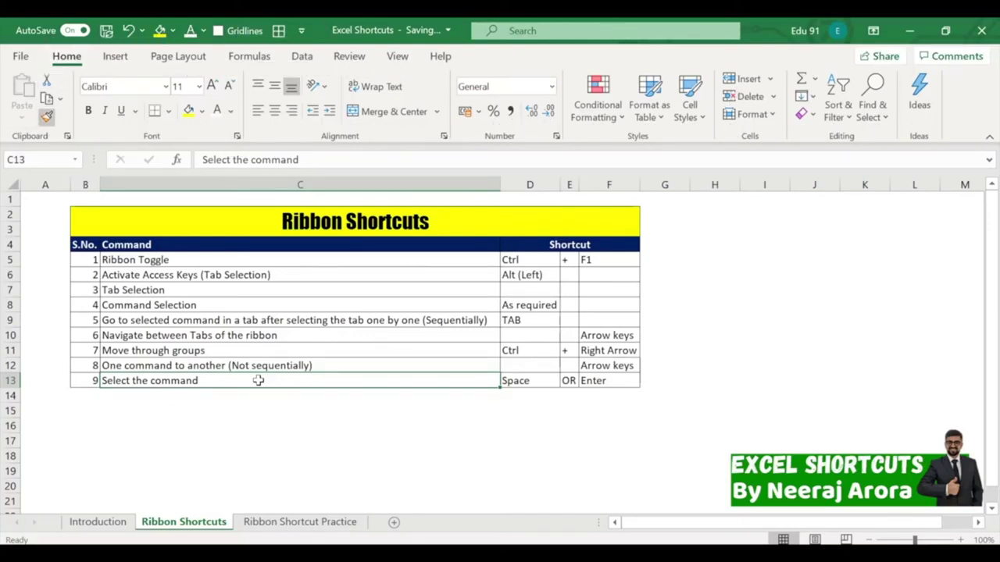
{"action": "key", "text": "Right"}
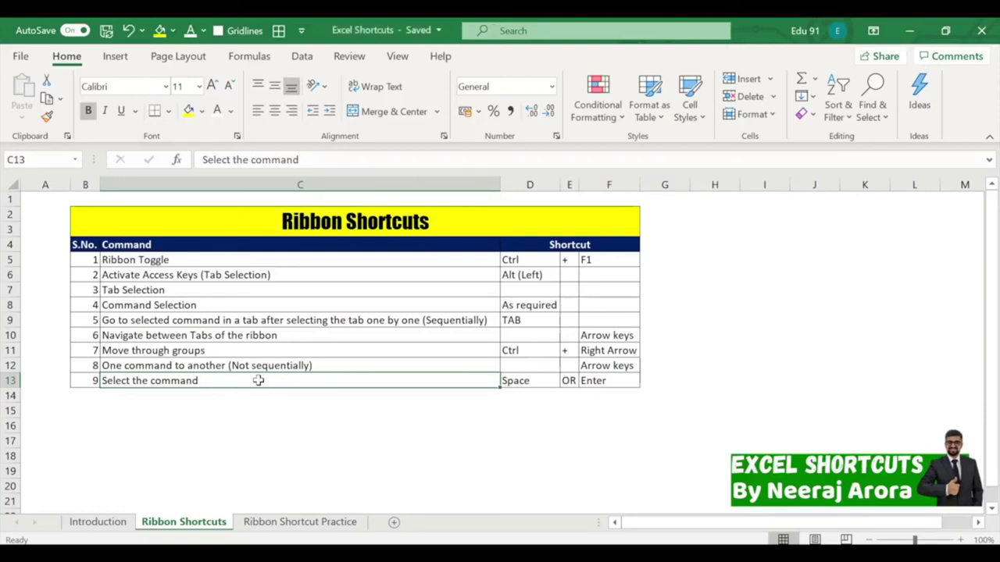
{"action": "key", "text": "ctrl+b"}
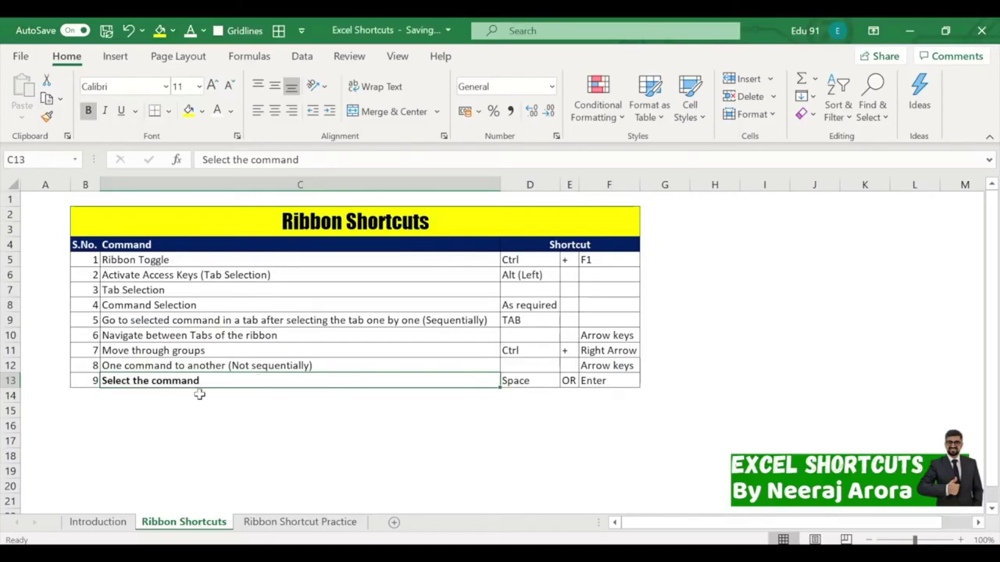
{"action": "key", "text": "ctrl+b"}
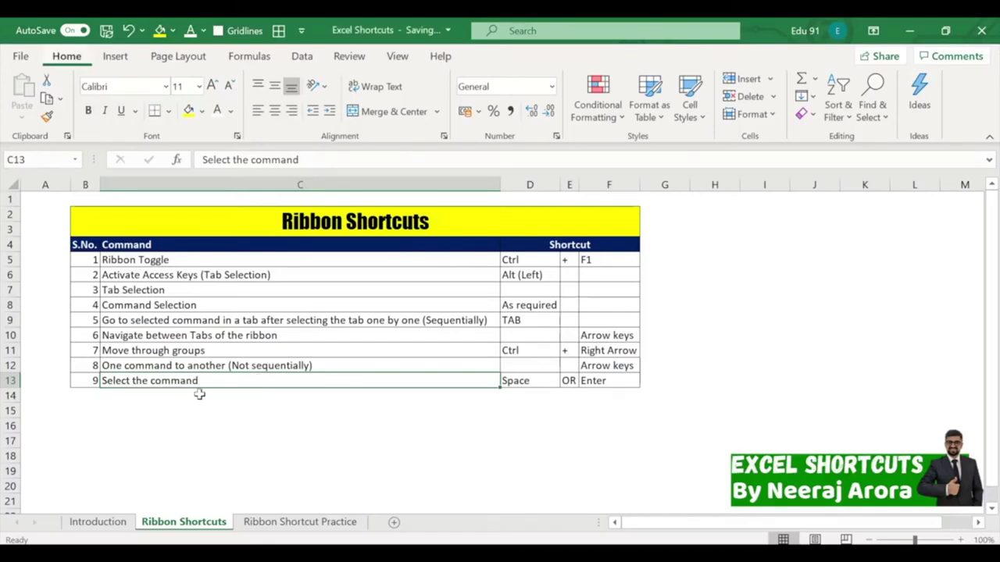
{"action": "key", "text": "ctrl+b"}
{"action": "key", "text": "ctrl+b"}
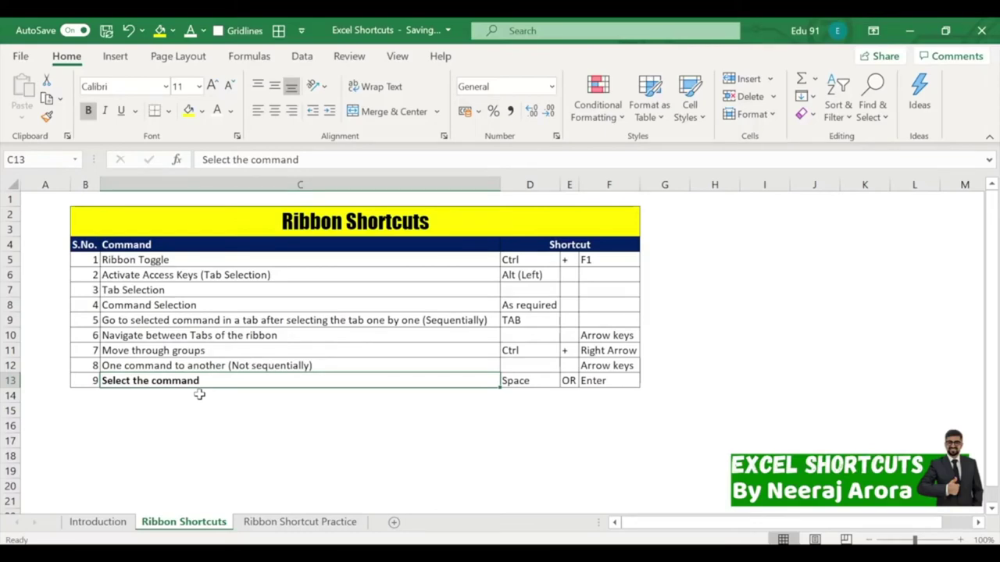
Enter serial number 10 in B14 and 'Create table from data' in C14.
{"action": "key", "text": "Down"}
{"action": "key", "text": "Left"}
{"action": "type", "text": "10"}
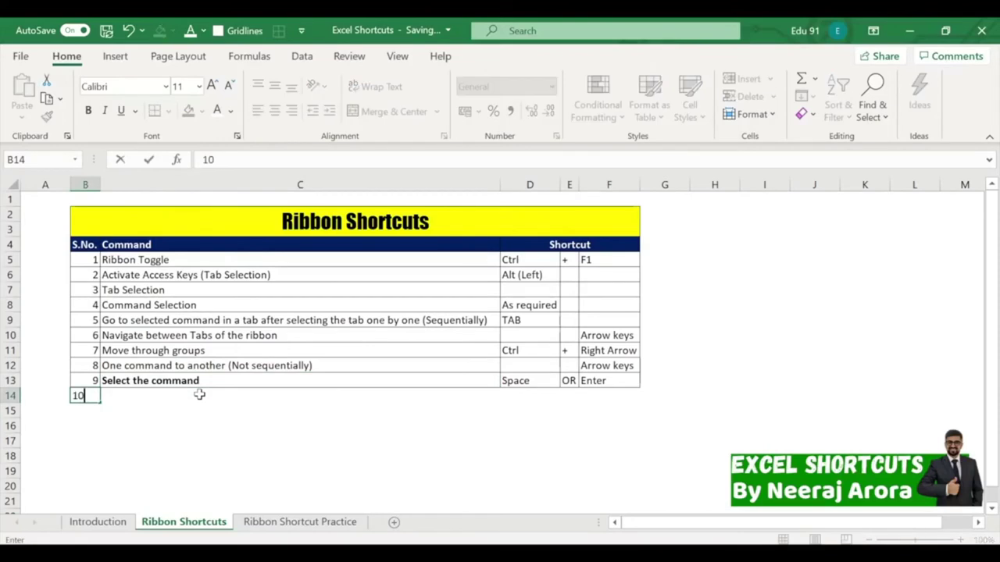
{"action": "key", "text": "Return"}
{"action": "key", "text": "Up"}
{"action": "key", "text": "Right"}
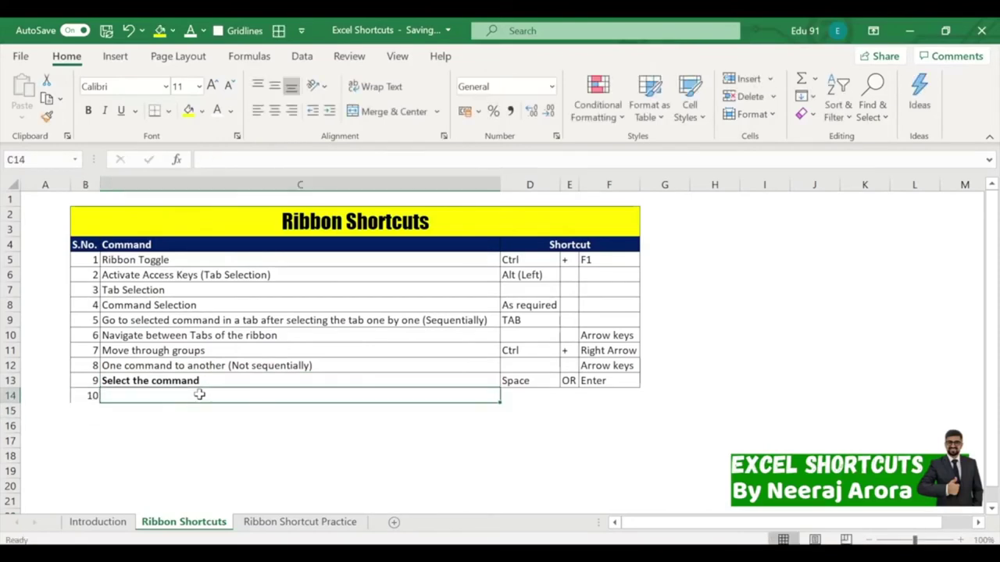
{"action": "type", "text": "Create table"}
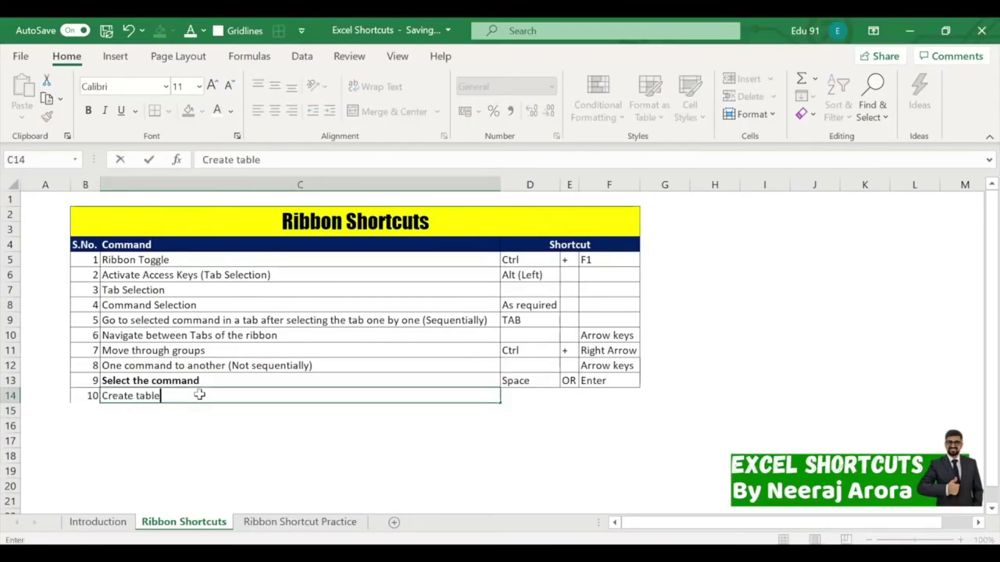
{"action": "type", "text": " f"}
{"action": "key", "text": "BackSpace"}
{"action": "type", "text": "from da"}
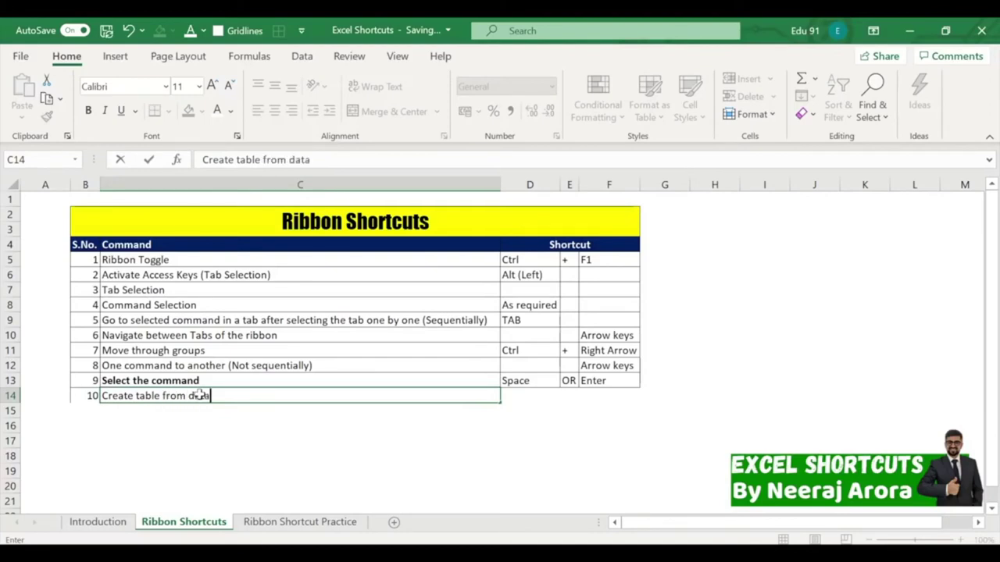
{"action": "type", "text": "ta"}
{"action": "key", "text": "Return"}
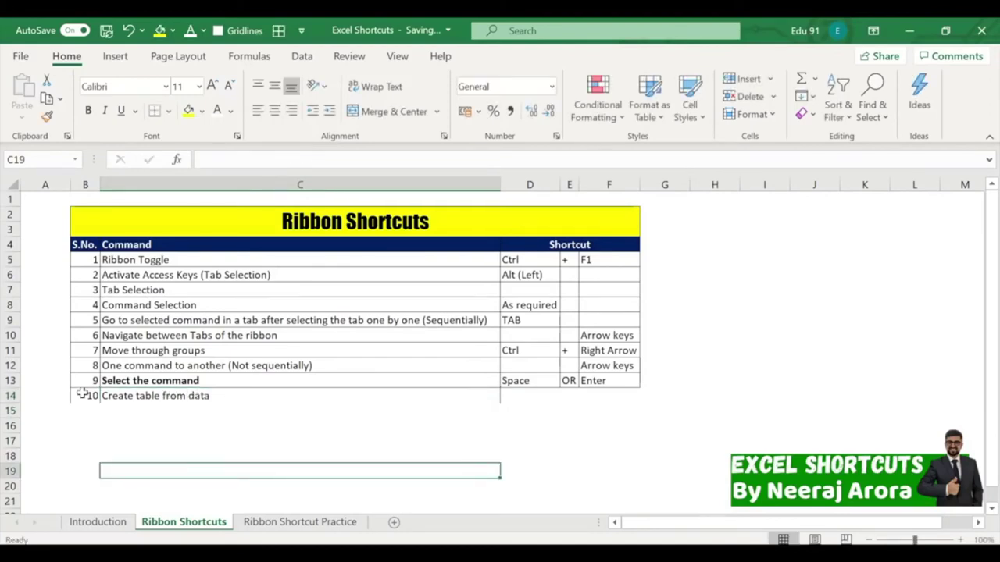
Fill in the shortcut as Ctrl in D14, + in E14 and T in F14.
{"action": "left_click_drag", "start_coordinate": [83, 396], "coordinate": [637, 399]}
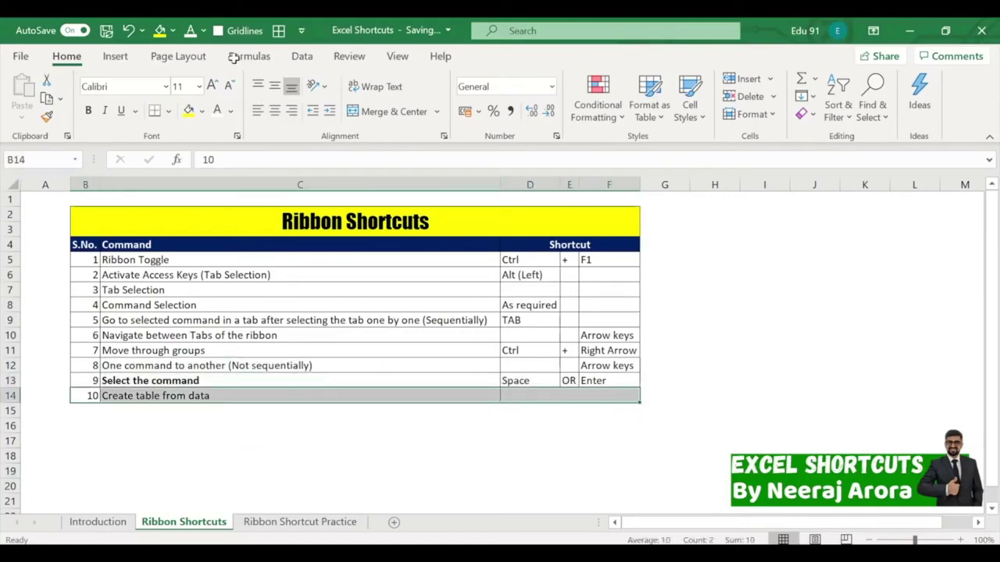
{"action": "left_click", "coordinate": [451, 393]}
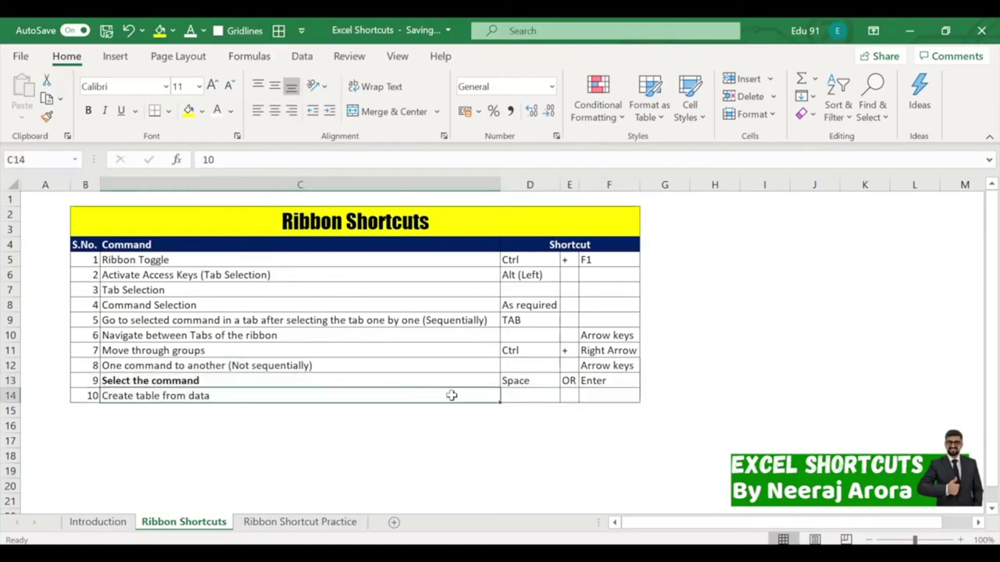
{"action": "left_click", "coordinate": [526, 395]}
{"action": "type", "text": "CTRl"}
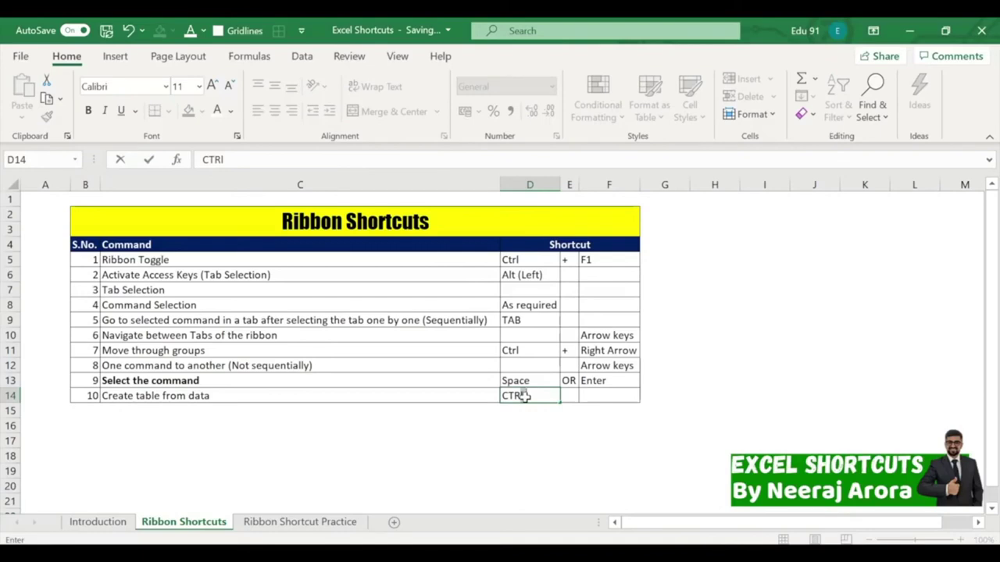
{"action": "key", "text": "BackSpace"}
{"action": "key", "text": "BackSpace"}
{"action": "type", "text": "Ctrl"}
{"action": "key", "text": "Tab"}
{"action": "key", "text": "Tab"}
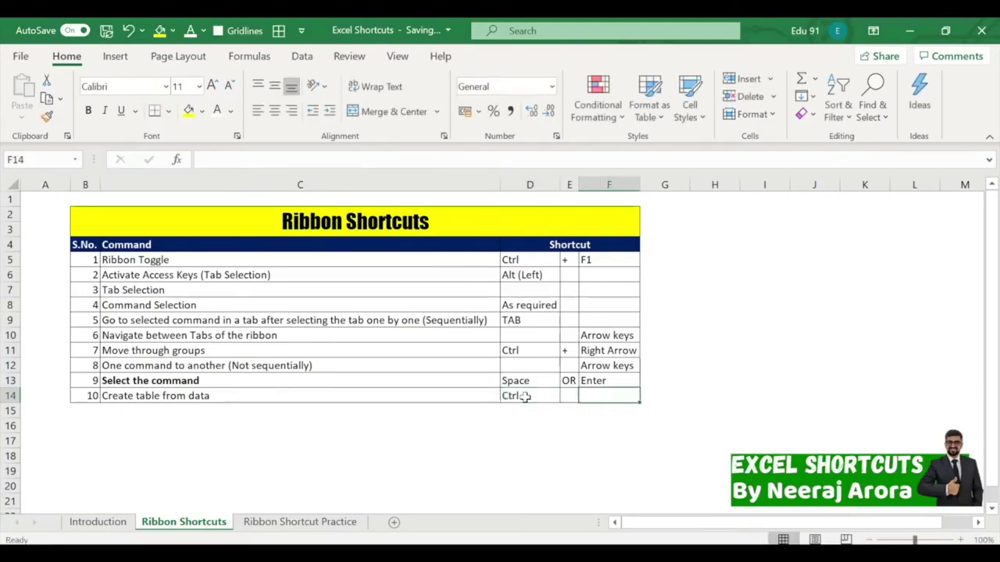
{"action": "type", "text": "T"}
{"action": "key", "text": "Return"}
{"action": "key", "text": "Up"}
{"action": "key", "text": "Right"}
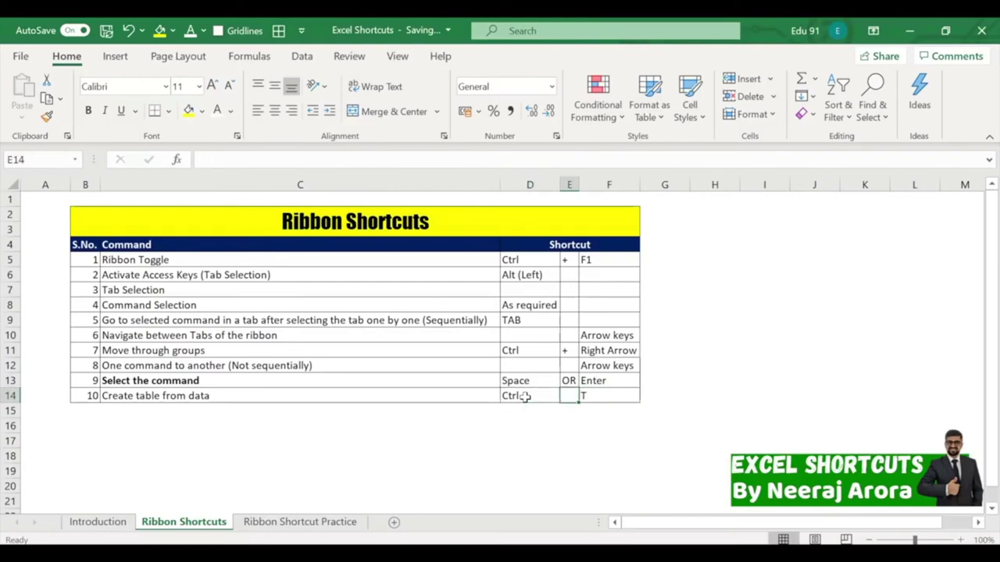
{"action": "type", "text": "+"}
{"action": "key", "text": "Return"}
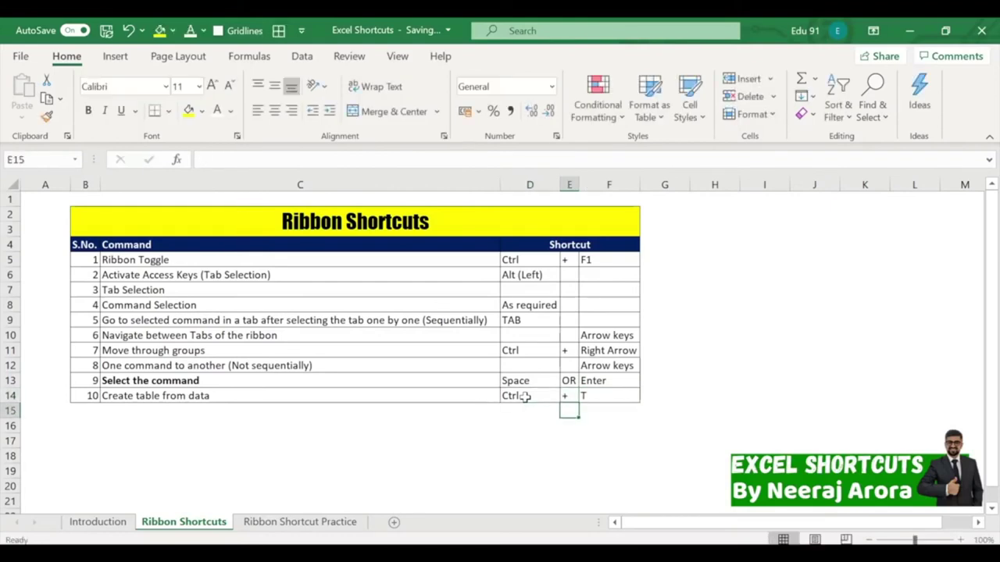
{"action": "left_click", "coordinate": [368, 454]}
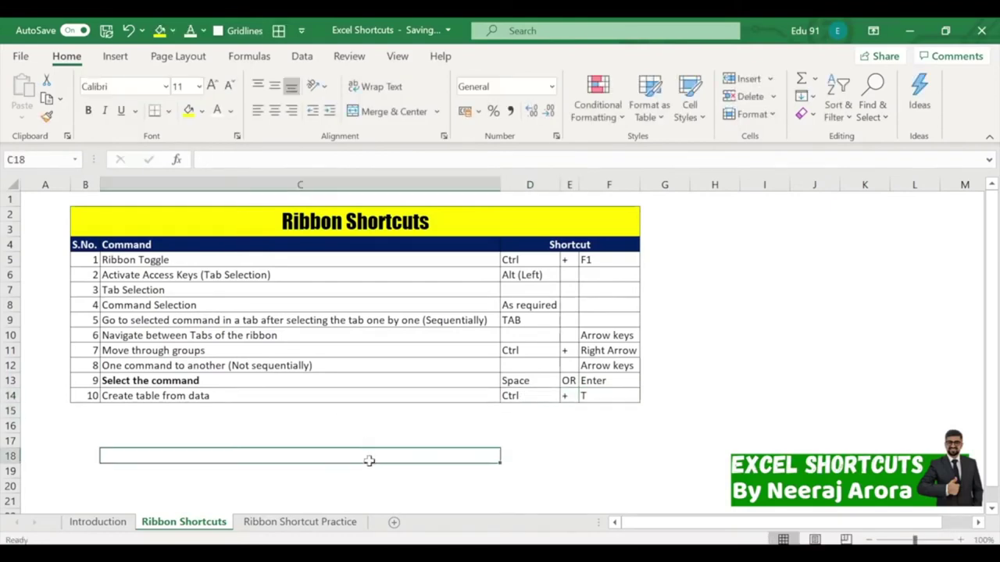
Convert the employee data on the Ribbon Shortcut Practice sheet into a table with headers using Ctrl+T.
{"action": "left_click", "coordinate": [325, 518]}
{"action": "scroll", "coordinate": [377, 406], "scroll_direction": "down", "scroll_amount": 2}
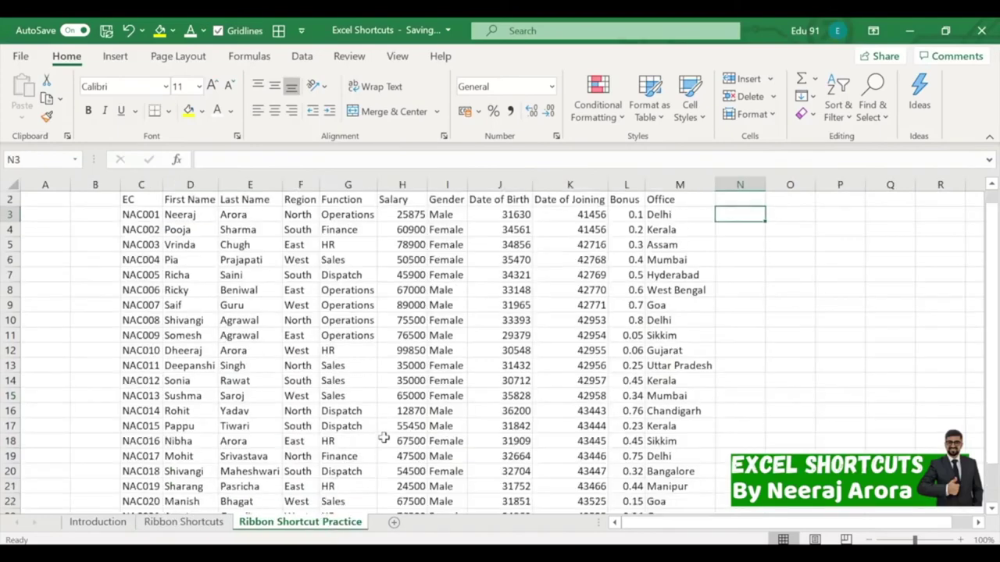
{"action": "scroll", "coordinate": [372, 350], "scroll_direction": "up", "scroll_amount": 2}
{"action": "left_click", "coordinate": [373, 336]}
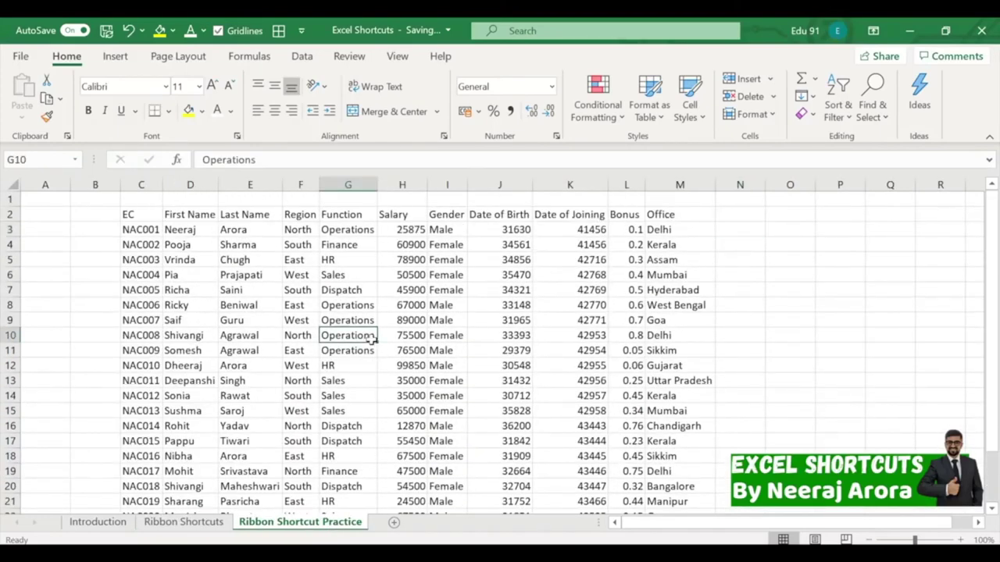
{"action": "key", "text": "ctrl+t"}
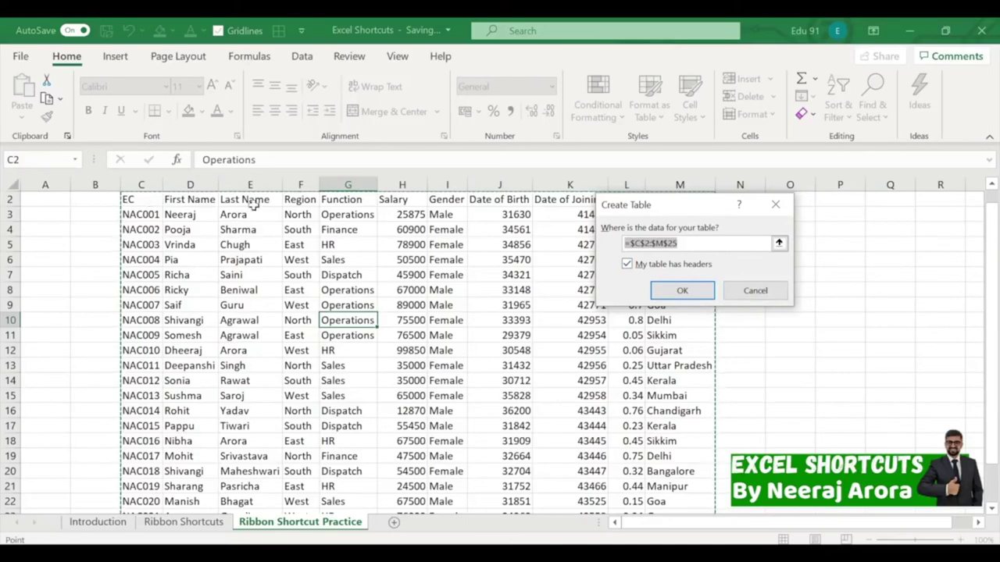
{"action": "left_click", "coordinate": [682, 290]}
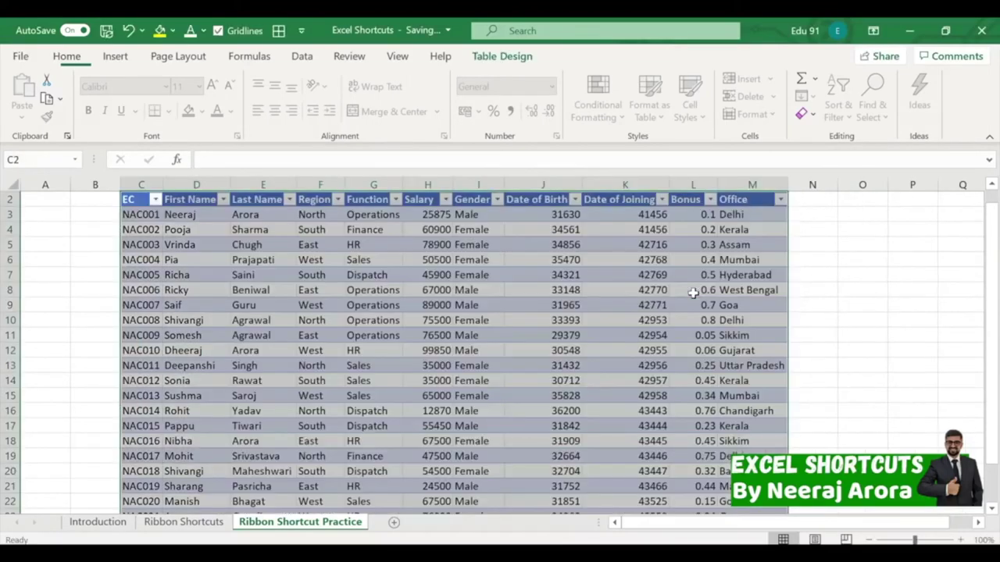
{"action": "left_click", "coordinate": [823, 311]}
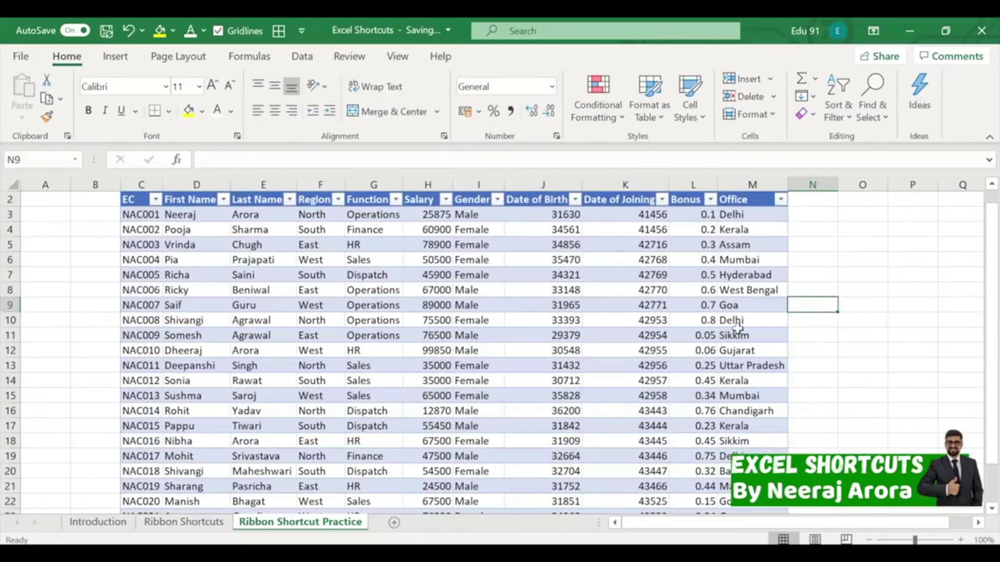
Format the table's Bonus column as percentages.
{"action": "left_click", "coordinate": [692, 192]}
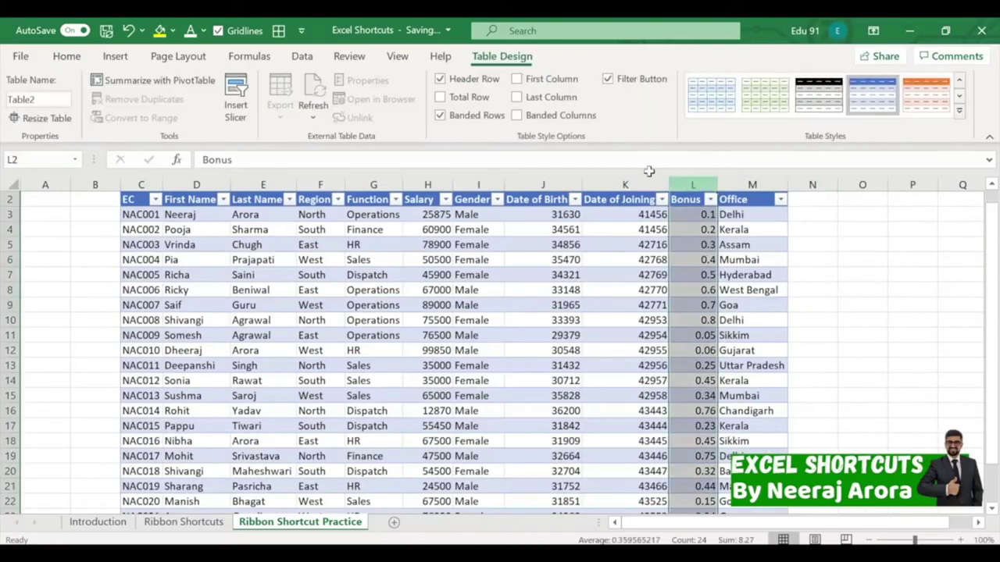
{"action": "left_click", "coordinate": [66, 56]}
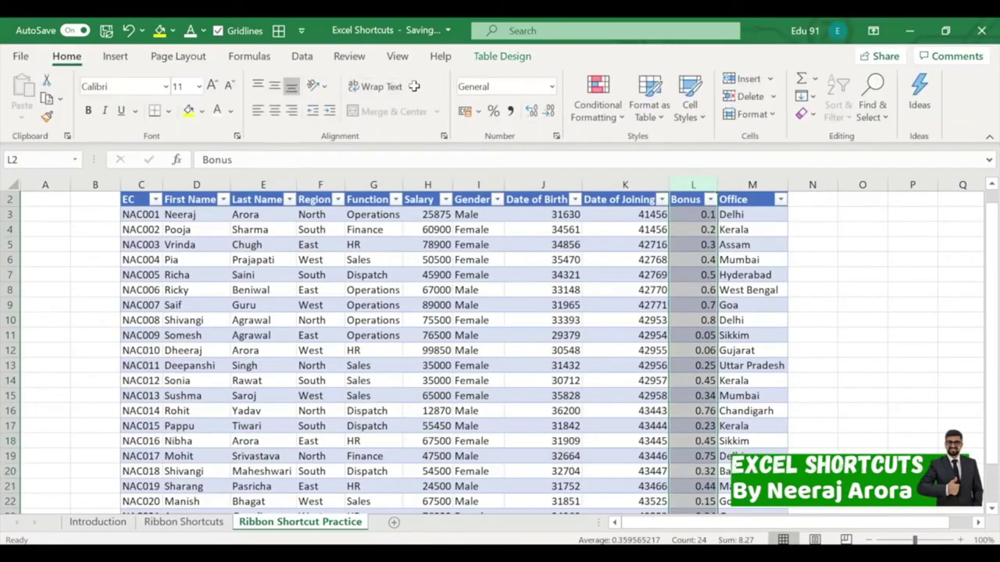
{"action": "left_click", "coordinate": [493, 111]}
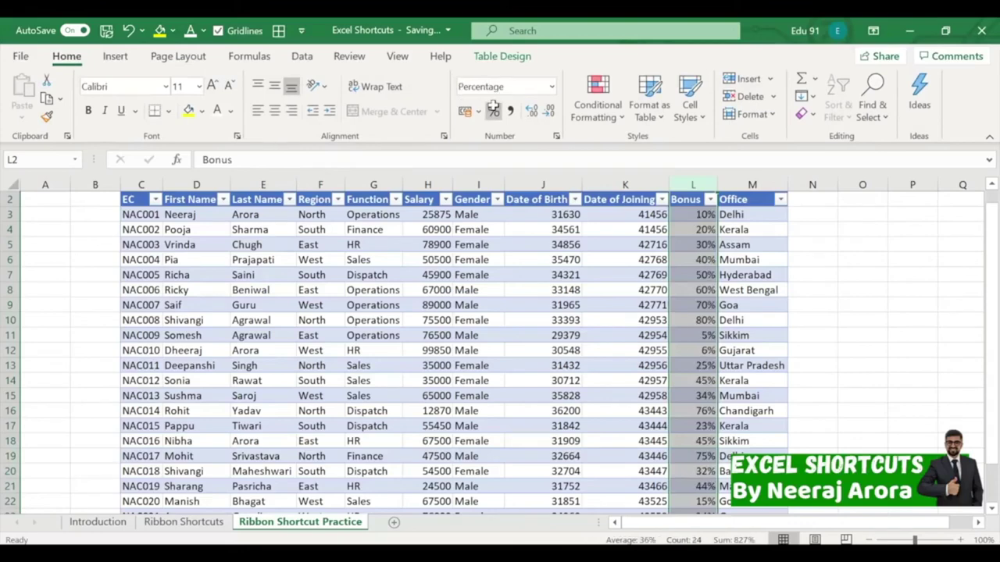
{"action": "left_click", "coordinate": [884, 272]}
{"action": "scroll", "coordinate": [562, 312], "scroll_direction": "up", "scroll_amount": 1}
{"action": "scroll", "coordinate": [562, 313], "scroll_direction": "down", "scroll_amount": 8}
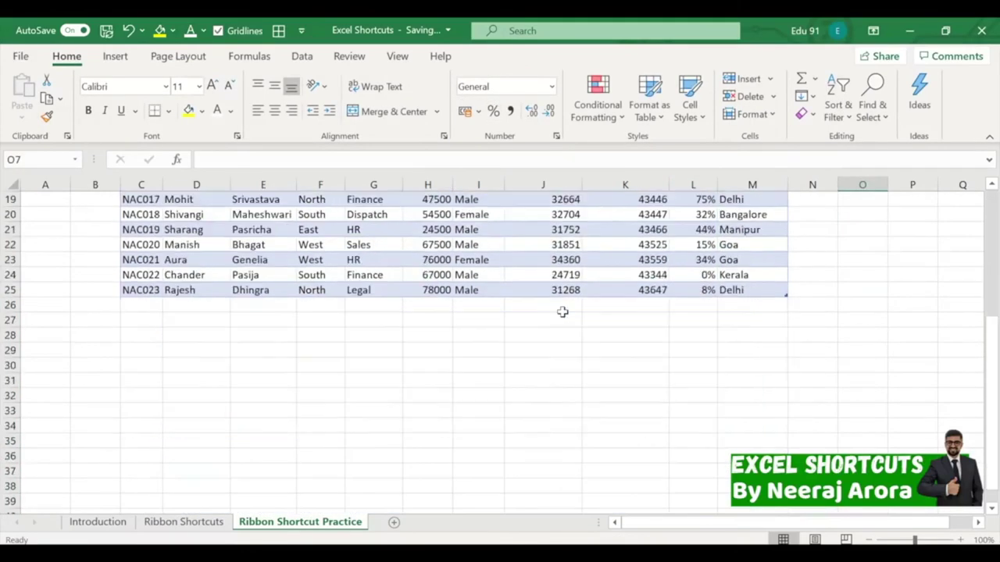
{"action": "scroll", "coordinate": [563, 312], "scroll_direction": "up", "scroll_amount": 8}
{"action": "left_click", "coordinate": [463, 271]}
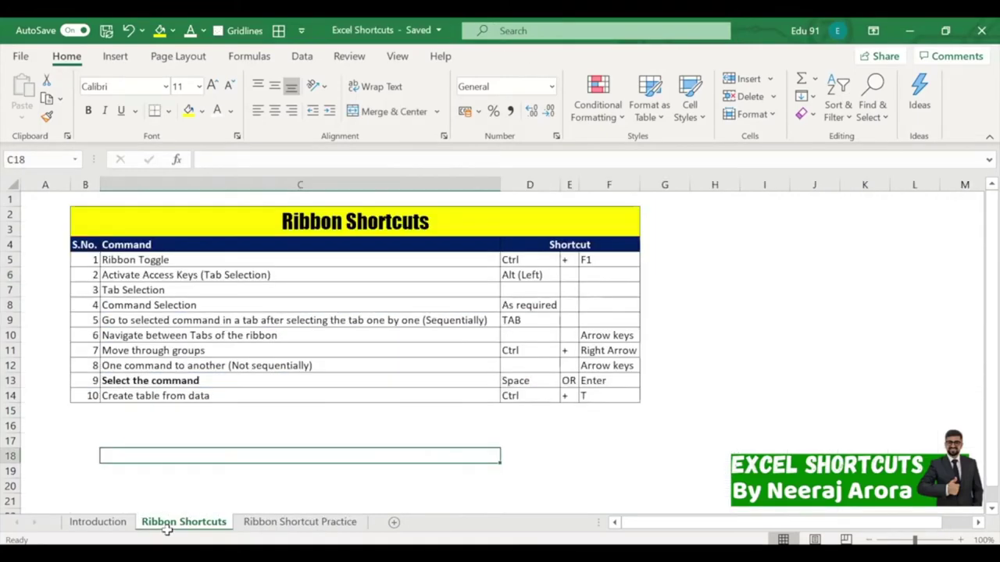
On the Ribbon Shortcuts sheet, fill B14:F14 (the Create table from data row) with yellow.
{"action": "left_click", "coordinate": [162, 521]}
{"action": "left_click", "coordinate": [159, 422]}
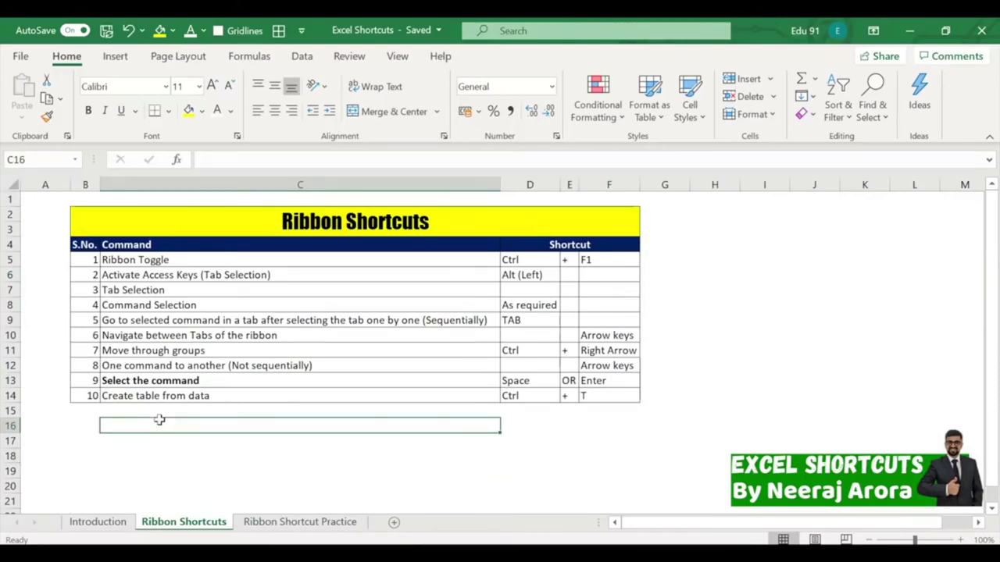
{"action": "left_click_drag", "start_coordinate": [93, 396], "coordinate": [591, 396]}
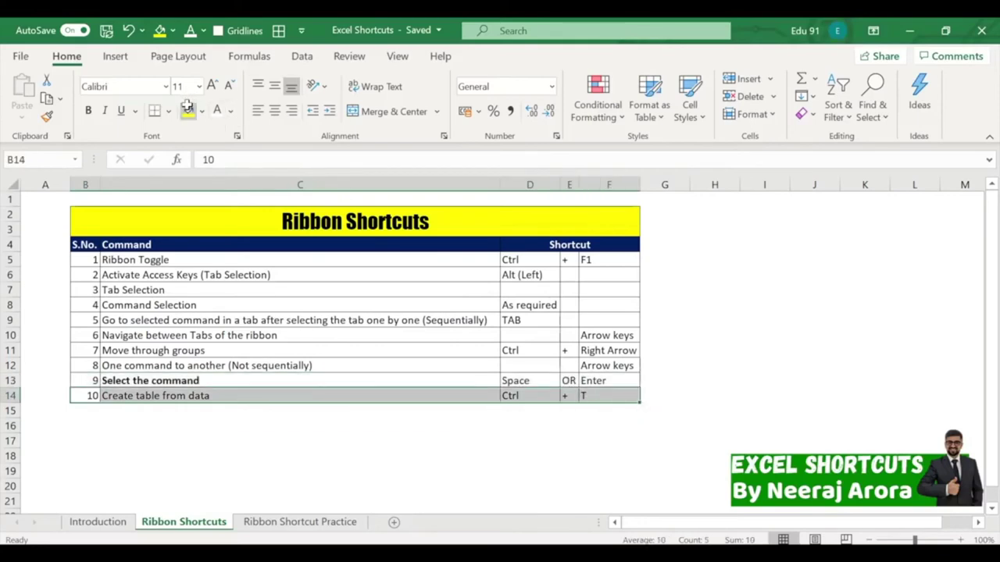
{"action": "left_click", "coordinate": [188, 110]}
{"action": "left_click", "coordinate": [710, 245]}
{"action": "left_click", "coordinate": [773, 364]}
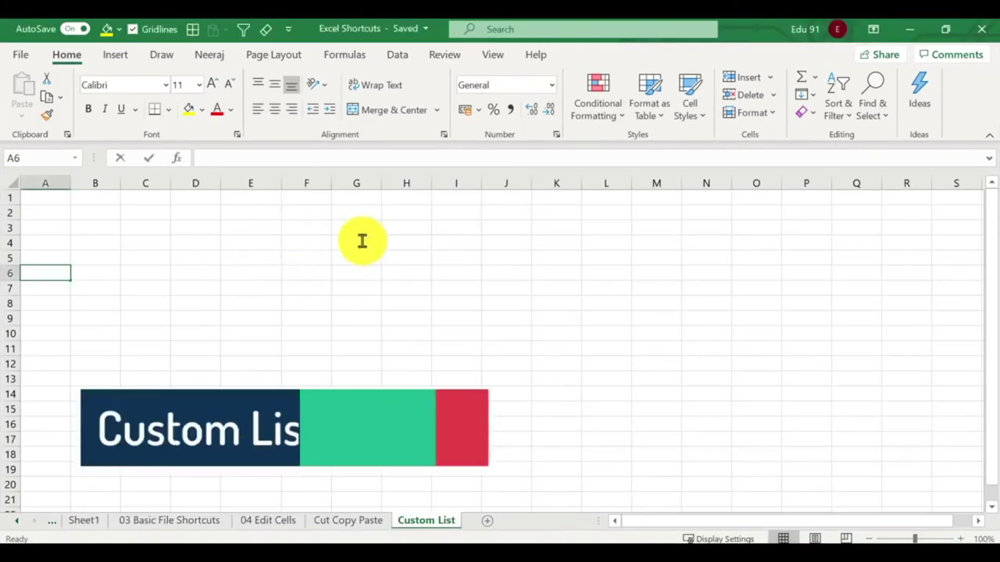
Fill column G from January in G4 down through December.
{"action": "left_click", "coordinate": [362, 240]}
{"action": "type", "text": "Janu"}
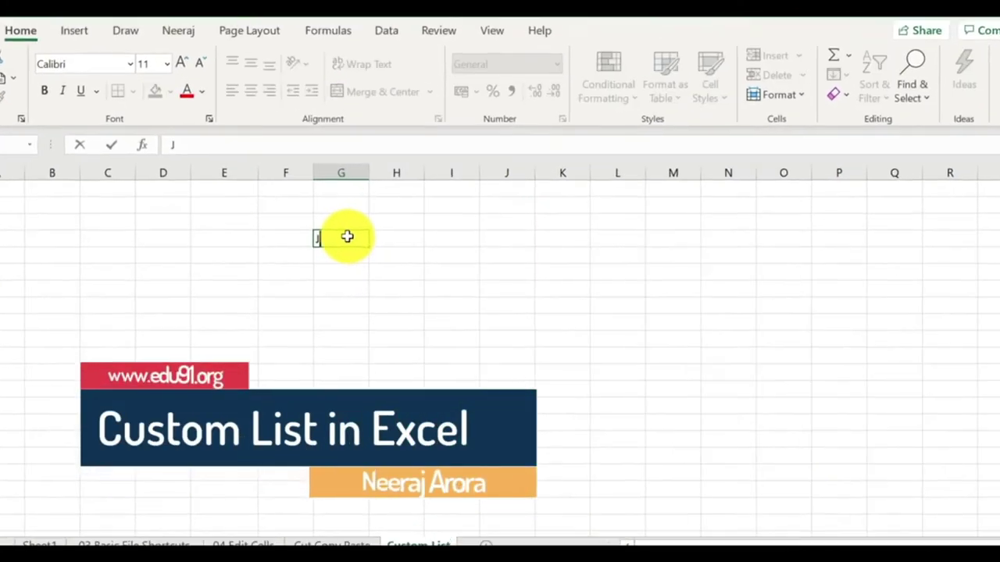
{"action": "type", "text": "ary"}
{"action": "key", "text": "Return"}
{"action": "left_click", "coordinate": [314, 222]}
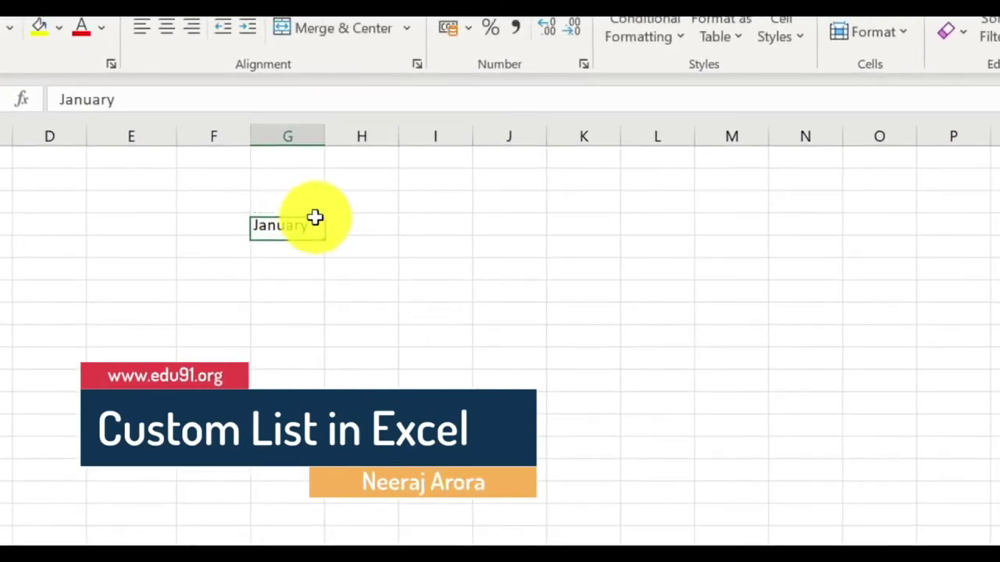
{"action": "left_click_drag", "start_coordinate": [320, 231], "coordinate": [306, 479]}
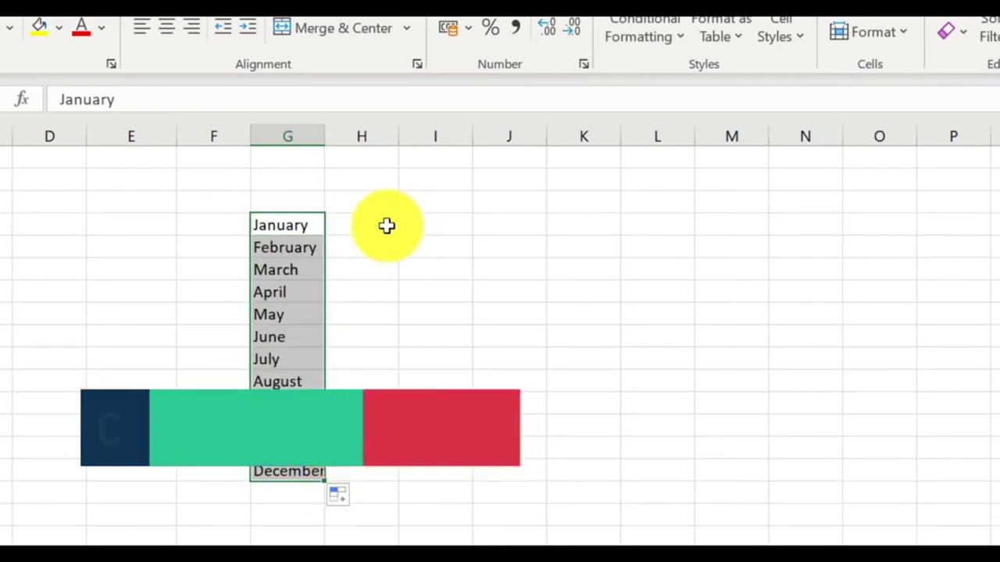
{"action": "left_click", "coordinate": [387, 226]}
Fill column H from Monday in H4 down through Sunday.
{"action": "type", "text": "Monda"}
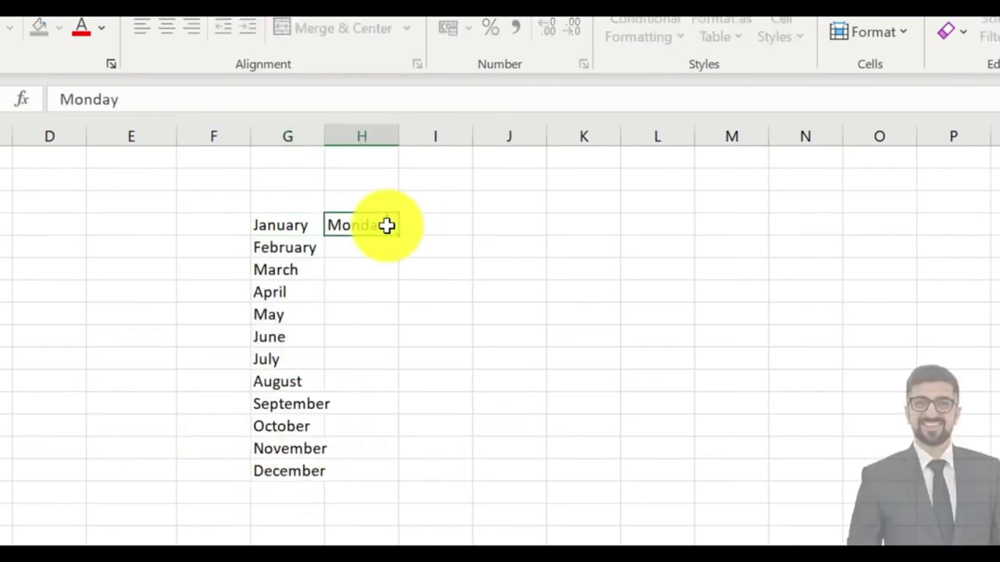
{"action": "type", "text": "y"}
{"action": "key", "text": "Return"}
{"action": "left_click", "coordinate": [387, 226]}
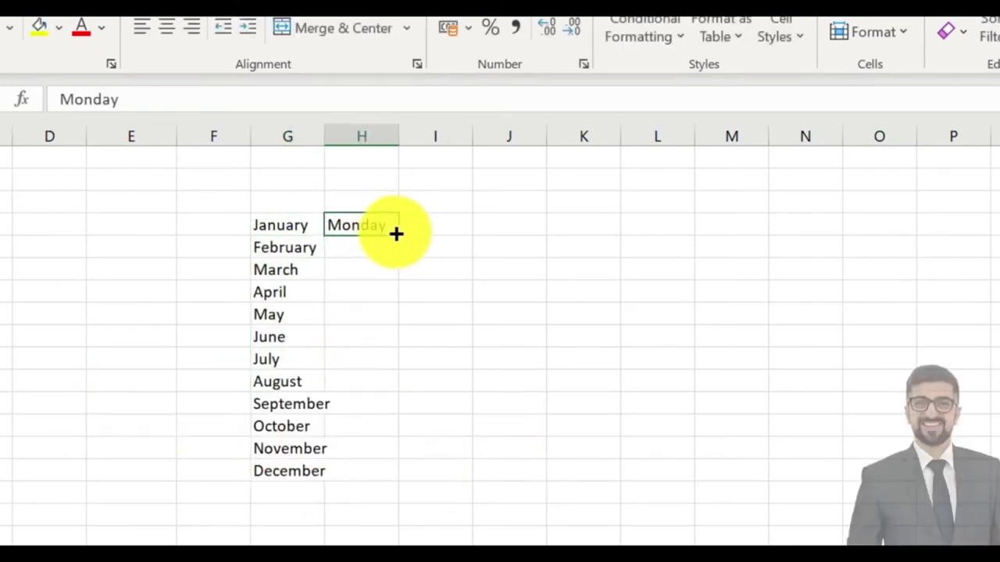
{"action": "left_click_drag", "start_coordinate": [396, 234], "coordinate": [400, 371]}
{"action": "left_click", "coordinate": [584, 269]}
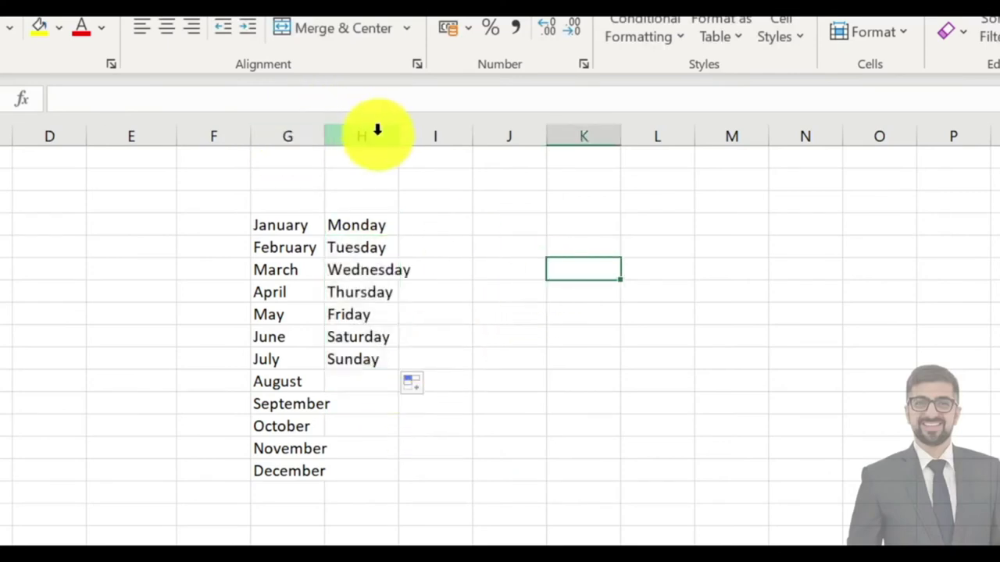
{"action": "left_click", "coordinate": [432, 388]}
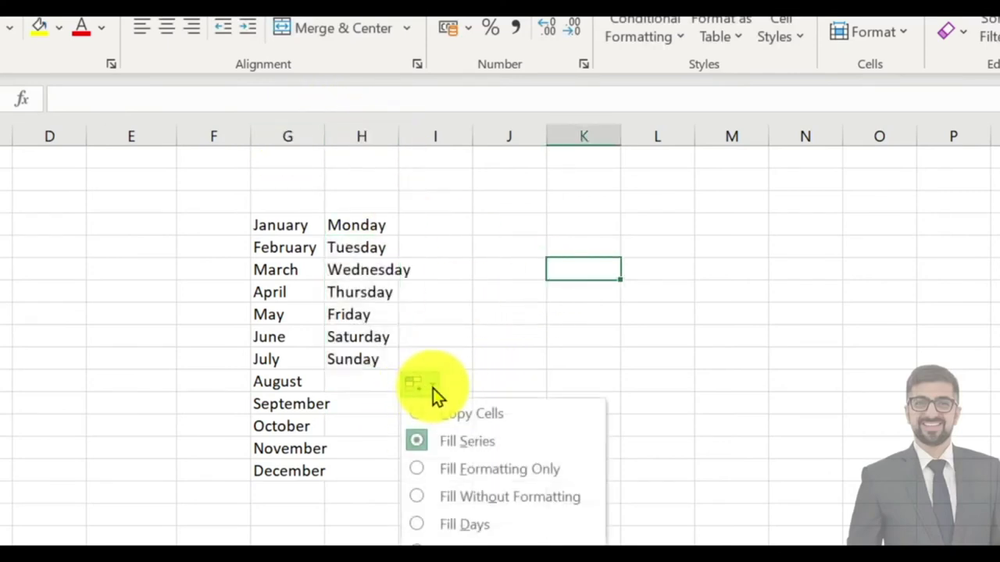
{"action": "left_click", "coordinate": [480, 314]}
Enter the first name of the saved names list in I4 and fill the list down column I.
{"action": "left_click", "coordinate": [451, 230]}
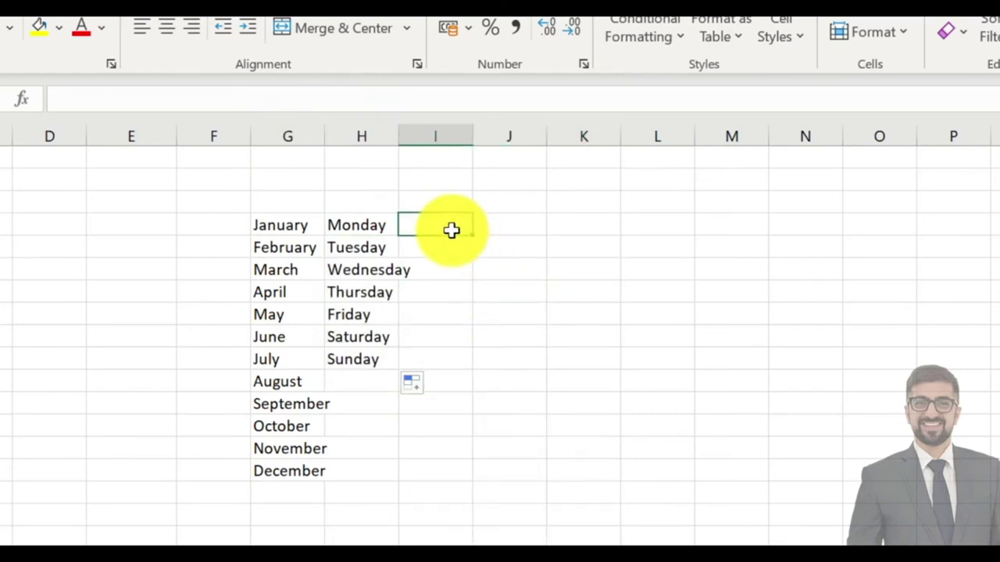
{"action": "type", "text": "Pia"}
{"action": "key", "text": "Return"}
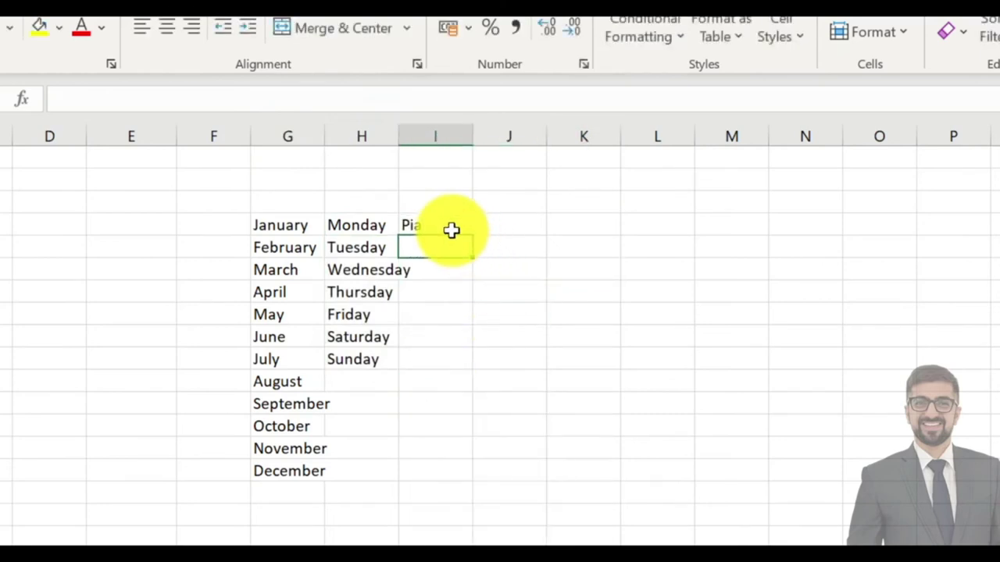
{"action": "left_click", "coordinate": [452, 230]}
{"action": "left_click_drag", "start_coordinate": [471, 233], "coordinate": [469, 389]}
{"action": "left_click", "coordinate": [617, 218]}
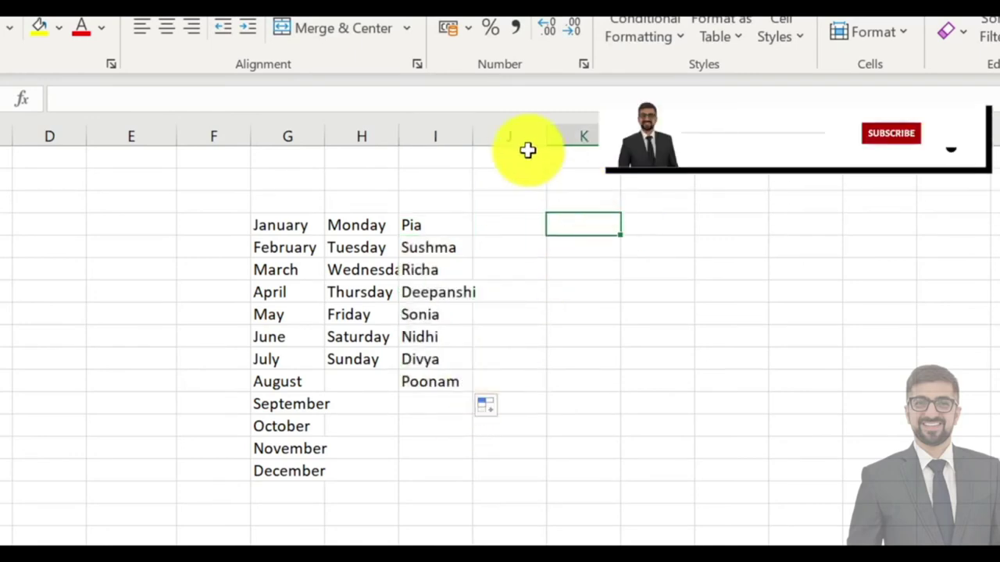
AutoFit the widths of columns I, H and G to their contents.
{"action": "double_click", "coordinate": [473, 137]}
{"action": "double_click", "coordinate": [396, 138]}
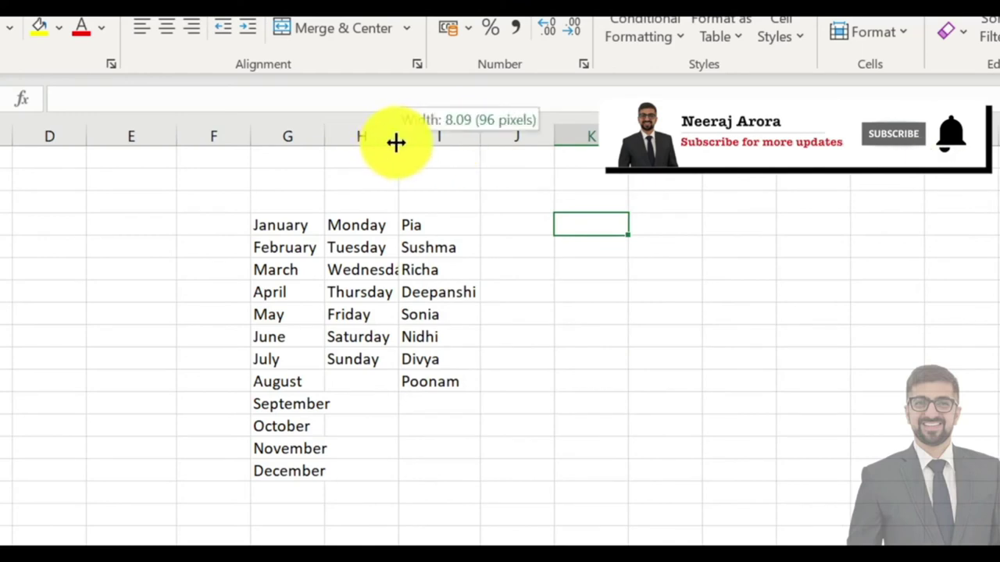
{"action": "left_click", "coordinate": [322, 147]}
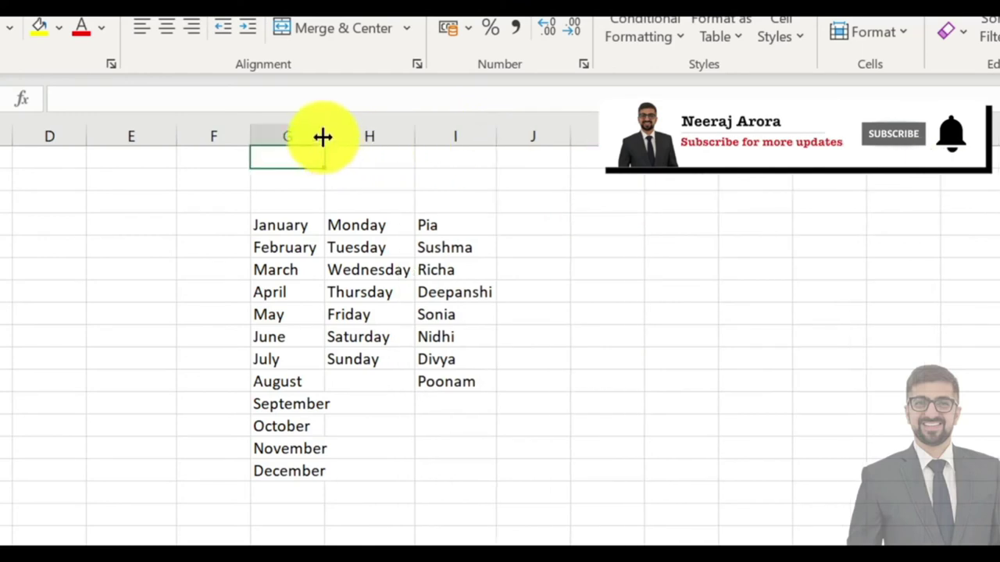
{"action": "double_click", "coordinate": [323, 135]}
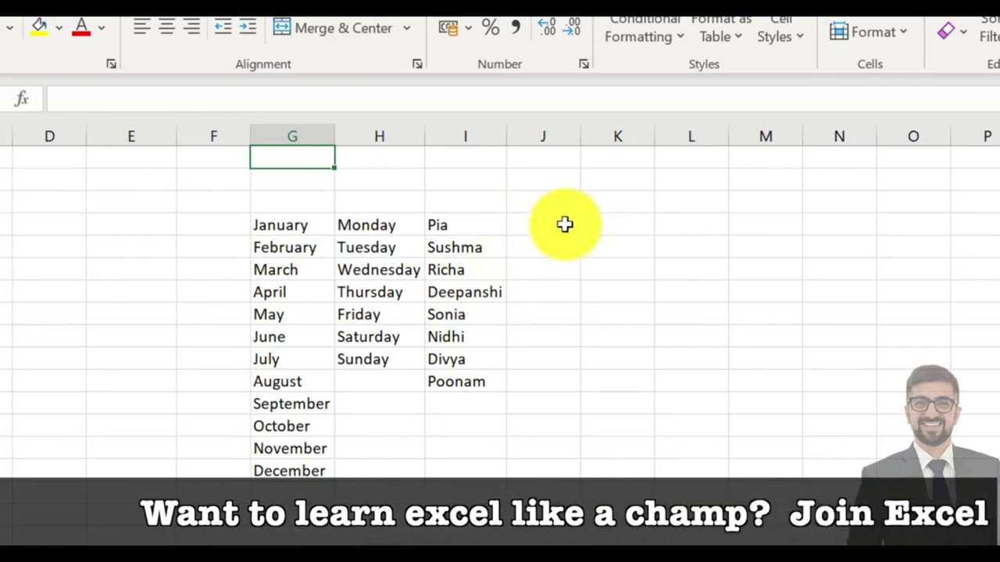
Select cell J4, then go to the File backstage Home page.
{"action": "left_click", "coordinate": [565, 225]}
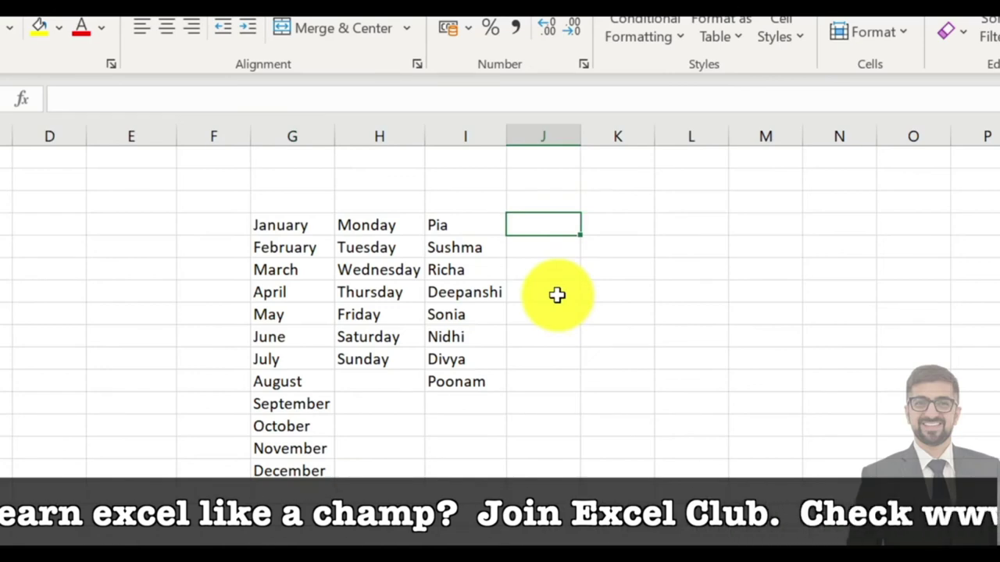
{"action": "left_click", "coordinate": [21, 63]}
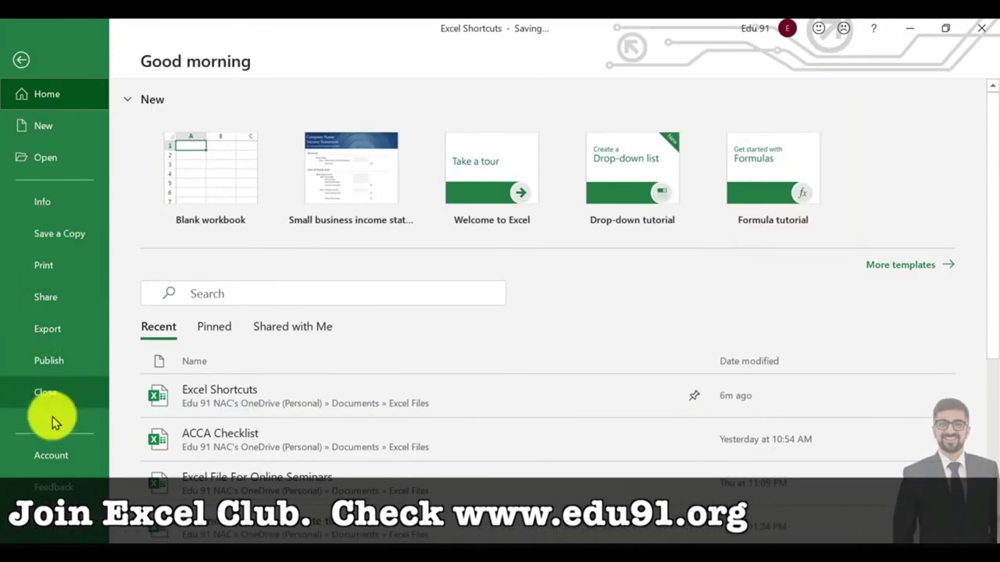
Open Excel Options > Advanced and launch Edit Custom Lists from the General section.
{"action": "left_click", "coordinate": [60, 490]}
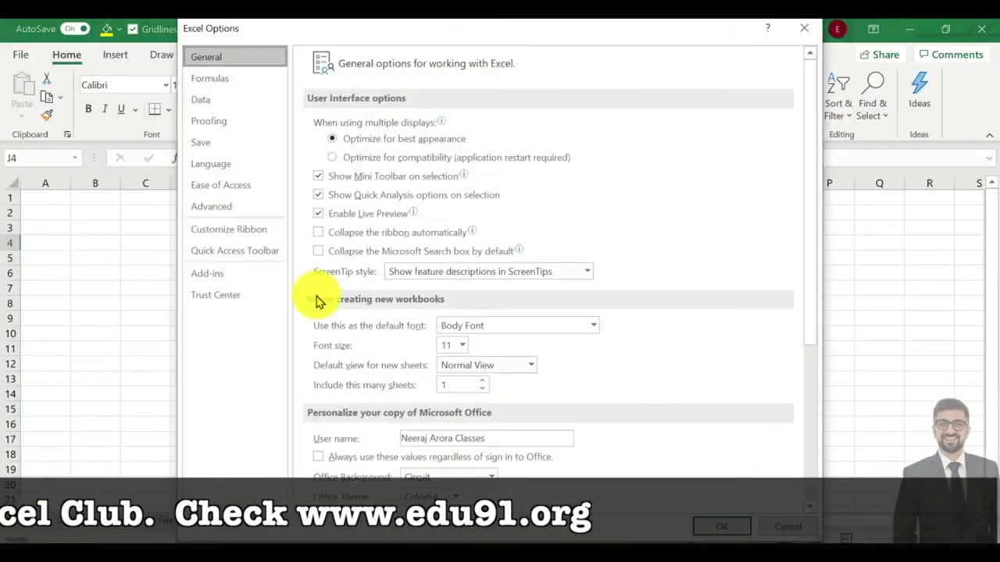
{"action": "left_click", "coordinate": [240, 212]}
{"action": "scroll", "coordinate": [396, 286], "scroll_direction": "down", "scroll_amount": 6}
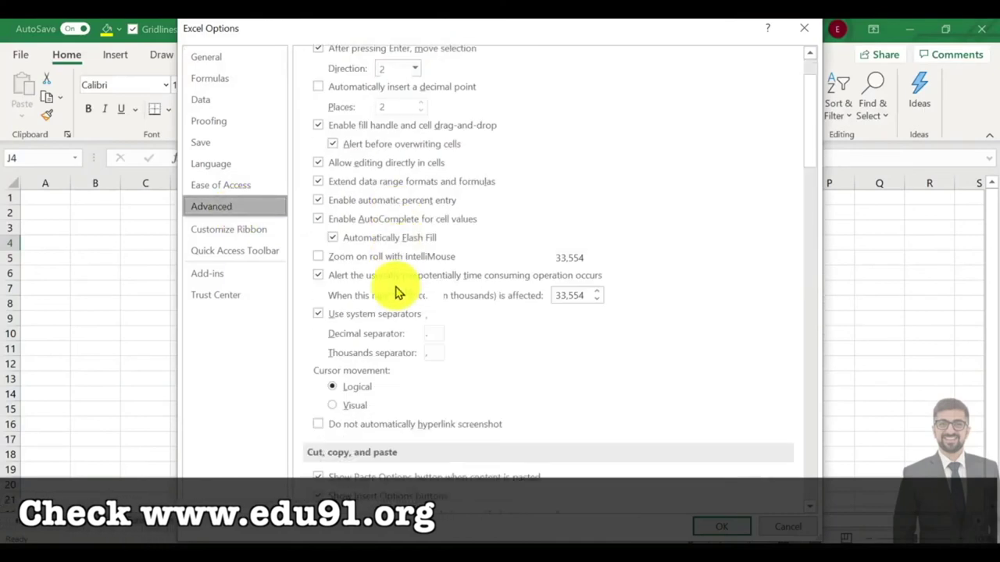
{"action": "scroll", "coordinate": [397, 291], "scroll_direction": "down", "scroll_amount": 12}
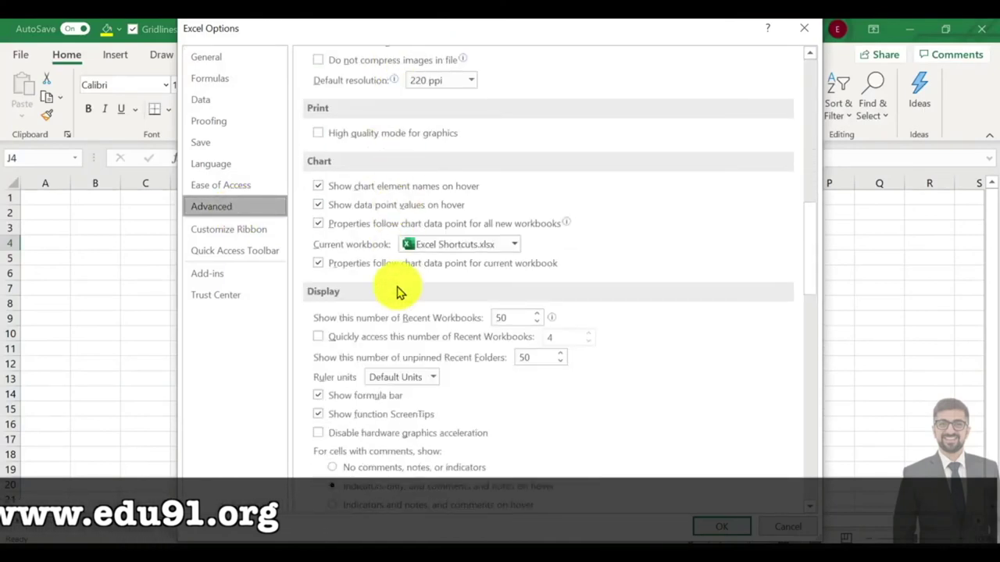
{"action": "scroll", "coordinate": [398, 292], "scroll_direction": "down", "scroll_amount": 12}
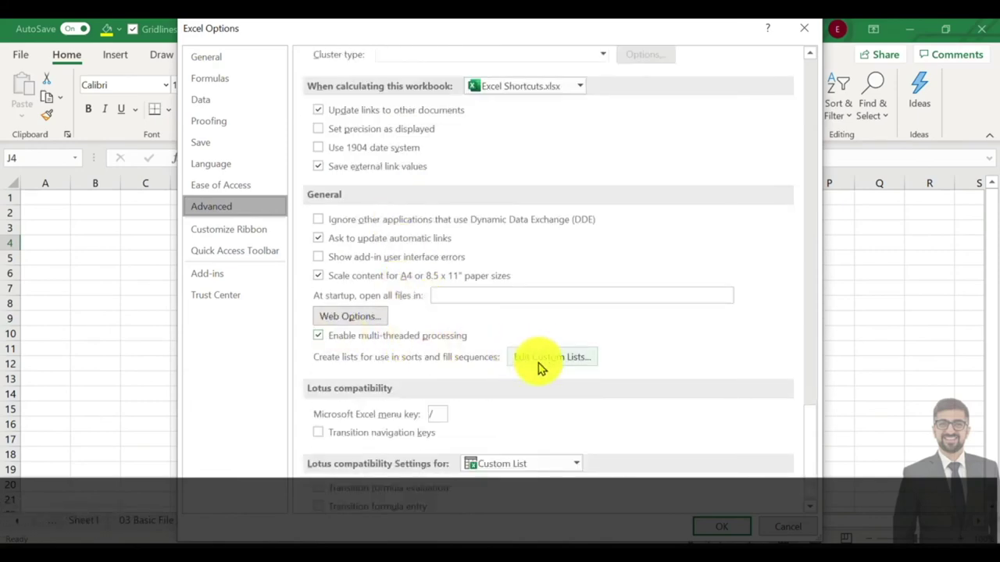
{"action": "left_click", "coordinate": [547, 357]}
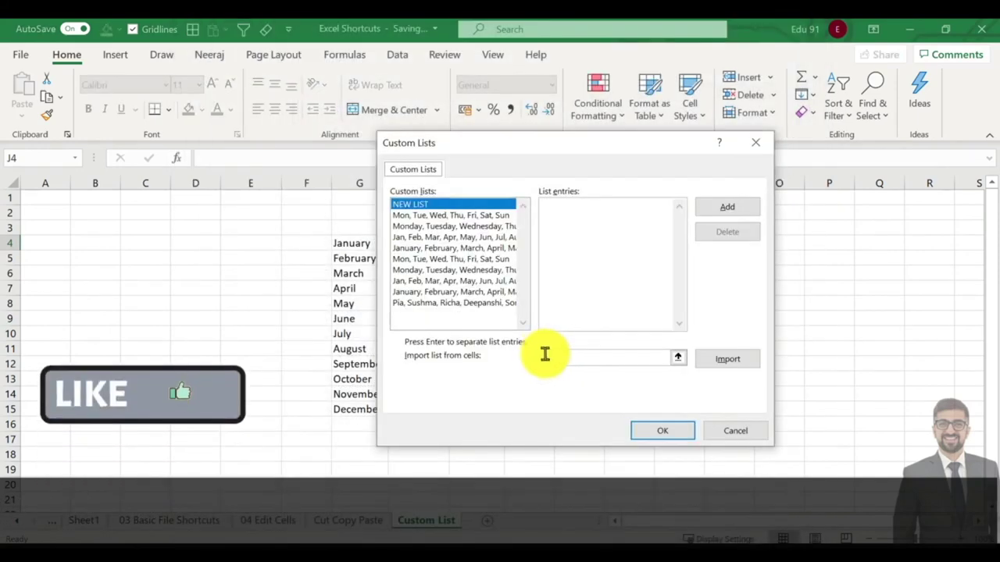
Add the list Delhi, Mumbai, KK, Chennai, Meerut, Vizag and confirm both dialogs with OK.
{"action": "left_click_drag", "start_coordinate": [440, 289], "coordinate": [539, 359]}
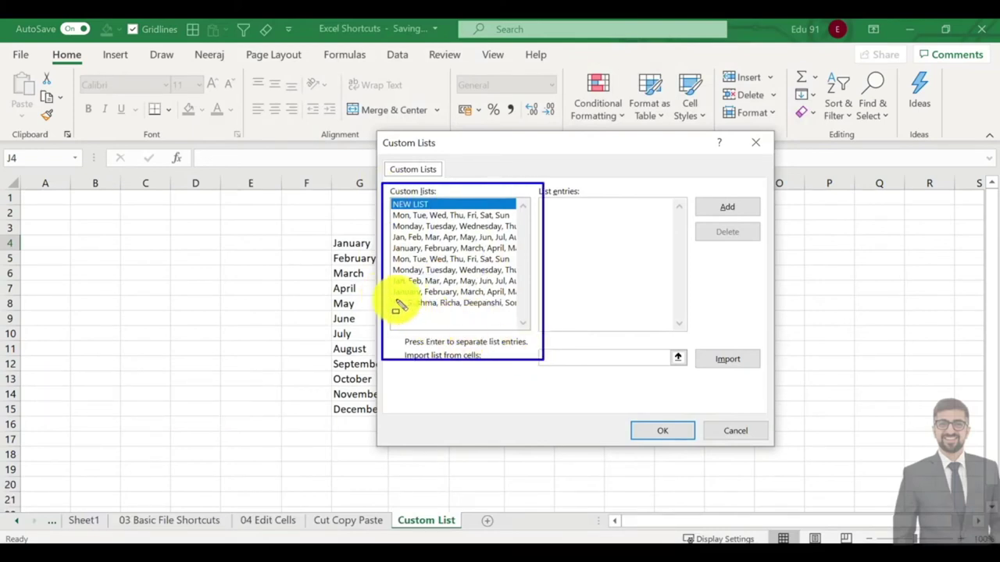
{"action": "mouse_move", "coordinate": [390, 297]}
{"action": "left_mouse_down"}
{"action": "mouse_move", "coordinate": [503, 322]}
{"action": "mouse_move", "coordinate": [521, 312]}
{"action": "left_mouse_up"}
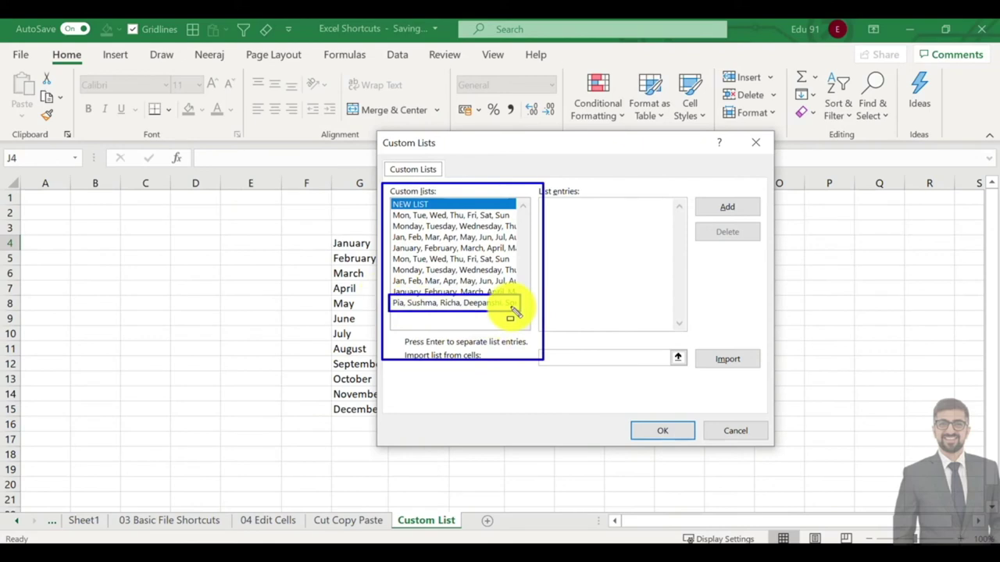
{"action": "key", "text": "Escape"}
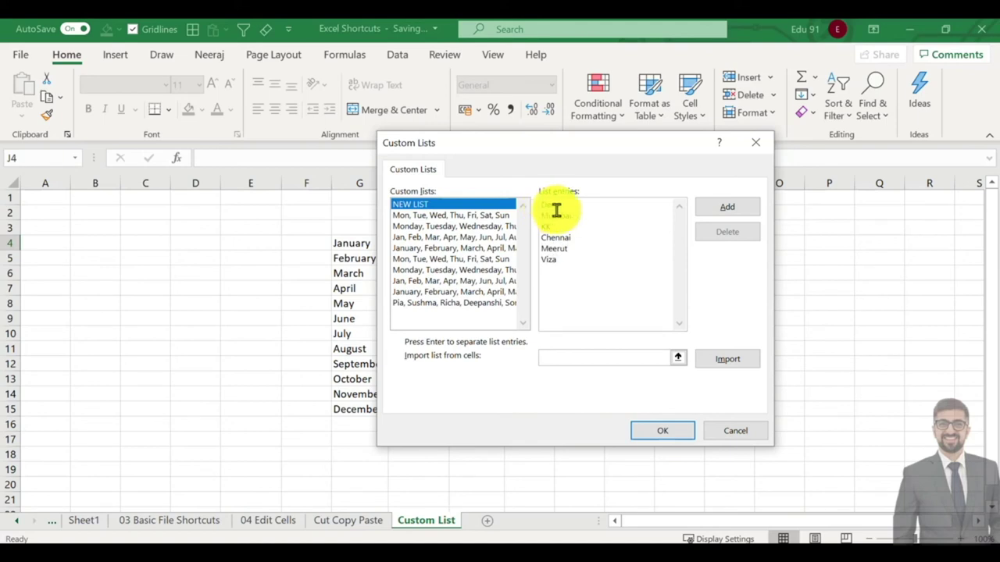
{"action": "left_click", "coordinate": [726, 207]}
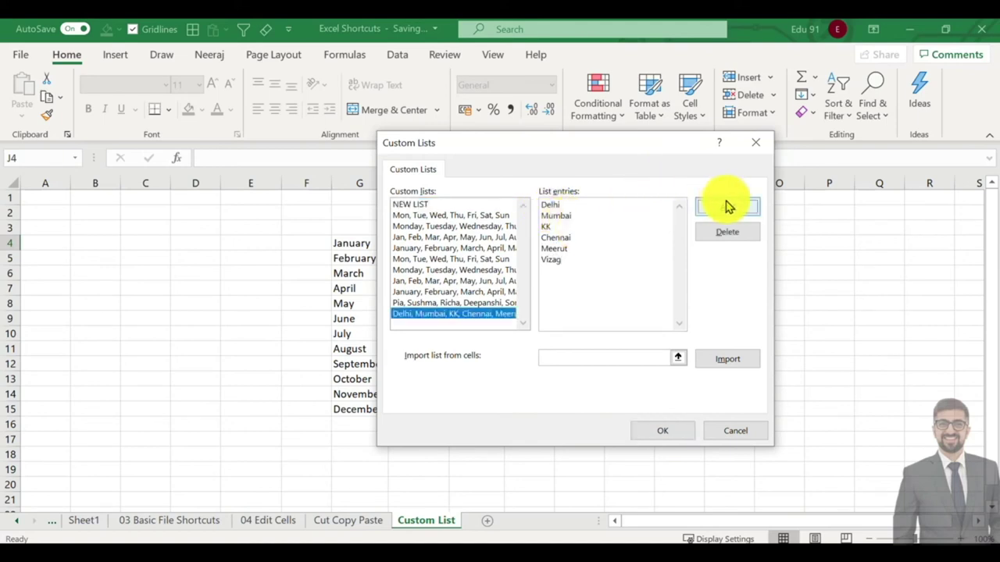
{"action": "left_click", "coordinate": [645, 428]}
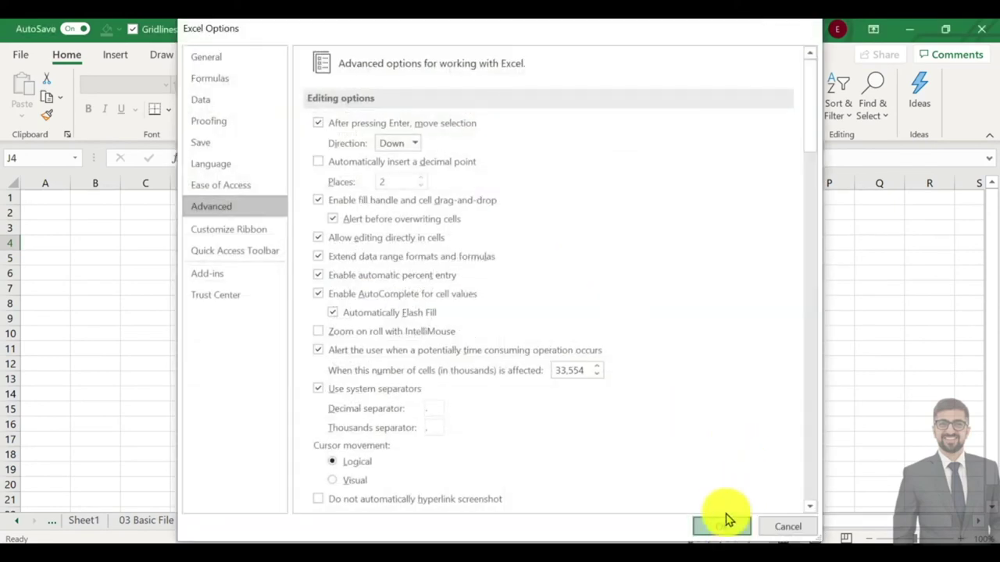
{"action": "left_click", "coordinate": [720, 524]}
Type Delhi in J4 and drag the fill handle to J9 to list the cities through Vizag.
{"action": "type", "text": "Delhi"}
{"action": "key", "text": "Return"}
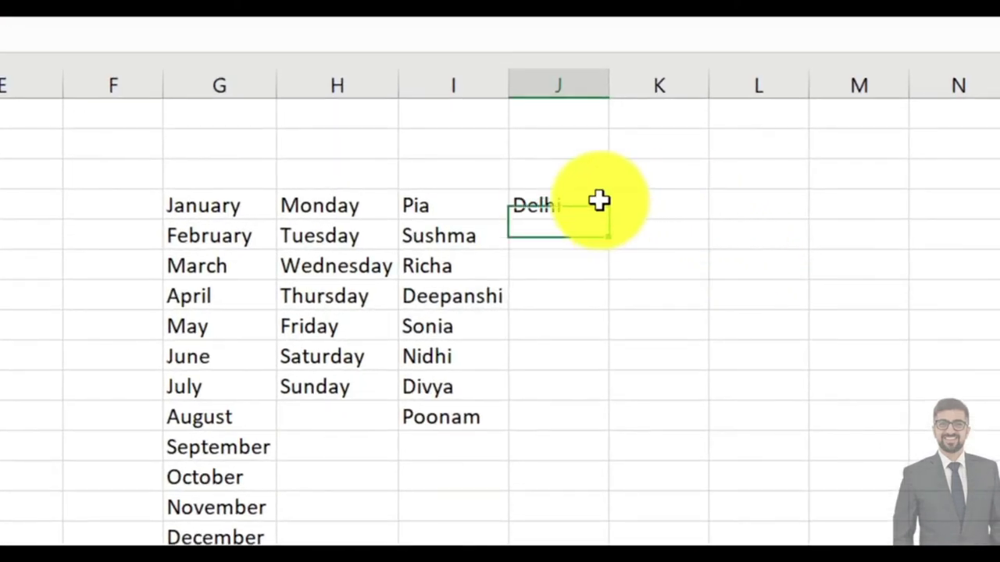
{"action": "left_click", "coordinate": [598, 203]}
{"action": "left_click_drag", "start_coordinate": [610, 218], "coordinate": [605, 367]}
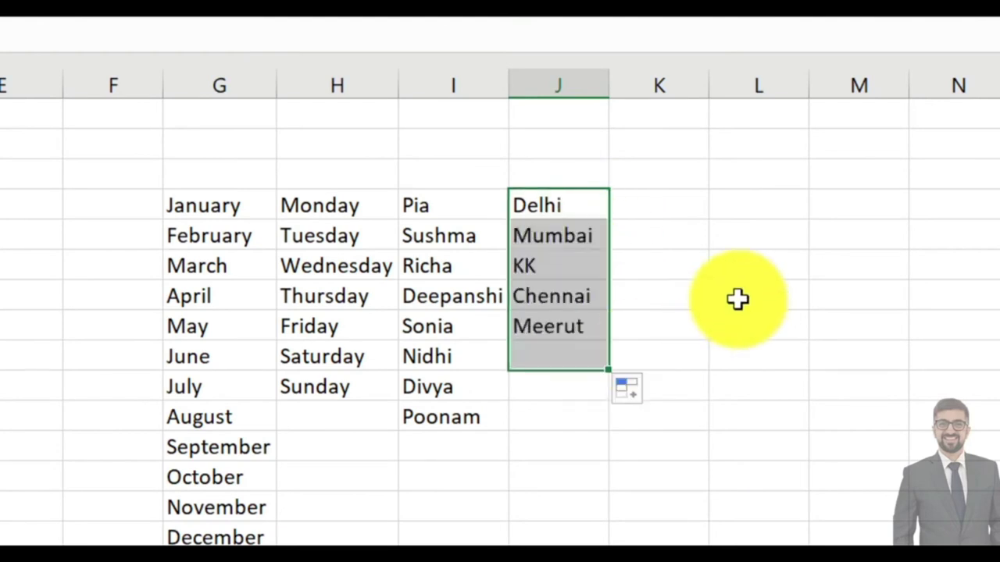
{"action": "left_click", "coordinate": [739, 299]}
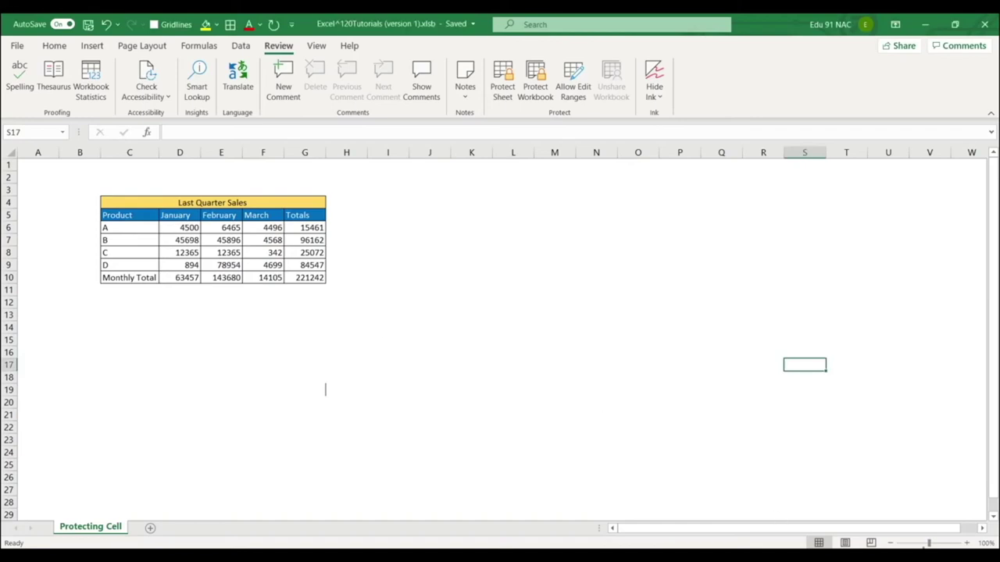
{"action": "left_click_drag", "start_coordinate": [80, 176], "coordinate": [355, 303]}
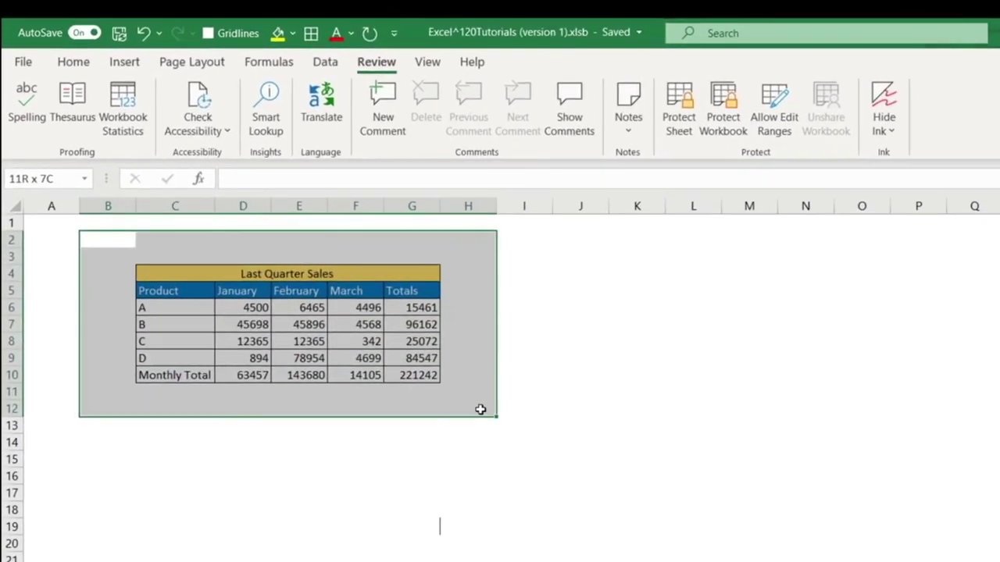
{"action": "left_click", "coordinate": [567, 360]}
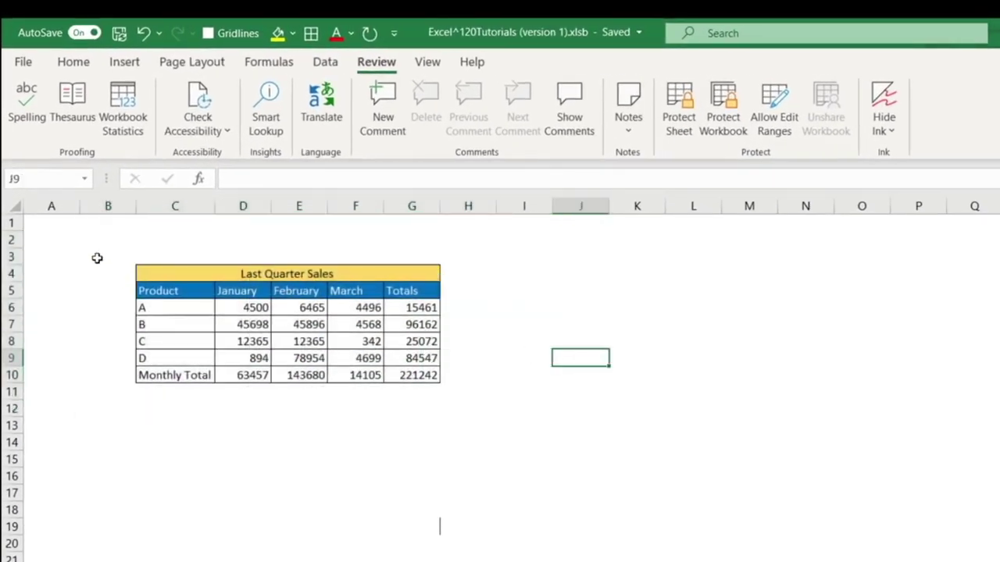
{"action": "left_click_drag", "start_coordinate": [95, 239], "coordinate": [484, 428]}
{"action": "left_click", "coordinate": [525, 359]}
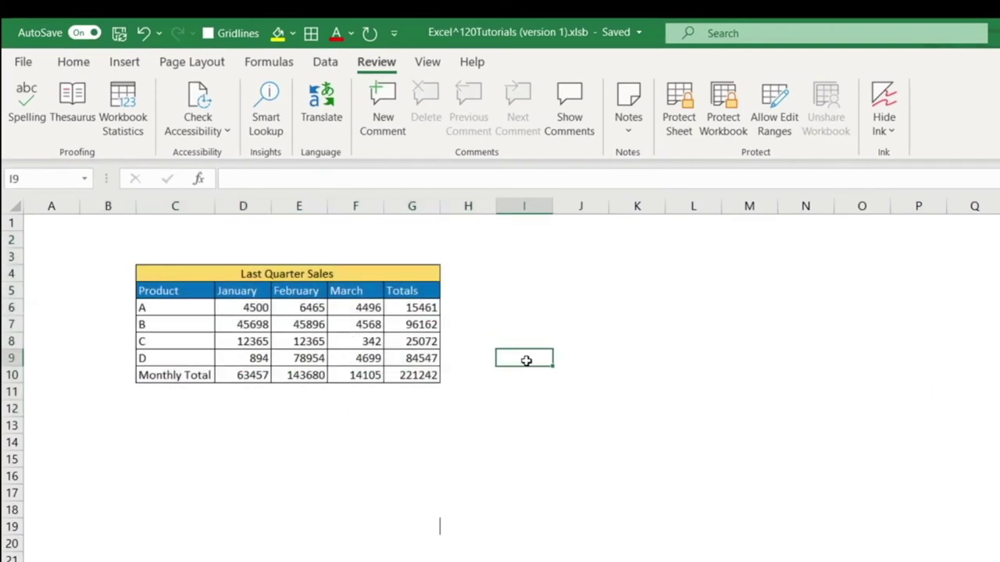
{"action": "left_click_drag", "start_coordinate": [93, 236], "coordinate": [484, 399]}
{"action": "left_click", "coordinate": [458, 437]}
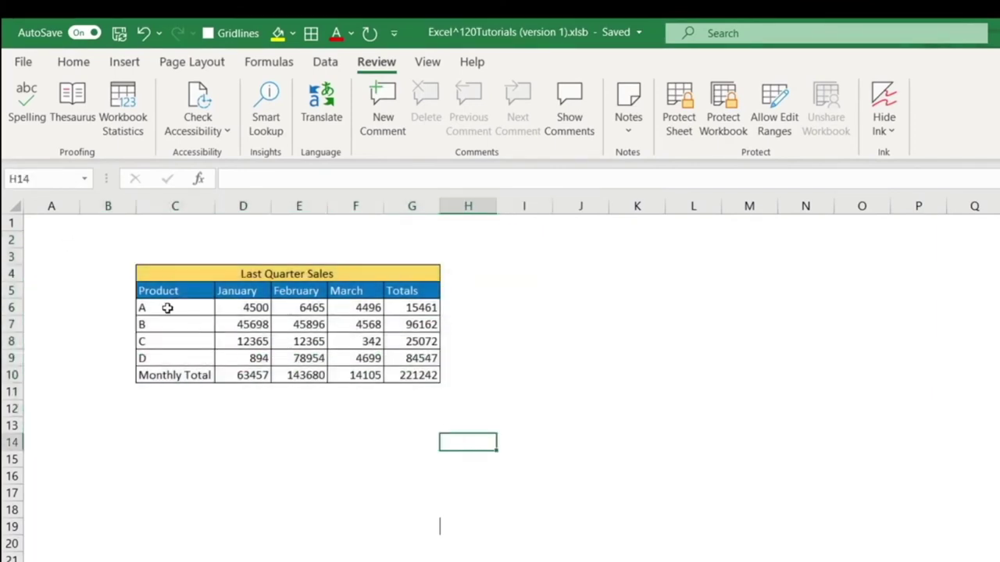
{"action": "left_click_drag", "start_coordinate": [168, 308], "coordinate": [188, 357]}
{"action": "left_click", "coordinate": [238, 310]}
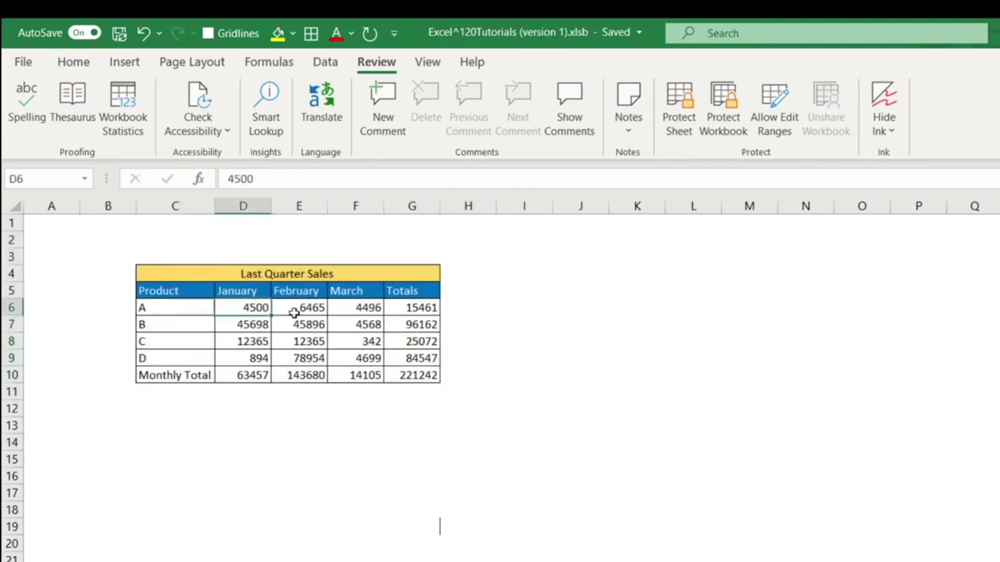
{"action": "left_click", "coordinate": [294, 311]}
{"action": "left_click", "coordinate": [353, 311]}
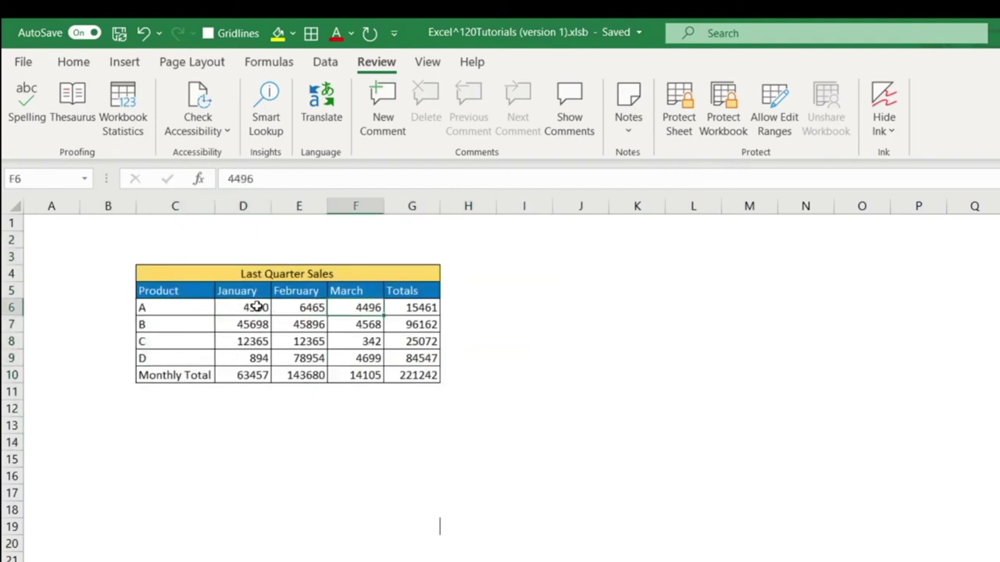
{"action": "left_click", "coordinate": [252, 272]}
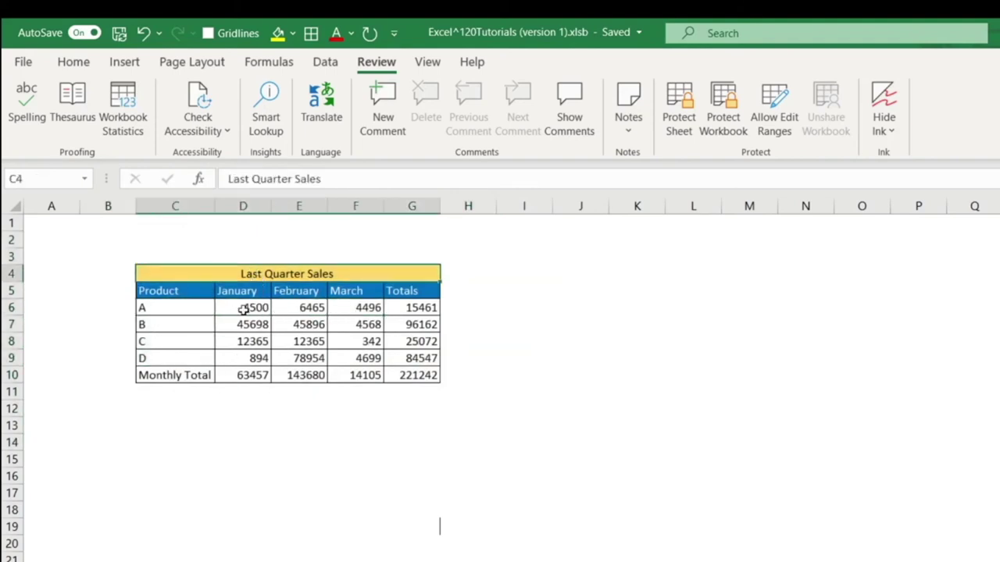
{"action": "left_click_drag", "start_coordinate": [245, 310], "coordinate": [349, 351]}
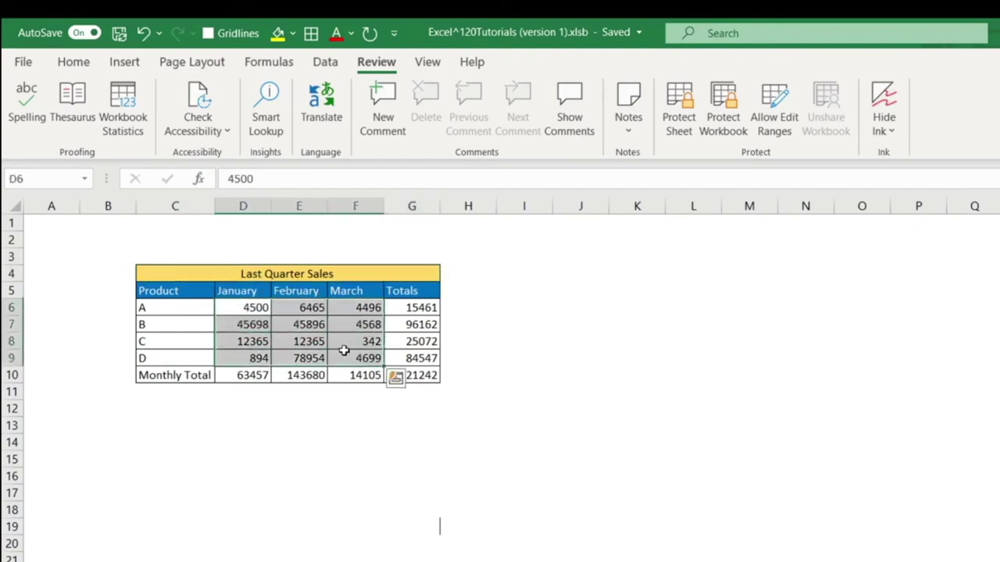
{"action": "left_click", "coordinate": [243, 440]}
{"action": "left_click_drag", "start_coordinate": [243, 312], "coordinate": [350, 352]}
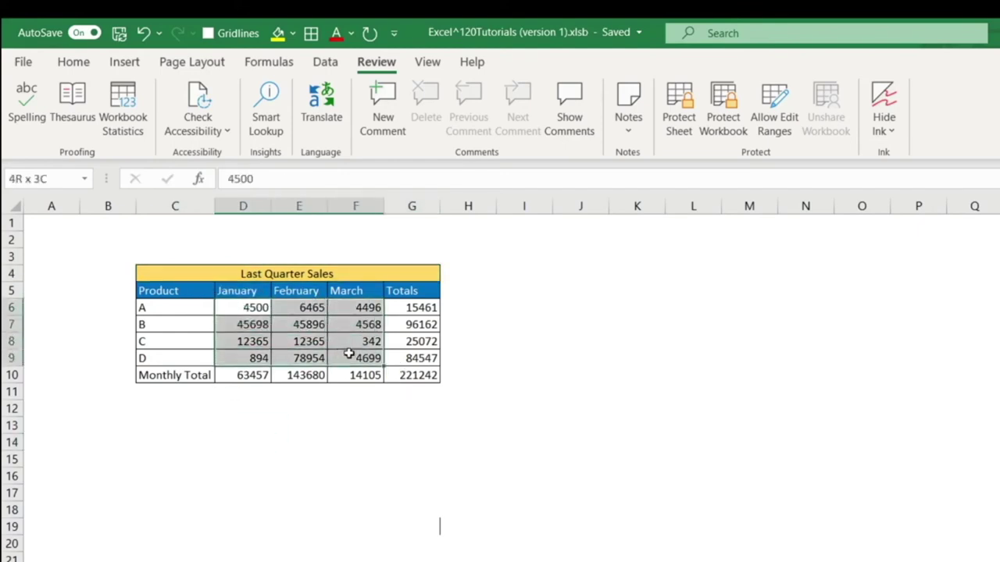
{"action": "left_click", "coordinate": [372, 440]}
{"action": "left_click_drag", "start_coordinate": [417, 310], "coordinate": [418, 376]}
{"action": "left_click_drag", "start_coordinate": [243, 377], "coordinate": [391, 384]}
{"action": "left_click", "coordinate": [394, 392]}
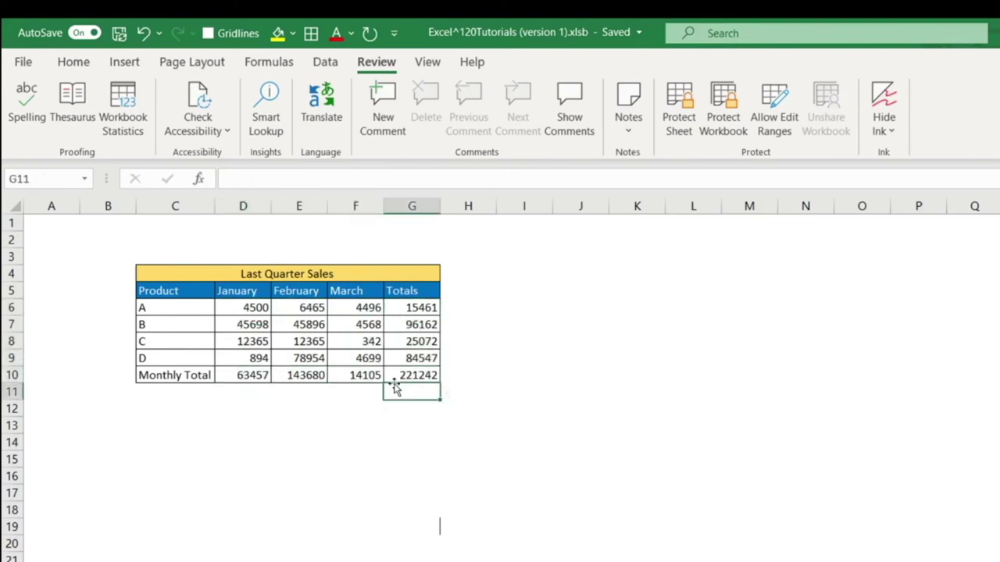
{"action": "left_click", "coordinate": [143, 311]}
{"action": "left_click_drag", "start_coordinate": [149, 334], "coordinate": [149, 353]}
{"action": "left_click", "coordinate": [175, 426]}
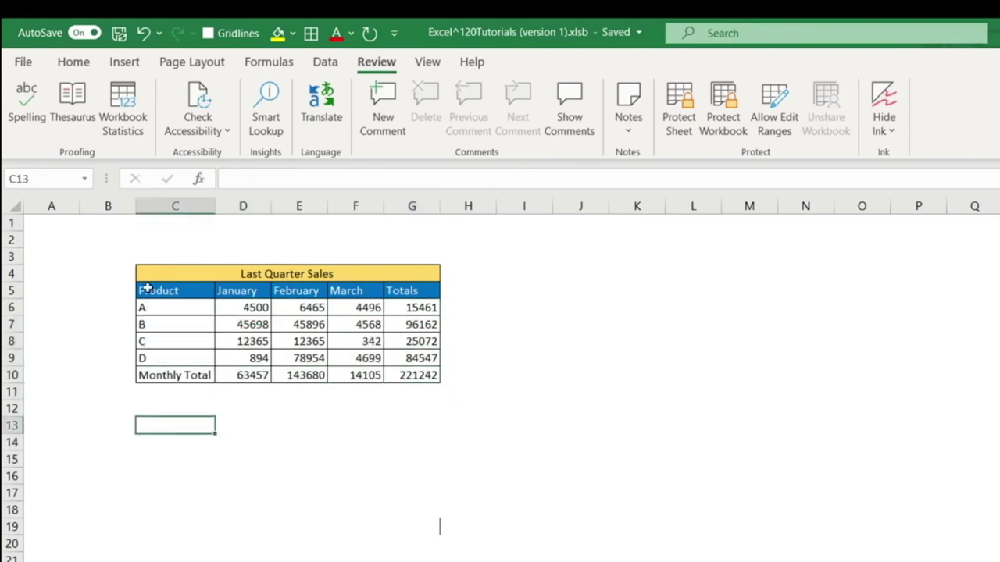
{"action": "left_click_drag", "start_coordinate": [146, 290], "coordinate": [406, 324]}
{"action": "left_click", "coordinate": [529, 301]}
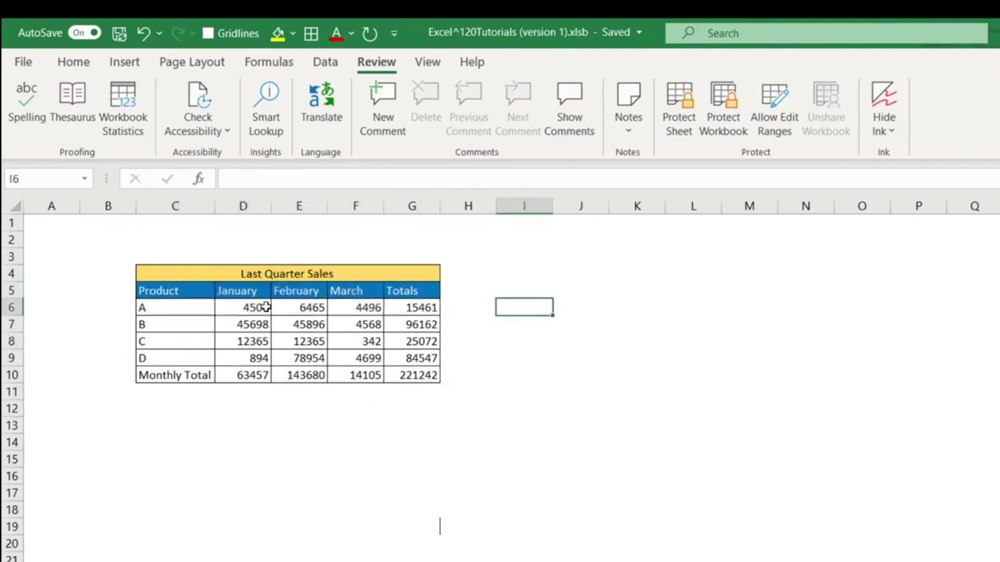
{"action": "left_click_drag", "start_coordinate": [259, 306], "coordinate": [357, 358]}
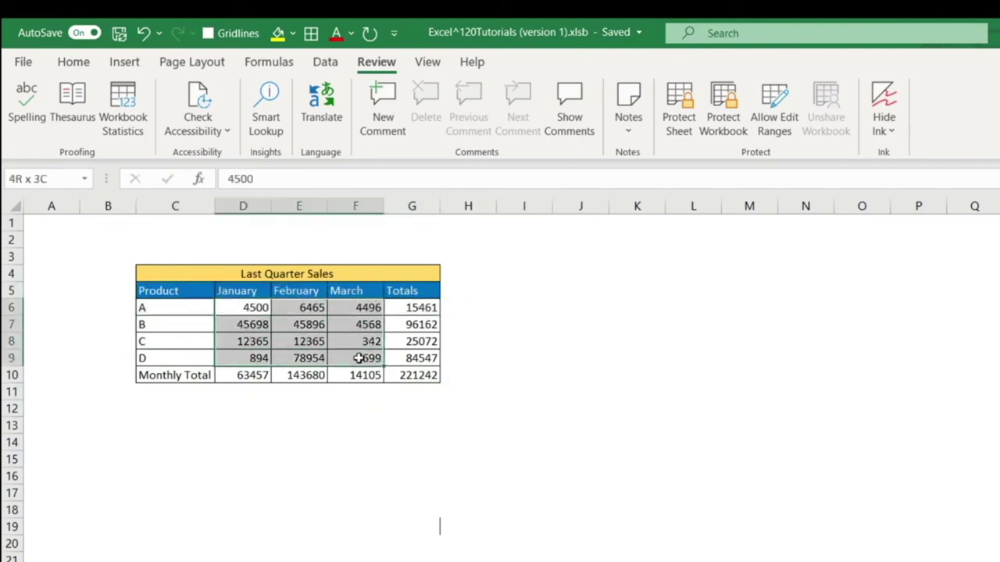
{"action": "left_click", "coordinate": [637, 340]}
{"action": "left_click", "coordinate": [527, 323]}
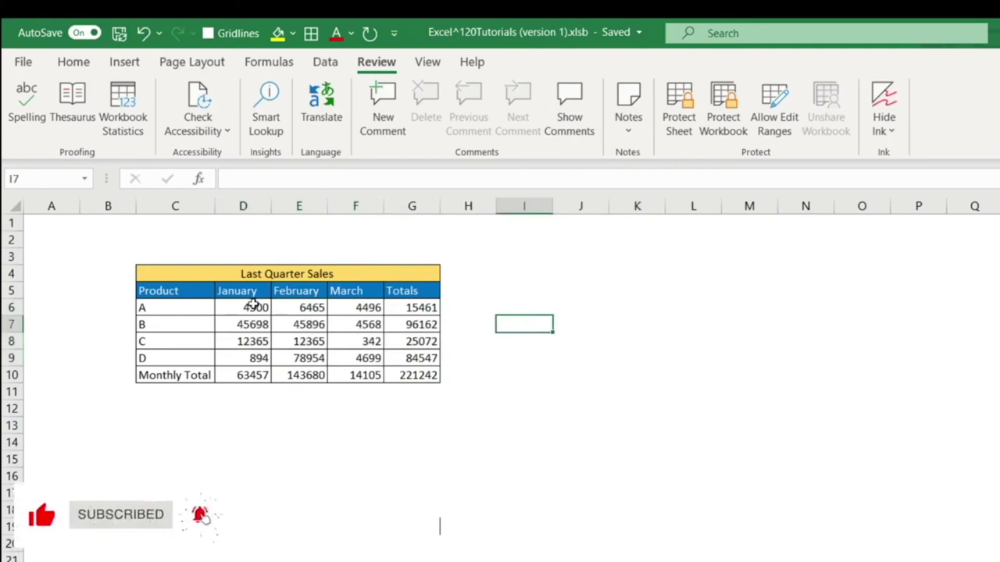
{"action": "key", "text": "ctrl+1"}
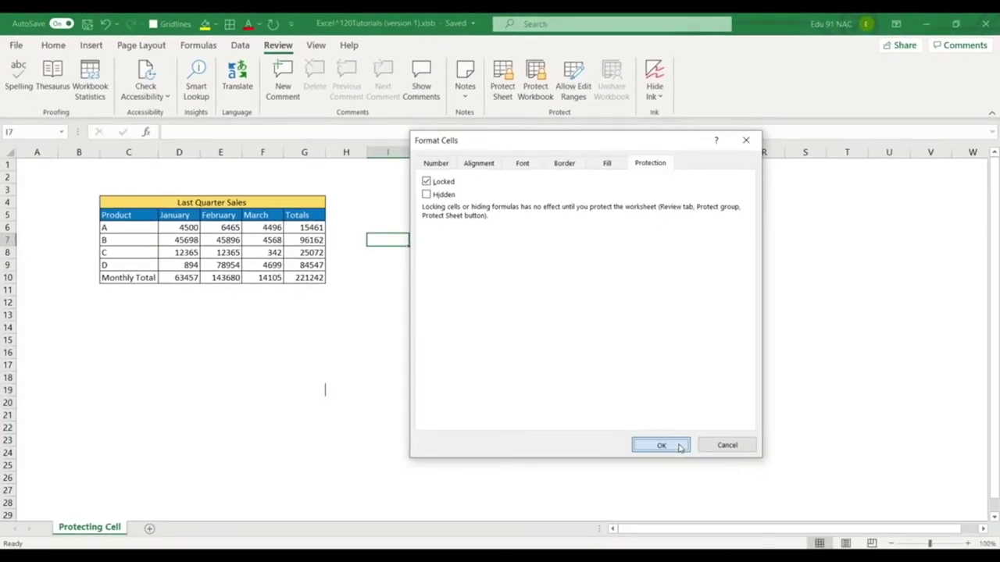
{"action": "left_click", "coordinate": [661, 446]}
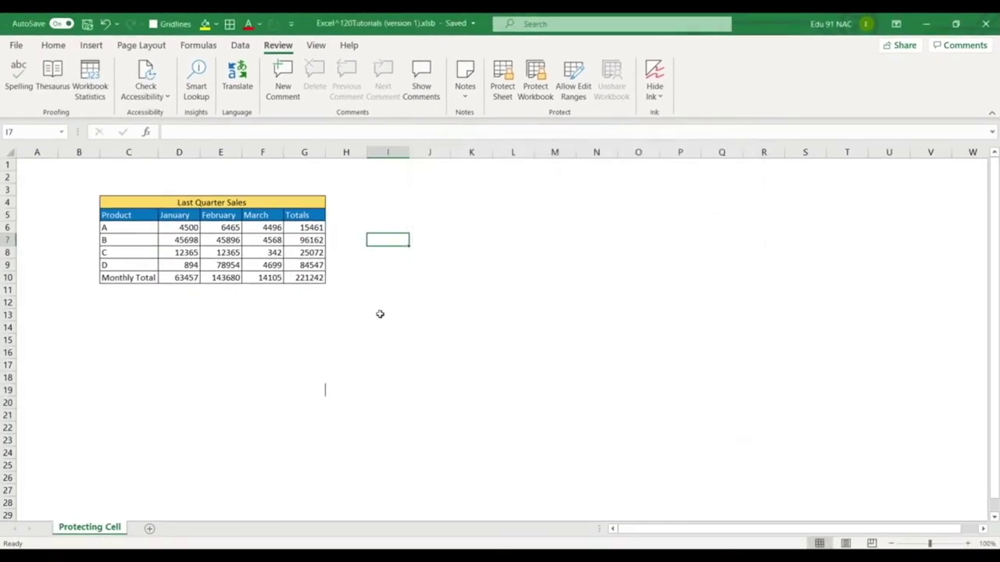
{"action": "left_click_drag", "start_coordinate": [188, 234], "coordinate": [265, 266]}
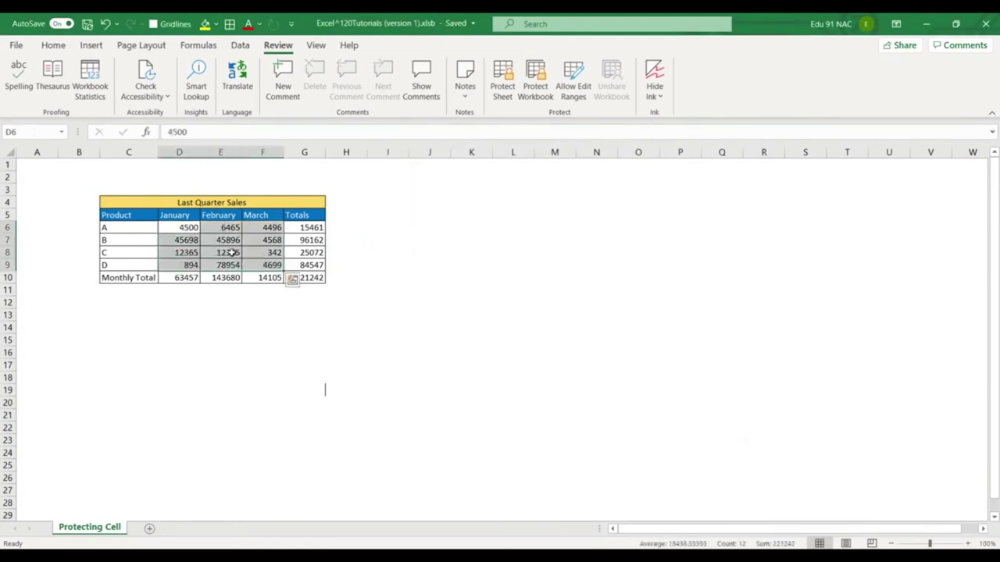
{"action": "key", "text": "ctrl+1"}
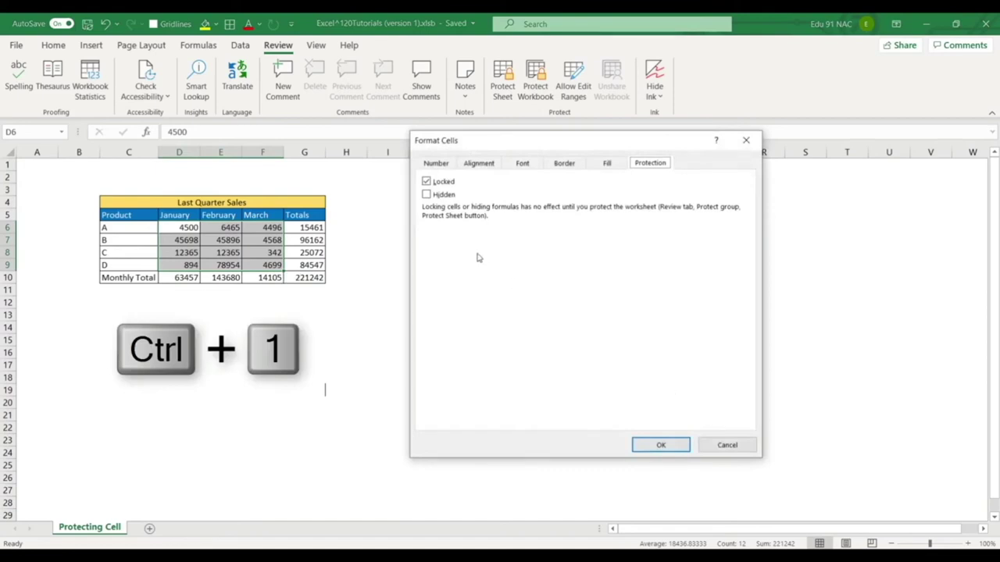
{"action": "left_click", "coordinate": [737, 443]}
{"action": "left_click", "coordinate": [430, 283]}
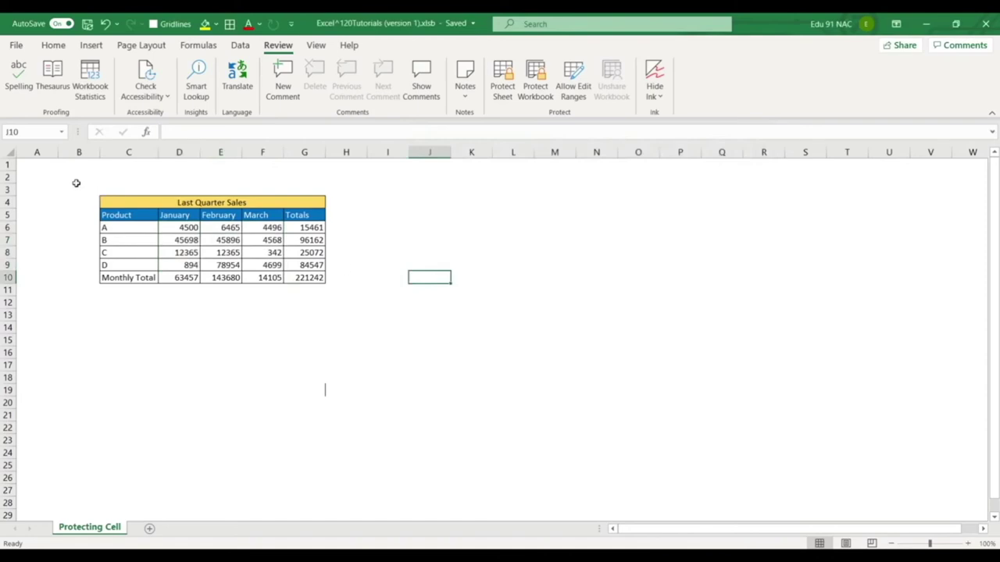
Apply Review > Protect Sheet to the Protecting Cell sheet, entering and confirming a password.
{"action": "left_click_drag", "start_coordinate": [75, 184], "coordinate": [413, 327]}
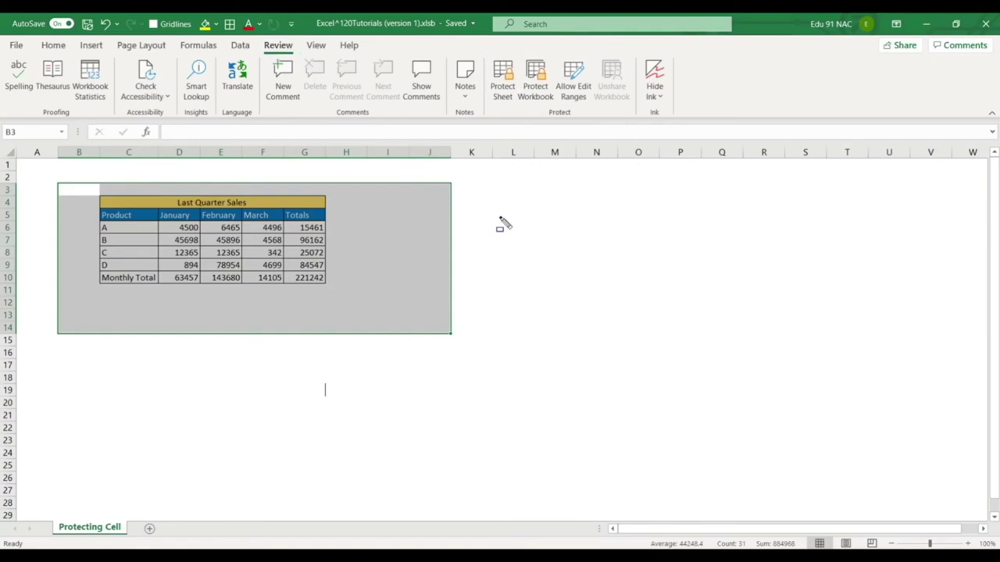
{"action": "left_click", "coordinate": [500, 216]}
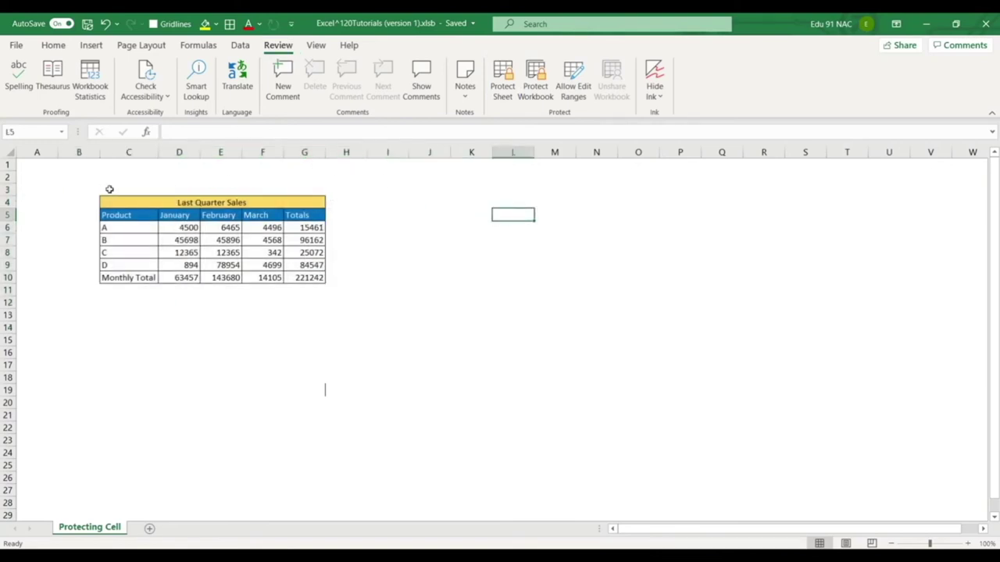
{"action": "left_click", "coordinate": [502, 76]}
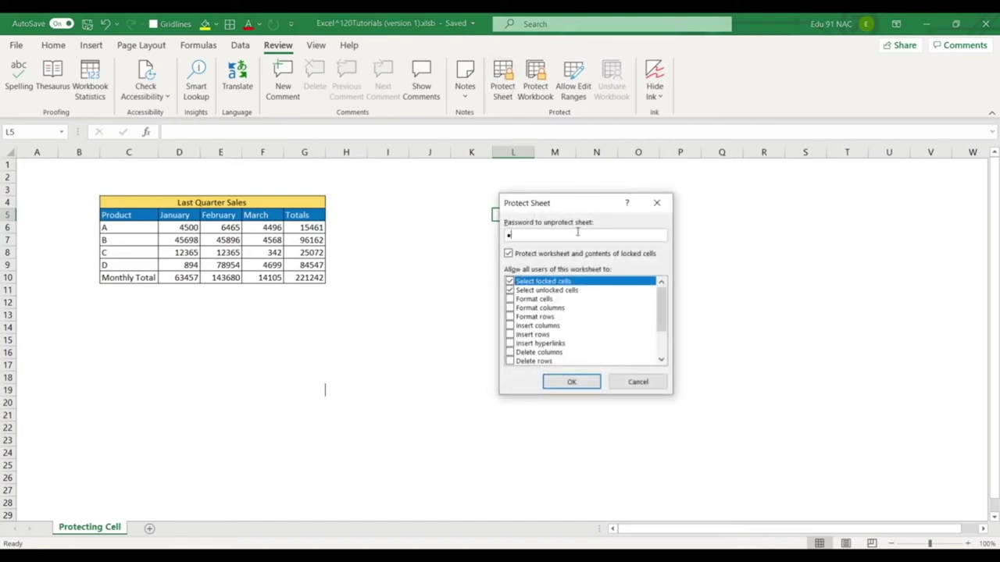
{"action": "key", "text": "Return"}
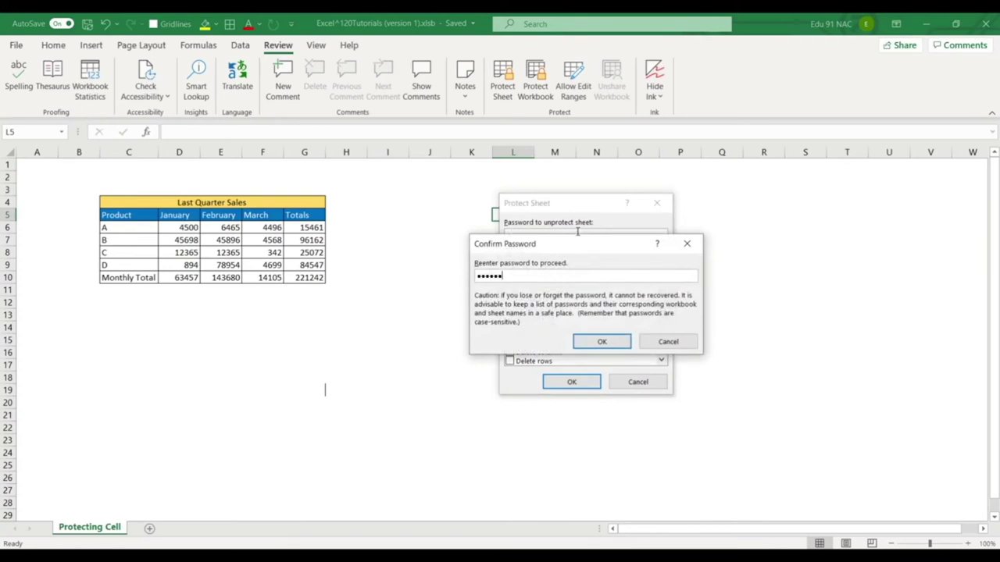
{"action": "key", "text": "Return"}
Try editing cells such as E8 and D7 and dismiss each protected-sheet warning.
{"action": "left_click", "coordinate": [399, 287]}
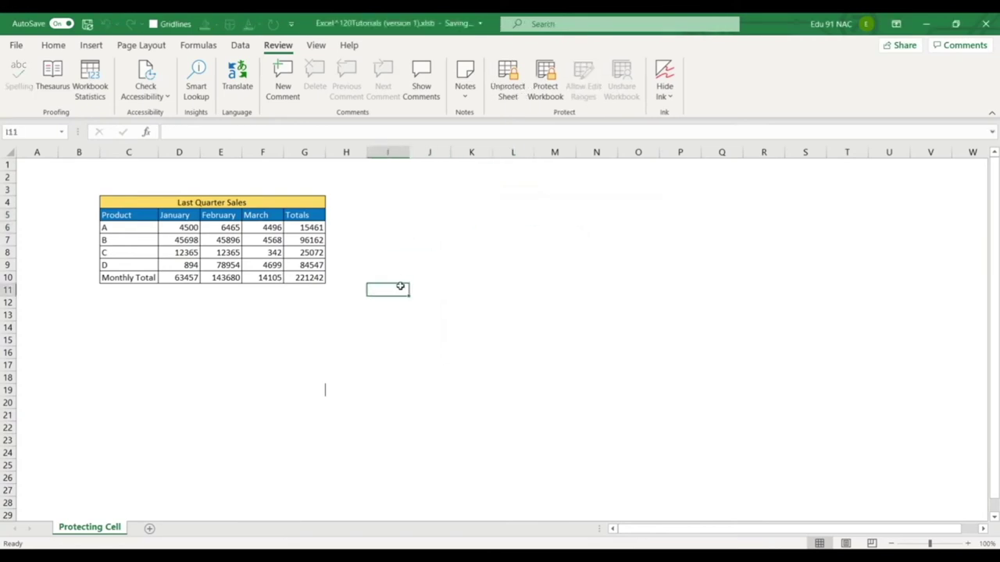
{"action": "double_click", "coordinate": [400, 286]}
{"action": "left_click", "coordinate": [515, 325]}
{"action": "double_click", "coordinate": [221, 253]}
{"action": "key", "text": "Return"}
{"action": "double_click", "coordinate": [186, 240]}
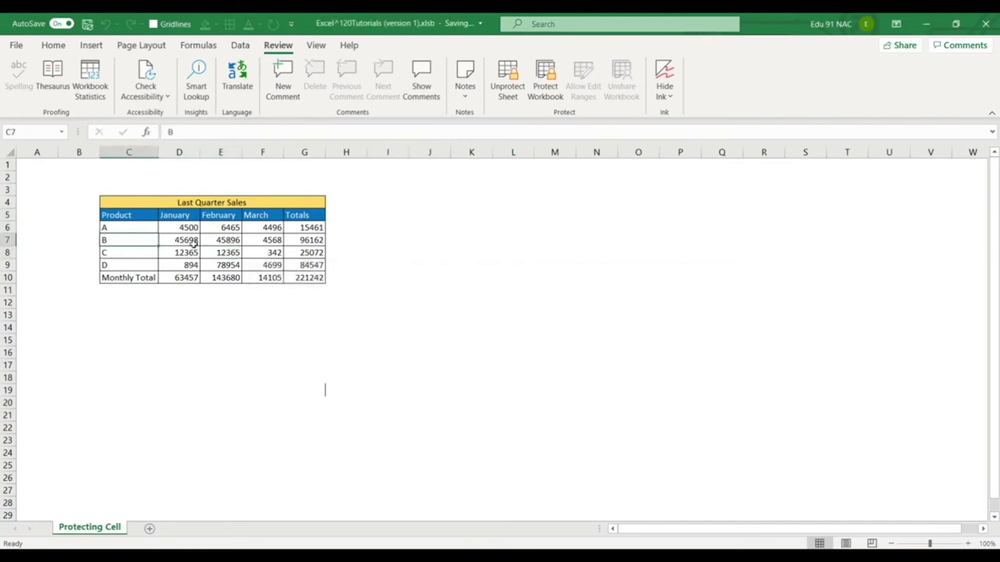
{"action": "left_click", "coordinate": [506, 322]}
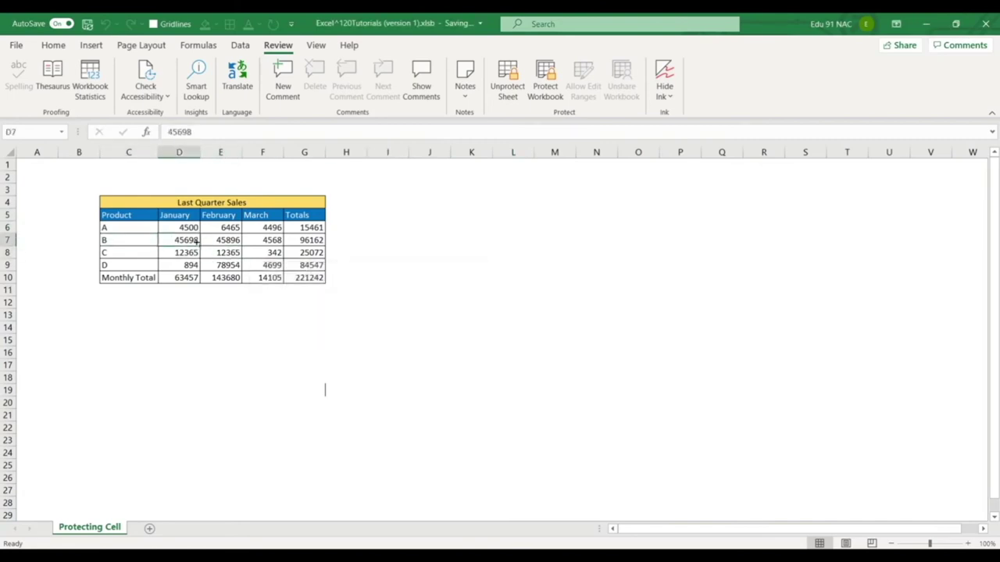
{"action": "left_click_drag", "start_coordinate": [176, 227], "coordinate": [269, 264]}
{"action": "left_click", "coordinate": [406, 267]}
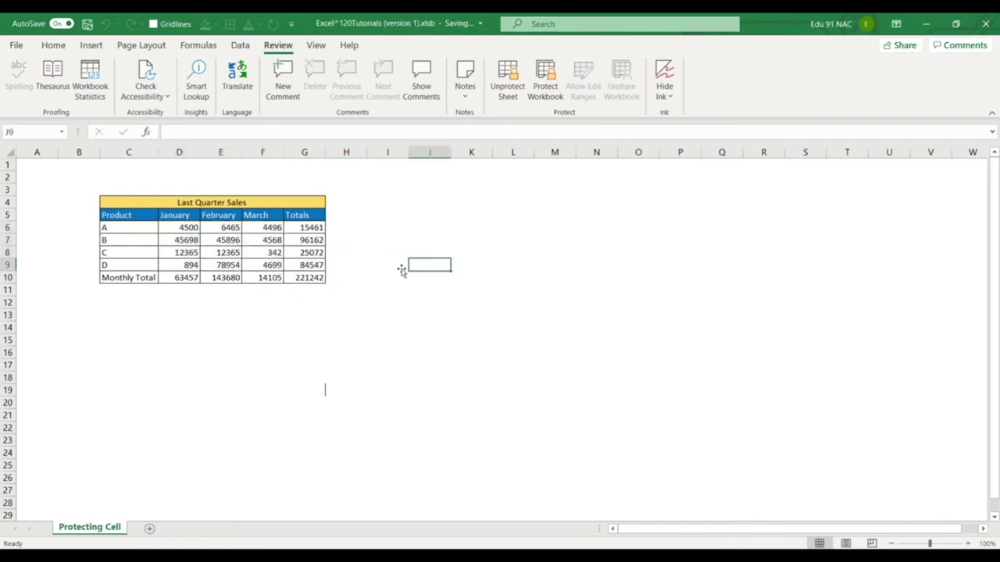
{"action": "left_click_drag", "start_coordinate": [192, 227], "coordinate": [276, 264]}
{"action": "left_click", "coordinate": [409, 264]}
Unprotect the sheet from the Review tab by entering the sheet password.
{"action": "left_click", "coordinate": [509, 71]}
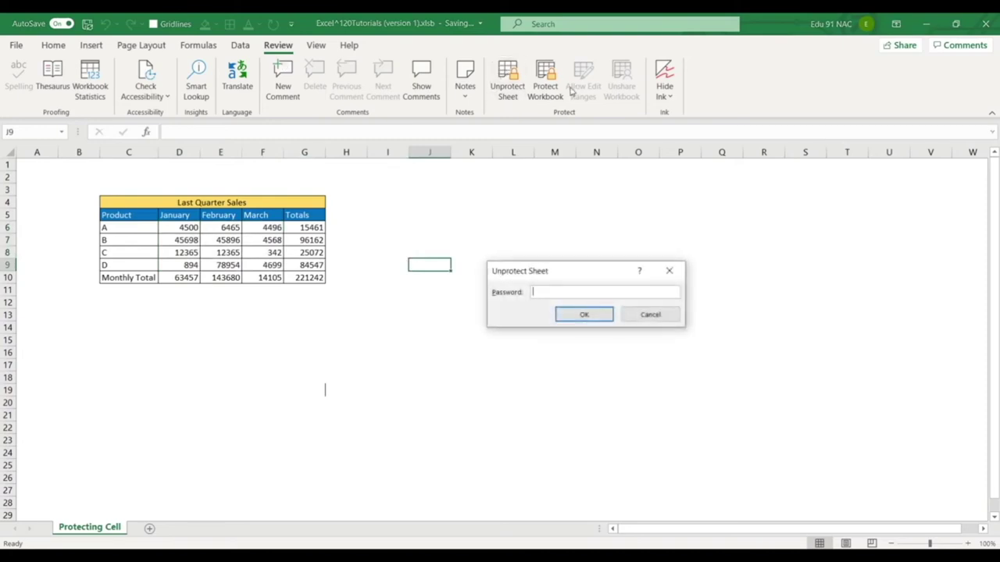
{"action": "type", "text": "123456"}
{"action": "key", "text": "Return"}
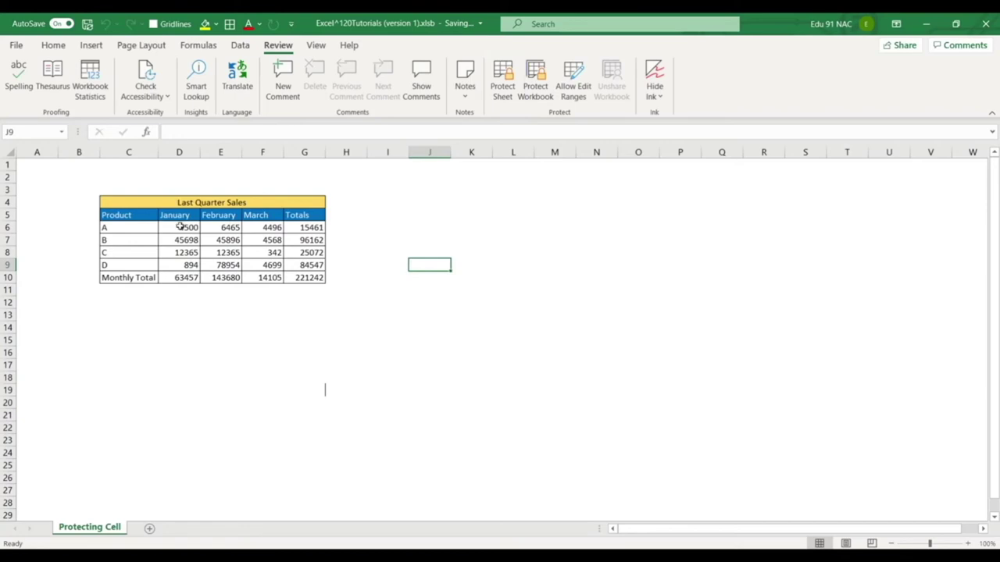
Clear the Locked protection setting on the monthly figures in D6:F9.
{"action": "left_click_drag", "start_coordinate": [179, 226], "coordinate": [266, 265]}
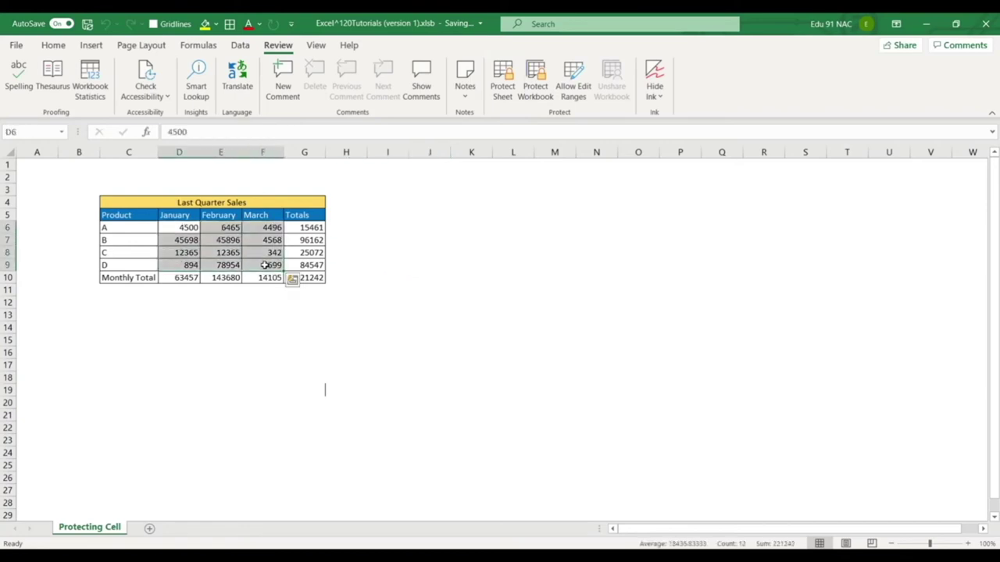
{"action": "key", "text": "ctrl+1"}
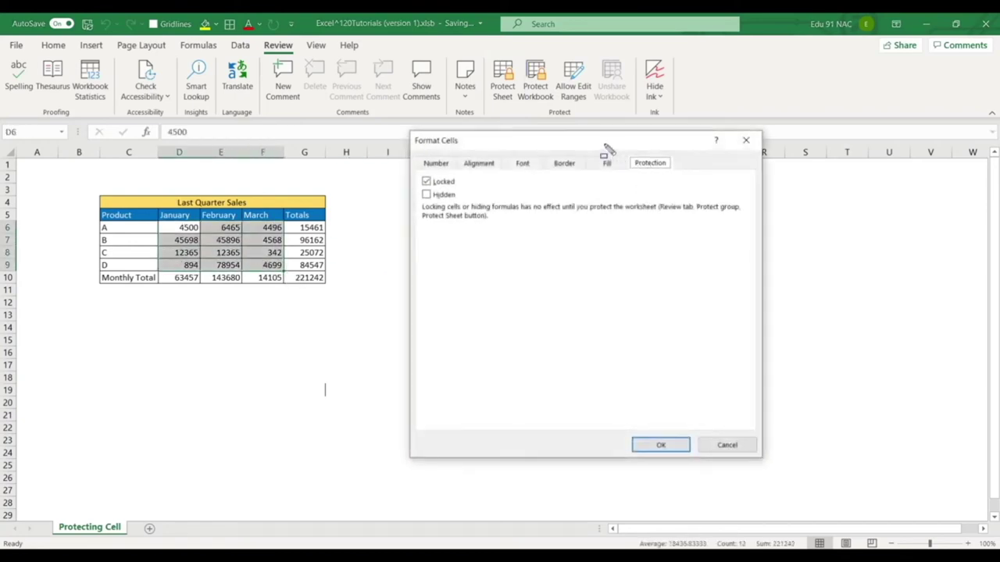
{"action": "left_click_drag", "start_coordinate": [408, 132], "coordinate": [466, 150]}
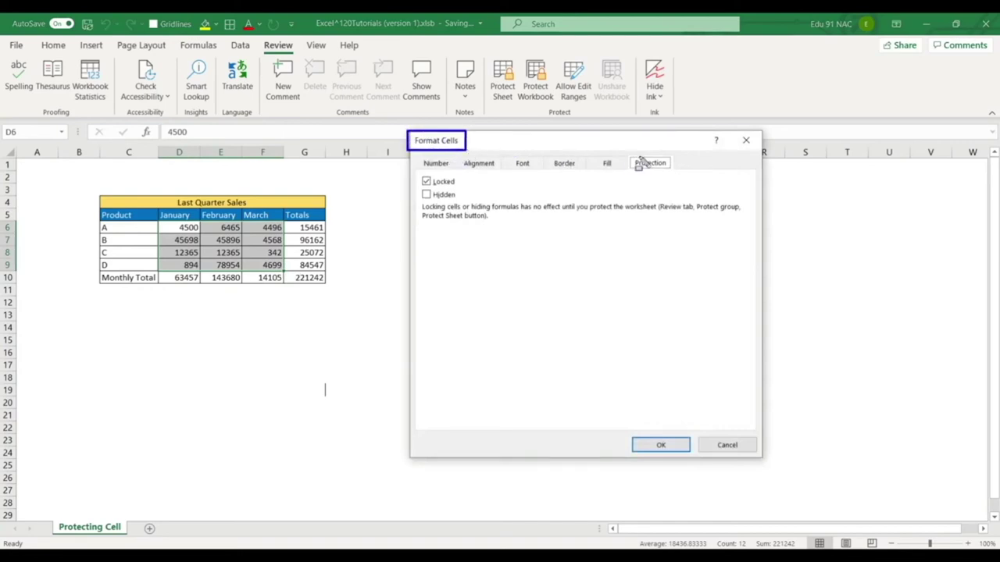
{"action": "left_click_drag", "start_coordinate": [619, 150], "coordinate": [680, 176]}
{"action": "key", "text": "Escape"}
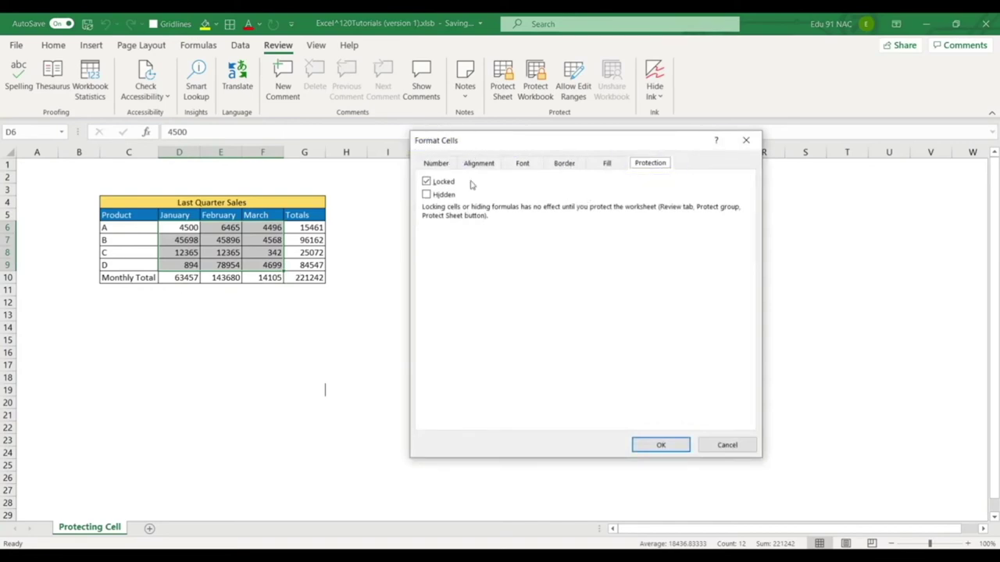
{"action": "left_click", "coordinate": [428, 182]}
{"action": "left_click", "coordinate": [658, 446]}
{"action": "left_click", "coordinate": [443, 312]}
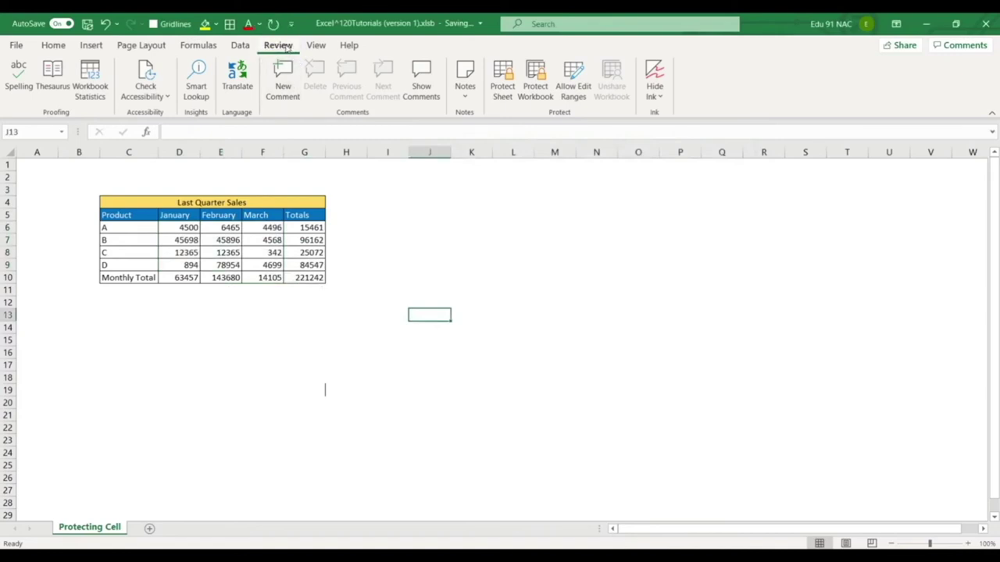
Protect the Protecting Cell sheet with a password, entering and confirming it.
{"action": "left_click", "coordinate": [506, 78]}
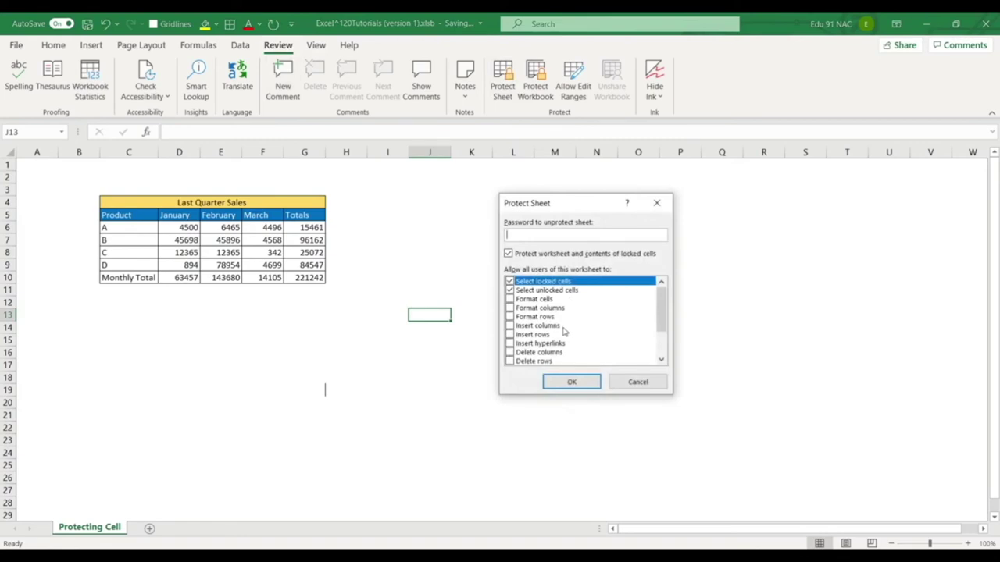
{"action": "key", "text": "Return"}
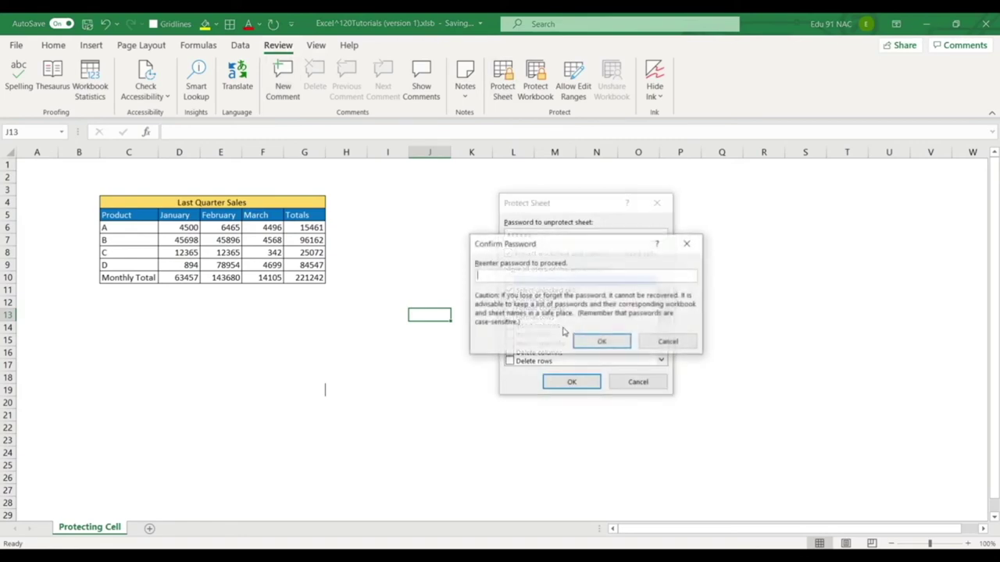
{"action": "type", "text": "1"}
{"action": "key", "text": "Return"}
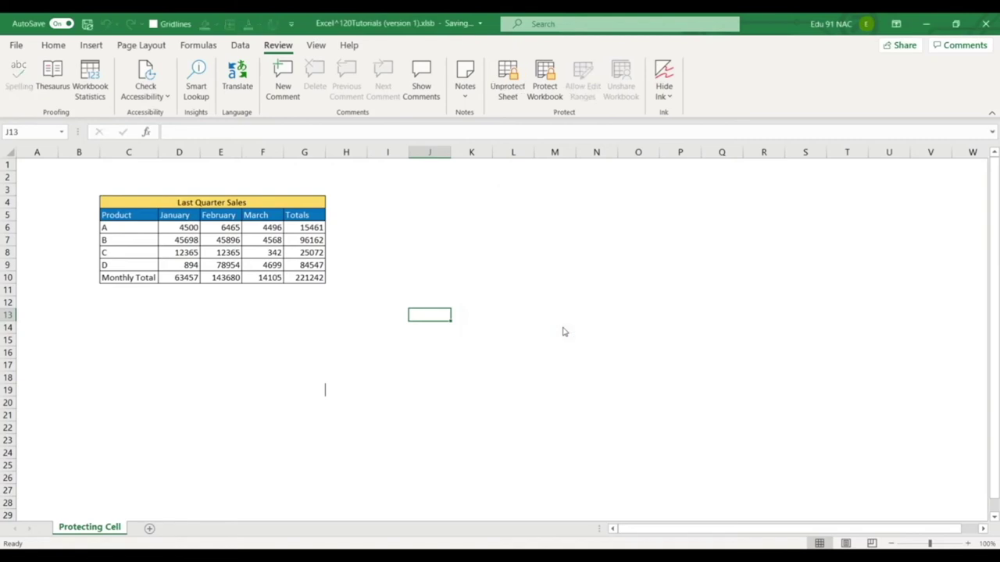
Select the unlocked January–March figures D6:F9, then pick product A's January cell D6.
{"action": "left_click", "coordinate": [289, 305]}
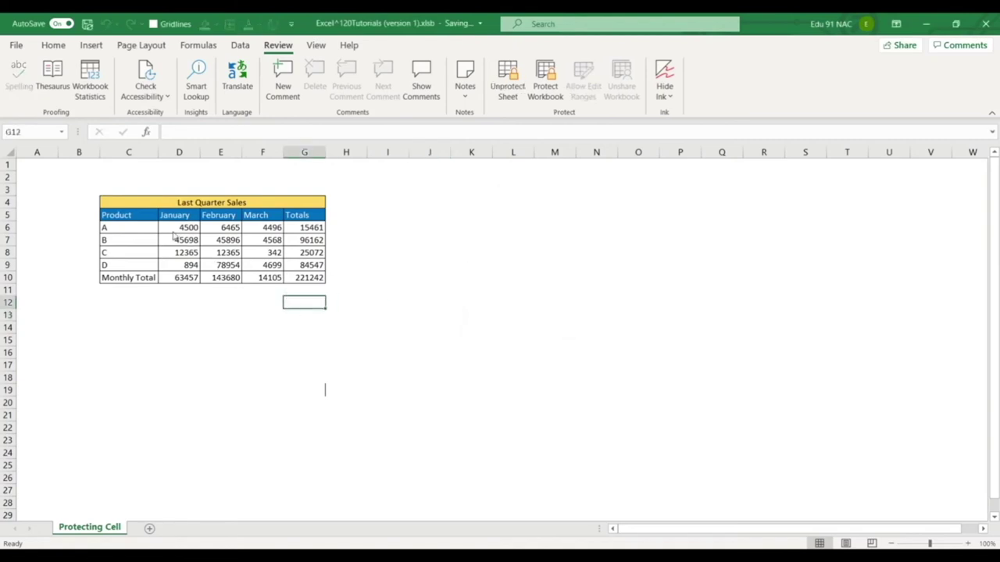
{"action": "left_click_drag", "start_coordinate": [172, 228], "coordinate": [265, 265]}
{"action": "left_click", "coordinate": [469, 303]}
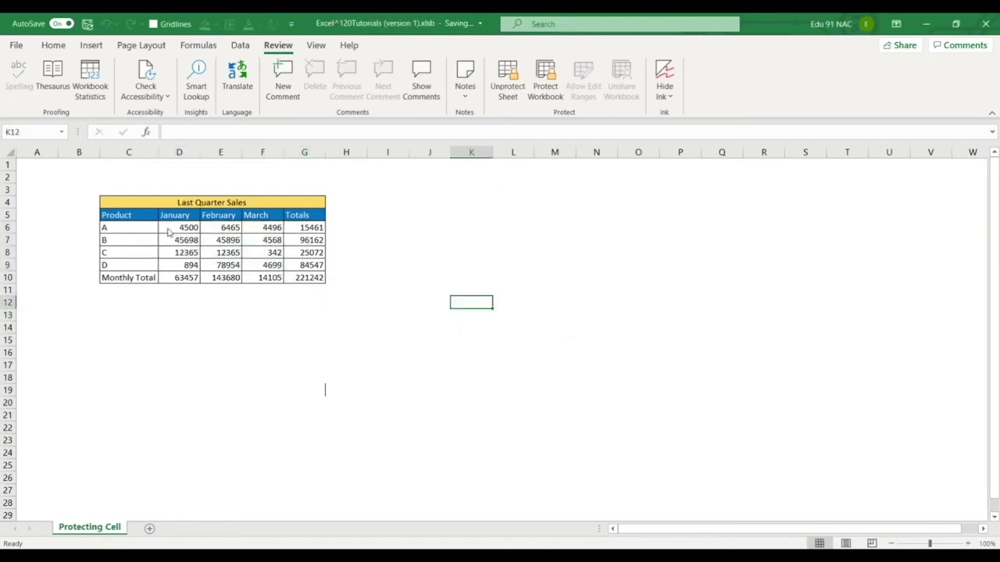
{"action": "left_click", "coordinate": [187, 232]}
Enter 4560 in D6, then try editing a locked cell in row 7 and dismiss the protection warning.
{"action": "type", "text": "456"}
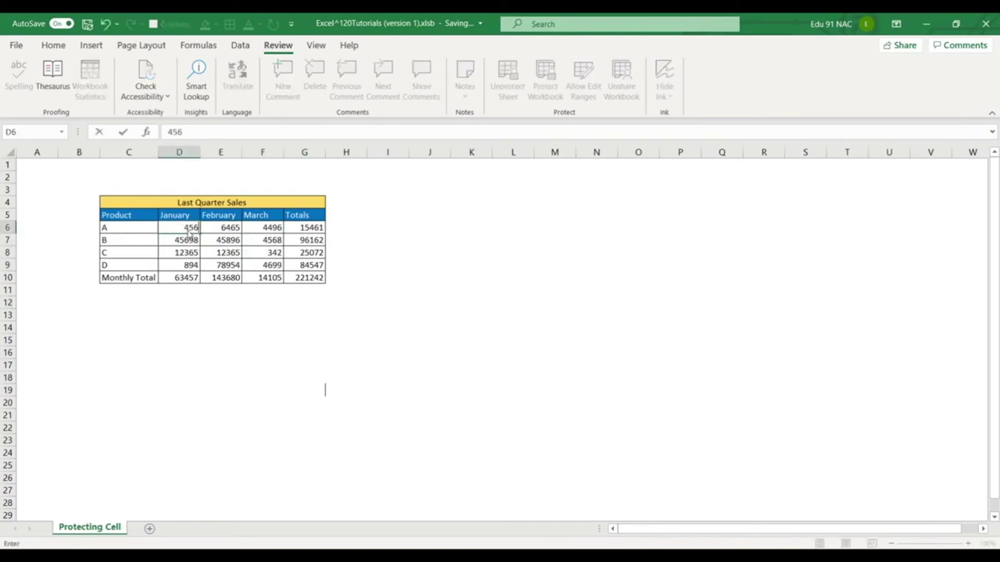
{"action": "key", "text": "Return"}
{"action": "key", "text": "Right"}
{"action": "key", "text": "Right"}
{"action": "key", "text": "Right"}
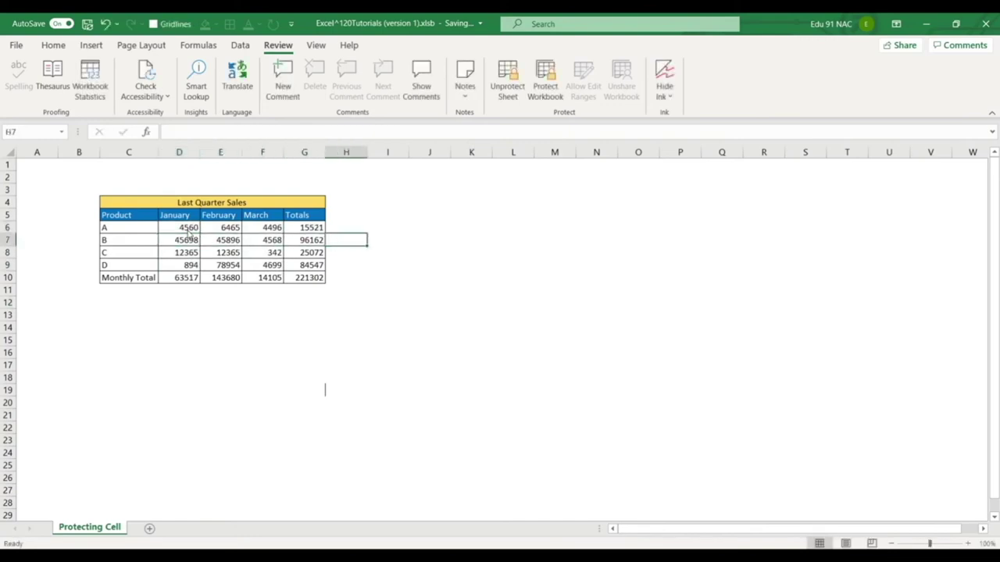
{"action": "type", "text": "a"}
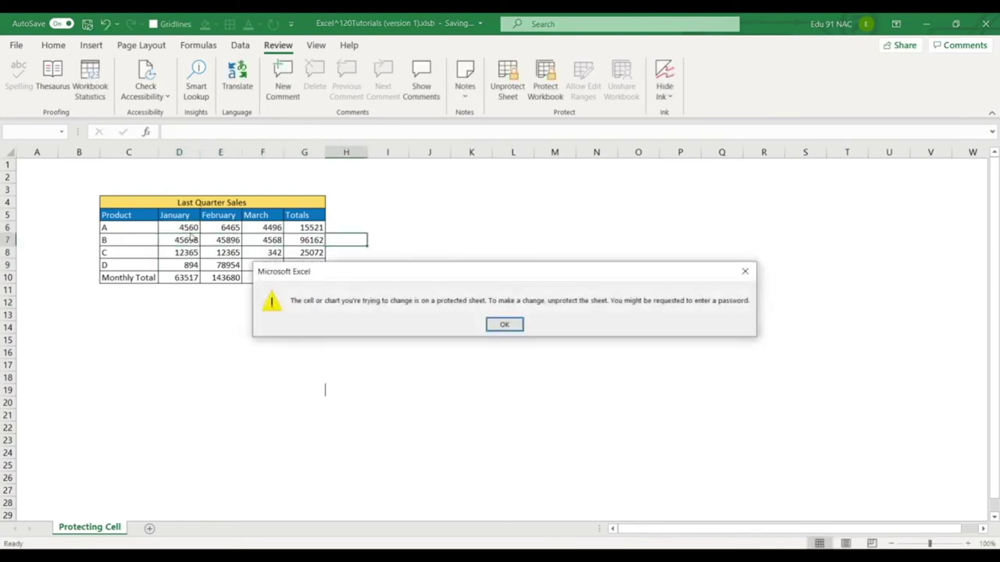
{"action": "mouse_move", "coordinate": [288, 295]}
{"action": "left_mouse_down"}
{"action": "mouse_move", "coordinate": [341, 315]}
{"action": "mouse_move", "coordinate": [487, 313]}
{"action": "left_mouse_up"}
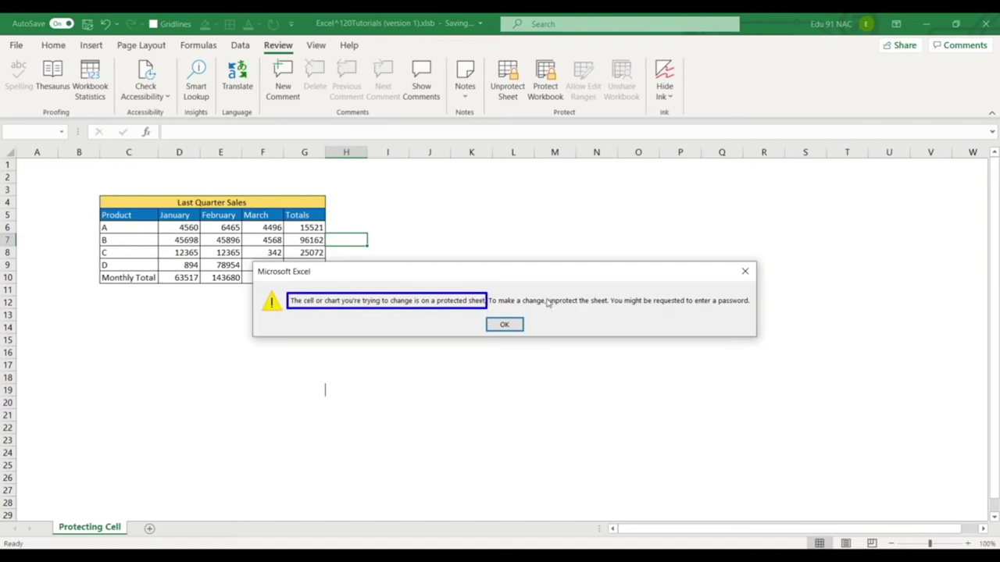
{"action": "left_click_drag", "start_coordinate": [543, 293], "coordinate": [609, 309]}
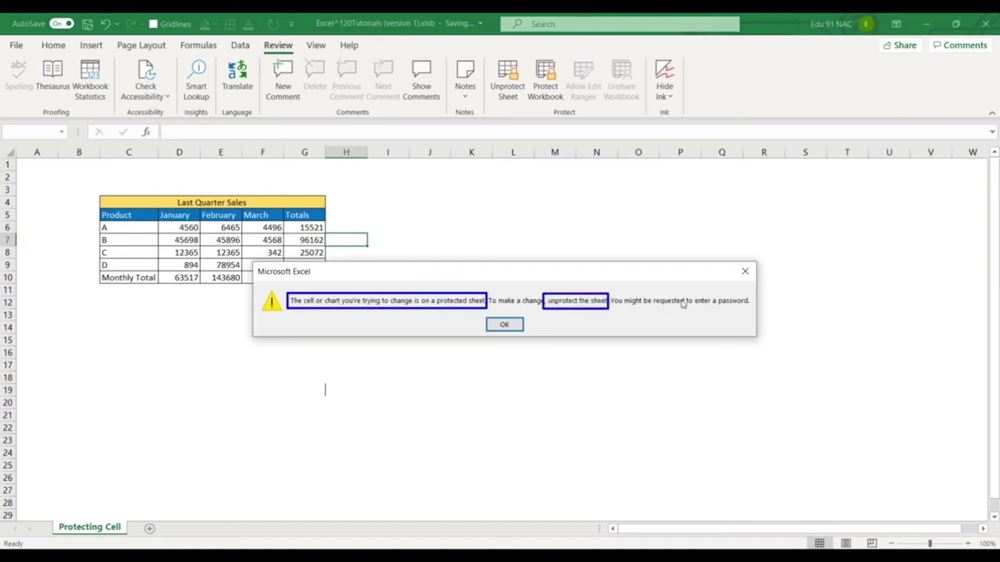
{"action": "left_click_drag", "start_coordinate": [712, 291], "coordinate": [751, 311]}
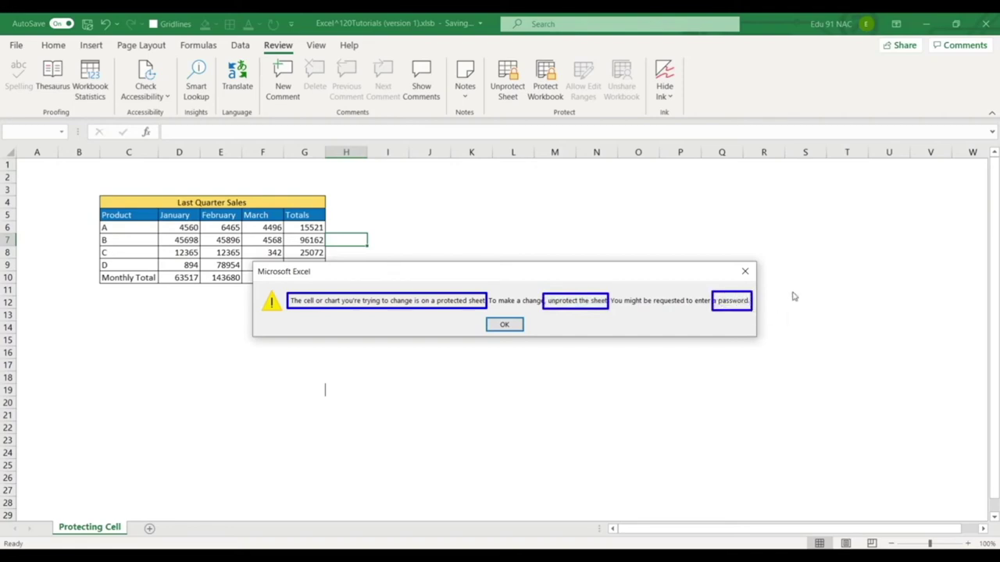
{"action": "key", "text": "Escape"}
{"action": "left_click", "coordinate": [744, 272]}
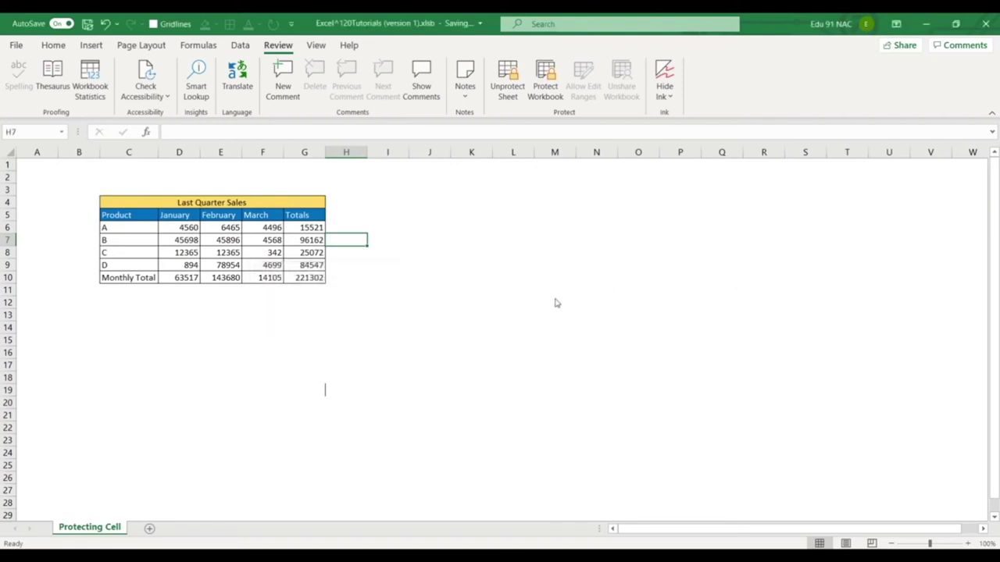
Select the editable figures D6:F9 and the whole table area, then return to D6.
{"action": "left_click", "coordinate": [471, 315]}
{"action": "left_click_drag", "start_coordinate": [186, 229], "coordinate": [277, 270]}
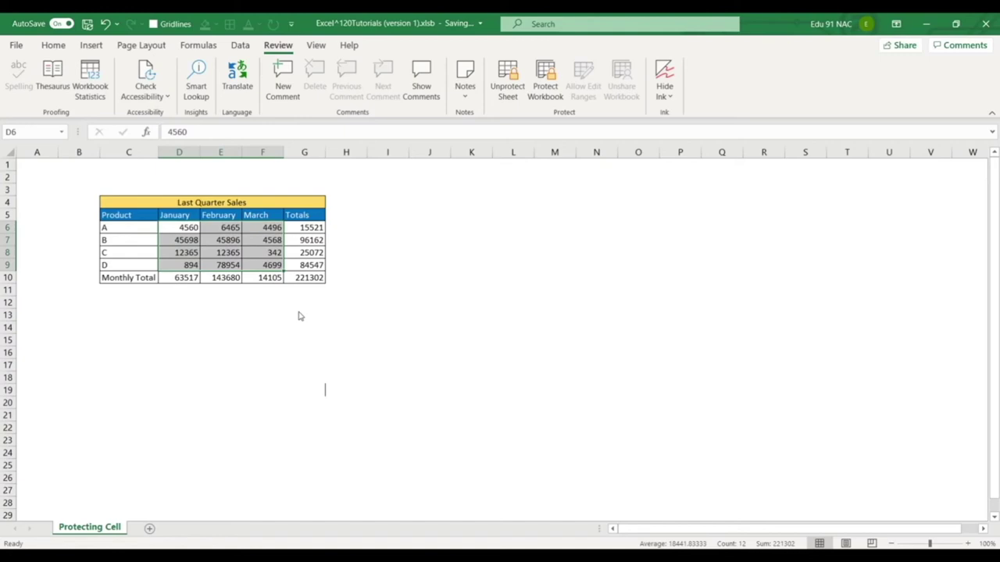
{"action": "left_click_drag", "start_coordinate": [79, 180], "coordinate": [346, 313]}
{"action": "left_click", "coordinate": [428, 279]}
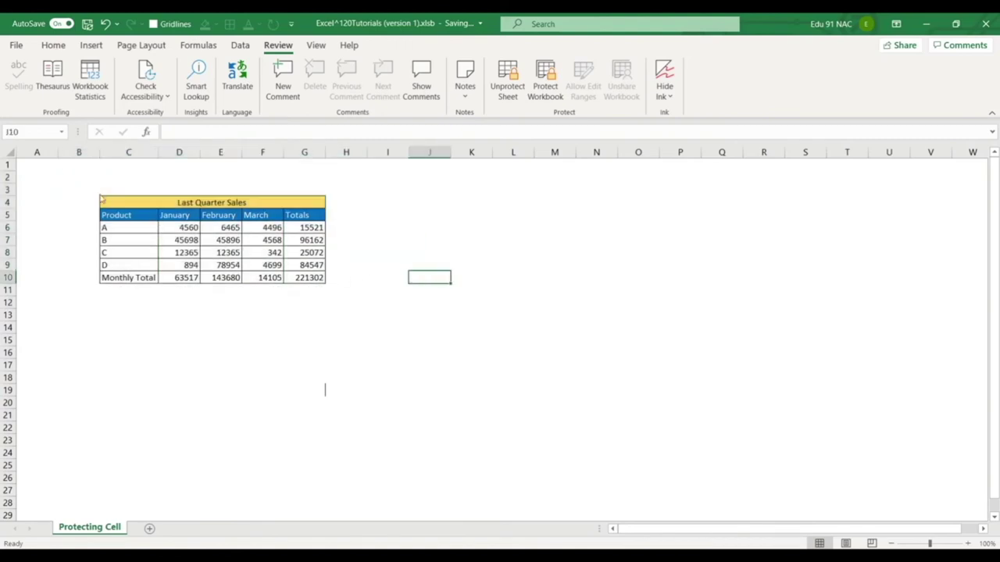
{"action": "left_click_drag", "start_coordinate": [90, 189], "coordinate": [468, 297]}
{"action": "left_click", "coordinate": [554, 265]}
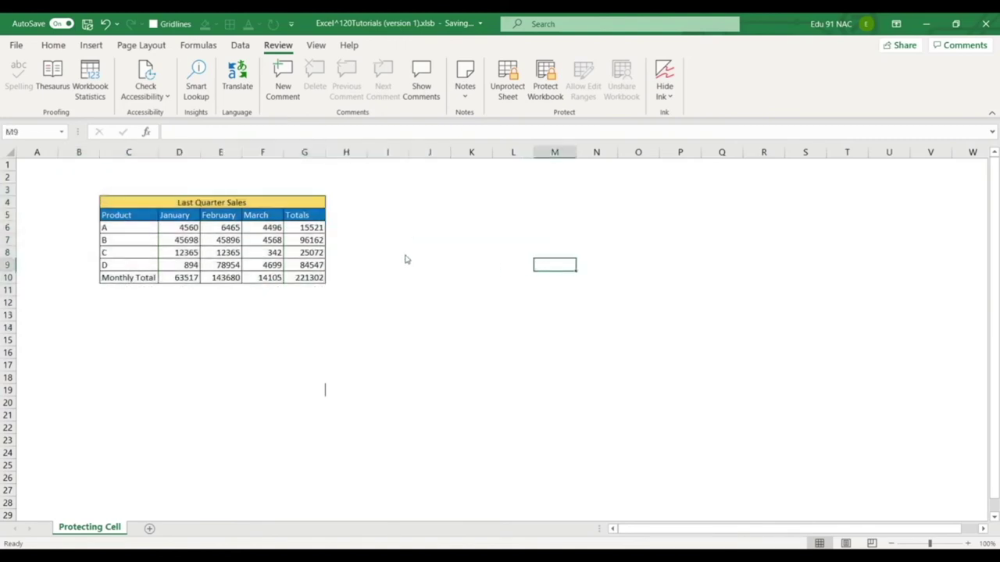
{"action": "left_click", "coordinate": [187, 234]}
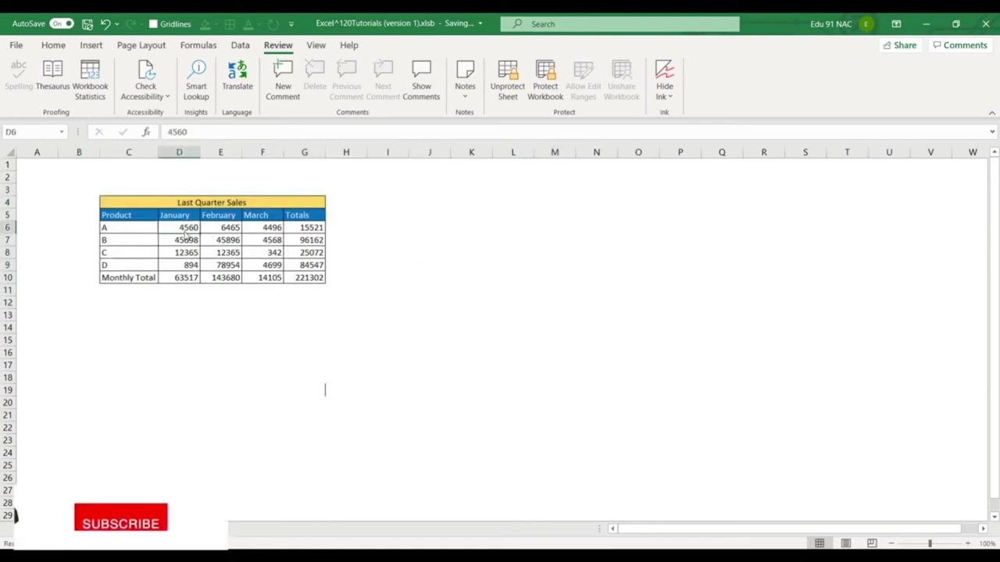
Unprotect the Protecting Cell sheet by entering its password.
{"action": "left_click", "coordinate": [468, 269]}
{"action": "left_click", "coordinate": [508, 80]}
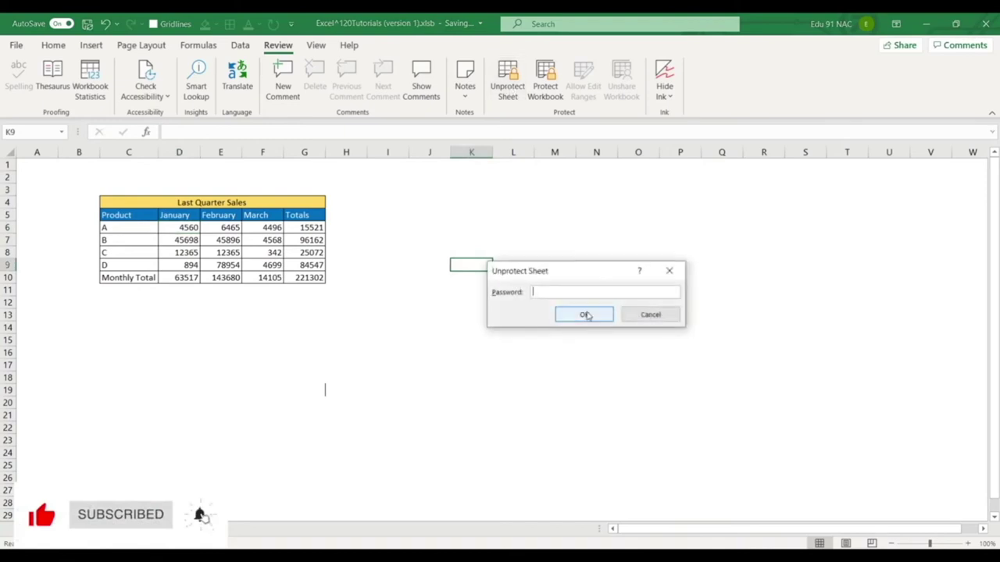
{"action": "type", "text": "1234567"}
{"action": "left_click", "coordinate": [586, 314]}
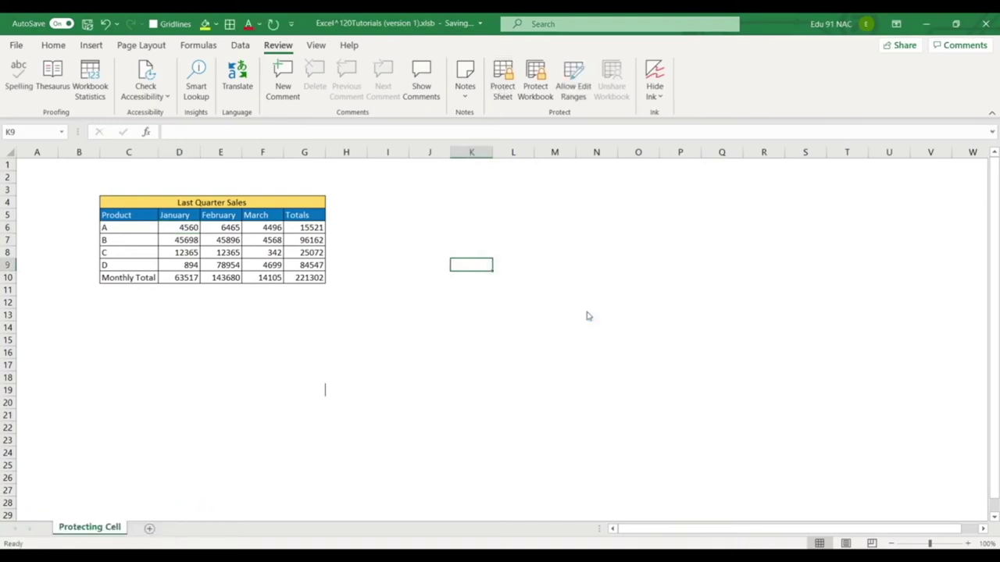
Clear the Locked protection setting on cell I6.
{"action": "left_click", "coordinate": [378, 229]}
{"action": "key", "text": "ctrl+1"}
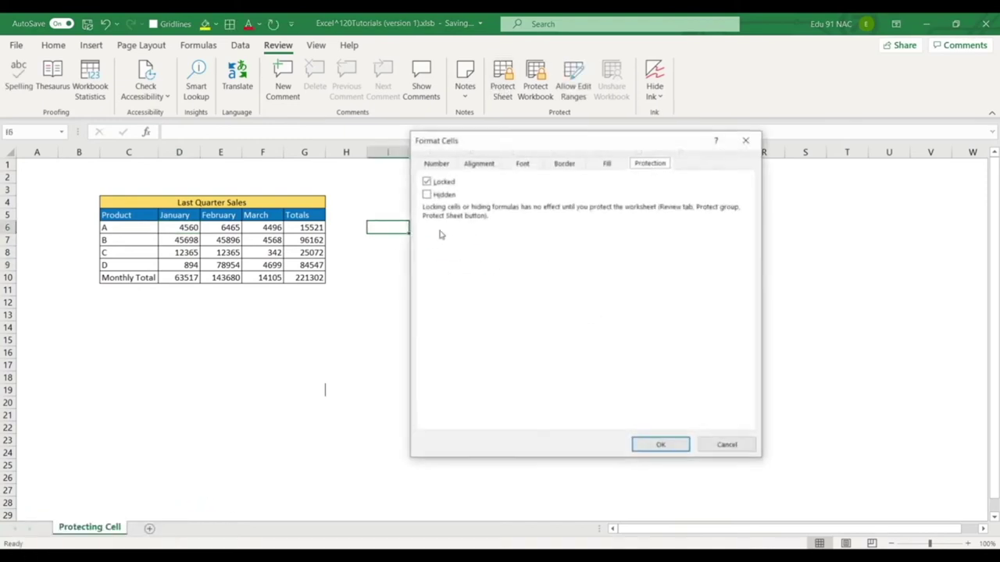
{"action": "left_click", "coordinate": [427, 181]}
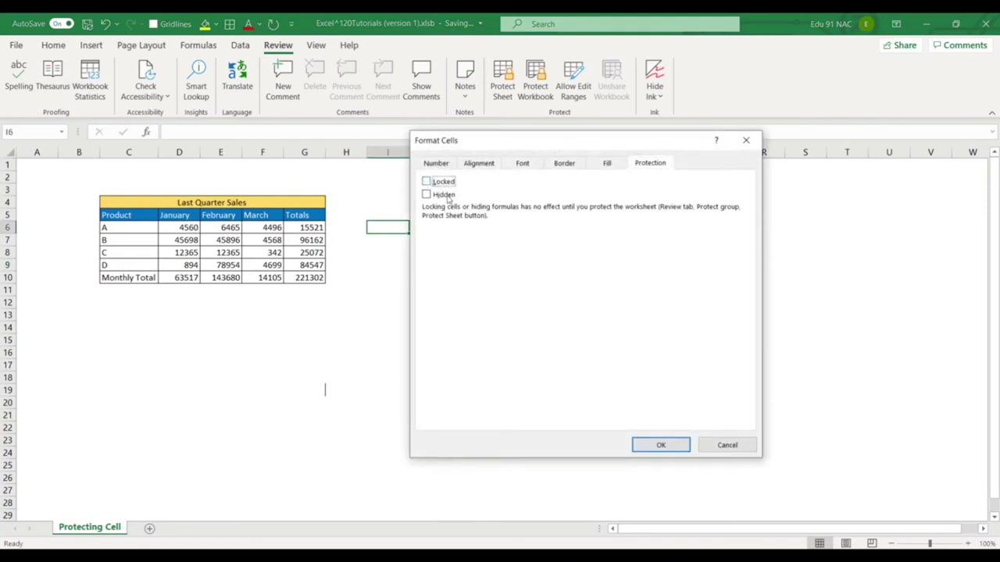
{"action": "left_click", "coordinate": [660, 445]}
Cancel the Protect Sheet dialog without protecting, and add a new blank worksheet.
{"action": "left_click", "coordinate": [504, 74]}
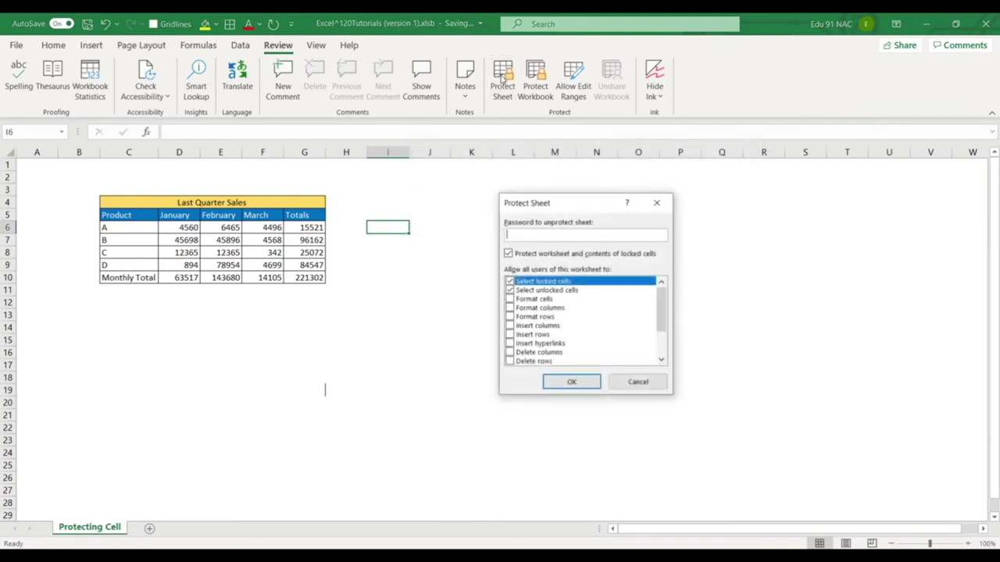
{"action": "left_click", "coordinate": [648, 385]}
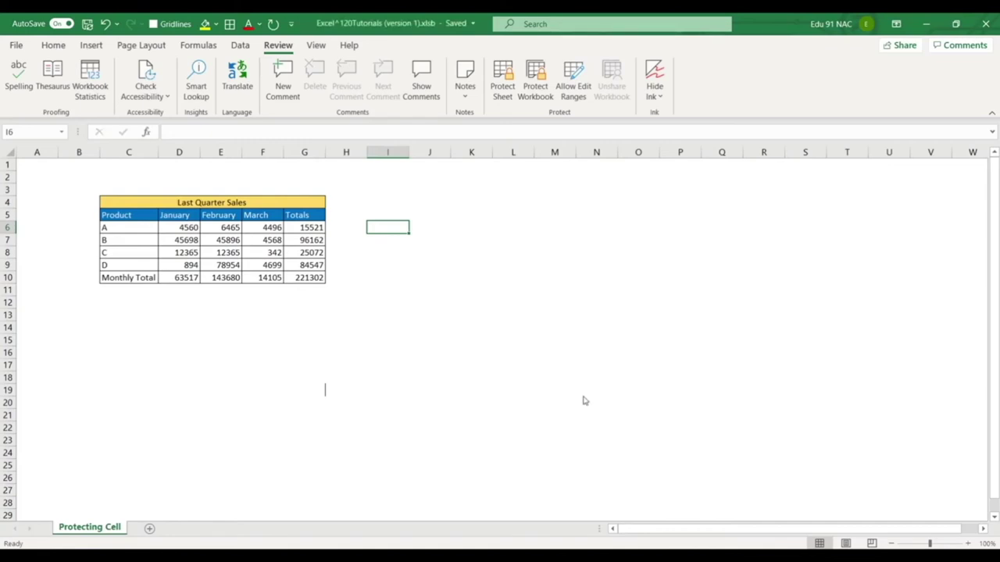
{"action": "left_click", "coordinate": [150, 530]}
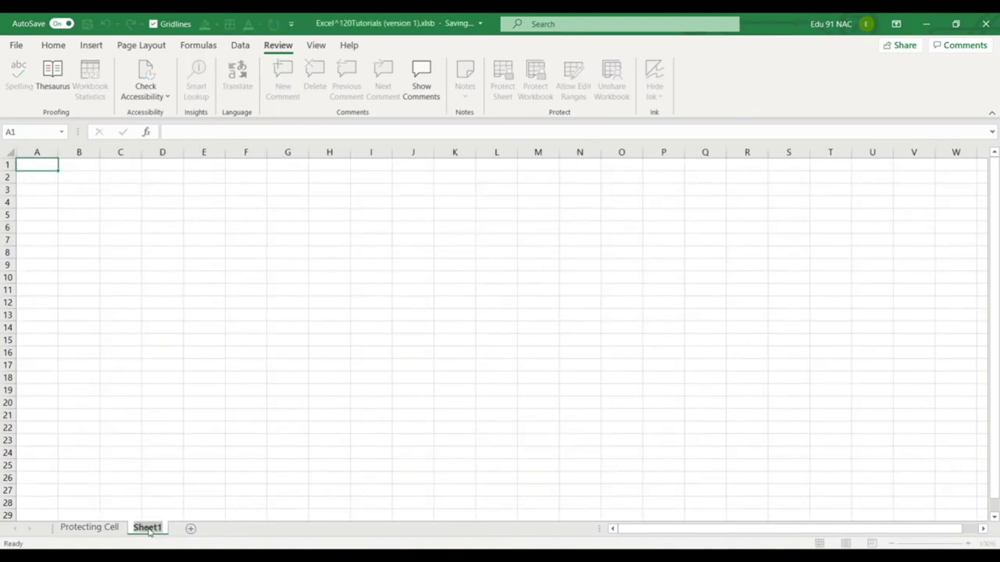
Rename the new tab Budget Sheet, enter Sale Budget in D6 and =58000 in E6.
{"action": "type", "text": "Budget"}
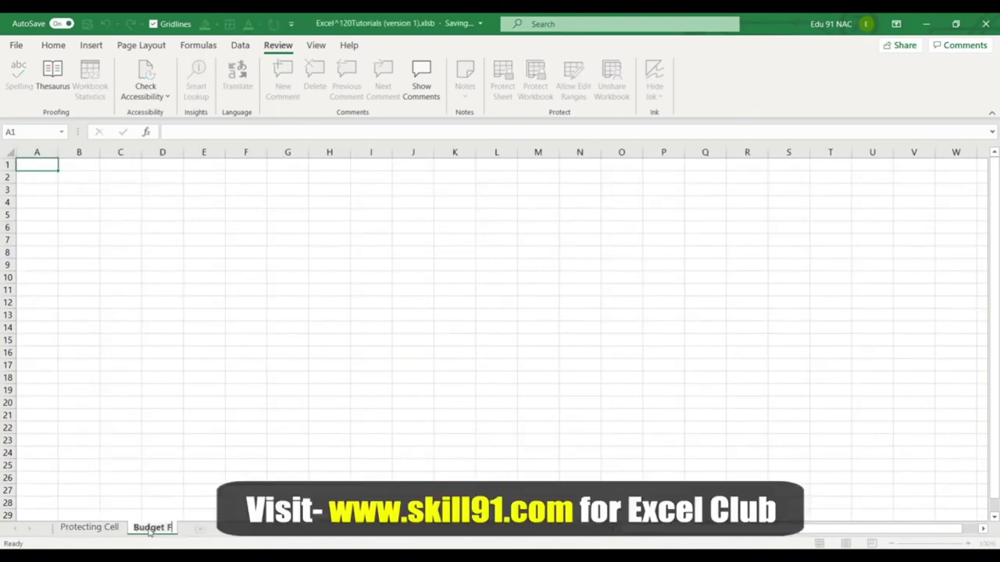
{"action": "type", "text": " Sheet"}
{"action": "key", "text": "Return"}
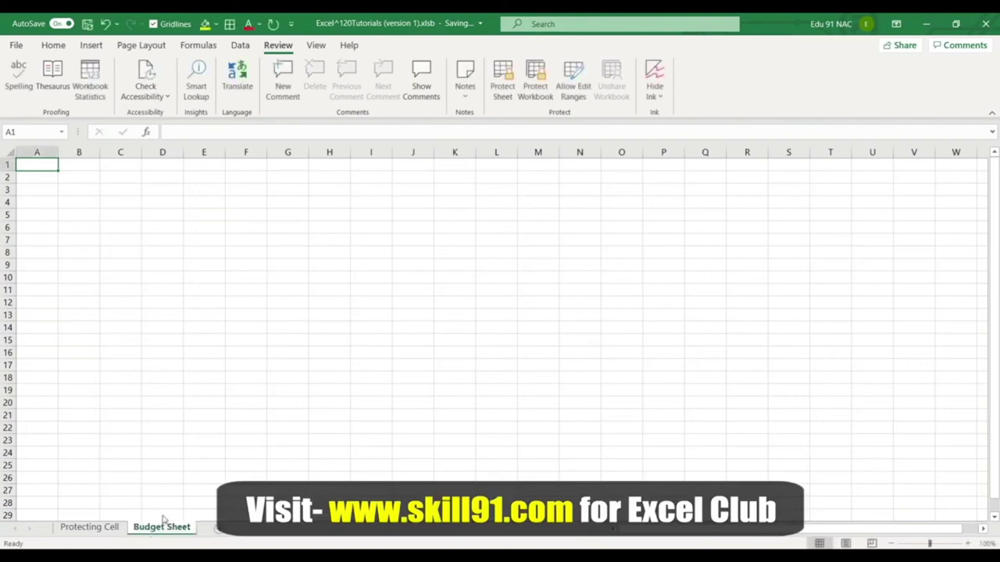
{"action": "left_click", "coordinate": [152, 229]}
{"action": "type", "text": "Sale"}
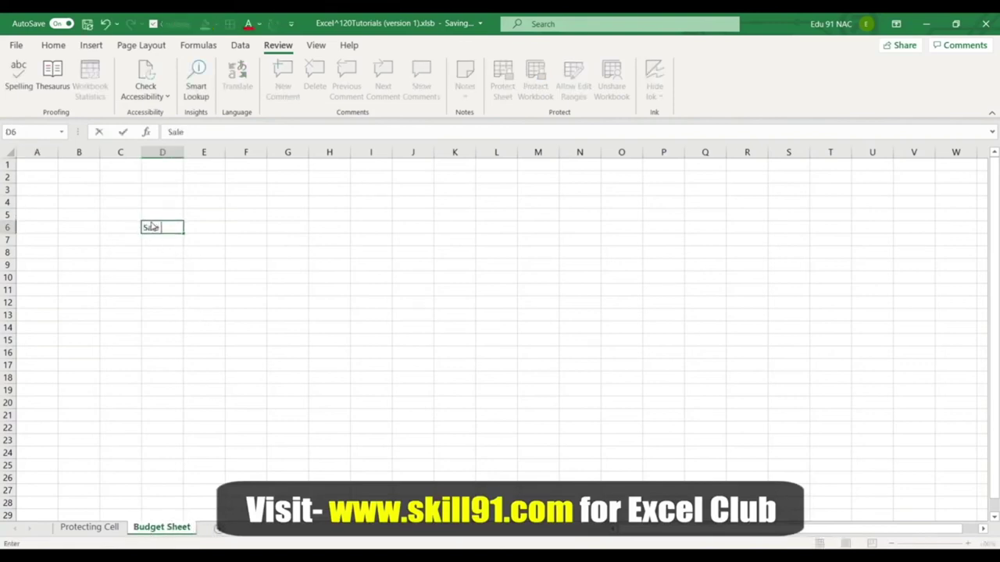
{"action": "type", "text": " Budget"}
{"action": "key", "text": "Return"}
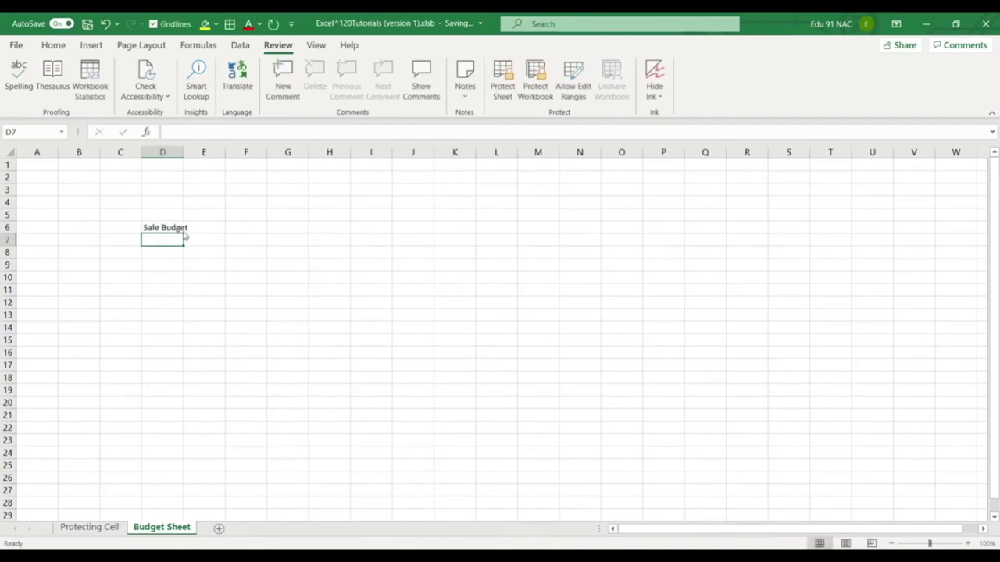
{"action": "left_click", "coordinate": [200, 228]}
{"action": "type", "text": "="}
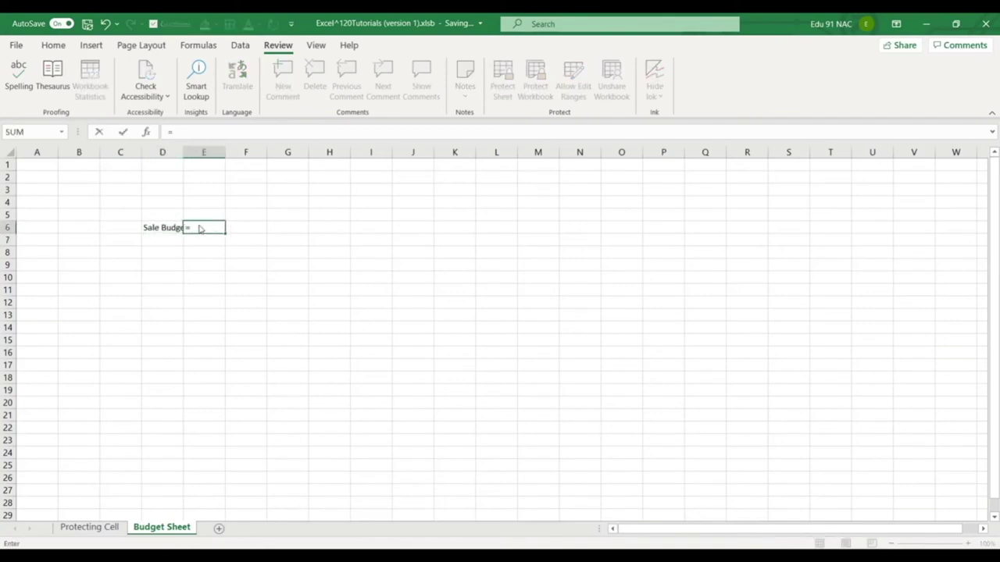
{"action": "type", "text": " 58000"}
{"action": "key", "text": "Return"}
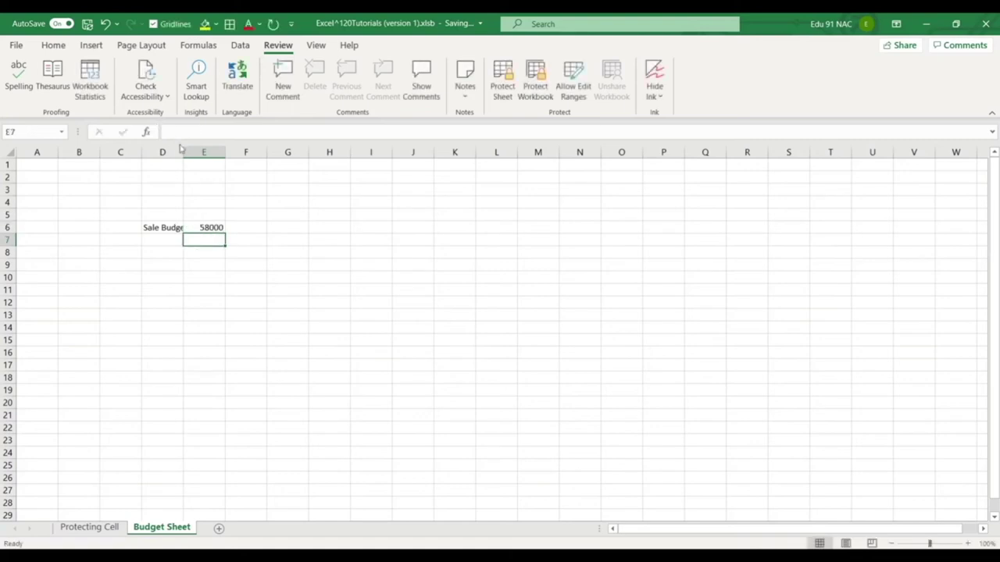
Enter a formula in C13 on Protecting Cell referencing 'Budget Sheet'!E6.
{"action": "left_click", "coordinate": [104, 528]}
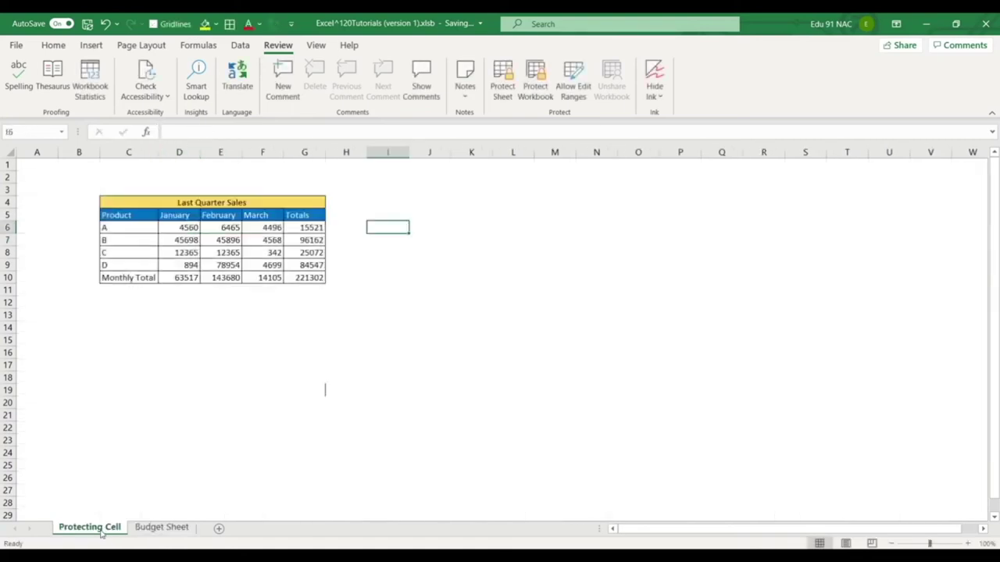
{"action": "left_click", "coordinate": [134, 316]}
{"action": "type", "text": "="}
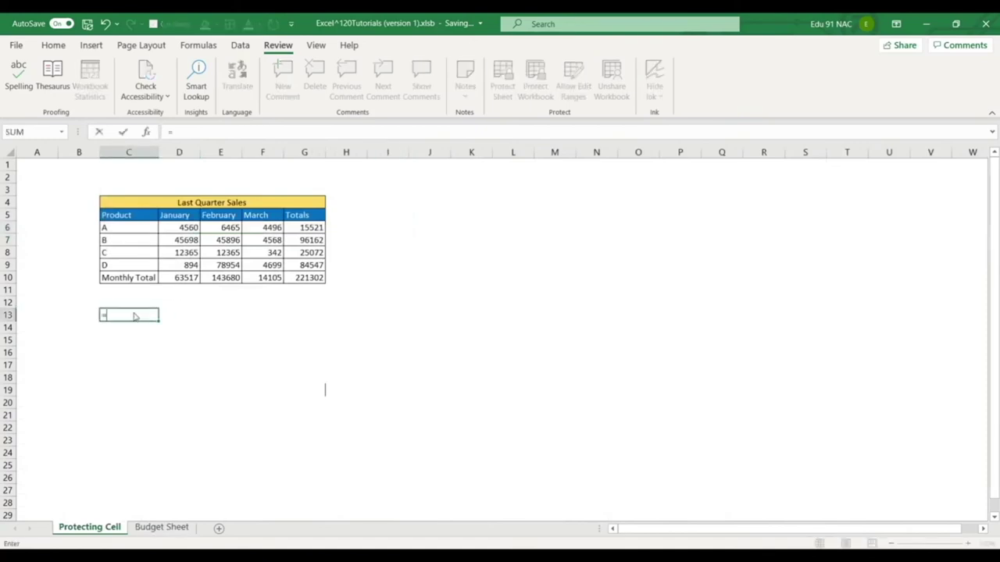
{"action": "left_click", "coordinate": [152, 527]}
{"action": "left_click", "coordinate": [218, 228]}
{"action": "key", "text": "Return"}
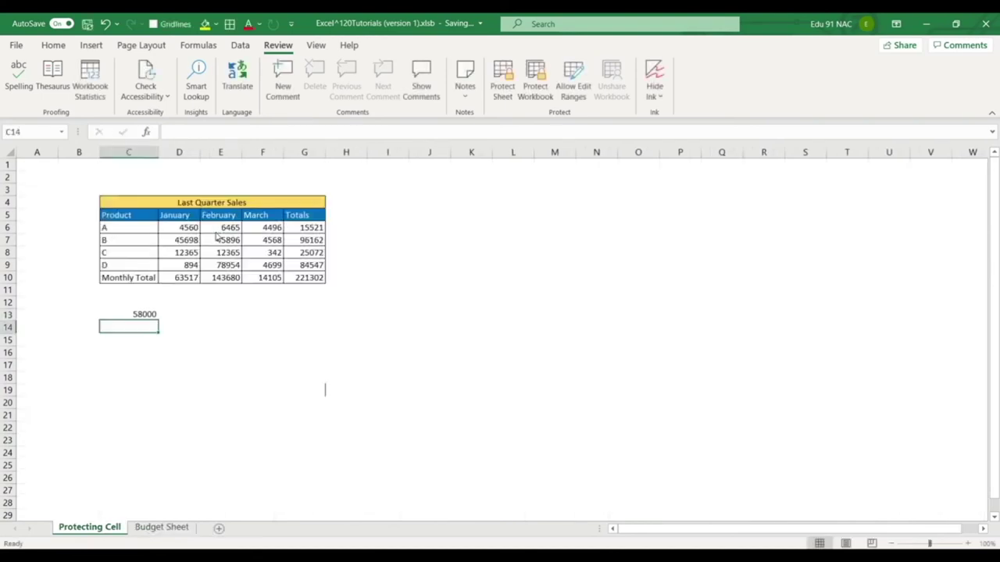
Verify the 58000 link by inspecting C13 and switching between the two sheets.
{"action": "left_click", "coordinate": [147, 317]}
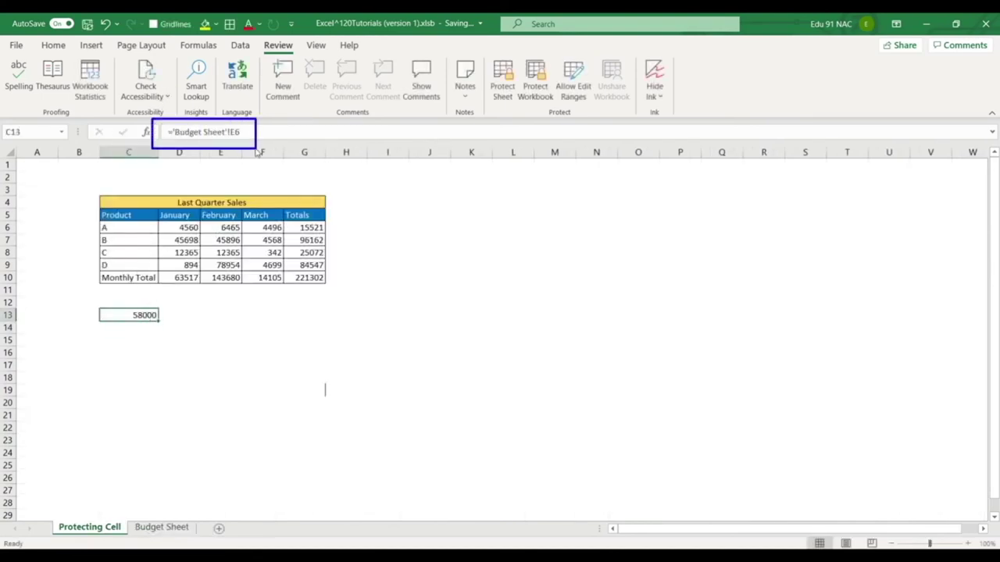
{"action": "left_click", "coordinate": [253, 408]}
{"action": "left_click", "coordinate": [146, 319]}
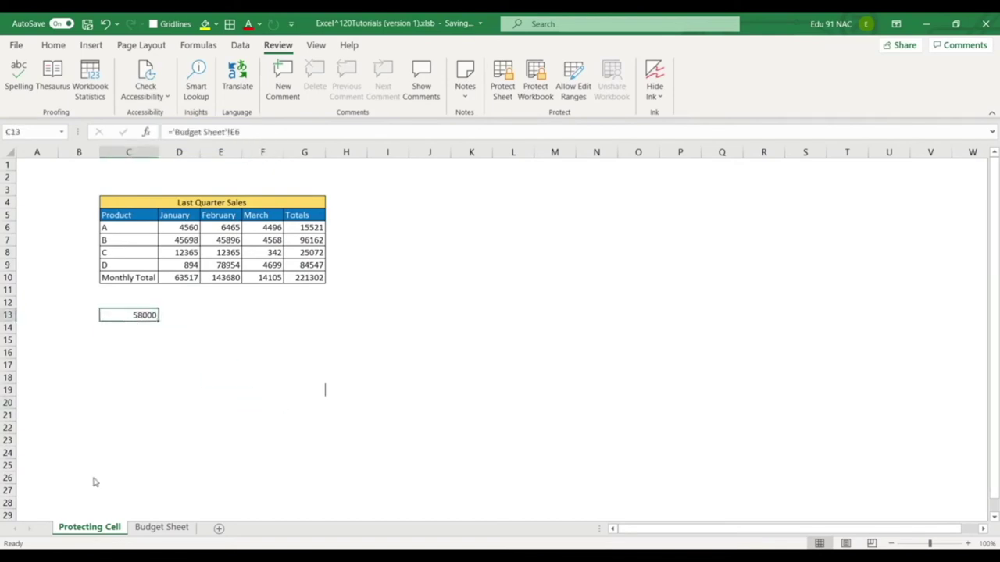
{"action": "left_click", "coordinate": [155, 529]}
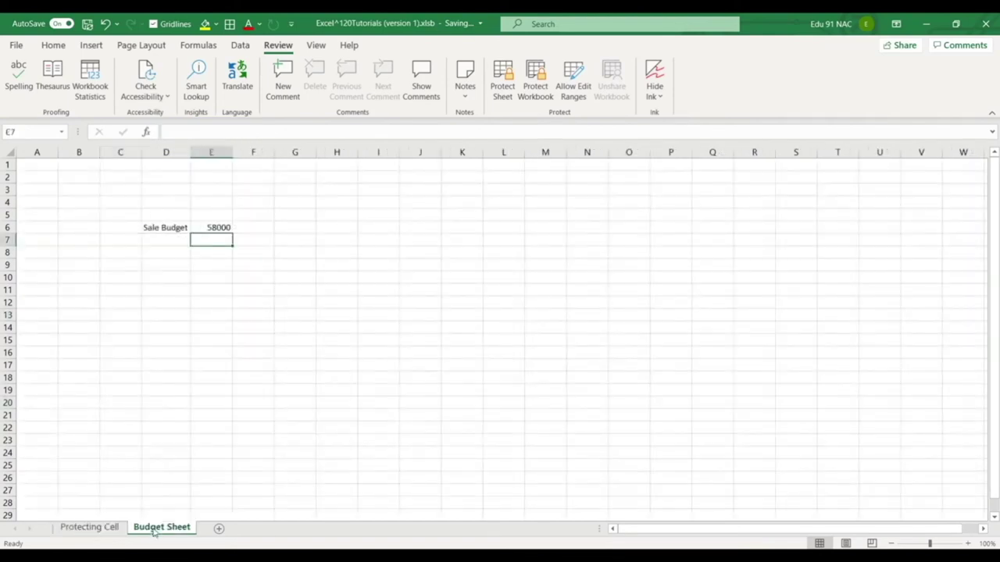
{"action": "left_click", "coordinate": [93, 528]}
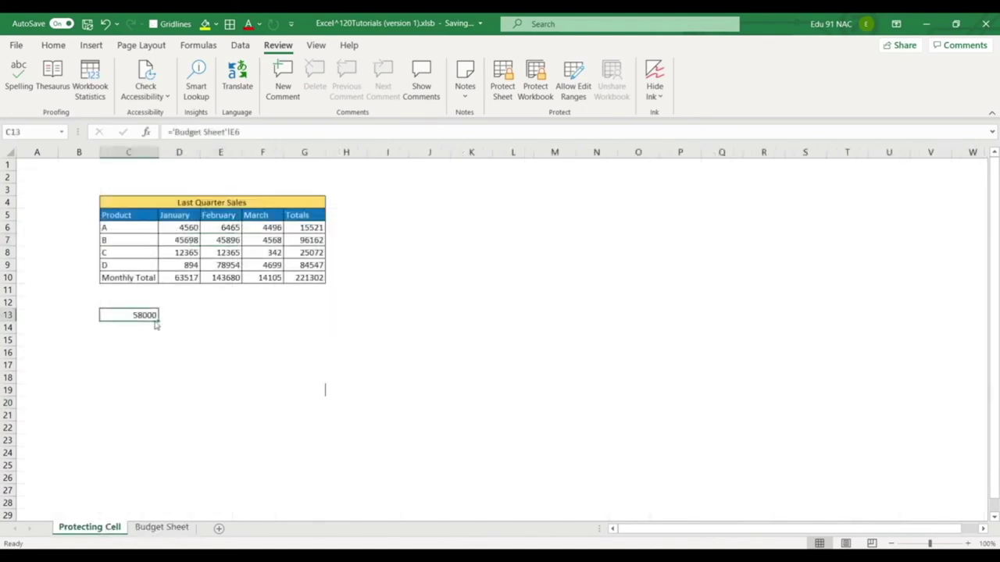
{"action": "left_click", "coordinate": [160, 528]}
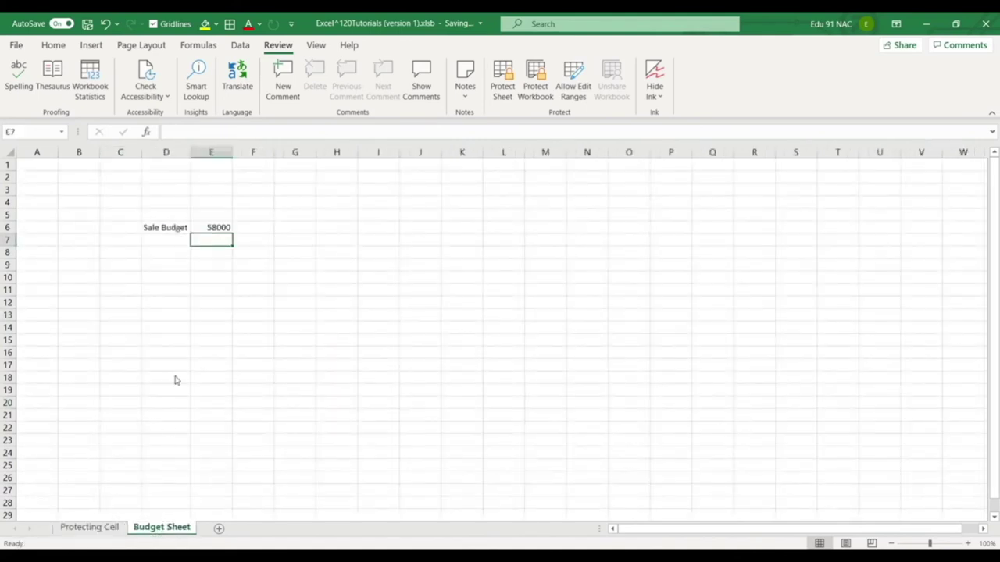
{"action": "left_click", "coordinate": [90, 528]}
{"action": "key", "text": "ctrl+Page_Down"}
{"action": "left_click", "coordinate": [114, 528]}
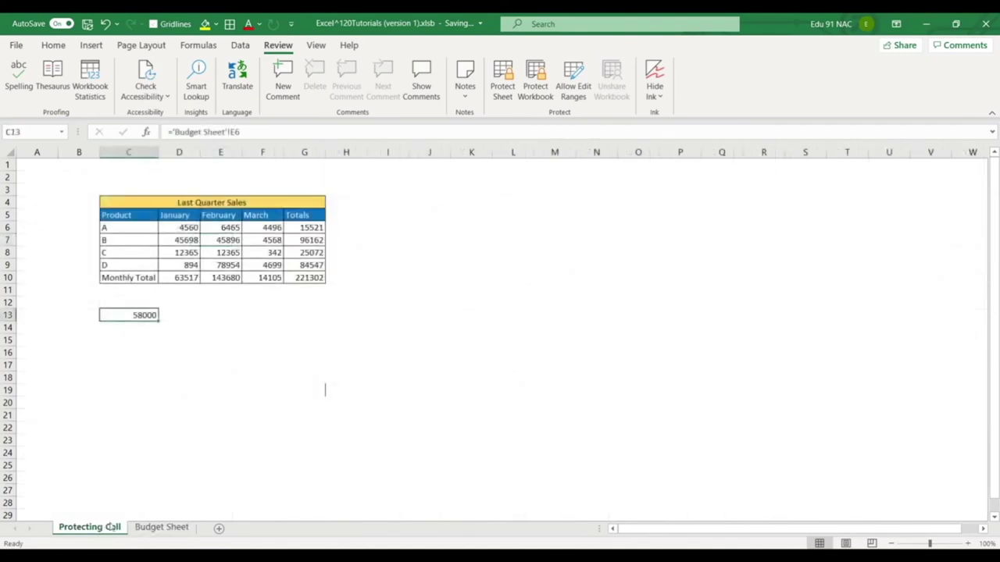
Protect the workbook structure with a password, entering and confirming it.
{"action": "left_click", "coordinate": [536, 89]}
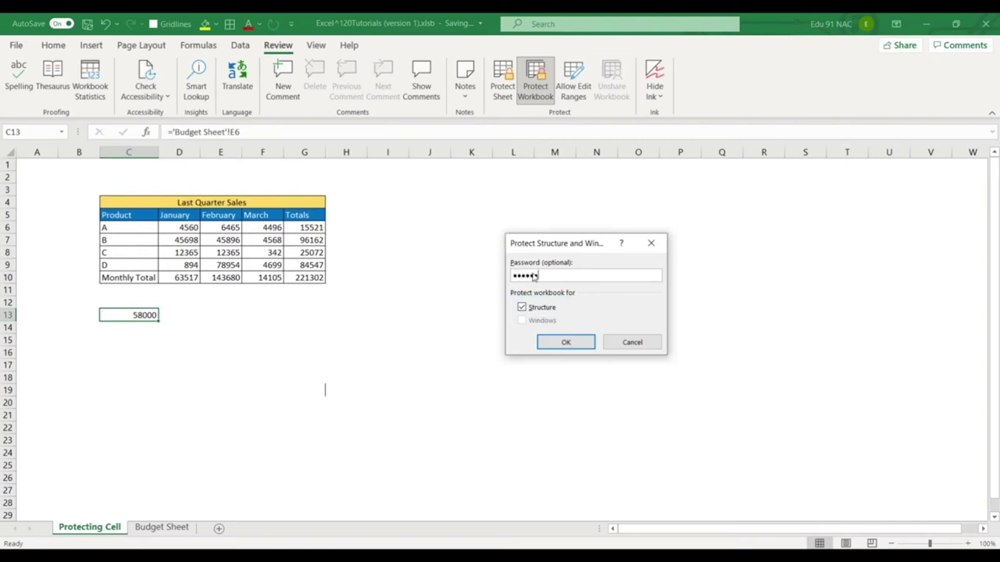
{"action": "key", "text": "Return"}
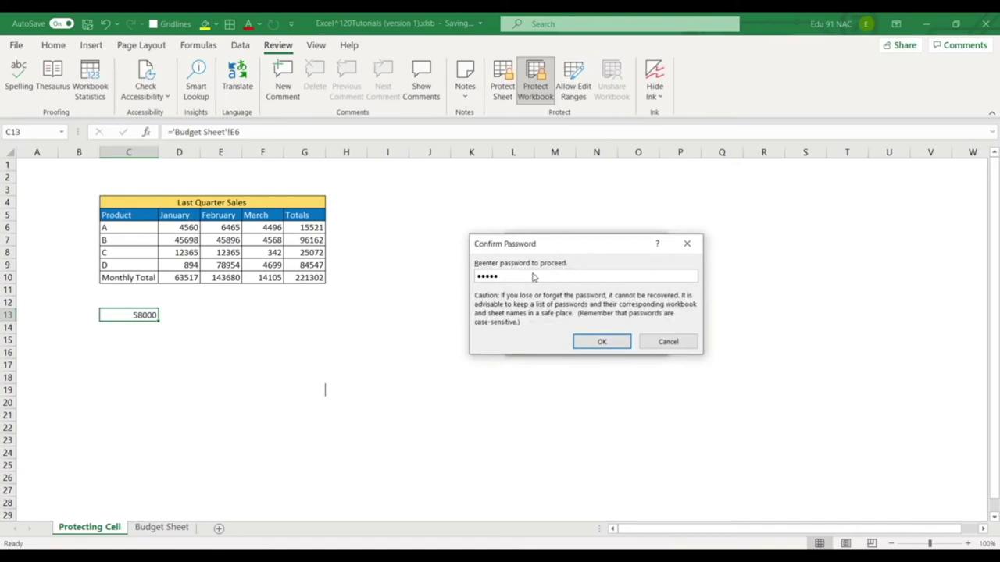
{"action": "key", "text": "Return"}
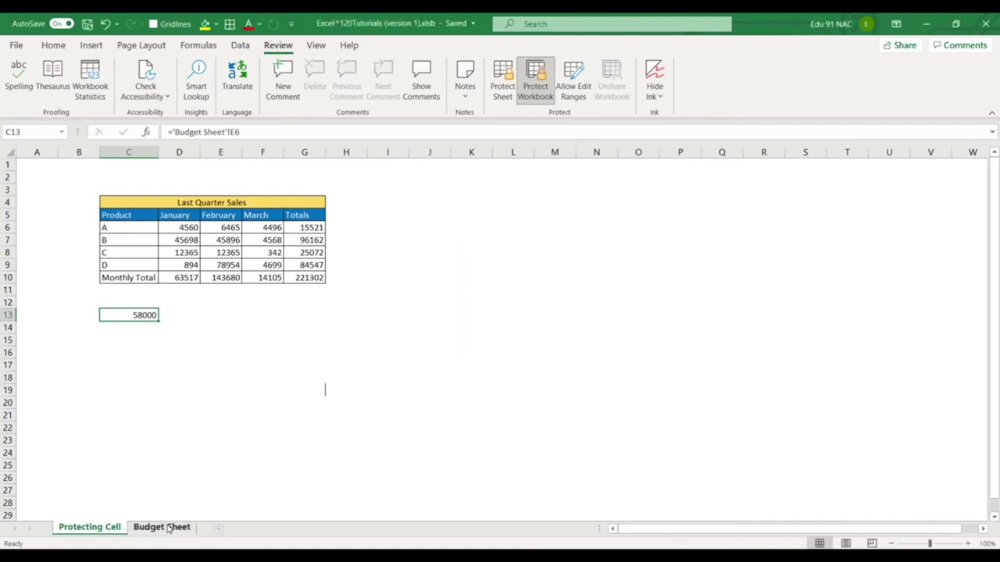
Show the Budget Sheet tab menu with Insert, Delete, Rename and Hide greyed out, then dismiss it.
{"action": "right_click", "coordinate": [168, 528]}
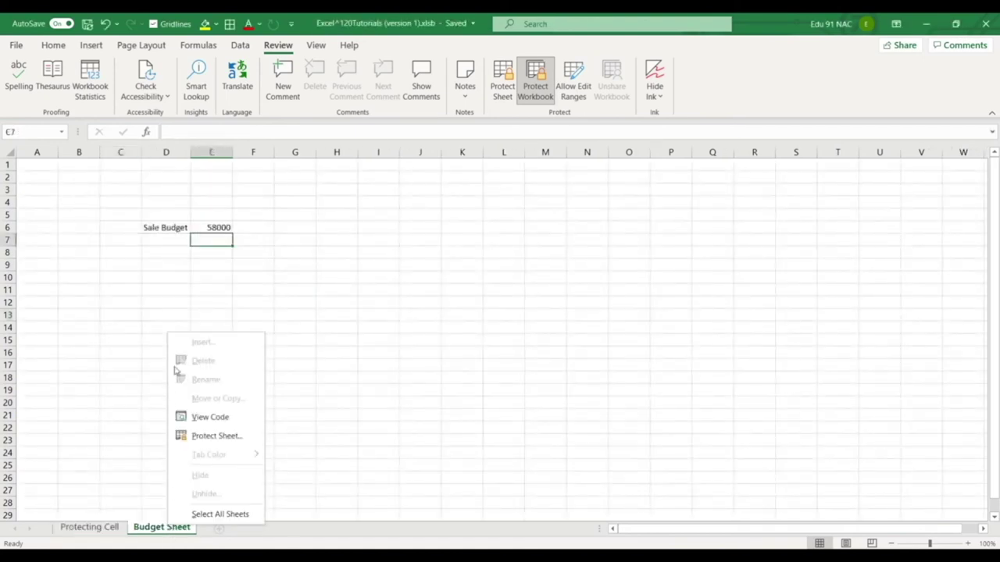
{"action": "mouse_move", "coordinate": [165, 332]}
{"action": "left_mouse_down"}
{"action": "mouse_move", "coordinate": [248, 506]}
{"action": "mouse_move", "coordinate": [270, 527]}
{"action": "left_mouse_up"}
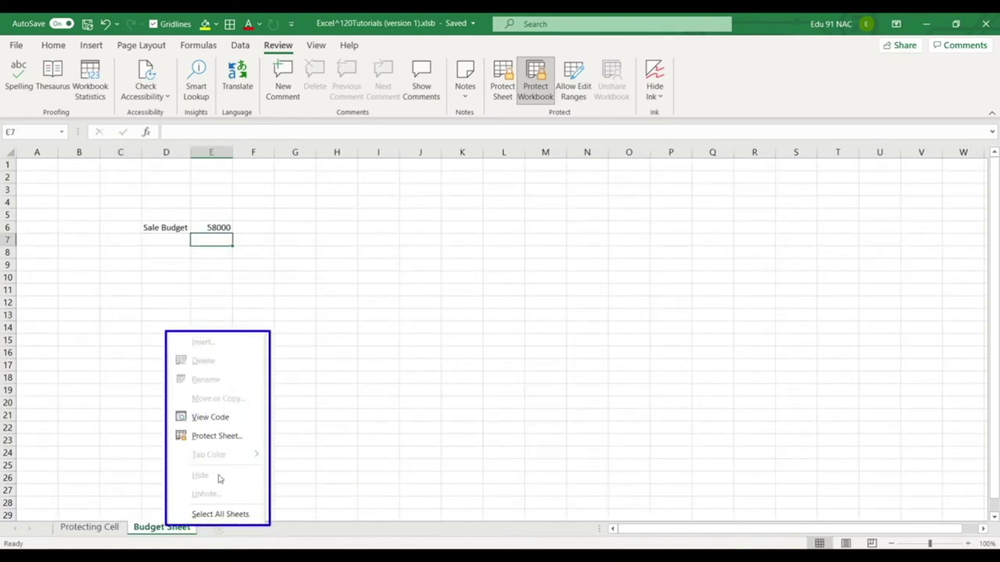
{"action": "mouse_move", "coordinate": [186, 450]}
{"action": "left_mouse_down"}
{"action": "mouse_move", "coordinate": [232, 466]}
{"action": "mouse_move", "coordinate": [214, 483]}
{"action": "mouse_move", "coordinate": [219, 500]}
{"action": "left_mouse_up"}
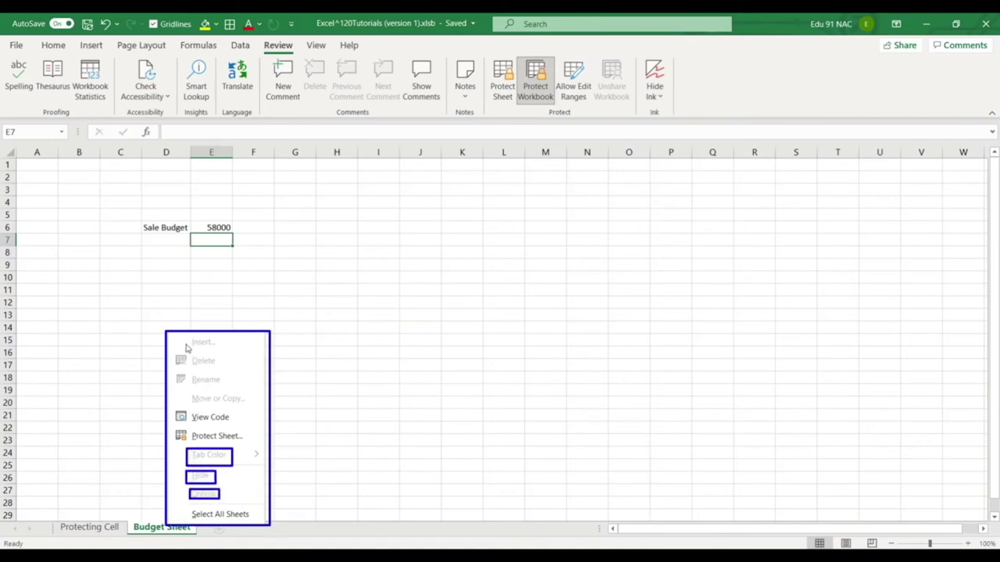
{"action": "mouse_move", "coordinate": [184, 336]}
{"action": "left_mouse_down"}
{"action": "mouse_move", "coordinate": [217, 353]}
{"action": "mouse_move", "coordinate": [230, 393]}
{"action": "mouse_move", "coordinate": [256, 405]}
{"action": "left_mouse_up"}
{"action": "key", "text": "Escape"}
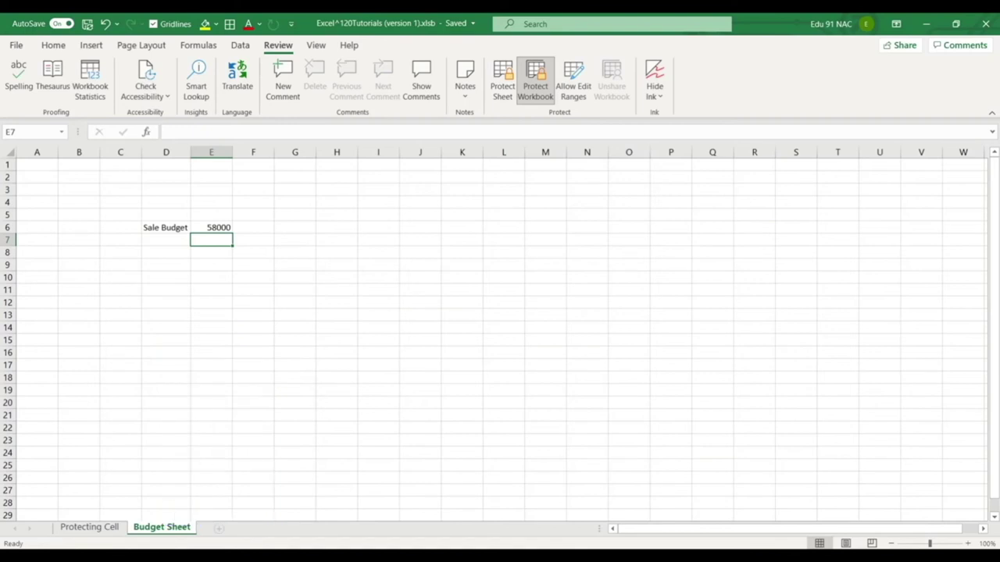
Unprotect the workbook with its password and rename Budget Sheet to Budget Sheet Rename.
{"action": "left_click", "coordinate": [542, 95]}
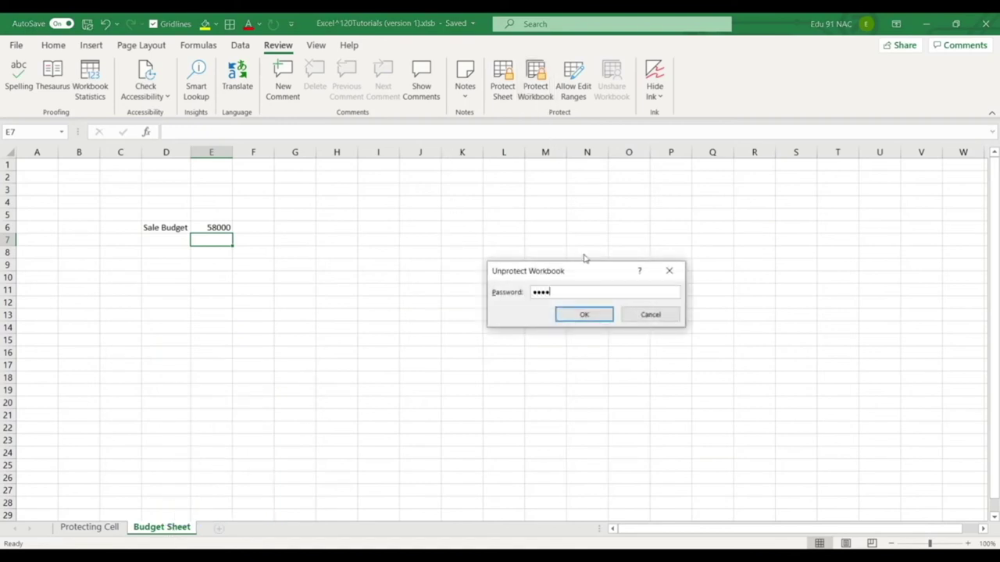
{"action": "key", "text": "Return"}
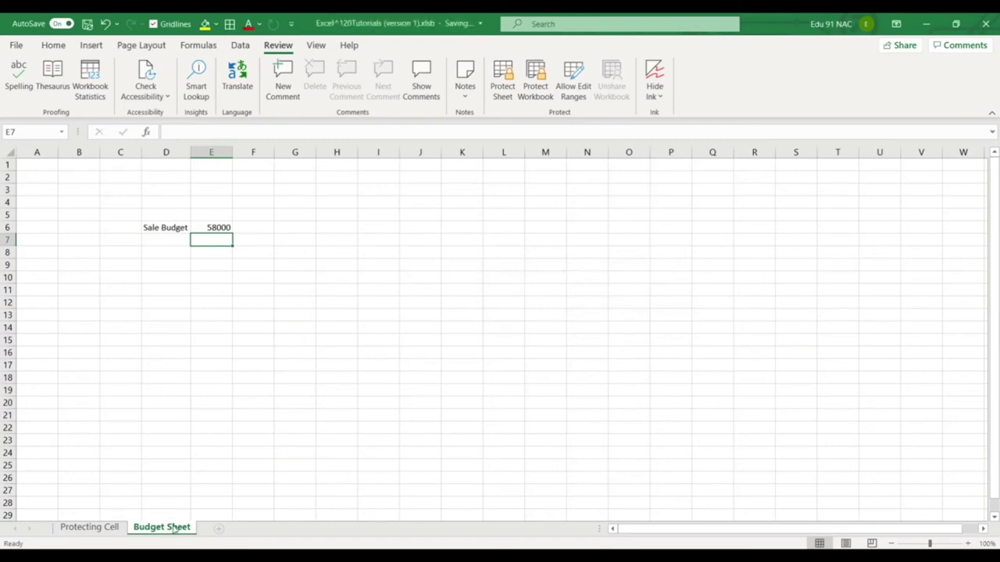
{"action": "right_click", "coordinate": [175, 528]}
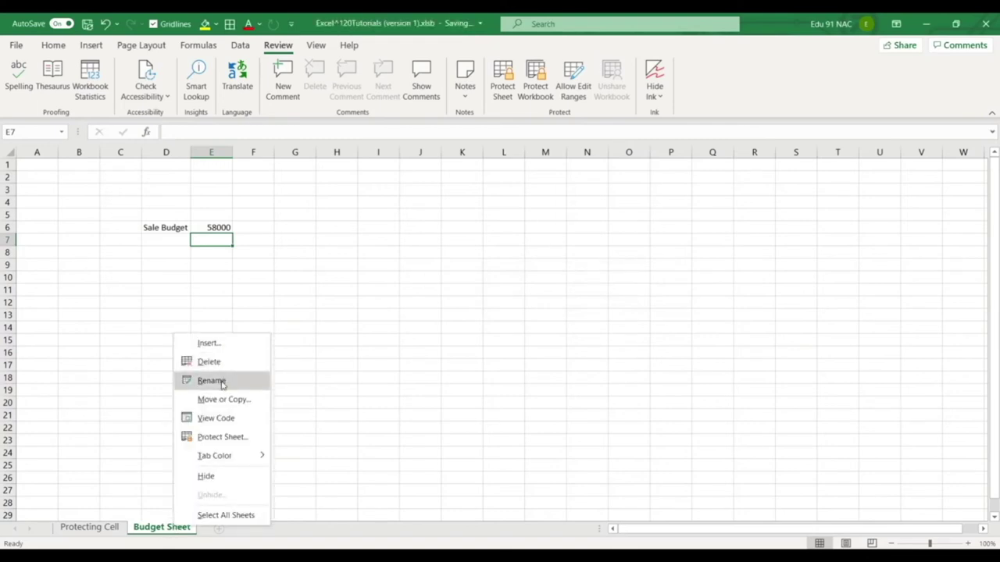
{"action": "left_click", "coordinate": [222, 382]}
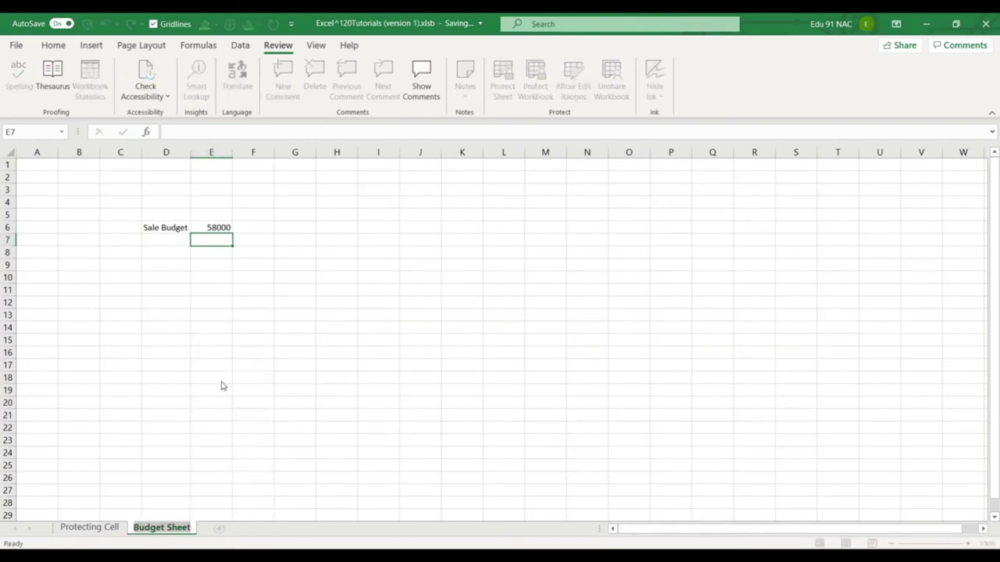
{"action": "key", "text": "End"}
{"action": "type", "text": "Rename"}
{"action": "key", "text": "Return"}
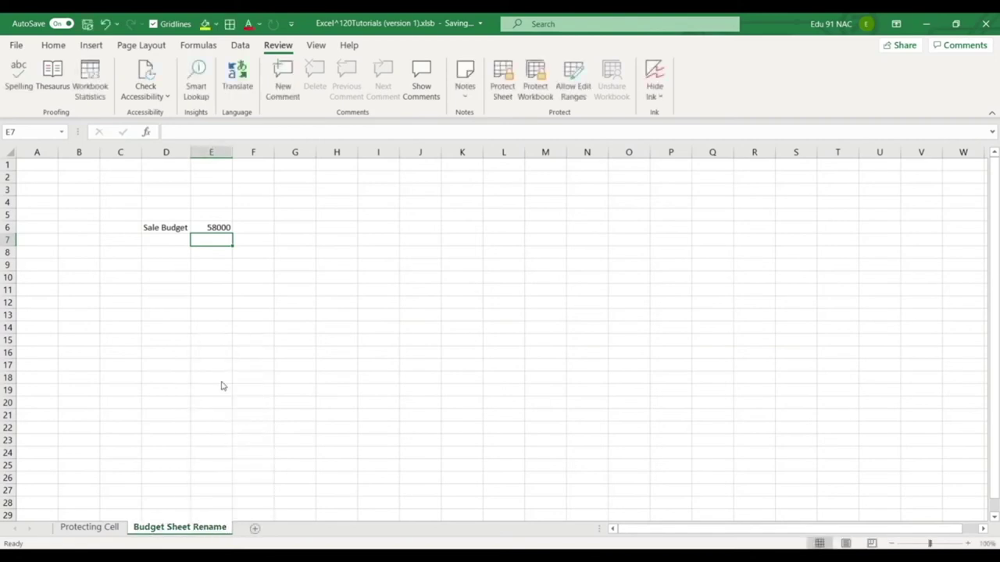
Check C13's reference to the renamed sheet, then delete Budget Sheet Rename and inspect C13's #REF!
{"action": "left_click", "coordinate": [89, 527]}
{"action": "left_click", "coordinate": [139, 330]}
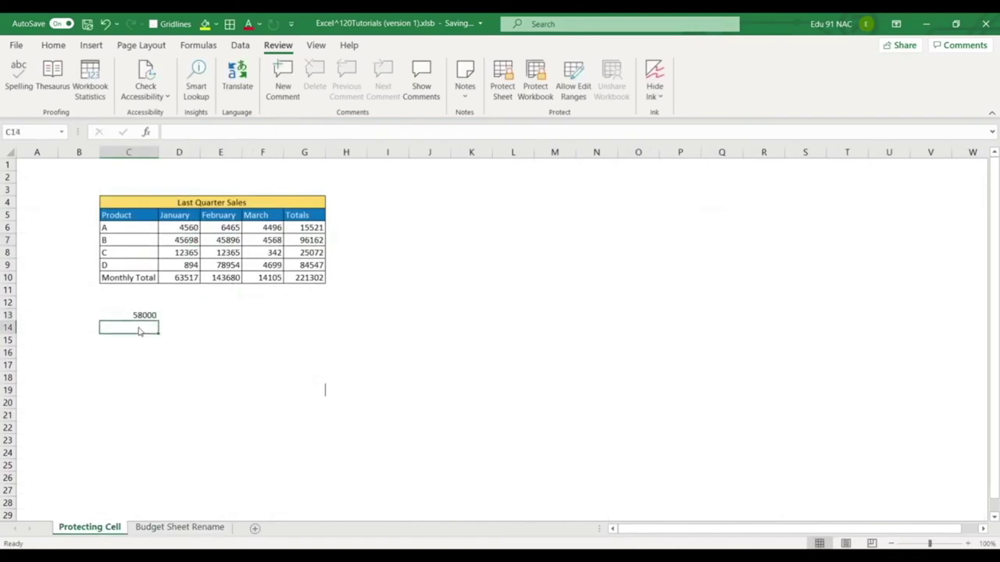
{"action": "left_click", "coordinate": [145, 317]}
{"action": "right_click", "coordinate": [164, 528]}
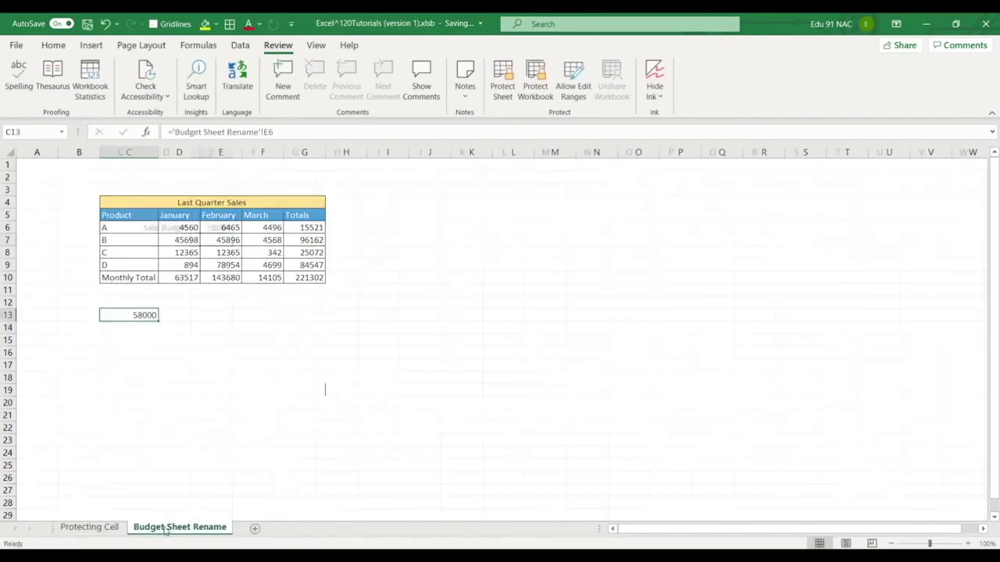
{"action": "left_click", "coordinate": [211, 364]}
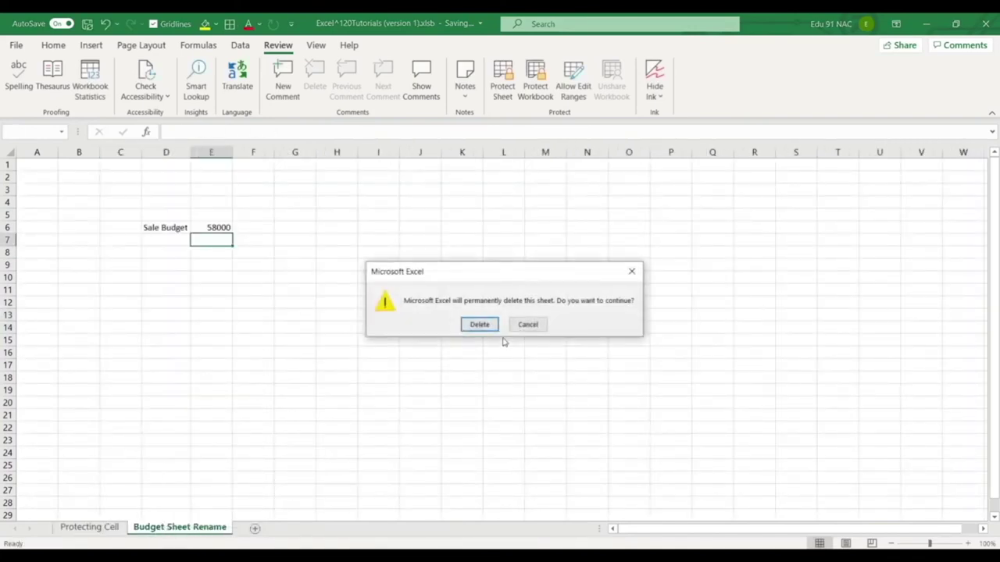
{"action": "left_click", "coordinate": [478, 324]}
{"action": "left_click", "coordinate": [136, 355]}
{"action": "left_click", "coordinate": [133, 342]}
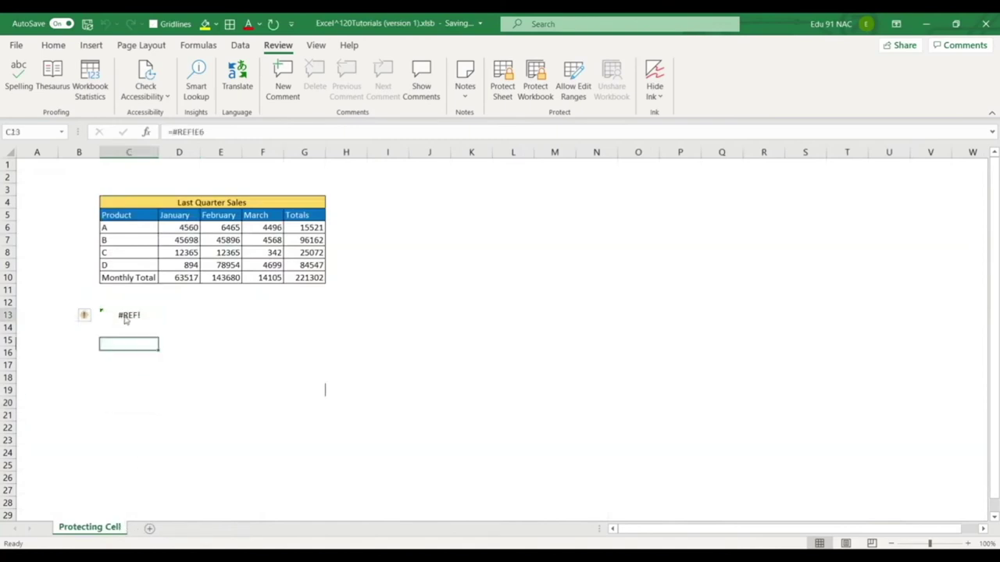
{"action": "left_click", "coordinate": [125, 317]}
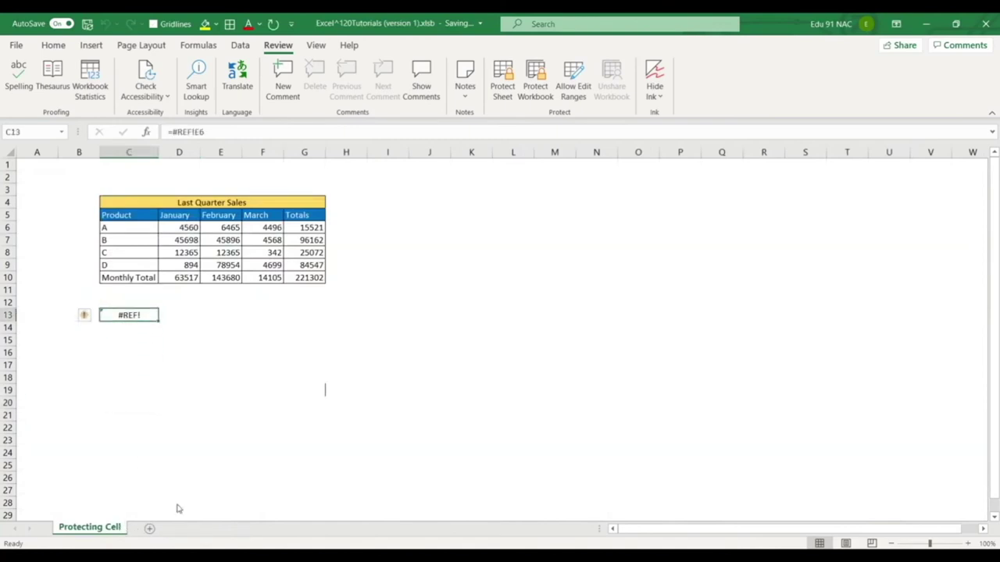
Add a new sheet named Budget Sheet.
{"action": "left_click", "coordinate": [149, 528]}
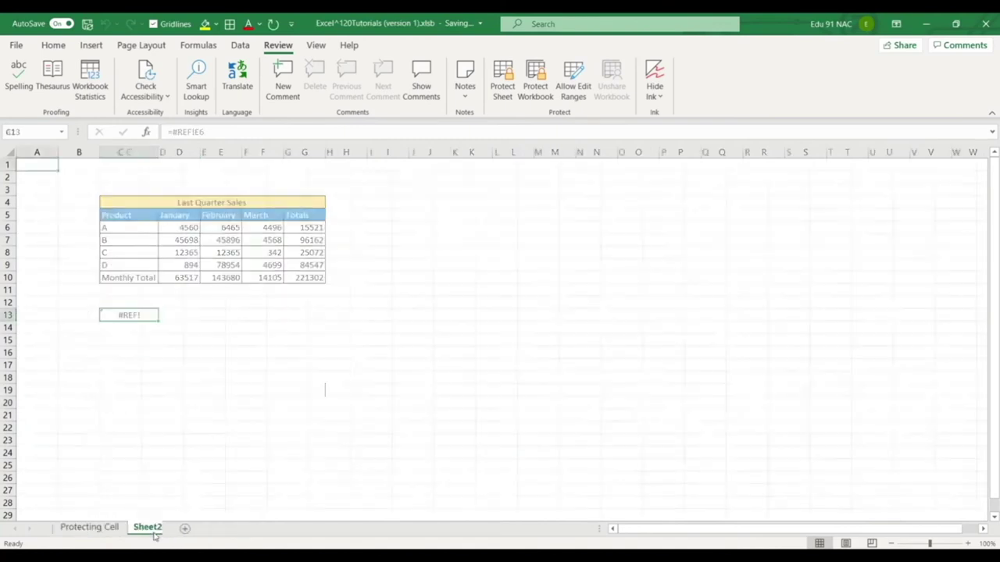
{"action": "type", "text": "Budh"}
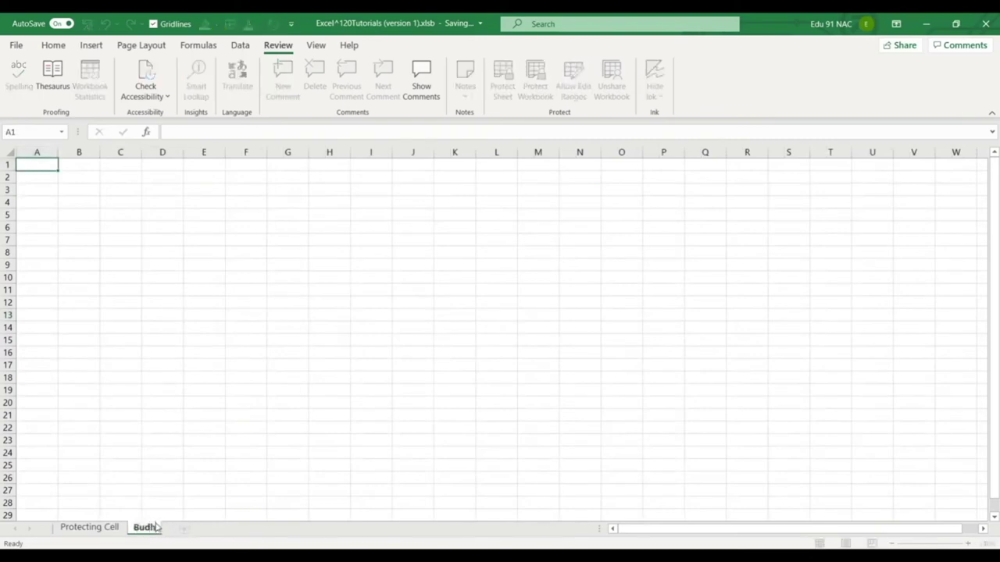
{"action": "key", "text": "BackSpace"}
{"action": "type", "text": "get Sheet"}
{"action": "key", "text": "Return"}
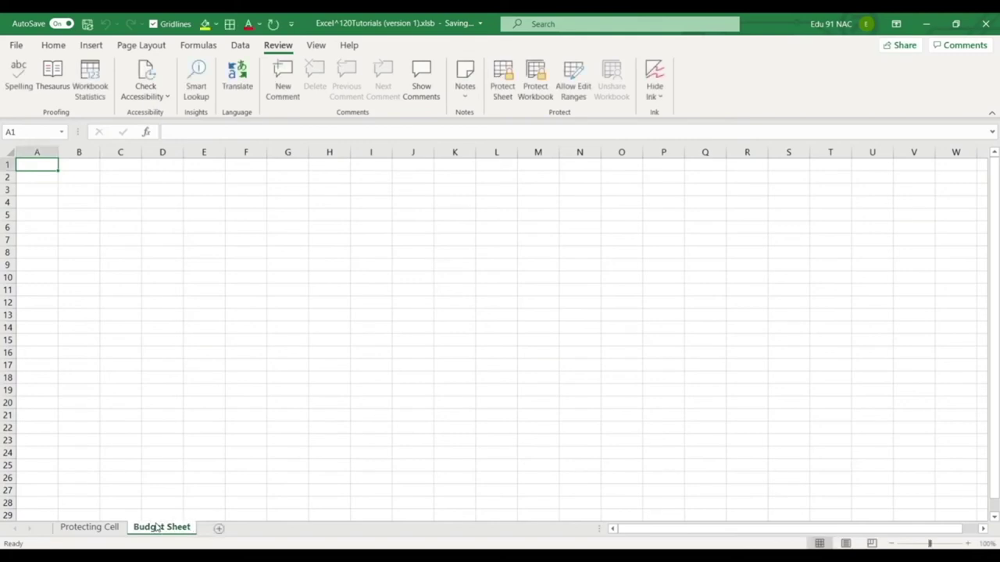
Enter the label Sale Budget in D8 and the value 58900 in E8.
{"action": "left_click", "coordinate": [176, 261]}
{"action": "type", "text": "Sa"}
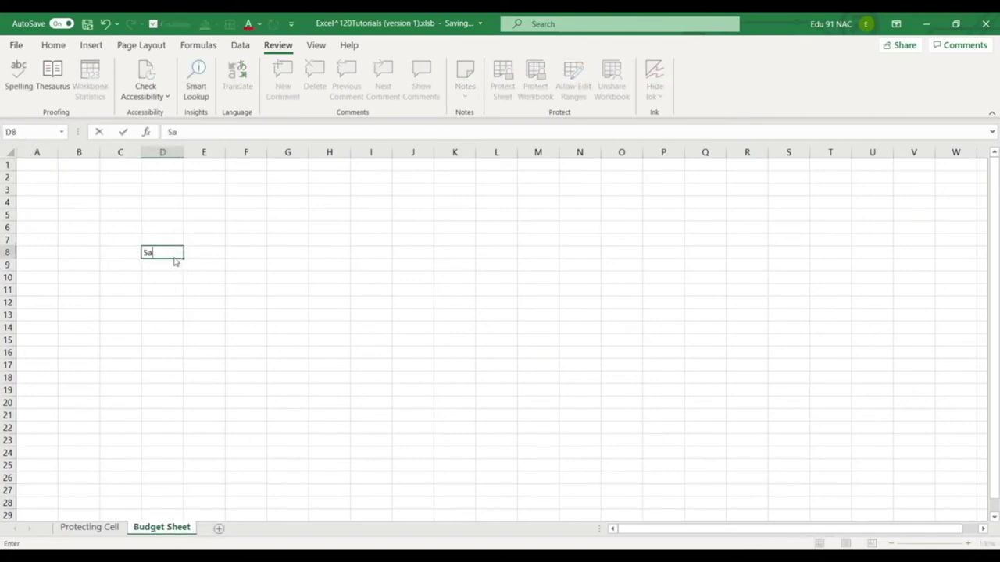
{"action": "type", "text": "le Budget"}
{"action": "key", "text": "Return"}
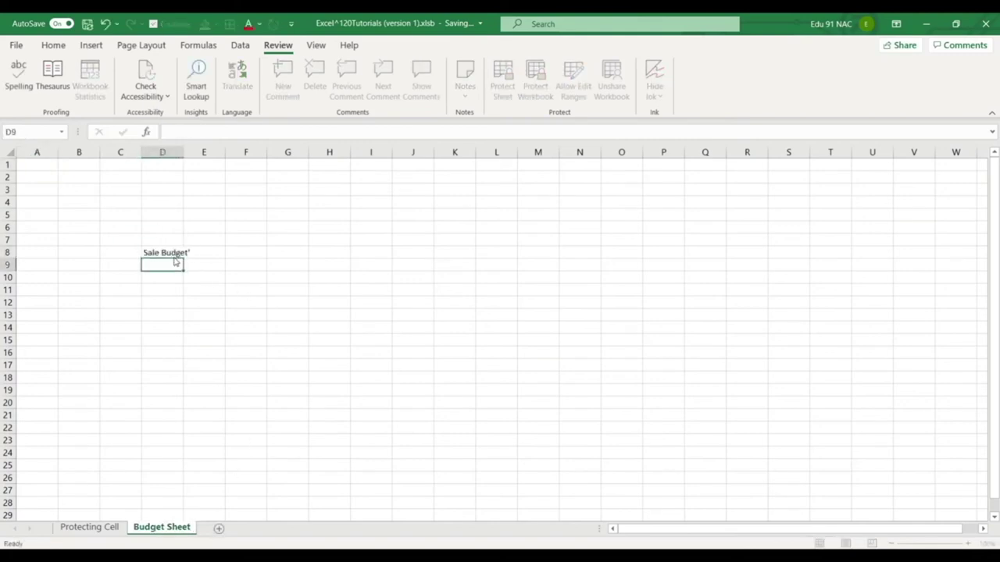
{"action": "left_click", "coordinate": [175, 261]}
{"action": "key", "text": "F2"}
{"action": "type", "text": "'"}
{"action": "key", "text": "BackSpace"}
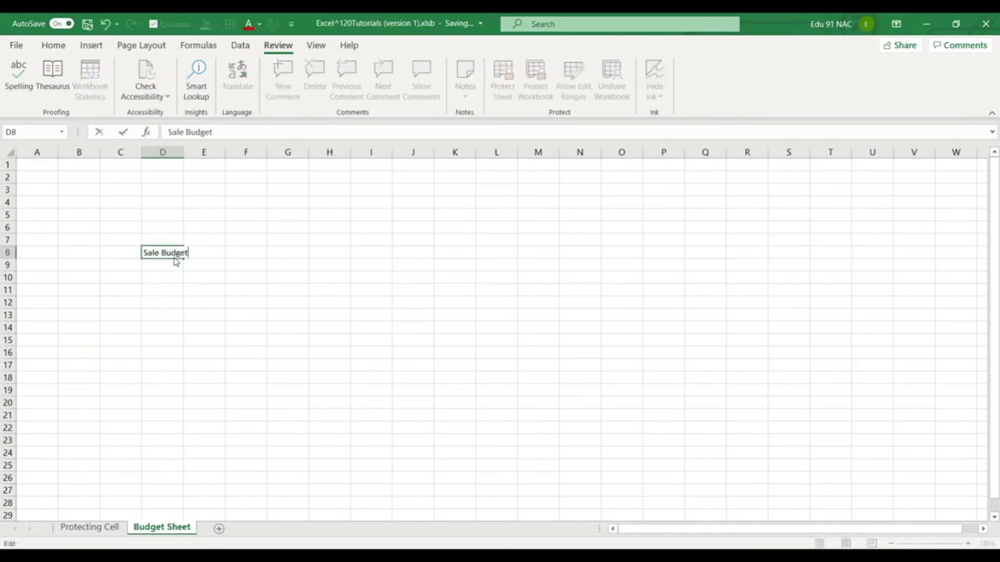
{"action": "key", "text": "Return"}
{"action": "key", "text": "Up"}
{"action": "key", "text": "Right"}
{"action": "type", "text": "58900"}
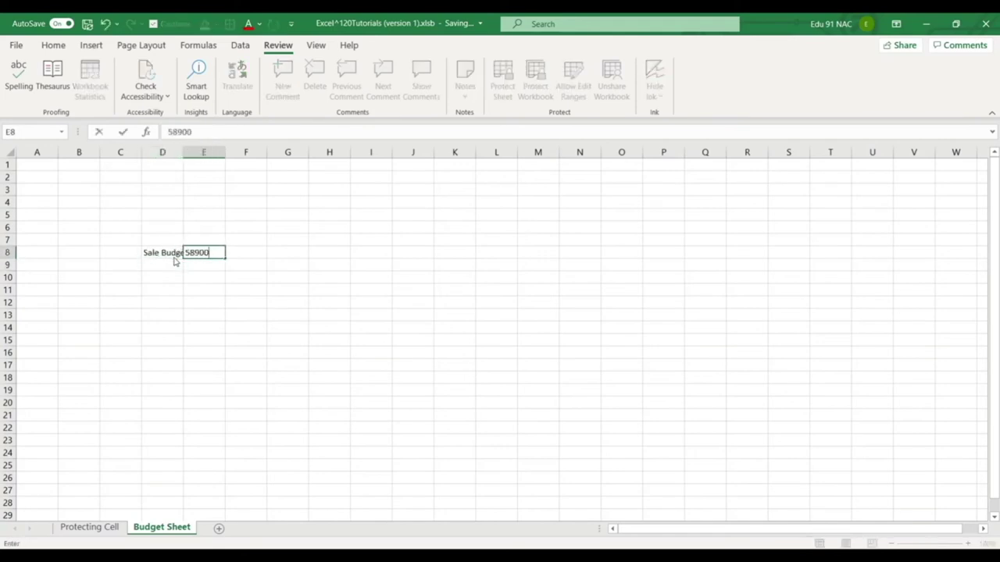
{"action": "key", "text": "Return"}
Link C13 on Protecting Cell to 'Budget Sheet'!E8 with a cross-sheet formula.
{"action": "left_click", "coordinate": [108, 529]}
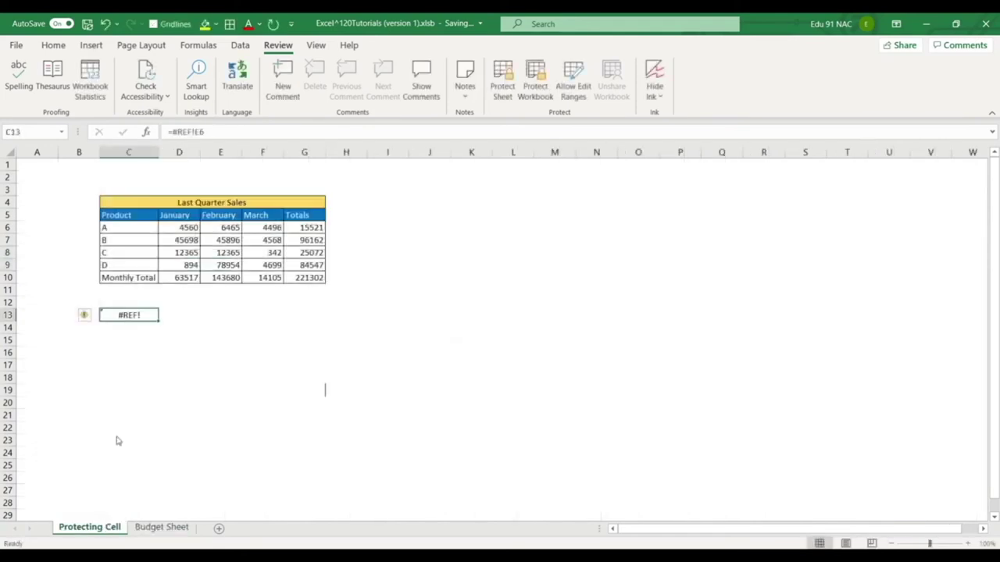
{"action": "type", "text": "="}
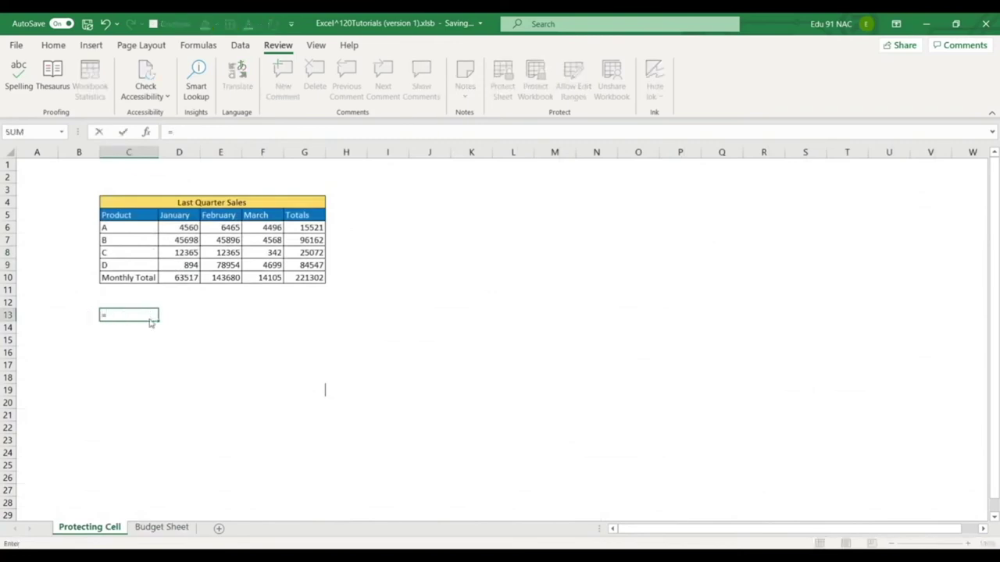
{"action": "left_click", "coordinate": [161, 528]}
{"action": "left_click", "coordinate": [221, 255]}
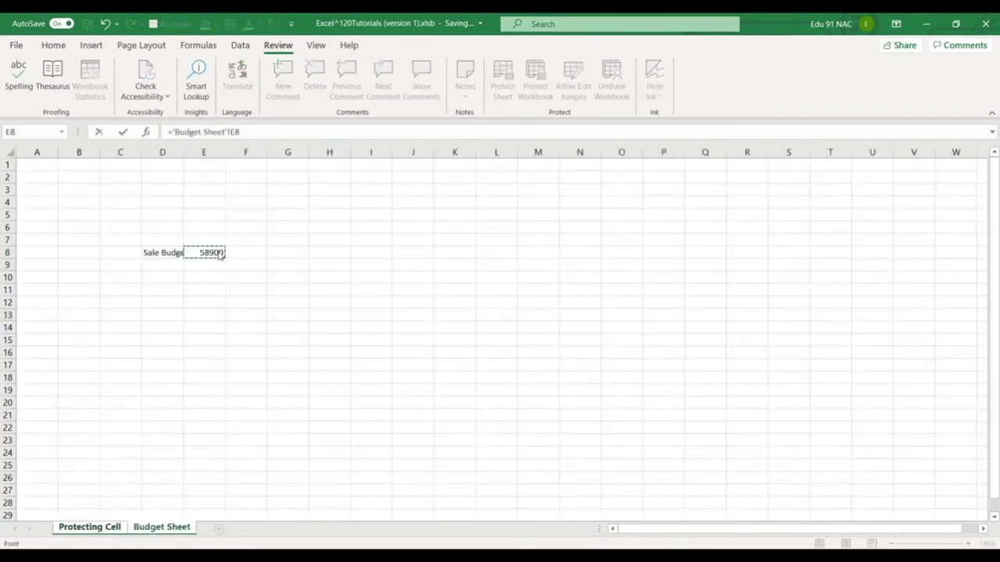
{"action": "key", "text": "Return"}
{"action": "left_click", "coordinate": [162, 528]}
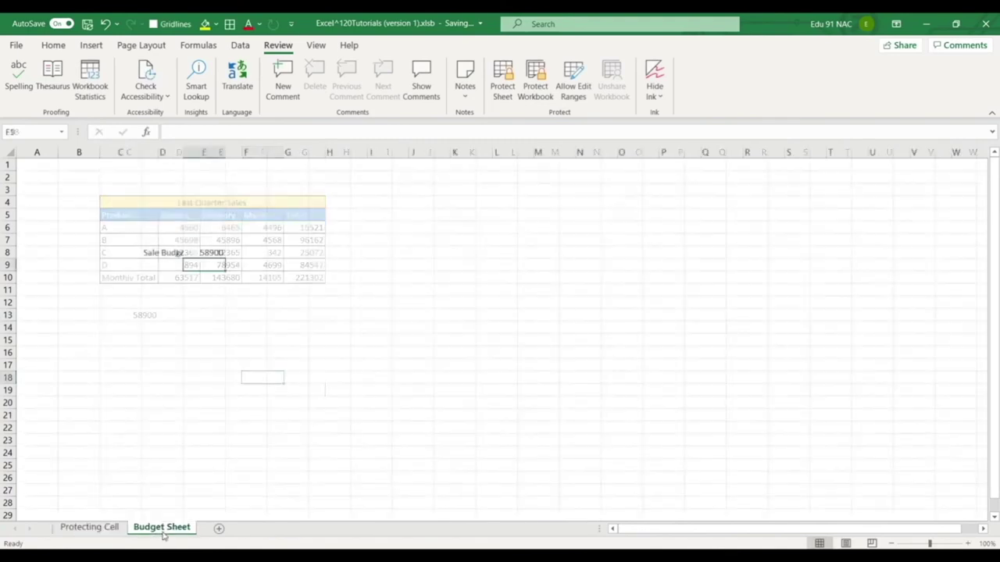
Protect the workbook structure with a password, entering it and confirming it.
{"action": "left_click", "coordinate": [245, 402]}
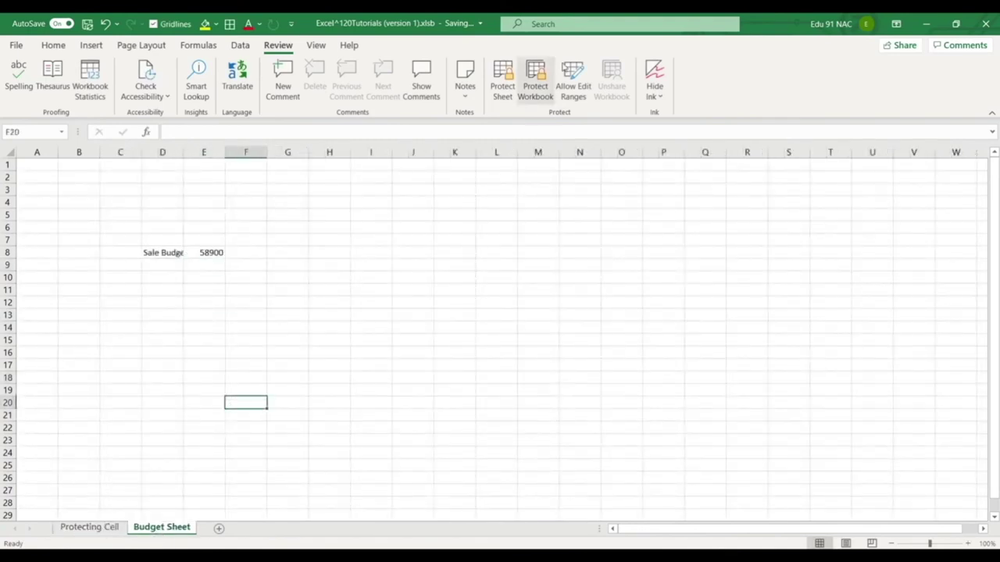
{"action": "left_click", "coordinate": [535, 82]}
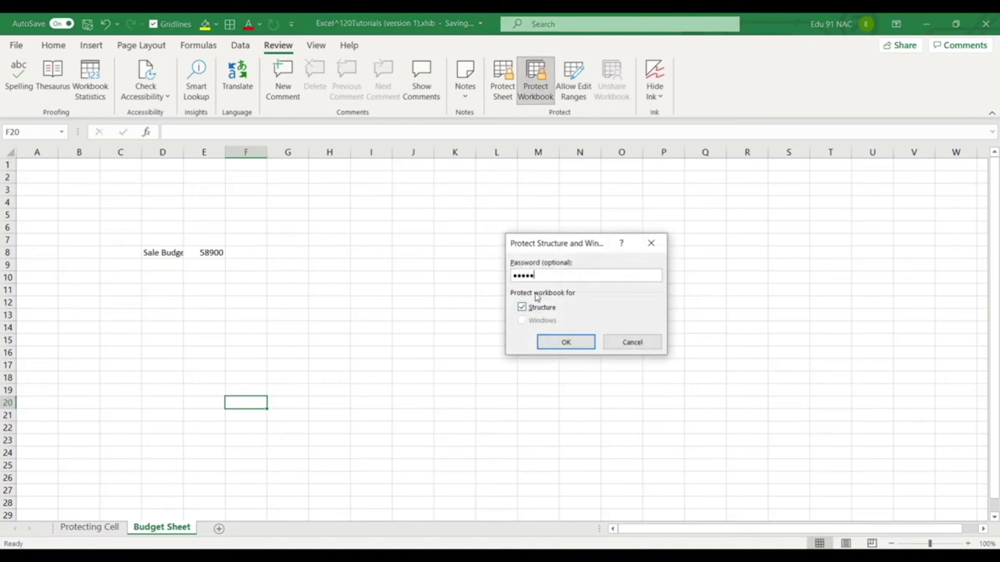
{"action": "type", "text": "6"}
{"action": "key", "text": "Return"}
{"action": "type", "text": "12345"}
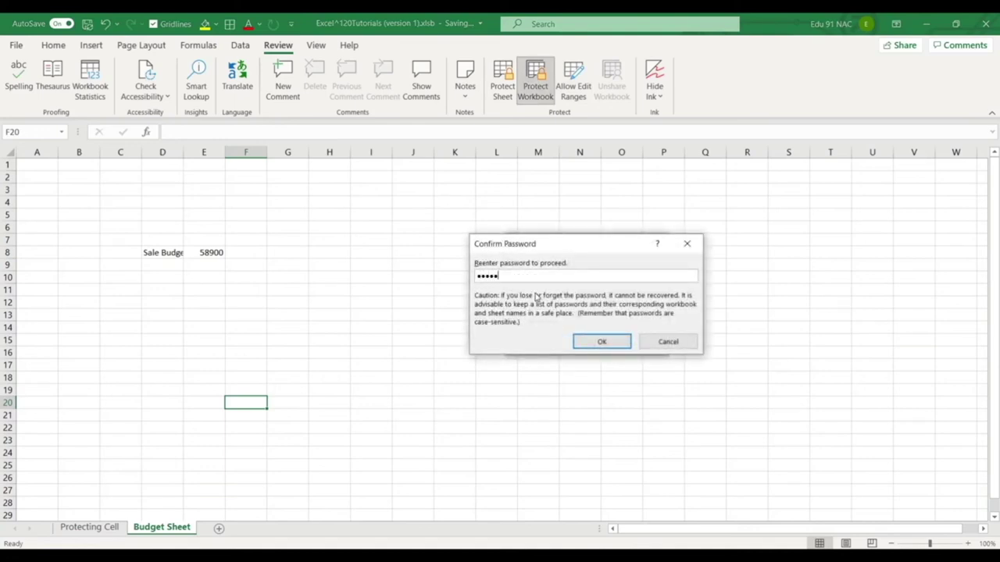
{"action": "type", "text": "6"}
{"action": "key", "text": "Return"}
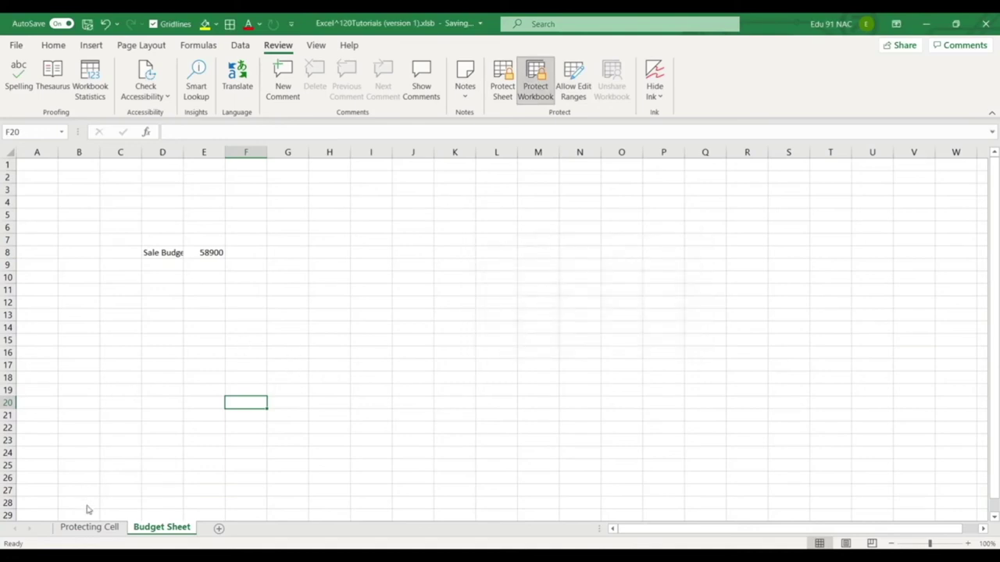
Move between the Protecting Cell and Budget sheets, checking that sheet-tab options are locked.
{"action": "left_click", "coordinate": [89, 527]}
{"action": "left_click", "coordinate": [190, 428]}
{"action": "left_click_drag", "start_coordinate": [78, 181], "coordinate": [398, 413]}
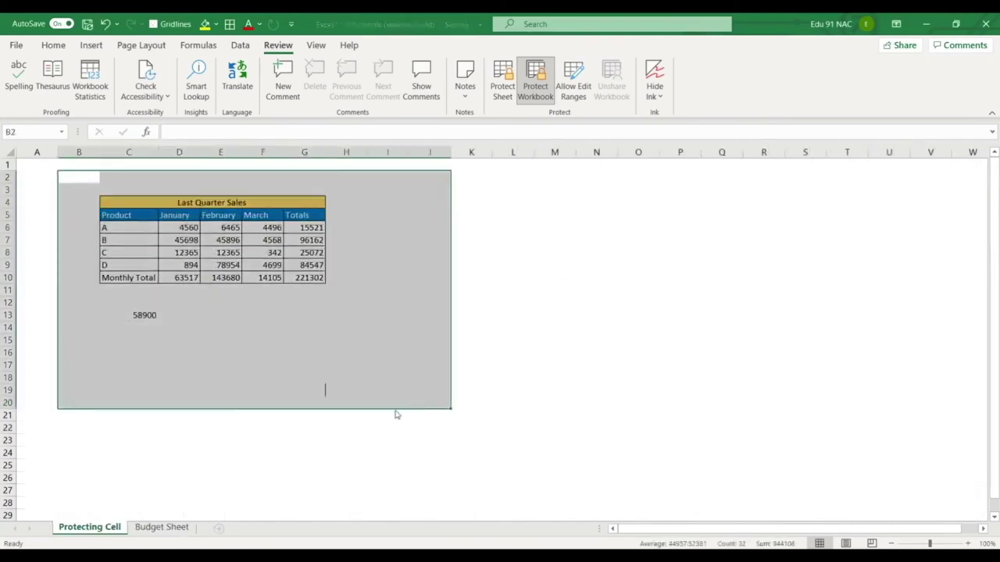
{"action": "left_click", "coordinate": [141, 528]}
{"action": "left_click_drag", "start_coordinate": [164, 516], "coordinate": [99, 516]}
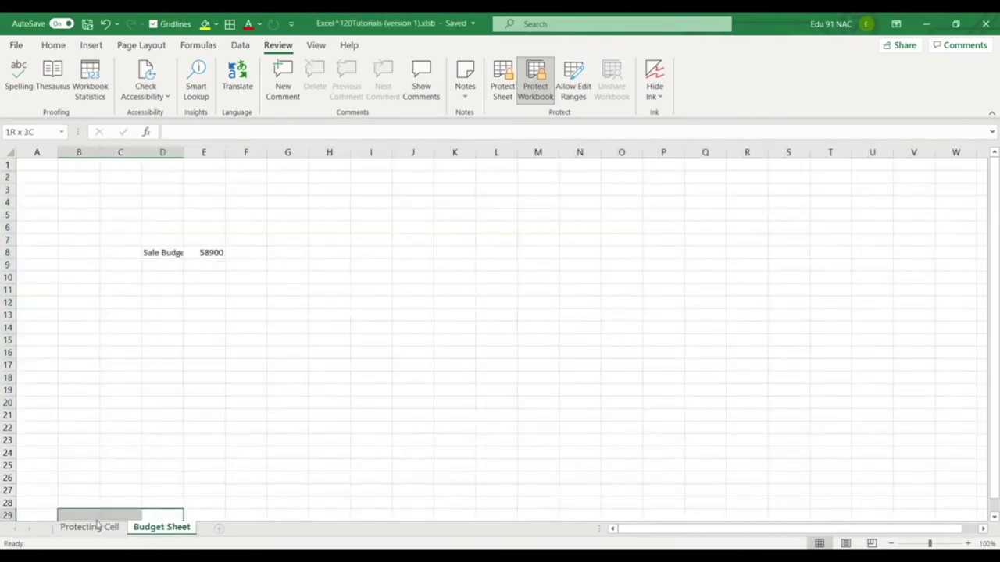
{"action": "left_click", "coordinate": [204, 491]}
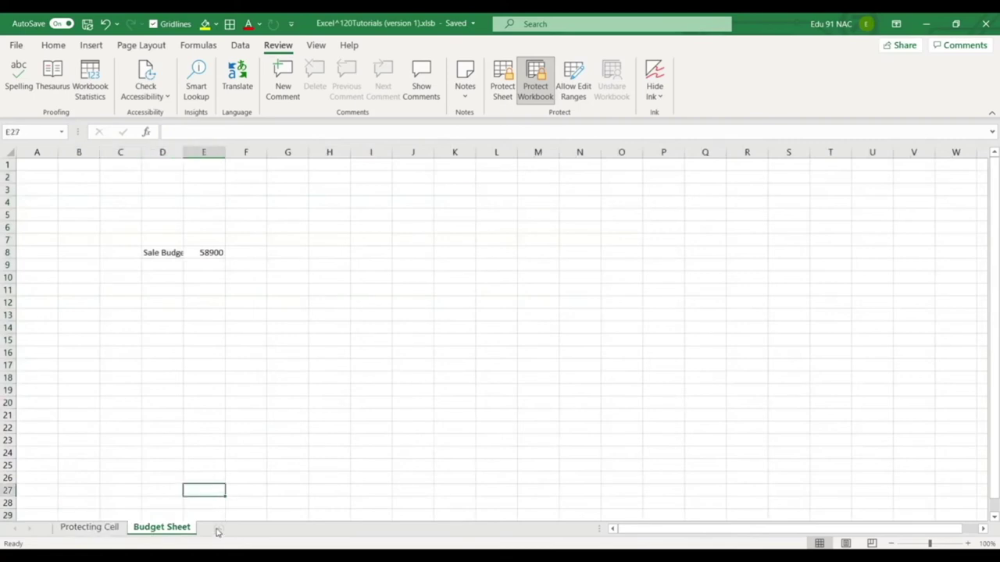
{"action": "left_click", "coordinate": [238, 479]}
{"action": "left_click", "coordinate": [230, 467]}
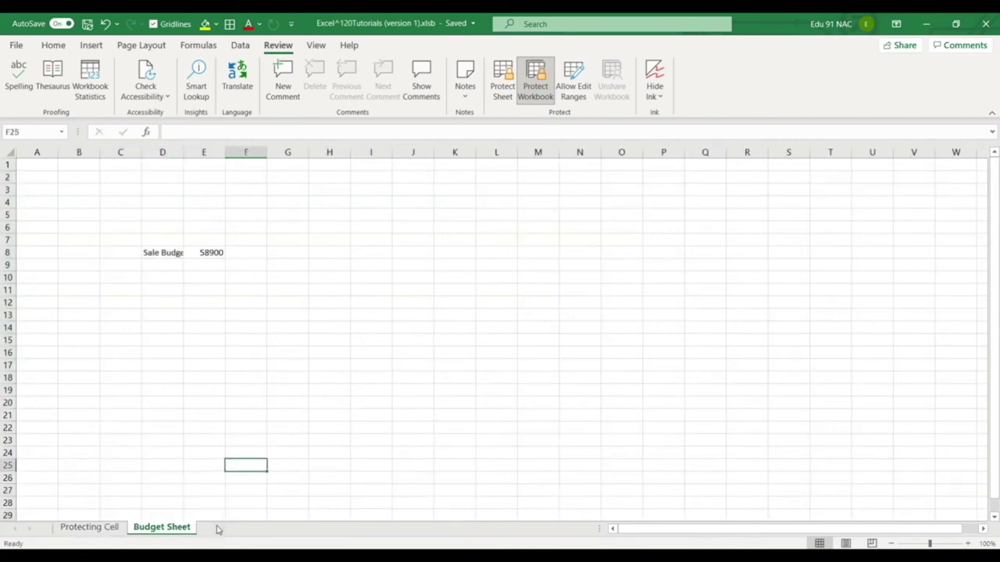
{"action": "right_click", "coordinate": [160, 531]}
{"action": "key", "text": "Escape"}
From the Protecting Cell sheet, bring up the File backstage for Excel Tutorials.
{"action": "left_click", "coordinate": [77, 530]}
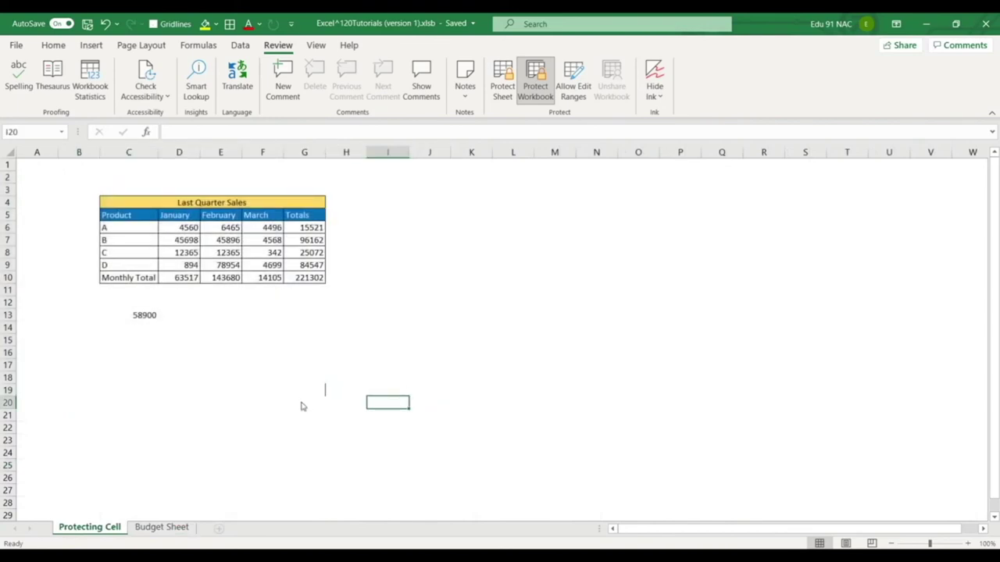
{"action": "left_click", "coordinate": [670, 292]}
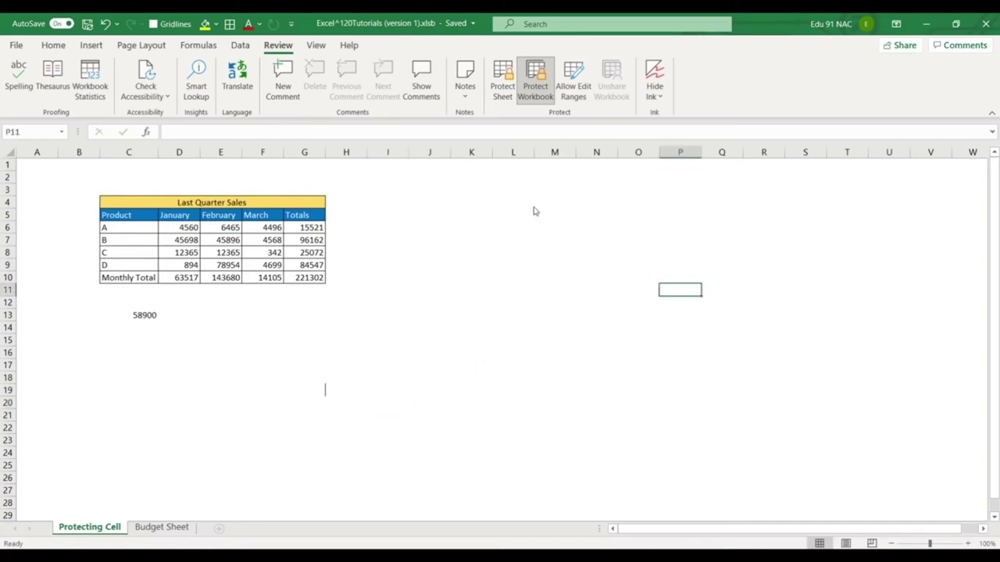
{"action": "left_click", "coordinate": [16, 44]}
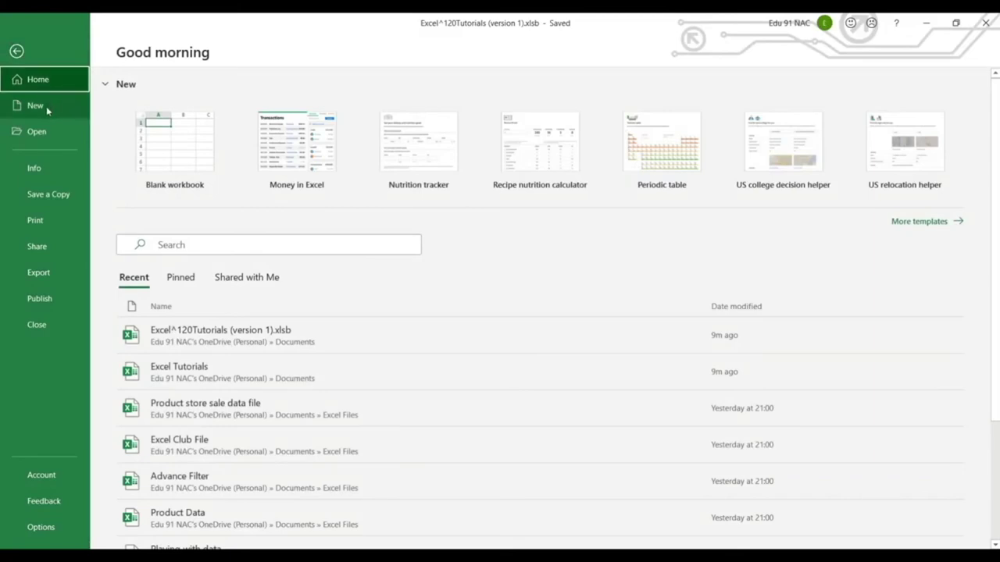
{"action": "key", "text": "Escape"}
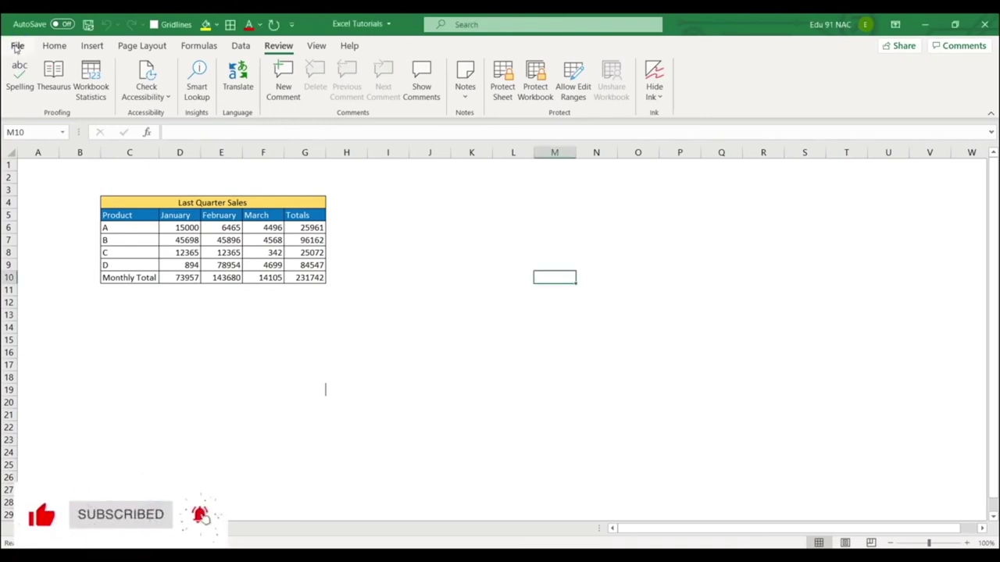
{"action": "left_click", "coordinate": [16, 46]}
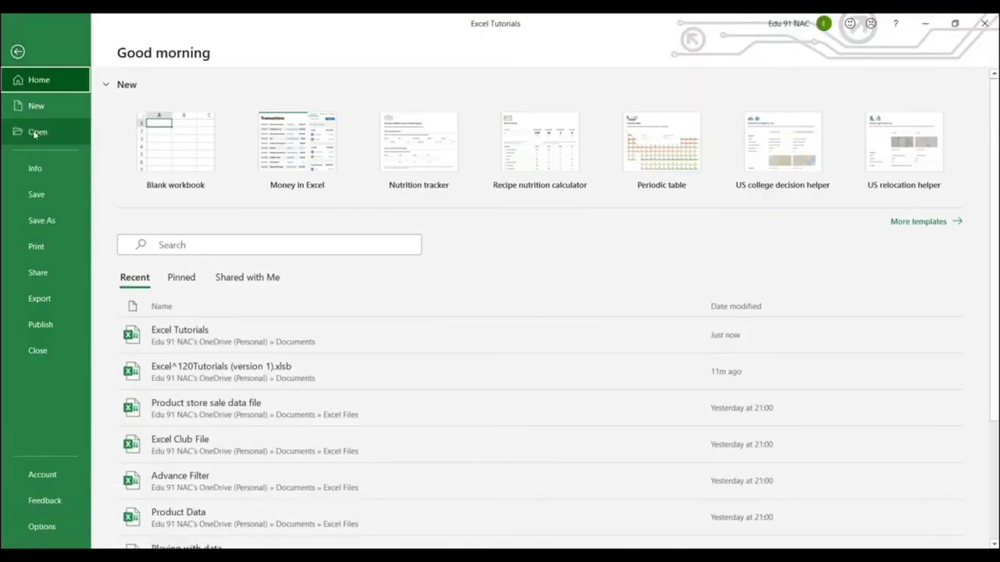
Encrypt Excel Tutorials with an open password via Info > Protect Workbook, confirming it twice.
{"action": "left_click", "coordinate": [64, 168]}
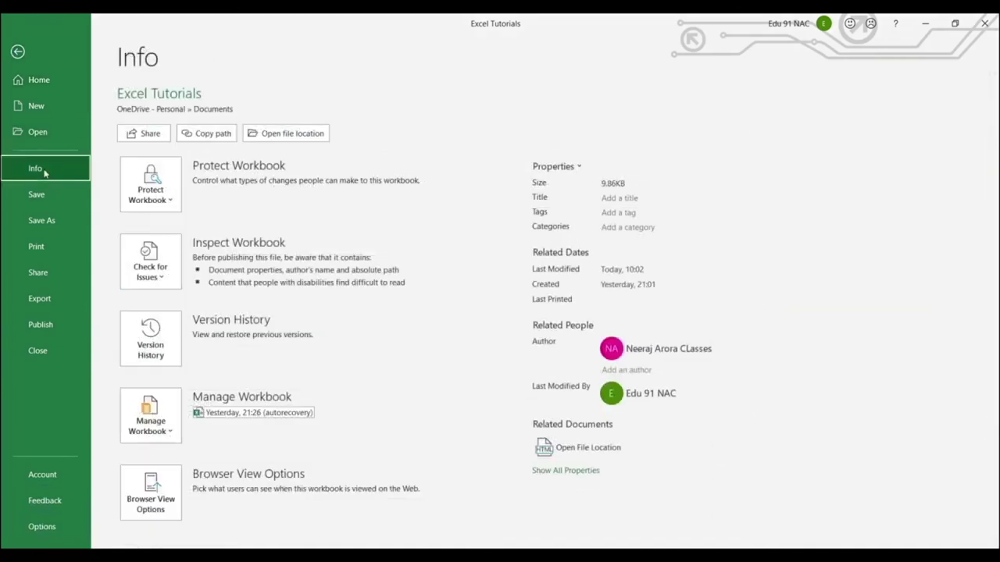
{"action": "left_click", "coordinate": [159, 188]}
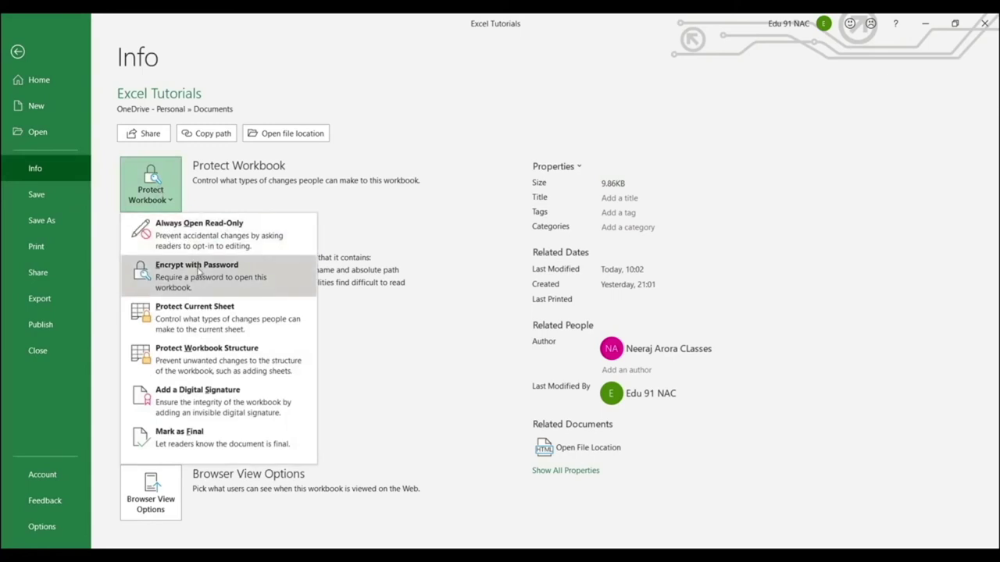
{"action": "left_click", "coordinate": [199, 270]}
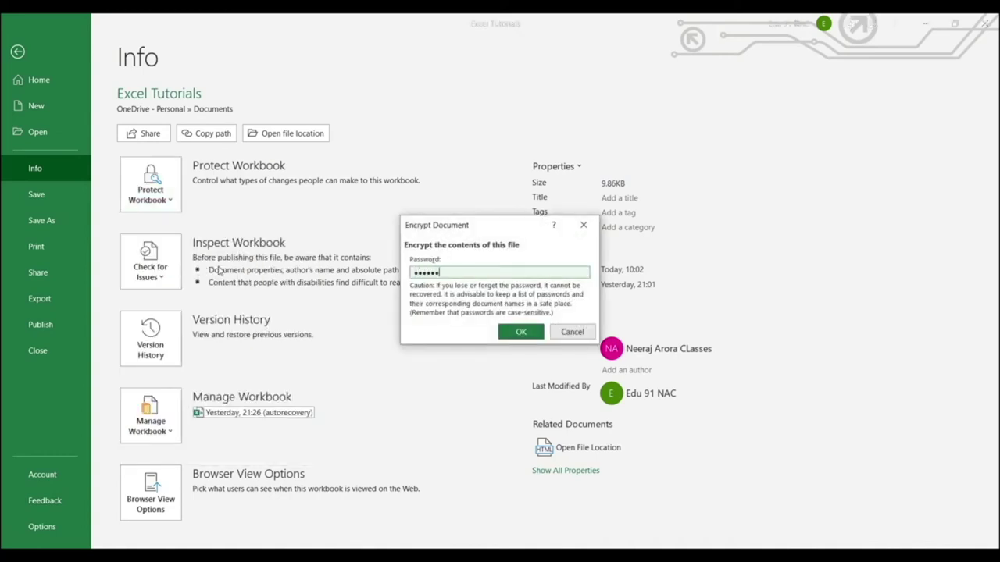
{"action": "key", "text": "Return"}
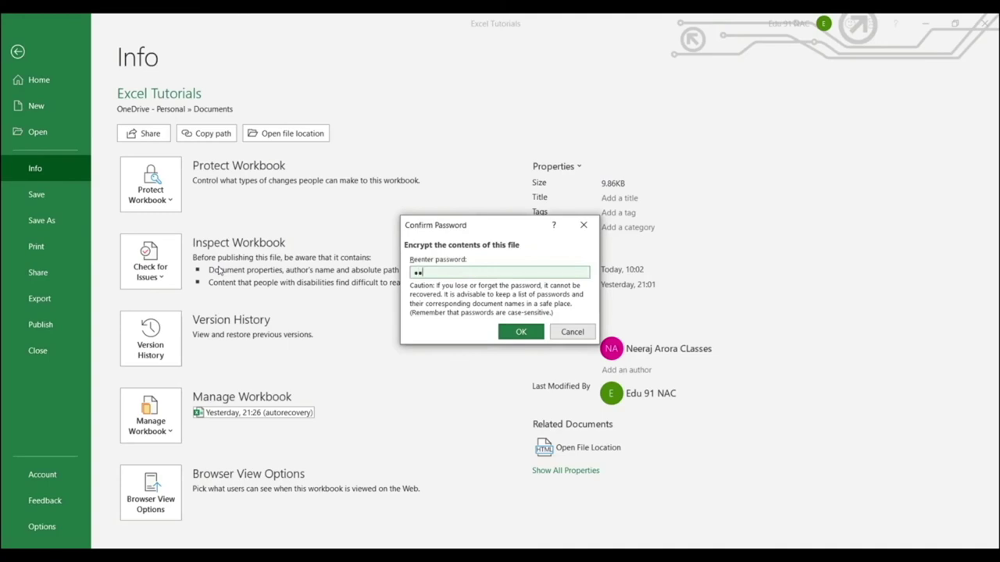
{"action": "key", "text": "Return"}
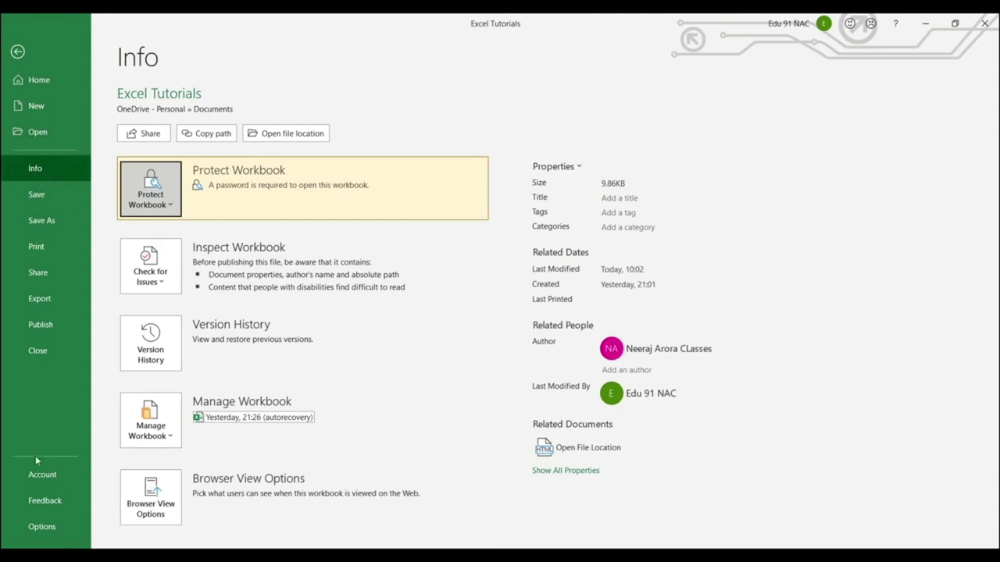
Close Excel Tutorials, saving the changes.
{"action": "left_click", "coordinate": [37, 355]}
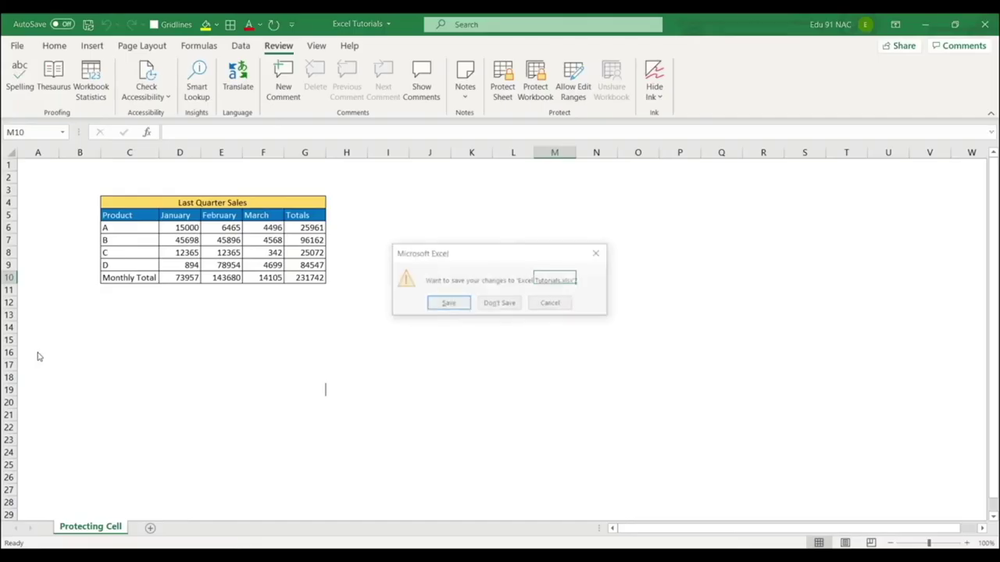
{"action": "left_click", "coordinate": [457, 307]}
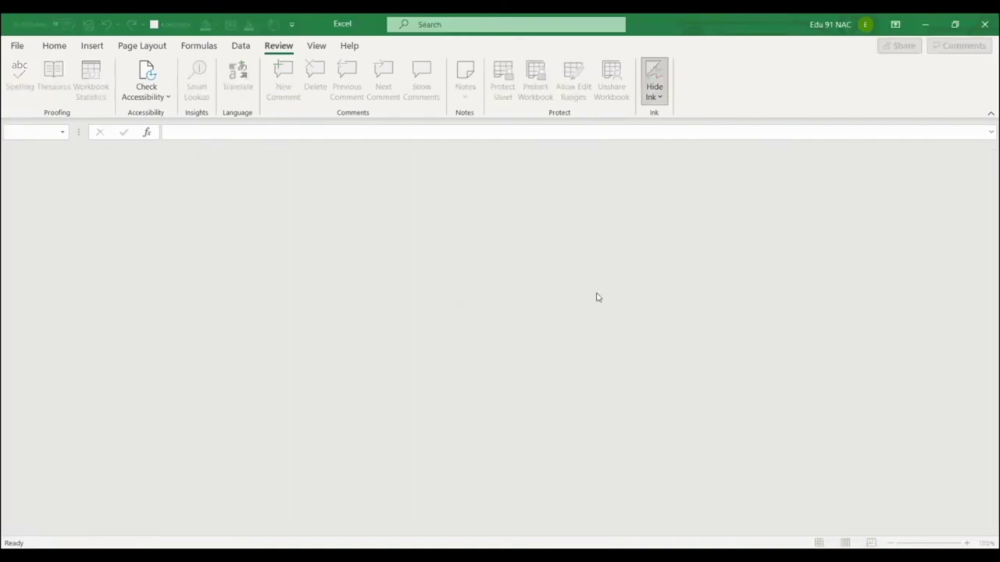
{"action": "left_click", "coordinate": [17, 46]}
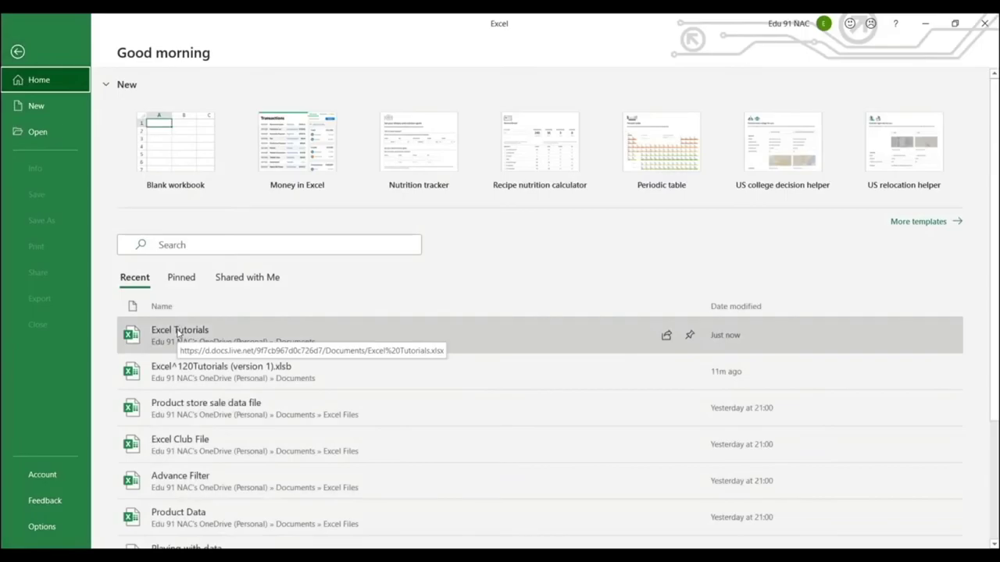
Reopen Excel Tutorials from the recent list and submit its open password.
{"action": "left_click", "coordinate": [178, 334]}
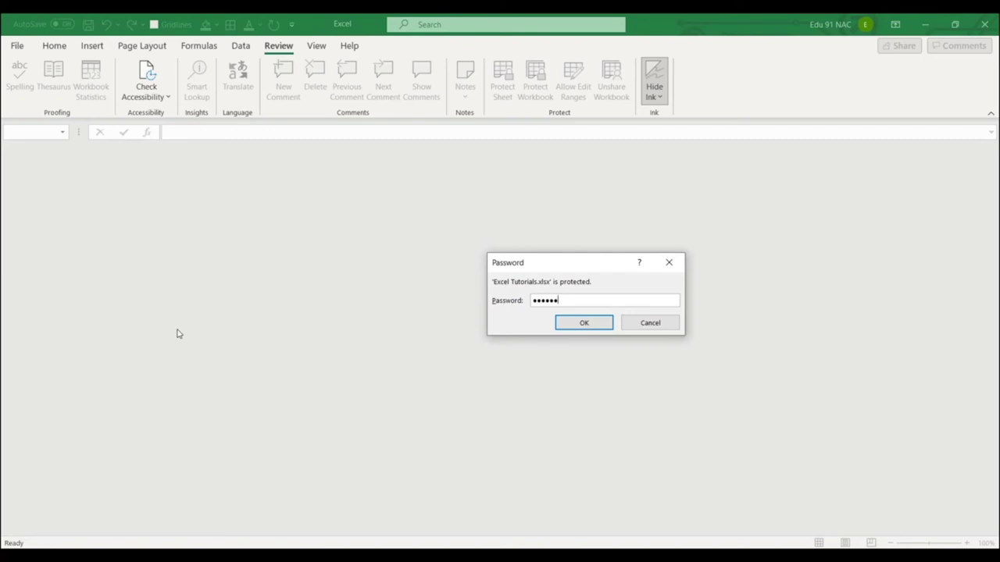
{"action": "key", "text": "Return"}
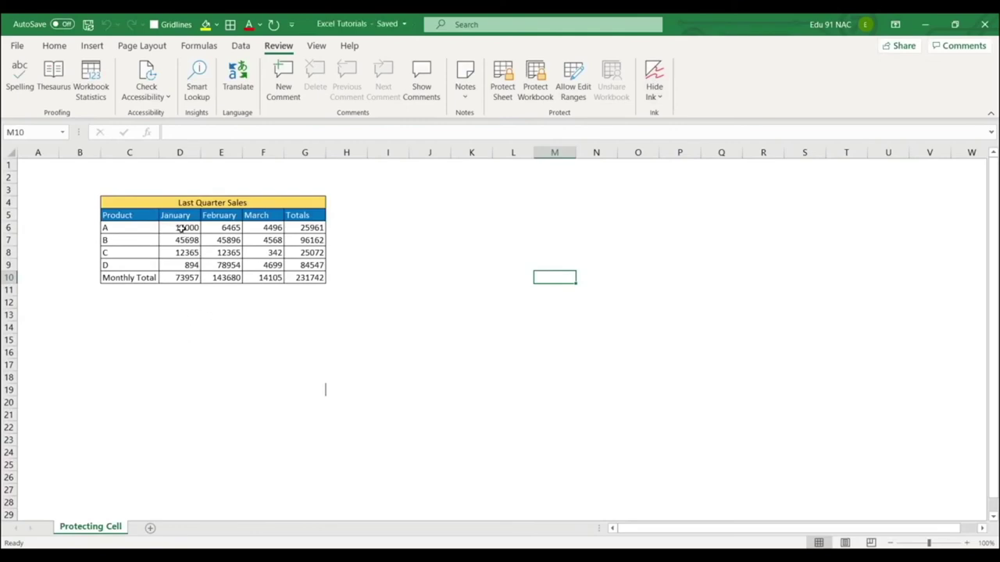
{"action": "left_click_drag", "start_coordinate": [181, 228], "coordinate": [267, 263]}
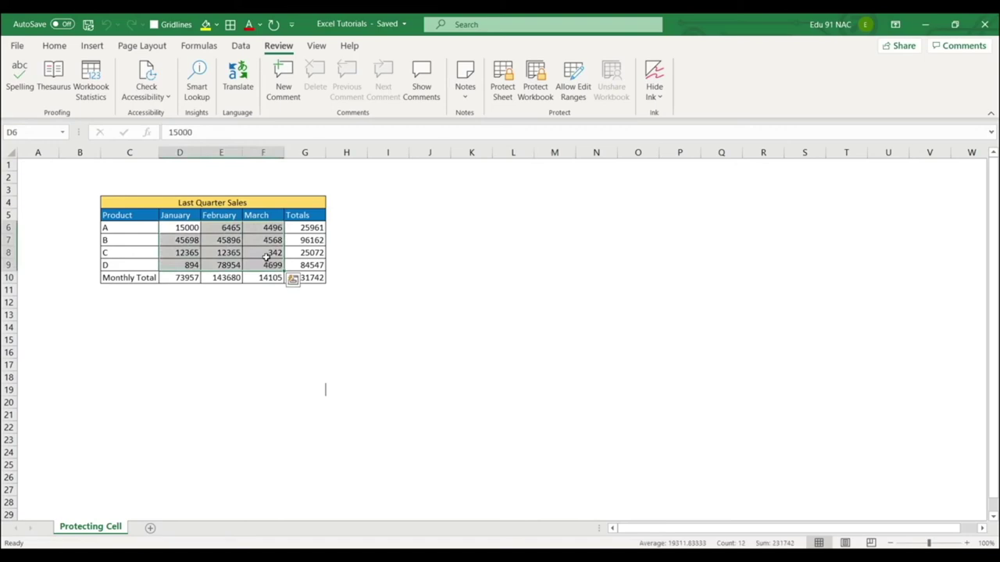
{"action": "key", "text": "ctrl+1"}
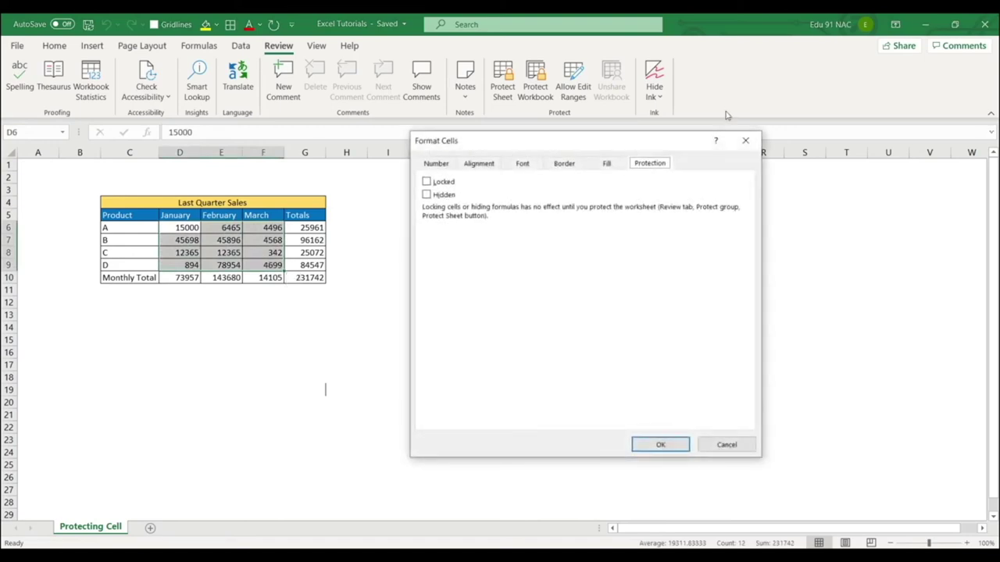
{"action": "left_click", "coordinate": [429, 184]}
{"action": "left_click", "coordinate": [661, 444]}
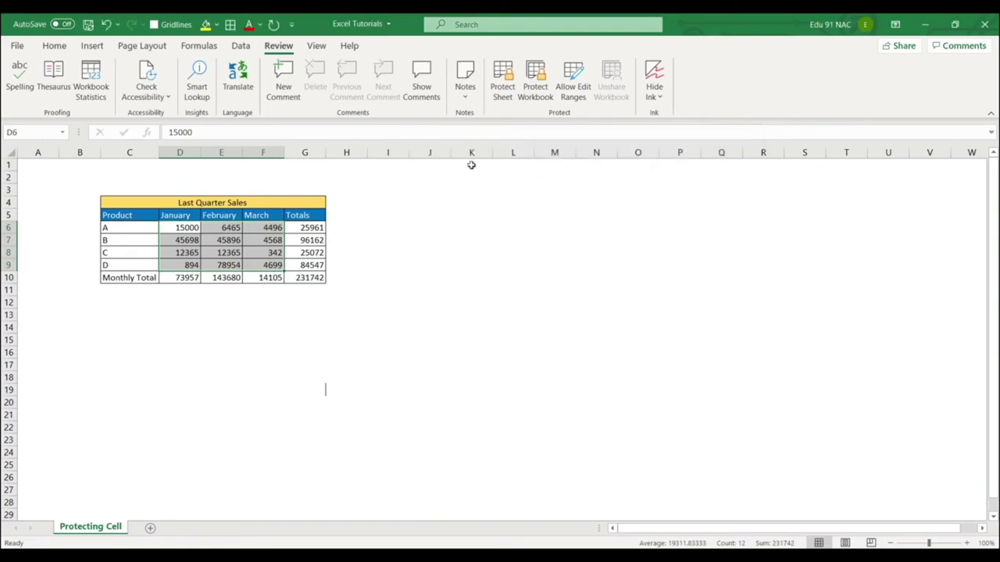
{"action": "left_click", "coordinate": [503, 81]}
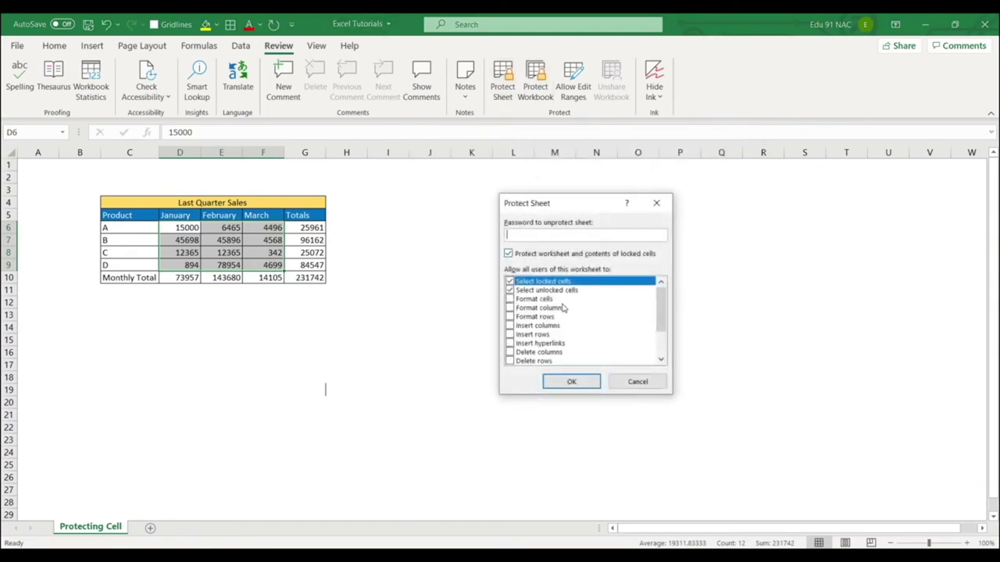
{"action": "left_click", "coordinate": [638, 383]}
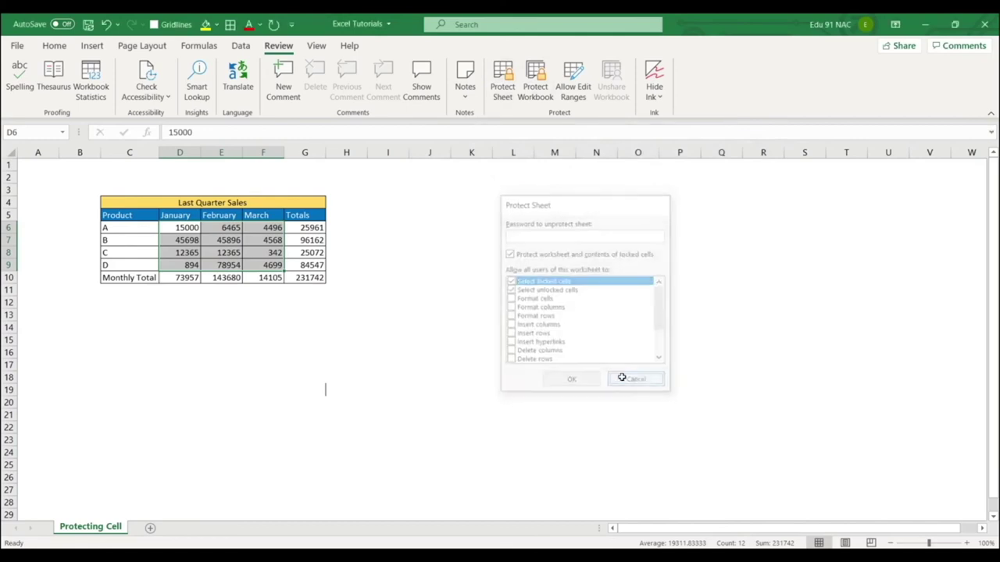
{"action": "left_click", "coordinate": [212, 316]}
{"action": "left_click_drag", "start_coordinate": [179, 227], "coordinate": [265, 265]}
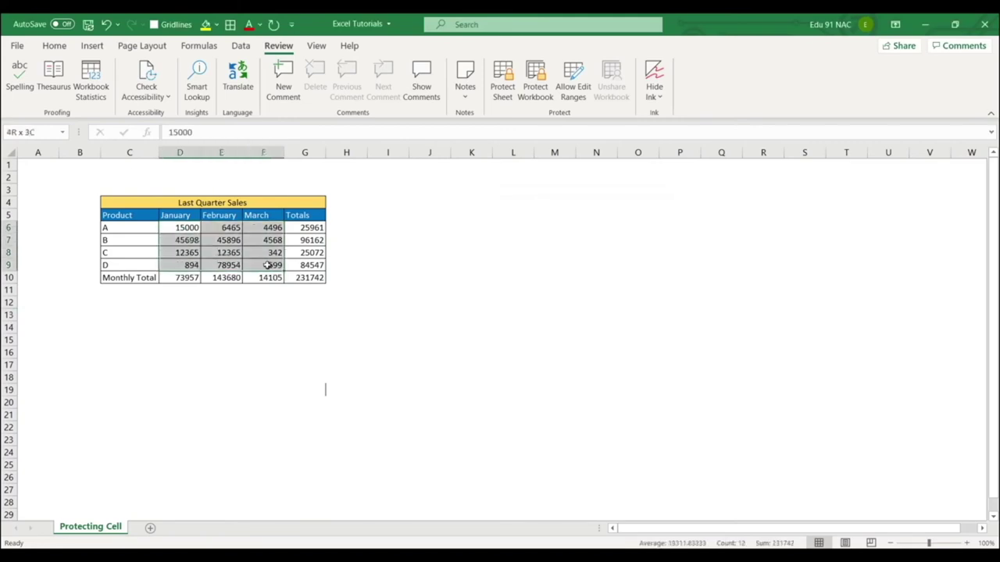
{"action": "left_click", "coordinate": [446, 273]}
{"action": "left_click_drag", "start_coordinate": [179, 227], "coordinate": [265, 265]}
{"action": "key", "text": "ctrl+1"}
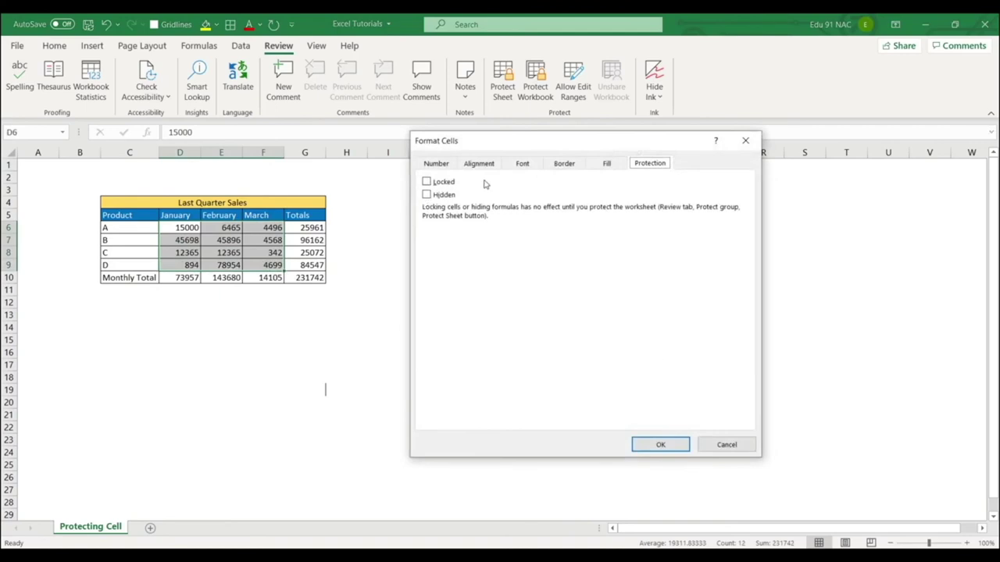
{"action": "left_click", "coordinate": [730, 445]}
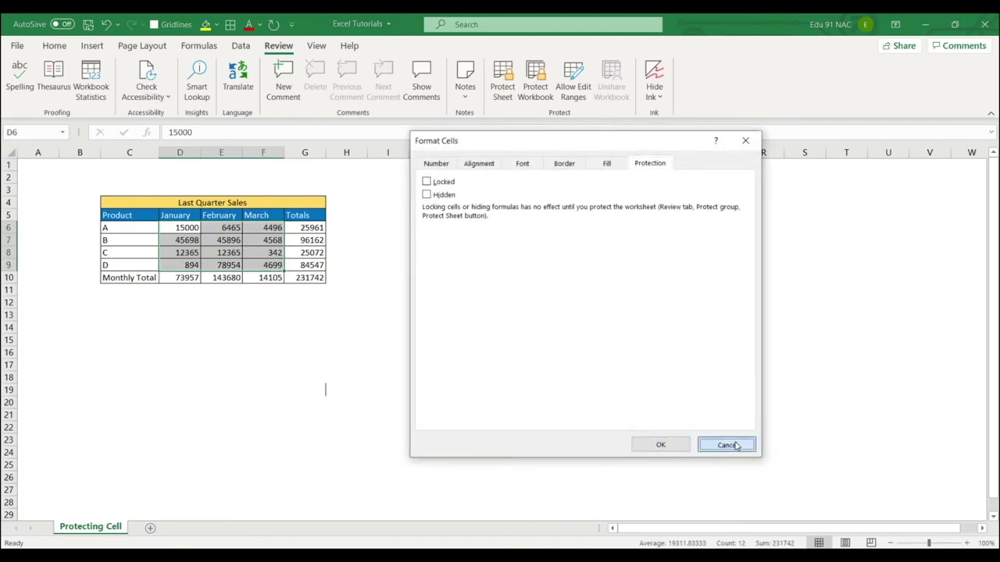
{"action": "left_click", "coordinate": [463, 306]}
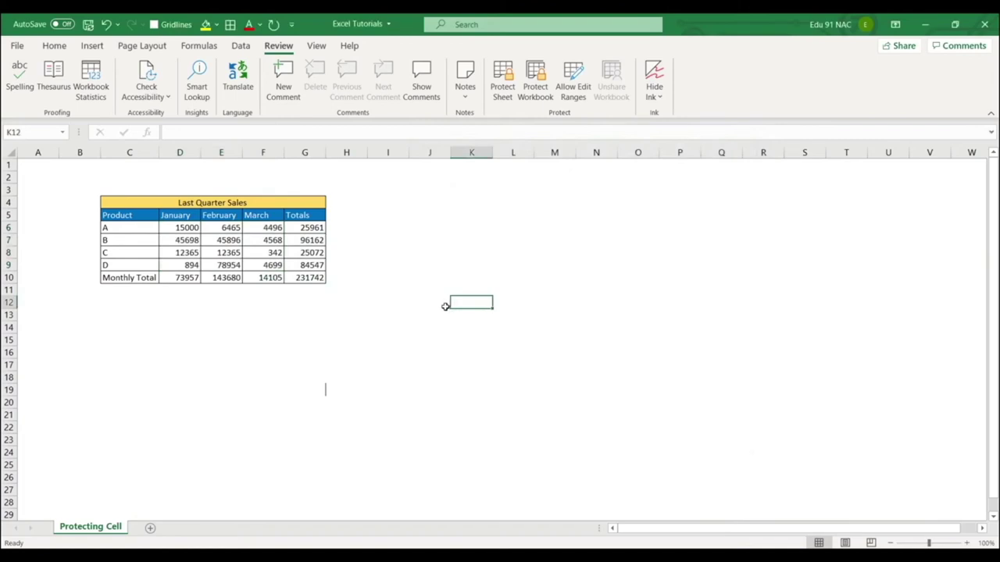
Add a blank Sheet1, then open and cancel both Protect Sheet and Protect Workbook.
{"action": "left_click", "coordinate": [151, 528]}
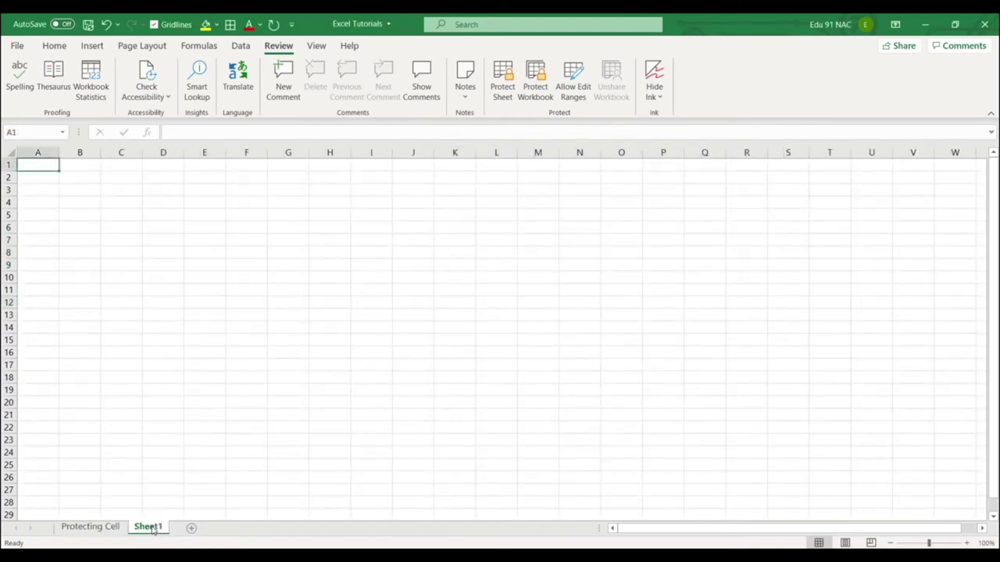
{"action": "left_click", "coordinate": [188, 453]}
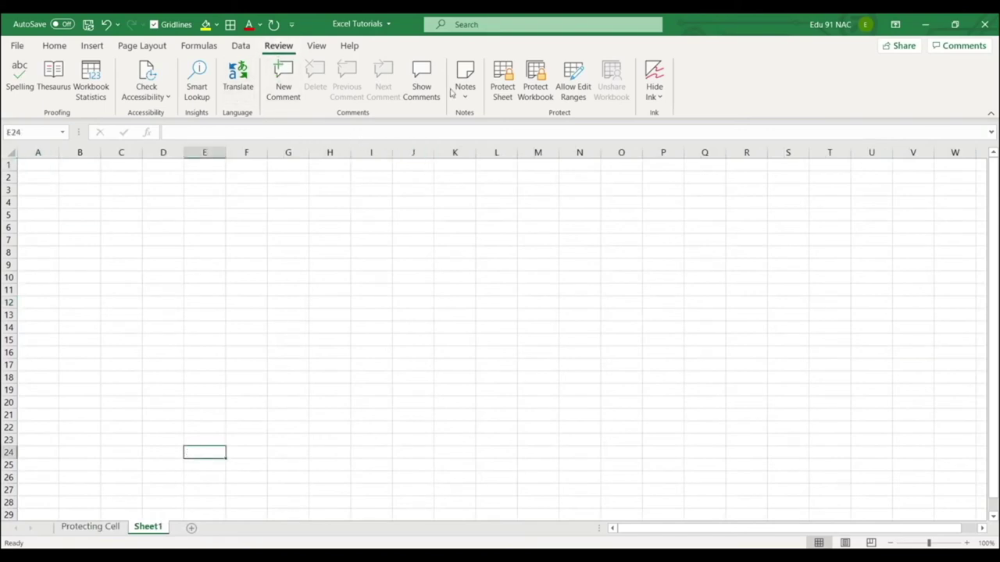
{"action": "left_click", "coordinate": [504, 86]}
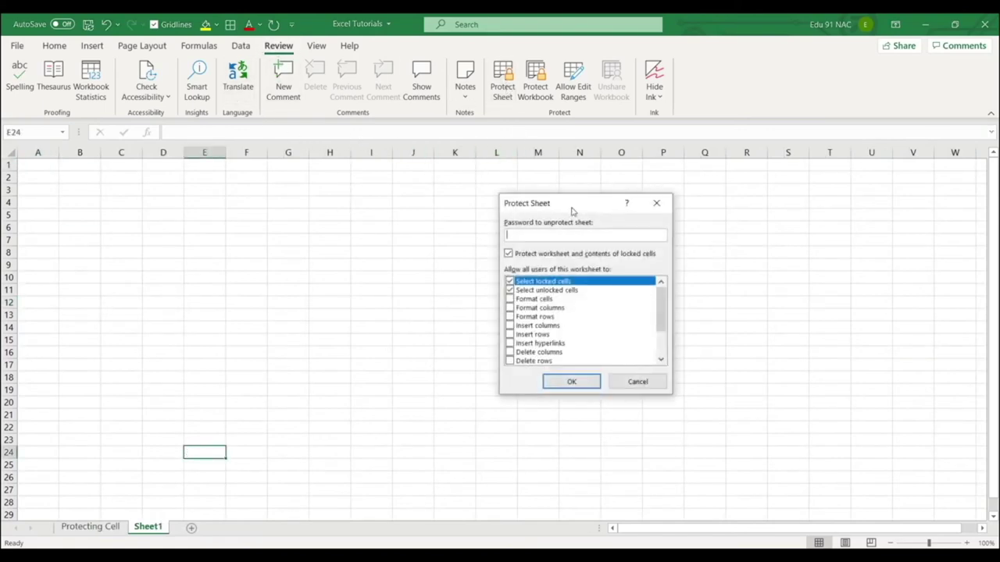
{"action": "left_click", "coordinate": [625, 383]}
{"action": "left_click", "coordinate": [535, 83]}
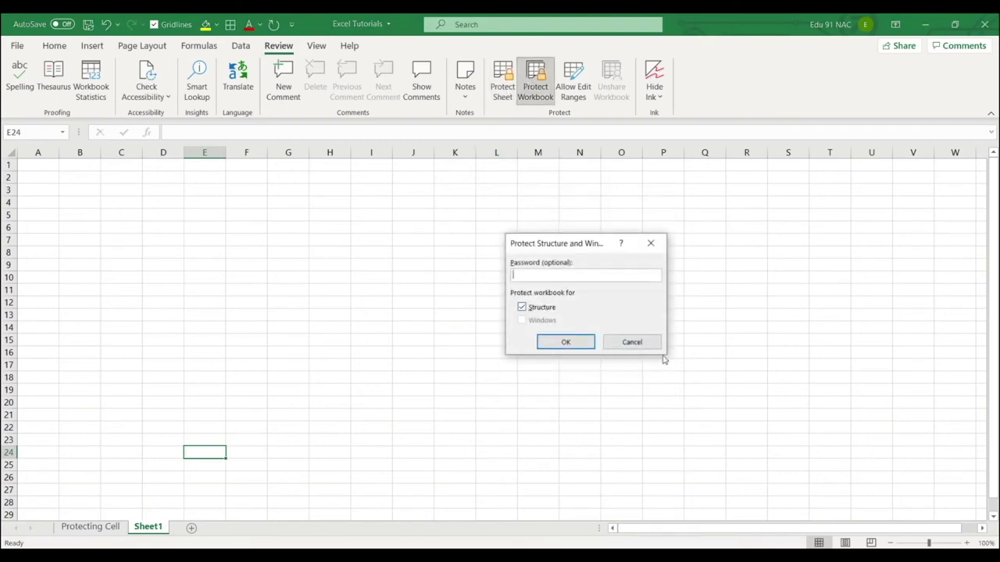
{"action": "left_click", "coordinate": [636, 344]}
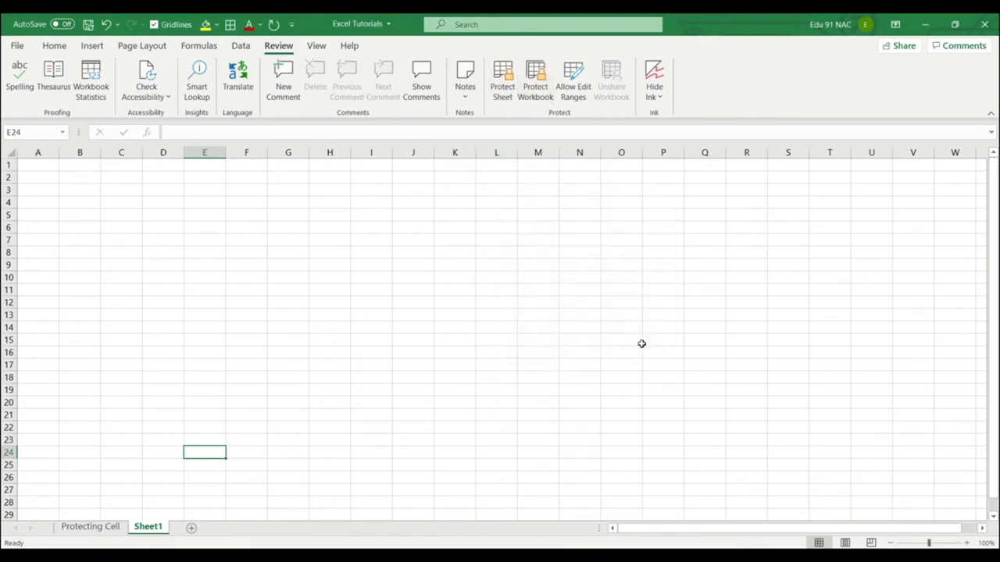
{"action": "left_click", "coordinate": [18, 47]}
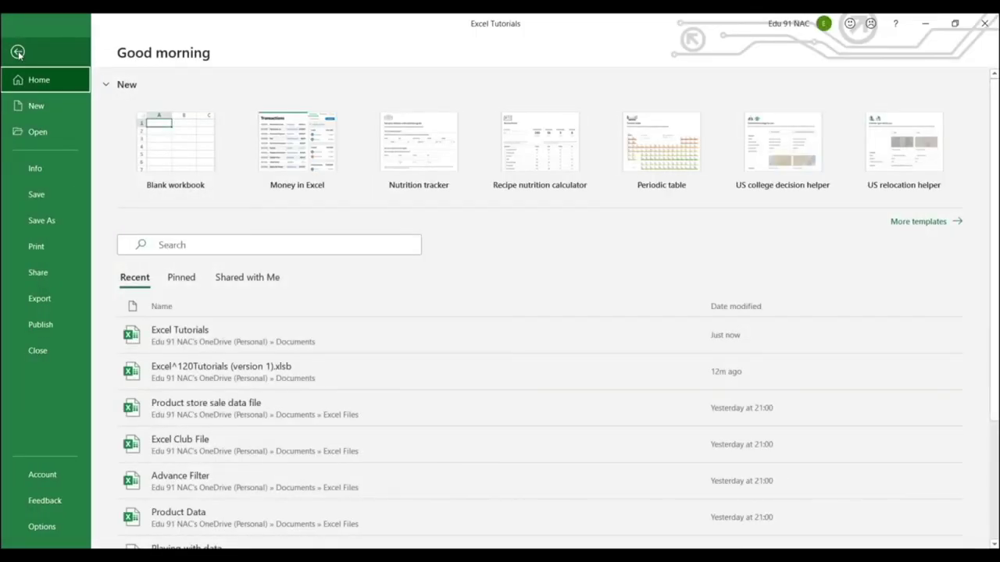
Clear the password in Encrypt with Password and confirm with OK to remove it.
{"action": "left_click", "coordinate": [41, 167]}
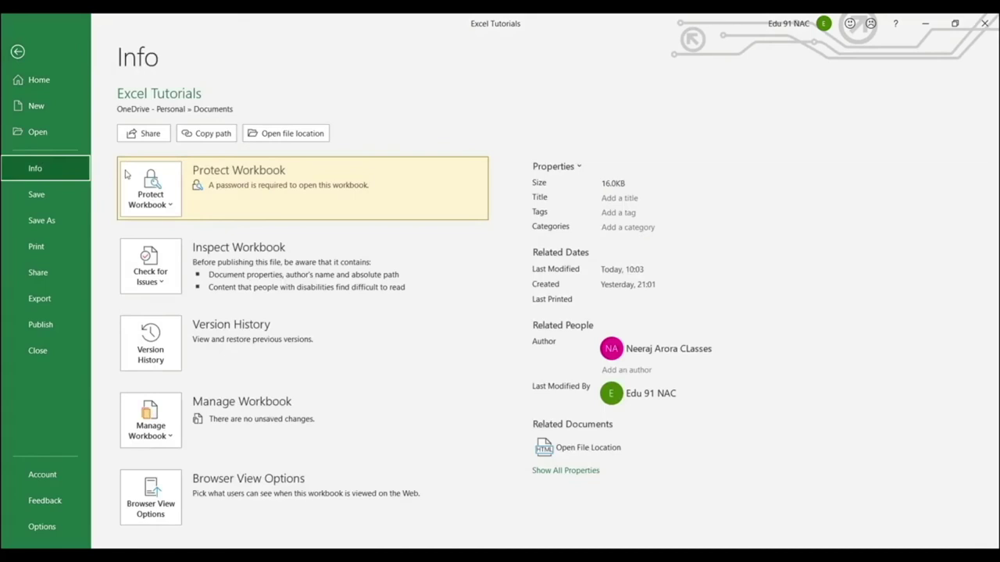
{"action": "left_click", "coordinate": [167, 201]}
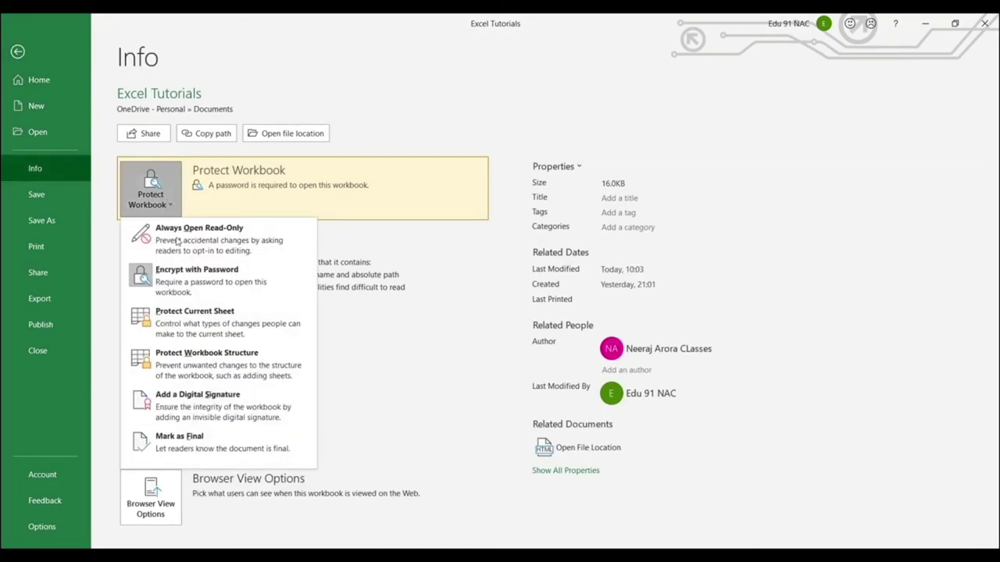
{"action": "left_click", "coordinate": [189, 278]}
{"action": "type", "text": "123456"}
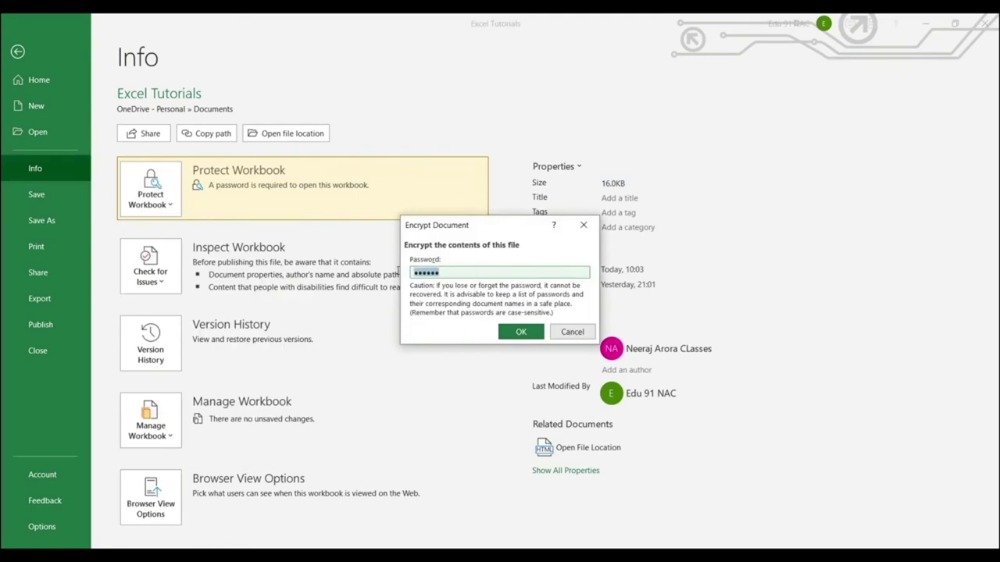
{"action": "key", "text": "BackSpace"}
{"action": "left_click", "coordinate": [520, 331]}
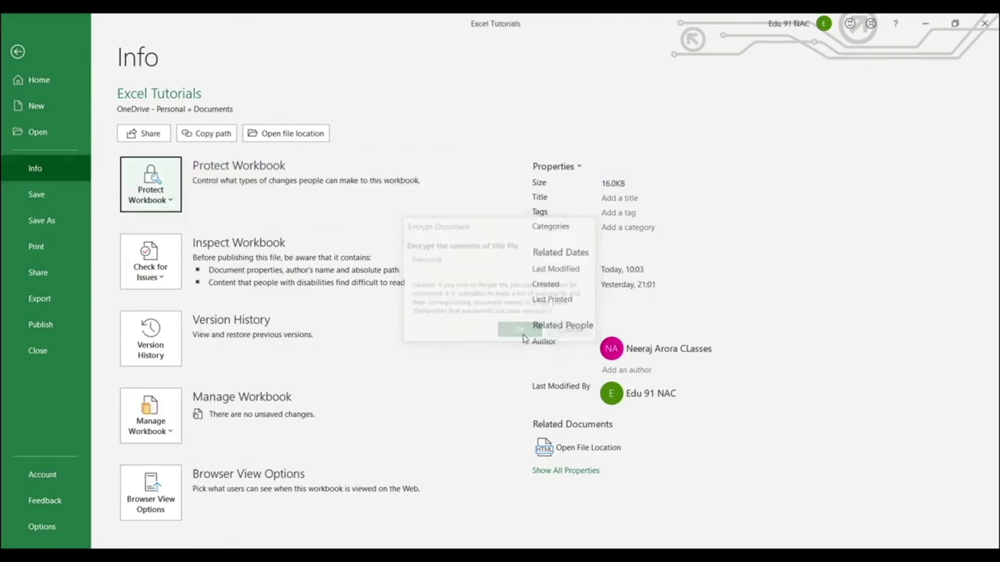
Reopen the Encrypt with Password dialog to verify it is empty, then cancel.
{"action": "left_click", "coordinate": [161, 192]}
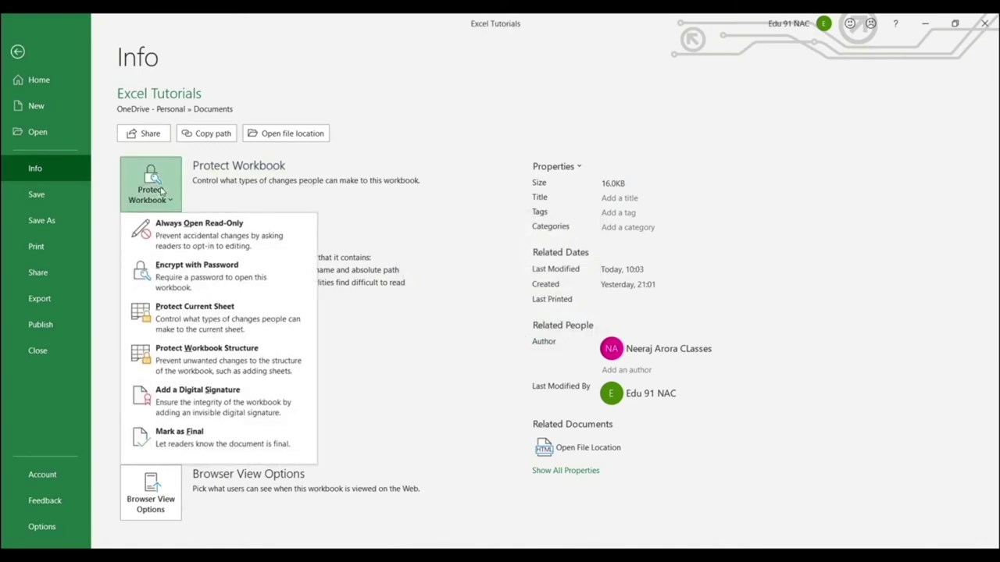
{"action": "left_click", "coordinate": [171, 285]}
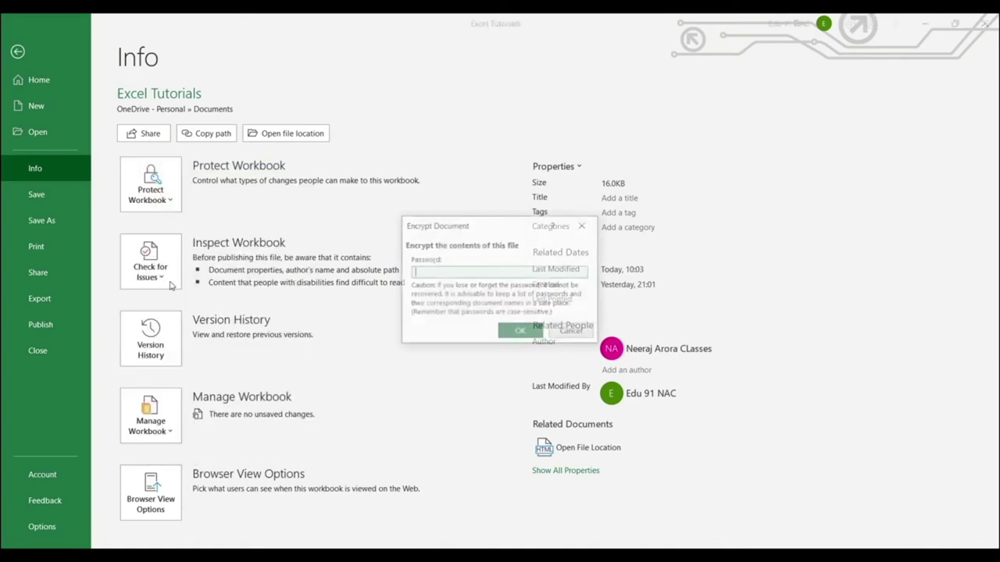
{"action": "left_click", "coordinate": [570, 332]}
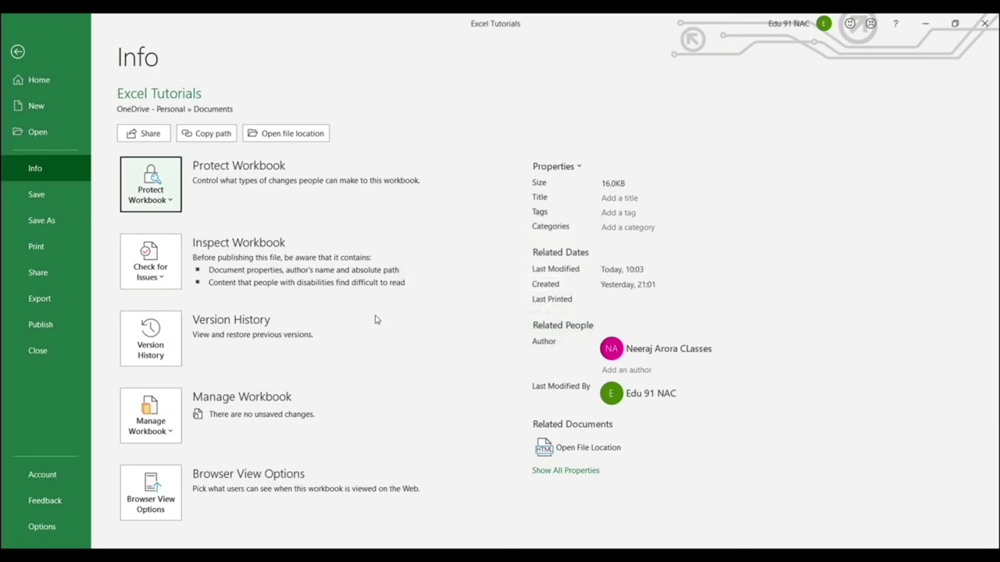
{"action": "key", "text": "Escape"}
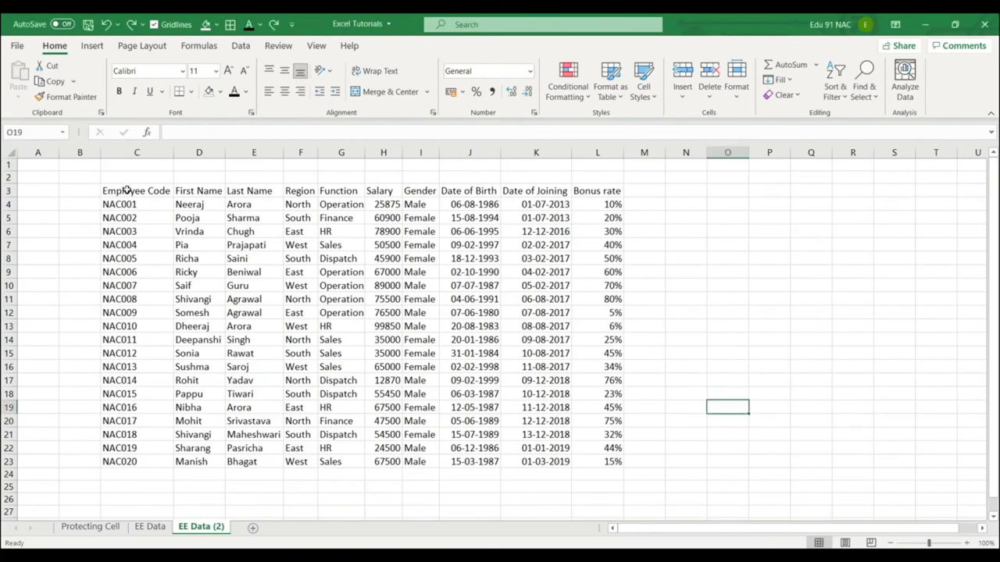
{"action": "left_click_drag", "start_coordinate": [127, 195], "coordinate": [621, 465]}
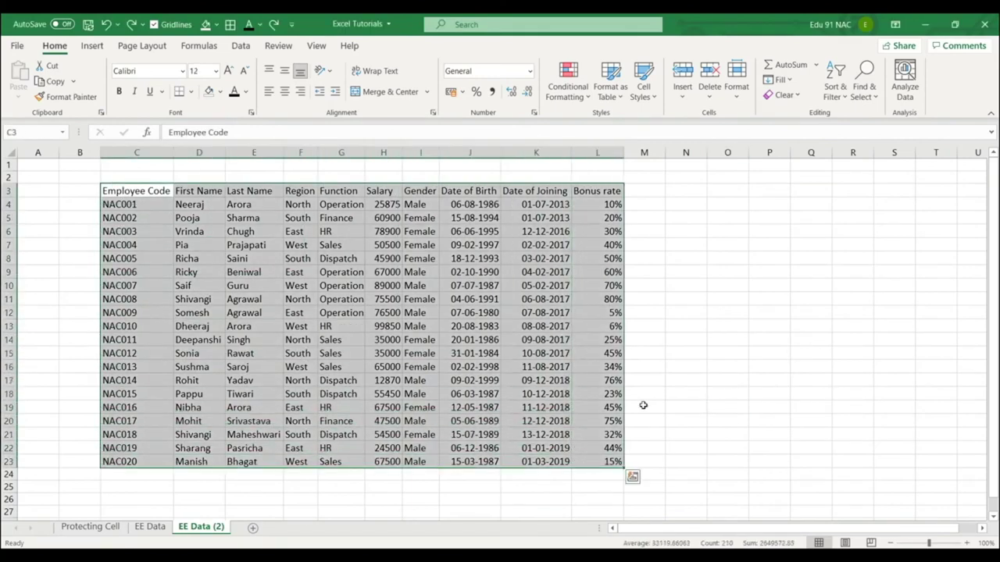
{"action": "left_click", "coordinate": [727, 380]}
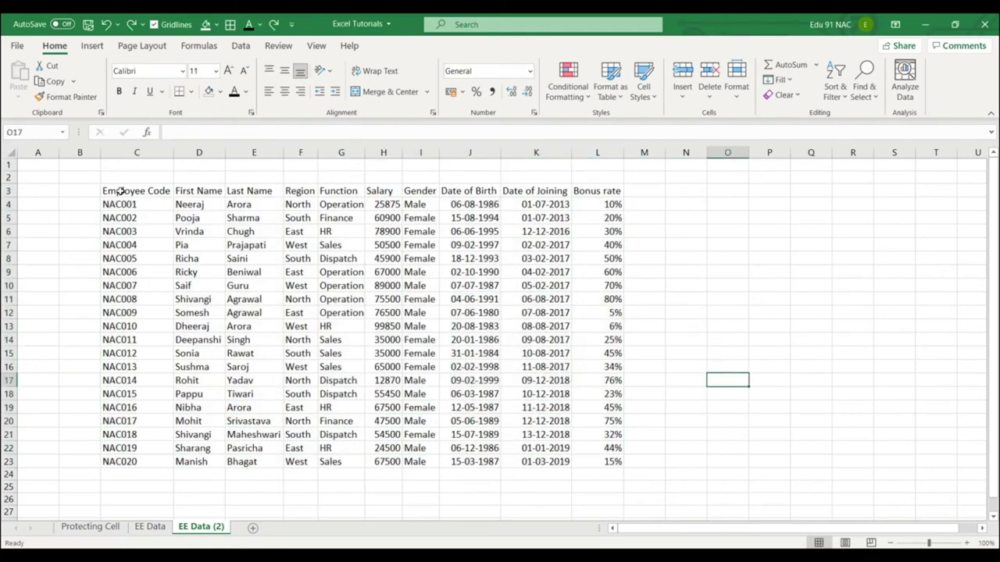
{"action": "left_click_drag", "start_coordinate": [117, 192], "coordinate": [597, 193]}
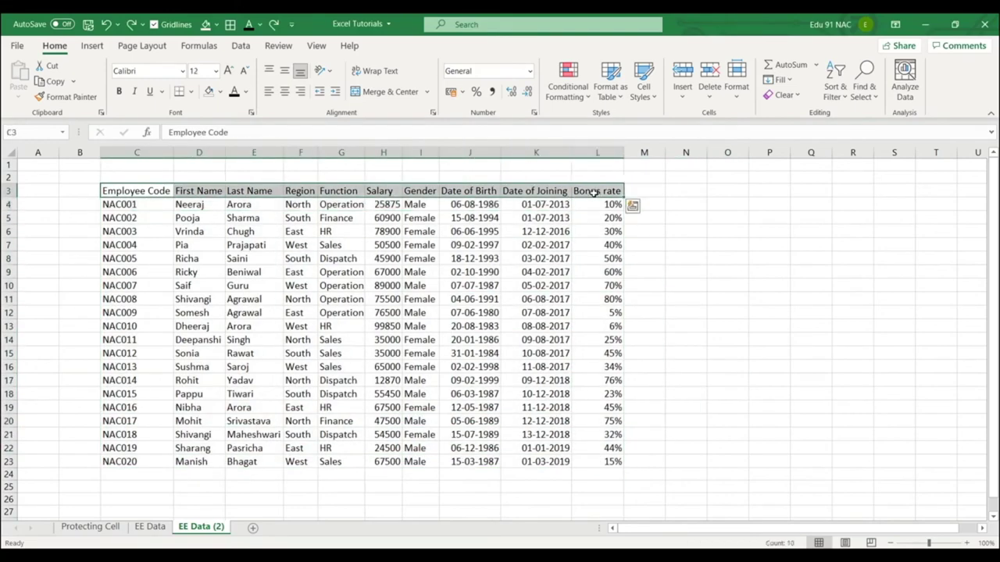
{"action": "left_click", "coordinate": [711, 273]}
{"action": "left_click", "coordinate": [153, 25]}
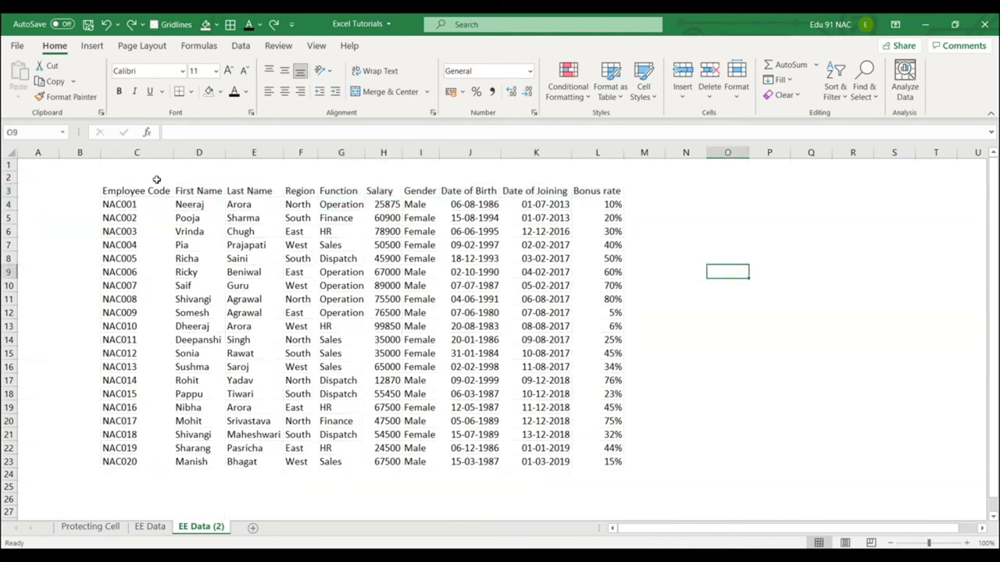
{"action": "left_click", "coordinate": [133, 192]}
{"action": "left_click_drag", "start_coordinate": [133, 192], "coordinate": [602, 193]}
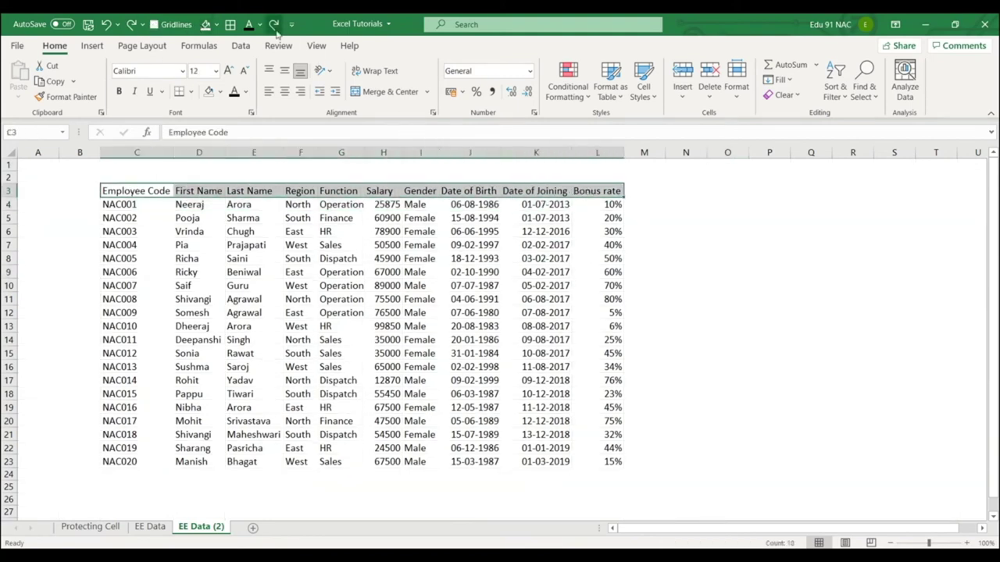
{"action": "left_click", "coordinate": [251, 25]}
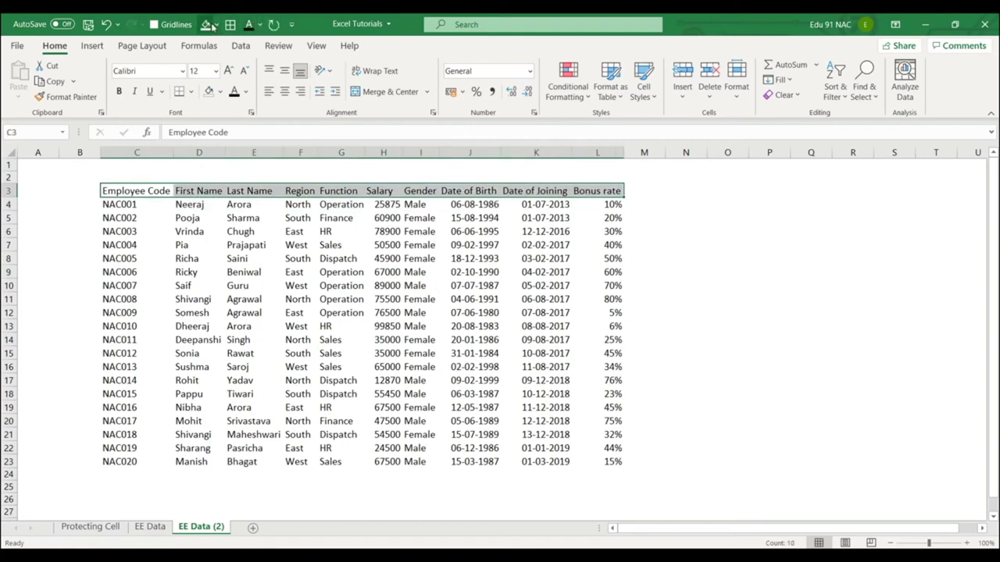
{"action": "left_click", "coordinate": [215, 25]}
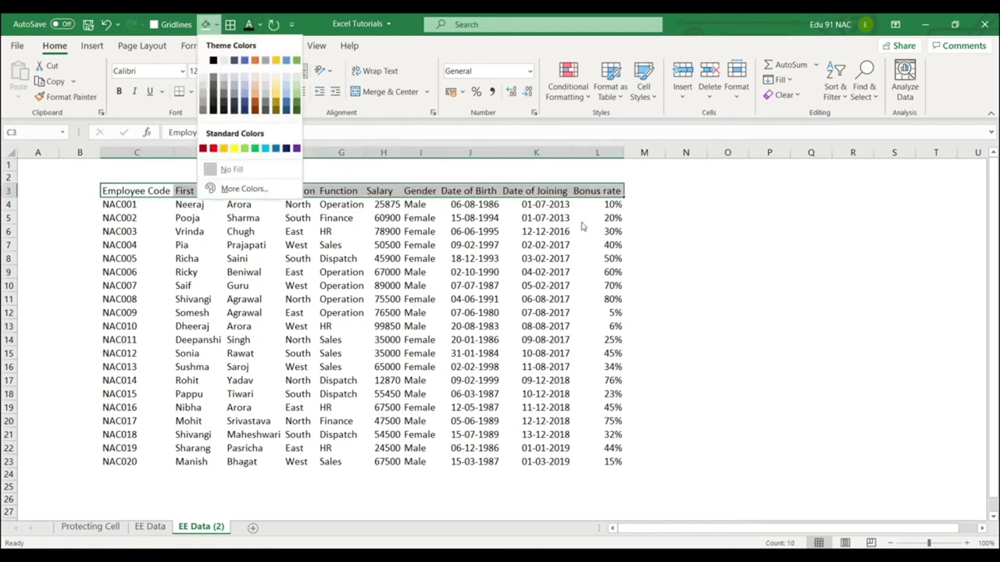
{"action": "left_click", "coordinate": [715, 273]}
{"action": "key", "text": "ctrl+z"}
{"action": "key", "text": "ctrl+z"}
{"action": "key", "text": "ctrl+z"}
{"action": "key", "text": "ctrl+z"}
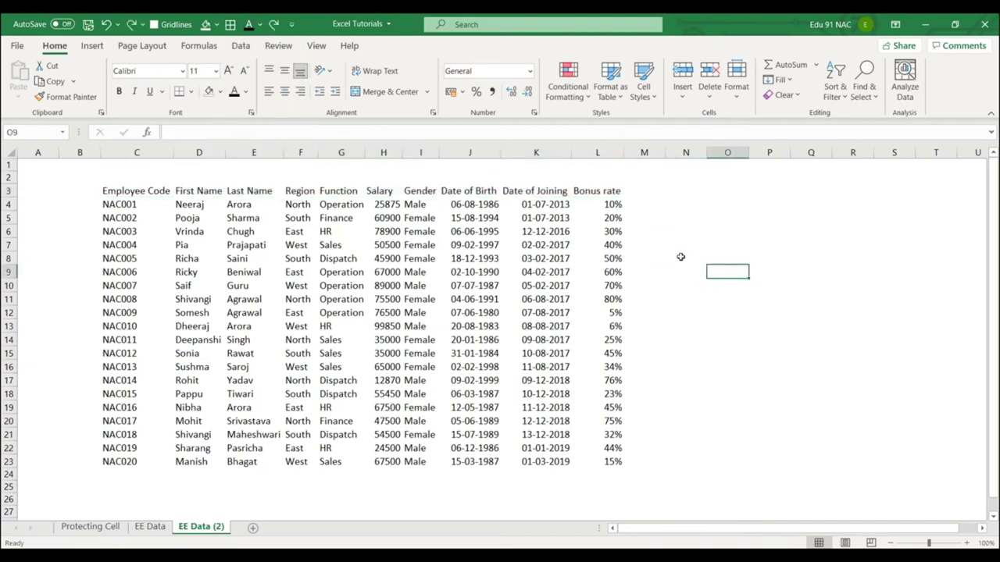
{"action": "left_click_drag", "start_coordinate": [113, 190], "coordinate": [613, 464]}
{"action": "left_click", "coordinate": [728, 394]}
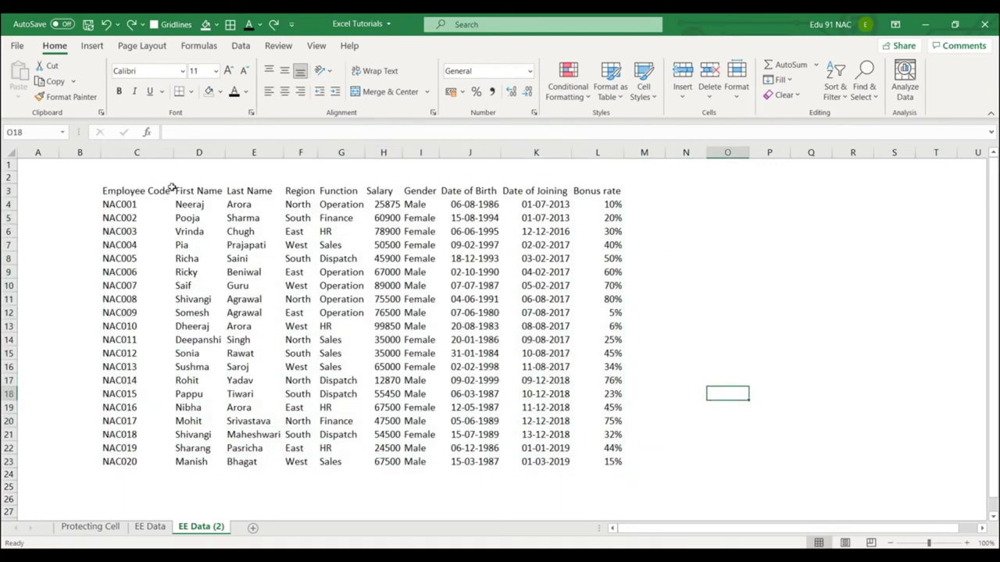
{"action": "left_click", "coordinate": [324, 308]}
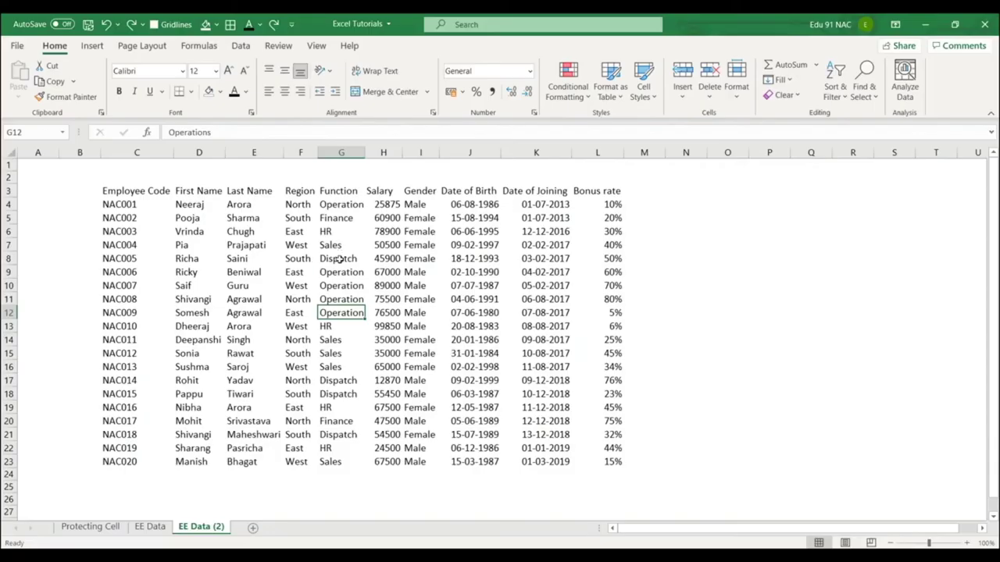
Format the employee list C3:L23 as a Blue, Table Style Medium 2 table with headers.
{"action": "left_click", "coordinate": [341, 258]}
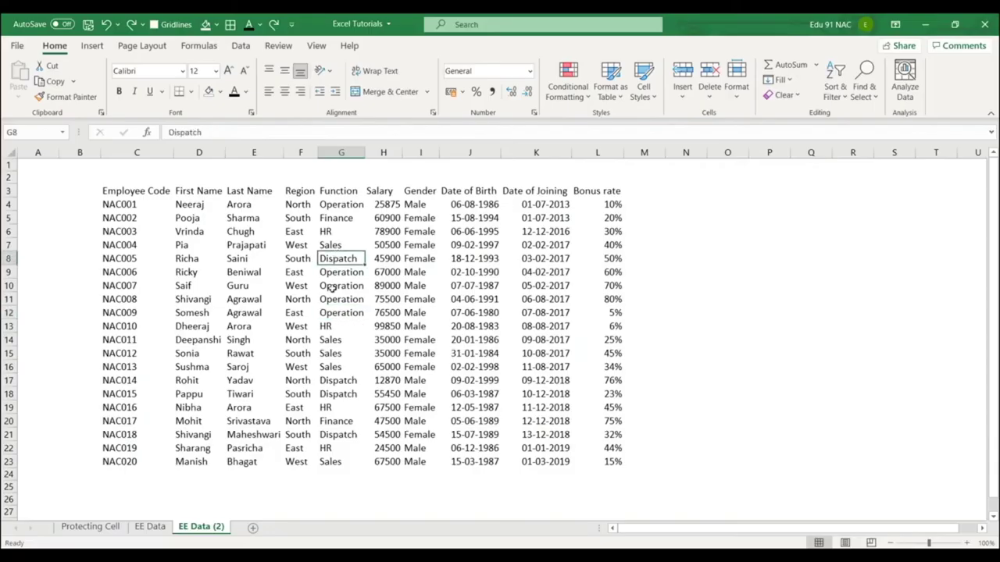
{"action": "left_click", "coordinate": [342, 285]}
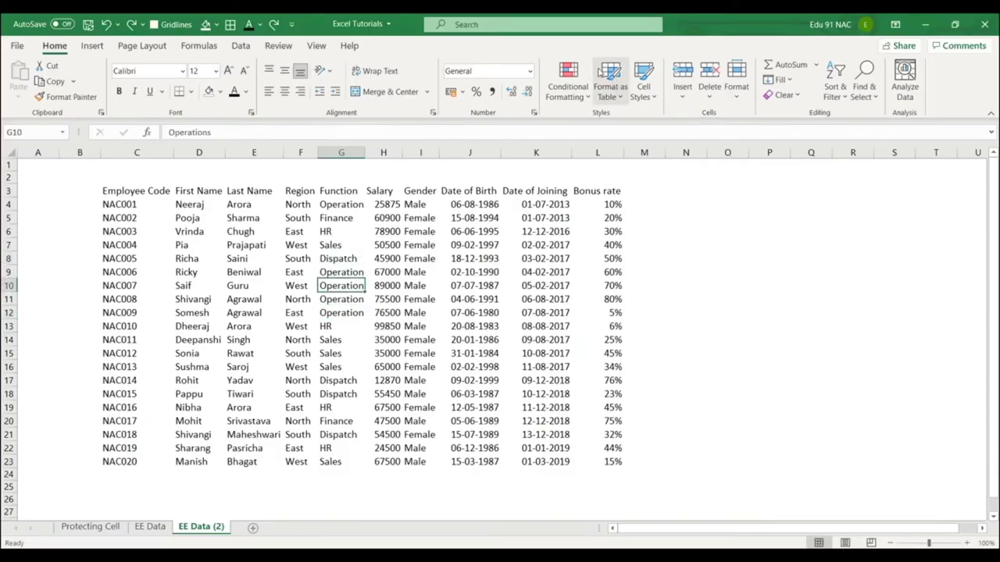
{"action": "left_click", "coordinate": [614, 83]}
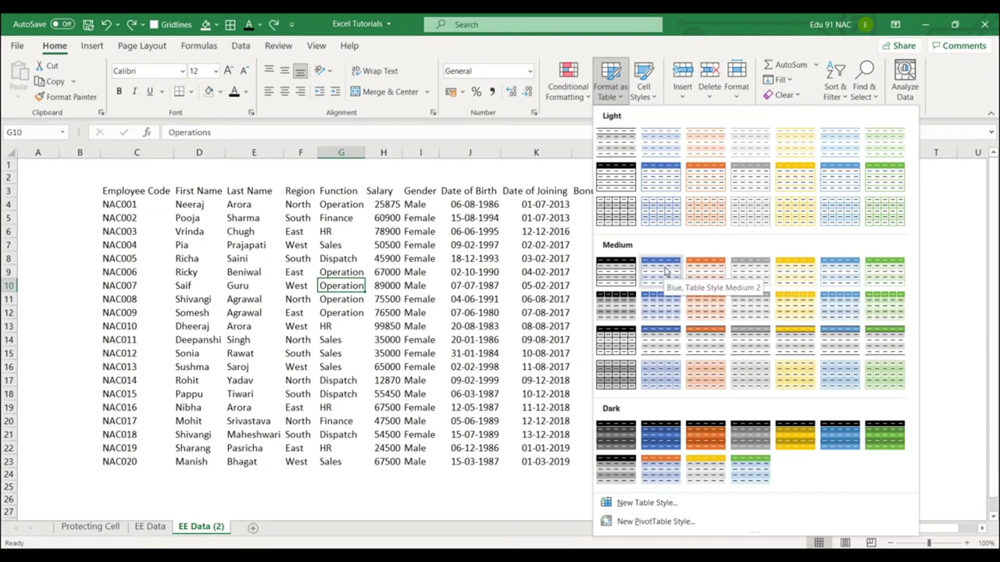
{"action": "left_click", "coordinate": [664, 270]}
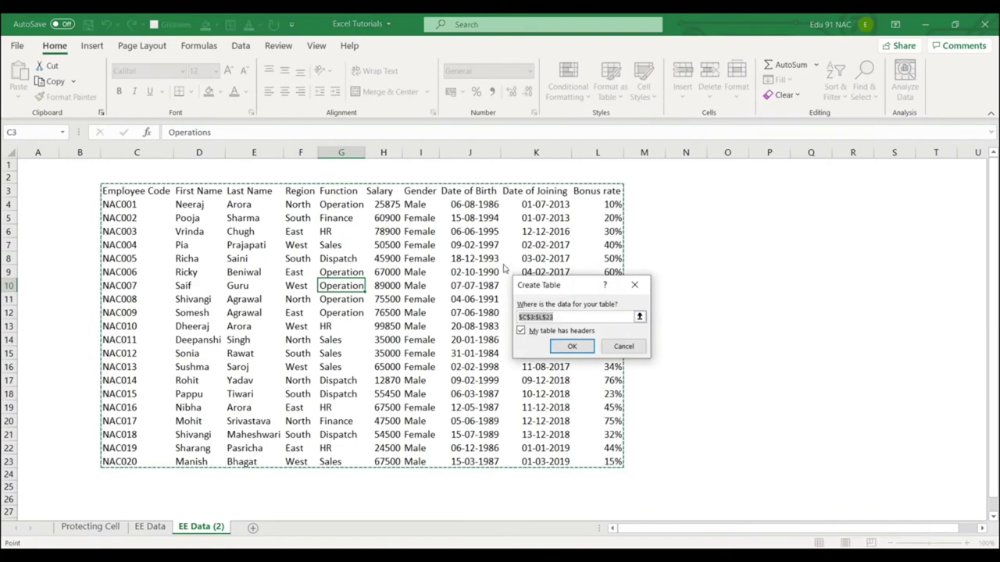
{"action": "mouse_move", "coordinate": [502, 263]}
{"action": "left_mouse_down"}
{"action": "mouse_move", "coordinate": [628, 388]}
{"action": "mouse_move", "coordinate": [670, 385]}
{"action": "left_mouse_up"}
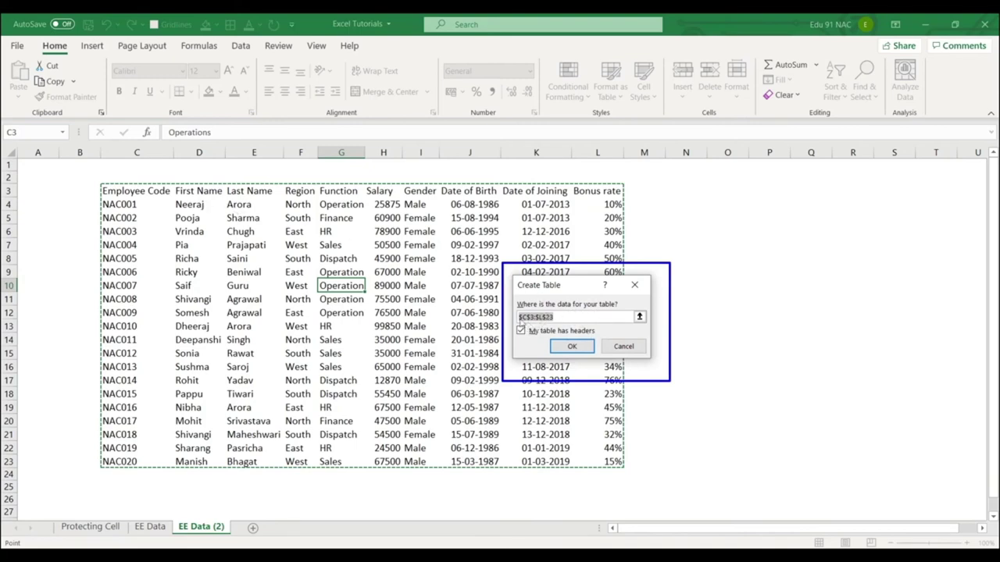
{"action": "left_click_drag", "start_coordinate": [103, 188], "coordinate": [173, 202]}
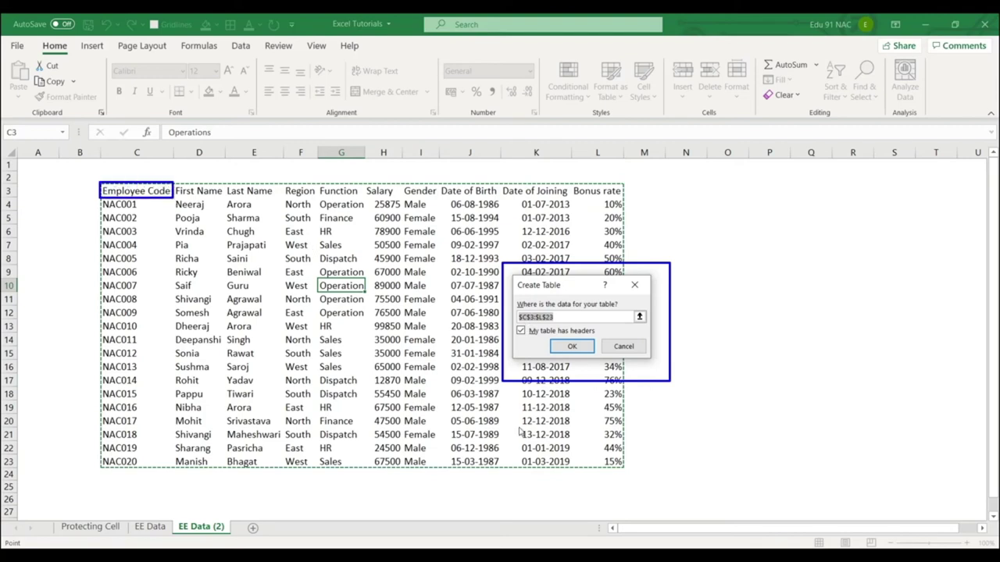
{"action": "left_click_drag", "start_coordinate": [581, 456], "coordinate": [625, 469]}
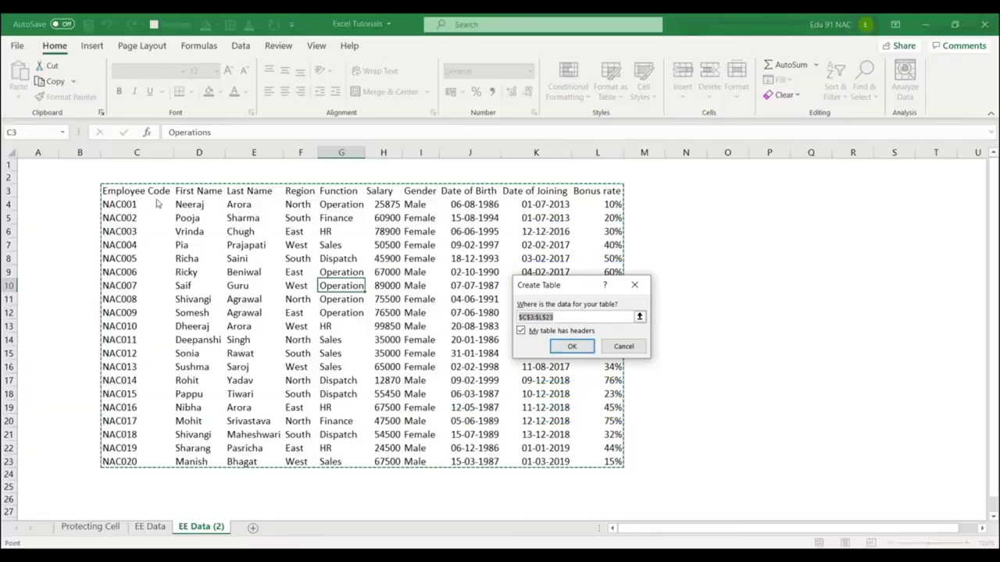
{"action": "left_click", "coordinate": [572, 348]}
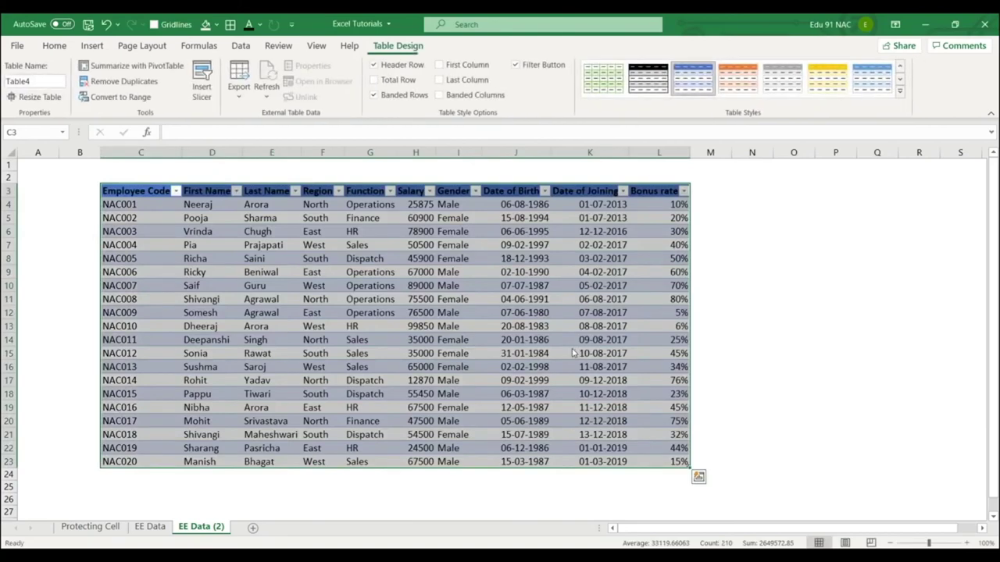
{"action": "left_click", "coordinate": [815, 311]}
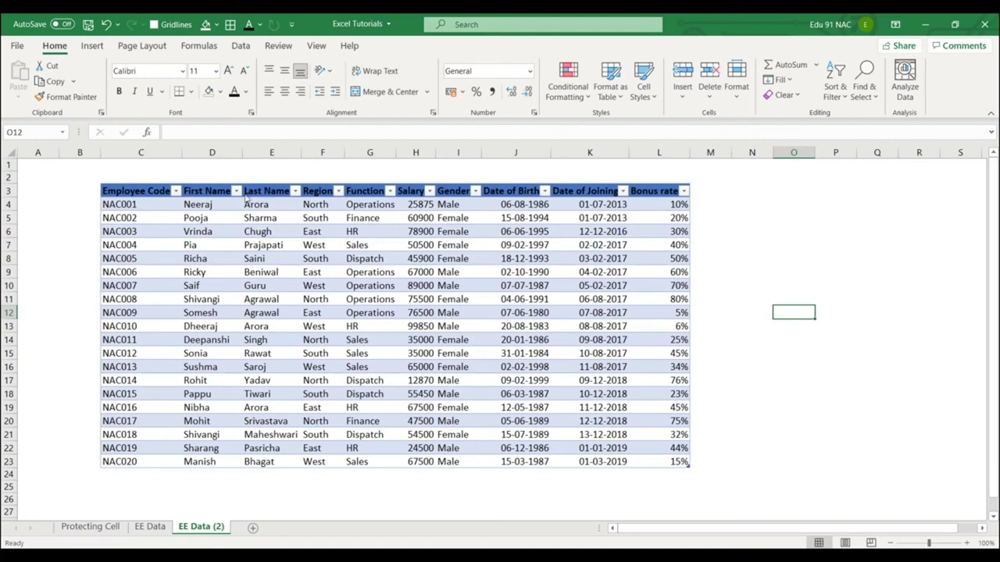
{"action": "left_click", "coordinate": [339, 192]}
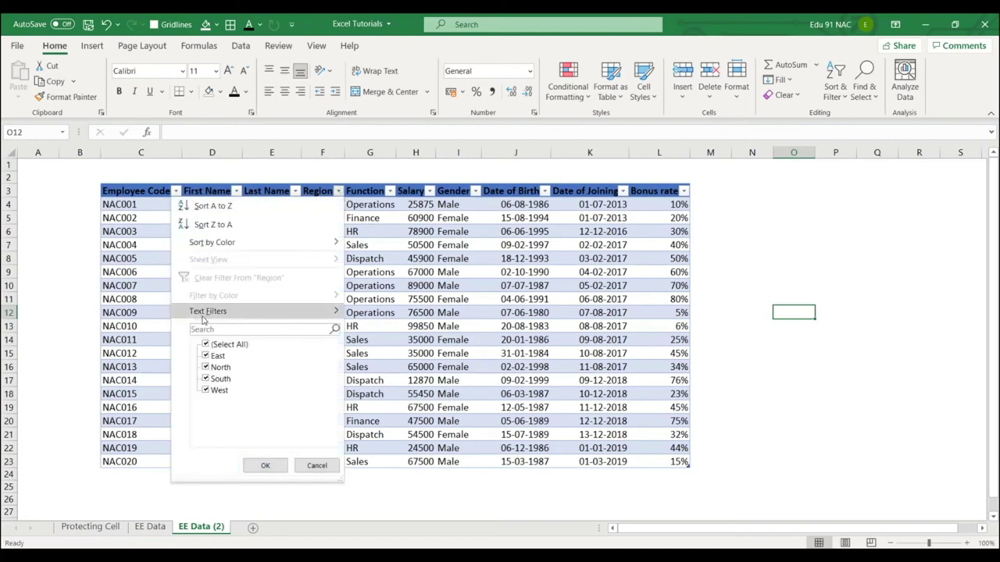
{"action": "left_click", "coordinate": [311, 466]}
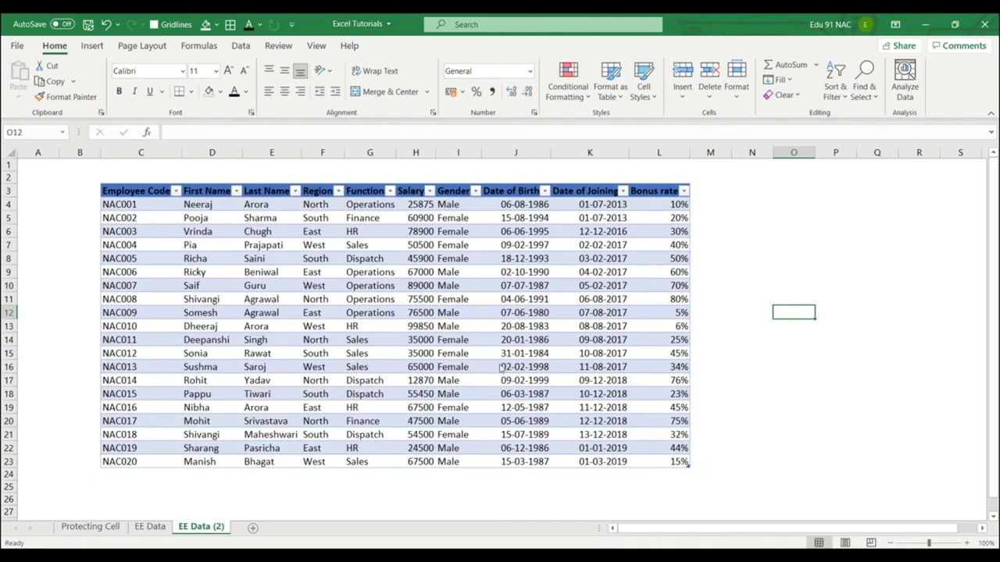
{"action": "scroll", "coordinate": [679, 313], "scroll_direction": "down", "scroll_amount": 4}
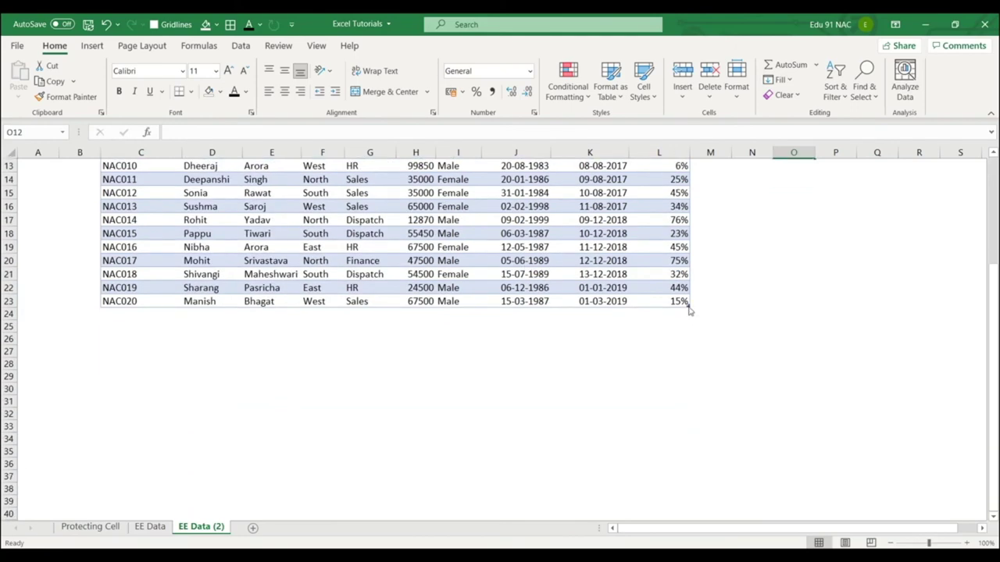
{"action": "left_click_drag", "start_coordinate": [689, 310], "coordinate": [667, 427]}
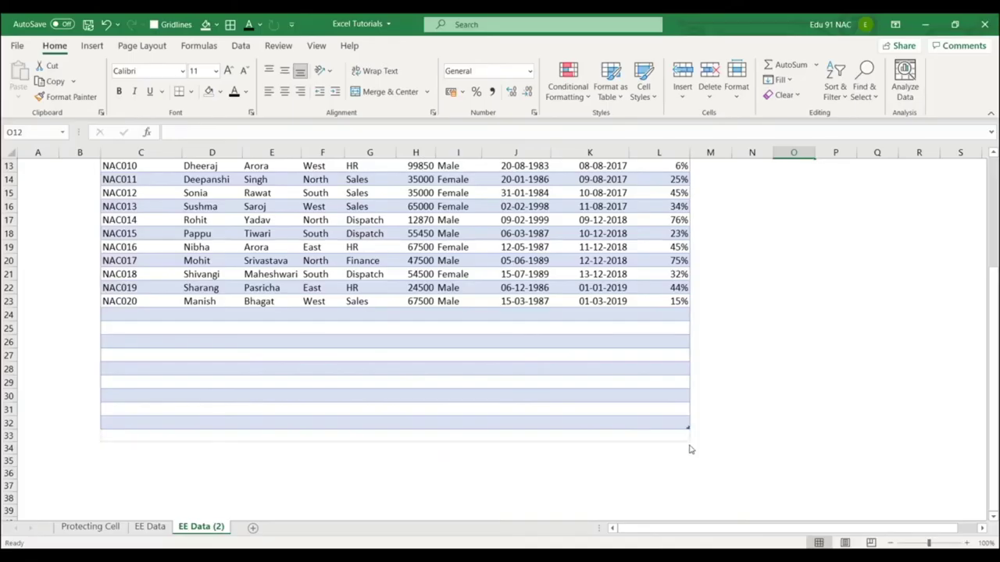
{"action": "left_click_drag", "start_coordinate": [688, 428], "coordinate": [689, 478]}
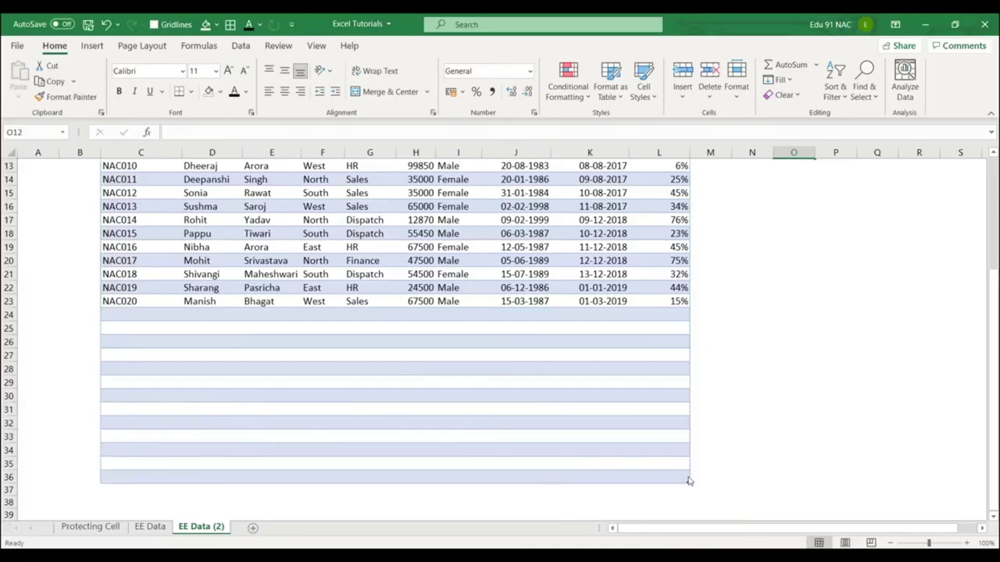
{"action": "scroll", "coordinate": [639, 351], "scroll_direction": "down", "scroll_amount": 3}
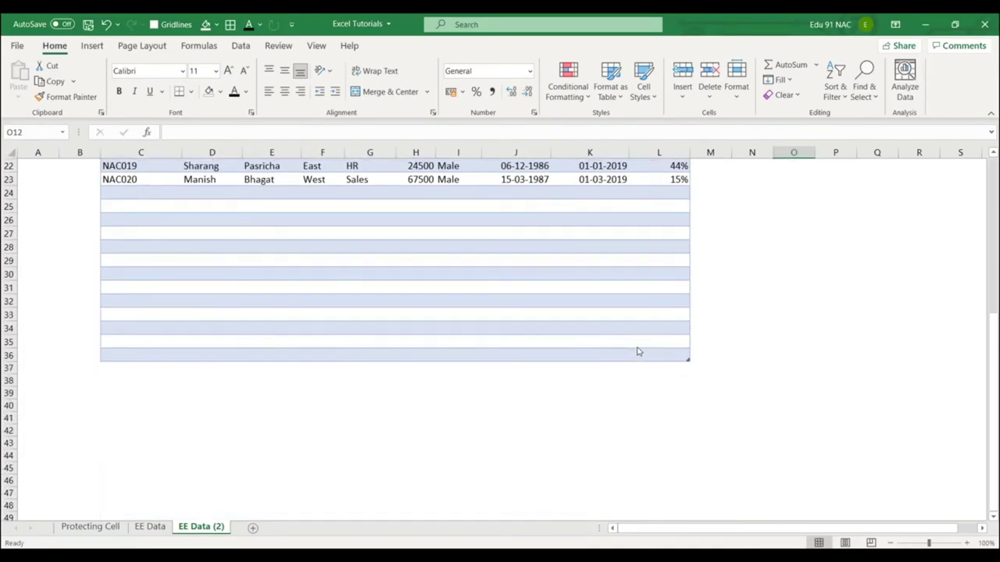
{"action": "scroll", "coordinate": [638, 352], "scroll_direction": "up", "scroll_amount": 7}
{"action": "scroll", "coordinate": [633, 348], "scroll_direction": "down", "scroll_amount": 6}
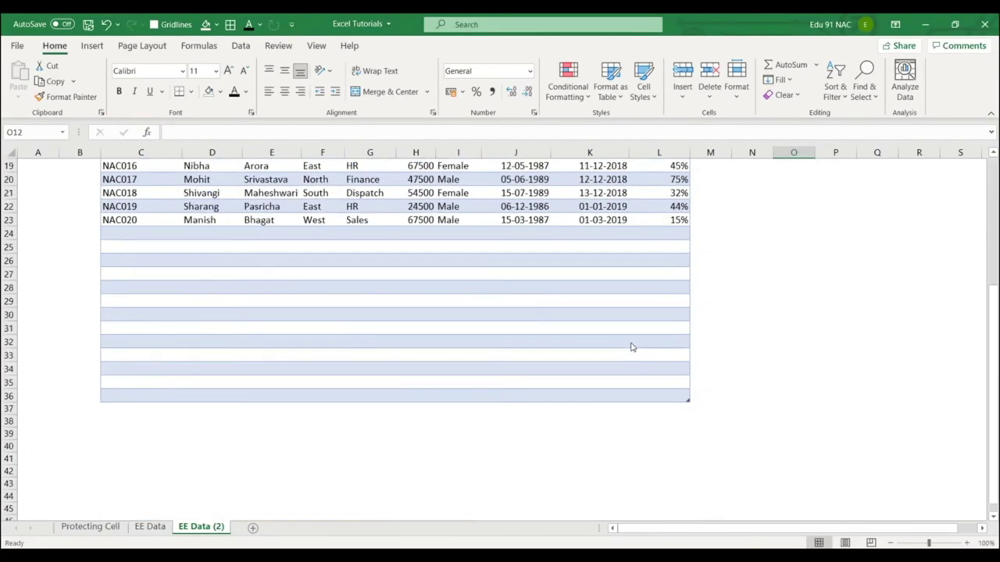
{"action": "scroll", "coordinate": [678, 389], "scroll_direction": "up", "scroll_amount": 6}
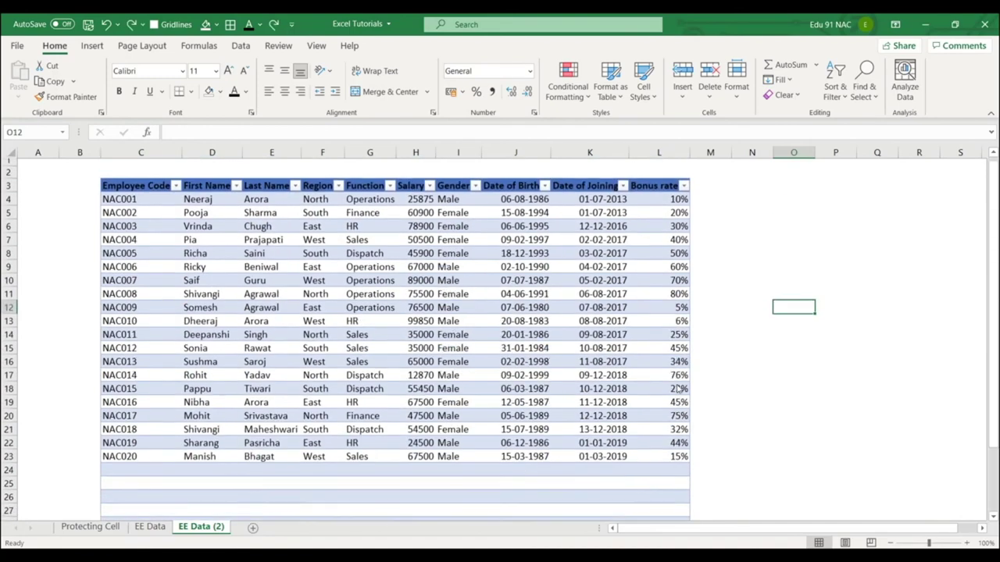
{"action": "key", "text": "ctrl+z"}
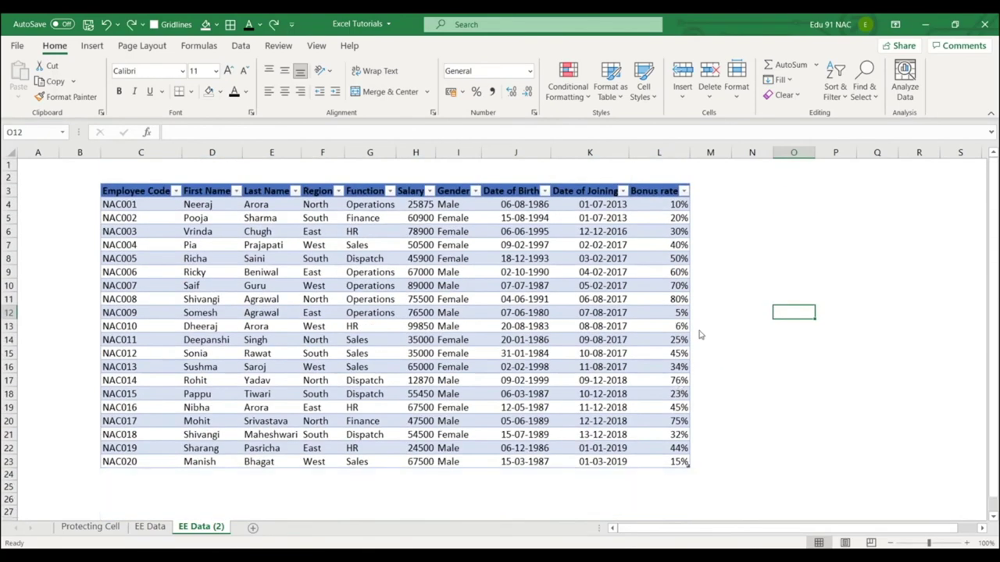
{"action": "left_click", "coordinate": [341, 272]}
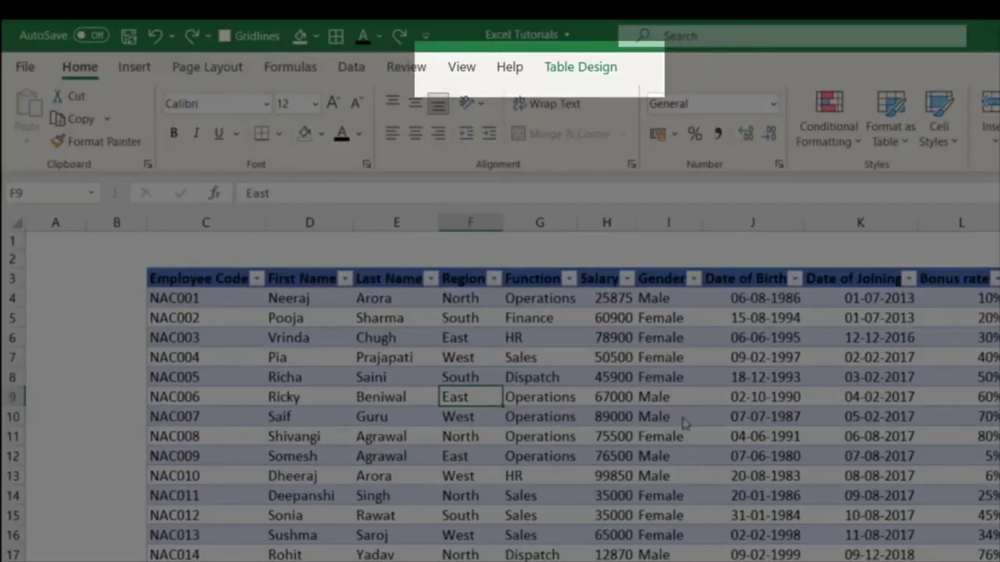
Select a cell in the employee table and bring up the Table Design ribbon tab.
{"action": "left_click", "coordinate": [996, 436]}
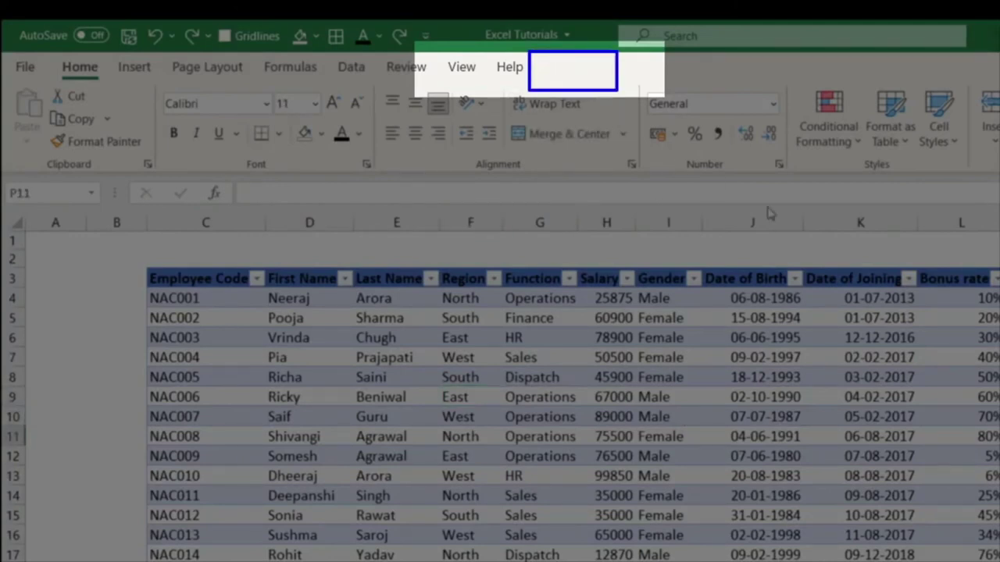
{"action": "left_click", "coordinate": [538, 421]}
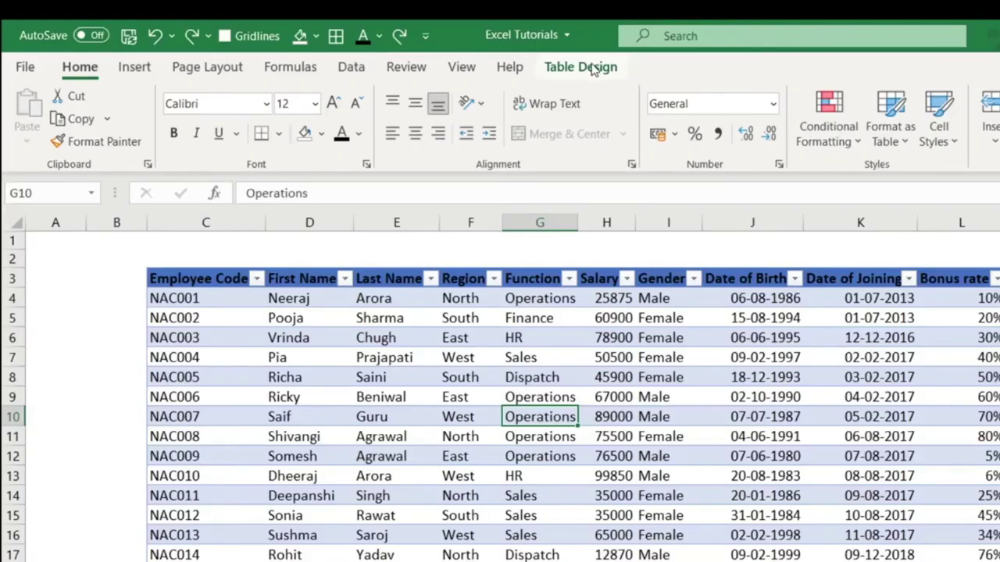
{"action": "left_click", "coordinate": [591, 69]}
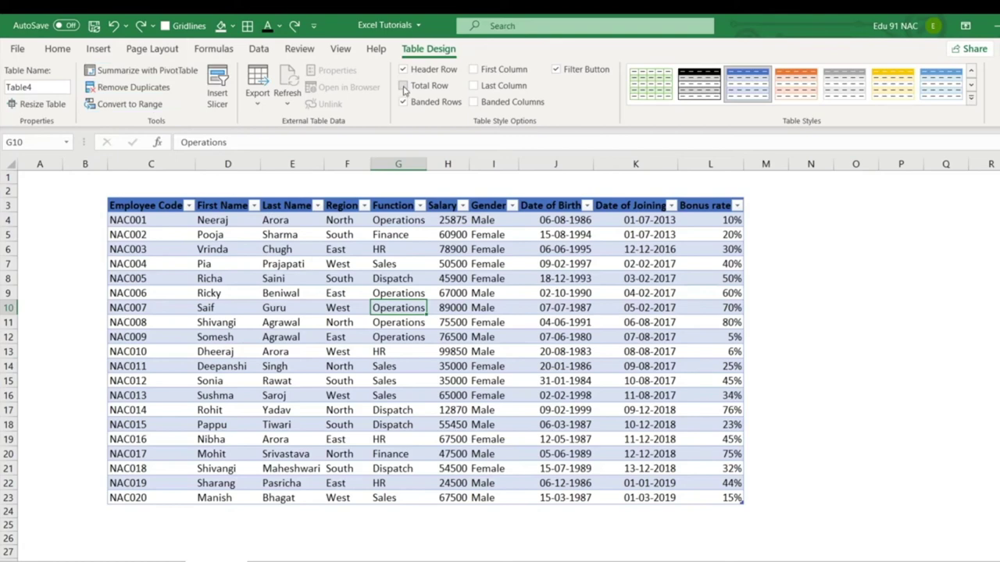
Add a Total row and change the Bonus rate total to Count.
{"action": "left_click", "coordinate": [404, 86]}
{"action": "scroll", "coordinate": [726, 293], "scroll_direction": "down", "scroll_amount": 2}
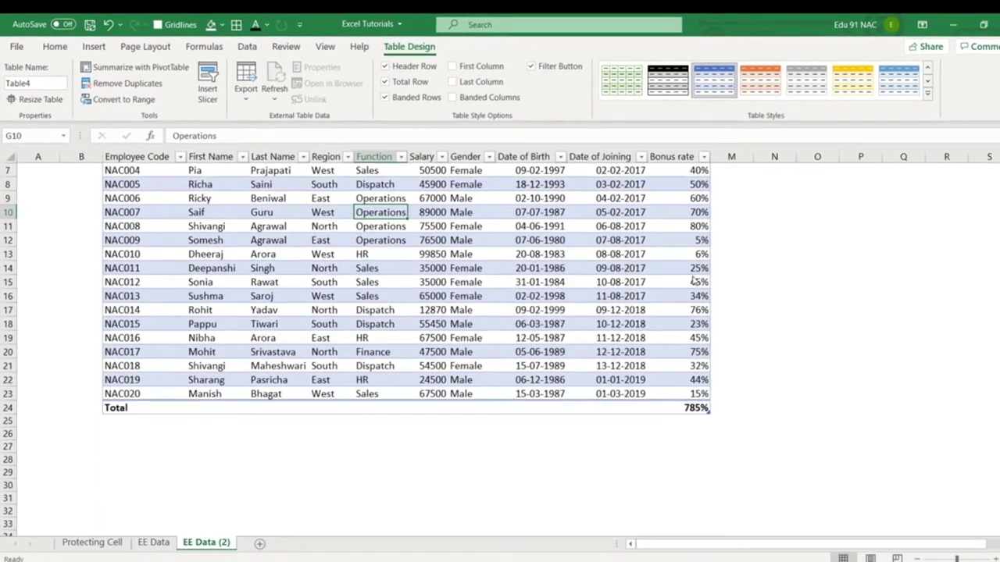
{"action": "left_click", "coordinate": [699, 409]}
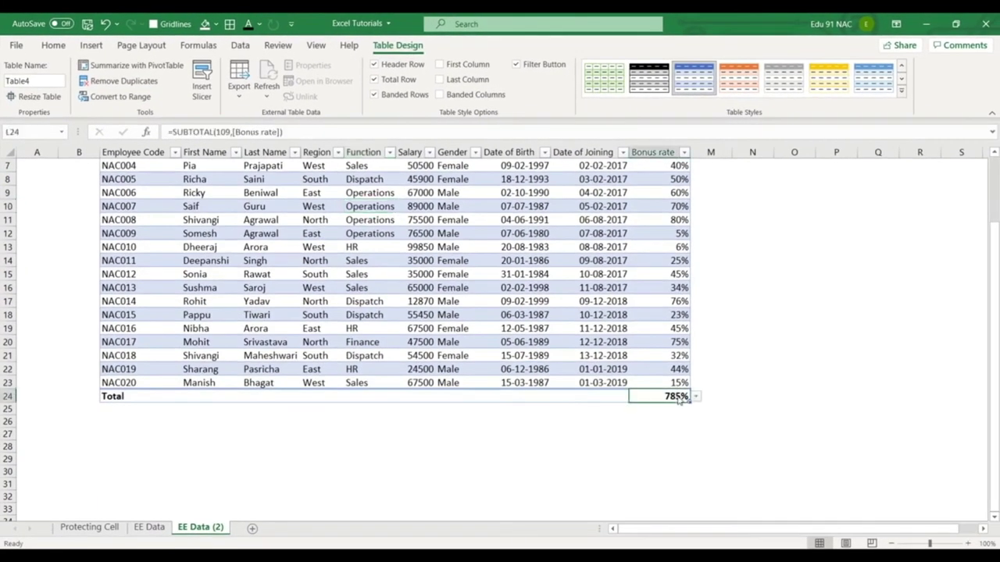
{"action": "left_click", "coordinate": [694, 397]}
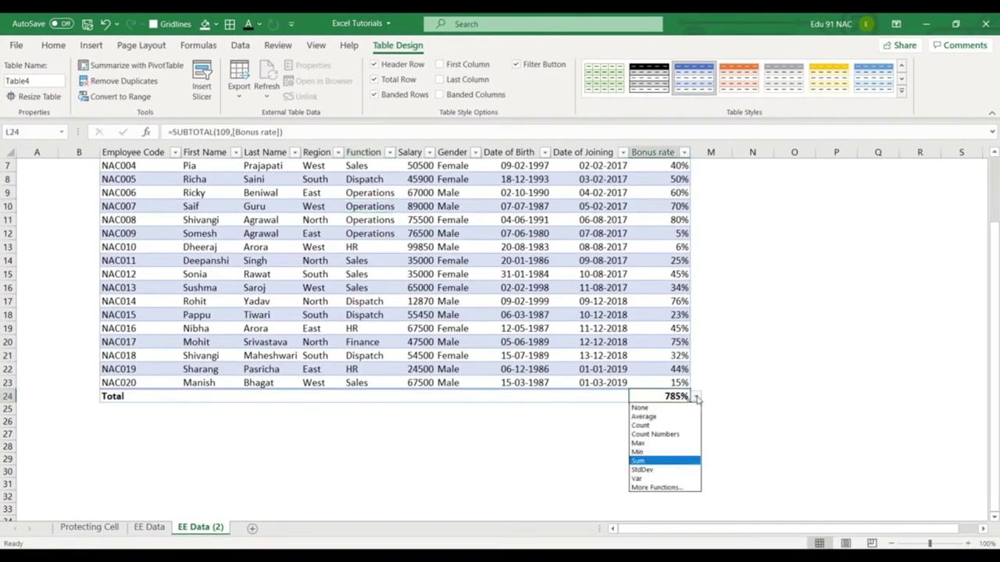
{"action": "left_click", "coordinate": [663, 425]}
{"action": "left_click", "coordinate": [756, 373]}
{"action": "scroll", "coordinate": [756, 373], "scroll_direction": "up", "scroll_amount": 2}
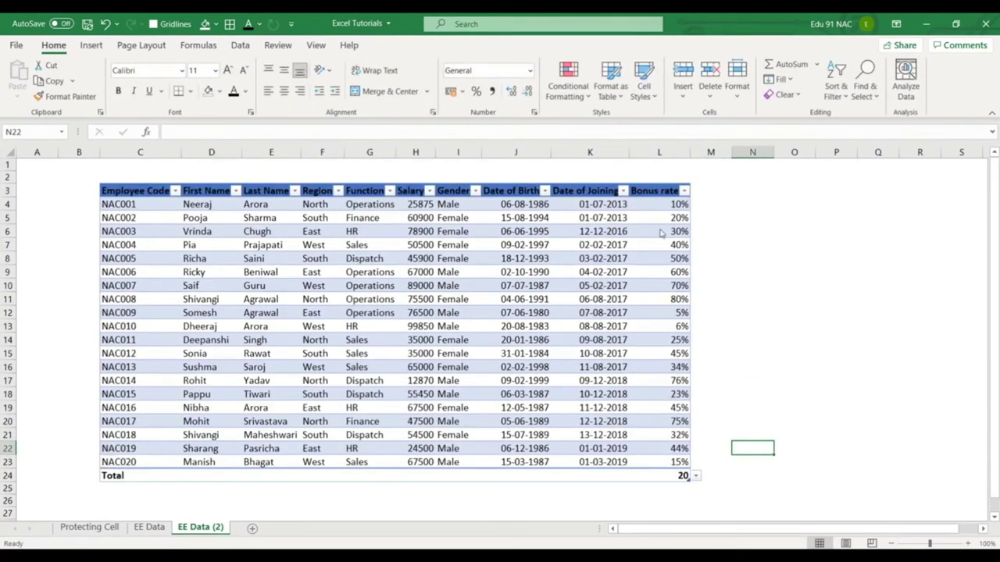
Drag the table's resize handle to extend the table down to row 29.
{"action": "left_click_drag", "start_coordinate": [668, 207], "coordinate": [686, 461]}
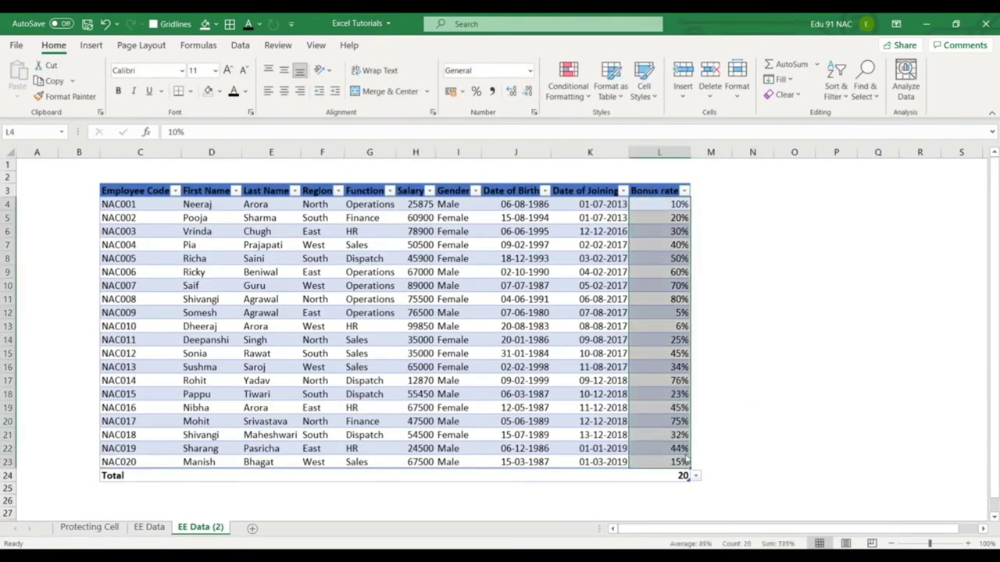
{"action": "left_click", "coordinate": [739, 407]}
{"action": "left_click", "coordinate": [678, 460]}
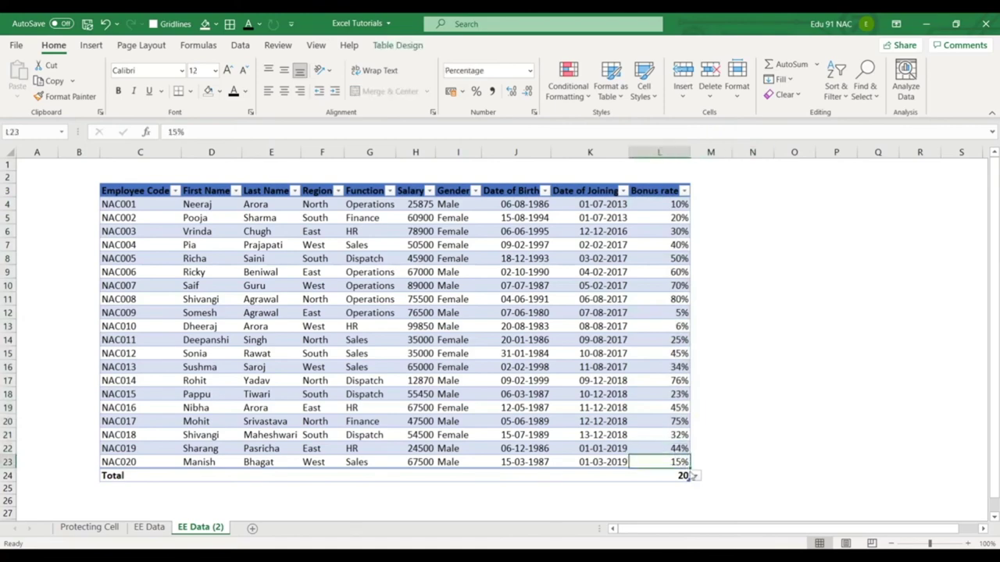
{"action": "left_click", "coordinate": [711, 513]}
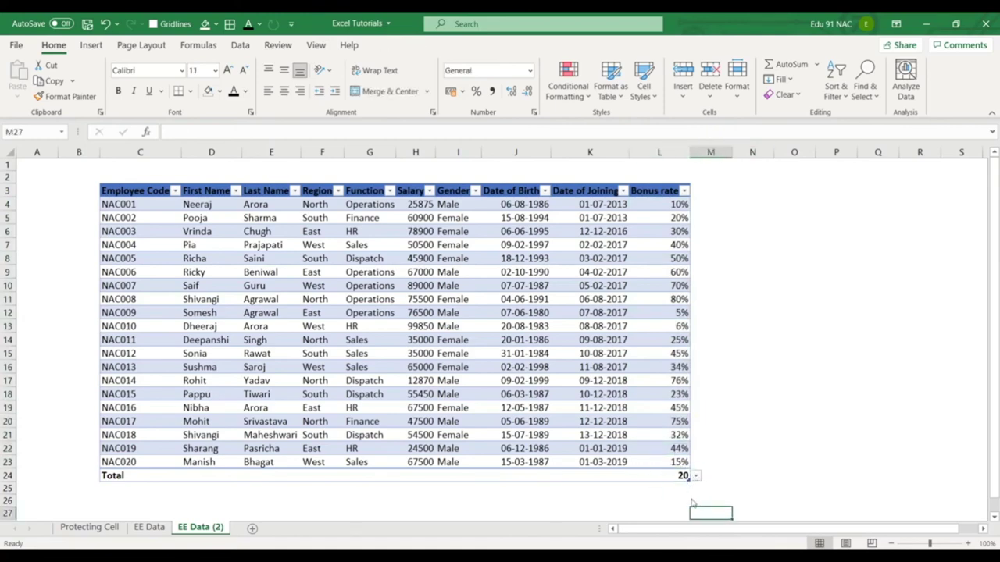
{"action": "left_click_drag", "start_coordinate": [690, 481], "coordinate": [687, 442]}
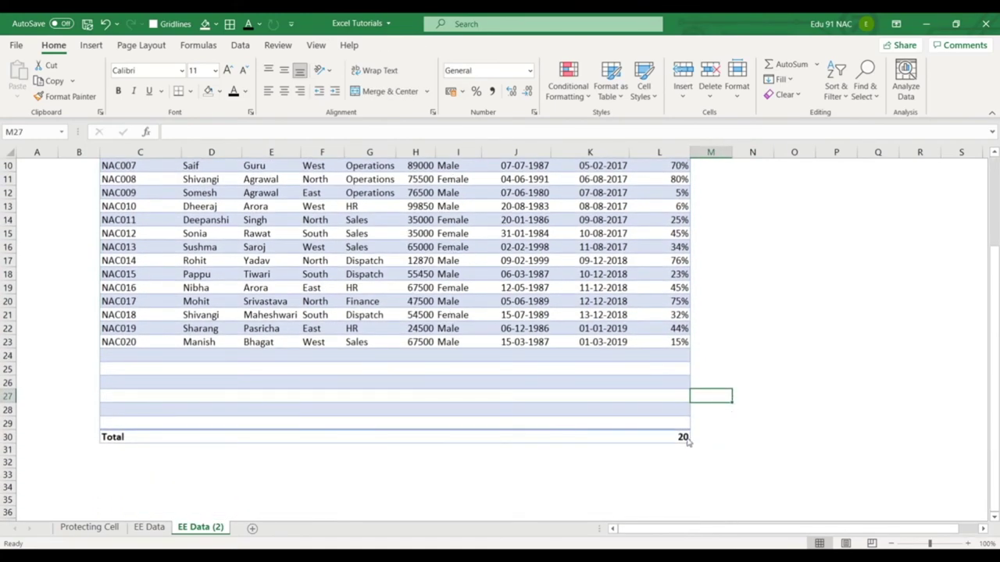
{"action": "left_click", "coordinate": [685, 439]}
{"action": "left_click_drag", "start_coordinate": [675, 360], "coordinate": [677, 423]}
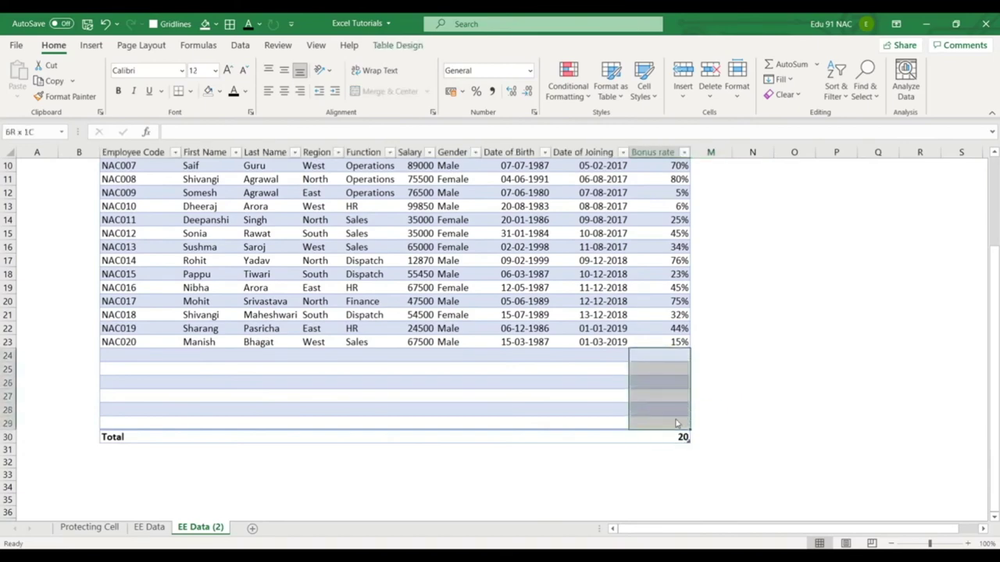
{"action": "left_click", "coordinate": [745, 353]}
{"action": "scroll", "coordinate": [386, 320], "scroll_direction": "up", "scroll_amount": 3}
{"action": "scroll", "coordinate": [386, 320], "scroll_direction": "down", "scroll_amount": 4}
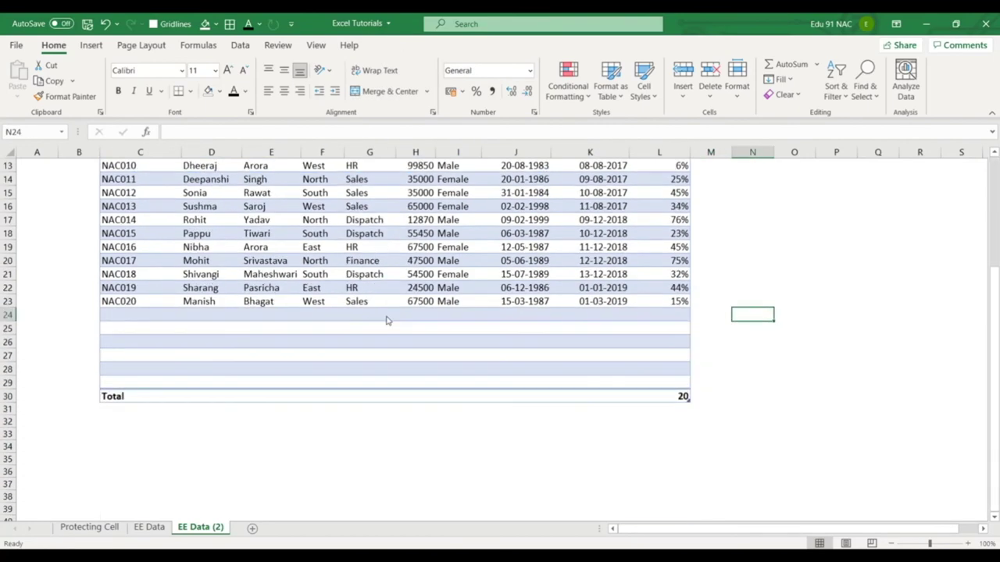
Undo the extension, the Count total and the Total row with Ctrl+Z.
{"action": "key", "text": "ctrl+z"}
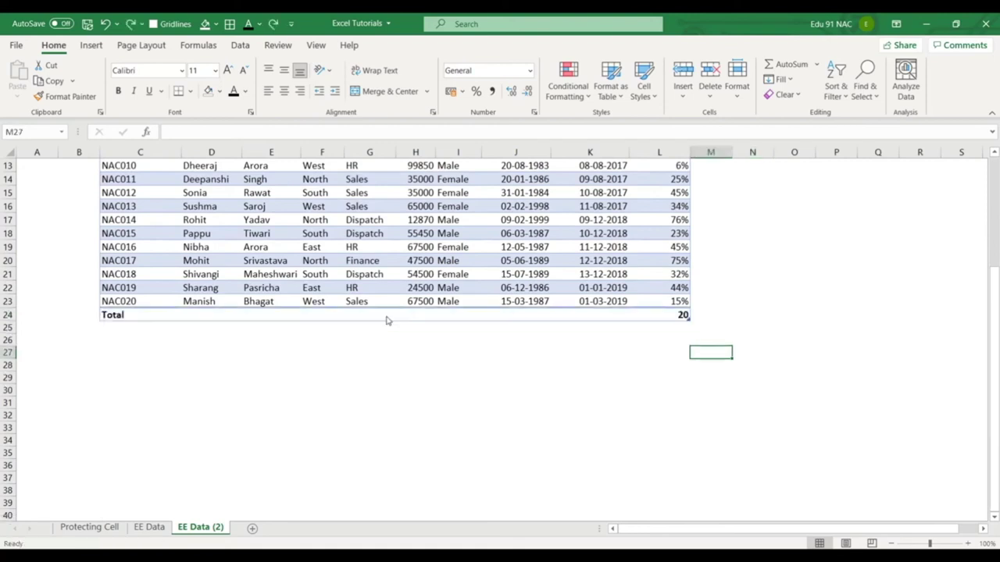
{"action": "key", "text": "ctrl+z"}
{"action": "left_click", "coordinate": [409, 353]}
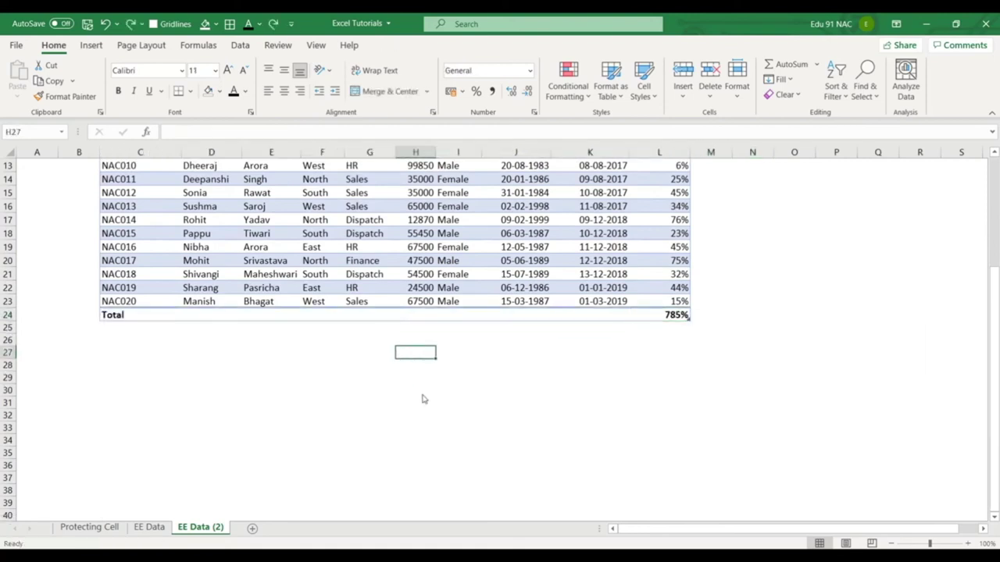
{"action": "key", "text": "ctrl+z"}
{"action": "left_click", "coordinate": [494, 417]}
{"action": "scroll", "coordinate": [418, 354], "scroll_direction": "up", "scroll_amount": 3}
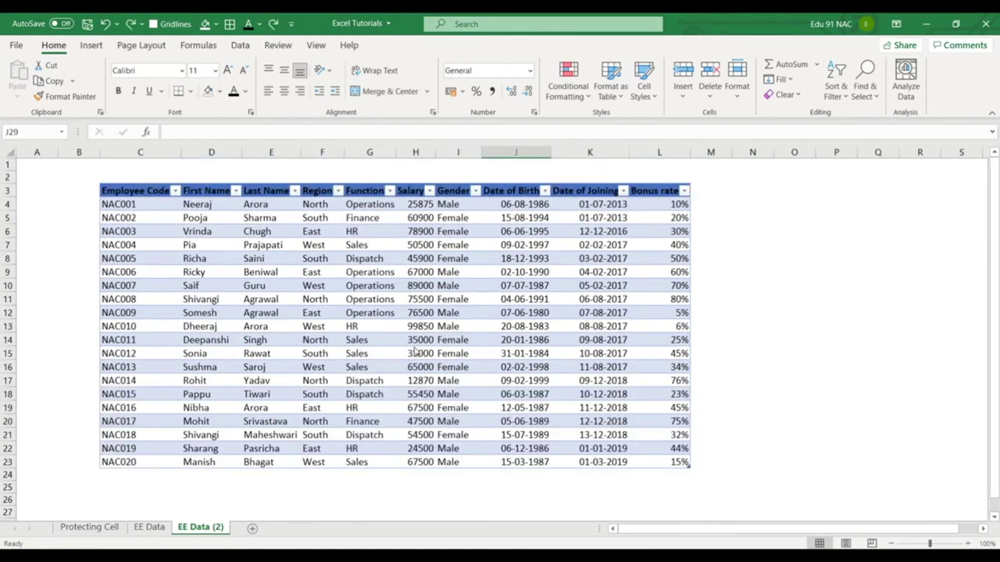
Convert the employee table to a normal range through Table Design, confirming with Yes.
{"action": "left_click", "coordinate": [371, 273]}
{"action": "left_click", "coordinate": [394, 44]}
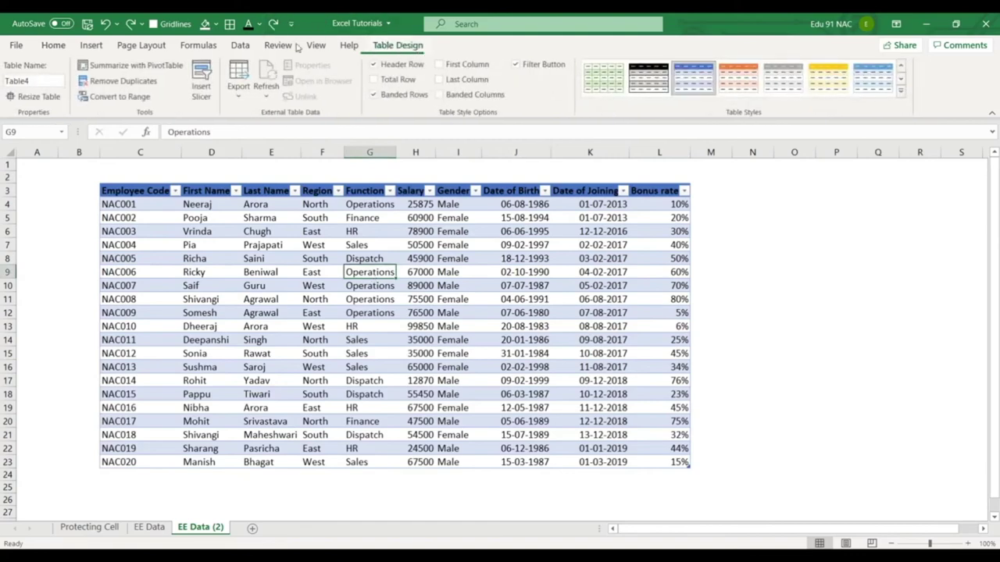
{"action": "left_click", "coordinate": [109, 96]}
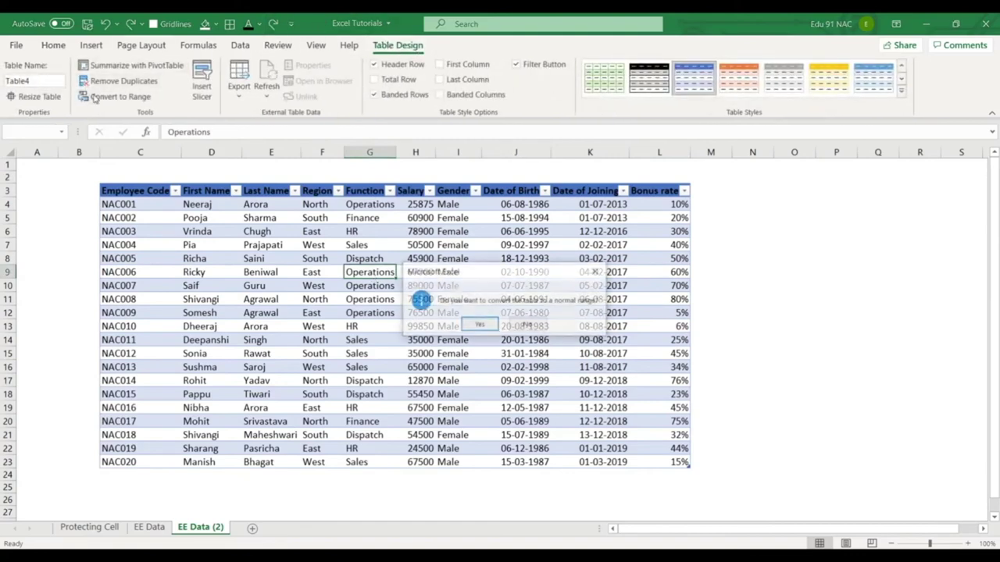
{"action": "left_click", "coordinate": [480, 324]}
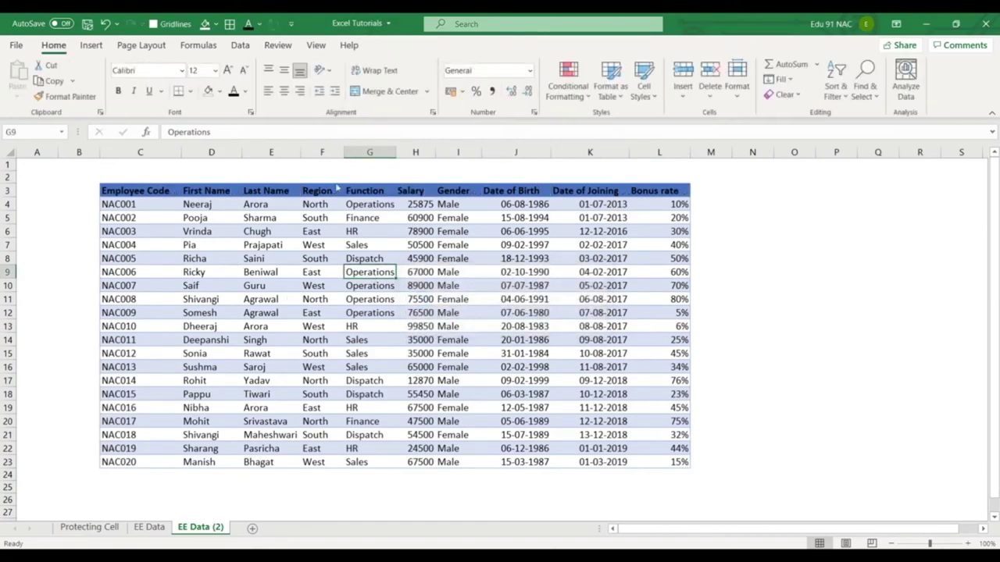
Select the employee range C3:L23 and inspect the 75500 salary cell.
{"action": "left_click_drag", "start_coordinate": [142, 193], "coordinate": [686, 465]}
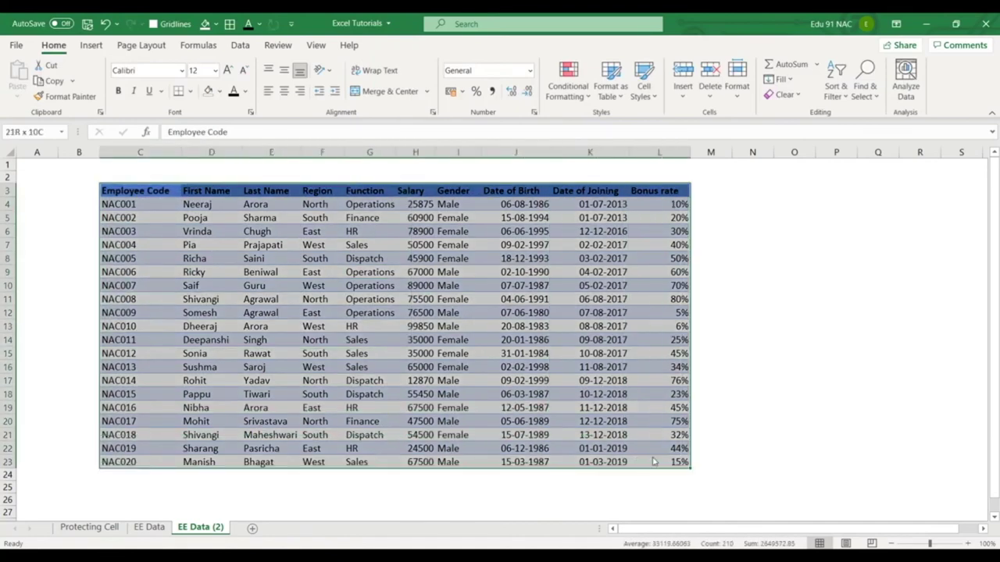
{"action": "left_click", "coordinate": [759, 350]}
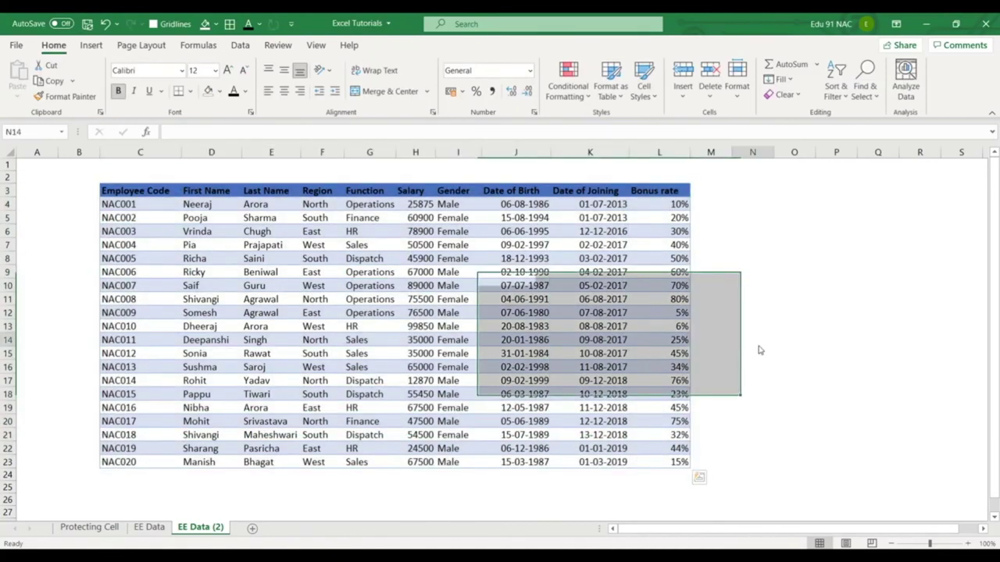
{"action": "left_click", "coordinate": [426, 299]}
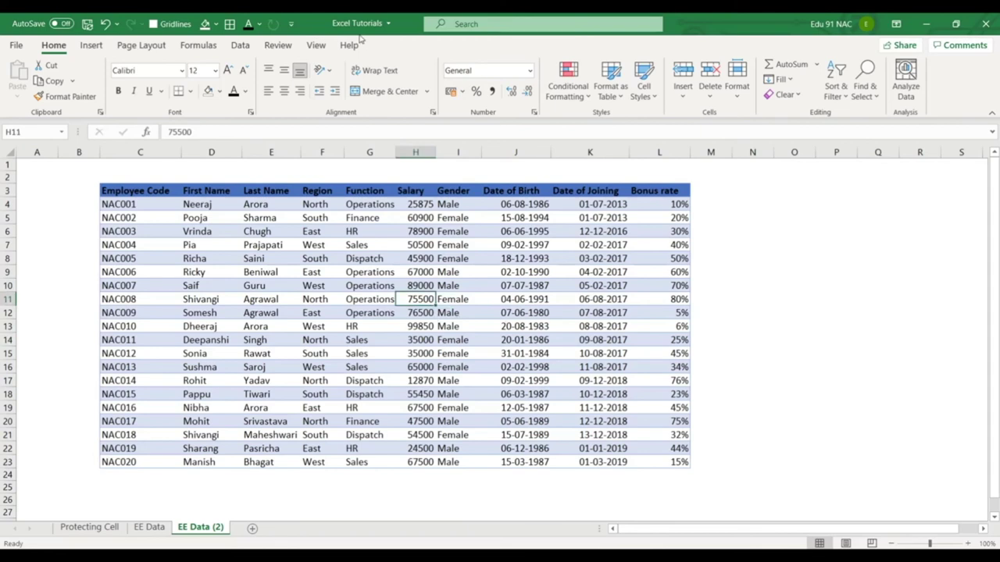
{"action": "left_click_drag", "start_coordinate": [359, 36], "coordinate": [454, 57]}
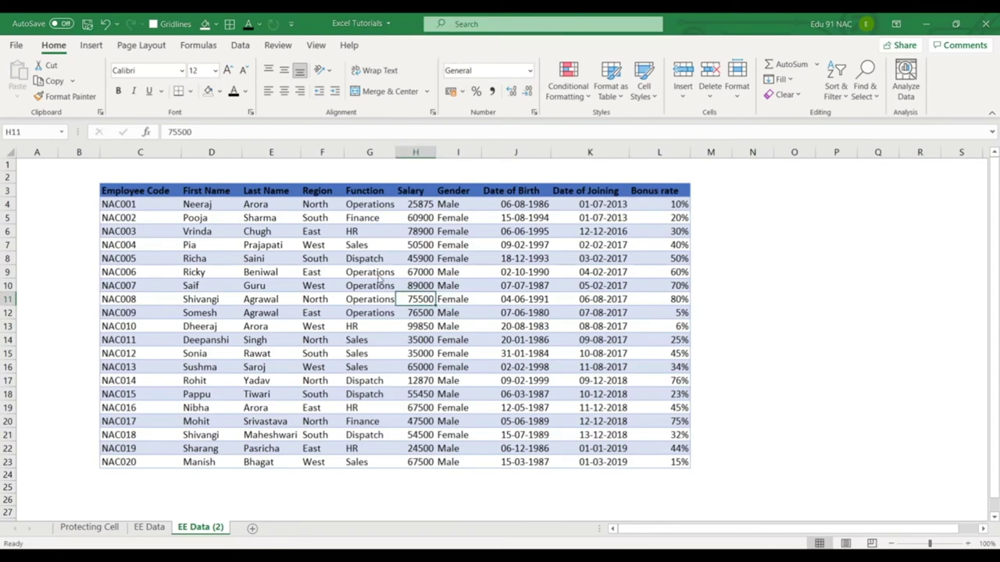
On the EE Data sheet, autofit the Function column (G) to fit 'Operations'.
{"action": "left_click", "coordinate": [391, 353]}
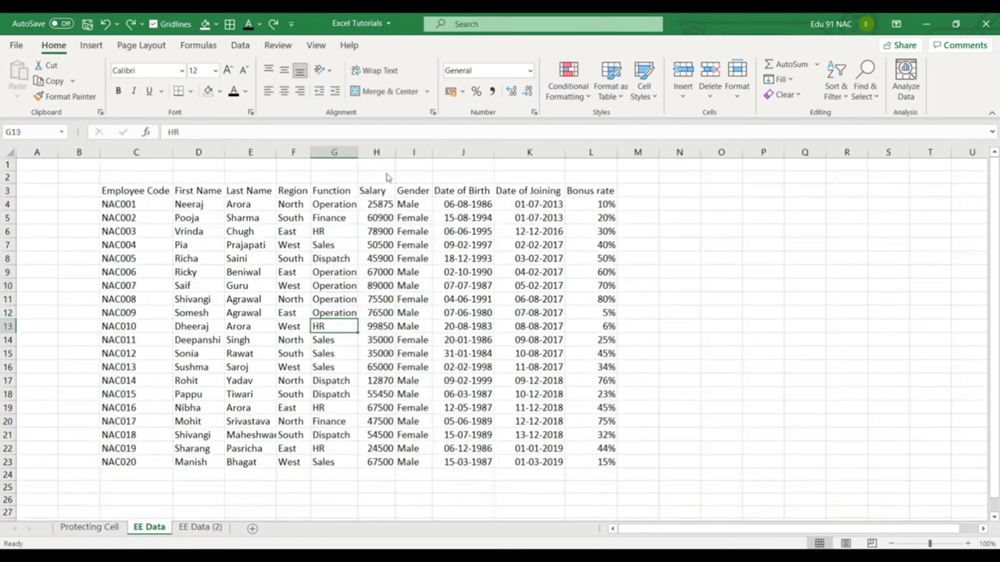
{"action": "double_click", "coordinate": [358, 152]}
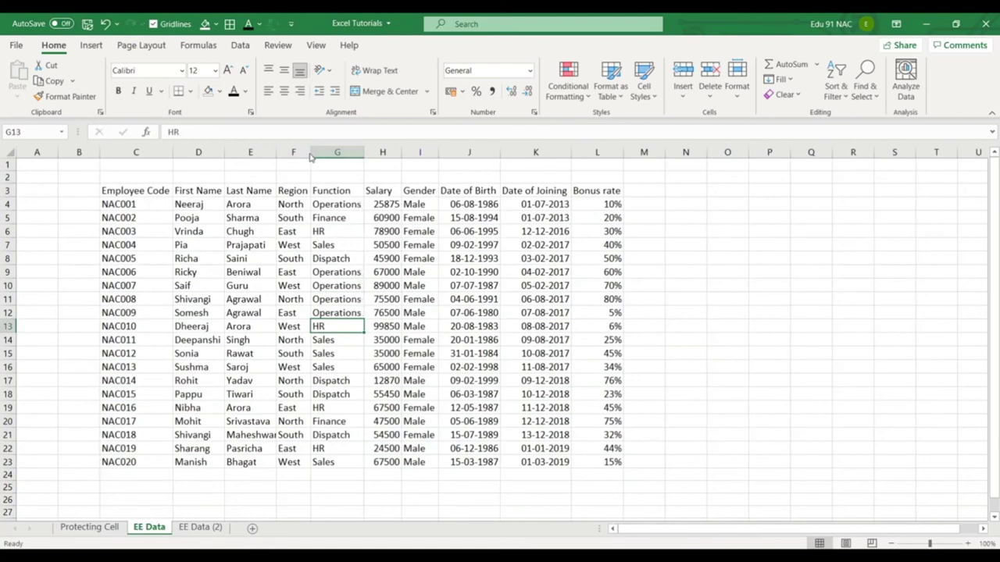
{"action": "left_click", "coordinate": [417, 299]}
{"action": "left_click", "coordinate": [264, 327]}
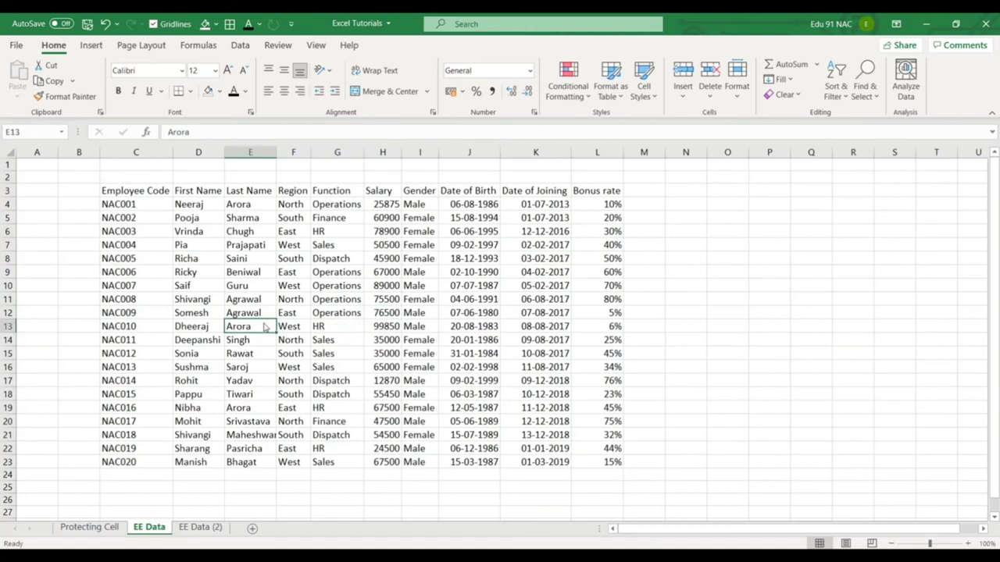
Convert the employee list C3:L23 into a banded blue table with headers, then check the Gender filter.
{"action": "key", "text": "ctrl+t"}
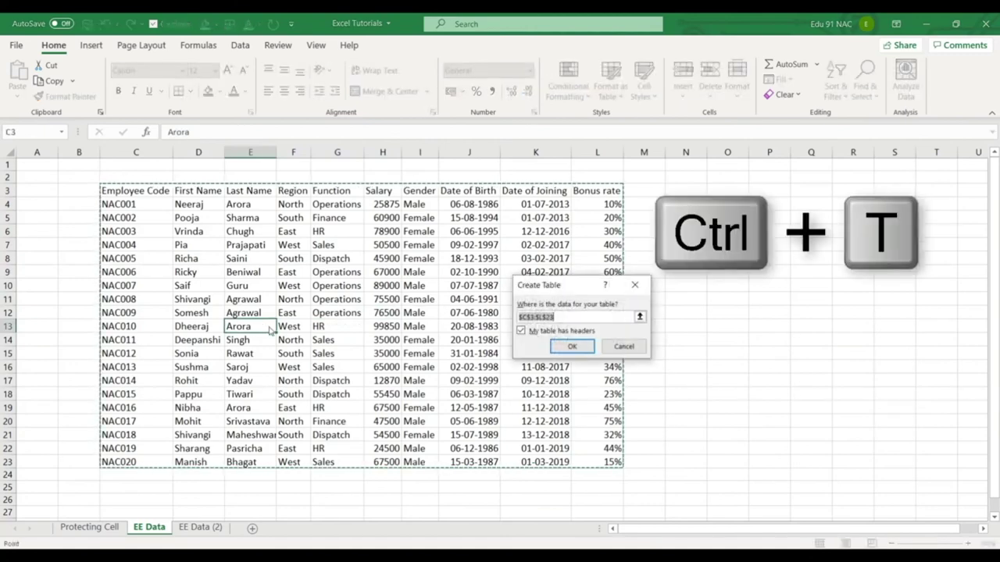
{"action": "left_click", "coordinate": [573, 347]}
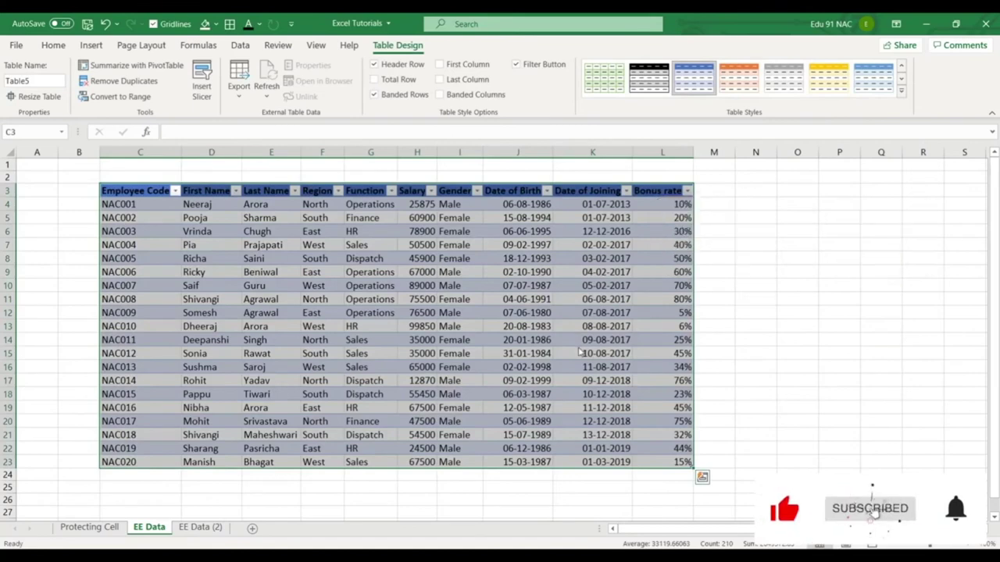
{"action": "left_click", "coordinate": [520, 304]}
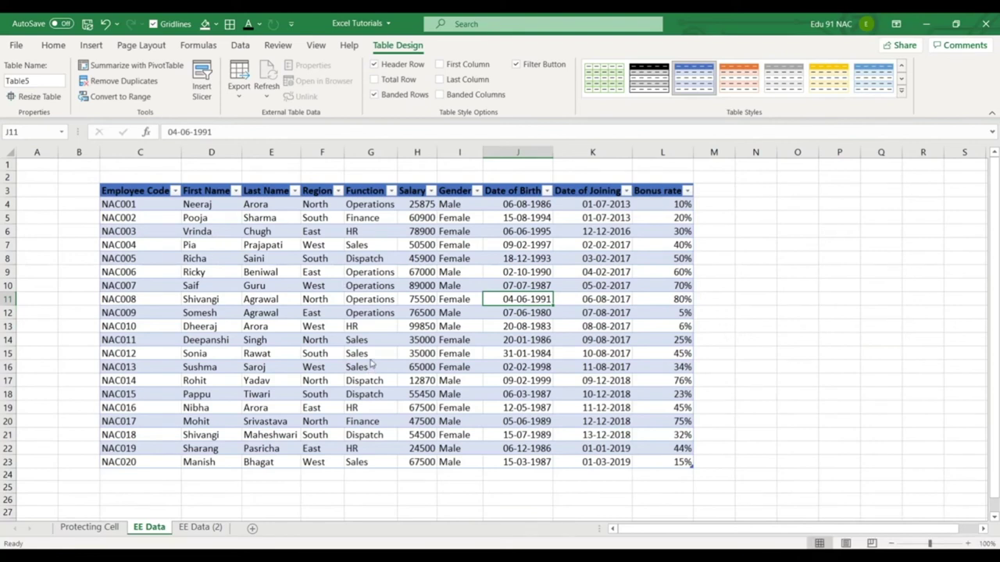
{"action": "left_click", "coordinate": [477, 191]}
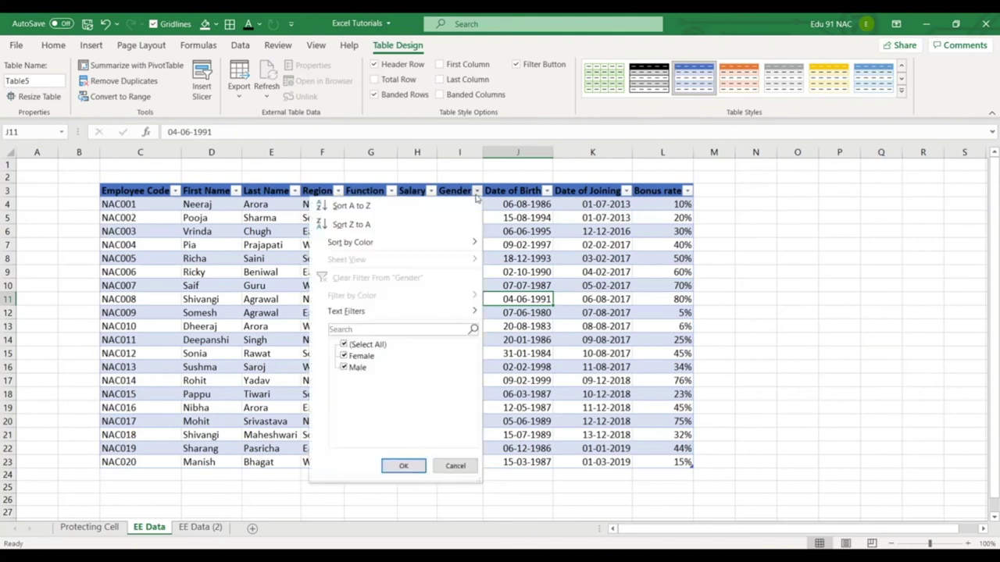
{"action": "left_click", "coordinate": [403, 465]}
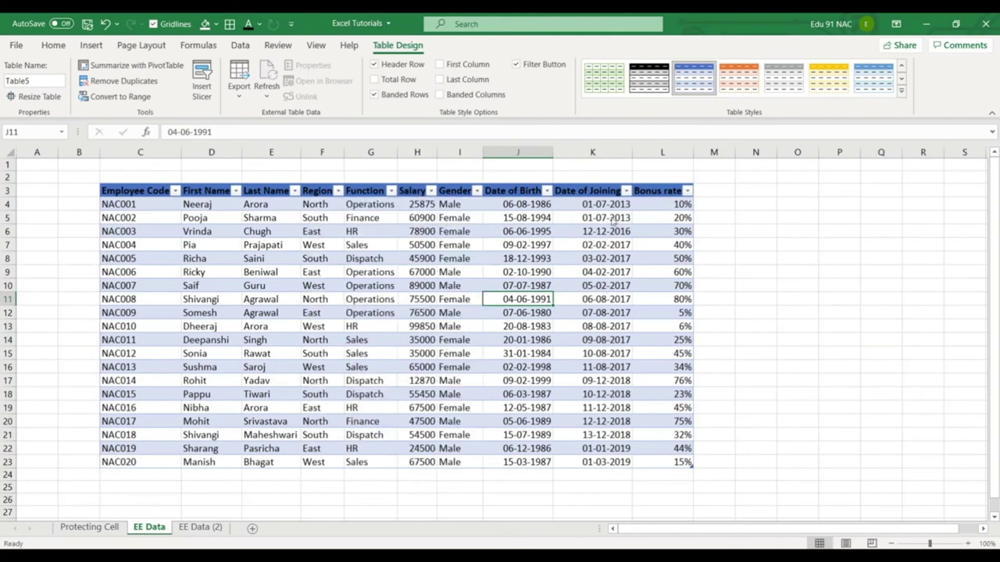
{"action": "left_click", "coordinate": [264, 337]}
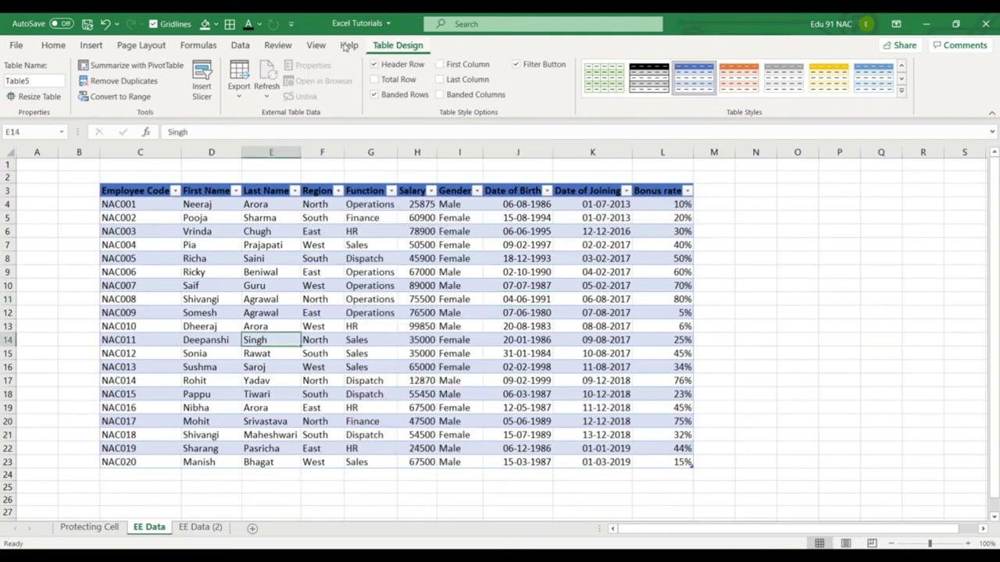
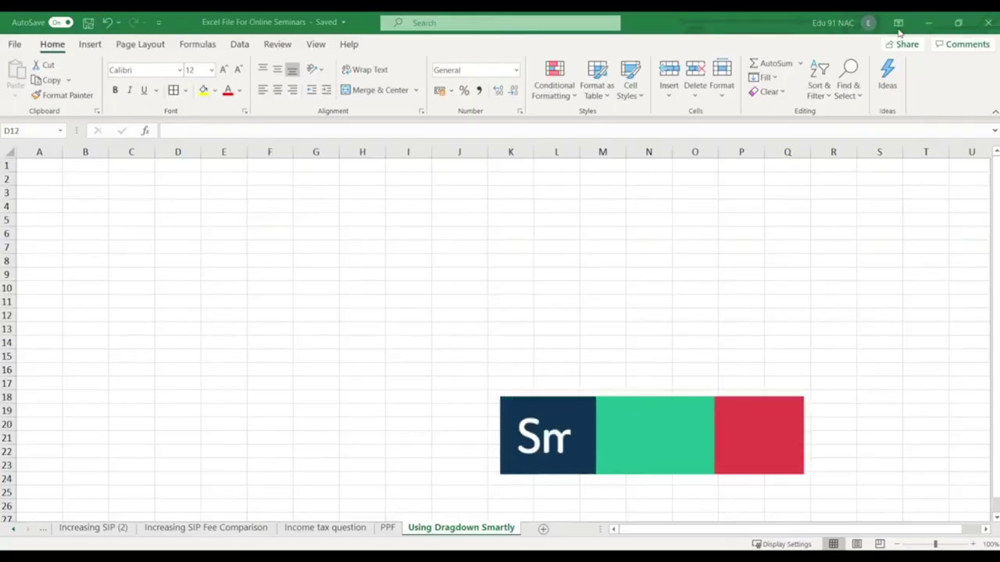
Enter January in F3 and fill F3:F14 with January through December.
{"action": "left_click", "coordinate": [313, 190]}
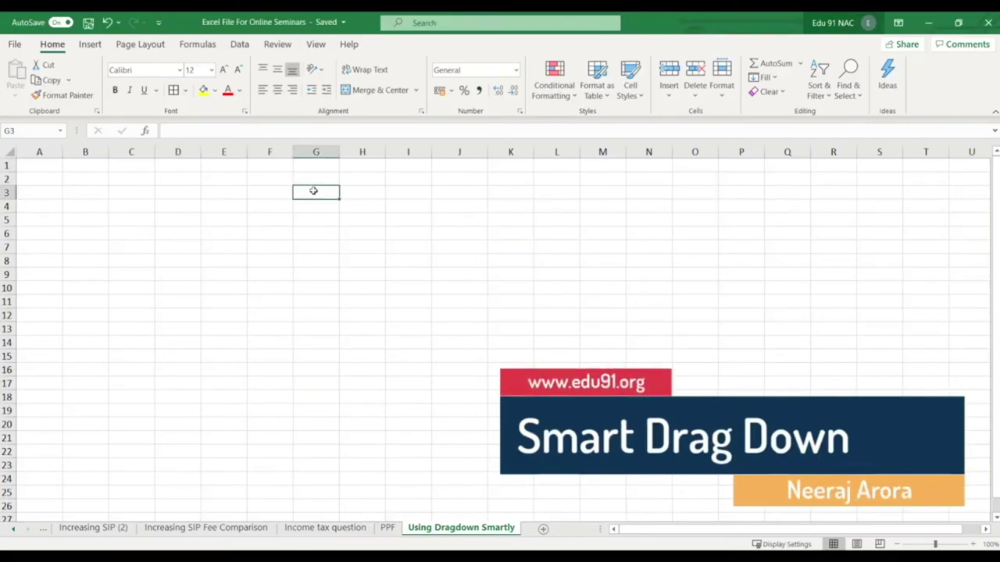
{"action": "key", "text": "Right"}
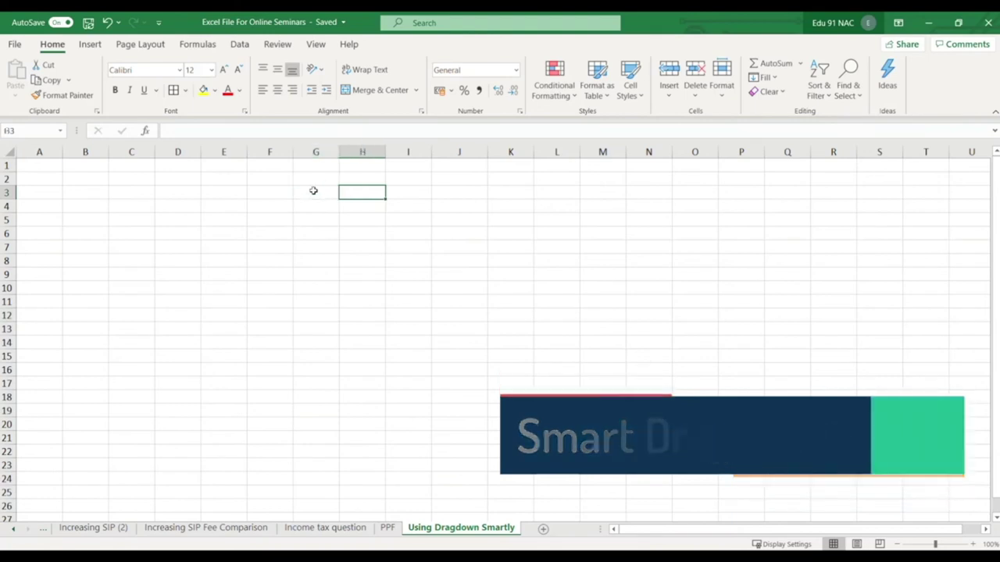
{"action": "key", "text": "Left"}
{"action": "key", "text": "Left"}
{"action": "key", "text": "Left"}
{"action": "key", "text": "Right"}
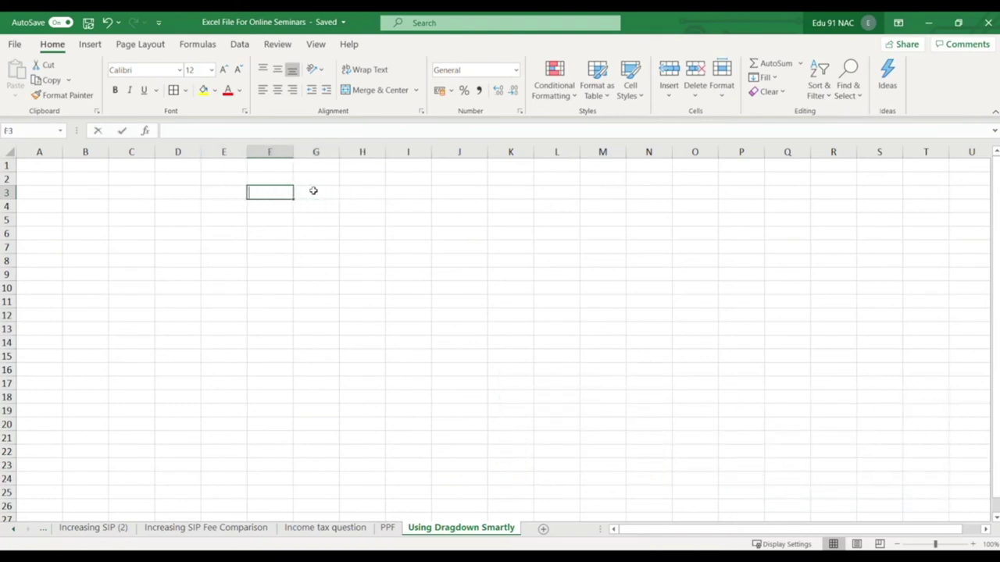
{"action": "type", "text": "Januar"}
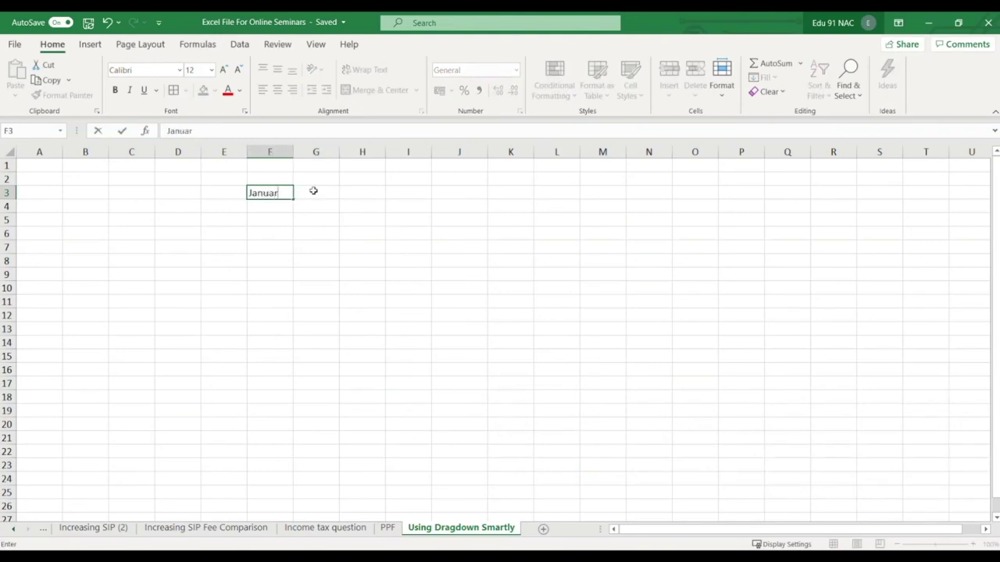
{"action": "type", "text": "y"}
{"action": "key", "text": "ctrl+Return"}
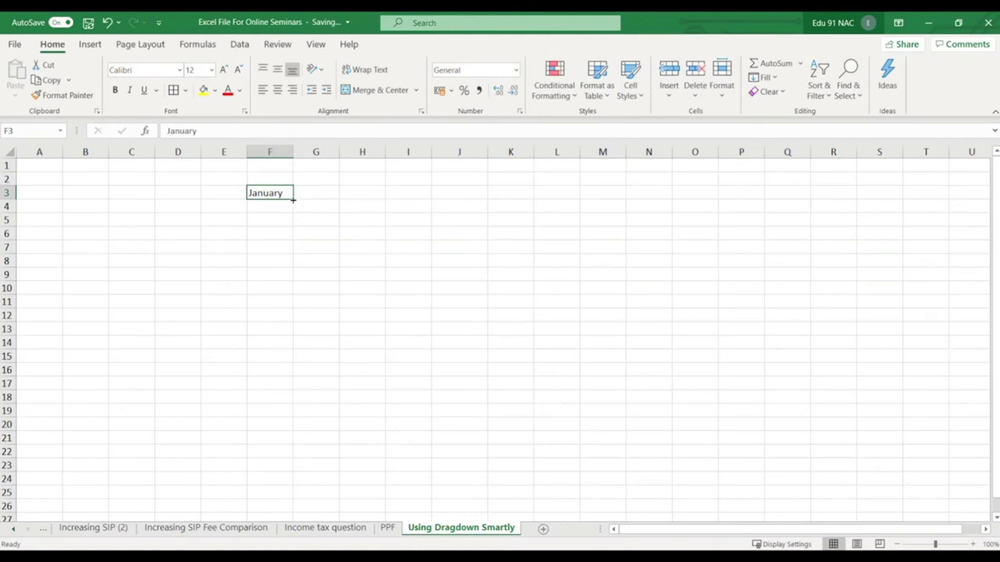
{"action": "left_click_drag", "start_coordinate": [293, 199], "coordinate": [295, 348]}
Put 1 in G3 and copy it down G3:G14.
{"action": "left_click", "coordinate": [333, 193]}
{"action": "type", "text": "1"}
{"action": "key", "text": "Return"}
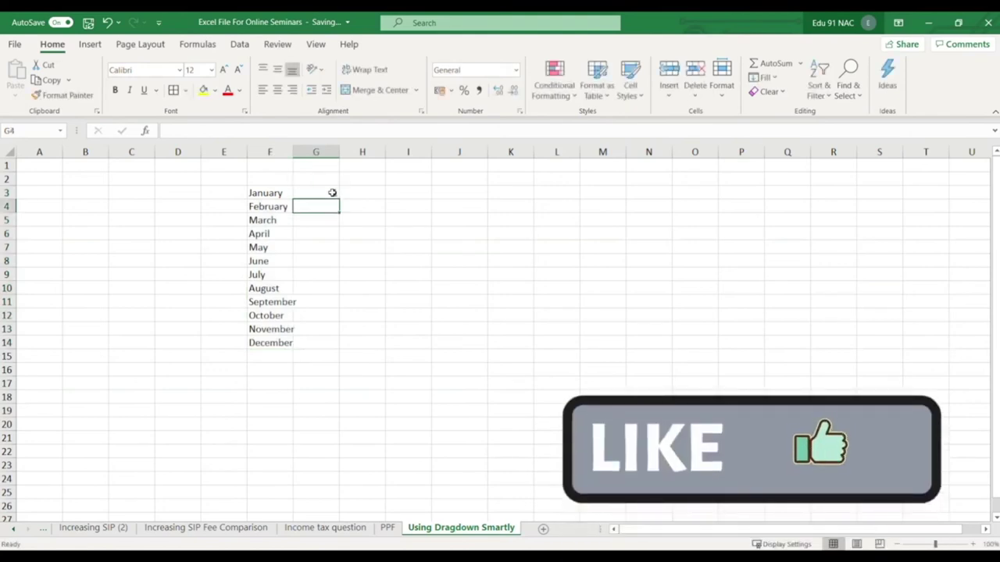
{"action": "left_click", "coordinate": [332, 193]}
{"action": "left_click_drag", "start_coordinate": [338, 198], "coordinate": [336, 346]}
{"action": "left_click", "coordinate": [373, 226]}
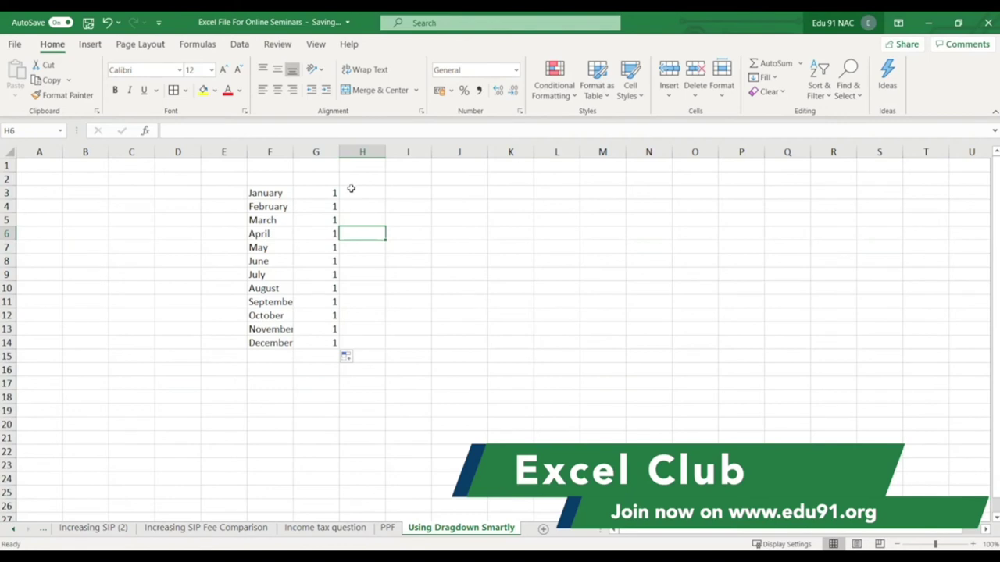
Enter January in H3 and copy it unchanged down through H14.
{"action": "left_click", "coordinate": [366, 198]}
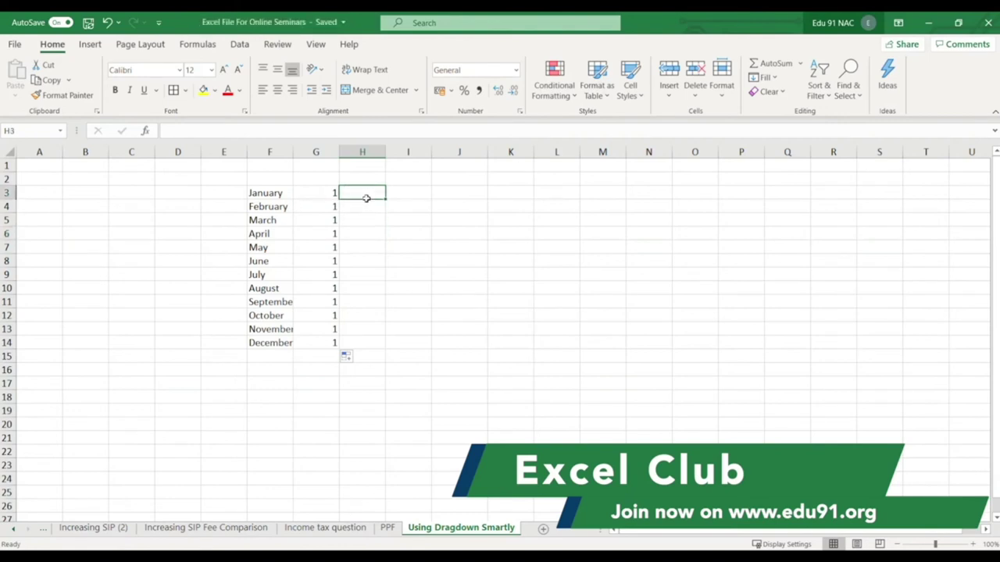
{"action": "type", "text": "jna"}
{"action": "key", "text": "BackSpace"}
{"action": "key", "text": "BackSpace"}
{"action": "key", "text": "BackSpace"}
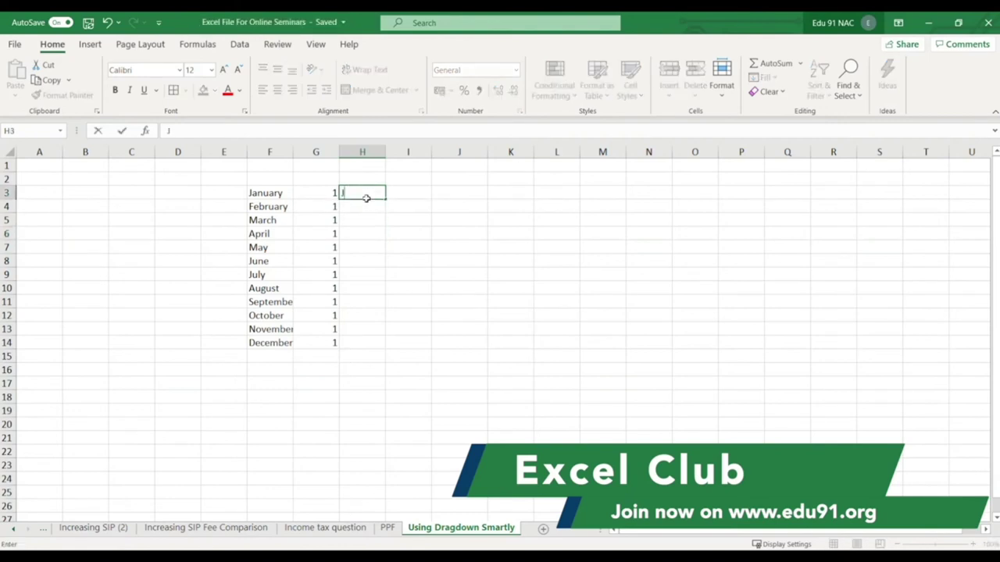
{"action": "type", "text": "January"}
{"action": "key", "text": "Return"}
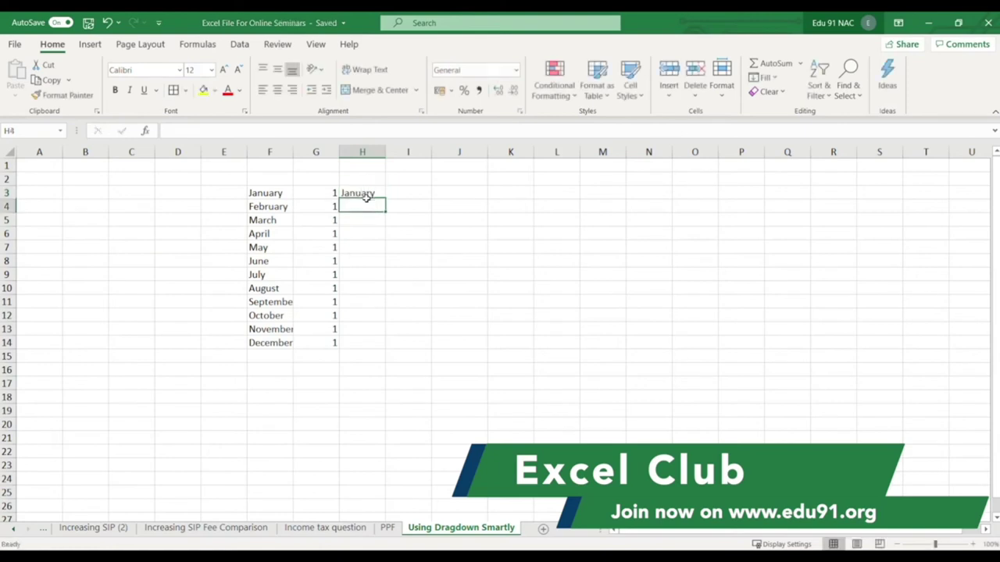
{"action": "left_click", "coordinate": [367, 193]}
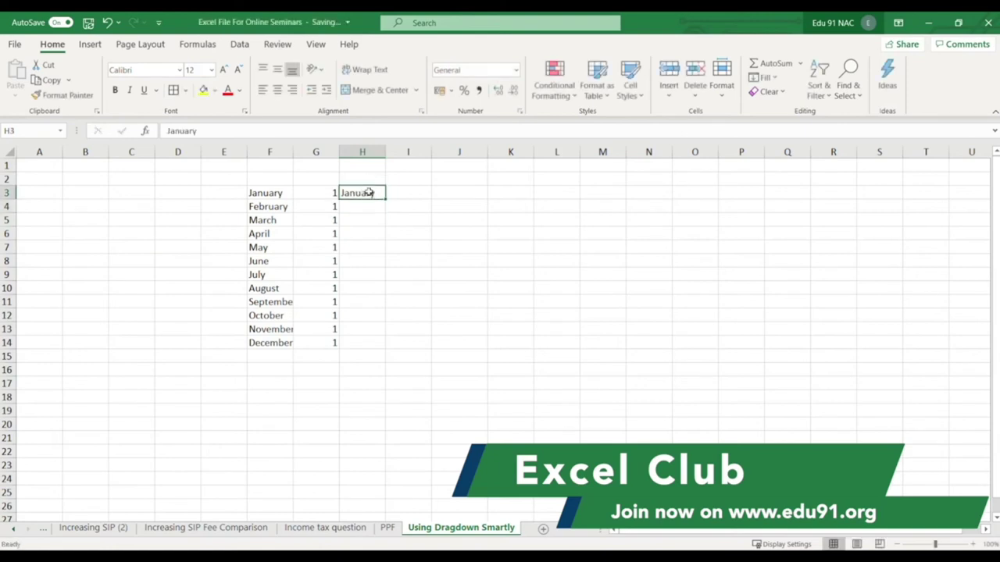
{"action": "left_click_drag", "start_coordinate": [385, 198], "coordinate": [386, 348]}
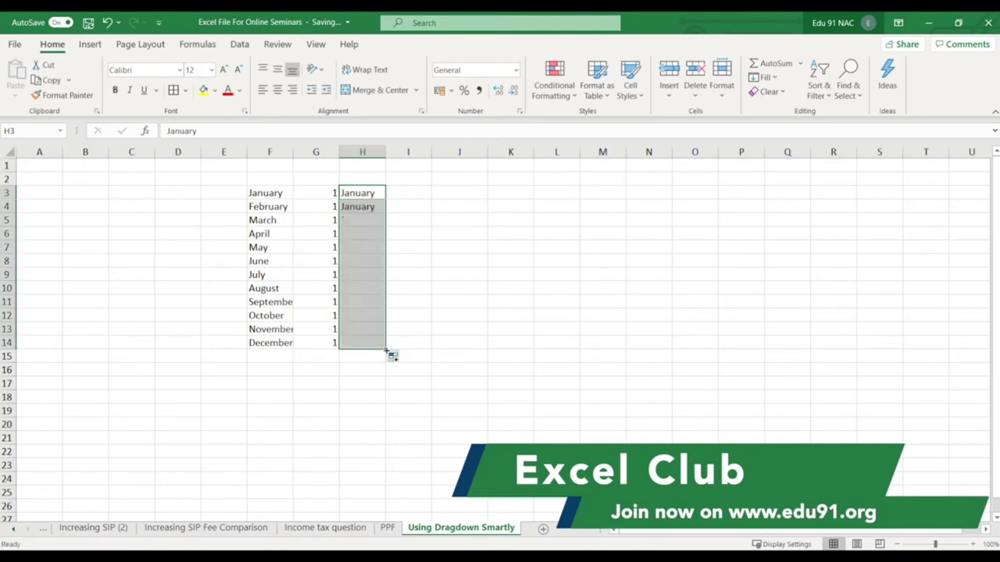
Enter 1 in I3 and fill I3:I14 as a series from 1 to 12.
{"action": "left_click", "coordinate": [419, 195]}
{"action": "type", "text": "1"}
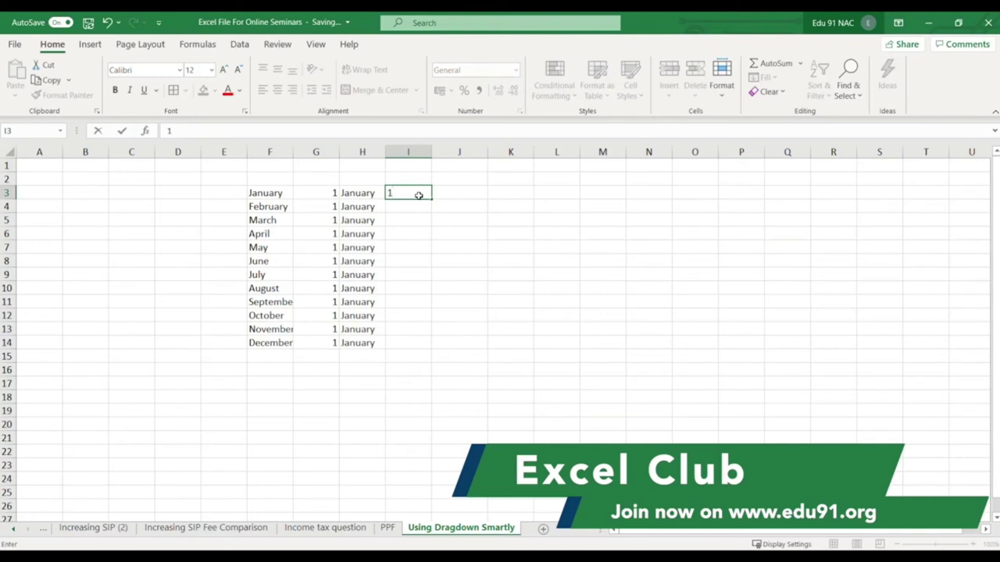
{"action": "key", "text": "Return"}
{"action": "left_click", "coordinate": [422, 194]}
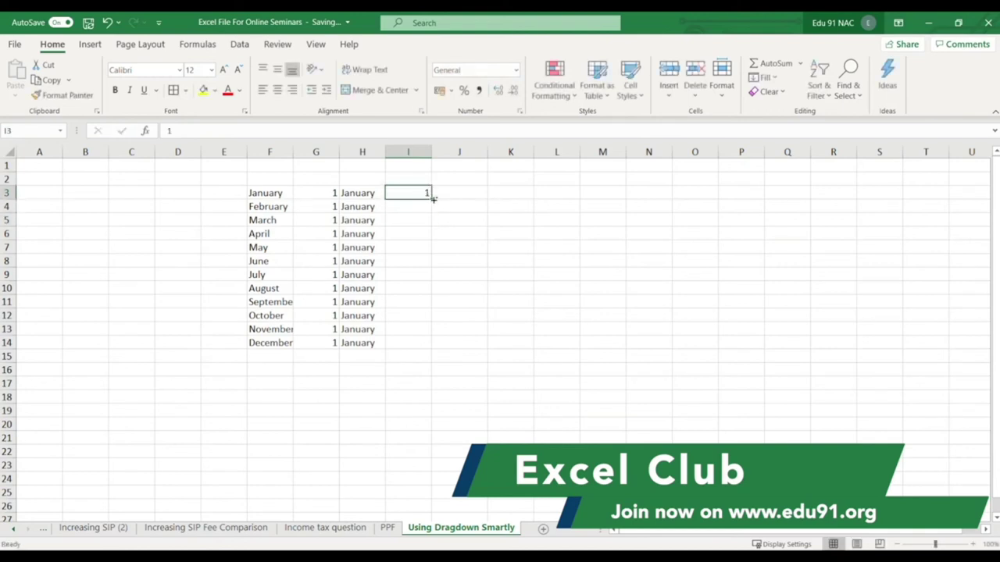
{"action": "left_click_drag", "start_coordinate": [431, 198], "coordinate": [430, 347]}
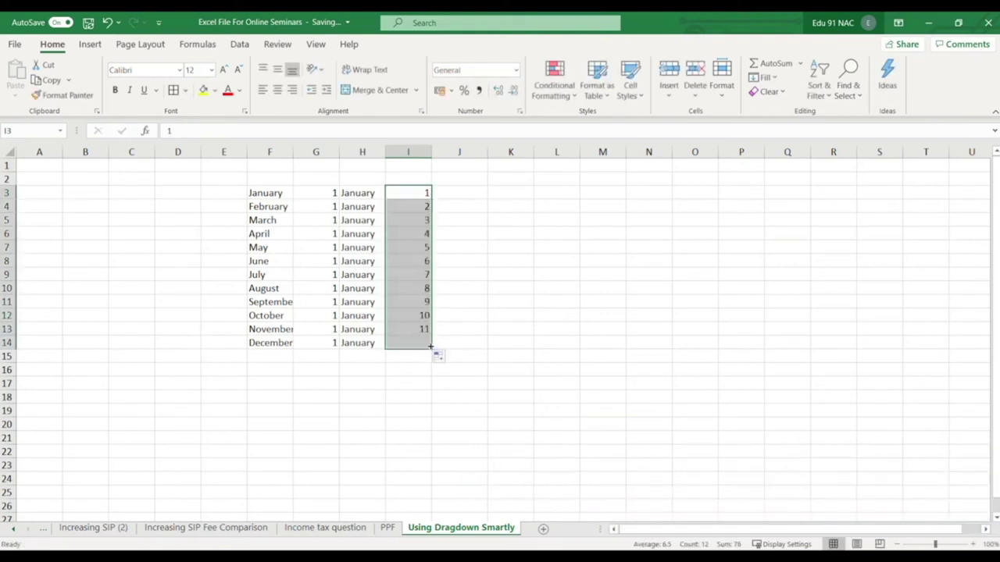
{"action": "left_click", "coordinate": [459, 193]}
Enter Monday in J3 and fill J3:J9 with Monday through Sunday.
{"action": "type", "text": "Mo"}
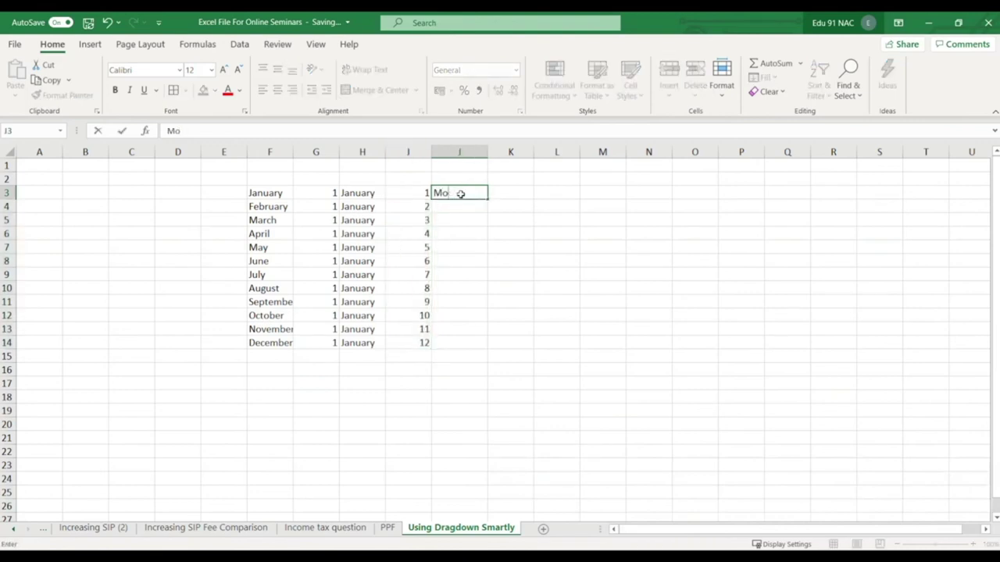
{"action": "type", "text": "nday"}
{"action": "key", "text": "Return"}
{"action": "left_click", "coordinate": [461, 193]}
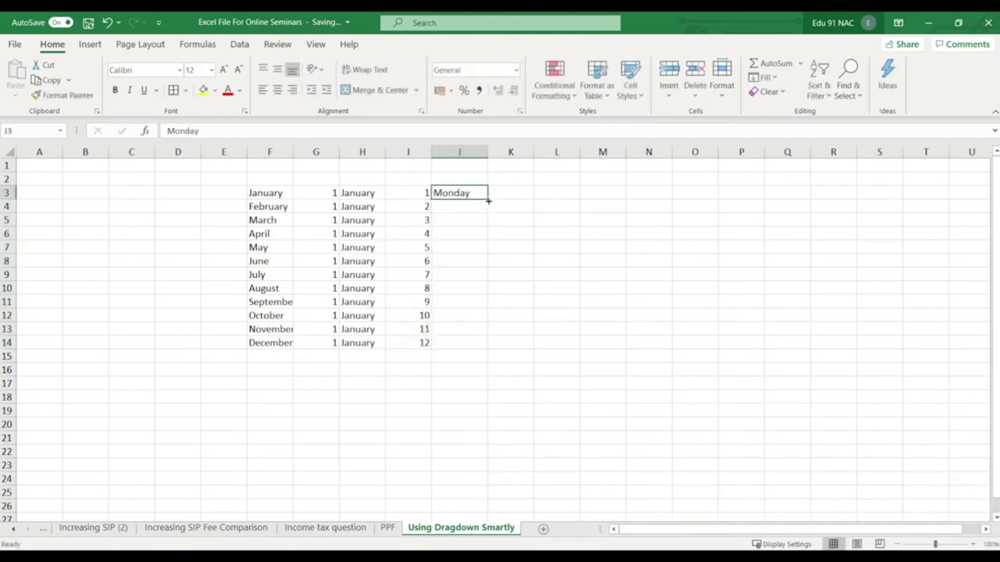
{"action": "left_click_drag", "start_coordinate": [488, 201], "coordinate": [488, 281]}
Enter Monday in K3, repeat it down through K9, and check the Auto Fill Options.
{"action": "left_click", "coordinate": [520, 198]}
{"action": "type", "text": "monda"}
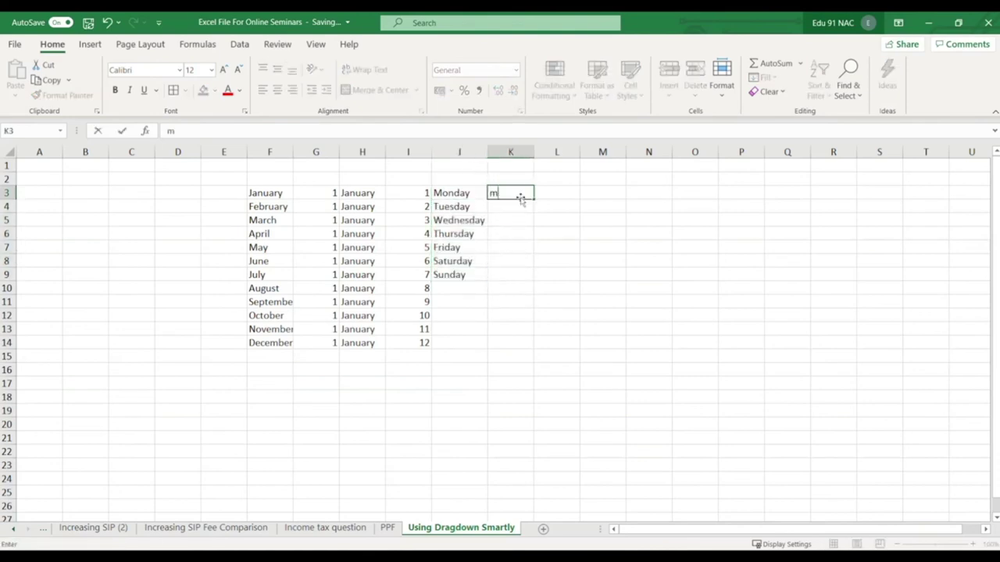
{"action": "key", "text": "BackSpace"}
{"action": "key", "text": "BackSpace"}
{"action": "key", "text": "BackSpace"}
{"action": "key", "text": "BackSpace"}
{"action": "key", "text": "BackSpace"}
{"action": "type", "text": "Monday"}
{"action": "key", "text": "Return"}
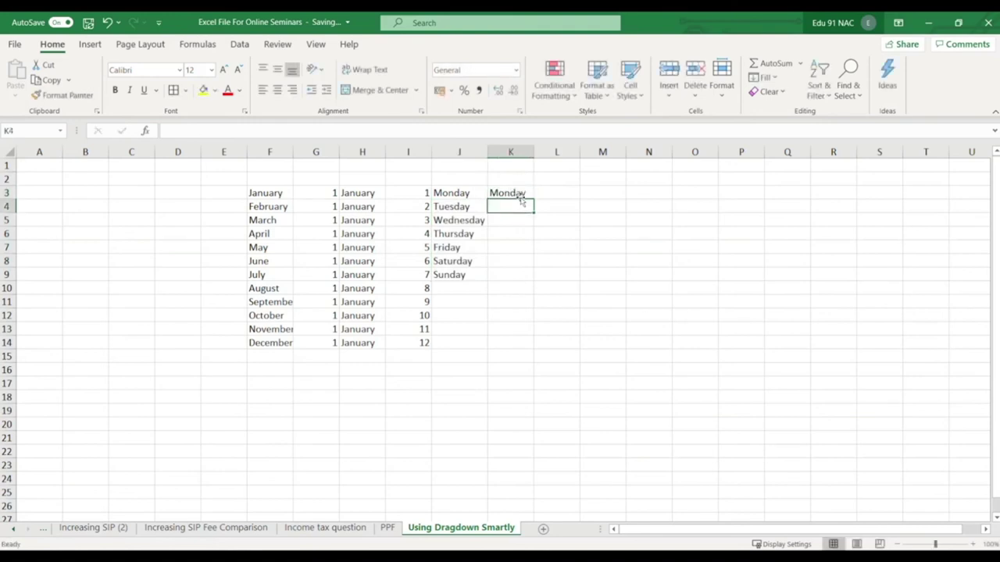
{"action": "left_click", "coordinate": [525, 193]}
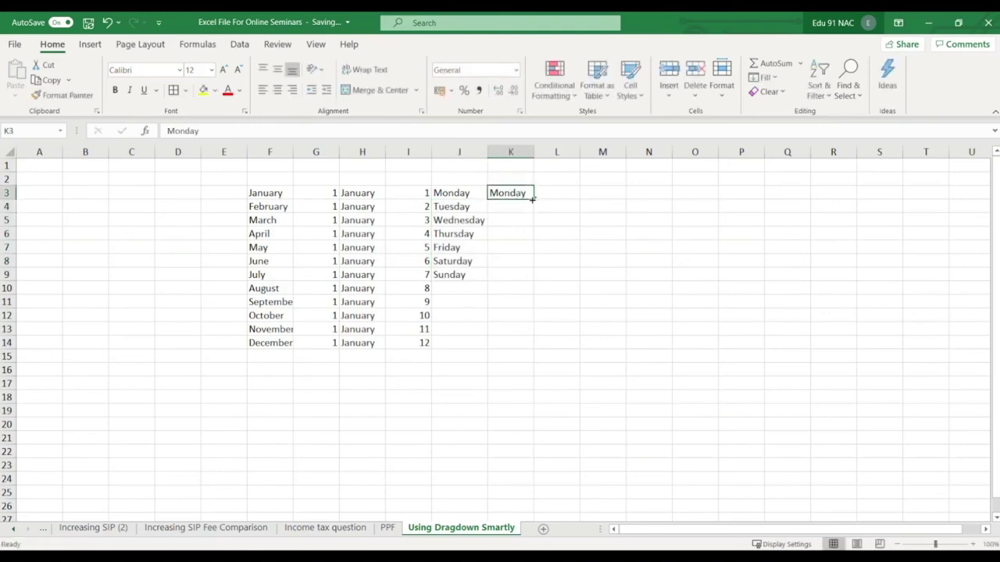
{"action": "left_click_drag", "start_coordinate": [534, 198], "coordinate": [540, 281]}
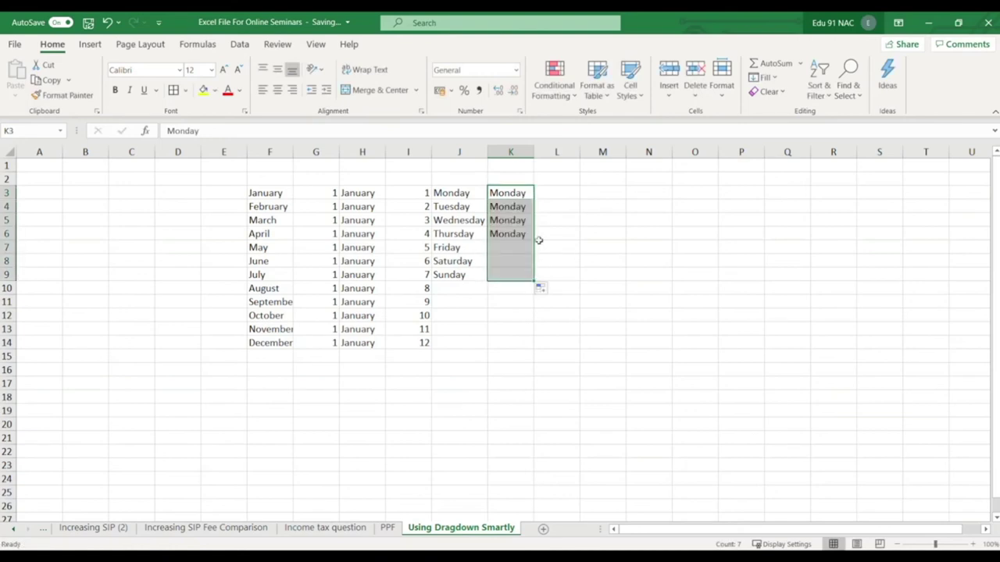
{"action": "left_click", "coordinate": [553, 203]}
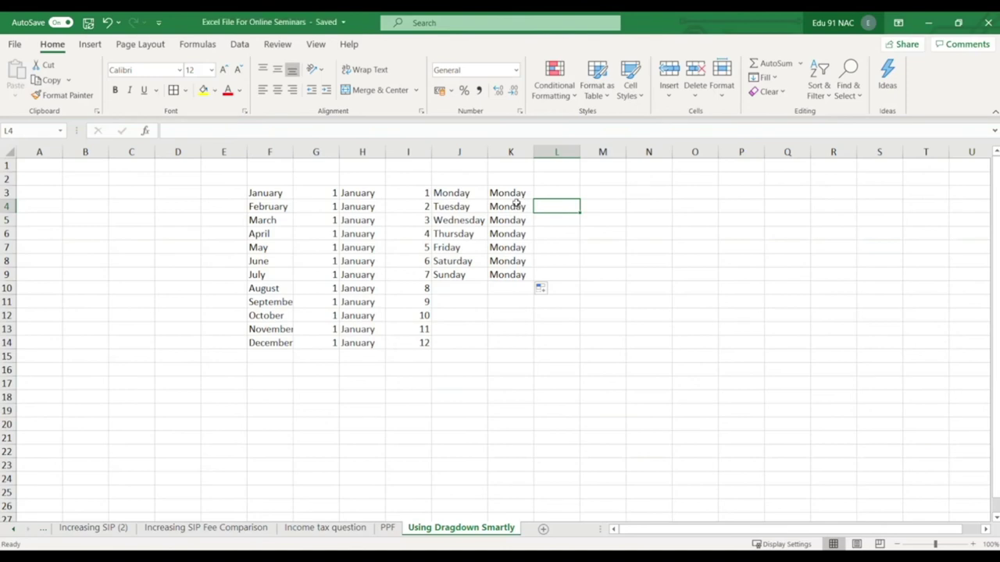
{"action": "left_click", "coordinate": [544, 290]}
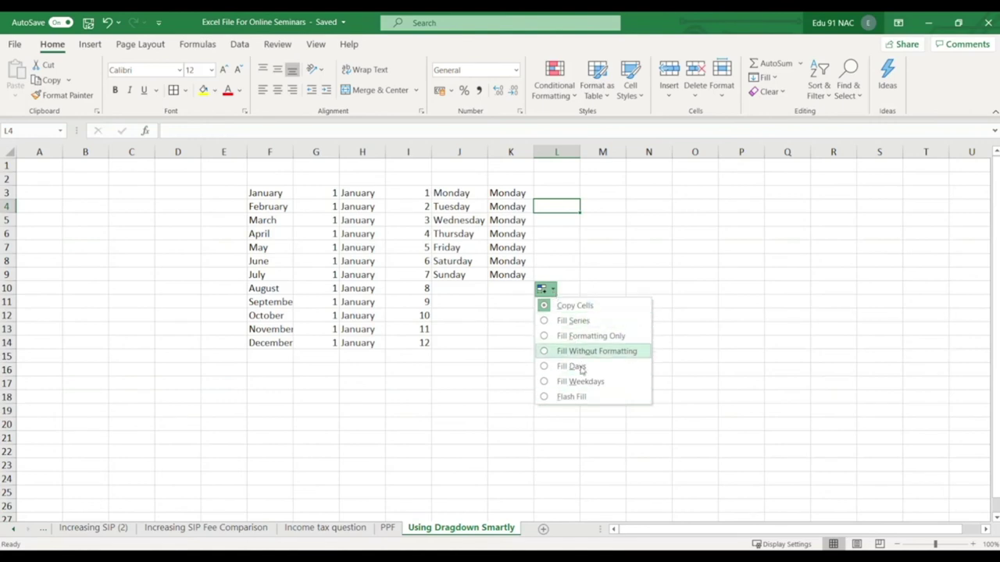
{"action": "left_click", "coordinate": [617, 237]}
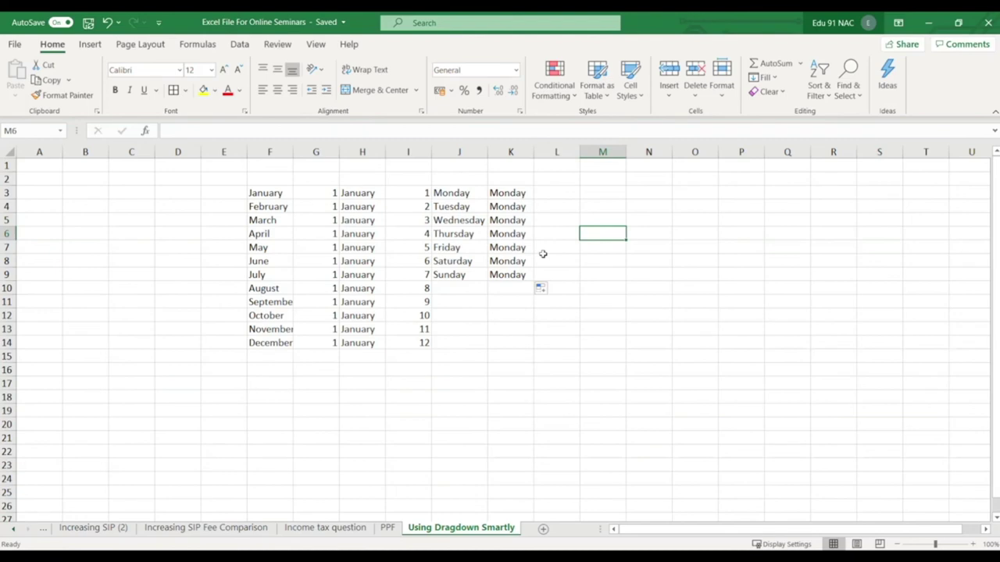
Scroll the sheet tabs back to the start and switch to the employee table sheet.
{"action": "left_click", "coordinate": [14, 530]}
{"action": "left_click", "coordinate": [13, 530]}
{"action": "left_click", "coordinate": [12, 531]}
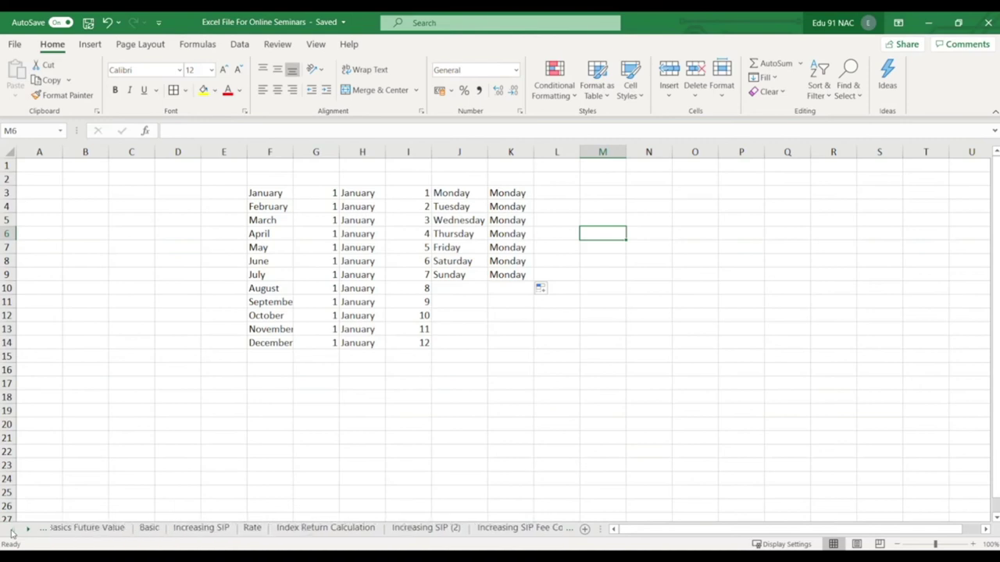
{"action": "left_click", "coordinate": [13, 531]}
{"action": "left_click", "coordinate": [118, 530]}
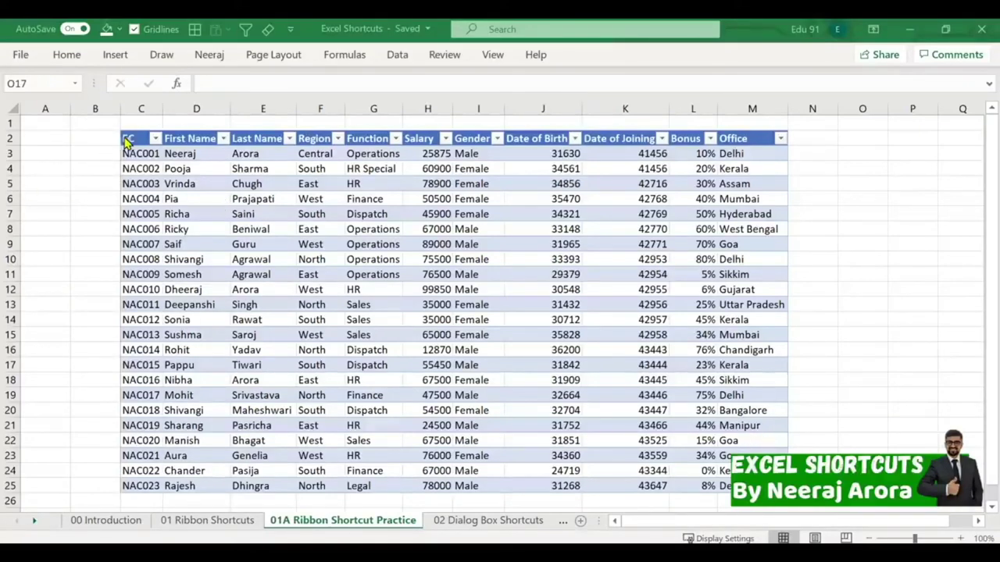
Jump to the top of the sheet and select employee rows C2:G14, then C3:G11.
{"action": "key", "text": "ctrl+Home"}
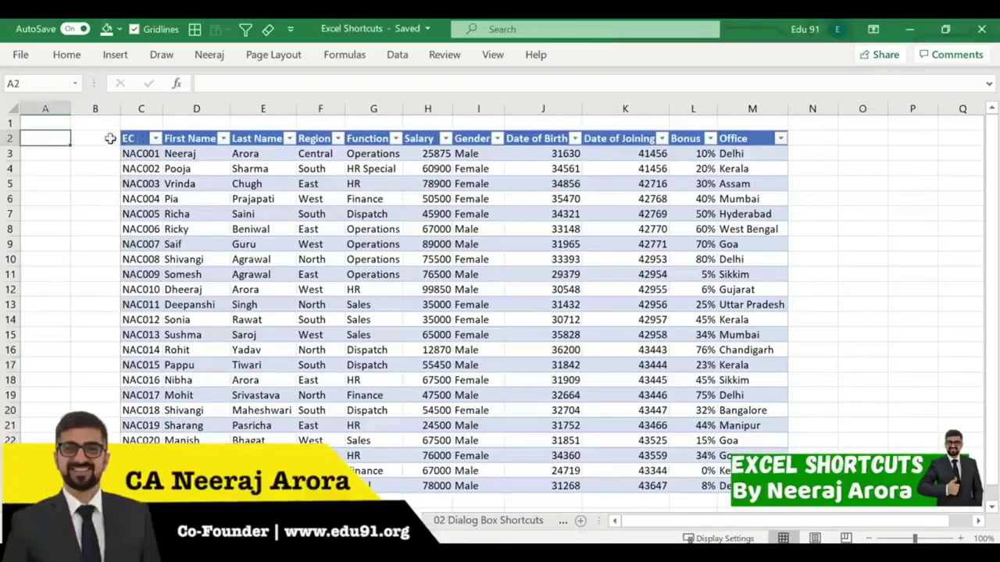
{"action": "left_click_drag", "start_coordinate": [139, 138], "coordinate": [386, 292]}
{"action": "left_click", "coordinate": [46, 273]}
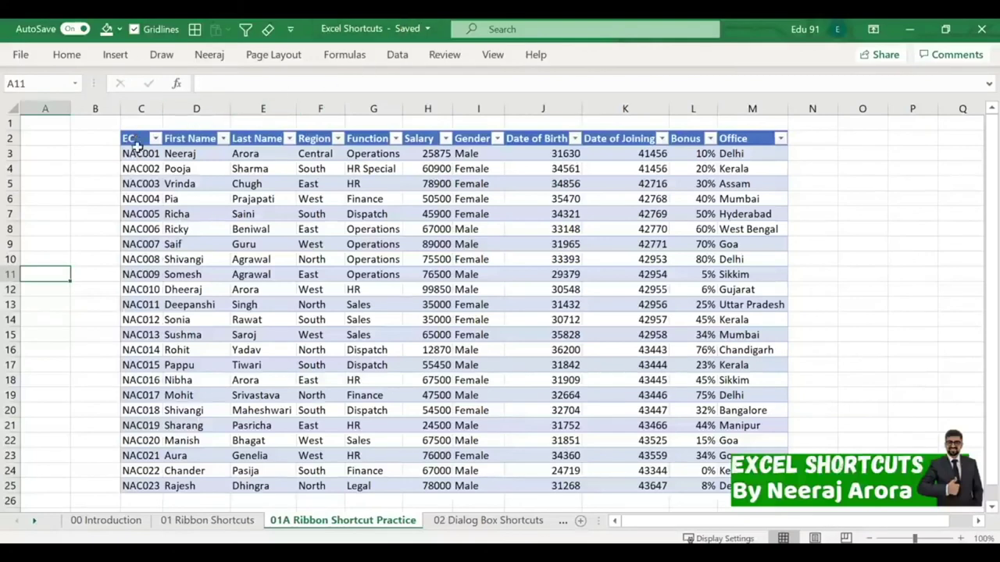
{"action": "left_click_drag", "start_coordinate": [136, 152], "coordinate": [379, 292]}
Step through the Function column entries (Sales, HR, Dispatch), ending on NAC001's G3.
{"action": "left_click", "coordinate": [370, 303]}
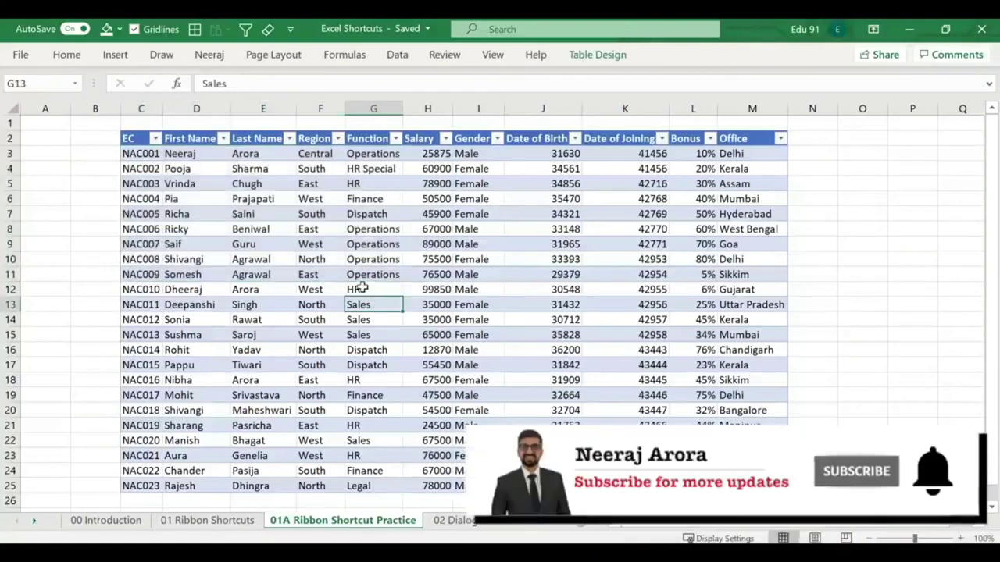
{"action": "left_click", "coordinate": [383, 213]}
{"action": "left_click", "coordinate": [386, 199]}
{"action": "left_click", "coordinate": [386, 185]}
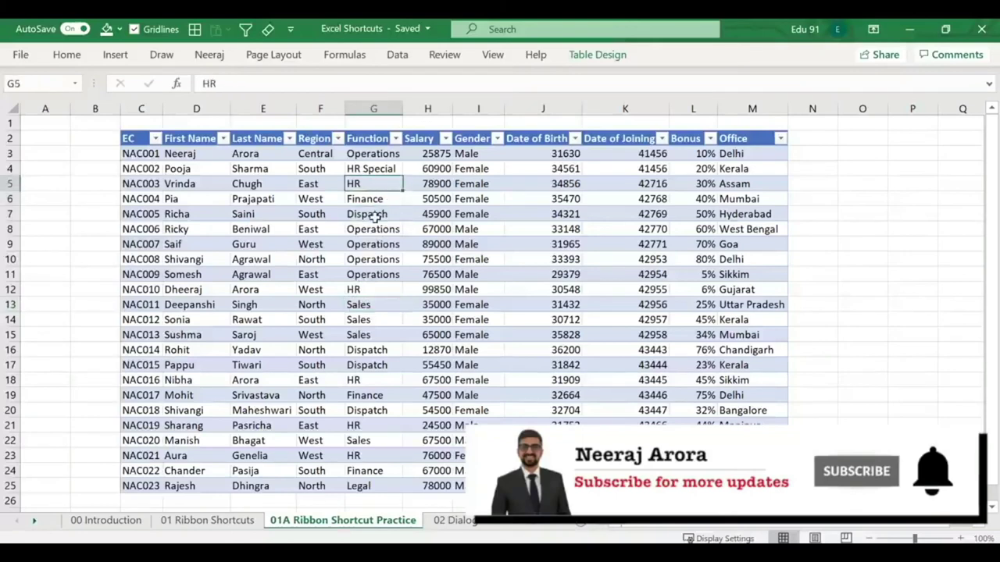
{"action": "left_click", "coordinate": [375, 216]}
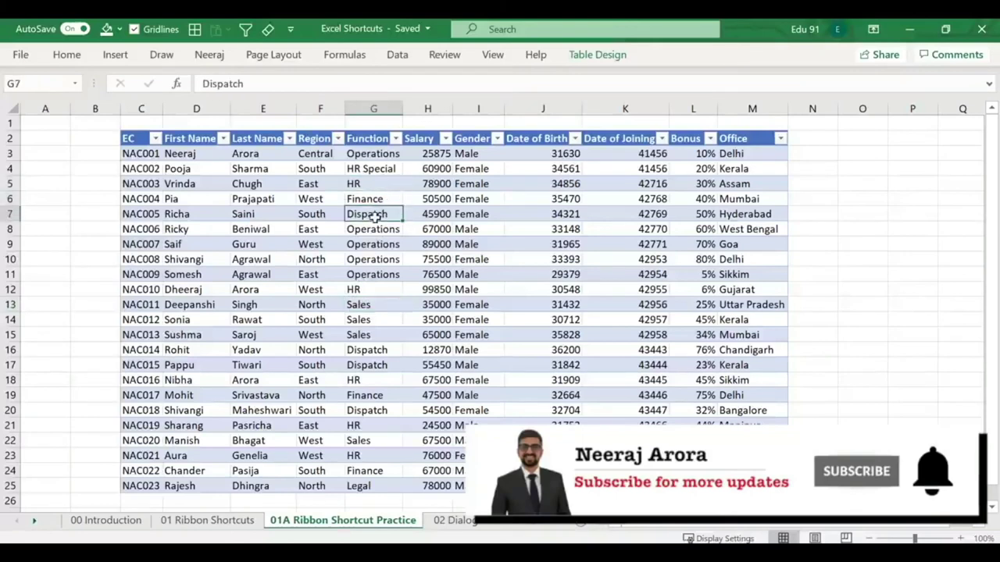
{"action": "left_click", "coordinate": [393, 155]}
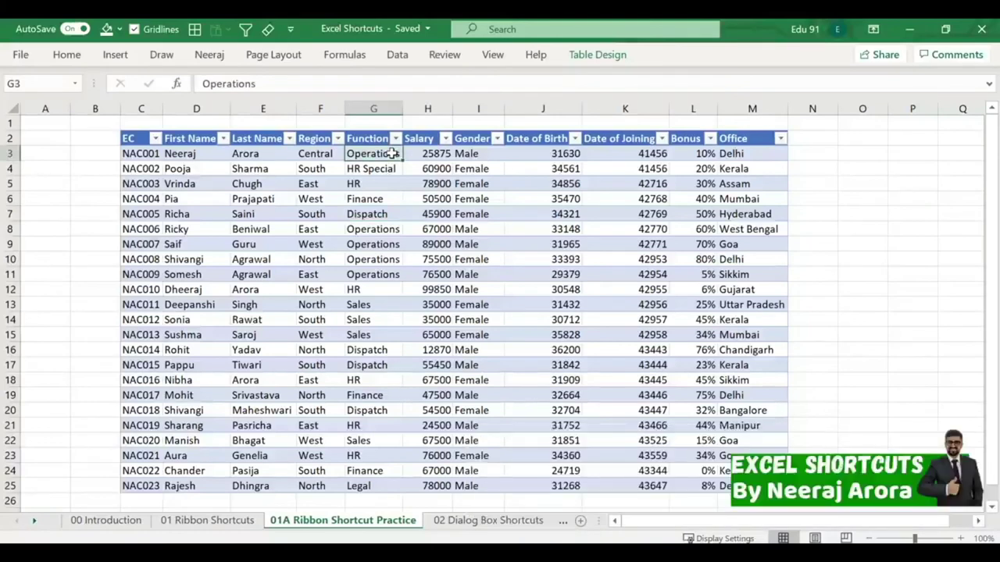
Undo the Region and Function edits and return to the 01A Ribbon Shortcut Practice sheet.
{"action": "key", "text": "ctrl+z"}
{"action": "key", "text": "ctrl+z"}
{"action": "key", "text": "ctrl+z"}
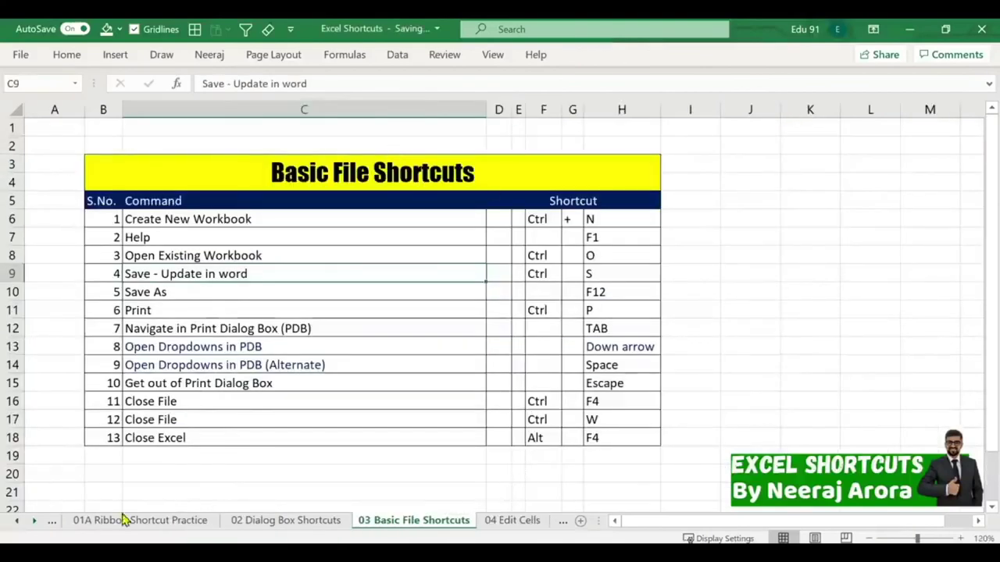
{"action": "left_click", "coordinate": [17, 521]}
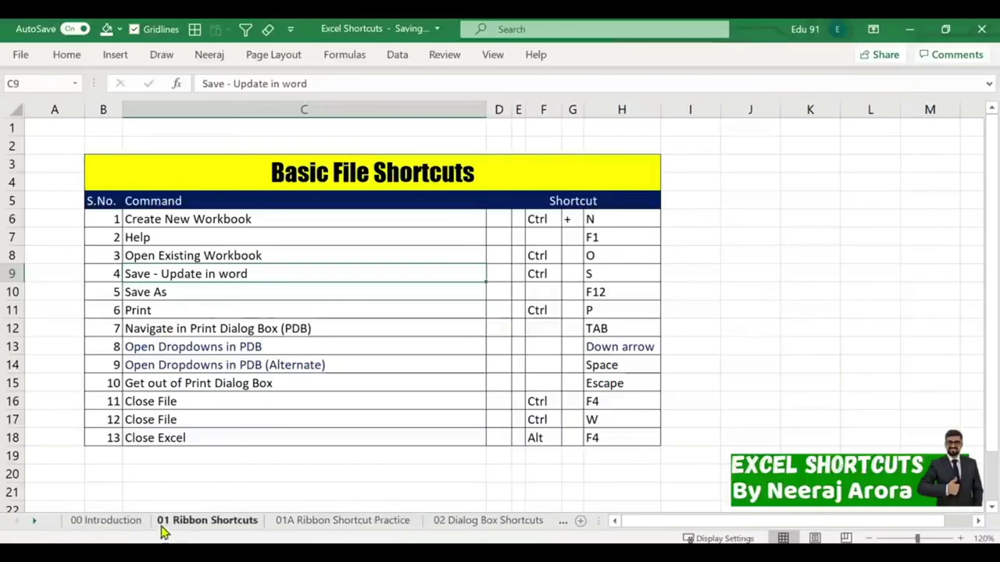
{"action": "left_click", "coordinate": [219, 529]}
{"action": "left_click", "coordinate": [281, 520]}
Select C2:H12, EC through Salary for NAC001–NAC010, and copy it.
{"action": "left_click", "coordinate": [494, 303]}
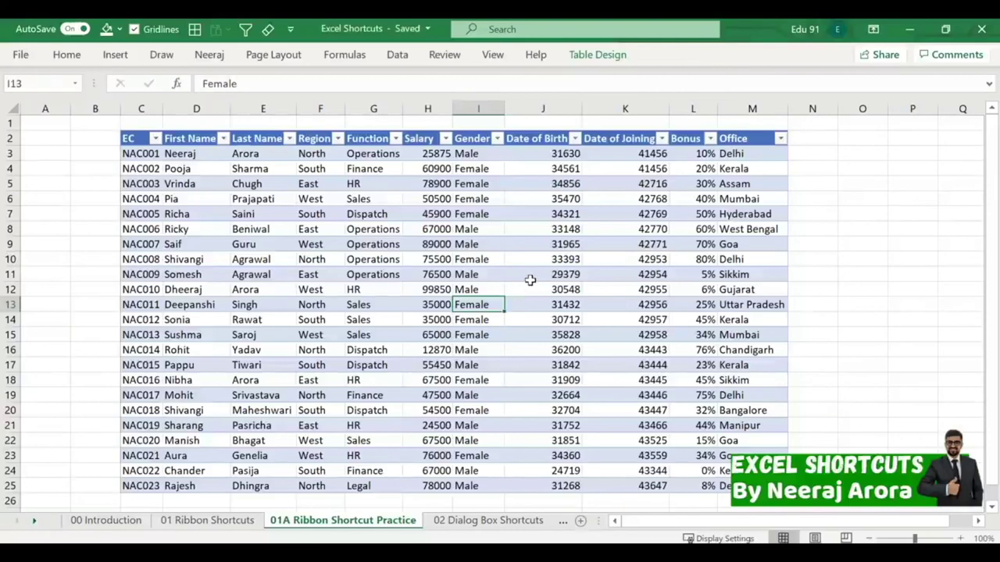
{"action": "left_click_drag", "start_coordinate": [123, 137], "coordinate": [328, 273]}
{"action": "left_click", "coordinate": [368, 289]}
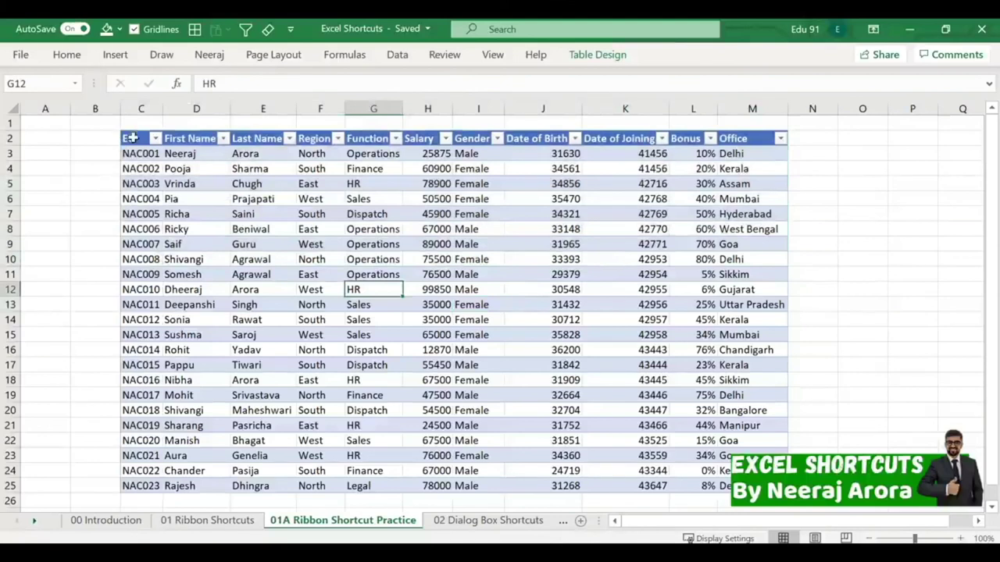
{"action": "left_click_drag", "start_coordinate": [131, 138], "coordinate": [443, 290]}
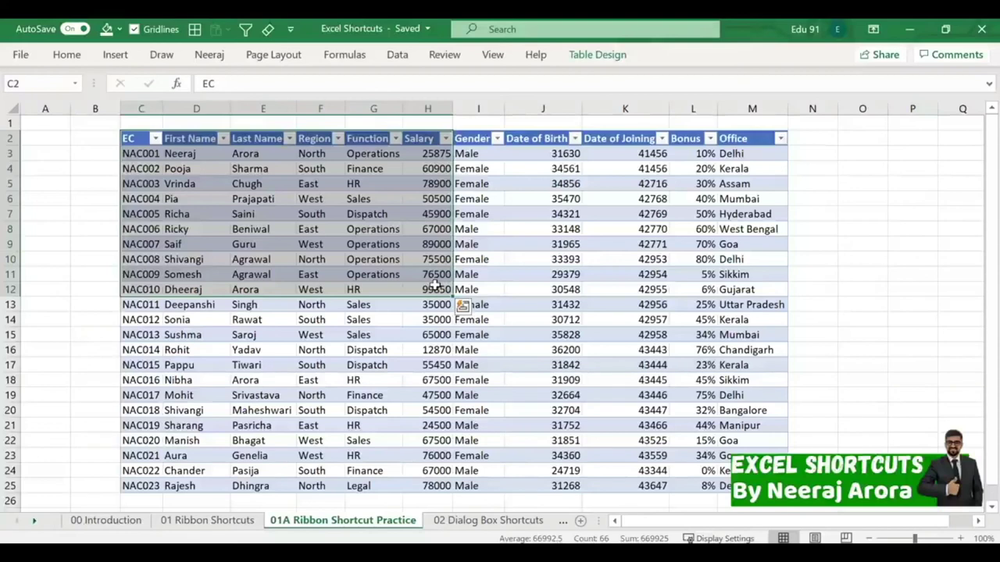
{"action": "key", "text": "ctrl+c"}
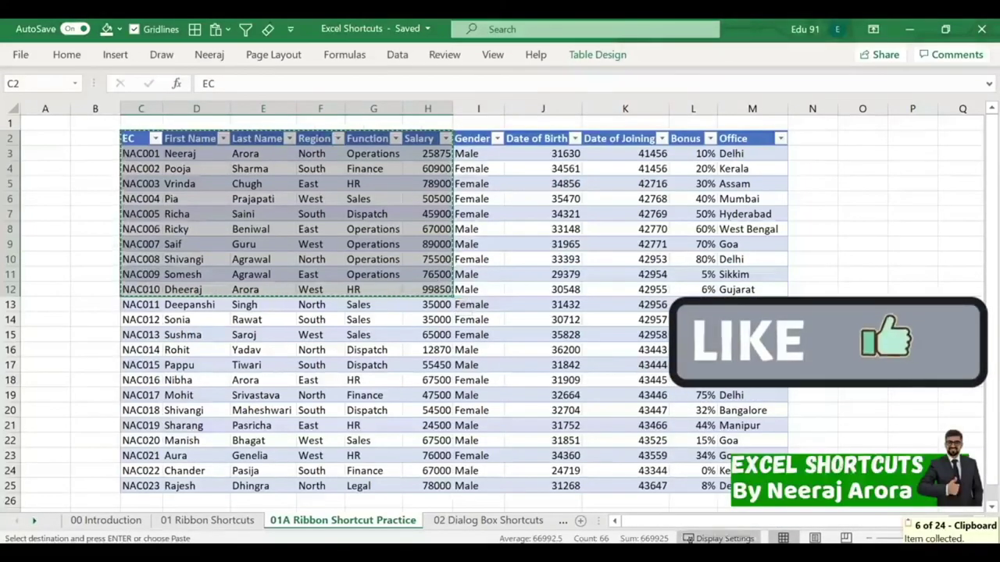
Paste the NAC001–NAC010 table into the Word document excel to word try, then return to Excel.
{"action": "key", "text": "alt+Tab"}
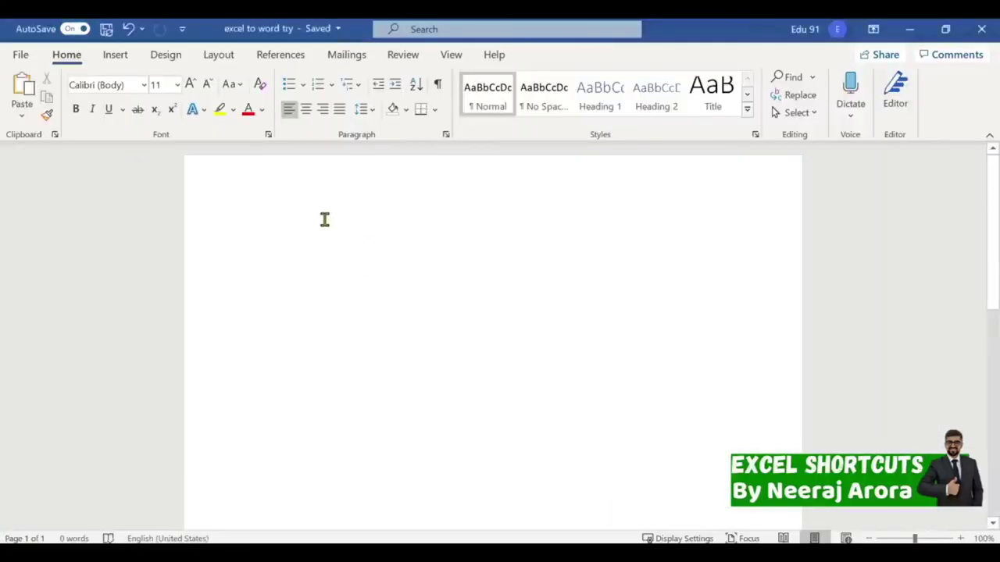
{"action": "key", "text": "ctrl+v"}
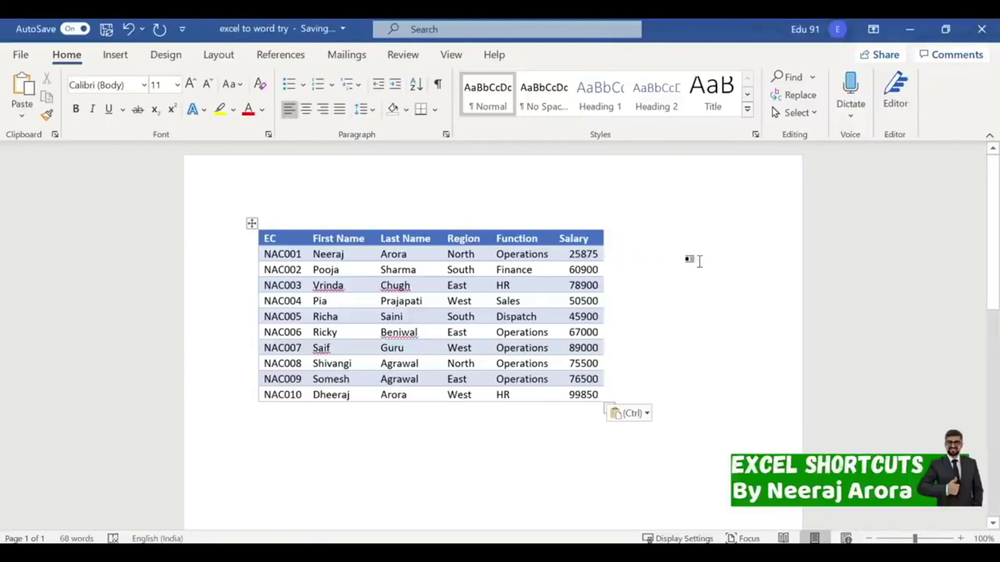
{"action": "left_click", "coordinate": [695, 261]}
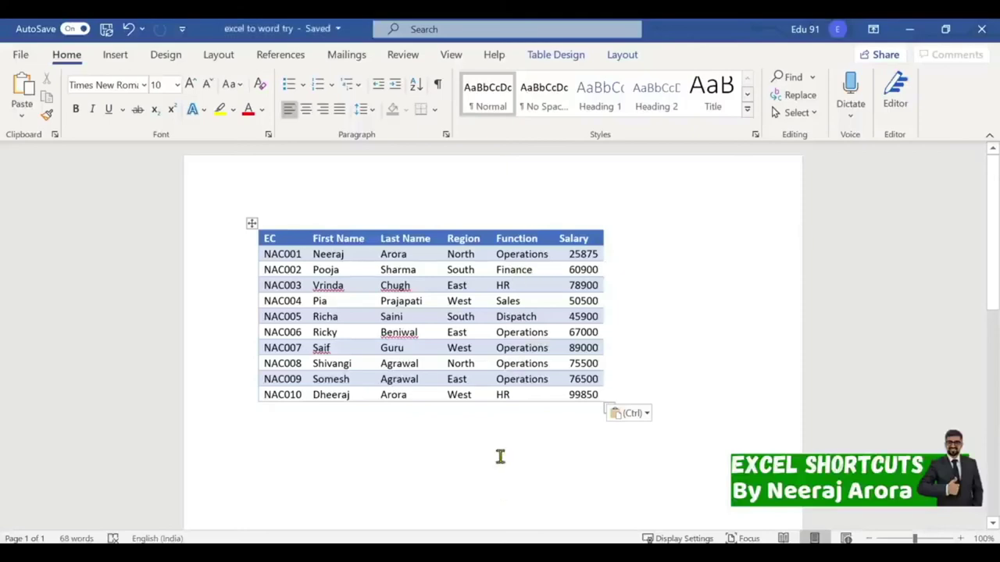
{"action": "key", "text": "alt+Tab"}
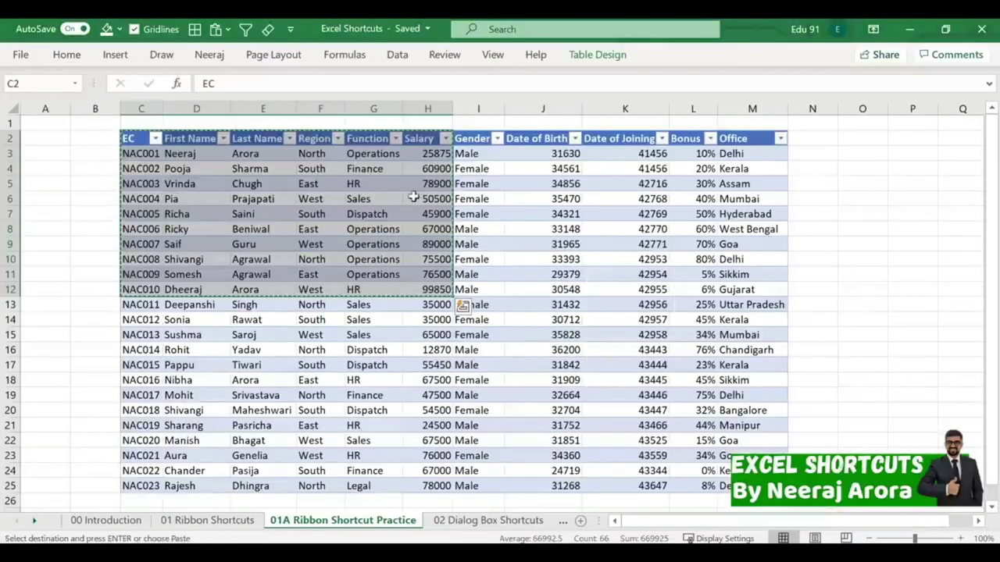
Enter 100000 as NAC001's salary in H3, then go back to Word.
{"action": "left_click", "coordinate": [427, 184]}
{"action": "left_click", "coordinate": [423, 153]}
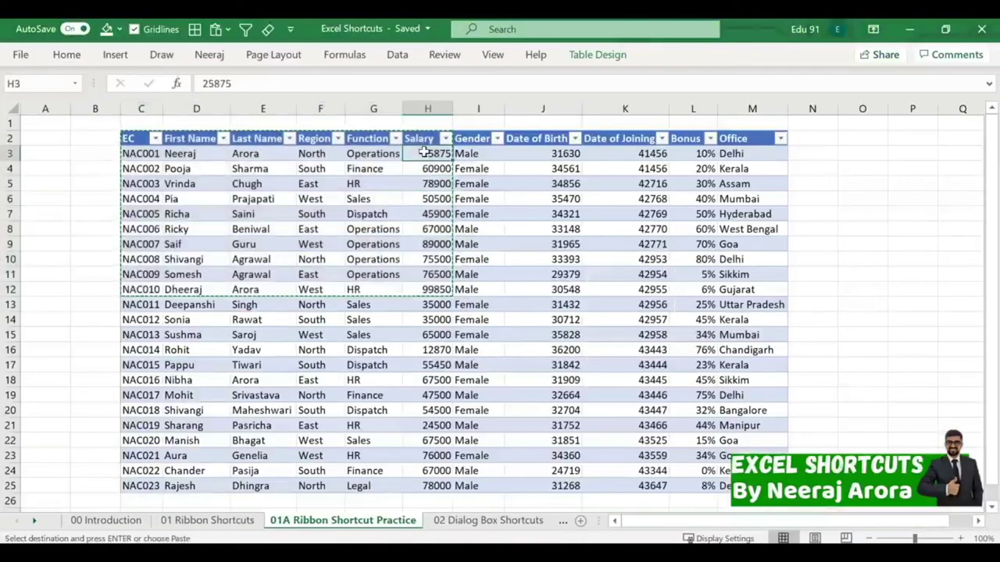
{"action": "type", "text": "100000"}
{"action": "key", "text": "Return"}
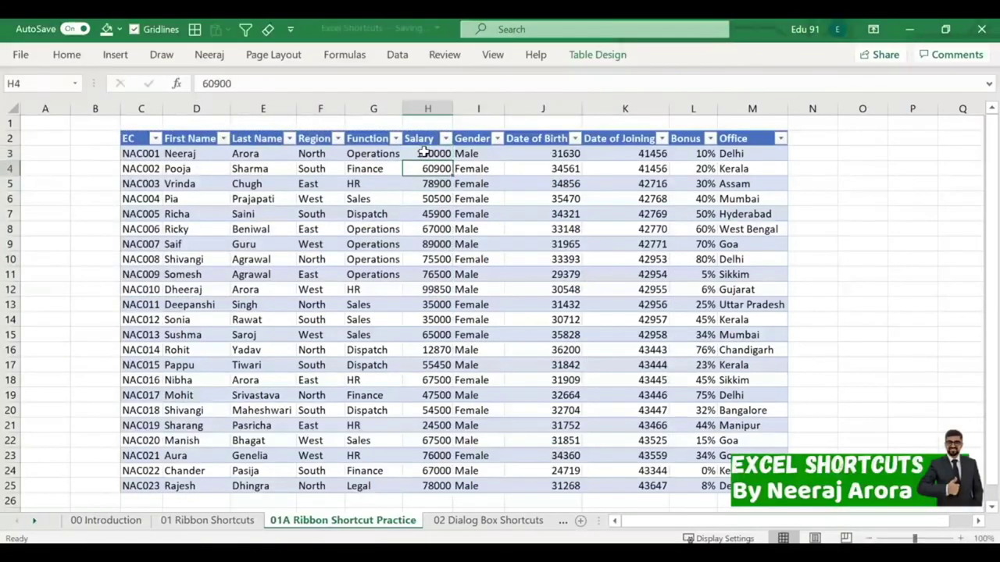
{"action": "left_click", "coordinate": [451, 213]}
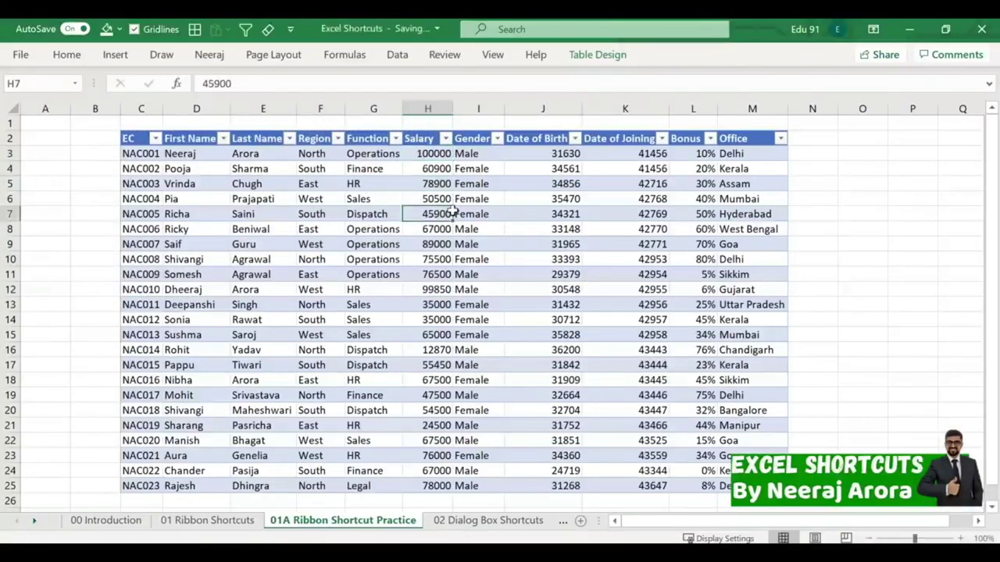
{"action": "key", "text": "alt+Tab"}
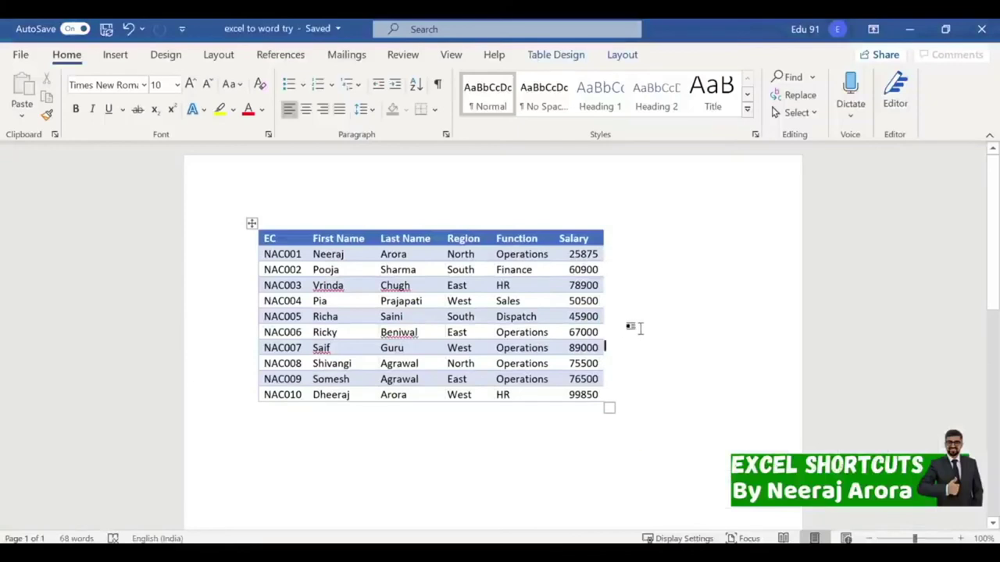
Confirm Word still shows 25875, undo the table paste, then undo the H3 salary edit in Excel.
{"action": "left_click_drag", "start_coordinate": [569, 254], "coordinate": [602, 254]}
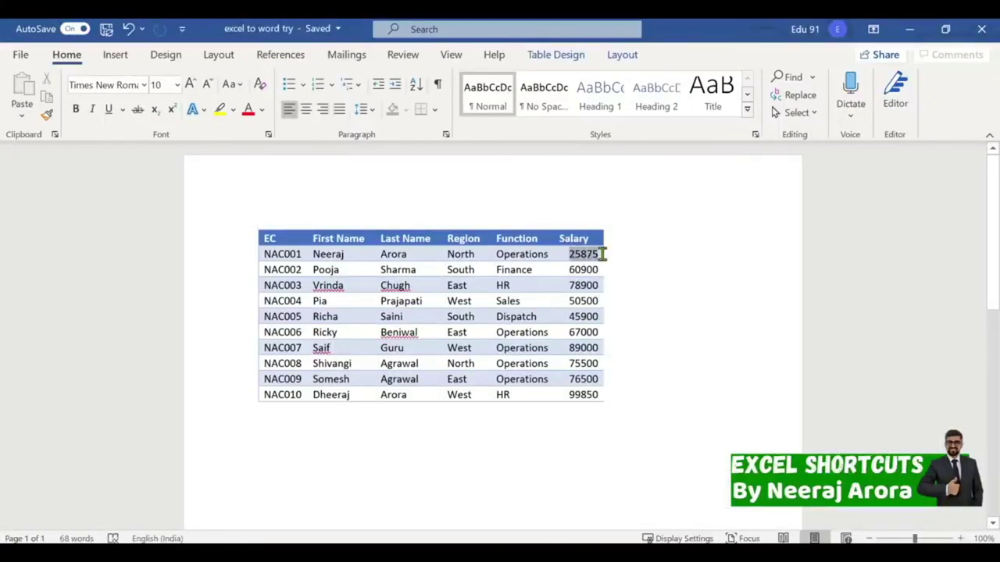
{"action": "left_click", "coordinate": [642, 379]}
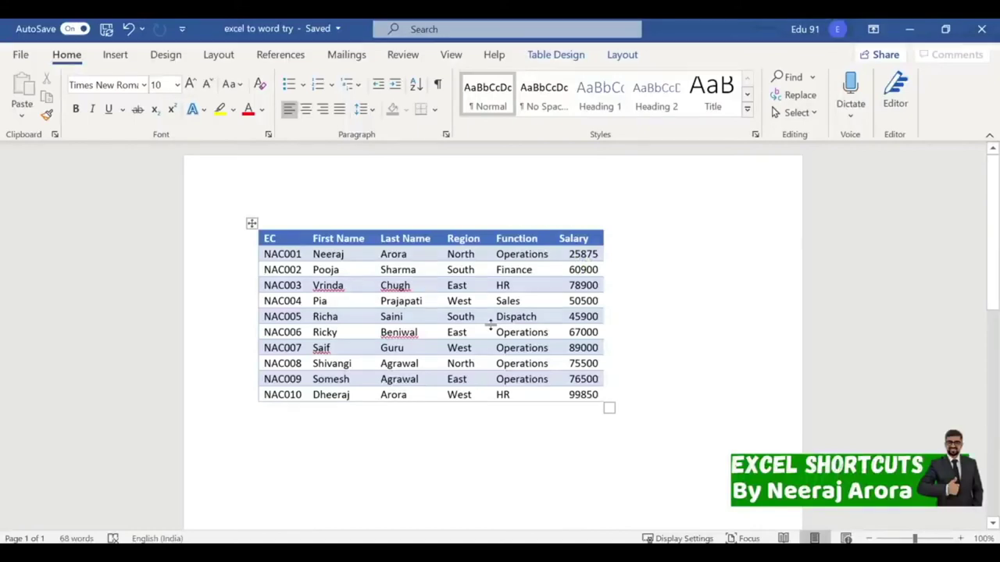
{"action": "key", "text": "ctrl+z"}
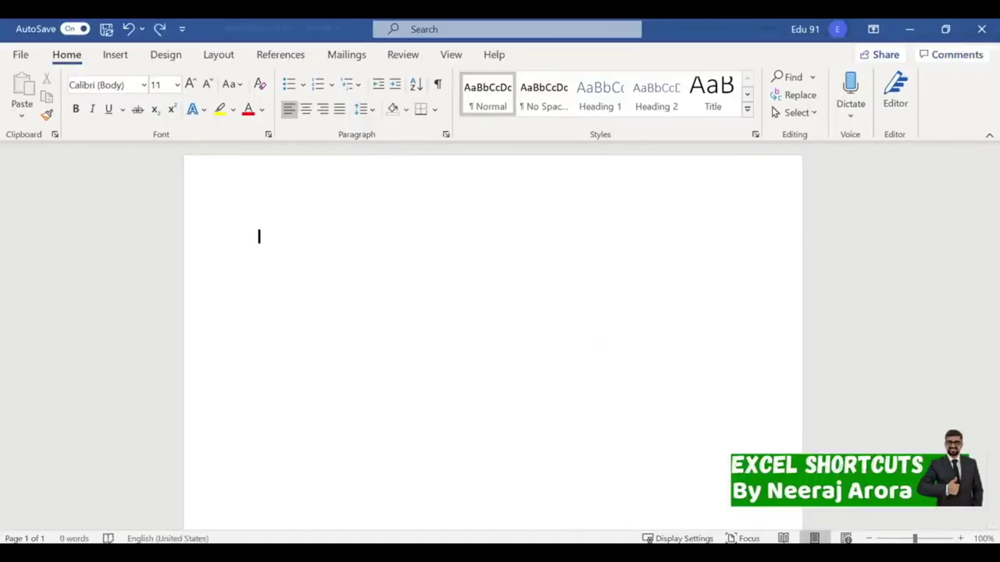
{"action": "mouse_move", "coordinate": [659, 556]}
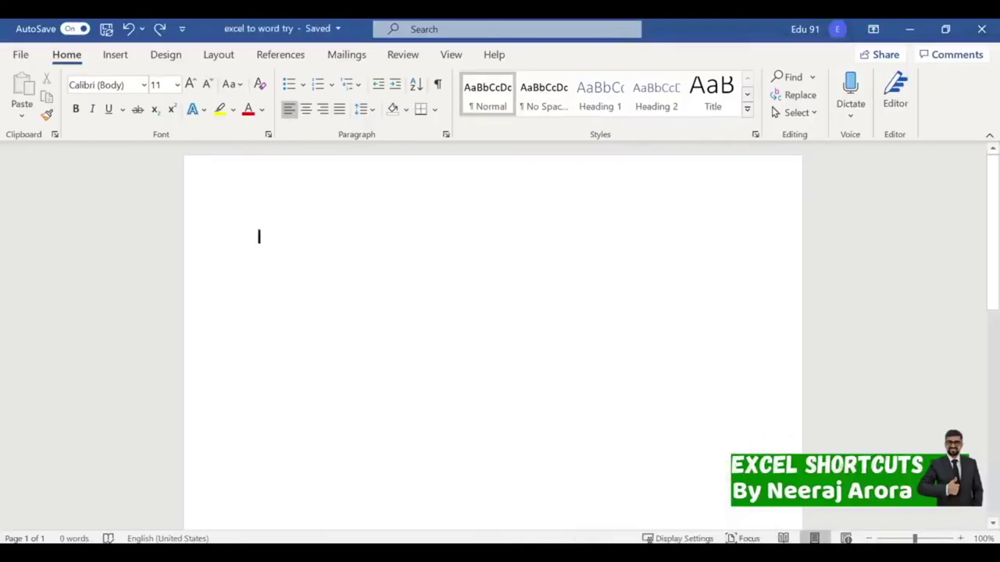
{"action": "key", "text": "alt+Tab"}
{"action": "key", "text": "ctrl+z"}
{"action": "key", "text": "ctrl+z"}
{"action": "key", "text": "ctrl+z"}
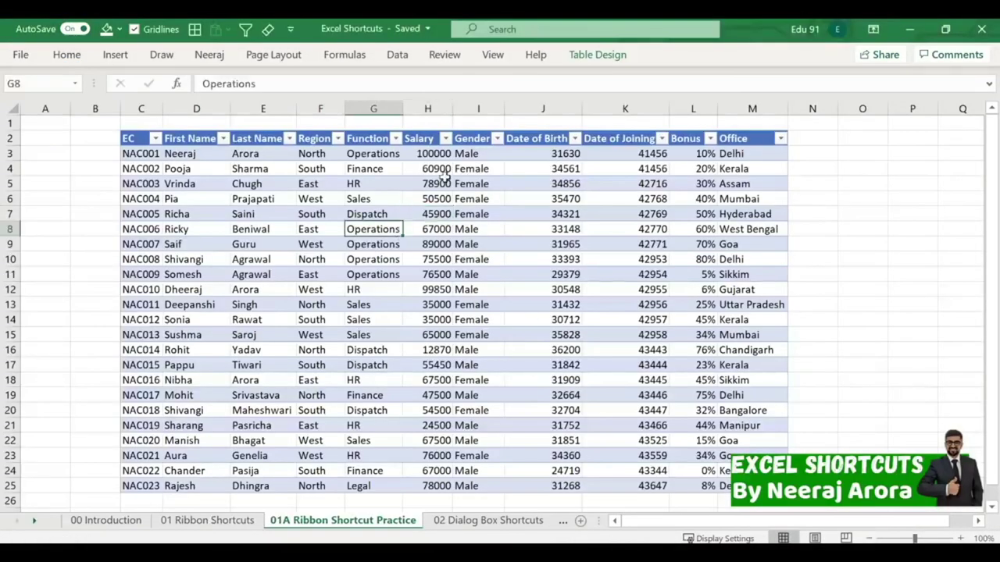
Recopy the C2:H12 EC-to-Salary block and switch to the blank Word document.
{"action": "left_click", "coordinate": [520, 230]}
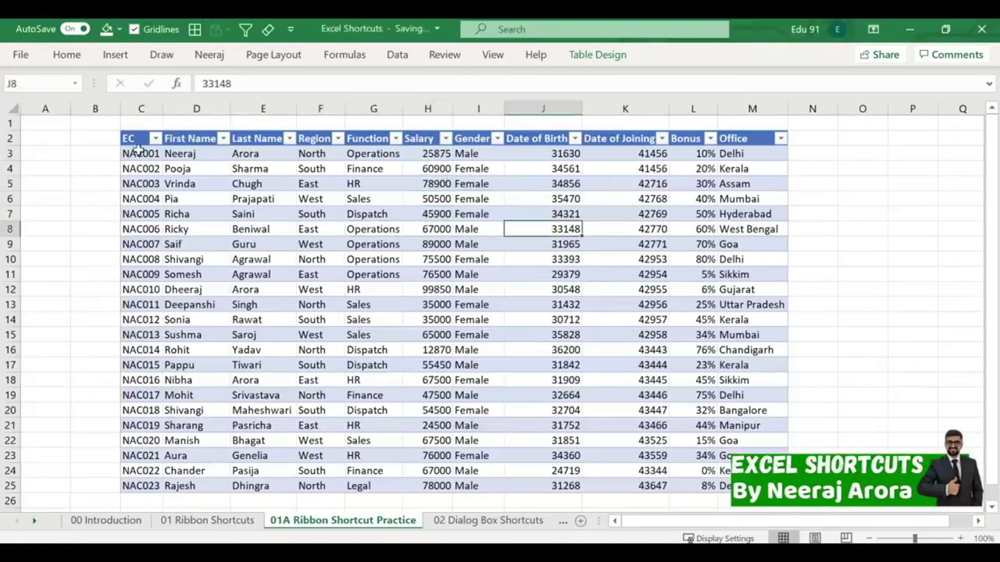
{"action": "left_click_drag", "start_coordinate": [130, 139], "coordinate": [439, 290]}
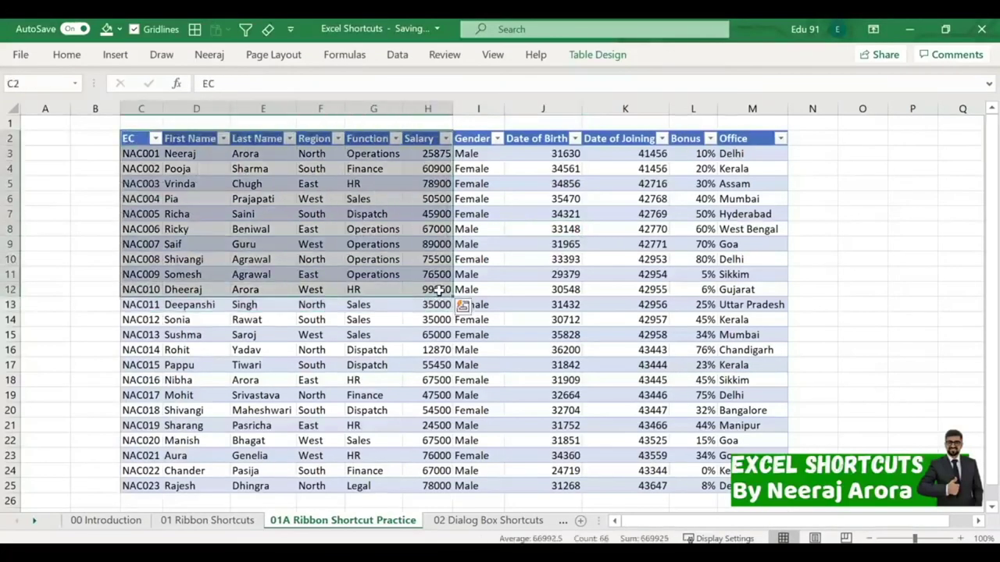
{"action": "key", "text": "ctrl+c"}
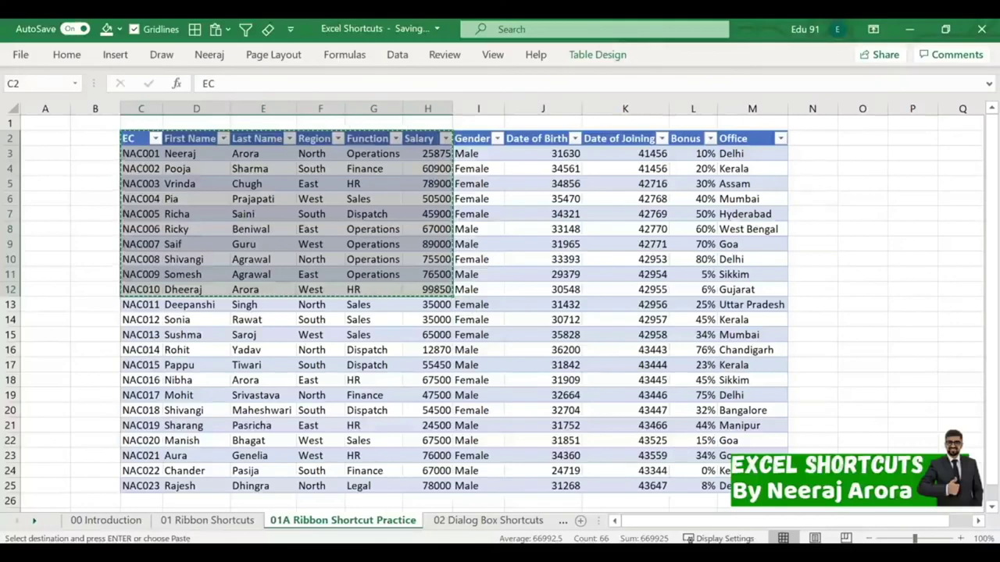
{"action": "key", "text": "alt+Tab"}
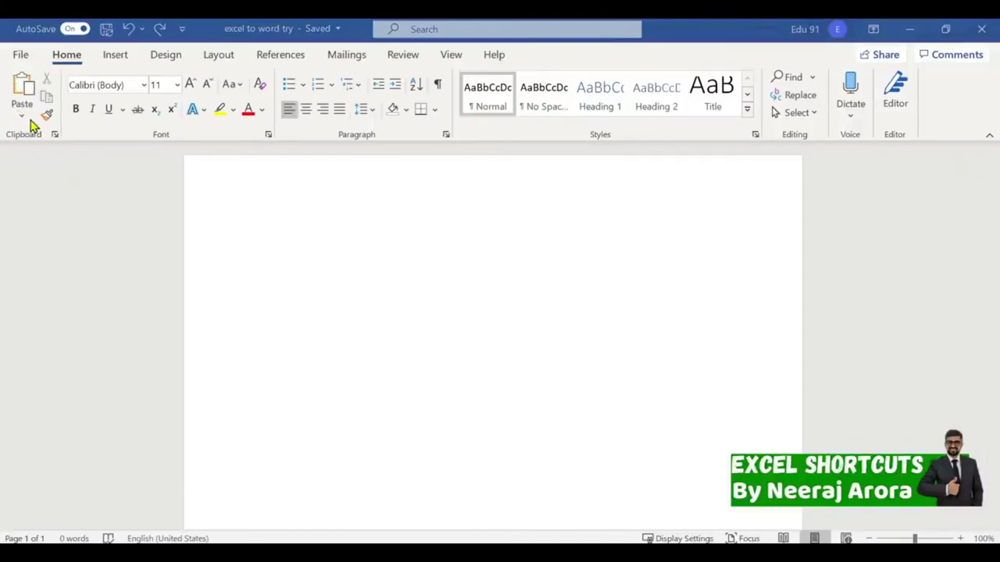
Paste the table with Link & Keep Source Formatting from the Paste menu, then return to Excel.
{"action": "left_click", "coordinate": [22, 118]}
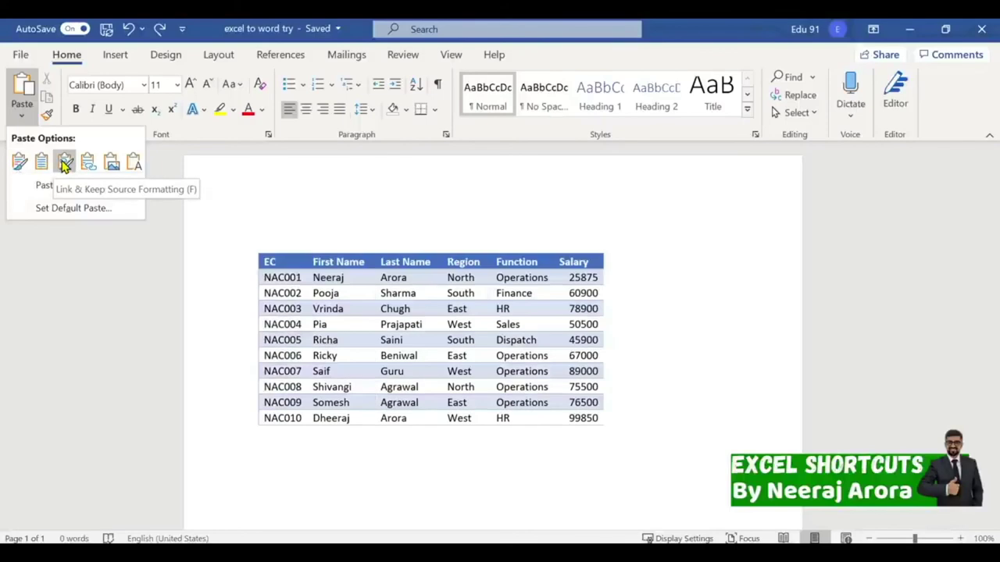
{"action": "left_click", "coordinate": [65, 164]}
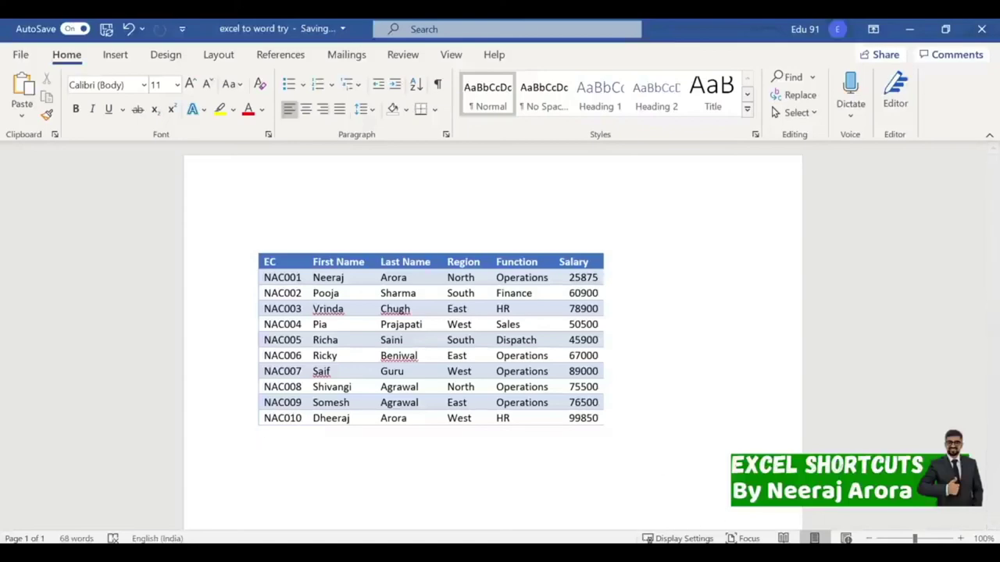
{"action": "key", "text": "alt+Tab"}
Enter 100000 as NAC001's salary in H3 to test the linked table.
{"action": "left_click", "coordinate": [439, 152]}
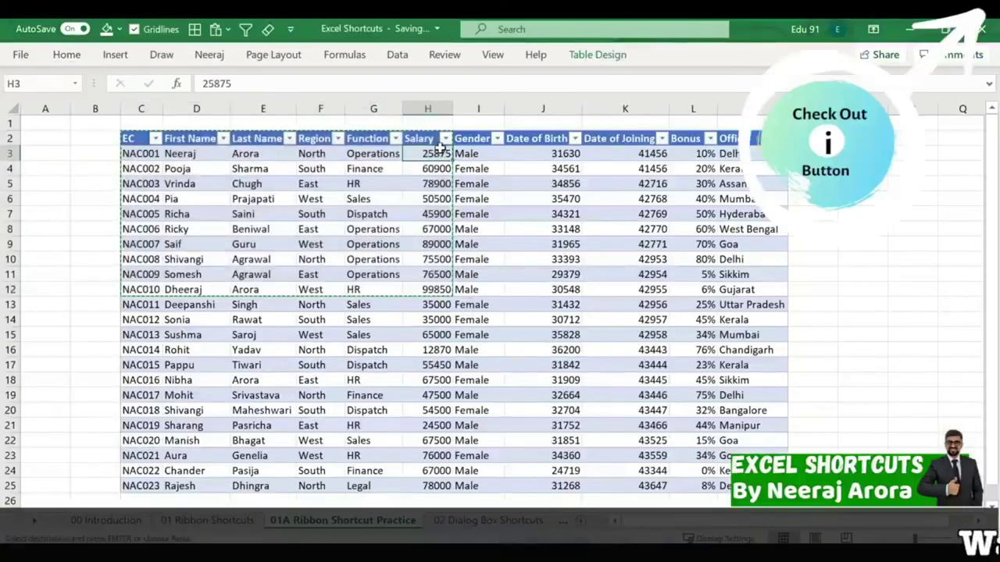
{"action": "type", "text": "10000"}
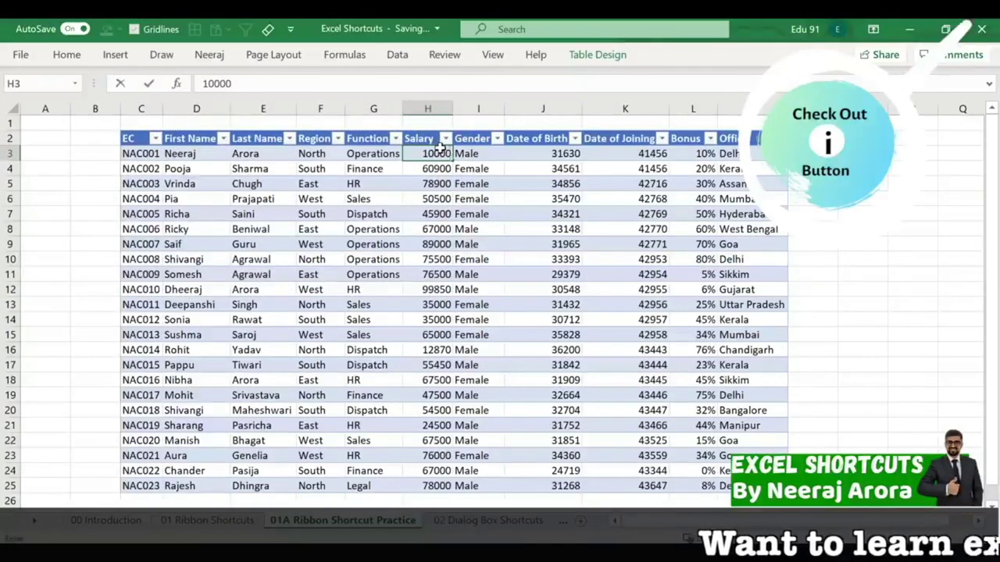
{"action": "type", "text": "0"}
{"action": "key", "text": "Return"}
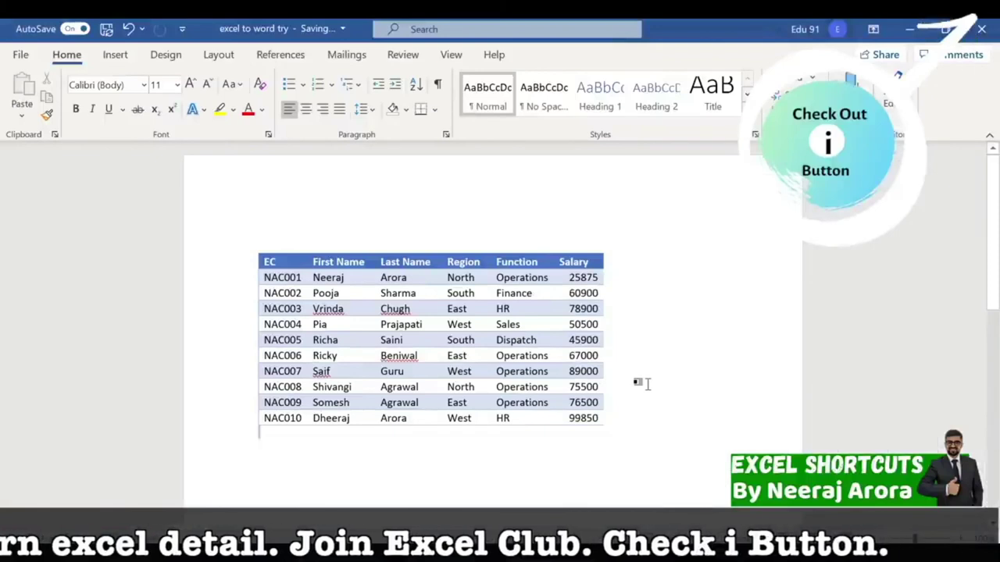
Update the link on Word's employee table so NAC001's salary shows 100000.
{"action": "right_click", "coordinate": [495, 360]}
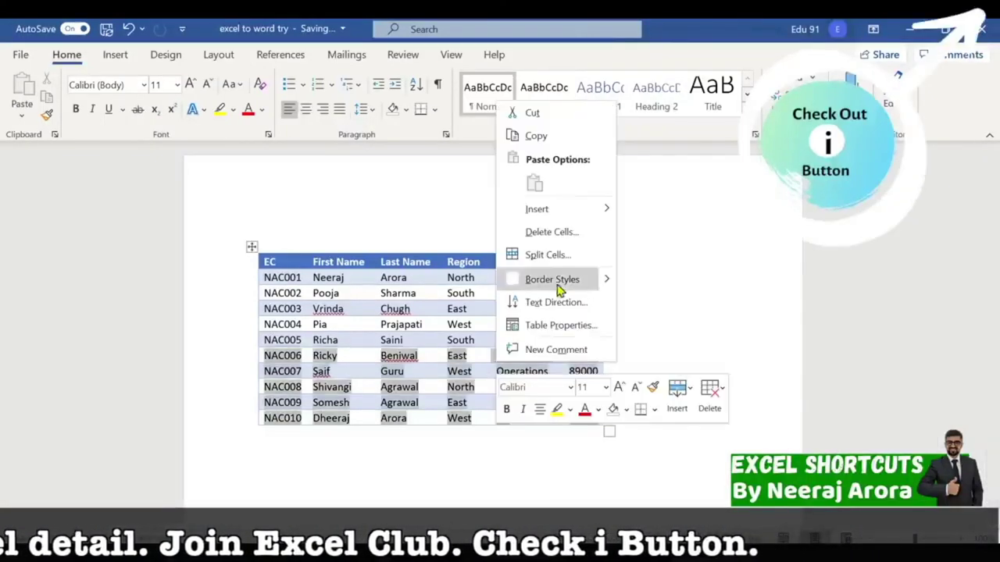
{"action": "right_click", "coordinate": [438, 310]}
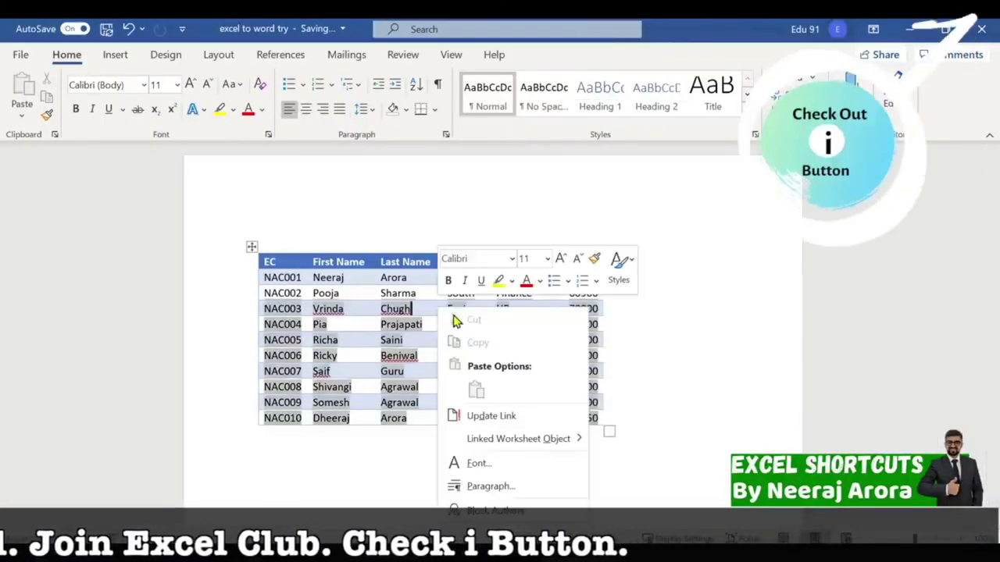
{"action": "left_click", "coordinate": [527, 418]}
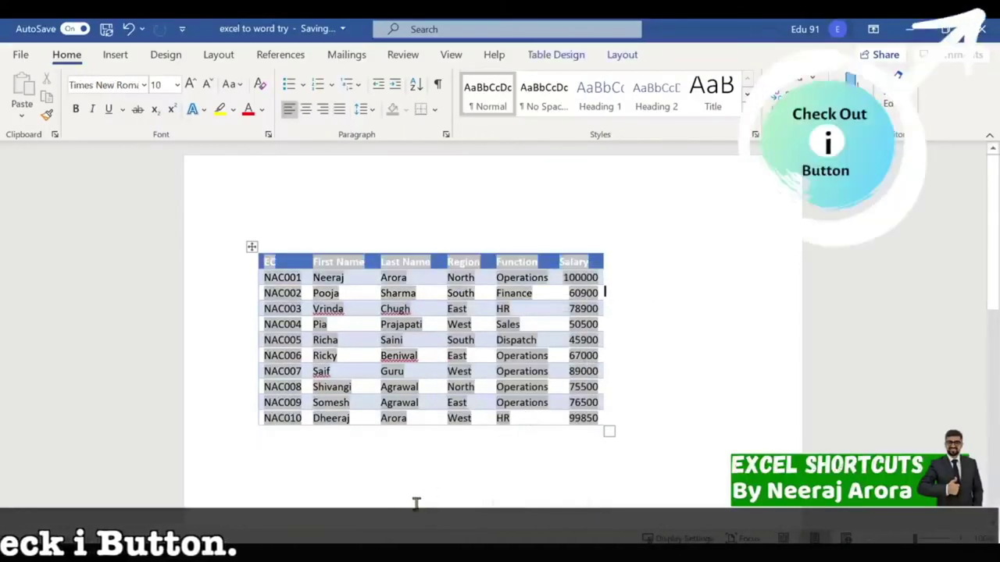
{"action": "left_click", "coordinate": [388, 482]}
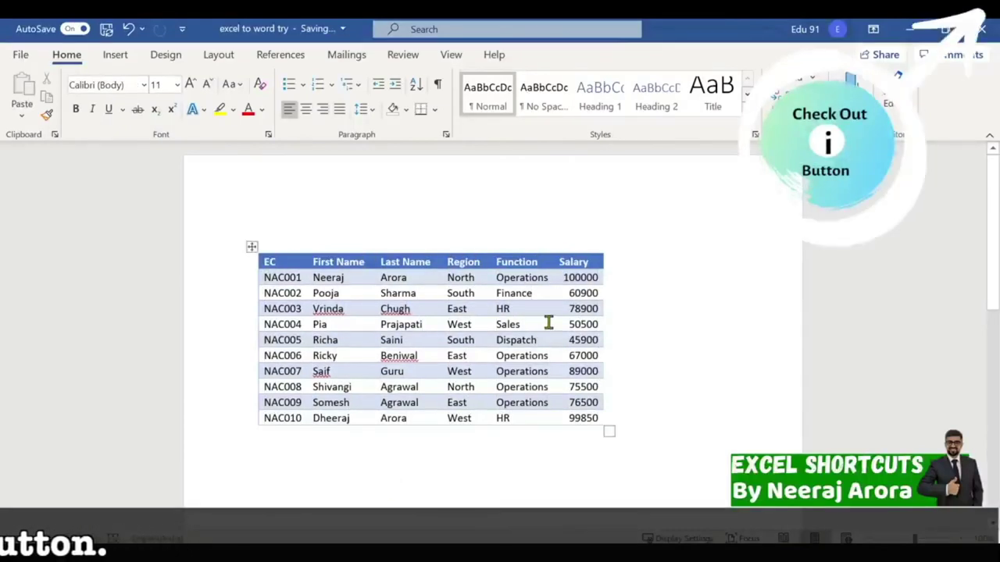
Check the refreshed Salary column, move below the table, and return to Excel's employee sheet.
{"action": "left_click_drag", "start_coordinate": [557, 261], "coordinate": [607, 294]}
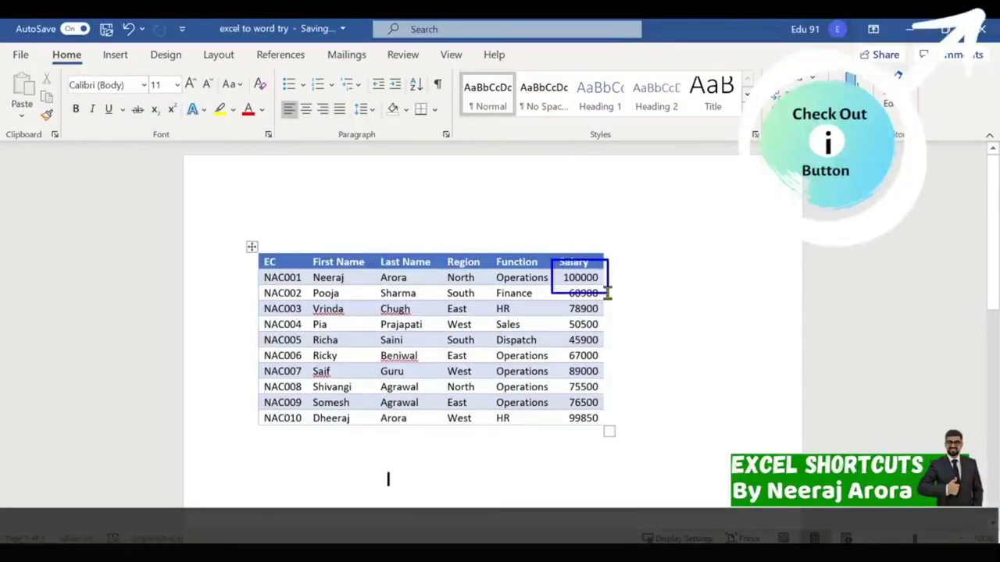
{"action": "key", "text": "ctrl+z"}
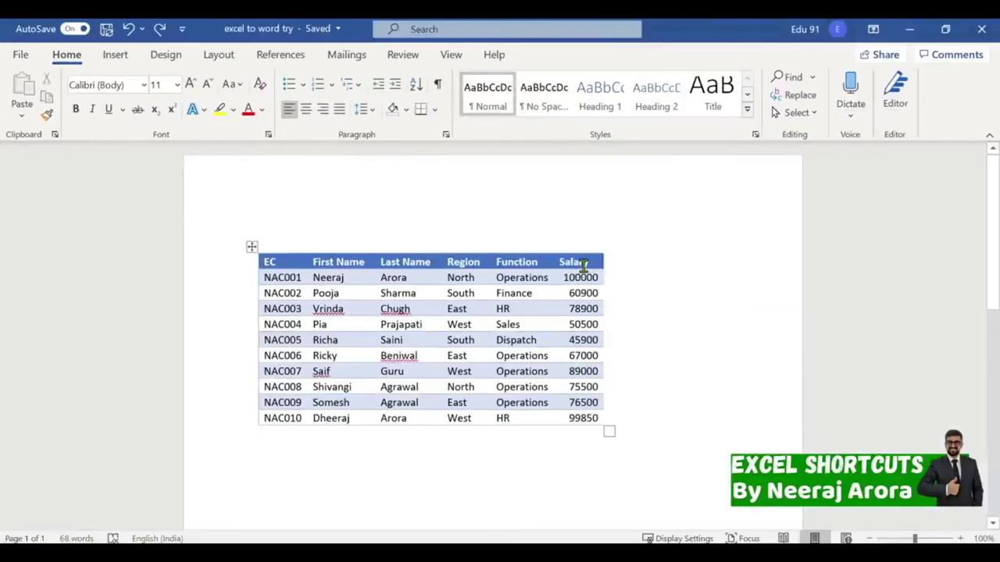
{"action": "key", "text": "ctrl+a"}
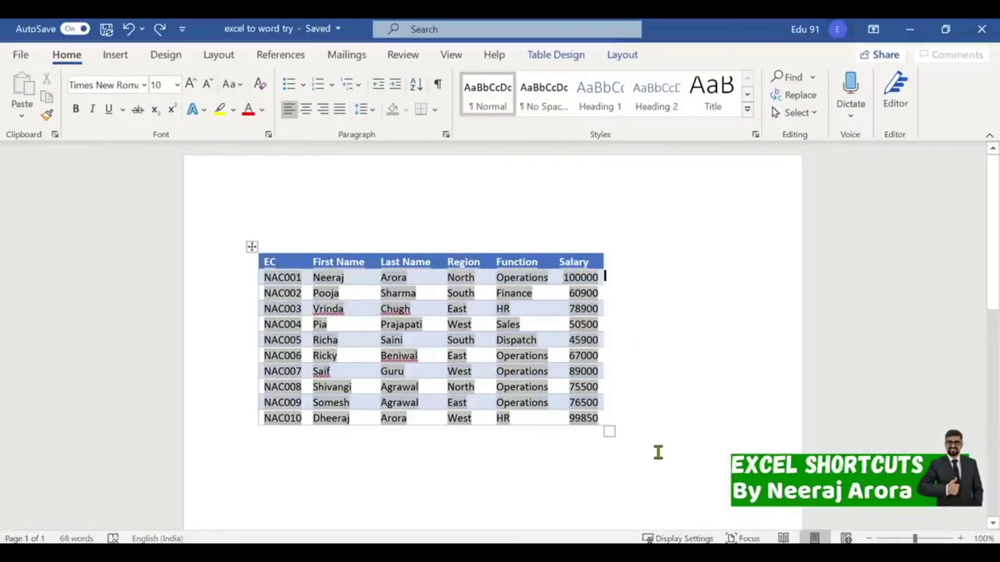
{"action": "key", "text": "Down"}
{"action": "key", "text": "Down"}
{"action": "key", "text": "Down"}
{"action": "key", "text": "Down"}
{"action": "key", "text": "Down"}
{"action": "key", "text": "Down"}
{"action": "key", "text": "Down"}
{"action": "key", "text": "Down"}
{"action": "key", "text": "Down"}
{"action": "key", "text": "Down"}
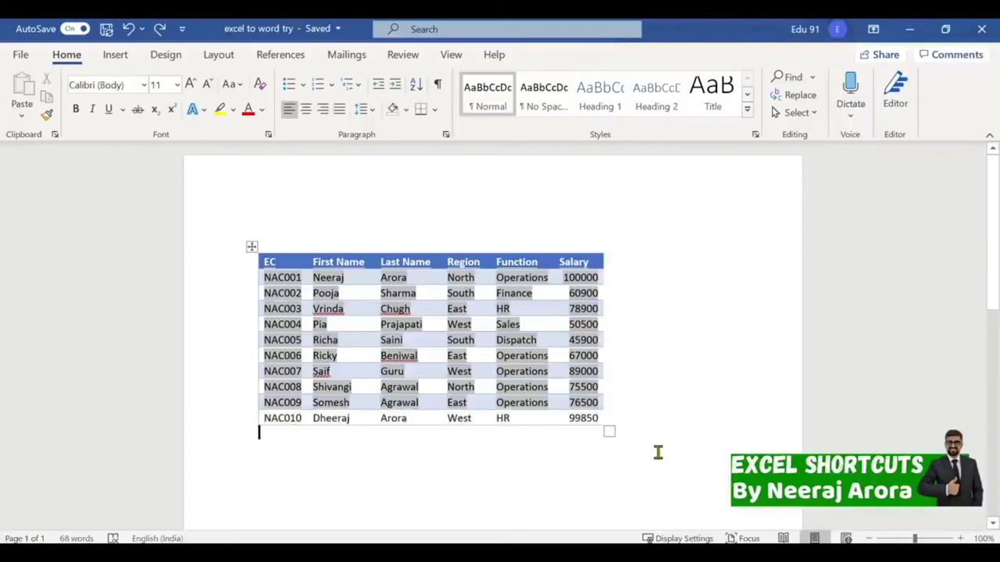
{"action": "key", "text": "Return"}
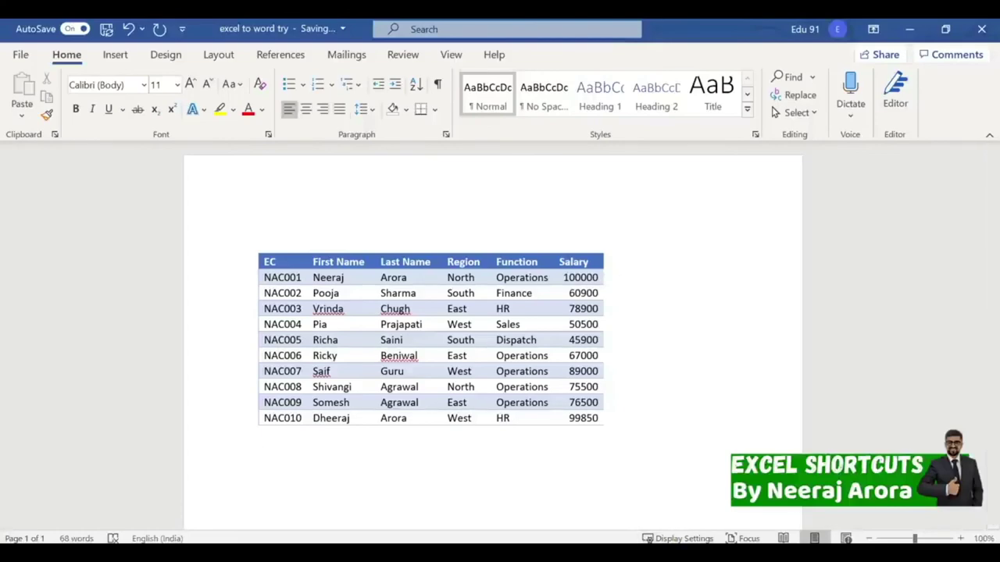
{"action": "key", "text": "alt+Tab"}
{"action": "left_click", "coordinate": [457, 275]}
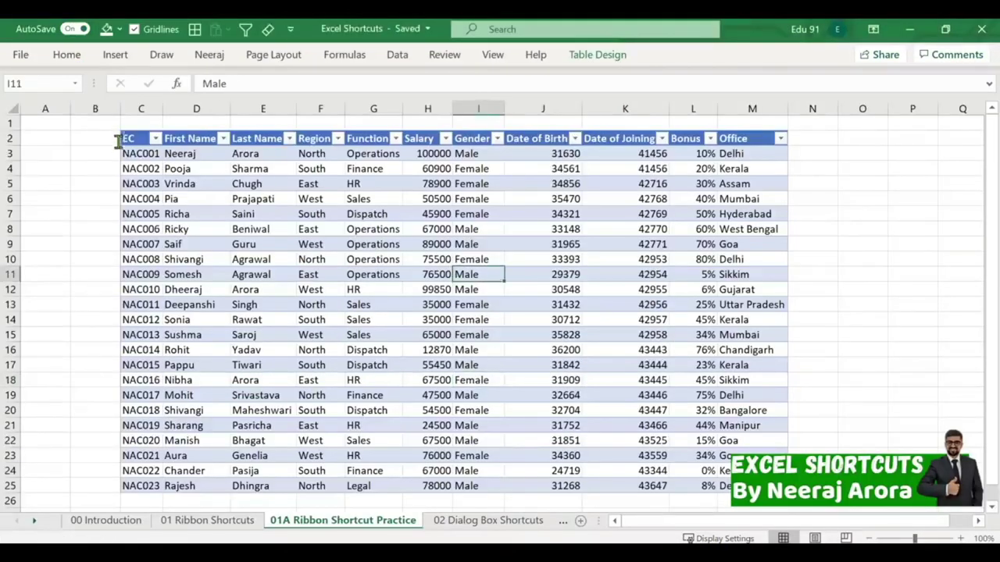
Copy C2:H12, EC through Salary for ten employees, and switch to the PowerPoint presentation.
{"action": "left_click_drag", "start_coordinate": [137, 138], "coordinate": [180, 235]}
{"action": "left_click", "coordinate": [397, 280]}
{"action": "left_click_drag", "start_coordinate": [442, 289], "coordinate": [125, 147]}
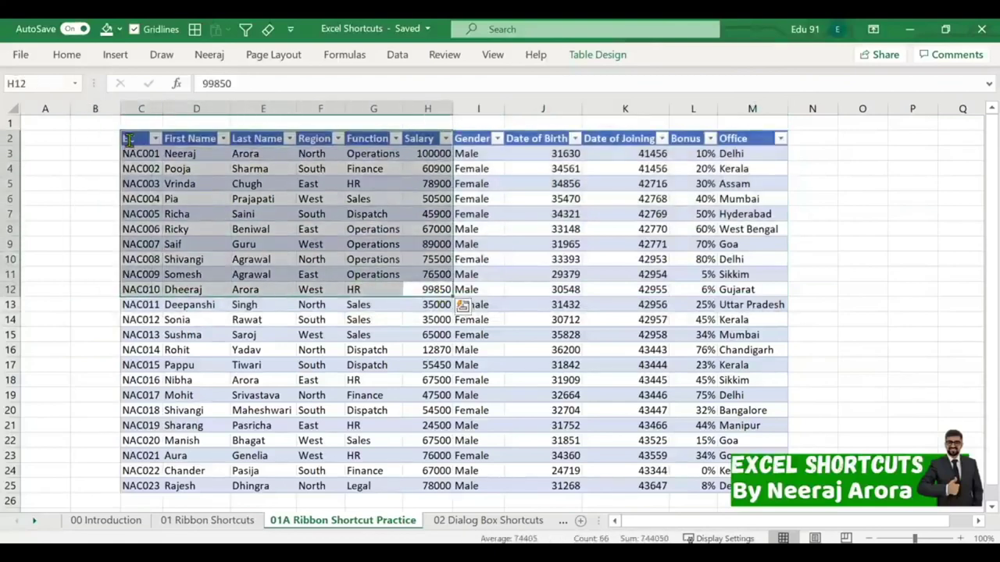
{"action": "key", "text": "ctrl+c"}
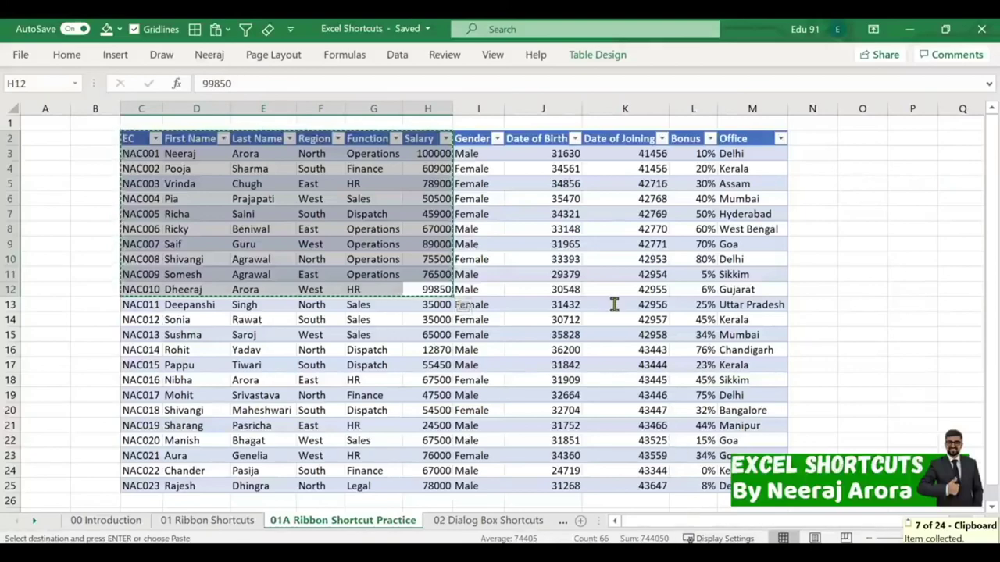
{"action": "key", "text": "alt+Tab"}
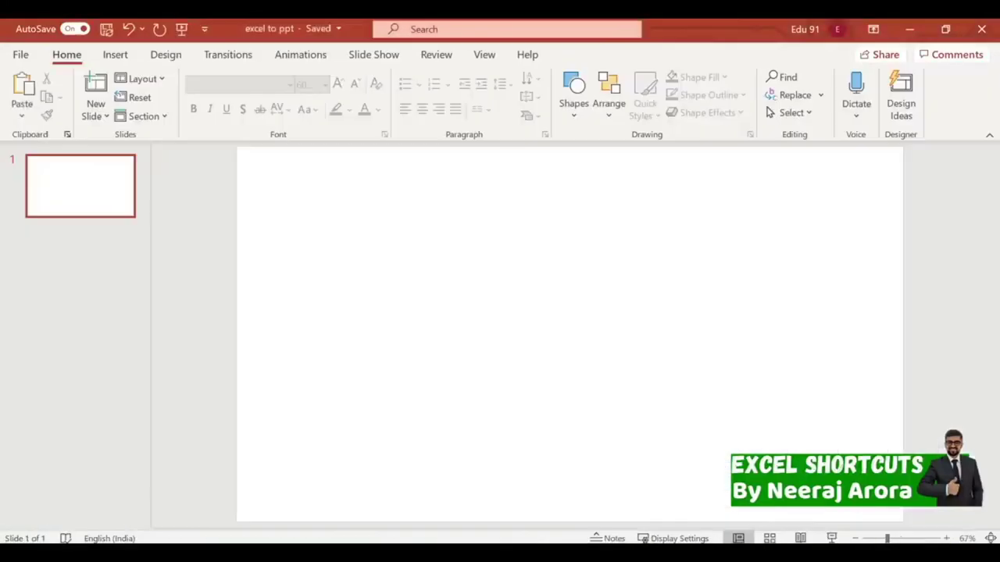
Paste-link the NAC001–NAC010 table onto slide 1 as a Microsoft Excel Worksheet Object, enlarged.
{"action": "left_click", "coordinate": [21, 115]}
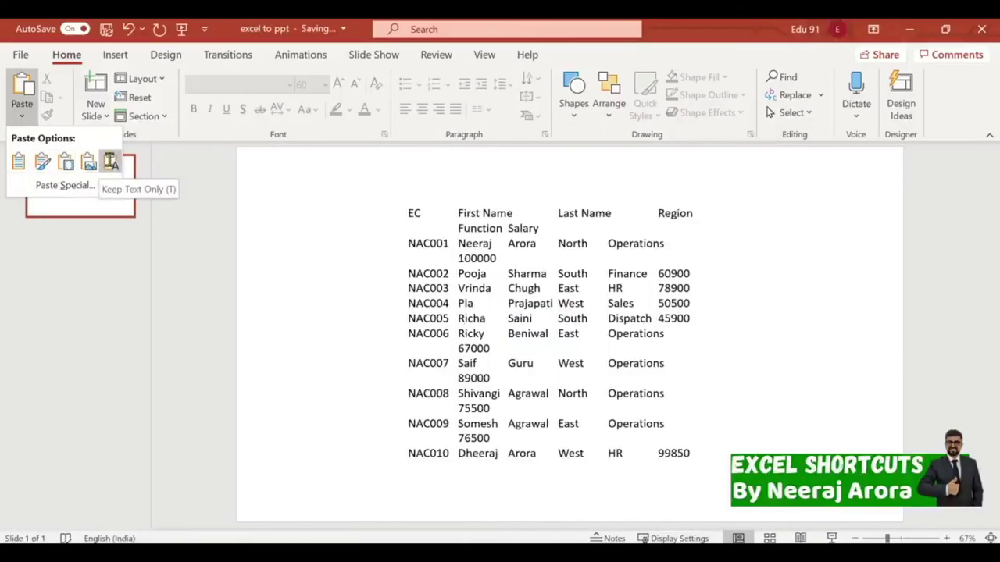
{"action": "left_click", "coordinate": [73, 185]}
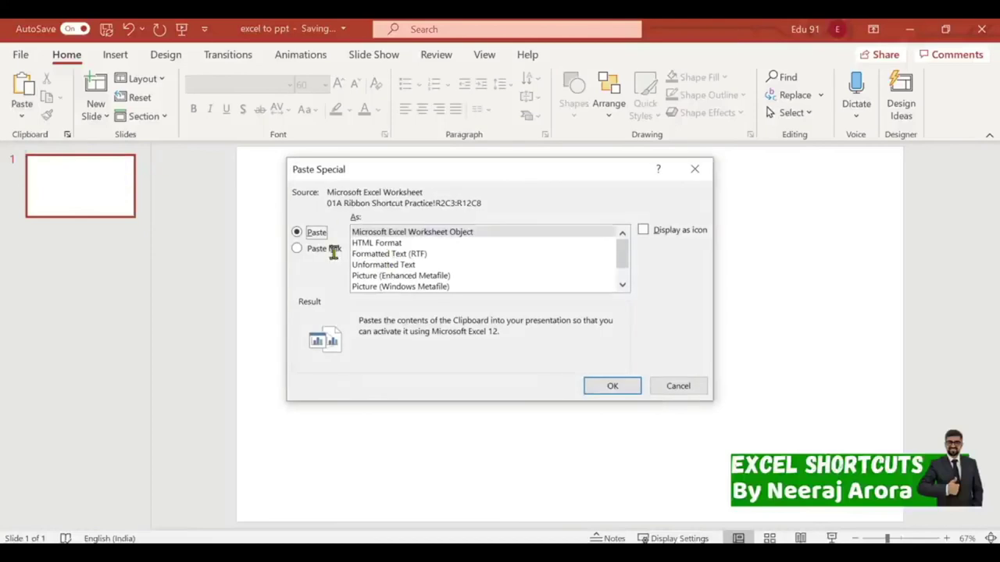
{"action": "left_click", "coordinate": [316, 249]}
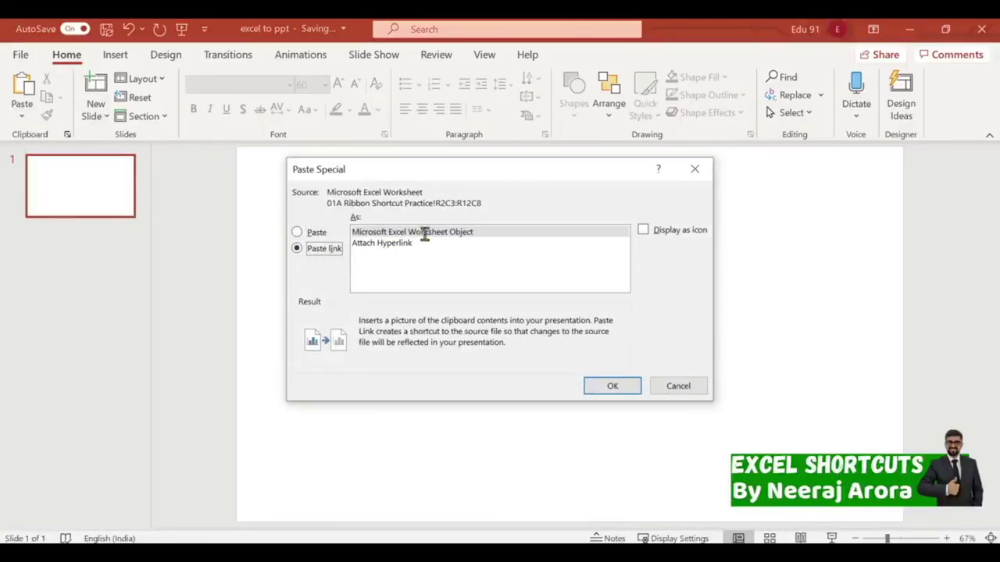
{"action": "left_click", "coordinate": [608, 385]}
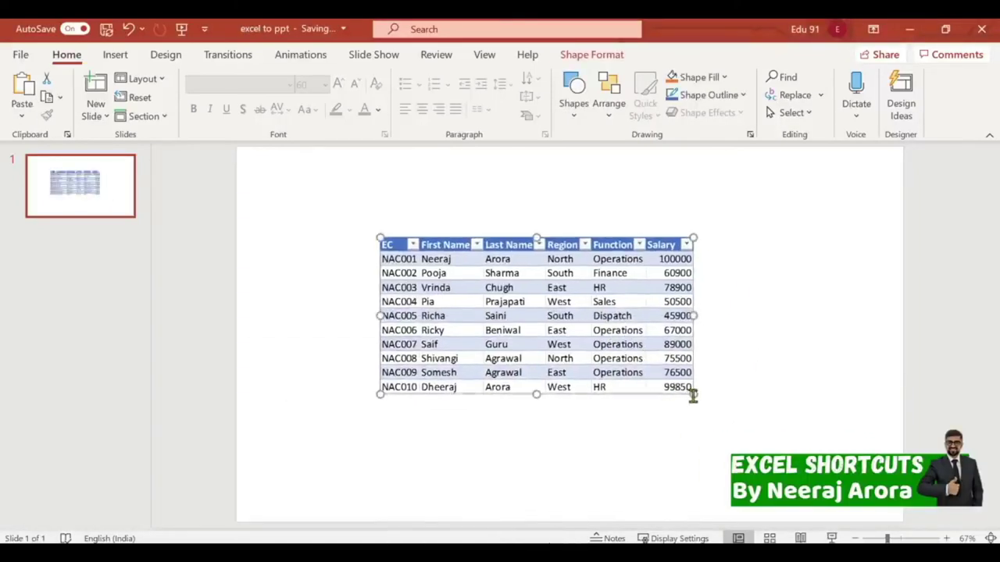
{"action": "left_click_drag", "start_coordinate": [692, 393], "coordinate": [763, 428]}
{"action": "left_click", "coordinate": [817, 313]}
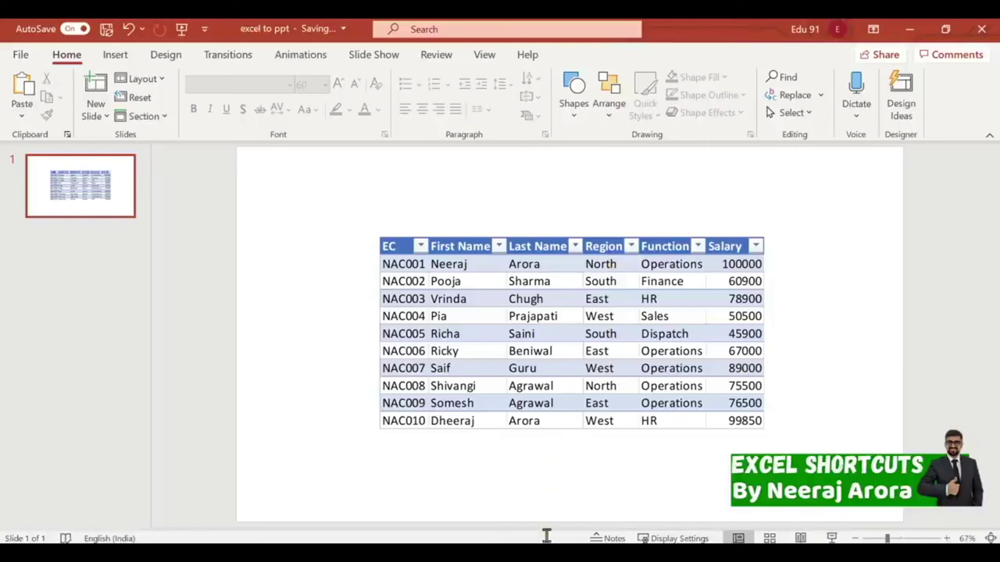
{"action": "key", "text": "alt+Tab"}
Enter South as NAC001's Region in cell F3.
{"action": "left_click", "coordinate": [427, 184]}
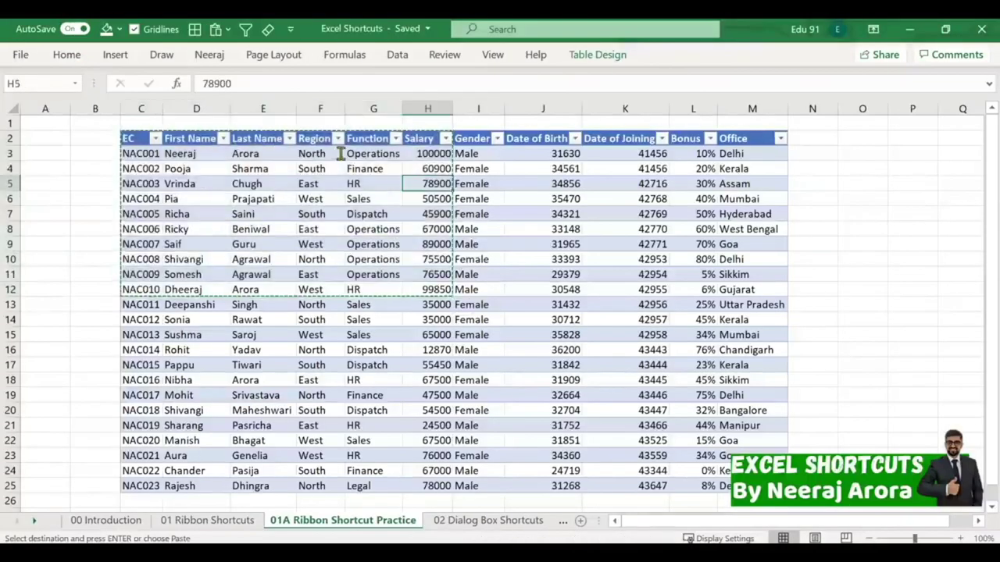
{"action": "left_click", "coordinate": [330, 153]}
{"action": "type", "text": "South"}
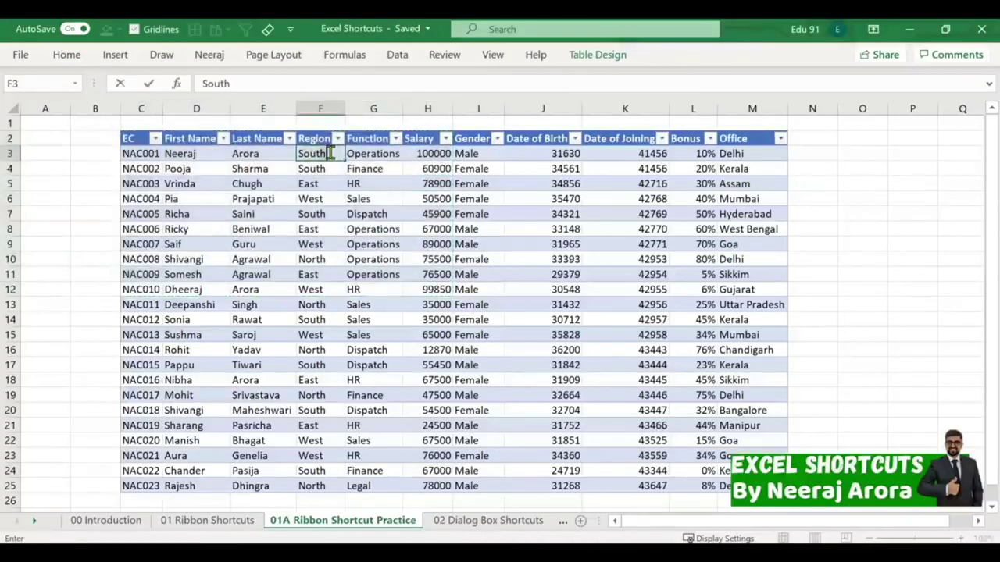
{"action": "key", "text": "Return"}
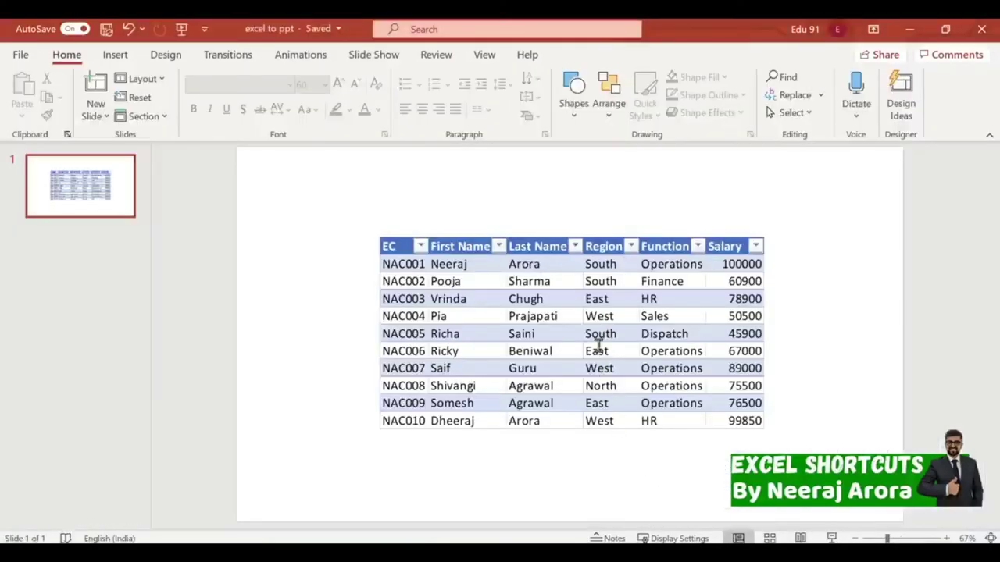
{"action": "left_click", "coordinate": [597, 264]}
{"action": "left_click_drag", "start_coordinate": [572, 249], "coordinate": [640, 278]}
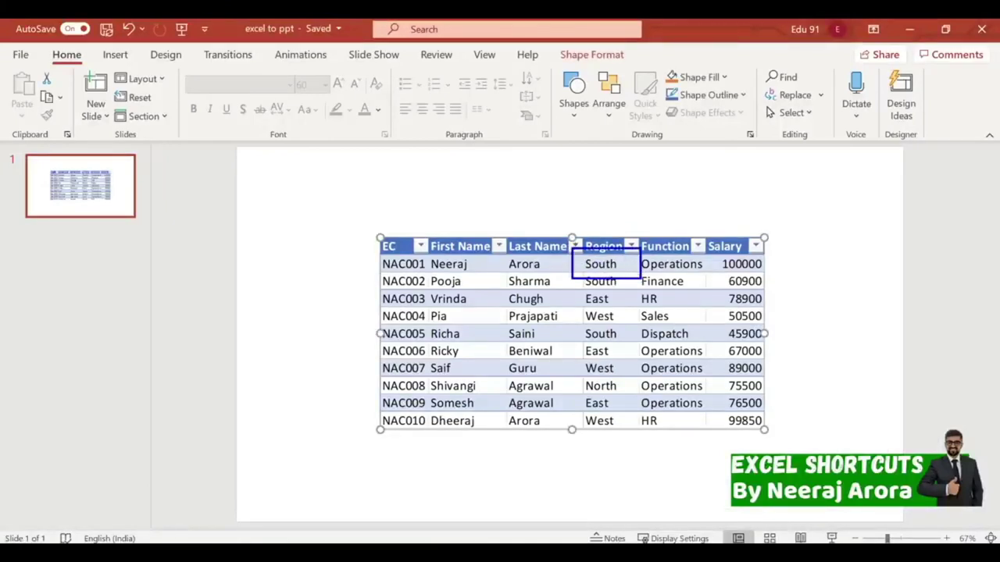
{"action": "left_click_drag", "start_coordinate": [528, 307], "coordinate": [568, 278]}
{"action": "left_click_drag", "start_coordinate": [556, 206], "coordinate": [586, 248]}
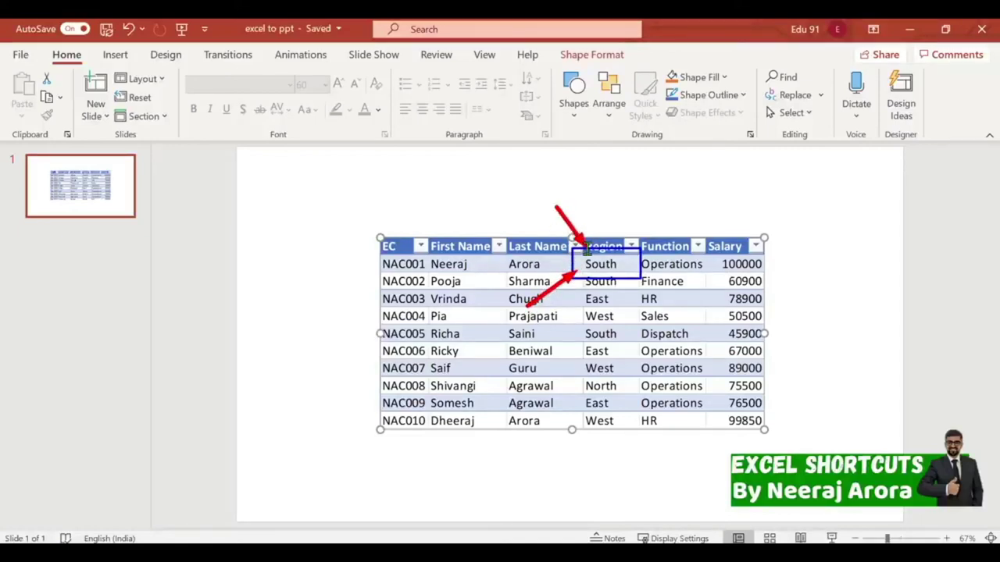
{"action": "mouse_move", "coordinate": [690, 204]}
{"action": "left_mouse_down"}
{"action": "mouse_move", "coordinate": [633, 248]}
{"action": "mouse_move", "coordinate": [668, 335]}
{"action": "mouse_move", "coordinate": [576, 311]}
{"action": "mouse_move", "coordinate": [625, 278]}
{"action": "mouse_move", "coordinate": [616, 266]}
{"action": "left_mouse_up"}
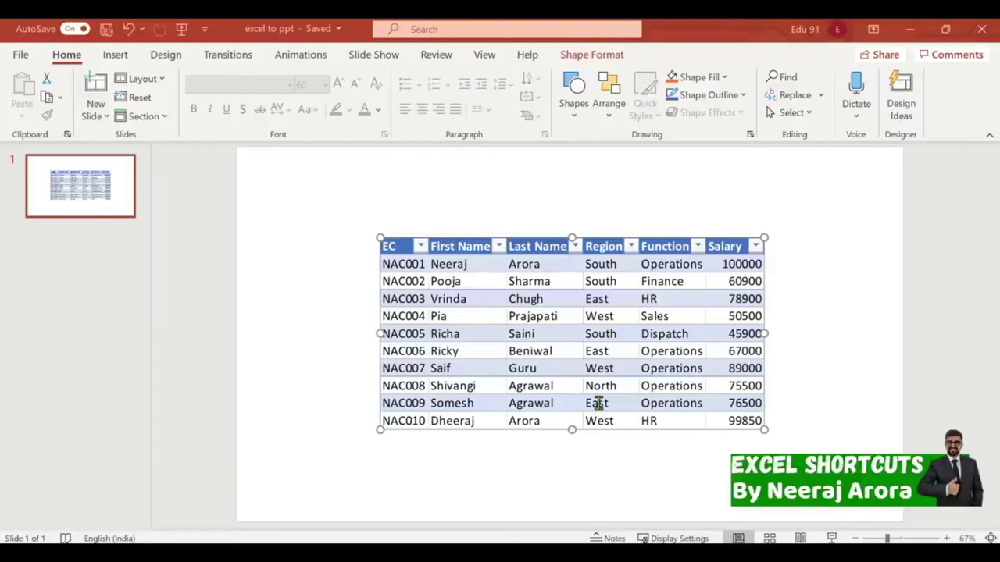
Update the link on the PowerPoint employee table from its Excel source.
{"action": "right_click", "coordinate": [554, 346]}
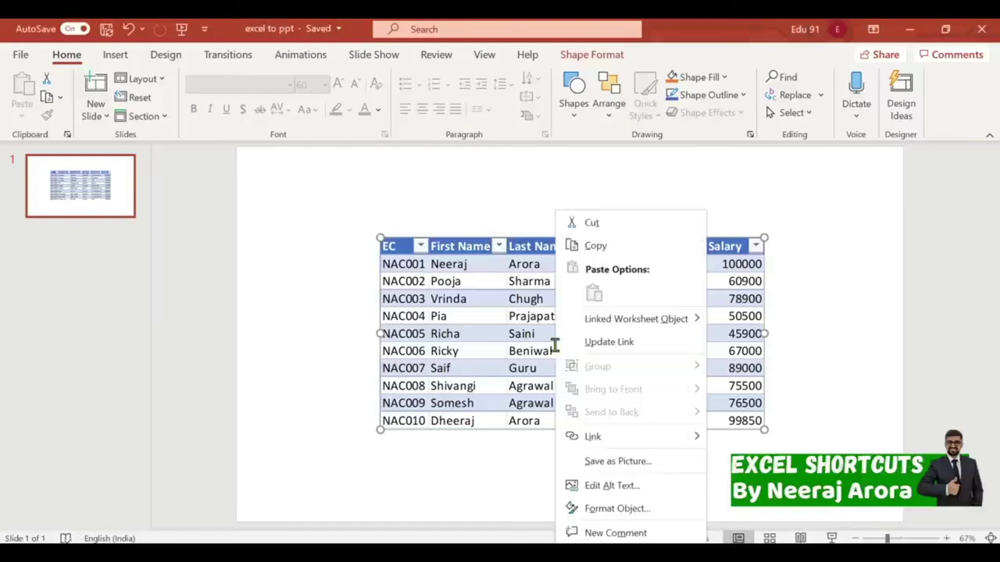
{"action": "left_click", "coordinate": [600, 340]}
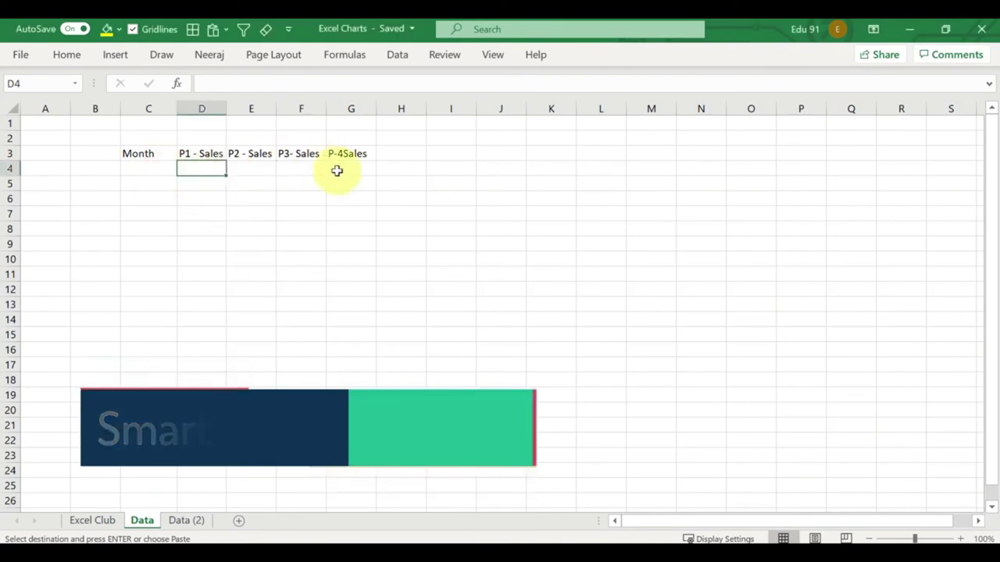
Paste the P1–P4 sales figures at D4 and enter January in C4.
{"action": "key", "text": "ctrl+v"}
{"action": "left_click", "coordinate": [451, 213]}
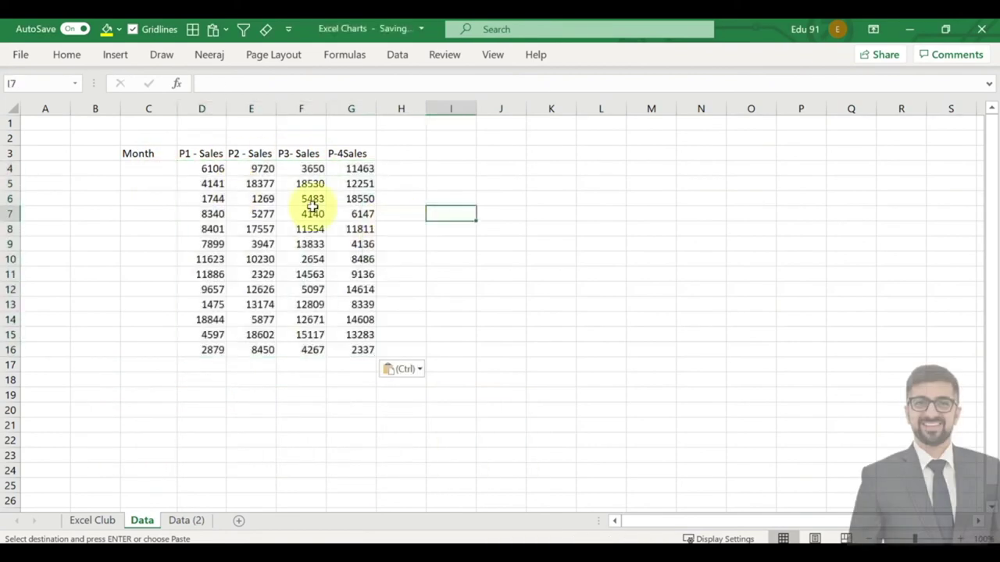
{"action": "left_click", "coordinate": [136, 173]}
{"action": "type", "text": "jan"}
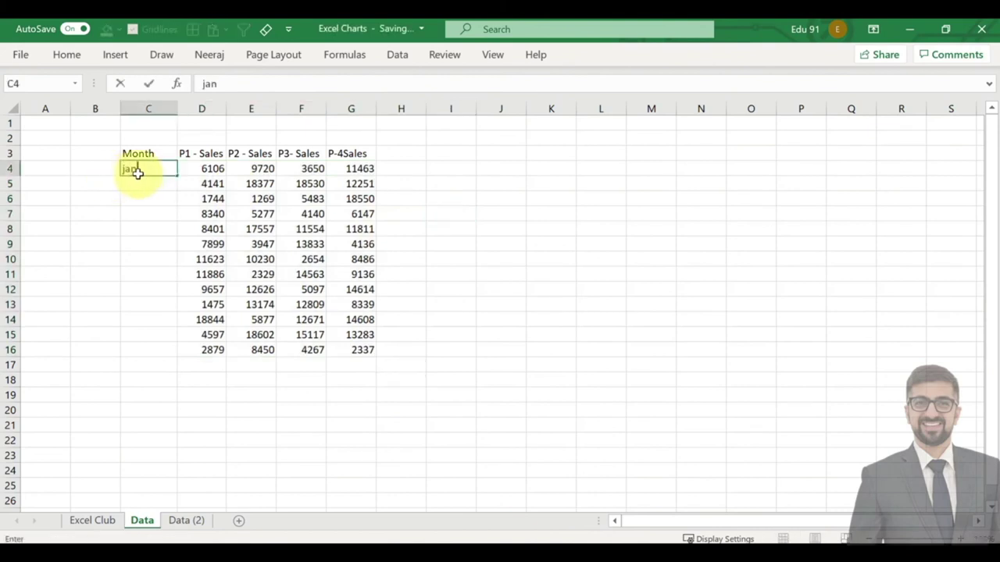
{"action": "type", "text": "ua"}
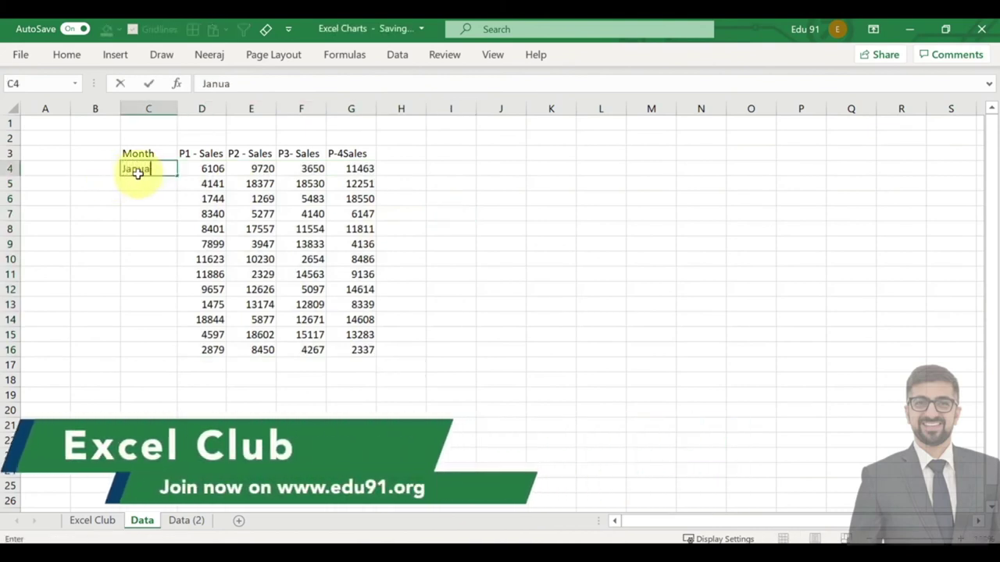
{"action": "type", "text": "="}
{"action": "key", "text": "BackSpace"}
{"action": "key", "text": "BackSpace"}
{"action": "type", "text": "uary"}
{"action": "key", "text": "Return"}
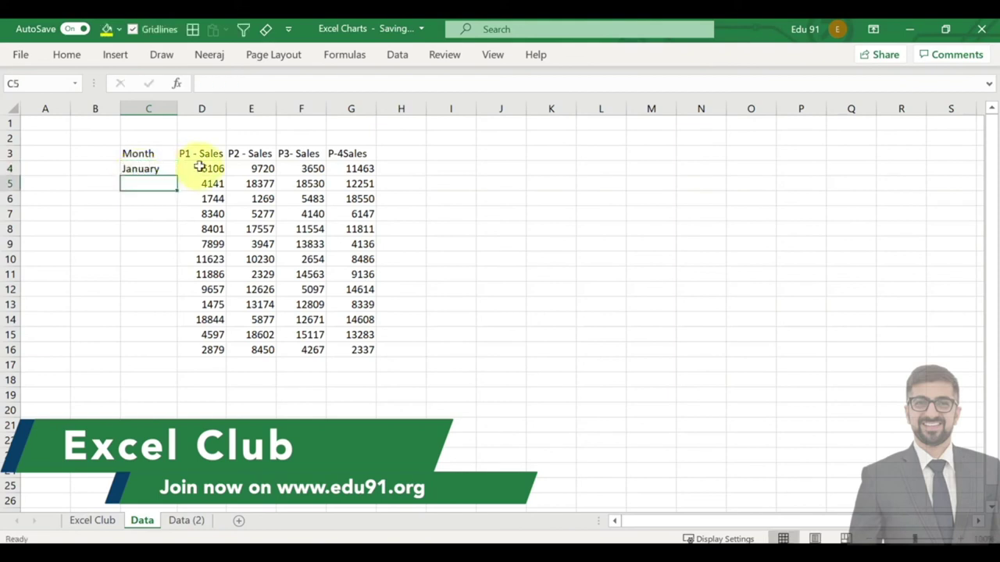
Fill the month names from January down C4:C16.
{"action": "left_click", "coordinate": [145, 168]}
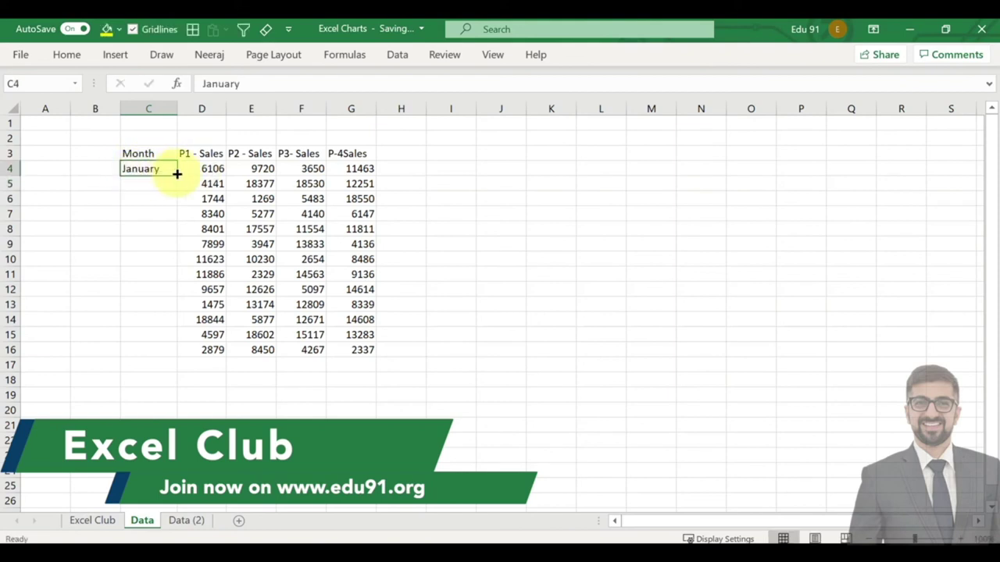
{"action": "left_click_drag", "start_coordinate": [177, 174], "coordinate": [172, 352]}
{"action": "left_click", "coordinate": [478, 304]}
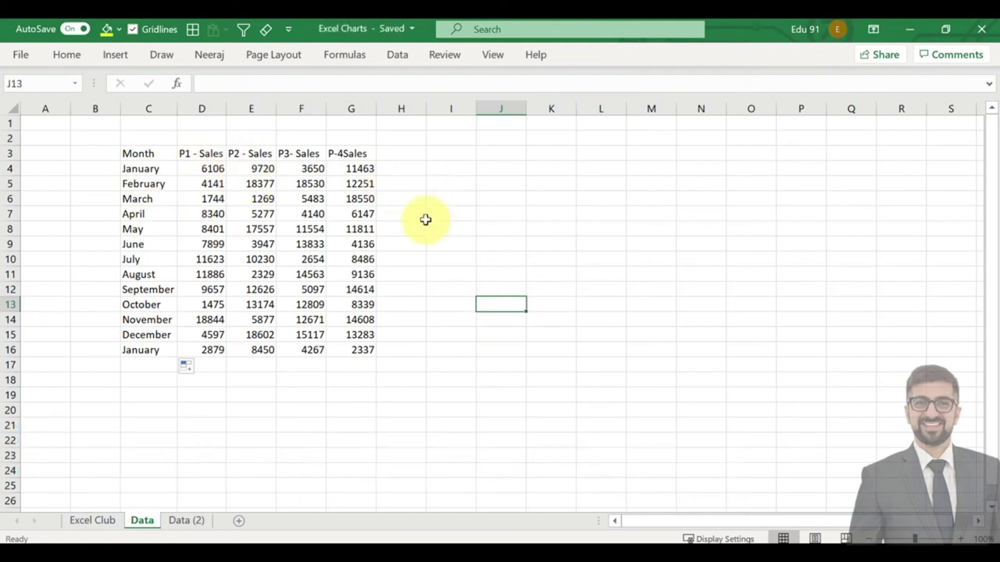
Hide the sheet gridlines and apply All Borders to the sales table C3:G16.
{"action": "left_click", "coordinate": [133, 29]}
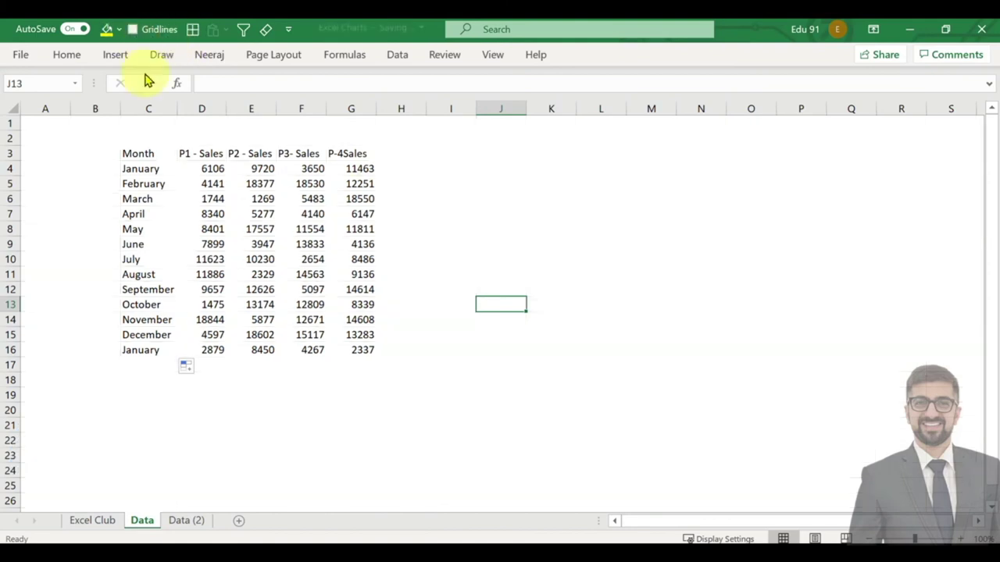
{"action": "left_click_drag", "start_coordinate": [130, 153], "coordinate": [256, 287]}
{"action": "left_click_drag", "start_coordinate": [332, 353], "coordinate": [334, 353]}
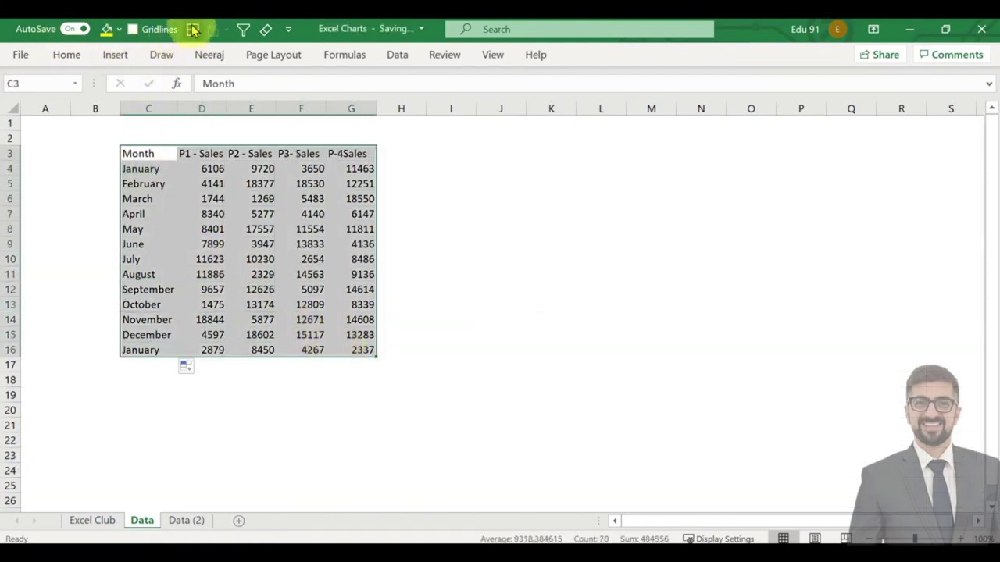
{"action": "left_click", "coordinate": [500, 227]}
Give the header row C3:G3 a dark blue fill and white font.
{"action": "left_click_drag", "start_coordinate": [150, 159], "coordinate": [360, 153]}
{"action": "left_click", "coordinate": [117, 33]}
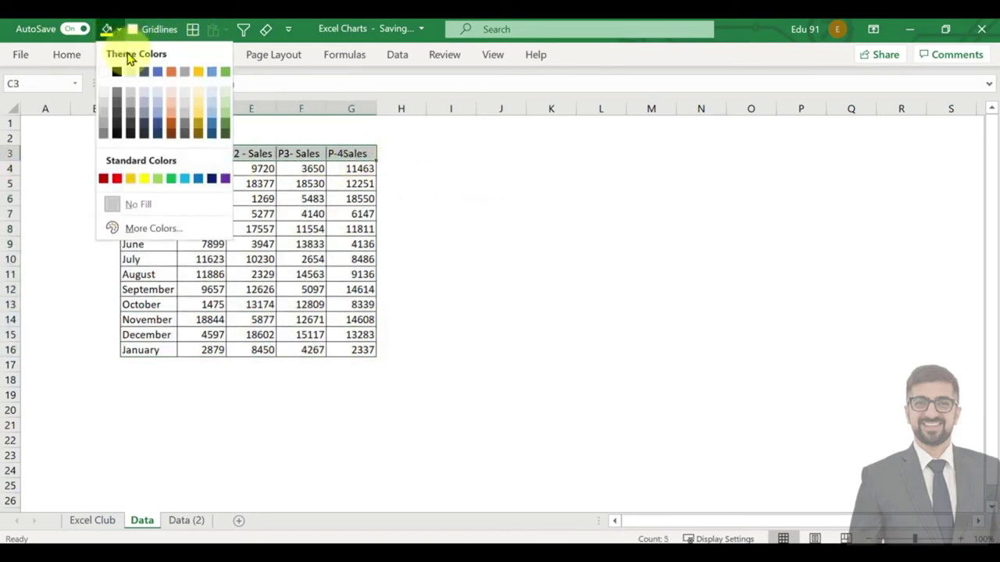
{"action": "left_click", "coordinate": [212, 178]}
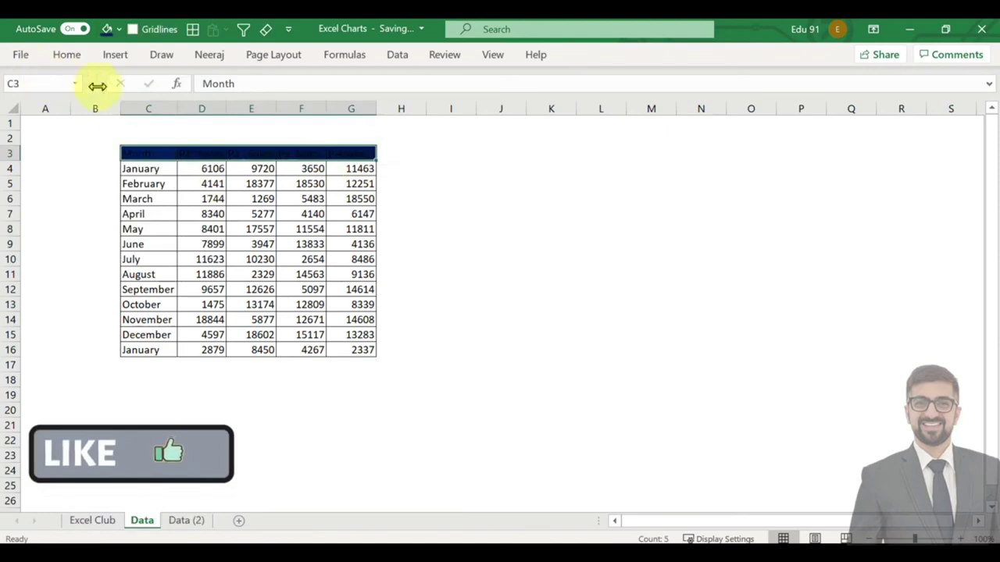
{"action": "left_click", "coordinate": [74, 58]}
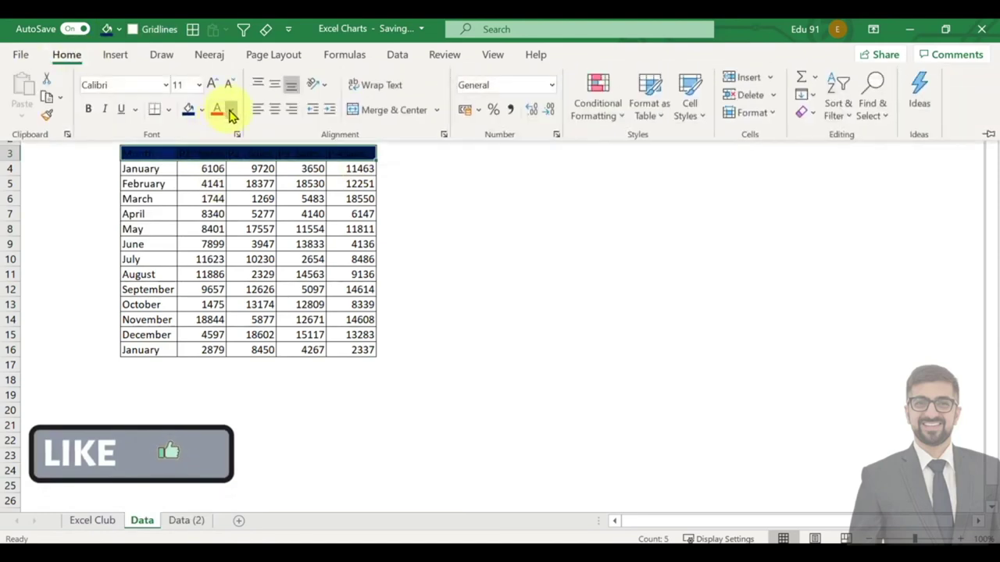
{"action": "left_click", "coordinate": [226, 111]}
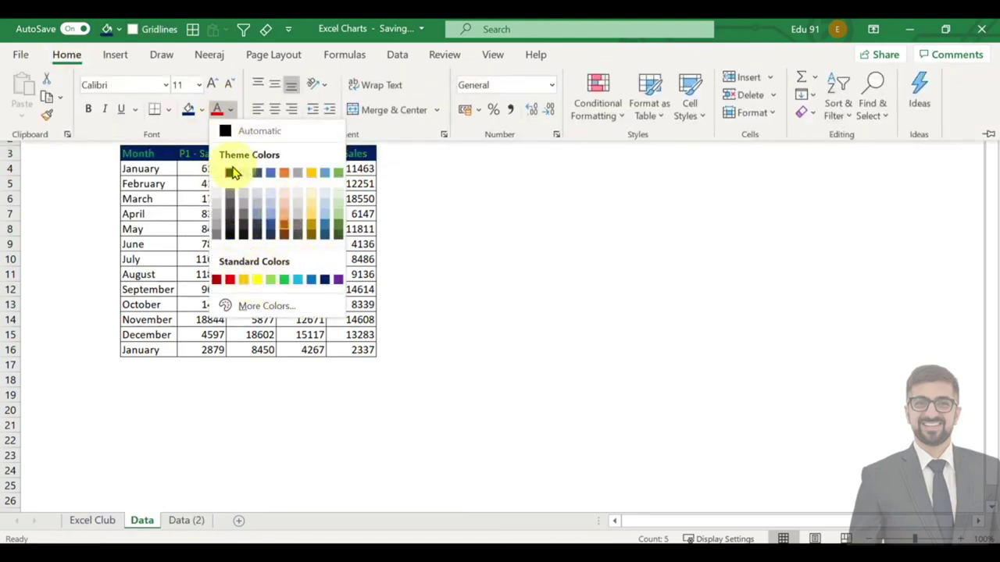
{"action": "left_click", "coordinate": [228, 172]}
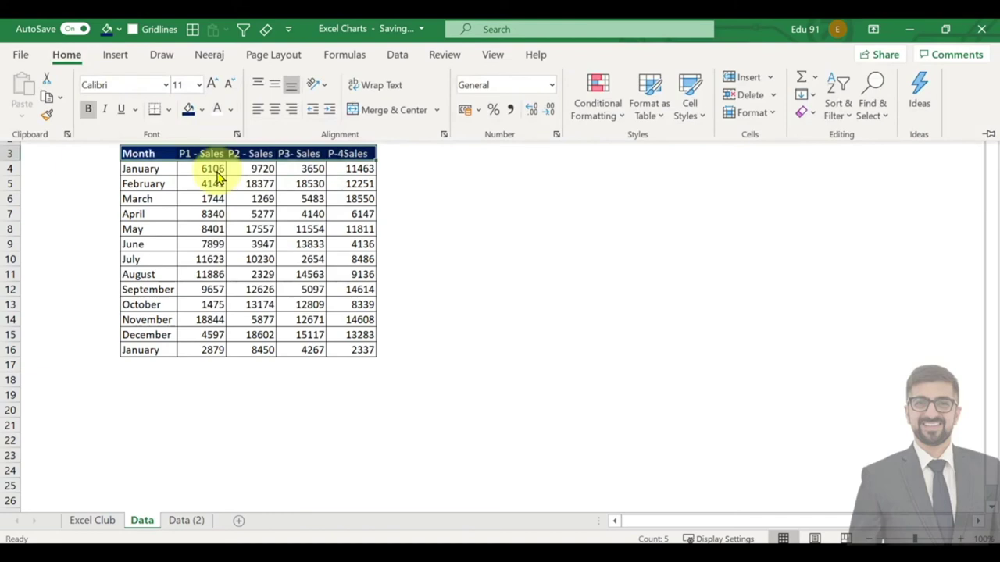
{"action": "left_click", "coordinate": [453, 275]}
{"action": "left_click", "coordinate": [440, 273]}
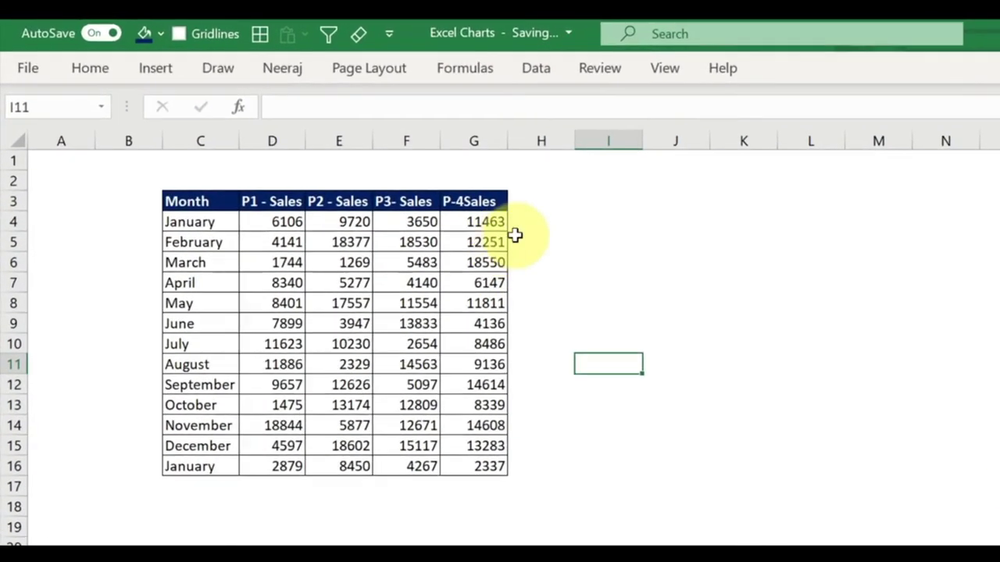
Enter =SUM(D4:D16) in D17 as a trial total, then clear it.
{"action": "left_click", "coordinate": [541, 203]}
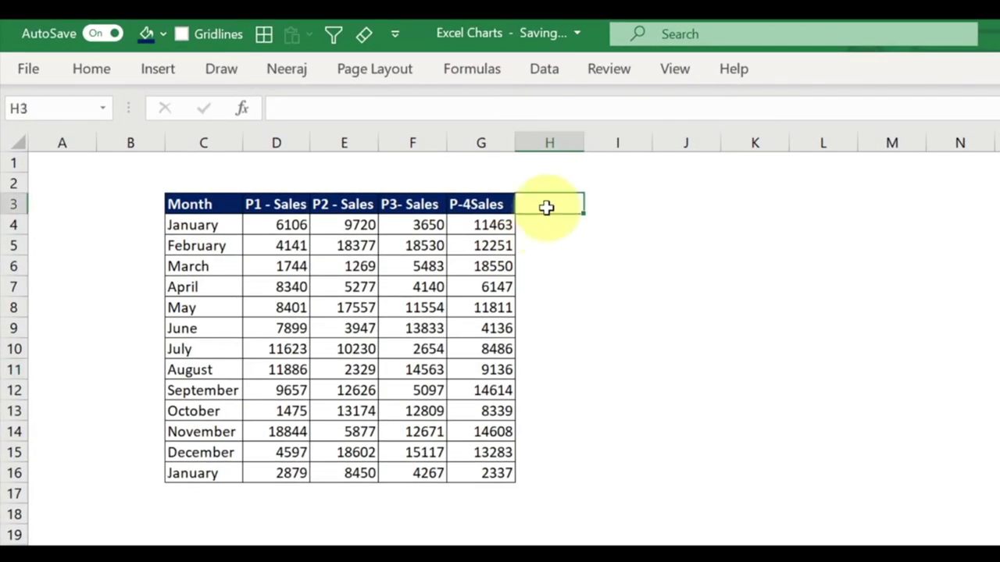
{"action": "left_click", "coordinate": [285, 493]}
{"action": "type", "text": "=sum("}
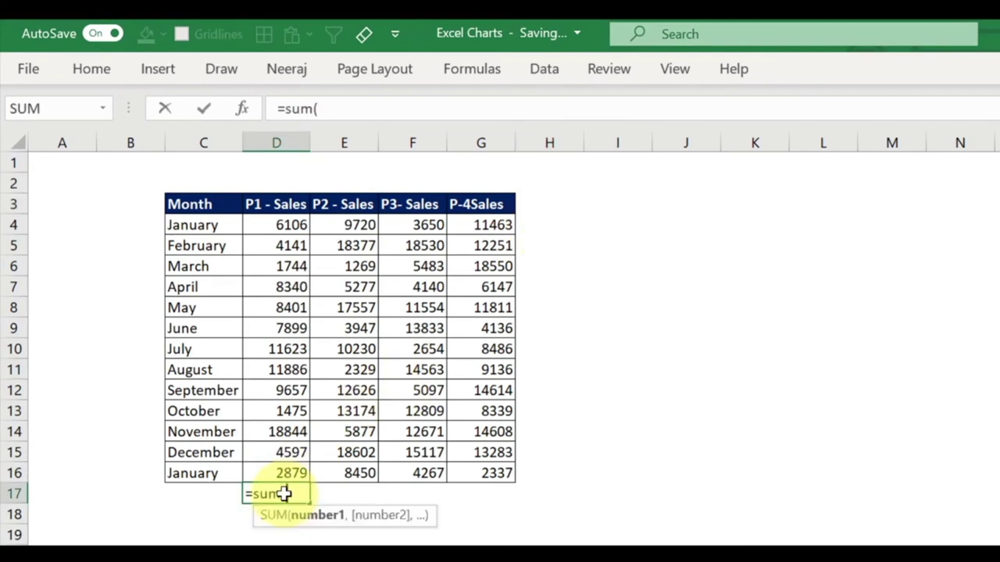
{"action": "key", "text": "Up"}
{"action": "key", "text": "shift+Up"}
{"action": "key", "text": "shift+Up"}
{"action": "key", "text": "shift+Up"}
{"action": "key", "text": "shift+Up"}
{"action": "key", "text": "shift+Up"}
{"action": "key", "text": "shift+Up"}
{"action": "key", "text": "shift+Up"}
{"action": "key", "text": "shift+Up"}
{"action": "key", "text": "shift+Up"}
{"action": "key", "text": "shift+Up"}
{"action": "key", "text": "shift+Up"}
{"action": "key", "text": "shift+Up"}
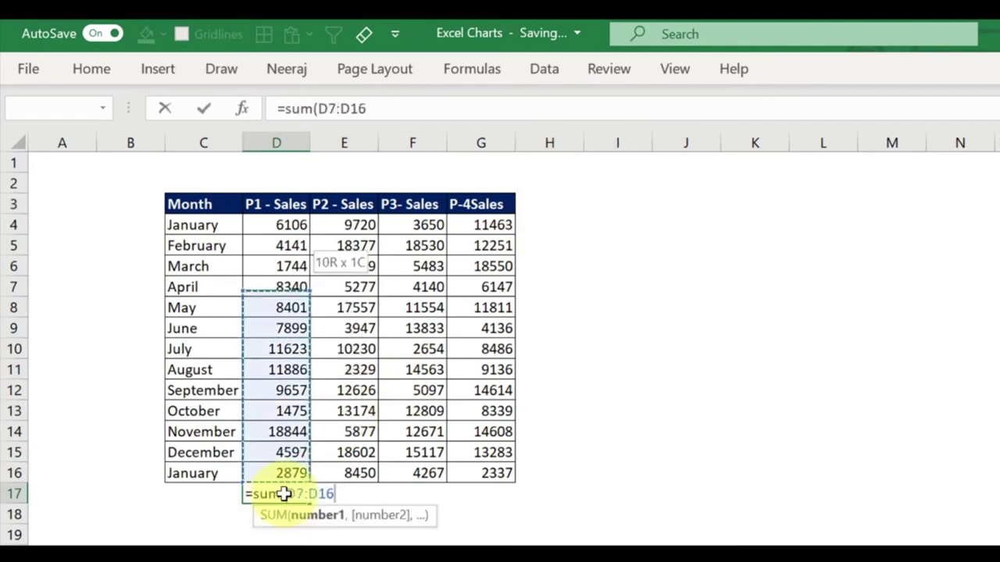
{"action": "type", "text": ")"}
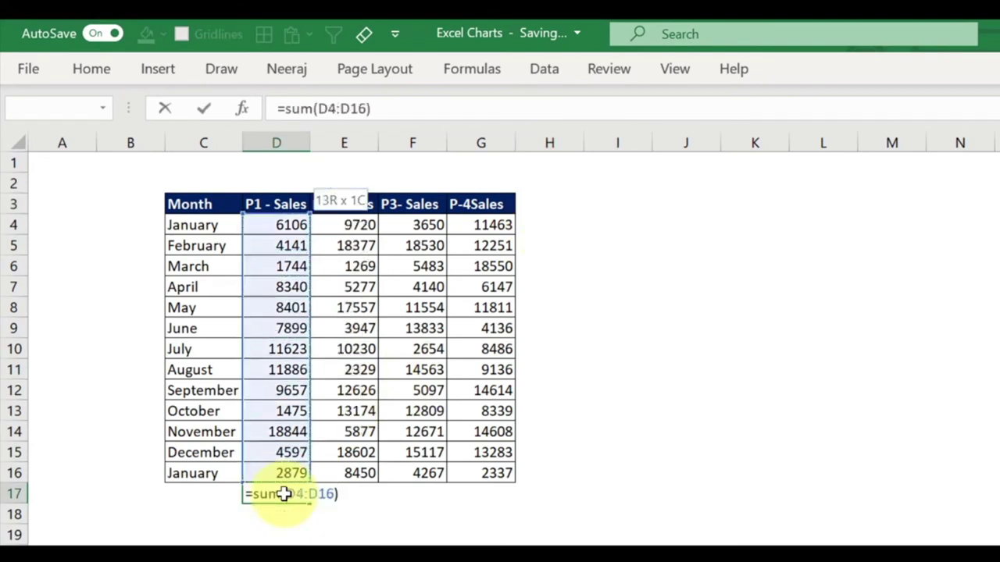
{"action": "key", "text": "Return"}
{"action": "left_click", "coordinate": [283, 494]}
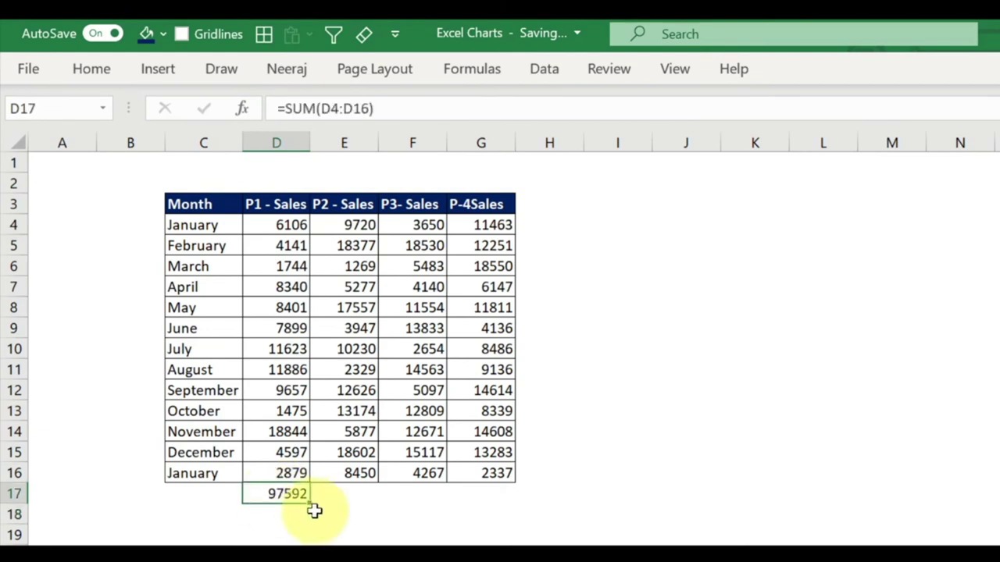
{"action": "key", "text": "Delete"}
{"action": "left_click", "coordinate": [314, 510]}
{"action": "left_click", "coordinate": [288, 490]}
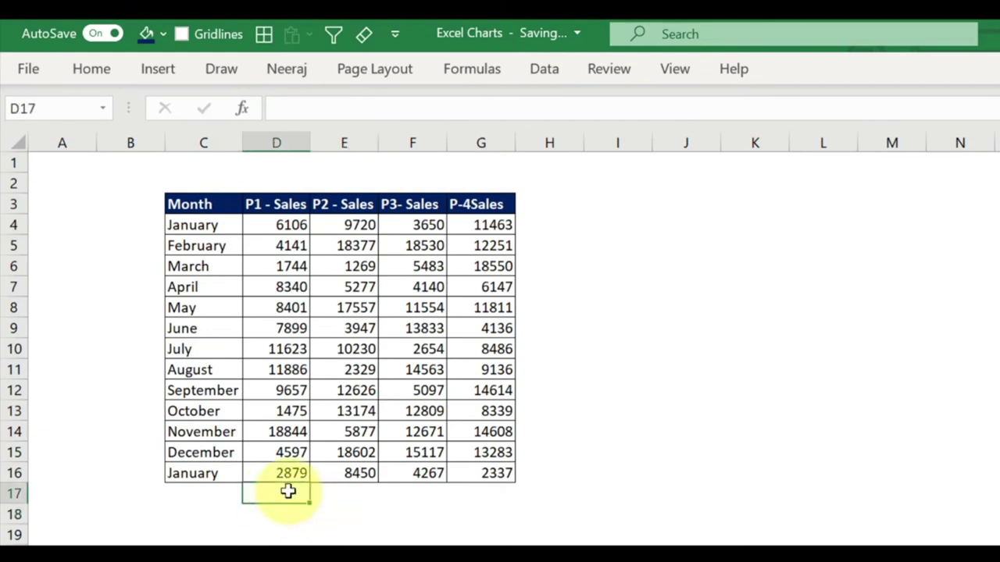
AutoSum D17:G17 with Alt+= for totals 97592, 127435, 124368 and 135161.
{"action": "key", "text": "alt+equal"}
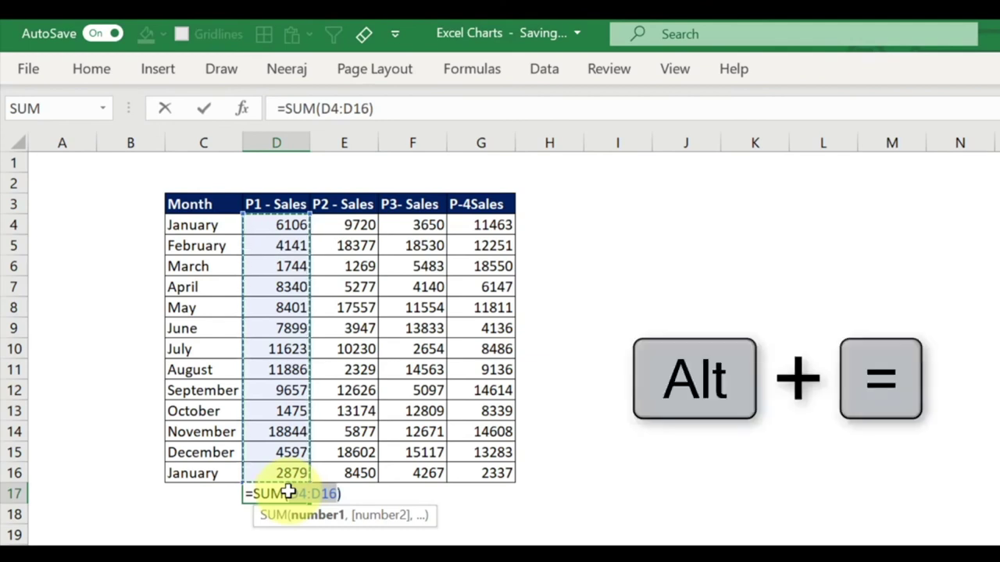
{"action": "key", "text": "Return"}
{"action": "left_click", "coordinate": [288, 490]}
{"action": "key", "text": "Right"}
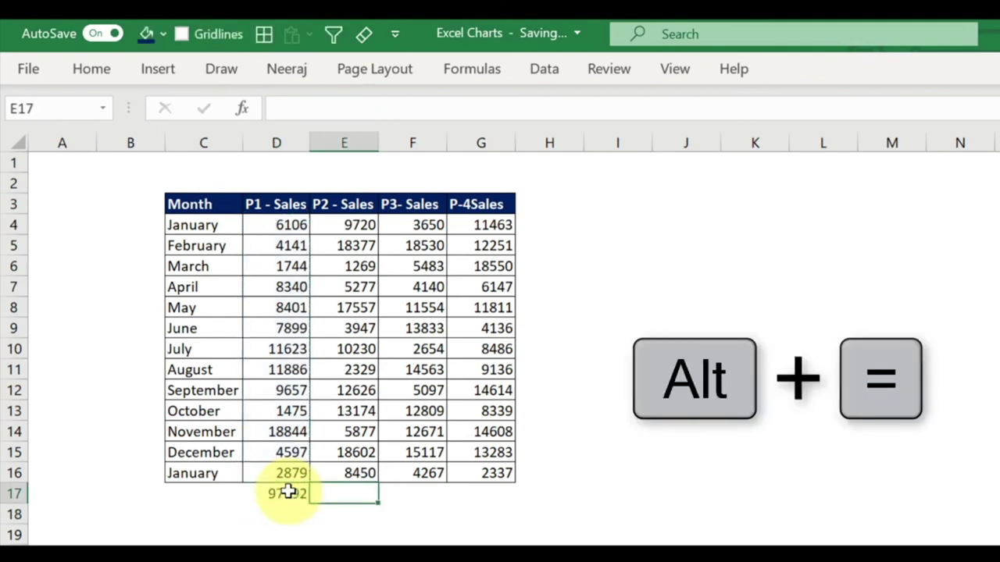
{"action": "left_click", "coordinate": [288, 490]}
{"action": "key", "text": "Delete"}
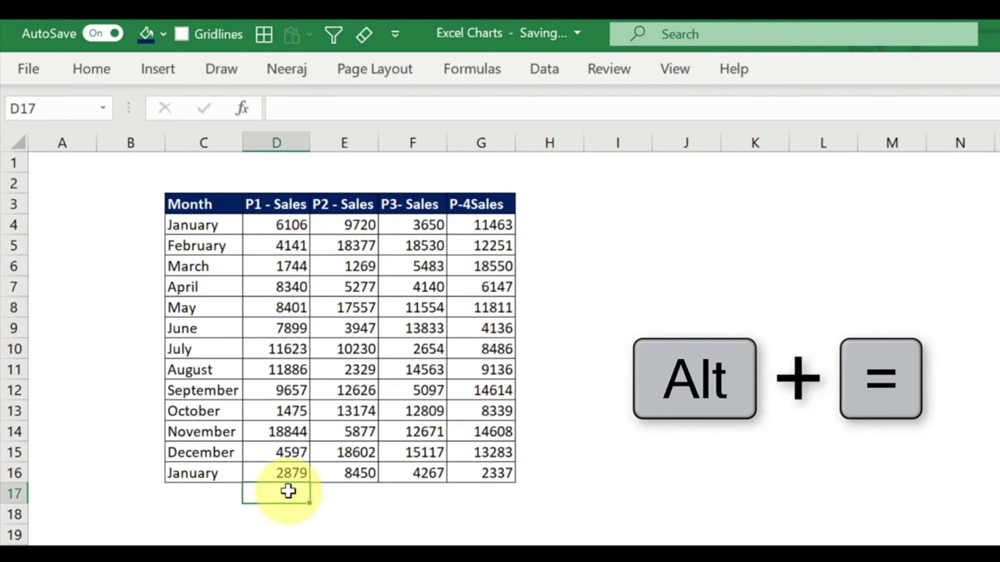
{"action": "key", "text": "shift+Right"}
{"action": "key", "text": "shift+Right"}
{"action": "key", "text": "shift+Right"}
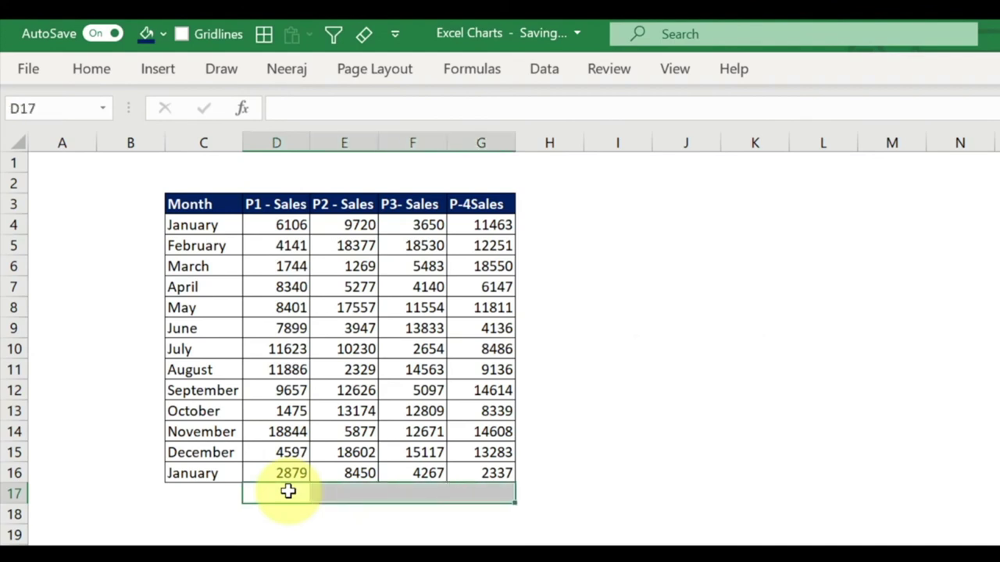
{"action": "key", "text": "alt+equal"}
{"action": "key", "text": "Tab"}
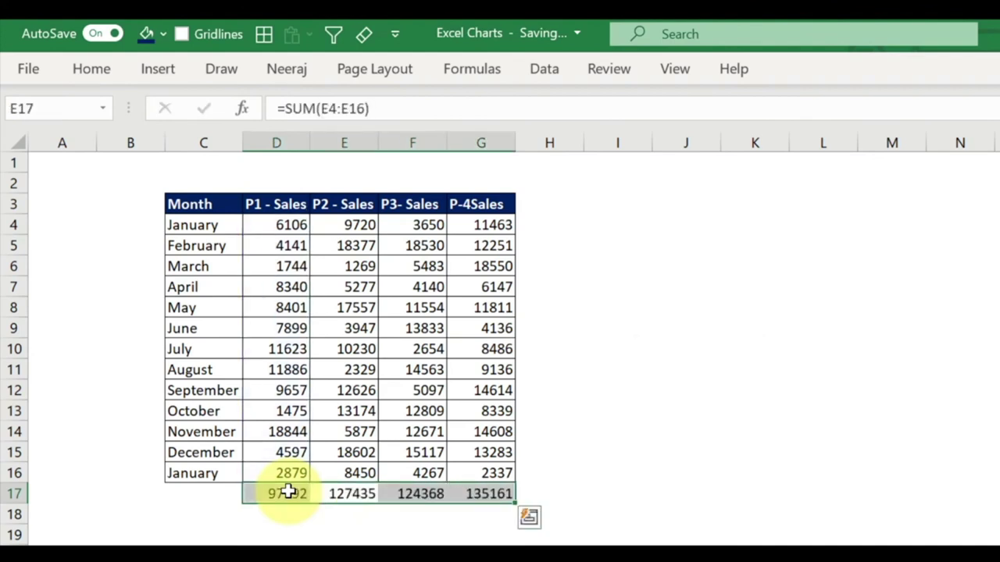
{"action": "left_click", "coordinate": [553, 224]}
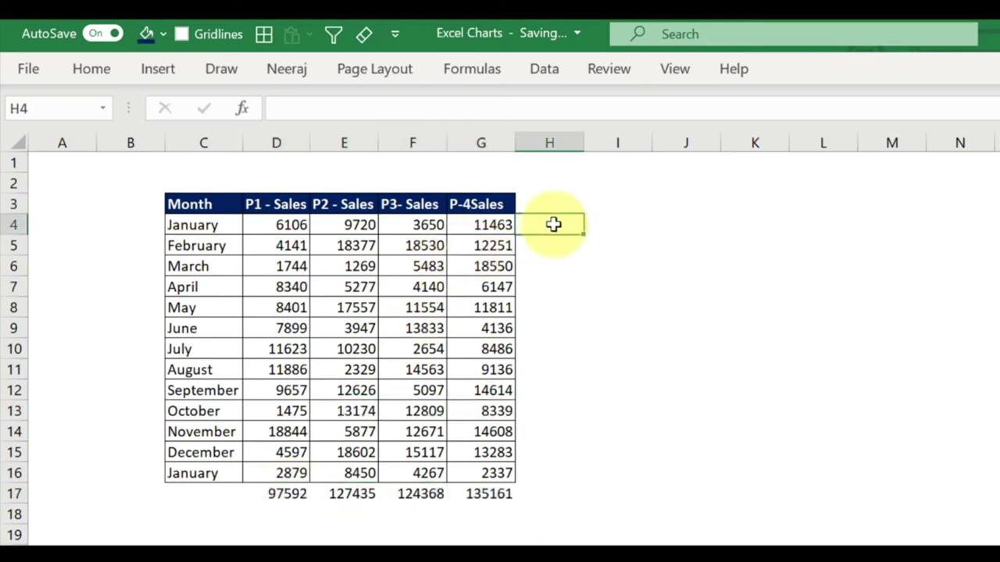
Add monthly row totals in H4:H16 with Alt+=.
{"action": "key", "text": "alt+equal"}
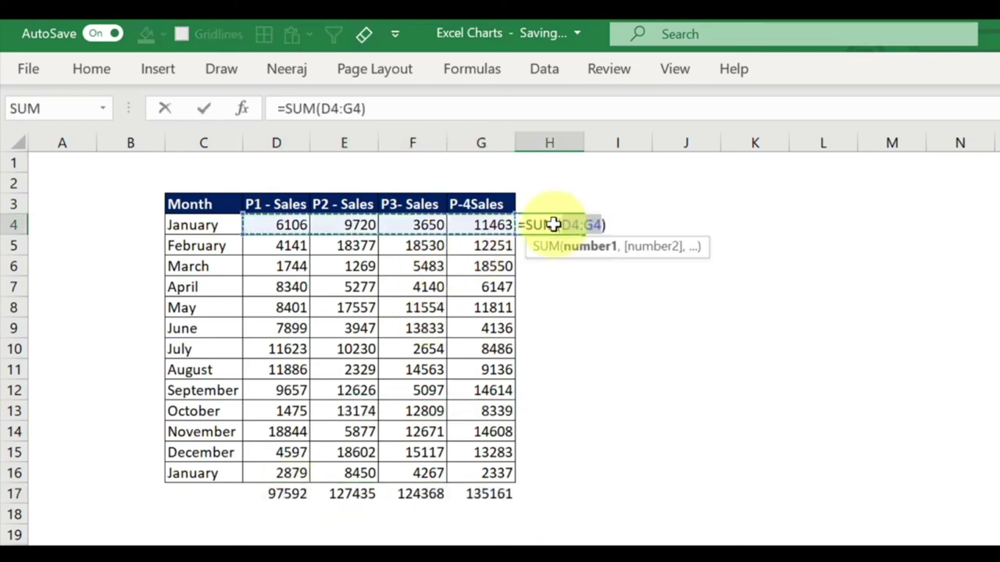
{"action": "key", "text": "Return"}
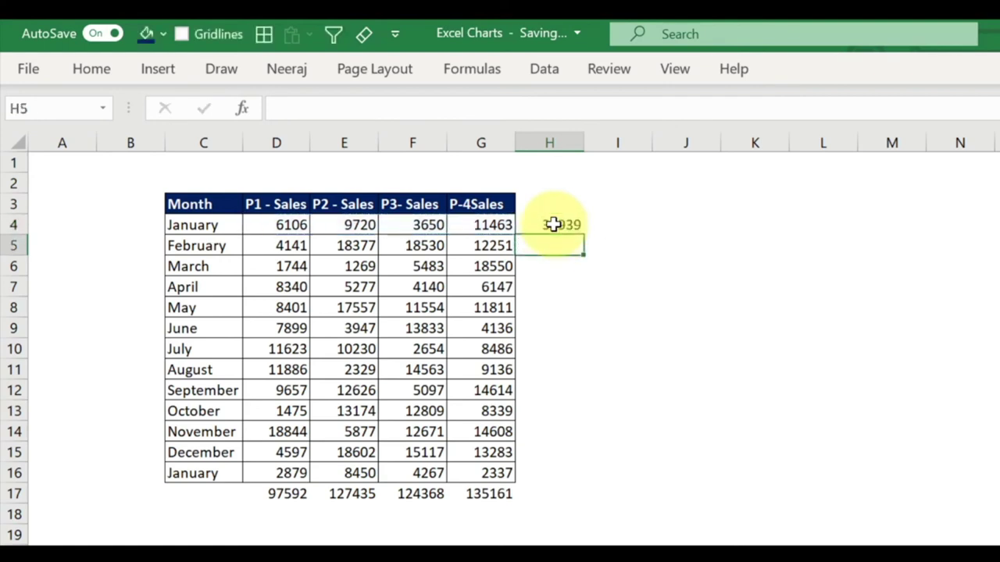
{"action": "key", "text": "ctrl+z"}
{"action": "left_click_drag", "start_coordinate": [551, 225], "coordinate": [547, 475]}
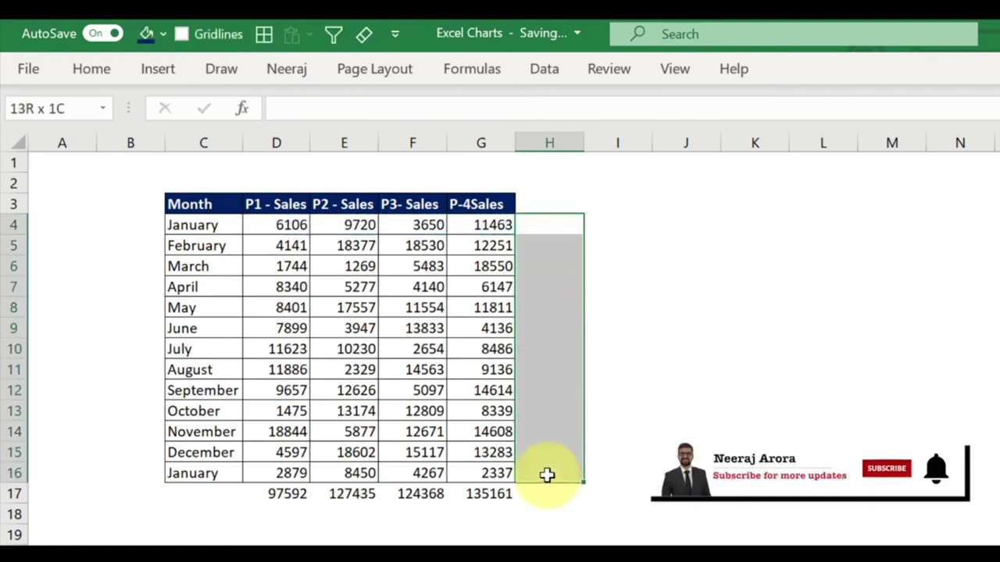
{"action": "key", "text": "alt+equal"}
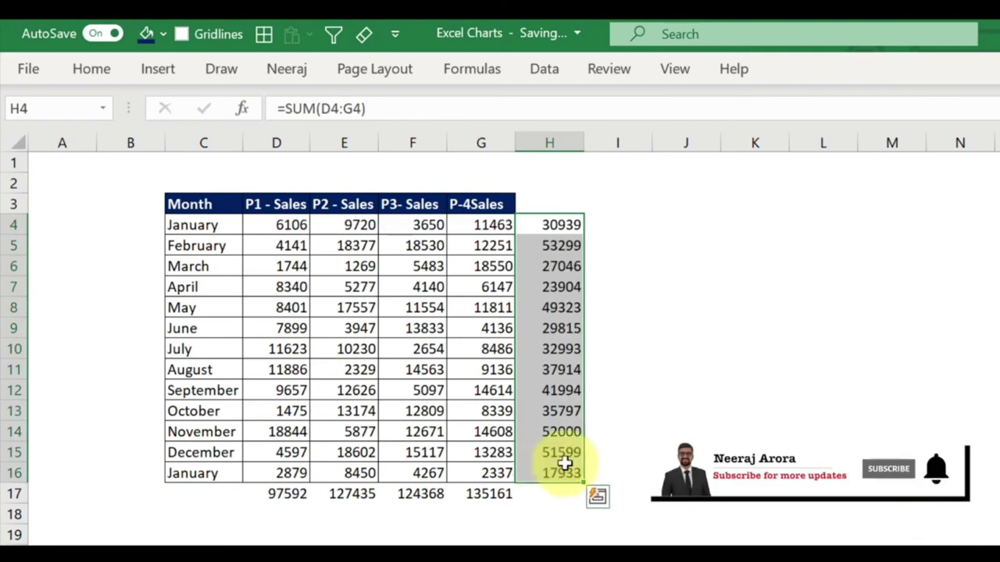
{"action": "left_click", "coordinate": [617, 431]}
Delete the row totals in column H and the column totals in row 17.
{"action": "left_click_drag", "start_coordinate": [558, 225], "coordinate": [269, 494]}
{"action": "key", "text": "Delete"}
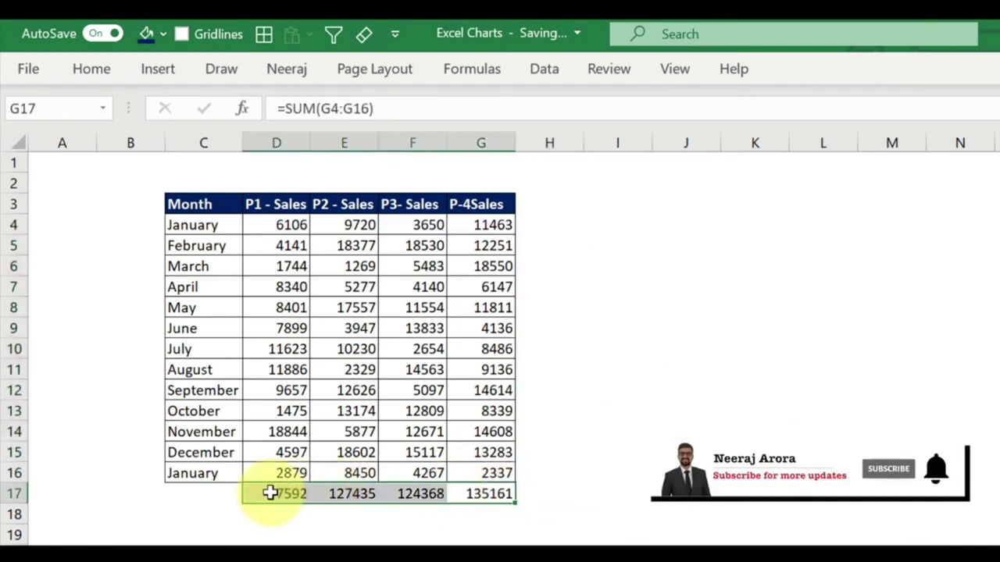
{"action": "key", "text": "Delete"}
{"action": "left_click", "coordinate": [539, 508]}
Apply Alt+= to D4:H17 for row, column and grand totals, then undo it.
{"action": "left_click_drag", "start_coordinate": [270, 225], "coordinate": [517, 503]}
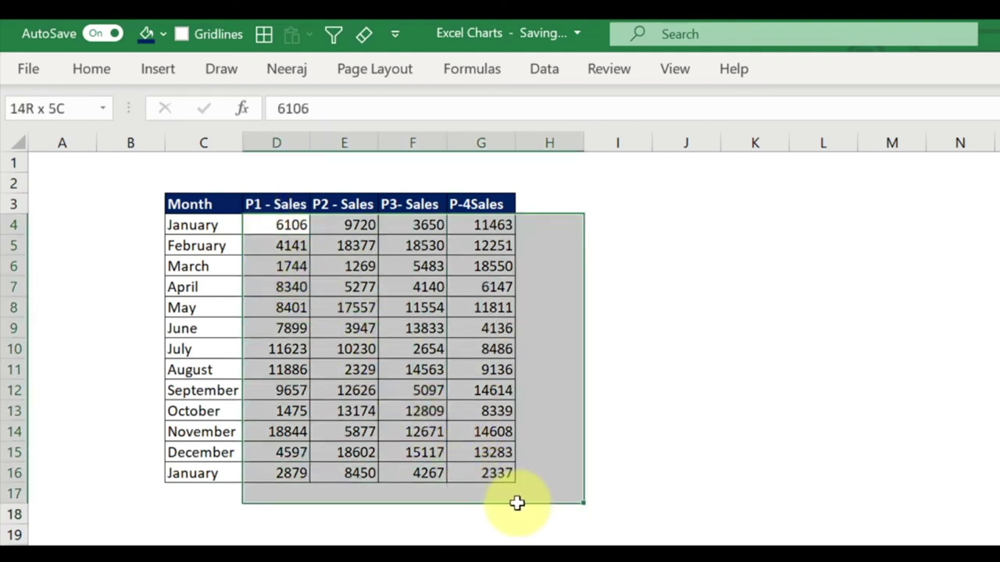
{"action": "left_click_drag", "start_coordinate": [517, 503], "coordinate": [517, 503]}
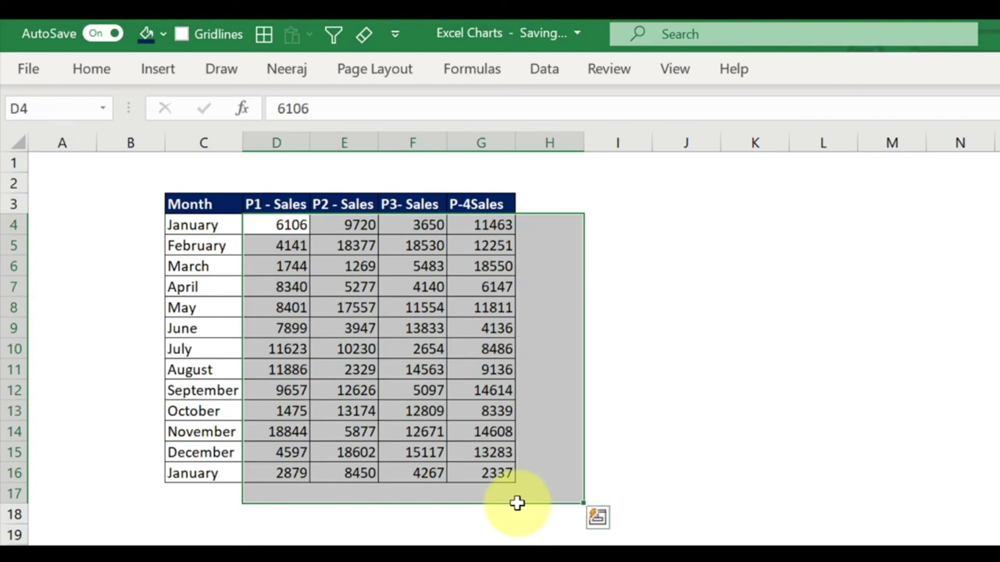
{"action": "key", "text": "alt+equal"}
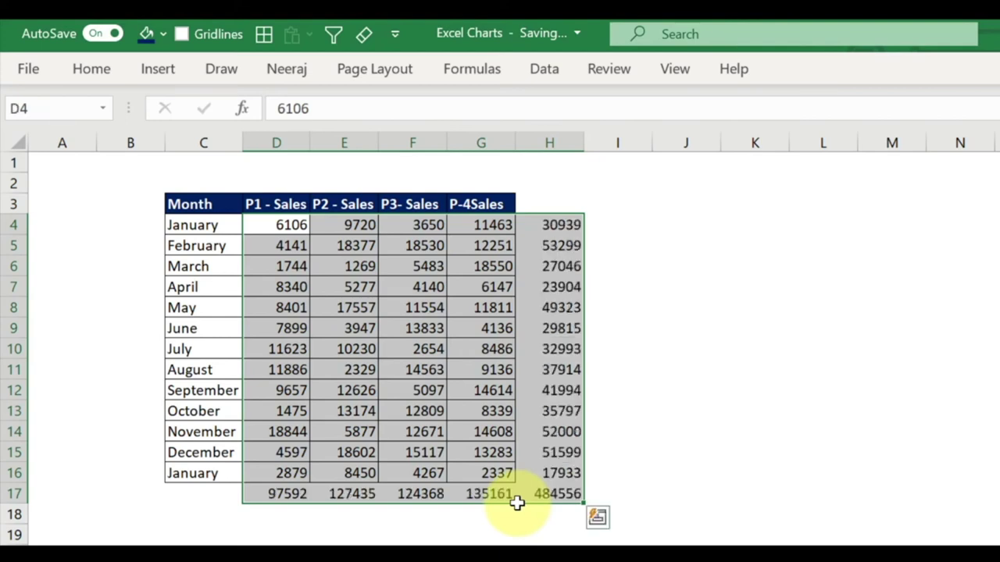
{"action": "left_click", "coordinate": [761, 438]}
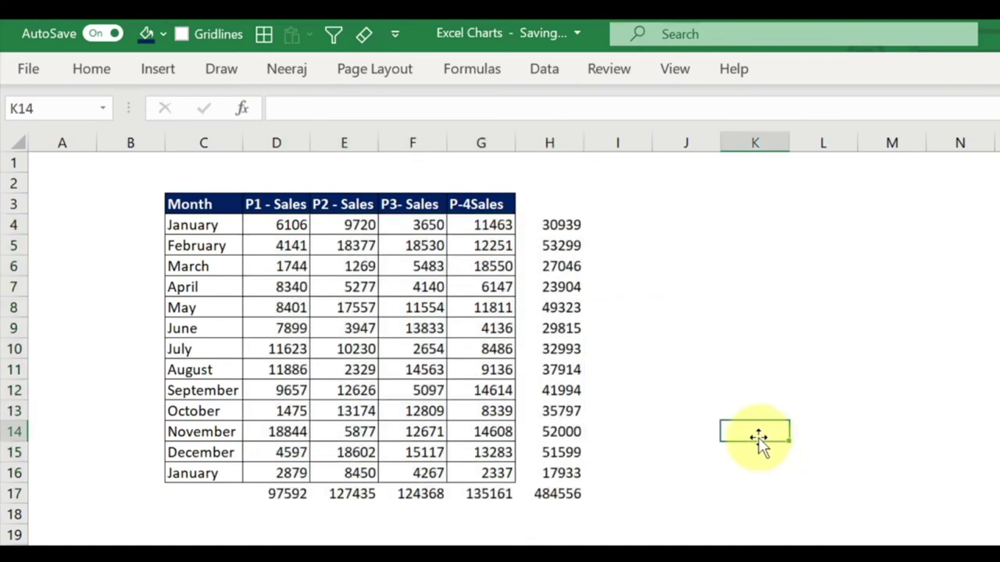
{"action": "key", "text": "ctrl+z"}
{"action": "left_click", "coordinate": [754, 435]}
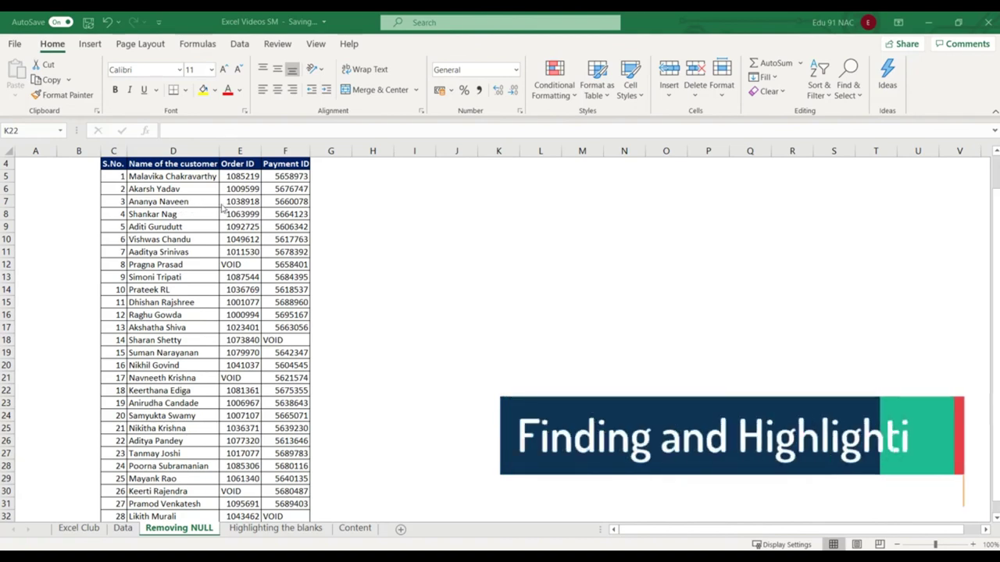
Inspect row 5 and the VOID order IDs in E12 and E21.
{"action": "left_click", "coordinate": [155, 176]}
{"action": "left_click", "coordinate": [242, 176]}
{"action": "left_click", "coordinate": [284, 176]}
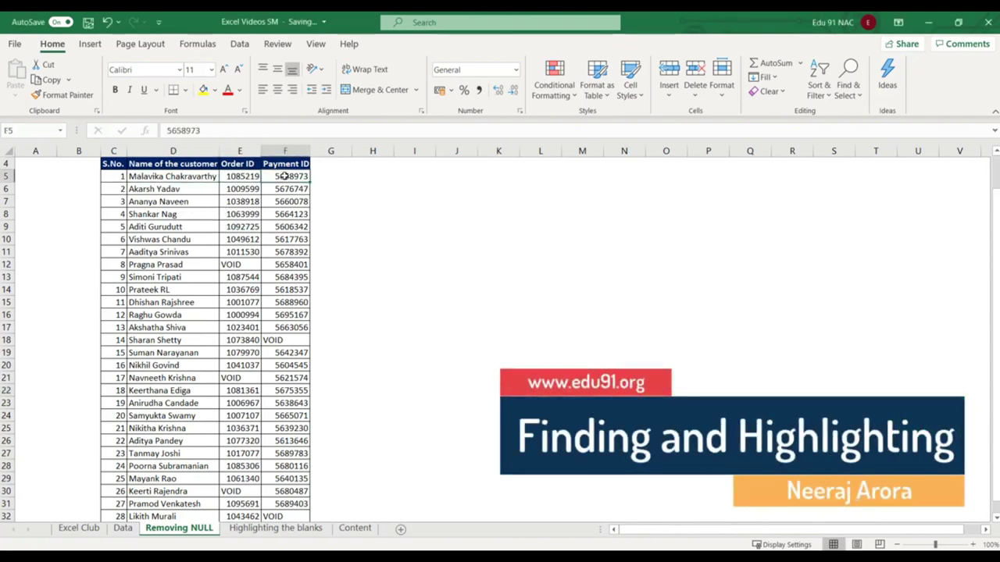
{"action": "left_click", "coordinate": [231, 264]}
{"action": "left_click", "coordinate": [275, 340]}
{"action": "left_click", "coordinate": [234, 377]}
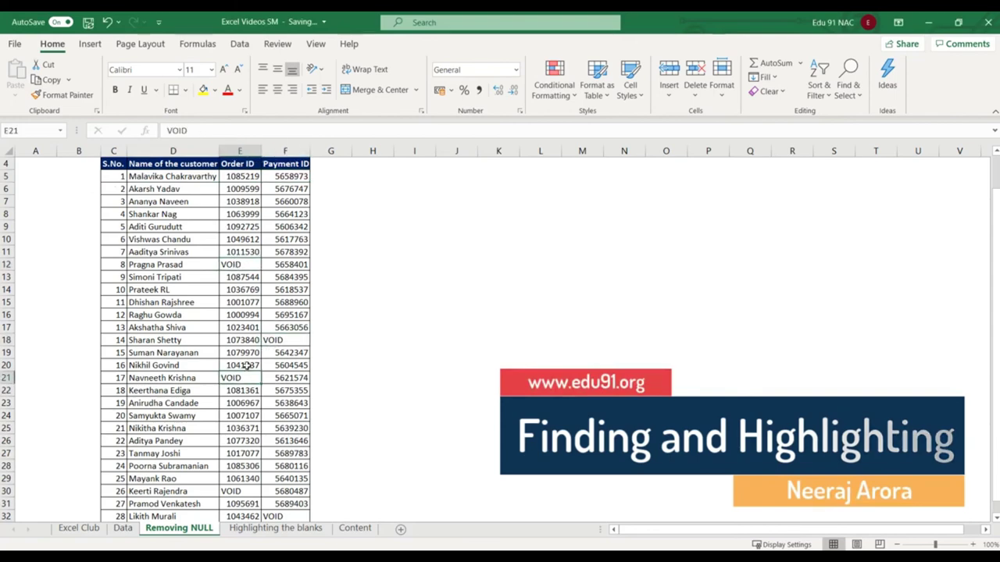
Check the last serial number, 29, then turn on AutoFilter from E10 with Ctrl+Shift+L.
{"action": "scroll", "coordinate": [244, 365], "scroll_direction": "down", "scroll_amount": 2}
{"action": "scroll", "coordinate": [244, 367], "scroll_direction": "up", "scroll_amount": 3}
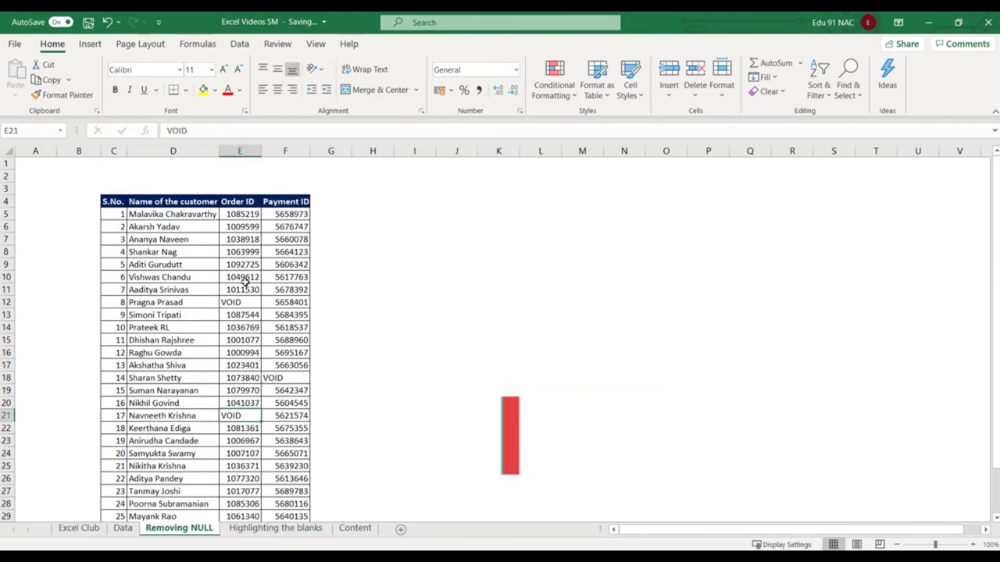
{"action": "scroll", "coordinate": [244, 284], "scroll_direction": "down", "scroll_amount": 2}
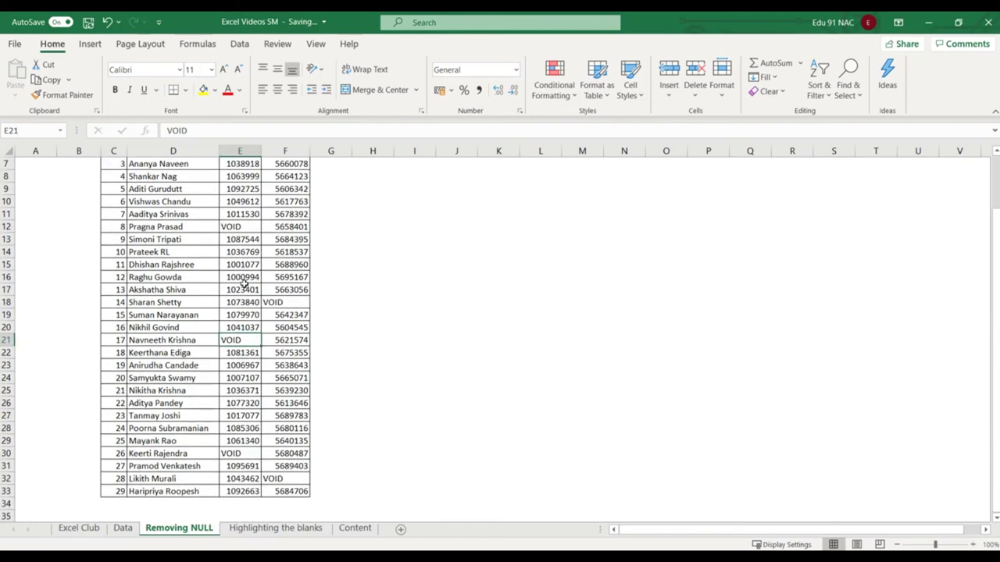
{"action": "left_click", "coordinate": [124, 492]}
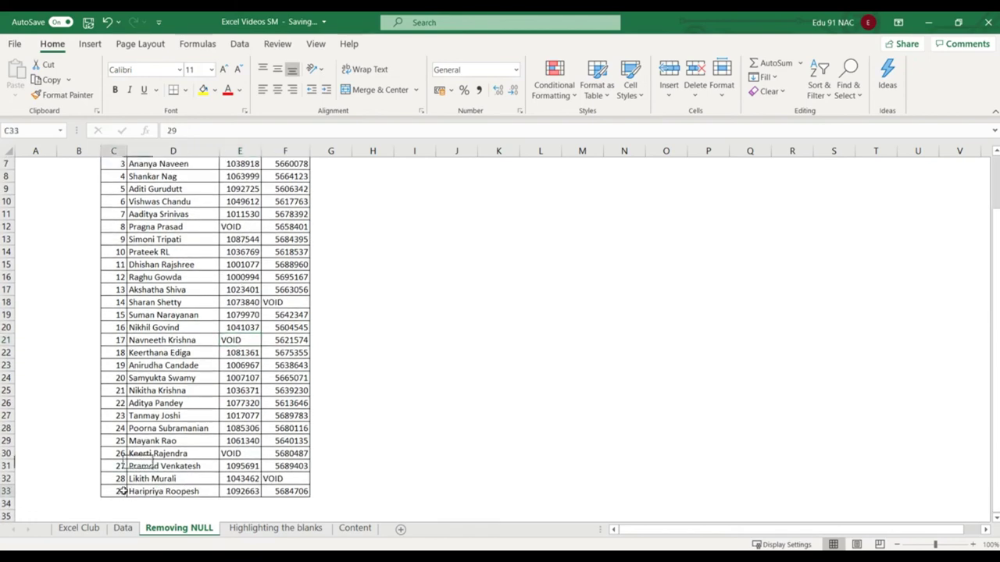
{"action": "scroll", "coordinate": [242, 279], "scroll_direction": "up", "scroll_amount": 2}
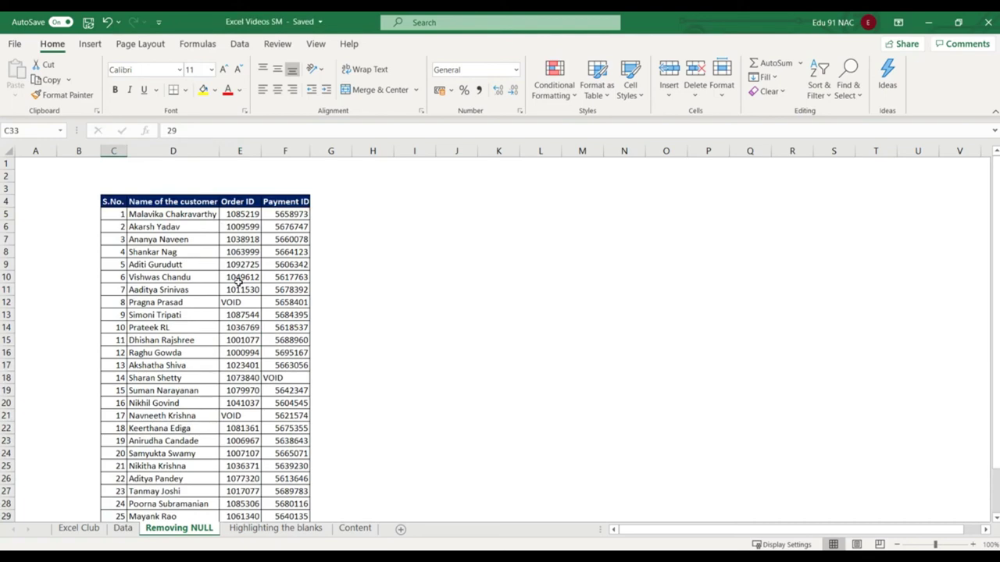
{"action": "left_click", "coordinate": [239, 278]}
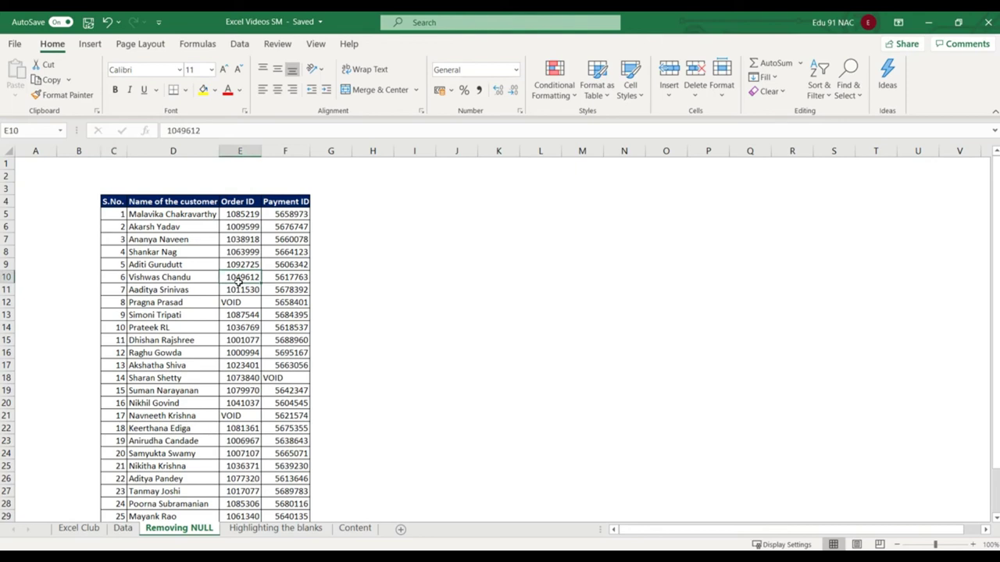
{"action": "key", "text": "ctrl+shift+l"}
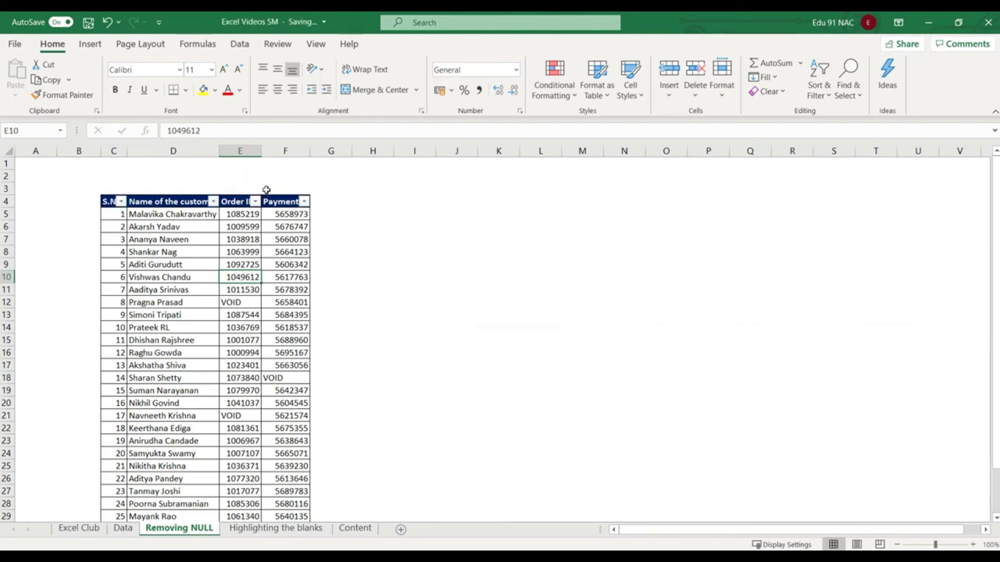
{"action": "left_click", "coordinate": [254, 201]}
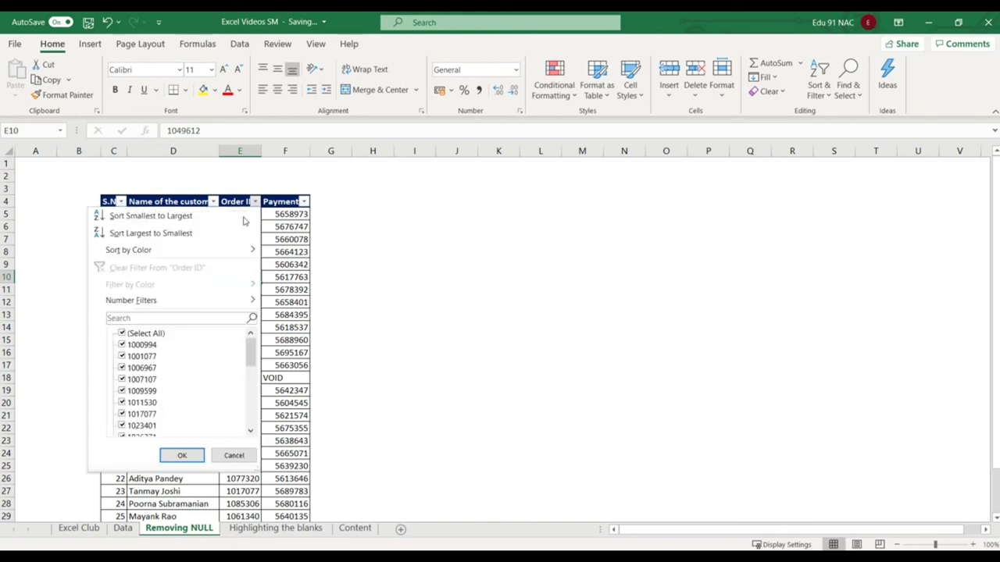
{"action": "left_click", "coordinate": [150, 338]}
{"action": "scroll", "coordinate": [146, 391], "scroll_direction": "down", "scroll_amount": 3}
{"action": "scroll", "coordinate": [145, 393], "scroll_direction": "down", "scroll_amount": 3}
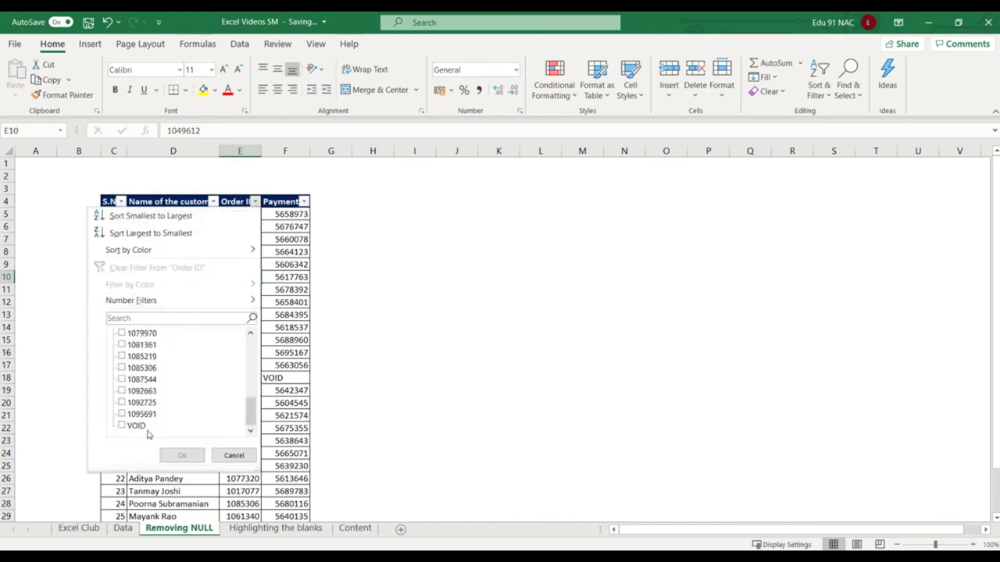
{"action": "left_click", "coordinate": [136, 426]}
{"action": "left_click", "coordinate": [181, 455]}
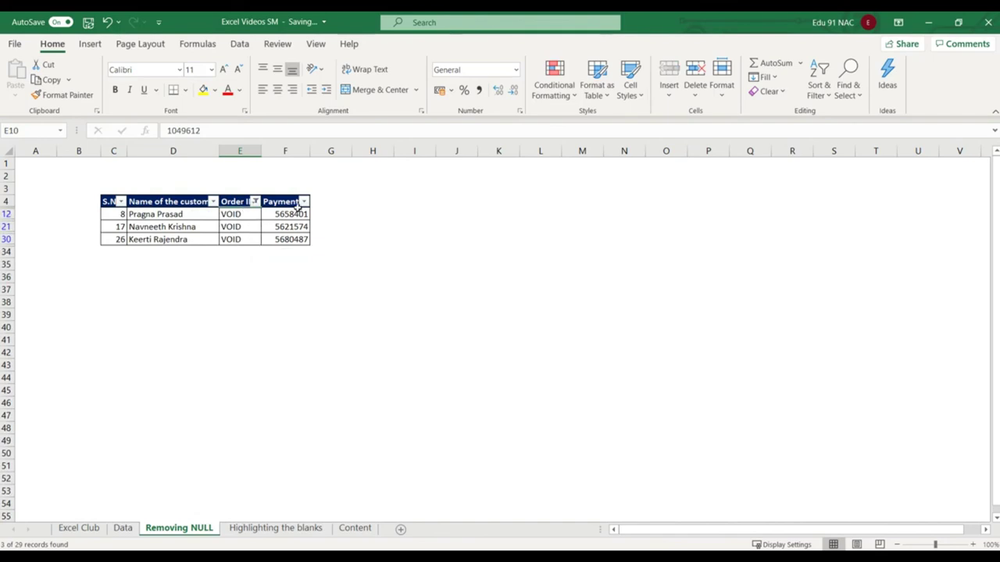
{"action": "key", "text": "ctrl+z"}
{"action": "left_click", "coordinate": [325, 203]}
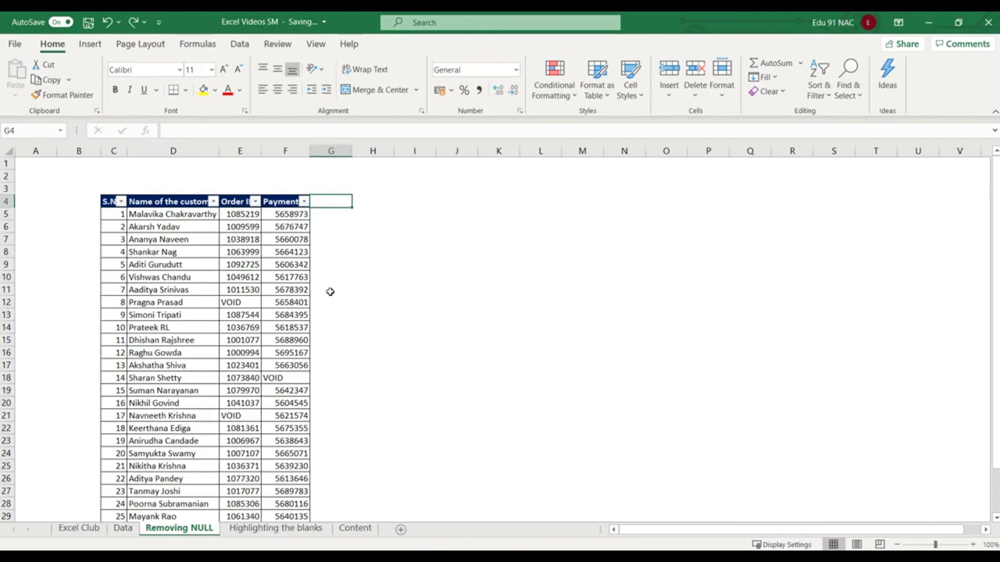
{"action": "left_click", "coordinate": [331, 252]}
{"action": "left_click", "coordinate": [257, 239]}
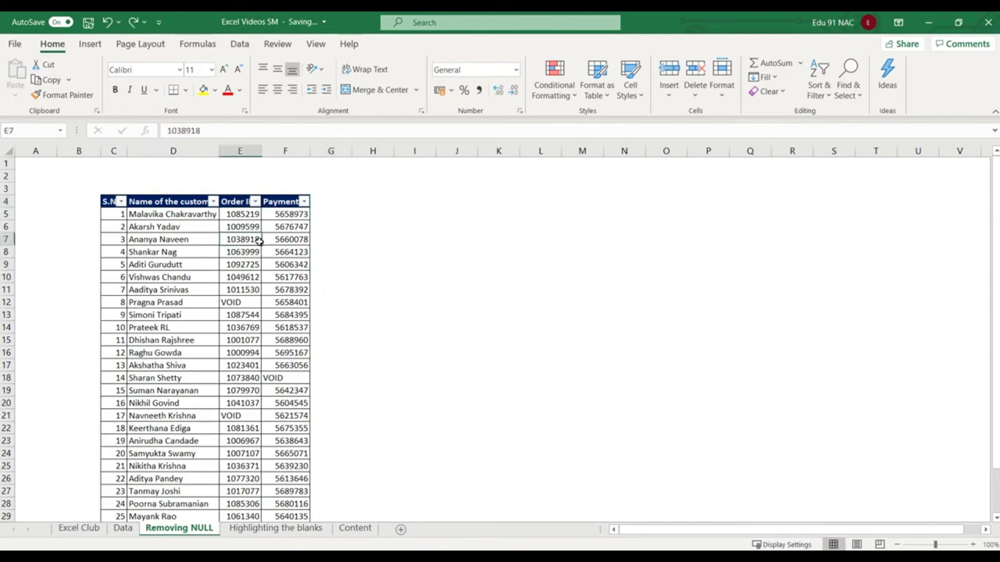
{"action": "key", "text": "ctrl+f"}
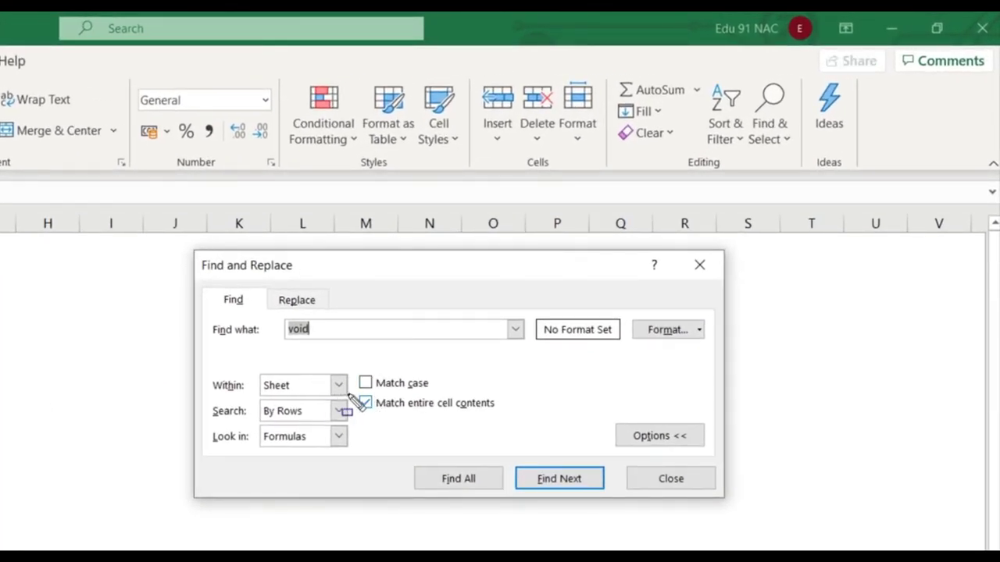
Search the sheet for void with Match entire cell contents on, listing the 5 VOID cells.
{"action": "left_click_drag", "start_coordinate": [354, 392], "coordinate": [513, 422]}
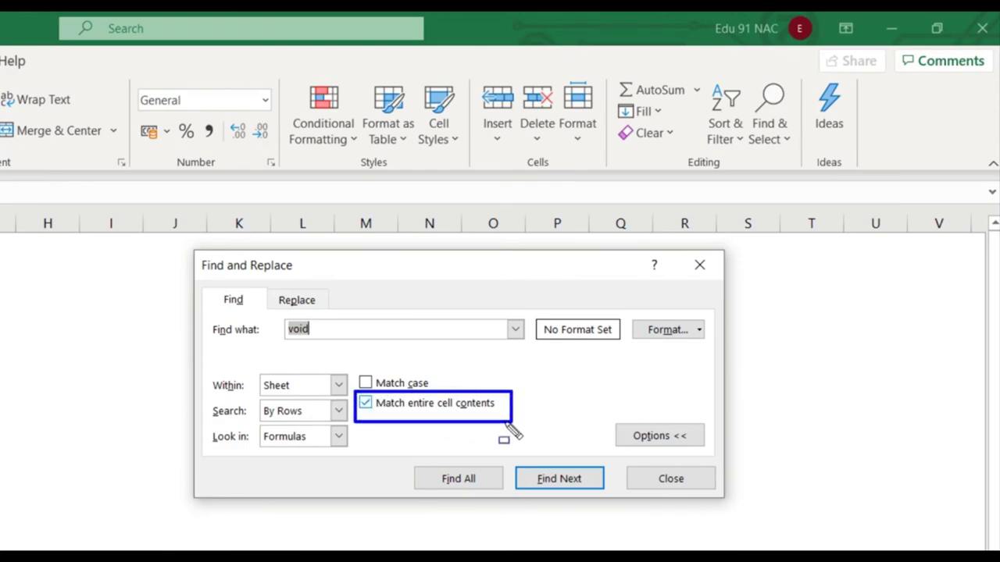
{"action": "left_click", "coordinate": [375, 410]}
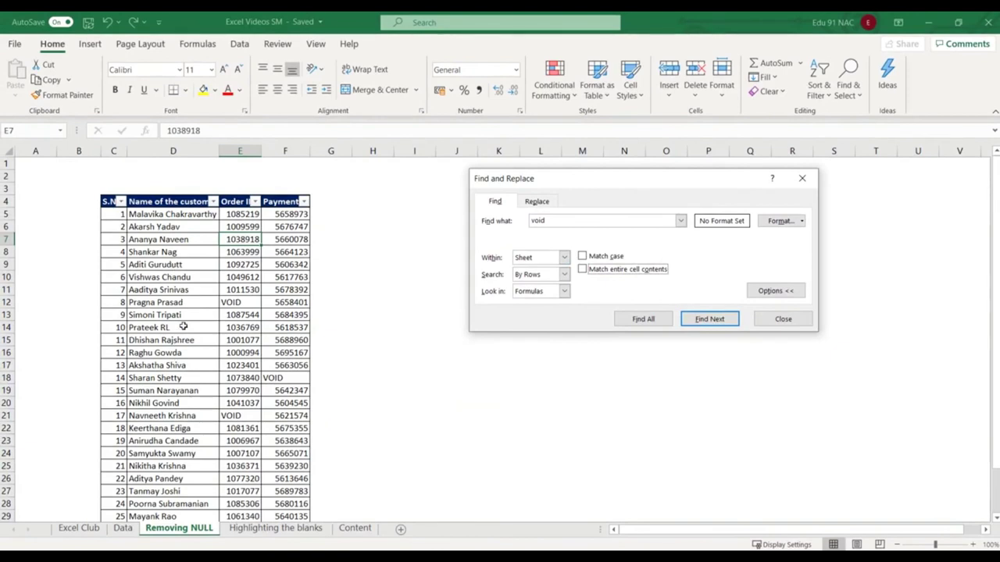
{"action": "left_click_drag", "start_coordinate": [129, 209], "coordinate": [199, 373]}
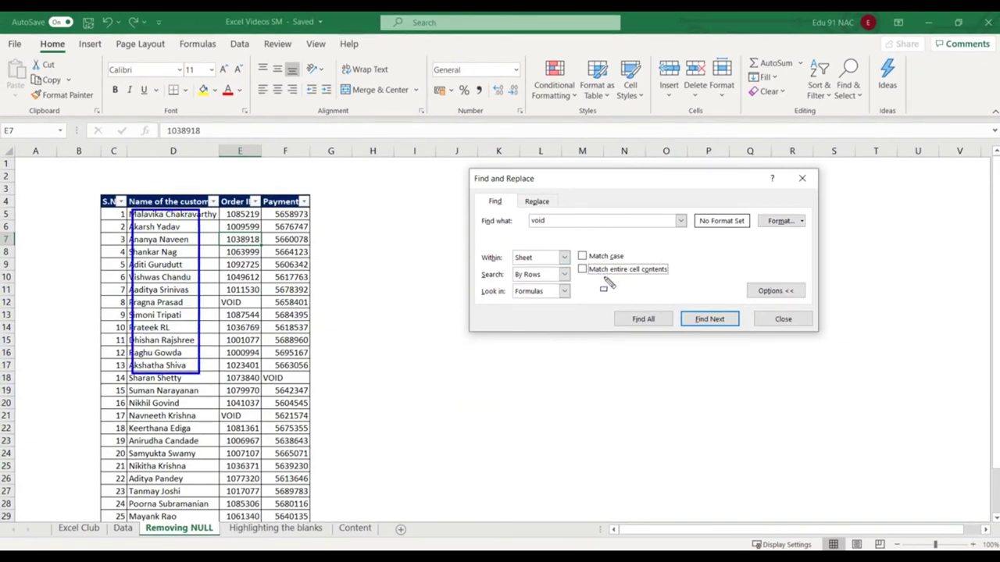
{"action": "key", "text": "Escape"}
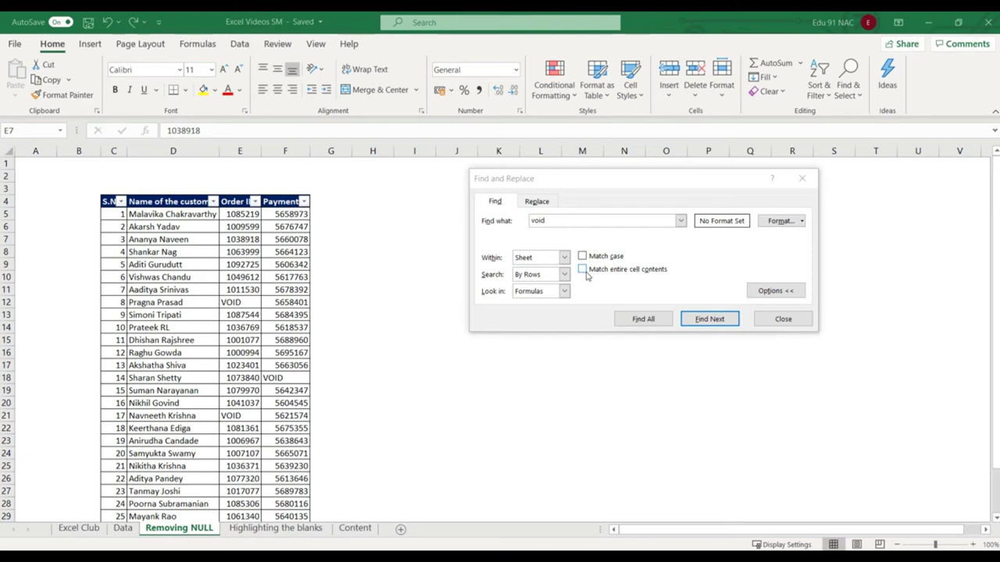
{"action": "left_click", "coordinate": [581, 270]}
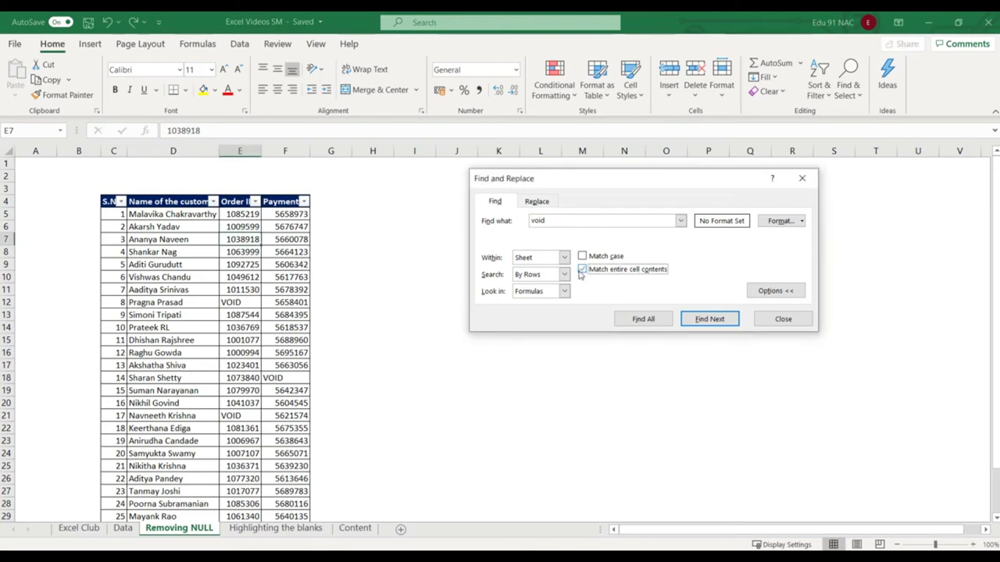
{"action": "left_click", "coordinate": [642, 316]}
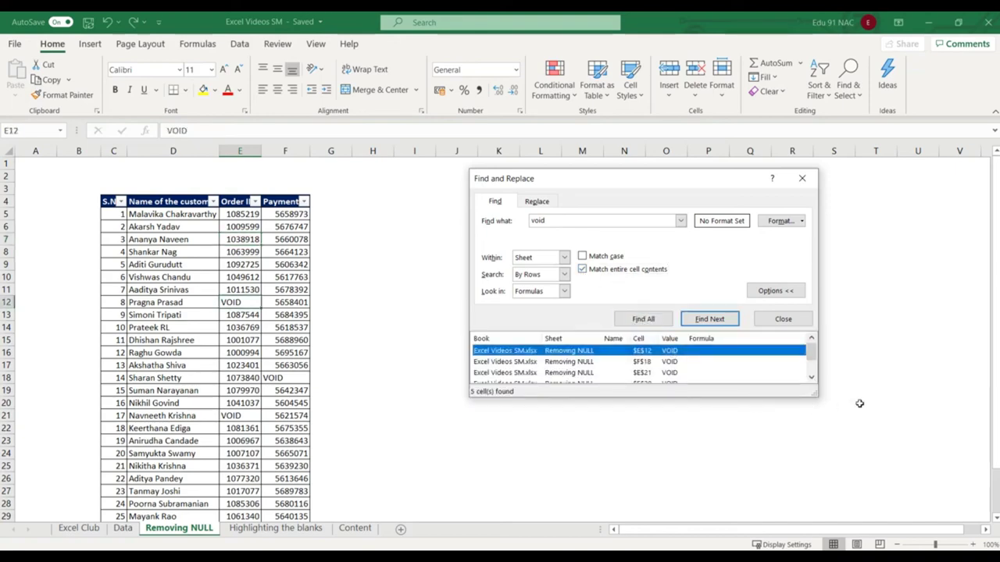
Enlarge the results list, select all five VOID matches, check Fill Color, then go to Replace.
{"action": "left_click_drag", "start_coordinate": [812, 396], "coordinate": [820, 457]}
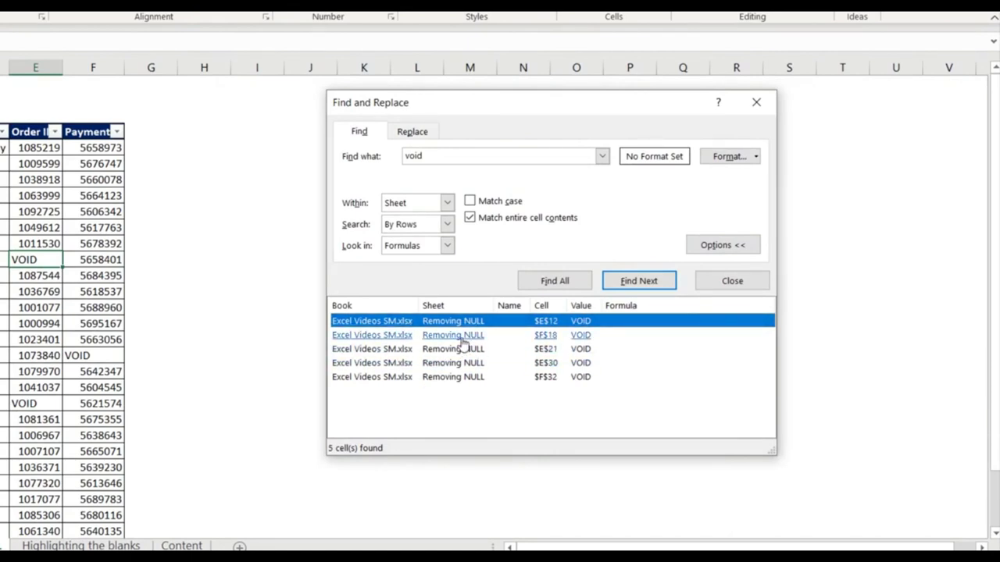
{"action": "key", "text": "shift"}
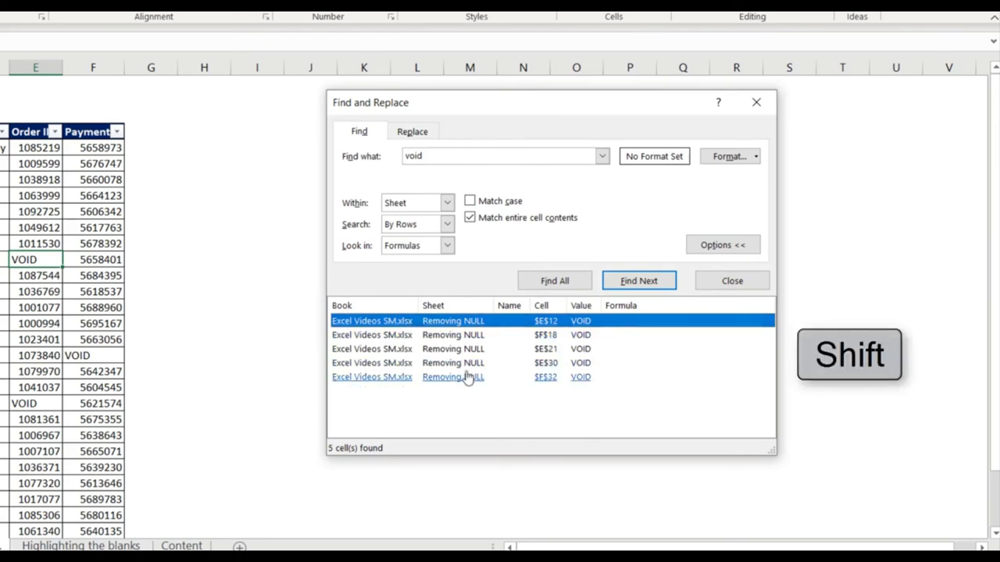
{"action": "left_click", "coordinate": [406, 378], "text": "shift"}
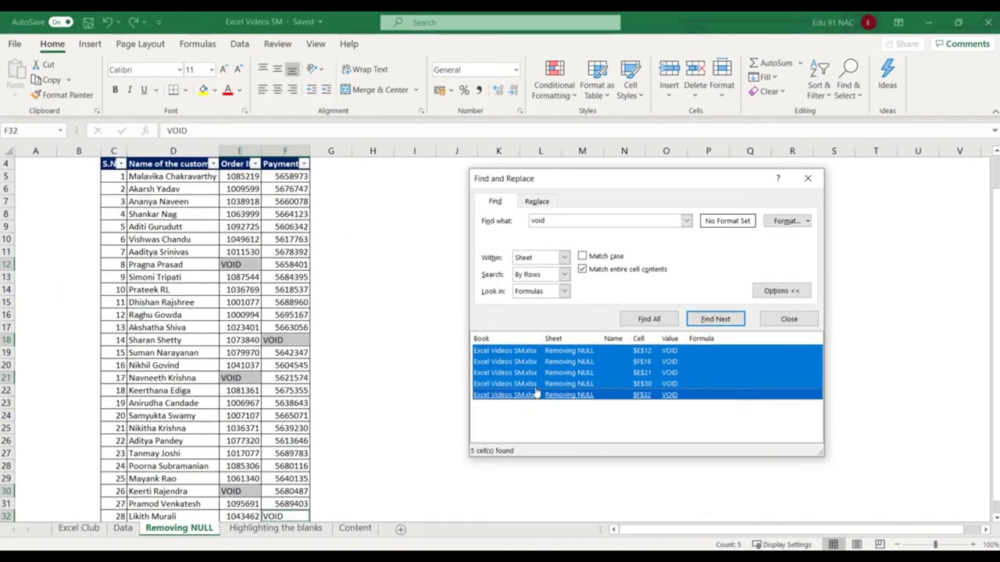
{"action": "left_click", "coordinate": [215, 91]}
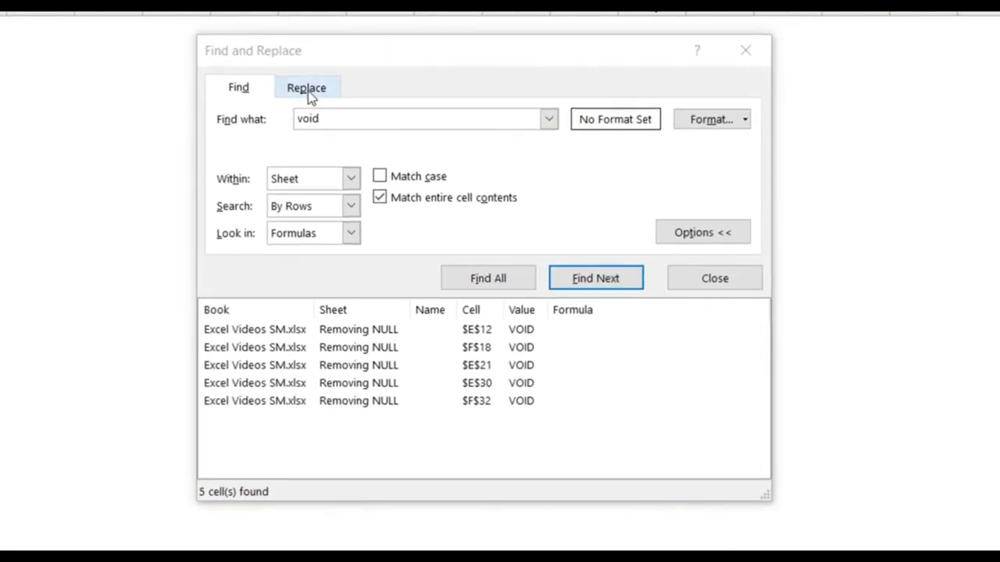
{"action": "left_click", "coordinate": [308, 89]}
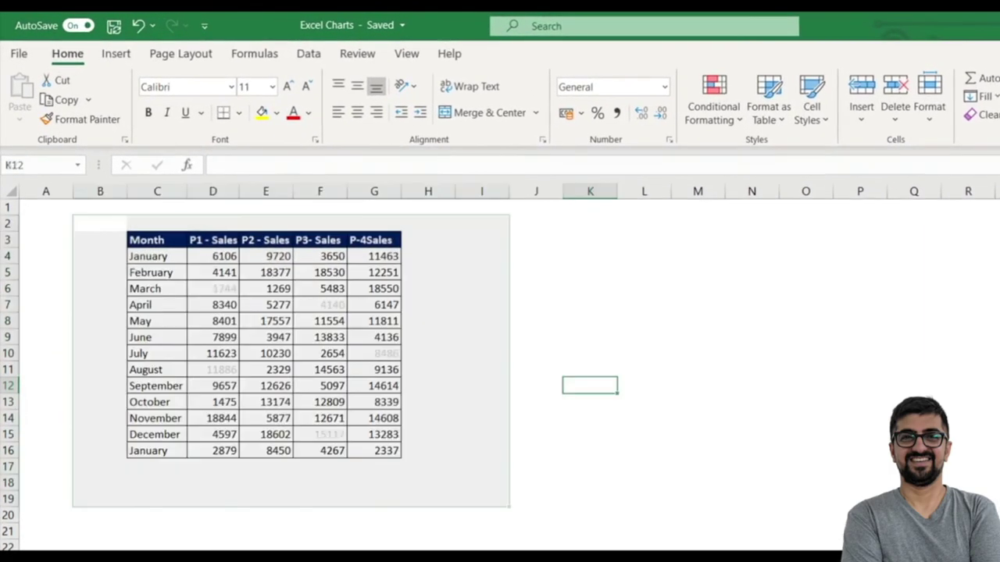
Click through cells of the monthly sales table and its P1 to P-4 headers.
{"action": "left_click", "coordinate": [206, 440]}
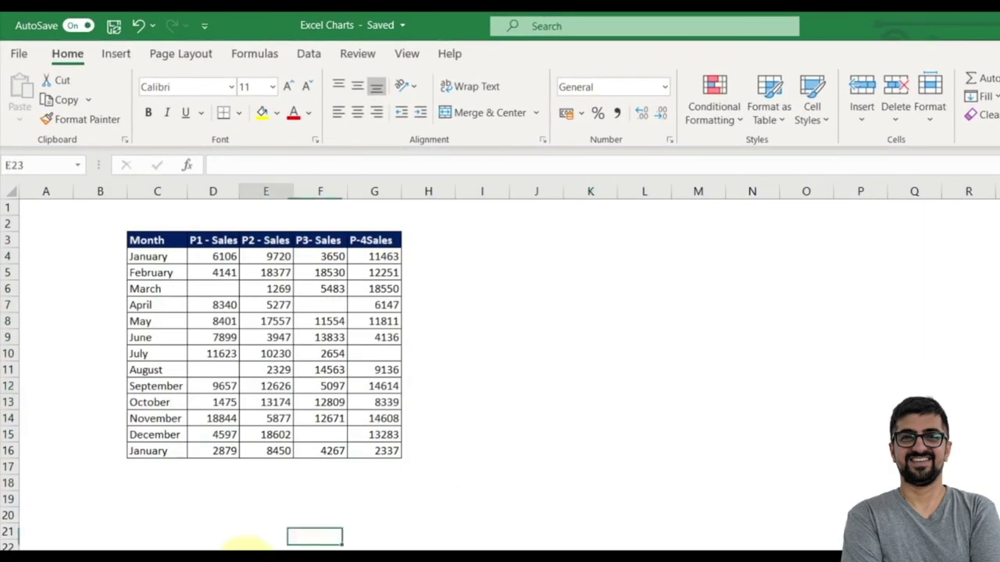
{"action": "left_click", "coordinate": [373, 349]}
{"action": "left_click", "coordinate": [328, 319]}
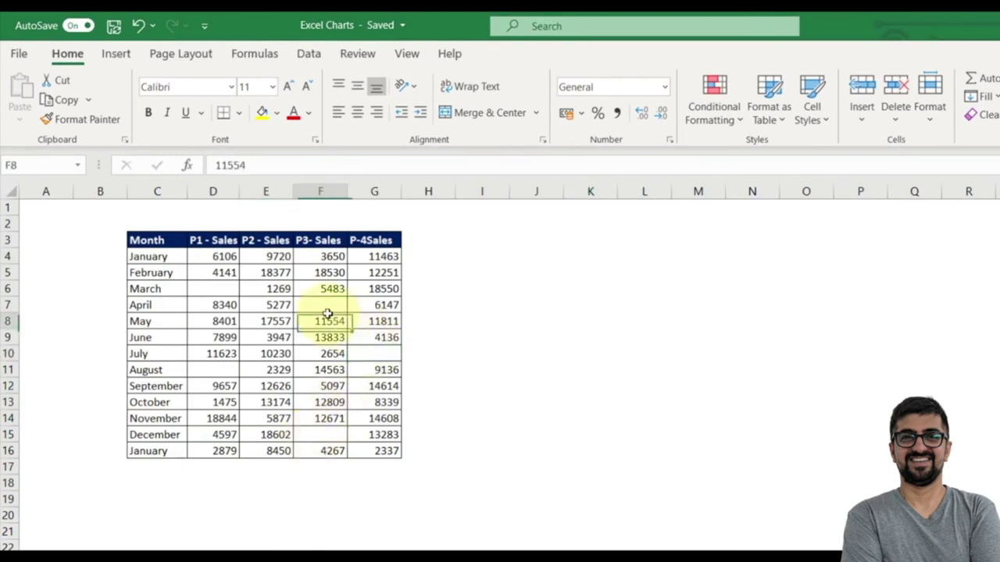
{"action": "left_click", "coordinate": [210, 291]}
{"action": "left_click", "coordinate": [219, 380]}
{"action": "left_click", "coordinate": [305, 434]}
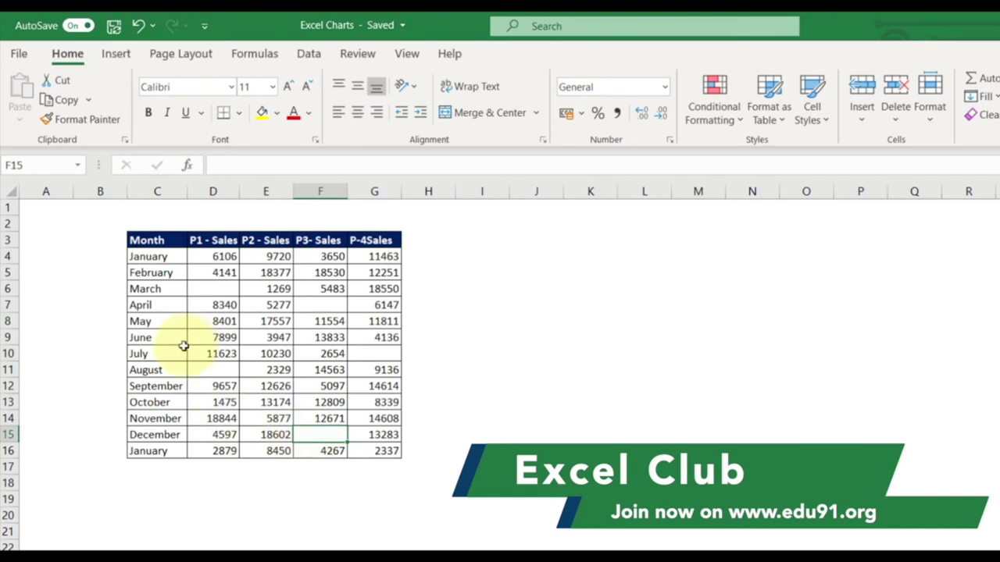
{"action": "left_click", "coordinate": [473, 336]}
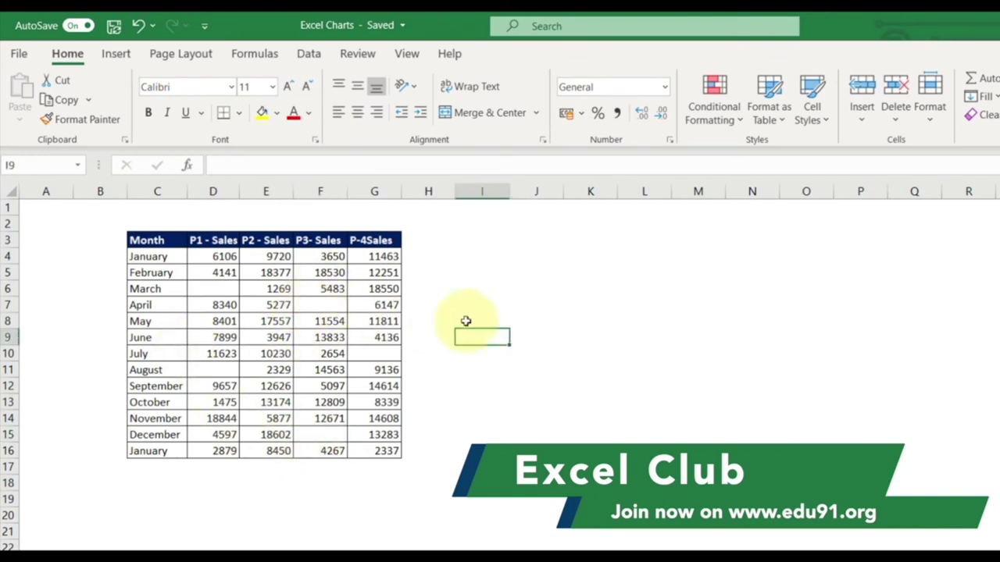
{"action": "left_click", "coordinate": [280, 316]}
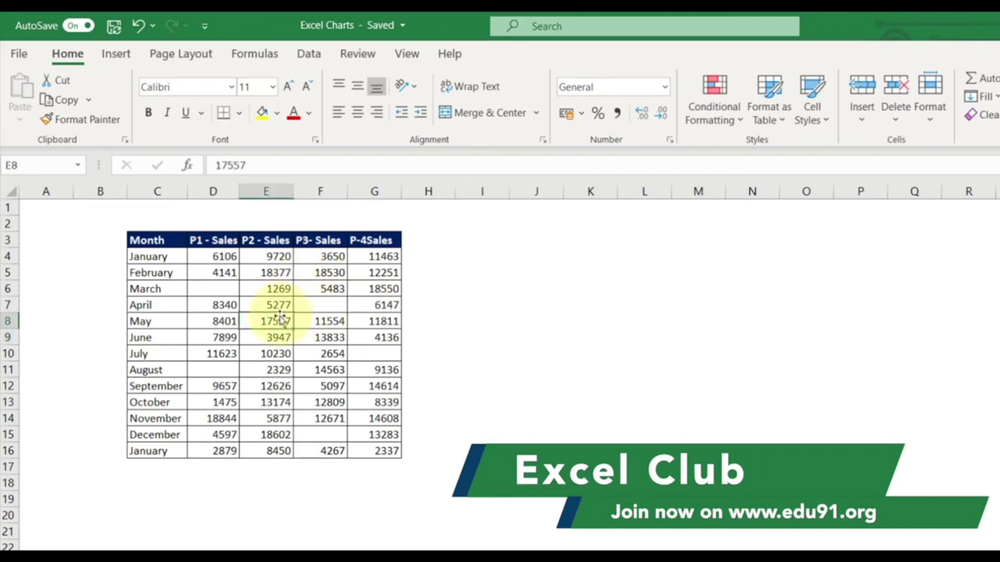
{"action": "left_click", "coordinate": [318, 241]}
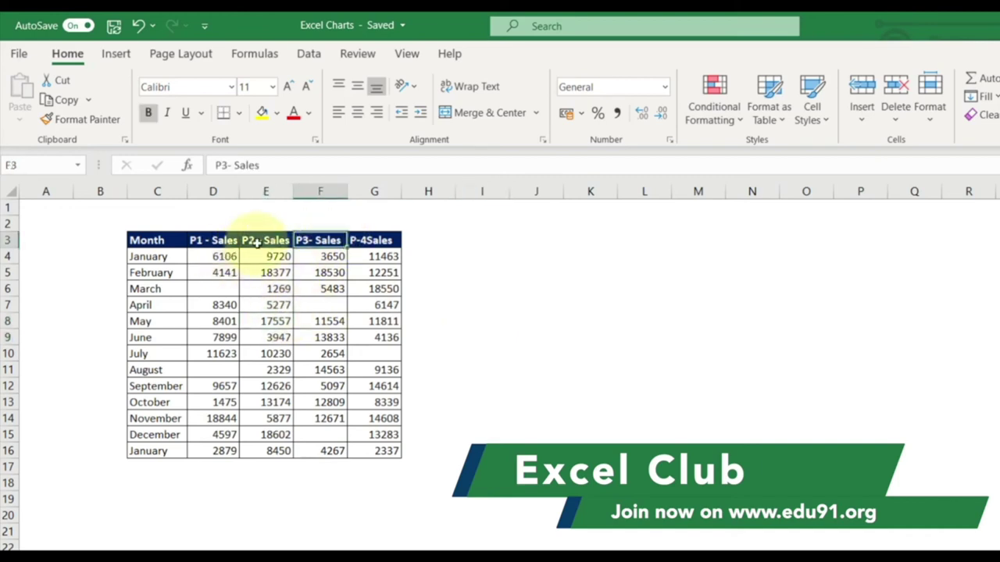
{"action": "left_click", "coordinate": [262, 241]}
{"action": "left_click", "coordinate": [223, 241]}
{"action": "left_click", "coordinate": [374, 241]}
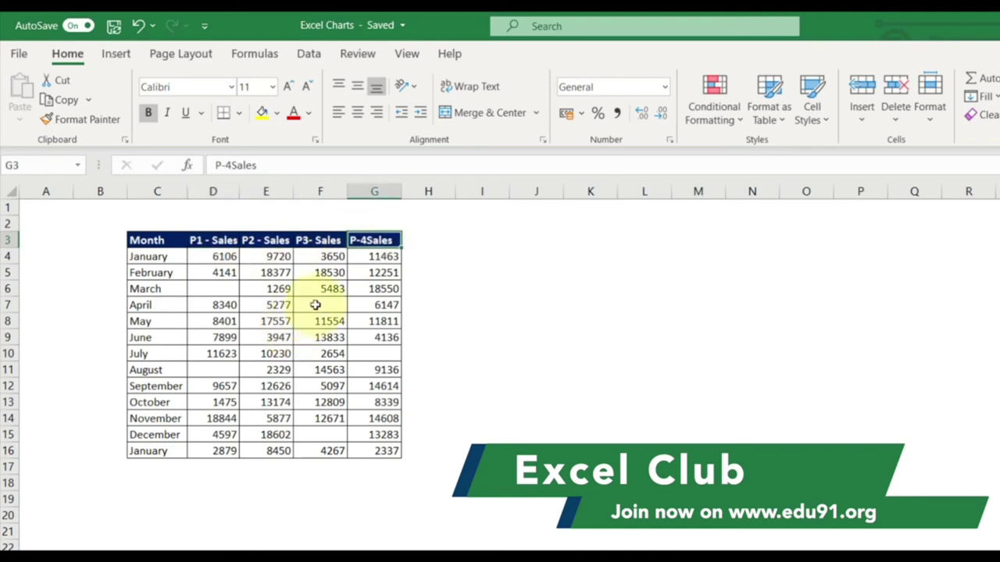
Select the whole sales table C3:G16 by dragging, then with Ctrl+A and Ctrl+Shift+8.
{"action": "left_click", "coordinate": [314, 305]}
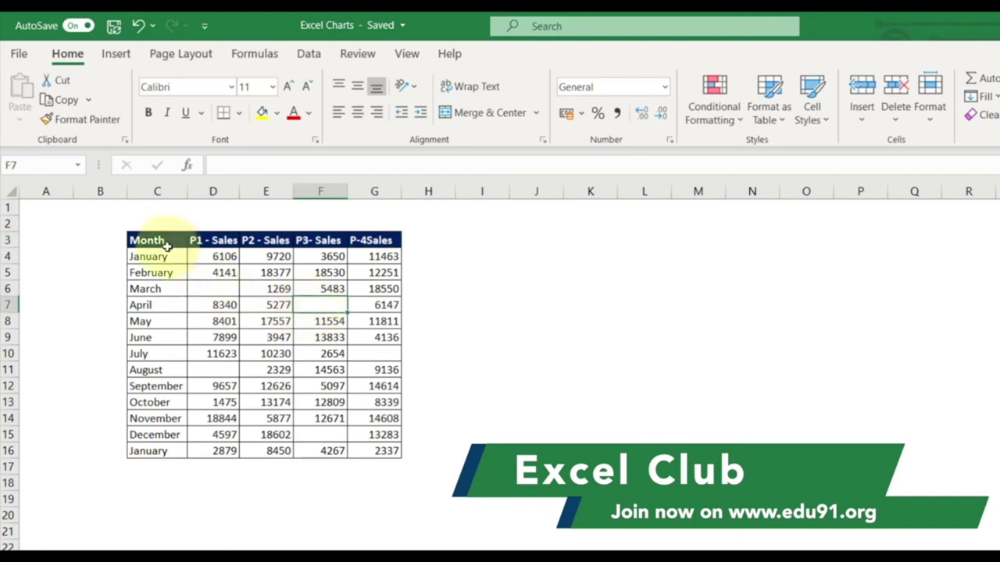
{"action": "left_click_drag", "start_coordinate": [160, 241], "coordinate": [373, 449]}
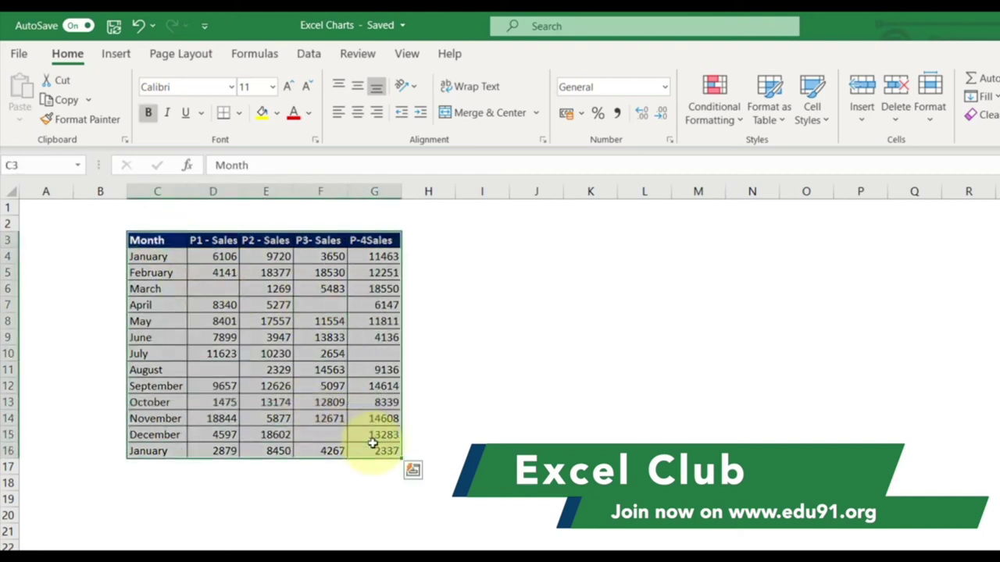
{"action": "left_click", "coordinate": [482, 386]}
{"action": "left_click", "coordinate": [307, 344]}
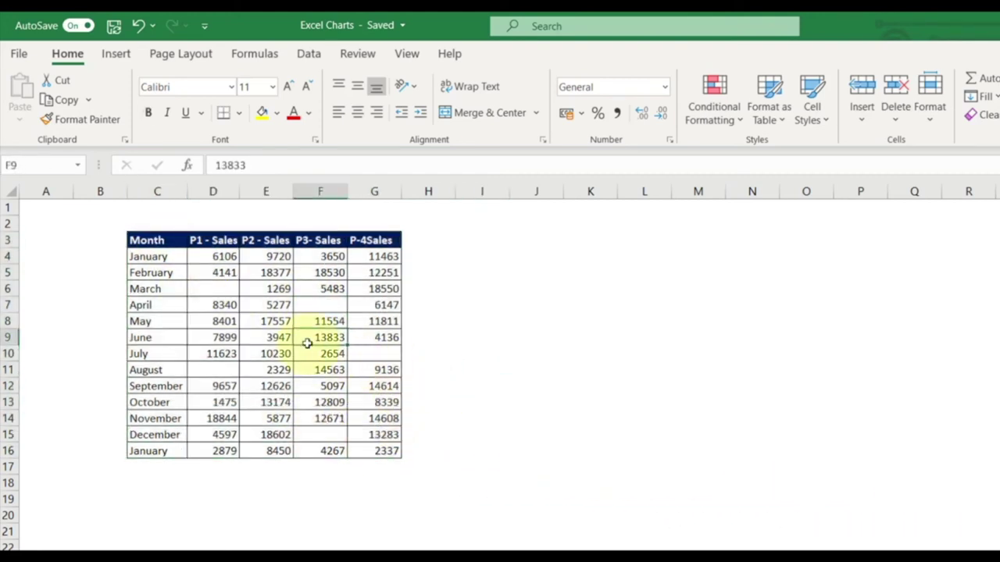
{"action": "key", "text": "ctrl+a"}
{"action": "key", "text": "ctrl+shift+8"}
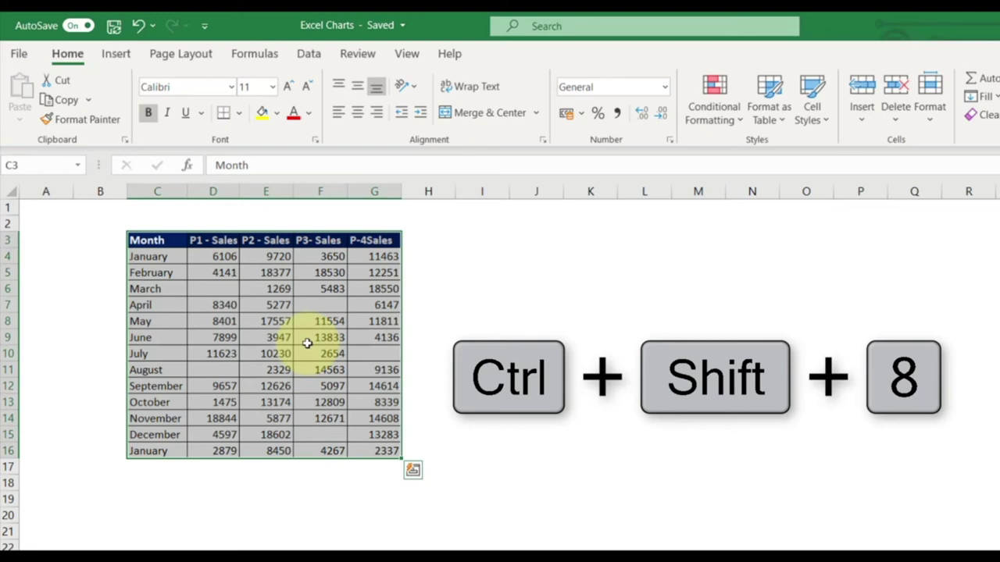
Select the table from the April cell with Ctrl+A and bring up Go To with F5.
{"action": "left_click", "coordinate": [602, 337]}
{"action": "left_click", "coordinate": [161, 303]}
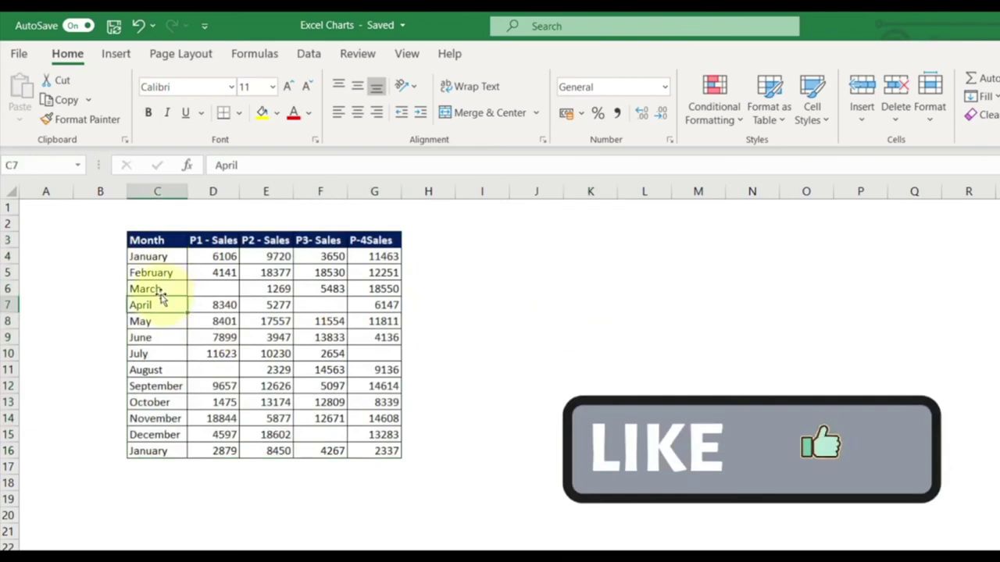
{"action": "key", "text": "ctrl+a"}
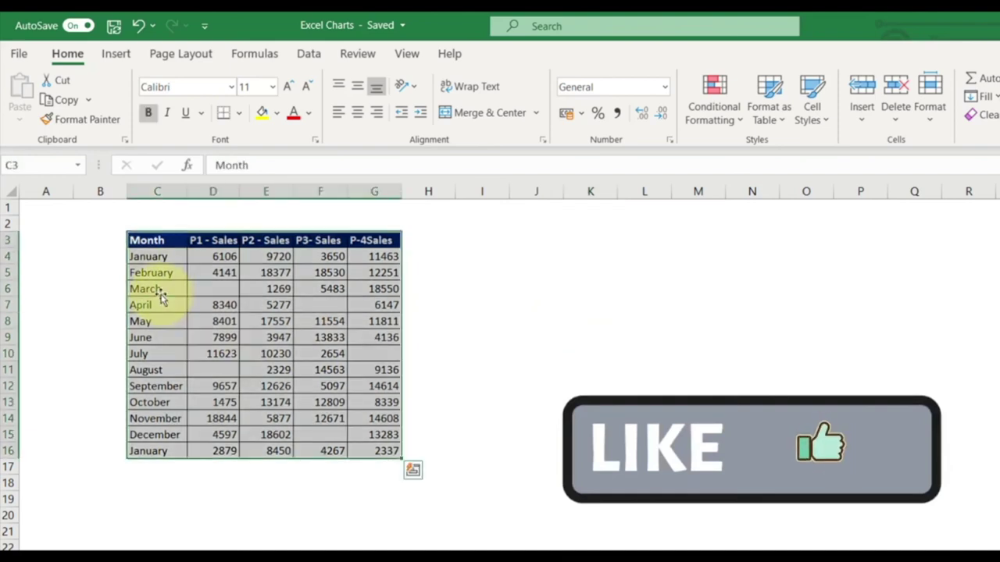
{"action": "key", "text": "F5"}
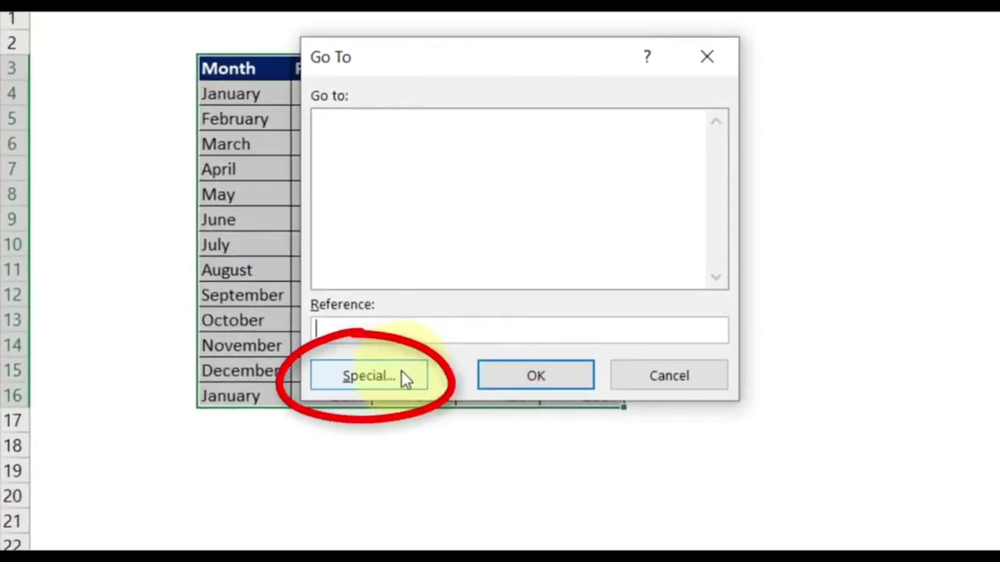
Select the table's blank cells through Go To Special > Blanks and fill them yellow.
{"action": "left_click", "coordinate": [401, 376]}
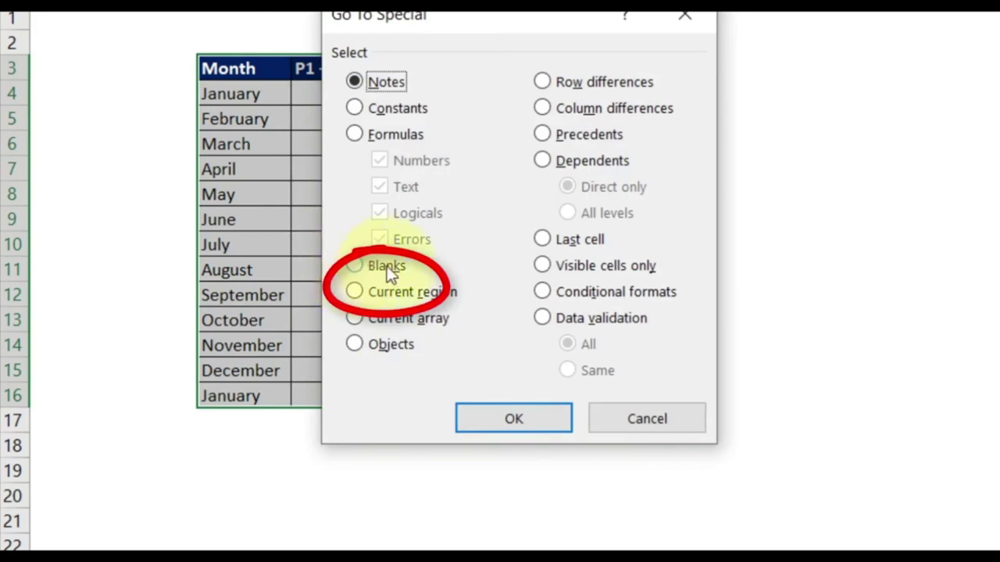
{"action": "left_click", "coordinate": [401, 284]}
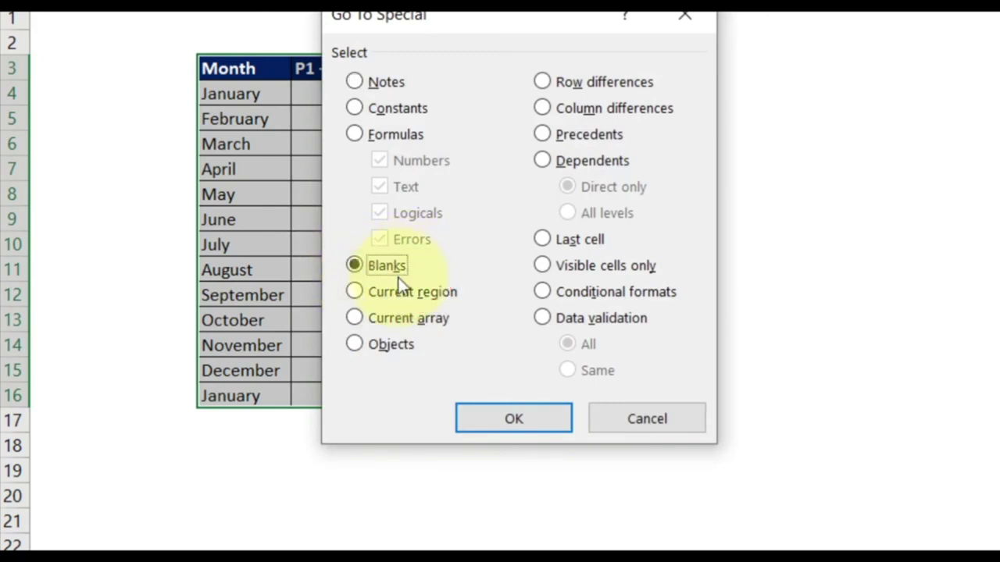
{"action": "left_click", "coordinate": [513, 419]}
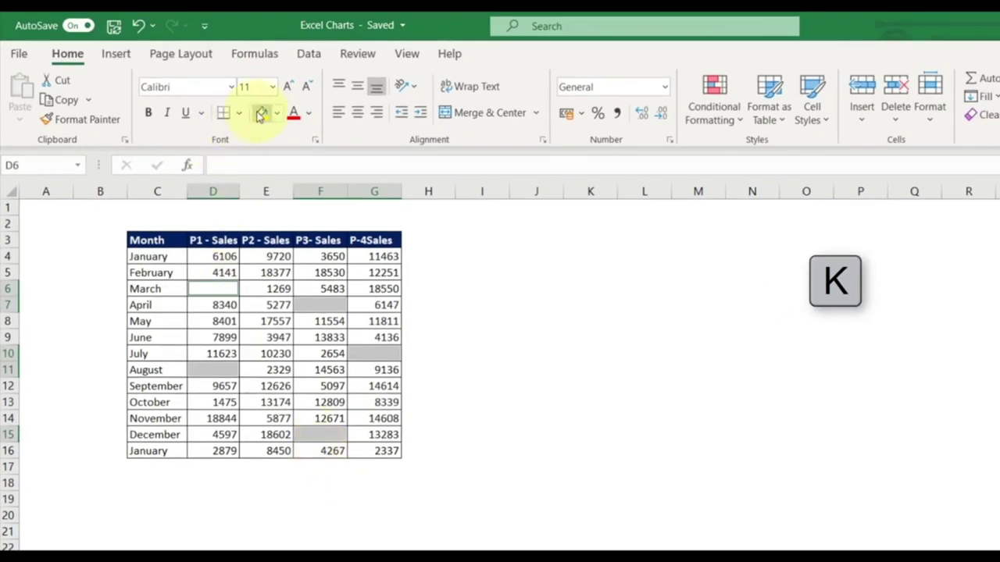
{"action": "left_click", "coordinate": [262, 114]}
{"action": "left_click", "coordinate": [573, 321]}
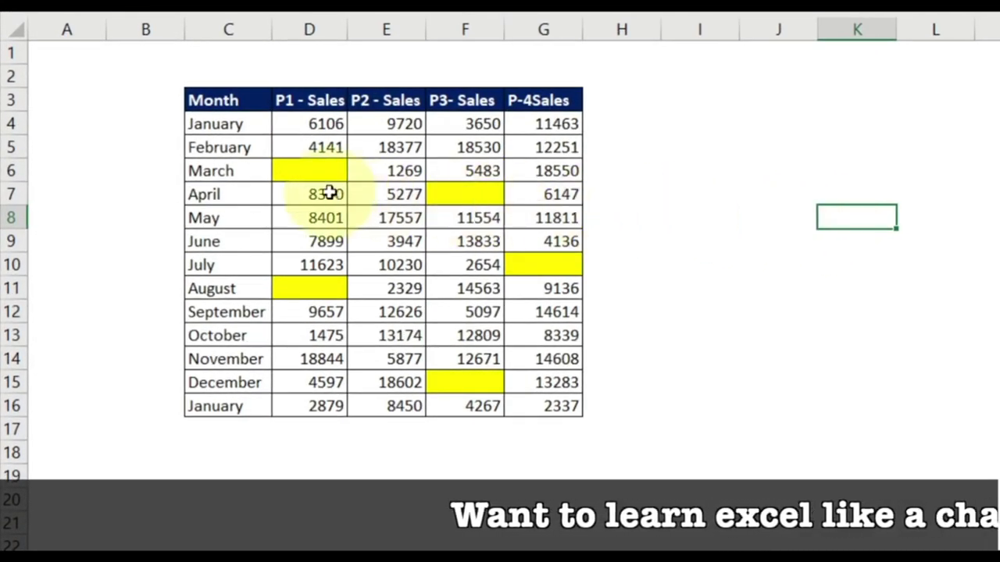
Check the yellow cells F7 and F15, then move to the empty Sheet3.
{"action": "left_click", "coordinate": [458, 204]}
{"action": "left_click", "coordinate": [472, 378]}
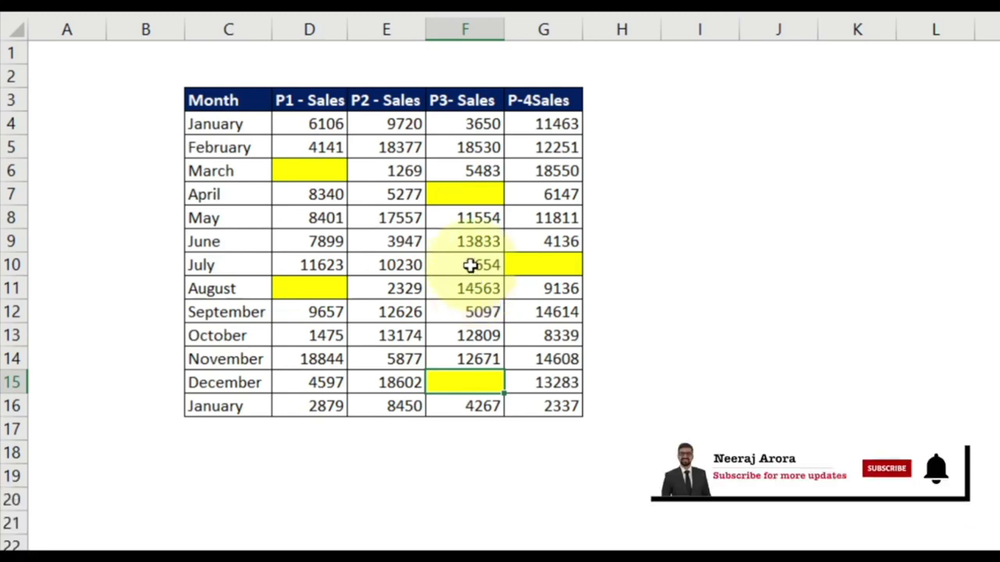
{"action": "scroll", "coordinate": [274, 324], "scroll_direction": "down", "scroll_amount": 4}
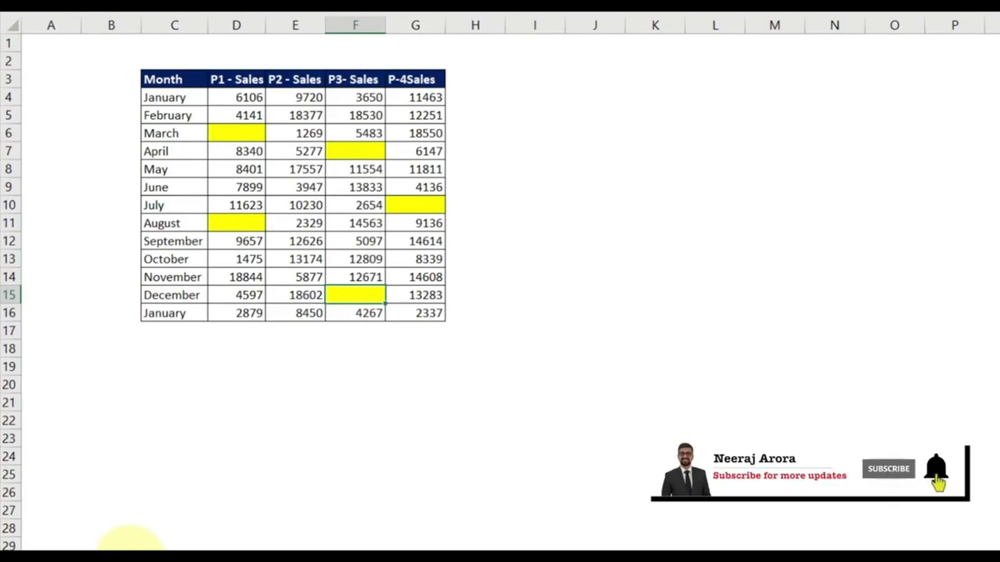
{"action": "left_click", "coordinate": [129, 547]}
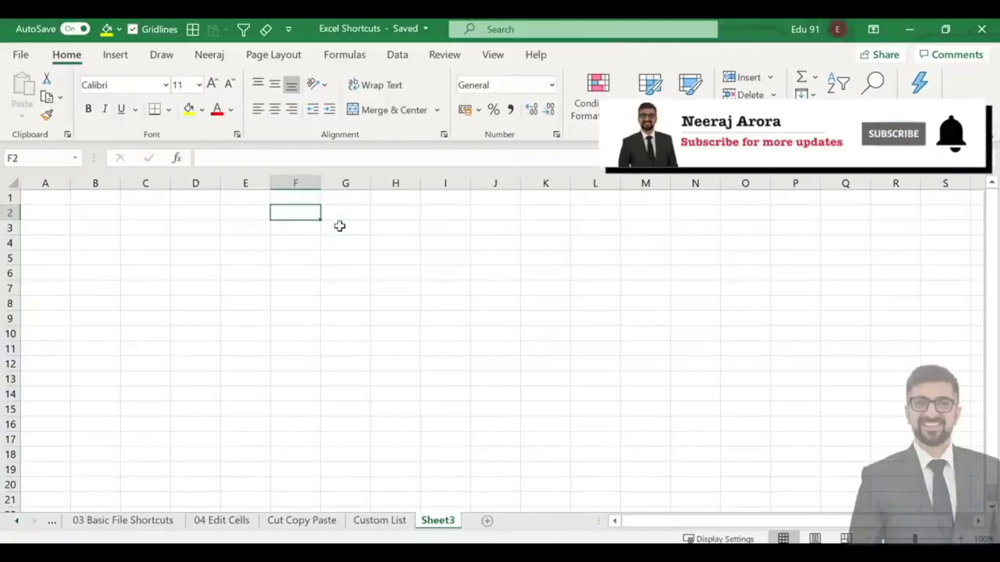
Enter 5000 in F2, preview Comma Style and Currency formats, and undo both.
{"action": "type", "text": "5000"}
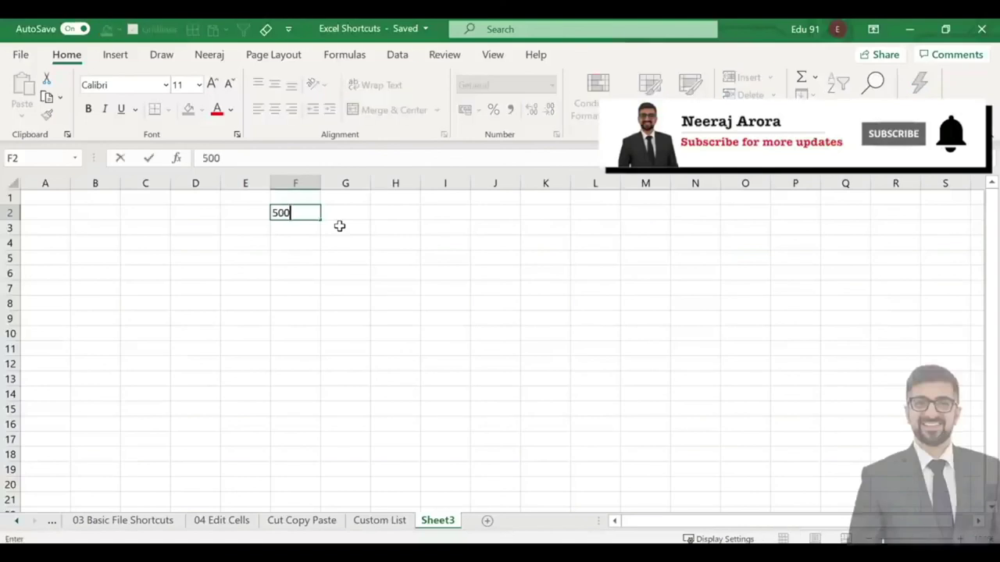
{"action": "key", "text": "Return"}
{"action": "key", "text": "Up"}
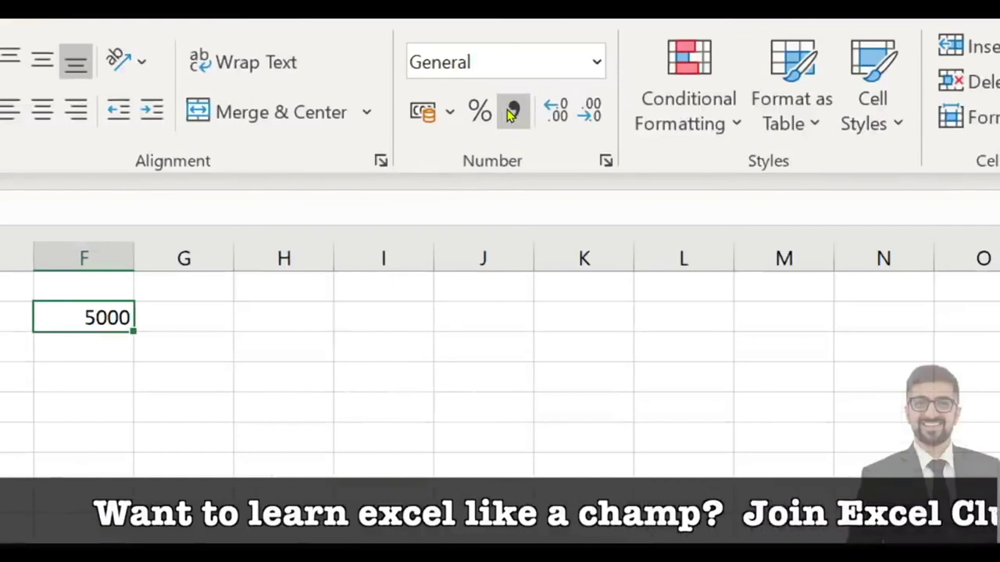
{"action": "left_click", "coordinate": [511, 114]}
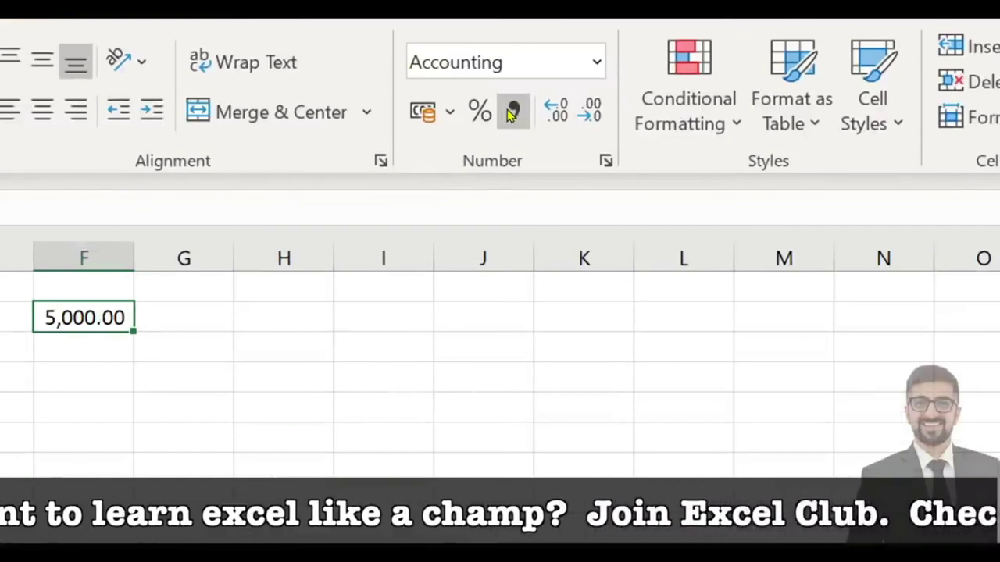
{"action": "key", "text": "ctrl+z"}
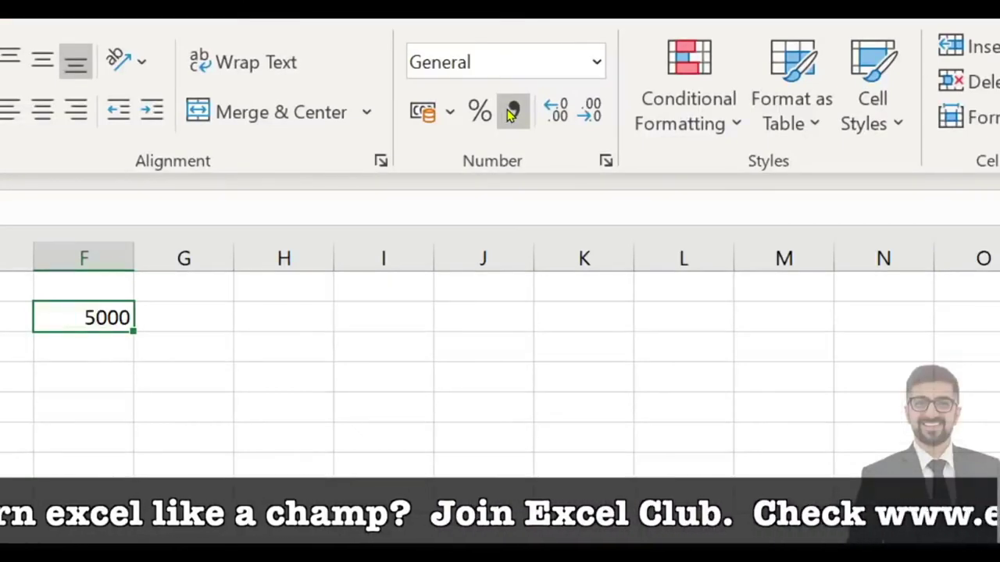
{"action": "left_click", "coordinate": [549, 79]}
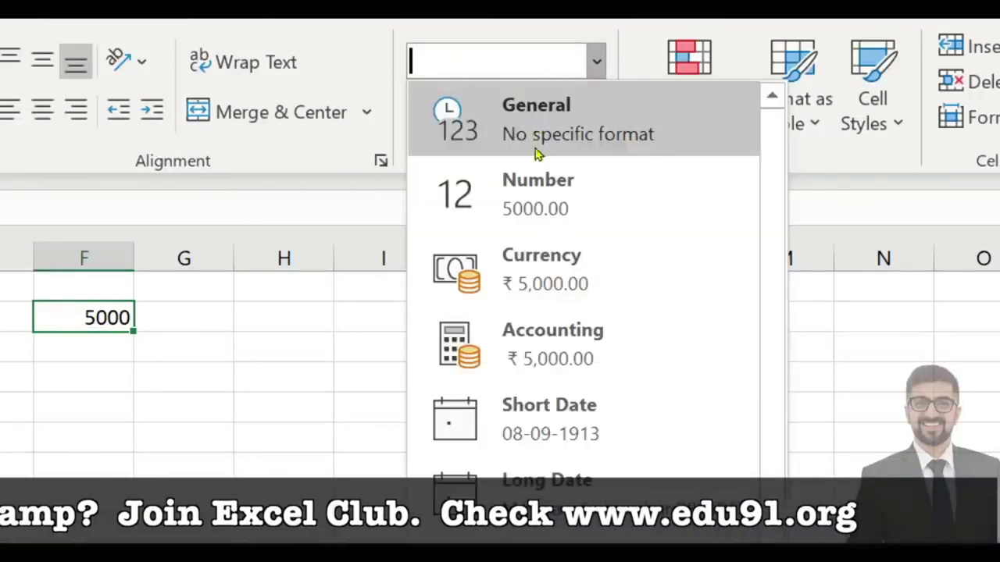
{"action": "left_click", "coordinate": [533, 197]}
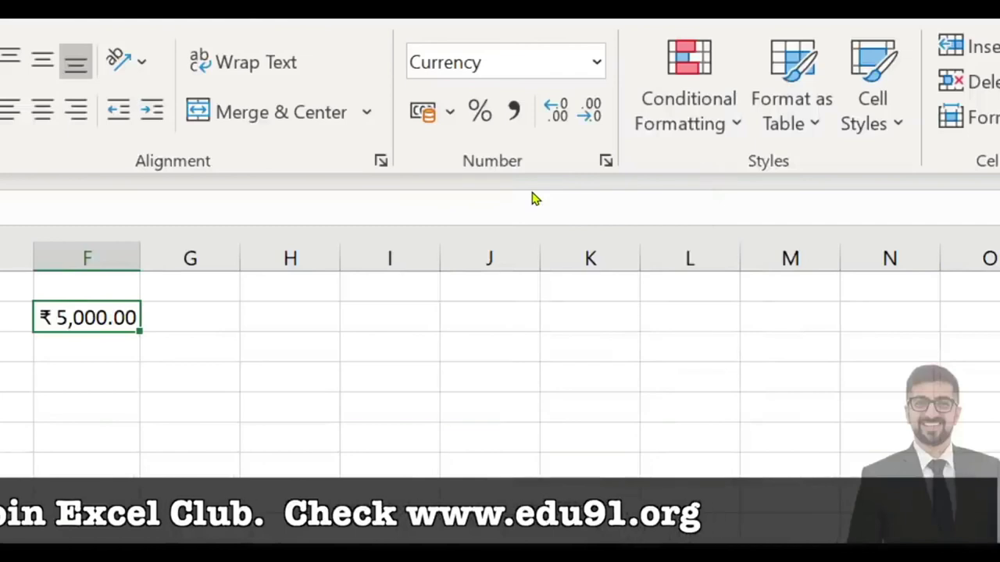
{"action": "key", "text": "ctrl+z"}
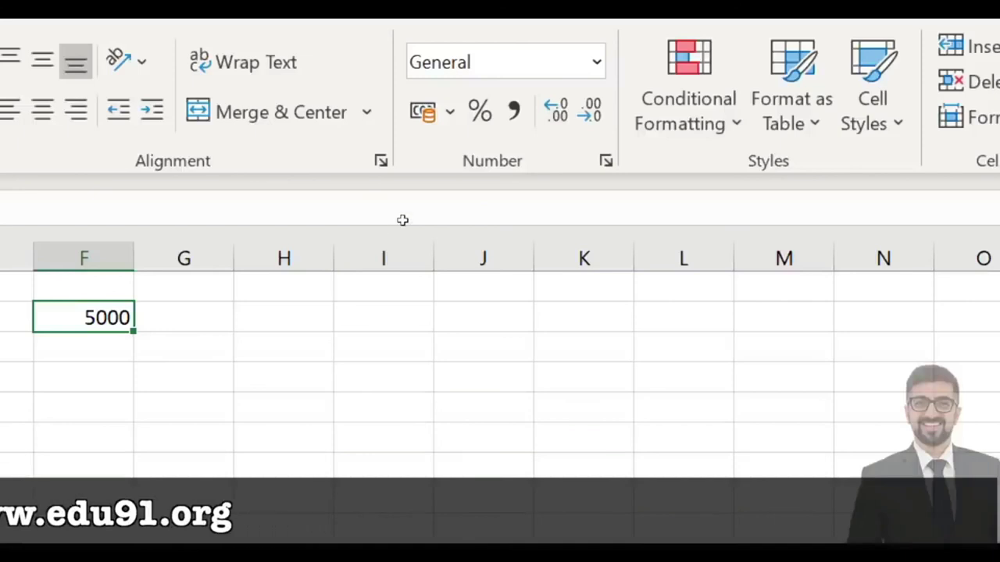
{"action": "left_click", "coordinate": [290, 337]}
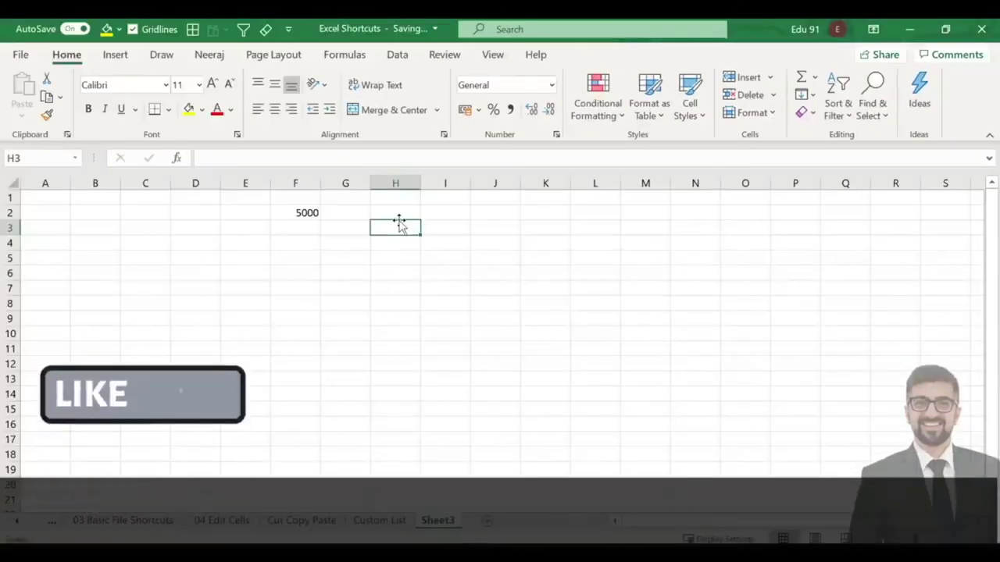
Apply Accounting format to F2's 5000 via Alt shortcuts, then revert it with Ctrl+Shift+~.
{"action": "left_click", "coordinate": [313, 214]}
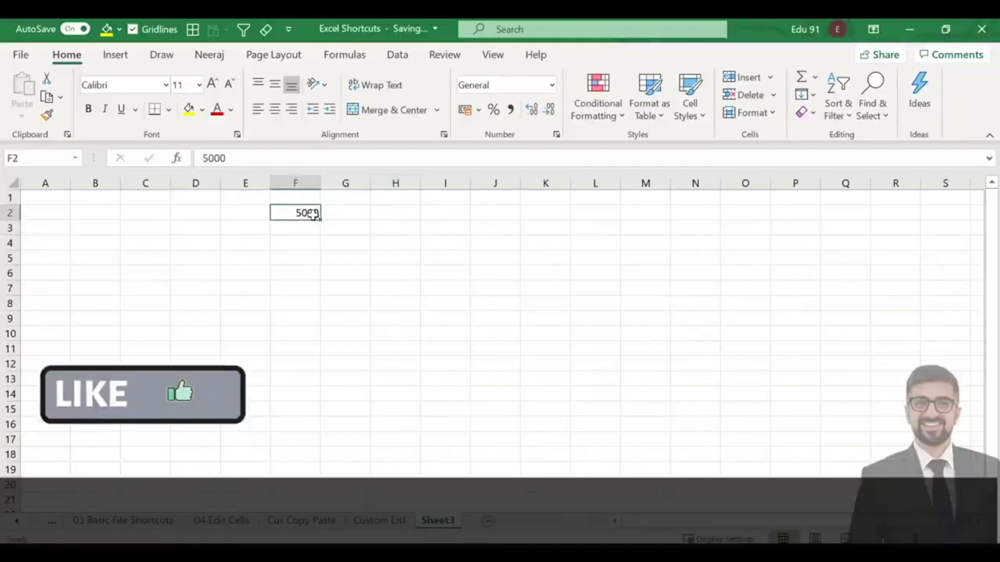
{"action": "key", "text": "alt"}
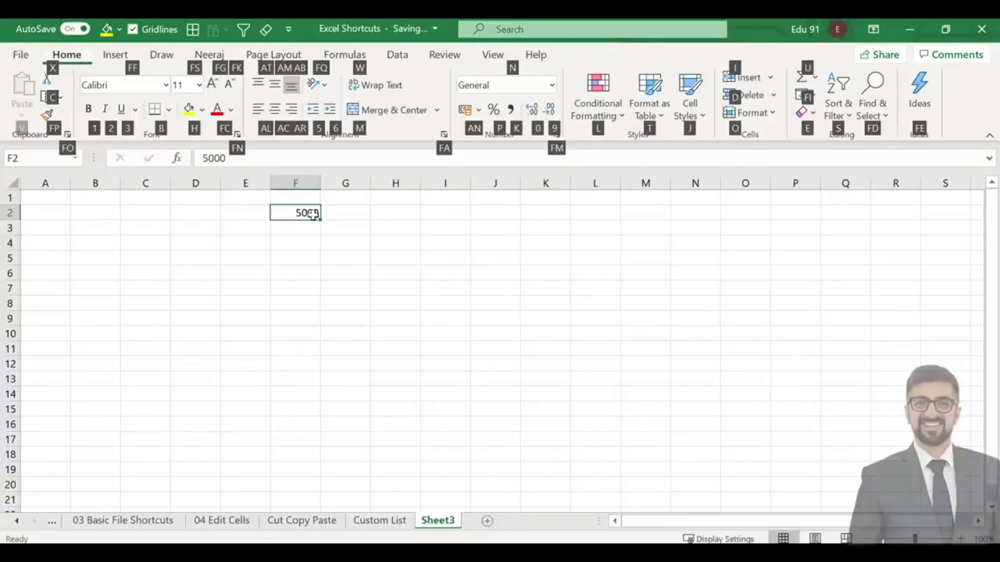
{"action": "key", "text": "a"}
{"action": "key", "text": "n"}
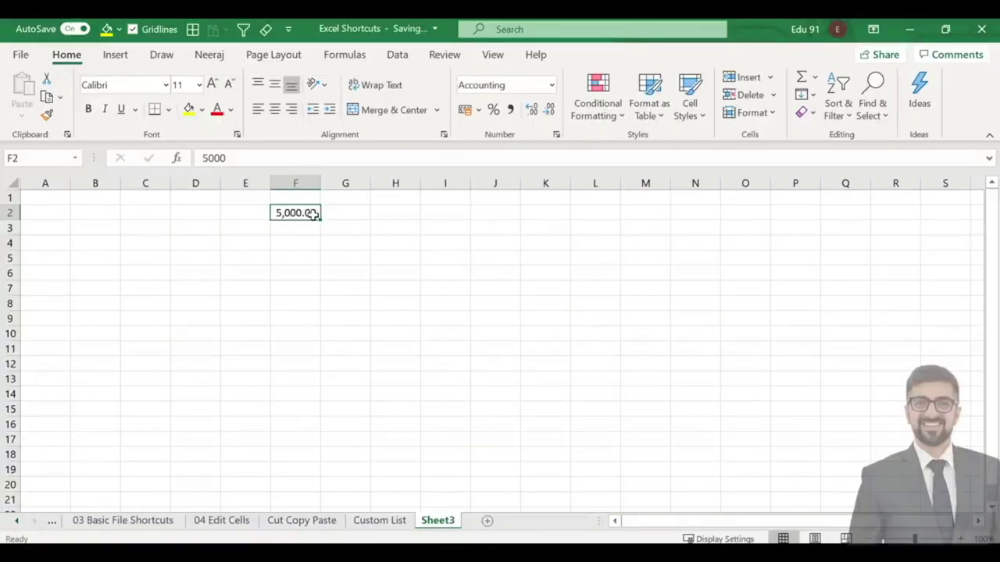
{"action": "key", "text": "ctrl+shift+asciitilde"}
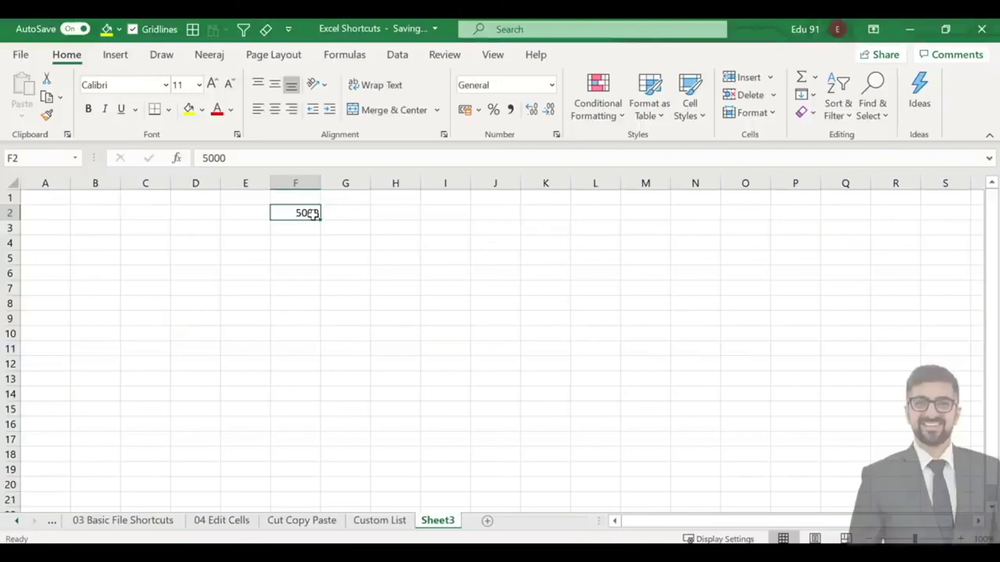
Format F2 as Currency through the Number Format box, showing ₹ 5,000.00.
{"action": "key", "text": "alt+h"}
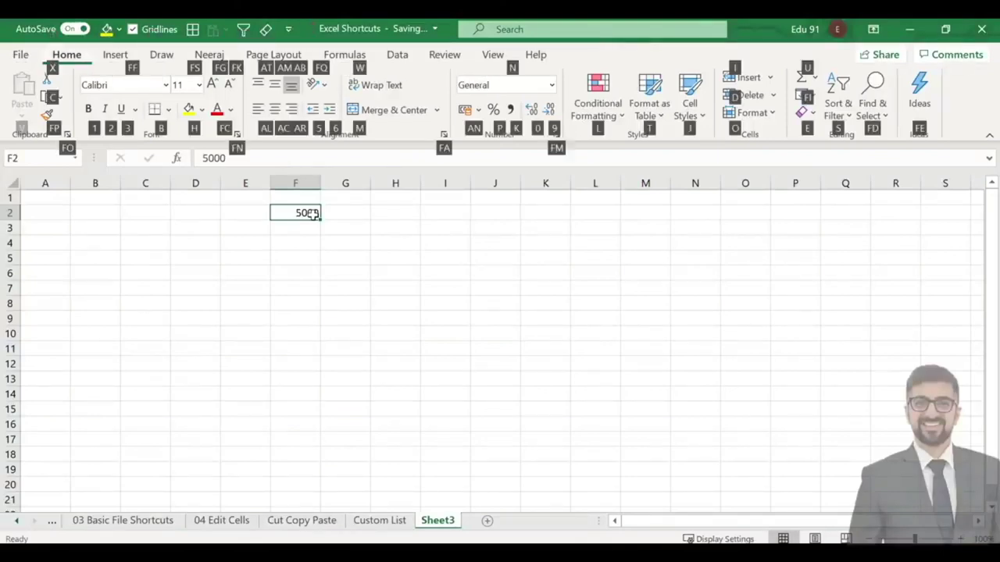
{"action": "type", "text": "n"}
{"action": "type", "text": "Currency"}
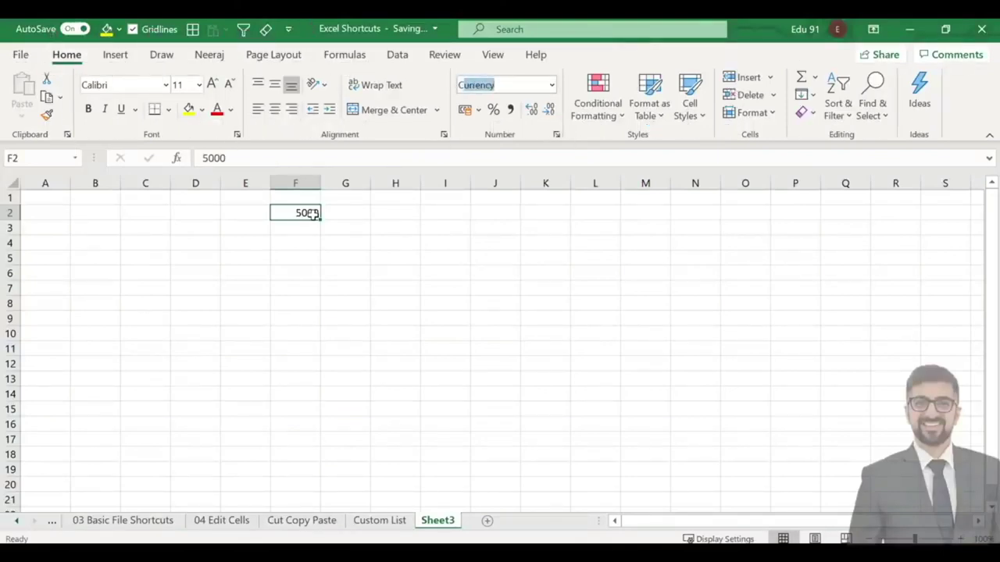
{"action": "key", "text": "Return"}
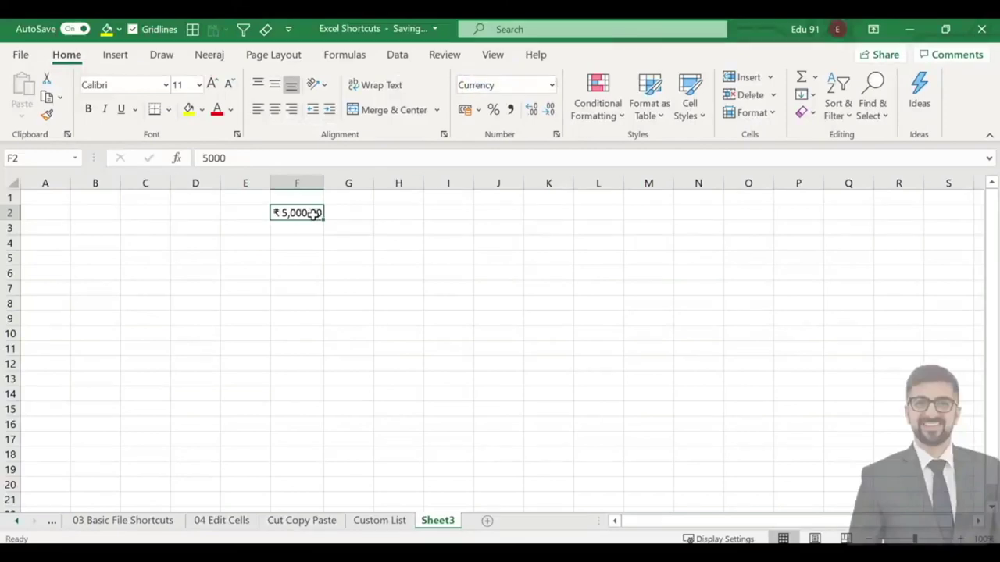
{"action": "left_click", "coordinate": [333, 257]}
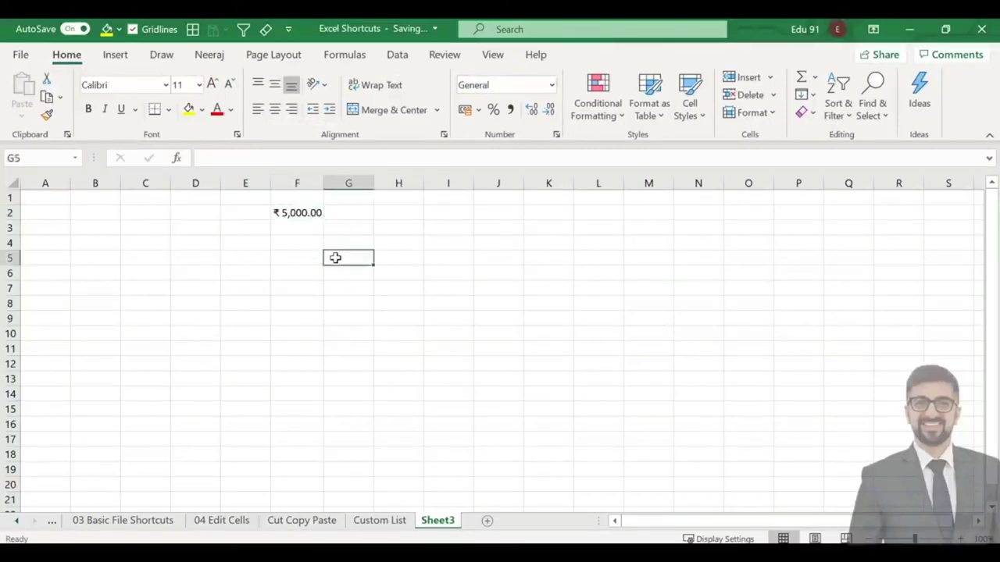
{"action": "left_click", "coordinate": [302, 213]}
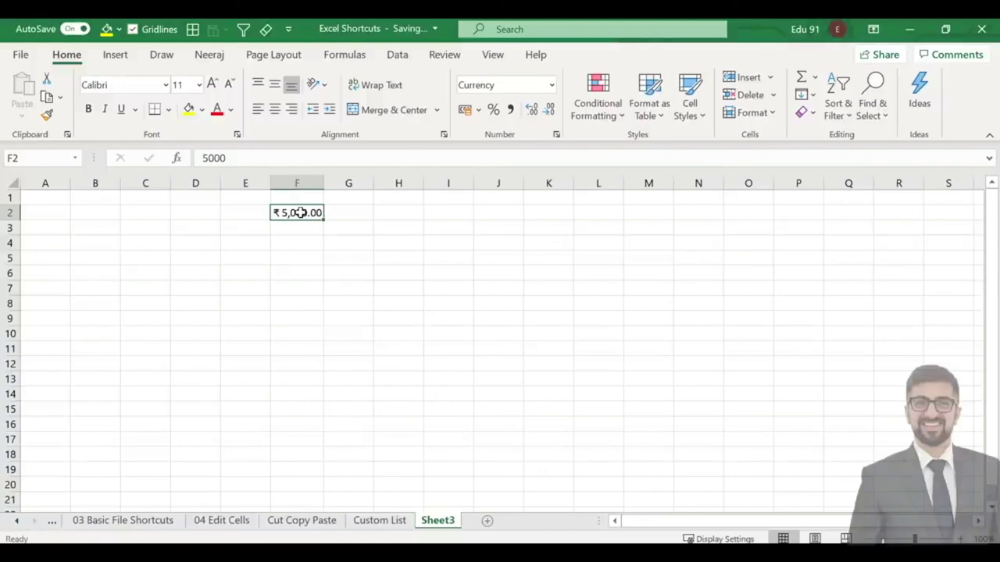
{"action": "key", "text": "Right"}
{"action": "key", "text": "Right"}
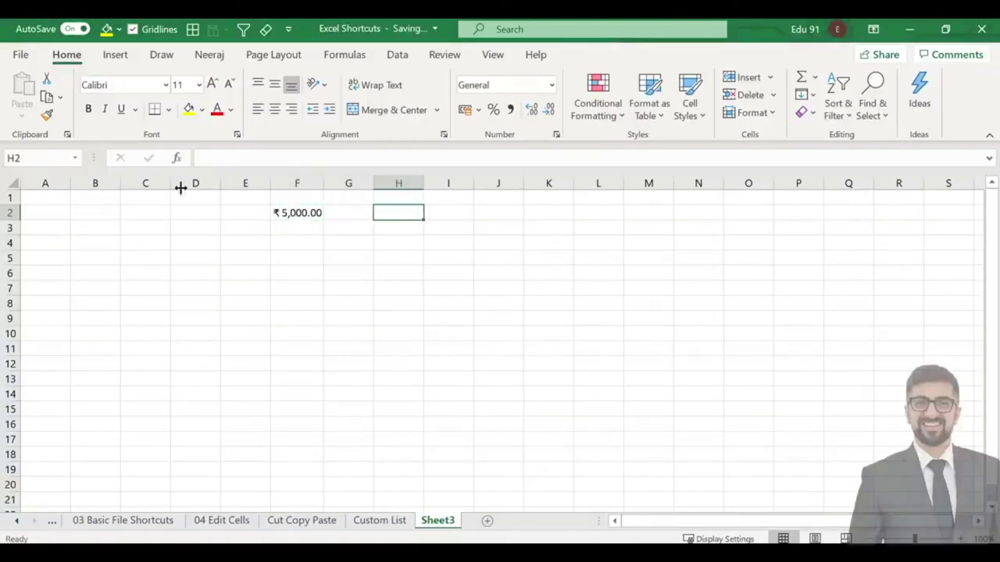
Type Excel Club in H2.
{"action": "scroll", "coordinate": [431, 233], "scroll_direction": "up", "scroll_amount": 4}
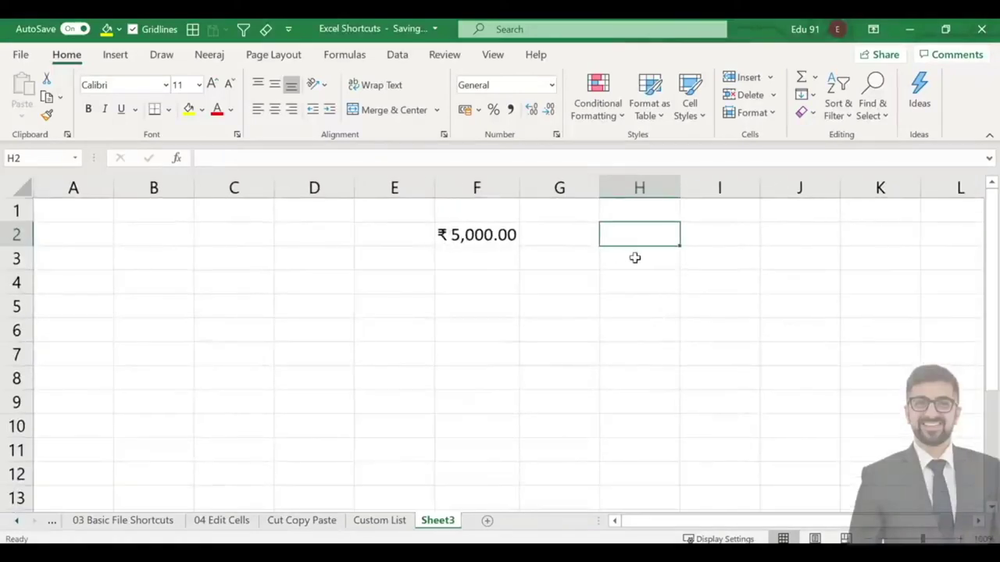
{"action": "type", "text": "Excel C"}
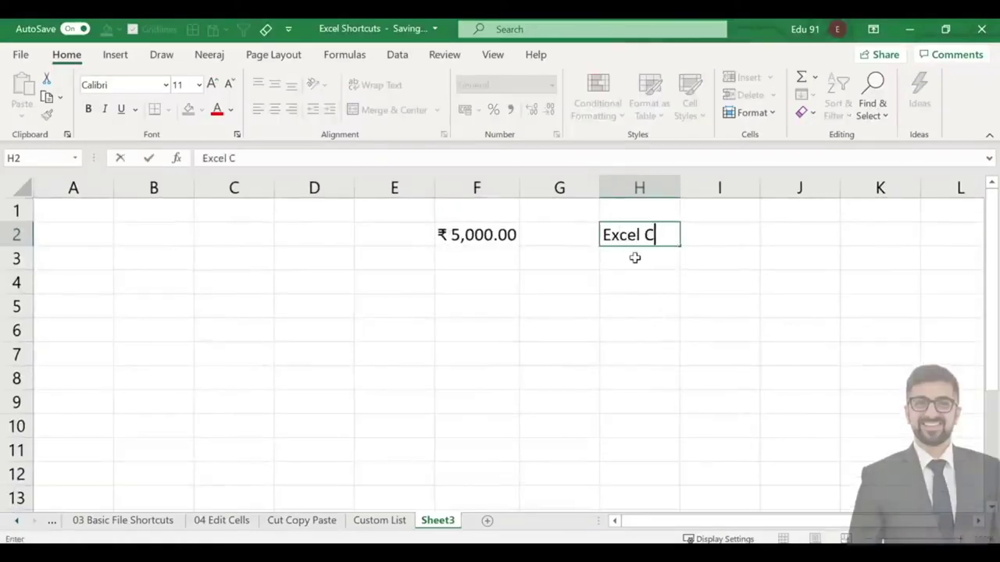
{"action": "key", "text": "BackSpace"}
{"action": "key", "text": "BackSpace"}
{"action": "key", "text": "BackSpace"}
{"action": "type", "text": "l Club"}
{"action": "key", "text": "Return"}
{"action": "type", "text": "Www"}
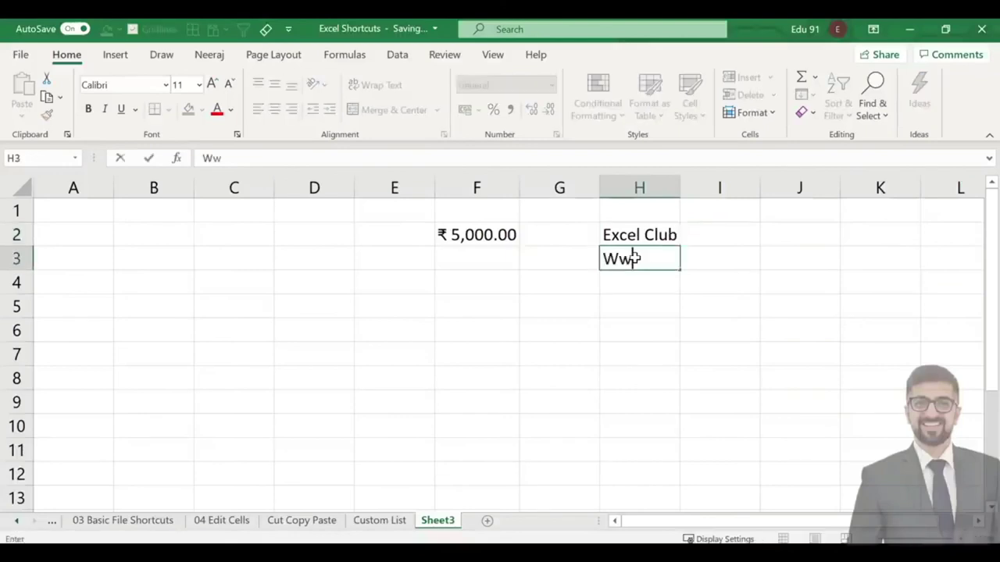
{"action": "key", "text": "BackSpace"}
{"action": "key", "text": "BackSpace"}
{"action": "key", "text": "BackSpace"}
{"action": "type", "text": "www.edu91.org"}
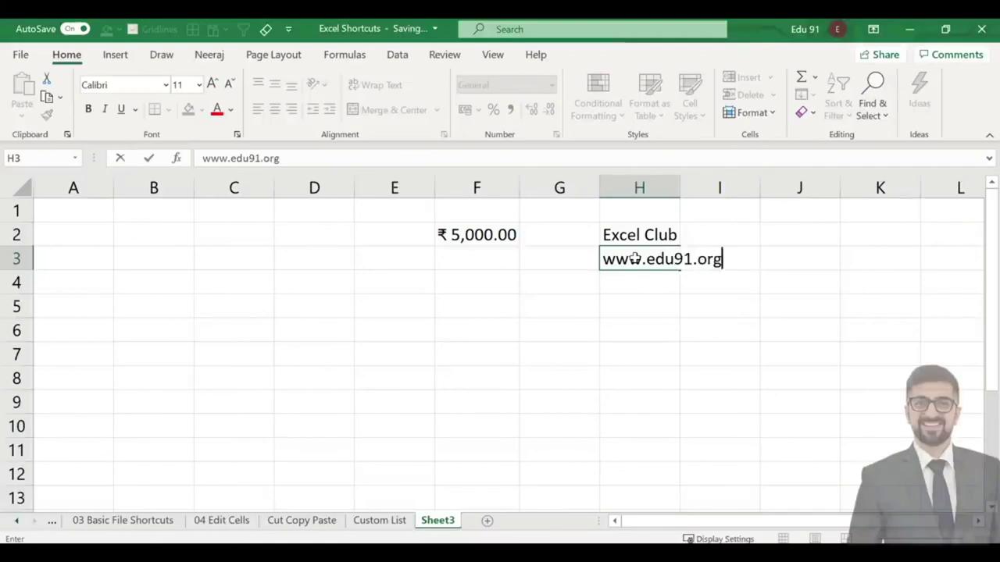
{"action": "key", "text": "Return"}
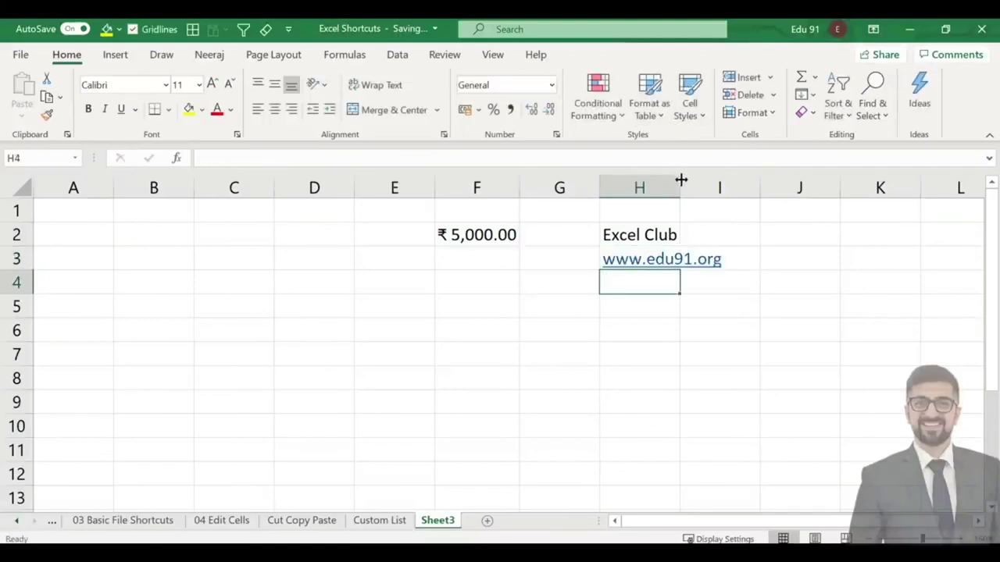
{"action": "double_click", "coordinate": [680, 181]}
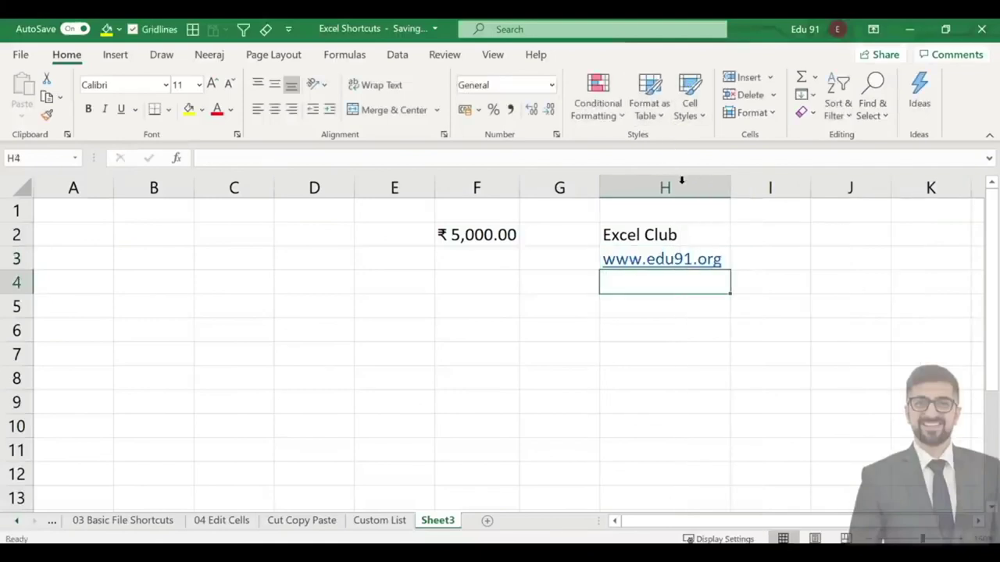
{"action": "left_click", "coordinate": [489, 238]}
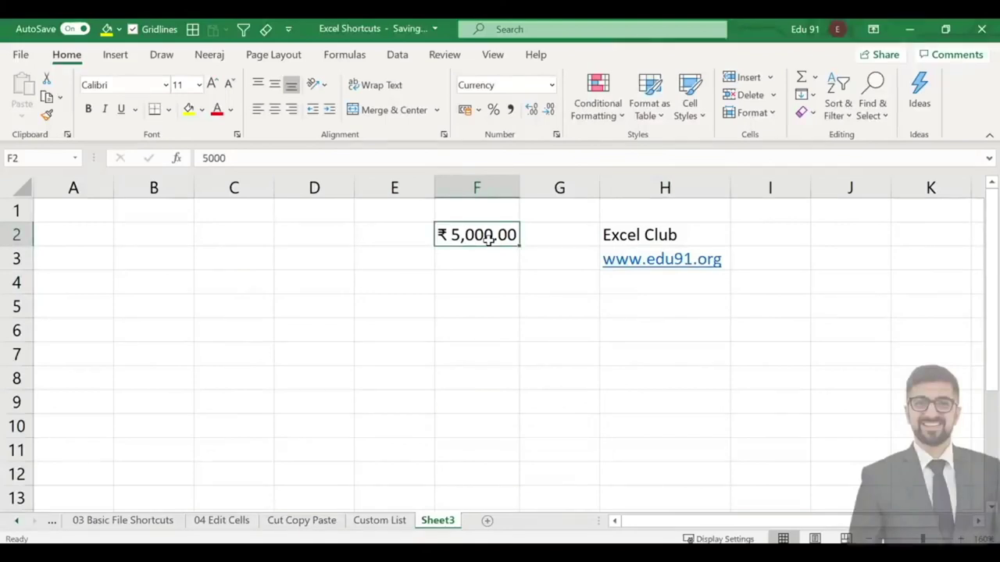
{"action": "key", "text": "Delete"}
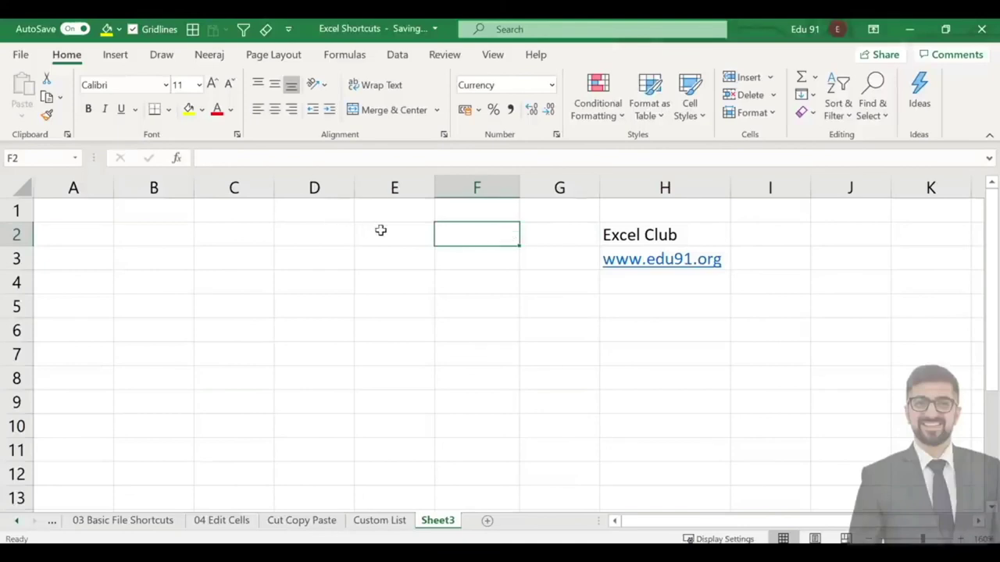
Enter 5000 in E2 and format it as currency with Ctrl+Shift+$, showing ₹ 5,000.00.
{"action": "left_click", "coordinate": [381, 231]}
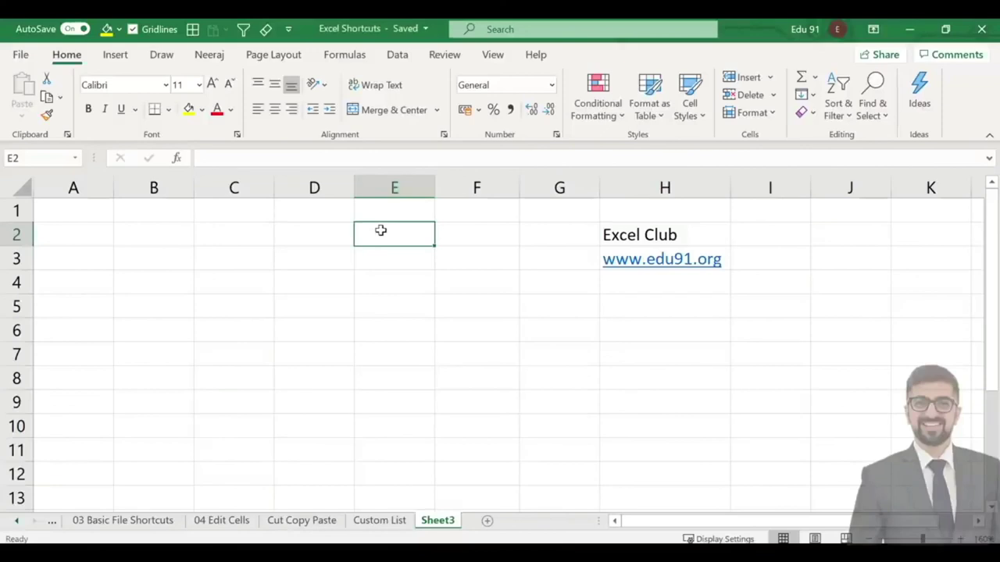
{"action": "type", "text": "5000"}
{"action": "key", "text": "Return"}
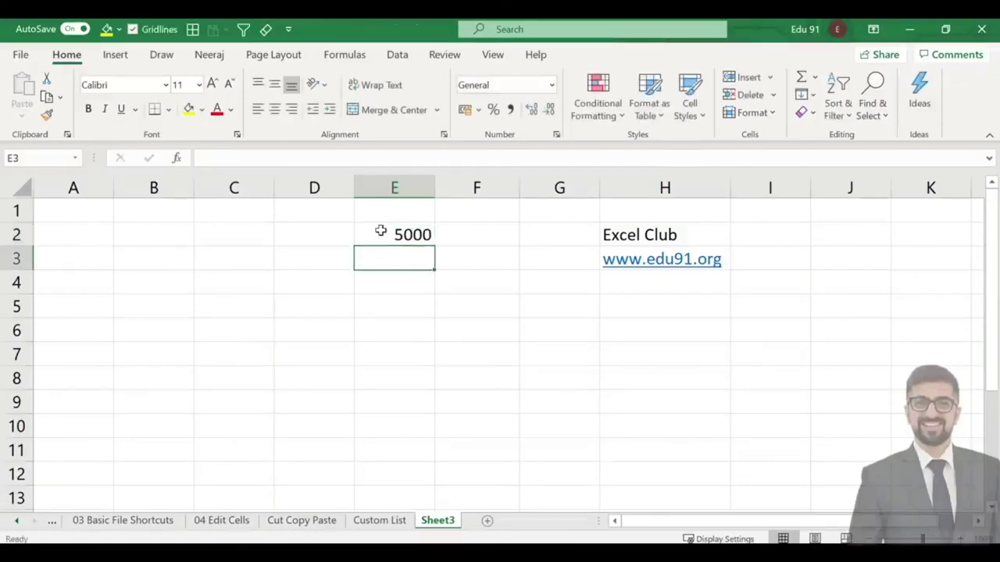
{"action": "left_click", "coordinate": [381, 231]}
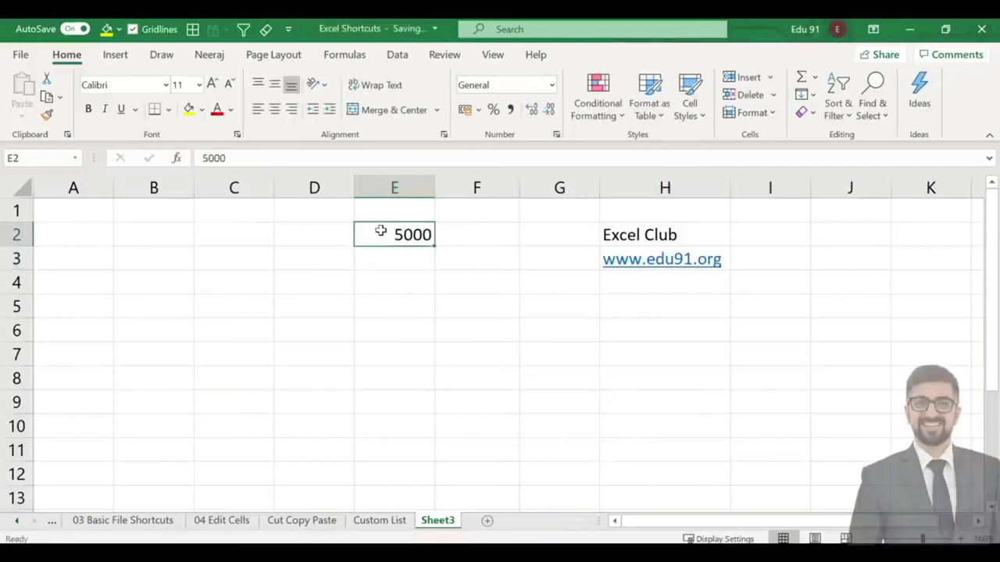
{"action": "key", "text": "ctrl+shift+4"}
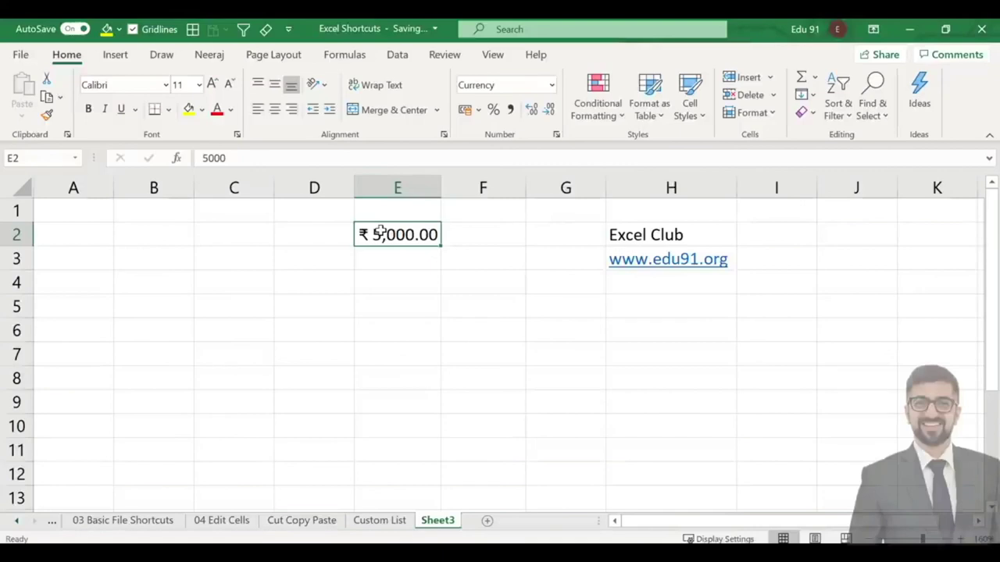
Move the active cell around E2, ending at H4 below the web link.
{"action": "key", "text": "Down"}
{"action": "key", "text": "Up"}
{"action": "key", "text": "Down"}
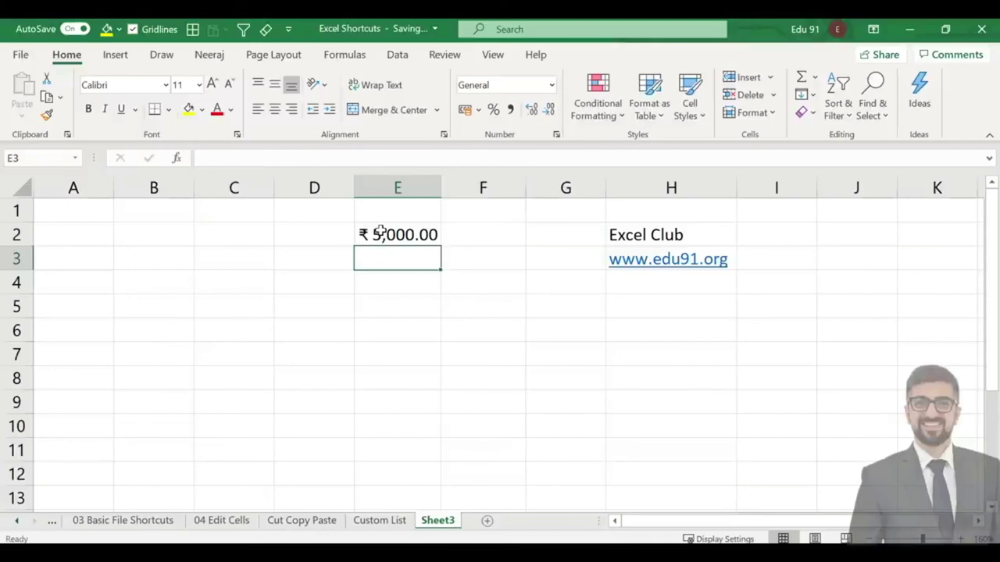
{"action": "key", "text": "Down"}
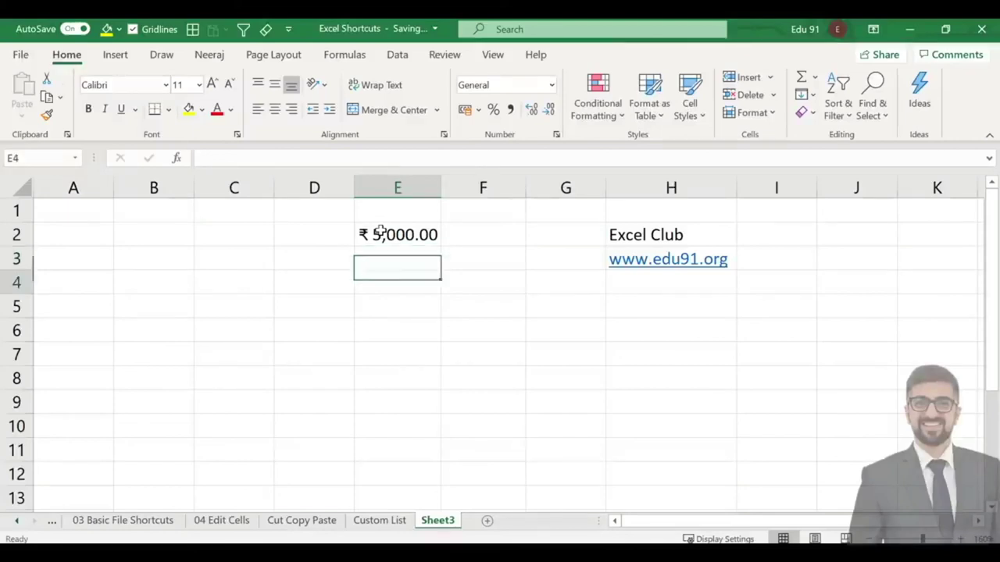
{"action": "key", "text": "Up"}
{"action": "key", "text": "Up"}
{"action": "key", "text": "Up"}
{"action": "key", "text": "Down"}
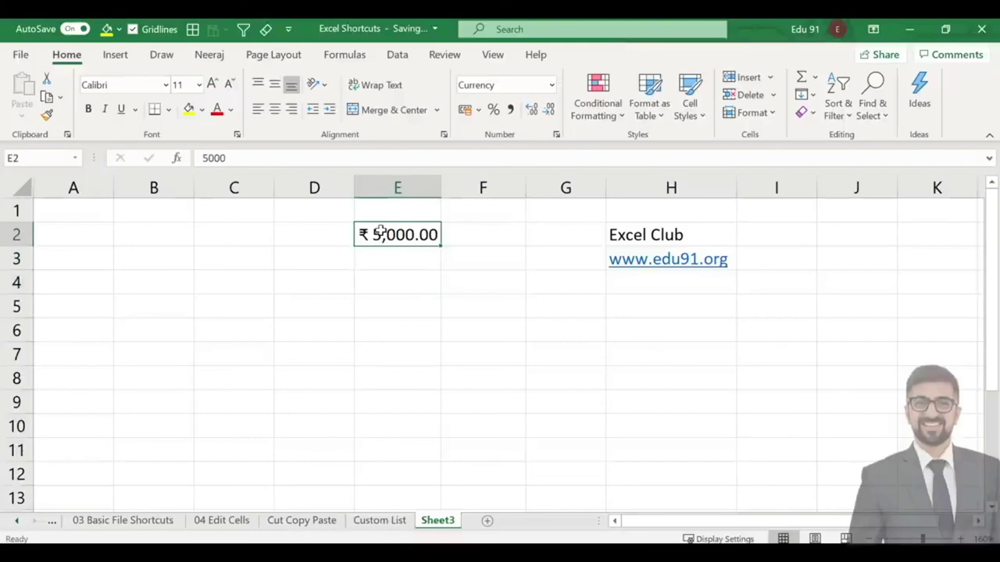
{"action": "key", "text": "Down"}
{"action": "key", "text": "Up"}
{"action": "key", "text": "Right"}
{"action": "key", "text": "Right"}
{"action": "key", "text": "Right"}
{"action": "key", "text": "Down"}
{"action": "key", "text": "Down"}
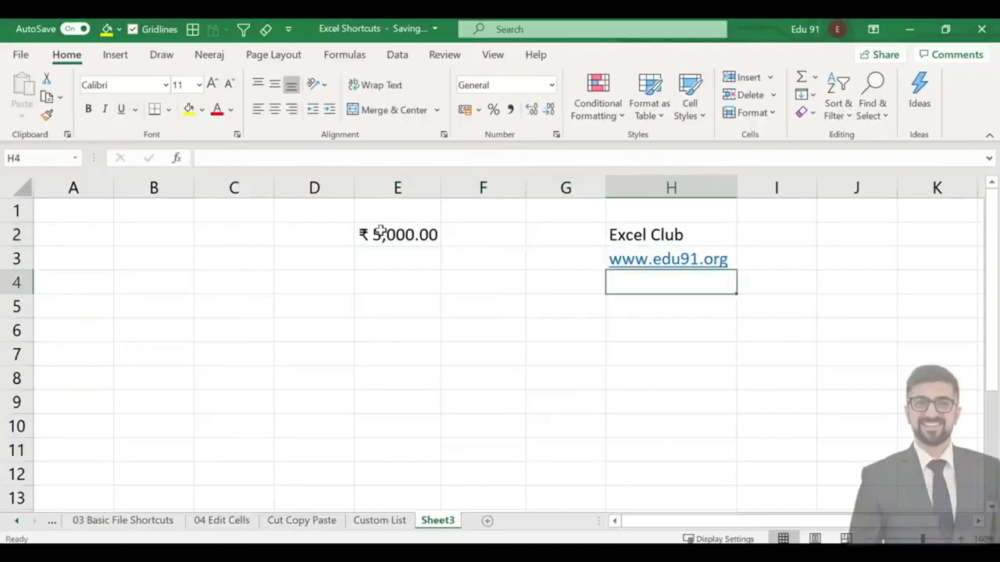
Type Link in H4 and move back toward the currency amount.
{"action": "type", "text": "Link"}
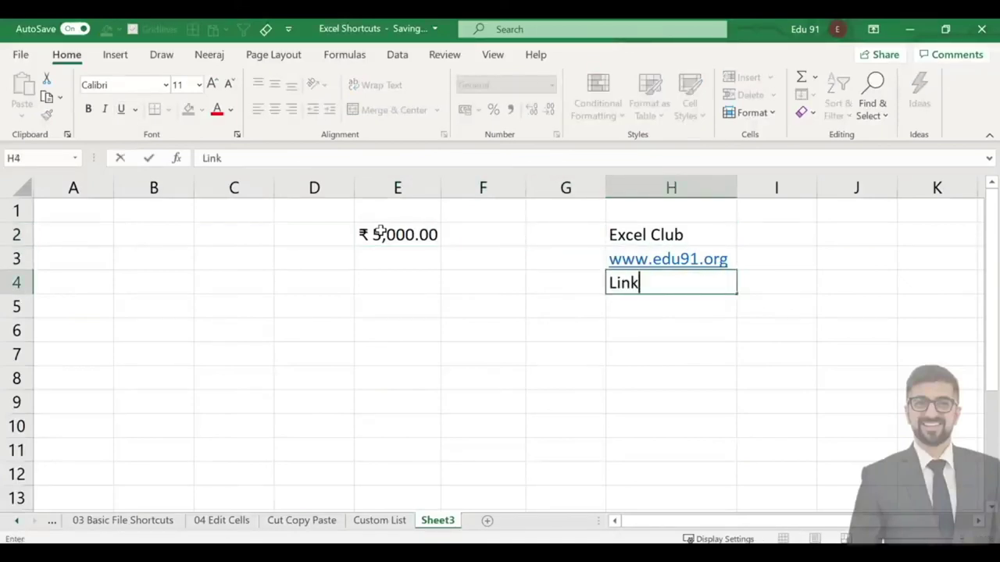
{"action": "key", "text": "Return"}
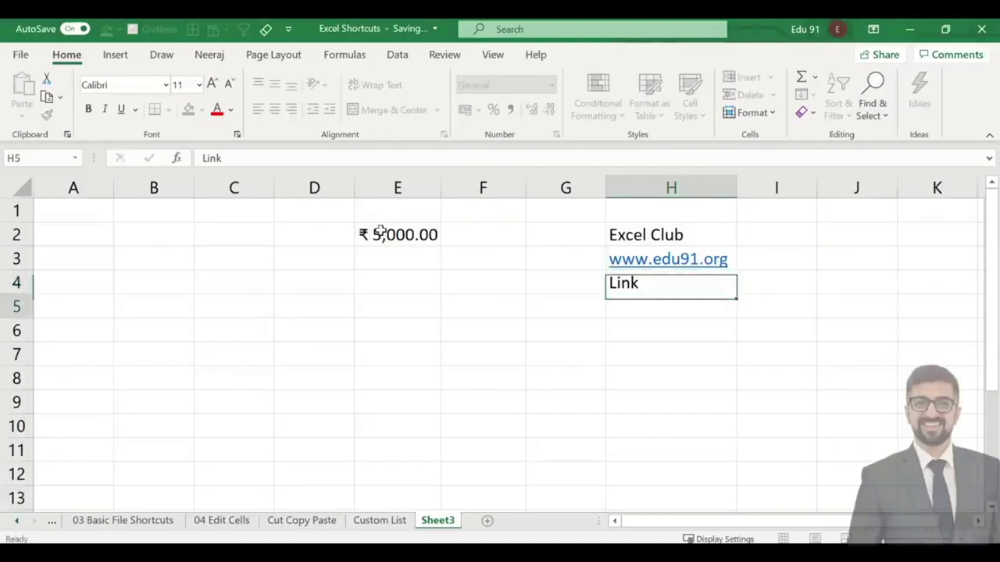
{"action": "key", "text": "Up"}
{"action": "key", "text": "Left"}
Return to E2 and search Windows for cur to find the currency display setting.
{"action": "key", "text": "Left"}
{"action": "key", "text": "Up"}
{"action": "key", "text": "Left"}
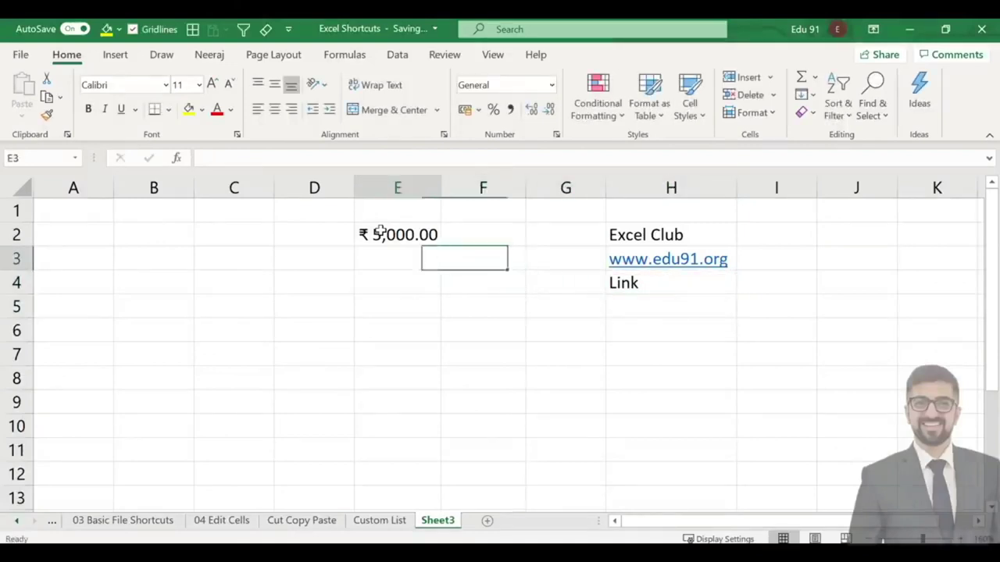
{"action": "key", "text": "Up"}
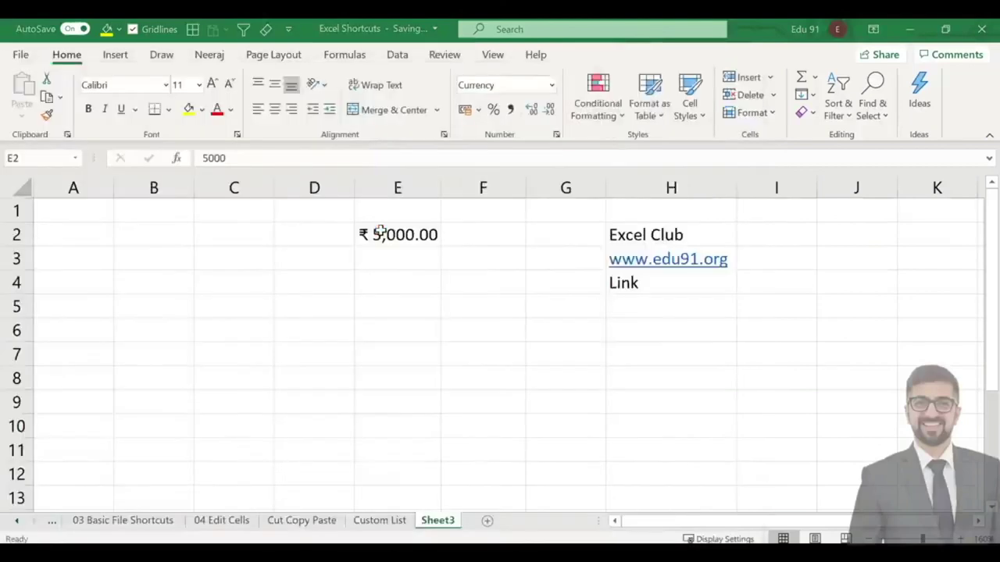
{"action": "key", "text": "super"}
{"action": "type", "text": "cur"}
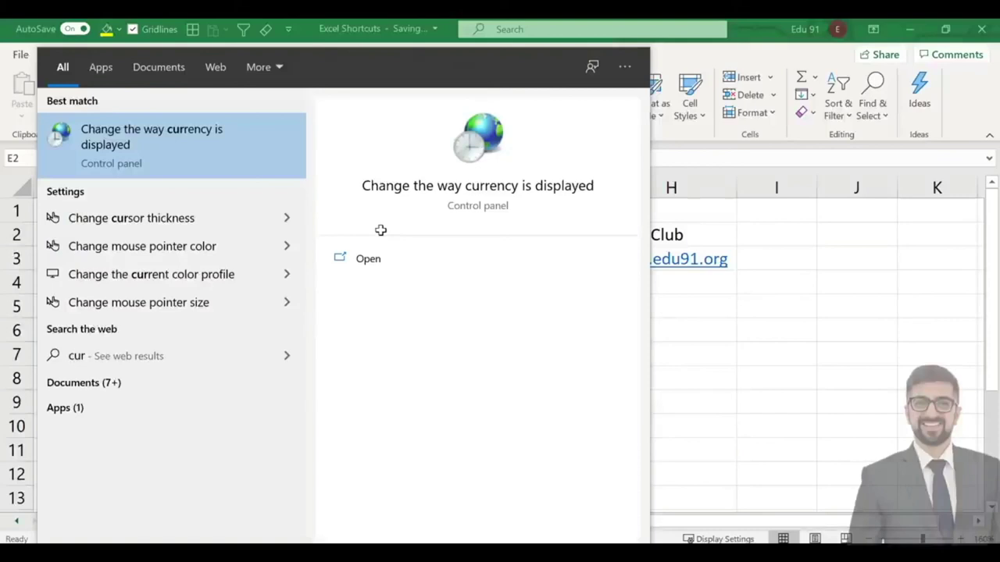
Open the Region's Additional settings and highlight the decimal digits value of 2.
{"action": "left_click", "coordinate": [132, 134]}
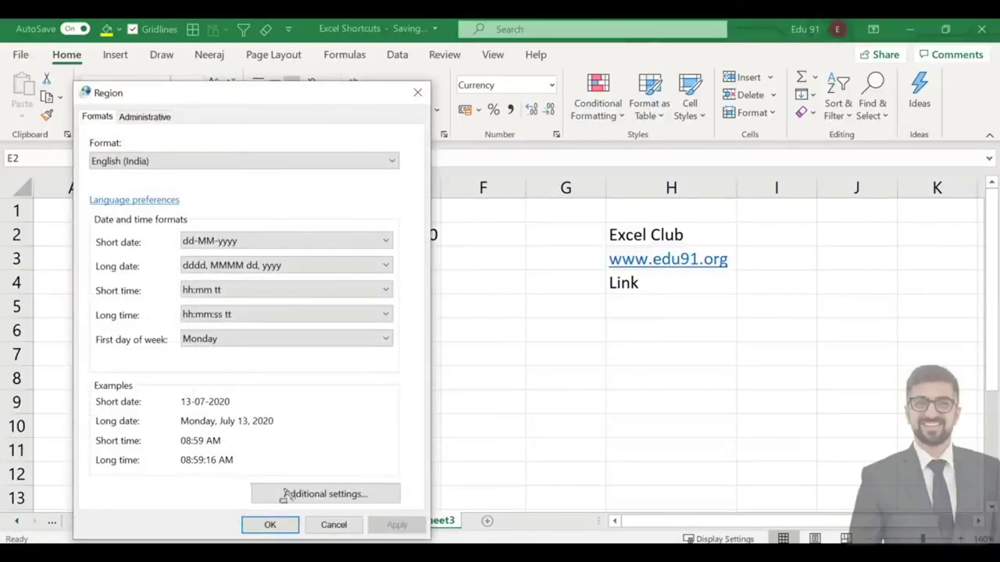
{"action": "left_click_drag", "start_coordinate": [248, 472], "coordinate": [410, 507]}
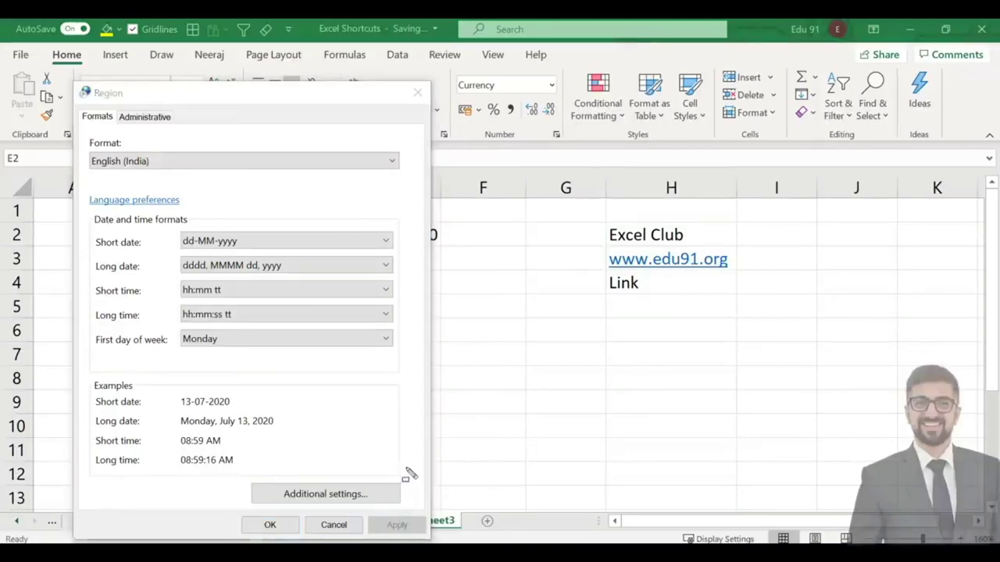
{"action": "left_click", "coordinate": [375, 494]}
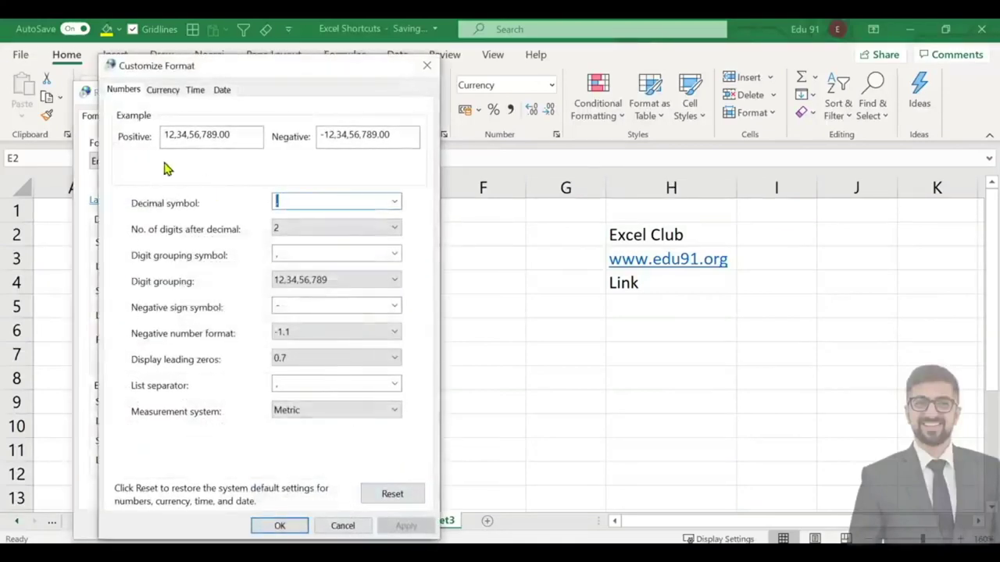
{"action": "left_click_drag", "start_coordinate": [100, 78], "coordinate": [245, 118]}
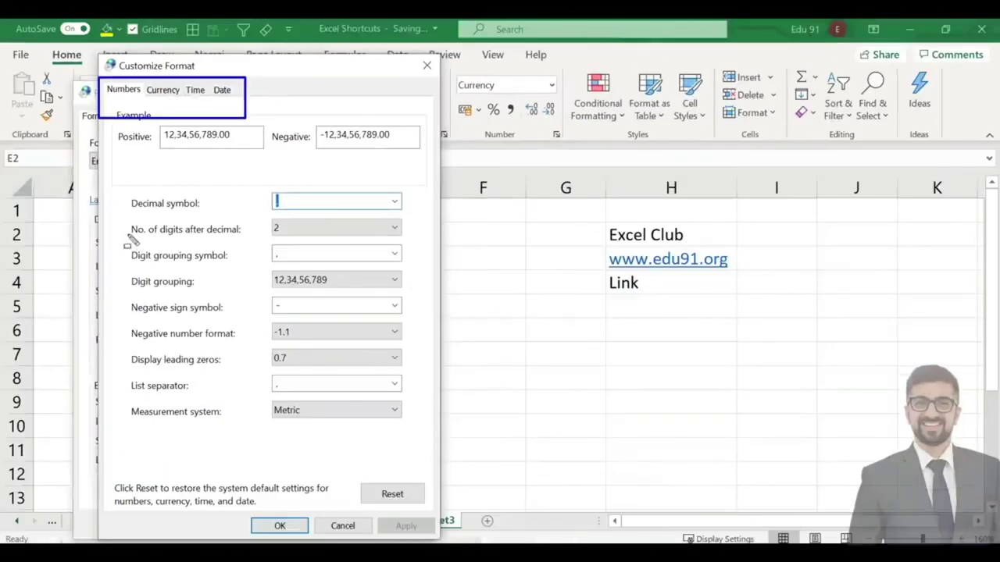
{"action": "left_click_drag", "start_coordinate": [119, 215], "coordinate": [254, 242]}
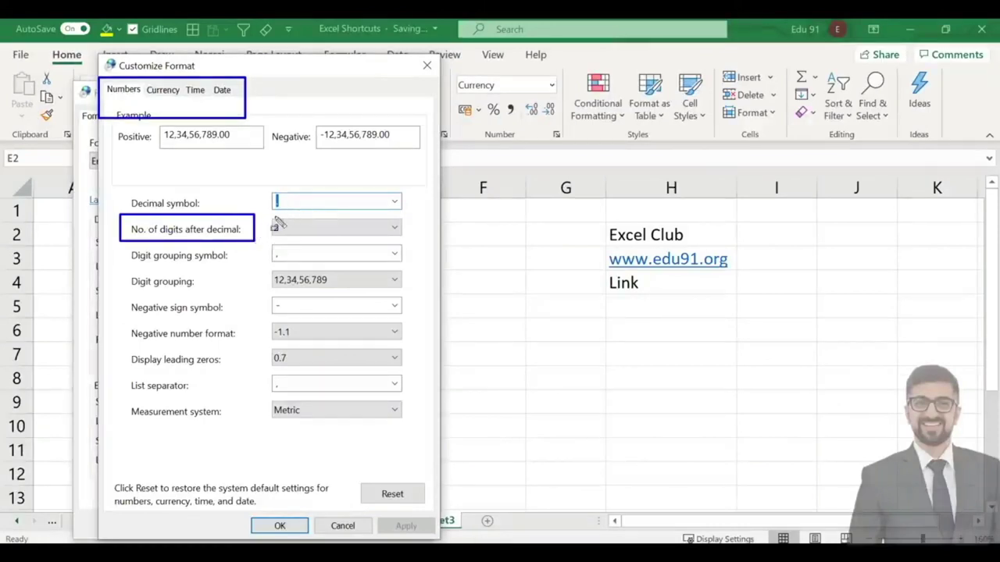
{"action": "left_click_drag", "start_coordinate": [266, 218], "coordinate": [294, 242]}
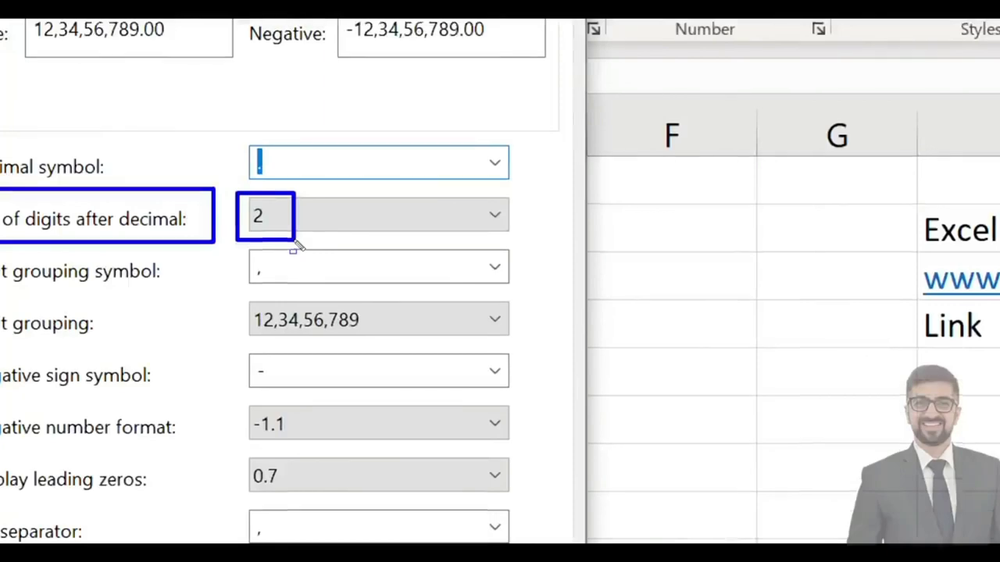
Set the number format's digits after the decimal to 0.
{"action": "key", "text": "super"}
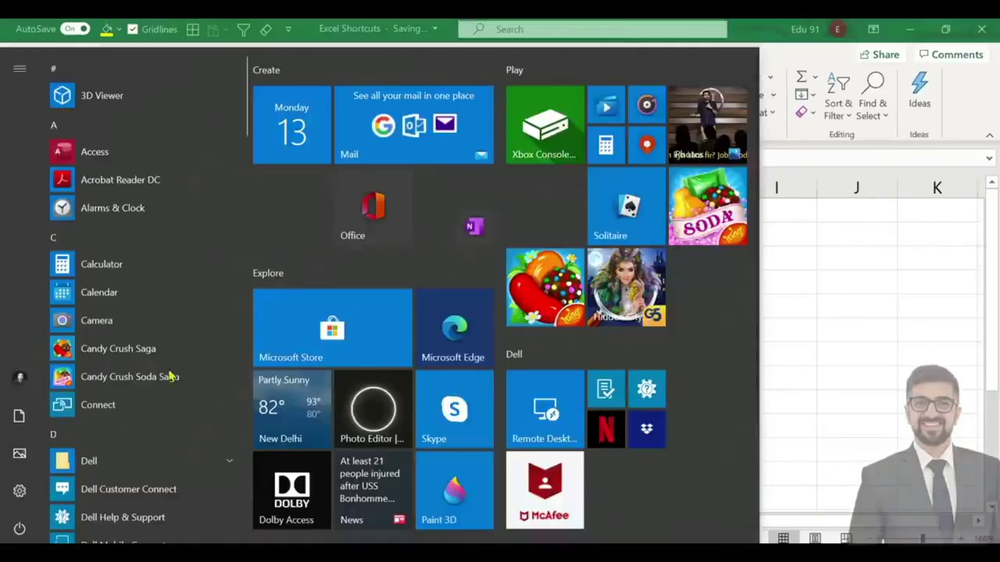
{"action": "key", "text": "Escape"}
{"action": "key", "text": "super"}
{"action": "type", "text": "cur"}
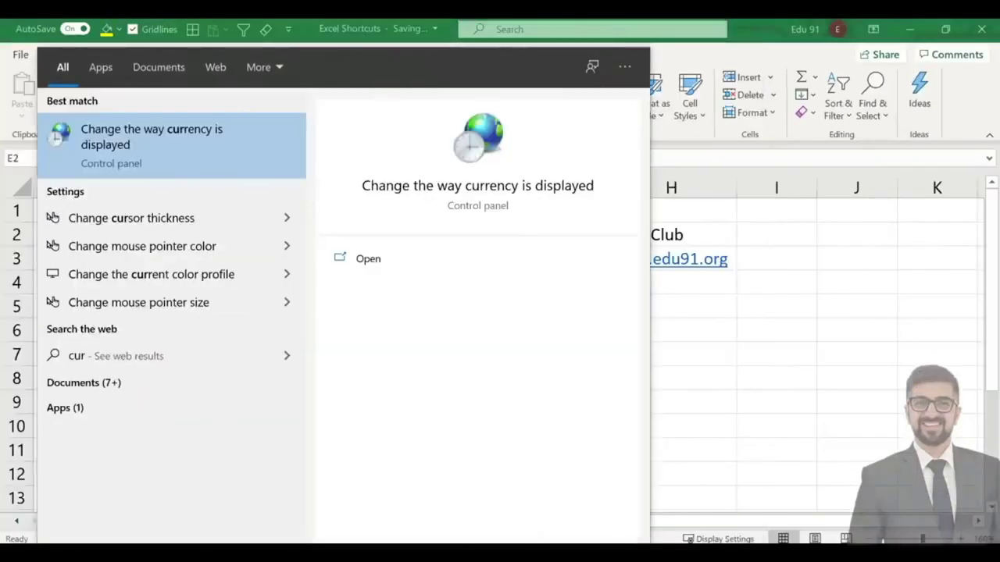
{"action": "left_click", "coordinate": [164, 129]}
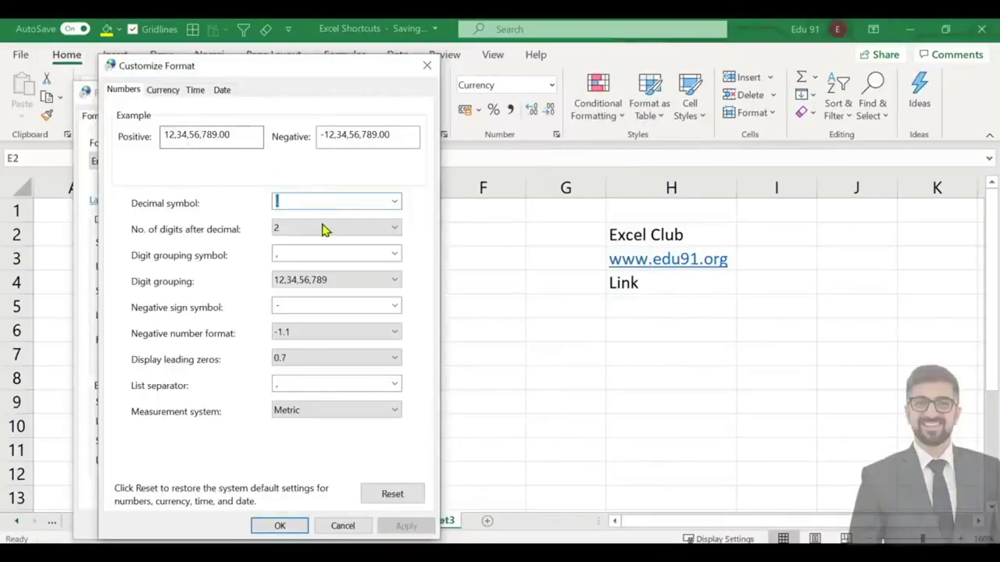
{"action": "left_click", "coordinate": [394, 230]}
{"action": "left_click", "coordinate": [364, 243]}
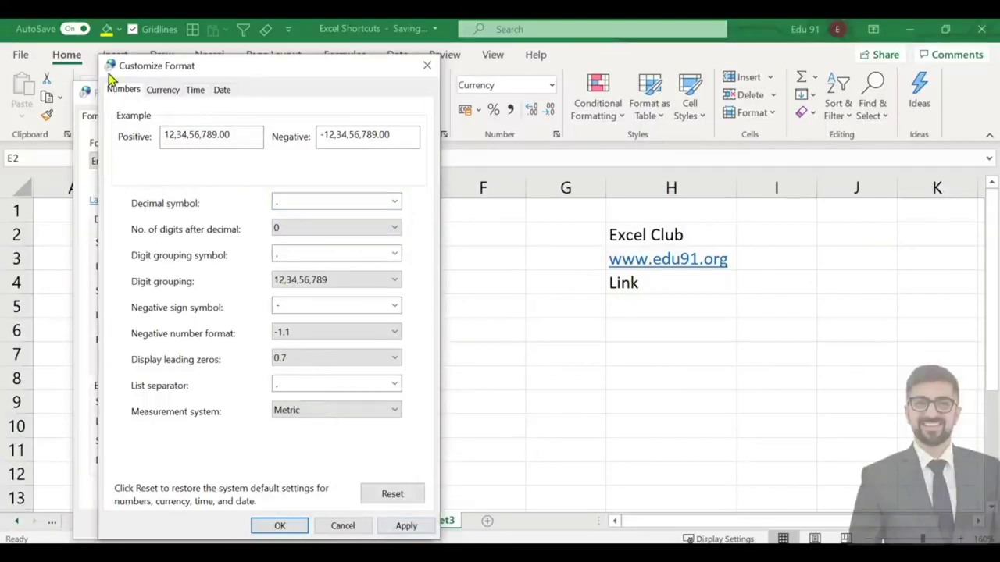
On the Currency tab, set digits after the decimal to 0.
{"action": "left_click", "coordinate": [164, 91]}
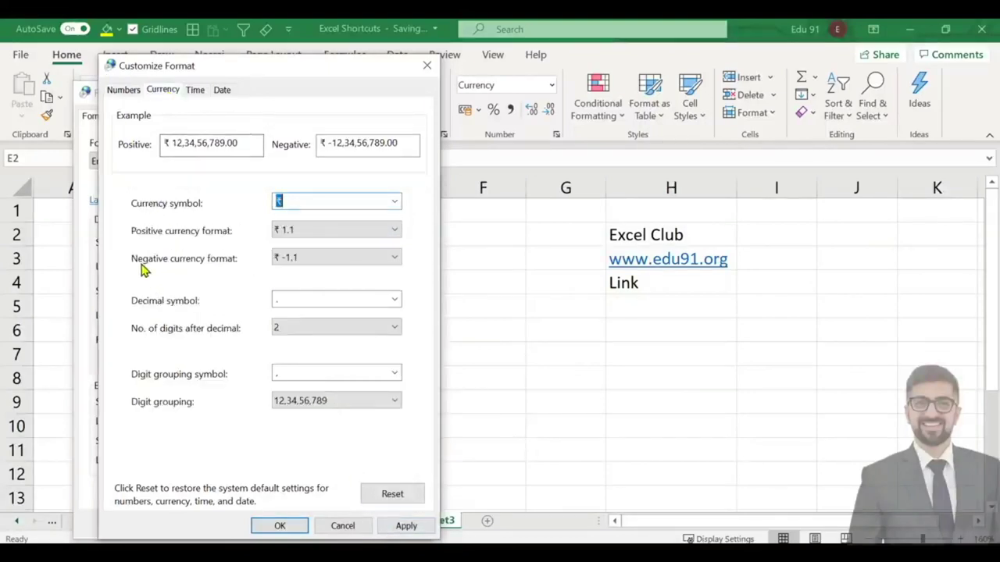
{"action": "mouse_move", "coordinate": [121, 316]}
{"action": "left_mouse_down"}
{"action": "mouse_move", "coordinate": [247, 351]}
{"action": "mouse_move", "coordinate": [383, 344]}
{"action": "left_mouse_up"}
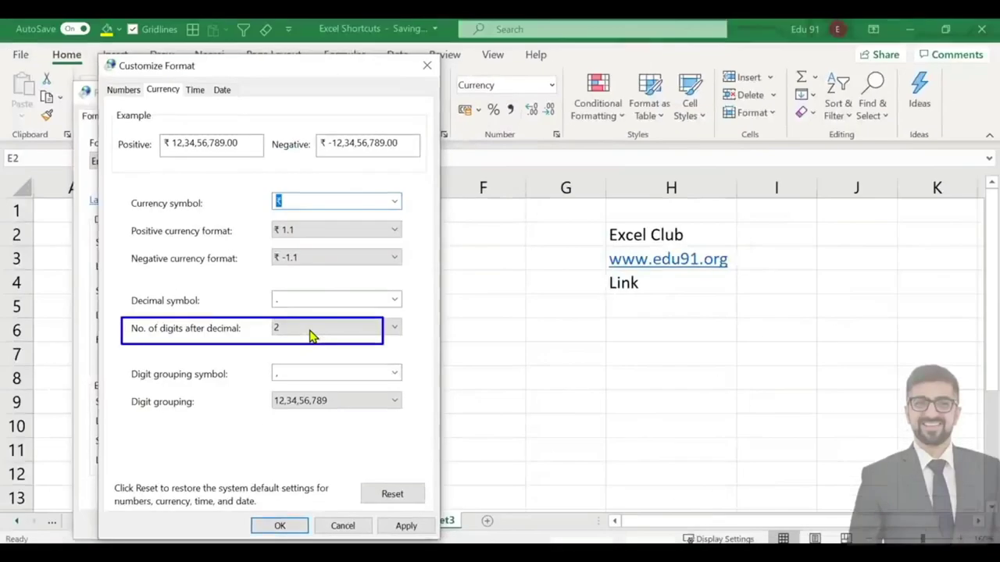
{"action": "left_click", "coordinate": [377, 329]}
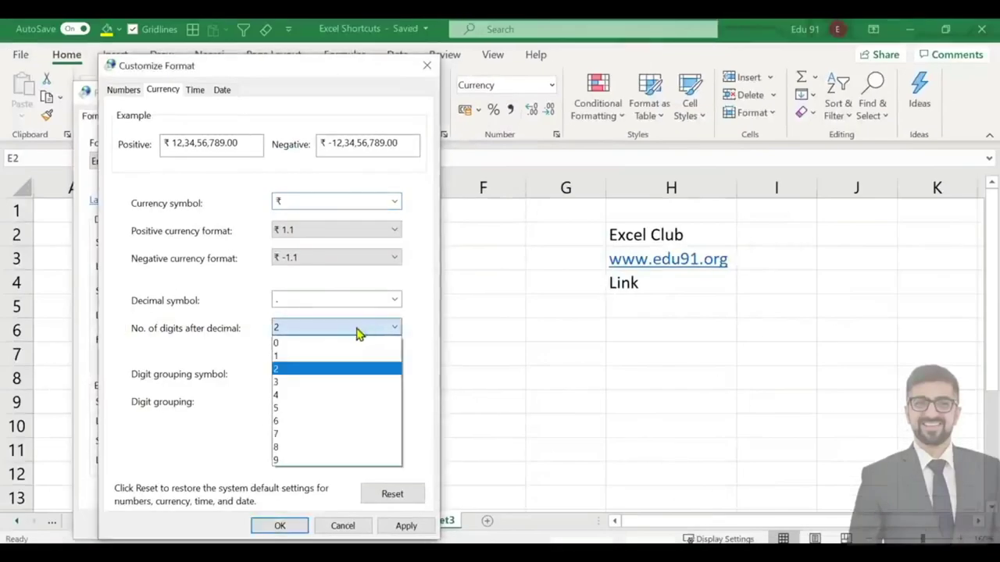
{"action": "left_click", "coordinate": [346, 344]}
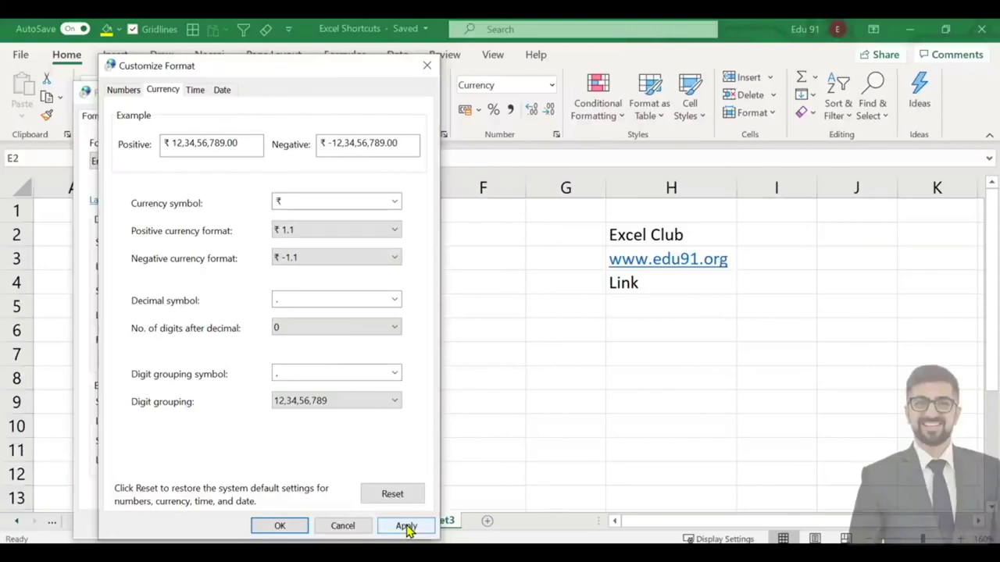
Apply and confirm the change in both Customize Format and Region.
{"action": "left_click", "coordinate": [406, 527]}
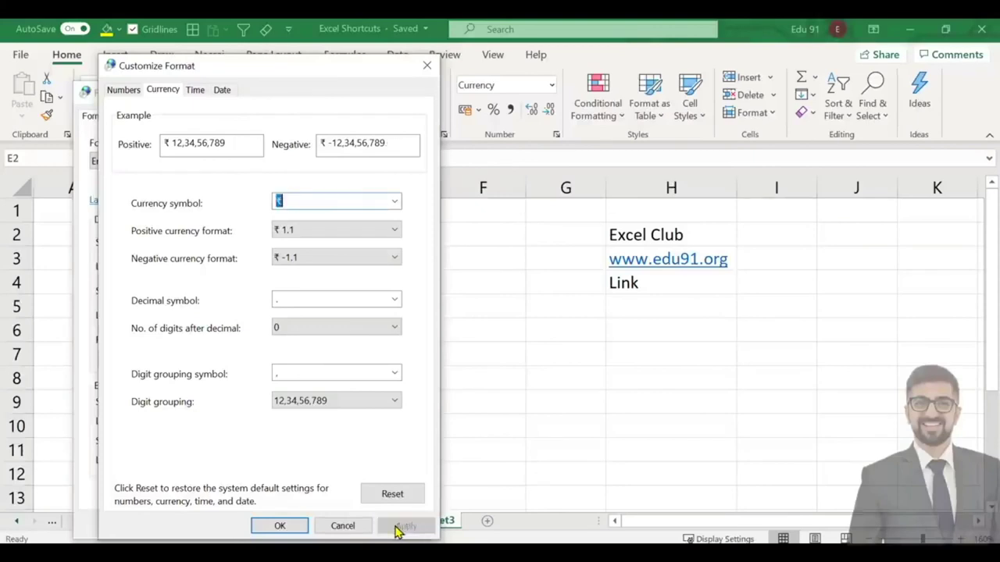
{"action": "left_click", "coordinate": [281, 526]}
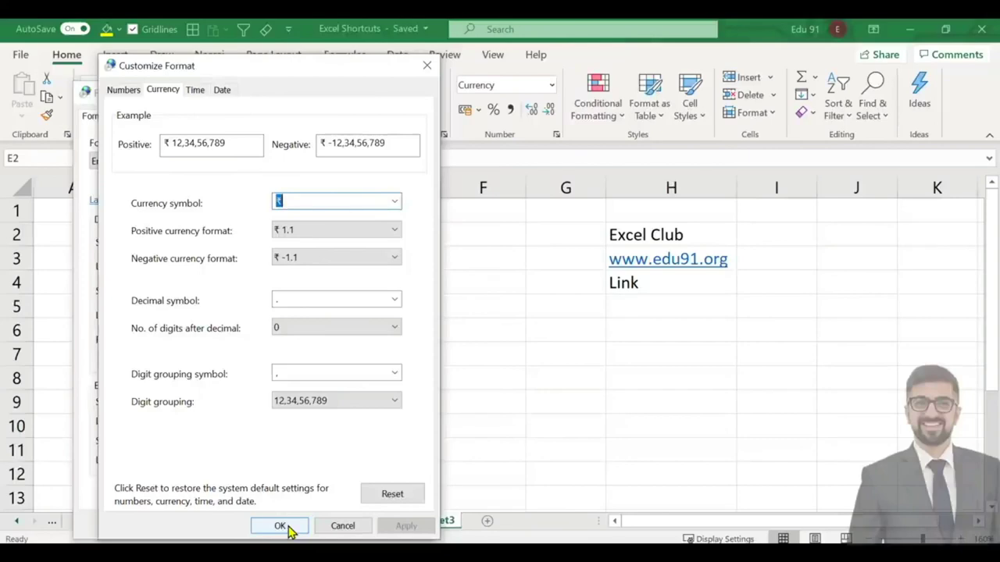
{"action": "left_click", "coordinate": [395, 526]}
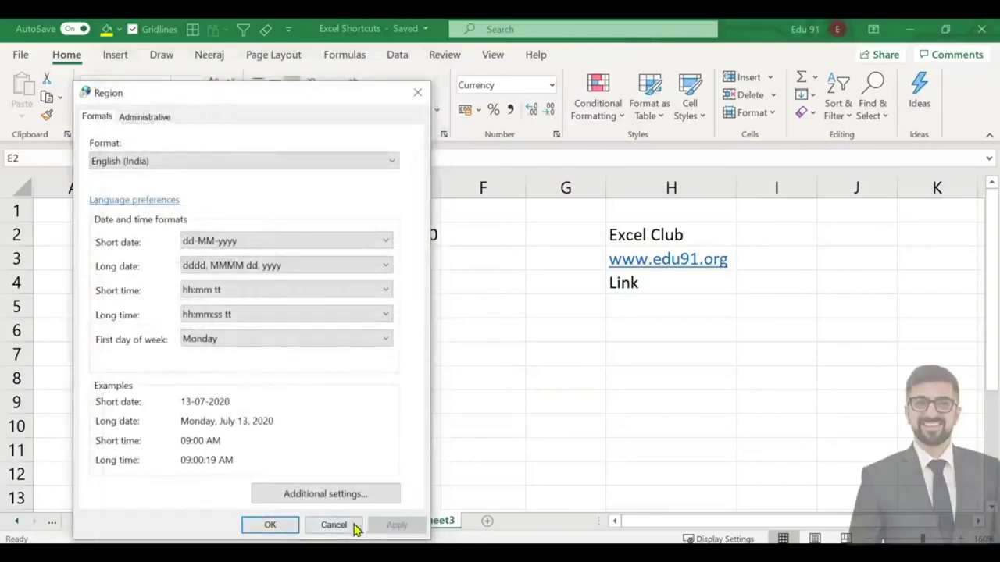
{"action": "left_click", "coordinate": [283, 528]}
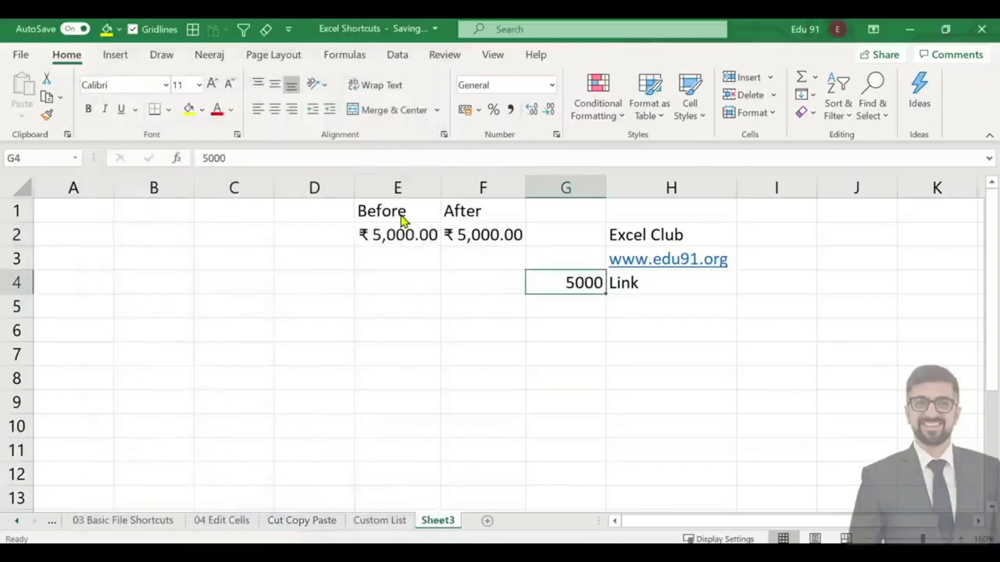
Format G4 as currency, then enter 5000 in F2 and format it as currency.
{"action": "key", "text": "ctrl+shift+4"}
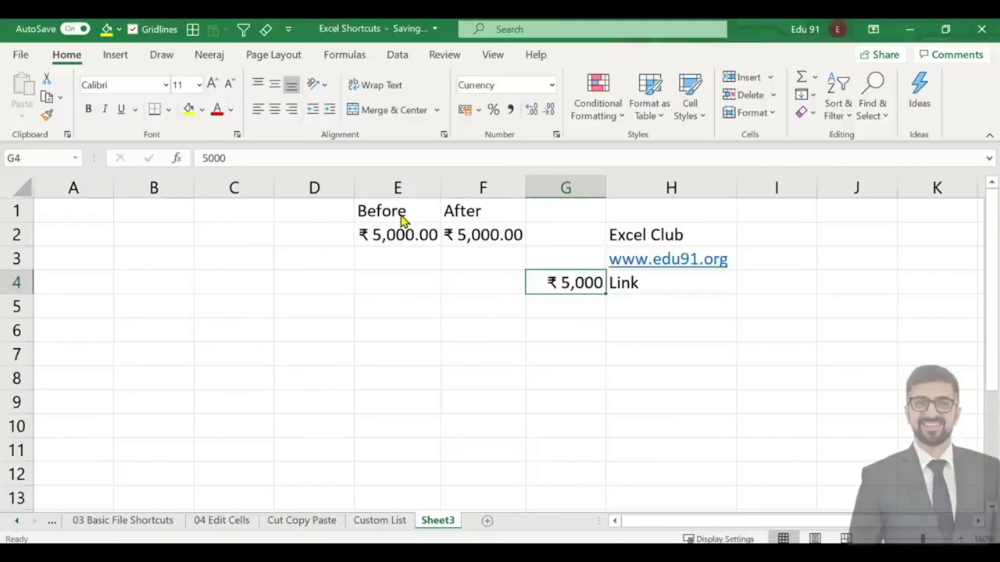
{"action": "key", "text": "Down"}
{"action": "key", "text": "Up"}
{"action": "key", "text": "Left"}
{"action": "key", "text": "Up"}
{"action": "key", "text": "Up"}
{"action": "key", "text": "Up"}
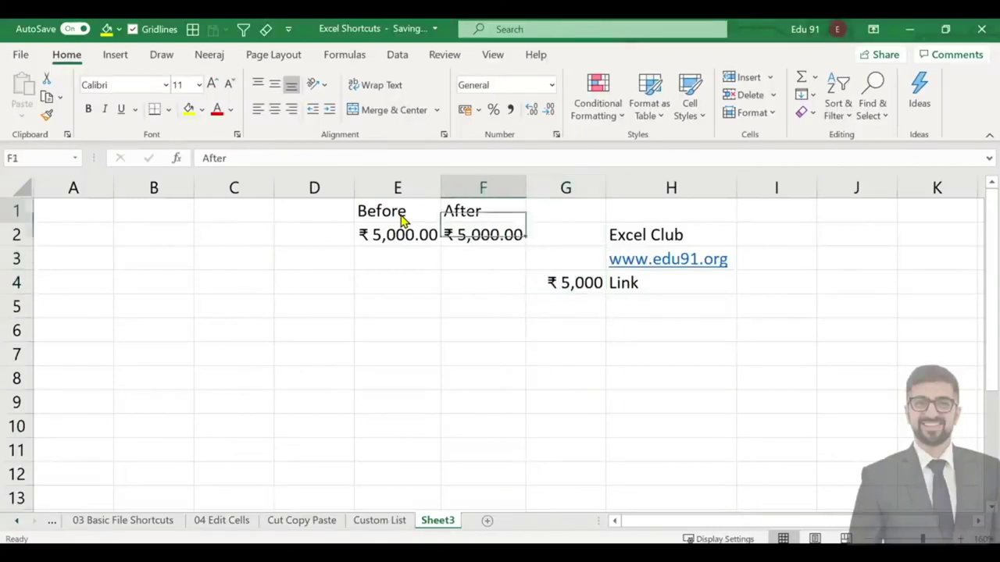
{"action": "key", "text": "Down"}
{"action": "type", "text": "5000"}
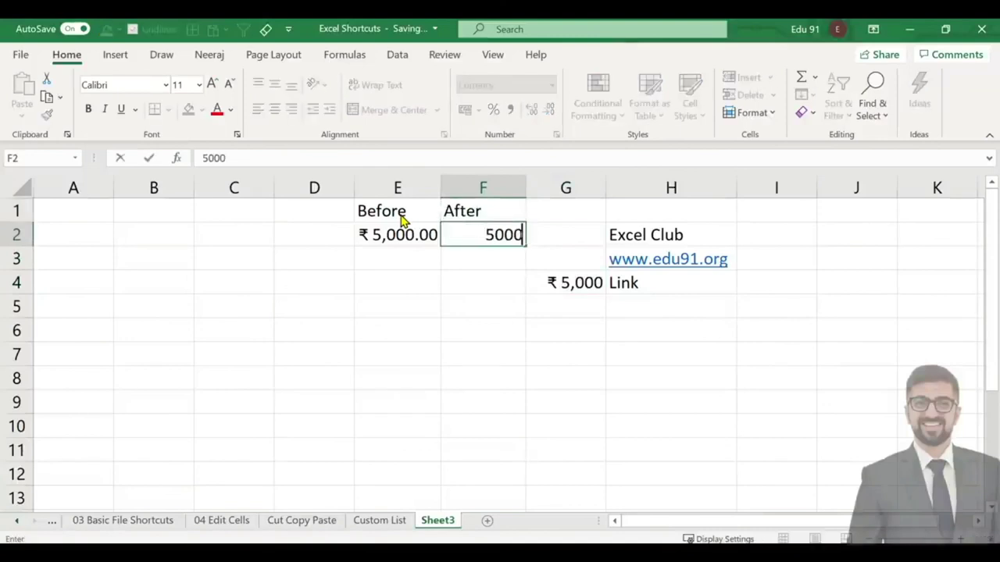
{"action": "key", "text": "Return"}
{"action": "key", "text": "Up"}
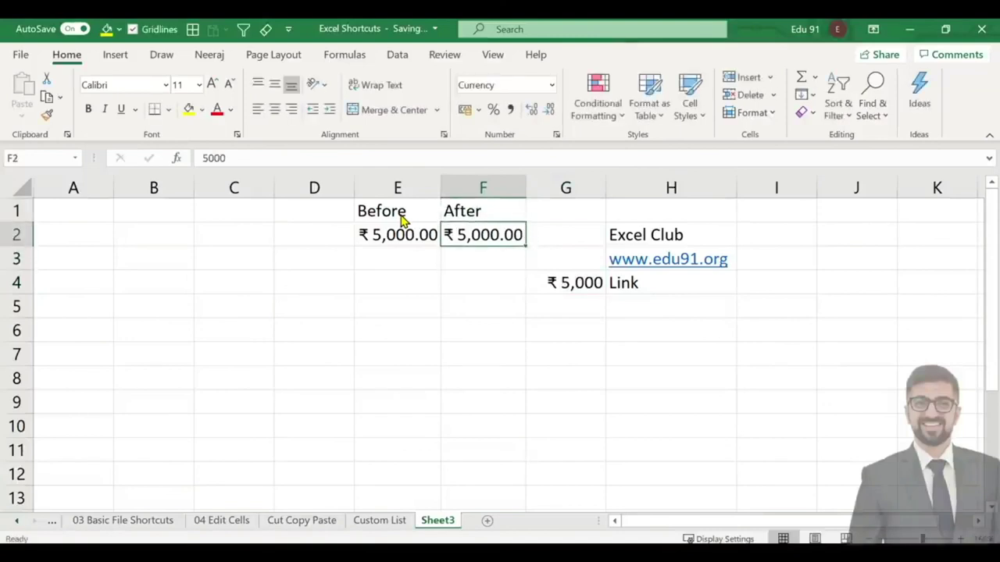
{"action": "key", "text": "ctrl+shift+4"}
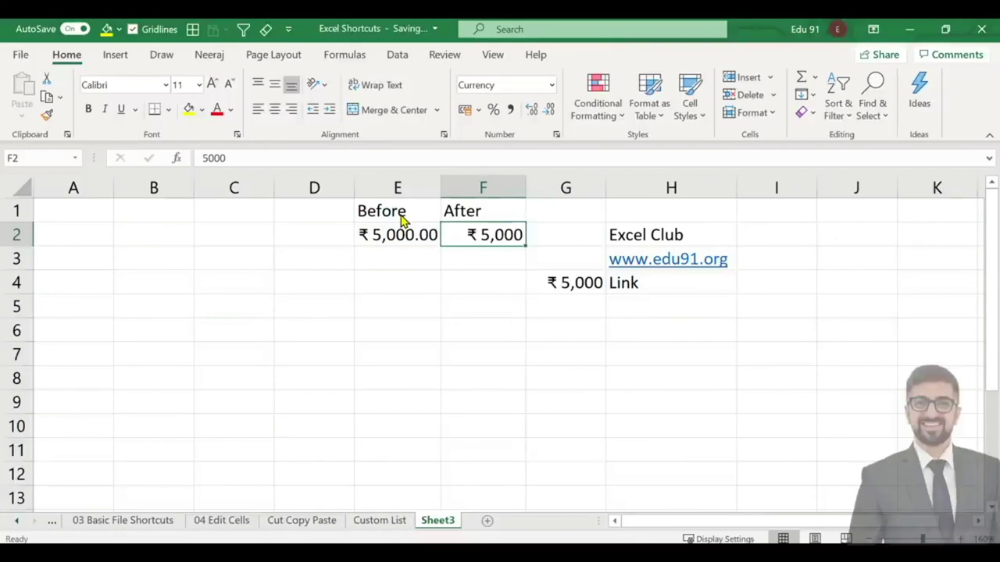
Enter 5000 in D4 and format it as currency ₹ 5,000 with Ctrl+Shift+4.
{"action": "key", "text": "Down"}
{"action": "key", "text": "Down"}
{"action": "key", "text": "Down"}
{"action": "key", "text": "Left"}
{"action": "key", "text": "Up"}
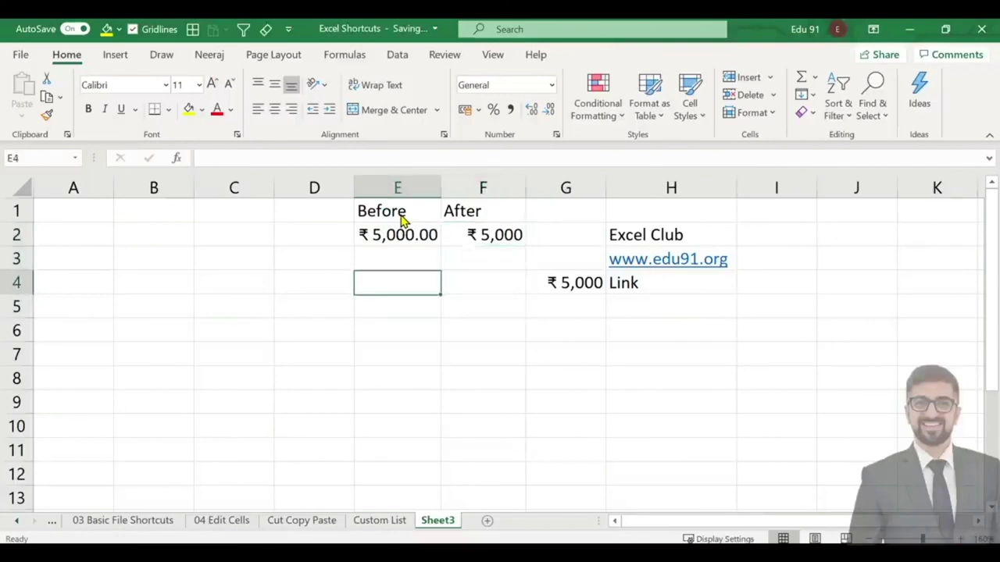
{"action": "key", "text": "Left"}
{"action": "type", "text": "5000"}
{"action": "key", "text": "Return"}
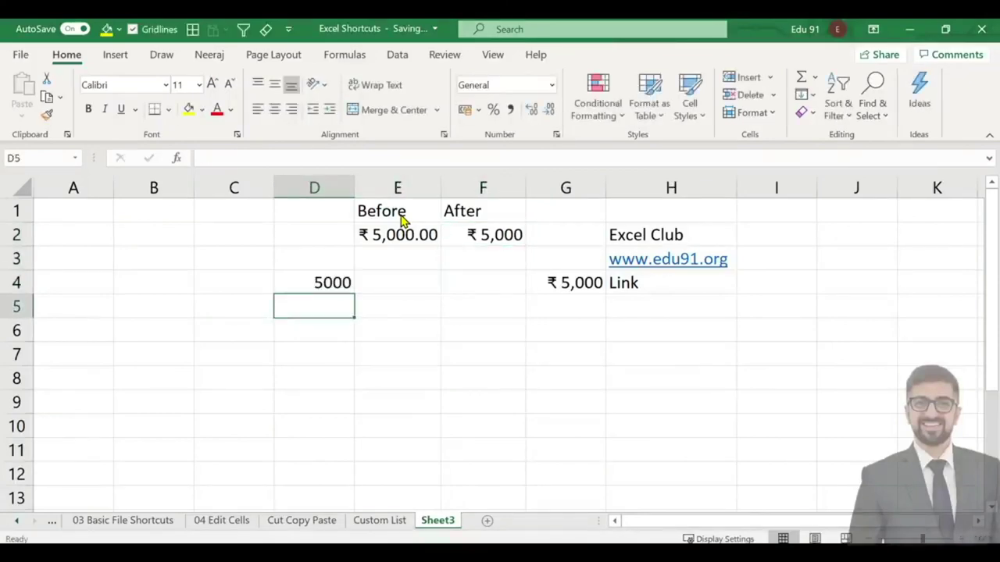
{"action": "key", "text": "Up"}
{"action": "key", "text": "ctrl+shift+4"}
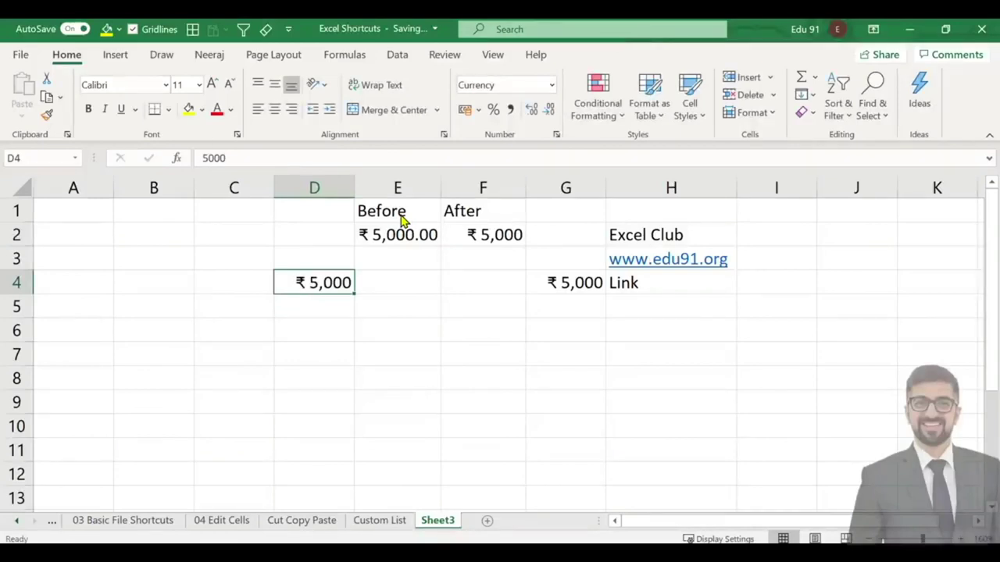
Enter 5000 in D5 and apply Comma Style with Alt+H, K.
{"action": "key", "text": "Down"}
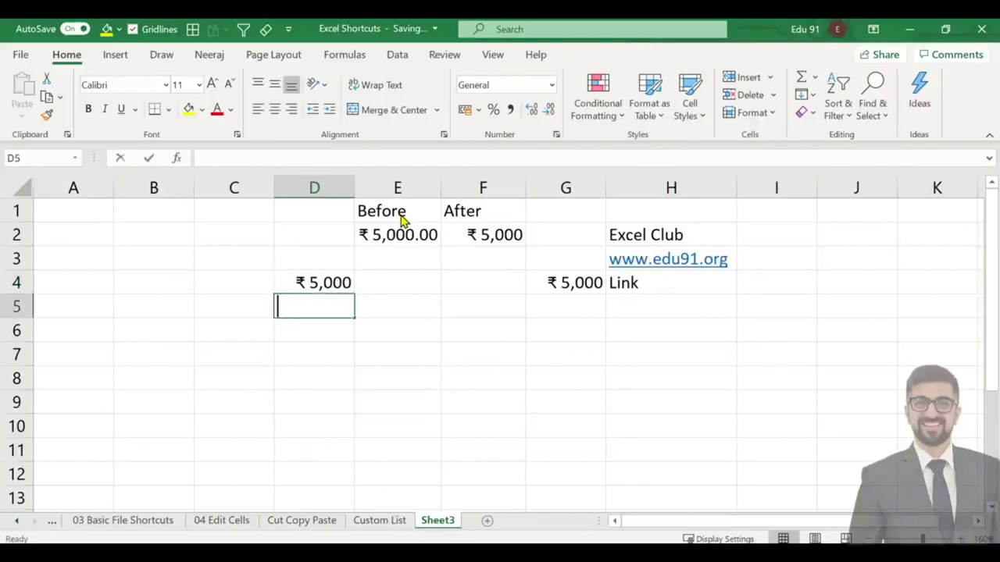
{"action": "type", "text": "5000"}
{"action": "key", "text": "Return"}
{"action": "key", "text": "Up"}
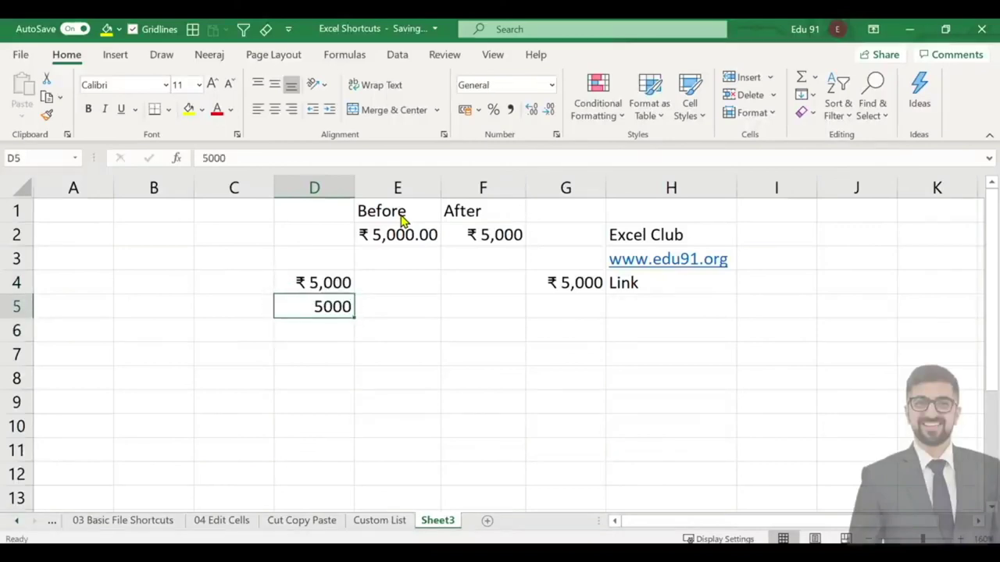
{"action": "key", "text": "alt+h"}
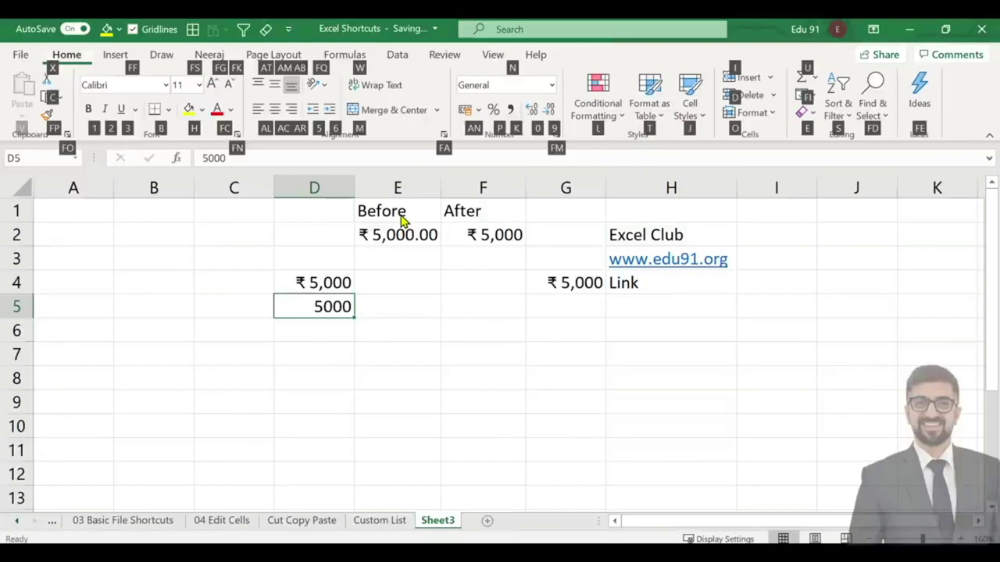
{"action": "key", "text": "k"}
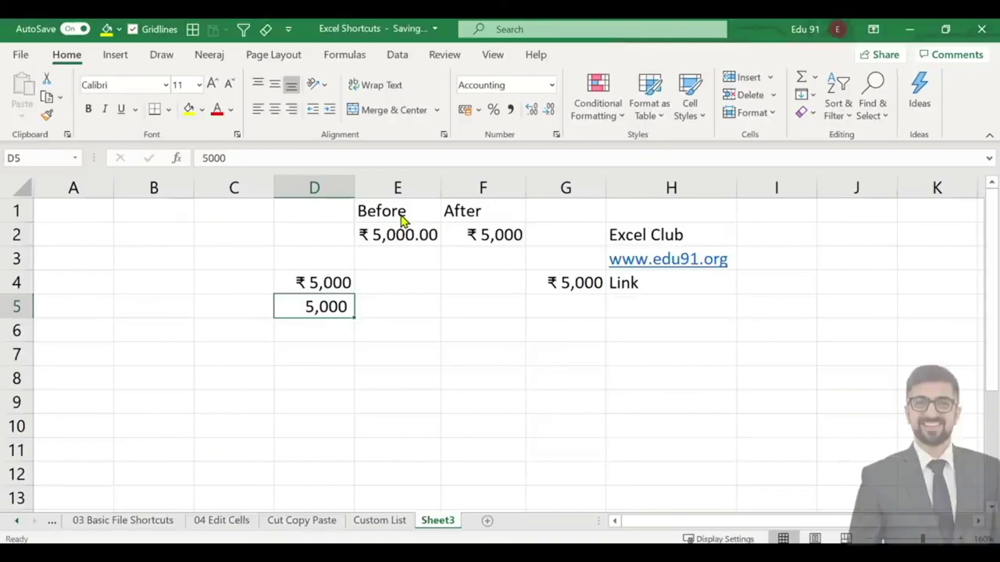
{"action": "key", "text": "Up"}
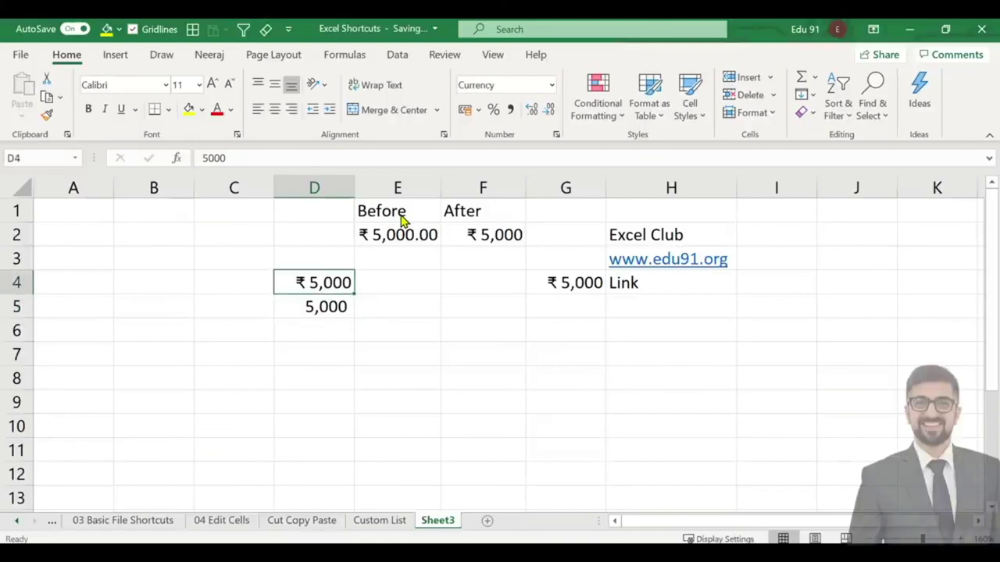
{"action": "key", "text": "Down"}
{"action": "key", "text": "Down"}
{"action": "key", "text": "Down"}
Select columns C to G and clear their contents.
{"action": "key", "text": "Left"}
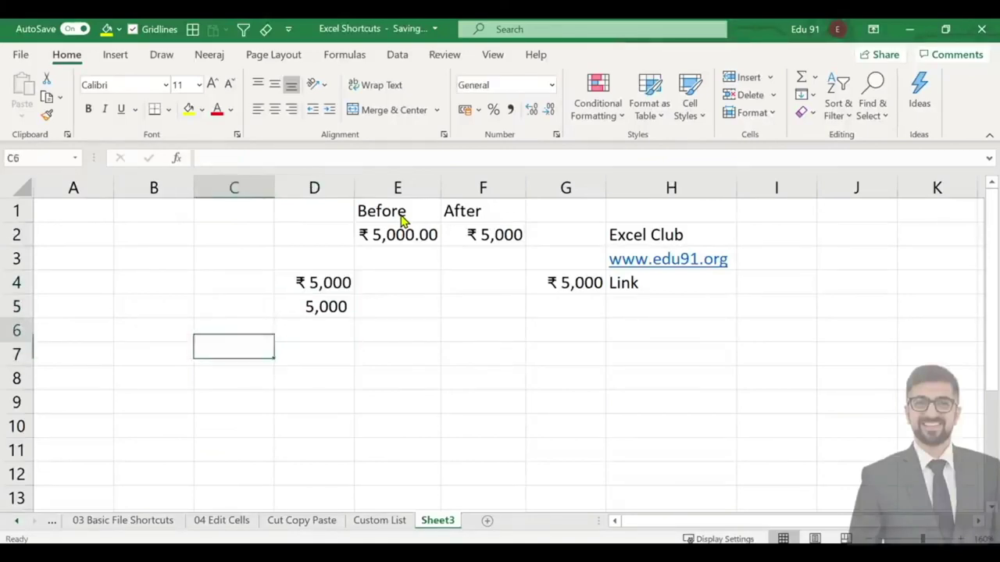
{"action": "key", "text": "Up"}
{"action": "key", "text": "Up"}
{"action": "key", "text": "Up"}
{"action": "key", "text": "Up"}
{"action": "key", "text": "Up"}
{"action": "key", "text": "Up"}
{"action": "key", "text": "ctrl+space"}
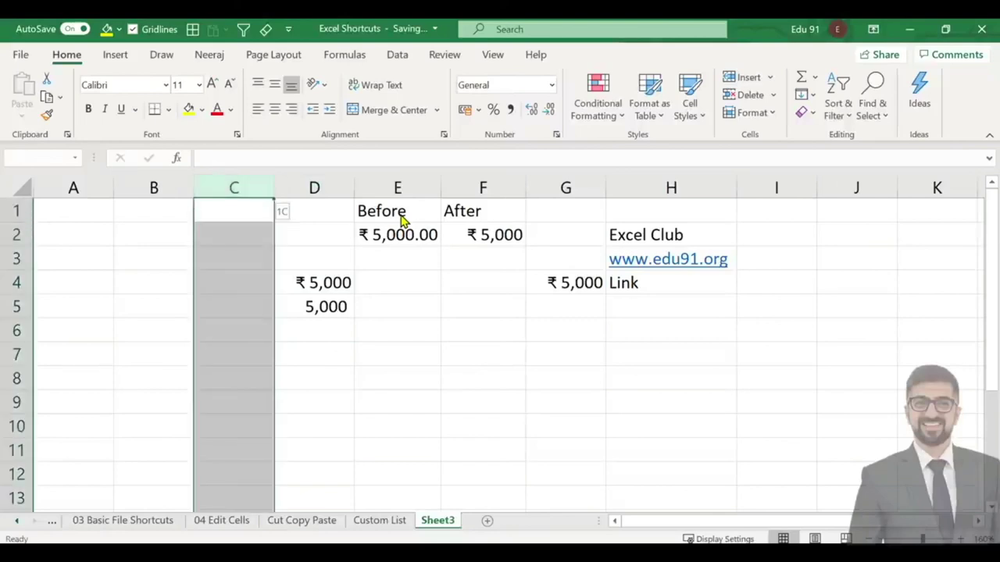
{"action": "key", "text": "shift+Right"}
{"action": "key", "text": "shift+Right"}
{"action": "key", "text": "shift+Right"}
{"action": "key", "text": "ctrl+shift+Right"}
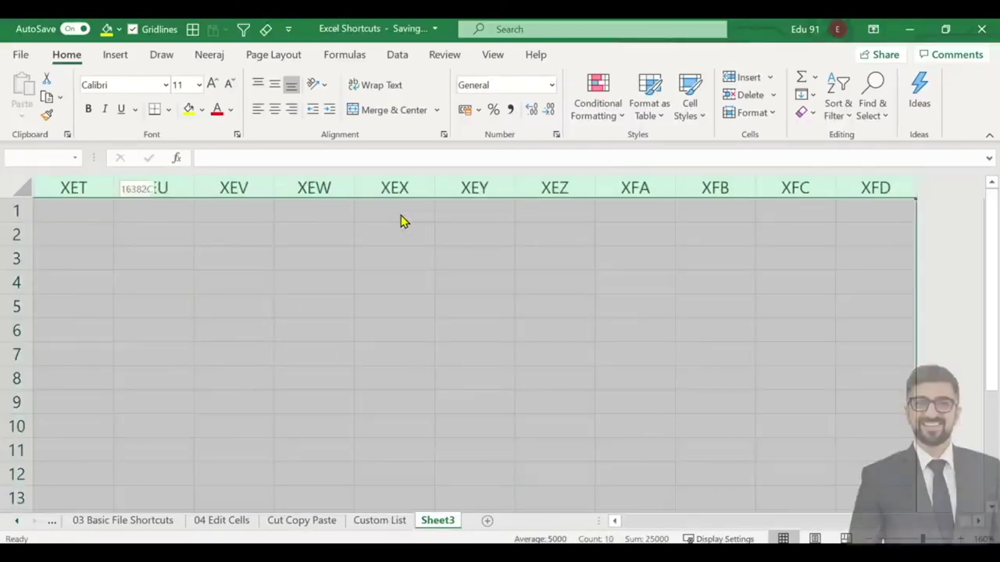
{"action": "key", "text": "ctrl+shift+Left"}
{"action": "key", "text": "shift+Right"}
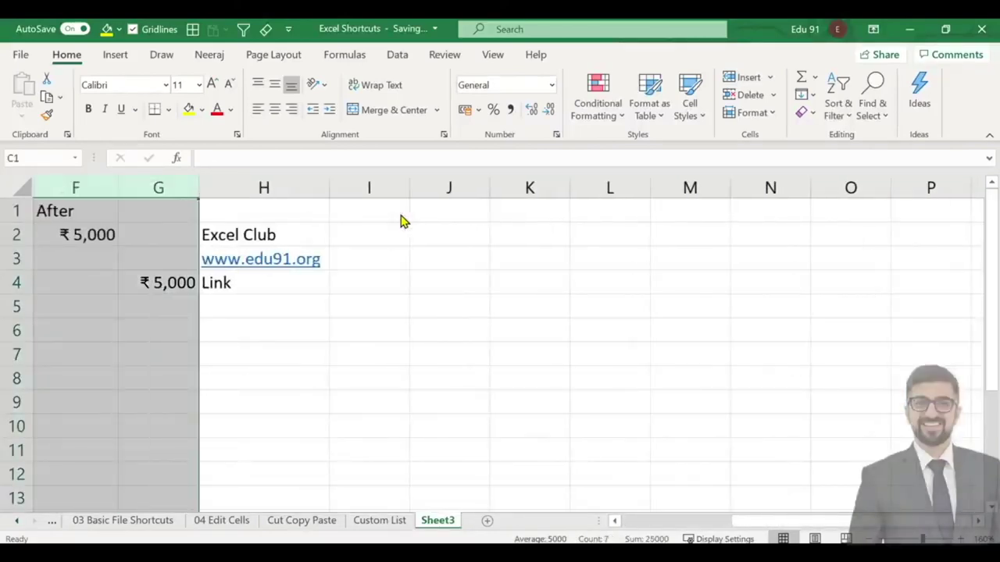
{"action": "key", "text": "ctrl+BackSpace"}
{"action": "key", "text": "Left"}
Enter 6000 in C2 and format it as currency ₹ 6,000.
{"action": "key", "text": "Down"}
{"action": "key", "text": "Right"}
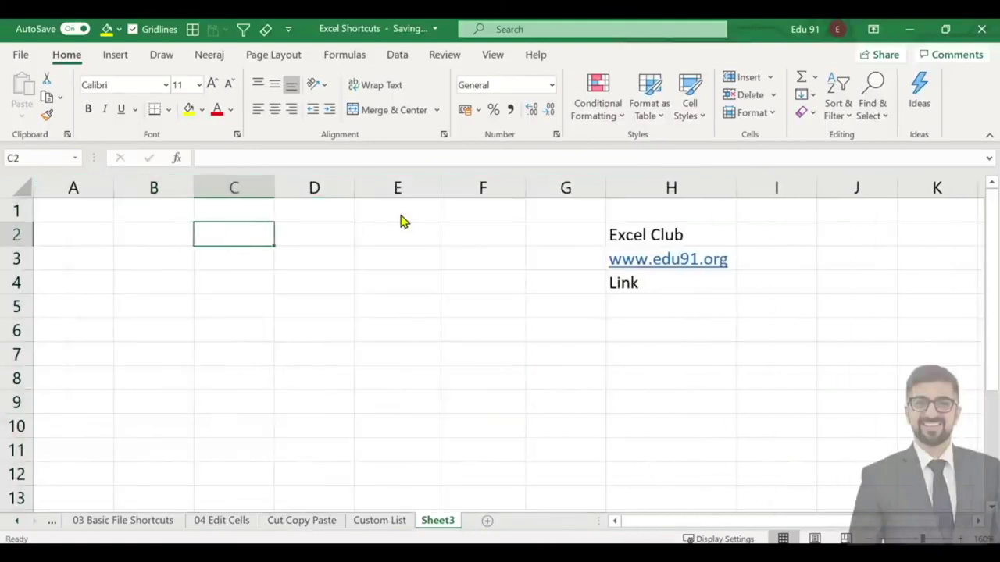
{"action": "type", "text": "6000"}
{"action": "key", "text": "Return"}
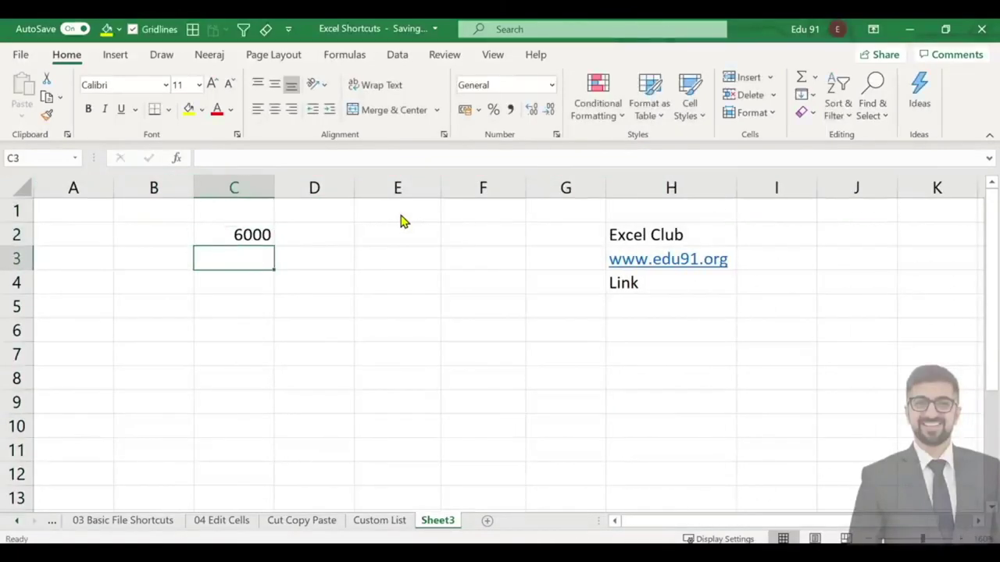
{"action": "key", "text": "Up"}
{"action": "key", "text": "ctrl+shift+4"}
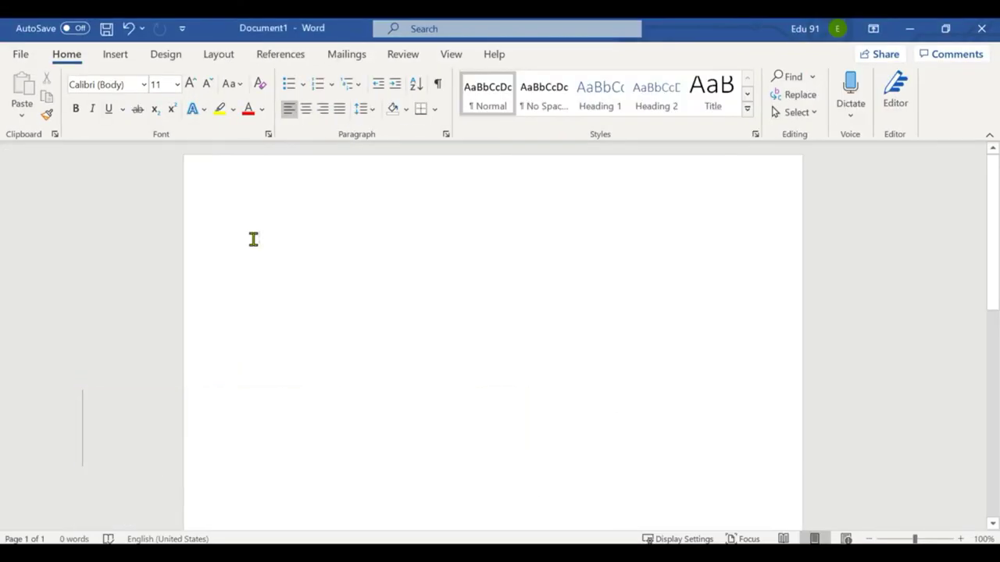
Generate sample paragraphs with =rand() and bold the word 'powerful'.
{"action": "type", "text": "=rand()"}
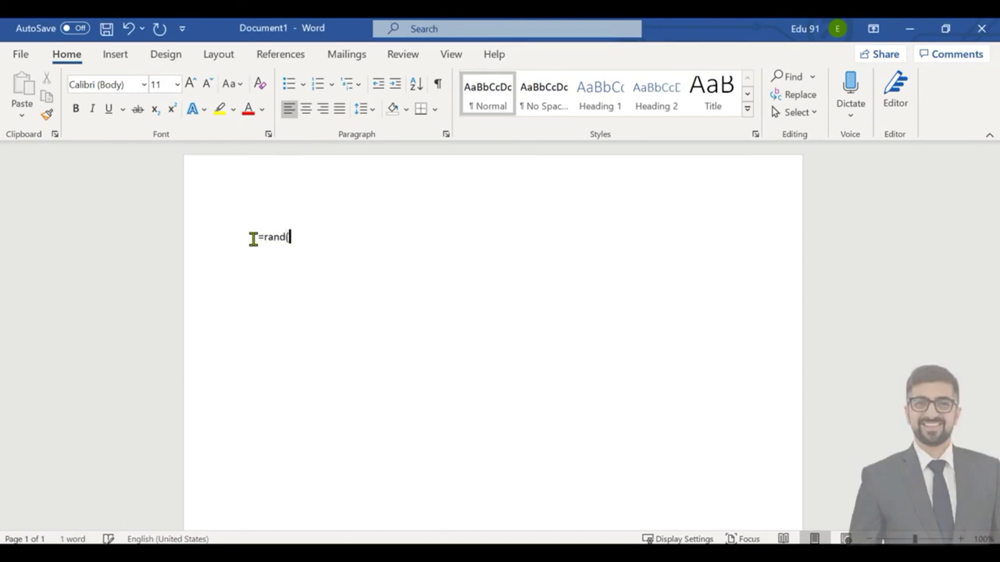
{"action": "key", "text": "Return"}
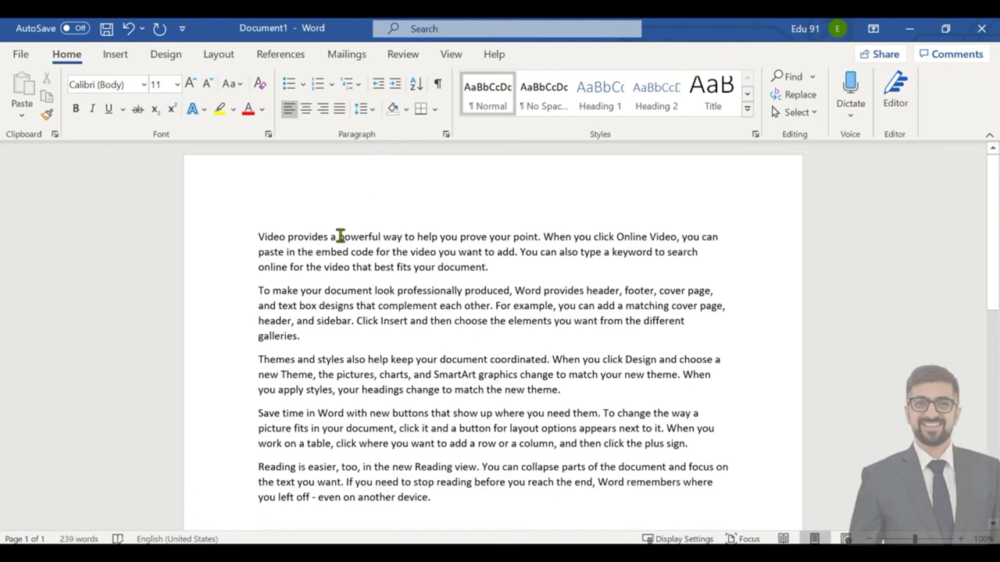
{"action": "left_click_drag", "start_coordinate": [338, 237], "coordinate": [379, 237]}
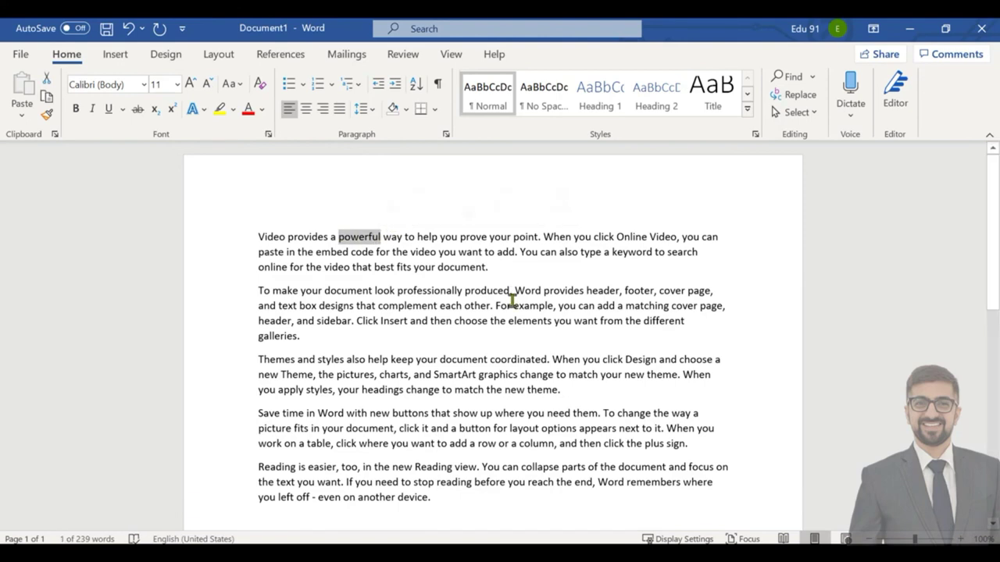
{"action": "key", "text": "ctrl+b"}
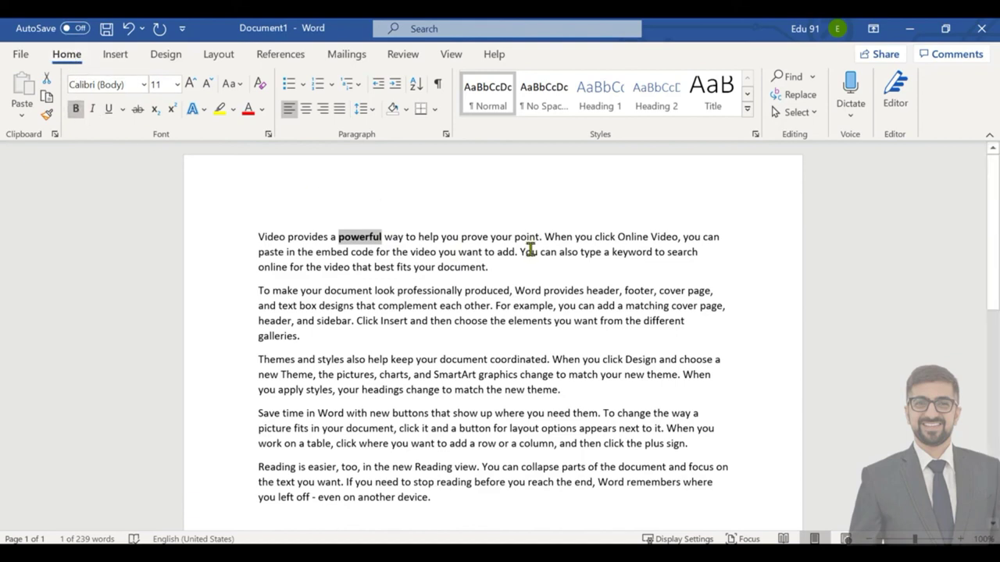
{"action": "left_click", "coordinate": [475, 272]}
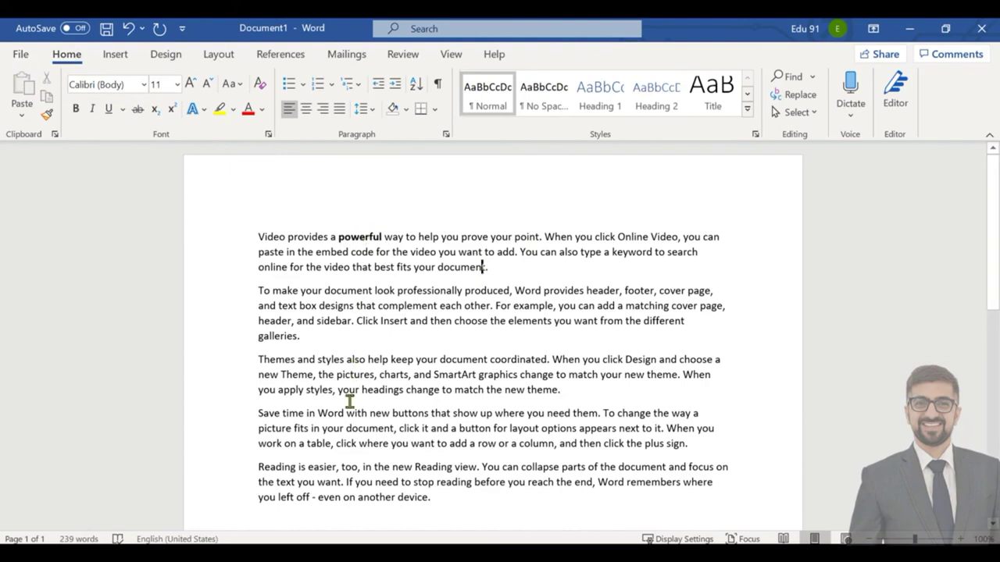
Bold 'type' and 'Word' as a trial, undo it, and reselect 'powerful'.
{"action": "double_click", "coordinate": [581, 253]}
{"action": "key", "text": "ctrl+b"}
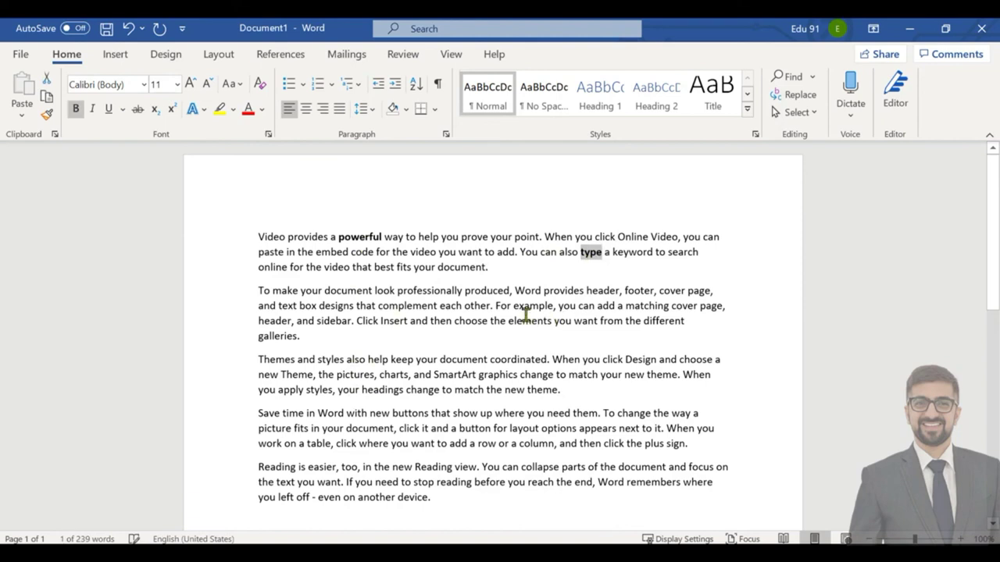
{"action": "double_click", "coordinate": [534, 290]}
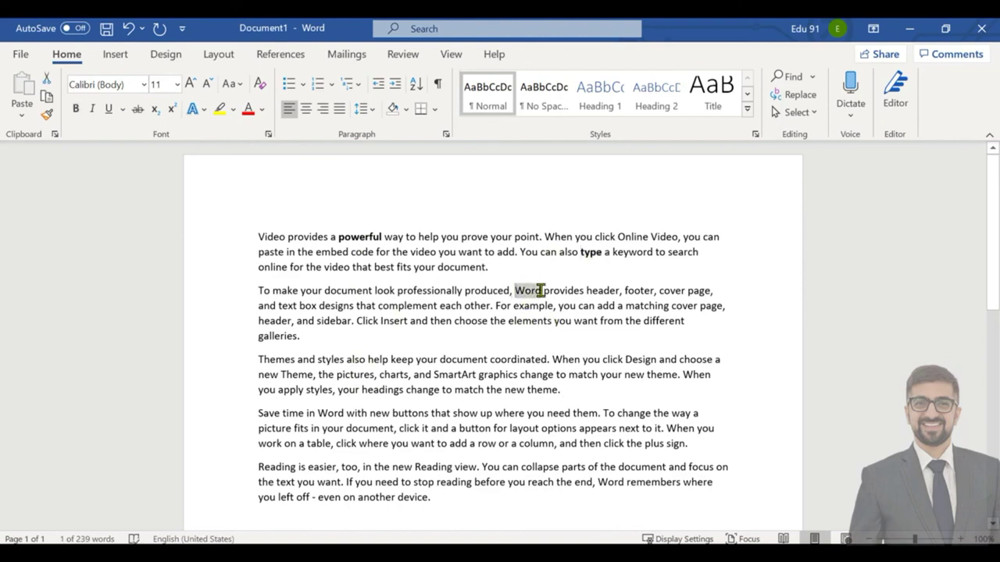
{"action": "key", "text": "ctrl+b"}
{"action": "key", "text": "ctrl+z"}
{"action": "key", "text": "ctrl+z"}
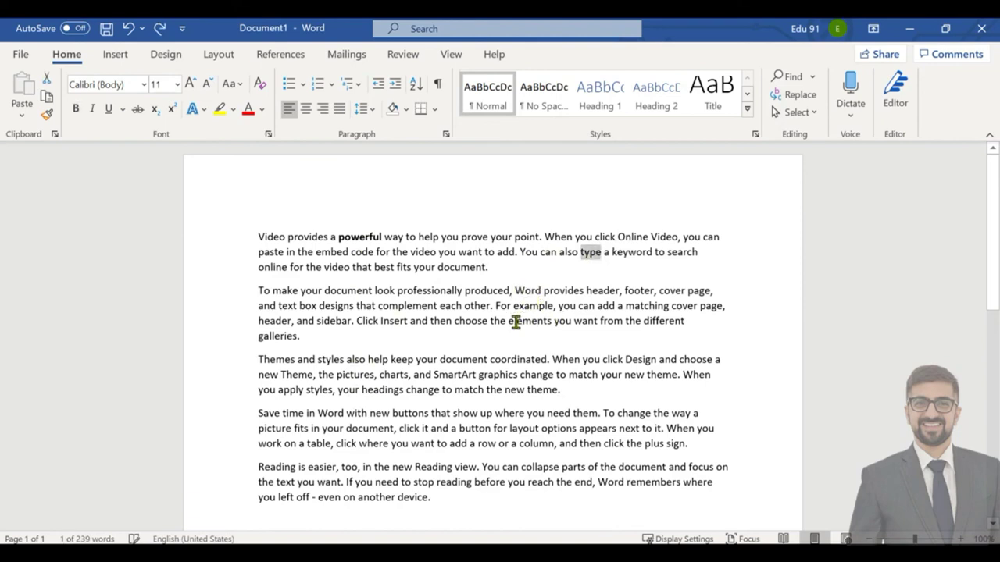
{"action": "left_click", "coordinate": [525, 291]}
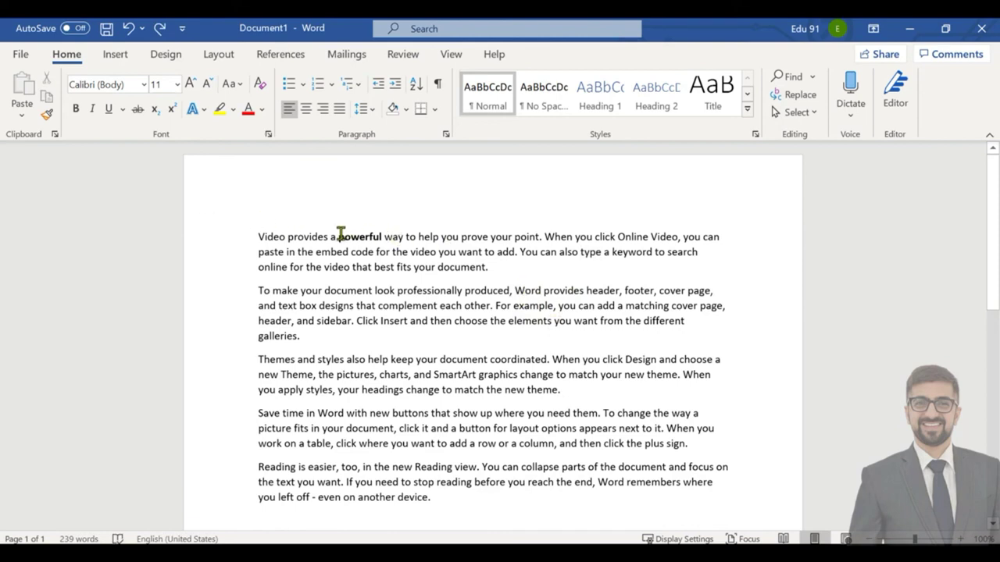
{"action": "left_click_drag", "start_coordinate": [338, 237], "coordinate": [382, 237]}
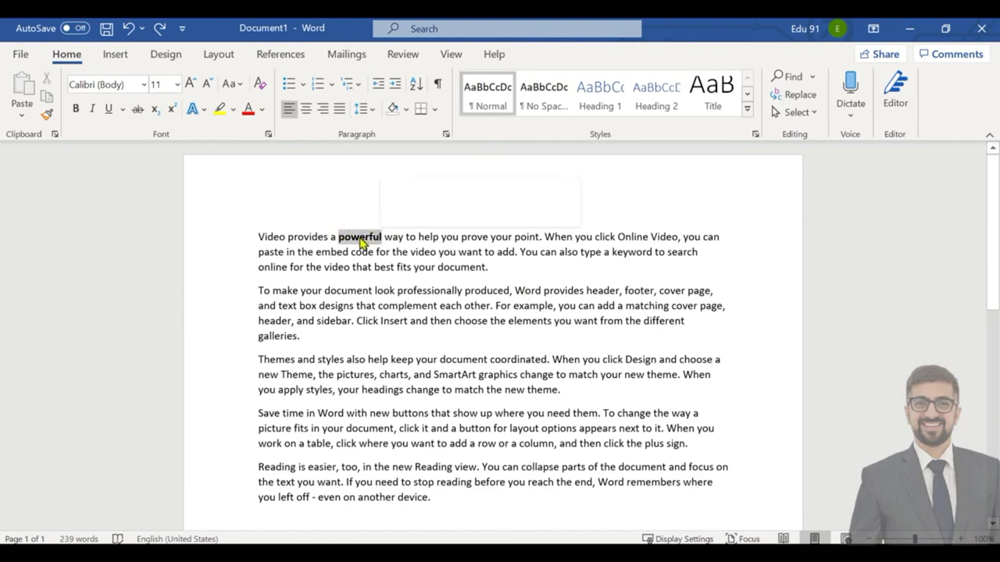
{"action": "left_click", "coordinate": [47, 114]}
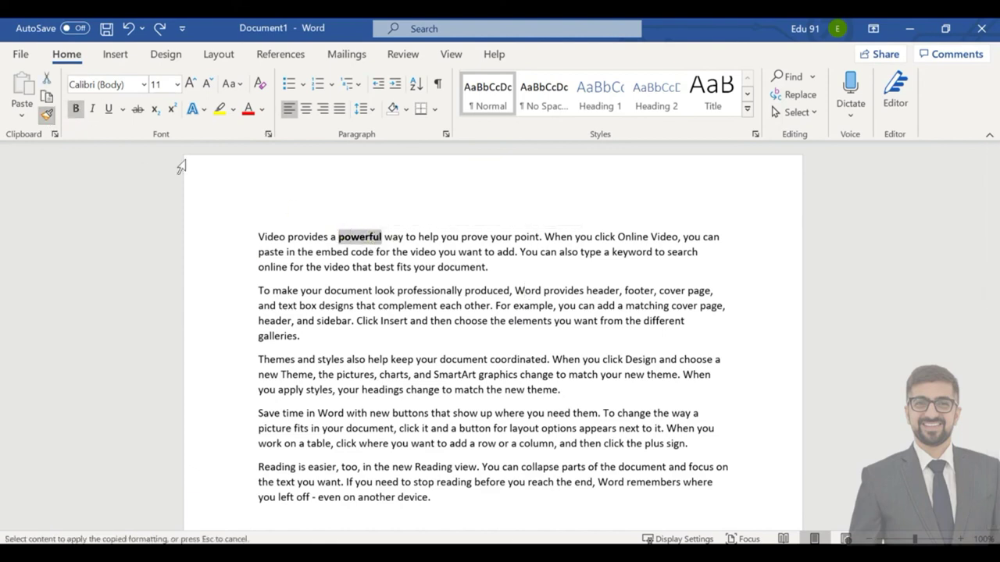
{"action": "left_click", "coordinate": [604, 236]}
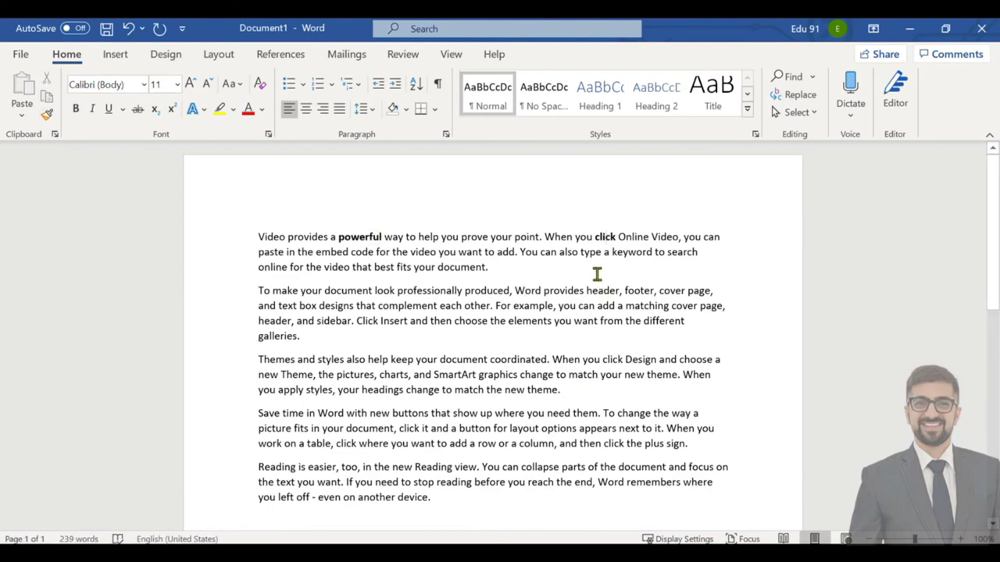
{"action": "left_click", "coordinate": [597, 320]}
{"action": "key", "text": "ctrl+z"}
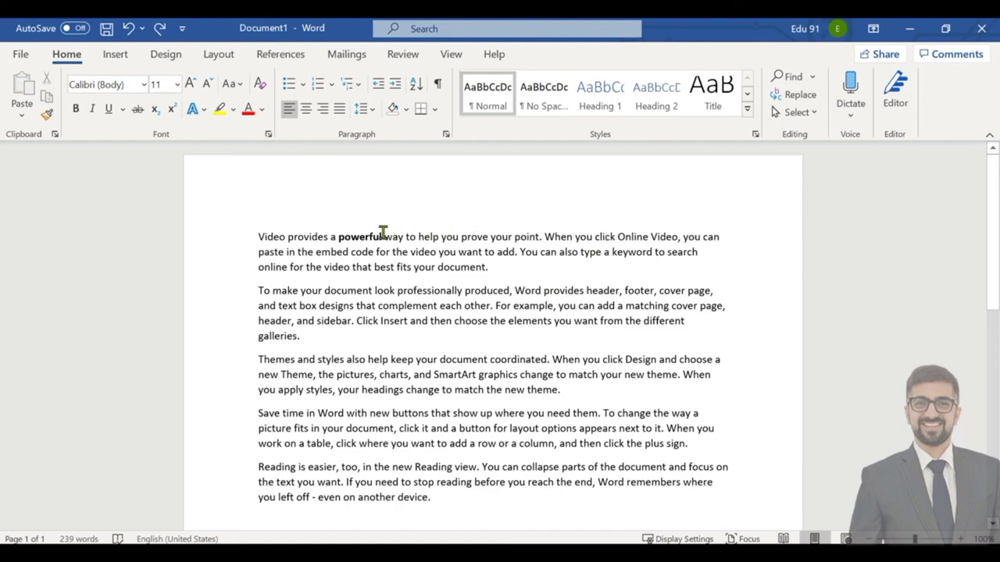
Format-paint powerful's bold onto Online, document, professionally, header, Click, also, charts, SmartArt and change.
{"action": "left_click_drag", "start_coordinate": [382, 233], "coordinate": [337, 236]}
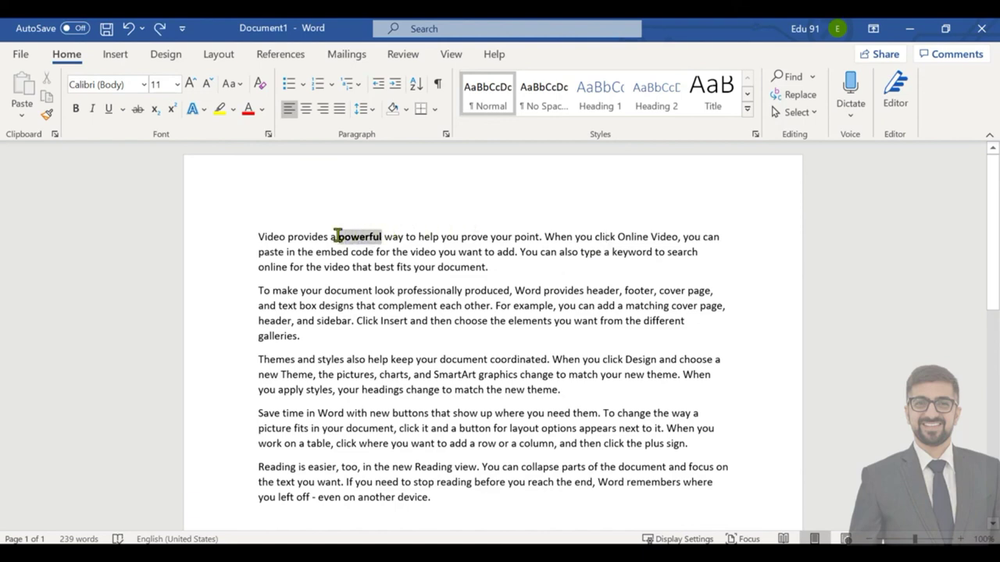
{"action": "left_click", "coordinate": [46, 116]}
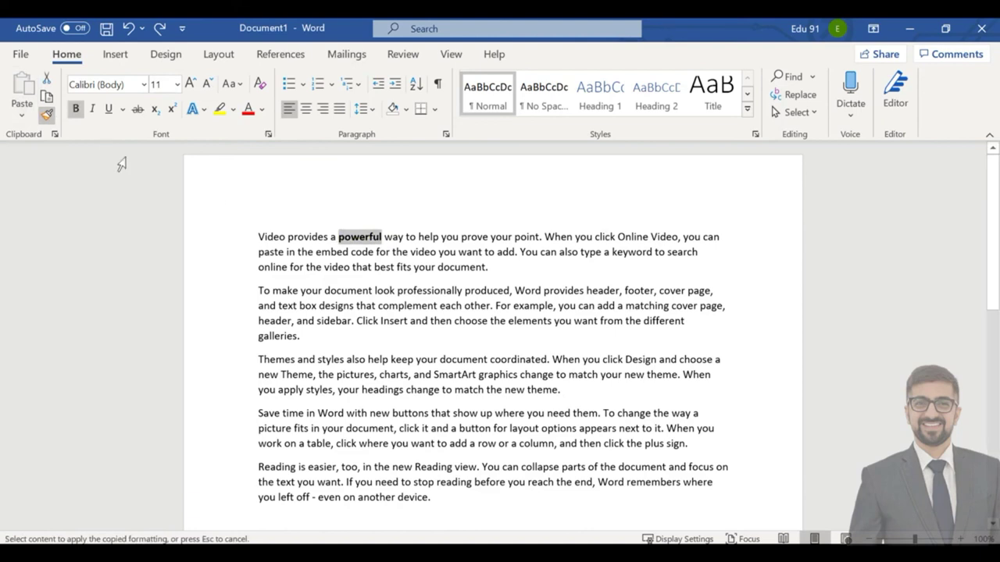
{"action": "left_click", "coordinate": [632, 237]}
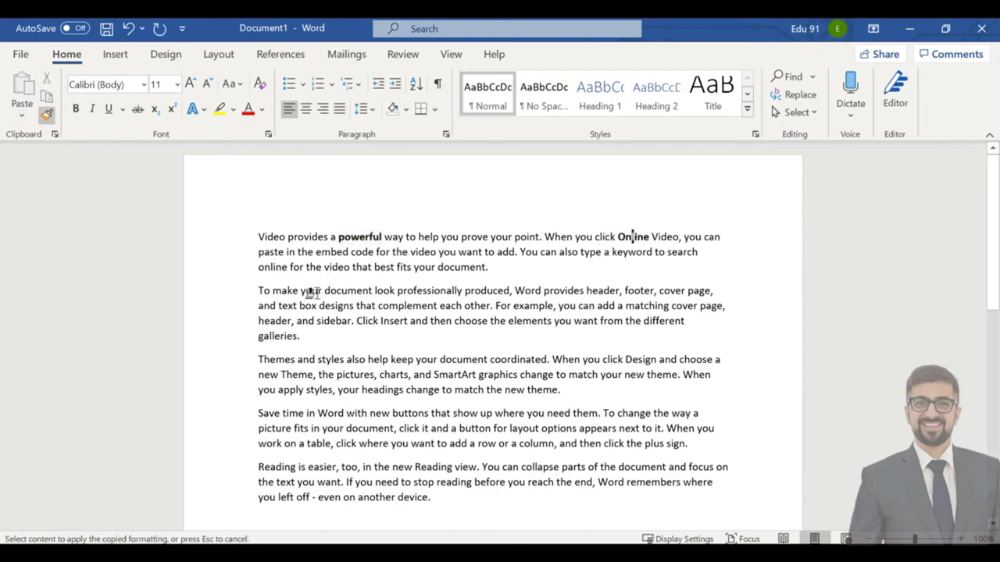
{"action": "left_click", "coordinate": [347, 291]}
{"action": "left_click", "coordinate": [430, 290]}
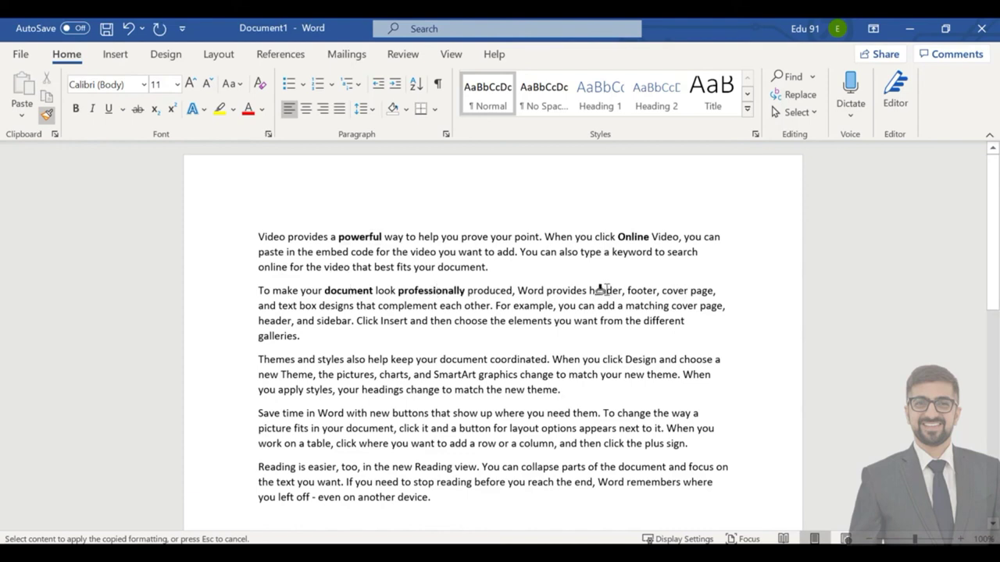
{"action": "left_click", "coordinate": [602, 290]}
{"action": "left_click", "coordinate": [364, 320]}
{"action": "left_click", "coordinate": [355, 359]}
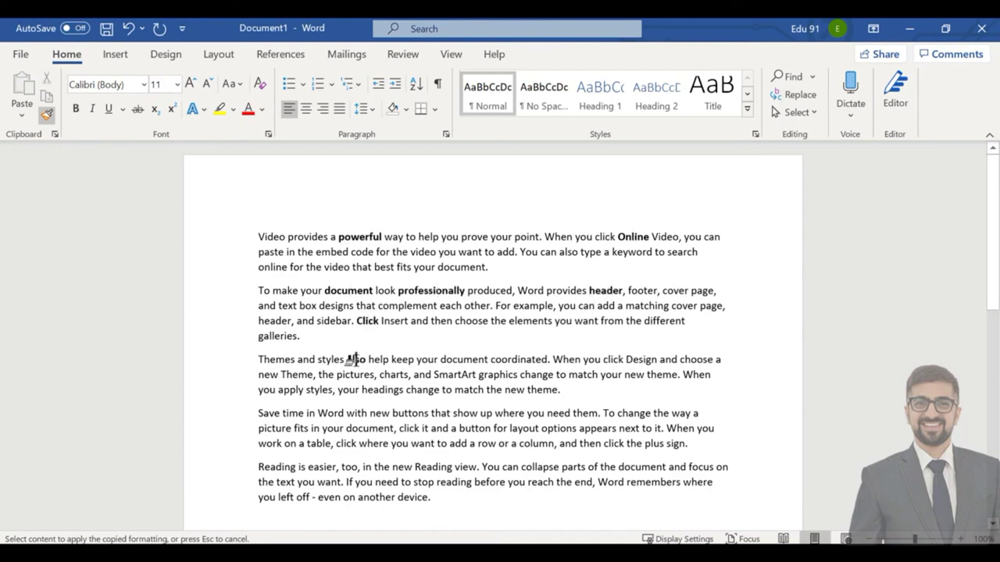
{"action": "left_click", "coordinate": [395, 374]}
{"action": "left_click", "coordinate": [457, 374]}
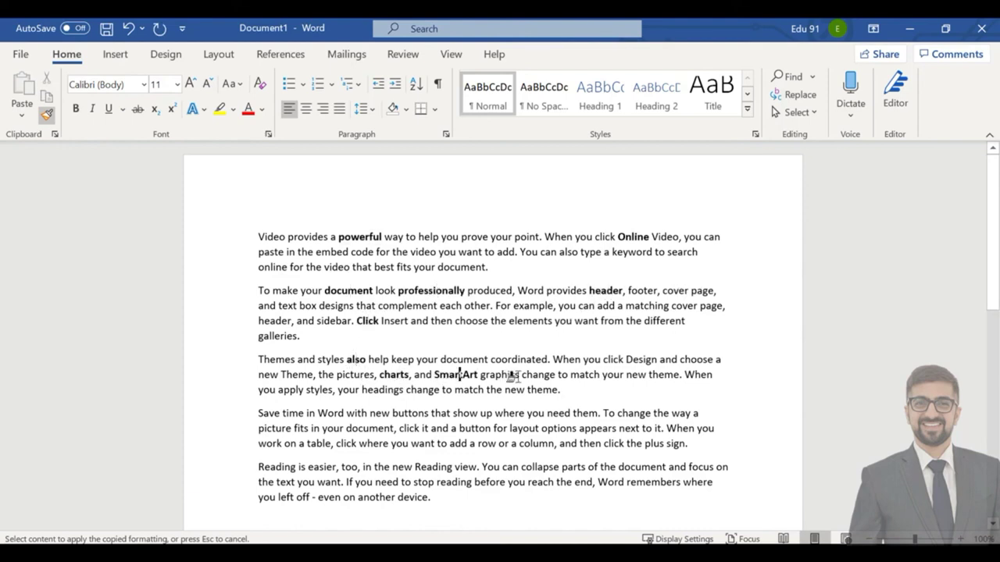
{"action": "left_click", "coordinate": [542, 375]}
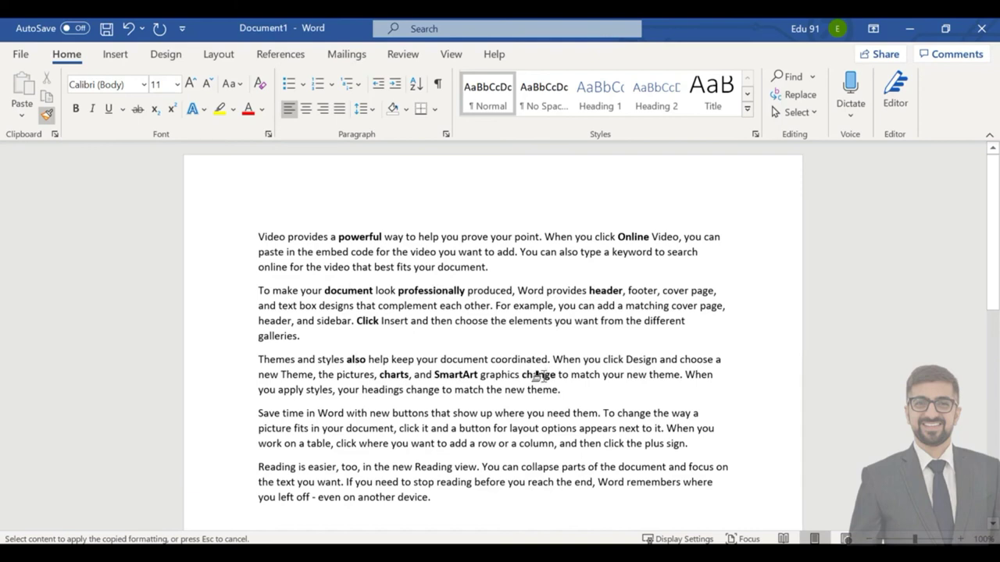
Bold new, options, where, click, want, even, on, another and device with Format Painter.
{"action": "left_click", "coordinate": [376, 413]}
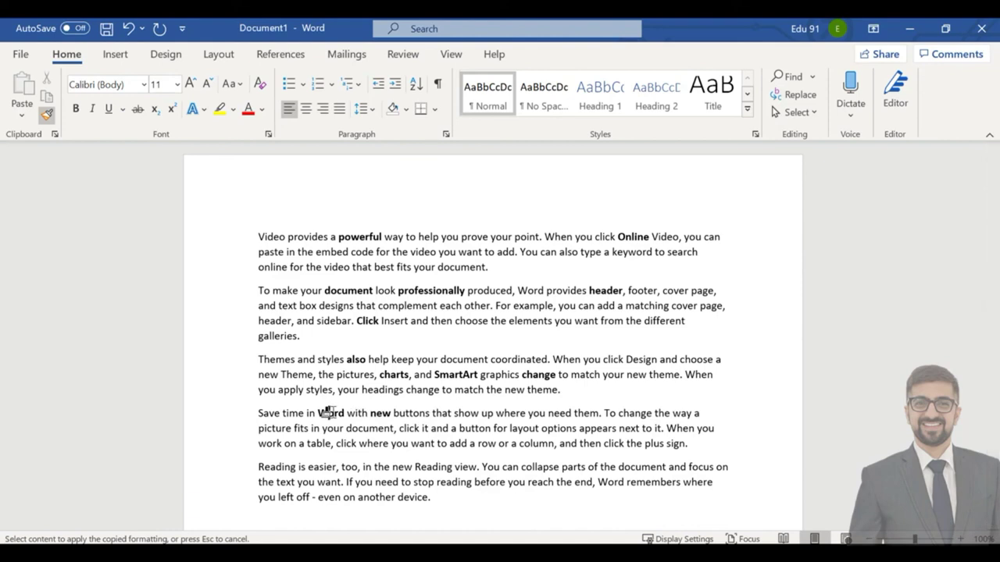
{"action": "left_click", "coordinate": [546, 429]}
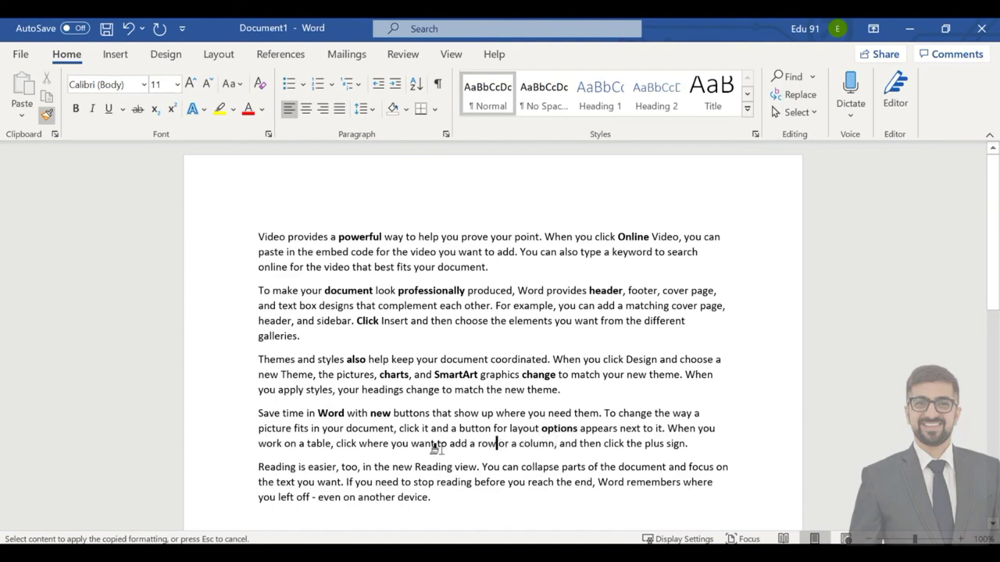
{"action": "left_click", "coordinate": [379, 445]}
{"action": "left_click", "coordinate": [340, 445]}
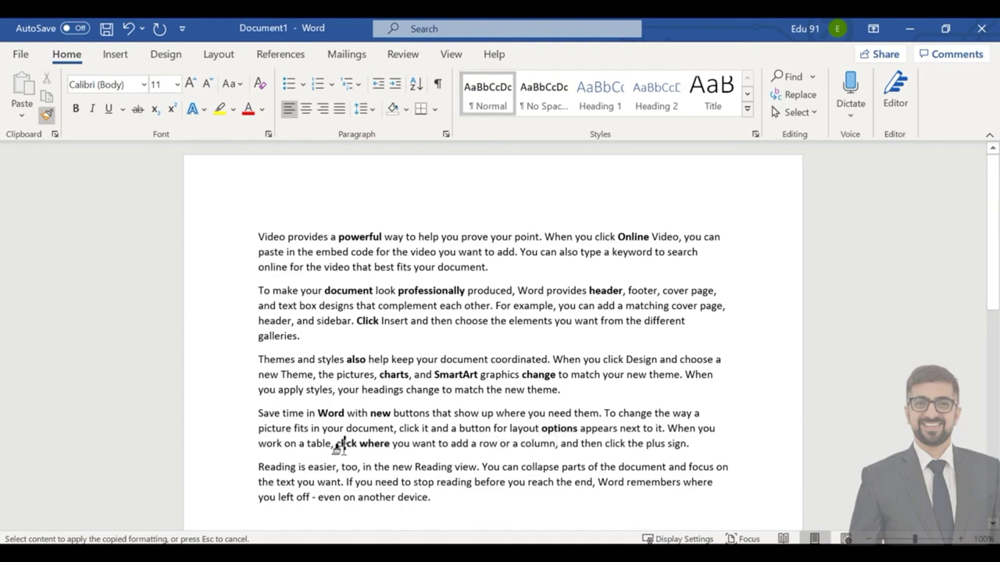
{"action": "left_click", "coordinate": [330, 483]}
{"action": "left_click", "coordinate": [329, 497]}
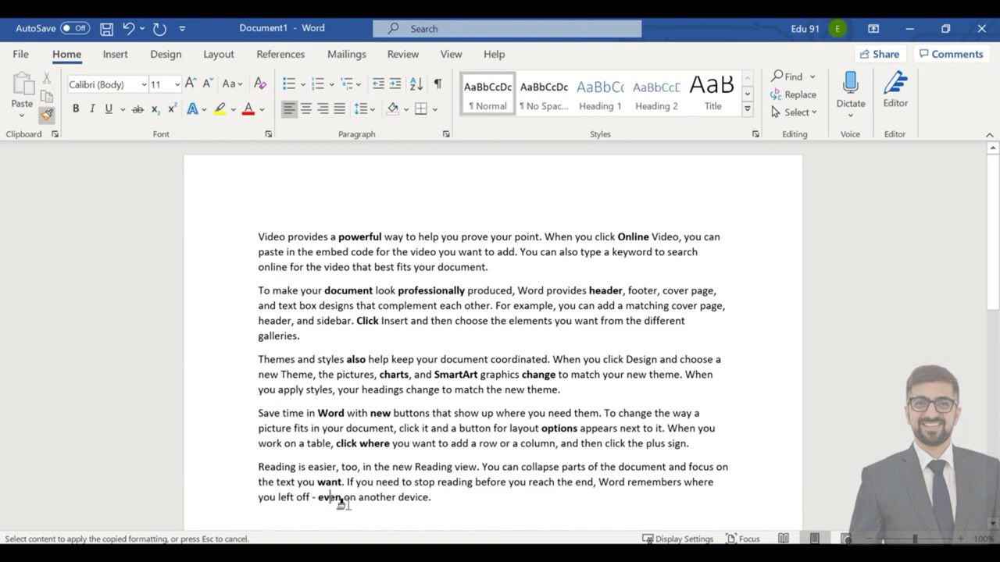
{"action": "left_click", "coordinate": [351, 497]}
{"action": "left_click", "coordinate": [377, 497]}
{"action": "left_click", "coordinate": [413, 498]}
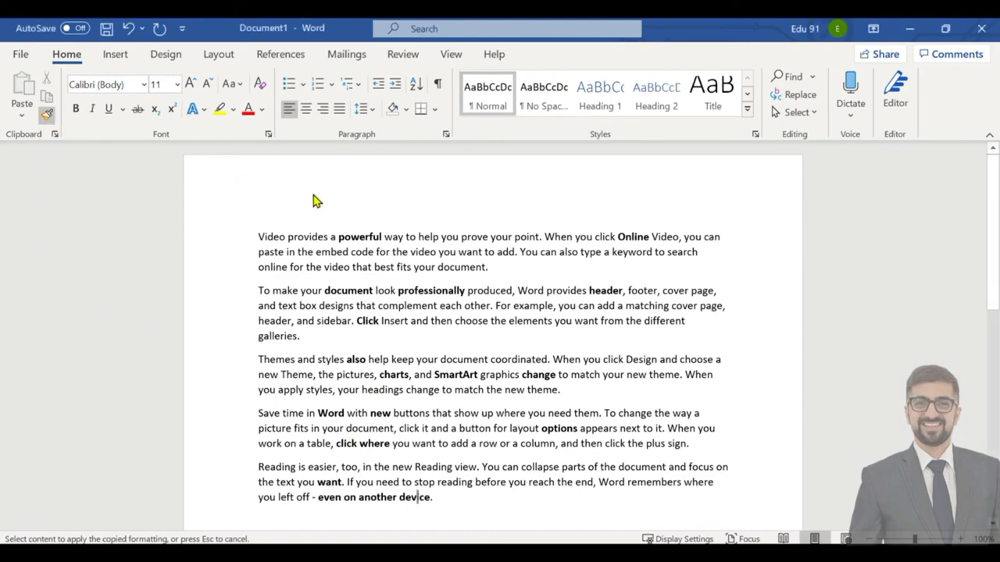
Turn off Format Painter and select all five paragraphs of text.
{"action": "left_click", "coordinate": [22, 115]}
{"action": "left_click", "coordinate": [45, 117]}
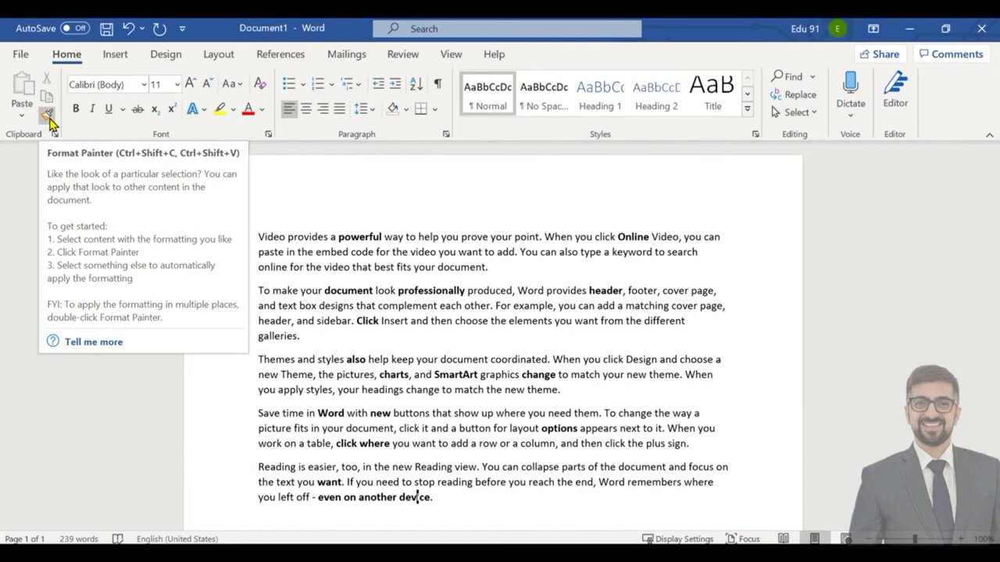
{"action": "left_click", "coordinate": [576, 359]}
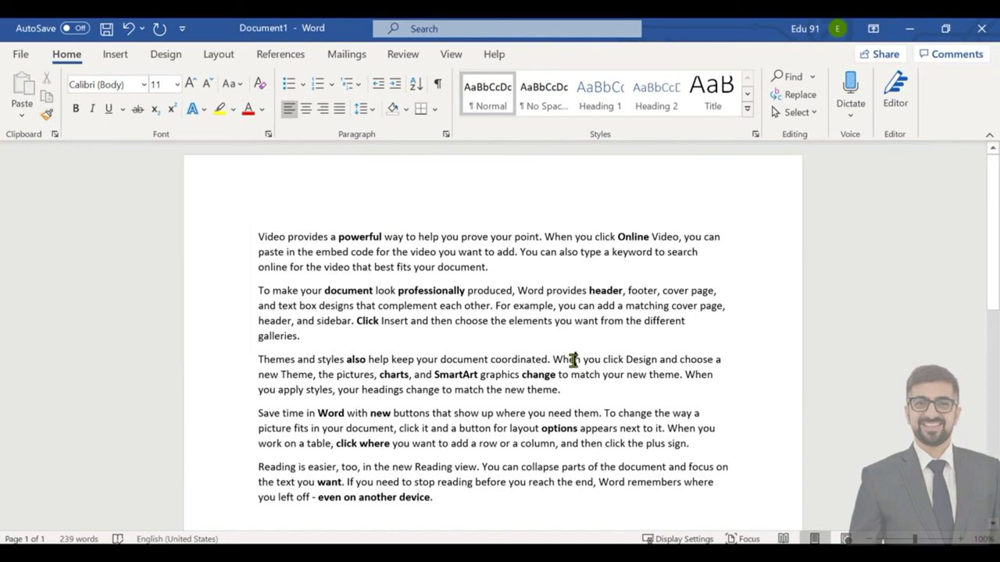
{"action": "left_click_drag", "start_coordinate": [456, 497], "coordinate": [269, 238]}
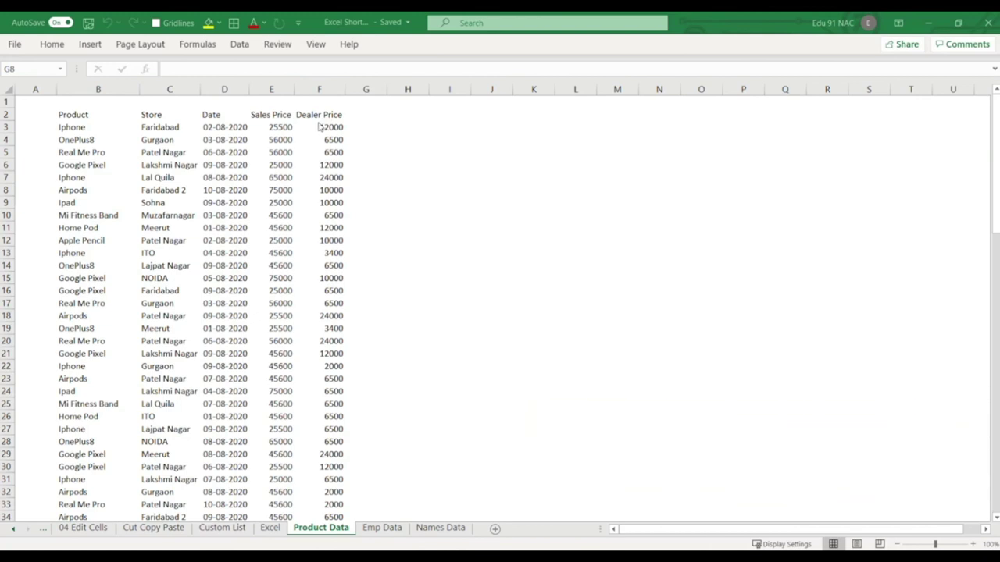
{"action": "key", "text": "F4"}
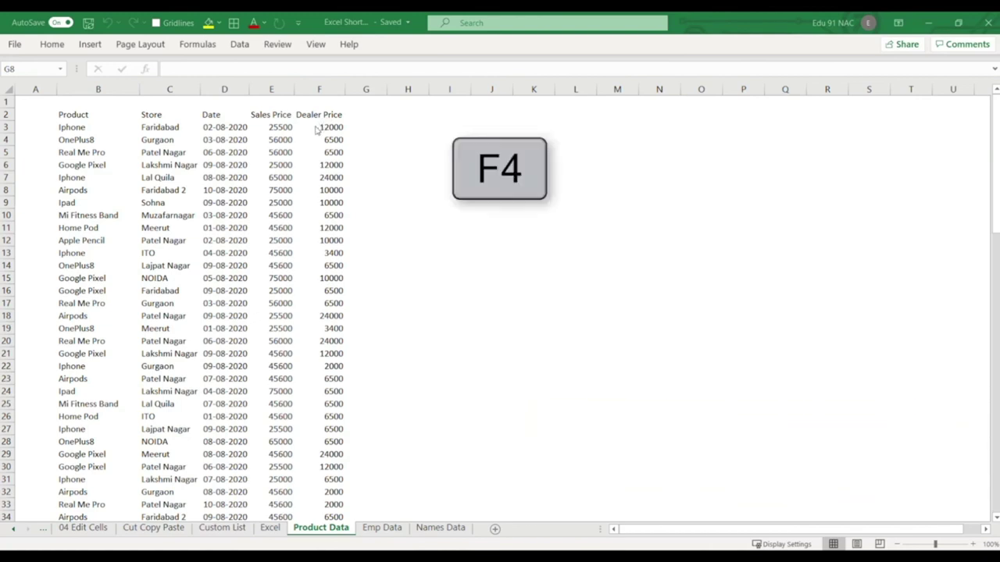
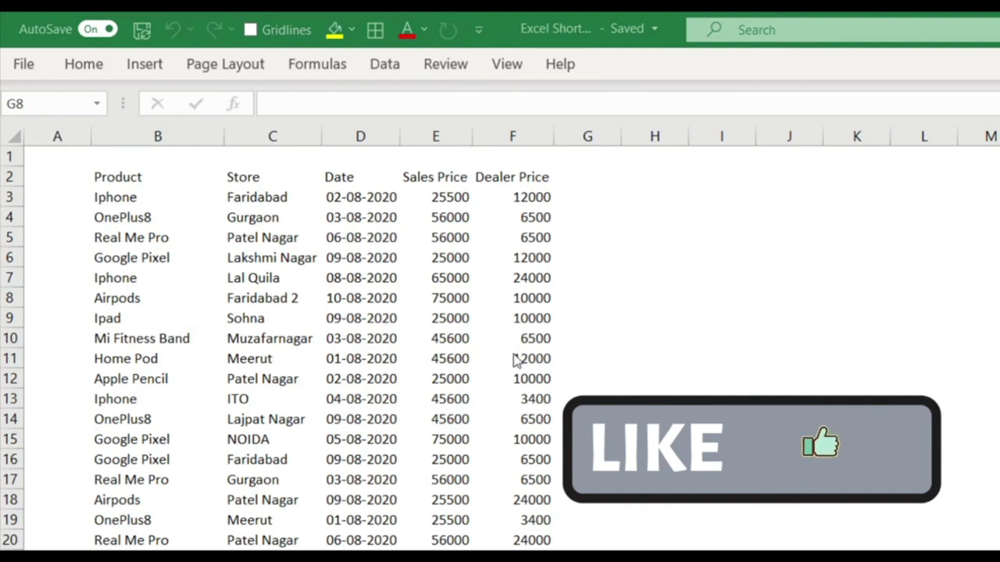
Insert a blank column at column D, before Date.
{"action": "left_click", "coordinate": [372, 136]}
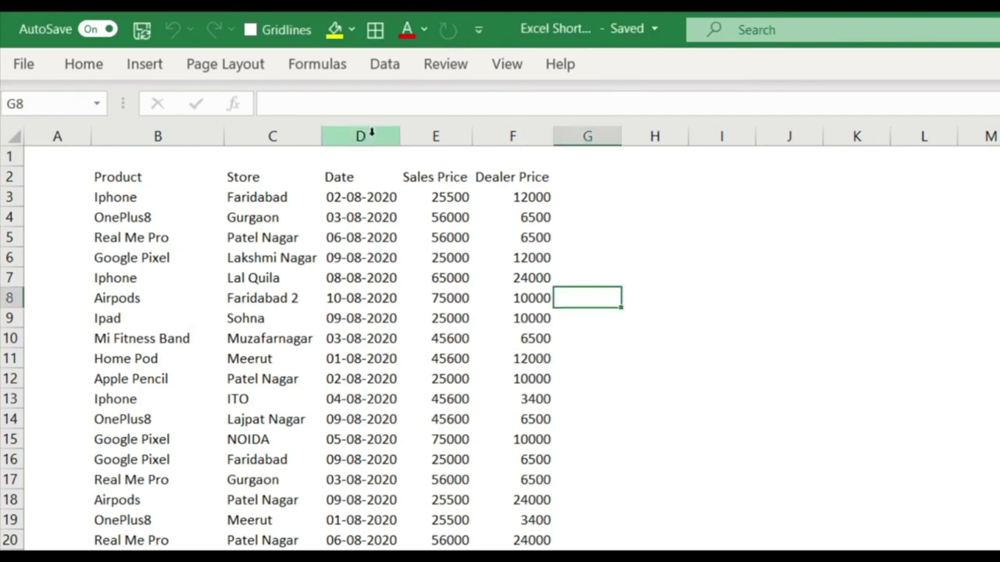
{"action": "right_click", "coordinate": [372, 137]}
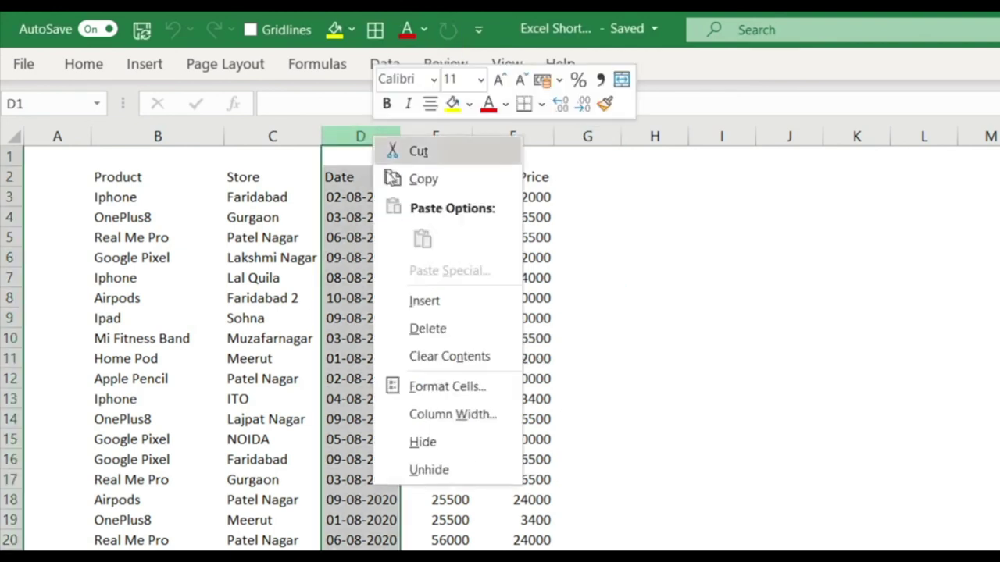
{"action": "left_click", "coordinate": [425, 298]}
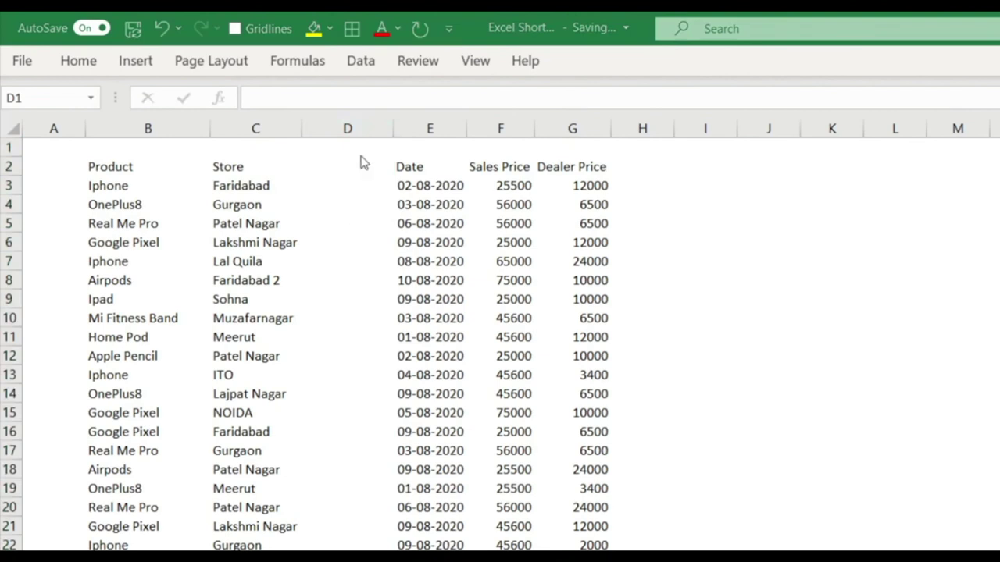
Repeat the column insertion several times with Redo, then undo the extra columns.
{"action": "key", "text": "ctrl+y"}
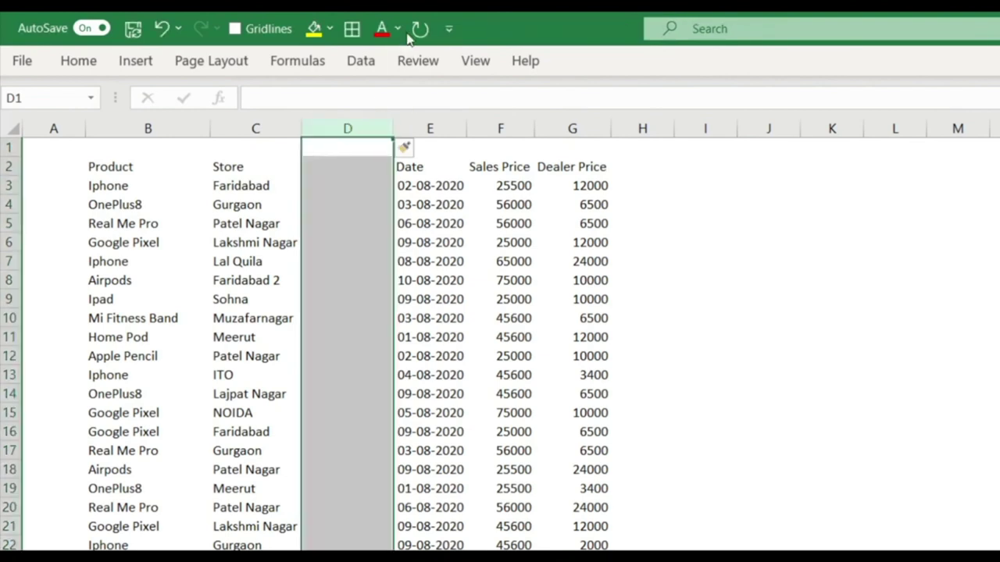
{"action": "left_click", "coordinate": [420, 29]}
{"action": "left_click", "coordinate": [420, 29]}
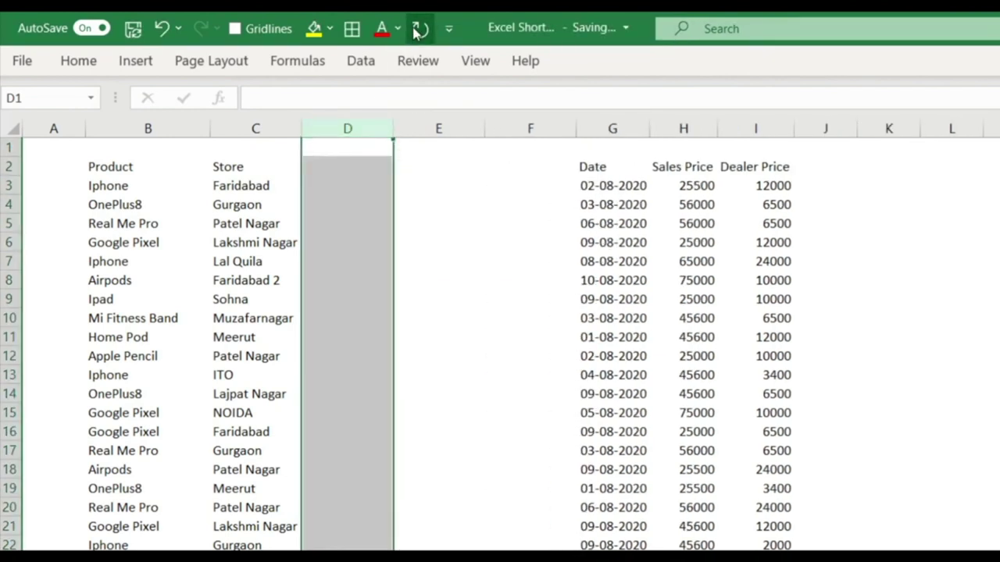
{"action": "left_click", "coordinate": [420, 29]}
{"action": "left_click", "coordinate": [420, 29]}
{"action": "left_click", "coordinate": [421, 29]}
{"action": "left_click", "coordinate": [421, 29]}
{"action": "left_click", "coordinate": [420, 29]}
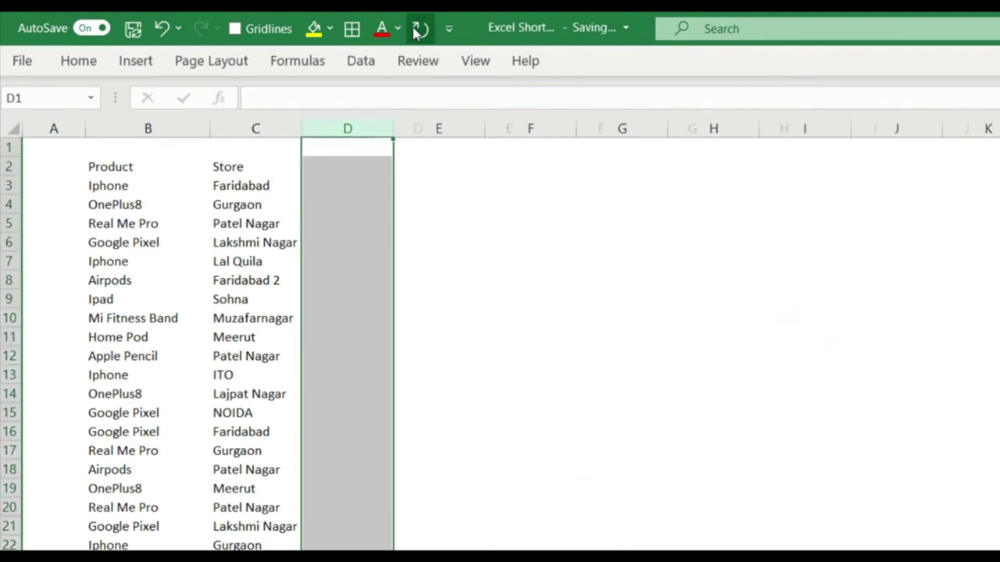
{"action": "key", "text": "ctrl+z"}
{"action": "key", "text": "ctrl+z"}
{"action": "key", "text": "ctrl+z"}
{"action": "key", "text": "ctrl+z"}
{"action": "key", "text": "ctrl+z"}
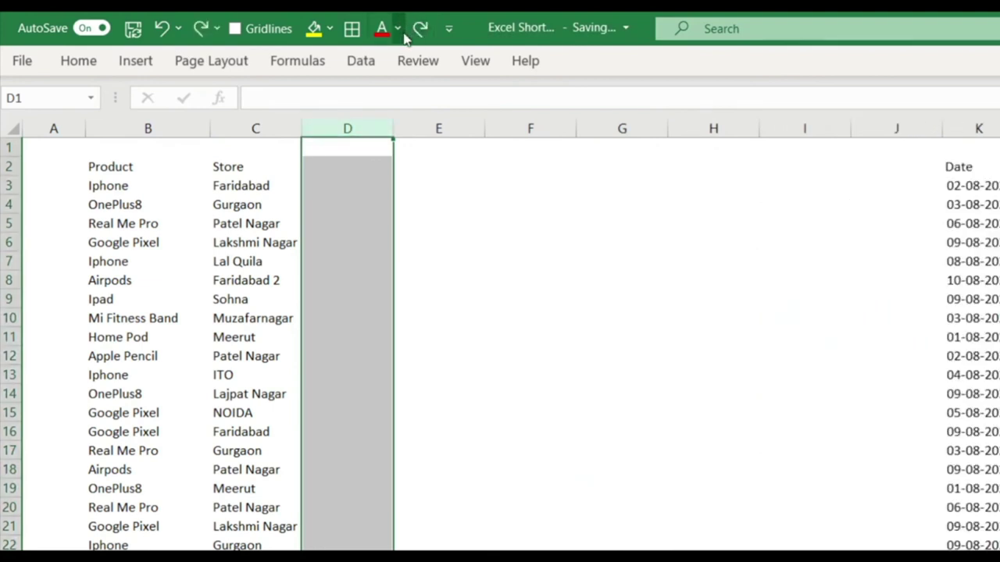
{"action": "key", "text": "ctrl+z"}
{"action": "key", "text": "ctrl+z"}
{"action": "key", "text": "ctrl+z"}
{"action": "key", "text": "ctrl+z"}
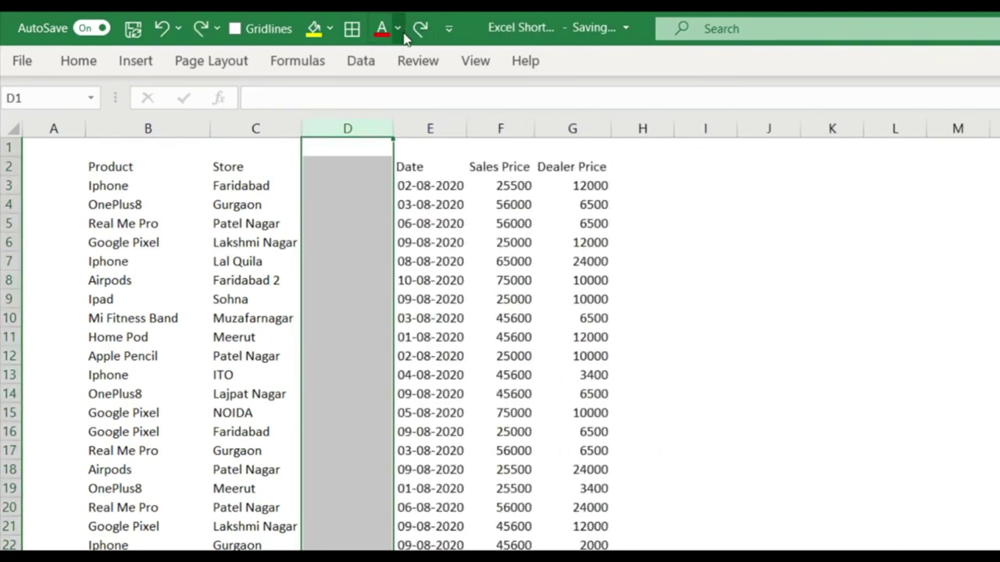
{"action": "left_click", "coordinate": [586, 294]}
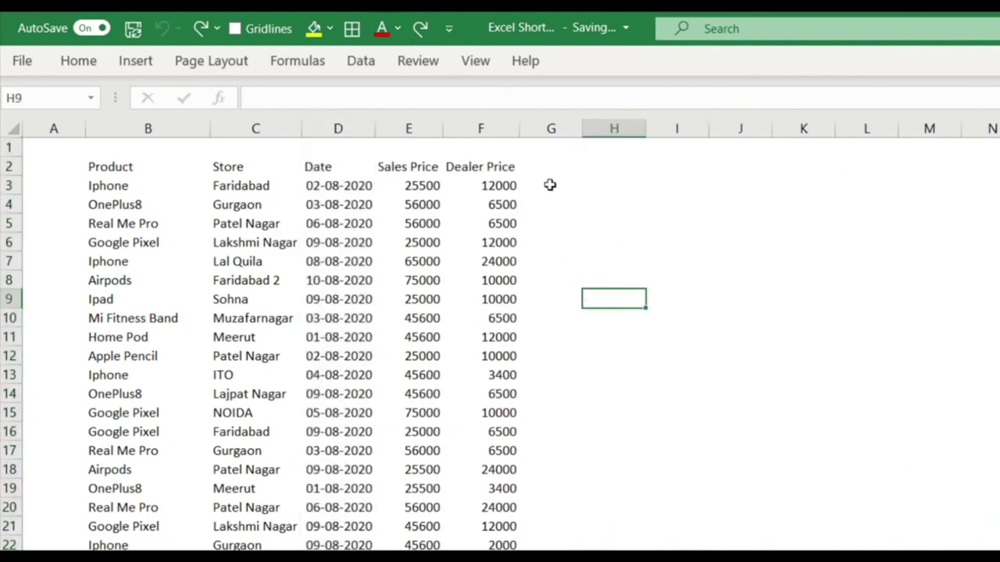
Try Ctrl+Shift+Plus on column D, undo it, and end with one blank column D.
{"action": "left_click", "coordinate": [349, 127]}
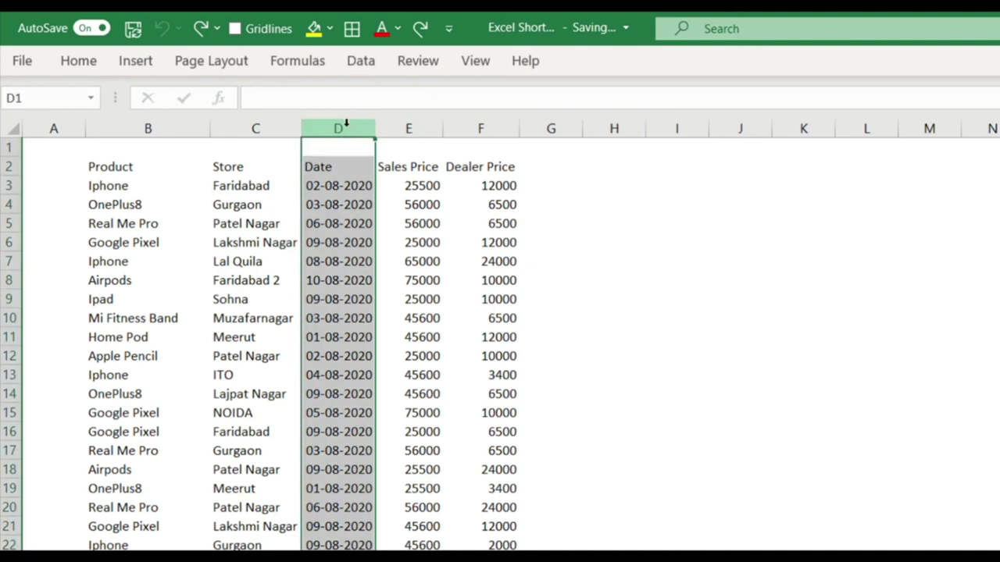
{"action": "key", "text": "ctrl+shift+plus"}
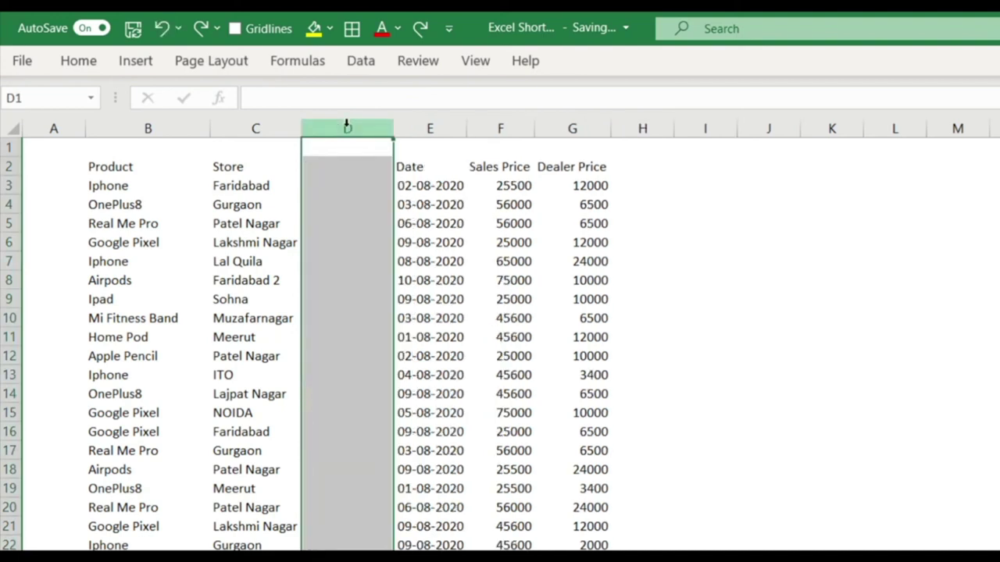
{"action": "key", "text": "ctrl+shift+plus"}
{"action": "key", "text": "ctrl+shift+plus"}
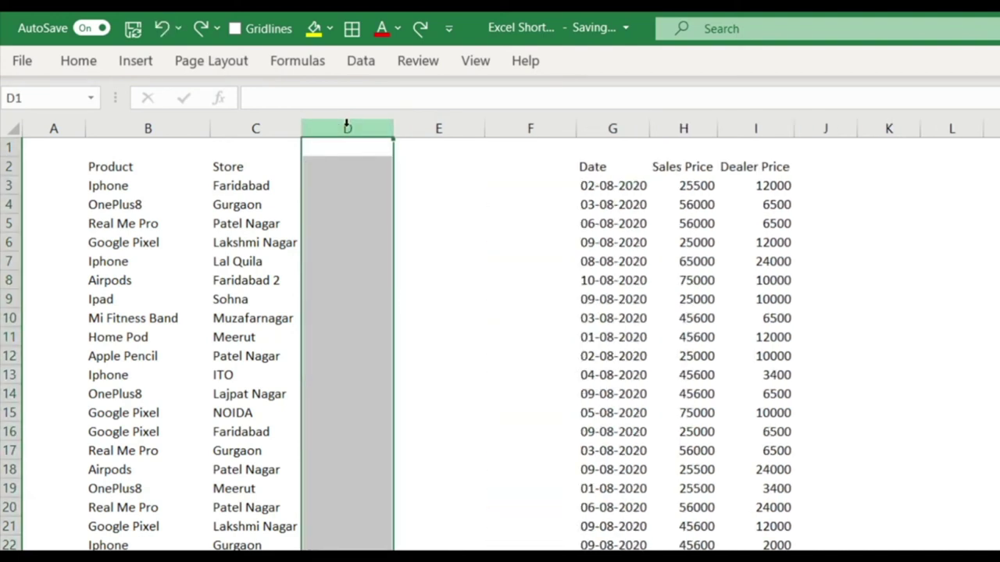
{"action": "key", "text": "ctrl+z"}
{"action": "key", "text": "ctrl+z"}
{"action": "key", "text": "ctrl+z"}
{"action": "left_click", "coordinate": [635, 228]}
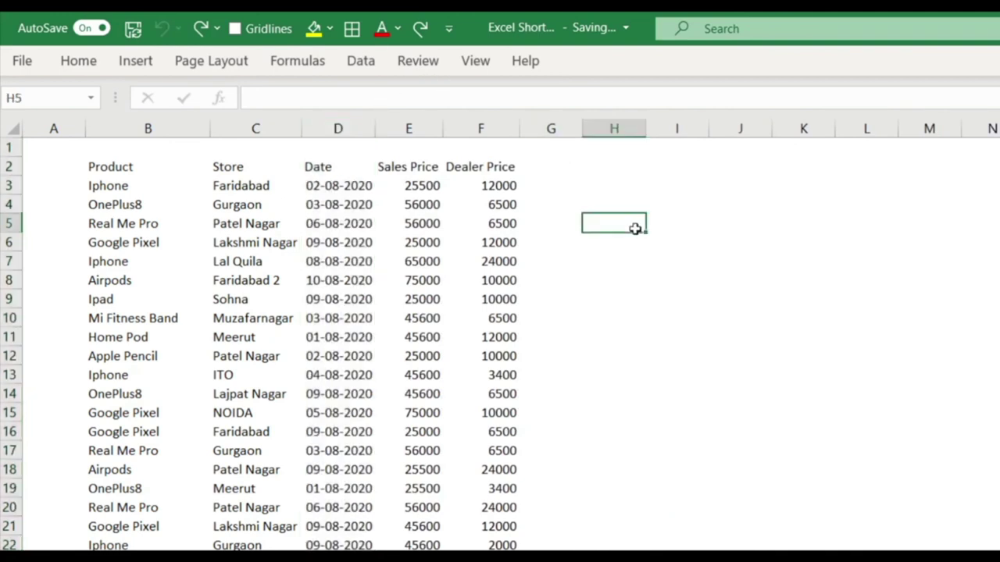
{"action": "right_click", "coordinate": [337, 128]}
{"action": "left_click", "coordinate": [395, 286]}
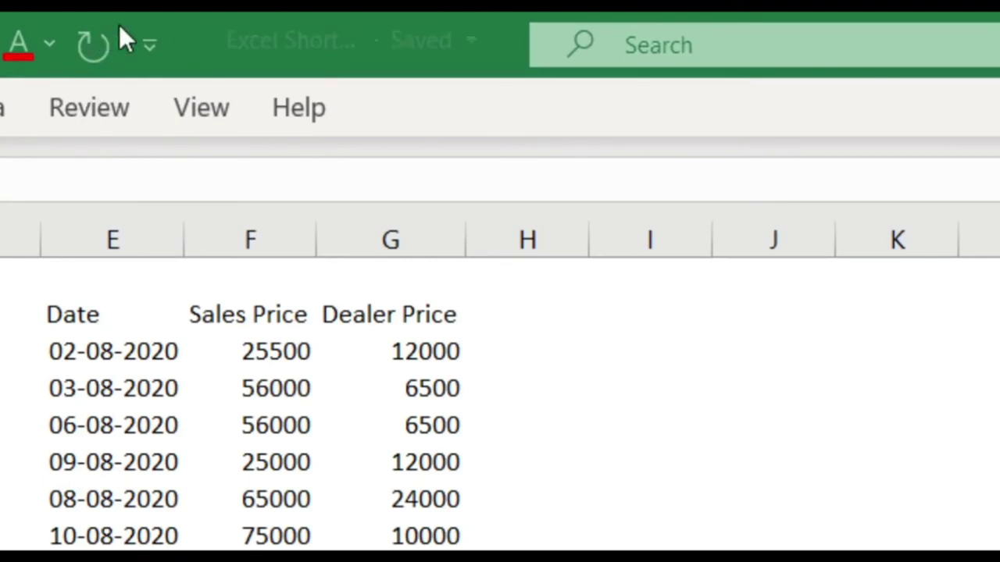
{"action": "left_click", "coordinate": [147, 46]}
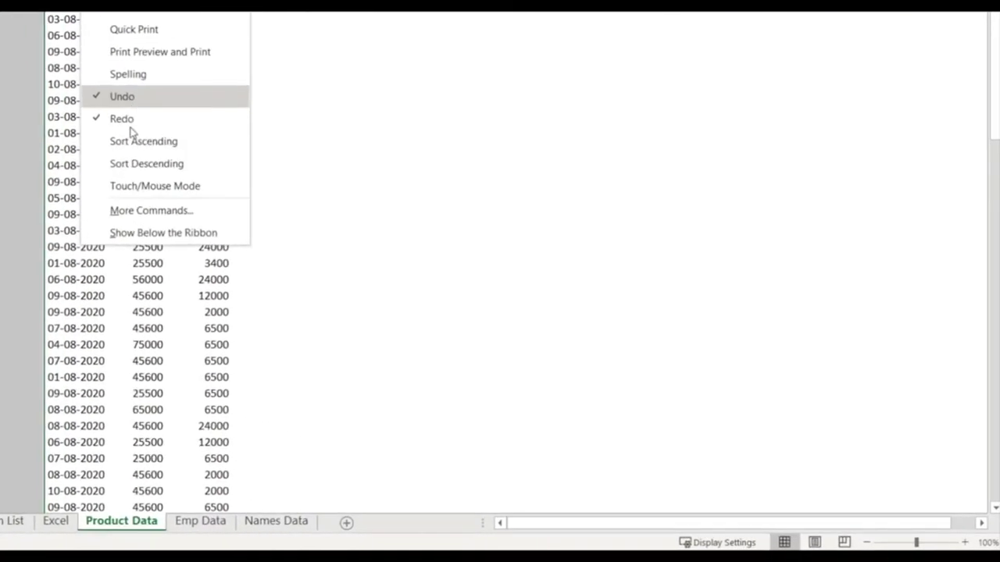
{"action": "left_click", "coordinate": [129, 213]}
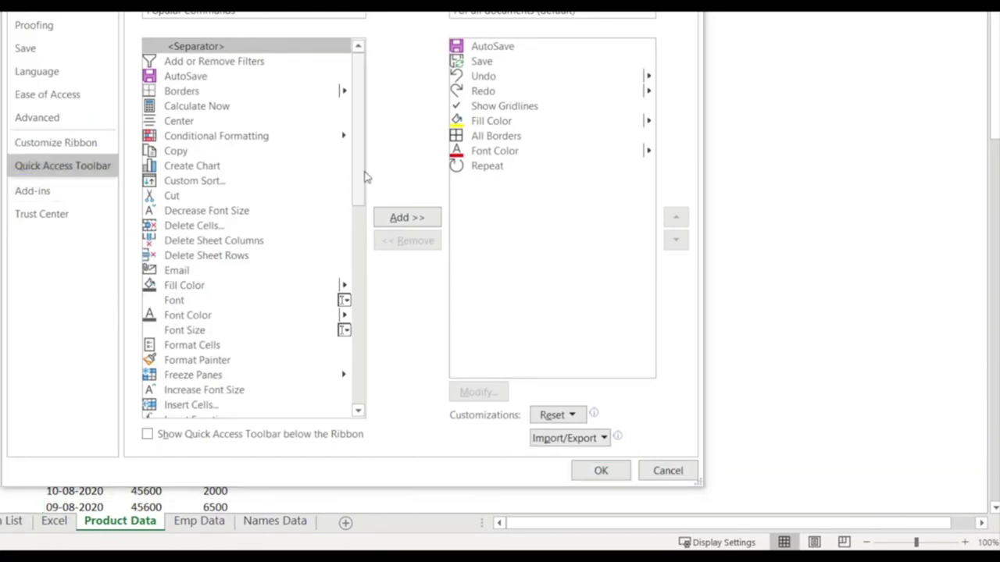
{"action": "left_click_drag", "start_coordinate": [361, 174], "coordinate": [364, 323]}
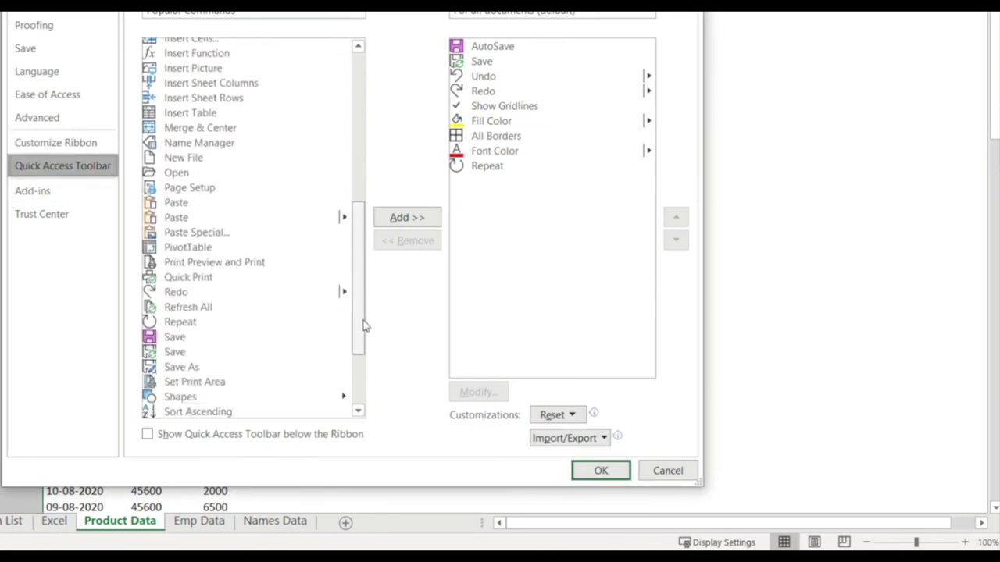
{"action": "left_click_drag", "start_coordinate": [133, 305], "coordinate": [218, 340]}
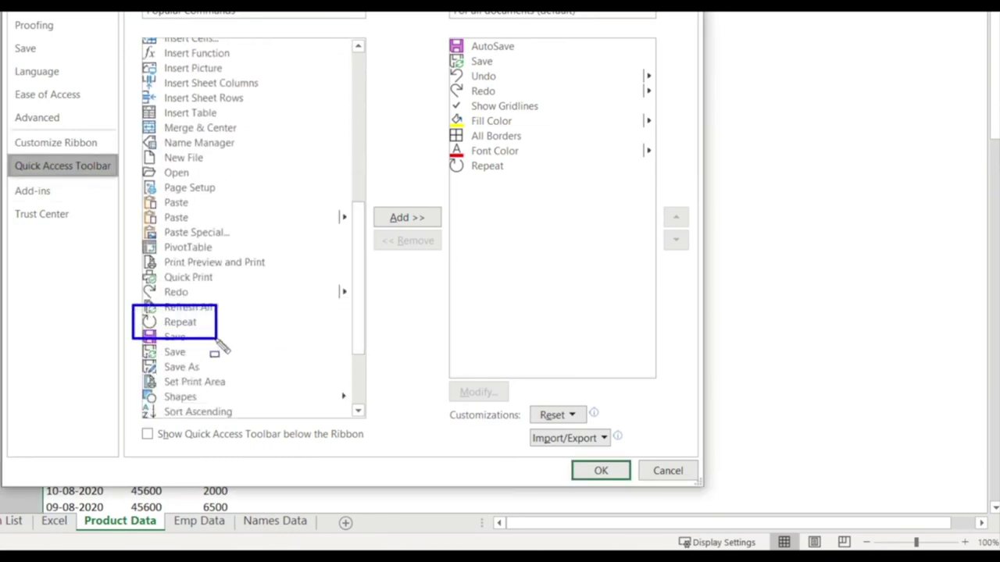
{"action": "mouse_move", "coordinate": [4, 150]}
{"action": "left_mouse_down"}
{"action": "mouse_move", "coordinate": [86, 184]}
{"action": "mouse_move", "coordinate": [121, 183]}
{"action": "left_mouse_up"}
{"action": "left_click_drag", "start_coordinate": [370, 204], "coordinate": [452, 232]}
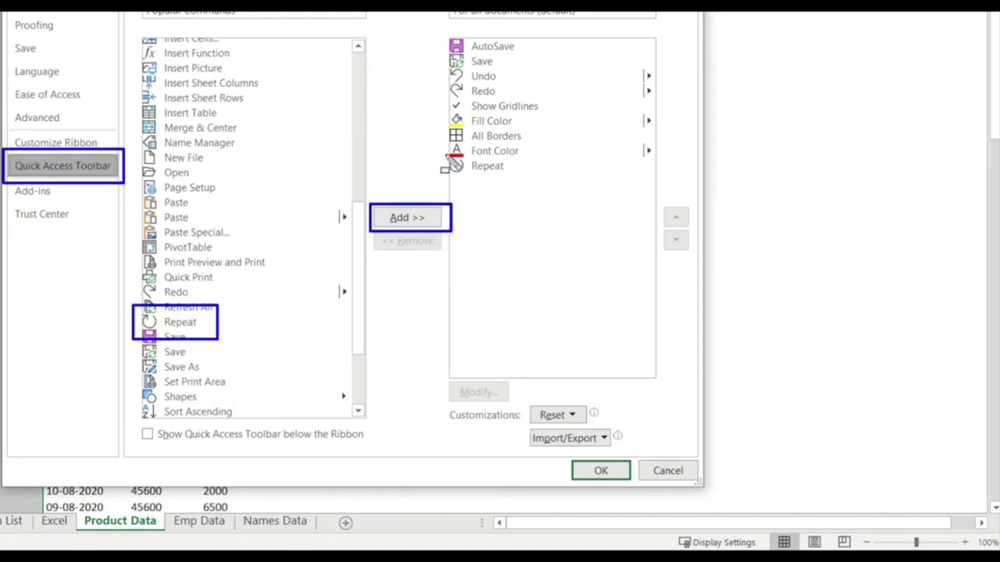
{"action": "left_click_drag", "start_coordinate": [446, 154], "coordinate": [628, 185]}
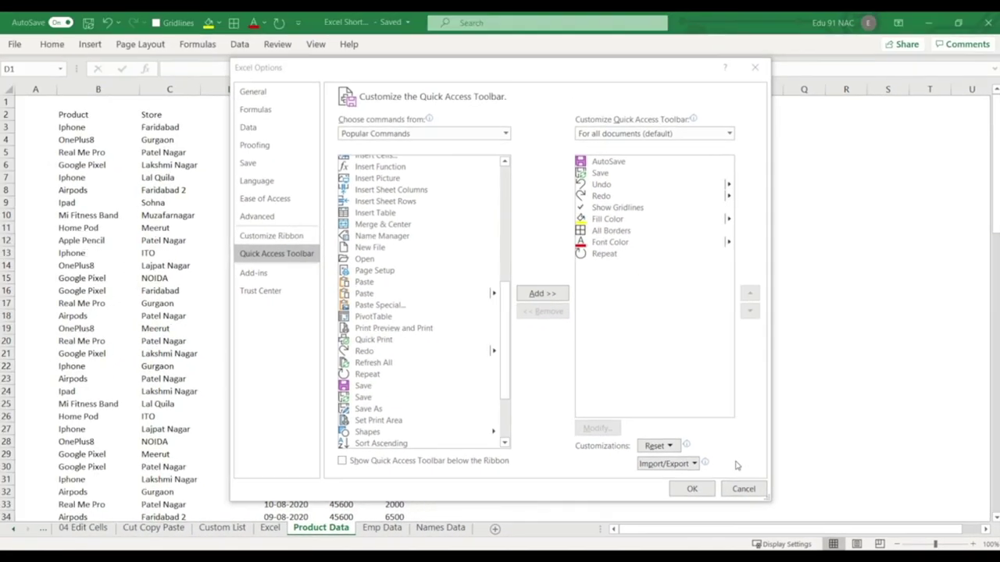
{"action": "left_click", "coordinate": [739, 486]}
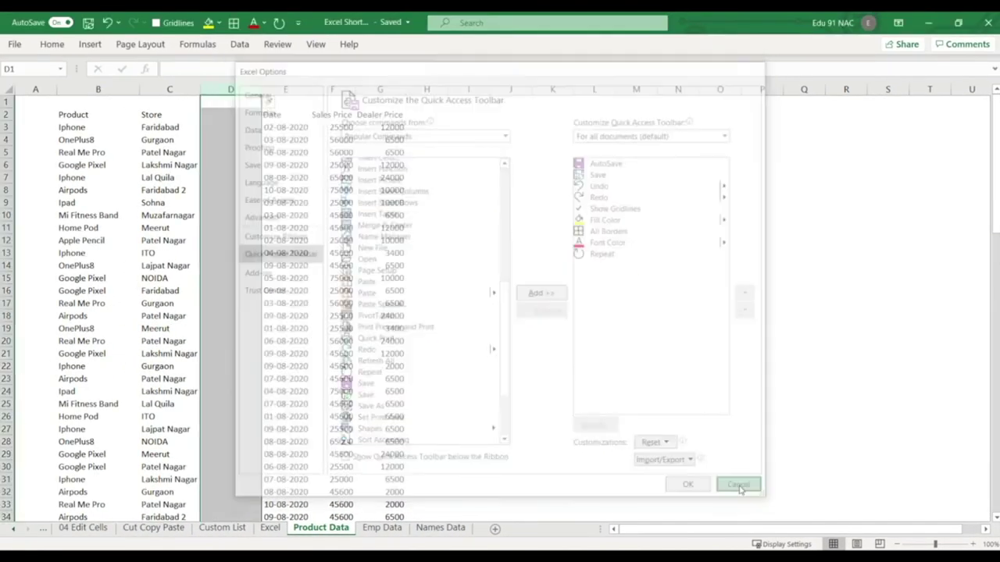
Delete the empty column D.
{"action": "left_click", "coordinate": [413, 127]}
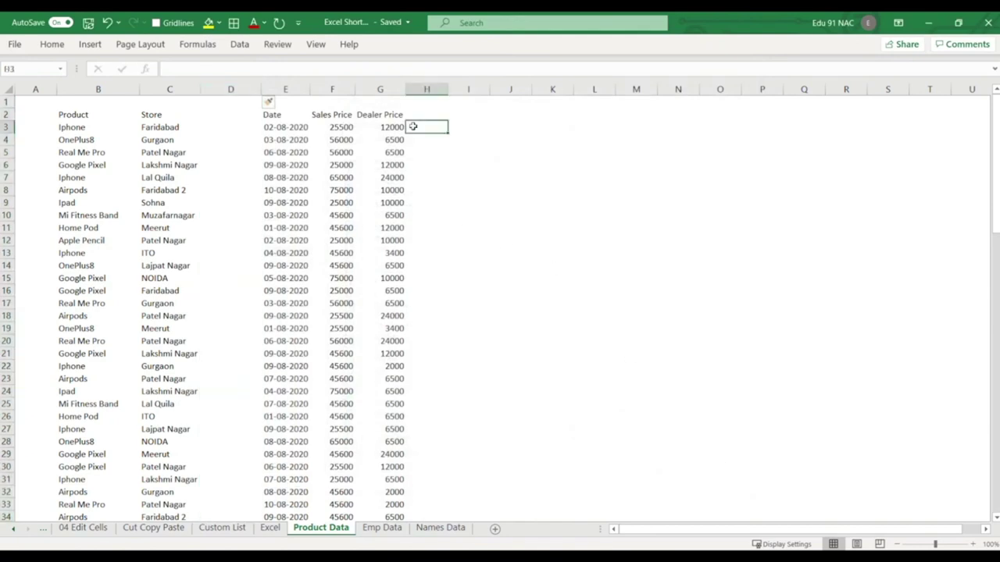
{"action": "left_click", "coordinate": [230, 88]}
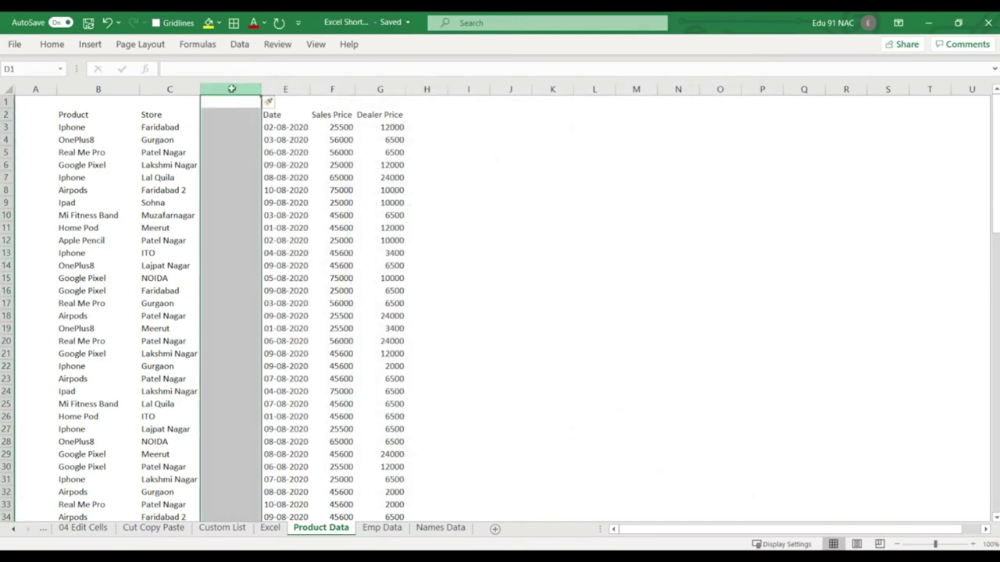
{"action": "right_click", "coordinate": [231, 89]}
{"action": "left_click", "coordinate": [286, 209]}
{"action": "left_click", "coordinate": [492, 177]}
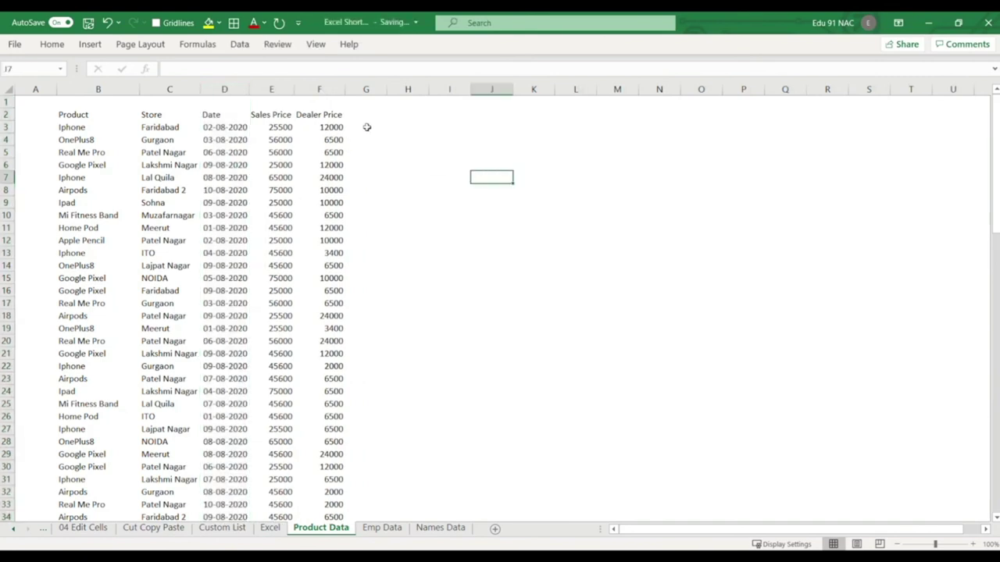
Enter =SUM(F3:F9) in G9 to total the Dealer Price values, showing 81000.
{"action": "left_click", "coordinate": [378, 200]}
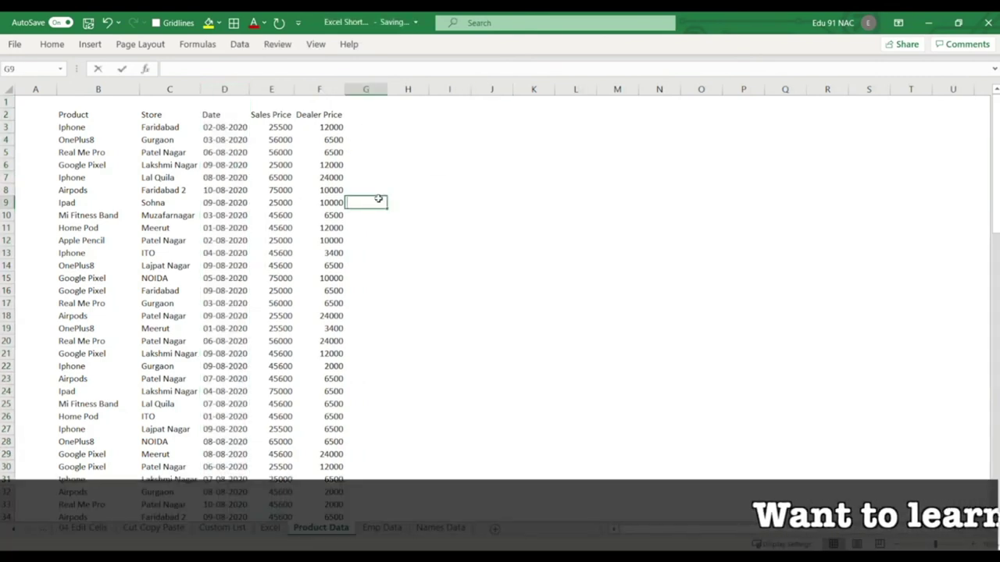
{"action": "type", "text": "=sum("}
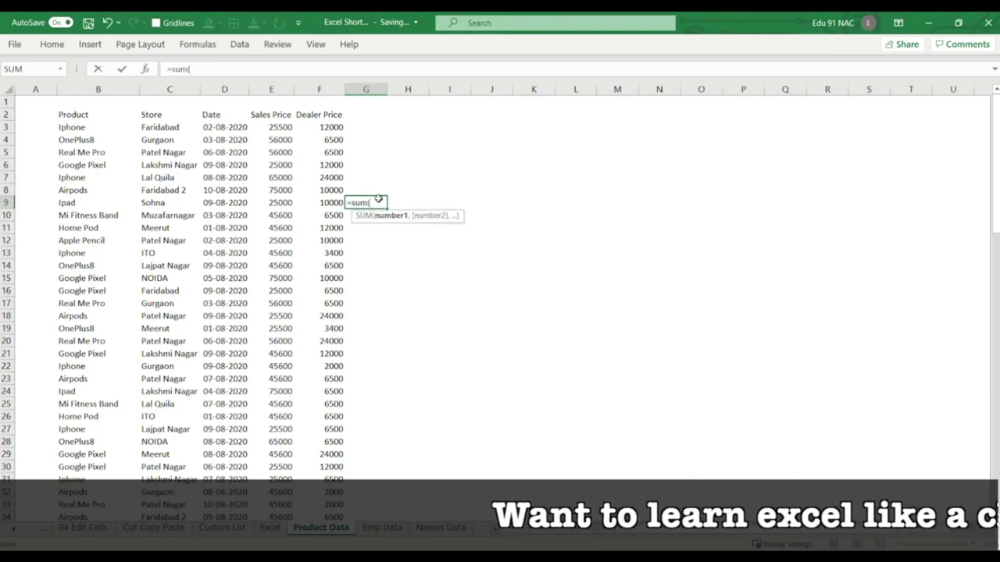
{"action": "key", "text": "Left"}
{"action": "key", "text": "shift+Up"}
{"action": "key", "text": "shift+Up"}
{"action": "key", "text": "shift+Up"}
{"action": "key", "text": "shift+Up"}
{"action": "key", "text": "shift+Up"}
{"action": "key", "text": "shift+Up"}
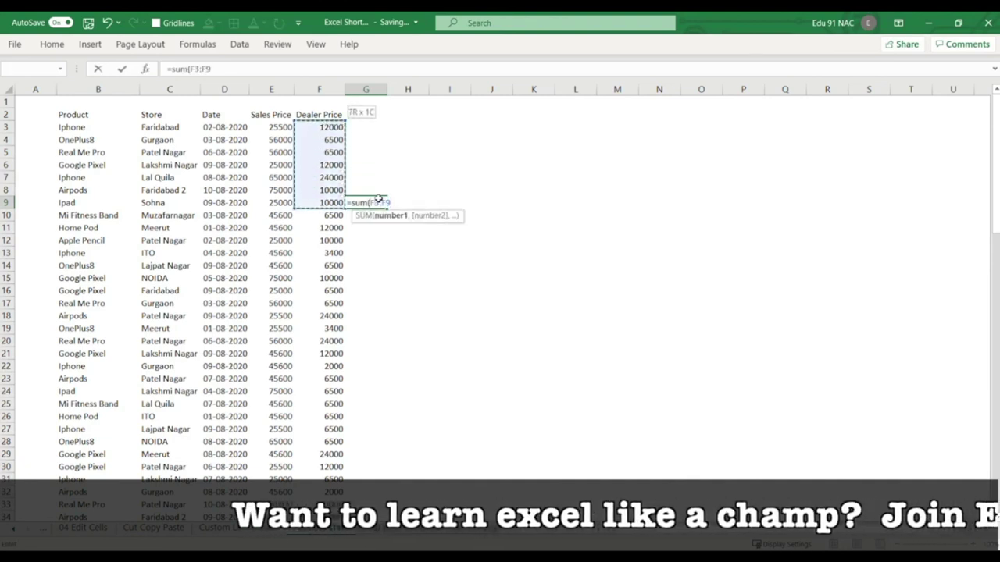
{"action": "type", "text": ")"}
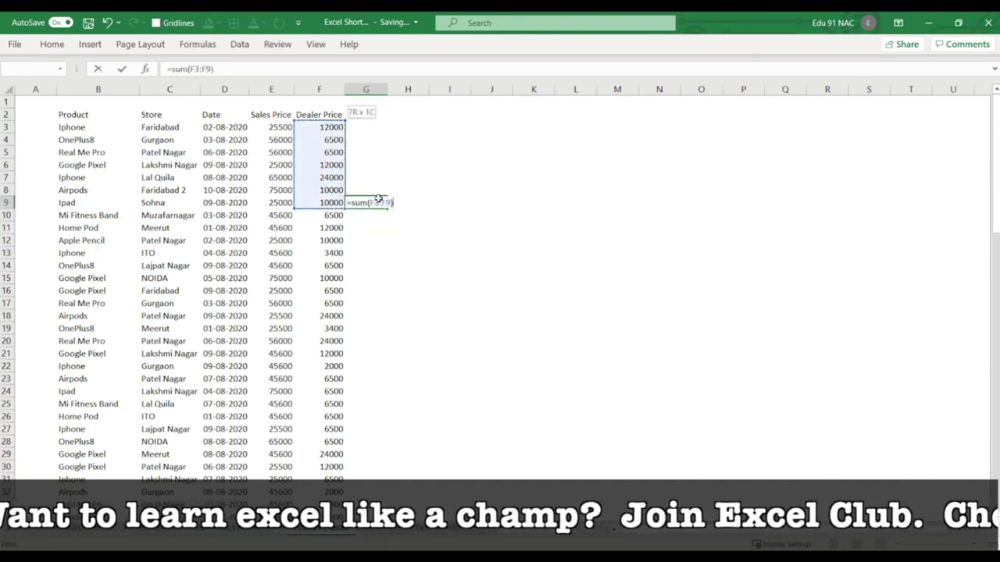
{"action": "key", "text": "Return"}
{"action": "left_click", "coordinate": [374, 203]}
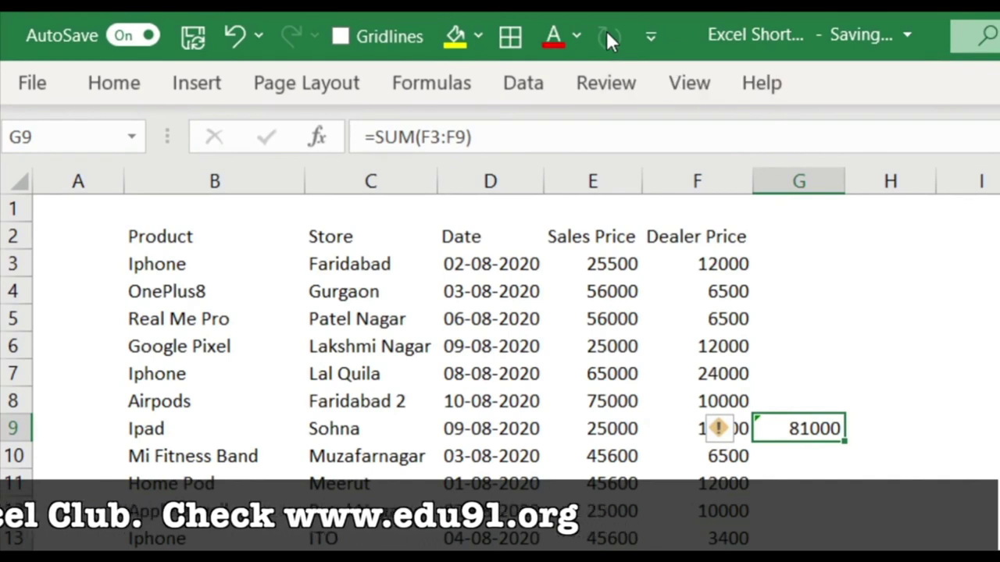
{"action": "key", "text": "ctrl+Down"}
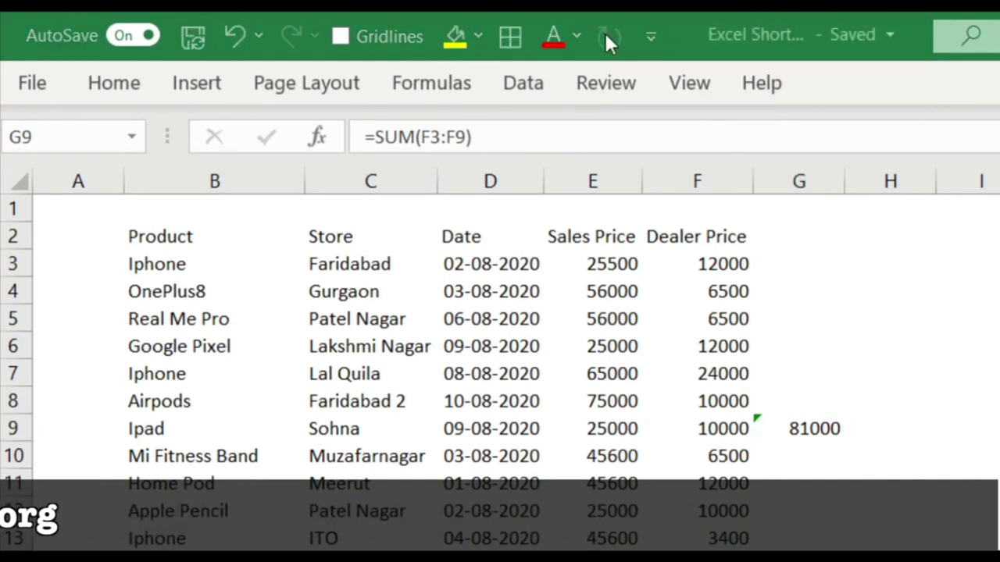
{"action": "key", "text": "ctrl+Up"}
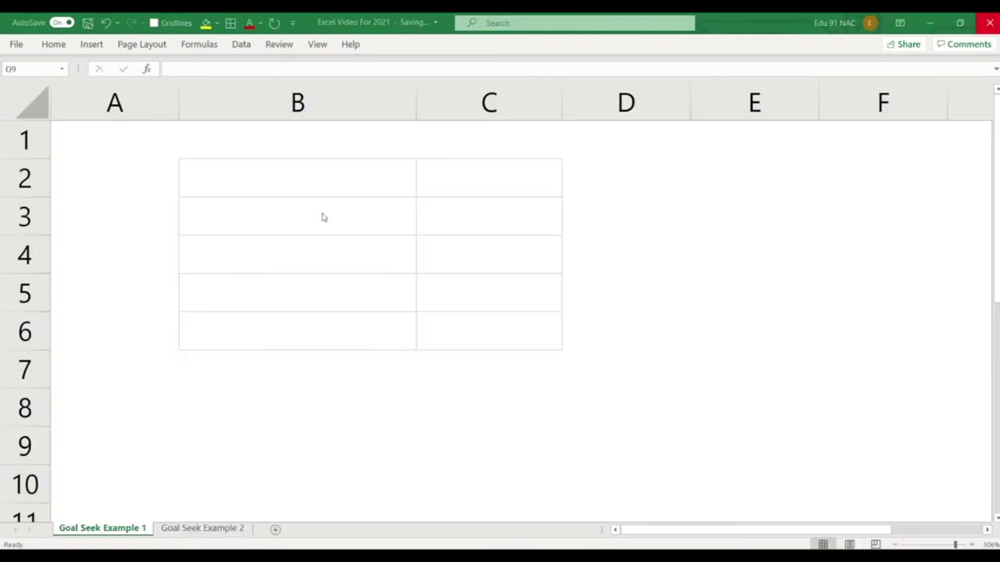
Enter the labels Loan, Rate of Int and Period in B2:B4.
{"action": "left_click", "coordinate": [311, 184]}
{"action": "type", "text": "Loan"}
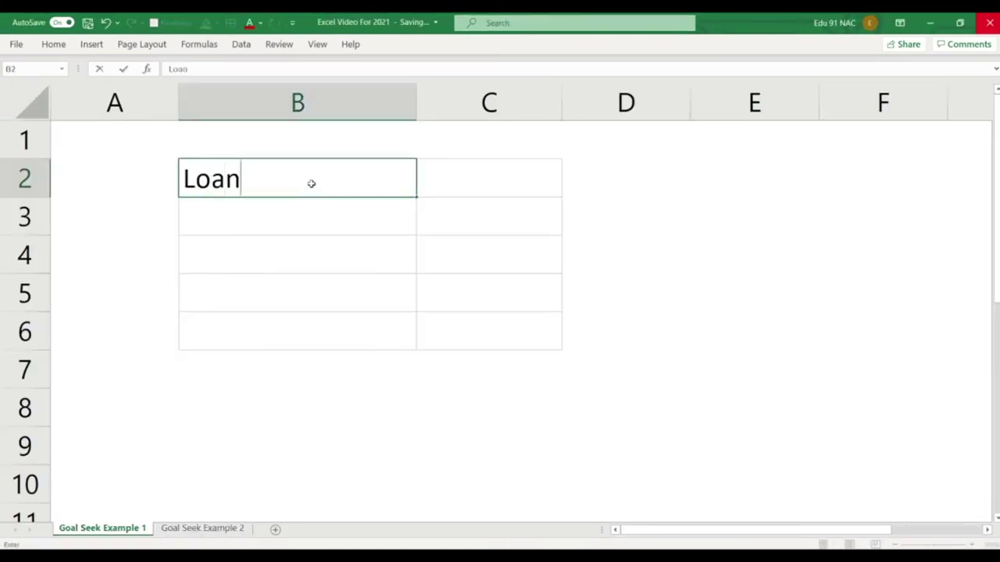
{"action": "key", "text": "Return"}
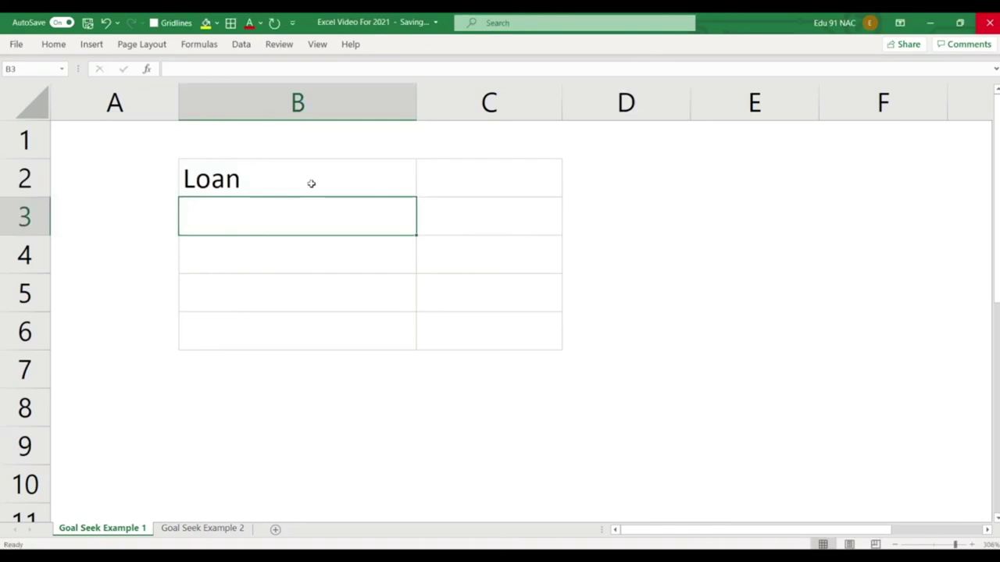
{"action": "type", "text": "period"}
{"action": "key", "text": "Return"}
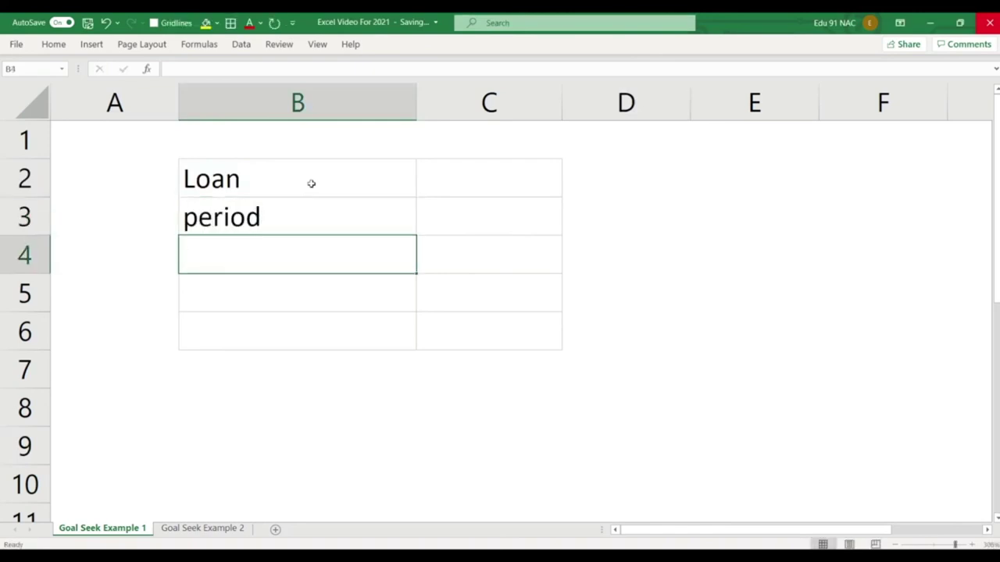
{"action": "key", "text": "F2"}
{"action": "key", "text": "Up"}
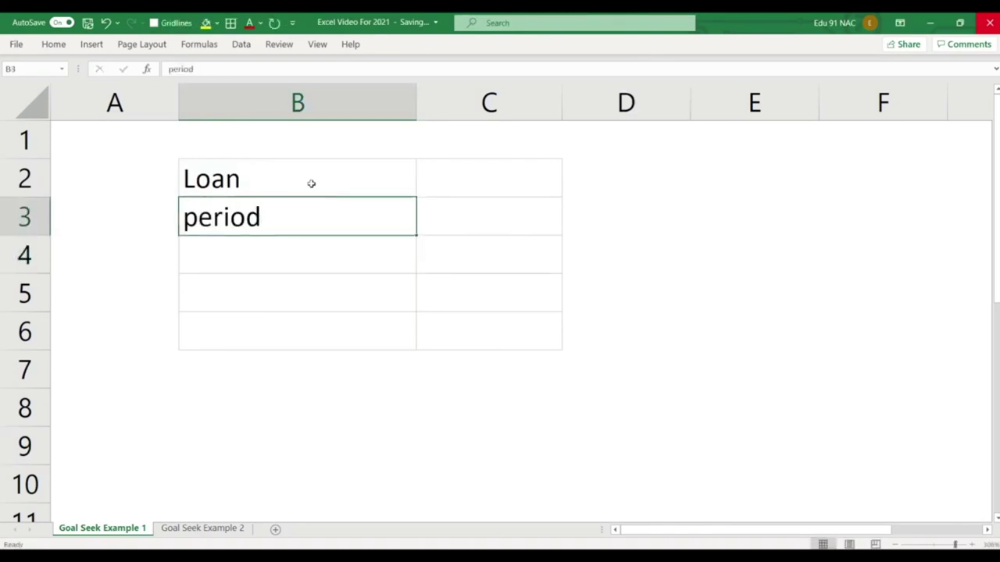
{"action": "type", "text": "Rate of Int"}
{"action": "key", "text": "Return"}
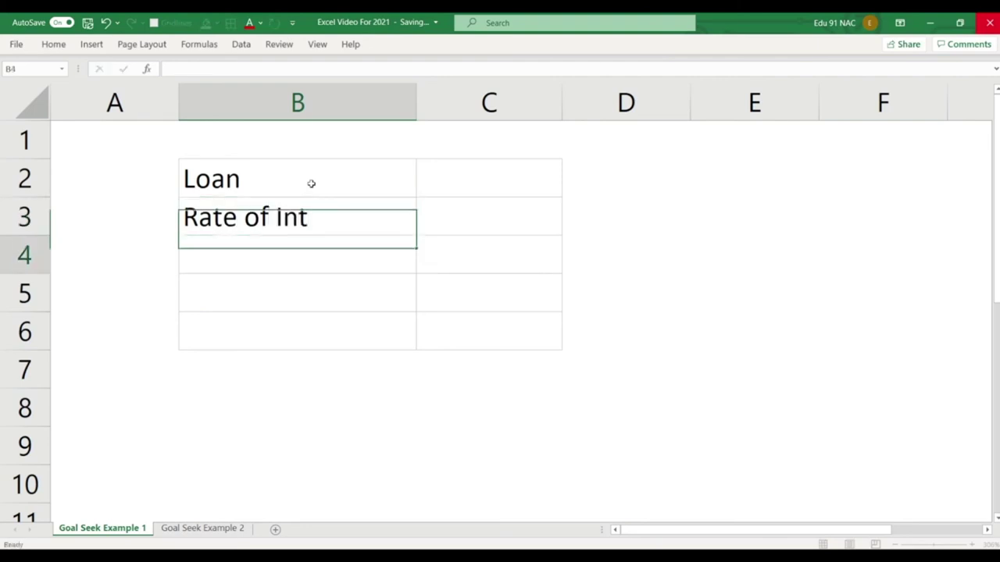
{"action": "type", "text": "Period"}
{"action": "key", "text": "Return"}
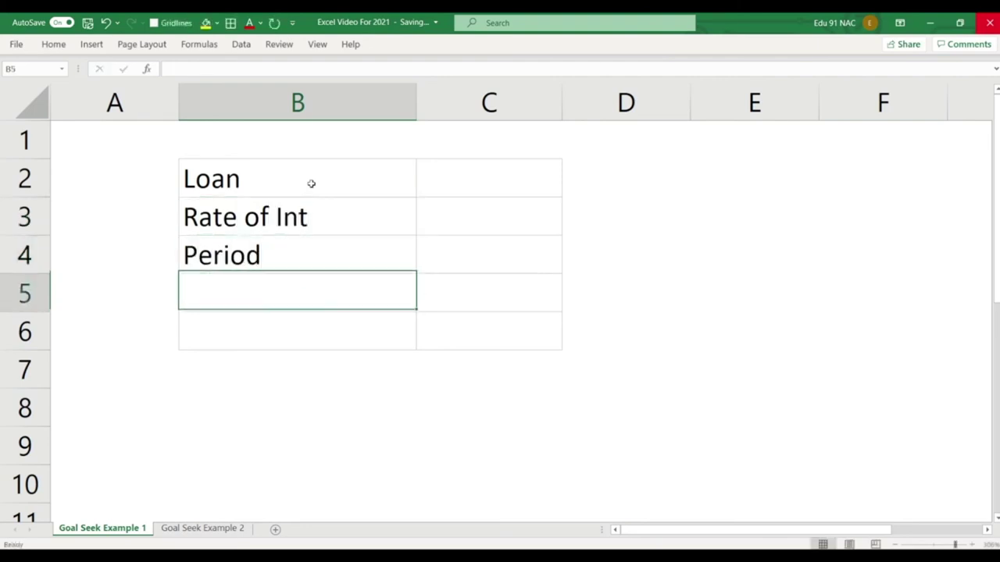
Enter the values 10,00,000, 8% and 25 in C2:C4.
{"action": "left_click", "coordinate": [491, 183]}
{"action": "type", "text": "1"}
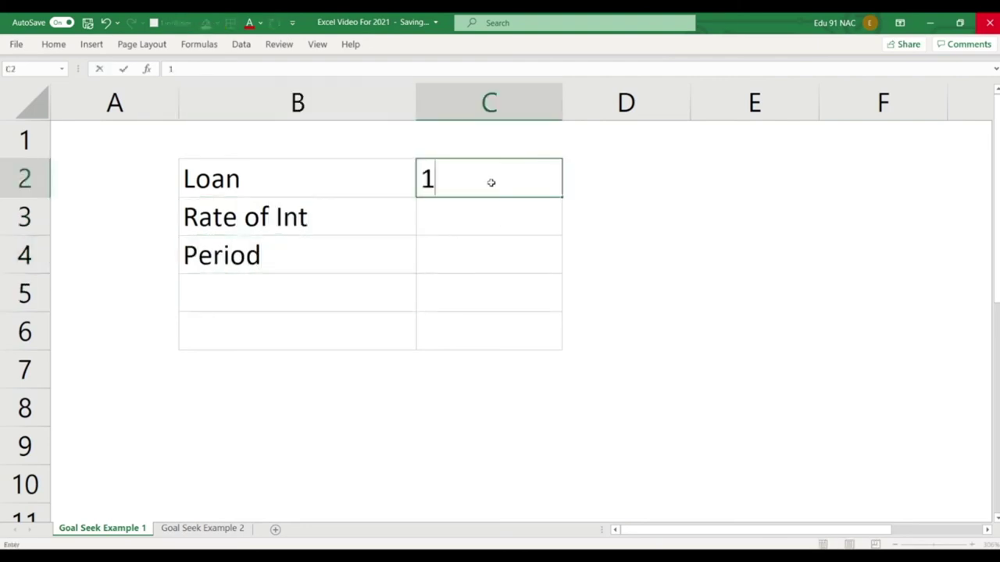
{"action": "type", "text": "0,00,000"}
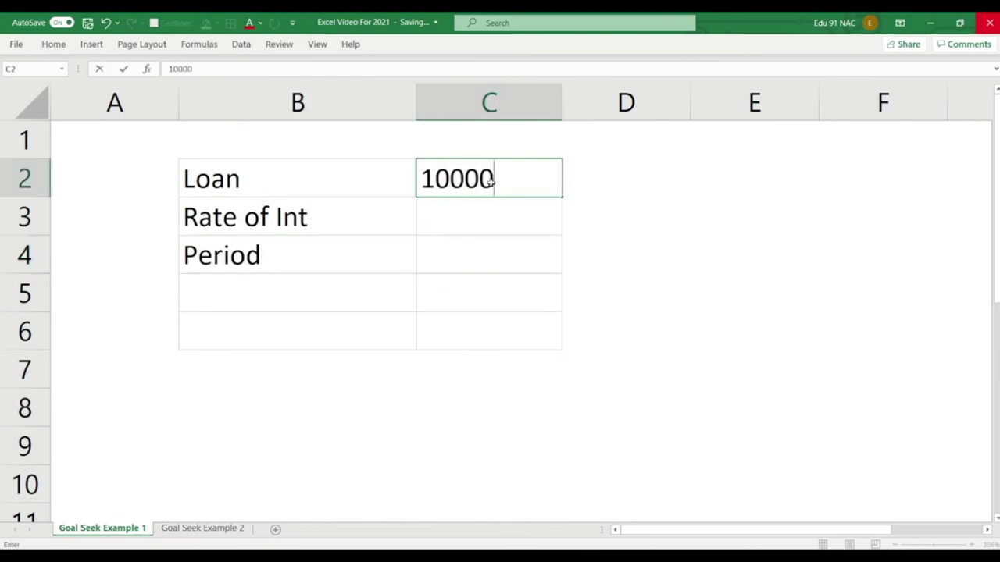
{"action": "key", "text": "Return"}
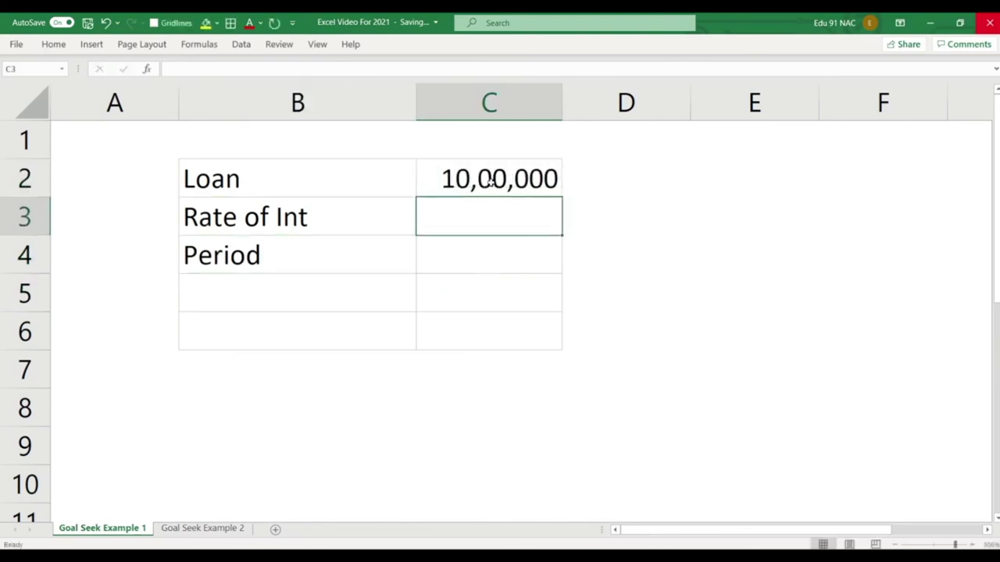
{"action": "type", "text": "8%"}
{"action": "key", "text": "Return"}
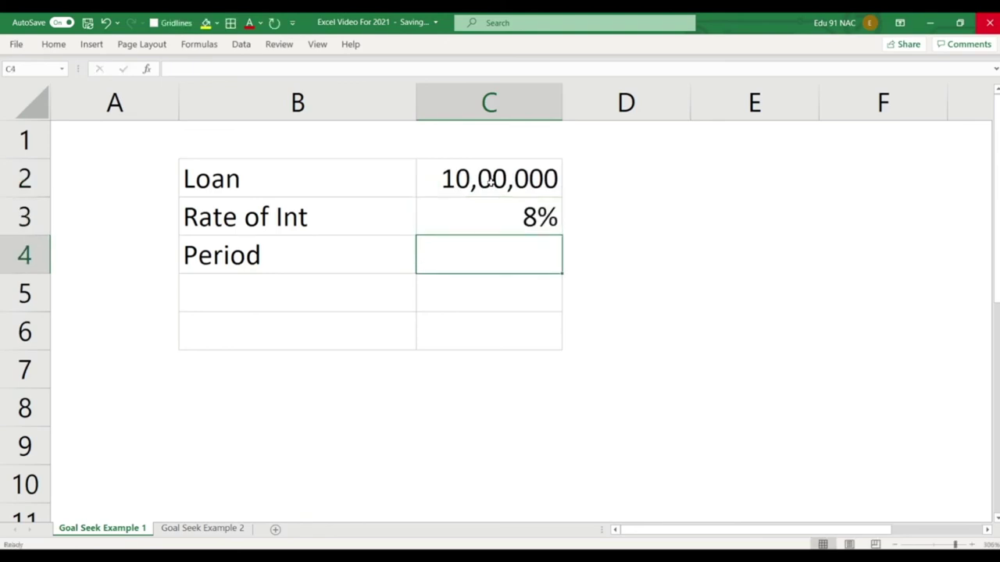
{"action": "type", "text": "25"}
{"action": "key", "text": "Return"}
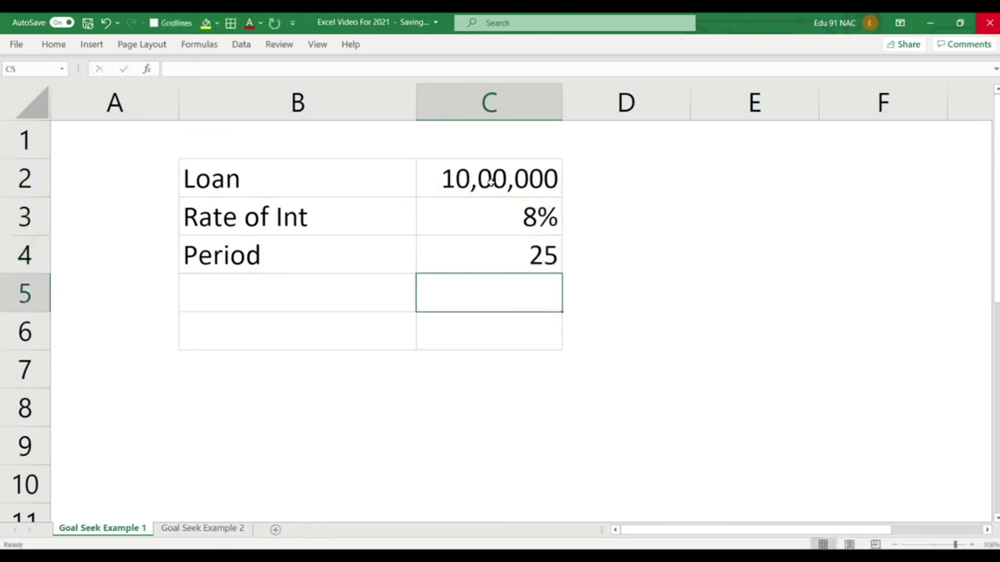
Add the PMT label in B6.
{"action": "key", "text": "Left"}
{"action": "key", "text": "Down"}
{"action": "type", "text": "PMT"}
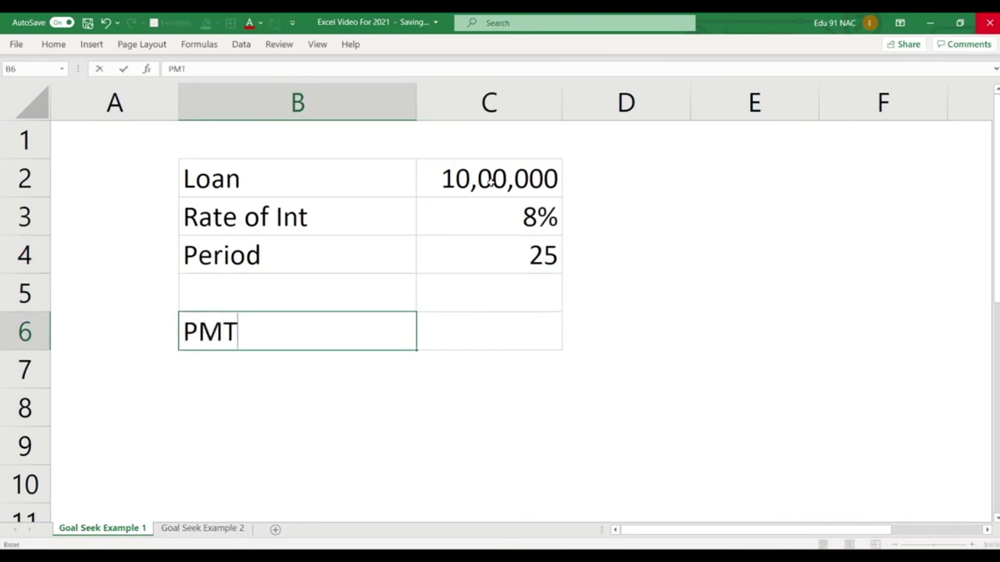
{"action": "key", "text": "Return"}
Enter =PMT(C3/12,C4*12,-C2) in C6, giving a payment of ₹7,718.16.
{"action": "key", "text": "Up"}
{"action": "key", "text": "Right"}
{"action": "type", "text": "="}
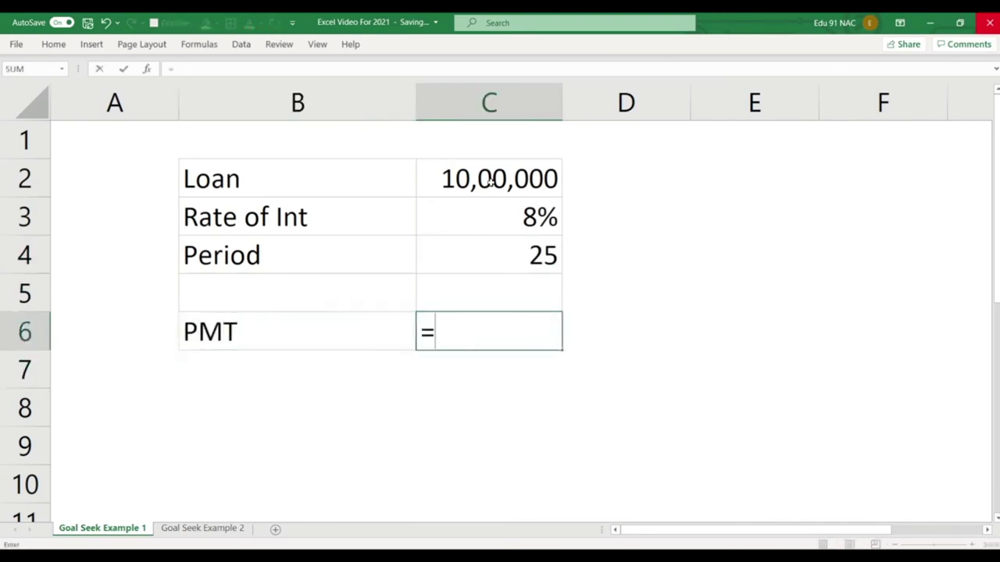
{"action": "type", "text": "pmt"}
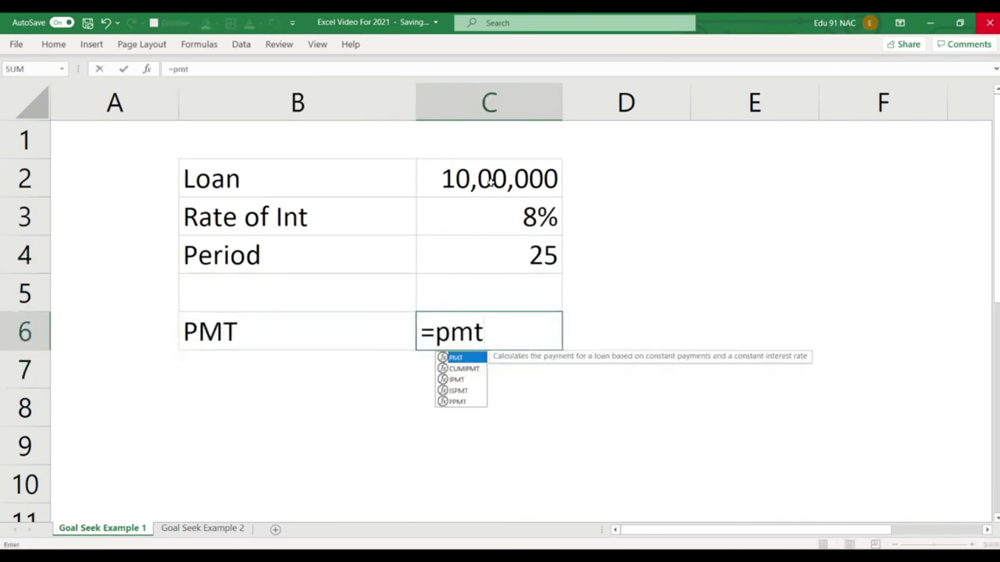
{"action": "type", "text": "("}
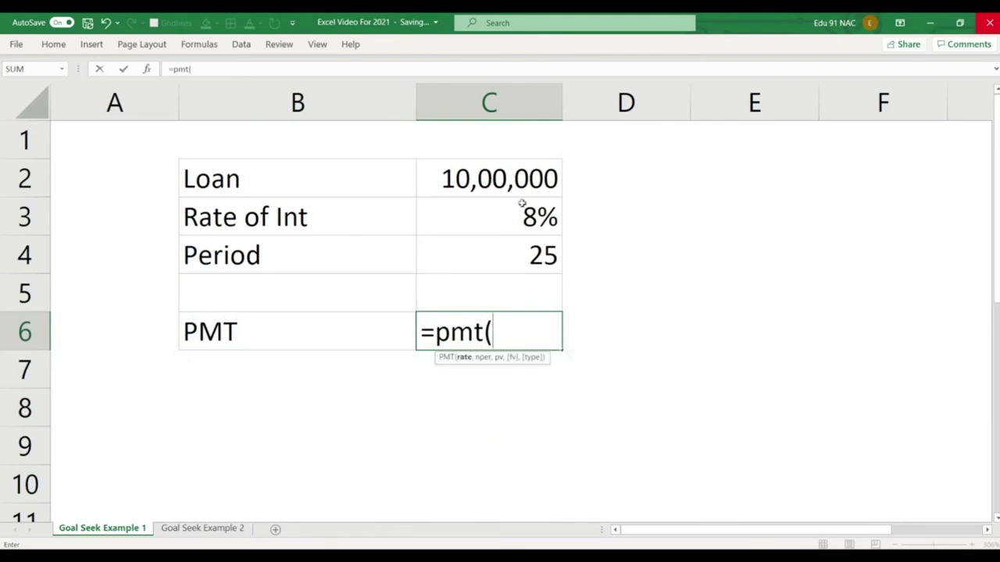
{"action": "left_click", "coordinate": [523, 218]}
{"action": "type", "text": "/12"}
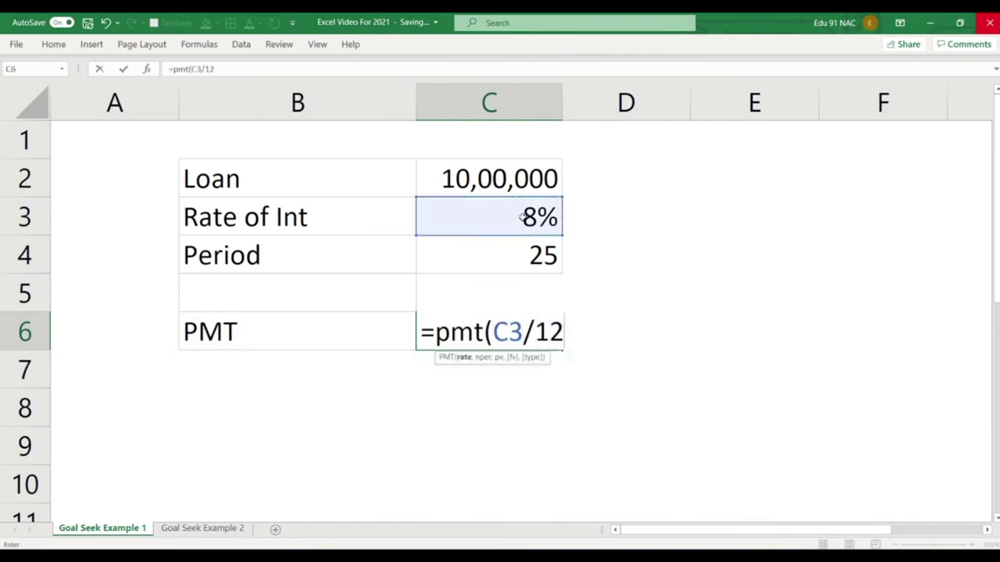
{"action": "type", "text": "."}
{"action": "key", "text": "BackSpace"}
{"action": "type", "text": ","}
{"action": "left_click", "coordinate": [530, 256]}
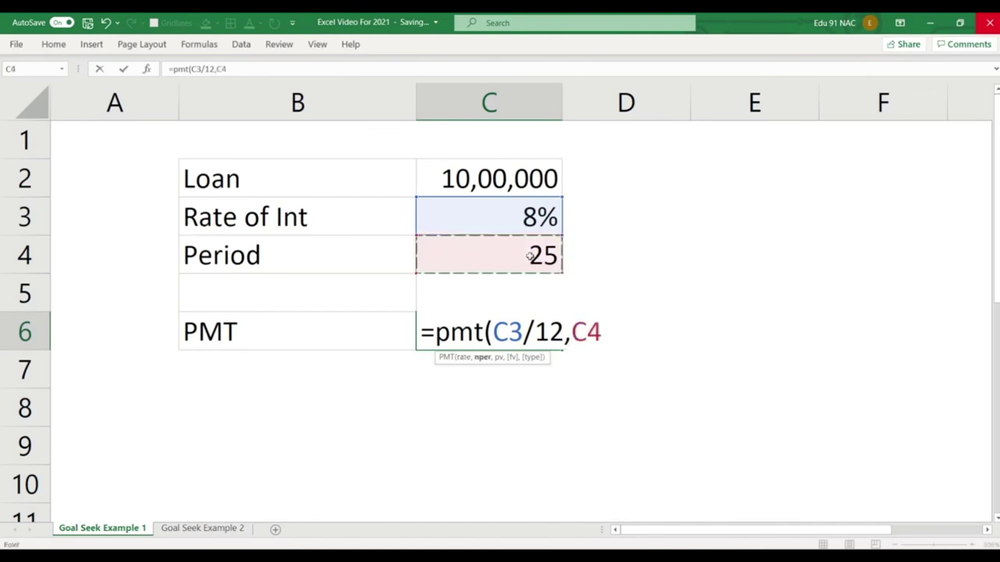
{"action": "type", "text": "*12"}
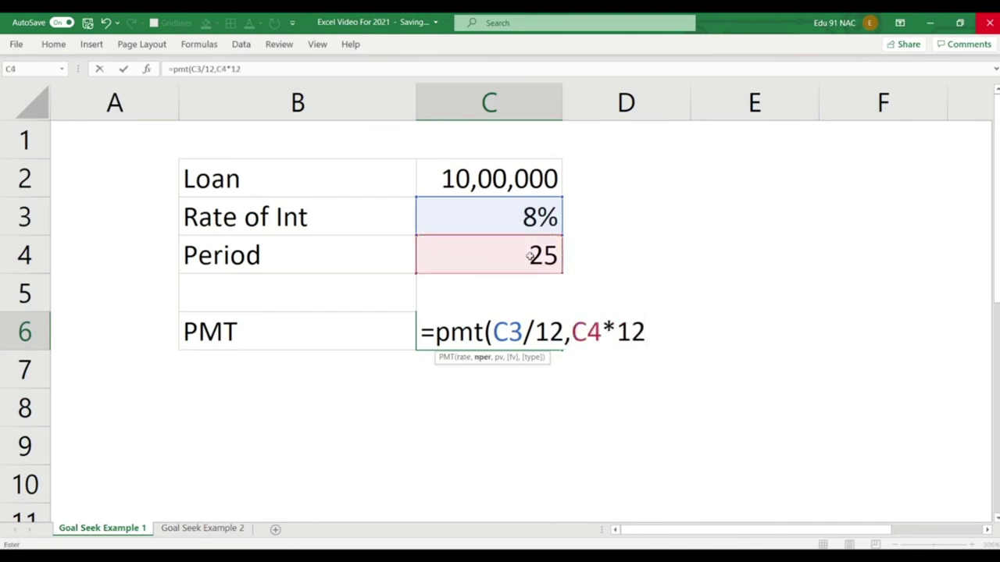
{"action": "type", "text": ",-"}
{"action": "left_click", "coordinate": [511, 186]}
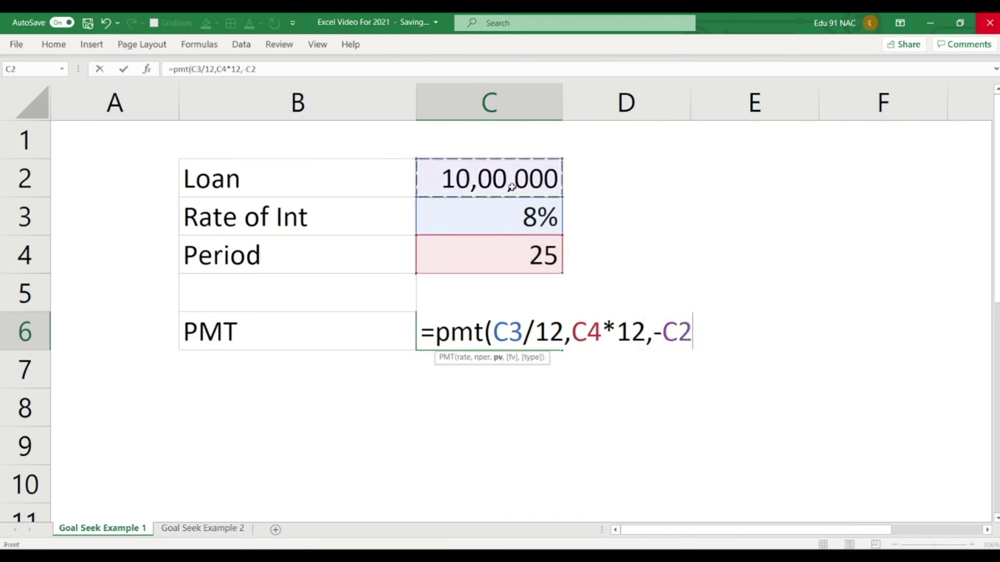
{"action": "type", "text": ")"}
{"action": "key", "text": "Return"}
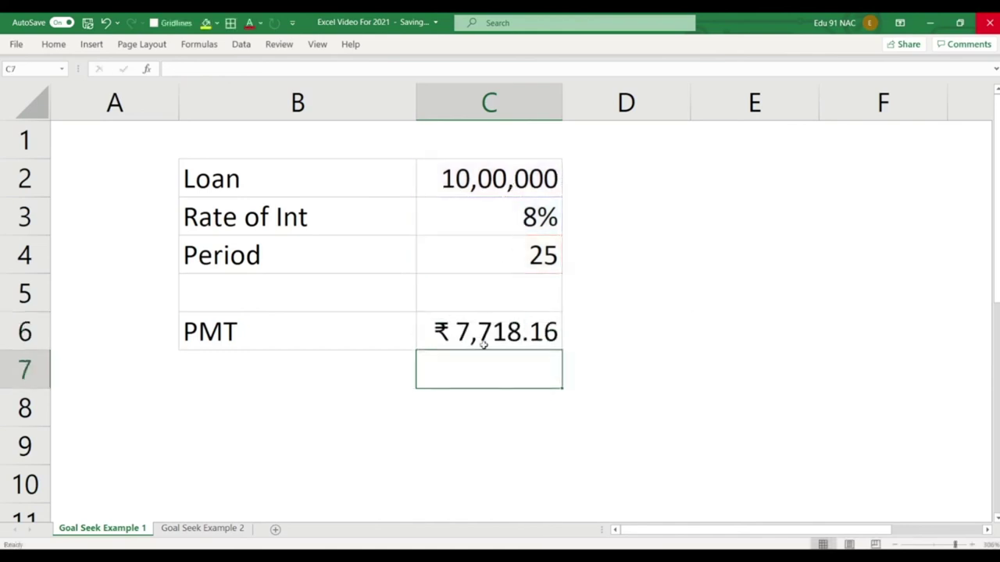
{"action": "left_click", "coordinate": [484, 344]}
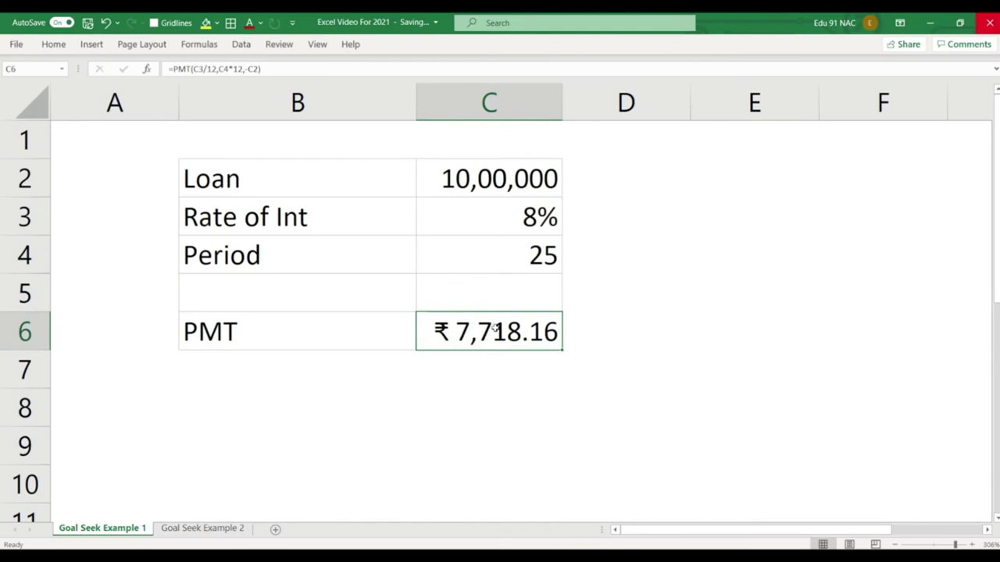
Change the rate to 9% and drop the minus before C2, so PMT reads ₹ -8,391.96.
{"action": "left_click", "coordinate": [519, 204]}
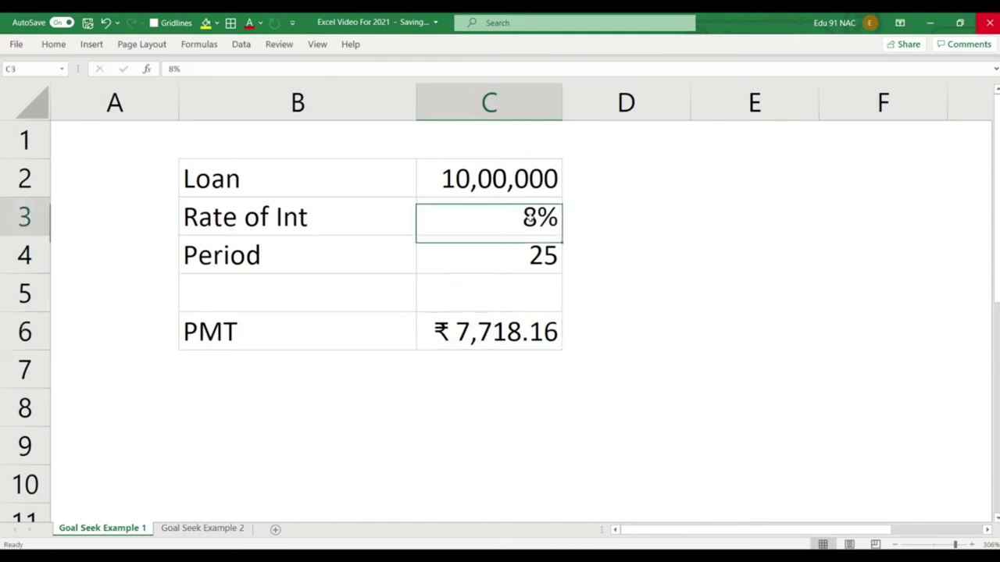
{"action": "type", "text": "9"}
{"action": "key", "text": "Return"}
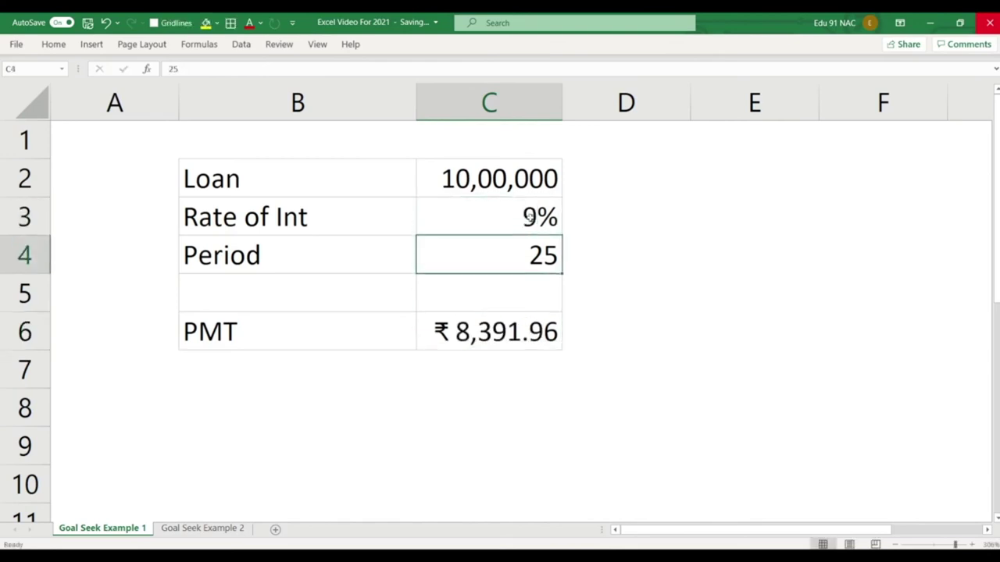
{"action": "left_click", "coordinate": [529, 218]}
{"action": "double_click", "coordinate": [502, 320]}
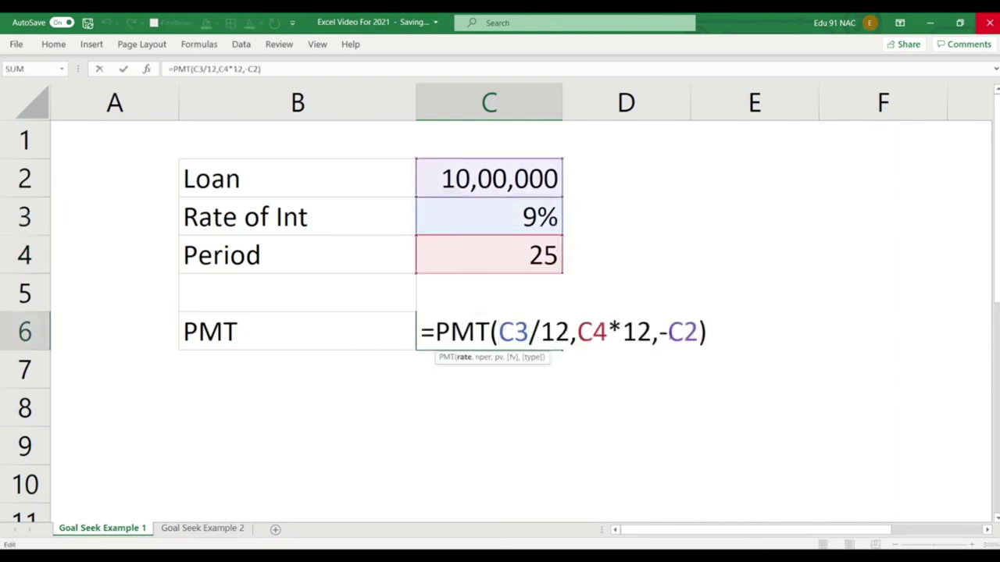
{"action": "left_click", "coordinate": [666, 332]}
{"action": "key", "text": "BackSpace"}
{"action": "key", "text": "Return"}
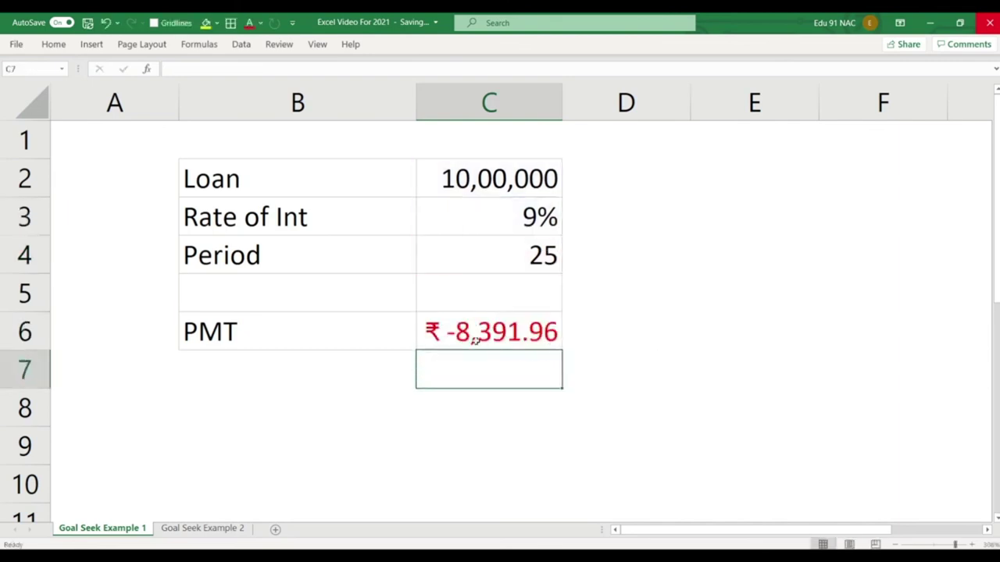
{"action": "left_click", "coordinate": [474, 340]}
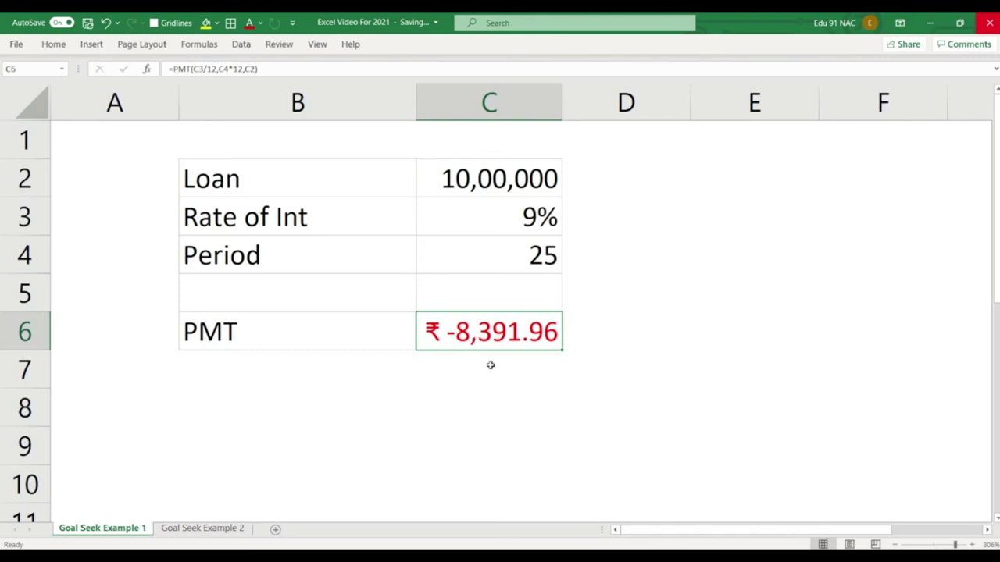
Point out the loan in C2, the rate in C3 and the PMT formula, then show the Data ribbon.
{"action": "left_click", "coordinate": [492, 367]}
{"action": "left_click", "coordinate": [506, 348]}
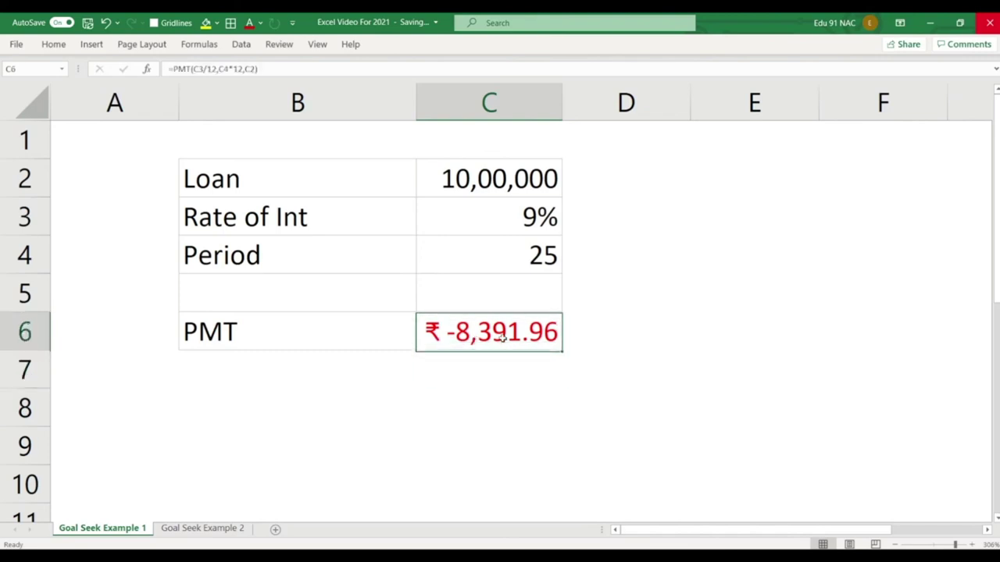
{"action": "left_click", "coordinate": [525, 193]}
{"action": "left_click", "coordinate": [531, 277]}
{"action": "left_click", "coordinate": [531, 227]}
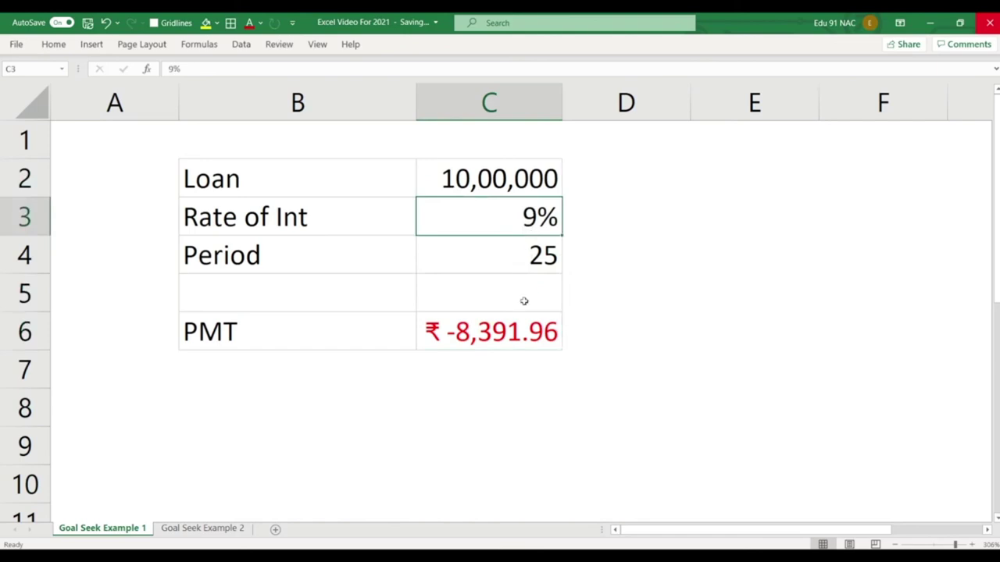
{"action": "left_click", "coordinate": [521, 329]}
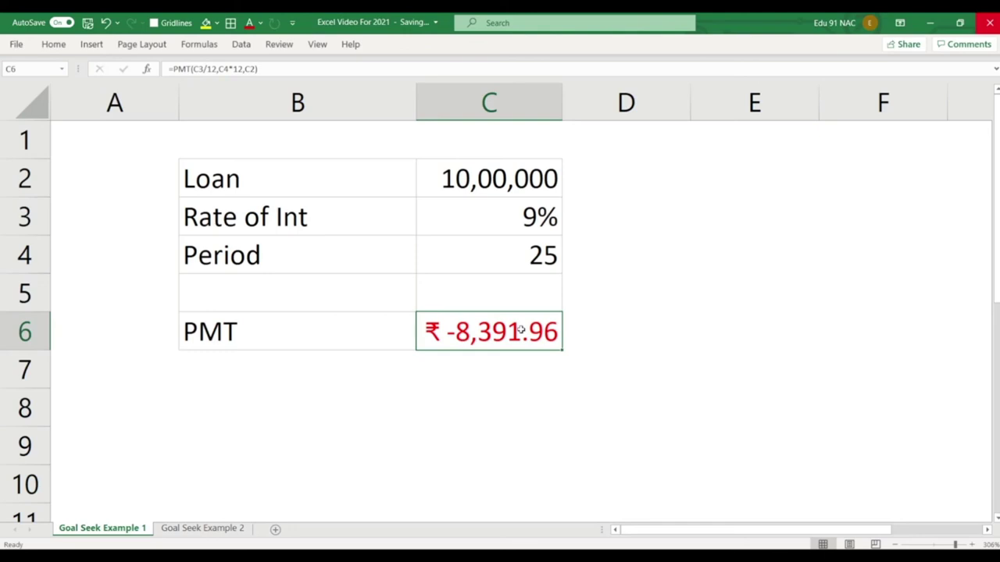
{"action": "left_click", "coordinate": [510, 181]}
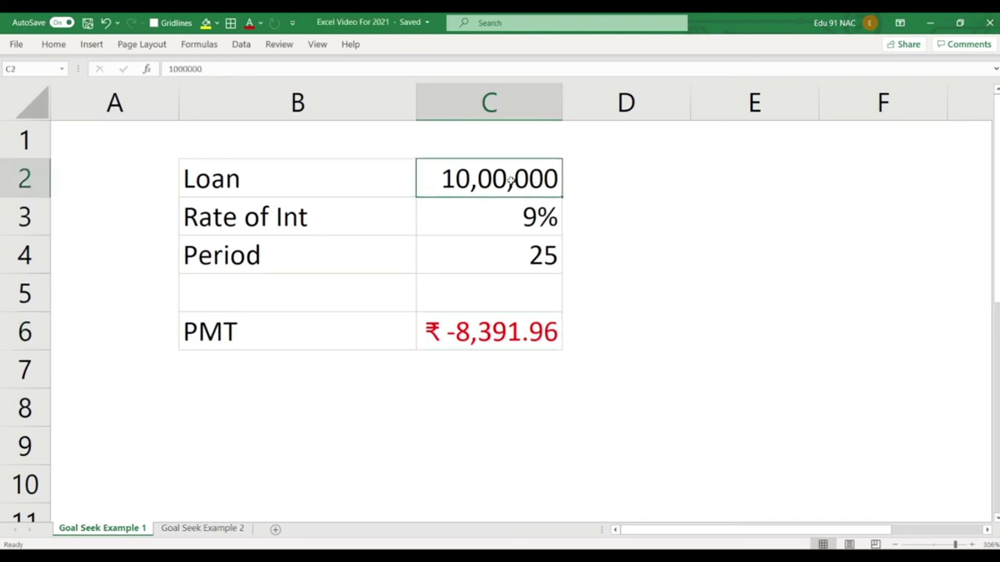
{"action": "left_click", "coordinate": [480, 336]}
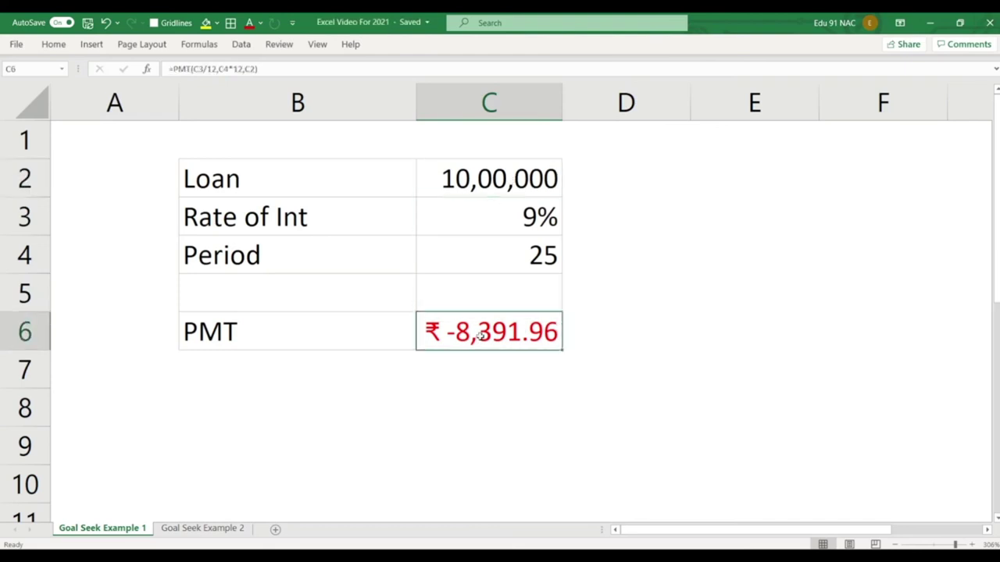
{"action": "left_click", "coordinate": [242, 47]}
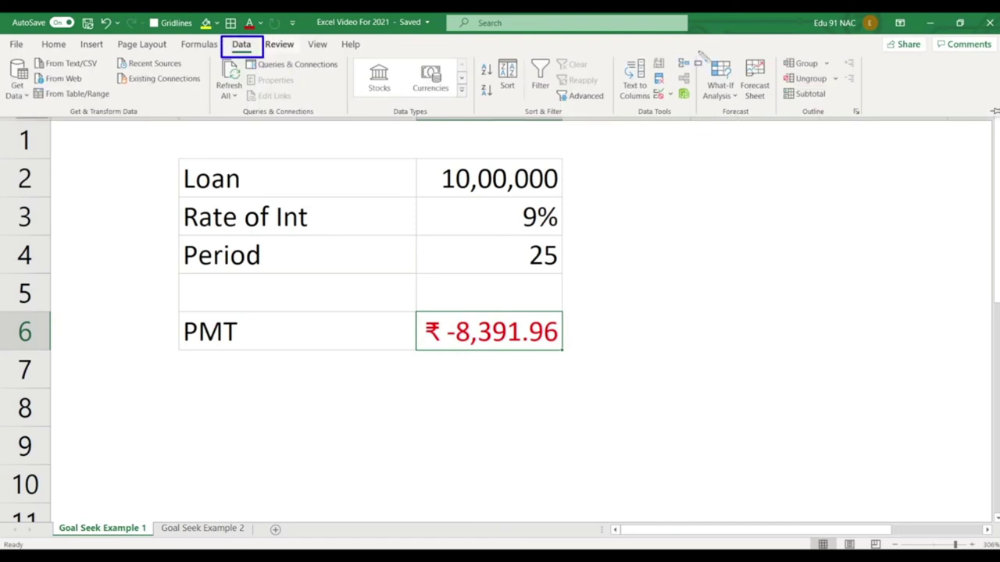
Open Goal Seek from What-If Analysis, then cancel it without running.
{"action": "key", "text": "Escape"}
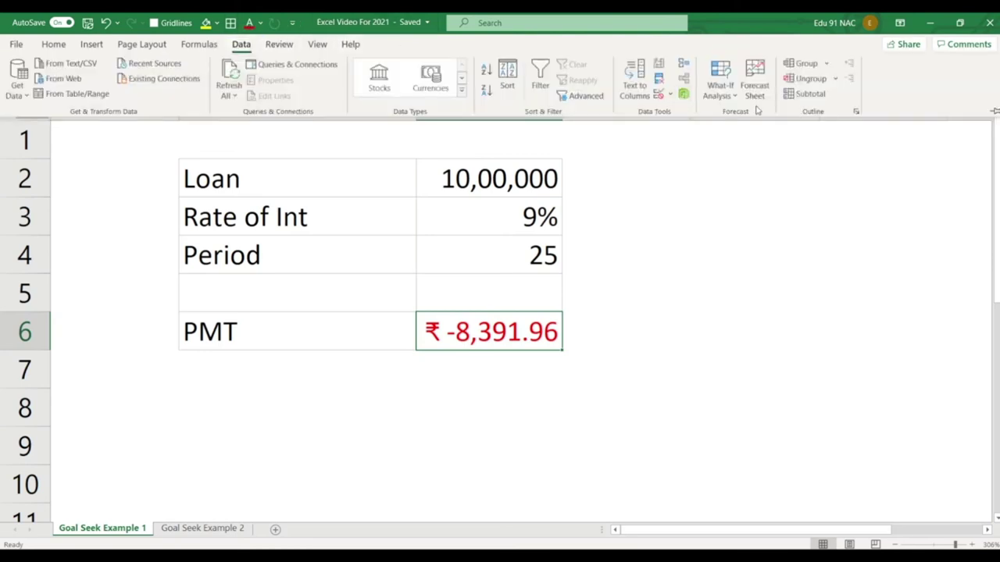
{"action": "left_click", "coordinate": [720, 84]}
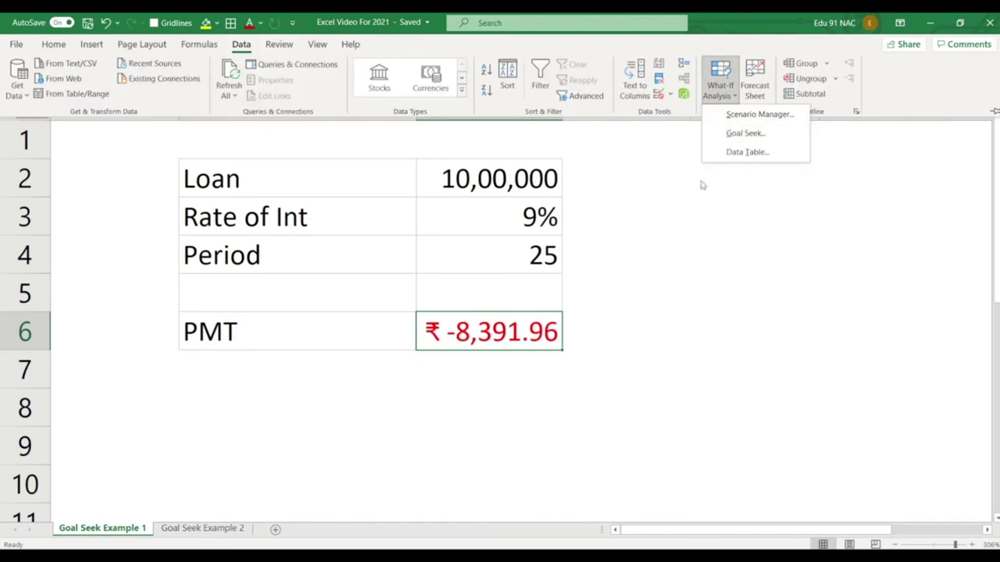
{"action": "left_click", "coordinate": [743, 134]}
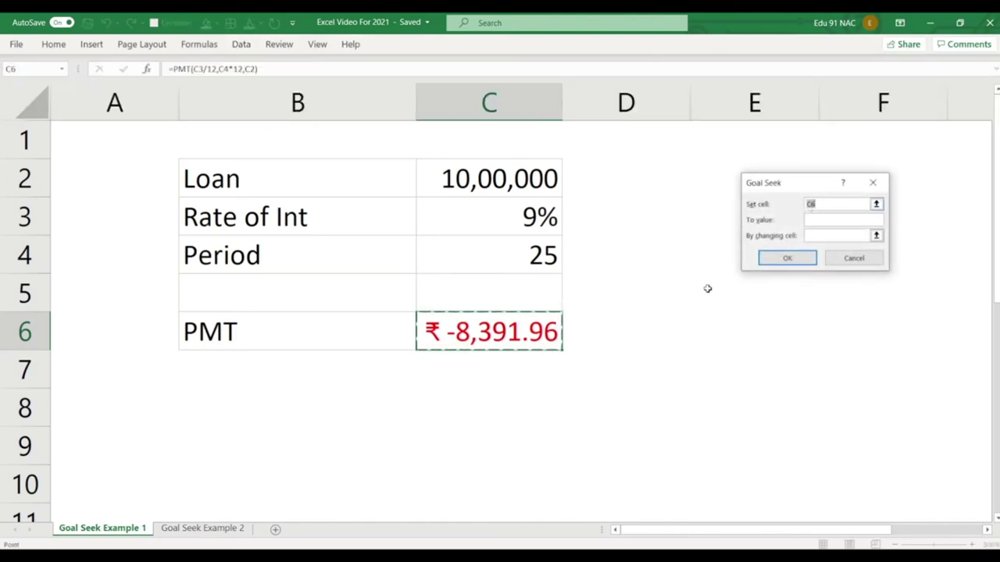
{"action": "left_click", "coordinate": [845, 260]}
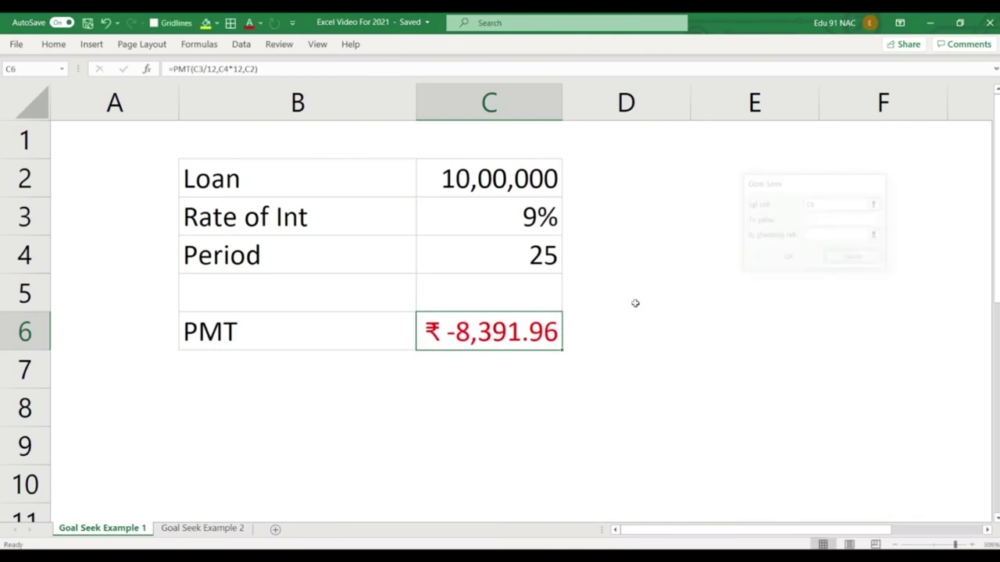
Try adding a minus to the C6 formula, then undo the resulting #NAME? error.
{"action": "double_click", "coordinate": [512, 332]}
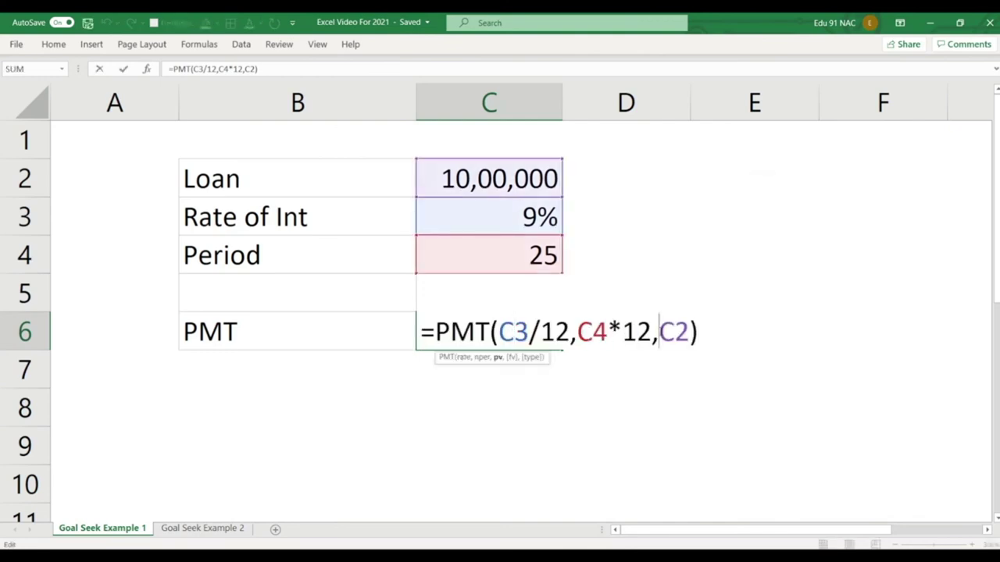
{"action": "left_click", "coordinate": [616, 383]}
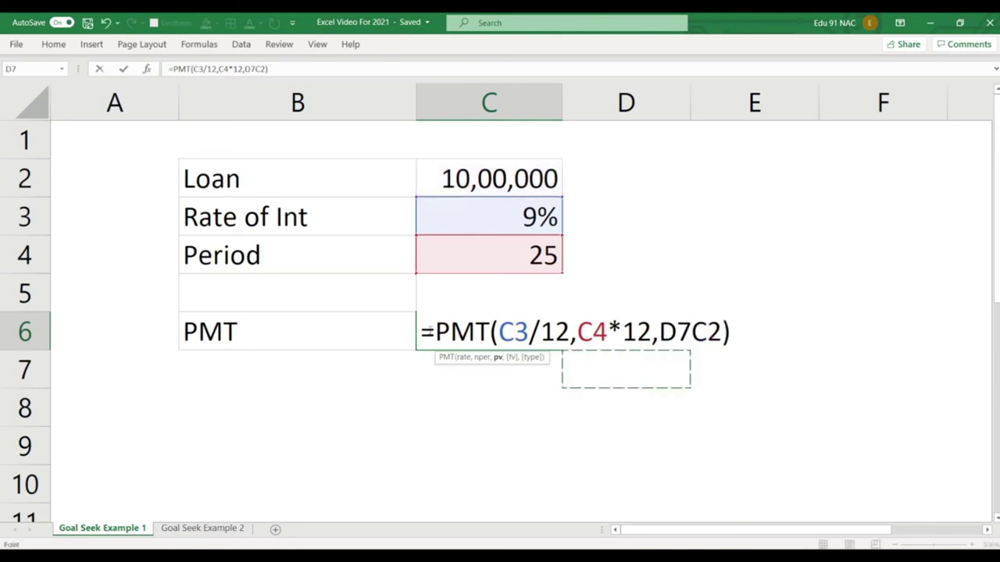
{"action": "left_click", "coordinate": [434, 332]}
{"action": "type", "text": "-"}
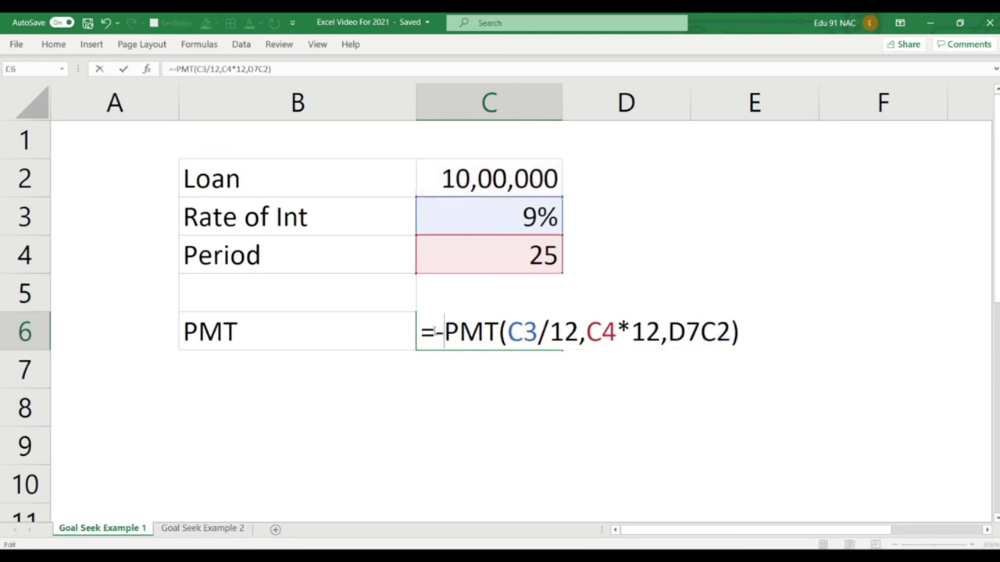
{"action": "key", "text": "Return"}
{"action": "left_click", "coordinate": [434, 331]}
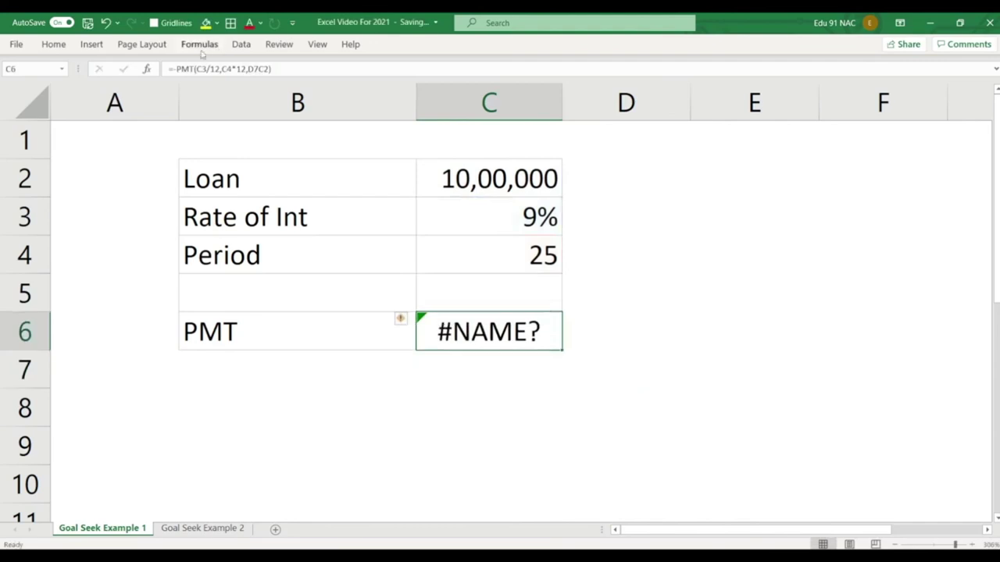
{"action": "left_click", "coordinate": [178, 68]}
{"action": "key", "text": "BackSpace"}
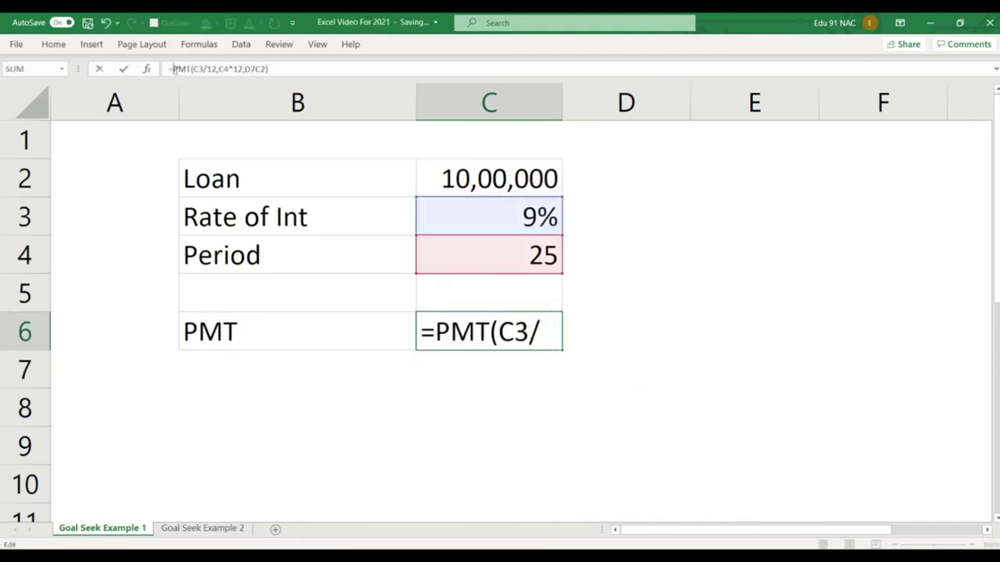
{"action": "left_click", "coordinate": [124, 69]}
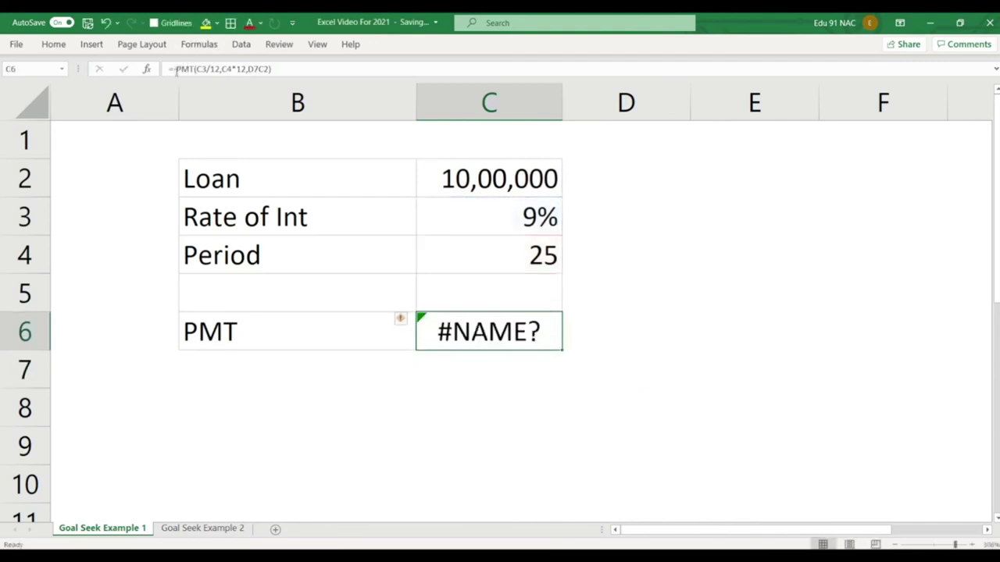
{"action": "left_click", "coordinate": [343, 221]}
{"action": "key", "text": "ctrl+z"}
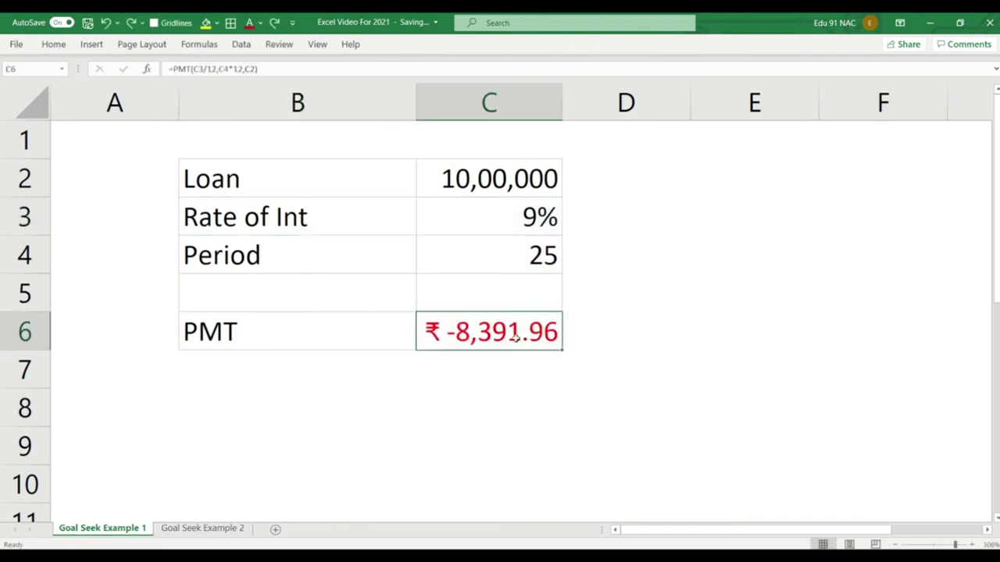
Change C6 to =-PMT(C3/12,C4*12,C2) so it shows a positive ₹ 8,391.96.
{"action": "key", "text": "F2"}
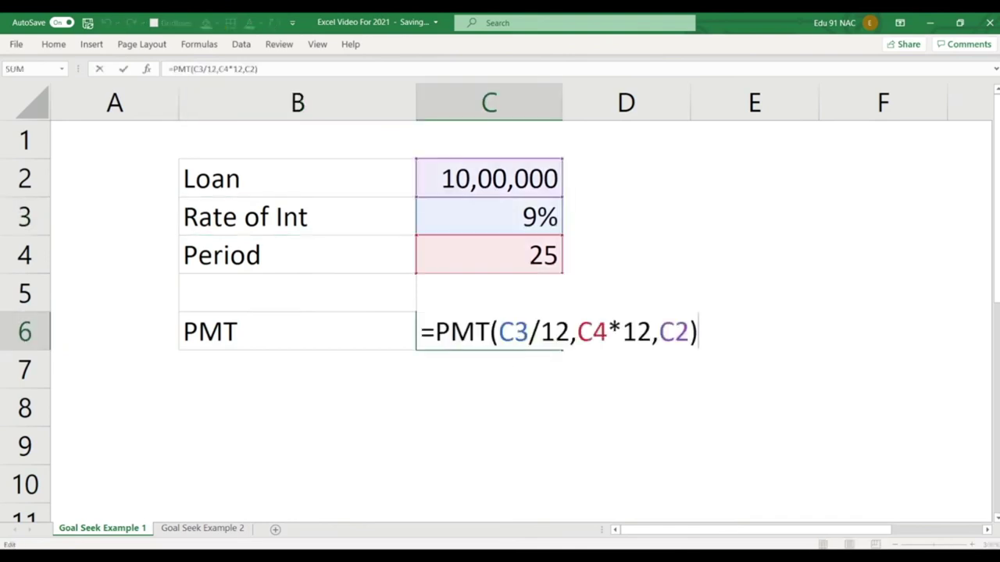
{"action": "type", "text": "-"}
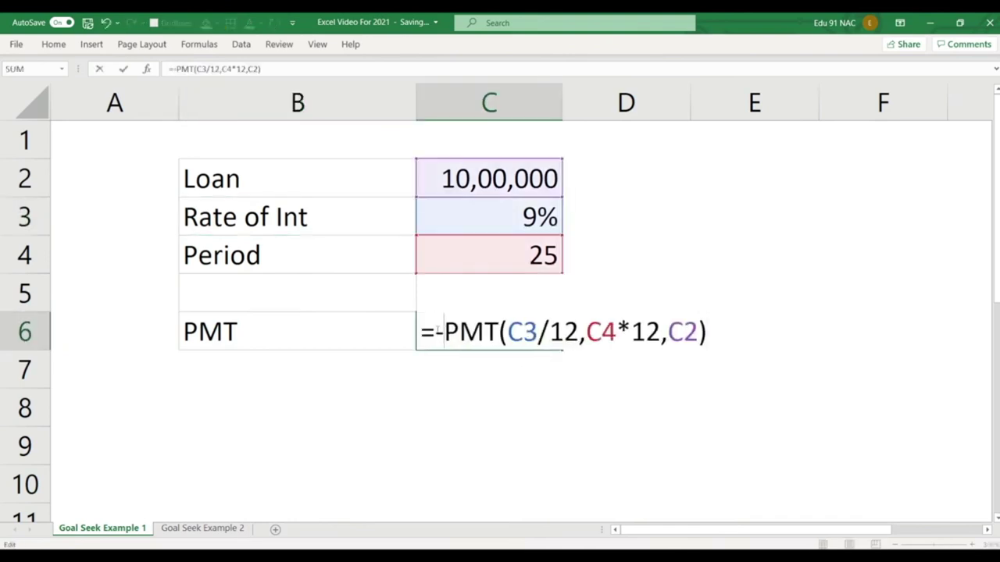
{"action": "key", "text": "Return"}
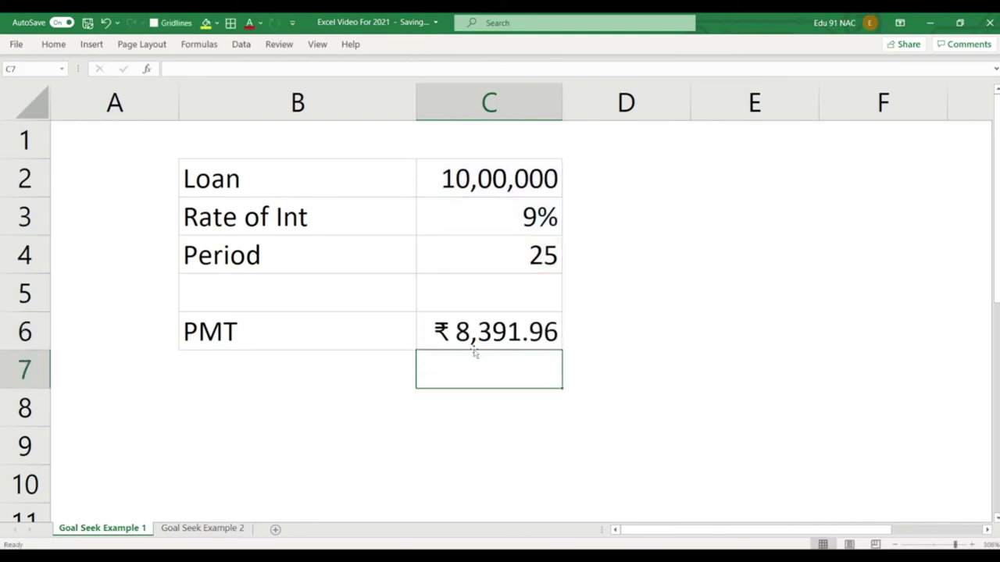
{"action": "left_click", "coordinate": [490, 324]}
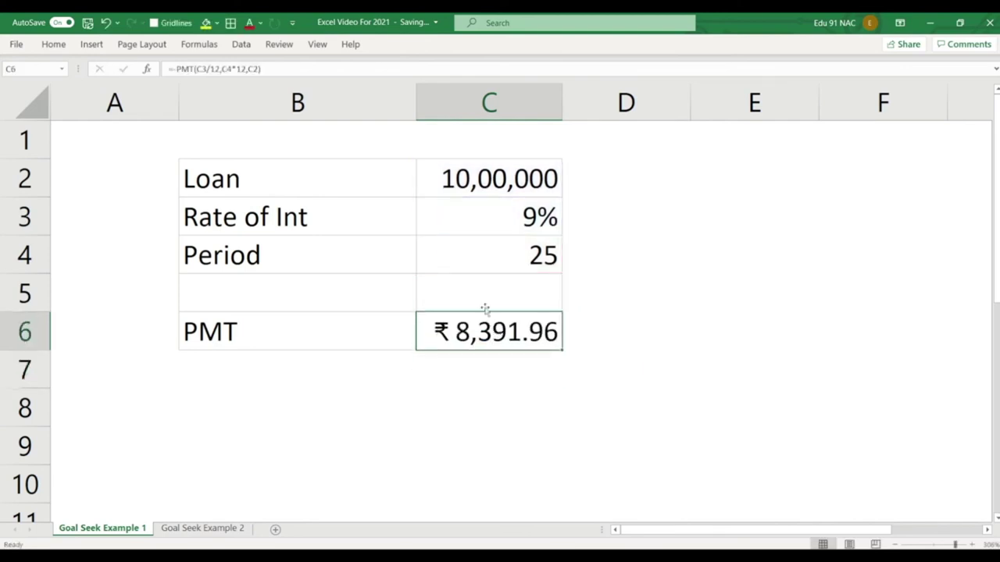
{"action": "left_click", "coordinate": [240, 44]}
Run Goal Seek with Set cell C6, To value 5000, By changing cell C2.
{"action": "left_click", "coordinate": [734, 73]}
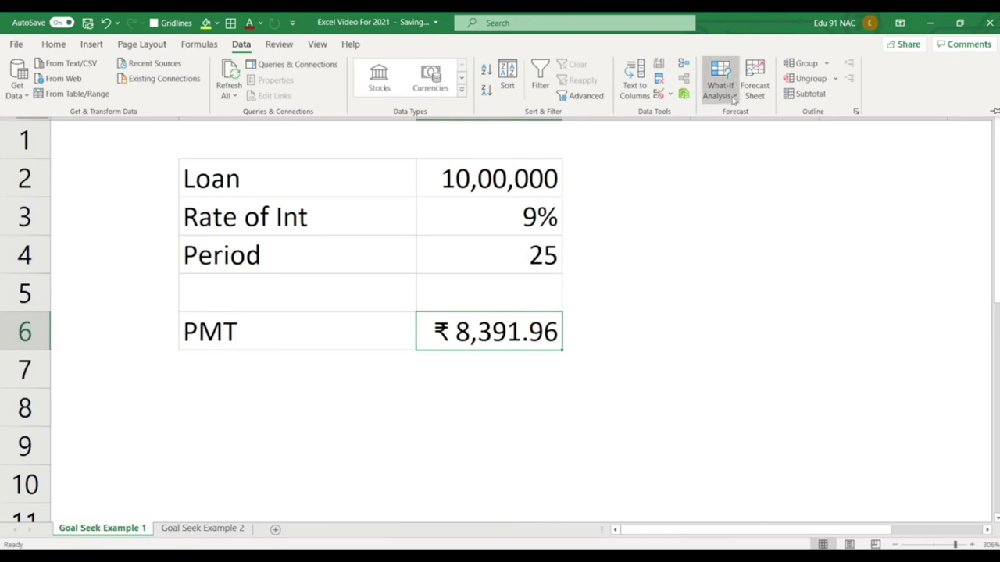
{"action": "left_click", "coordinate": [734, 148]}
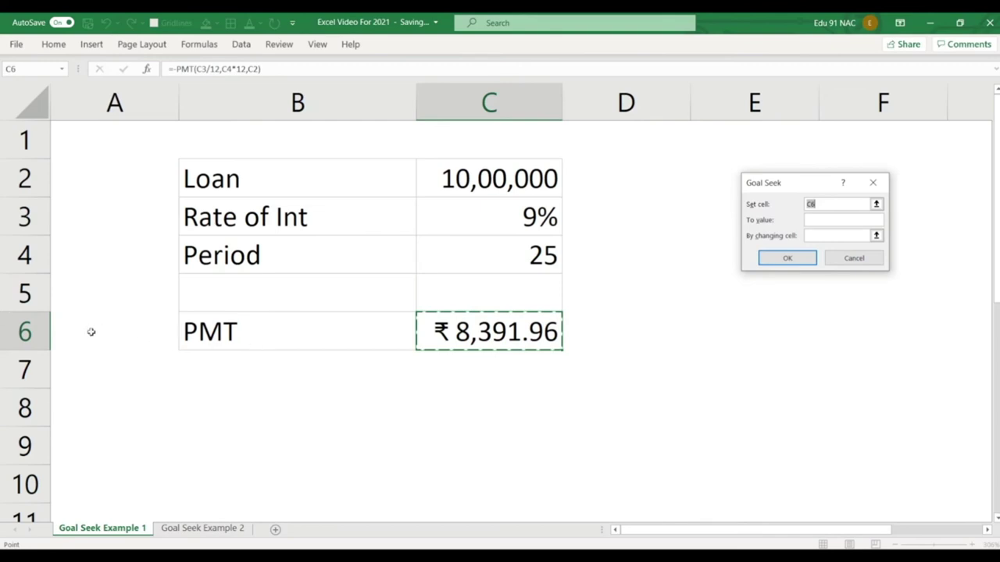
{"action": "left_click_drag", "start_coordinate": [5, 314], "coordinate": [568, 351]}
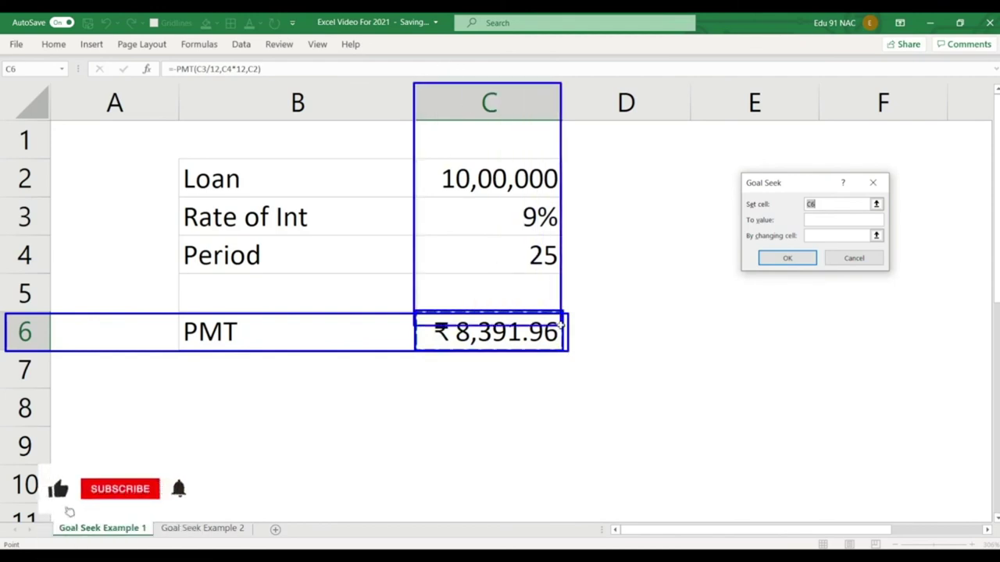
{"action": "left_click", "coordinate": [830, 220]}
{"action": "type", "text": "5000"}
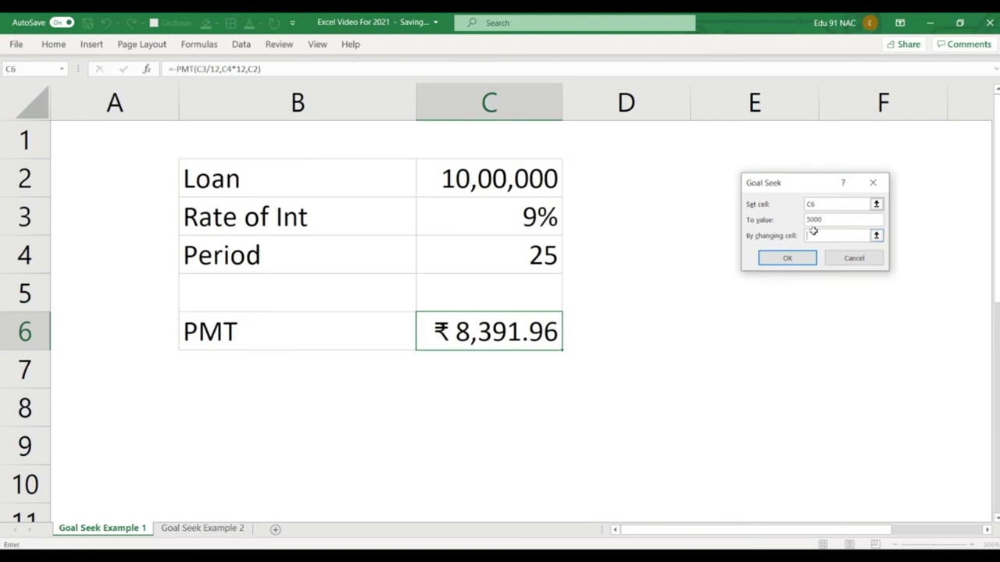
{"action": "left_click", "coordinate": [483, 180]}
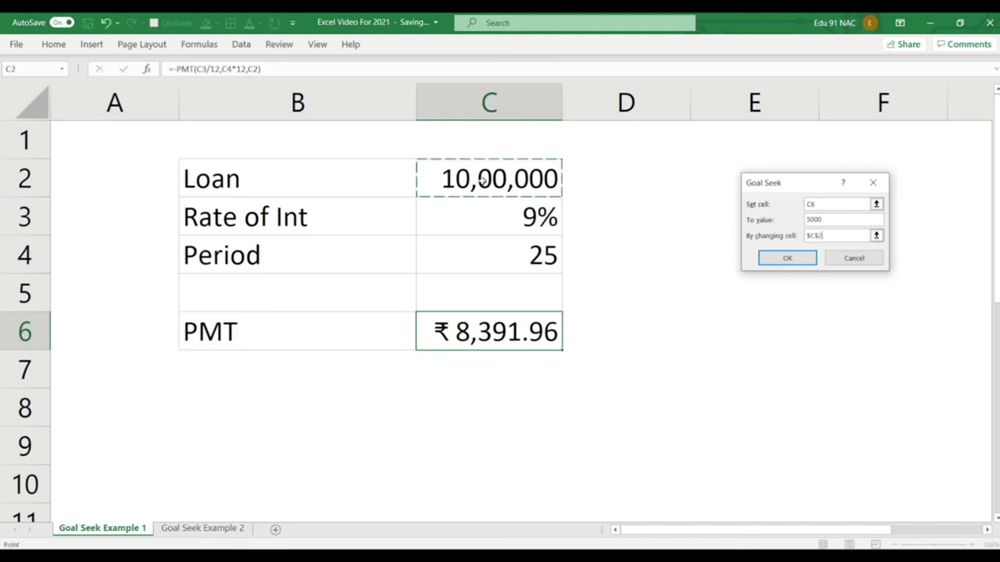
{"action": "left_click", "coordinate": [786, 257]}
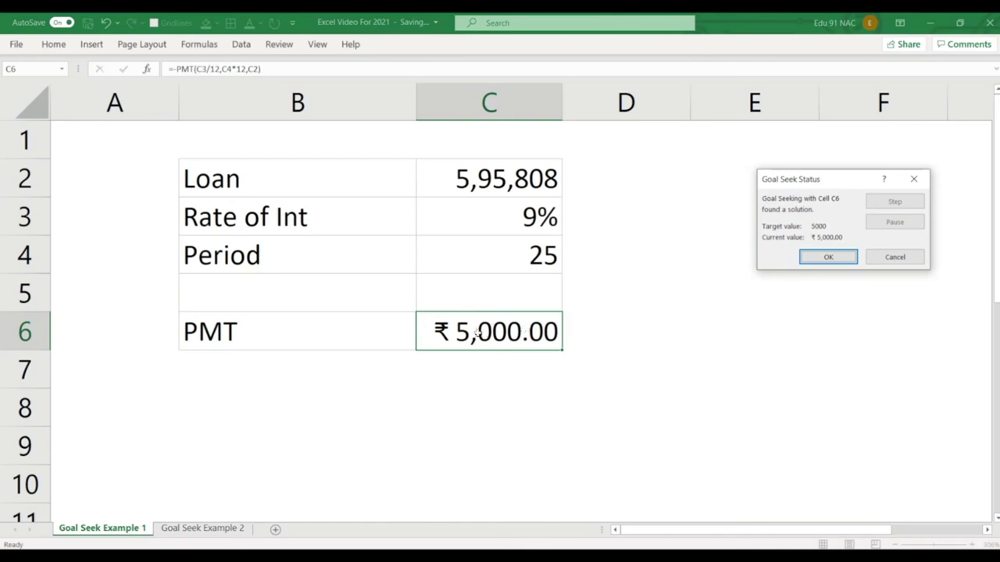
Review the result, Loan 5,95,808 and PMT ₹ 5,000.00, and keep it.
{"action": "left_click_drag", "start_coordinate": [411, 310], "coordinate": [562, 351]}
{"action": "mouse_move", "coordinate": [452, 159]}
{"action": "left_mouse_down"}
{"action": "mouse_move", "coordinate": [516, 196]}
{"action": "mouse_move", "coordinate": [562, 196]}
{"action": "left_mouse_up"}
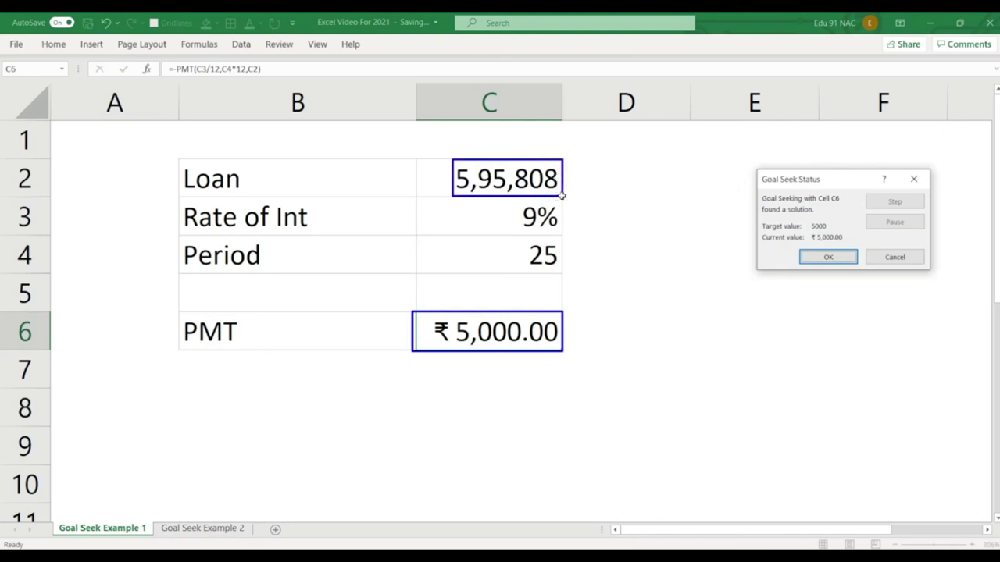
{"action": "key", "text": "e"}
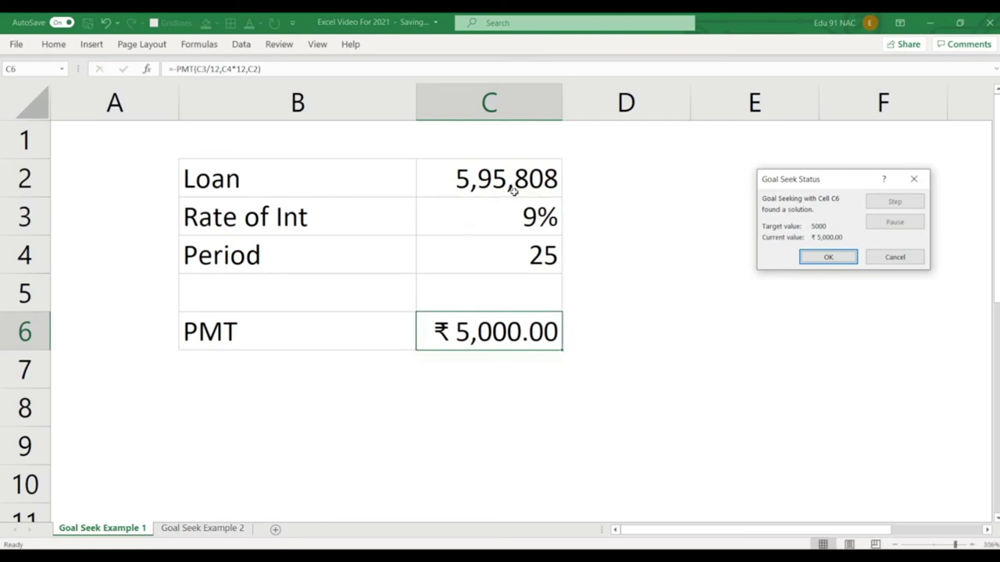
{"action": "mouse_move", "coordinate": [513, 192]}
{"action": "left_mouse_down"}
{"action": "mouse_move", "coordinate": [561, 232]}
{"action": "mouse_move", "coordinate": [537, 250]}
{"action": "mouse_move", "coordinate": [561, 270]}
{"action": "left_mouse_up"}
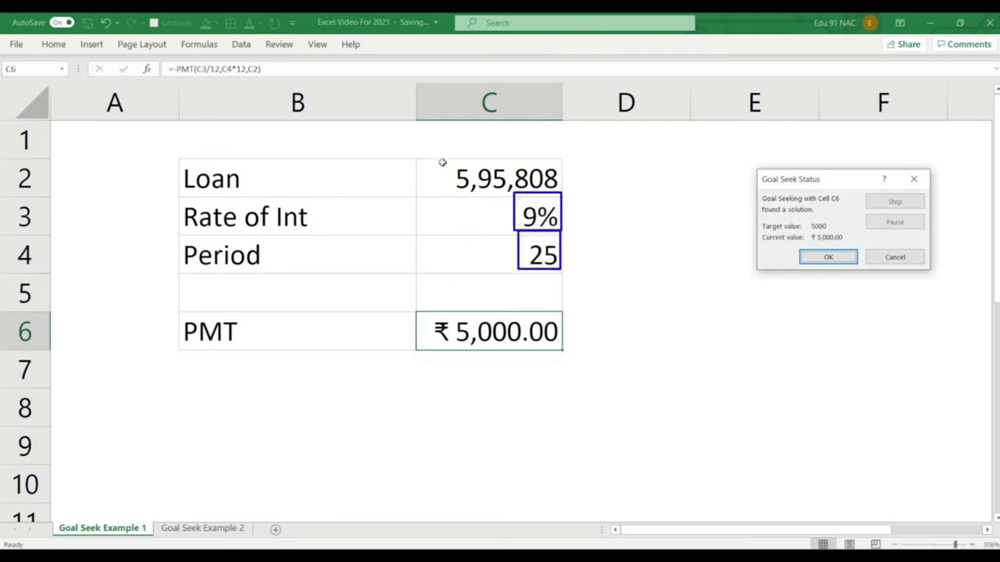
{"action": "left_click_drag", "start_coordinate": [440, 159], "coordinate": [565, 194]}
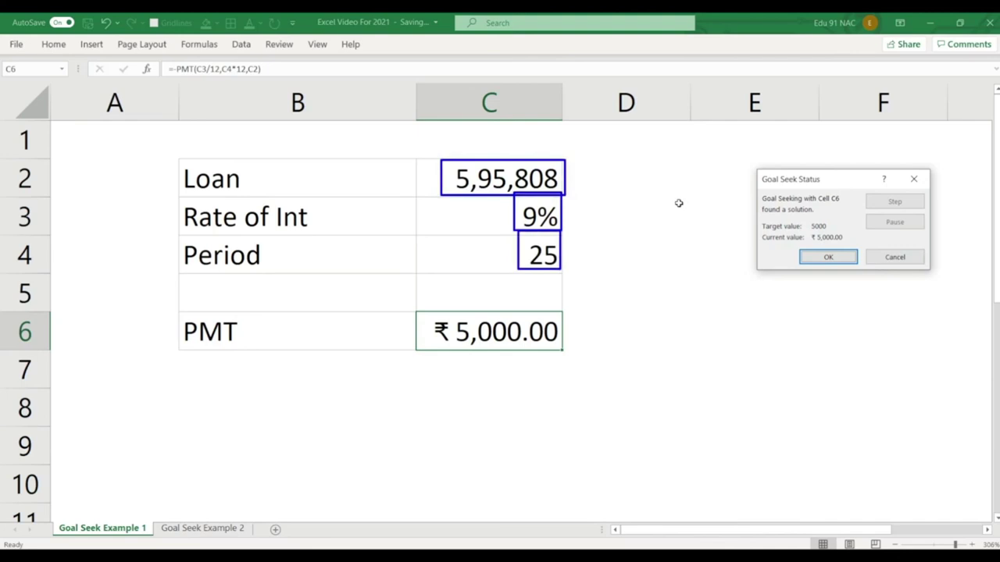
{"action": "key", "text": "Escape"}
{"action": "left_click", "coordinate": [826, 257]}
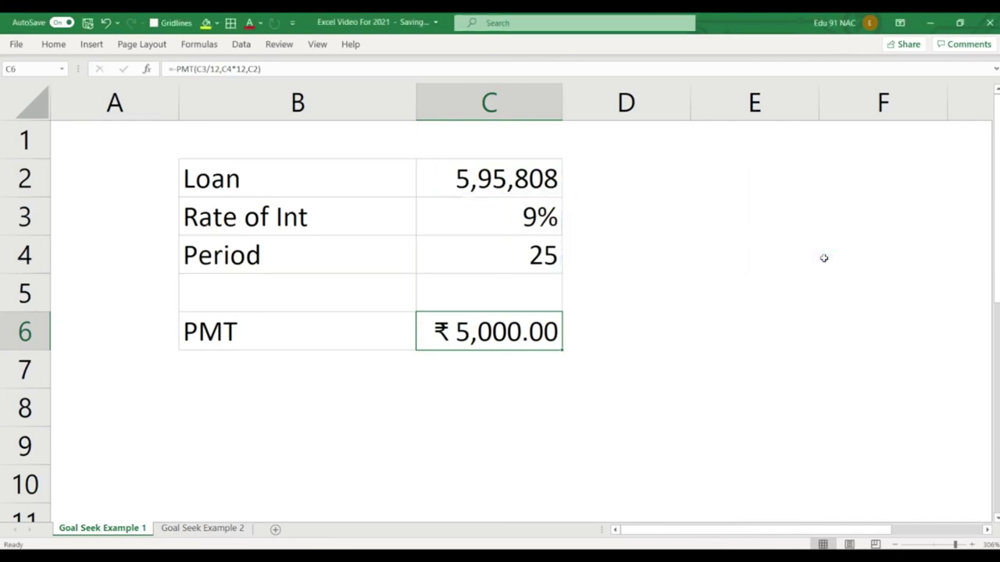
Run a second Goal Seek on C6 for 5000, changing the rate in C3, and accept it.
{"action": "left_click", "coordinate": [241, 44]}
{"action": "left_click", "coordinate": [718, 90]}
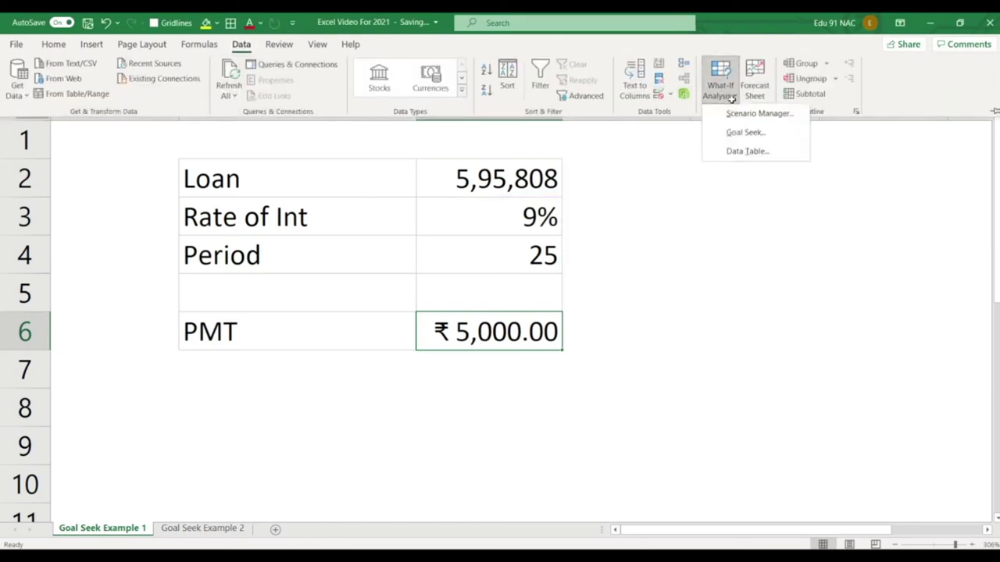
{"action": "left_click", "coordinate": [741, 132]}
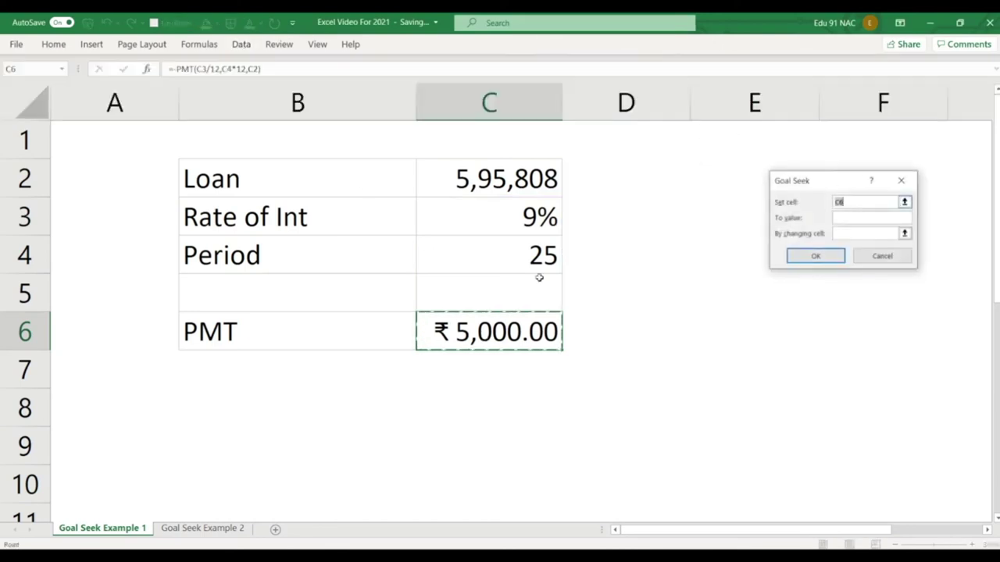
{"action": "left_click", "coordinate": [862, 216]}
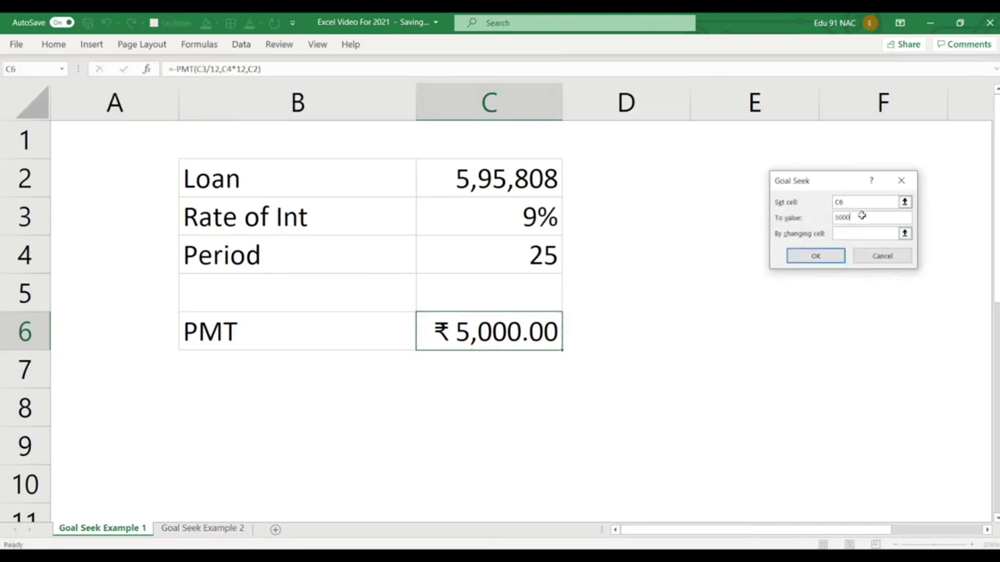
{"action": "left_click", "coordinate": [544, 213]}
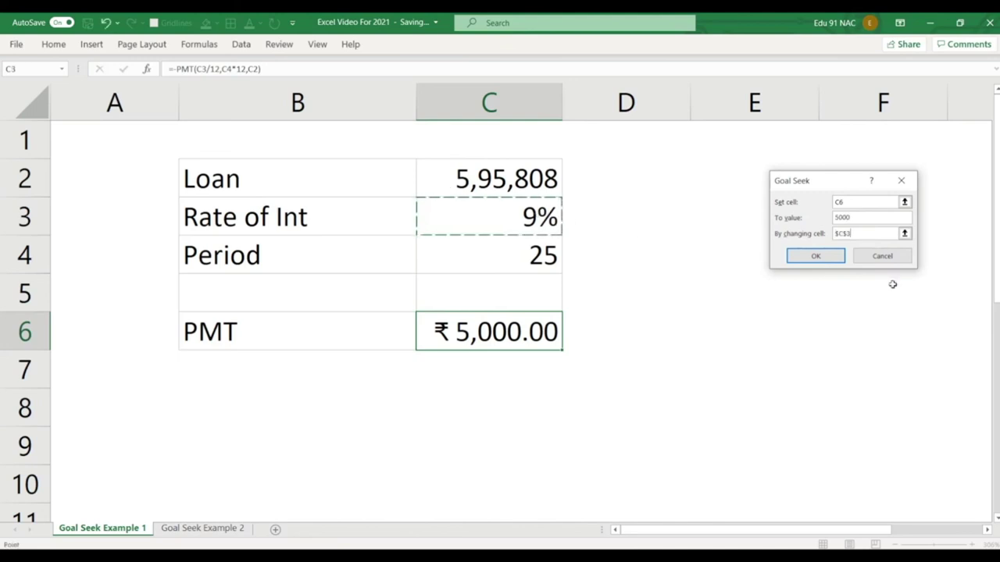
{"action": "left_click", "coordinate": [819, 256]}
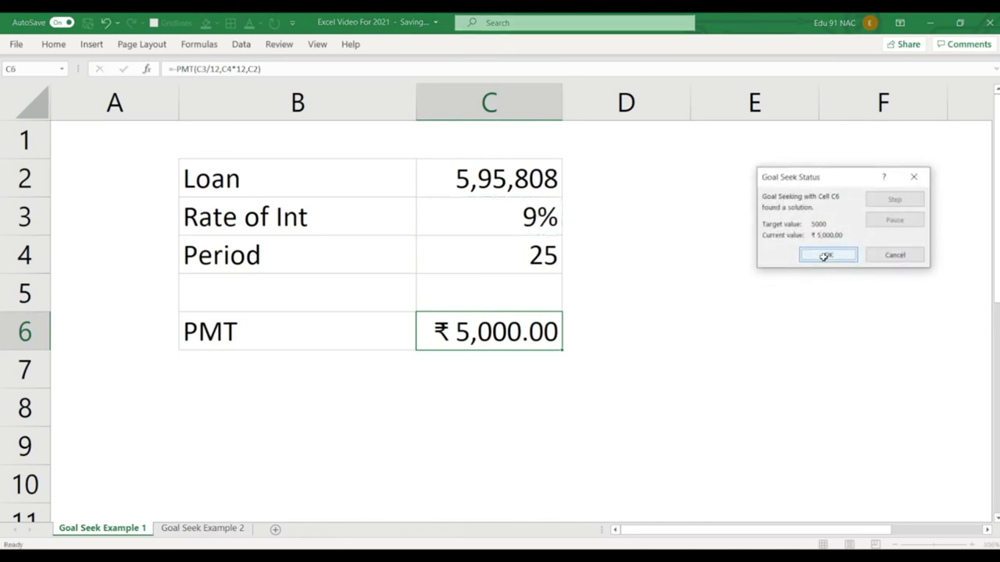
{"action": "left_click", "coordinate": [827, 255]}
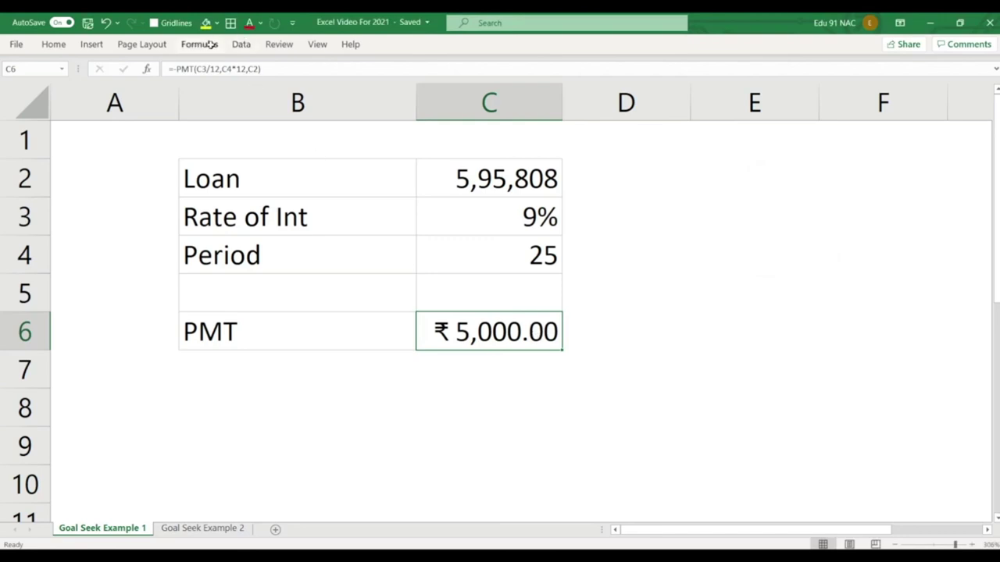
Change the loan amount in C2 to 10,00,000.
{"action": "left_click", "coordinate": [496, 171]}
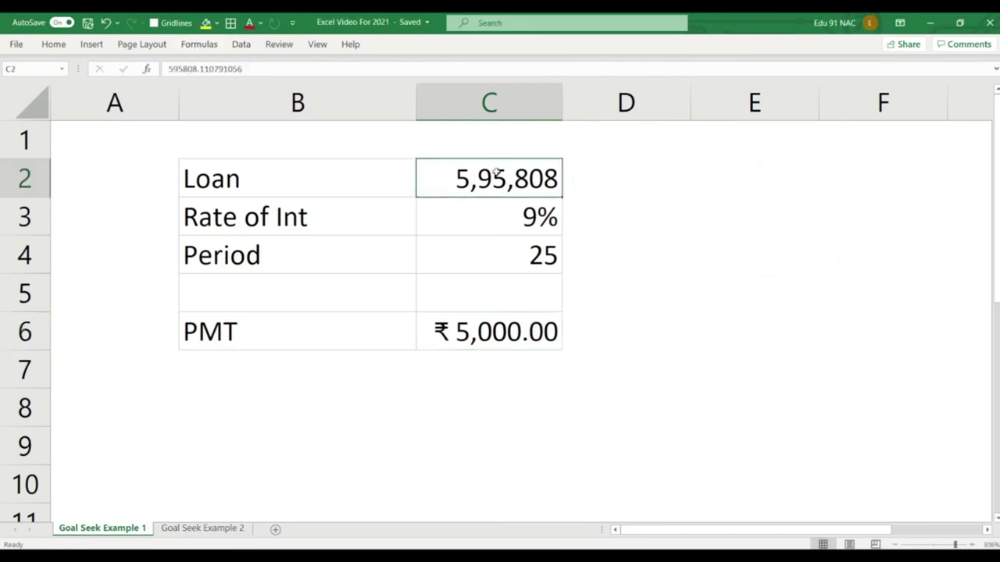
{"action": "type", "text": "10,"}
{"action": "type", "text": "00,000"}
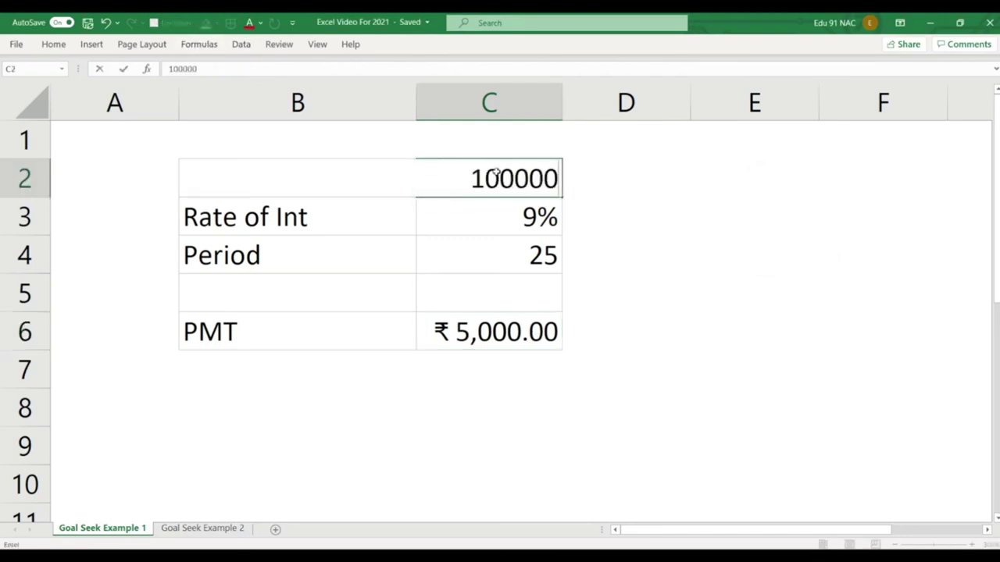
{"action": "key", "text": "Return"}
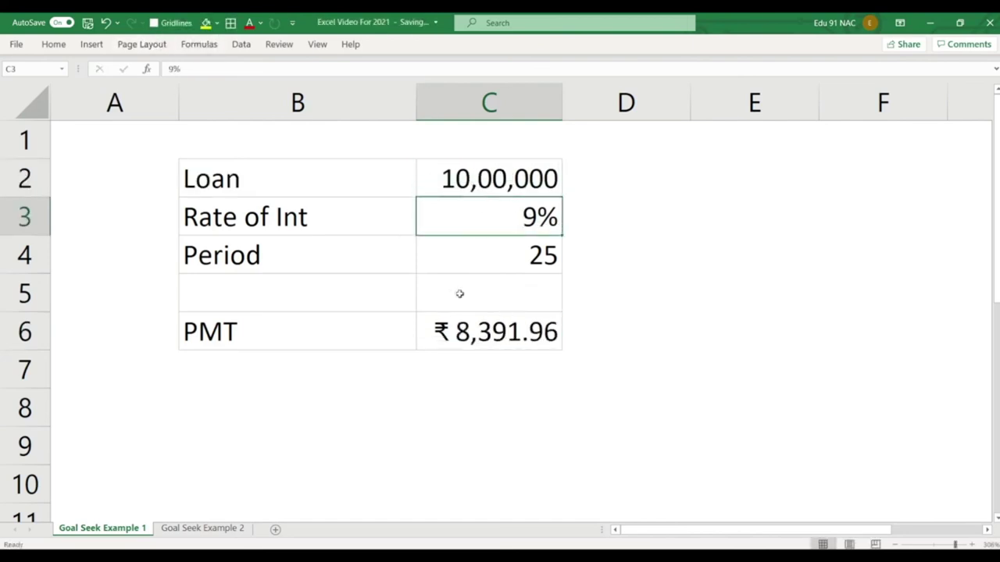
Goal Seek the PMT in C6 to 5000 by changing the rate in C3, keeping the 3.488% result.
{"action": "left_click", "coordinate": [241, 44]}
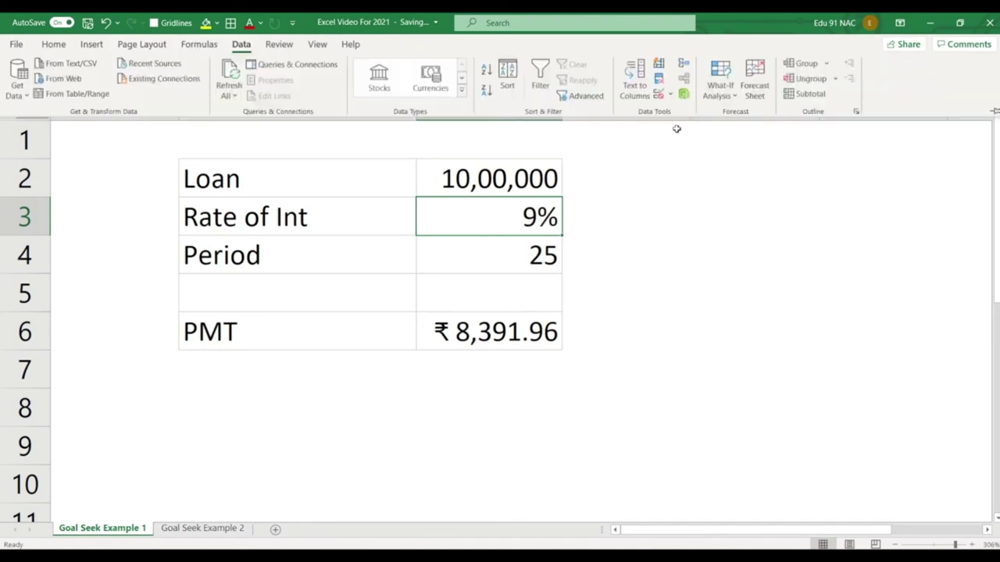
{"action": "left_click", "coordinate": [732, 97]}
{"action": "left_click", "coordinate": [745, 133]}
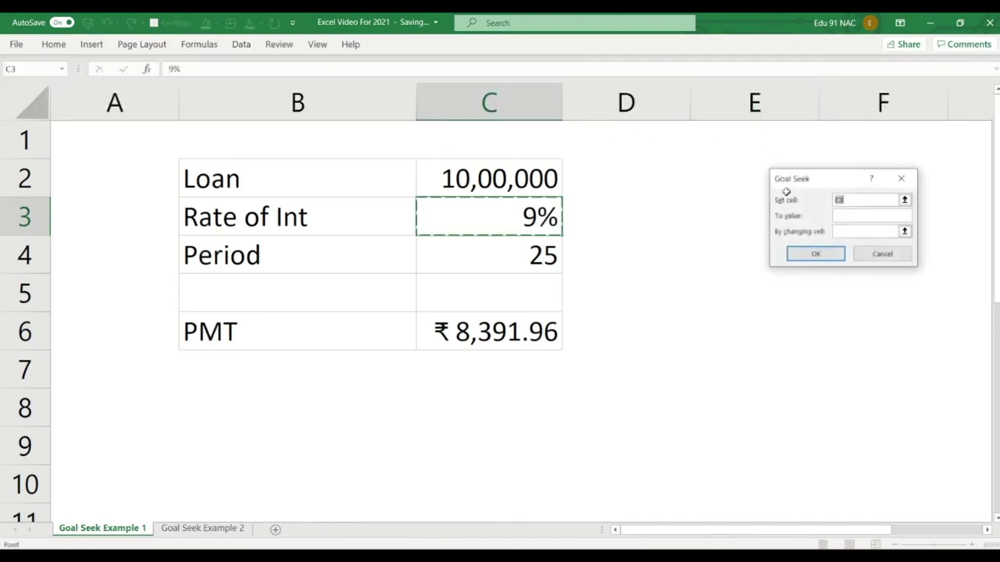
{"action": "left_click", "coordinate": [512, 333]}
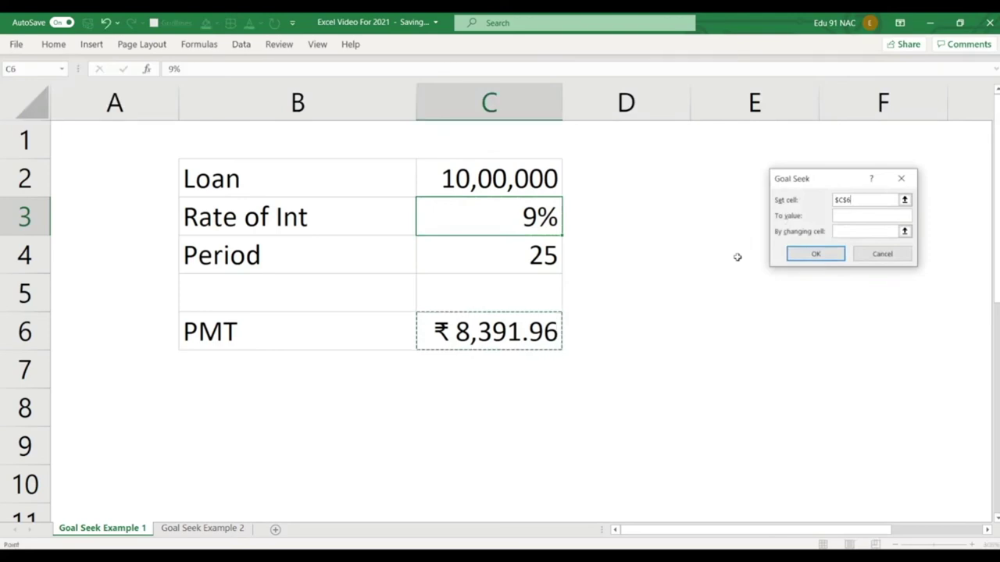
{"action": "left_click", "coordinate": [854, 213]}
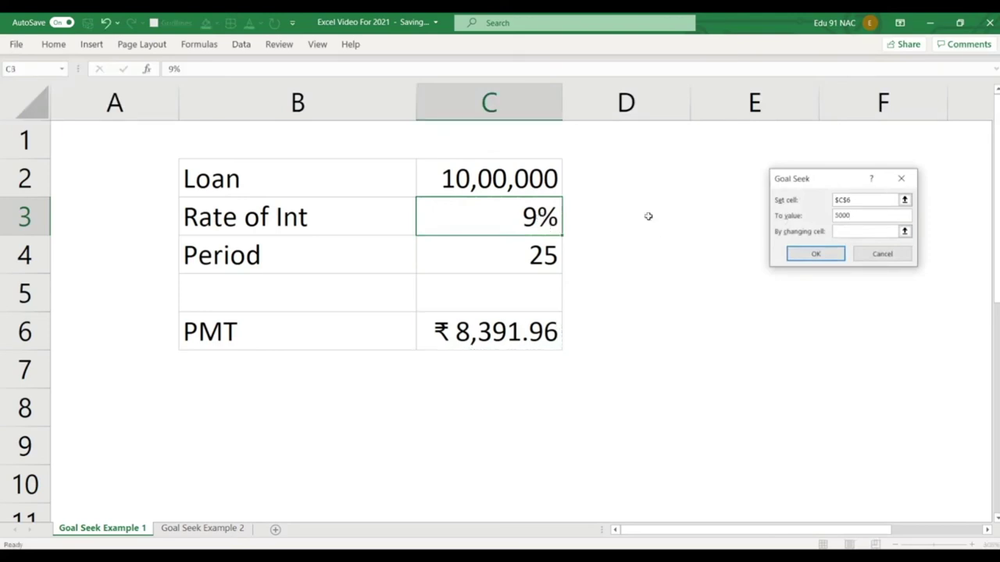
{"action": "left_click", "coordinate": [859, 235]}
{"action": "left_click", "coordinate": [527, 207]}
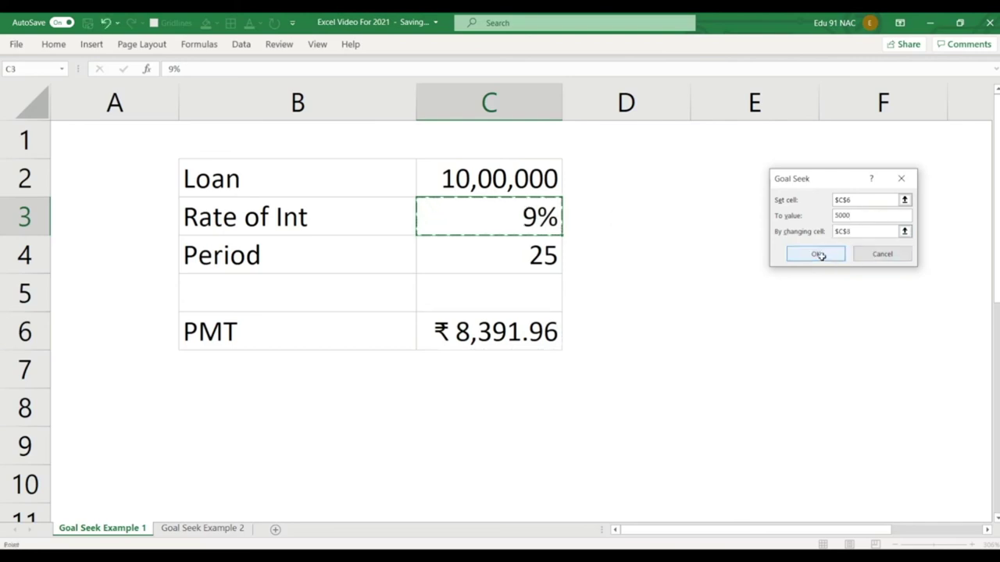
{"action": "left_click", "coordinate": [817, 255]}
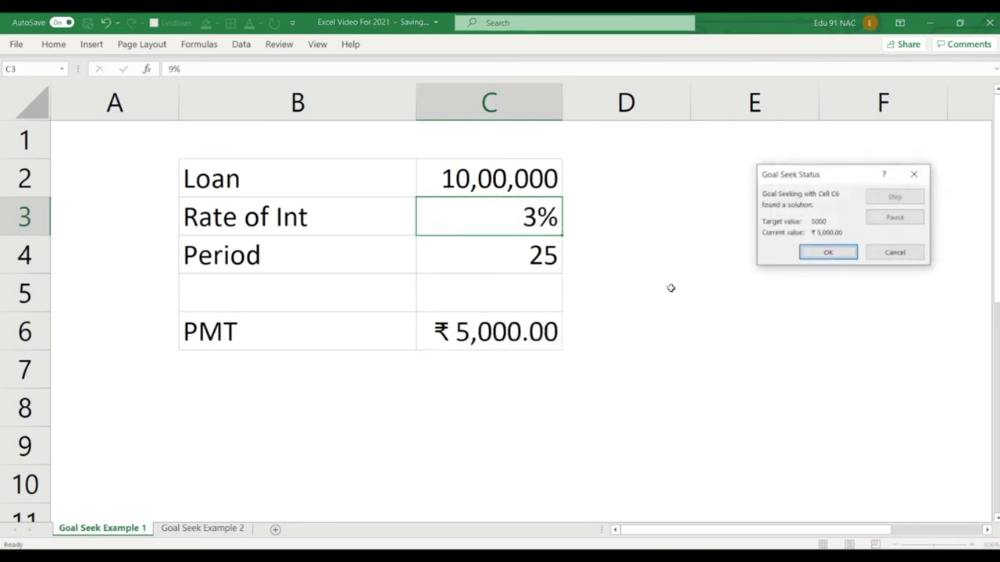
{"action": "left_click", "coordinate": [828, 252]}
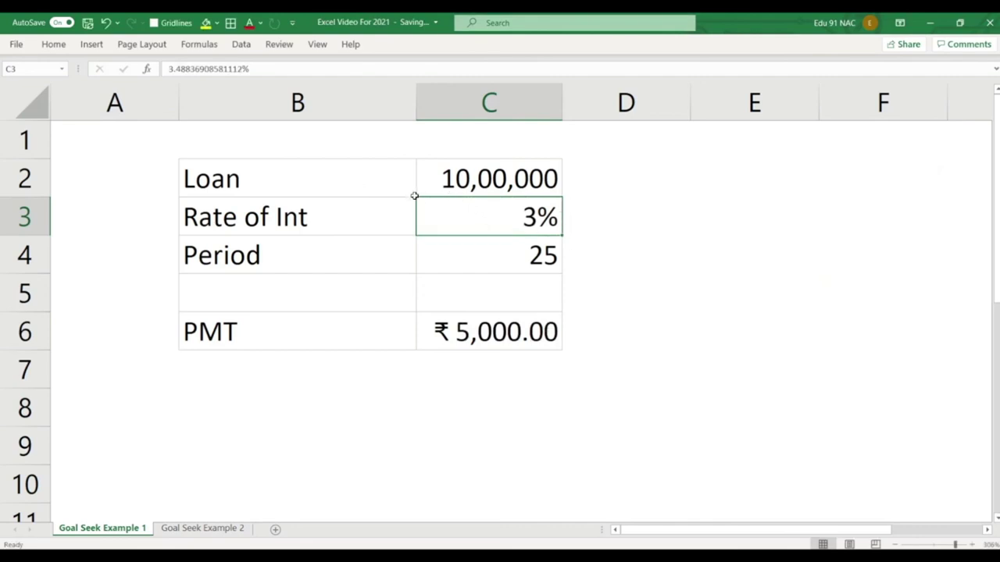
Draw on-screen marks over the rate, loan and PMT rows, then clear them.
{"action": "left_click_drag", "start_coordinate": [414, 196], "coordinate": [563, 236]}
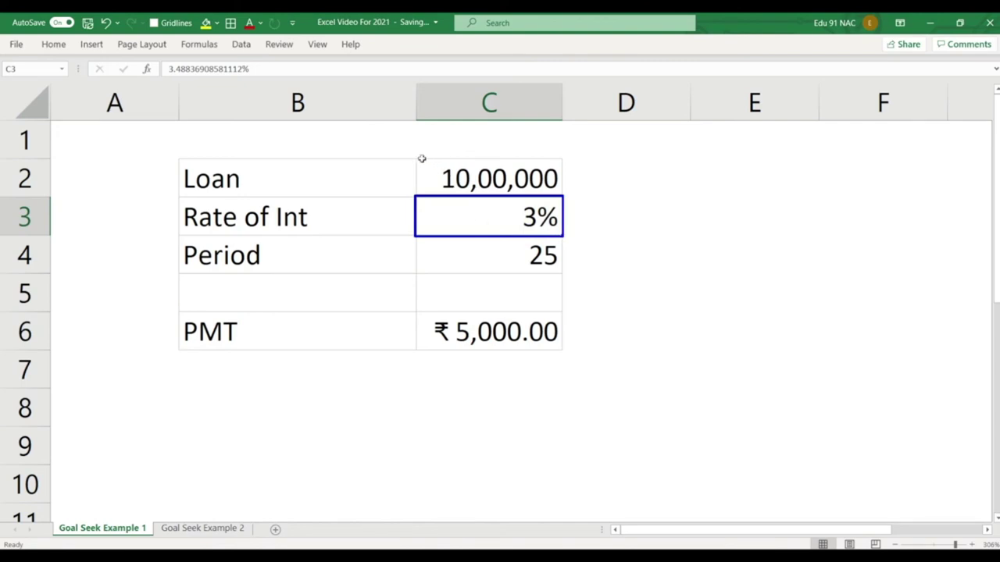
{"action": "left_click_drag", "start_coordinate": [415, 157], "coordinate": [563, 195]}
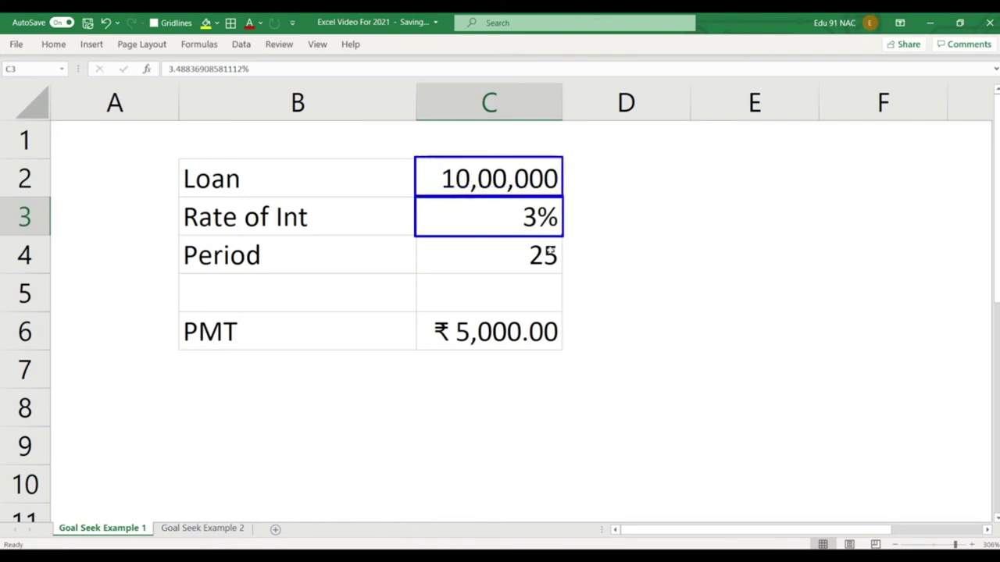
{"action": "left_click_drag", "start_coordinate": [416, 311], "coordinate": [563, 351]}
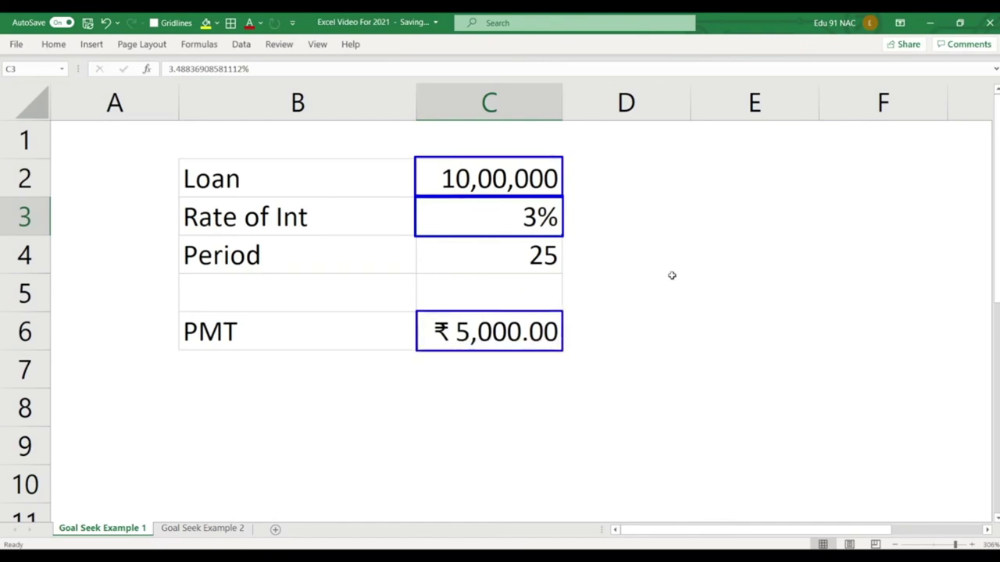
{"action": "key", "text": "Escape"}
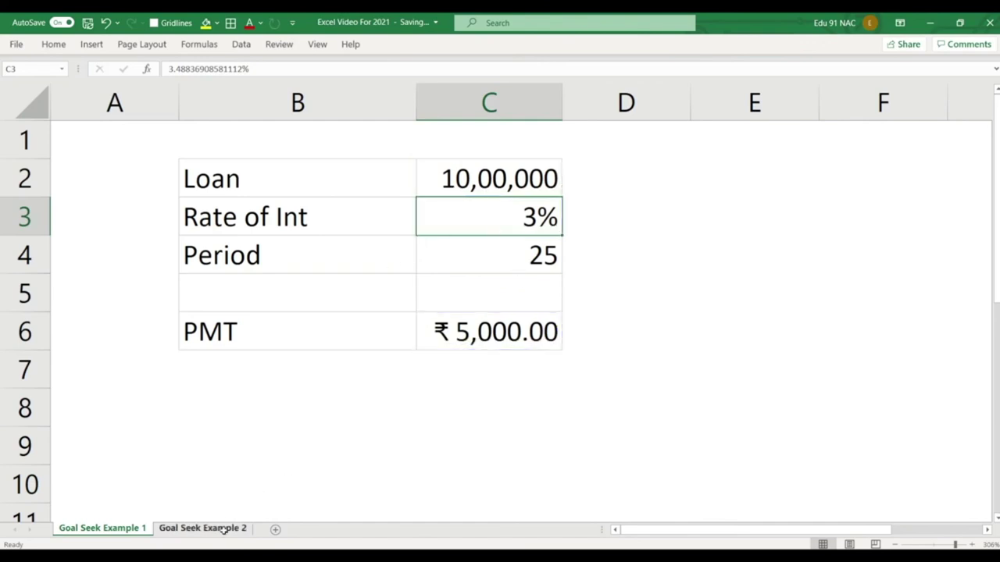
On Goal Seek Example 2, label B3, B4 and B6 as Units, Sale Price and Revenue.
{"action": "left_click", "coordinate": [224, 530]}
{"action": "left_click", "coordinate": [280, 212]}
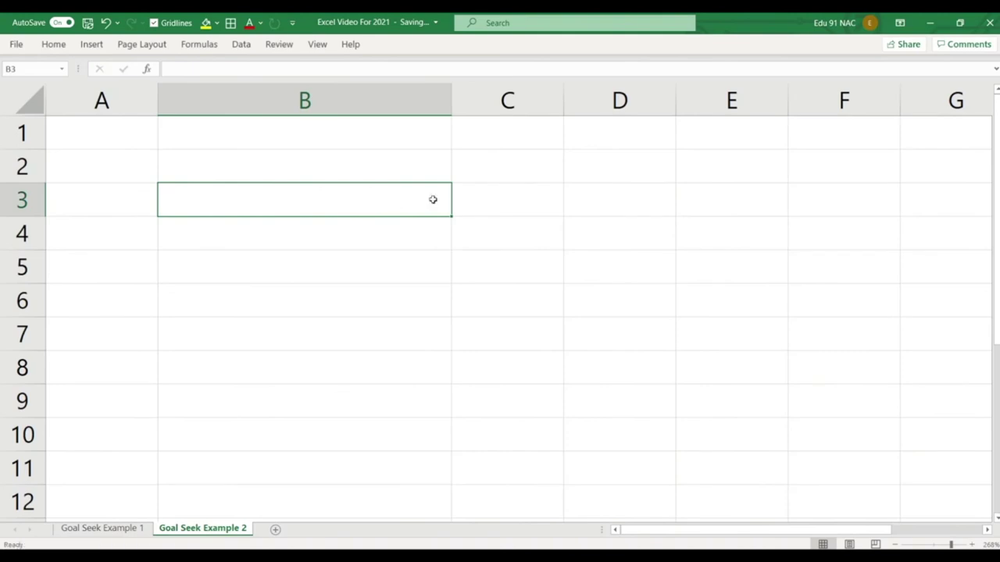
{"action": "key", "text": "Right"}
{"action": "left_click", "coordinate": [394, 206]}
{"action": "type", "text": "Units"}
{"action": "key", "text": "Return"}
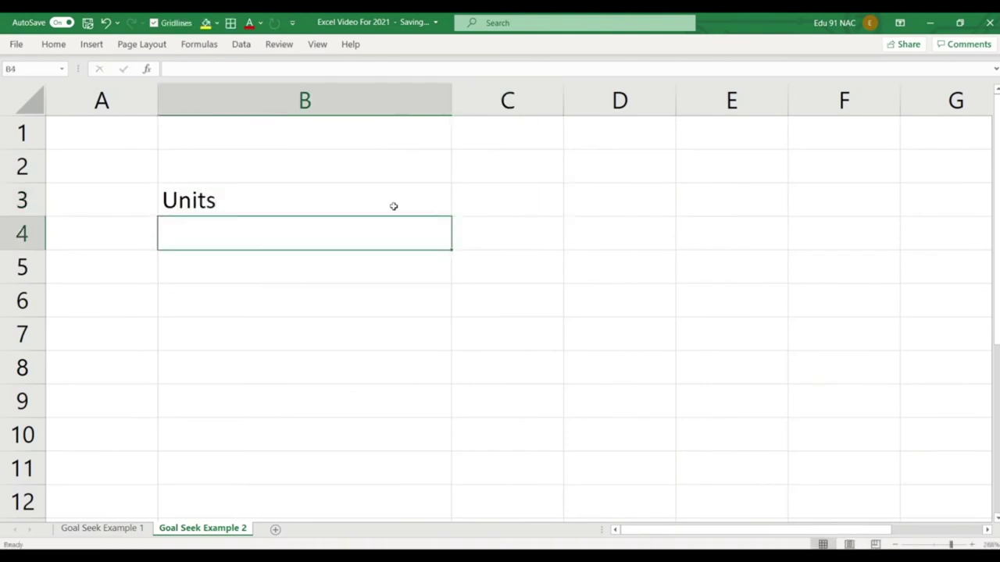
{"action": "type", "text": "Sale Price"}
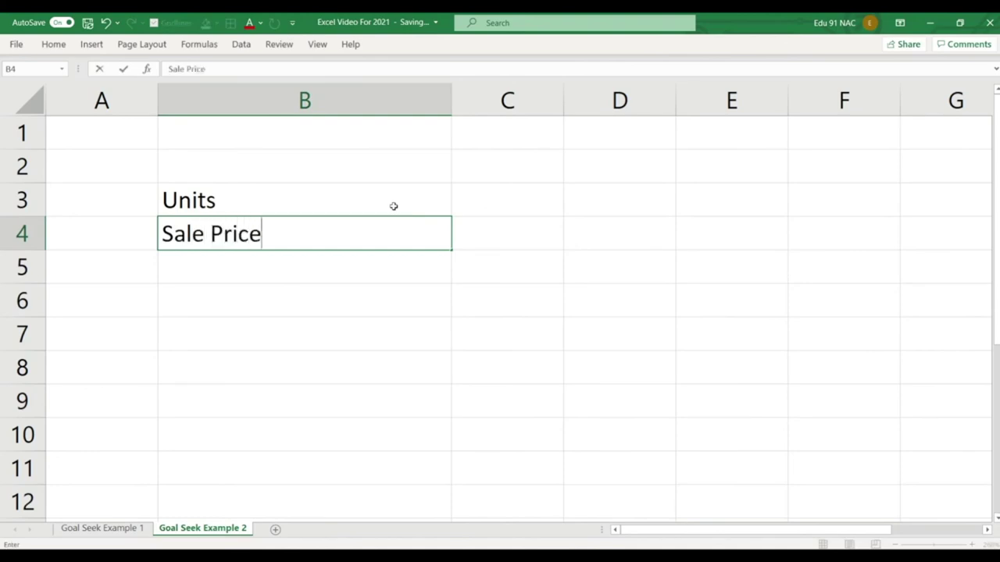
{"action": "key", "text": "Return"}
{"action": "key", "text": "Return"}
{"action": "type", "text": "reve"}
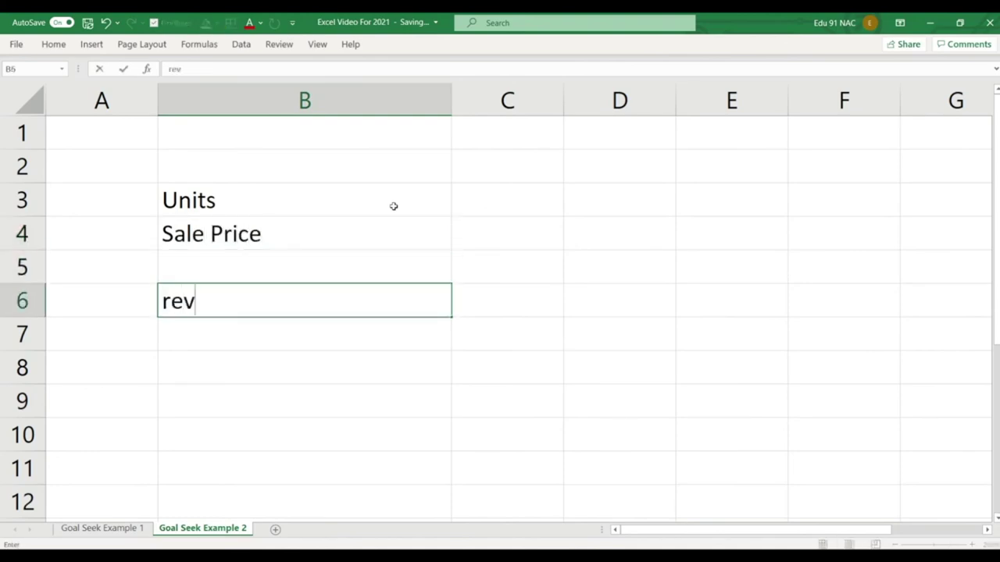
{"action": "key", "text": "BackSpace"}
{"action": "key", "text": "BackSpace"}
{"action": "key", "text": "BackSpace"}
{"action": "key", "text": "BackSpace"}
{"action": "type", "text": "Revenue"}
{"action": "key", "text": "Return"}
{"action": "key", "text": "Up"}
Enter 50 units in C3 and a sale price of 999 in C4.
{"action": "key", "text": "Right"}
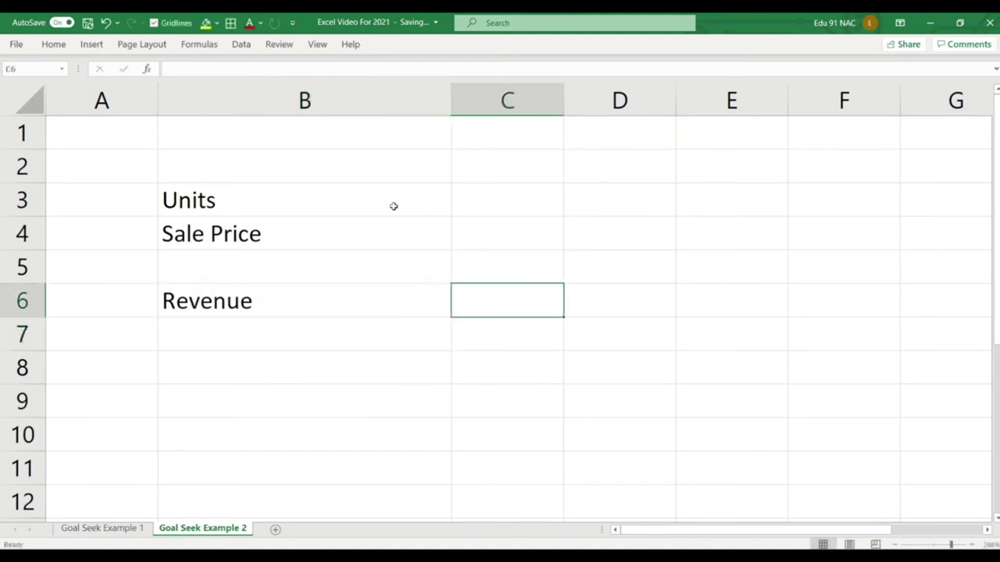
{"action": "key", "text": "Up"}
{"action": "key", "text": "Up"}
{"action": "key", "text": "Up"}
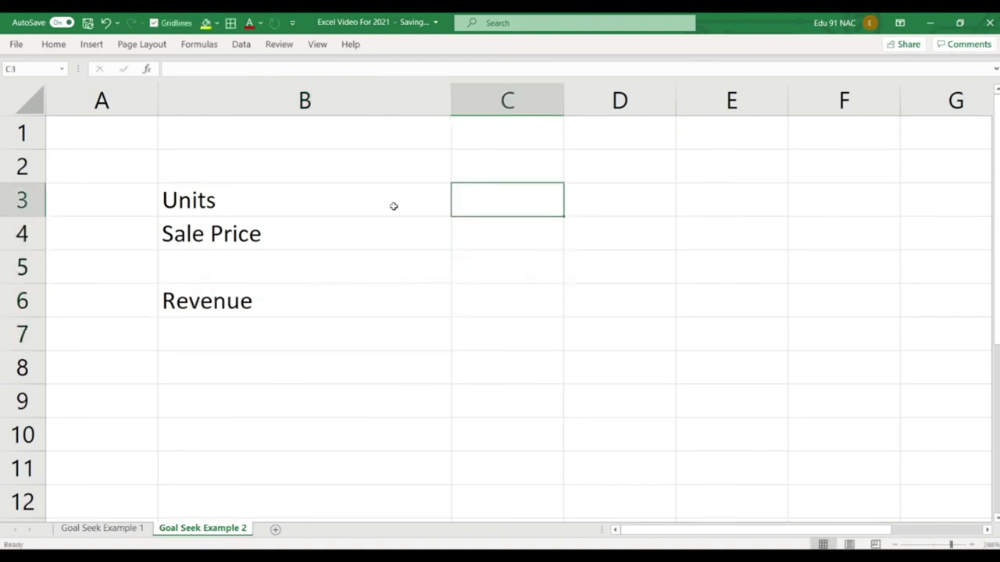
{"action": "type", "text": "50"}
{"action": "key", "text": "Return"}
{"action": "type", "text": "999"}
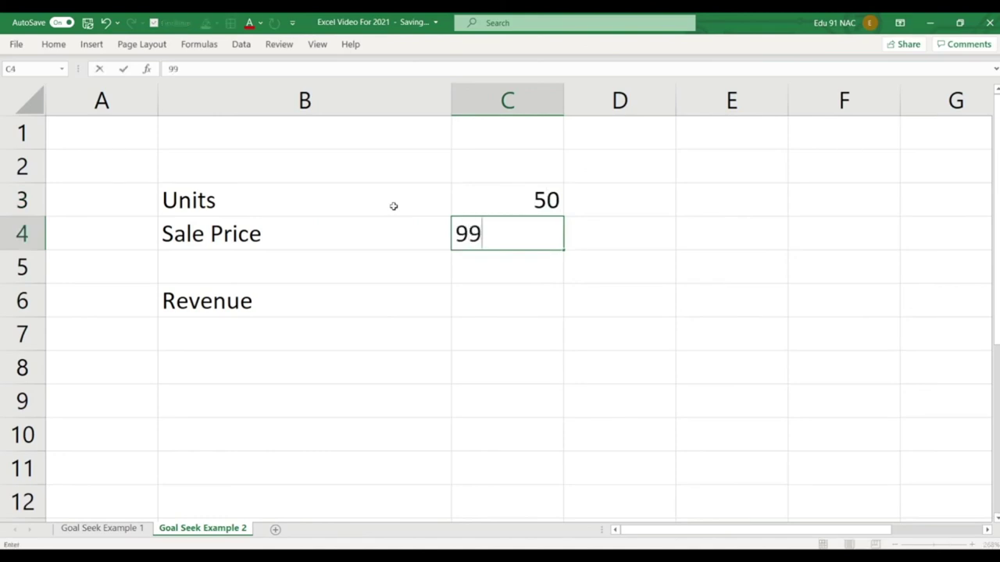
{"action": "key", "text": "Return"}
{"action": "key", "text": "Return"}
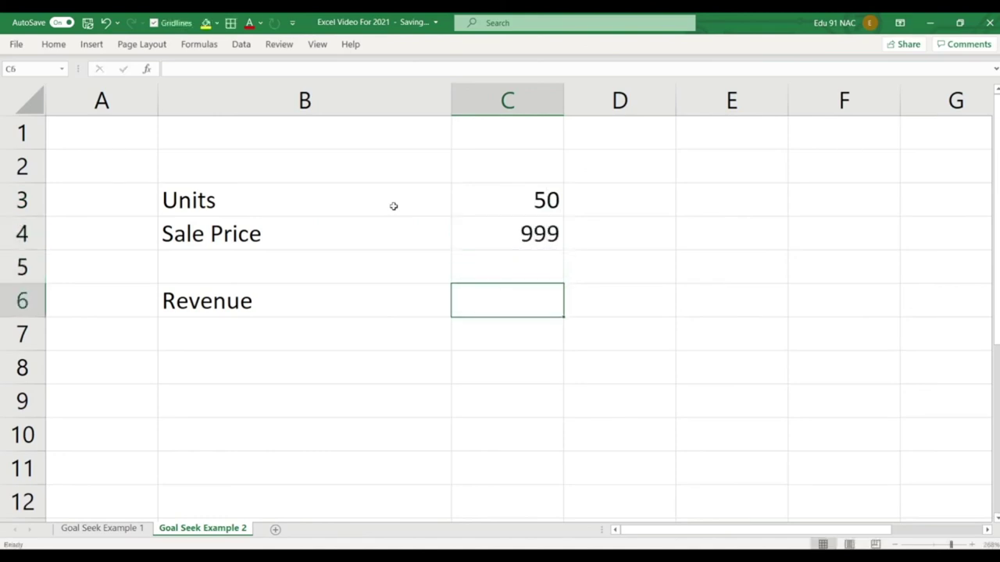
Enter the Revenue formula =C4*C3 in C6, giving 49950.
{"action": "type", "text": "="}
{"action": "key", "text": "Up"}
{"action": "key", "text": "Up"}
{"action": "type", "text": "*"}
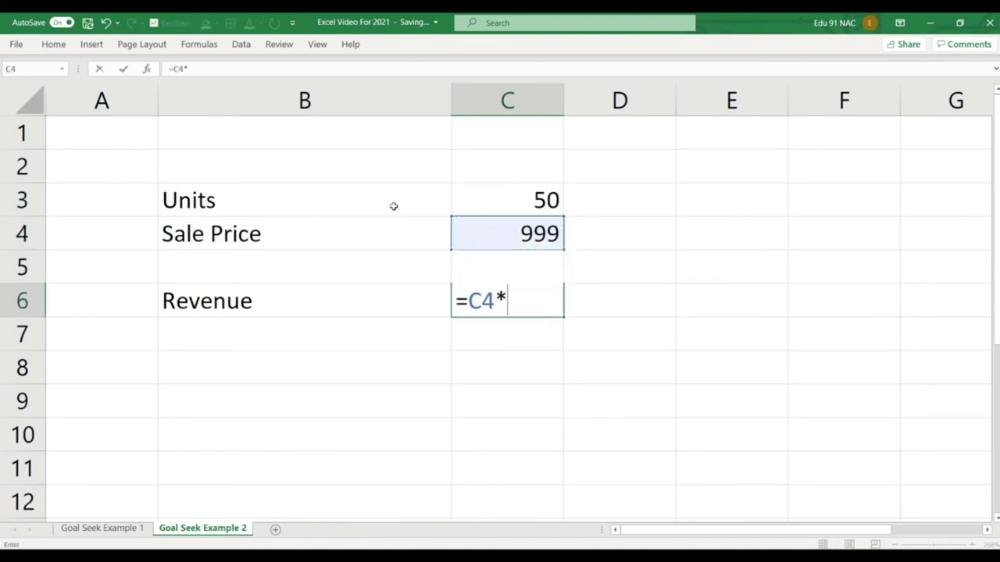
{"action": "key", "text": "Up"}
{"action": "key", "text": "Up"}
{"action": "key", "text": "Up"}
{"action": "key", "text": "Return"}
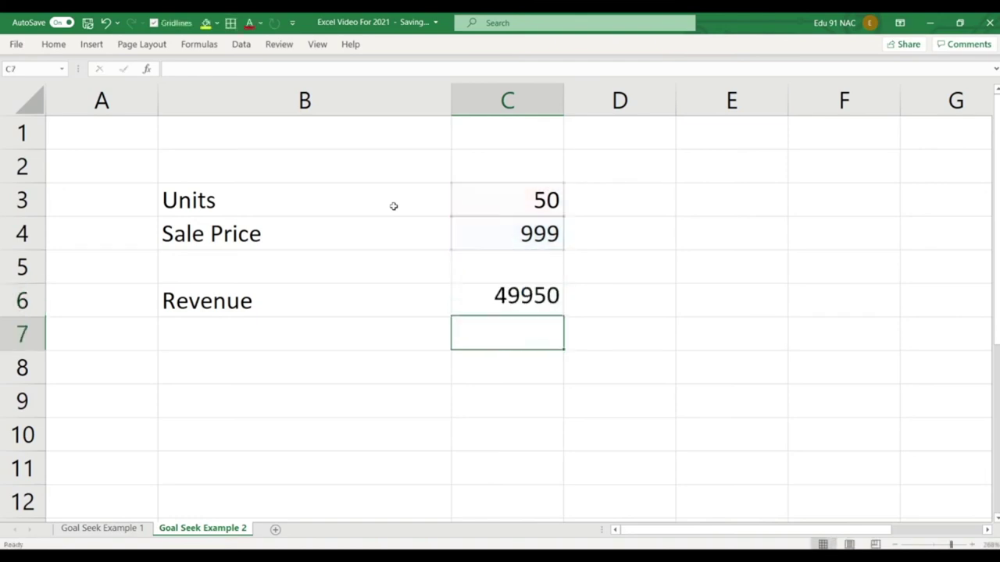
{"action": "left_click", "coordinate": [539, 304]}
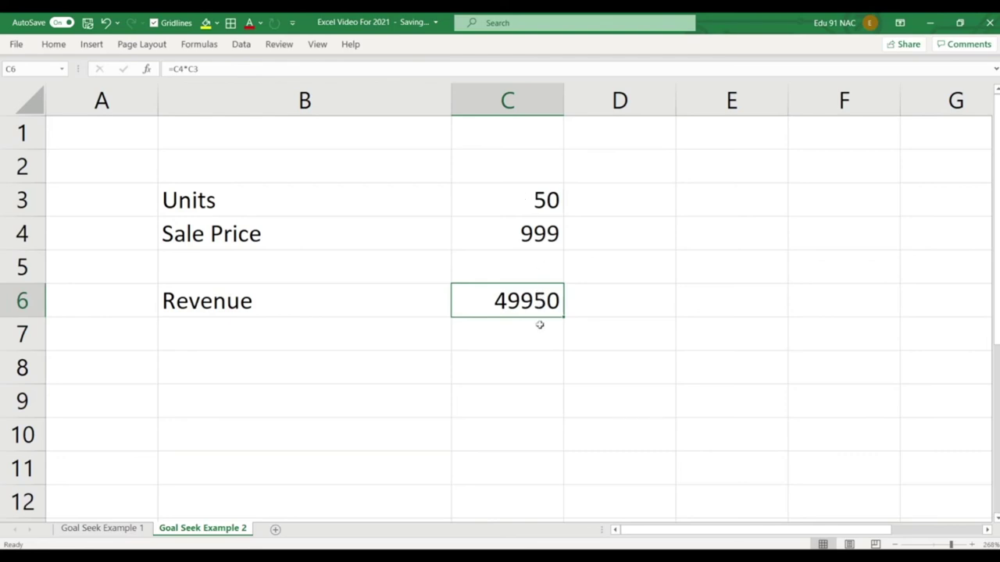
Goal Seek Revenue in C6 to 560000 by changing Units in C3, keeping 560.561 units.
{"action": "left_click", "coordinate": [240, 44]}
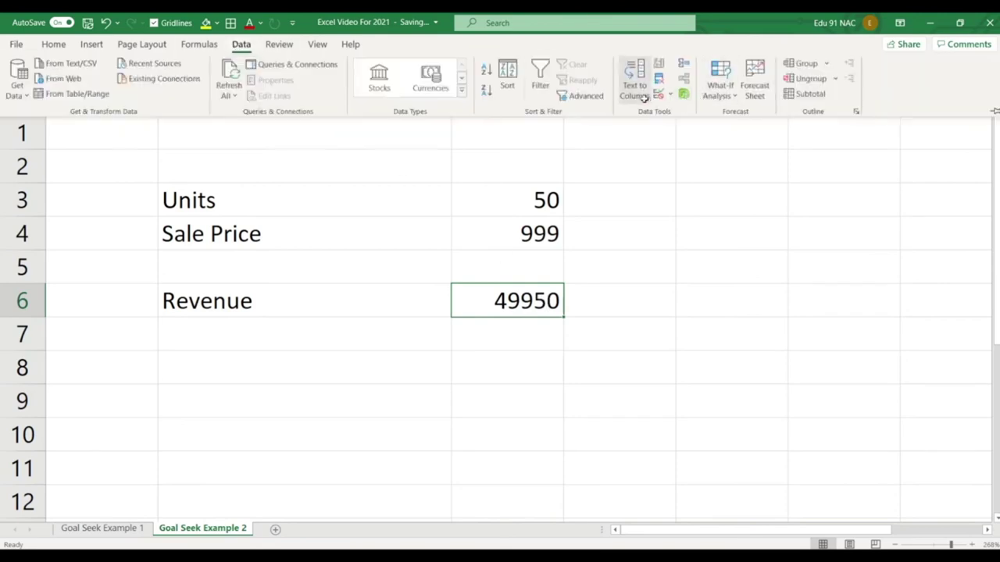
{"action": "left_click", "coordinate": [719, 92]}
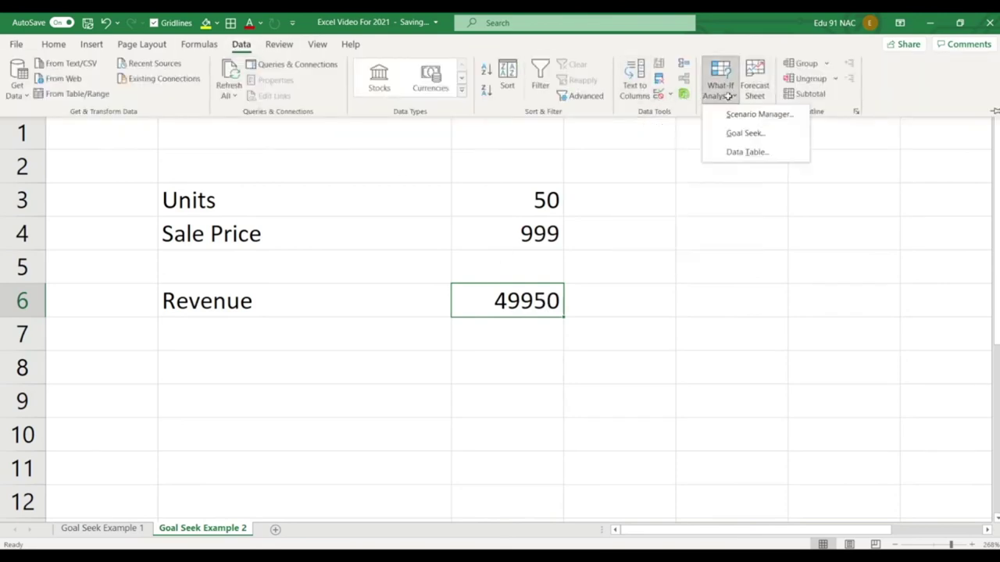
{"action": "left_click", "coordinate": [746, 134]}
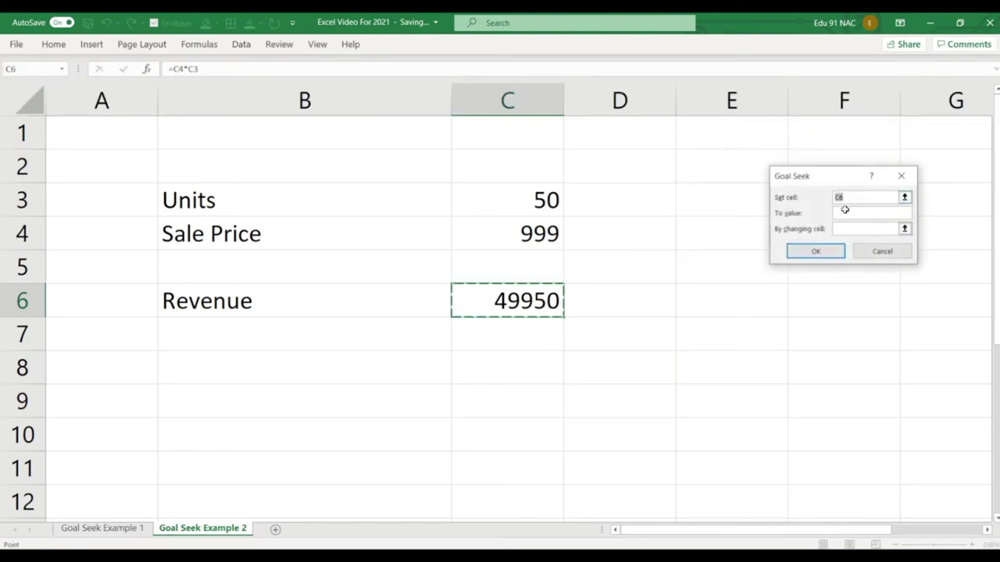
{"action": "left_click", "coordinate": [844, 210]}
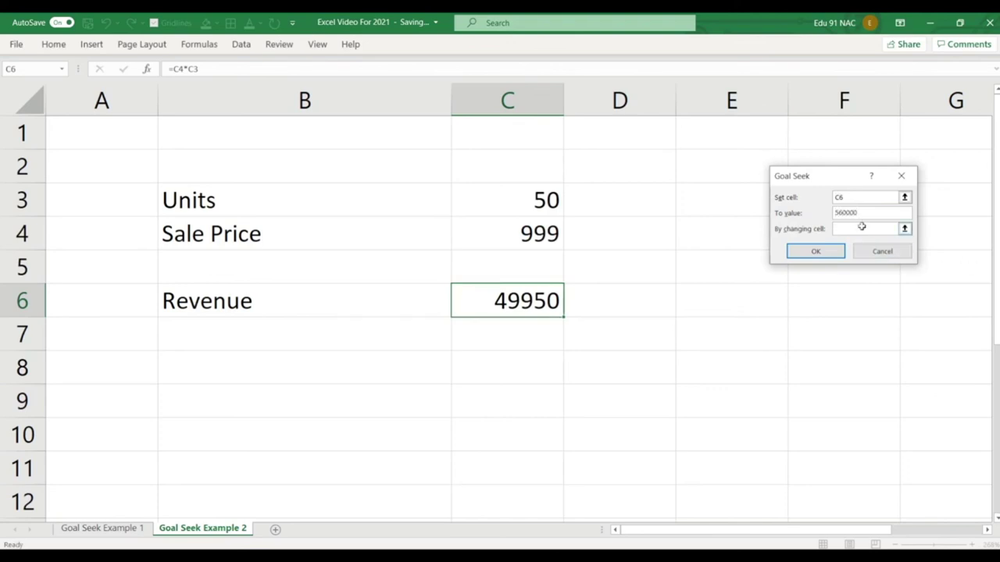
{"action": "left_click", "coordinate": [531, 199]}
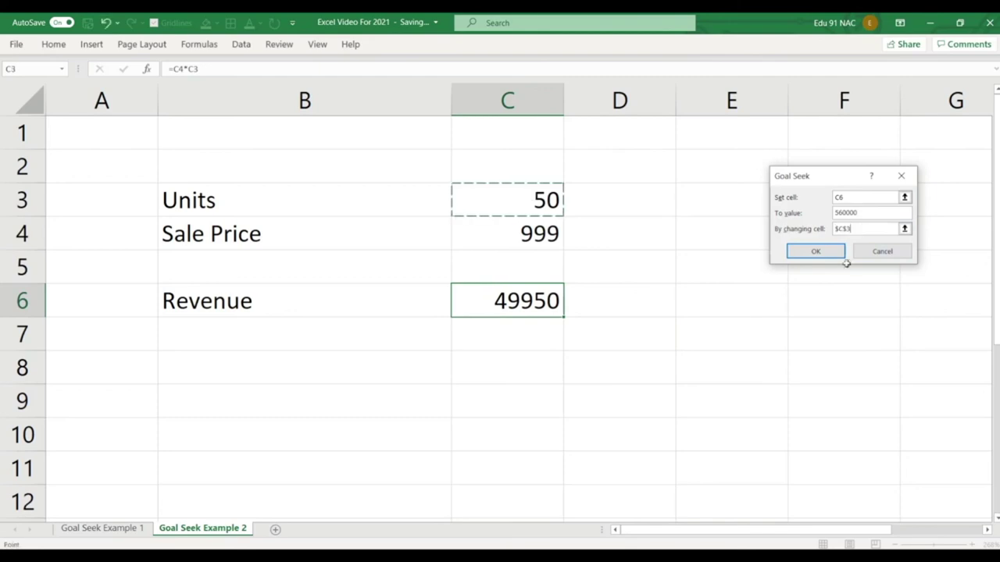
{"action": "left_click", "coordinate": [830, 254]}
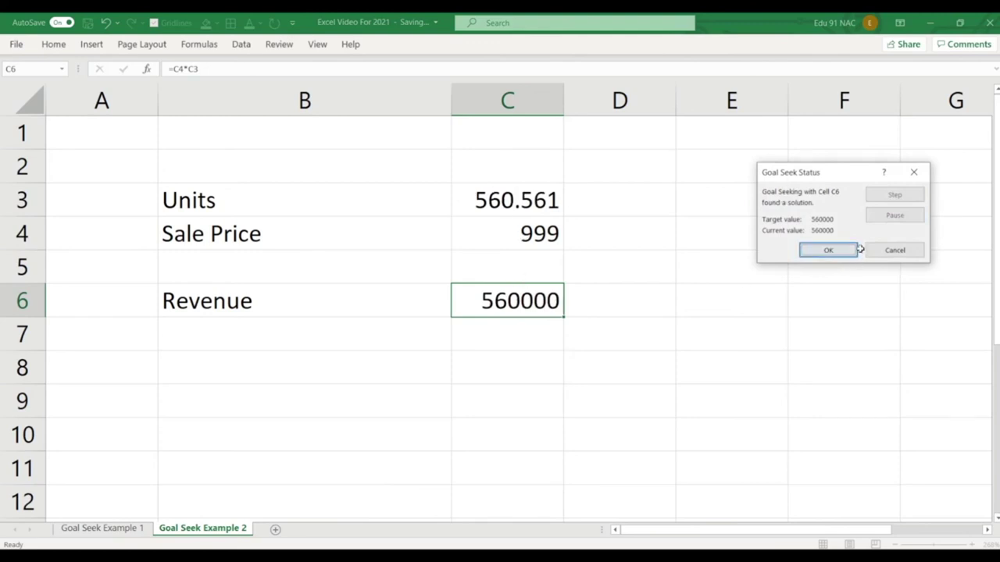
{"action": "left_click", "coordinate": [841, 250]}
{"action": "left_click", "coordinate": [302, 326]}
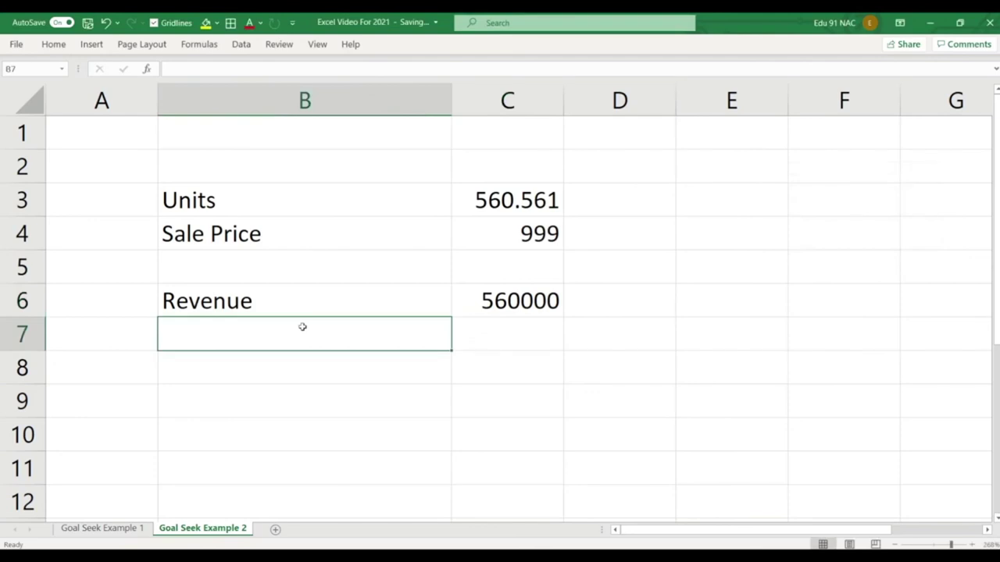
Enter an Expense label in B7 and the value 249 in C7.
{"action": "key", "text": "Down"}
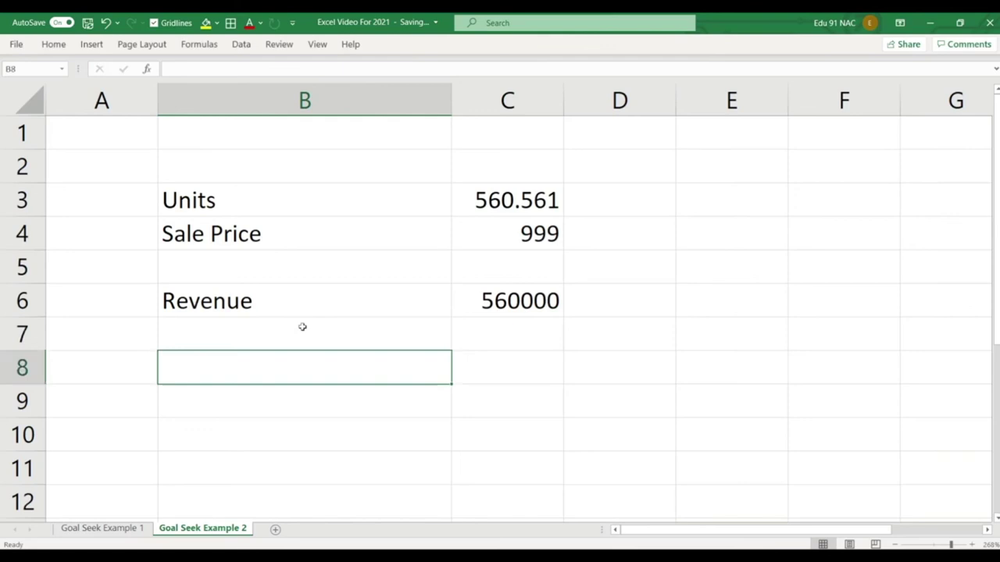
{"action": "key", "text": "Up"}
{"action": "key", "text": "Up"}
{"action": "key", "text": "Up"}
{"action": "key", "text": "Up"}
{"action": "key", "text": "Right"}
{"action": "key", "text": "Up"}
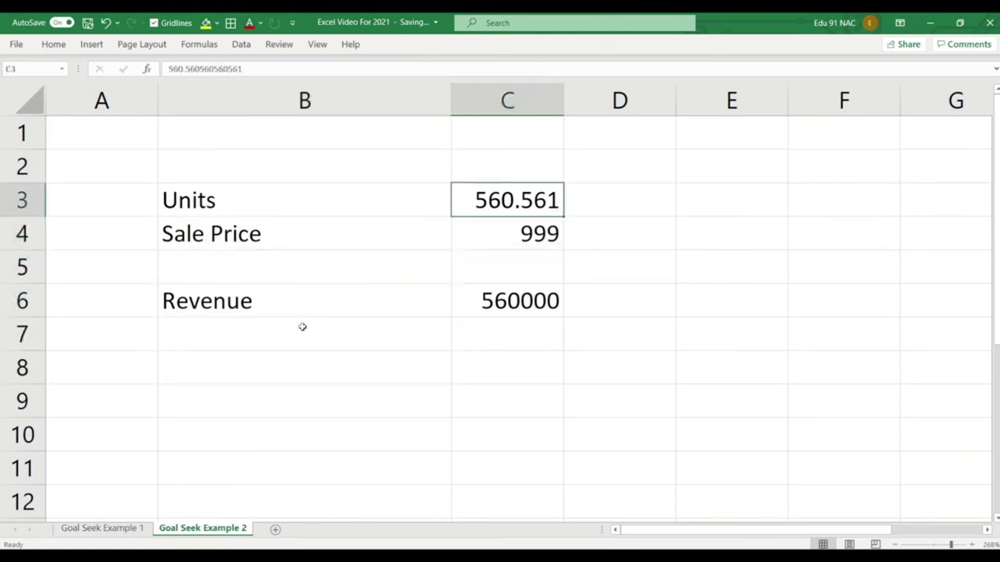
{"action": "key", "text": "Down"}
{"action": "key", "text": "Down"}
{"action": "key", "text": "Down"}
{"action": "key", "text": "Down"}
{"action": "key", "text": "Left"}
{"action": "type", "text": "Exp"}
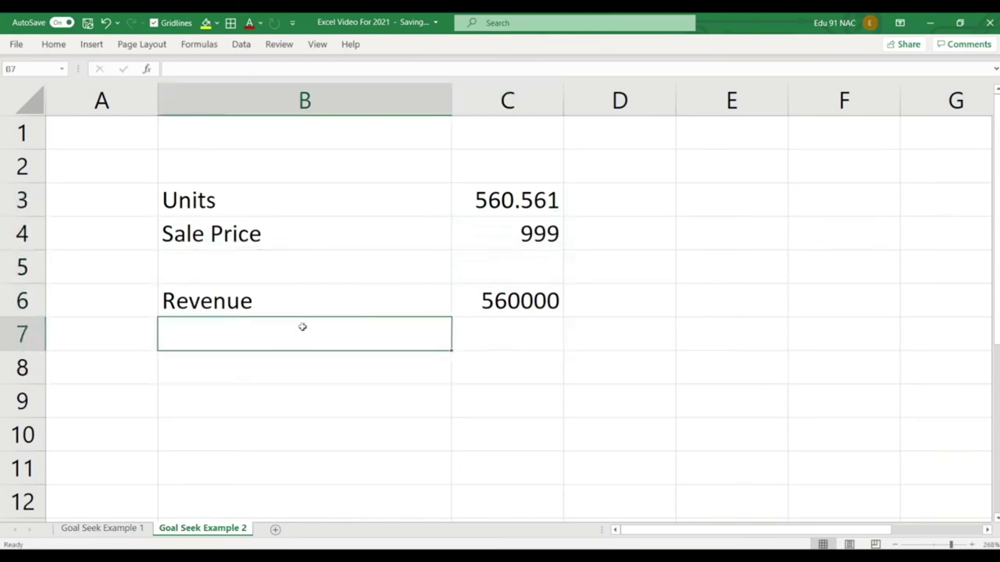
{"action": "type", "text": "ense"}
{"action": "key", "text": "Return"}
{"action": "key", "text": "Up"}
{"action": "key", "text": "Right"}
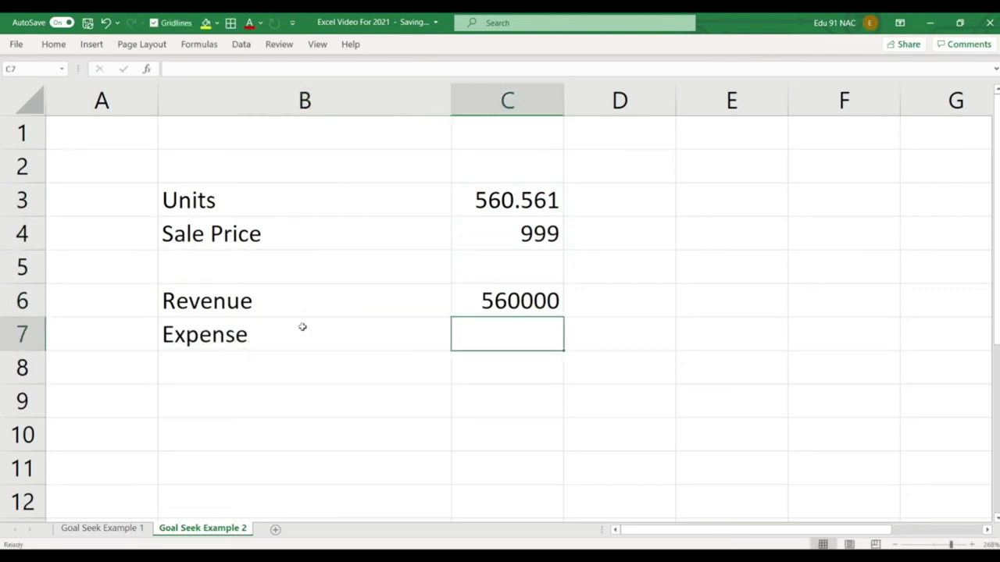
{"action": "type", "text": "249"}
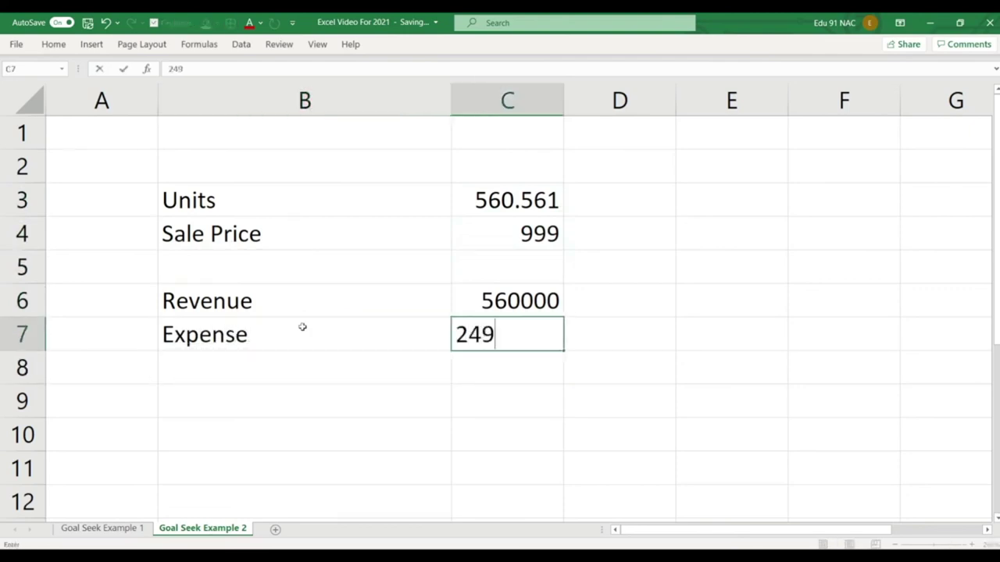
{"action": "key", "text": "Return"}
Extend the B7 label to read 'Expense per unit'.
{"action": "left_click", "coordinate": [302, 326]}
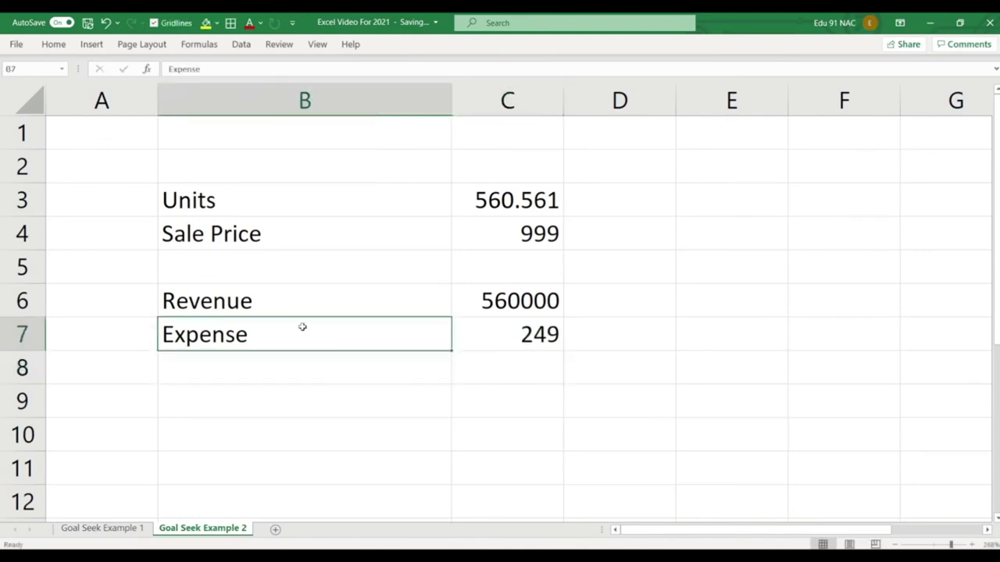
{"action": "double_click", "coordinate": [303, 326]}
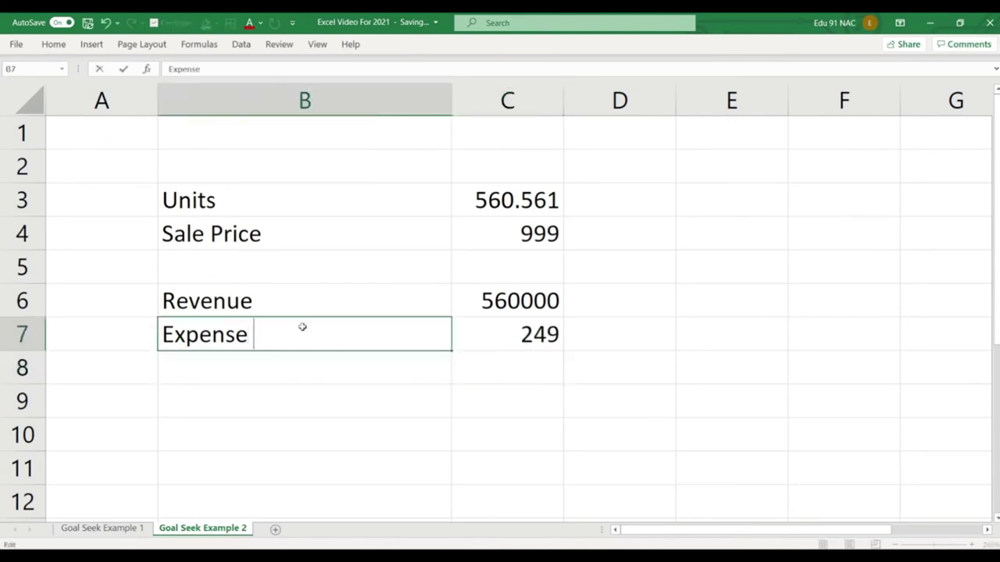
{"action": "type", "text": "/"}
{"action": "key", "text": "BackSpace"}
{"action": "key", "text": "Return"}
{"action": "left_click", "coordinate": [303, 326]}
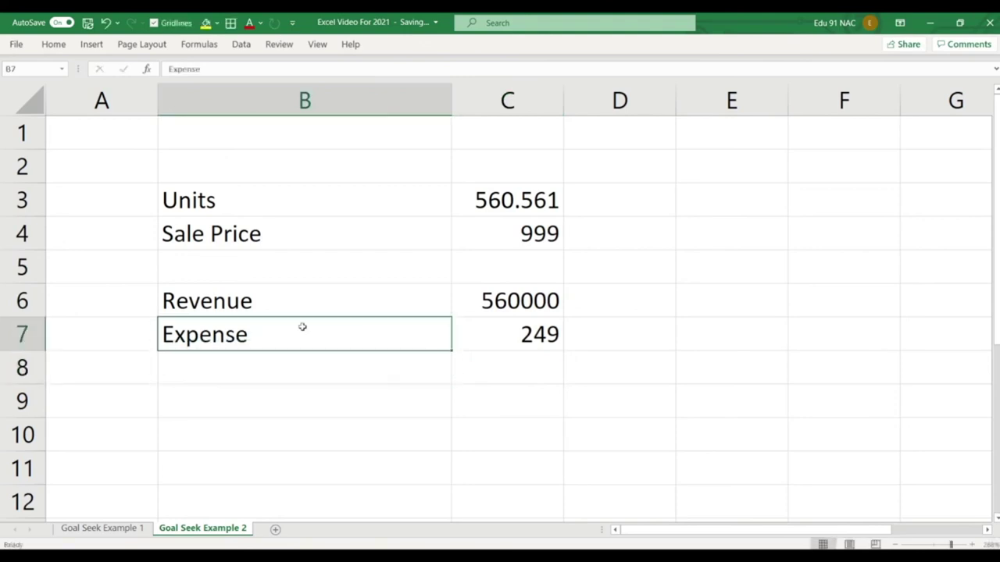
{"action": "double_click", "coordinate": [303, 327]}
{"action": "type", "text": "per unit"}
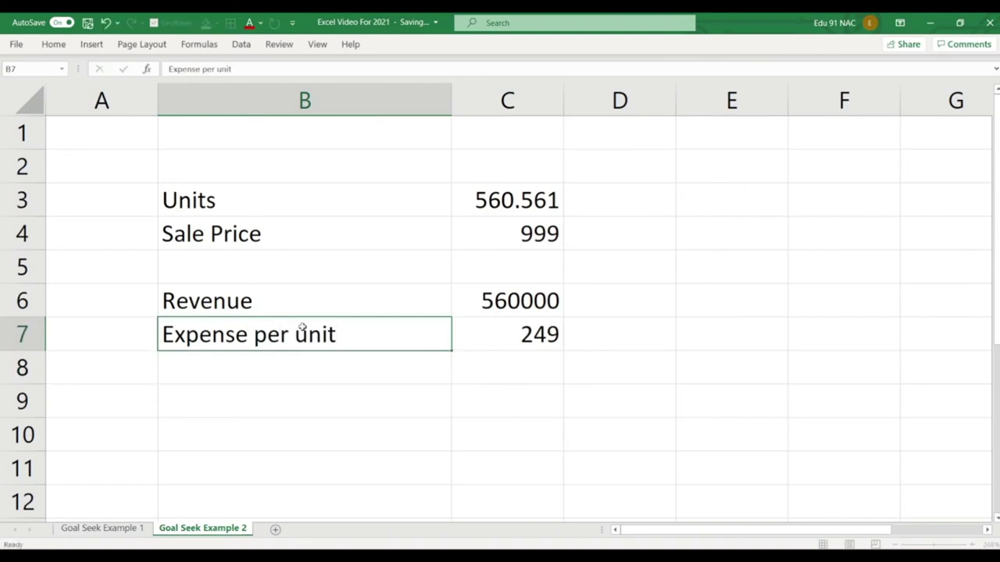
{"action": "key", "text": "Return"}
Add a Total Expense label in B8 with =C7*C3 in C8, showing 1,39,580.
{"action": "type", "text": "To"}
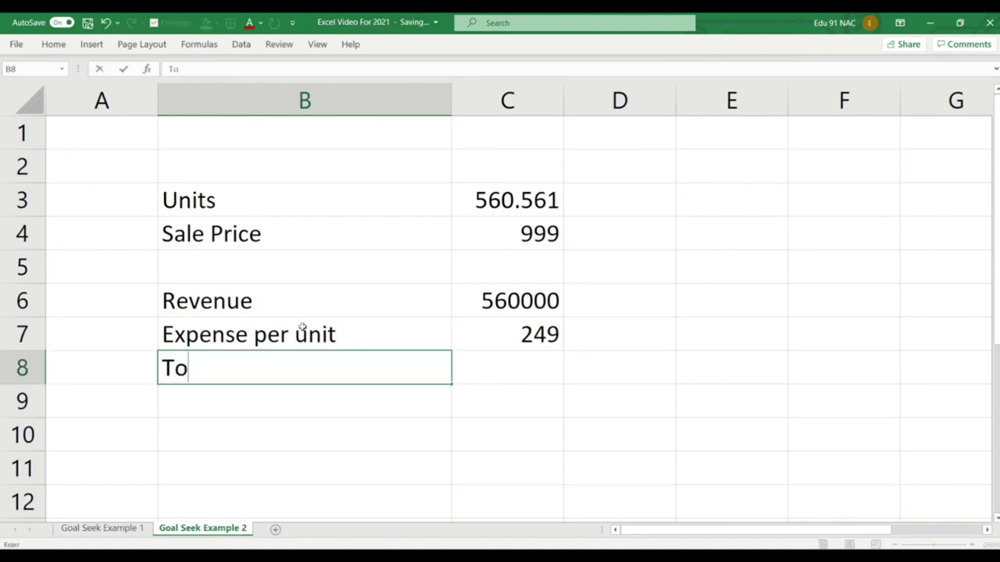
{"action": "type", "text": "tal Expense"}
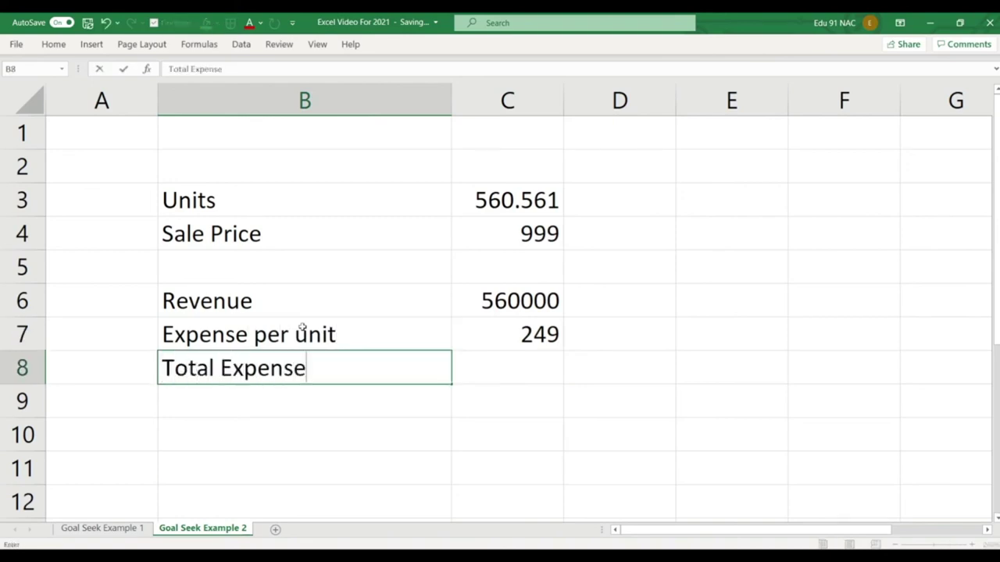
{"action": "key", "text": "Return"}
{"action": "key", "text": "Up"}
{"action": "key", "text": "Right"}
{"action": "type", "text": "="}
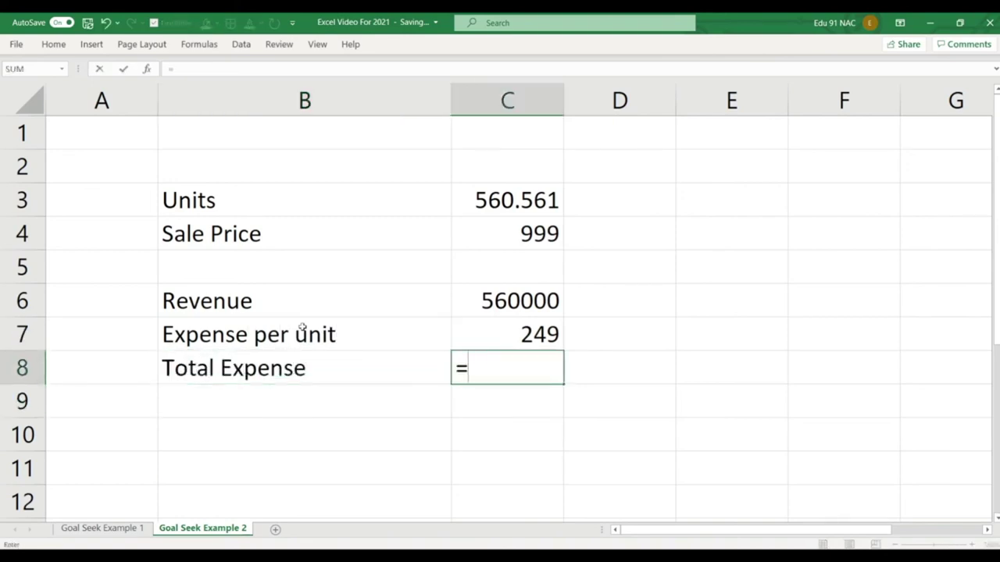
{"action": "left_click", "coordinate": [498, 198]}
{"action": "type", "text": "*"}
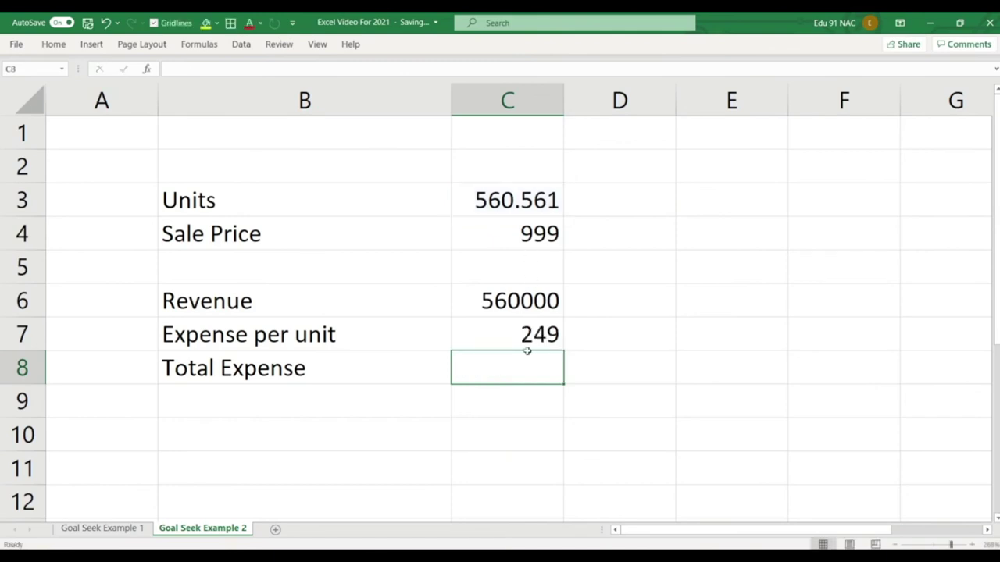
{"action": "type", "text": "="}
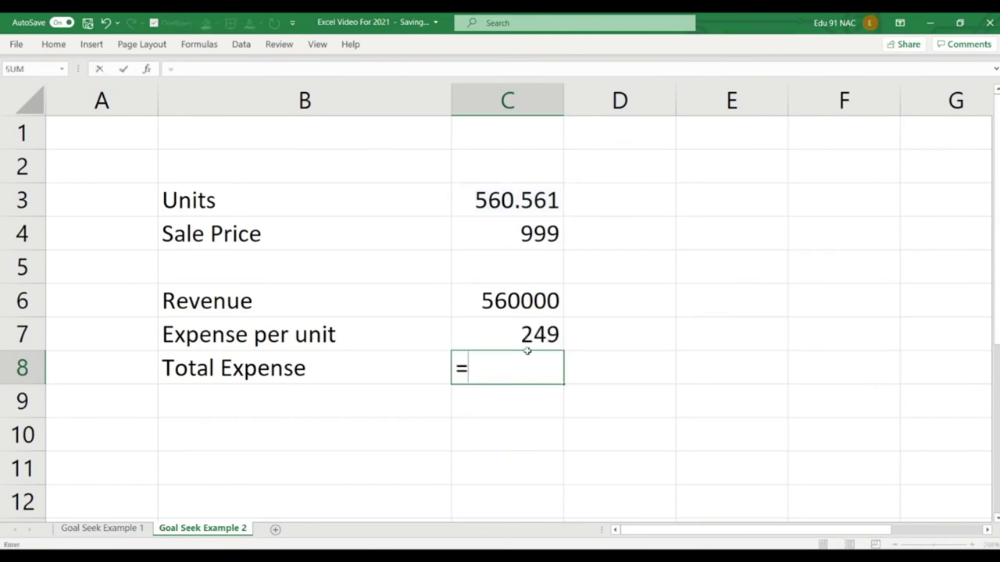
{"action": "left_click", "coordinate": [528, 348]}
{"action": "type", "text": "*"}
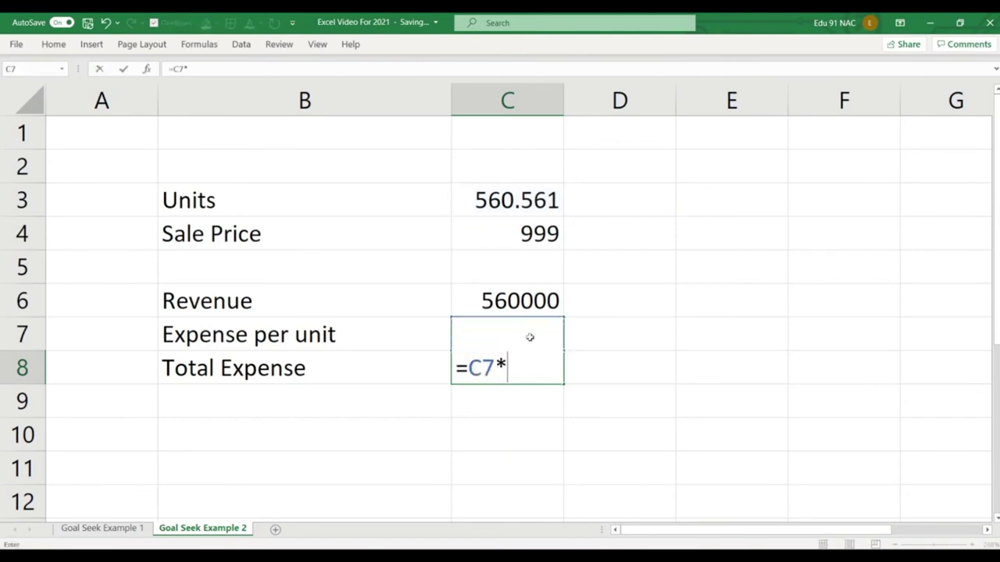
{"action": "left_click", "coordinate": [518, 205]}
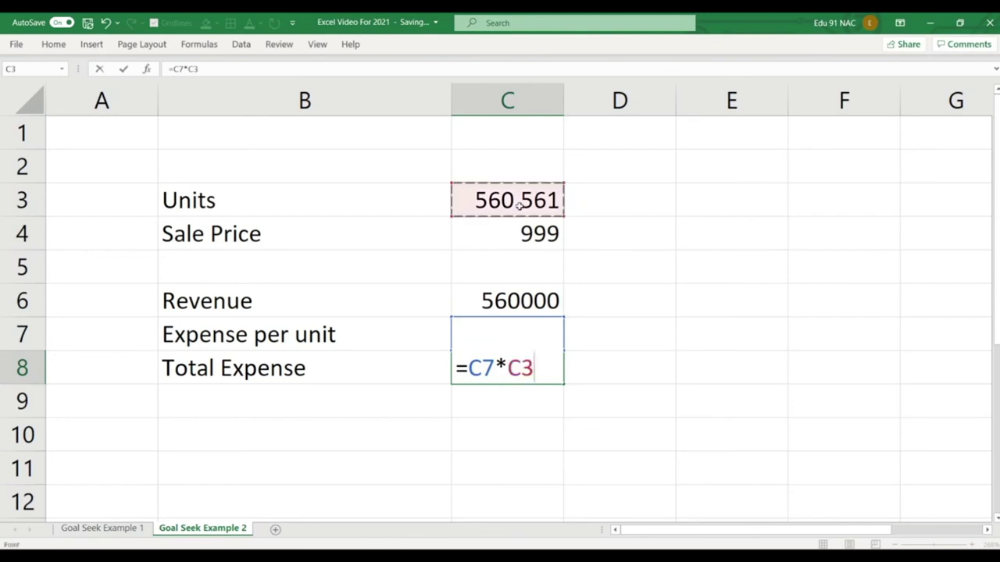
{"action": "key", "text": "Return"}
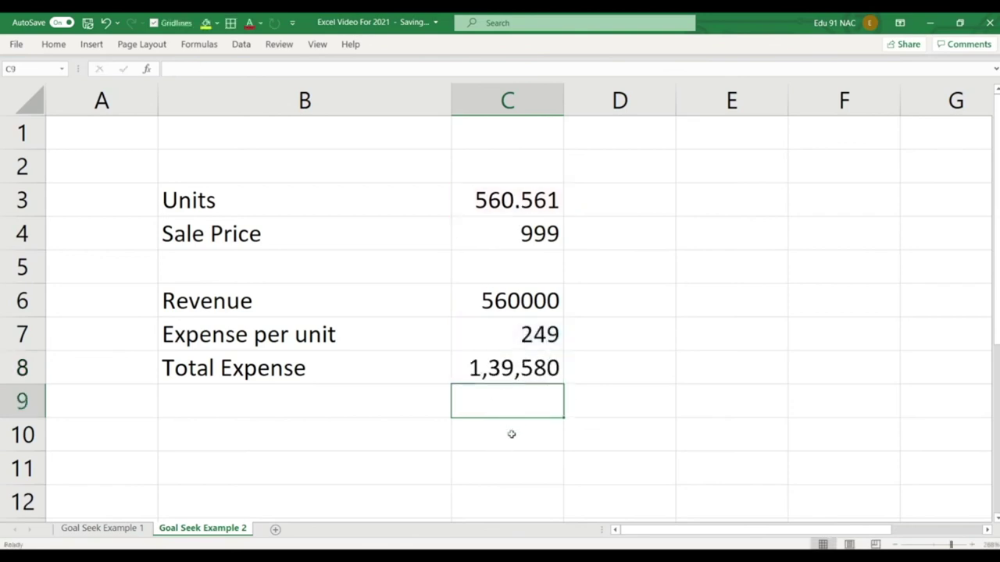
{"action": "left_click", "coordinate": [511, 434]}
{"action": "key", "text": "Left"}
Label B10 'Profit' and enter =C6-C8 in C10, giving 4,20,420.
{"action": "type", "text": "Pr"}
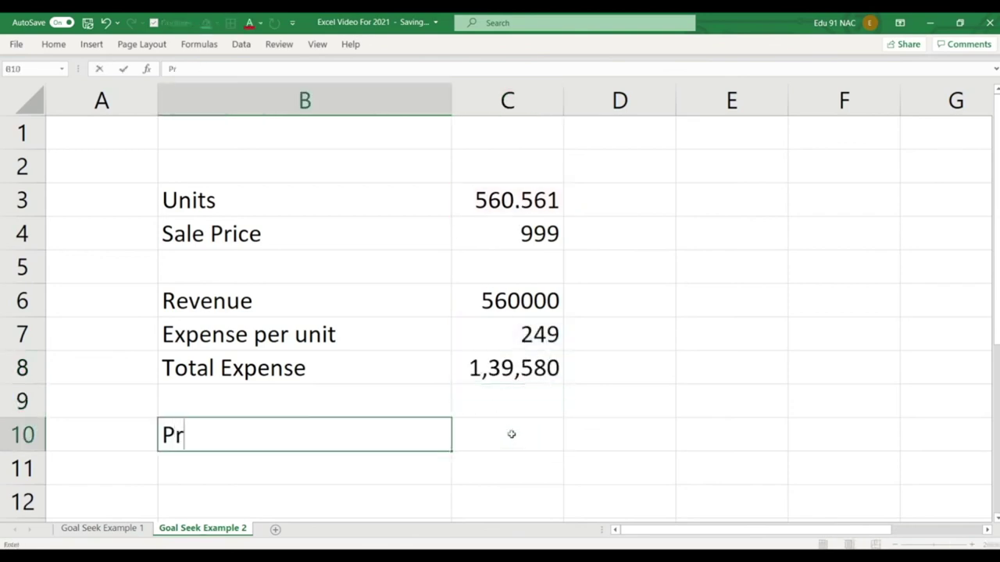
{"action": "type", "text": "ofit"}
{"action": "key", "text": "Return"}
{"action": "key", "text": "Up"}
{"action": "key", "text": "Right"}
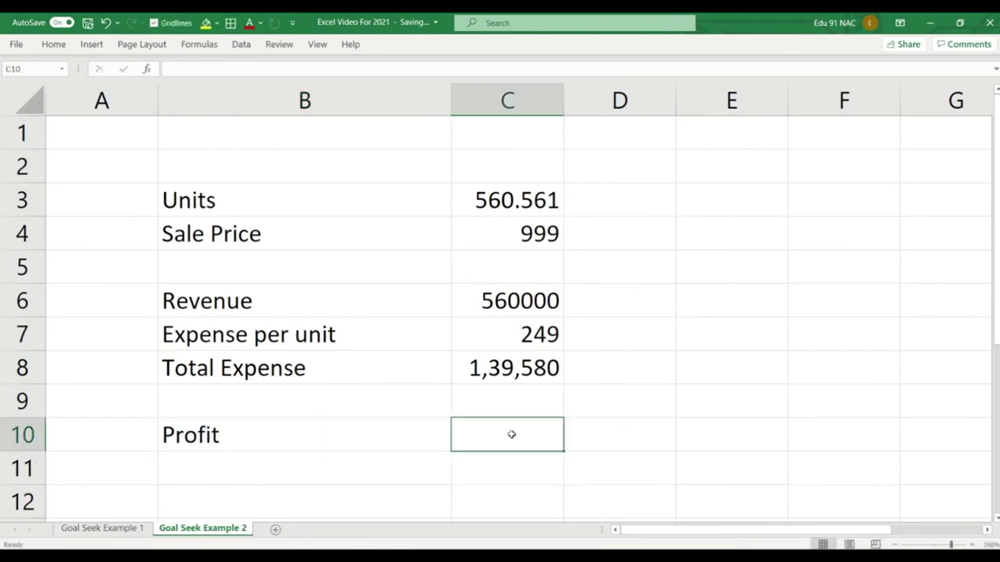
{"action": "type", "text": "="}
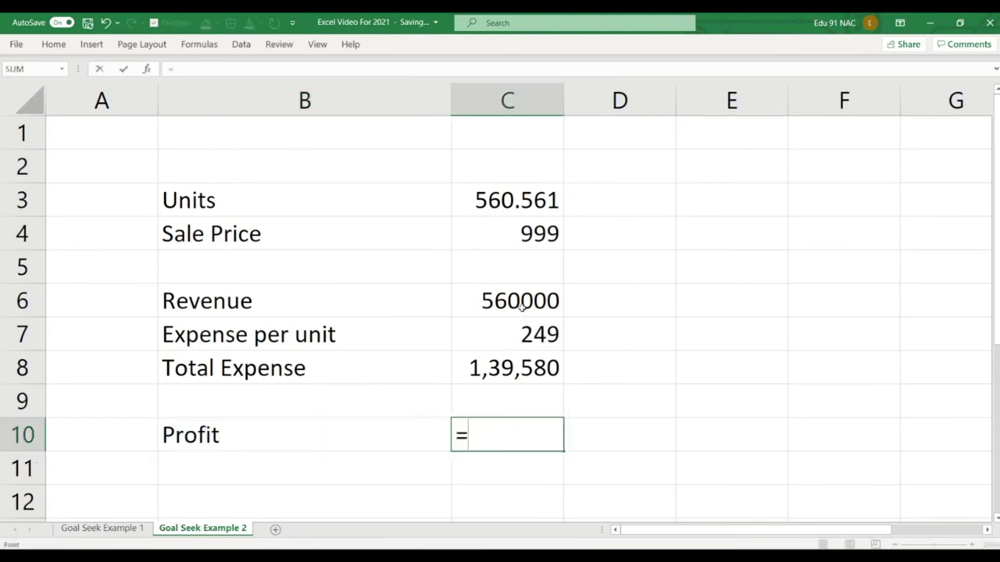
{"action": "left_click", "coordinate": [522, 307]}
{"action": "type", "text": "-"}
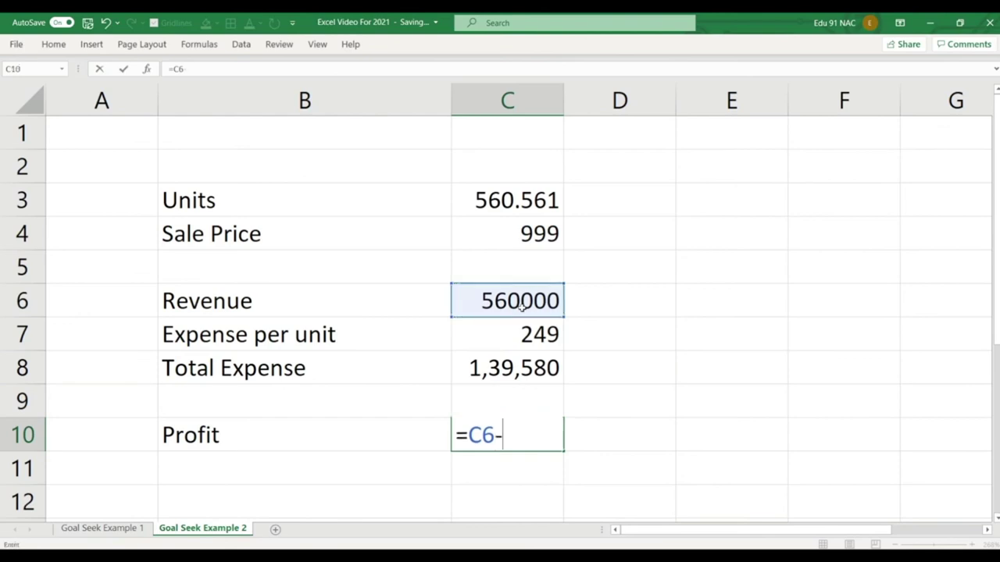
{"action": "left_click", "coordinate": [527, 367]}
{"action": "key", "text": "Return"}
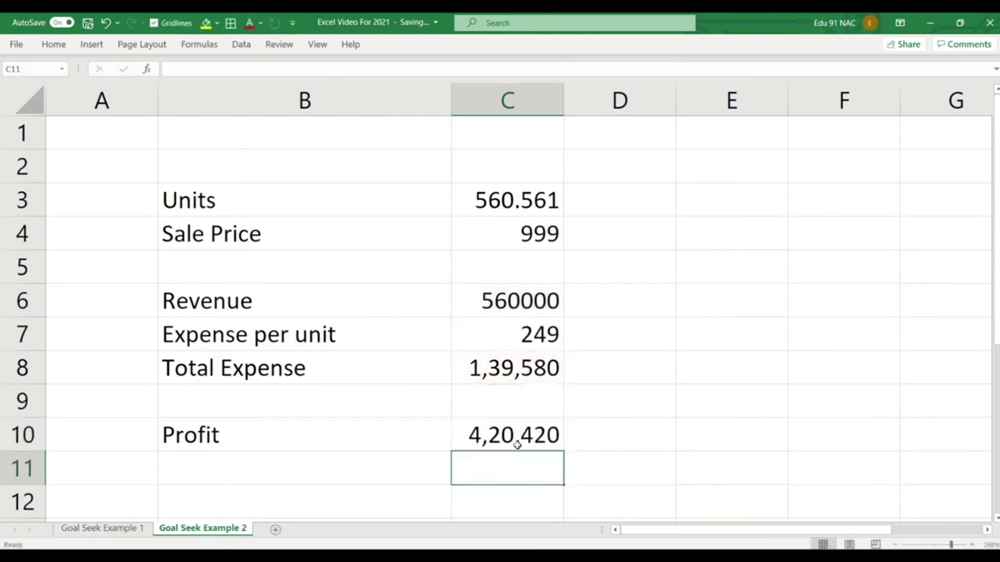
{"action": "left_click", "coordinate": [516, 444]}
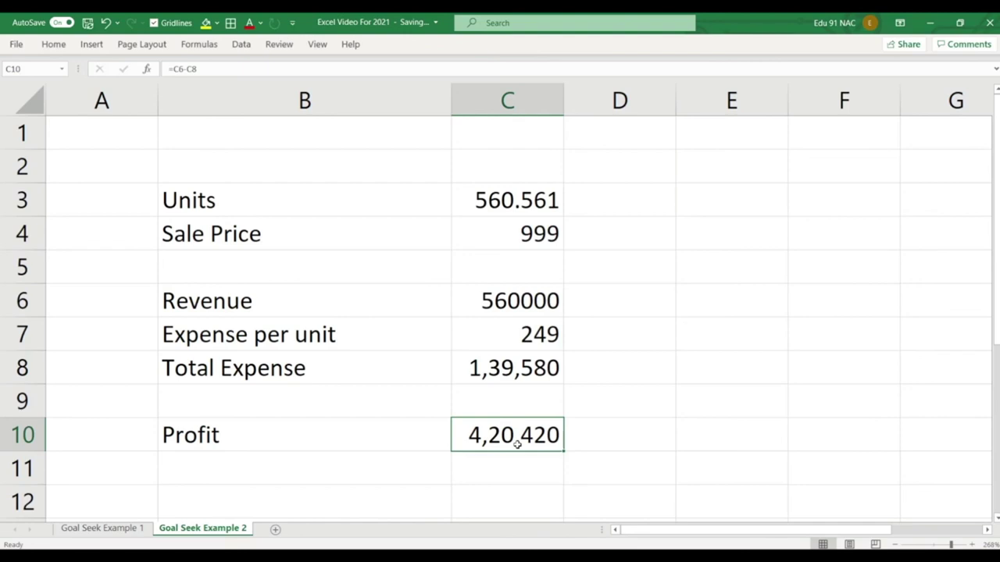
Goal Seek Profit in C10 to 1000000 by changing Units in C3, keeping 1333.33 units.
{"action": "left_click", "coordinate": [240, 44]}
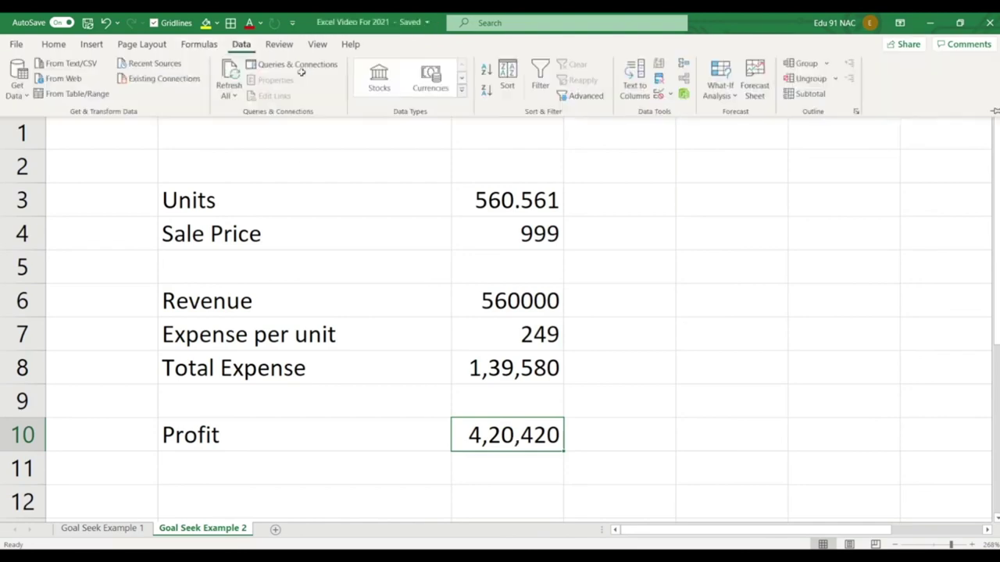
{"action": "left_click", "coordinate": [725, 100]}
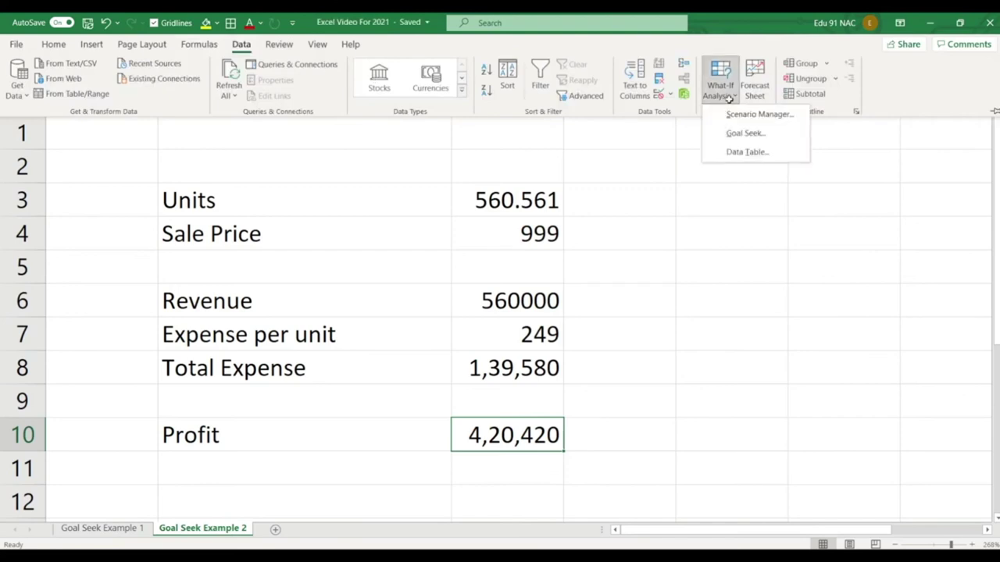
{"action": "left_click", "coordinate": [743, 134]}
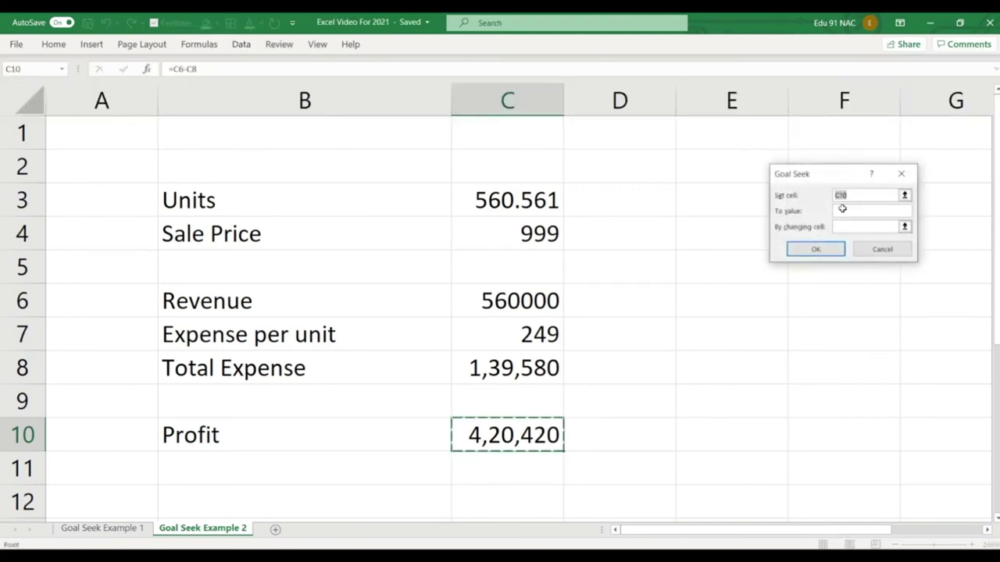
{"action": "left_click", "coordinate": [843, 210]}
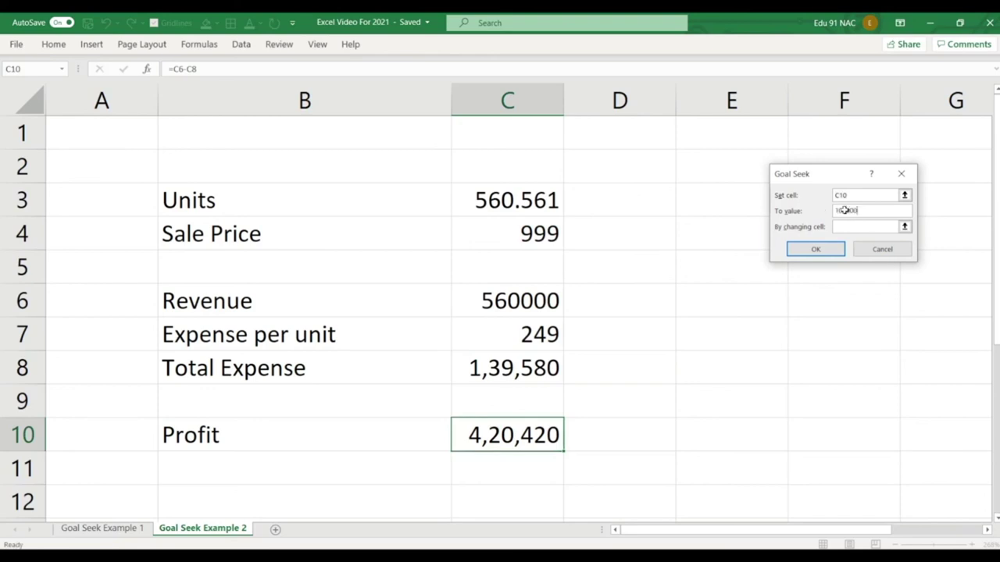
{"action": "type", "text": "1000000"}
{"action": "left_click", "coordinate": [856, 224]}
{"action": "left_click", "coordinate": [528, 200]}
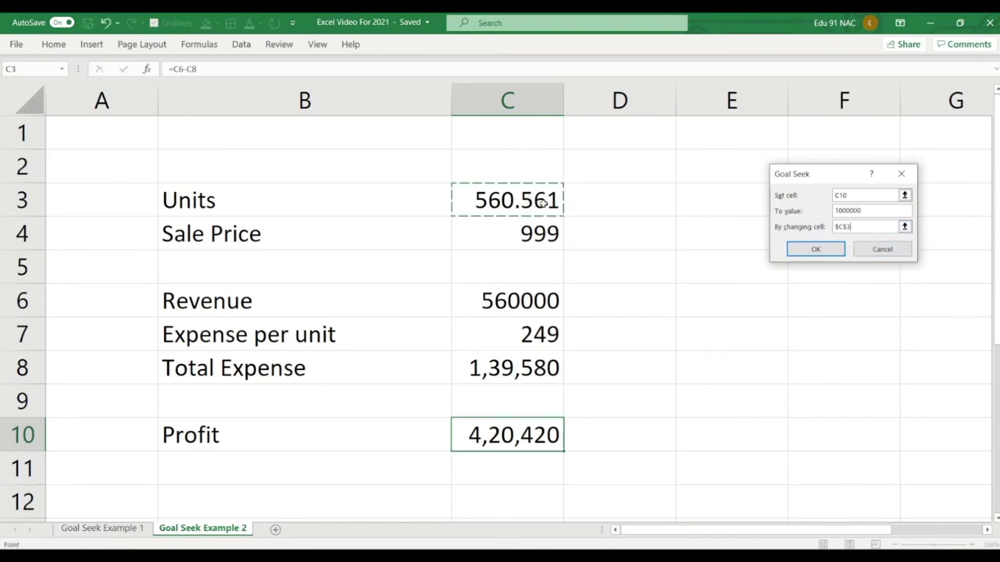
{"action": "left_click", "coordinate": [790, 249]}
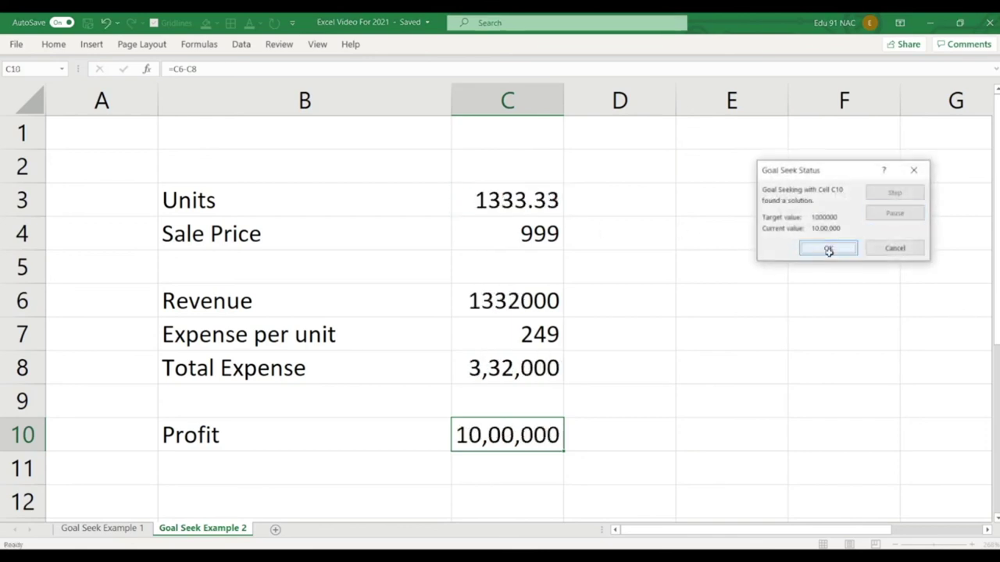
{"action": "left_click", "coordinate": [829, 248]}
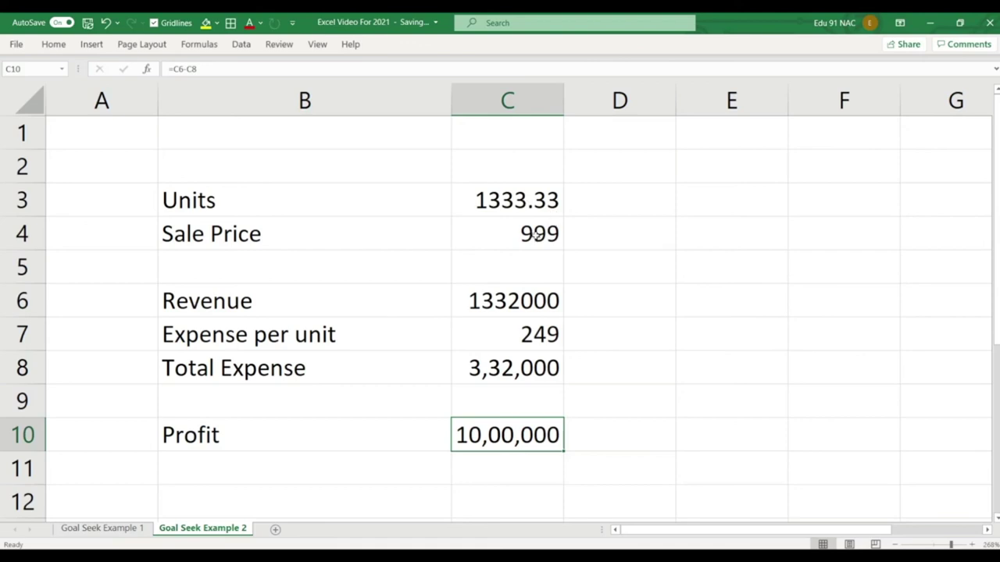
{"action": "left_click", "coordinate": [535, 236]}
Inspect the Revenue, Expense per unit, Total Expense and Profit cells, then flip between the Goal Seek sheets.
{"action": "left_click", "coordinate": [527, 297]}
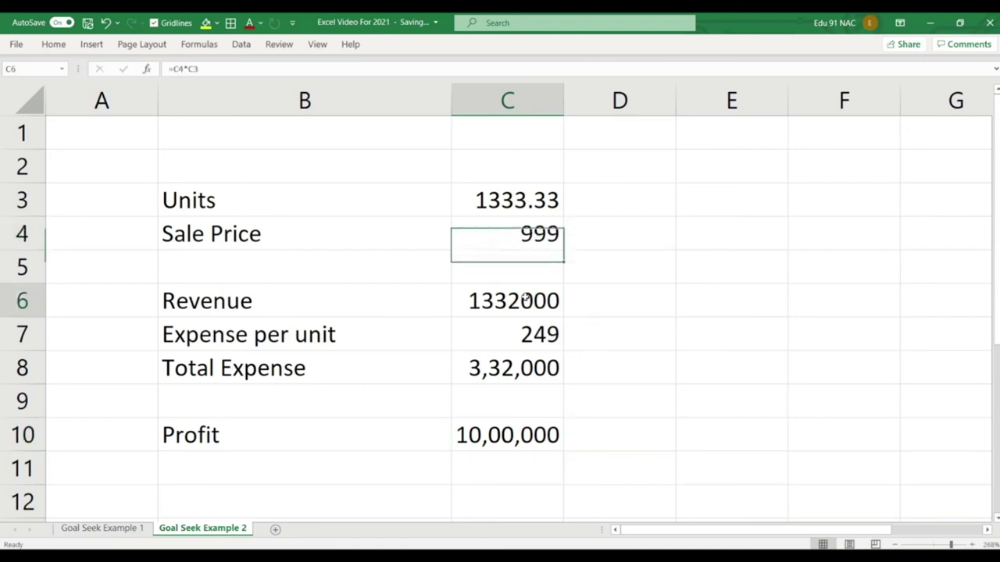
{"action": "left_click", "coordinate": [527, 336]}
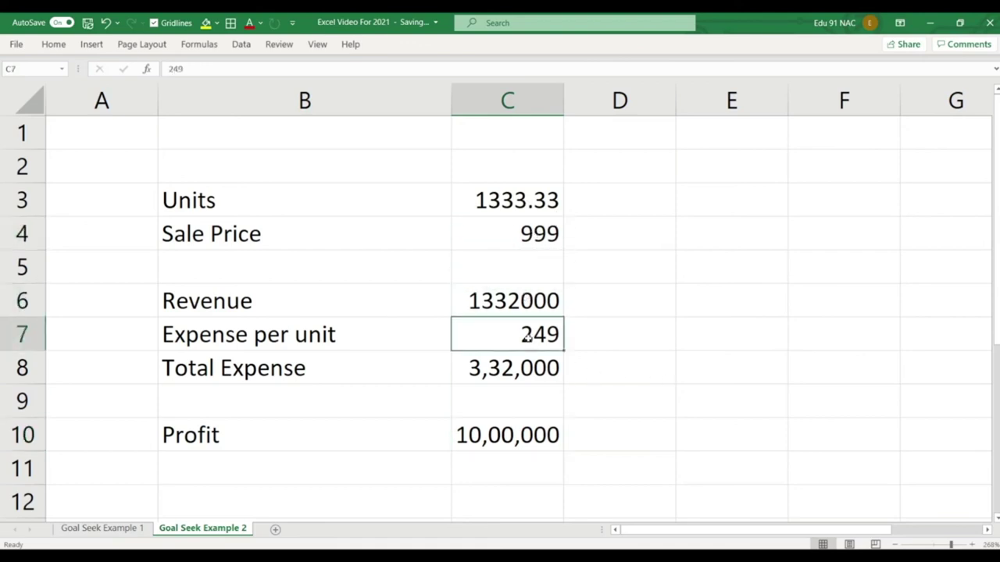
{"action": "left_click", "coordinate": [528, 369]}
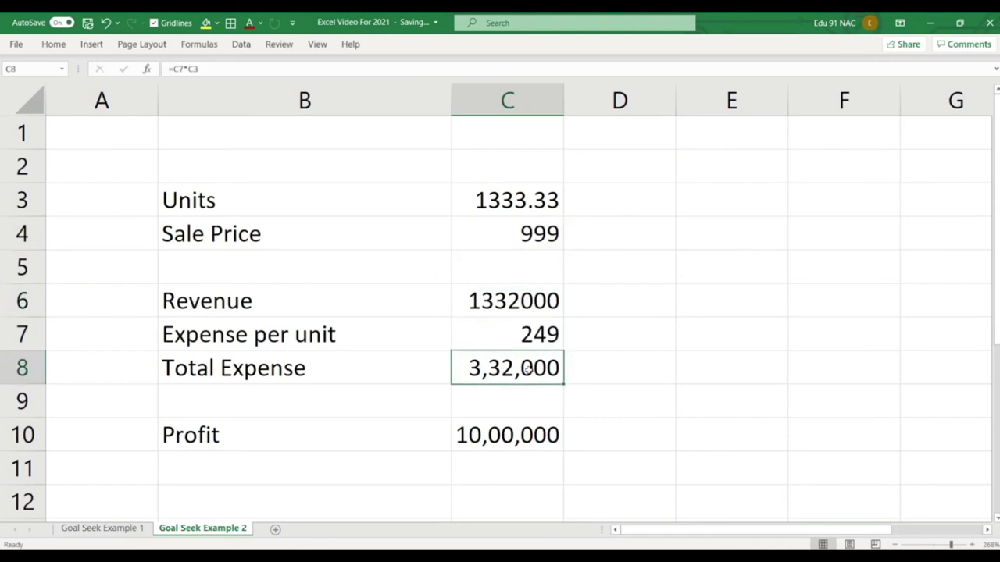
{"action": "left_click", "coordinate": [518, 436]}
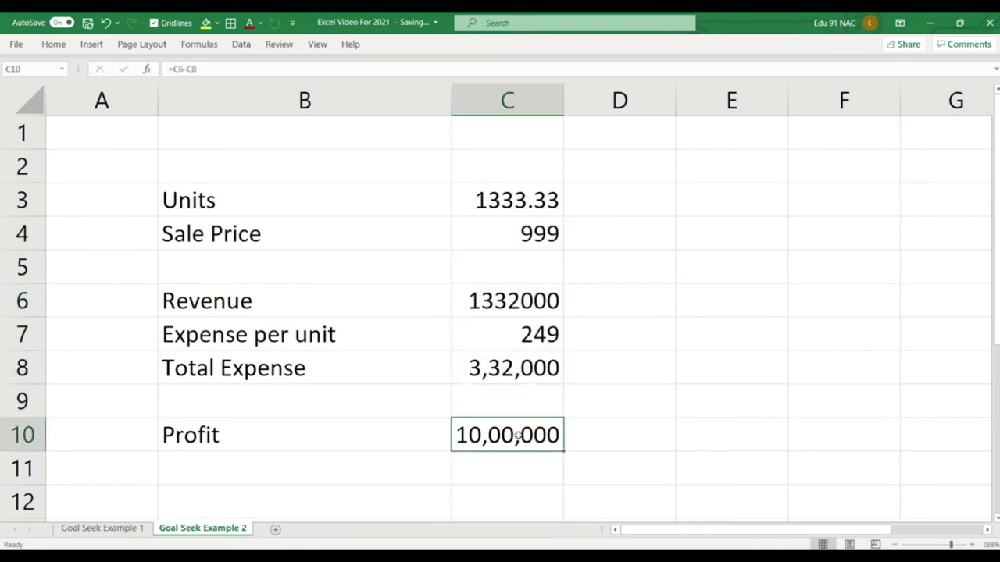
{"action": "left_click", "coordinate": [116, 529]}
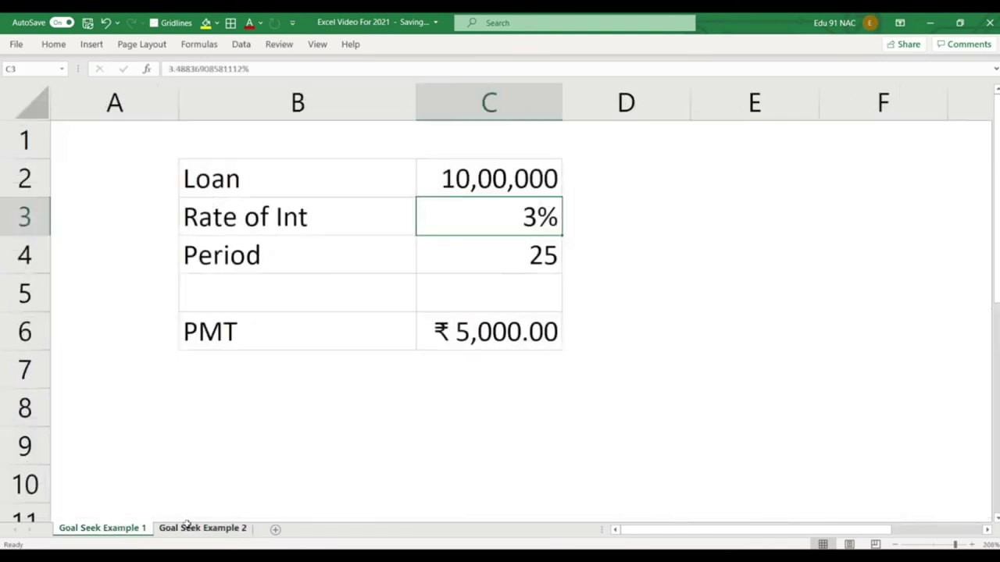
{"action": "left_click", "coordinate": [187, 528]}
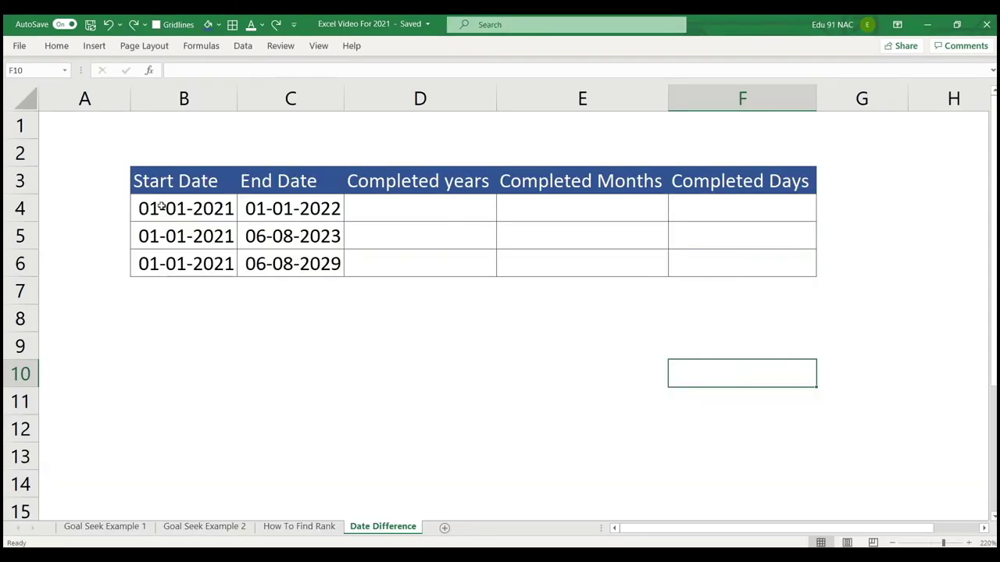
{"action": "left_click_drag", "start_coordinate": [160, 206], "coordinate": [265, 209]}
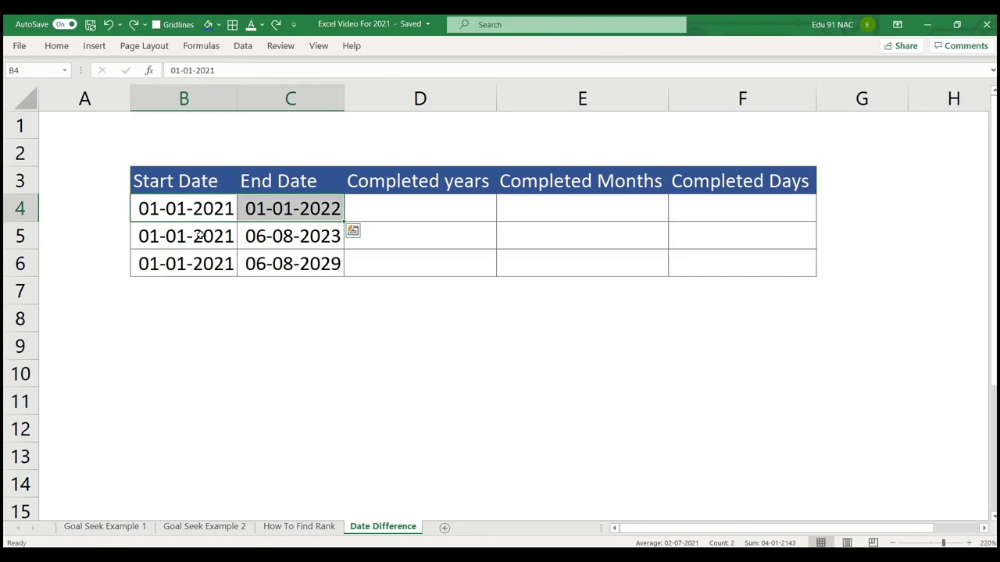
{"action": "left_click", "coordinate": [422, 182]}
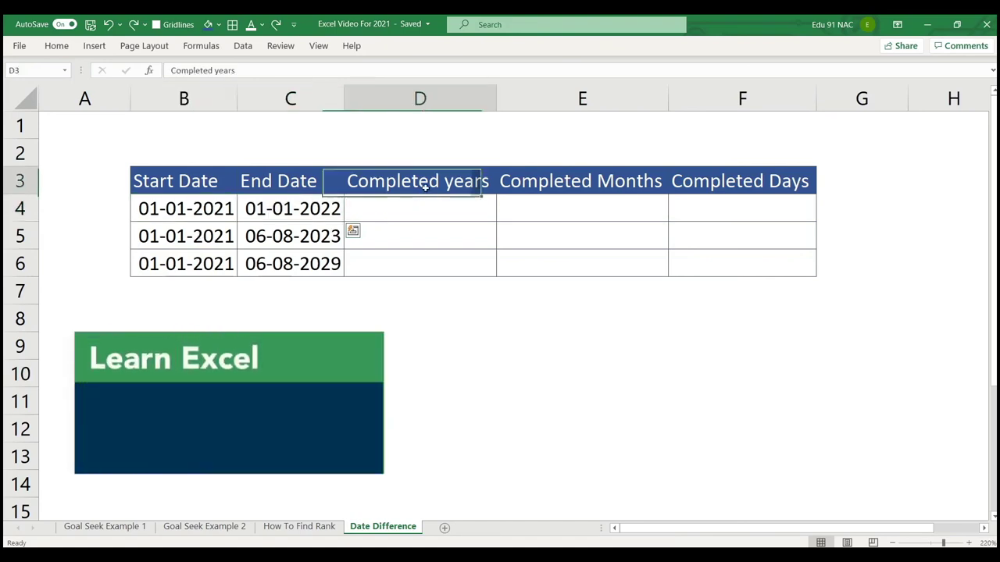
{"action": "left_click", "coordinate": [578, 183]}
{"action": "left_click", "coordinate": [785, 189]}
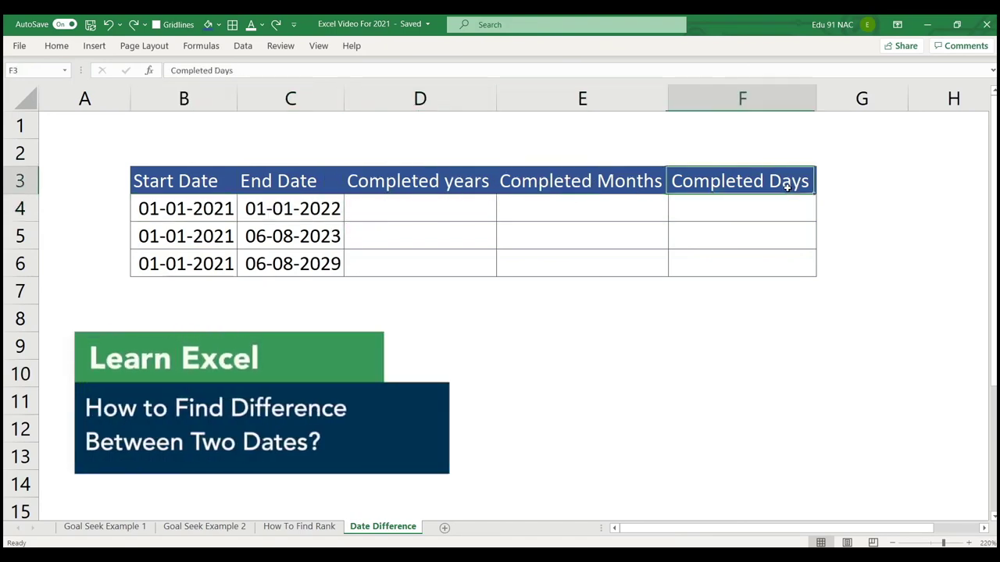
{"action": "left_click", "coordinate": [449, 210]}
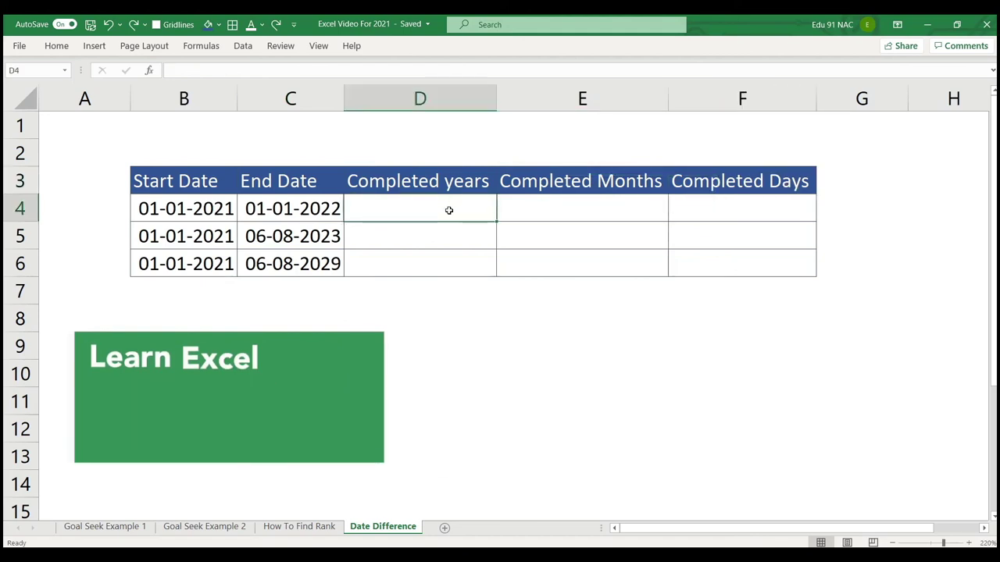
Enter =DATEDIF(B4,C4,"Y") in D4 to count completed years.
{"action": "type", "text": "=date"}
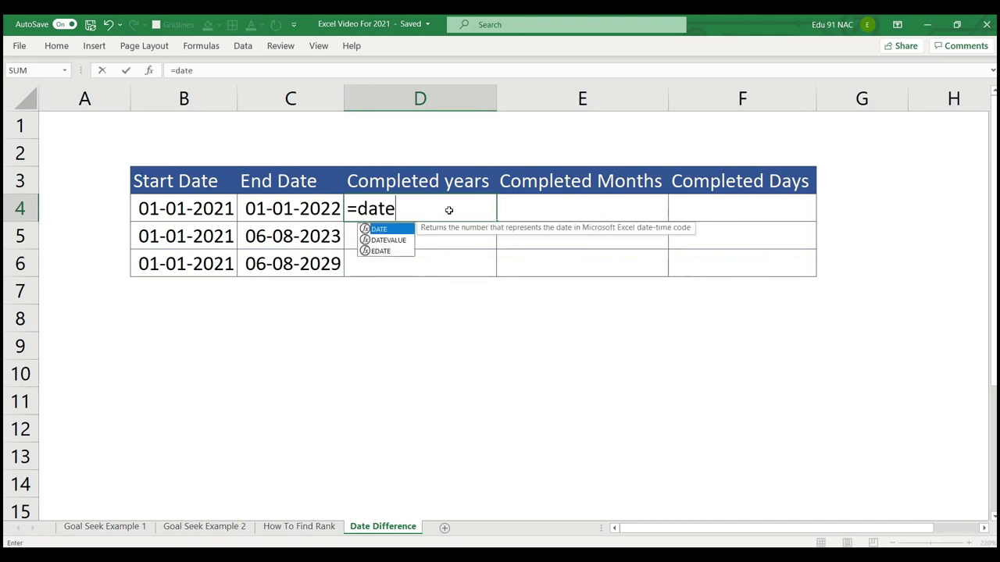
{"action": "type", "text": "dif("}
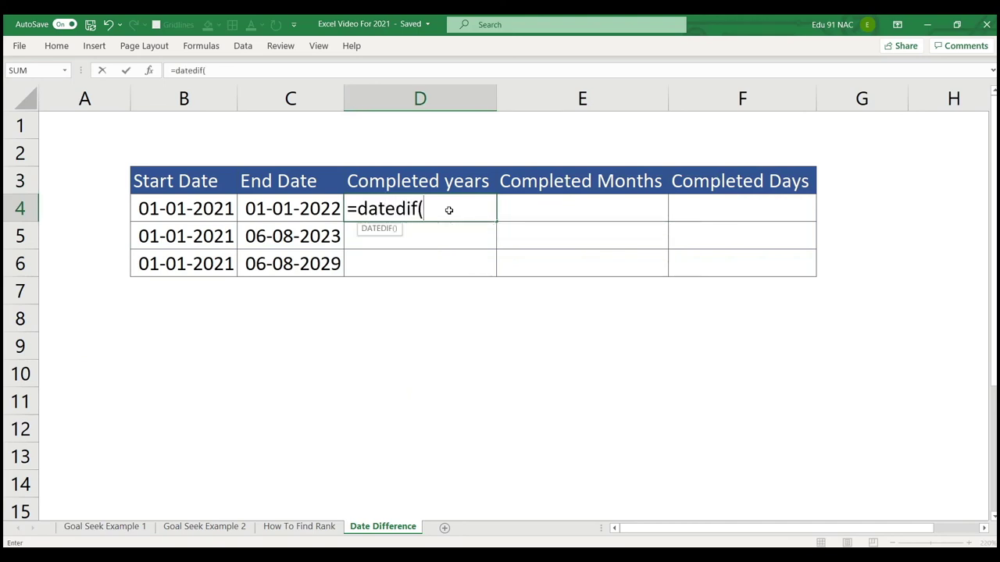
{"action": "left_click", "coordinate": [222, 211]}
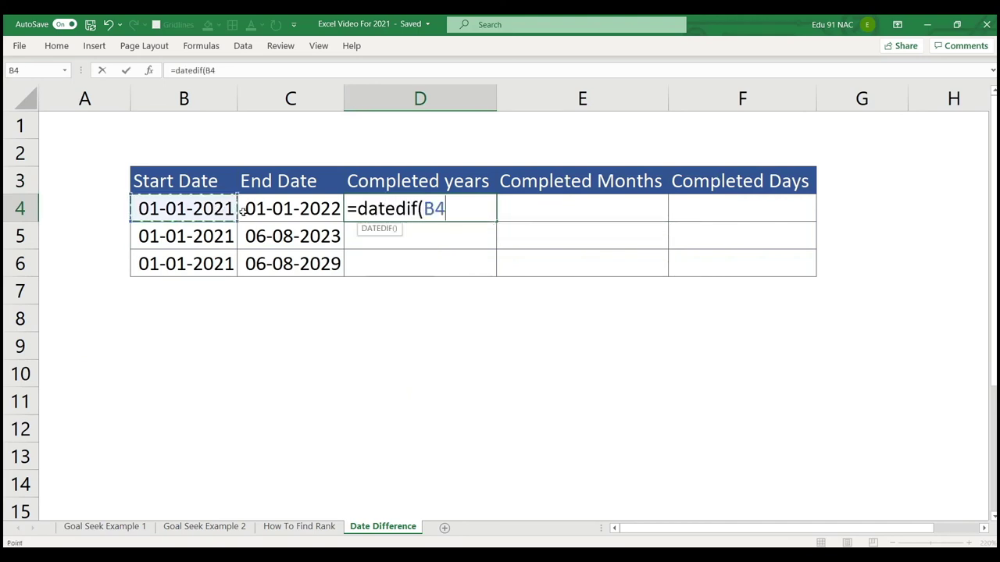
{"action": "type", "text": ","}
{"action": "left_click", "coordinate": [267, 210]}
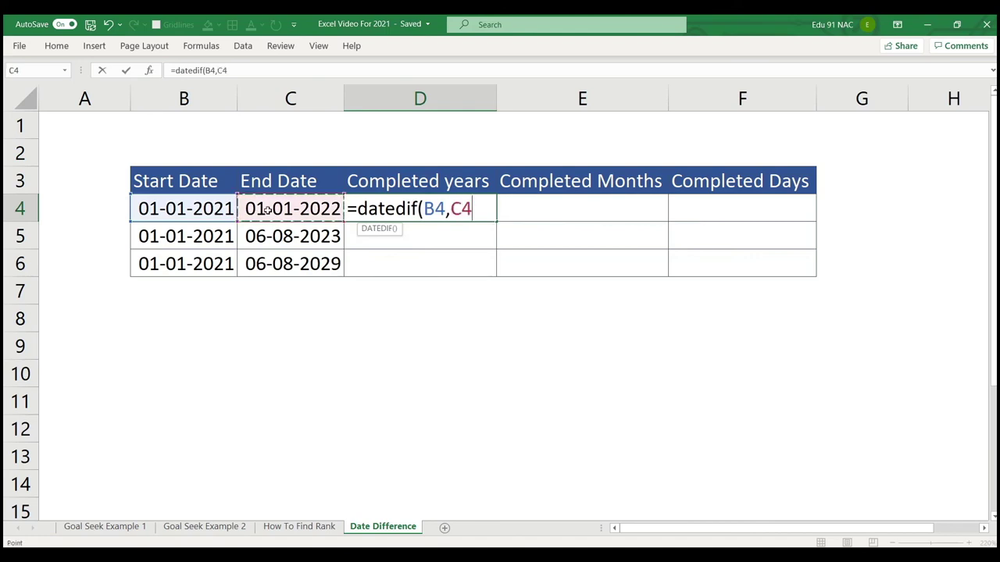
{"action": "type", "text": "\""}
{"action": "type", "text": ","}
{"action": "type", "text": "\""}
{"action": "type", "text": "Y\""}
{"action": "type", "text": ")"}
{"action": "key", "text": "Return"}
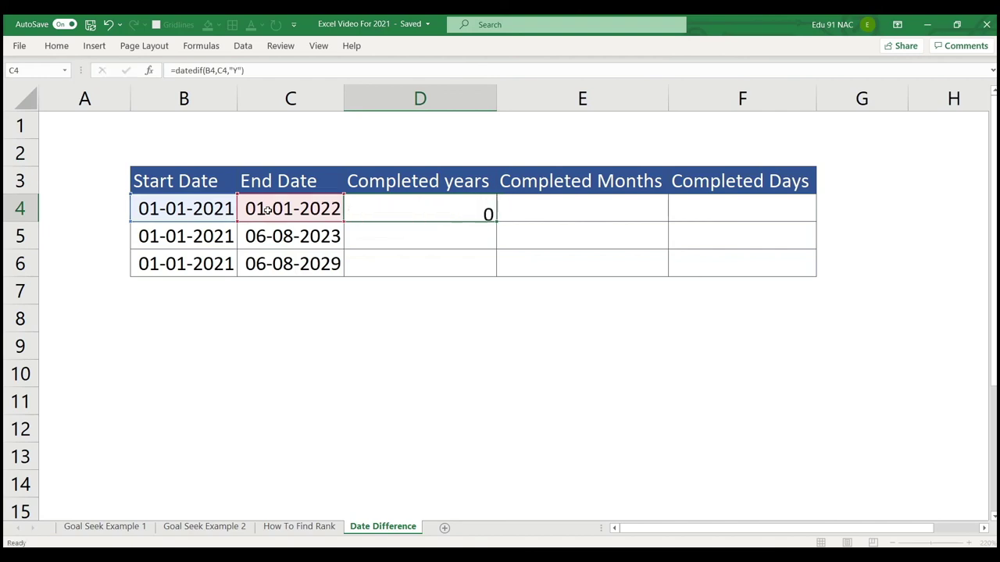
{"action": "left_click", "coordinate": [423, 210]}
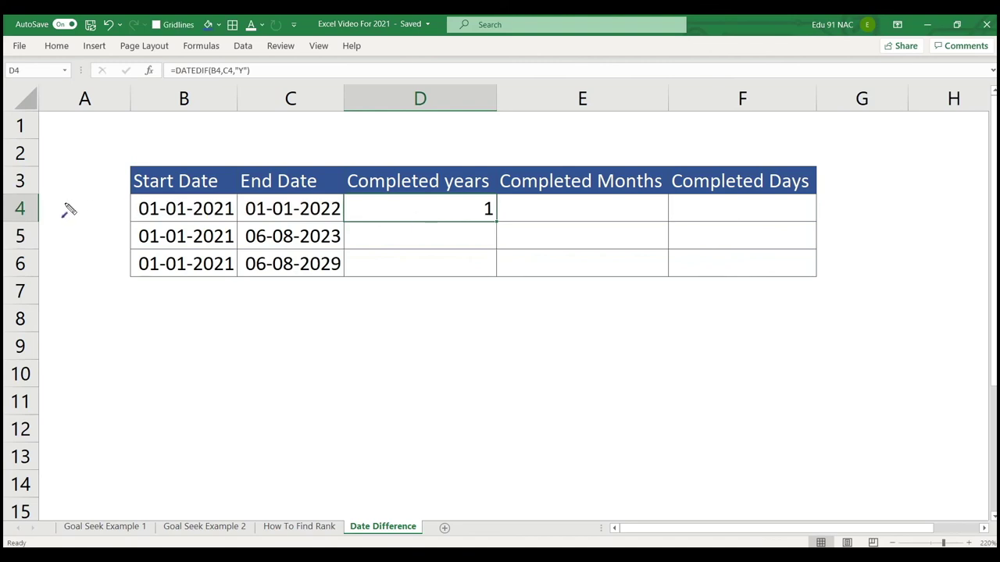
Draw arrows at the start date, End Date header and D4 result, then clear them.
{"action": "left_click_drag", "start_coordinate": [52, 208], "coordinate": [125, 208]}
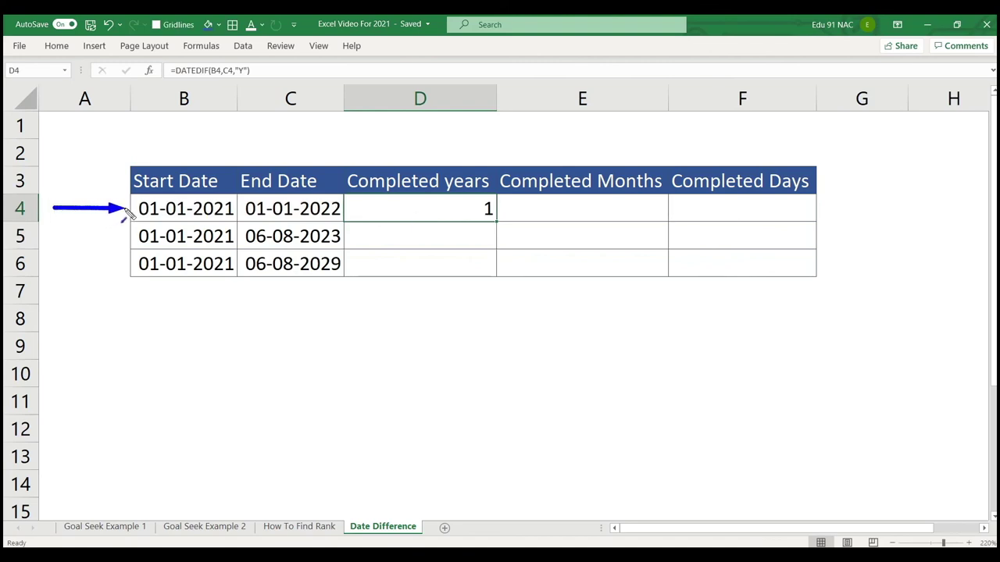
{"action": "left_click_drag", "start_coordinate": [282, 132], "coordinate": [281, 162]}
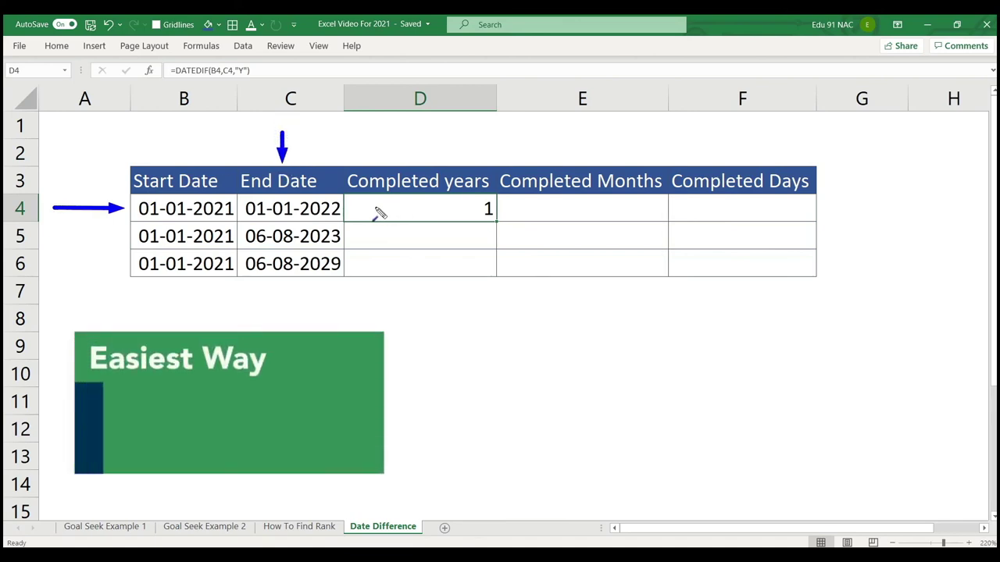
{"action": "left_click_drag", "start_coordinate": [373, 208], "coordinate": [461, 207]}
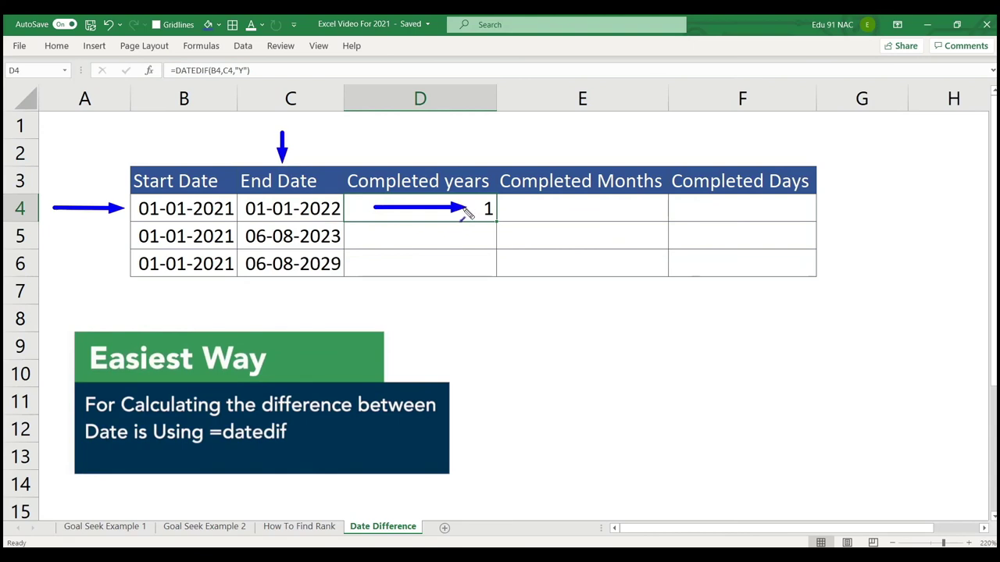
{"action": "key", "text": "Escape"}
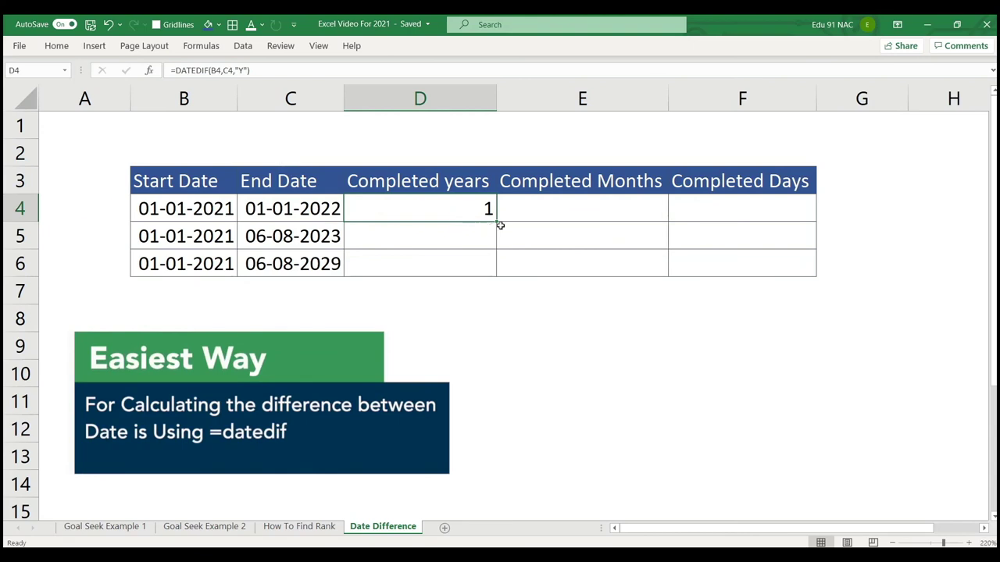
Fill the year formula down to D6, giving 1, 2 and 8, and mark the dates again.
{"action": "left_click_drag", "start_coordinate": [498, 225], "coordinate": [492, 266]}
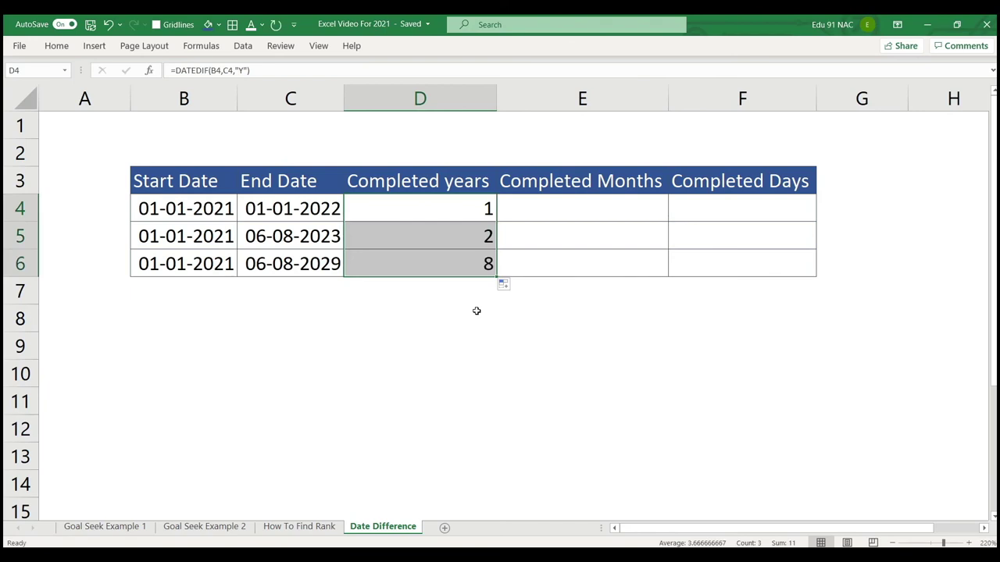
{"action": "left_click", "coordinate": [188, 208]}
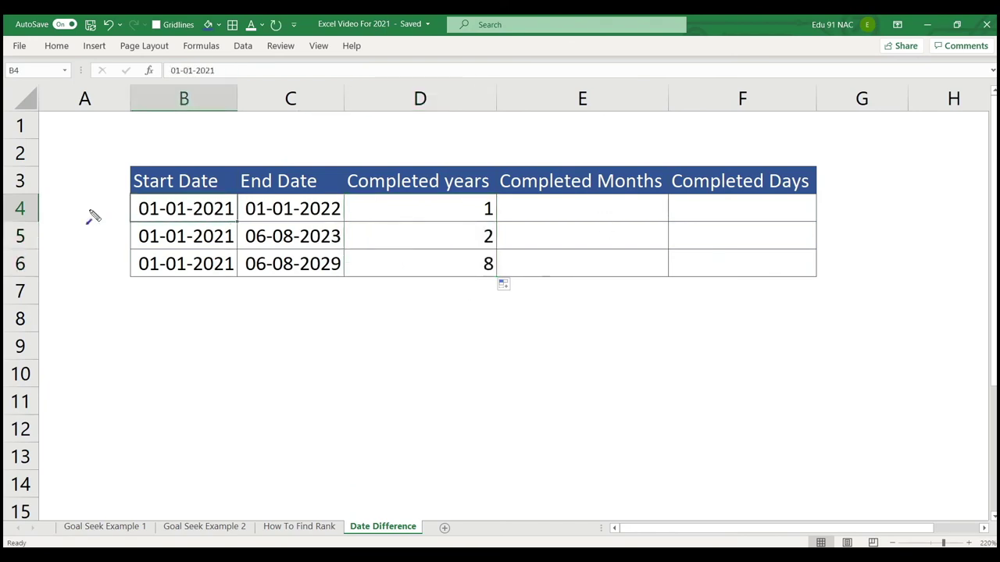
{"action": "left_click_drag", "start_coordinate": [72, 210], "coordinate": [121, 211]}
{"action": "left_click_drag", "start_coordinate": [279, 134], "coordinate": [282, 167]}
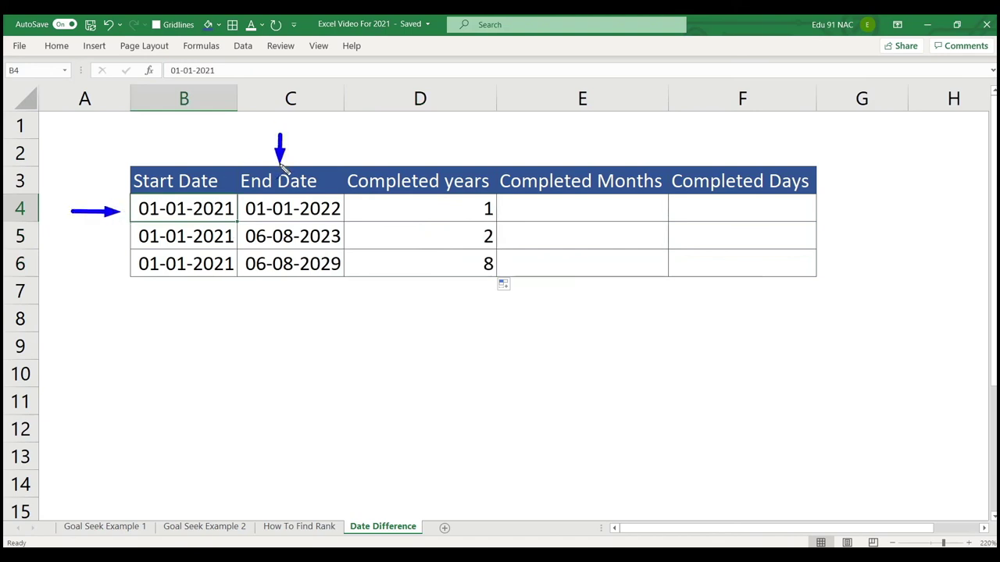
{"action": "left_click", "coordinate": [560, 210]}
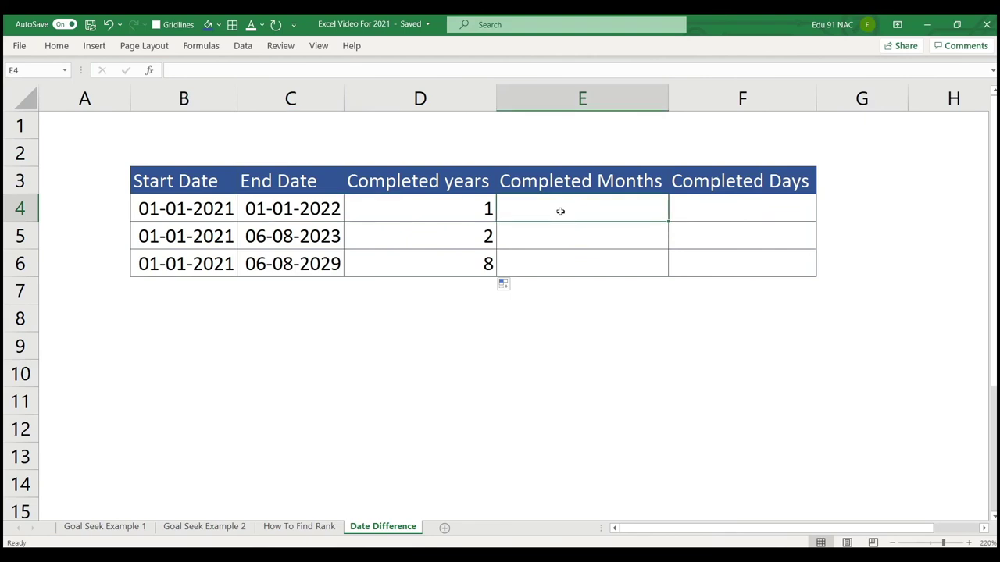
Enter =DATEDIF(B4,C4,"M") in E4 to count the completed months.
{"action": "type", "text": "=date"}
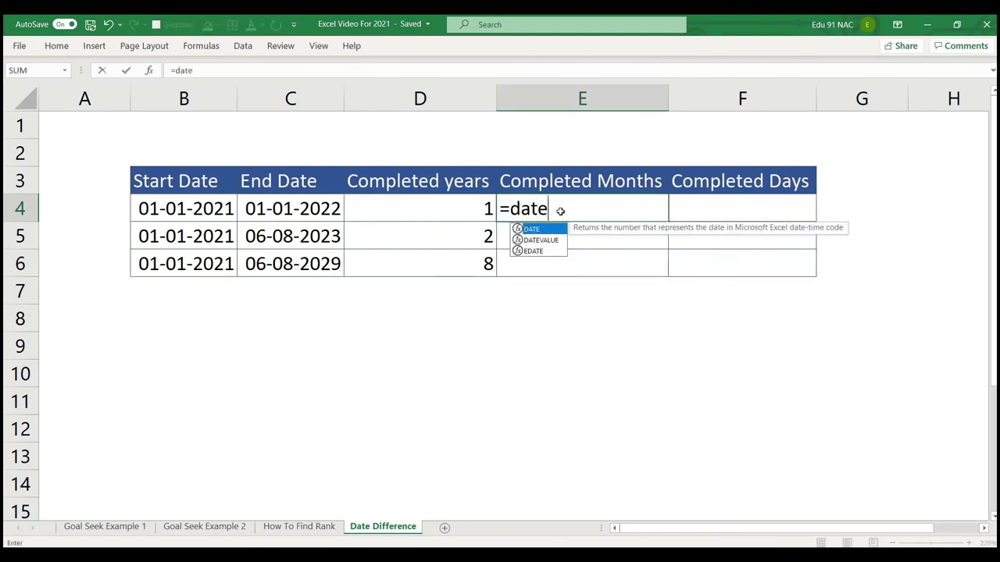
{"action": "type", "text": "dif"}
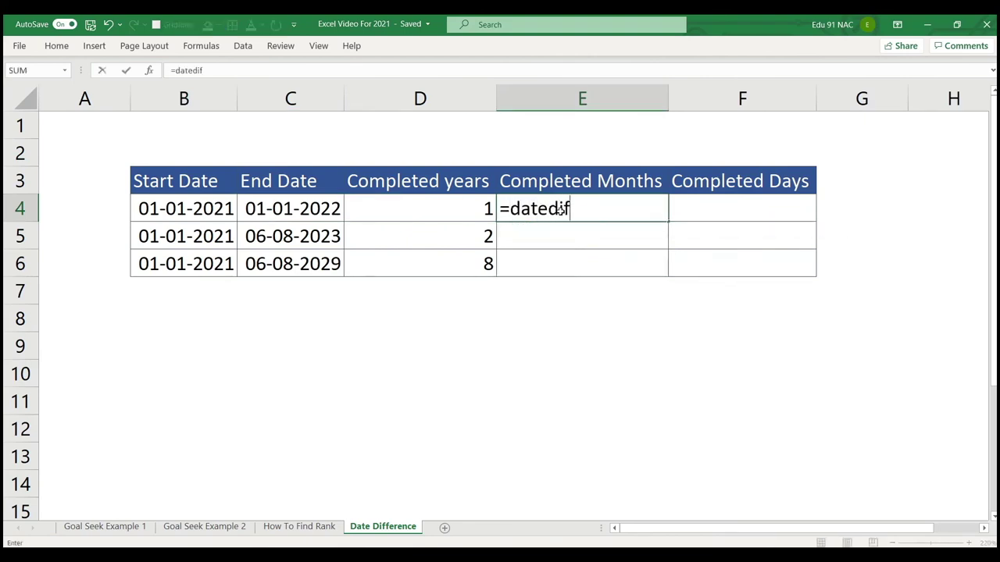
{"action": "type", "text": "("}
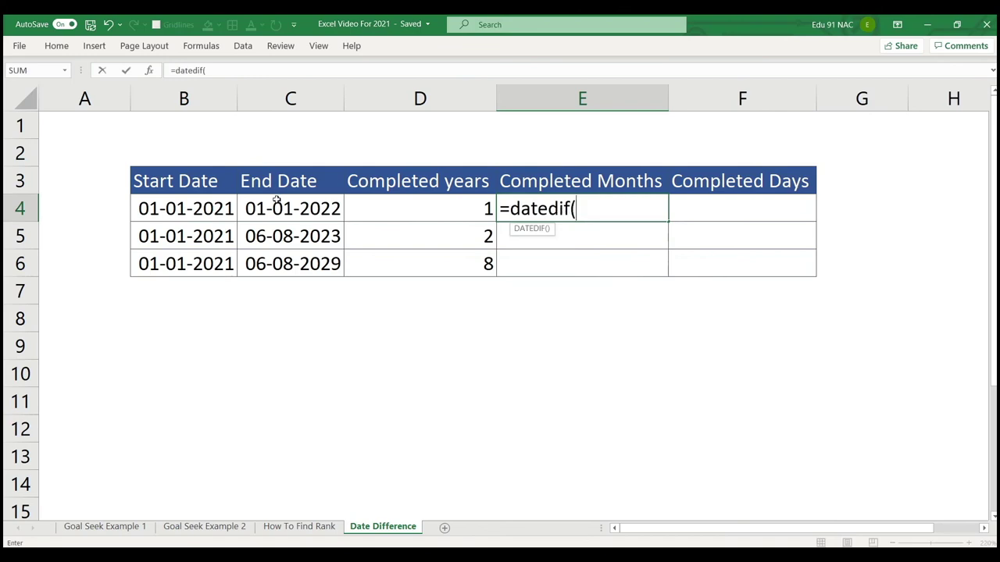
{"action": "left_click", "coordinate": [219, 207]}
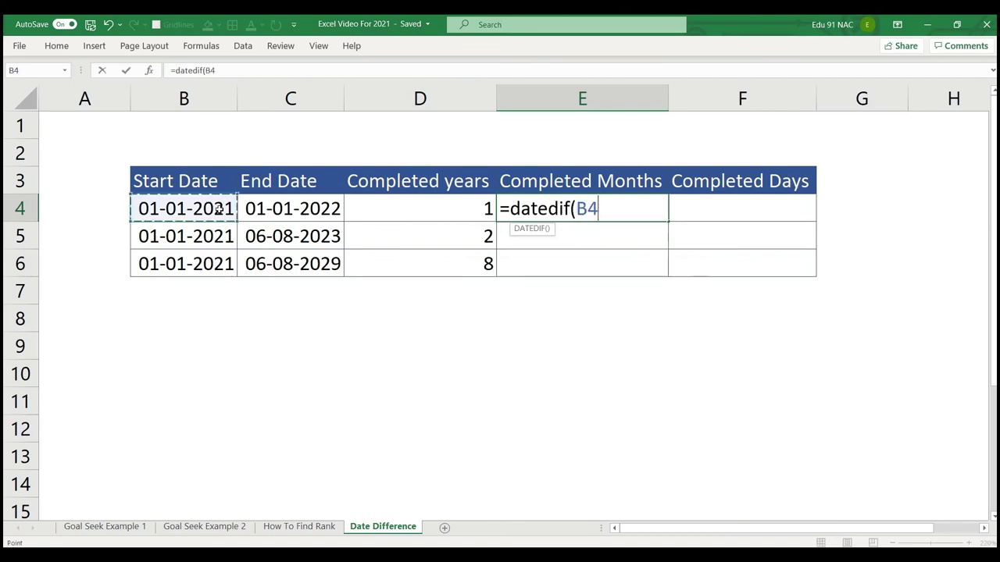
{"action": "type", "text": ","}
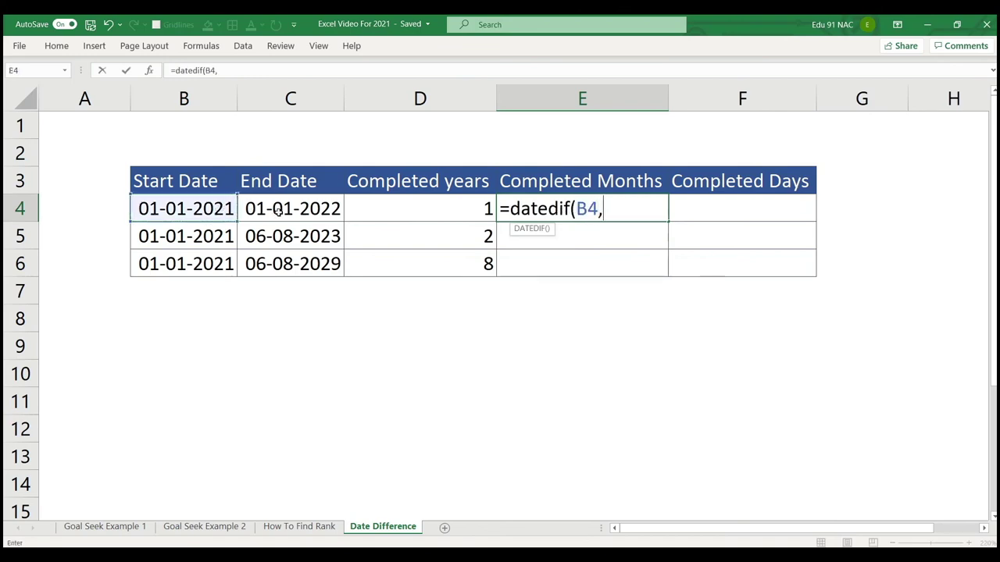
{"action": "left_click", "coordinate": [285, 208]}
{"action": "type", "text": ","}
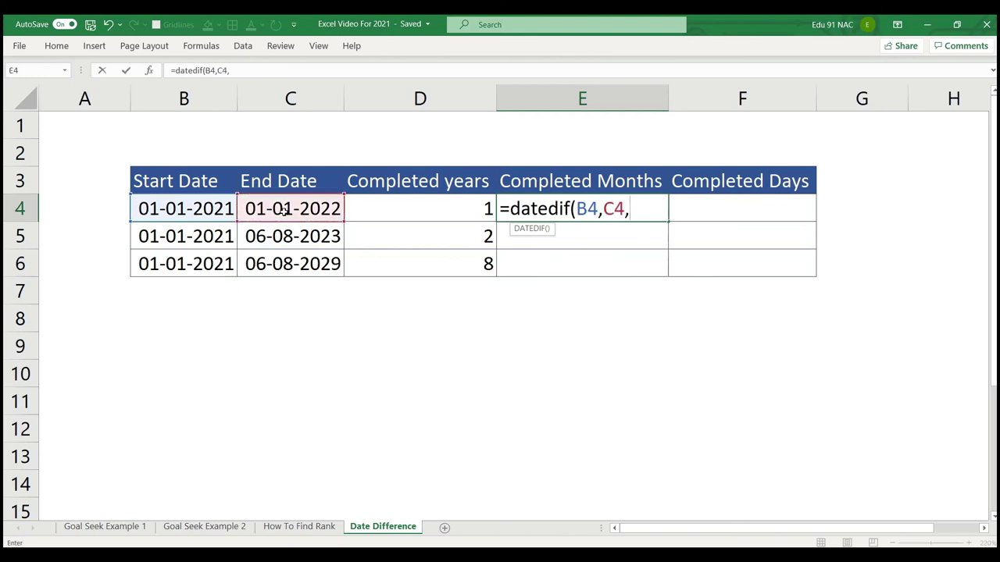
{"action": "type", "text": "\"\""}
{"action": "left_click", "coordinate": [638, 209]}
{"action": "type", "text": "M"}
{"action": "key", "text": "Right"}
{"action": "type", "text": ")"}
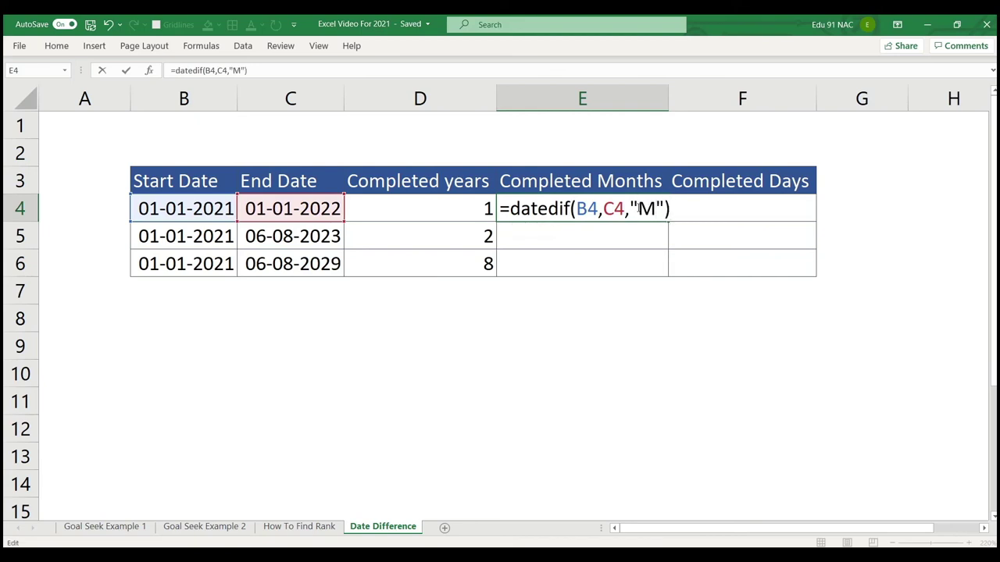
{"action": "key", "text": "Return"}
Fill the months formula down to E6 and point out the Start and End Date columns.
{"action": "left_click", "coordinate": [637, 208]}
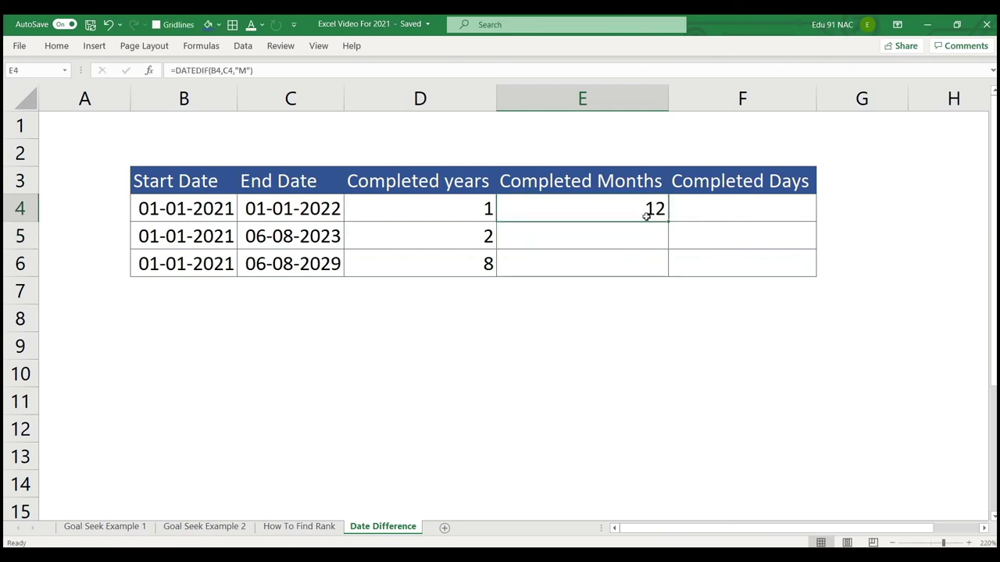
{"action": "left_click_drag", "start_coordinate": [665, 222], "coordinate": [669, 279]}
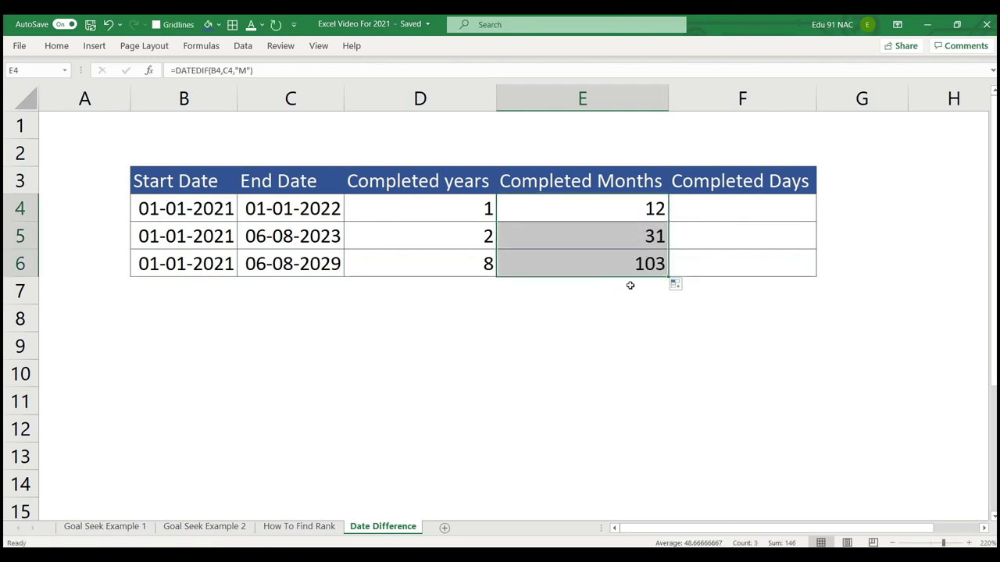
{"action": "left_click", "coordinate": [148, 263]}
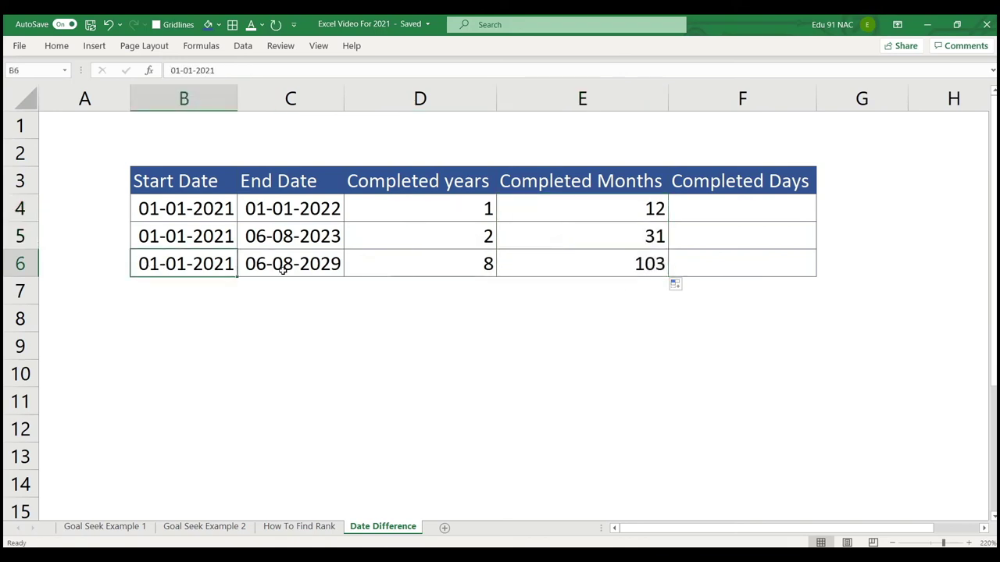
{"action": "left_click", "coordinate": [284, 268]}
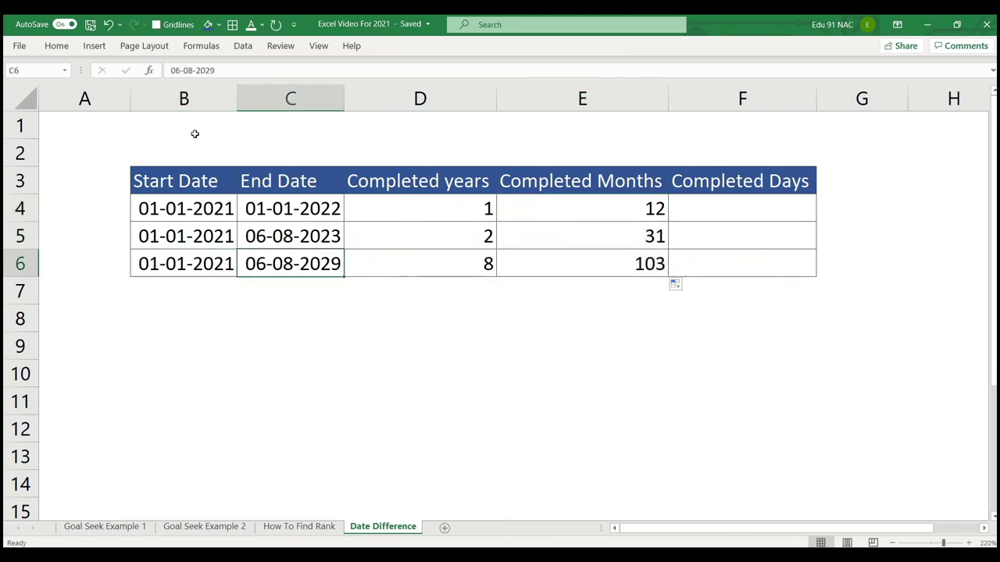
{"action": "left_click_drag", "start_coordinate": [192, 123], "coordinate": [192, 159]}
{"action": "left_click_drag", "start_coordinate": [268, 124], "coordinate": [267, 159]}
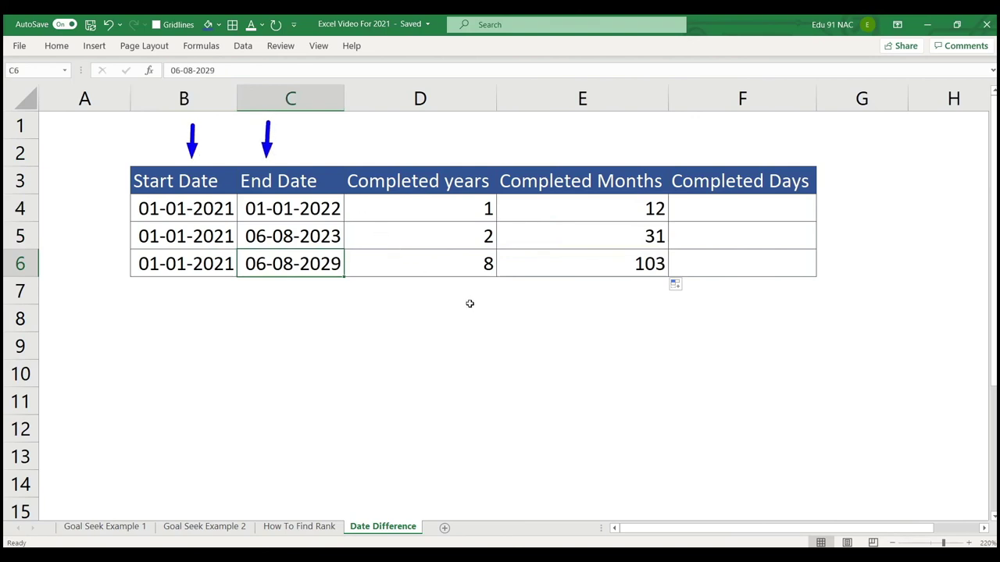
Enter =DATEDIF(B4,C4,"D") in F4 and fill it down to F6.
{"action": "left_click", "coordinate": [752, 212]}
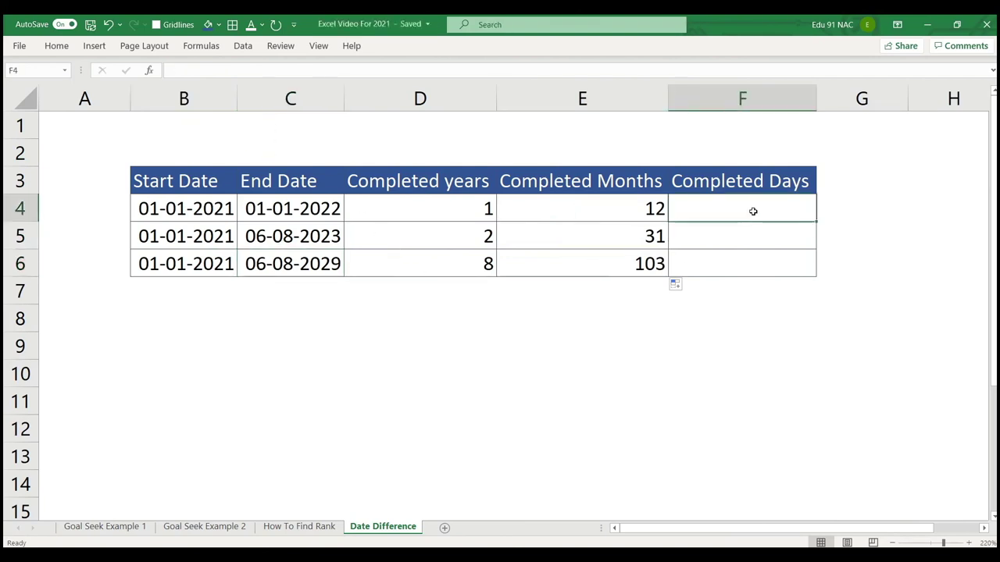
{"action": "type", "text": "=dat"}
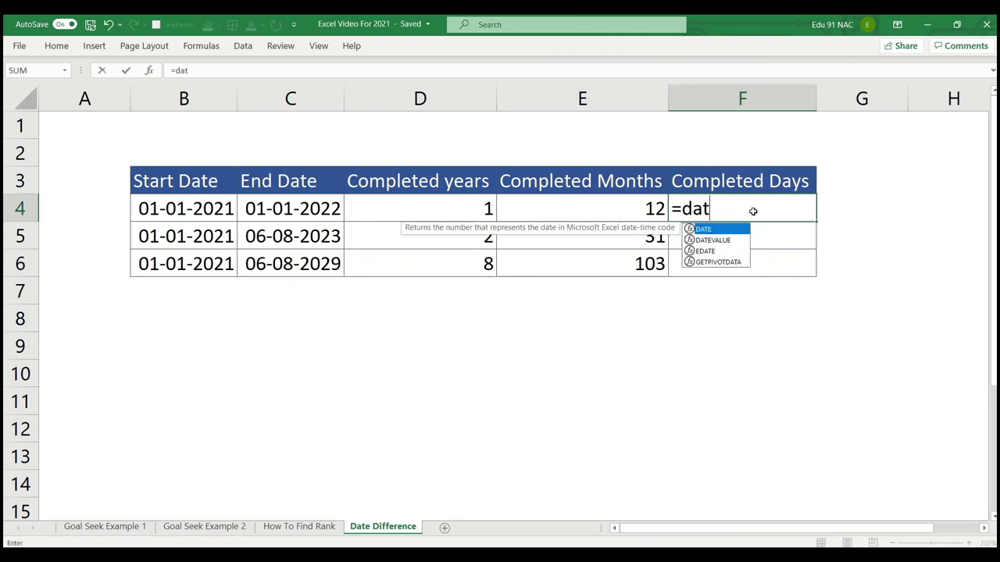
{"action": "type", "text": "edif("}
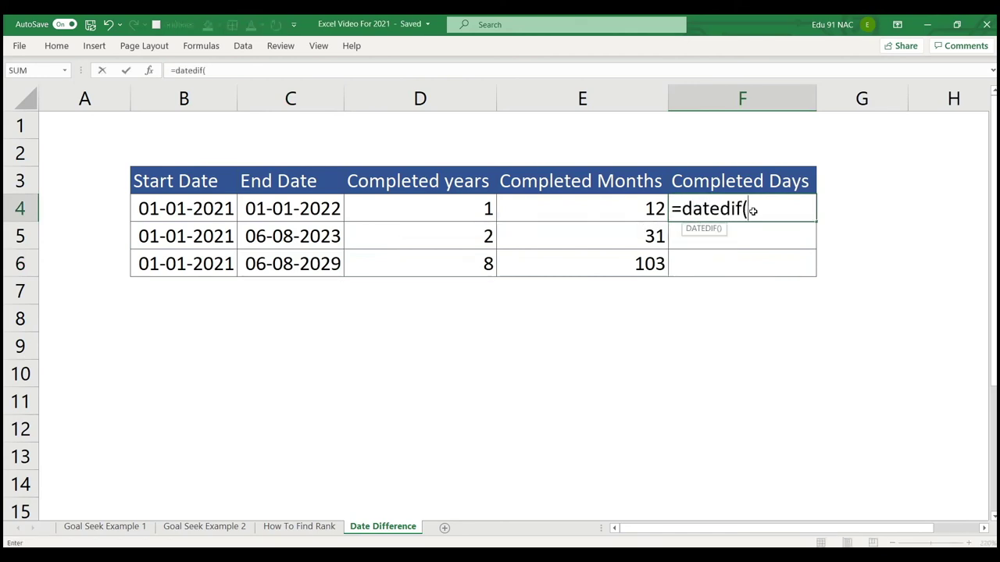
{"action": "left_click", "coordinate": [208, 209]}
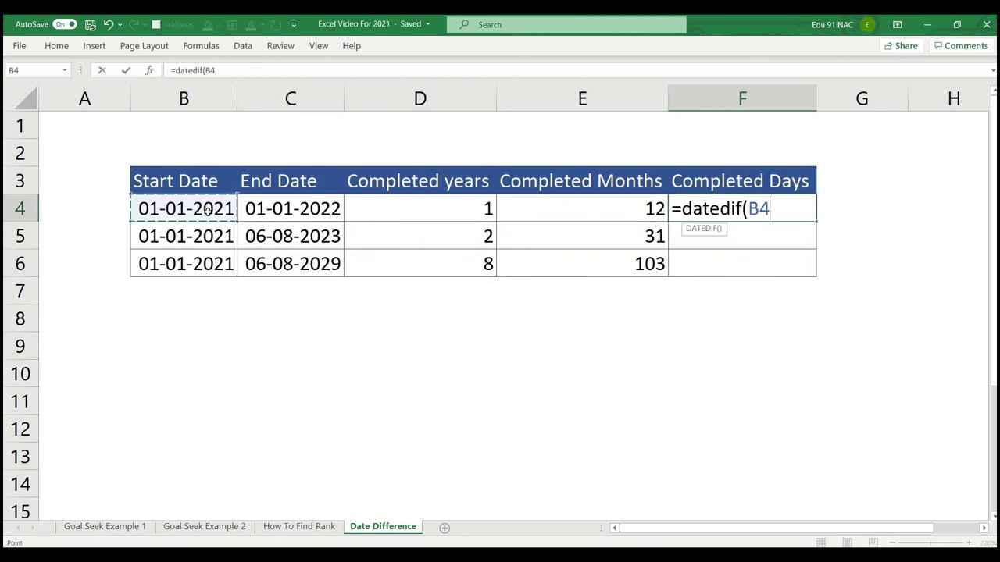
{"action": "type", "text": ","}
{"action": "left_click", "coordinate": [270, 209]}
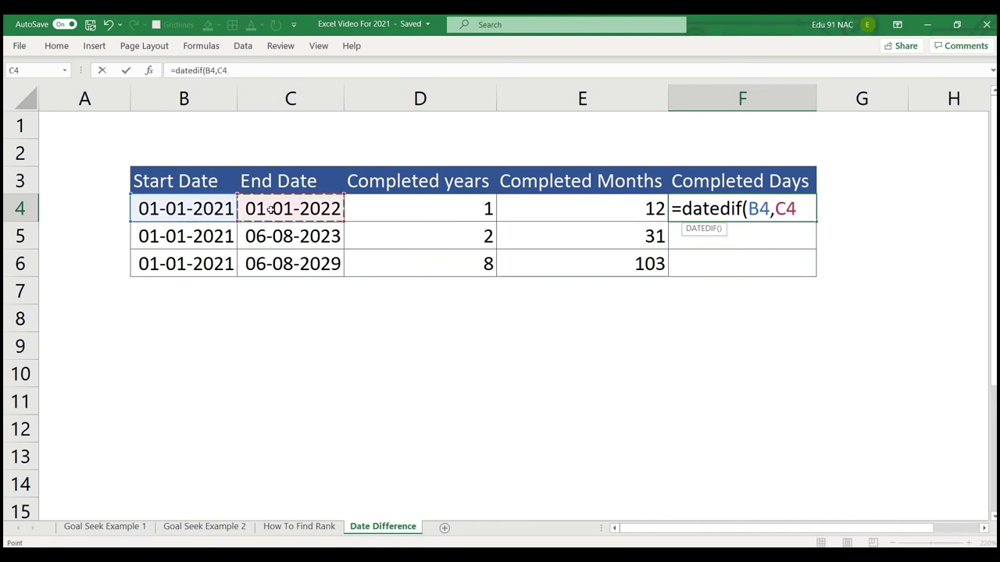
{"action": "type", "text": ",\"d"}
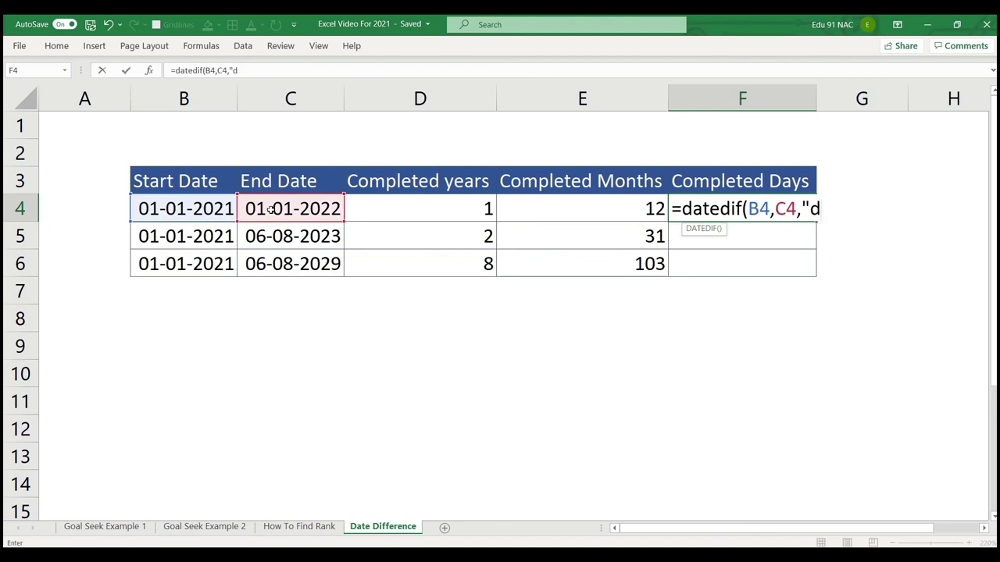
{"action": "key", "text": "BackSpace"}
{"action": "type", "text": "D\")"}
{"action": "key", "text": "Return"}
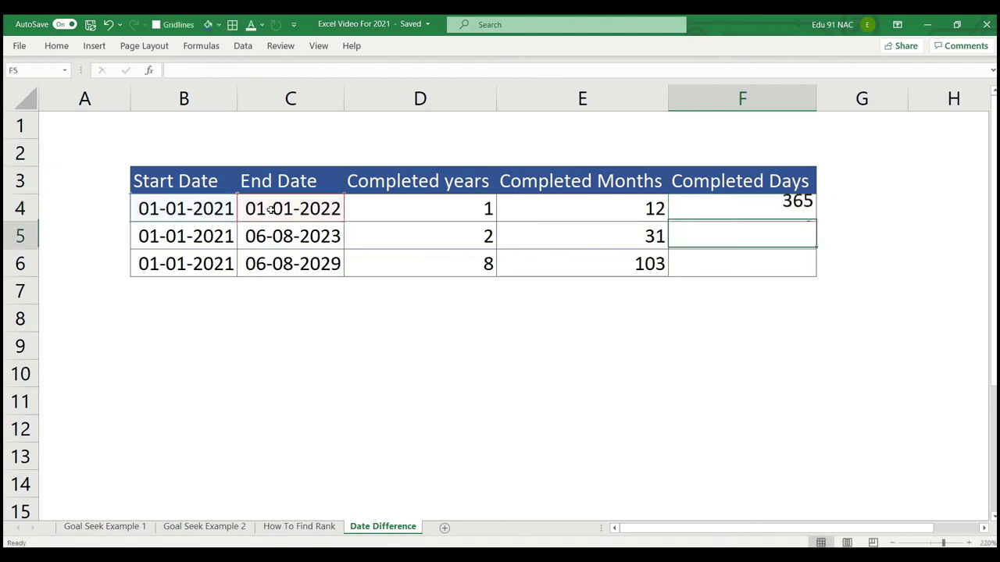
{"action": "left_click", "coordinate": [793, 211]}
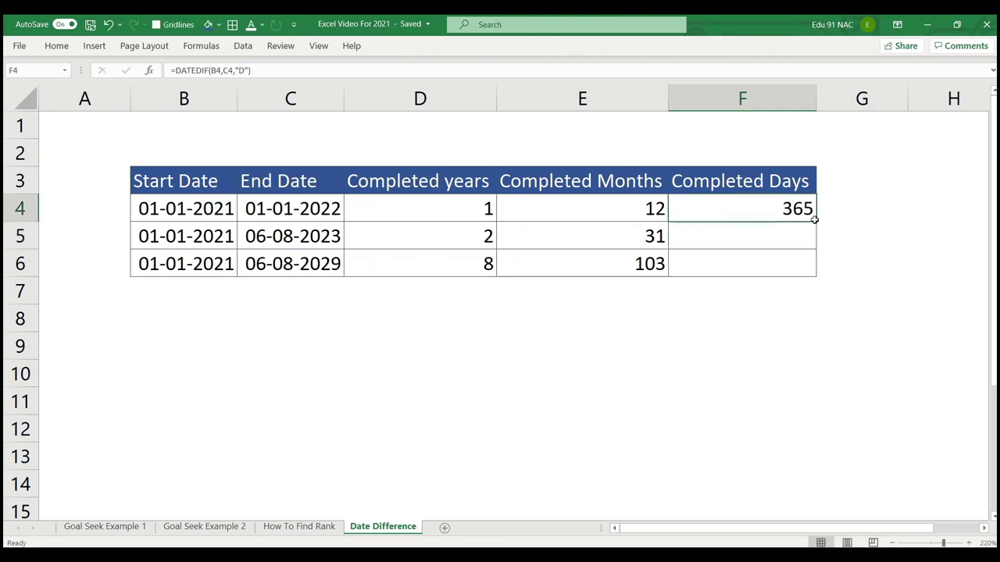
{"action": "left_click_drag", "start_coordinate": [817, 223], "coordinate": [802, 282]}
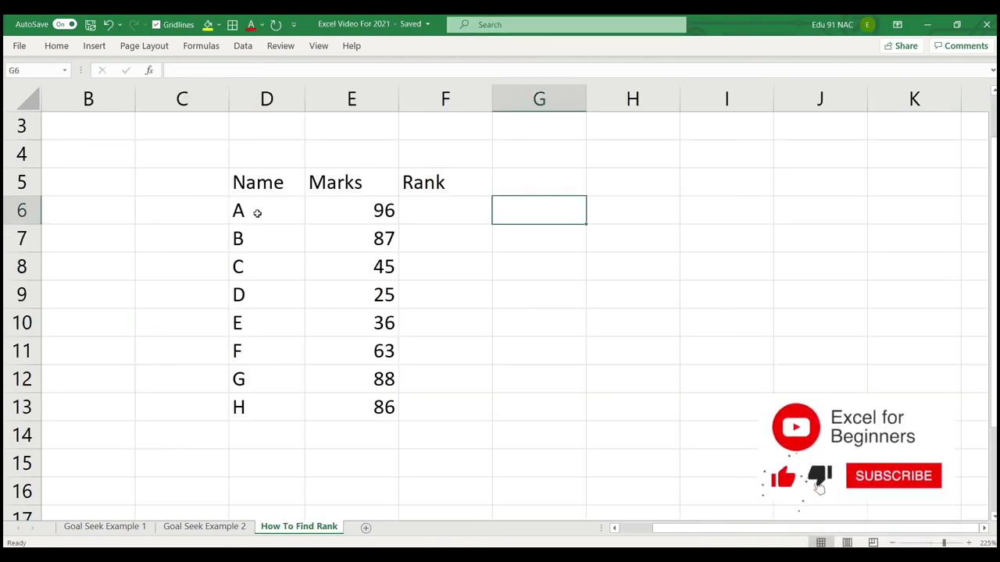
Highlight the names, marks and empty Rank cells on the How To Find Rank sheet.
{"action": "left_click_drag", "start_coordinate": [258, 211], "coordinate": [253, 402]}
{"action": "left_click_drag", "start_coordinate": [366, 211], "coordinate": [373, 395]}
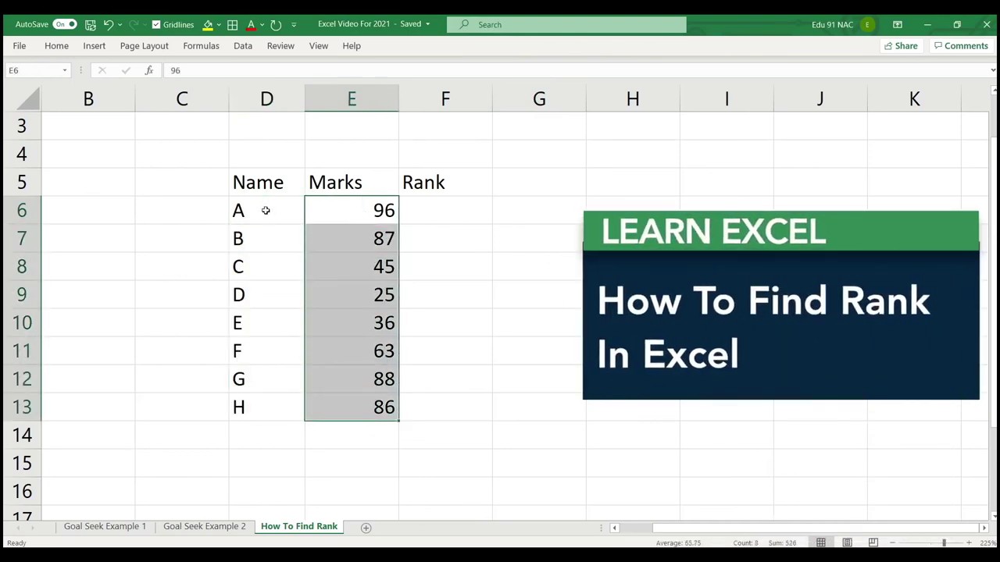
{"action": "left_click_drag", "start_coordinate": [453, 216], "coordinate": [464, 408]}
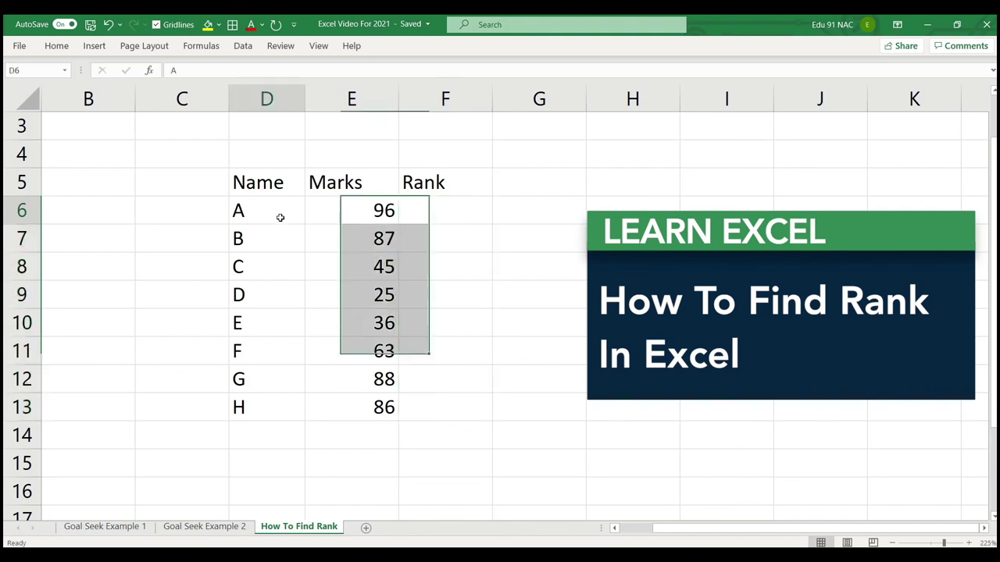
{"action": "left_click_drag", "start_coordinate": [279, 217], "coordinate": [288, 406]}
{"action": "left_click", "coordinate": [371, 212]}
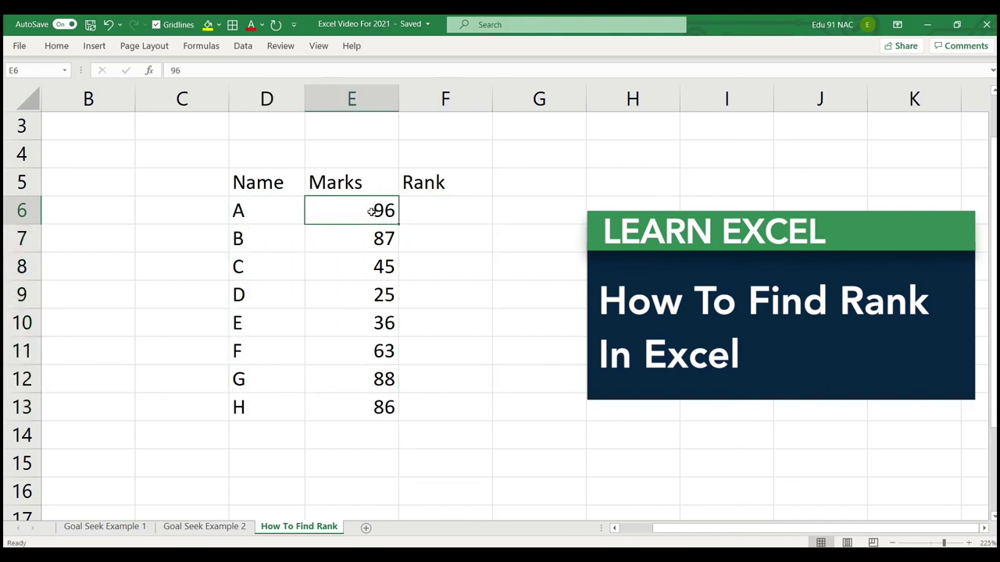
{"action": "left_click", "coordinate": [377, 231]}
{"action": "left_click_drag", "start_coordinate": [433, 210], "coordinate": [455, 406]}
{"action": "left_click", "coordinate": [546, 344]}
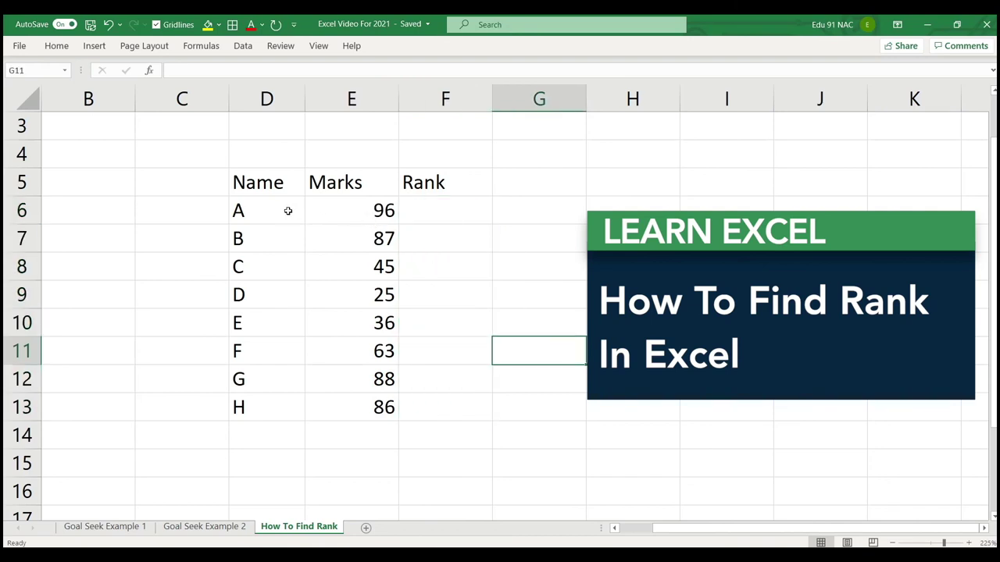
Select the names and marks together, then autofit the Marks column width.
{"action": "left_click_drag", "start_coordinate": [286, 210], "coordinate": [341, 400]}
{"action": "left_click", "coordinate": [435, 379]}
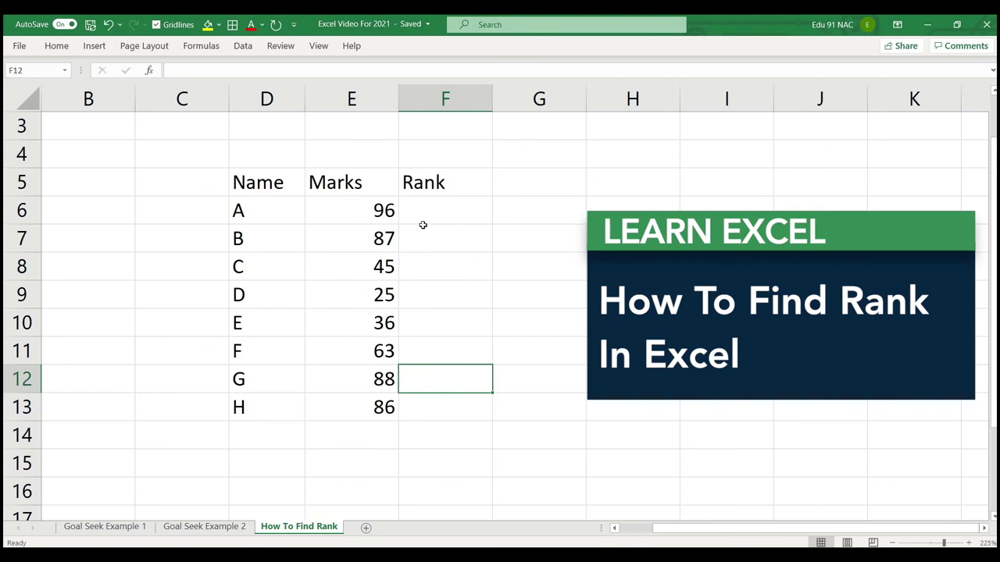
{"action": "double_click", "coordinate": [398, 98]}
{"action": "left_click", "coordinate": [414, 213]}
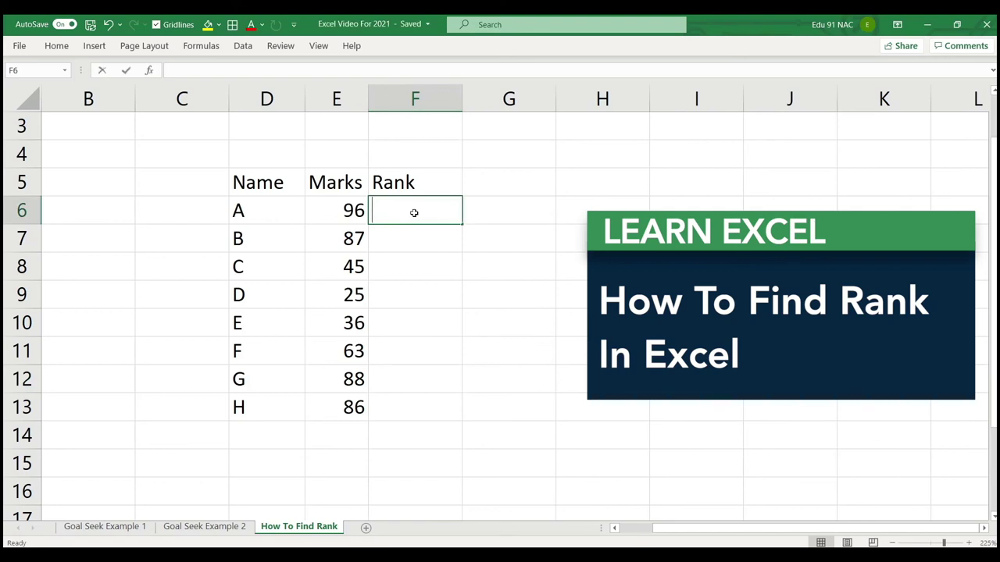
Enter =RANK(E6,$E$6:$E$13,0) in F6, locking the marks range with F4.
{"action": "type", "text": "=rank"}
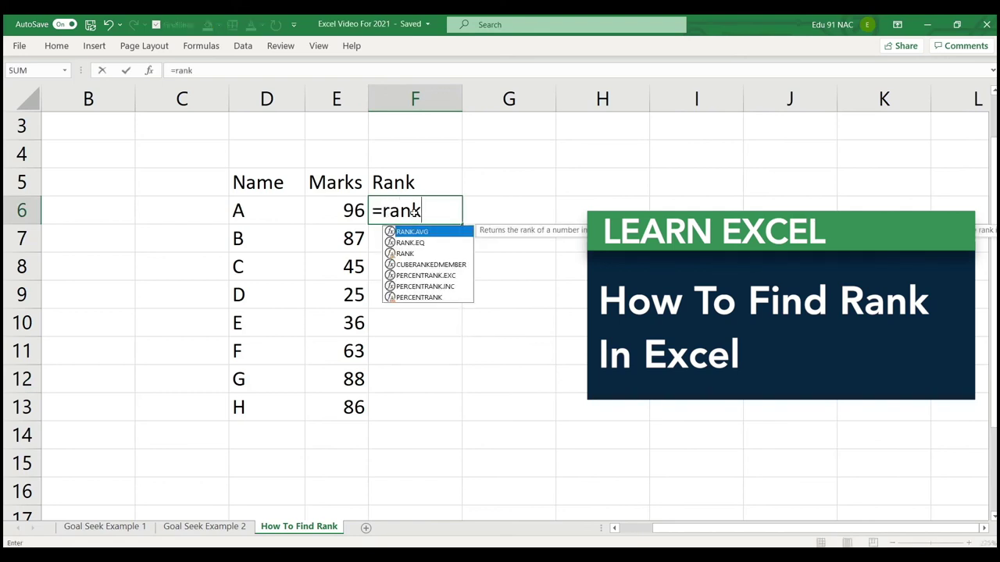
{"action": "double_click", "coordinate": [408, 255]}
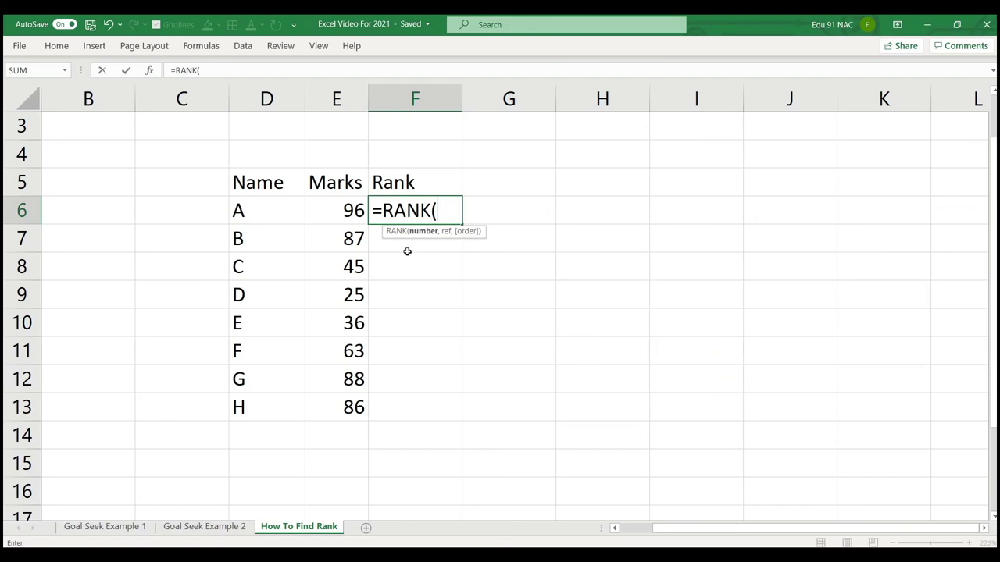
{"action": "left_click", "coordinate": [348, 209]}
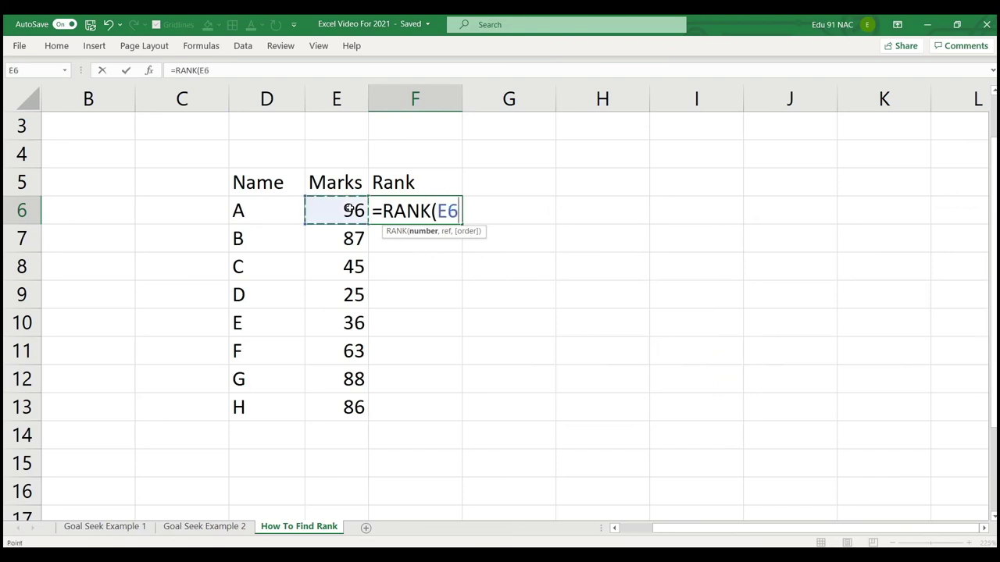
{"action": "type", "text": "."}
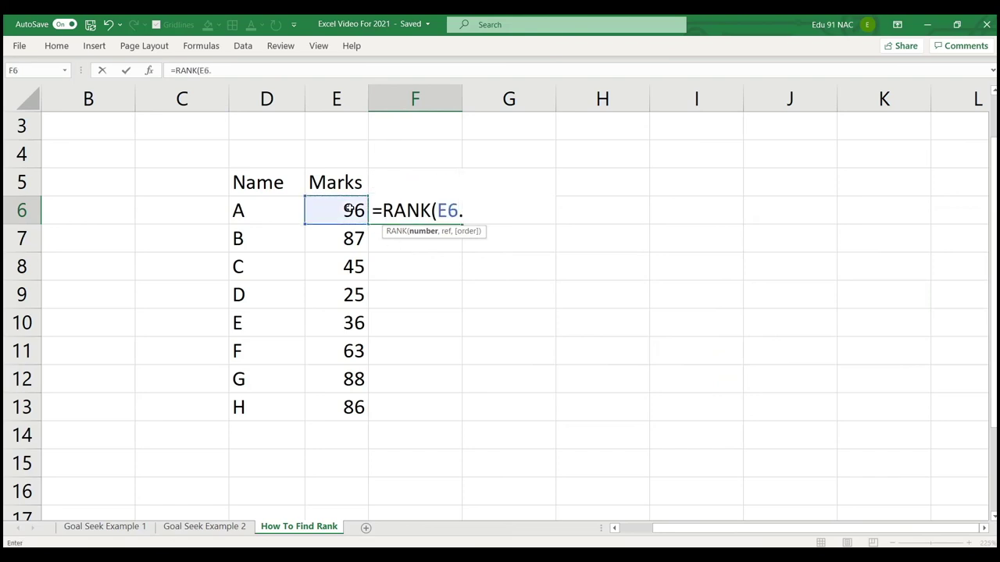
{"action": "key", "text": "BackSpace"}
{"action": "type", "text": ","}
{"action": "left_click_drag", "start_coordinate": [348, 209], "coordinate": [346, 404]}
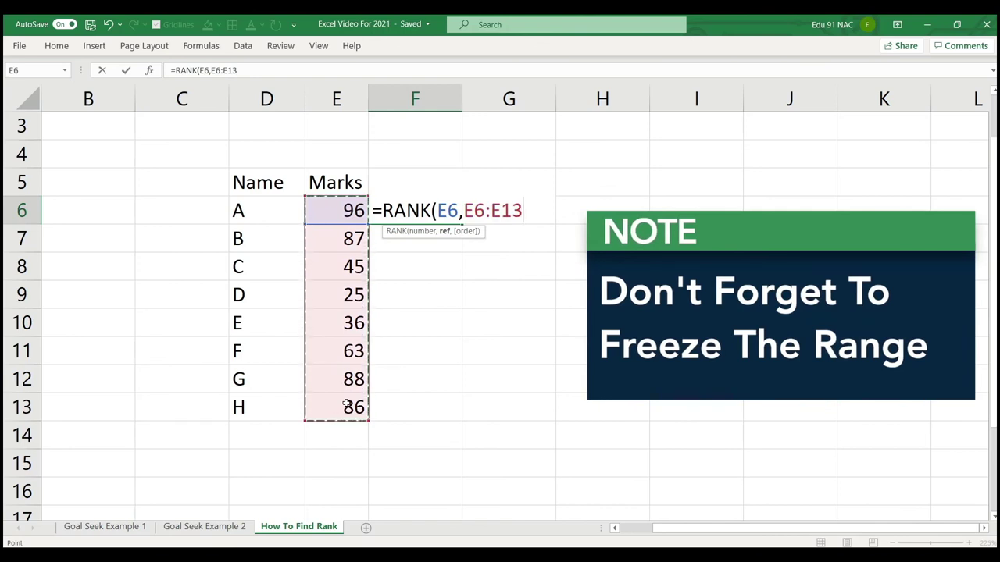
{"action": "key", "text": "F4"}
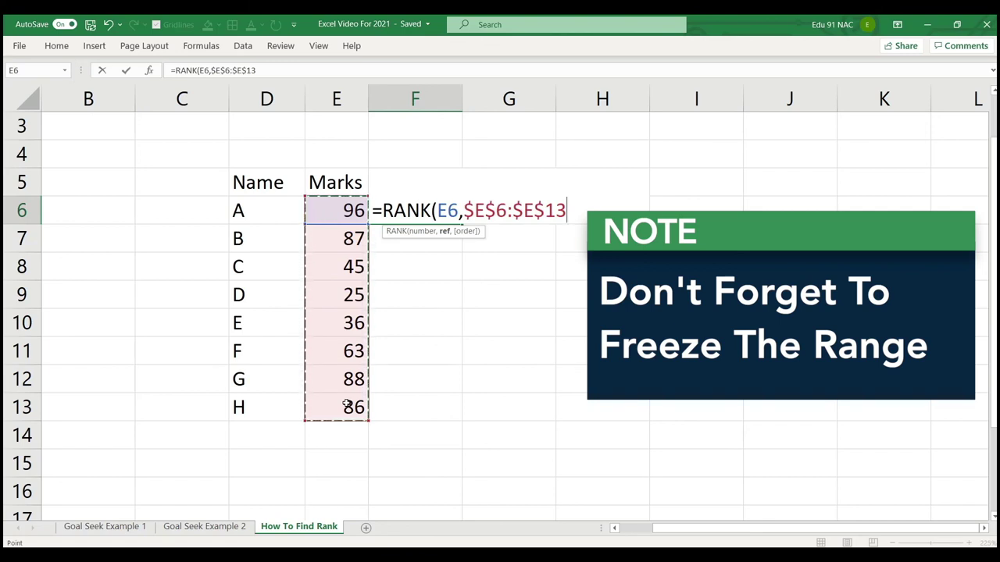
{"action": "type", "text": ","}
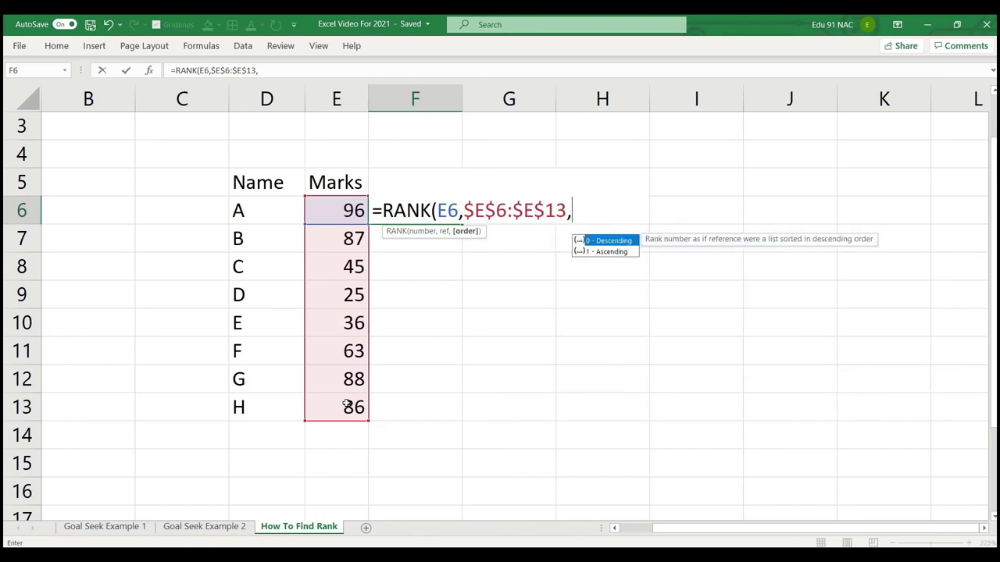
{"action": "type", "text": "0"}
{"action": "key", "text": "BackSpace"}
{"action": "type", "text": "1"}
{"action": "key", "text": "BackSpace"}
{"action": "type", "text": "0)"}
{"action": "key", "text": "Return"}
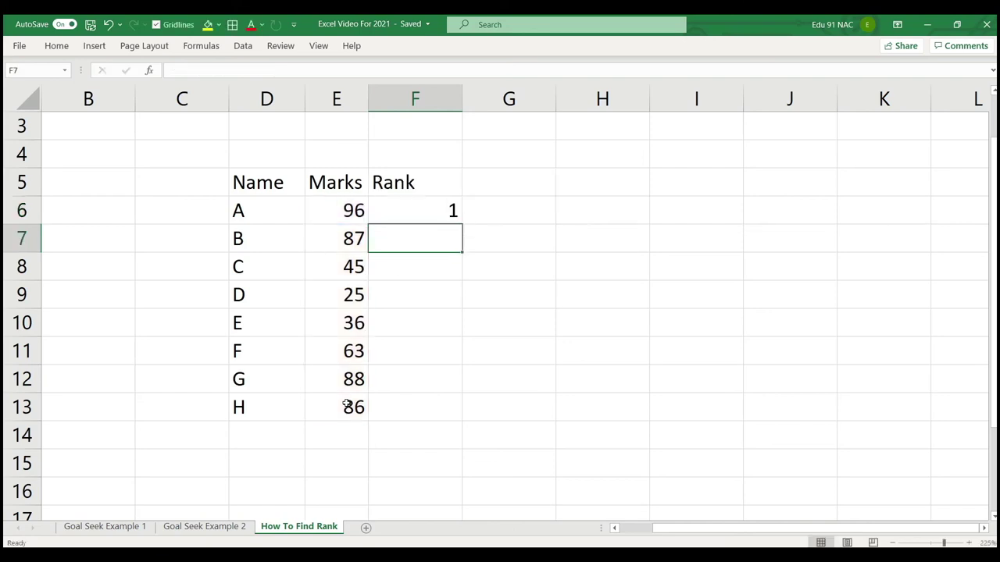
Change F6's RANK order argument to 1 for ascending ranking.
{"action": "left_click", "coordinate": [344, 215]}
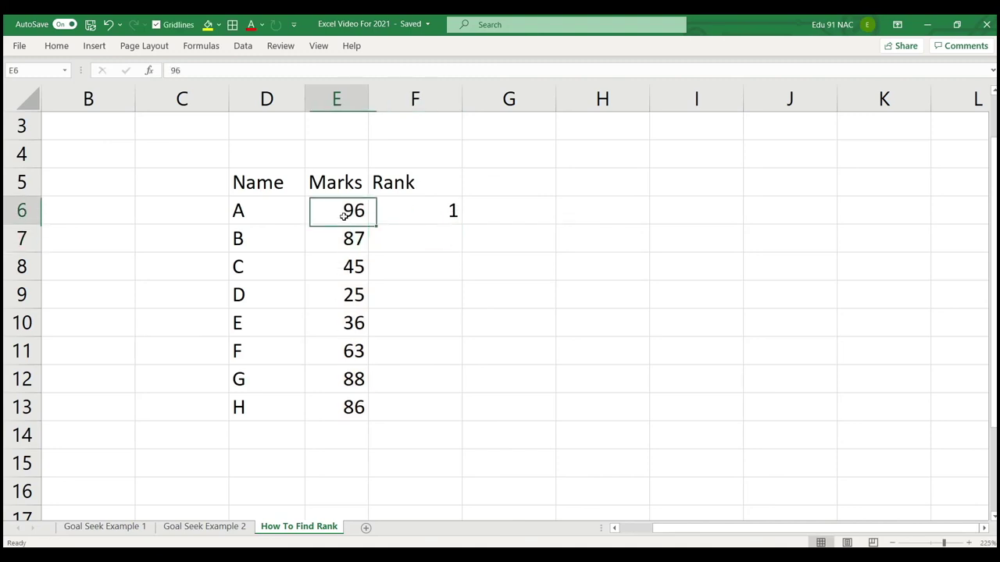
{"action": "left_click", "coordinate": [416, 206]}
{"action": "key", "text": "F2"}
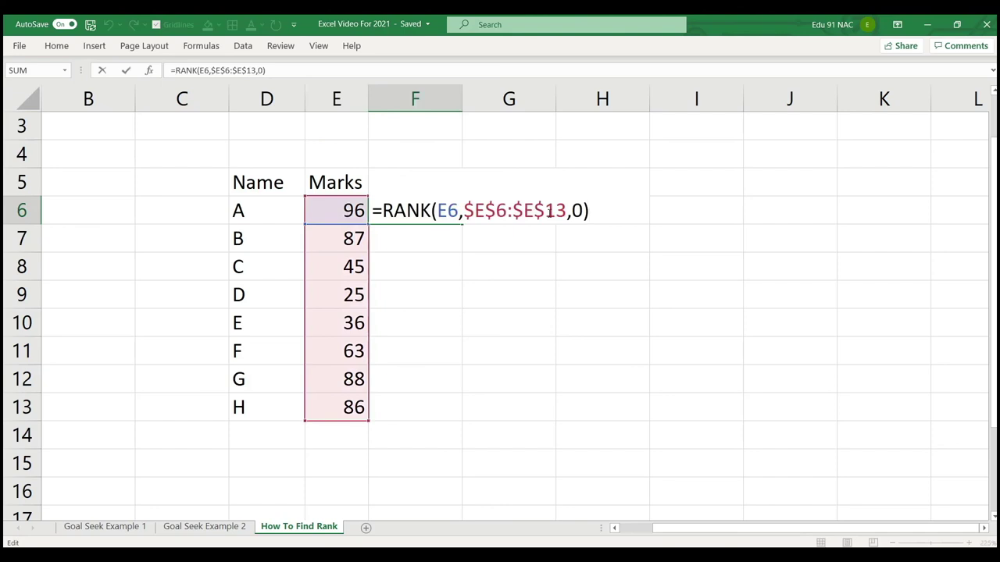
{"action": "left_click", "coordinate": [582, 210]}
{"action": "key", "text": "BackSpace"}
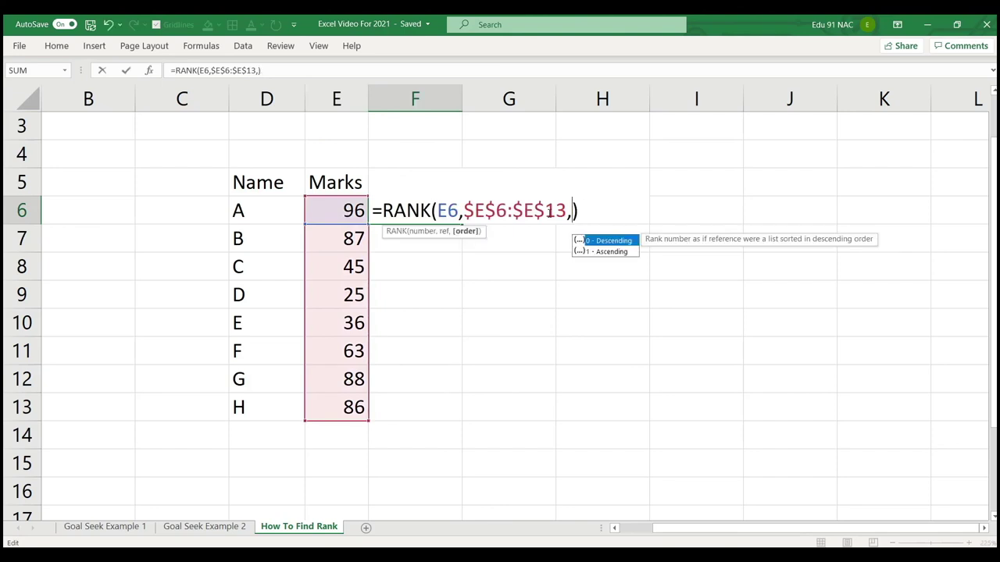
{"action": "type", "text": "1"}
{"action": "key", "text": "Return"}
Restore F6's RANK order argument to 0 for descending ranking.
{"action": "scroll", "coordinate": [500, 230], "scroll_direction": "up", "scroll_amount": 1}
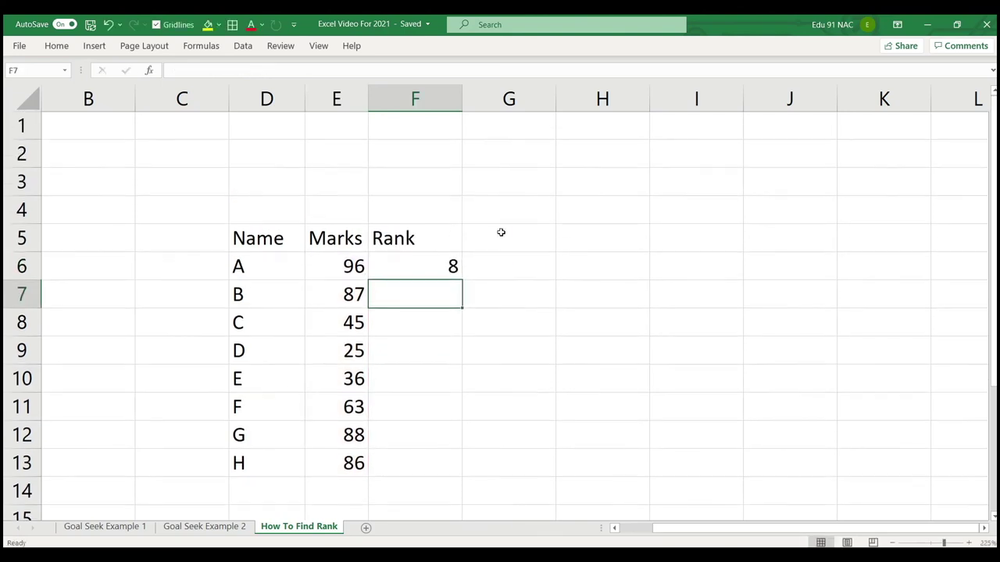
{"action": "left_click", "coordinate": [440, 263]}
{"action": "key", "text": "F2"}
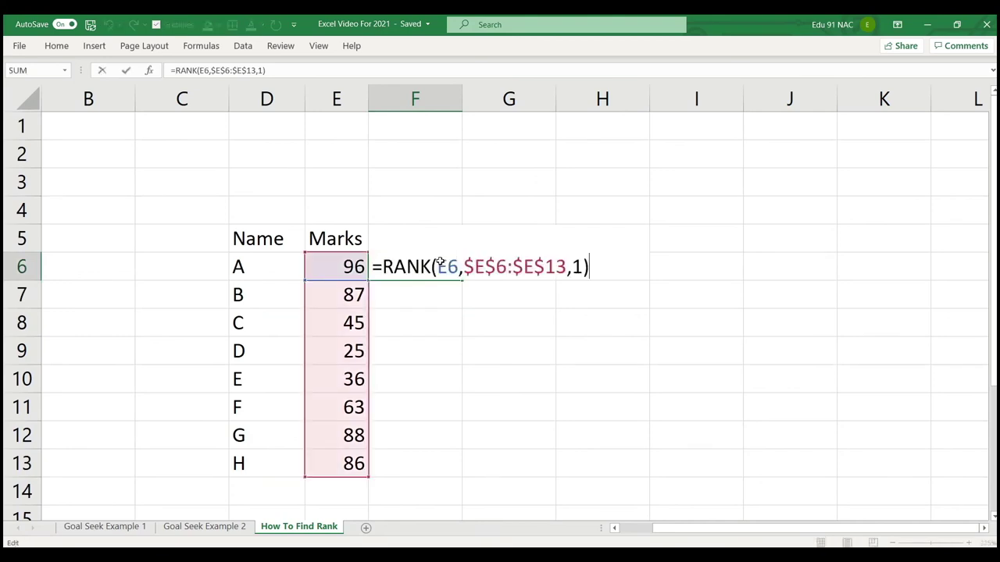
{"action": "left_click", "coordinate": [581, 267]}
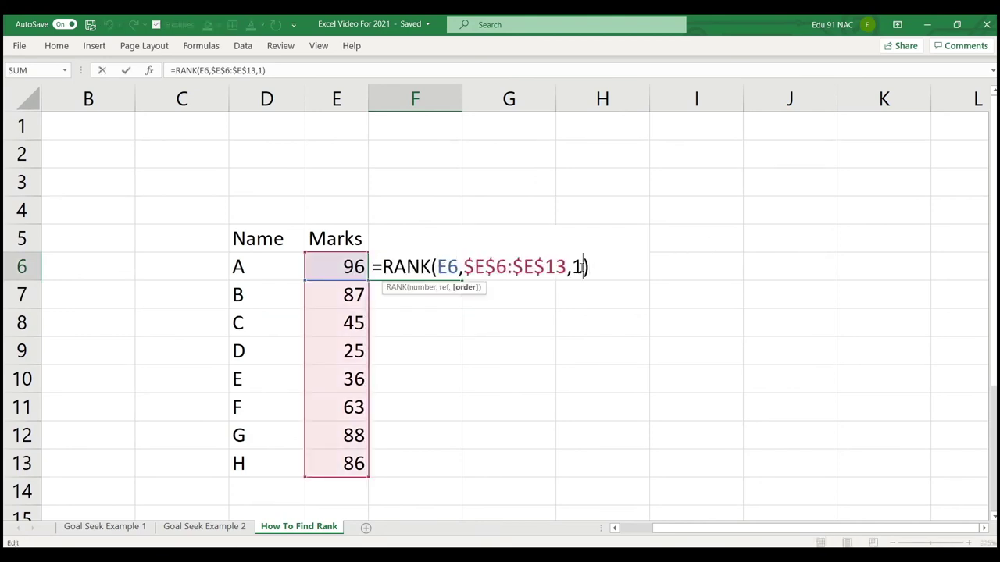
{"action": "key", "text": "BackSpace"}
{"action": "type", "text": "0"}
{"action": "key", "text": "Return"}
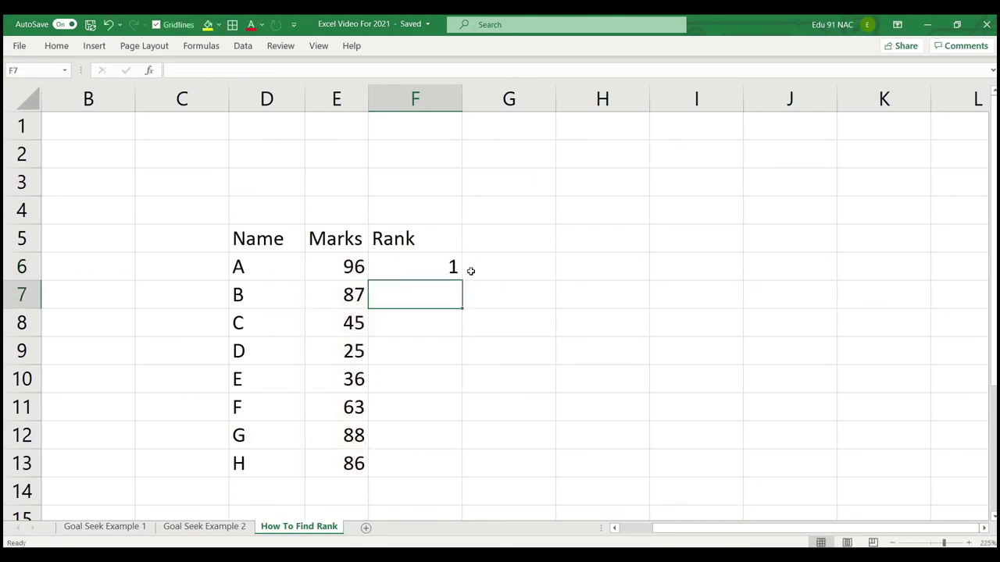
Fill the RANK formula from F6 down to F13.
{"action": "left_click", "coordinate": [453, 270]}
{"action": "left_click_drag", "start_coordinate": [461, 280], "coordinate": [461, 474]}
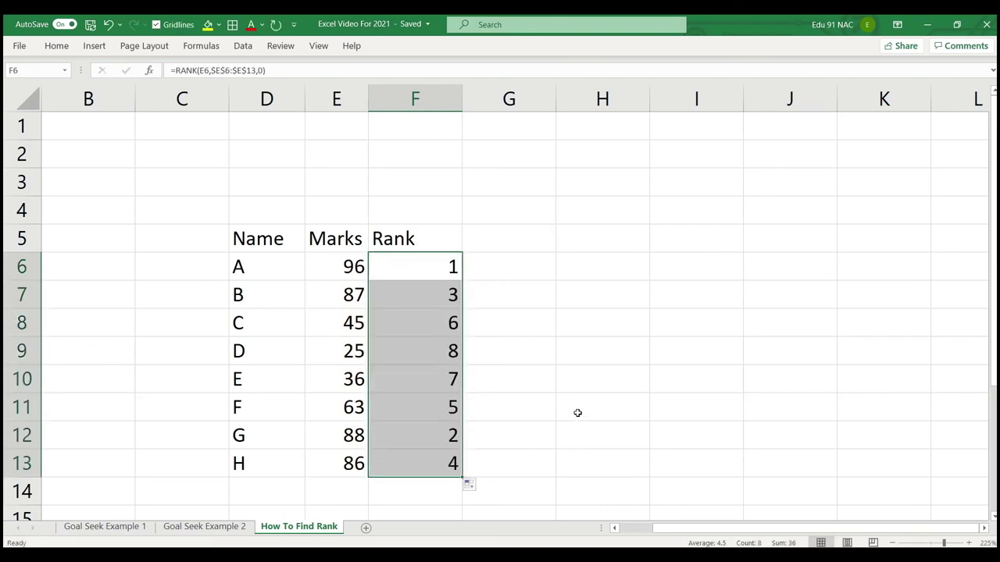
{"action": "scroll", "coordinate": [578, 409], "scroll_direction": "down", "scroll_amount": 2}
{"action": "scroll", "coordinate": [578, 408], "scroll_direction": "up", "scroll_amount": 2}
{"action": "scroll", "coordinate": [570, 391], "scroll_direction": "down", "scroll_amount": 1}
{"action": "scroll", "coordinate": [567, 383], "scroll_direction": "down", "scroll_amount": 1}
{"action": "scroll", "coordinate": [554, 360], "scroll_direction": "up", "scroll_amount": 1}
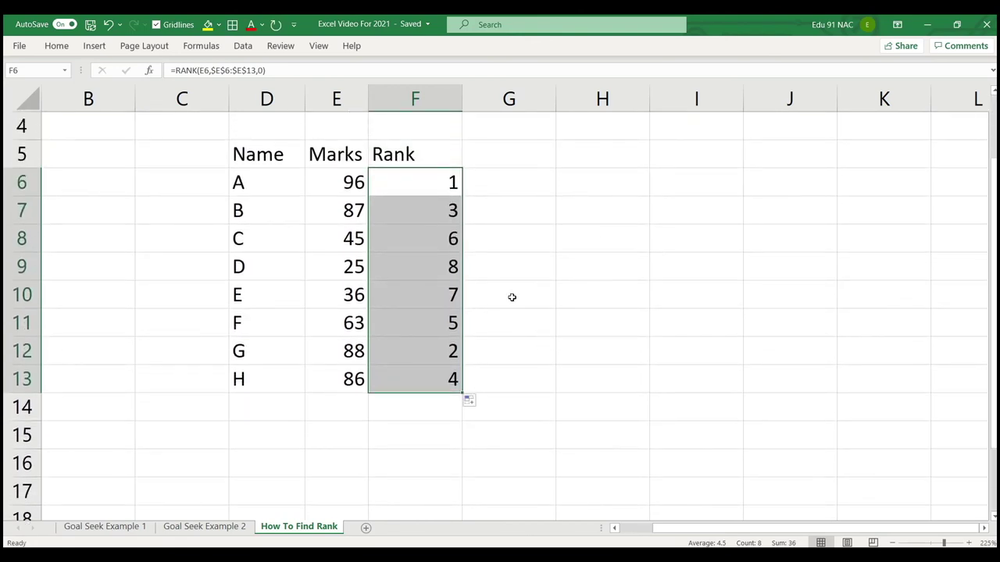
Review the names, marks and resulting ranks against F6's formula.
{"action": "left_click_drag", "start_coordinate": [275, 154], "coordinate": [417, 375]}
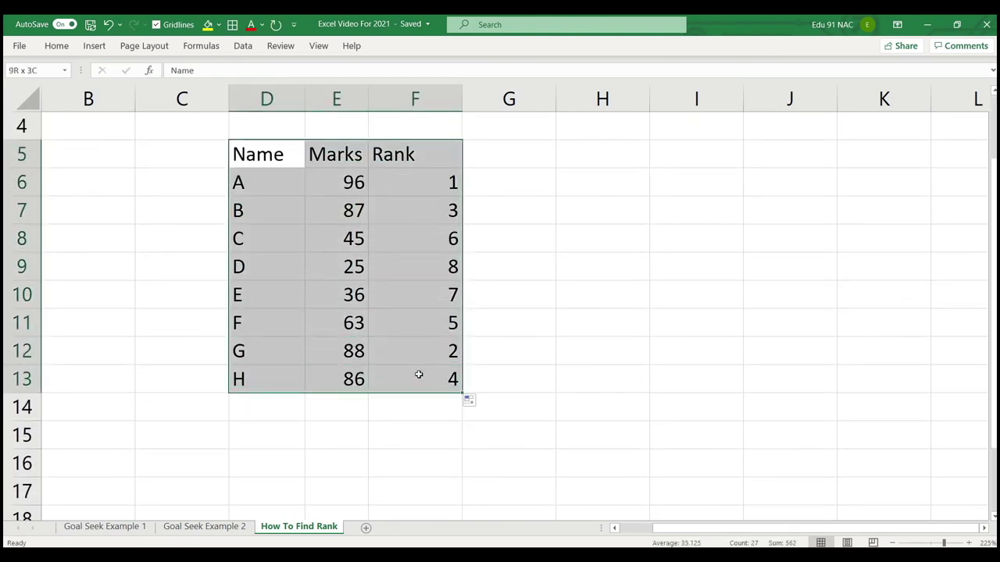
{"action": "left_click", "coordinate": [503, 273]}
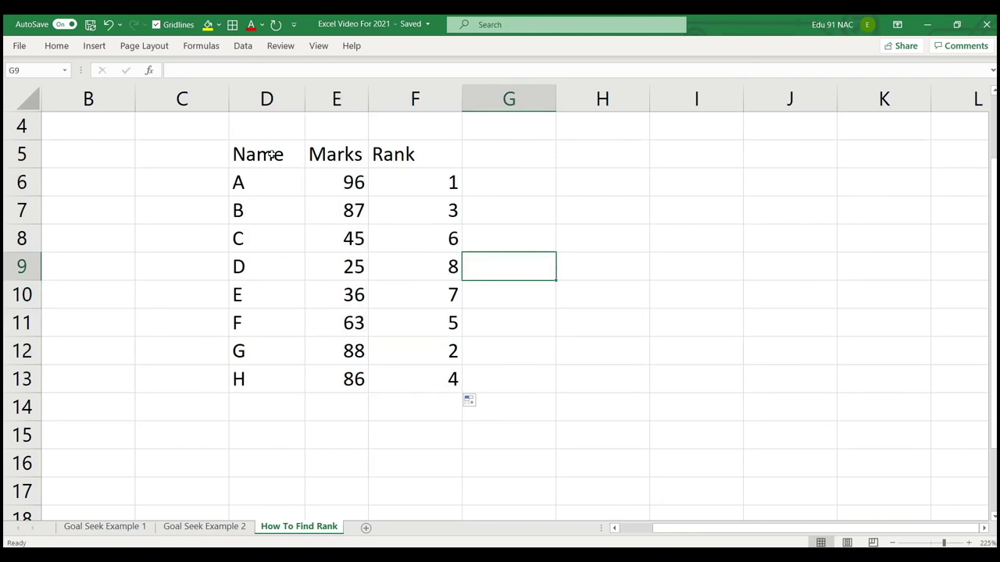
{"action": "left_click", "coordinate": [268, 184]}
{"action": "left_click", "coordinate": [268, 207]}
{"action": "left_click", "coordinate": [268, 240]}
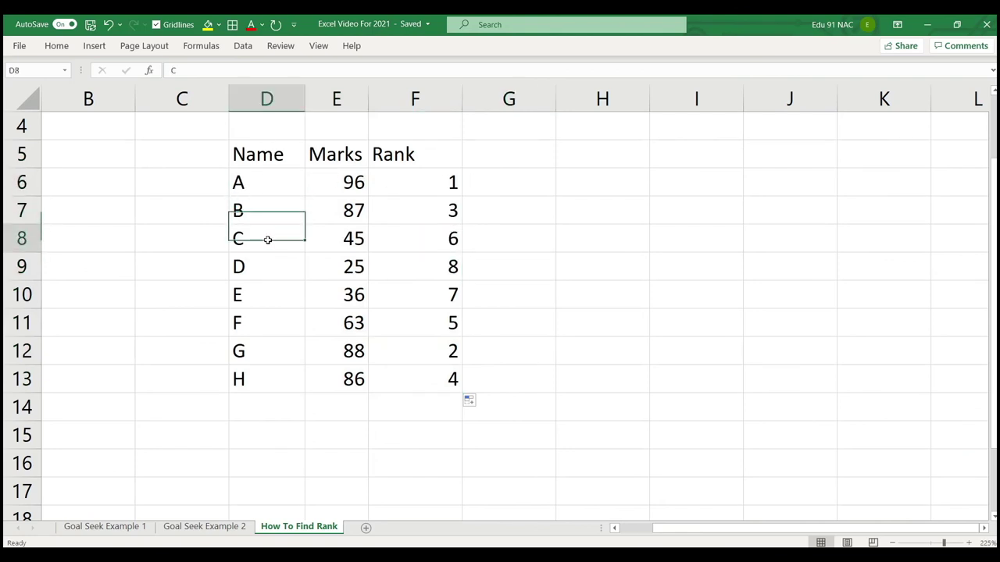
{"action": "left_click", "coordinate": [267, 268]}
{"action": "left_click", "coordinate": [322, 184]}
{"action": "left_click", "coordinate": [331, 211]}
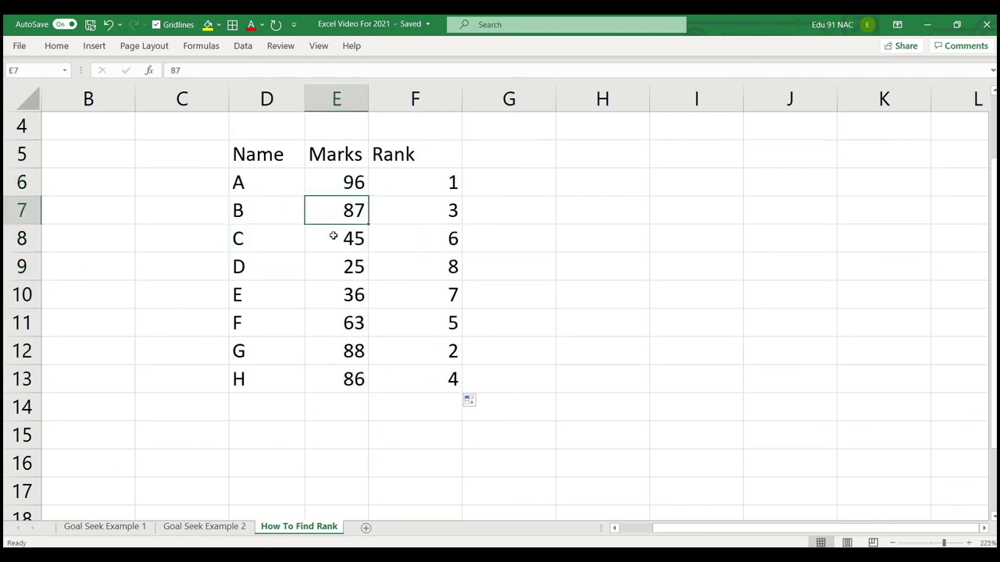
{"action": "left_click", "coordinate": [333, 235]}
{"action": "left_click", "coordinate": [334, 266]}
{"action": "left_click", "coordinate": [333, 289]}
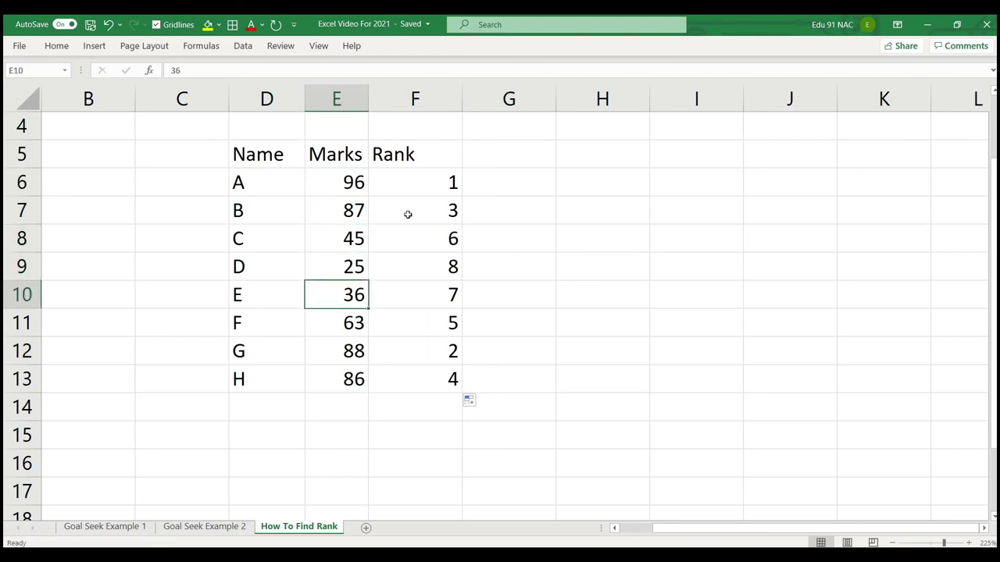
{"action": "left_click_drag", "start_coordinate": [429, 180], "coordinate": [423, 295]}
{"action": "left_click", "coordinate": [490, 170]}
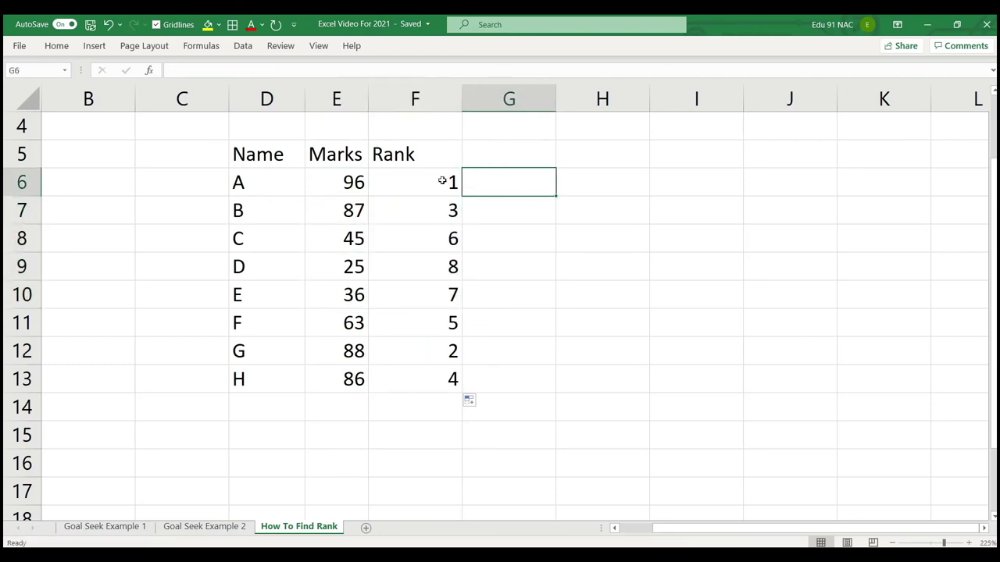
{"action": "left_click", "coordinate": [441, 181]}
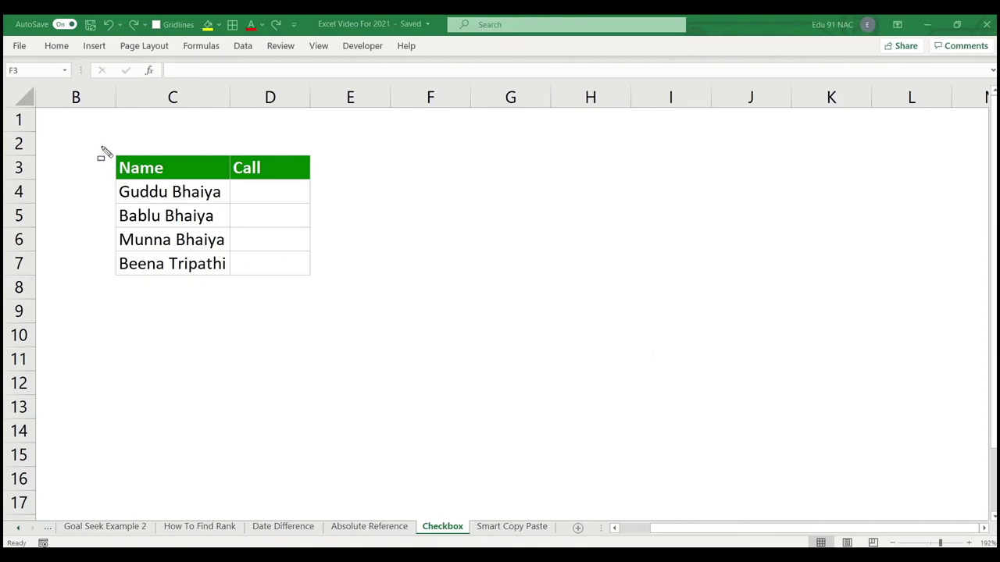
Select Call cell D4, close Format Cells unchanged, and pin the ribbon open with Ctrl+F1.
{"action": "mouse_move", "coordinate": [102, 146]}
{"action": "left_mouse_down"}
{"action": "mouse_move", "coordinate": [270, 274]}
{"action": "mouse_move", "coordinate": [336, 304]}
{"action": "mouse_move", "coordinate": [339, 295]}
{"action": "left_mouse_up"}
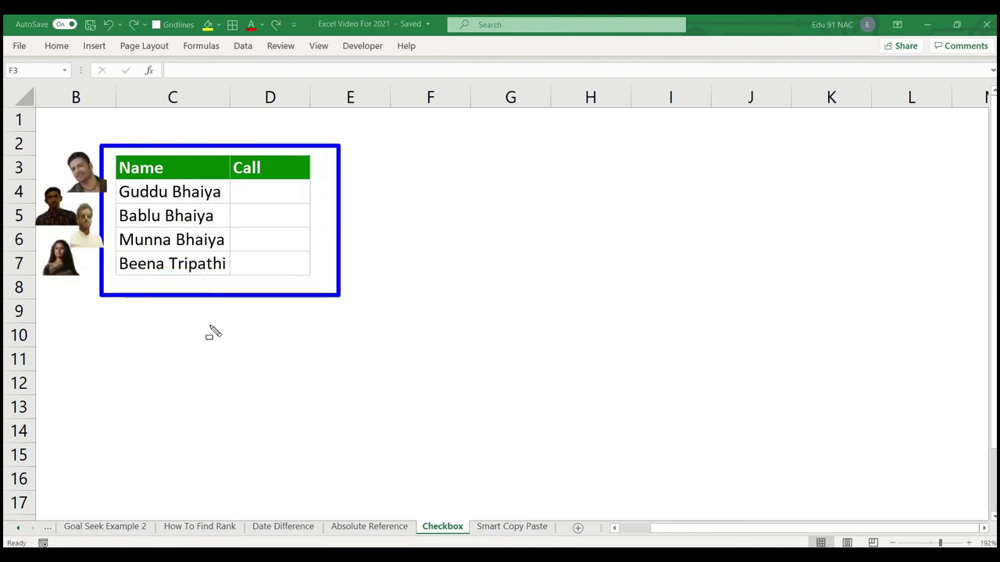
{"action": "key", "text": "Escape"}
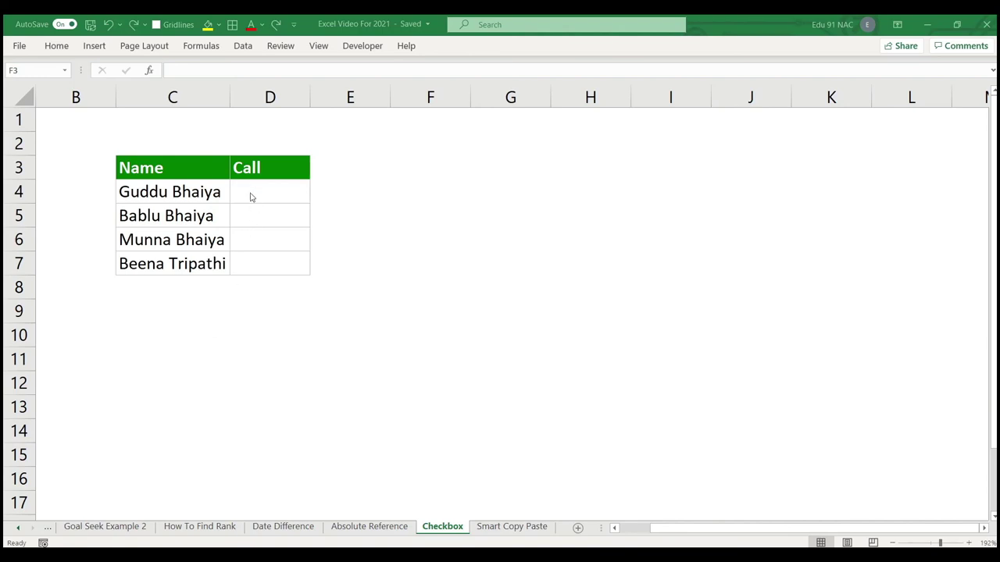
{"action": "left_click", "coordinate": [250, 192]}
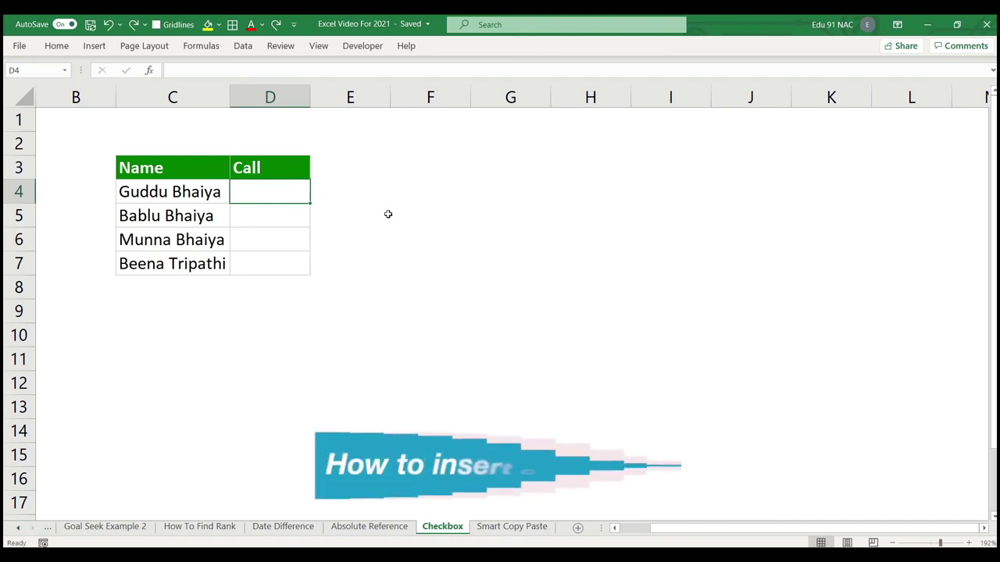
{"action": "left_click_drag", "start_coordinate": [335, 35], "coordinate": [390, 57]}
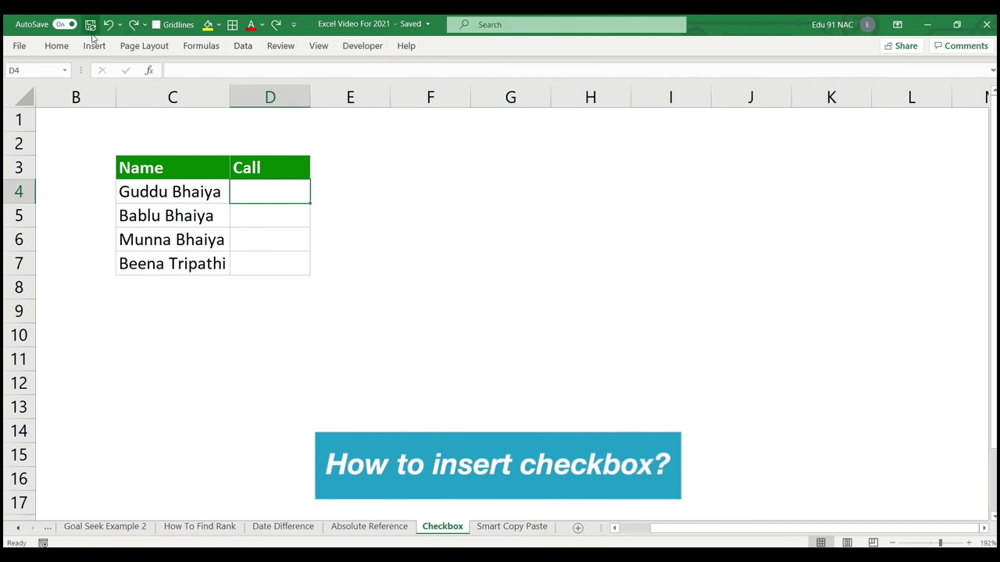
{"action": "key", "text": "ctrl+1"}
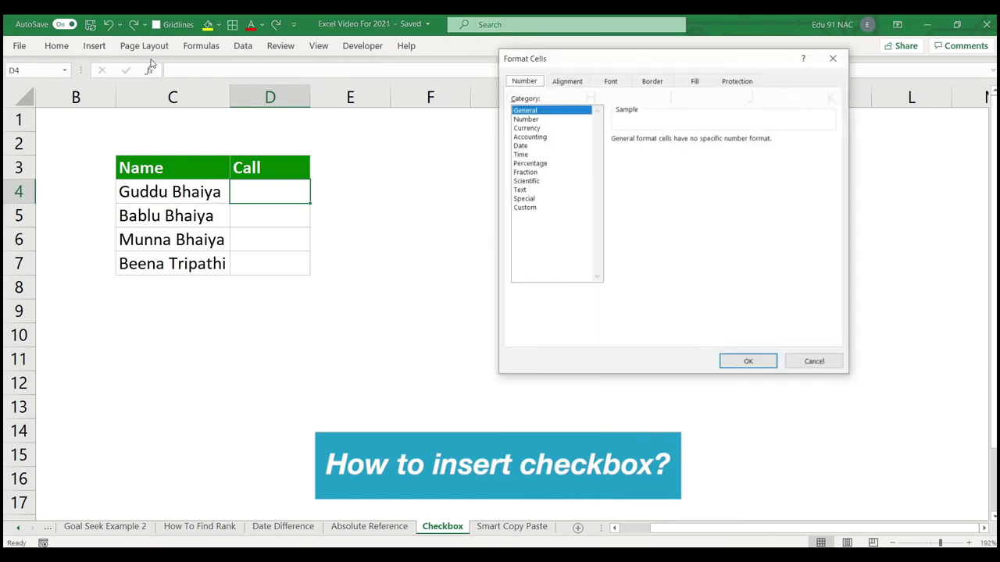
{"action": "left_click", "coordinate": [817, 359]}
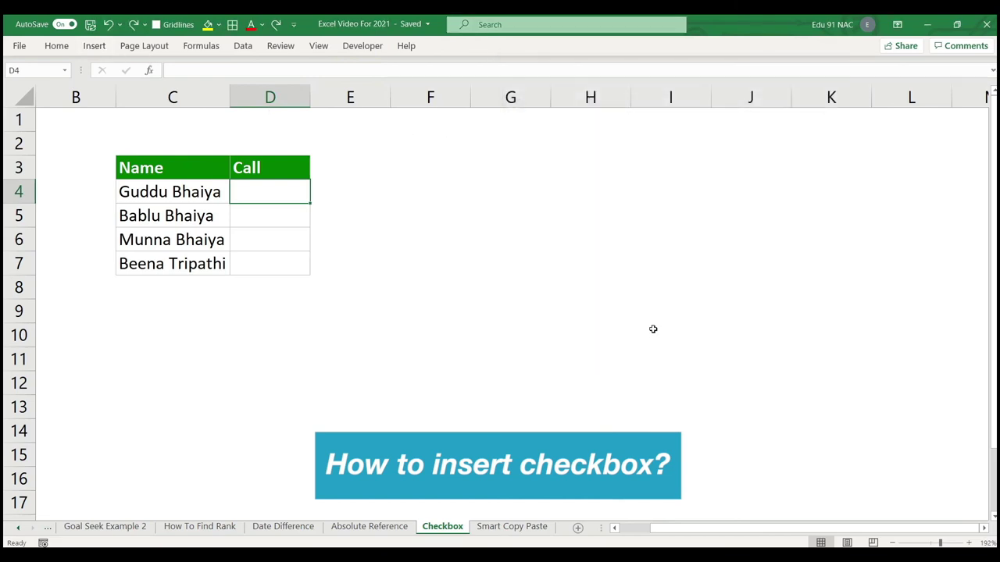
{"action": "left_click", "coordinate": [650, 331]}
{"action": "key", "text": "ctrl+F1"}
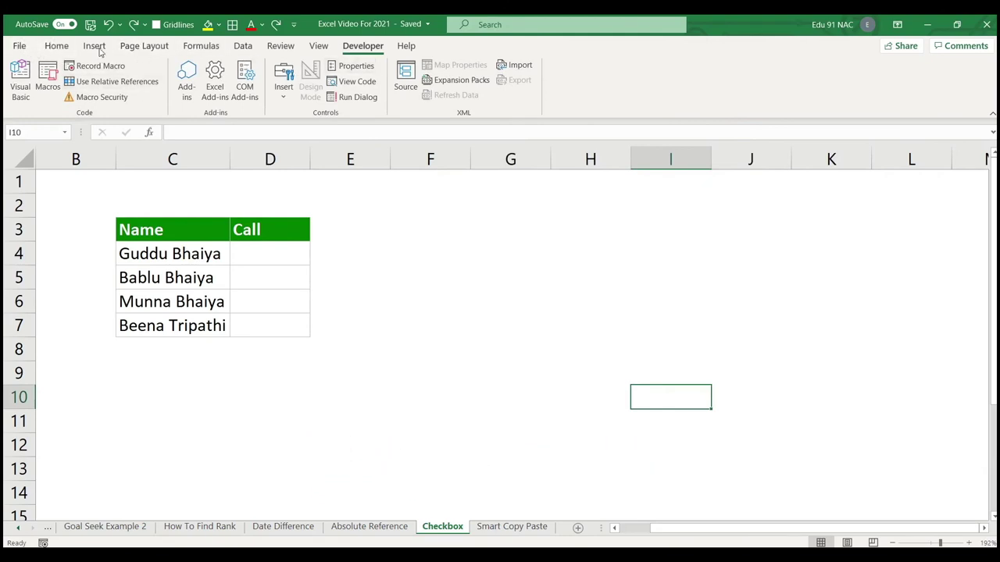
Open Customize the Ribbon from the ribbon's context menu.
{"action": "left_click", "coordinate": [56, 46]}
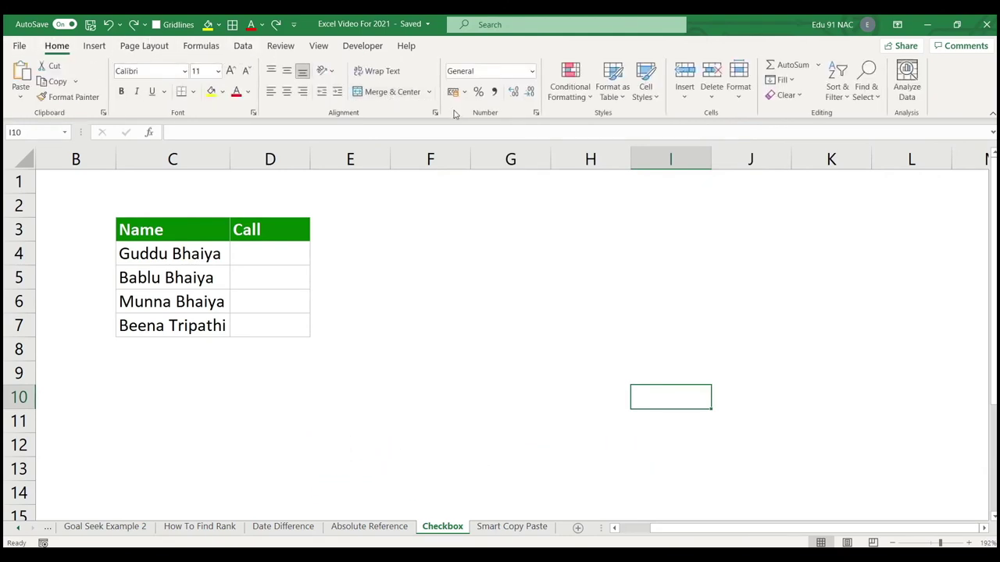
{"action": "right_click", "coordinate": [395, 115]}
{"action": "right_click", "coordinate": [406, 108]}
{"action": "left_click", "coordinate": [448, 142]}
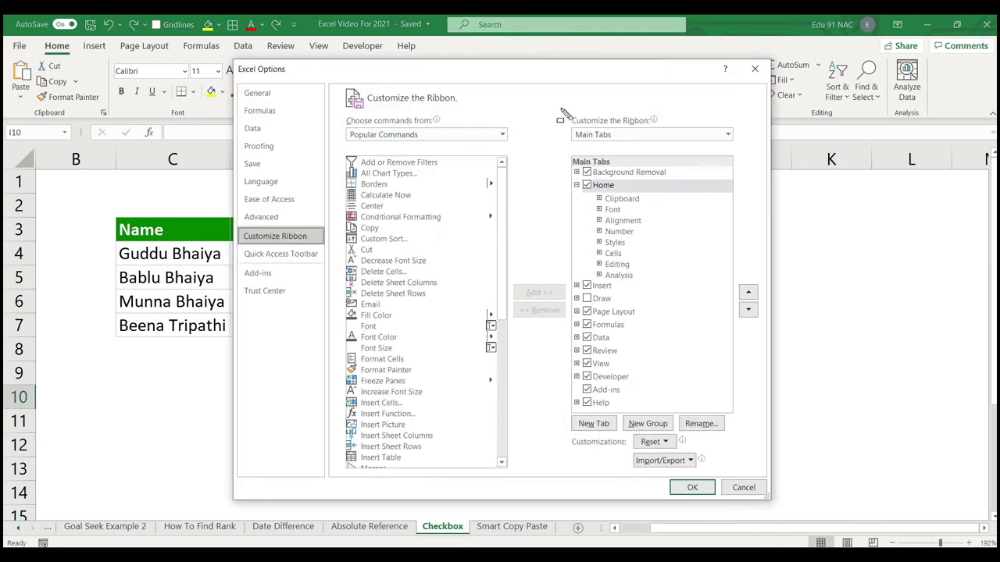
Untick Developer in the Main Tabs list and confirm.
{"action": "left_click_drag", "start_coordinate": [560, 108], "coordinate": [745, 150]}
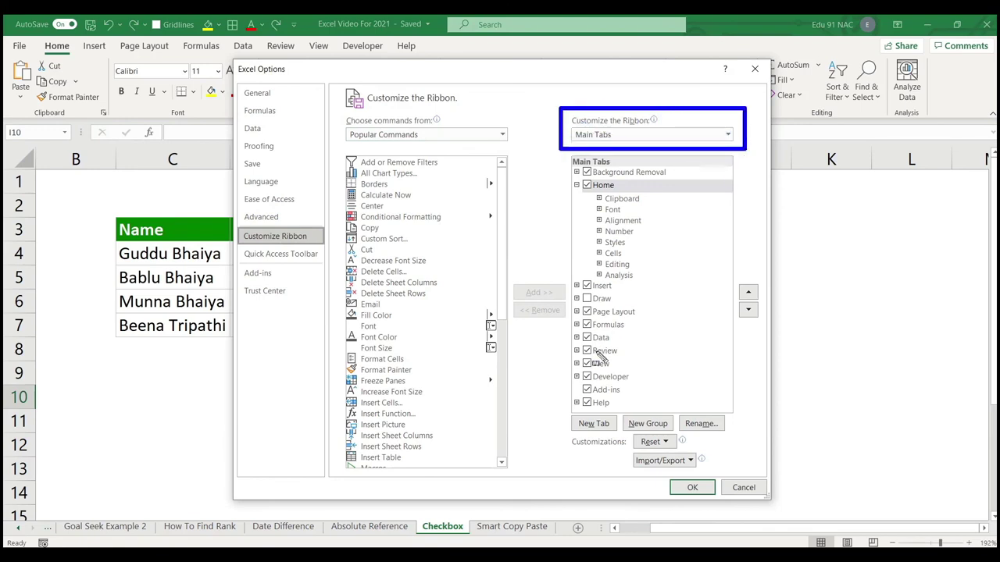
{"action": "mouse_move", "coordinate": [558, 360]}
{"action": "left_mouse_down"}
{"action": "mouse_move", "coordinate": [617, 383]}
{"action": "mouse_move", "coordinate": [684, 389]}
{"action": "left_mouse_up"}
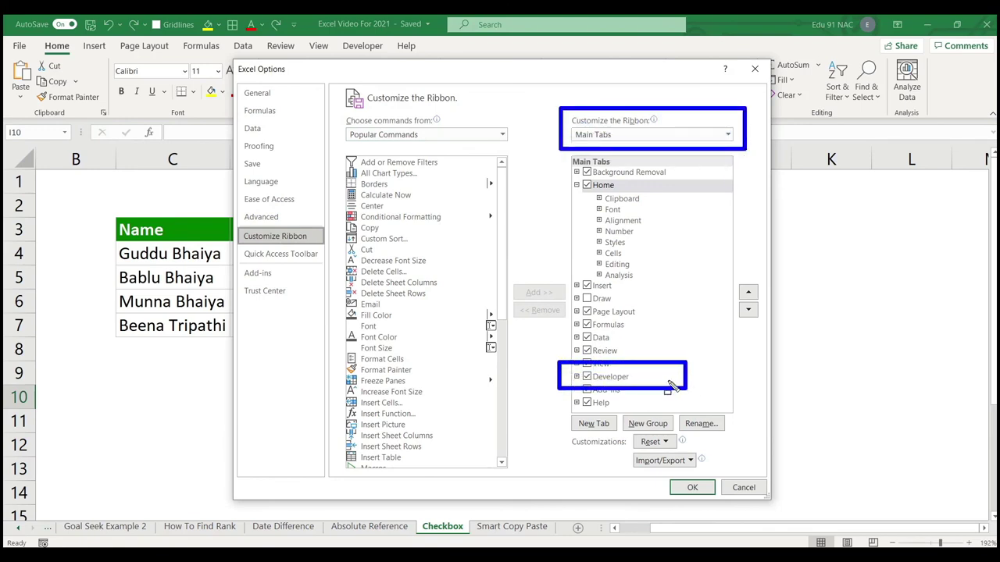
{"action": "key", "text": "Escape"}
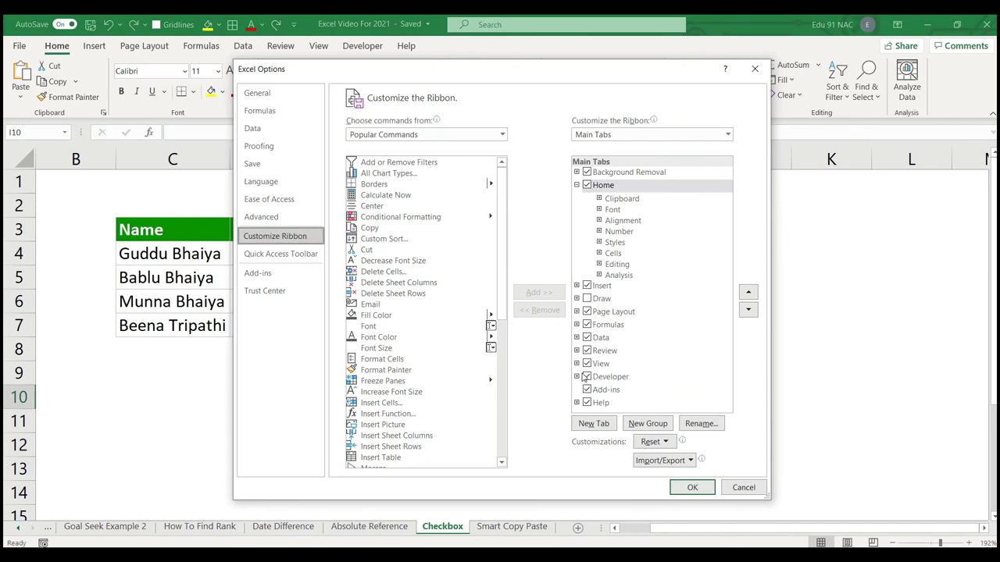
{"action": "left_click", "coordinate": [578, 376]}
{"action": "left_click", "coordinate": [587, 362]}
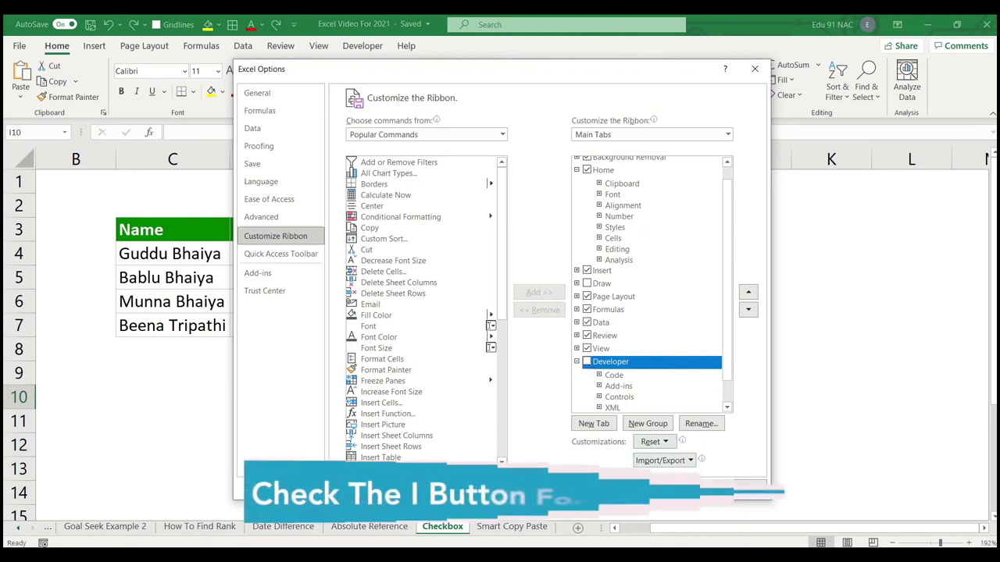
{"action": "key", "text": "Return"}
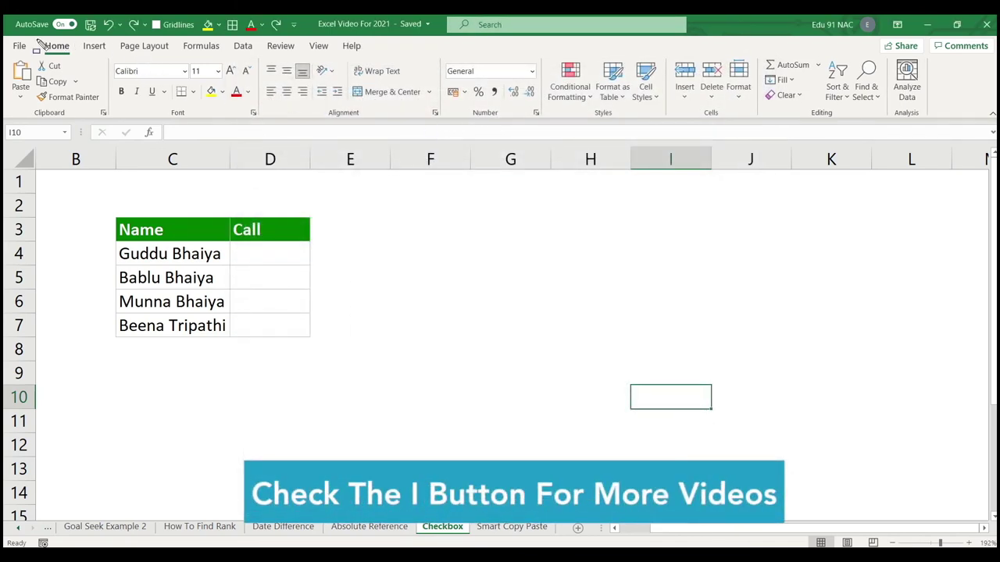
Tick Developer under Main Tabs and click OK.
{"action": "left_click_drag", "start_coordinate": [221, 60], "coordinate": [485, 62]}
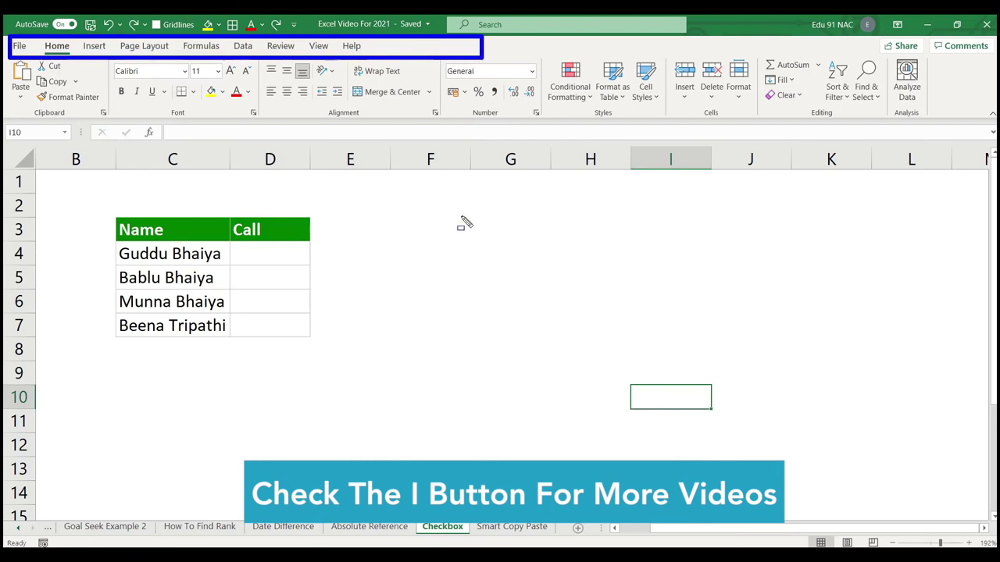
{"action": "right_click", "coordinate": [398, 109]}
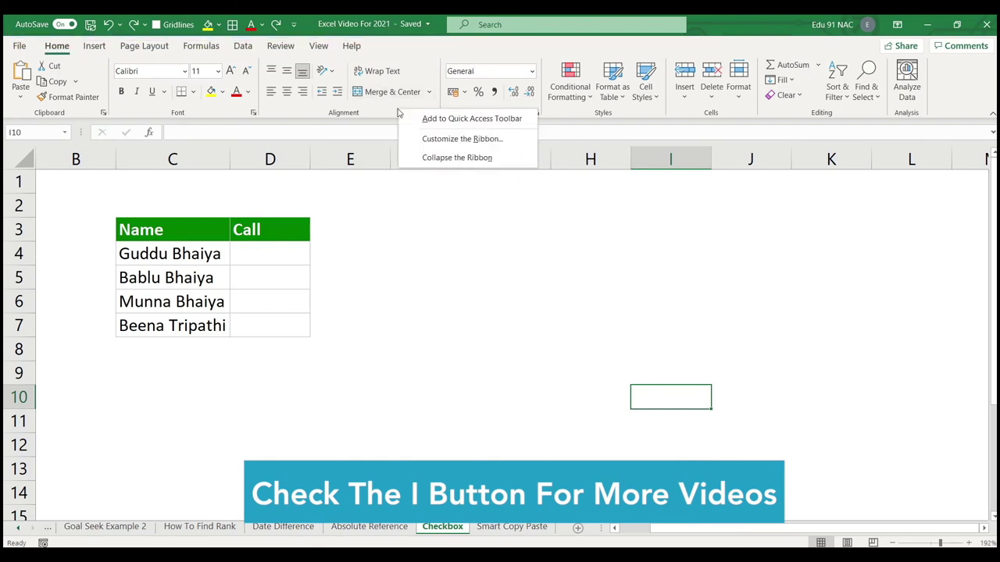
{"action": "left_click", "coordinate": [449, 141]}
{"action": "left_click", "coordinate": [588, 378]}
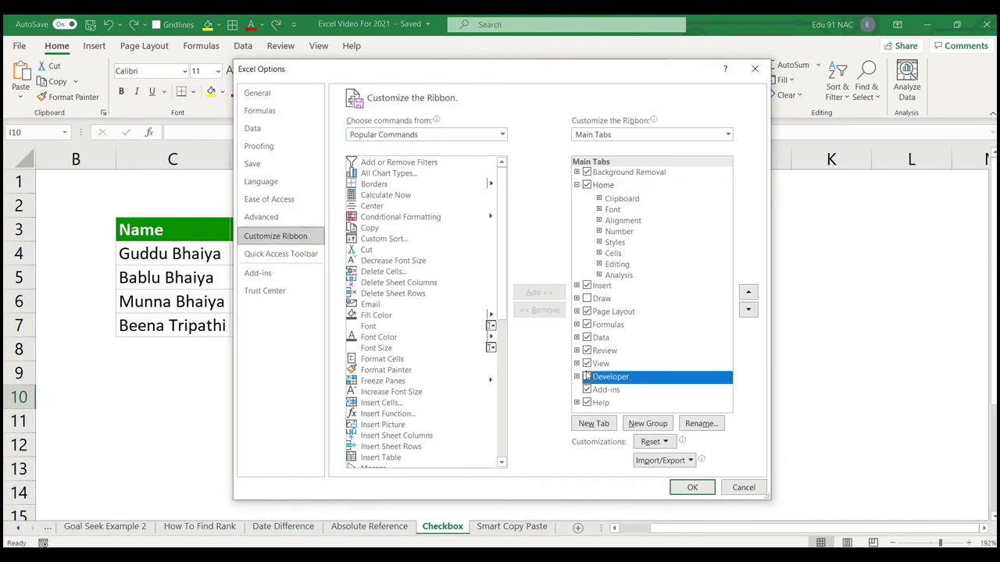
{"action": "left_click", "coordinate": [692, 487]}
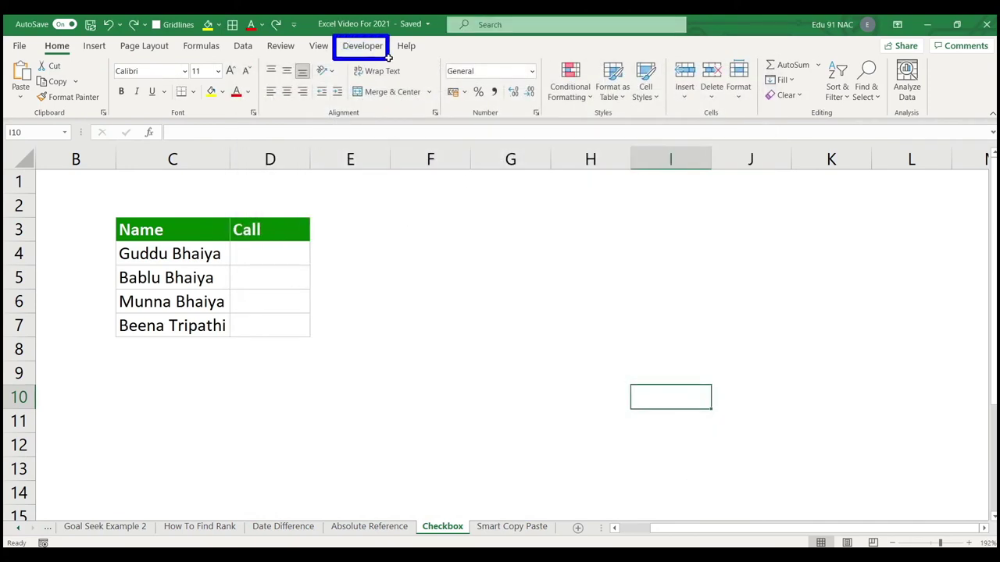
Draw a Check Box (Form Control) from Developer > Insert in D4 and delete its caption.
{"action": "left_click", "coordinate": [364, 45]}
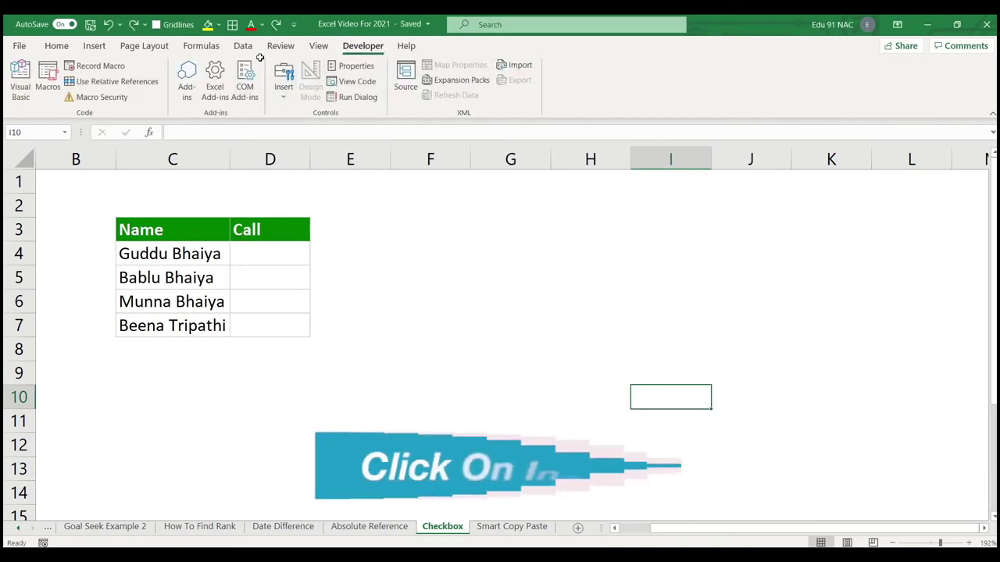
{"action": "left_click", "coordinate": [282, 92]}
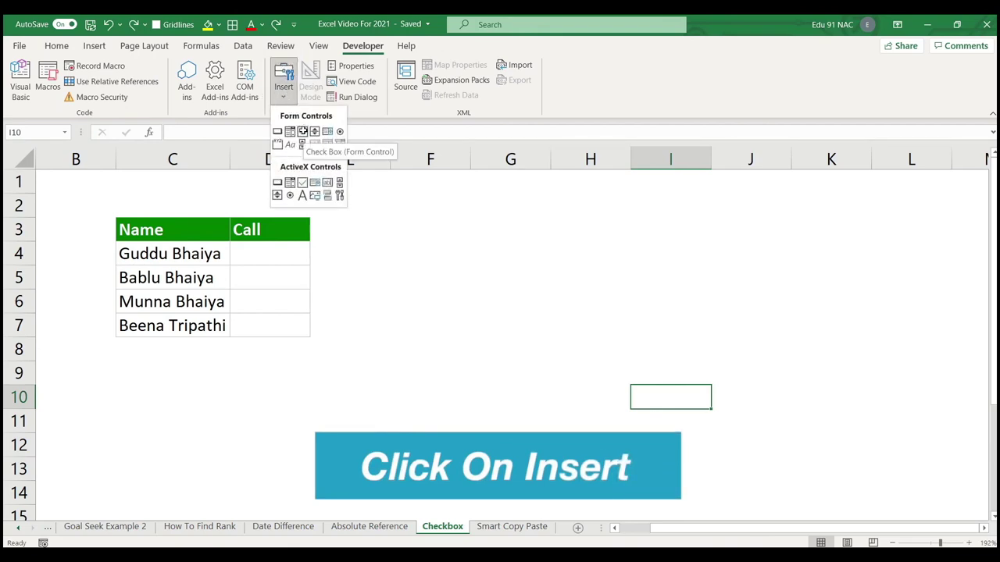
{"action": "left_click", "coordinate": [303, 131]}
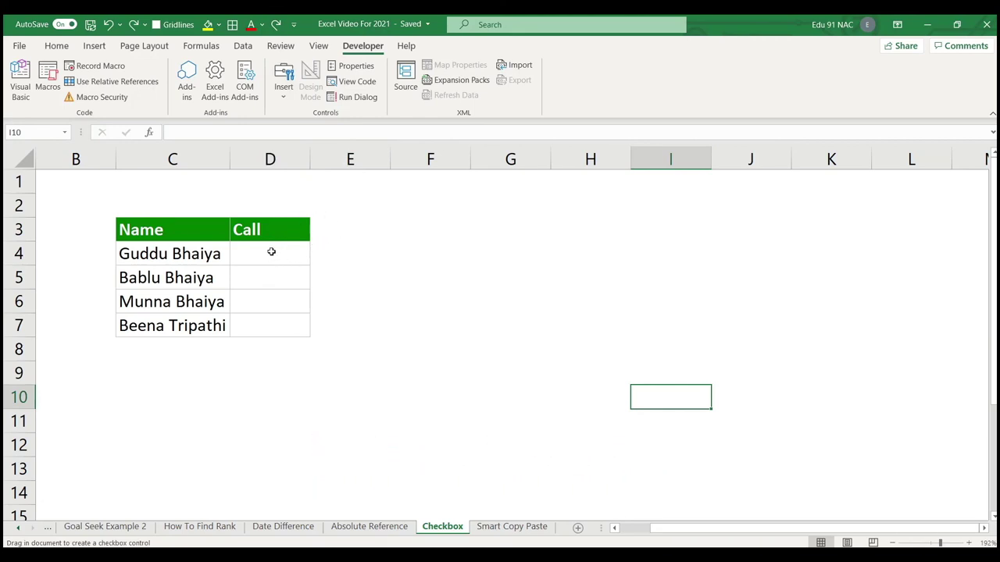
{"action": "left_click_drag", "start_coordinate": [239, 245], "coordinate": [272, 273]}
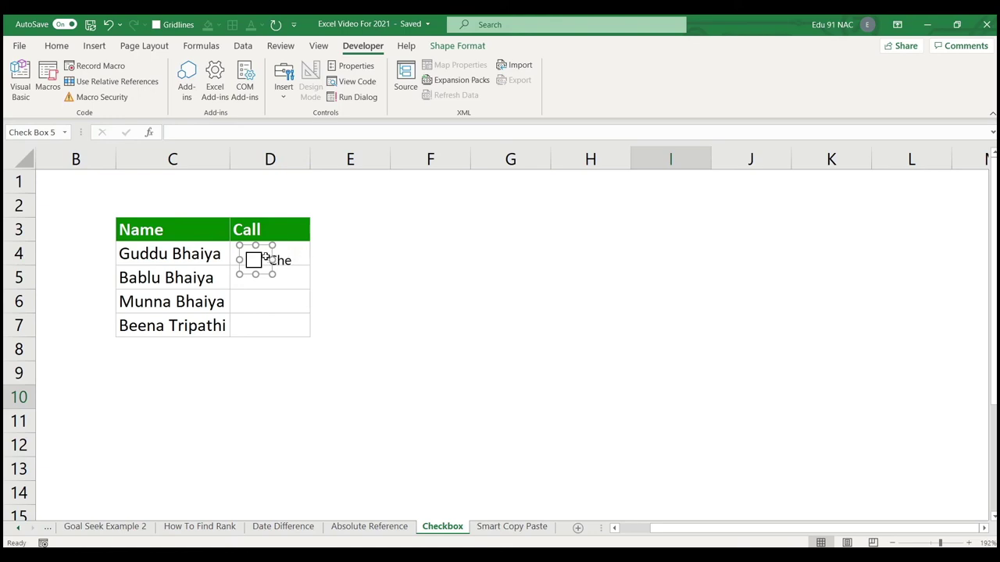
{"action": "left_click_drag", "start_coordinate": [274, 260], "coordinate": [331, 262]}
{"action": "left_click", "coordinate": [274, 260]}
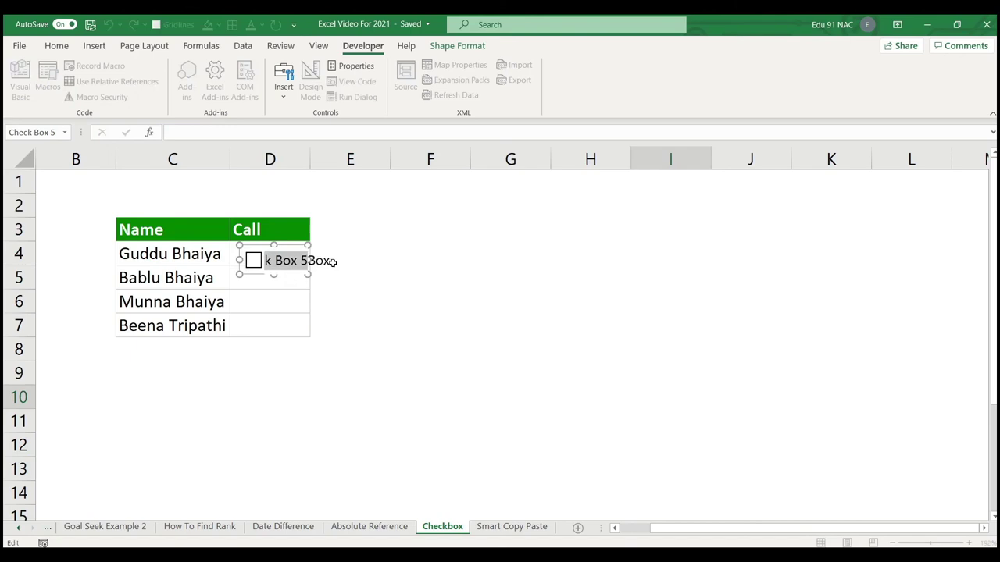
{"action": "key", "text": "BackSpace"}
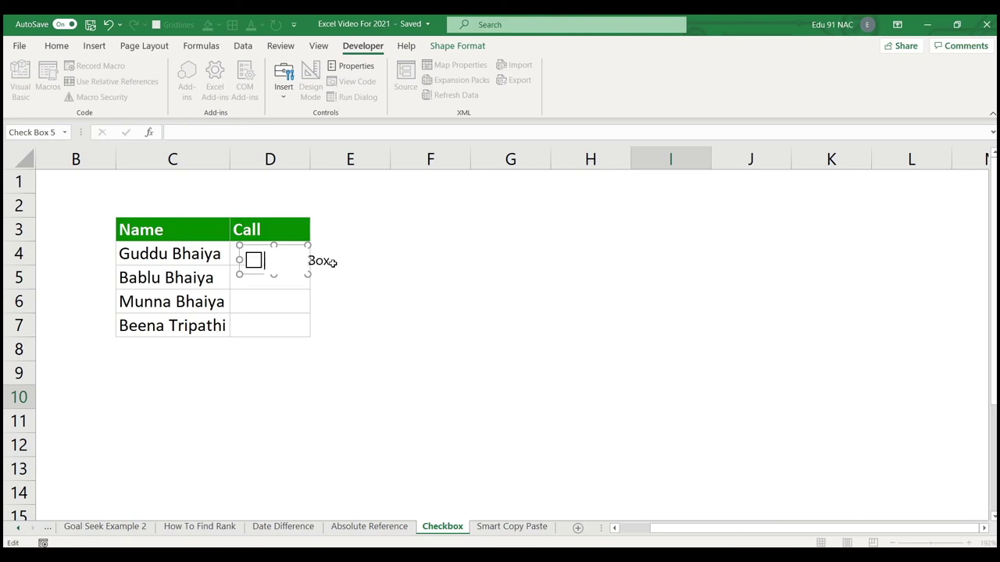
{"action": "left_click", "coordinate": [335, 292]}
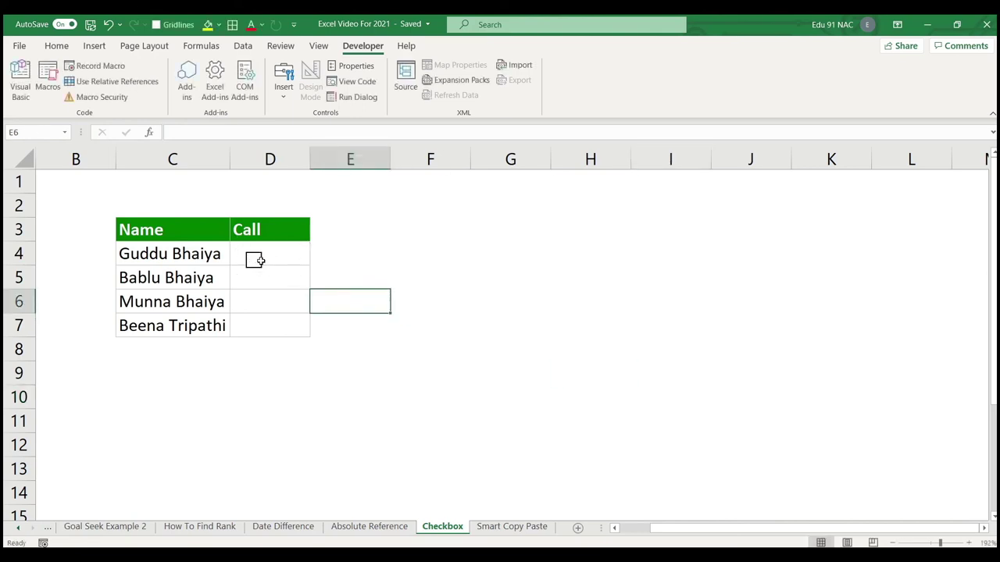
Position the checkbox within D4 and fill it down to D7.
{"action": "left_click", "coordinate": [258, 259], "text": "ctrl"}
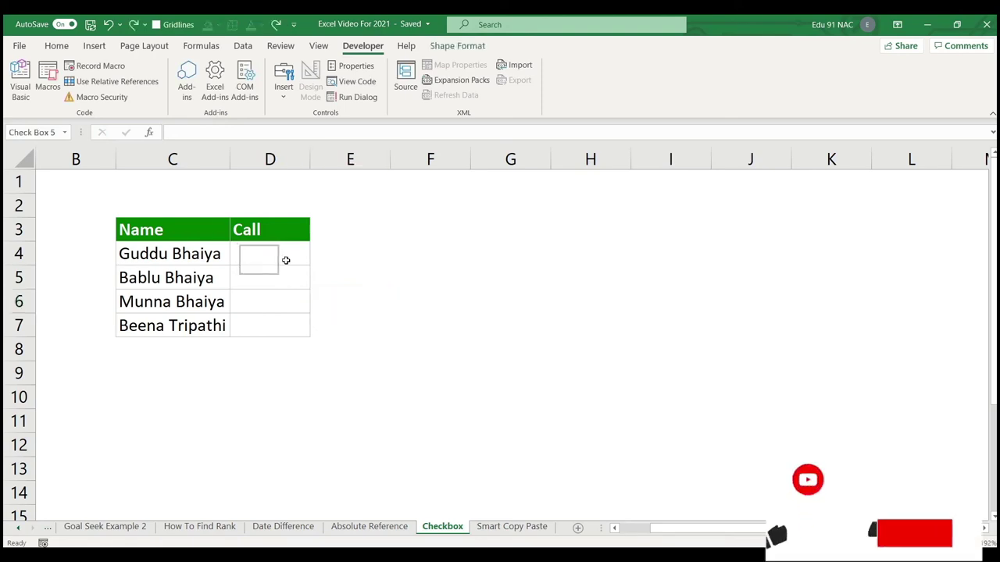
{"action": "left_click_drag", "start_coordinate": [268, 272], "coordinate": [268, 252]}
{"action": "left_click", "coordinate": [376, 274]}
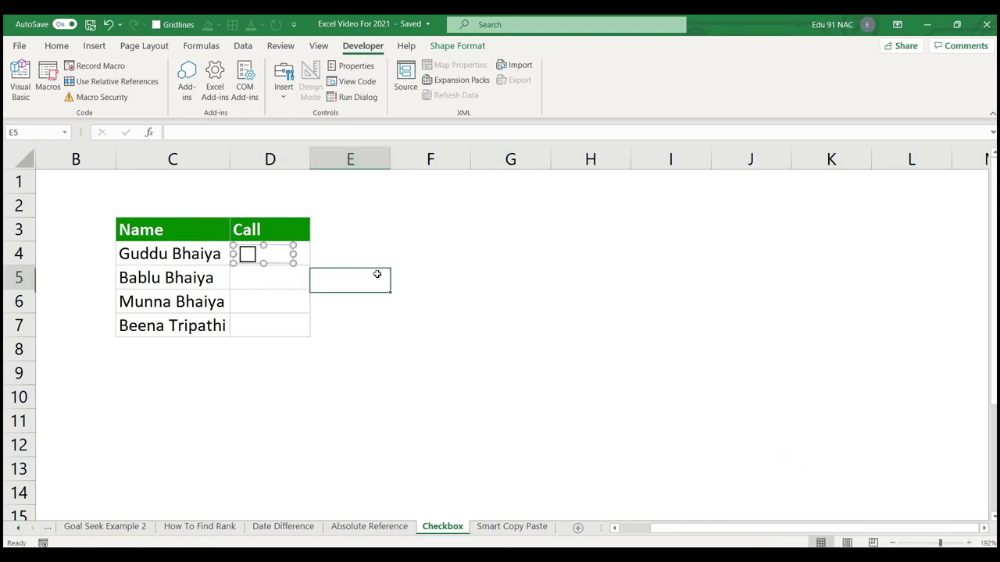
{"action": "left_click", "coordinate": [304, 259]}
{"action": "left_click_drag", "start_coordinate": [309, 264], "coordinate": [313, 339]}
{"action": "left_click", "coordinate": [375, 299]}
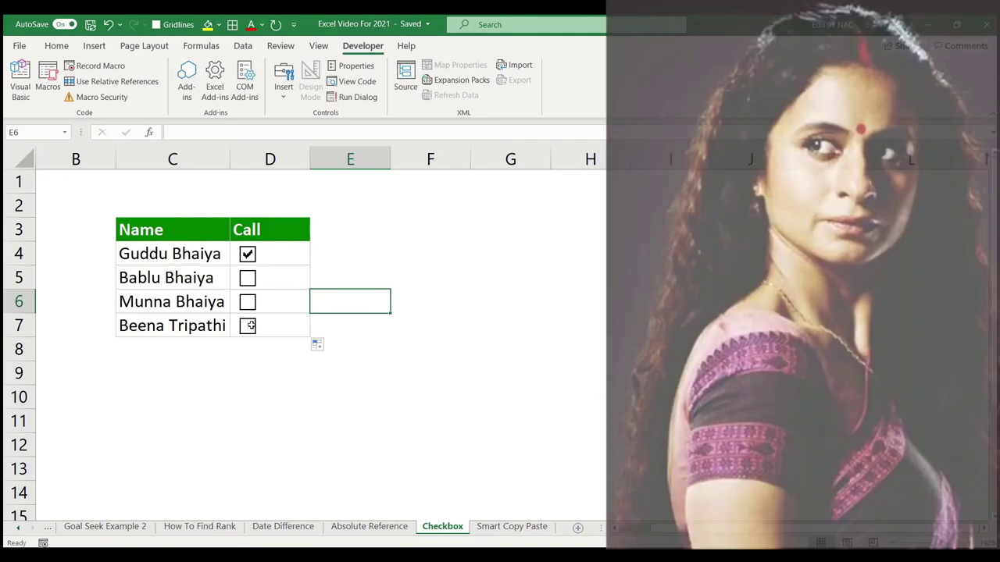
Tick the checkboxes in D7, D6 and D5, then untick all four.
{"action": "left_click", "coordinate": [247, 326]}
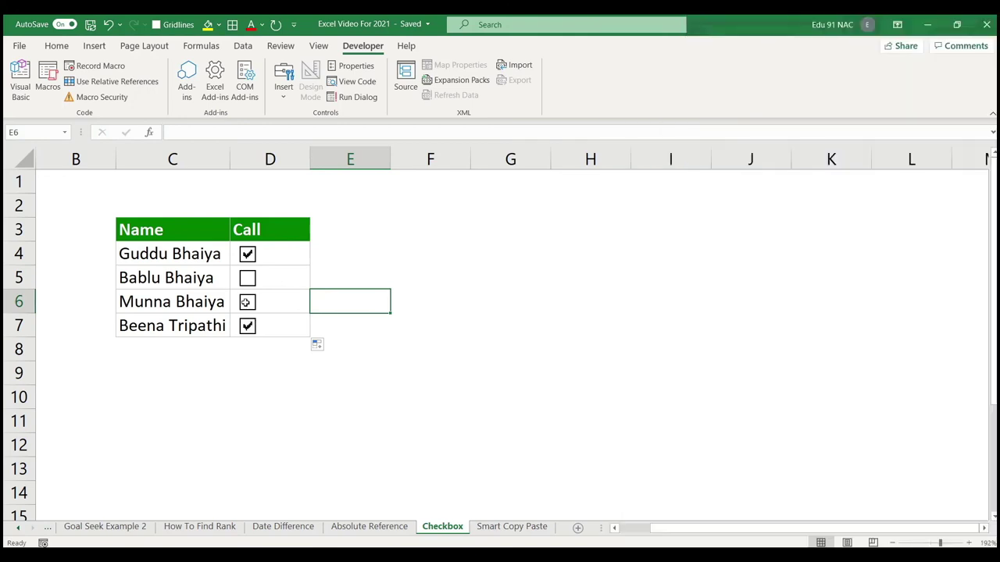
{"action": "left_click", "coordinate": [246, 302]}
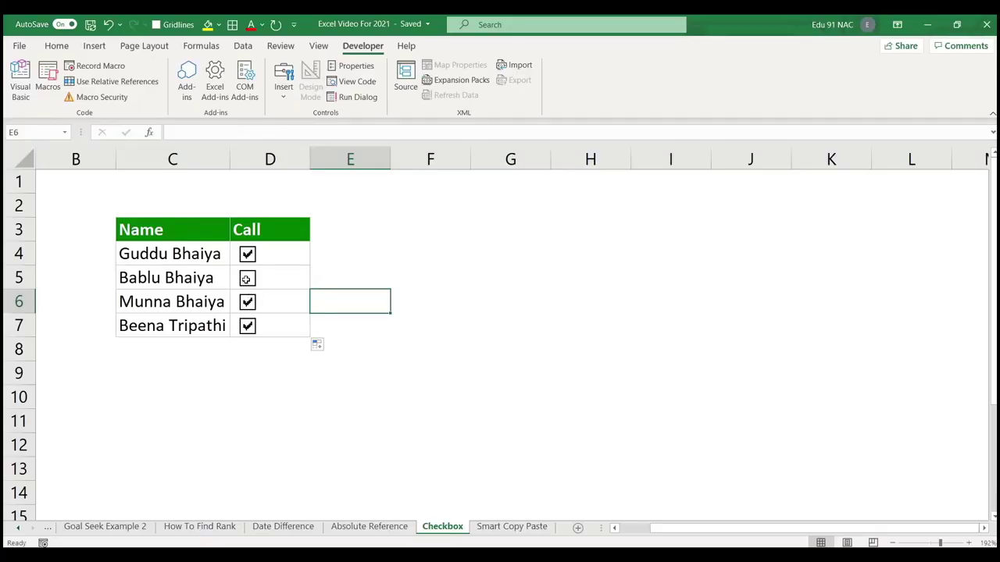
{"action": "left_click", "coordinate": [246, 279]}
{"action": "left_click", "coordinate": [247, 325]}
{"action": "left_click", "coordinate": [246, 302]}
{"action": "left_click", "coordinate": [246, 279]}
{"action": "left_click", "coordinate": [247, 255]}
{"action": "left_click", "coordinate": [420, 253]}
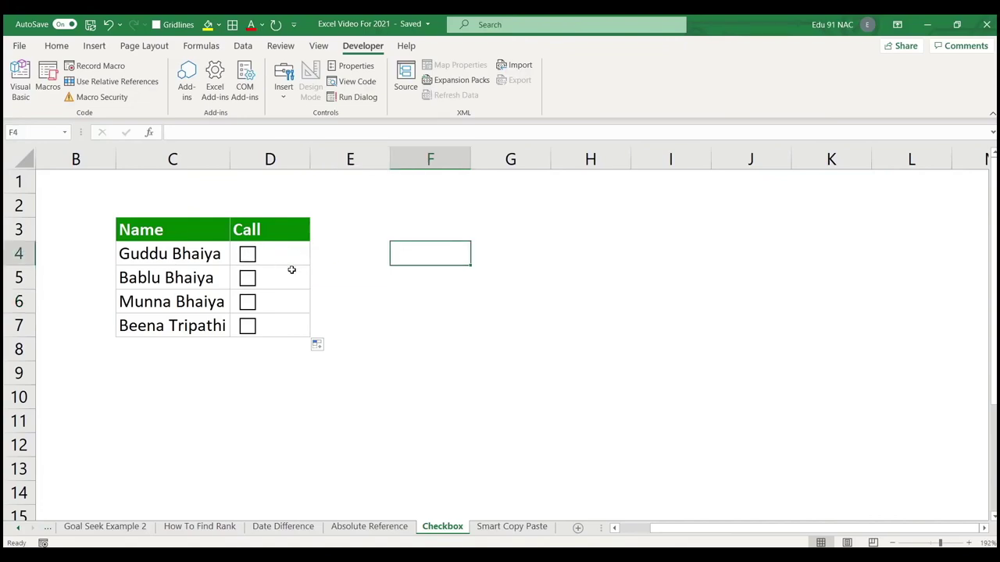
Undo the fill so the copied checkboxes in D5 through D7 are removed.
{"action": "key", "text": "ctrl+z"}
{"action": "left_click", "coordinate": [424, 286]}
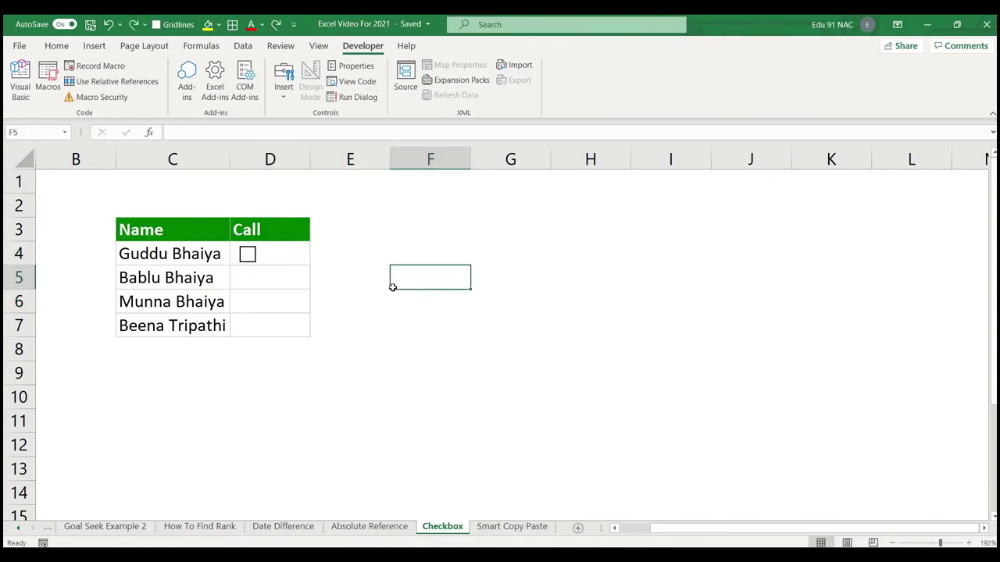
{"action": "key", "text": "ctrl+z"}
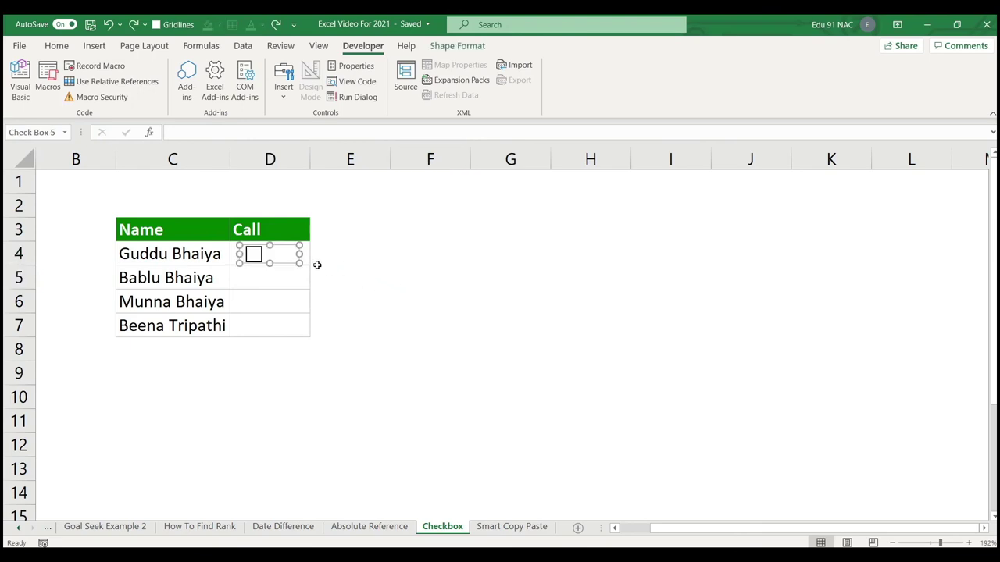
Resize the D4 checkbox, stretching it toward column E and then shrinking it back to fit D4.
{"action": "left_click_drag", "start_coordinate": [299, 253], "coordinate": [271, 252]}
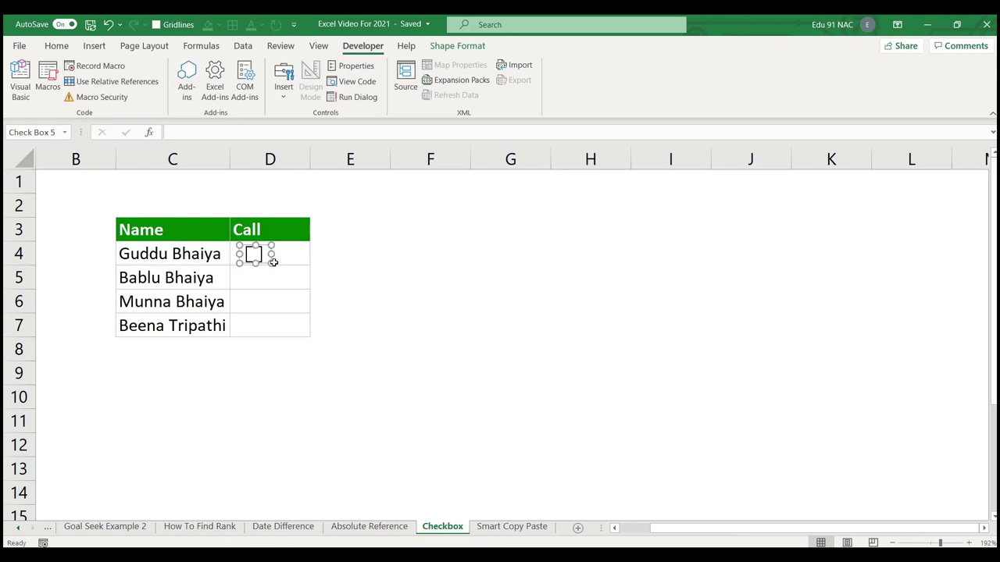
{"action": "left_click_drag", "start_coordinate": [272, 255], "coordinate": [411, 257]}
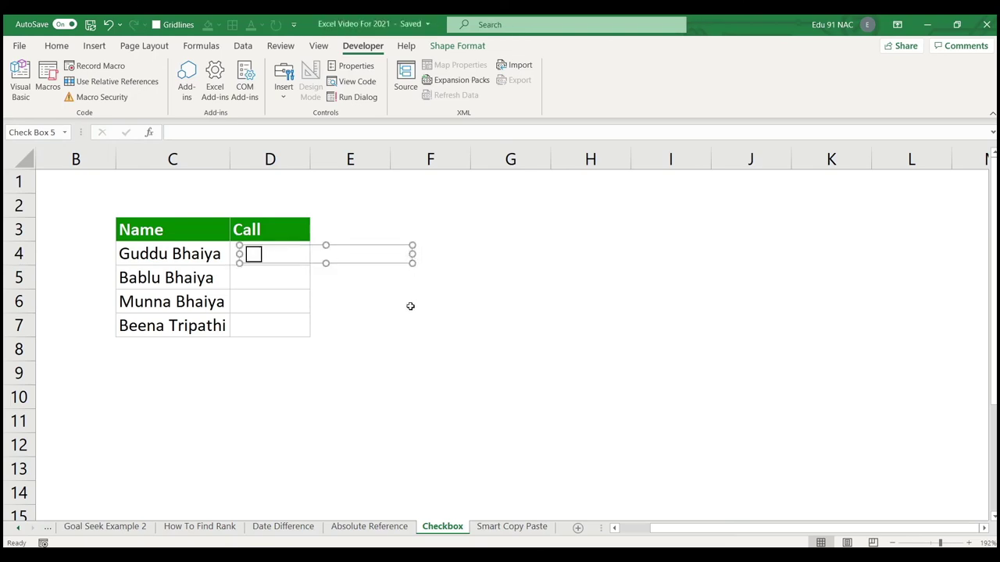
{"action": "left_click", "coordinate": [397, 310]}
{"action": "left_click", "coordinate": [346, 255]}
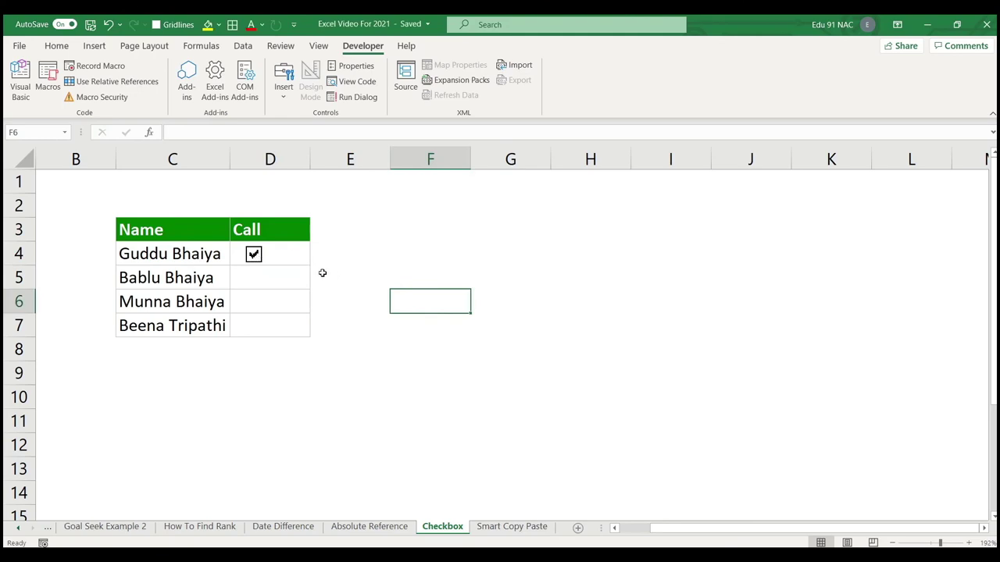
{"action": "left_click", "coordinate": [291, 259], "text": "ctrl"}
{"action": "mouse_move", "coordinate": [275, 255]}
{"action": "left_mouse_down"}
{"action": "mouse_move", "coordinate": [290, 255]}
{"action": "mouse_move", "coordinate": [264, 256]}
{"action": "left_mouse_up"}
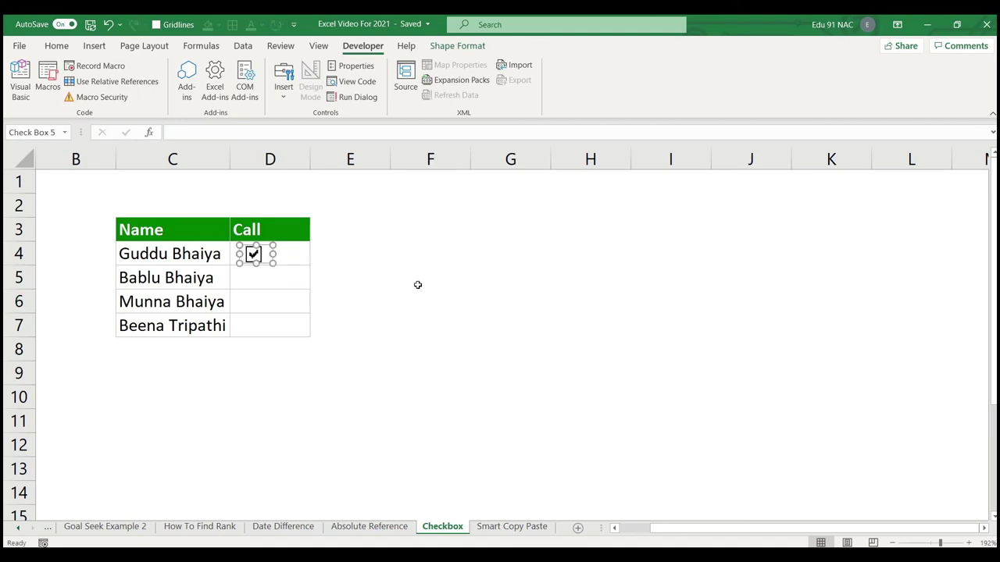
{"action": "left_click", "coordinate": [442, 293]}
Click through the Call column and leave the D4 checkbox unticked.
{"action": "left_click", "coordinate": [292, 255]}
{"action": "left_click", "coordinate": [357, 253]}
{"action": "left_click", "coordinate": [355, 302]}
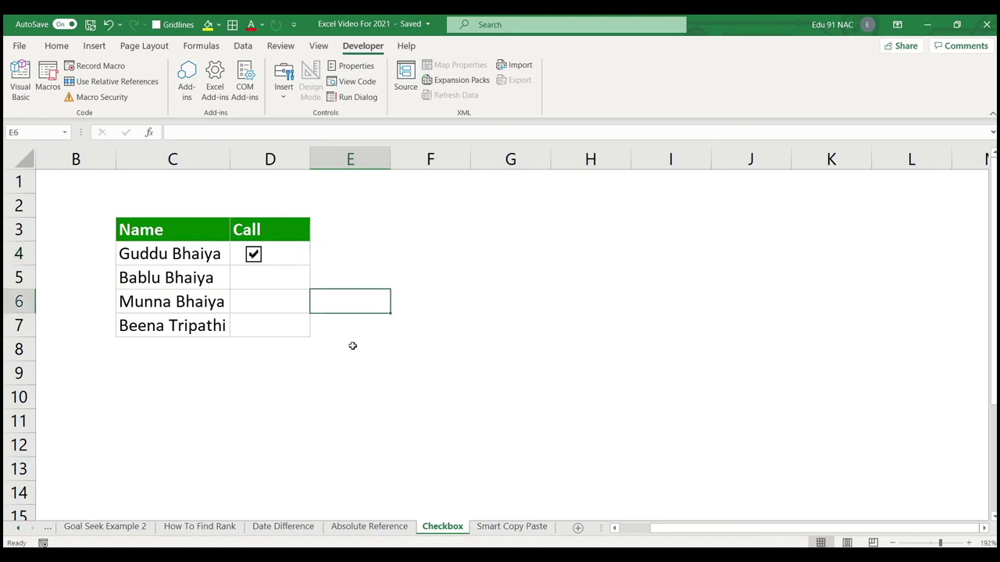
{"action": "left_click", "coordinate": [352, 346]}
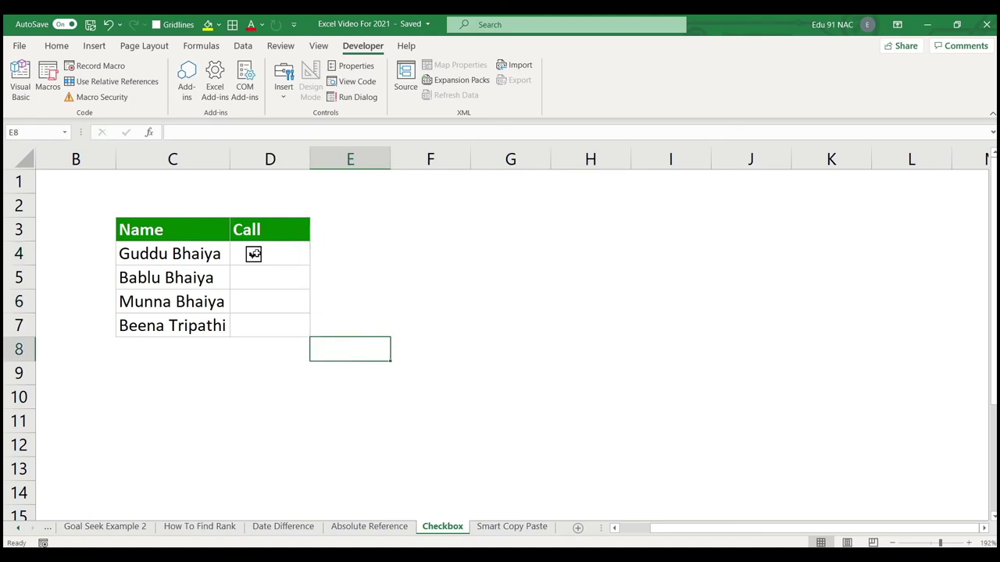
{"action": "left_click", "coordinate": [254, 254]}
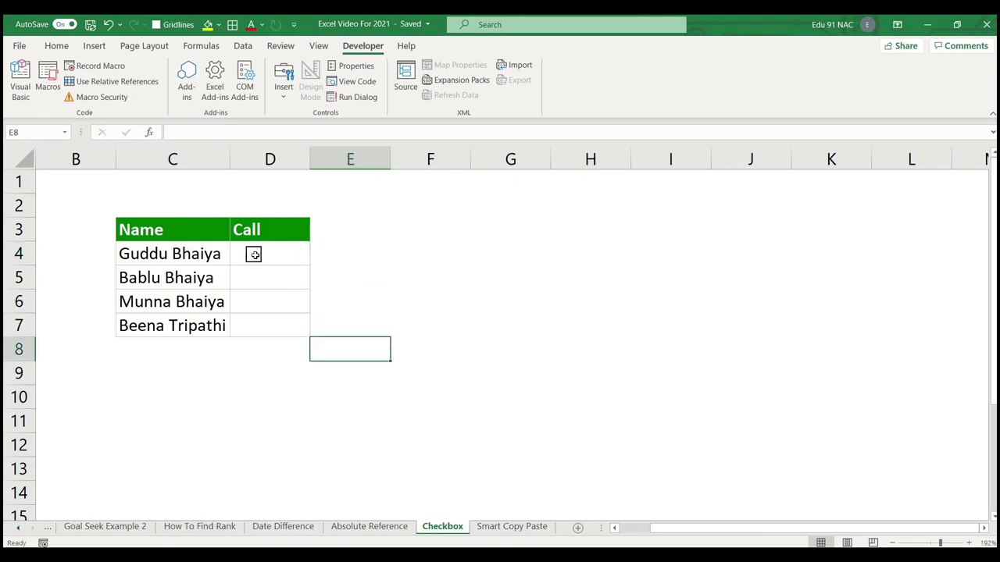